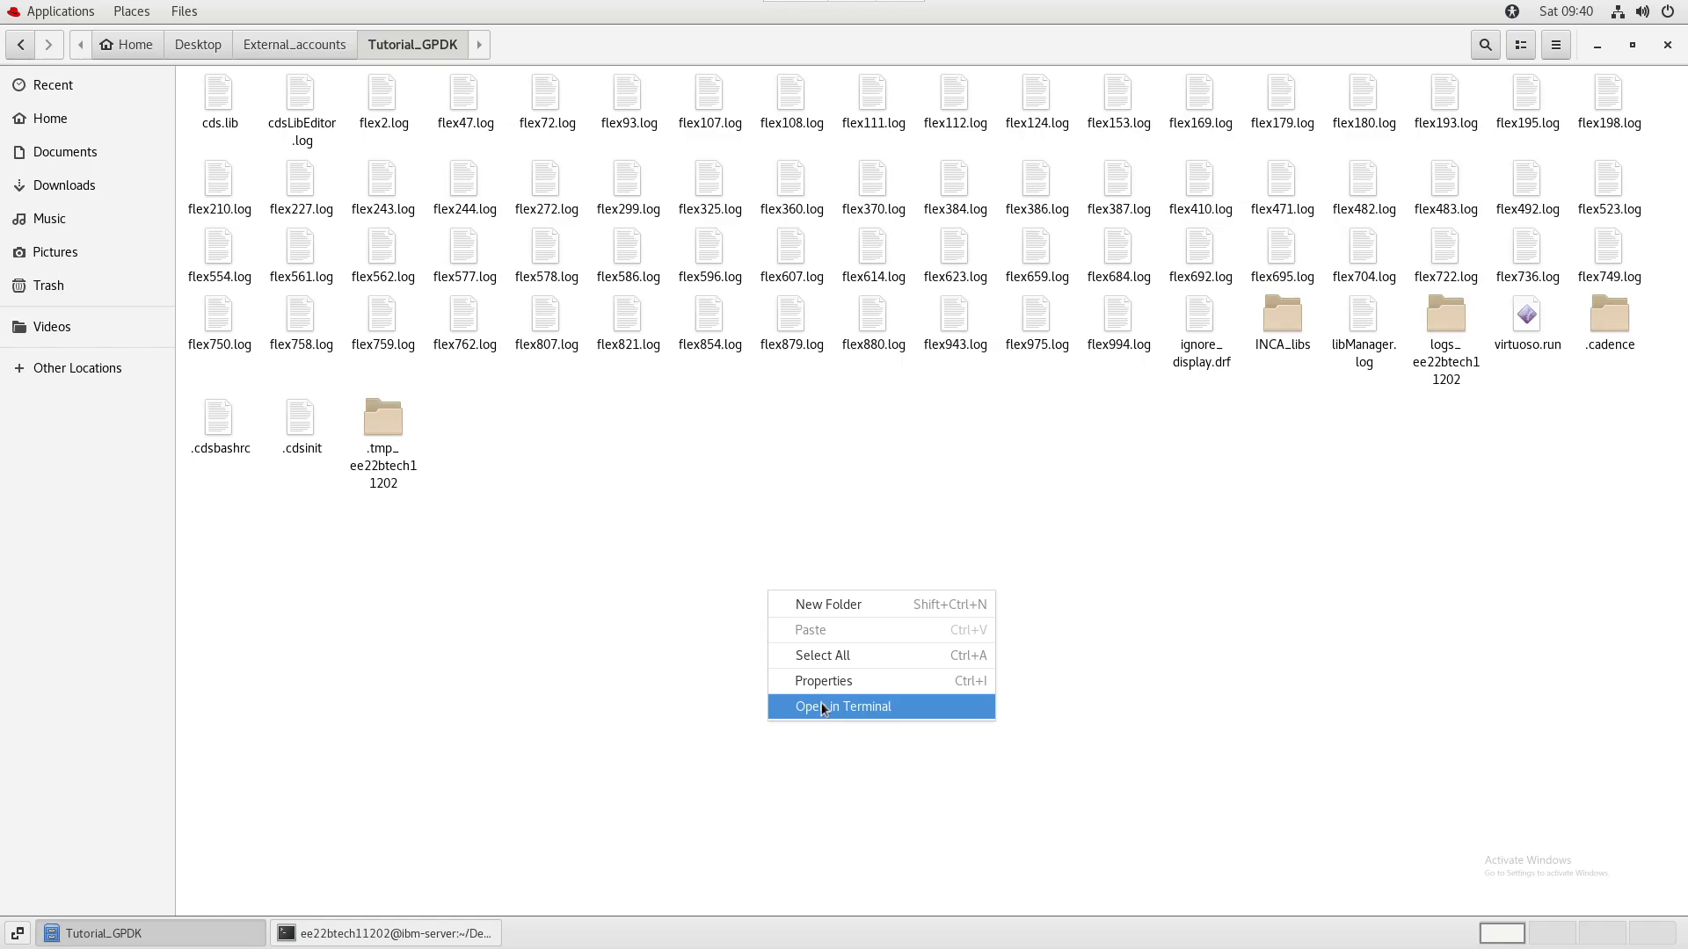
- Open a terminal in the Tutorial_GPDK folder, launch Virtuoso with ./virtuoso.run, and reposition its log window
{"action": "left_click", "coordinate": [830, 705]}
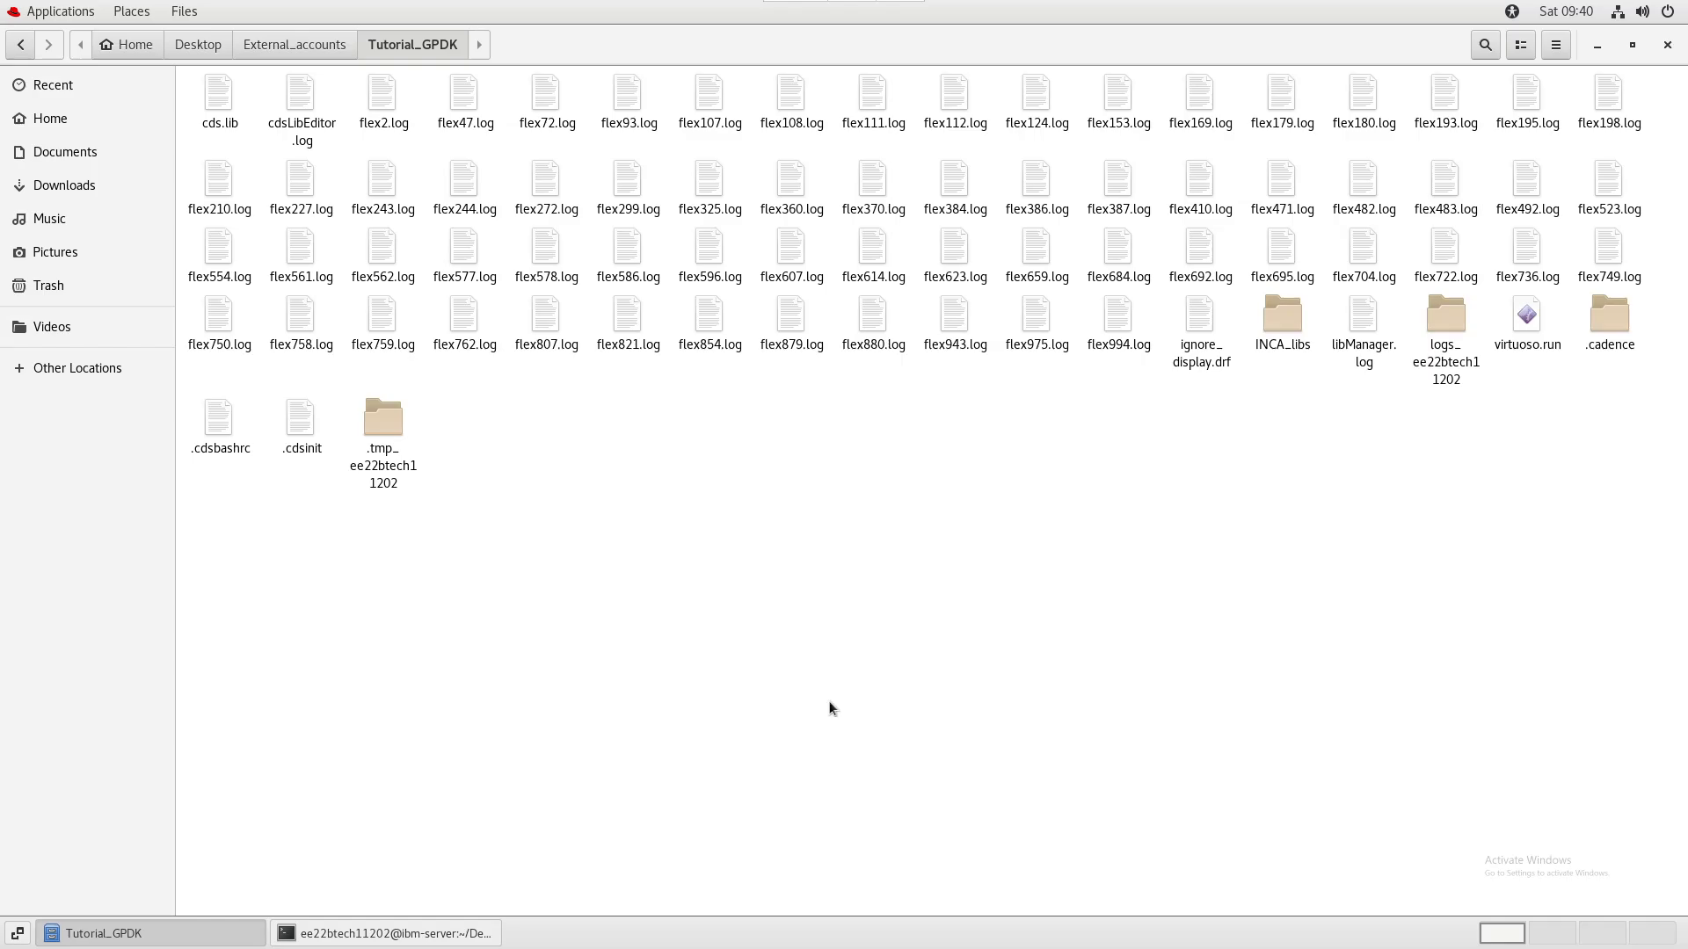
{"action": "type", "text": "exit"}
{"action": "key", "text": "Up"}
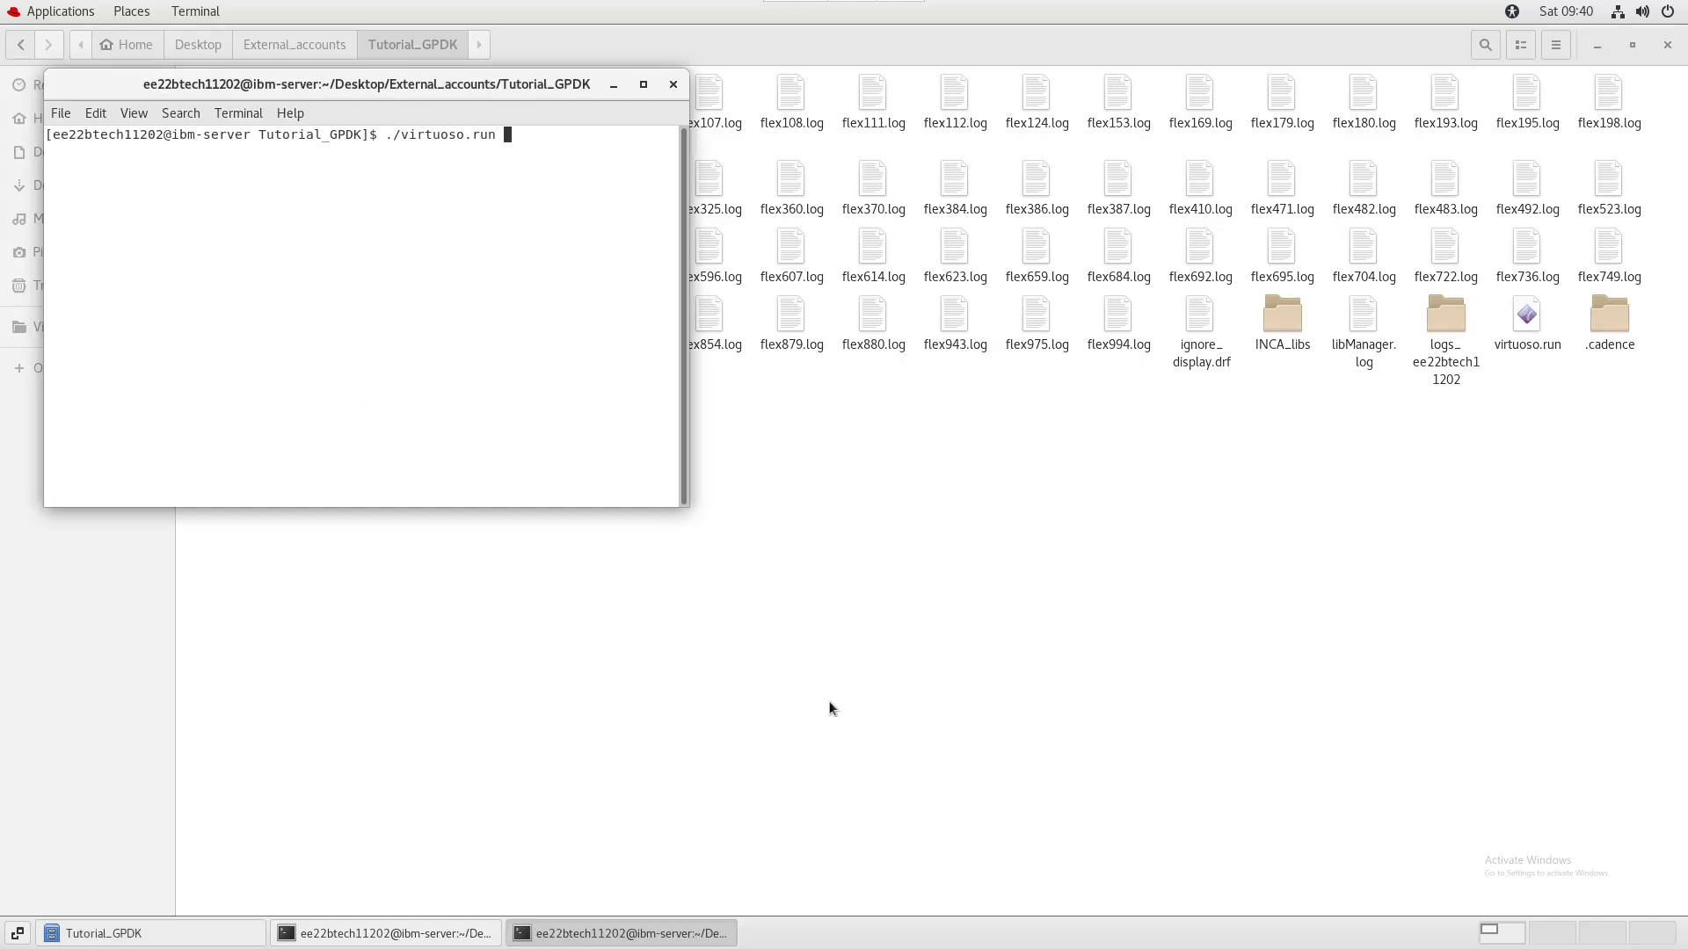
{"action": "key", "text": "Return"}
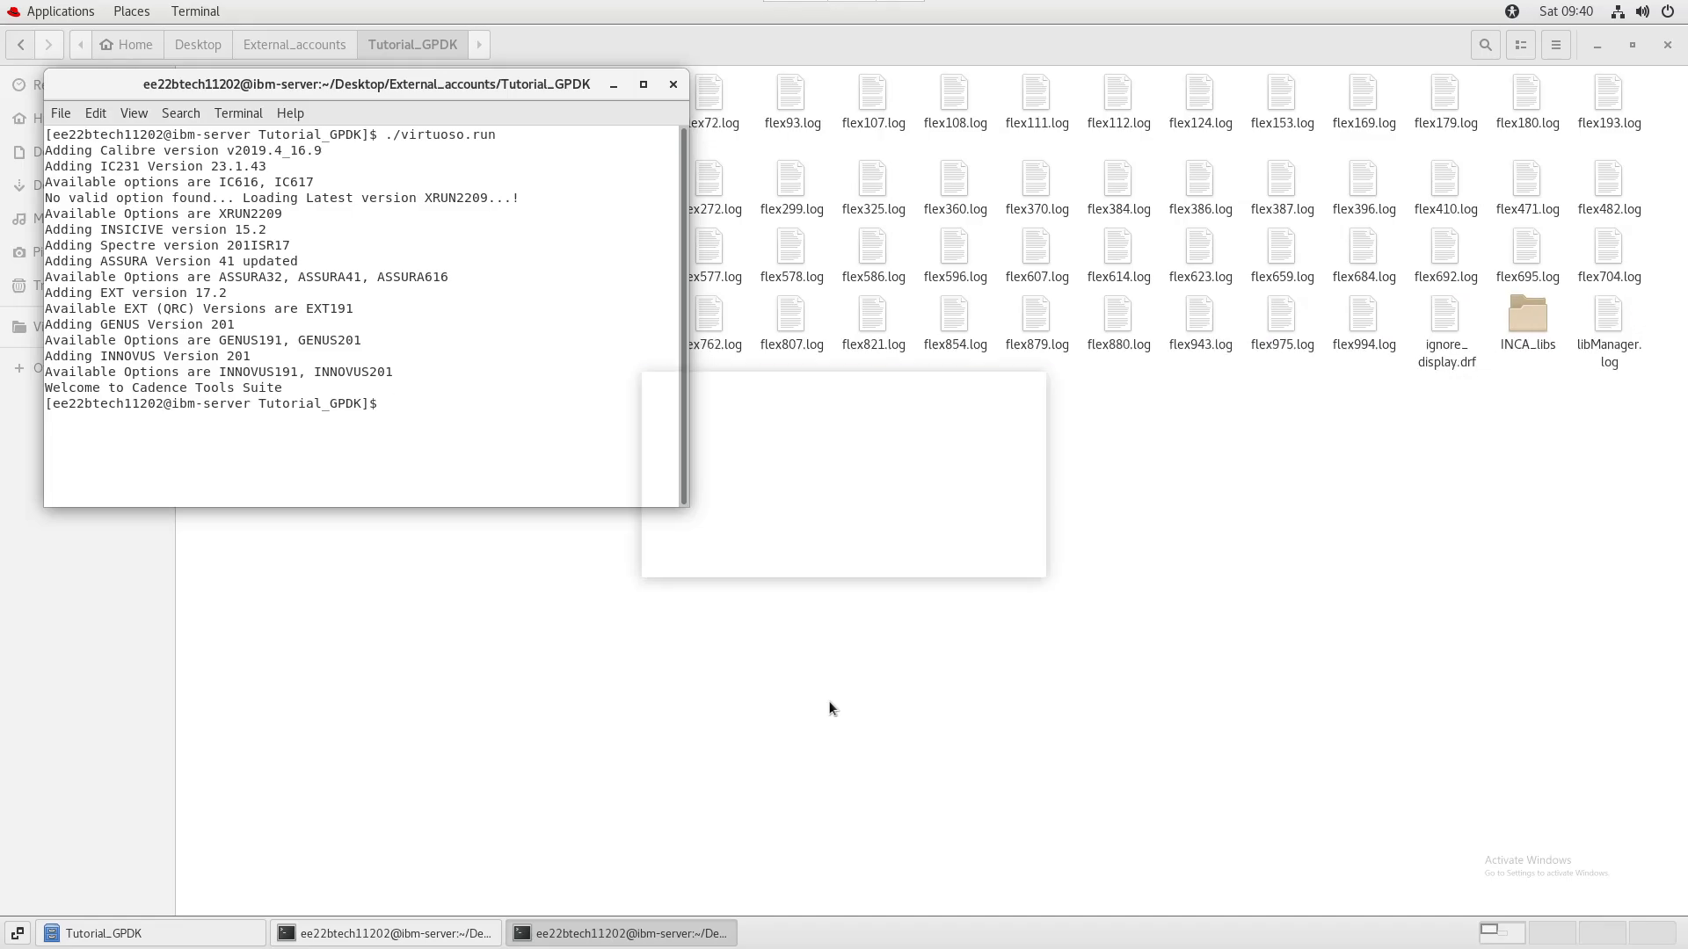
{"action": "left_click_drag", "start_coordinate": [834, 679], "coordinate": [997, 407]}
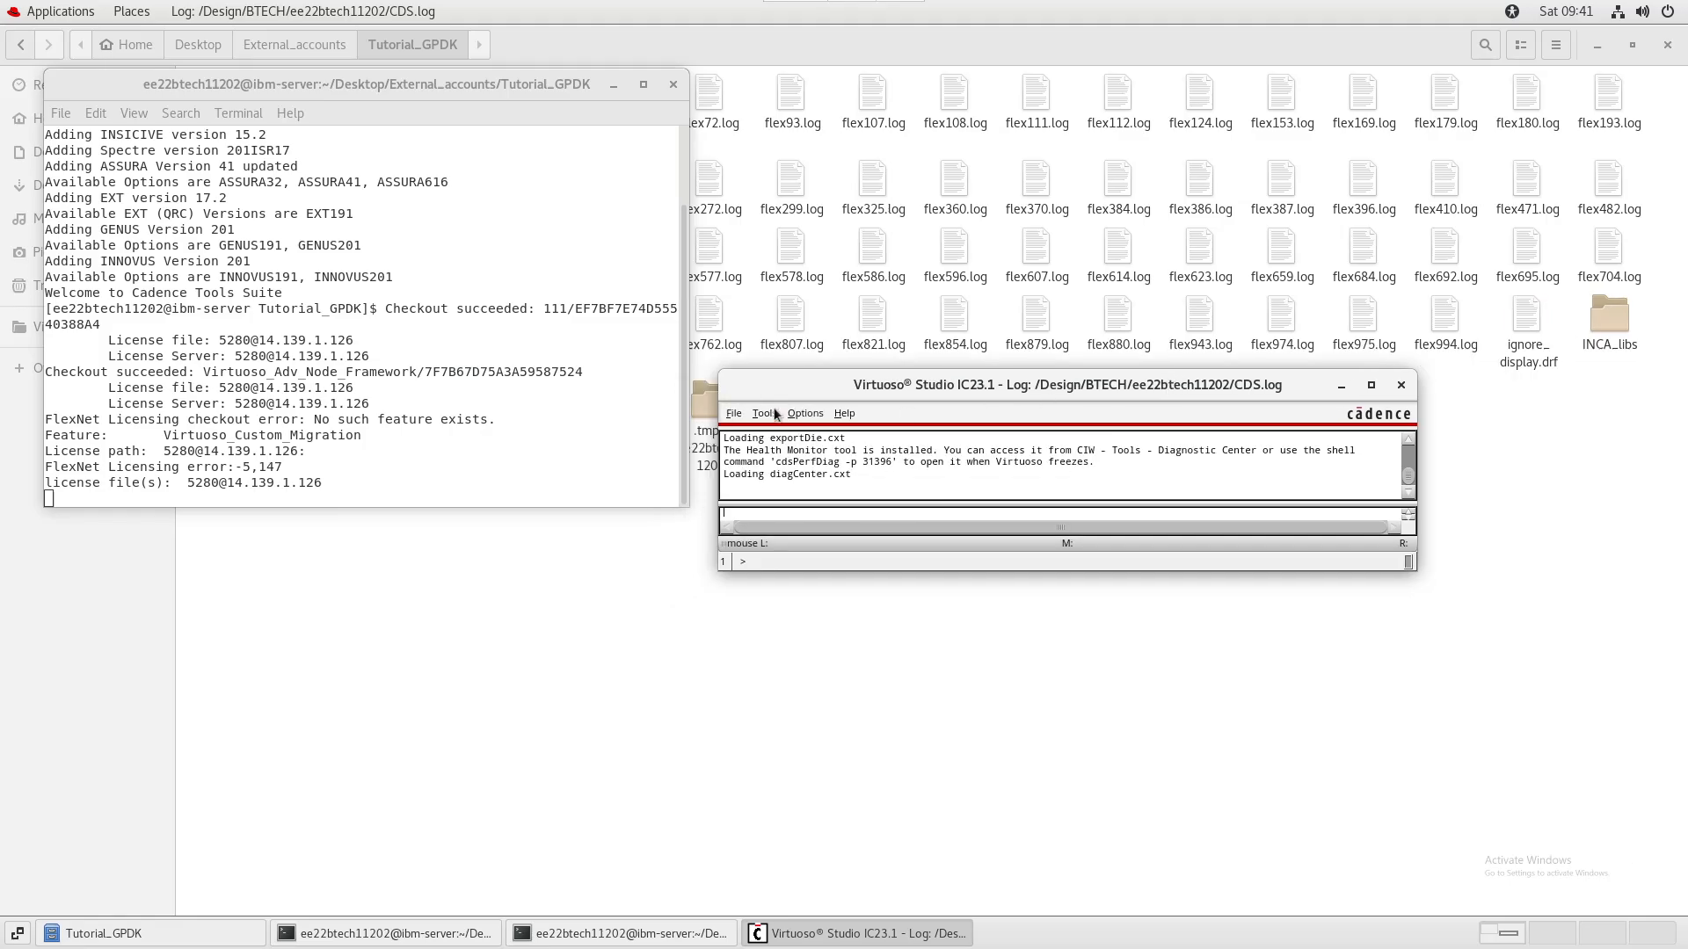
- Open the Library Manager from Virtuoso and move its window clear of the log window
{"action": "left_click", "coordinate": [764, 413]}
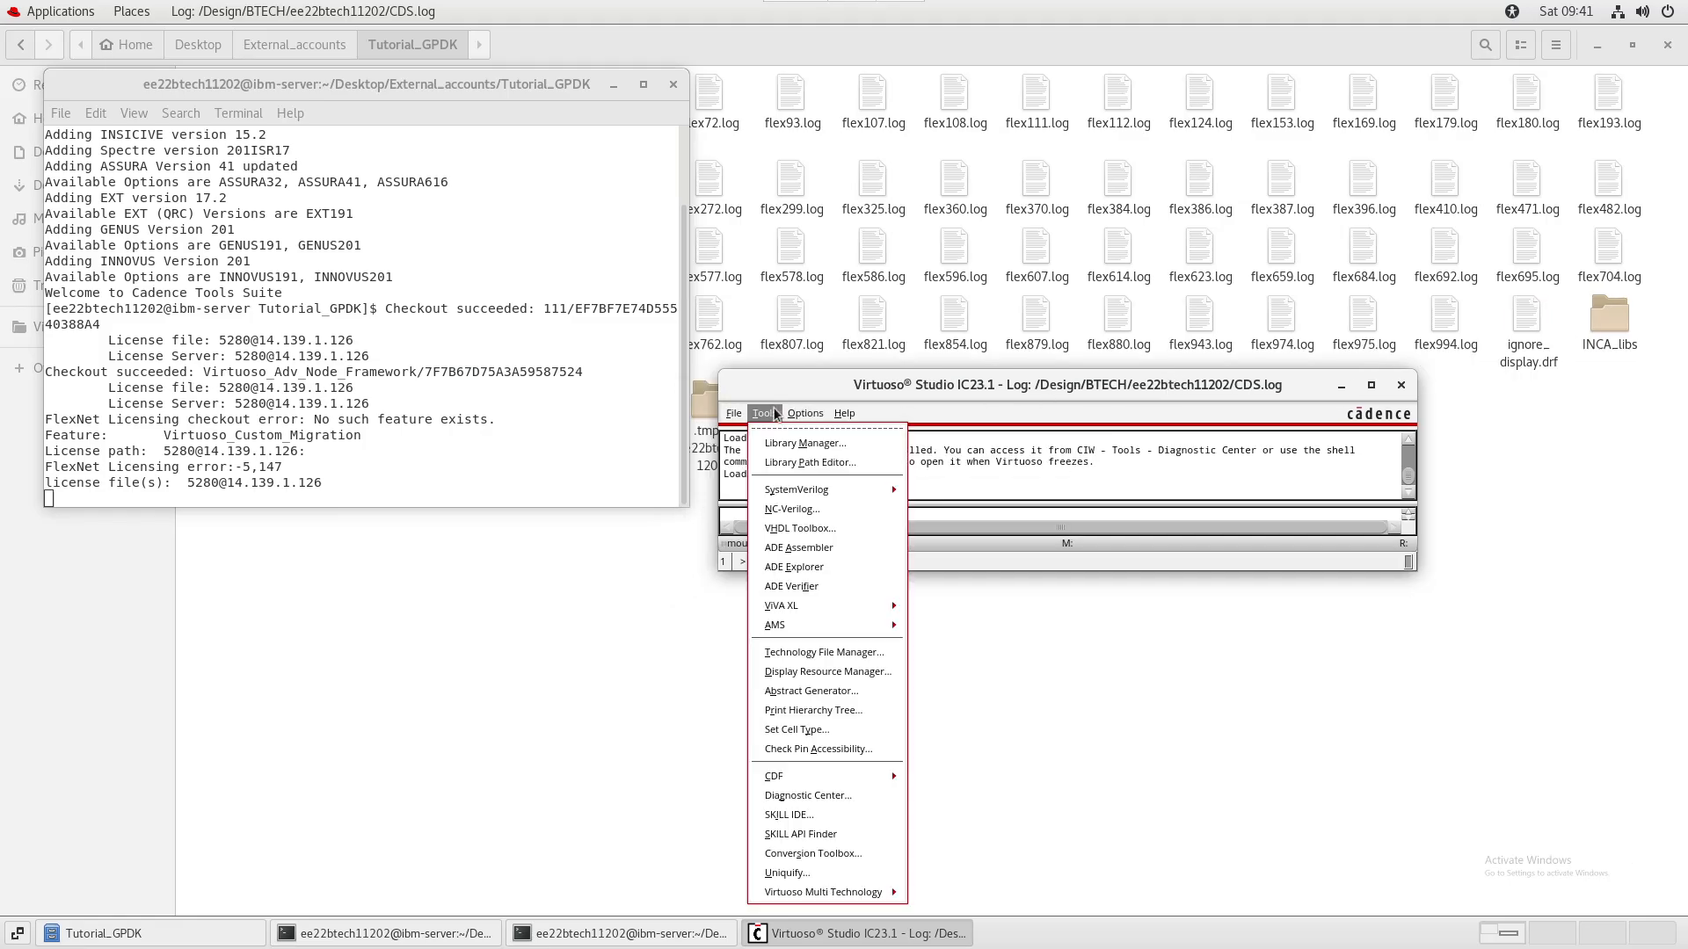
{"action": "left_click", "coordinate": [802, 443]}
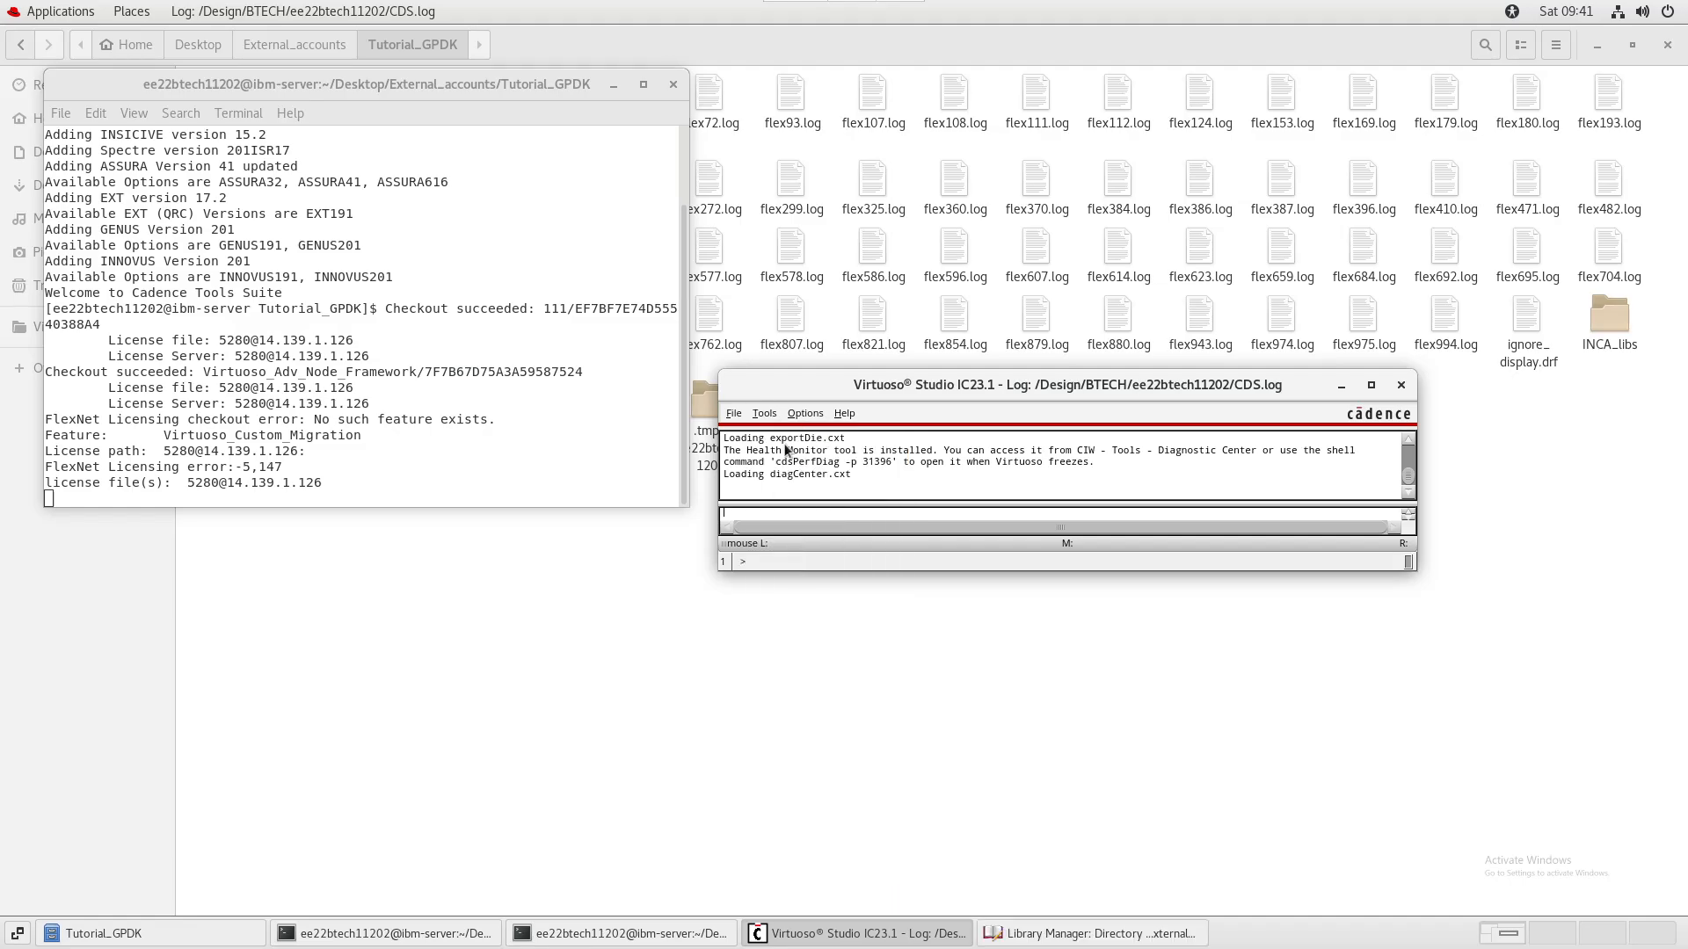
{"action": "left_click_drag", "start_coordinate": [1098, 249], "coordinate": [1024, 219]}
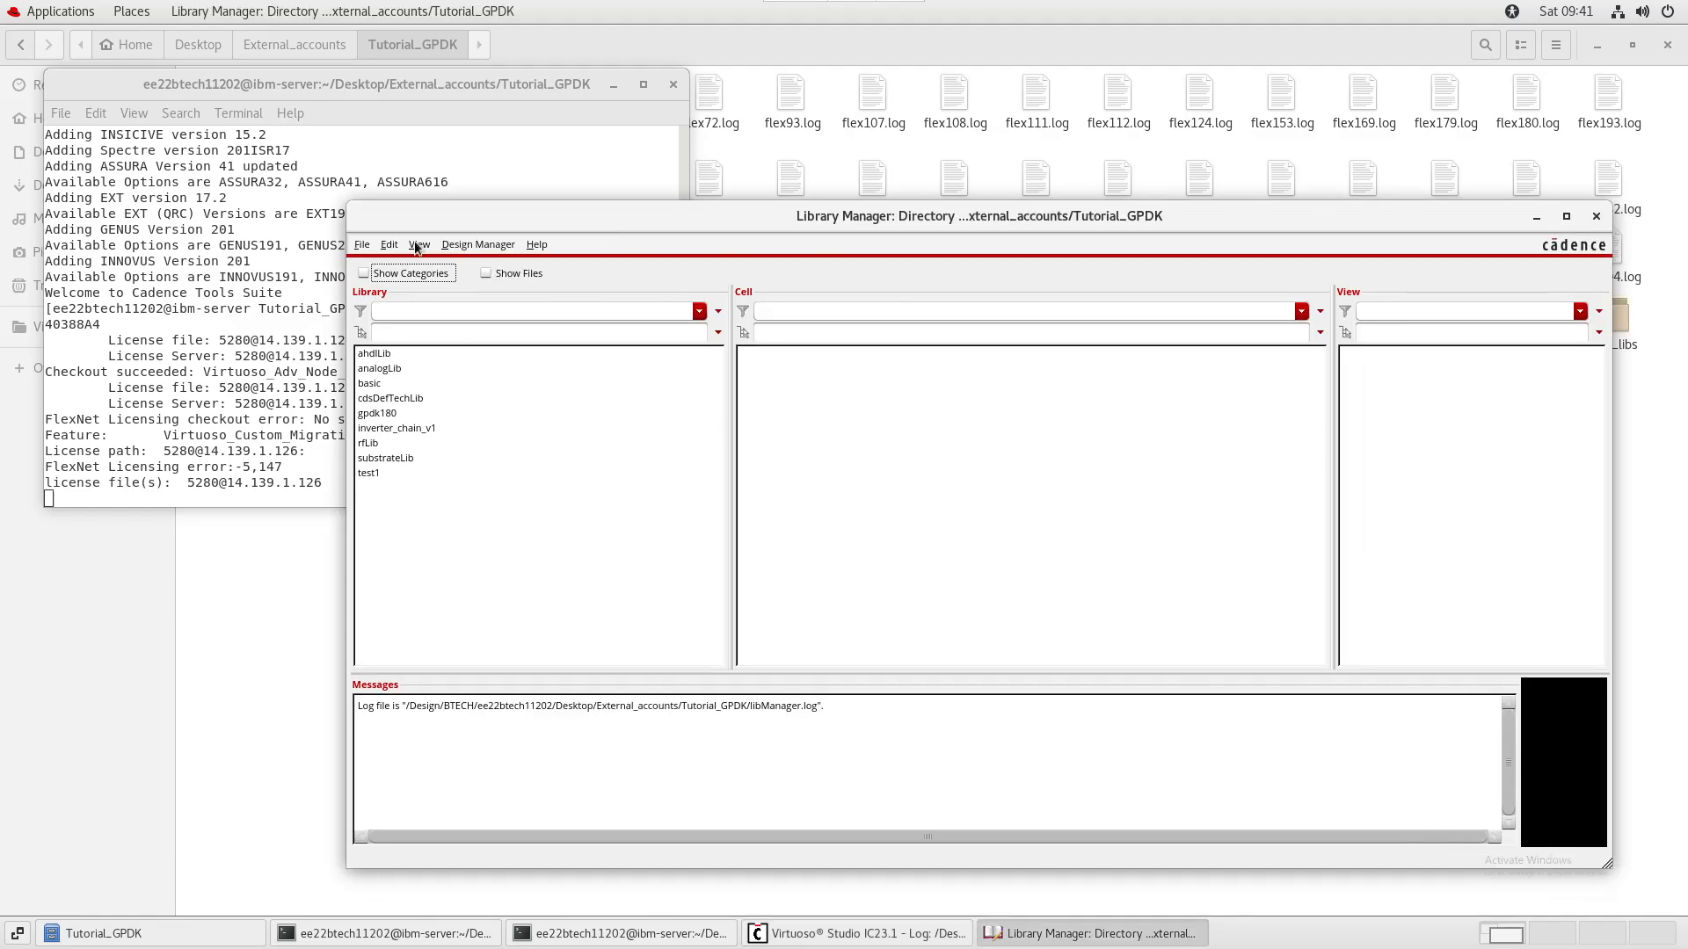
- Start a new library and set its directory to Desktop/Libraries/Tutorials
{"action": "left_click", "coordinate": [360, 249]}
{"action": "mouse_move", "coordinate": [607, 264]}
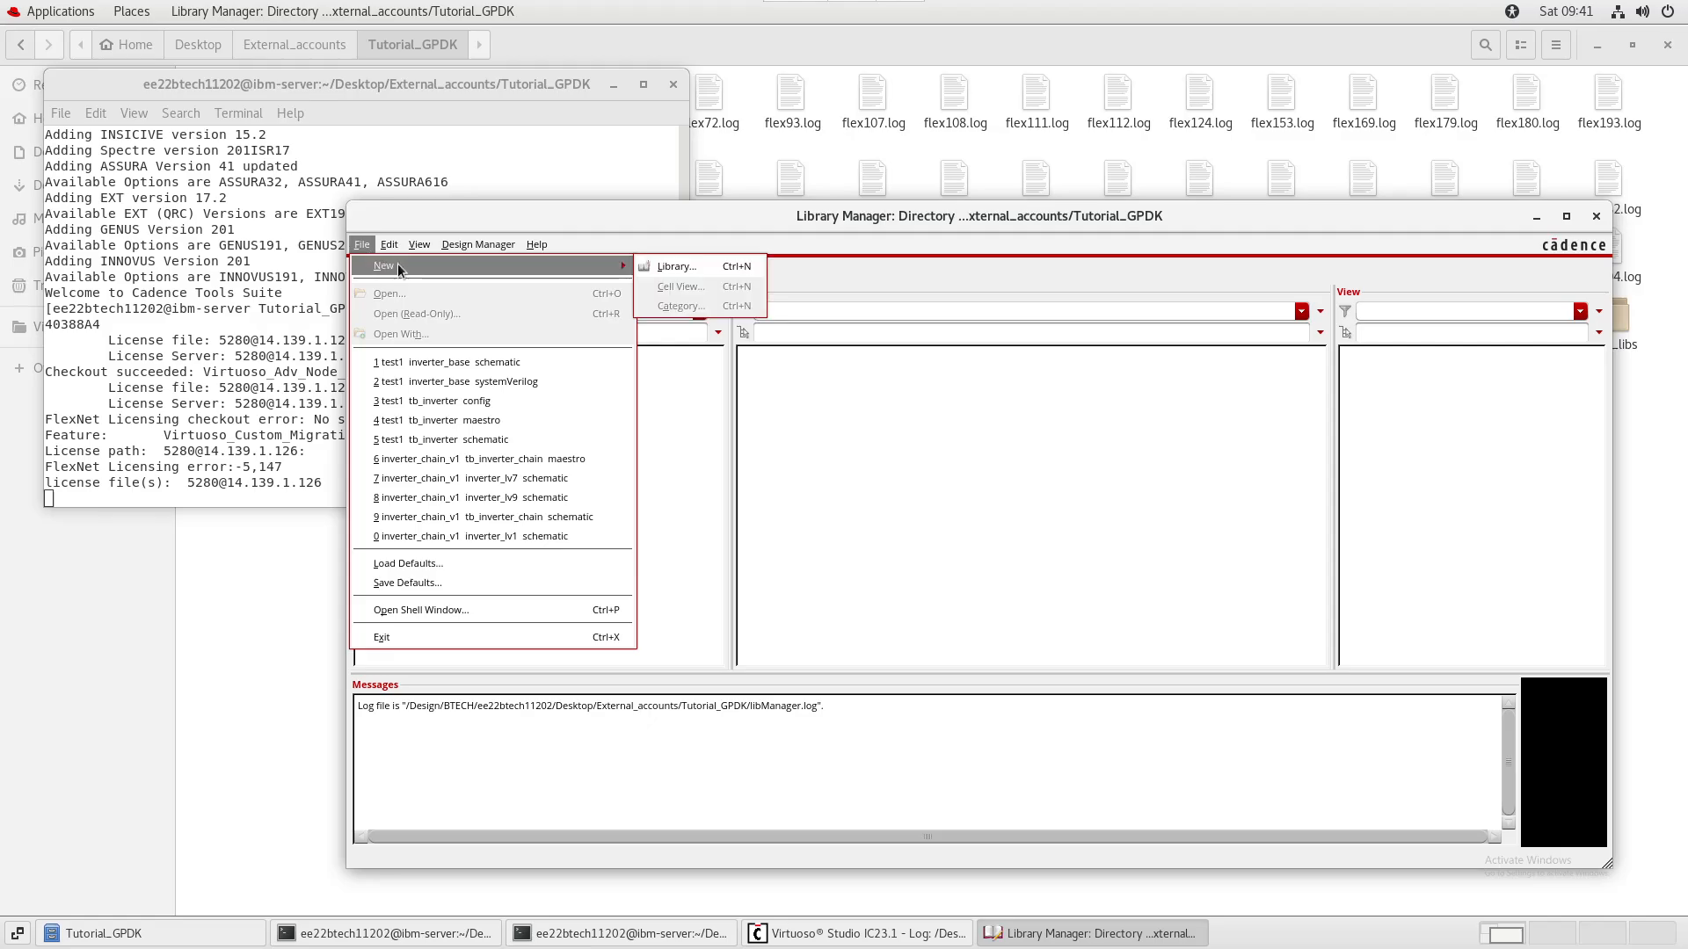
{"action": "left_click", "coordinate": [660, 267]}
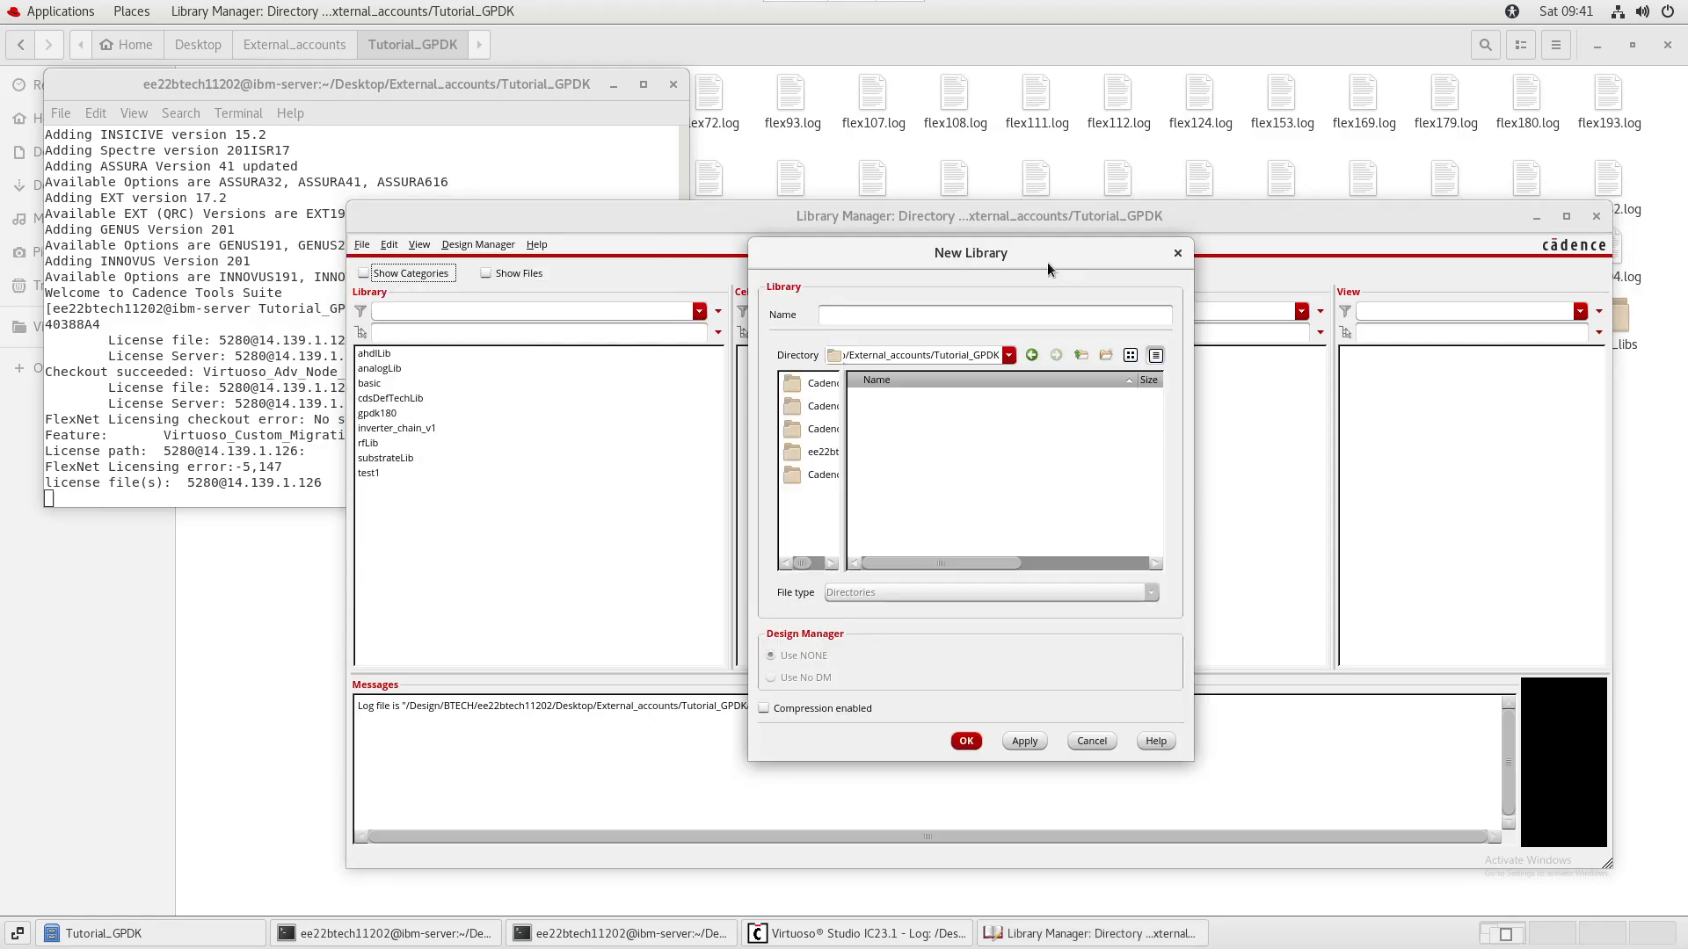
{"action": "left_click", "coordinate": [970, 315]}
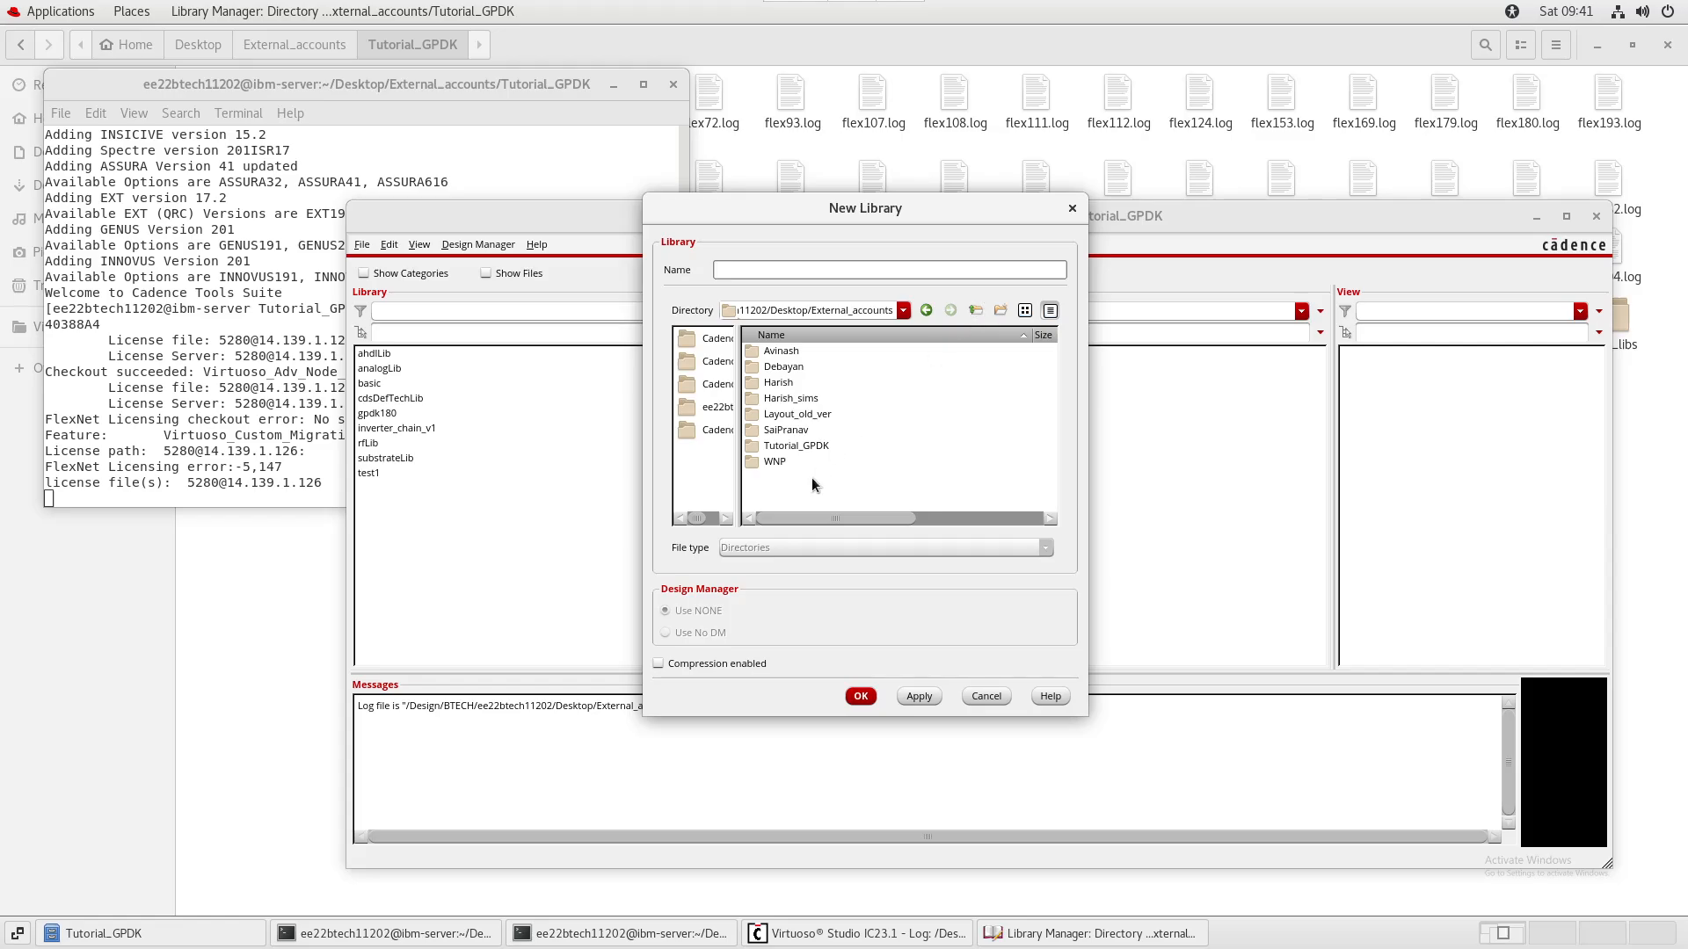
{"action": "left_click", "coordinate": [974, 313]}
{"action": "scroll", "coordinate": [819, 451], "scroll_direction": "down", "scroll_amount": 5}
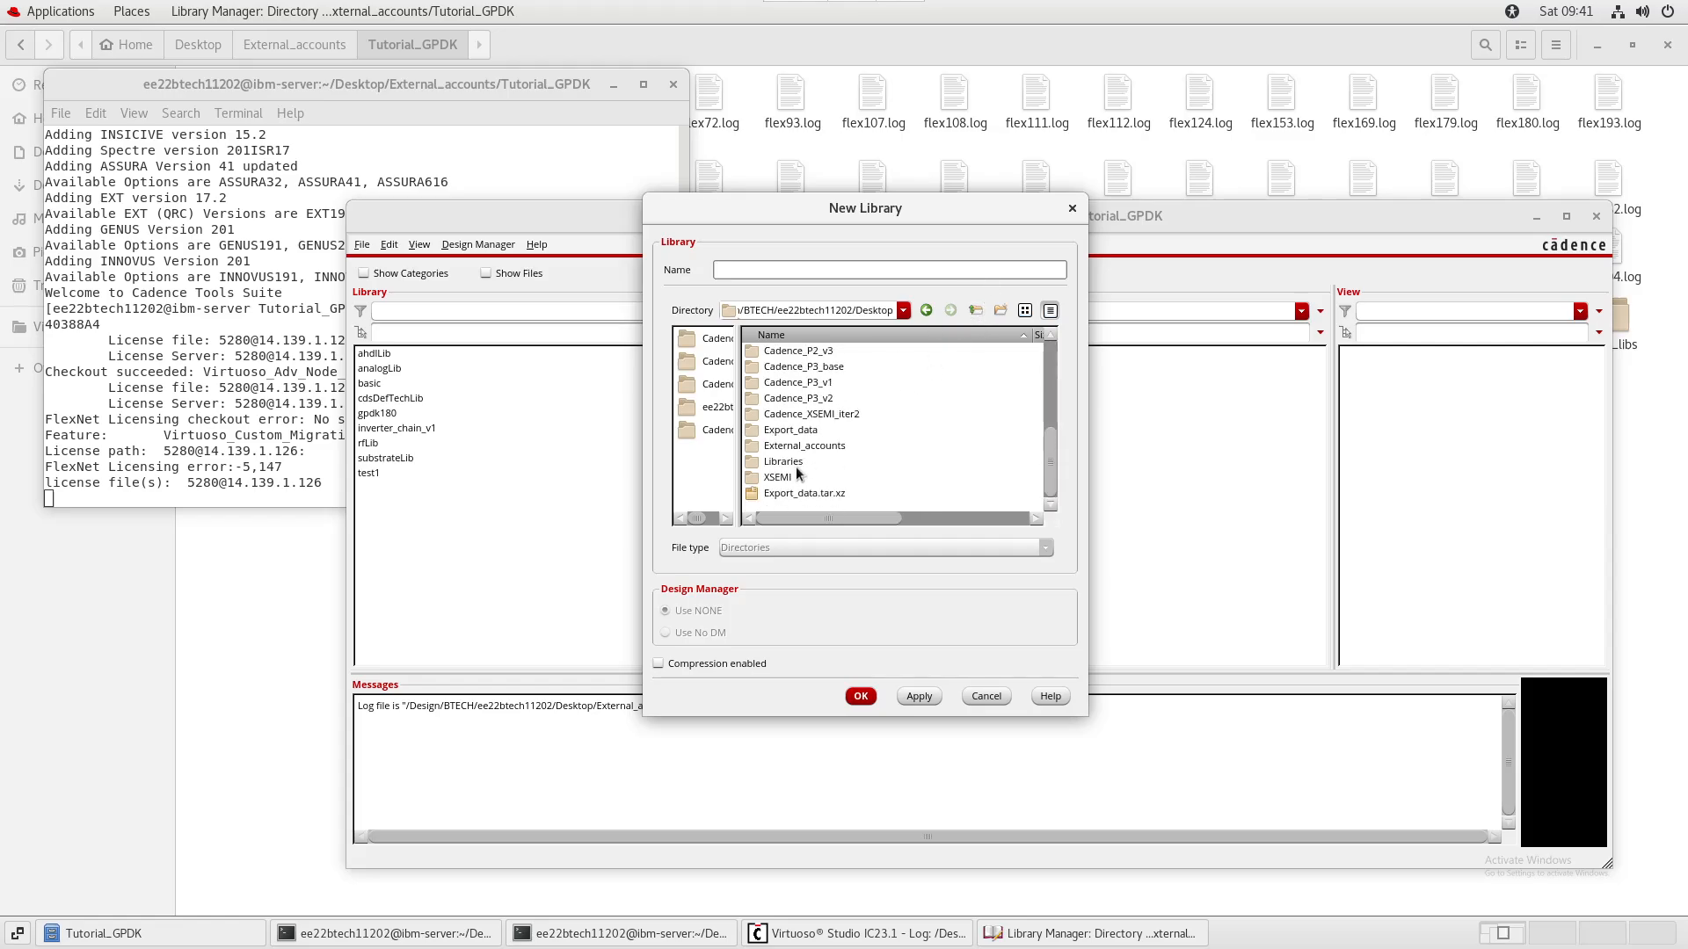
{"action": "double_click", "coordinate": [802, 474]}
{"action": "double_click", "coordinate": [784, 414]}
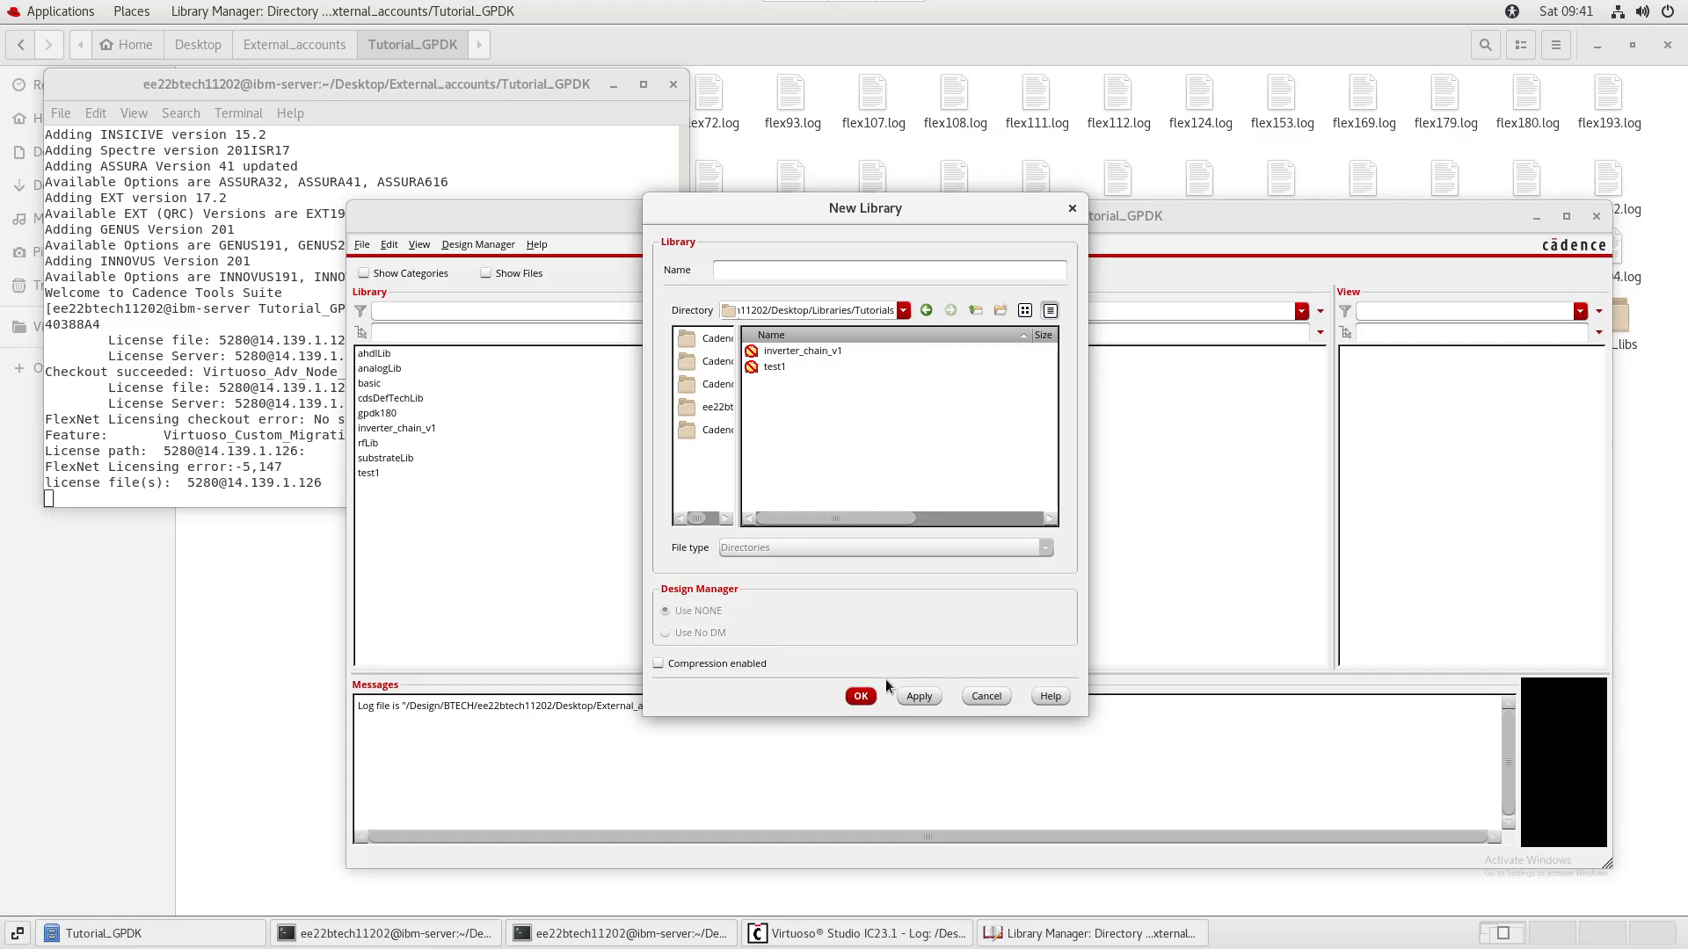
- Name the new library test2 and create it in the Tutorials directory
{"action": "left_click", "coordinate": [920, 697]}
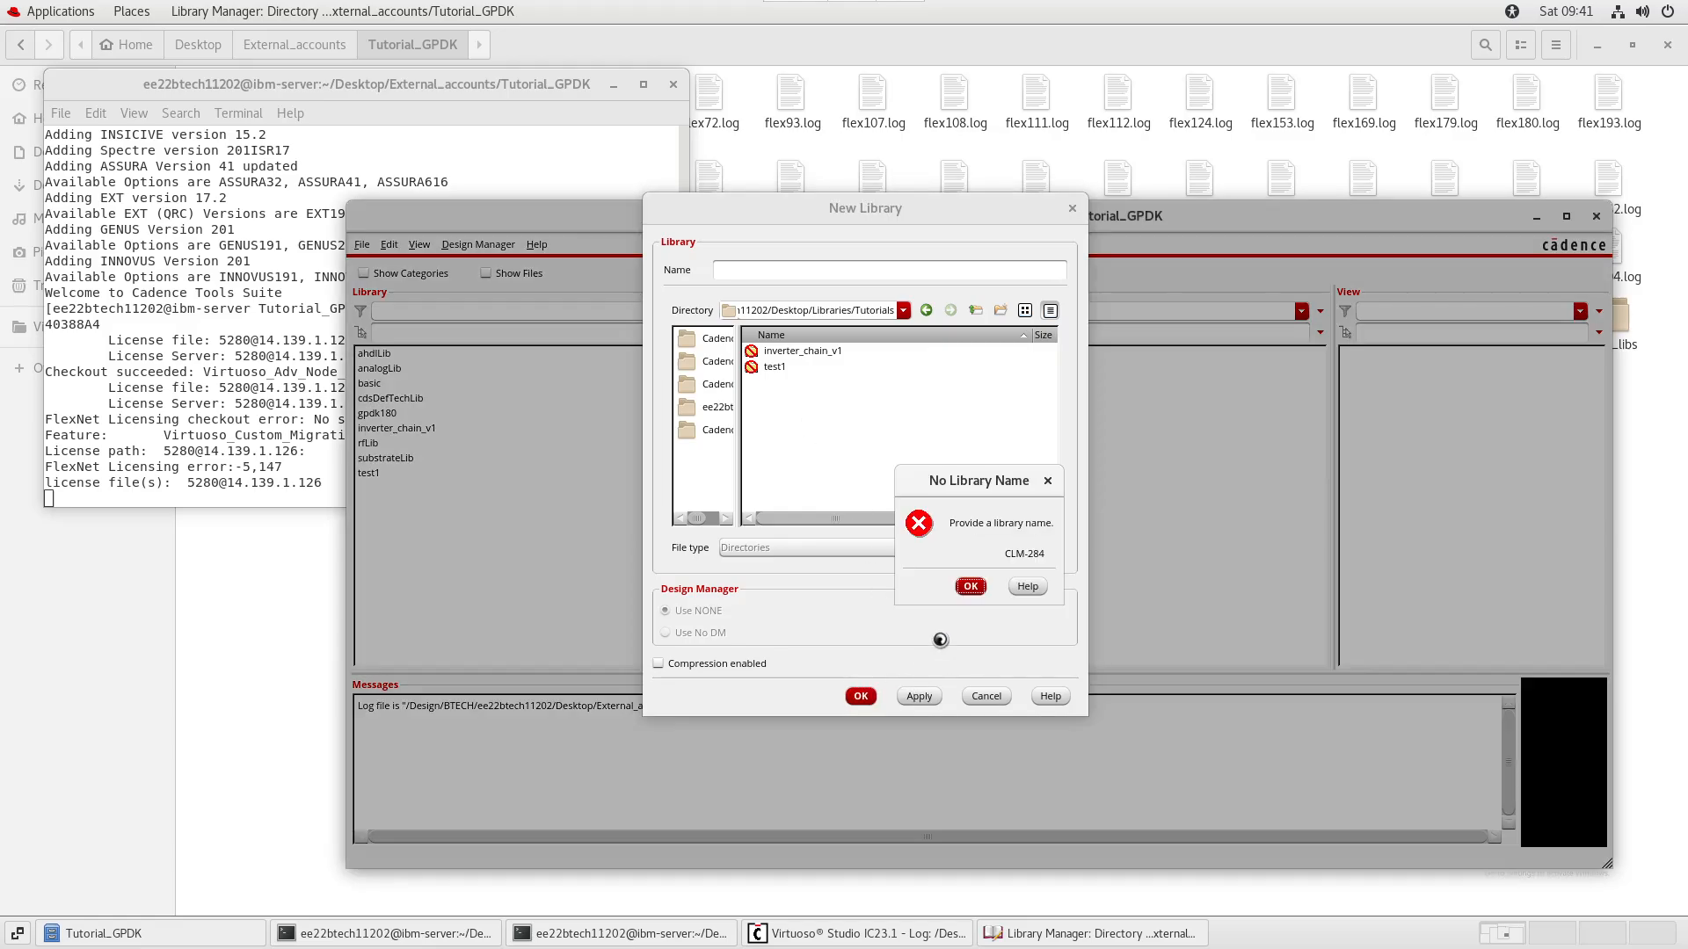
{"action": "left_click", "coordinate": [977, 587]}
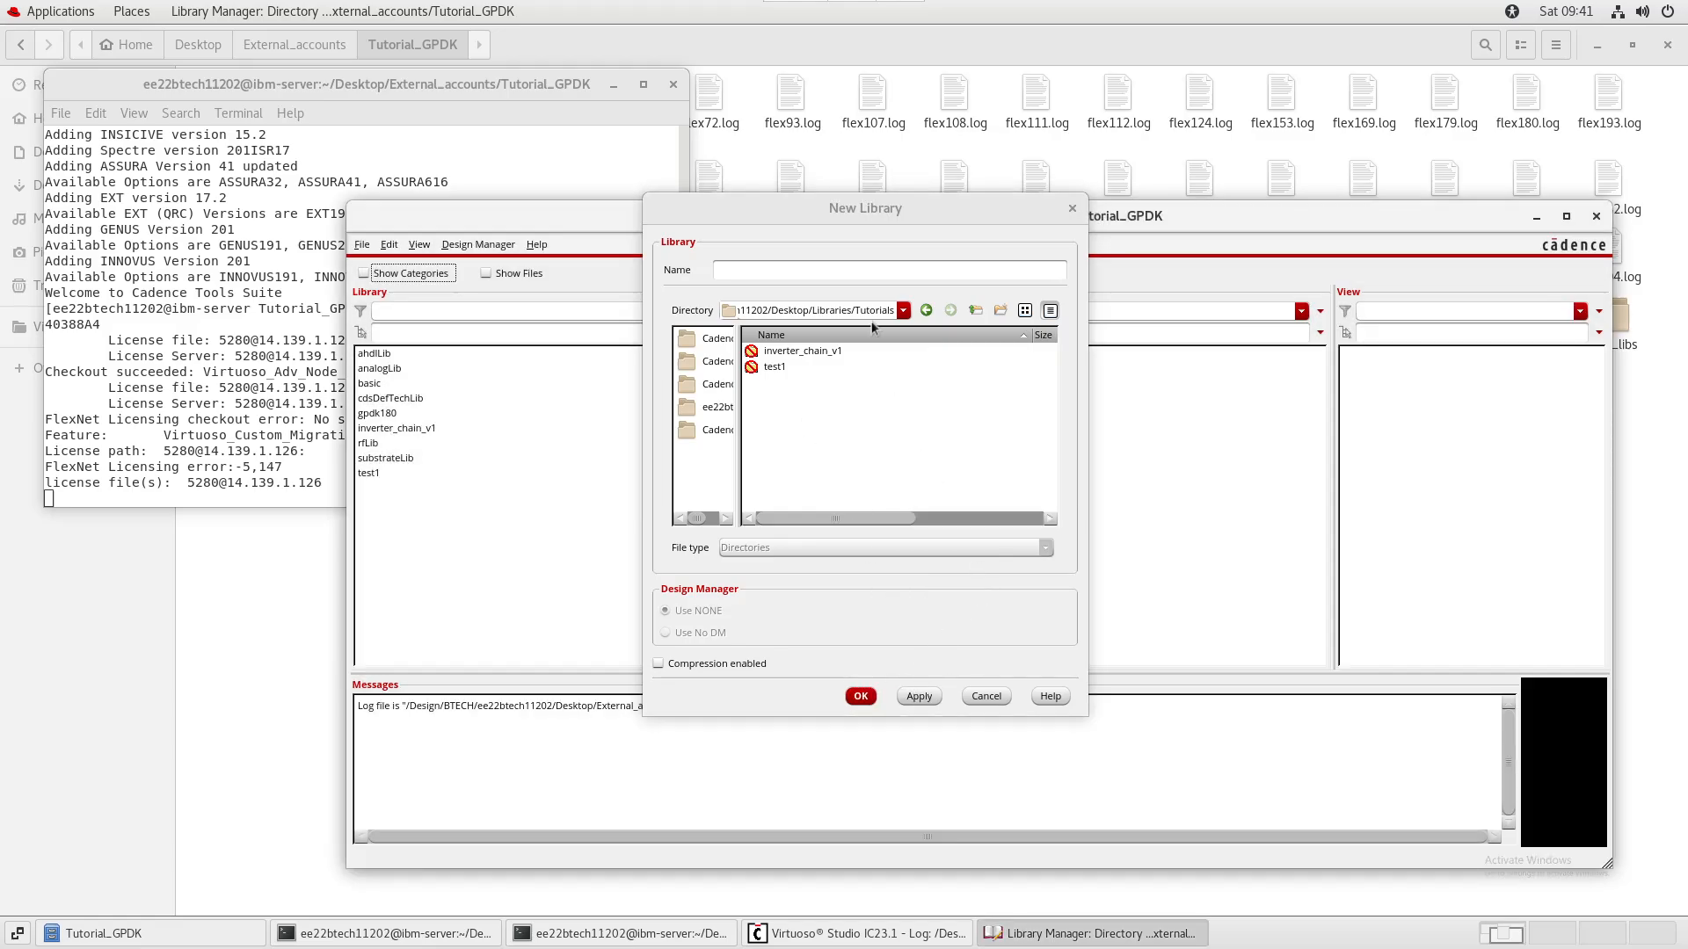
{"action": "left_click", "coordinate": [828, 271]}
{"action": "type", "text": "test2"}
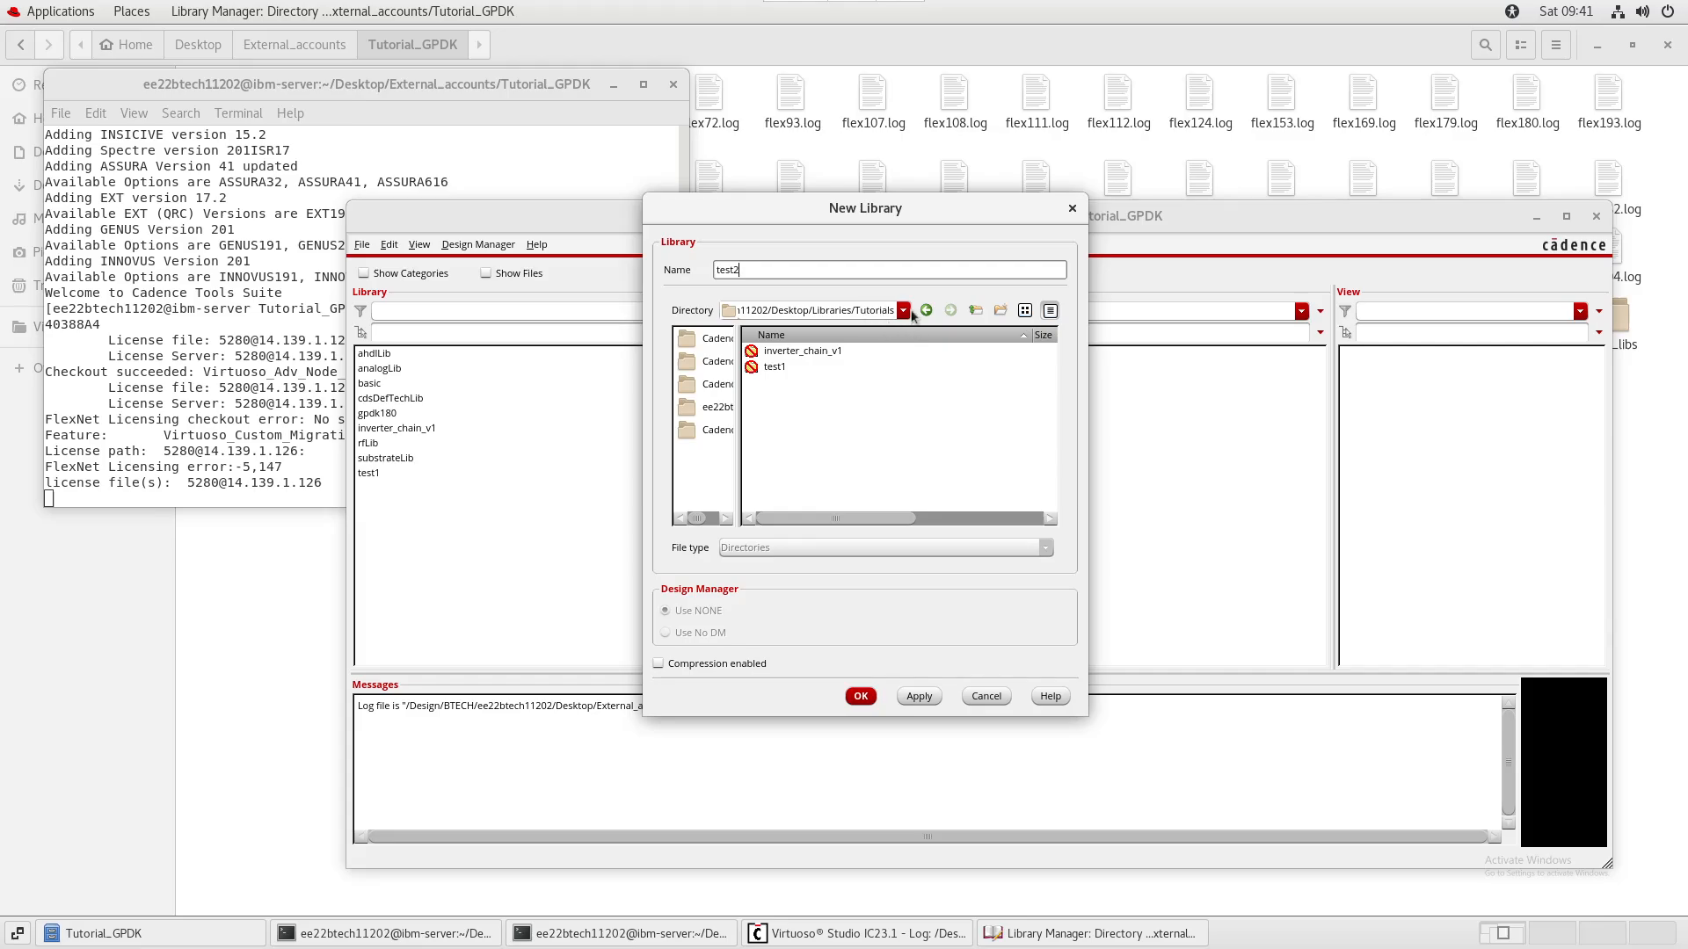
{"action": "left_click", "coordinate": [861, 699]}
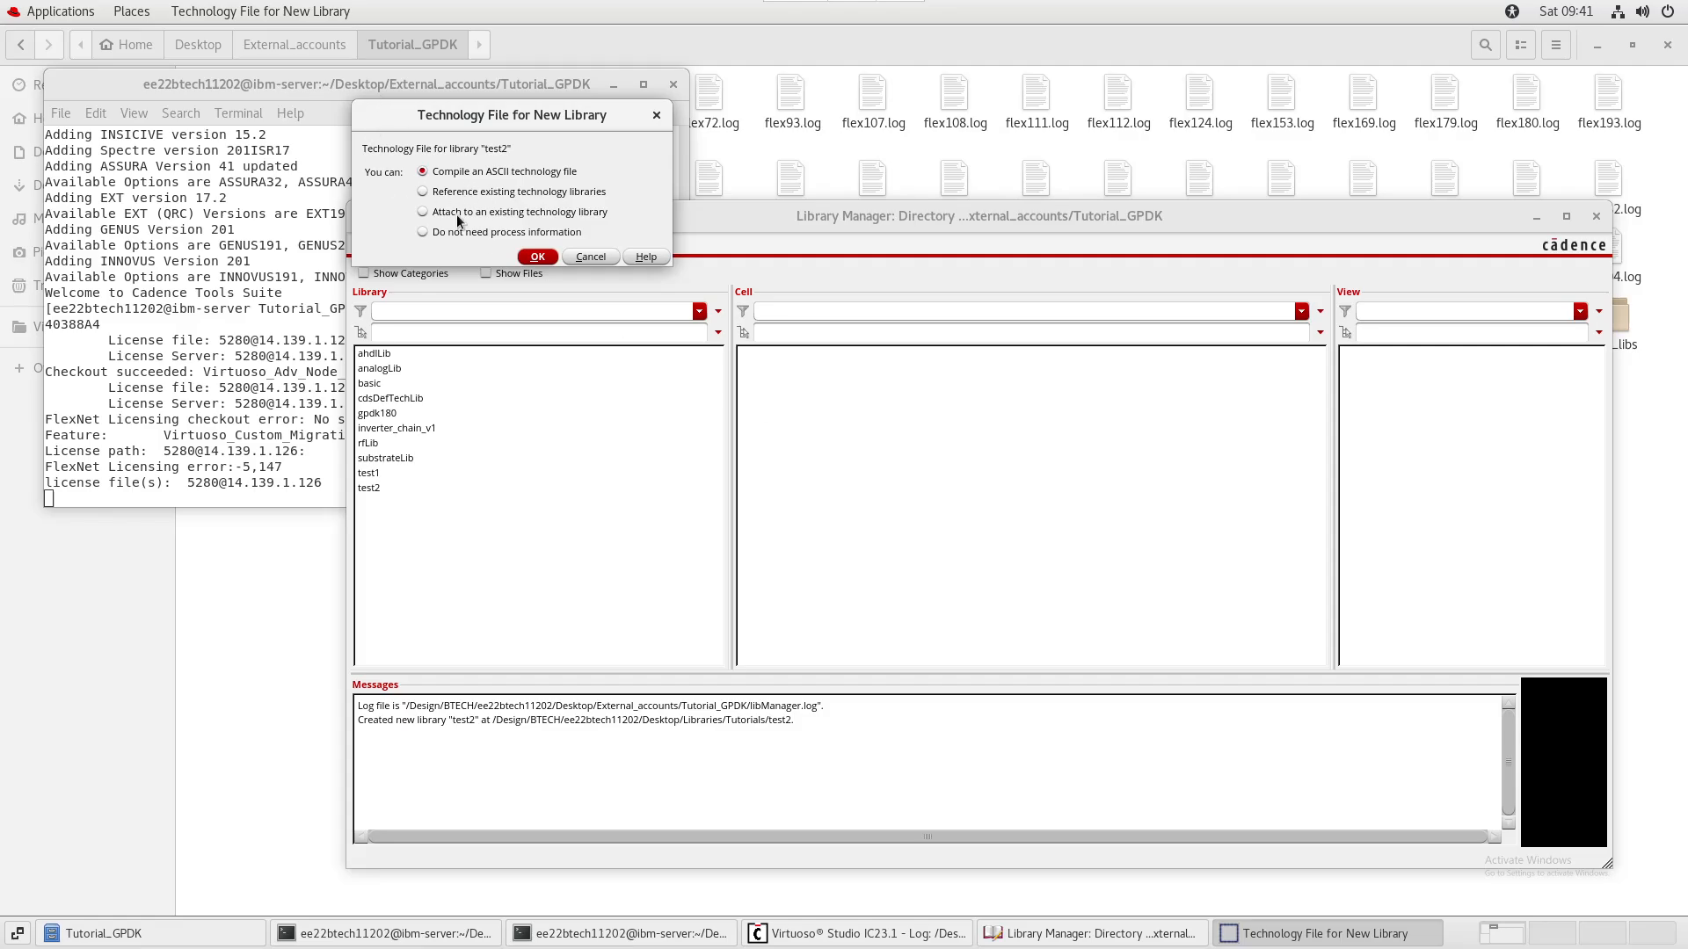
- Attach the new library to the existing technology library gpdk180, and select test2 in the library list
{"action": "left_click", "coordinate": [457, 214]}
{"action": "left_click", "coordinate": [532, 255]}
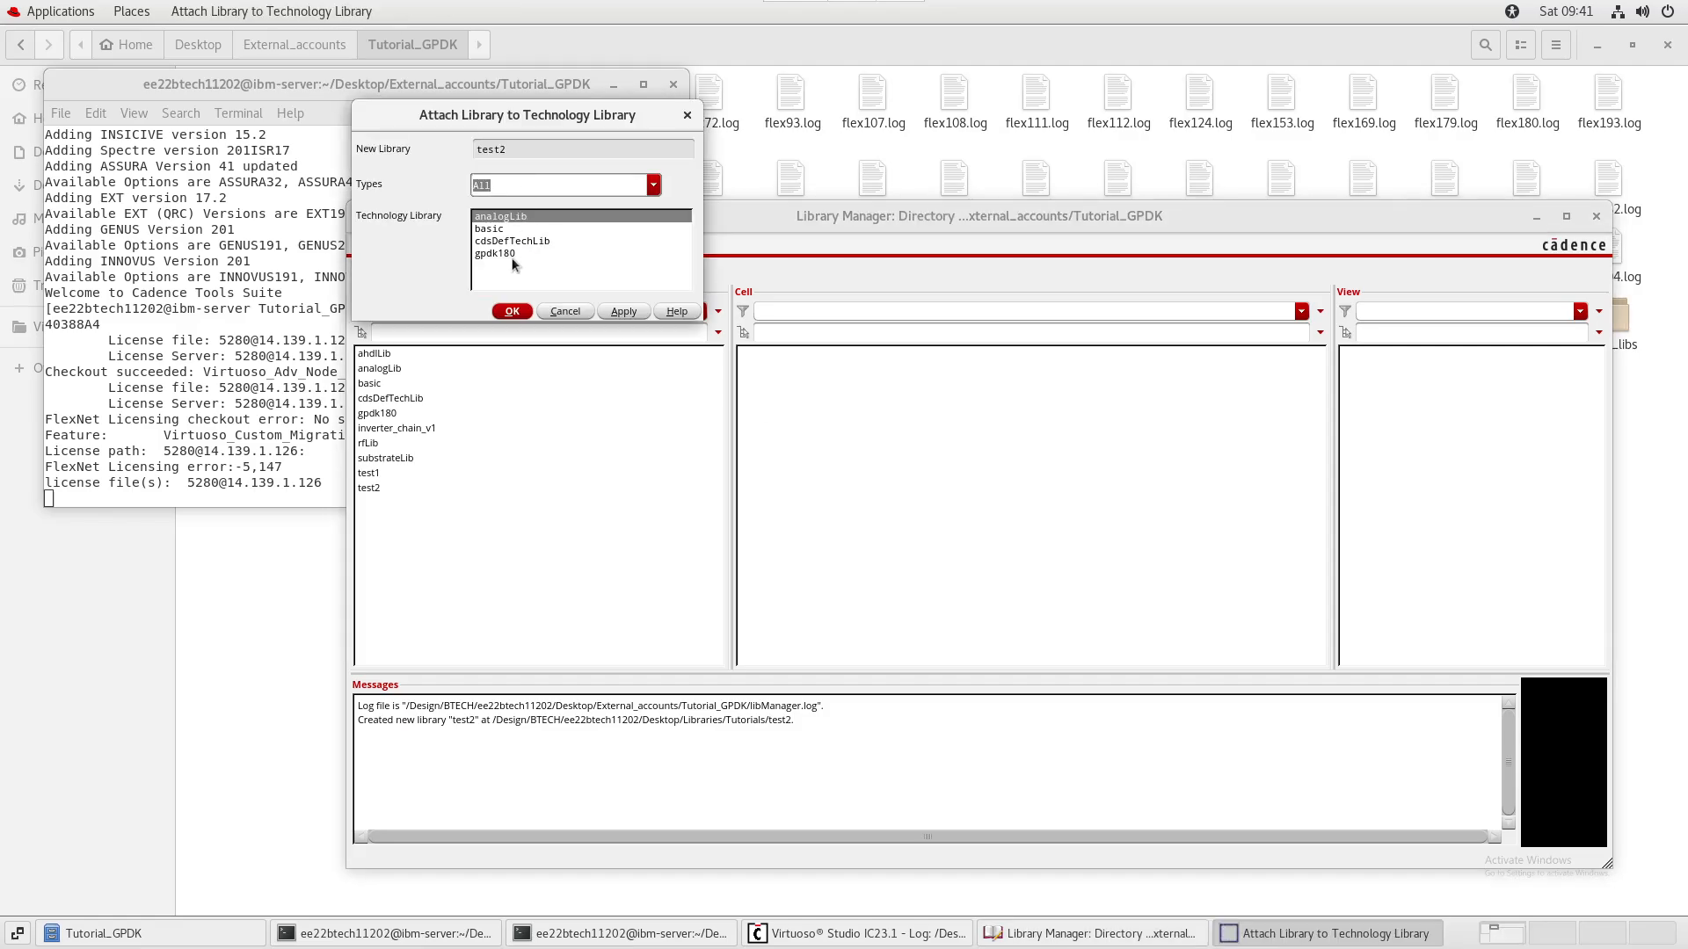
{"action": "left_click", "coordinate": [512, 255]}
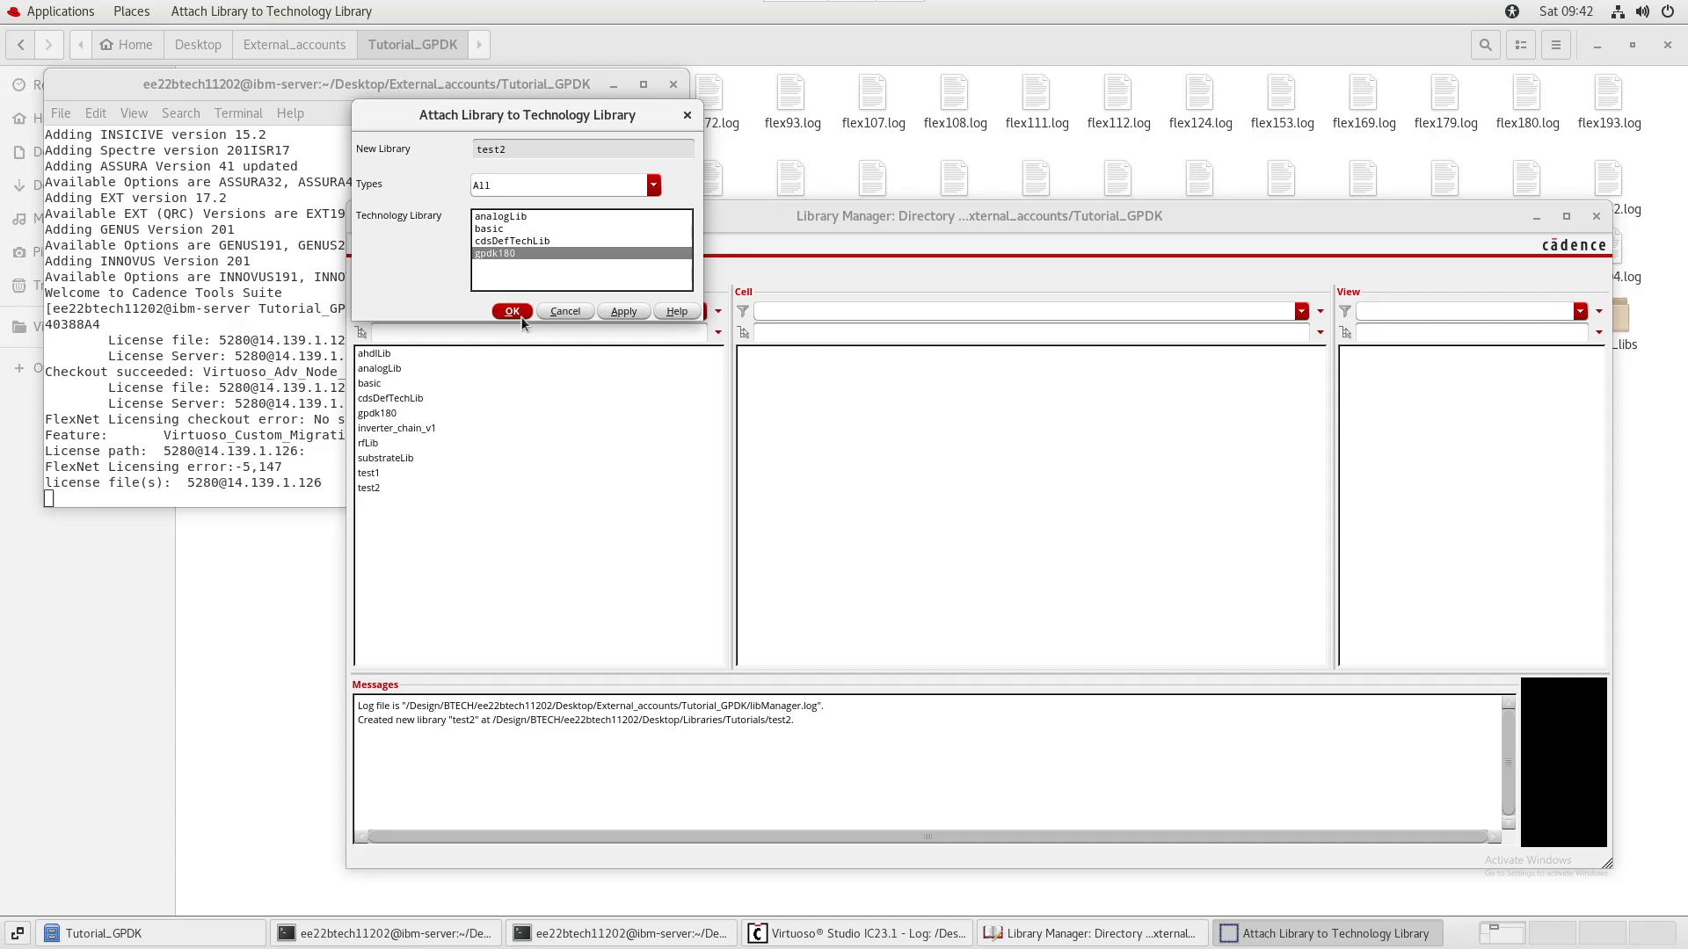
{"action": "left_click", "coordinate": [518, 314]}
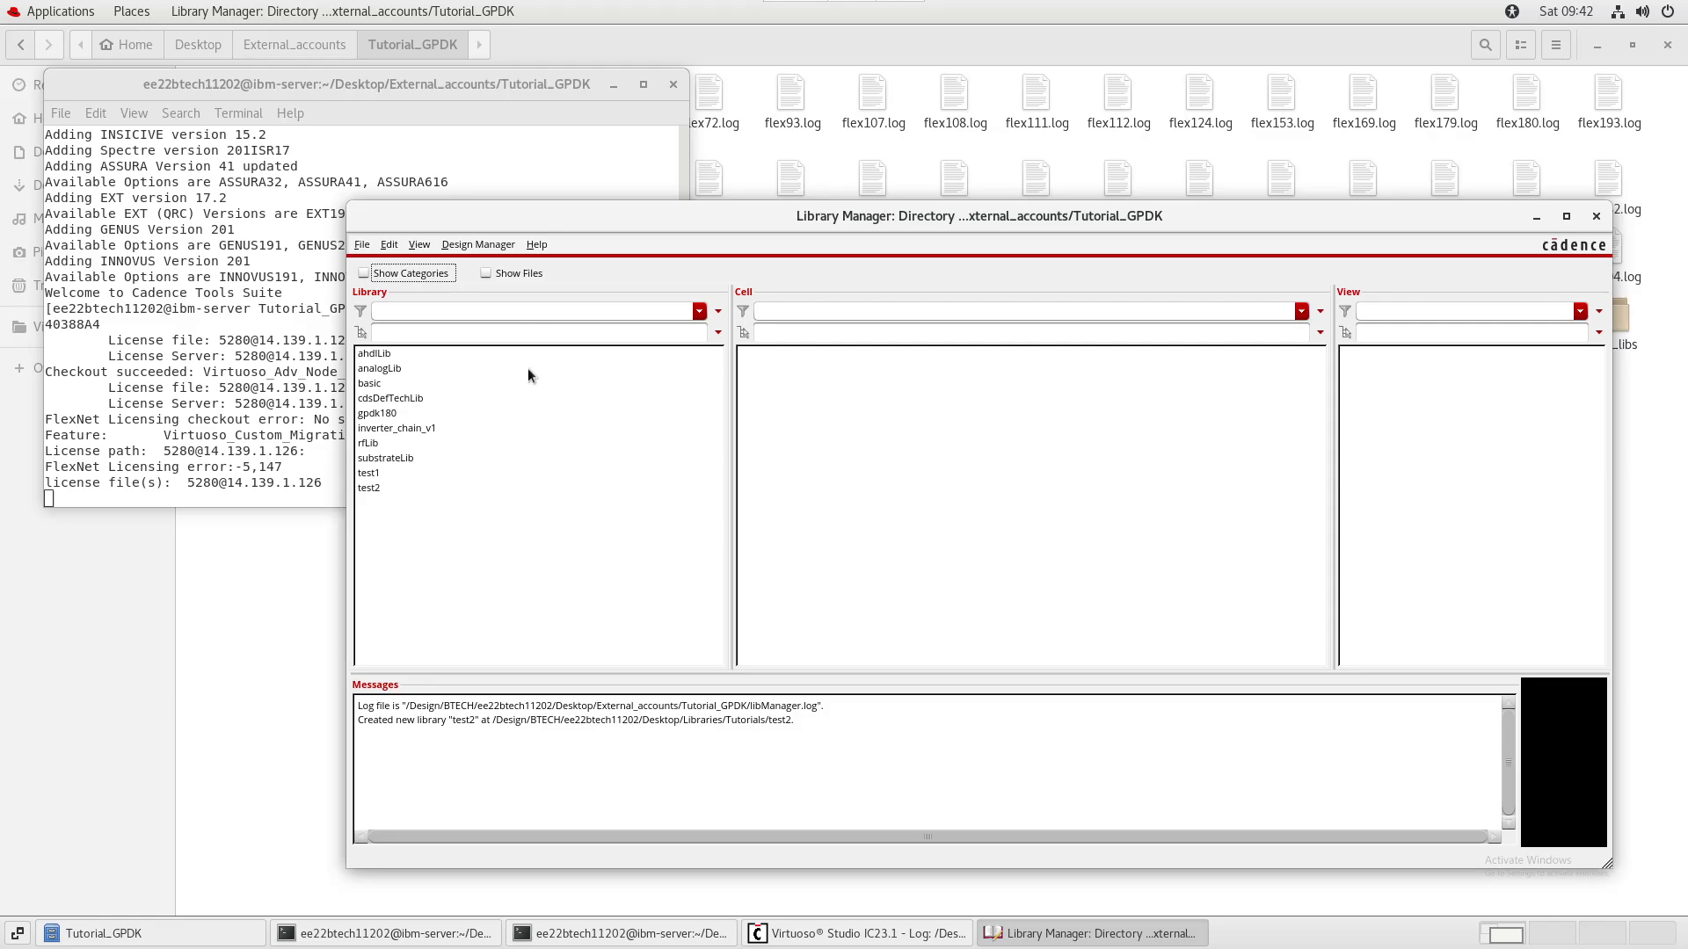
{"action": "left_click", "coordinate": [370, 488]}
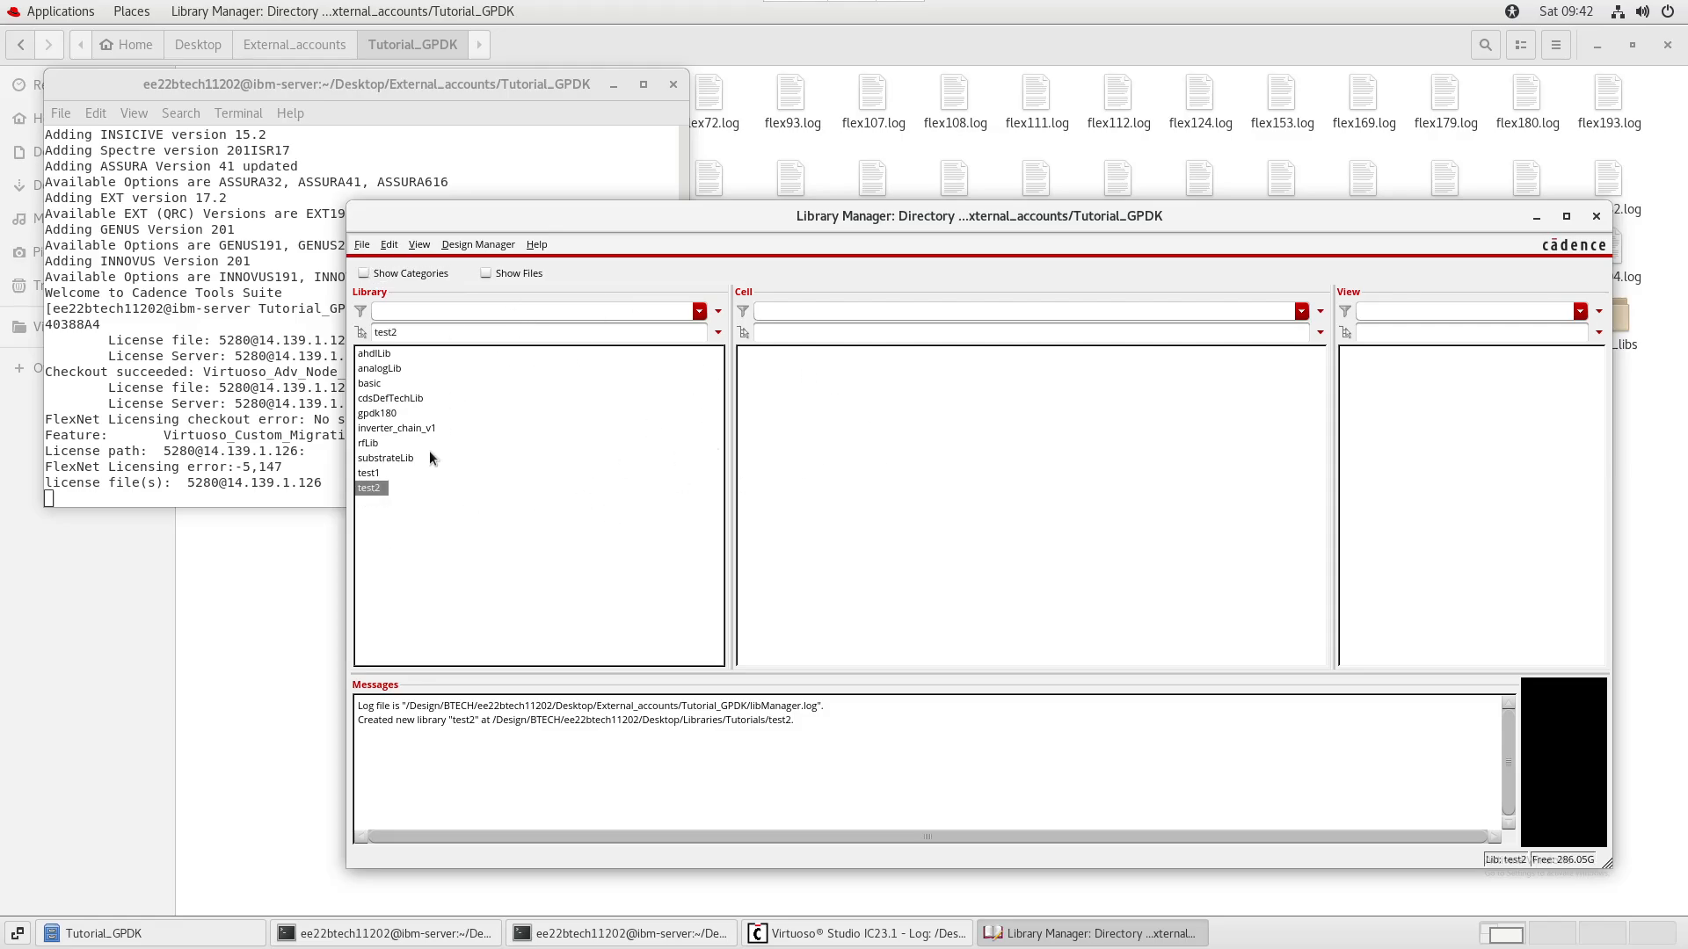
- Check in the Technology File Manager which technology library test2 is attached to, and close it without changes
{"action": "left_click", "coordinate": [875, 933]}
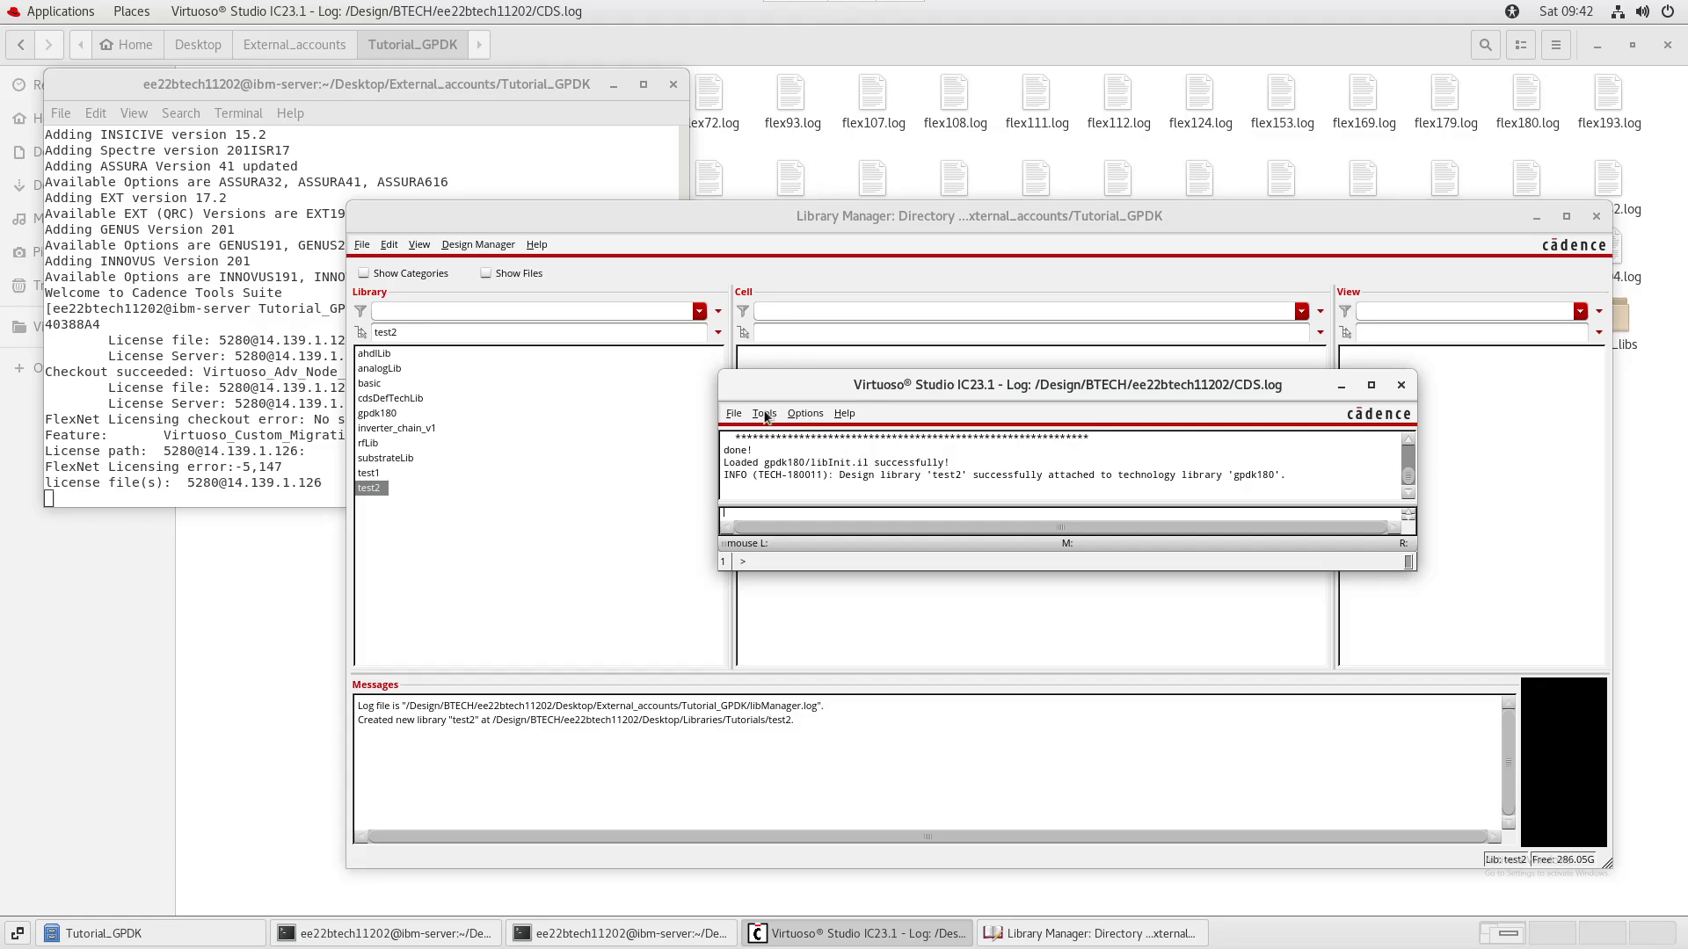
{"action": "left_click", "coordinate": [764, 416]}
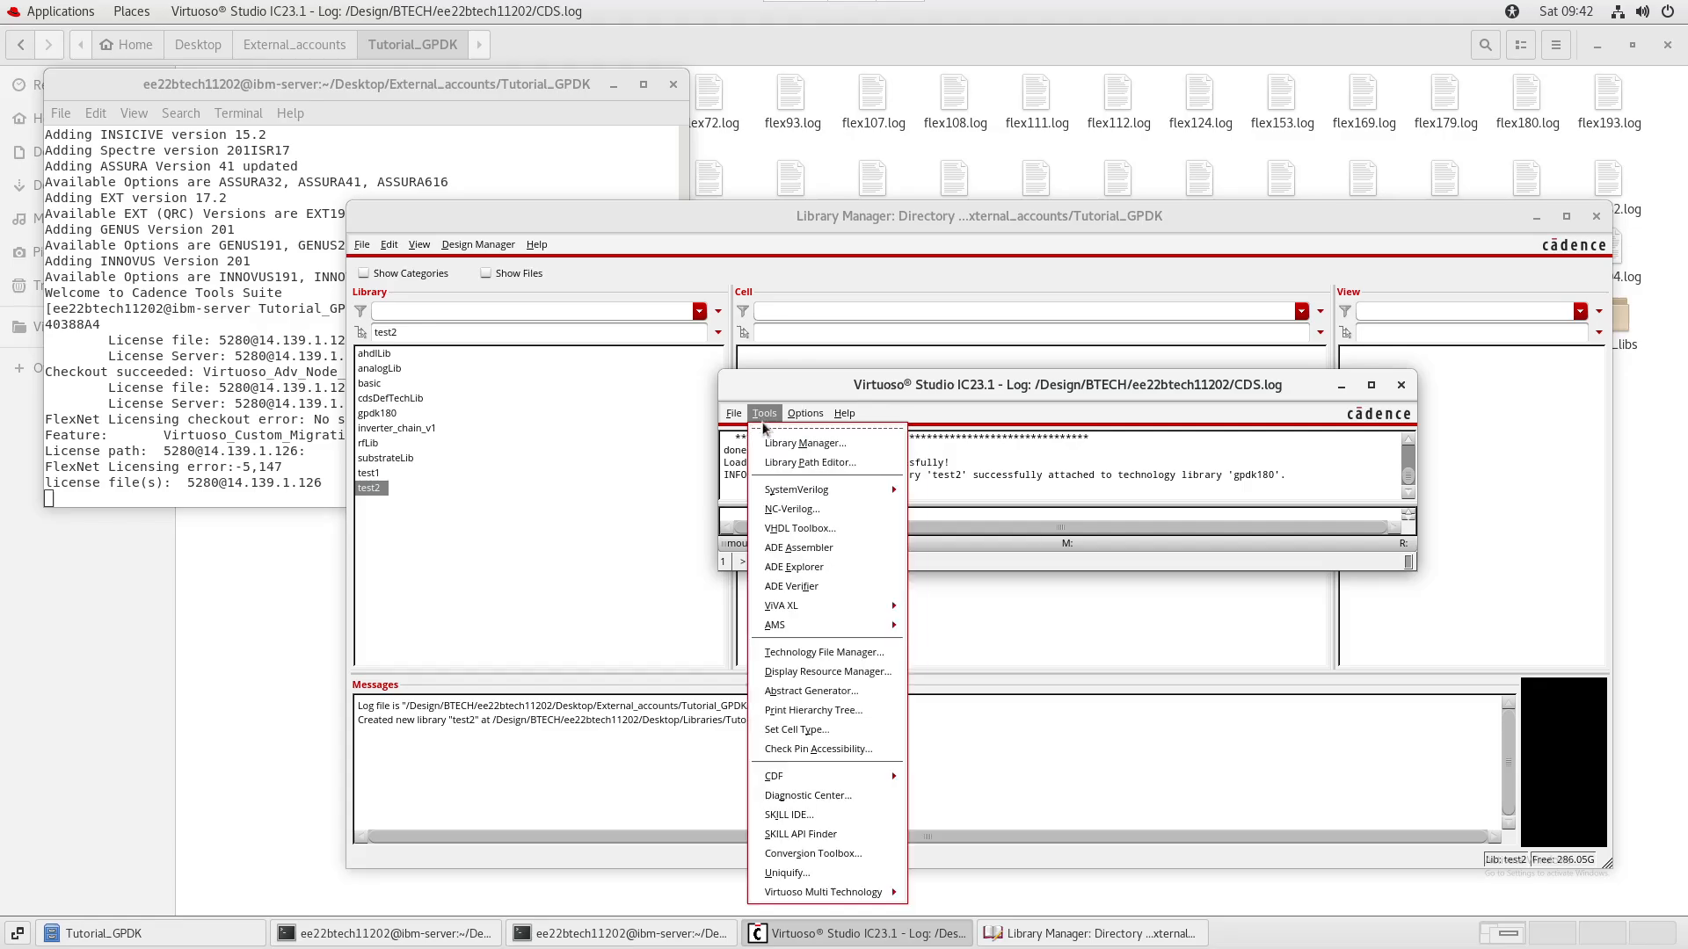
{"action": "left_click", "coordinate": [824, 652]}
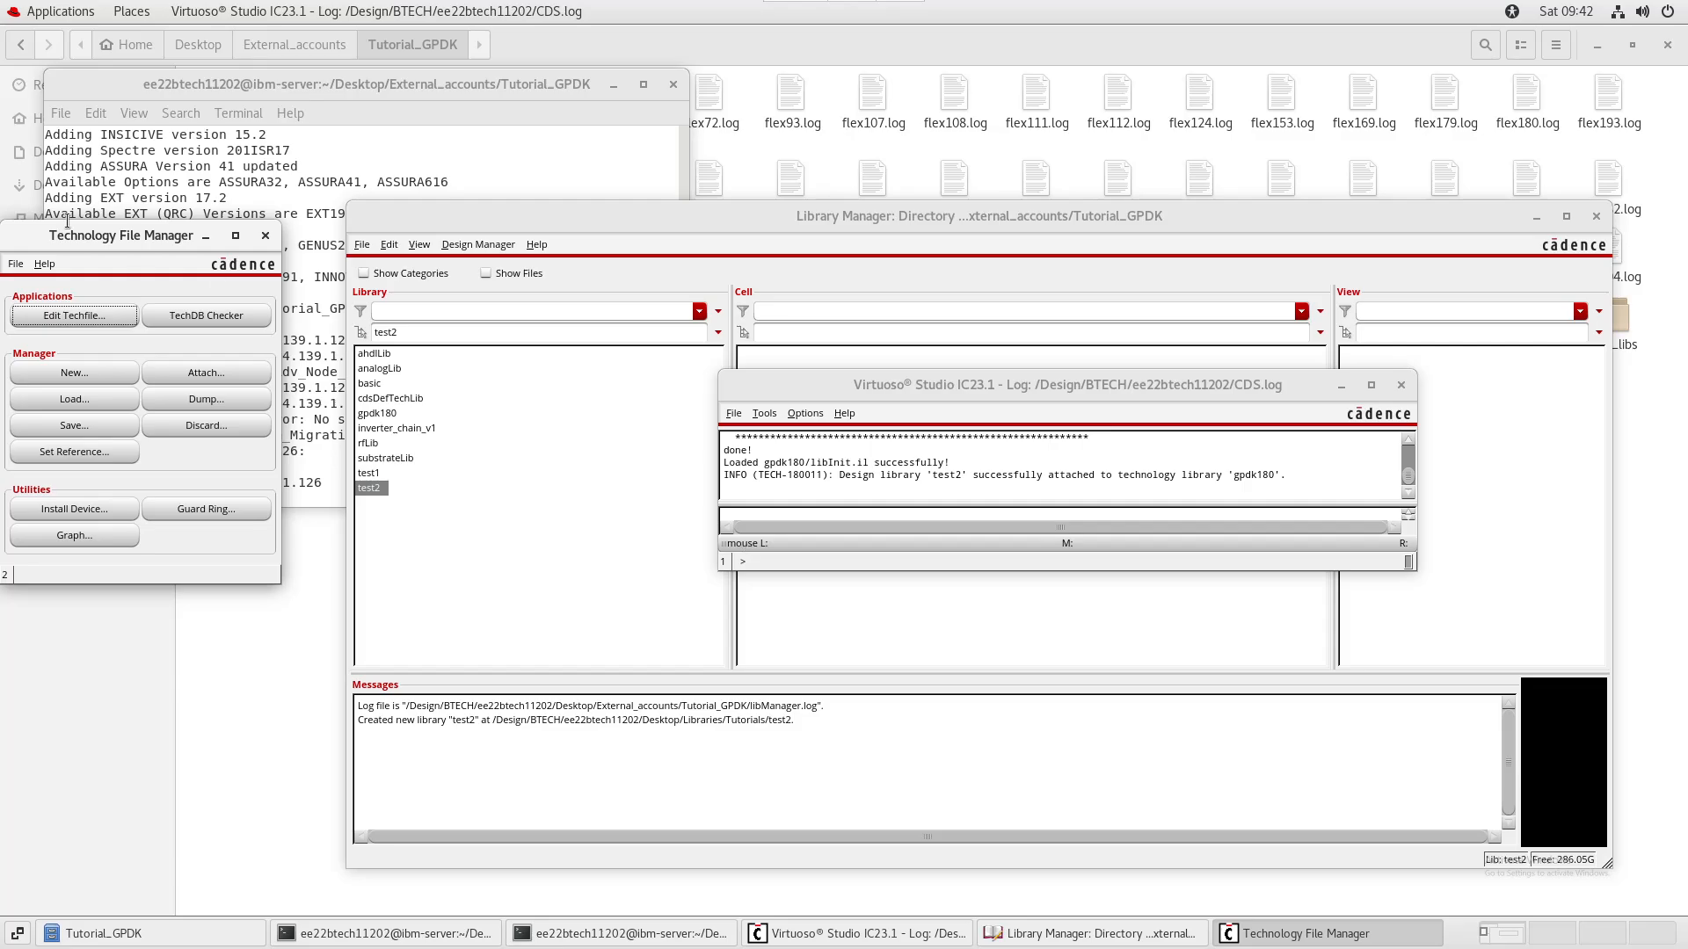
{"action": "left_click_drag", "start_coordinate": [89, 240], "coordinate": [825, 256]}
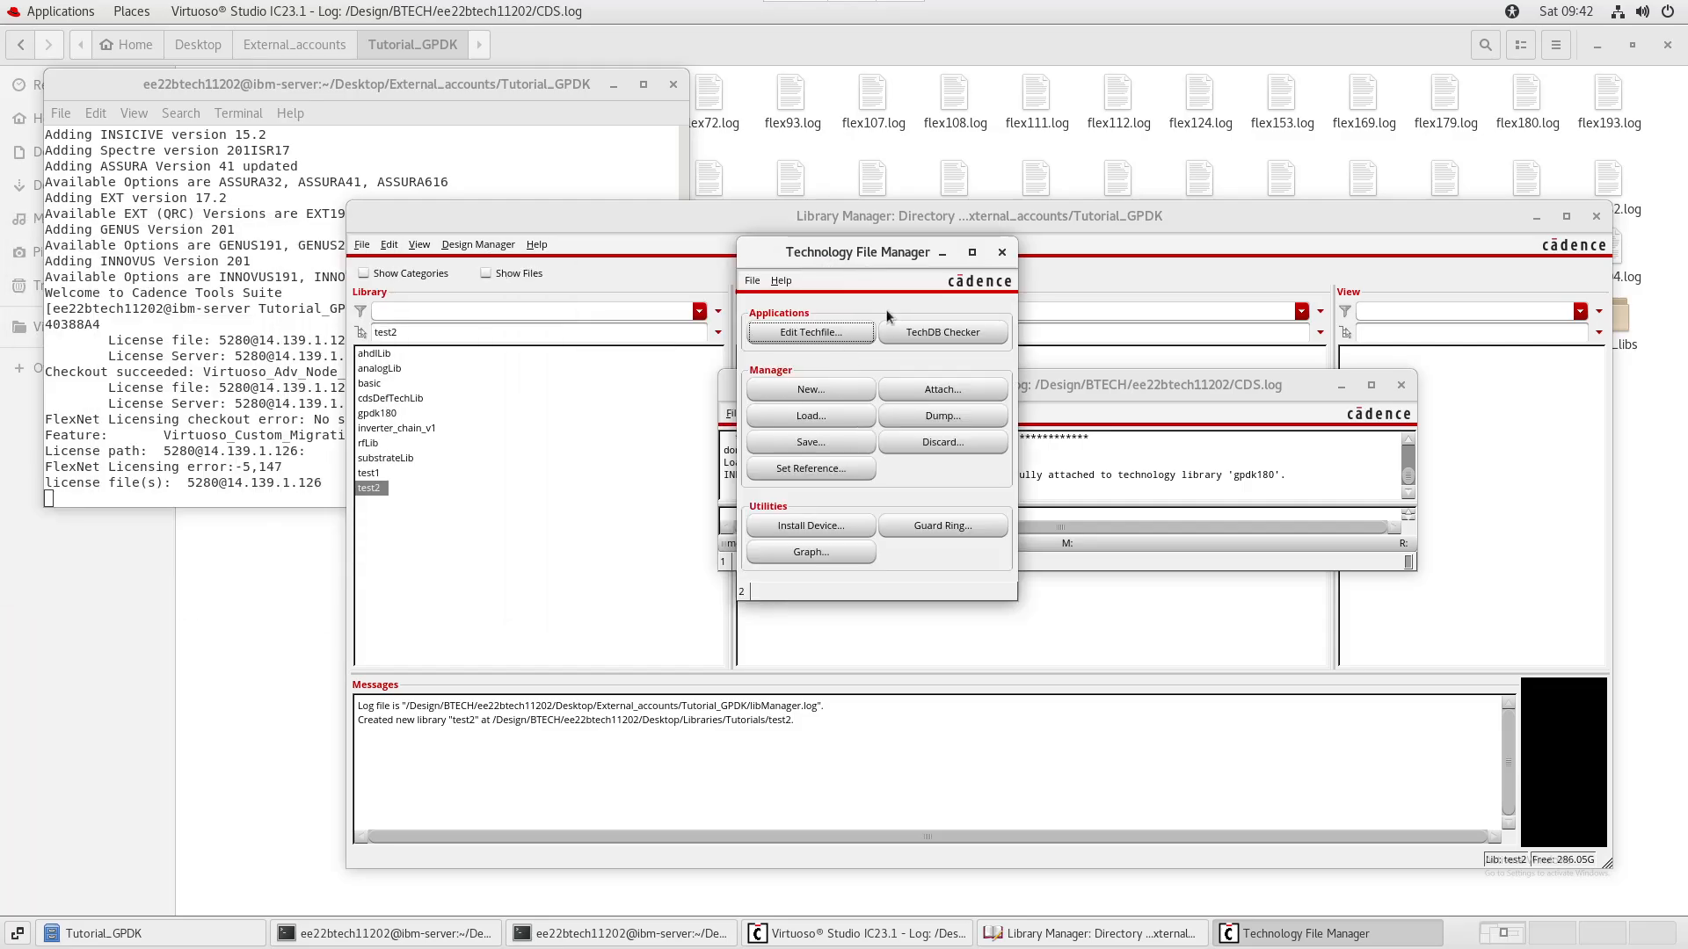
{"action": "left_click", "coordinate": [973, 394]}
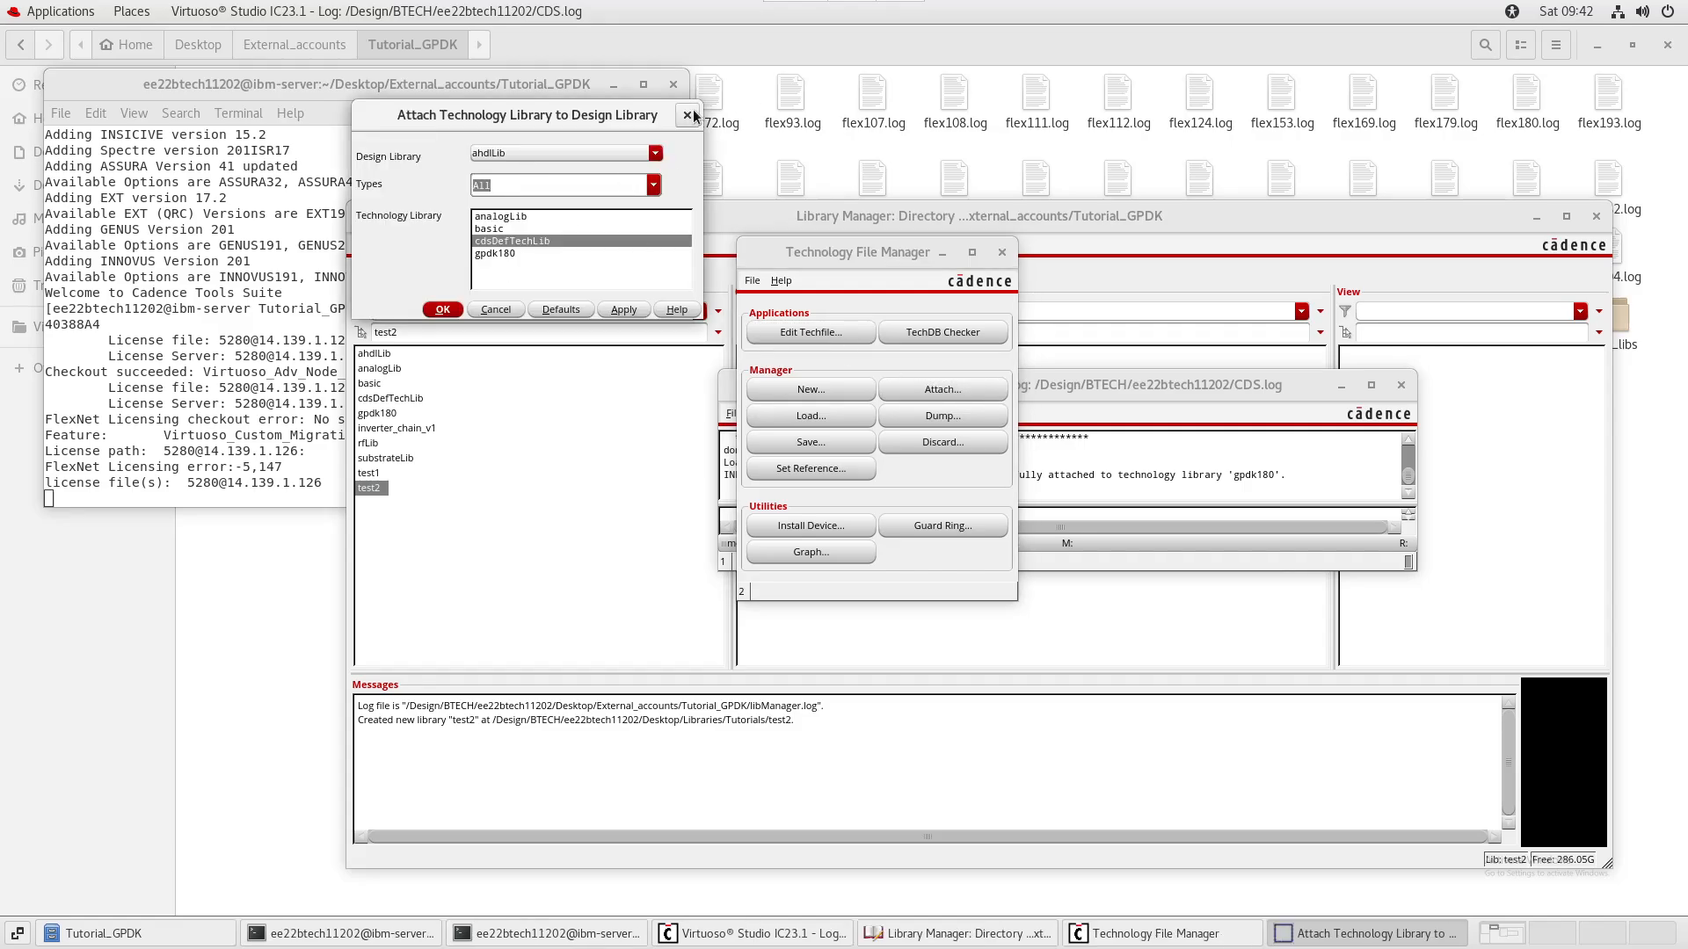
{"action": "left_click", "coordinate": [641, 155]}
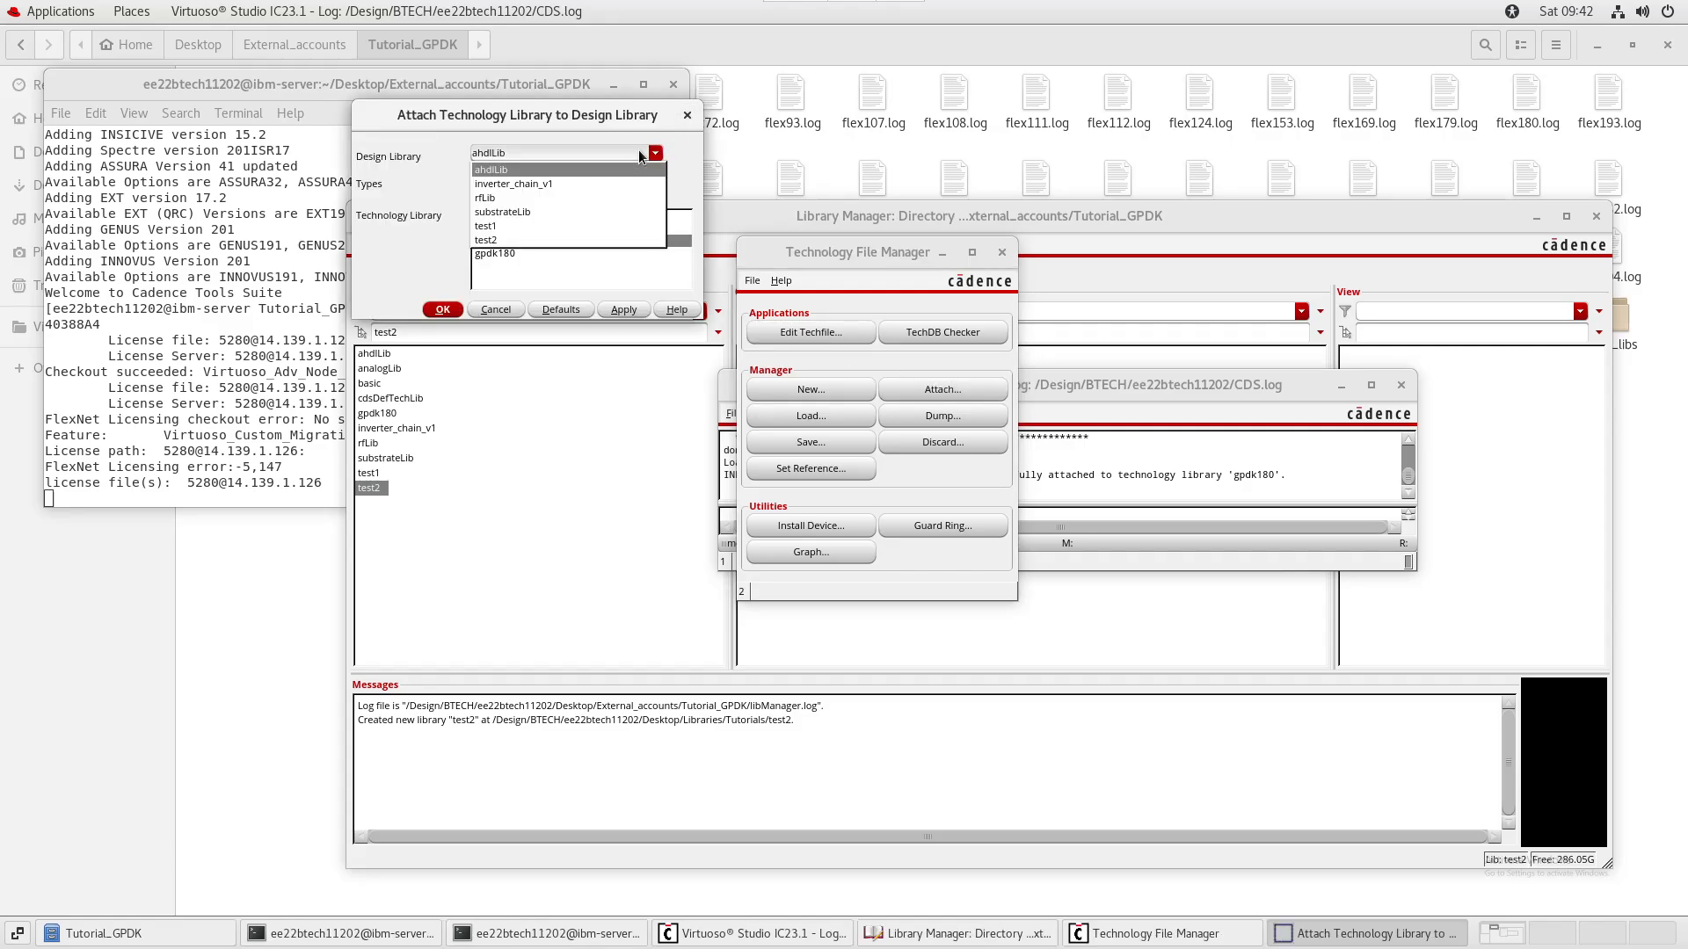
{"action": "left_click", "coordinate": [517, 240]}
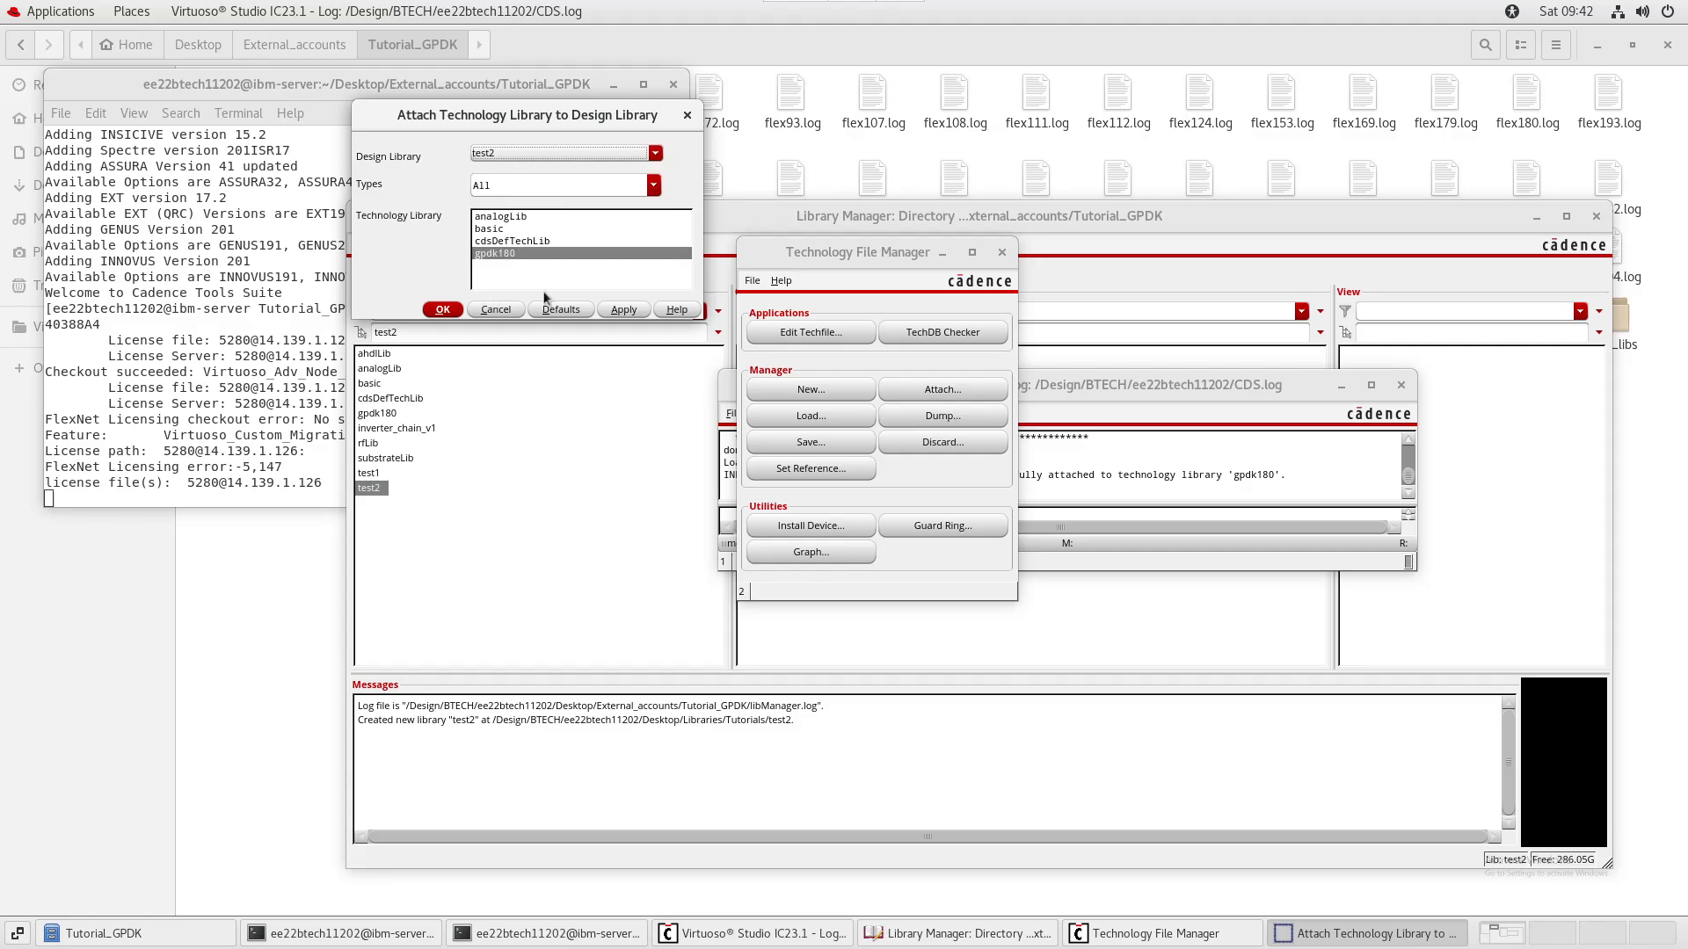
{"action": "left_click", "coordinate": [687, 115]}
{"action": "left_click", "coordinate": [1000, 252]}
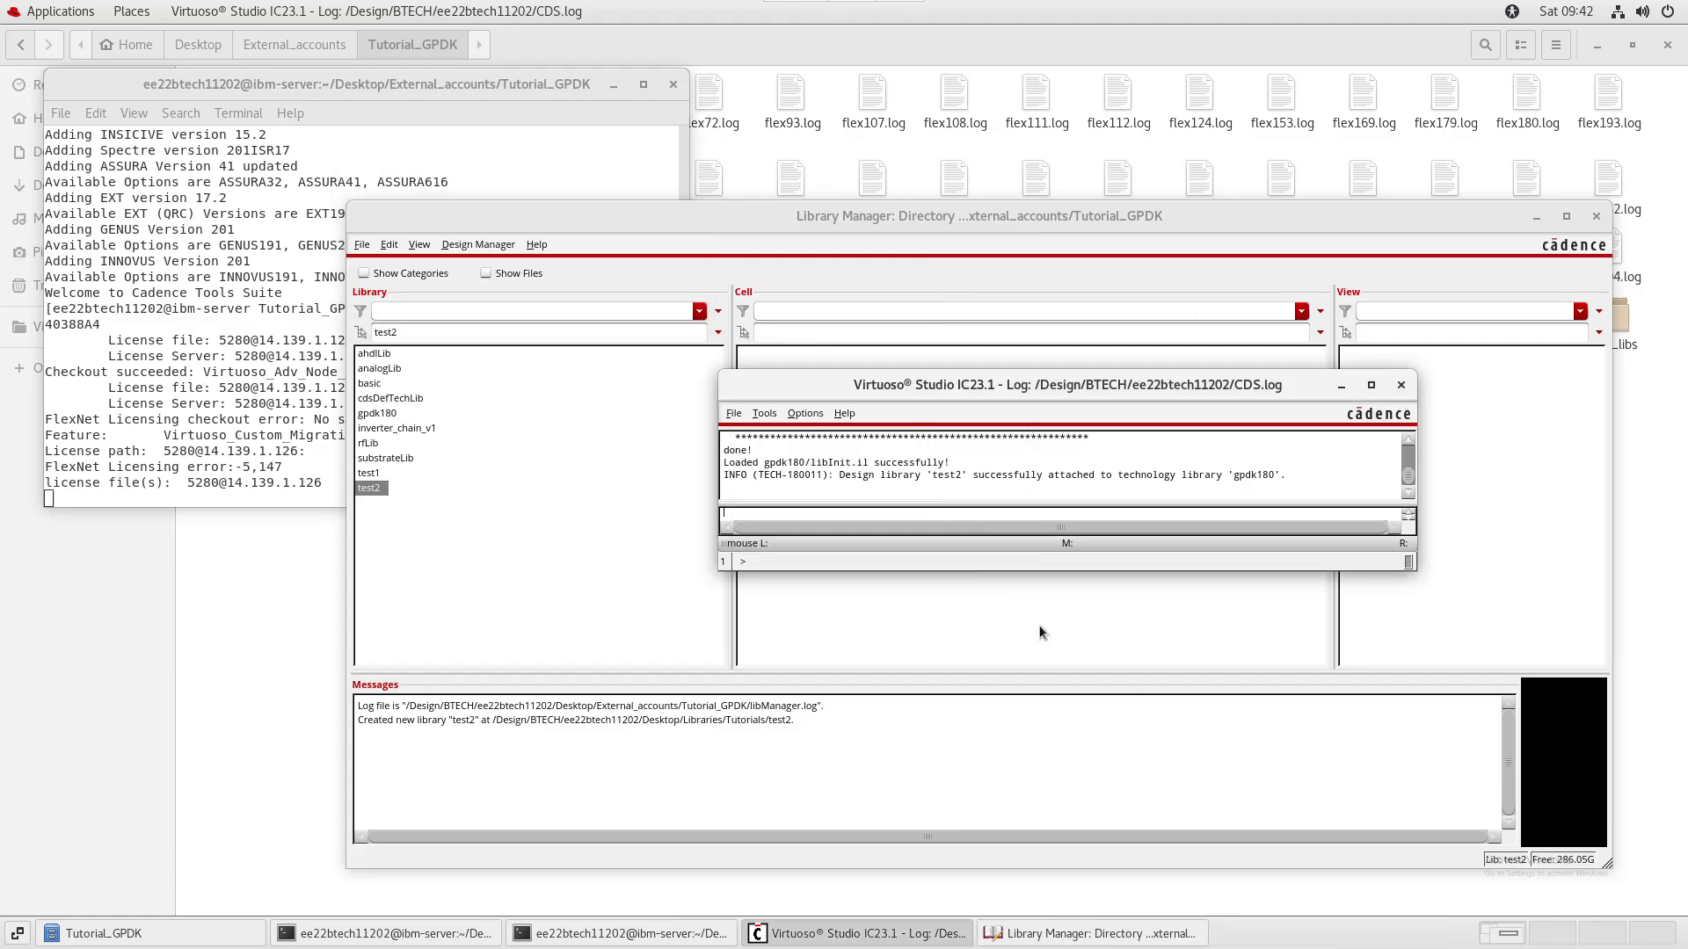
- Start a new cell view in library test2 with the cell name inverter_base and the view schematic
{"action": "left_click", "coordinate": [1042, 629]}
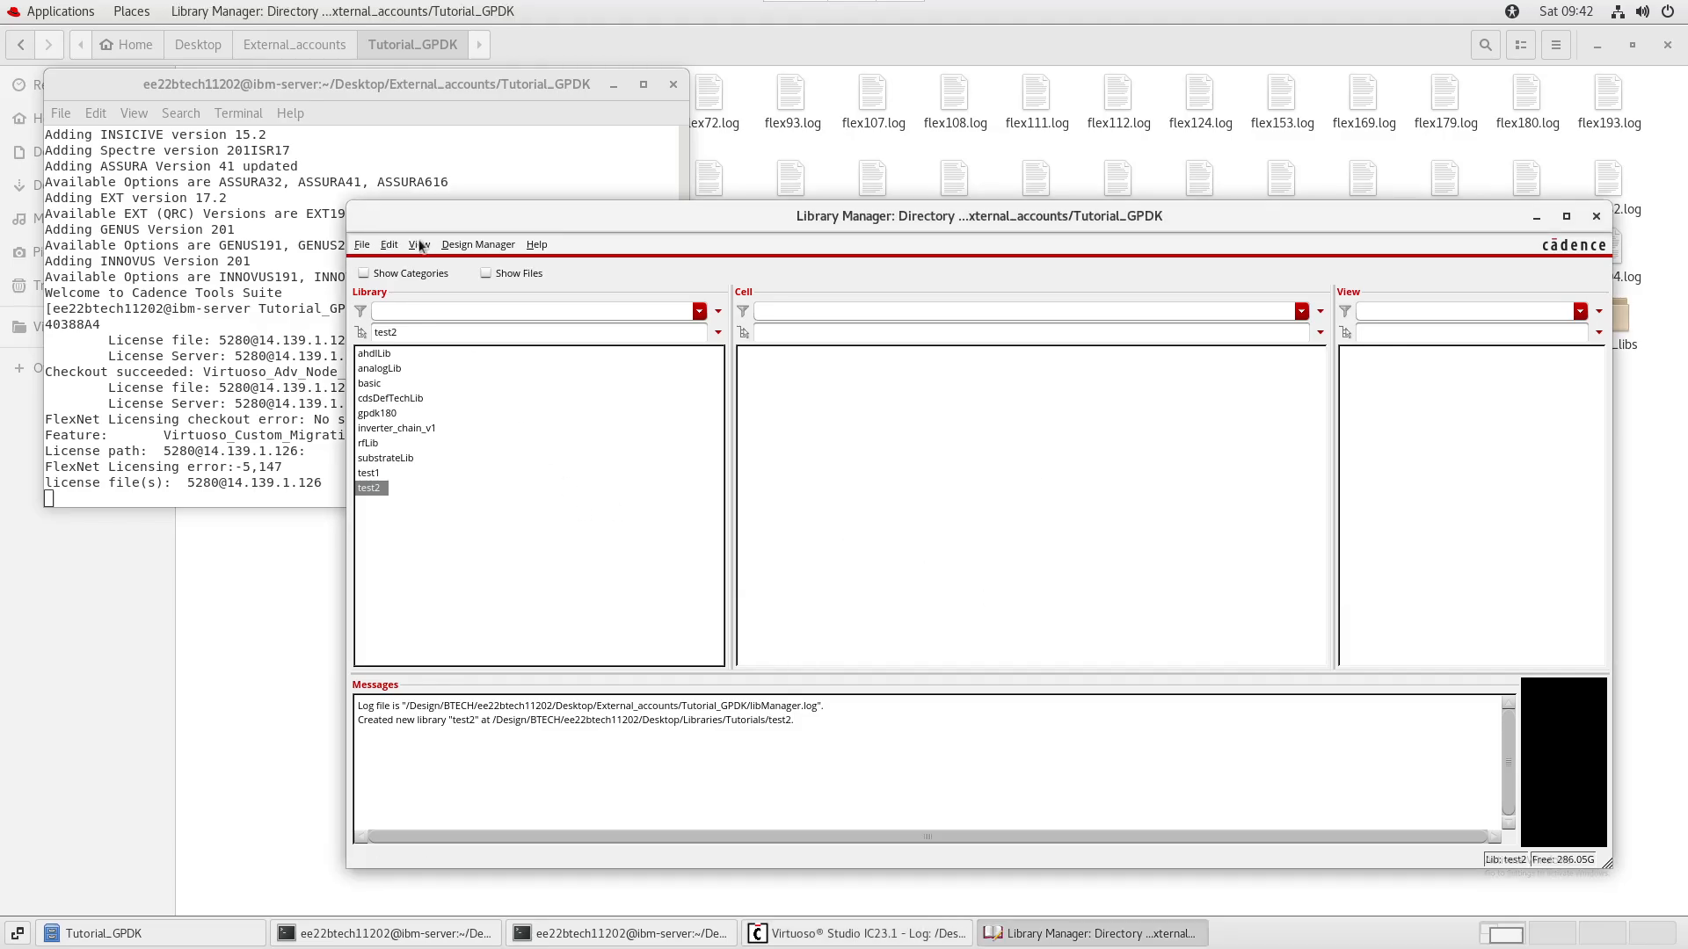
{"action": "left_click", "coordinate": [362, 247]}
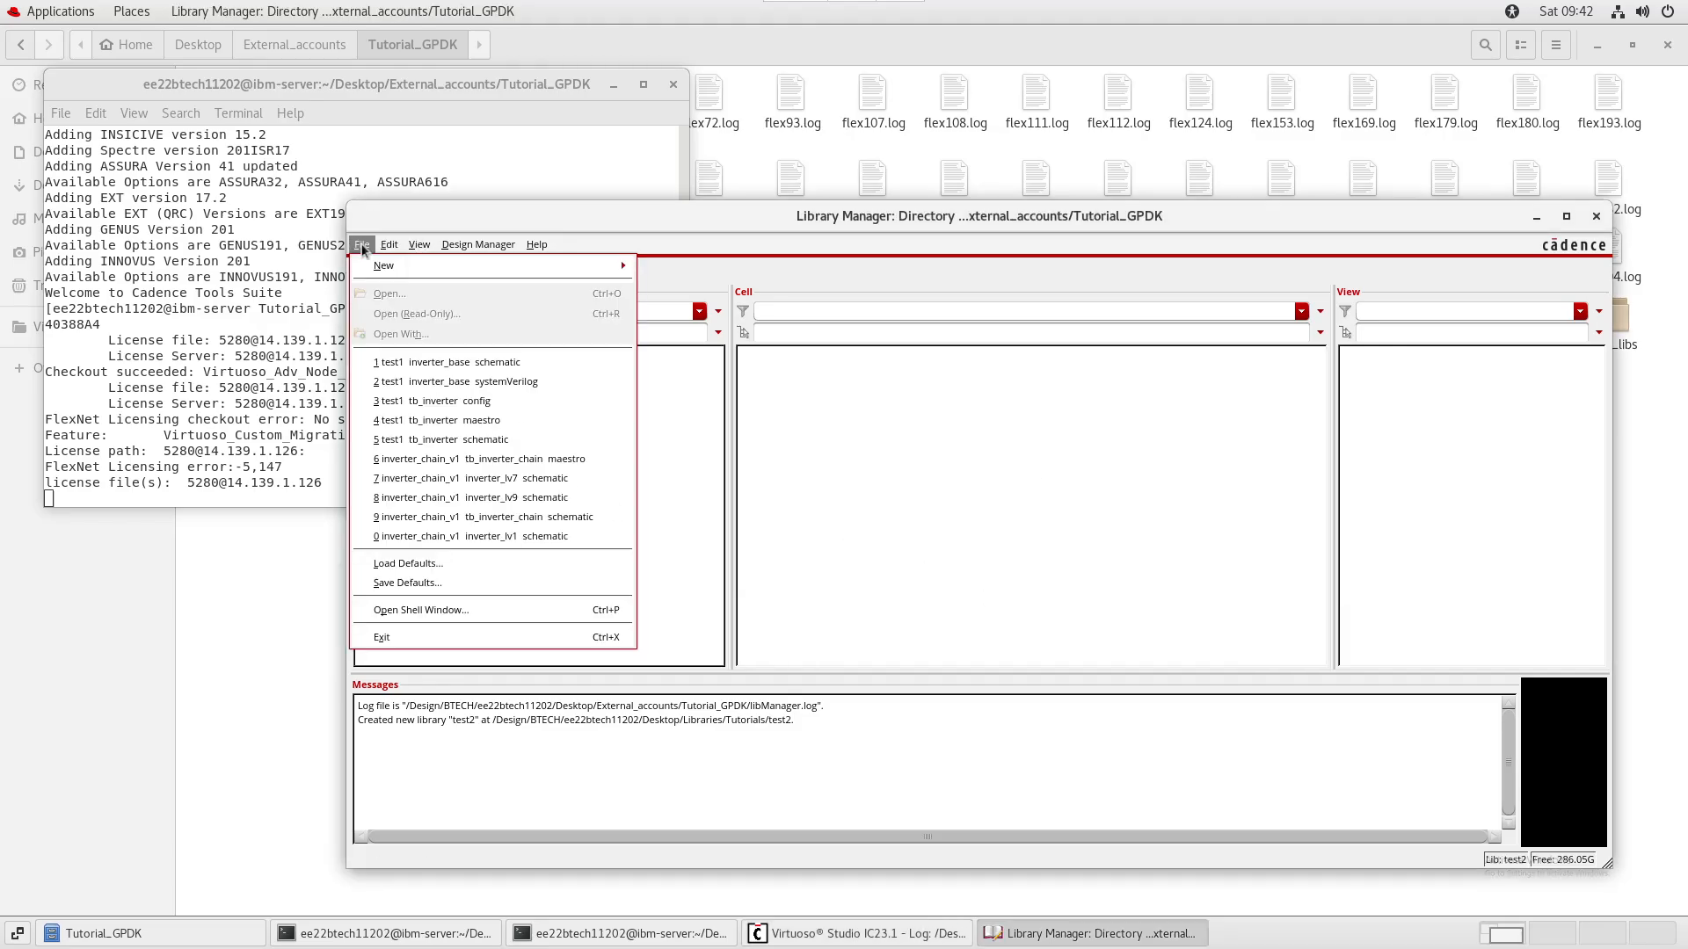
{"action": "left_click", "coordinate": [955, 437]}
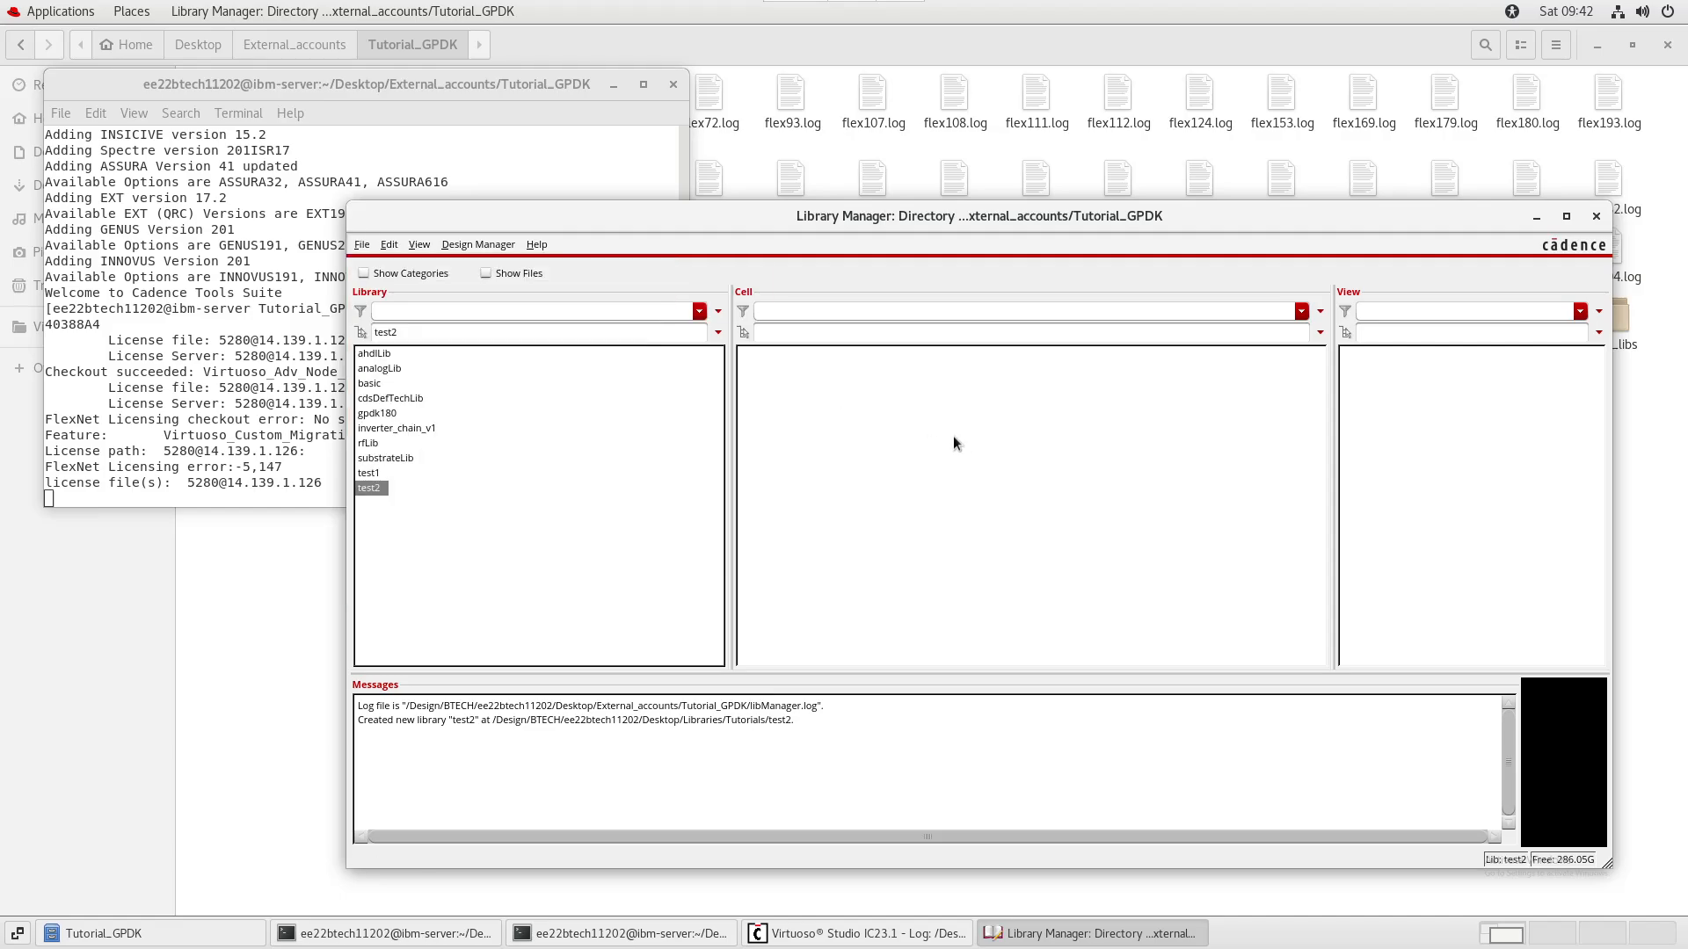
{"action": "left_click", "coordinate": [367, 247]}
{"action": "mouse_move", "coordinate": [615, 266]}
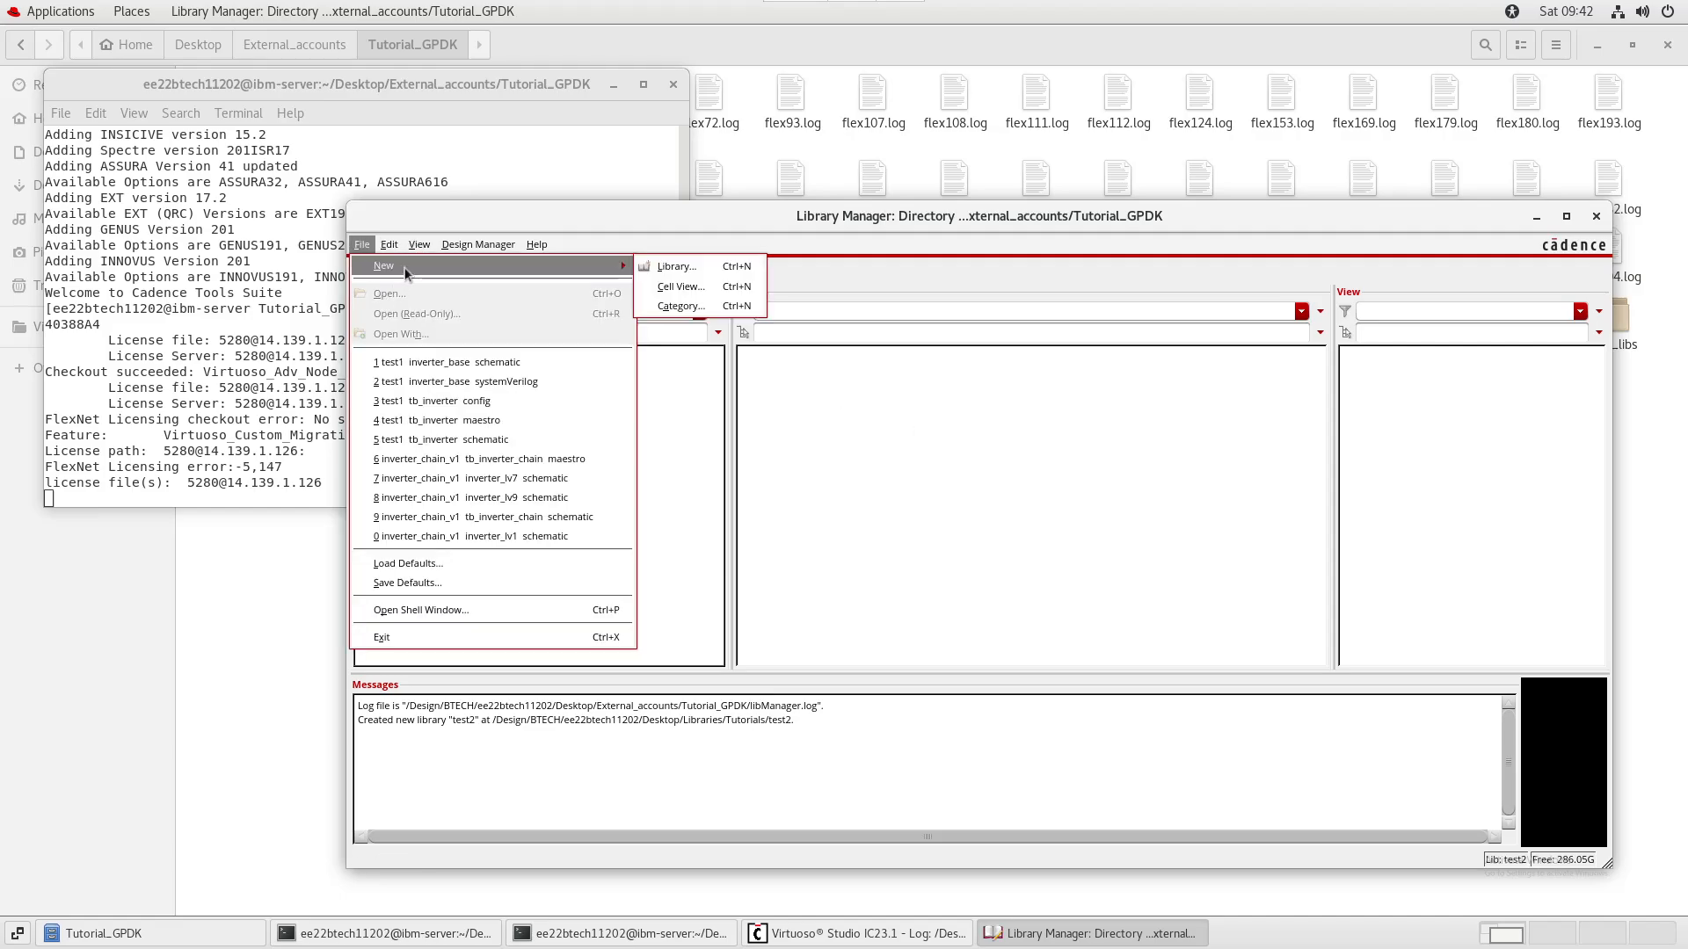
{"action": "left_click", "coordinate": [663, 286]}
{"action": "left_click_drag", "start_coordinate": [493, 119], "coordinate": [927, 202]}
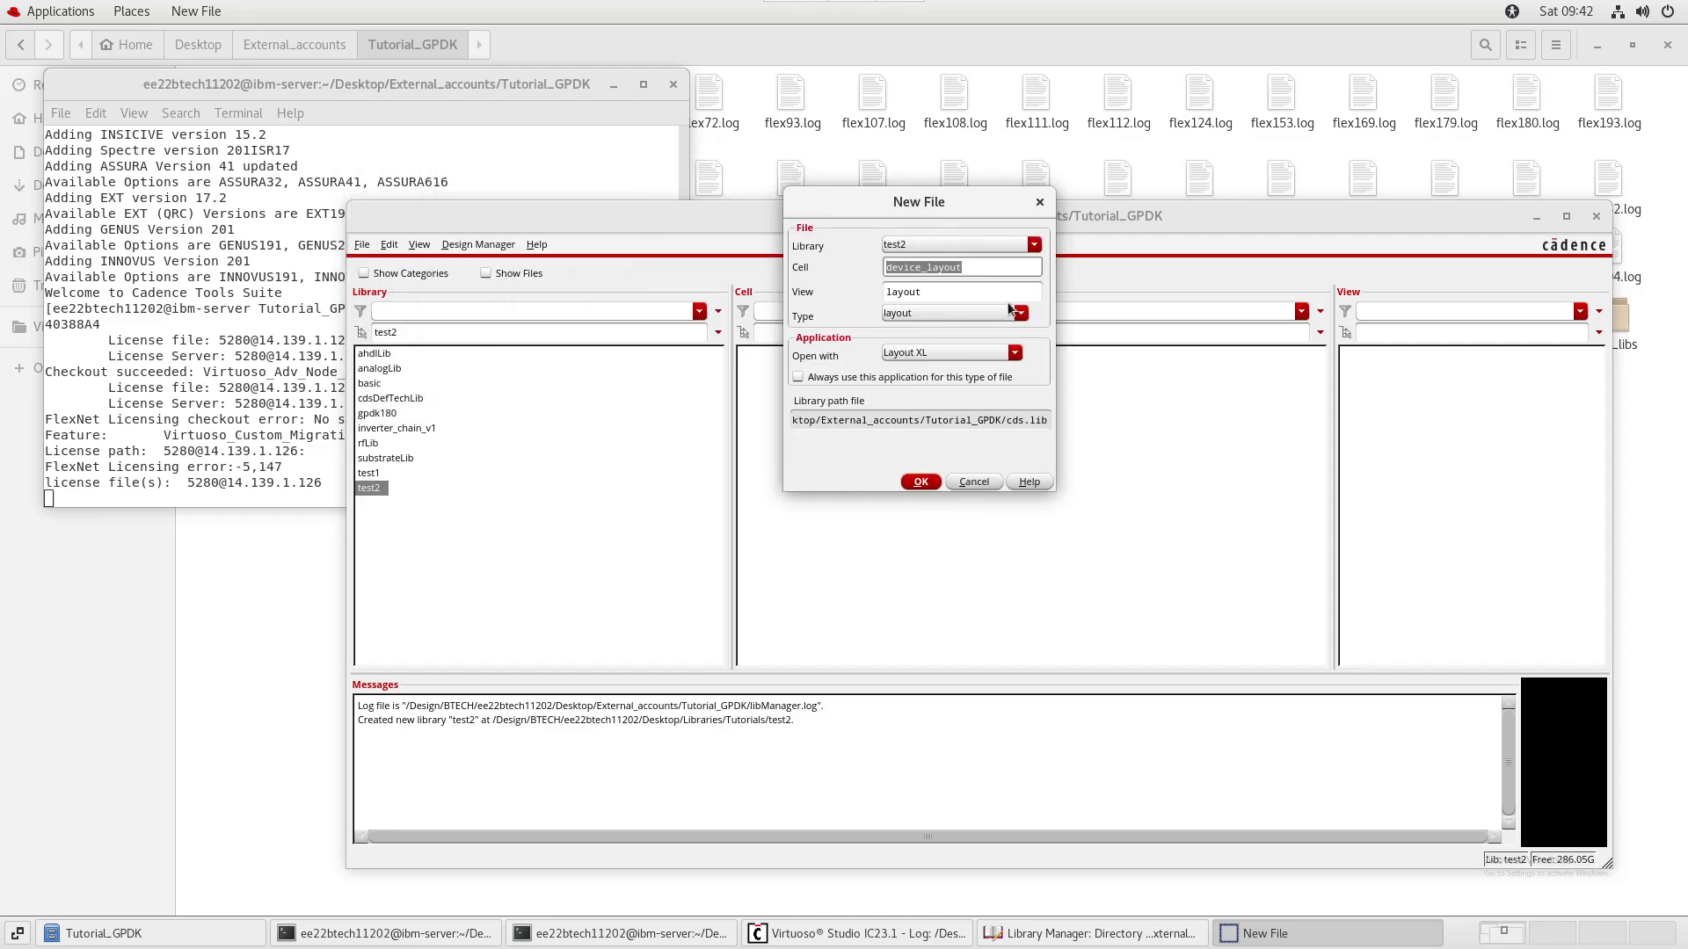
{"action": "type", "text": "inverter_base"}
{"action": "key", "text": "Tab"}
{"action": "type", "text": "schematic"}
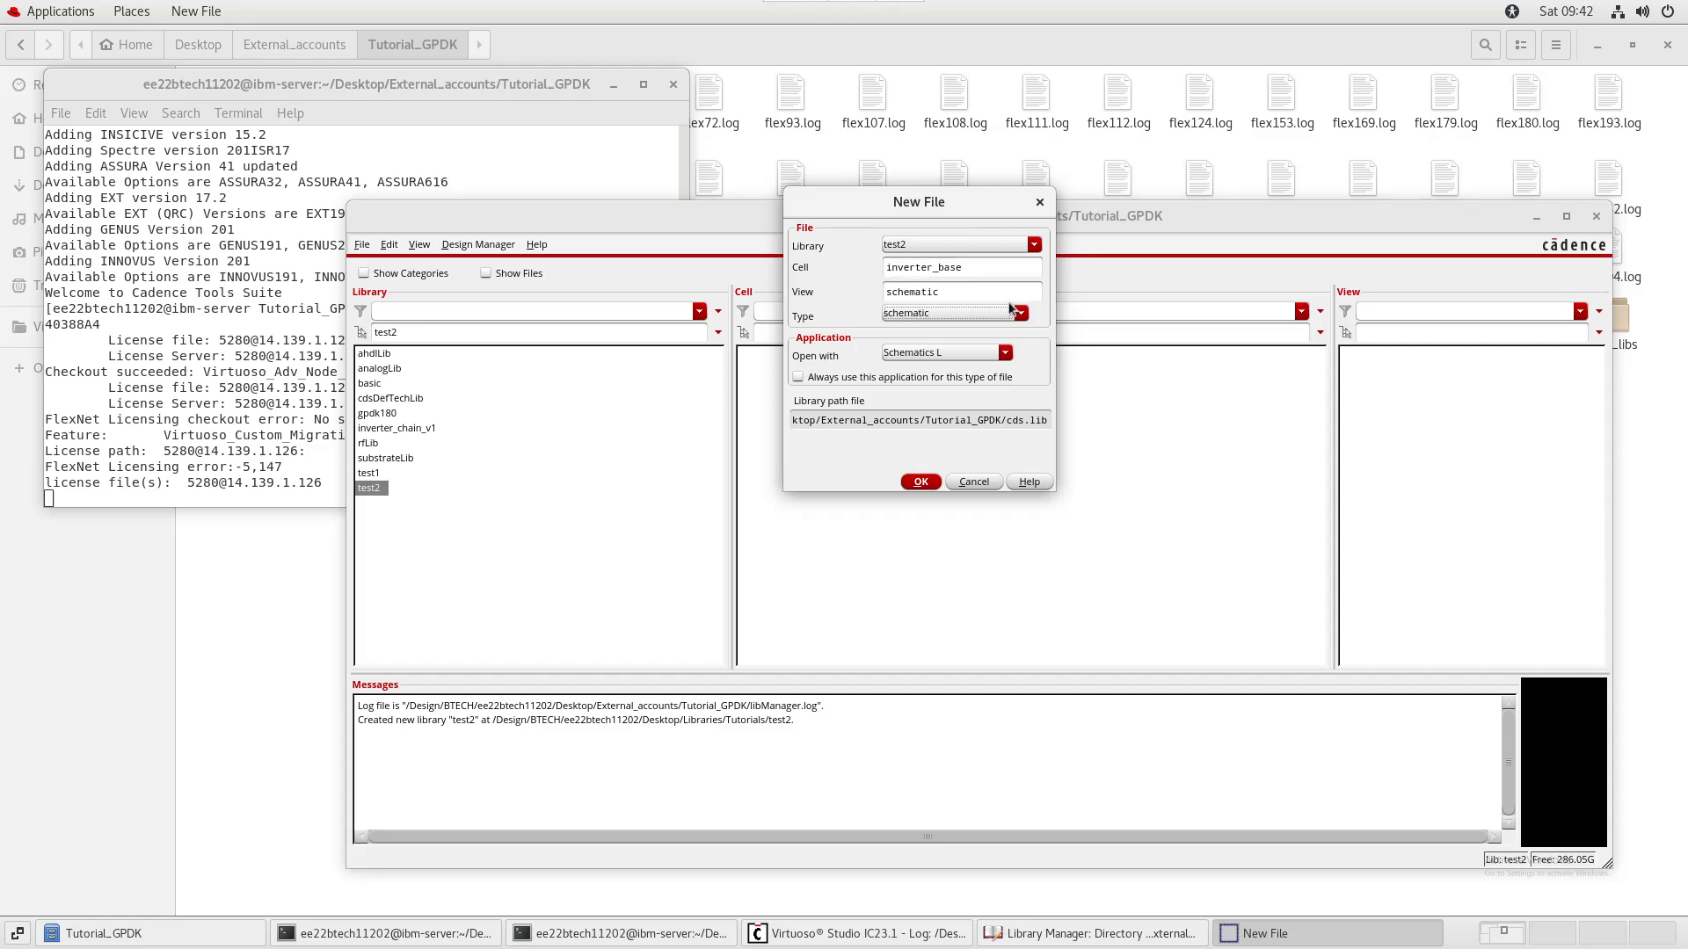
- Try systemVerilogPackageText and layout as the new cell view's type, and return the type to schematic
{"action": "key", "text": "shift+Tab"}
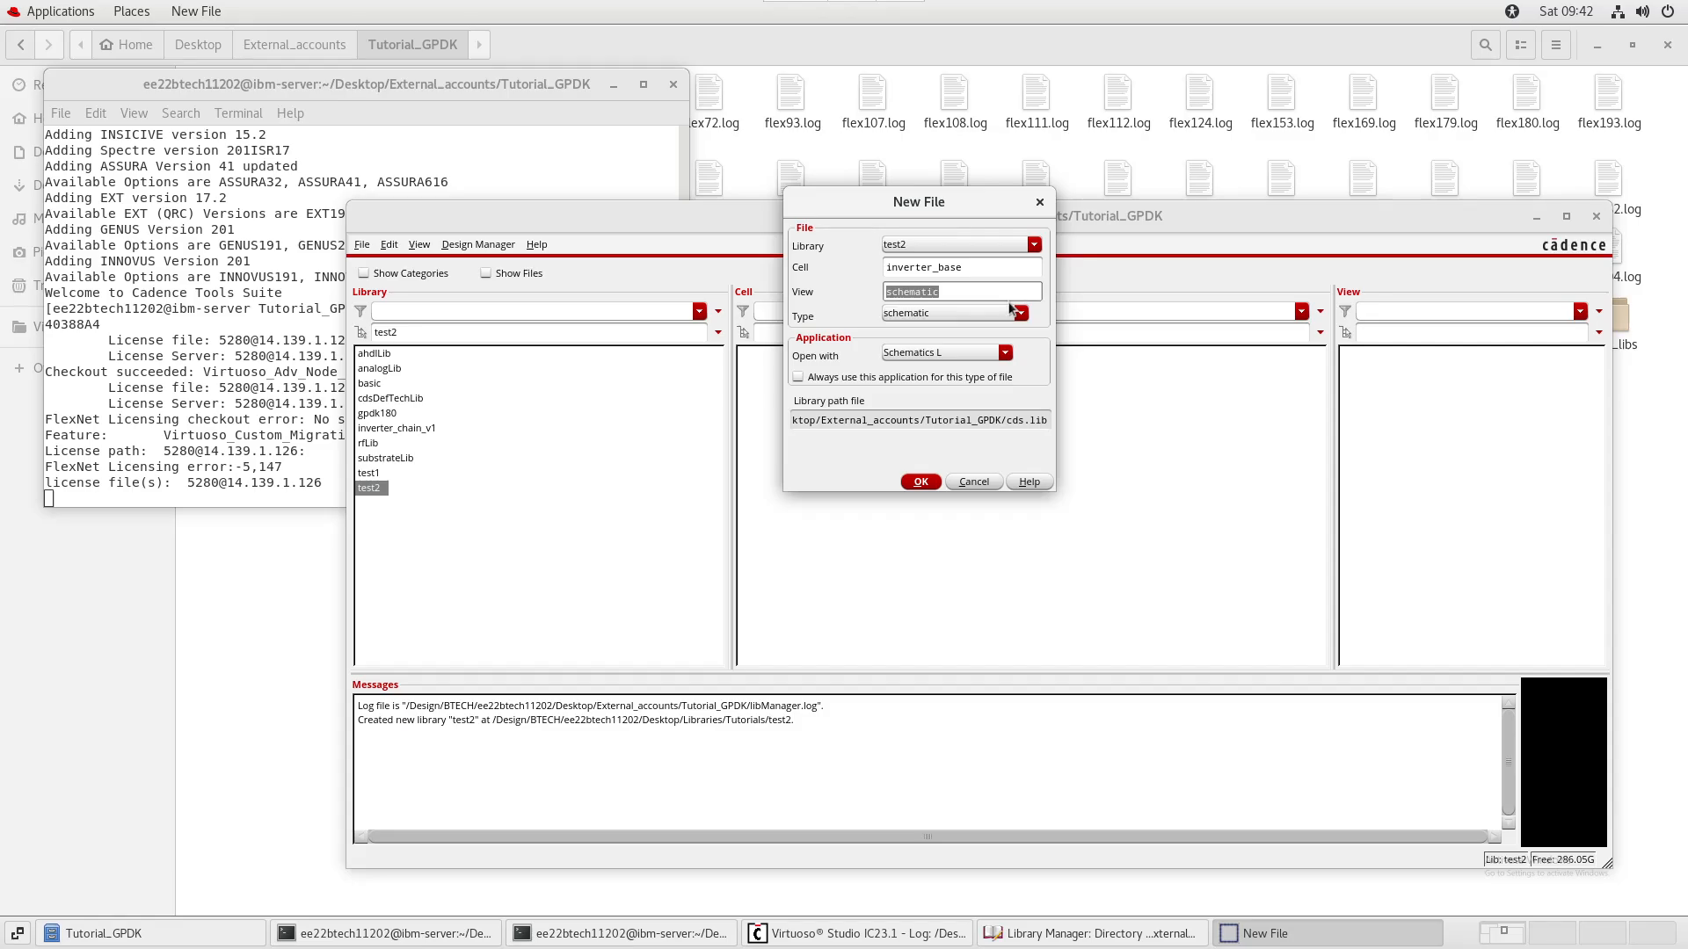
{"action": "key", "text": "Tab"}
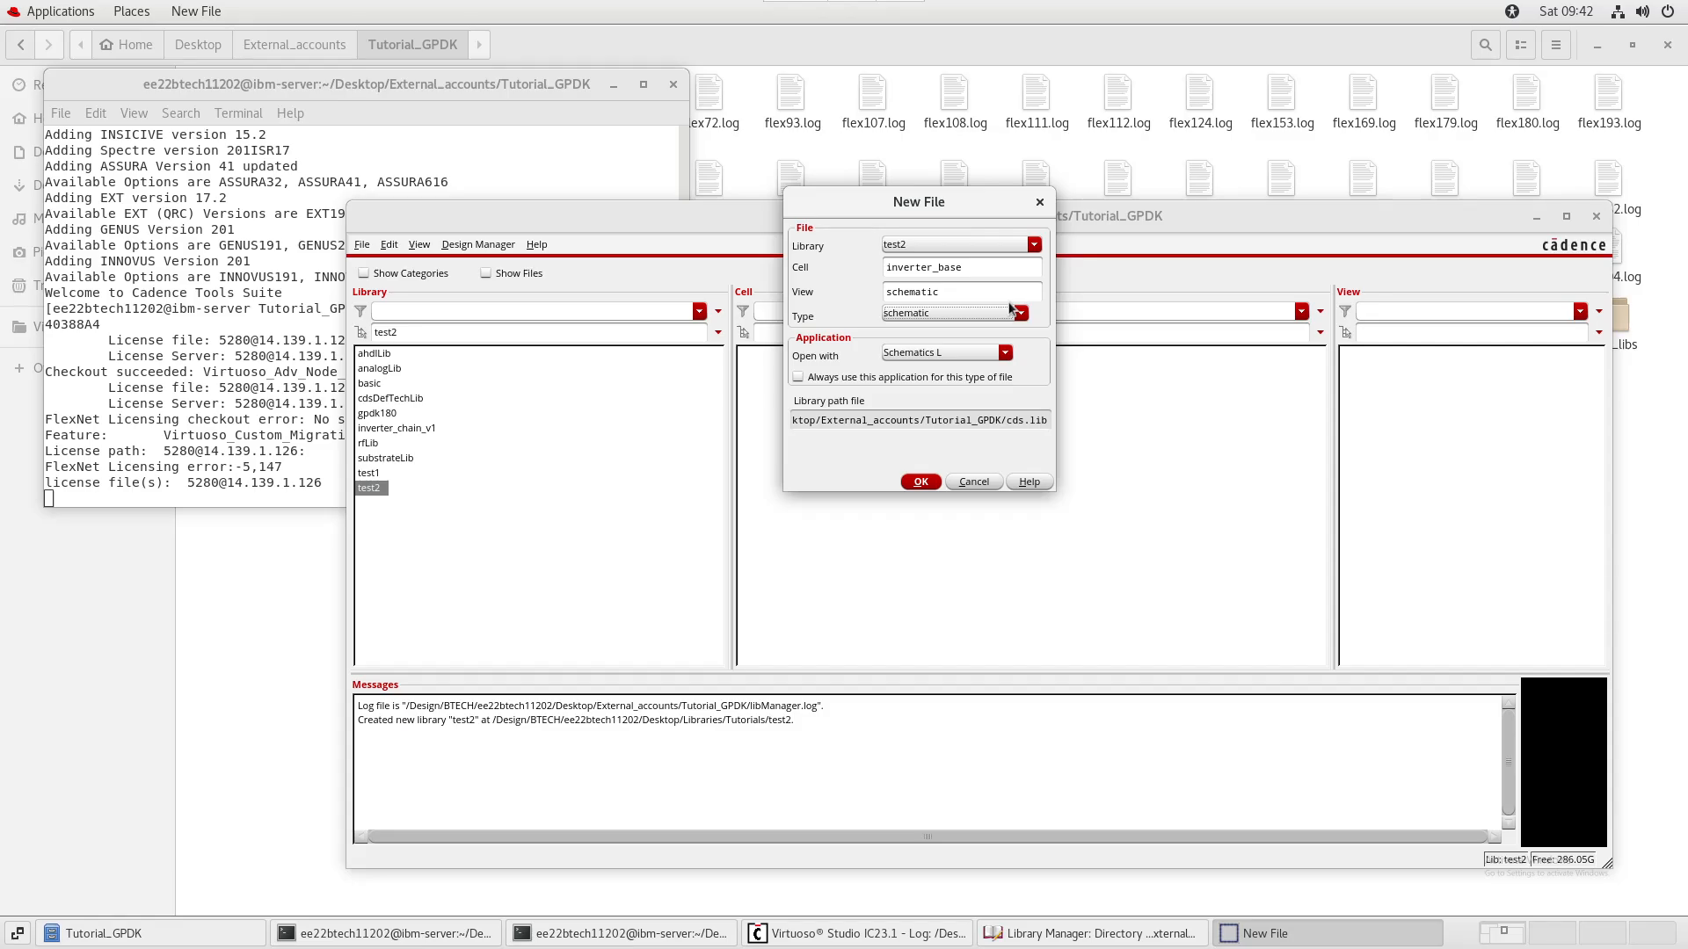
{"action": "key", "text": "shift+Tab"}
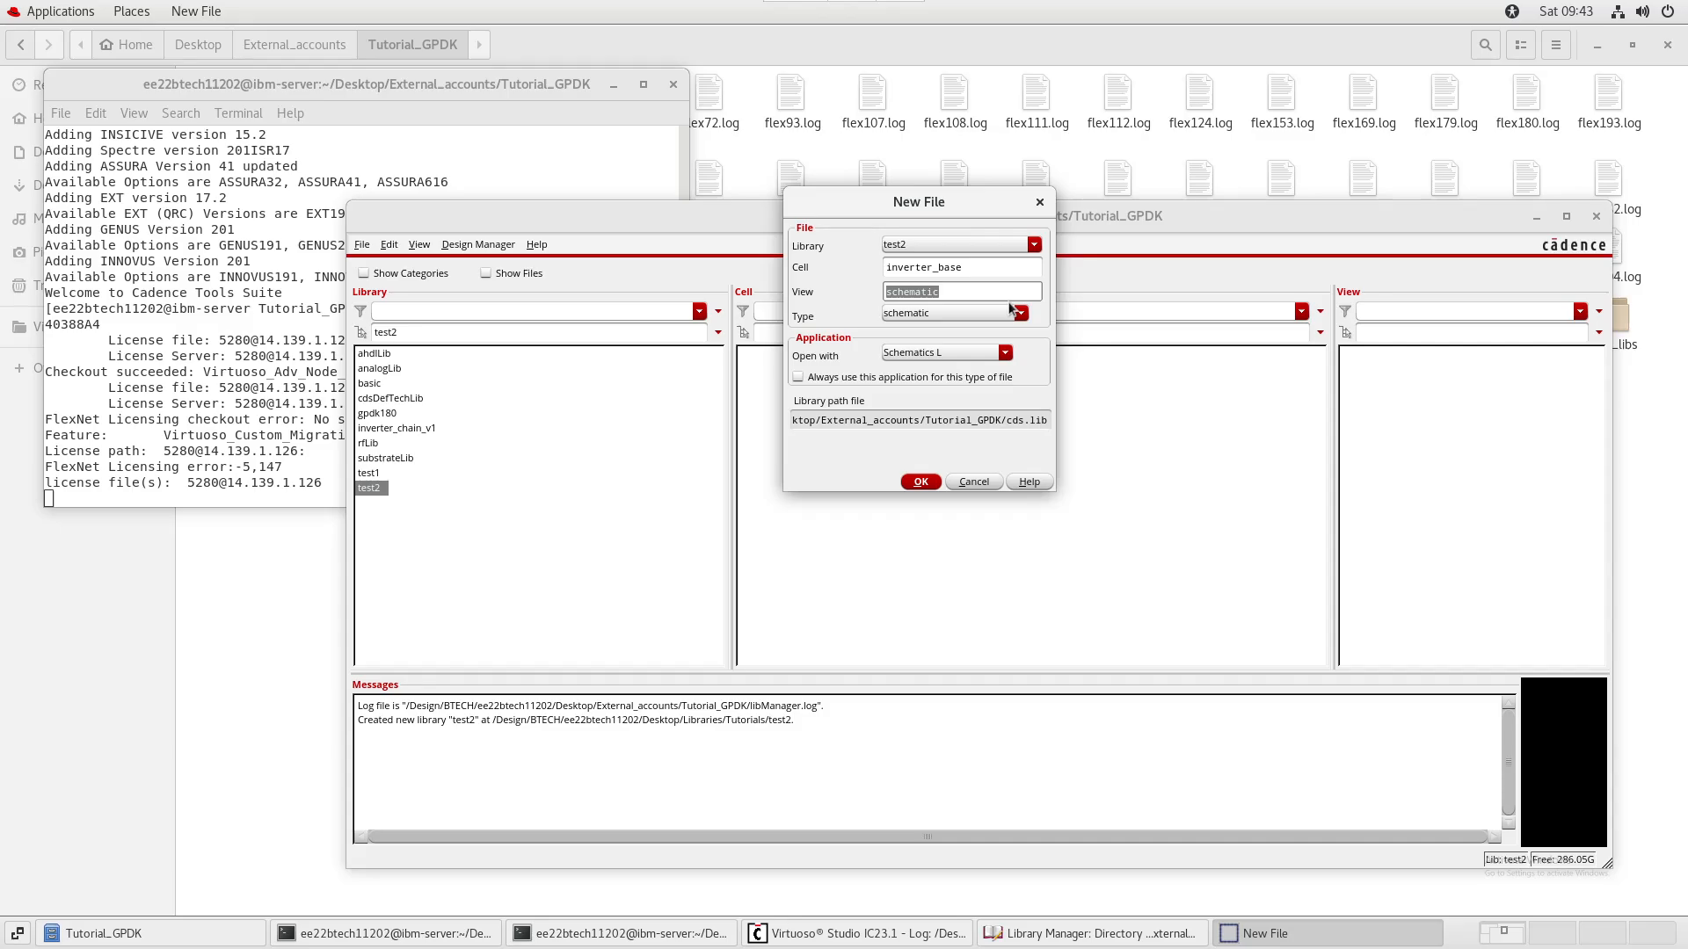
{"action": "key", "text": "Tab"}
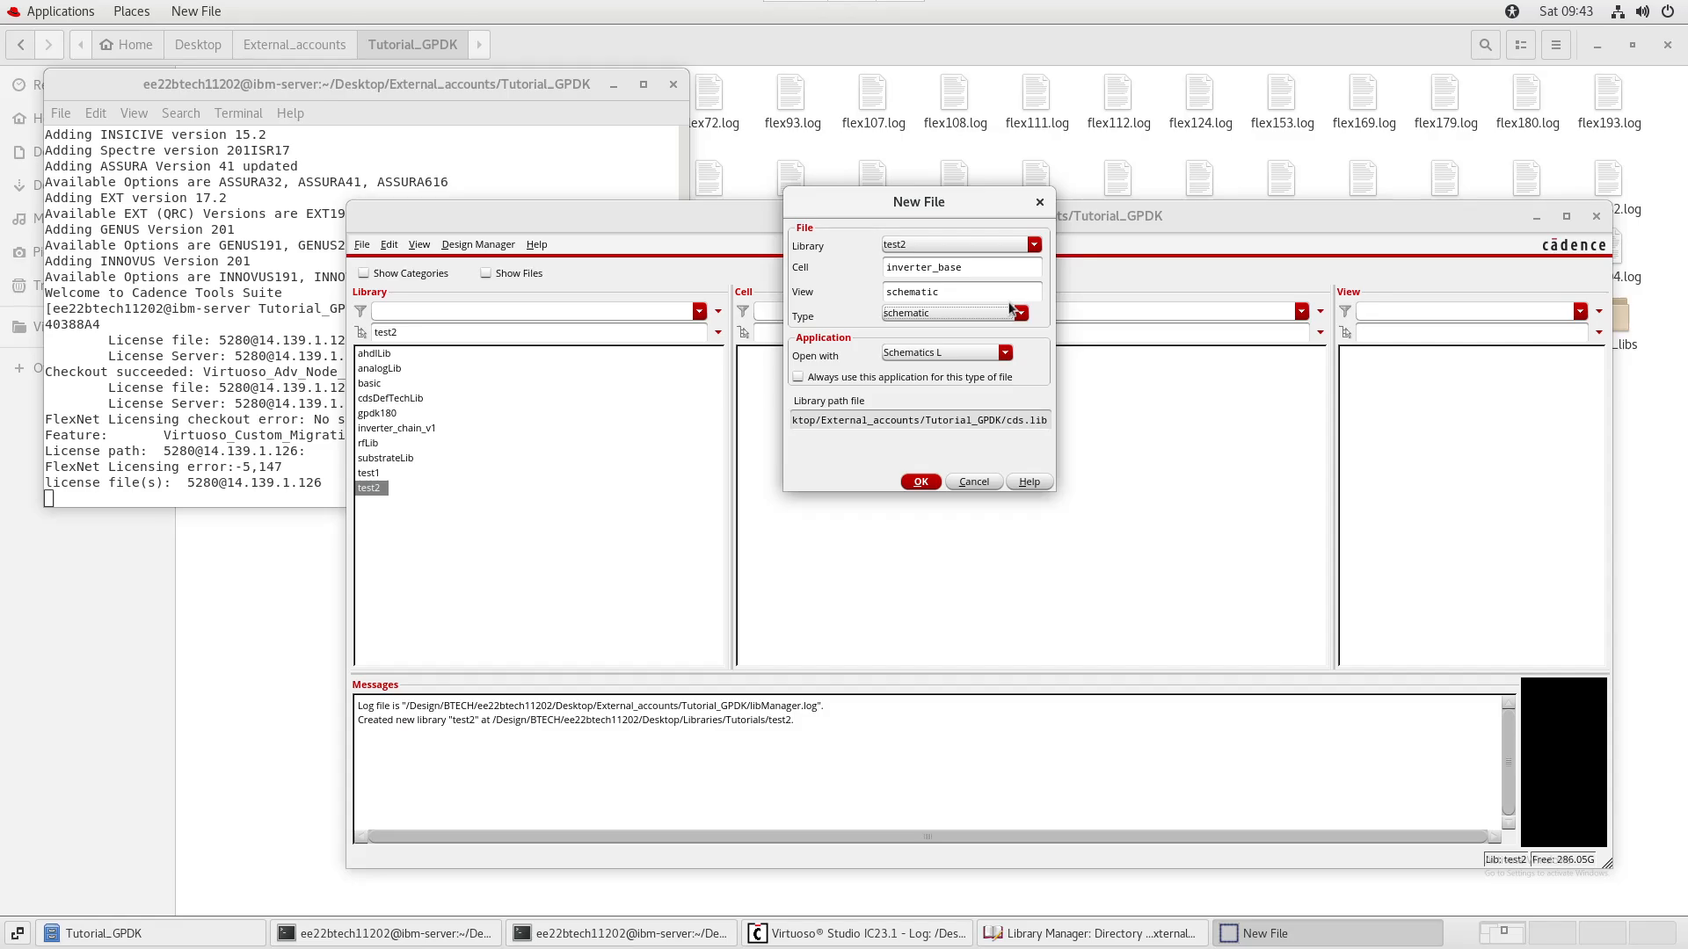
{"action": "scroll", "coordinate": [1009, 308], "scroll_direction": "down", "scroll_amount": 1}
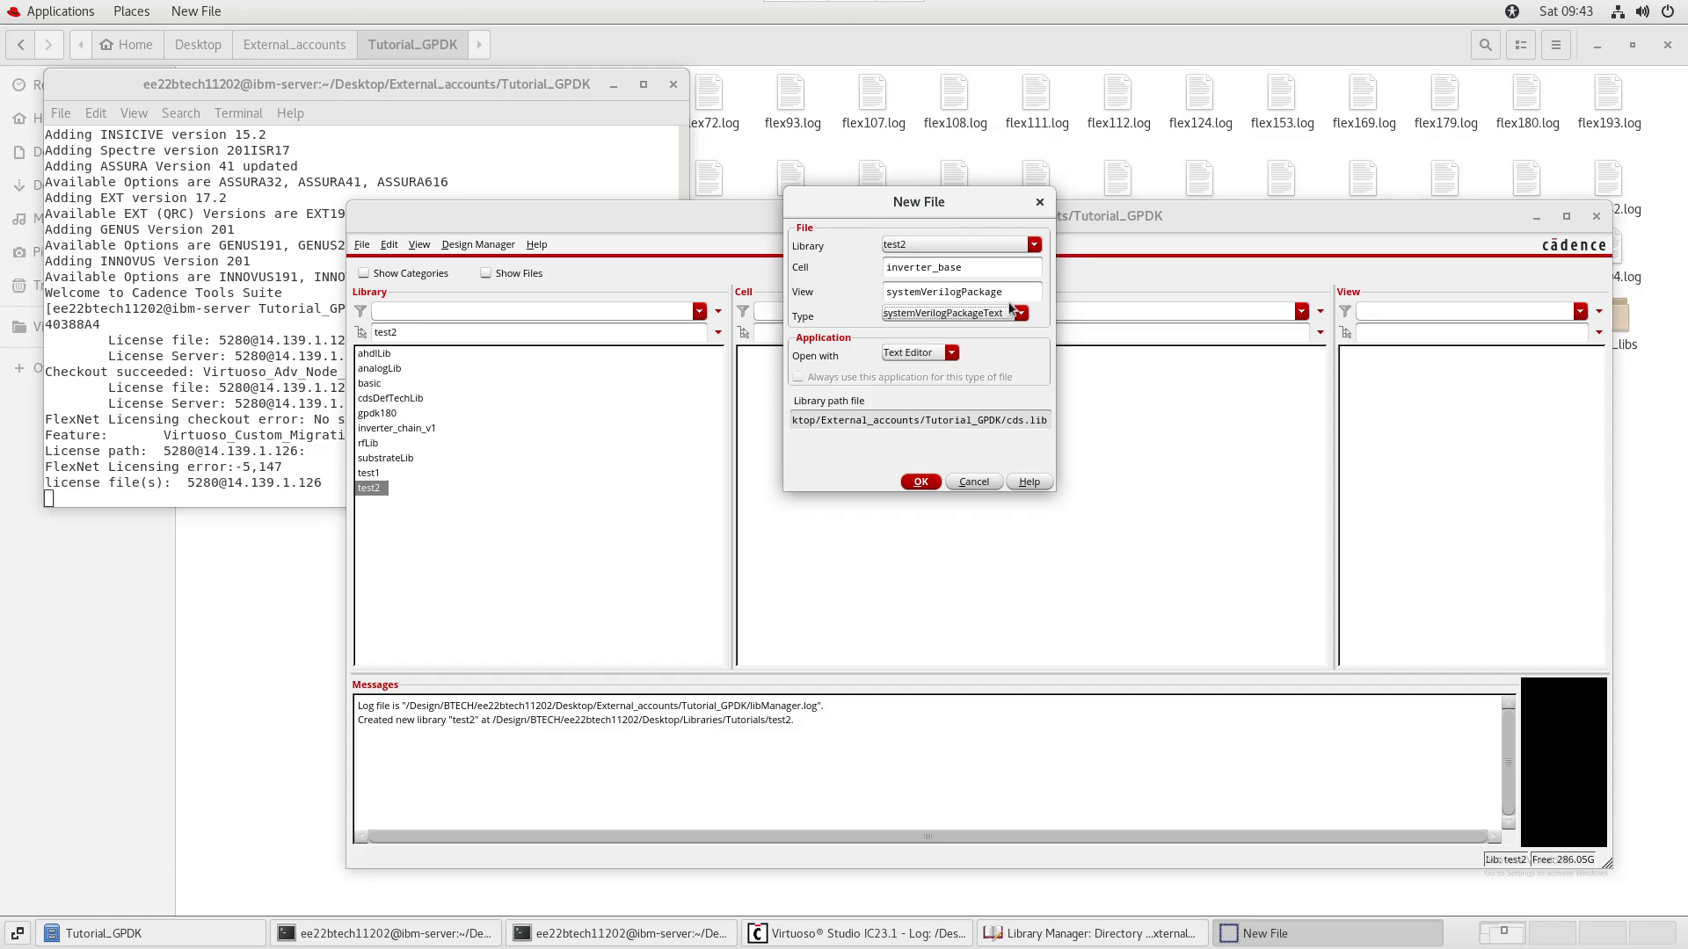
{"action": "scroll", "coordinate": [1009, 308], "scroll_direction": "down", "scroll_amount": 1}
{"action": "scroll", "coordinate": [1009, 308], "scroll_direction": "down", "scroll_amount": 1}
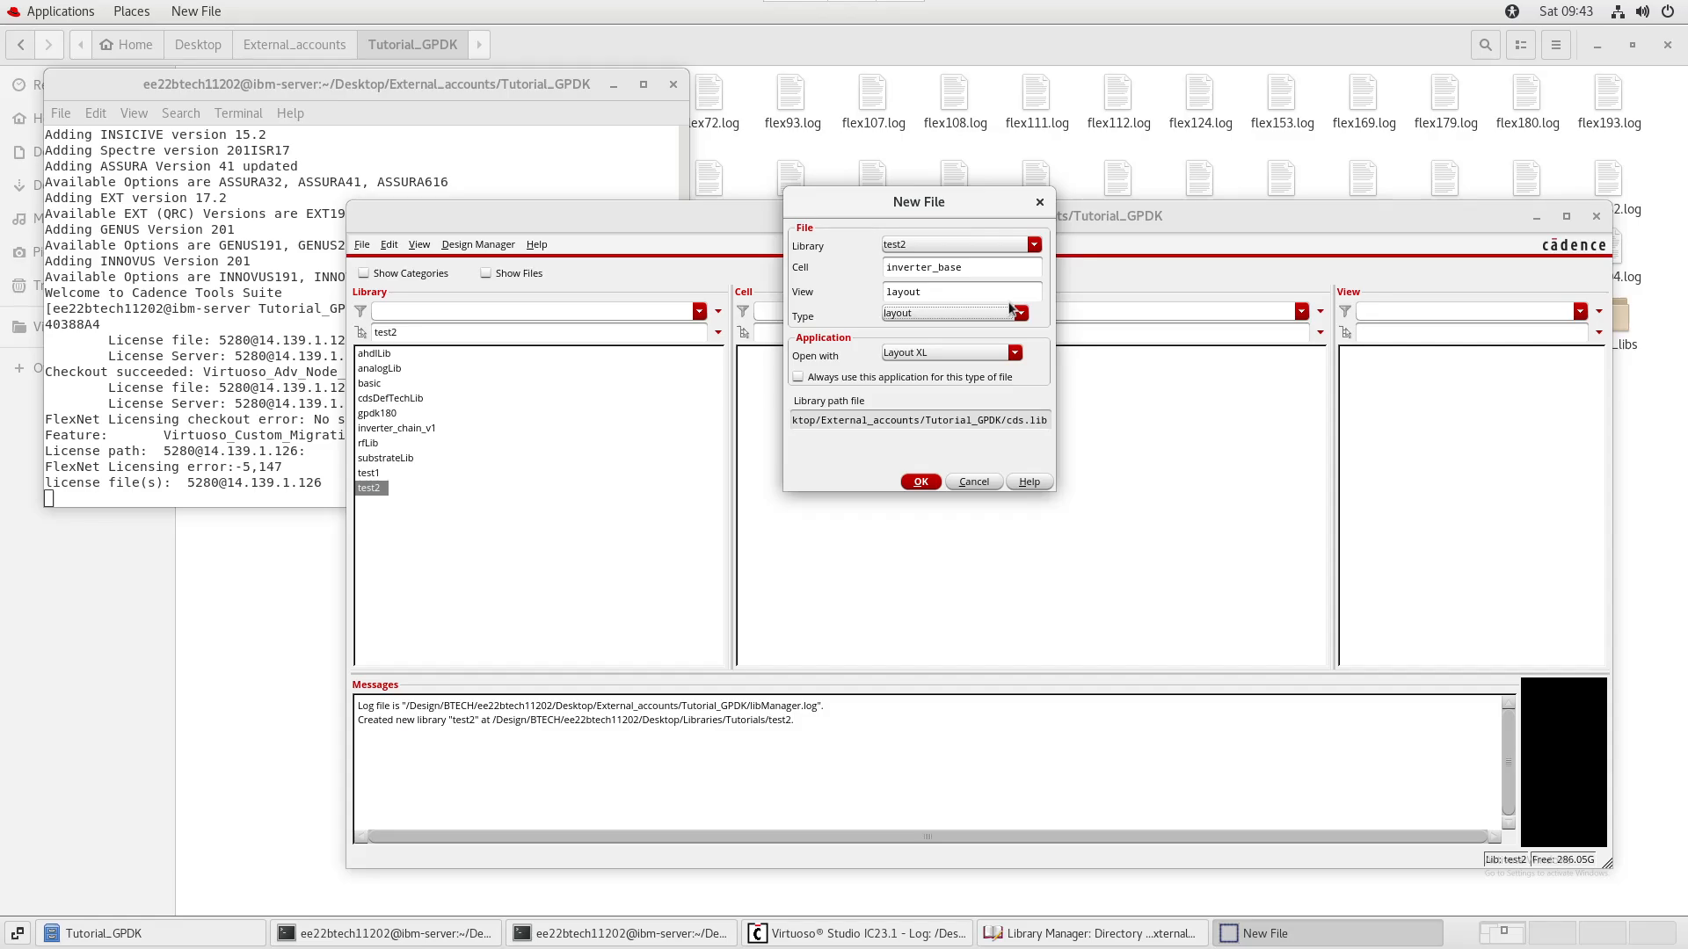
{"action": "key", "text": "shift+Tab"}
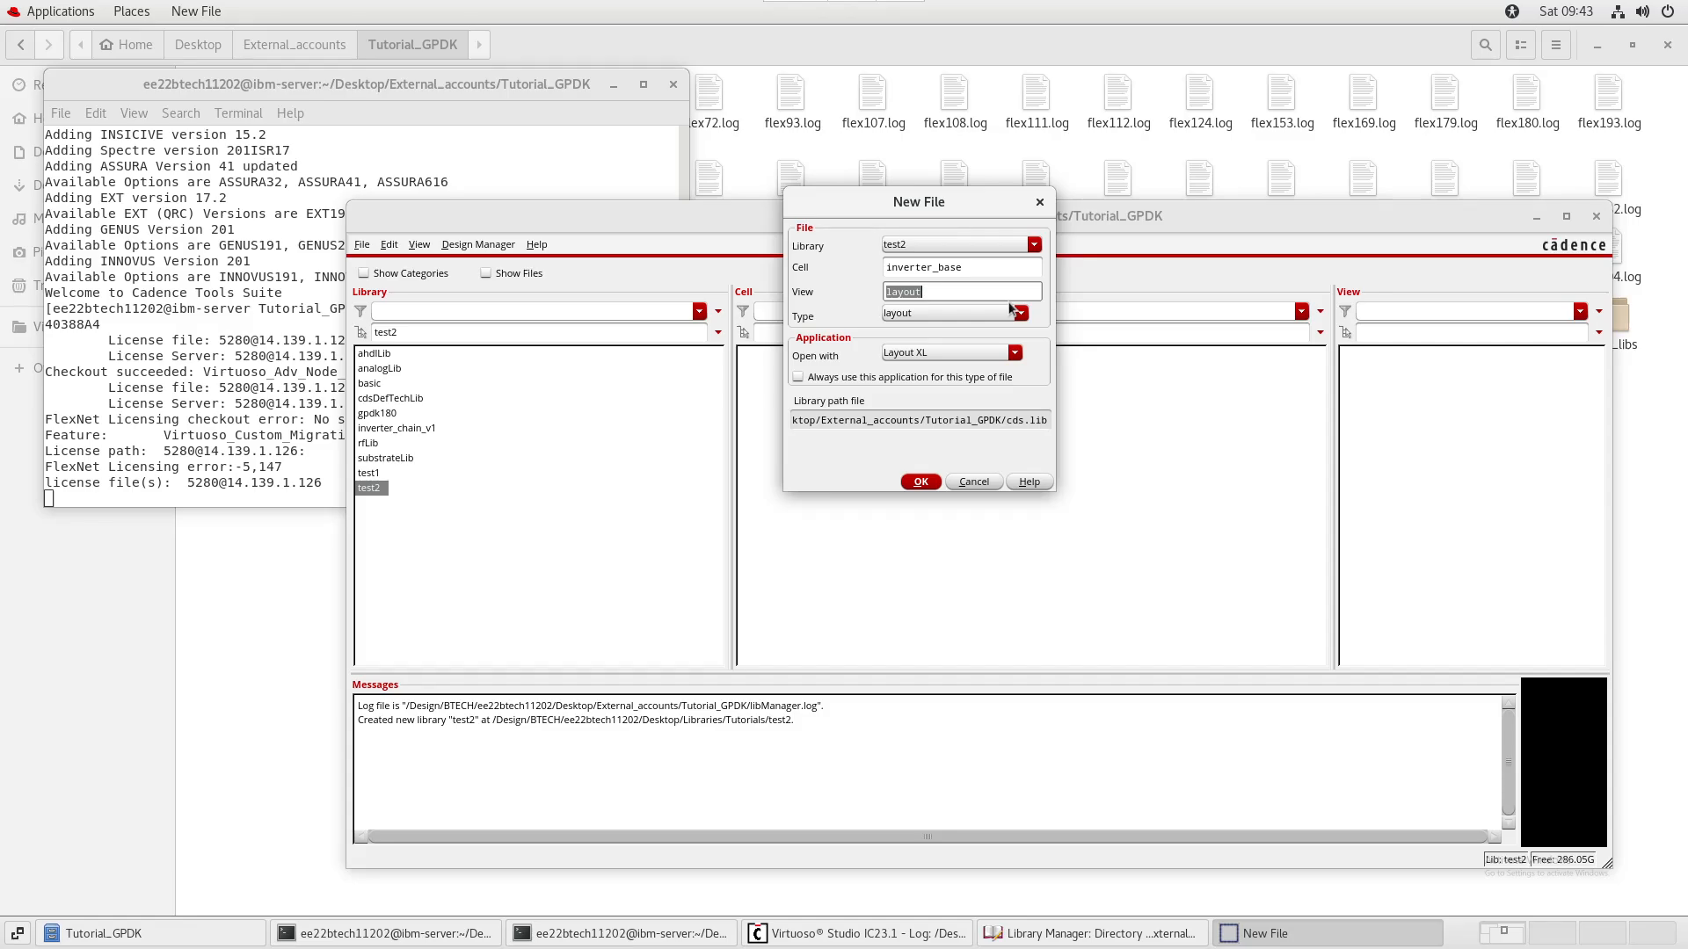
{"action": "key", "text": "shift+Tab"}
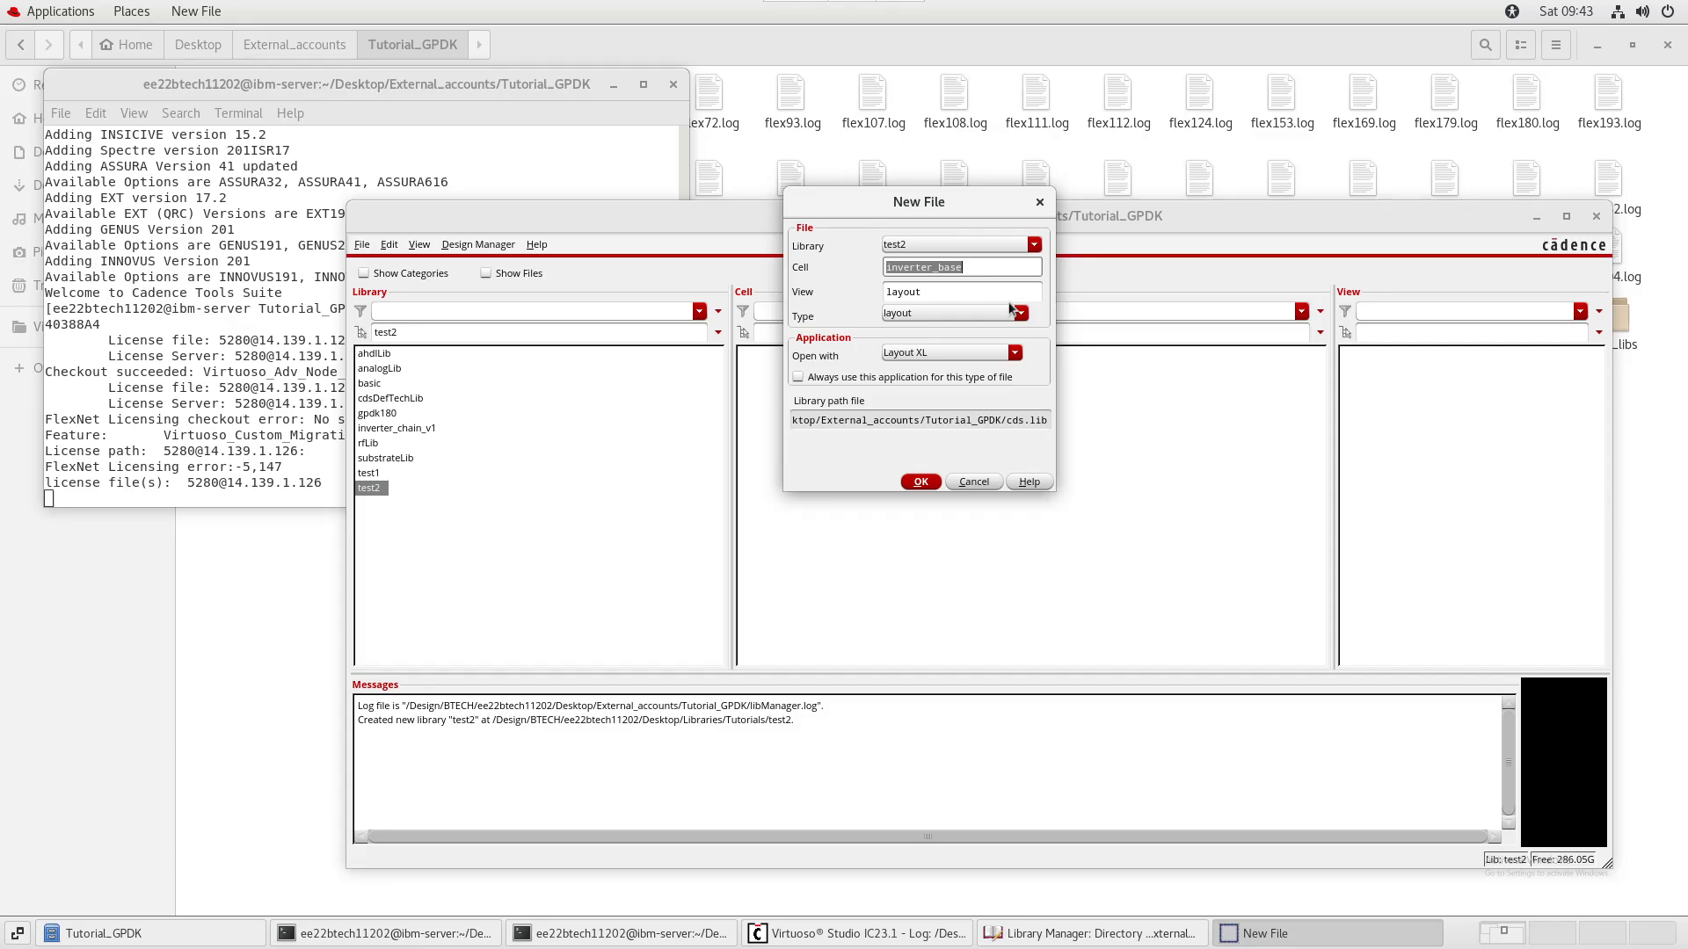
{"action": "key", "text": "Tab"}
{"action": "key", "text": "Tab"}
{"action": "key", "text": "s"}
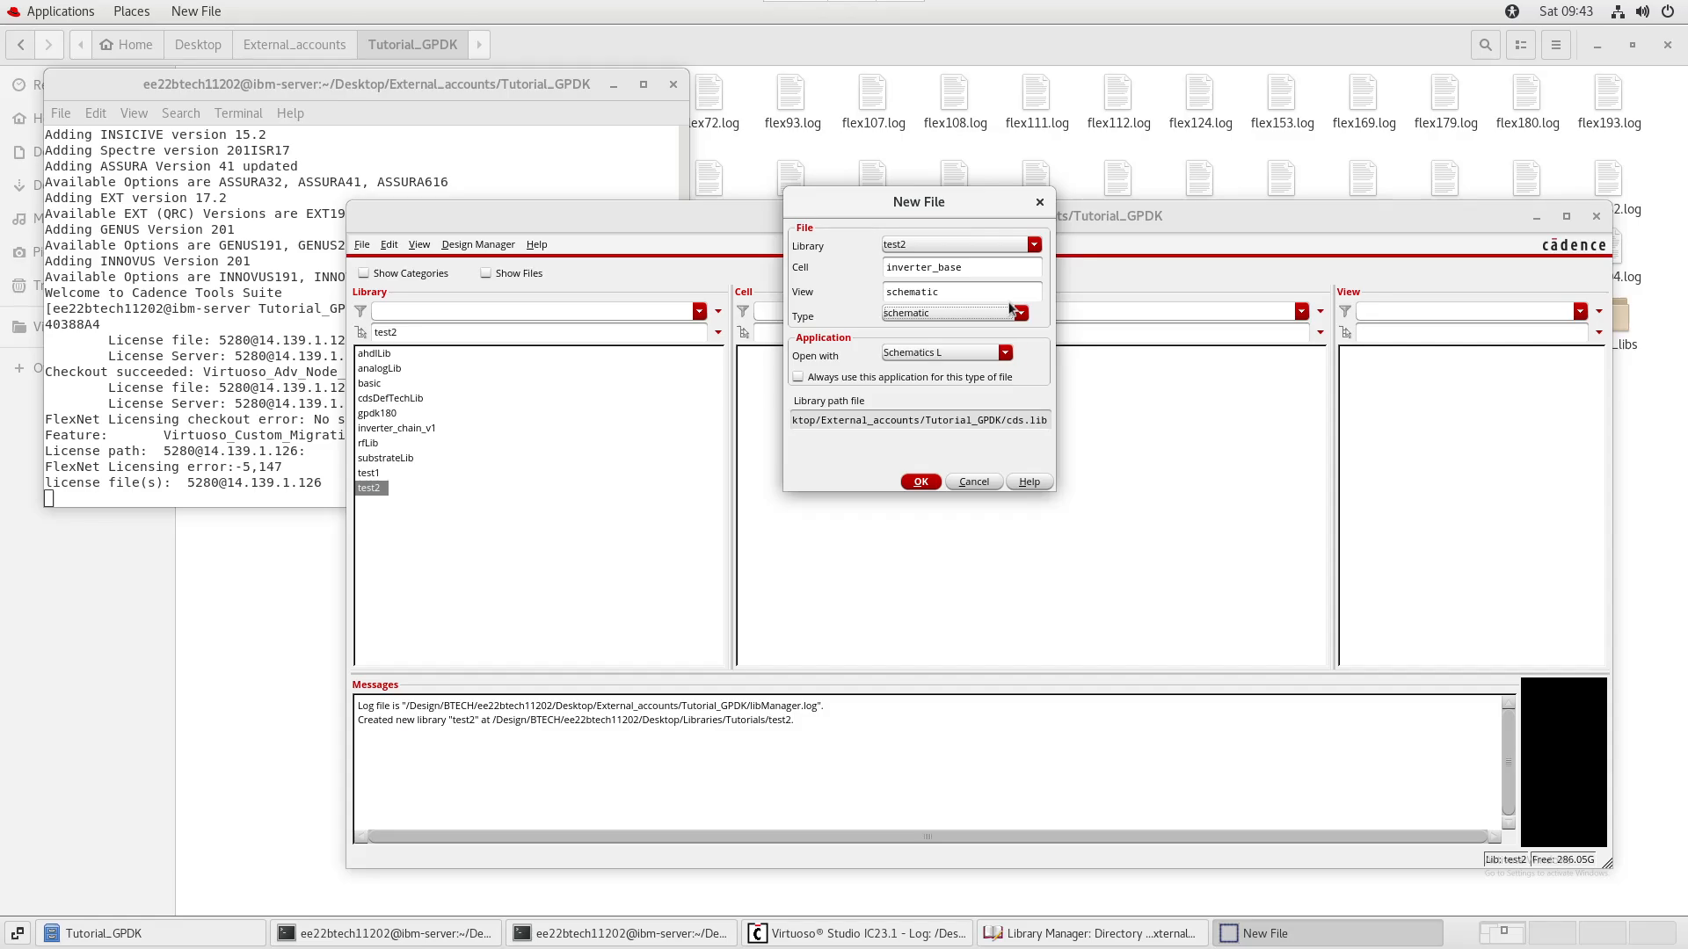
- Create the inverter_base schematic cell view and maximize its Schematic Editor window
{"action": "key", "text": "shift+Tab"}
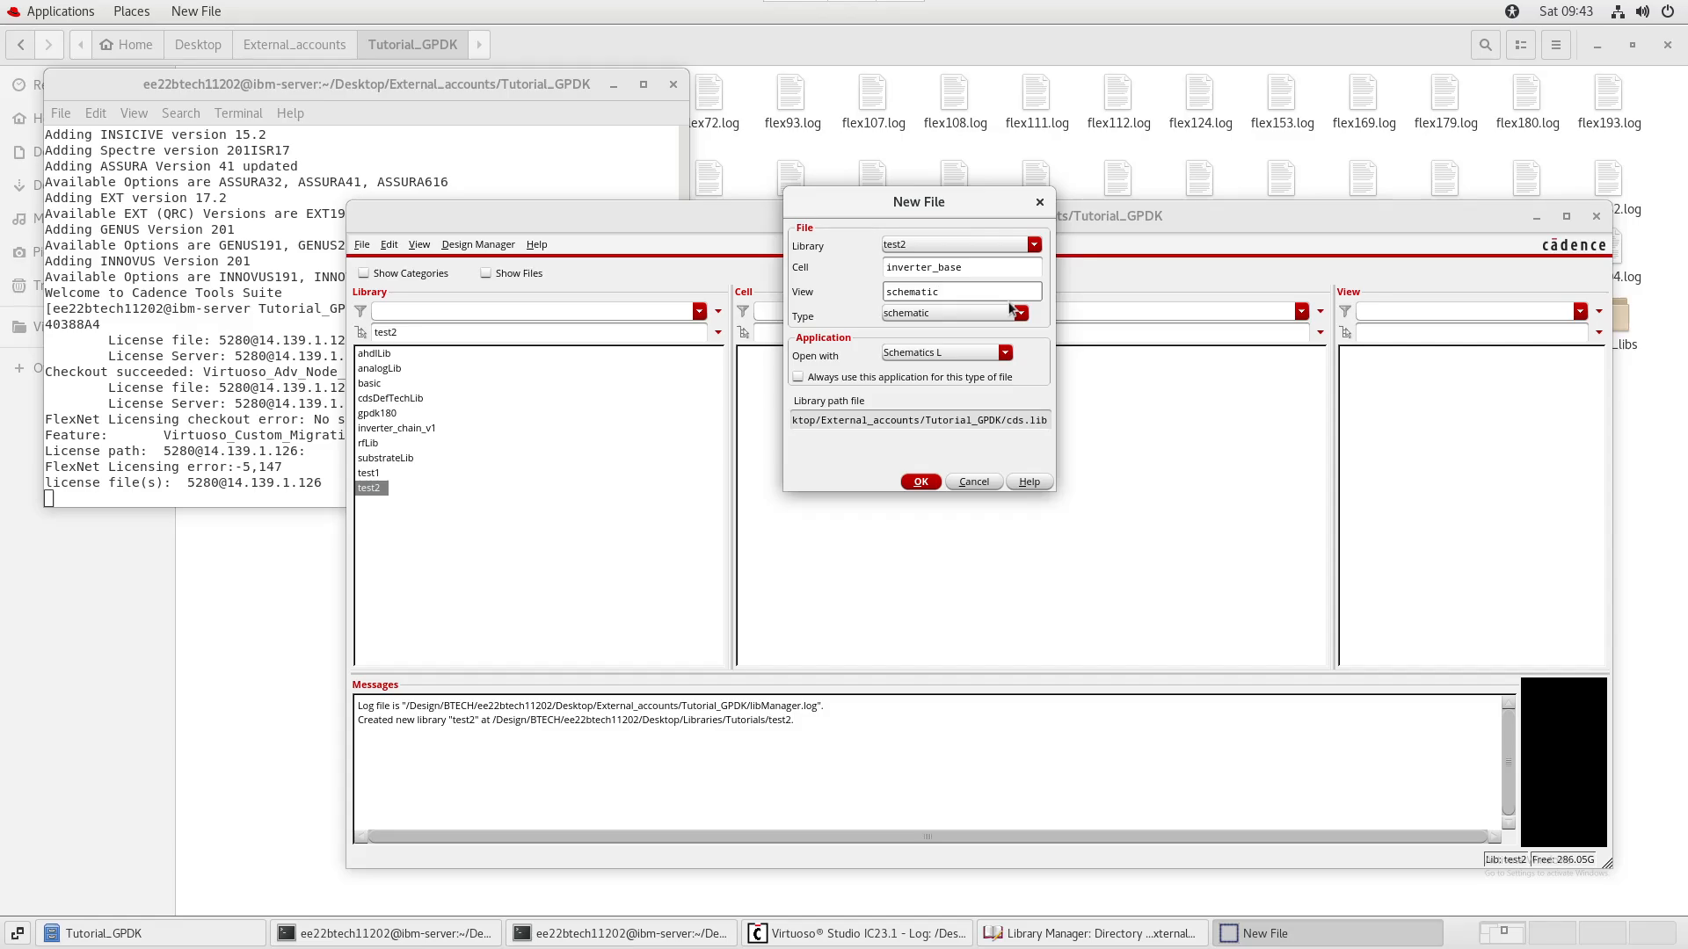
{"action": "key", "text": "Tab"}
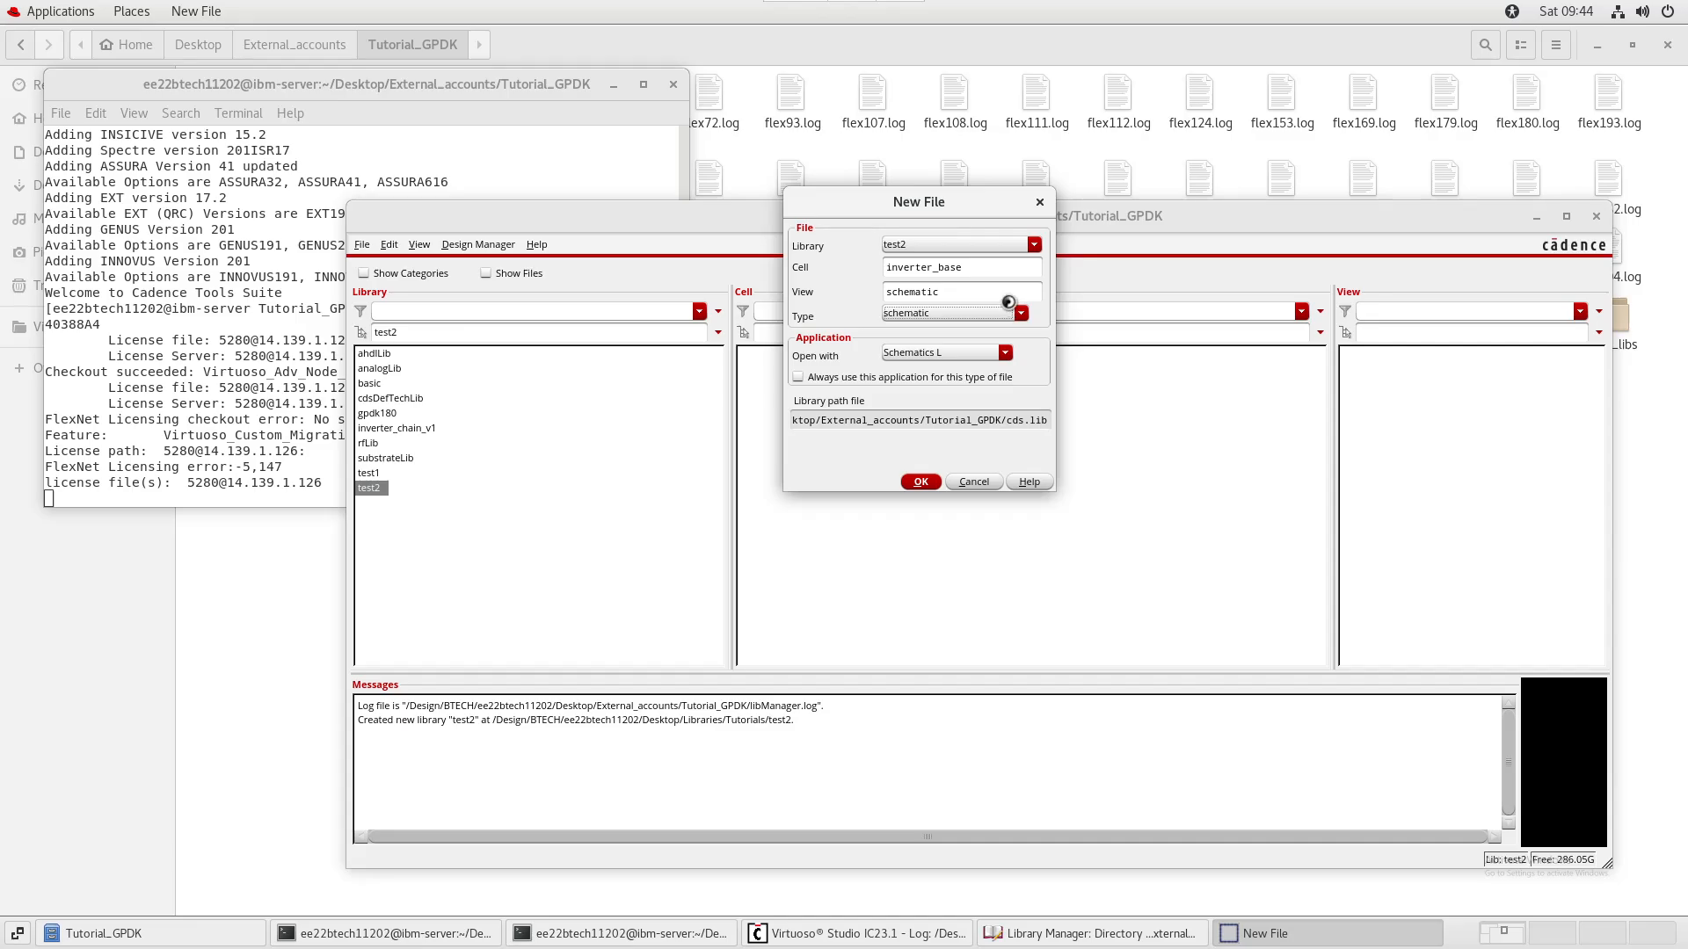
{"action": "key", "text": "Return"}
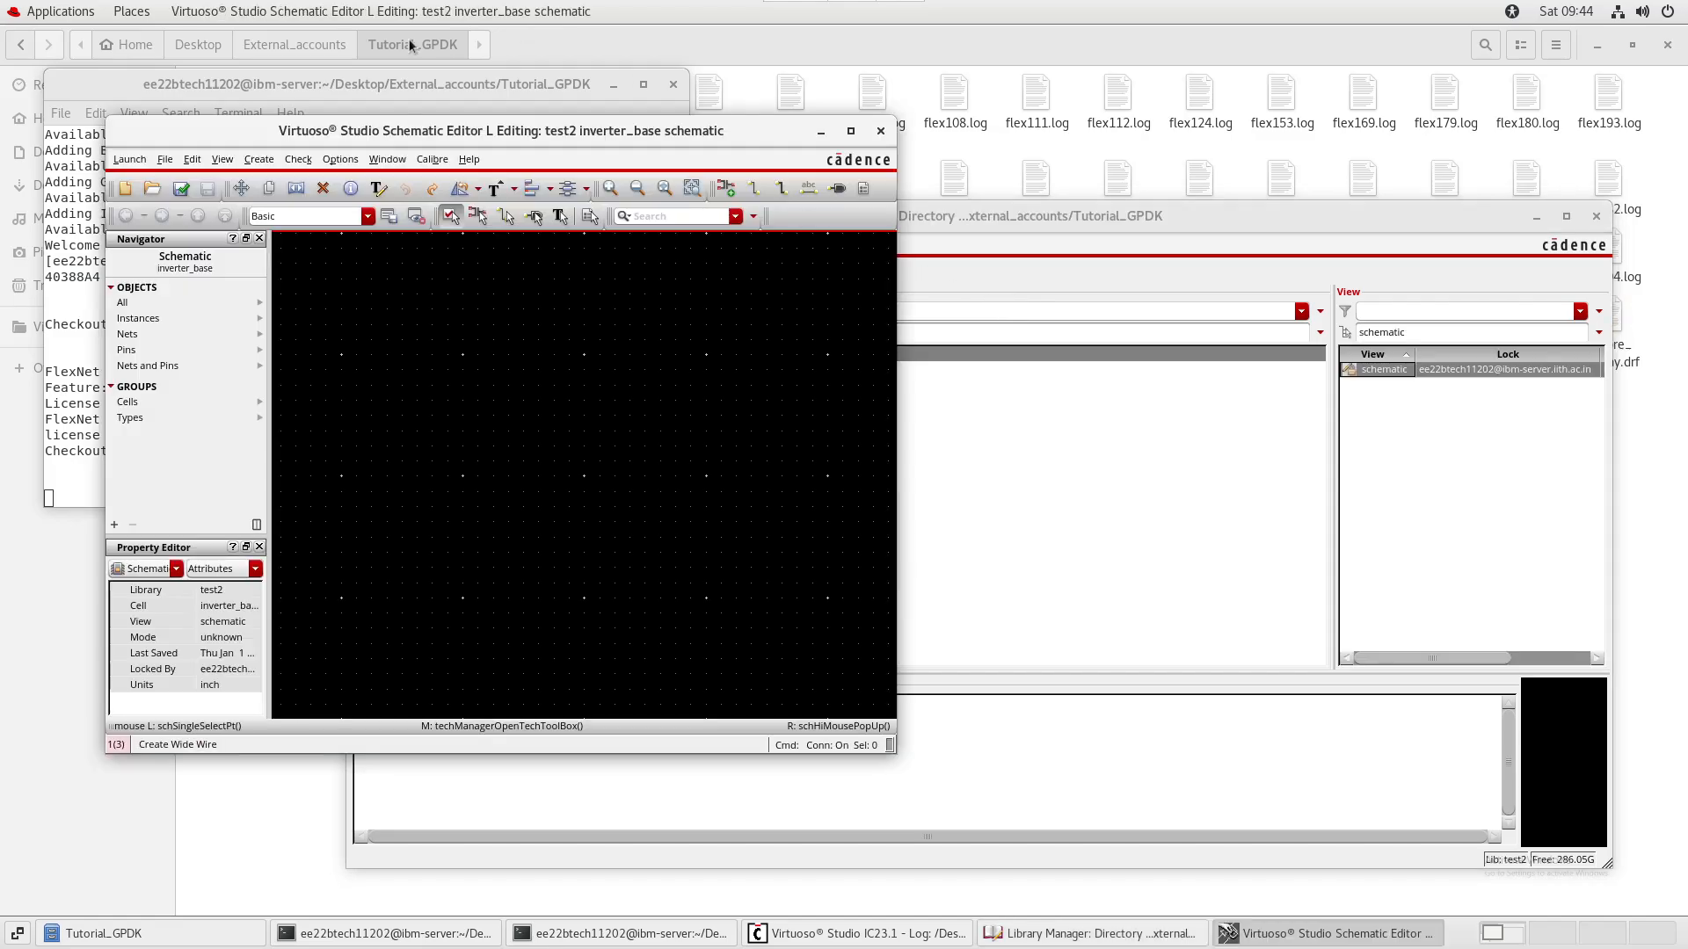
{"action": "left_click_drag", "start_coordinate": [625, 141], "coordinate": [938, 198]}
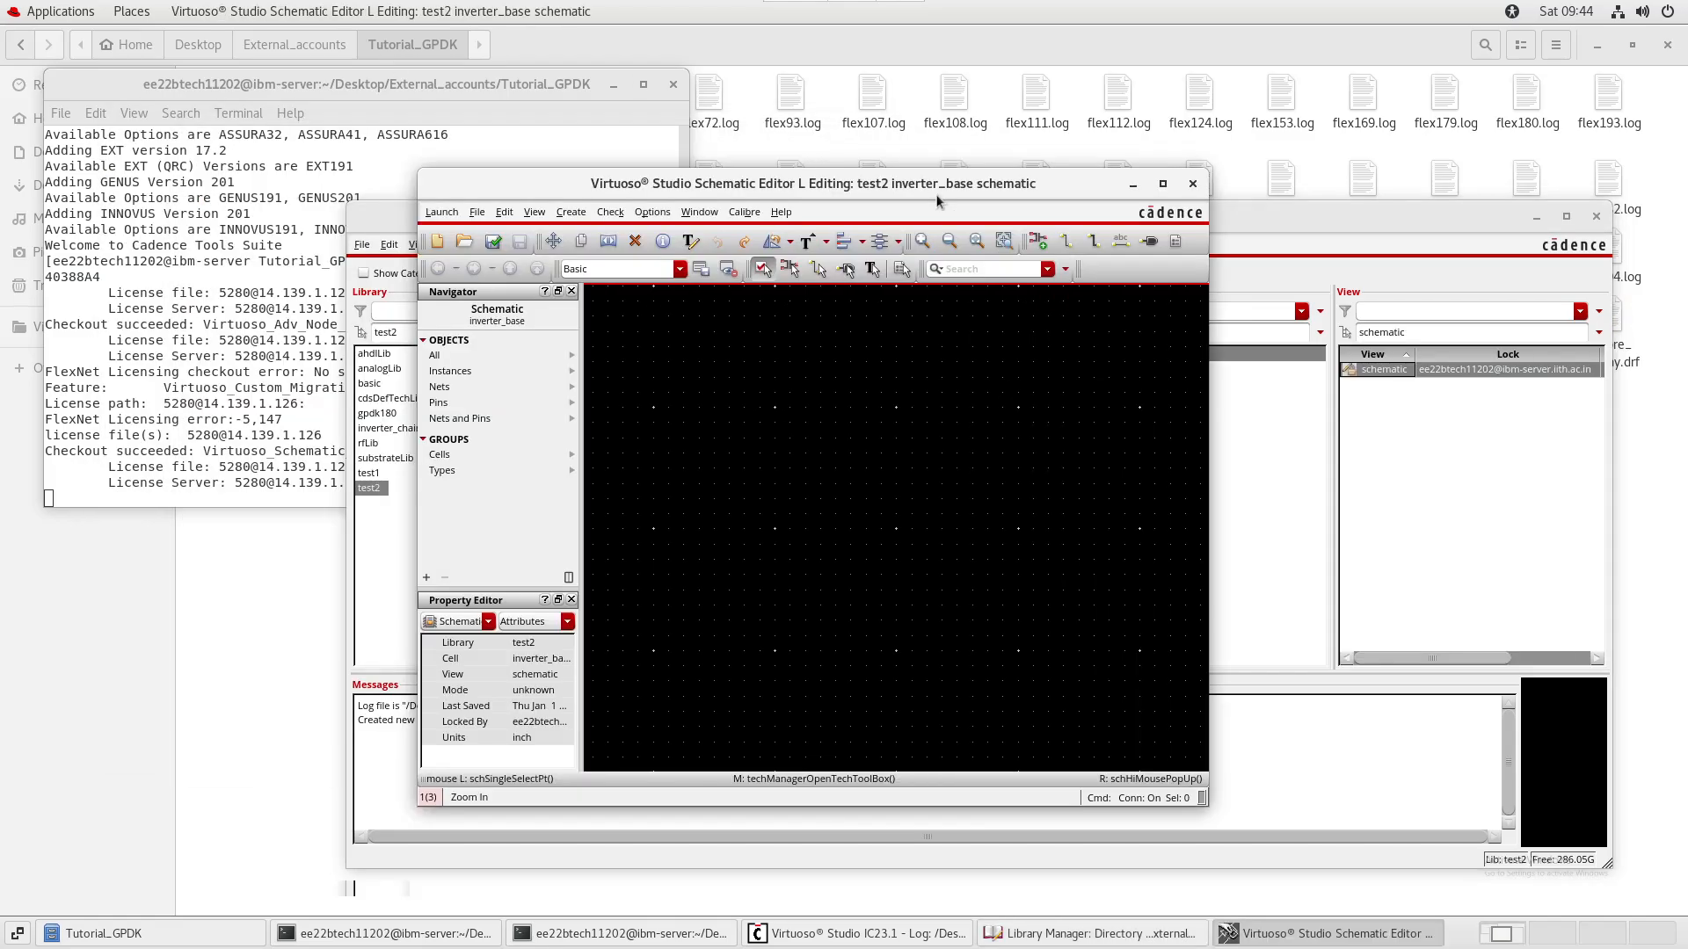
{"action": "double_click", "coordinate": [937, 194]}
{"action": "middle_click_drag", "start_coordinate": [773, 438], "coordinate": [863, 419]}
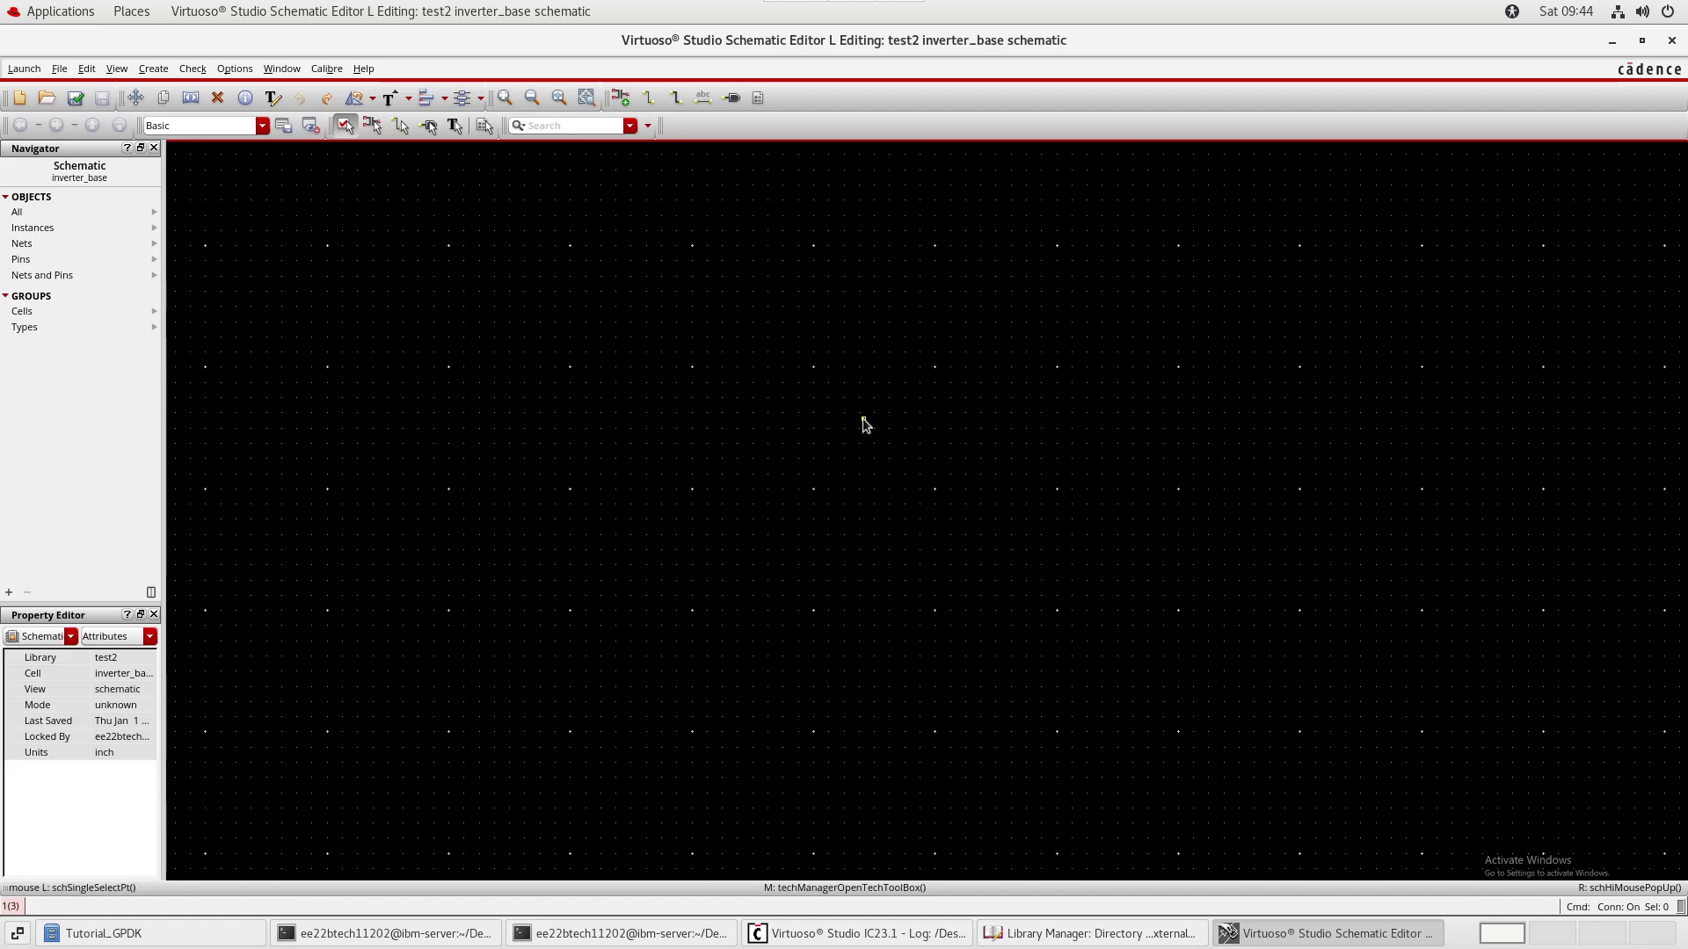
- Start adding an instance of the nmos cell from library gpdk180, with the symbol view
{"action": "key", "text": "i"}
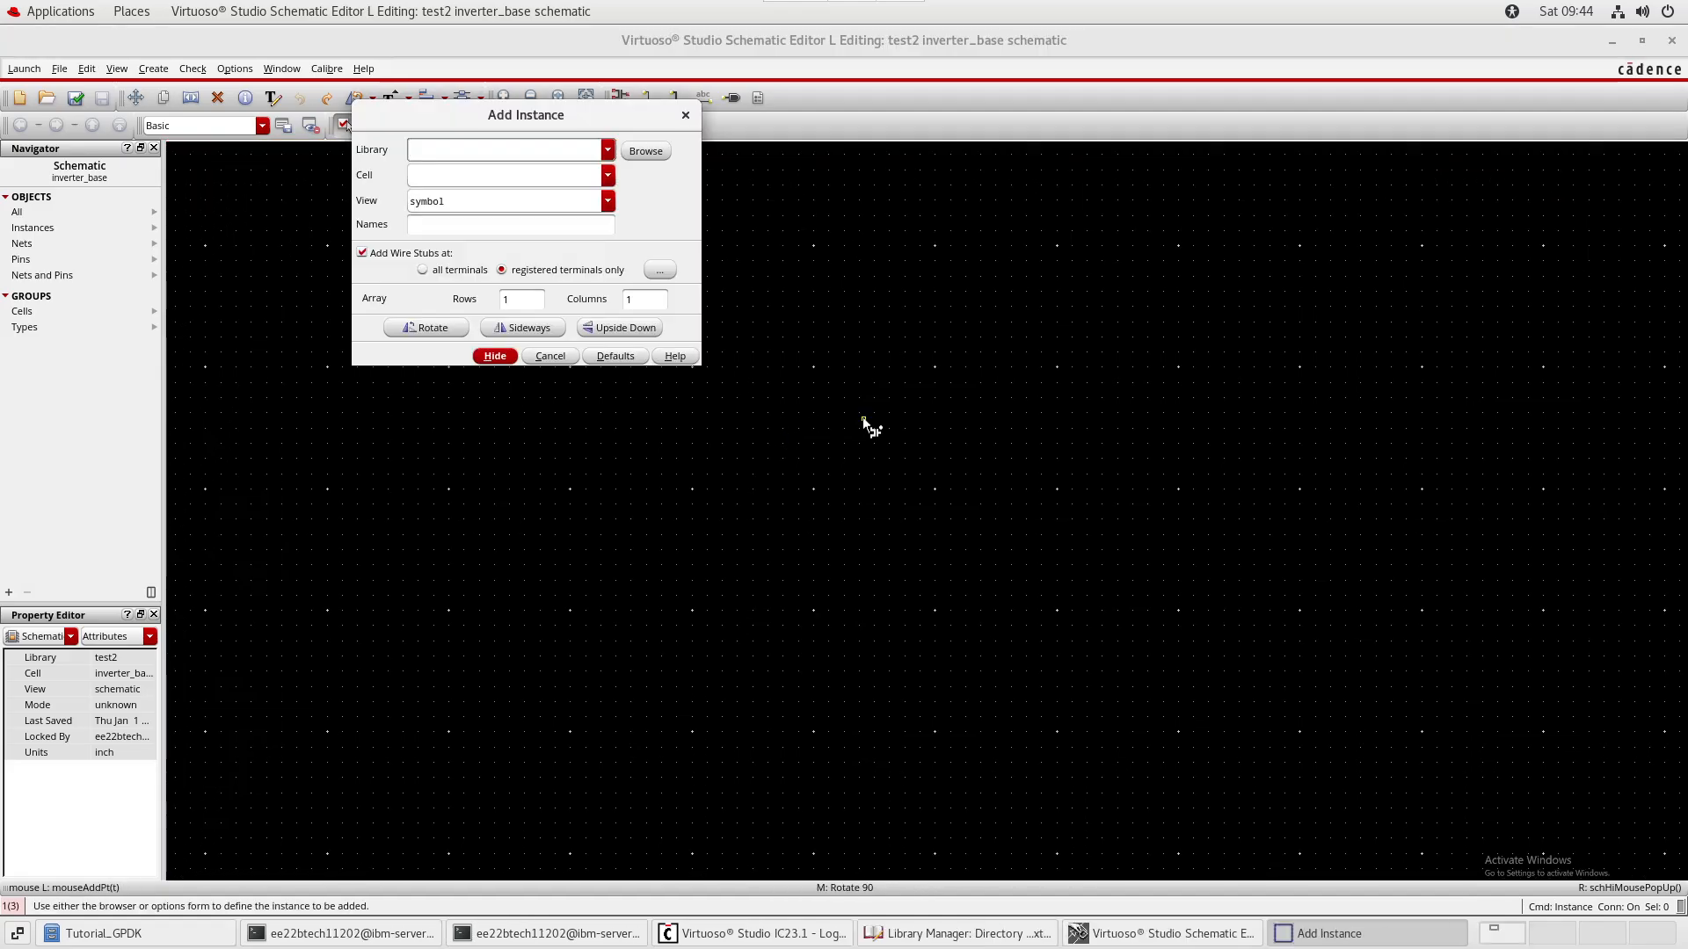
{"action": "type", "text": "gpdk180"}
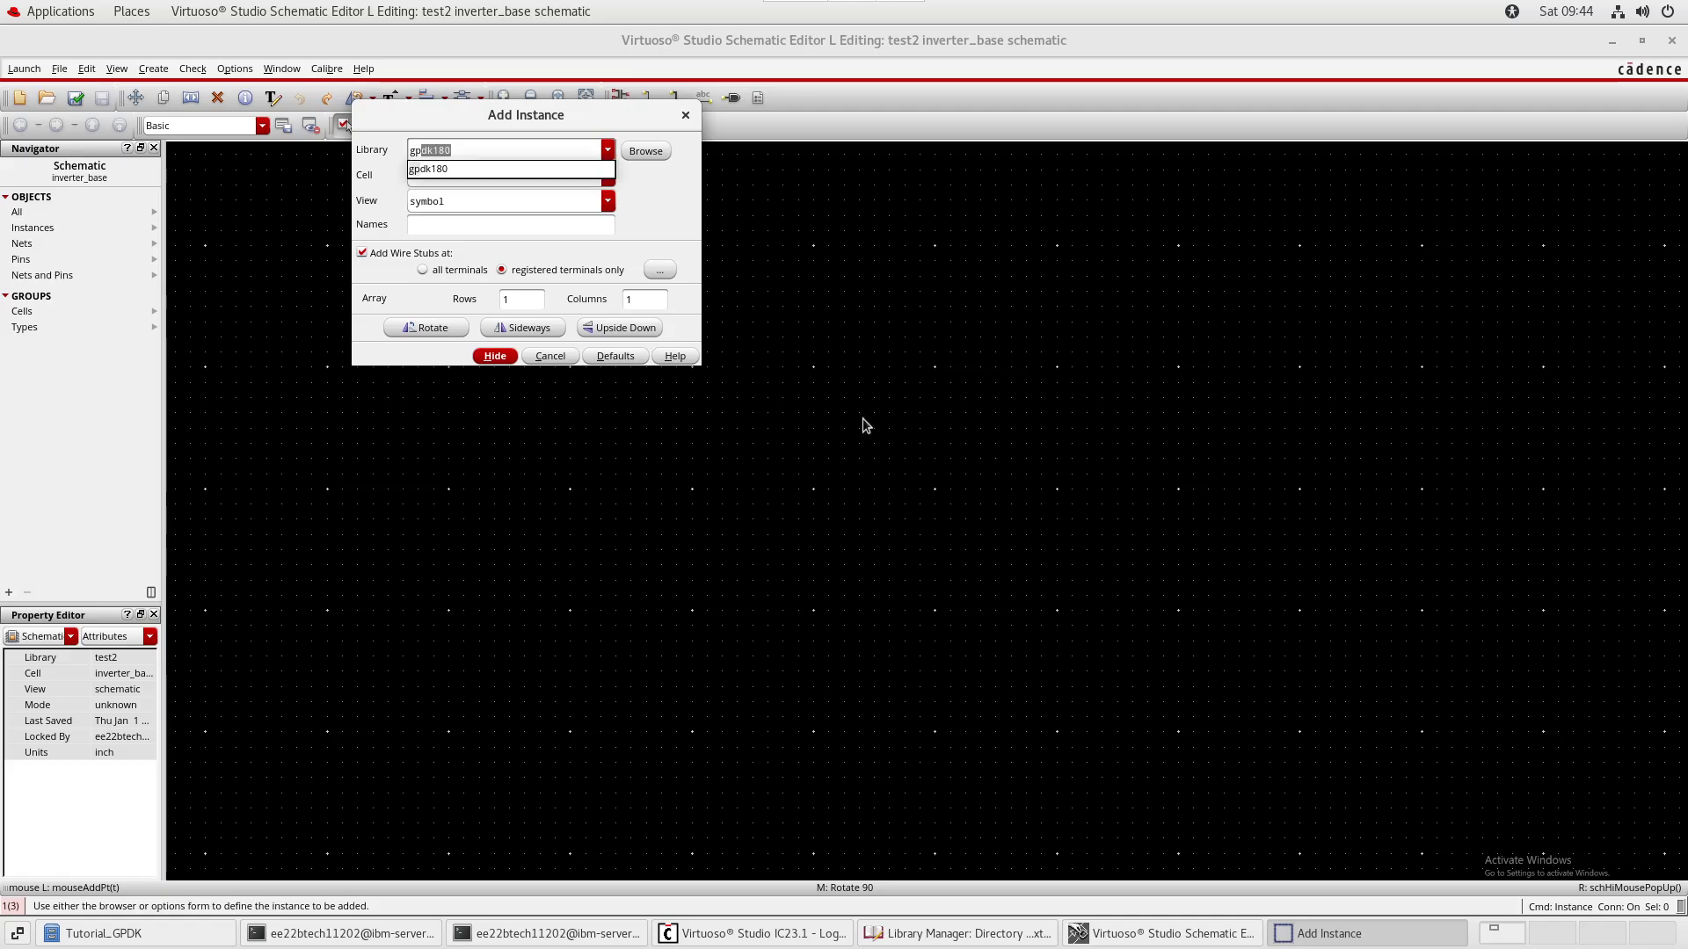
{"action": "key", "text": "Tab"}
{"action": "type", "text": "nmos"}
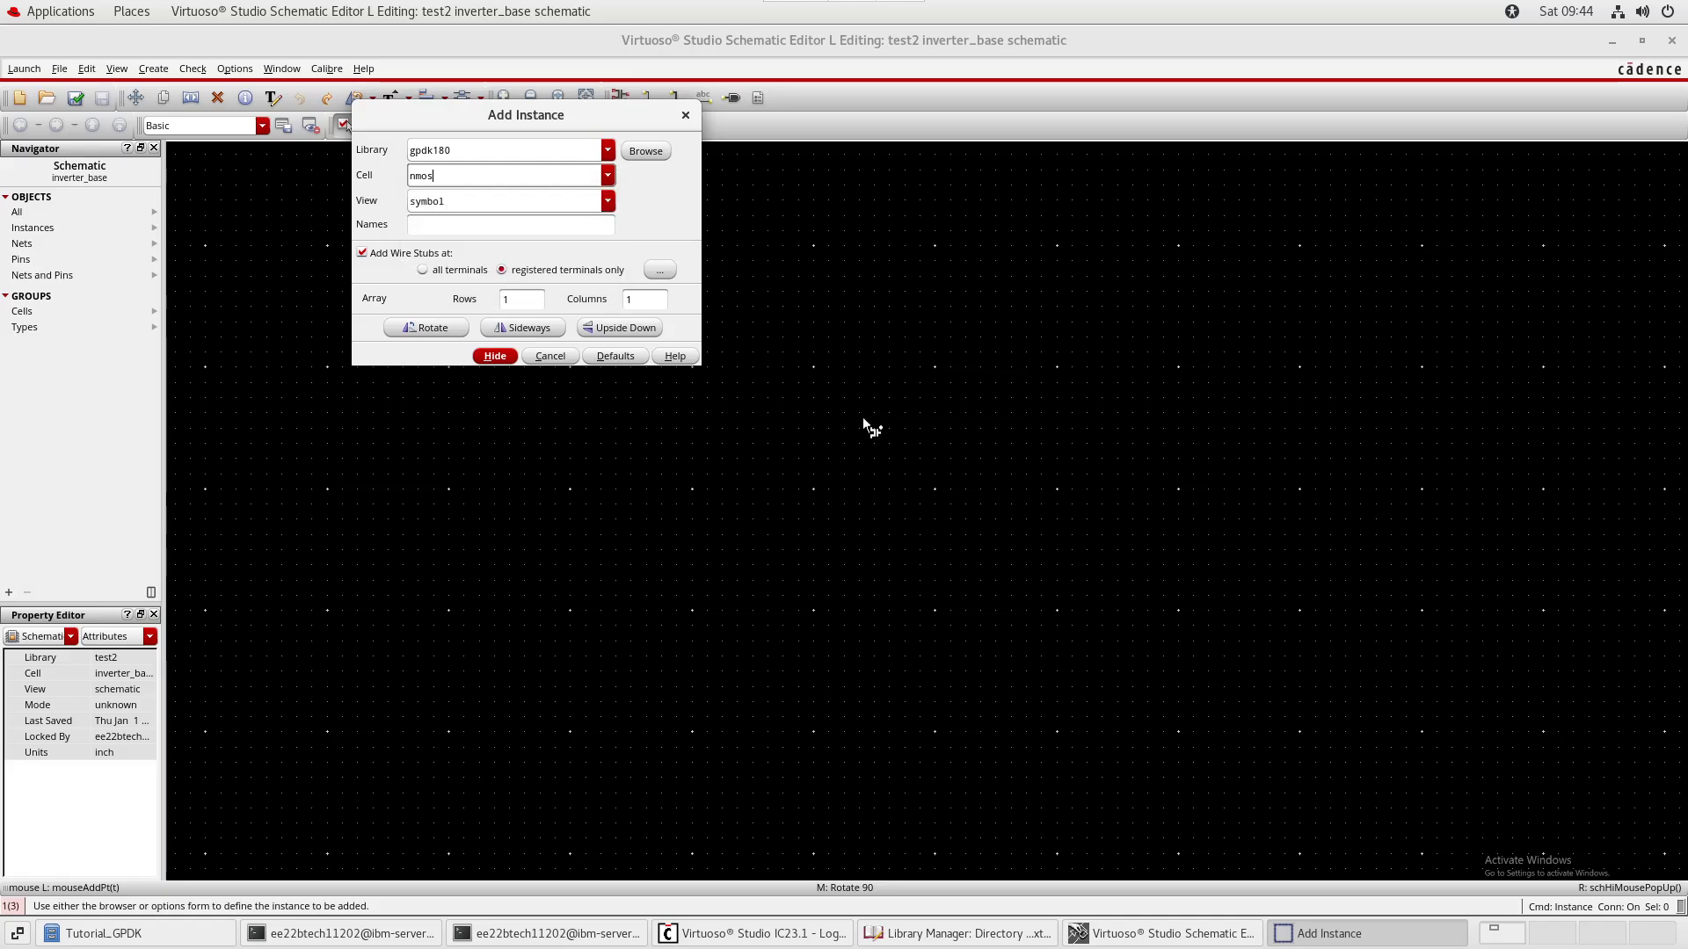
{"action": "key", "text": "Tab"}
{"action": "key", "text": "Tab"}
{"action": "key", "text": "Tab"}
{"action": "key", "text": "Tab"}
{"action": "key", "text": "Tab"}
{"action": "key", "text": "Tab"}
{"action": "key", "text": "Tab"}
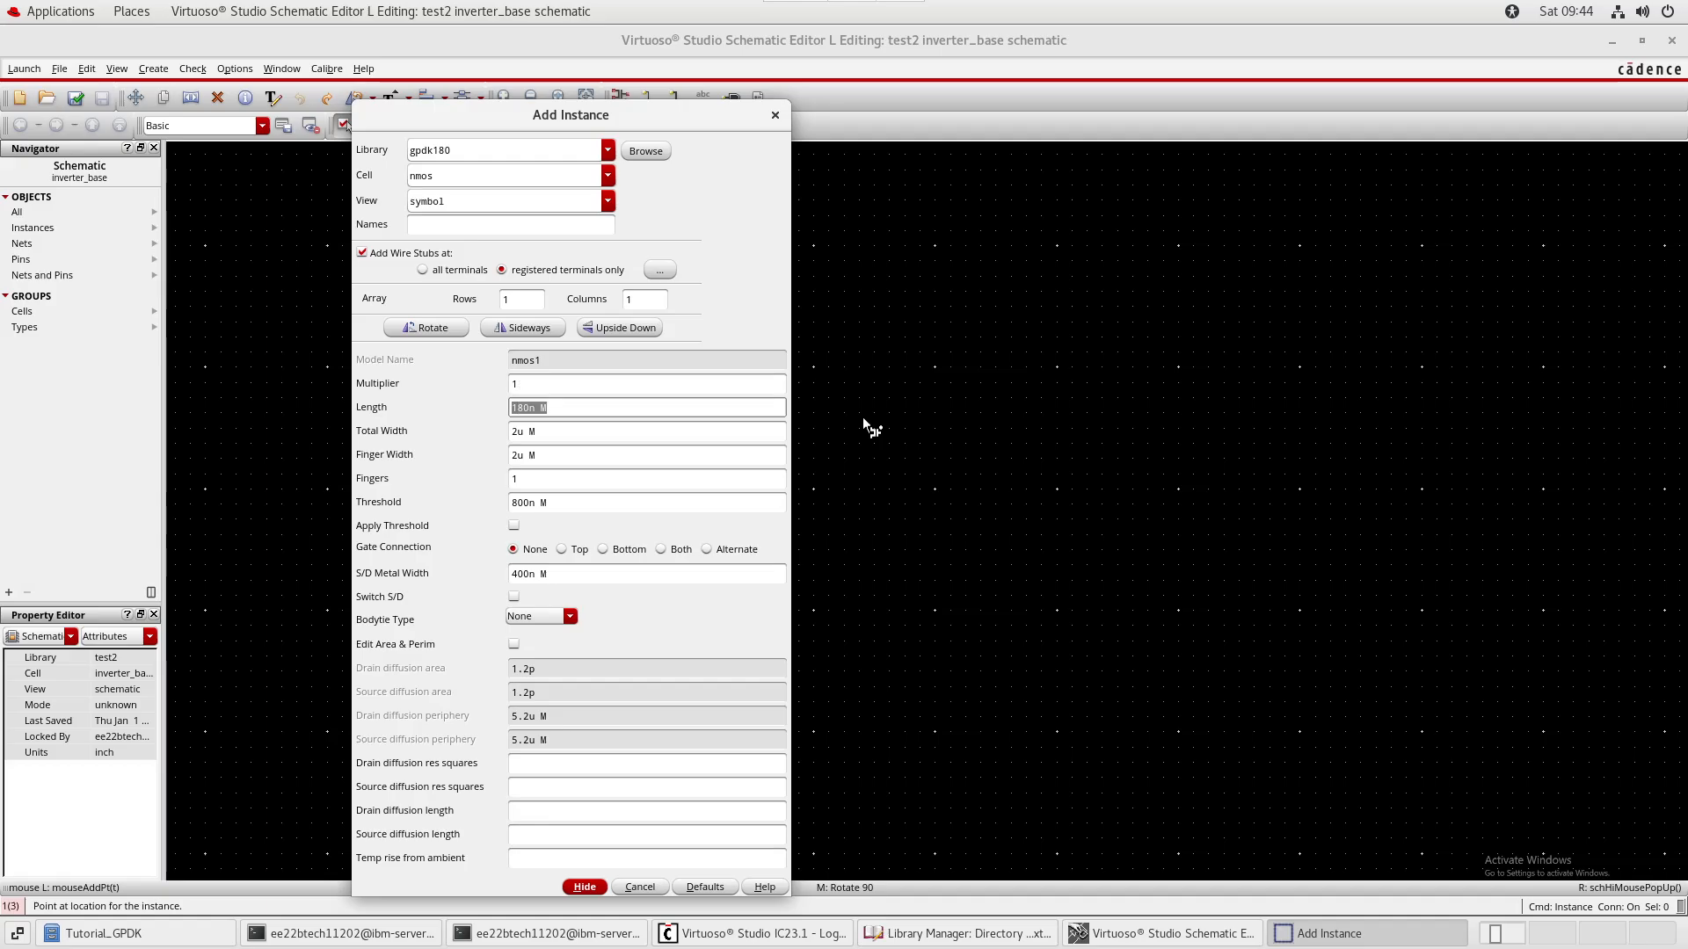
- Enter 10n as the nmos total width and place the transistor near the middle of the schematic
{"action": "key", "text": "Tab"}
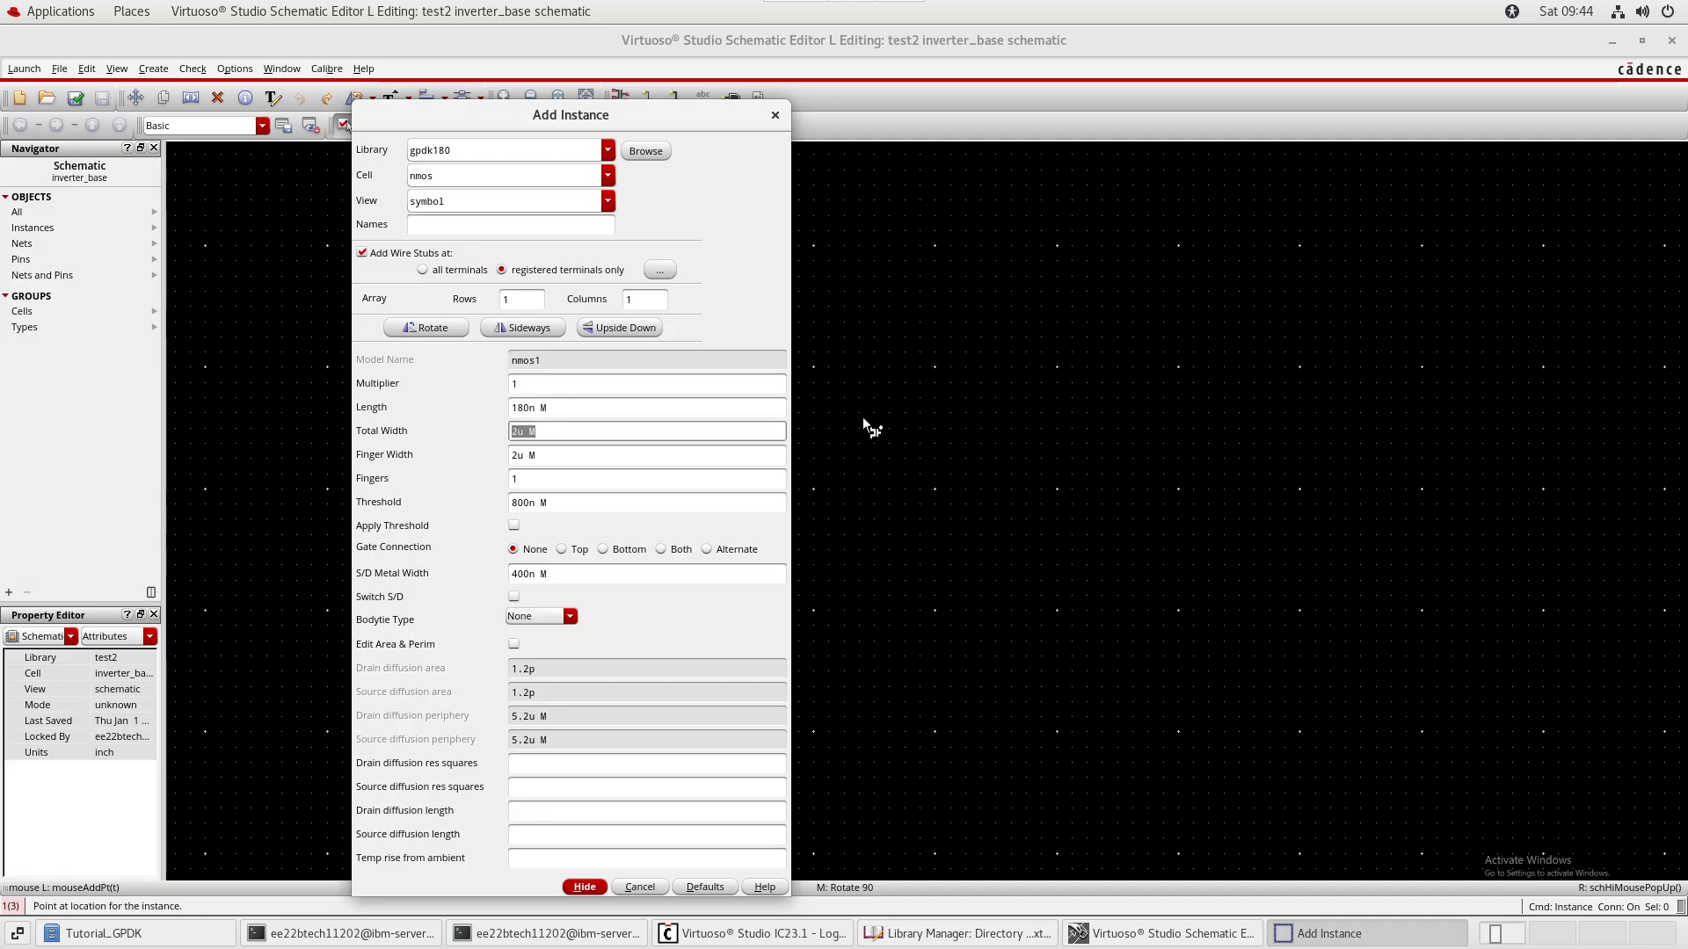
{"action": "type", "text": "10n"}
{"action": "key", "text": "Tab"}
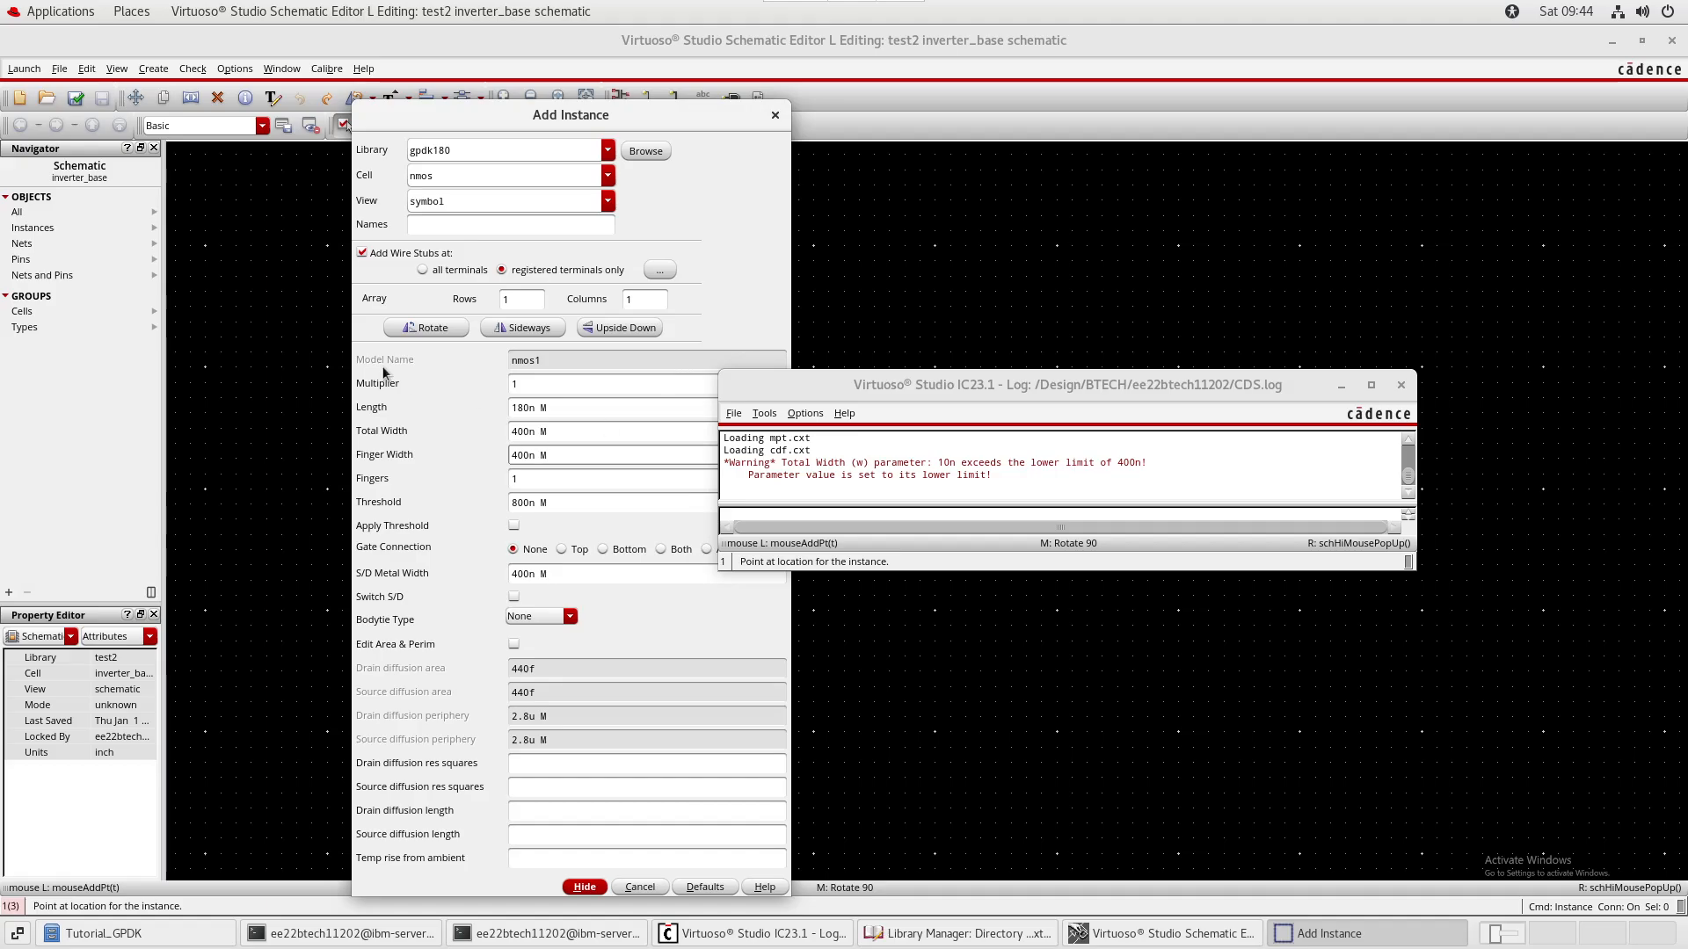
{"action": "left_click", "coordinate": [1342, 387]}
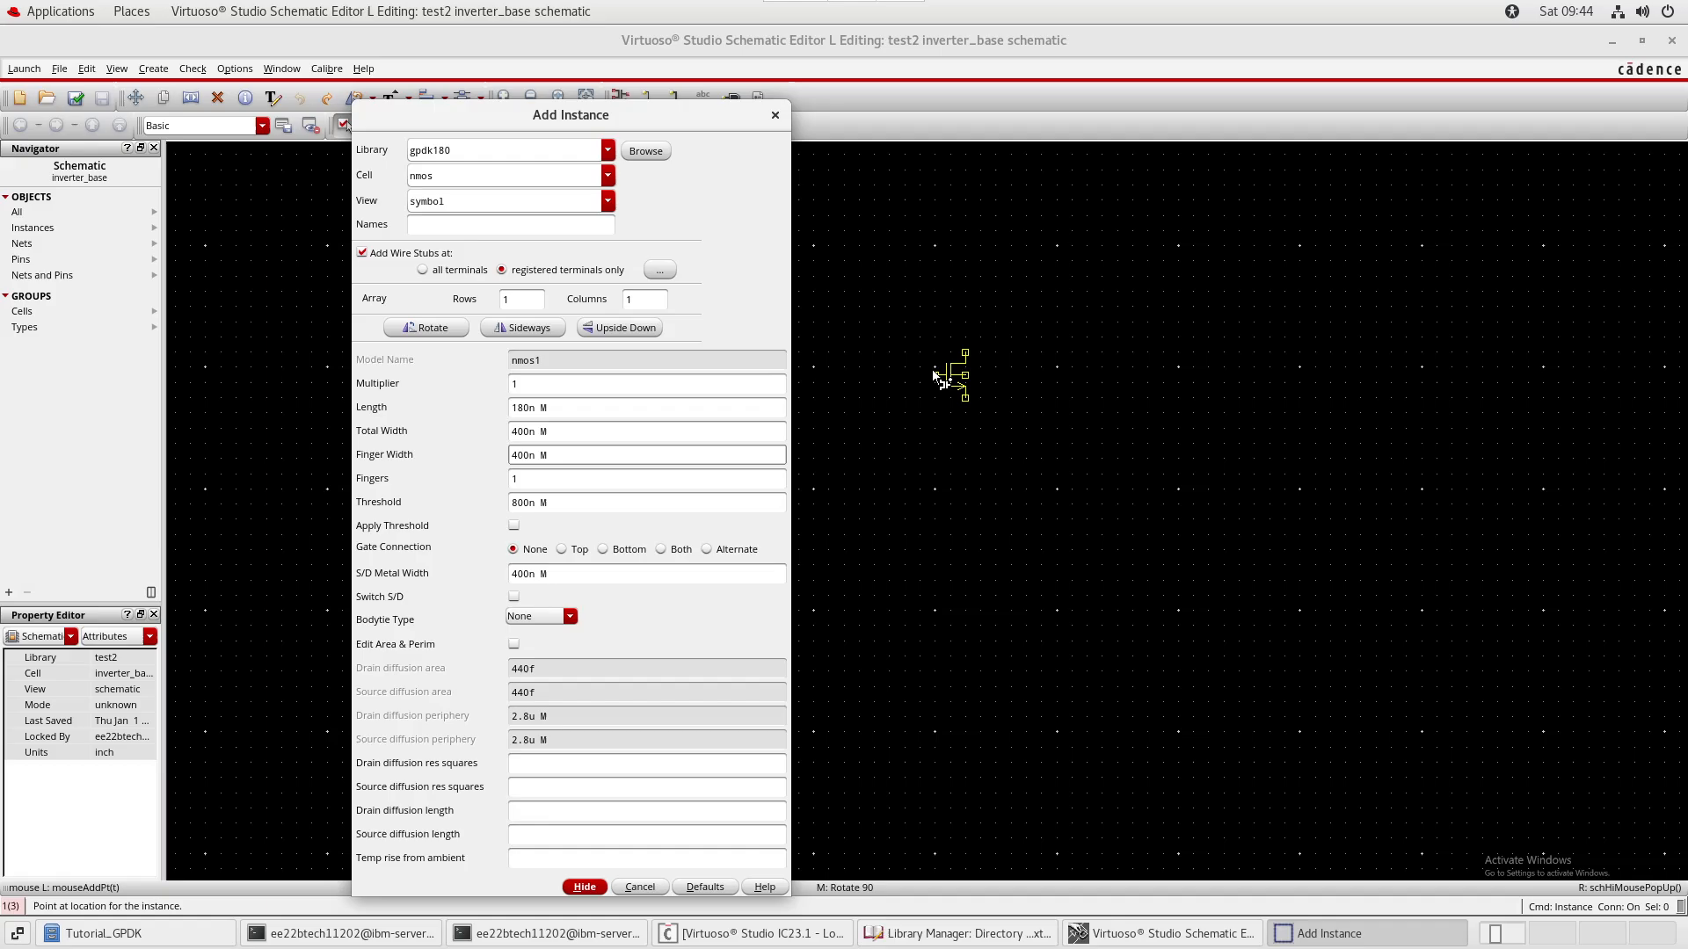
{"action": "left_click", "coordinate": [937, 490]}
{"action": "key", "text": "Escape"}
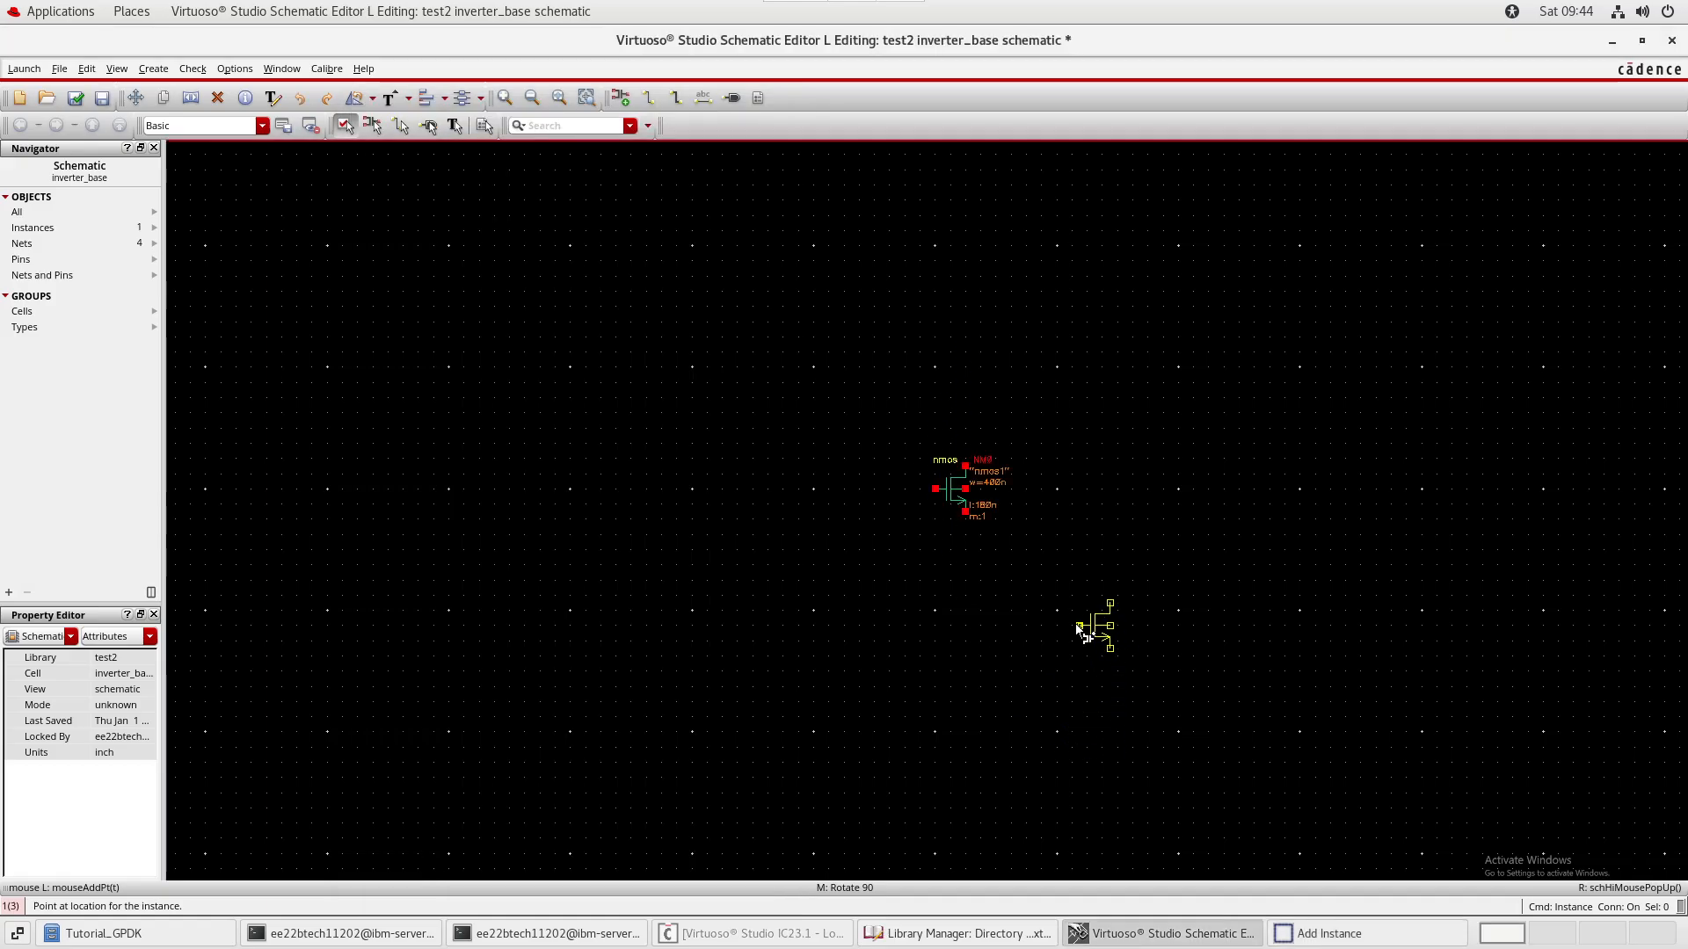
- Start adding another instance, choosing the pmos cell from library gpdk180
{"action": "key", "text": "i"}
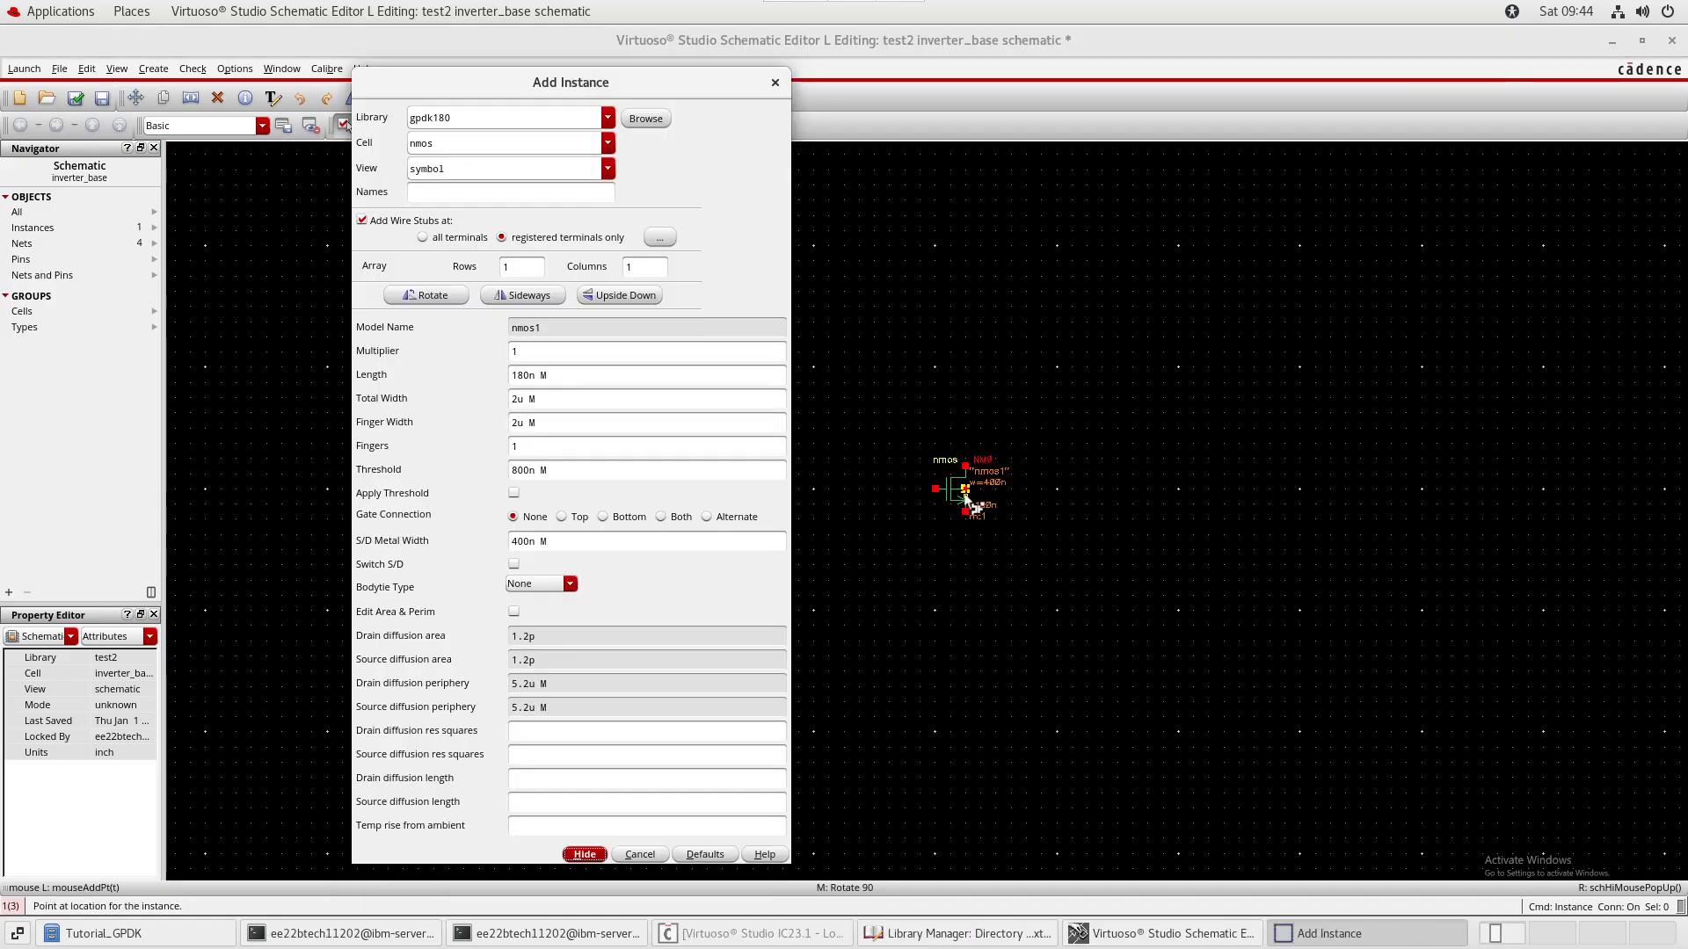
{"action": "key", "text": "Escape"}
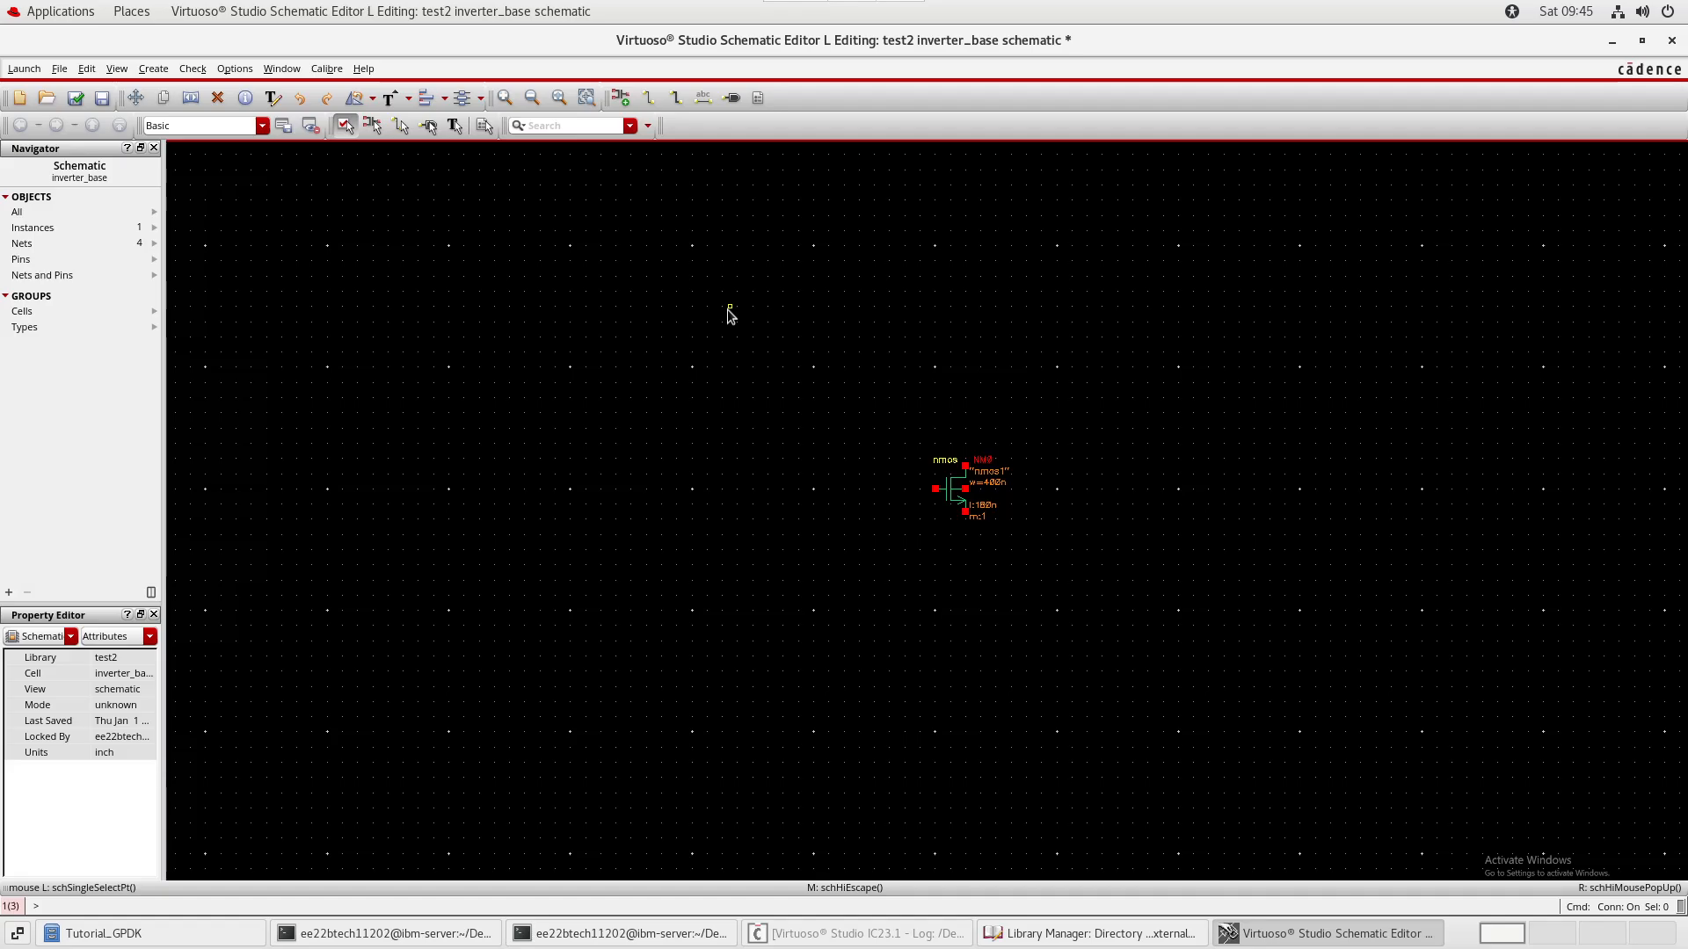
{"action": "key", "text": "i"}
{"action": "left_click", "coordinate": [480, 123]}
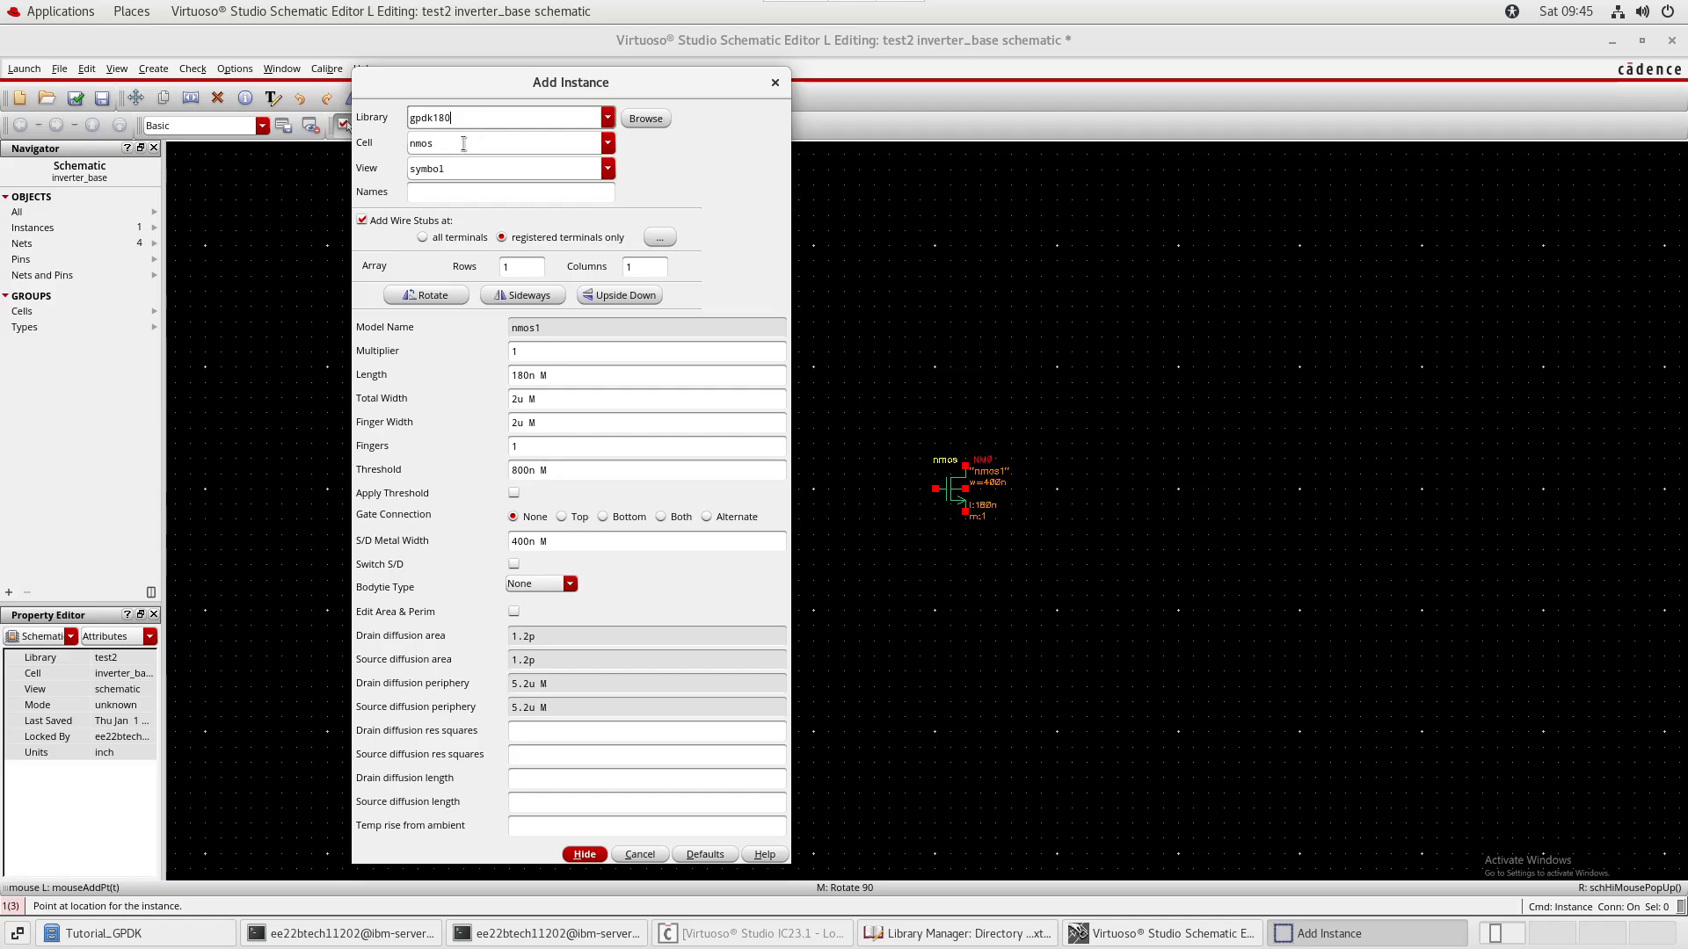
{"action": "left_click_drag", "start_coordinate": [463, 143], "coordinate": [384, 154]}
{"action": "type", "text": "pmos"}
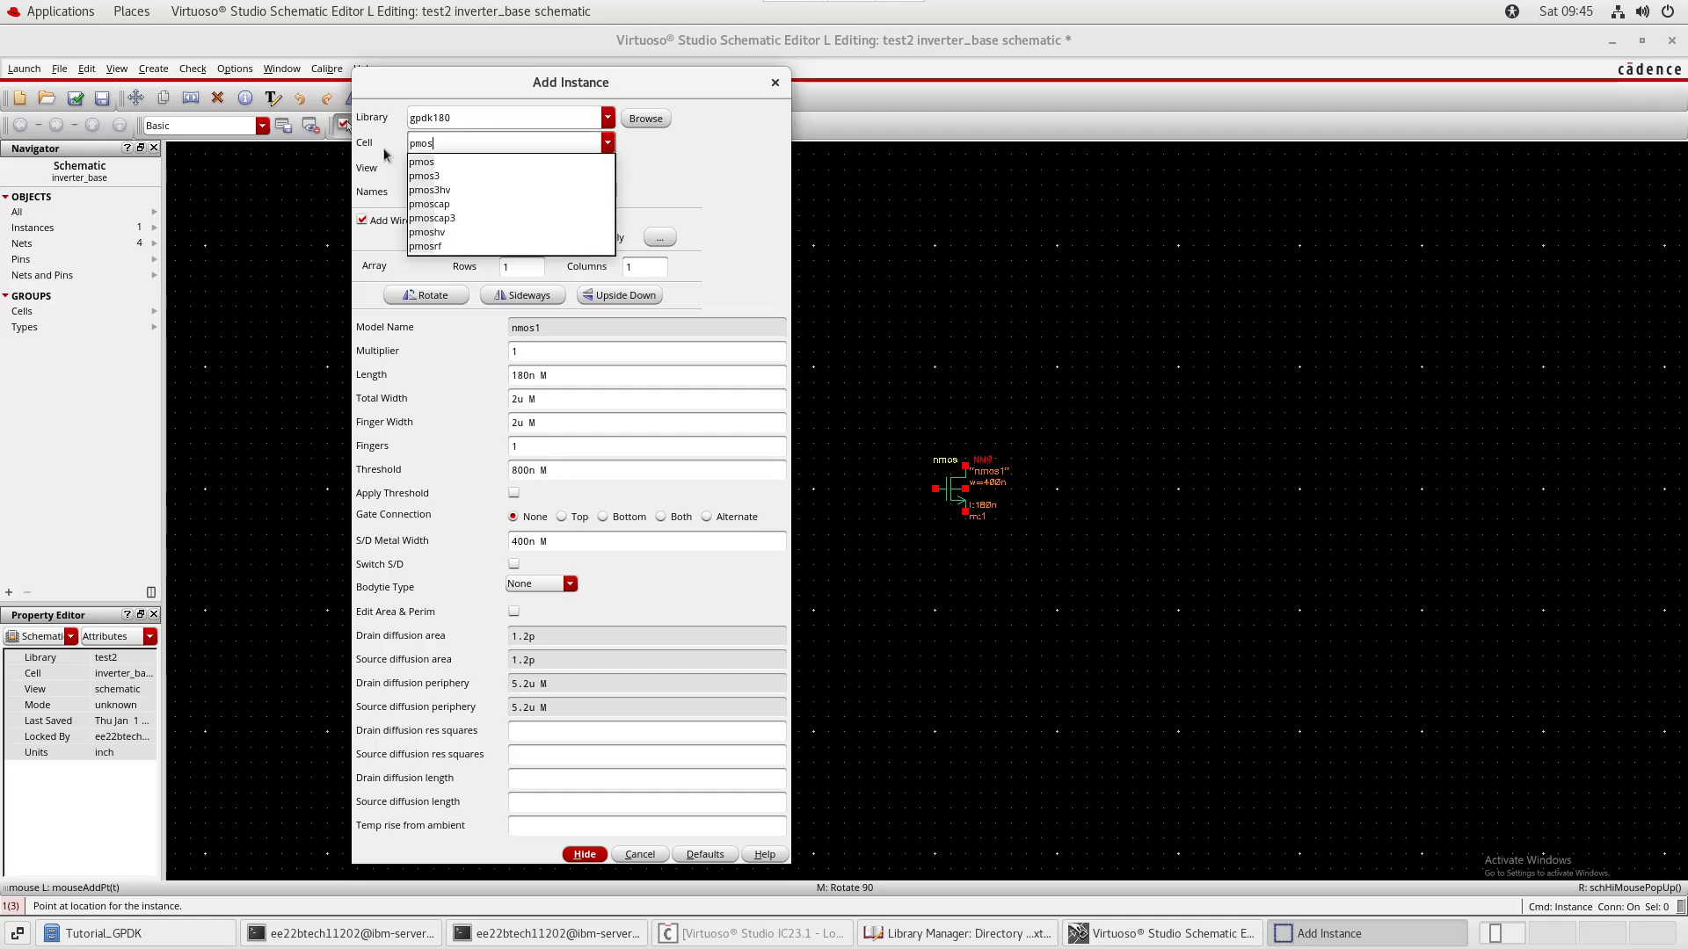
{"action": "key", "text": "Tab"}
{"action": "key", "text": "Tab"}
{"action": "key", "text": "Tab"}
{"action": "key", "text": "Tab"}
{"action": "key", "text": "Tab"}
{"action": "key", "text": "Tab"}
{"action": "key", "text": "Tab"}
{"action": "key", "text": "Tab"}
{"action": "key", "text": "Tab"}
{"action": "key", "text": "Tab"}
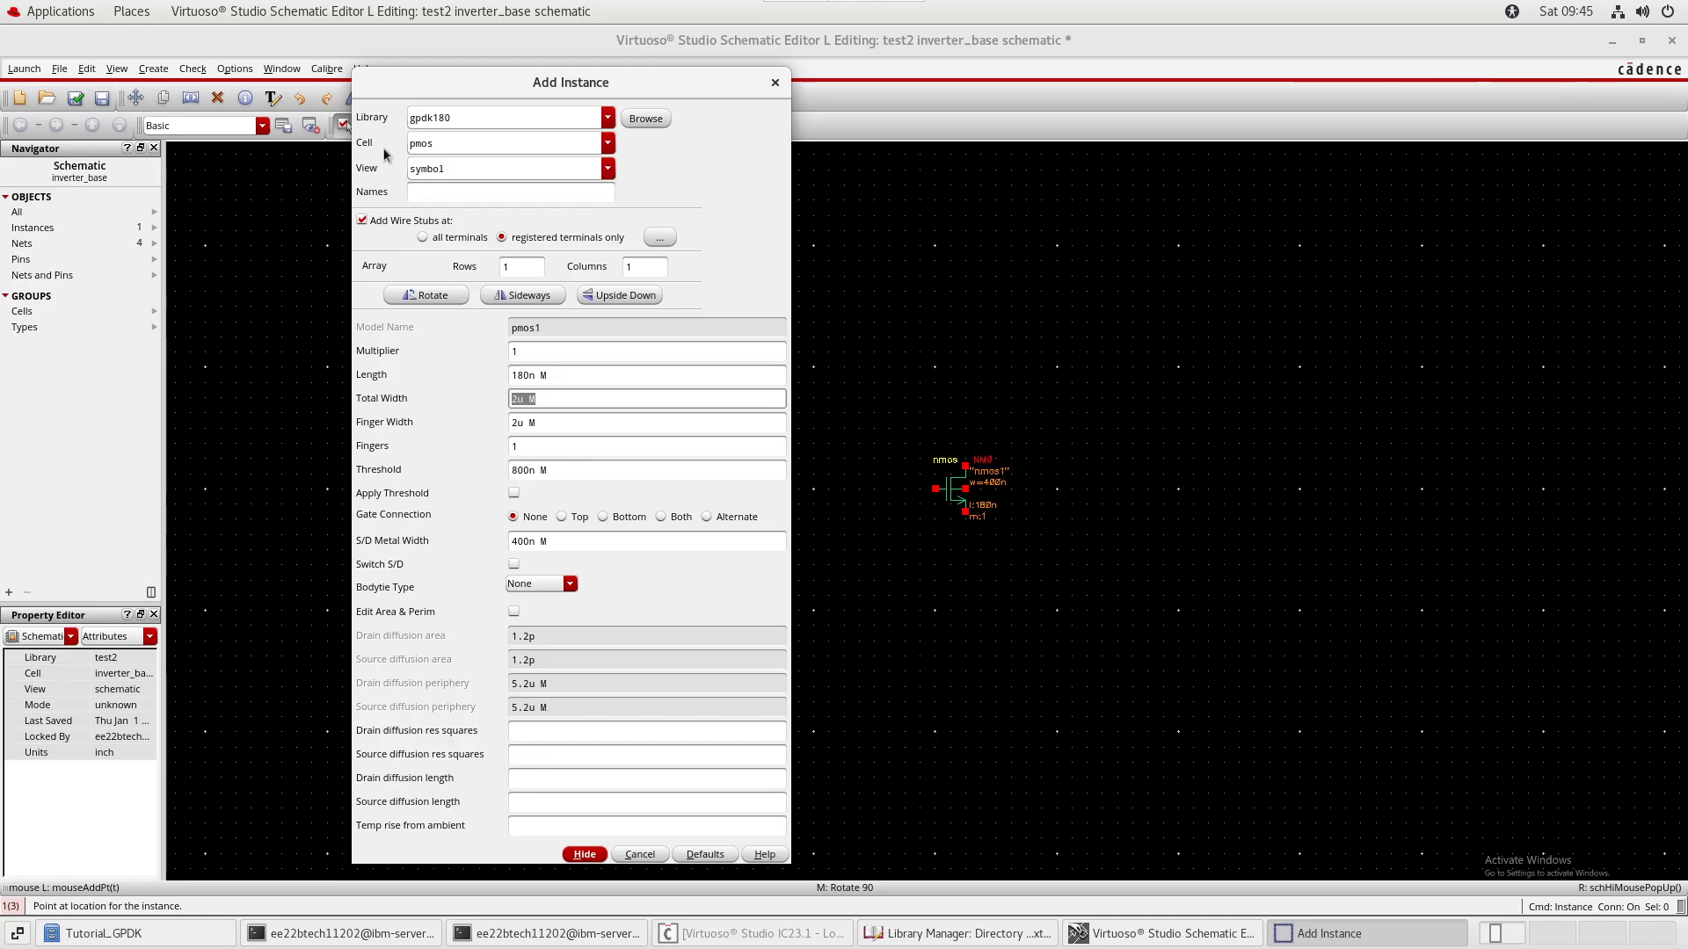
- Set the pmos total width to 400n and place the transistor directly above the nmos
{"action": "type", "text": "500."}
{"action": "key", "text": "BackSpace"}
{"action": "key", "text": "BackSpace"}
{"action": "key", "text": "BackSpace"}
{"action": "type", "text": "400"}
{"action": "key", "text": "Tab"}
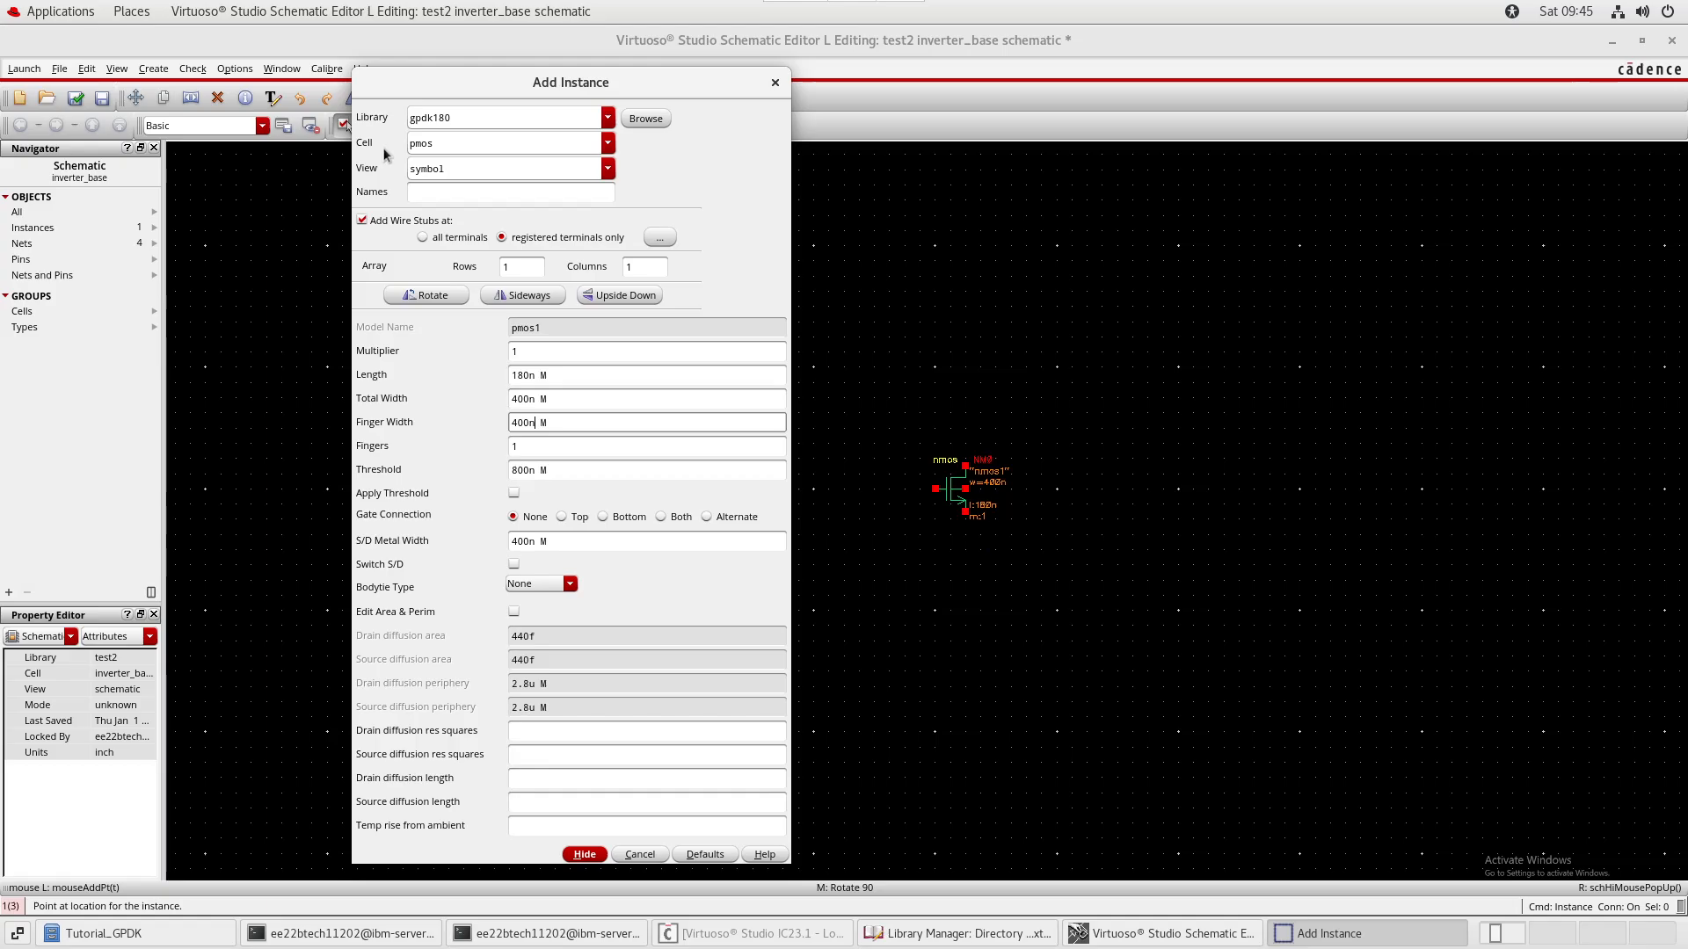
{"action": "key", "text": "Return"}
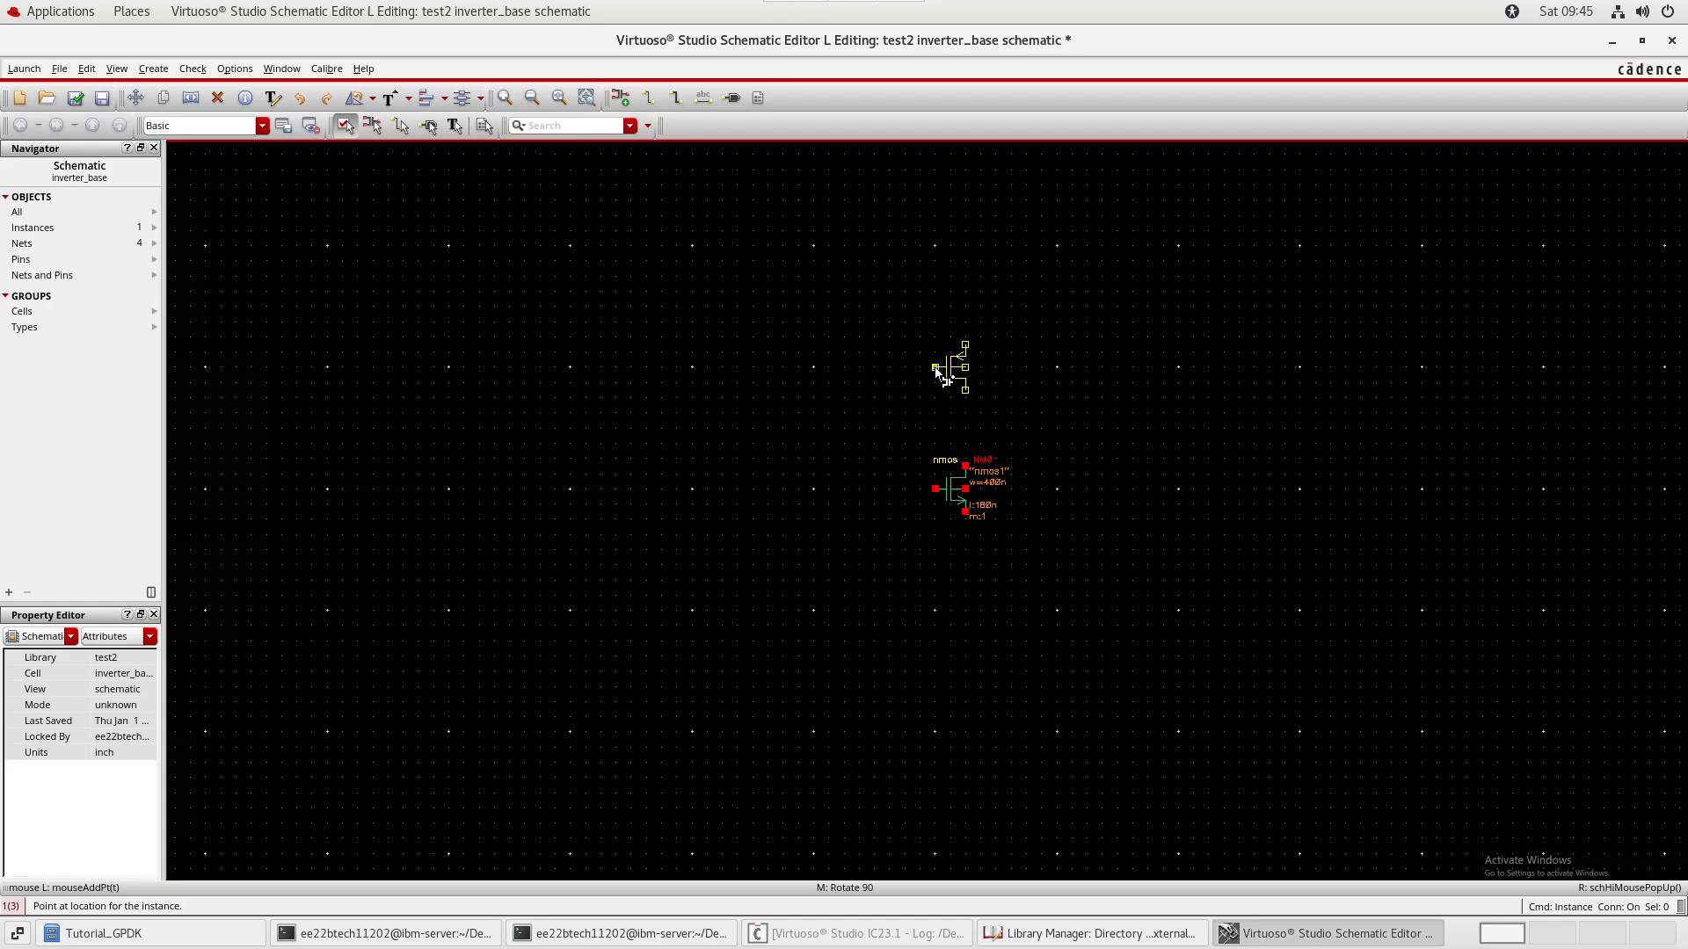
{"action": "left_click", "coordinate": [938, 370]}
- Try wiring the pmos drain to the nmos drain and undo each attempt
{"action": "key", "text": "w"}
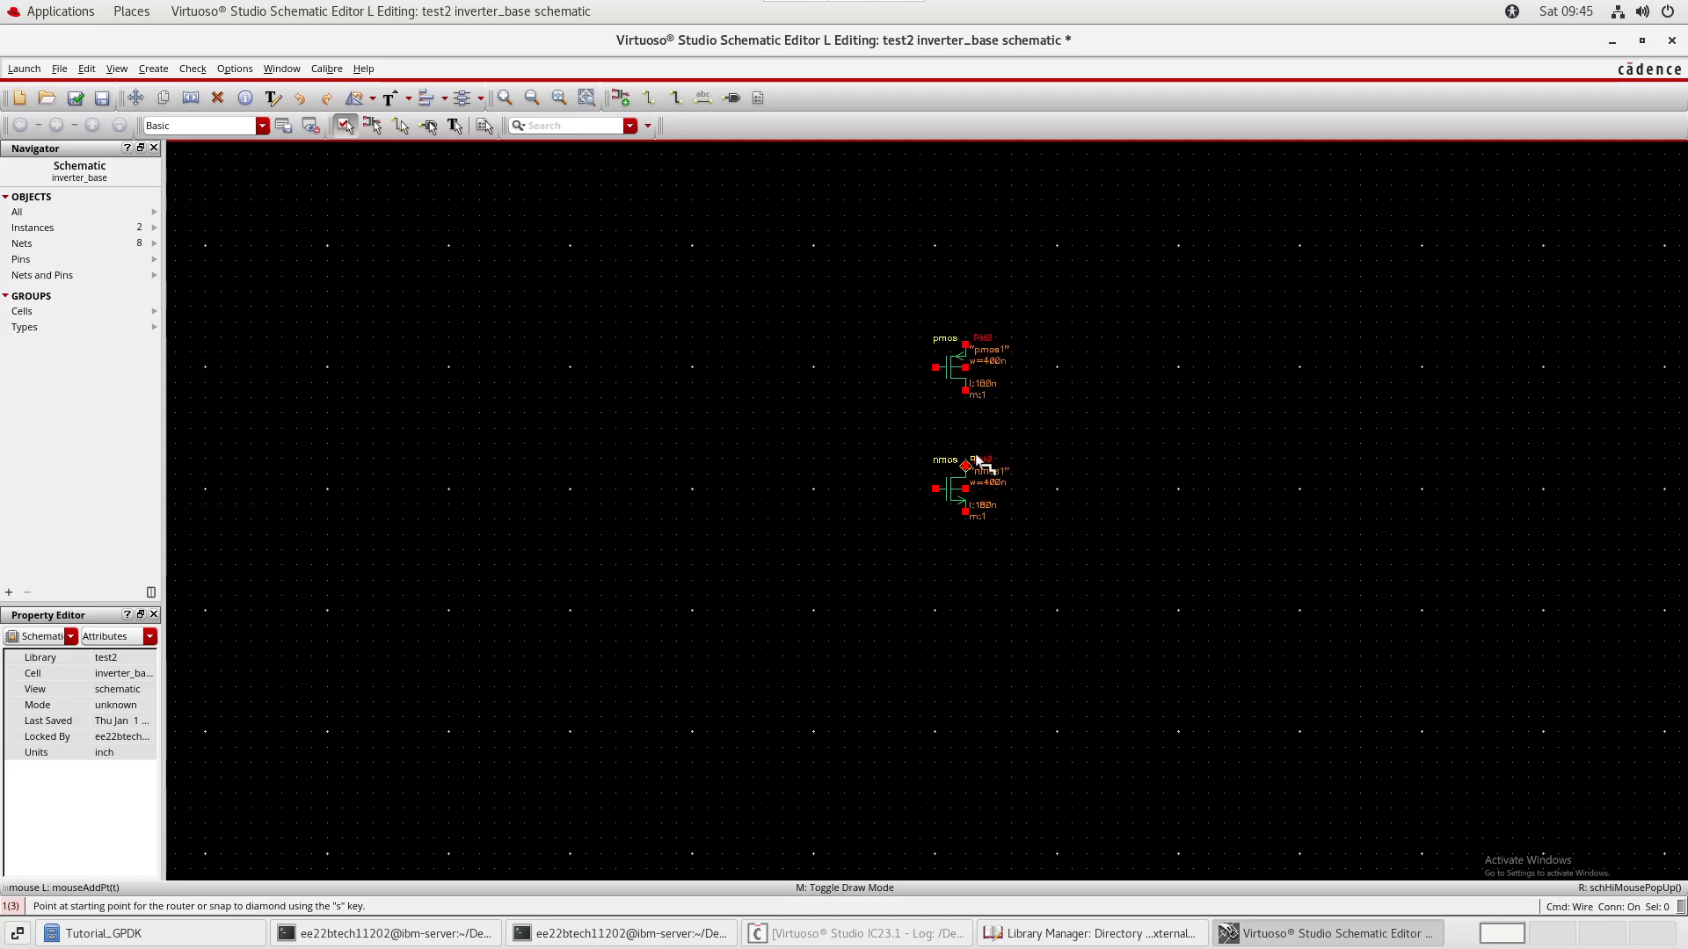
{"action": "key", "text": "Escape"}
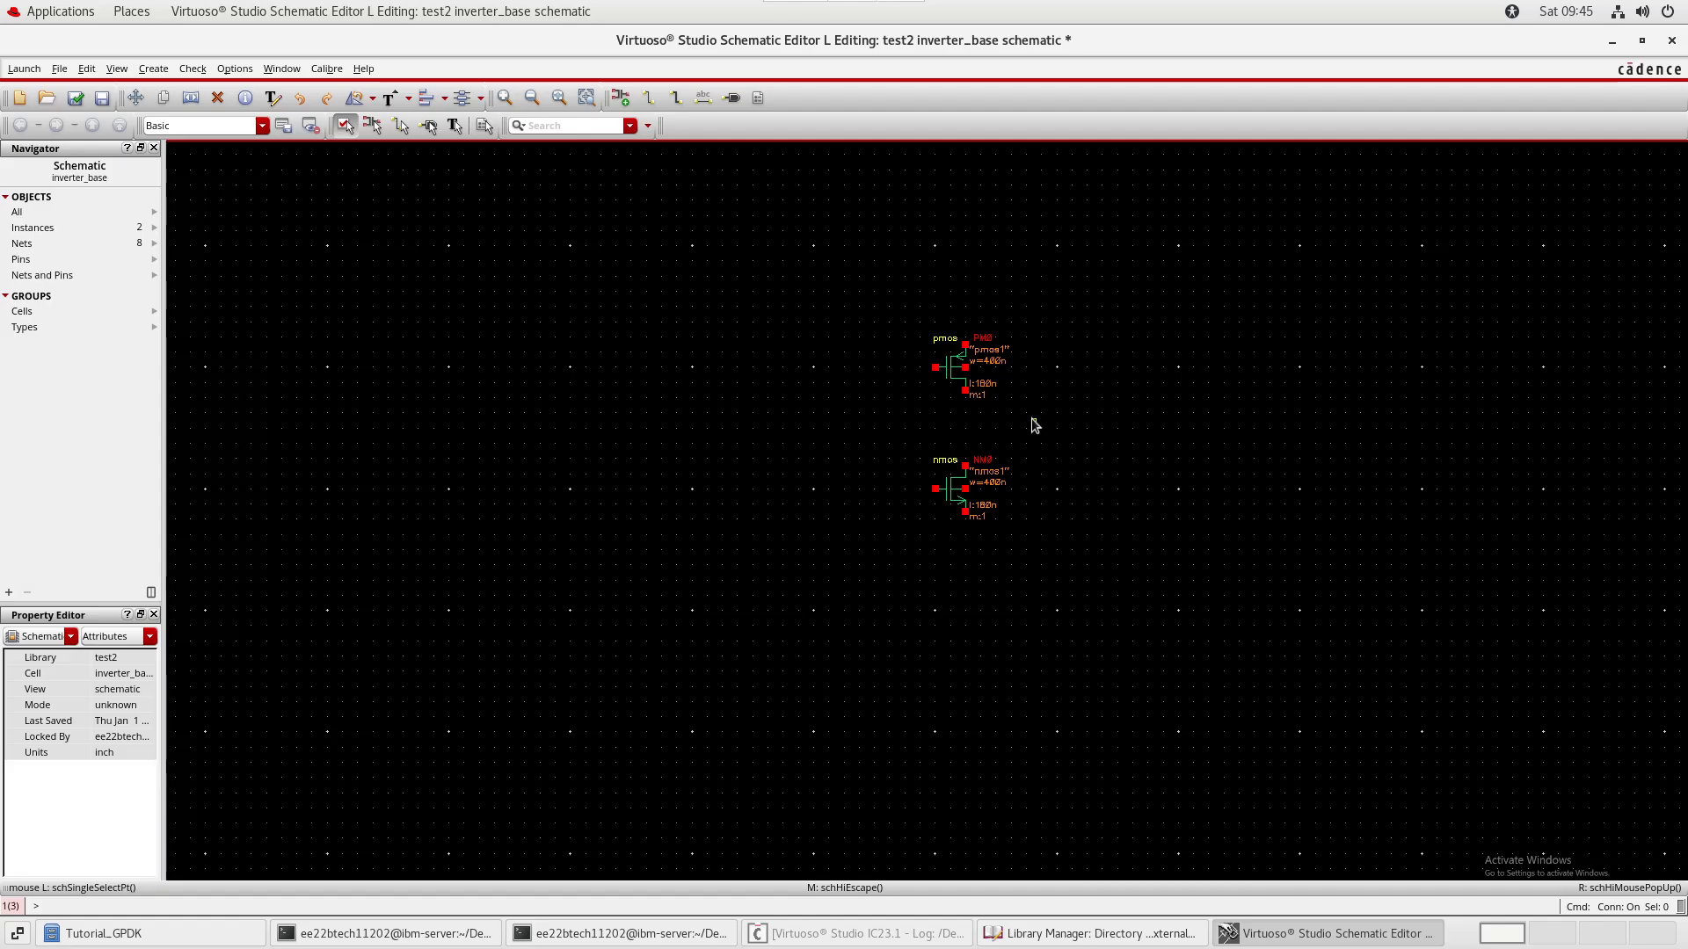
{"action": "key", "text": "w"}
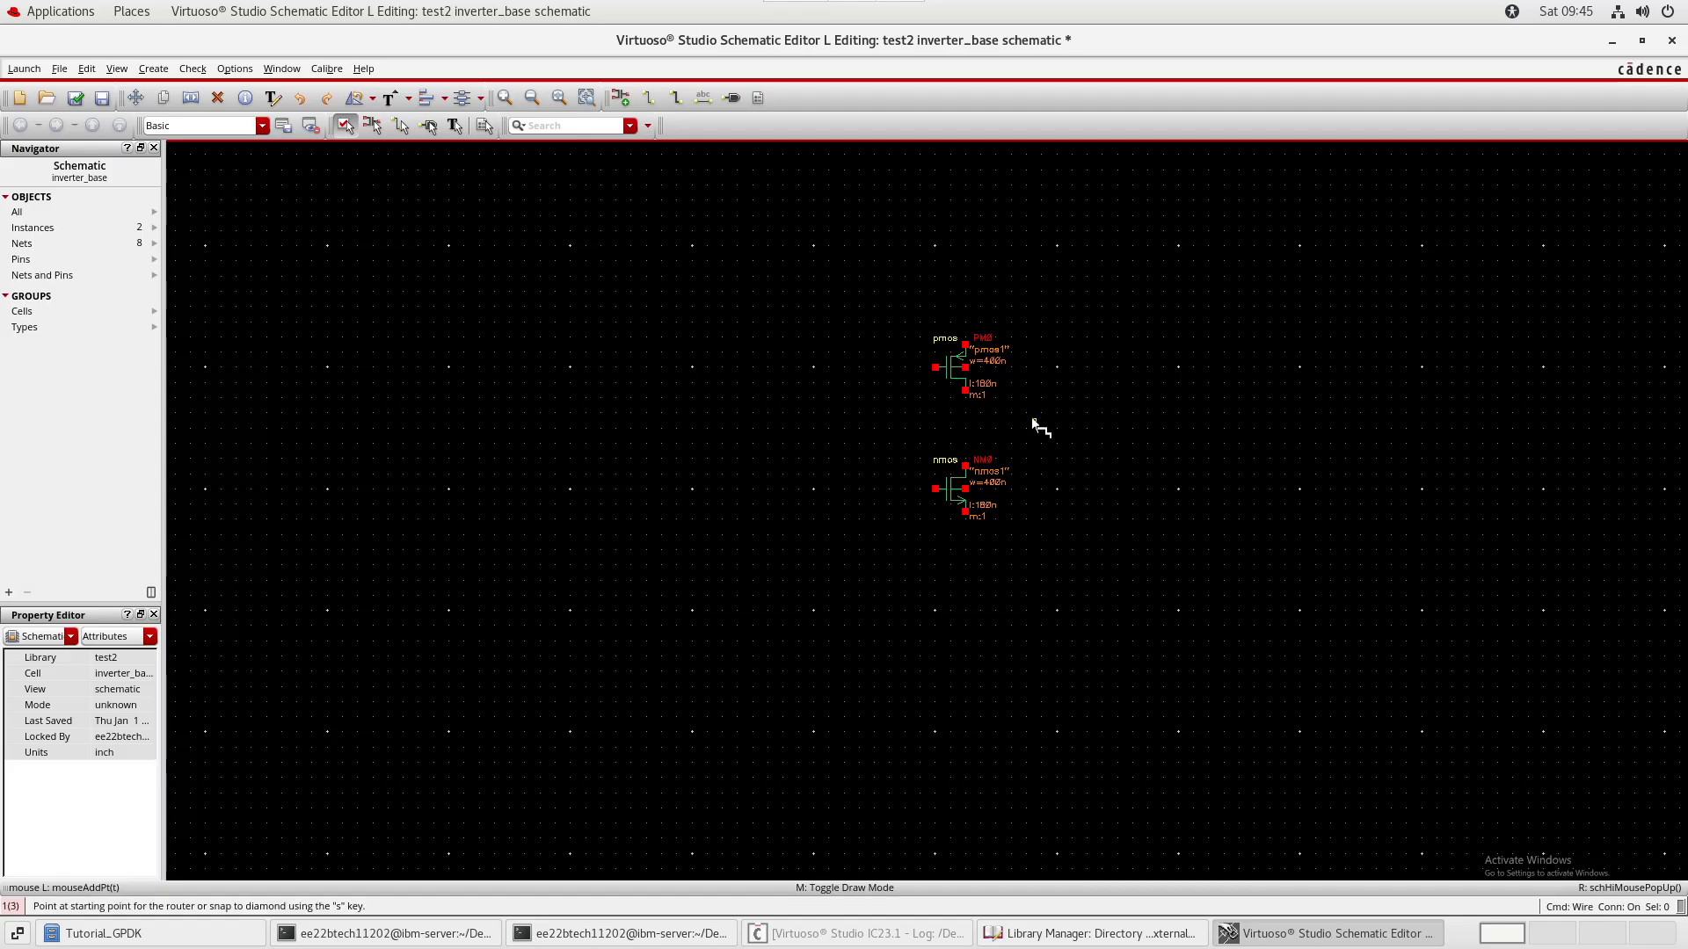
{"action": "scroll", "coordinate": [964, 394], "scroll_direction": "up", "scroll_amount": 2, "text": "ctrl"}
{"action": "left_click", "coordinate": [964, 383]}
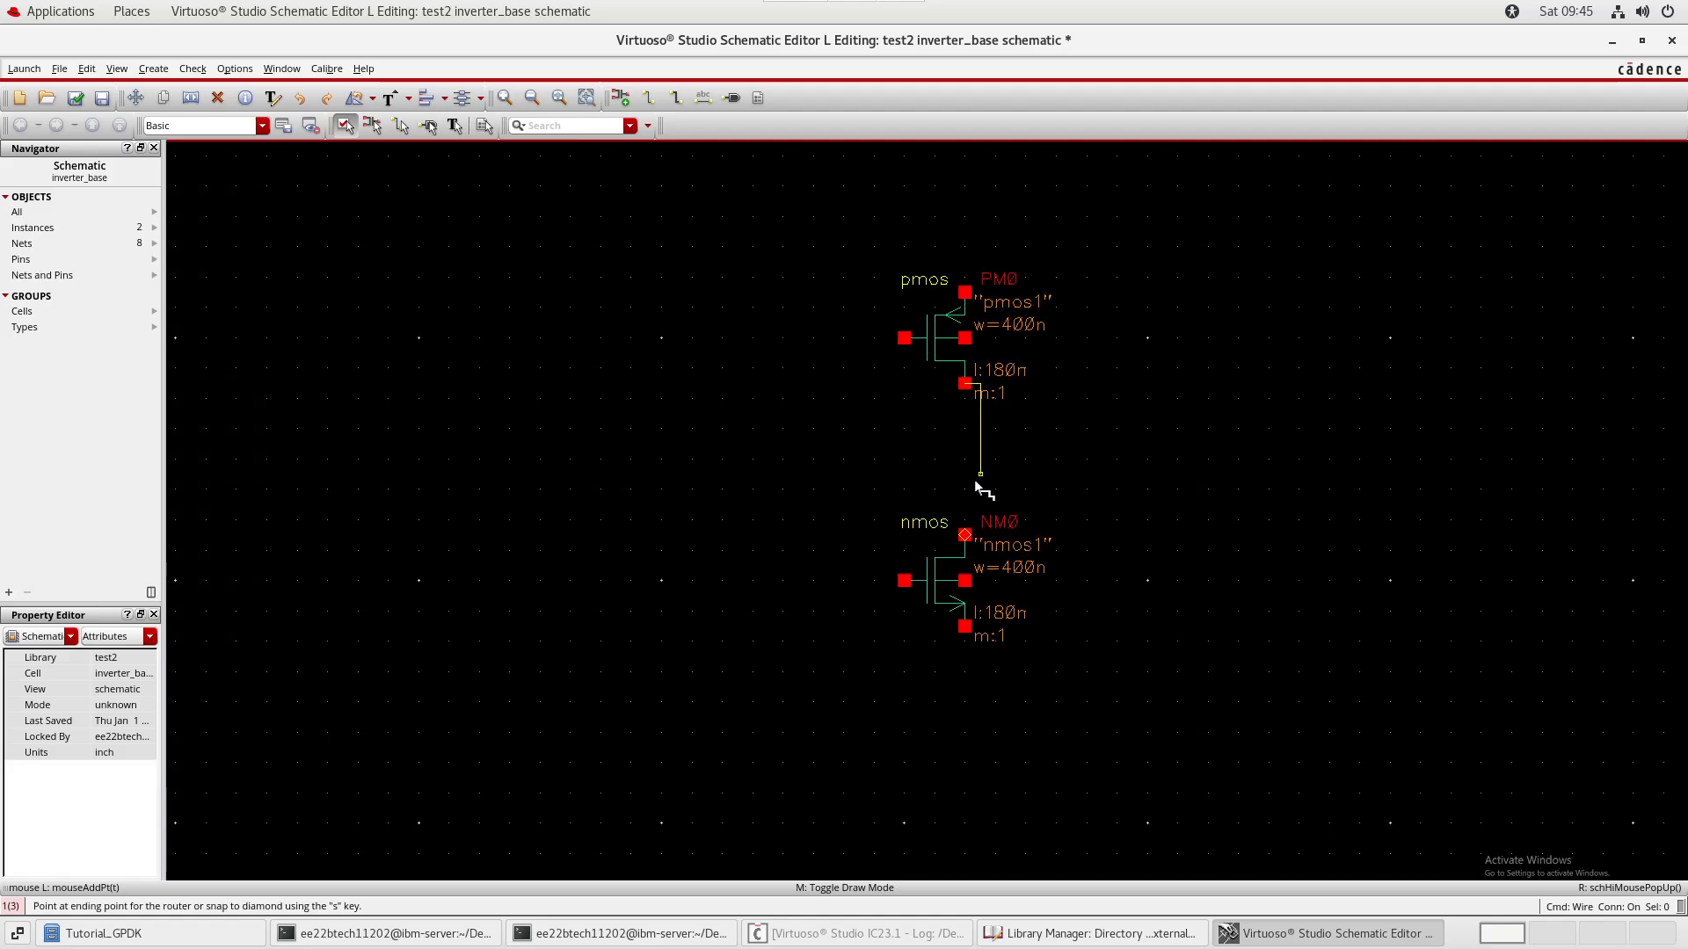
{"action": "left_click", "coordinate": [964, 534]}
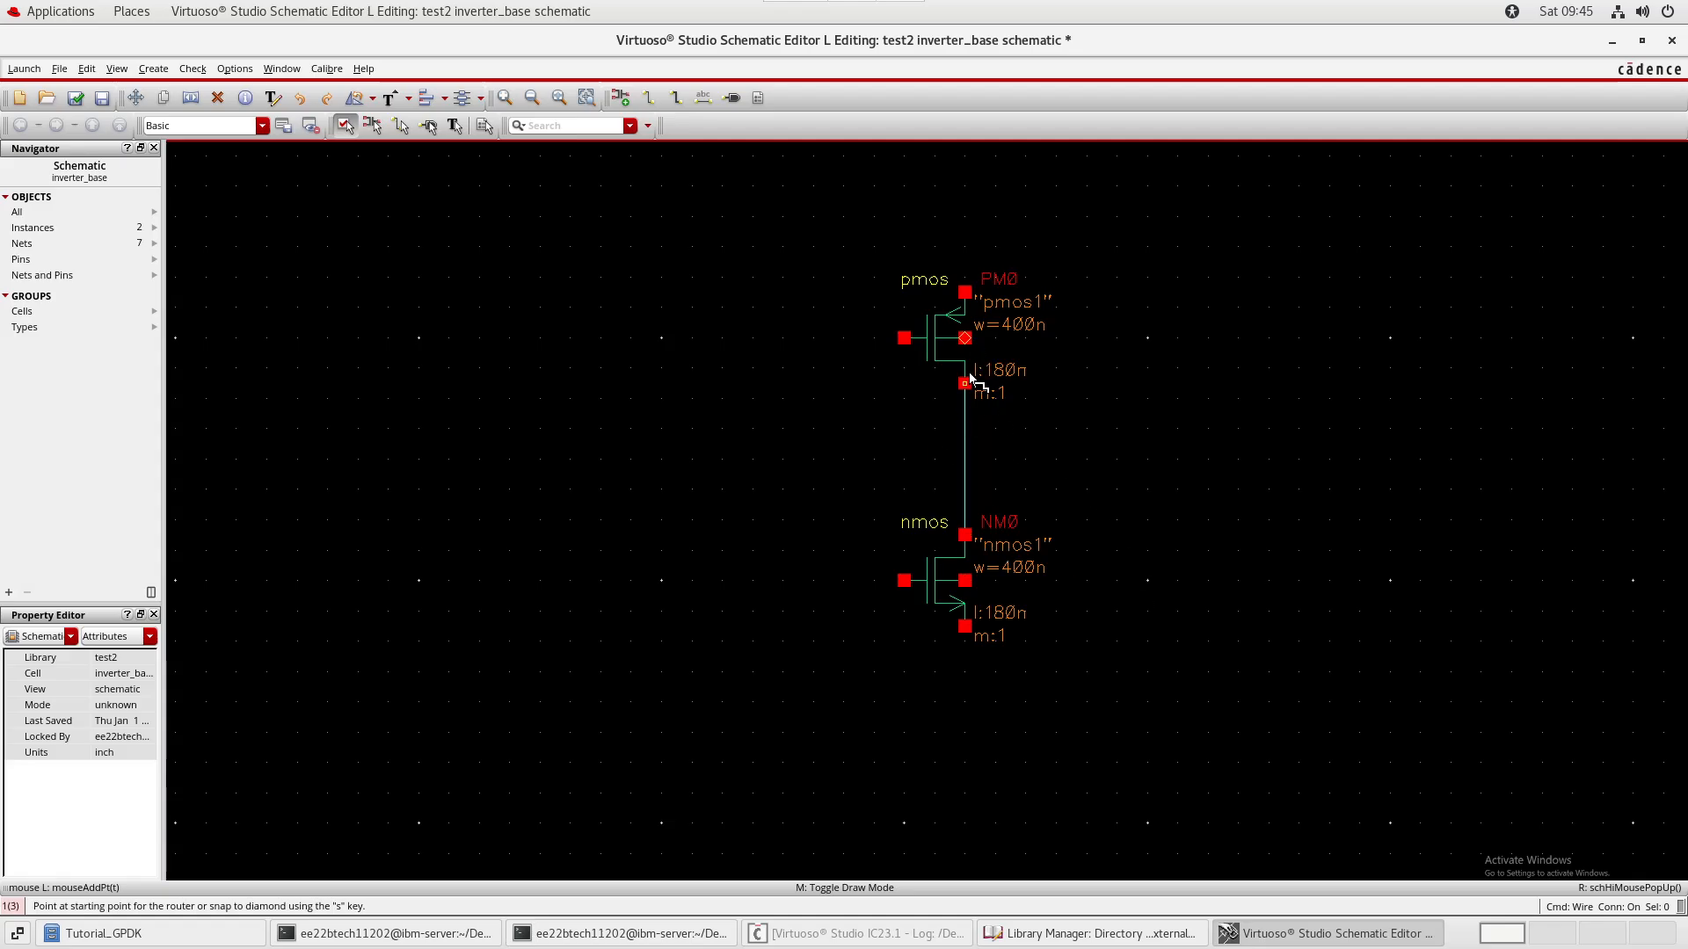
{"action": "key", "text": "u"}
{"action": "left_click", "coordinate": [1028, 401]}
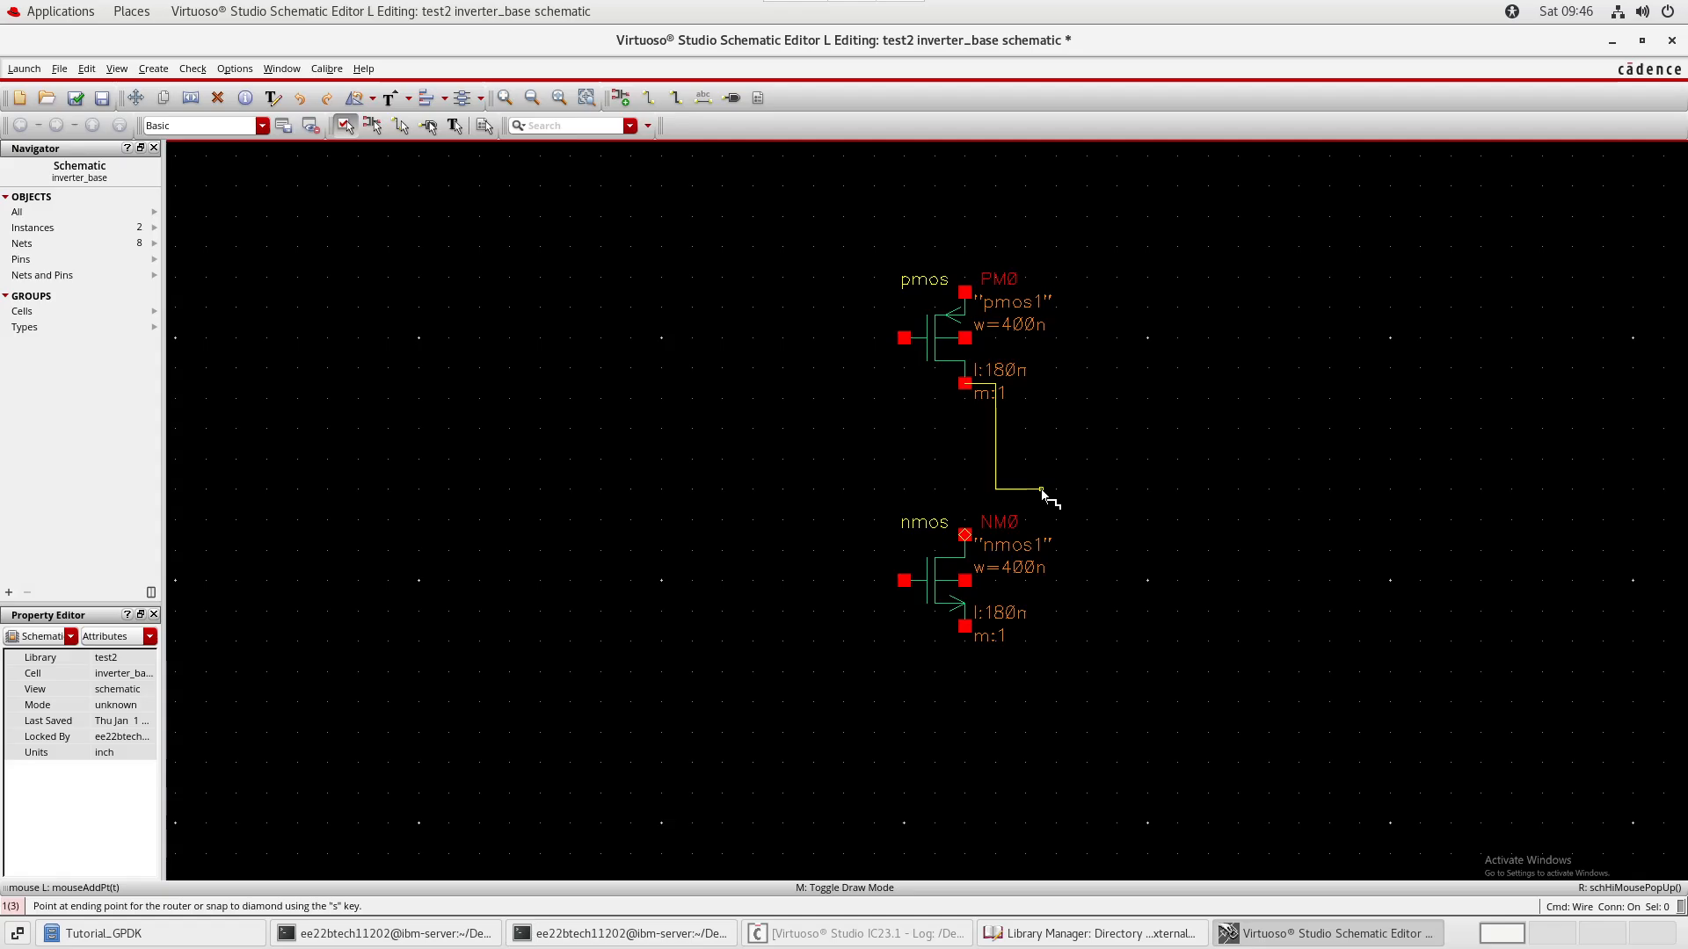
{"action": "key", "text": "s"}
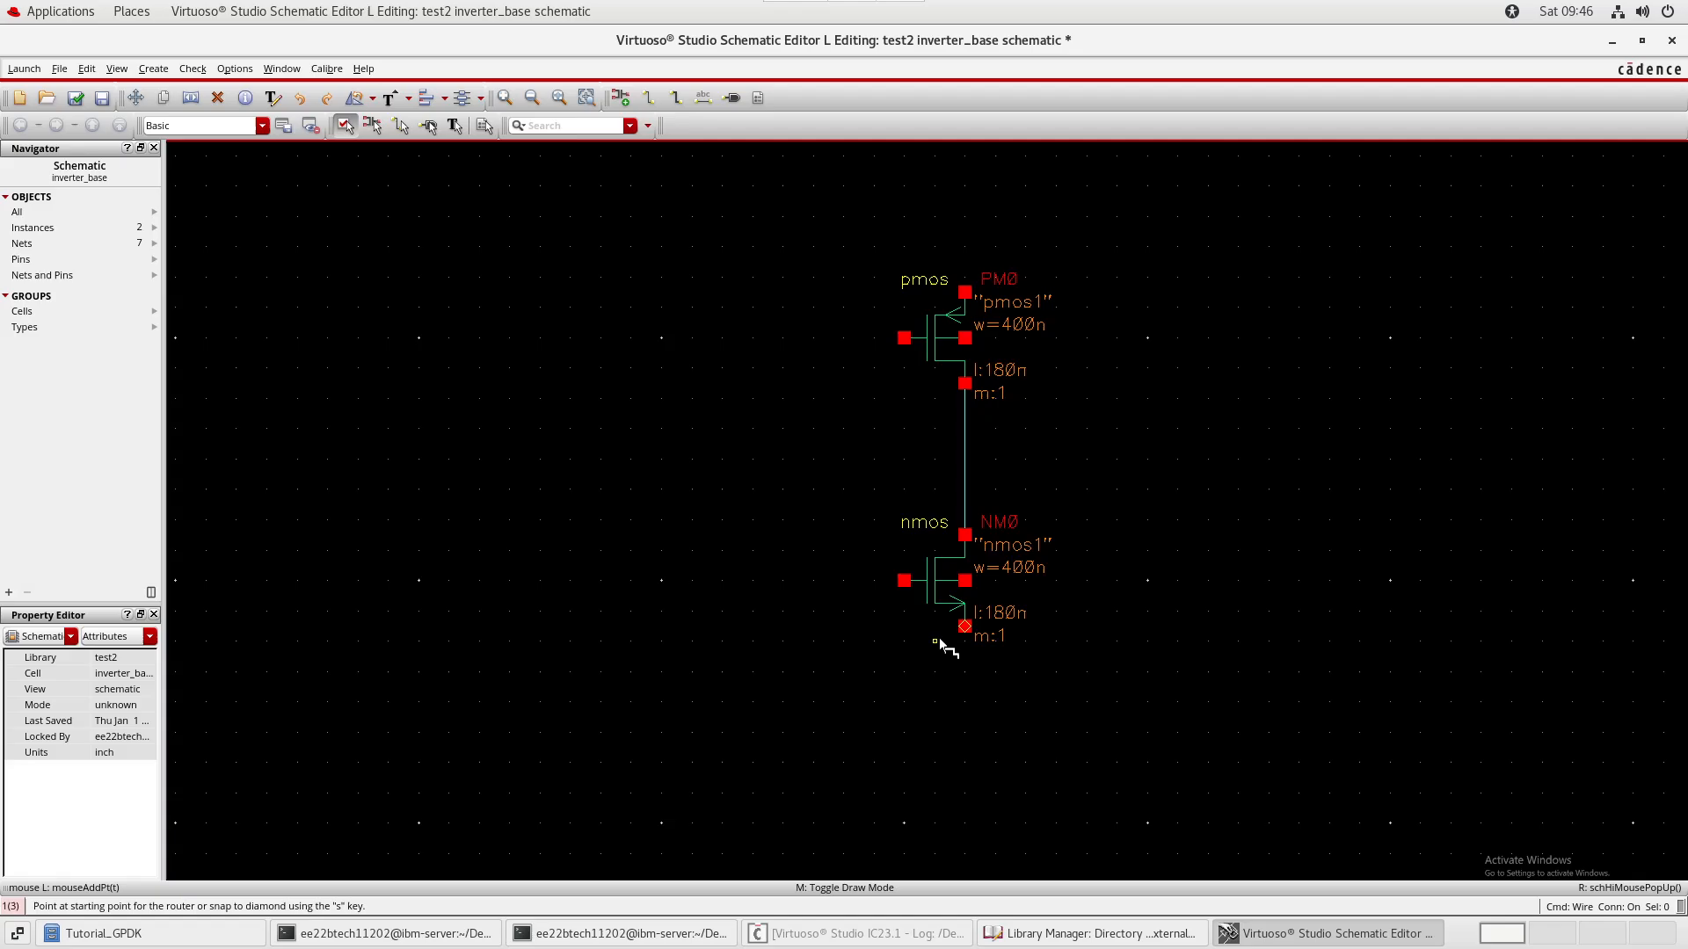
{"action": "key", "text": "u"}
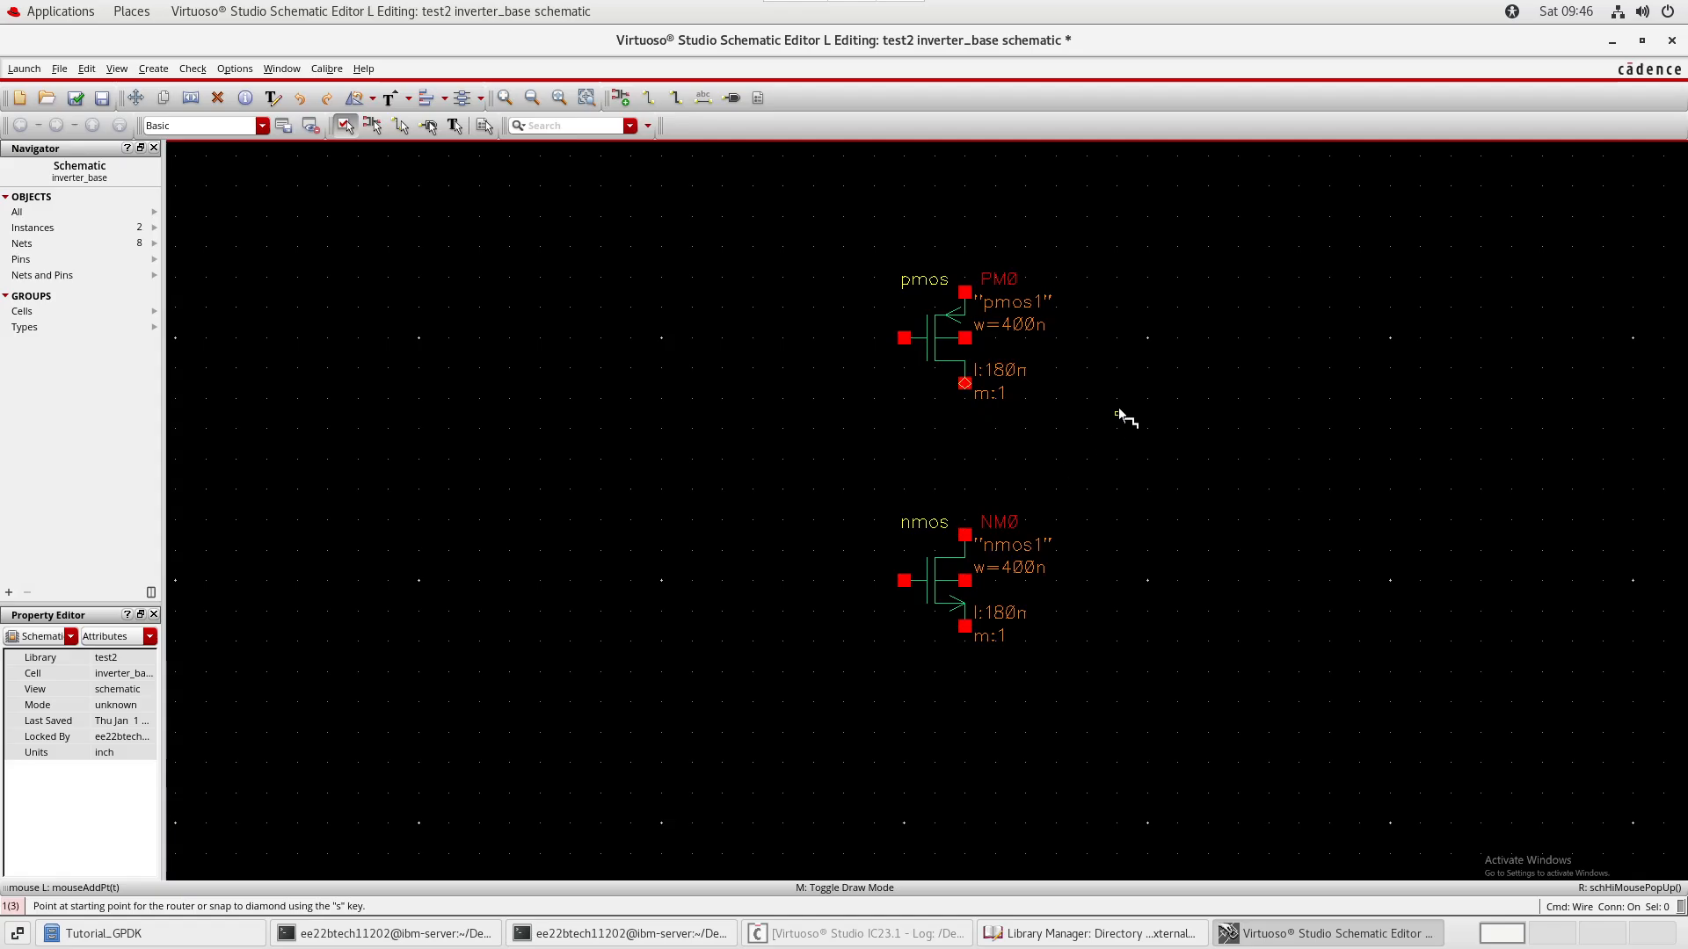
- Wire the two drains together, the nmos bulk to its source, and the nmos gate to the pmos gate
{"action": "key", "text": "s"}
{"action": "key", "text": "s"}
{"action": "left_click", "coordinate": [907, 582]}
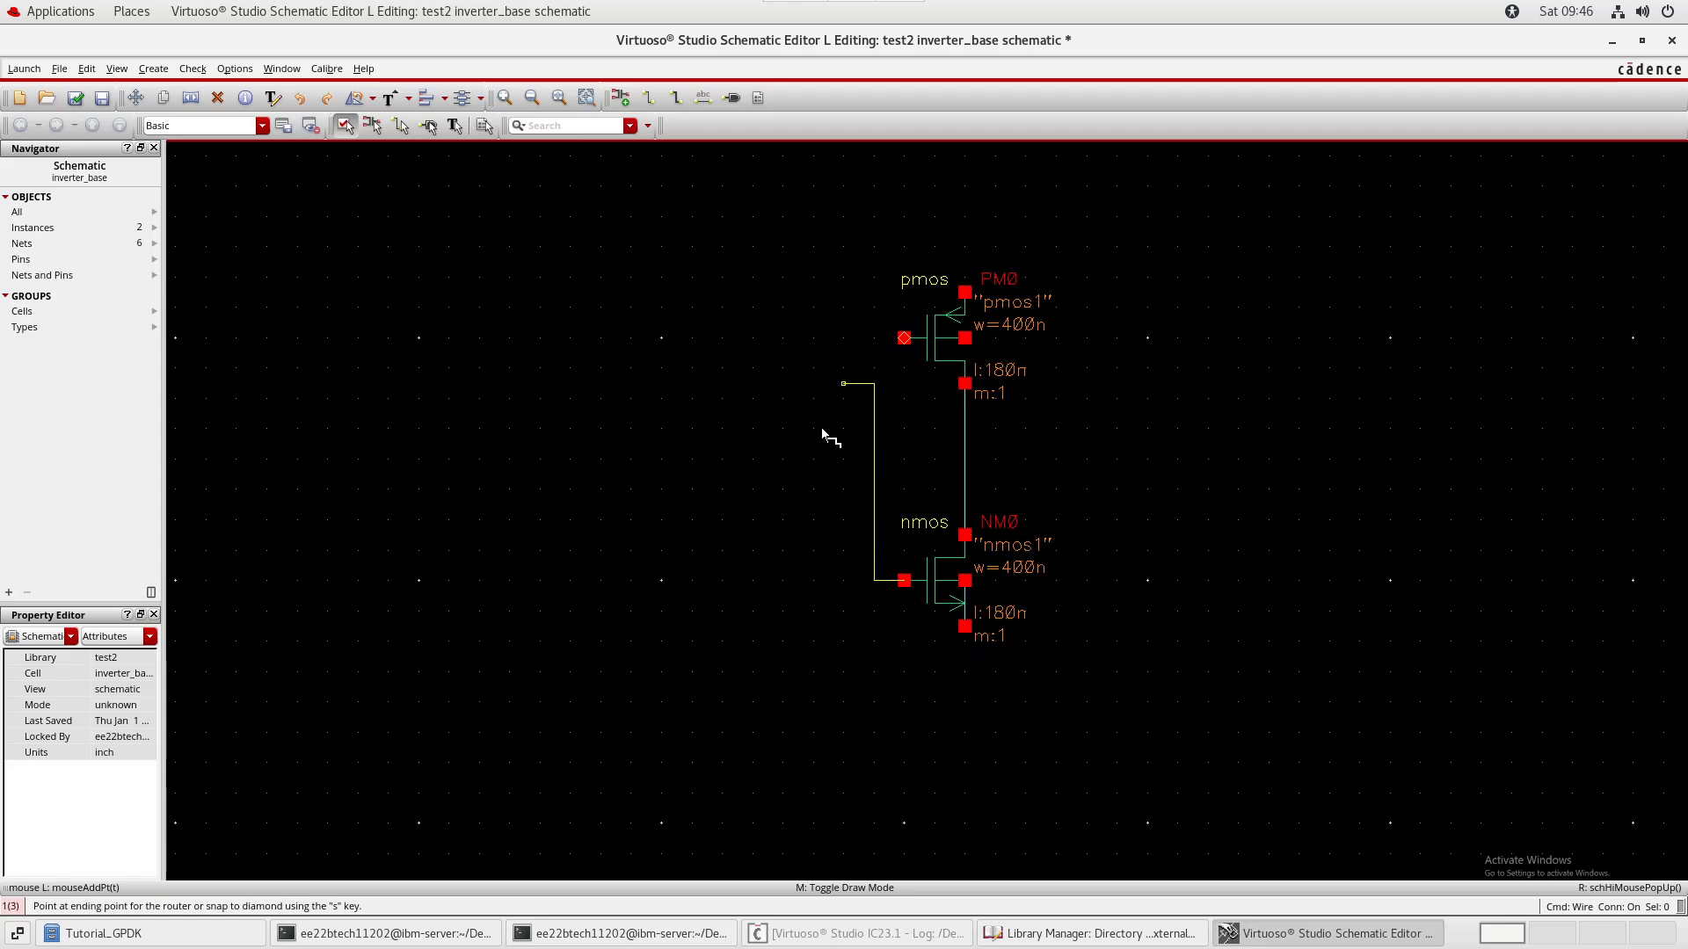
{"action": "left_click", "coordinate": [905, 344]}
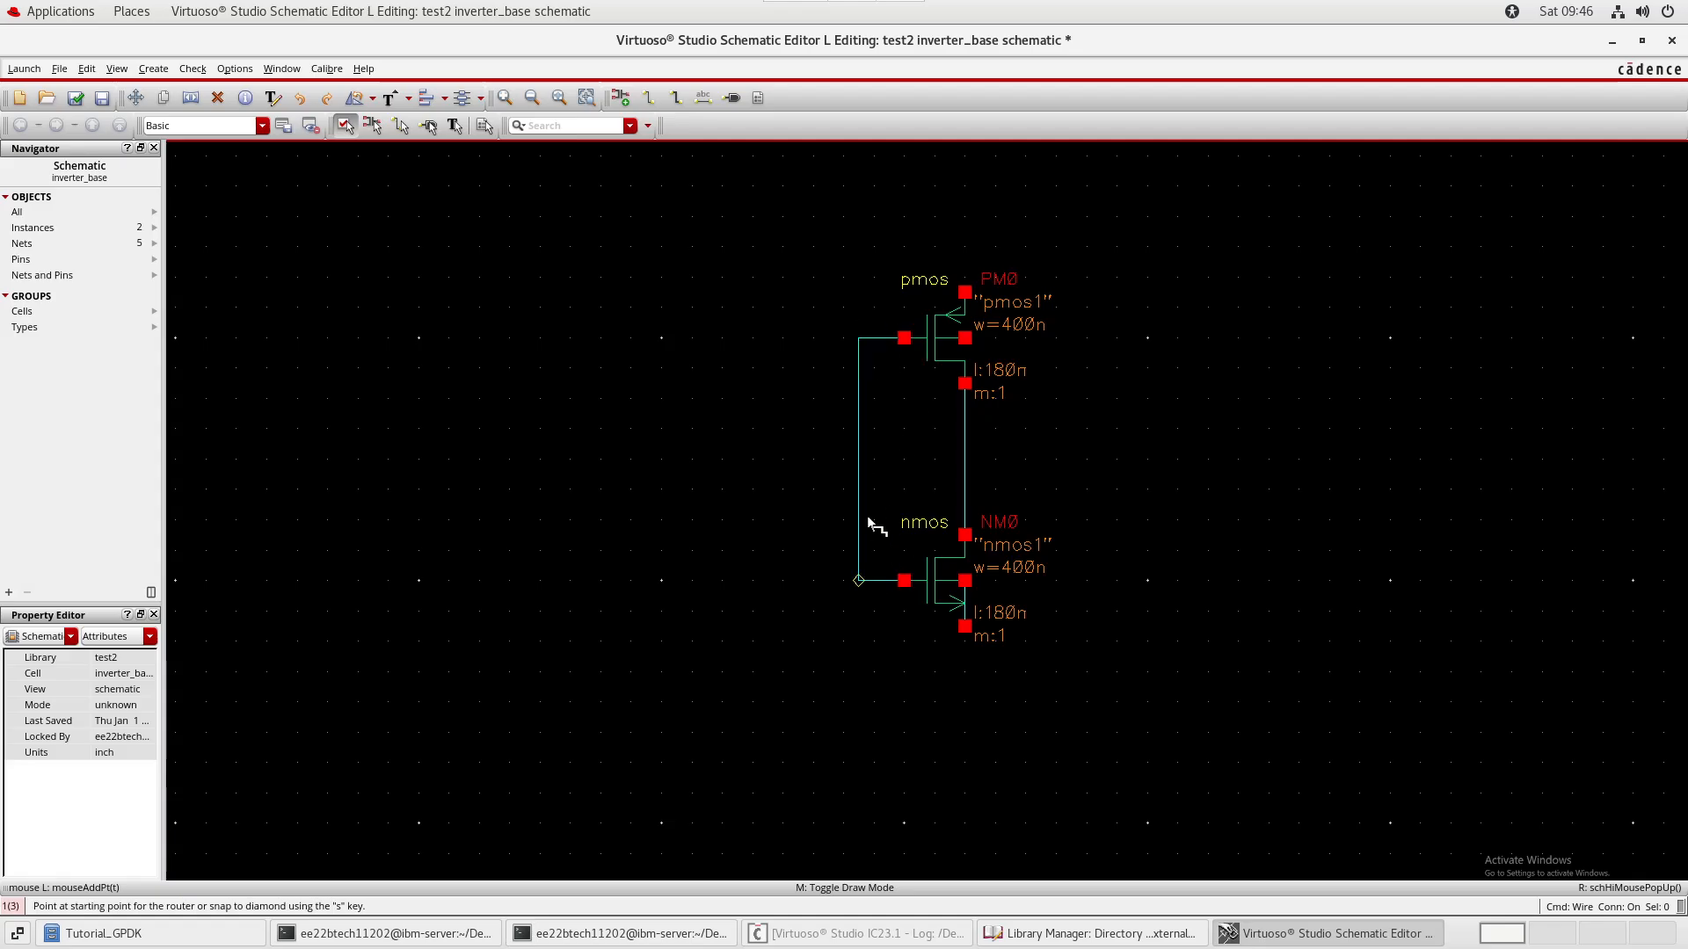
- Draw a short vertical wire stub downward from the nmos source, ending it in empty space
{"action": "key", "text": "Escape"}
{"action": "key", "text": "w"}
{"action": "left_click", "coordinate": [964, 626]}
{"action": "double_click", "coordinate": [965, 715]}
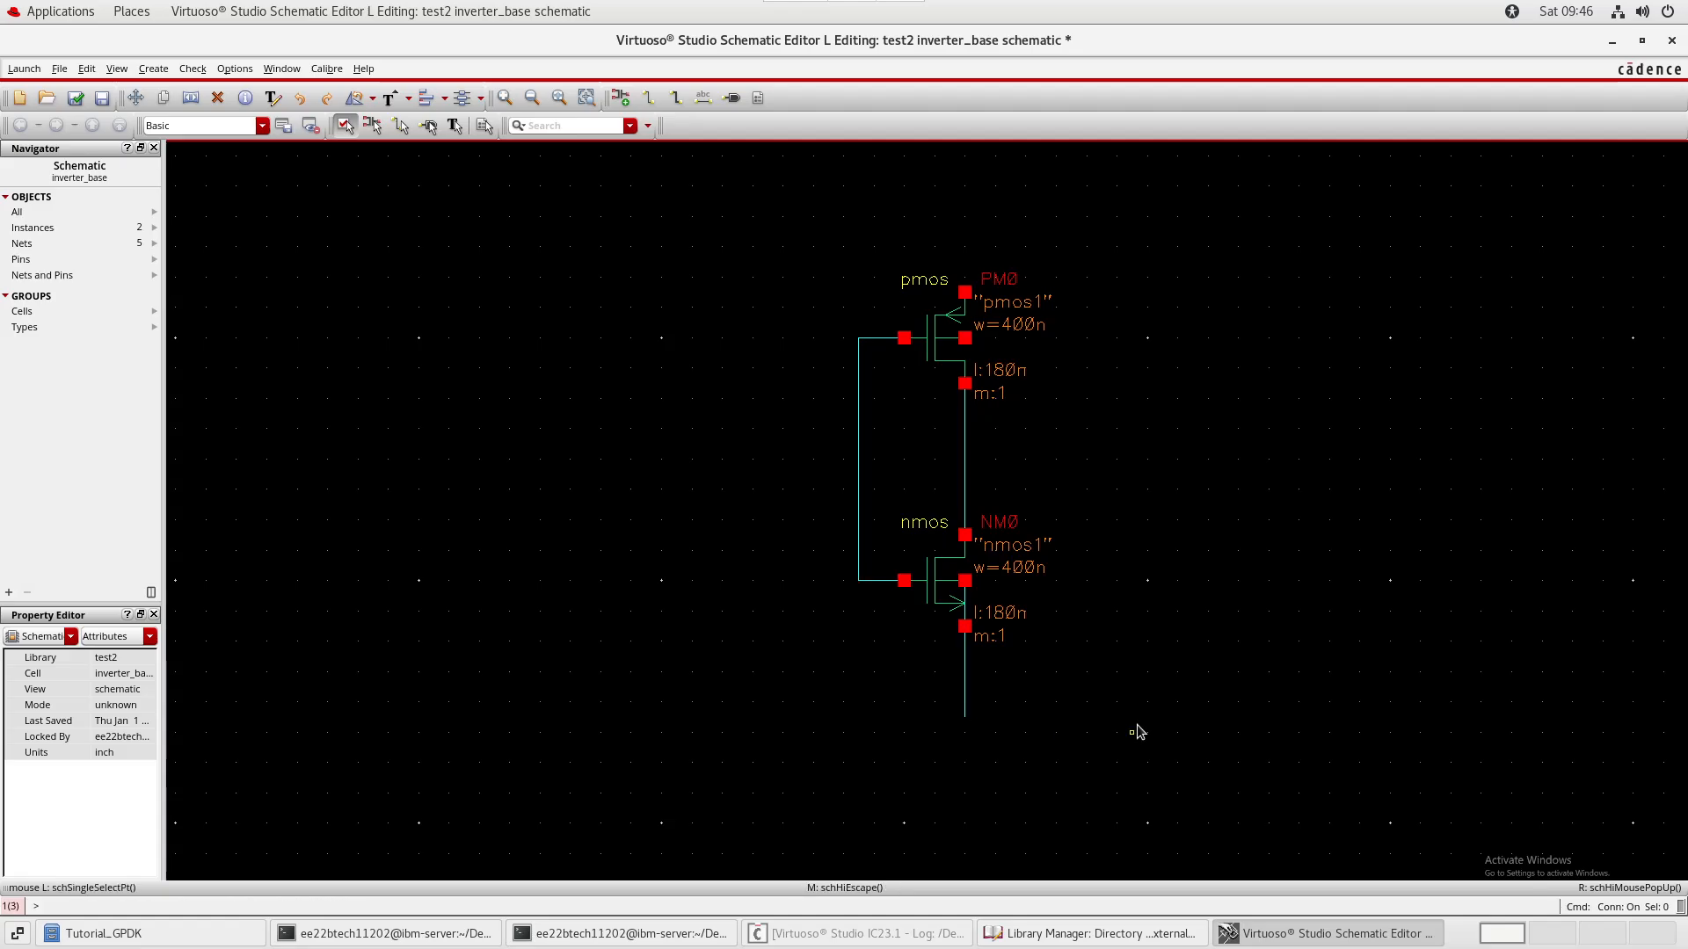
- Tie the pmos bulk to its source and draw a vertical wire stub upward from the source
{"action": "scroll", "coordinate": [1081, 501], "scroll_direction": "up", "scroll_amount": 2}
{"action": "key", "text": "w"}
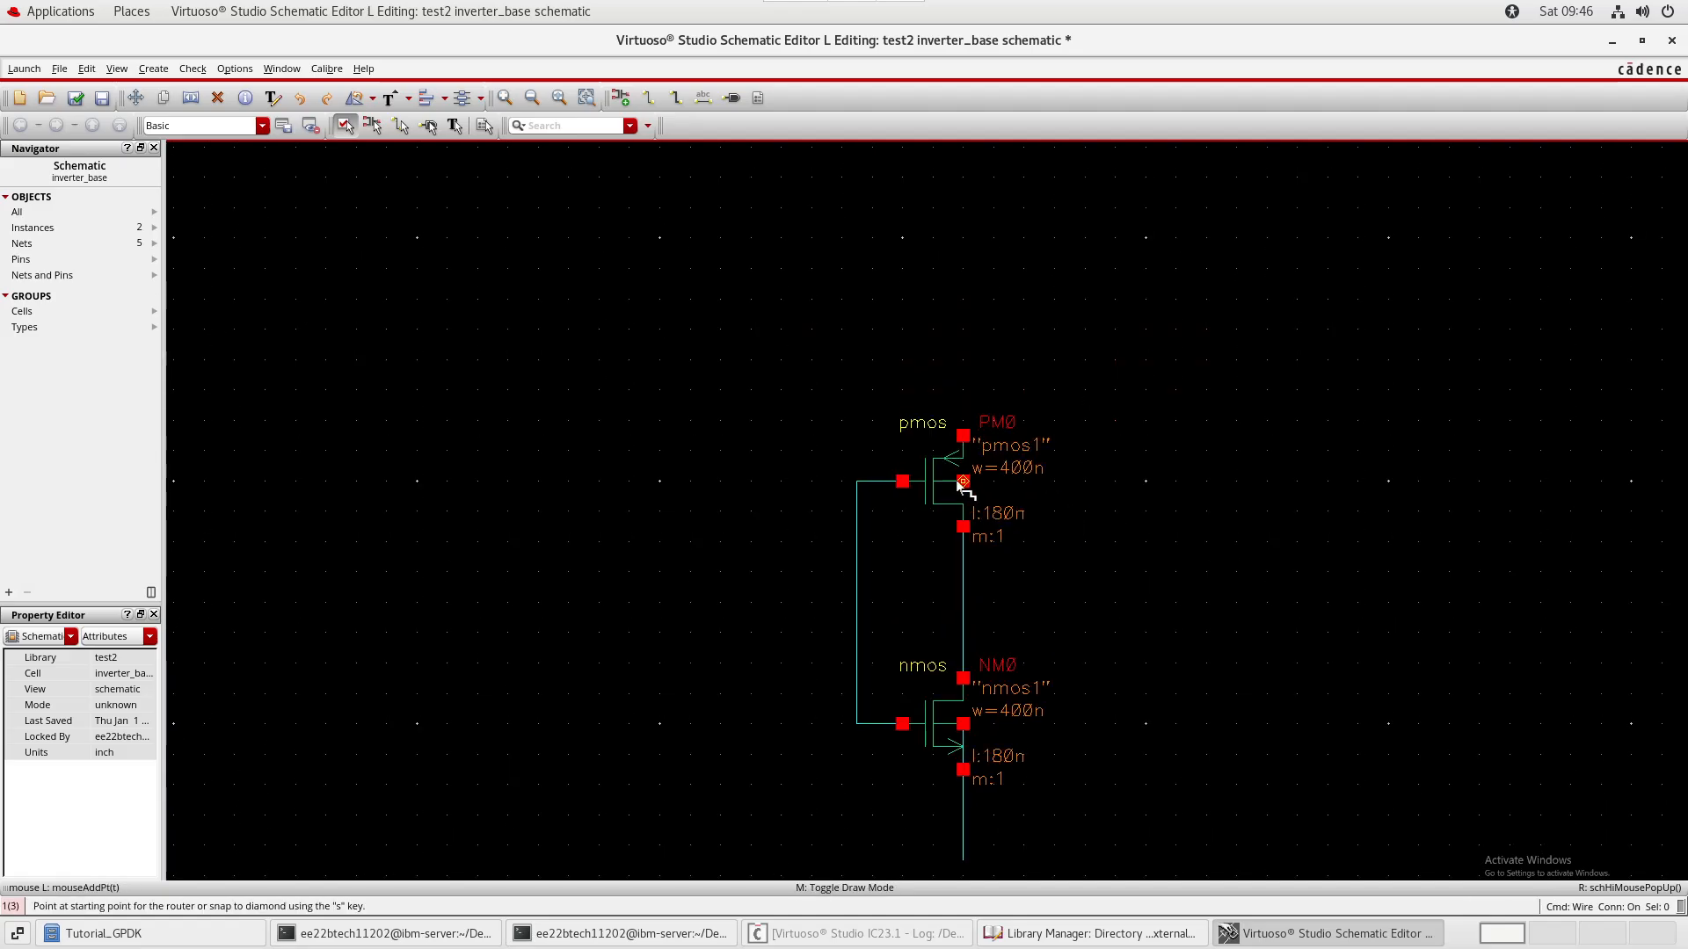
{"action": "left_click", "coordinate": [967, 433]}
{"action": "key", "text": "Escape"}
{"action": "left_click", "coordinate": [963, 435]}
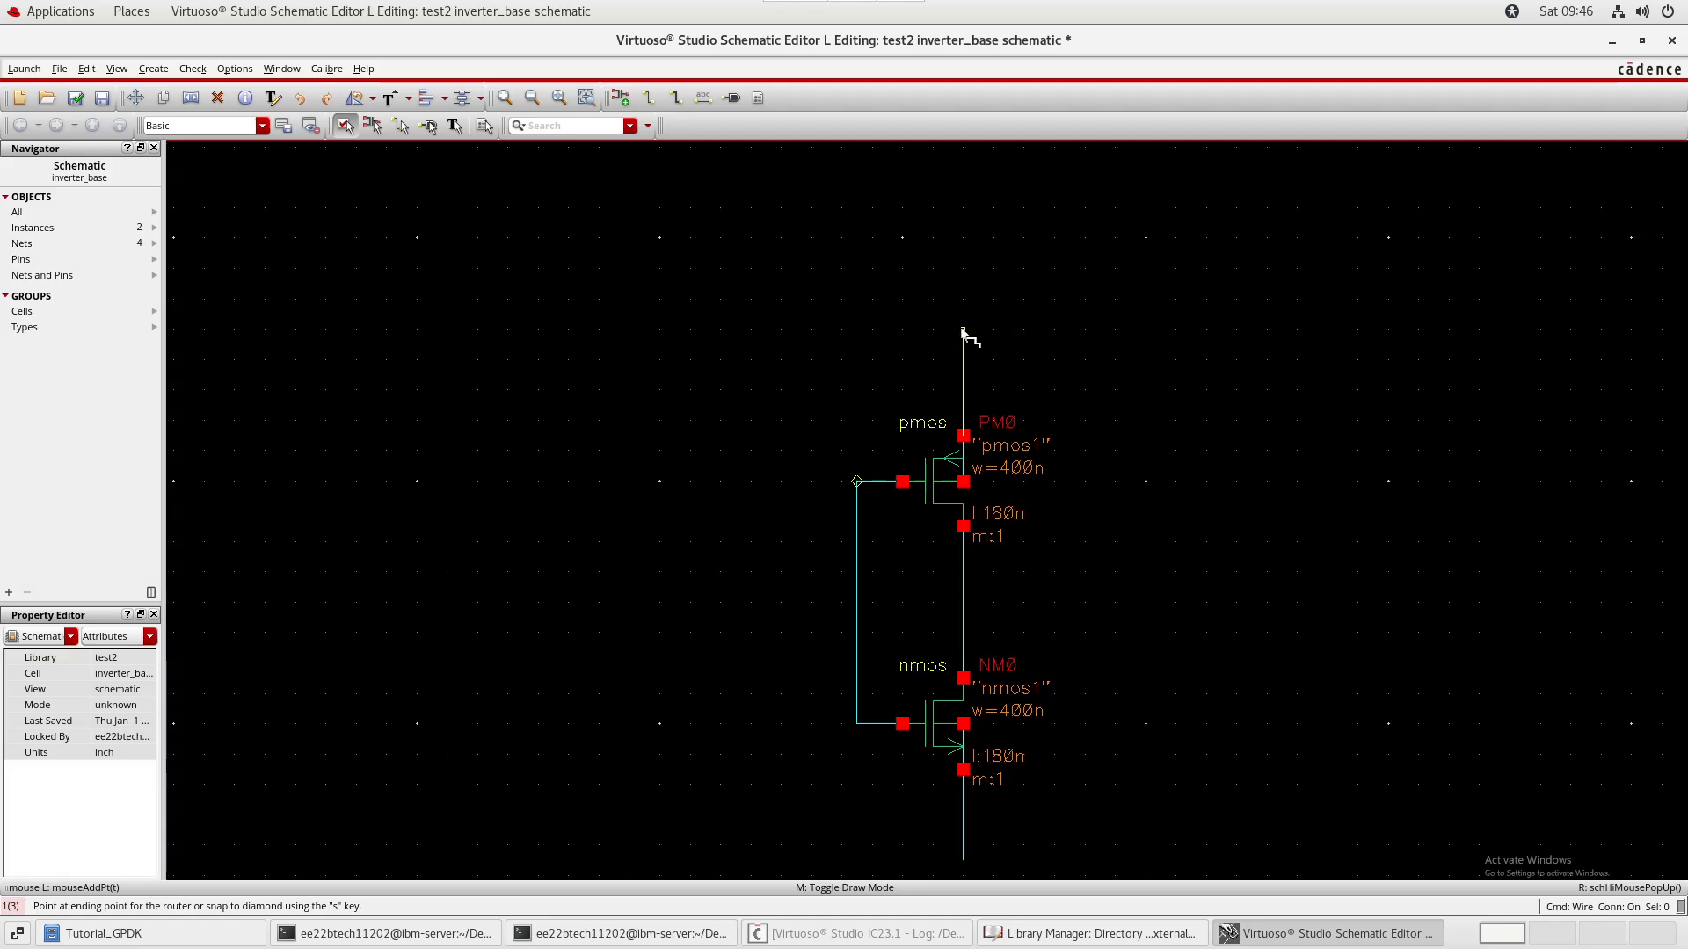
{"action": "double_click", "coordinate": [962, 330]}
{"action": "key", "text": "Escape"}
{"action": "middle_click_drag", "start_coordinate": [1148, 565], "coordinate": [1152, 425]}
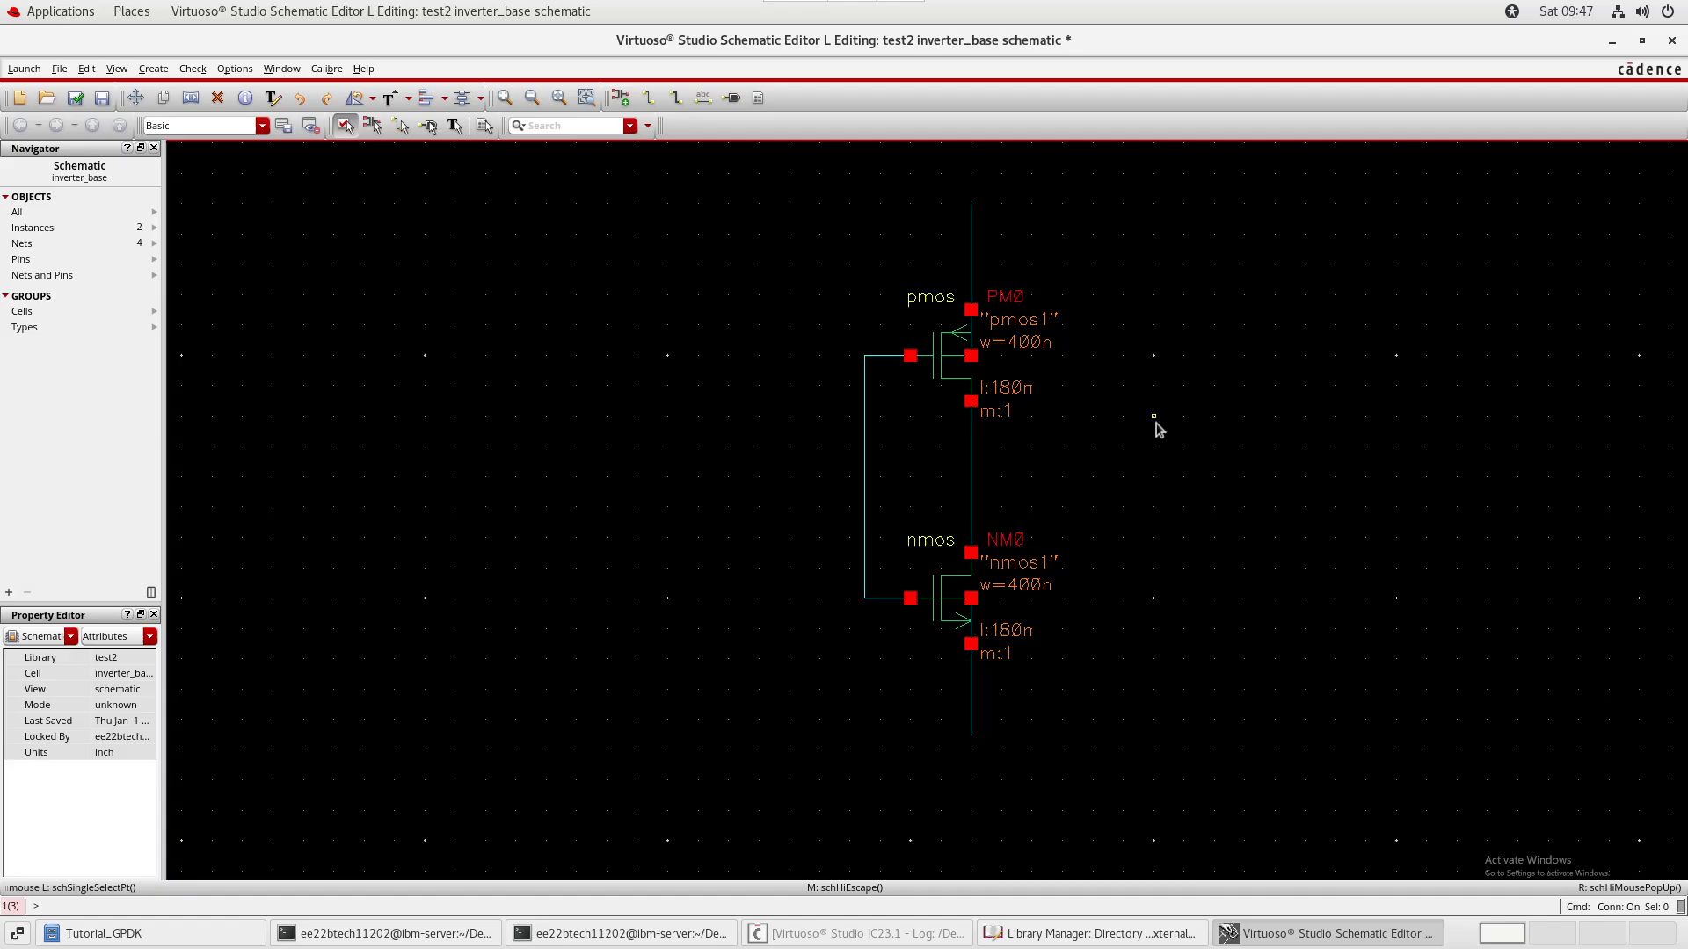
{"action": "type", "text": "l"}
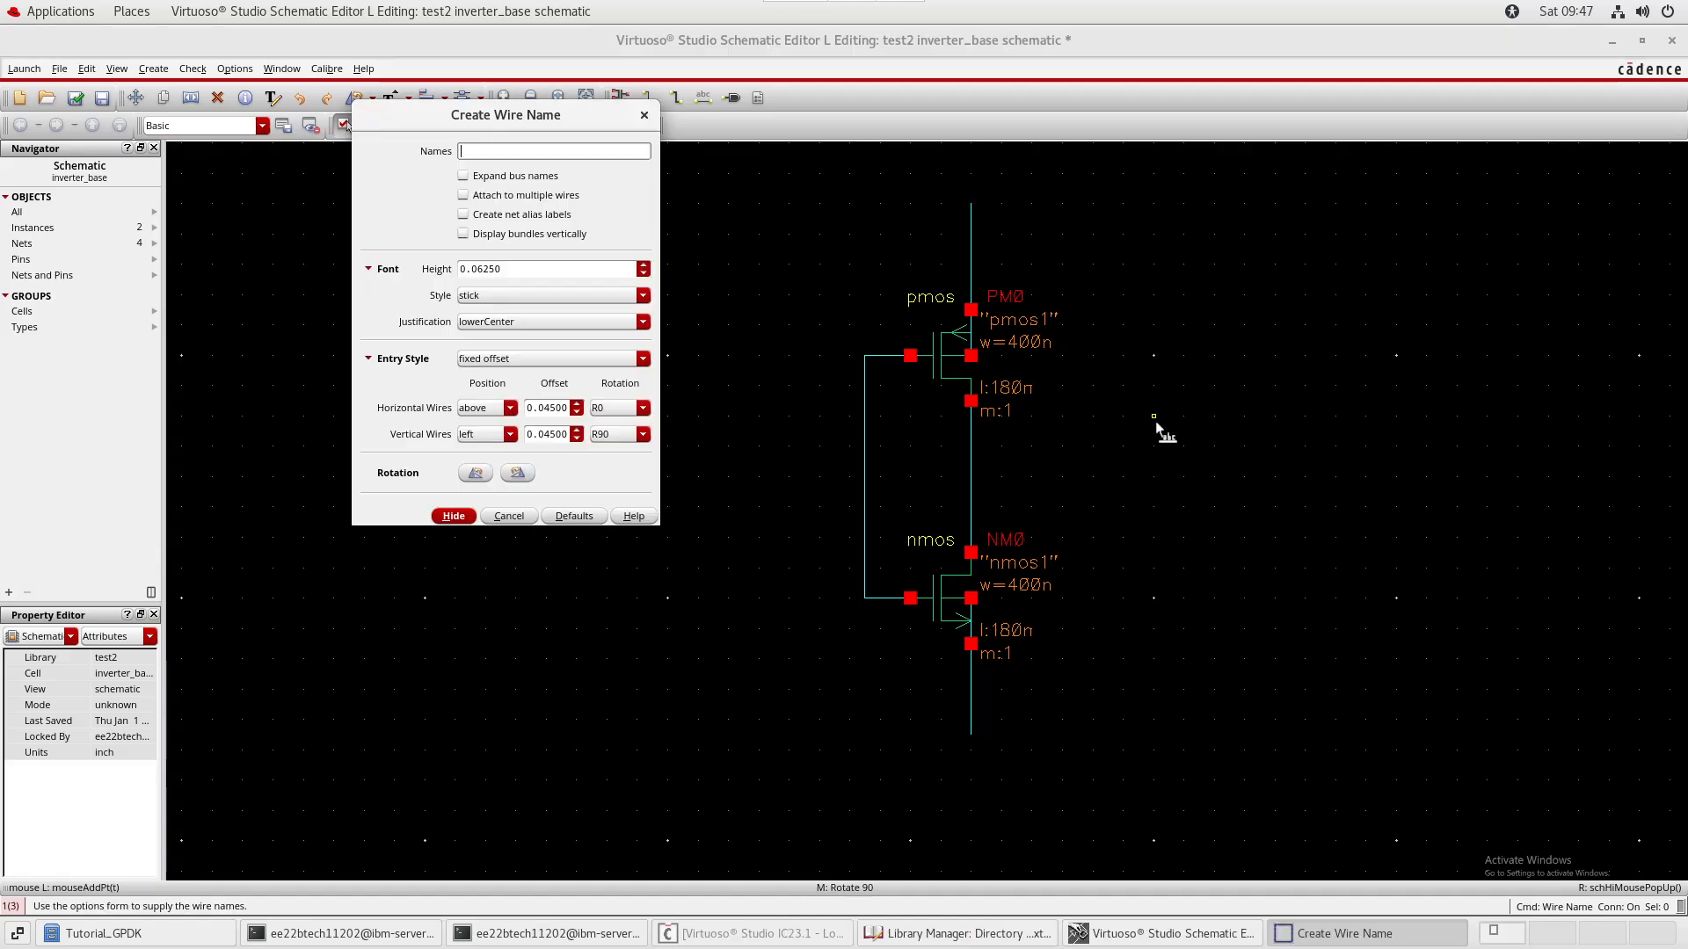
{"action": "type", "text": "vin vout vdd gnd!"}
{"action": "key", "text": "Return"}
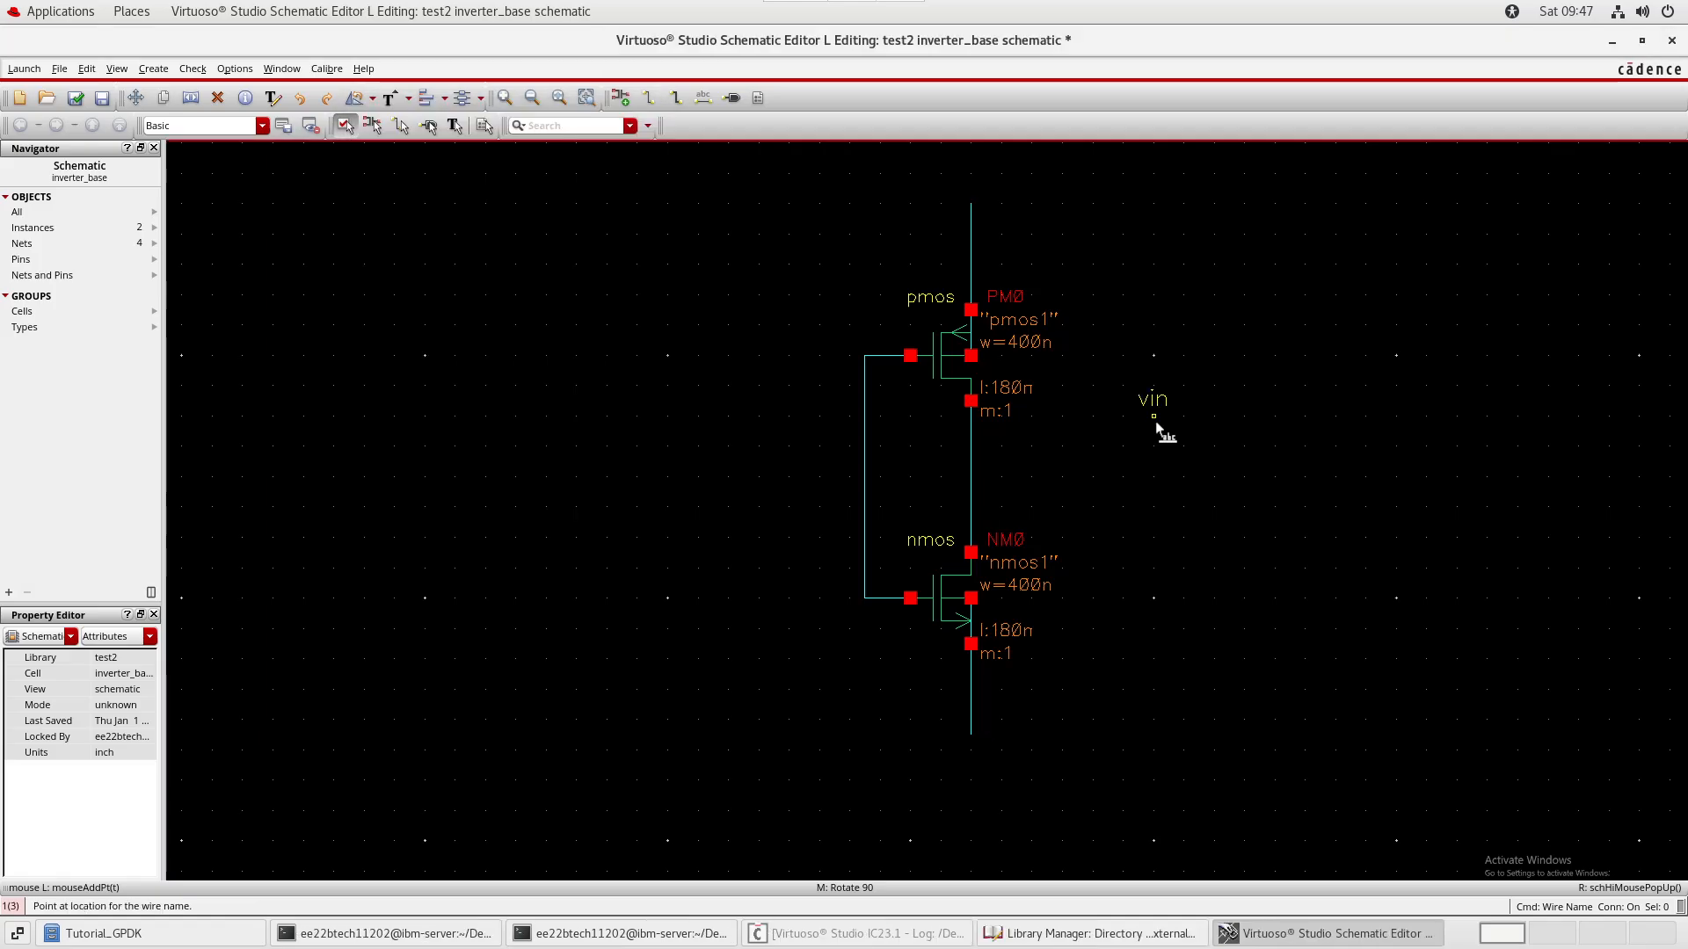
{"action": "key", "text": "Escape"}
{"action": "key", "text": "l"}
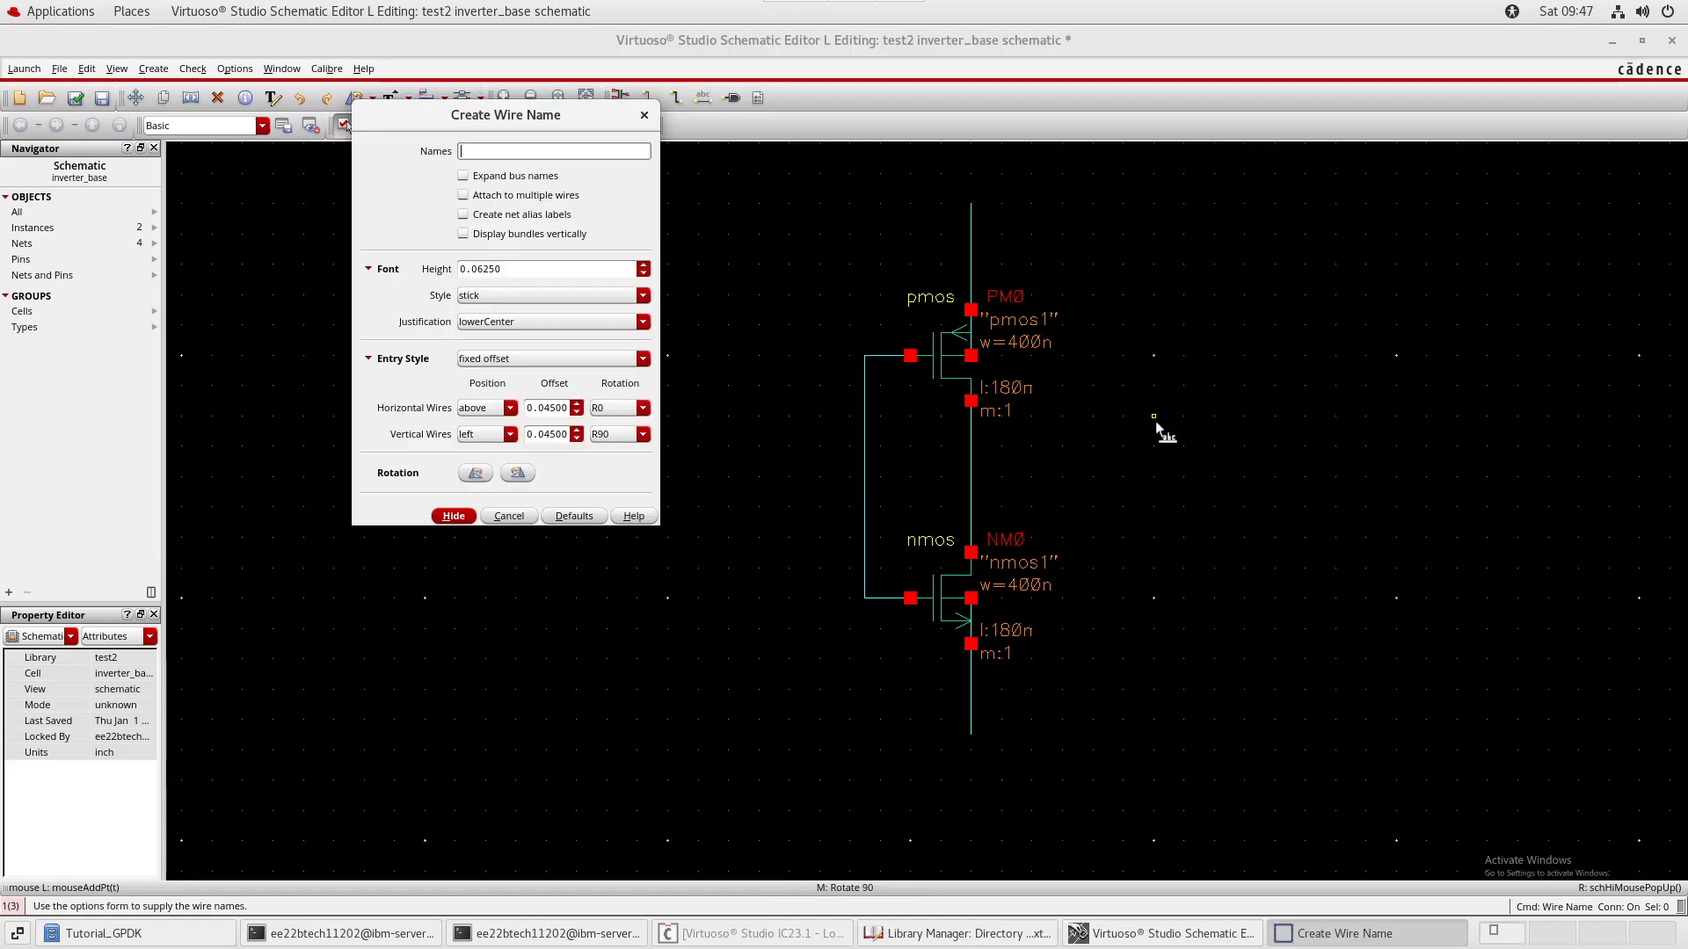
{"action": "key", "text": "Escape"}
{"action": "key", "text": "l"}
{"action": "key", "text": "Escape"}
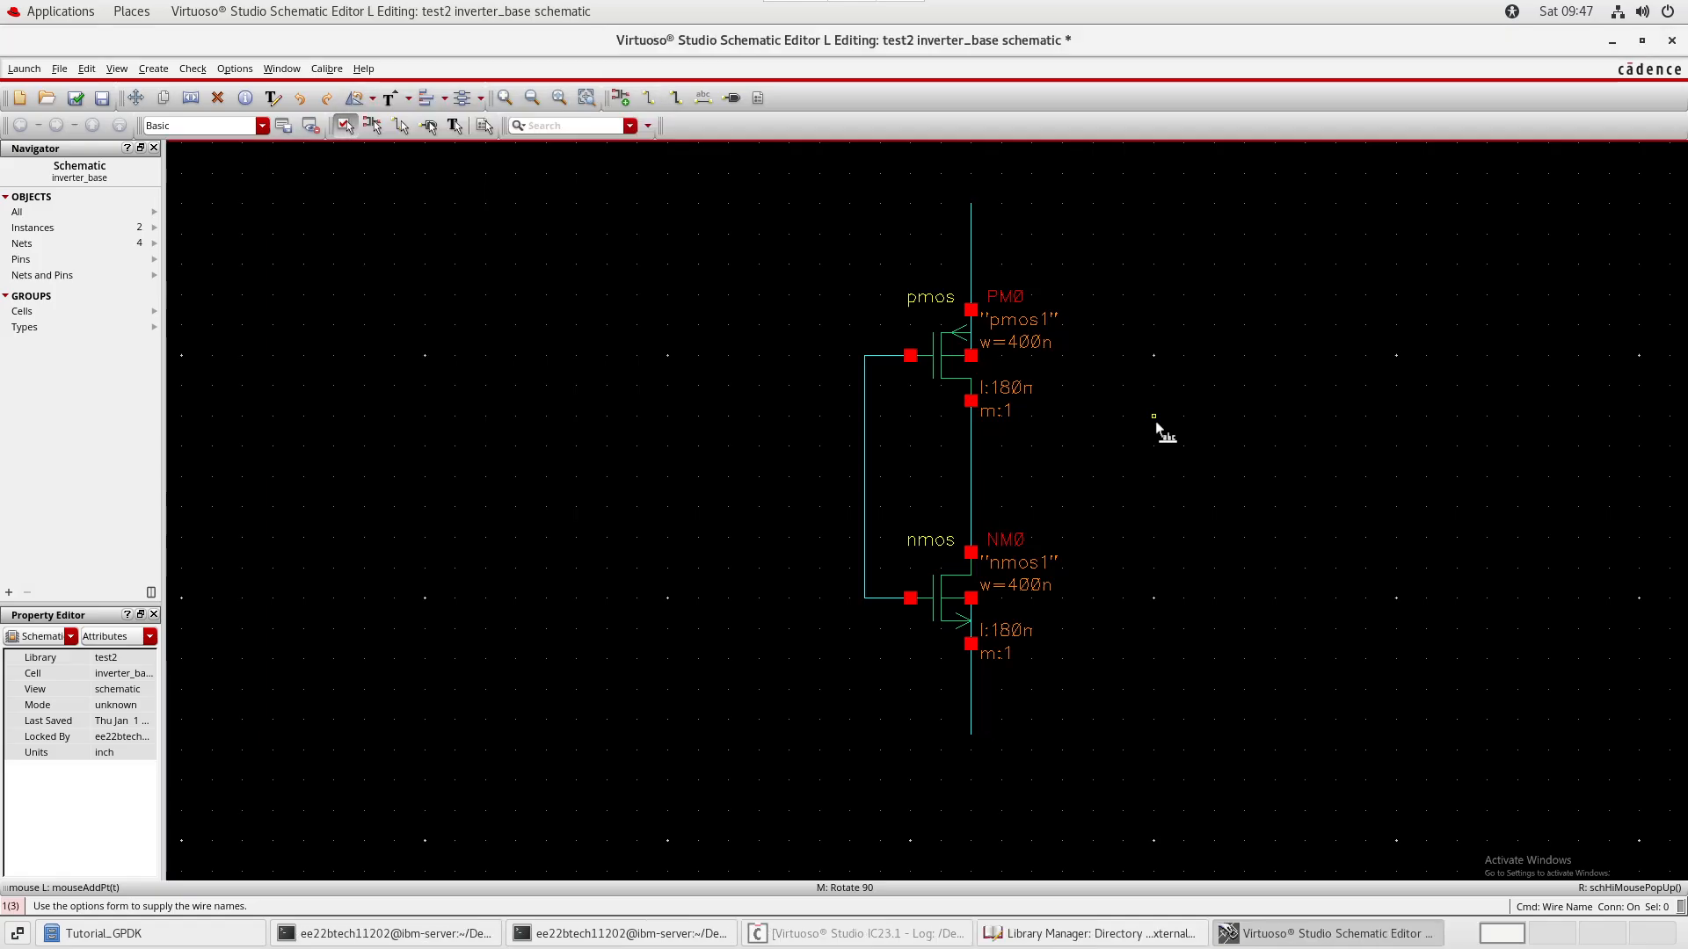
- Name the wire joining the two gates vin
{"action": "type", "text": "l"}
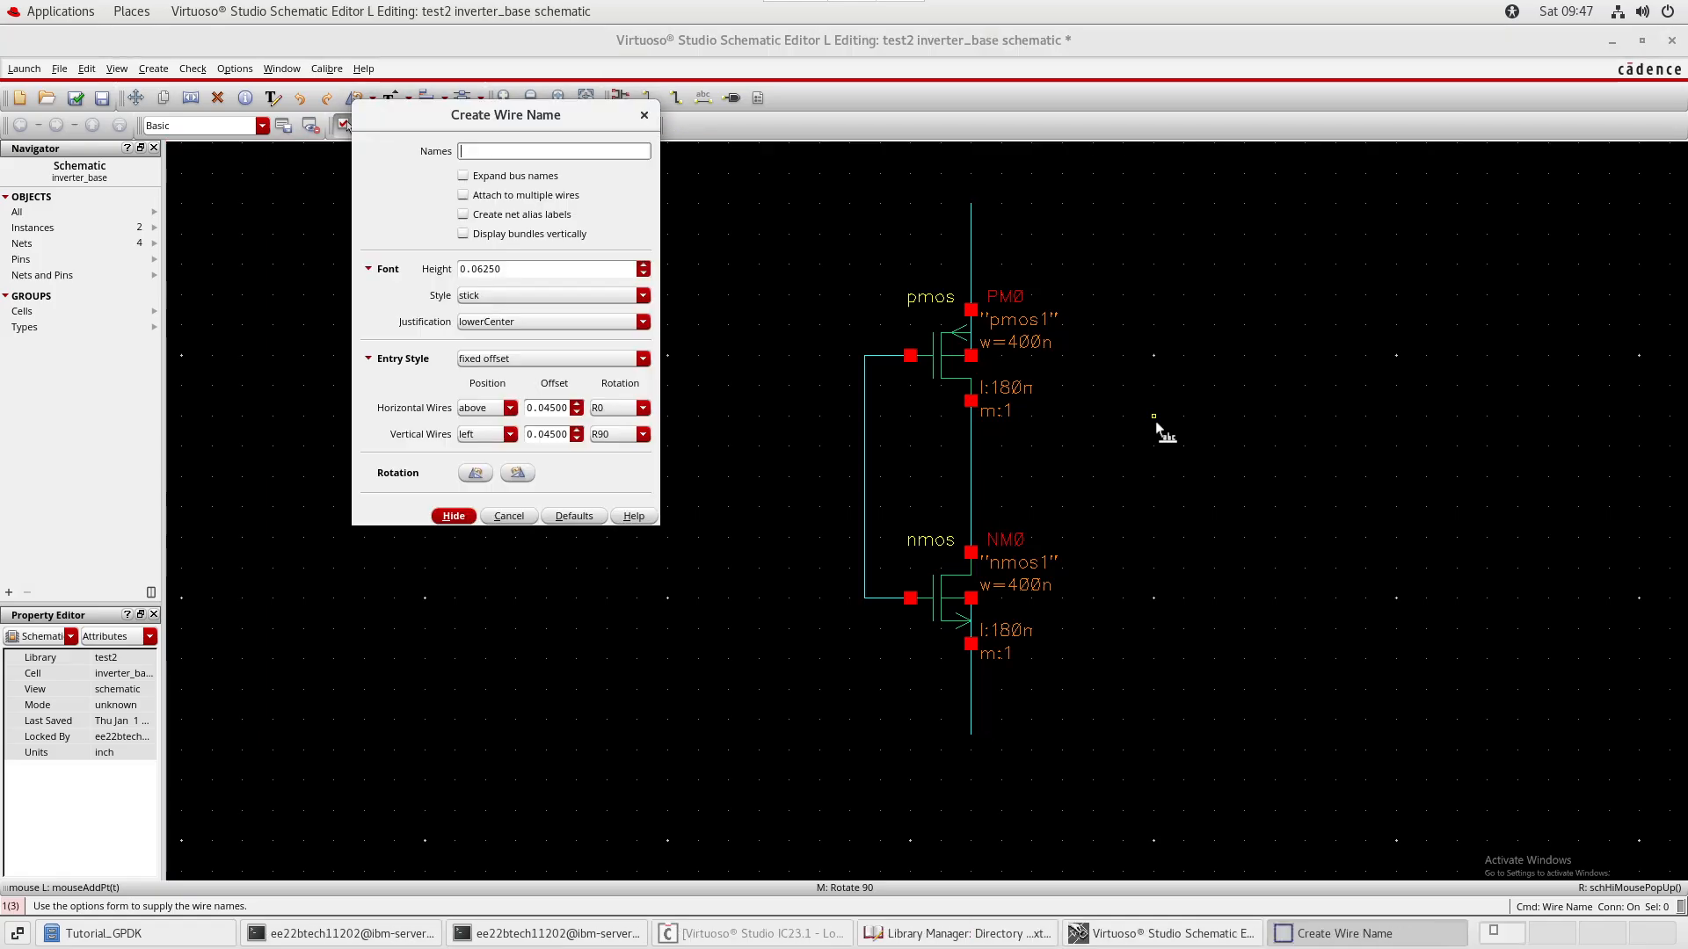
{"action": "type", "text": "vin"}
{"action": "key", "text": "Return"}
{"action": "left_click", "coordinate": [866, 477]}
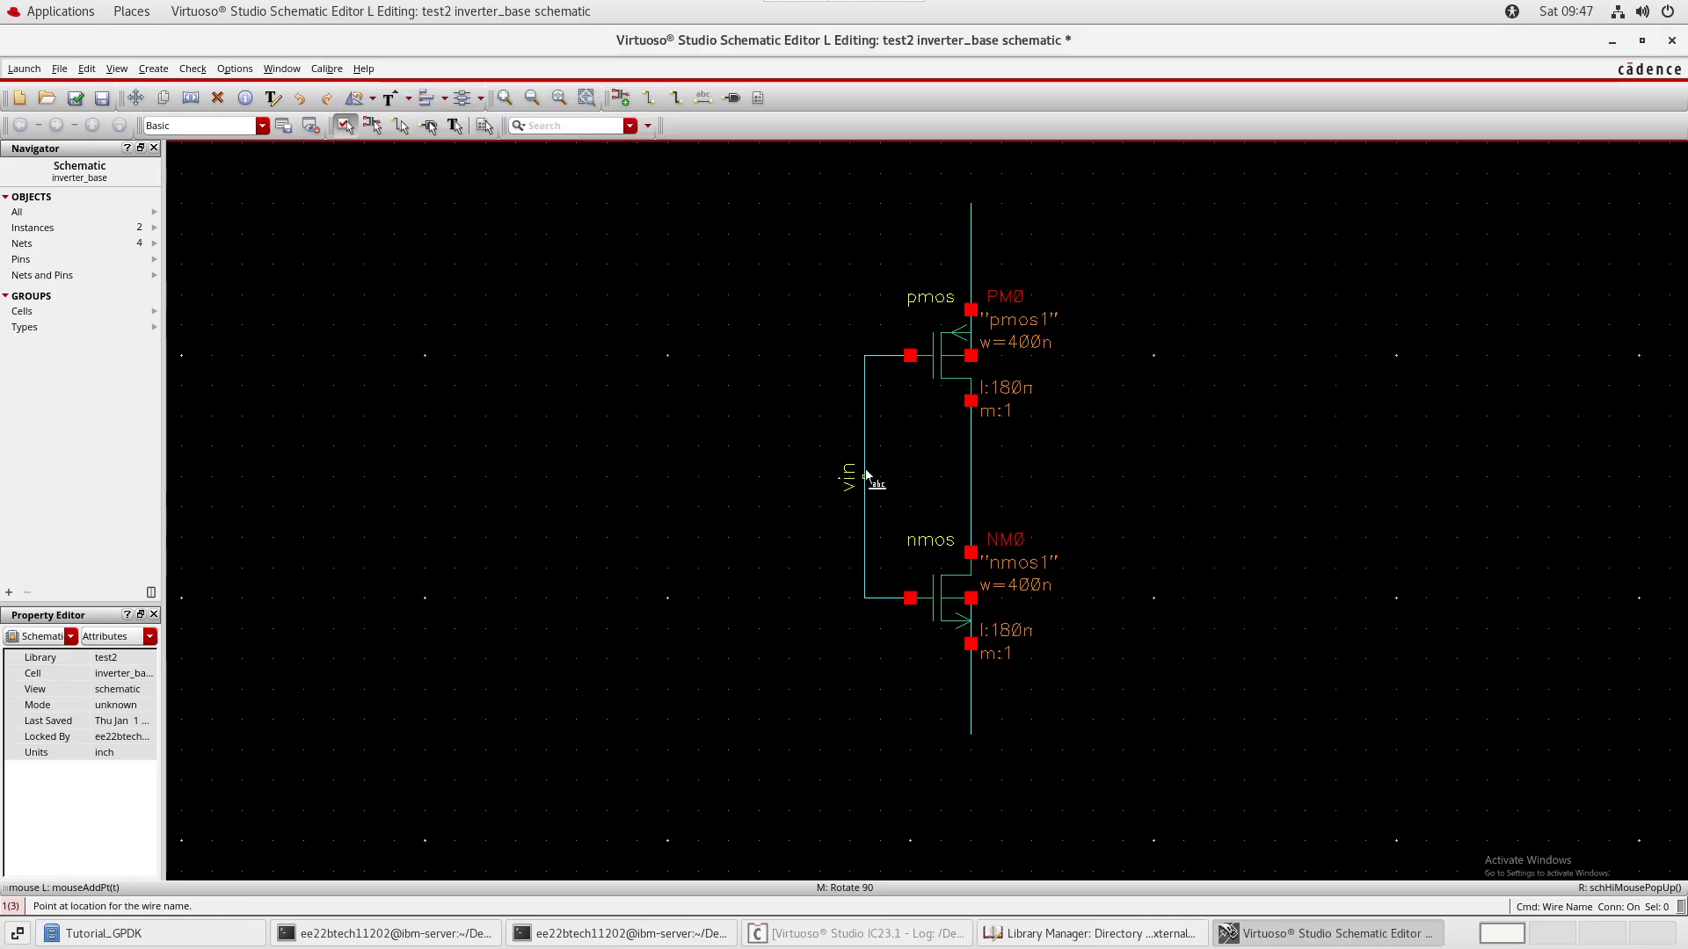
{"action": "key", "text": "Escape"}
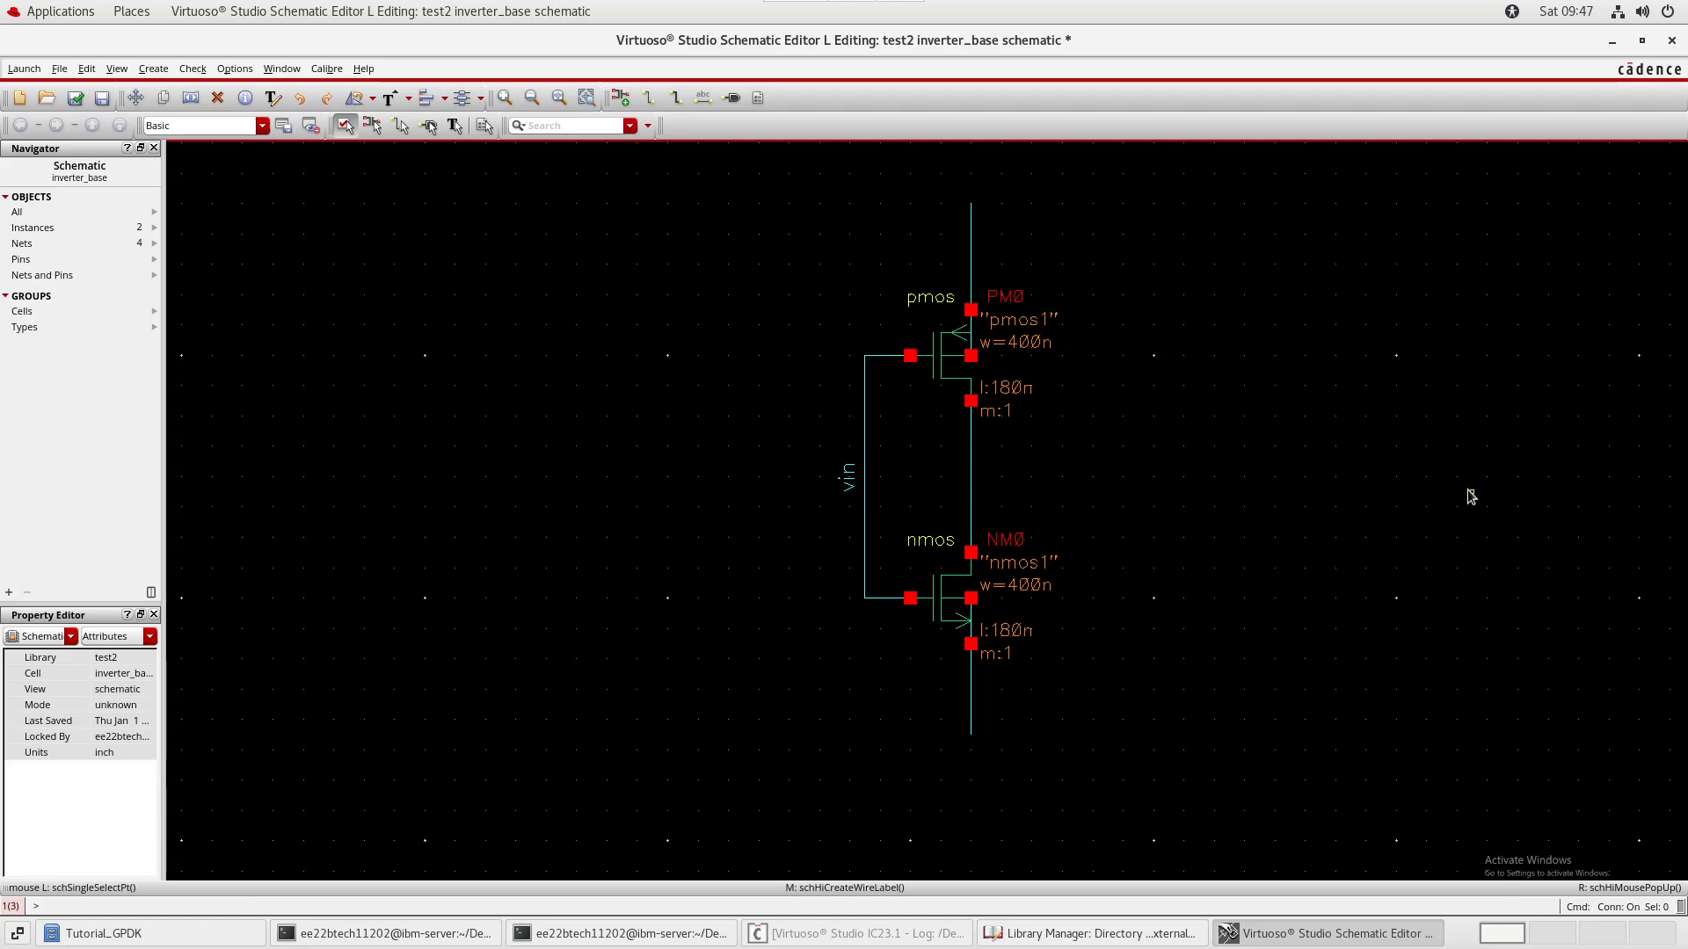
- Name the wire between the drains vout, the wire above the pmos vdd, and the wire below the nmos gnd!
{"action": "type", "text": "l"}
{"action": "type", "text": "vout"}
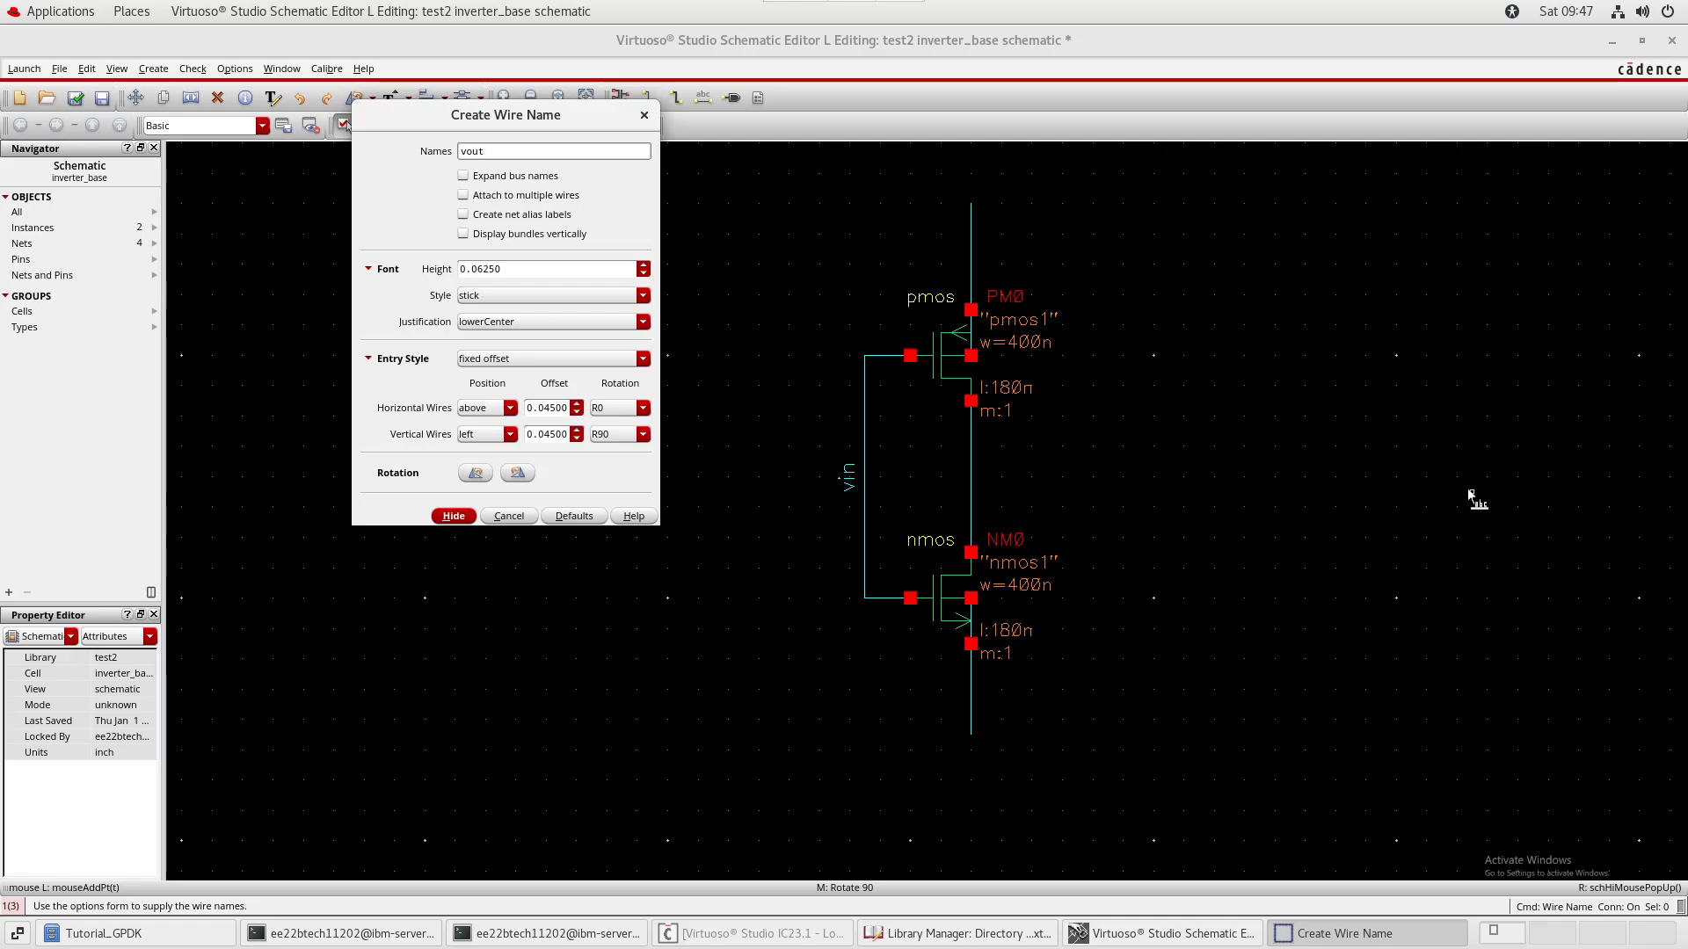
{"action": "type", "text": " vdd "}
{"action": "type", "text": "gnsd"}
{"action": "key", "text": "Return"}
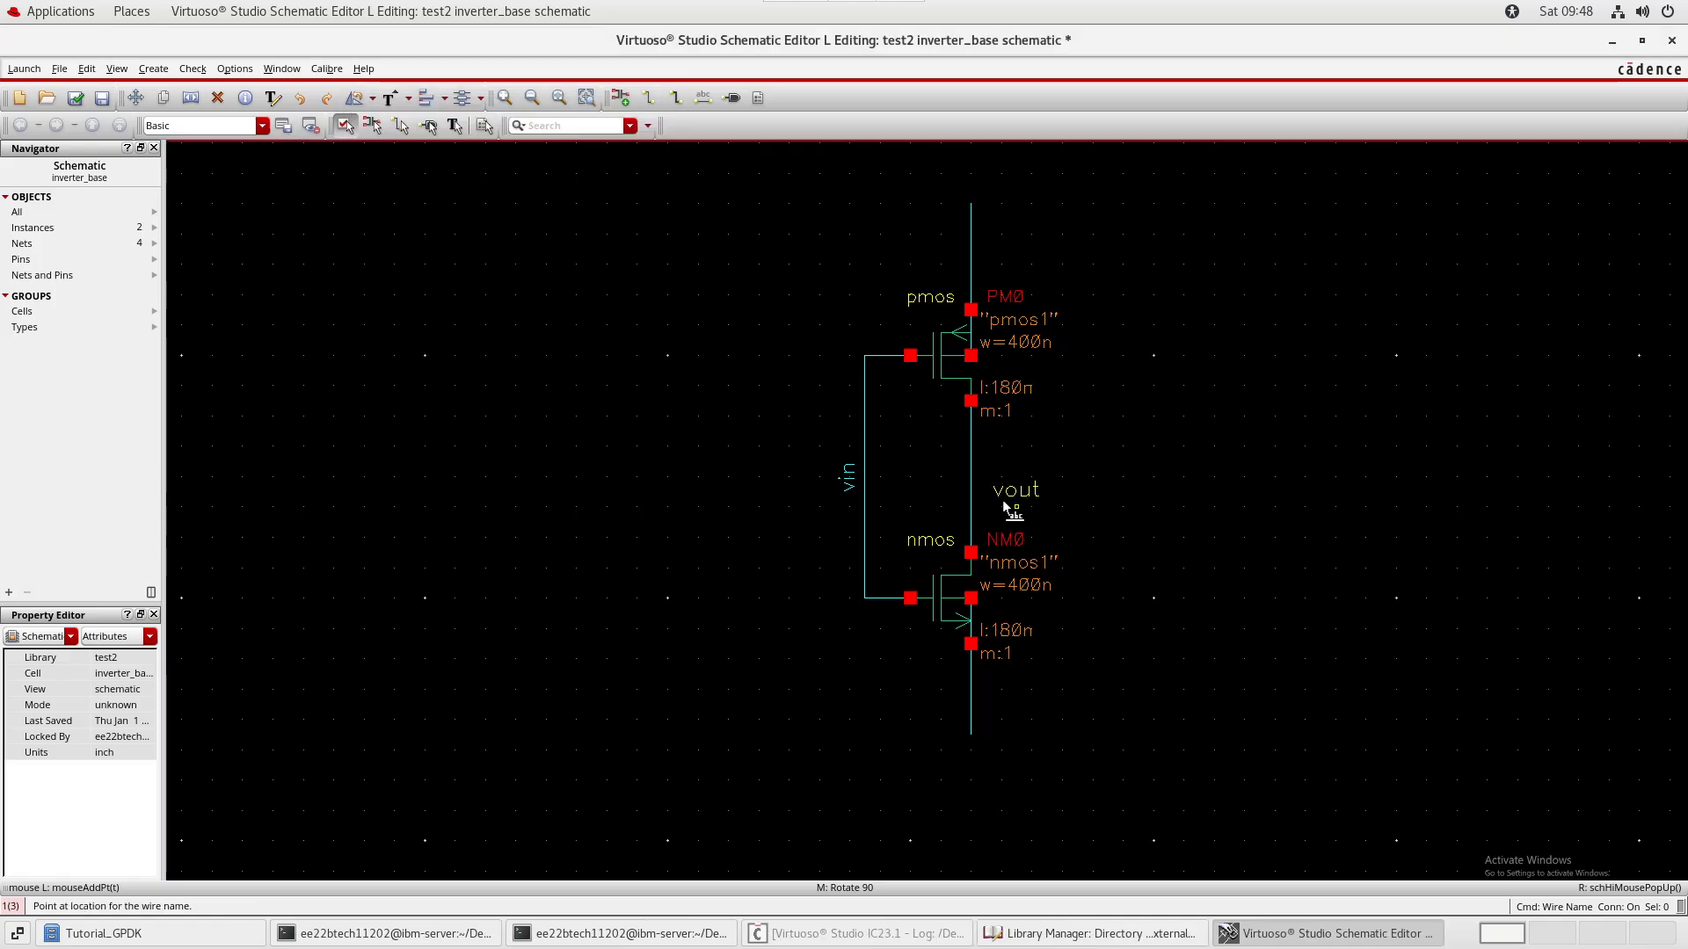
{"action": "left_click", "coordinate": [976, 477]}
{"action": "left_click", "coordinate": [969, 207]}
{"action": "left_click", "coordinate": [963, 733]}
{"action": "key", "text": "Escape"}
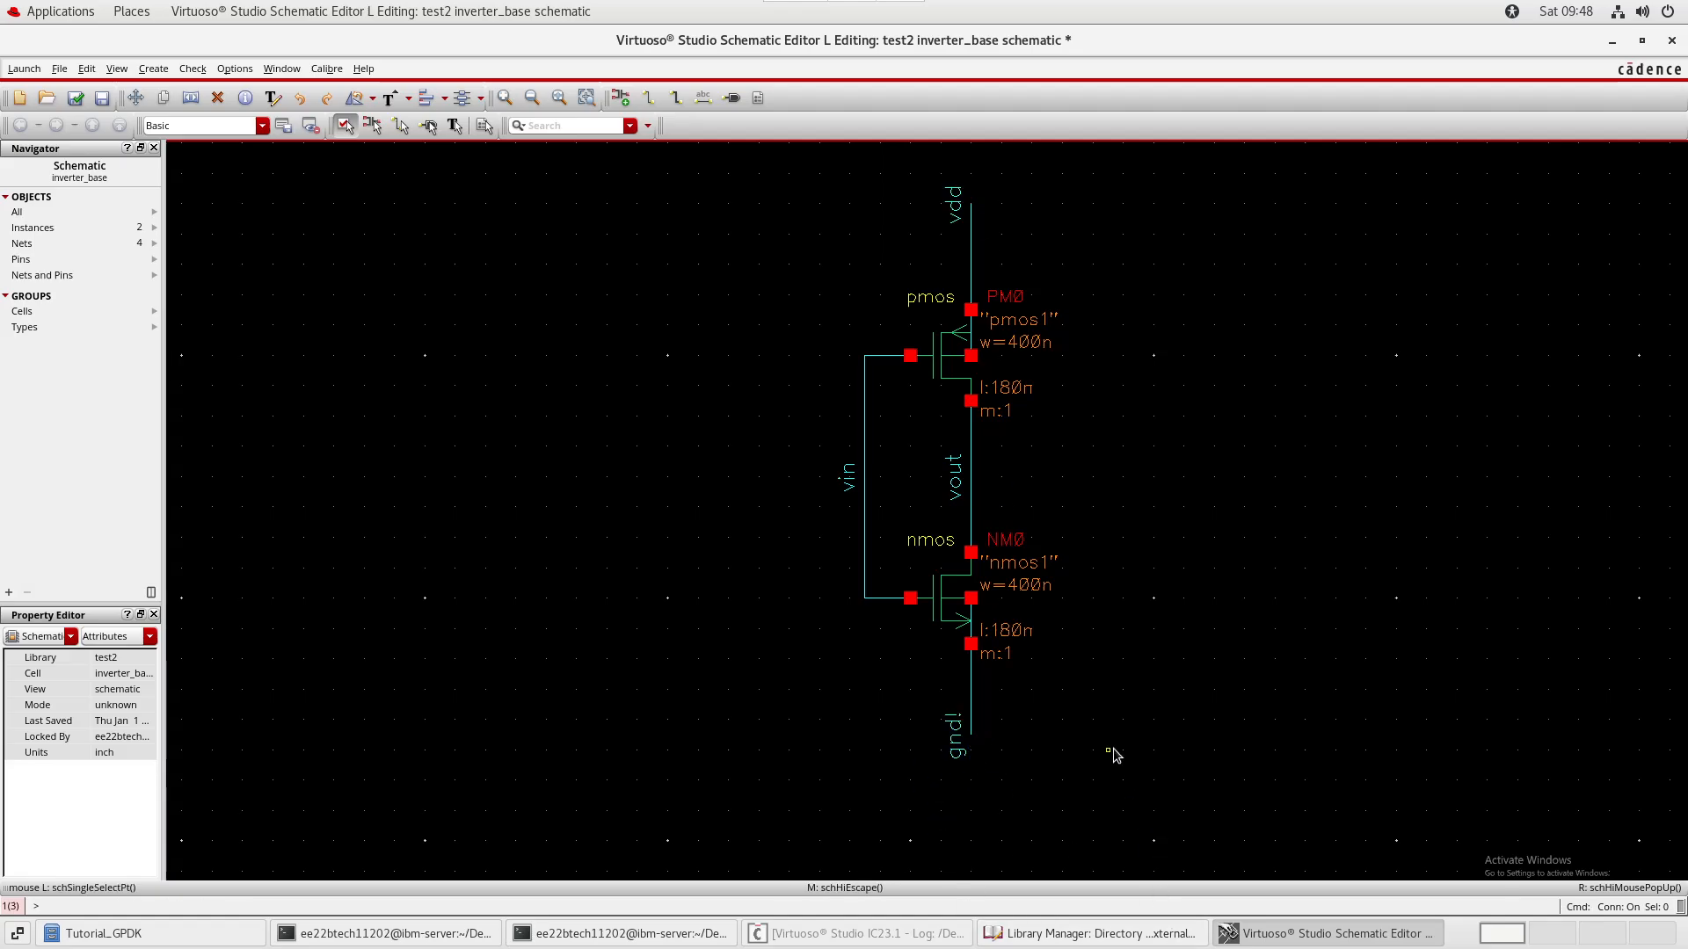
- Start adding an instance of the vdc cell from library analogLib, with the symbol view
{"action": "middle_click_drag", "start_coordinate": [1069, 627], "coordinate": [1186, 663]}
{"action": "key", "text": "i"}
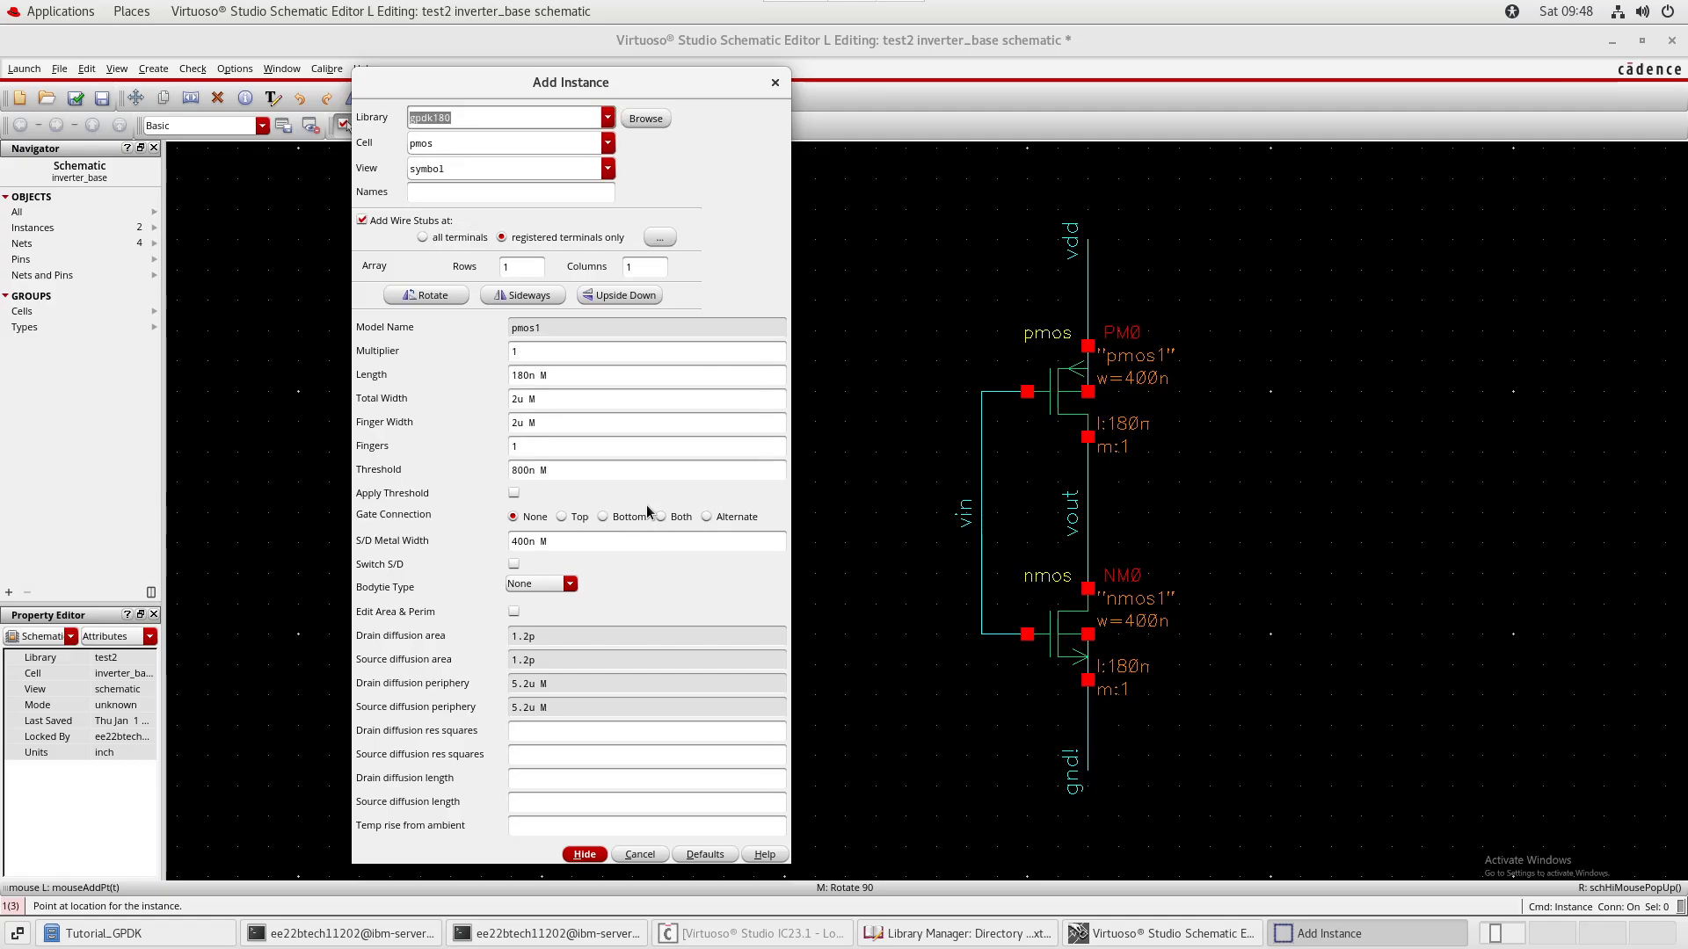
{"action": "type", "text": "analogLib"}
{"action": "key", "text": "Tab"}
{"action": "type", "text": "vd"}
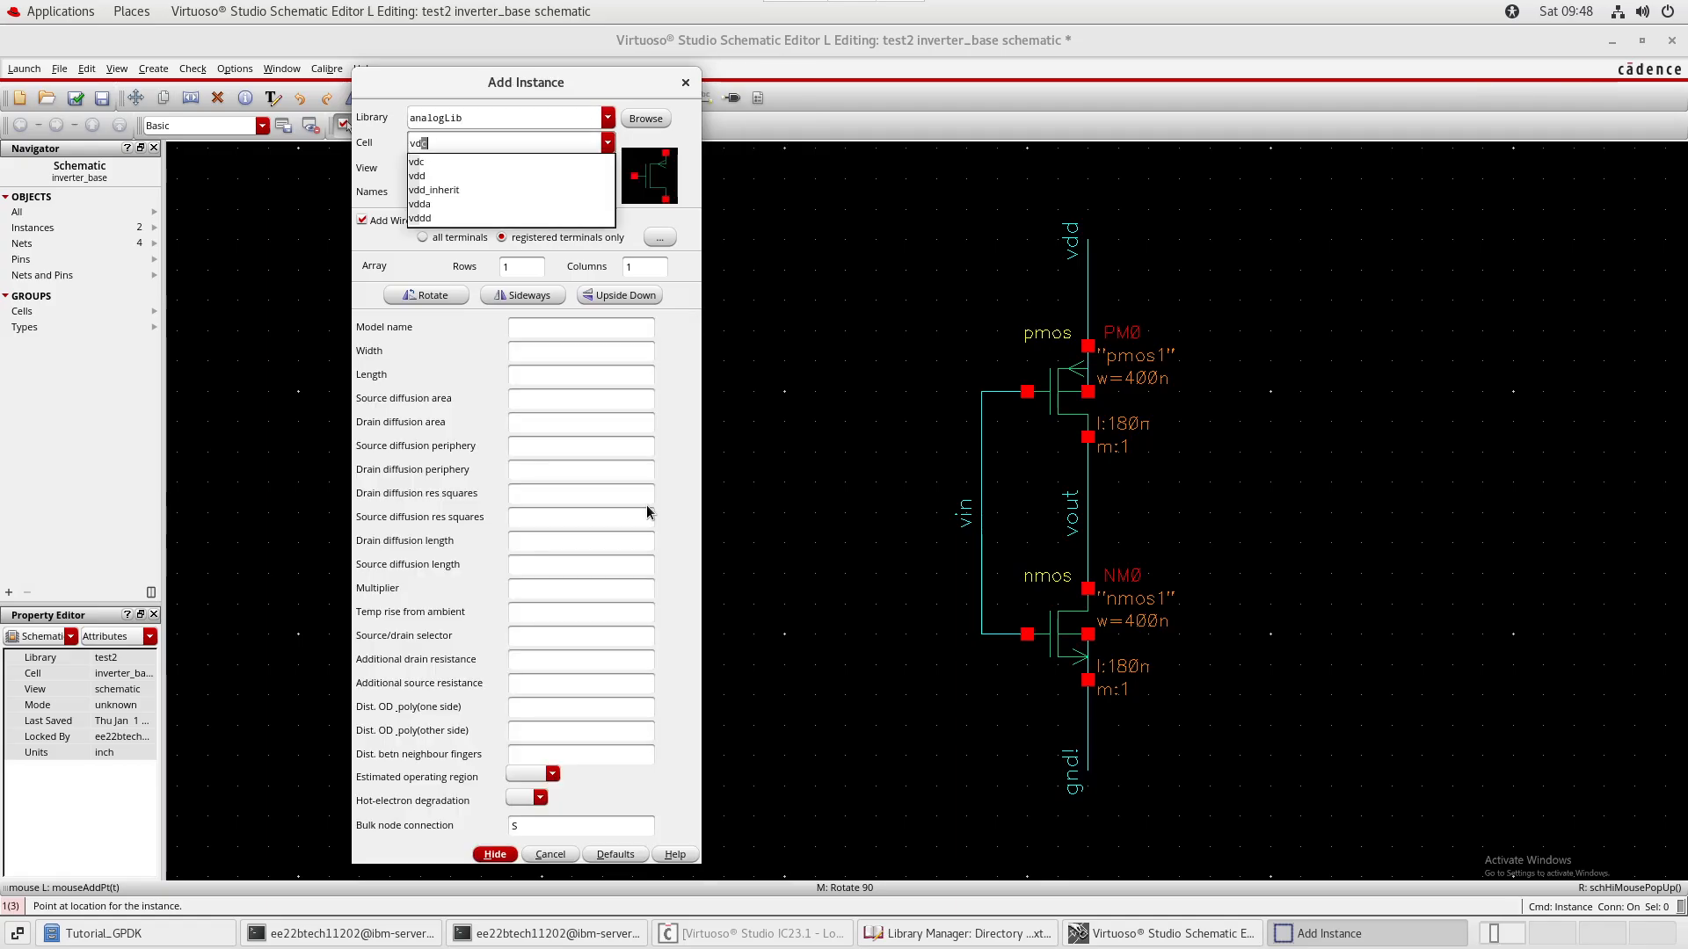
{"action": "key", "text": "Tab"}
{"action": "key", "text": "Tab"}
{"action": "key", "text": "Tab"}
{"action": "key", "text": "Tab"}
{"action": "key", "text": "Tab"}
{"action": "key", "text": "Tab"}
{"action": "key", "text": "Tab"}
{"action": "key", "text": "Tab"}
{"action": "key", "text": "Tab"}
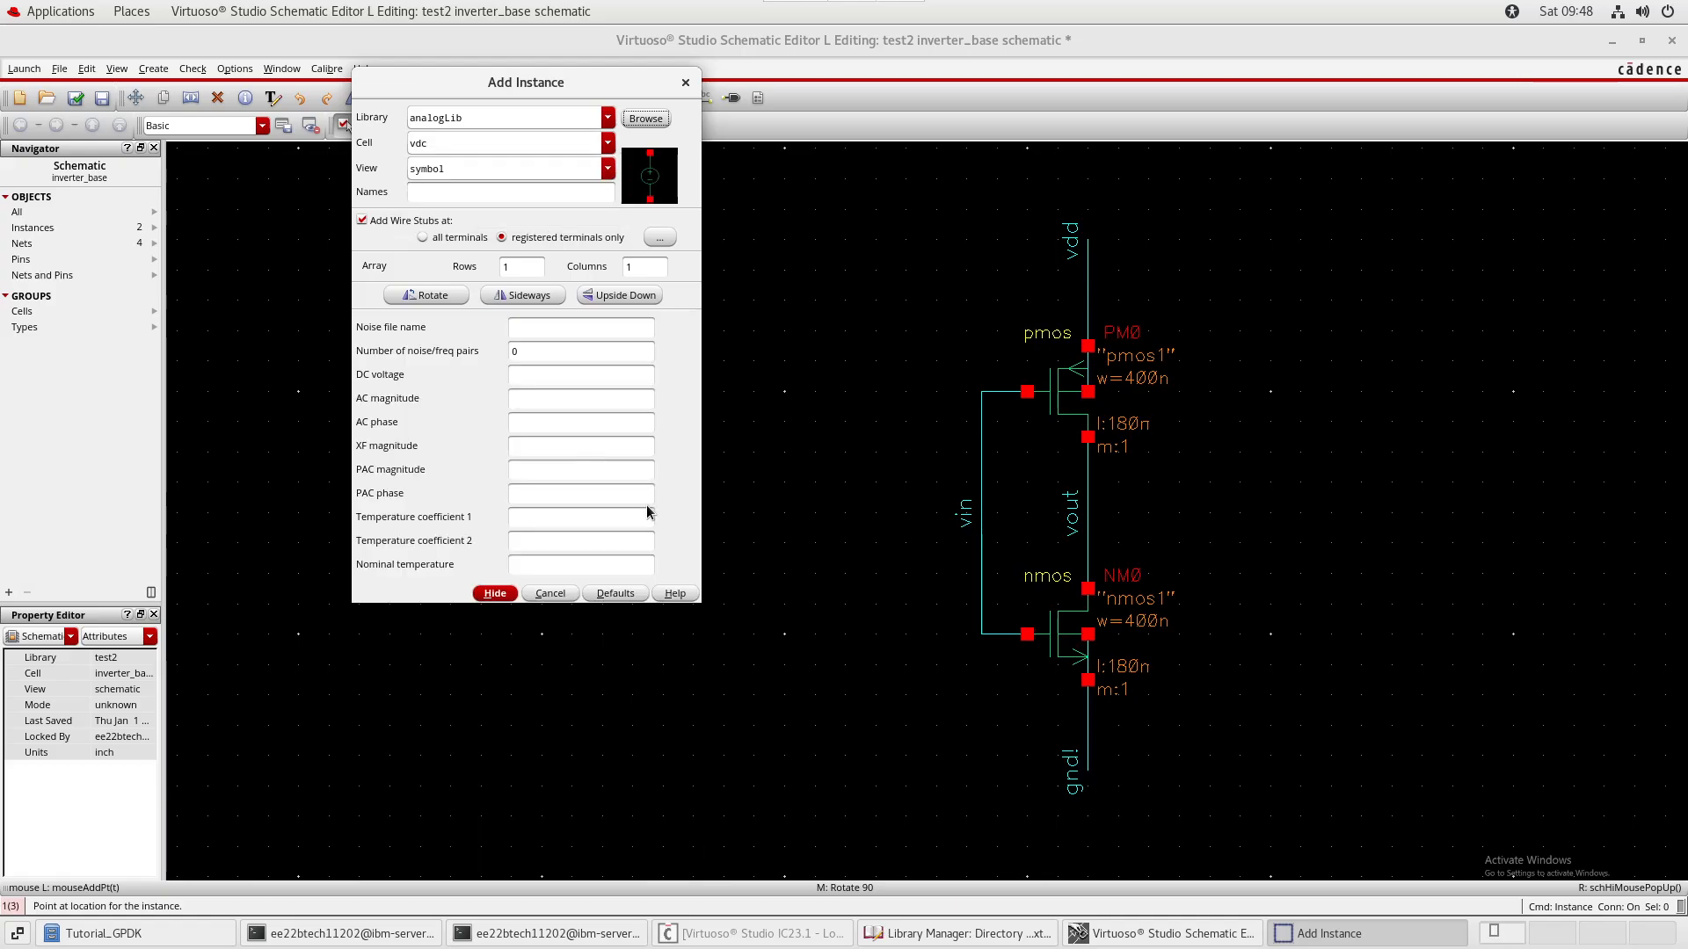
- Set the source's DC voltage to vin_voltage and place it to the left of the inverter
{"action": "key", "text": "Tab"}
{"action": "key", "text": "Tab"}
{"action": "type", "text": "vin_votlage"}
{"action": "key", "text": "BackSpace"}
{"action": "key", "text": "BackSpace"}
{"action": "key", "text": "BackSpace"}
{"action": "key", "text": "BackSpace"}
{"action": "type", "text": "l"}
{"action": "key", "text": "BackSpace"}
{"action": "key", "text": "BackSpace"}
{"action": "type", "text": "lgtage"}
{"action": "key", "text": "BackSpace"}
{"action": "key", "text": "BackSpace"}
{"action": "key", "text": "BackSpace"}
{"action": "key", "text": "BackSpace"}
{"action": "key", "text": "BackSpace"}
{"action": "key", "text": "BackSpace"}
{"action": "type", "text": "ltage"}
{"action": "key", "text": "Tab"}
{"action": "left_click", "coordinate": [694, 545]}
{"action": "key", "text": "Escape"}
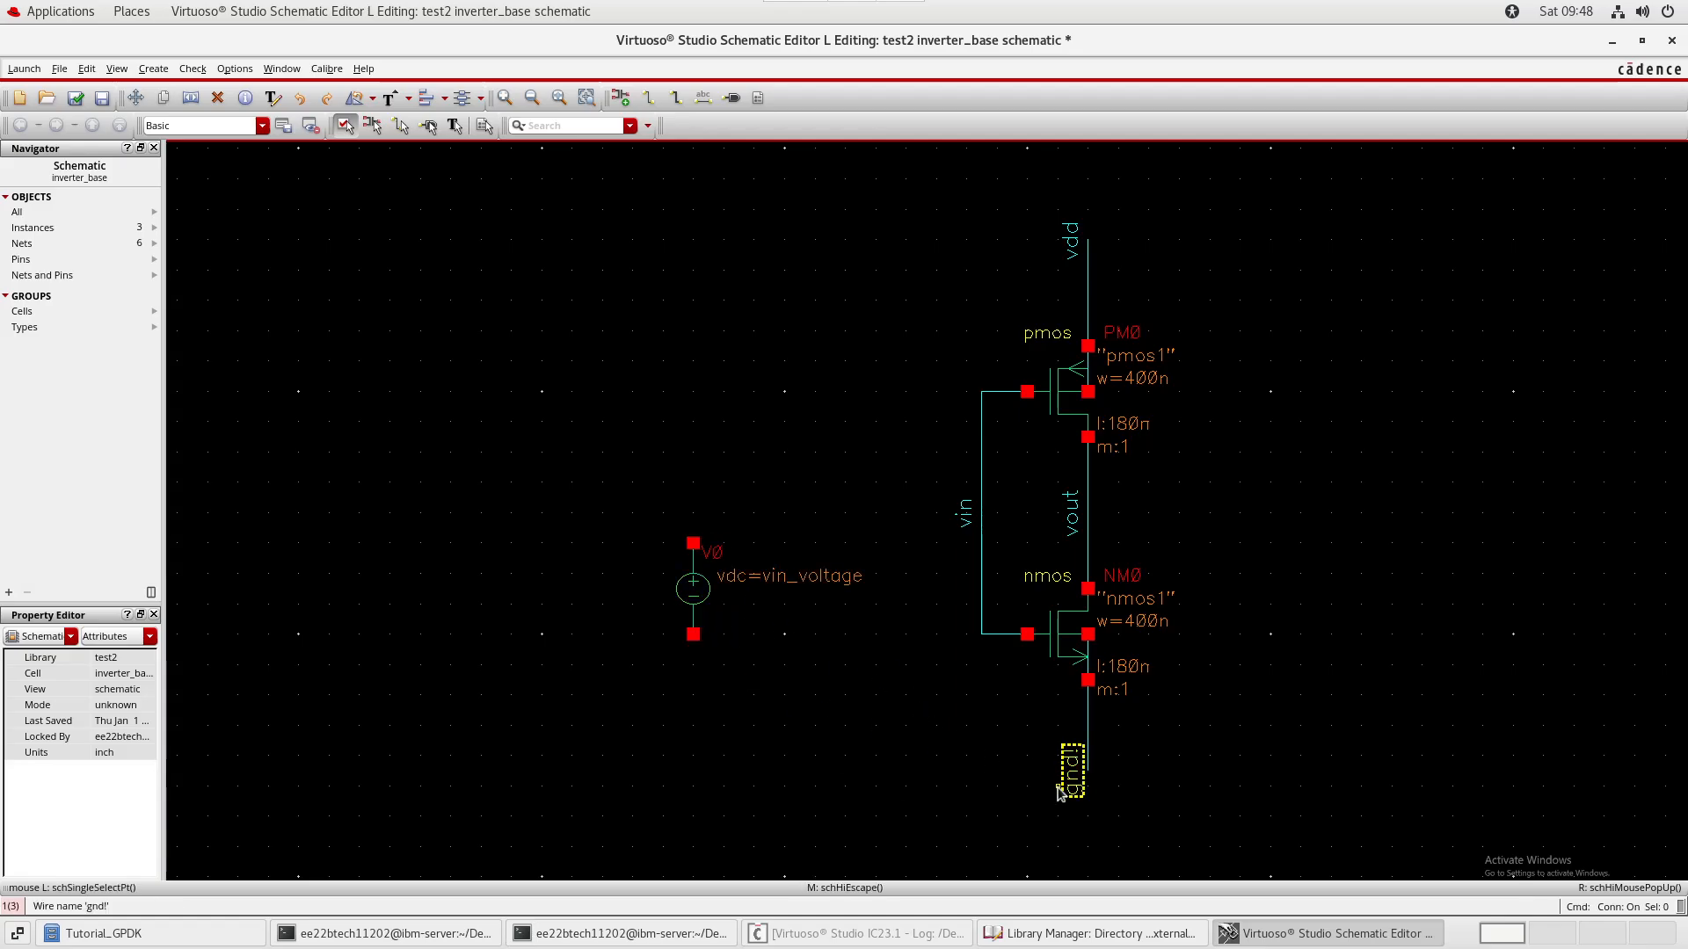
- Copy the gnd! wire with its label from below the nmos onto the lower terminal of the DC source
{"action": "left_click_drag", "start_coordinate": [1022, 869], "coordinate": [1191, 678]}
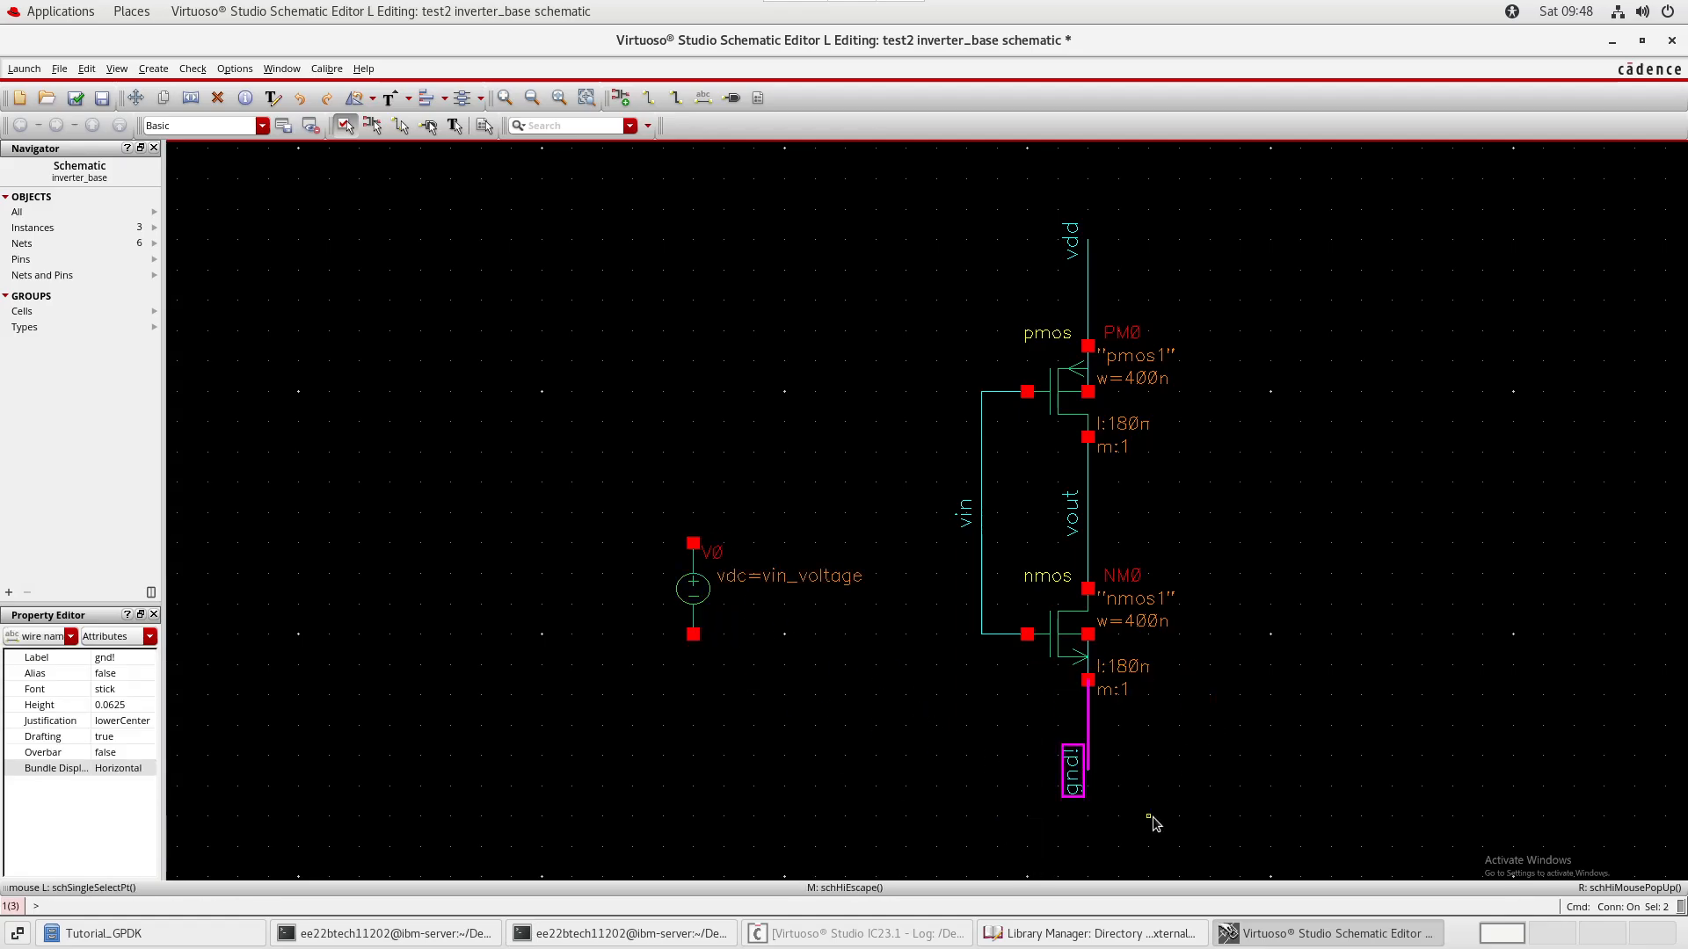
{"action": "key", "text": "c"}
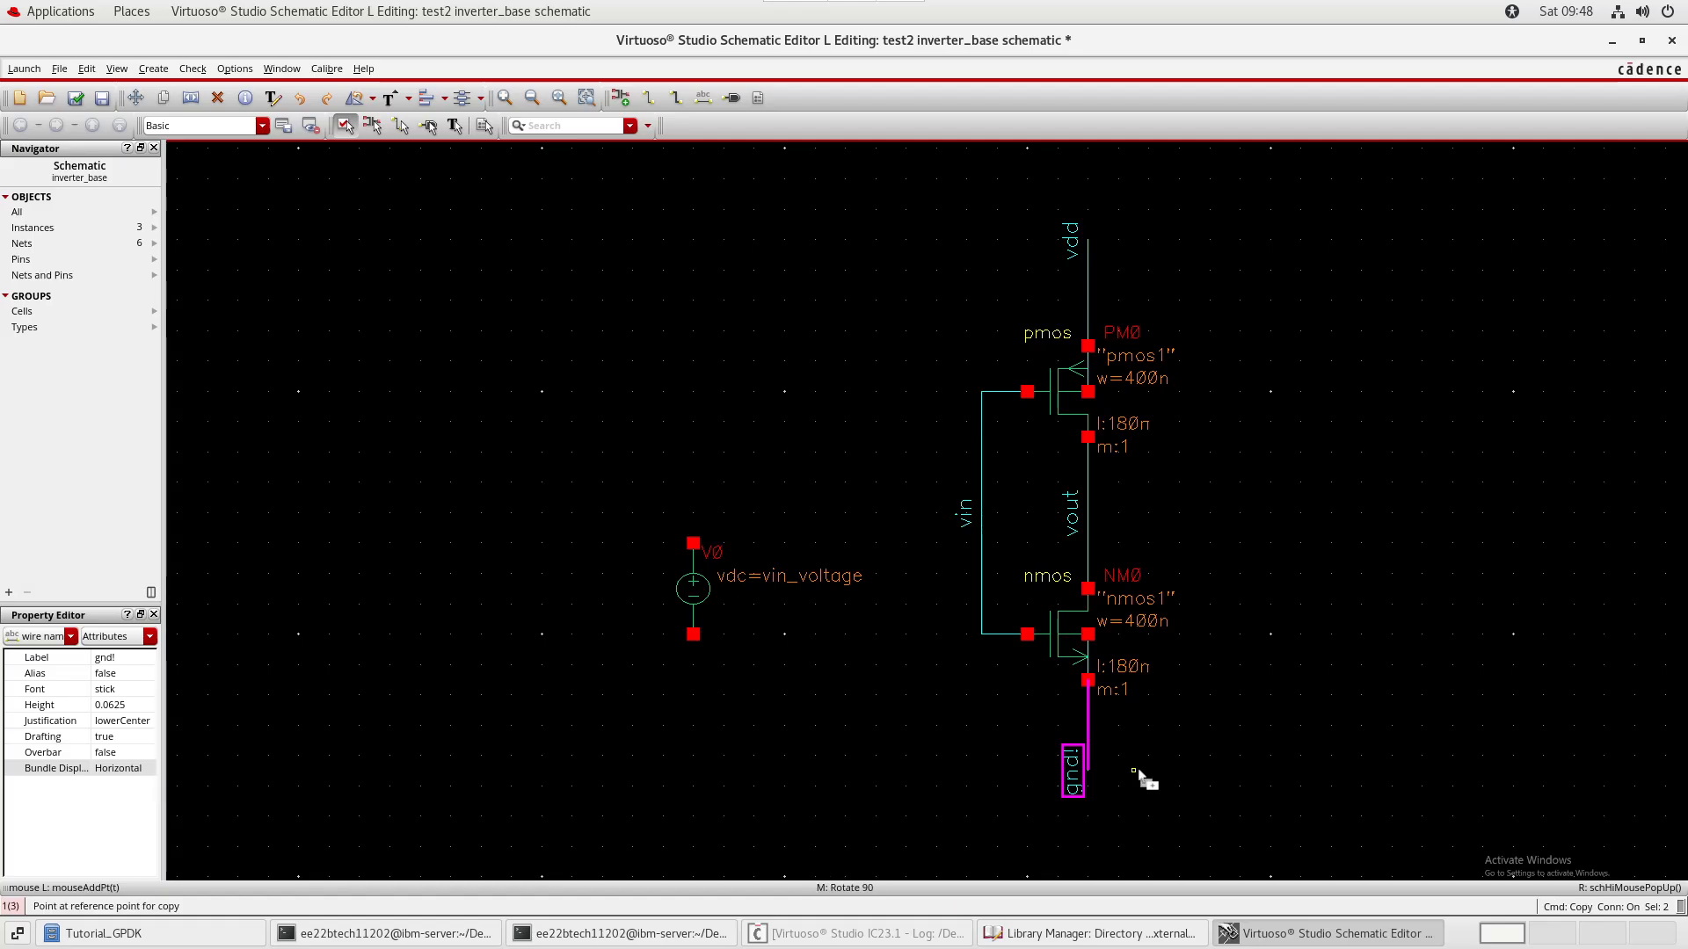
{"action": "left_click", "coordinate": [1136, 773]}
{"action": "key", "text": "Escape"}
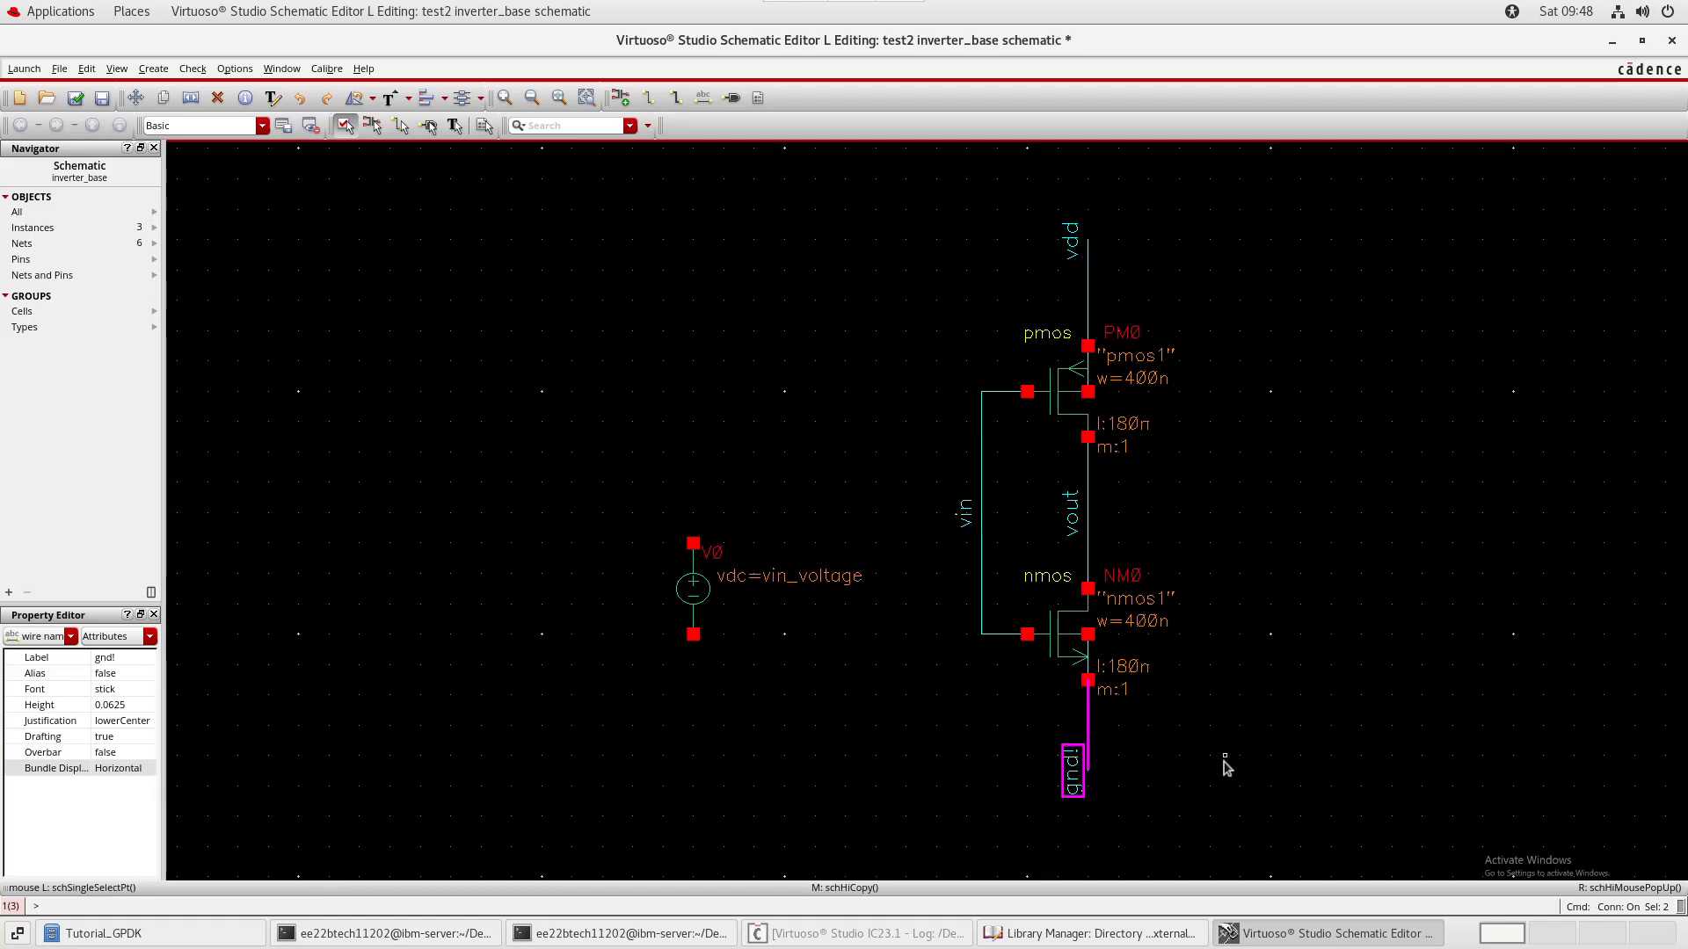
{"action": "key", "text": "c"}
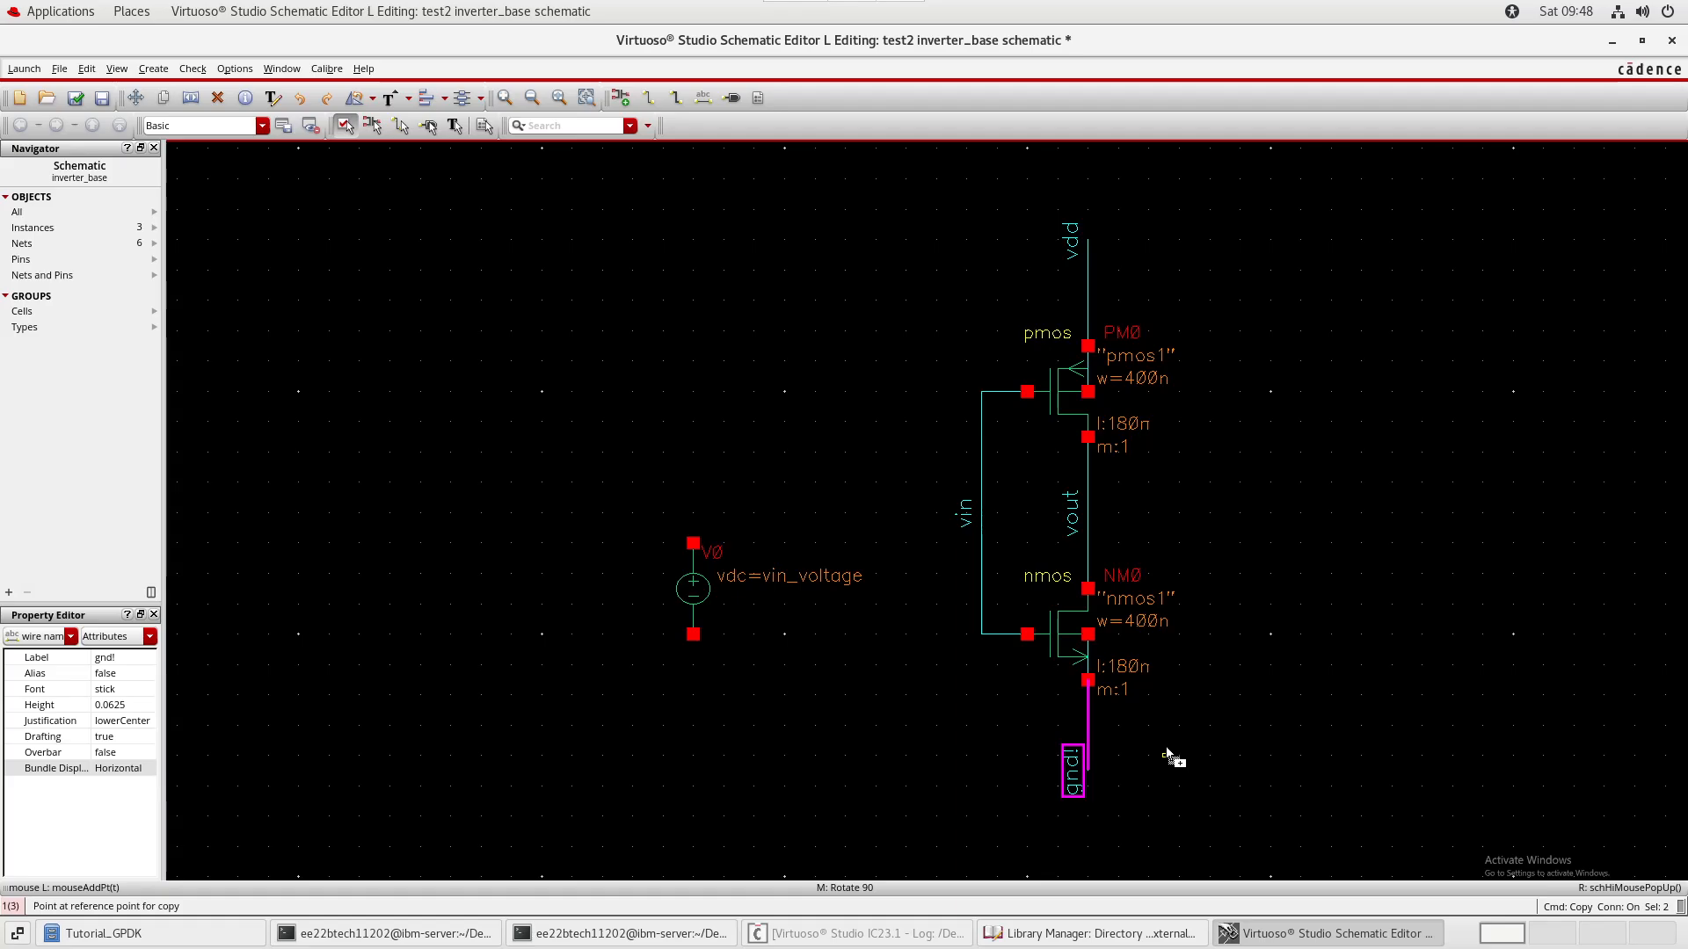
{"action": "left_click", "coordinate": [1168, 758]}
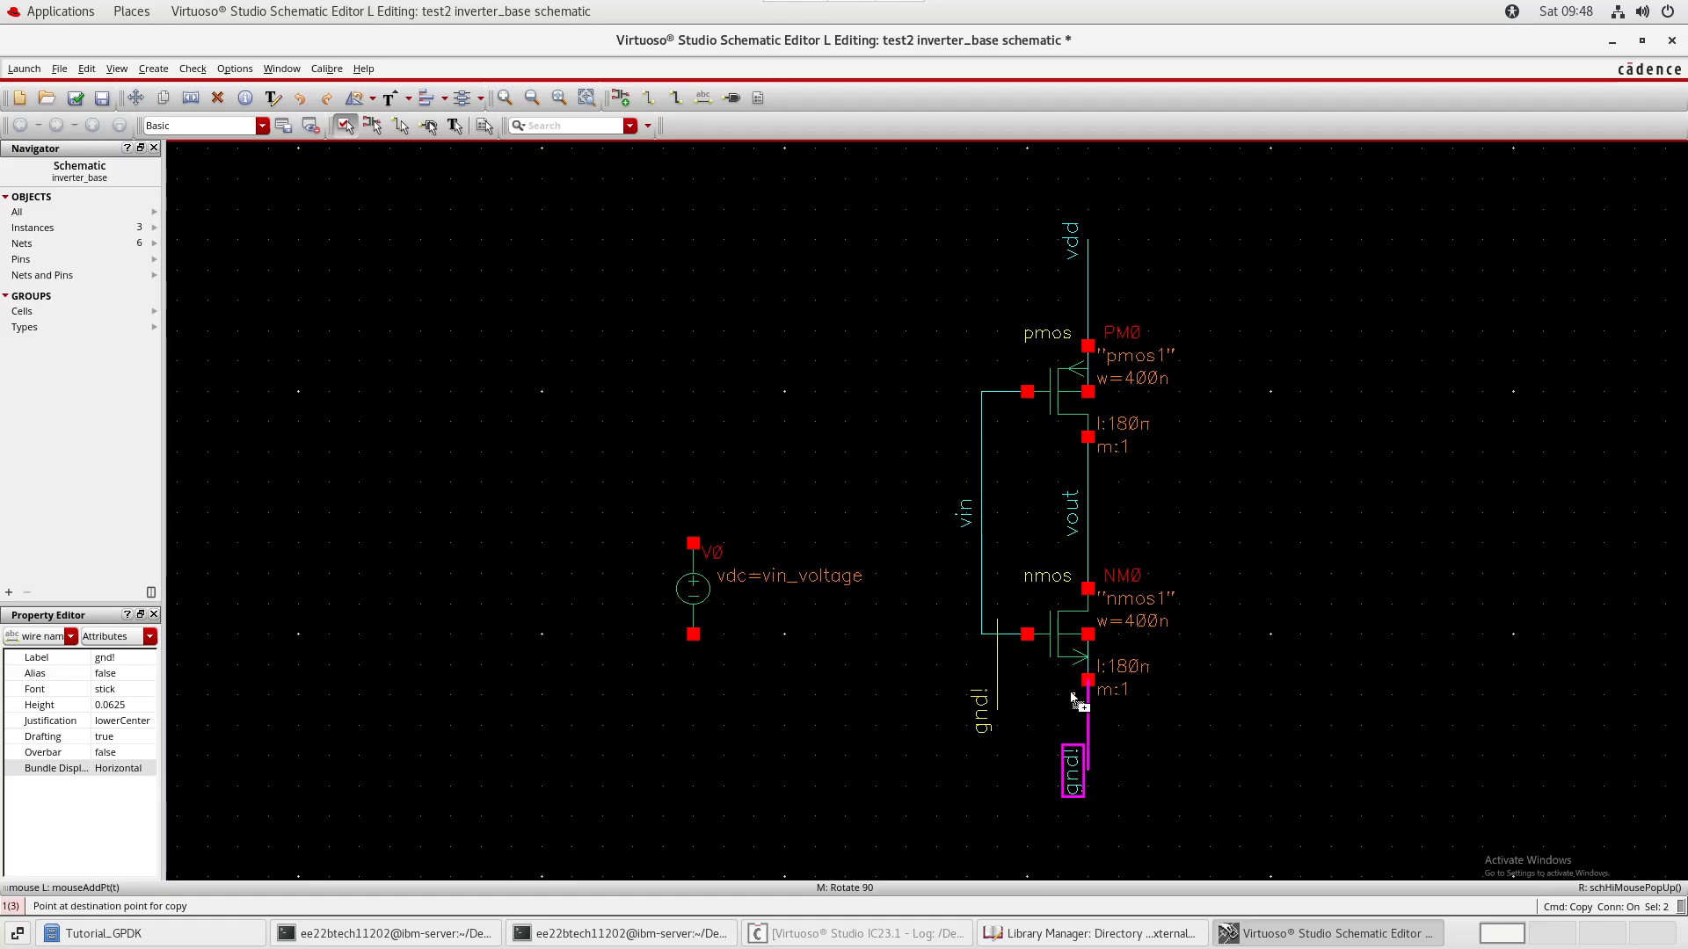
{"action": "left_click", "coordinate": [776, 718]}
{"action": "left_click_drag", "start_coordinate": [1025, 191], "coordinate": [1160, 368]}
{"action": "key", "text": "Escape"}
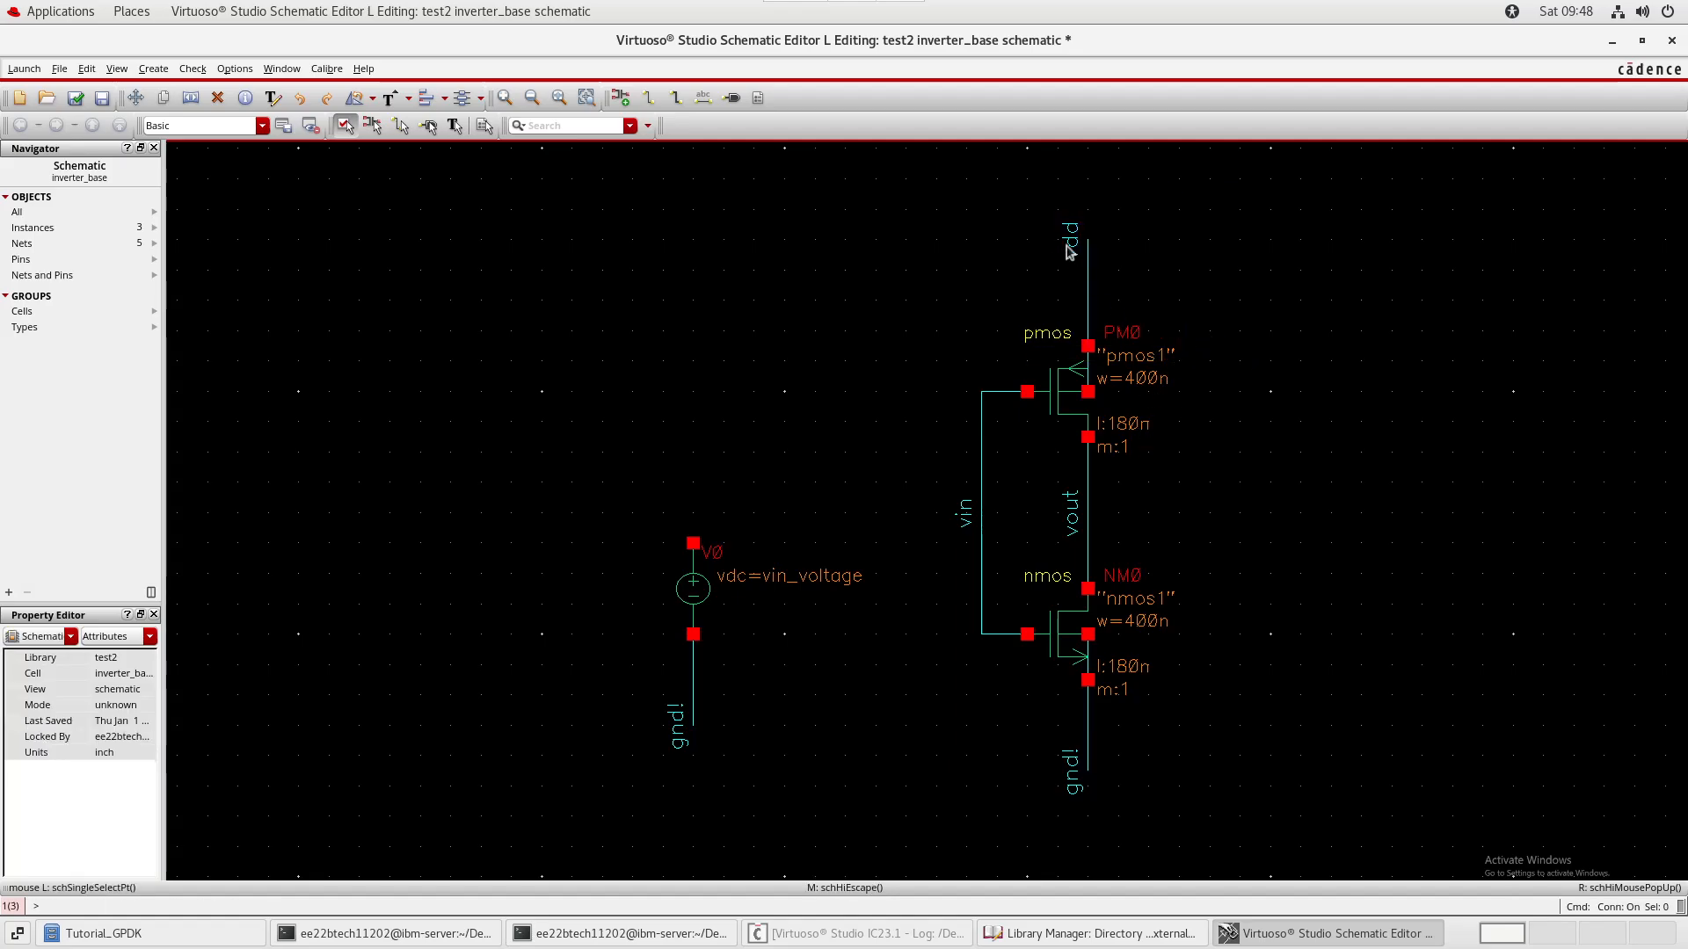
- Copy the vdd wire with its label from above the pmos onto the upper terminal of the DC source
{"action": "left_click_drag", "start_coordinate": [1026, 193], "coordinate": [1158, 373]}
{"action": "key", "text": "c"}
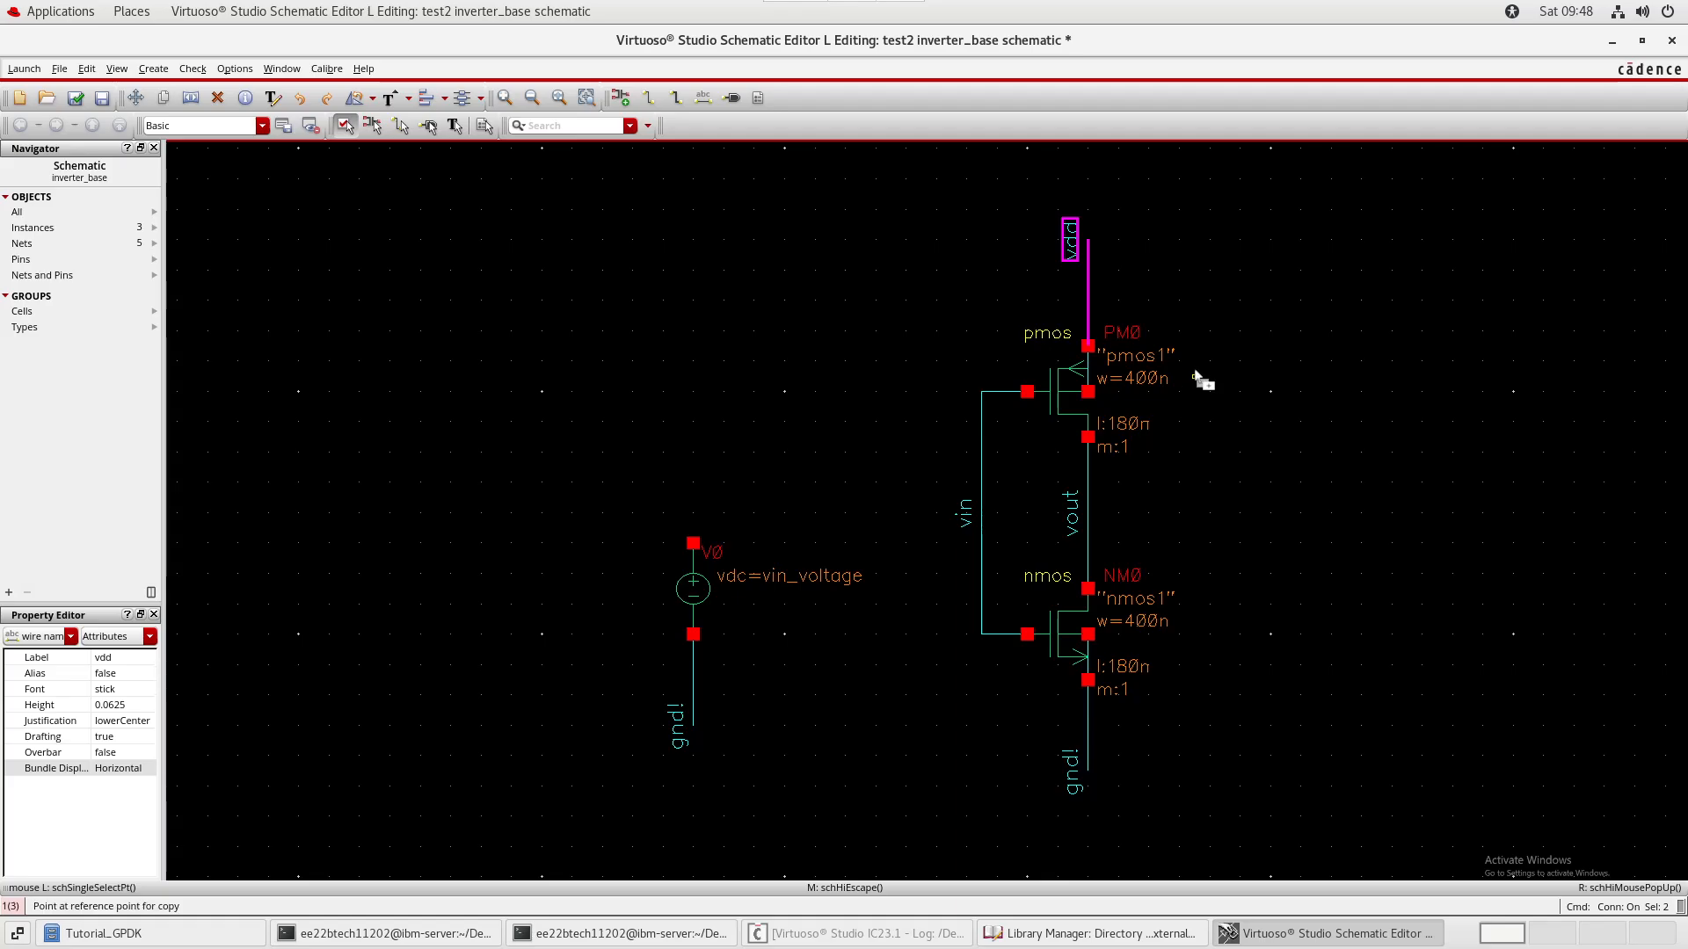
{"action": "left_click", "coordinate": [1197, 378]}
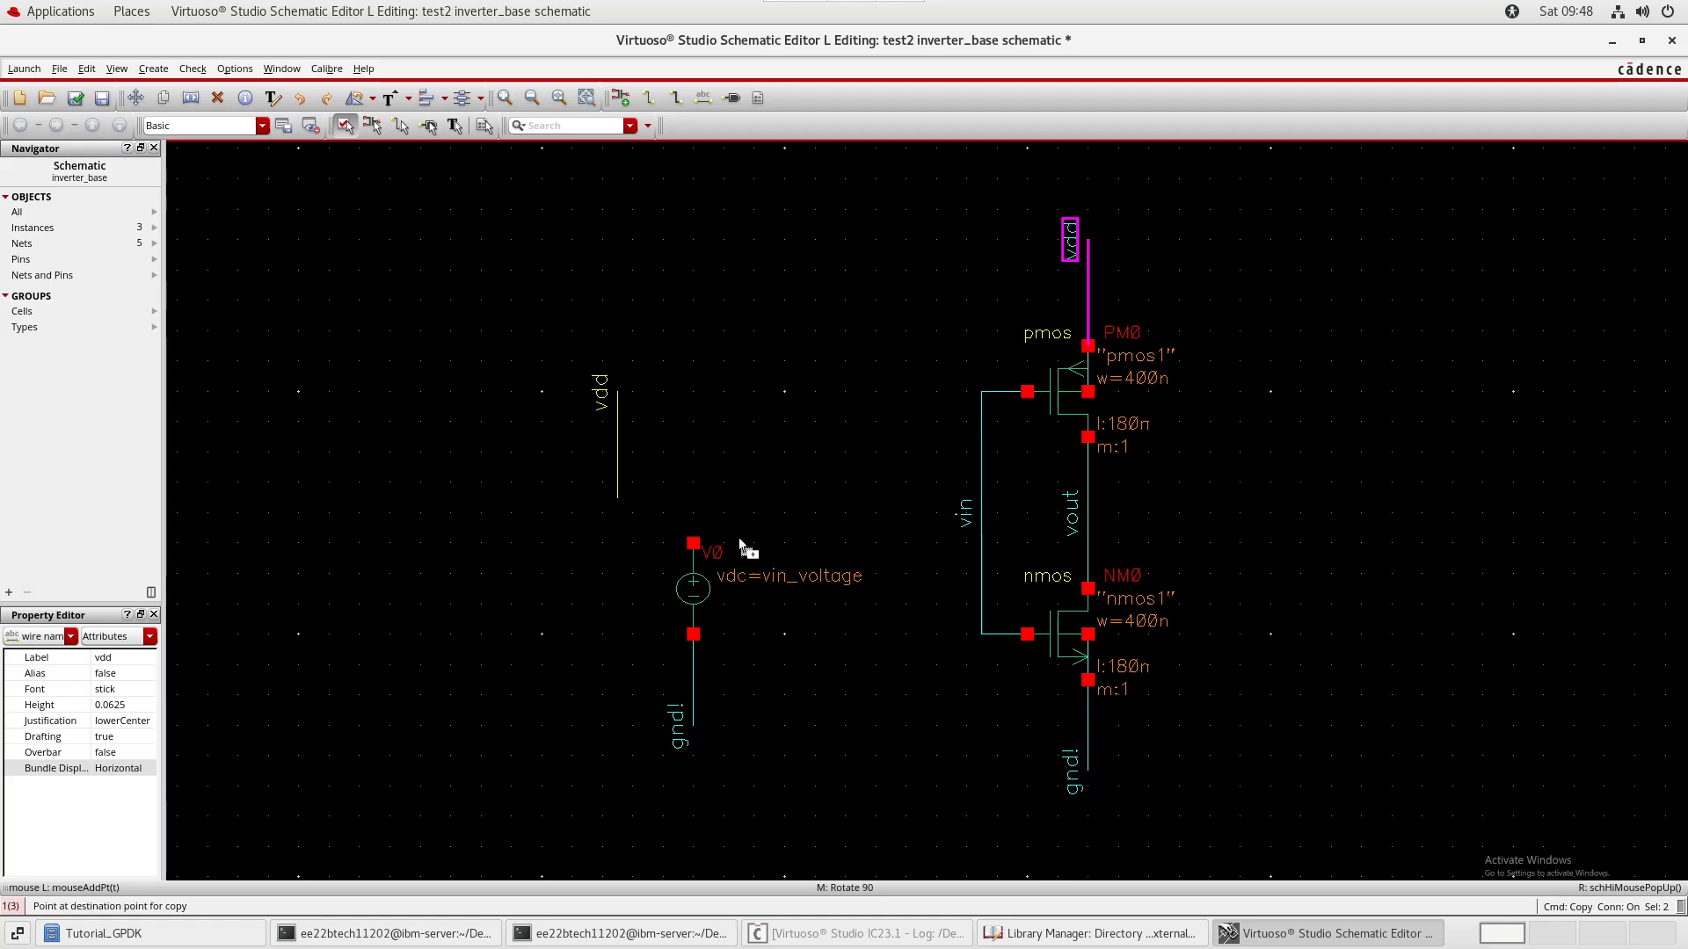
{"action": "left_click", "coordinate": [802, 573]}
- Copy the DC source together with its vdd and gnd! wires to the left of the original
{"action": "left_click_drag", "start_coordinate": [556, 314], "coordinate": [876, 865]}
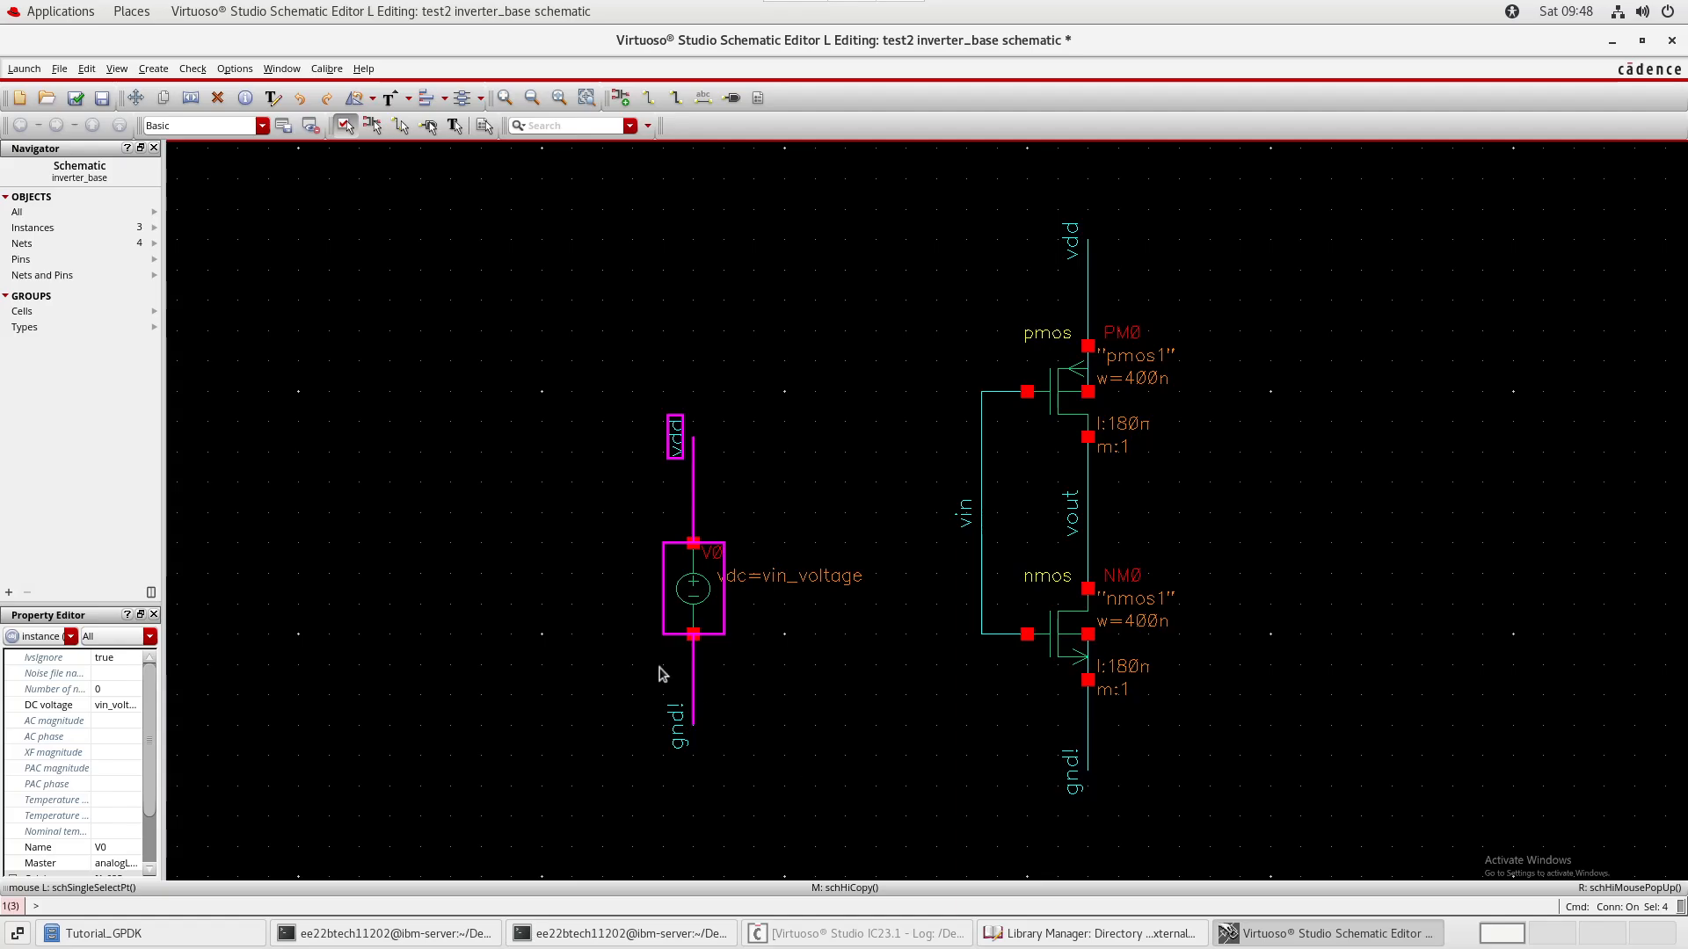
{"action": "left_click_drag", "start_coordinate": [572, 358], "coordinate": [861, 841]}
{"action": "key", "text": "c"}
{"action": "left_click", "coordinate": [805, 674]}
{"action": "left_click", "coordinate": [592, 672]}
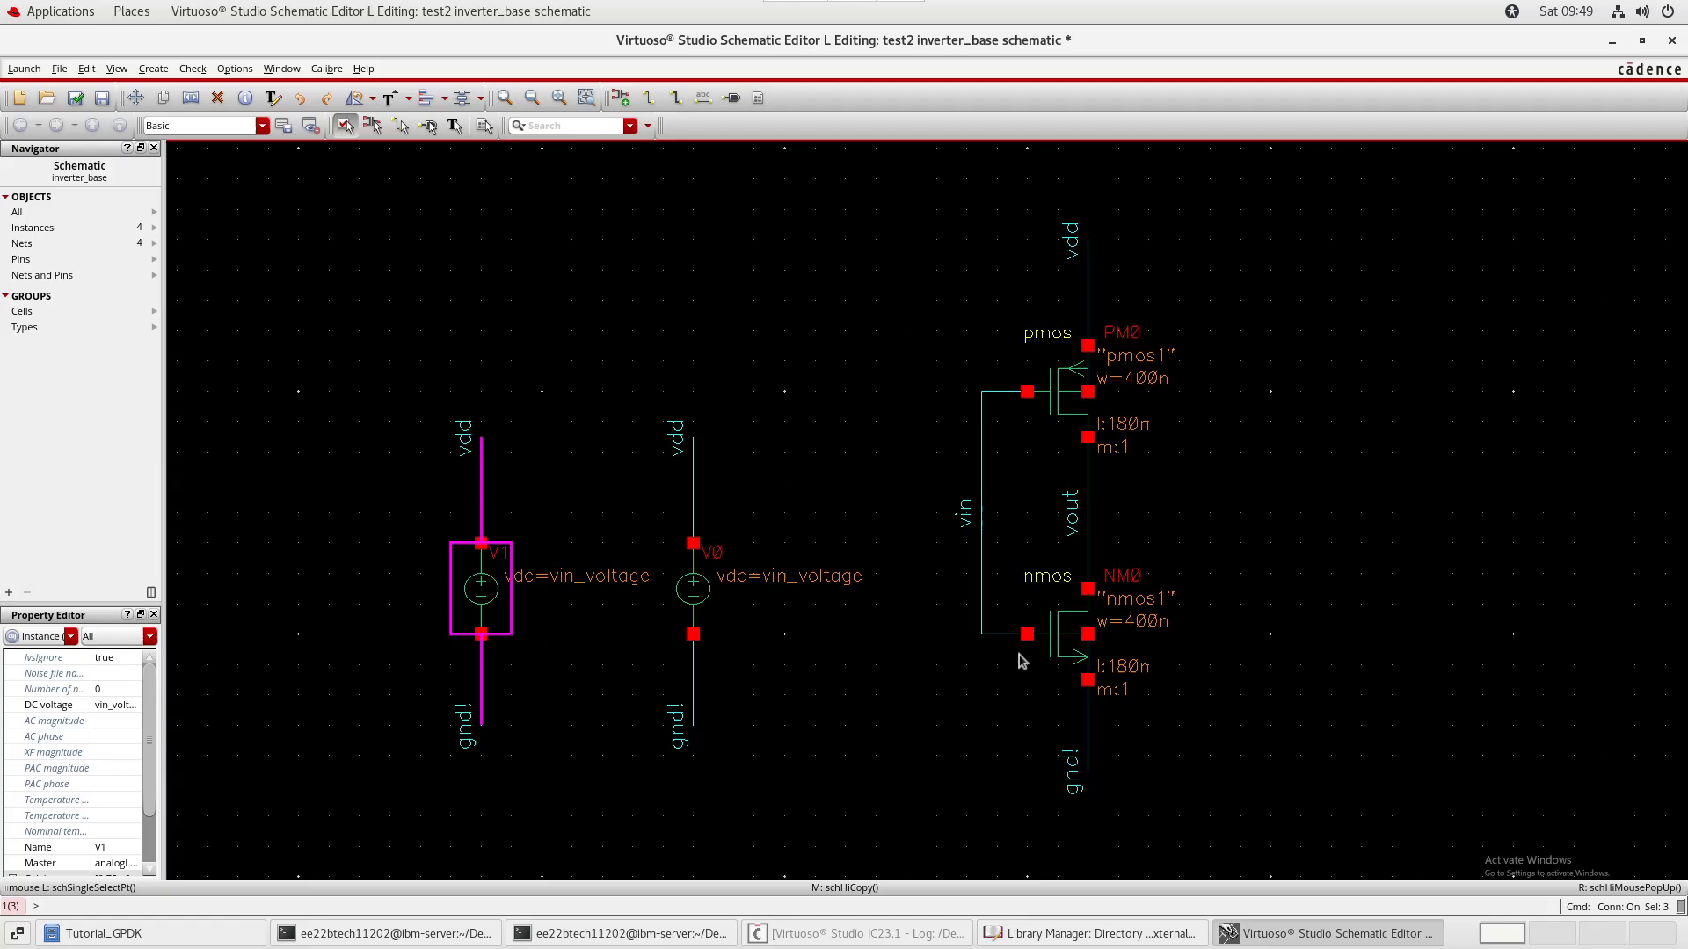
- Set the DC voltage of the copied source to vdd_voltage
{"action": "left_click", "coordinate": [461, 563]}
{"action": "key", "text": "q"}
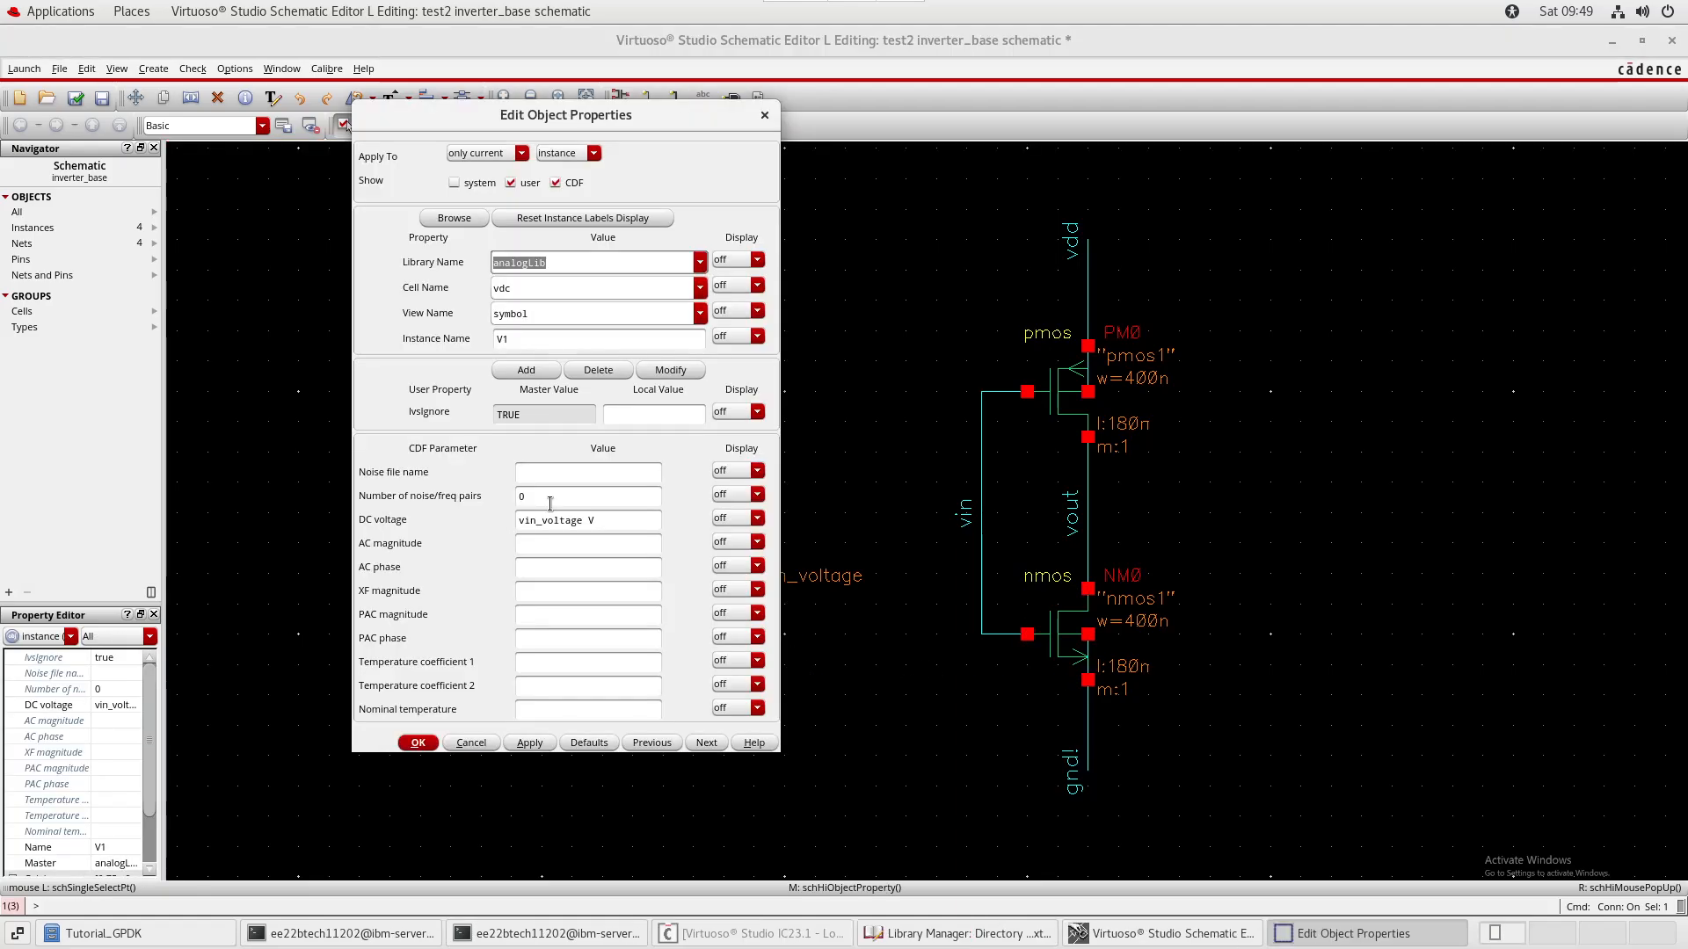
{"action": "left_click", "coordinate": [537, 520]}
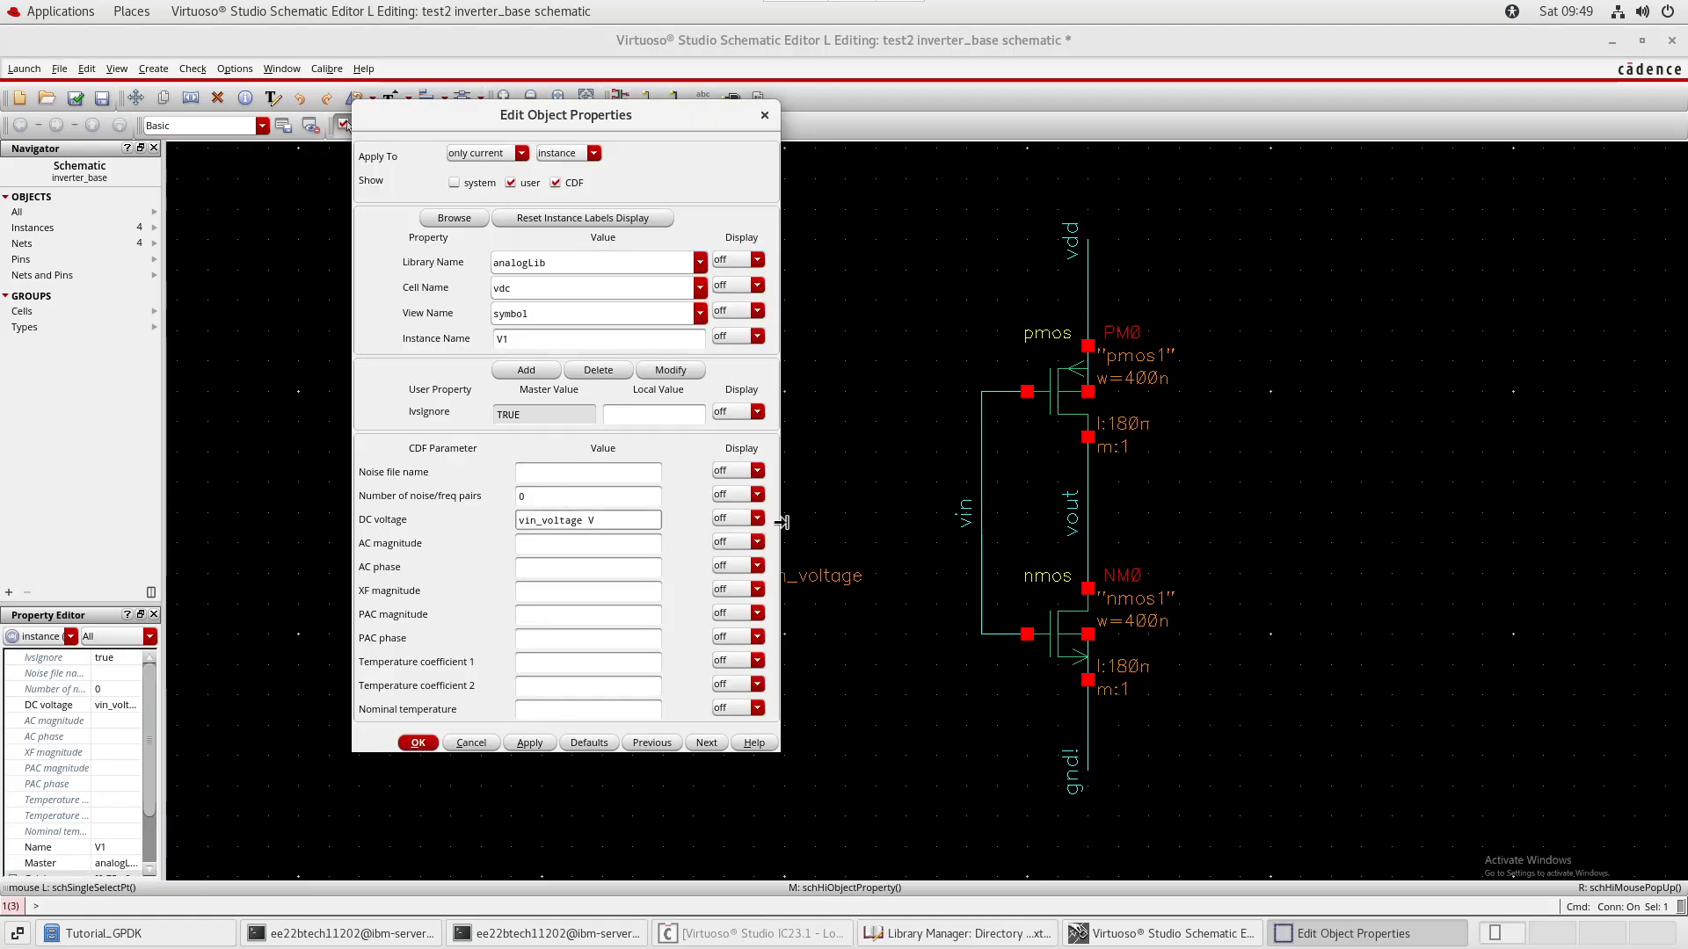
{"action": "key", "text": "BackSpace"}
{"action": "key", "text": "BackSpace"}
{"action": "key", "text": "BackSpace"}
{"action": "type", "text": "vdd"}
{"action": "key", "text": "Return"}
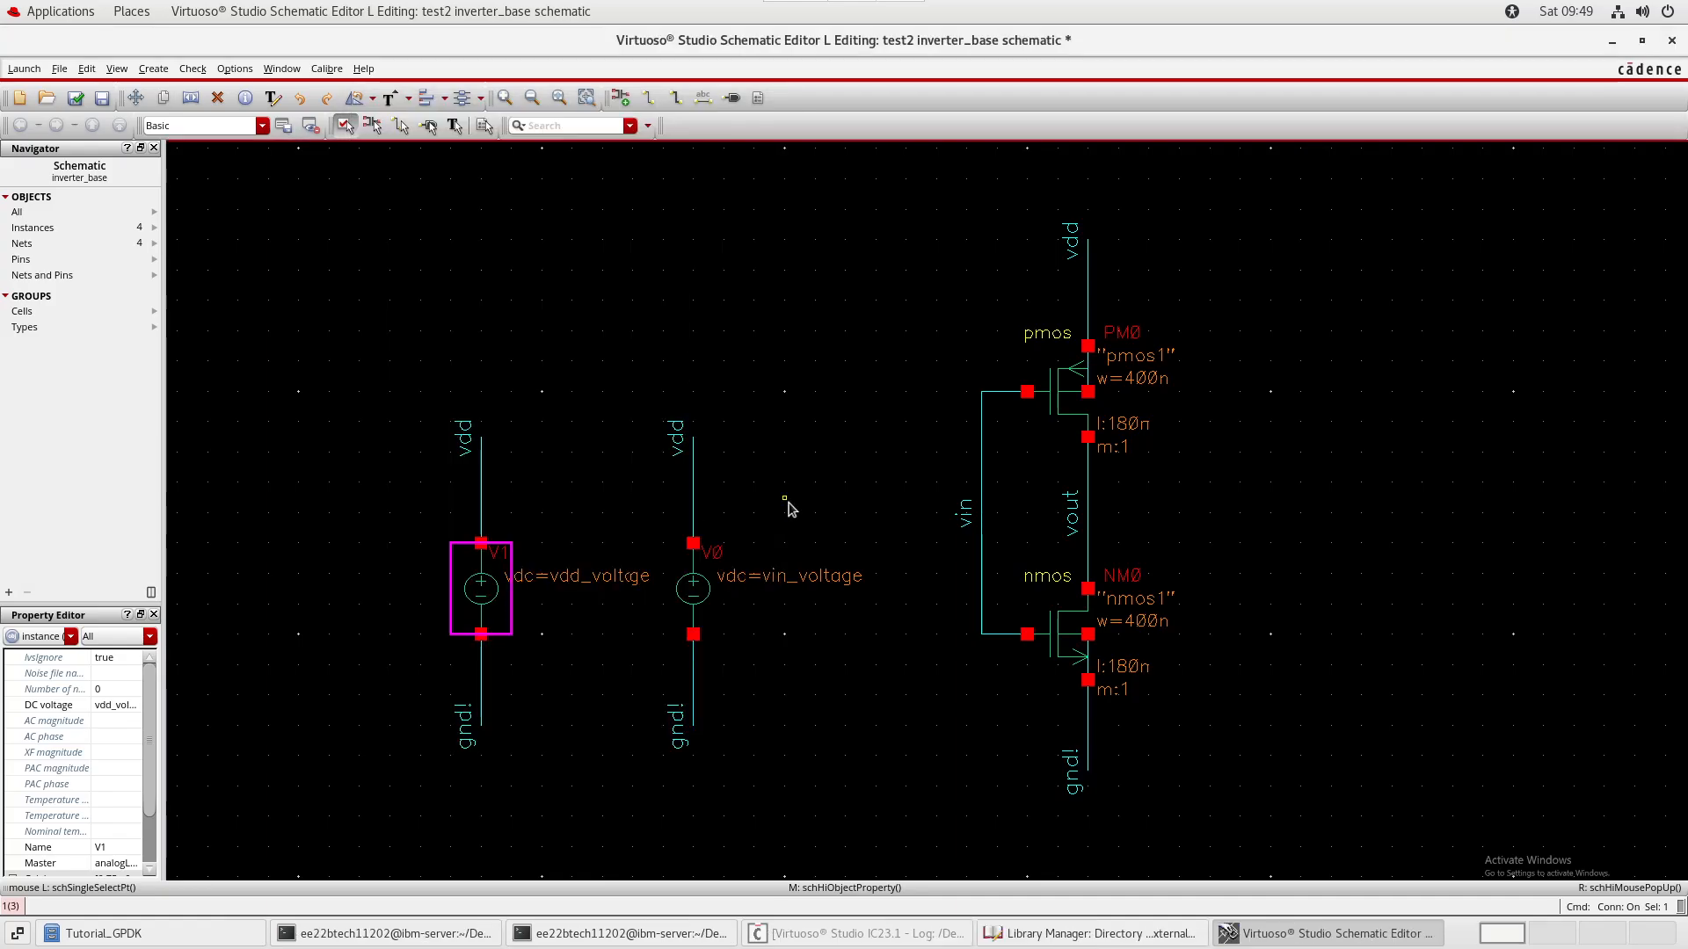
- Rename the wire label above the vin_voltage source from vdd to vin
{"action": "left_click", "coordinate": [785, 499]}
{"action": "double_click", "coordinate": [679, 442]}
{"action": "type", "text": "vin"}
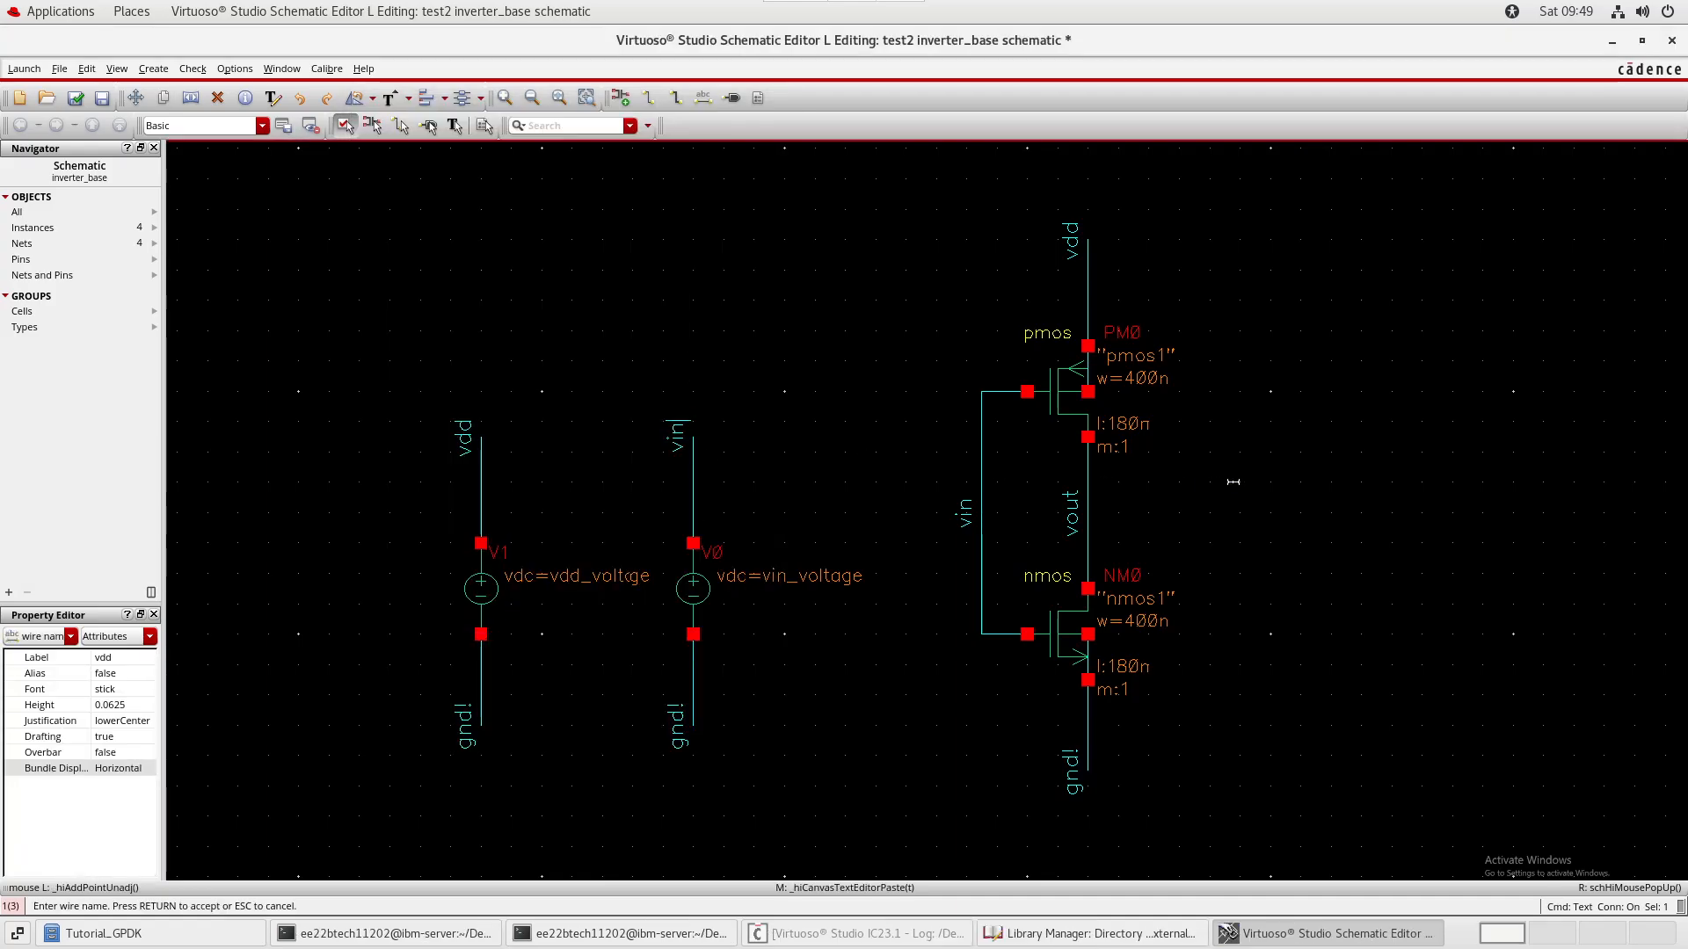
{"action": "key", "text": "Return"}
{"action": "left_click", "coordinate": [751, 290]}
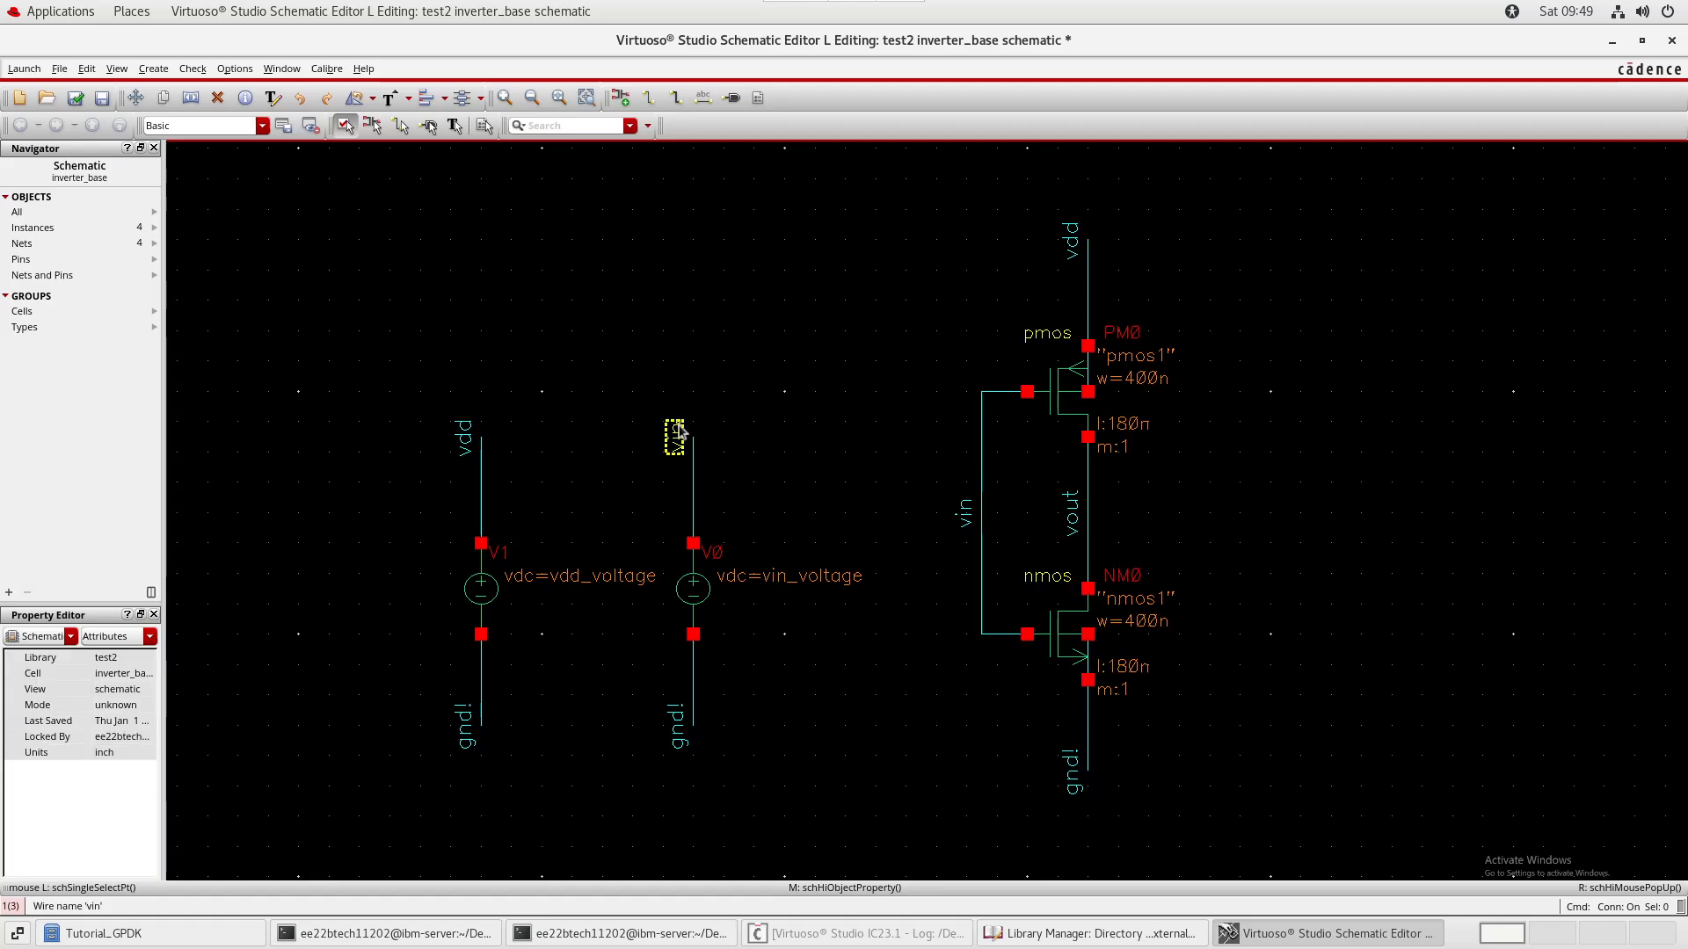
{"action": "left_click", "coordinate": [723, 423]}
{"action": "left_click", "coordinate": [800, 390]}
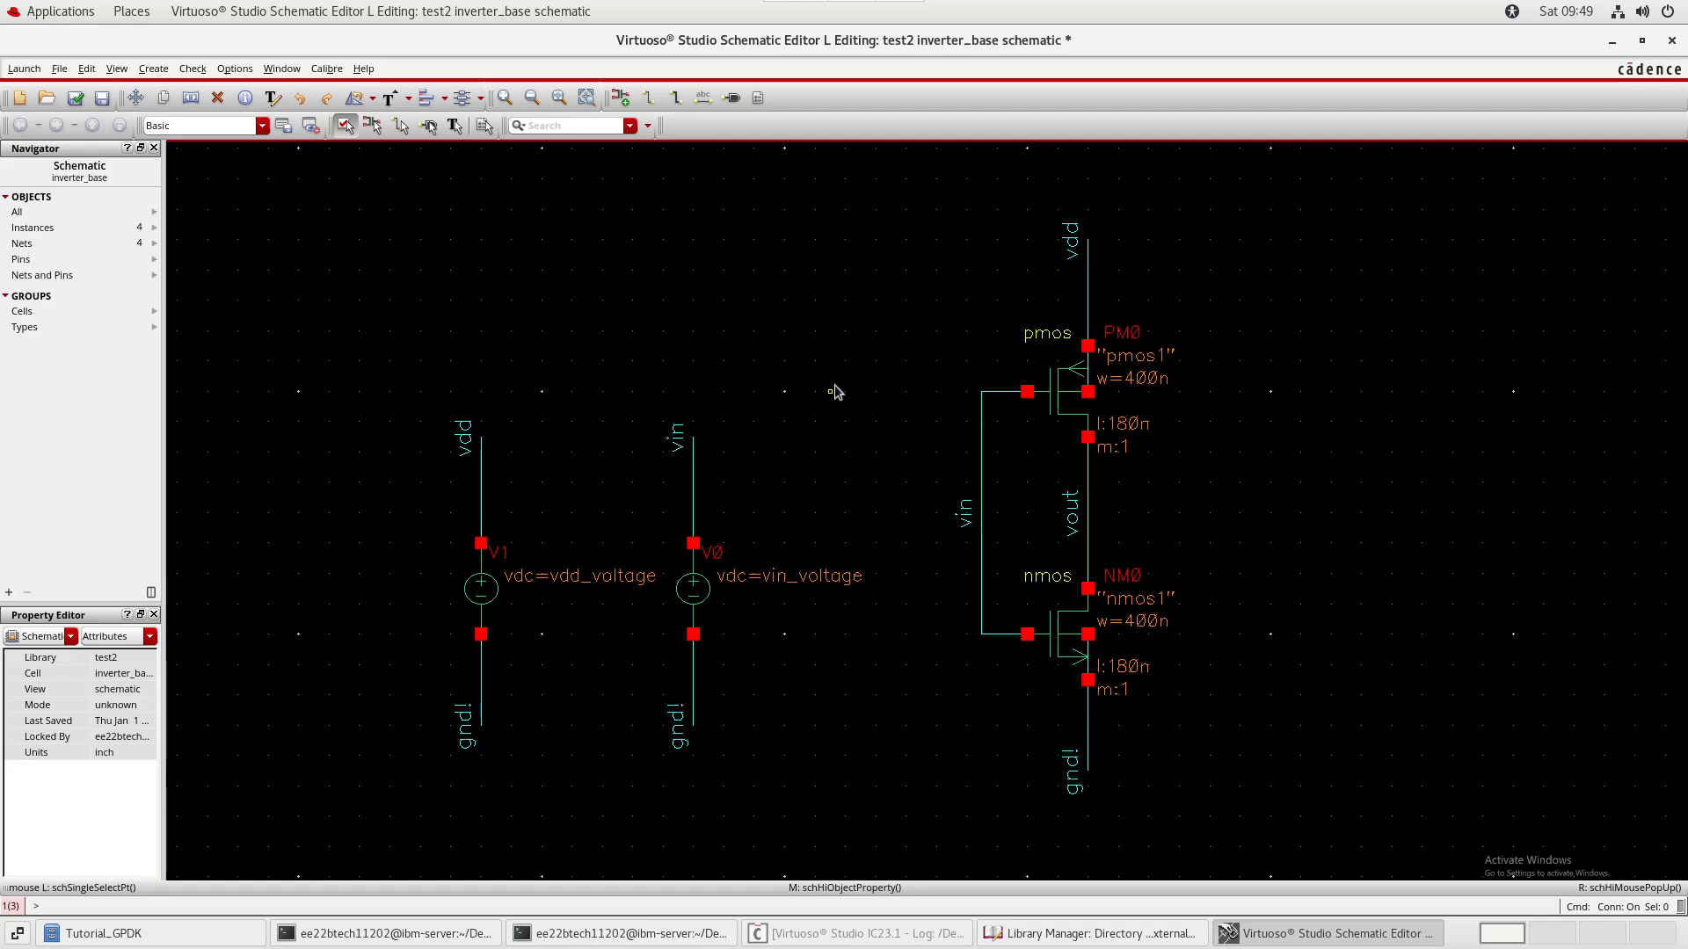
- Check and save the schematic, and launch ADE Explorer for it with a new view
{"action": "key", "text": "shift+x"}
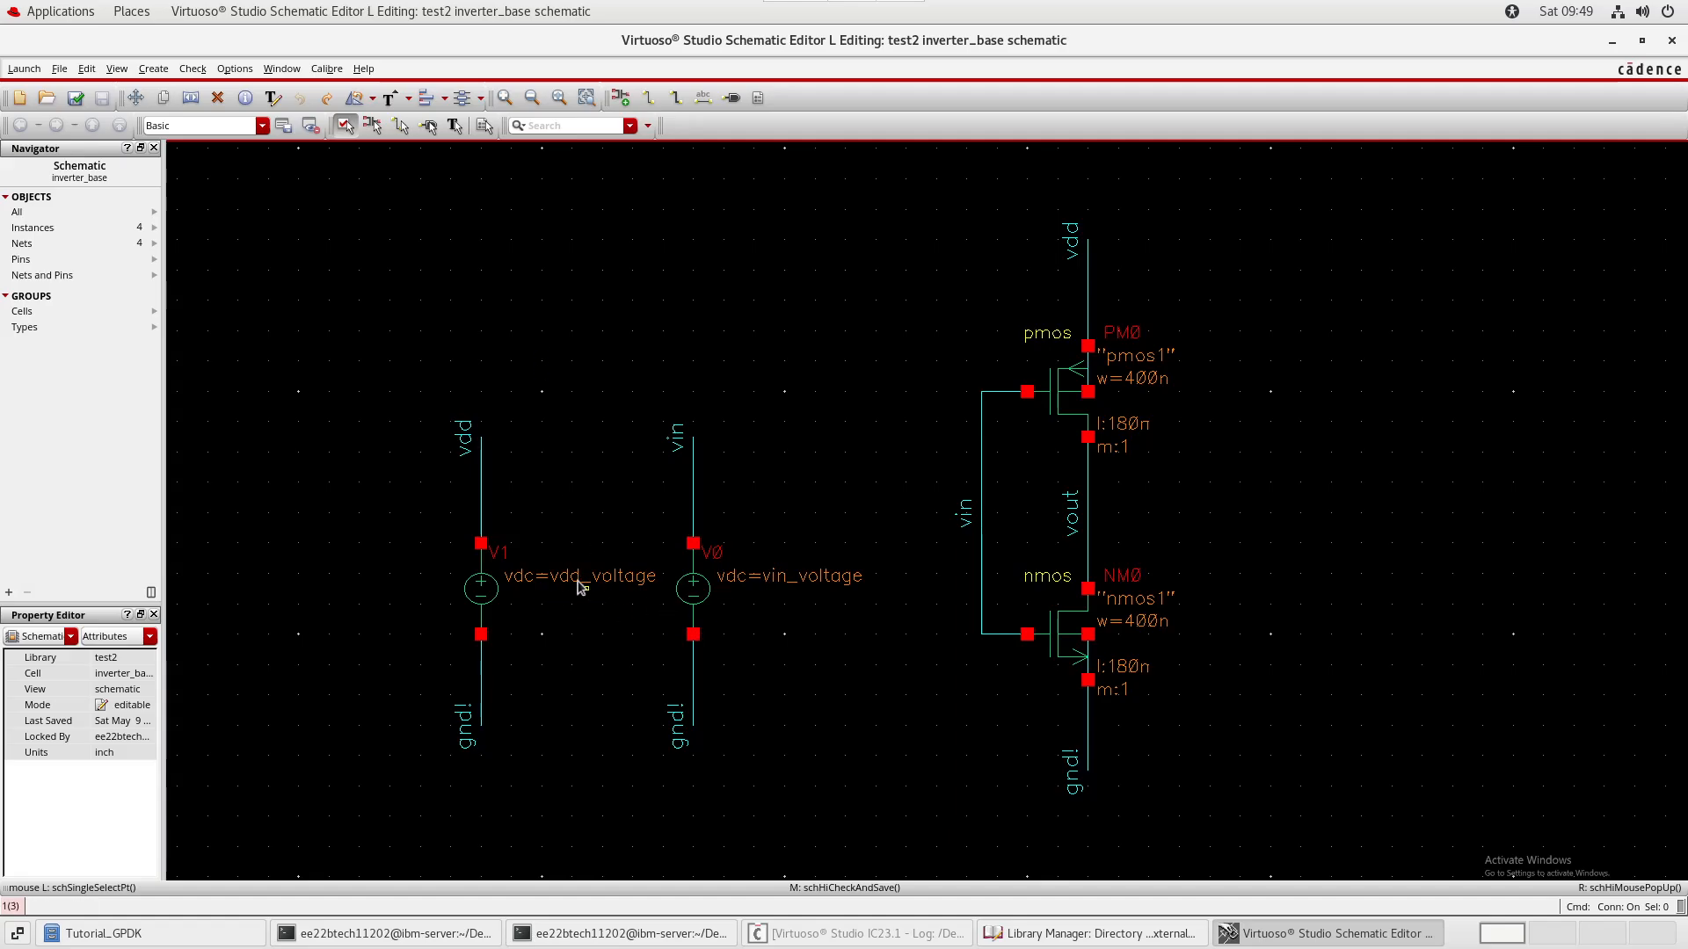
{"action": "left_click", "coordinate": [24, 69]}
{"action": "left_click", "coordinate": [44, 85]}
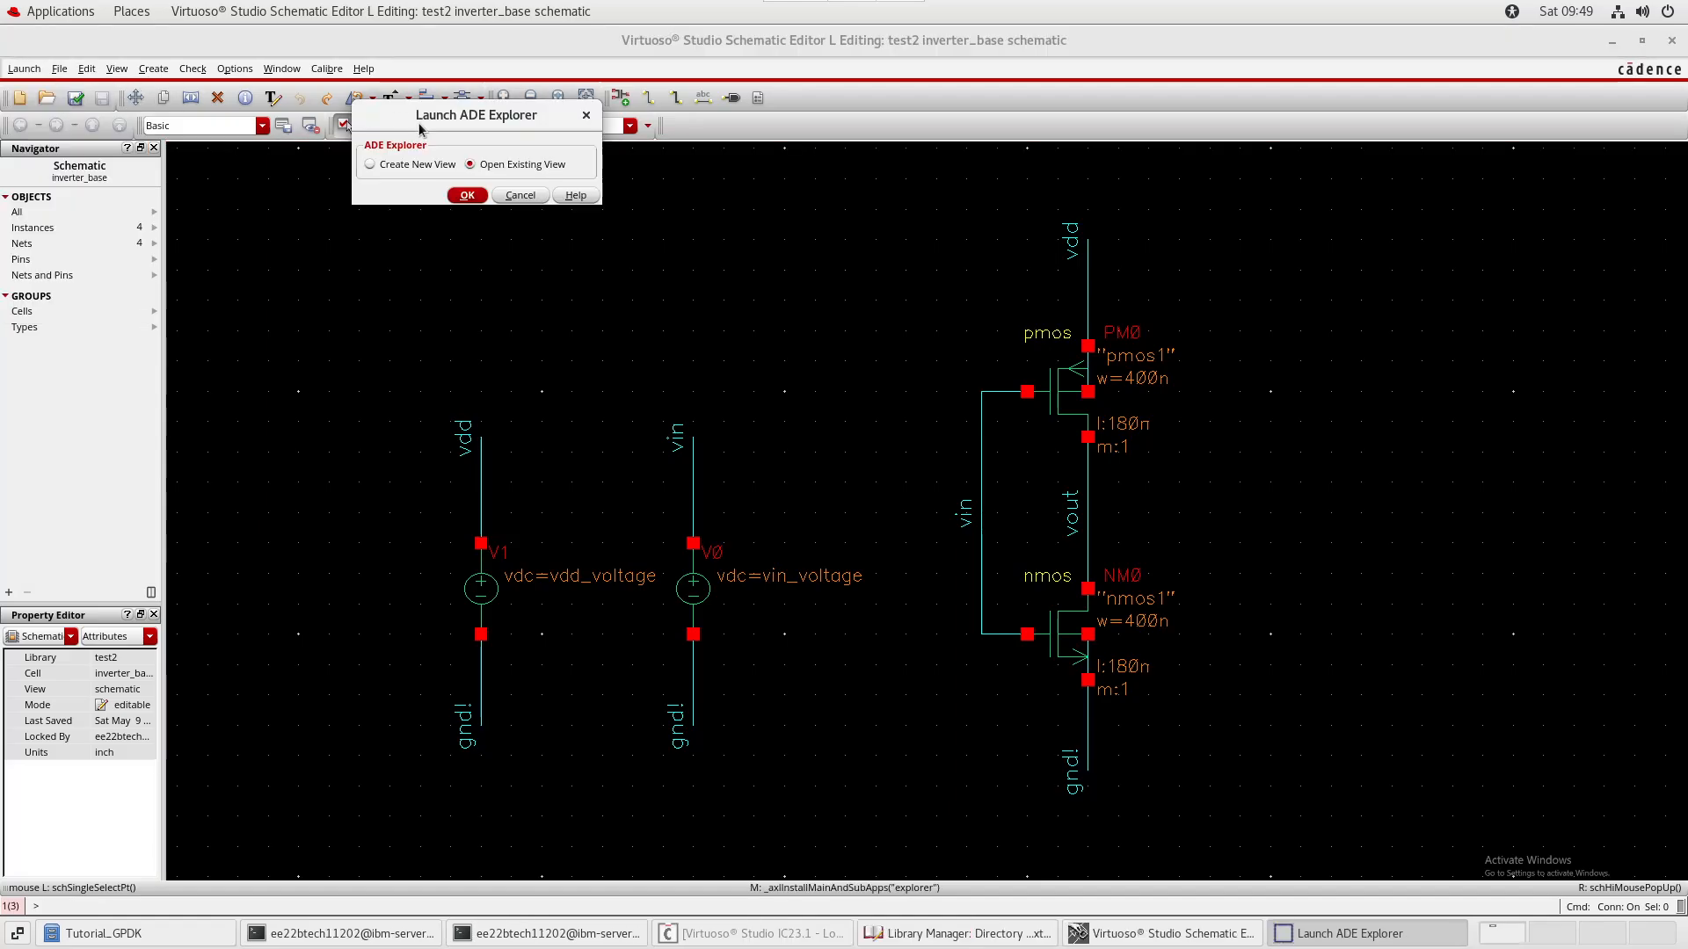
{"action": "left_click", "coordinate": [443, 167]}
{"action": "left_click", "coordinate": [467, 195]}
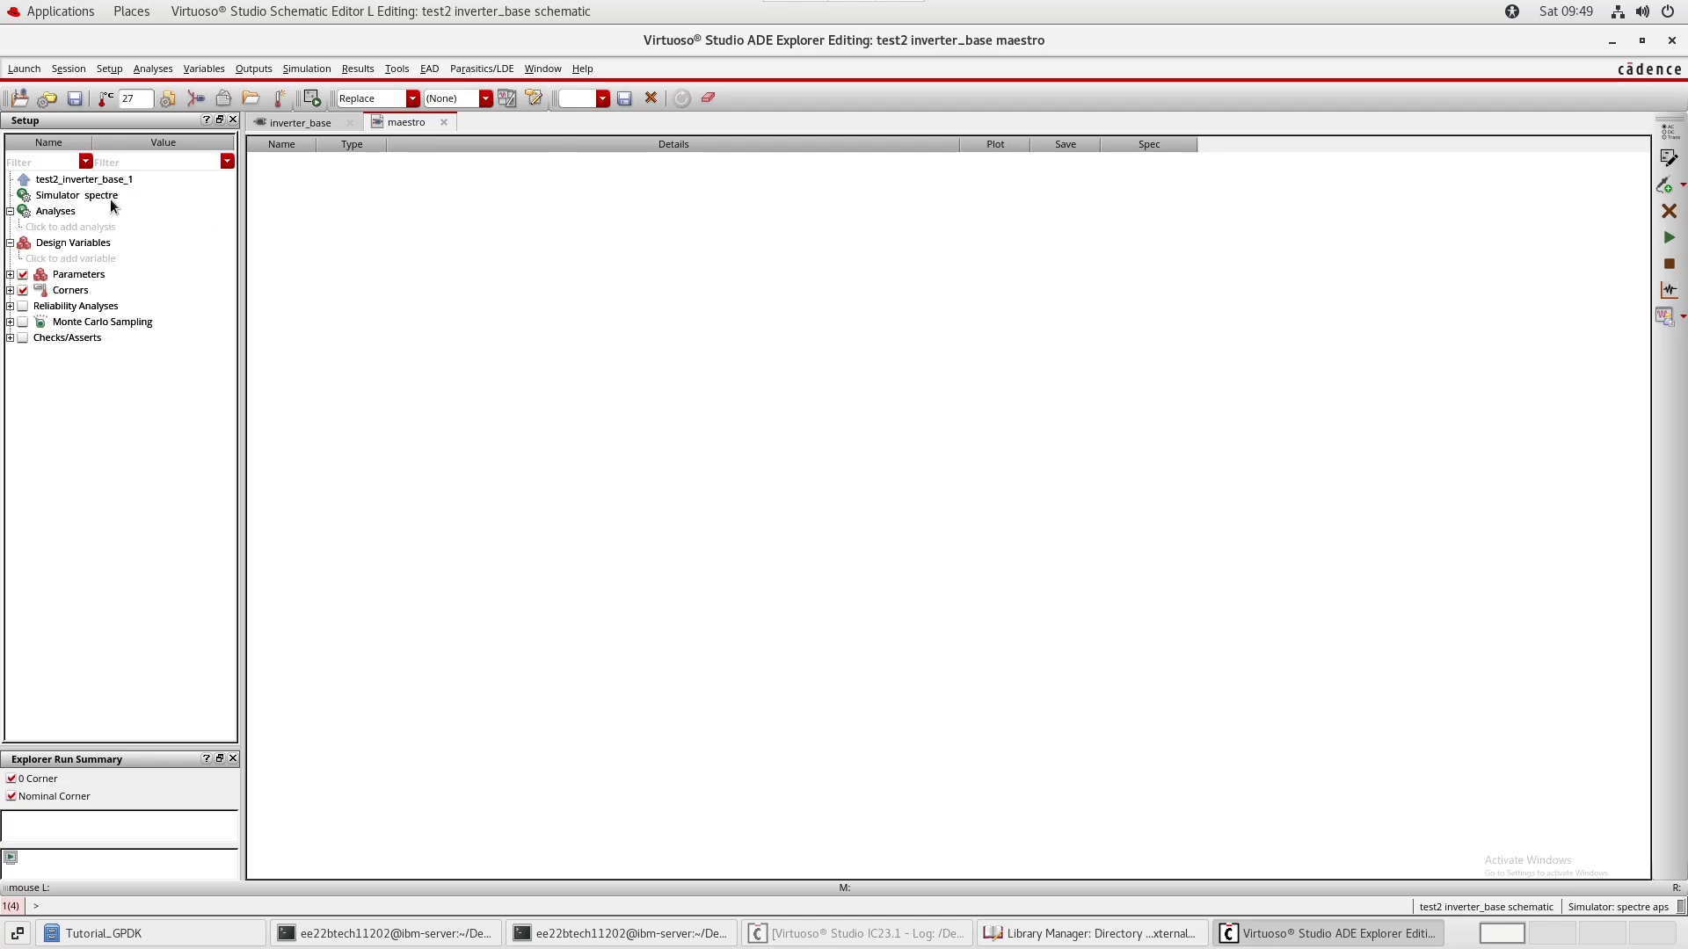
- Start adding a dc analysis with Save DC Operating Point enabled
{"action": "left_click", "coordinate": [92, 230]}
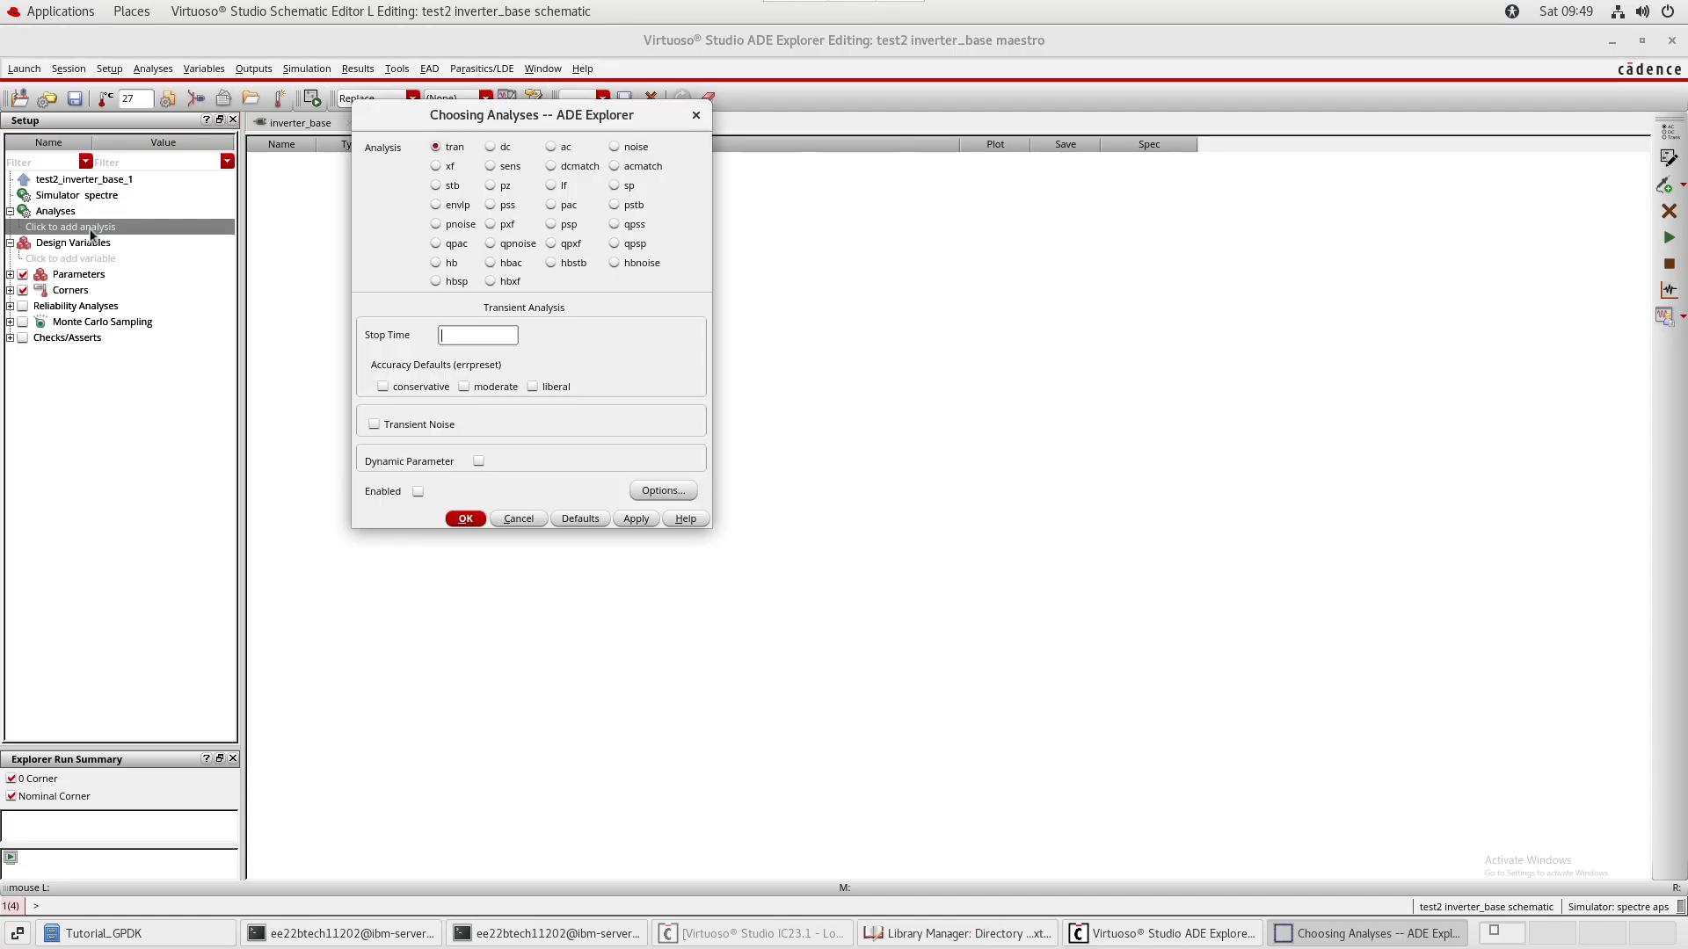
{"action": "left_click", "coordinate": [490, 146]}
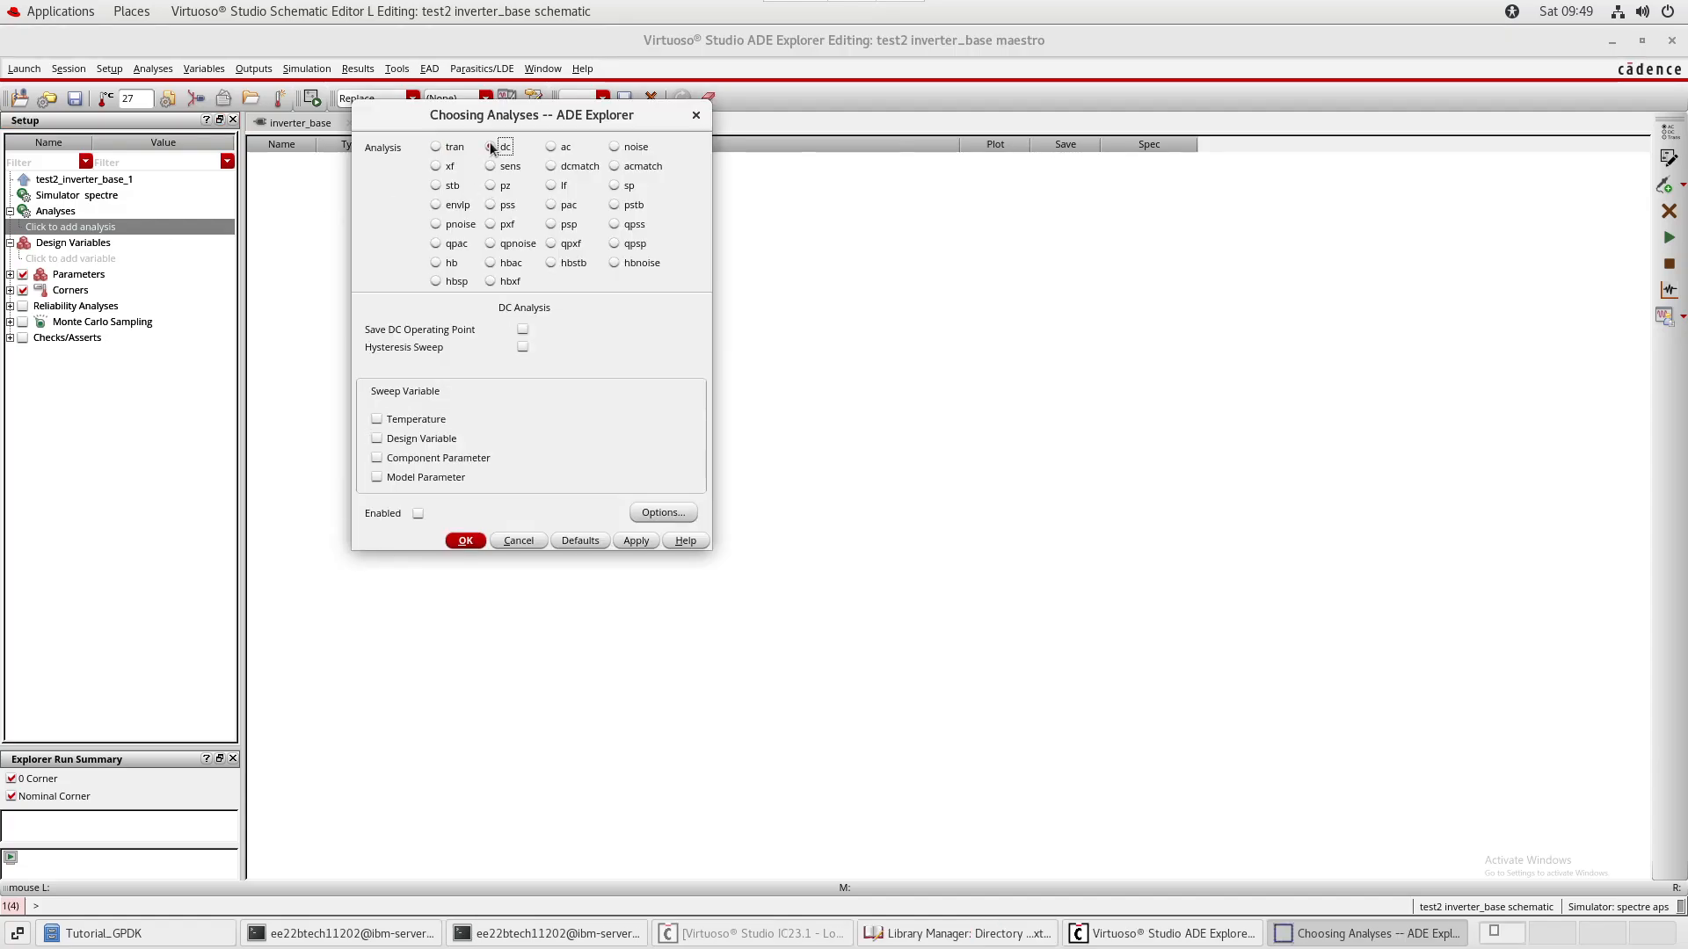
{"action": "left_click", "coordinate": [522, 330]}
- Try to select a design variable as the sweep variable of the dc analysis
{"action": "left_click", "coordinate": [405, 443]}
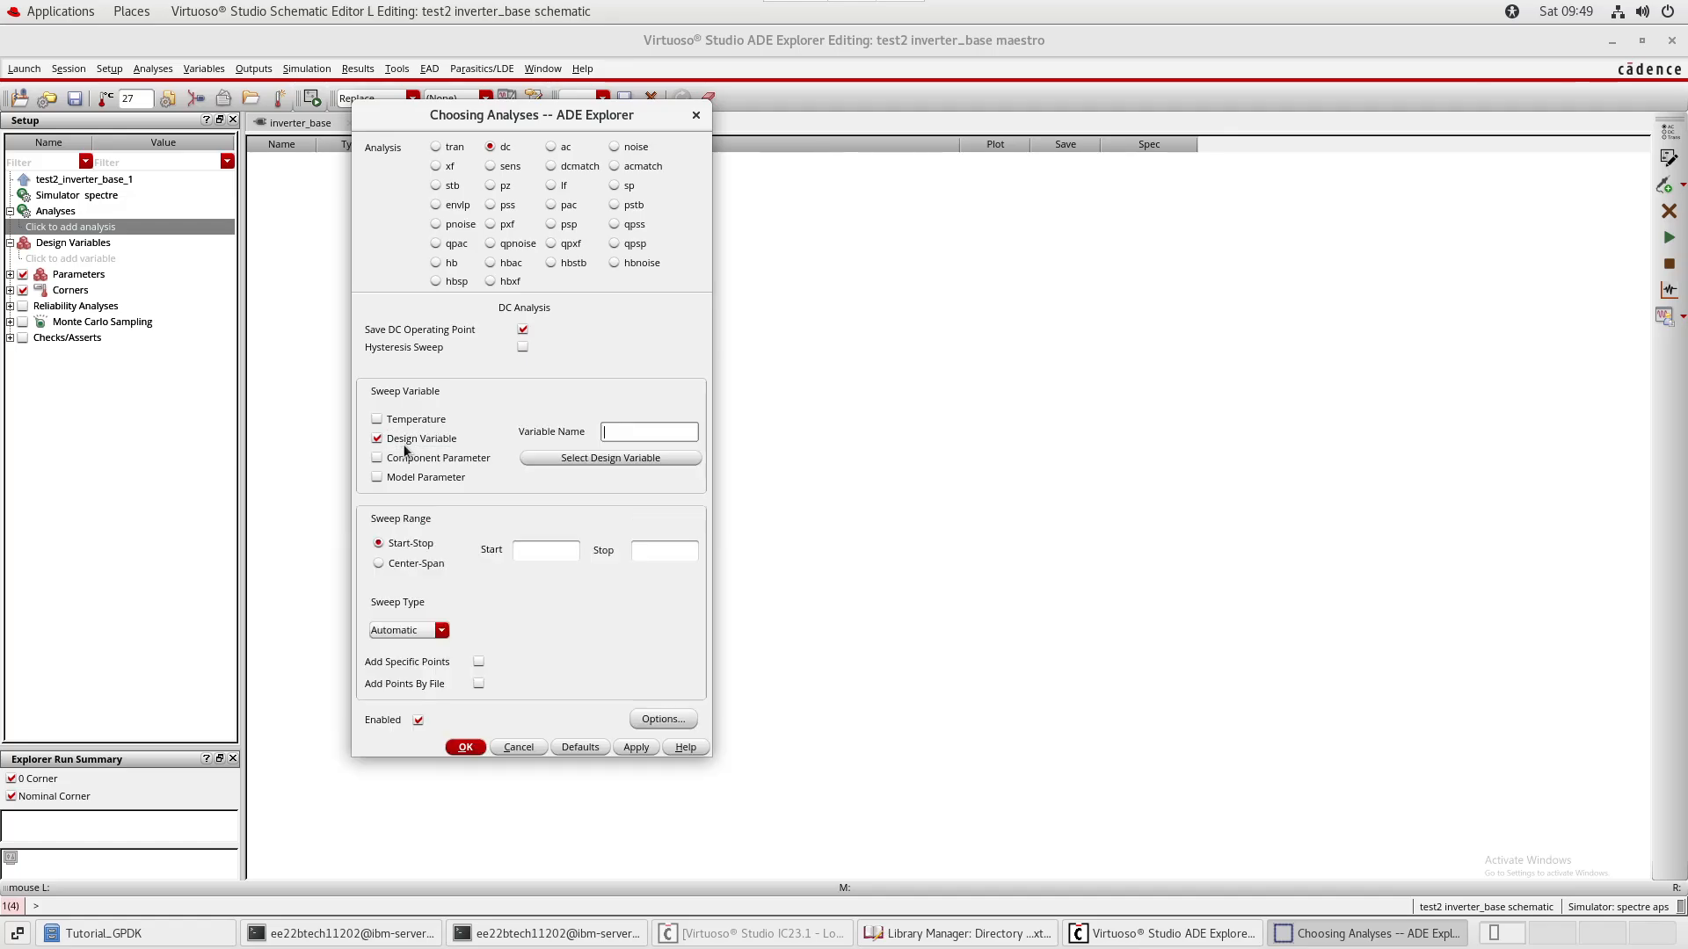
{"action": "left_click", "coordinate": [651, 461]}
{"action": "left_click", "coordinate": [835, 452]}
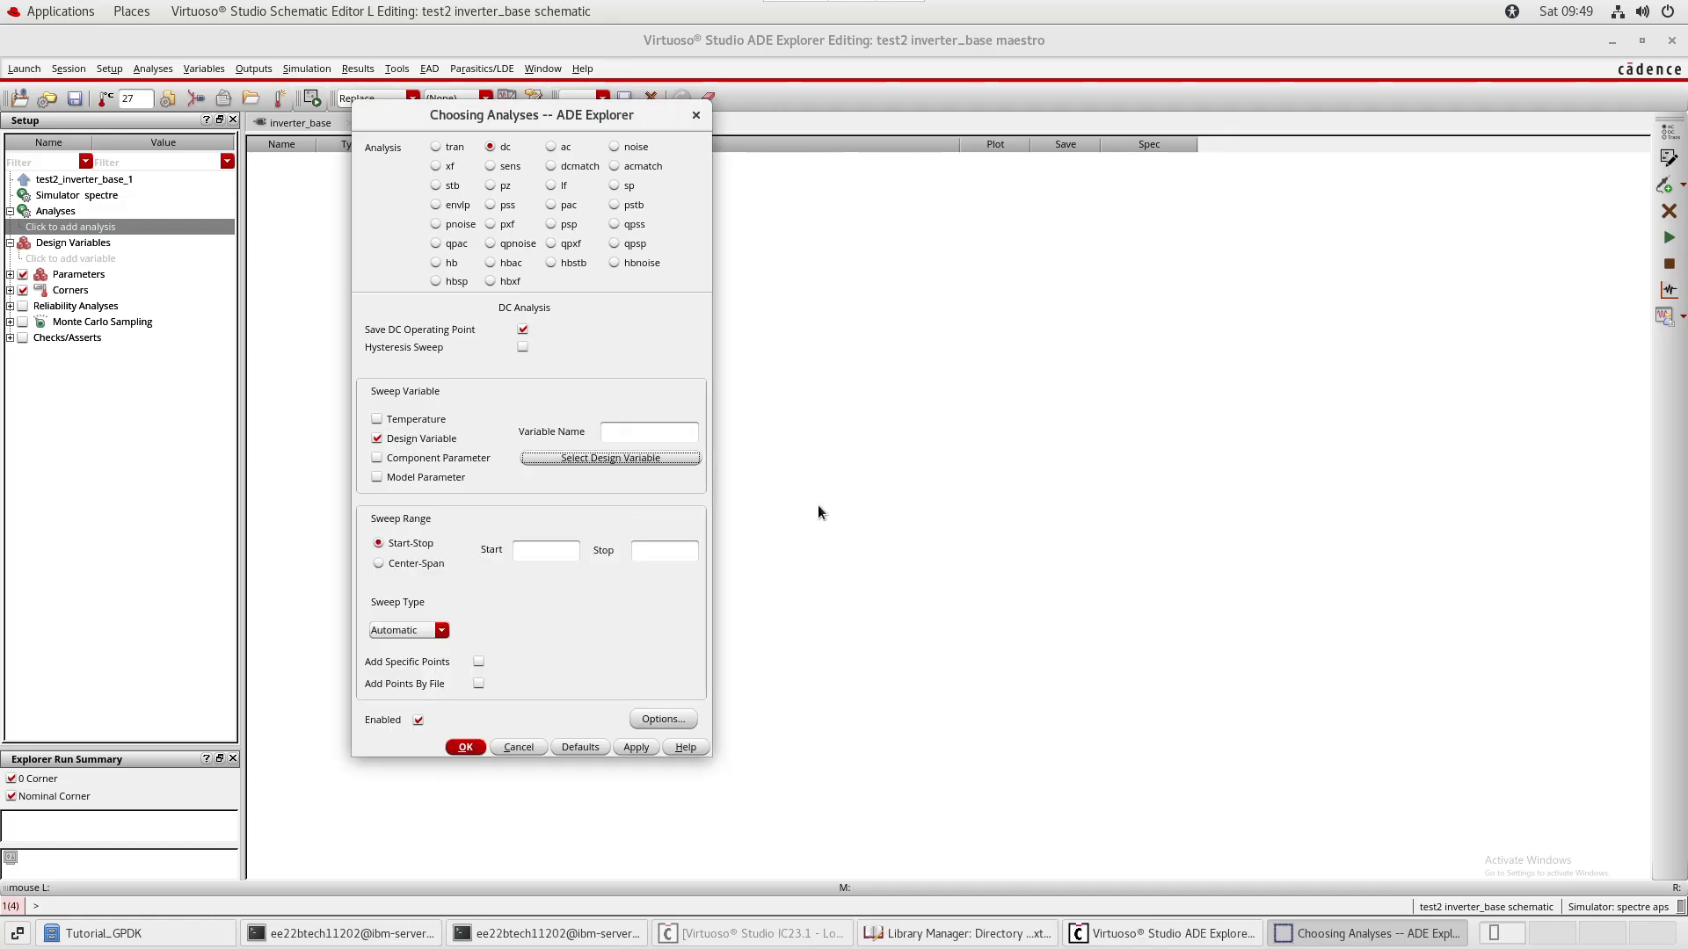
{"action": "left_click", "coordinate": [613, 461]}
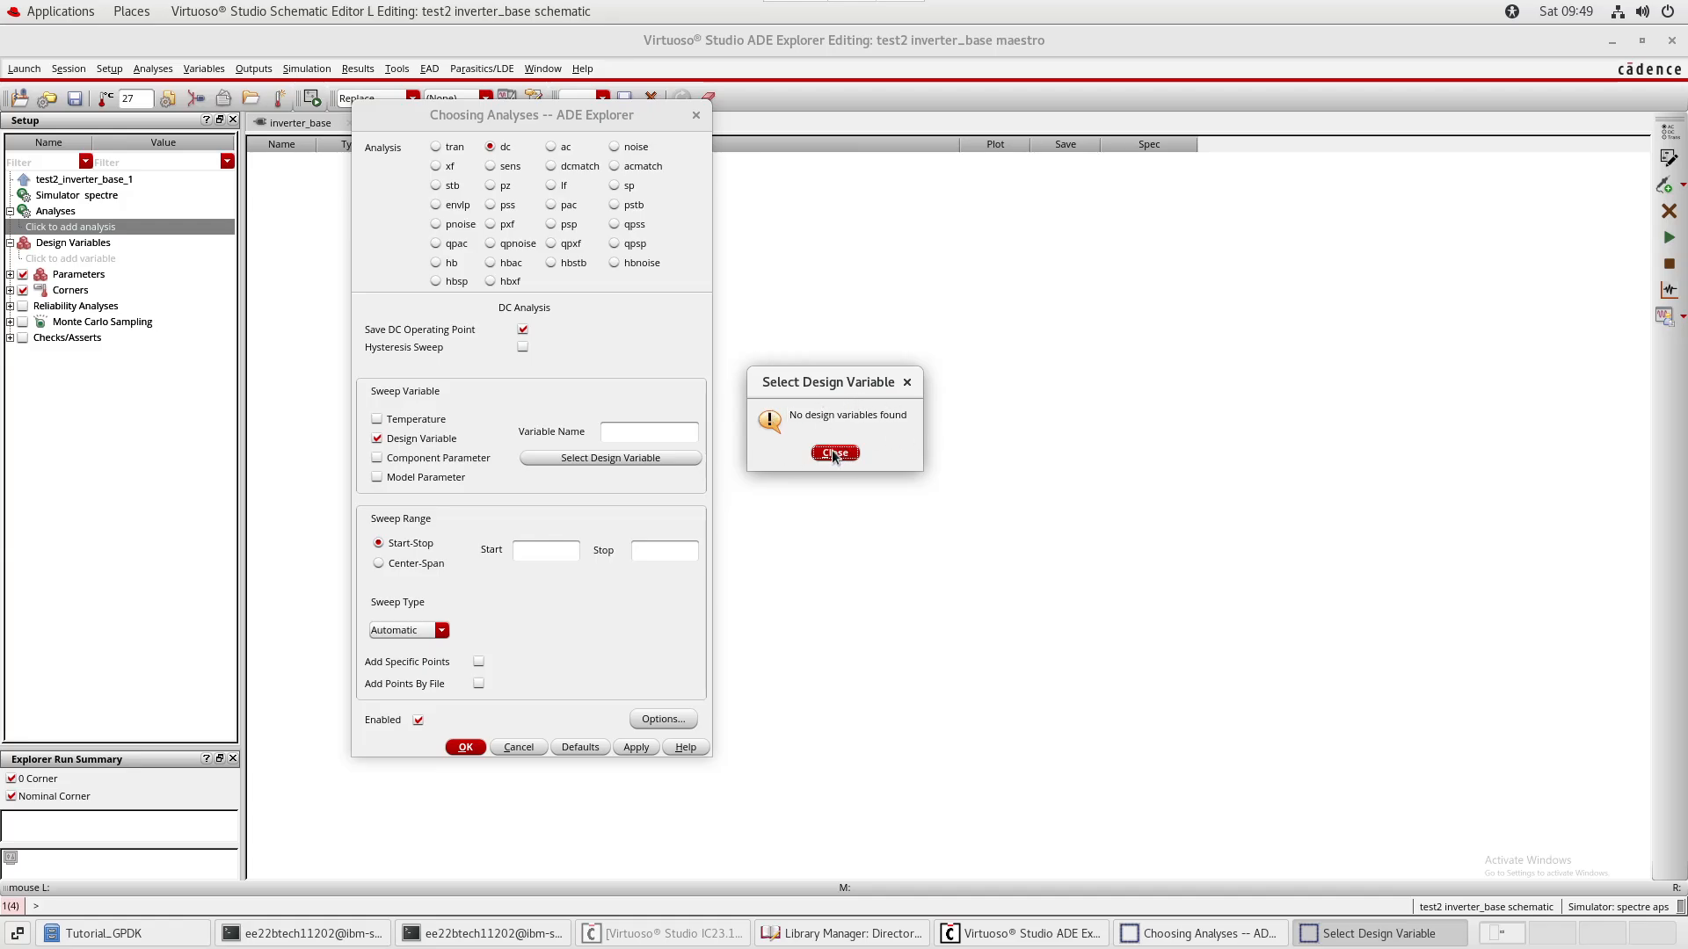
{"action": "left_click", "coordinate": [834, 453]}
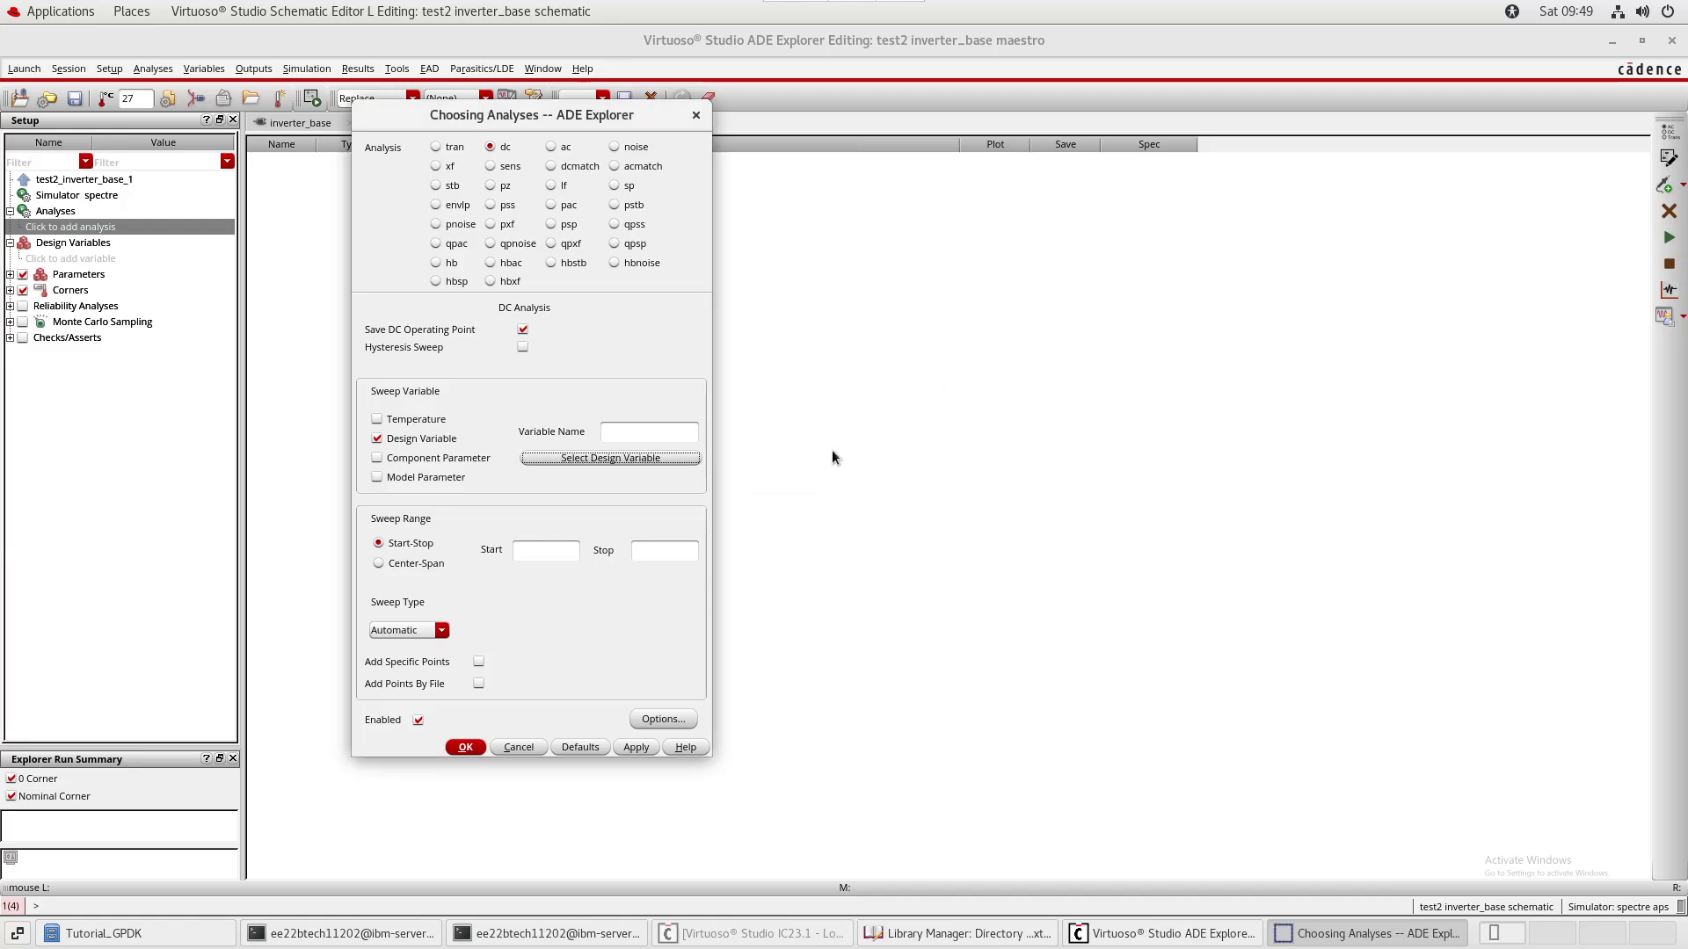
{"action": "left_click", "coordinate": [429, 440]}
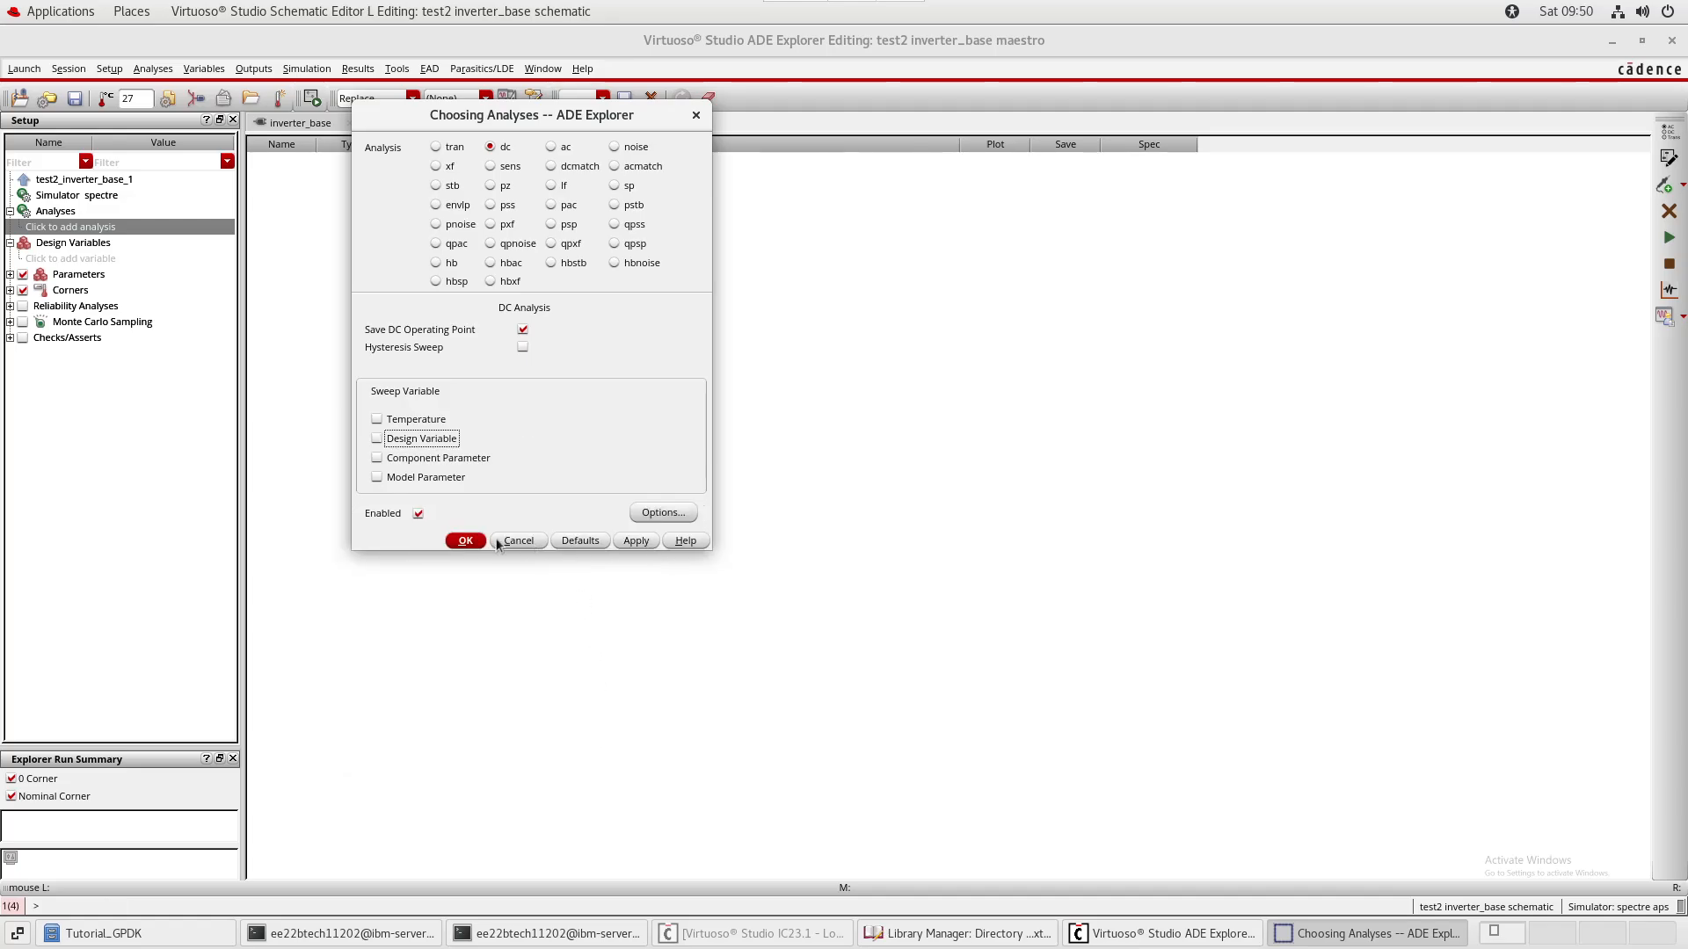
- Accept the dc analysis without a sweep and copy the design variables vdd_voltage and vin_voltage from the cellview
{"action": "left_click", "coordinate": [466, 541]}
{"action": "double_click", "coordinate": [102, 273]}
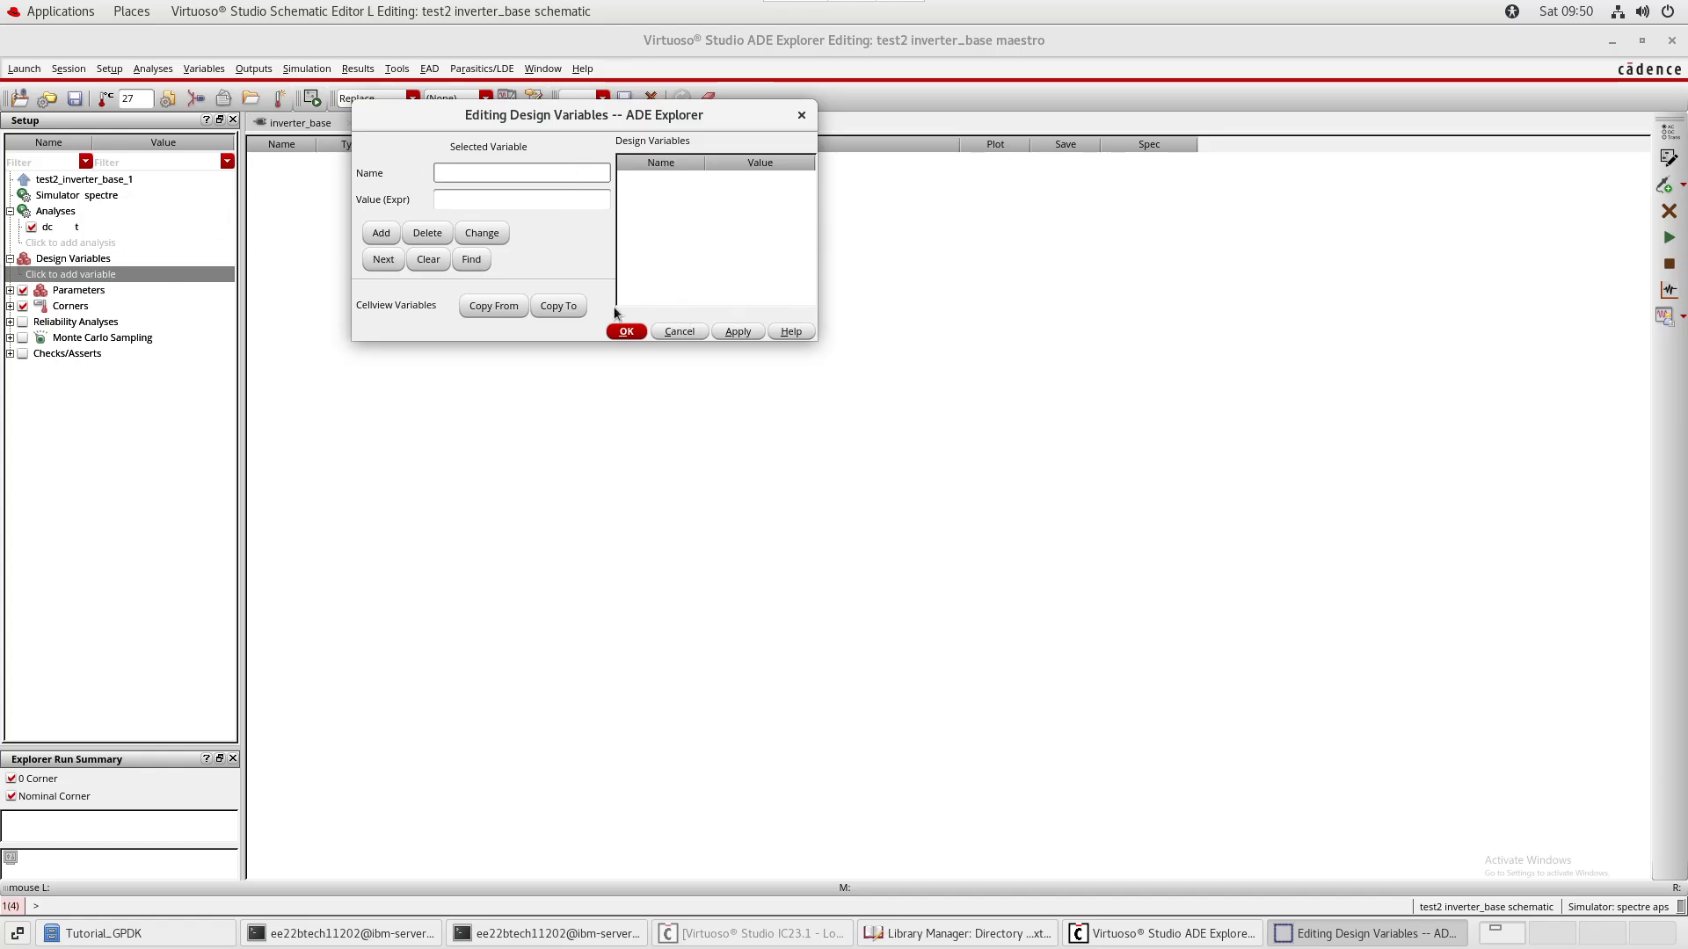
{"action": "left_click", "coordinate": [495, 305]}
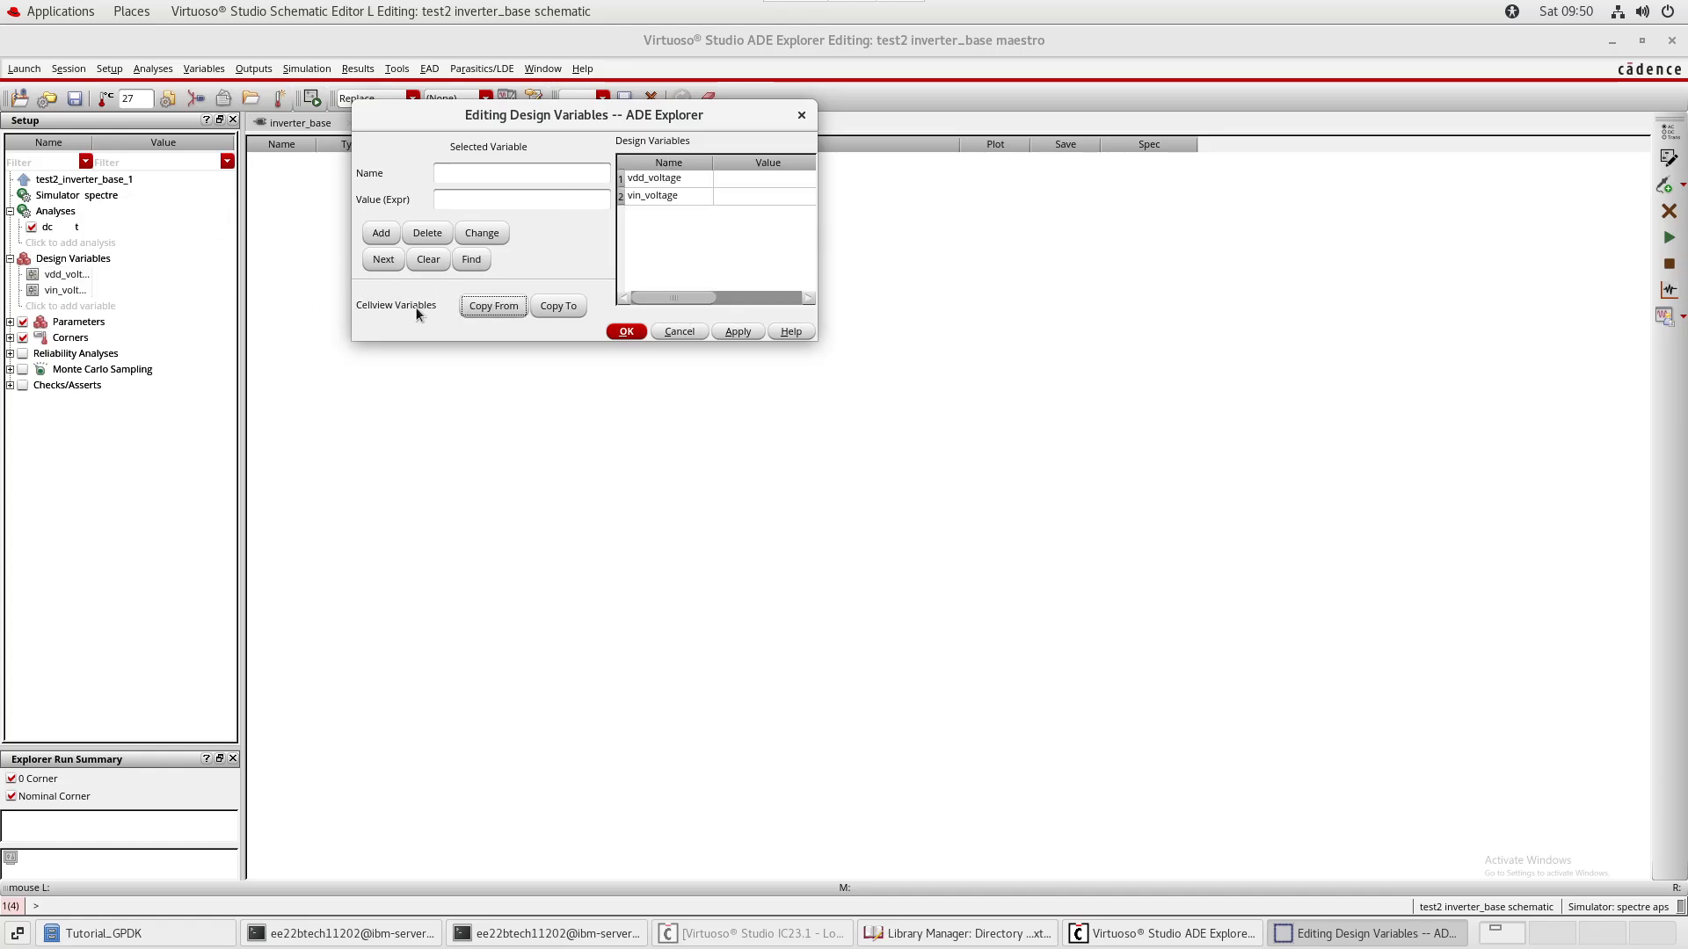
{"action": "left_click", "coordinate": [626, 332]}
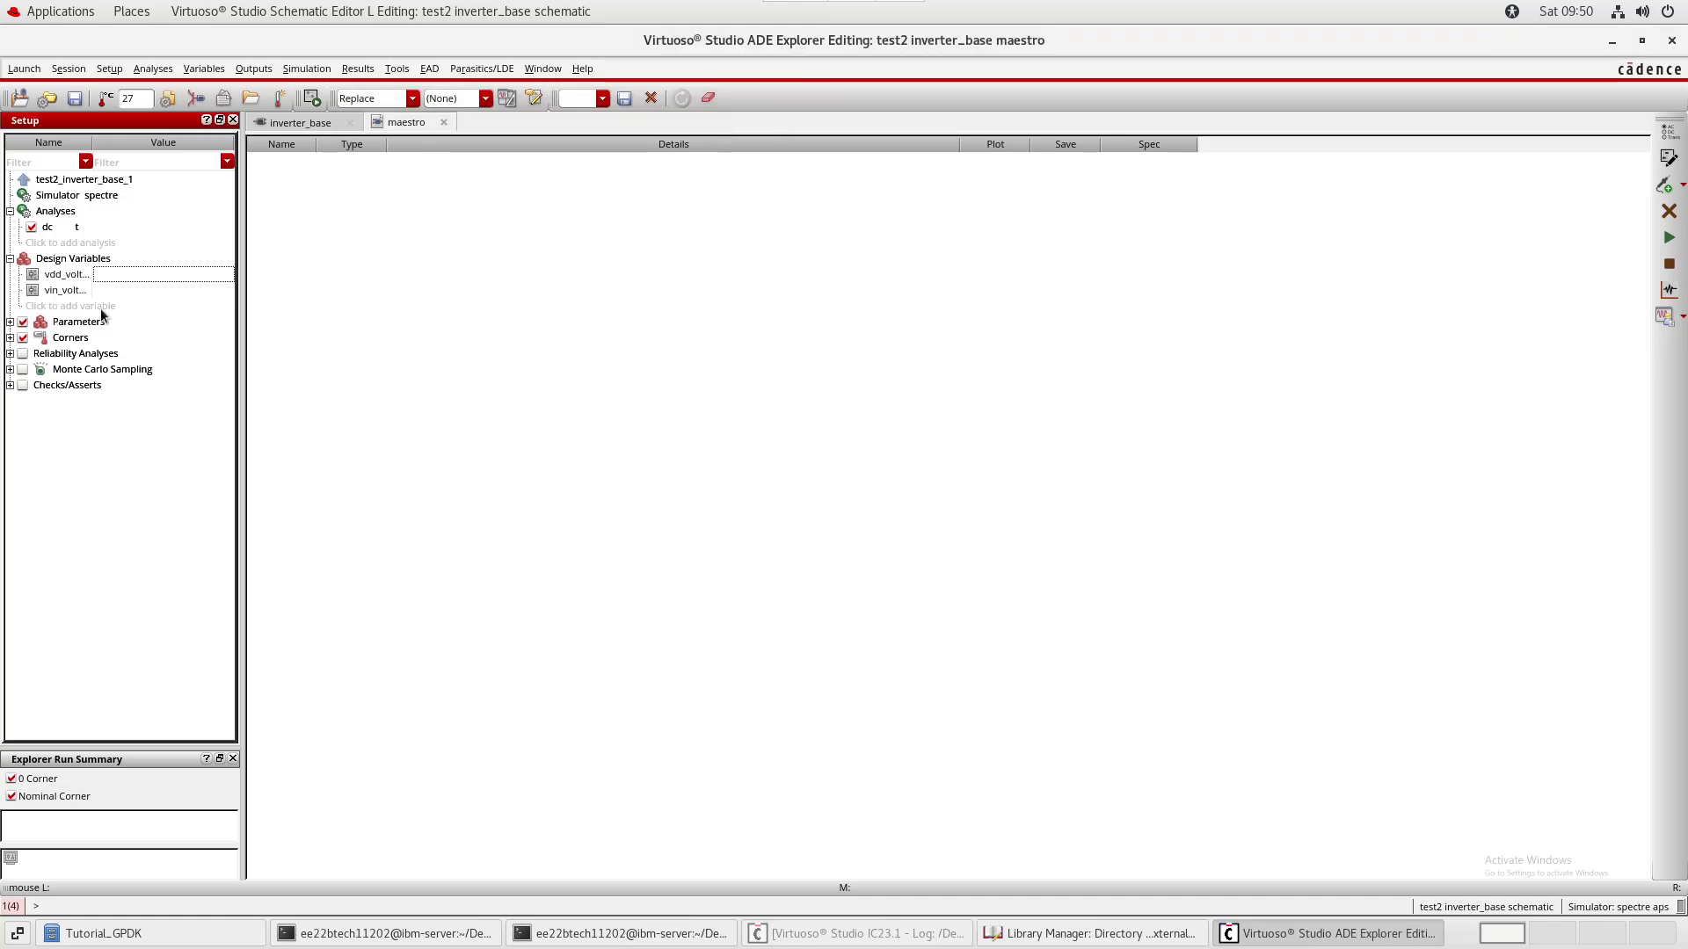
- Set the design variable vdd_voltage to 1.8 and vin_voltage to 0.9
{"action": "left_click", "coordinate": [124, 275]}
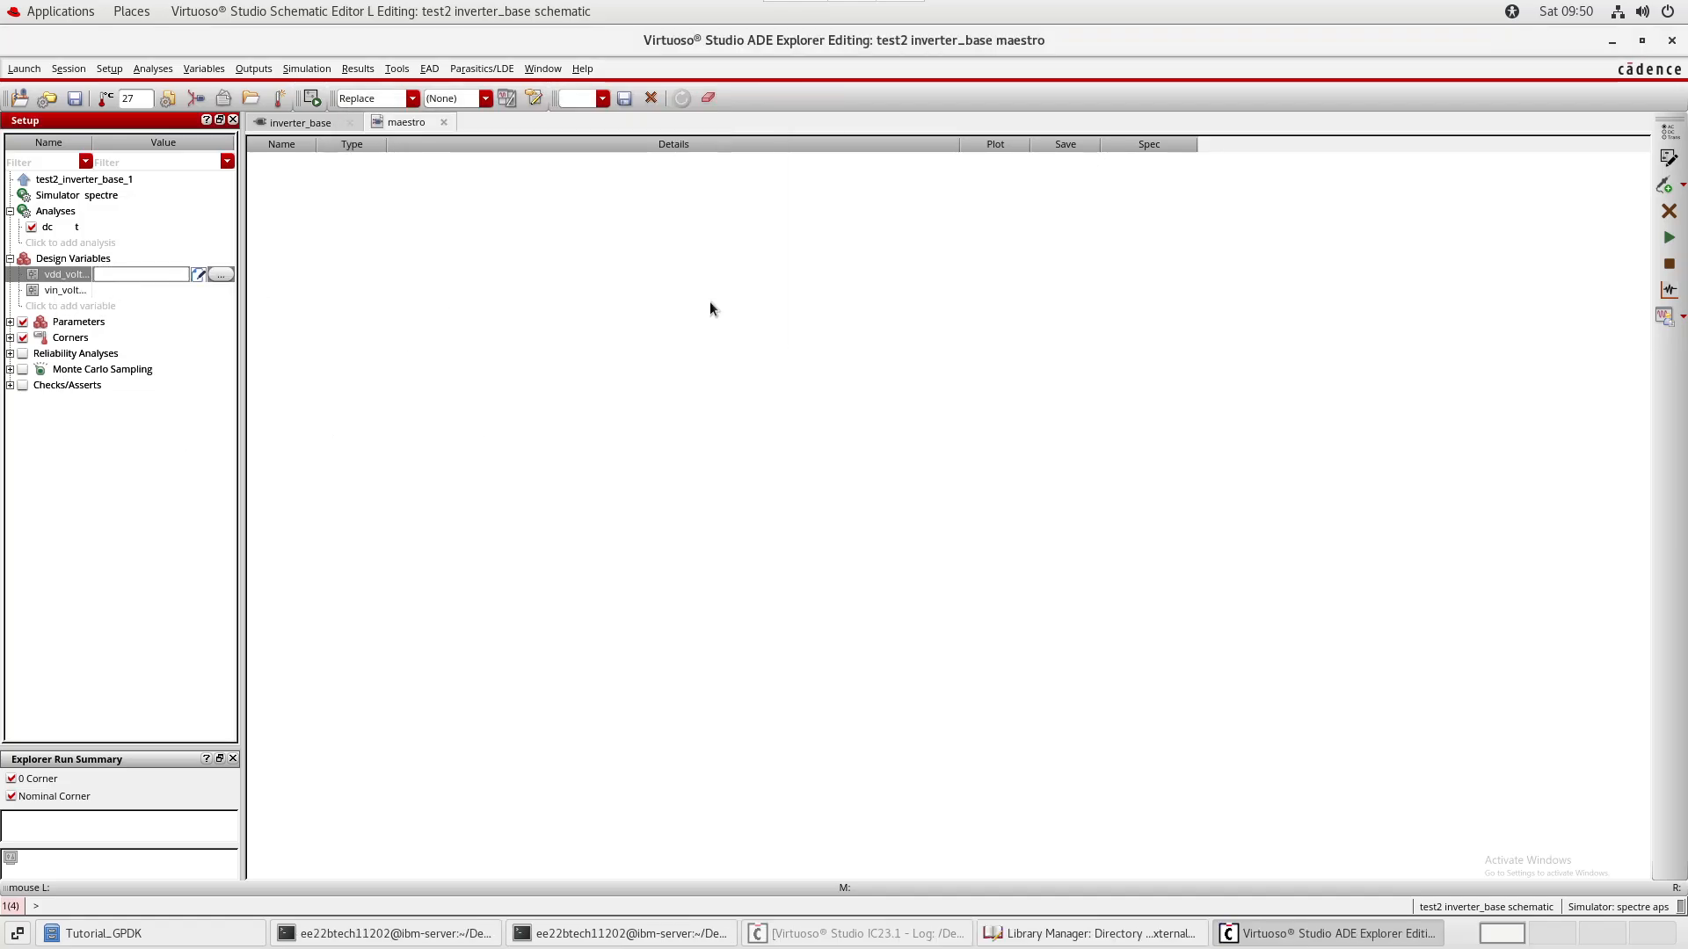
{"action": "type", "text": "1.8"}
{"action": "key", "text": "Return"}
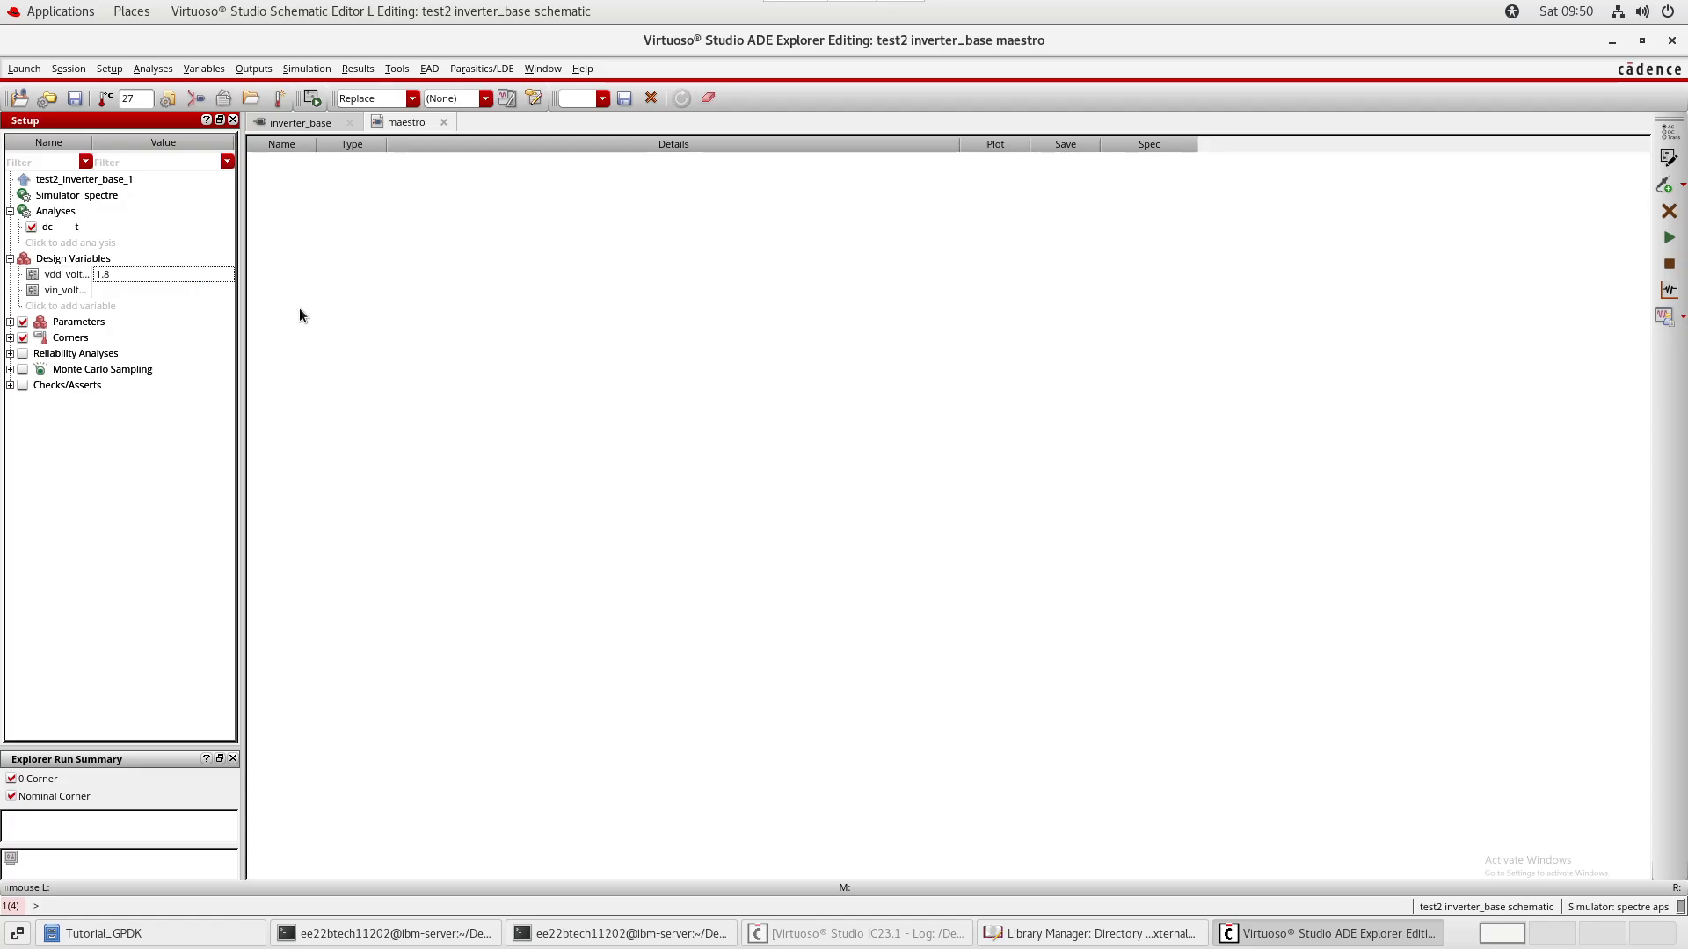
{"action": "left_click", "coordinate": [136, 290]}
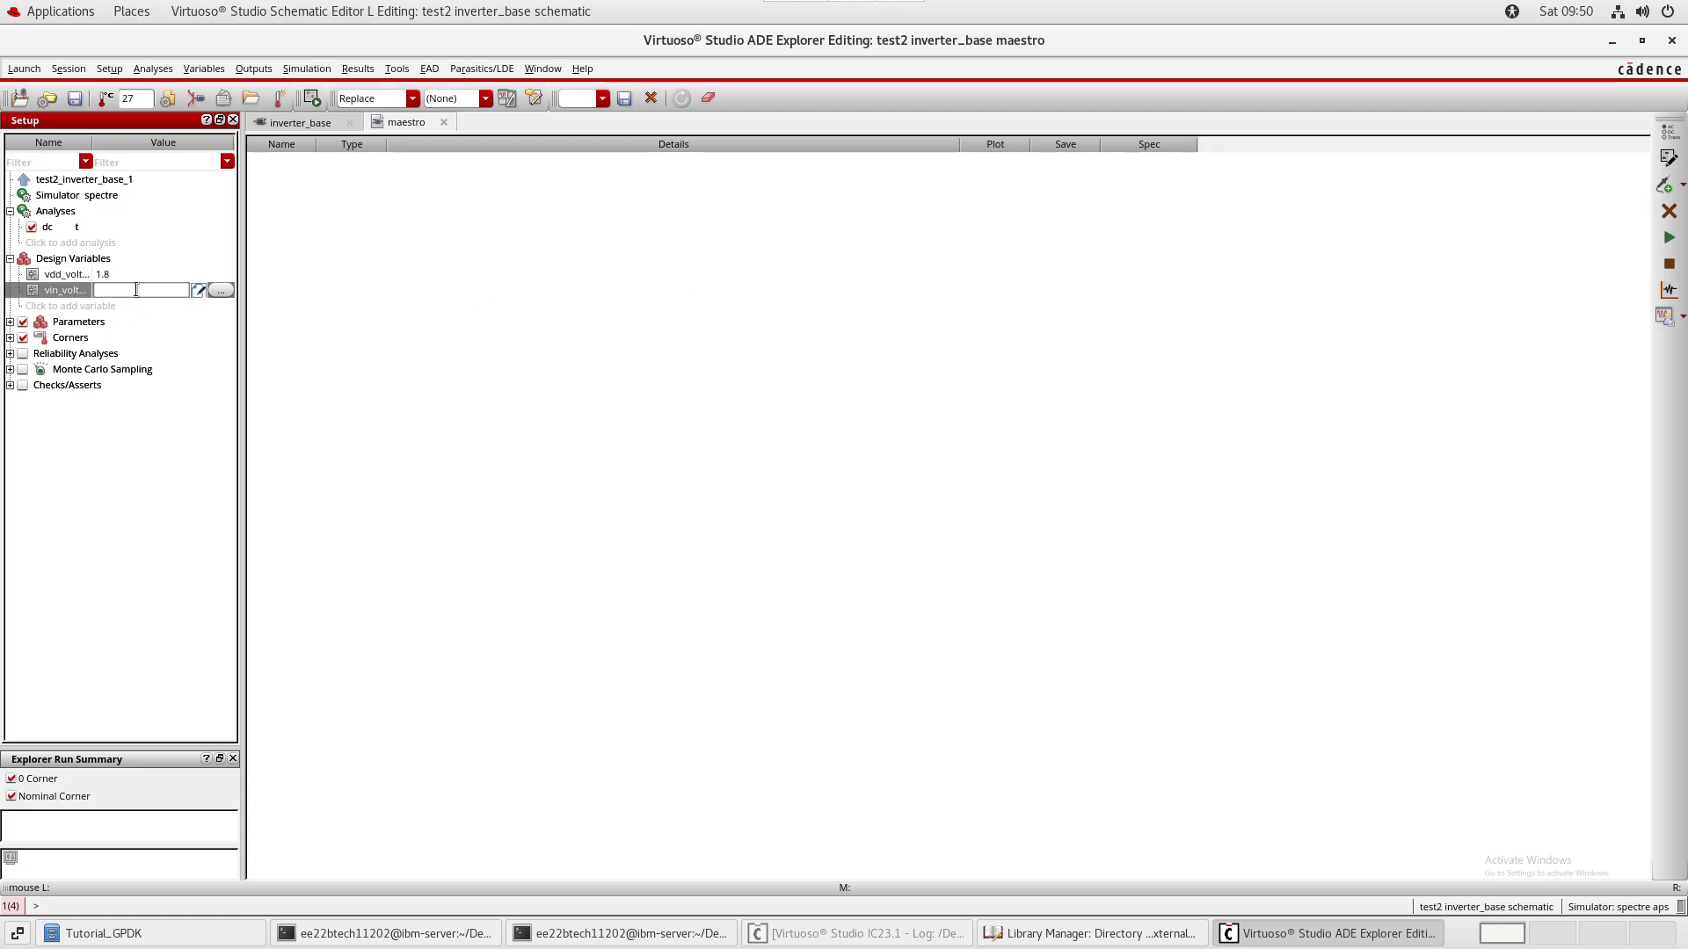
{"action": "type", "text": "0.9"}
{"action": "key", "text": "Return"}
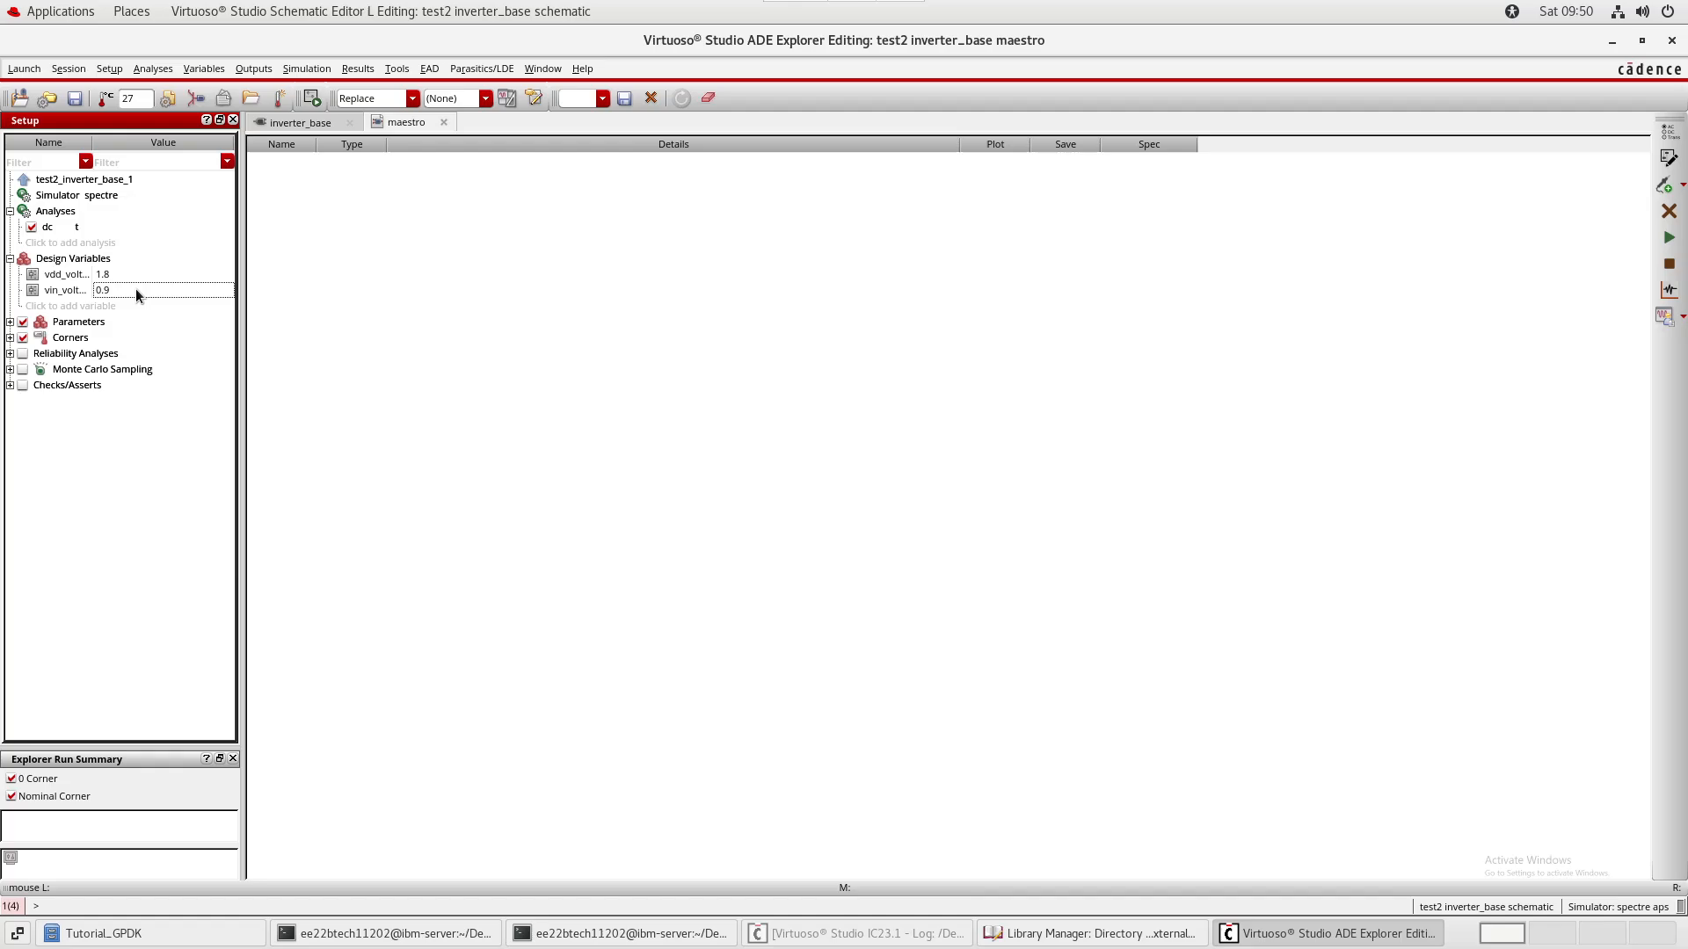
- Edit the dc analysis to sweep the design variable vin_voltage from 0 to 1.8
{"action": "double_click", "coordinate": [105, 226]}
{"action": "left_click", "coordinate": [414, 406]}
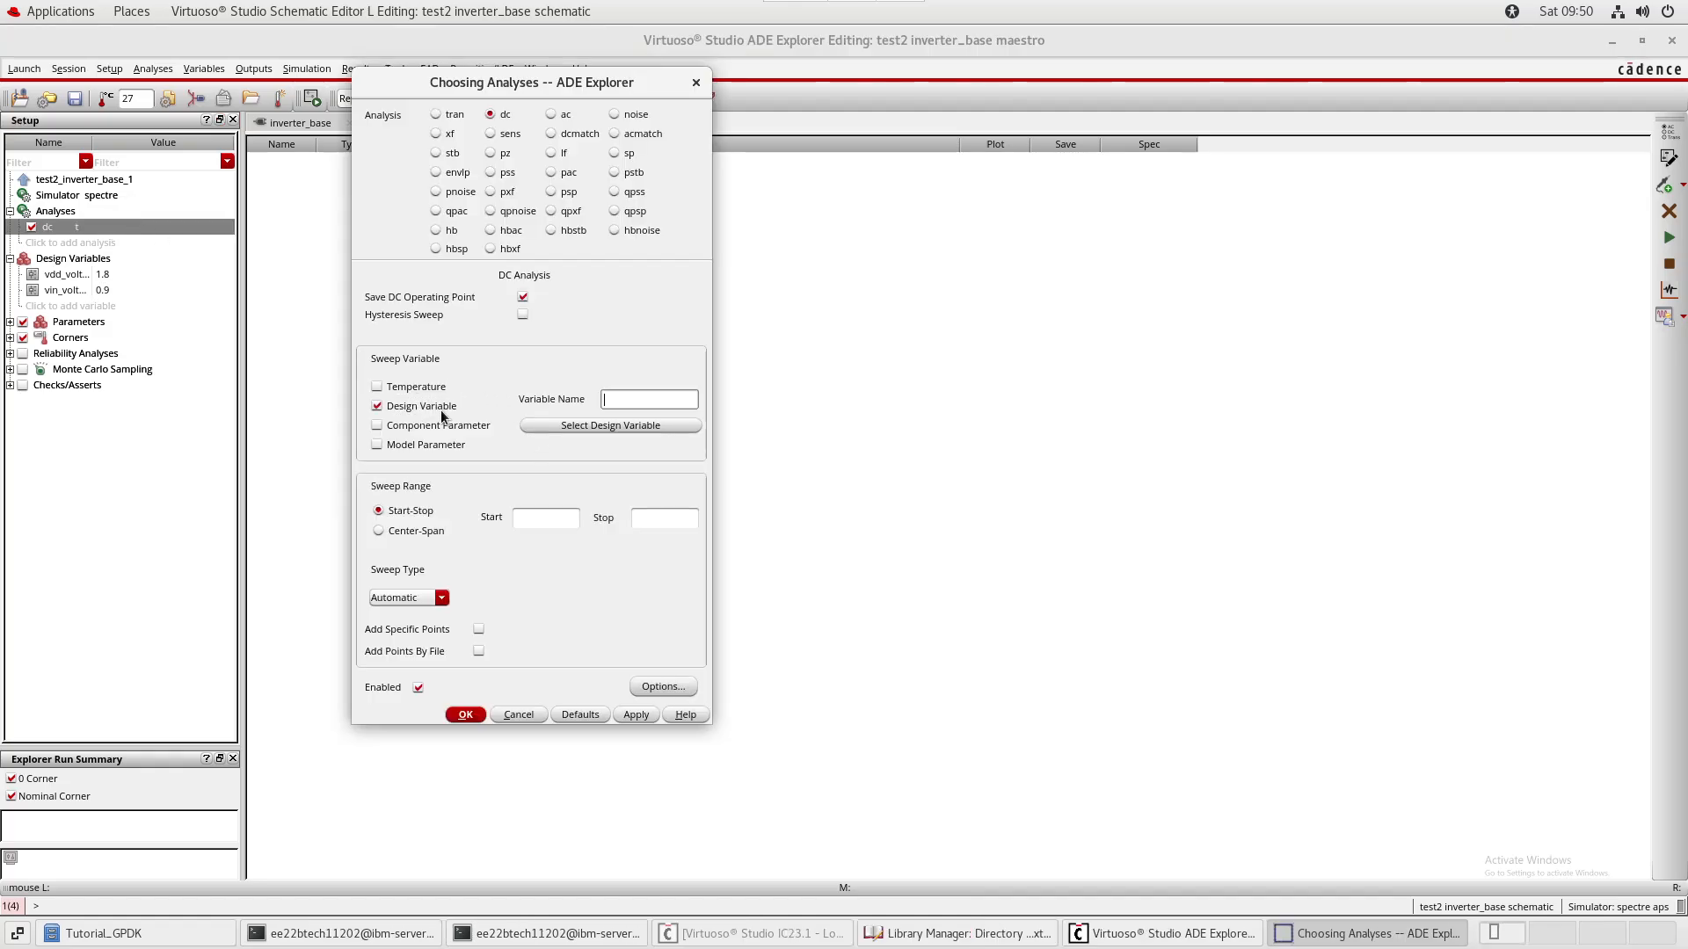
{"action": "left_click", "coordinate": [596, 426]}
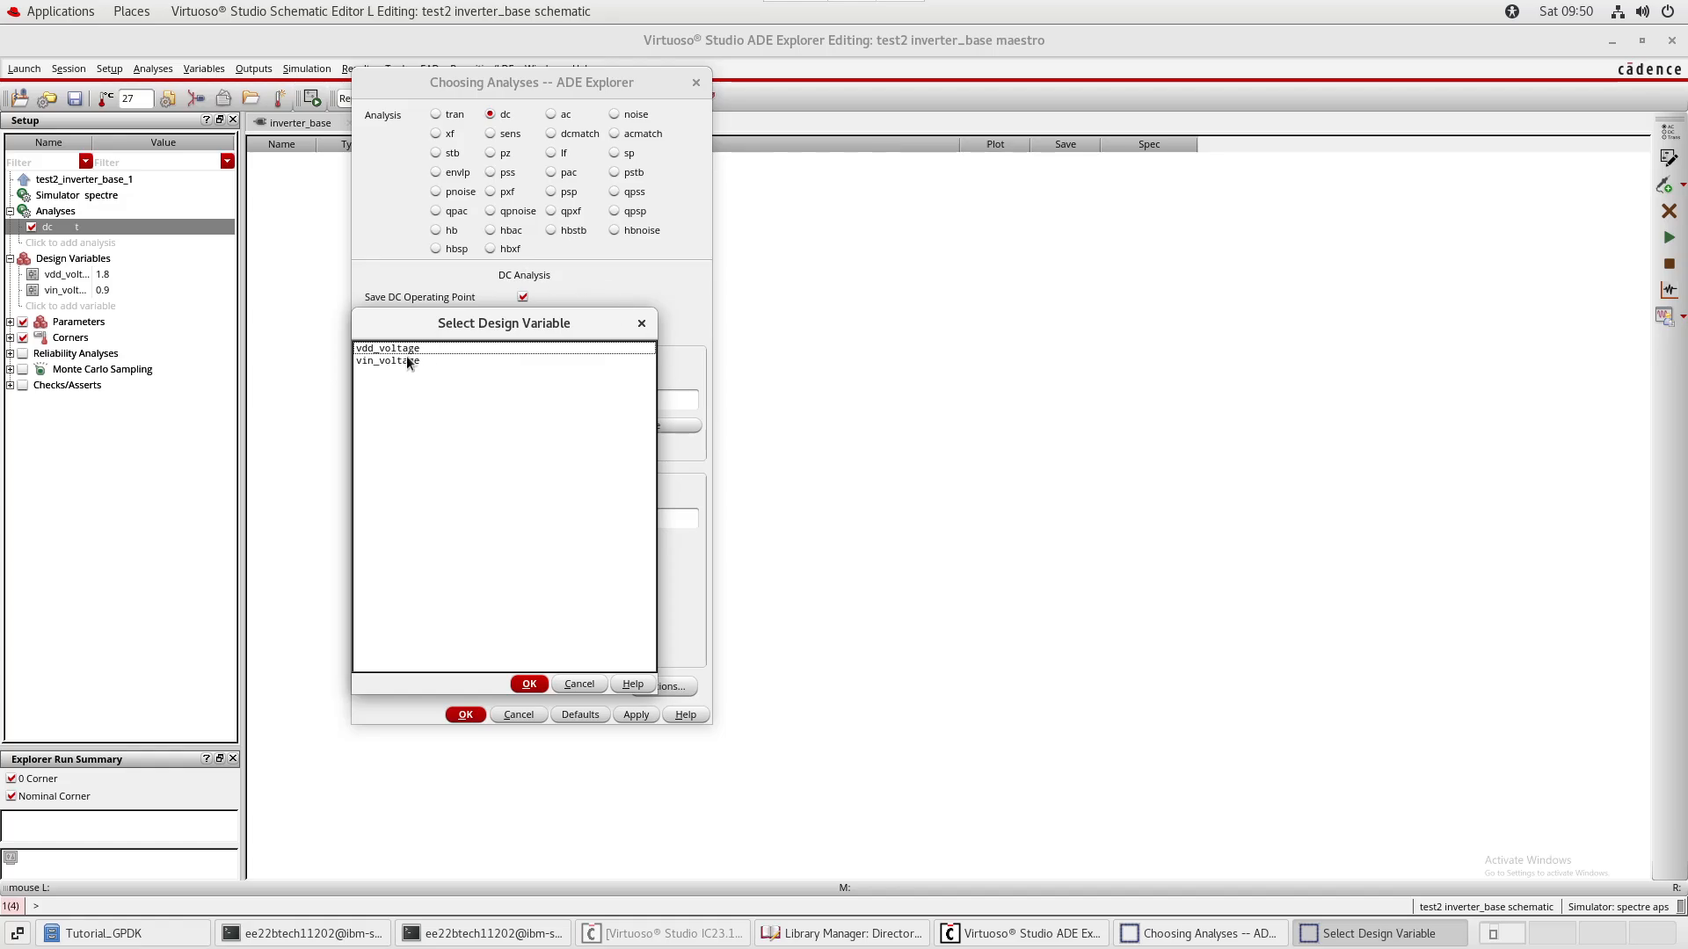
{"action": "left_click", "coordinate": [454, 358]}
{"action": "left_click", "coordinate": [529, 684]}
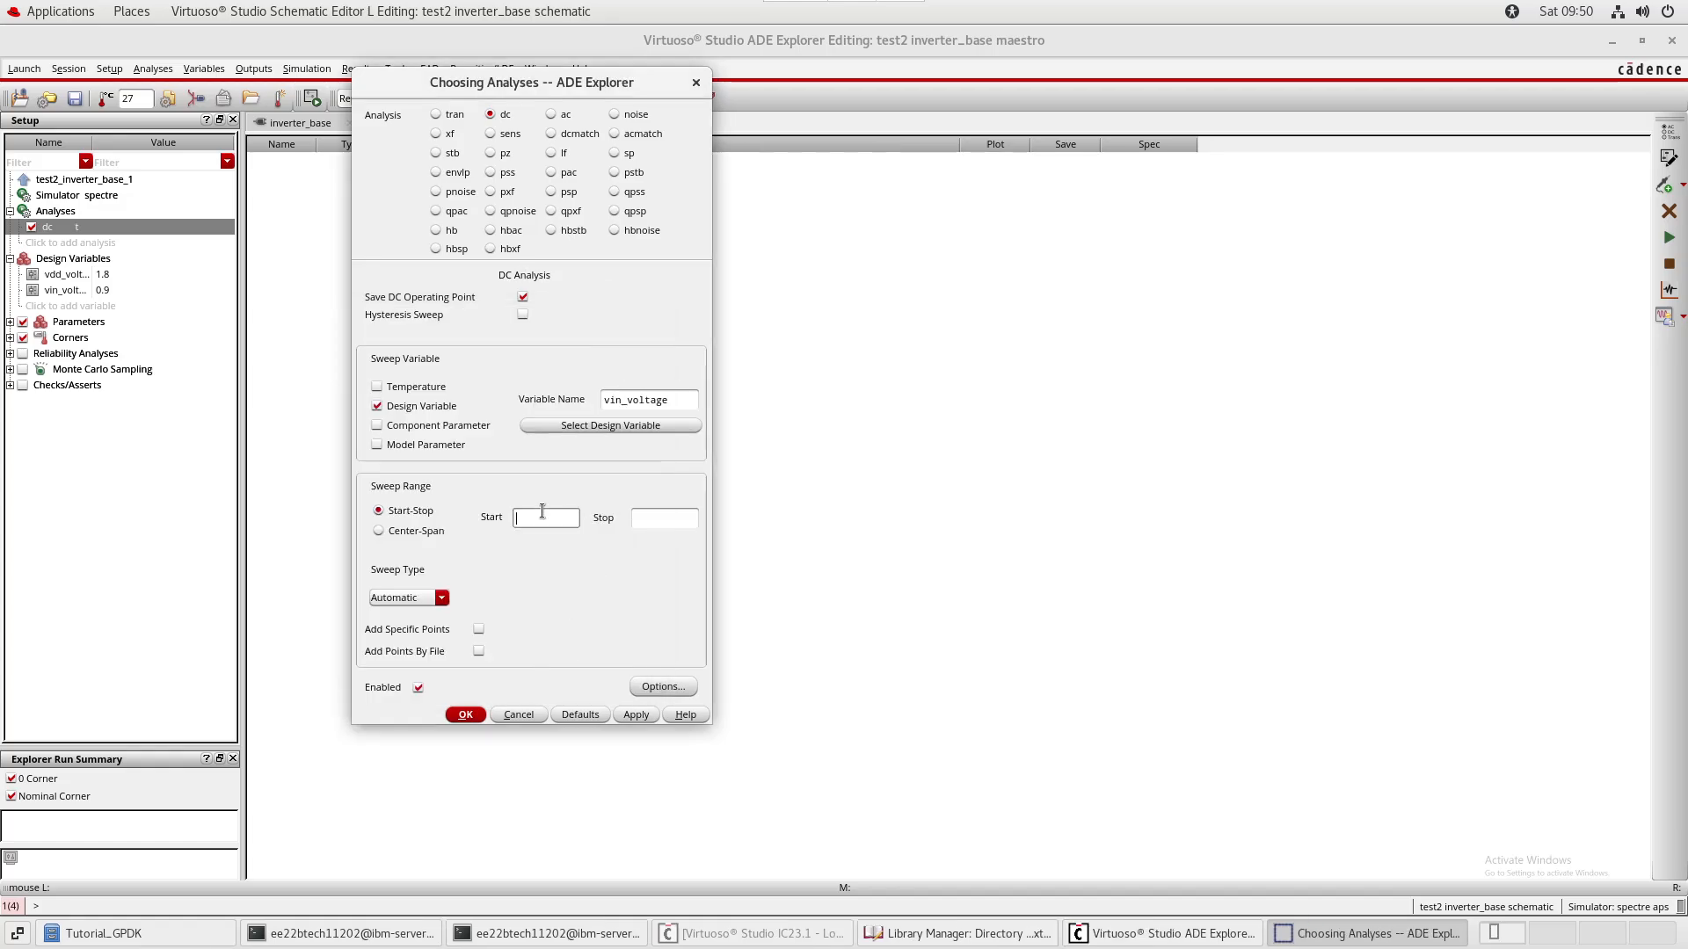
{"action": "type", "text": "0."}
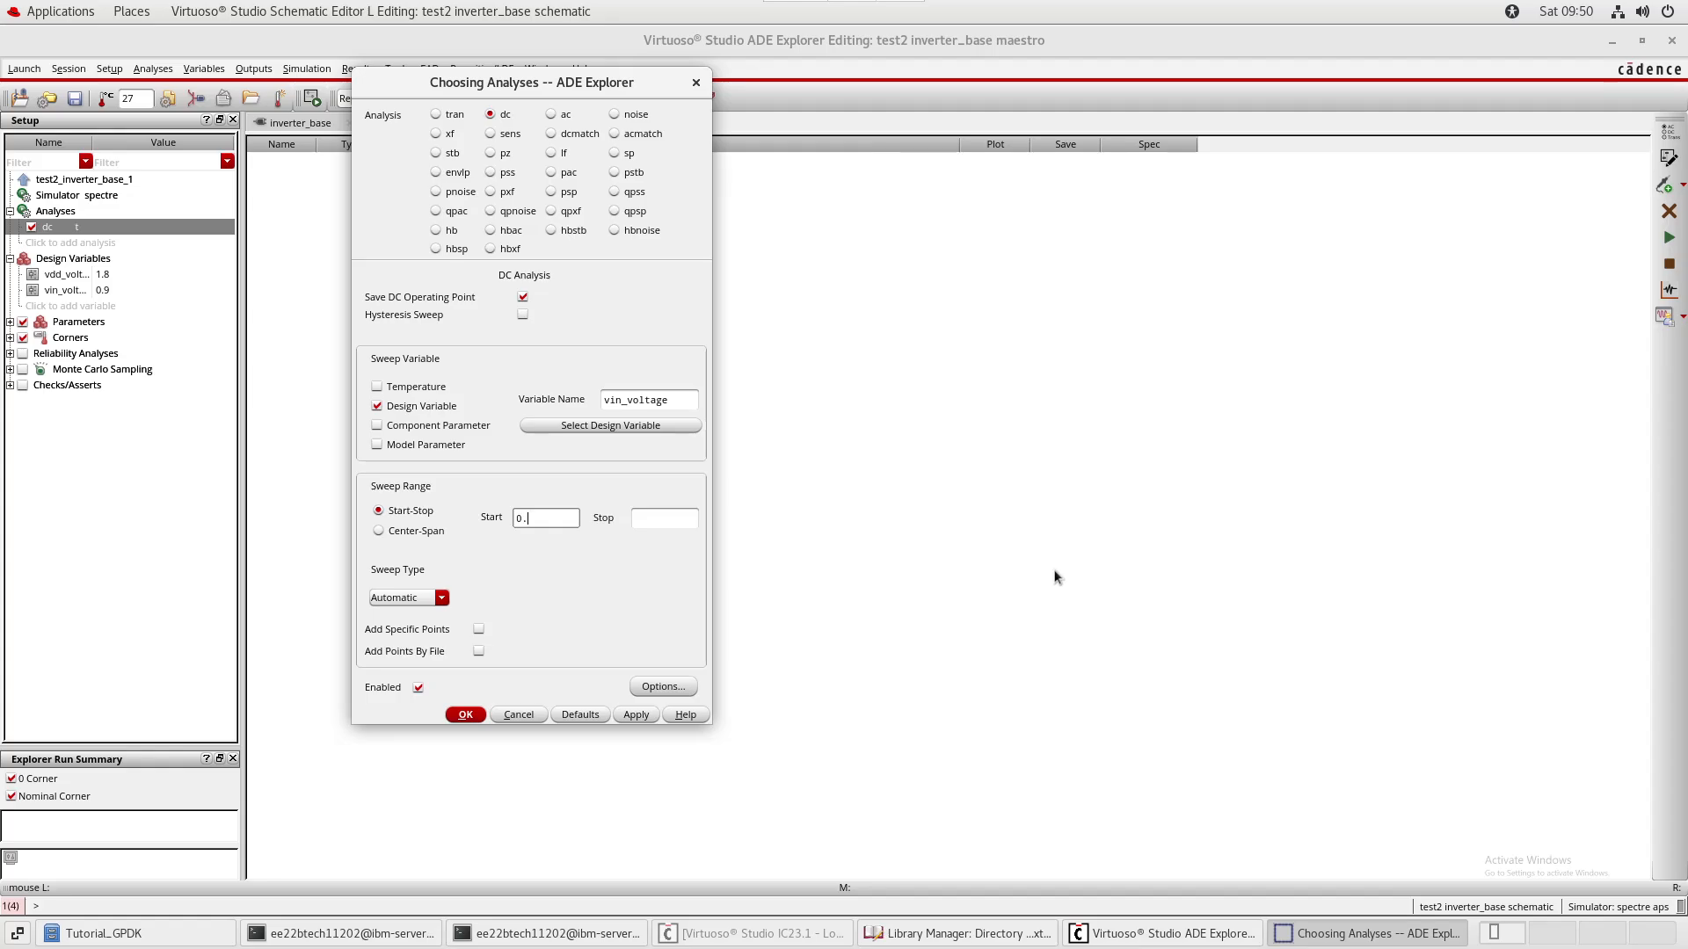
{"action": "left_click", "coordinate": [635, 519]}
- Try the Linear sweep type for the dc analysis and return it to Automatic
{"action": "left_click", "coordinate": [422, 606]}
{"action": "left_click", "coordinate": [390, 615]}
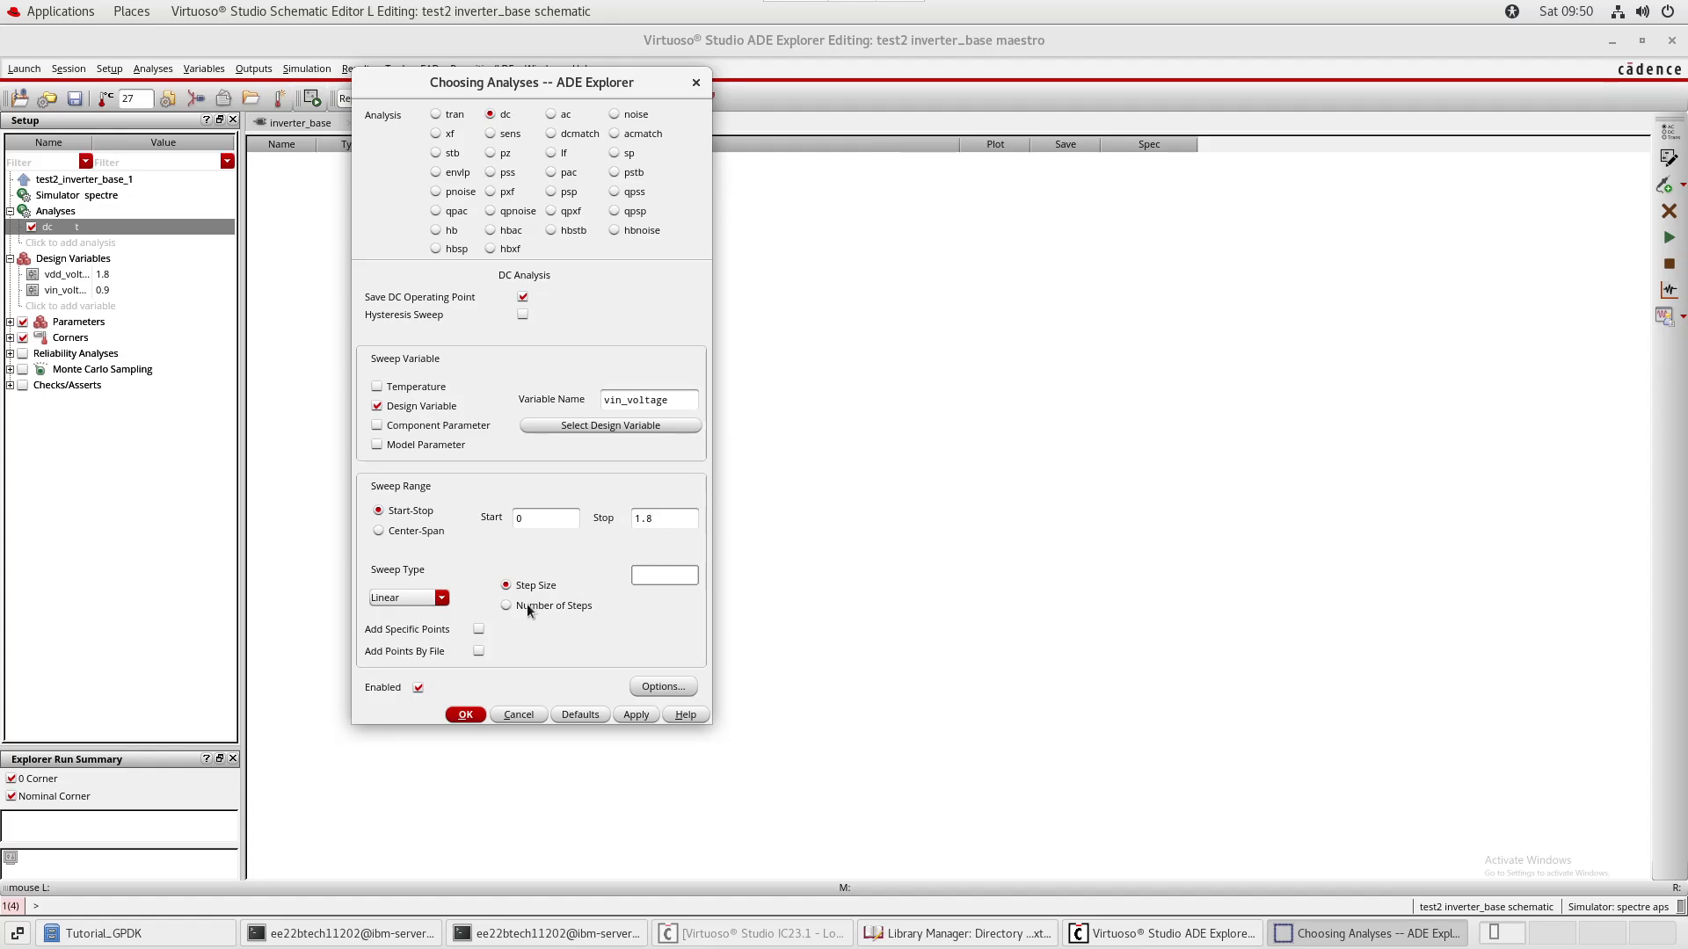
{"action": "left_click", "coordinate": [425, 598]}
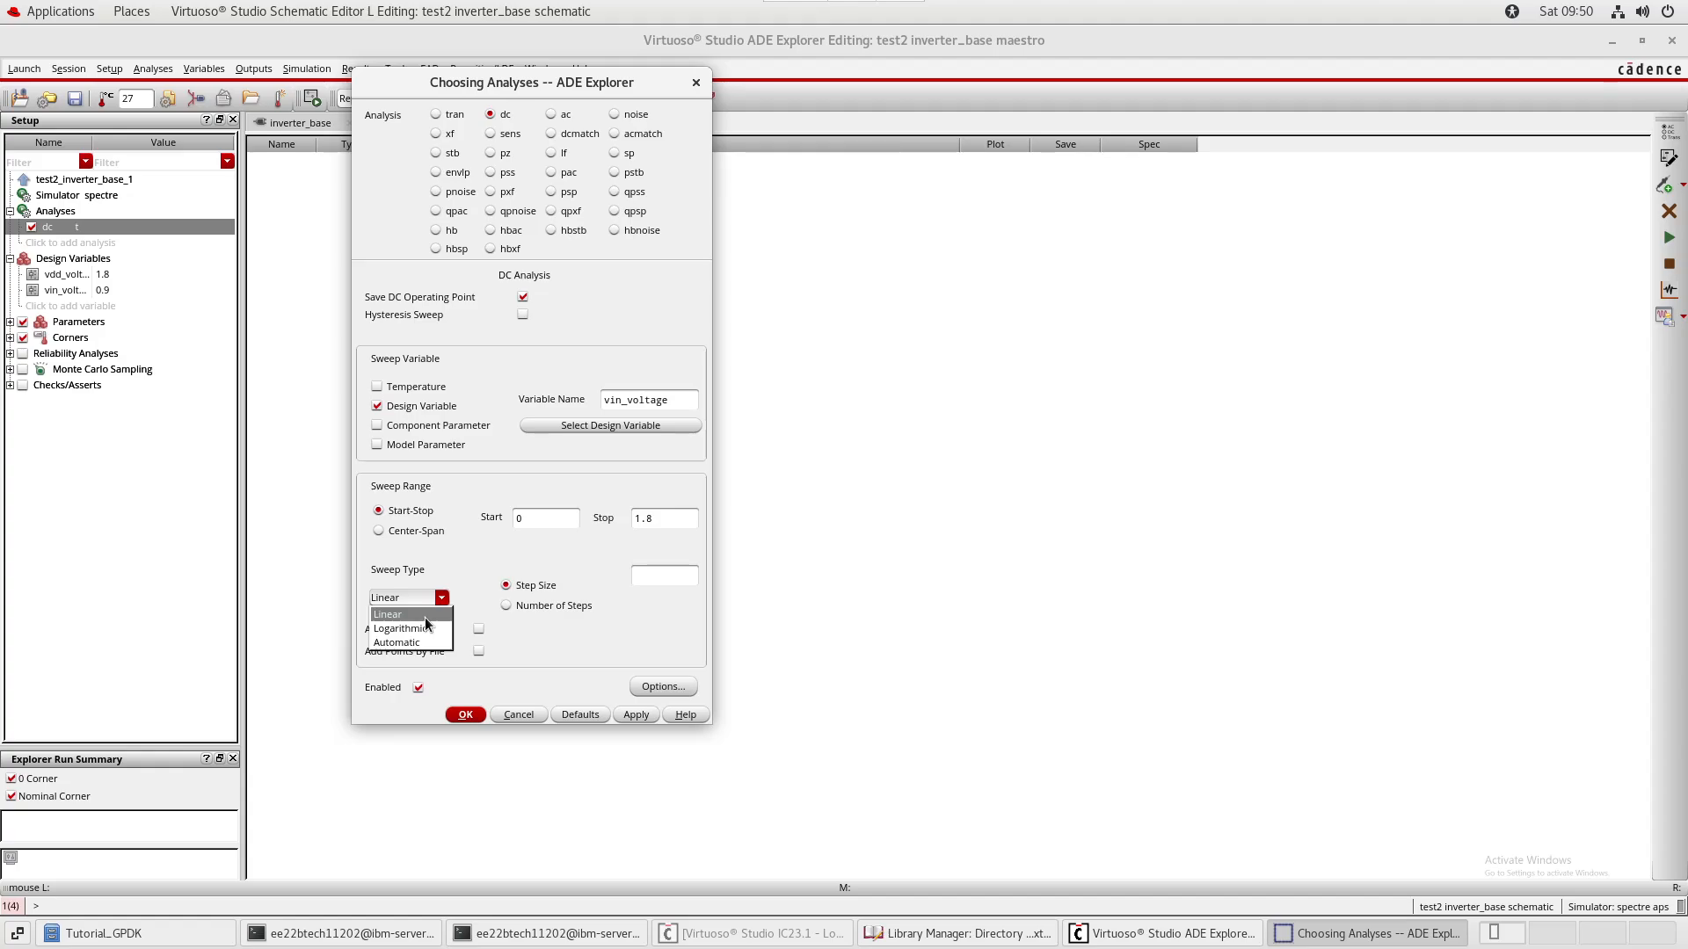
{"action": "left_click", "coordinate": [400, 642]}
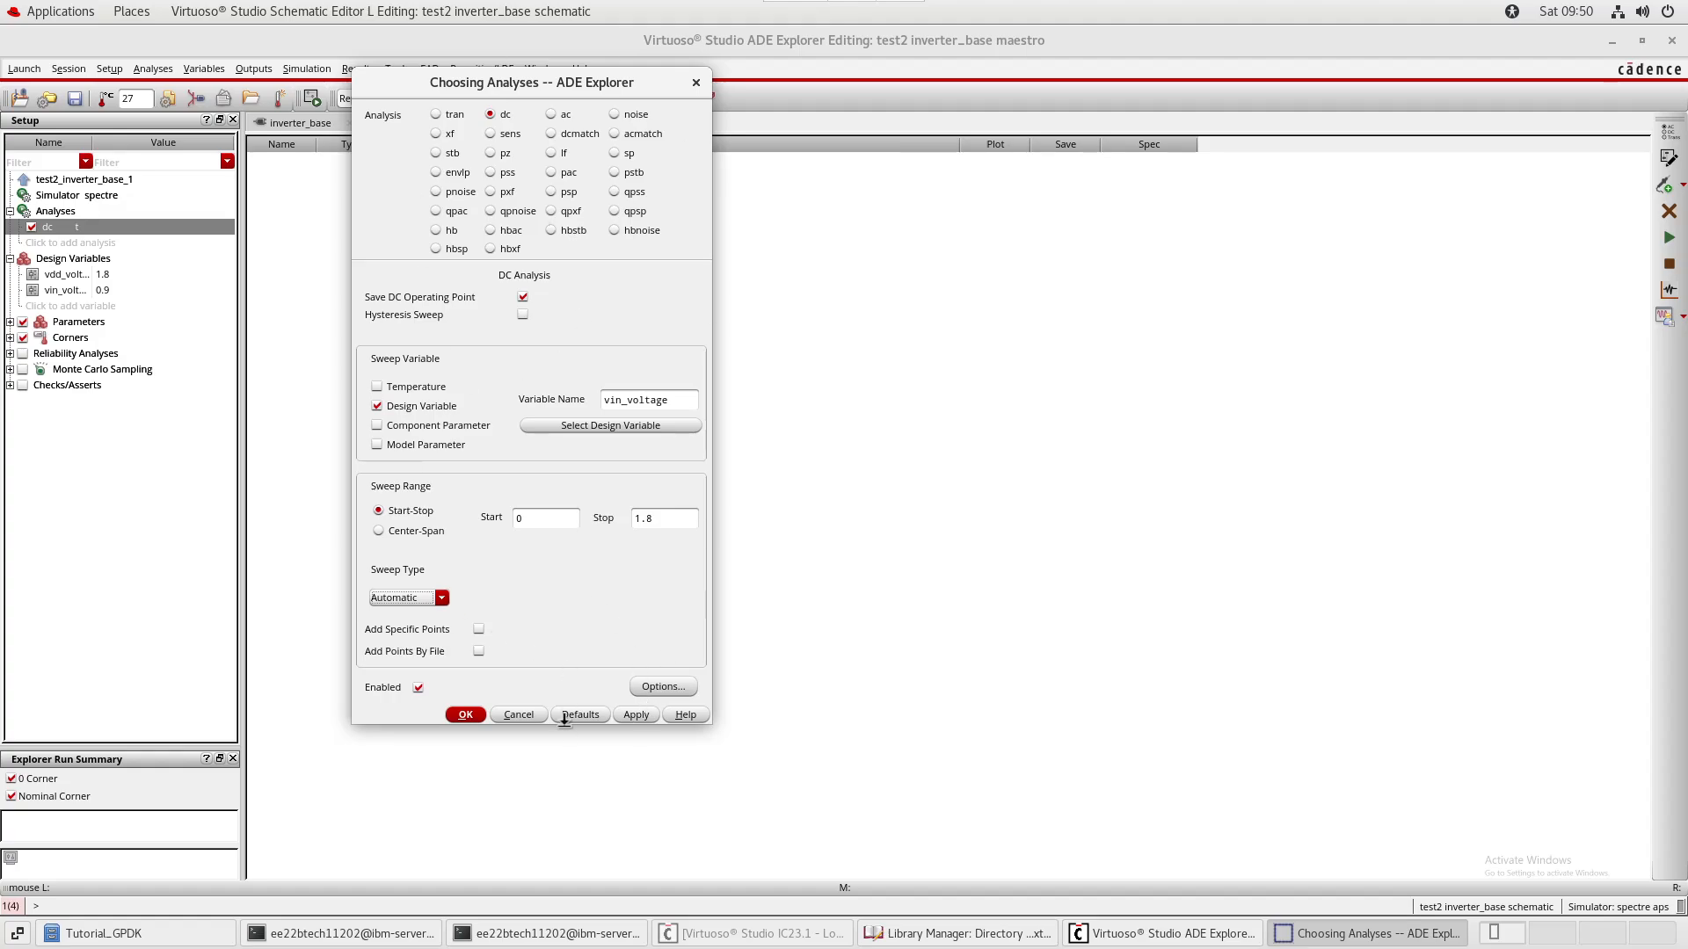
- Apply and accept the dc sweep settings, and save the maestro setup
{"action": "left_click", "coordinate": [622, 715]}
{"action": "left_click", "coordinate": [483, 715]}
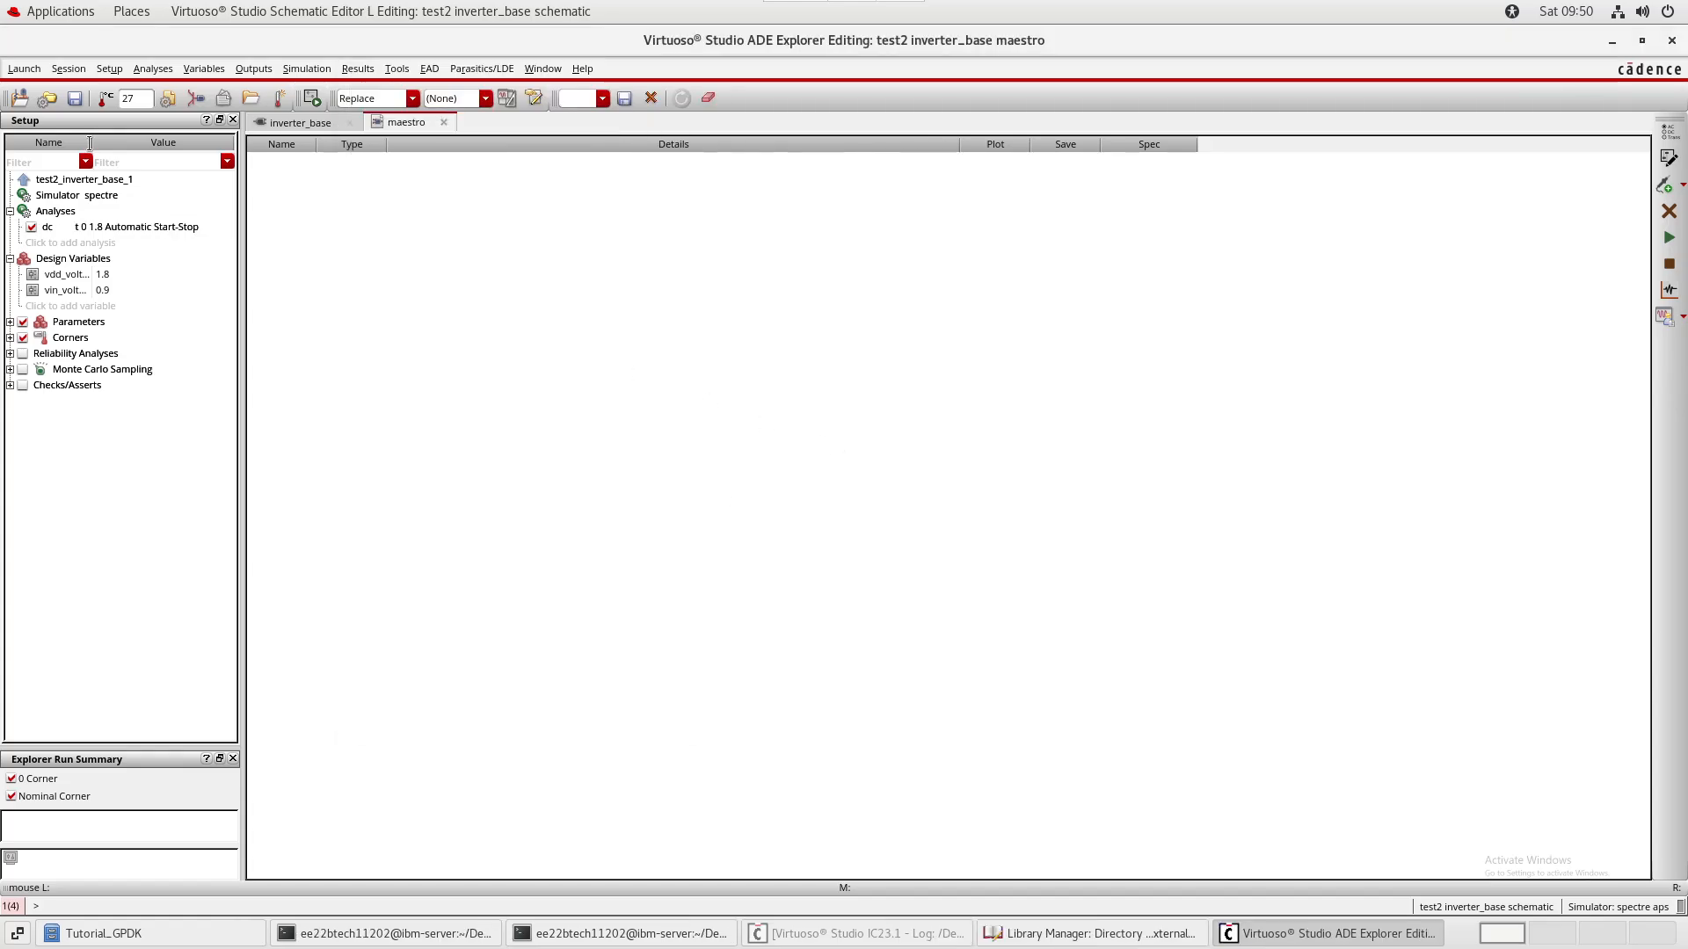
{"action": "left_click", "coordinate": [75, 103]}
- Select the nets vin, vout and vdd on the inverter_base schematic as outputs to plot
{"action": "left_click", "coordinate": [250, 74]}
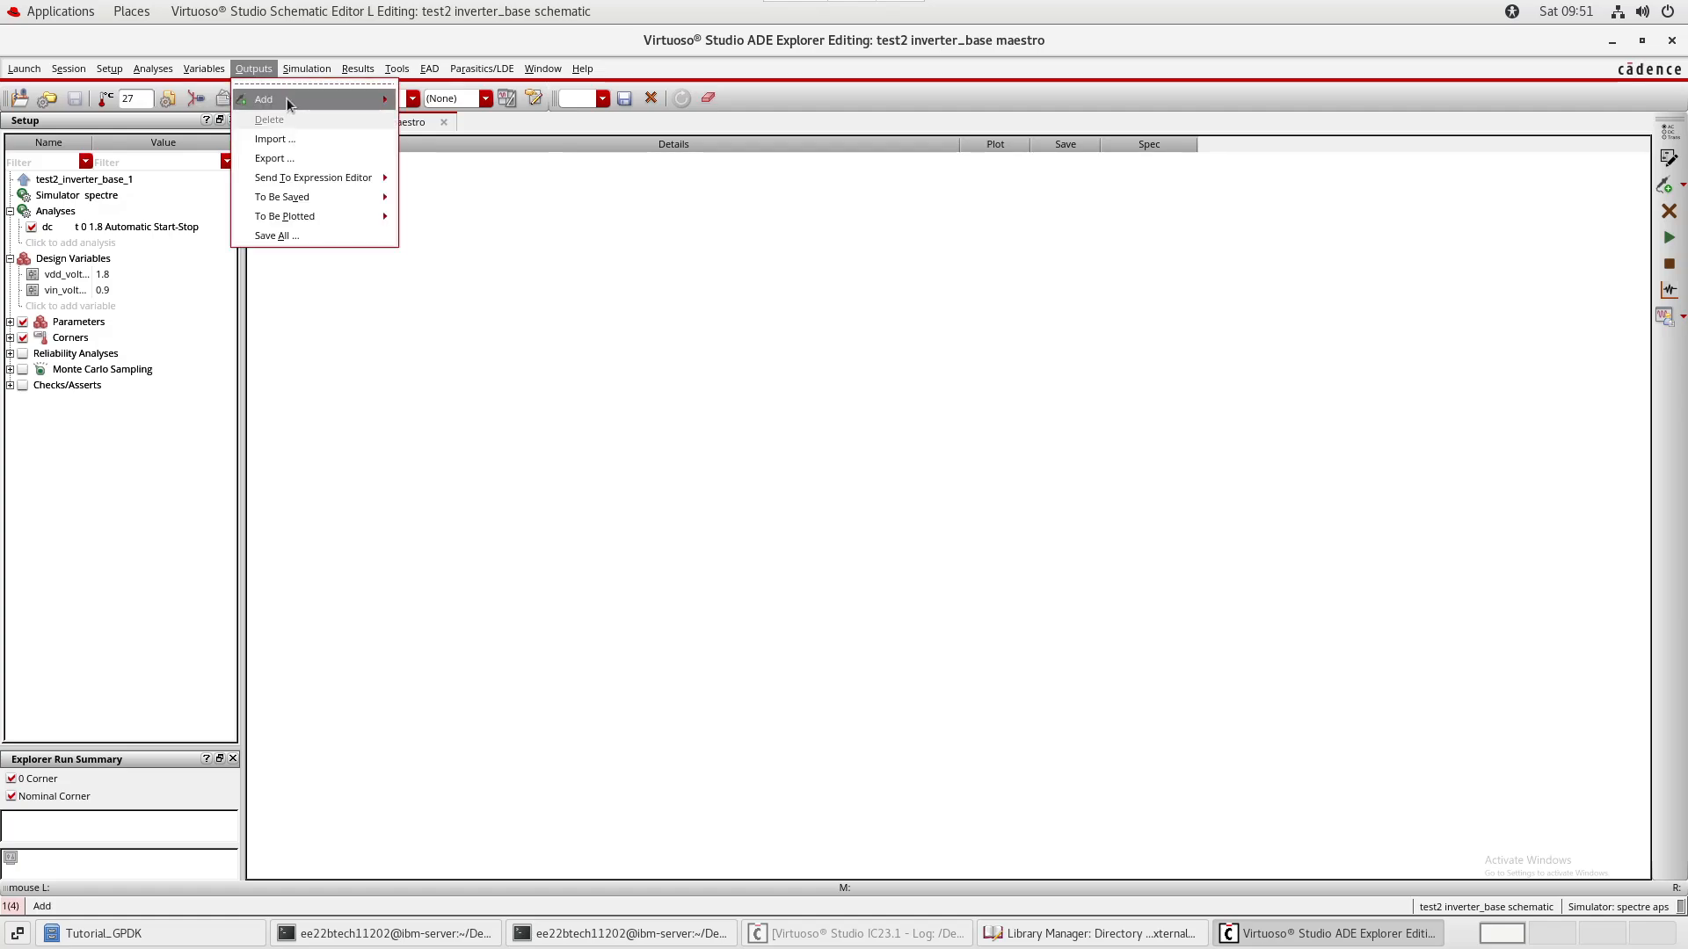
{"action": "mouse_move", "coordinate": [287, 100]}
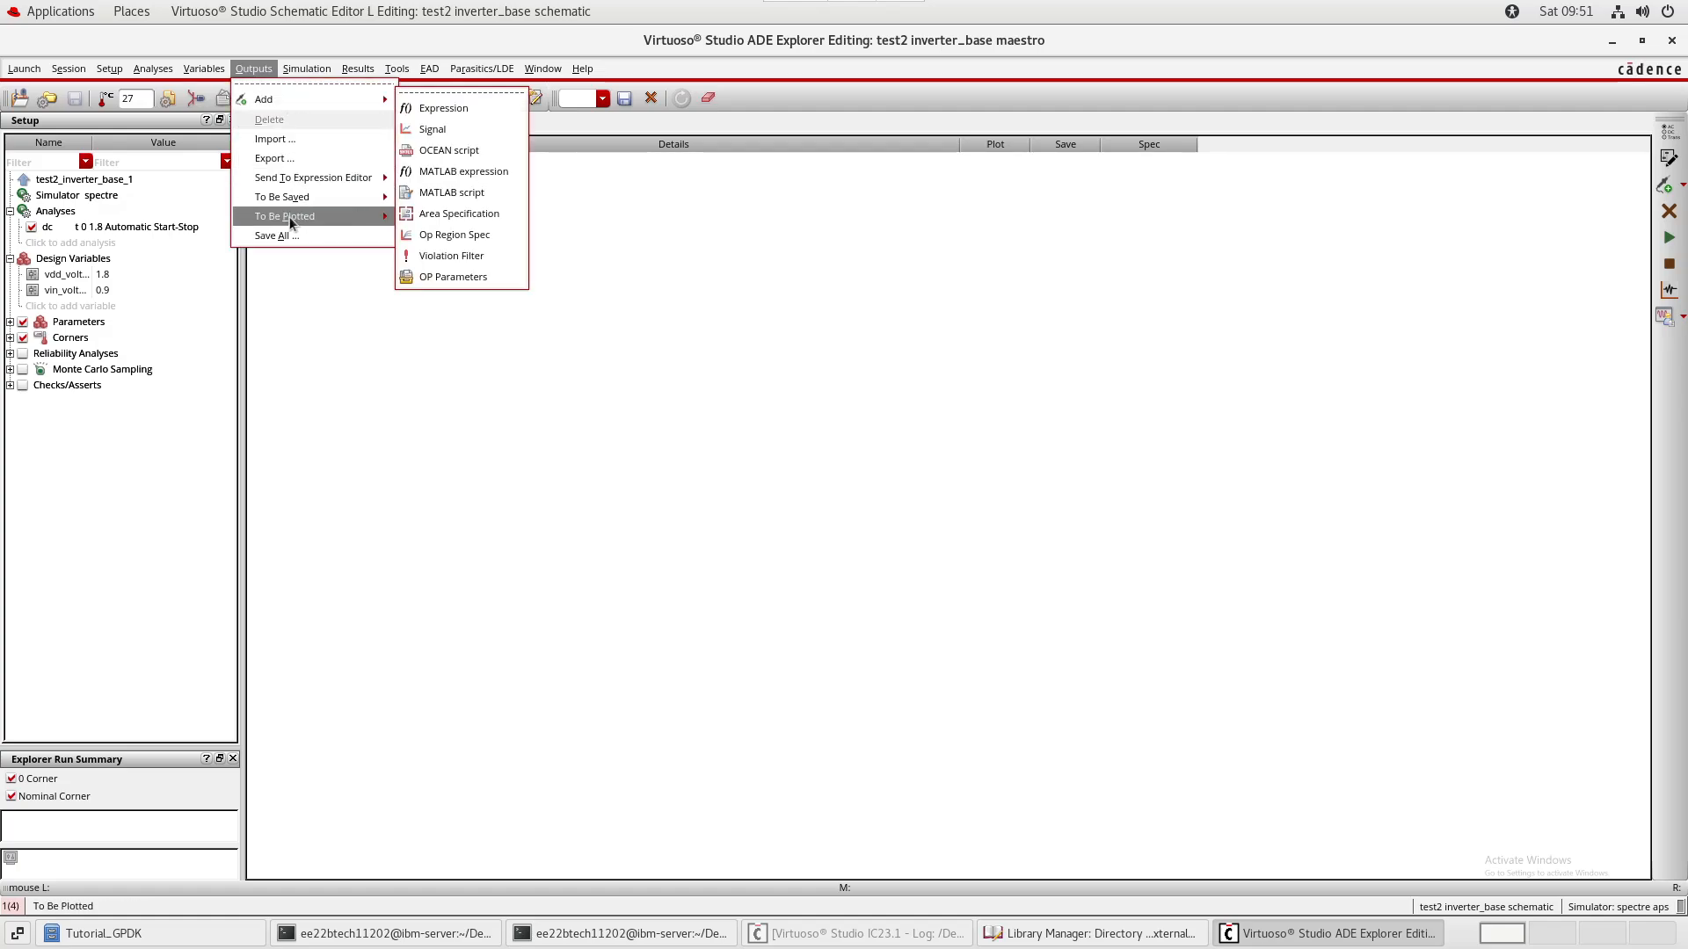
{"action": "mouse_move", "coordinate": [290, 216]}
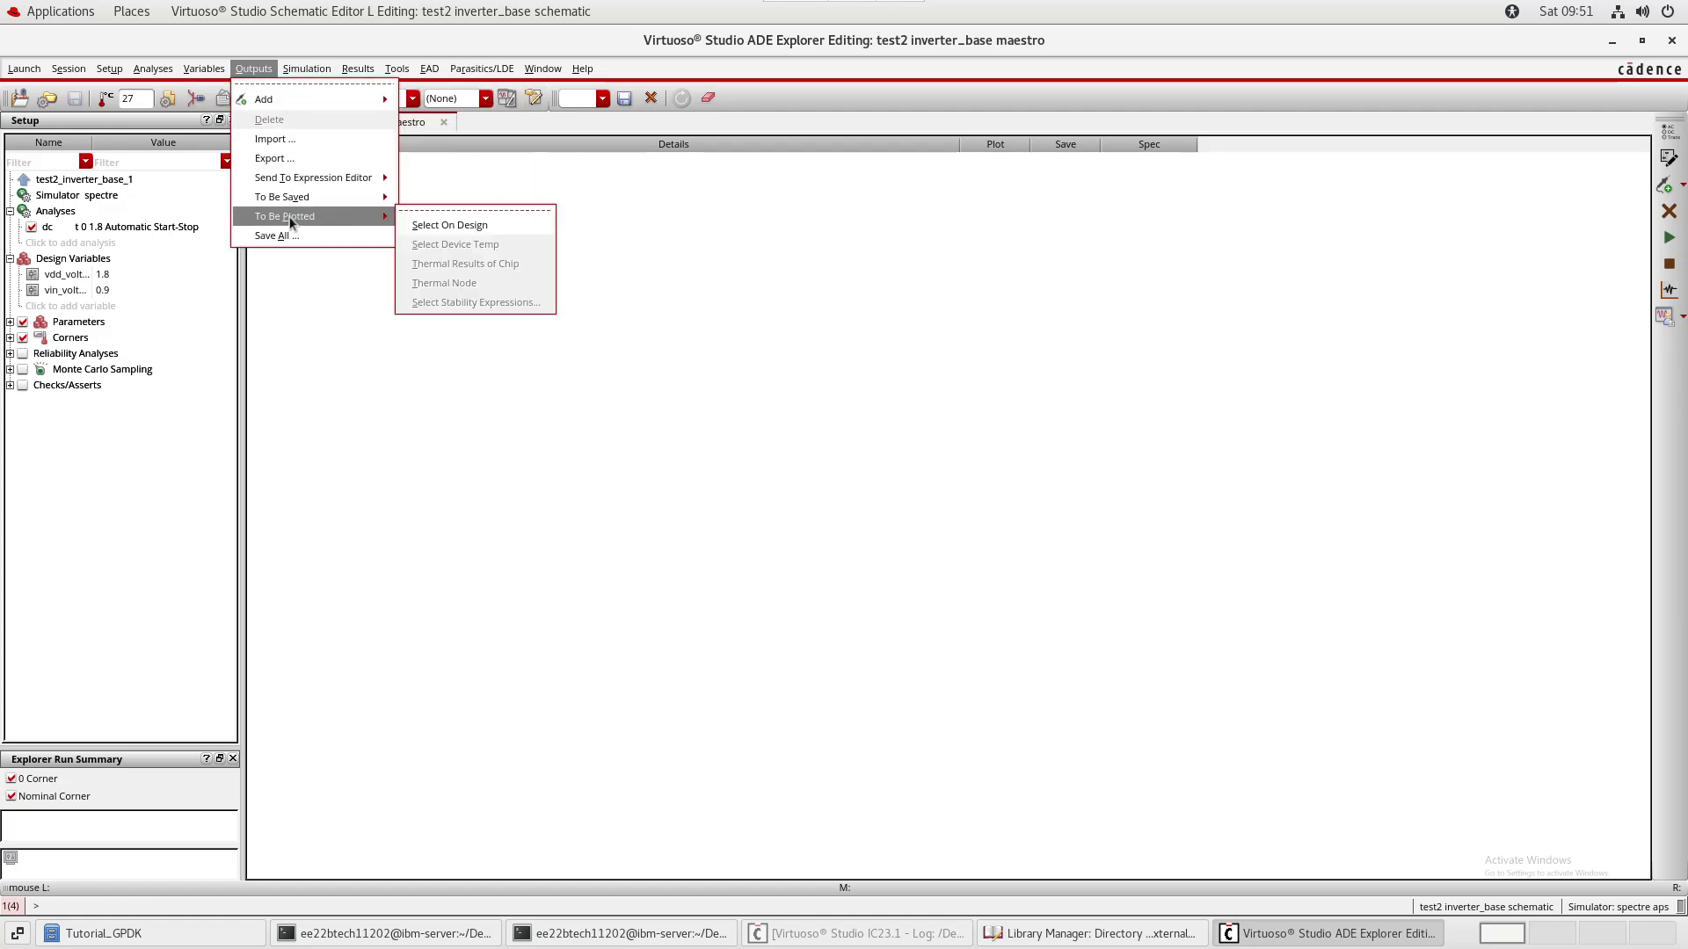
{"action": "left_click", "coordinate": [450, 225]}
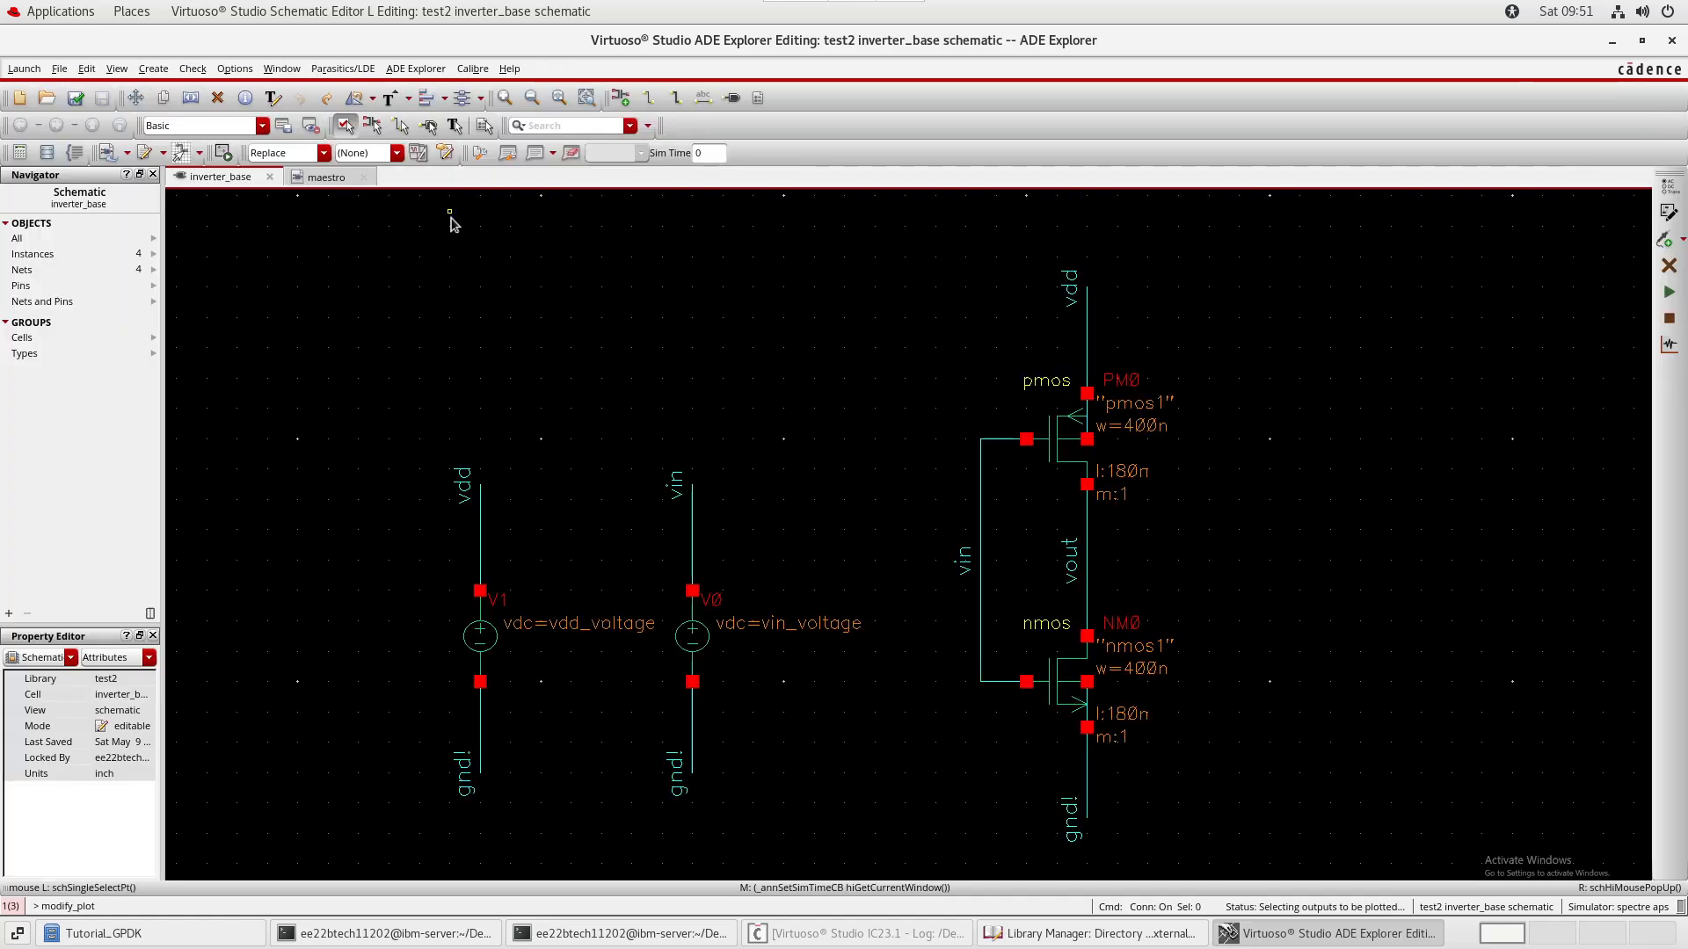
{"action": "left_click", "coordinate": [981, 576]}
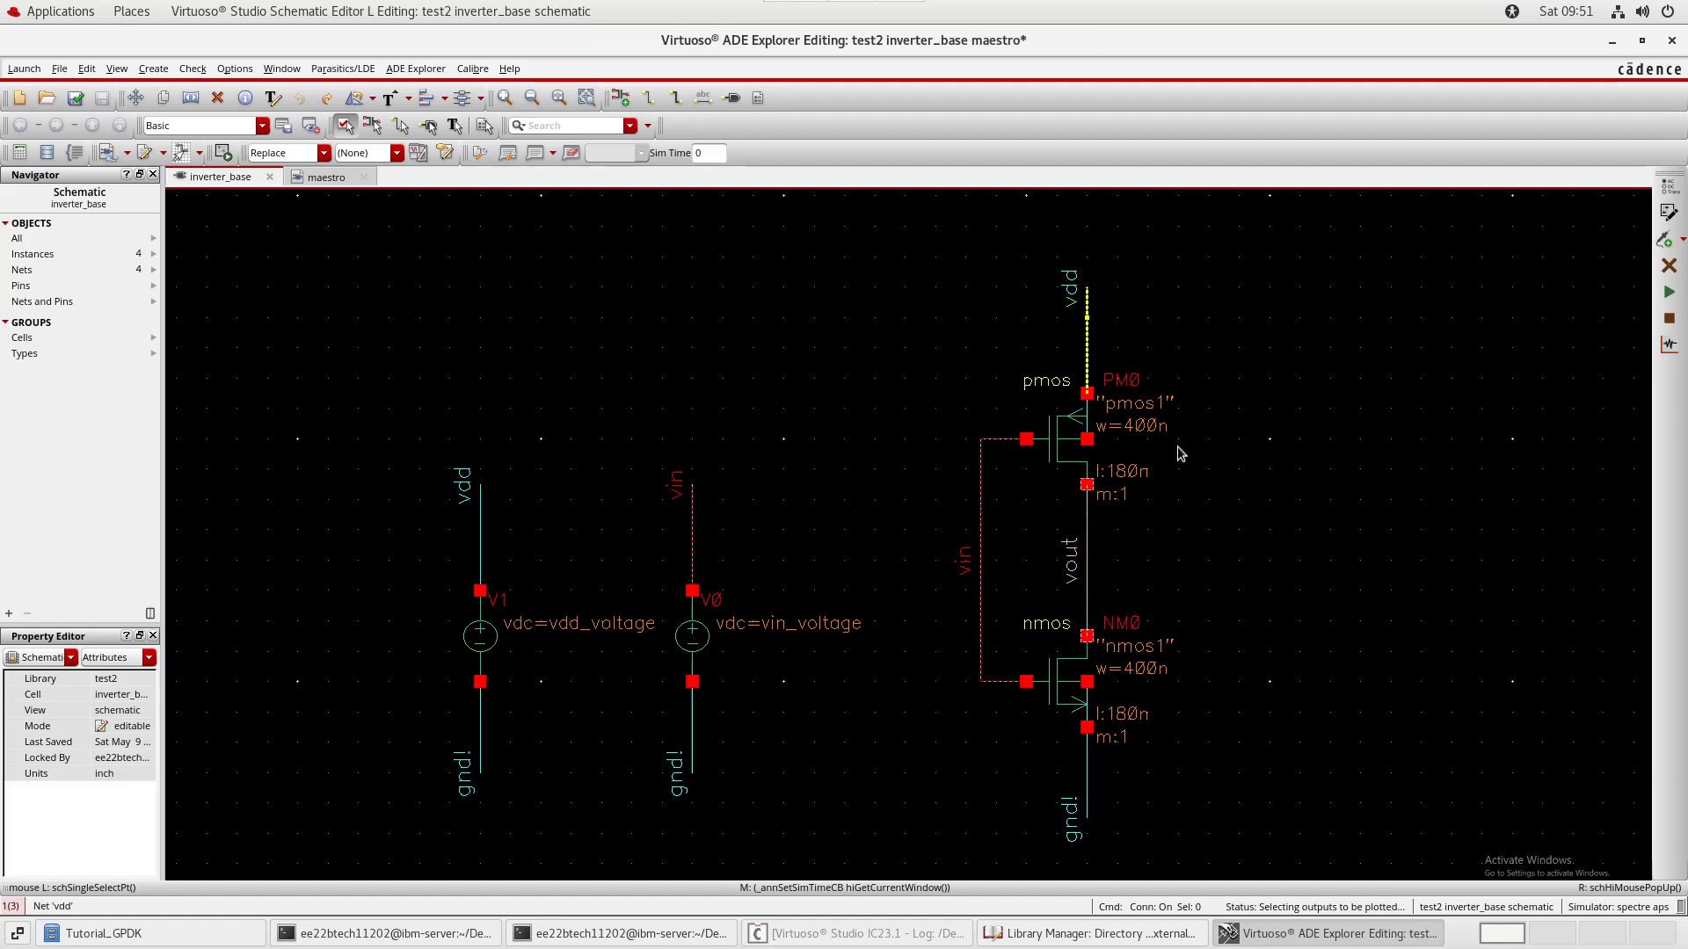
{"action": "key", "text": "Escape"}
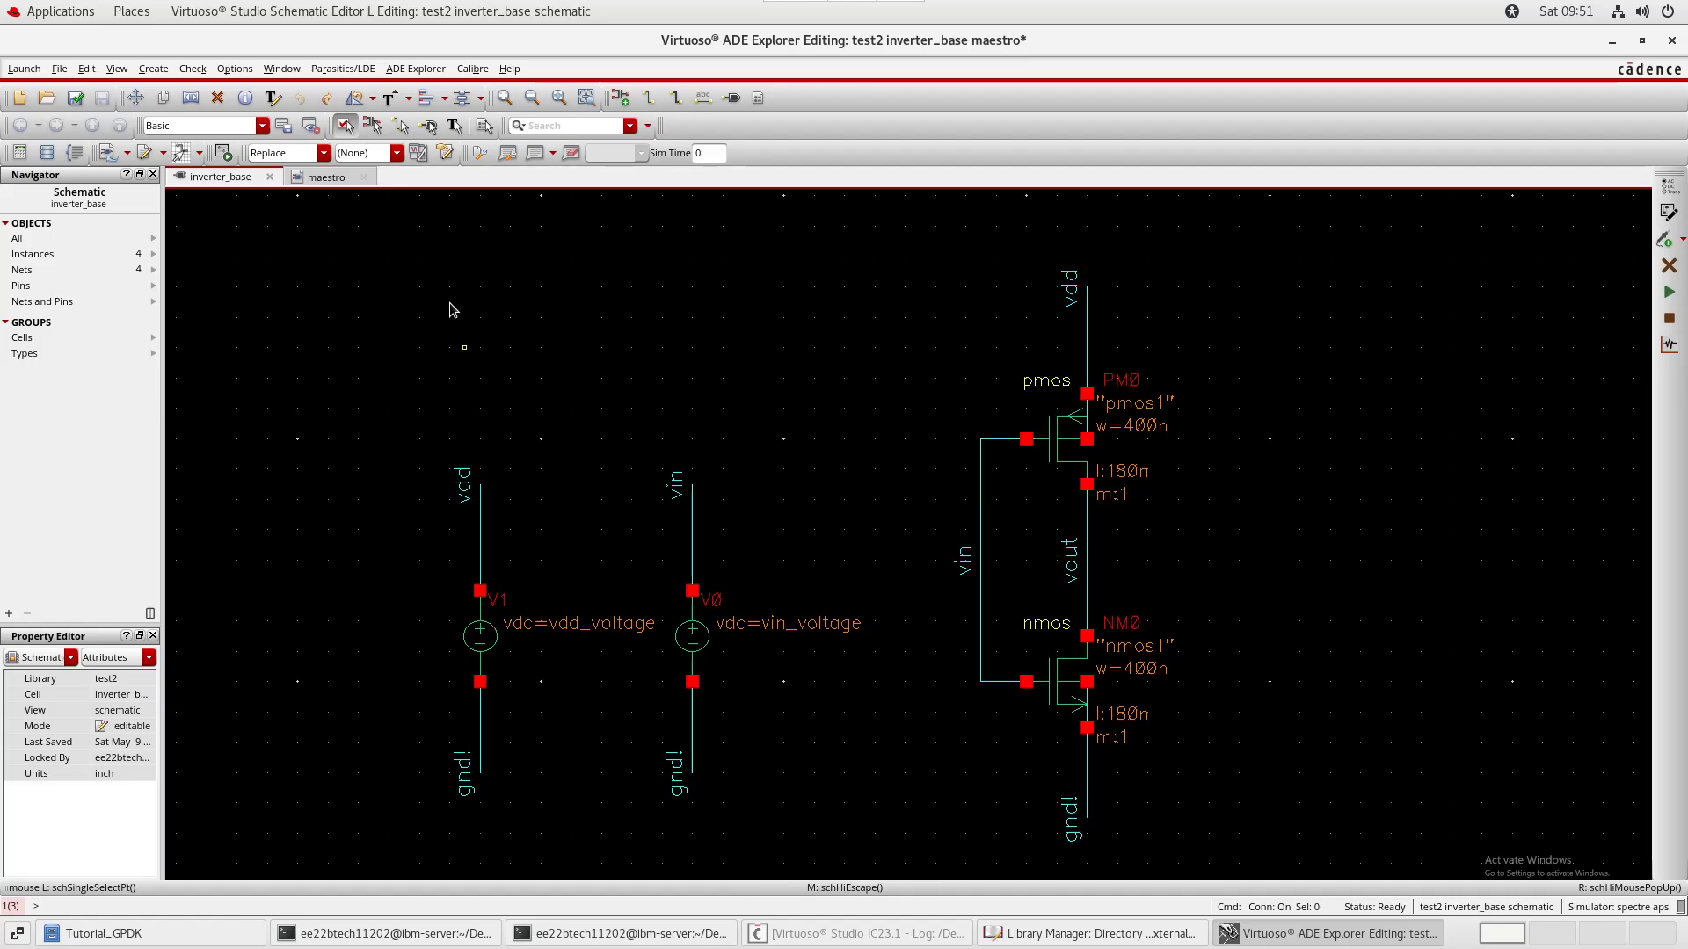
- Enable saving for the signals /vin, /vout and /vdd in maestro and run the simulation
{"action": "left_click", "coordinate": [328, 176]}
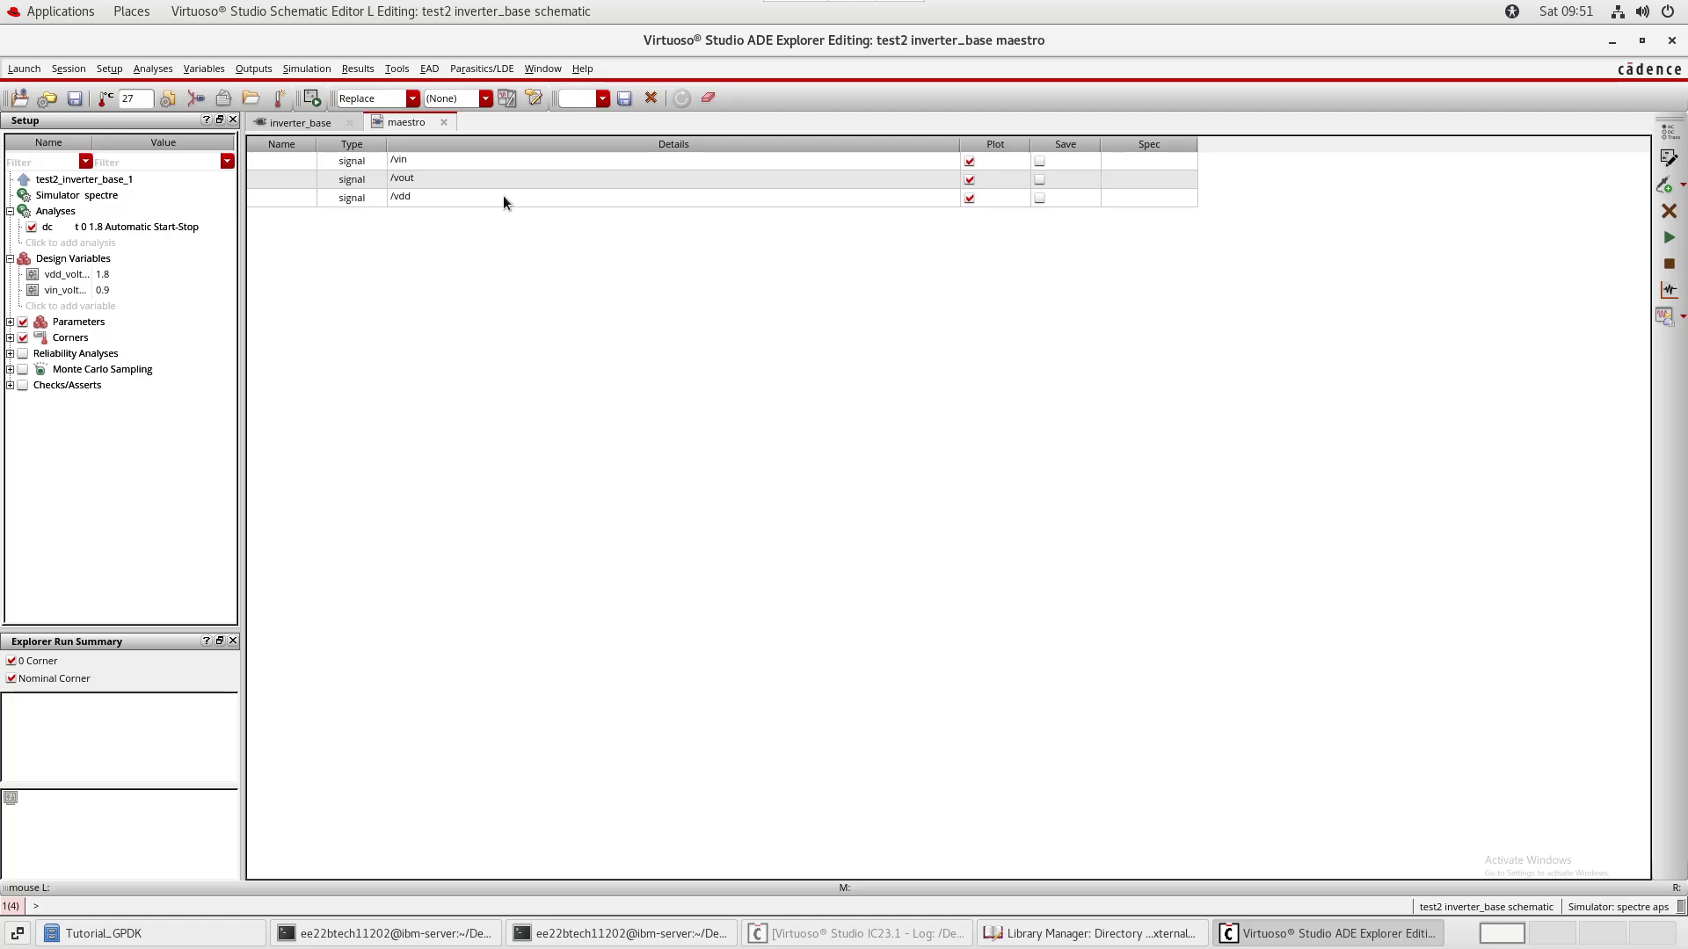
{"action": "left_click", "coordinate": [1040, 162]}
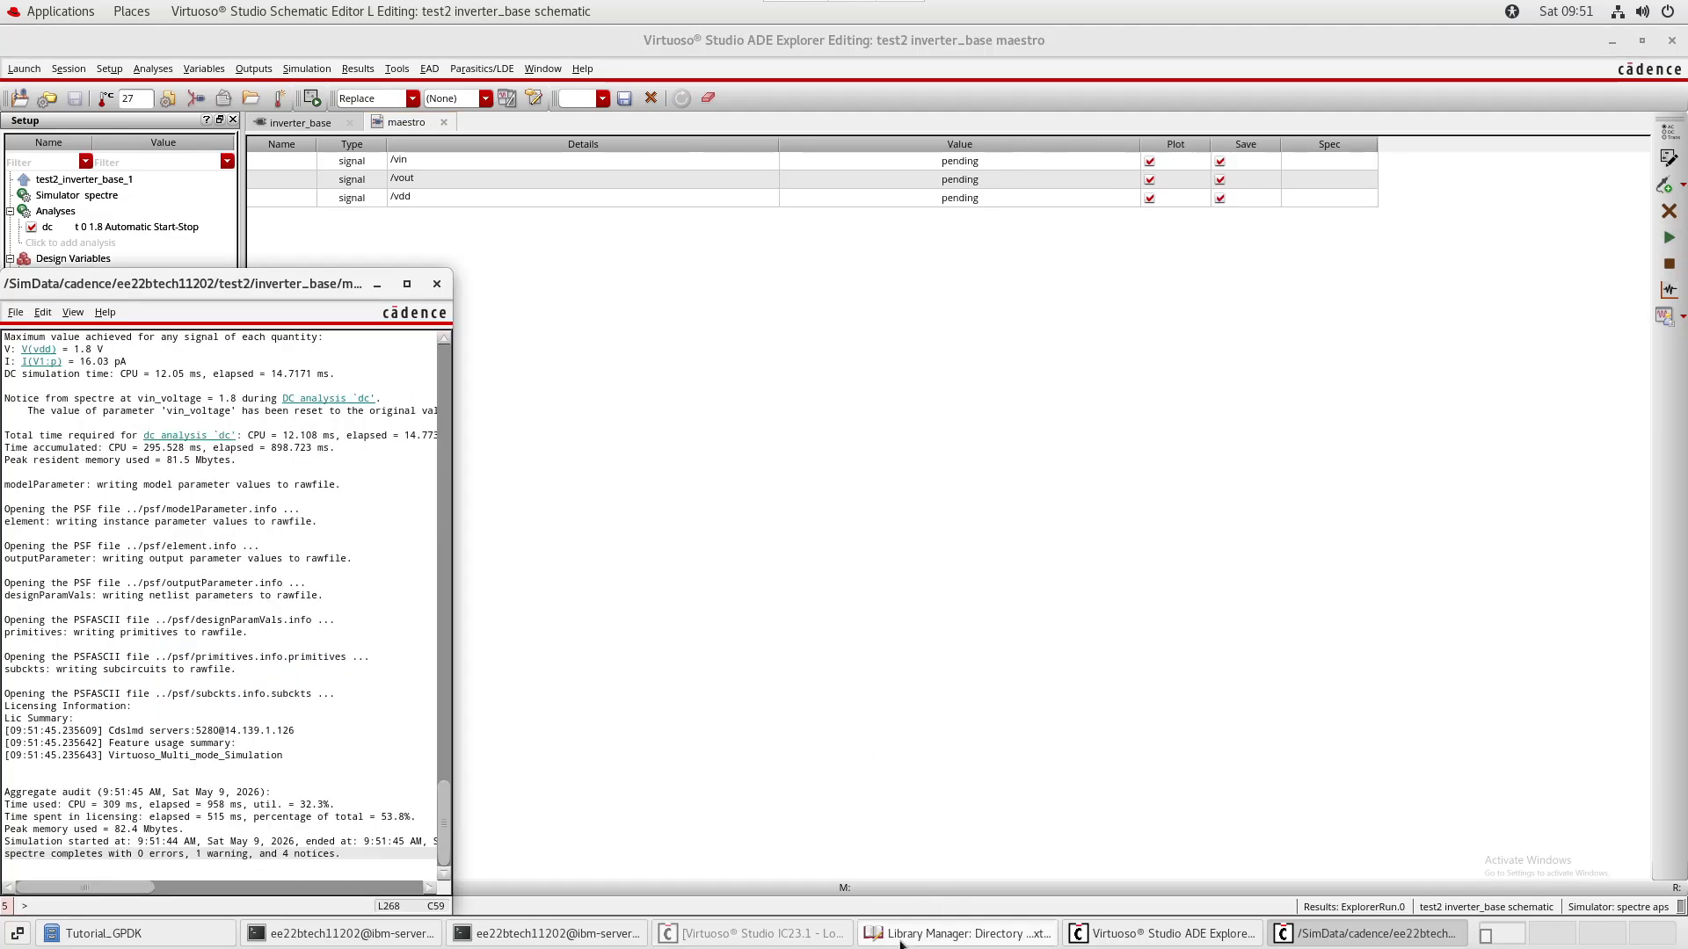
- Examine the netlisting and simulation messages in the enlarged CDS.log window, and minimize it
{"action": "left_click", "coordinate": [899, 940]}
{"action": "left_click", "coordinate": [903, 934]}
{"action": "left_click", "coordinate": [782, 934]}
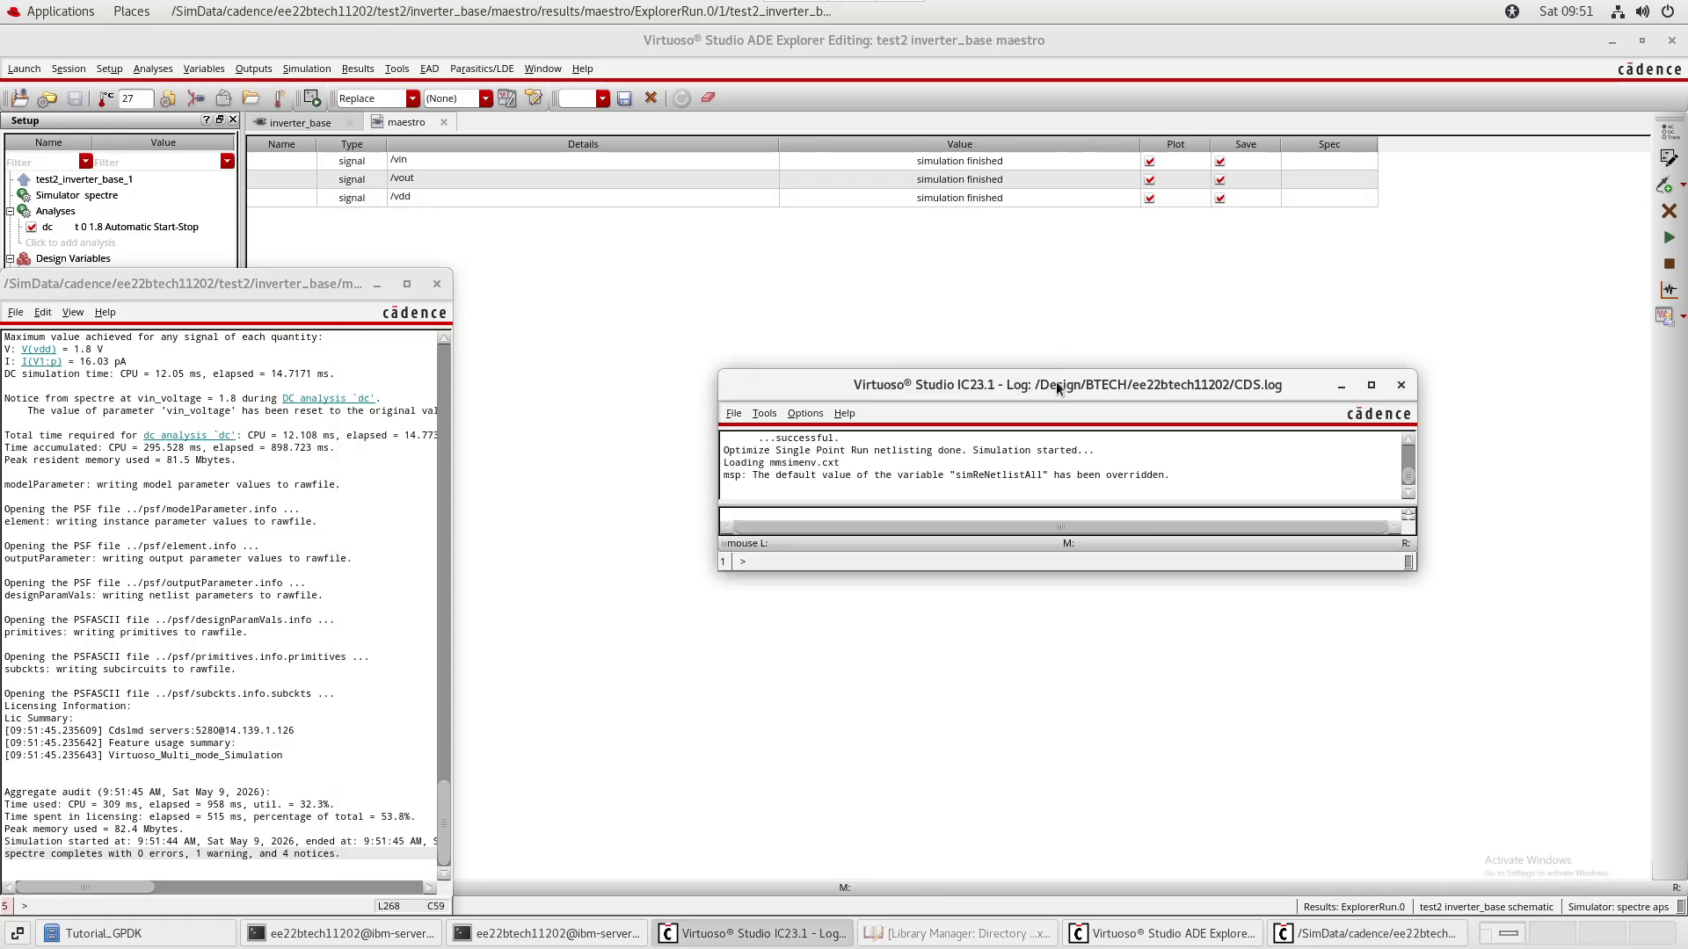
{"action": "left_click_drag", "start_coordinate": [1070, 376], "coordinate": [1055, 78]}
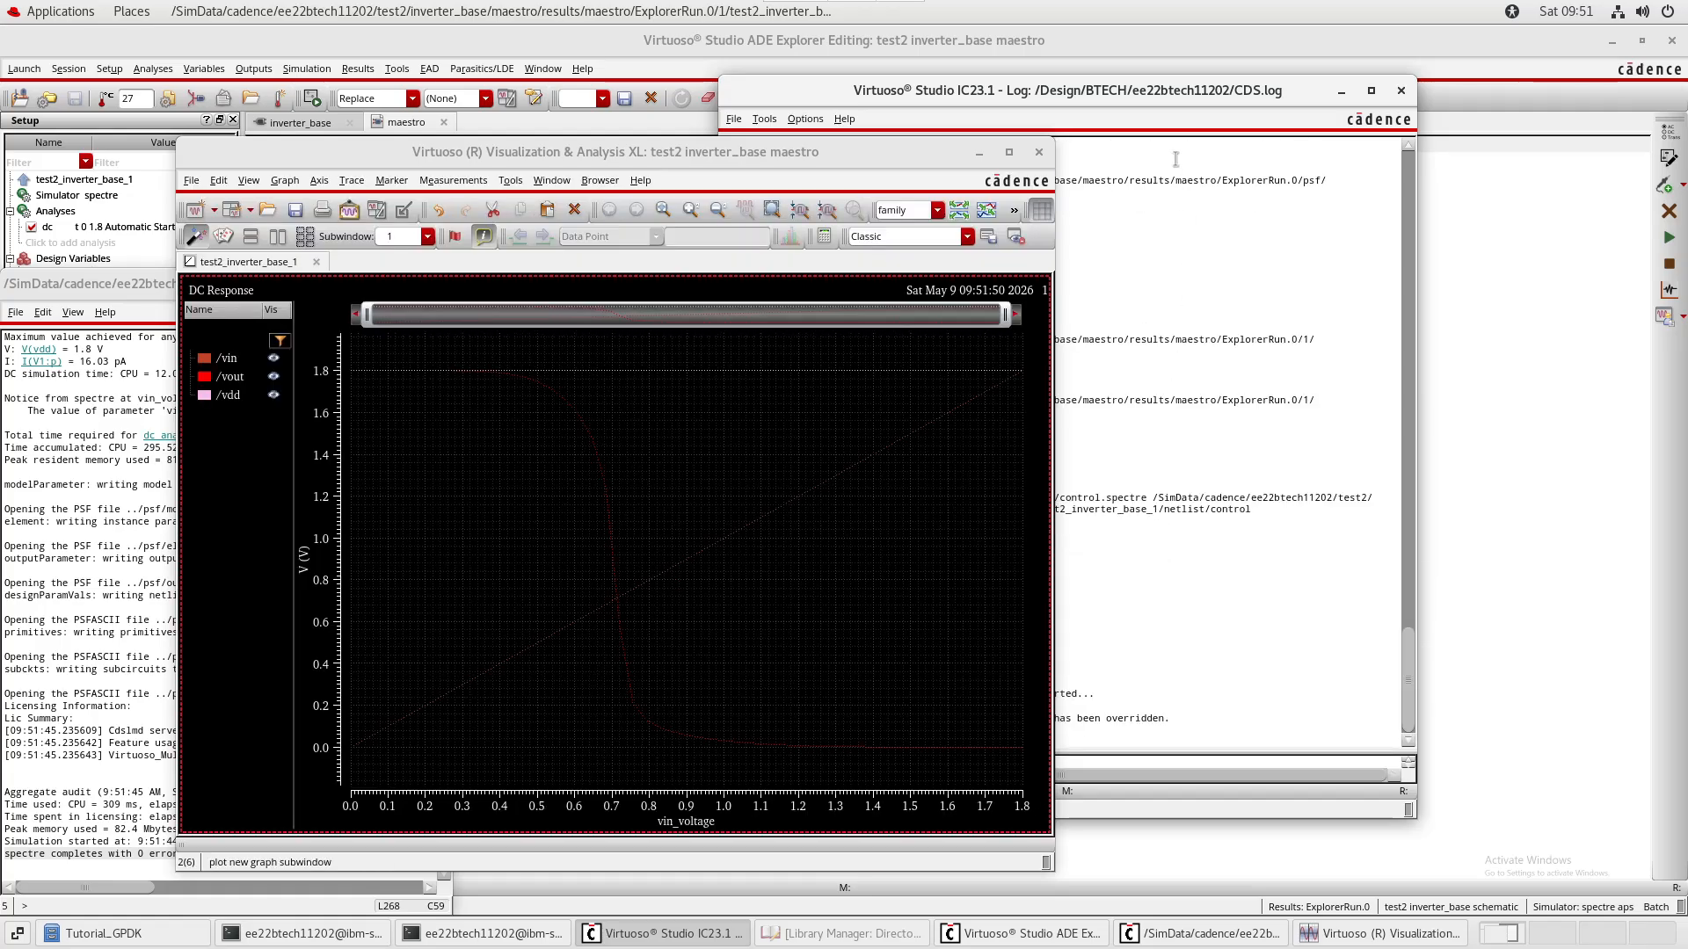
{"action": "left_click", "coordinate": [1169, 87]}
{"action": "scroll", "coordinate": [880, 380], "scroll_direction": "up", "scroll_amount": 1}
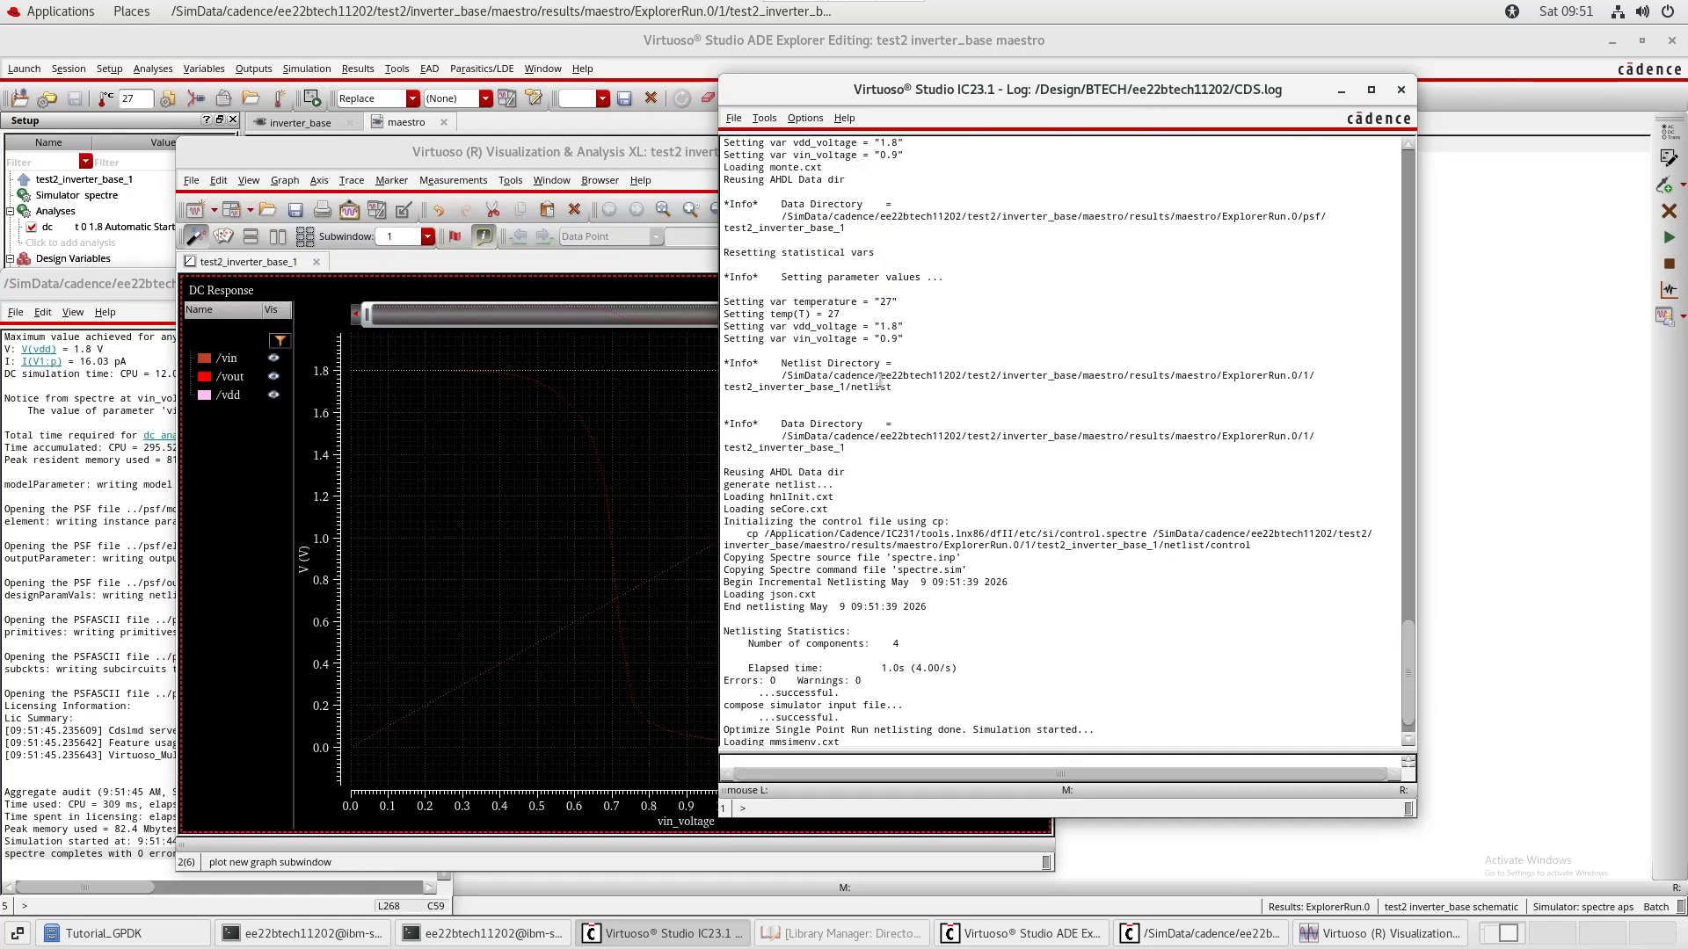
{"action": "scroll", "coordinate": [880, 380], "scroll_direction": "up", "scroll_amount": 12}
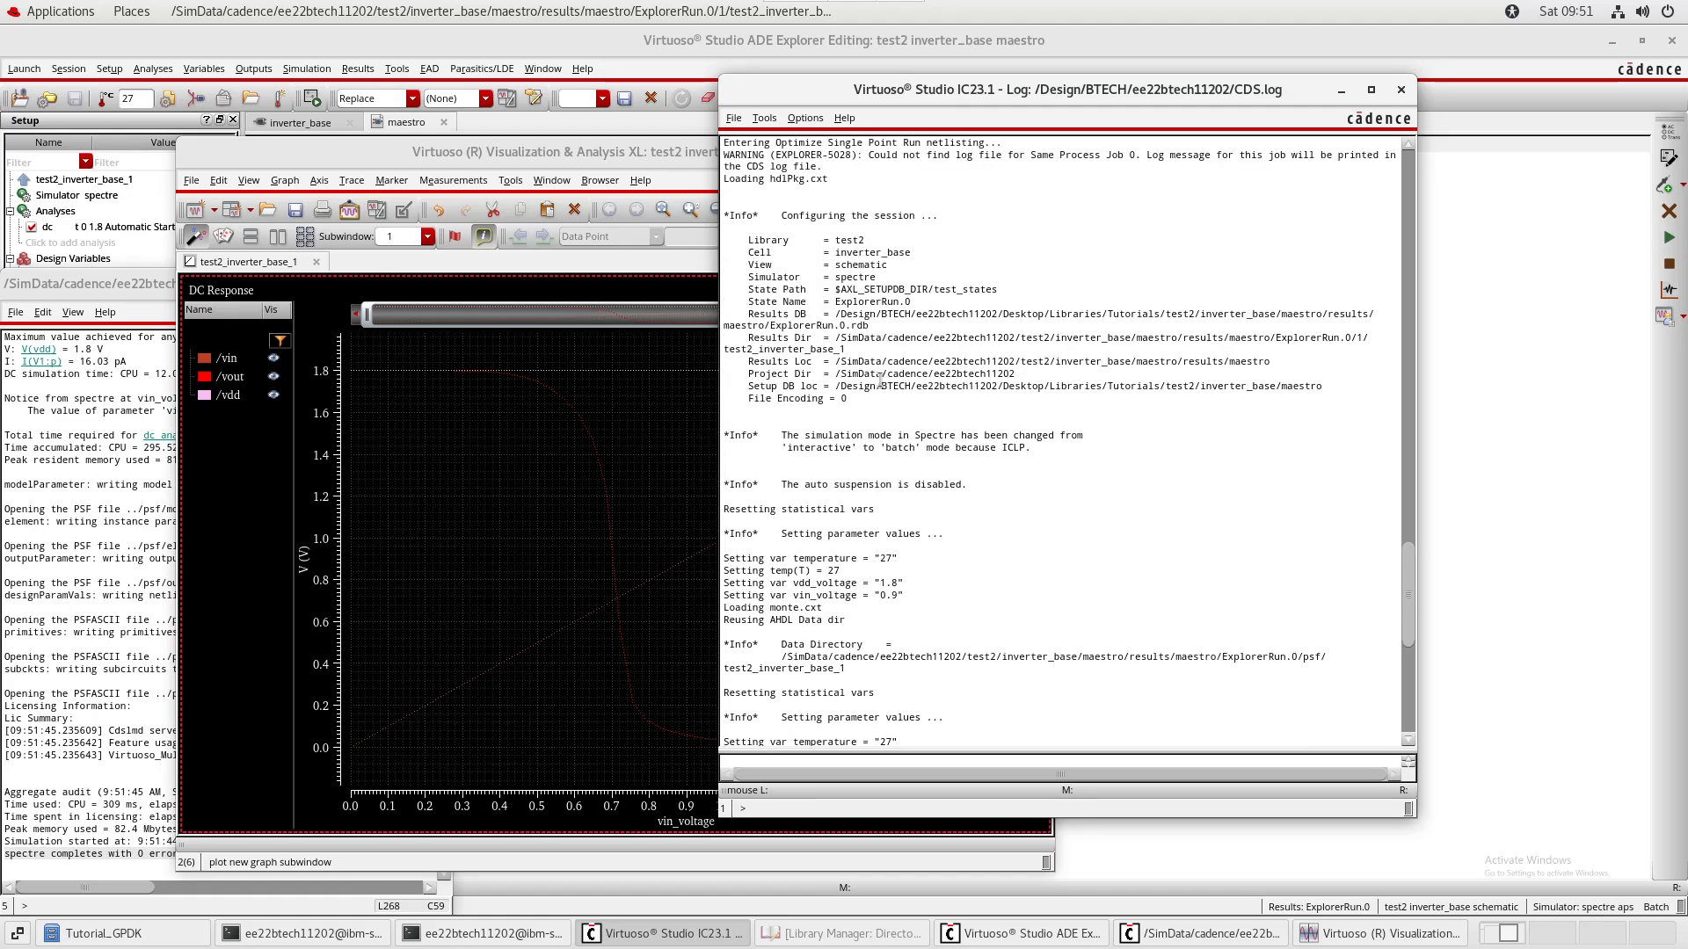
{"action": "scroll", "coordinate": [880, 380], "scroll_direction": "up", "scroll_amount": 5}
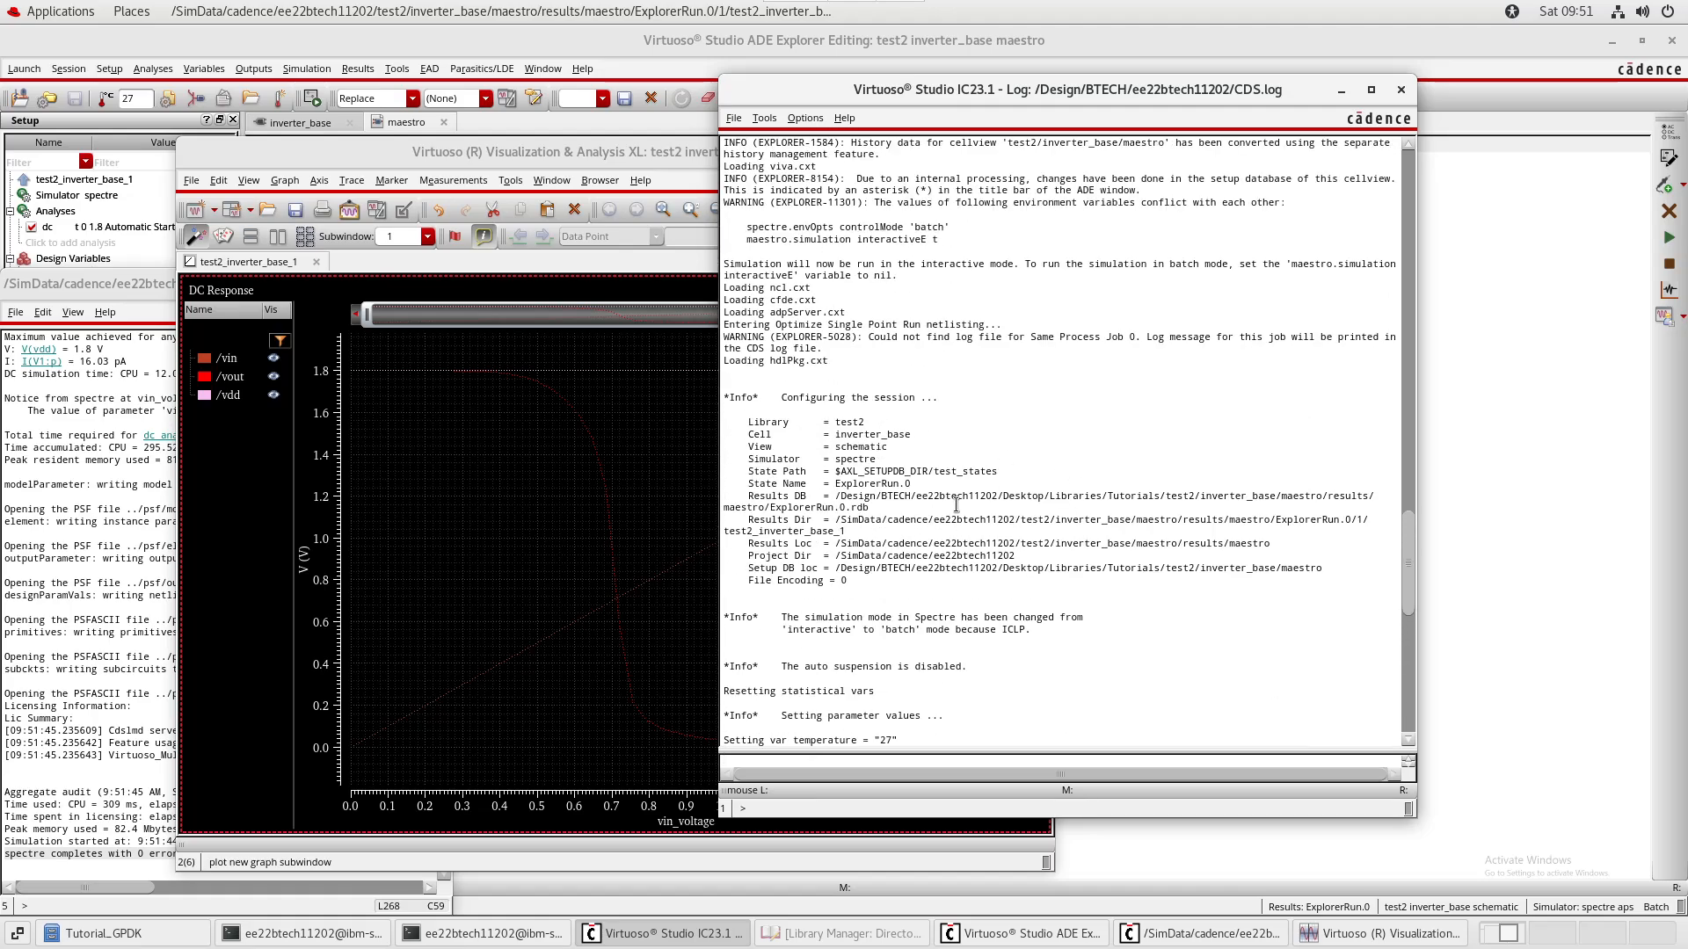
{"action": "scroll", "coordinate": [956, 505], "scroll_direction": "up", "scroll_amount": 7}
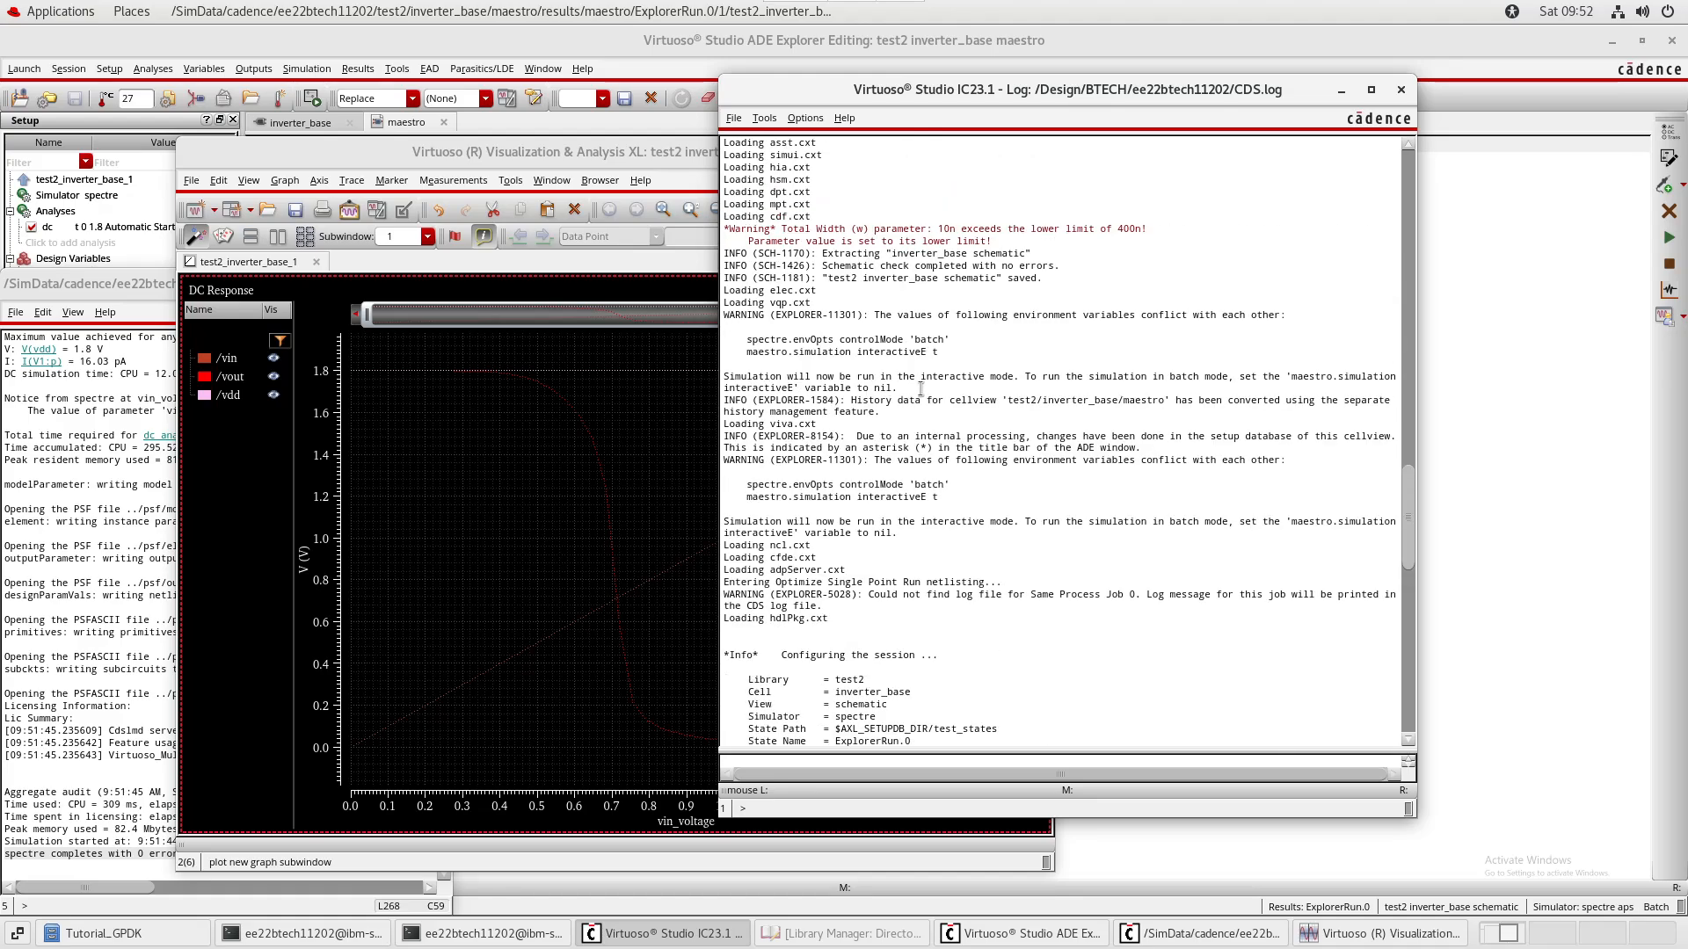
{"action": "scroll", "coordinate": [920, 388], "scroll_direction": "down", "scroll_amount": 20}
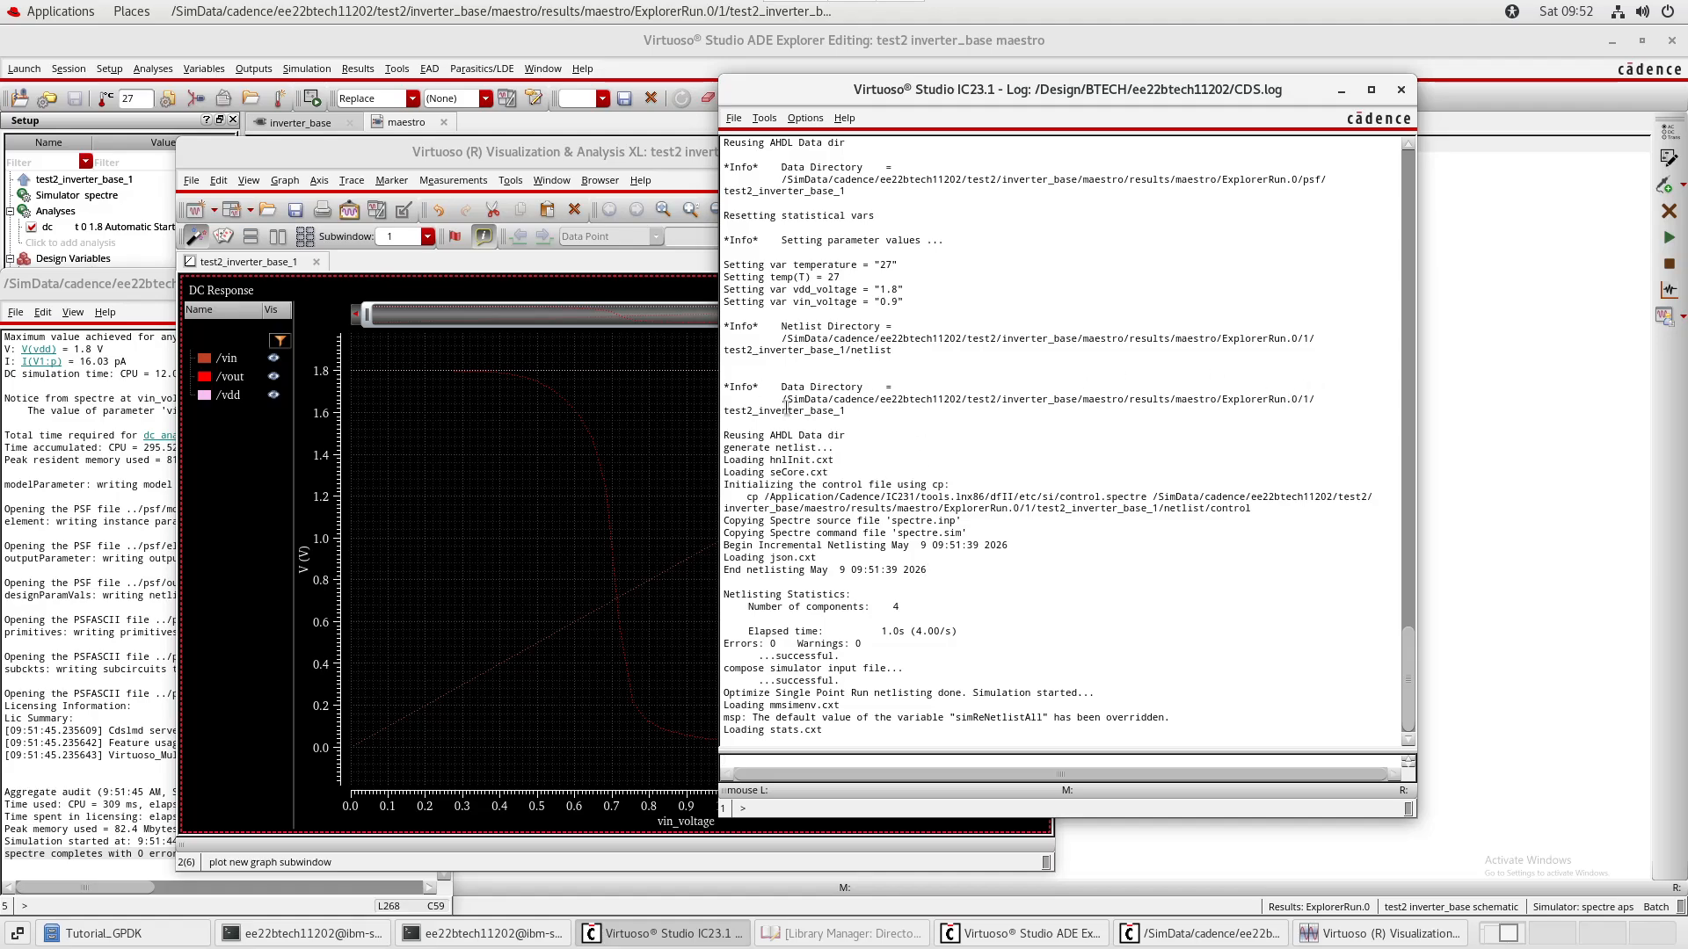
{"action": "left_click", "coordinate": [1337, 90]}
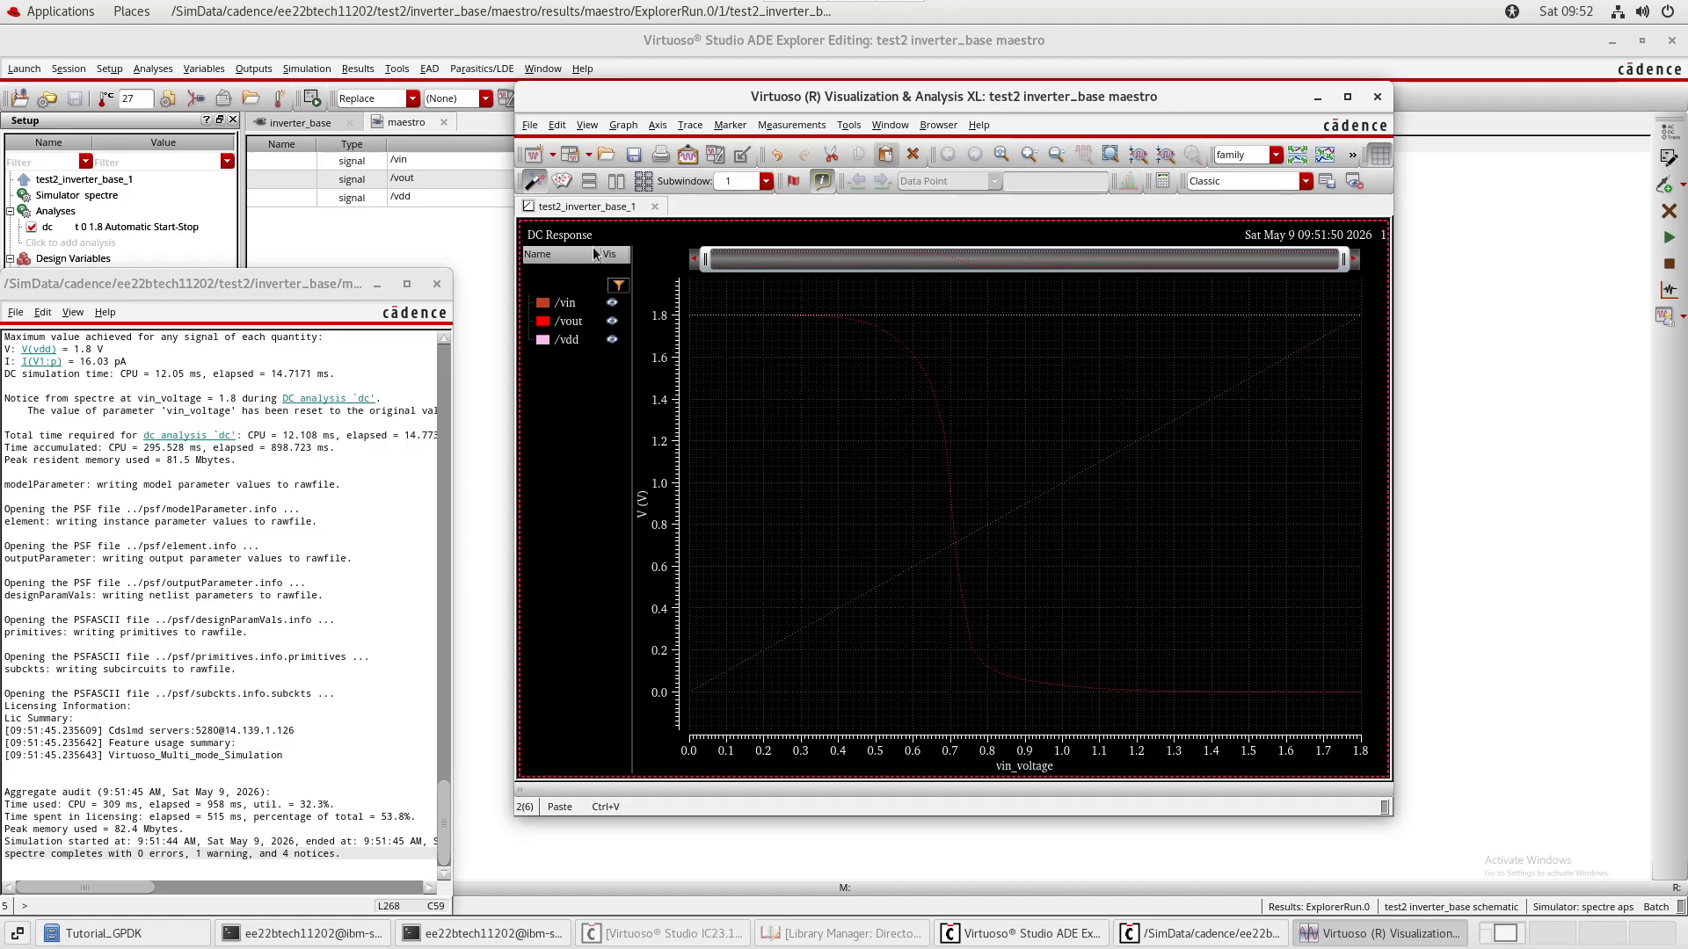
- Maximize the spectre.out log and examine the loaded model files, operating-point analysis, sweep progress and final error summary
{"action": "left_click_drag", "start_coordinate": [308, 280], "coordinate": [1043, 205]}
{"action": "double_click", "coordinate": [1043, 205]}
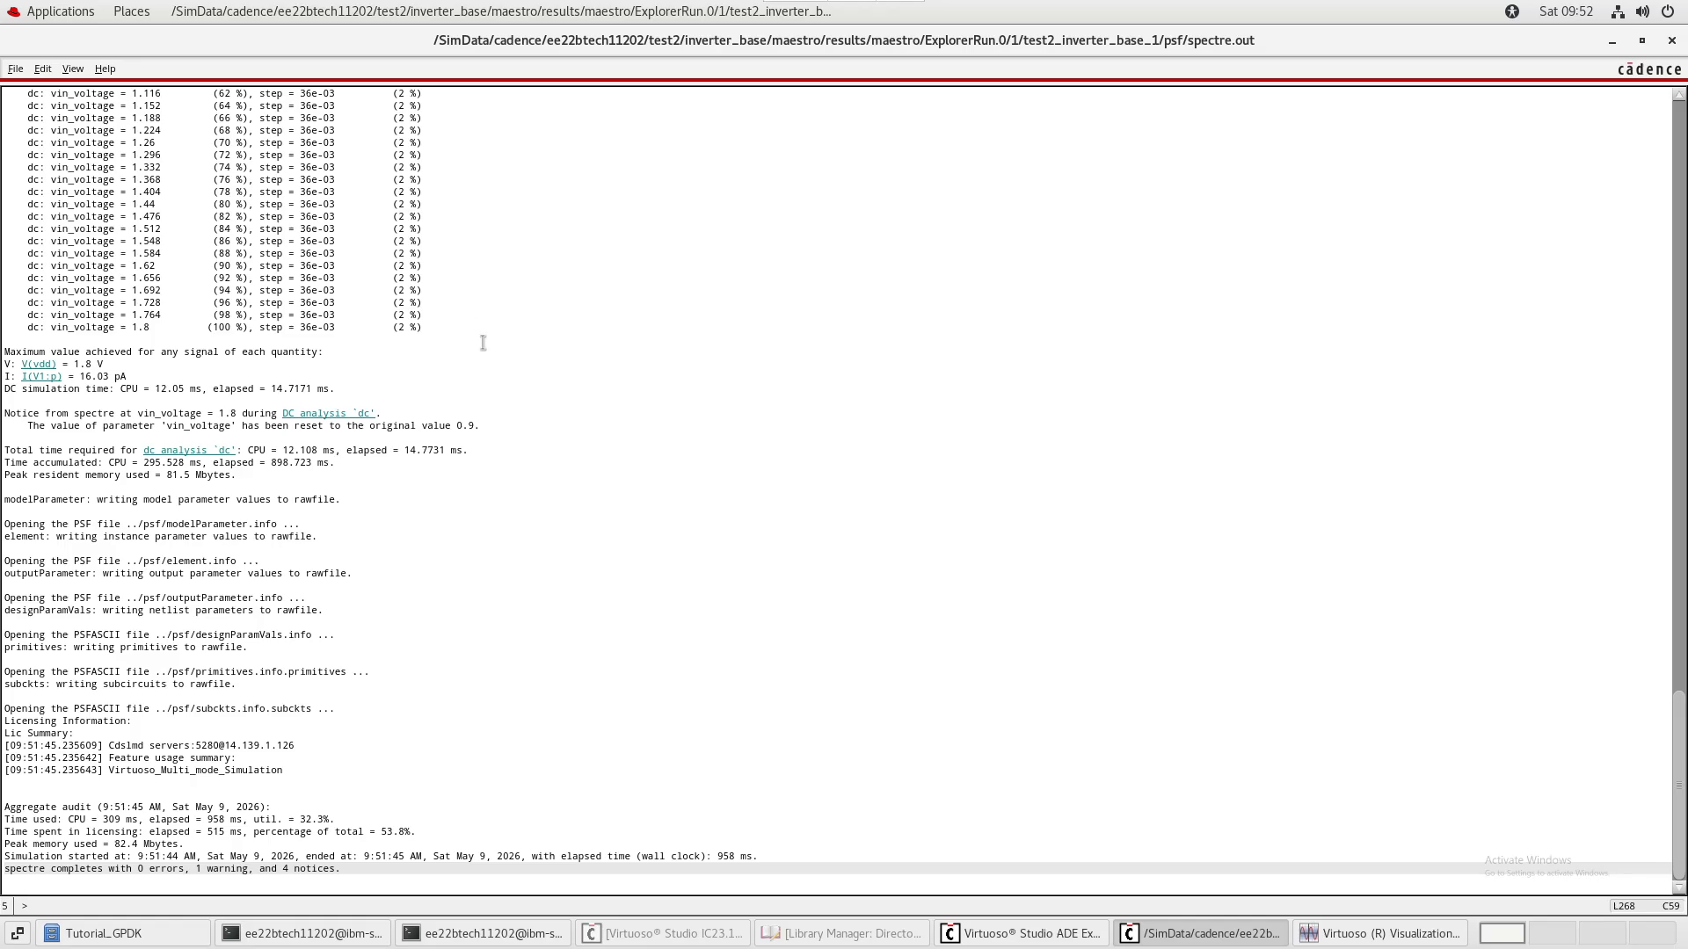
{"action": "scroll", "coordinate": [535, 550], "scroll_direction": "up", "scroll_amount": 10}
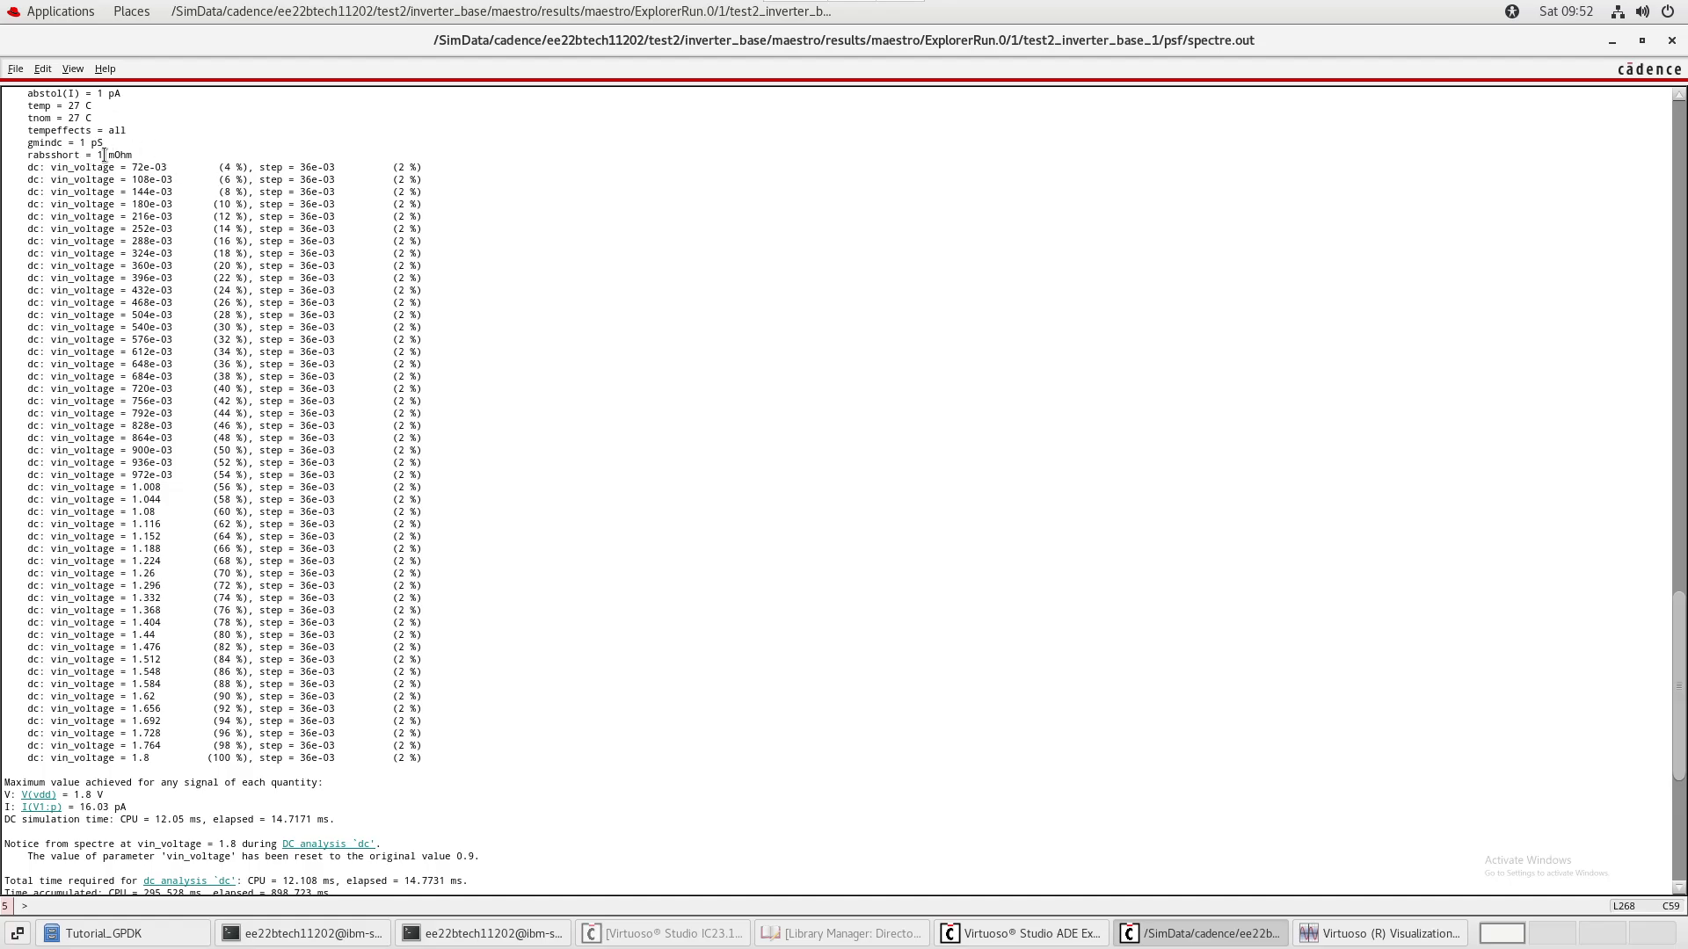
{"action": "scroll", "coordinate": [104, 155], "scroll_direction": "up", "scroll_amount": 3}
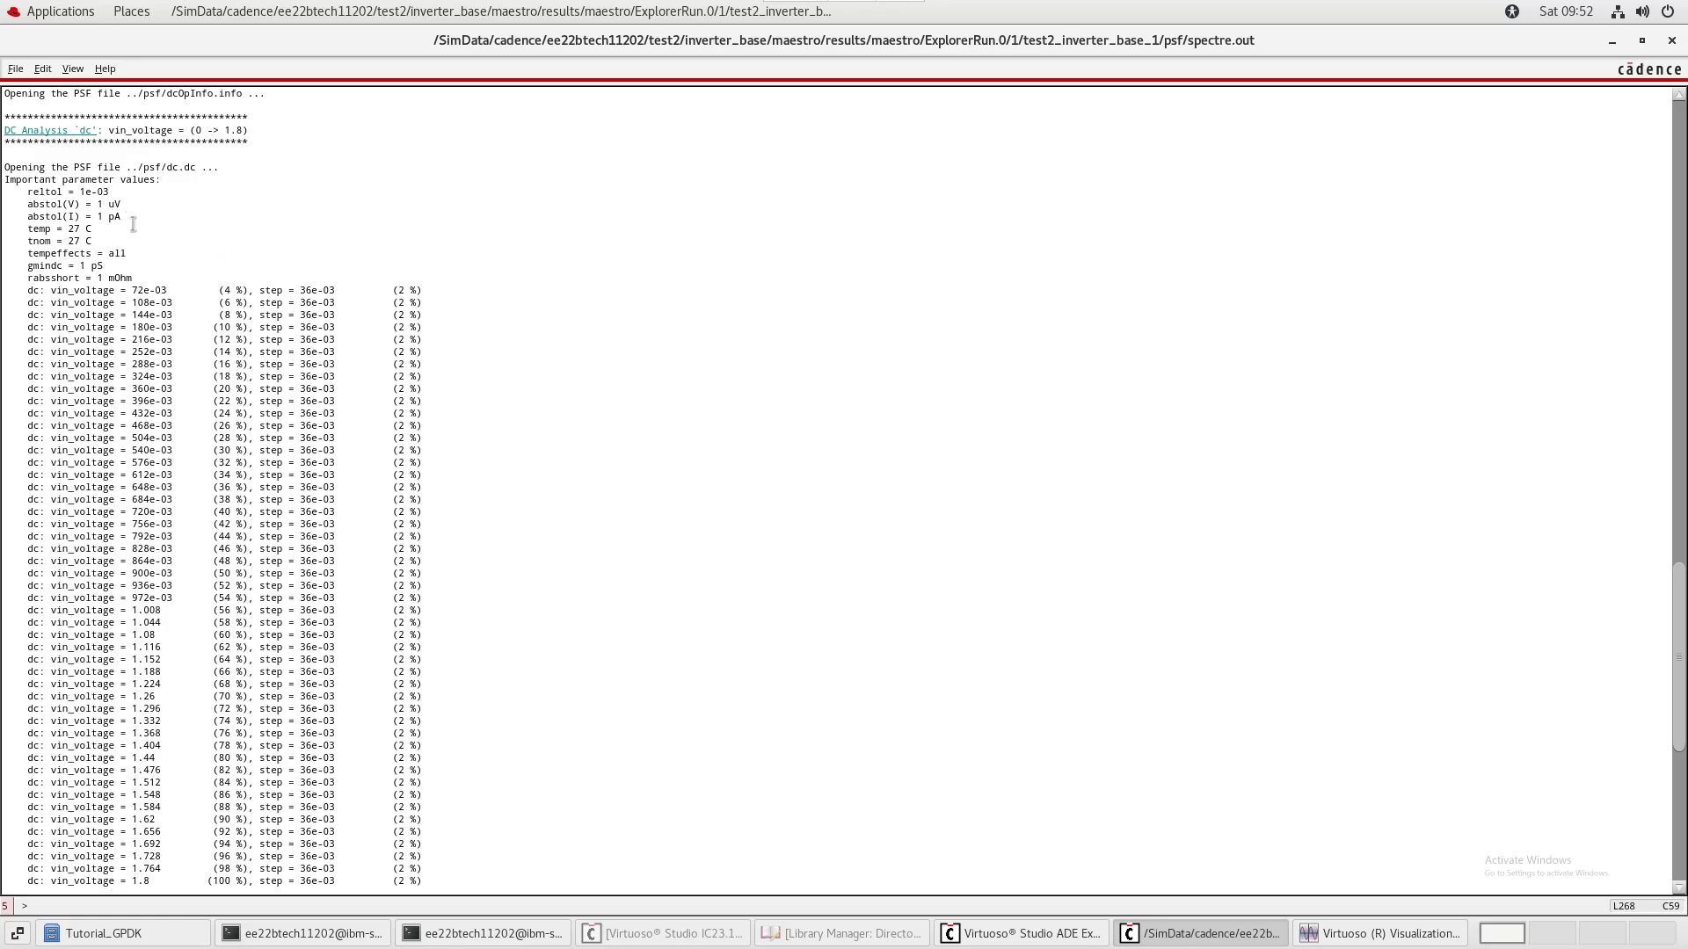
{"action": "scroll", "coordinate": [379, 294], "scroll_direction": "up", "scroll_amount": 3}
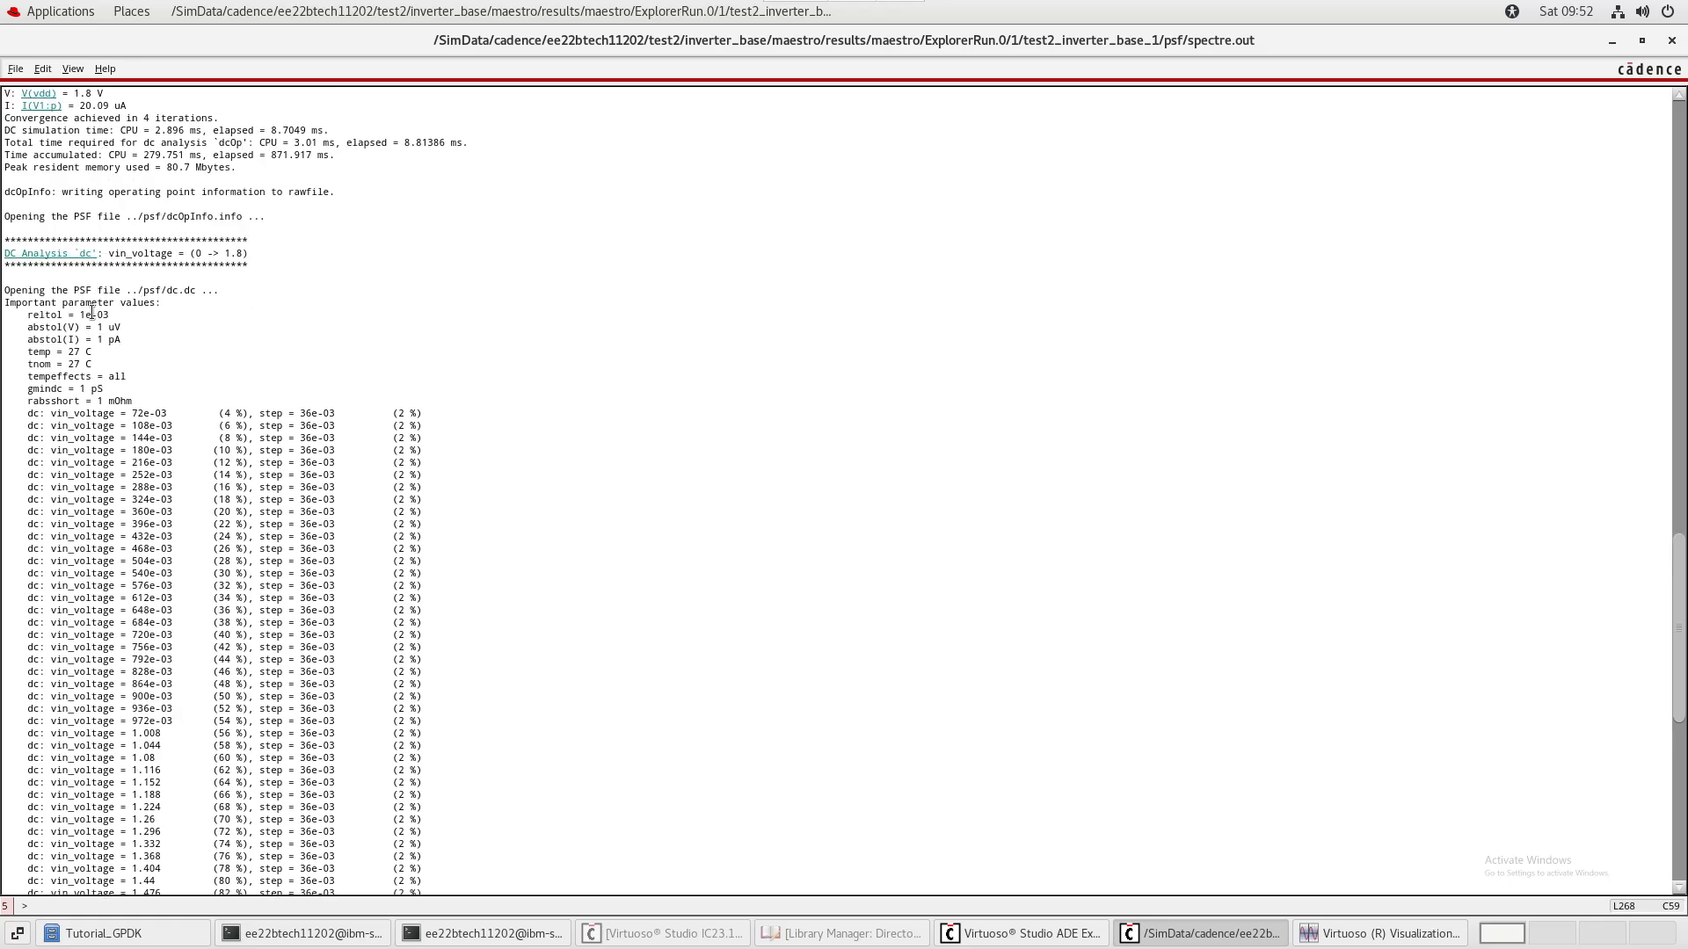
{"action": "scroll", "coordinate": [421, 310], "scroll_direction": "up", "scroll_amount": 9}
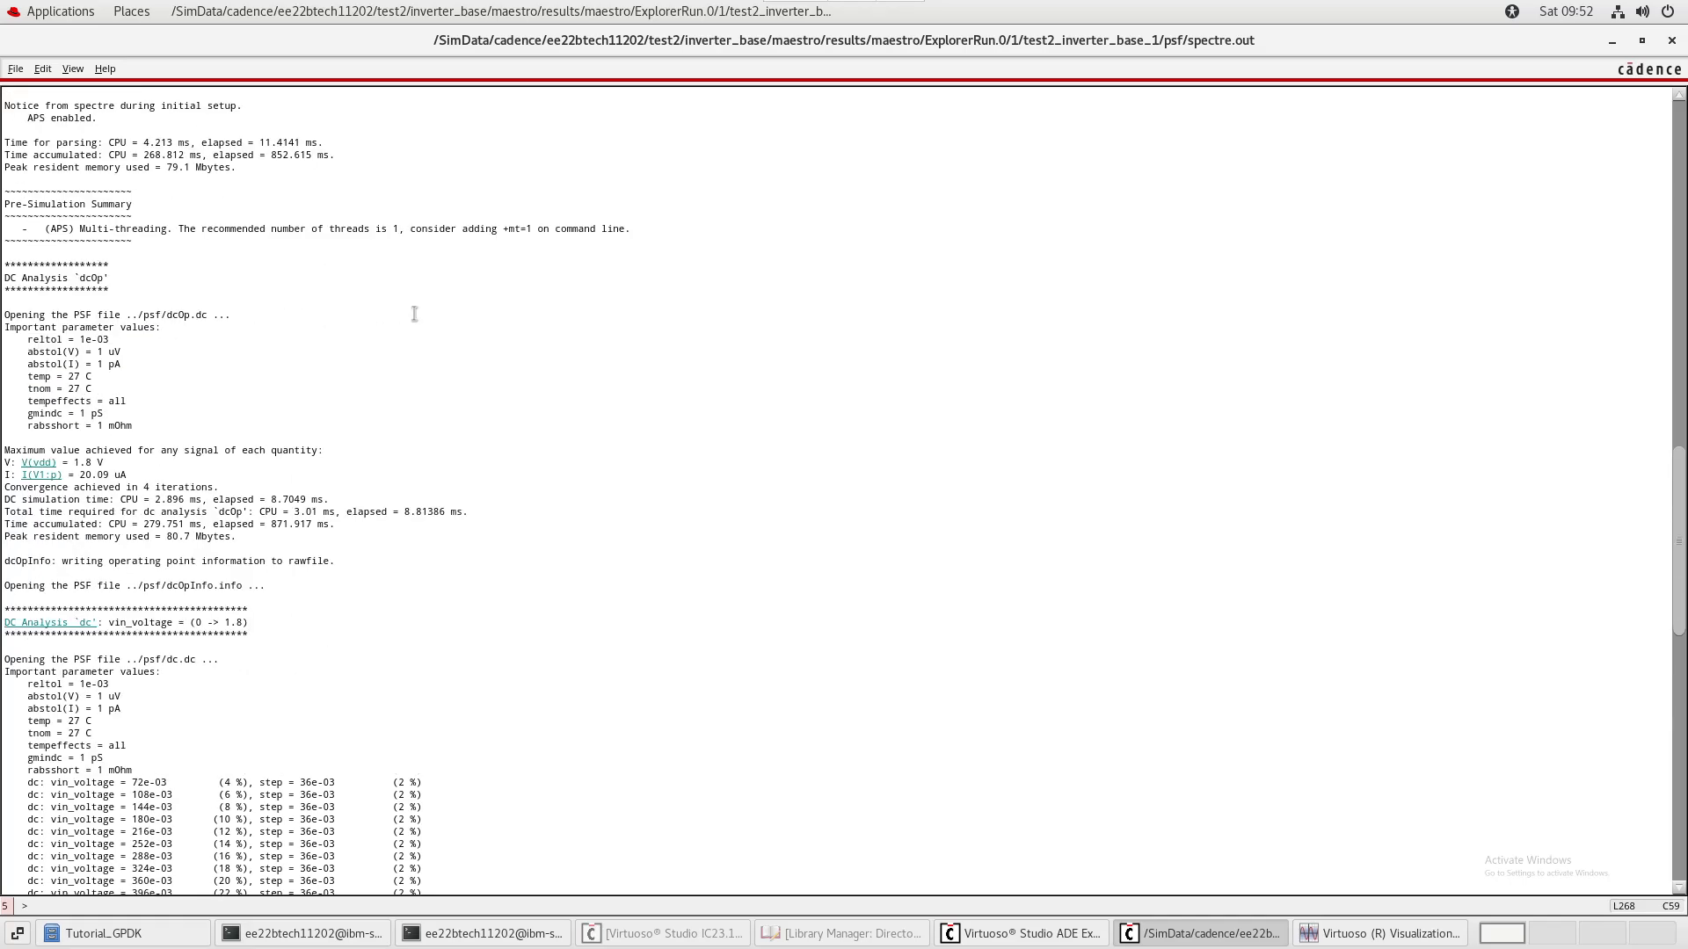
{"action": "scroll", "coordinate": [414, 313], "scroll_direction": "up", "scroll_amount": 5}
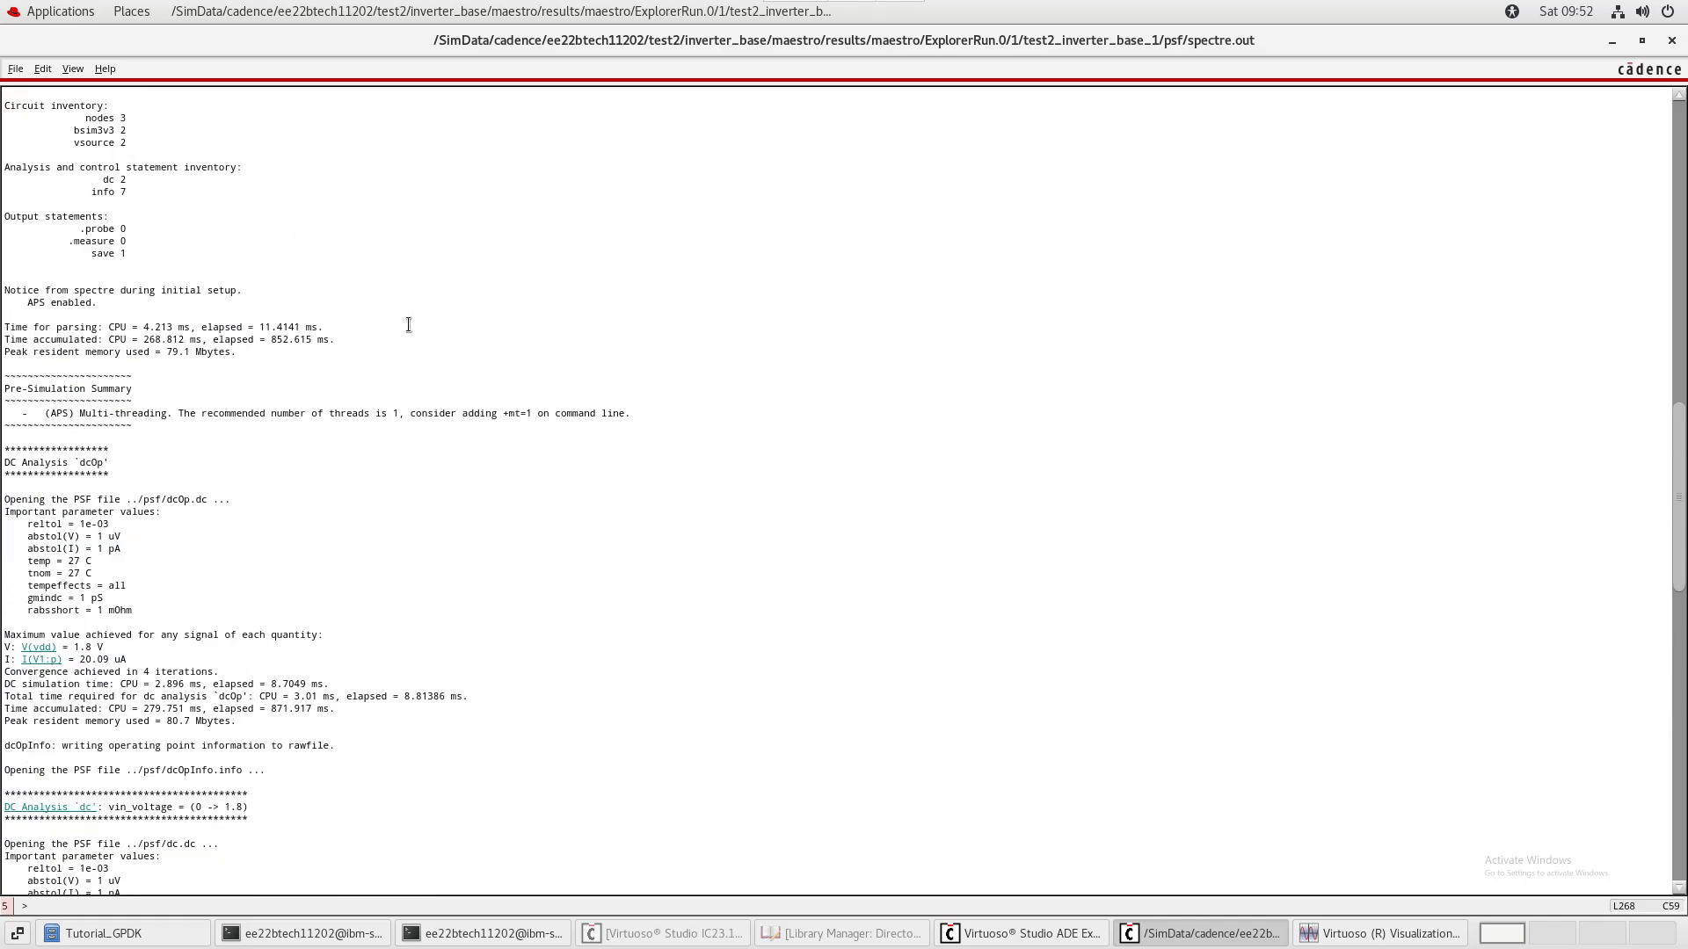
{"action": "scroll", "coordinate": [409, 325], "scroll_direction": "up", "scroll_amount": 20}
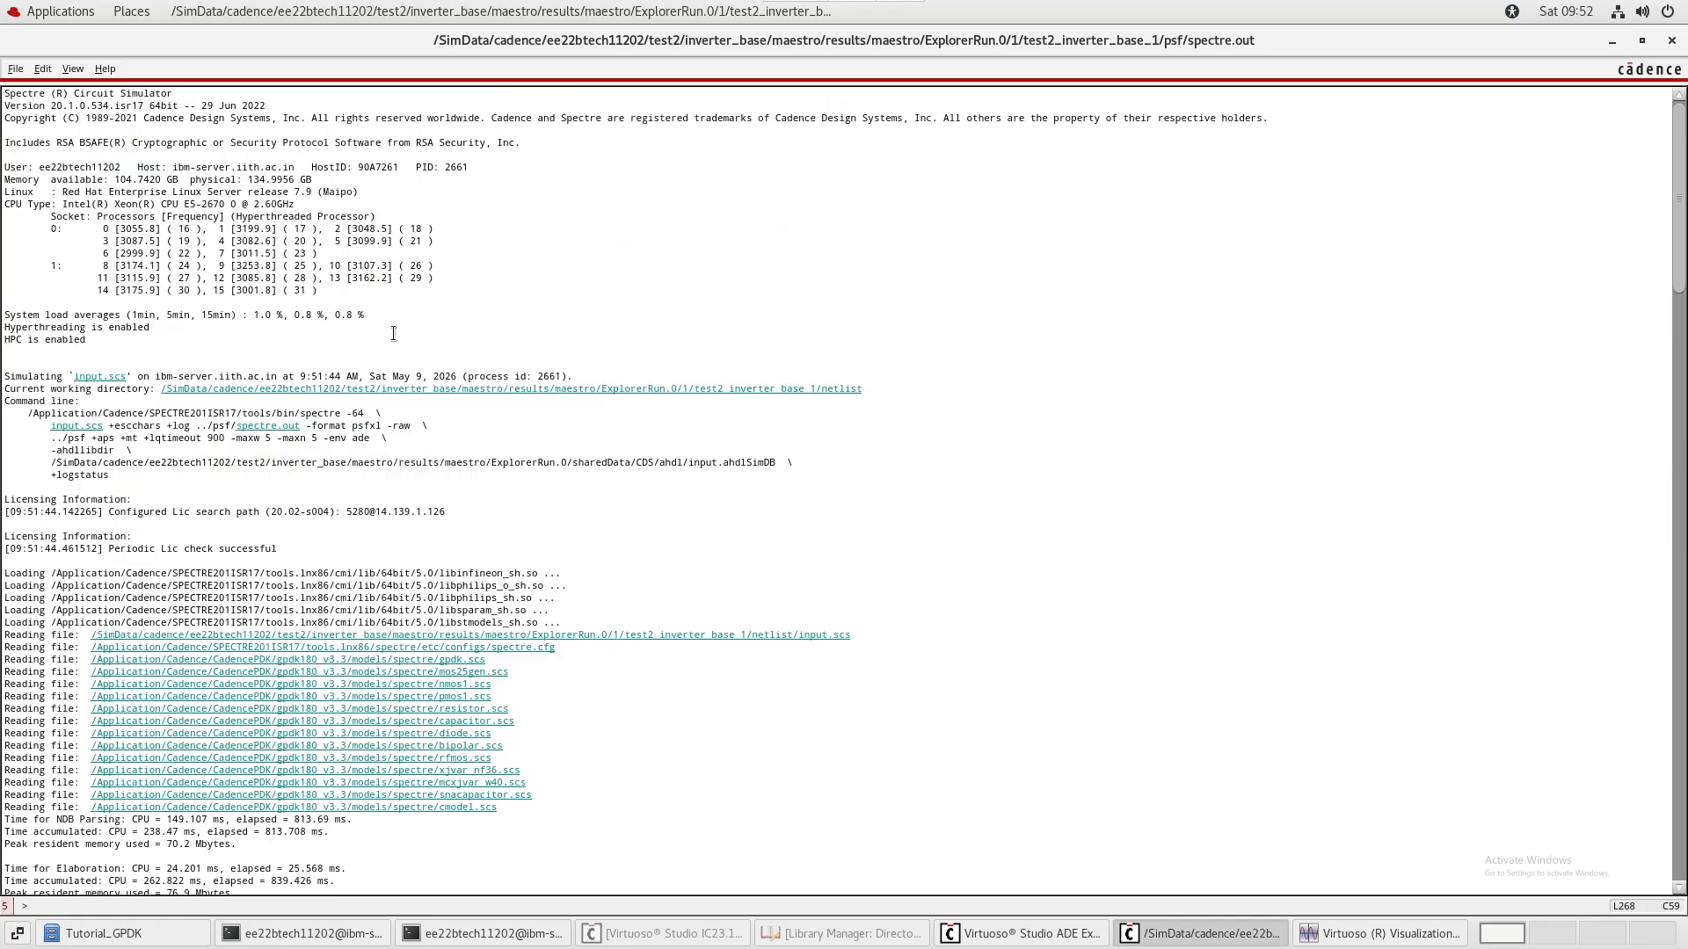
{"action": "scroll", "coordinate": [394, 333], "scroll_direction": "down", "scroll_amount": 14}
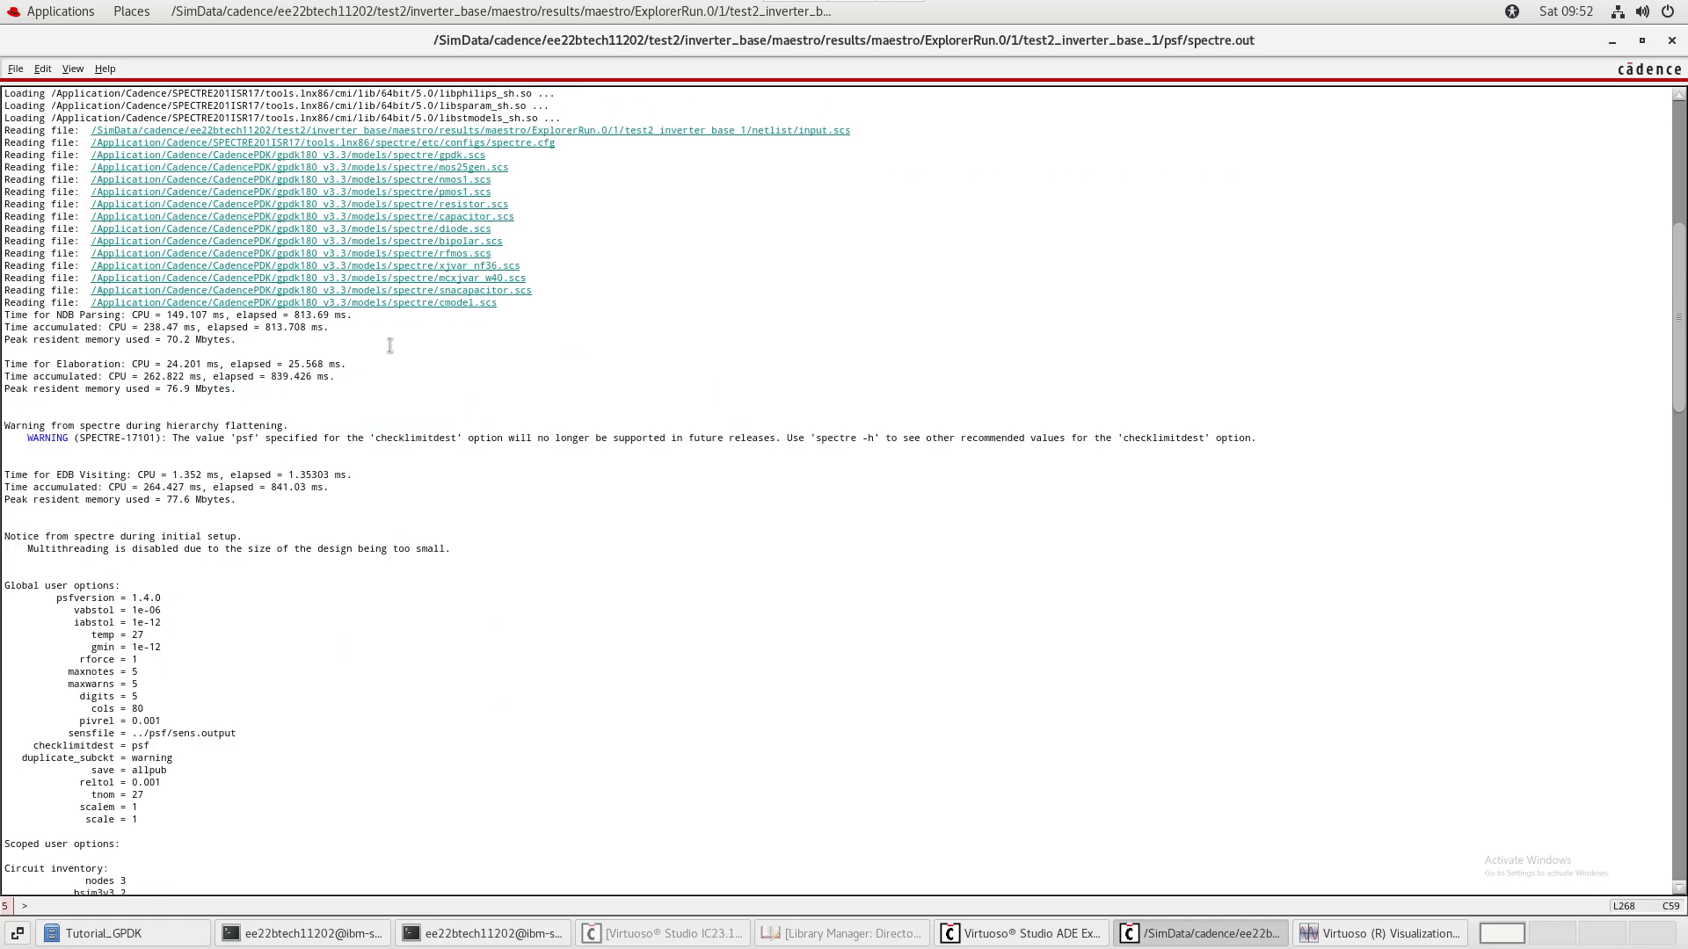
{"action": "scroll", "coordinate": [391, 346], "scroll_direction": "up", "scroll_amount": 12}
{"action": "scroll", "coordinate": [389, 344], "scroll_direction": "up", "scroll_amount": 2}
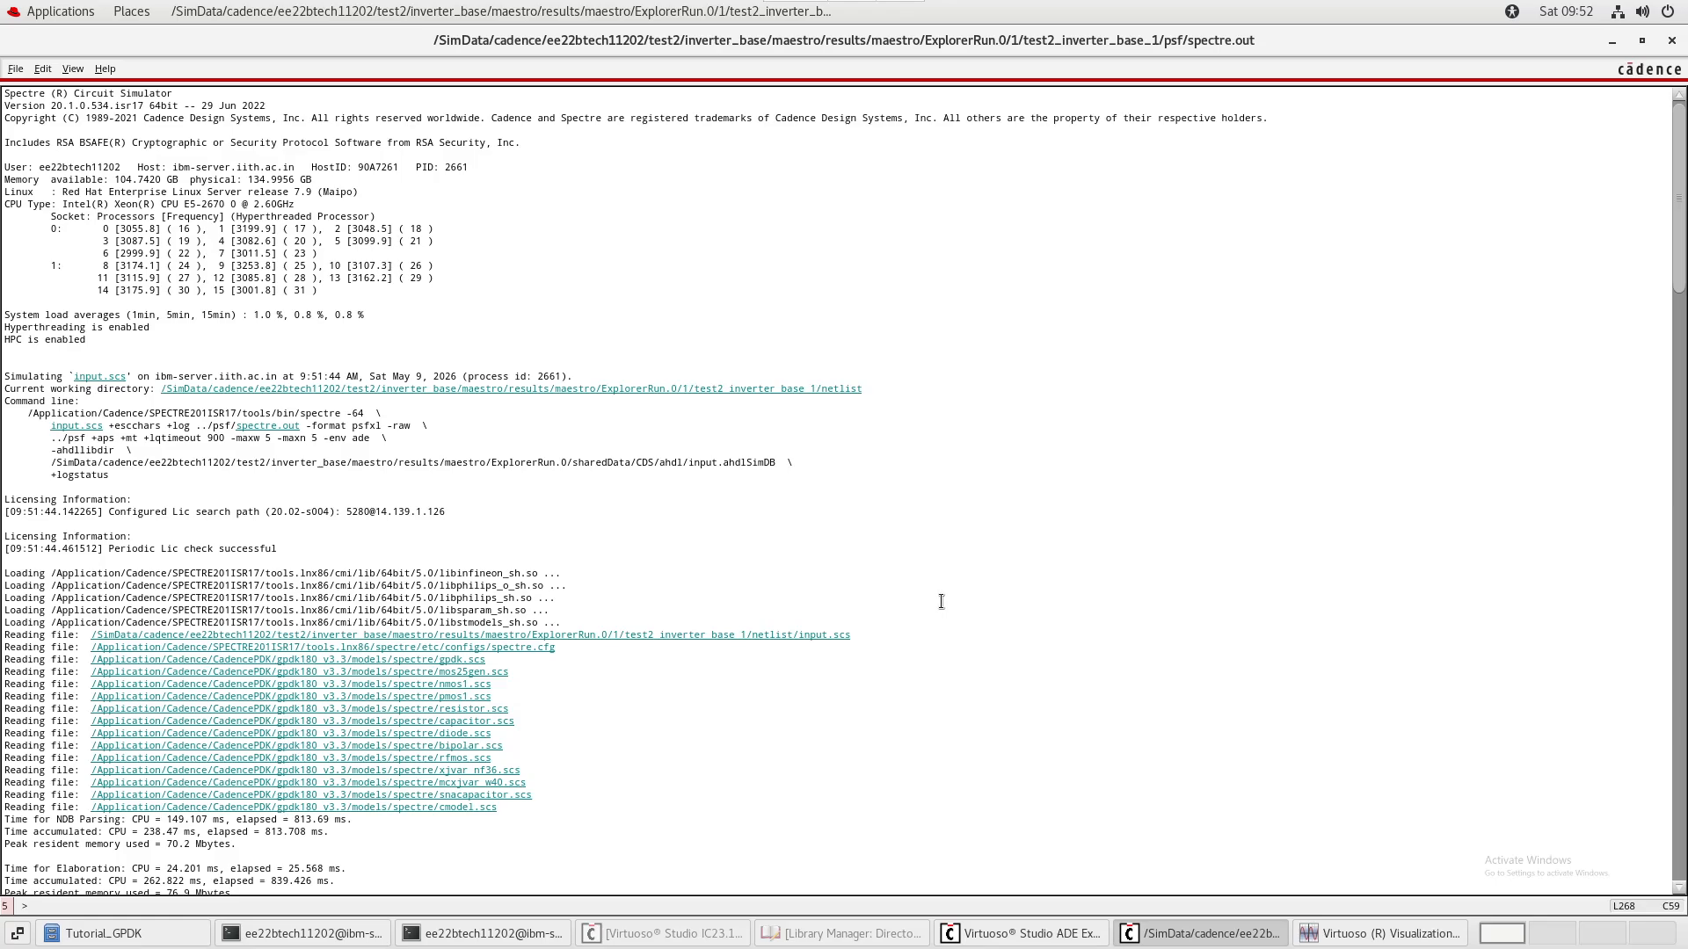
{"action": "scroll", "coordinate": [440, 432], "scroll_direction": "down", "scroll_amount": 20}
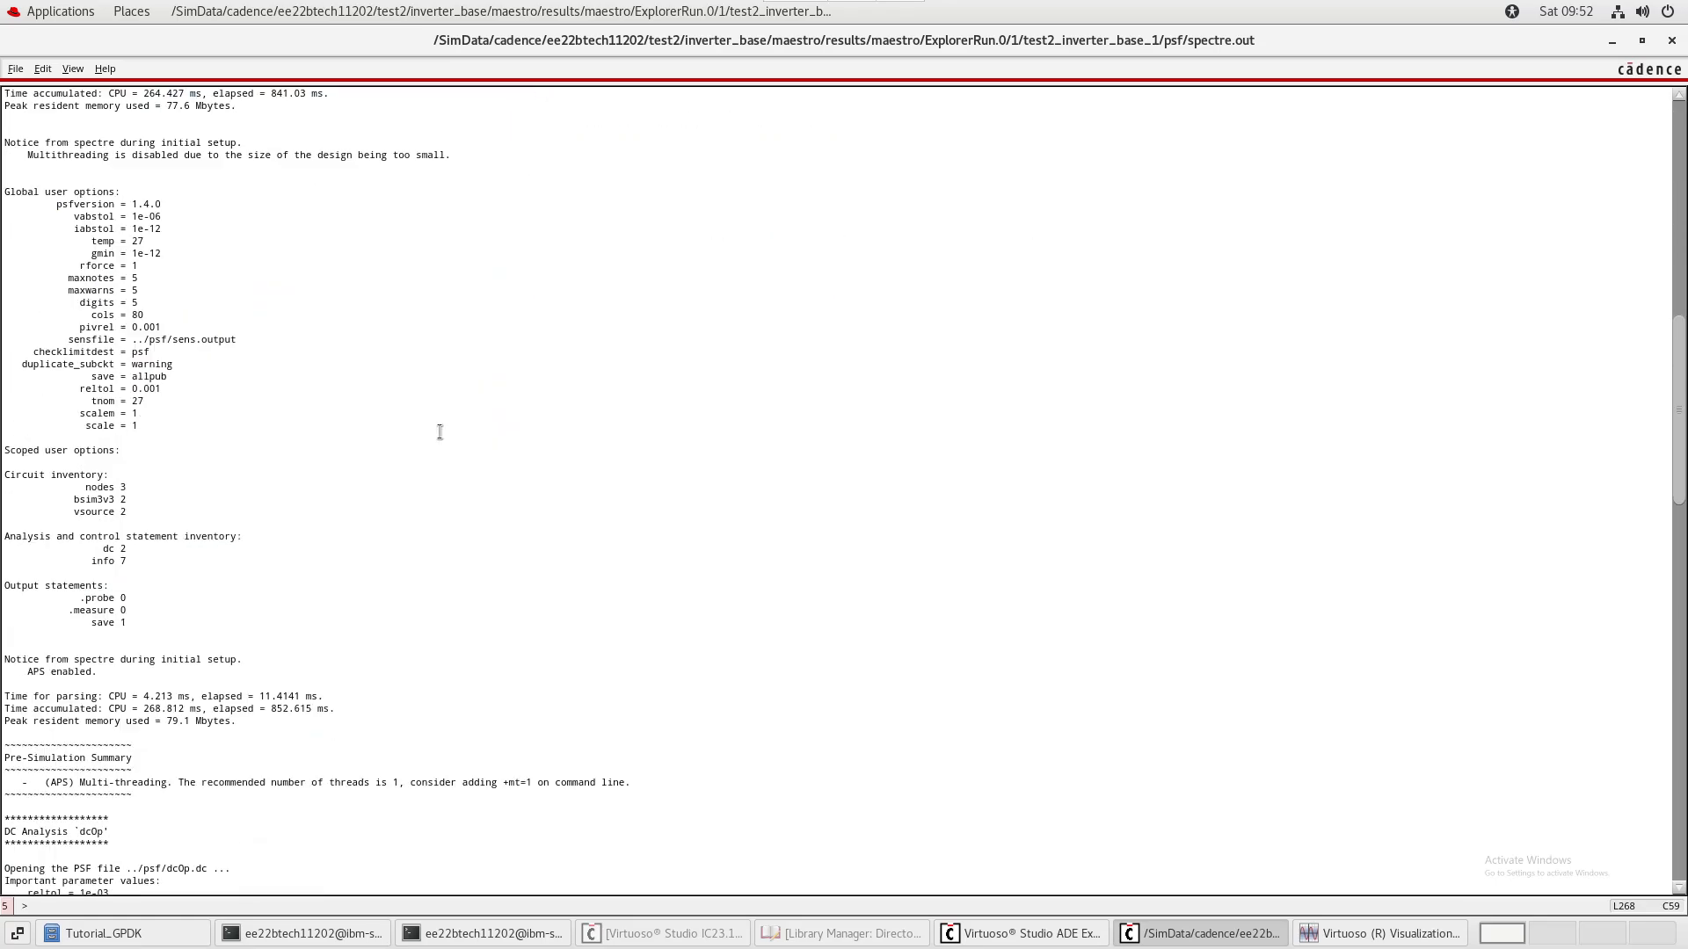
{"action": "scroll", "coordinate": [439, 431], "scroll_direction": "down", "scroll_amount": 20}
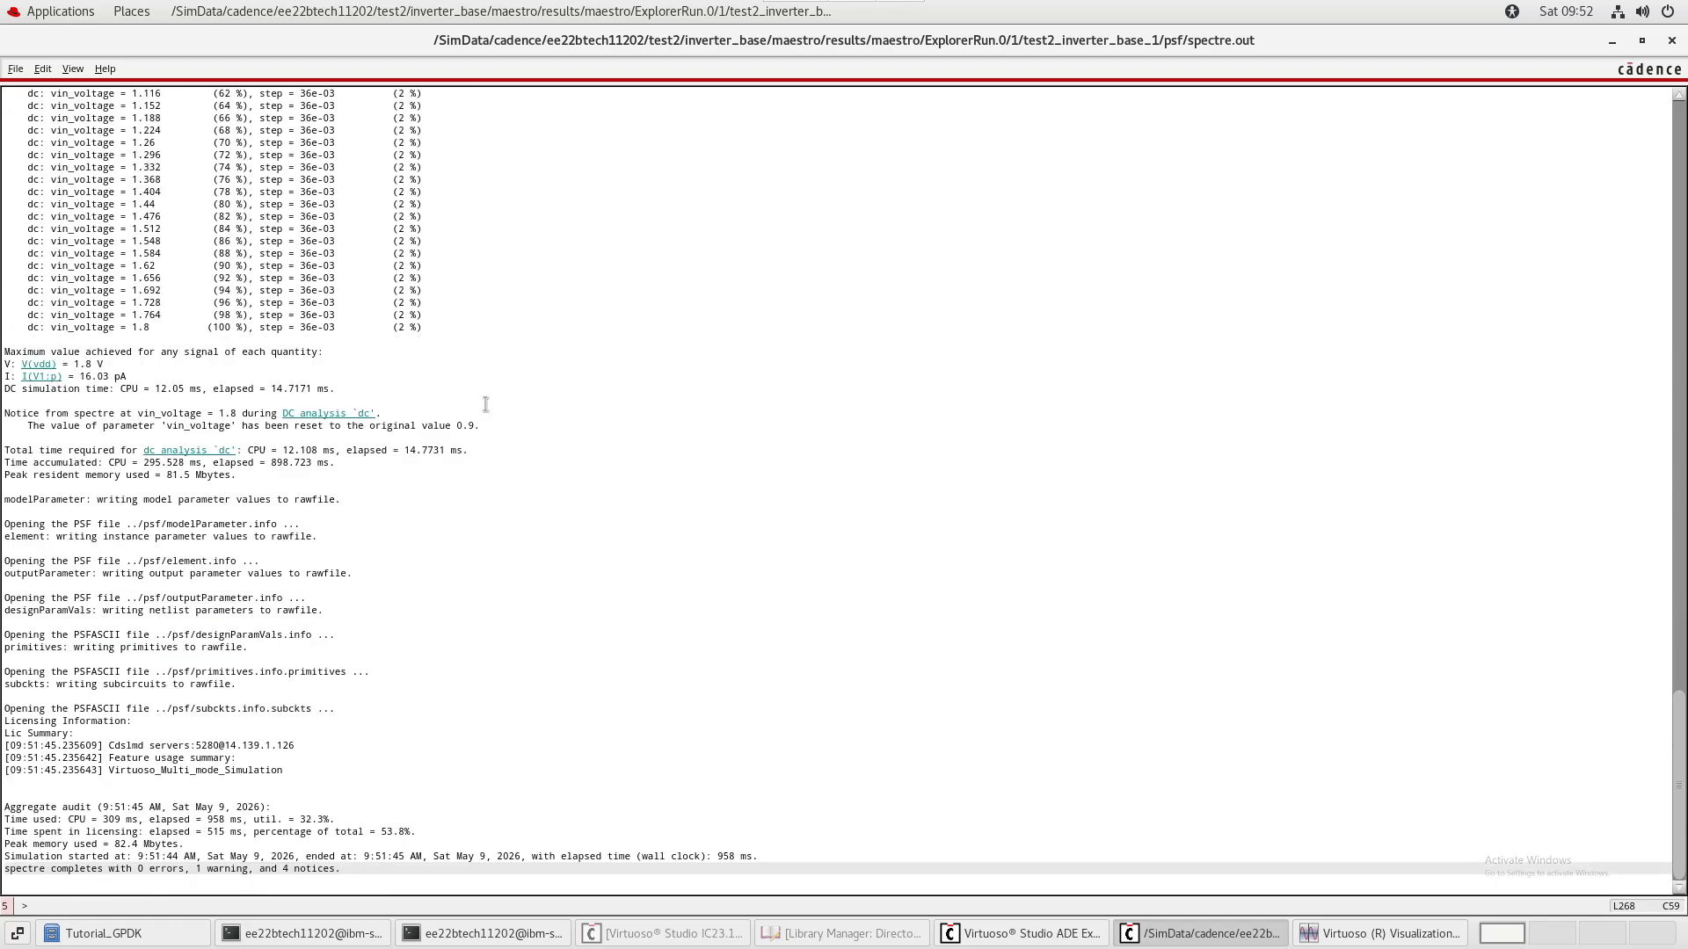
- Close the spectre.out log and maximize the plot window with the DC response
{"action": "double_click", "coordinate": [886, 46]}
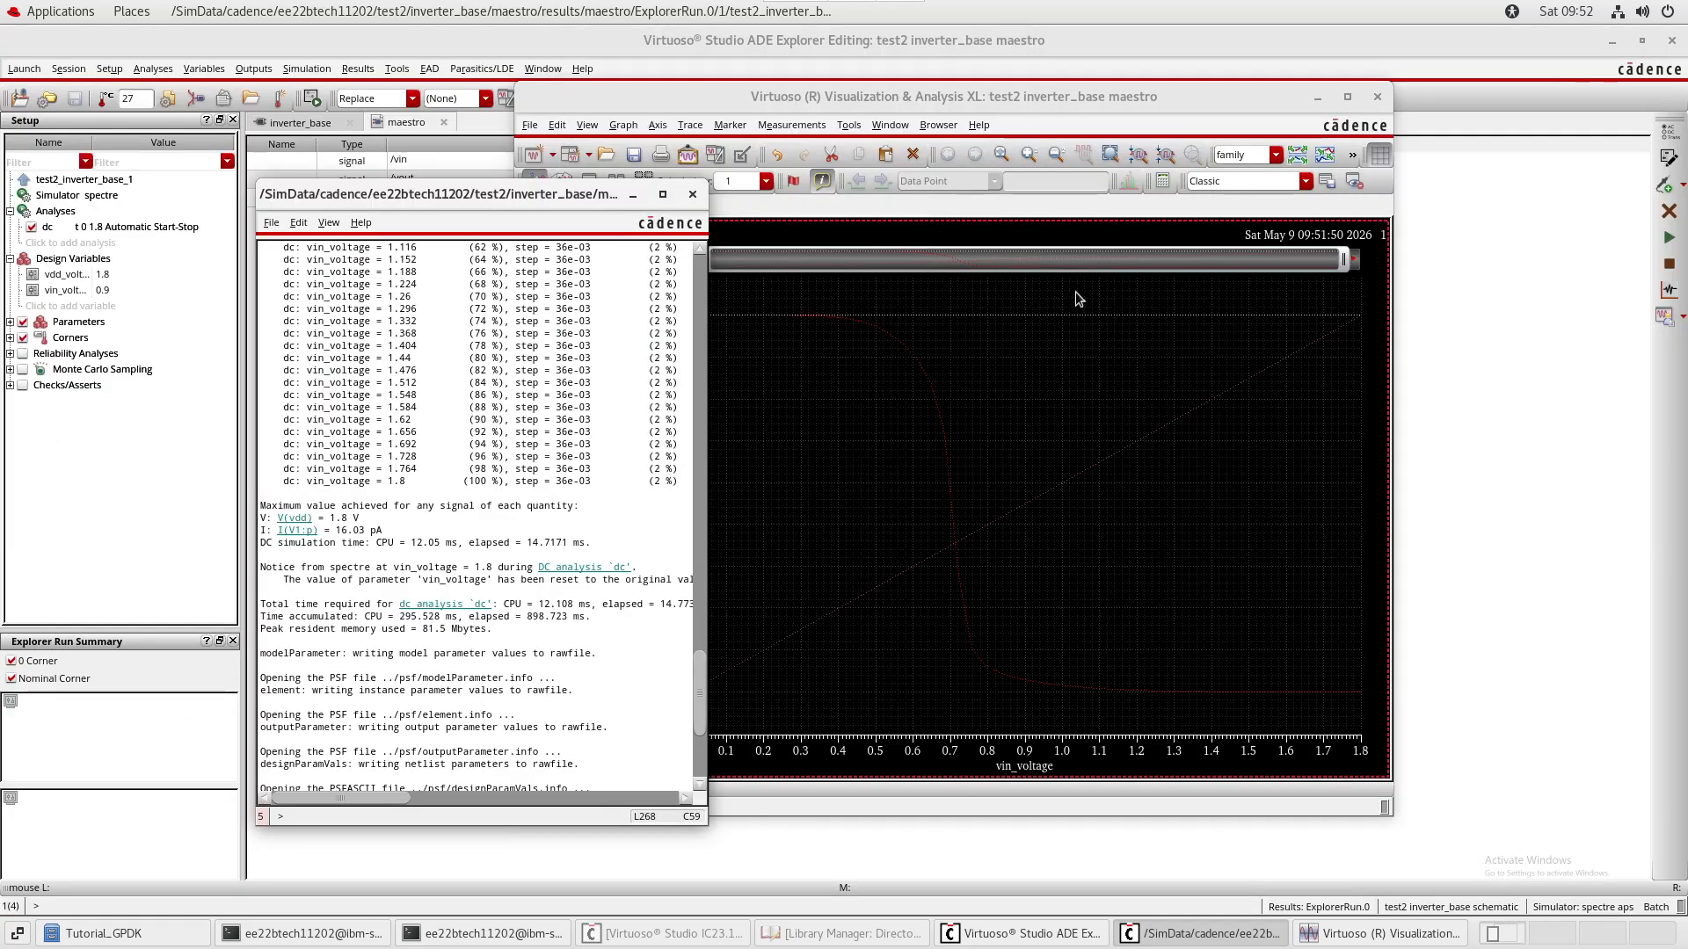
{"action": "left_click", "coordinate": [694, 193]}
{"action": "double_click", "coordinate": [983, 97]}
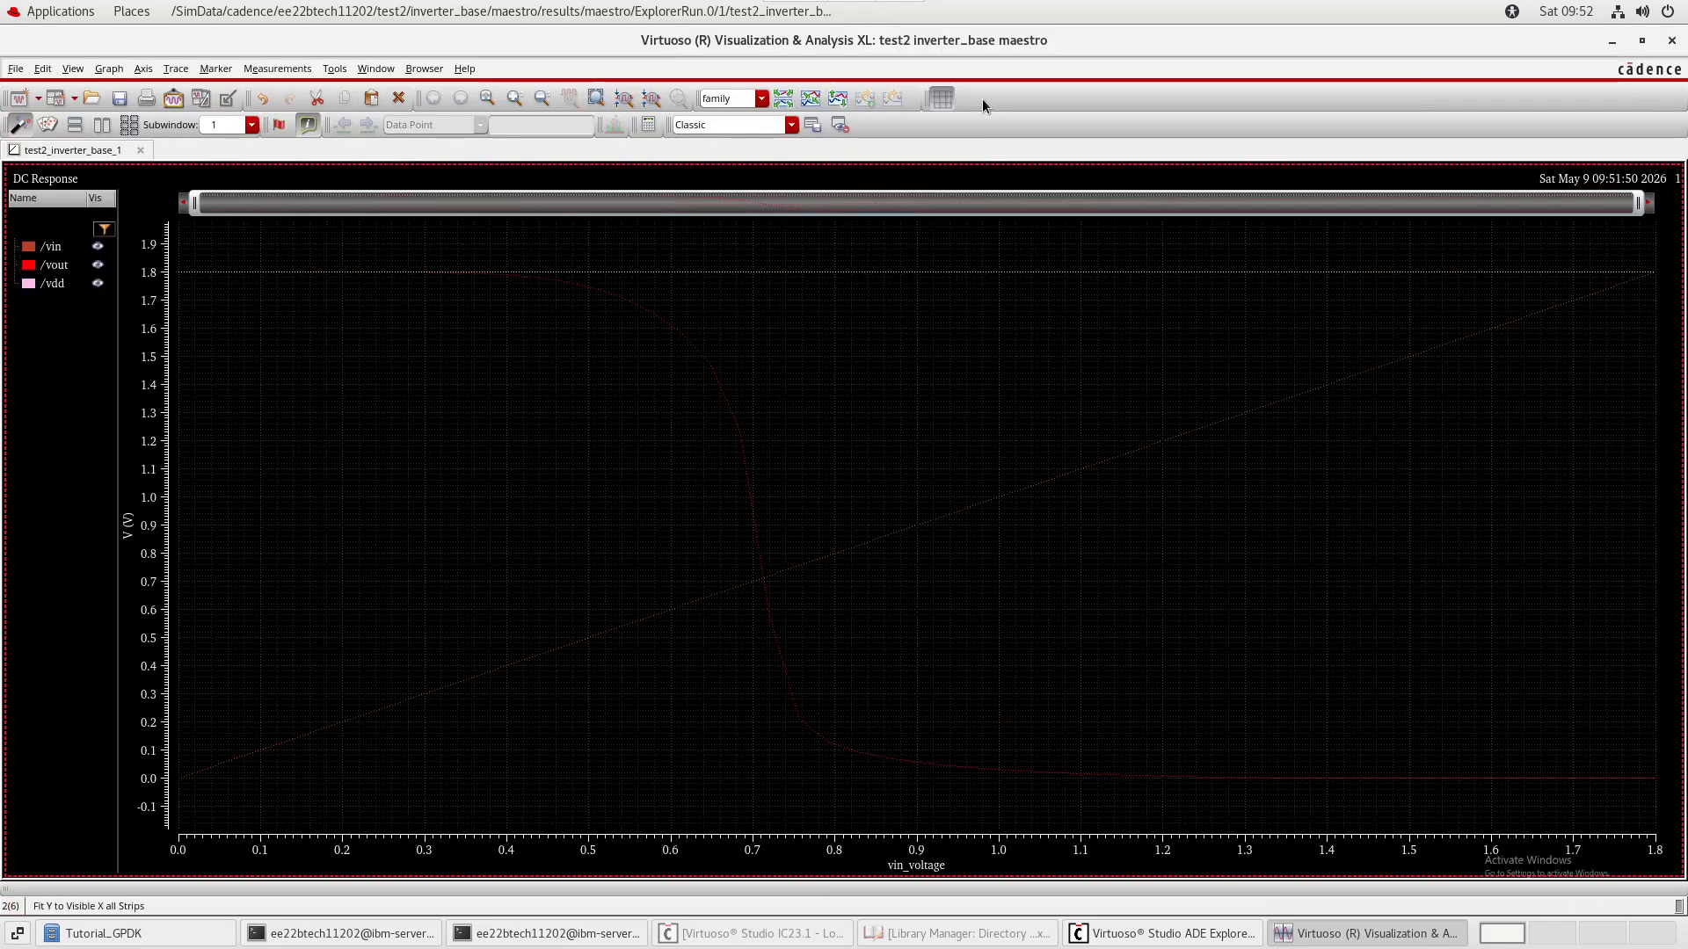
- Toggle the /vin trace off and on, and move the /vout trace into its own strip below the other traces
{"action": "left_click", "coordinate": [64, 262]}
{"action": "left_click", "coordinate": [67, 242]}
{"action": "left_click", "coordinate": [102, 246]}
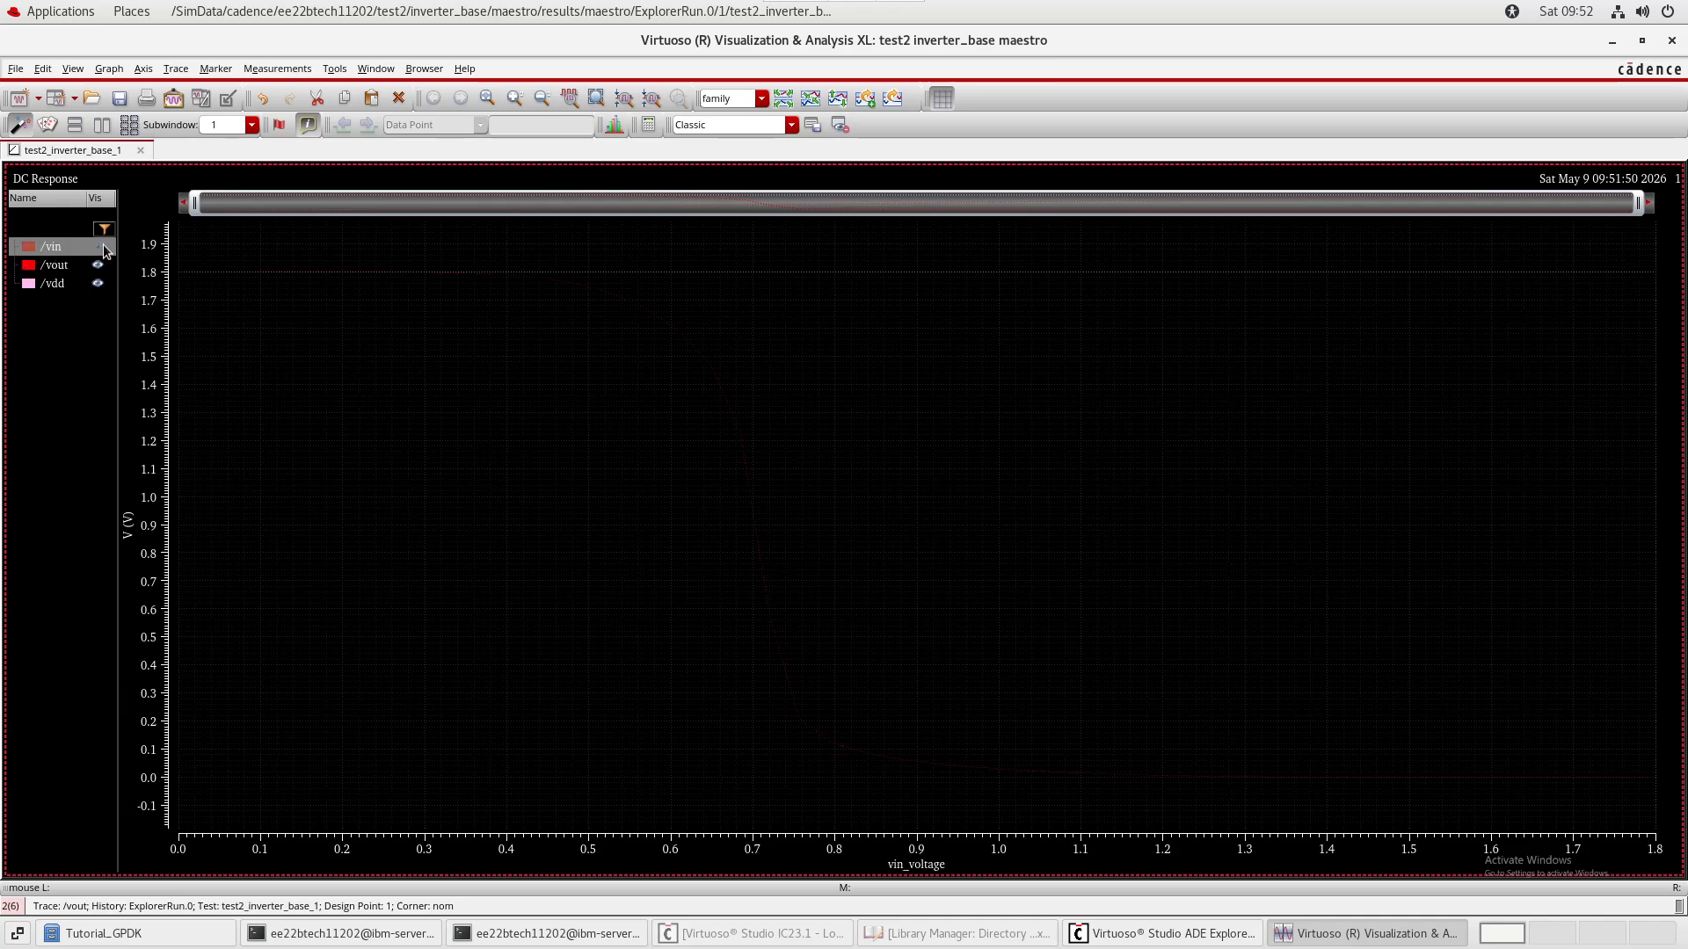
{"action": "left_click", "coordinate": [103, 247]}
{"action": "left_click", "coordinate": [51, 267]}
{"action": "mouse_move", "coordinate": [54, 267]}
{"action": "left_mouse_down"}
{"action": "mouse_move", "coordinate": [88, 928]}
{"action": "mouse_move", "coordinate": [77, 844]}
{"action": "left_mouse_up"}
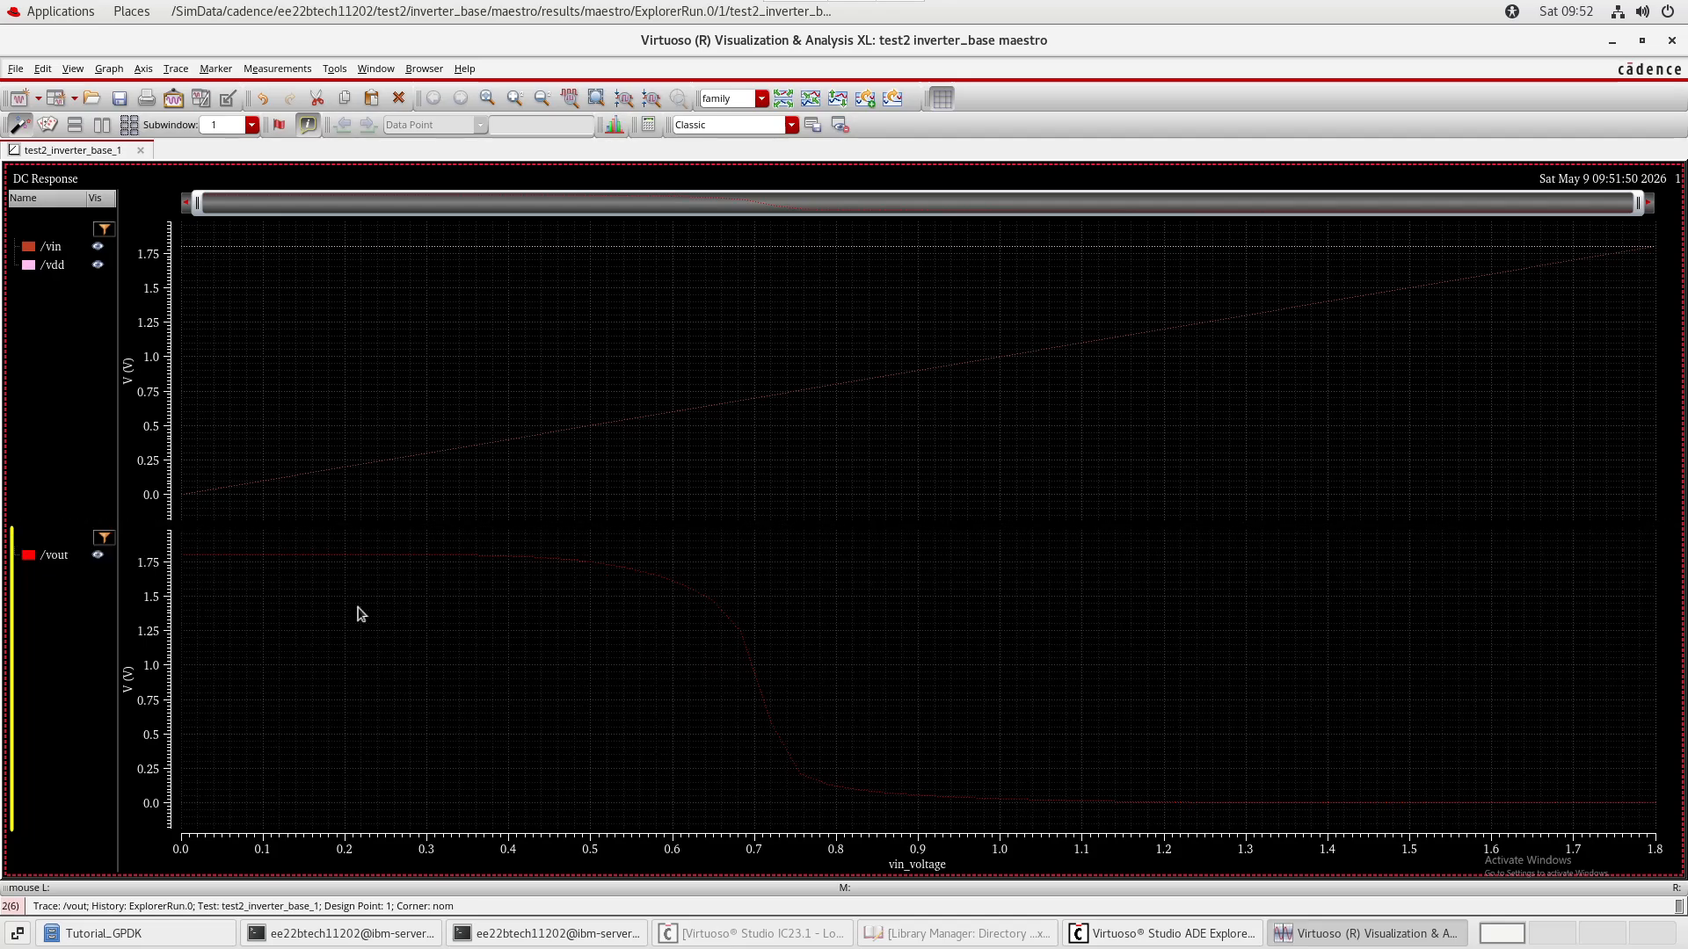
{"action": "right_click", "coordinate": [26, 558]}
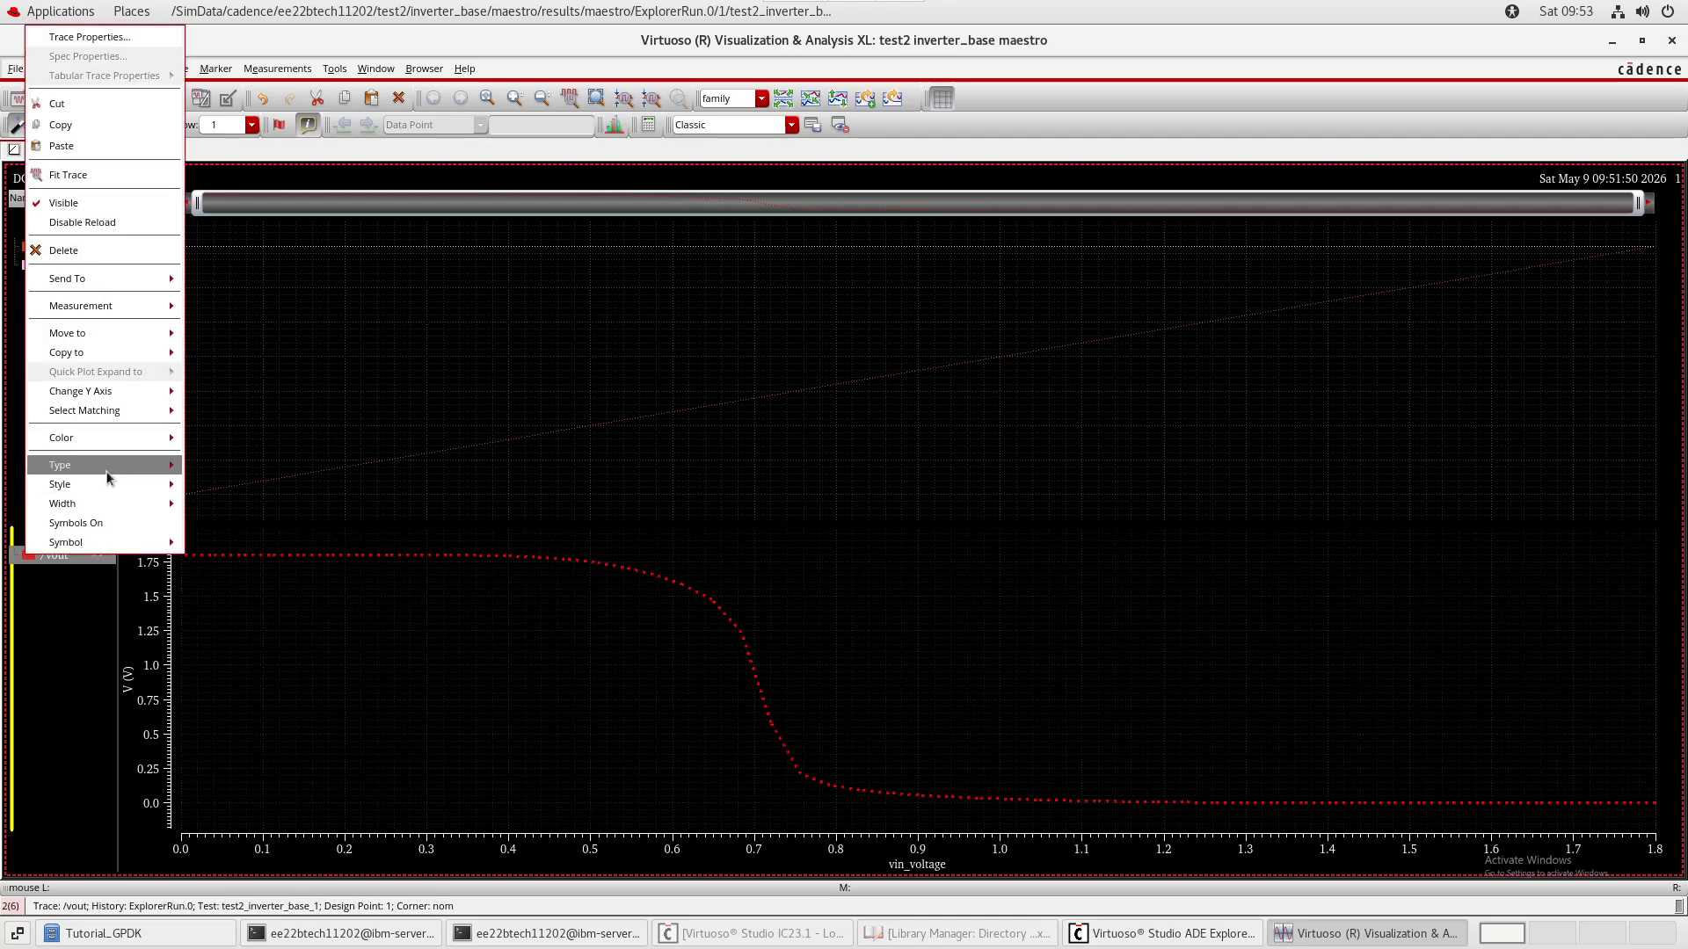
{"action": "mouse_move", "coordinate": [106, 477]}
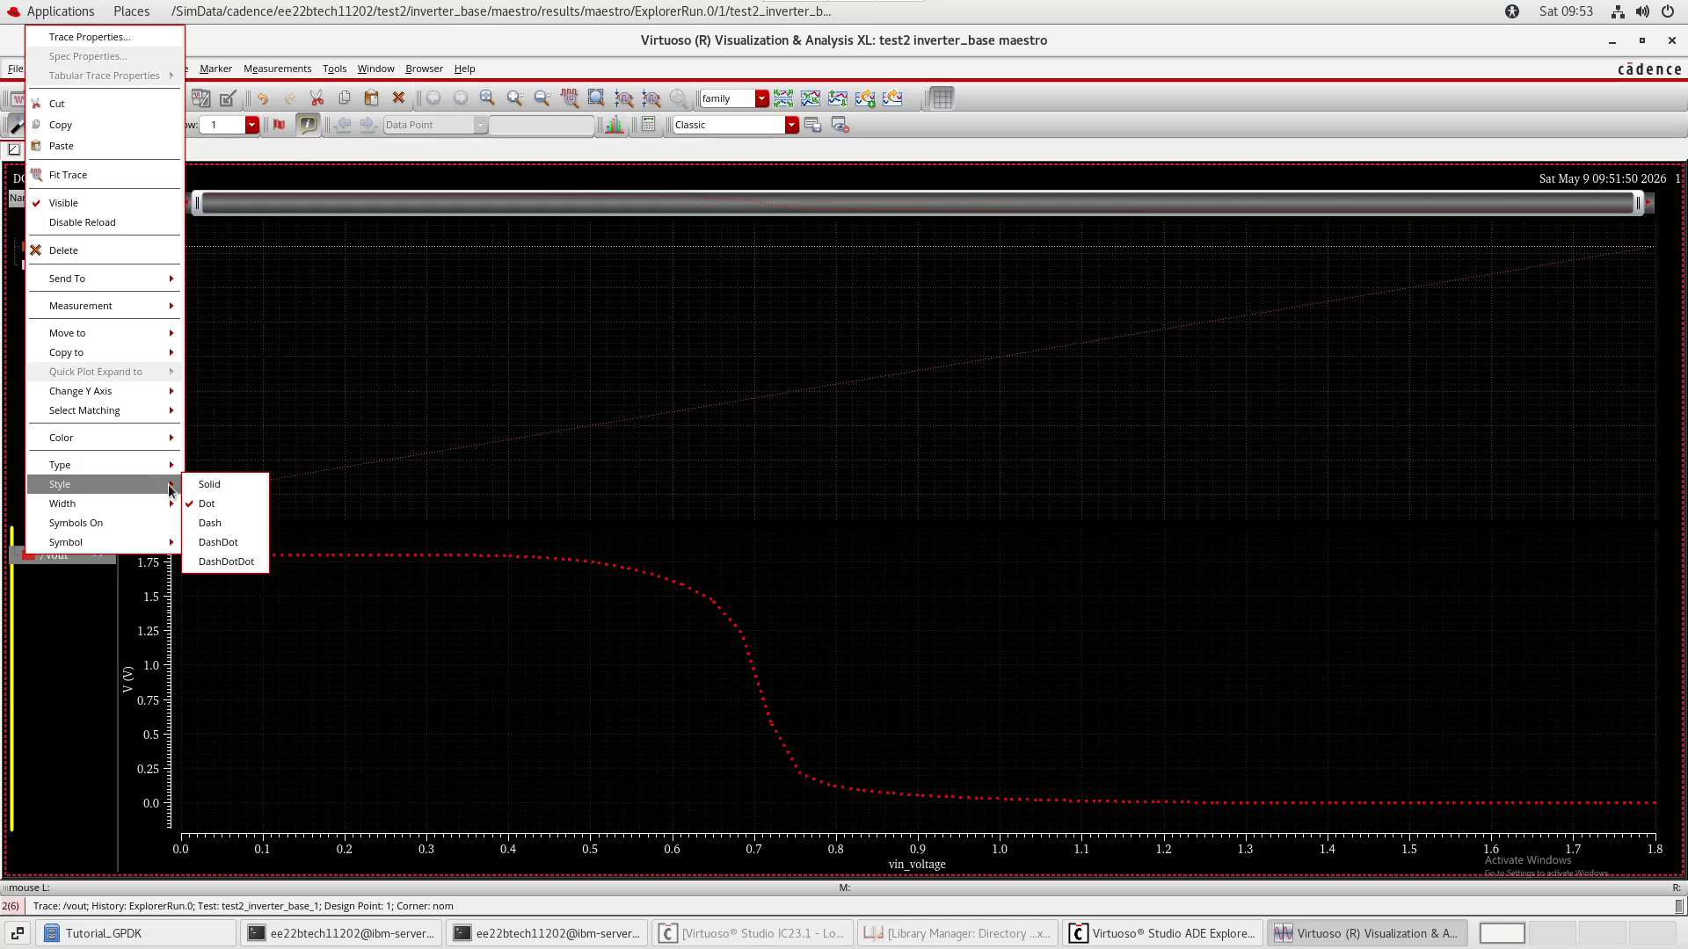
{"action": "mouse_move", "coordinate": [143, 513]}
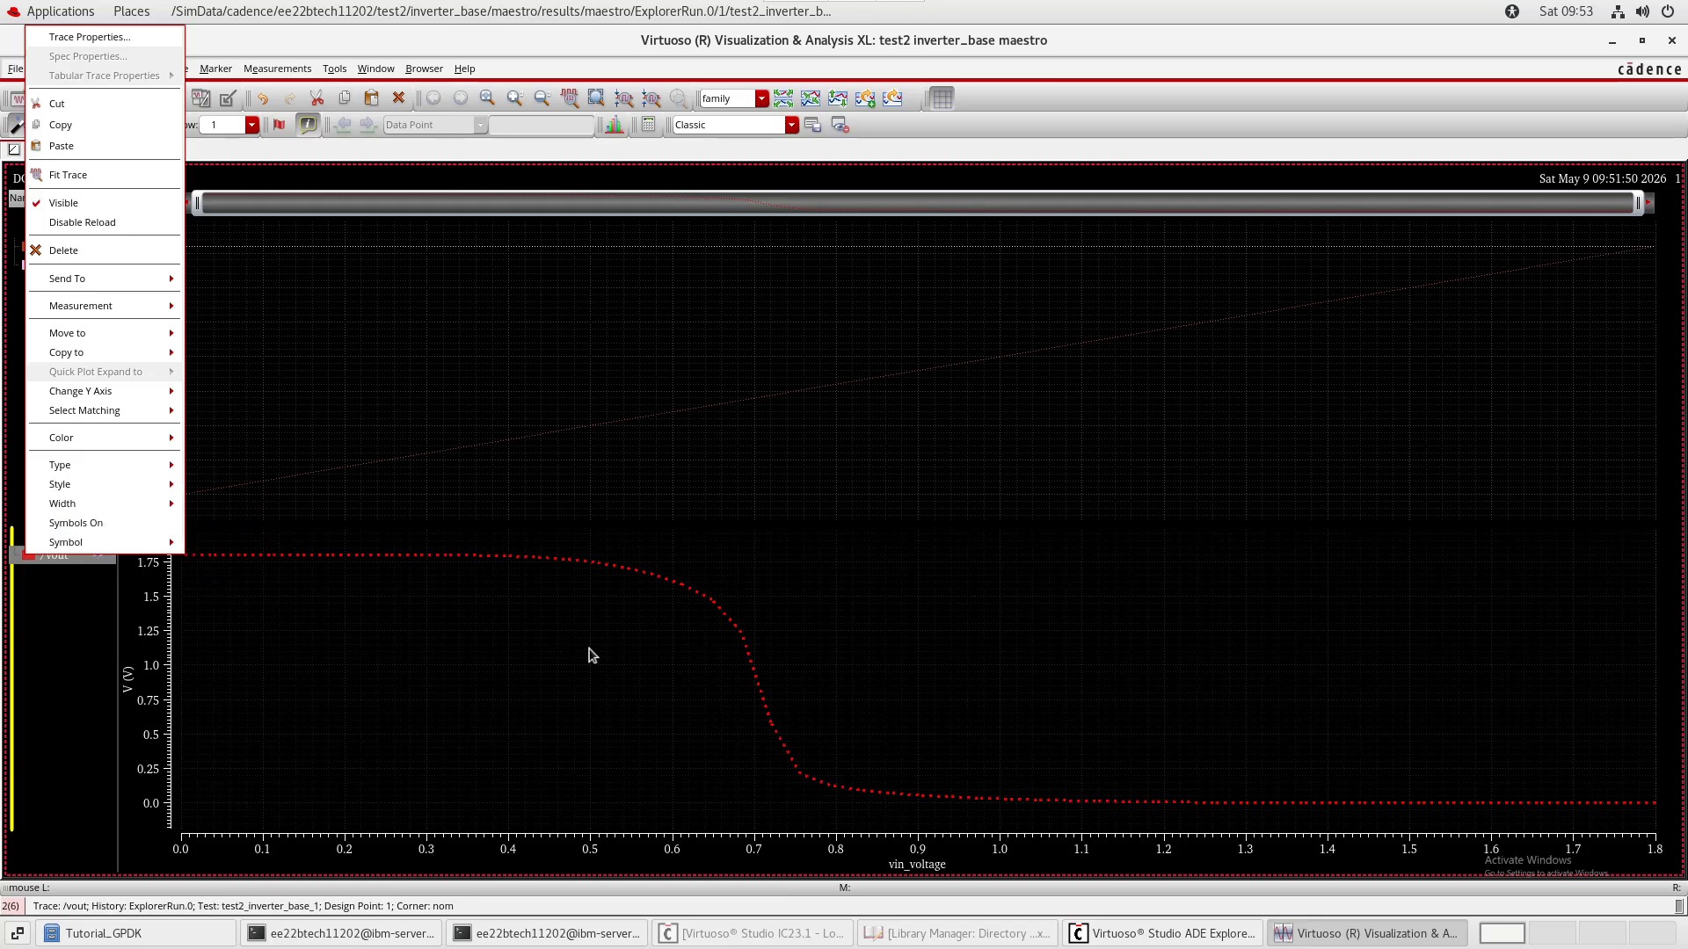
{"action": "left_click", "coordinate": [519, 498]}
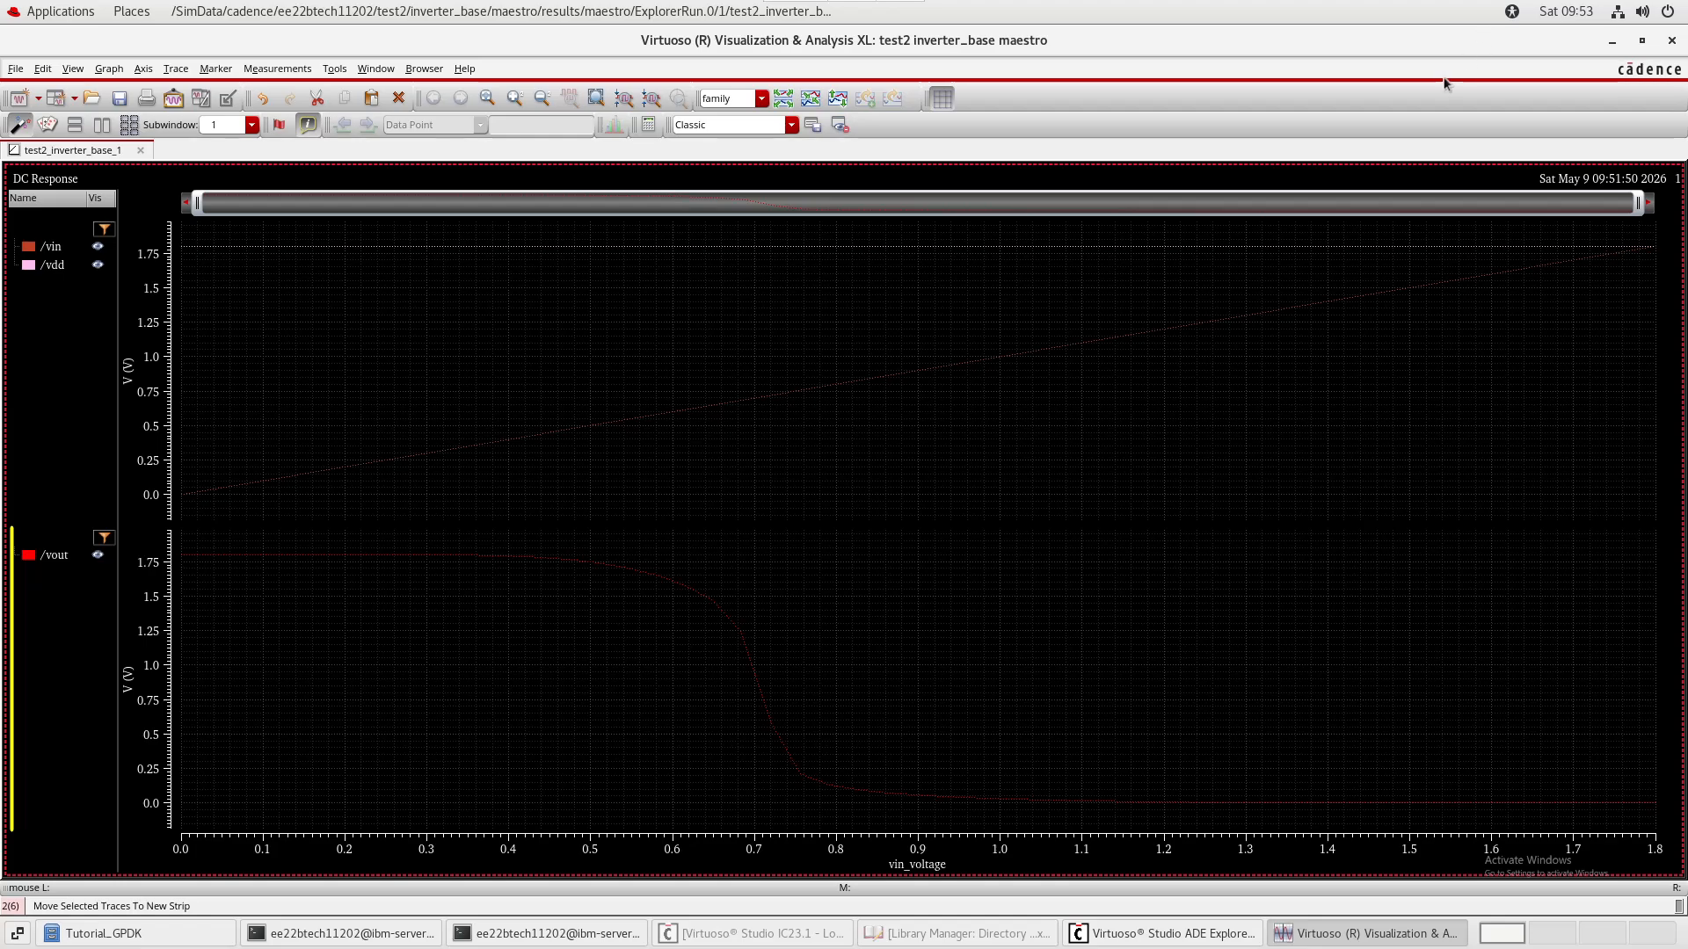
- Close the DC response plot window and switch from maestro to the inverter_base schematic
{"action": "left_click", "coordinate": [1641, 40]}
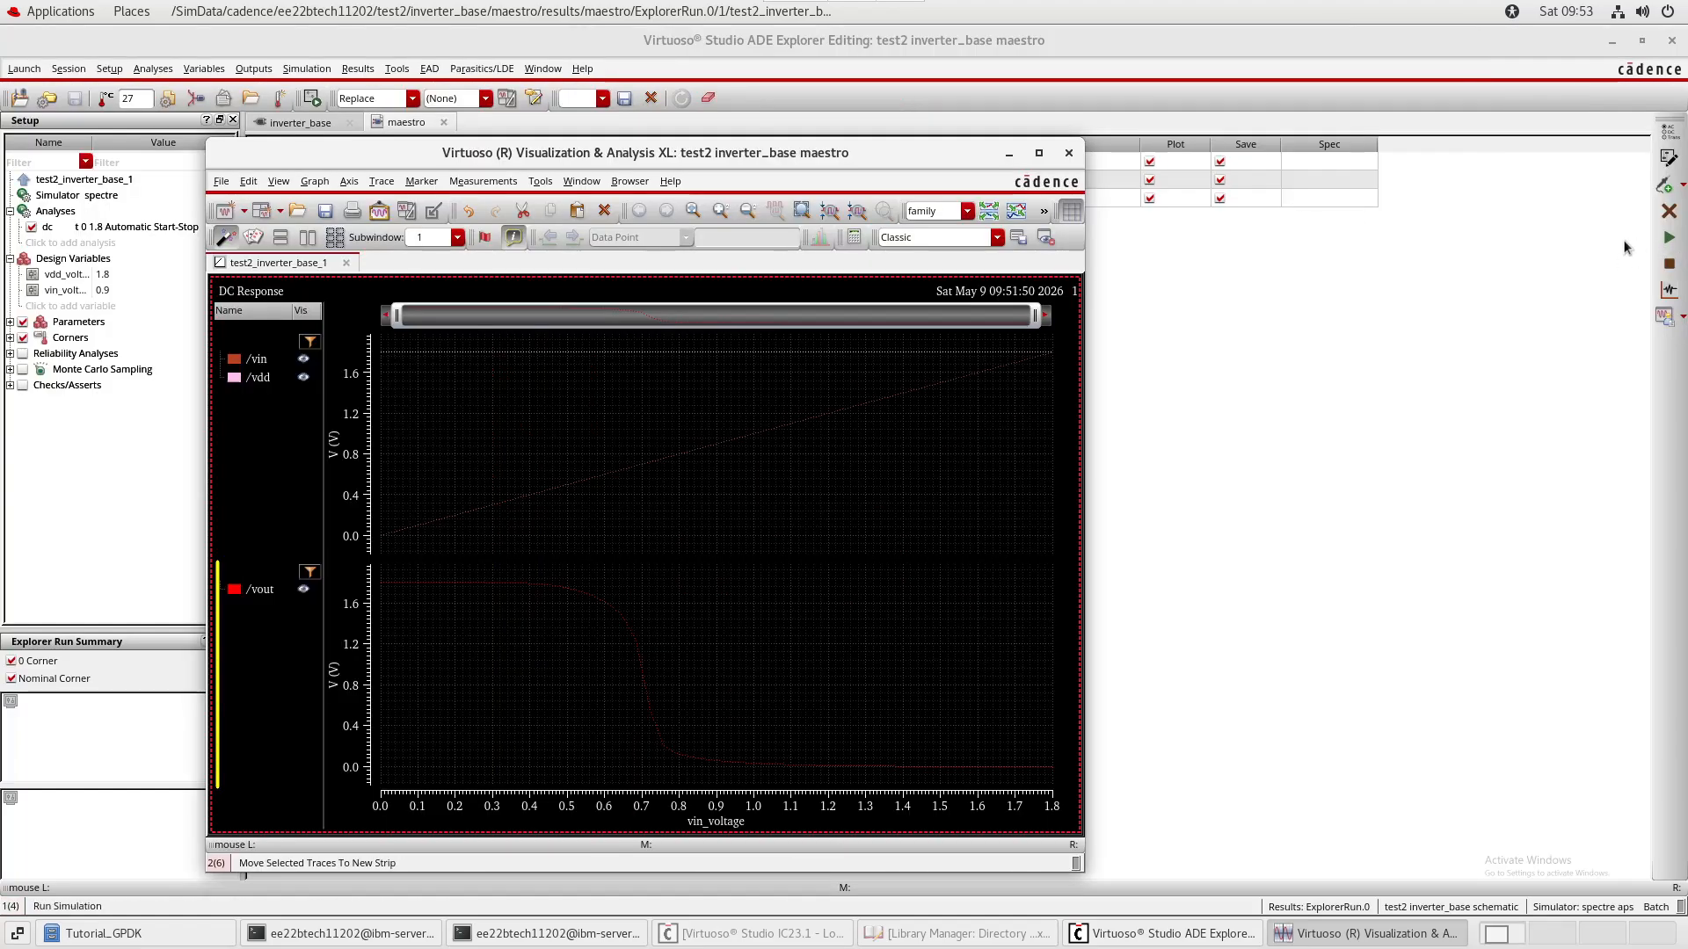
{"action": "left_click", "coordinate": [1069, 153]}
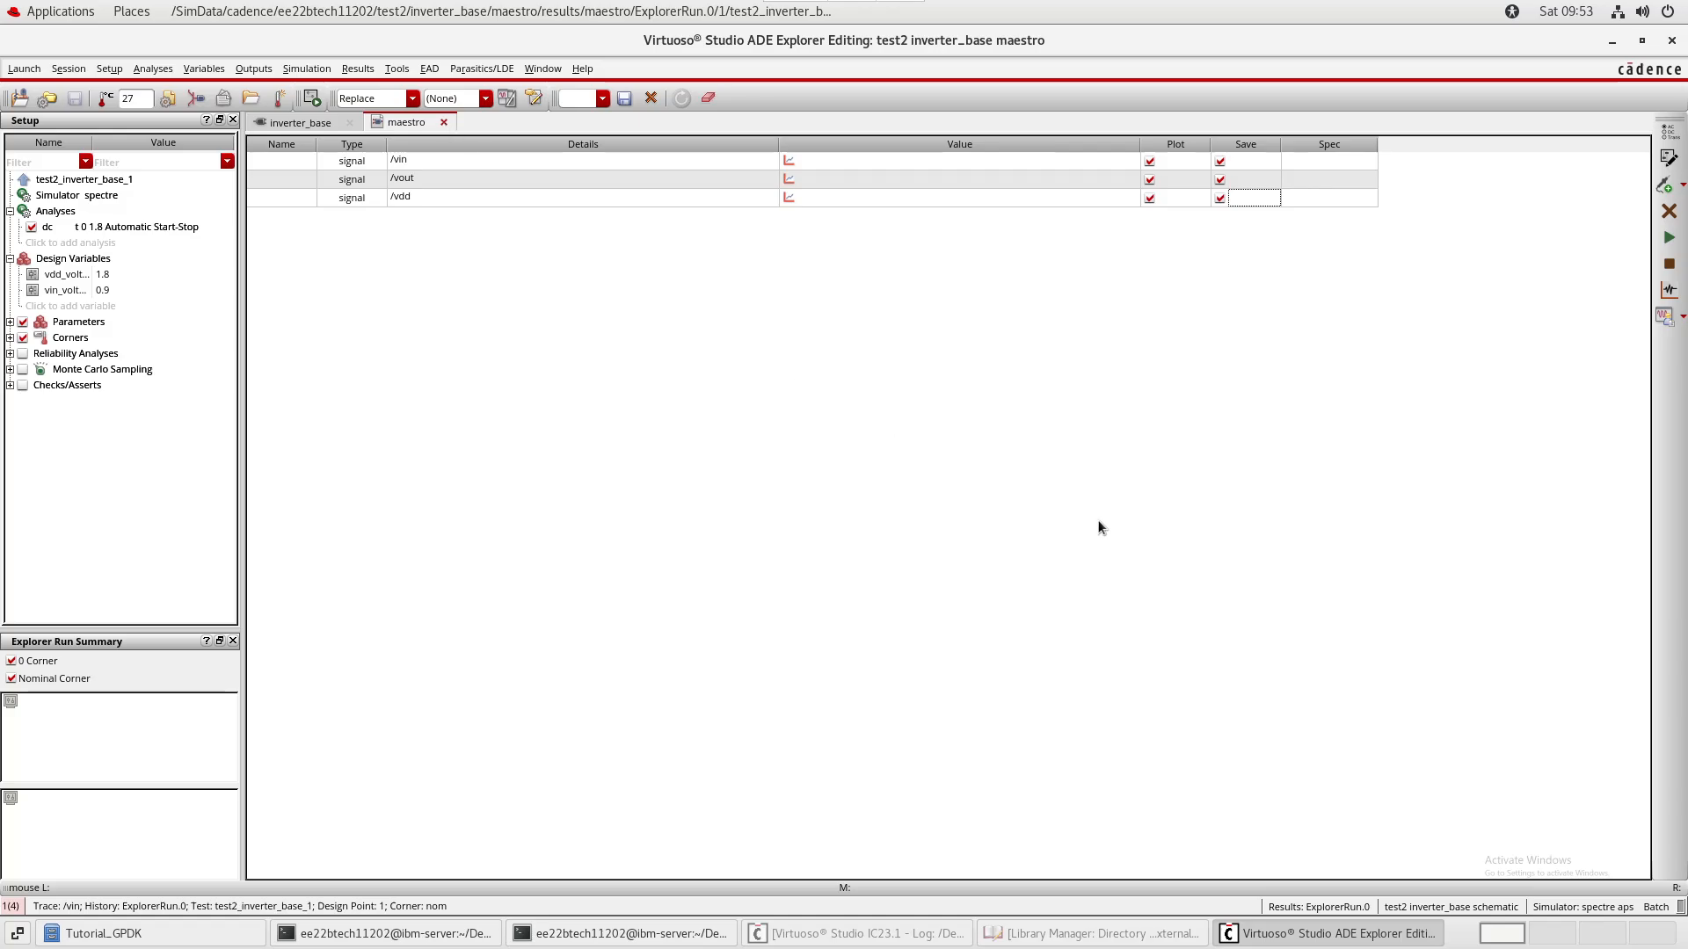
{"action": "left_click", "coordinate": [300, 123]}
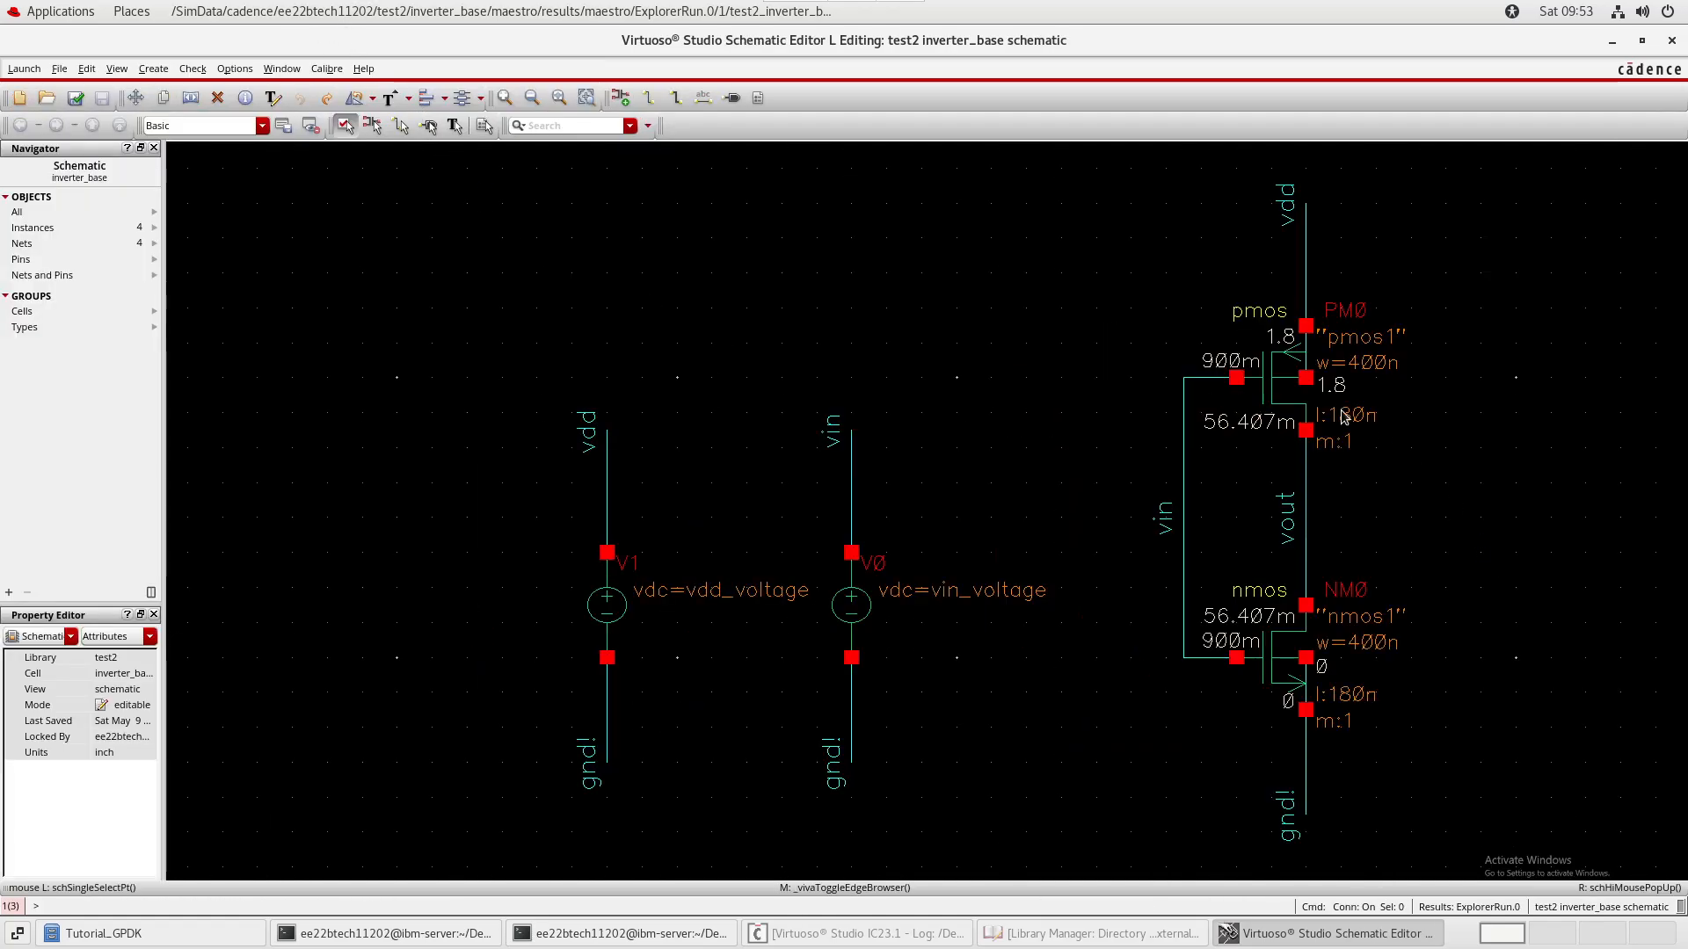
- Delete the voltage sources V1 and V0 together with their wires and net labels from the inverter_base schematic
{"action": "middle_click_drag", "start_coordinate": [1317, 497], "coordinate": [1099, 466]}
{"action": "scroll", "coordinate": [821, 228], "scroll_direction": "down", "scroll_amount": 1}
{"action": "middle_click_drag", "start_coordinate": [757, 275], "coordinate": [783, 437]}
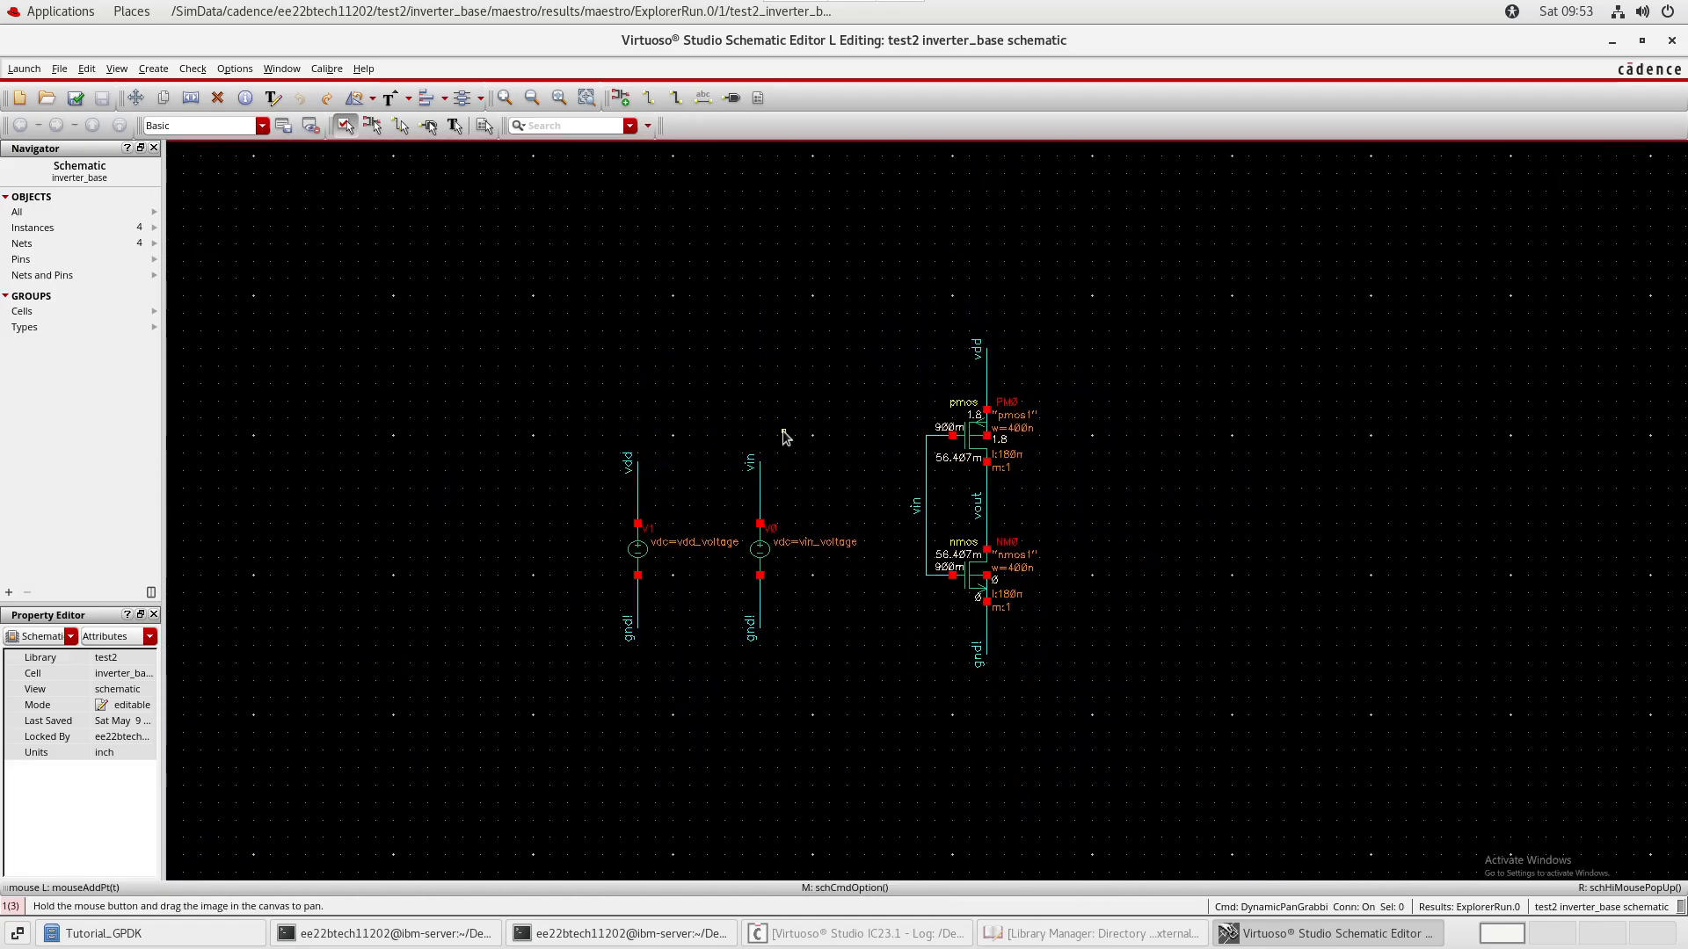
{"action": "left_click_drag", "start_coordinate": [534, 391], "coordinate": [870, 767]}
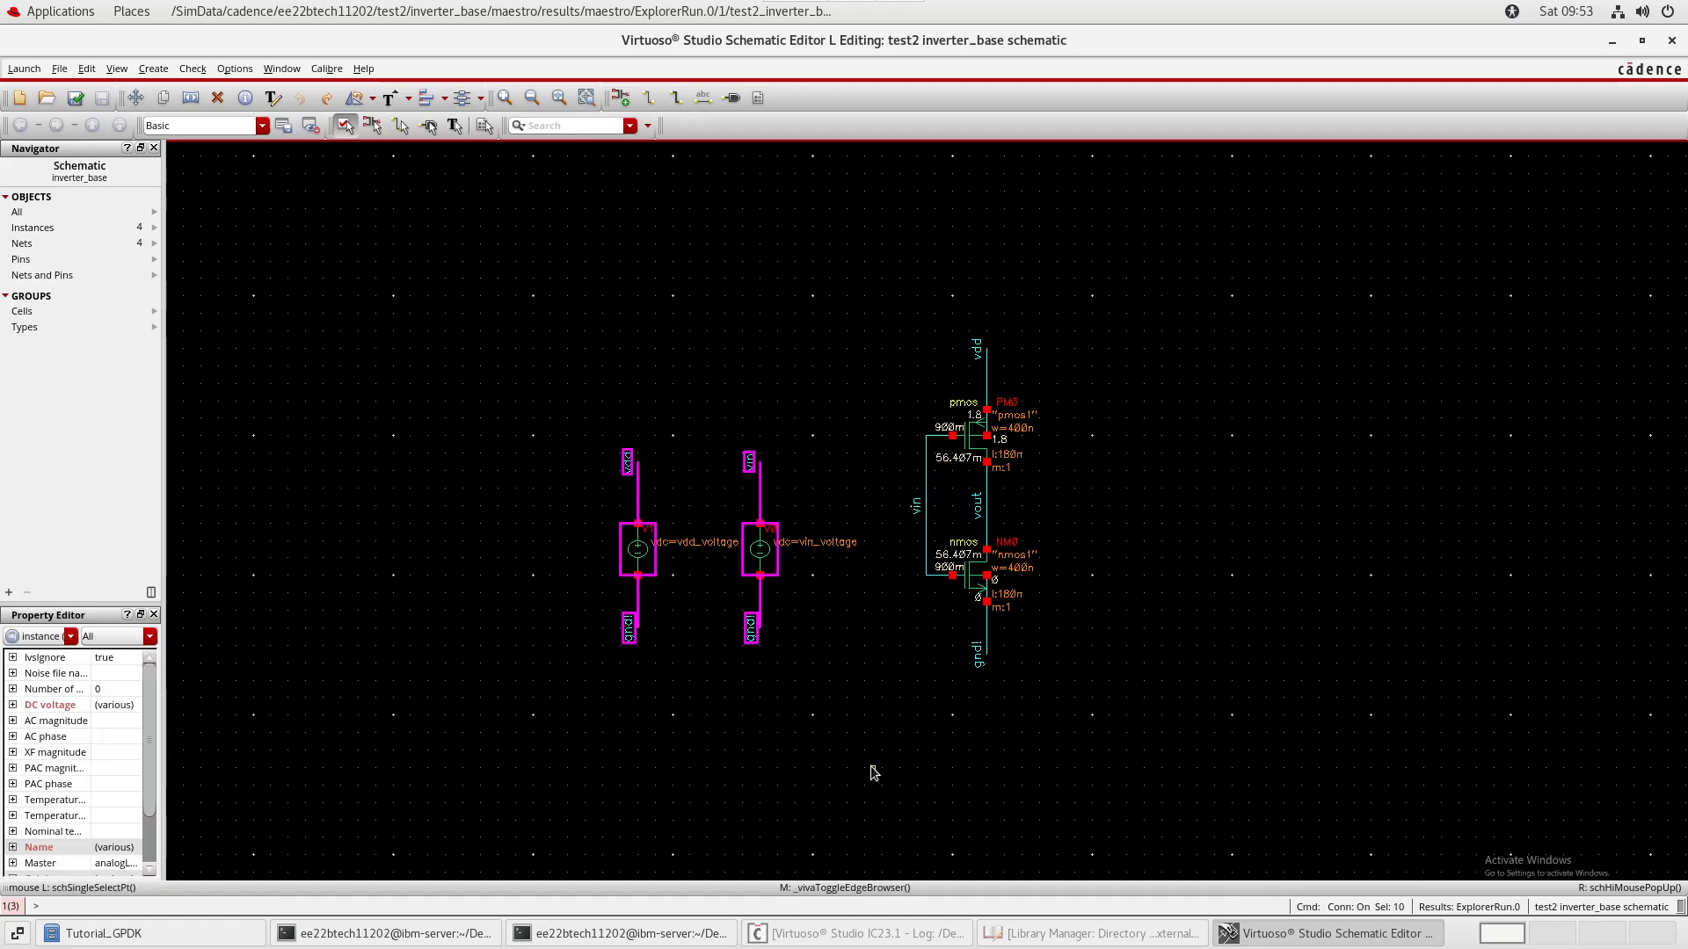
{"action": "key", "text": "Delete"}
{"action": "middle_click_drag", "start_coordinate": [862, 469], "coordinate": [727, 426]}
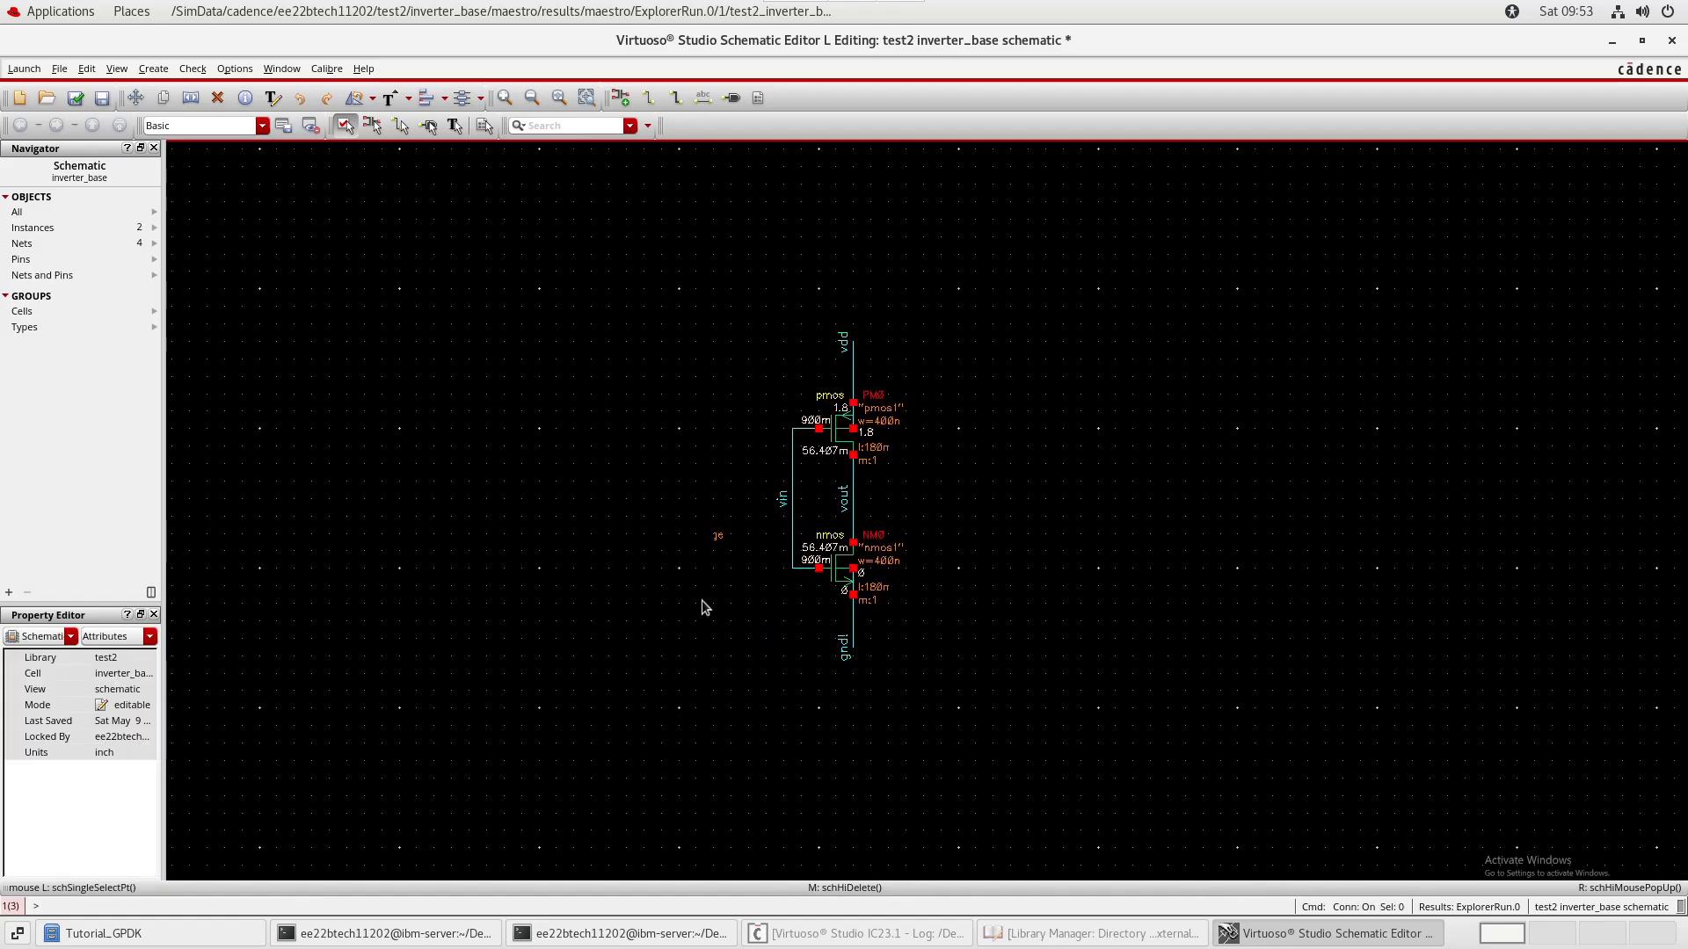
{"action": "scroll", "coordinate": [709, 531], "scroll_direction": "up", "scroll_amount": 1}
{"action": "scroll", "coordinate": [710, 532], "scroll_direction": "down", "scroll_amount": 1}
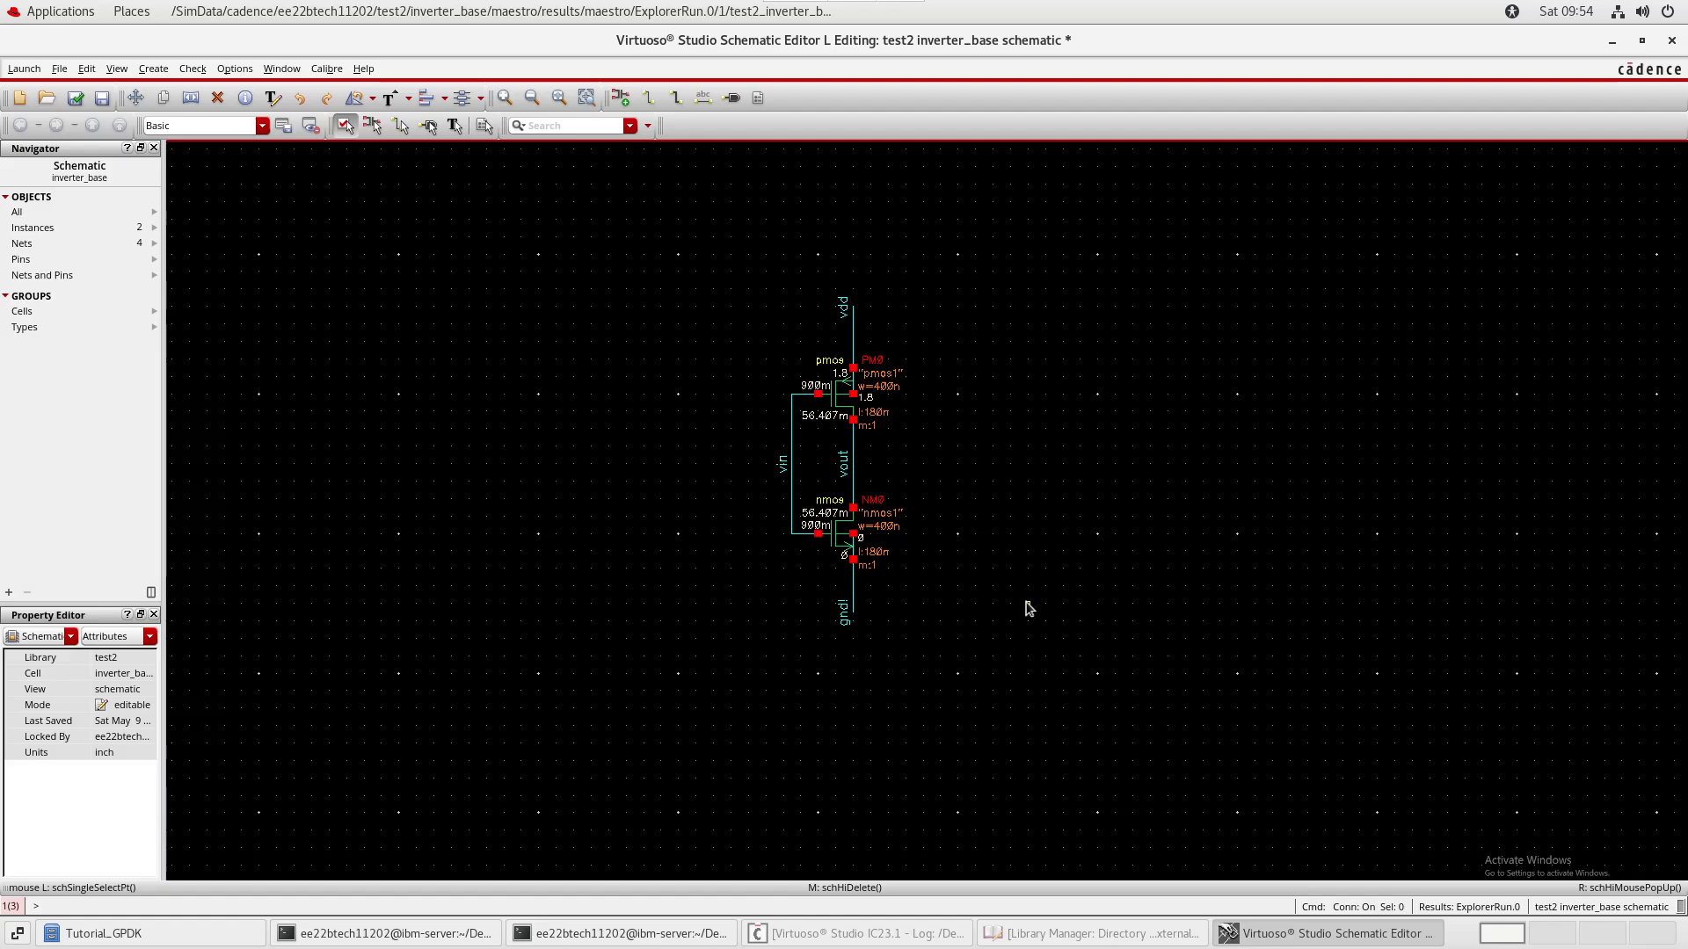
{"action": "left_click", "coordinate": [844, 547]}
{"action": "key", "text": "shift+Delete"}
{"action": "left_click", "coordinate": [1117, 502]}
{"action": "left_click", "coordinate": [926, 540]}
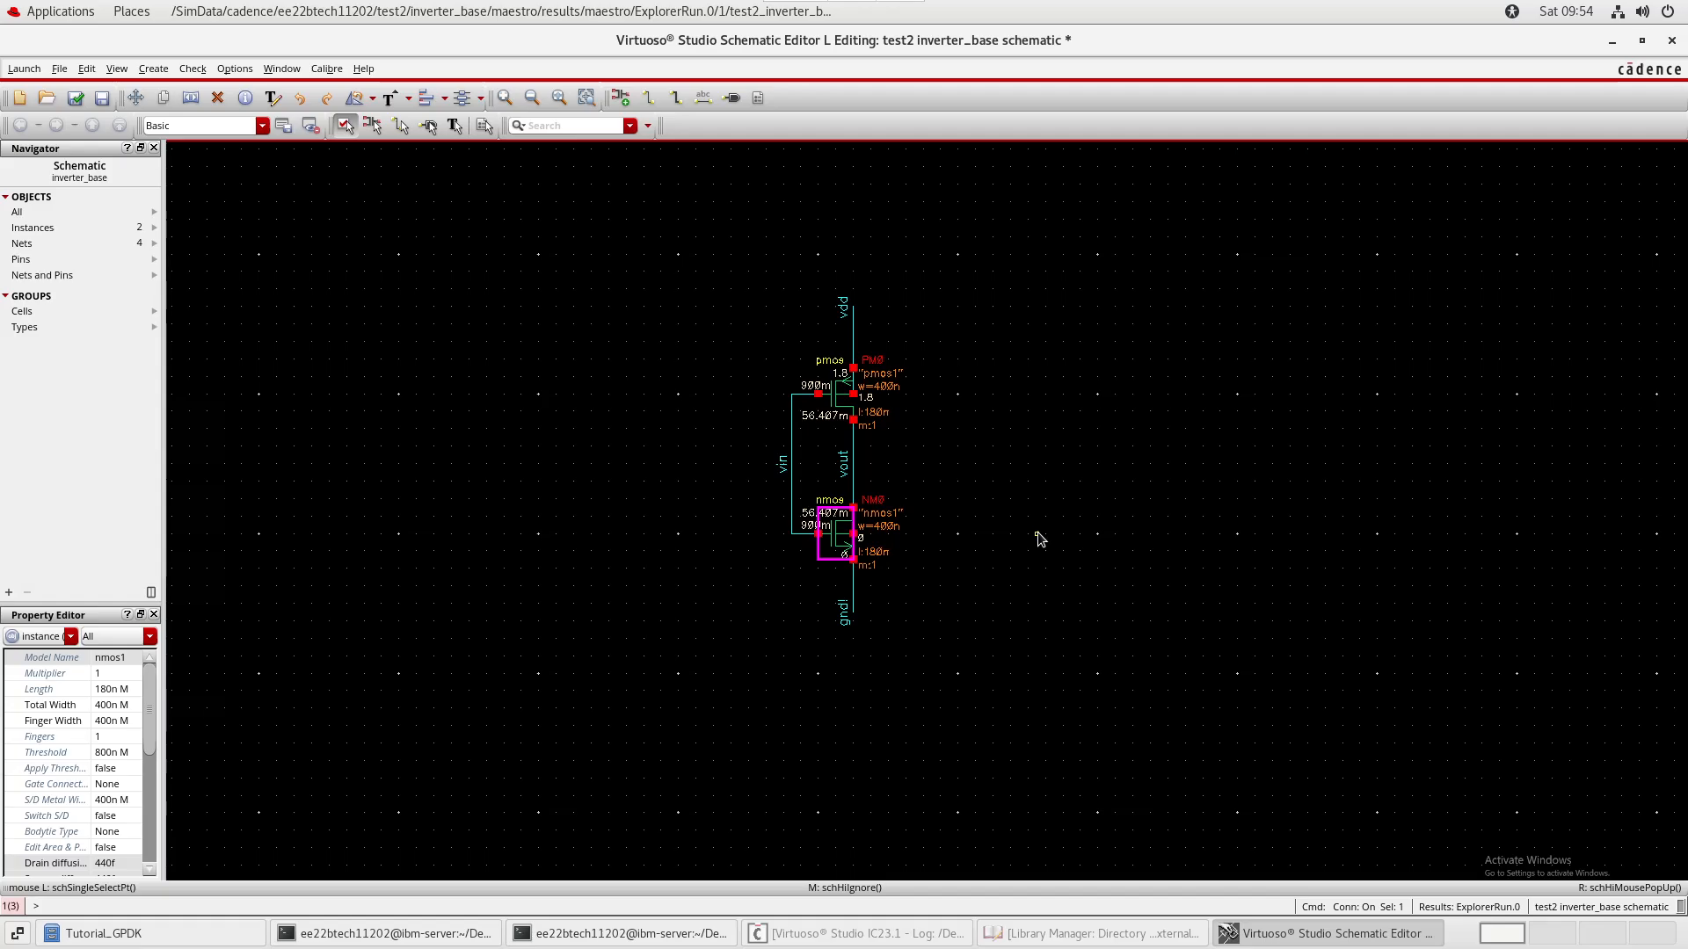
{"action": "left_click", "coordinate": [1040, 539]}
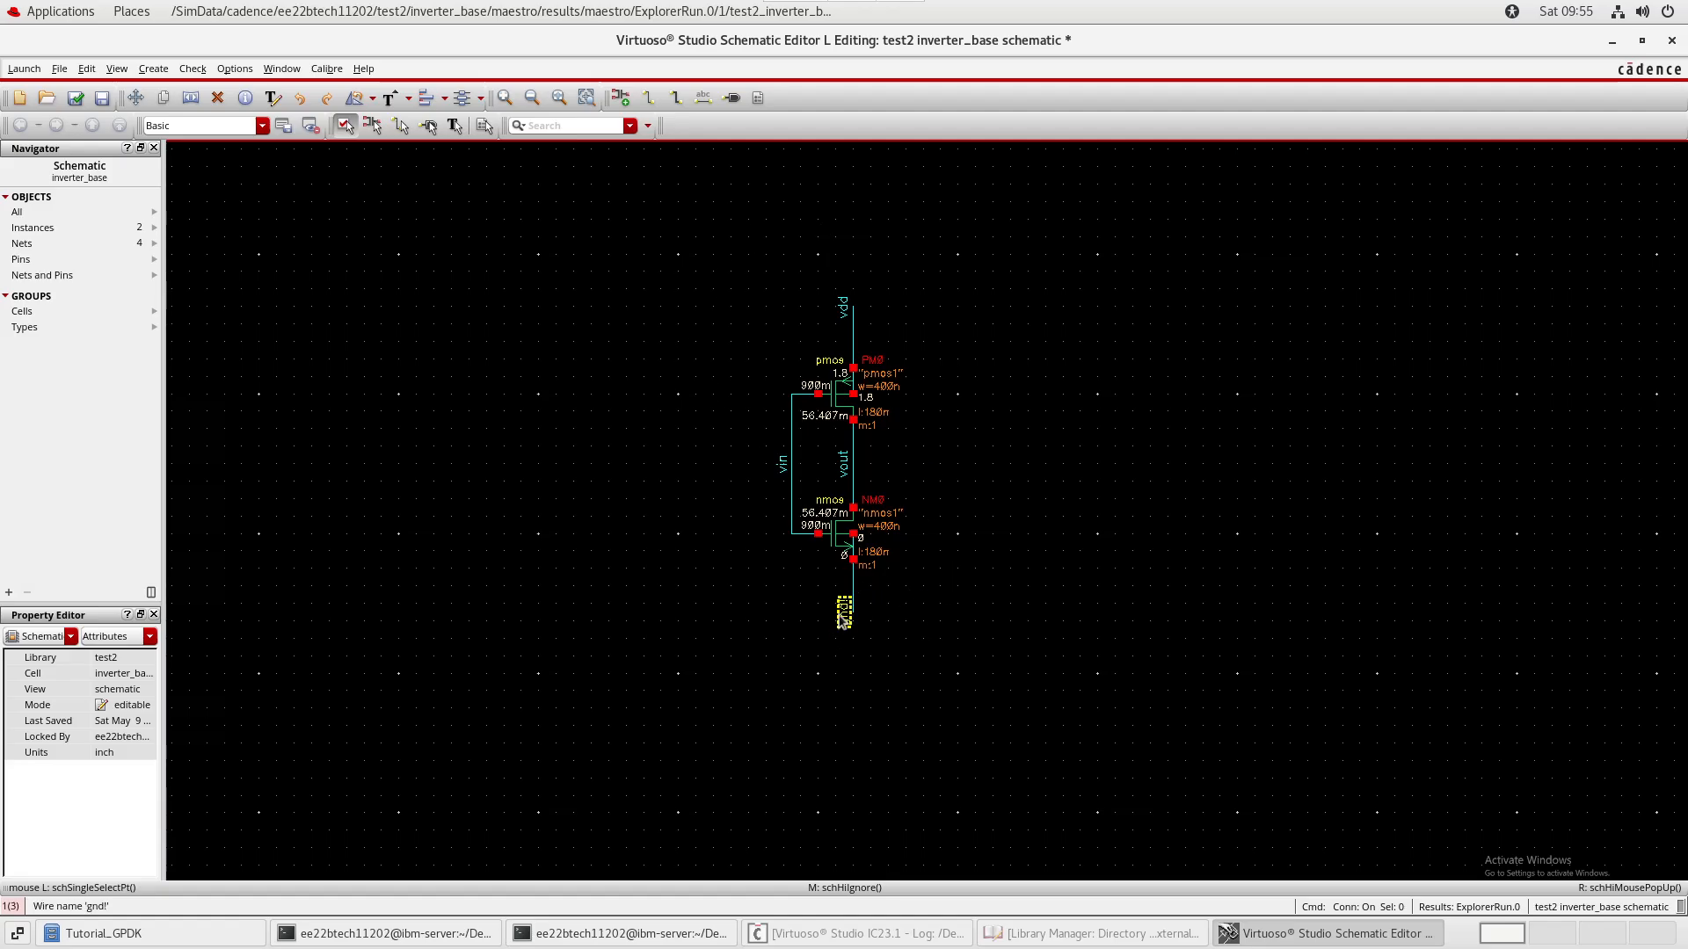
- Rename the gnd! wire label below the nmos transistor as gnd
{"action": "scroll", "coordinate": [845, 623], "scroll_direction": "up", "scroll_amount": 2, "text": "ctrl"}
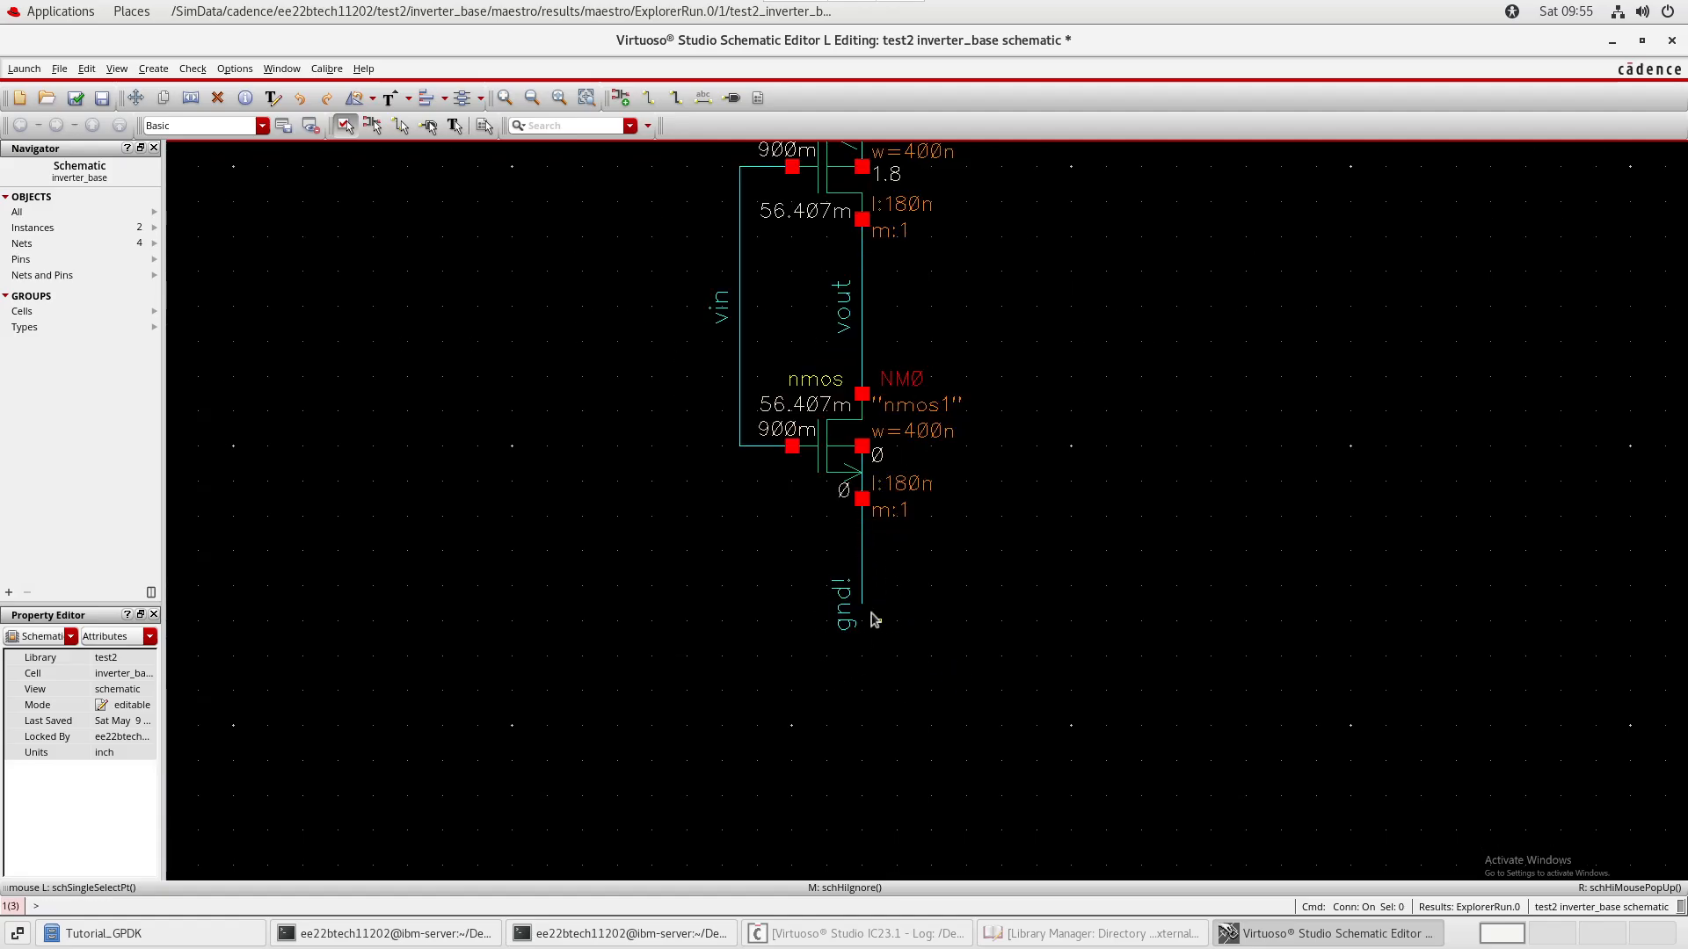
{"action": "left_click", "coordinate": [858, 627]}
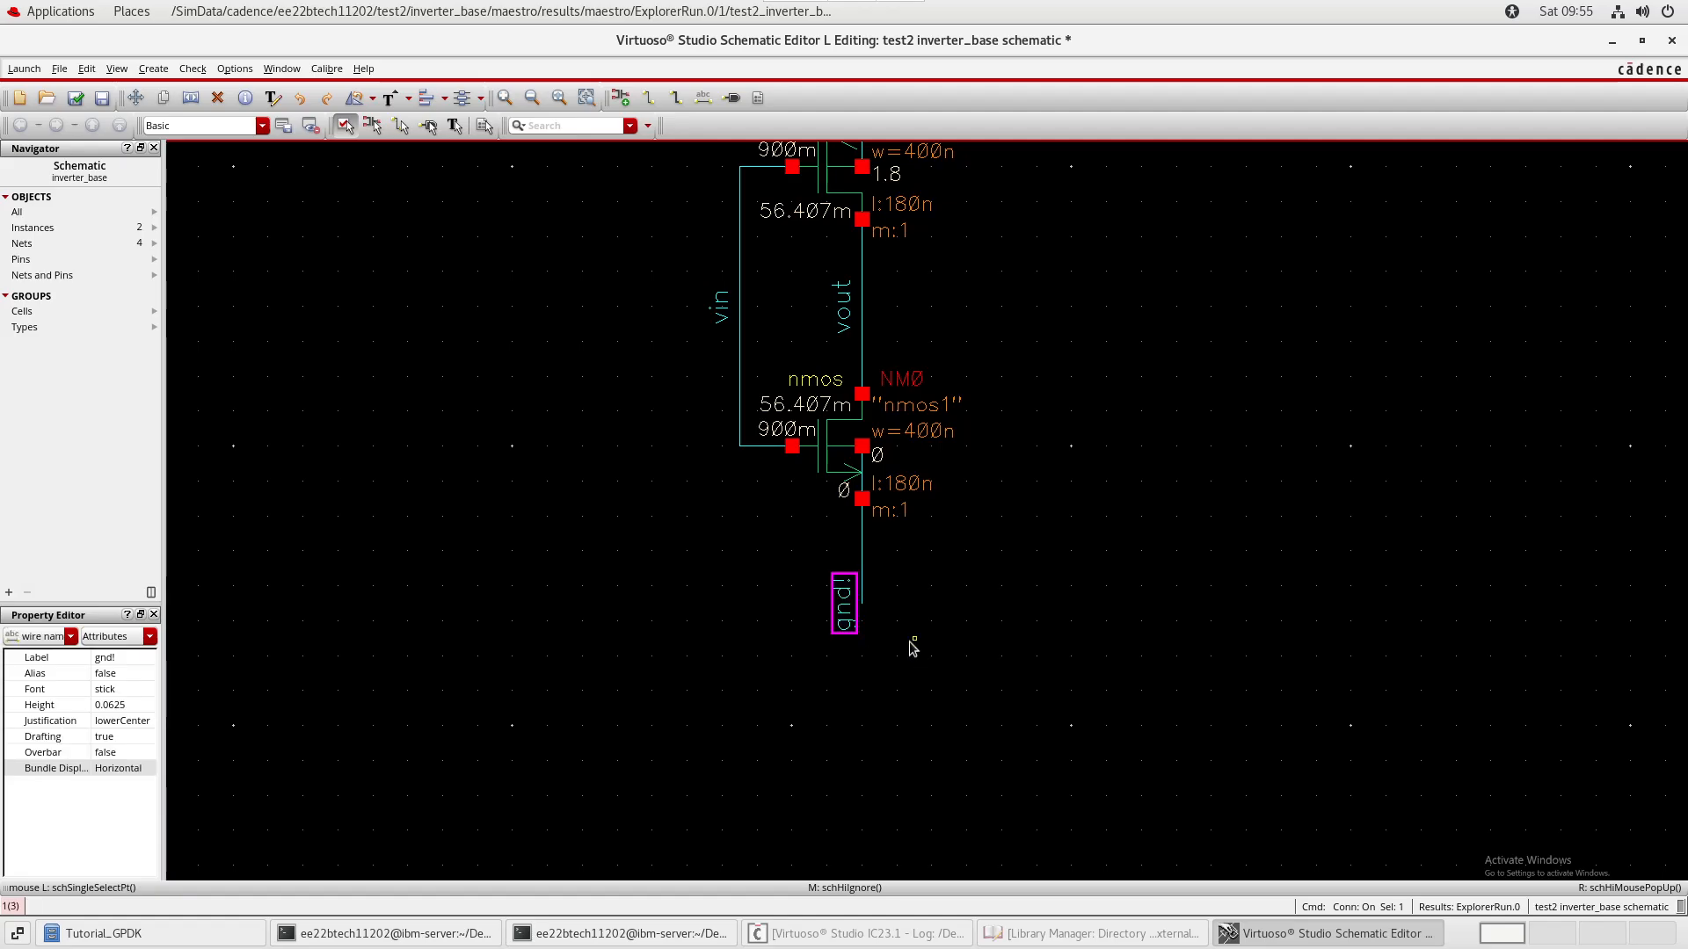
{"action": "left_click", "coordinate": [897, 632]}
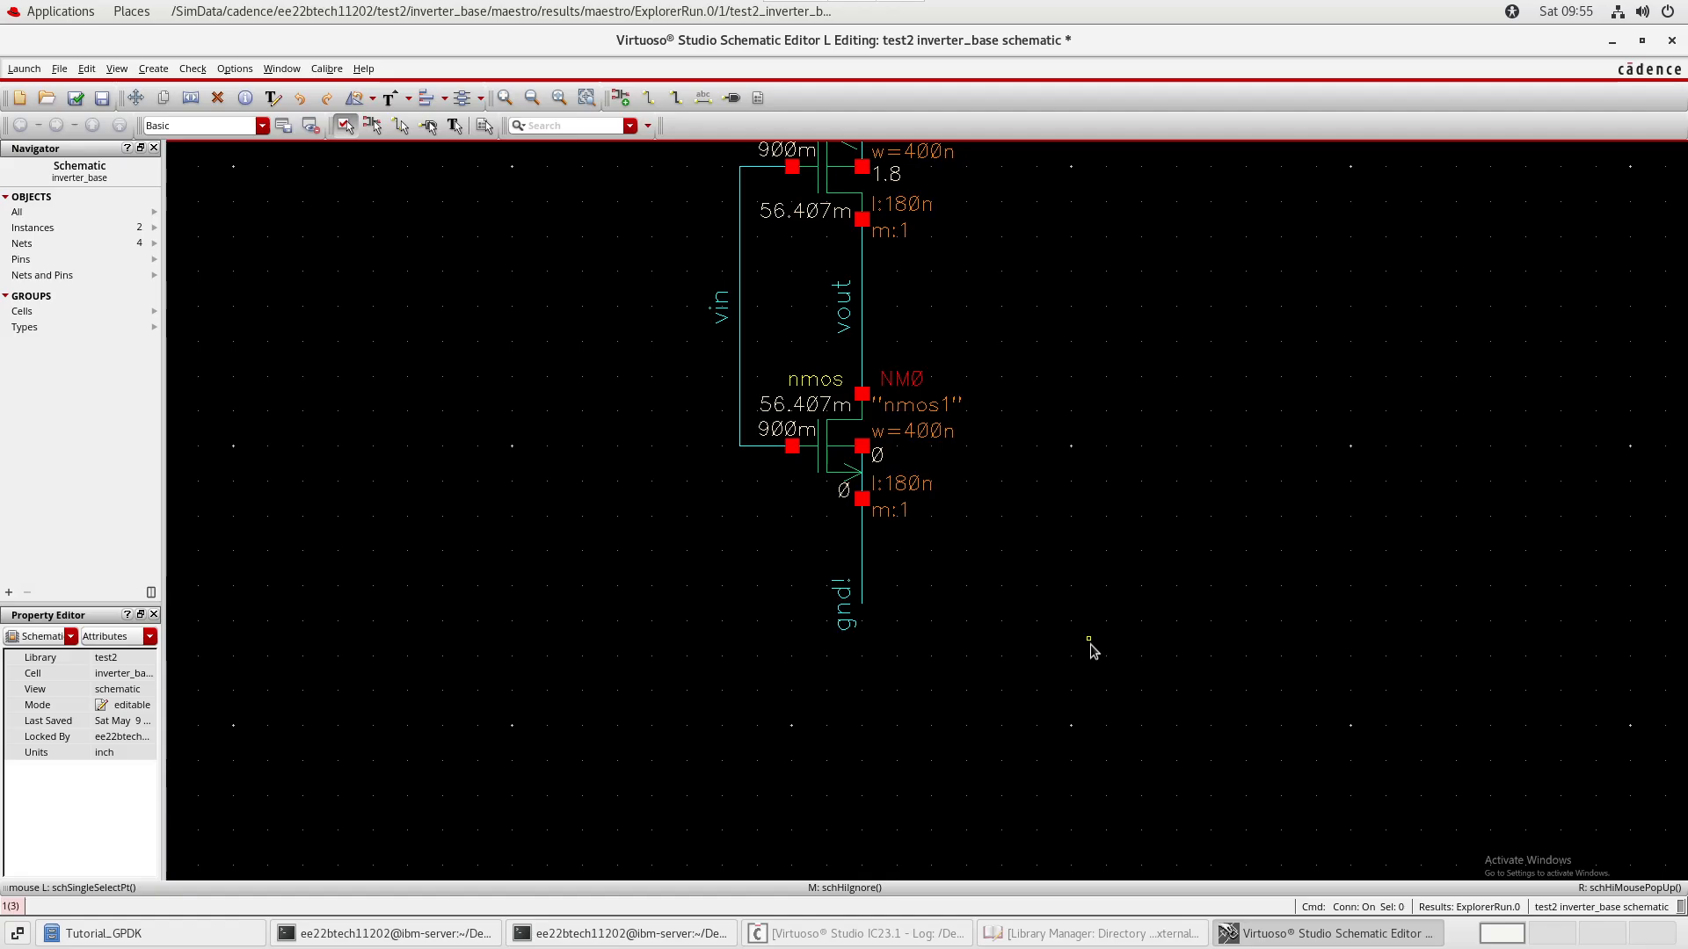
{"action": "double_click", "coordinate": [851, 620]}
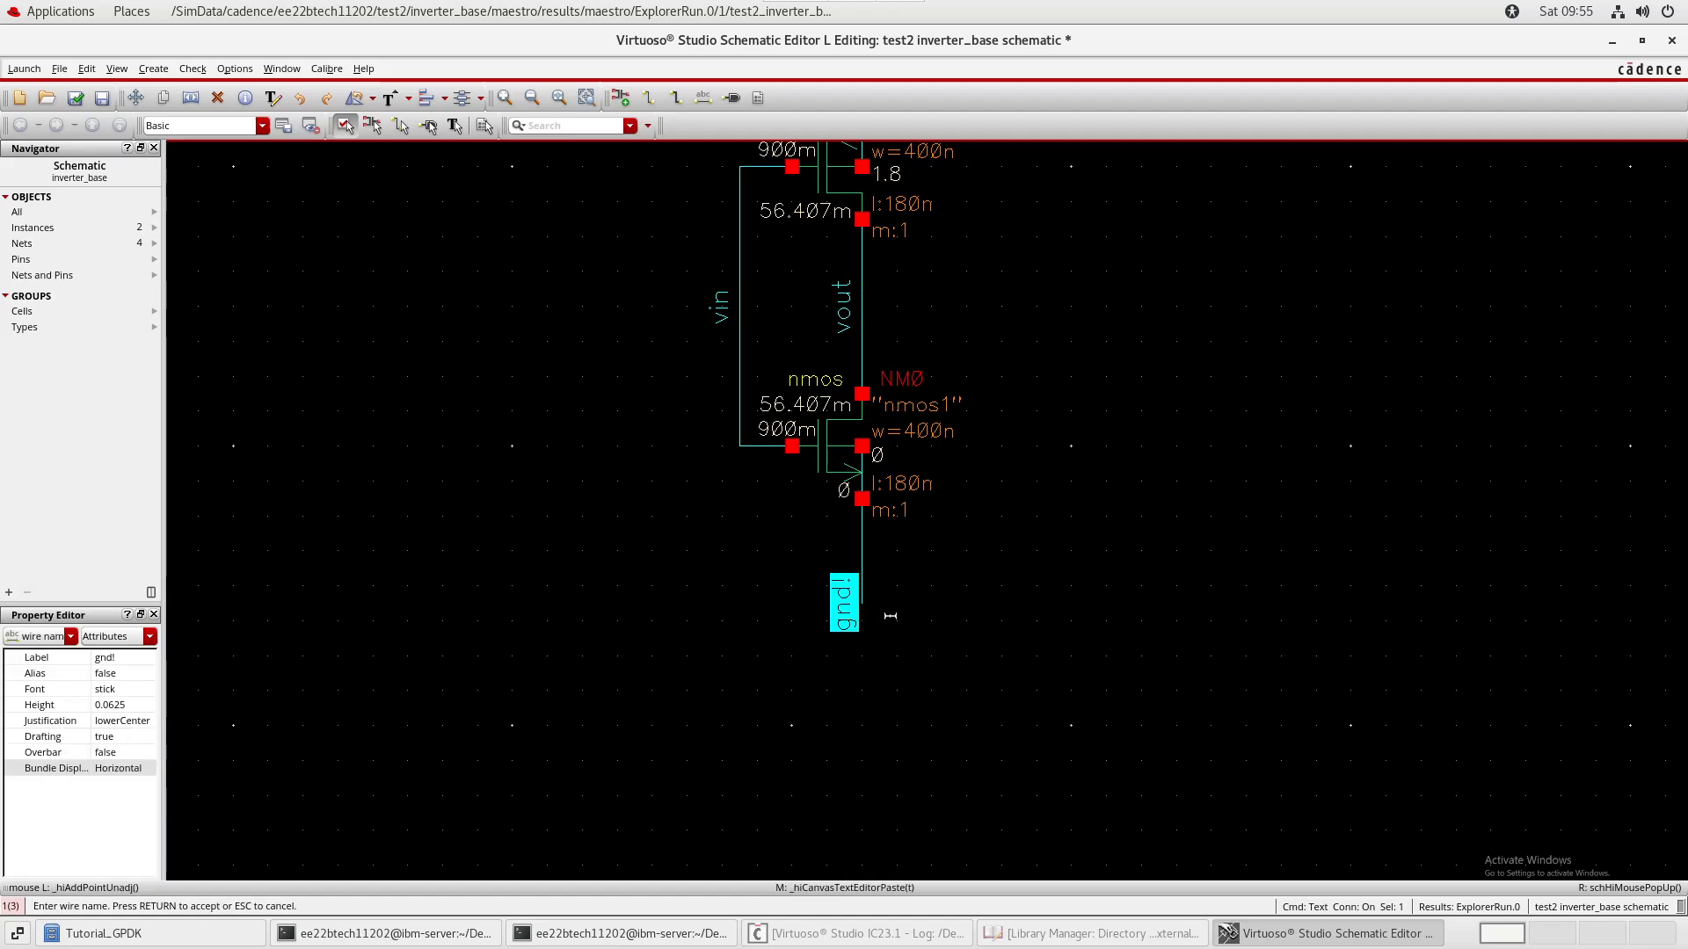
{"action": "key", "text": "Right"}
{"action": "key", "text": "BackSpace"}
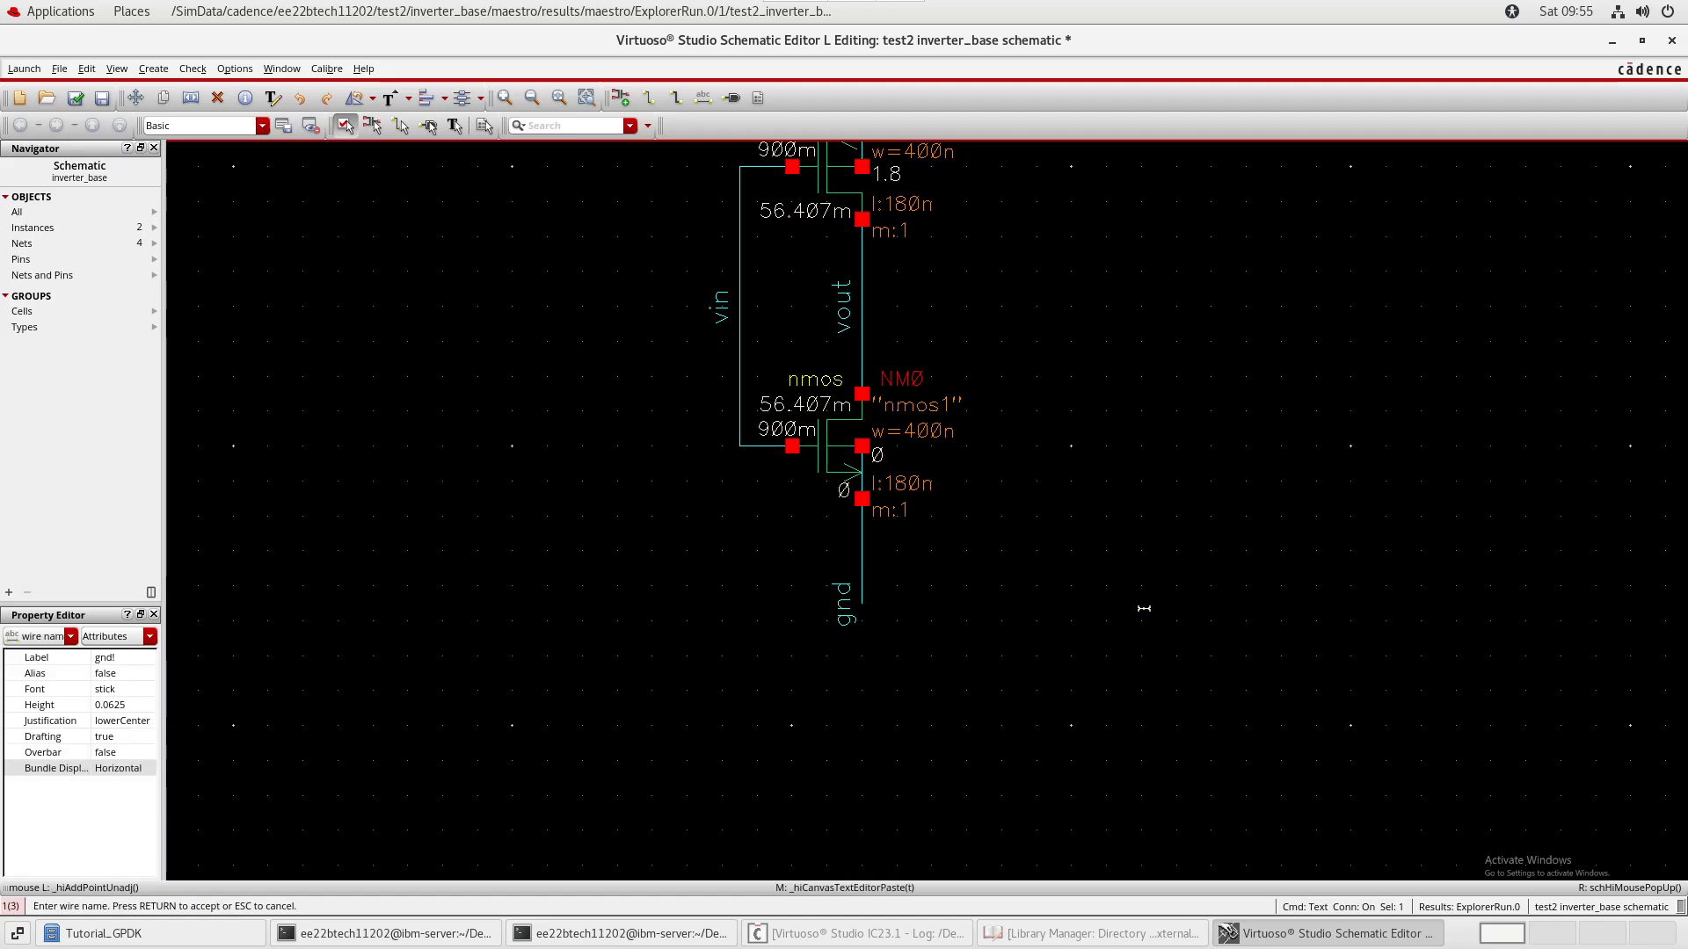
{"action": "key", "text": "Return"}
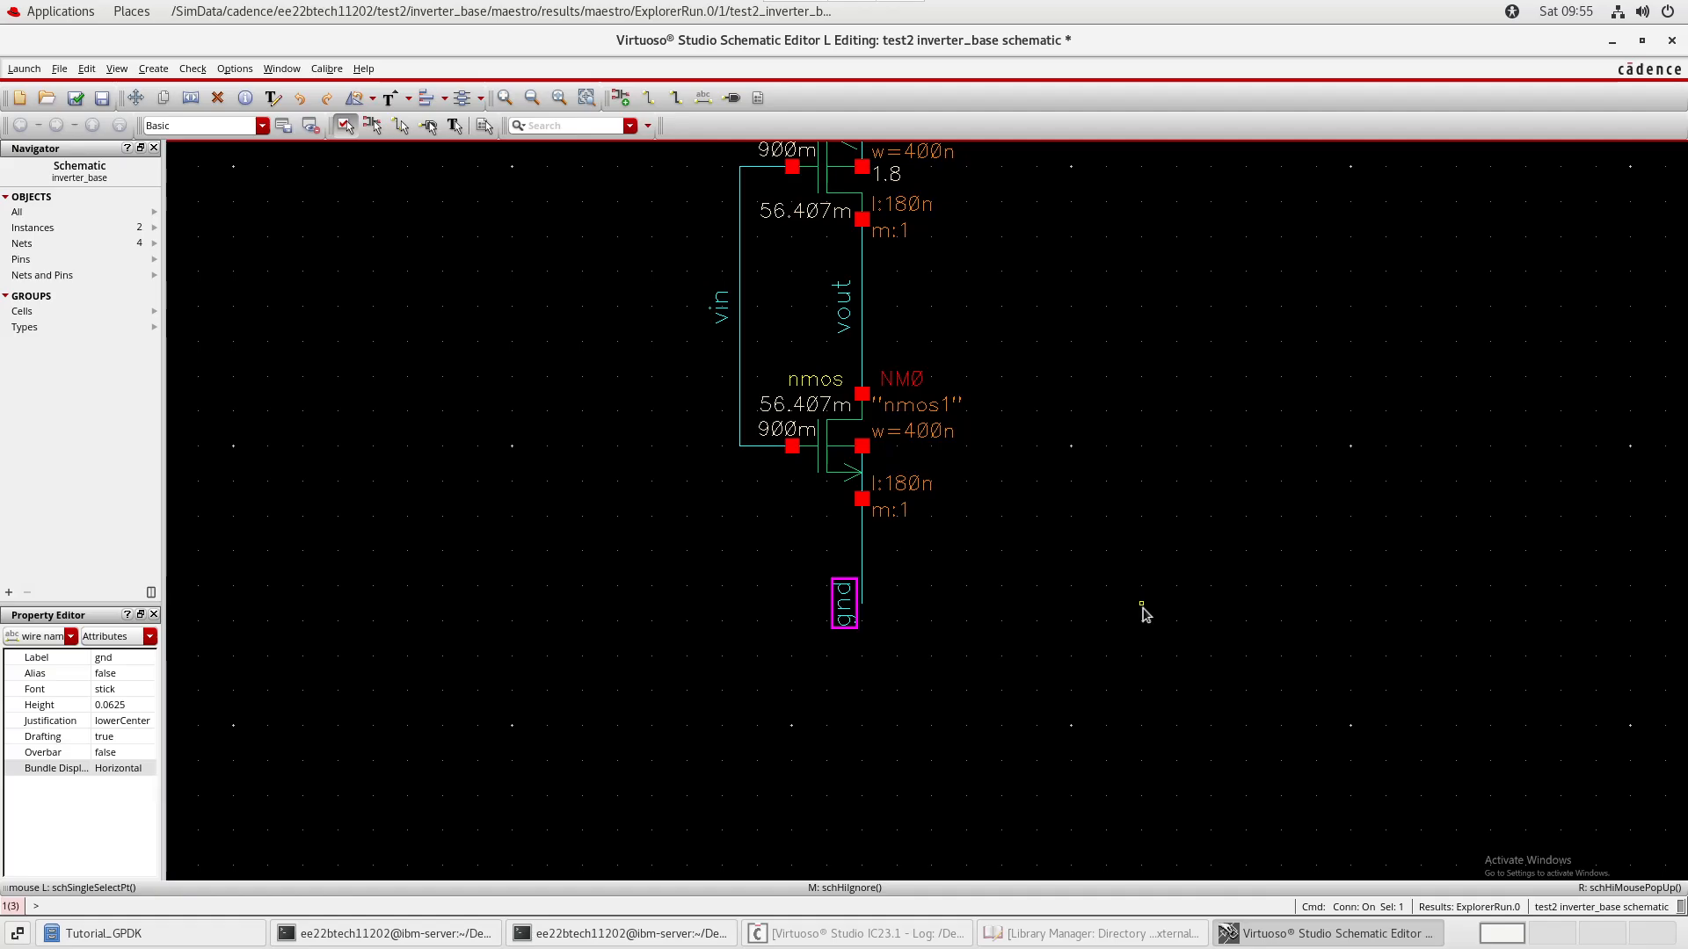
{"action": "left_click", "coordinate": [1141, 610]}
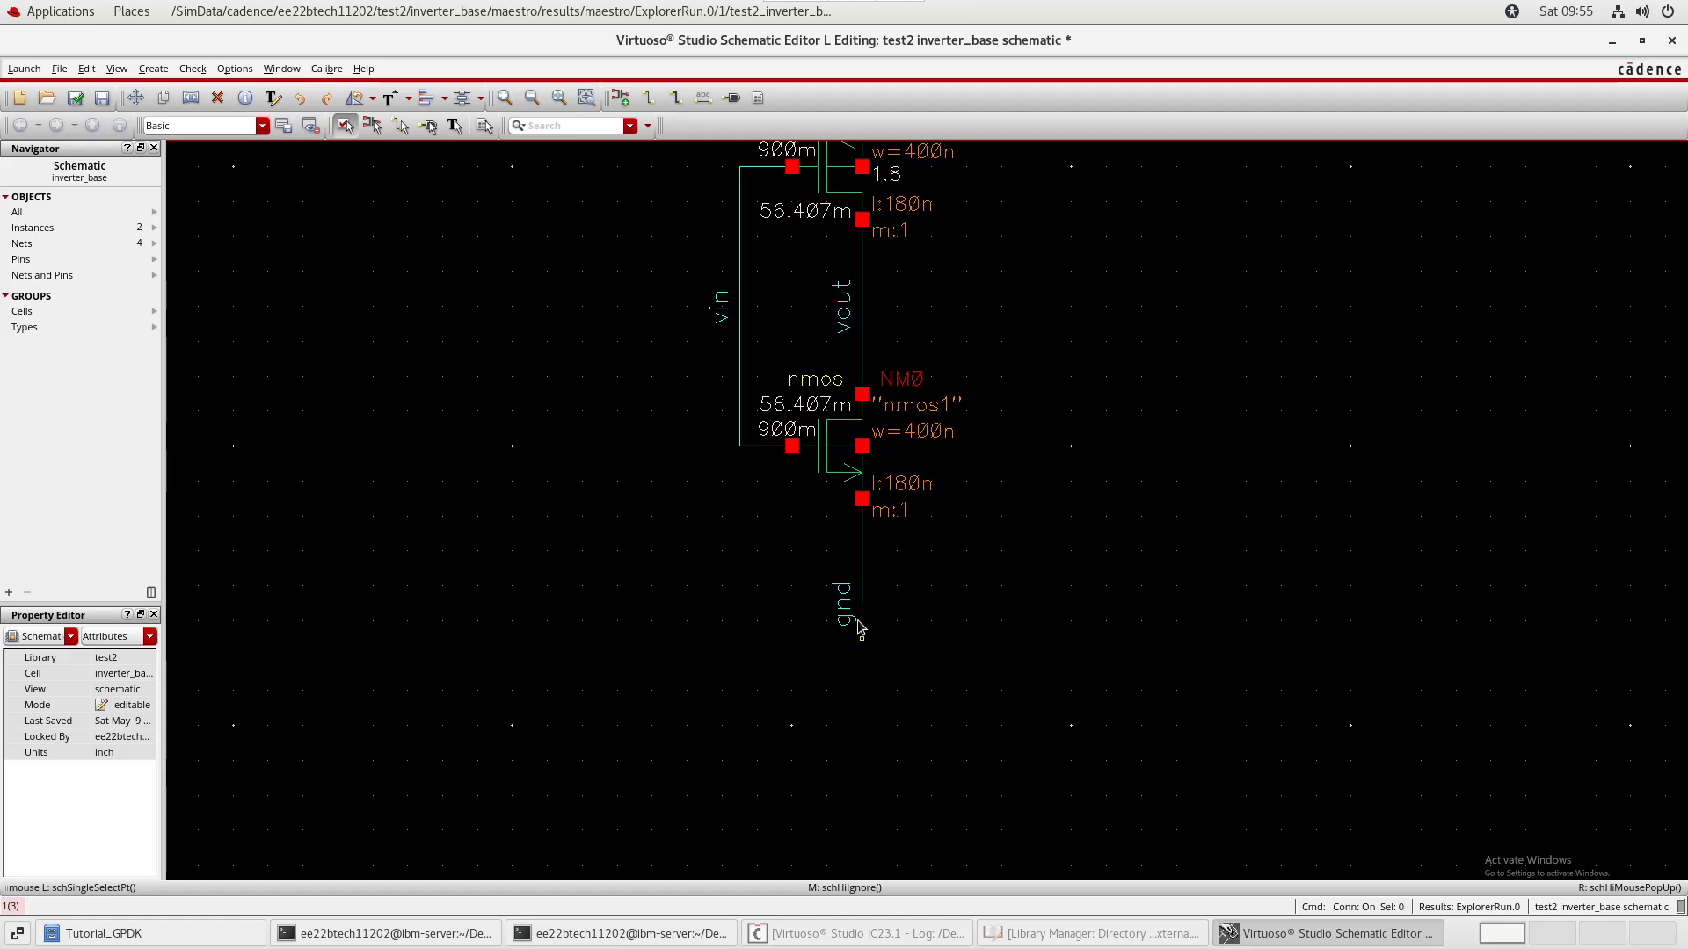
- Change the wire label at the nmos source back to the global name gnd!
{"action": "middle_click_drag", "start_coordinate": [922, 530], "coordinate": [942, 638]}
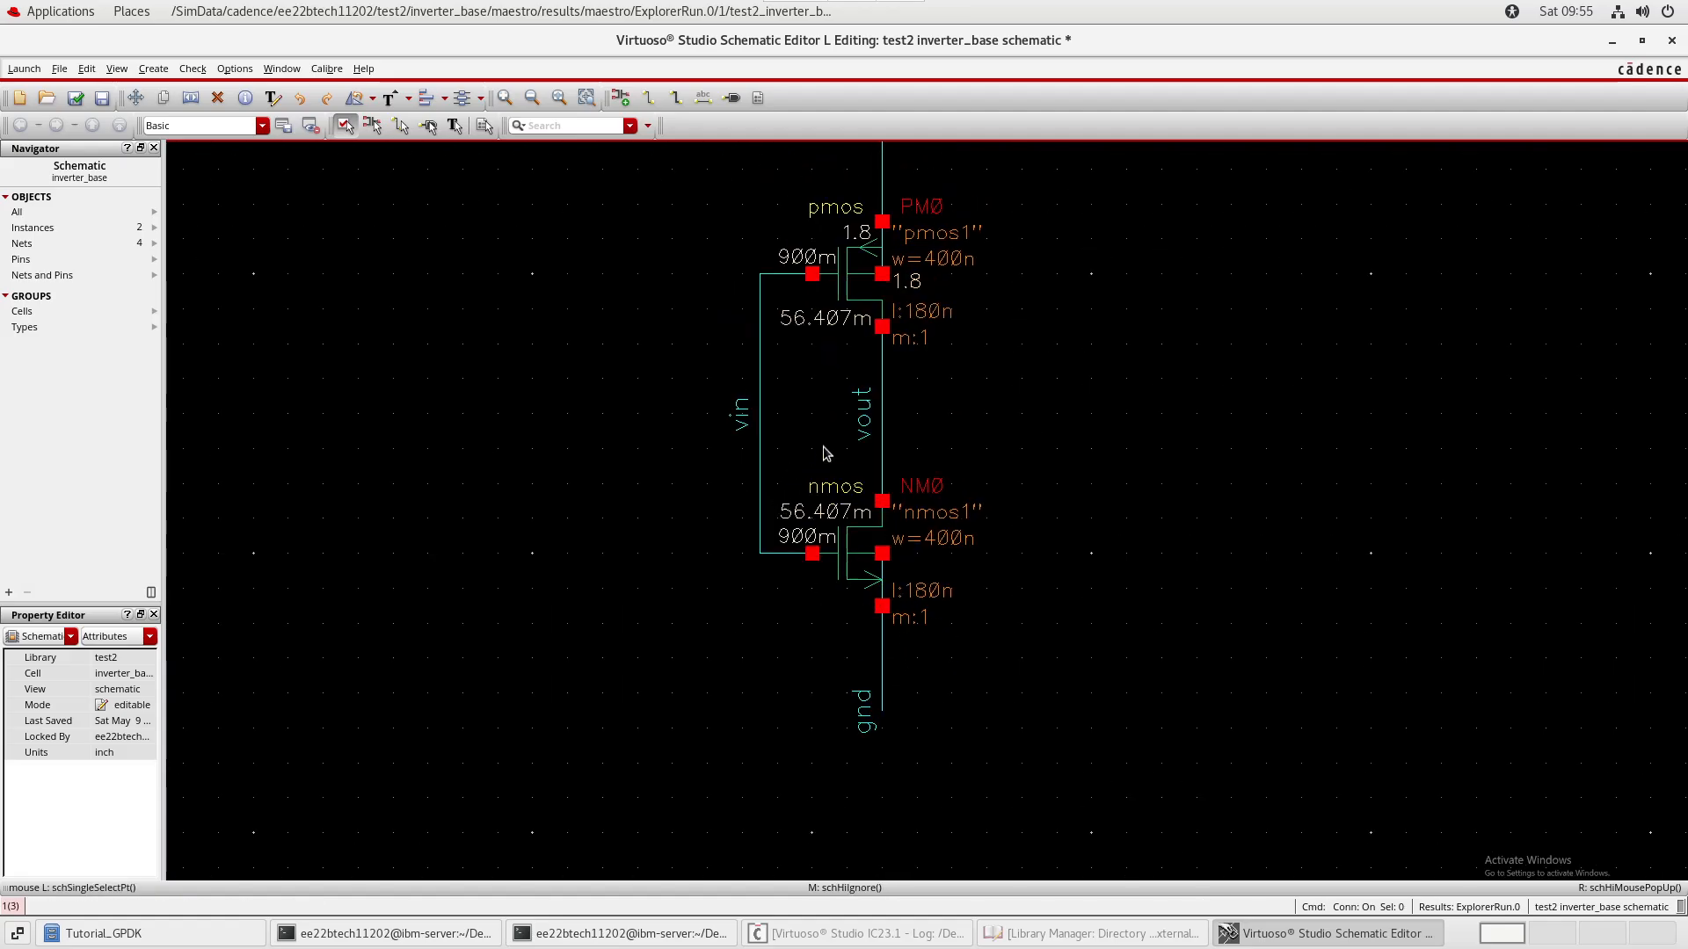
{"action": "middle_click_drag", "start_coordinate": [885, 564], "coordinate": [892, 750]}
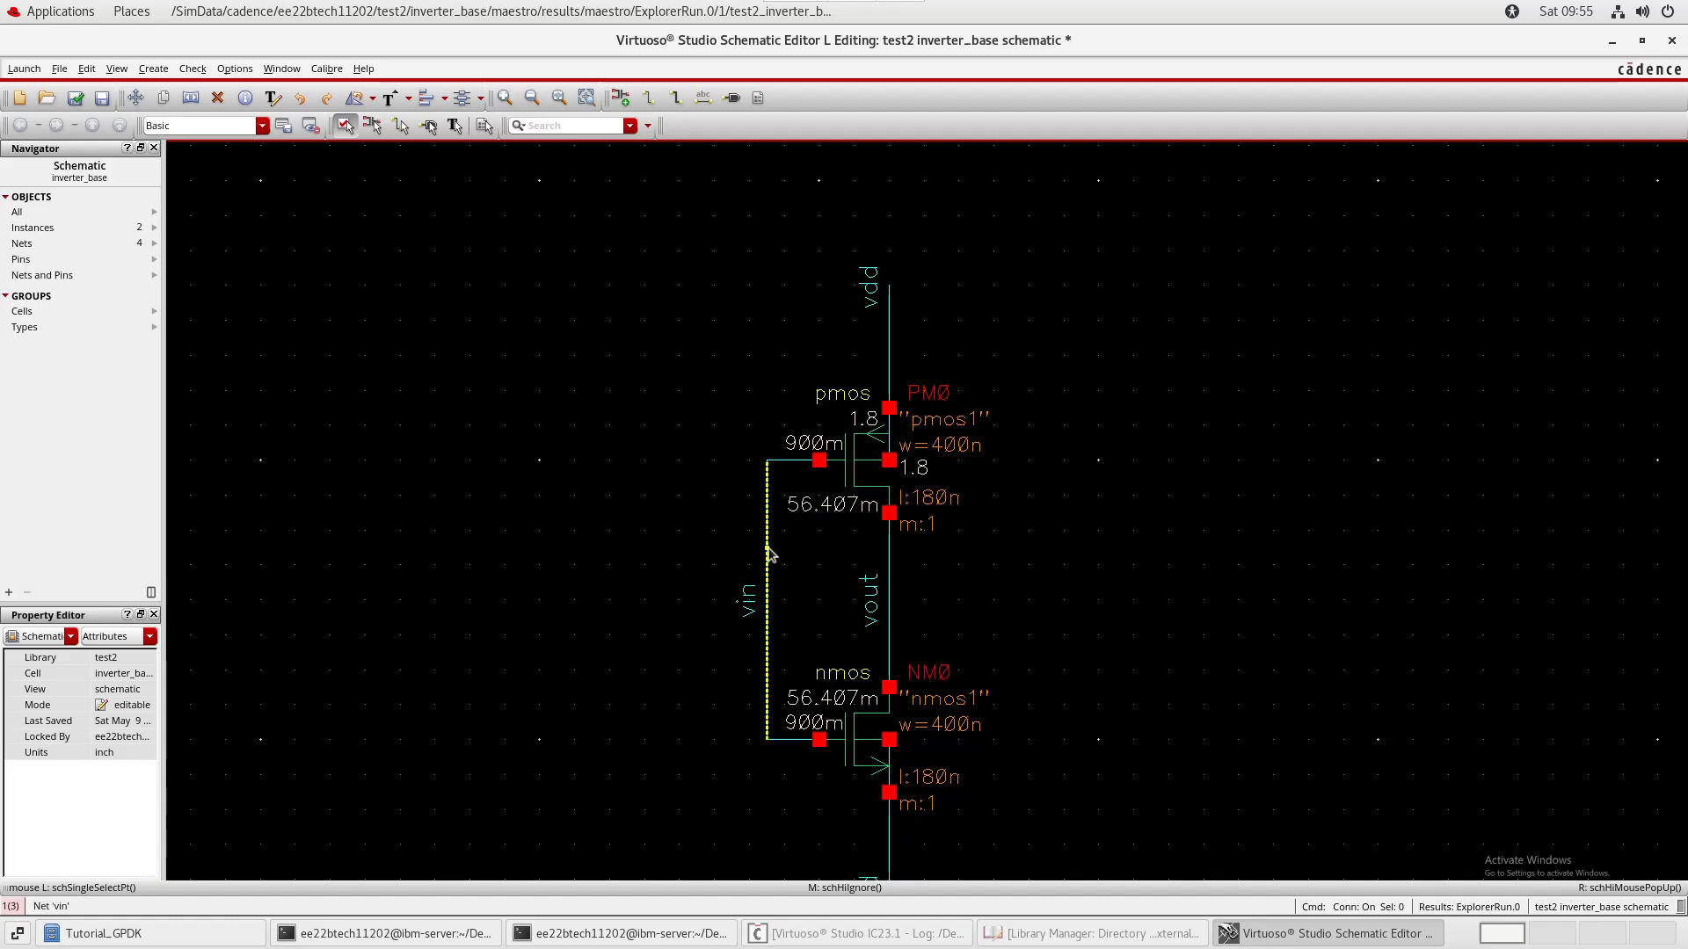
{"action": "middle_click_drag", "start_coordinate": [1001, 719], "coordinate": [1029, 498]}
{"action": "double_click", "coordinate": [904, 673]}
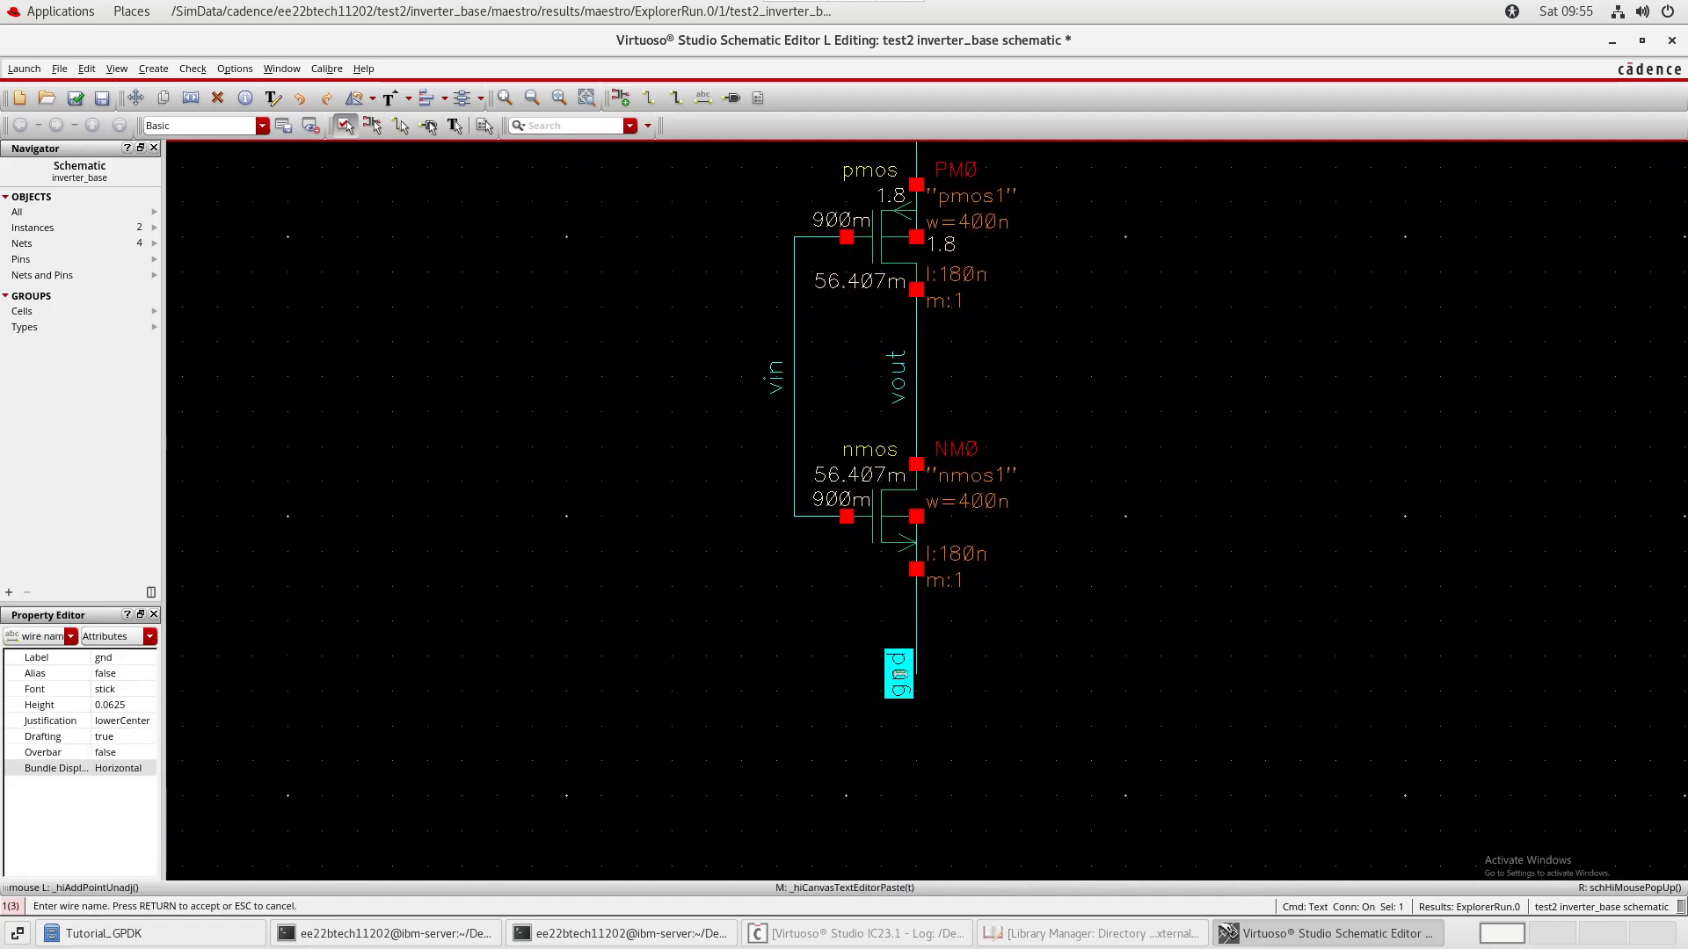
{"action": "type", "text": "!"}
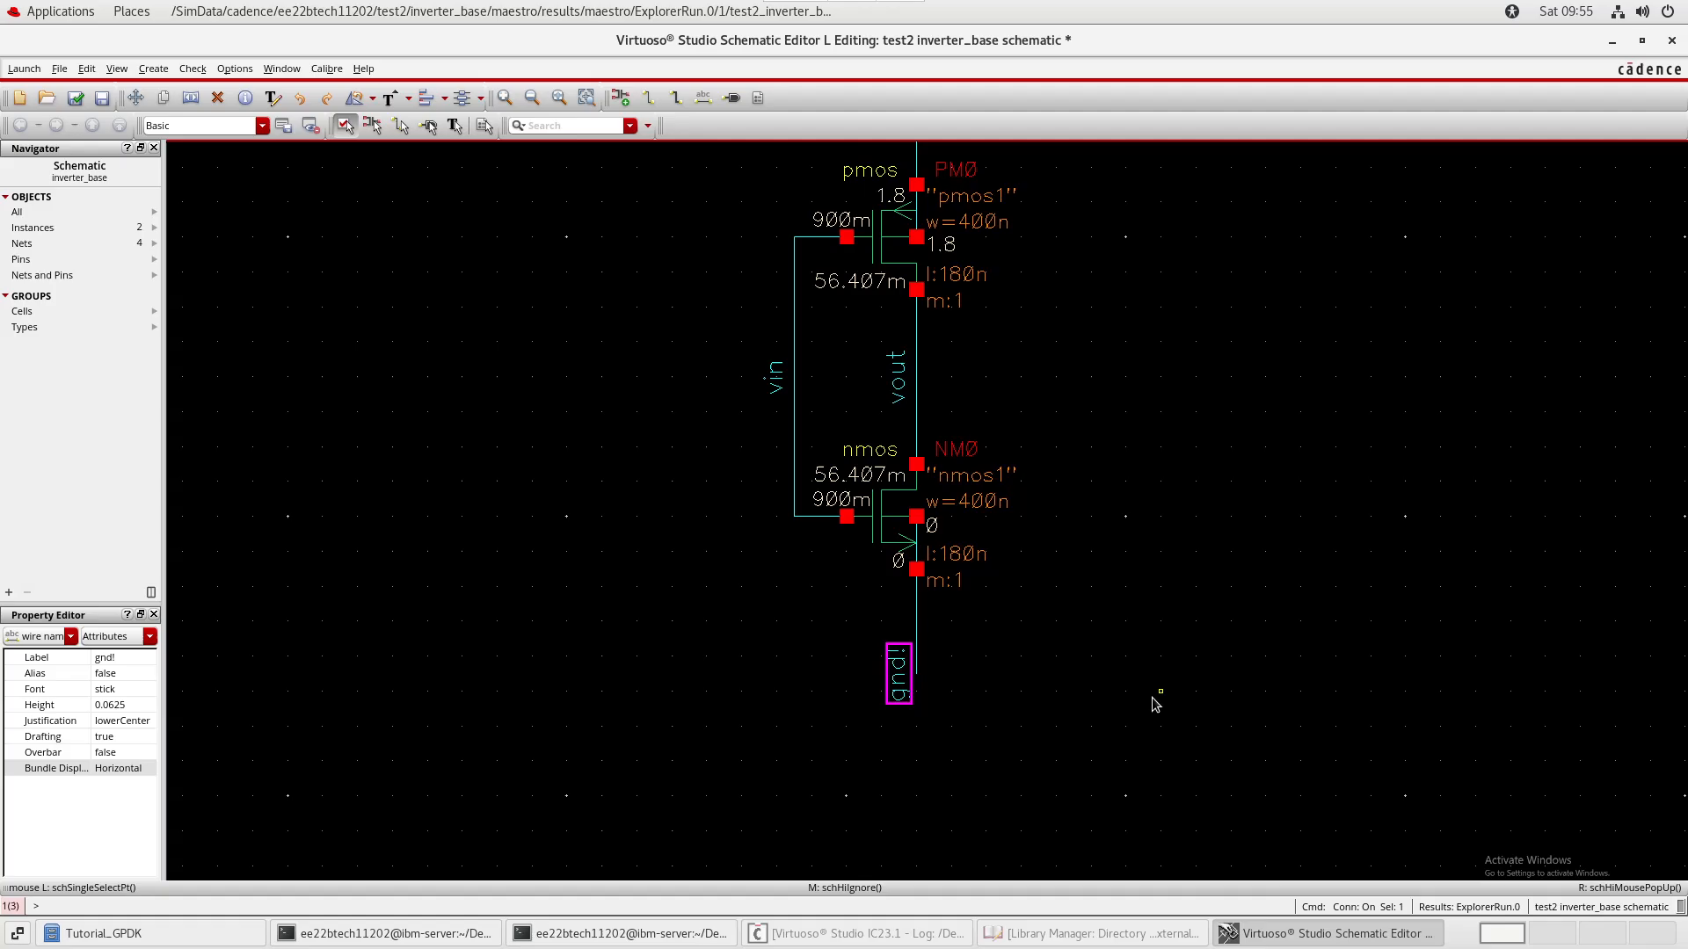
{"action": "key", "text": "Return"}
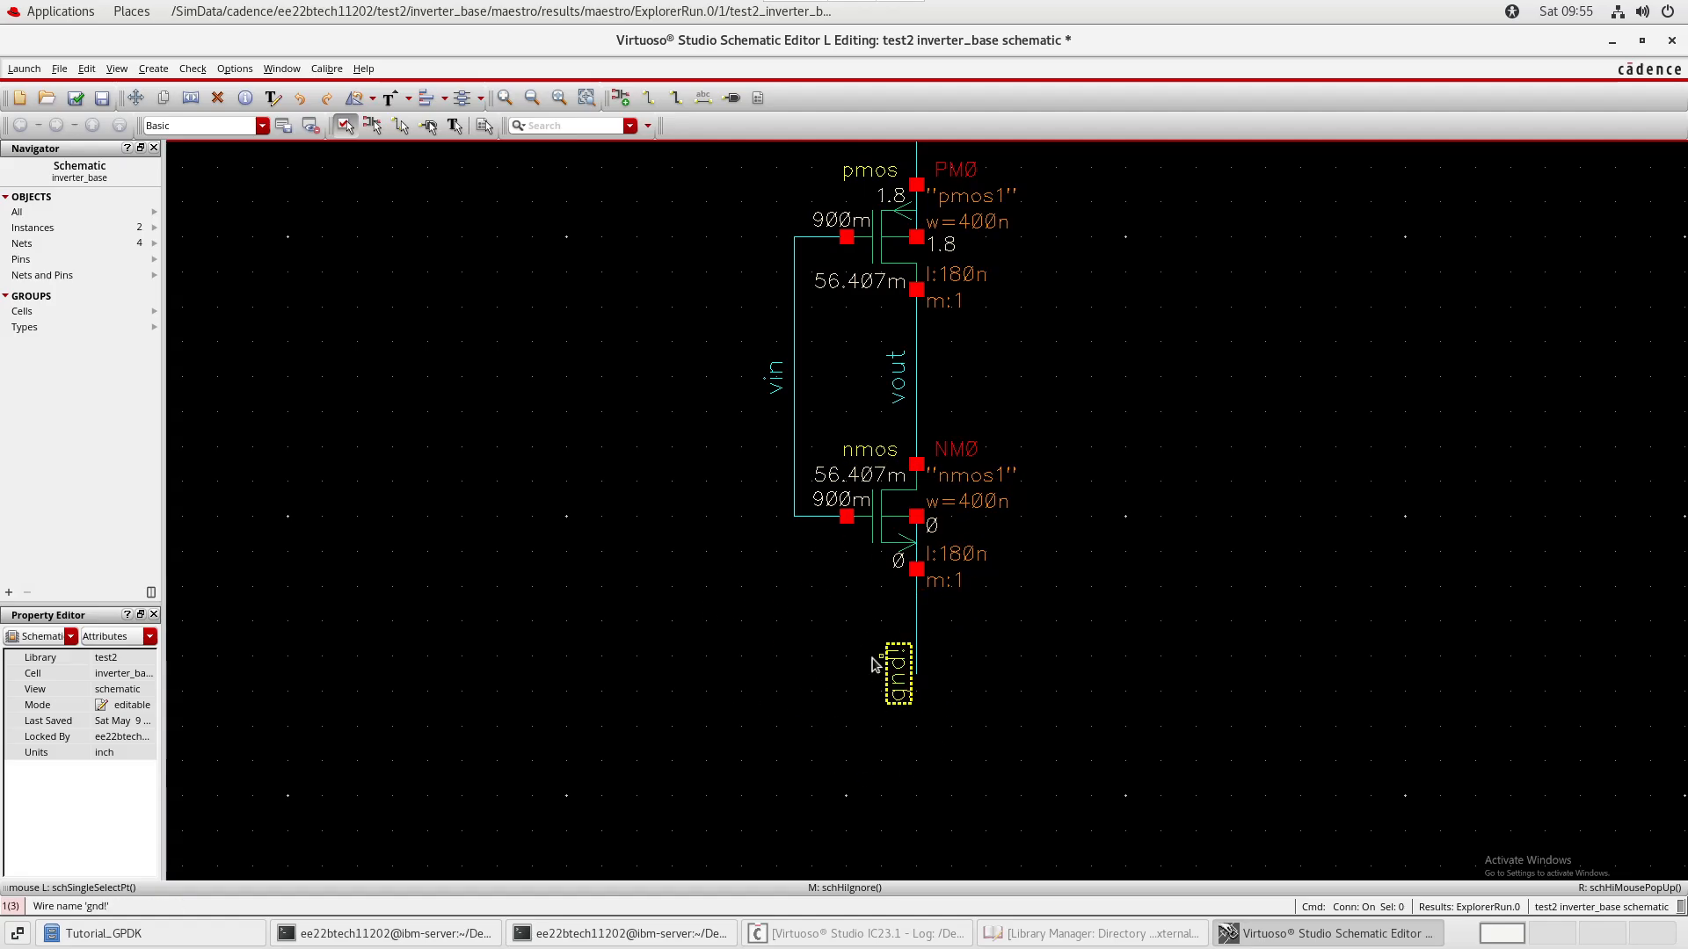
- Set the net label at the nmos source to gnd without the exclamation mark
{"action": "double_click", "coordinate": [906, 675]}
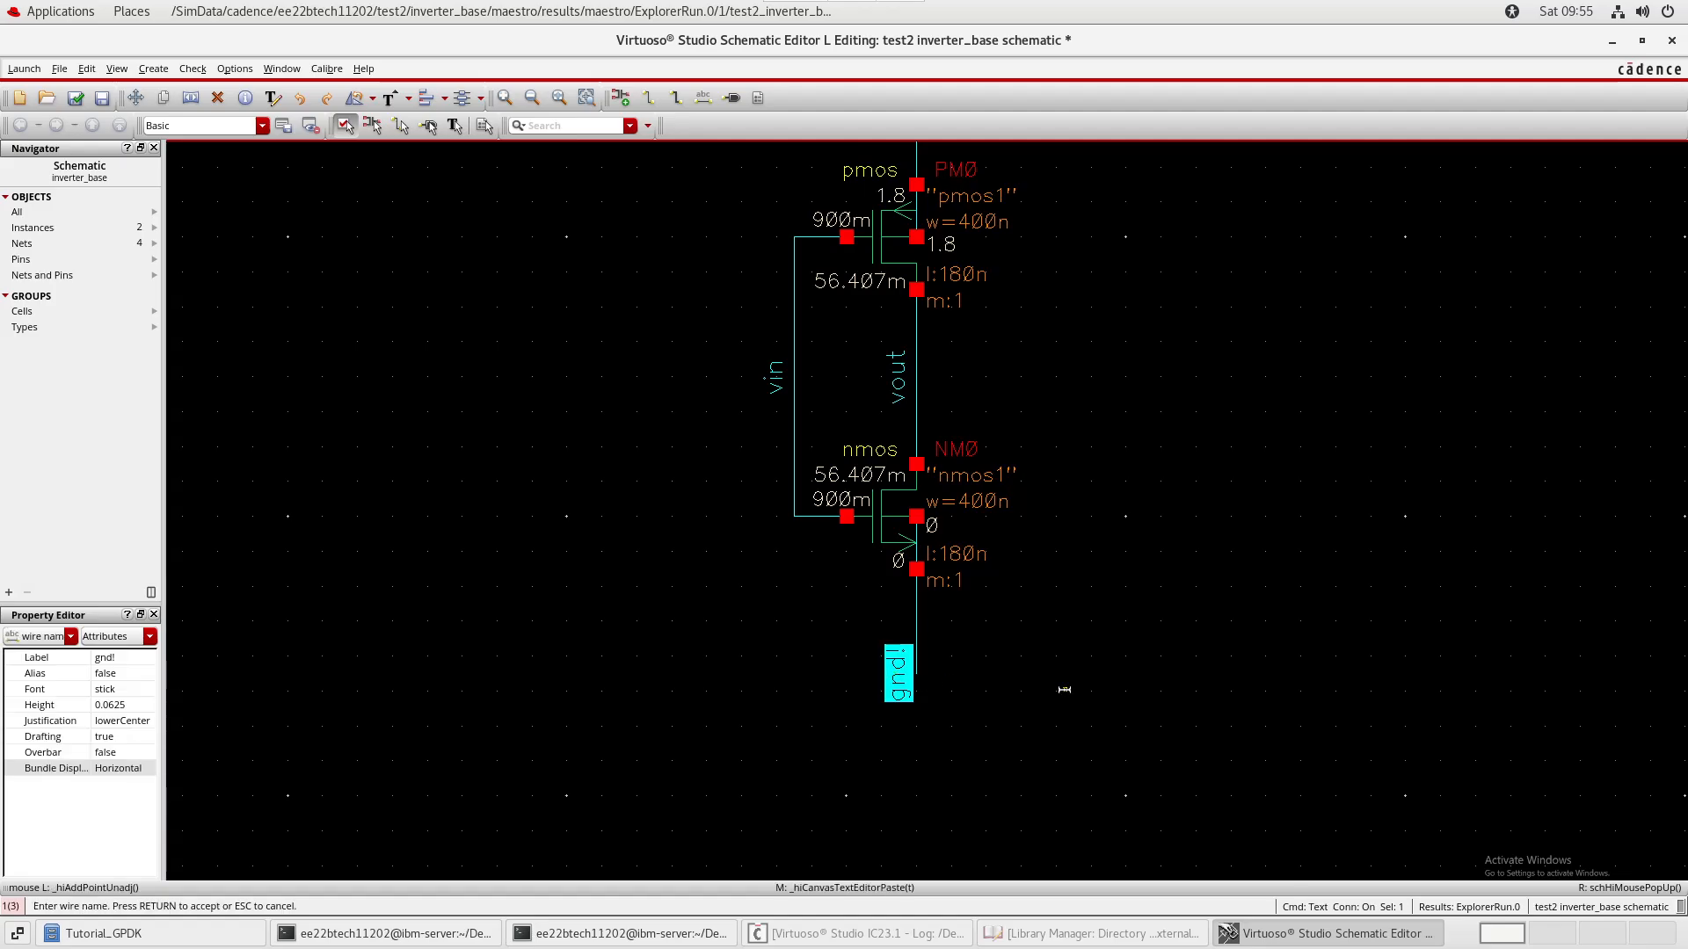
{"action": "type", "text": "gnd"}
{"action": "key", "text": "Return"}
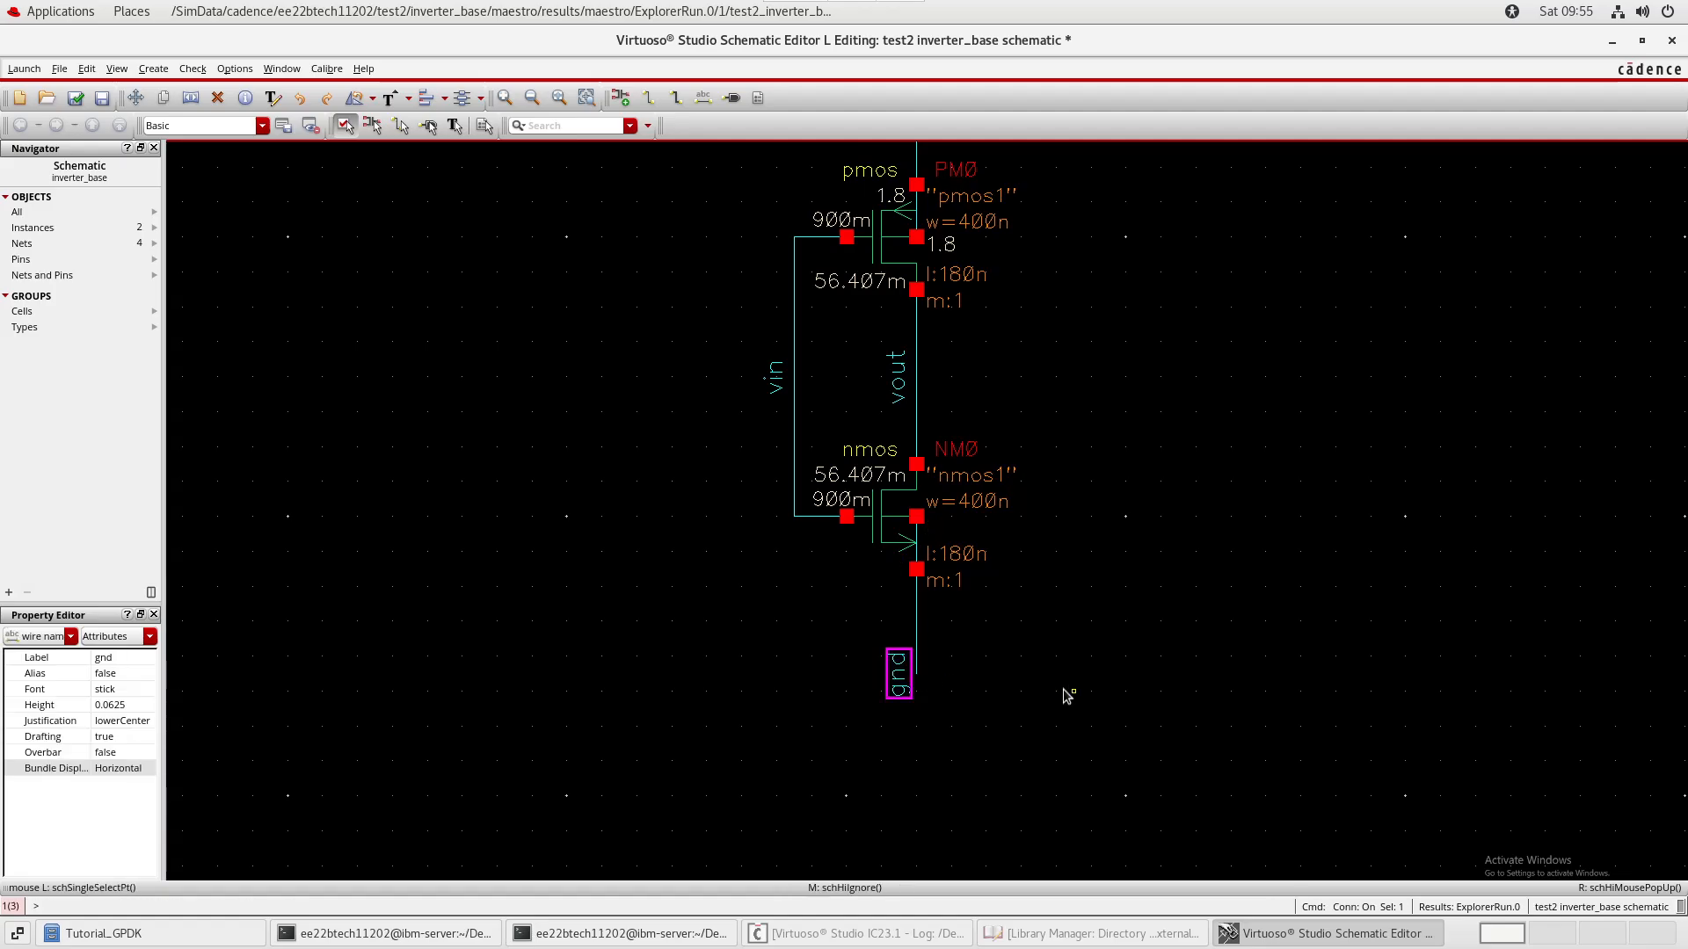
{"action": "left_click", "coordinate": [1040, 683]}
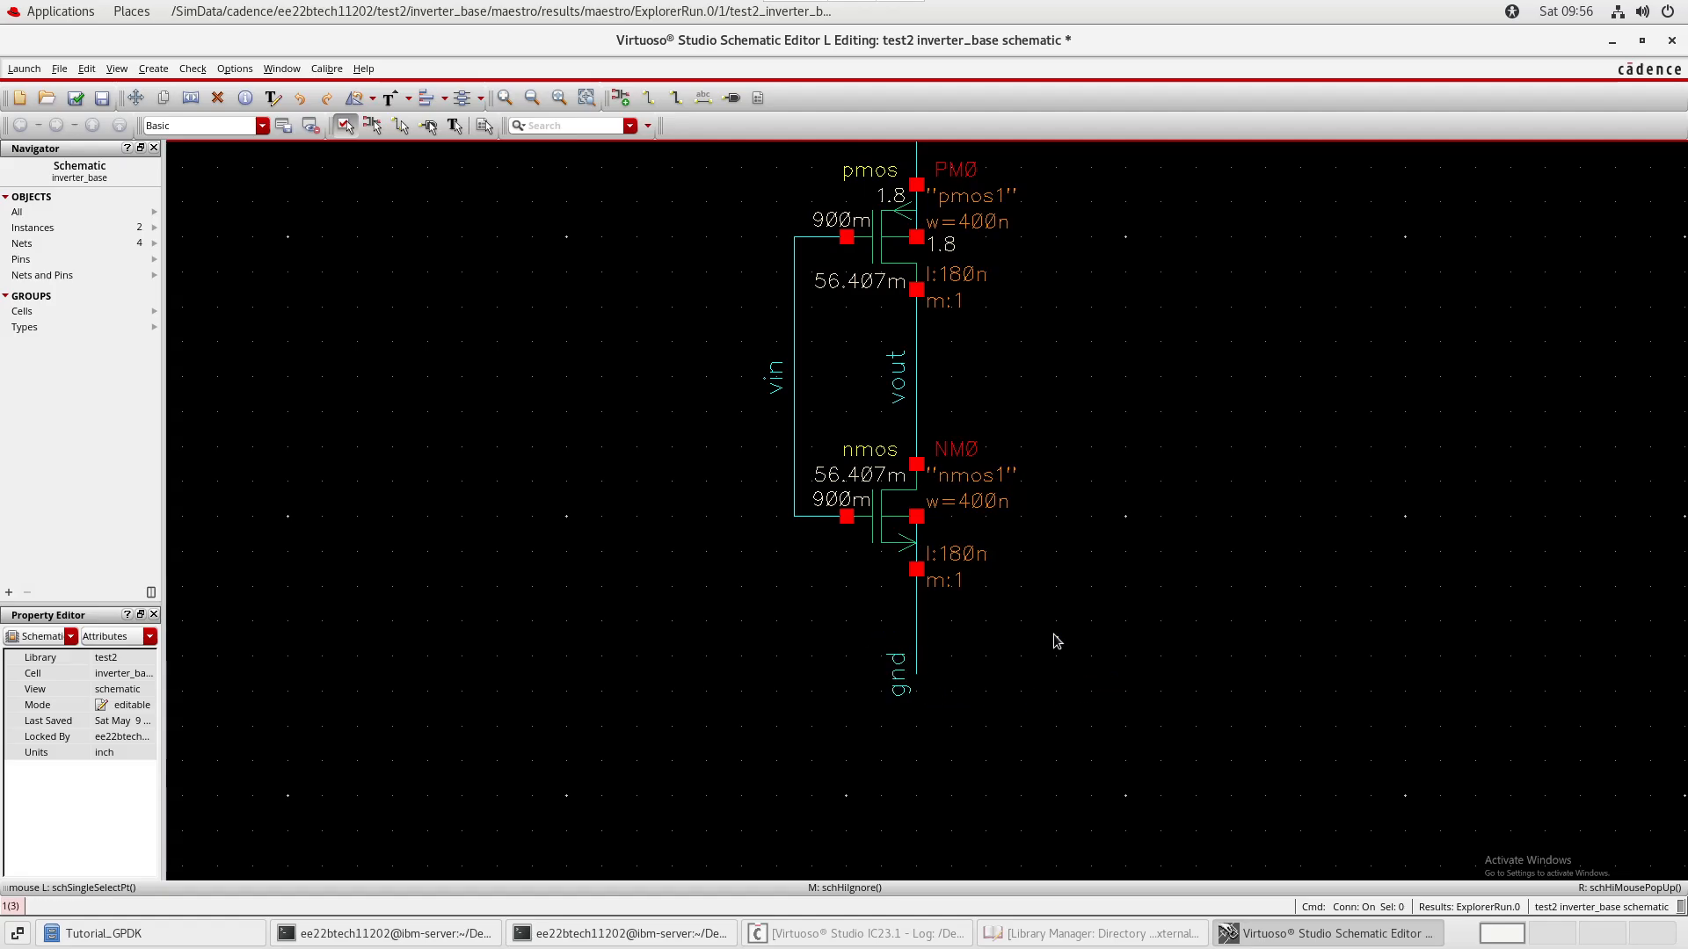
{"action": "scroll", "coordinate": [1028, 553], "scroll_direction": "up", "scroll_amount": 1}
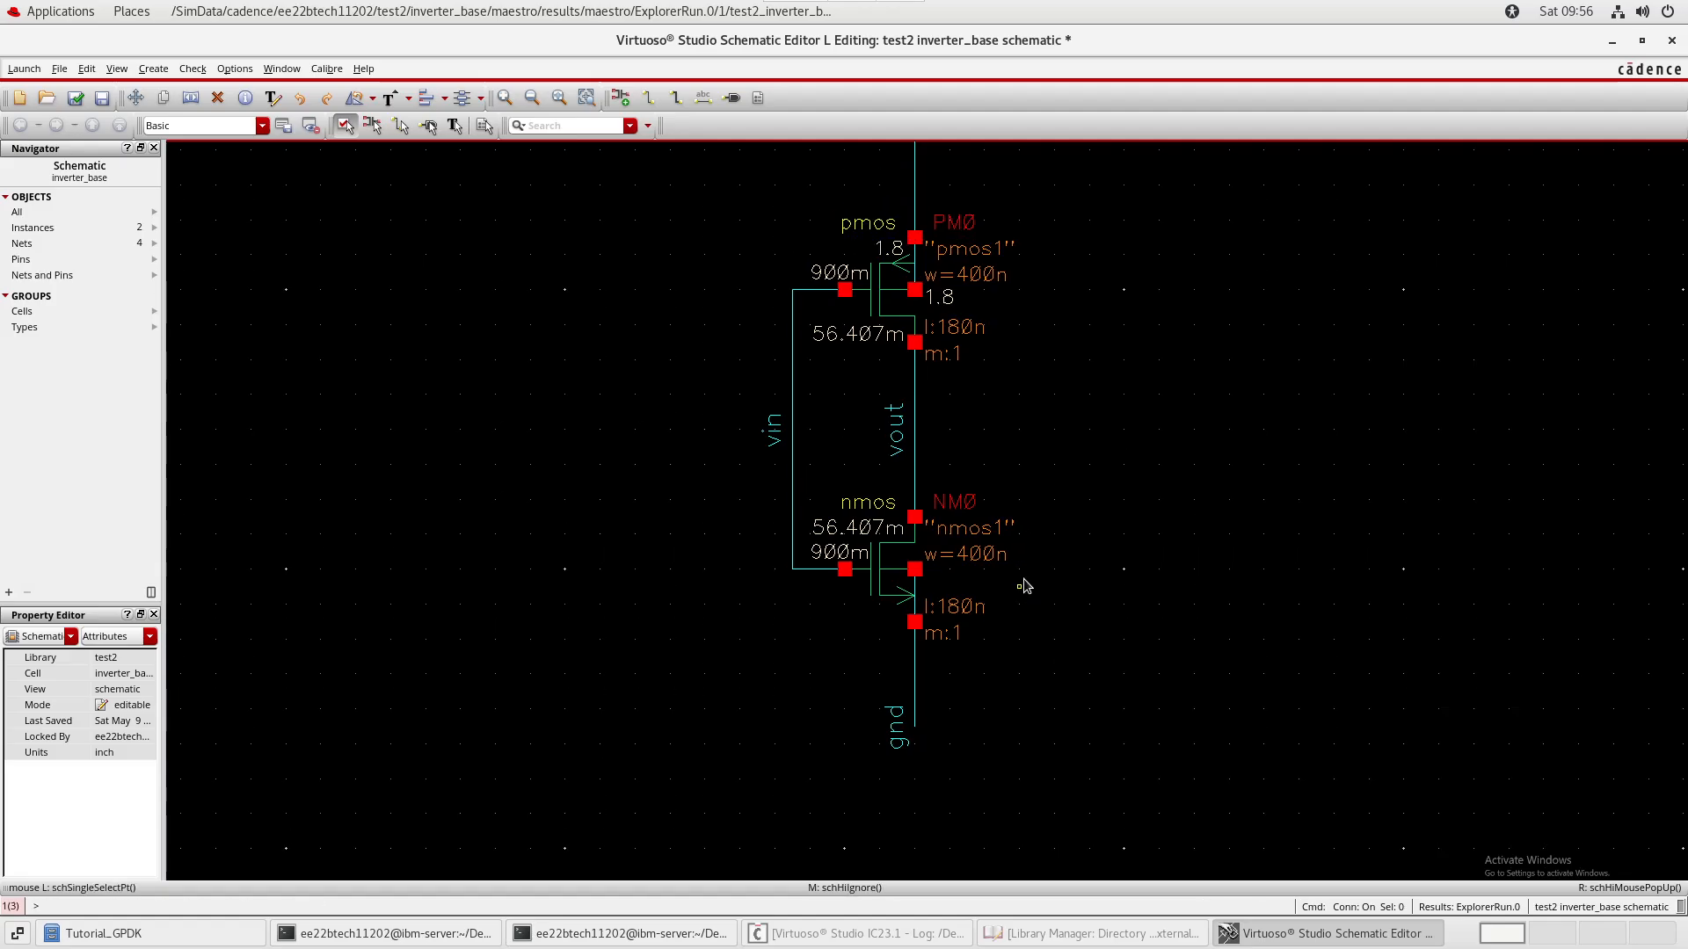
{"action": "scroll", "coordinate": [1027, 584], "scroll_direction": "down", "scroll_amount": 2, "text": "ctrl"}
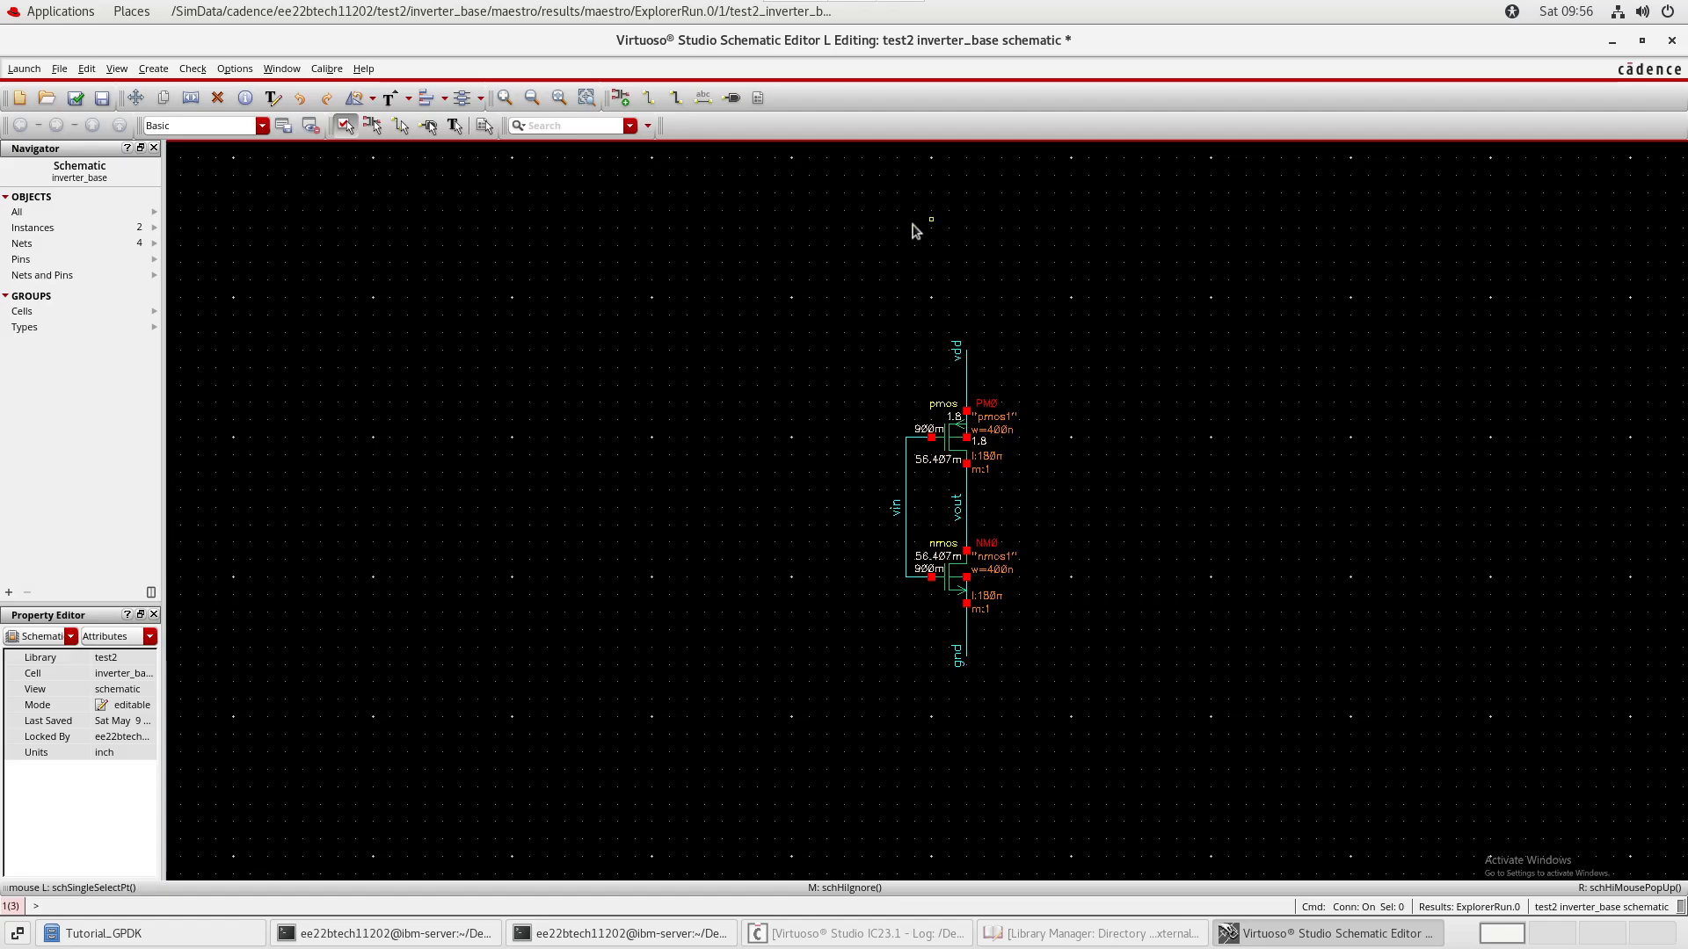
{"action": "middle_click_drag", "start_coordinate": [1123, 444], "coordinate": [1138, 361]}
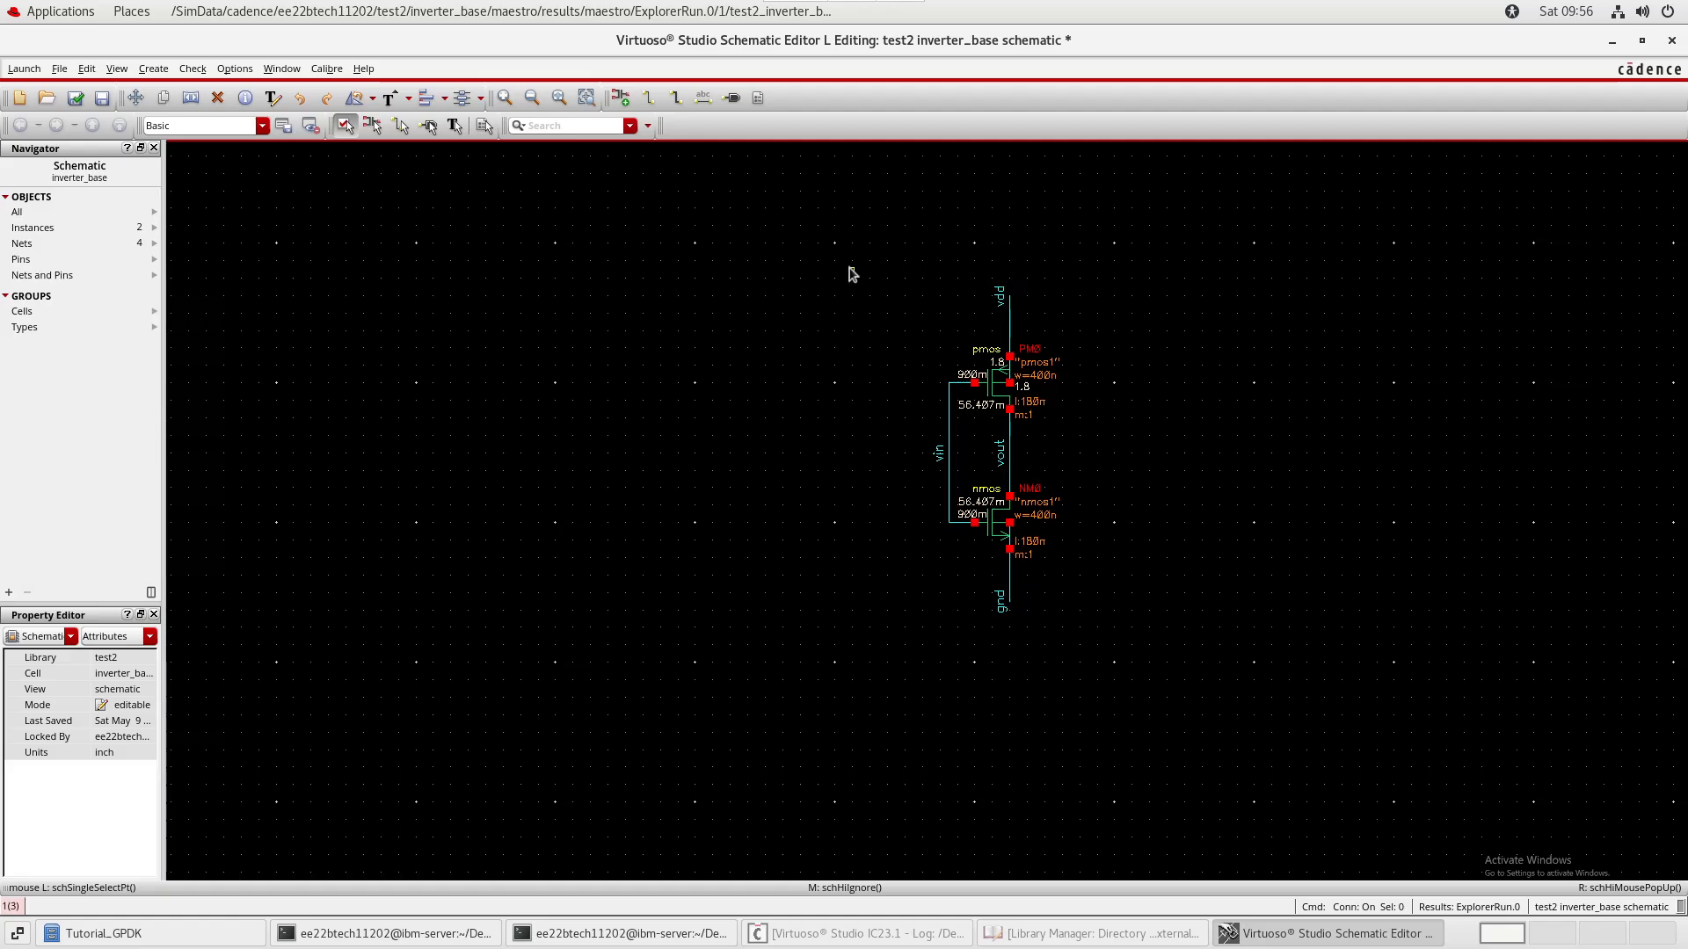
{"action": "left_click_drag", "start_coordinate": [852, 266], "coordinate": [1116, 723]}
{"action": "left_click", "coordinate": [1134, 573]}
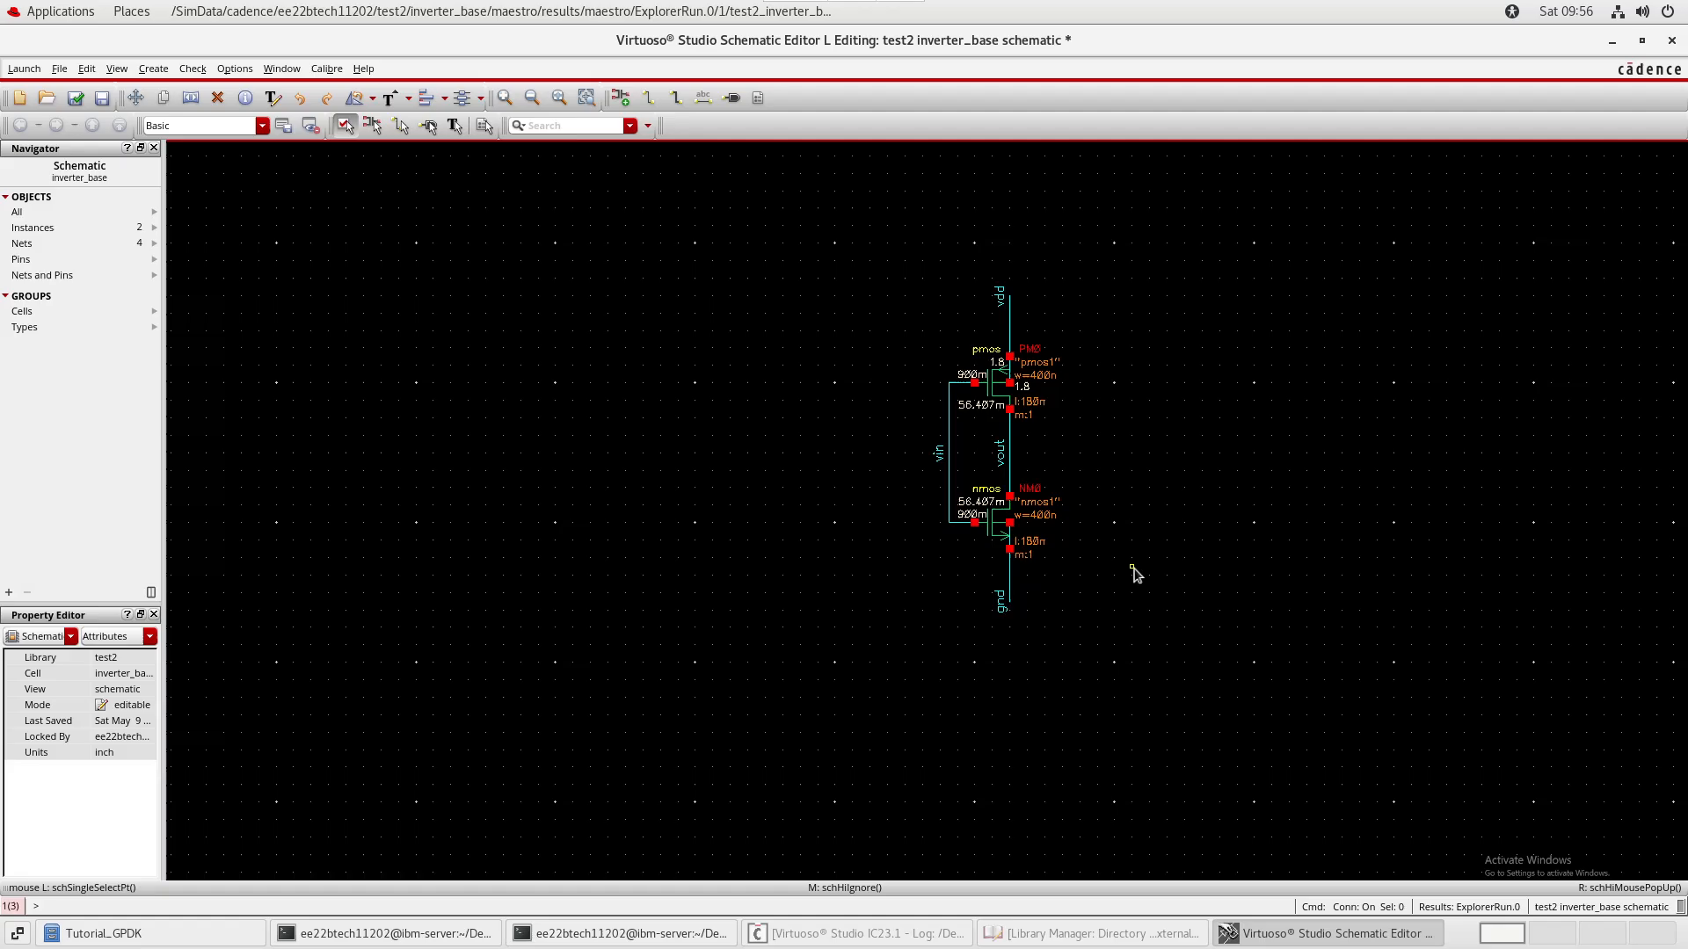
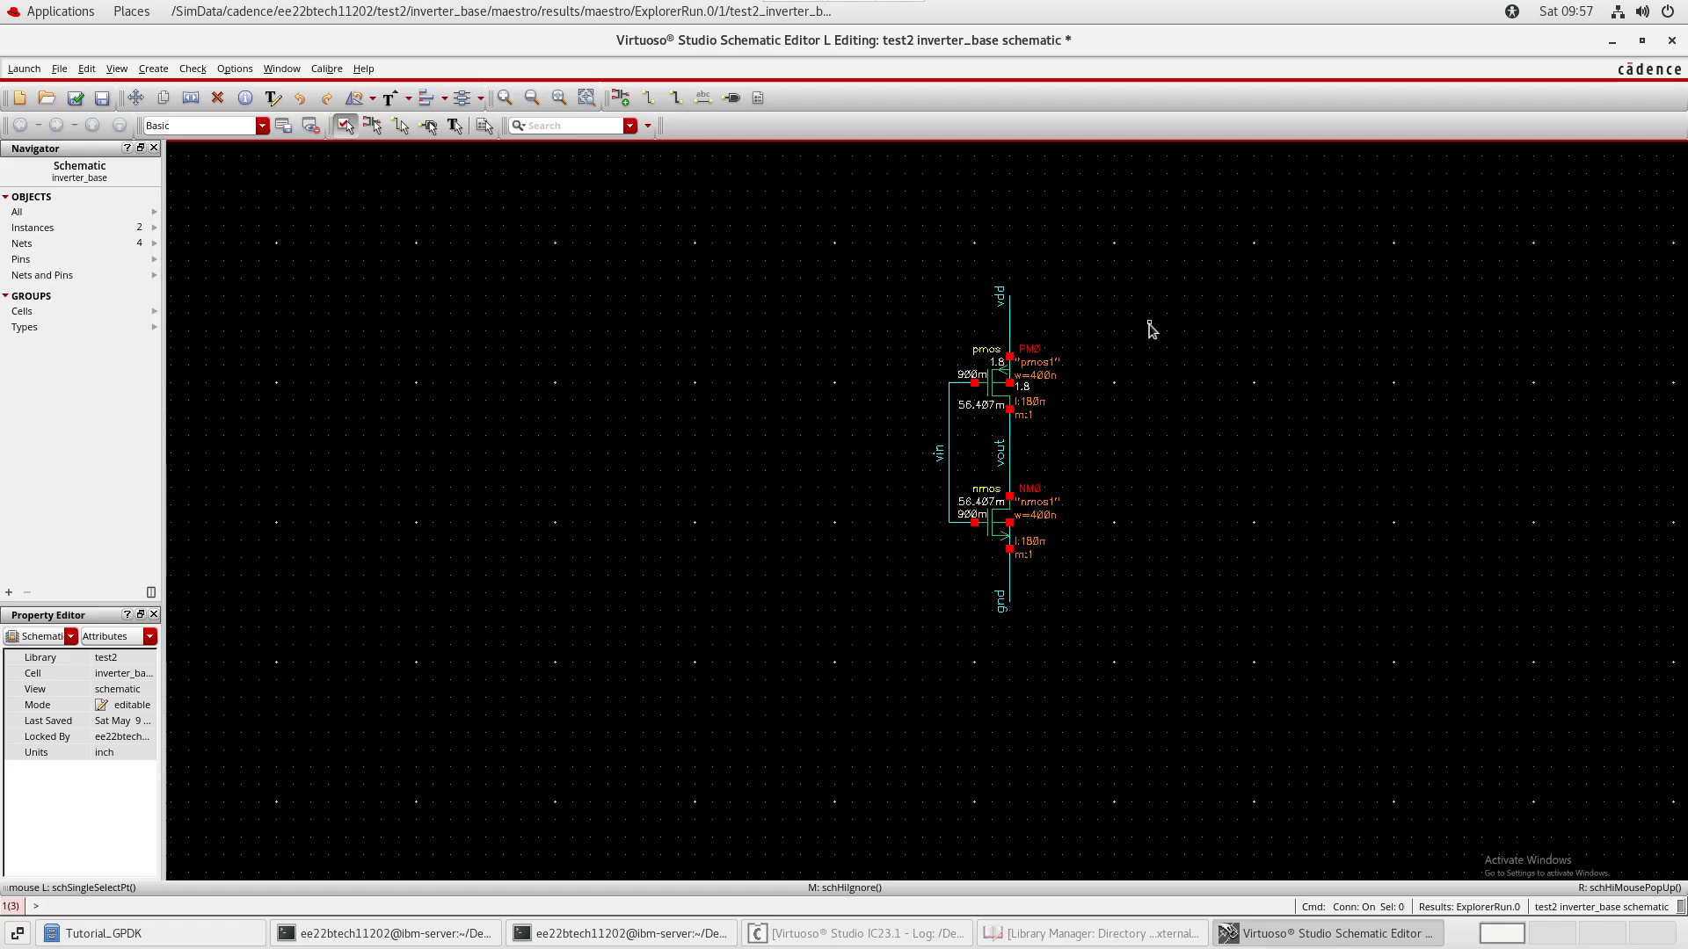
- Set up new schematic pins named VIN, VOUT, VDD and GND with the direction inputOutput
{"action": "key", "text": "p"}
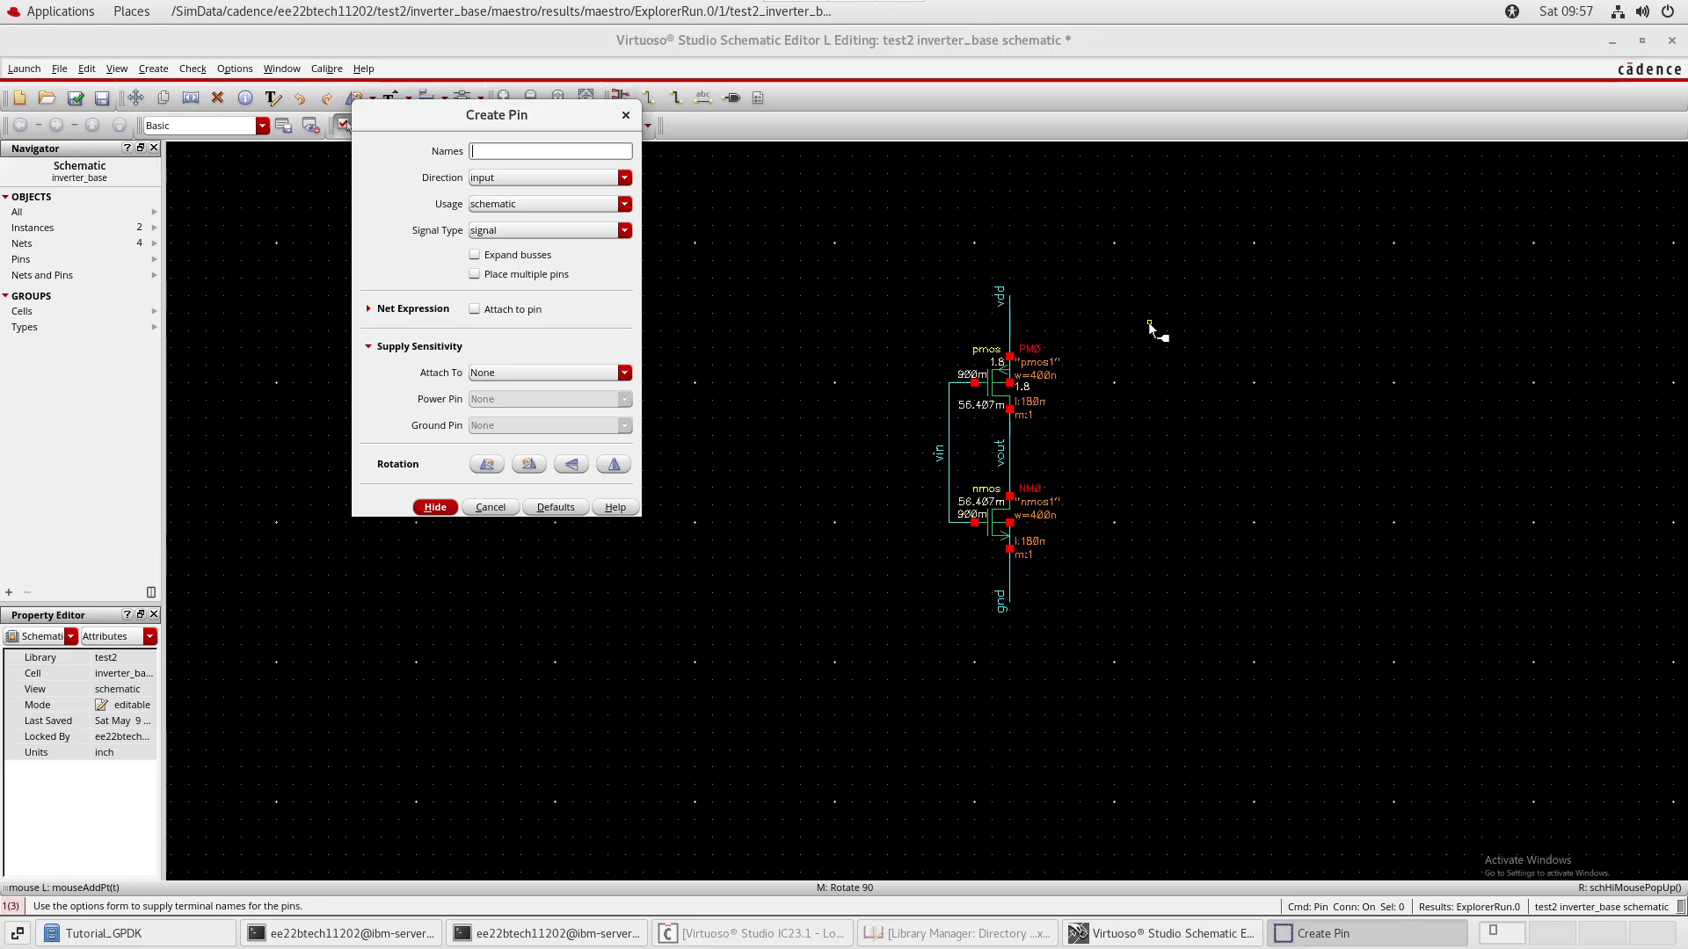
{"action": "key", "text": "F3"}
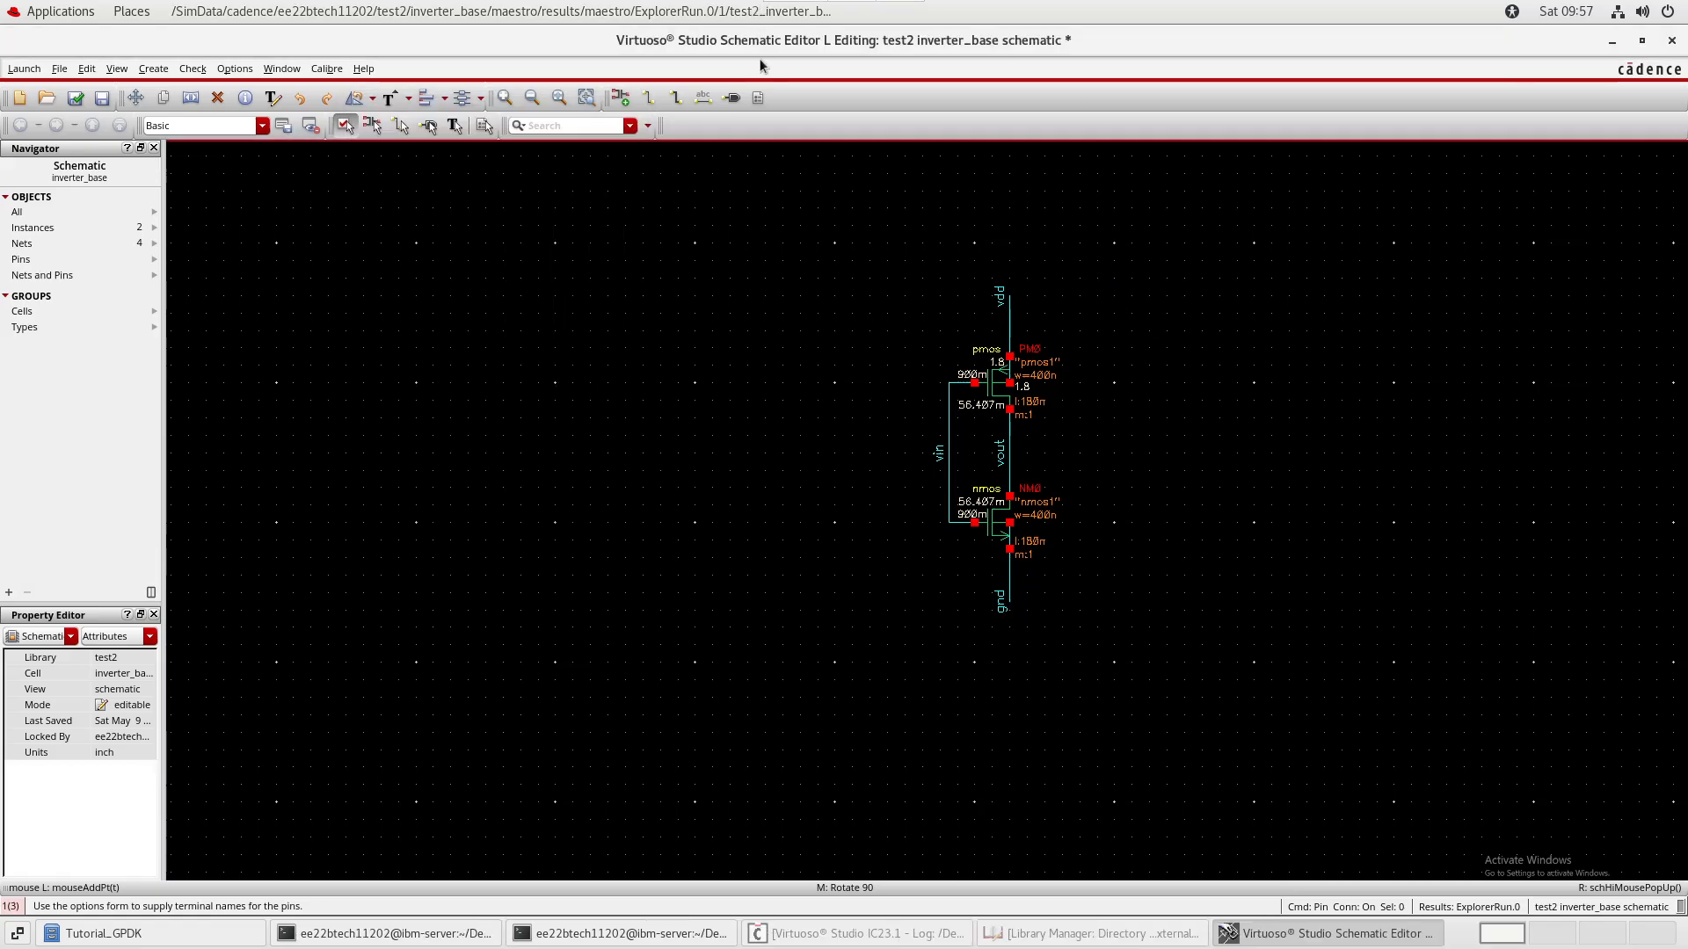
{"action": "left_click", "coordinate": [732, 98]}
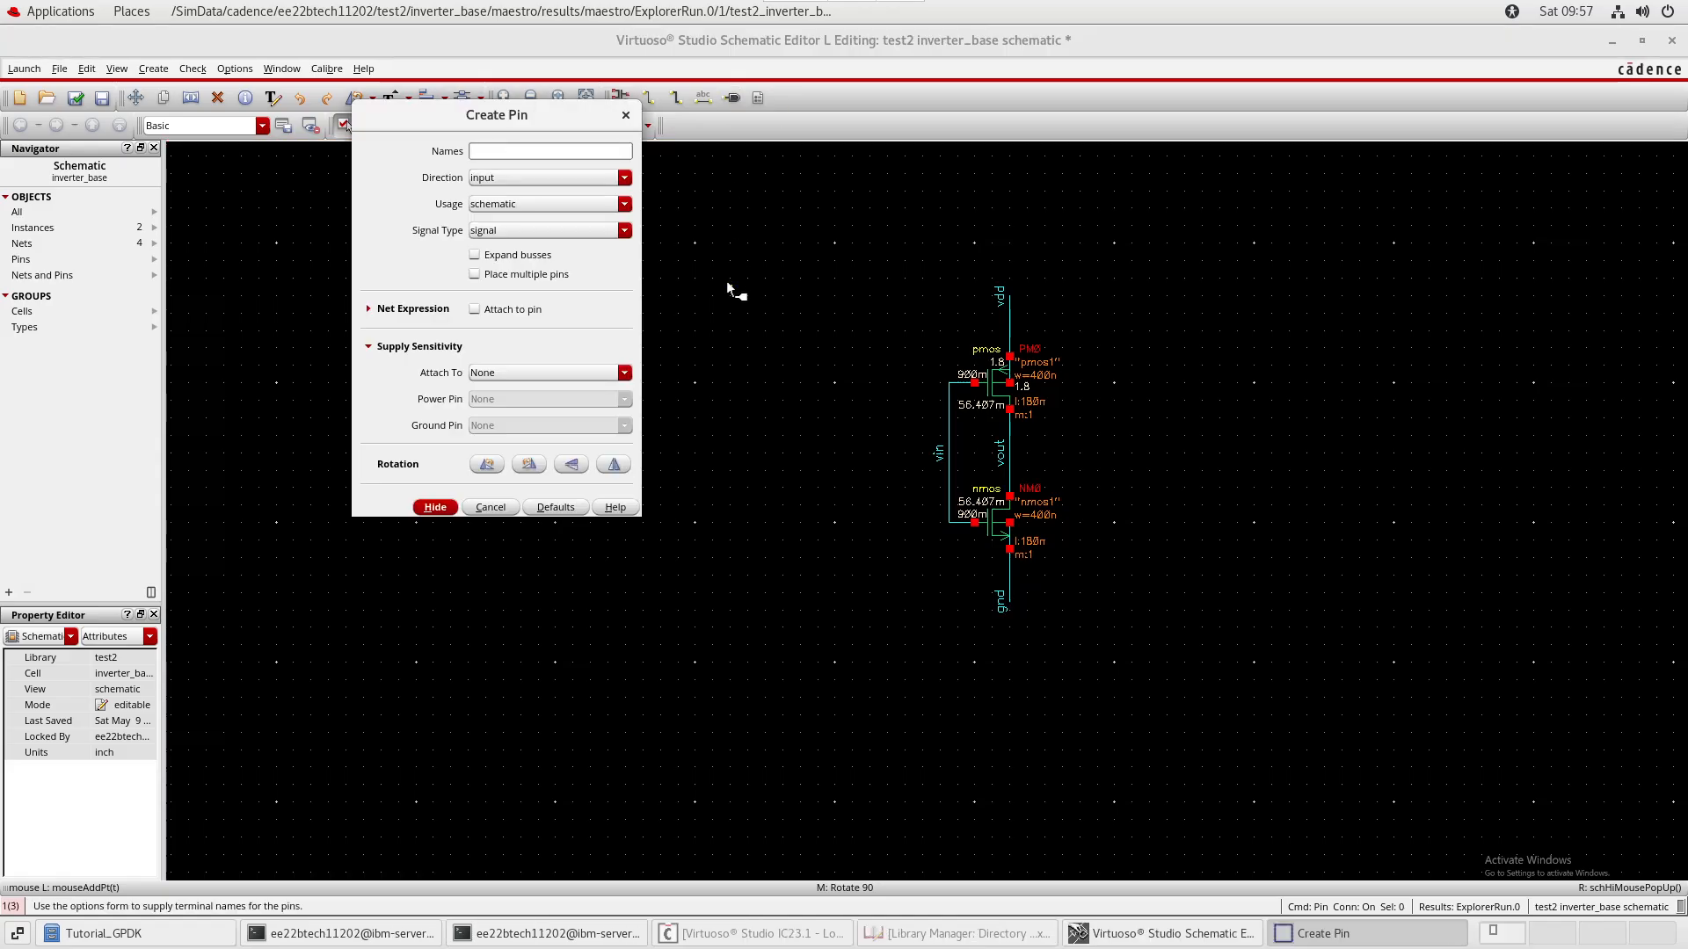
{"action": "left_click_drag", "start_coordinate": [518, 122], "coordinate": [743, 187]}
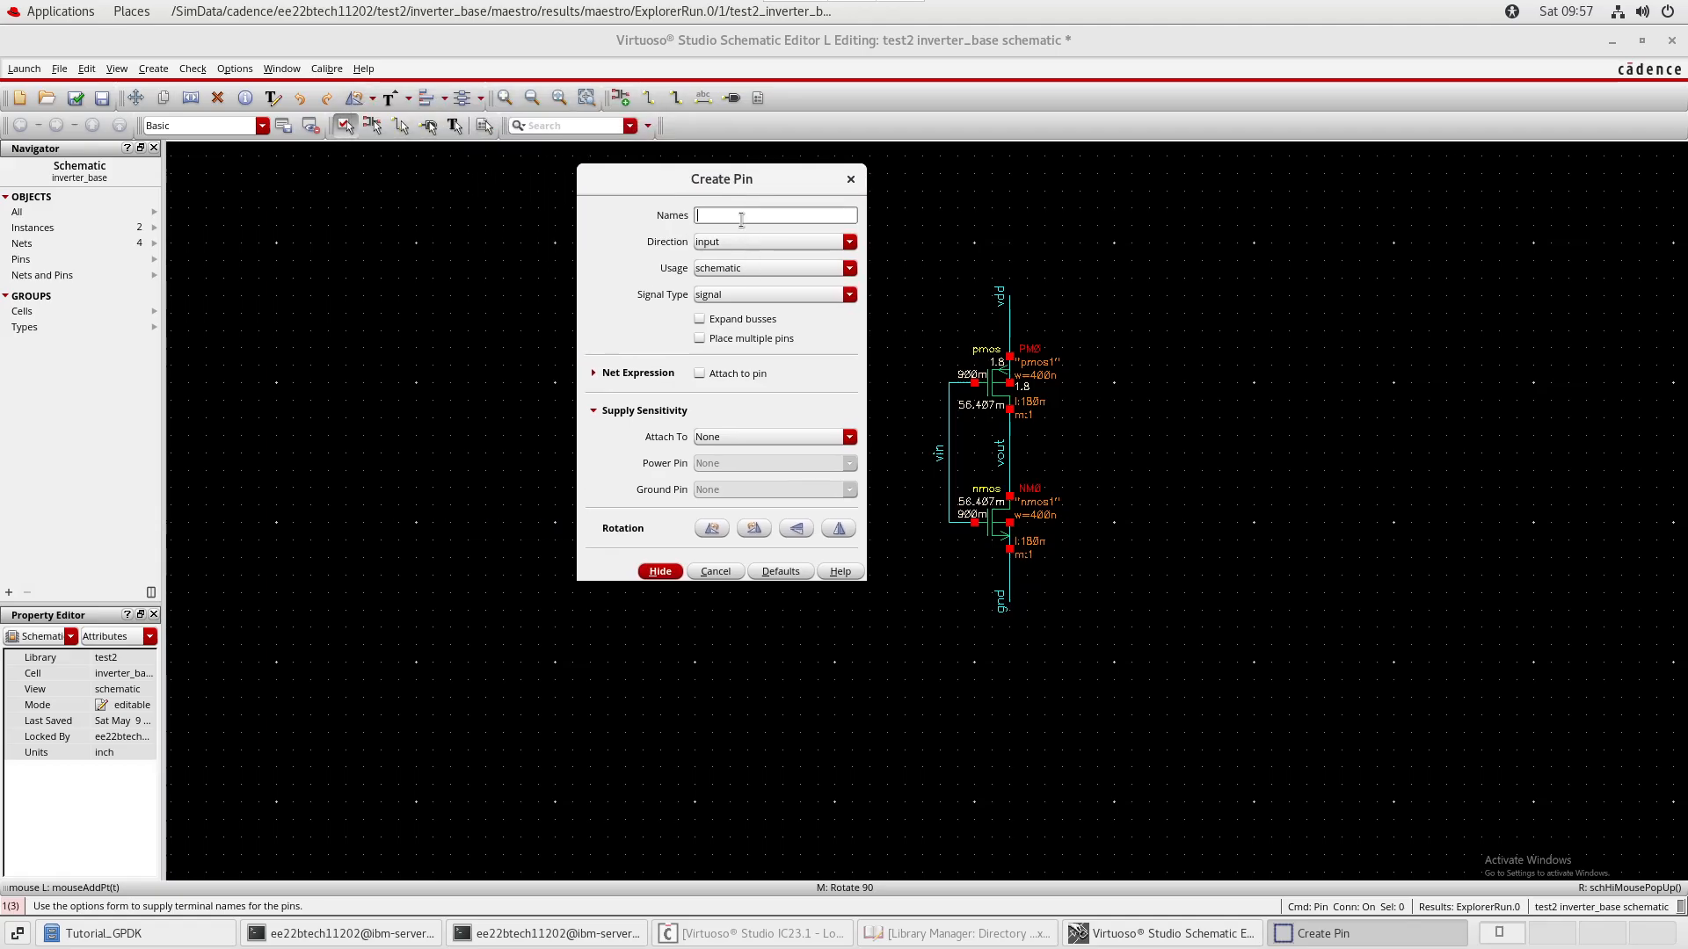
{"action": "type", "text": "VIN VOUT VDD GND"}
{"action": "key", "text": "BackSpace"}
{"action": "key", "text": "Right"}
{"action": "key", "text": "Right"}
{"action": "key", "text": "Right"}
{"action": "key", "text": "Tab"}
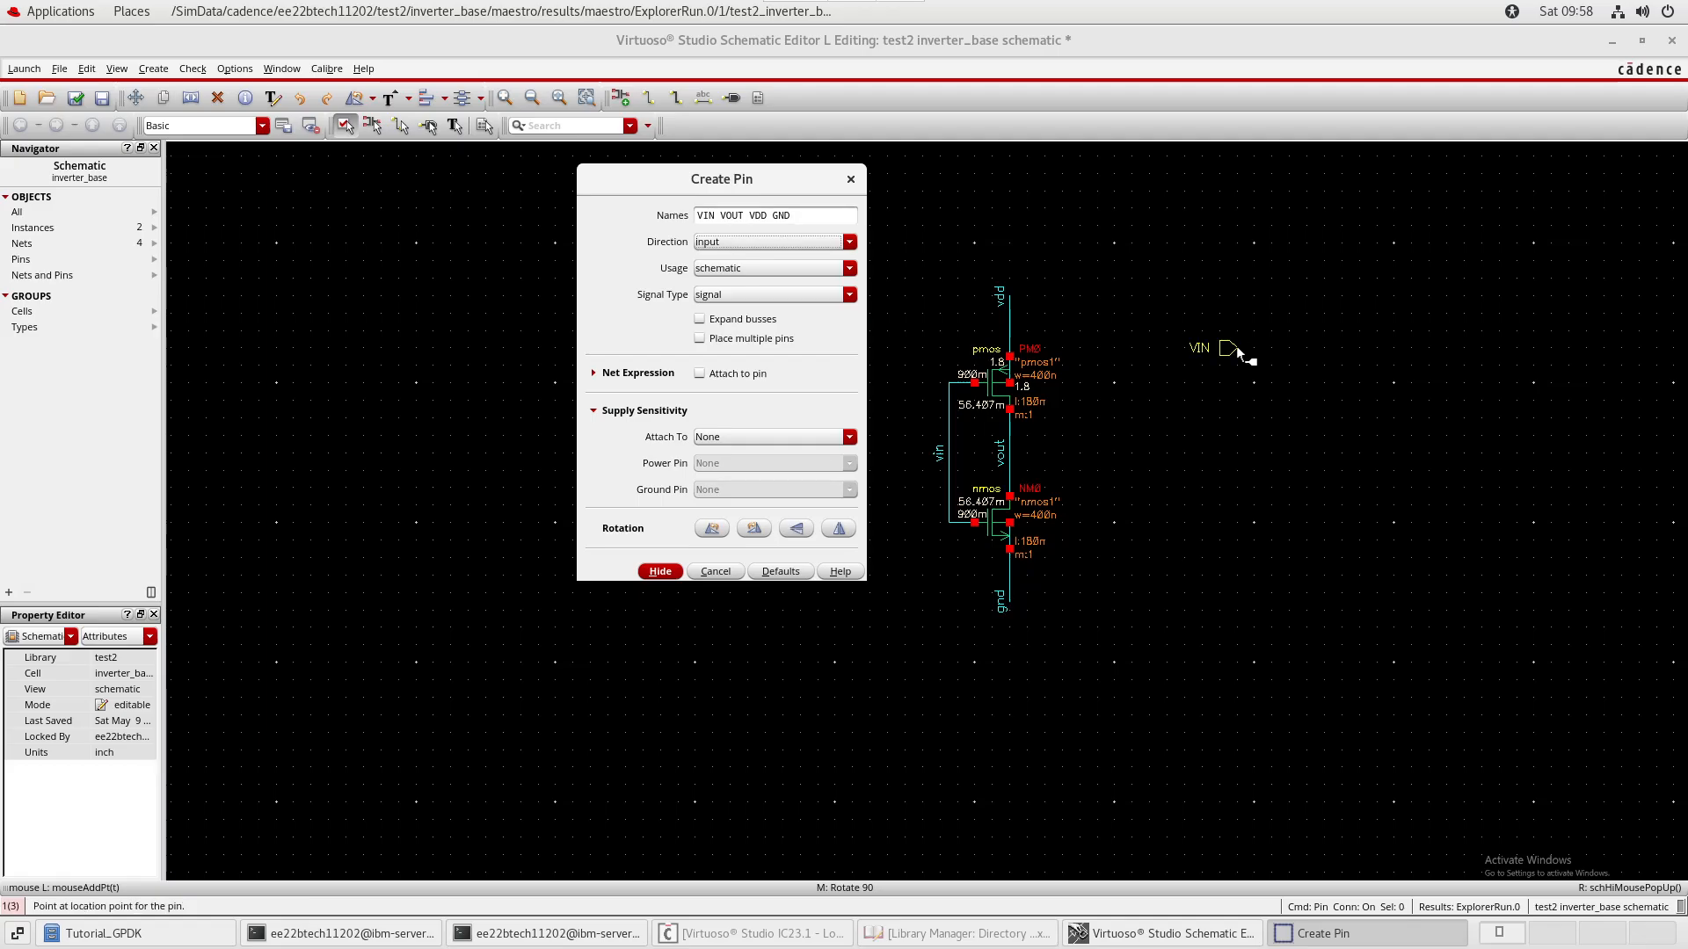
{"action": "key", "text": "Down"}
{"action": "key", "text": "Down"}
{"action": "key", "text": "Return"}
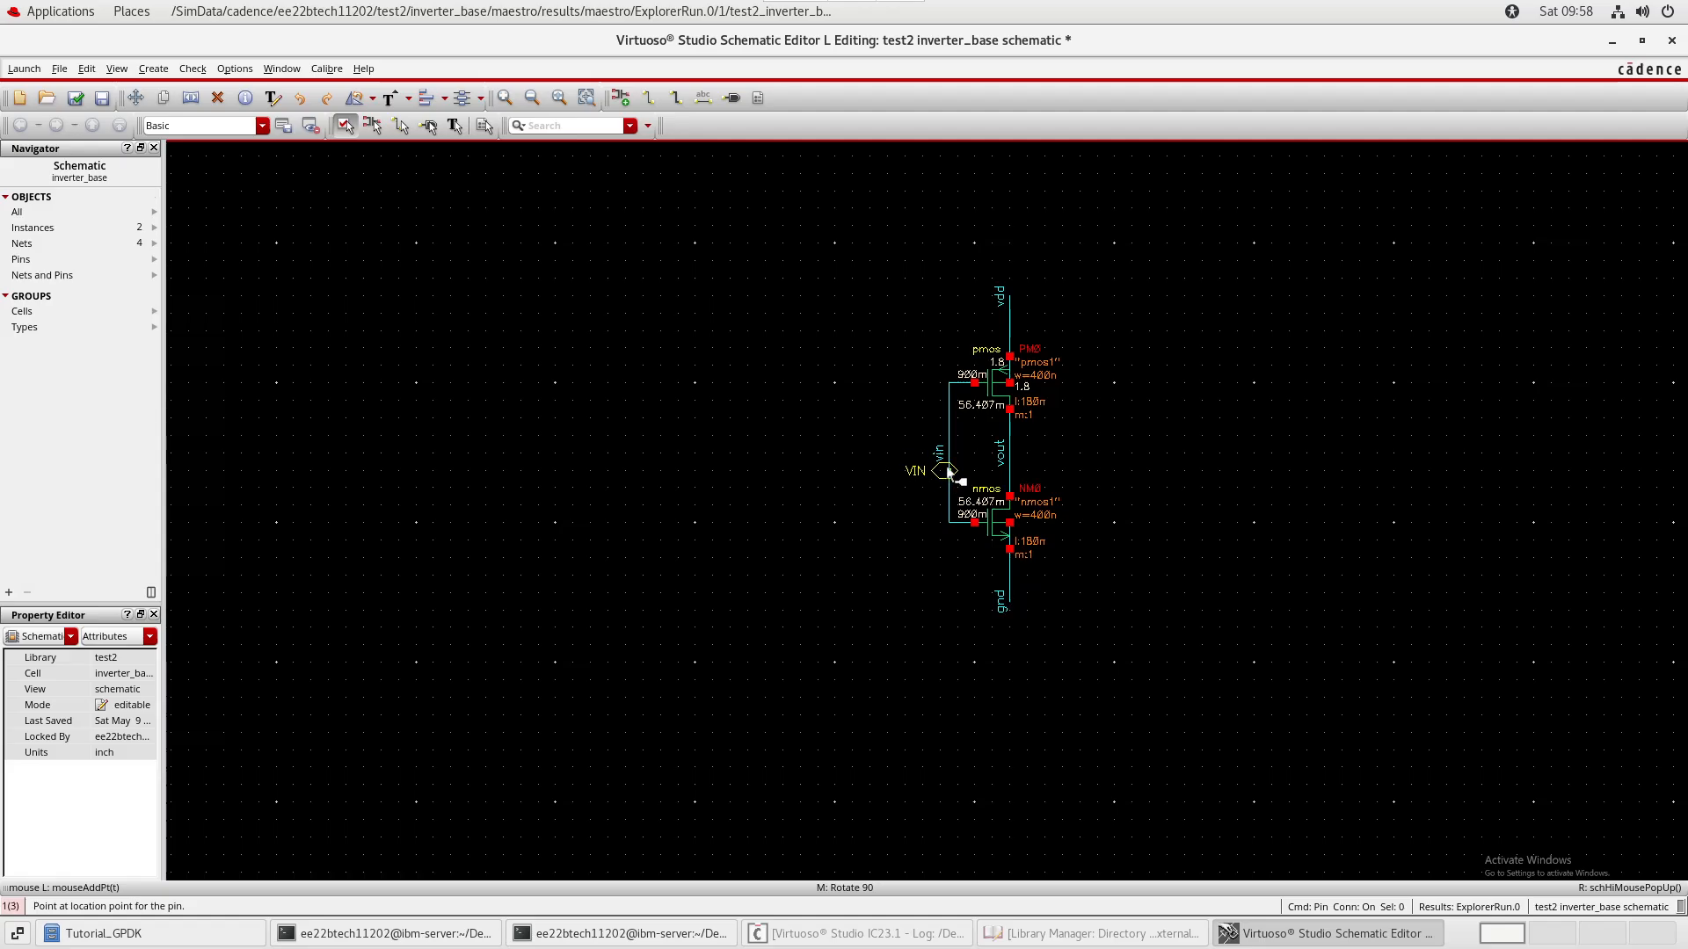
- Place the VIN pin on the common gate wire, VOUT on the drain wire, VDD above the pmos and GND below the nmos
{"action": "scroll", "coordinate": [950, 474], "scroll_direction": "up", "scroll_amount": 2, "text": "ctrl"}
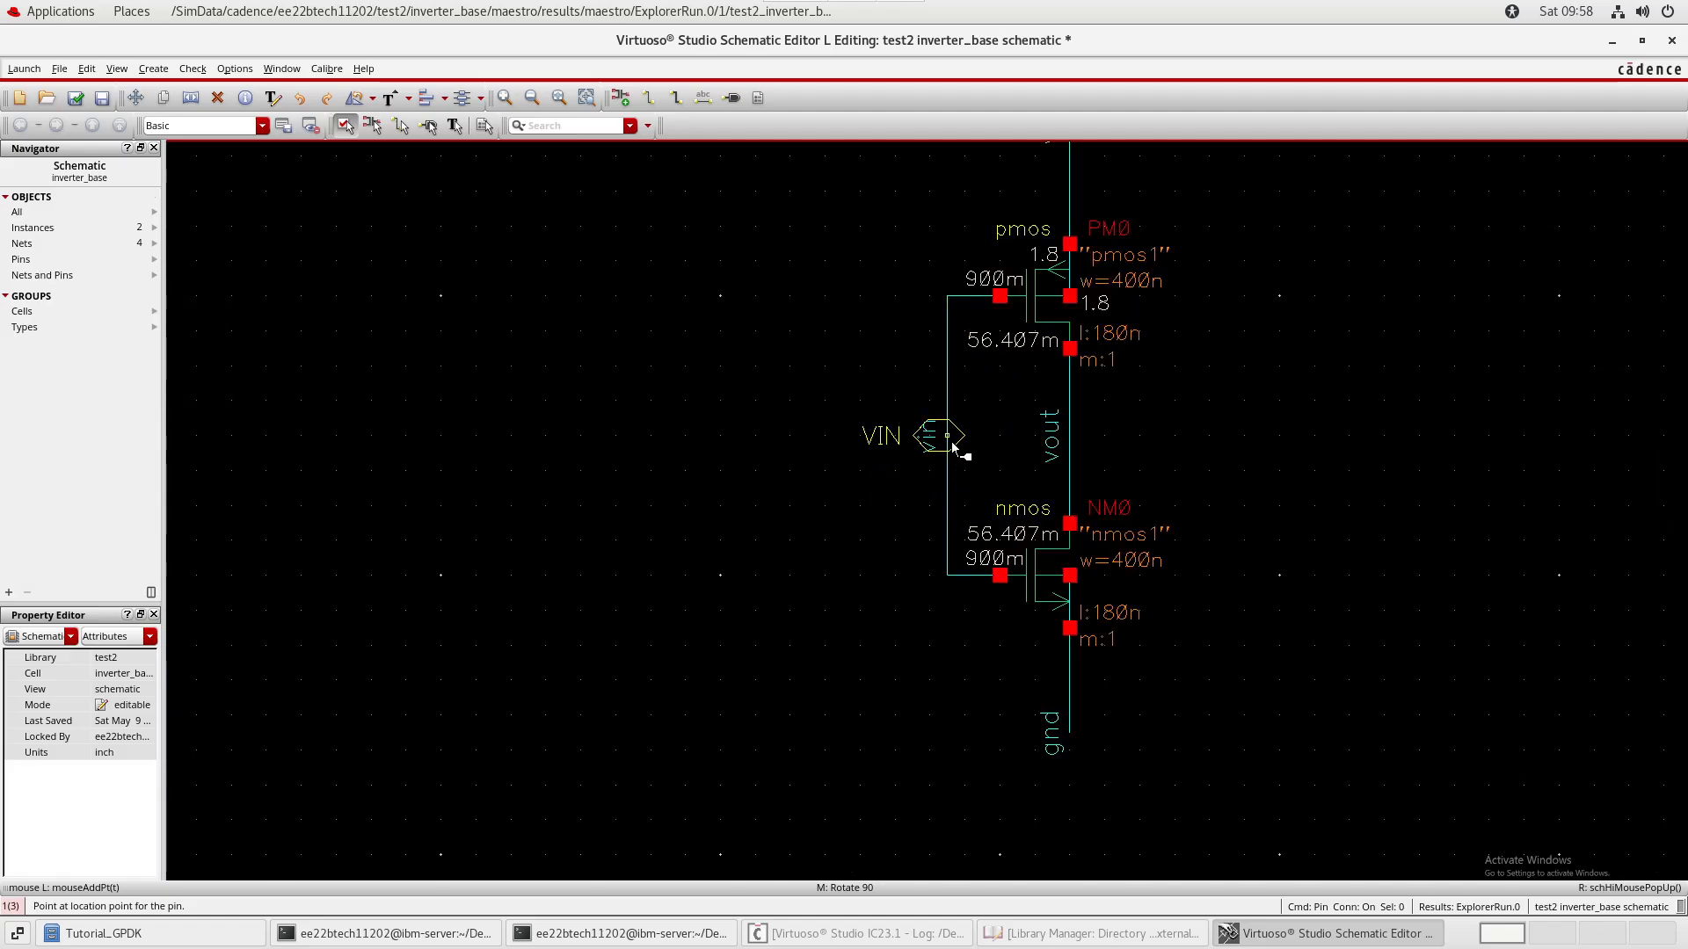
{"action": "left_click", "coordinate": [954, 446]}
{"action": "left_click", "coordinate": [943, 446]}
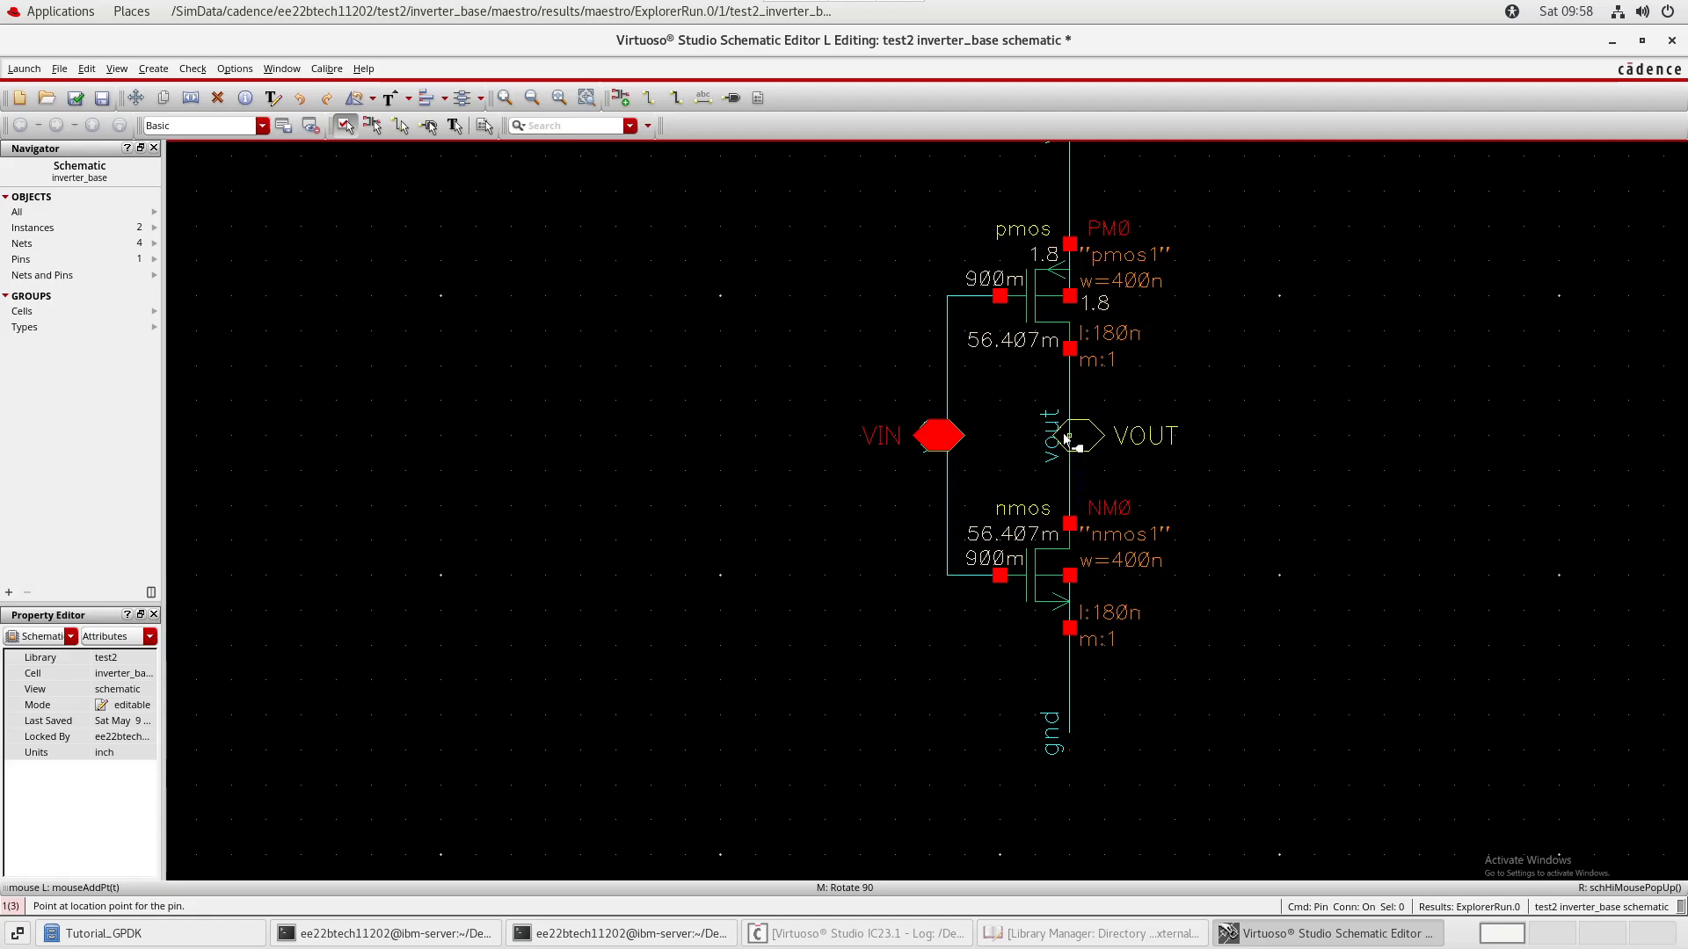
{"action": "left_click", "coordinate": [1073, 436]}
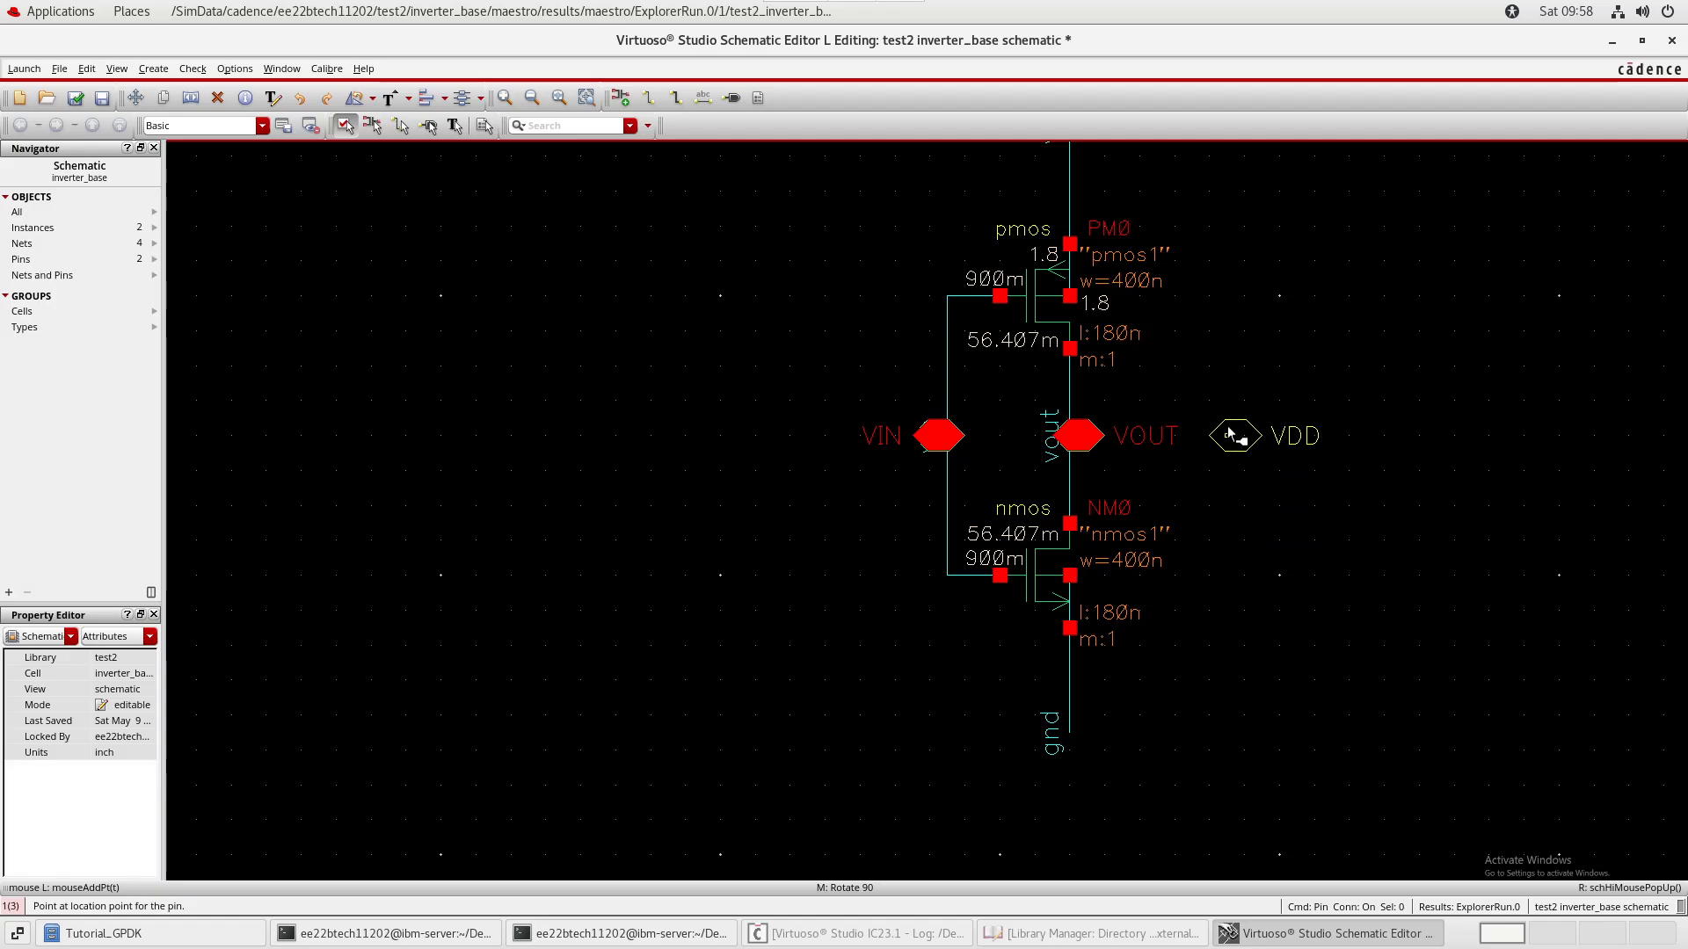
{"action": "scroll", "coordinate": [1231, 435], "scroll_direction": "up", "scroll_amount": 5}
{"action": "left_click", "coordinate": [1077, 341]}
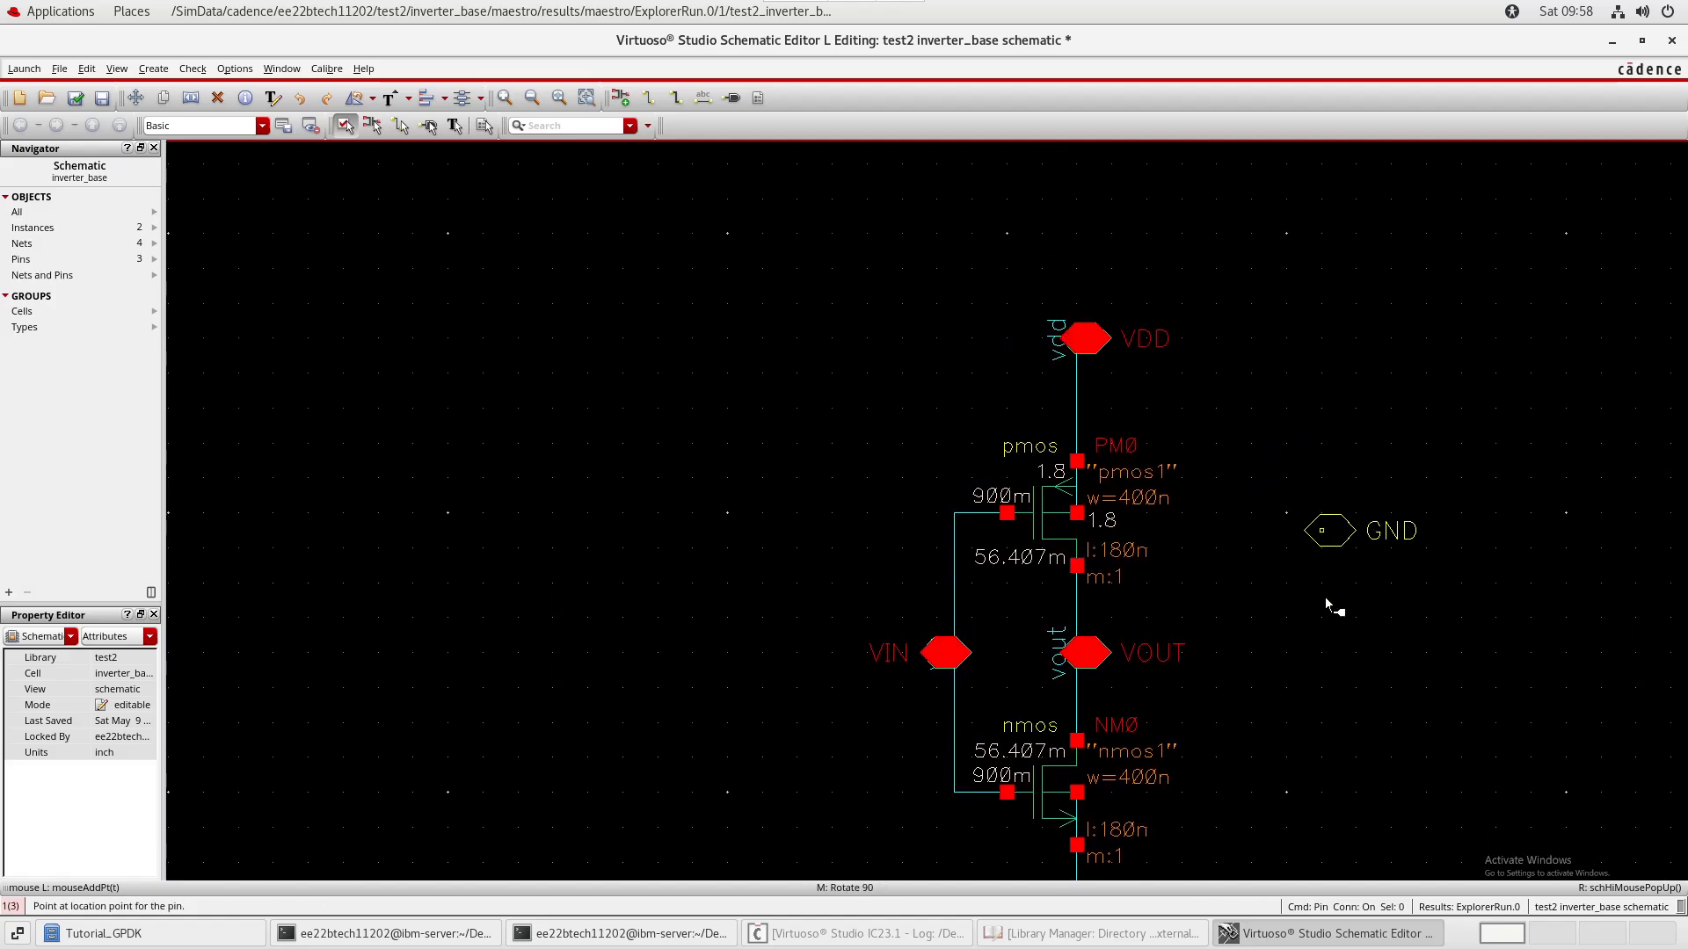
{"action": "scroll", "coordinate": [1326, 597], "scroll_direction": "down", "scroll_amount": 7}
{"action": "left_click", "coordinate": [1062, 619]}
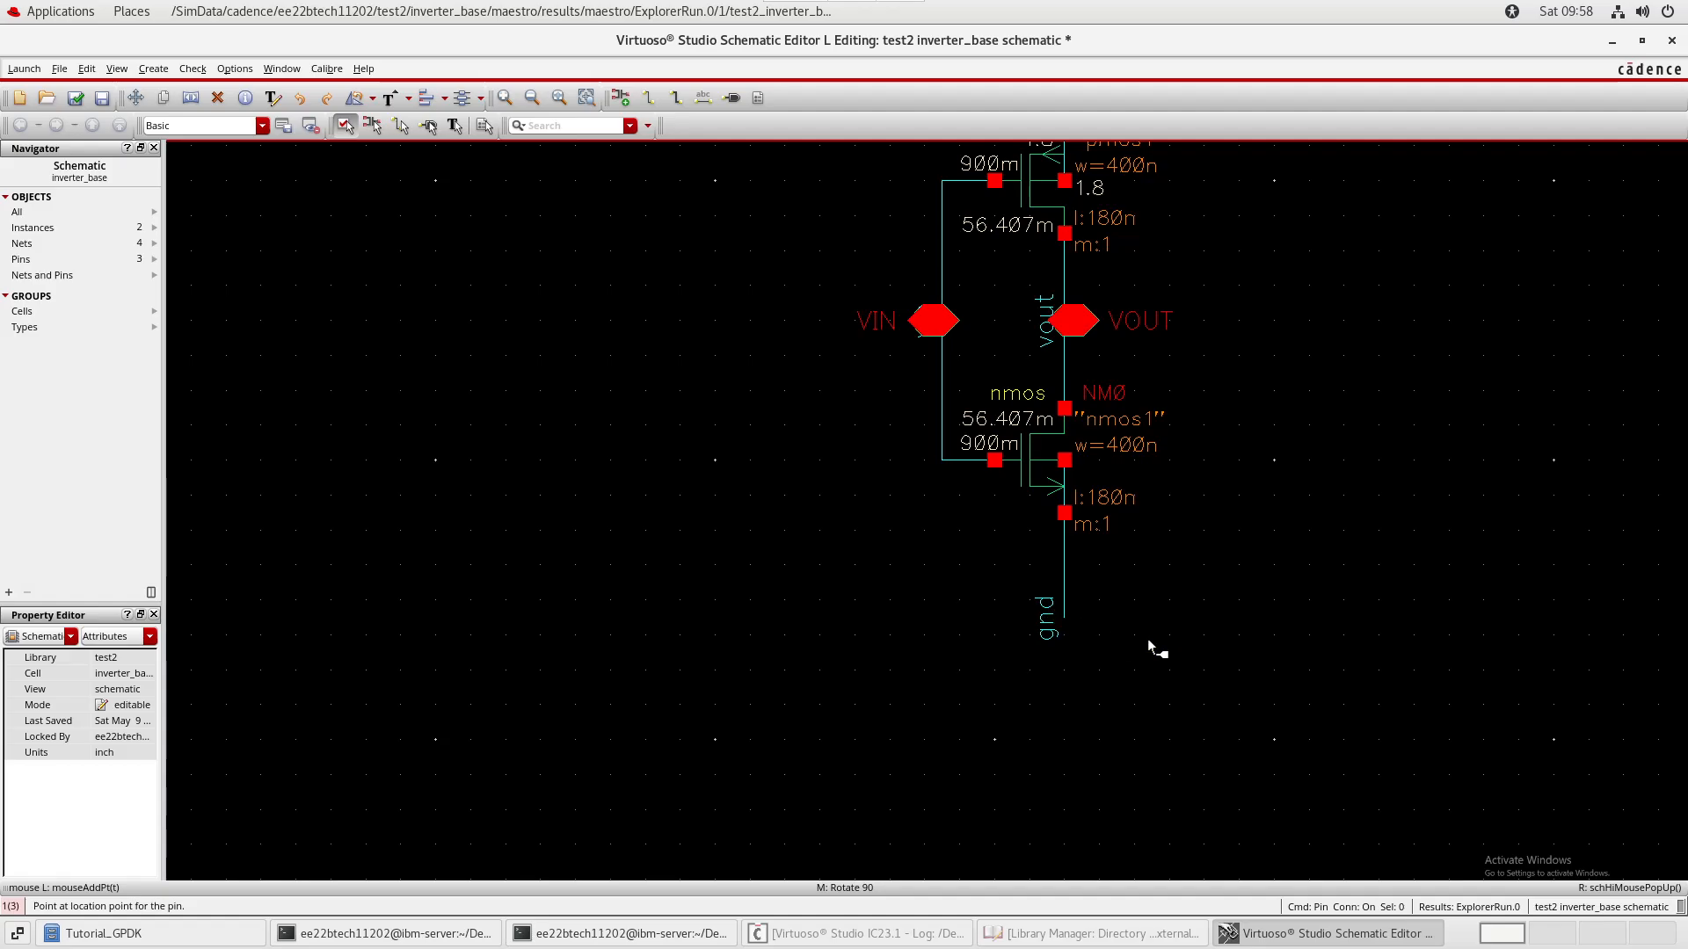
{"action": "key", "text": "Escape"}
- Delete the wire labels vout, vin, gnd and vdd that overlap the four new pins
{"action": "scroll", "coordinate": [1257, 470], "scroll_direction": "up", "scroll_amount": 2}
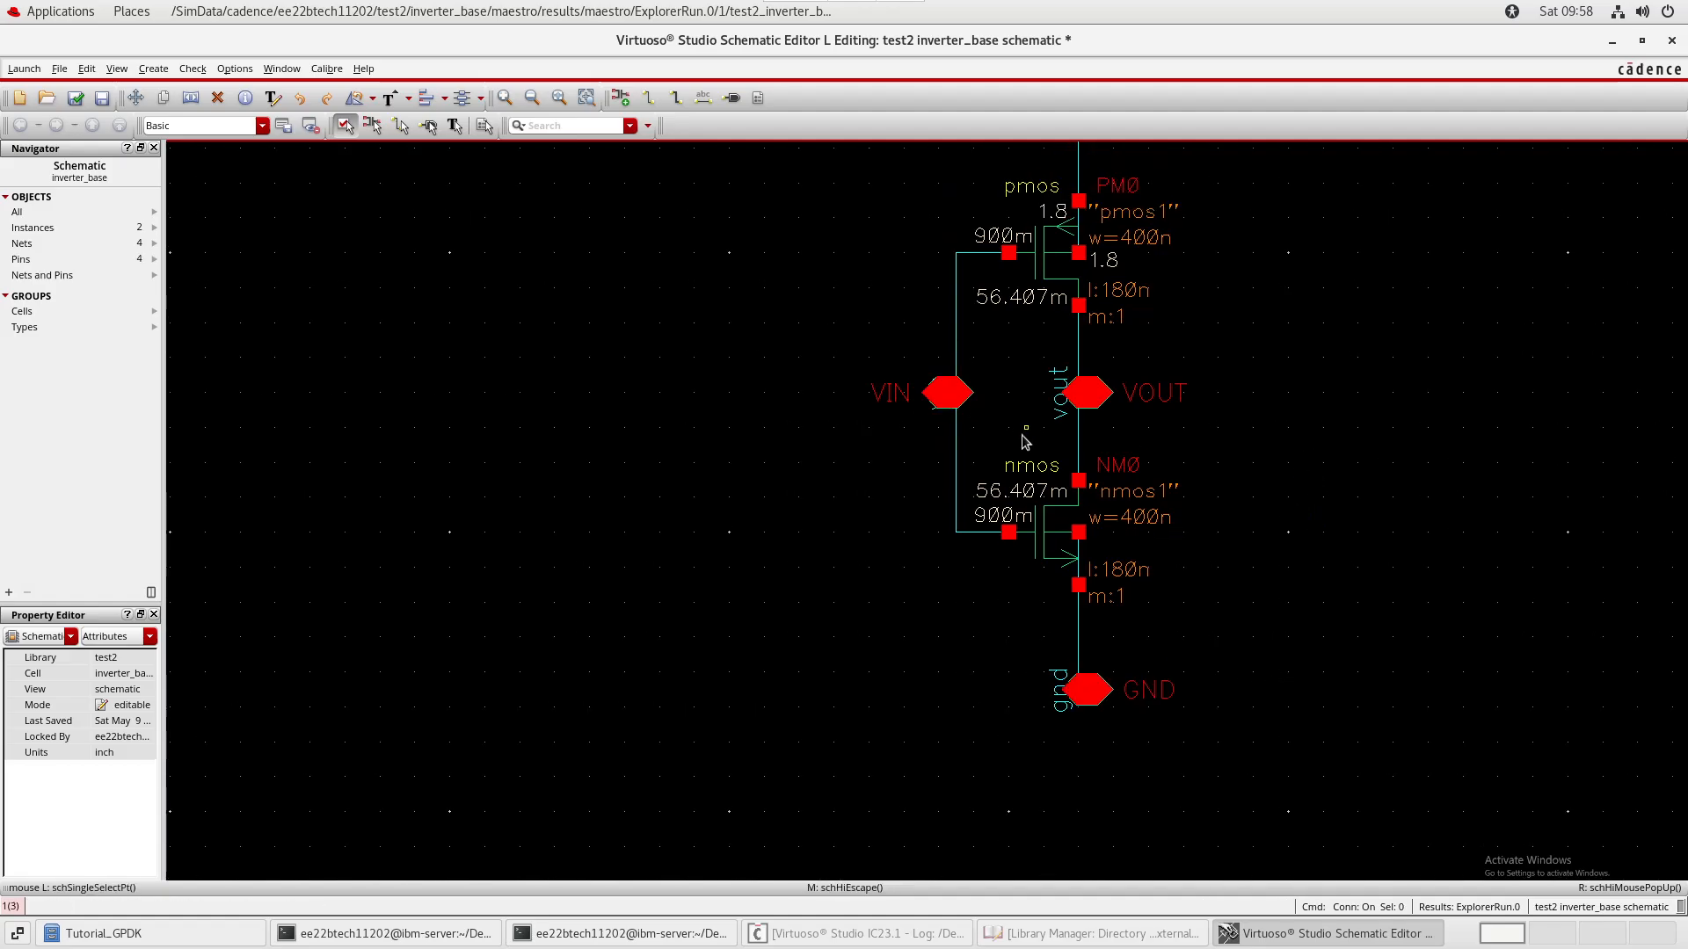
{"action": "left_click", "coordinate": [1064, 419]}
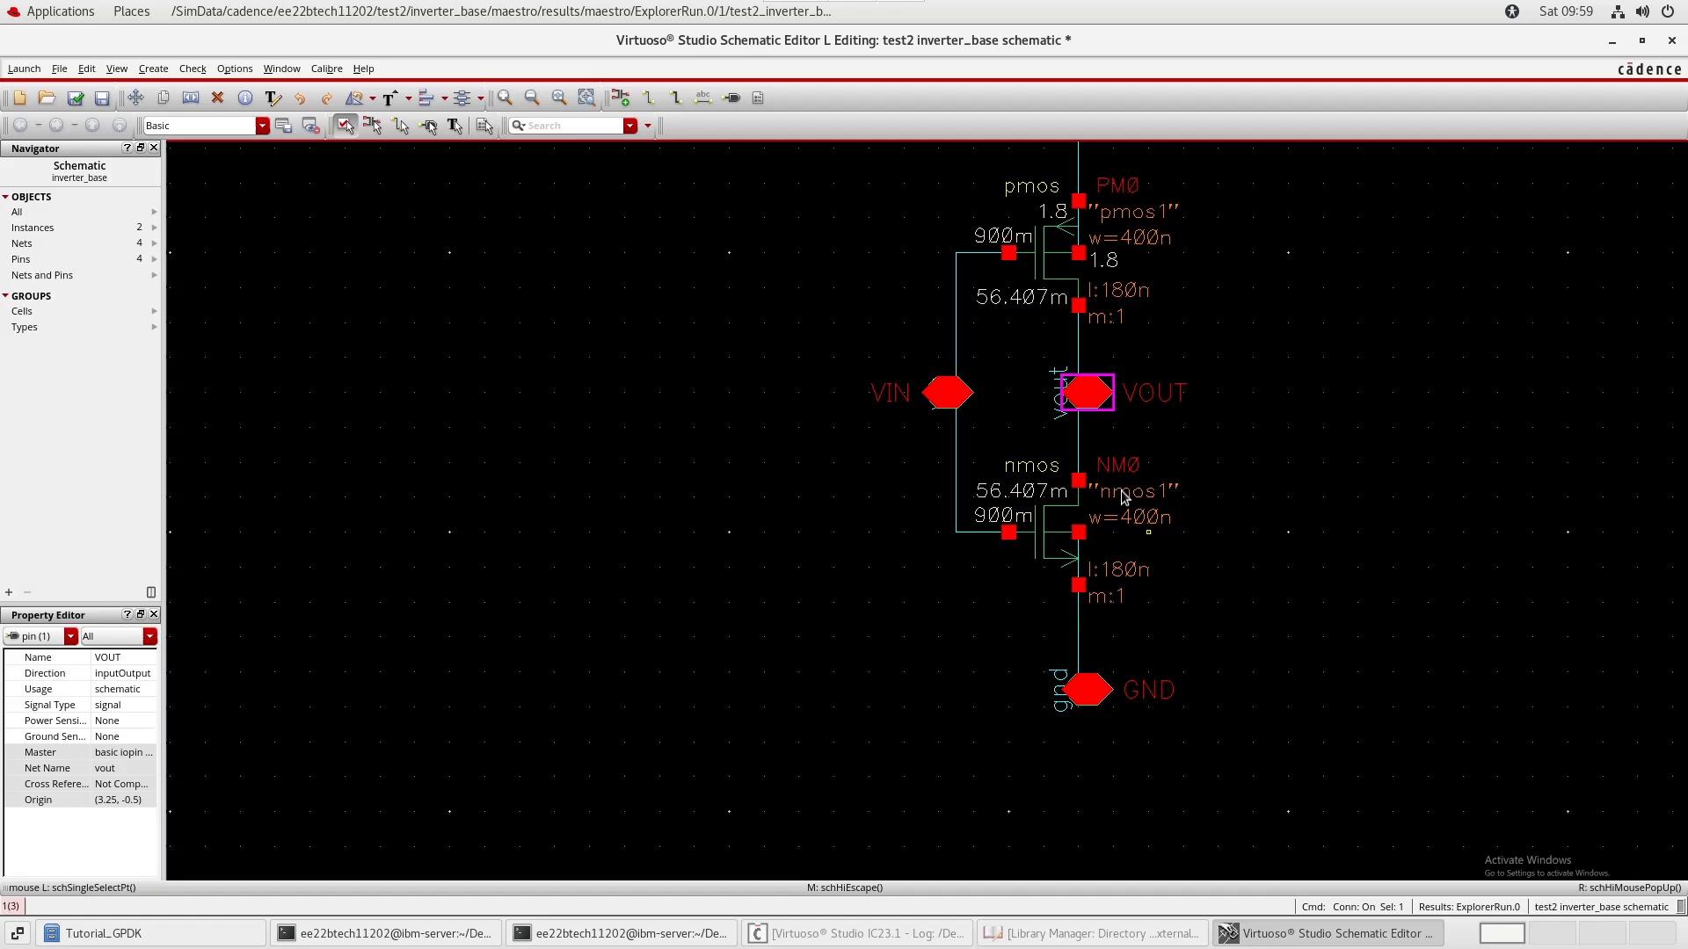
{"action": "left_click", "coordinate": [1299, 553]}
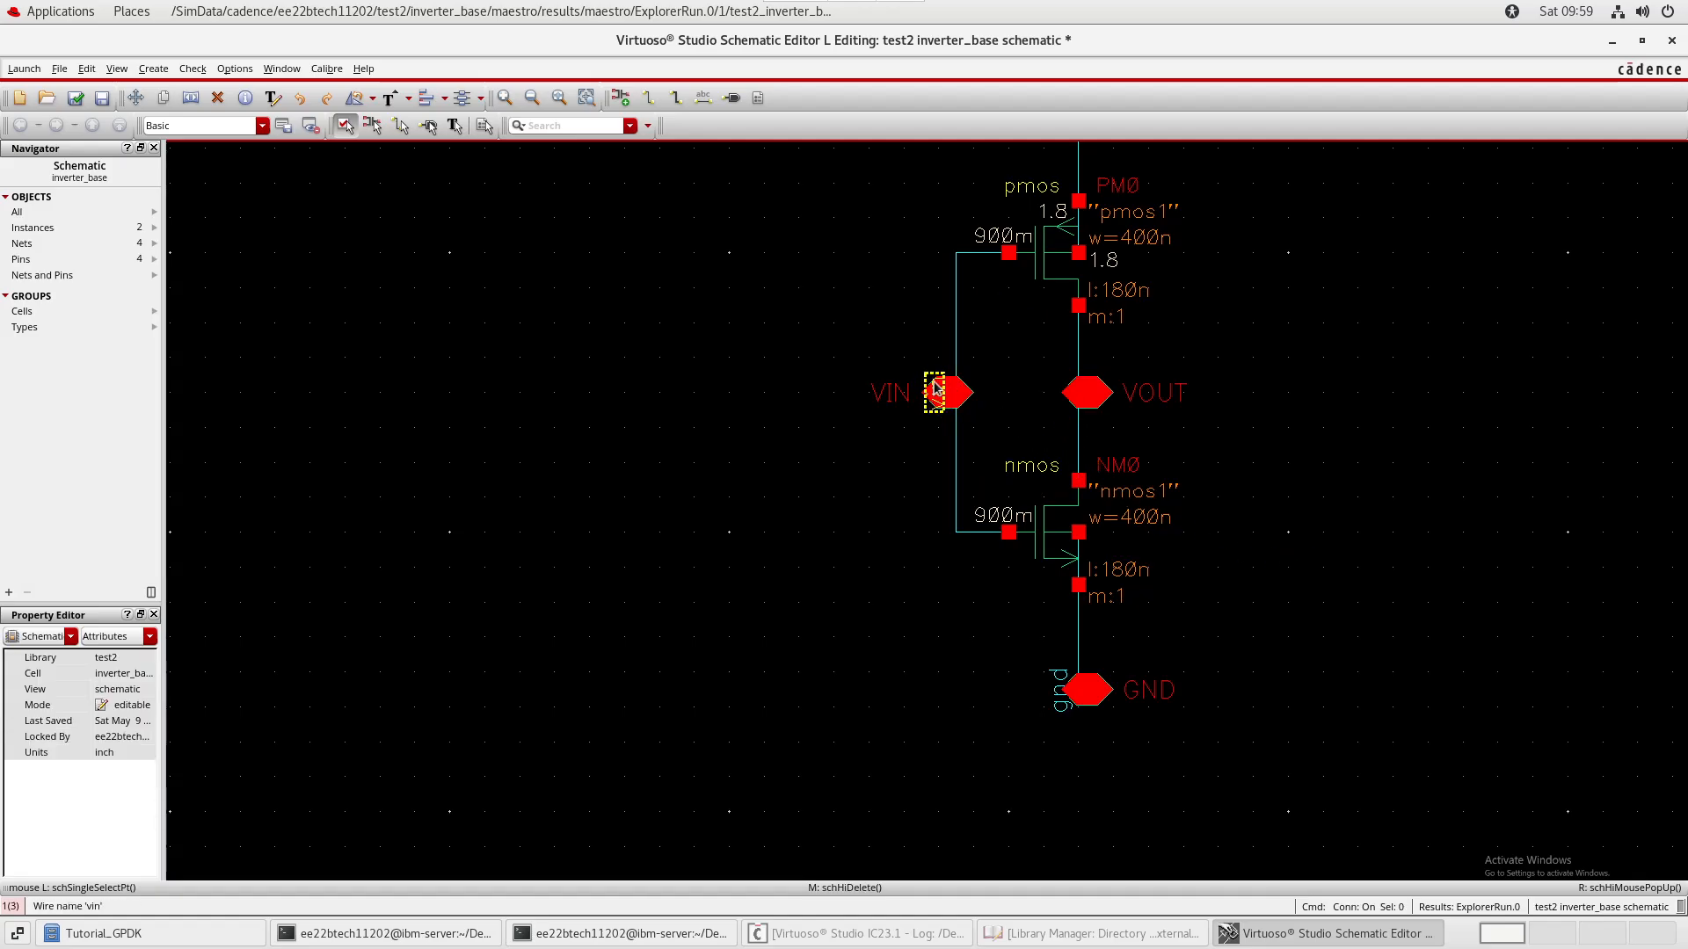
{"action": "left_click", "coordinate": [1061, 703]}
{"action": "left_click", "coordinate": [1080, 781]}
{"action": "scroll", "coordinate": [1300, 501], "scroll_direction": "up", "scroll_amount": 2}
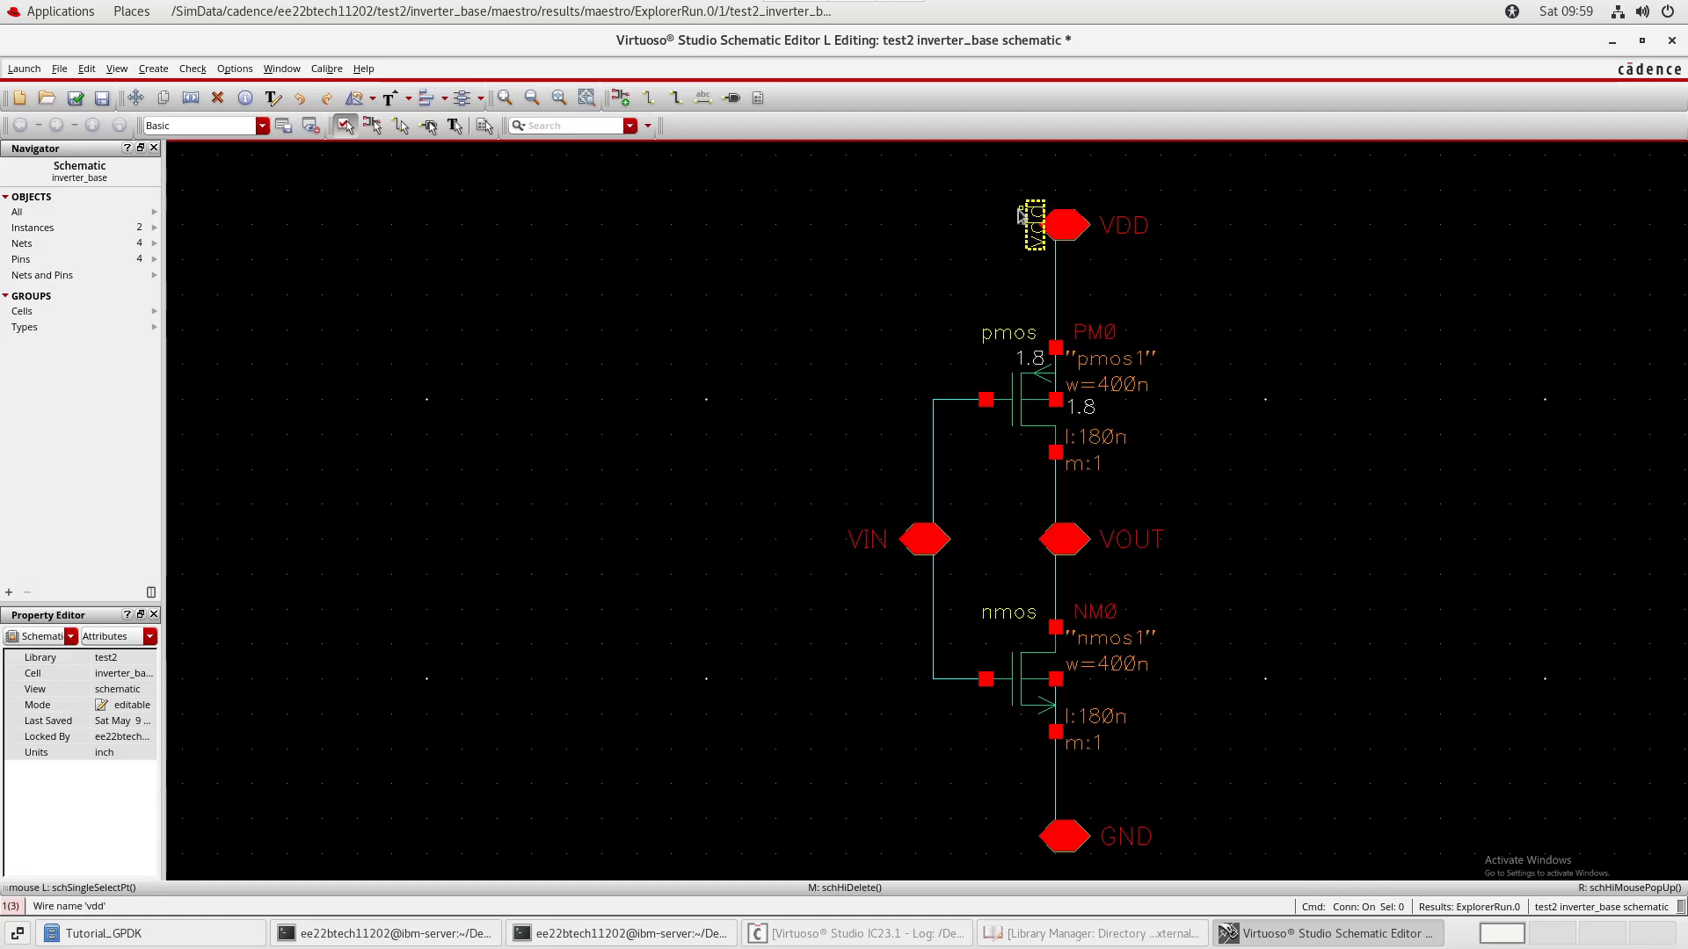
{"action": "left_click", "coordinate": [1025, 243]}
{"action": "left_click", "coordinate": [1097, 197]}
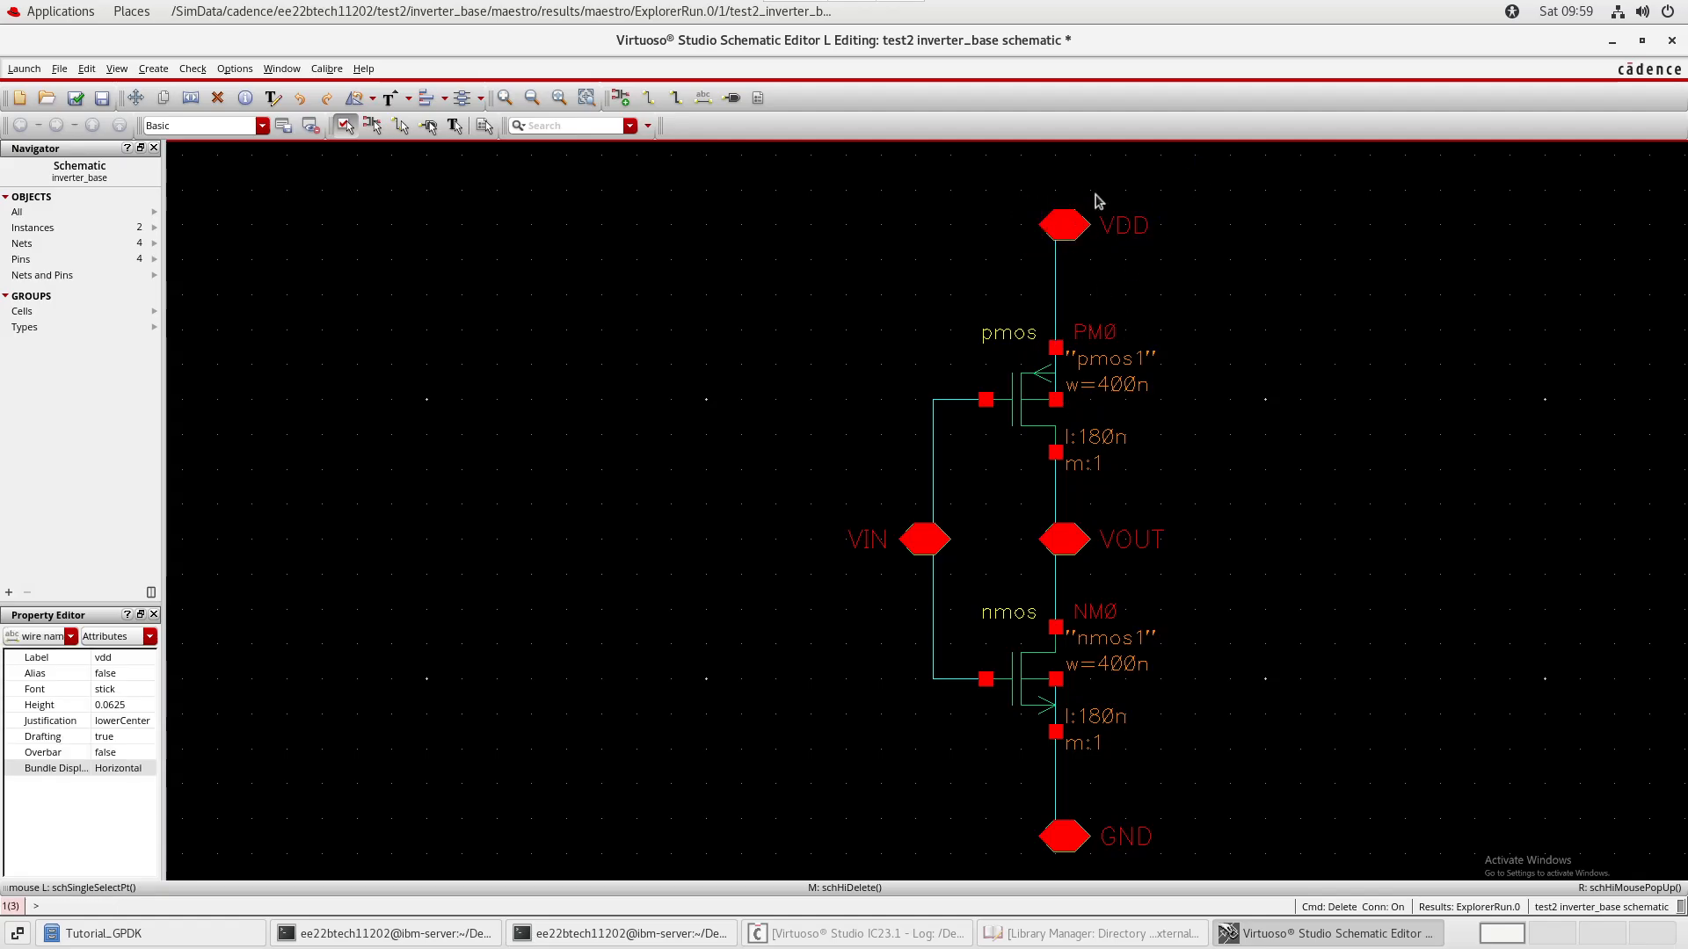
- Rename the supply pin above the pmos as VDD_1P8V
{"action": "left_click_drag", "start_coordinate": [1307, 471], "coordinate": [1139, 426]}
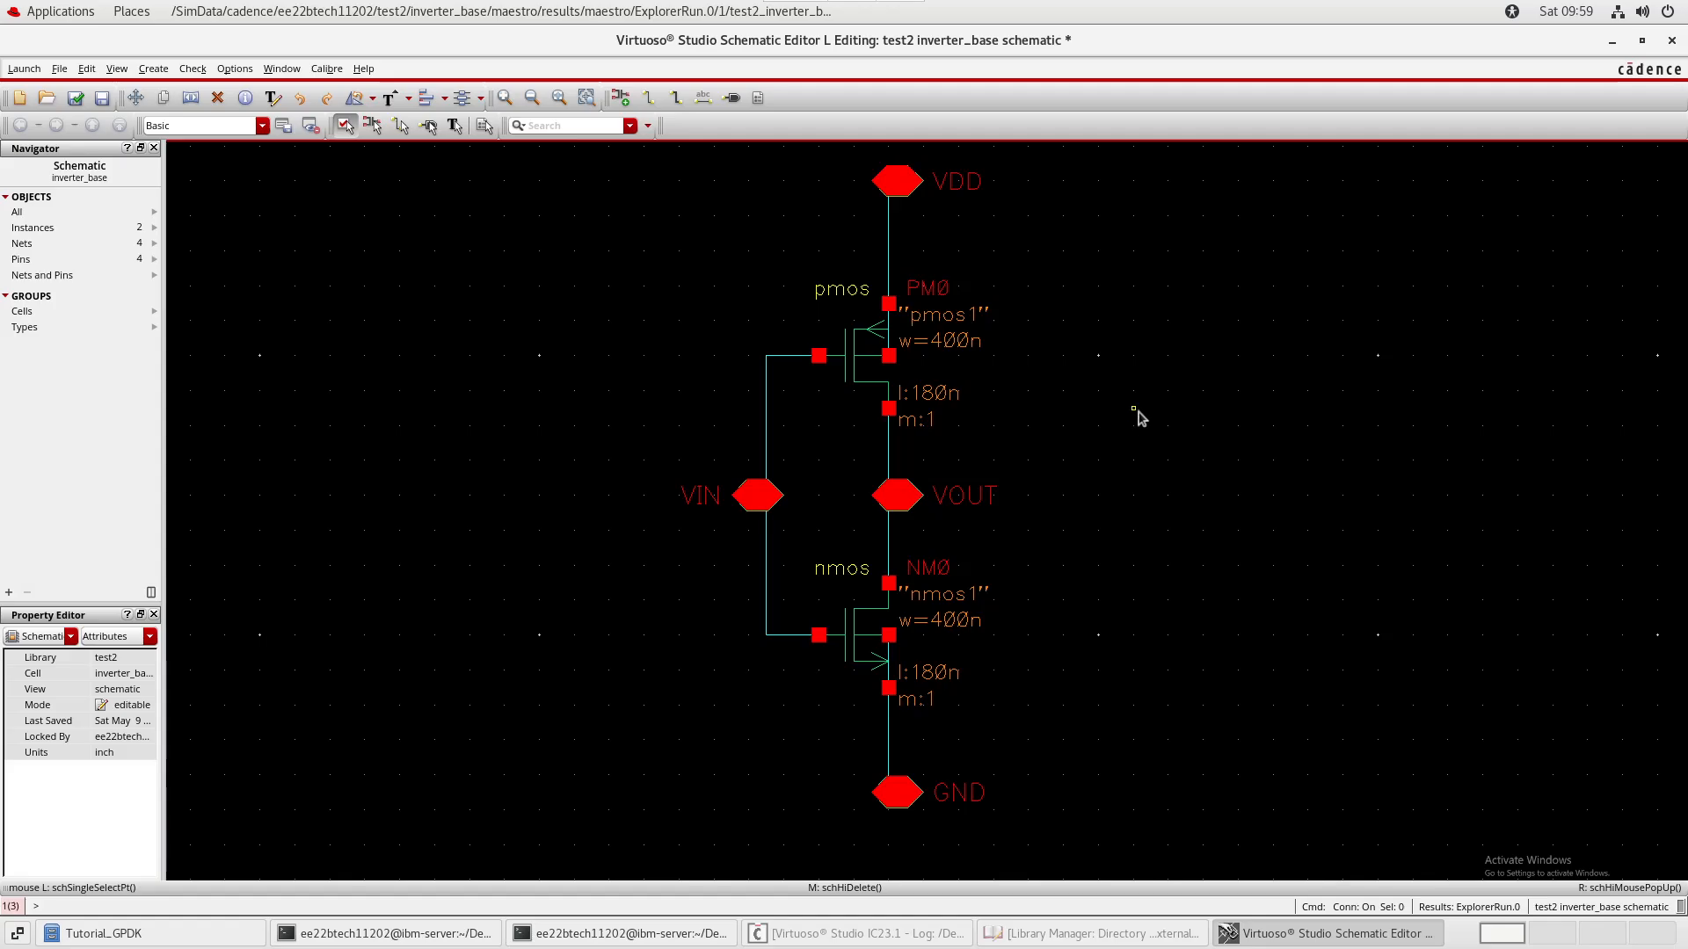
{"action": "middle_click_drag", "start_coordinate": [1137, 411], "coordinate": [1171, 497]}
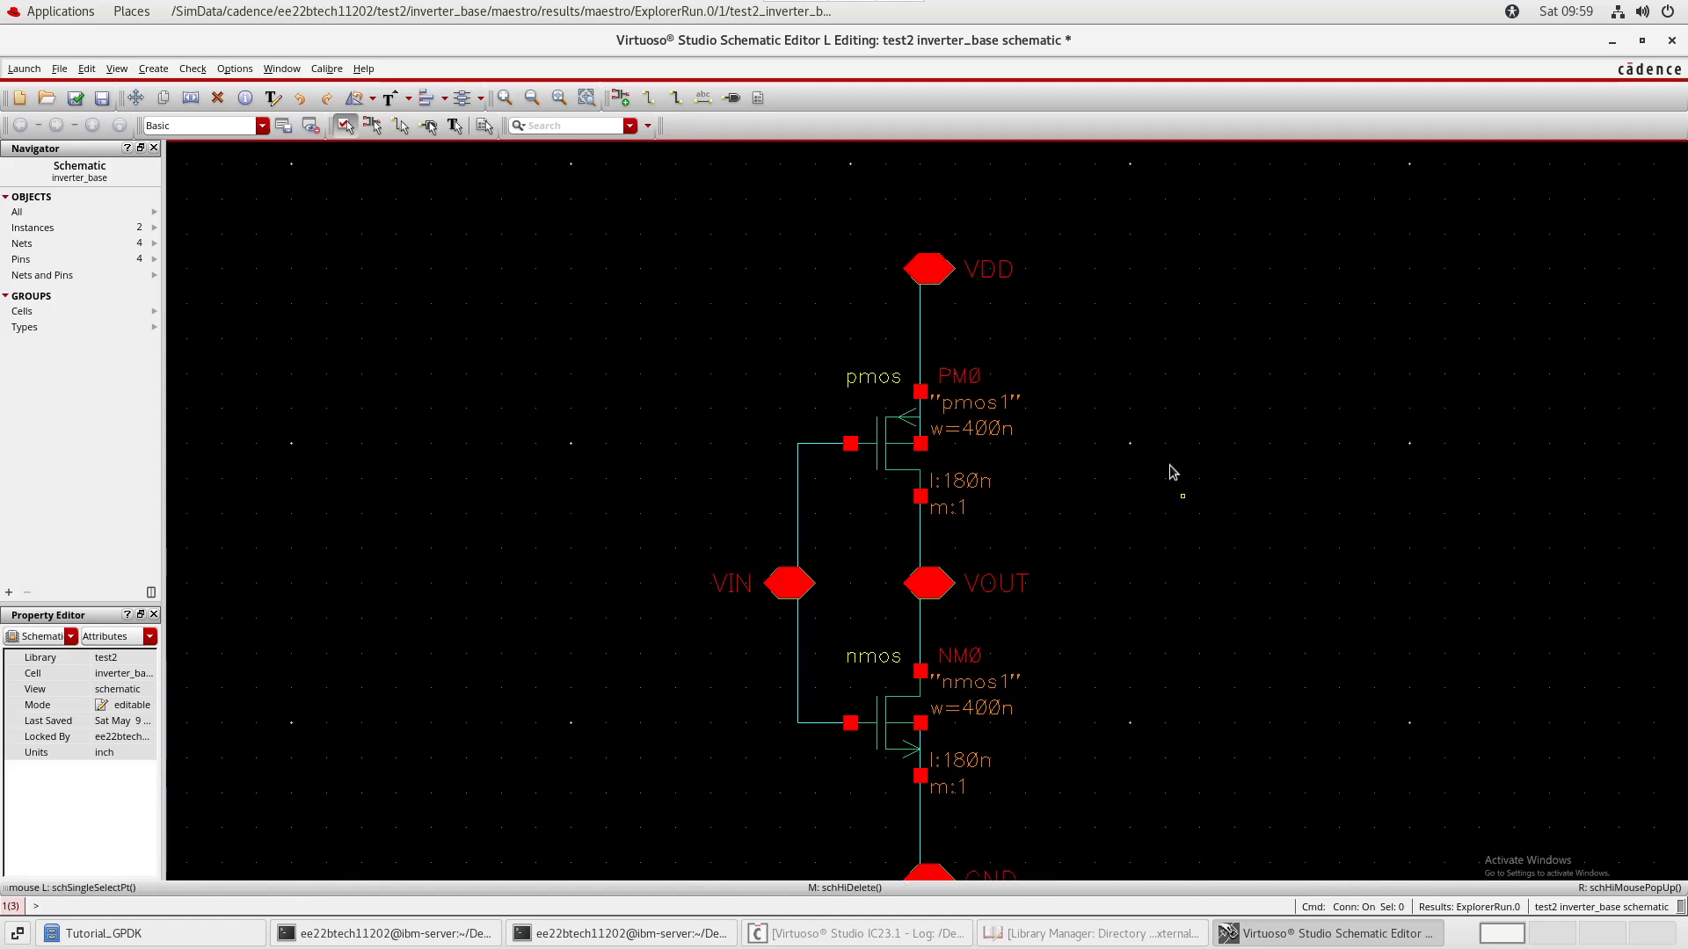
{"action": "double_click", "coordinate": [991, 265]}
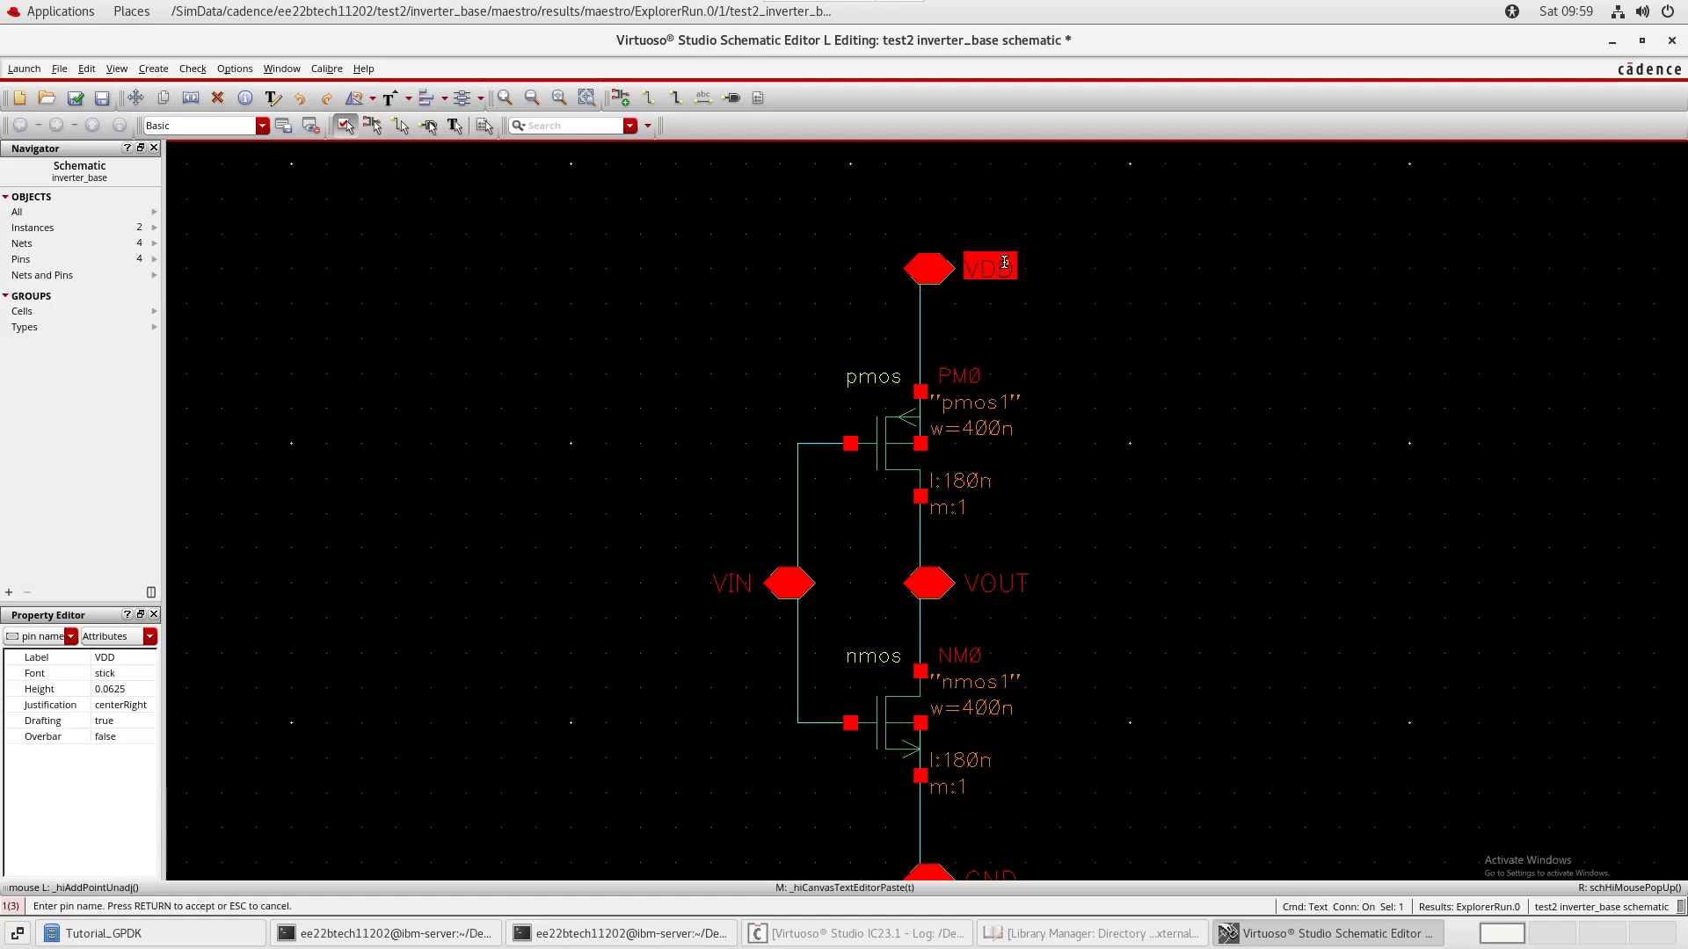
{"action": "key", "text": "Right"}
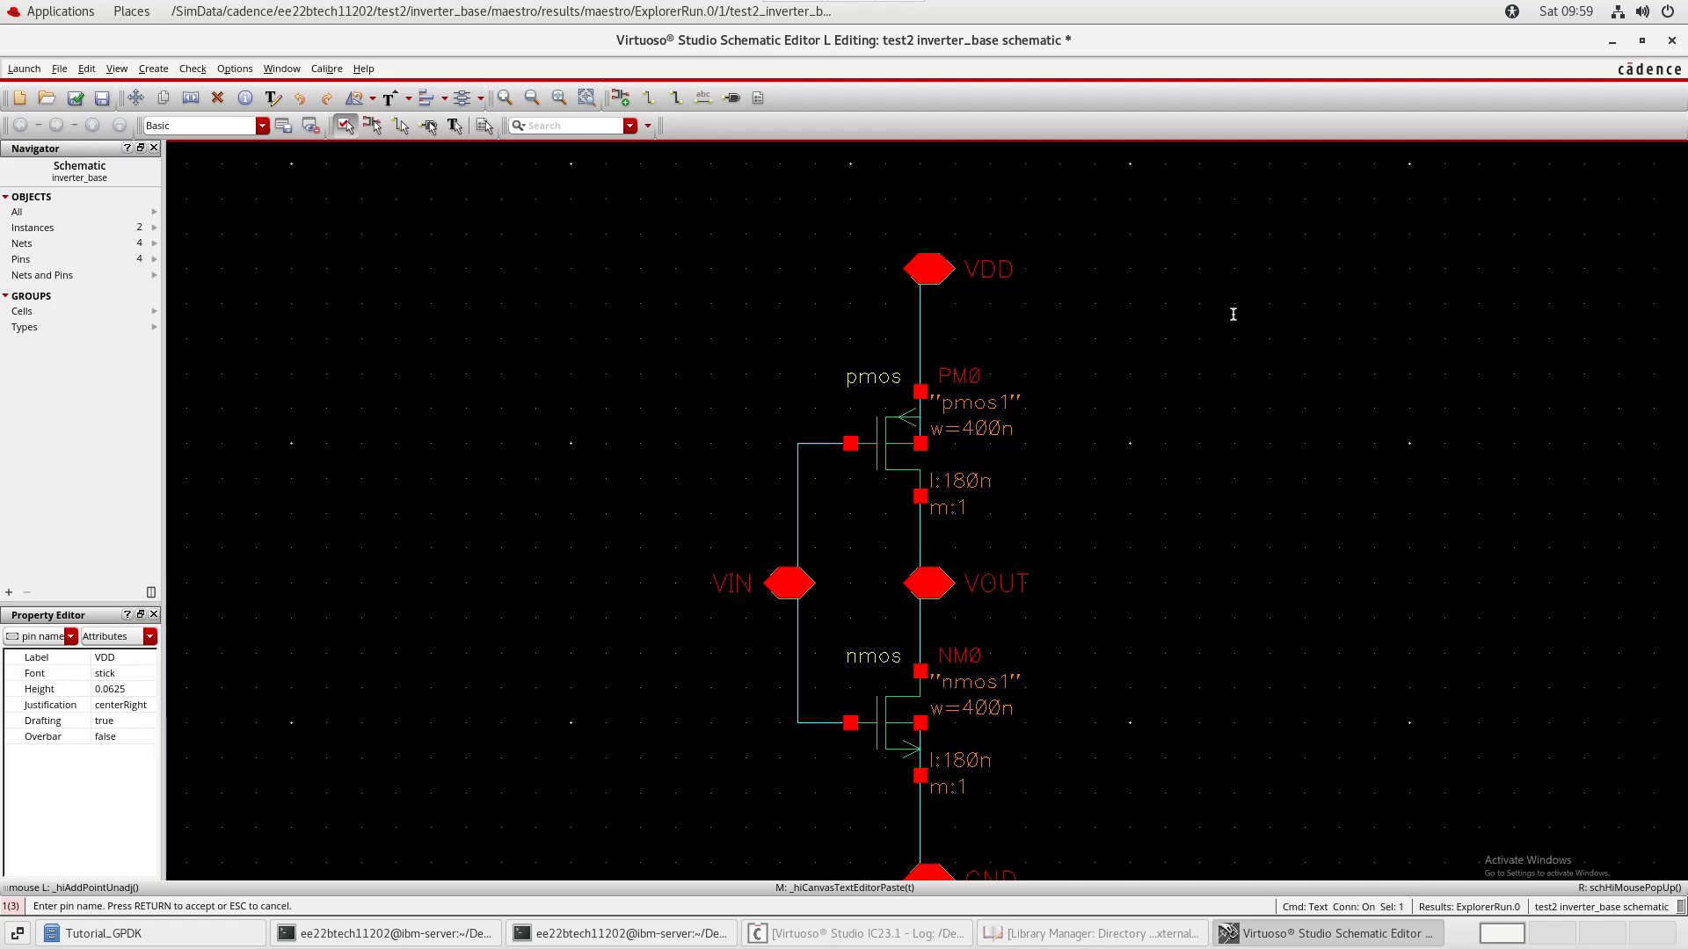
{"action": "type", "text": "_1P8V"}
{"action": "key", "text": "Left"}
{"action": "key", "text": "Left"}
{"action": "key", "text": "Return"}
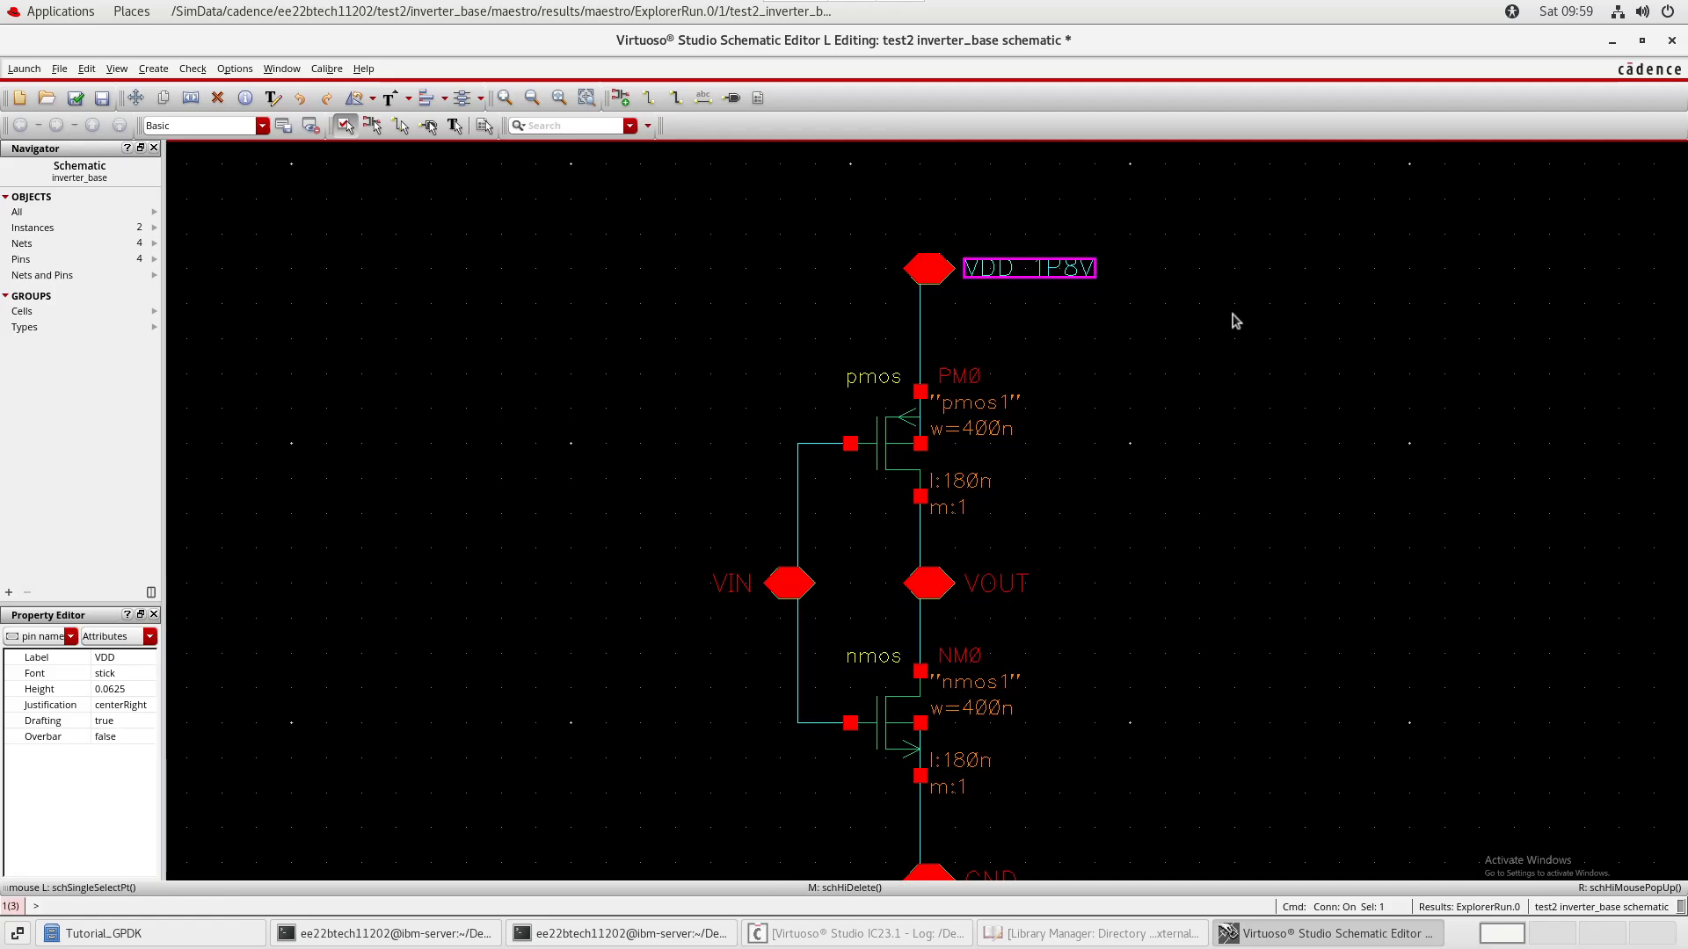
{"action": "key", "text": "Escape"}
- Prefix the supply pin's name with D so it reads DVDD_1P8V
{"action": "middle_click_drag", "start_coordinate": [1226, 526], "coordinate": [1219, 483]}
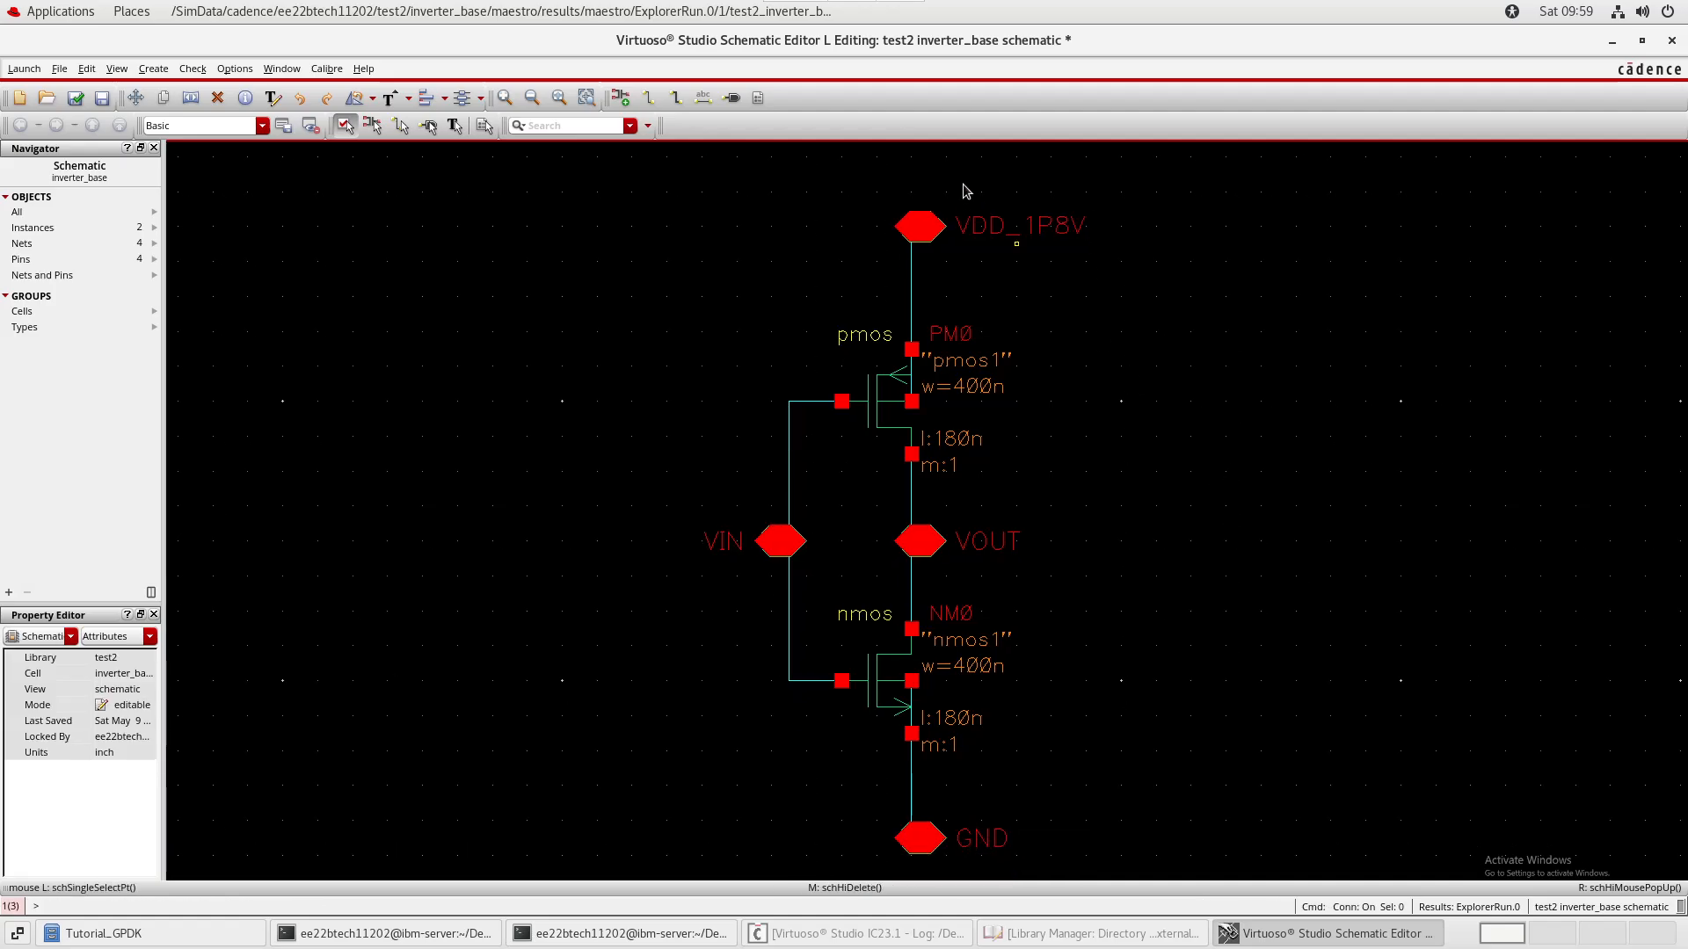
{"action": "double_click", "coordinate": [960, 230]}
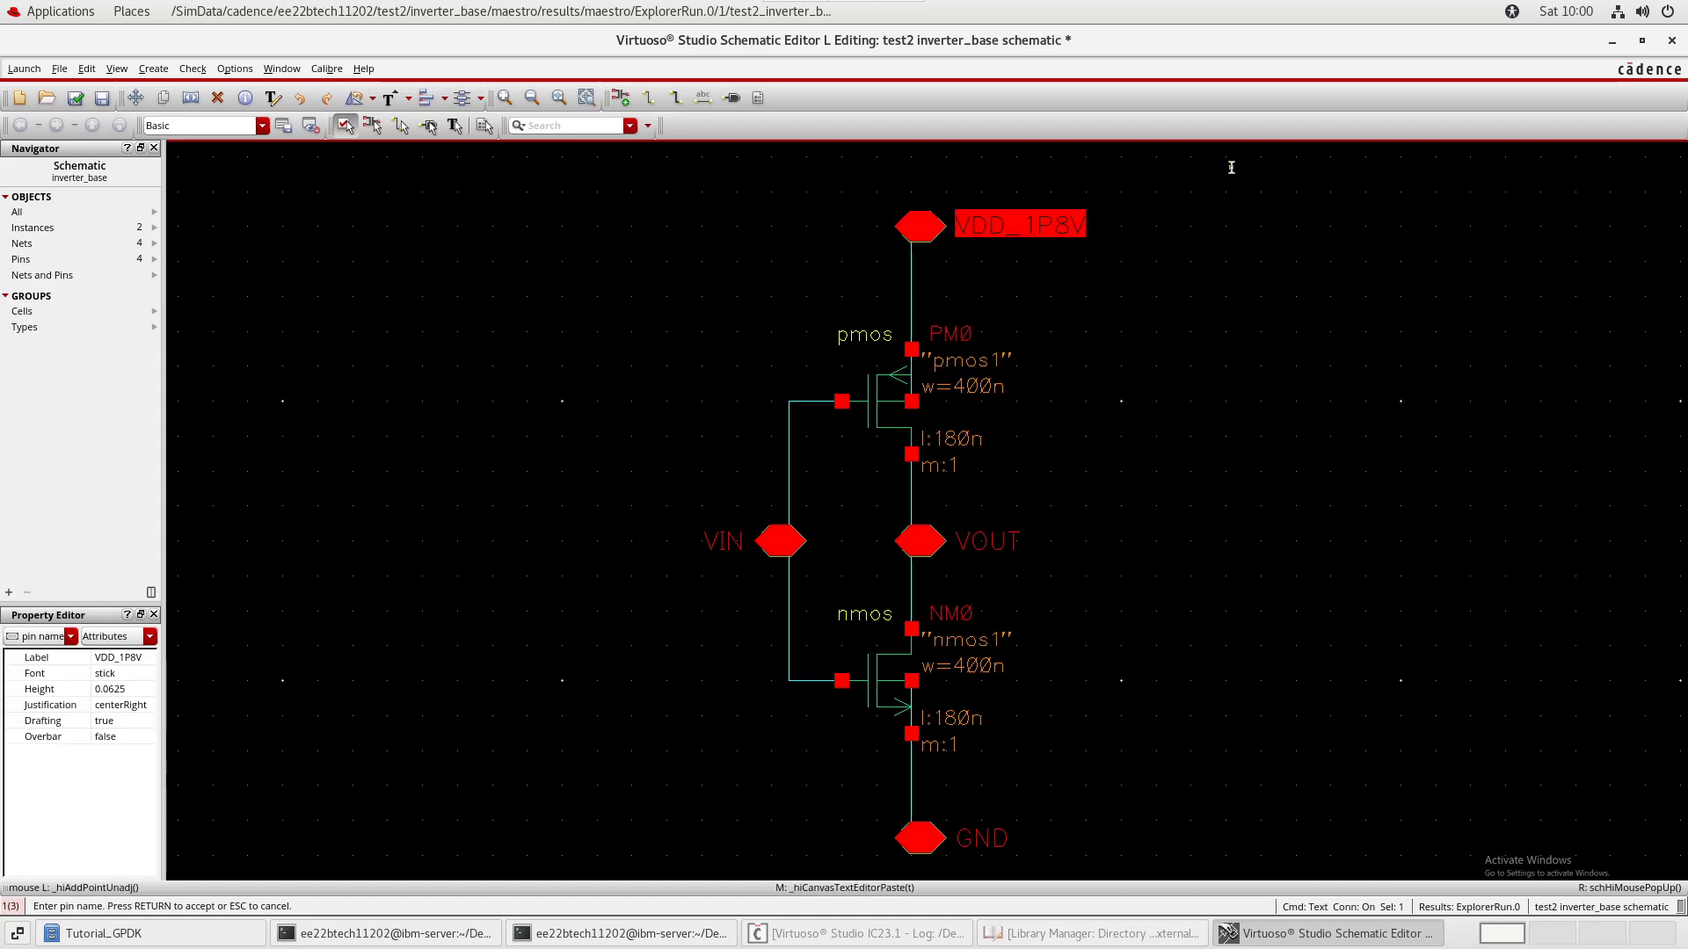
{"action": "type", "text": "D"}
{"action": "key", "text": "Return"}
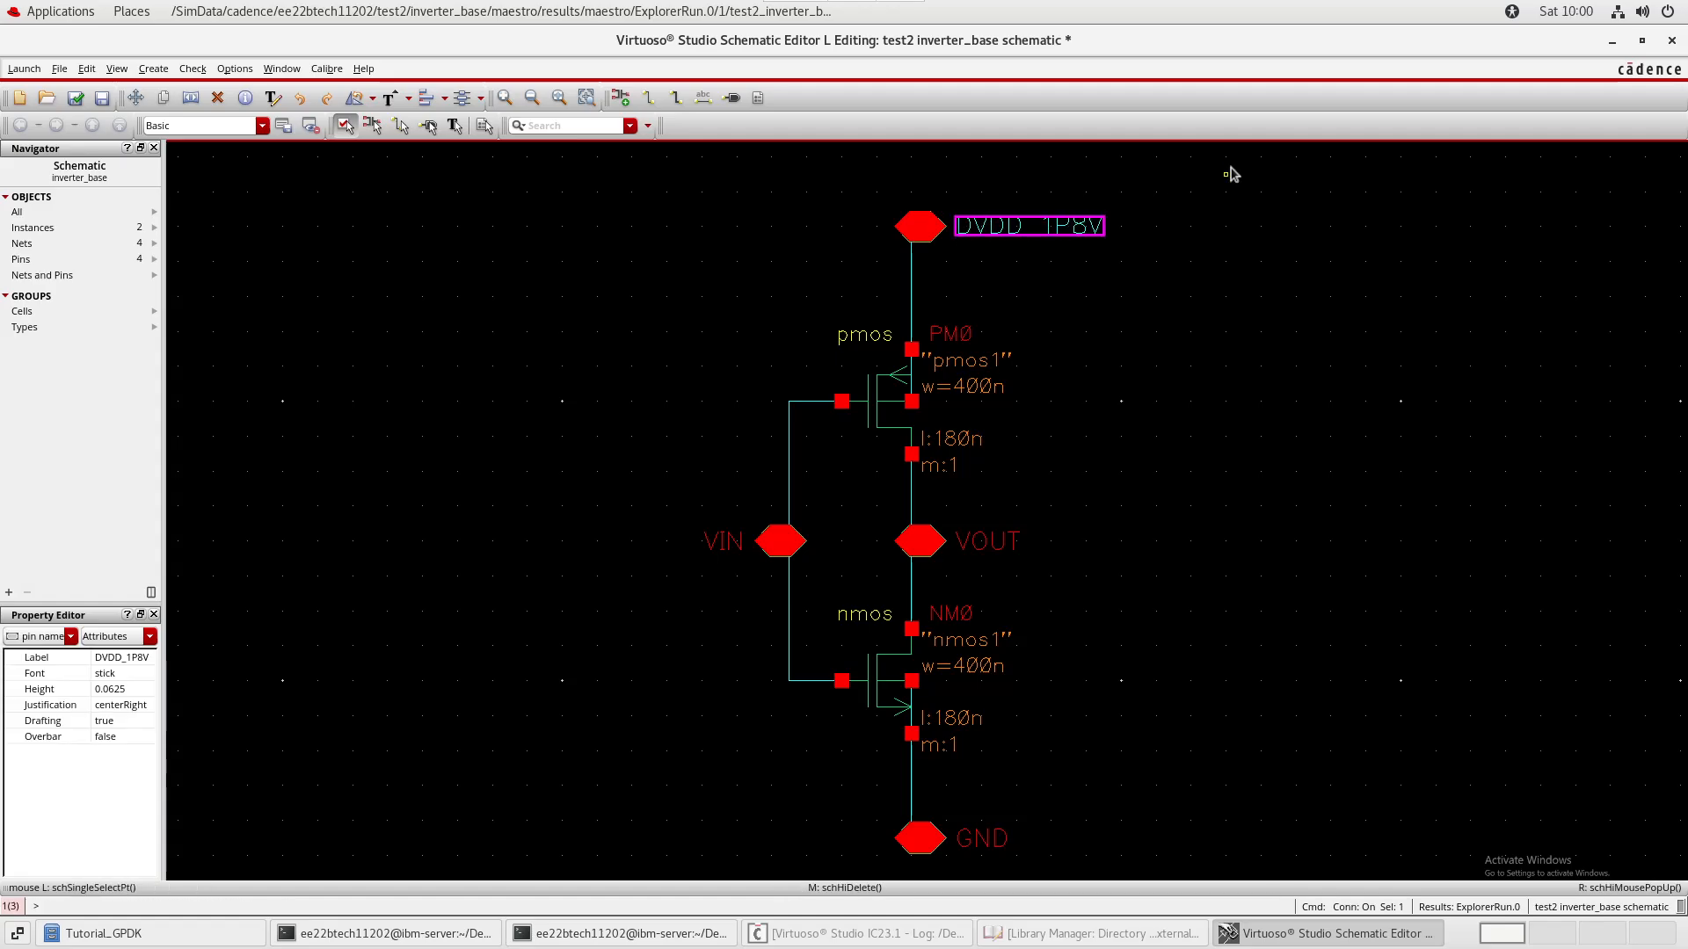
{"action": "key", "text": "Escape"}
- Rename the ground pin below the nmos as DGND
{"action": "scroll", "coordinate": [1279, 569], "scroll_direction": "down", "scroll_amount": 2}
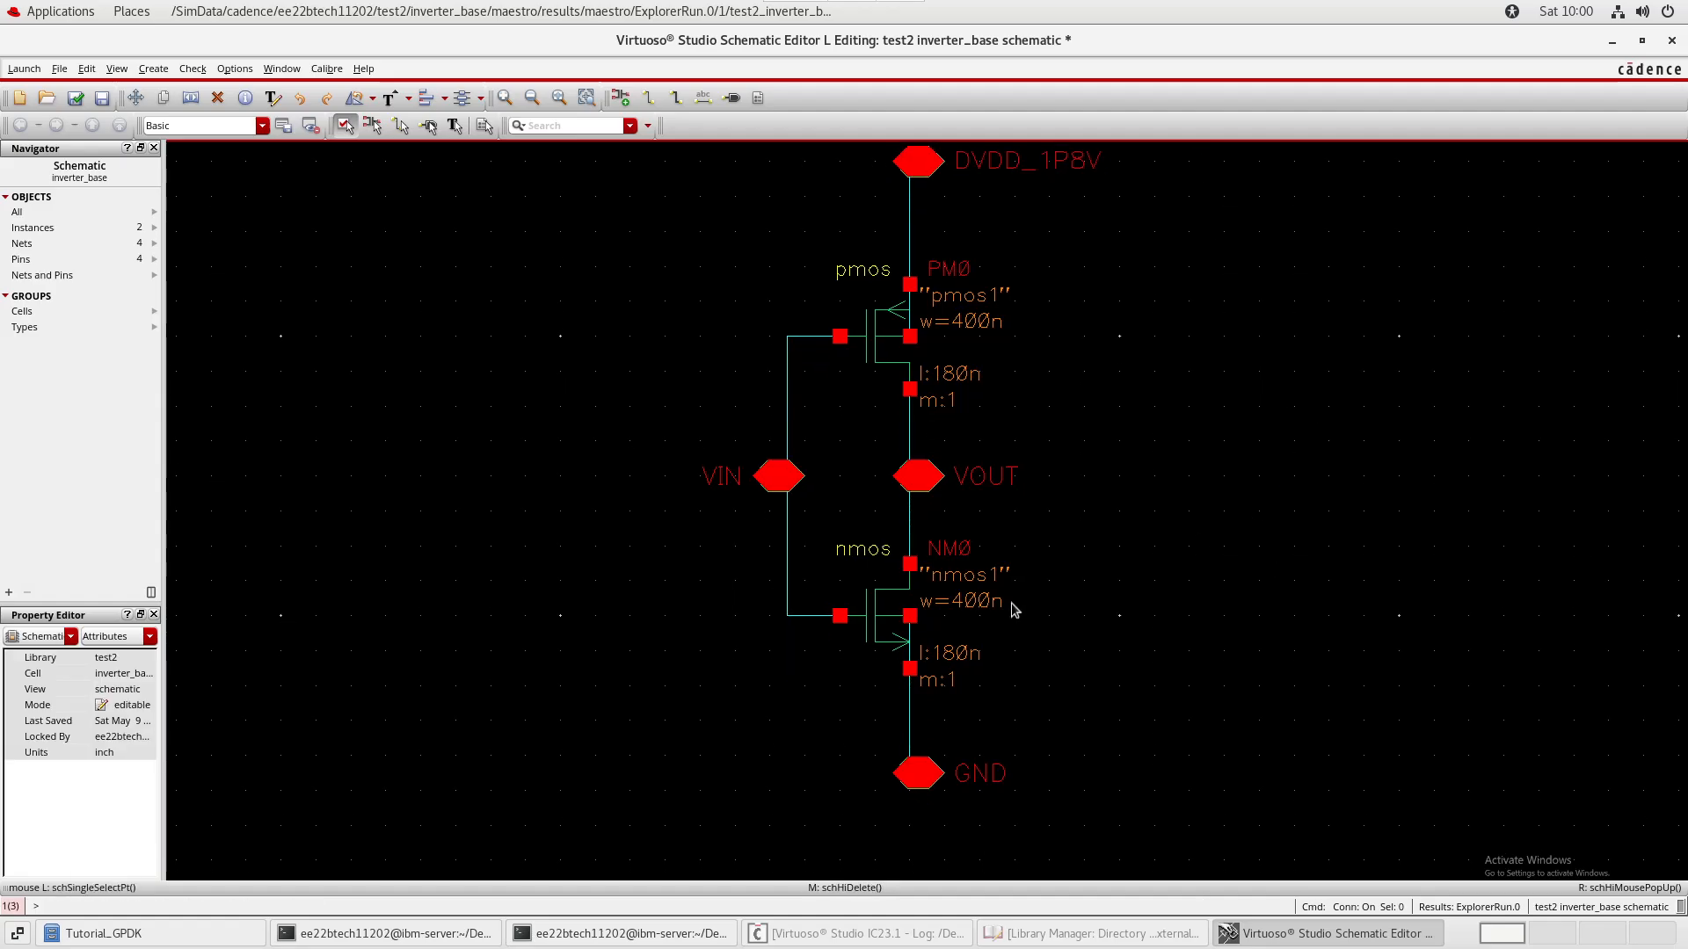
{"action": "double_click", "coordinate": [979, 771]}
{"action": "type", "text": "D"}
{"action": "key", "text": "Return"}
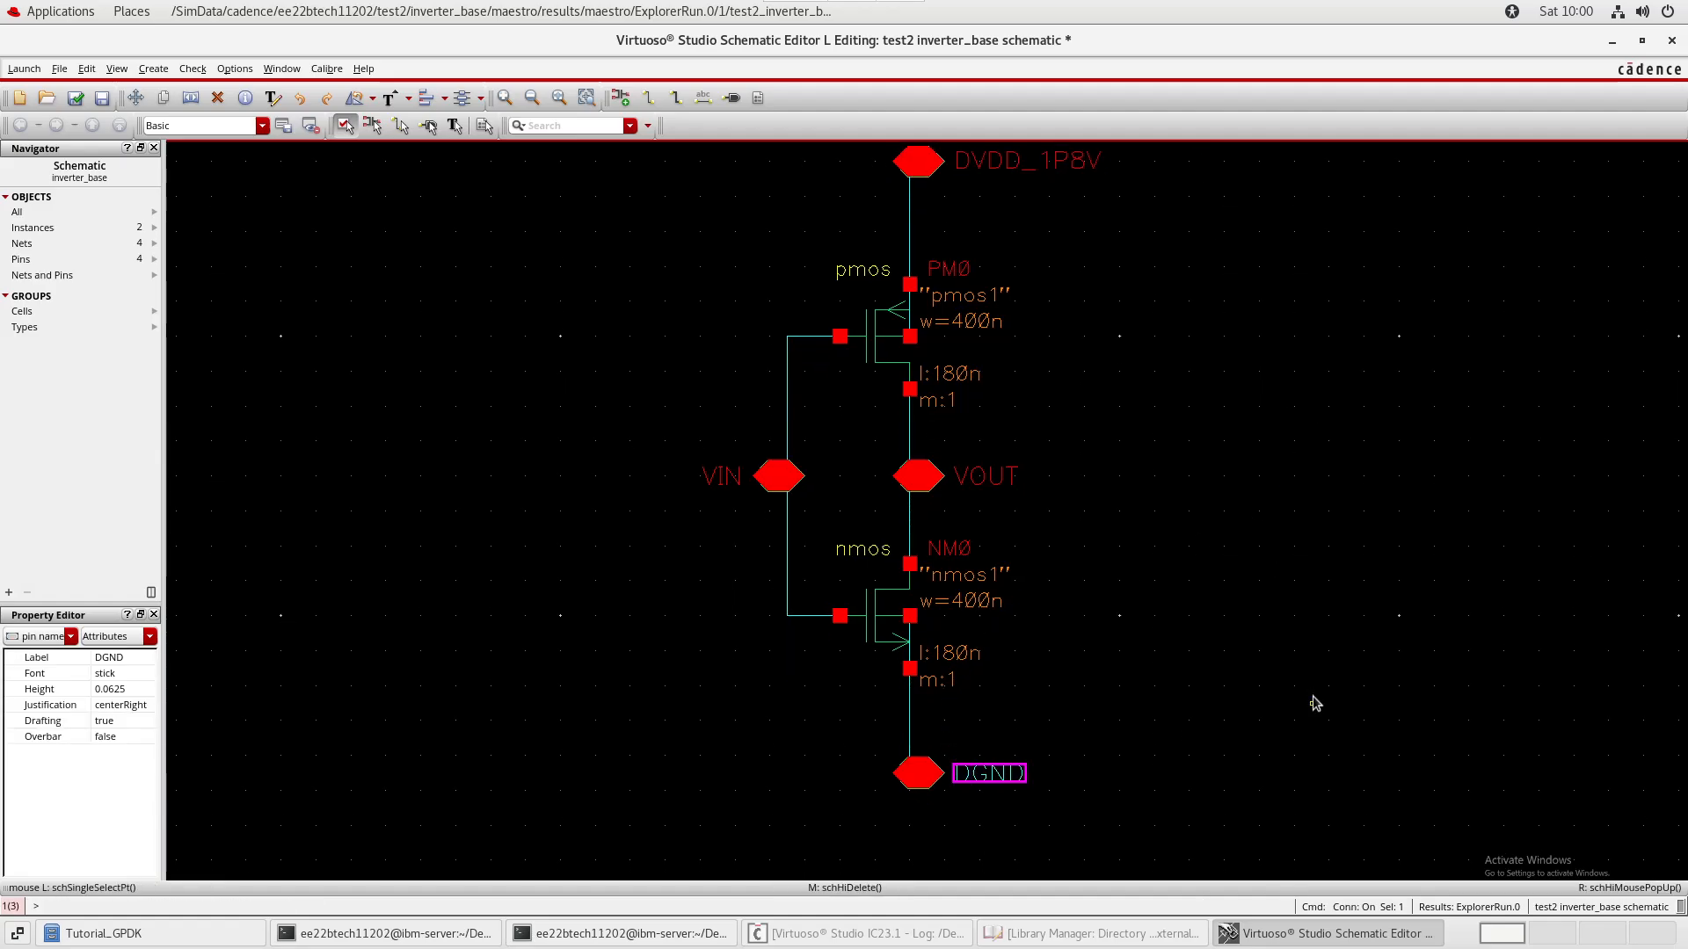
{"action": "key", "text": "Escape"}
- Check and save the inverter_base schematic with its four pins
{"action": "scroll", "coordinate": [1368, 464], "scroll_direction": "up", "scroll_amount": 4}
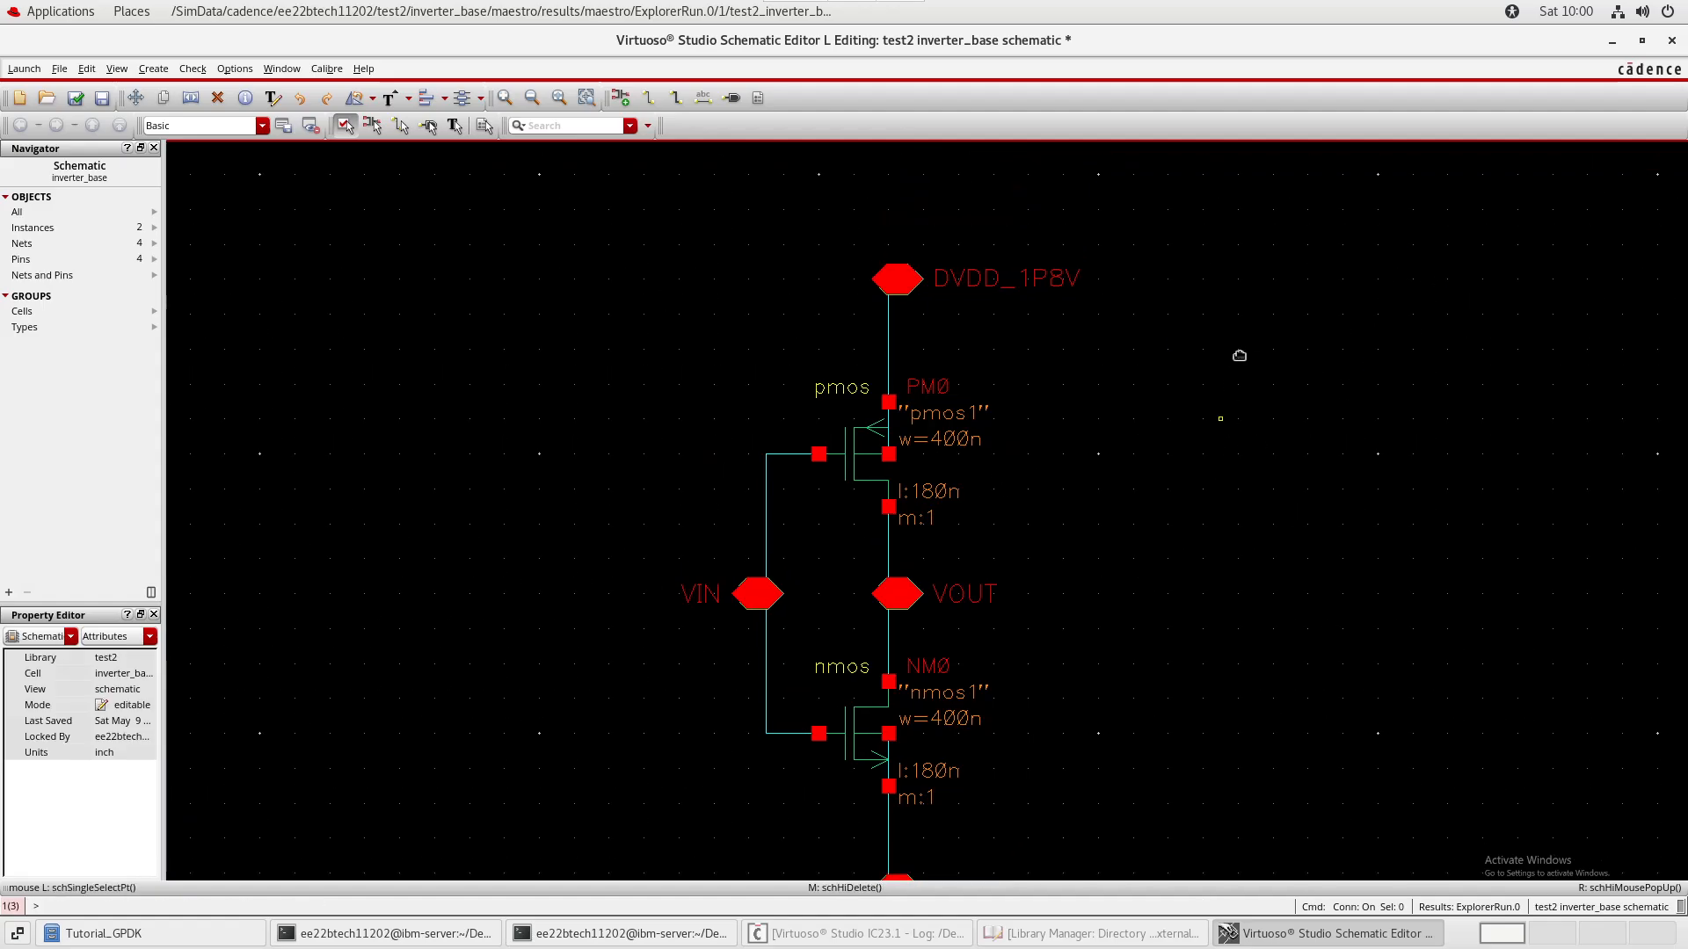
{"action": "scroll", "coordinate": [1238, 355], "scroll_direction": "down", "scroll_amount": 2}
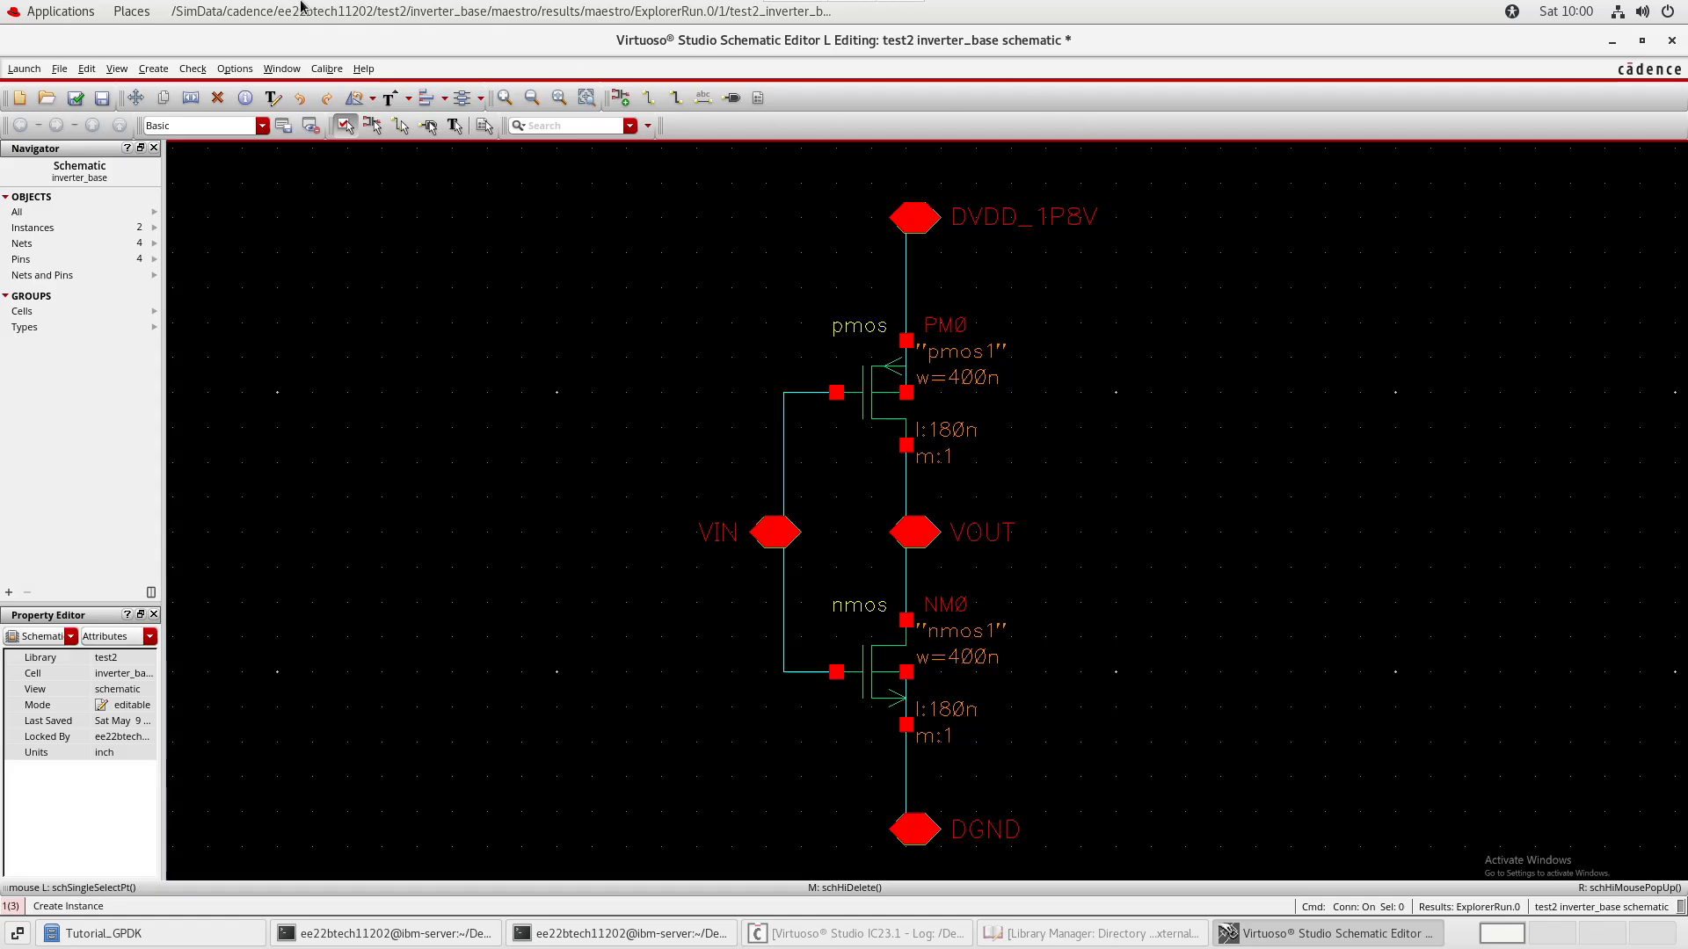
{"action": "left_click", "coordinate": [75, 97]}
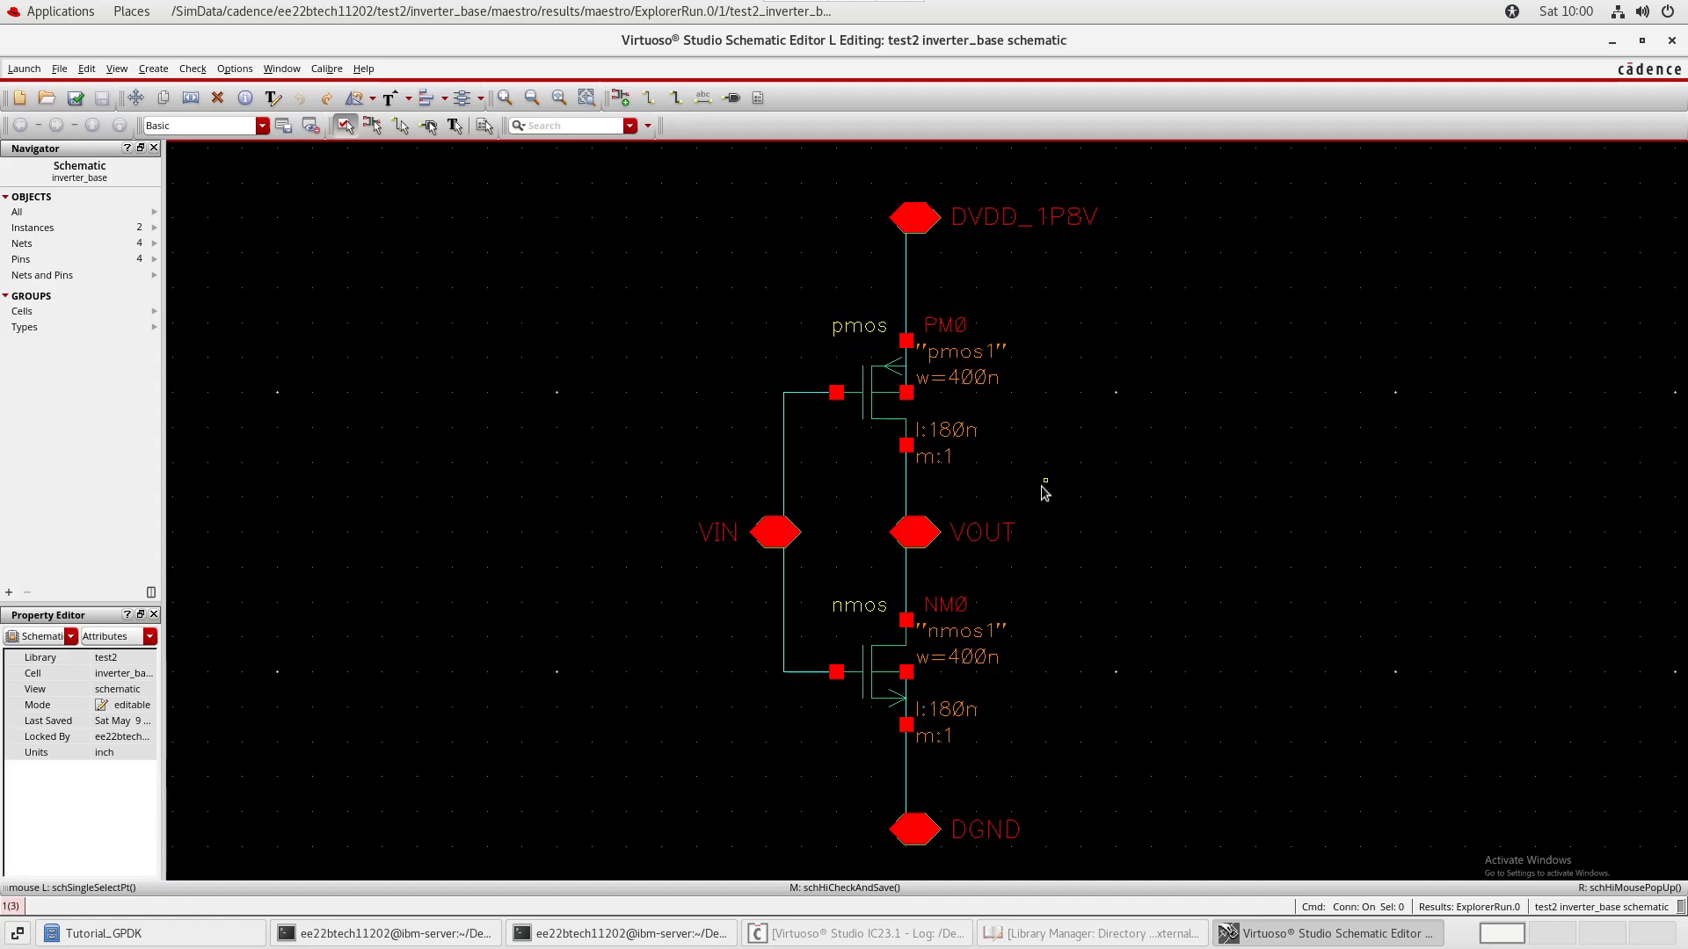
- Stretch the VIN pin with its label away from the gate line, keeping it wired and level with VOUT
{"action": "scroll", "coordinate": [969, 198], "scroll_direction": "down", "scroll_amount": 1}
{"action": "middle_click_drag", "start_coordinate": [1008, 310], "coordinate": [901, 376]}
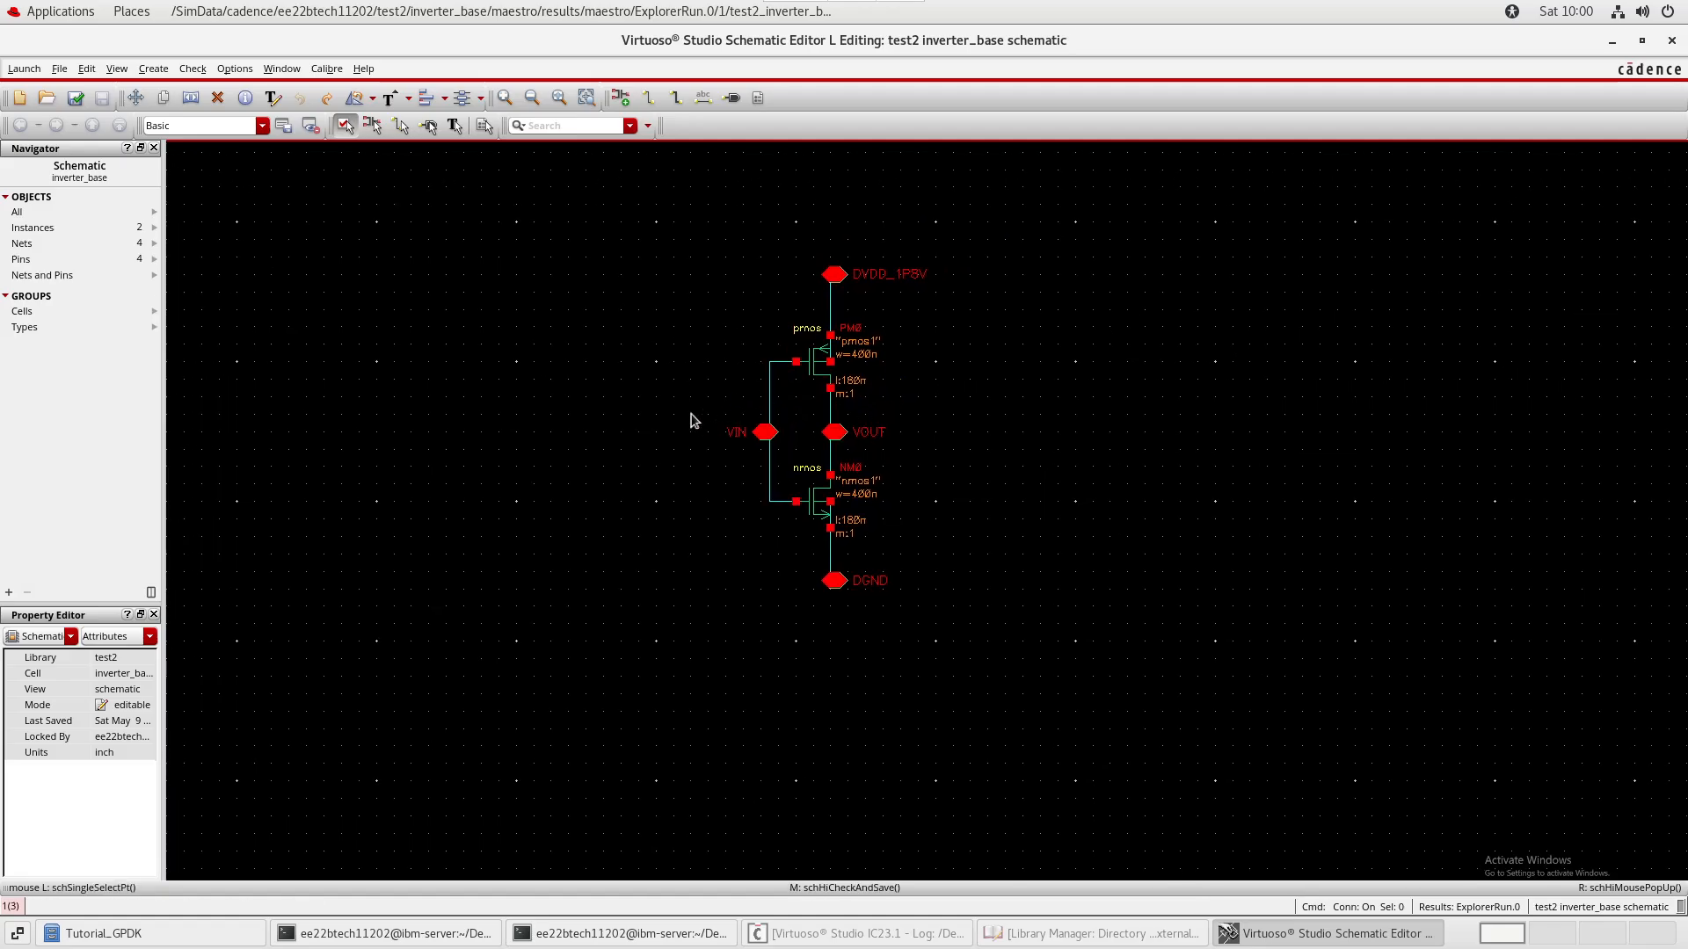
{"action": "left_click_drag", "start_coordinate": [671, 404], "coordinate": [789, 453]}
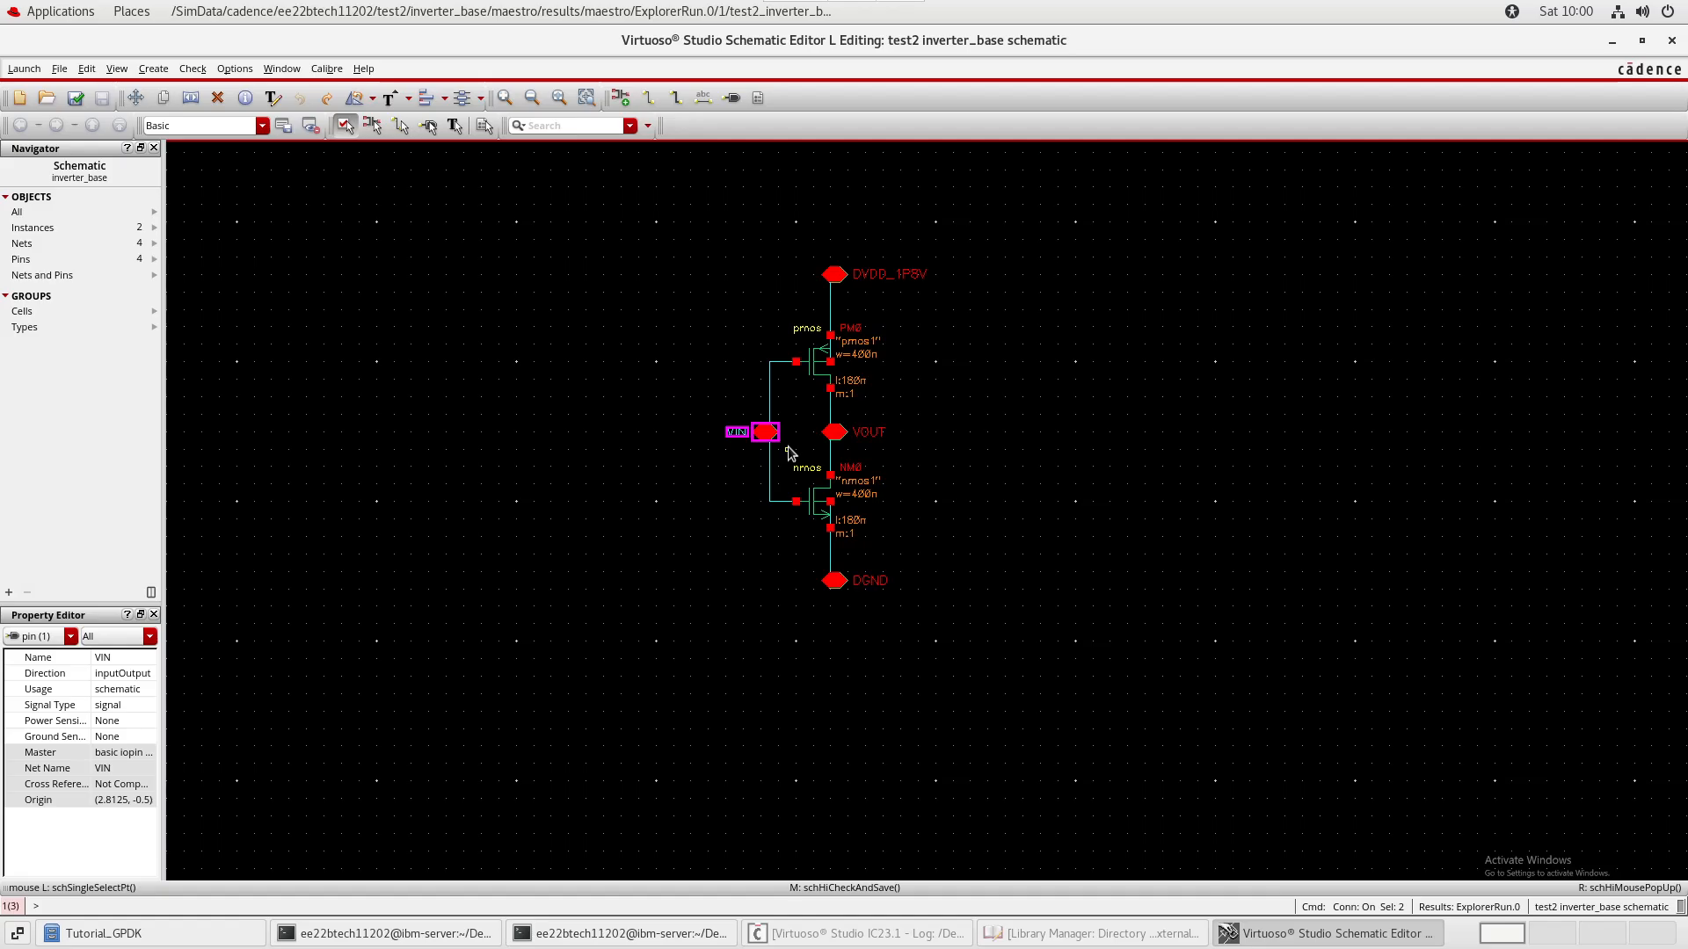
{"action": "scroll", "coordinate": [787, 440], "scroll_direction": "up", "scroll_amount": 1}
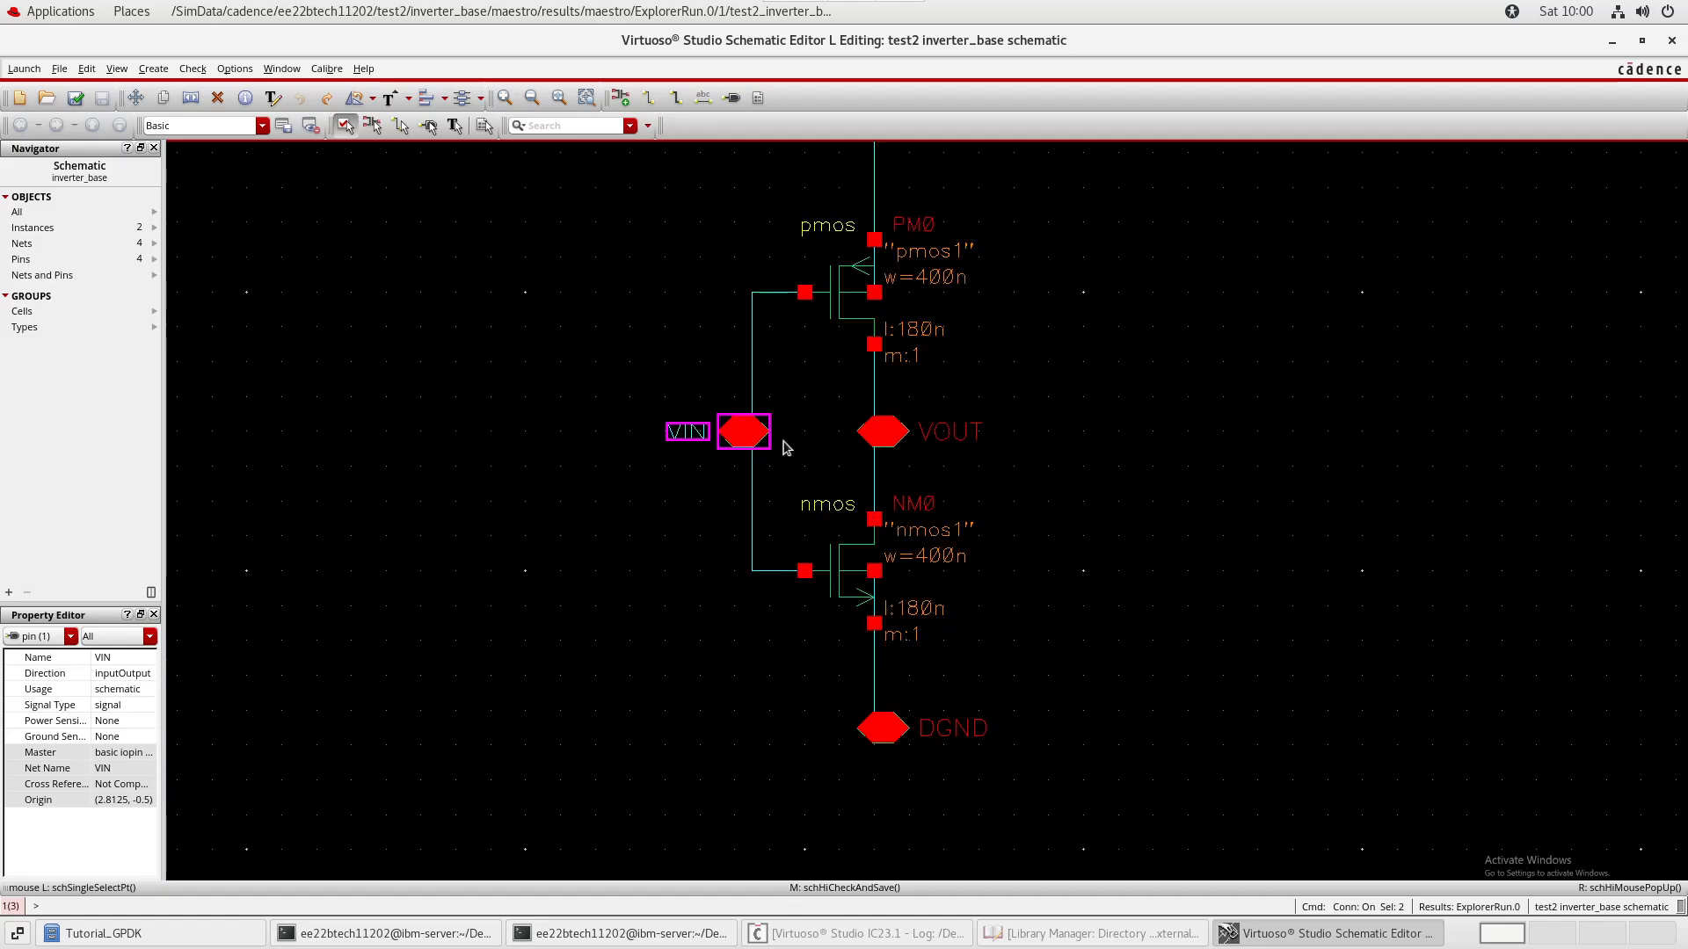
{"action": "key", "text": "s"}
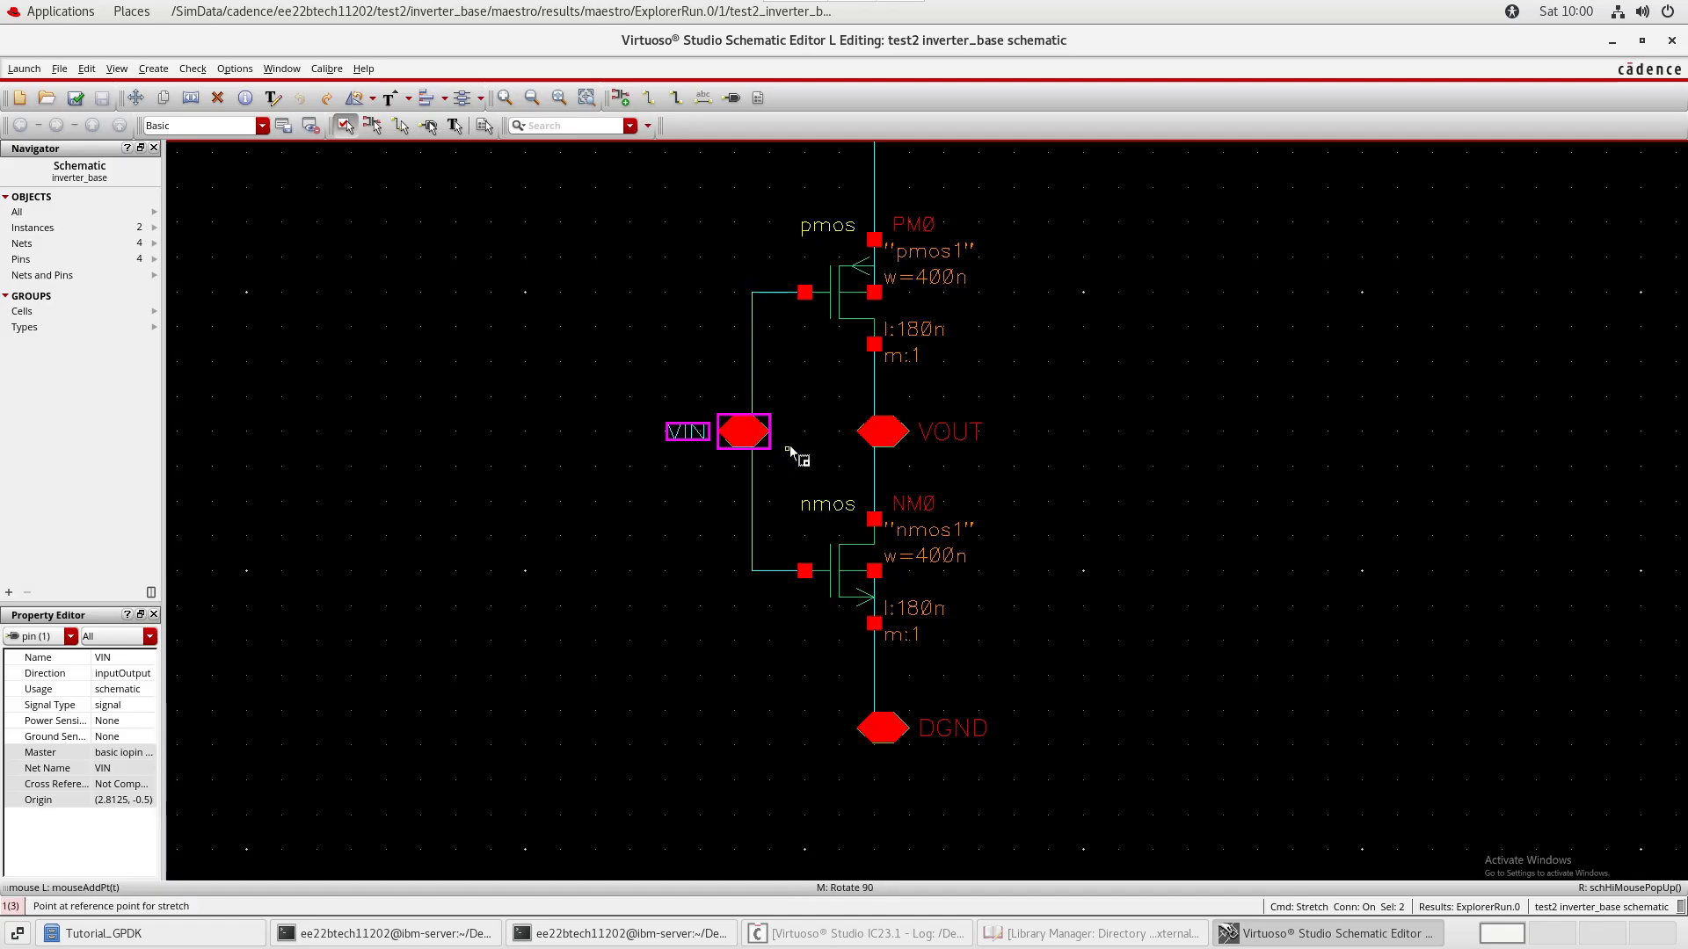
{"action": "left_click", "coordinate": [790, 445]}
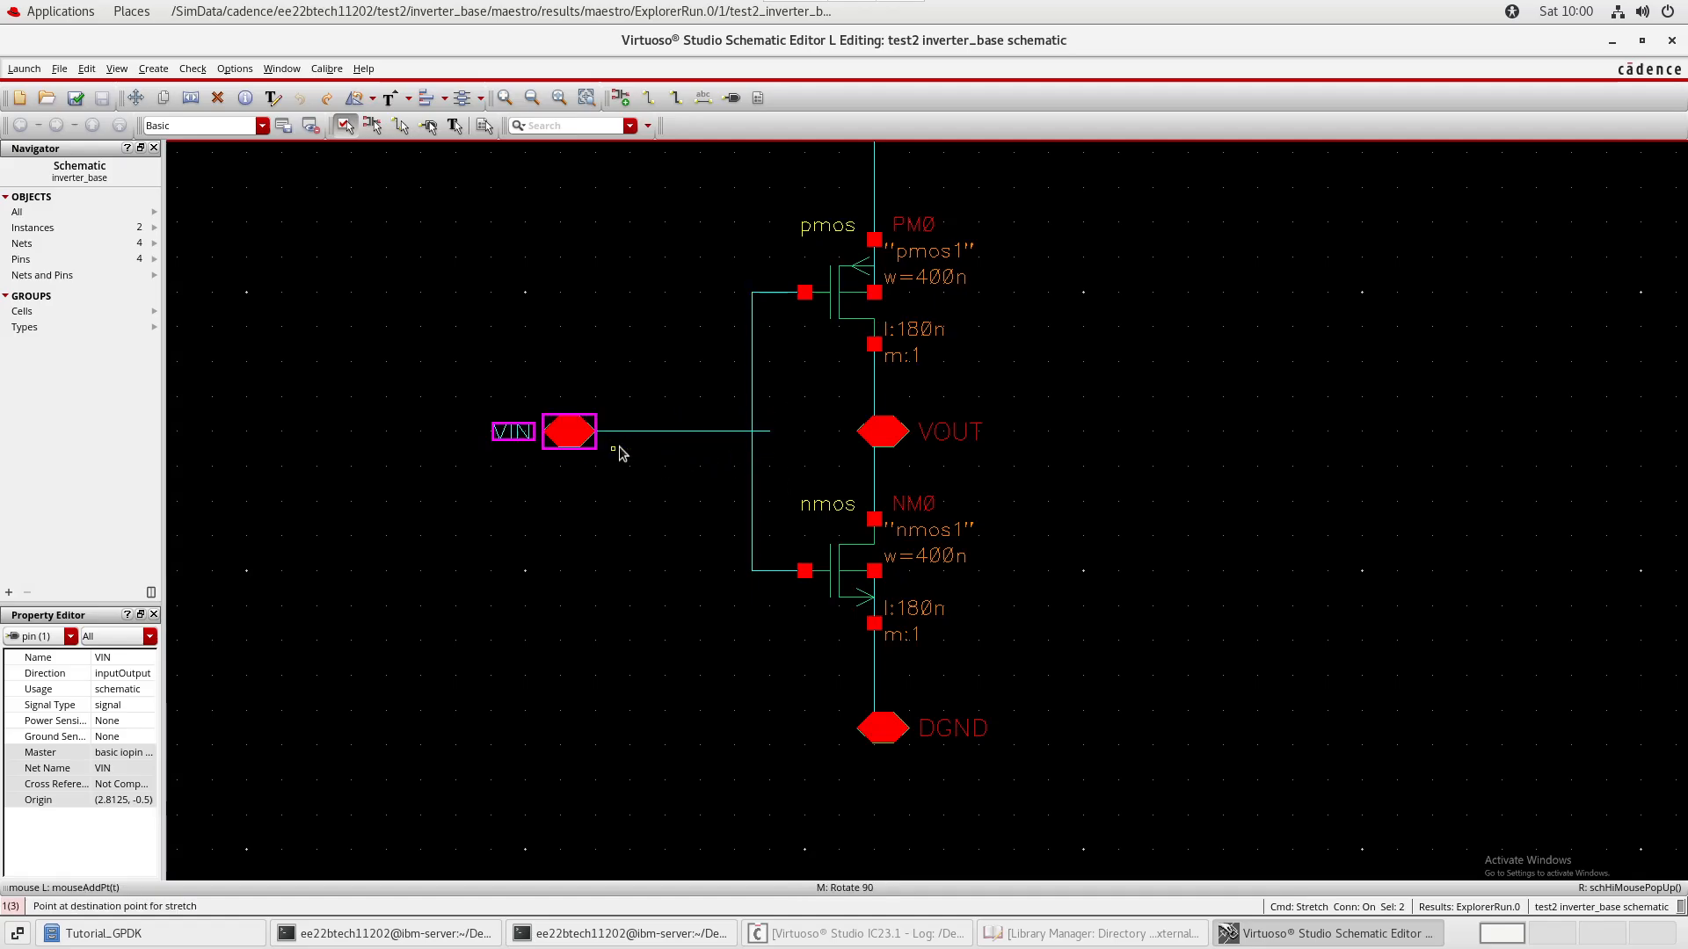
{"action": "left_click", "coordinate": [619, 452]}
- Delete the VIN wire that overshoots the gate line and draw a new wire from the gate line to the VIN pin
{"action": "left_click", "coordinate": [763, 431]}
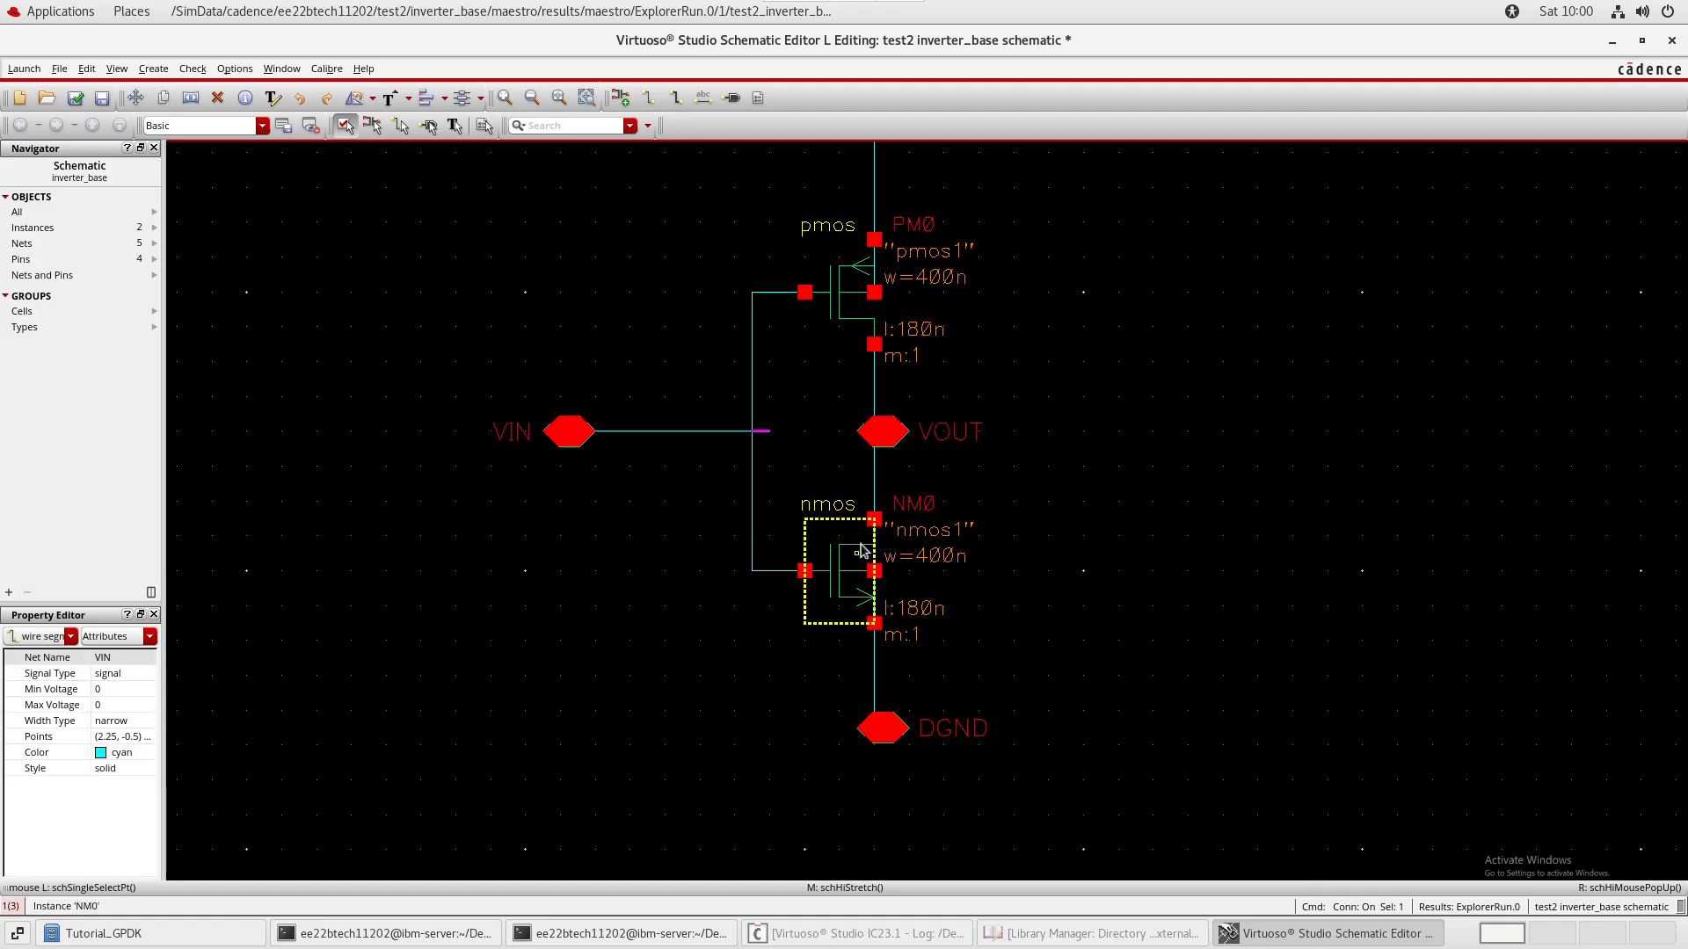
{"action": "key", "text": "Delete"}
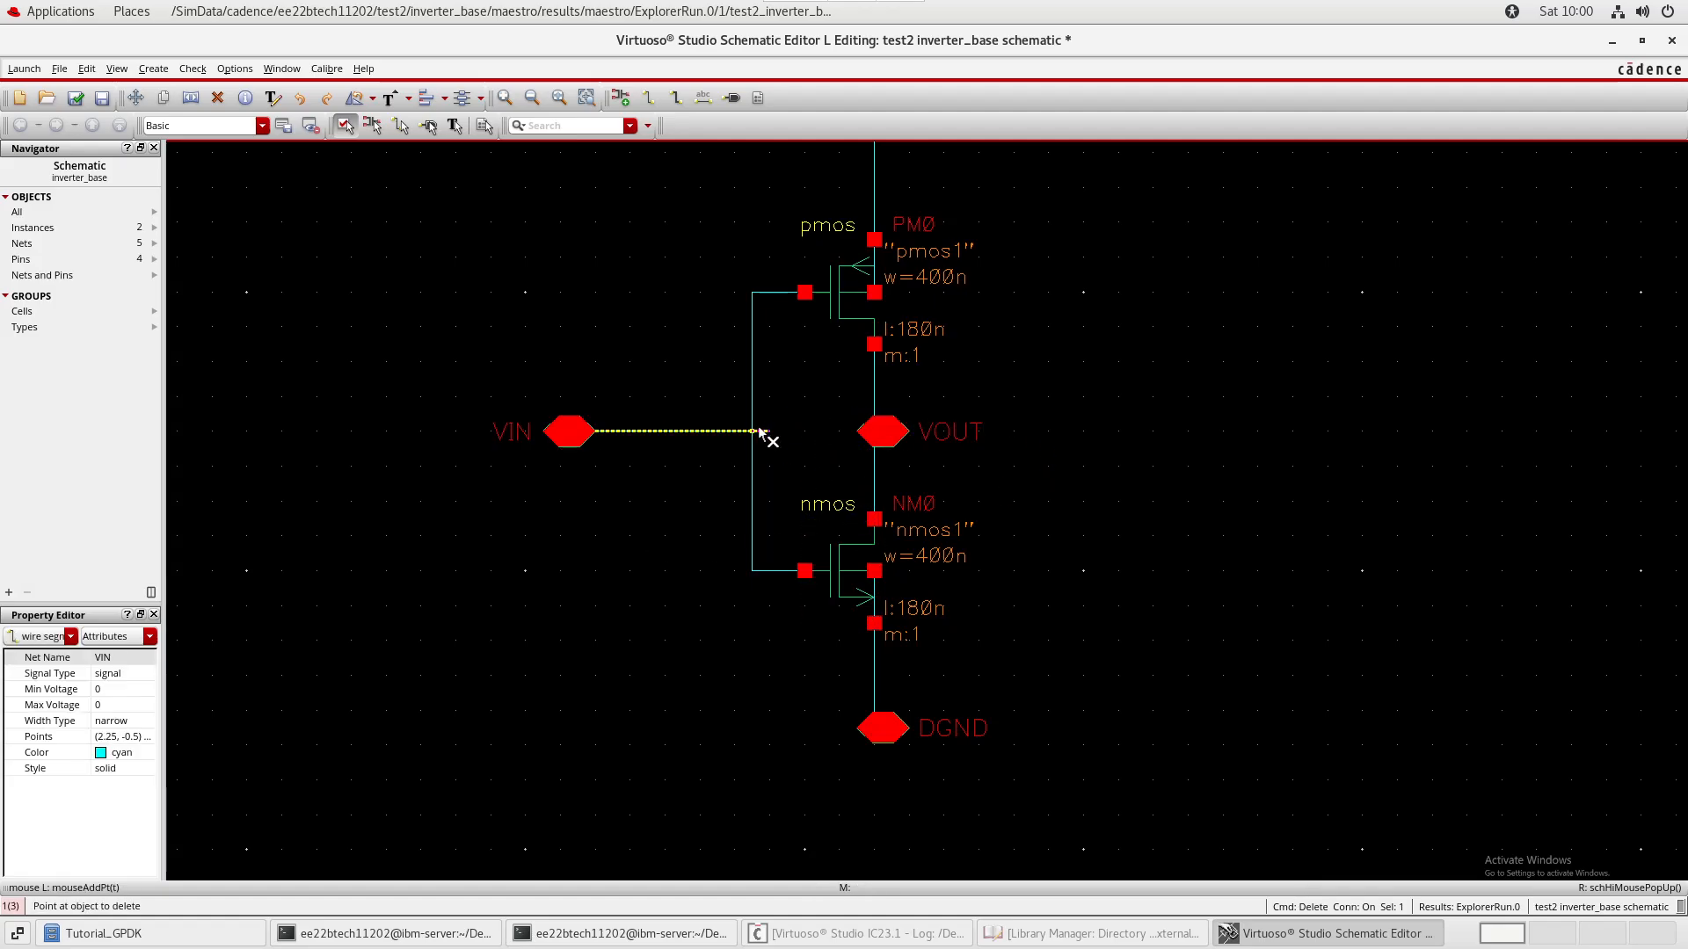
{"action": "left_click", "coordinate": [768, 433]}
{"action": "key", "text": "w"}
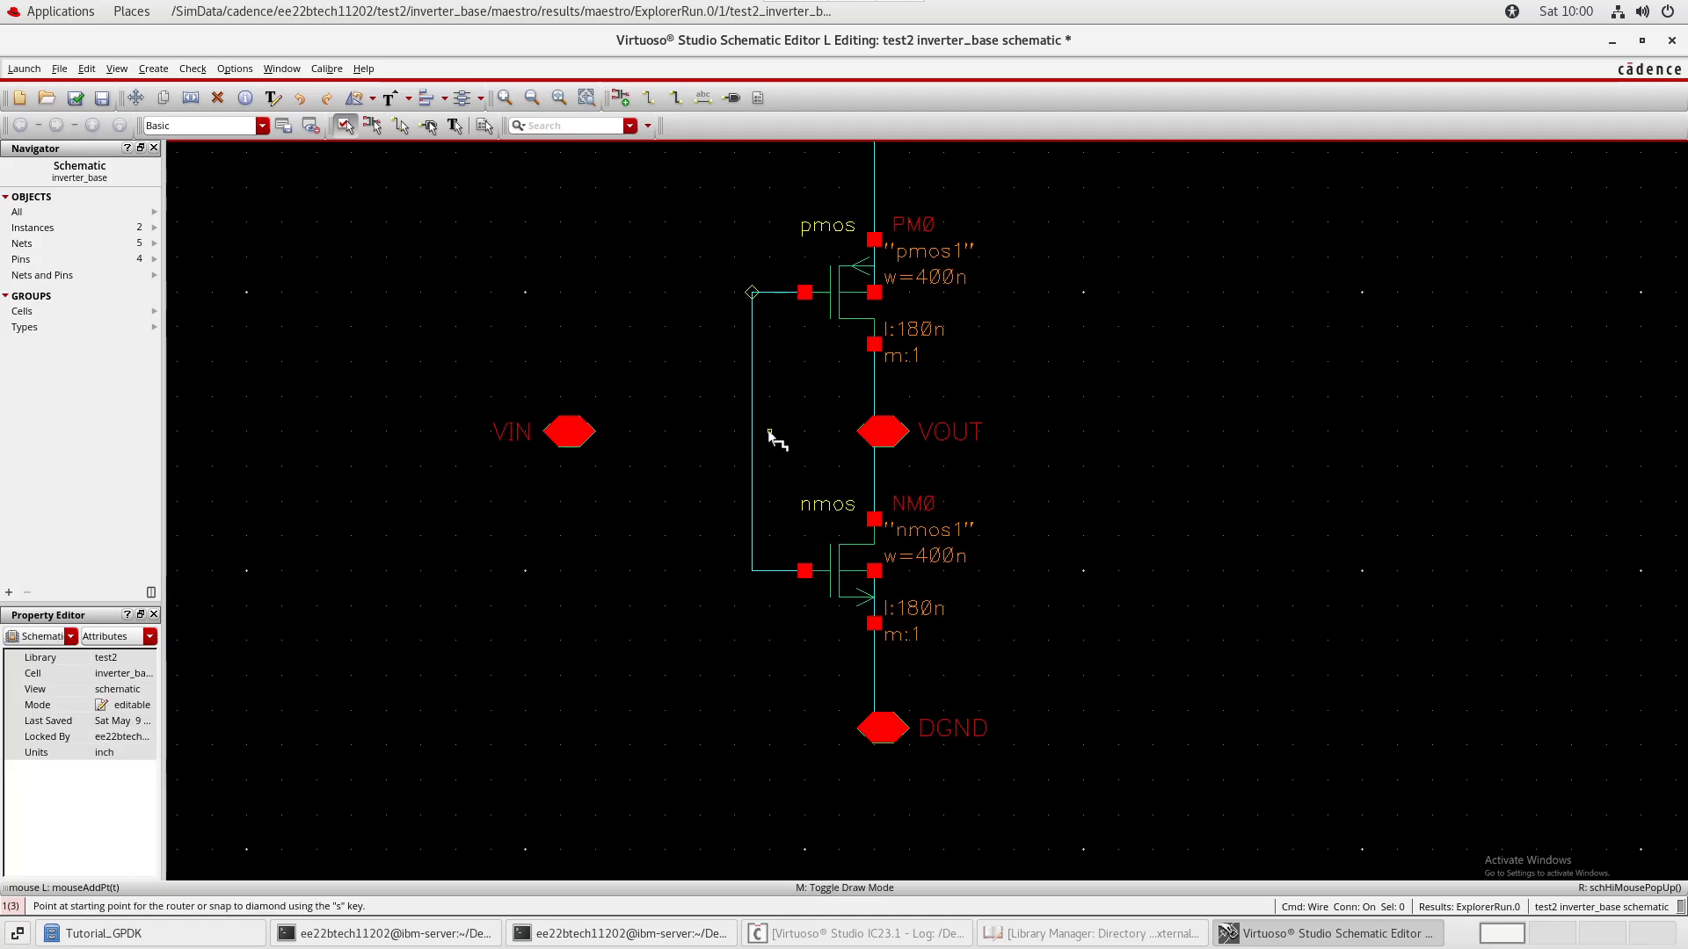
{"action": "left_click", "coordinate": [752, 431]}
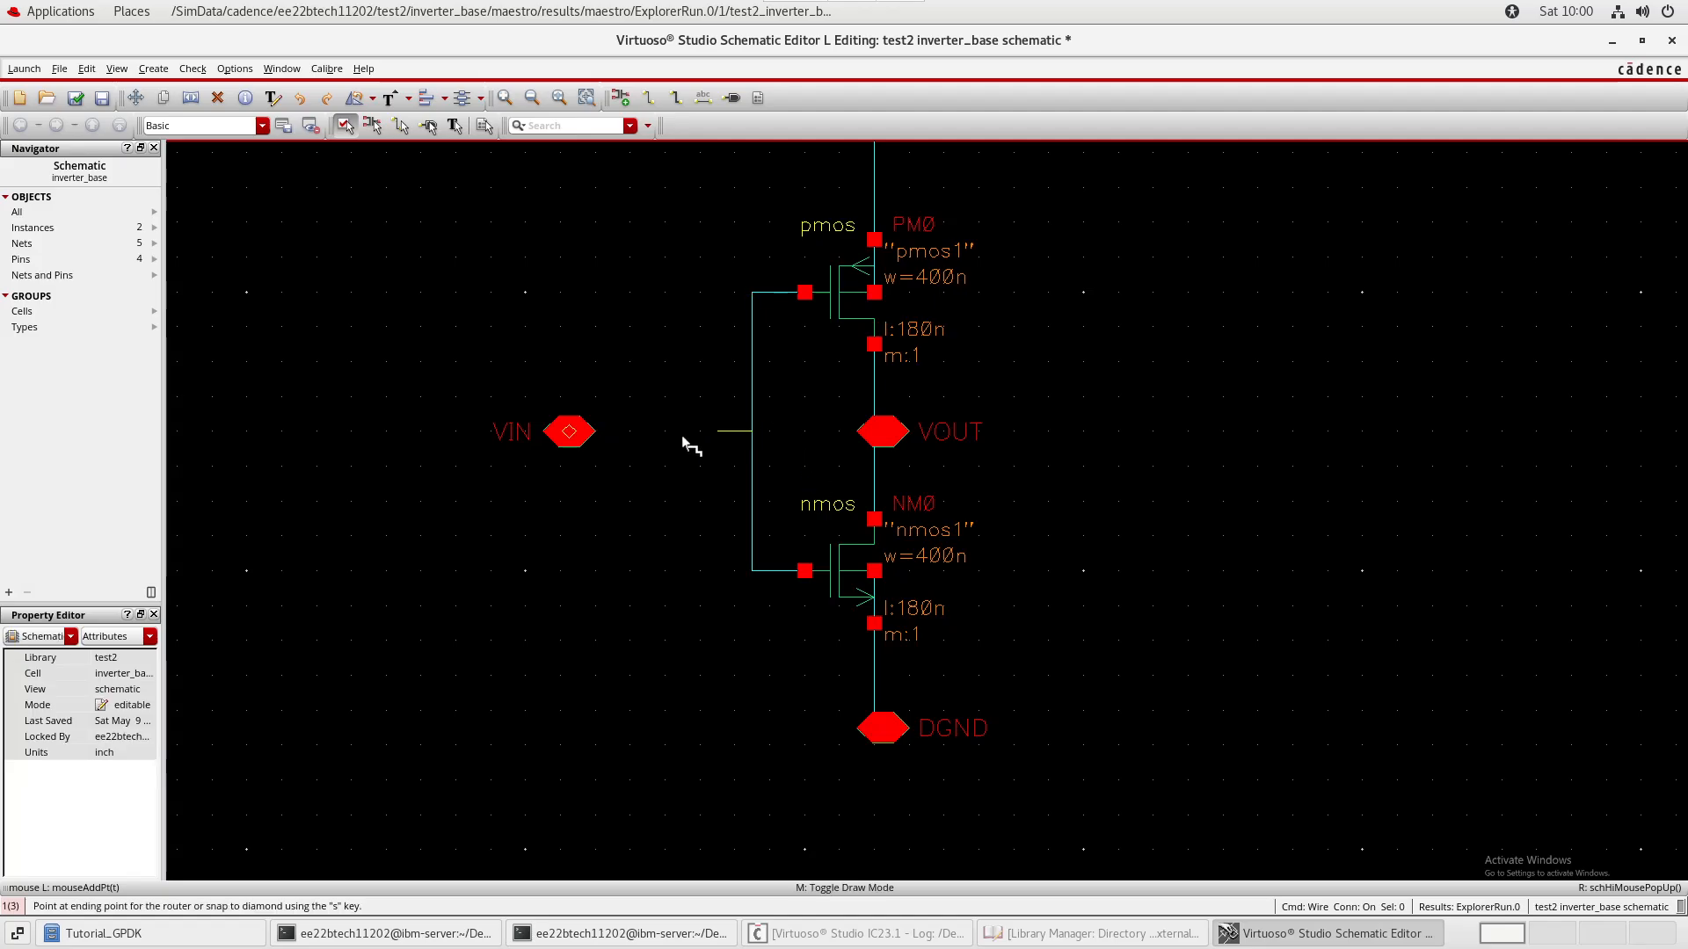
{"action": "left_click", "coordinate": [570, 432]}
{"action": "key", "text": "Escape"}
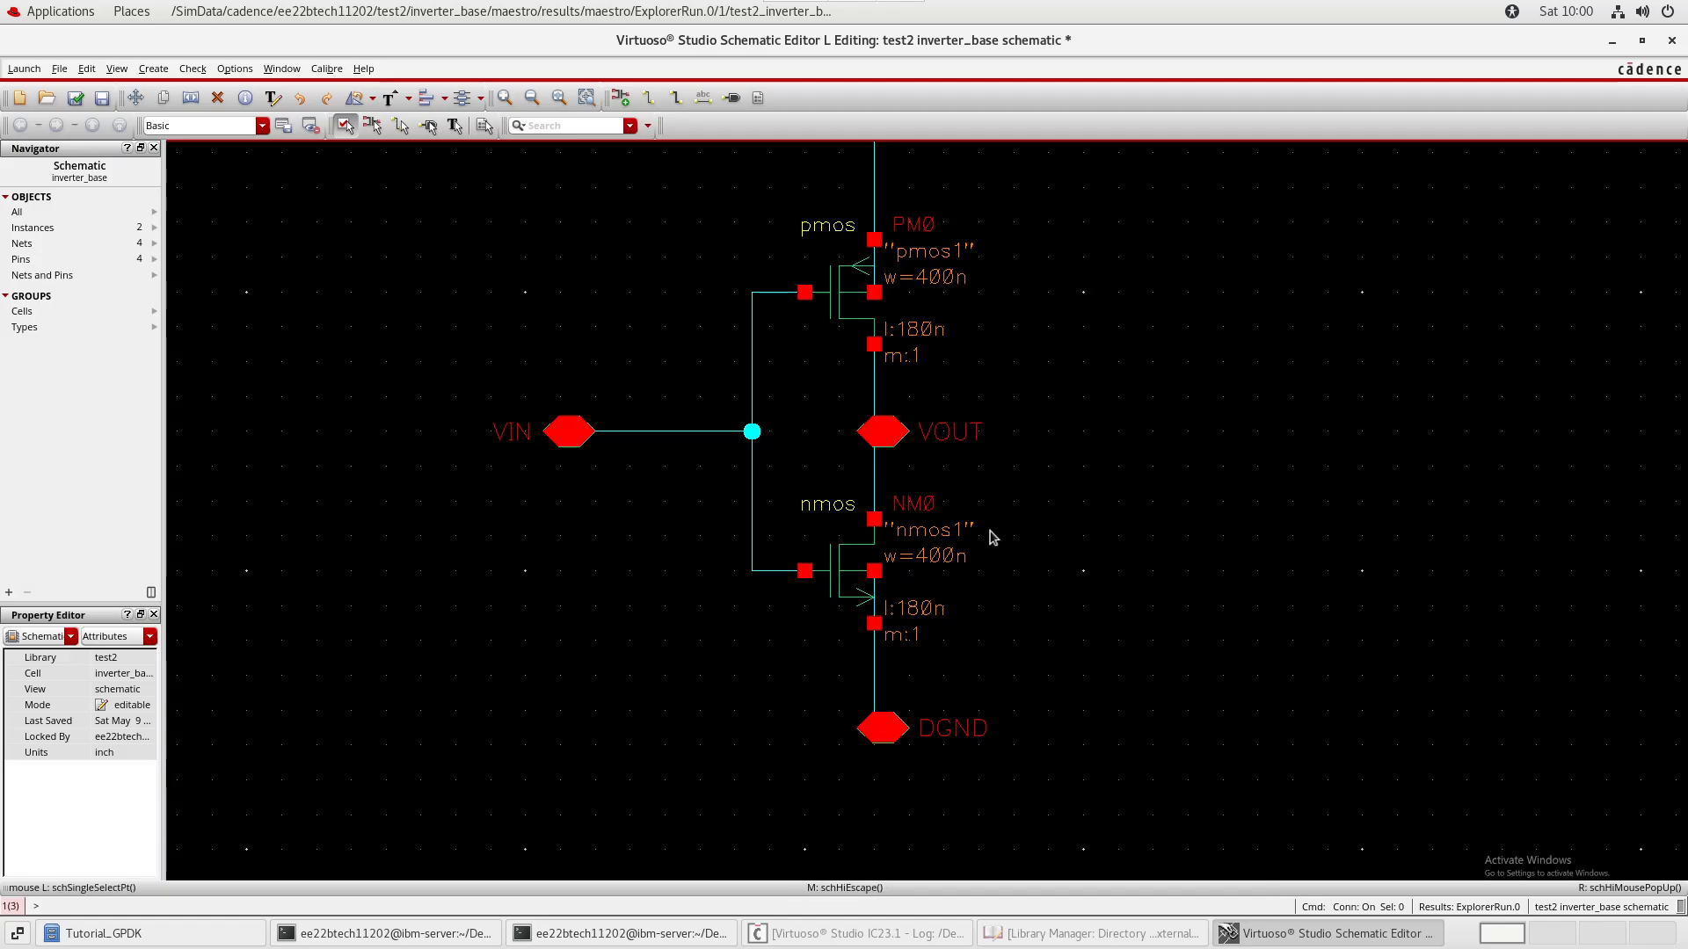
{"action": "left_click", "coordinate": [901, 432]}
{"action": "key", "text": "s"}
{"action": "left_click", "coordinate": [1077, 551]}
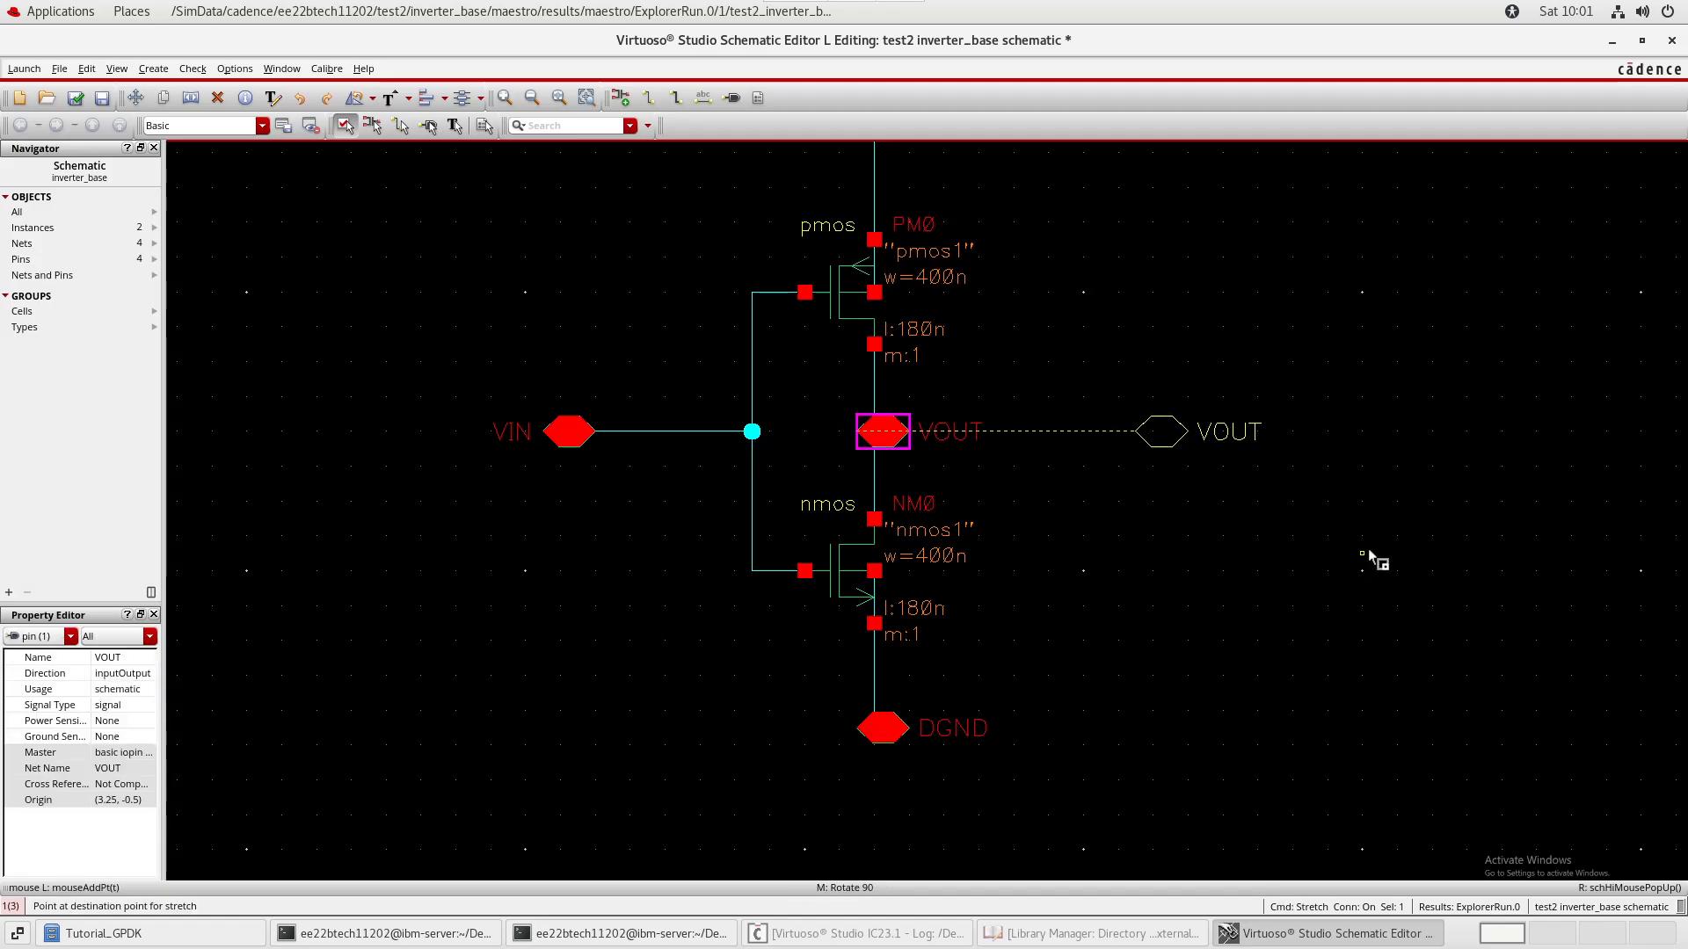
{"action": "key", "text": "Escape"}
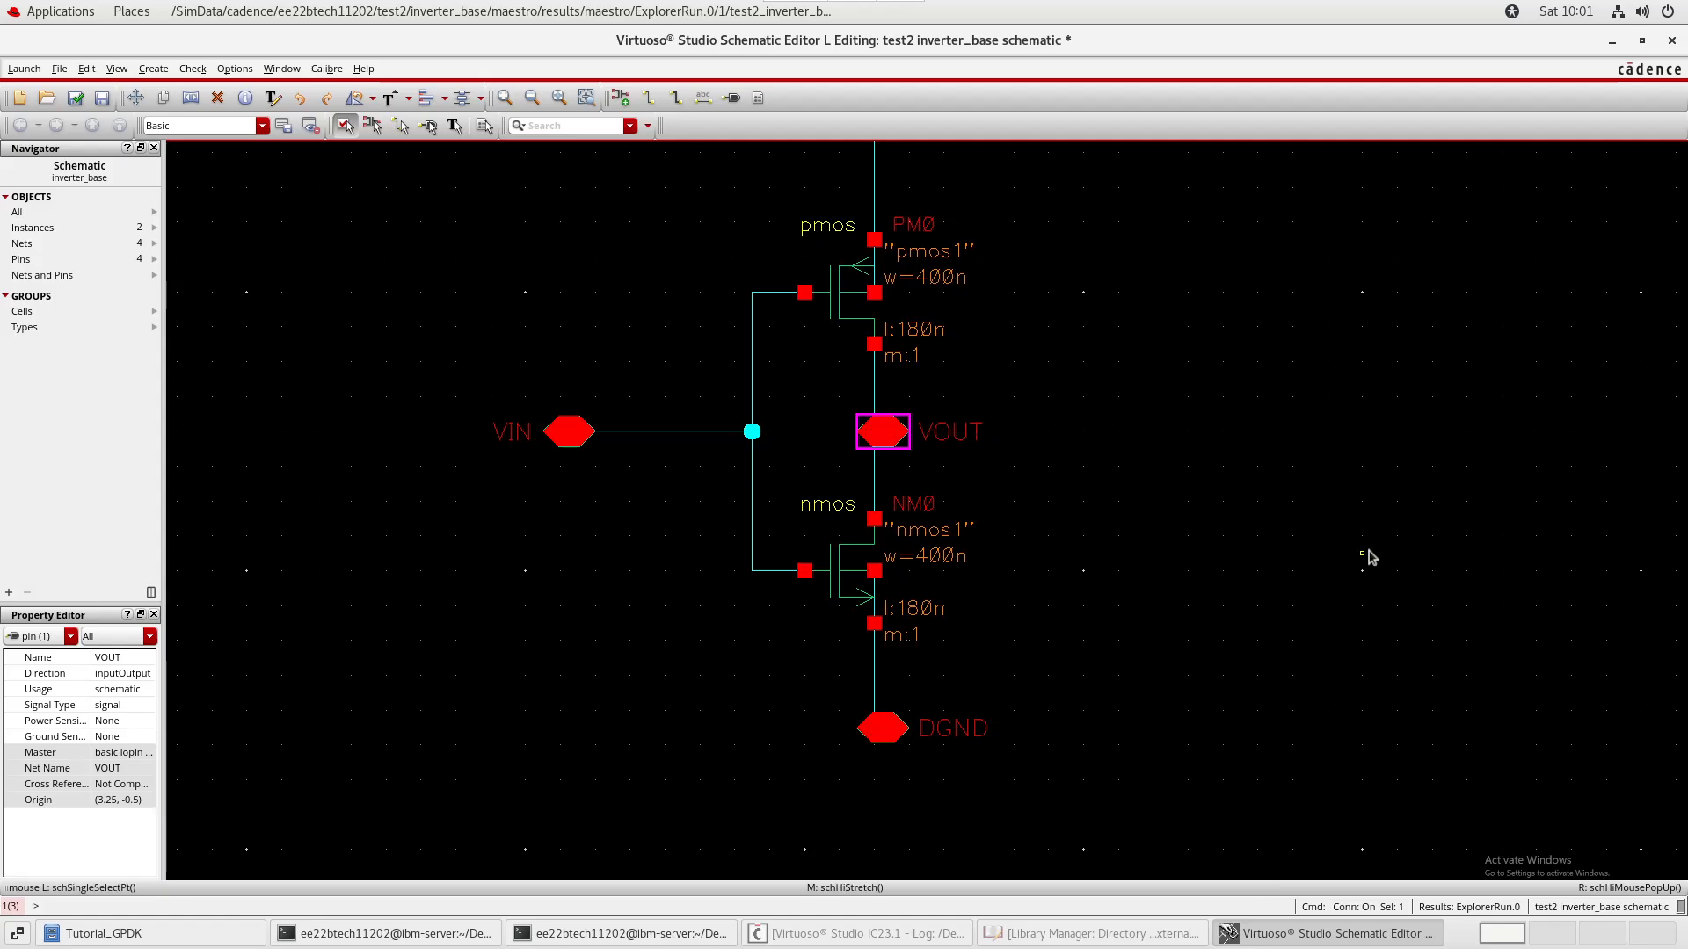
{"action": "left_click", "coordinate": [1113, 369]}
- Copy the VOUT pin to the empty area below the inverter and delete the original between the transistors
{"action": "scroll", "coordinate": [1114, 366], "scroll_direction": "down", "scroll_amount": 1}
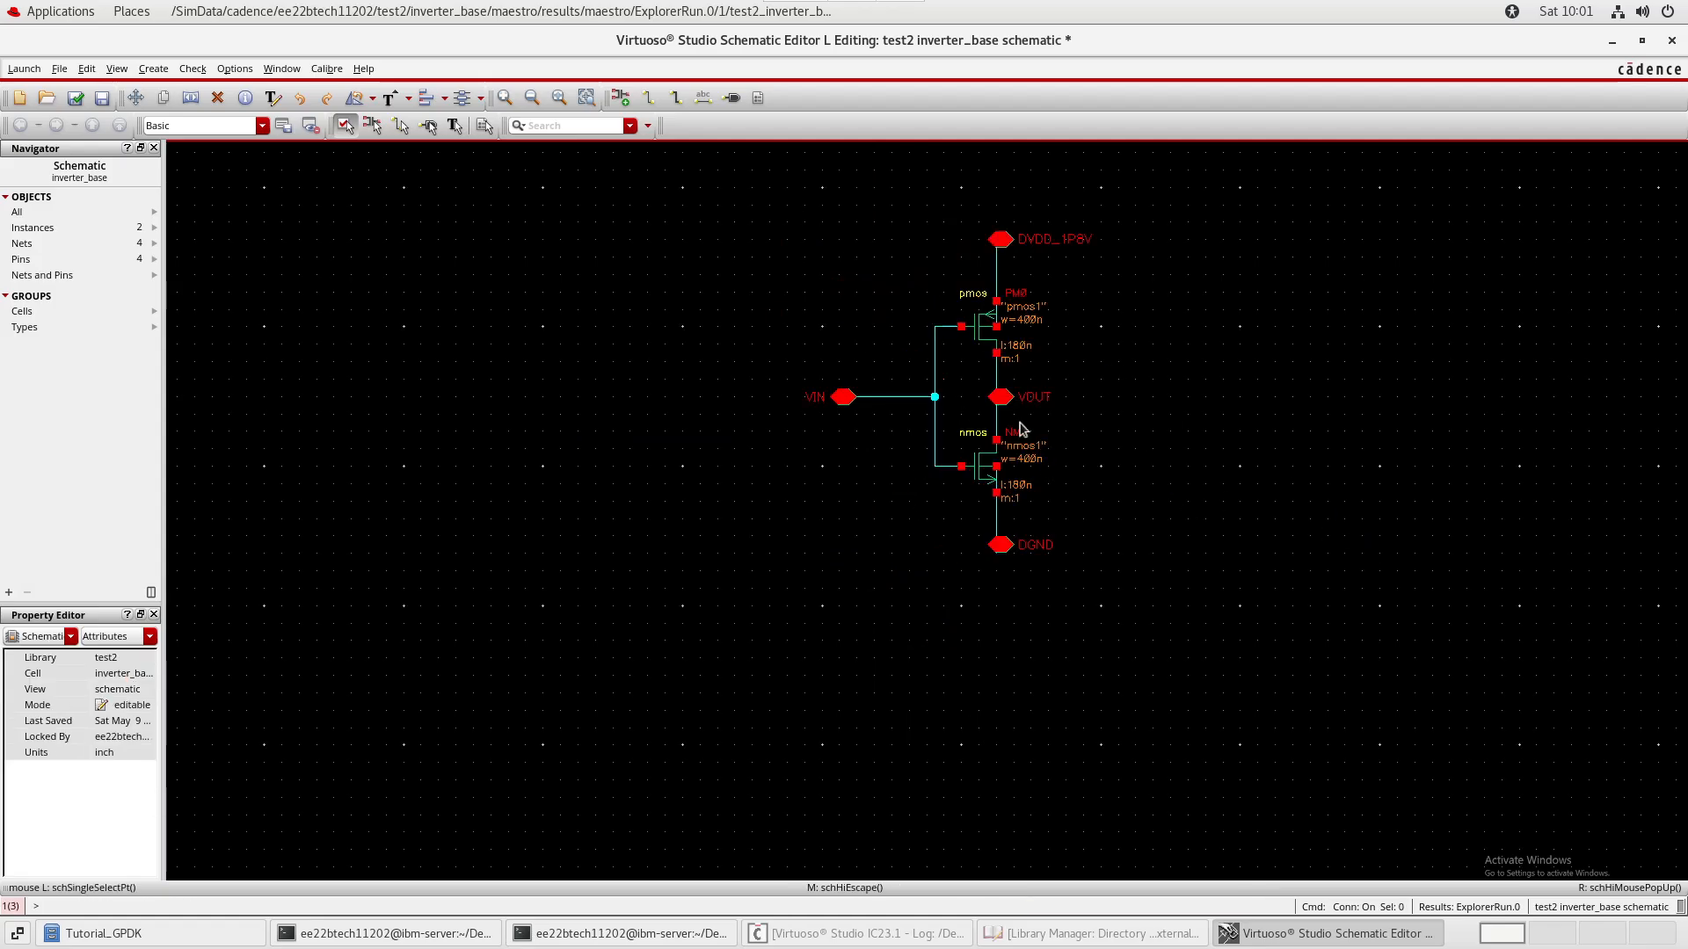
{"action": "left_click_drag", "start_coordinate": [968, 378], "coordinate": [1074, 412]}
{"action": "key", "text": "c"}
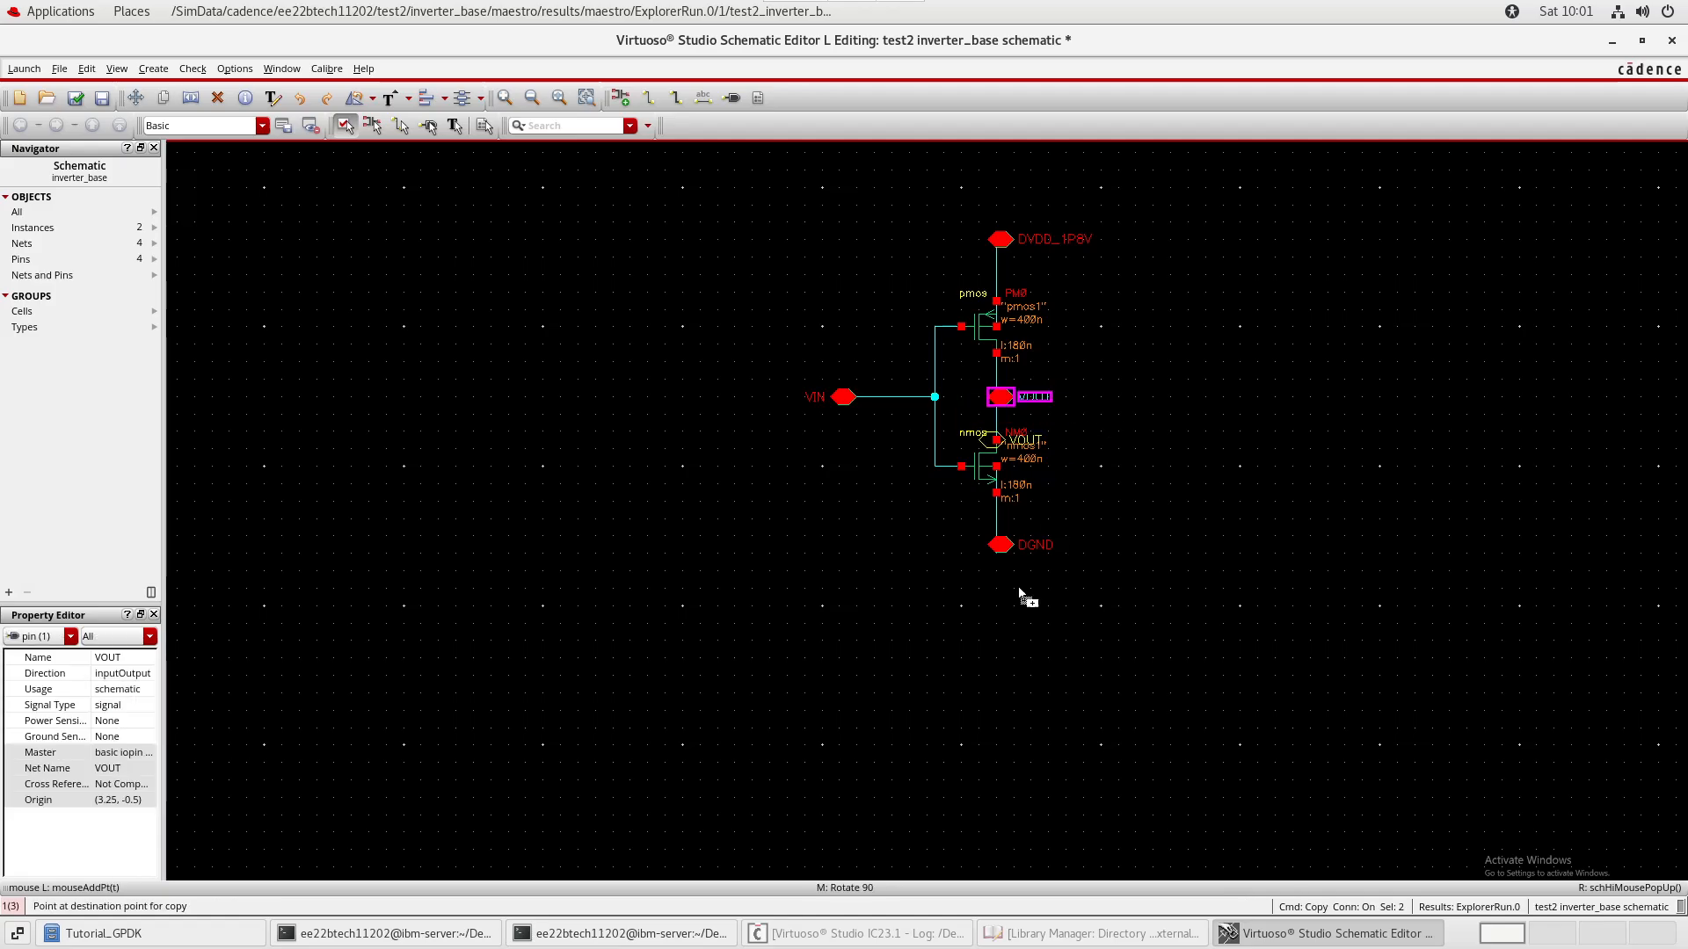
{"action": "left_click", "coordinate": [926, 752]}
{"action": "left_click", "coordinate": [985, 396]}
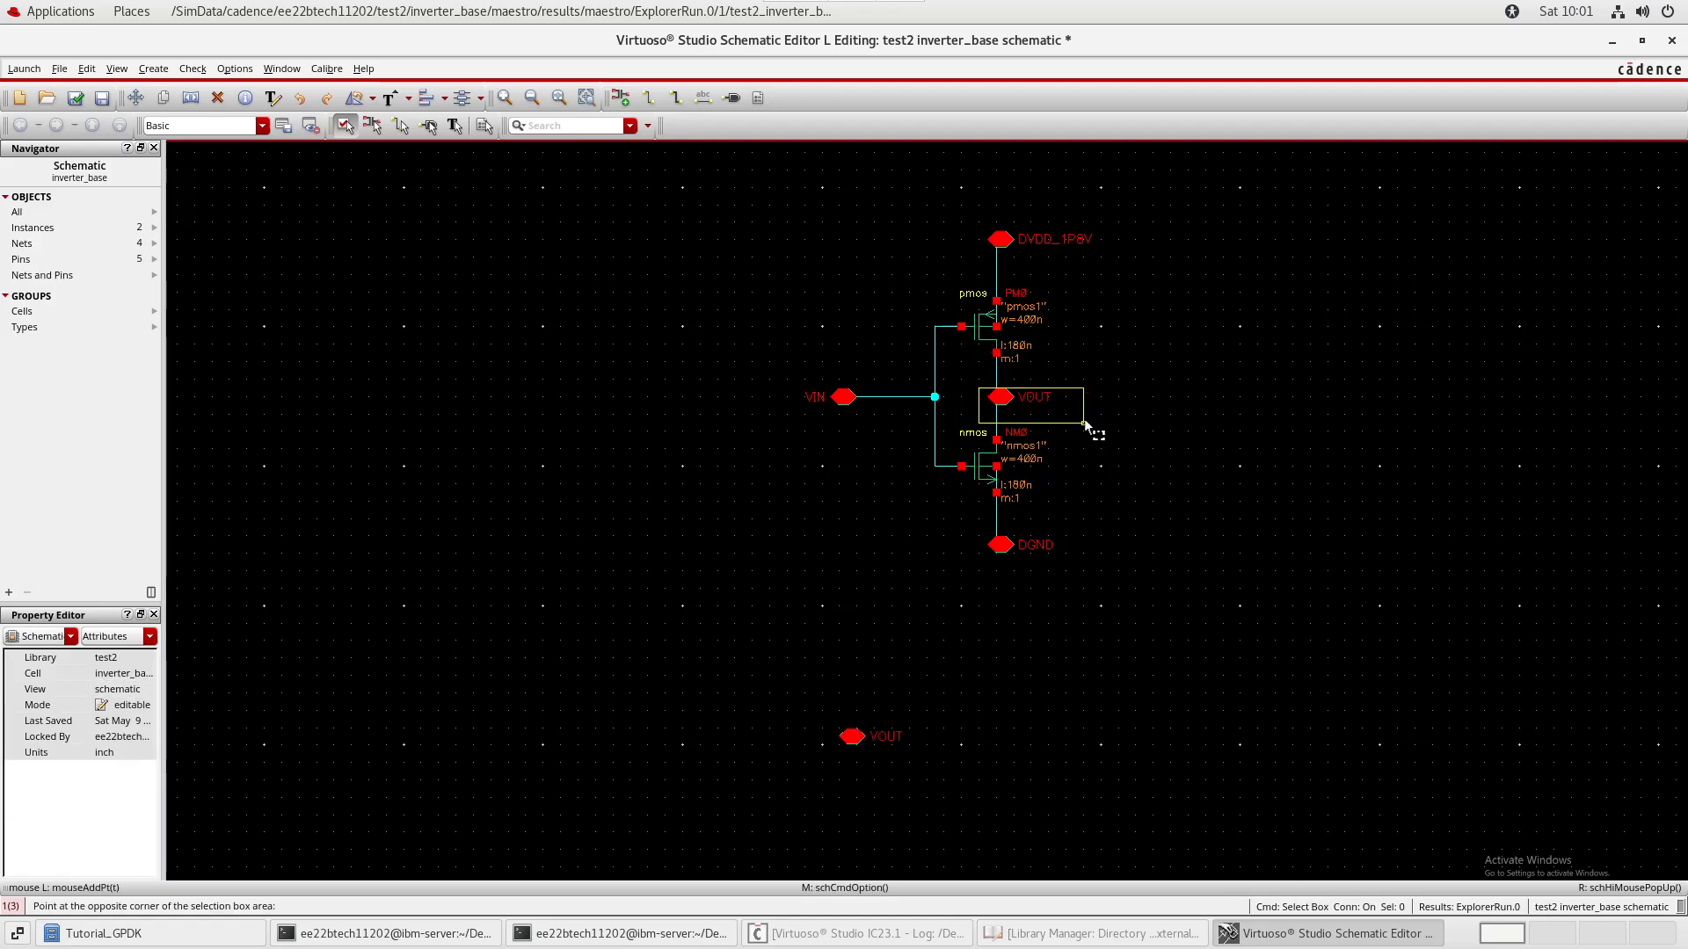
{"action": "key", "text": "Delete"}
{"action": "middle_click_drag", "start_coordinate": [1155, 362], "coordinate": [1114, 403]}
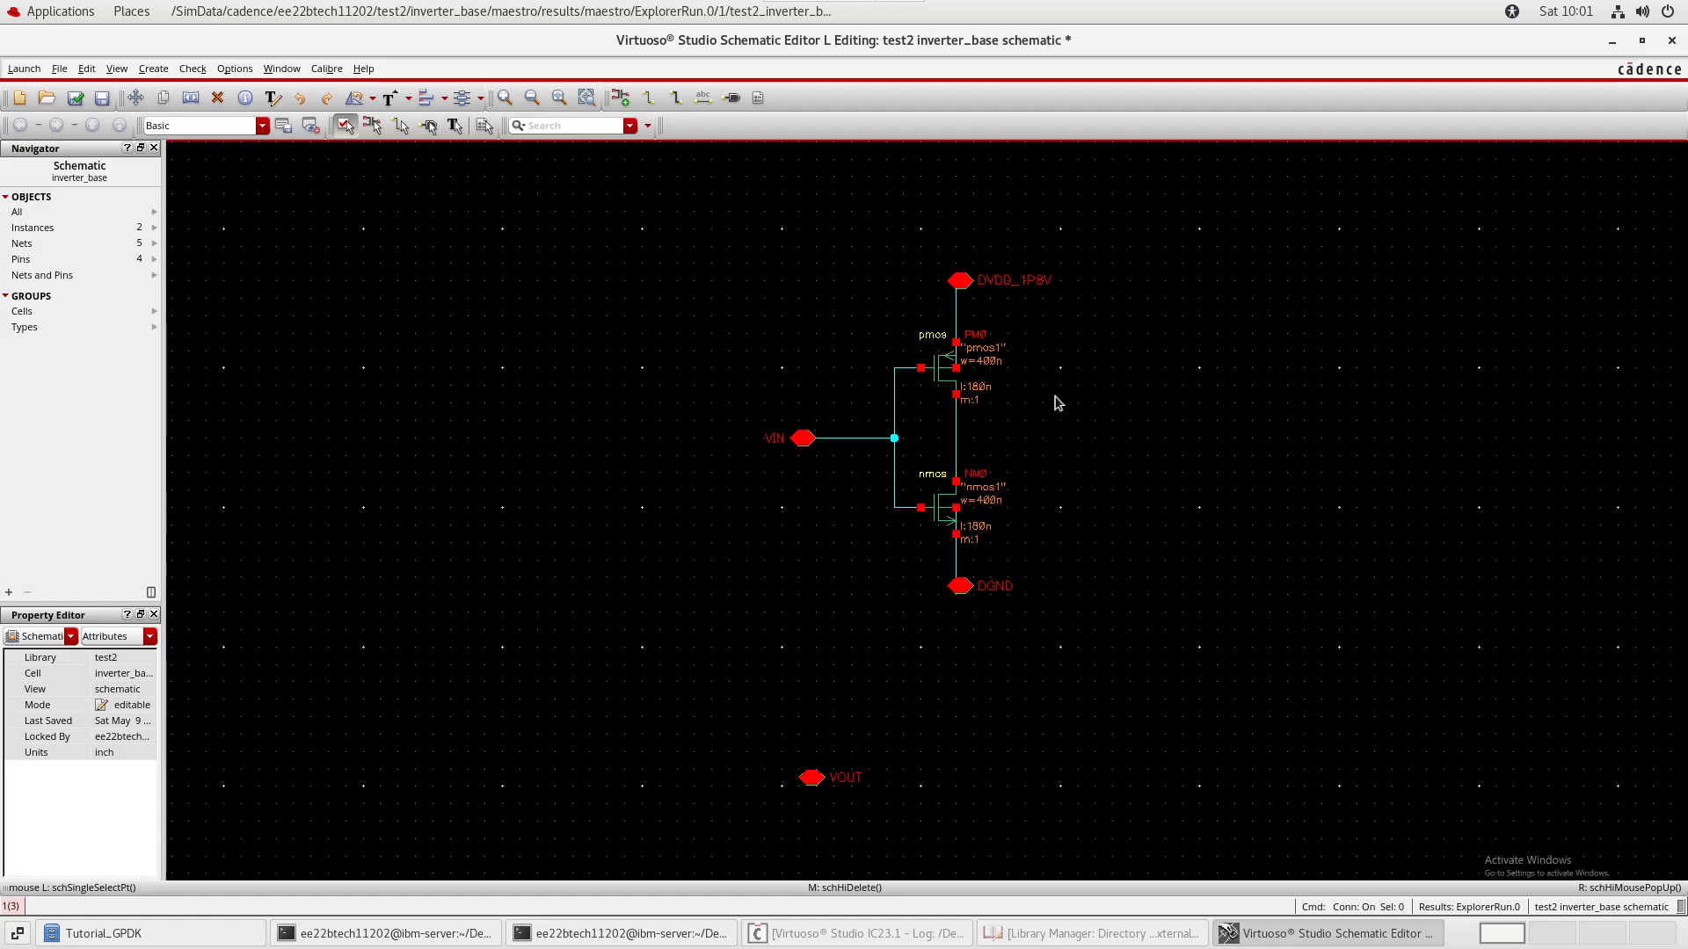
{"action": "left_click", "coordinate": [956, 309]}
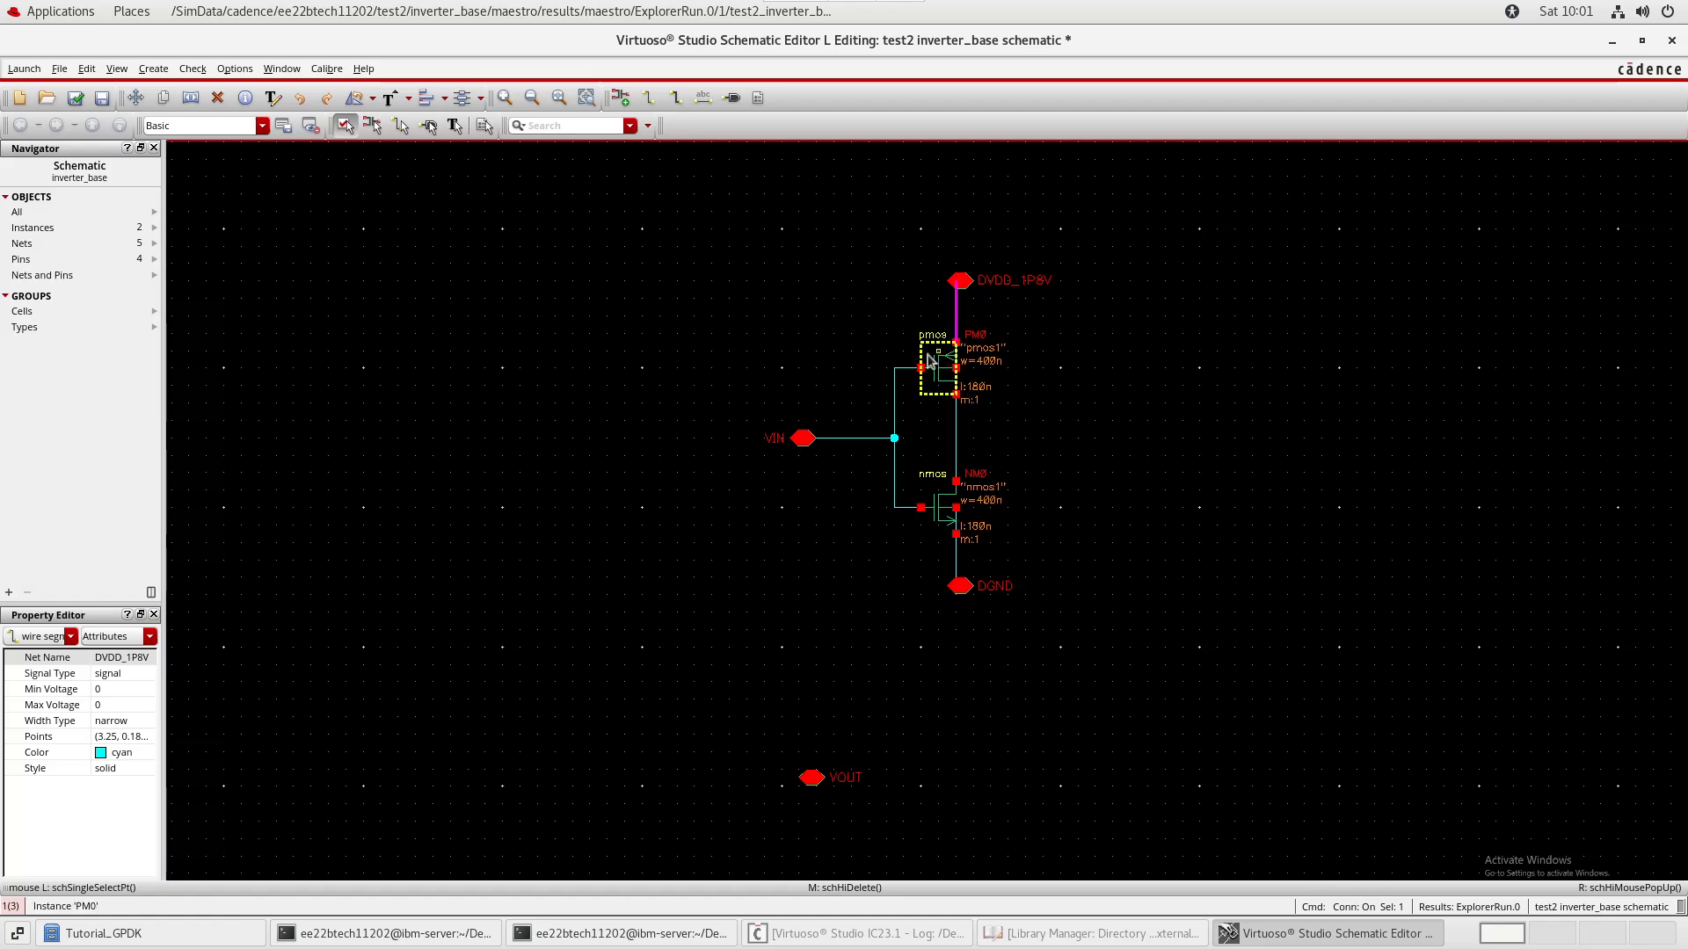
{"action": "left_click", "coordinate": [840, 438], "text": "shift"}
{"action": "left_click", "coordinate": [961, 552], "text": "shift"}
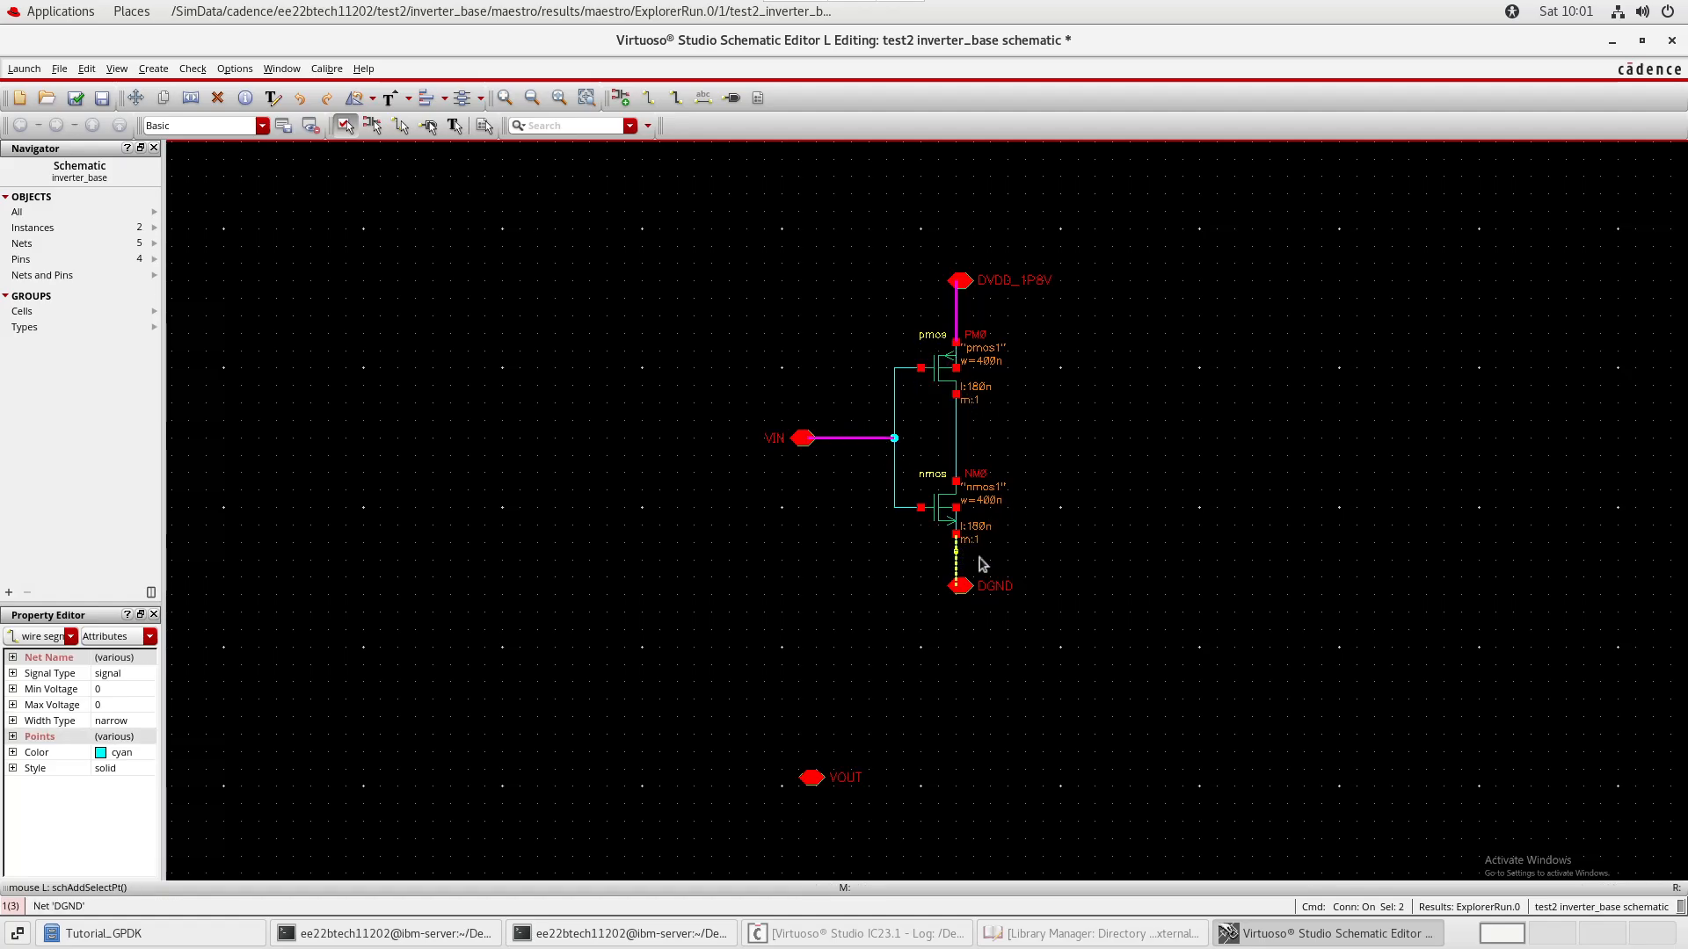
{"action": "left_click_drag", "start_coordinate": [860, 543], "coordinate": [1010, 331], "text": "shift"}
{"action": "left_click", "coordinate": [994, 324]}
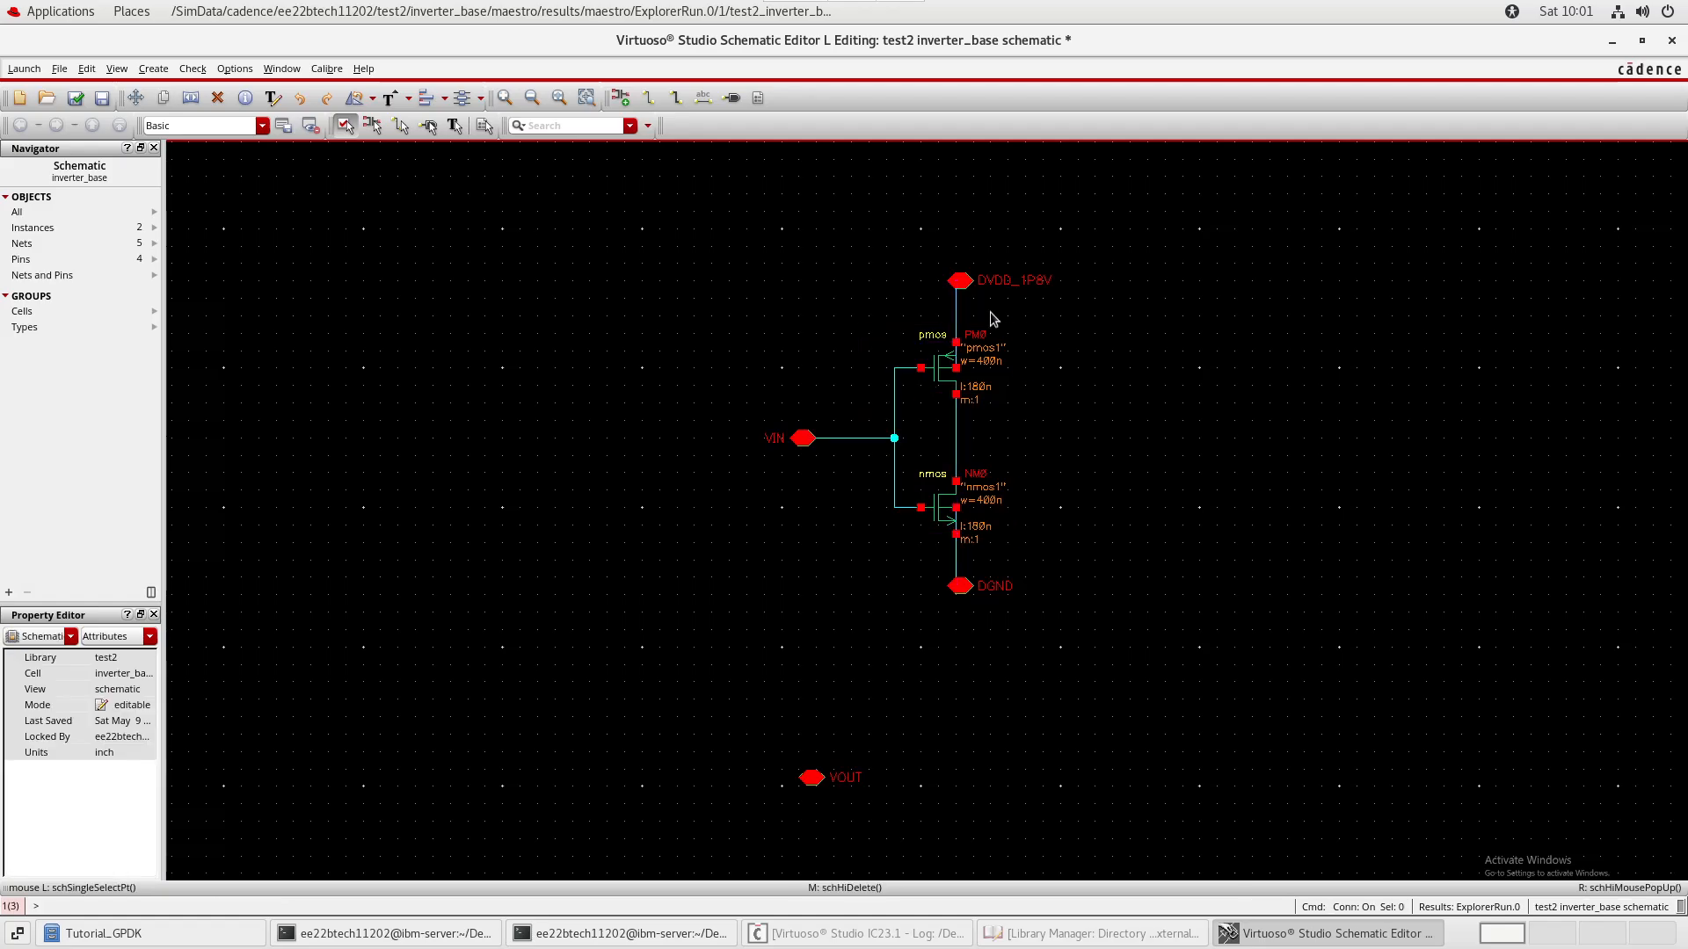
- Start copying both transistors with their supply, ground, input and internal wires but without the pins, taking a reference point beside DGND
{"action": "left_click", "coordinate": [956, 318]}
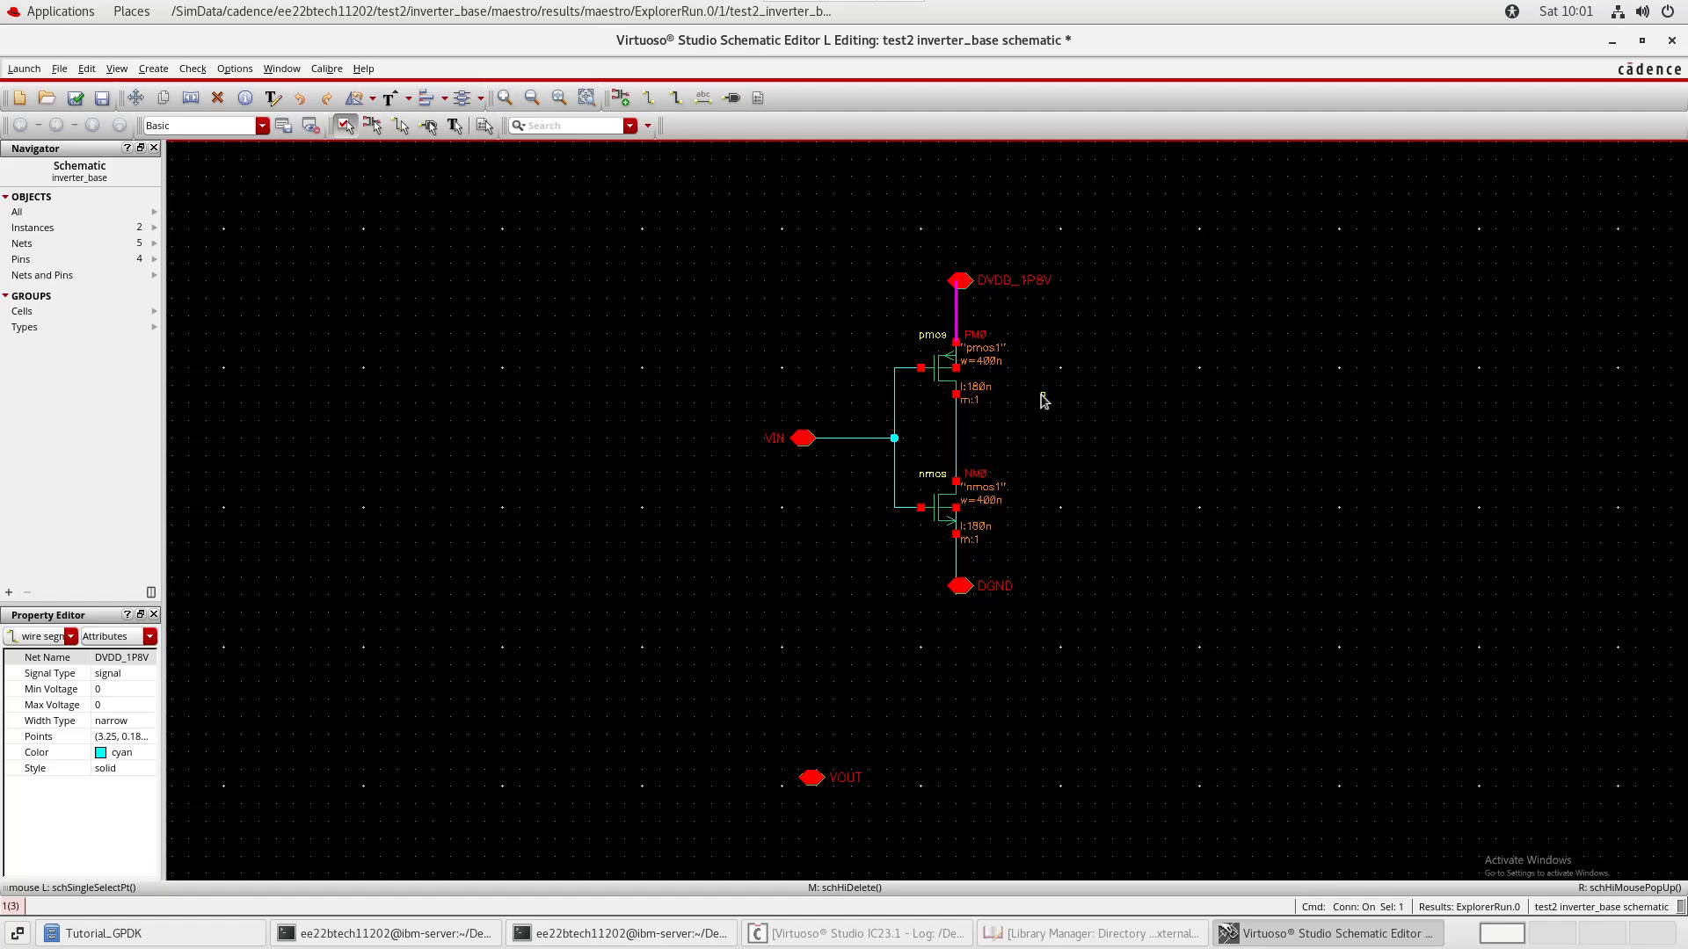
{"action": "left_click", "coordinate": [857, 438], "text": "shift"}
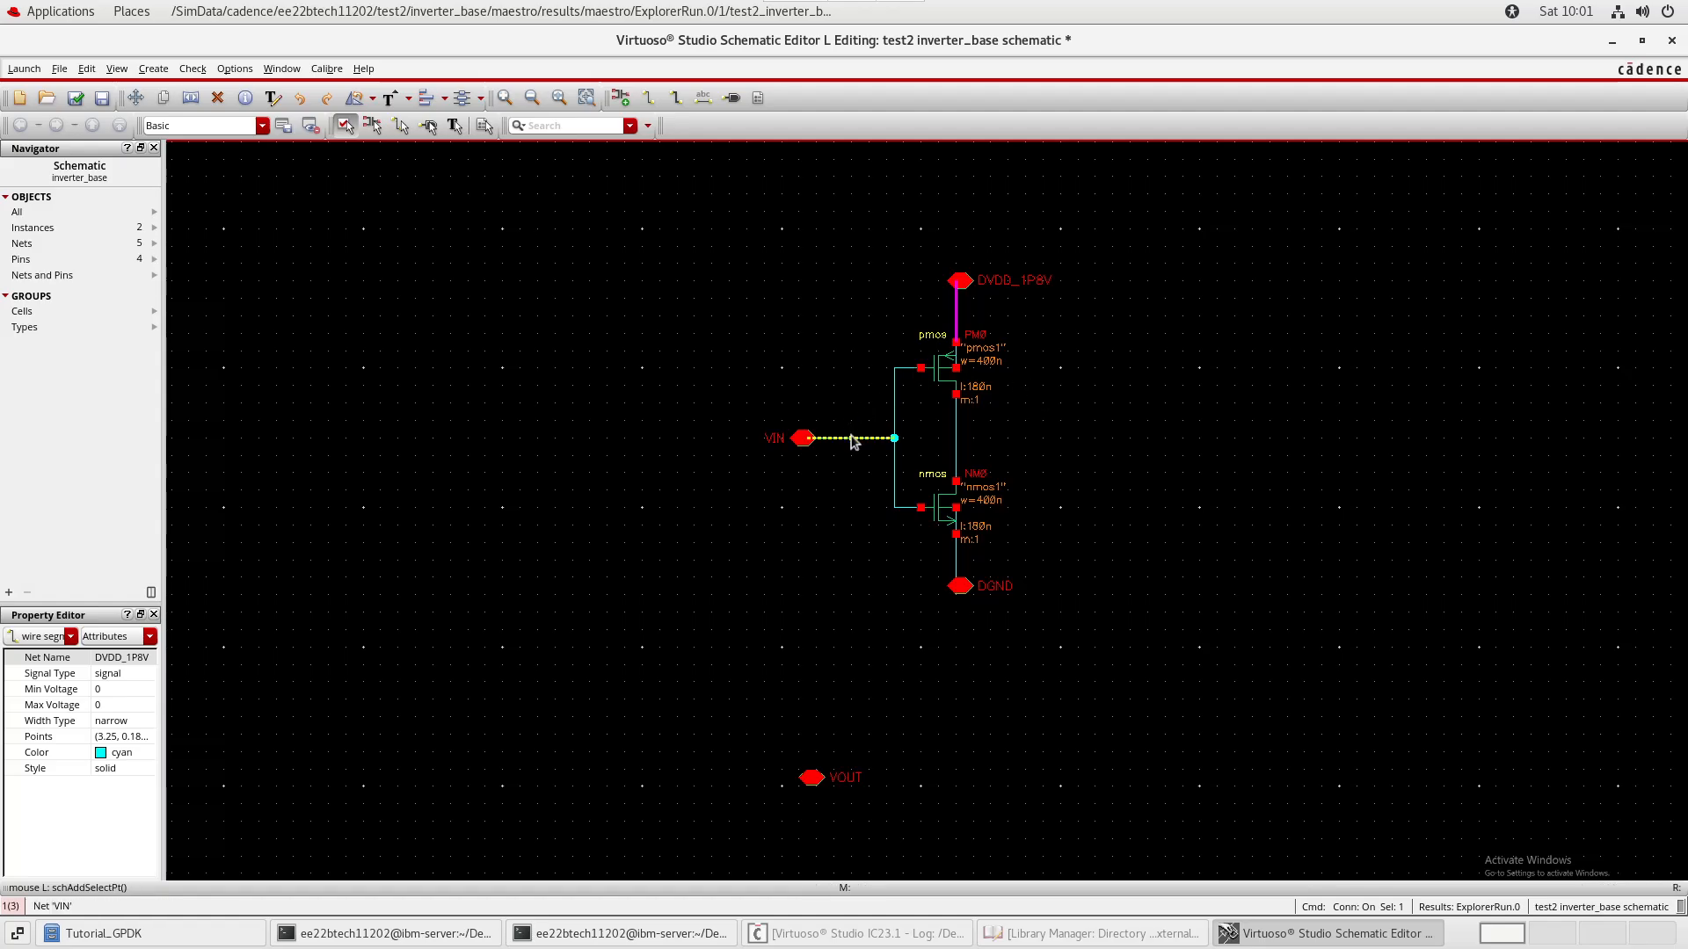
{"action": "left_click", "coordinate": [894, 483], "text": "shift"}
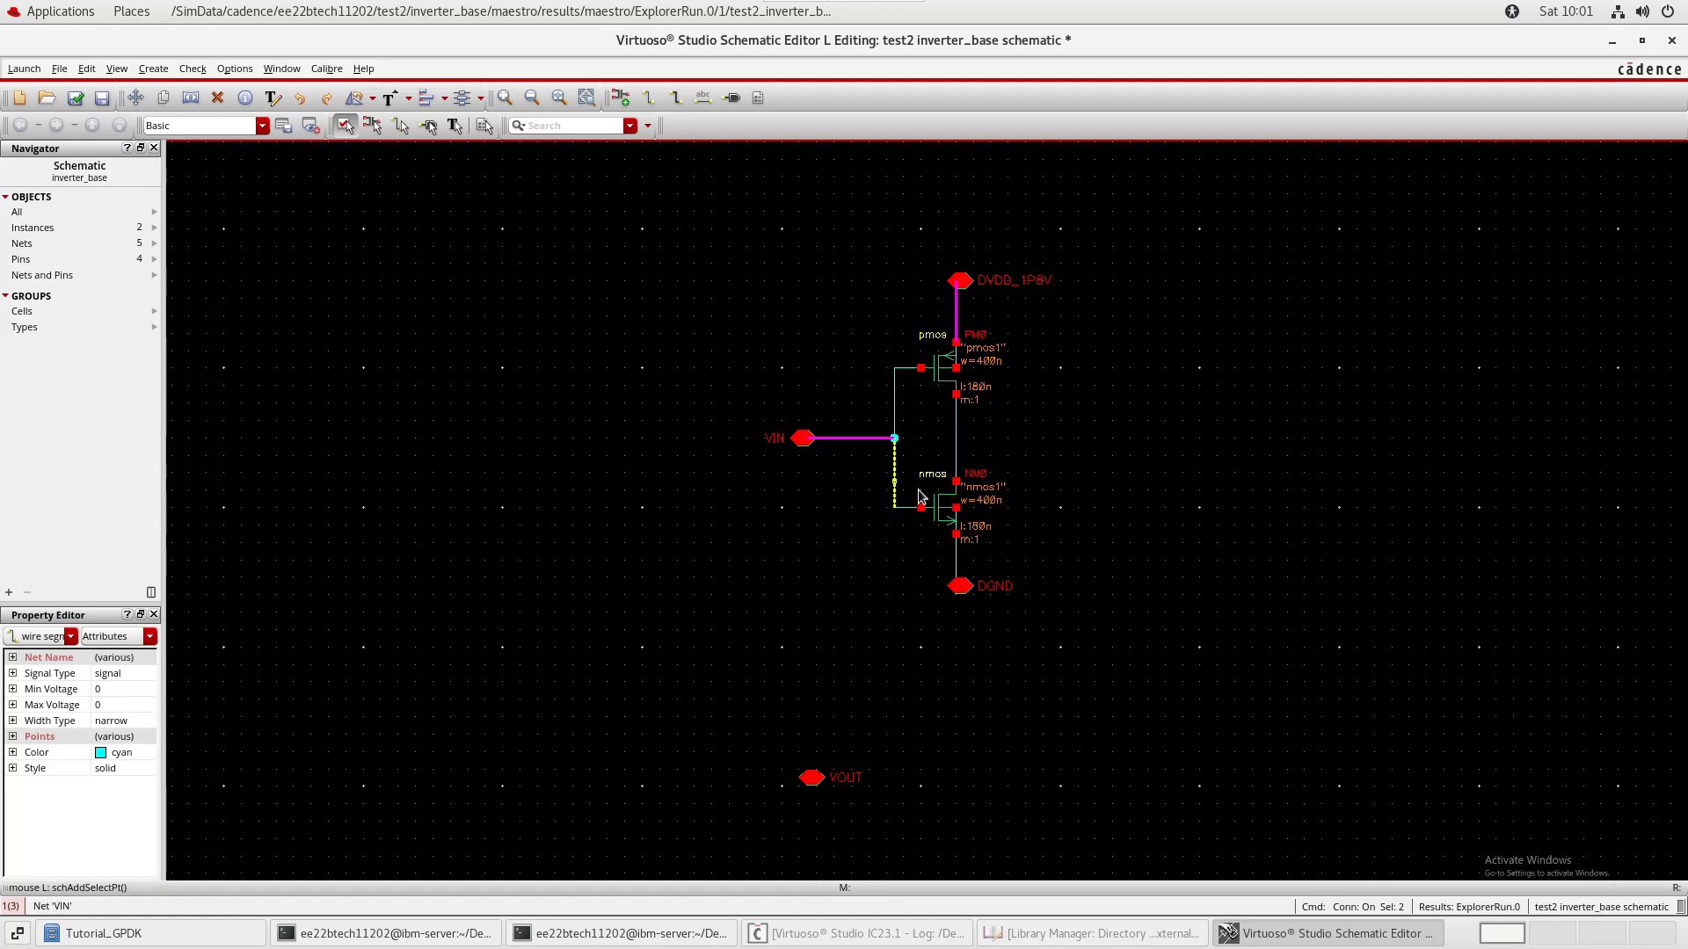
{"action": "left_click", "coordinate": [894, 396], "text": "shift"}
{"action": "left_click", "coordinate": [898, 412], "text": "ctrl"}
{"action": "left_click", "coordinate": [894, 457], "text": "ctrl"}
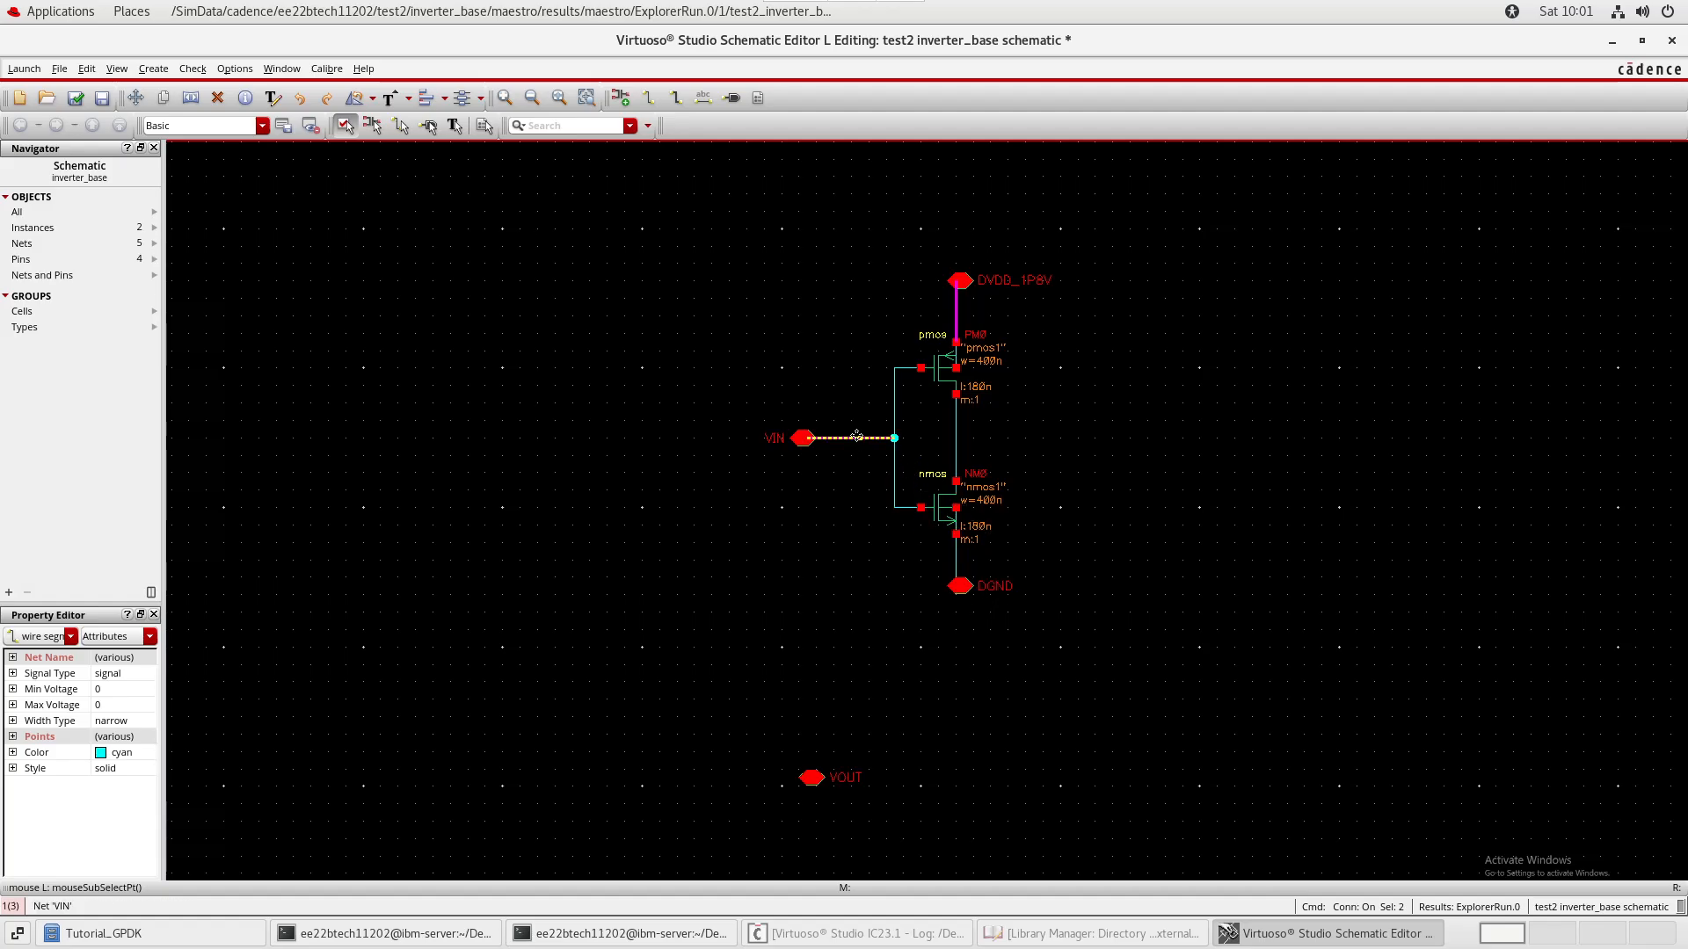
{"action": "left_click", "coordinate": [857, 437], "text": "ctrl"}
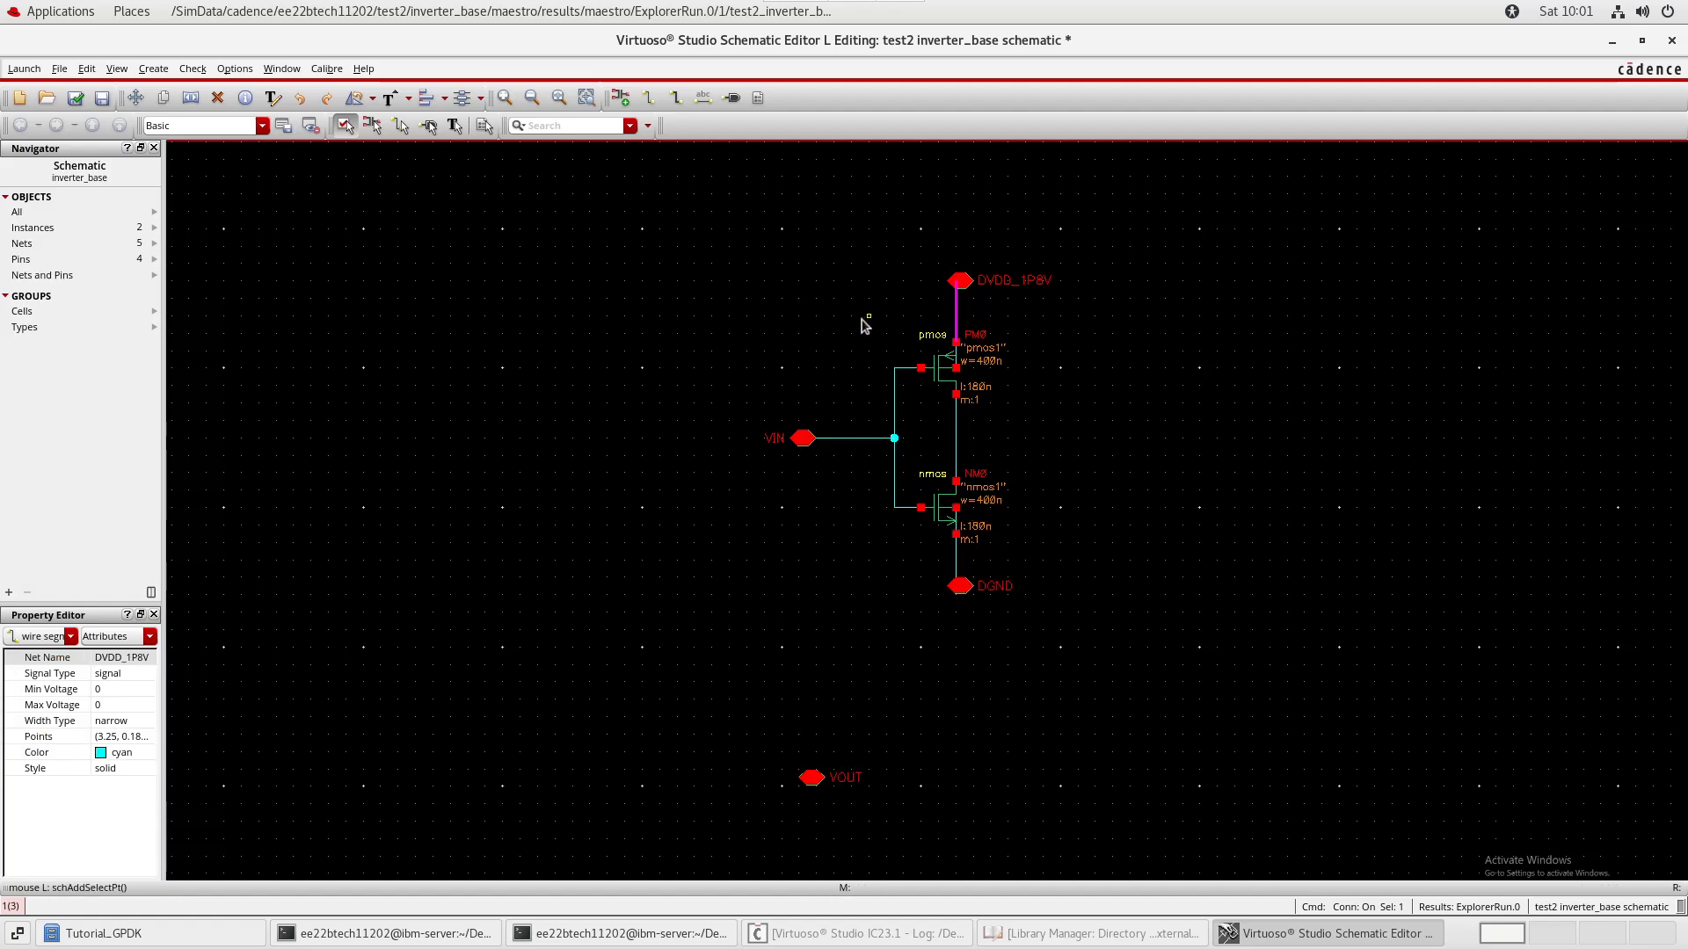
{"action": "left_click", "coordinate": [830, 437], "text": "shift"}
{"action": "left_click", "coordinate": [955, 555], "text": "shift"}
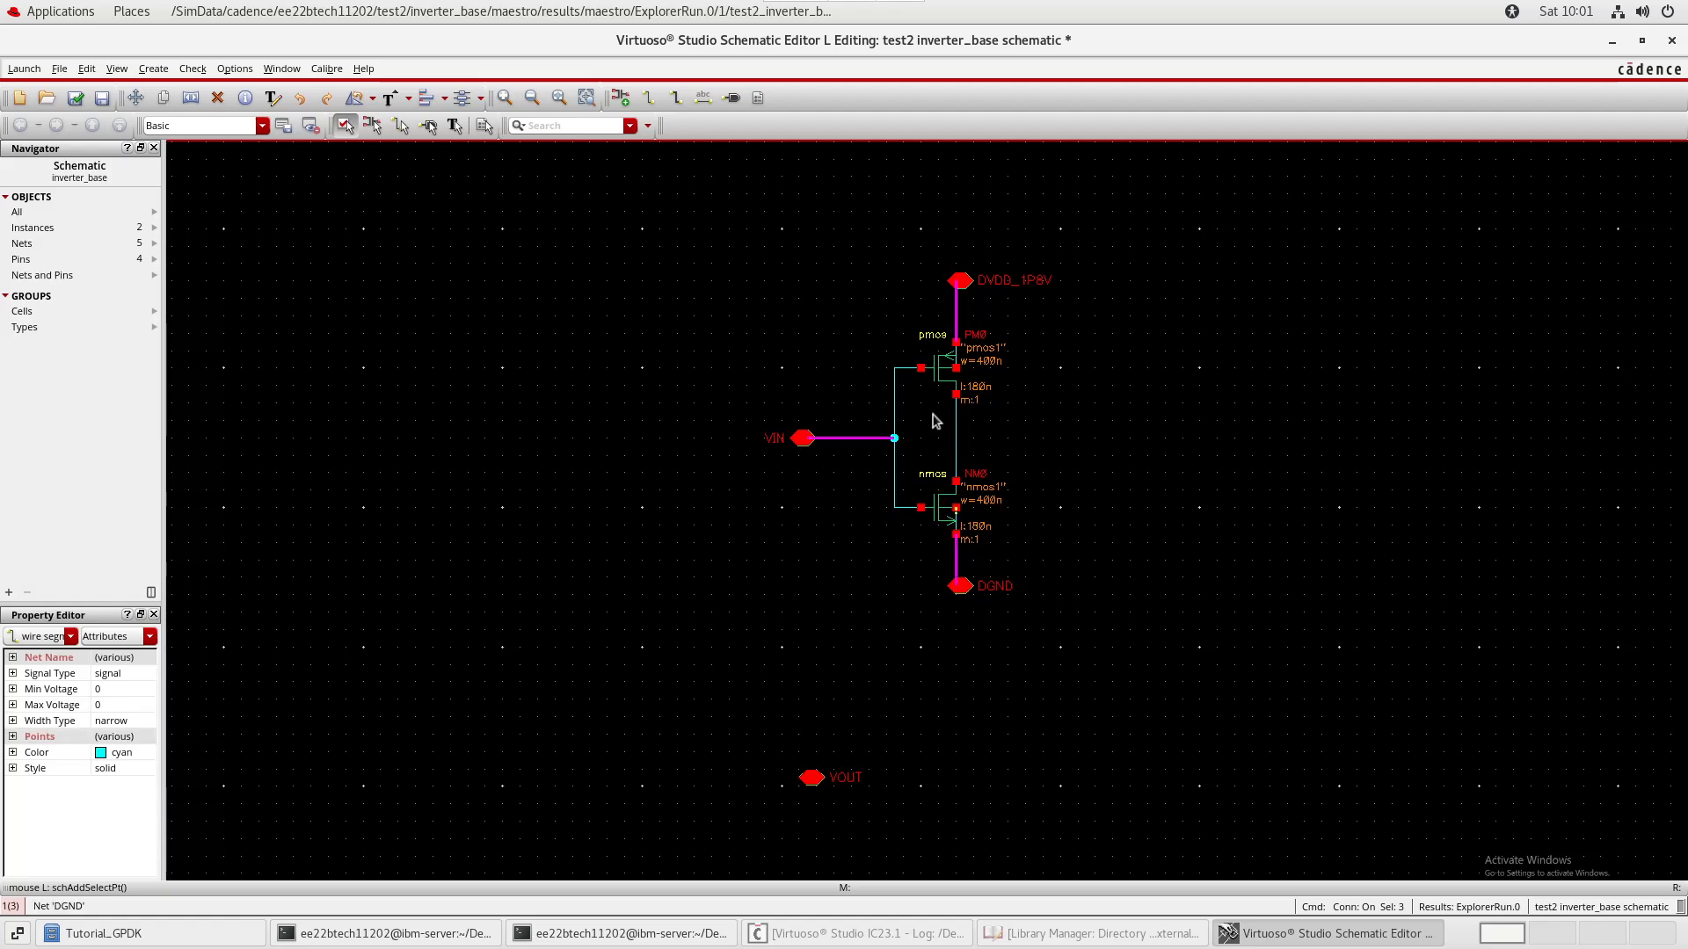
{"action": "left_click_drag", "start_coordinate": [870, 331], "coordinate": [1011, 539]}
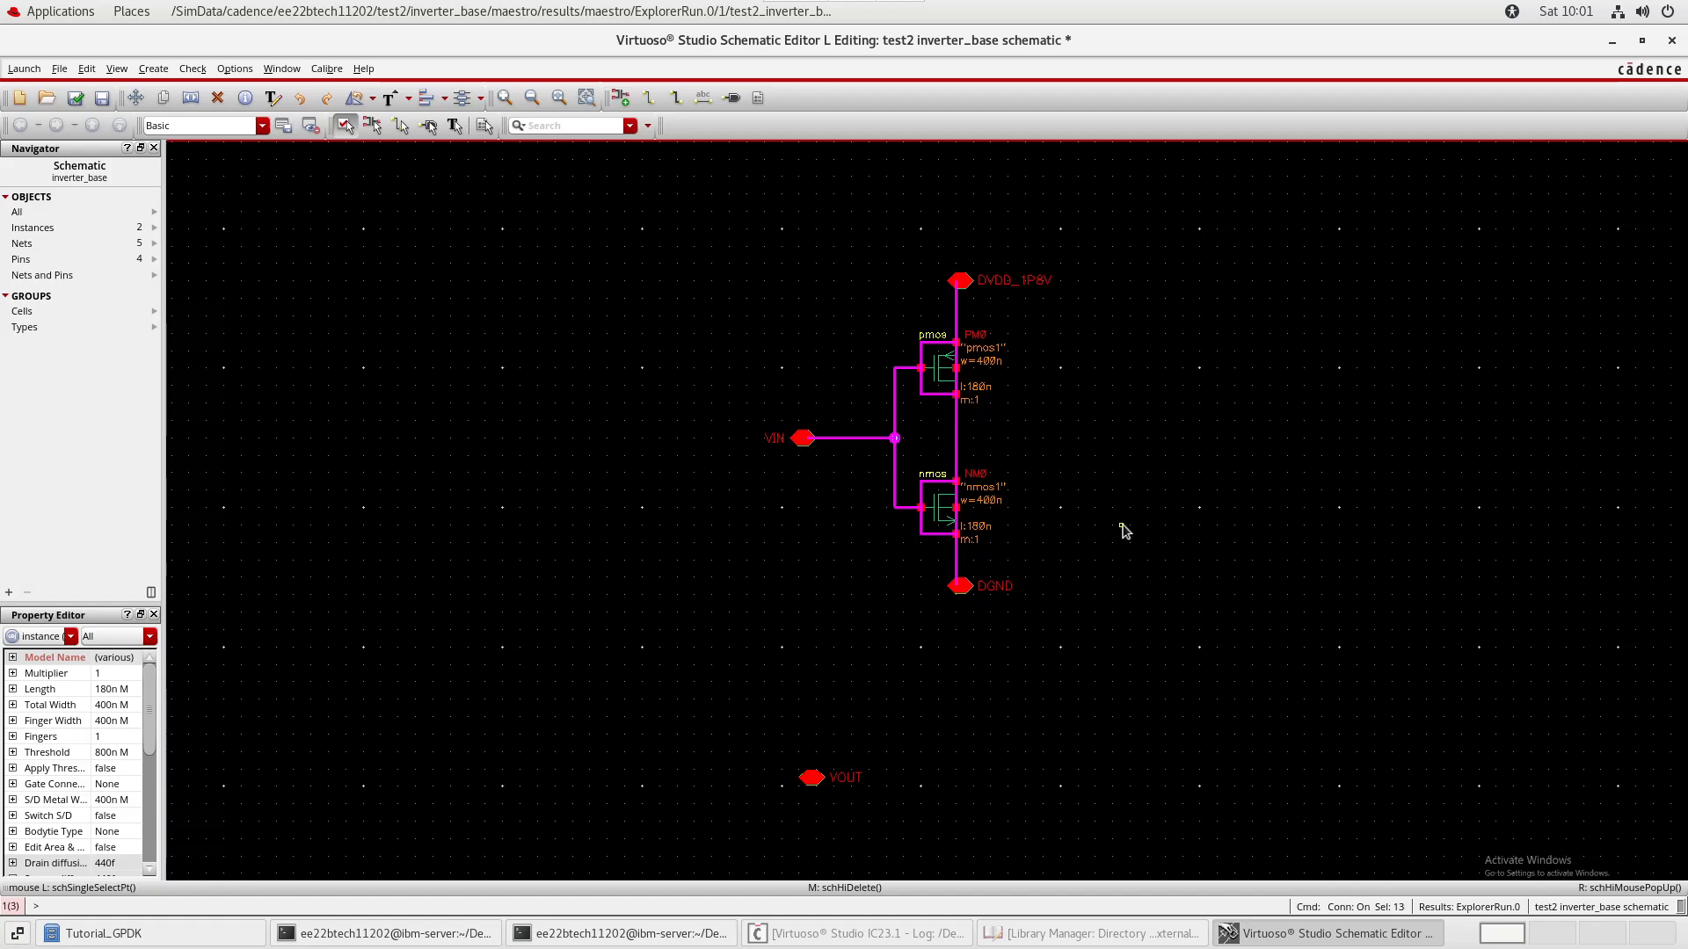
{"action": "key", "text": "c"}
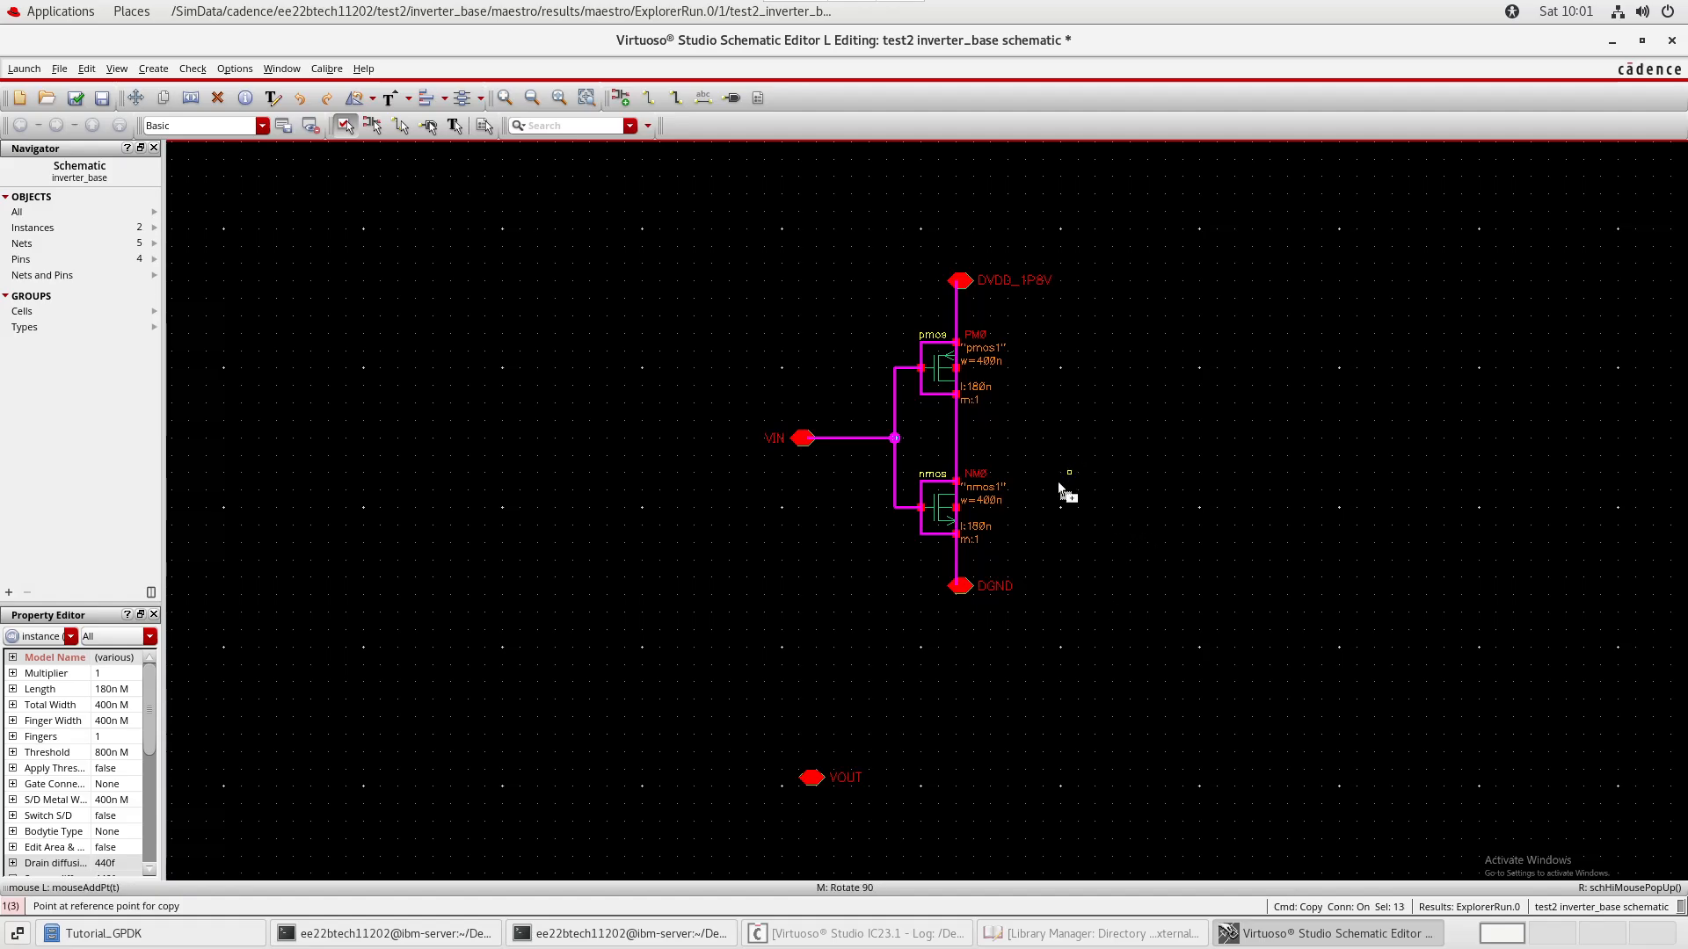
{"action": "left_click", "coordinate": [1045, 588]}
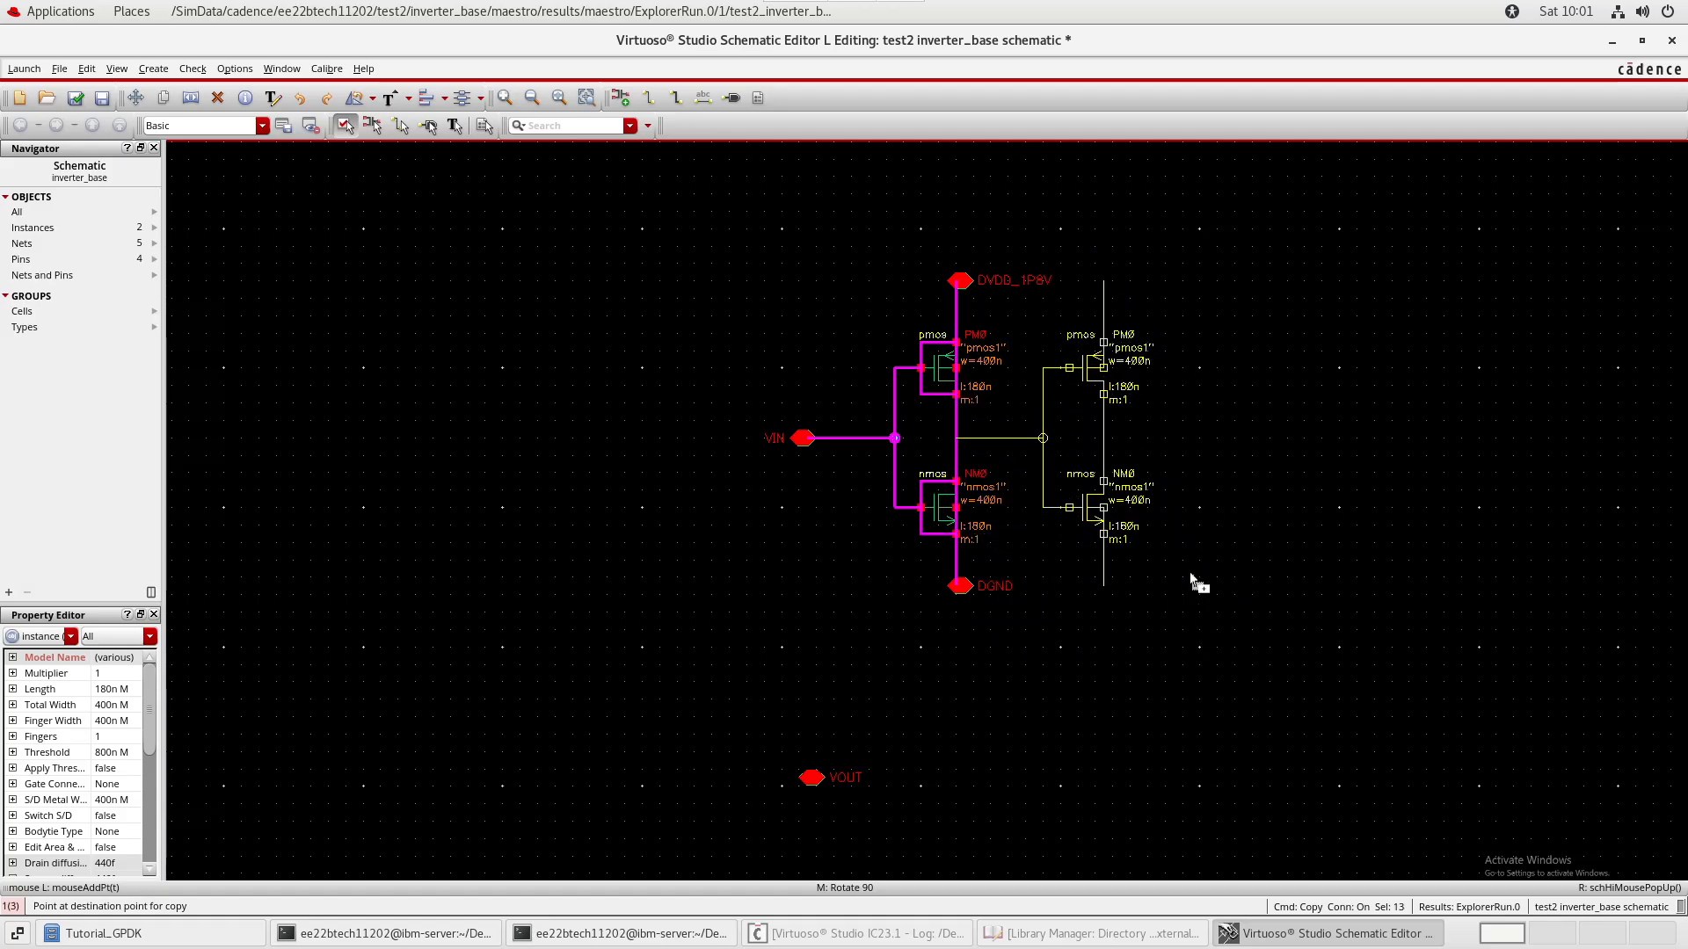
{"action": "middle_click_drag", "start_coordinate": [1190, 575], "coordinate": [690, 549]}
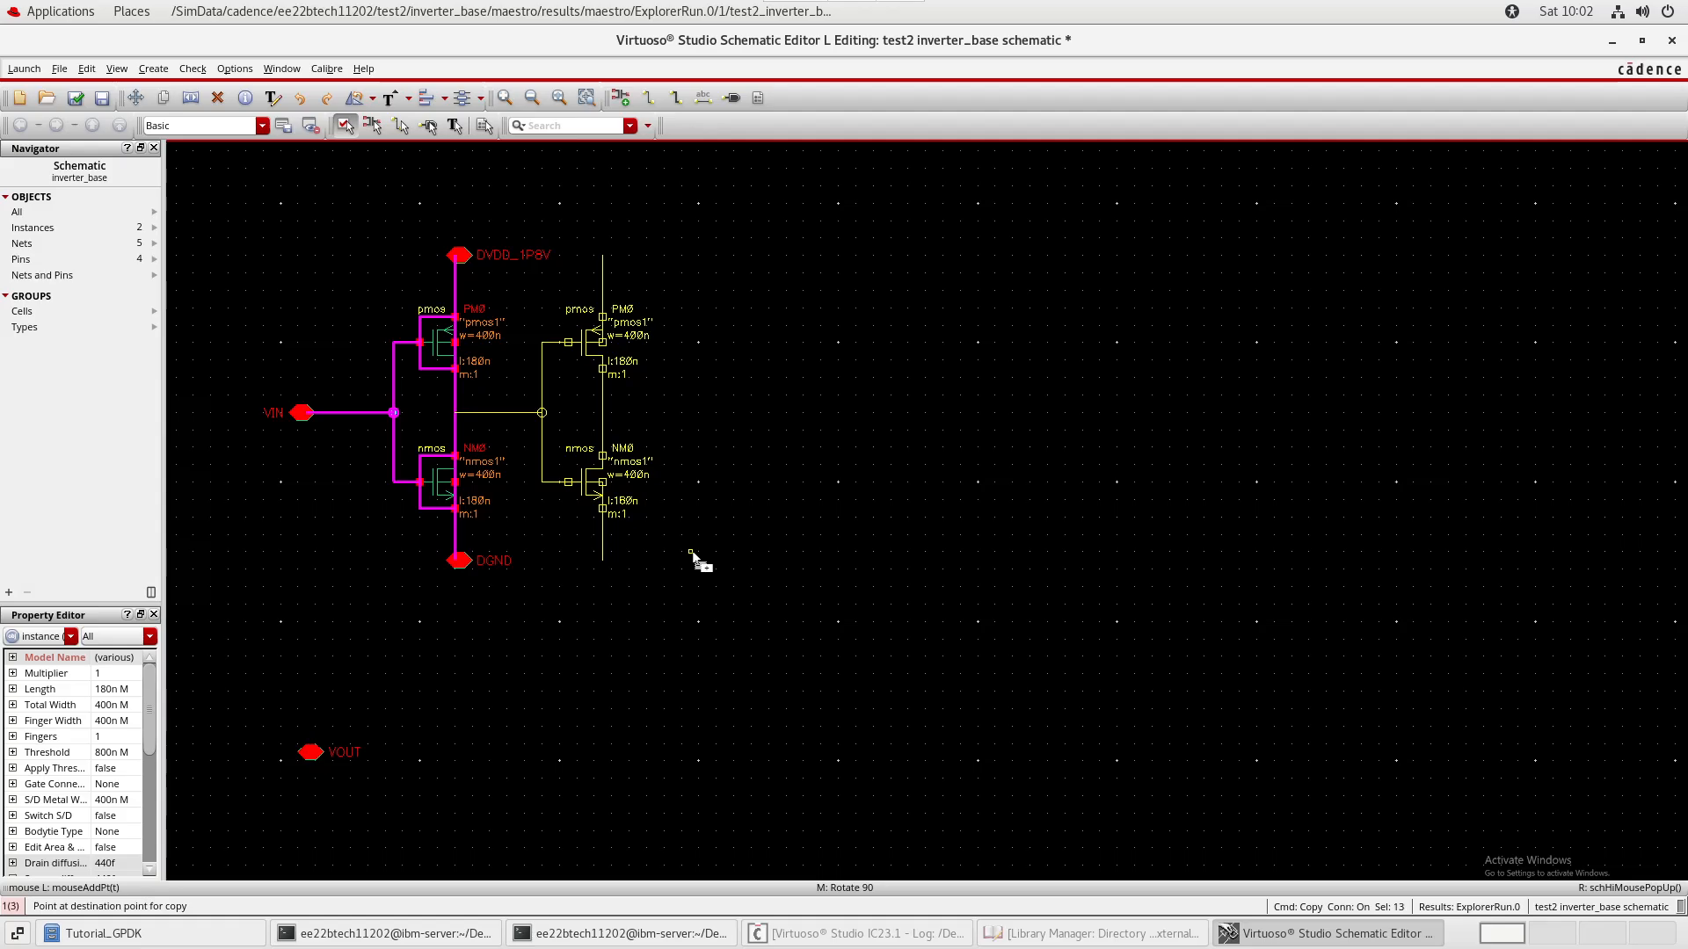
- Try to set the copy's snap mode to orthogonal
{"action": "key", "text": "F3"}
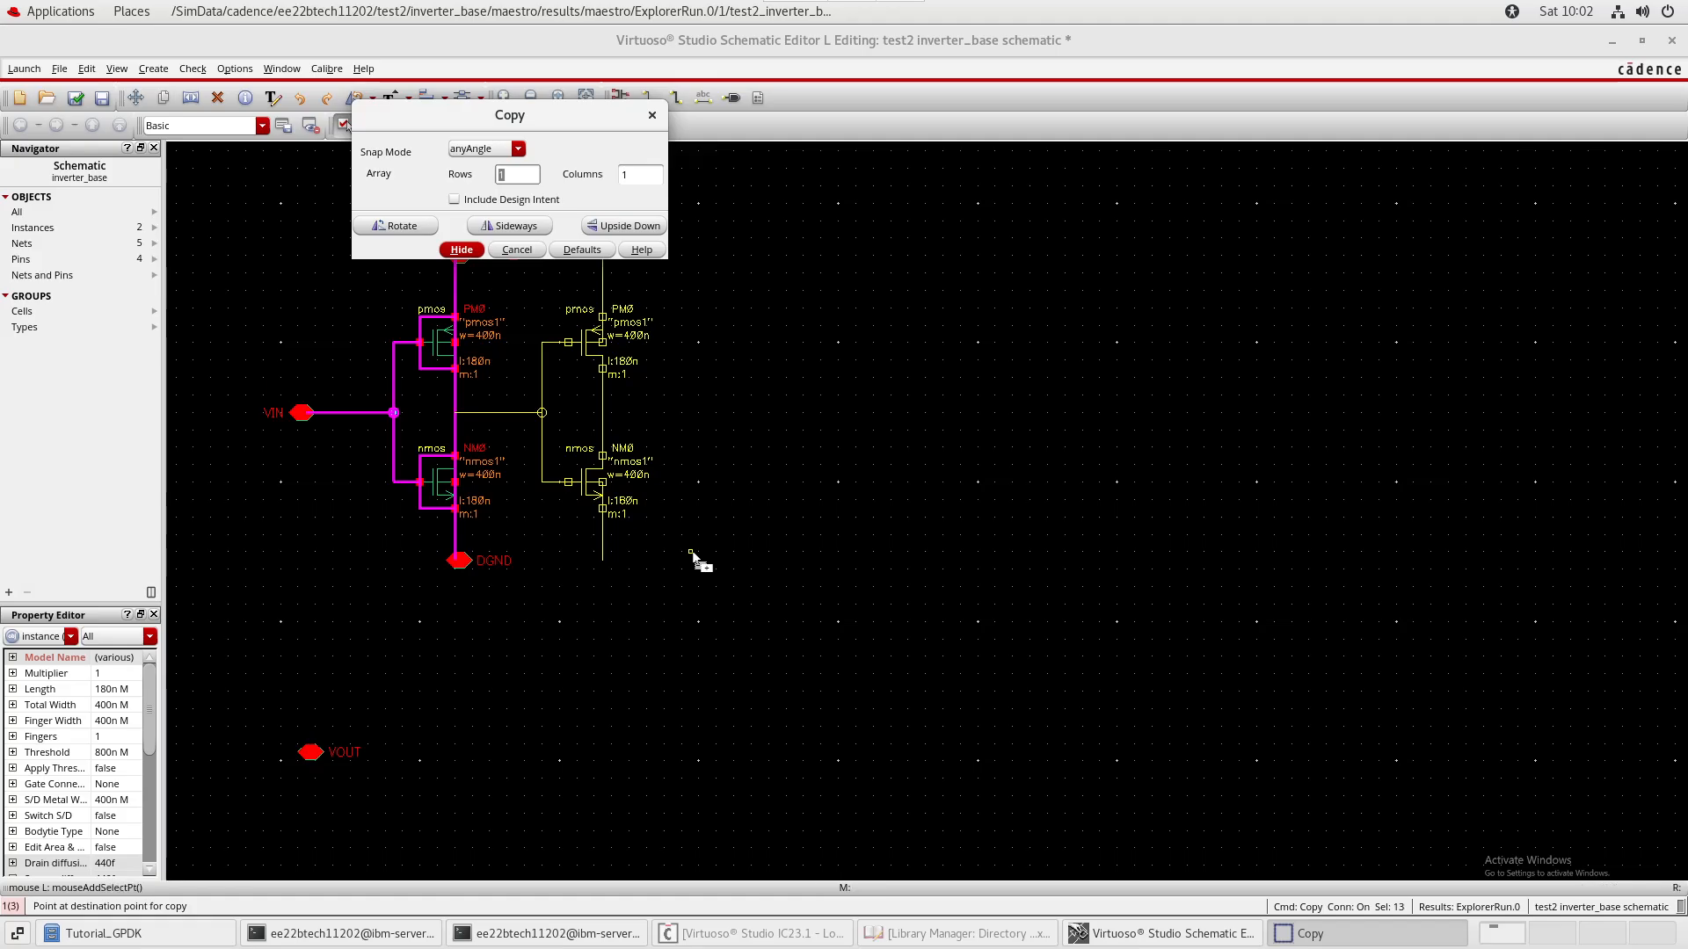
{"action": "key", "text": "shift+Tab"}
{"action": "key", "text": "Down"}
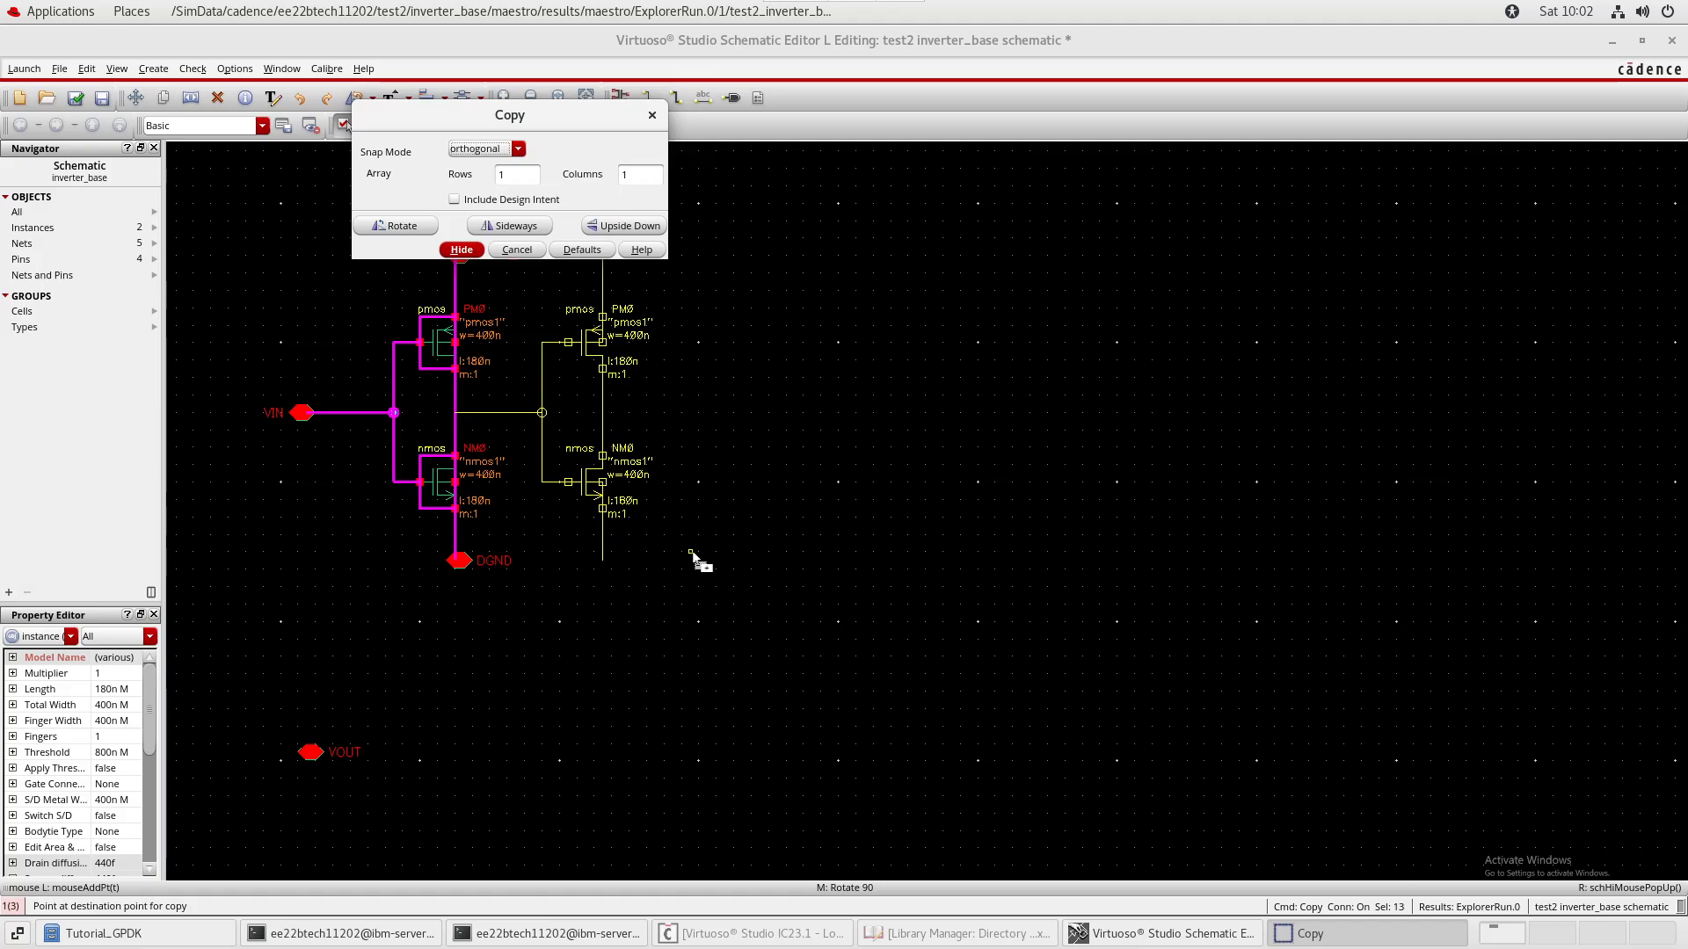
{"action": "key", "text": "Tab"}
{"action": "key", "text": "shift+Tab"}
{"action": "key", "text": "Tab"}
{"action": "key", "text": "Tab"}
{"action": "key", "text": "Tab"}
{"action": "key", "text": "Tab"}
{"action": "key", "text": "Return"}
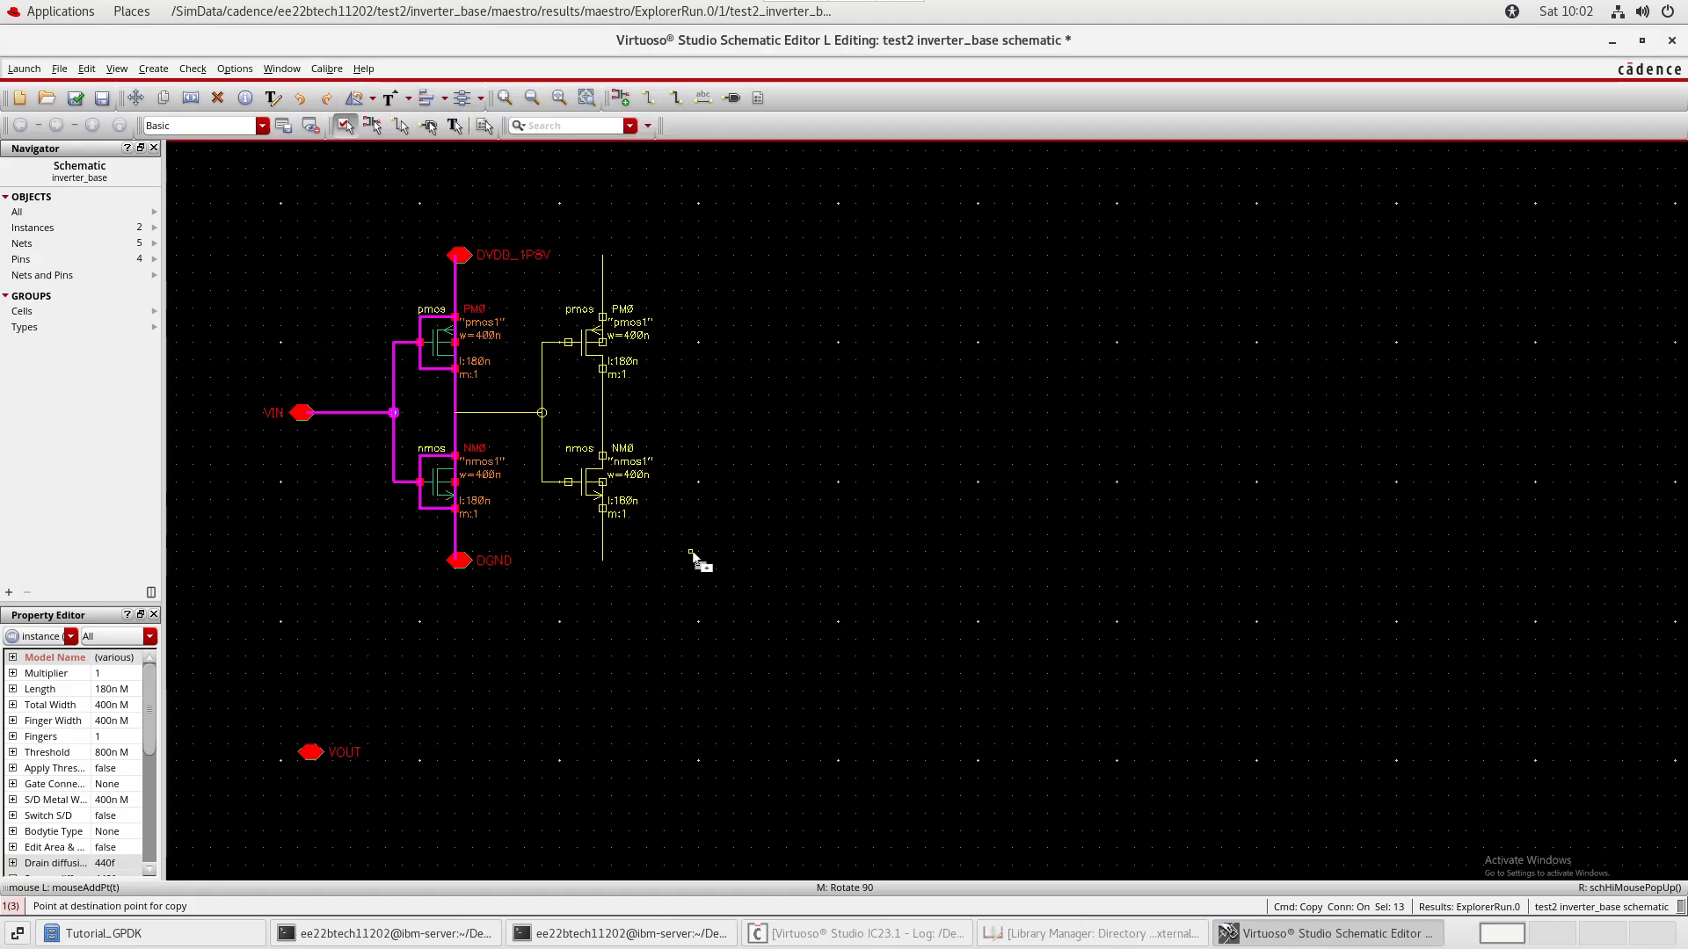
- Rotate the inverter copy being placed back to its upright orientation
{"action": "key", "text": "F3"}
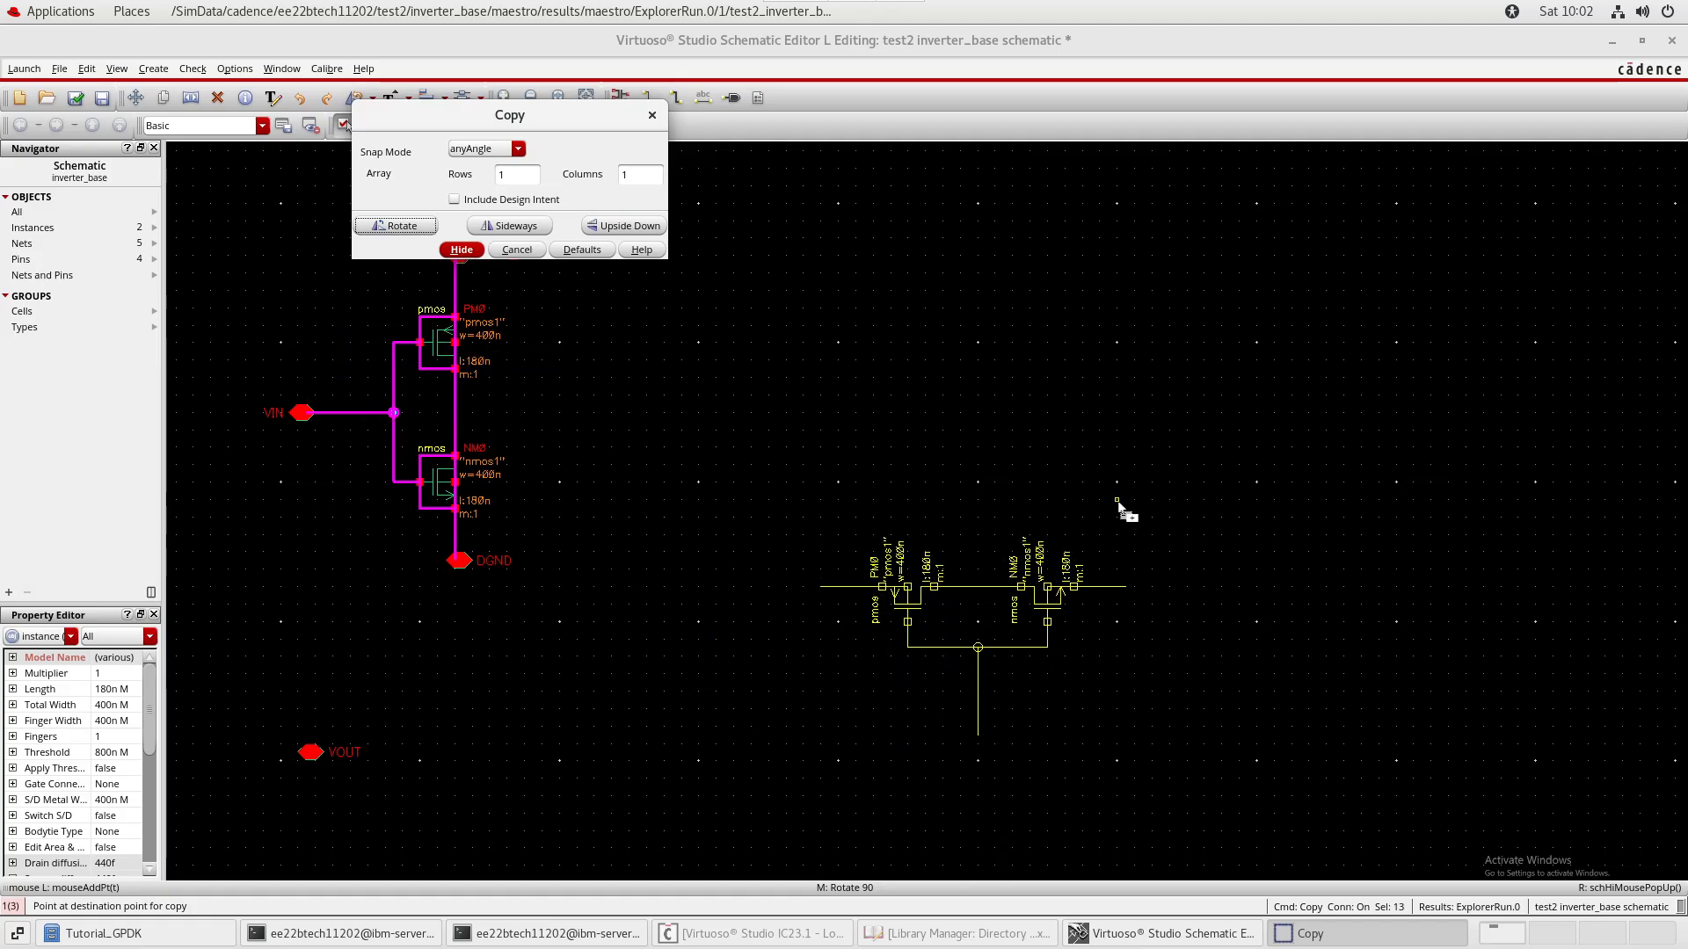
{"action": "left_click", "coordinate": [400, 227]}
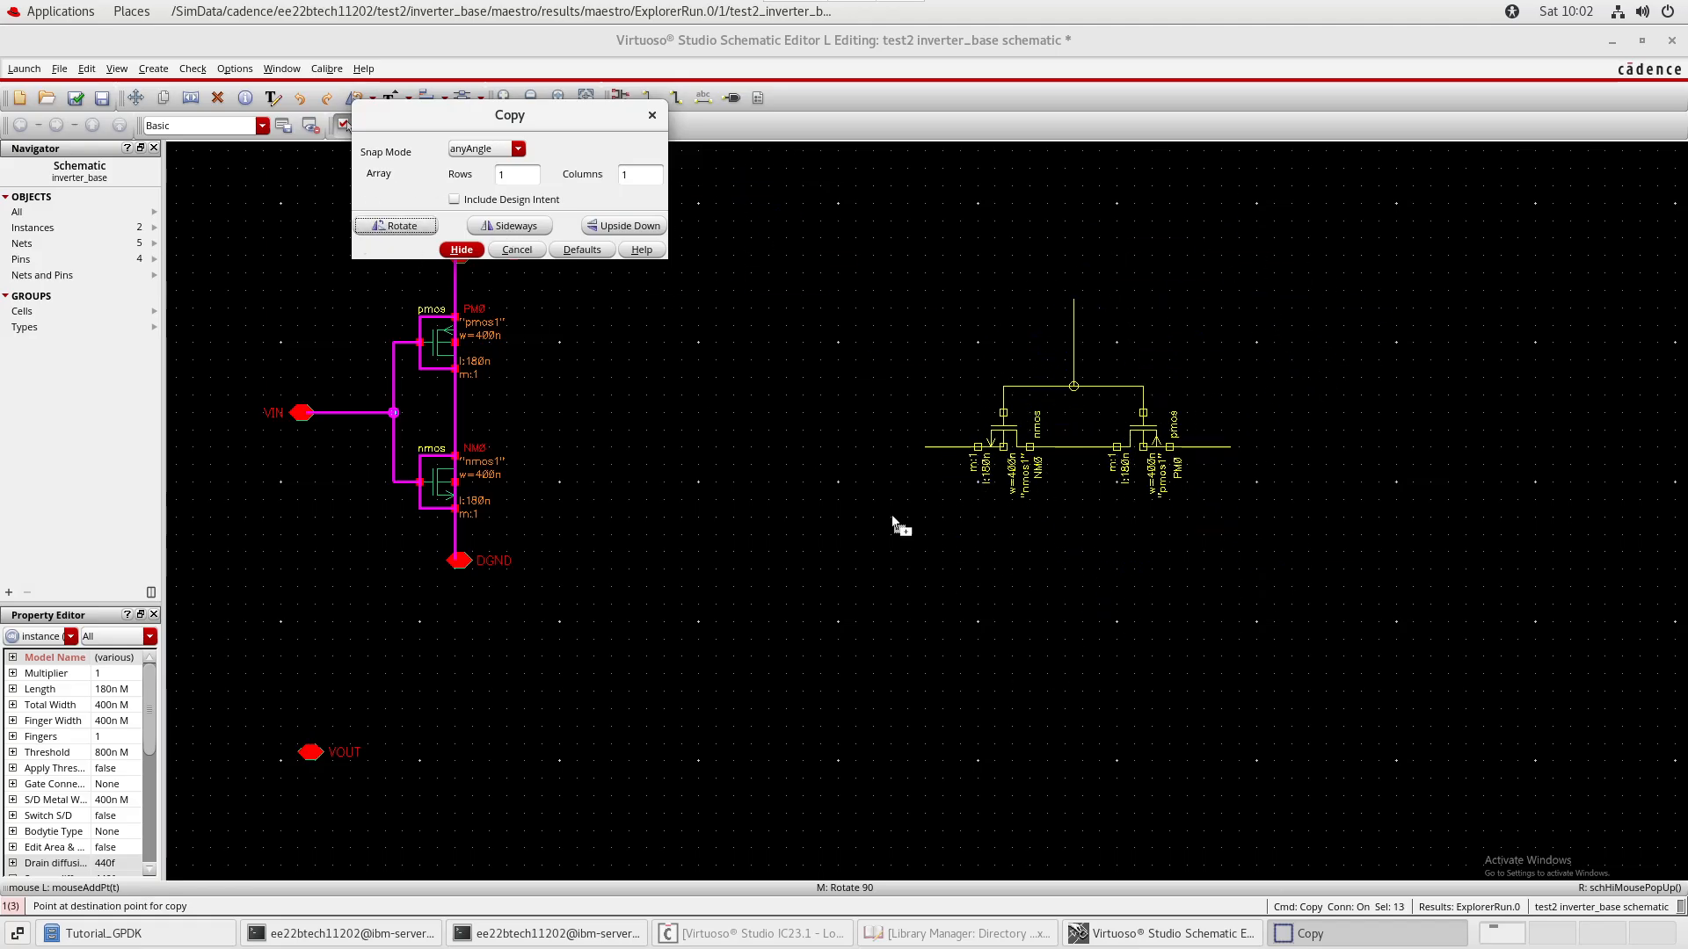
{"action": "left_click", "coordinate": [392, 227]}
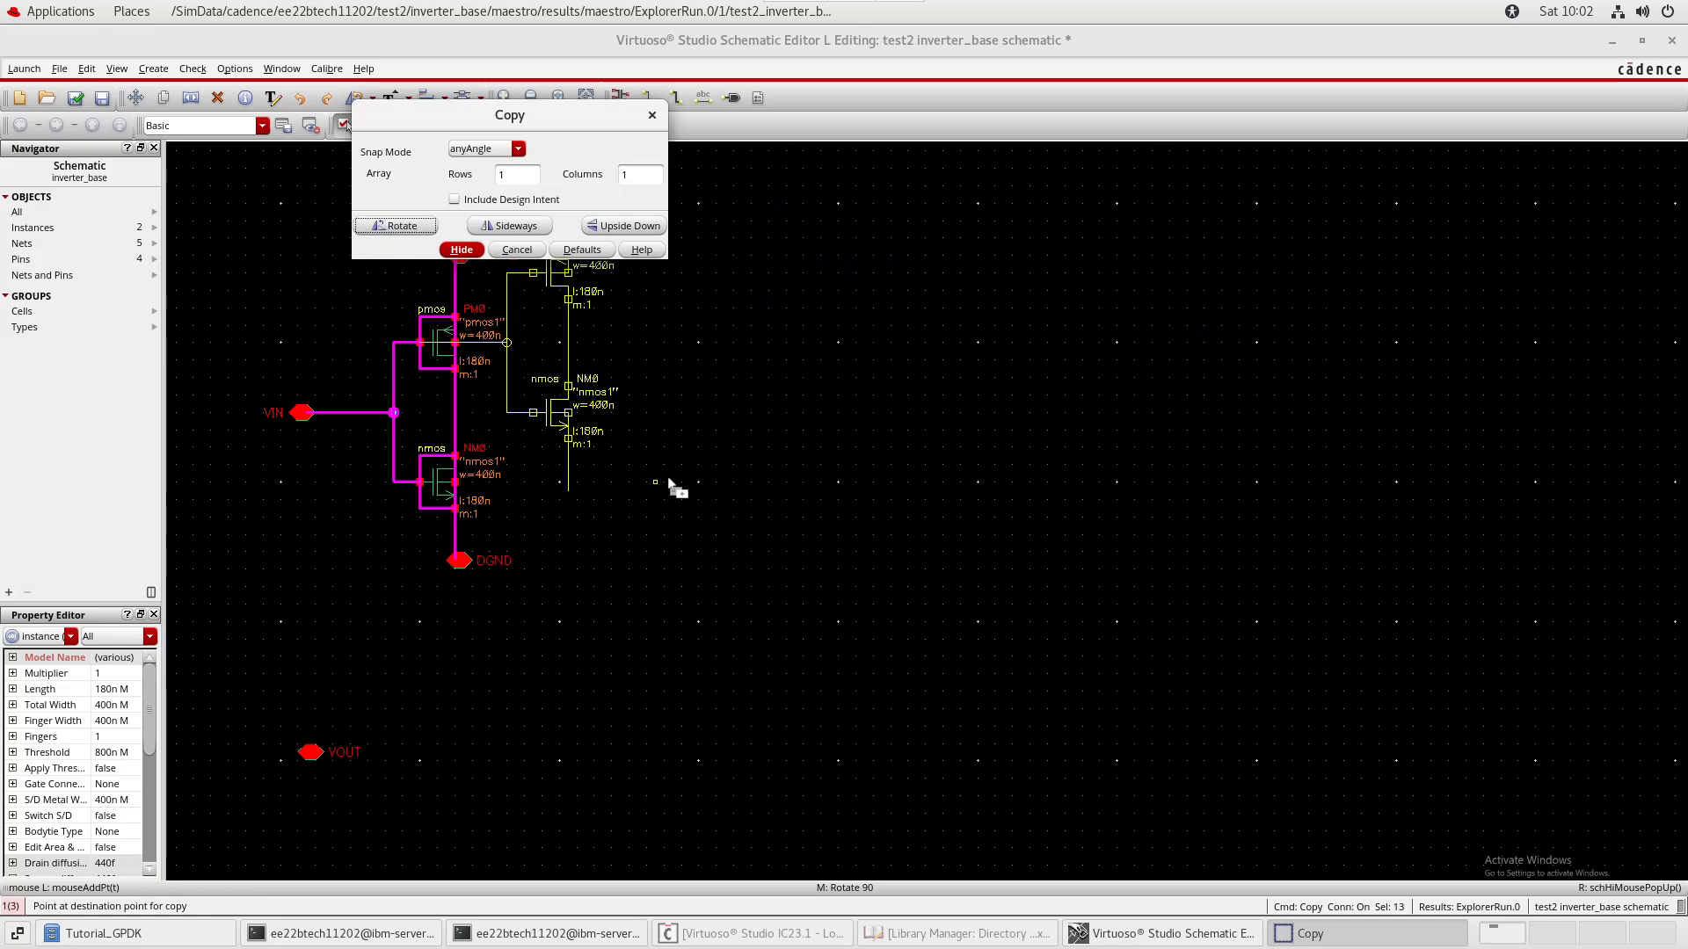
- Place a 4-row array of the inverter copy as a horizontal chain after the original stage, and undo the placement
{"action": "left_click", "coordinate": [522, 173]}
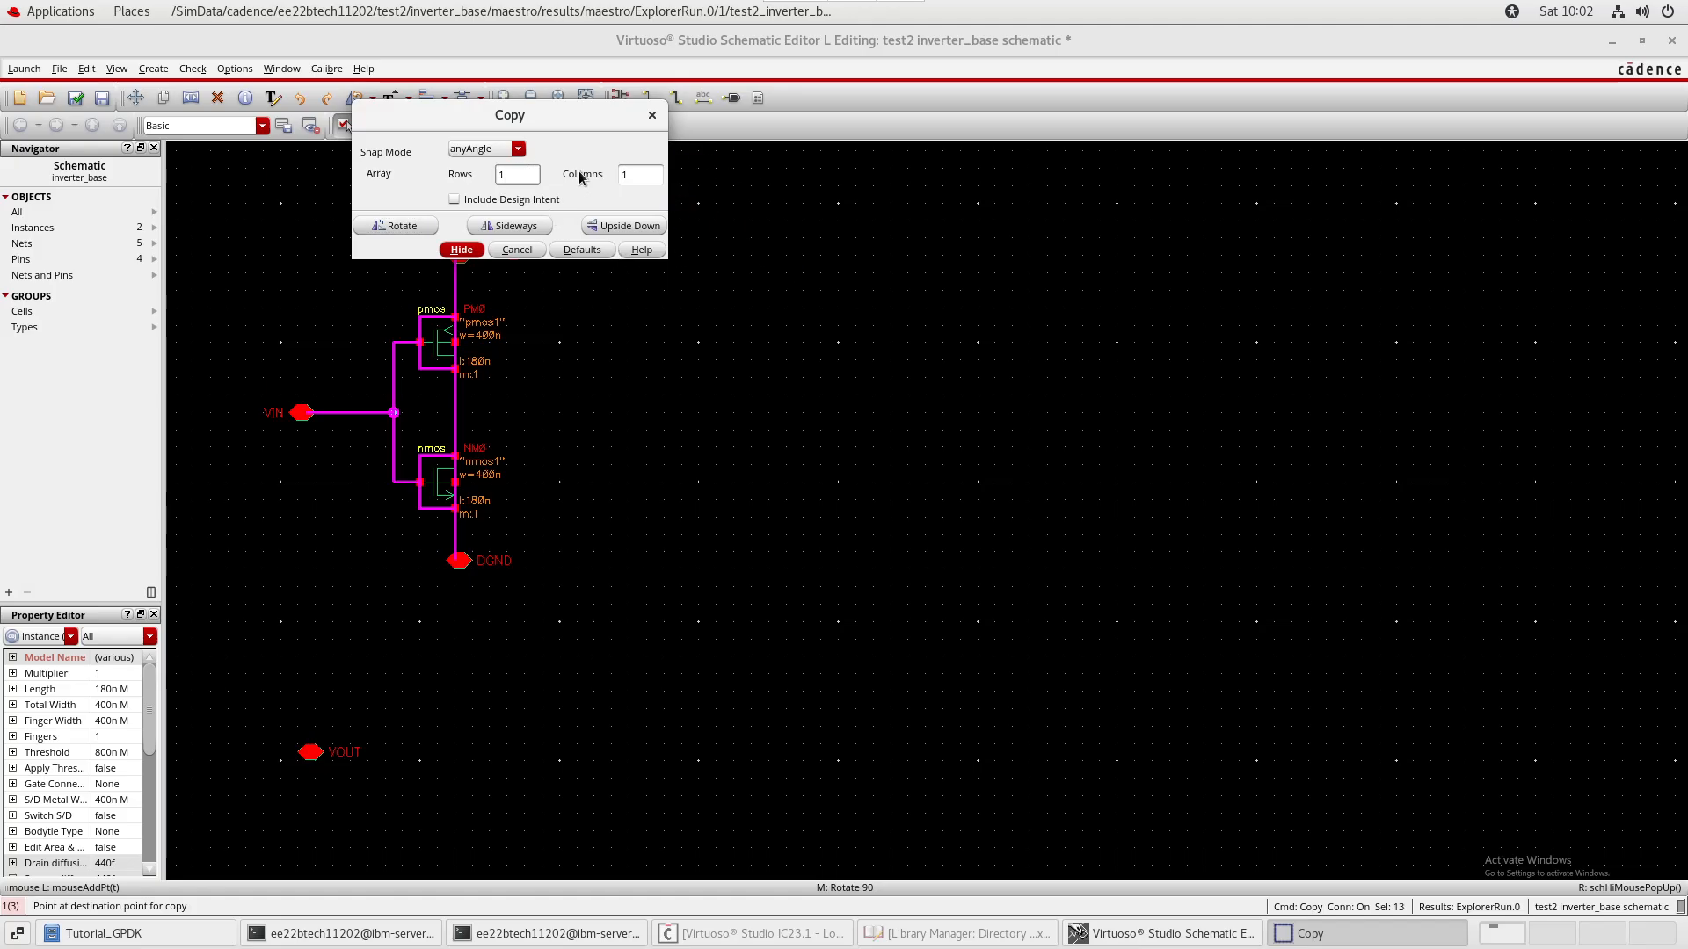
{"action": "type", "text": "4"}
{"action": "key", "text": "Left"}
{"action": "key", "text": "BackSpace"}
{"action": "left_click", "coordinate": [462, 250]}
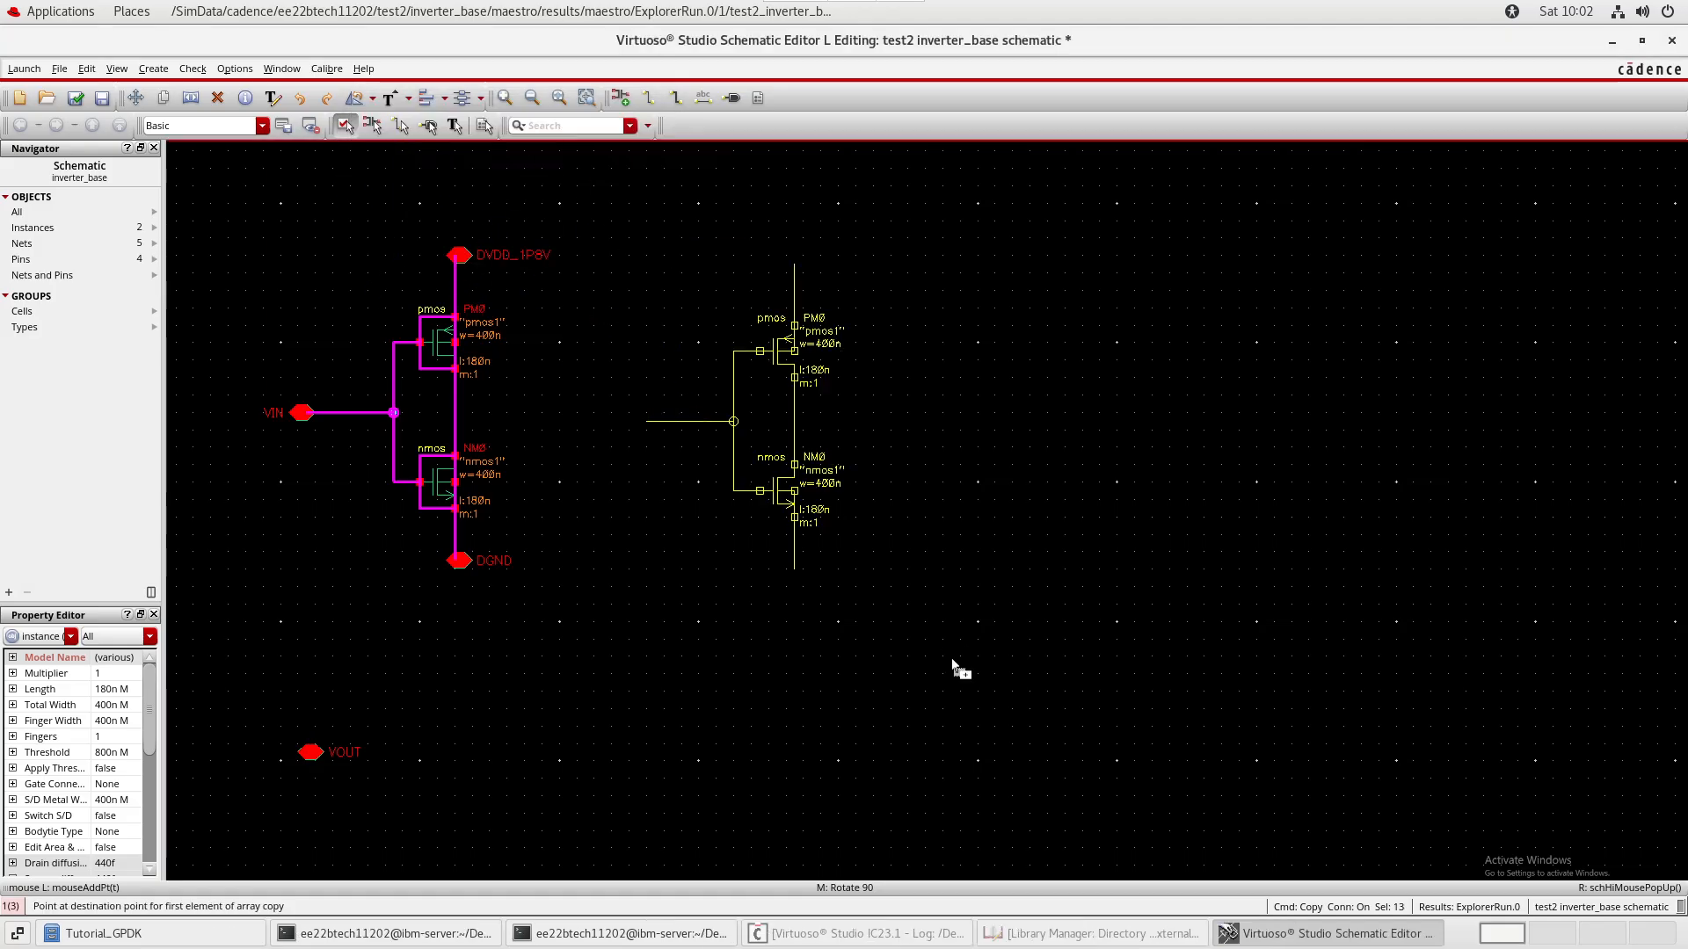
{"action": "left_click", "coordinate": [690, 557]}
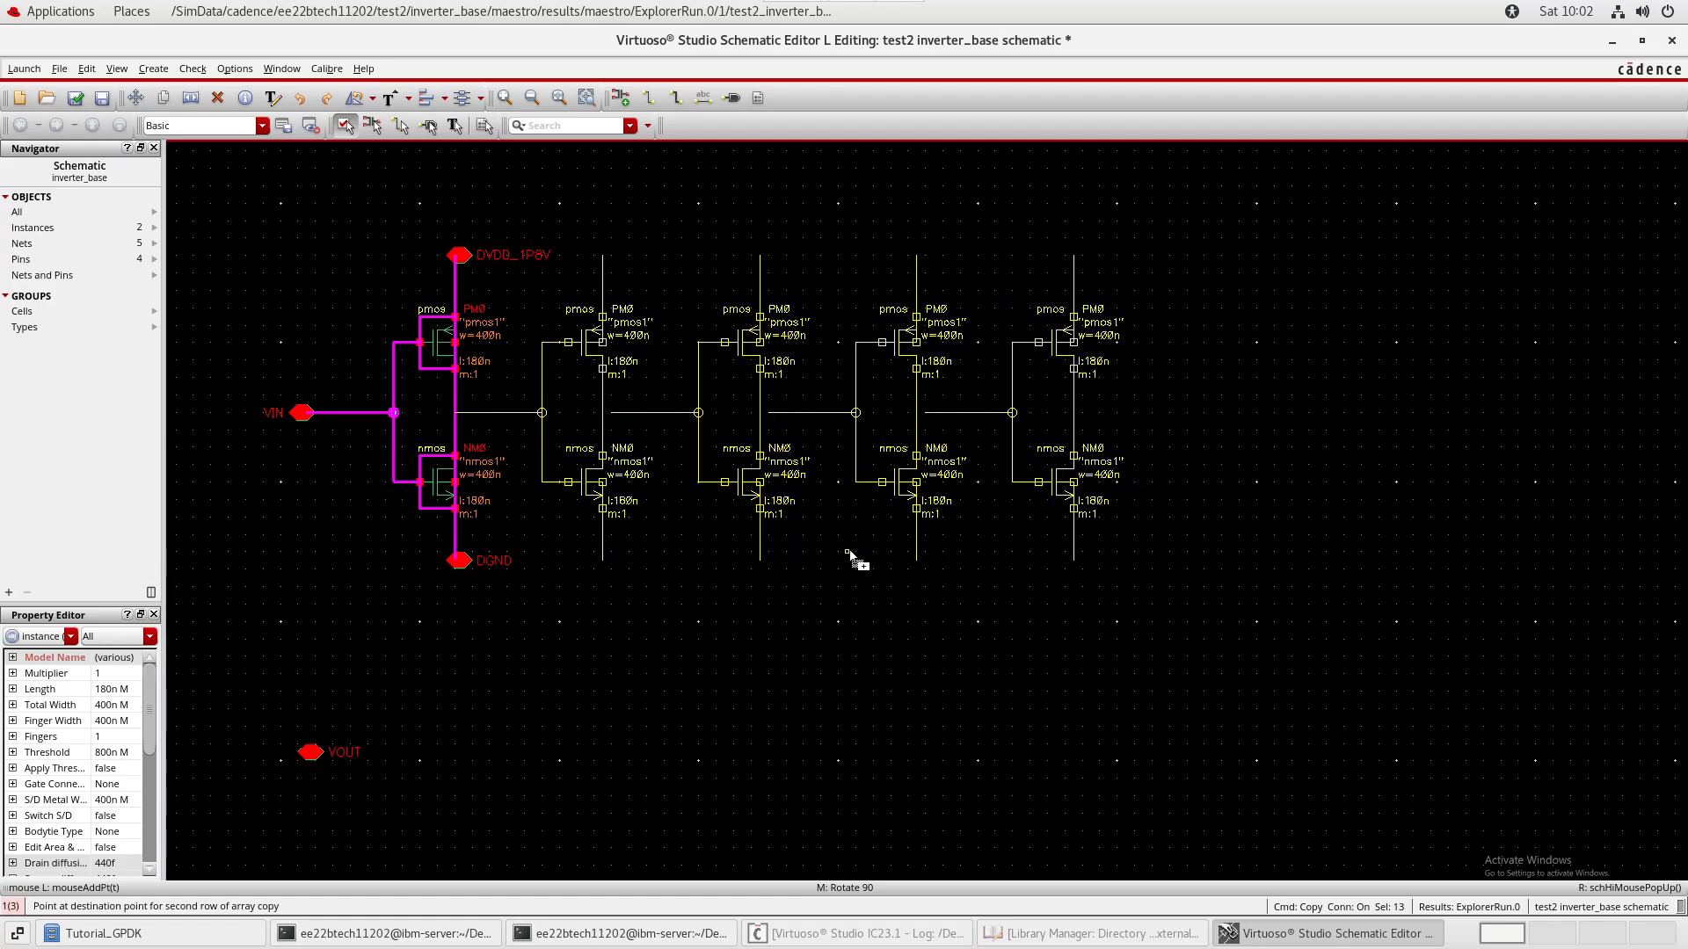
{"action": "left_click", "coordinate": [838, 554]}
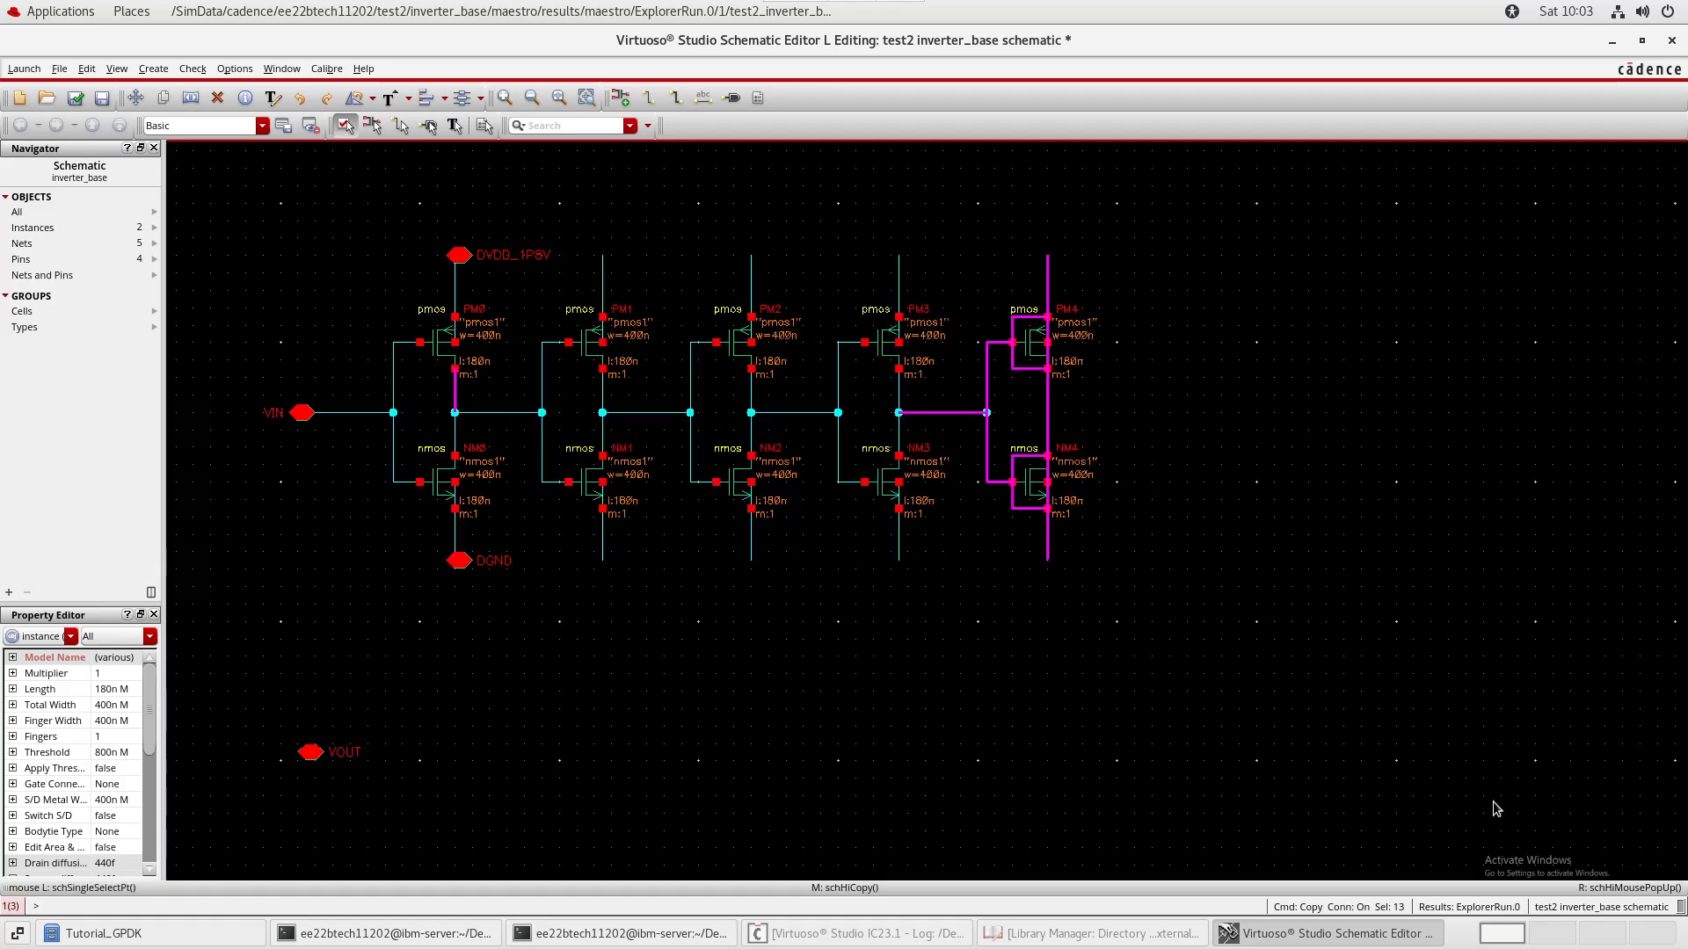
{"action": "left_click", "coordinate": [1328, 386]}
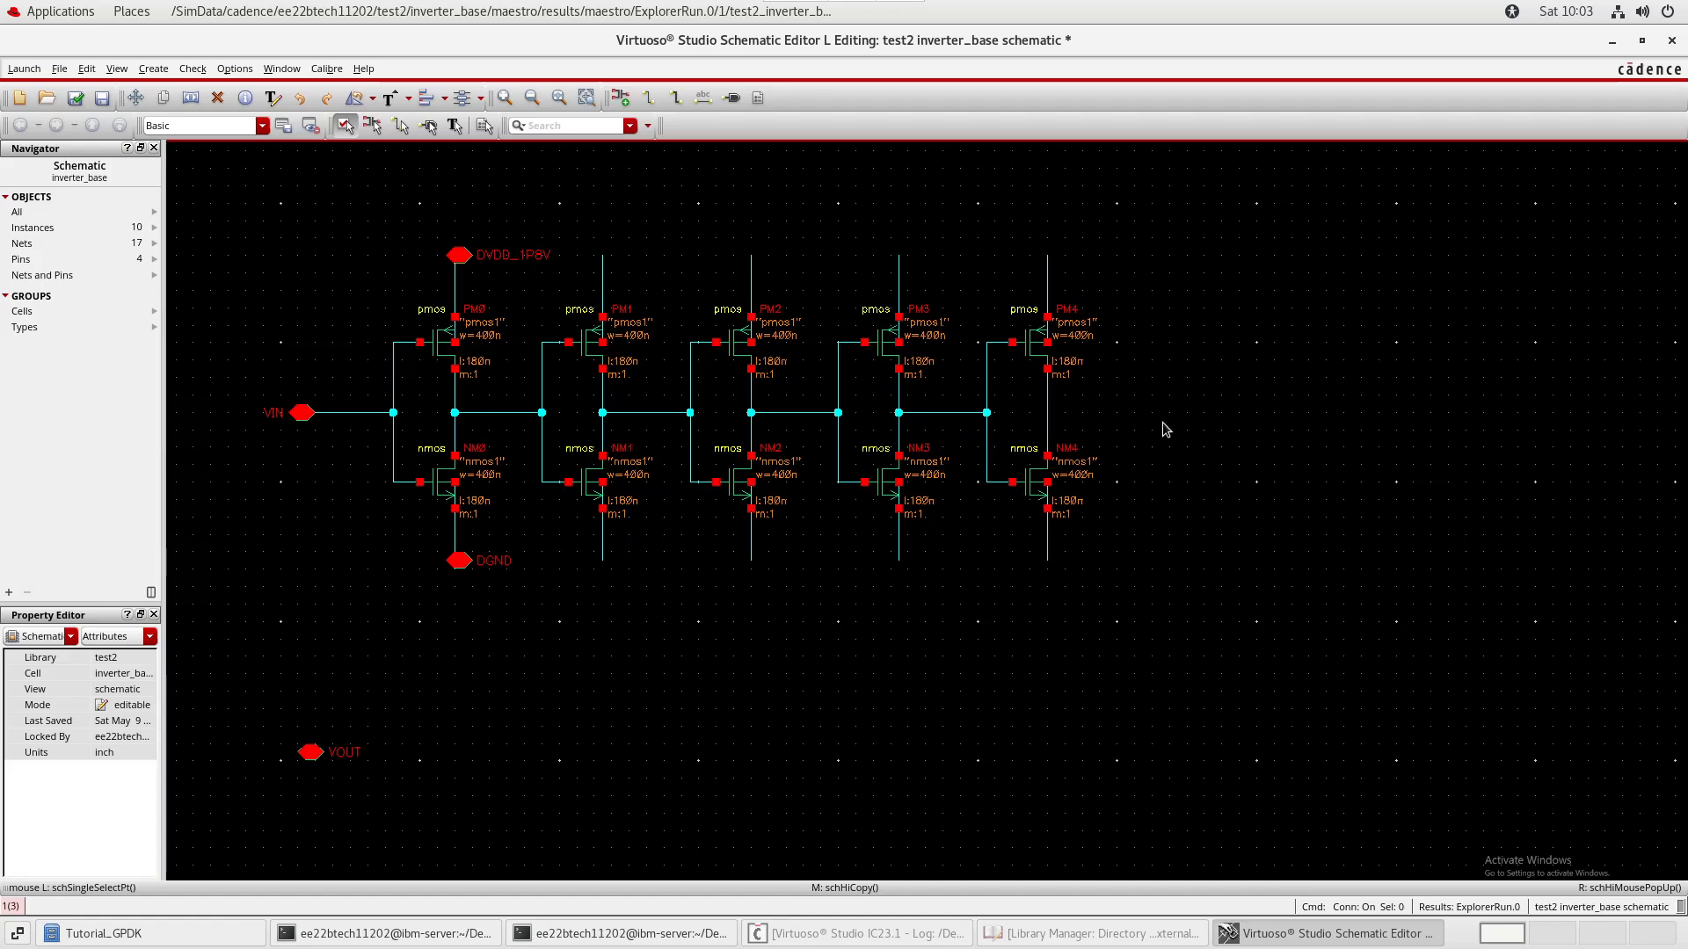
{"action": "key", "text": "u"}
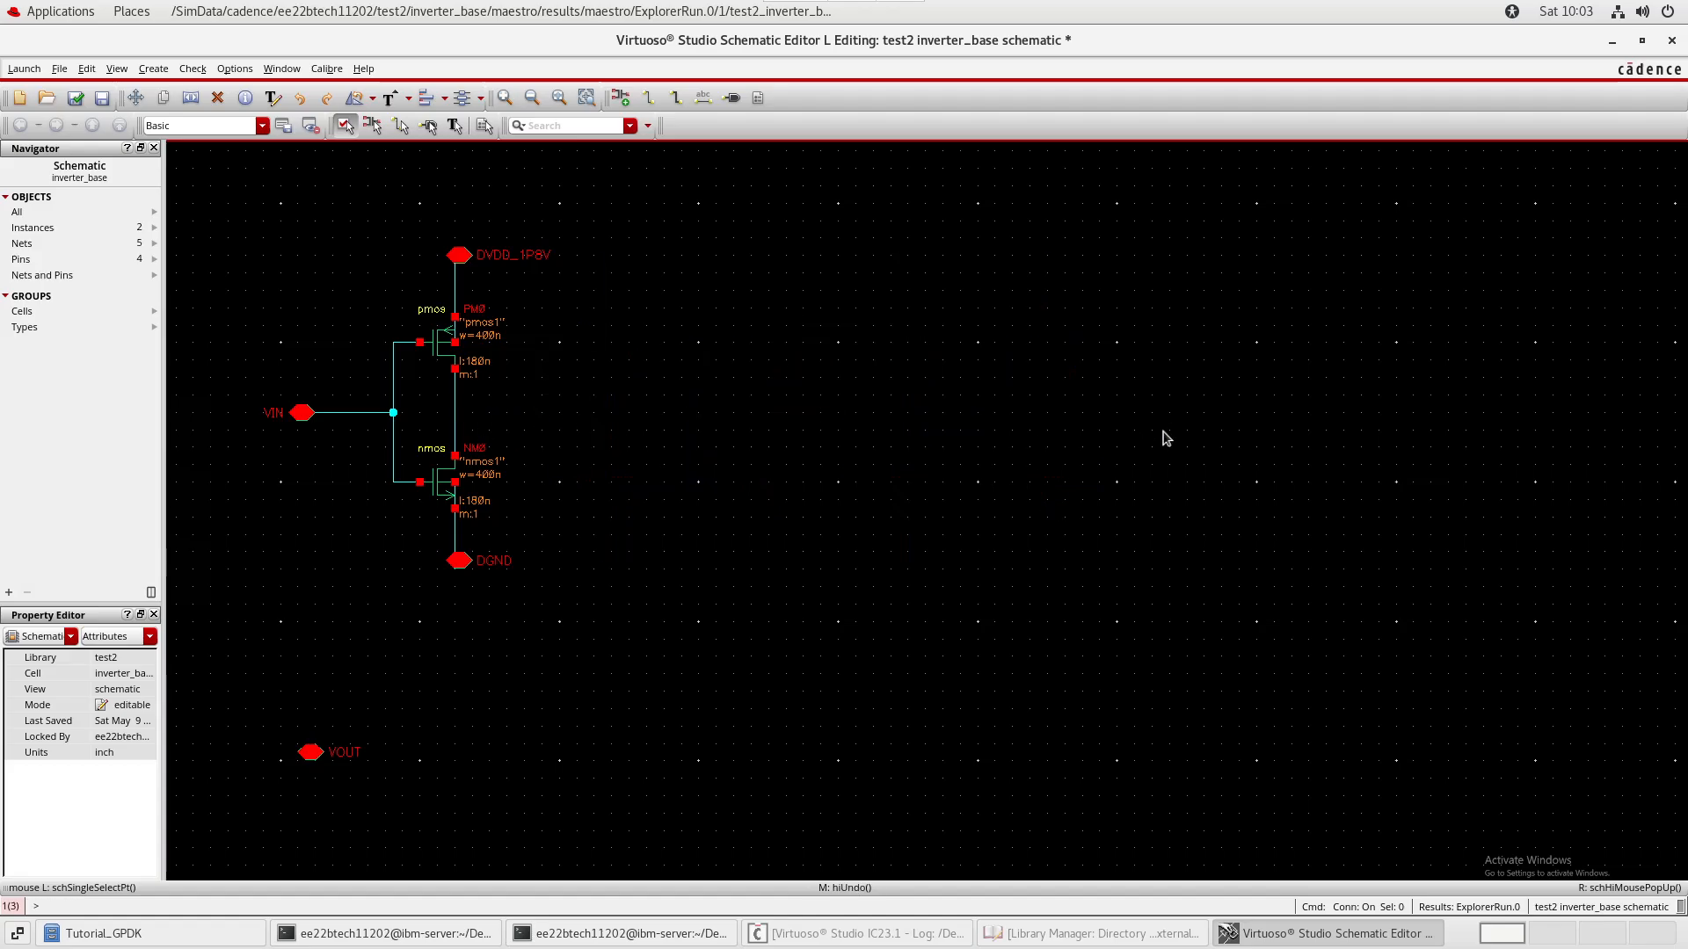
- Start copying both transistors with their supply, ground, input and internal wires but without the pins, taking a reference point beside the inverter
{"action": "left_click_drag", "start_coordinate": [367, 309], "coordinate": [524, 517]}
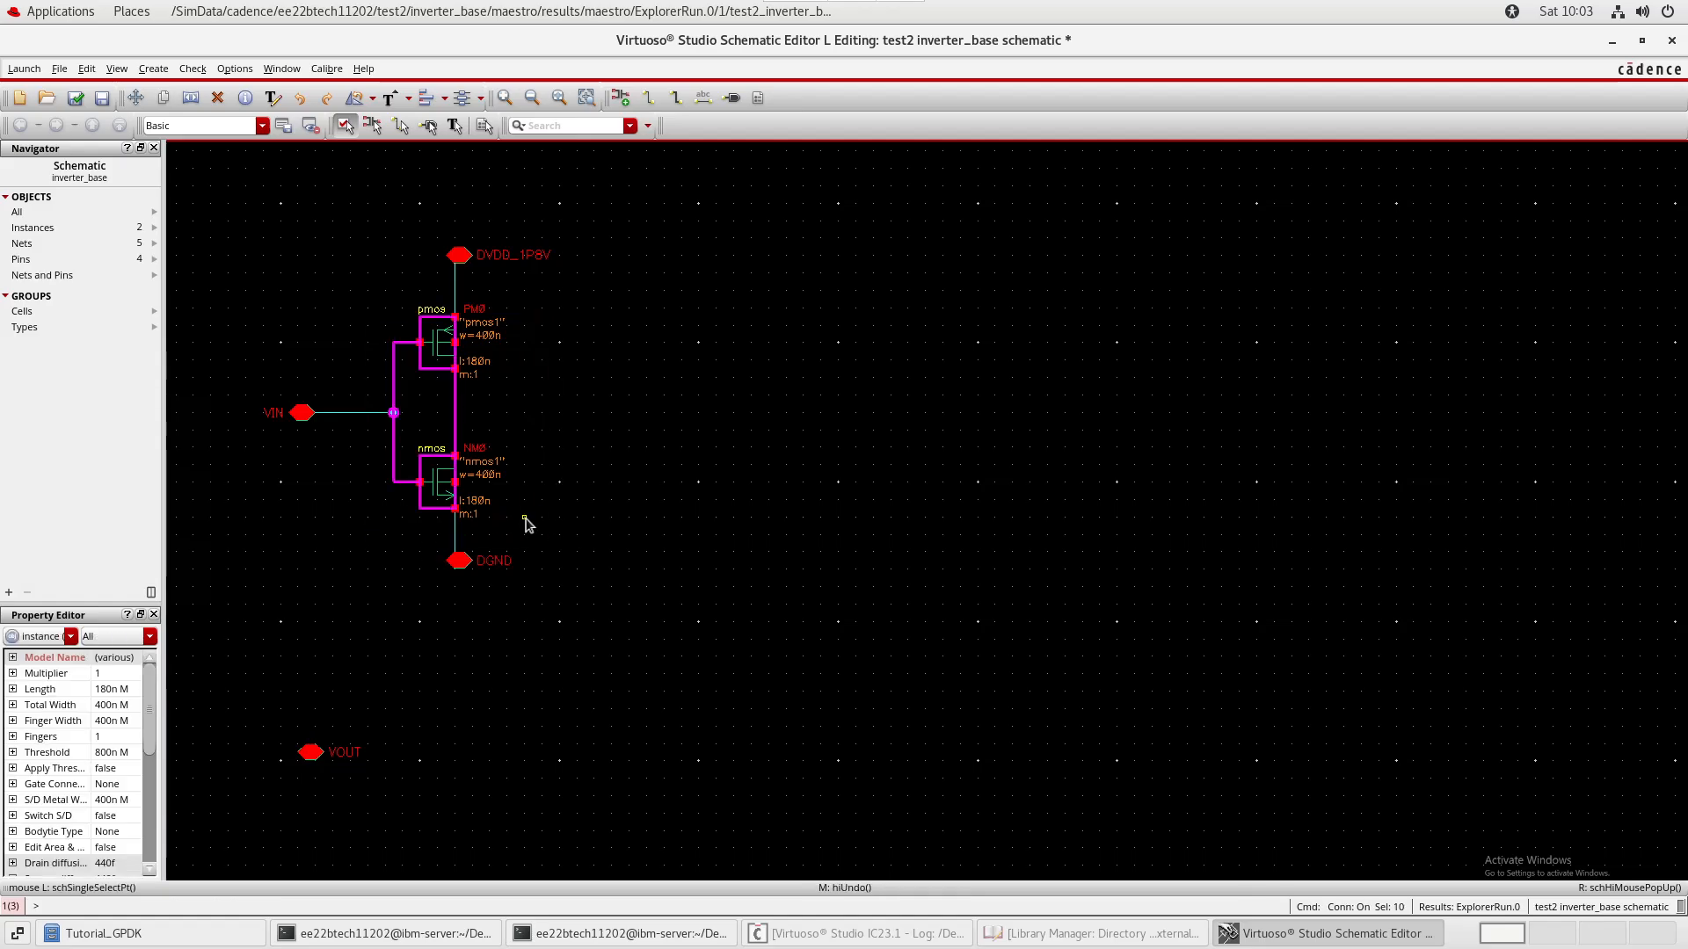
{"action": "left_click", "coordinate": [456, 283], "text": "shift"}
{"action": "left_click", "coordinate": [366, 413], "text": "shift"}
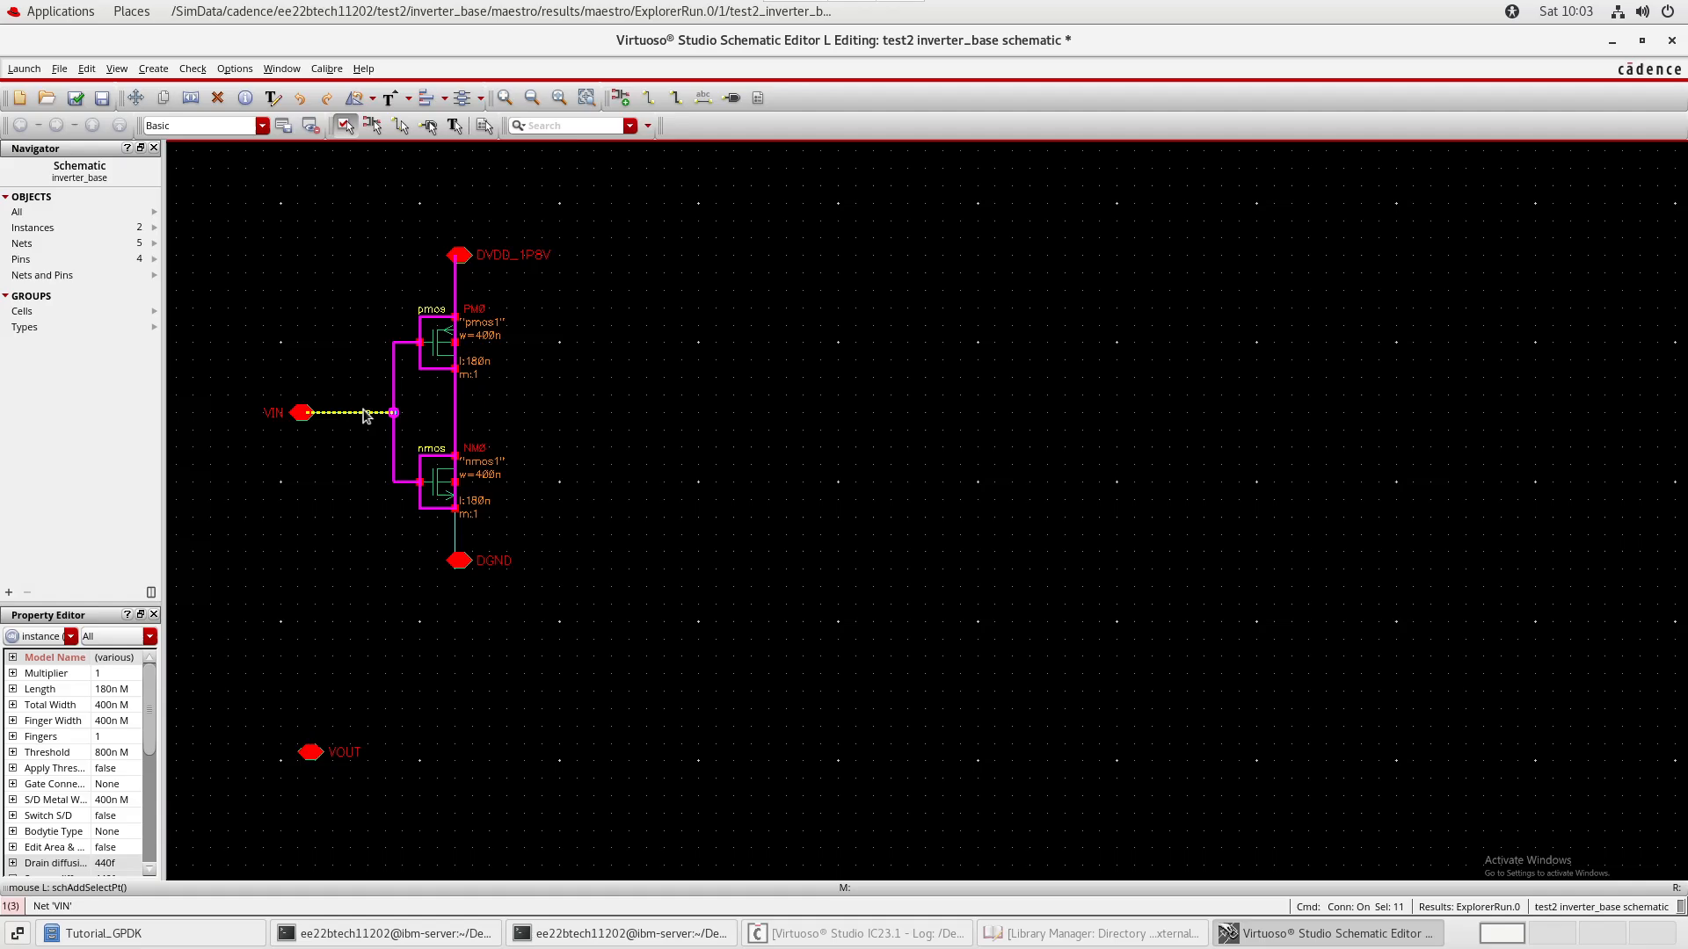
{"action": "left_click", "coordinate": [455, 538], "text": "shift"}
{"action": "key", "text": "c"}
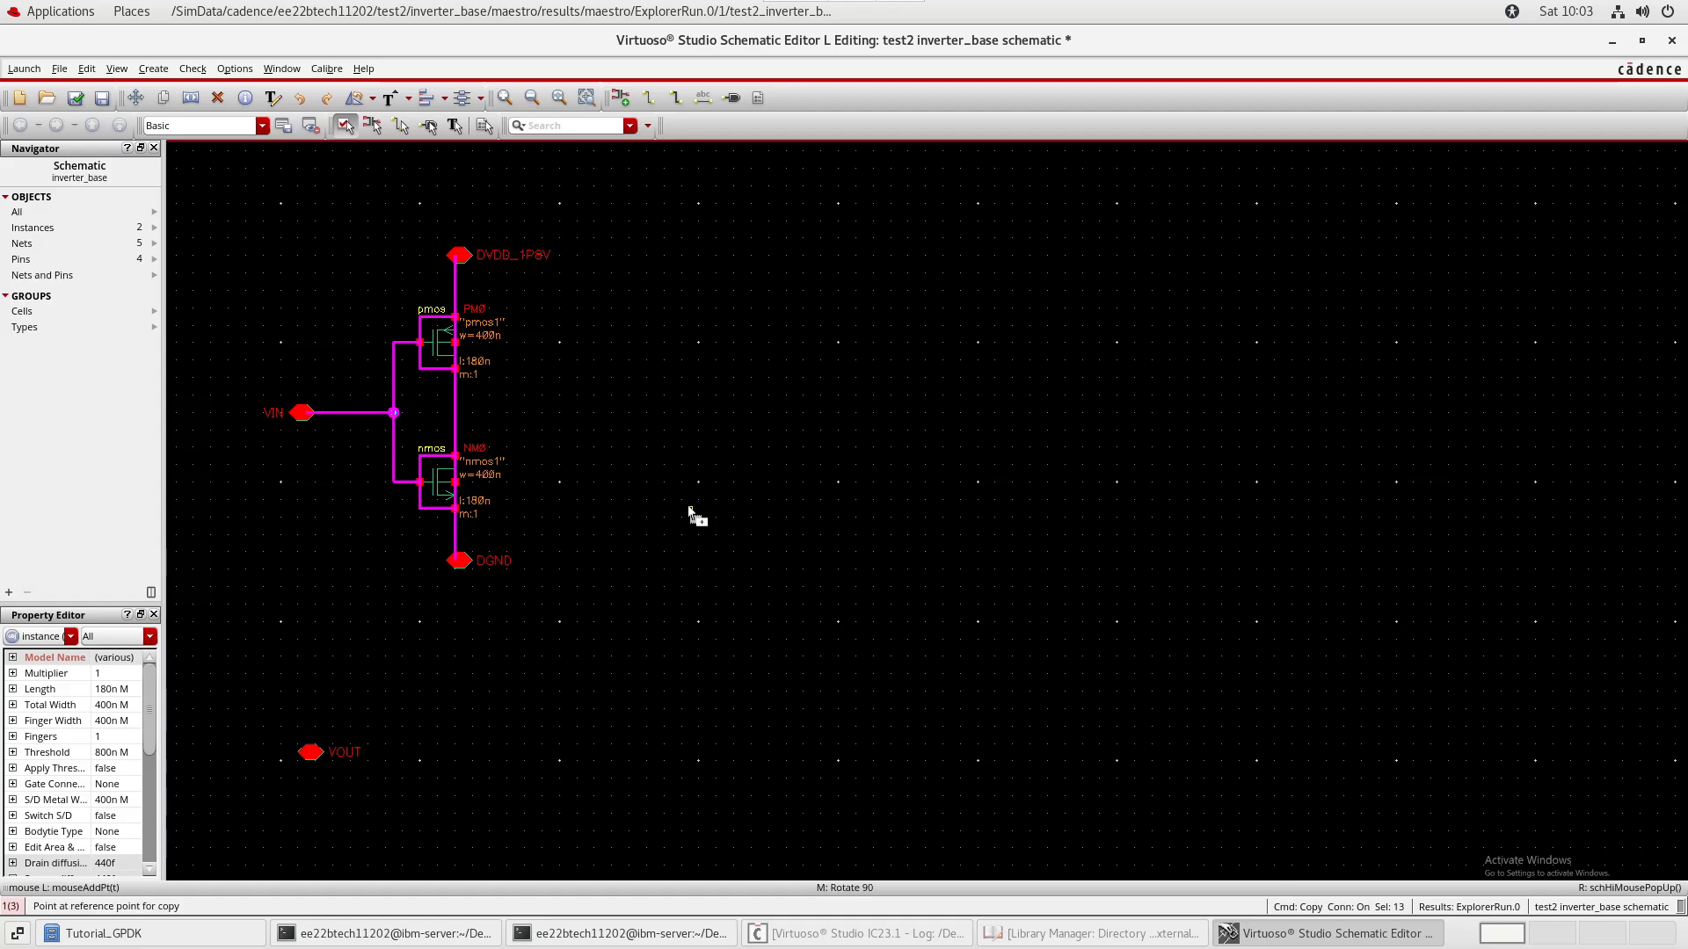
{"action": "left_click", "coordinate": [542, 444]}
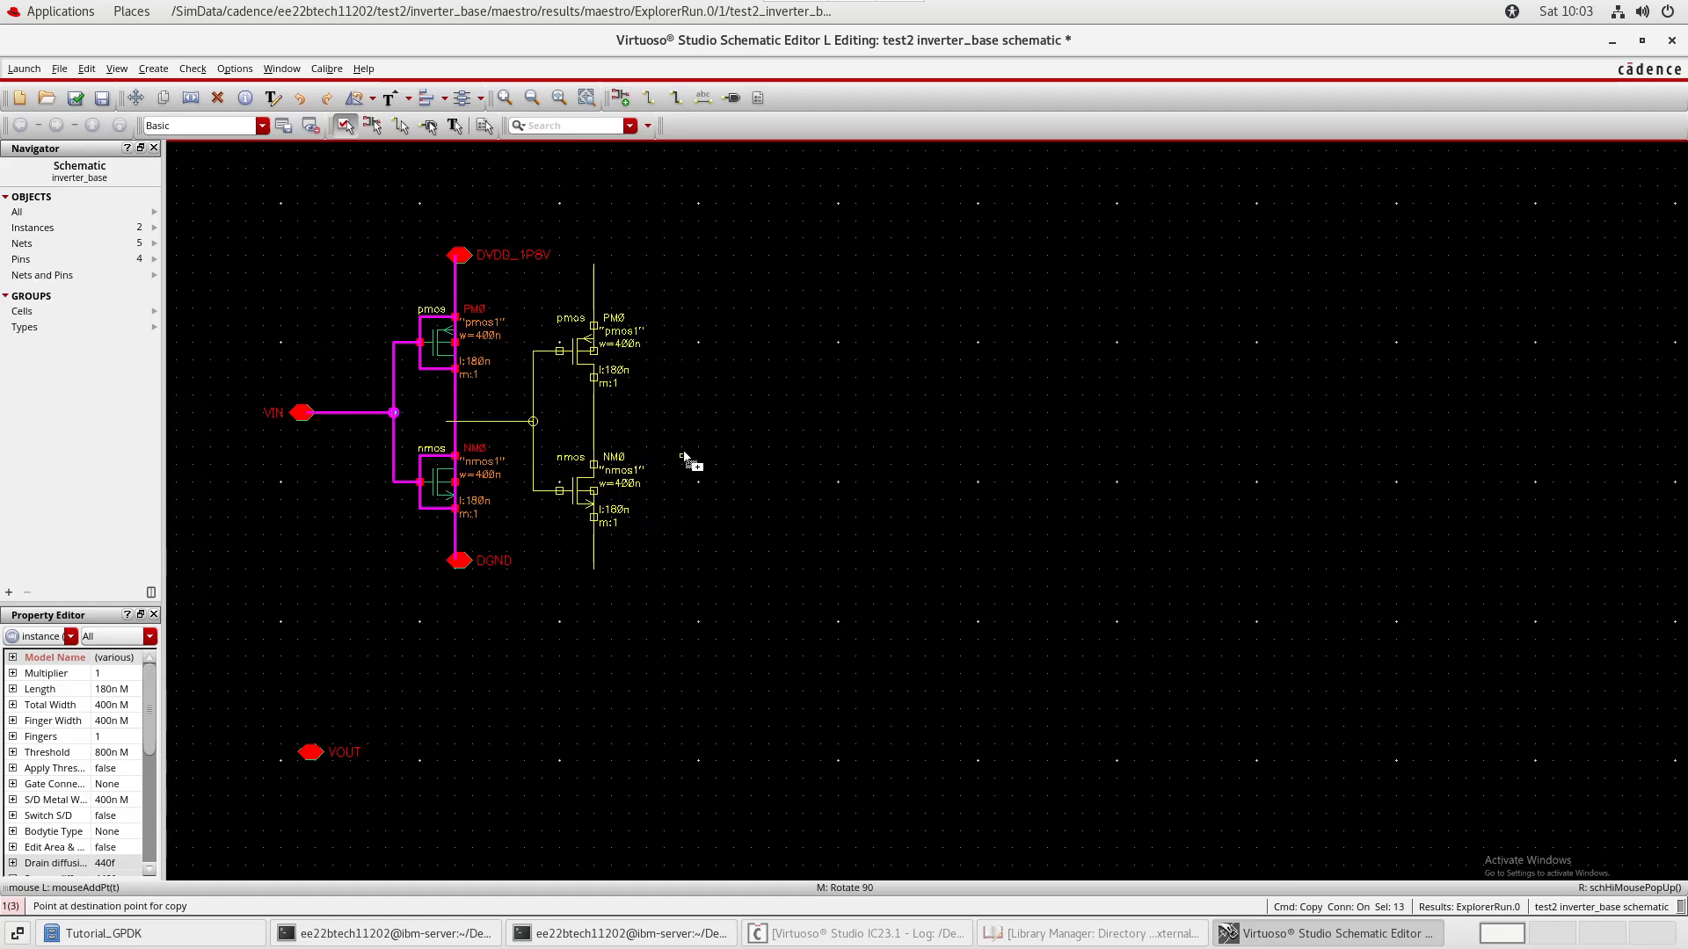
- Set the copy's snap mode to orthogonal and place one inverter copy with its input wire on the first stage's output
{"action": "key", "text": "F3"}
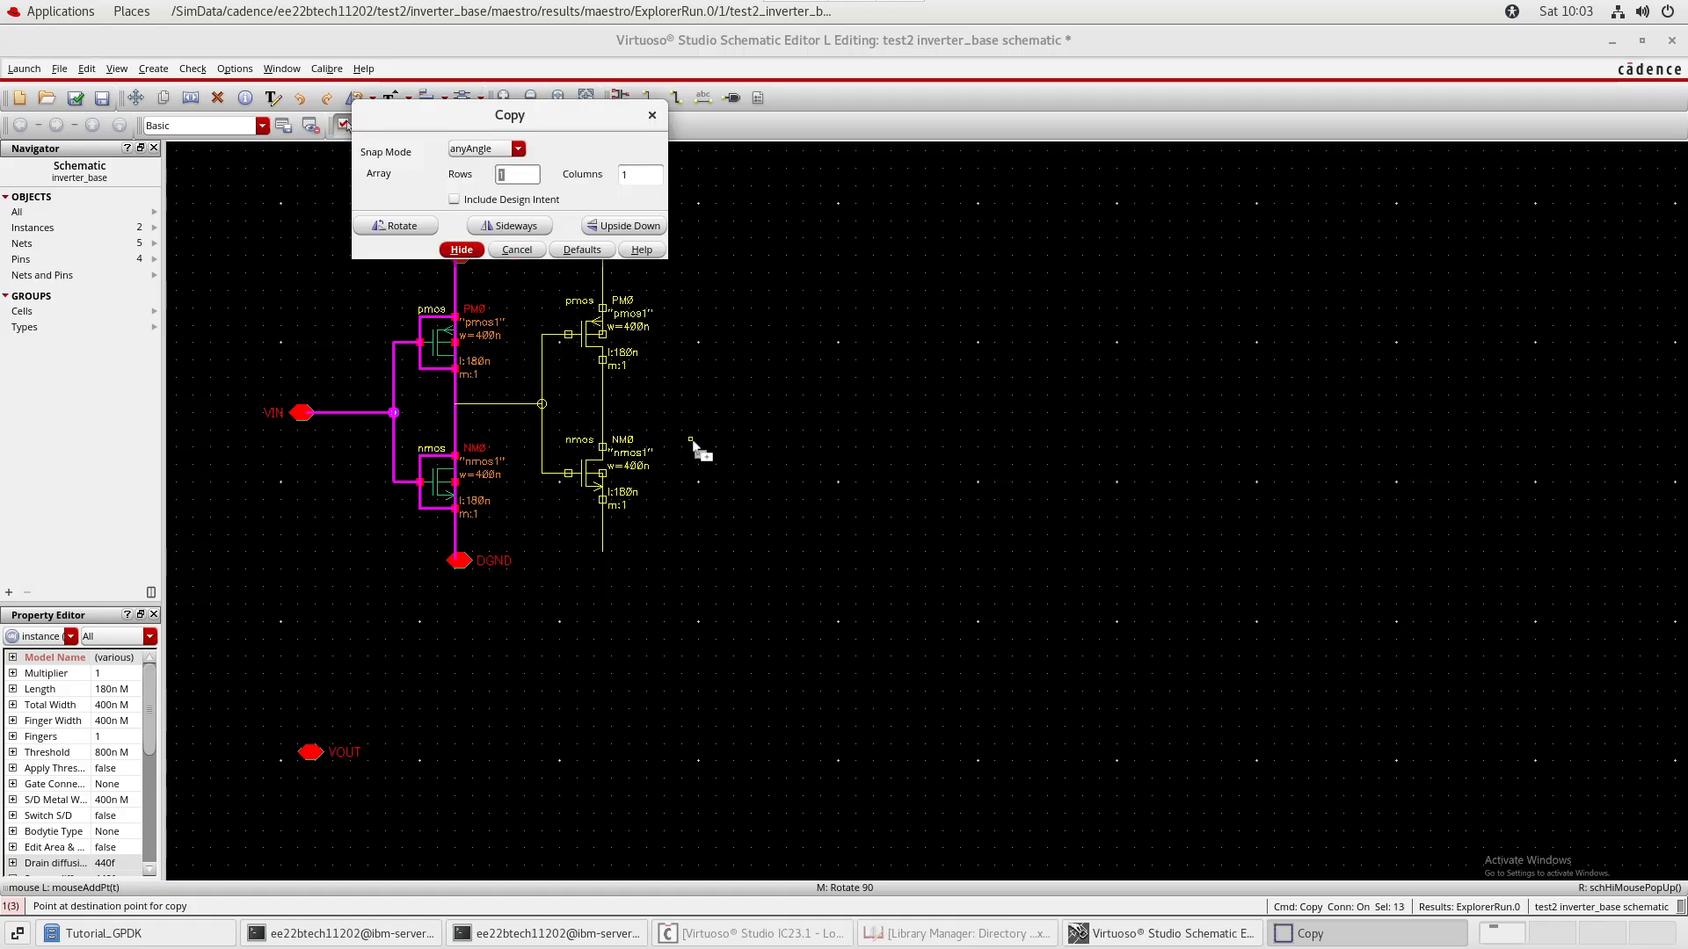
{"action": "key", "text": "shift+Tab"}
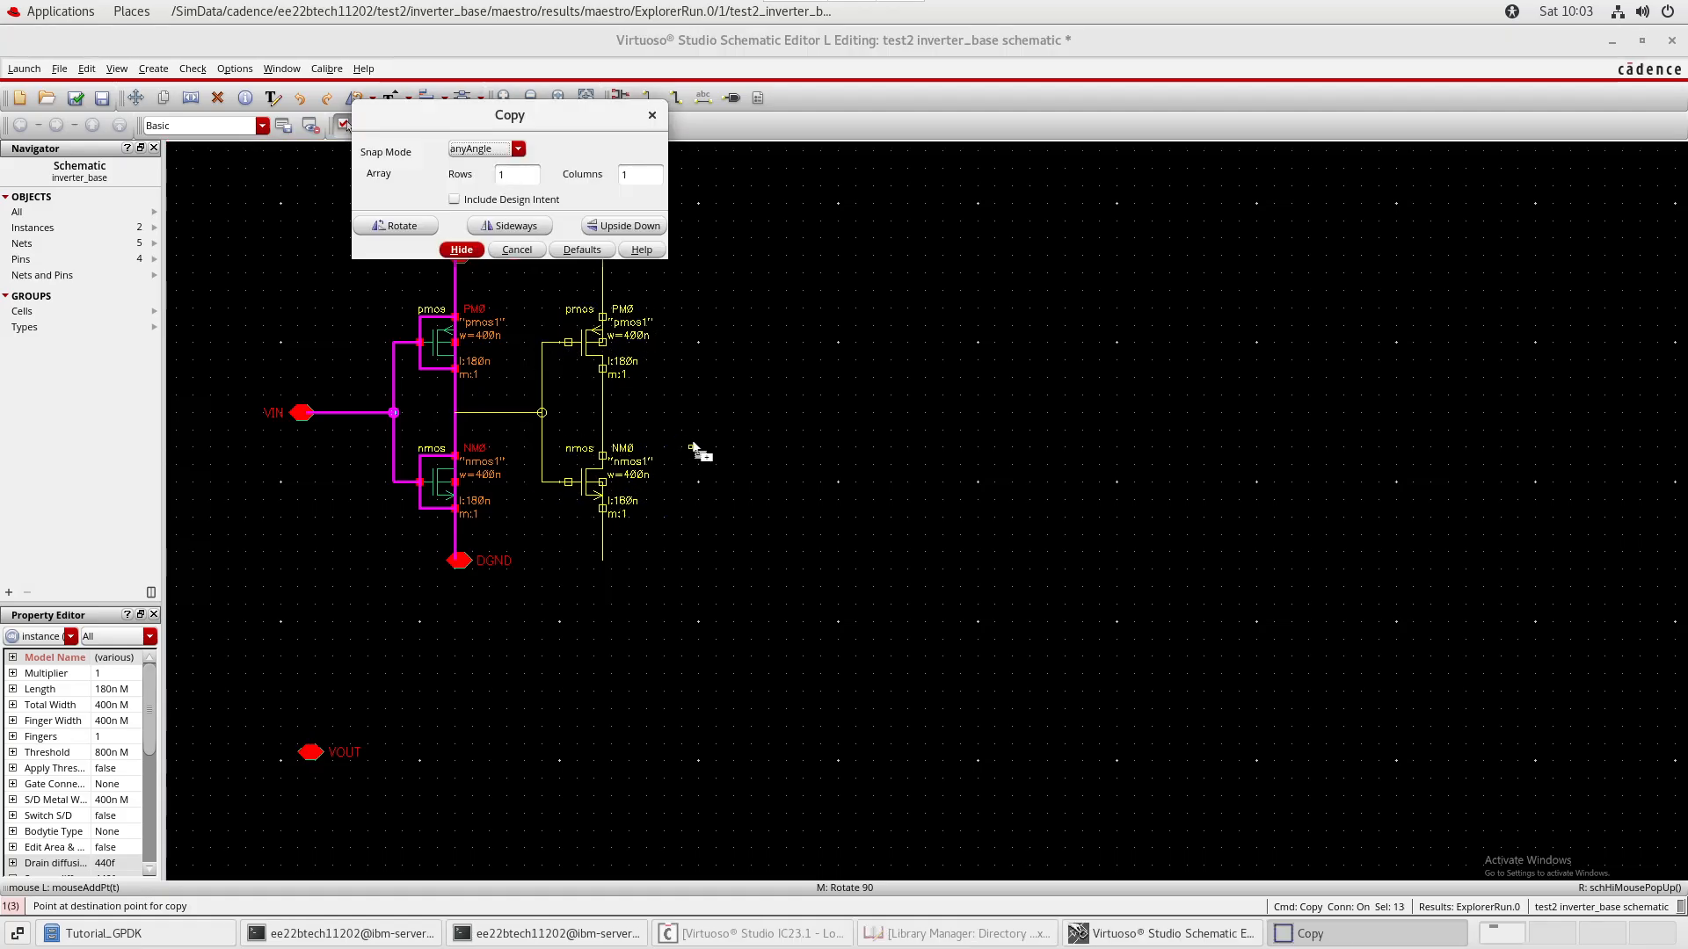
{"action": "key", "text": "F3"}
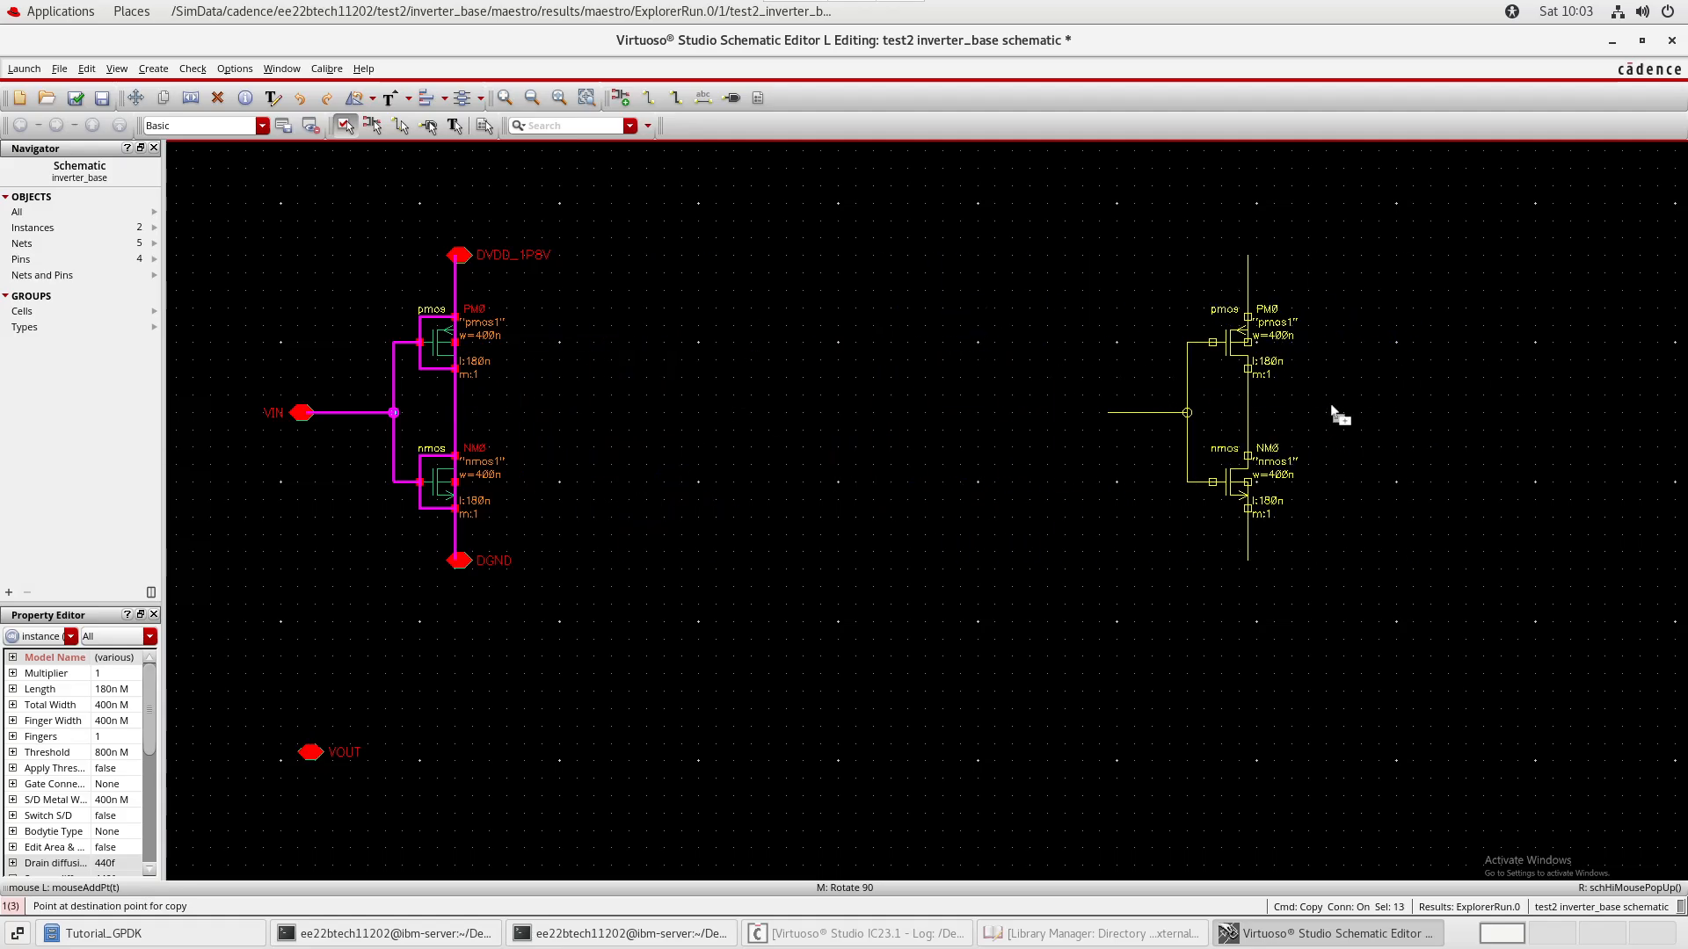
{"action": "left_click", "coordinate": [692, 411]}
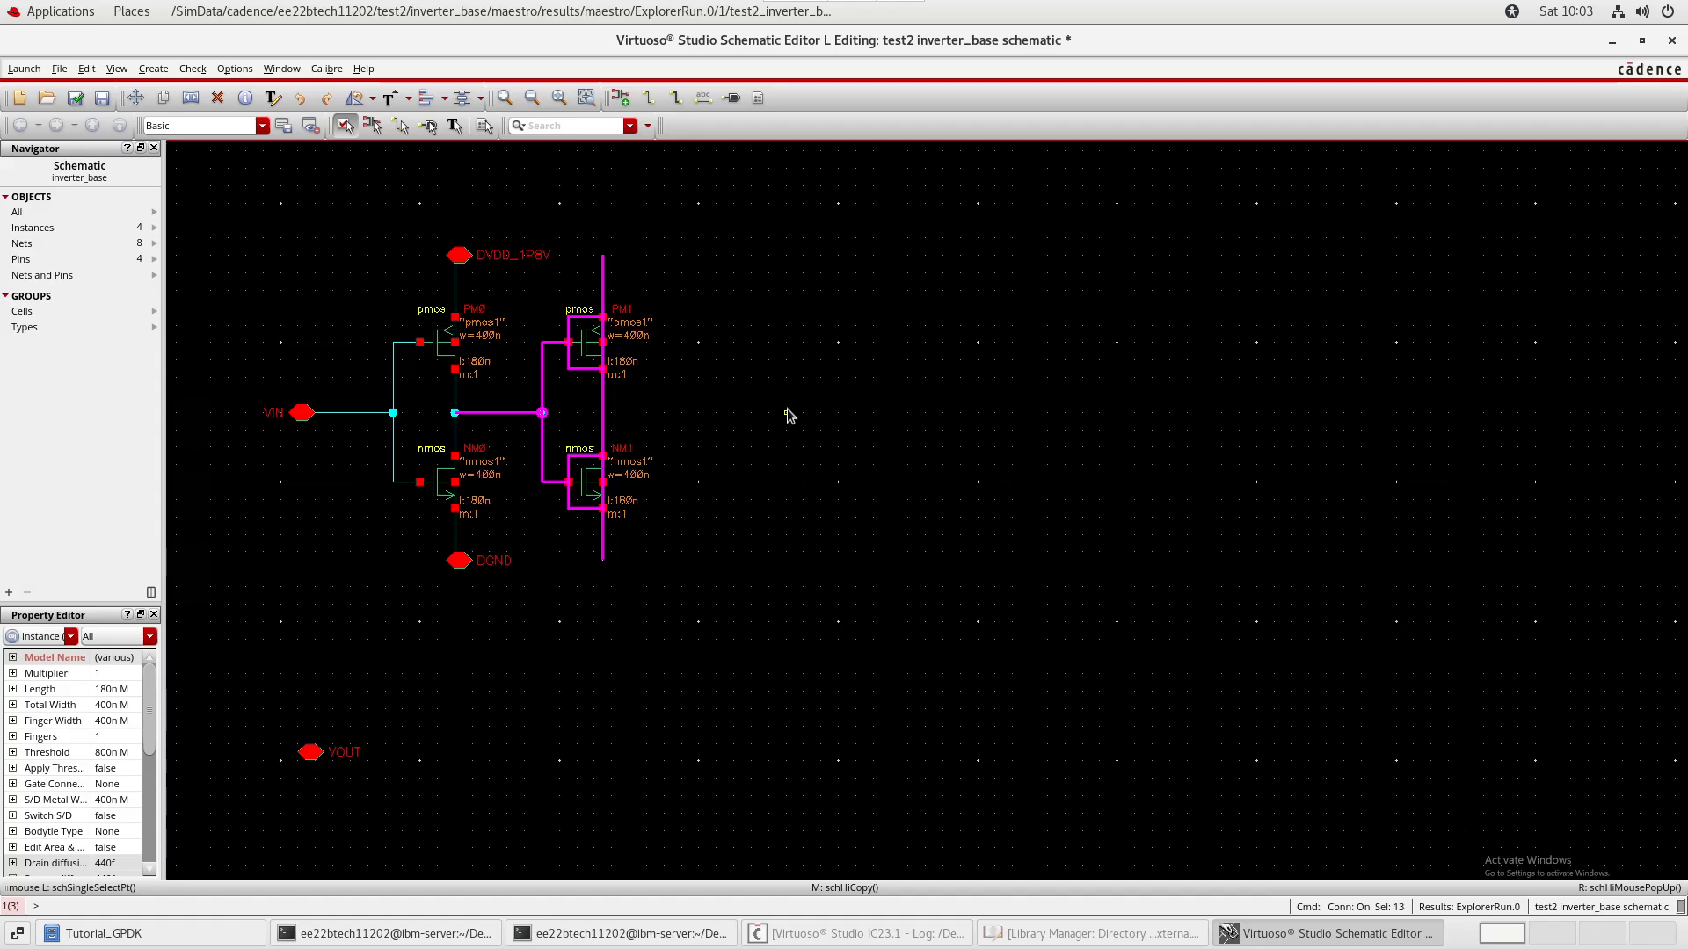
- Copy the second inverter stage as an array of five further stages, chaining each input wire to the preceding stage's output
{"action": "key", "text": "c"}
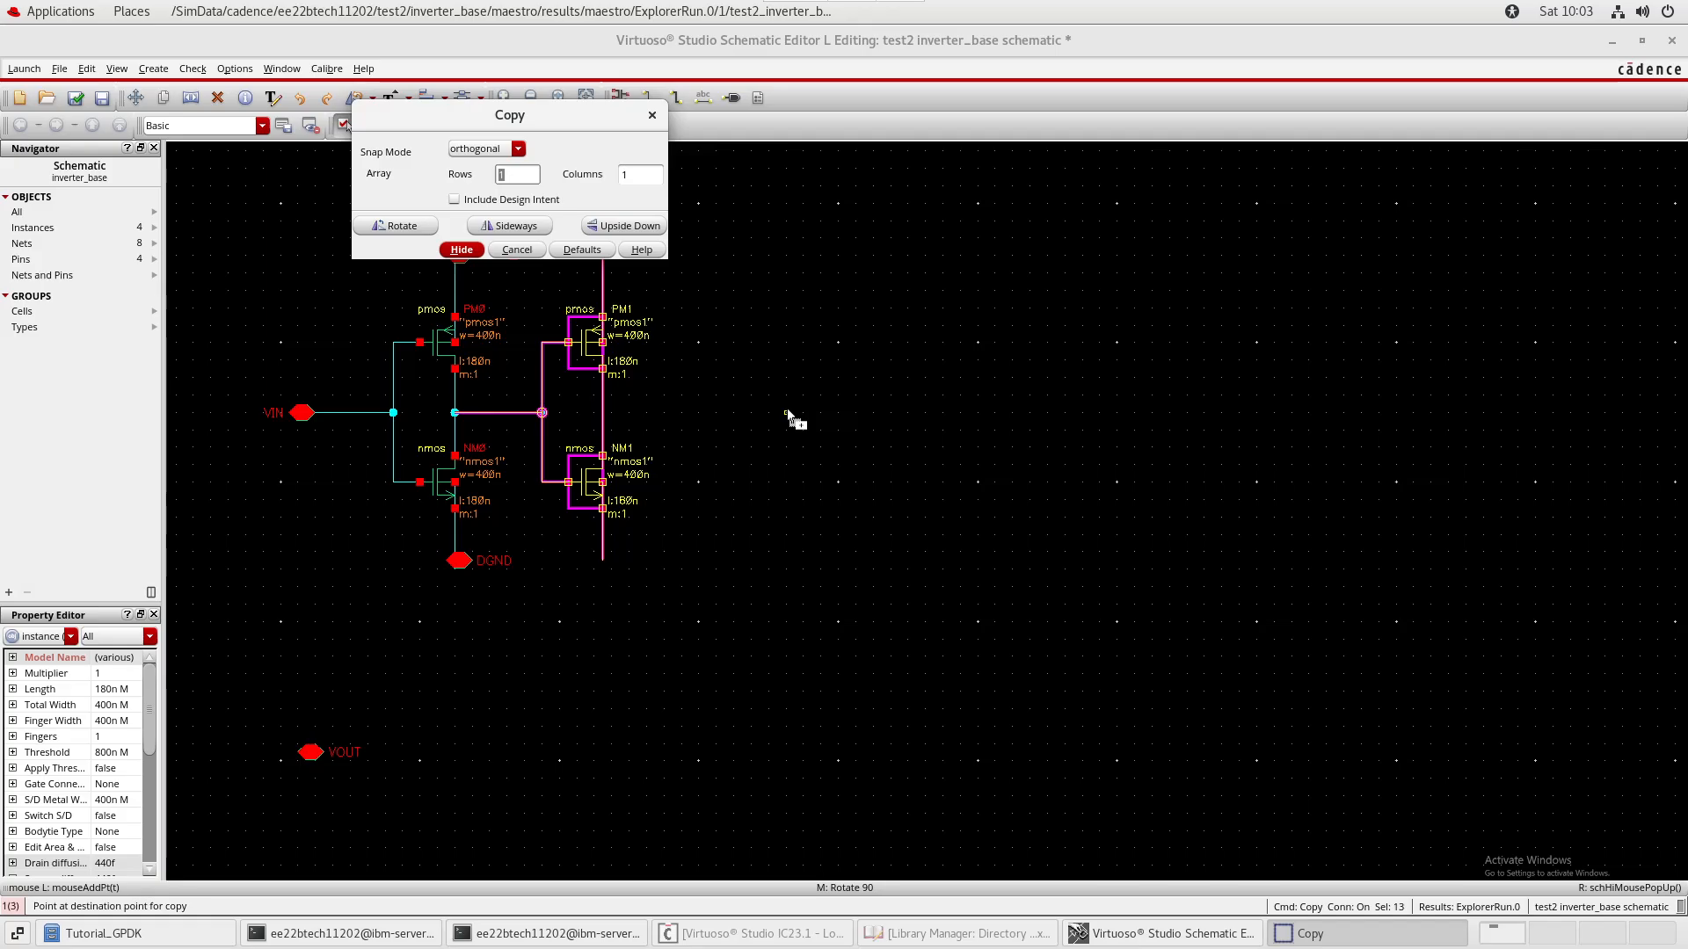
{"action": "key", "text": "Tab"}
{"action": "key", "text": "Return"}
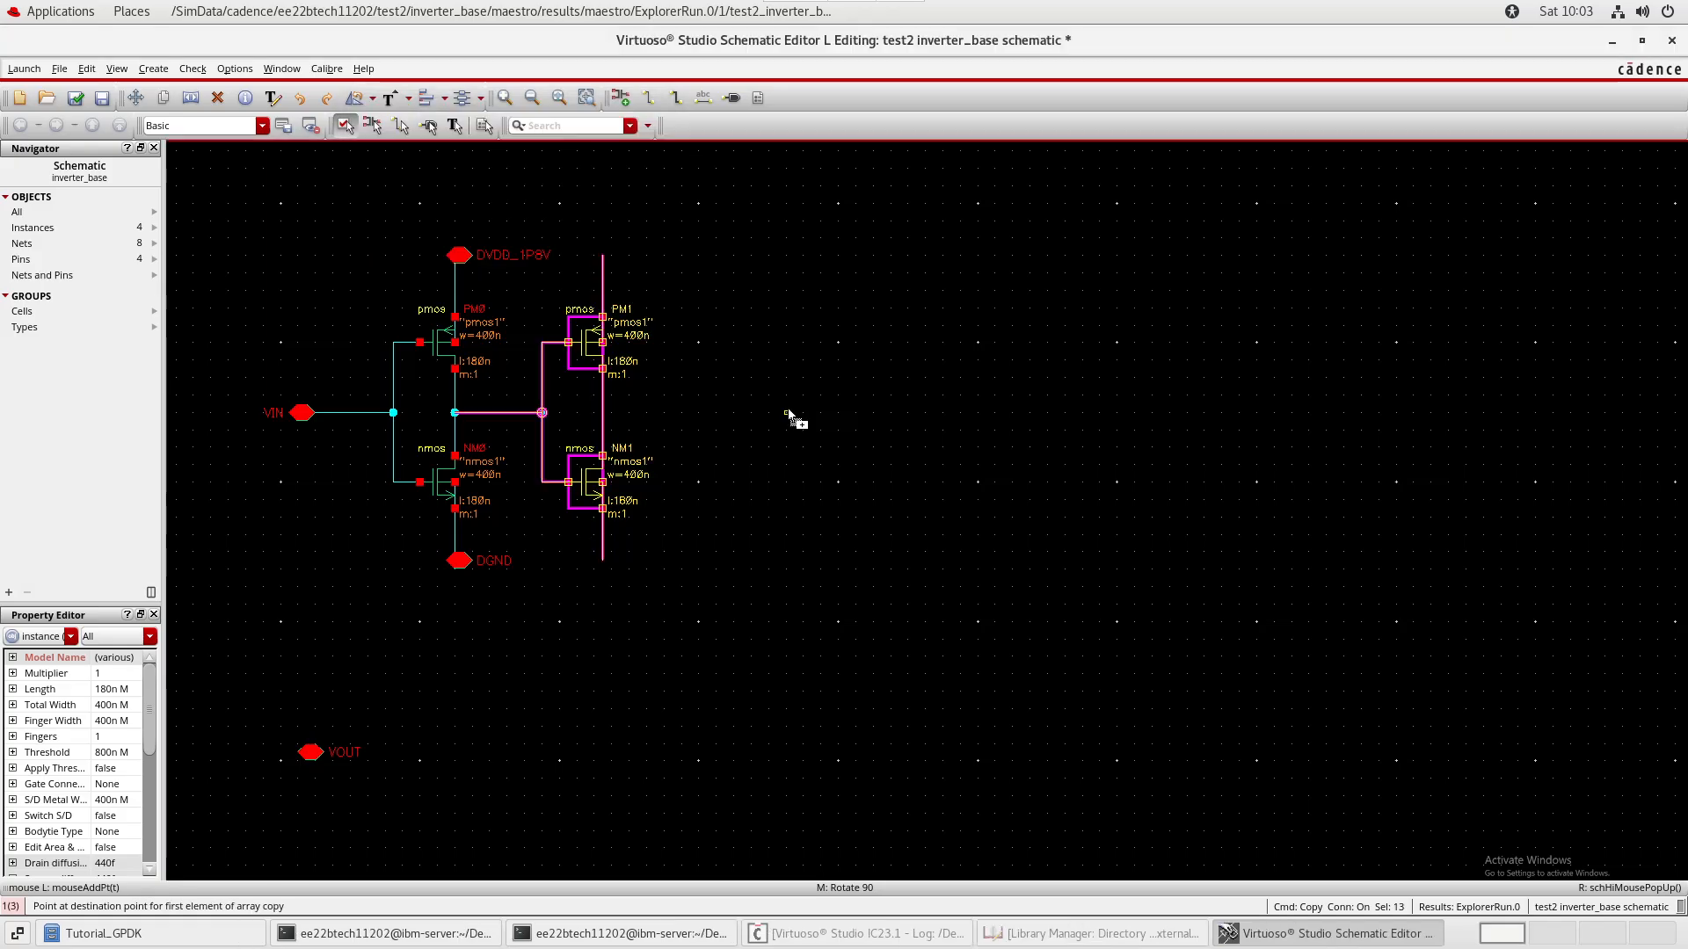
{"action": "left_click", "coordinate": [936, 450]}
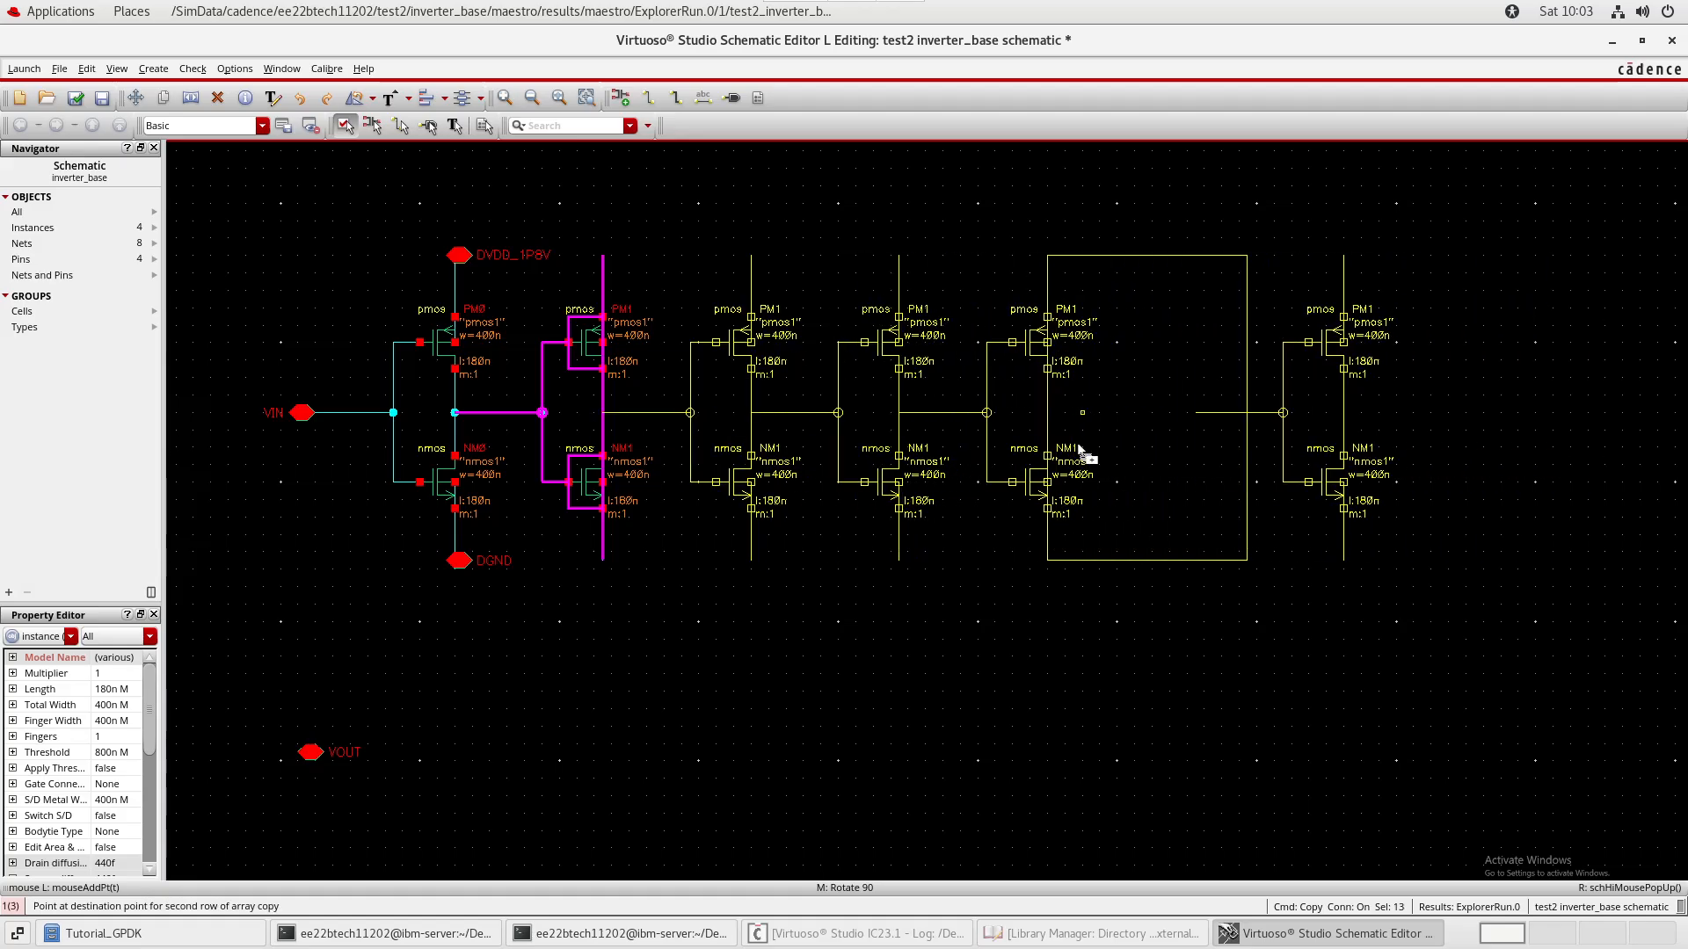
{"action": "left_click", "coordinate": [1081, 452]}
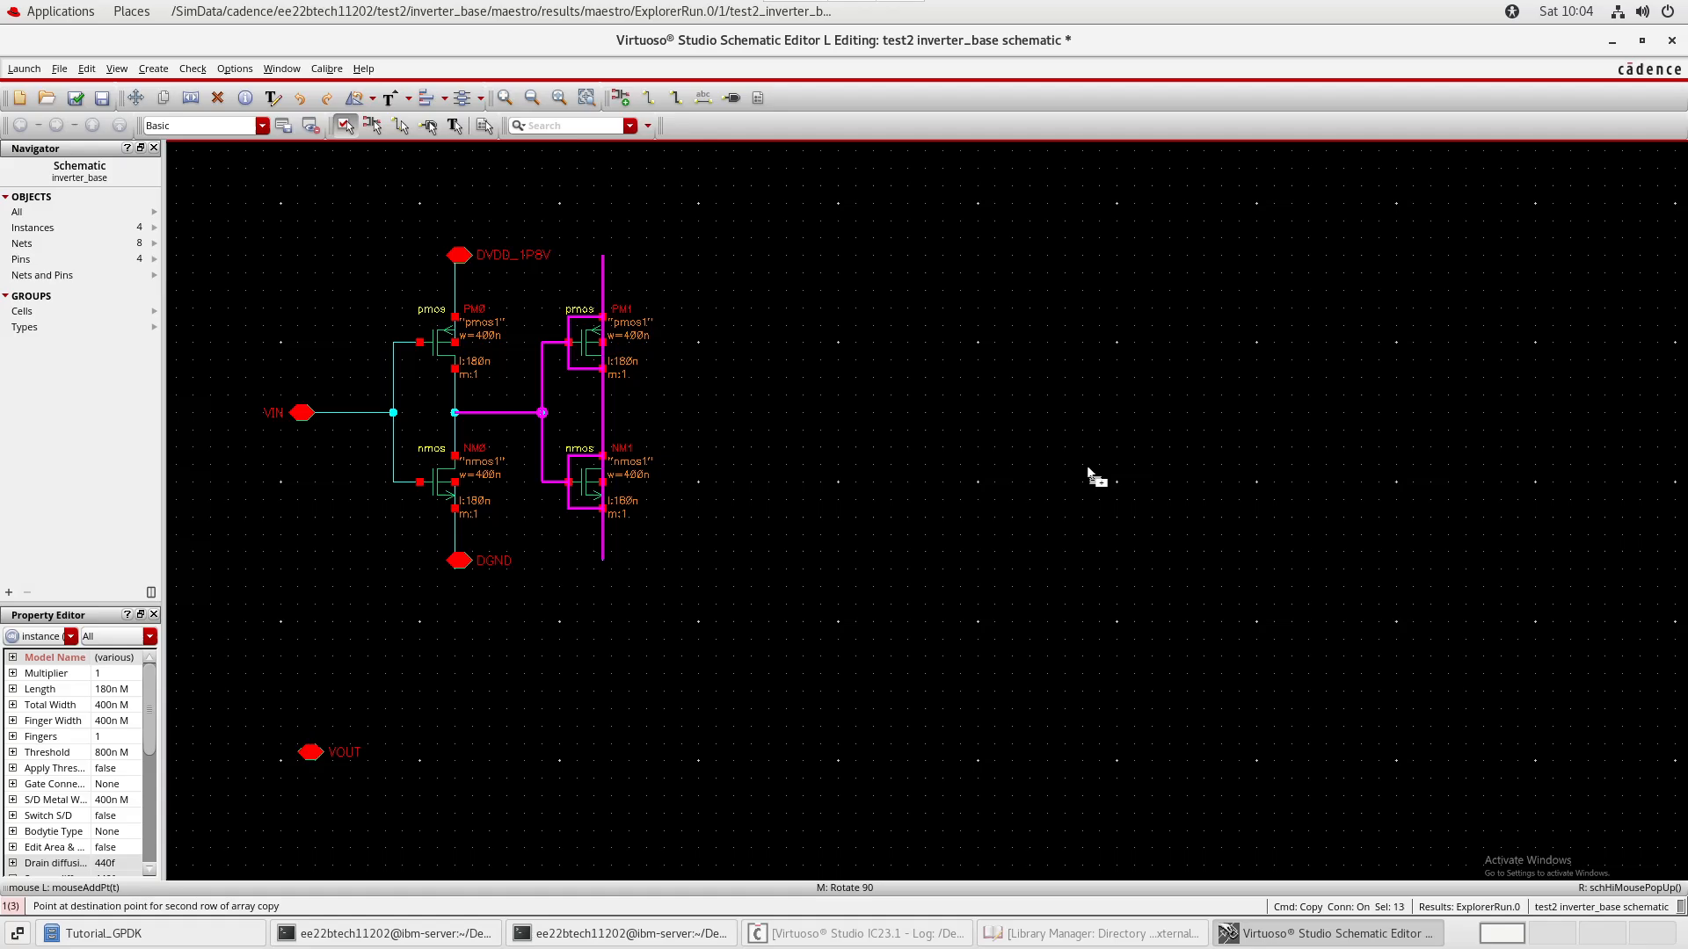
{"action": "key", "text": "Escape"}
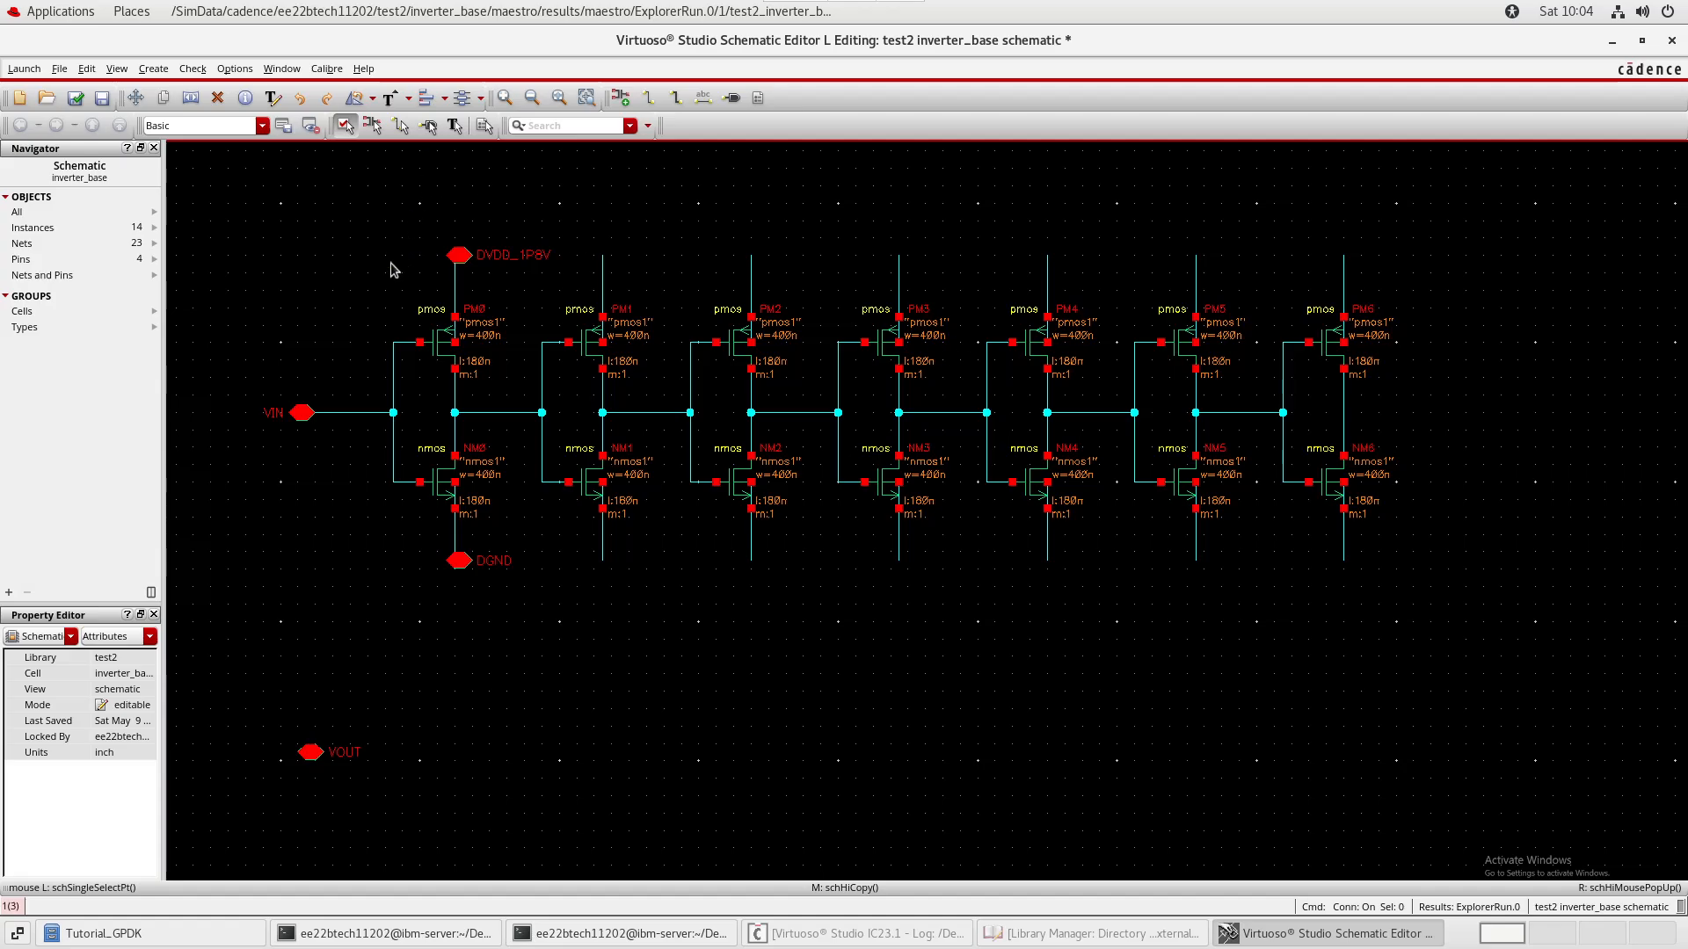
{"action": "left_click", "coordinate": [512, 412]}
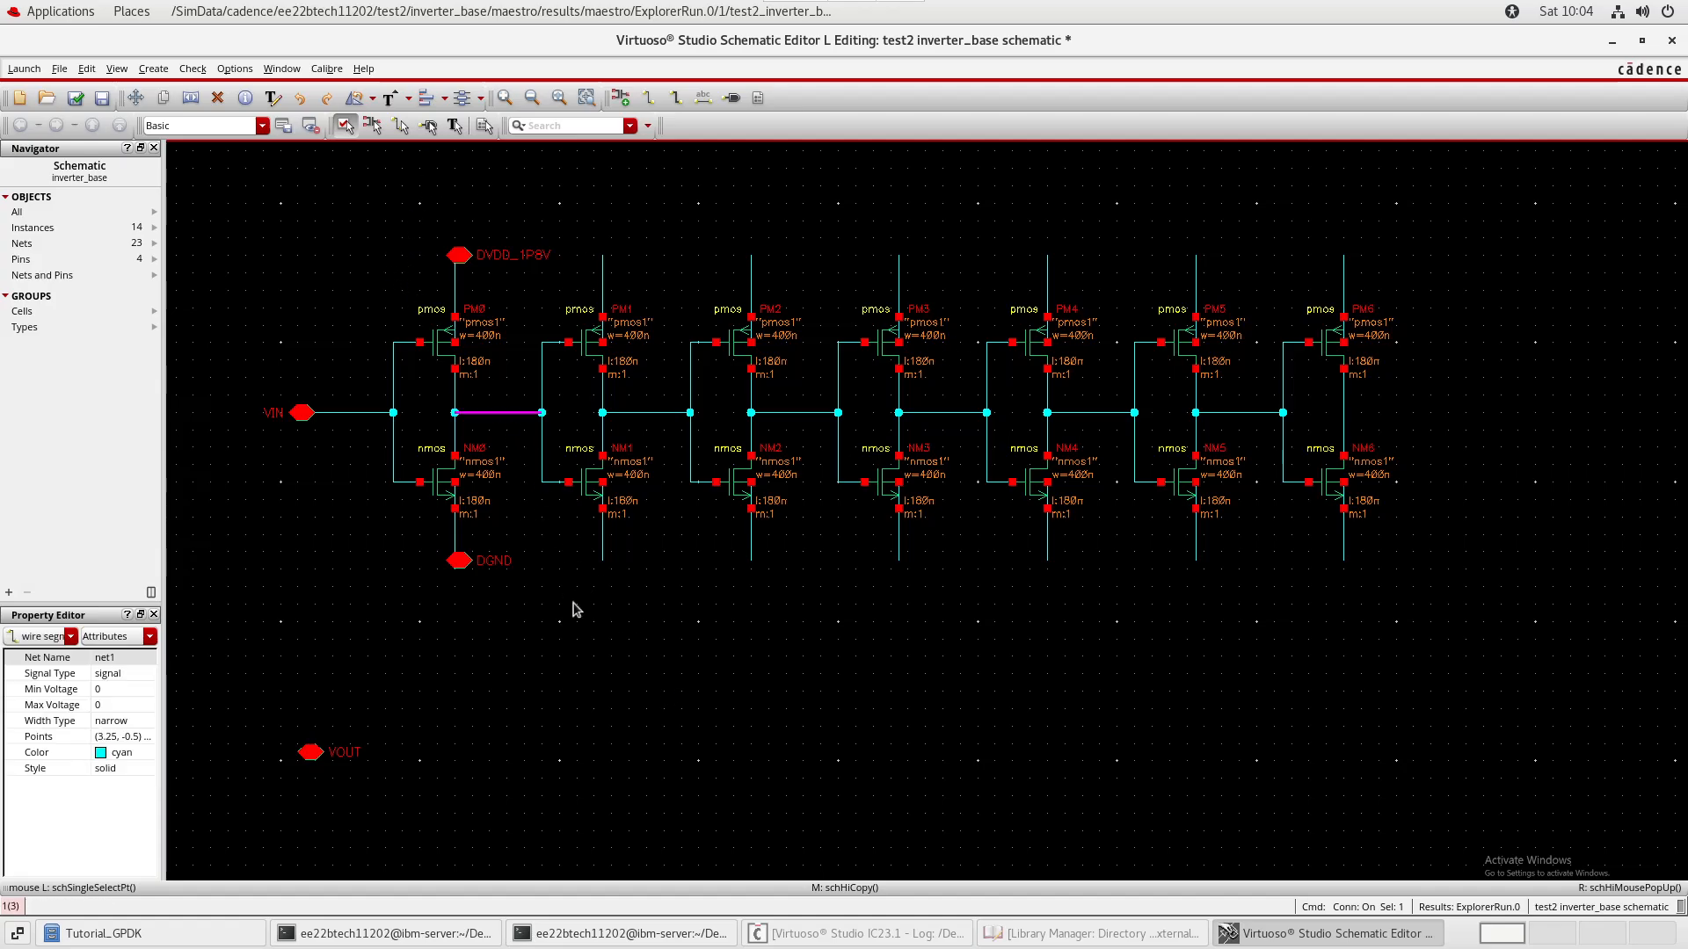
{"action": "key", "text": "c"}
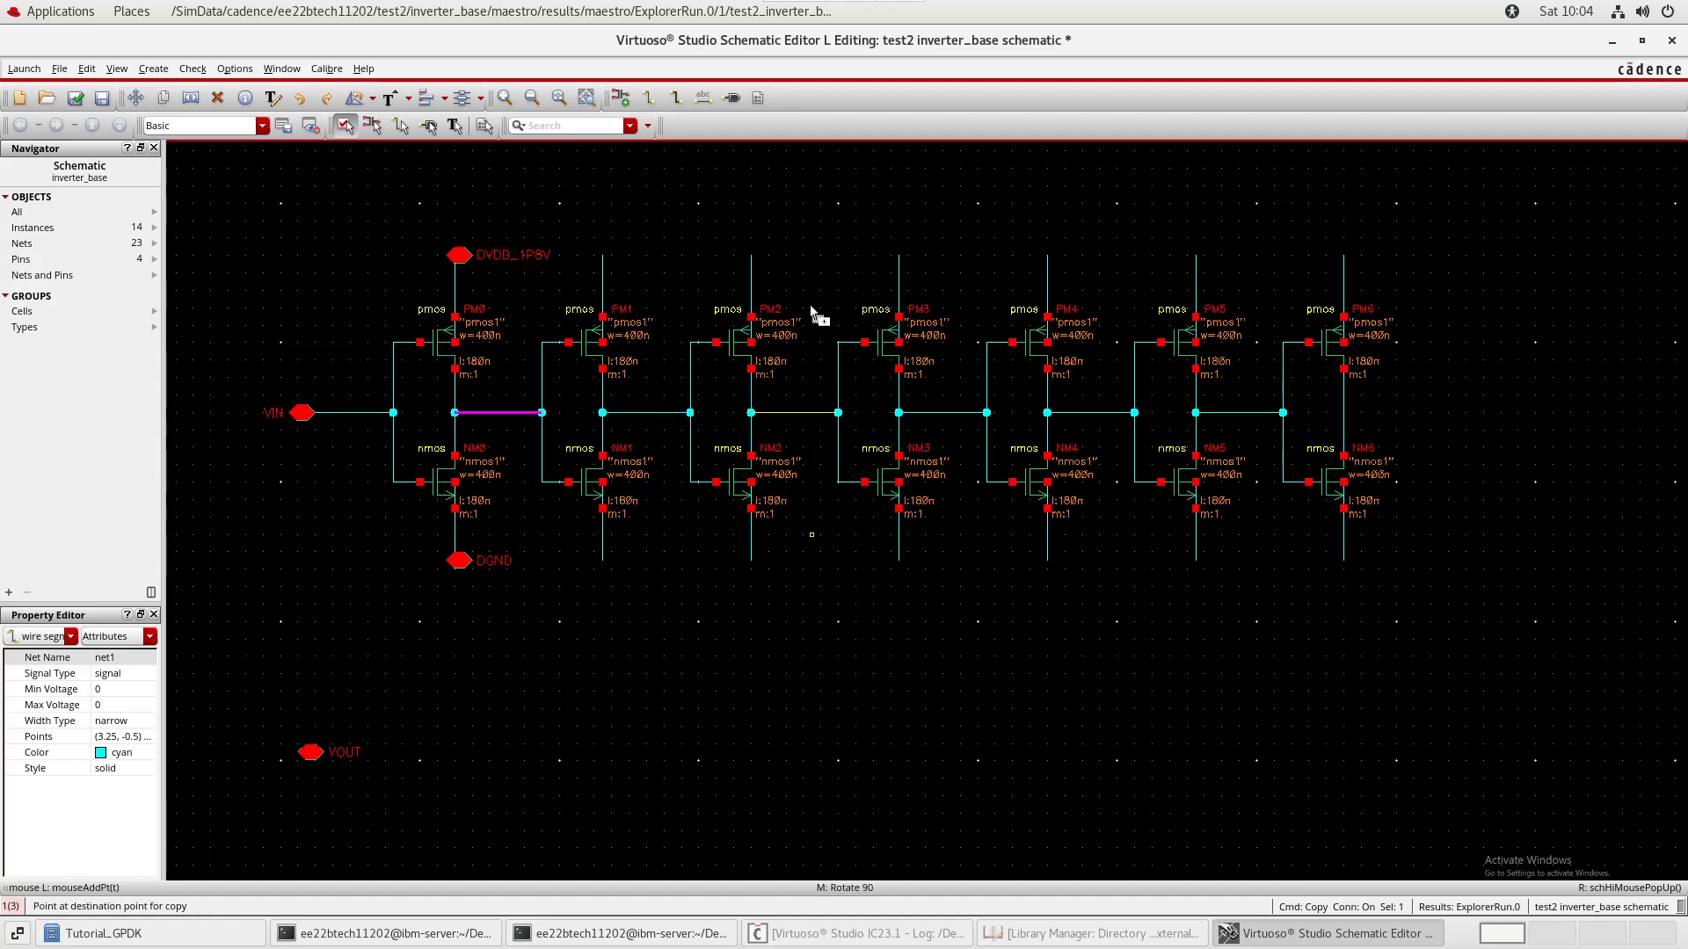
{"action": "key", "text": "Escape"}
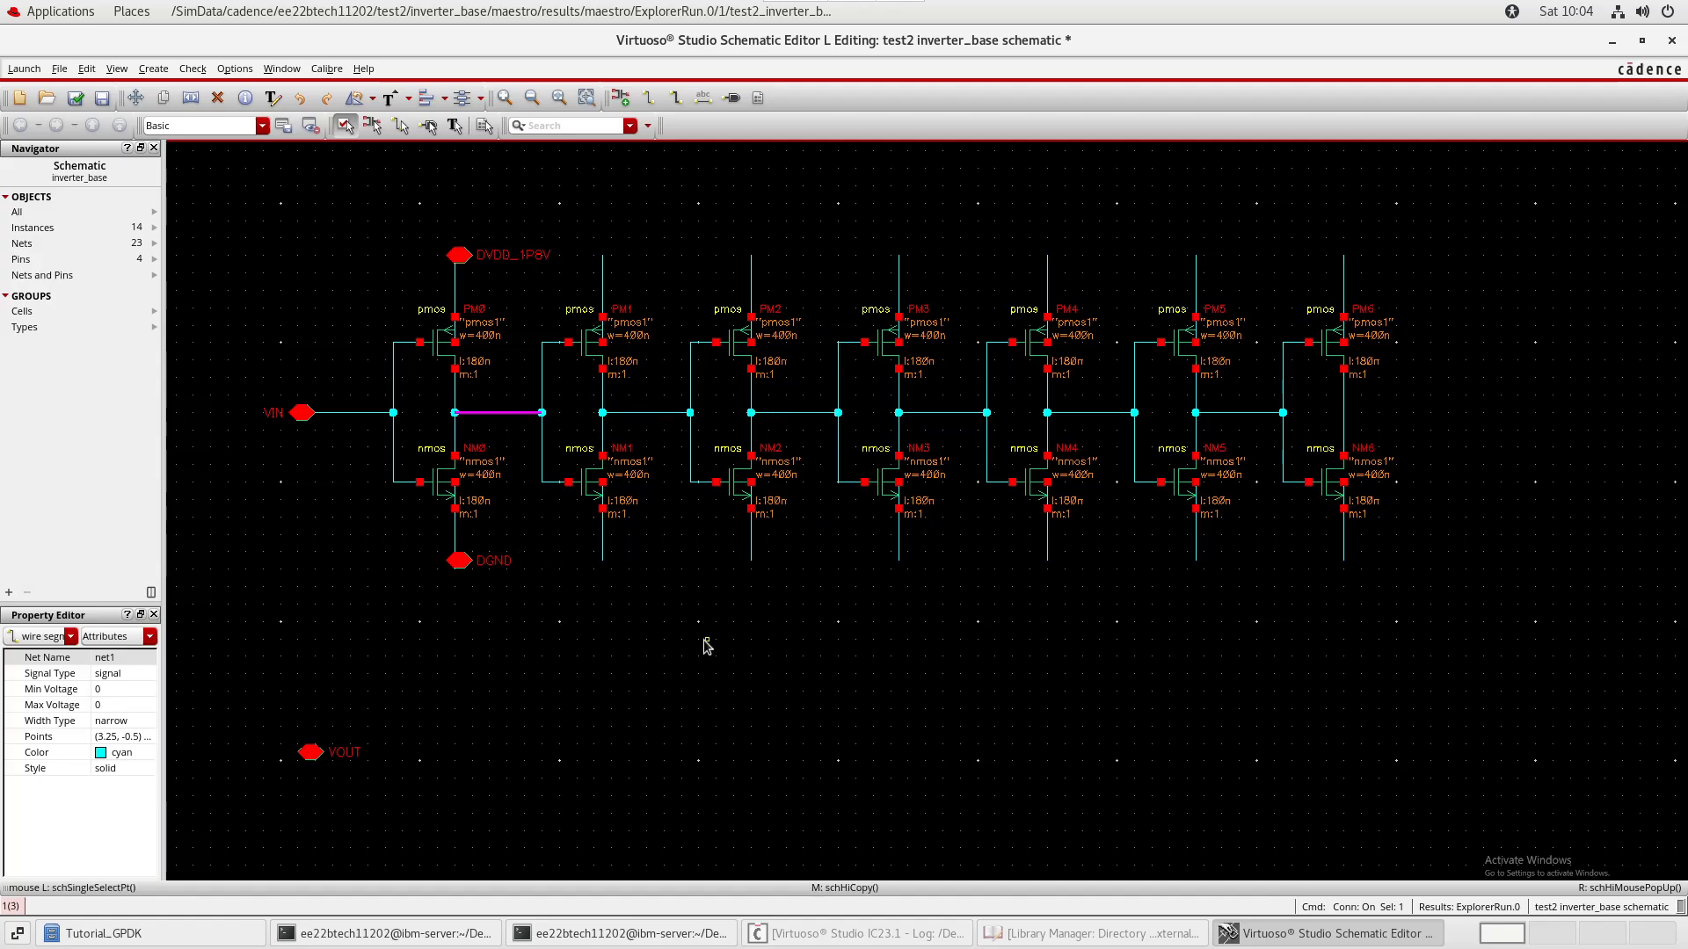
- Set the Copy command's snap mode to anyAngle and leave the command without copying the selected wire
{"action": "key", "text": "c"}
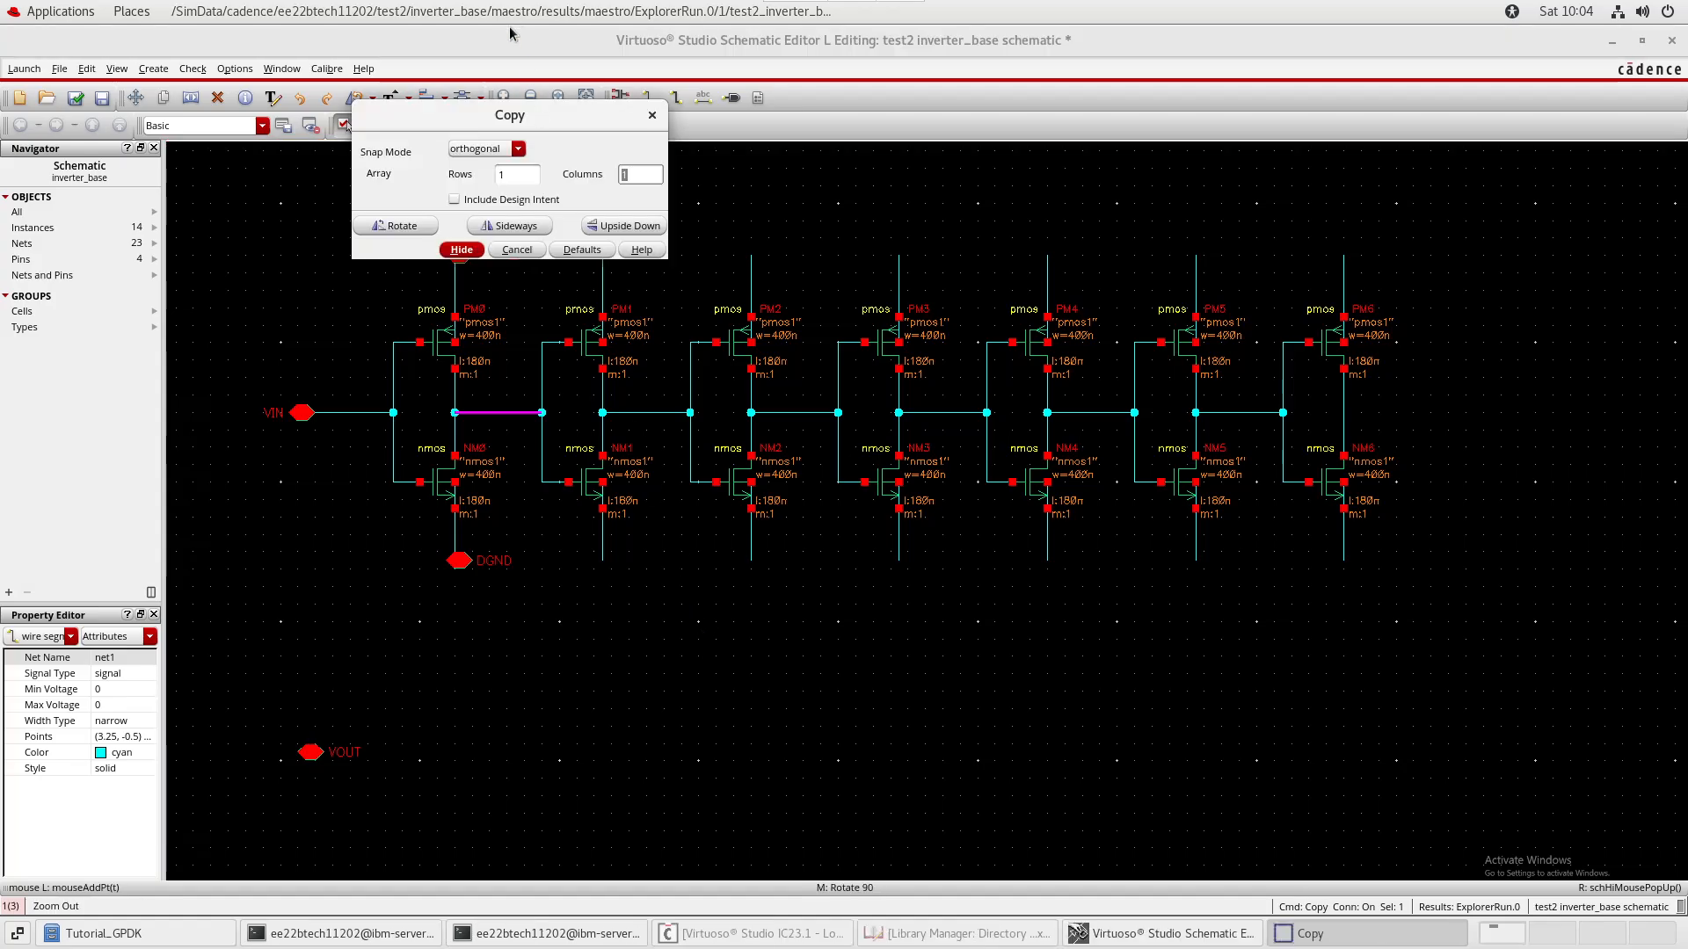
{"action": "left_click", "coordinate": [481, 148]}
{"action": "left_click", "coordinate": [480, 161]}
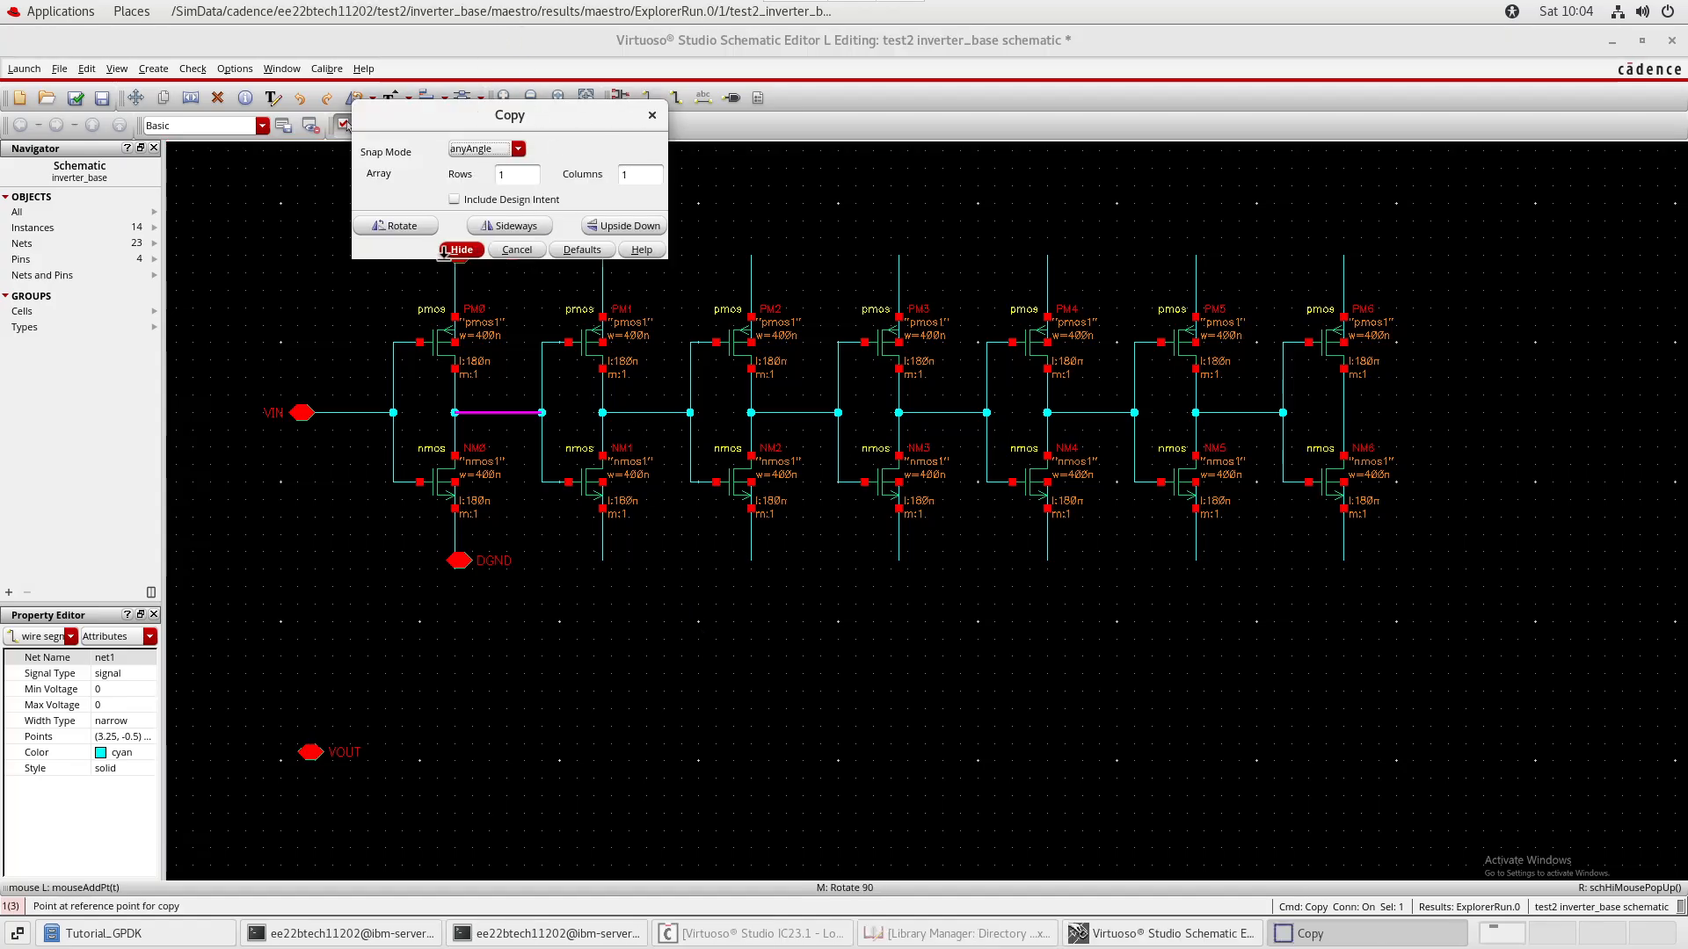
{"action": "left_click", "coordinate": [464, 249]}
{"action": "key", "text": "Escape"}
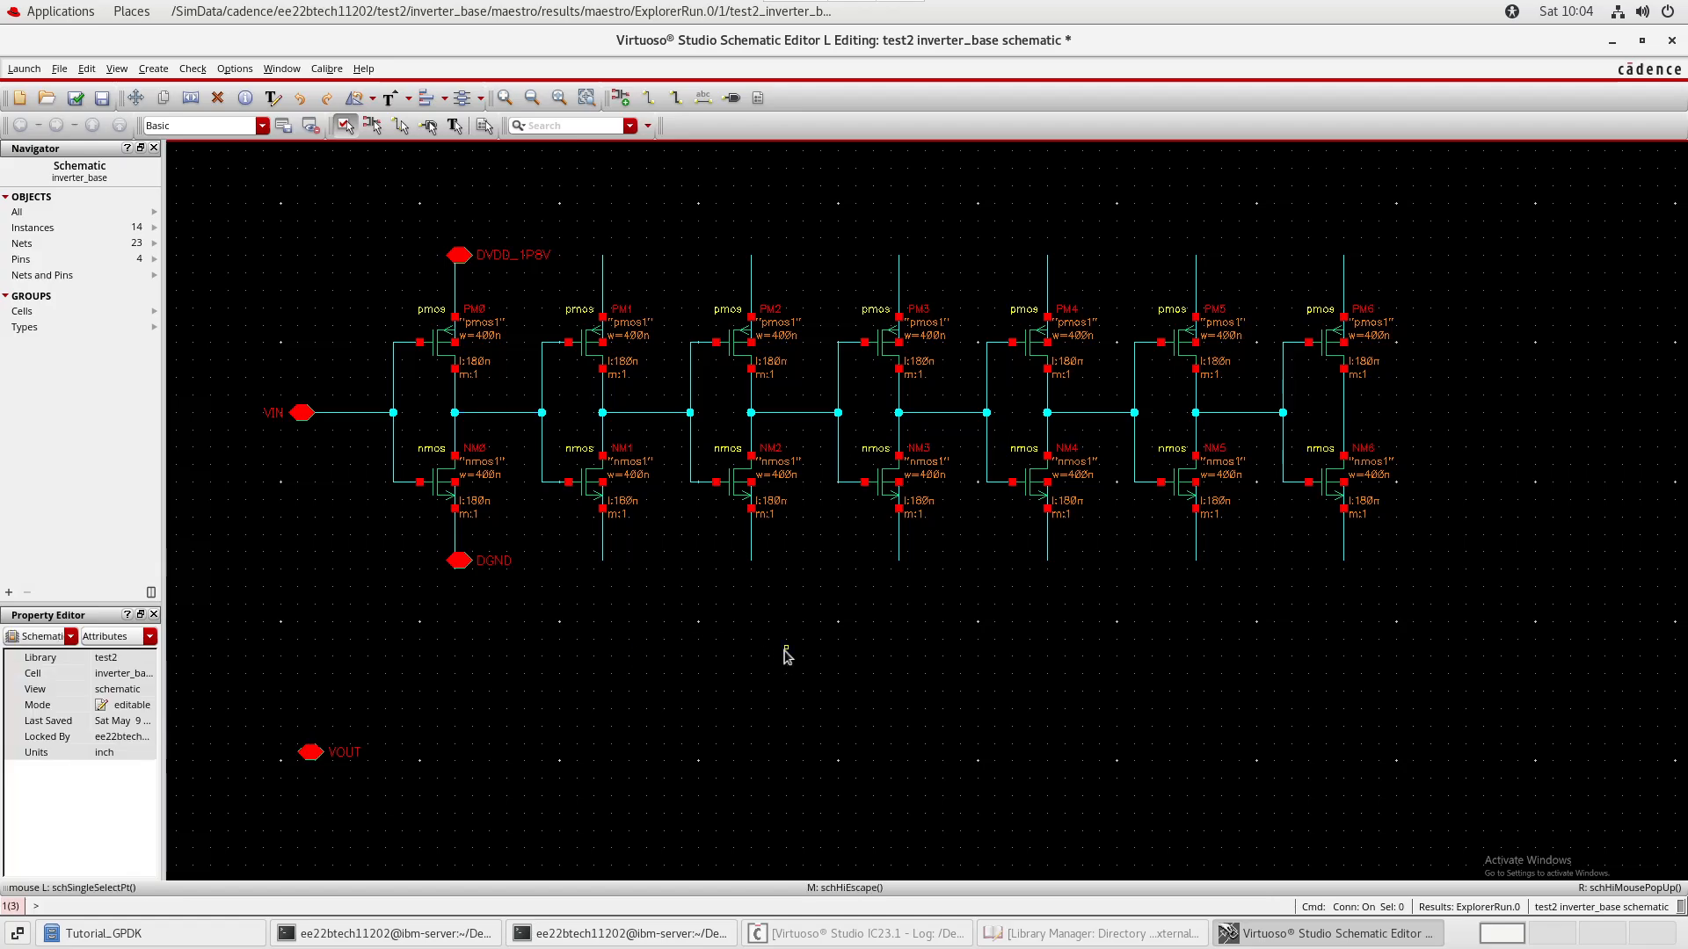
- Start stretching the last inverter stage with its own wires, taking a reference point just below it
{"action": "key", "text": "s"}
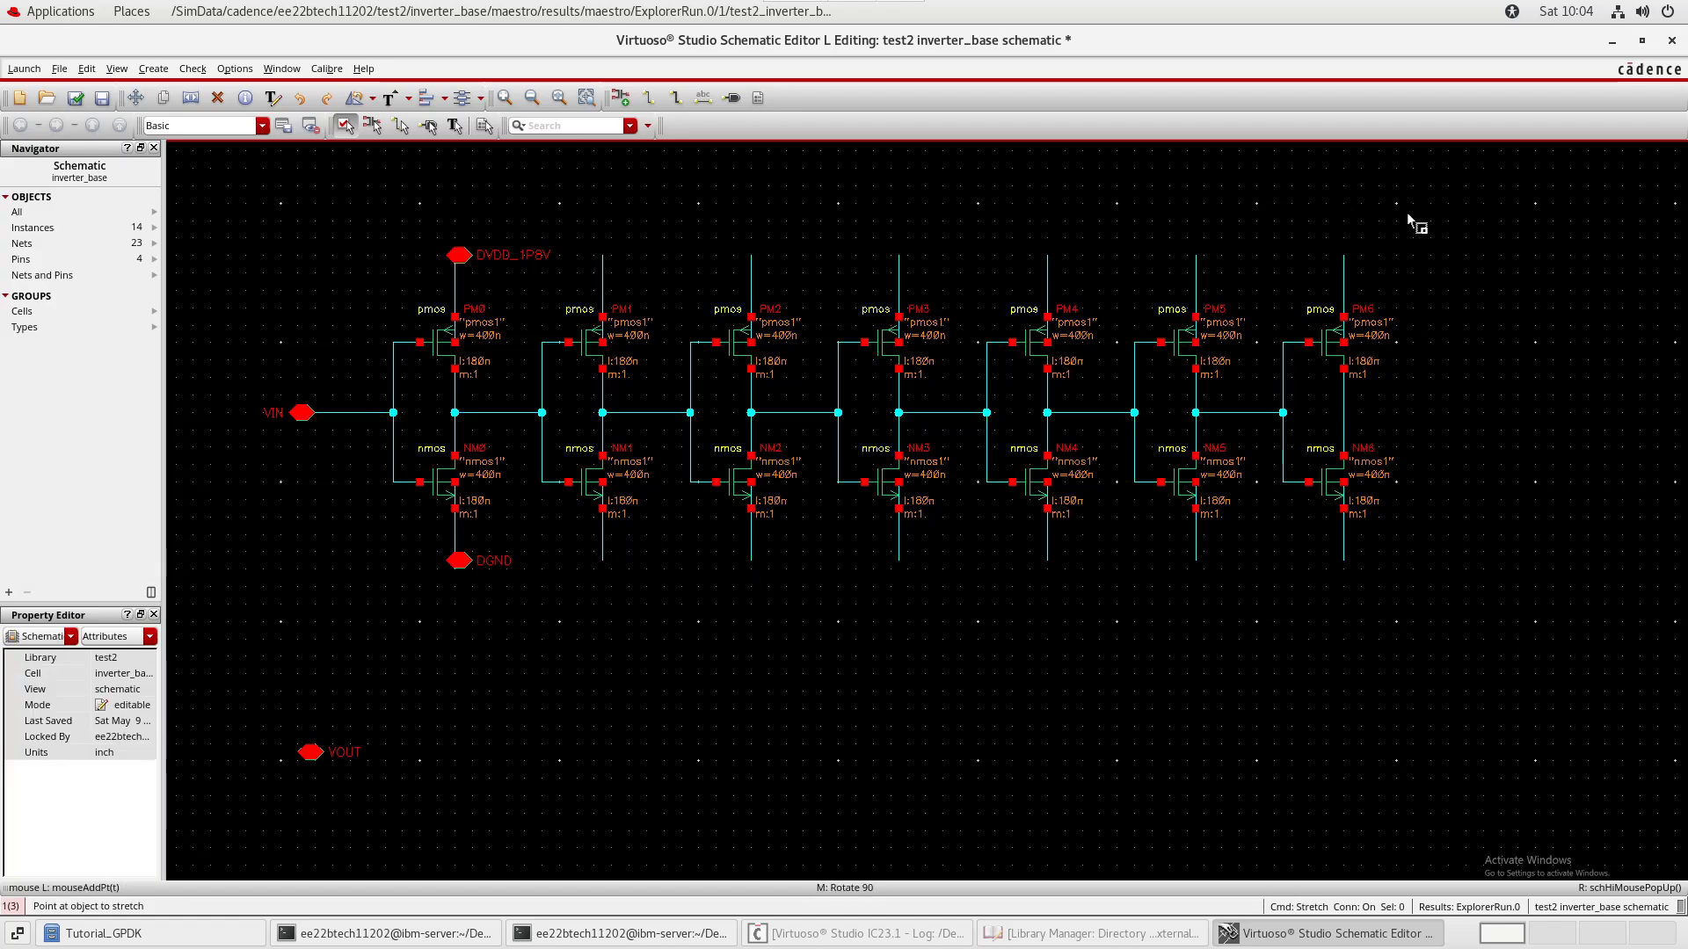
{"action": "left_click_drag", "start_coordinate": [1407, 213], "coordinate": [1267, 620]}
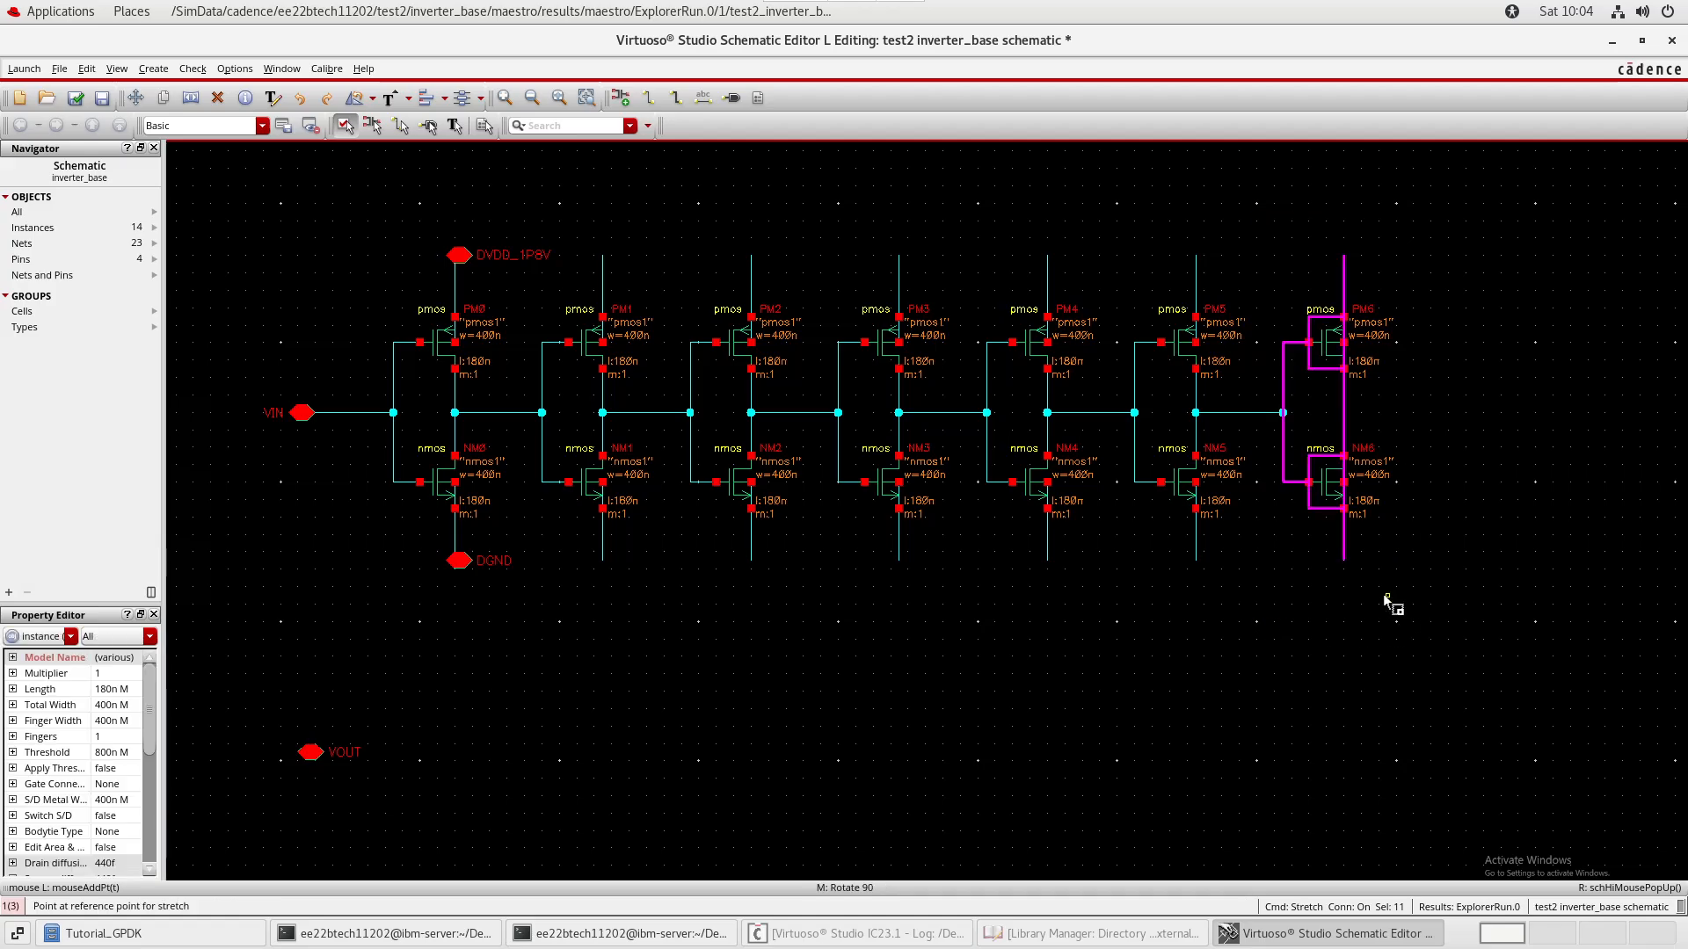
{"action": "left_click", "coordinate": [1385, 596]}
- Set the stretch snap mode to anyAngle and try the simple and flight route methods on the last inverter stage
{"action": "key", "text": "F3"}
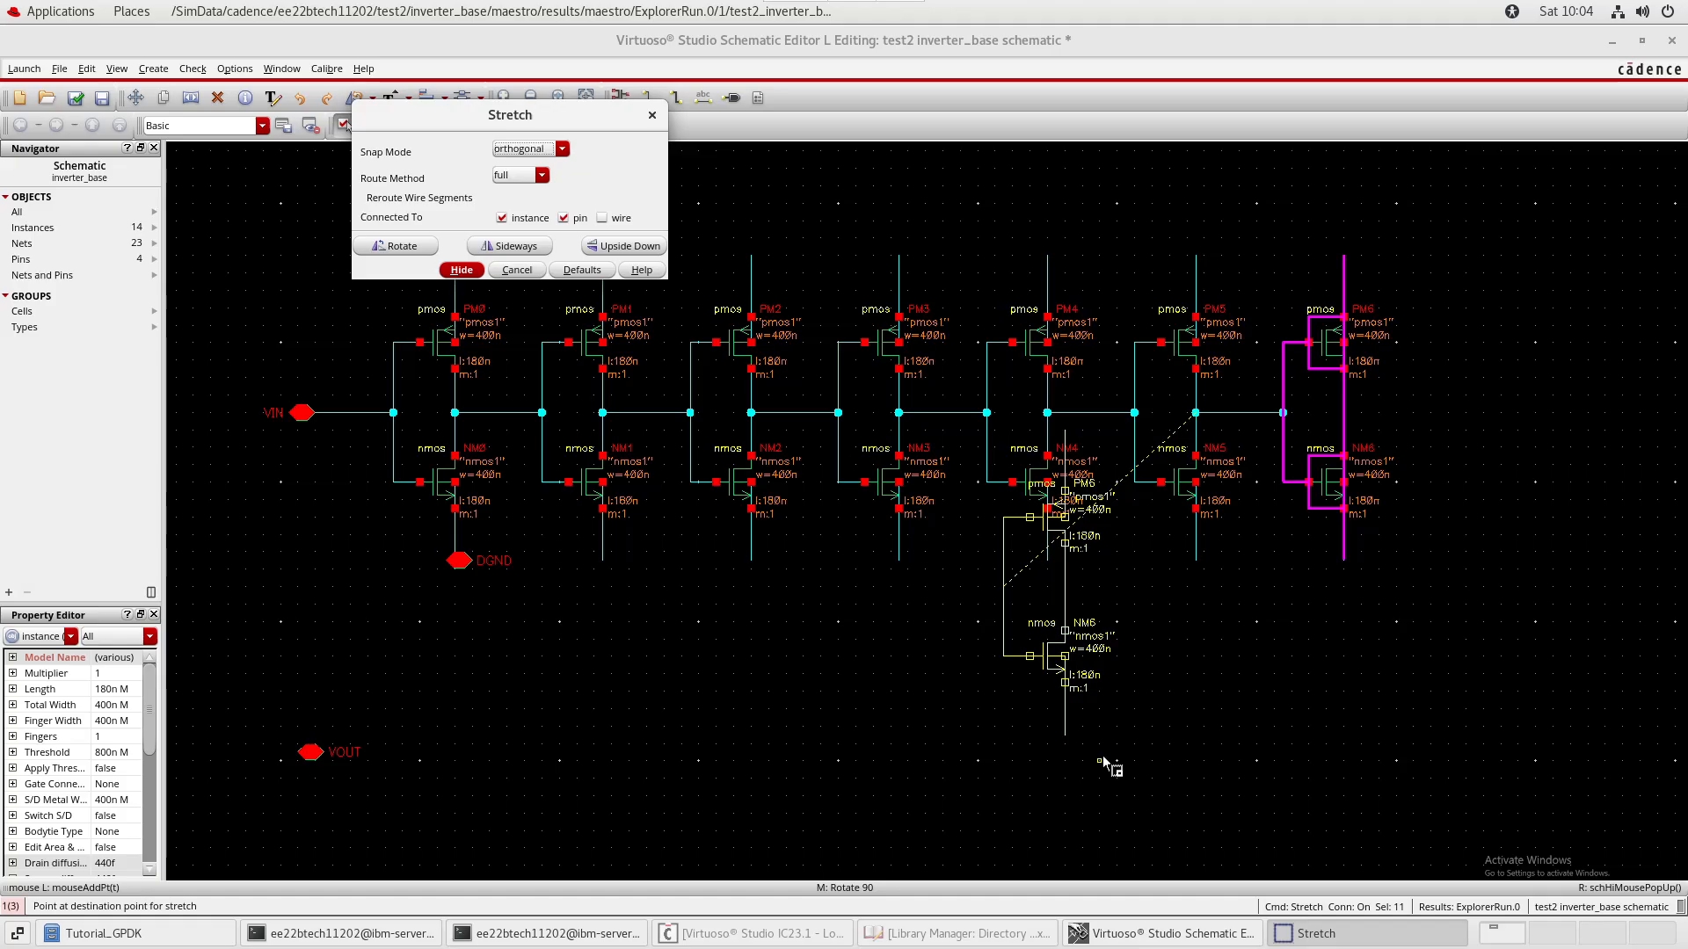
{"action": "key", "text": "a"}
{"action": "key", "text": "d"}
{"action": "key", "text": "a"}
{"action": "key", "text": "s"}
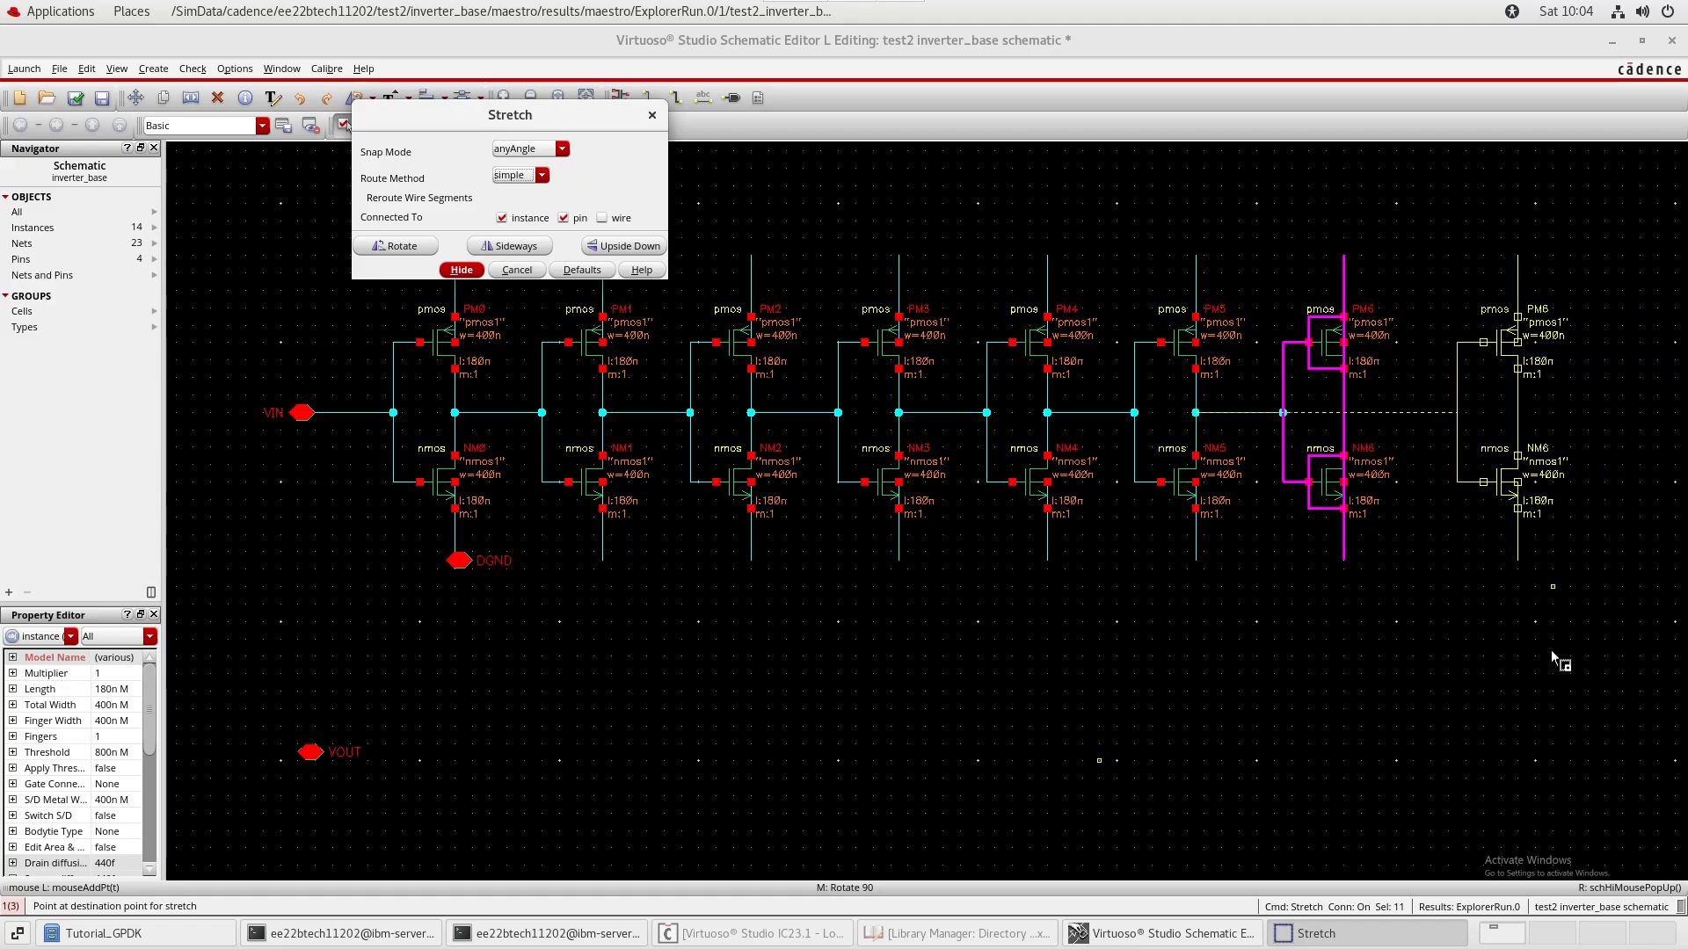
{"action": "key", "text": "s"}
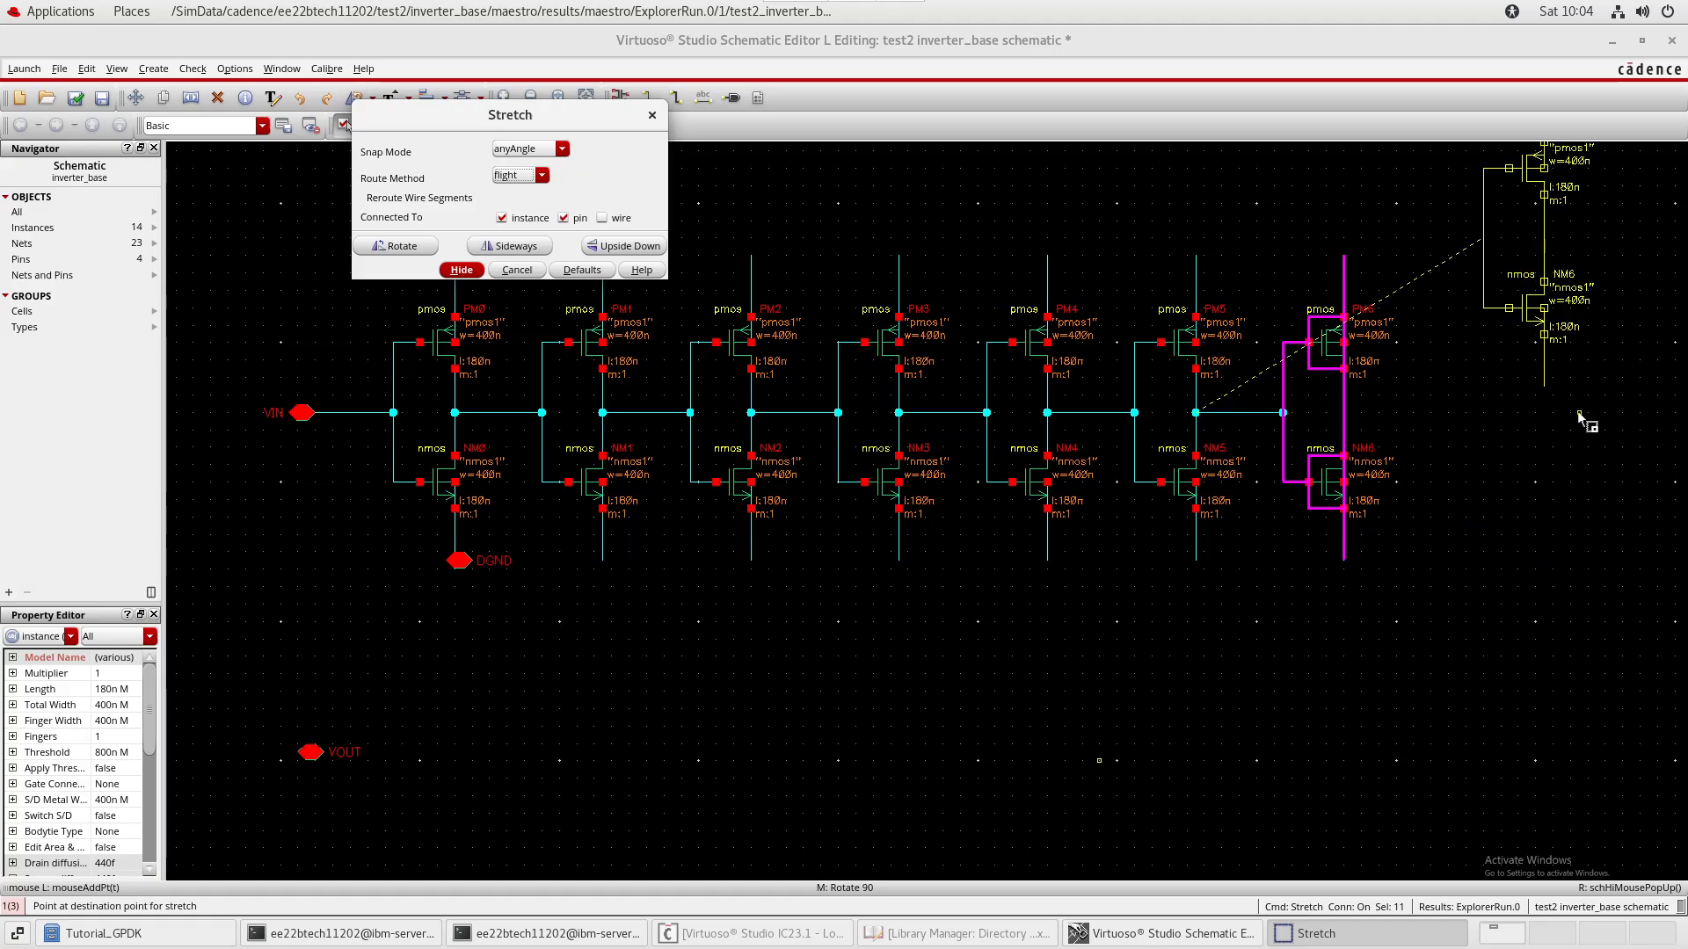
{"action": "key", "text": "s"}
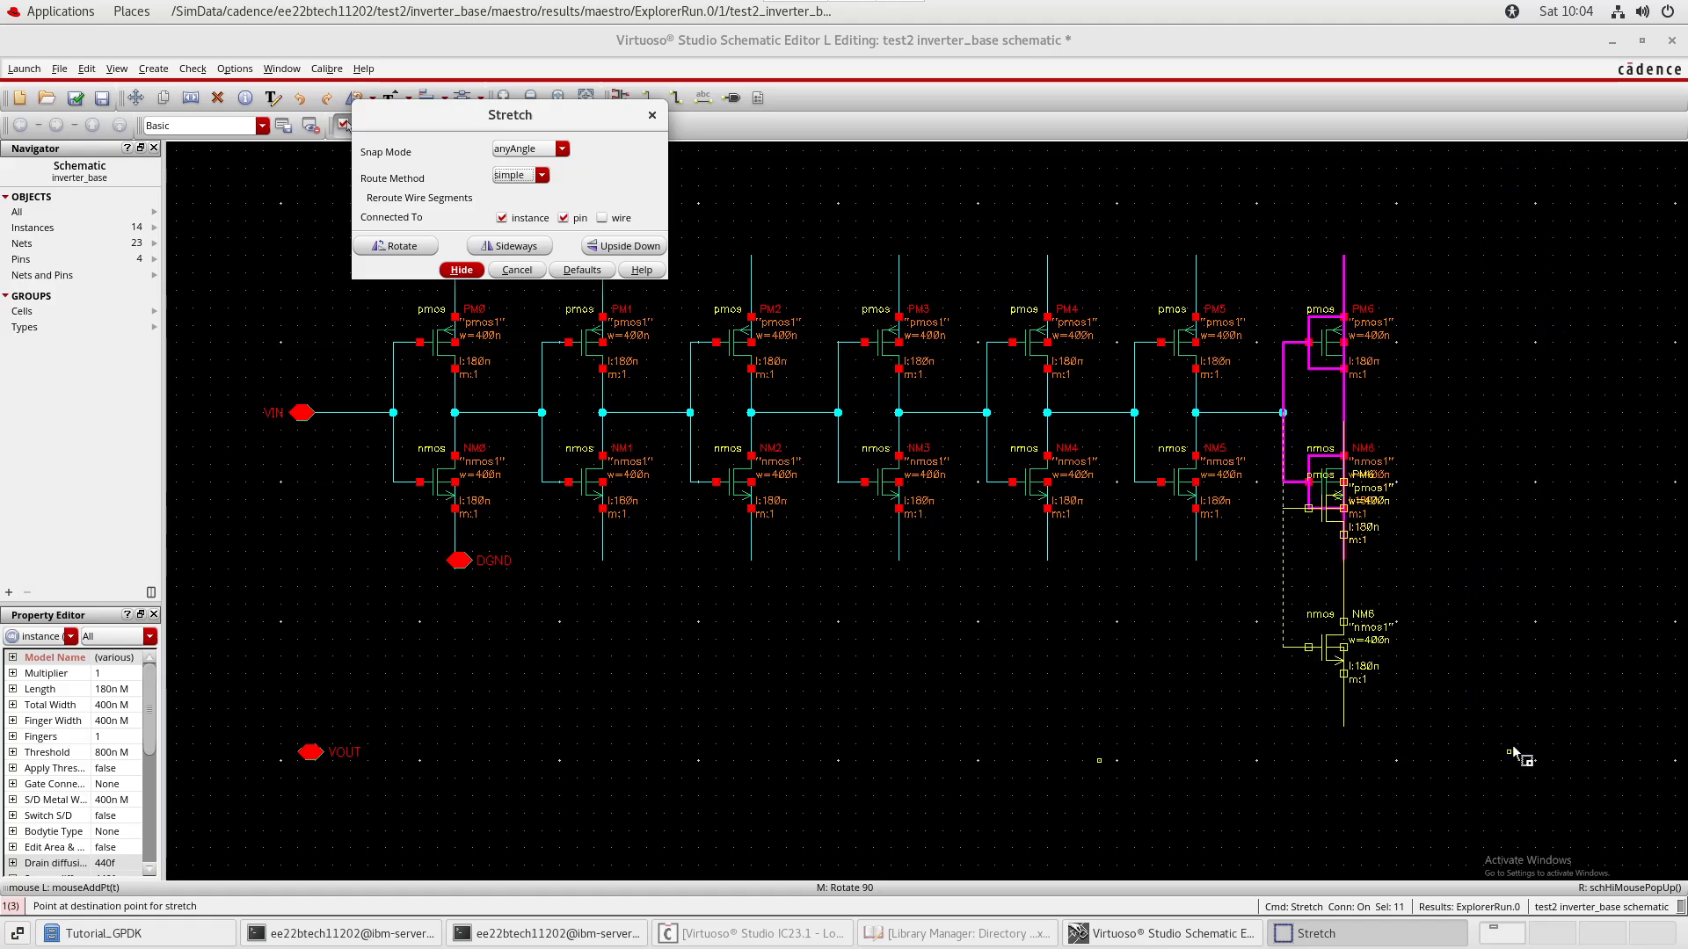
{"action": "key", "text": "Tab"}
{"action": "key", "text": "Tab"}
{"action": "key", "text": "Tab"}
{"action": "key", "text": "Tab"}
{"action": "key", "text": "Tab"}
{"action": "key", "text": "Return"}
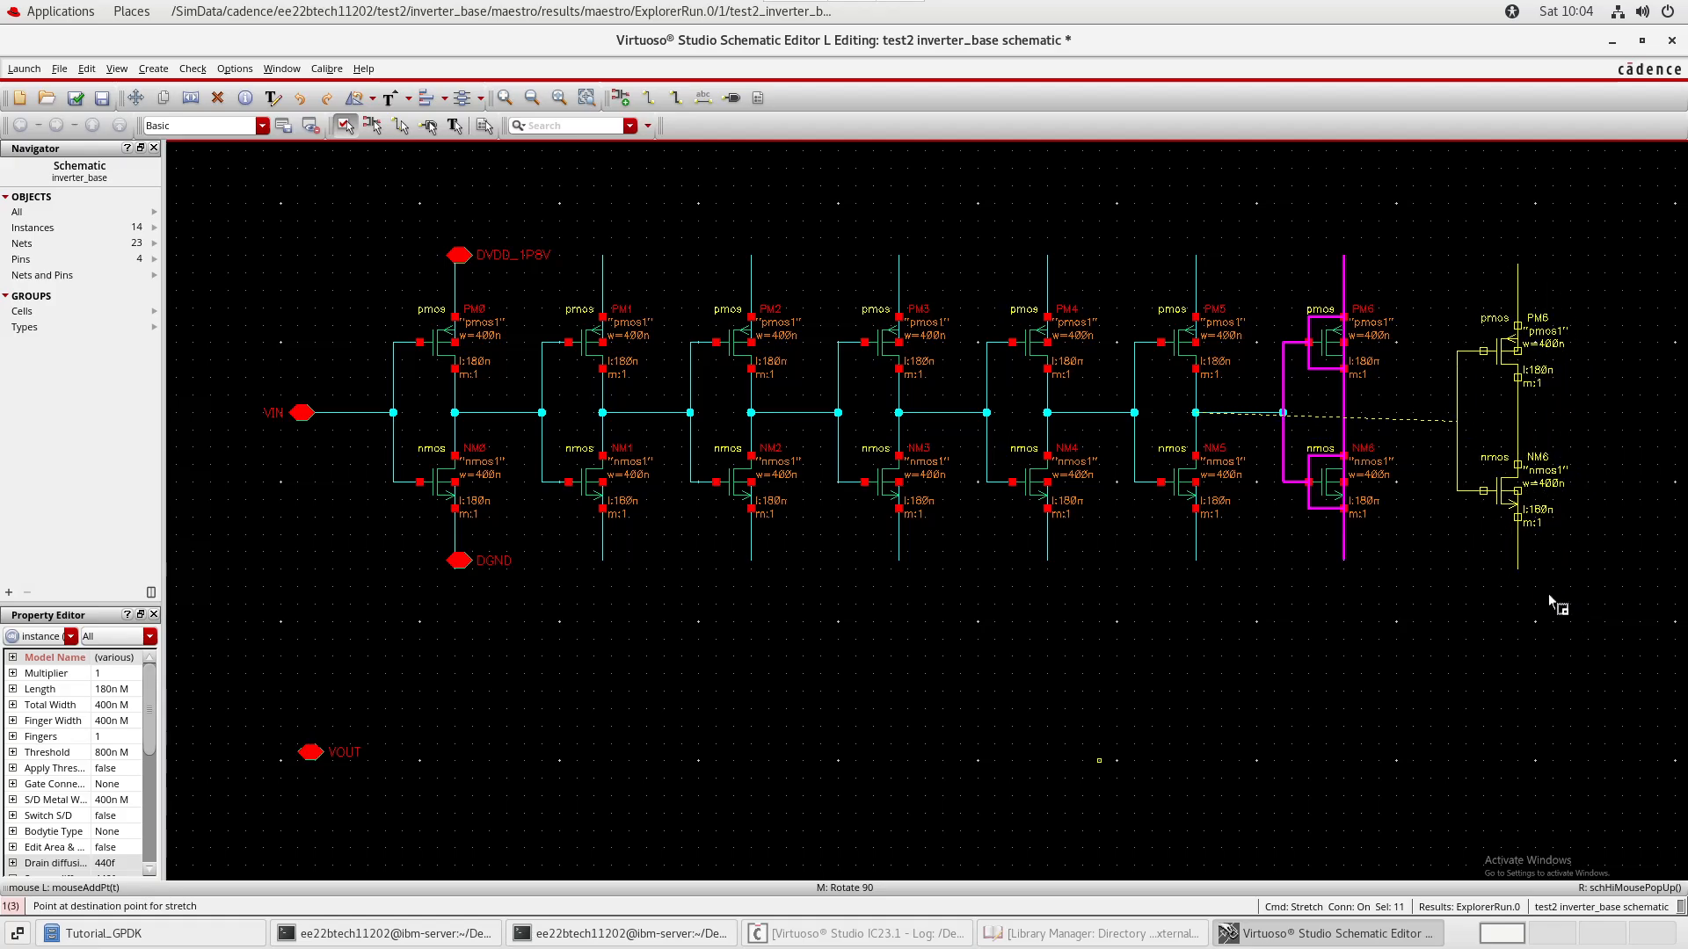
- End the stretch and undo the copied stages back to the single original inverter with the separate VOUT pin
{"action": "left_click", "coordinate": [1528, 568]}
{"action": "key", "text": "Escape"}
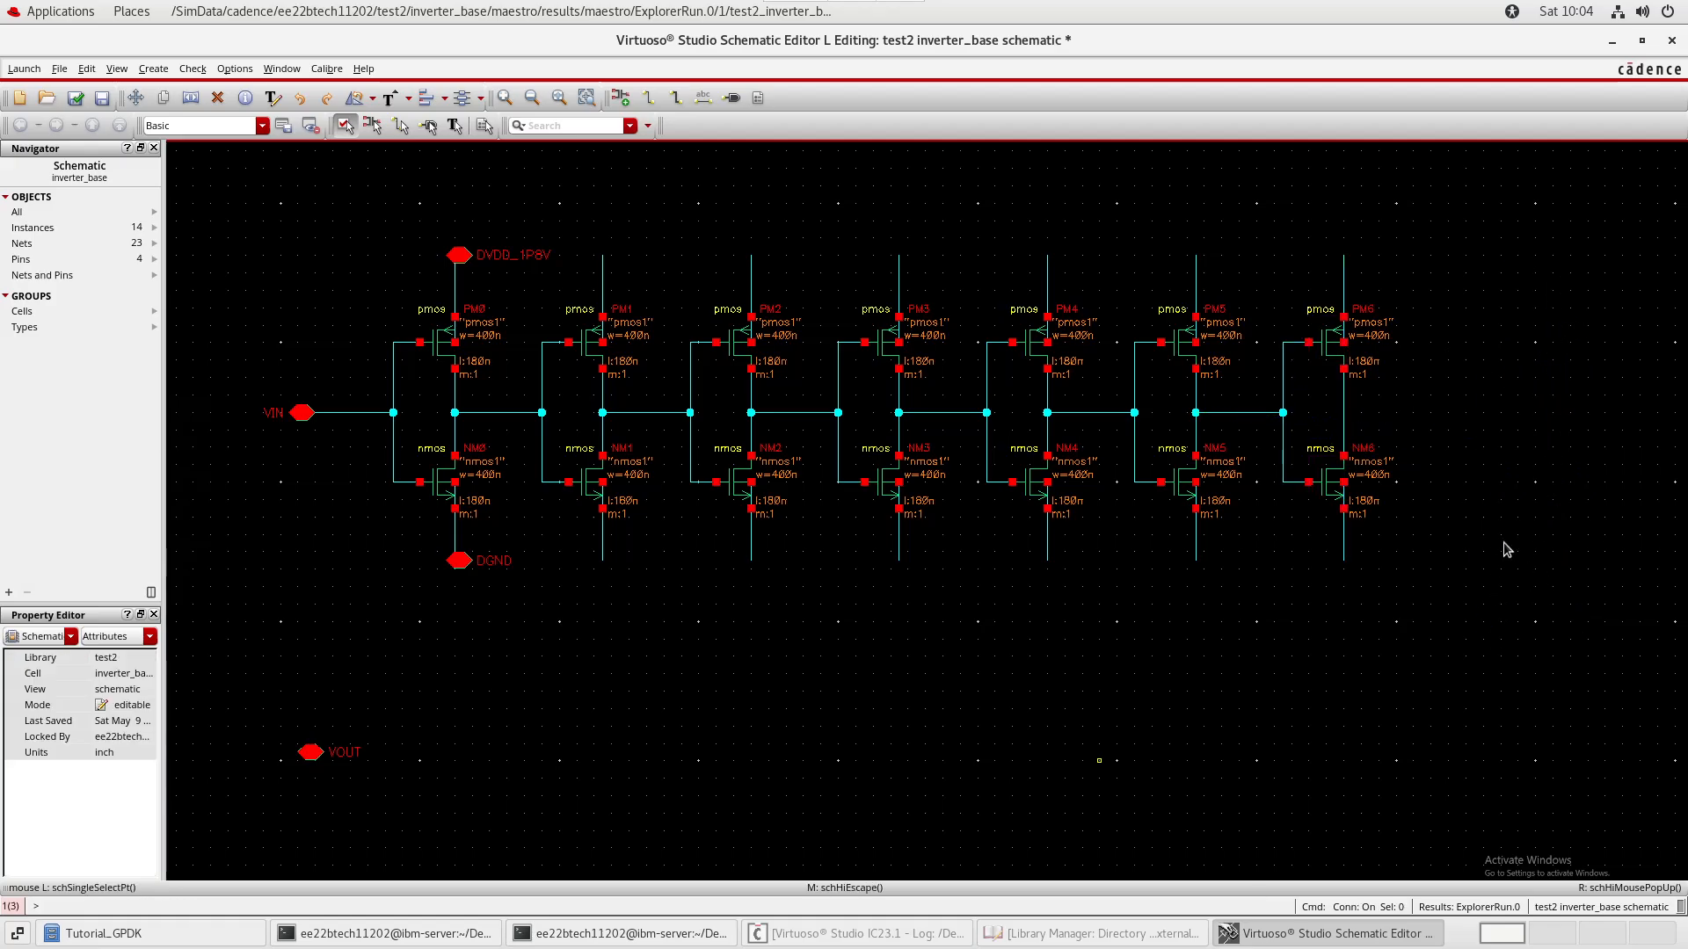
{"action": "key", "text": "u"}
{"action": "key", "text": "u"}
{"action": "key", "text": "u"}
{"action": "key", "text": "u"}
{"action": "key", "text": "u"}
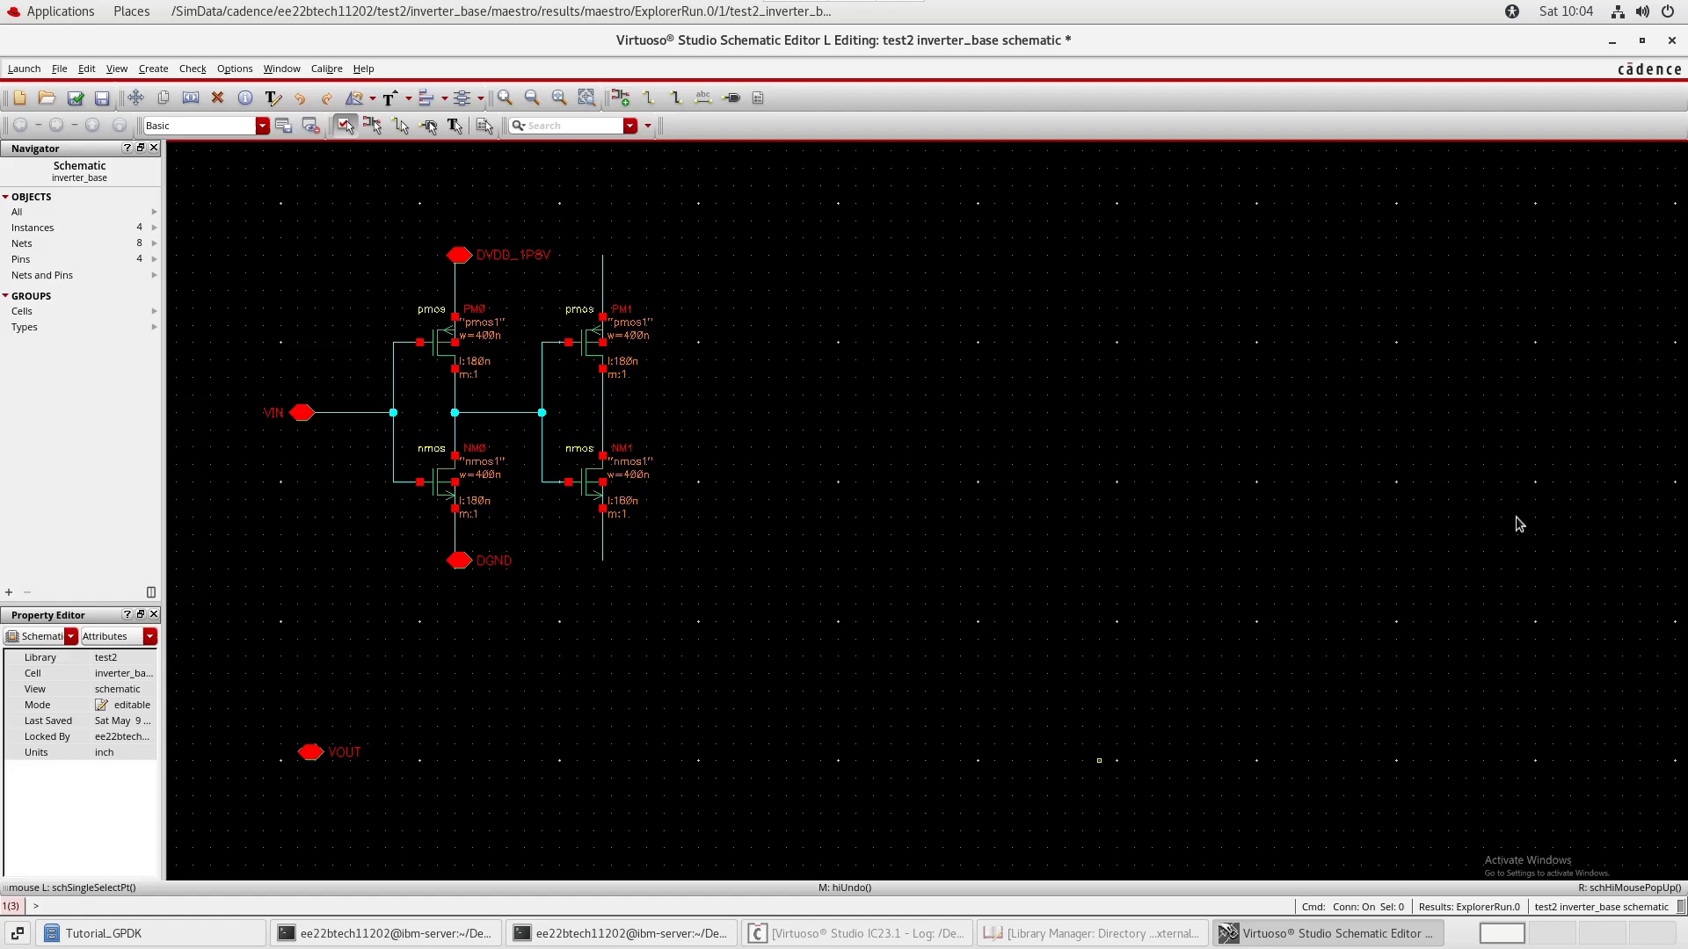
{"action": "key", "text": "u"}
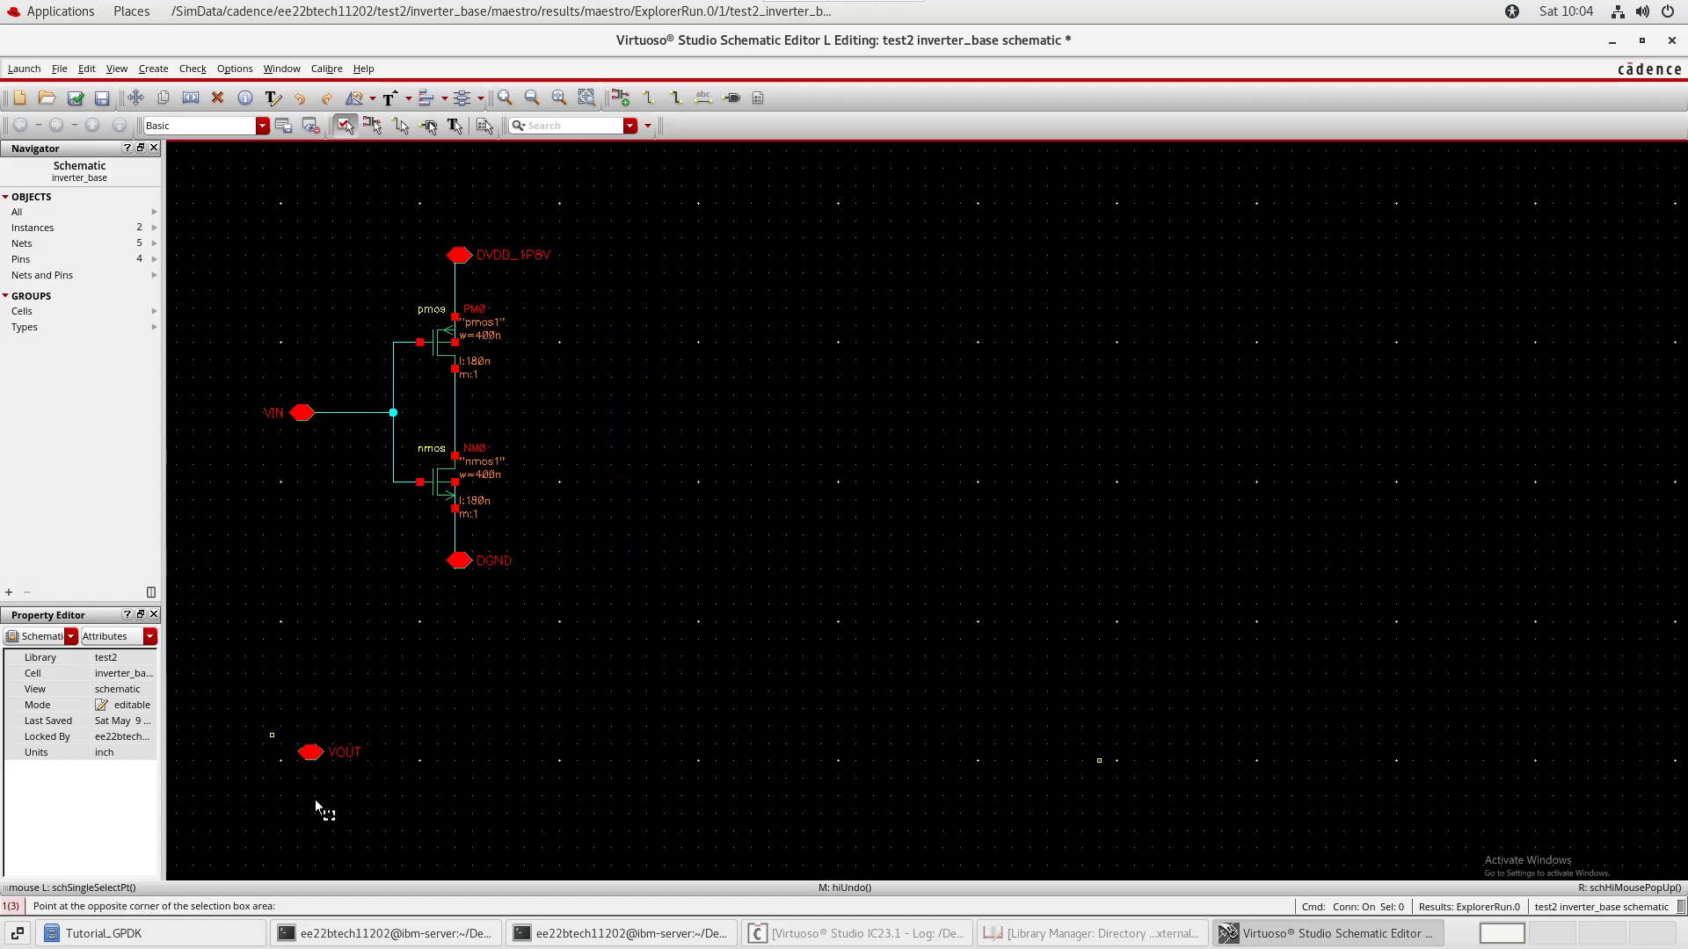
- Move the VOUT pin onto the inverter's output node between the pmos and nmos drains
{"action": "left_click", "coordinate": [342, 771]}
{"action": "key", "text": "s"}
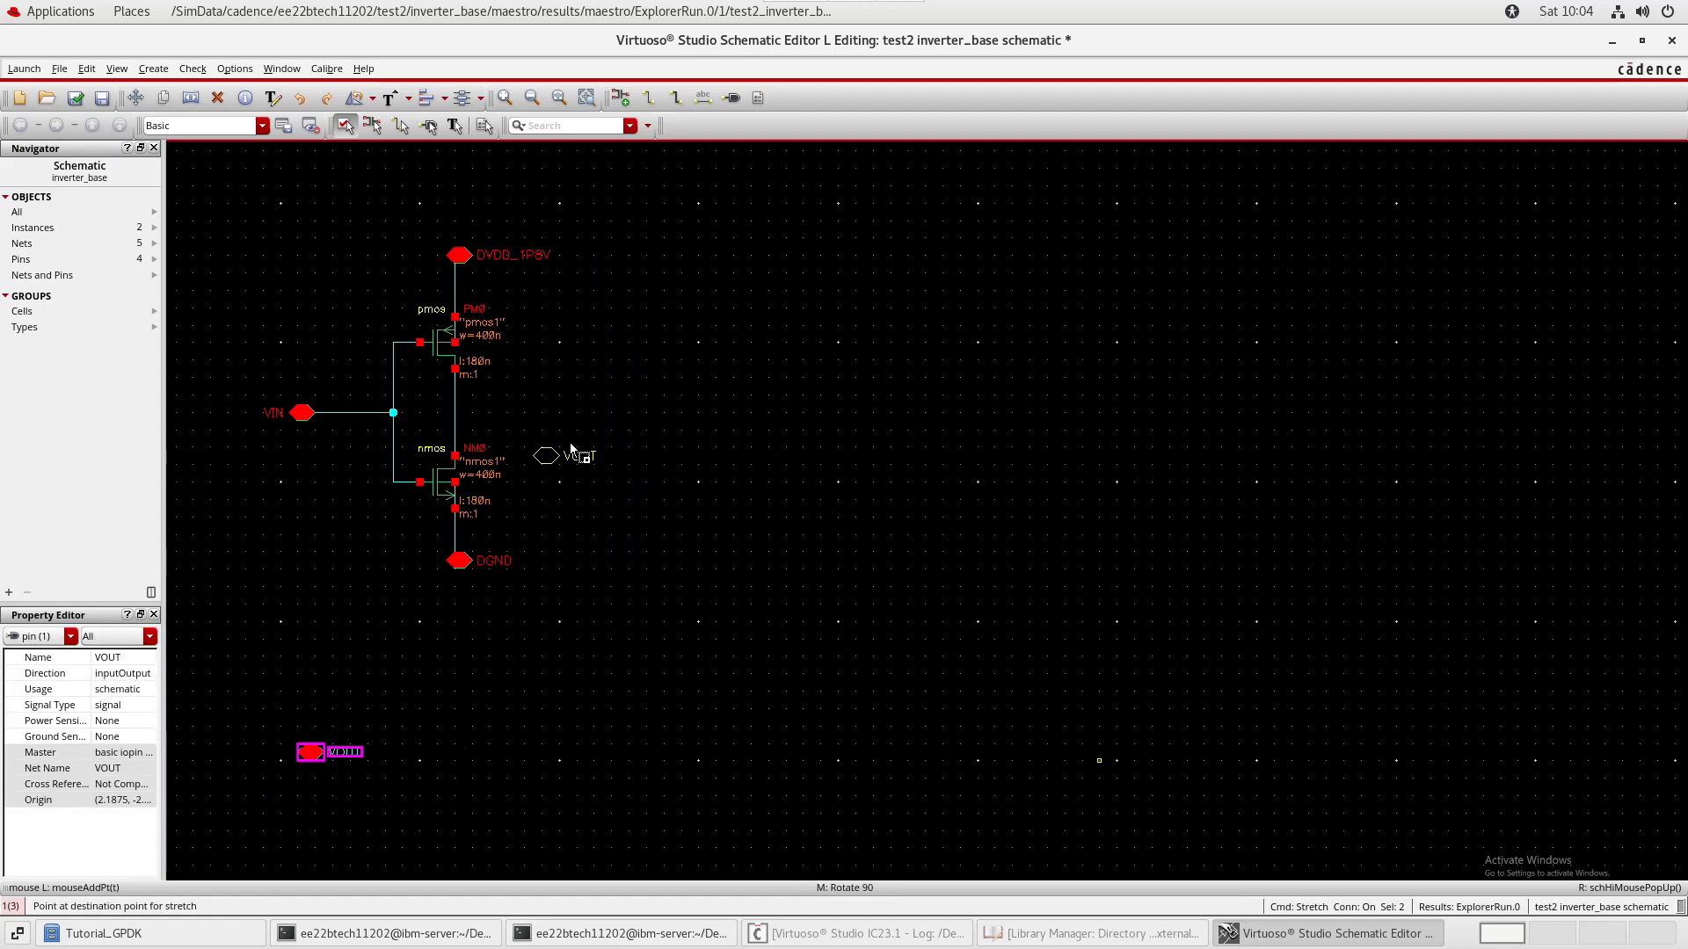
{"action": "left_click", "coordinate": [490, 426]}
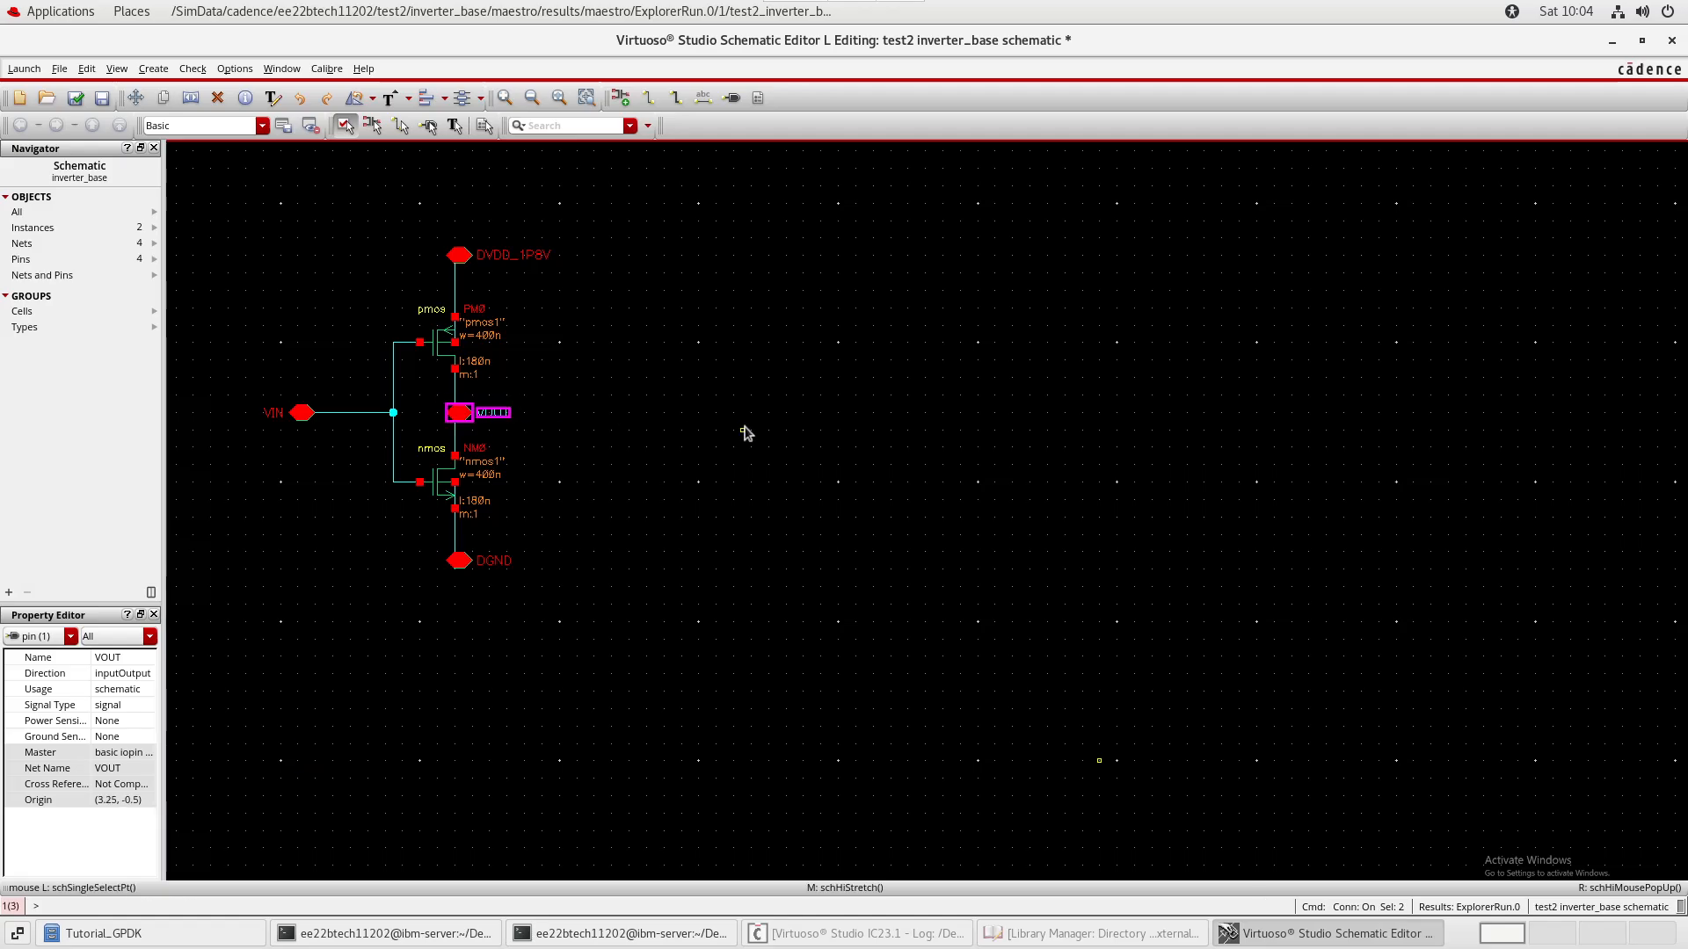
{"action": "left_click", "coordinate": [745, 433]}
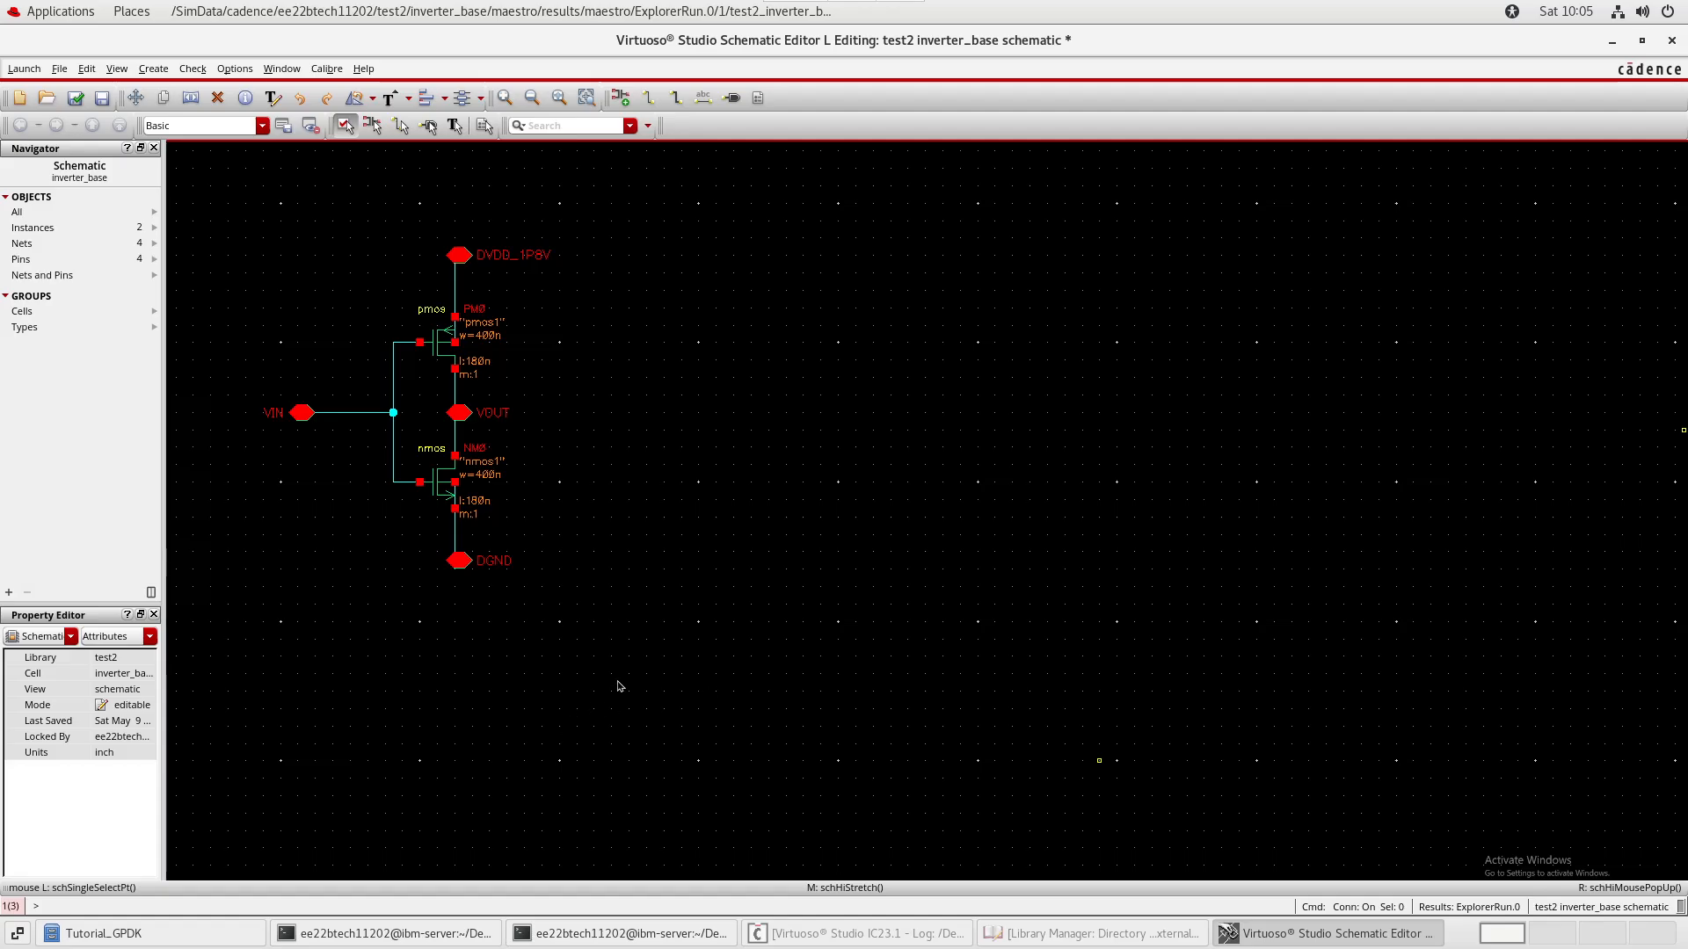
- Place a copy of the VOUT pin in the empty area below the inverter and delete the pin on the output node
{"action": "left_click", "coordinate": [461, 413]}
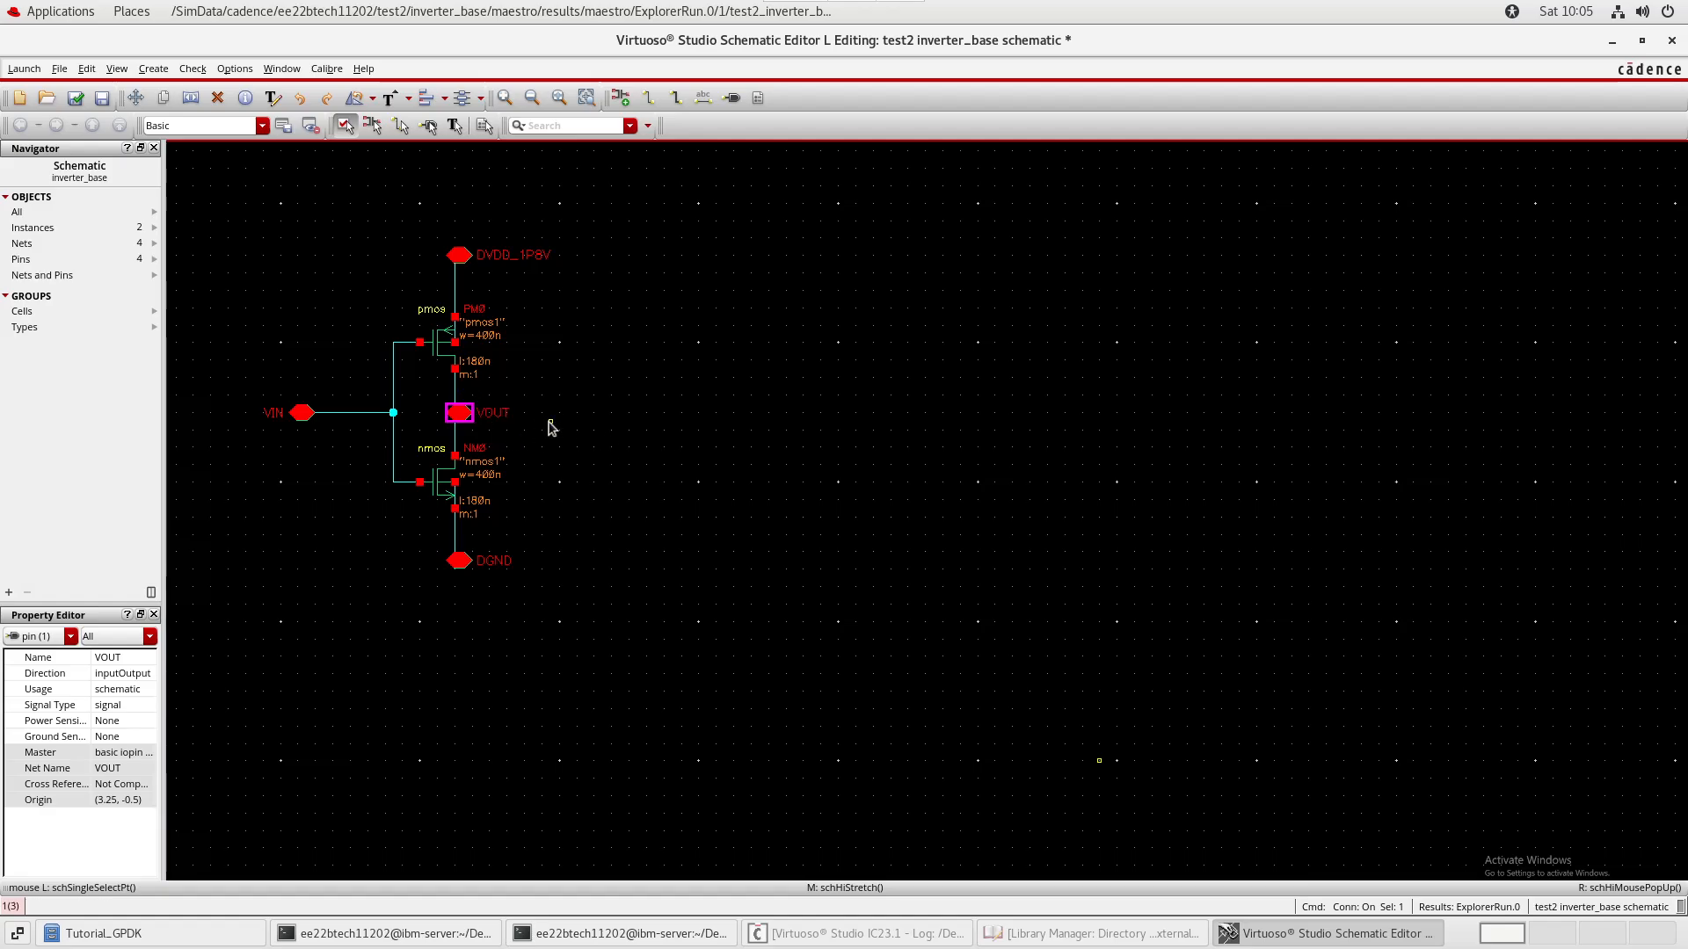
{"action": "key", "text": "c"}
{"action": "left_click", "coordinate": [430, 741]}
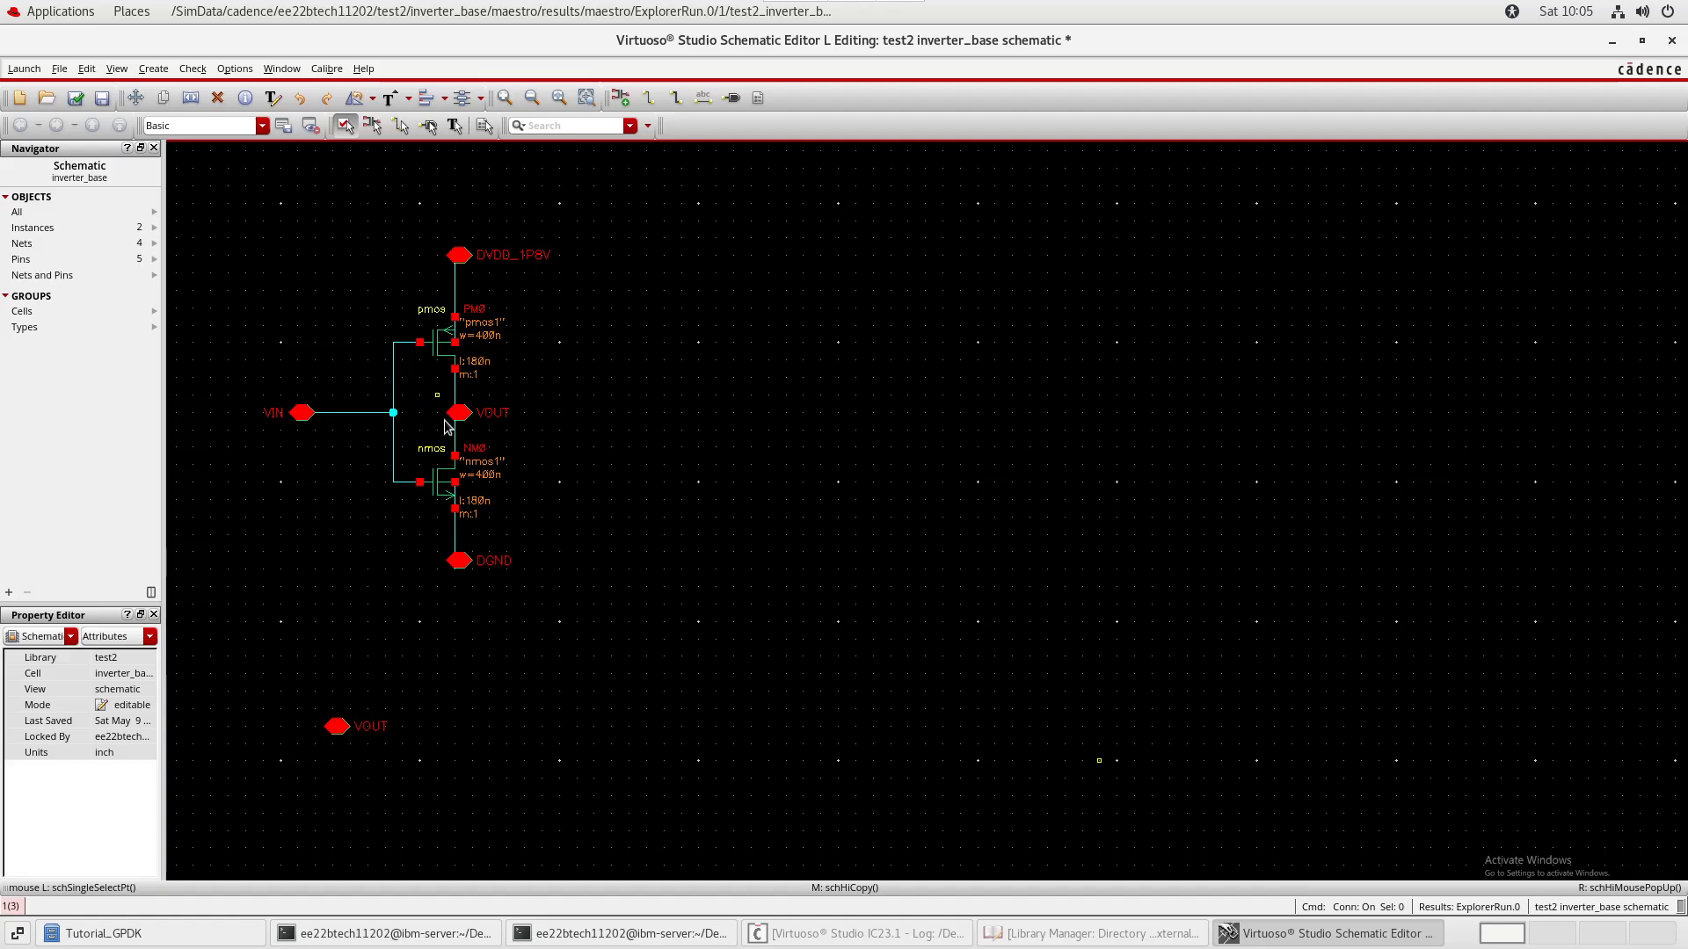
{"action": "left_click", "coordinate": [449, 423]}
{"action": "key", "text": "Delete"}
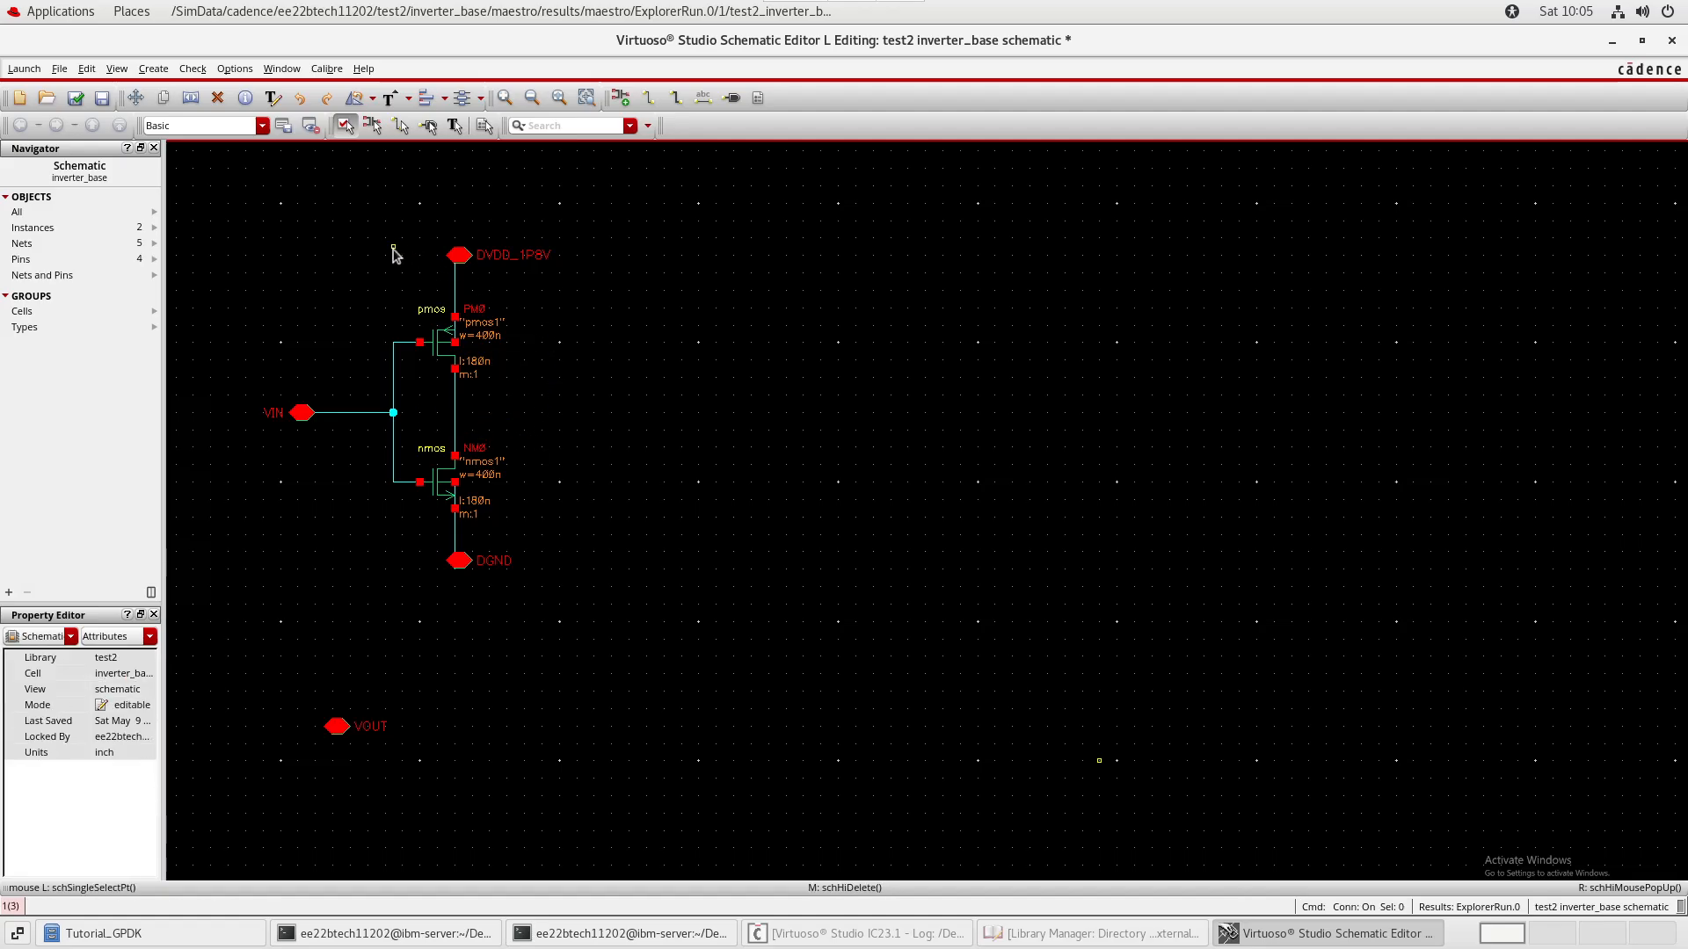
- Start copying both transistors with all their wires, including the input, supply and ground wires, using a reference point beside the inverter
{"action": "left_click_drag", "start_coordinate": [367, 290], "coordinate": [493, 538]}
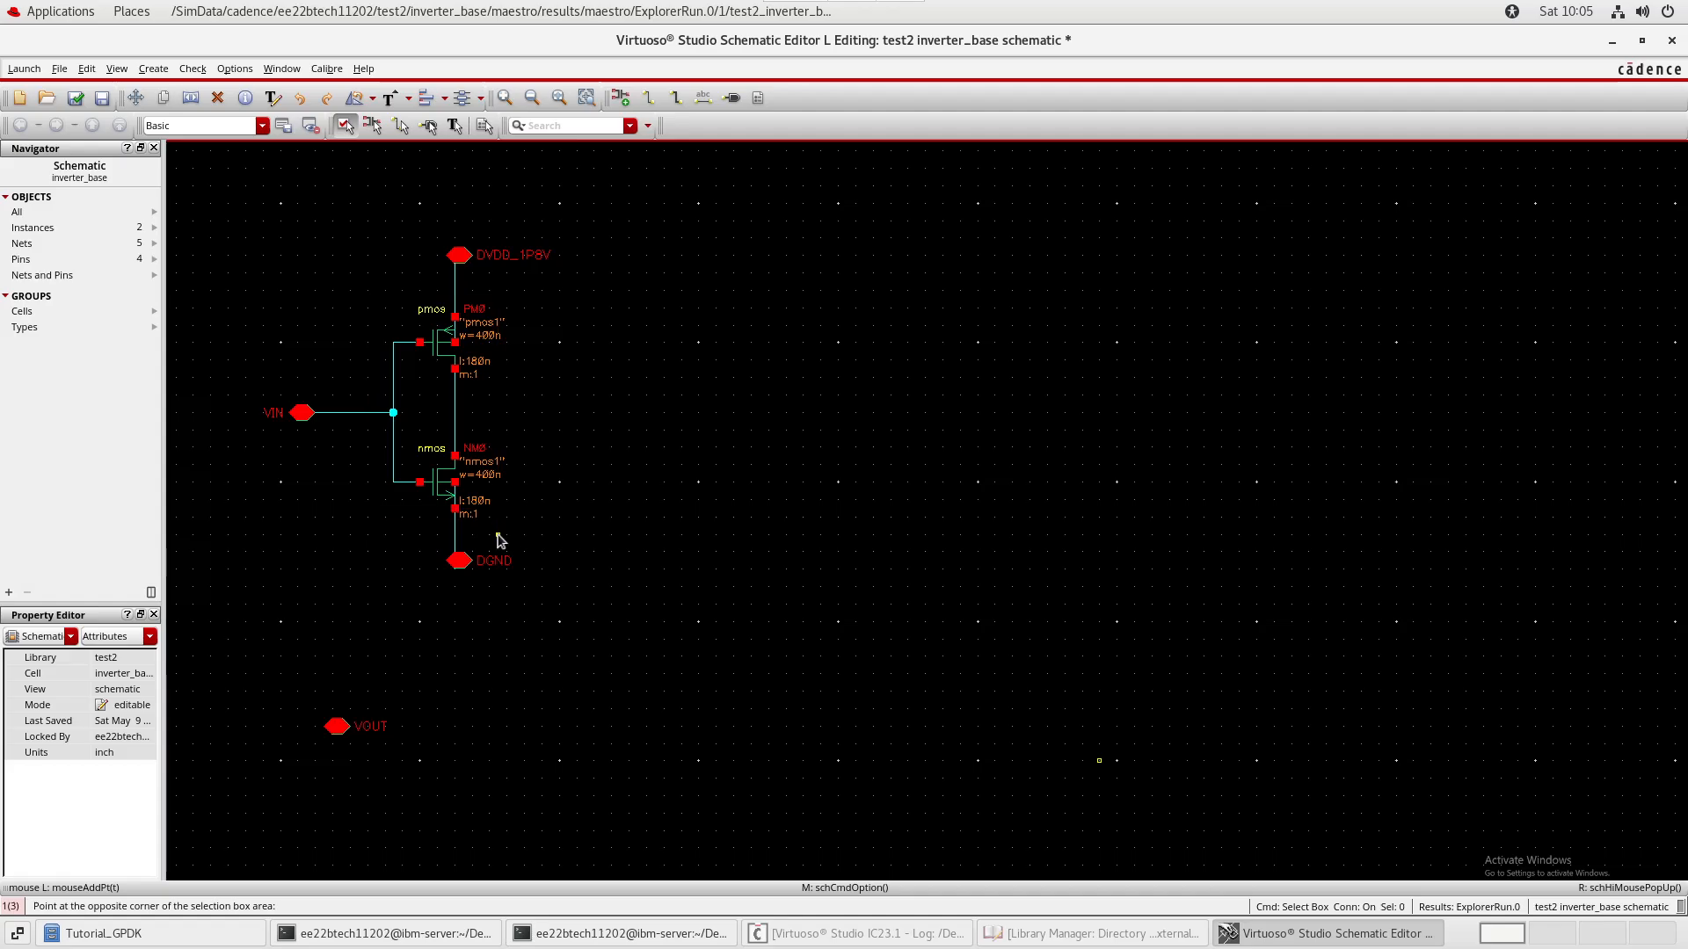
{"action": "left_click", "coordinate": [454, 529], "text": "shift"}
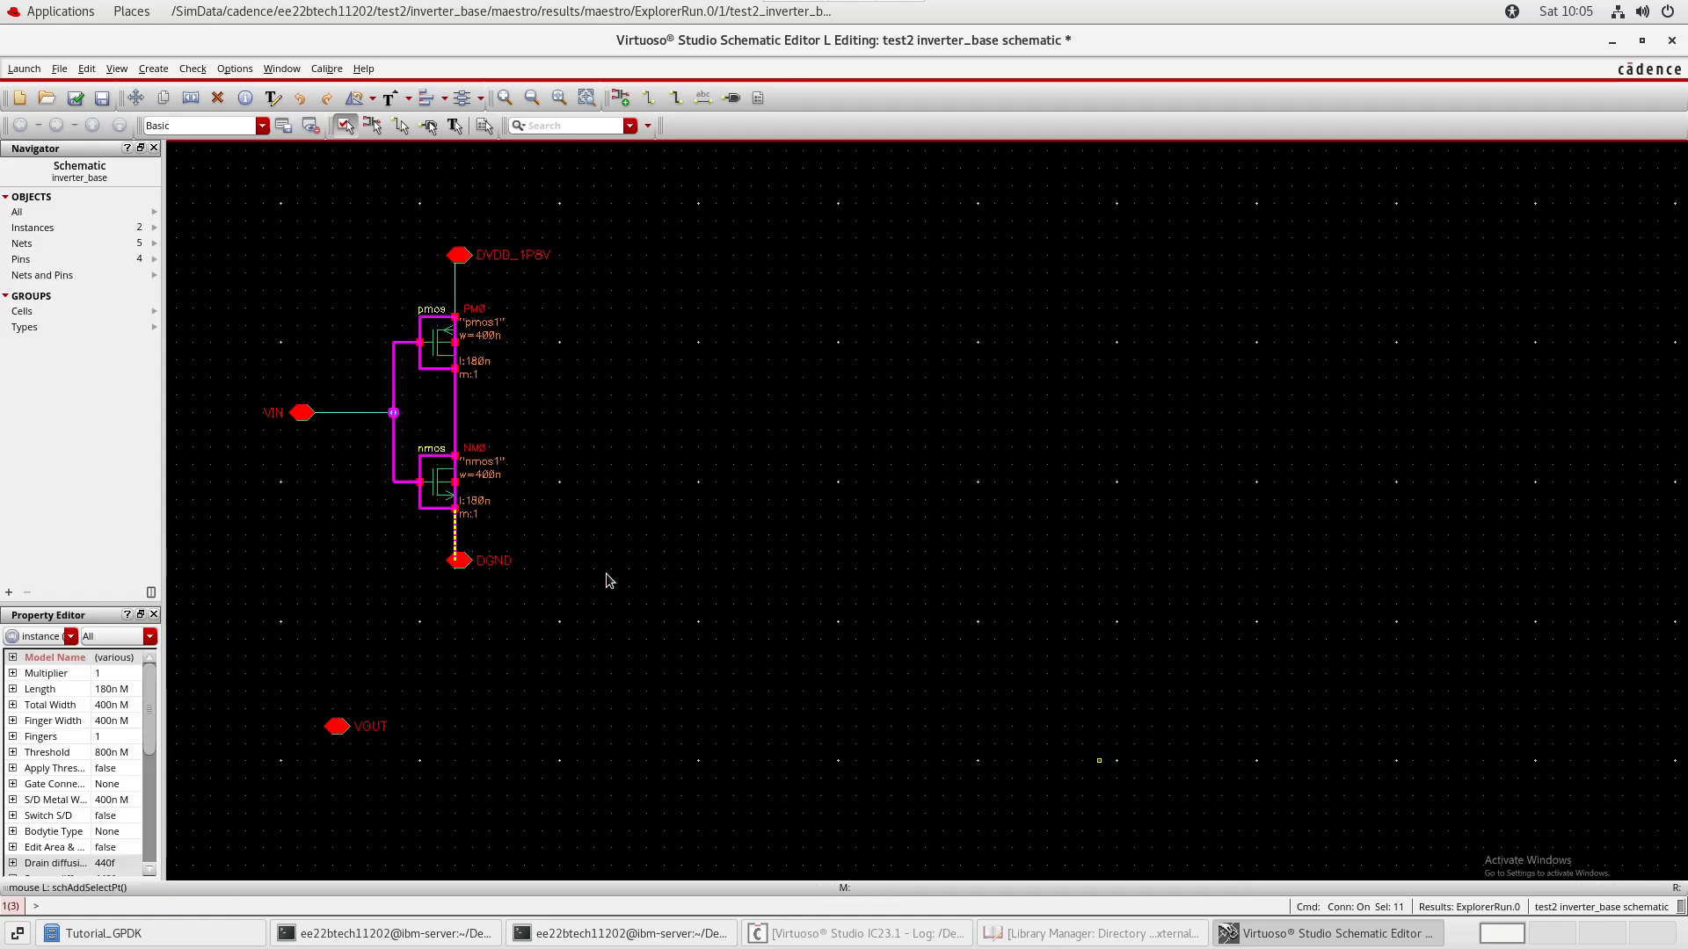
{"action": "left_click", "coordinate": [350, 413], "text": "shift"}
{"action": "left_click", "coordinate": [455, 295], "text": "shift"}
{"action": "key", "text": "c"}
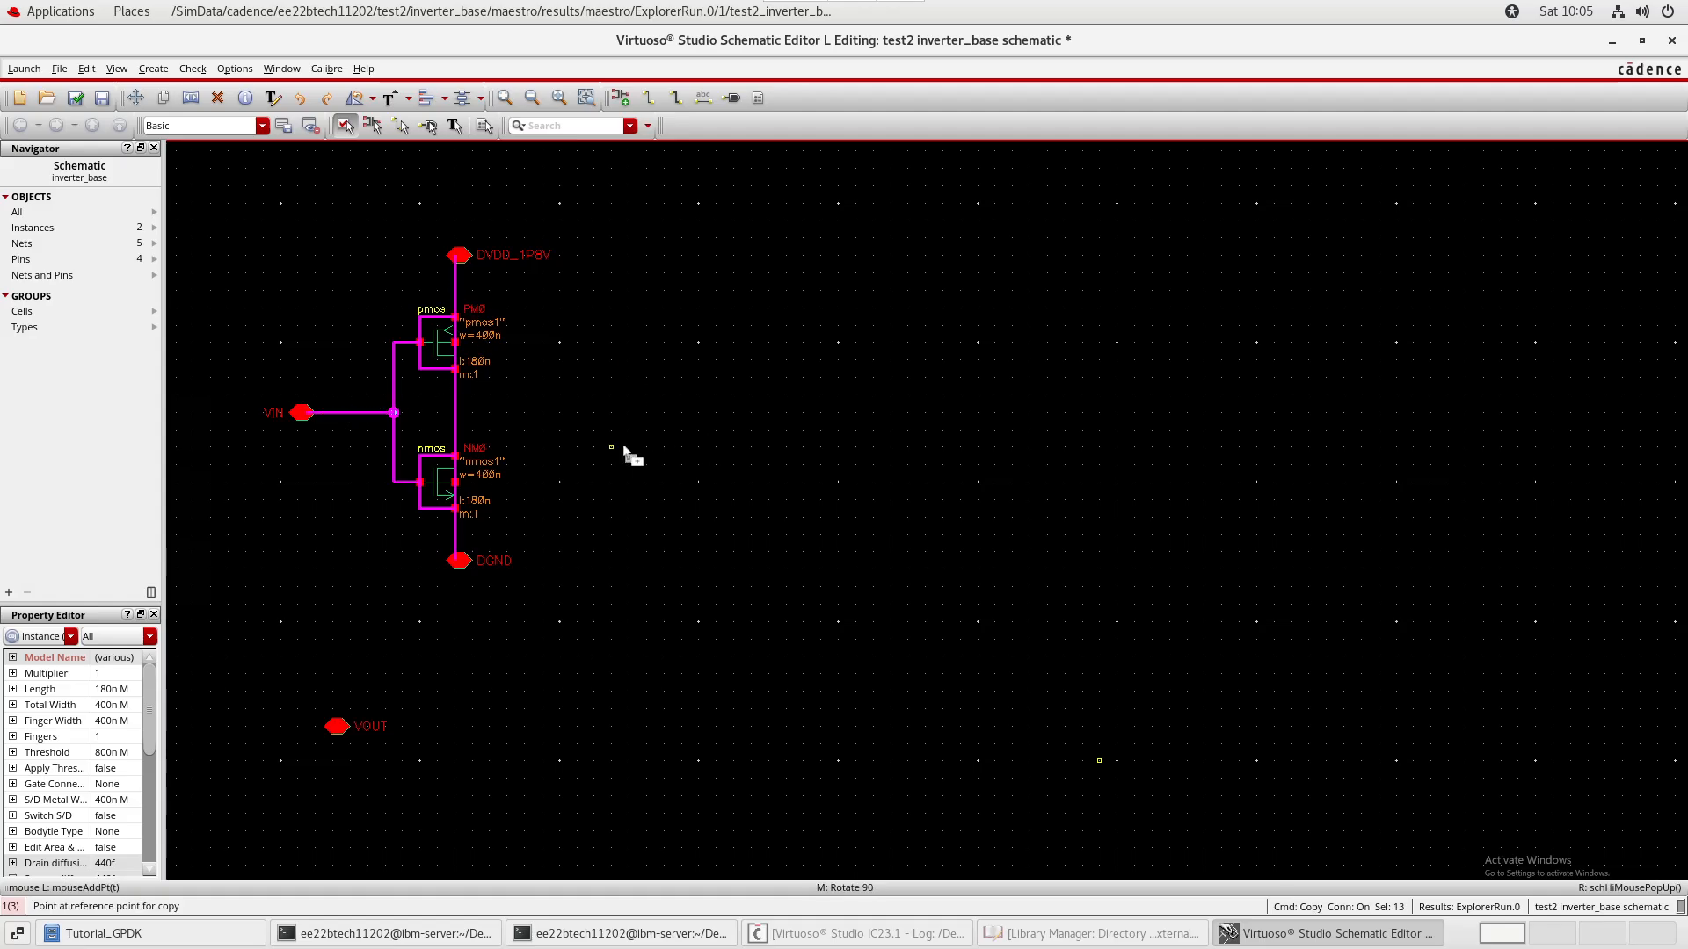
{"action": "left_click", "coordinate": [624, 449]}
- Set the copy array to 4 rows and 1 column and place the evenly spaced stages so each input wire meets the preceding output
{"action": "key", "text": "F3"}
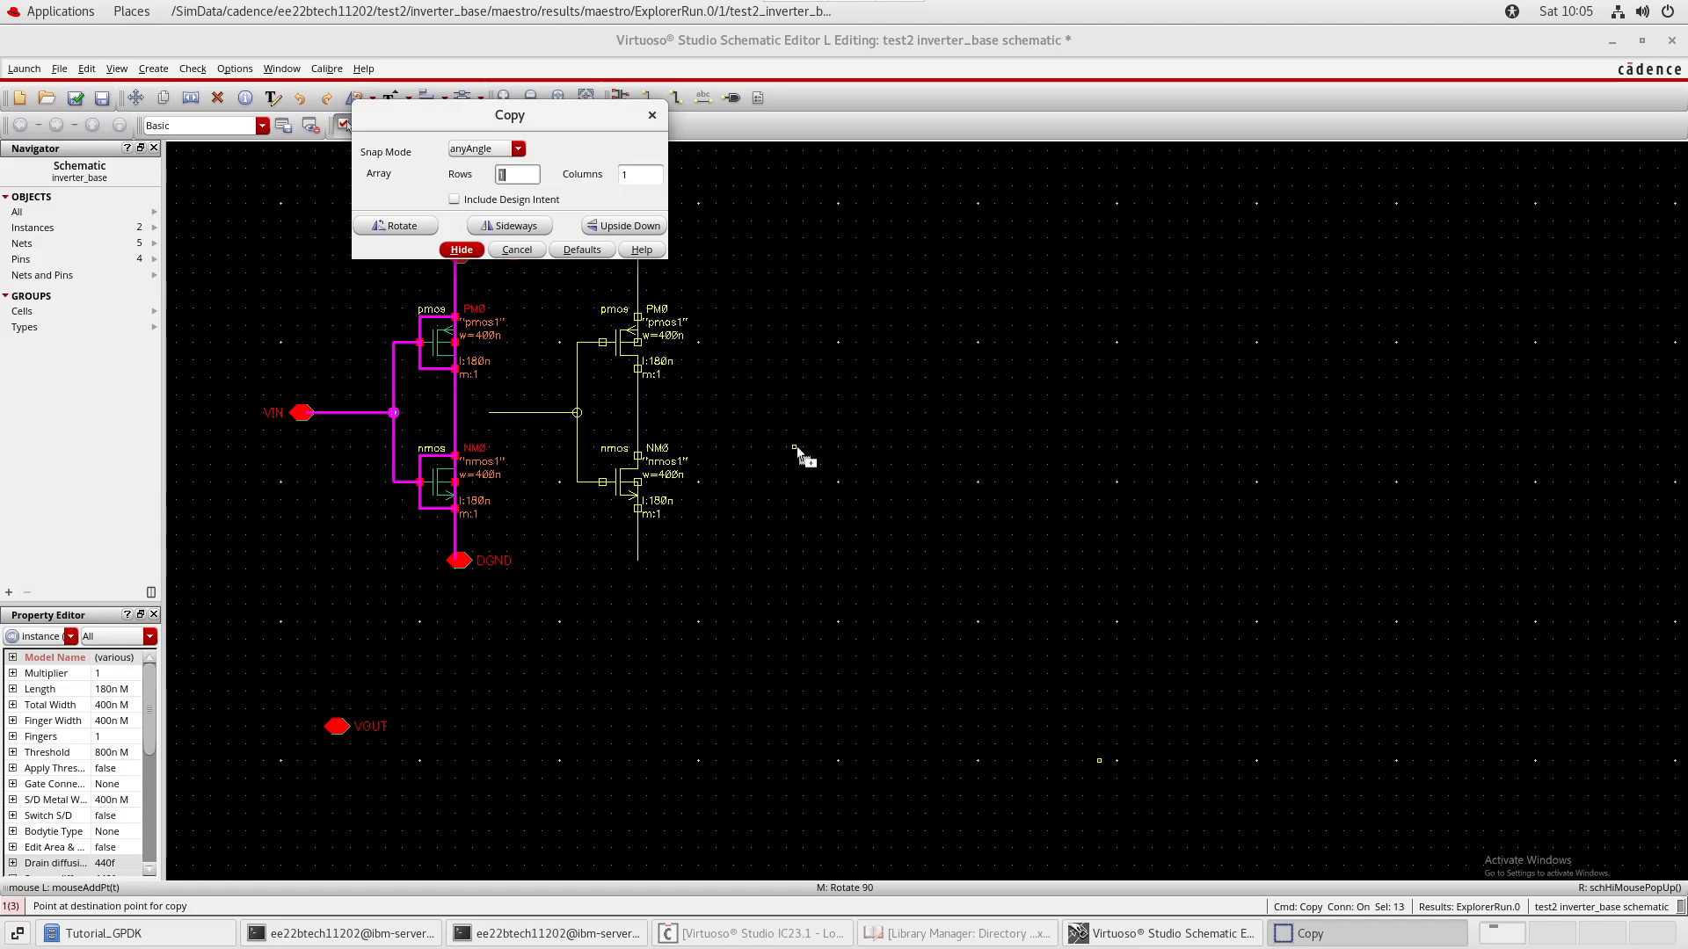
{"action": "key", "text": "Tab"}
{"action": "key", "text": "Return"}
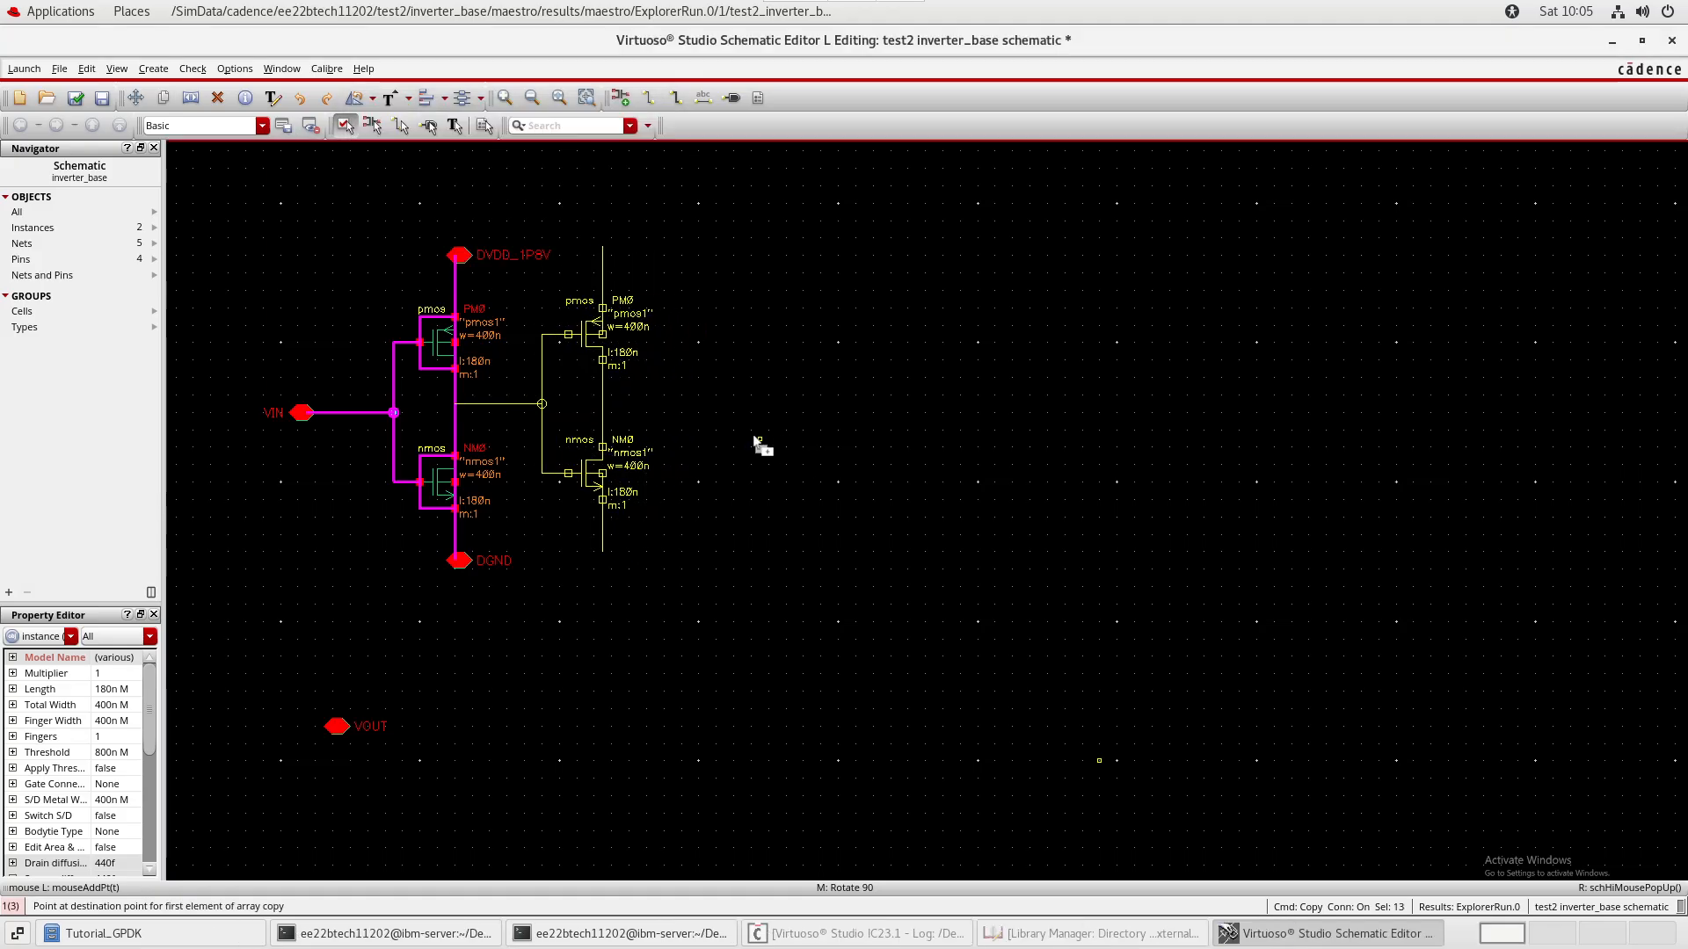
{"action": "key", "text": "F3"}
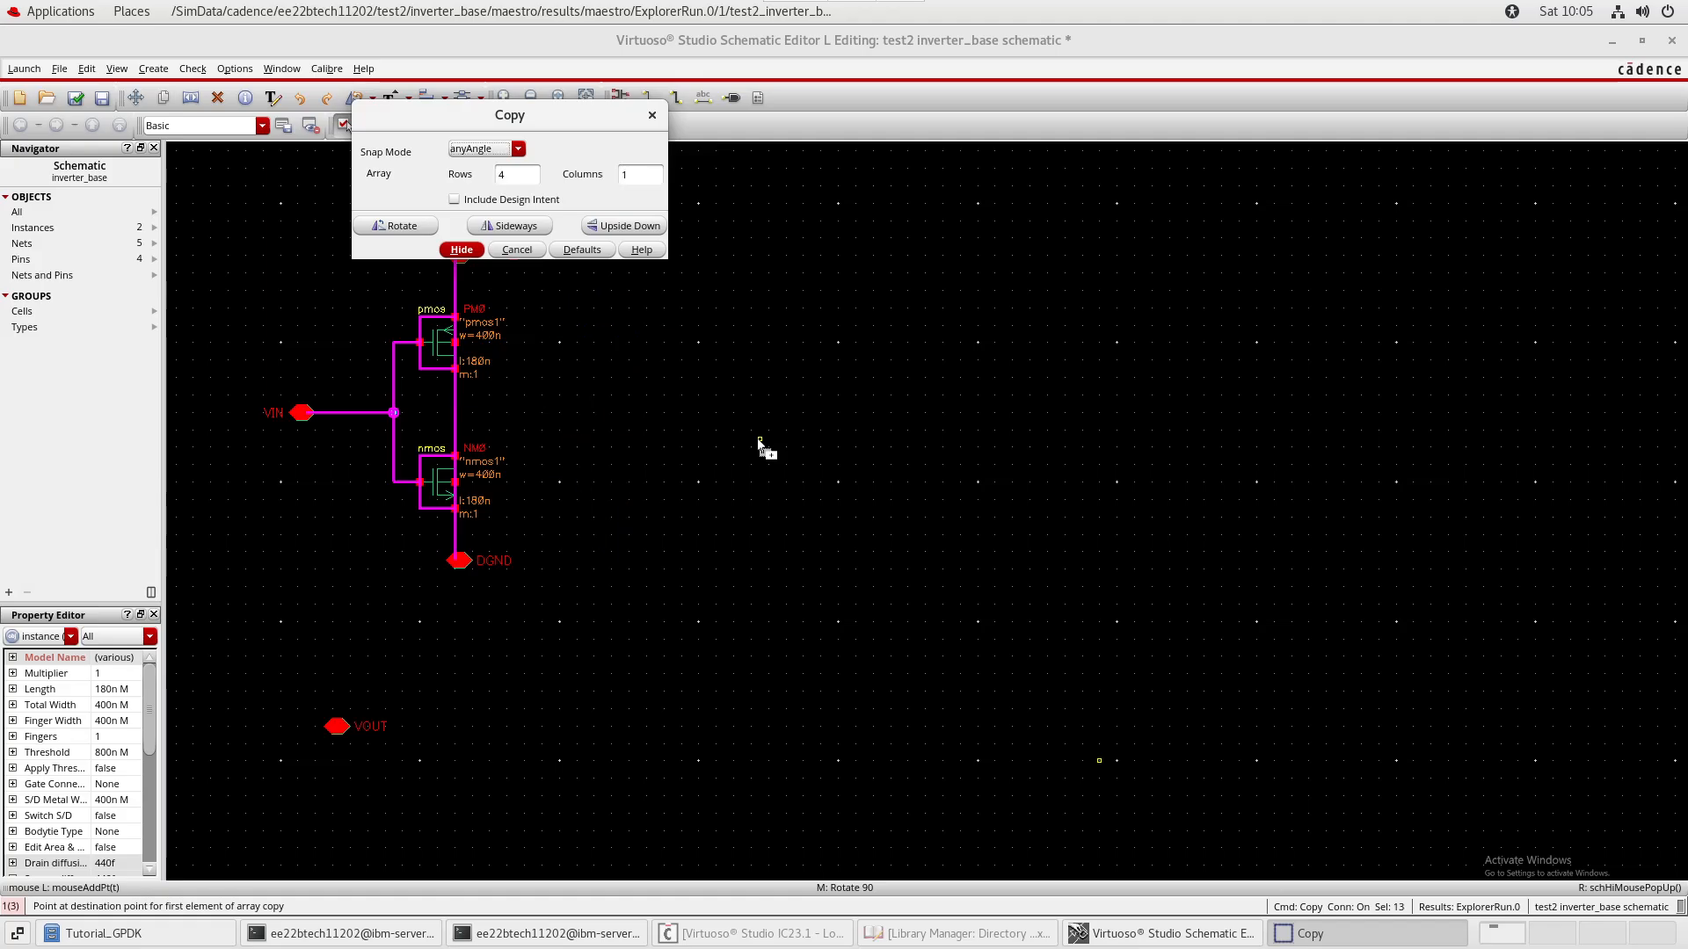
{"action": "key", "text": "Return"}
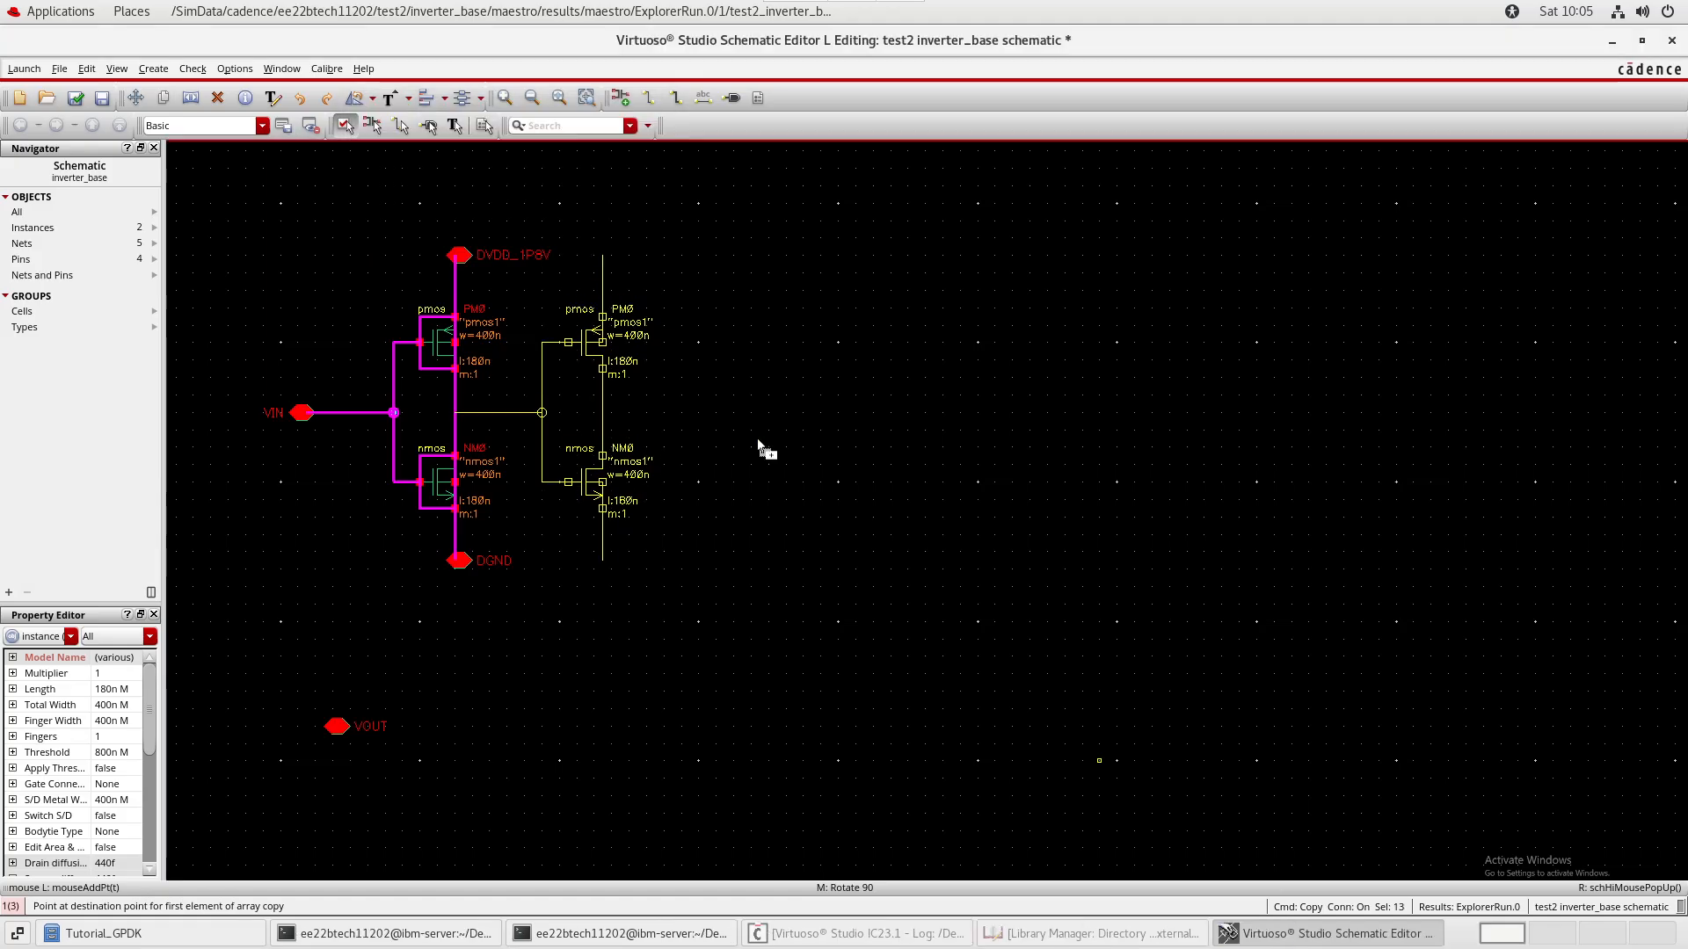
{"action": "left_click", "coordinate": [758, 445]}
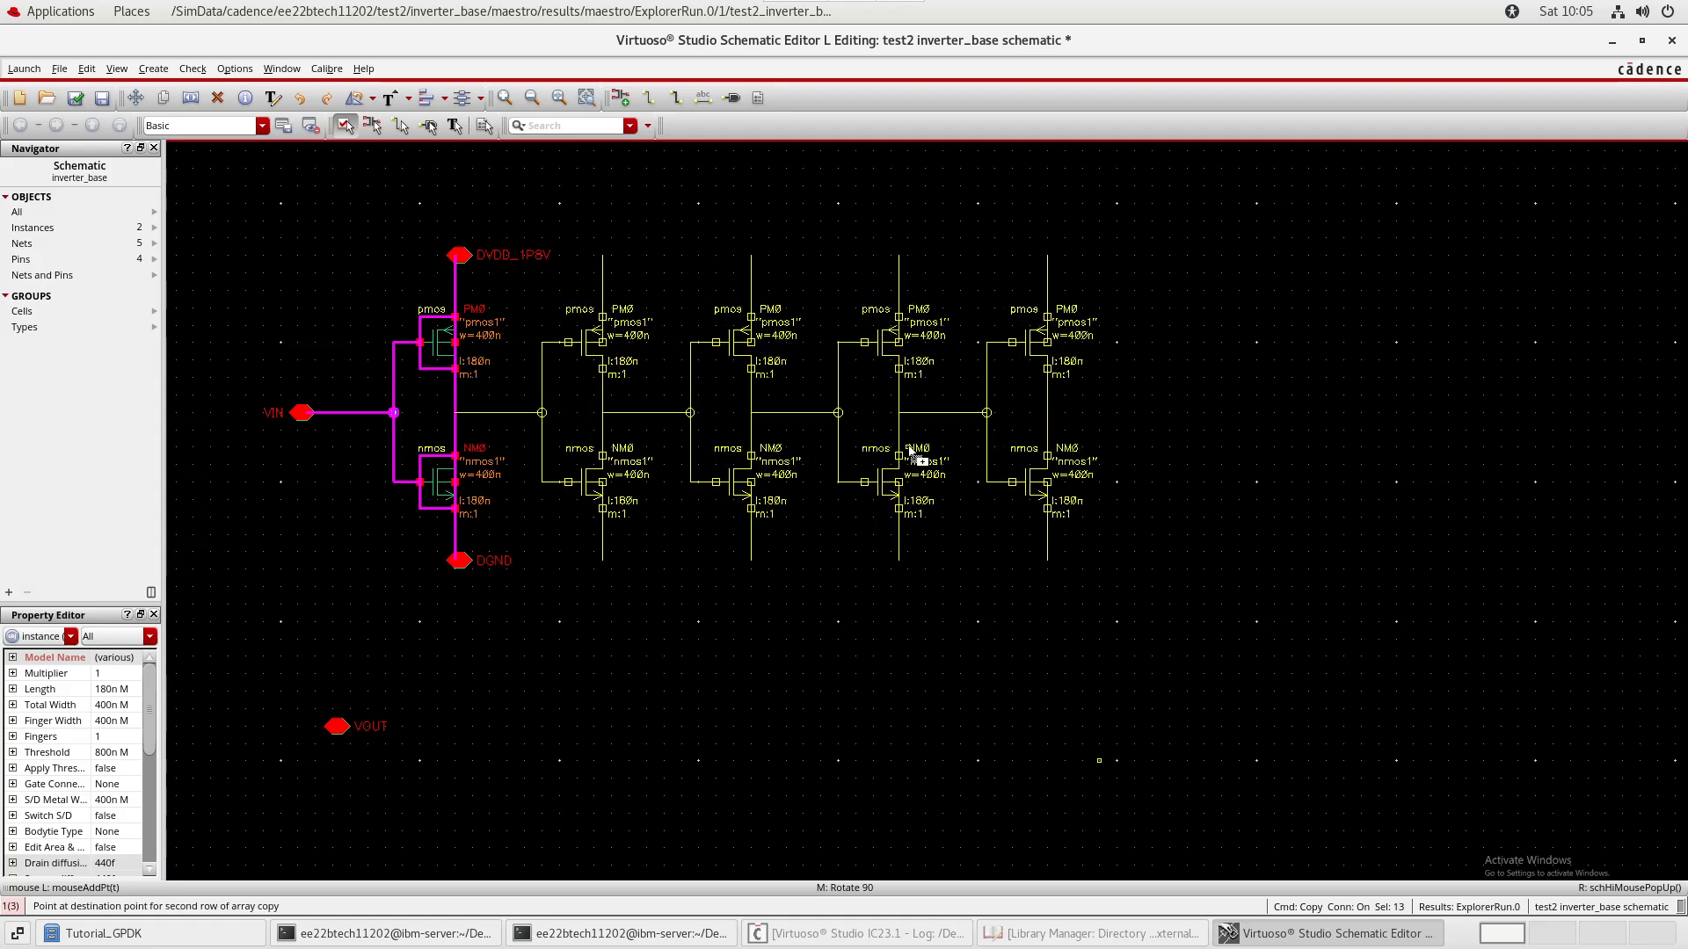
{"action": "left_click", "coordinate": [914, 454]}
{"action": "key", "text": "Escape"}
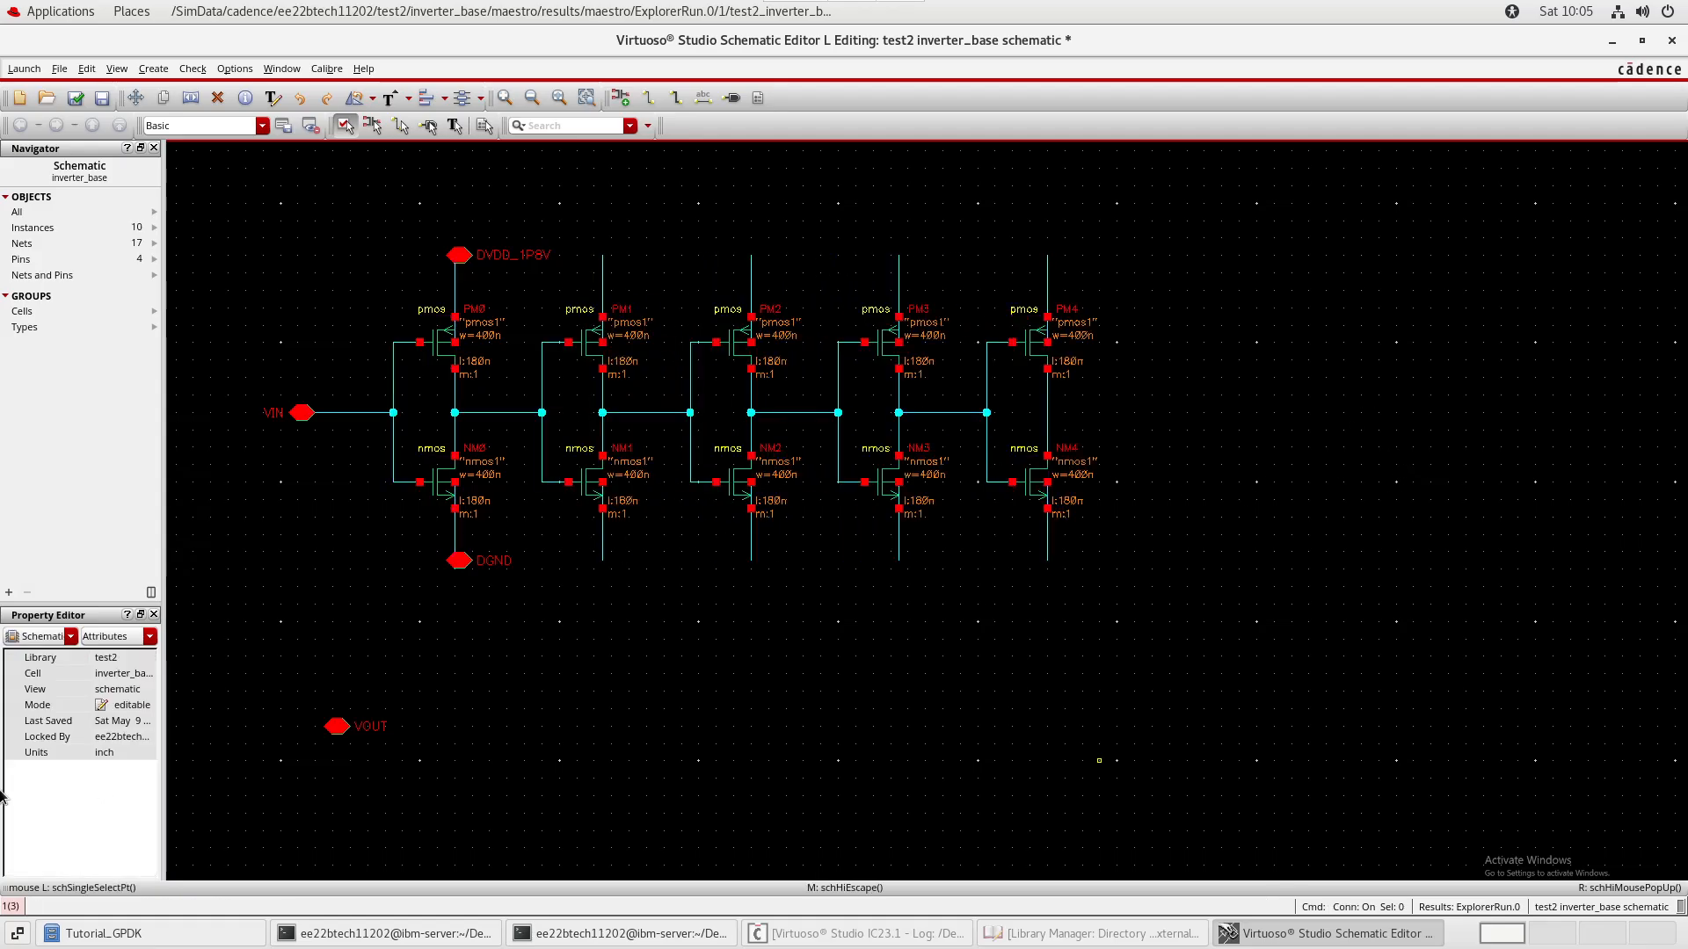
- Move the separate VOUT pin onto the output node of the last inverter stage, using orthogonal snap and the full route method
{"action": "left_click_drag", "start_coordinate": [291, 687], "coordinate": [384, 750]}
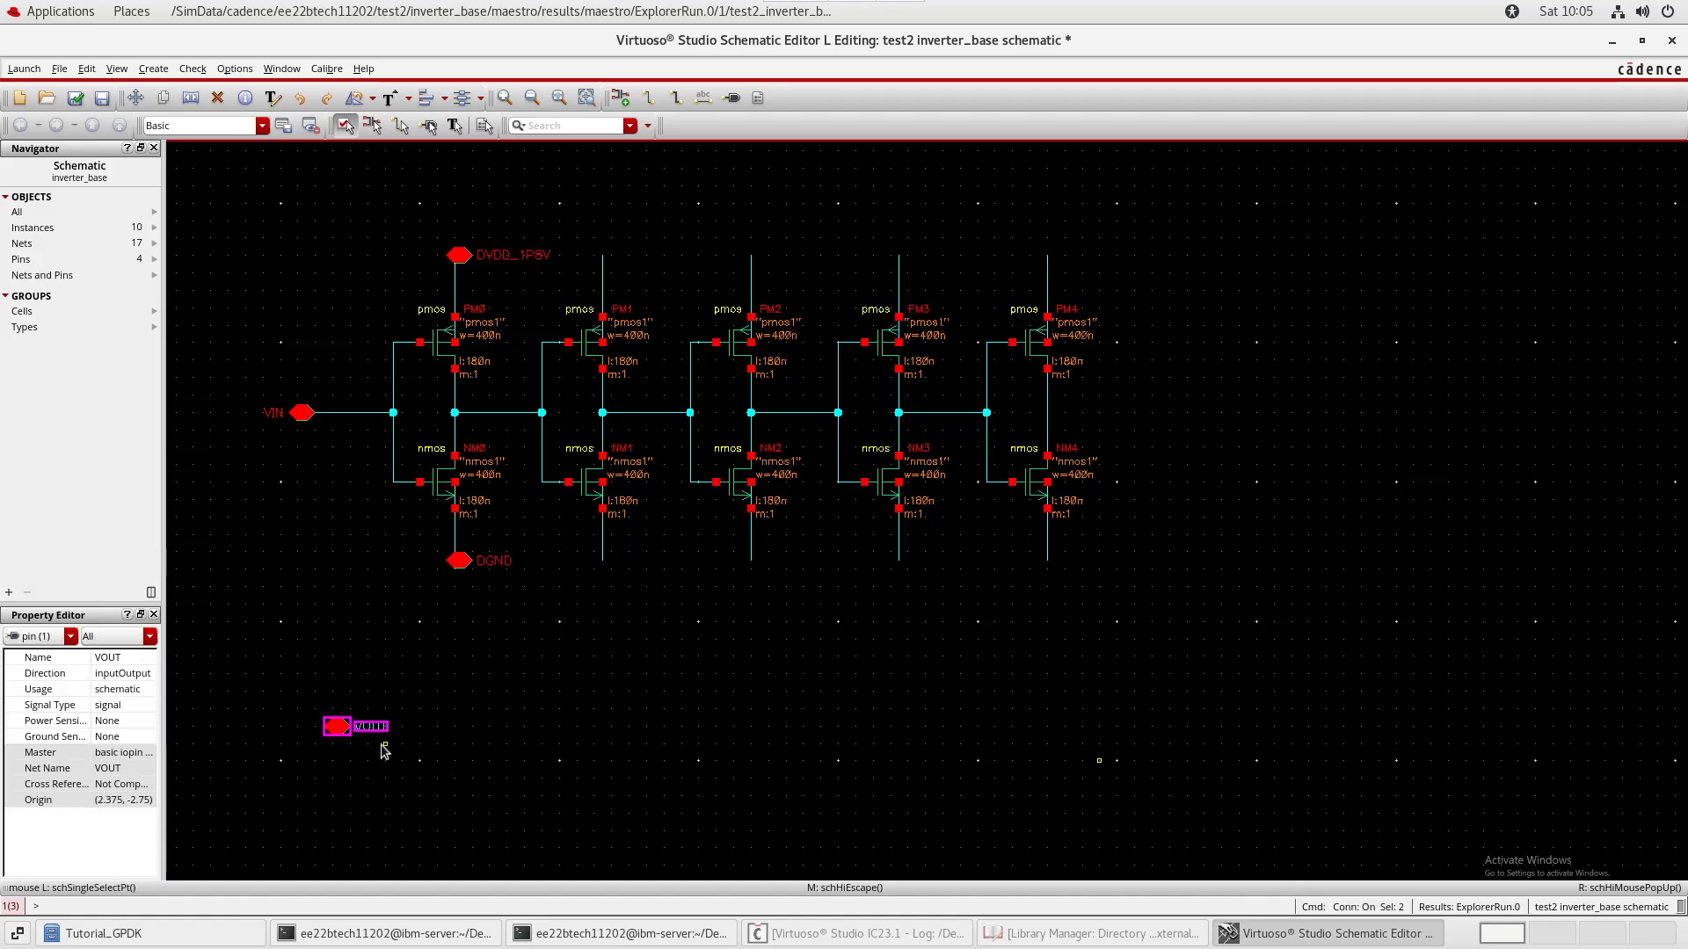
{"action": "key", "text": "s"}
{"action": "key", "text": "F3"}
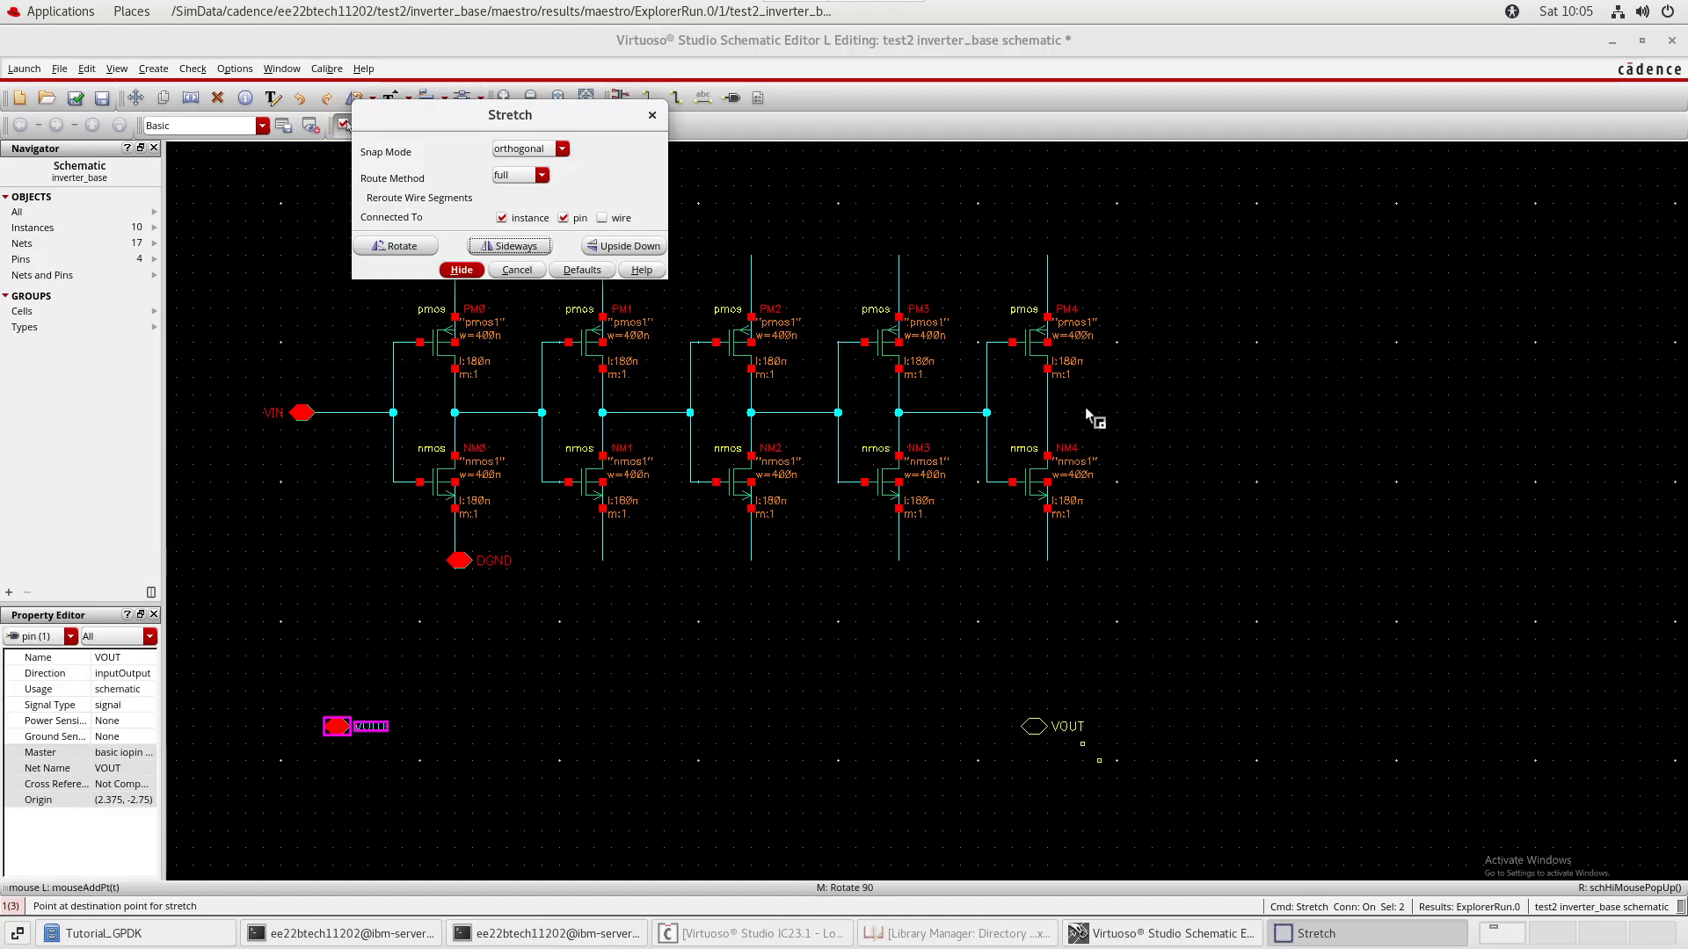
{"action": "key", "text": "shift+Tab"}
{"action": "key", "text": "shift+Tab"}
{"action": "key", "text": "shift+Tab"}
{"action": "key", "text": "shift+Tab"}
{"action": "key", "text": "shift+Tab"}
{"action": "key", "text": "shift+Tab"}
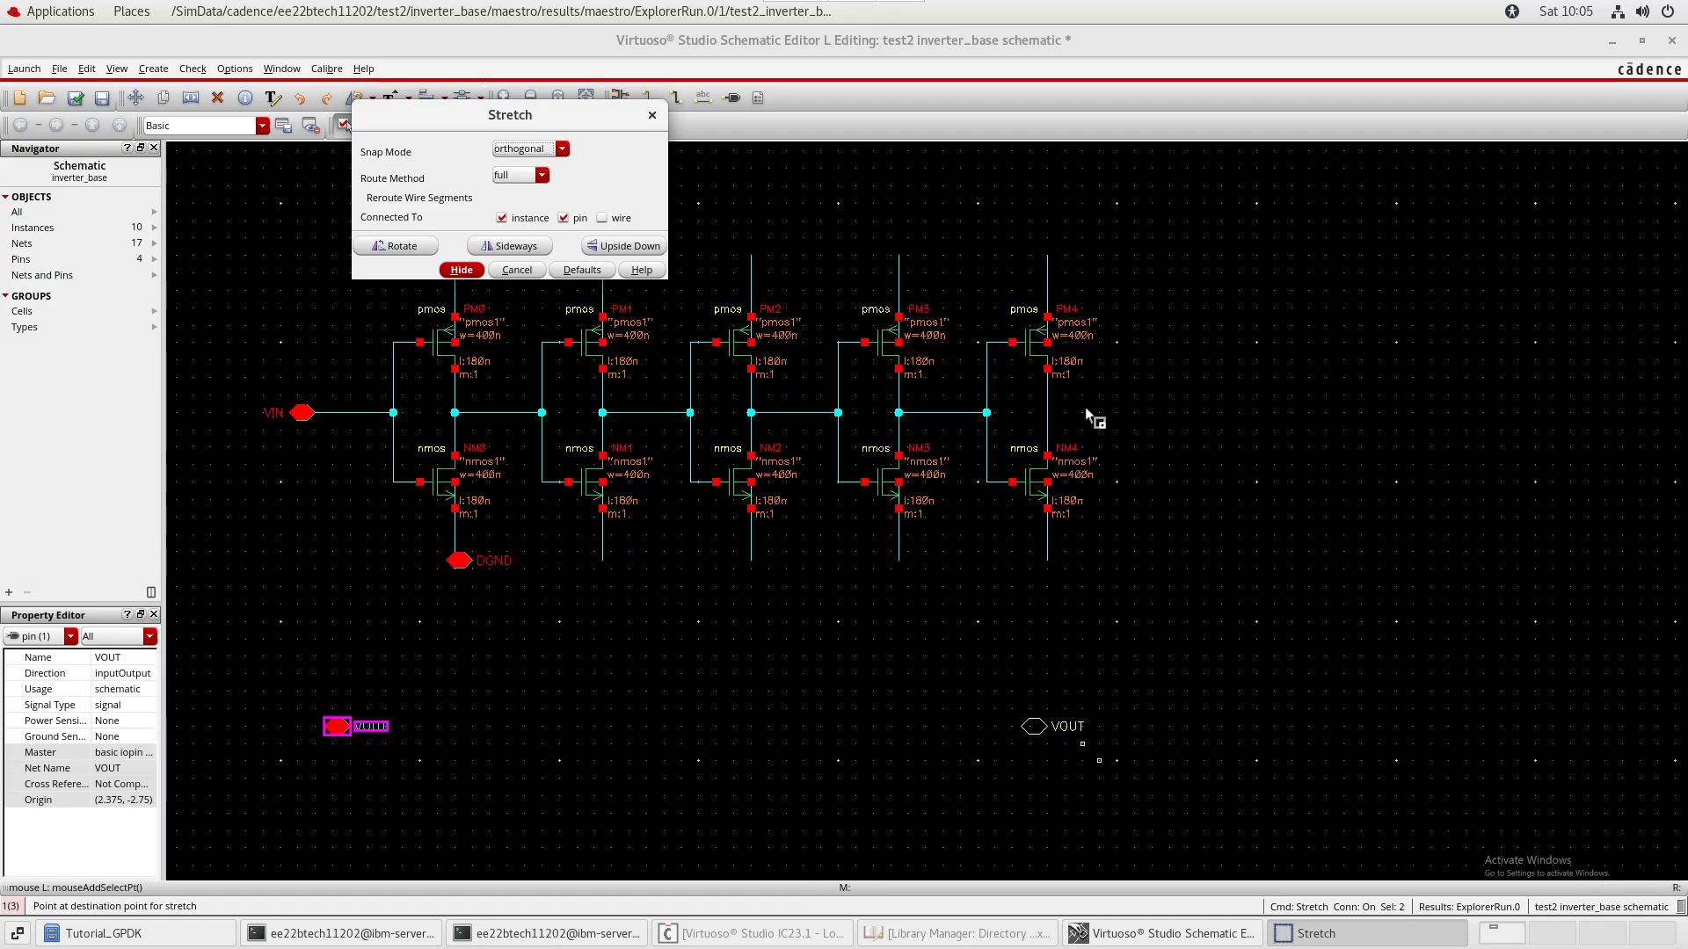
{"action": "key", "text": "Return"}
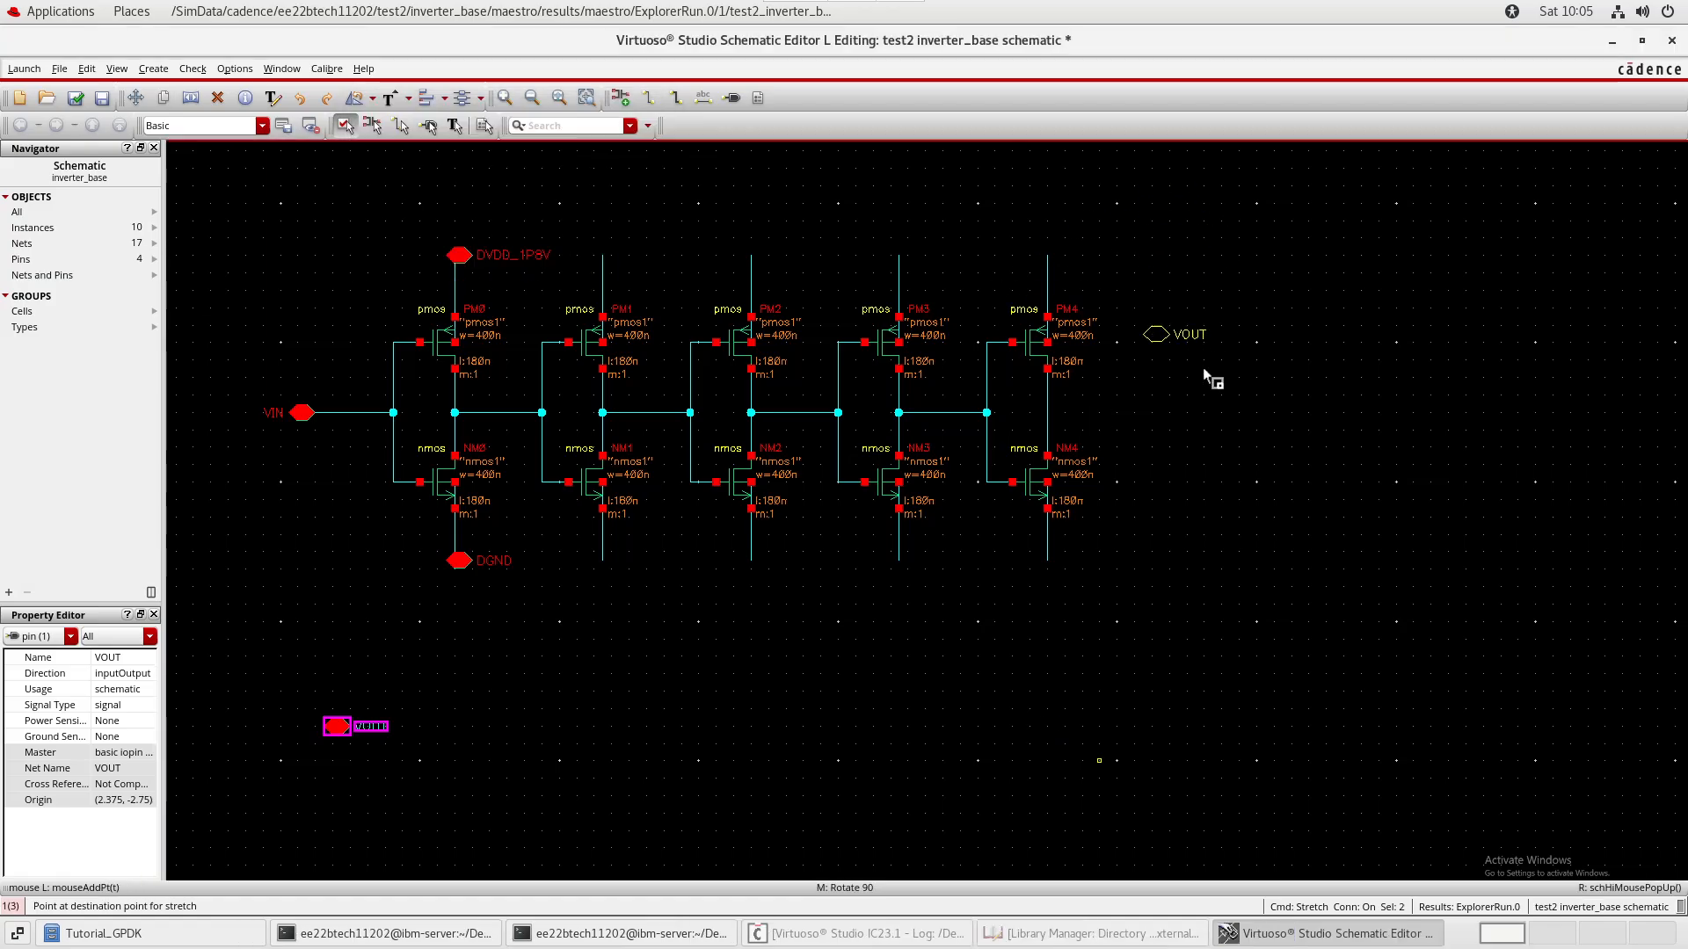
{"action": "left_click", "coordinate": [1106, 431]}
{"action": "key", "text": "Escape"}
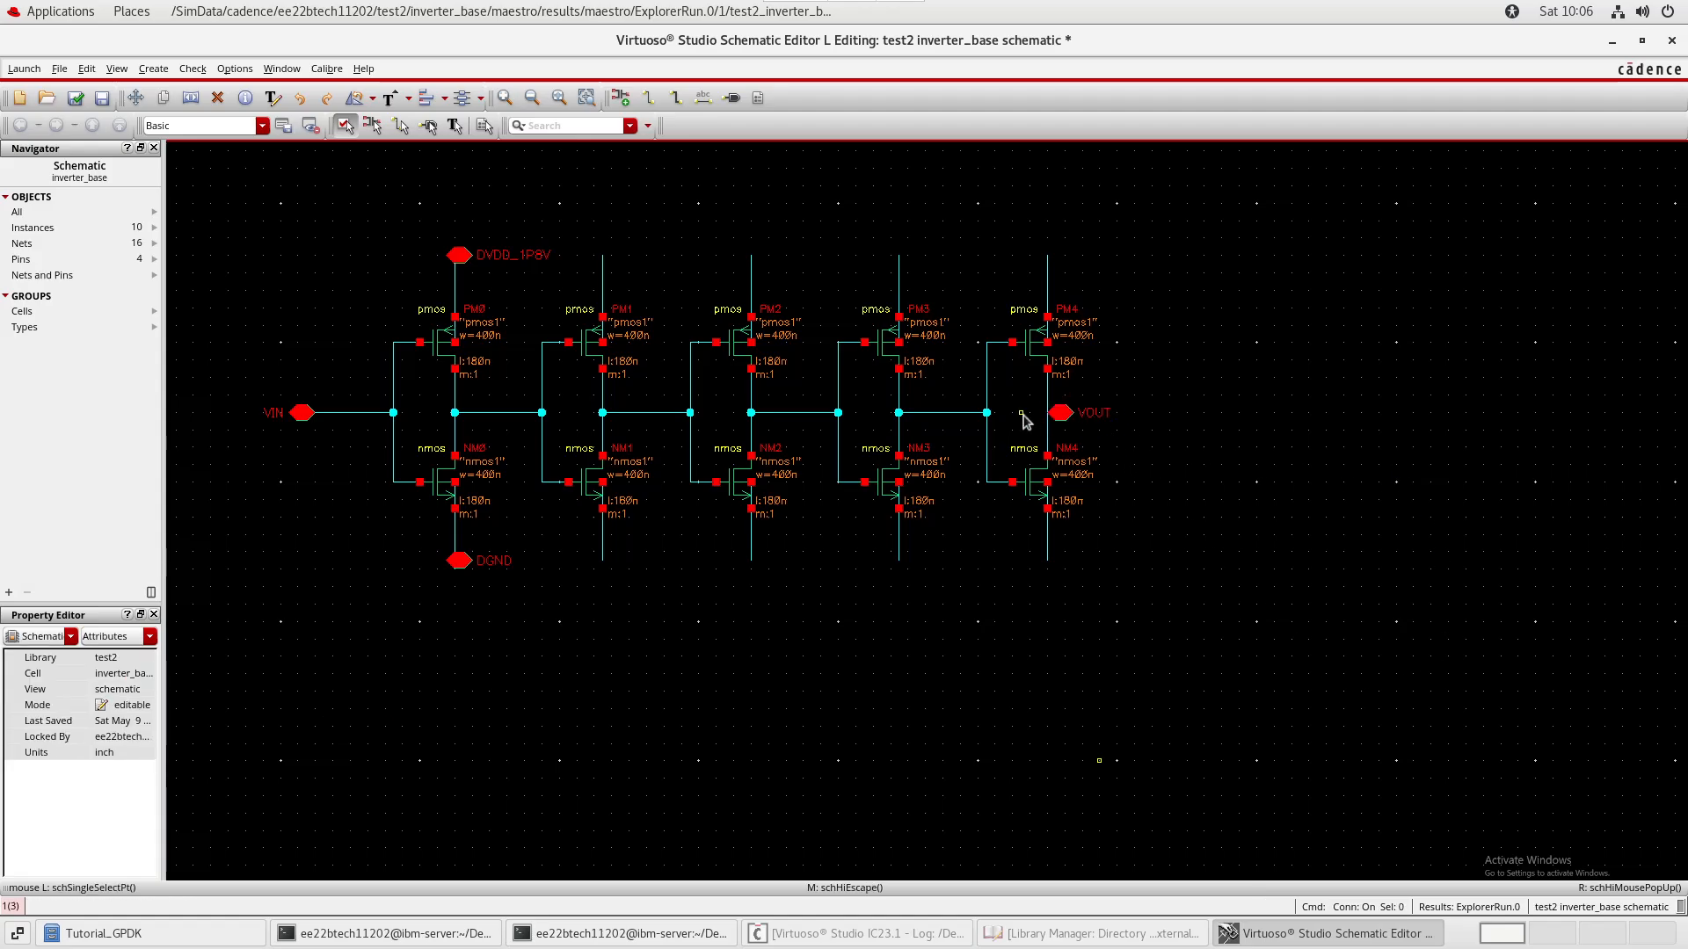
- Wire the pmos supply ends of all five stages together and connect the rail to the DVDD_1P8V pin
{"action": "middle_click_drag", "start_coordinate": [1248, 398], "coordinate": [1444, 503]}
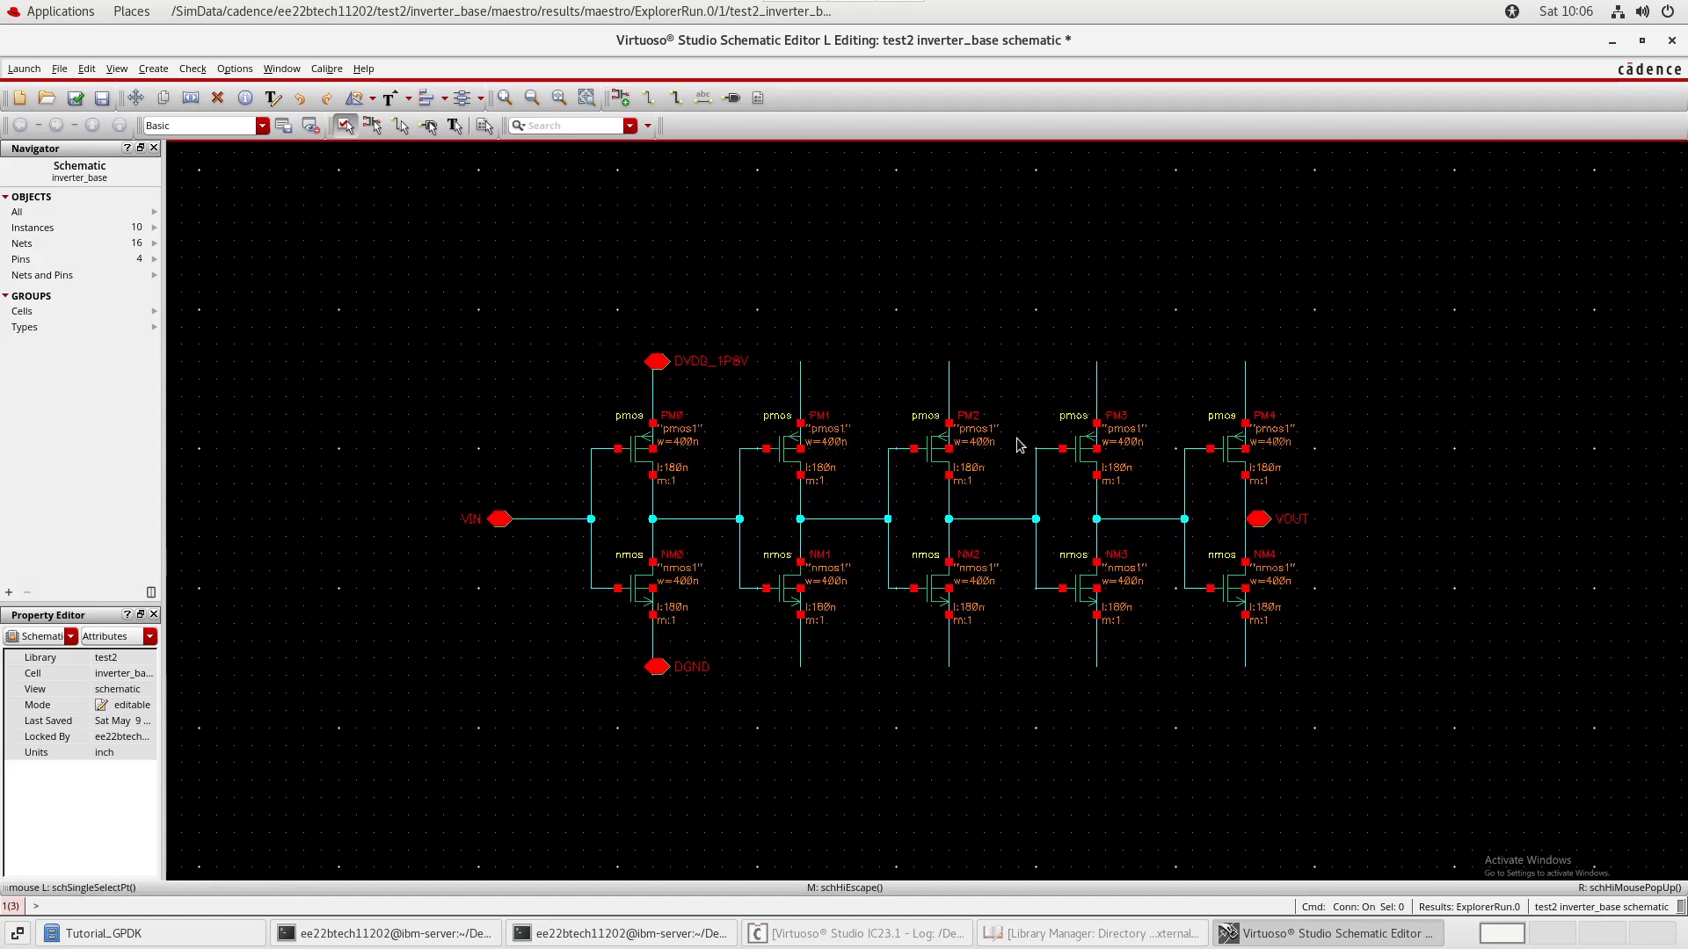
{"action": "key", "text": "w"}
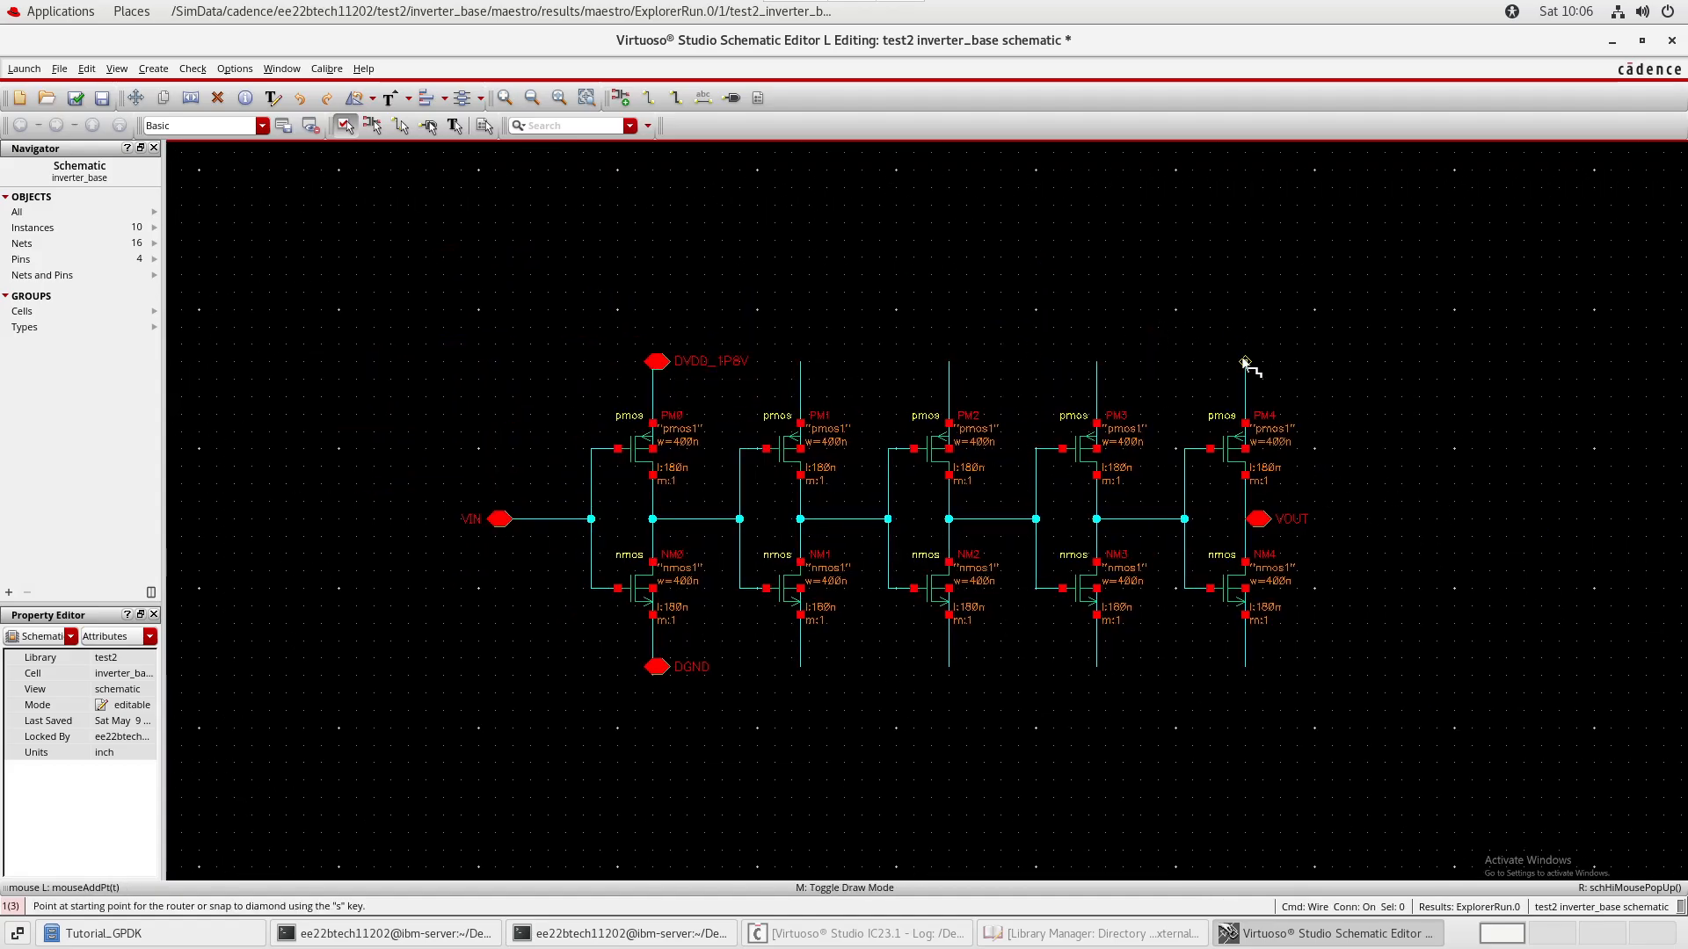
{"action": "left_click", "coordinate": [1245, 361]}
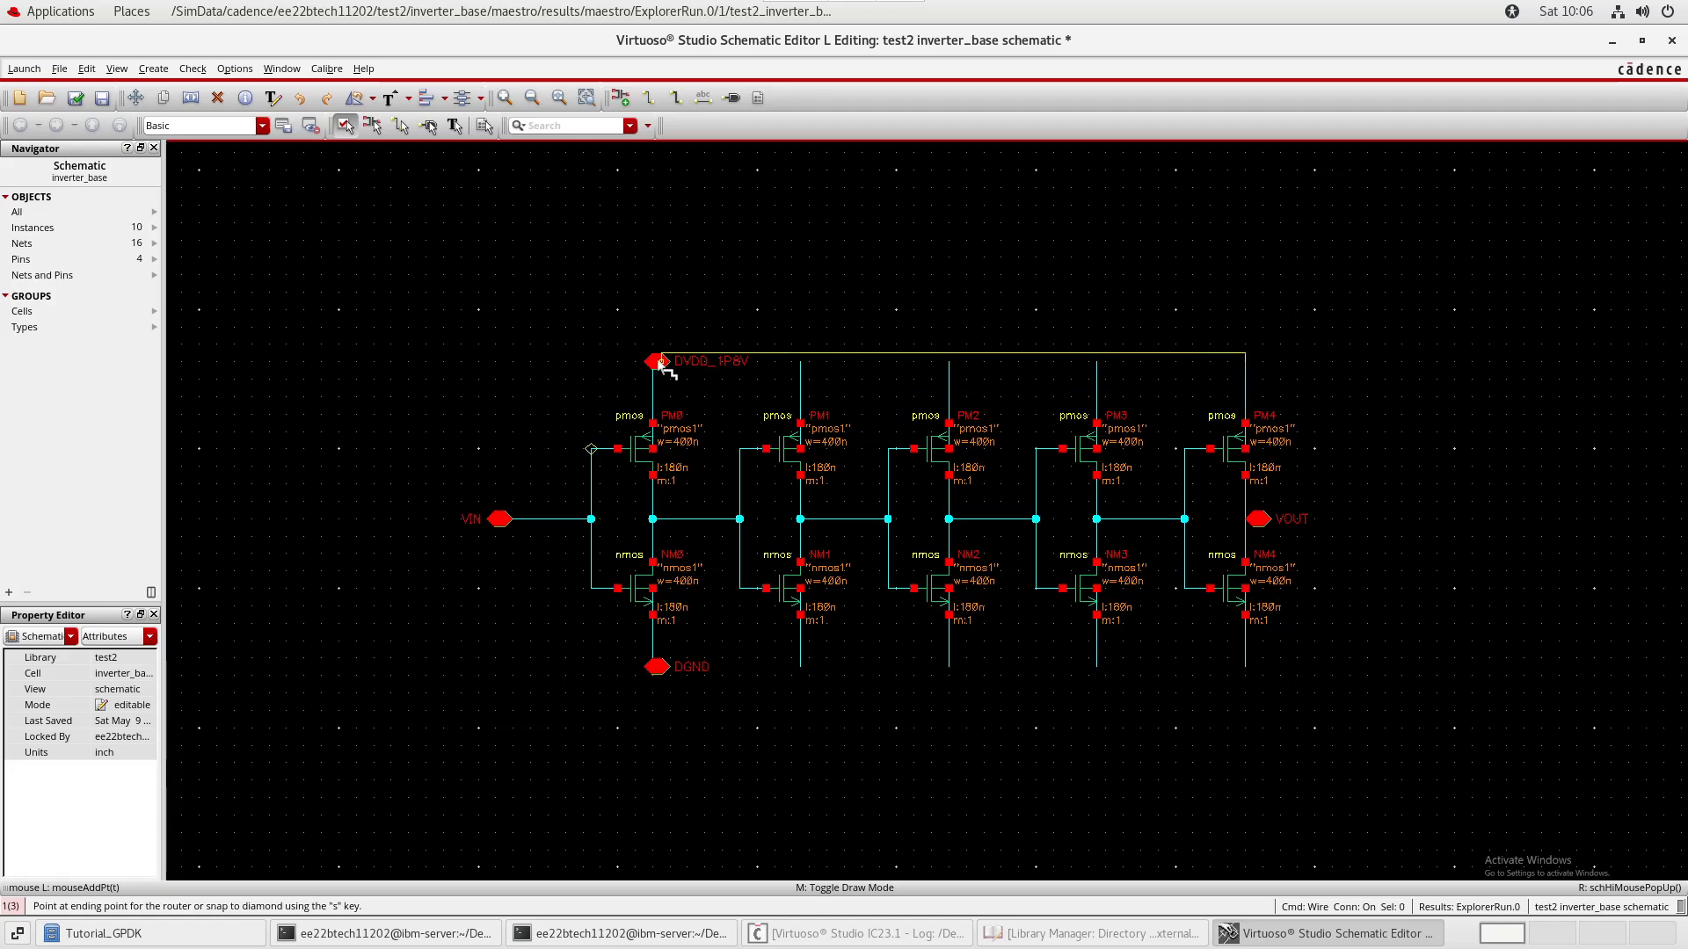
{"action": "scroll", "coordinate": [654, 373], "scroll_direction": "up", "scroll_amount": 3, "text": "ctrl"}
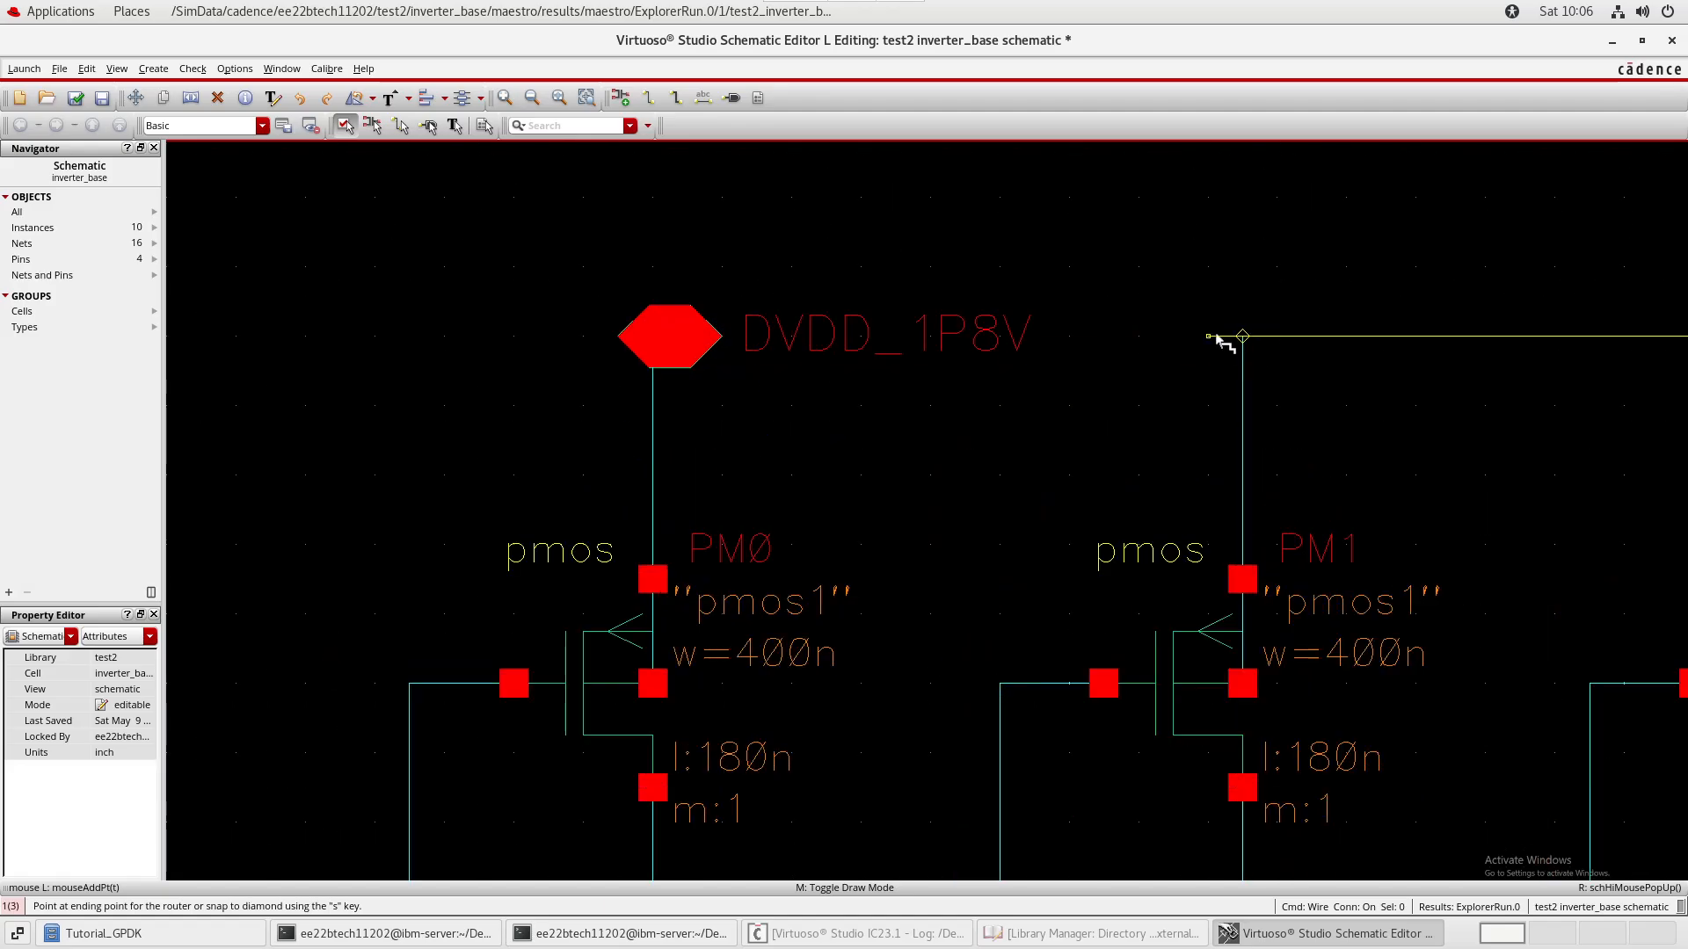
{"action": "left_click", "coordinate": [1243, 337]}
{"action": "scroll", "coordinate": [974, 420], "scroll_direction": "down", "scroll_amount": 3, "text": "ctrl"}
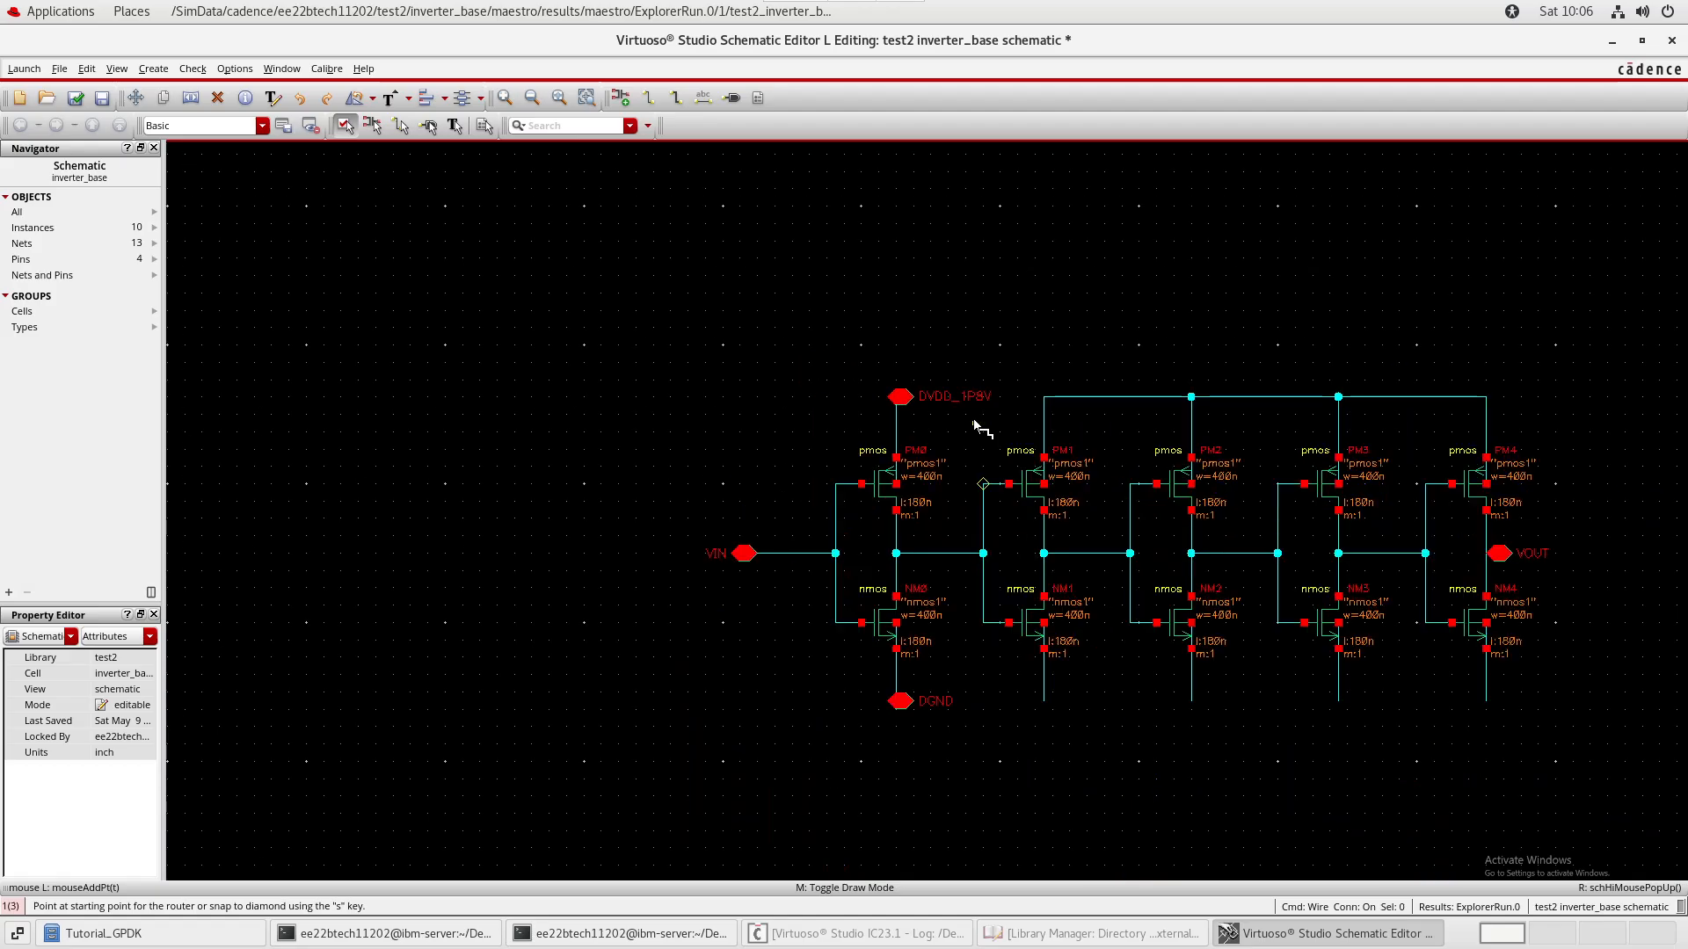
{"action": "left_click", "coordinate": [1043, 397]}
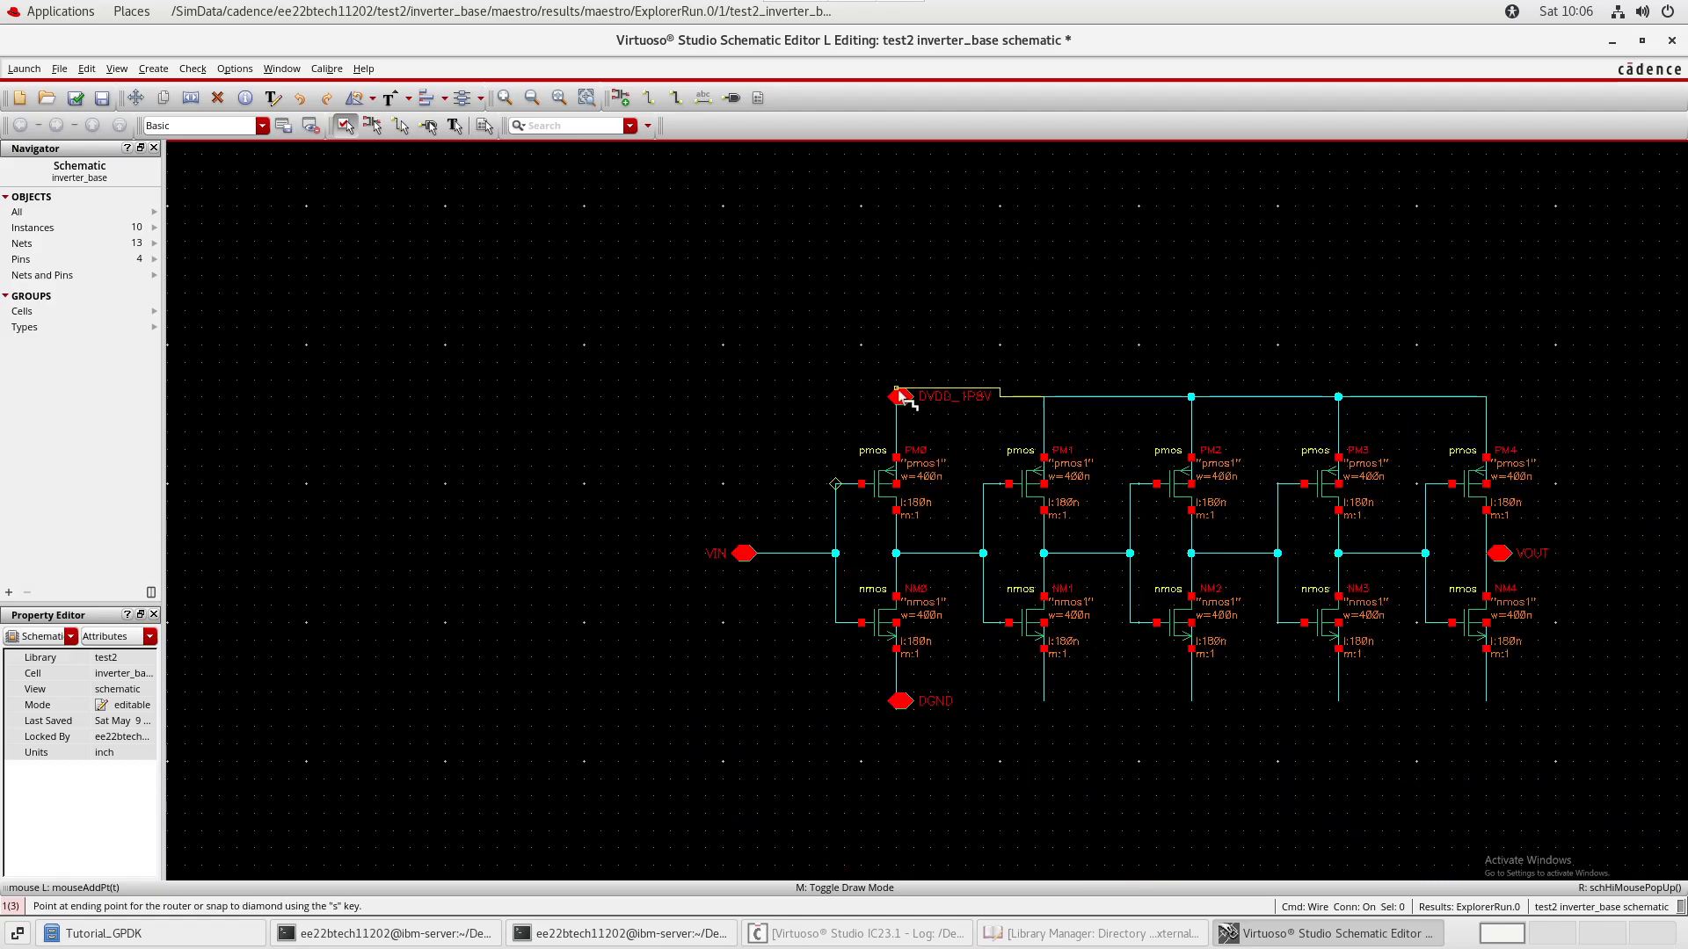
{"action": "left_click", "coordinate": [900, 396]}
- Wire the nmos ground ends of all five stages together and connect the rail to the DGND pin
{"action": "middle_click_drag", "start_coordinate": [1235, 520], "coordinate": [1218, 367]}
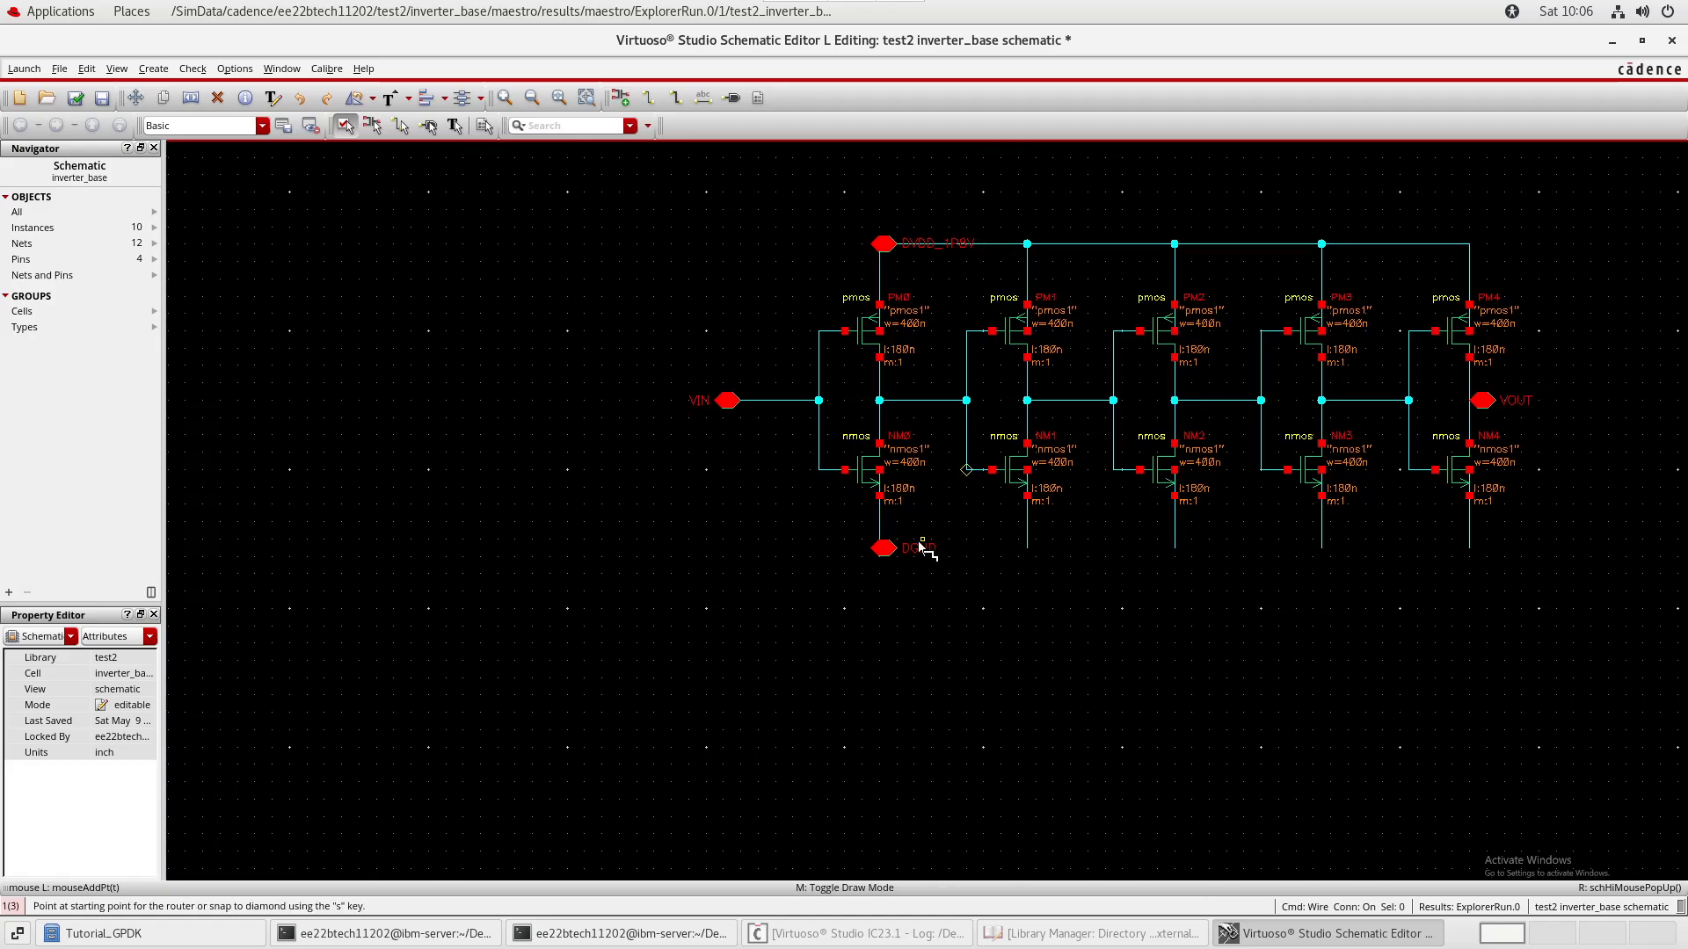
{"action": "left_click", "coordinate": [1468, 549]}
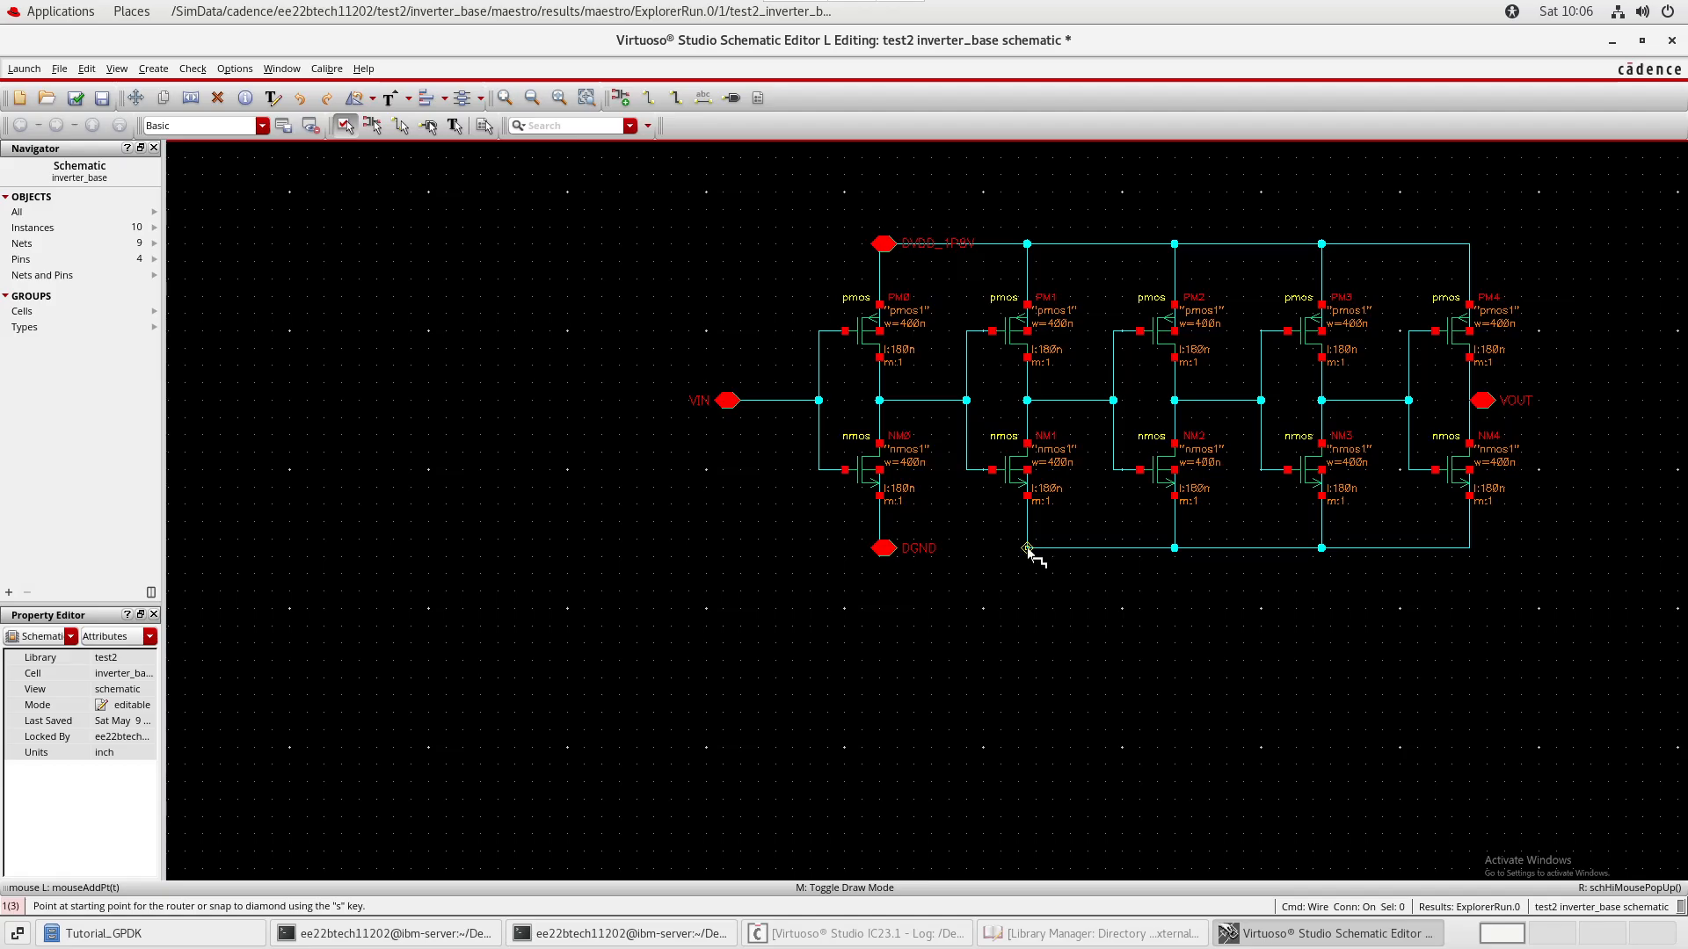
{"action": "left_click", "coordinate": [886, 550]}
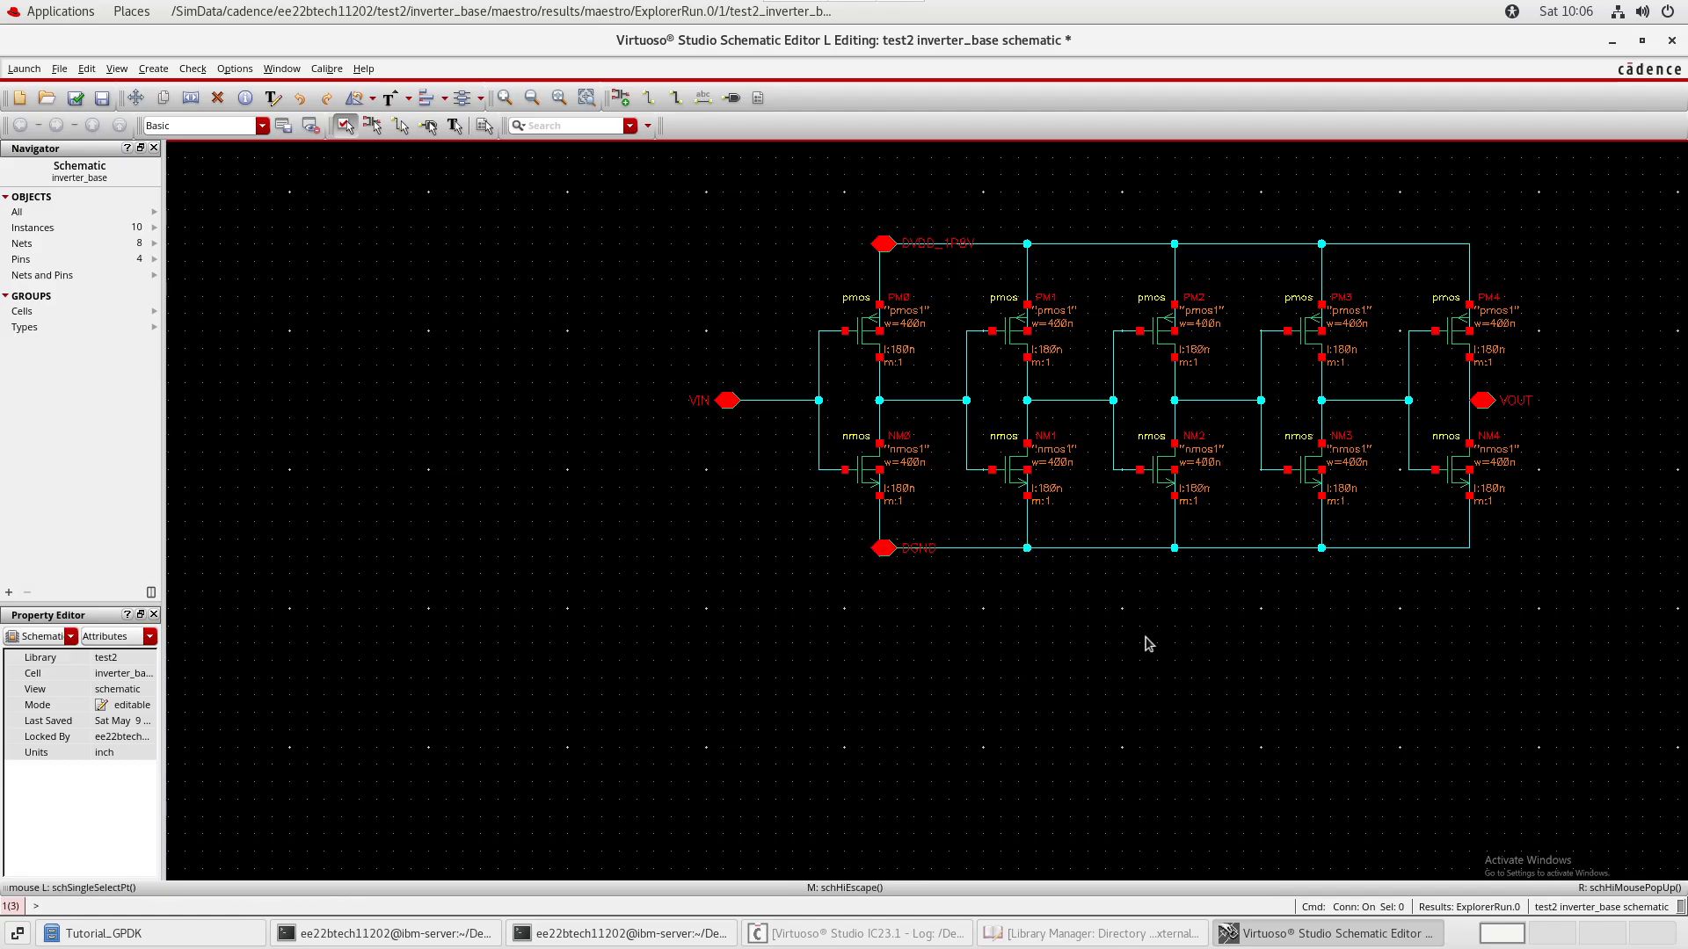
- Wire the net between the second and third stages to the net between the fourth and fifth stages, routing below the ground rail
{"action": "middle_click_drag", "start_coordinate": [1145, 641], "coordinate": [890, 699]}
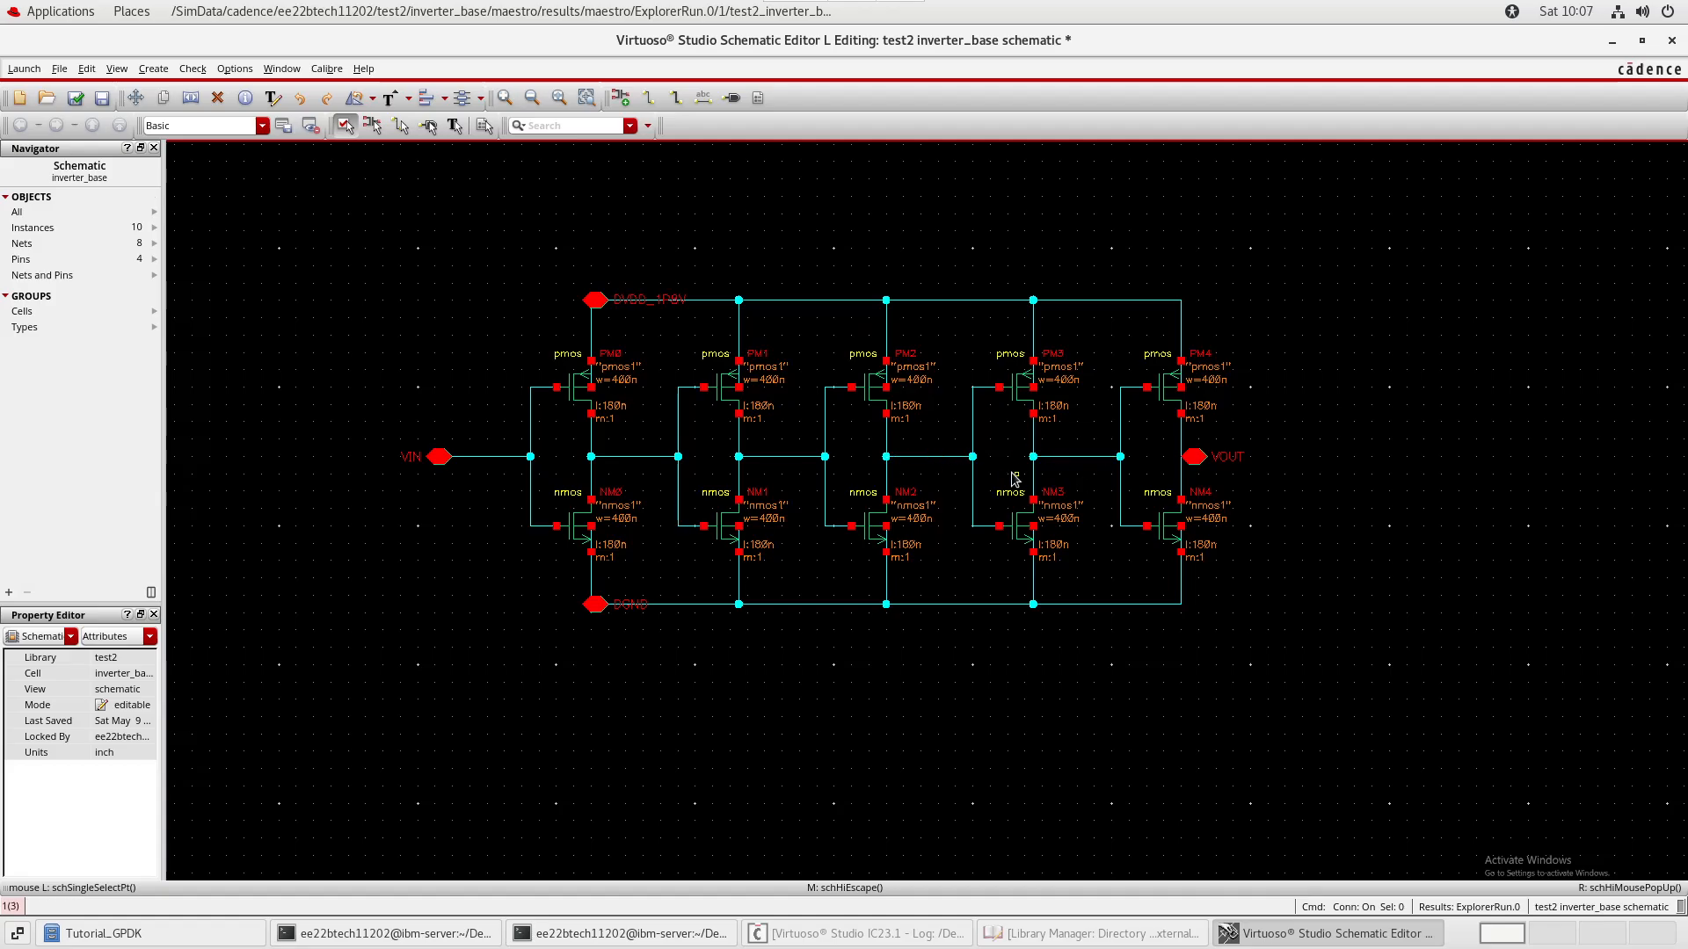
{"action": "middle_click_drag", "start_coordinate": [1111, 769], "coordinate": [1023, 748]}
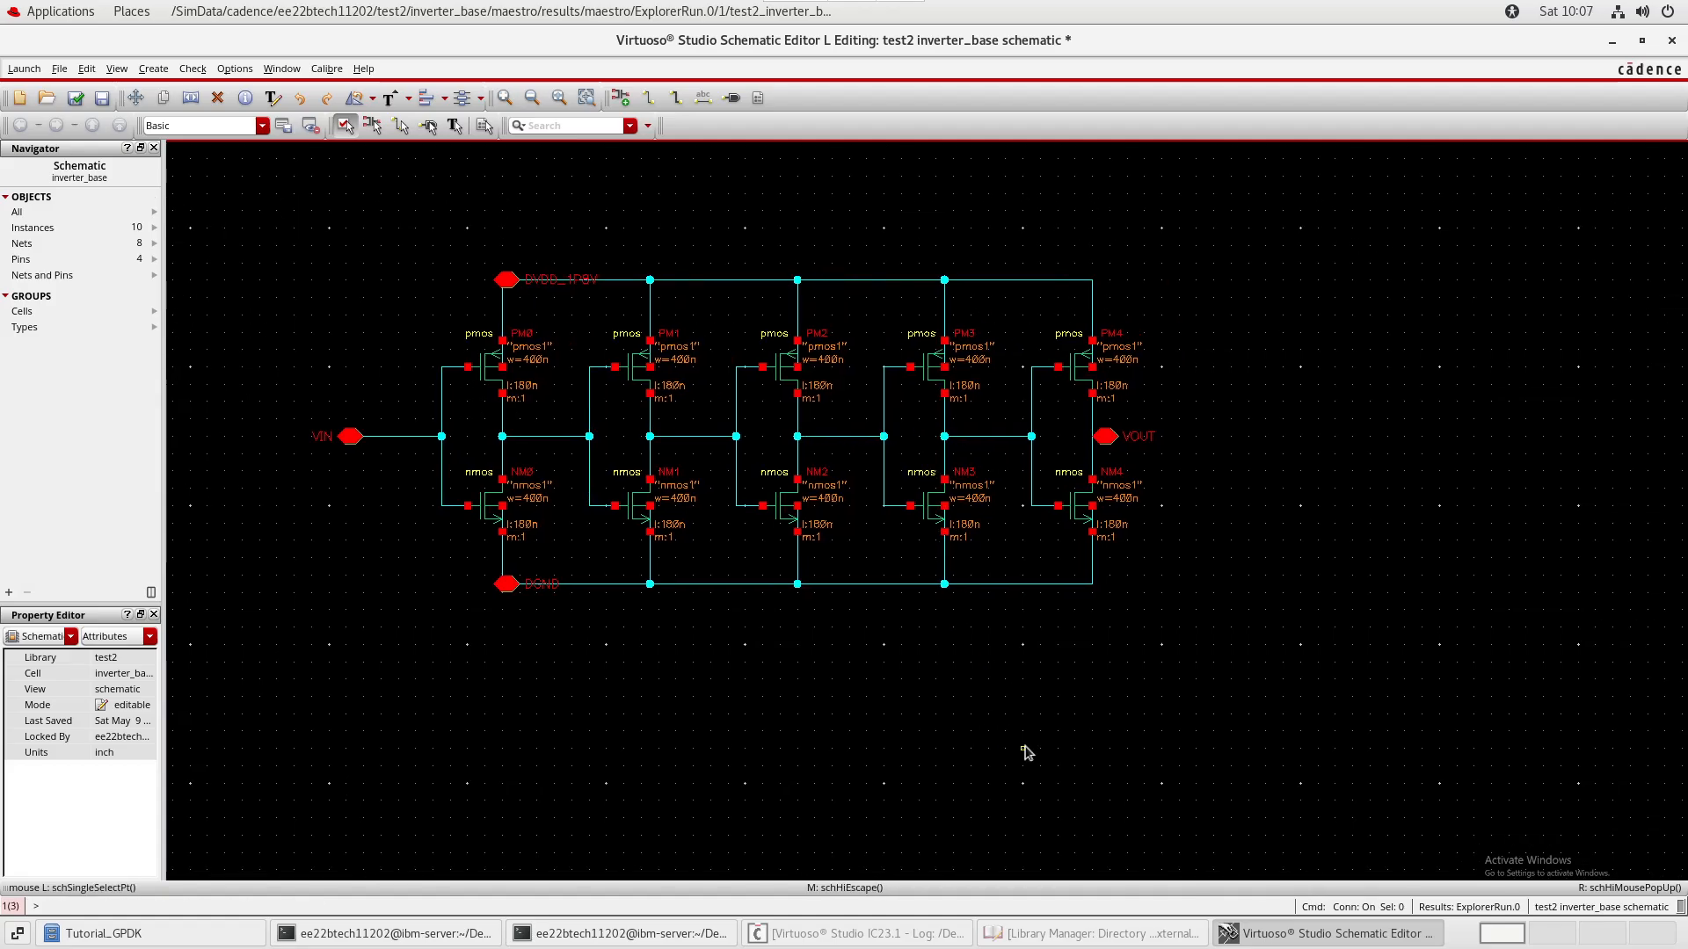
{"action": "middle_click_drag", "start_coordinate": [1235, 715], "coordinate": [1308, 682]}
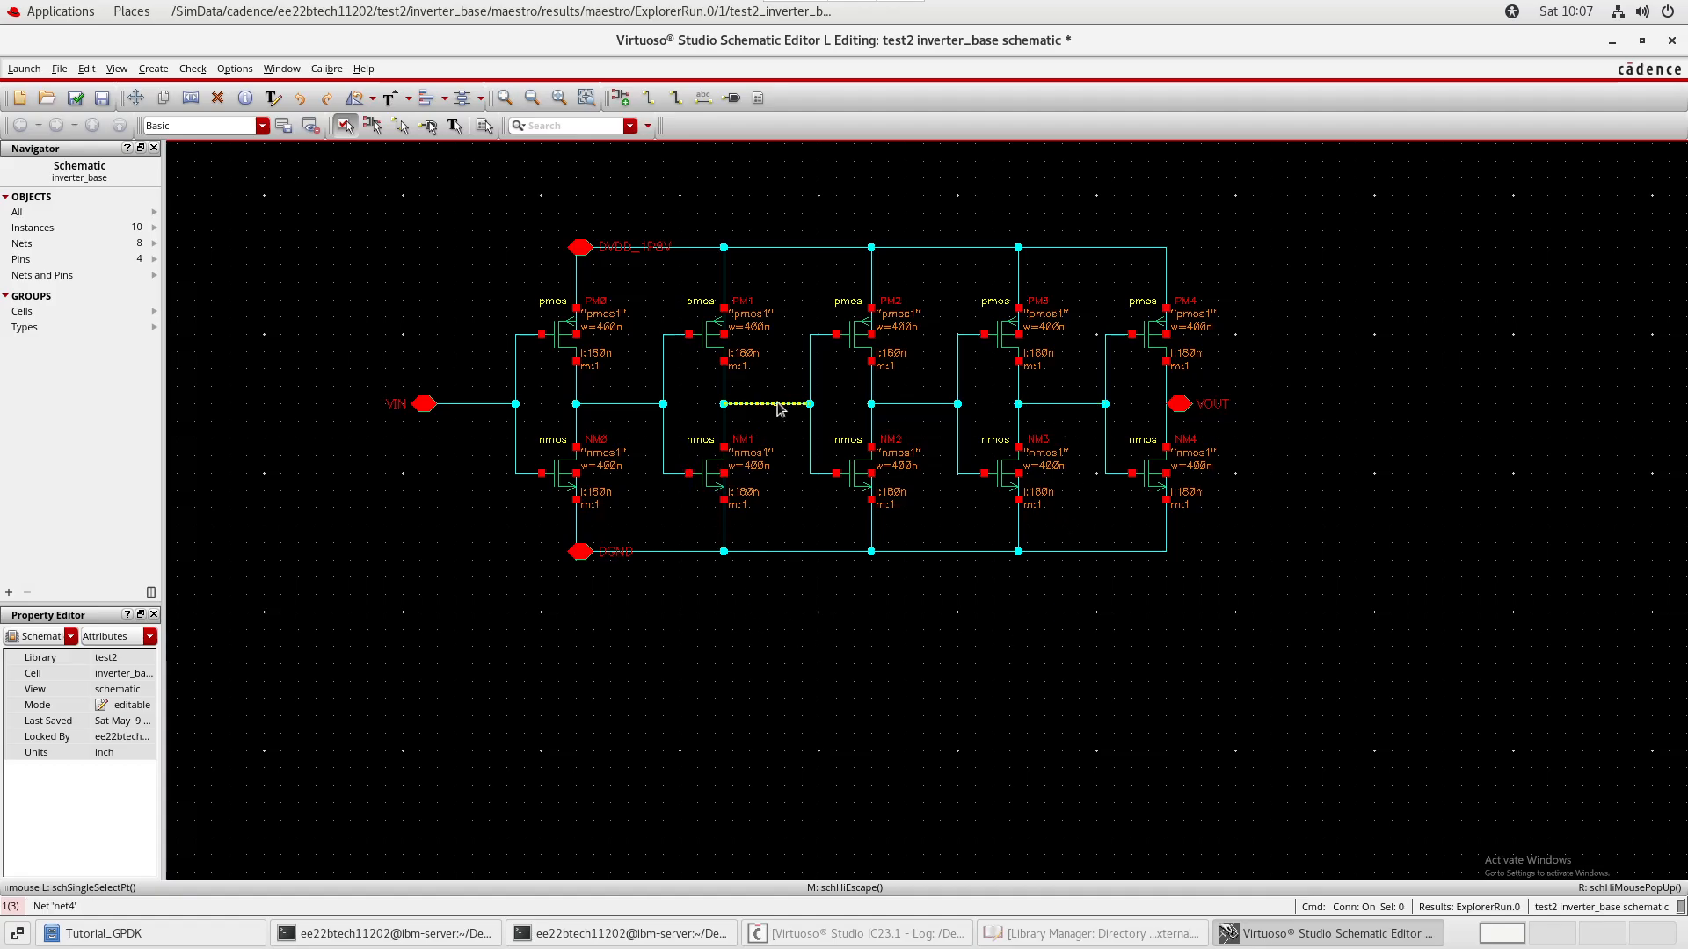
{"action": "key", "text": "w"}
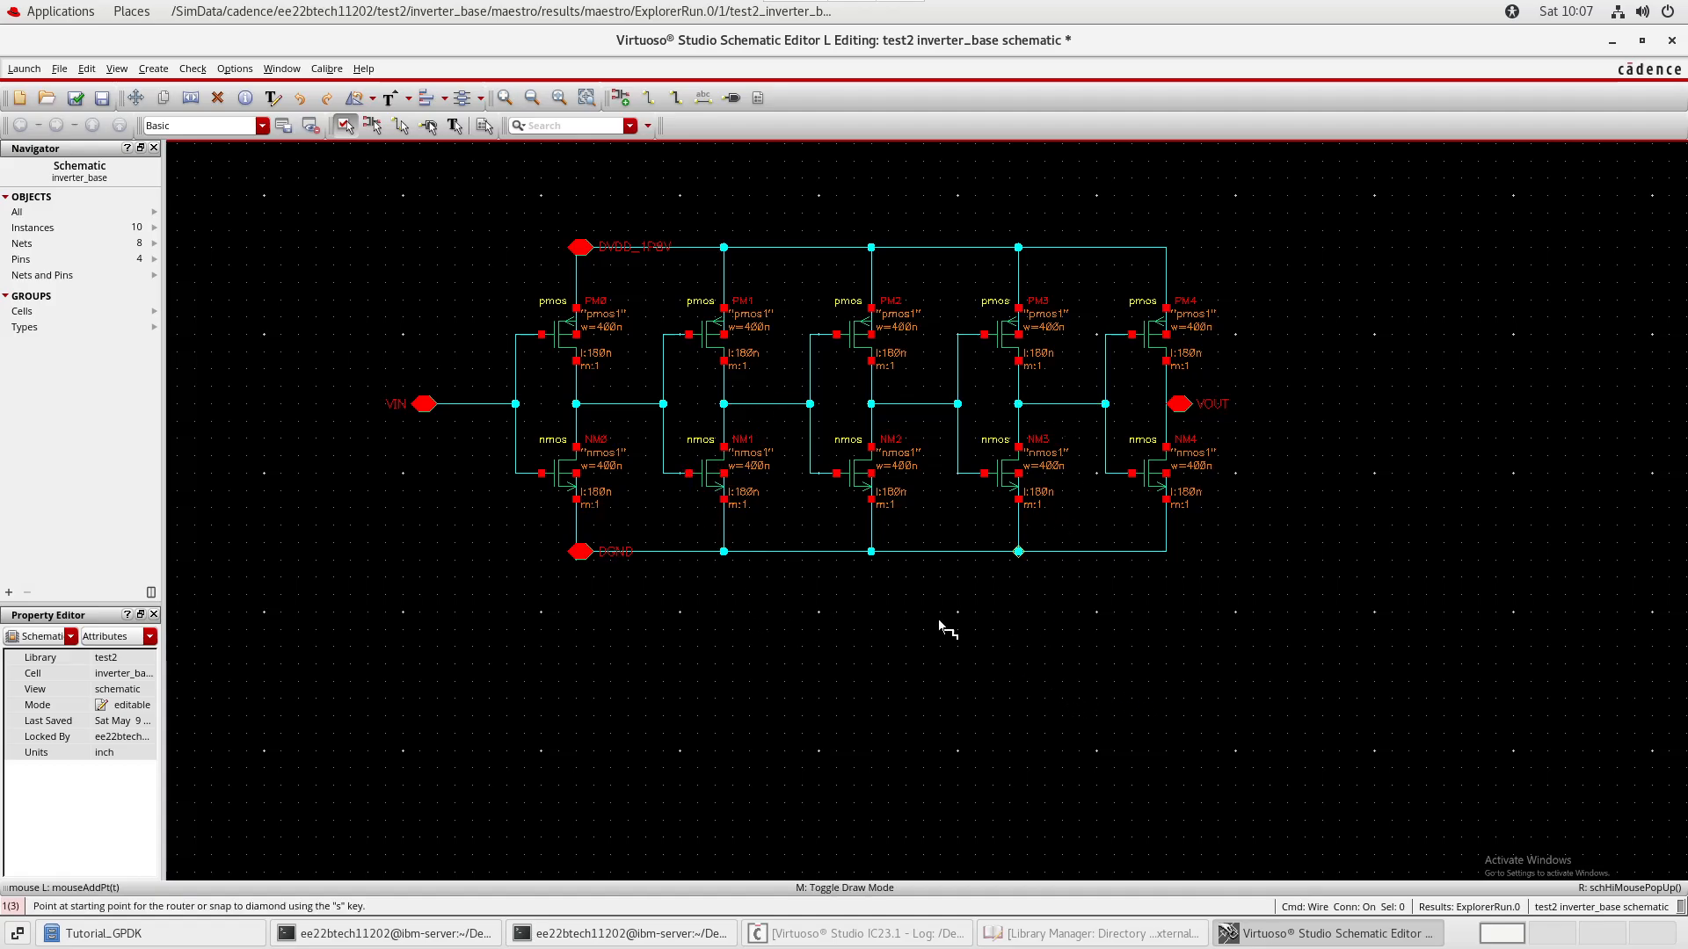
{"action": "left_click", "coordinate": [785, 404]}
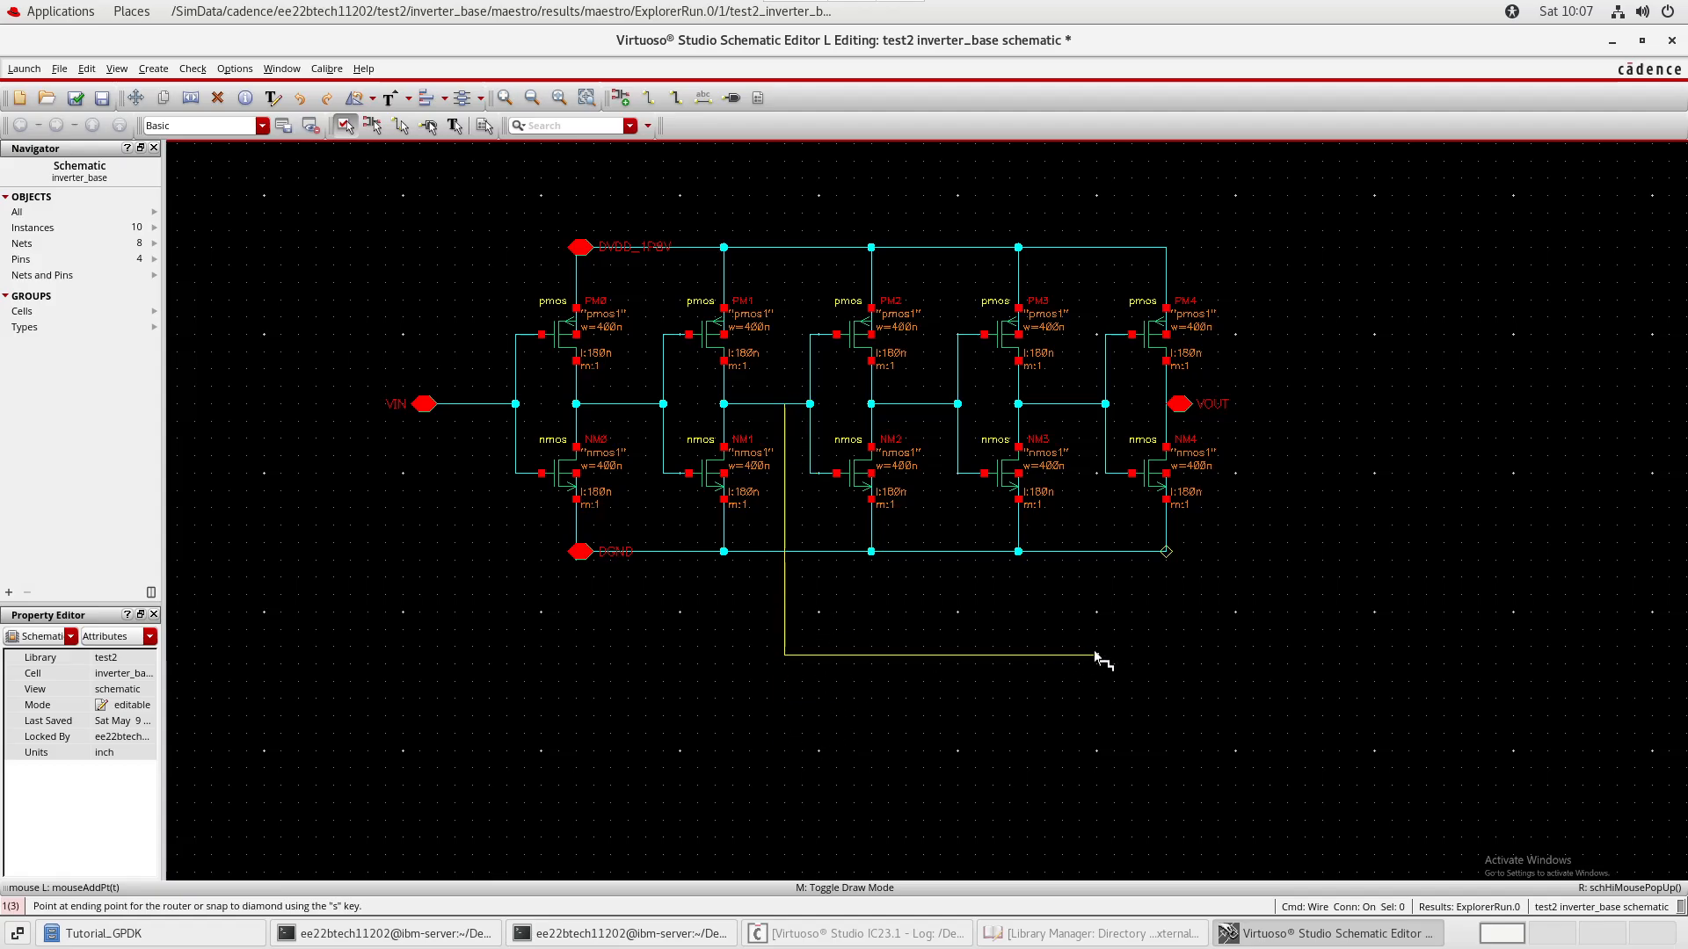
{"action": "left_click", "coordinate": [1097, 404]}
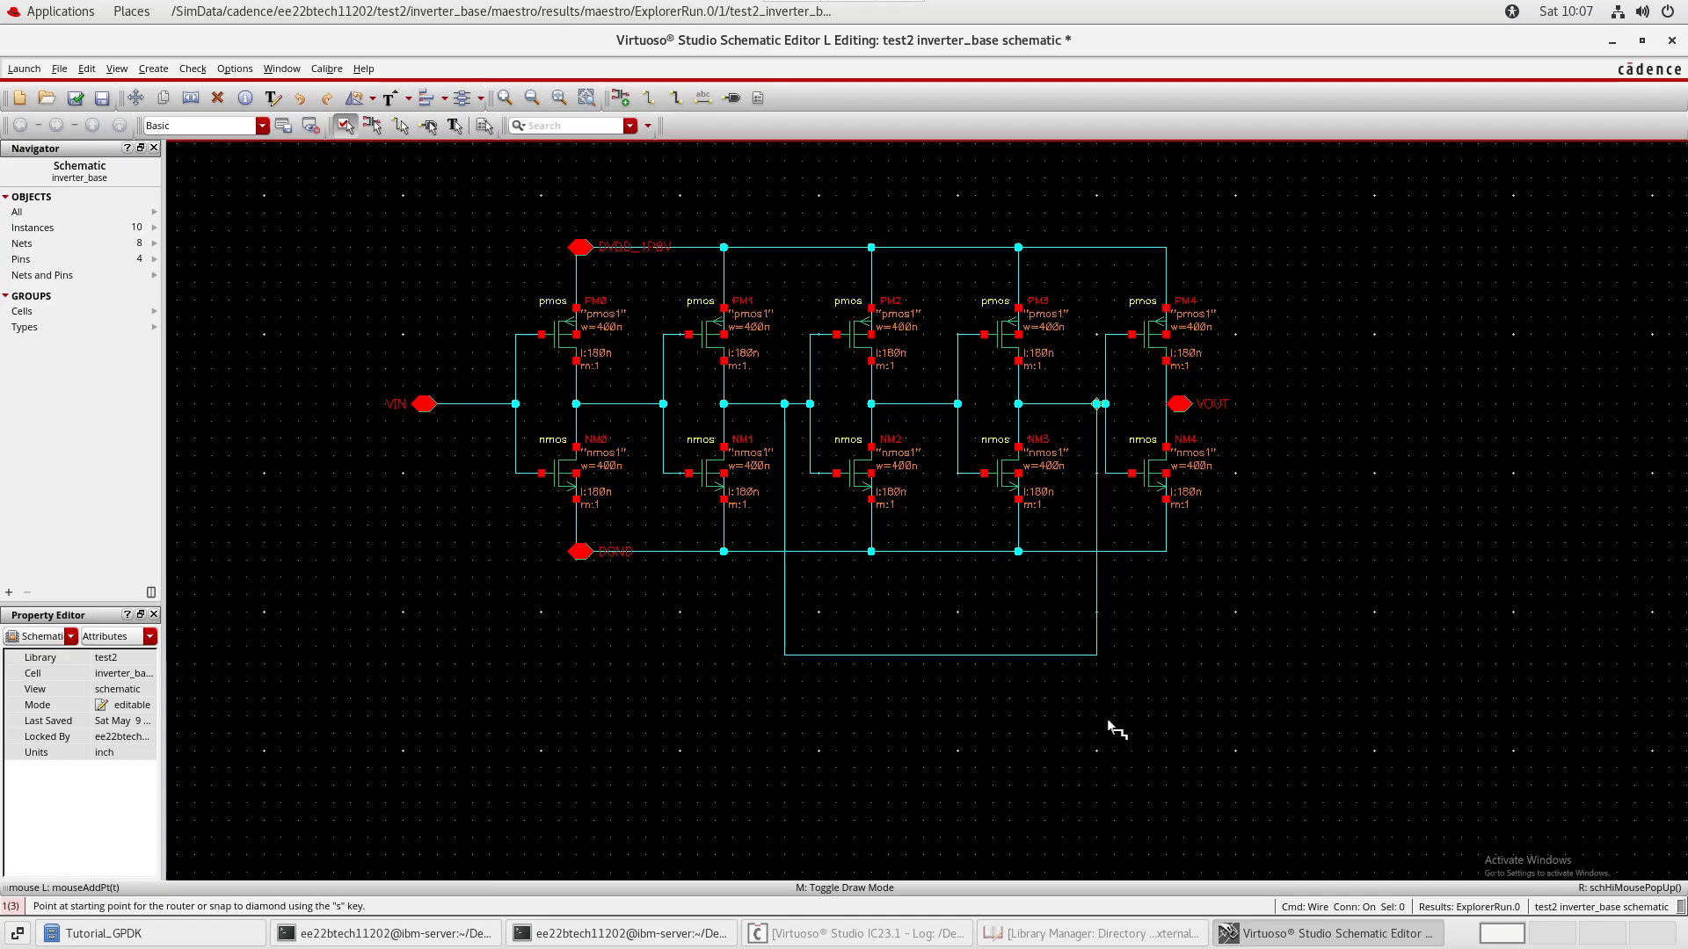
- Undo the wire routed below the ground rail between the second-third and fourth-fifth stage nets
{"action": "key", "text": "Escape"}
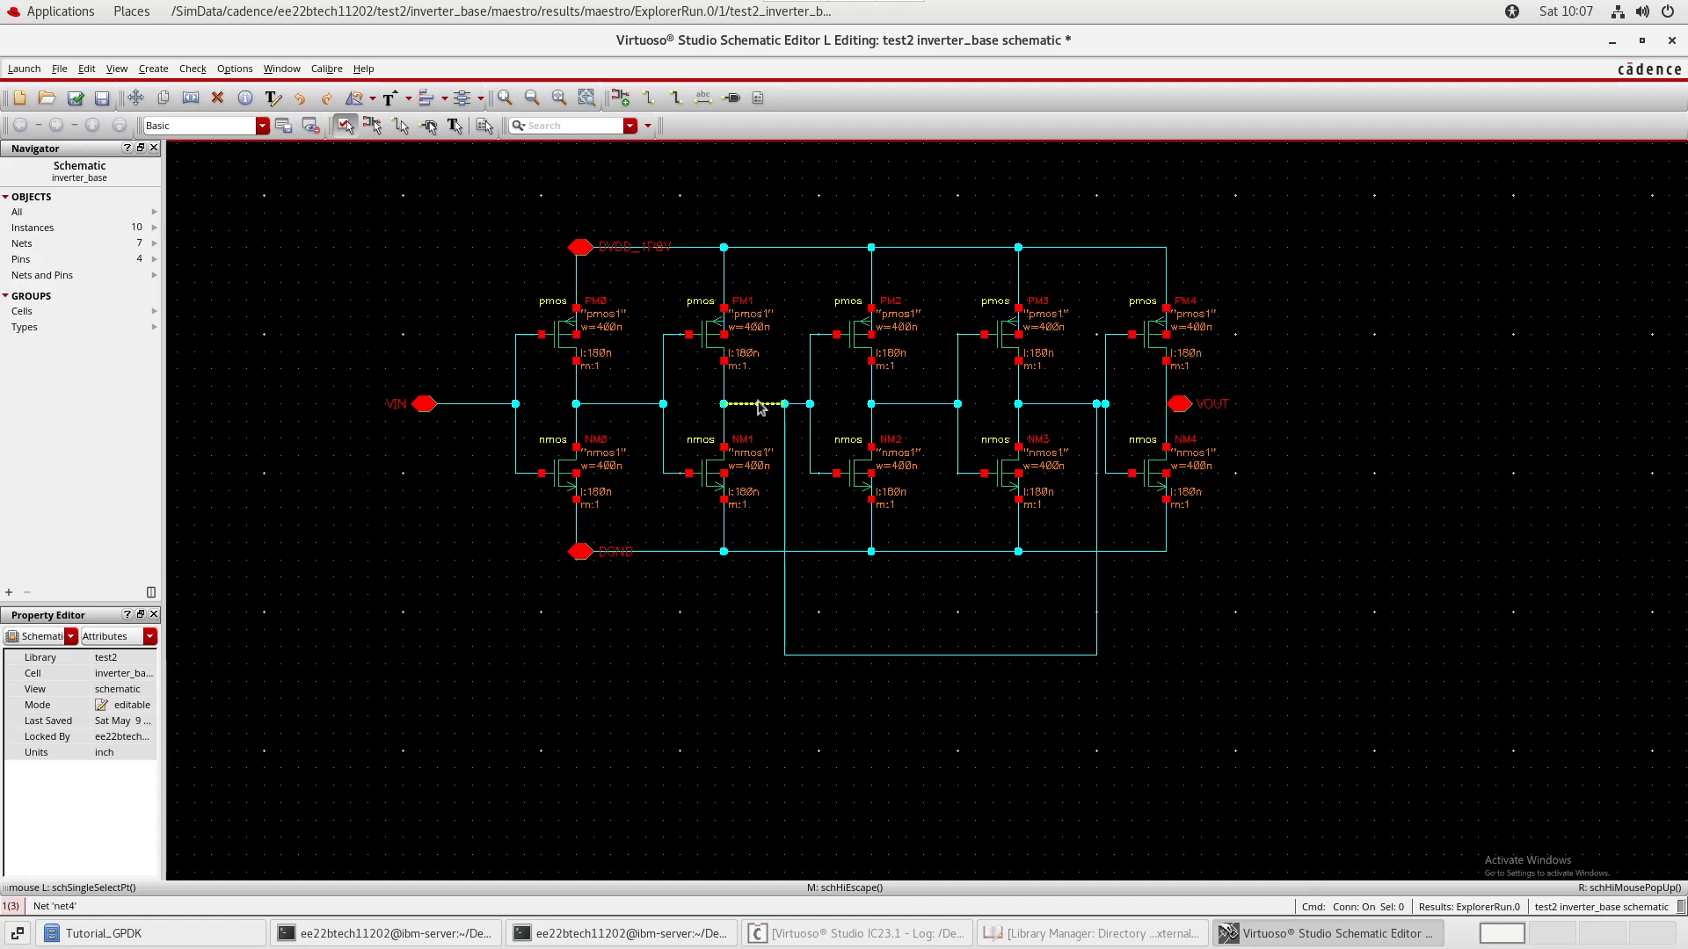
{"action": "key", "text": "u"}
{"action": "key", "text": "u"}
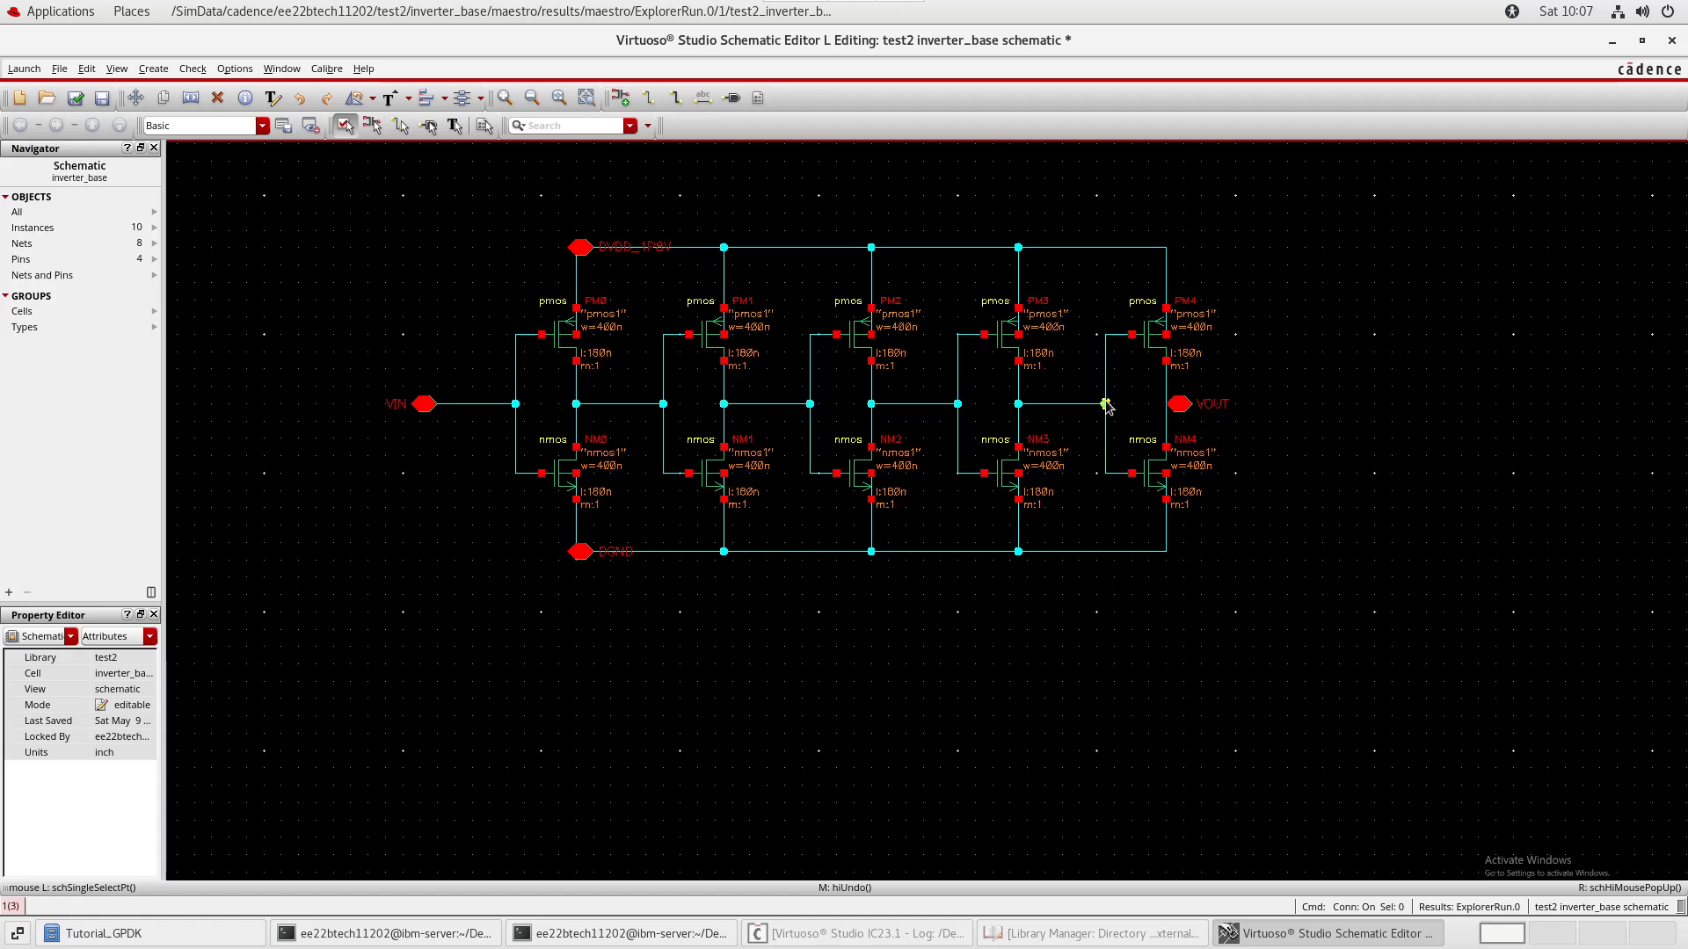
- Name the wire between the fourth and fifth inverter stages net4
{"action": "type", "text": "l"}
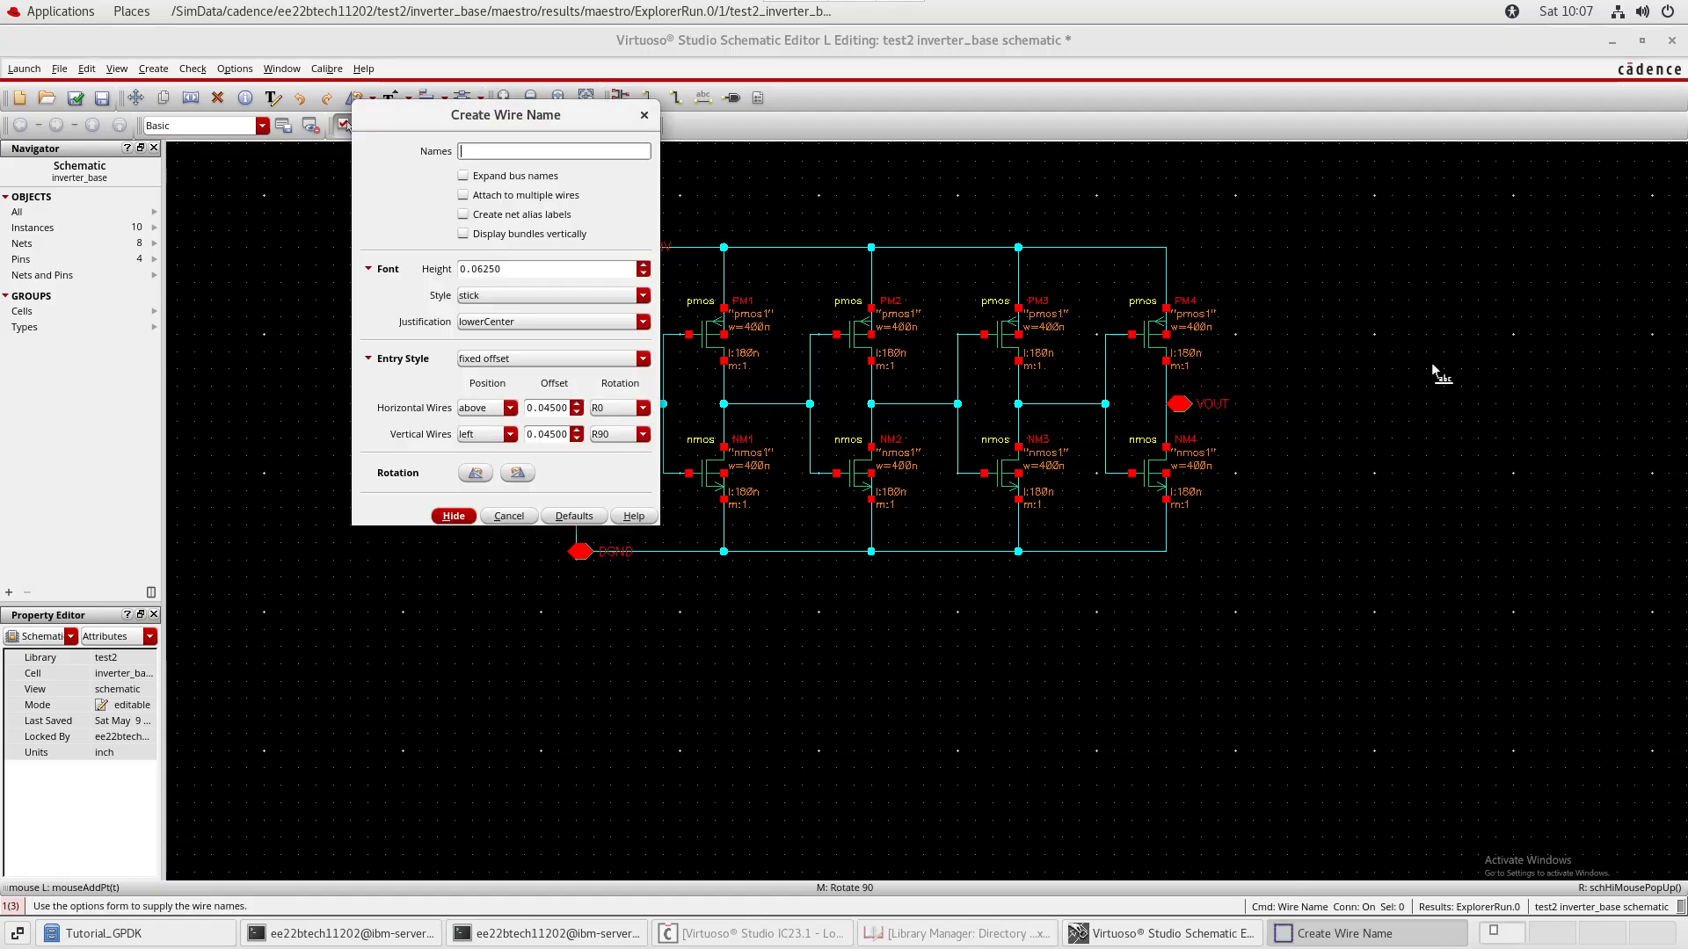
{"action": "type", "text": "net4"}
{"action": "key", "text": "Return"}
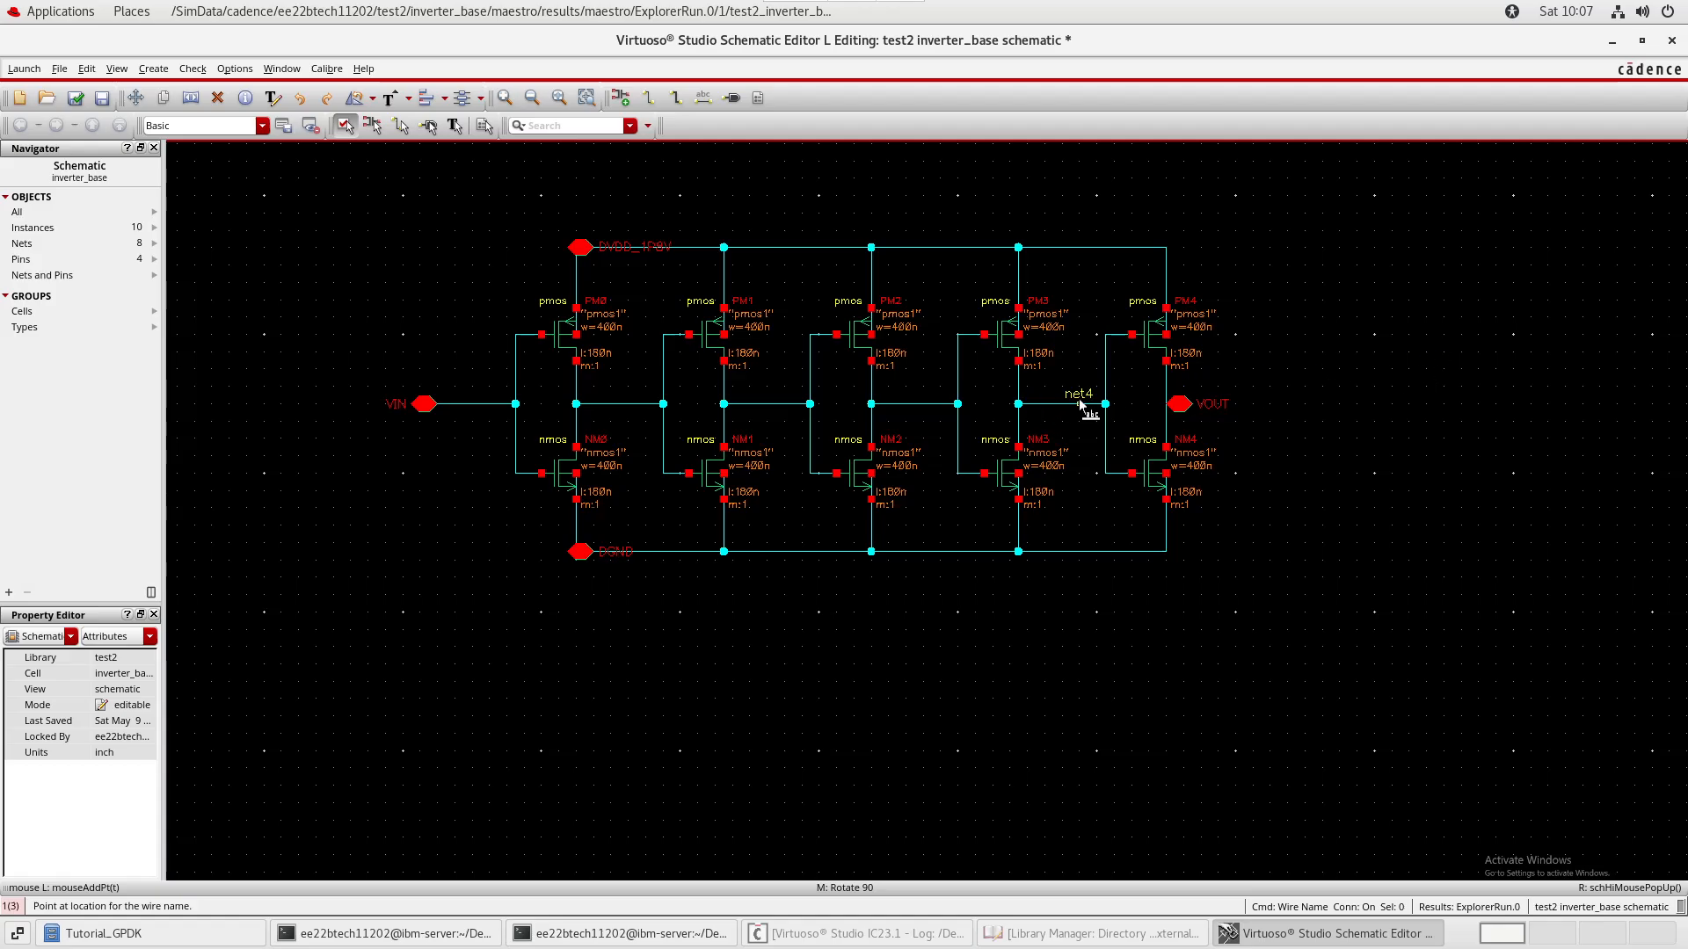
{"action": "left_click", "coordinate": [1079, 404]}
{"action": "key", "text": "Escape"}
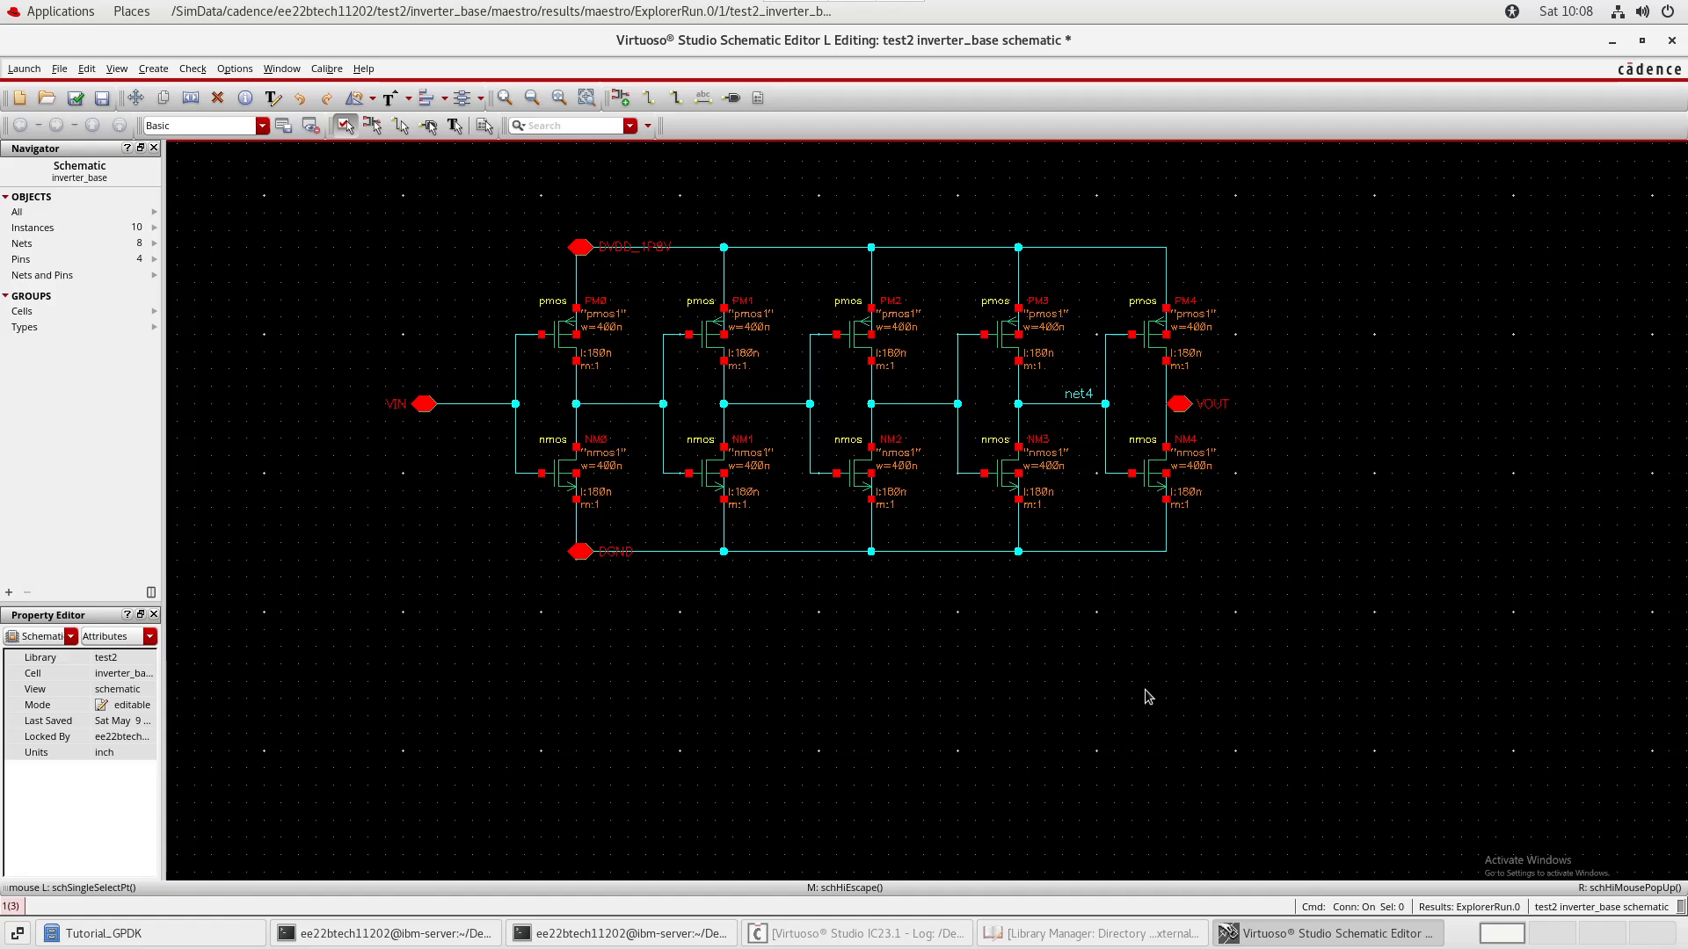
- Connect the wire between the second and third stages by name, labelling it net4 as well
{"action": "type", "text": "lnet"}
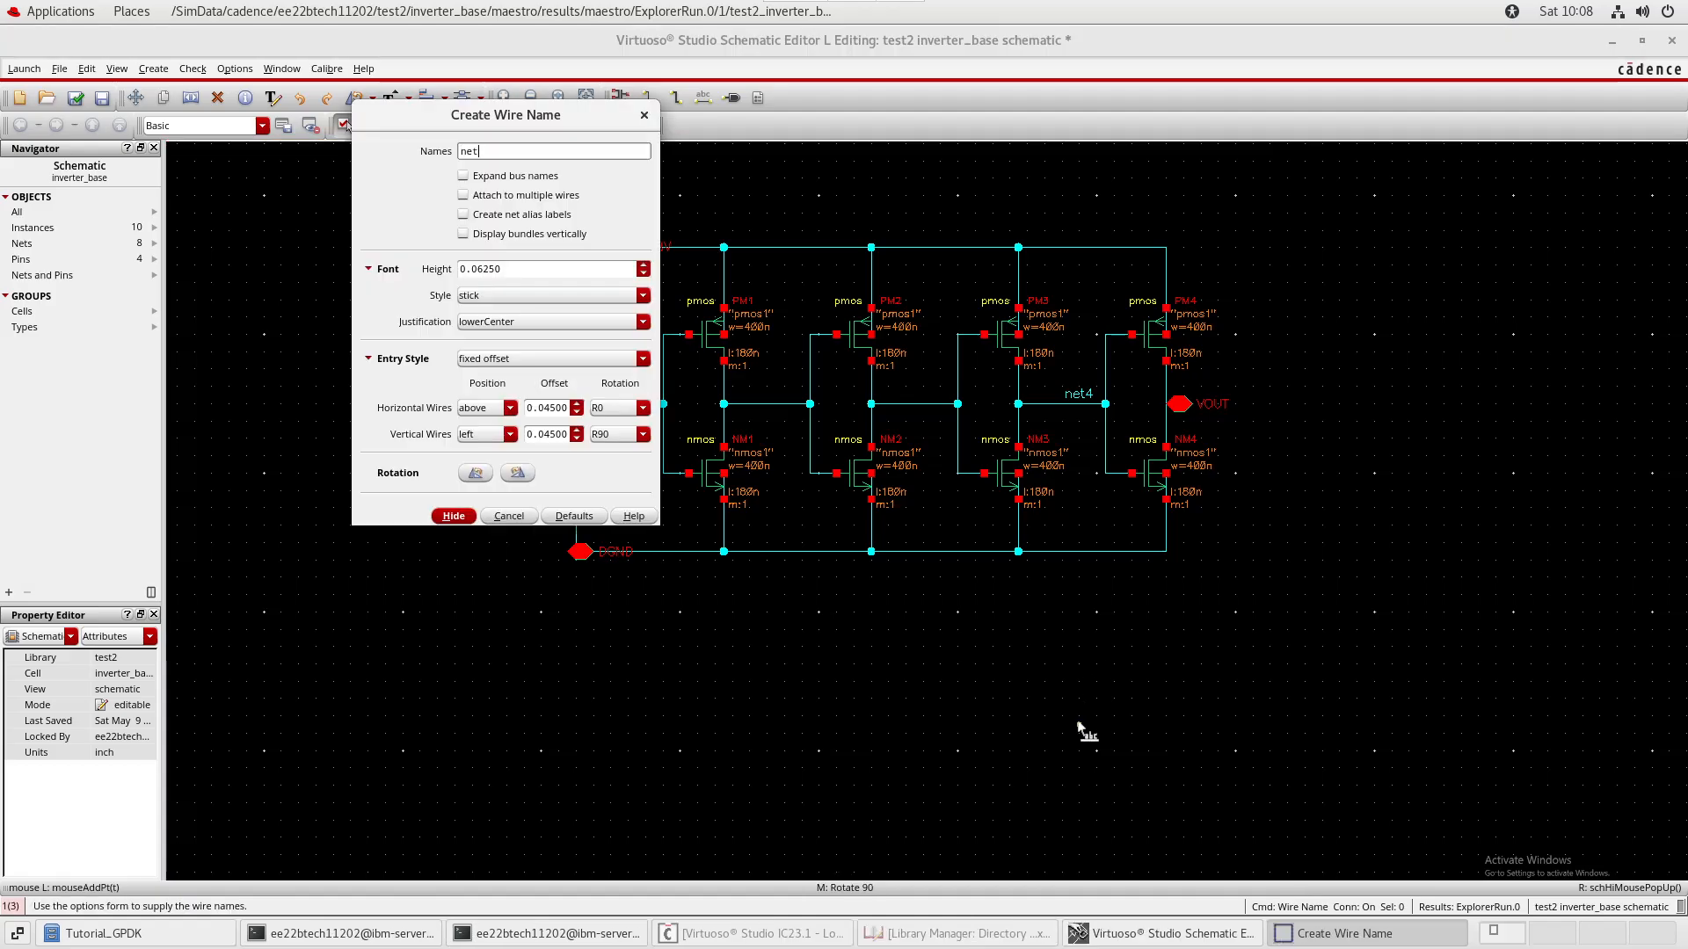
{"action": "type", "text": "4"}
{"action": "key", "text": "Return"}
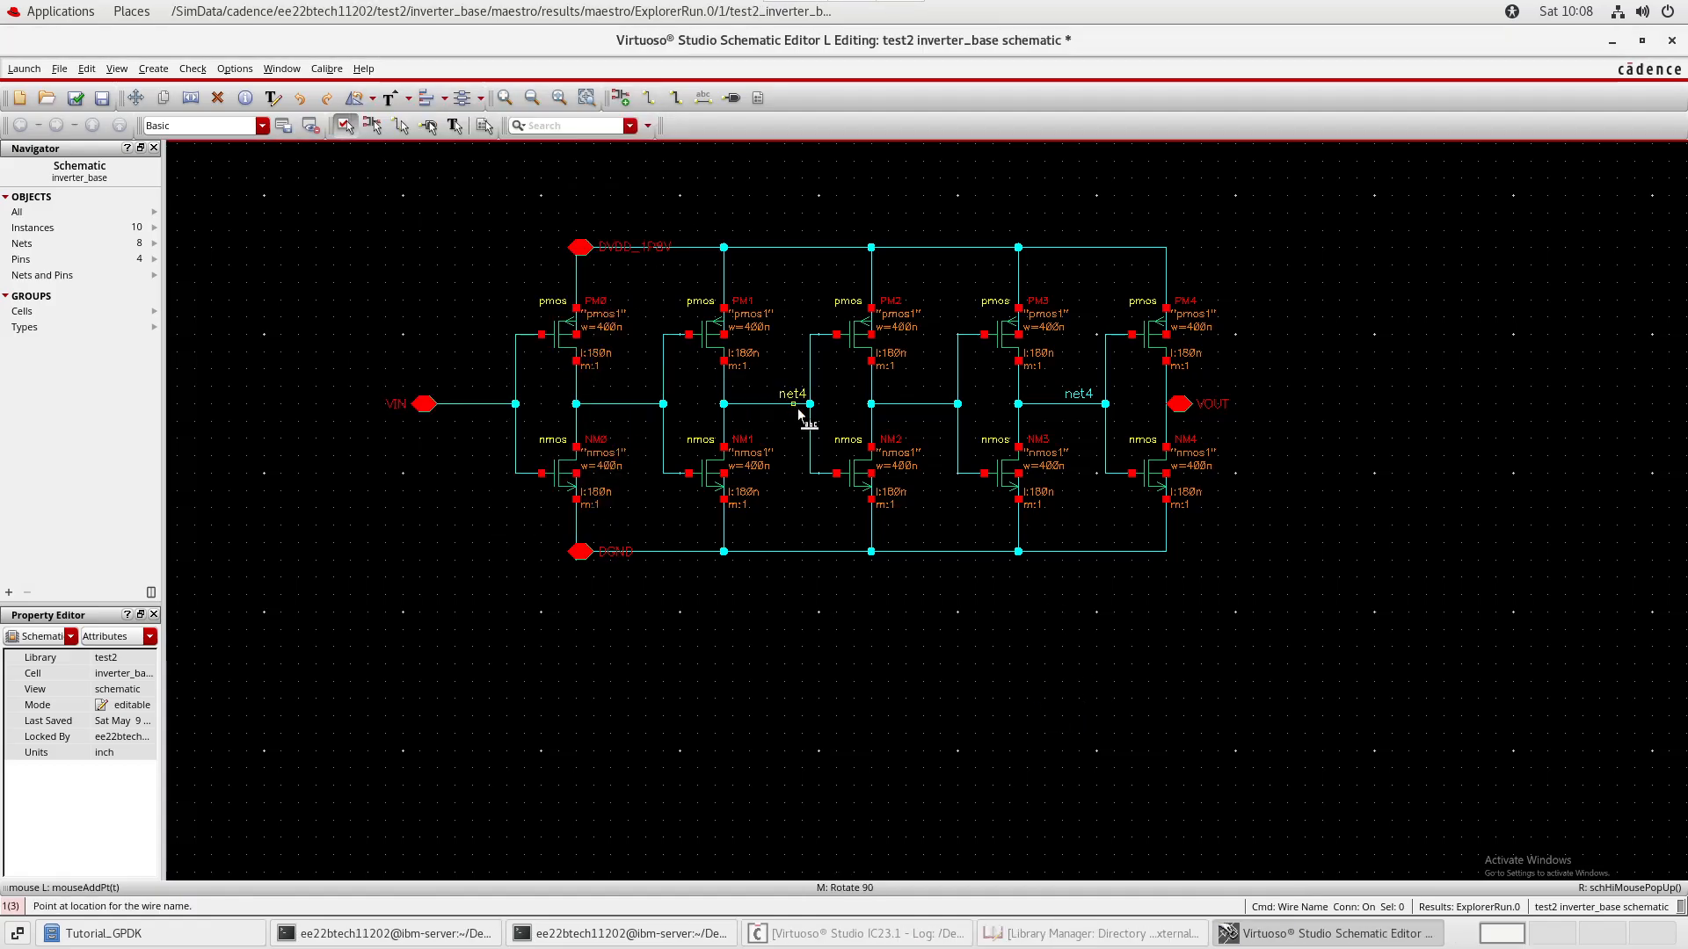
{"action": "left_click", "coordinate": [778, 401]}
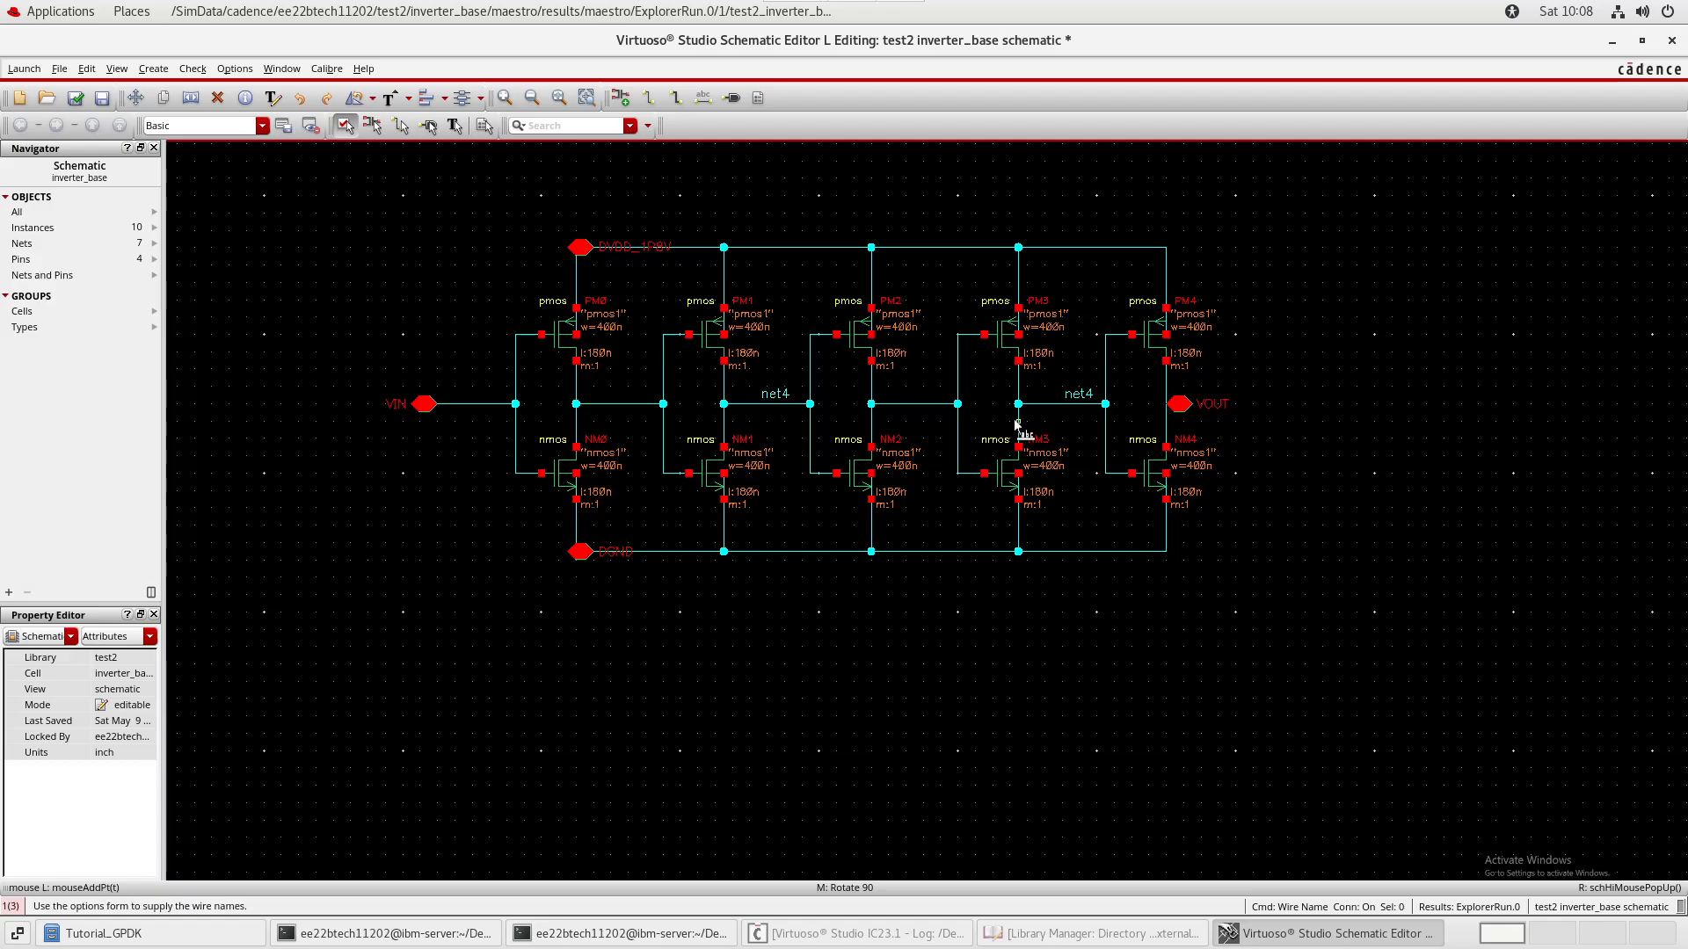
{"action": "key", "text": "Escape"}
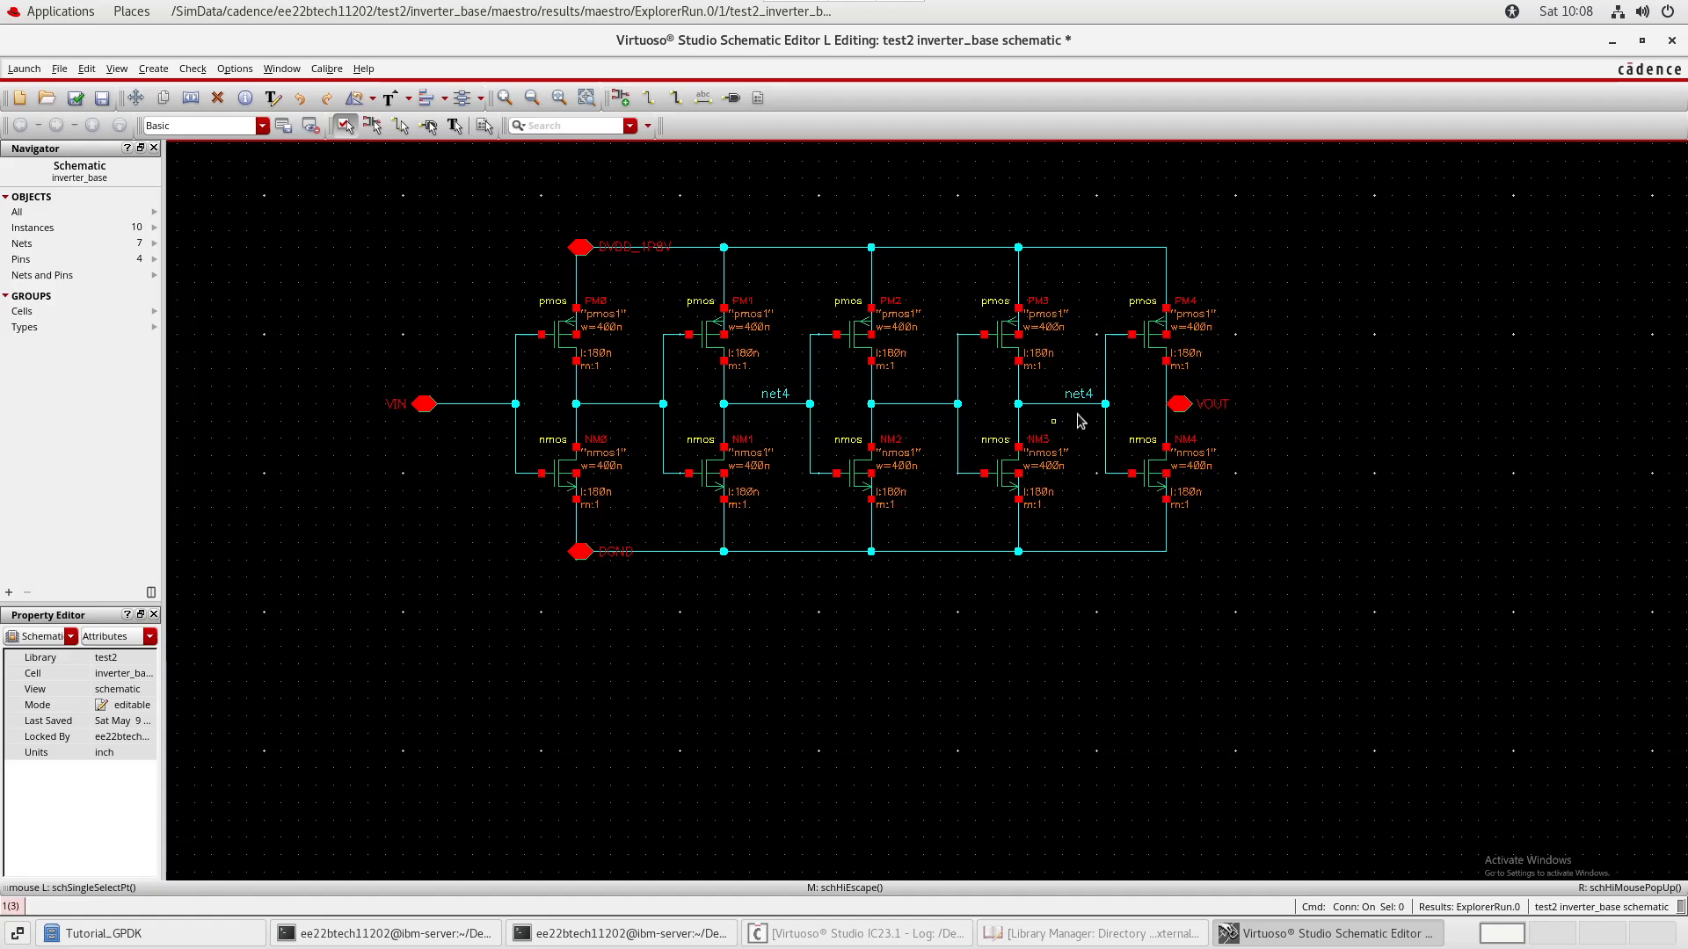
- Turn on net highlighting to trace connected nets in the inverter chain
{"action": "left_click", "coordinate": [117, 69]}
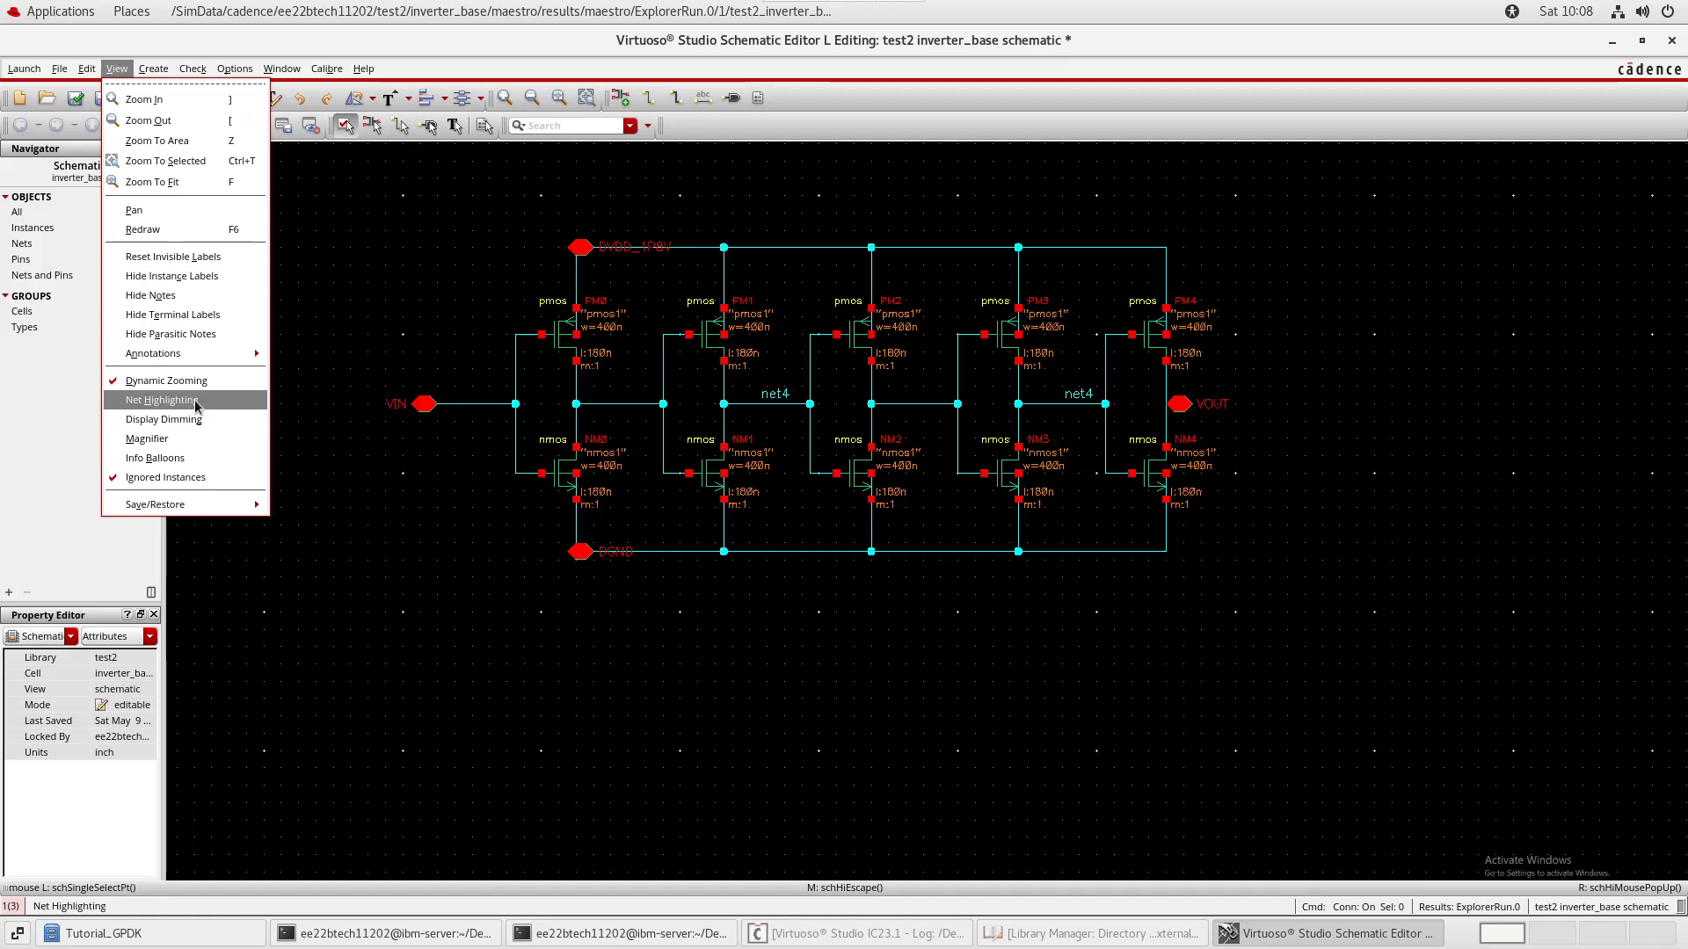
{"action": "left_click", "coordinate": [162, 400]}
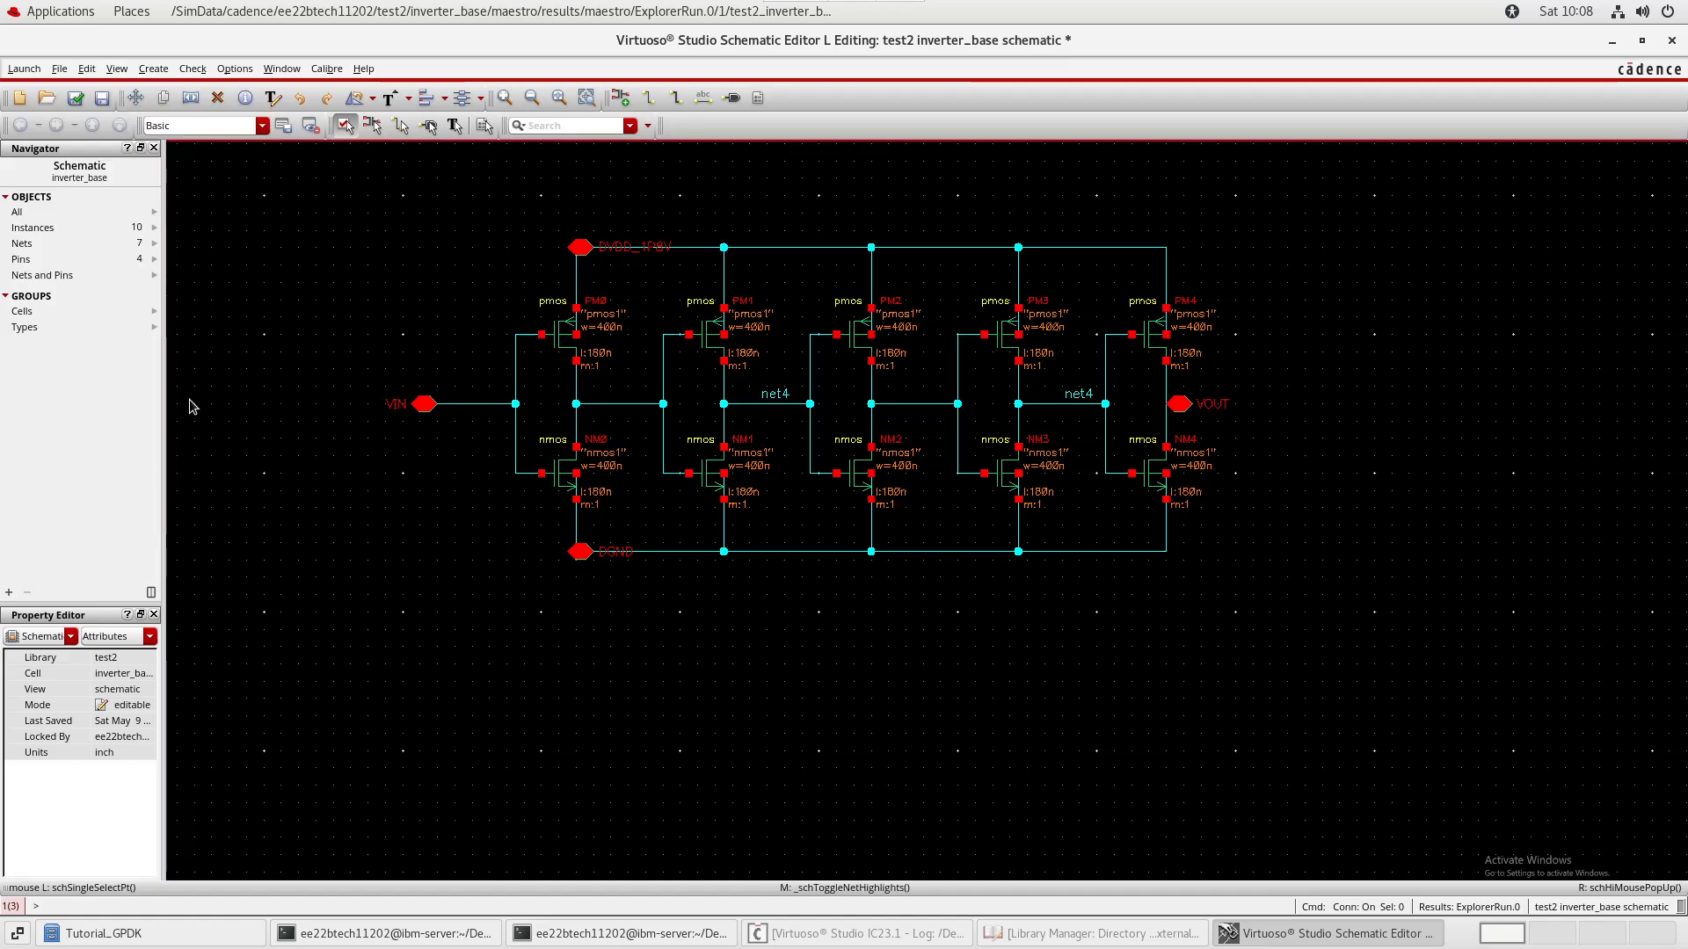
{"action": "left_click", "coordinate": [117, 68]}
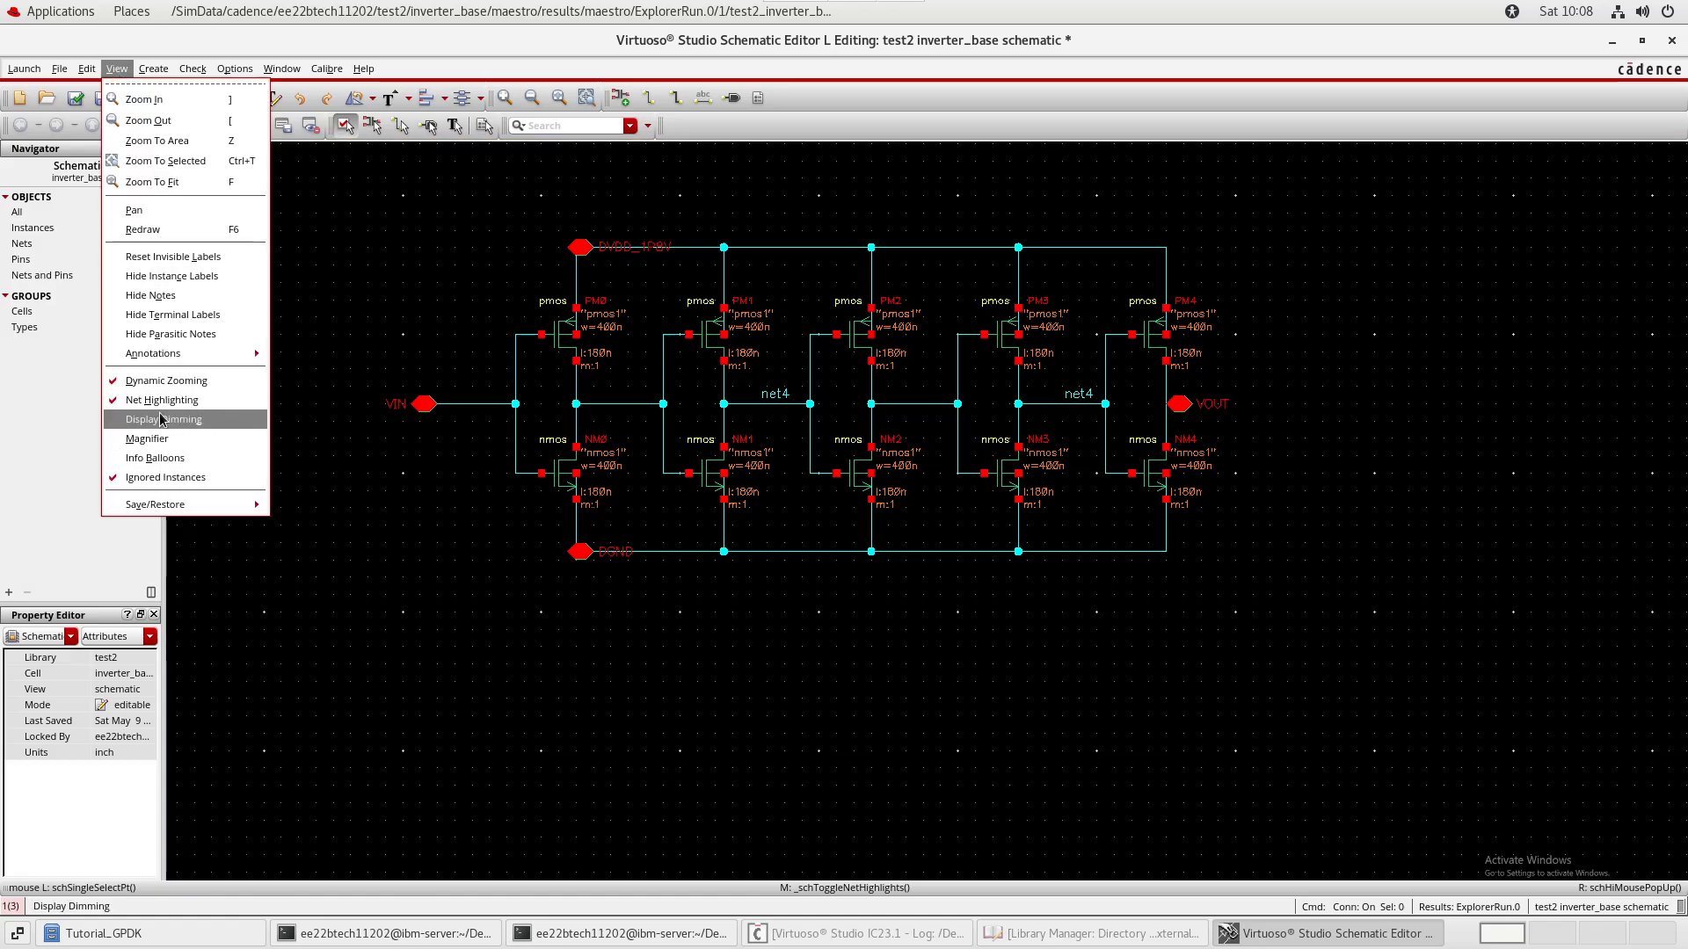
{"action": "left_click", "coordinate": [1082, 432]}
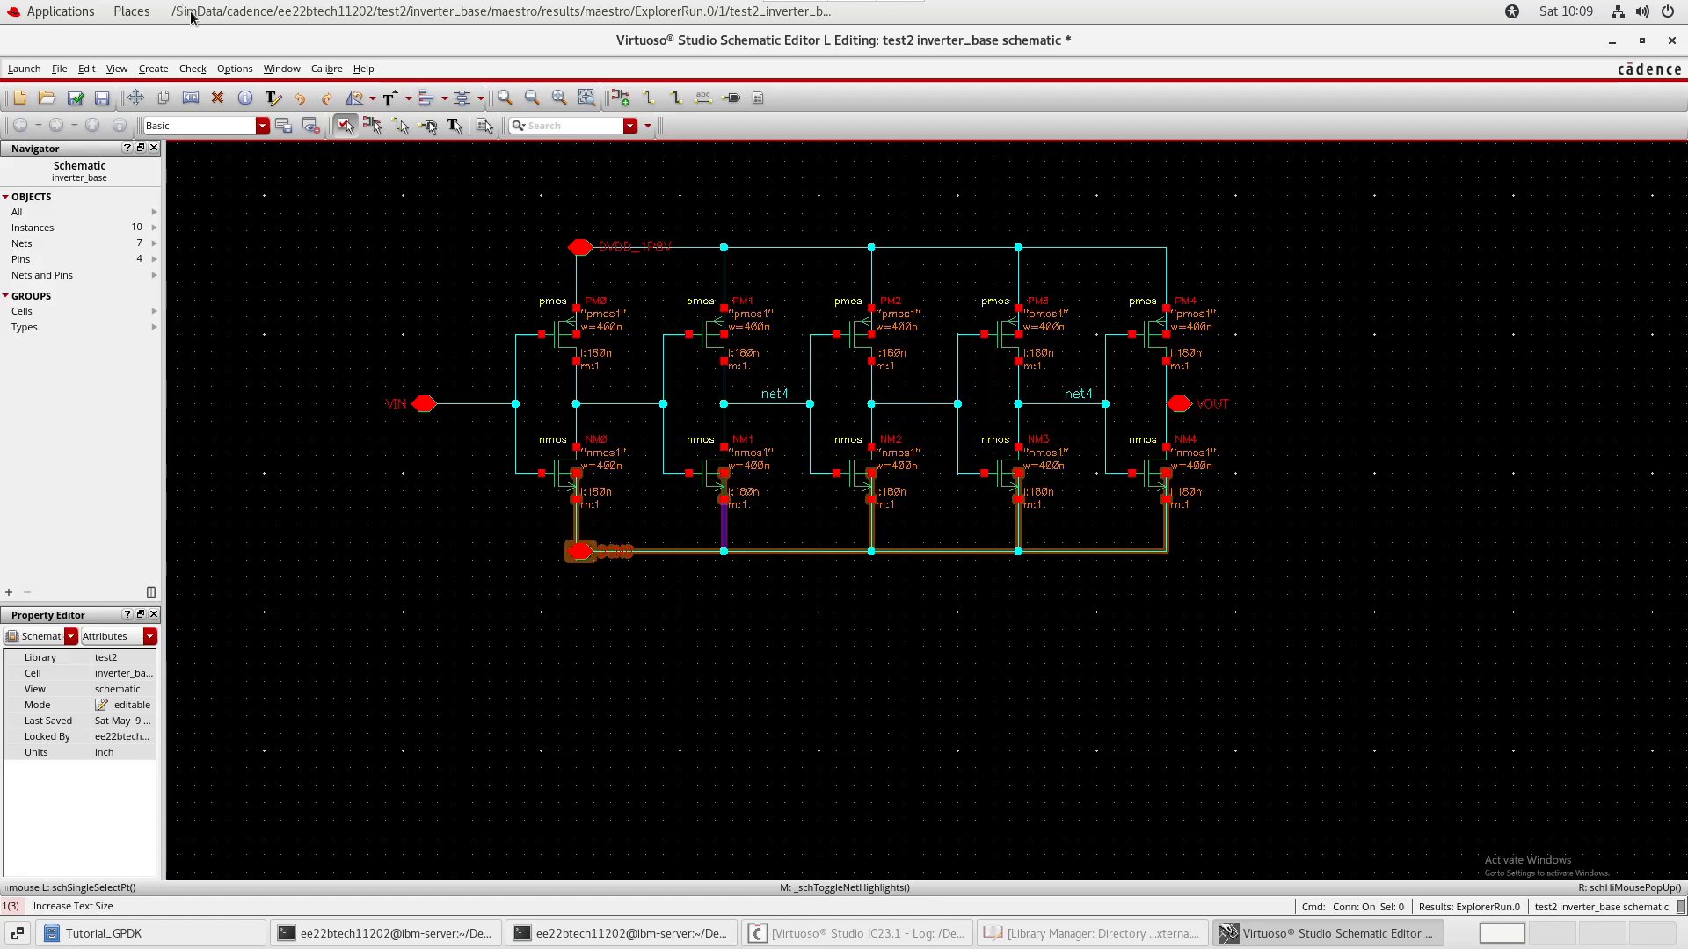
- Turn off net highlighting and enable display dimming for the schematic
{"action": "left_click", "coordinate": [121, 66]}
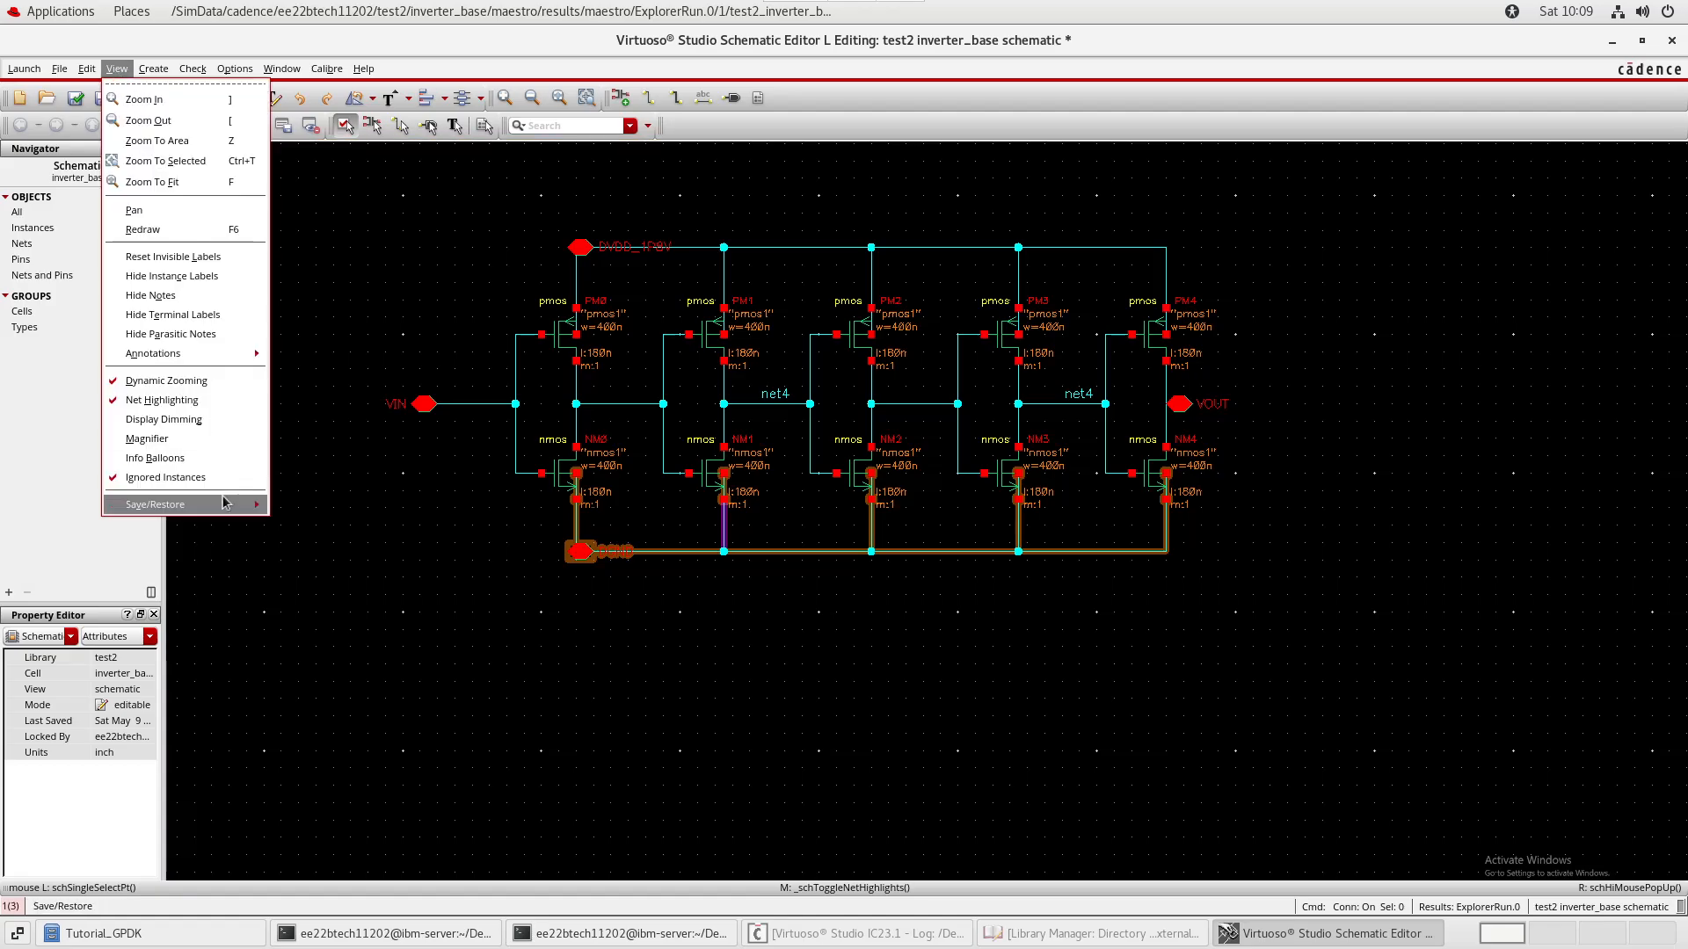
{"action": "left_click", "coordinate": [187, 411]}
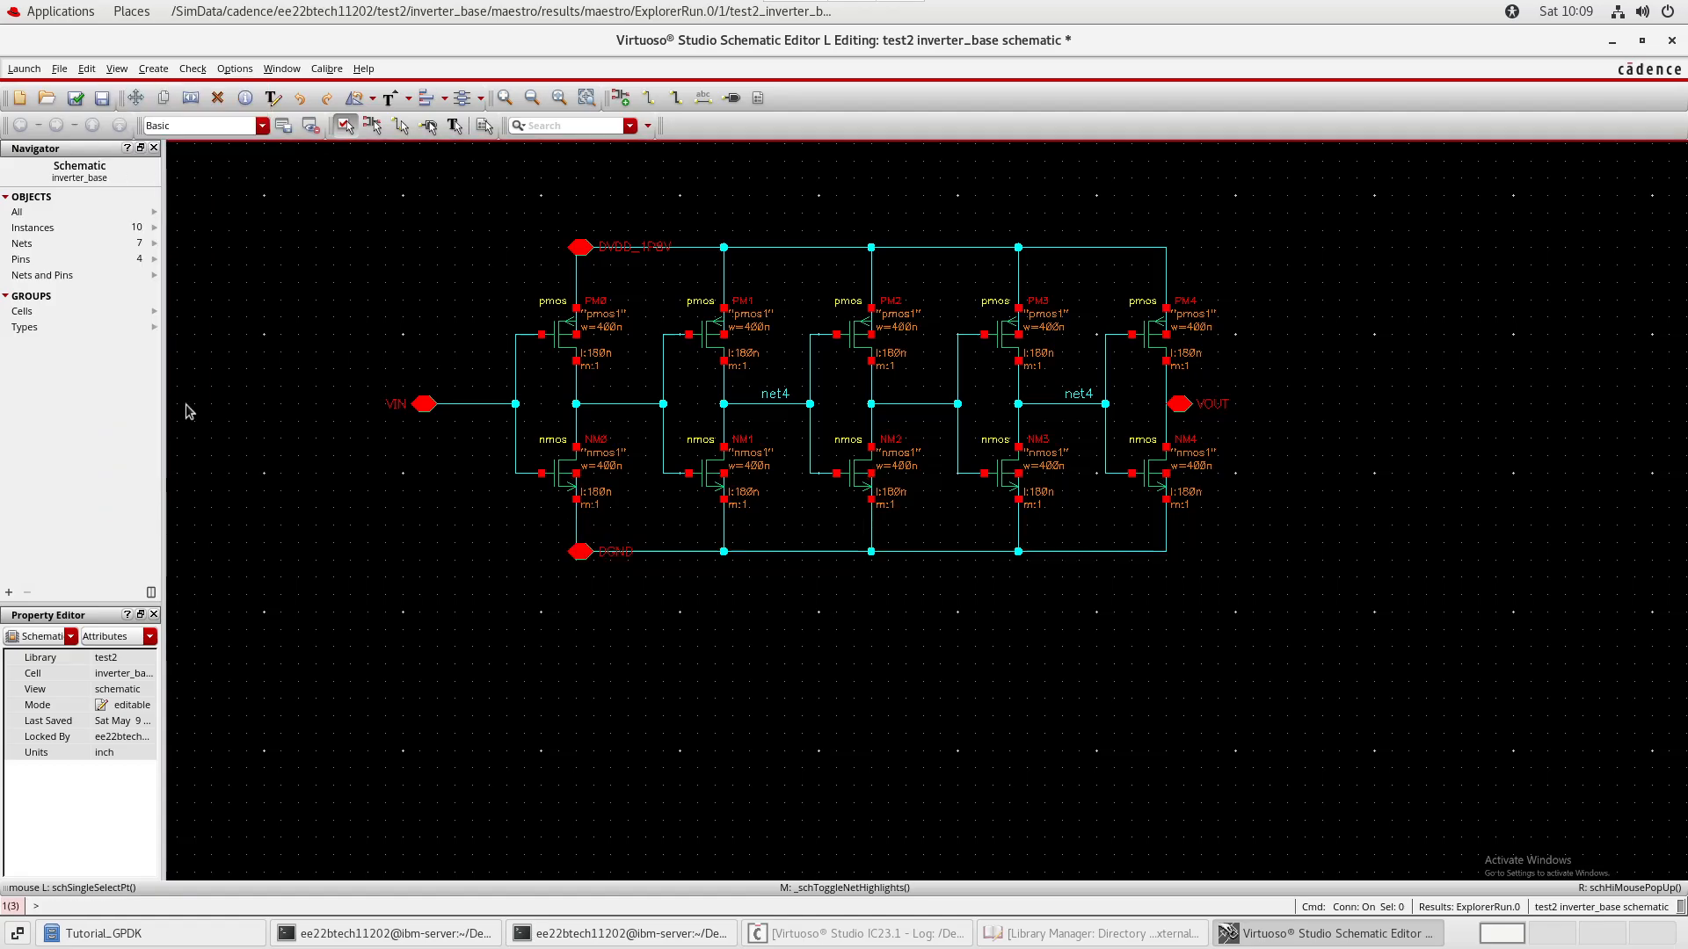
{"action": "left_click", "coordinate": [117, 68]}
{"action": "left_click", "coordinate": [180, 421]}
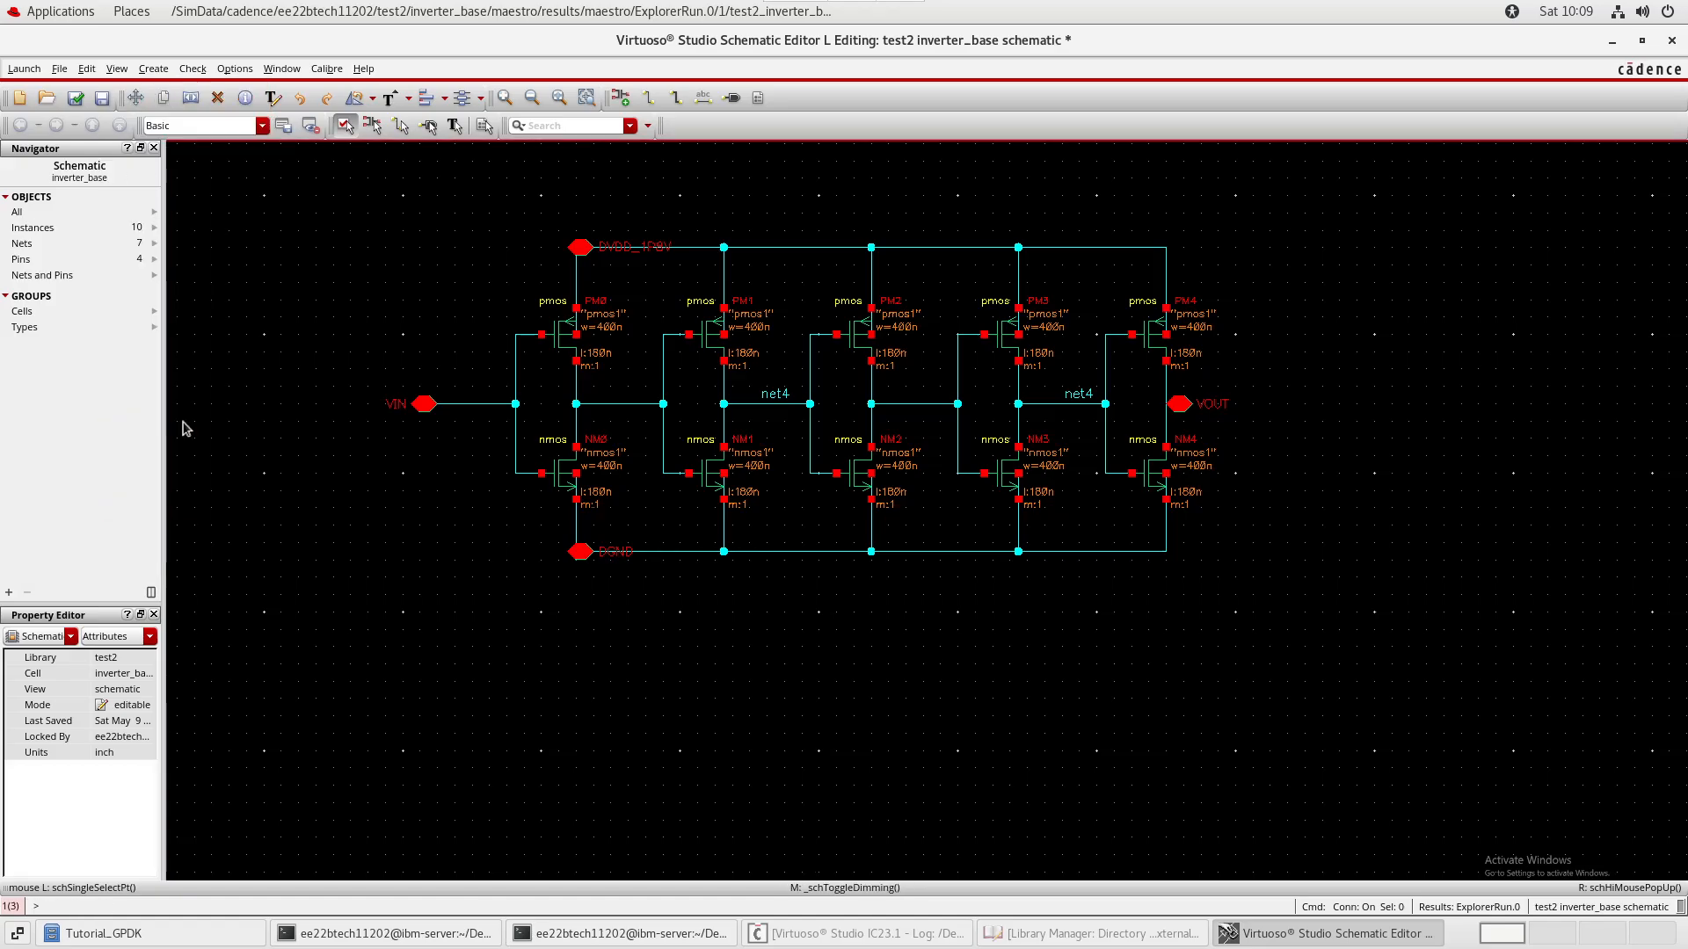
- Examine display dimming by selecting PM0, PM1 and the last two inverter stages, and clear the selection
{"action": "left_click", "coordinate": [559, 343]}
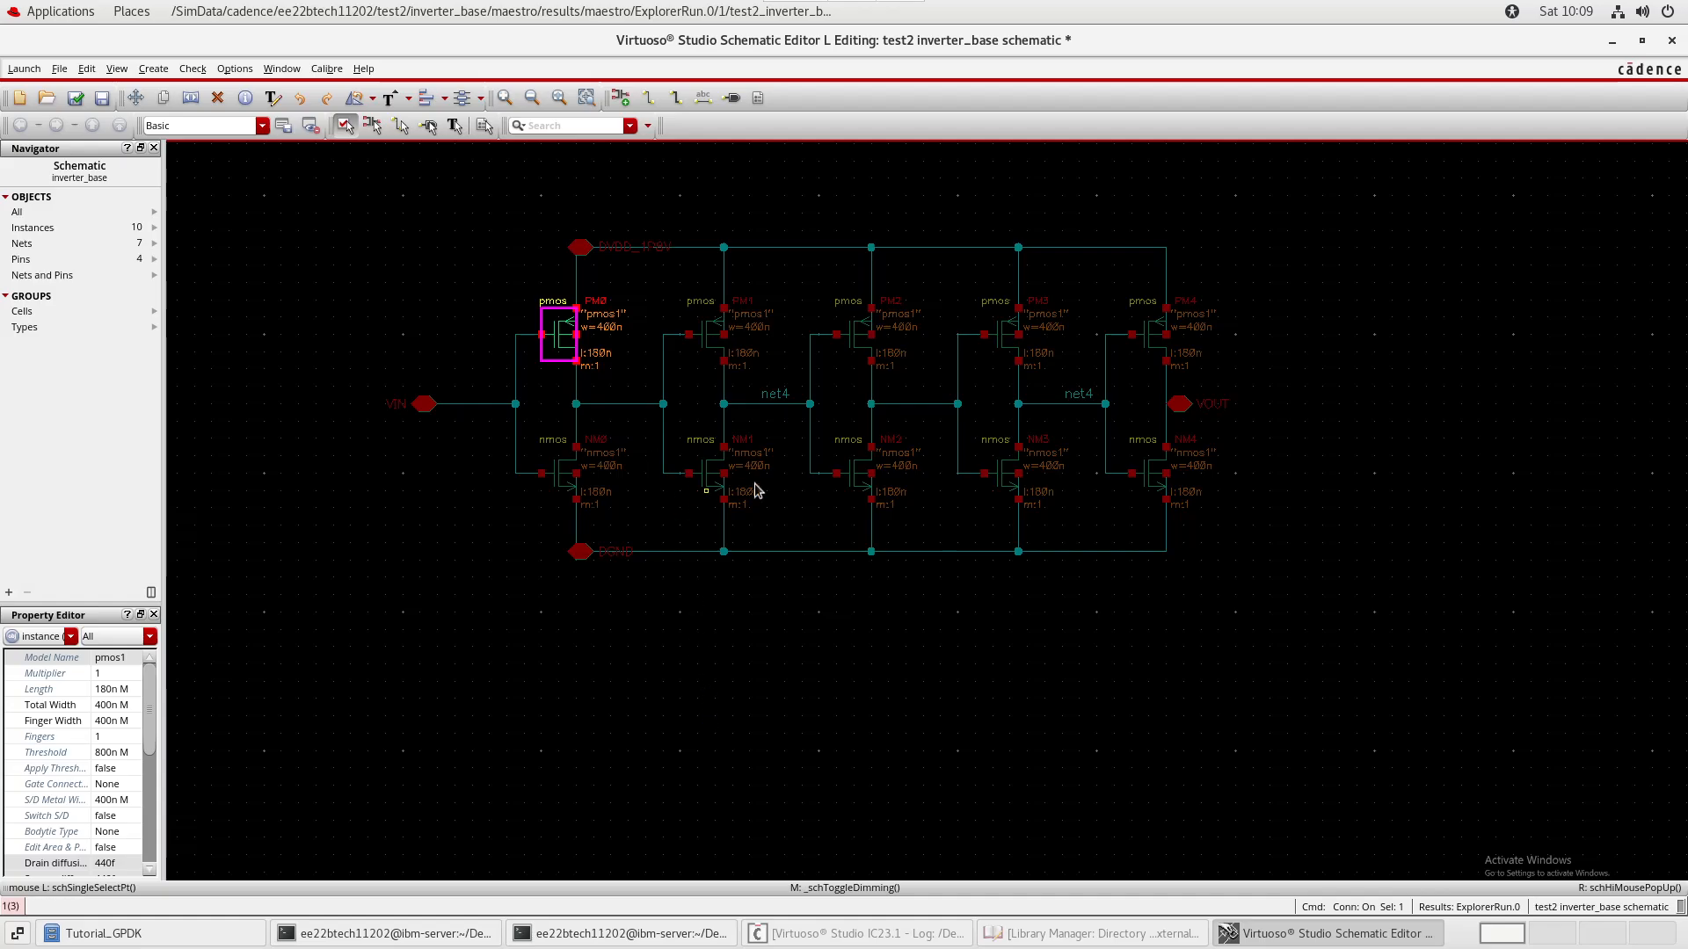
{"action": "left_click", "coordinate": [703, 339]}
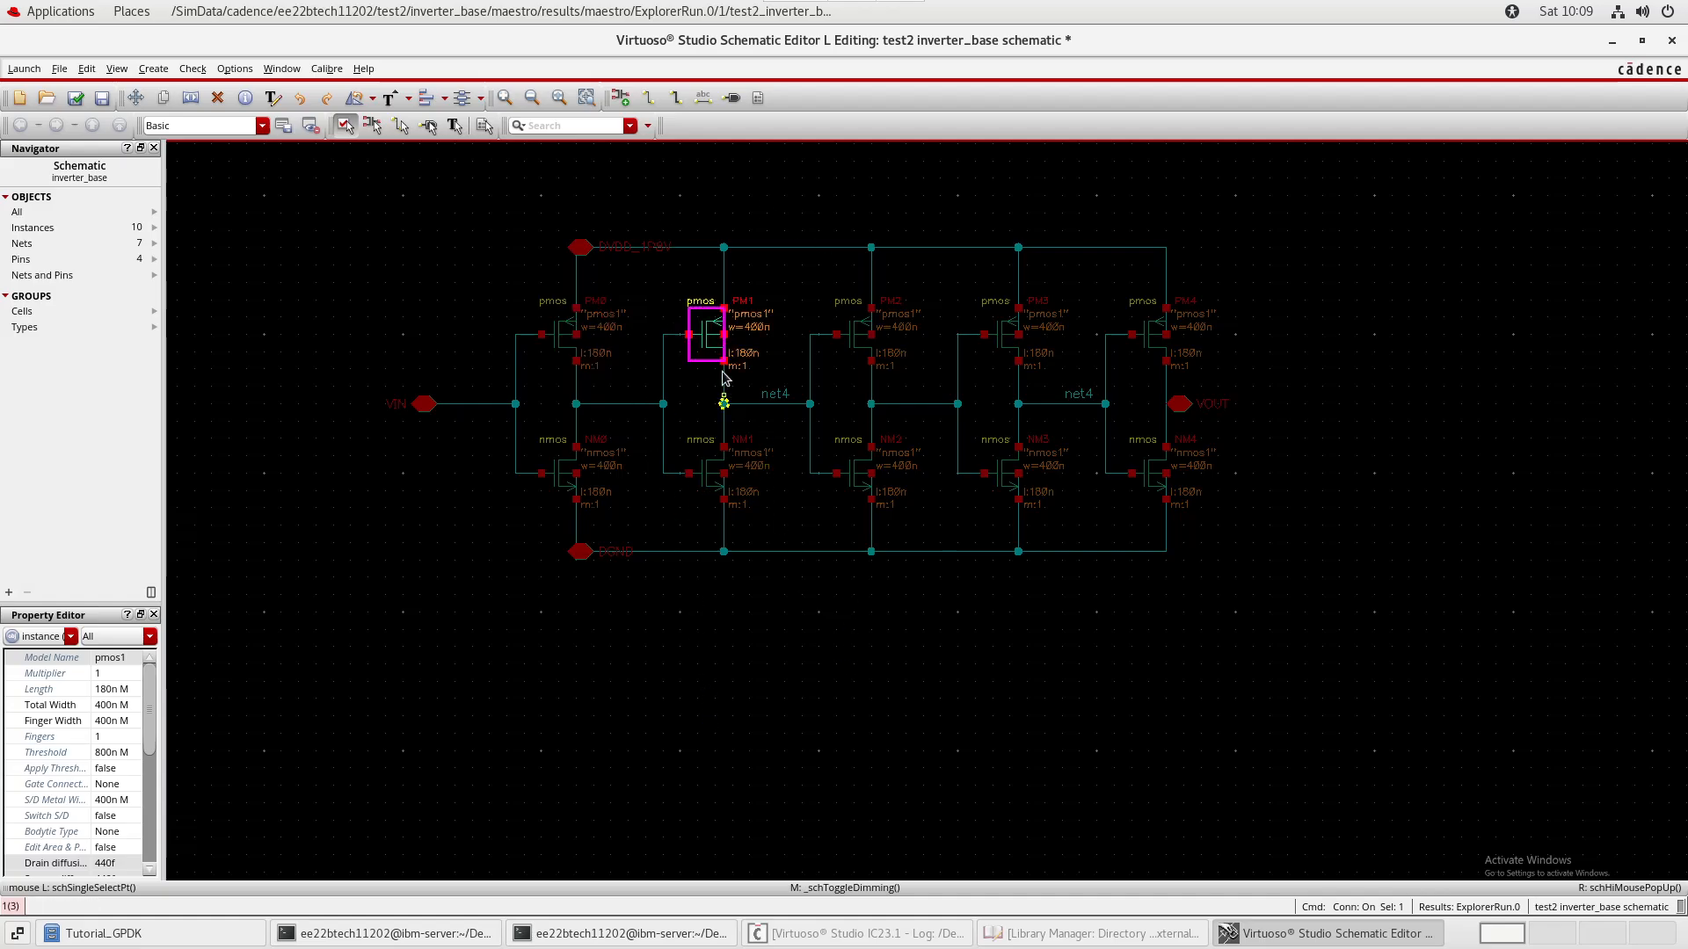
{"action": "left_click", "coordinate": [725, 279]}
{"action": "left_click", "coordinate": [810, 619]}
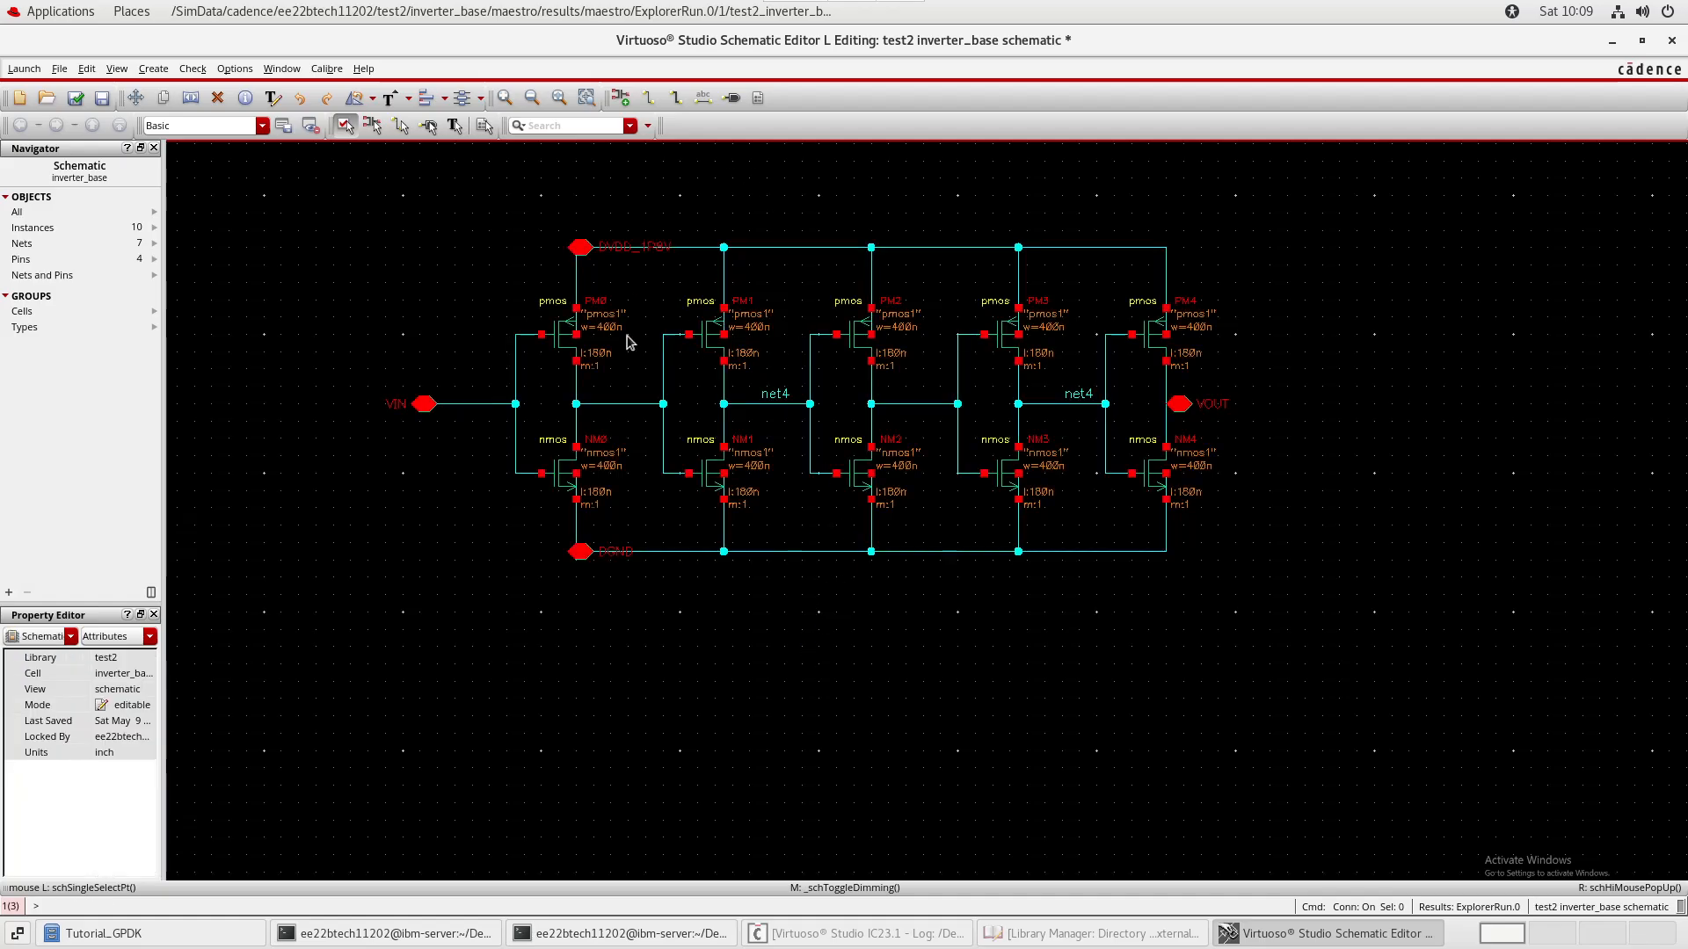
{"action": "left_click", "coordinate": [703, 336]}
{"action": "left_click", "coordinate": [783, 566]}
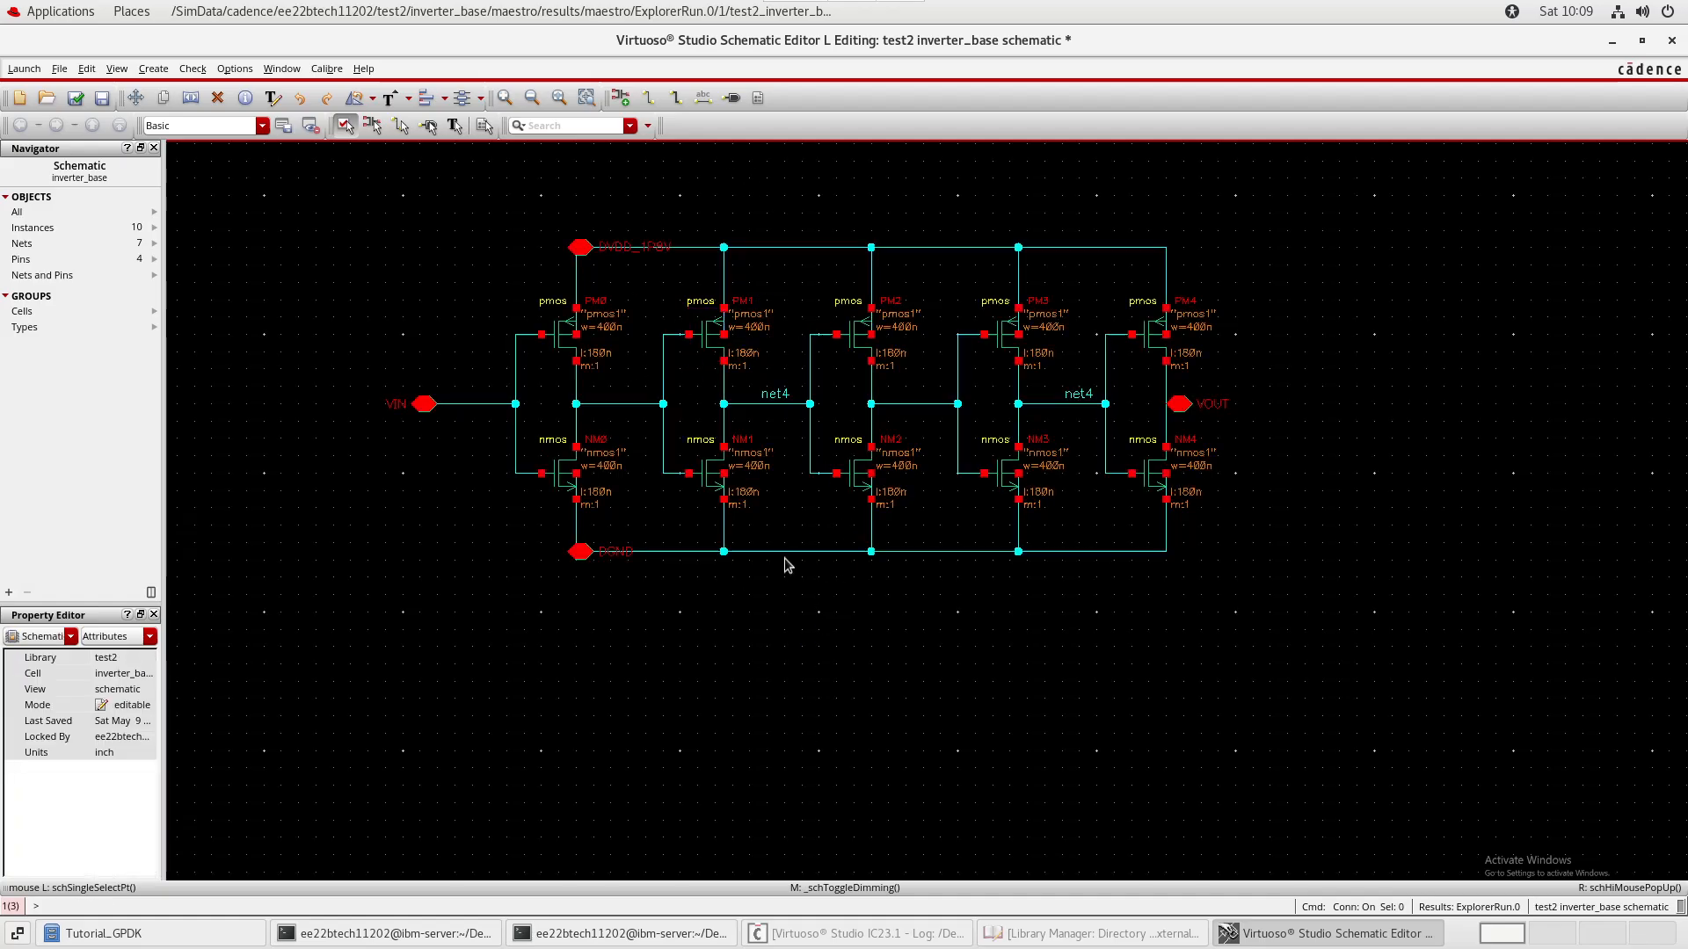
{"action": "left_click", "coordinate": [706, 335]}
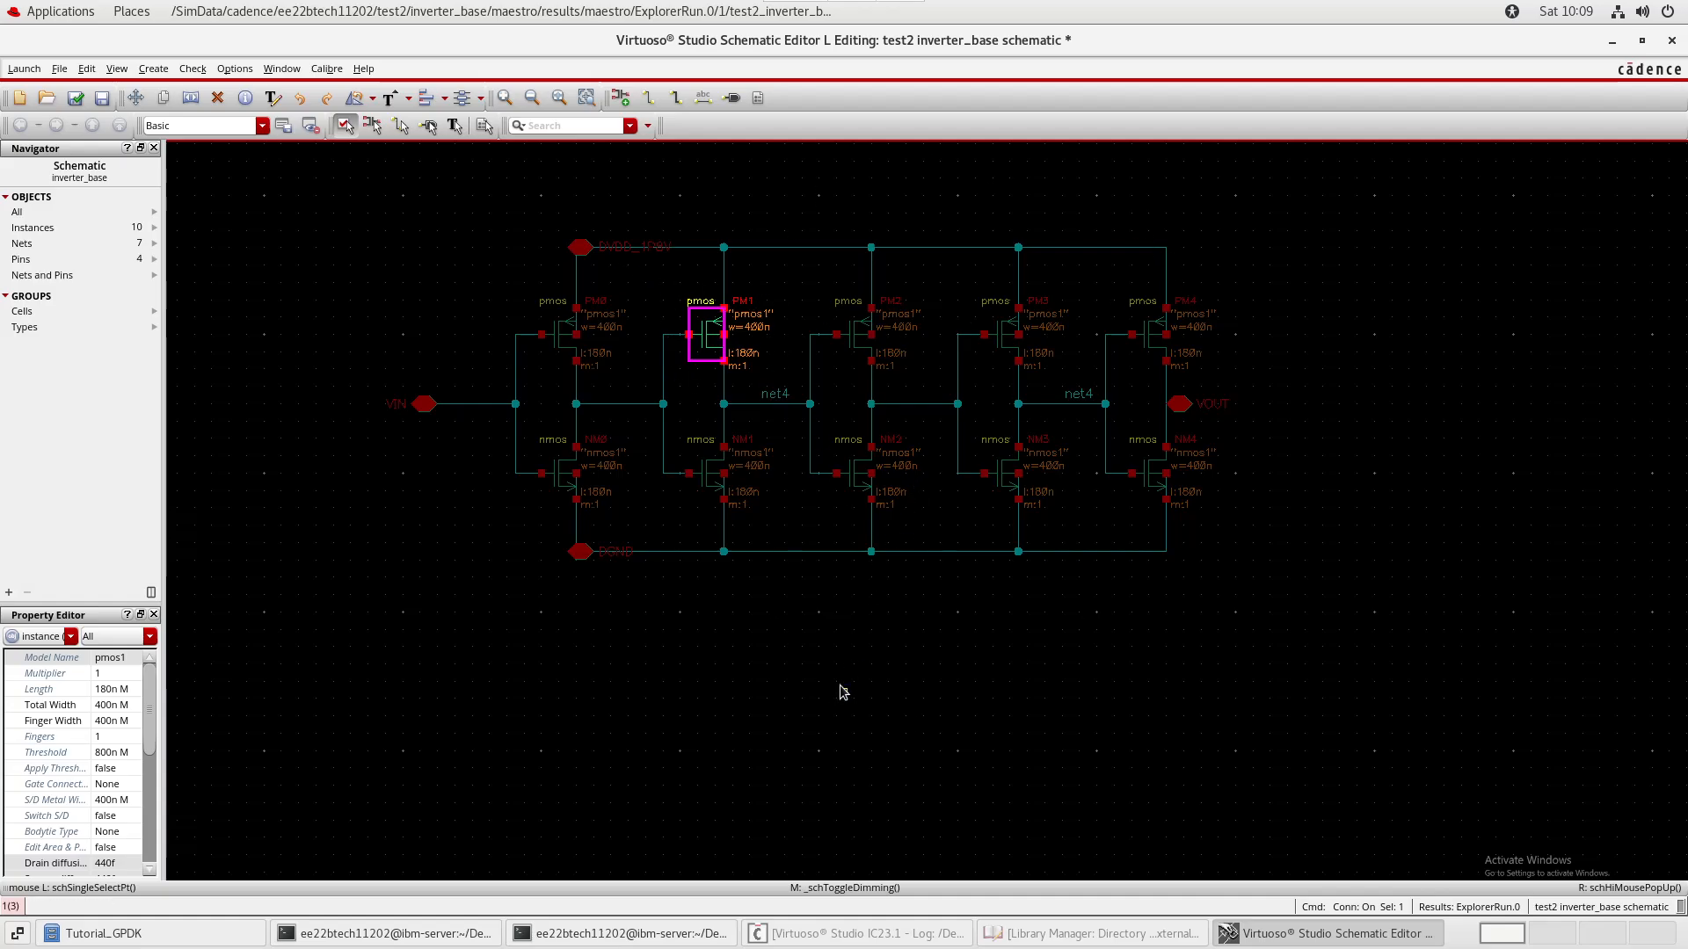
{"action": "left_click", "coordinate": [1420, 422]}
{"action": "left_click_drag", "start_coordinate": [1374, 222], "coordinate": [987, 571]}
{"action": "left_click", "coordinate": [987, 569]}
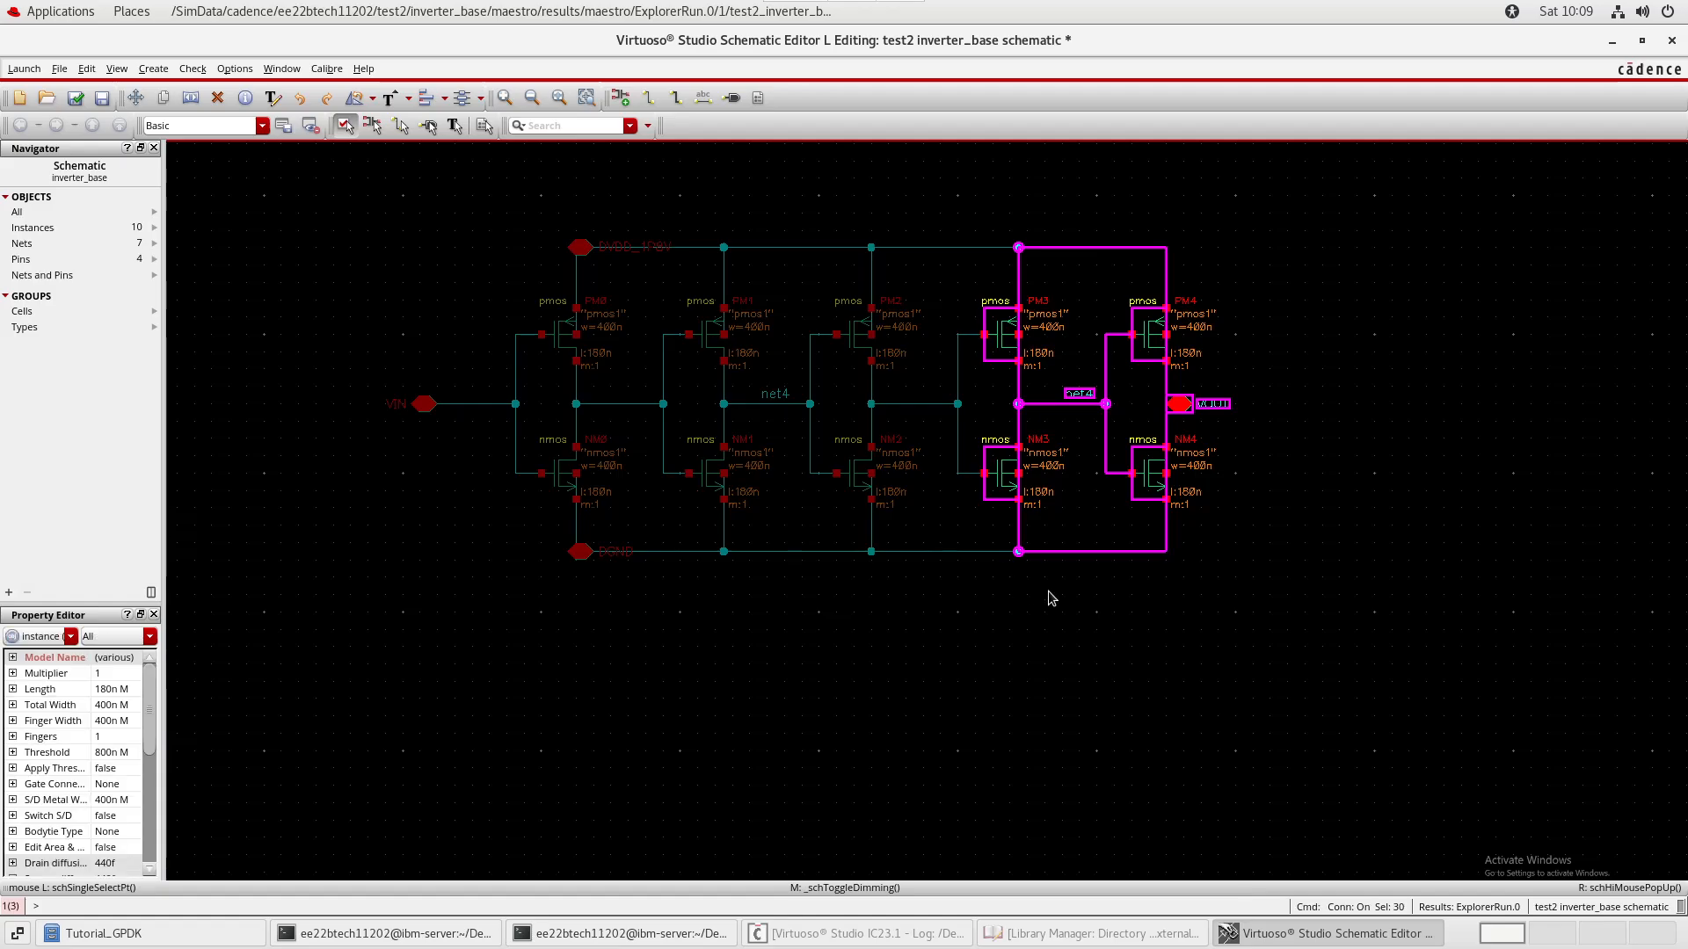
{"action": "left_click", "coordinate": [1358, 631]}
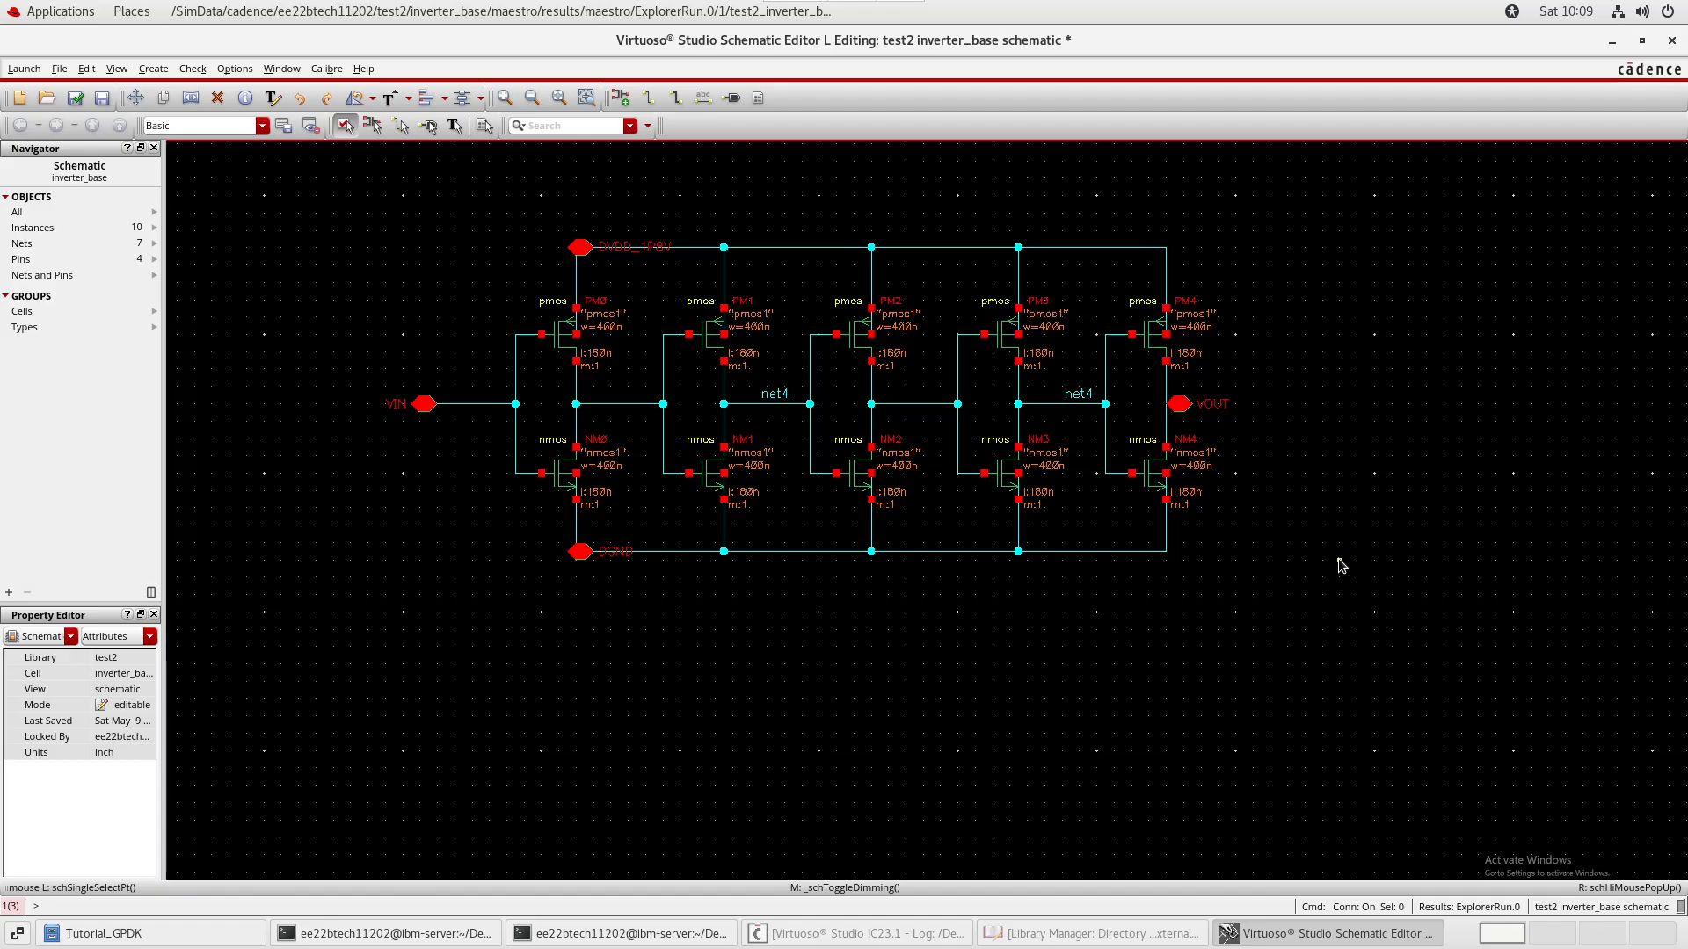
{"action": "left_click", "coordinate": [86, 69]}
{"action": "mouse_move", "coordinate": [117, 69]}
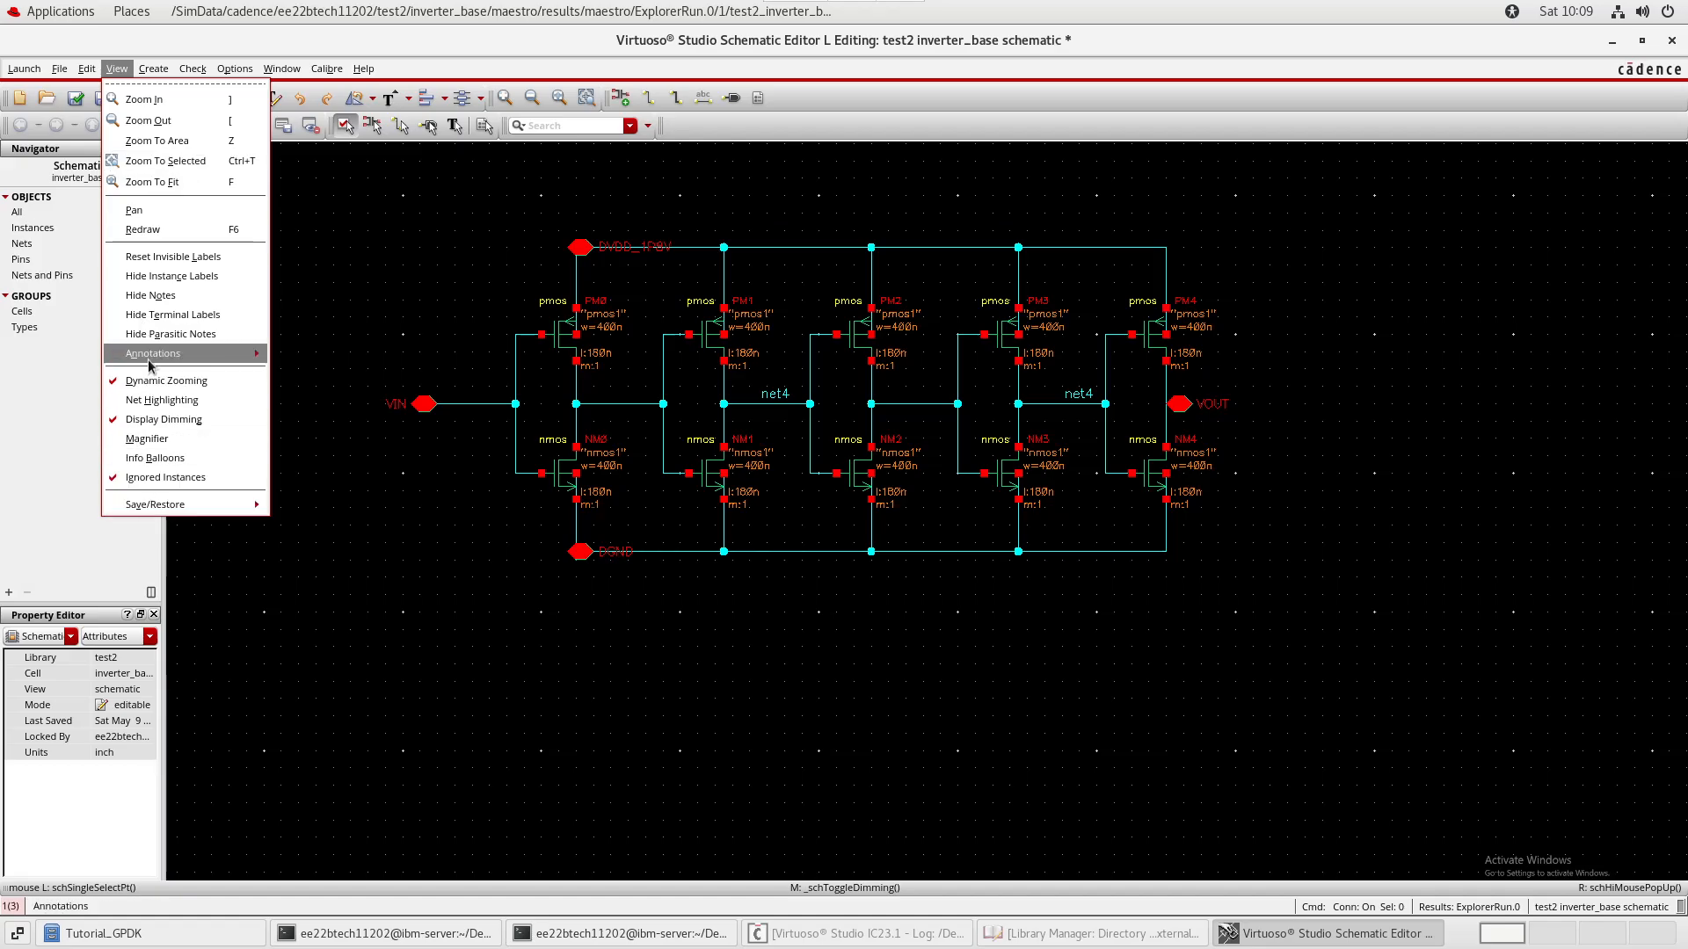
{"action": "mouse_move", "coordinate": [163, 361]}
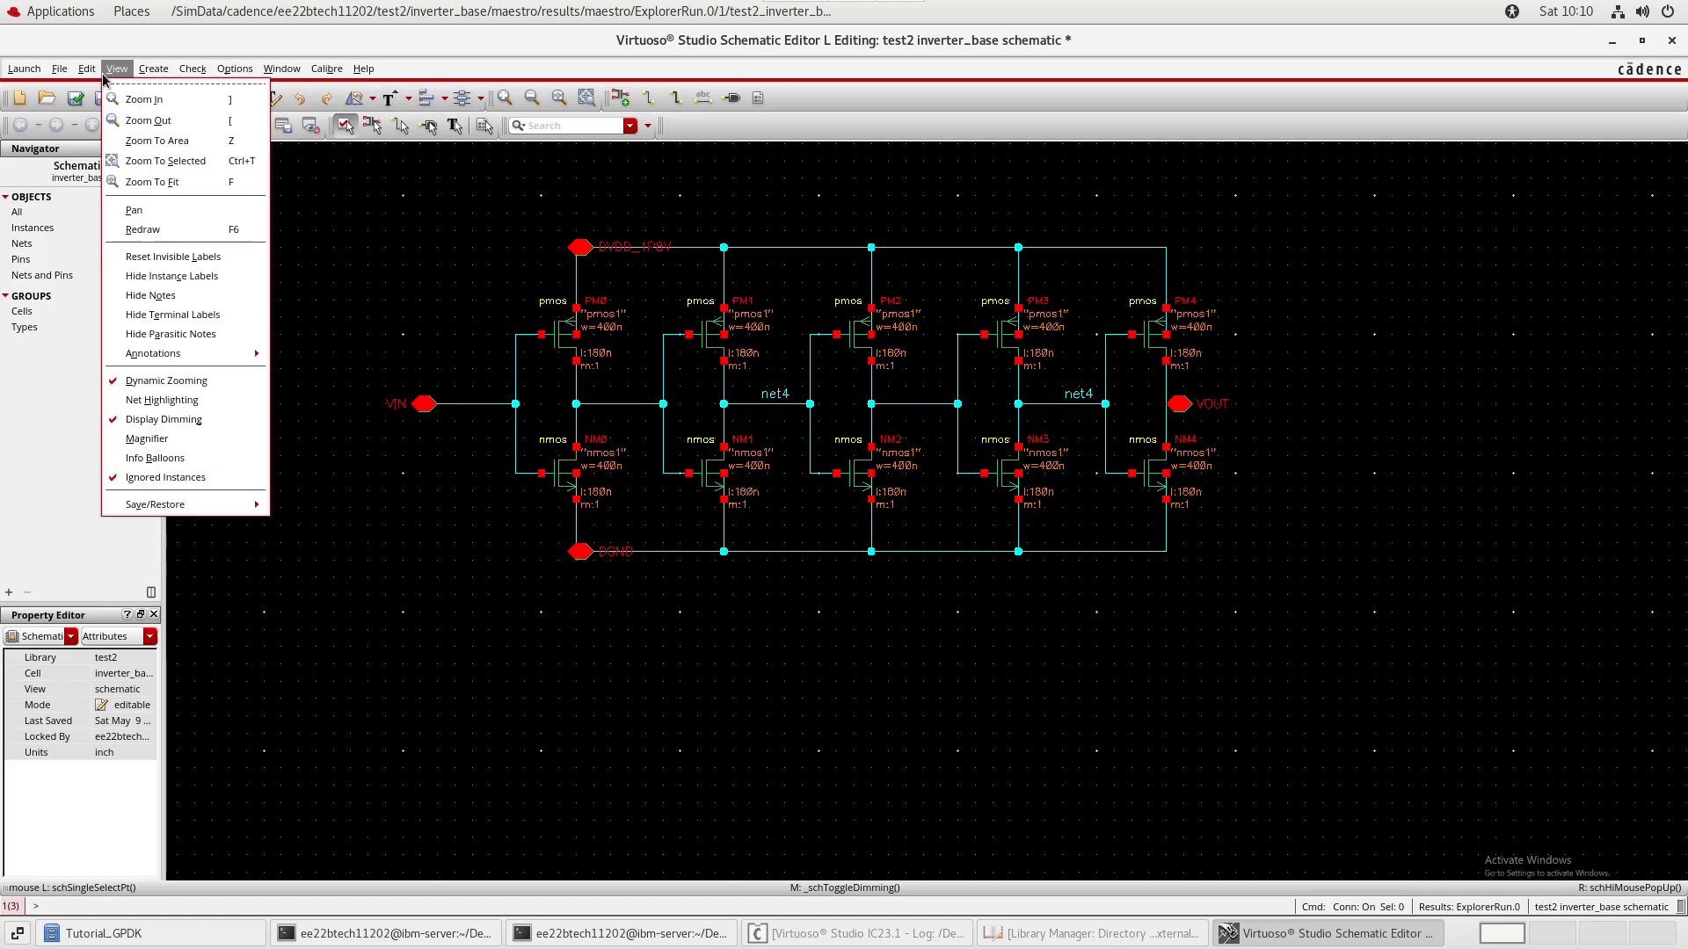
{"action": "left_click", "coordinate": [982, 689]}
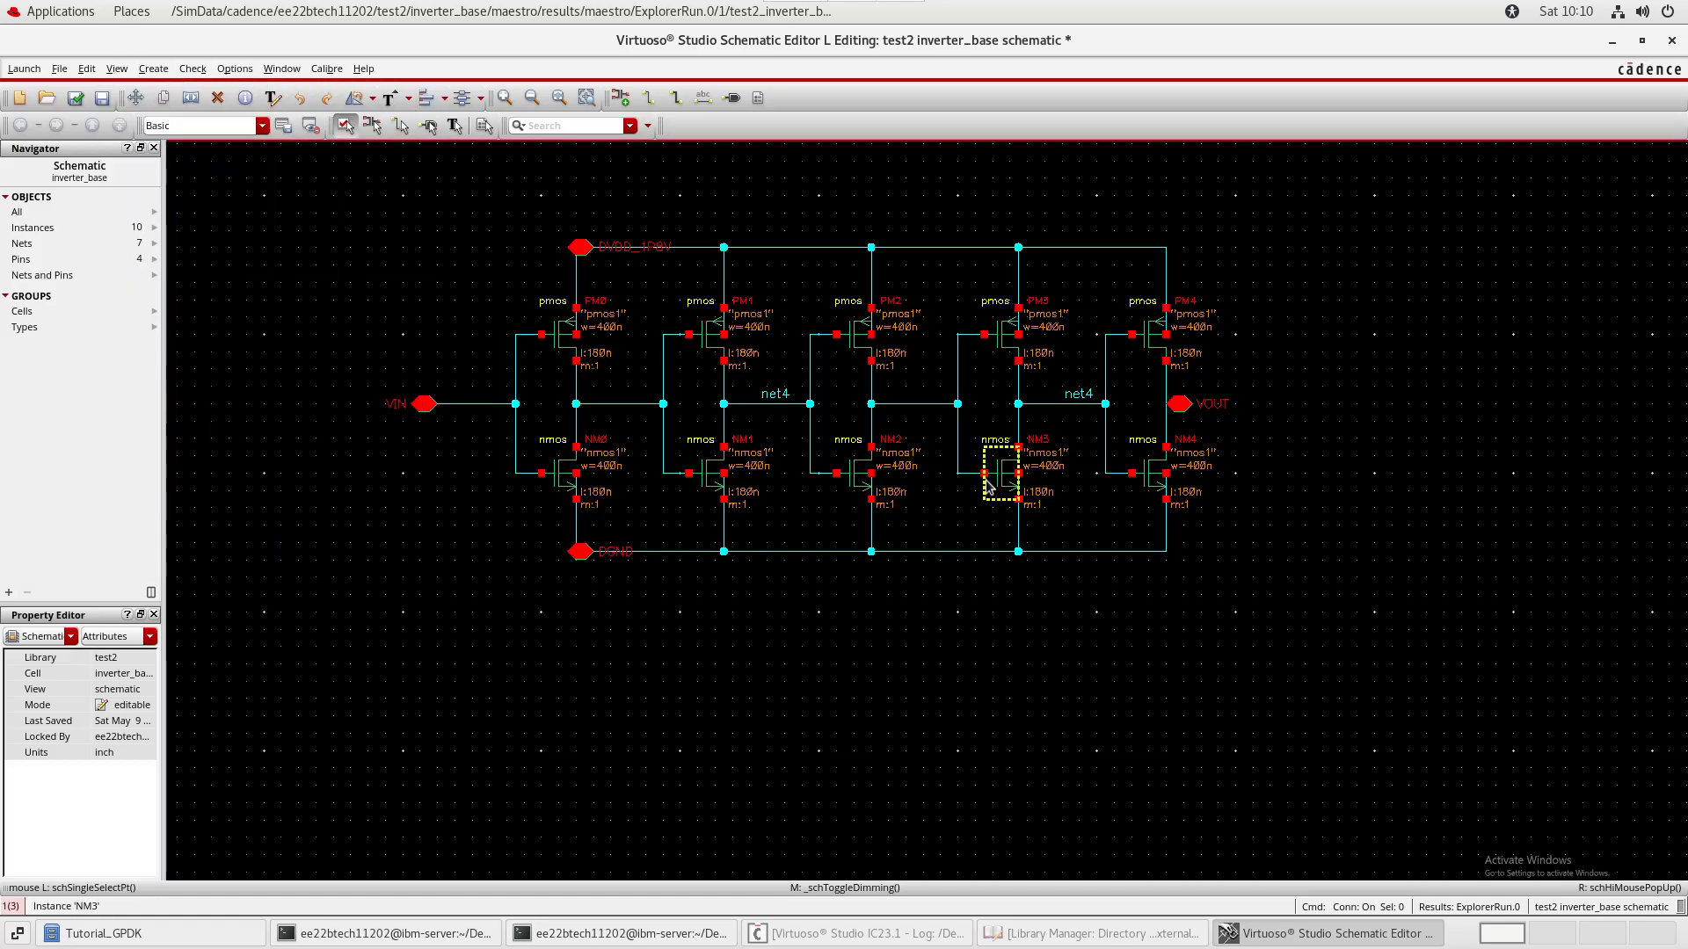
{"action": "scroll", "coordinate": [984, 543], "scroll_direction": "up", "scroll_amount": 2}
{"action": "scroll", "coordinate": [982, 543], "scroll_direction": "down", "scroll_amount": 2}
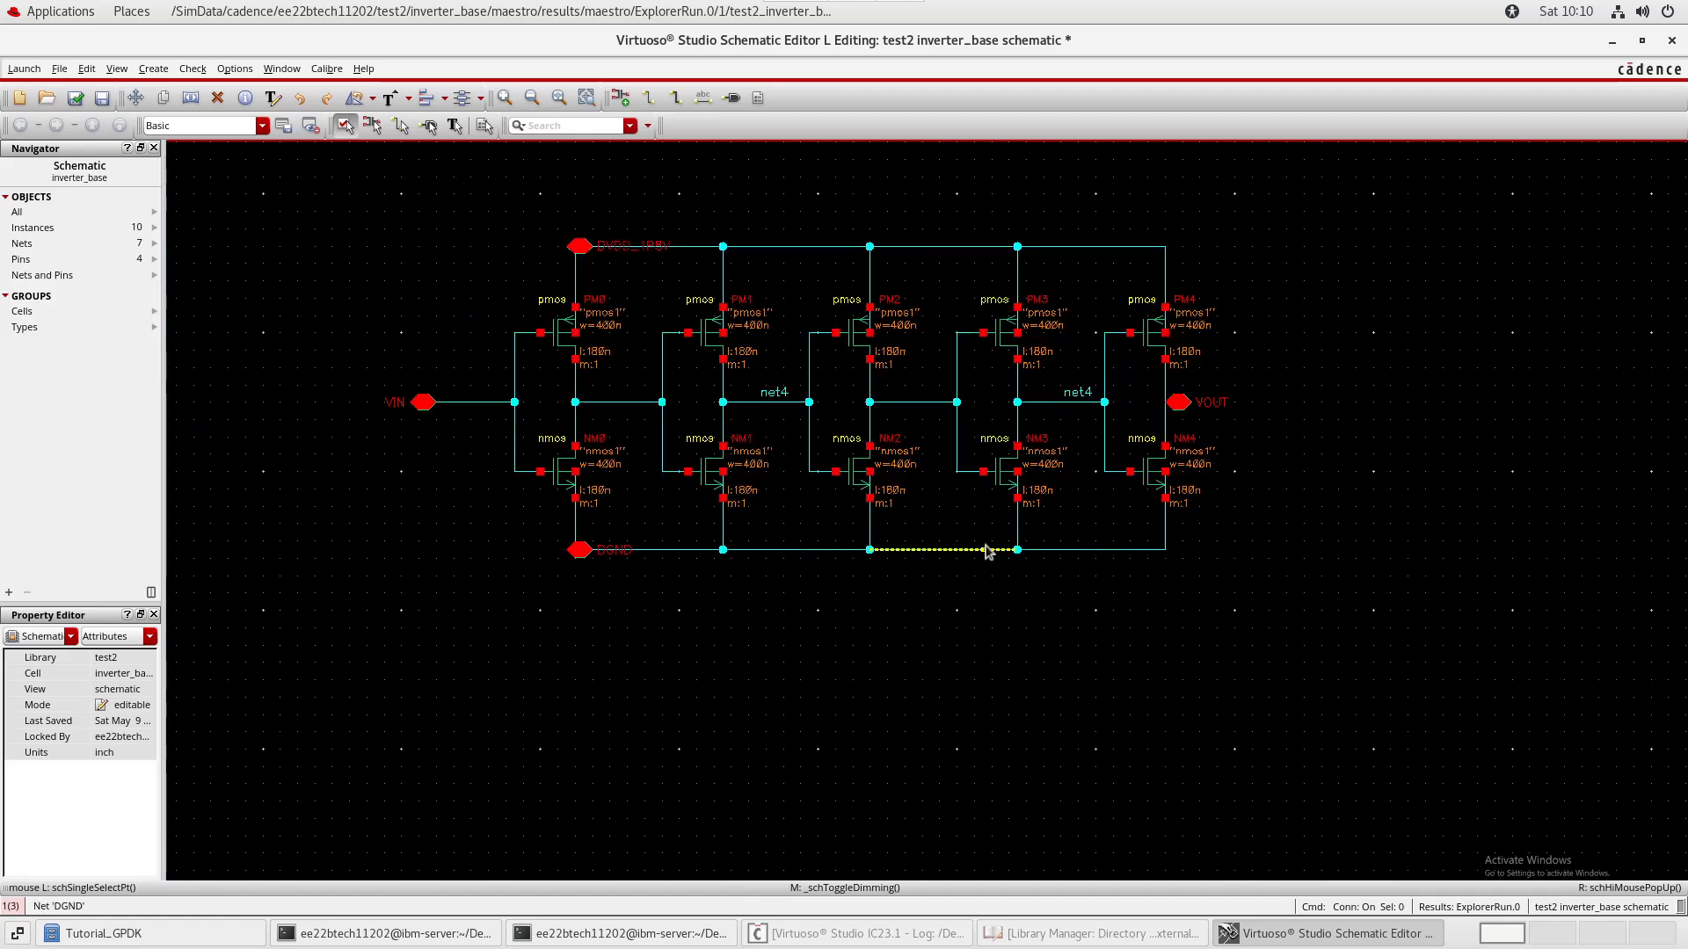
{"action": "left_click", "coordinate": [112, 71]}
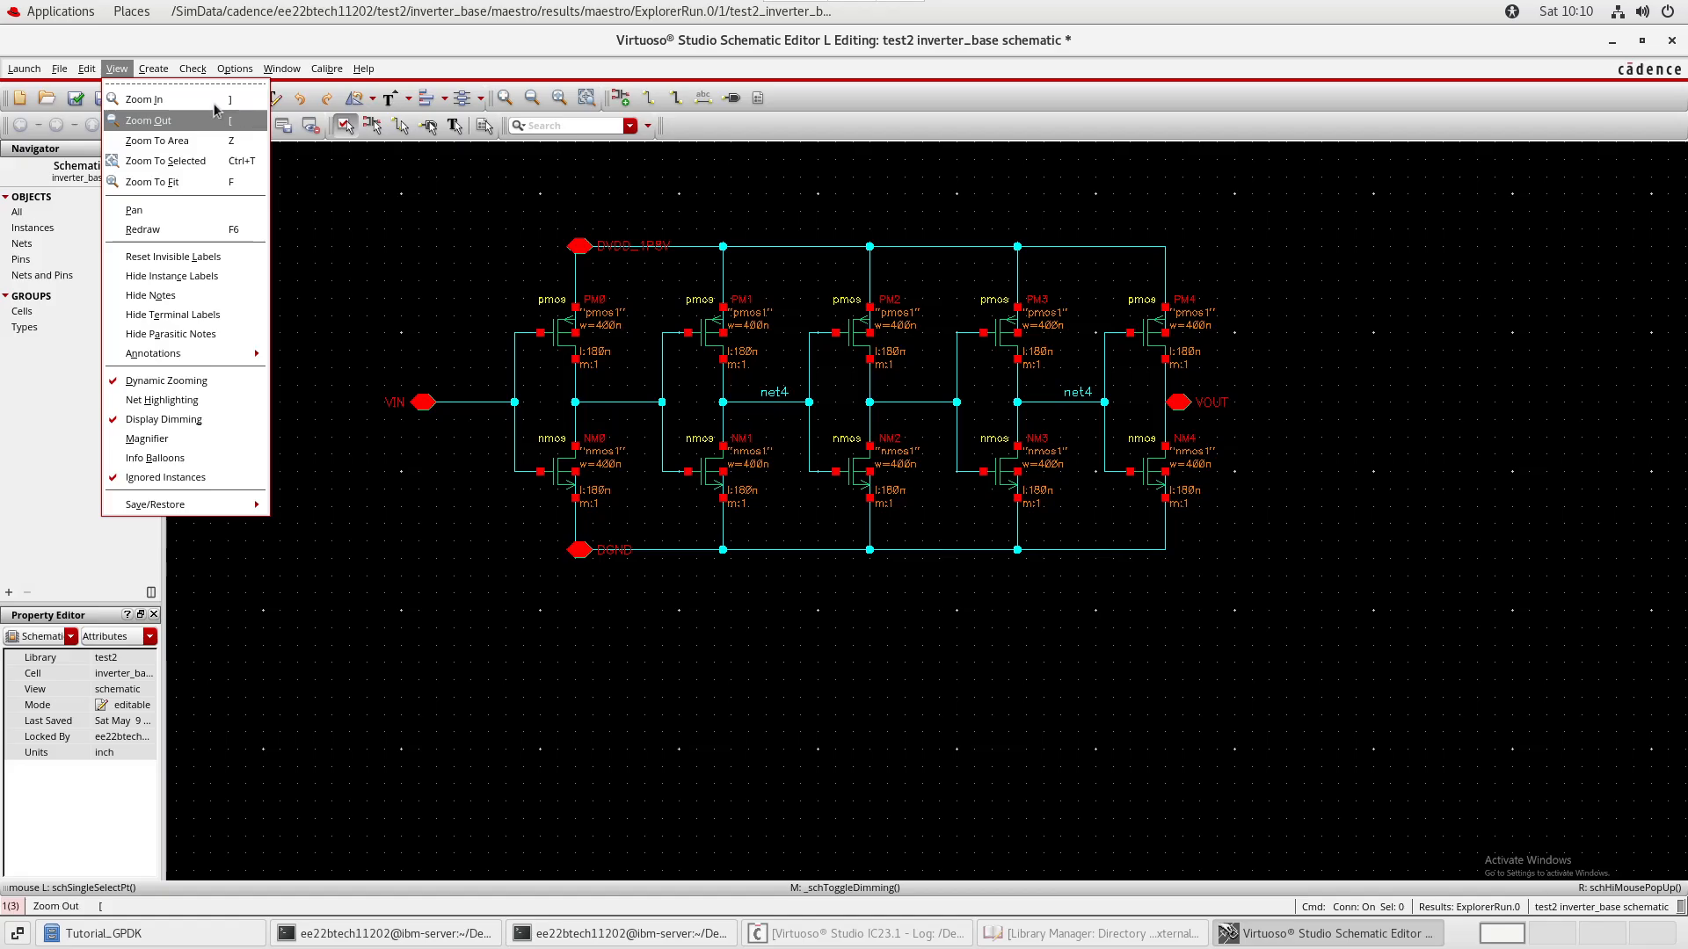
{"action": "mouse_move", "coordinate": [162, 77]}
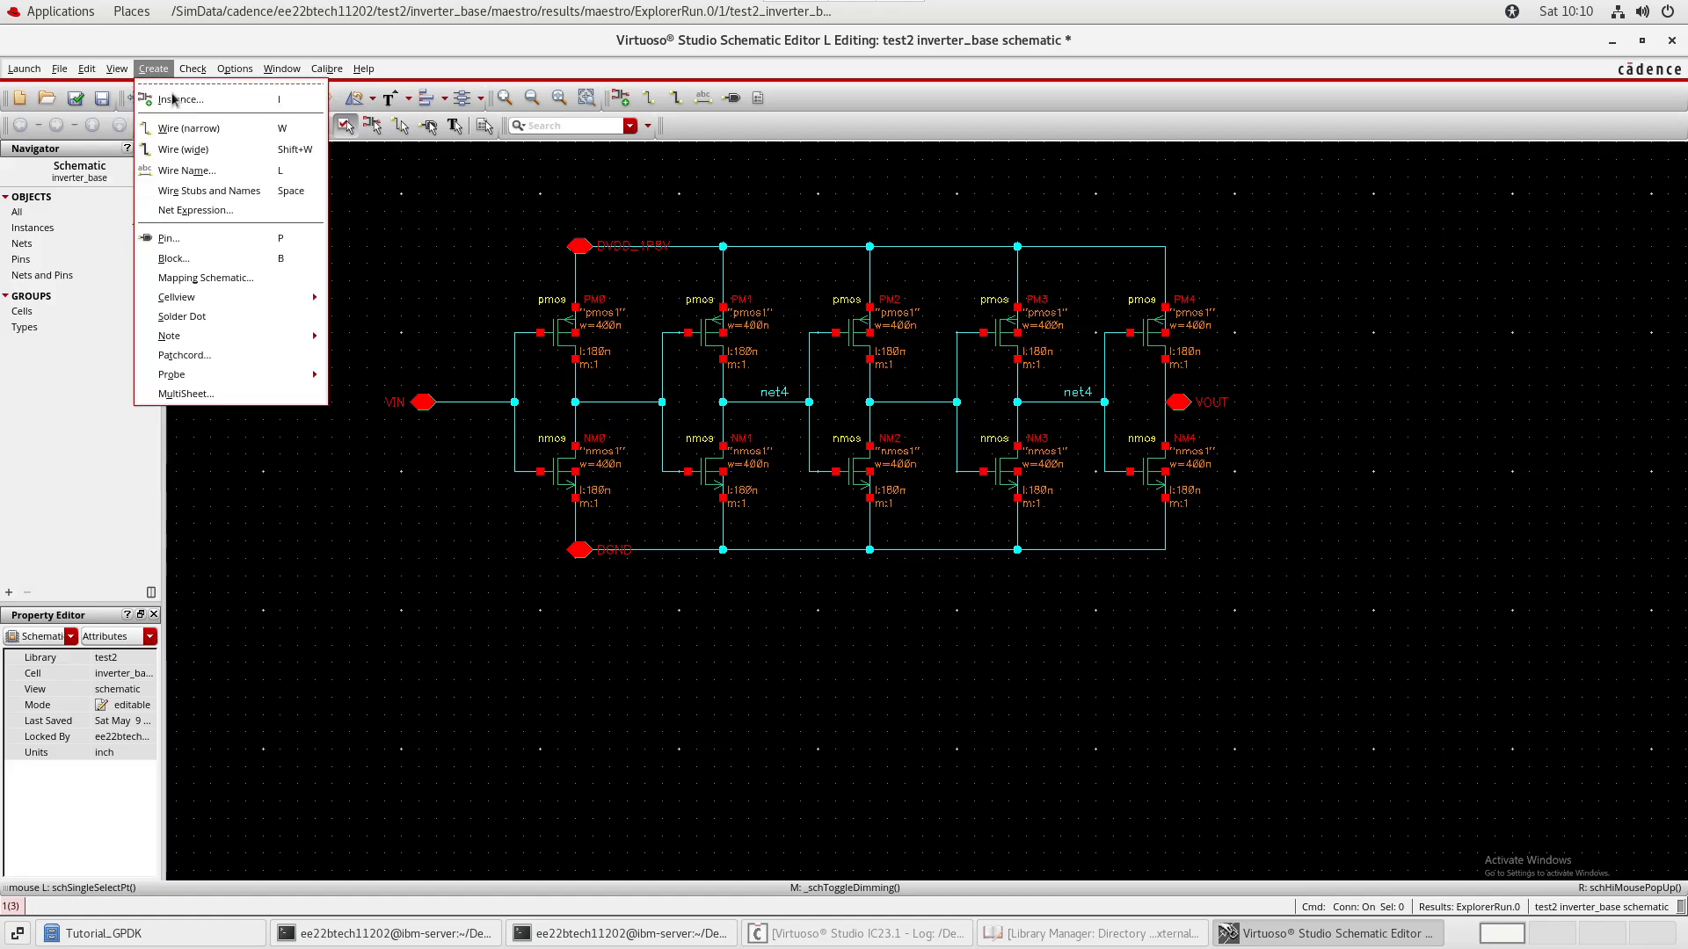
{"action": "mouse_move", "coordinate": [233, 298]}
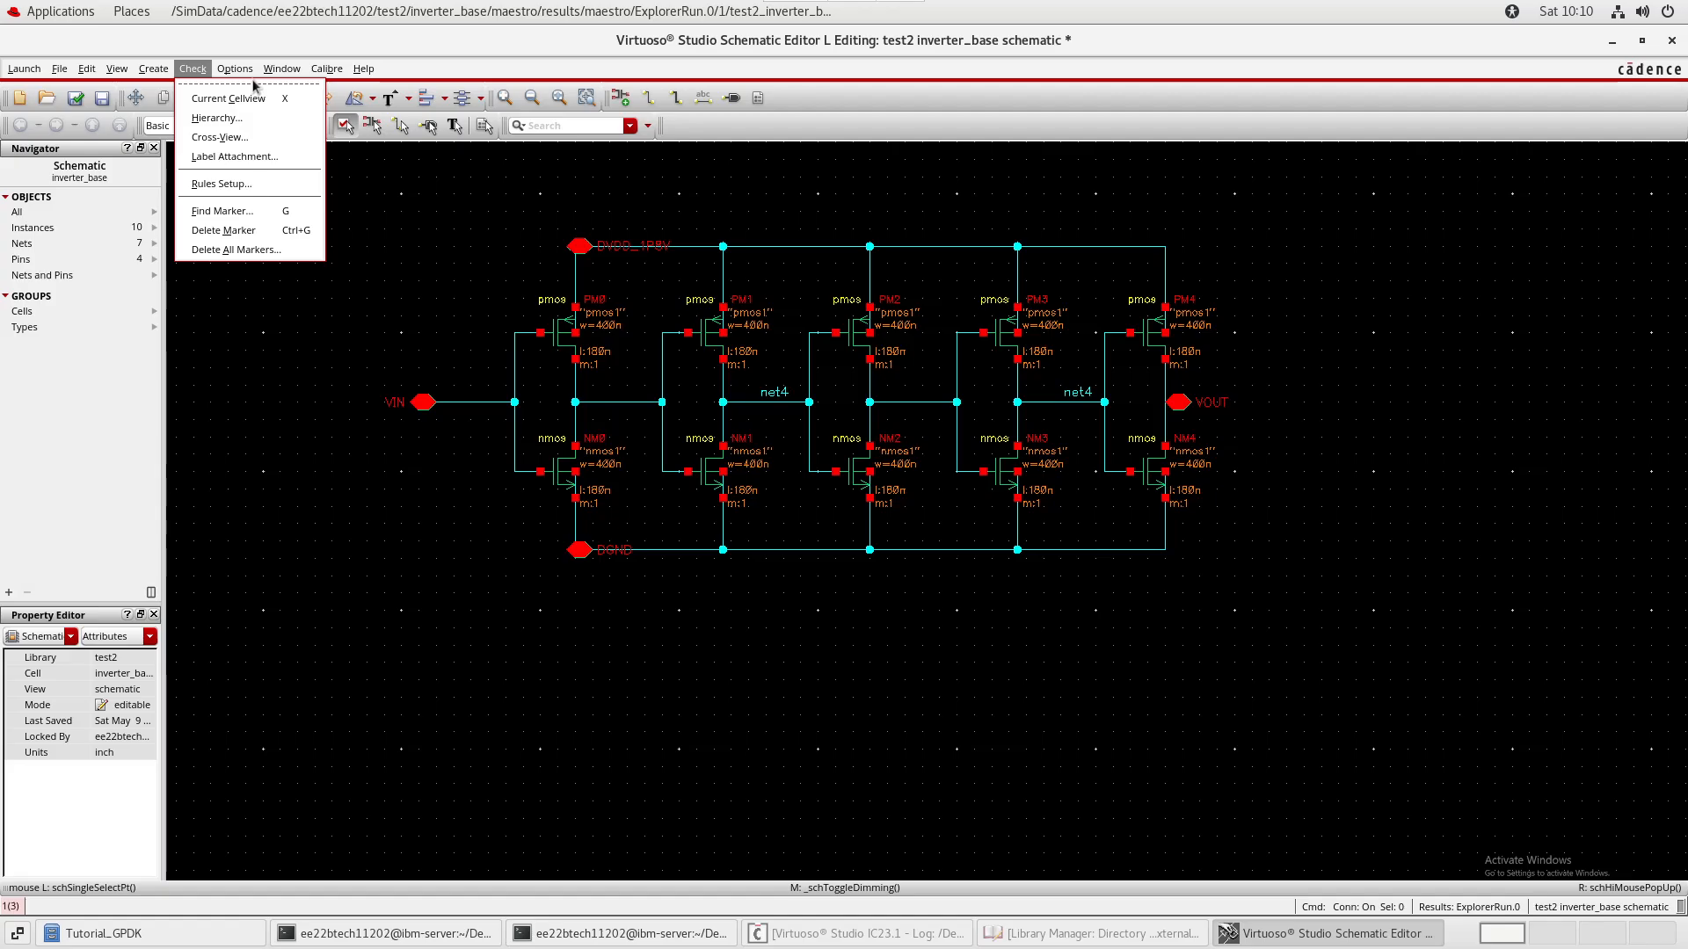
{"action": "mouse_move", "coordinate": [238, 69]}
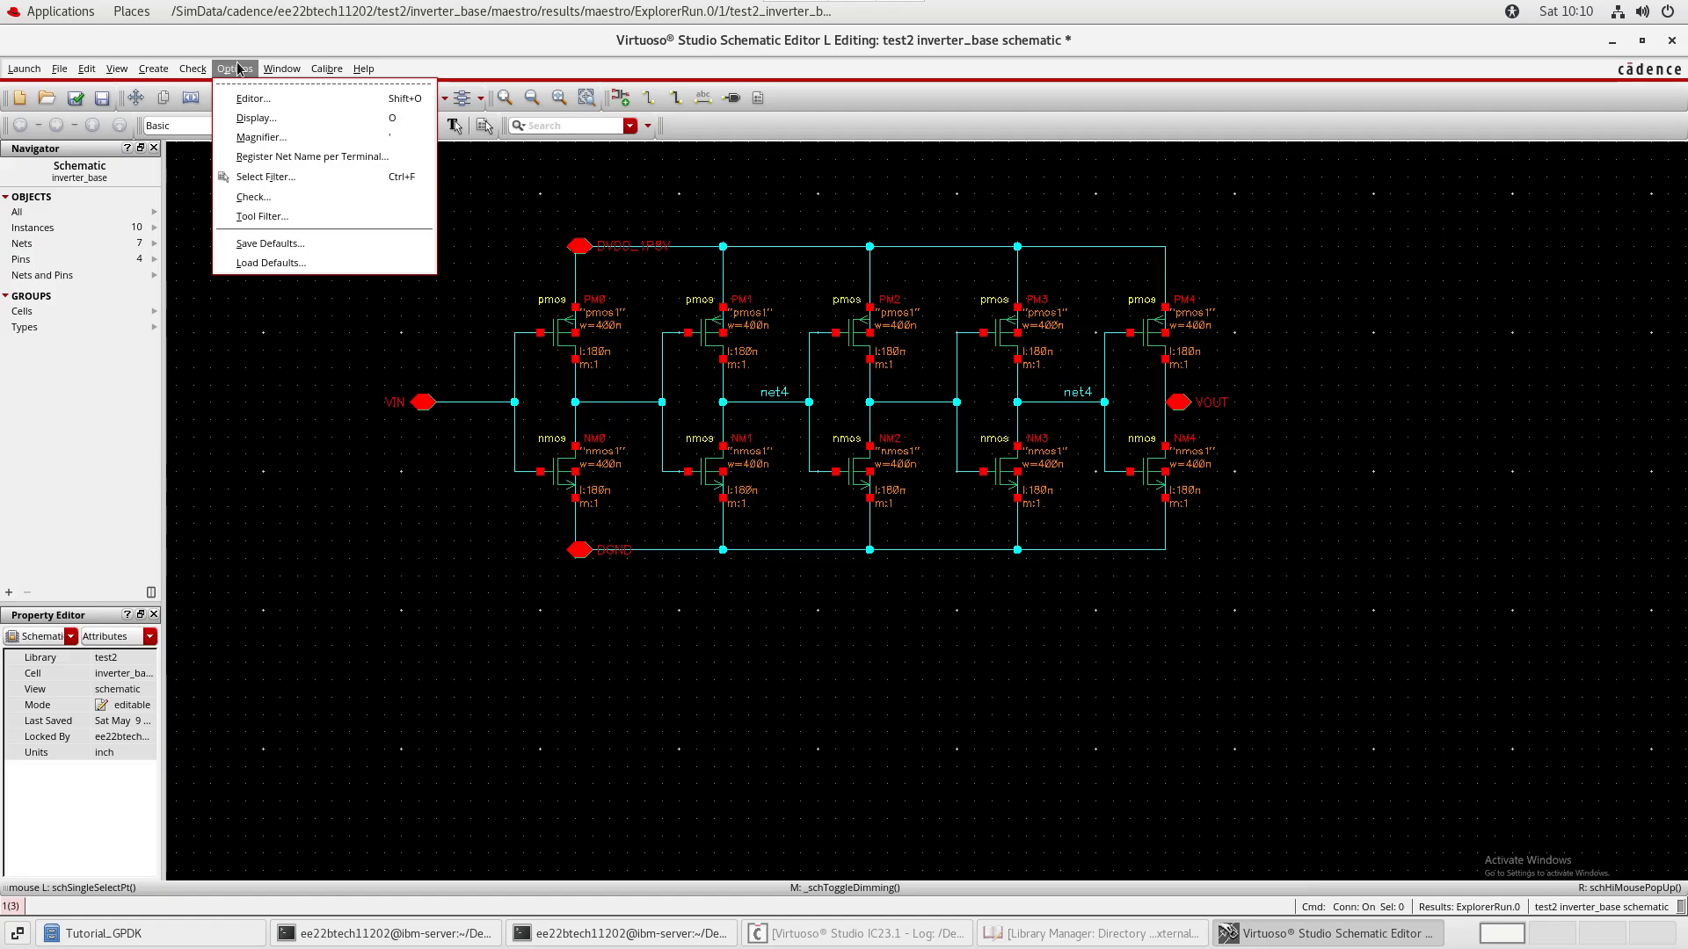
{"action": "key", "text": "Escape"}
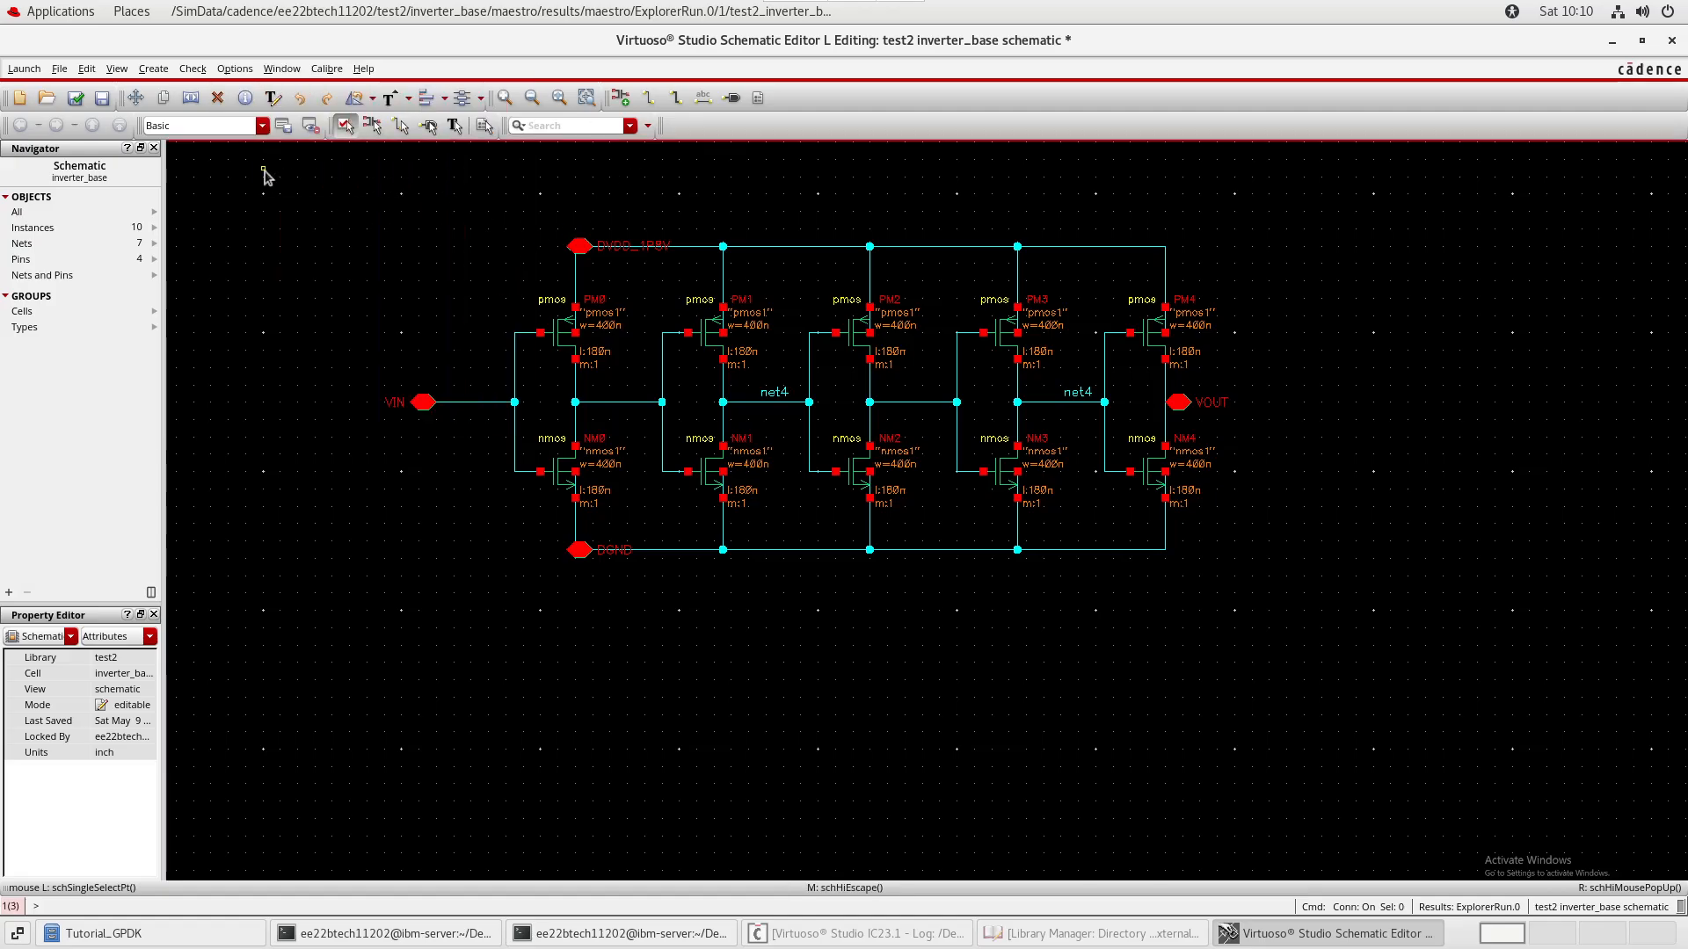
{"action": "left_click", "coordinate": [59, 70]}
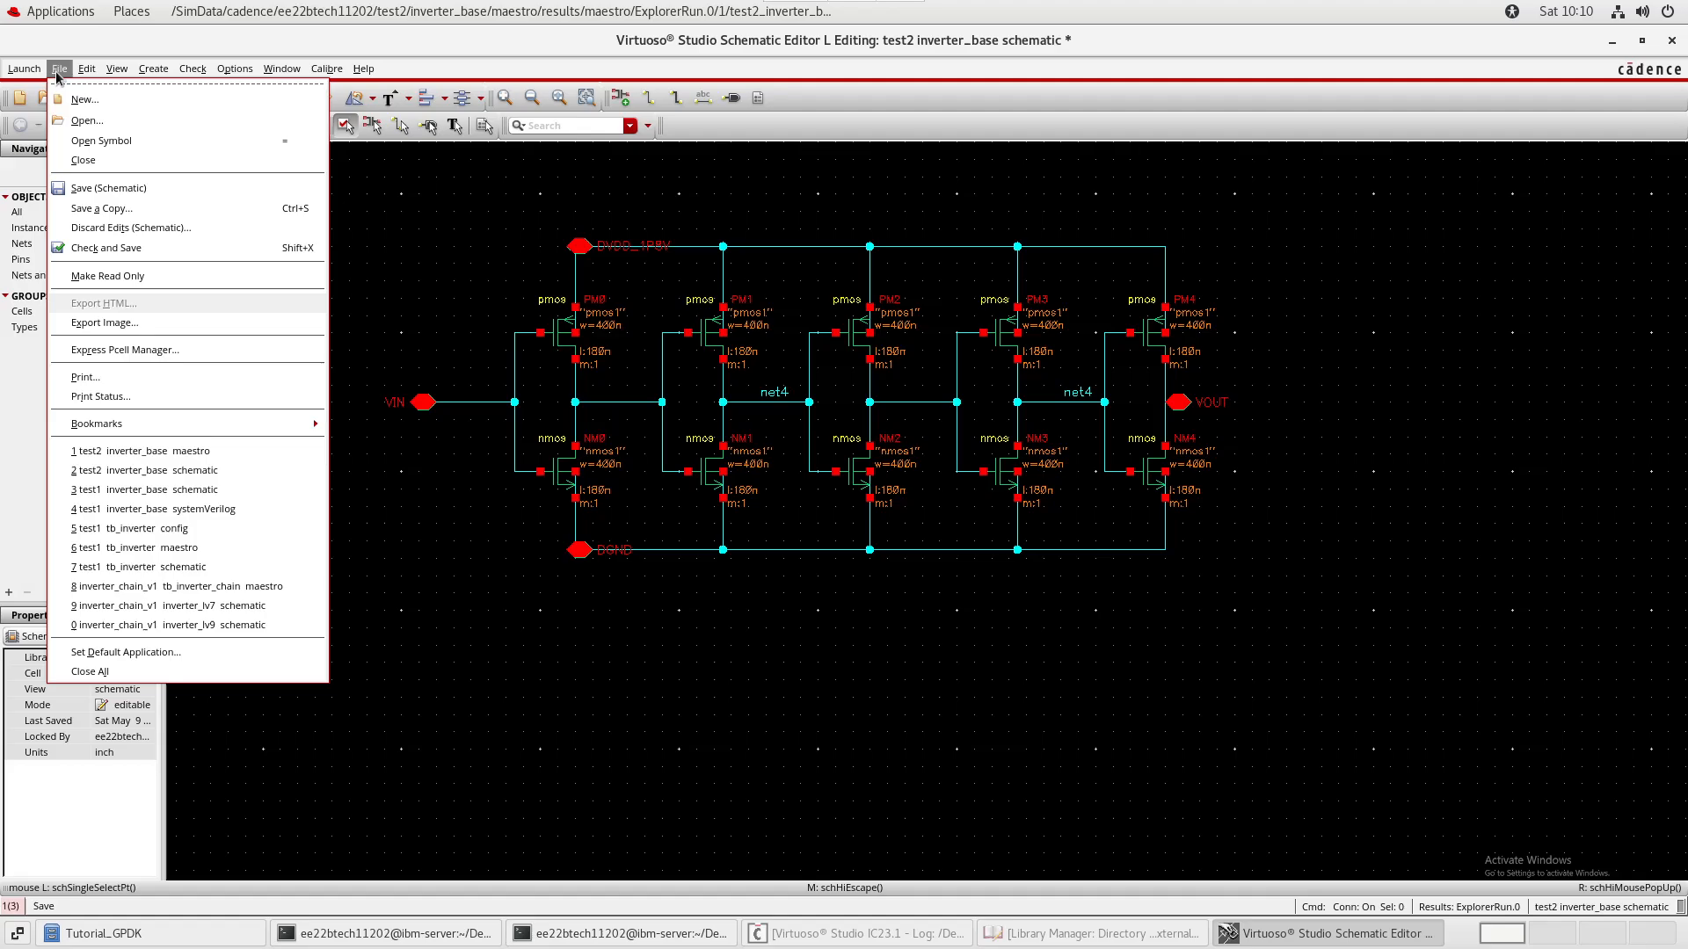
{"action": "mouse_move", "coordinate": [81, 75]}
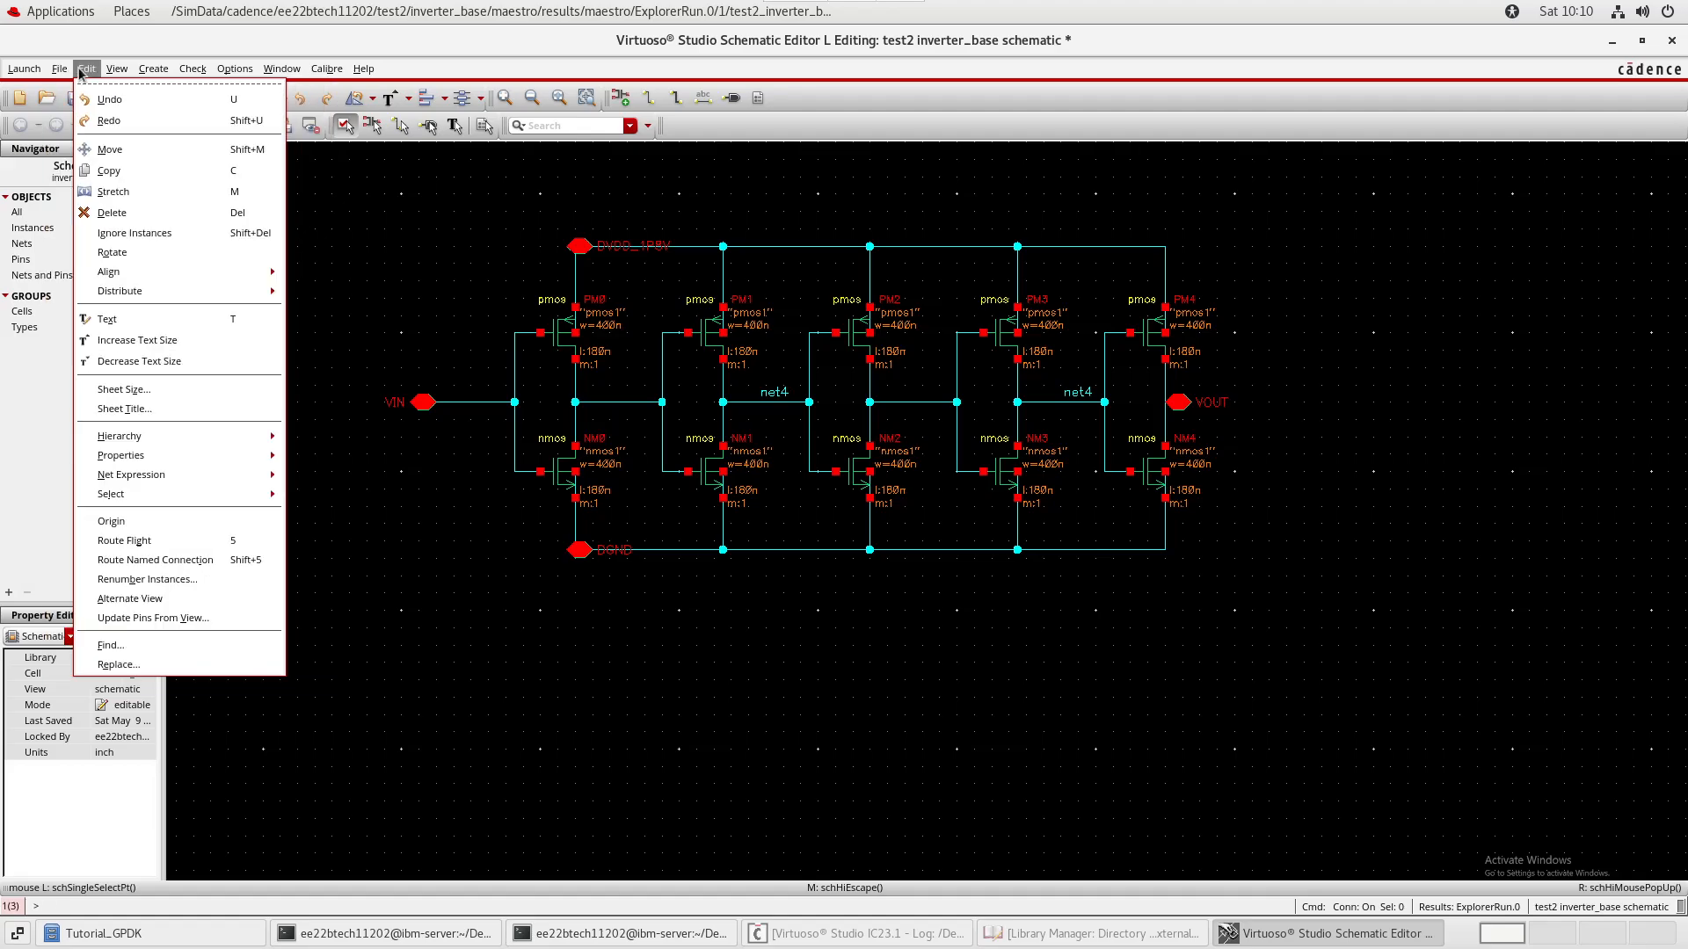
{"action": "left_click", "coordinate": [498, 256]}
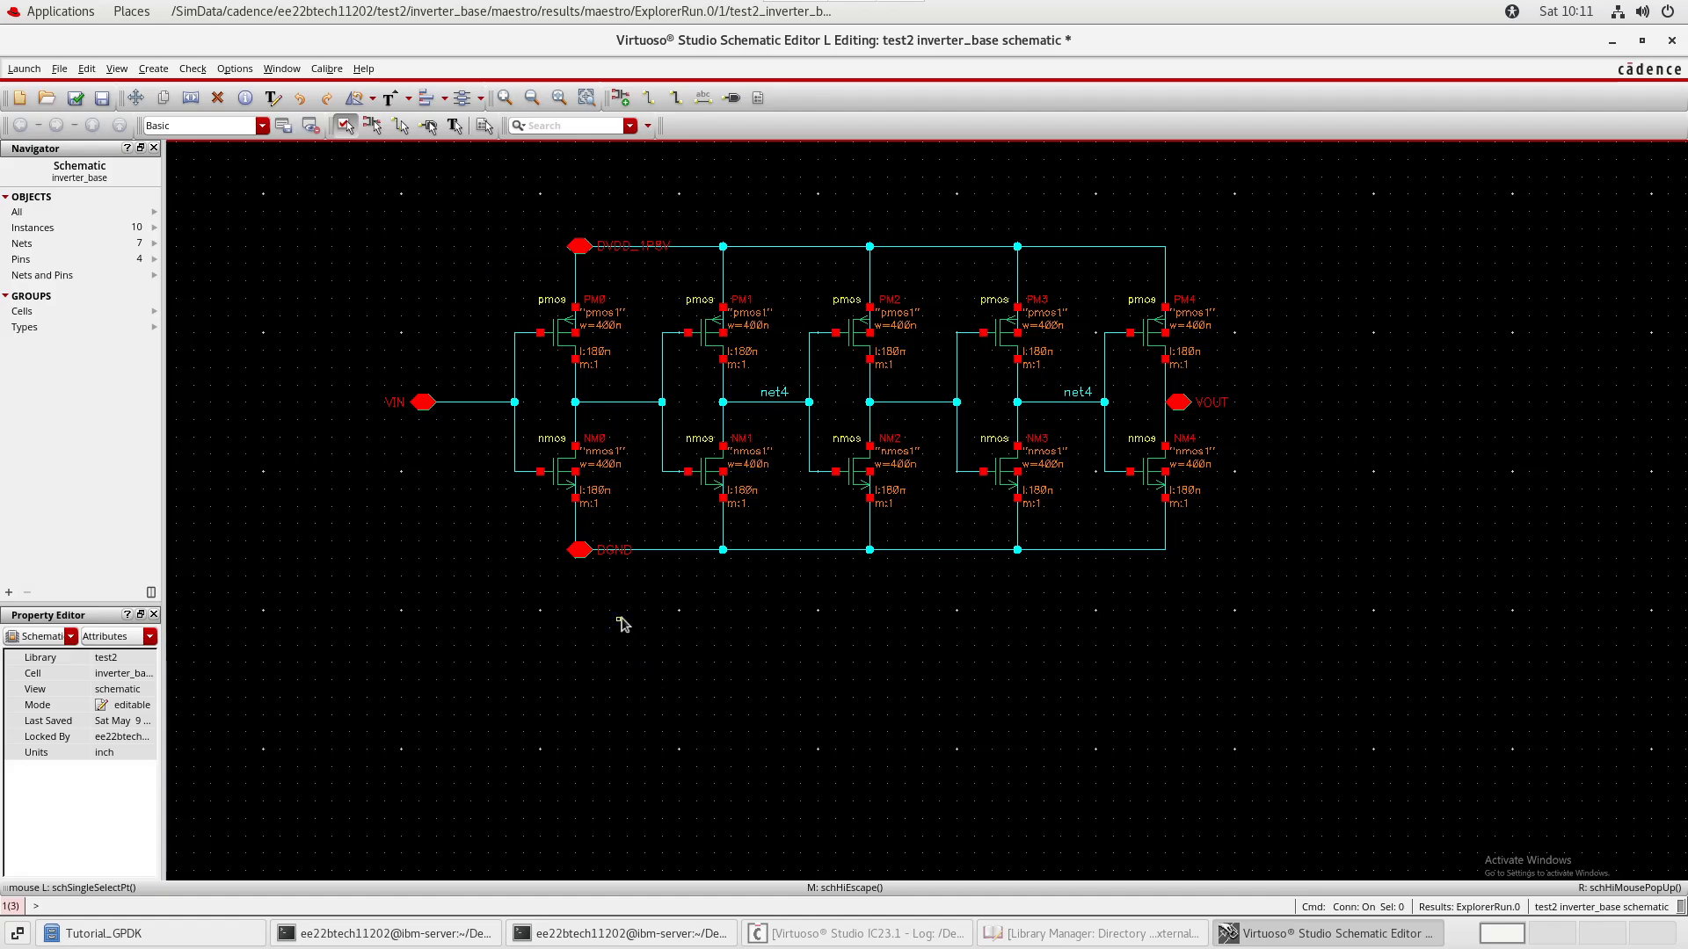
- Examine the object properties of PMOS PM0, including its instance name, and close them without changes
{"action": "middle_click_drag", "start_coordinate": [622, 624], "coordinate": [688, 643]}
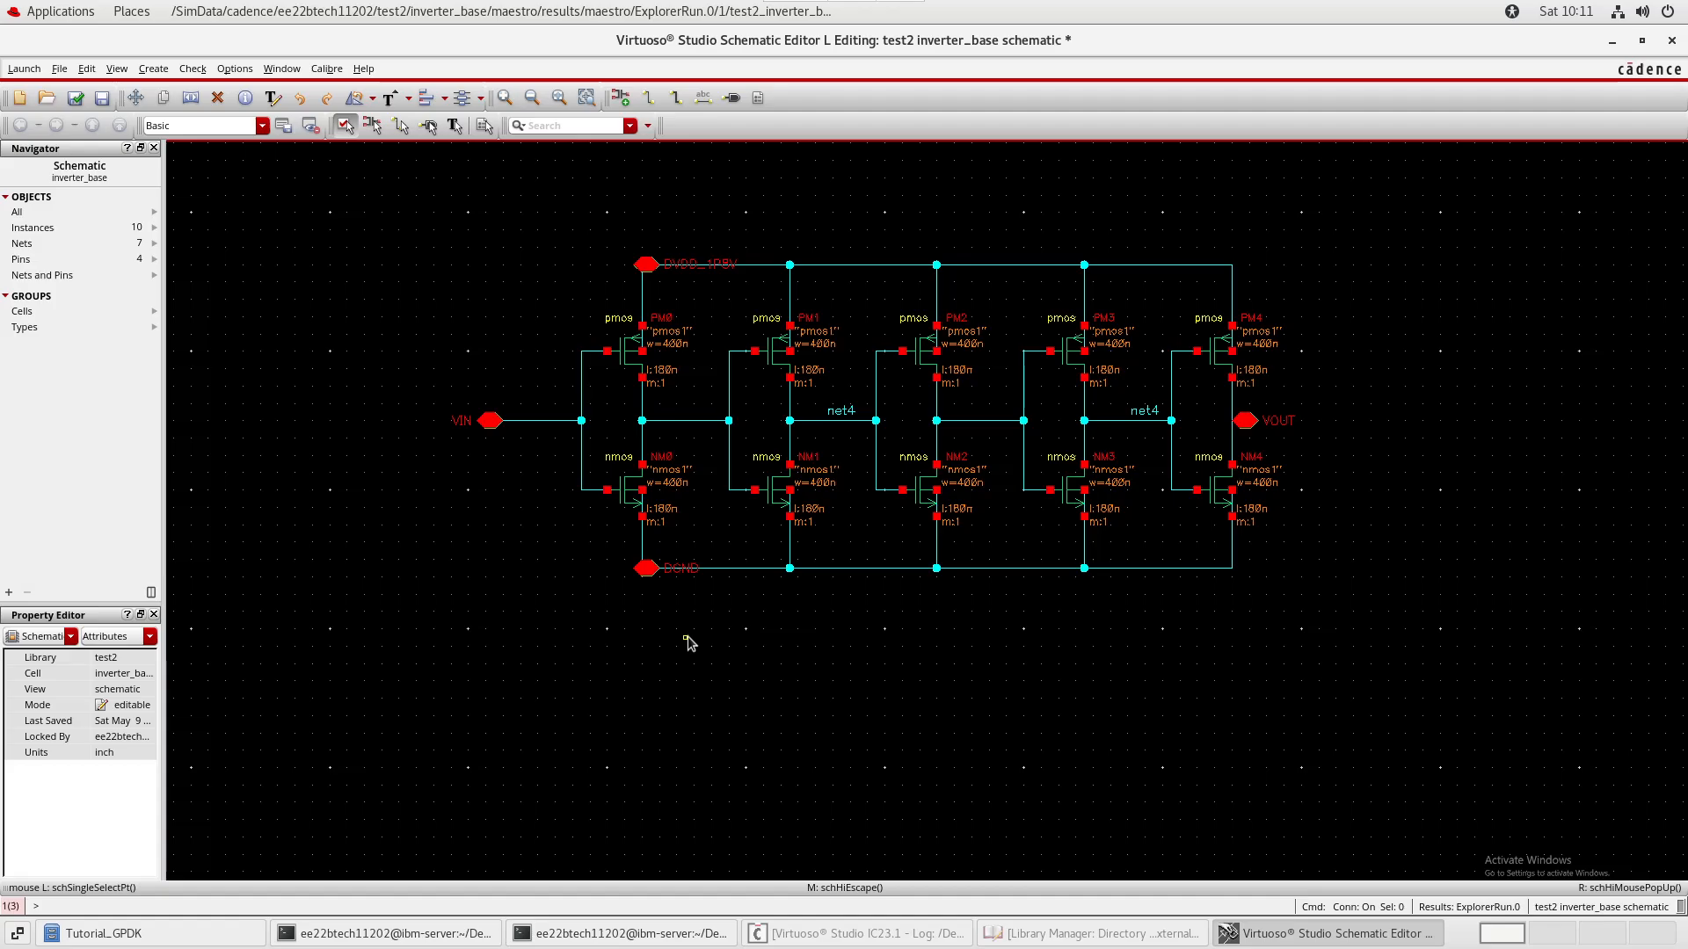
{"action": "left_click", "coordinate": [626, 349]}
{"action": "key", "text": "q"}
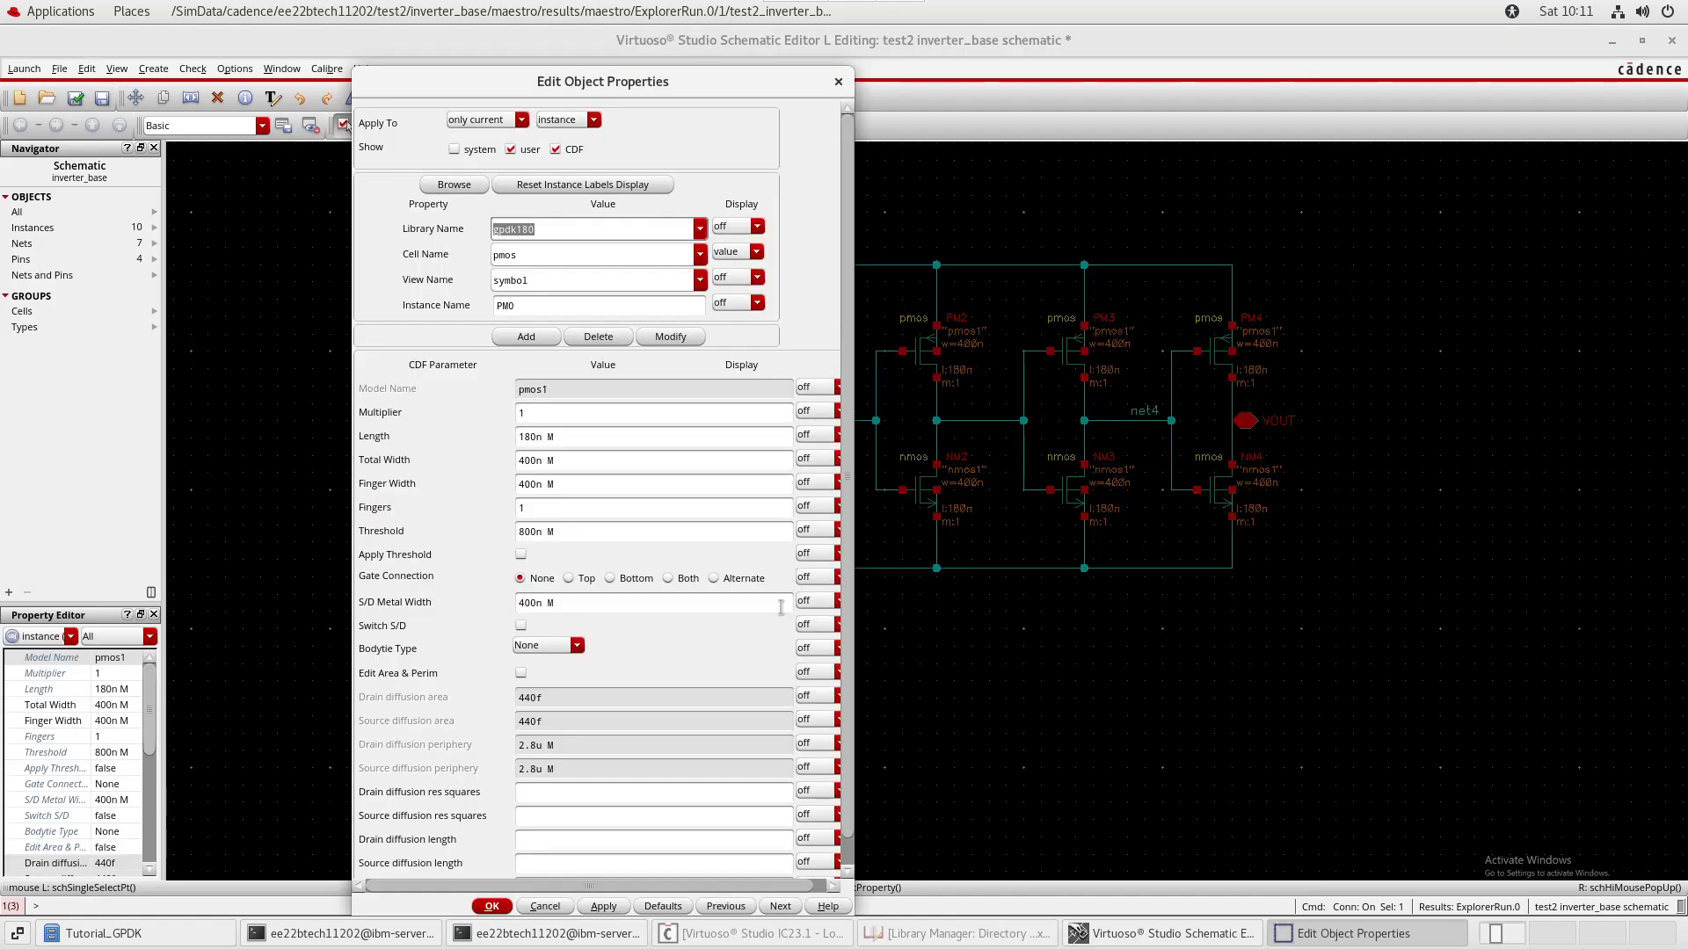
{"action": "left_click", "coordinate": [543, 304]}
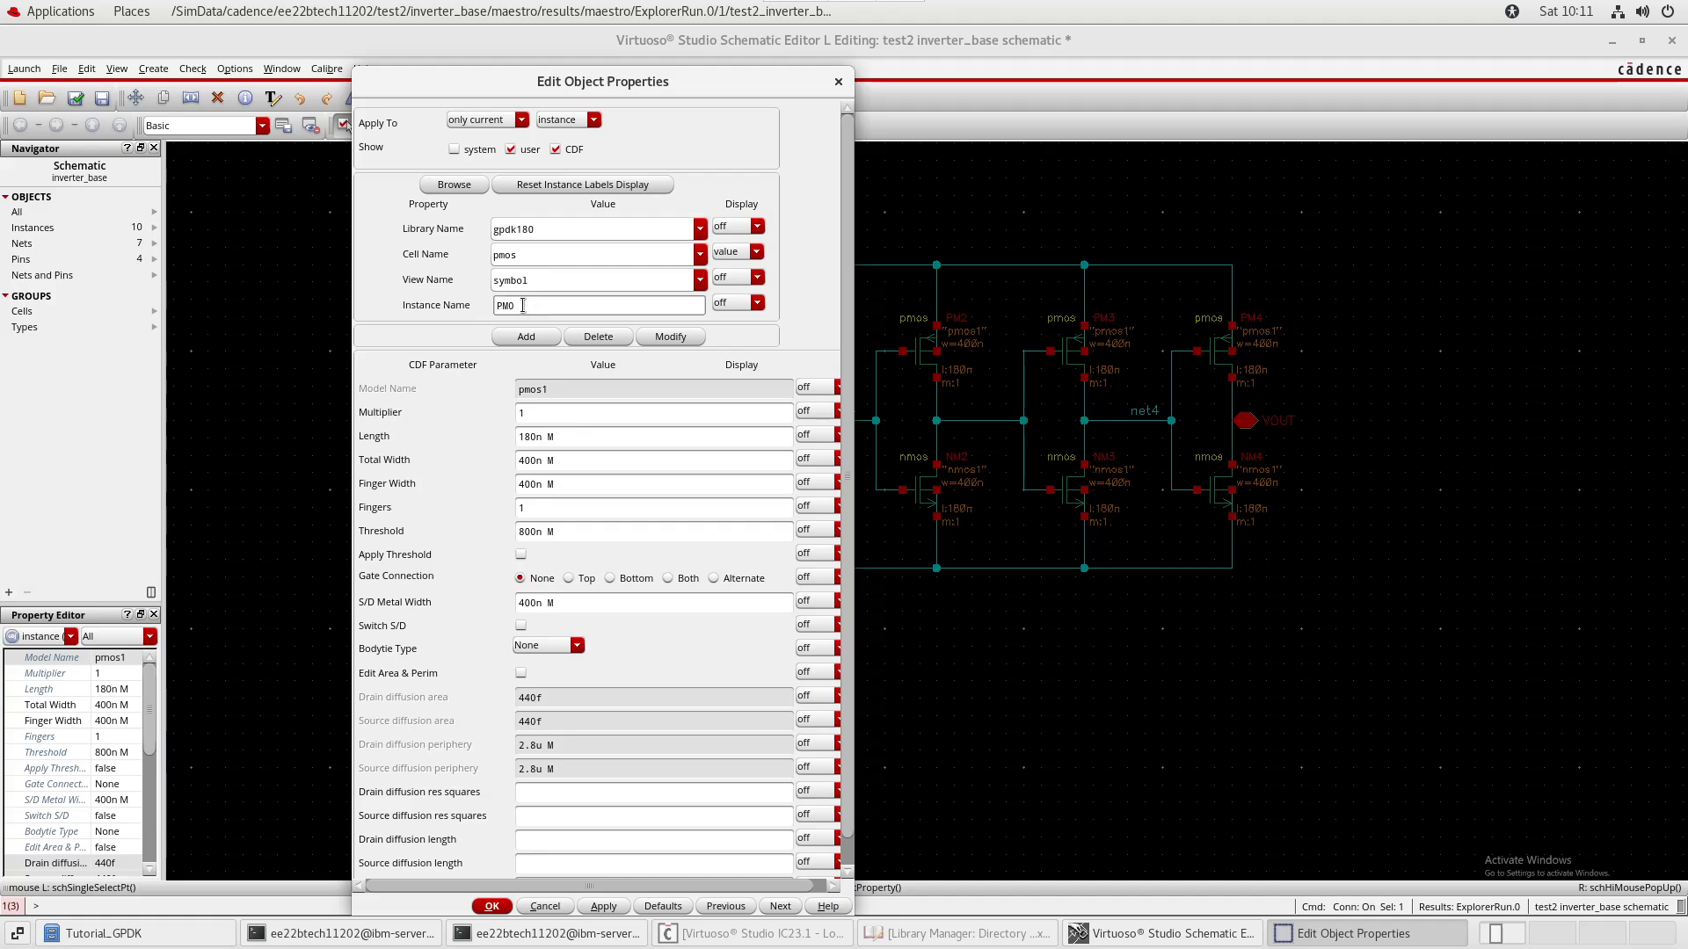
{"action": "left_click", "coordinate": [839, 82]}
{"action": "left_click", "coordinate": [559, 247]}
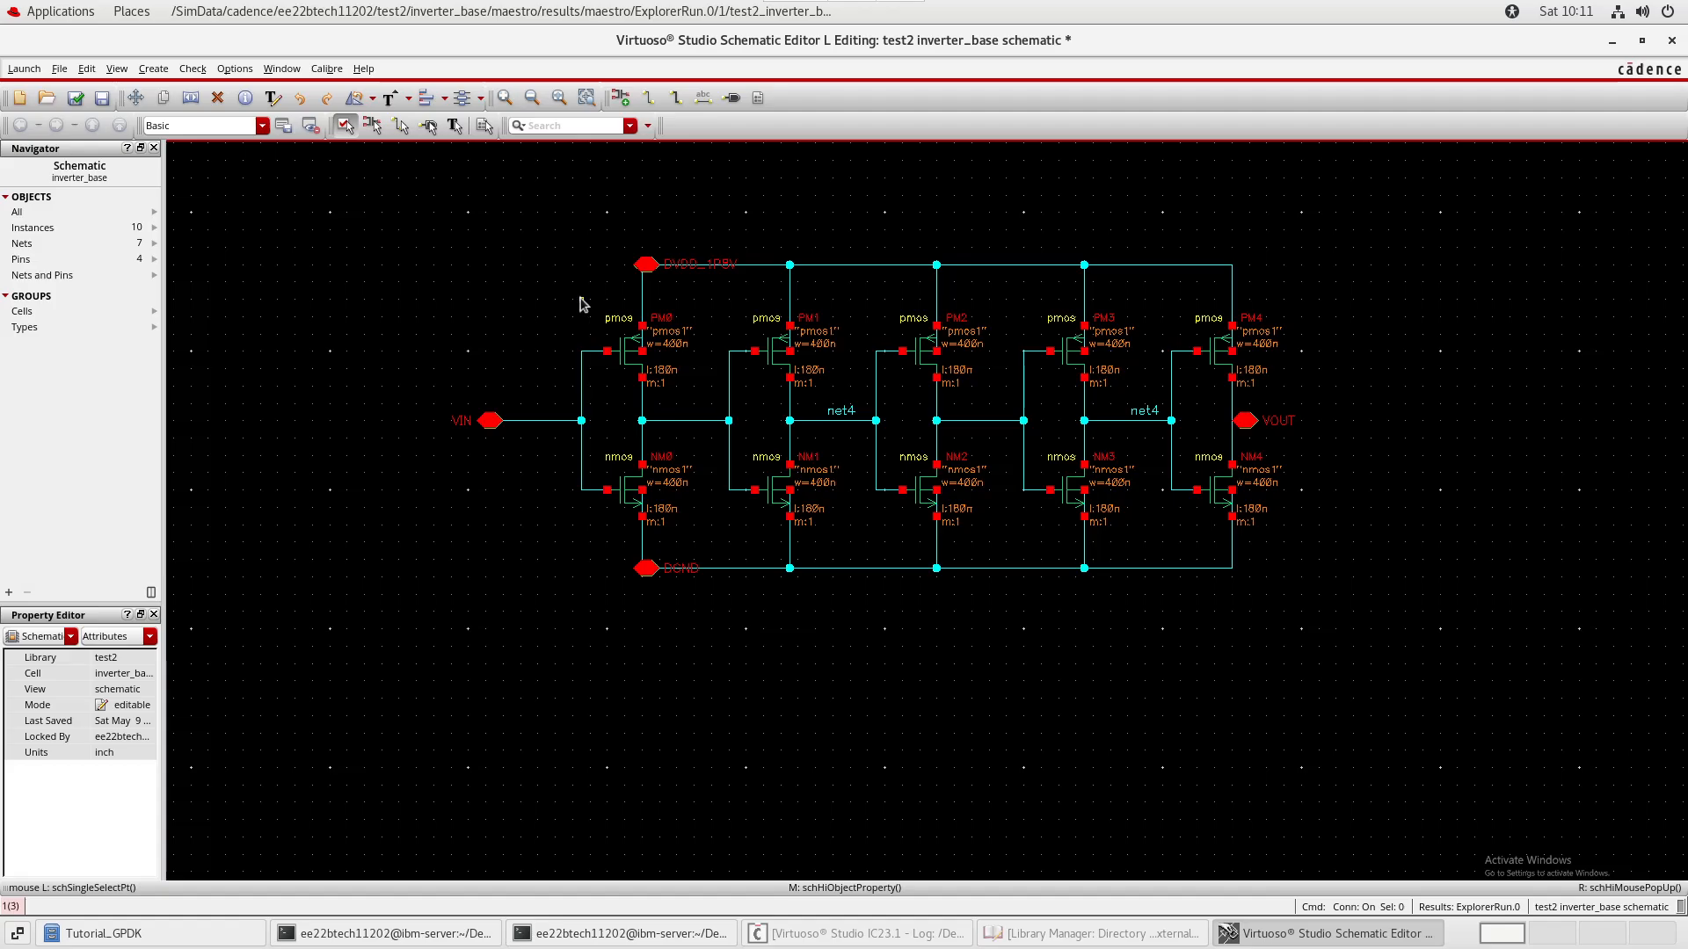
- Select all five PMOS transistors and view their properties, closing them without changes
{"action": "left_click_drag", "start_coordinate": [580, 301], "coordinate": [1301, 396]}
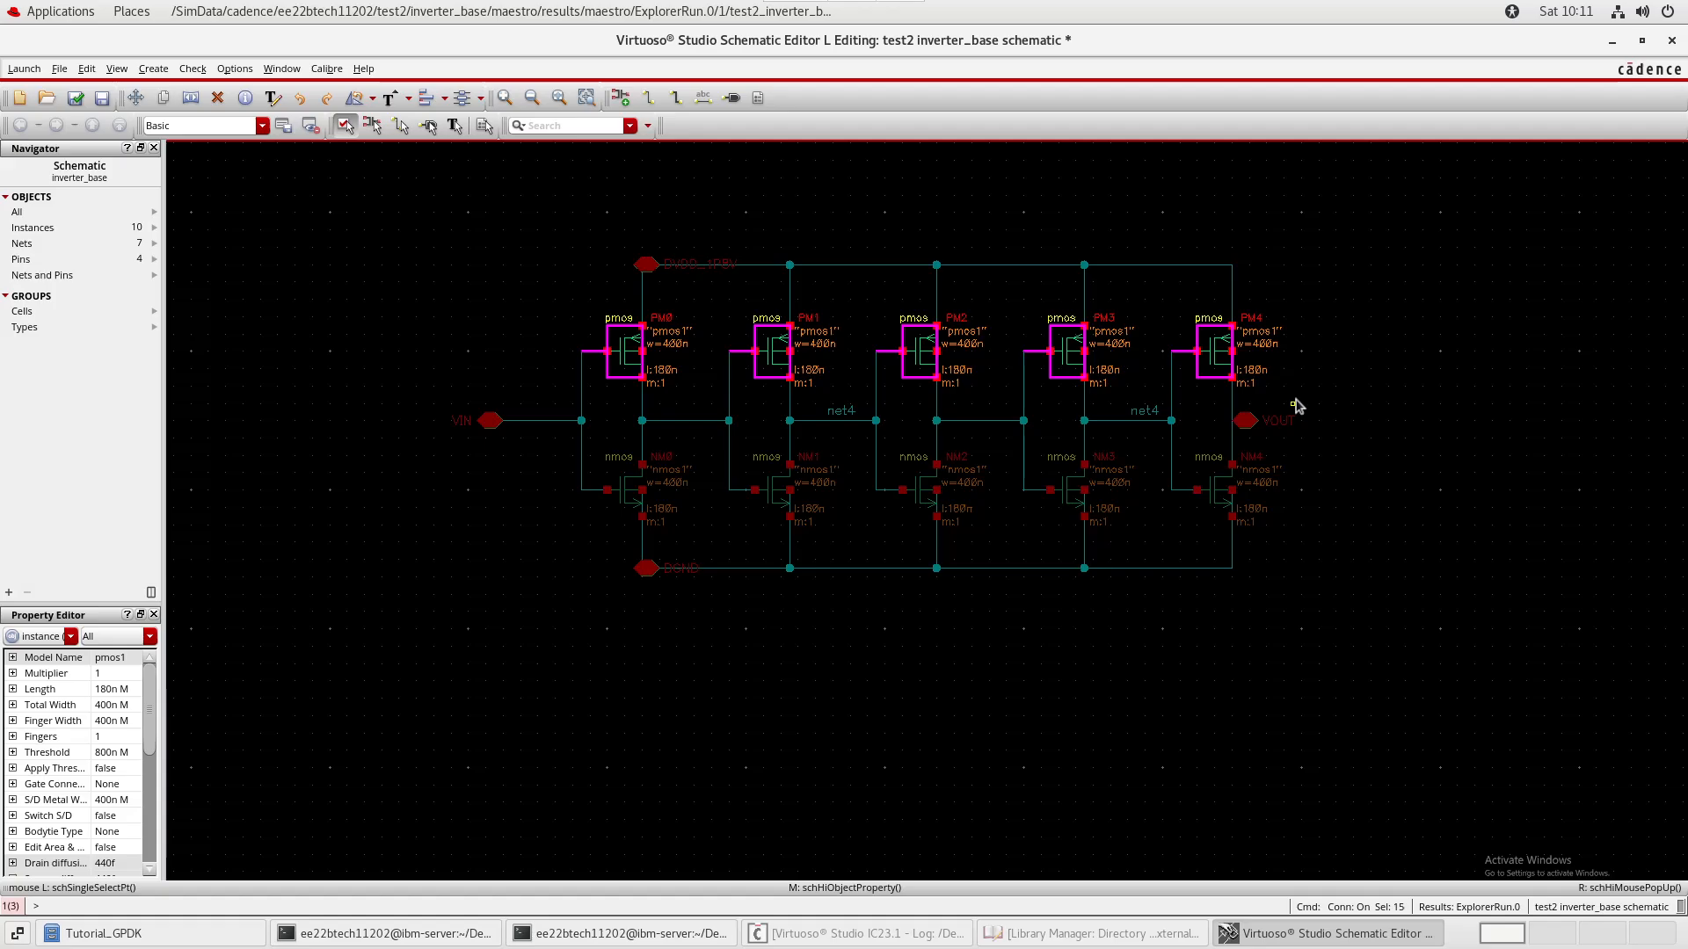
{"action": "left_click", "coordinate": [1279, 739]}
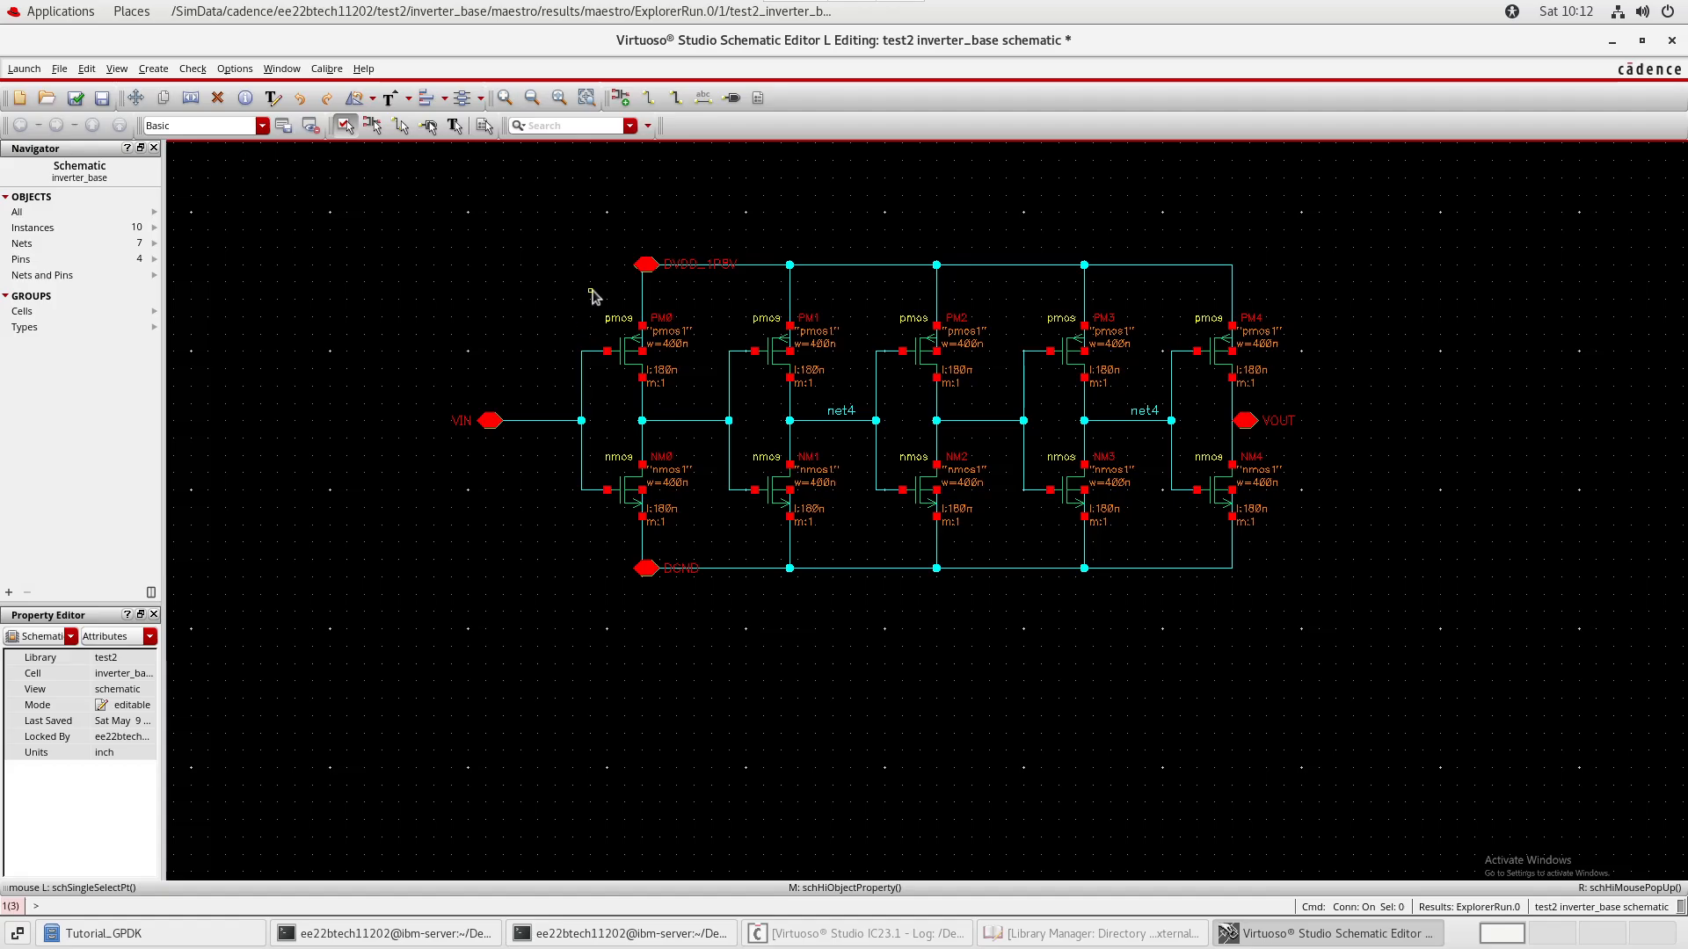
{"action": "left_click_drag", "start_coordinate": [590, 299], "coordinate": [1282, 397]}
{"action": "key", "text": "q"}
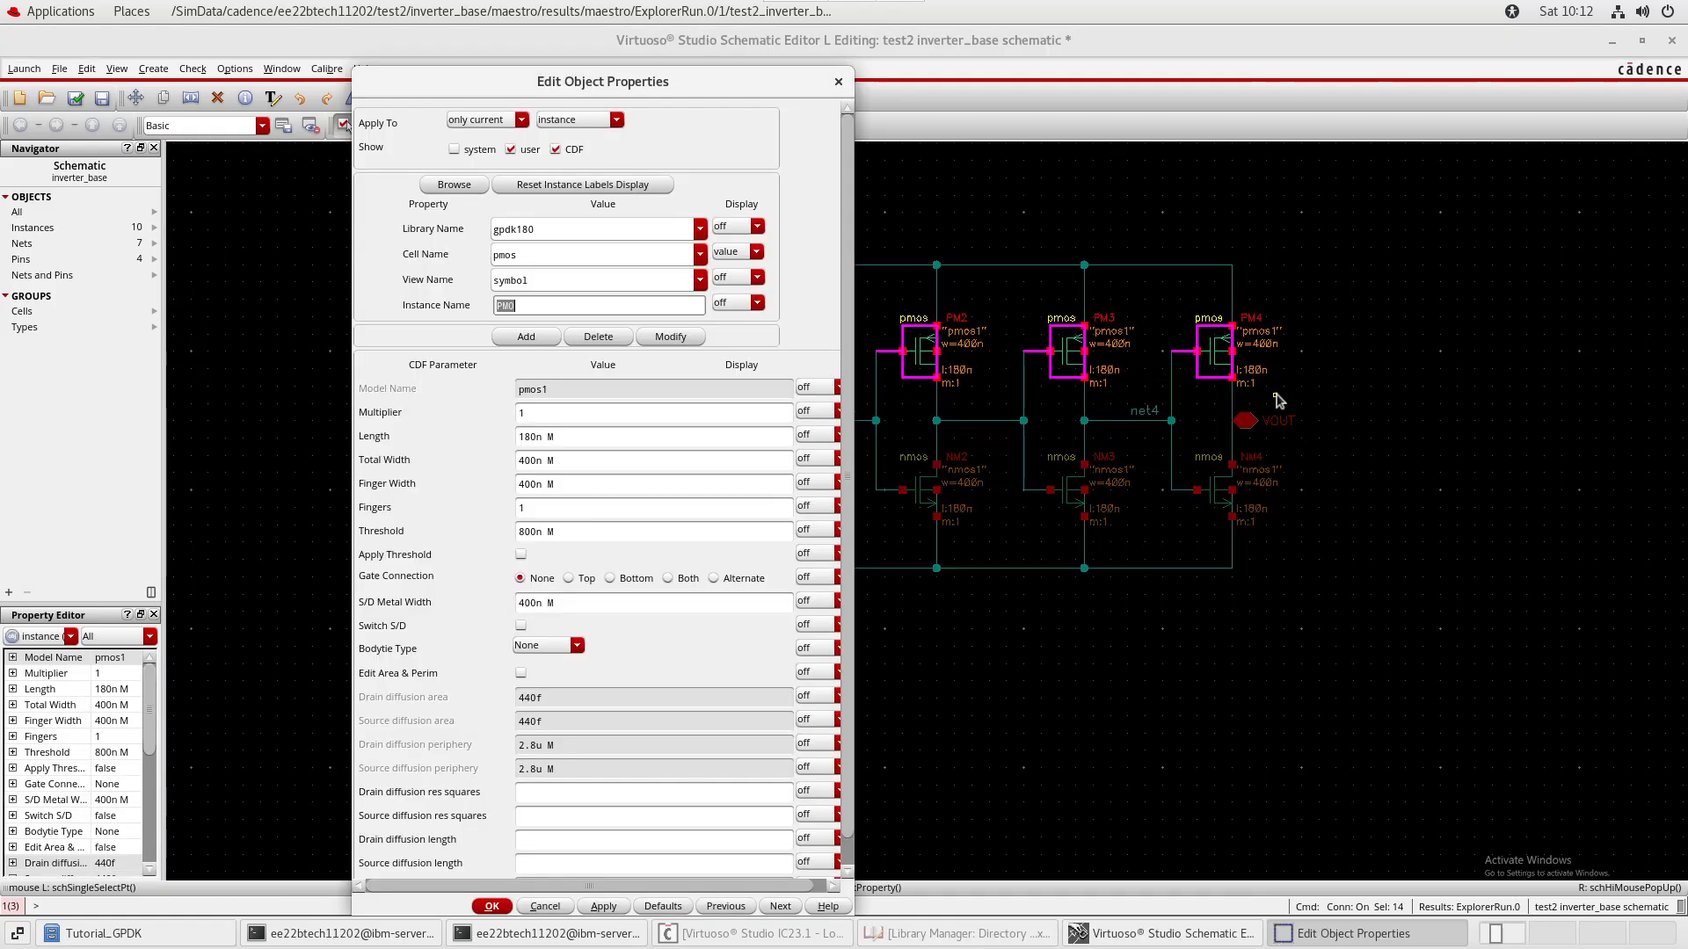
{"action": "left_click_drag", "start_coordinate": [444, 71], "coordinate": [103, 118]}
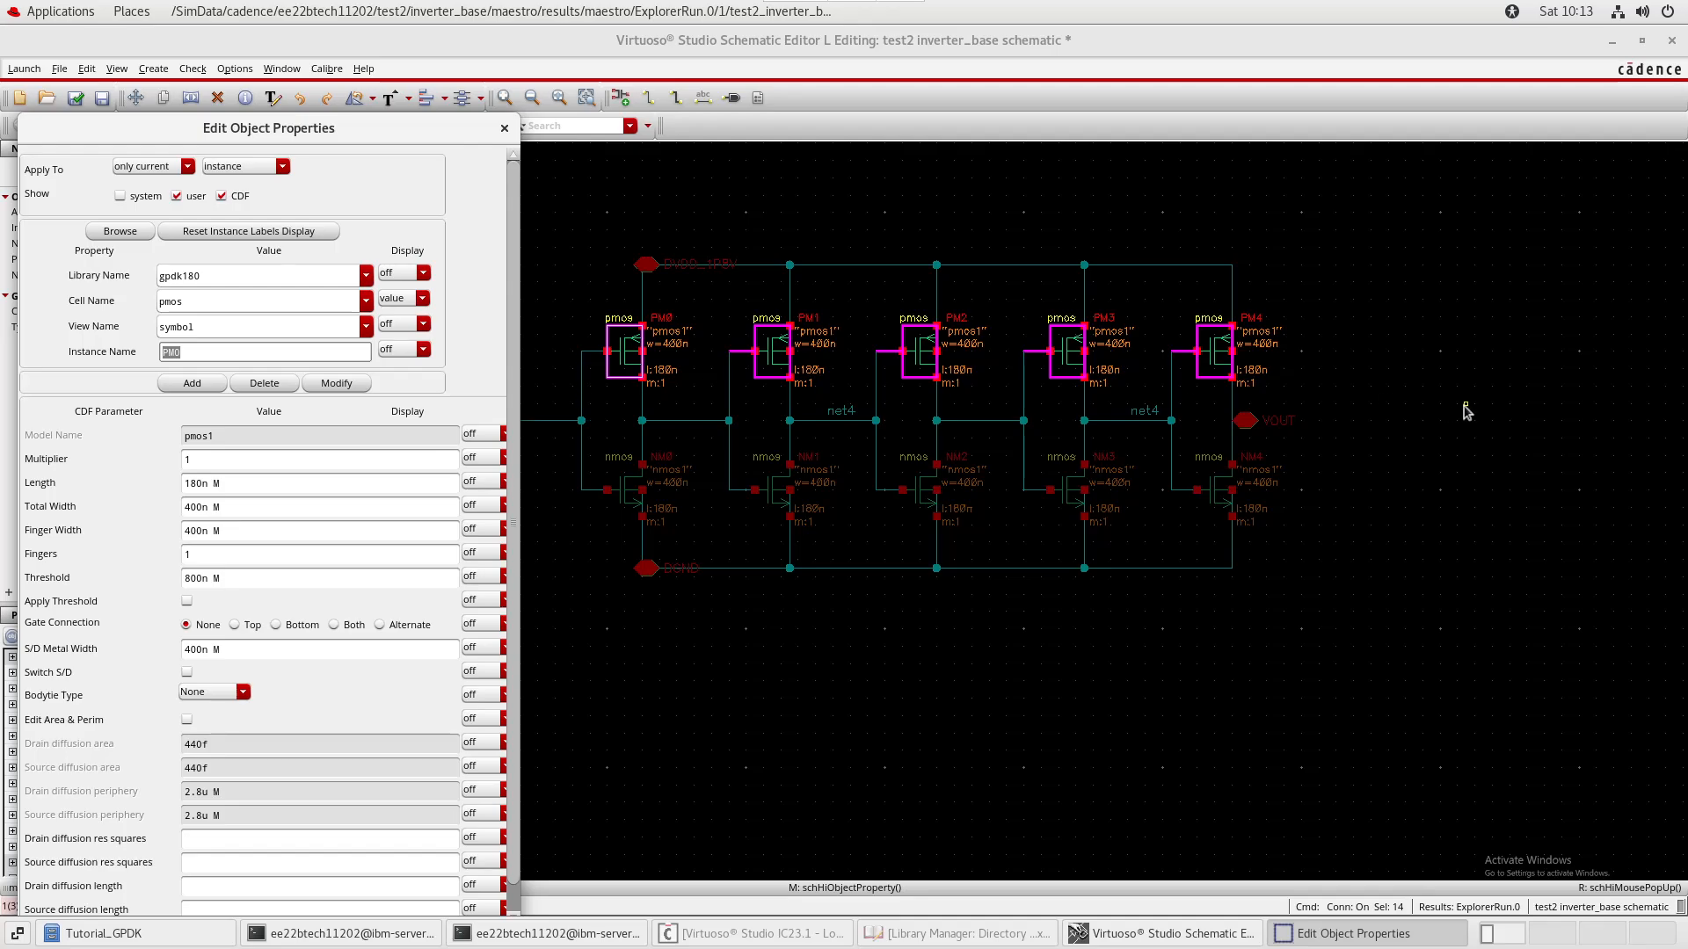
{"action": "key", "text": "Escape"}
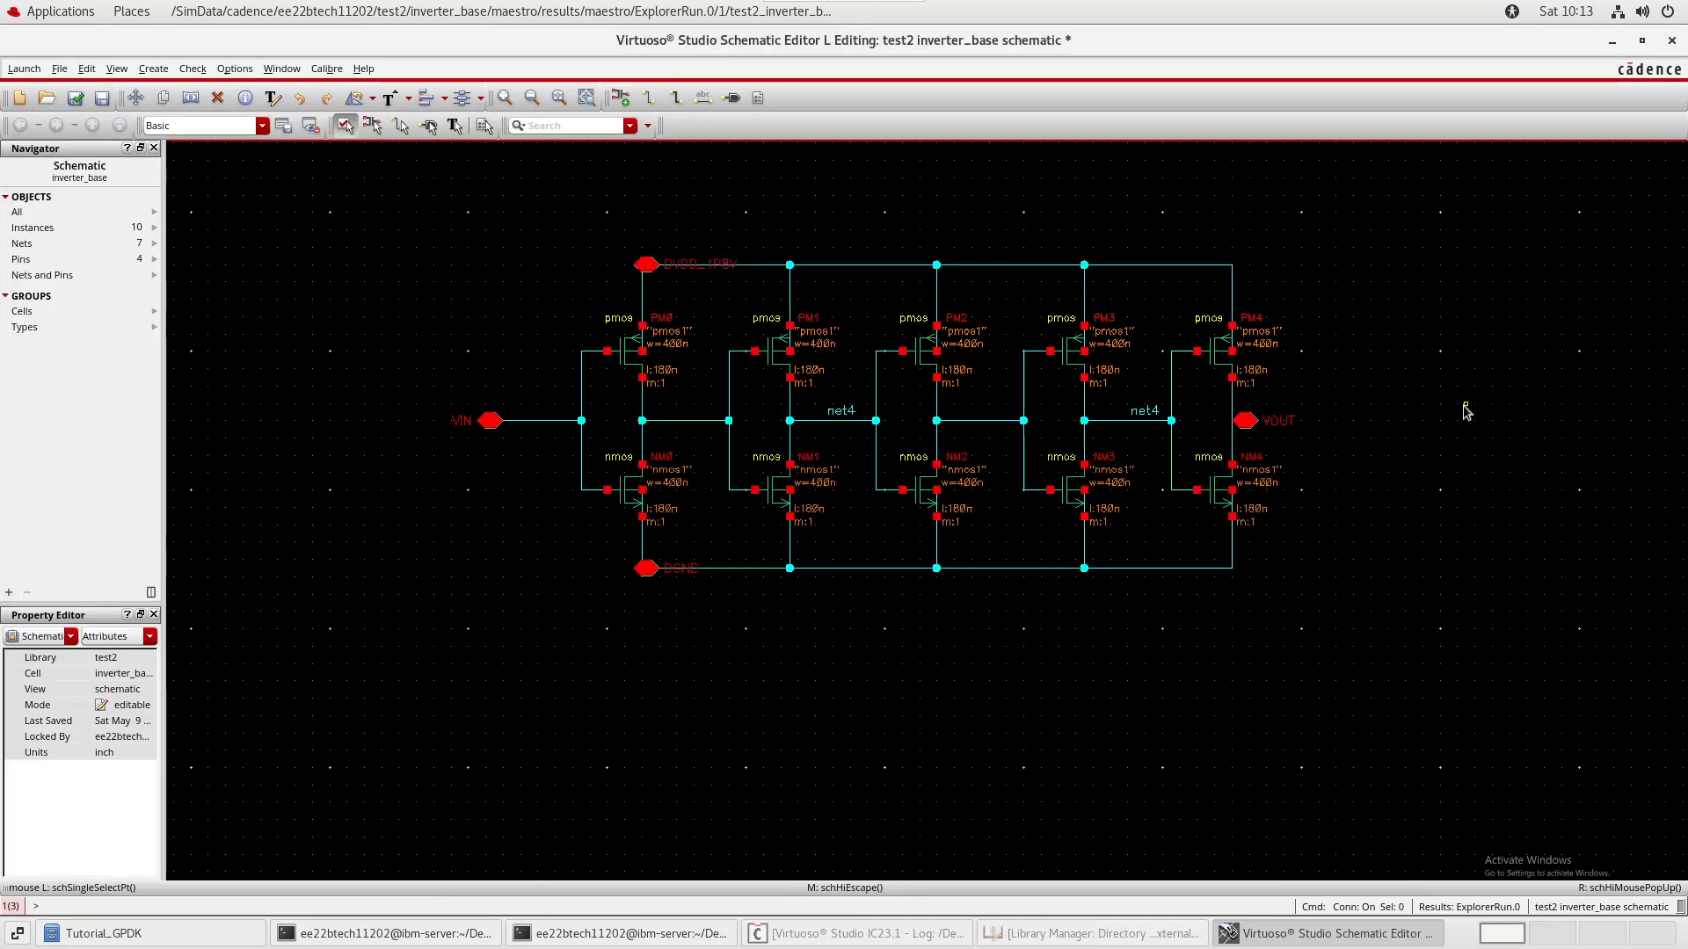
- Open the properties of PM2, PM3 and PM4 together and apply edits to all selected instances
{"action": "left_click_drag", "start_coordinate": [1346, 289], "coordinate": [884, 403]}
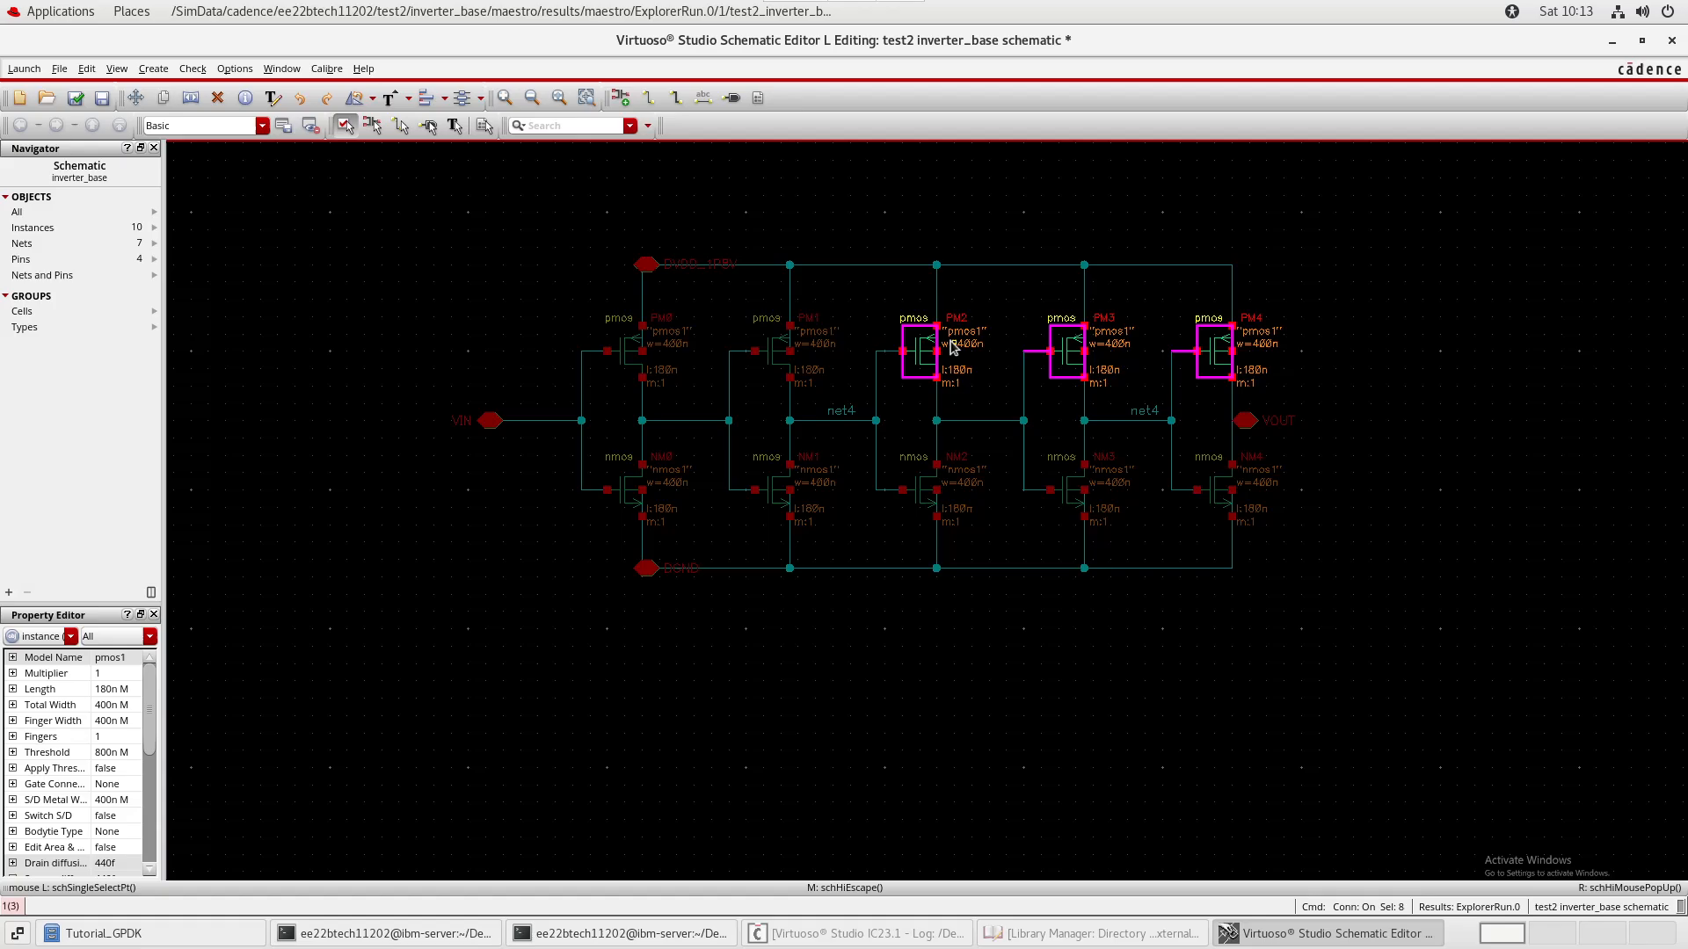
{"action": "key", "text": "q"}
{"action": "left_click_drag", "start_coordinate": [336, 133], "coordinate": [723, 64]}
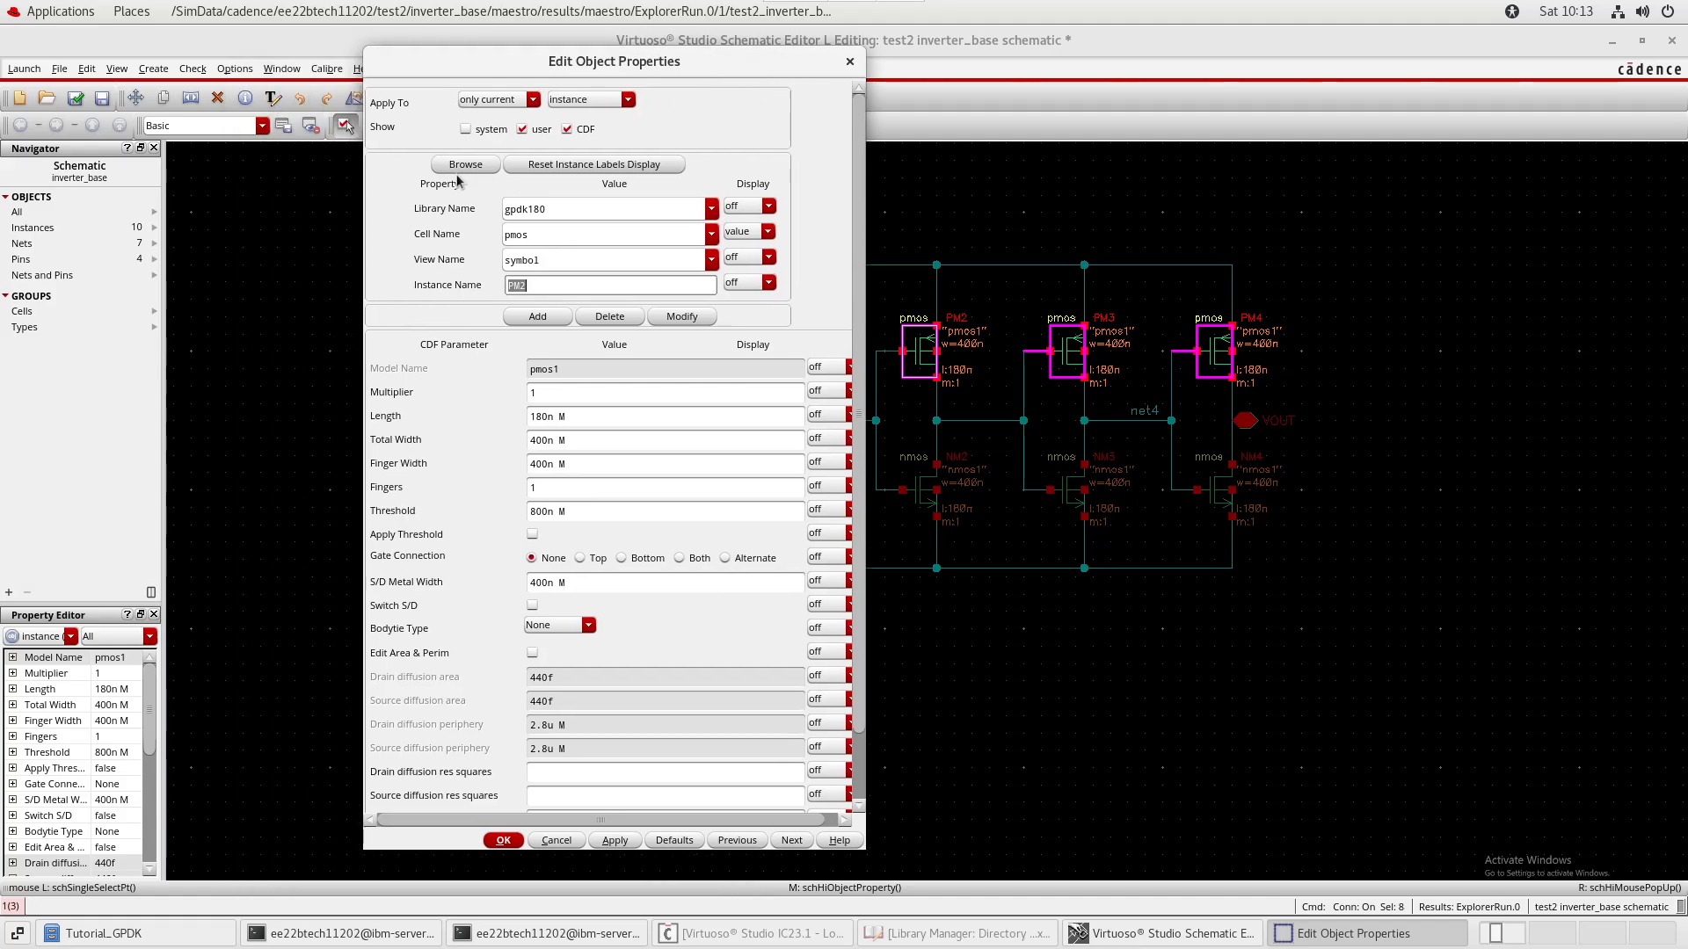
{"action": "left_click", "coordinate": [512, 99]}
{"action": "left_click", "coordinate": [486, 132]}
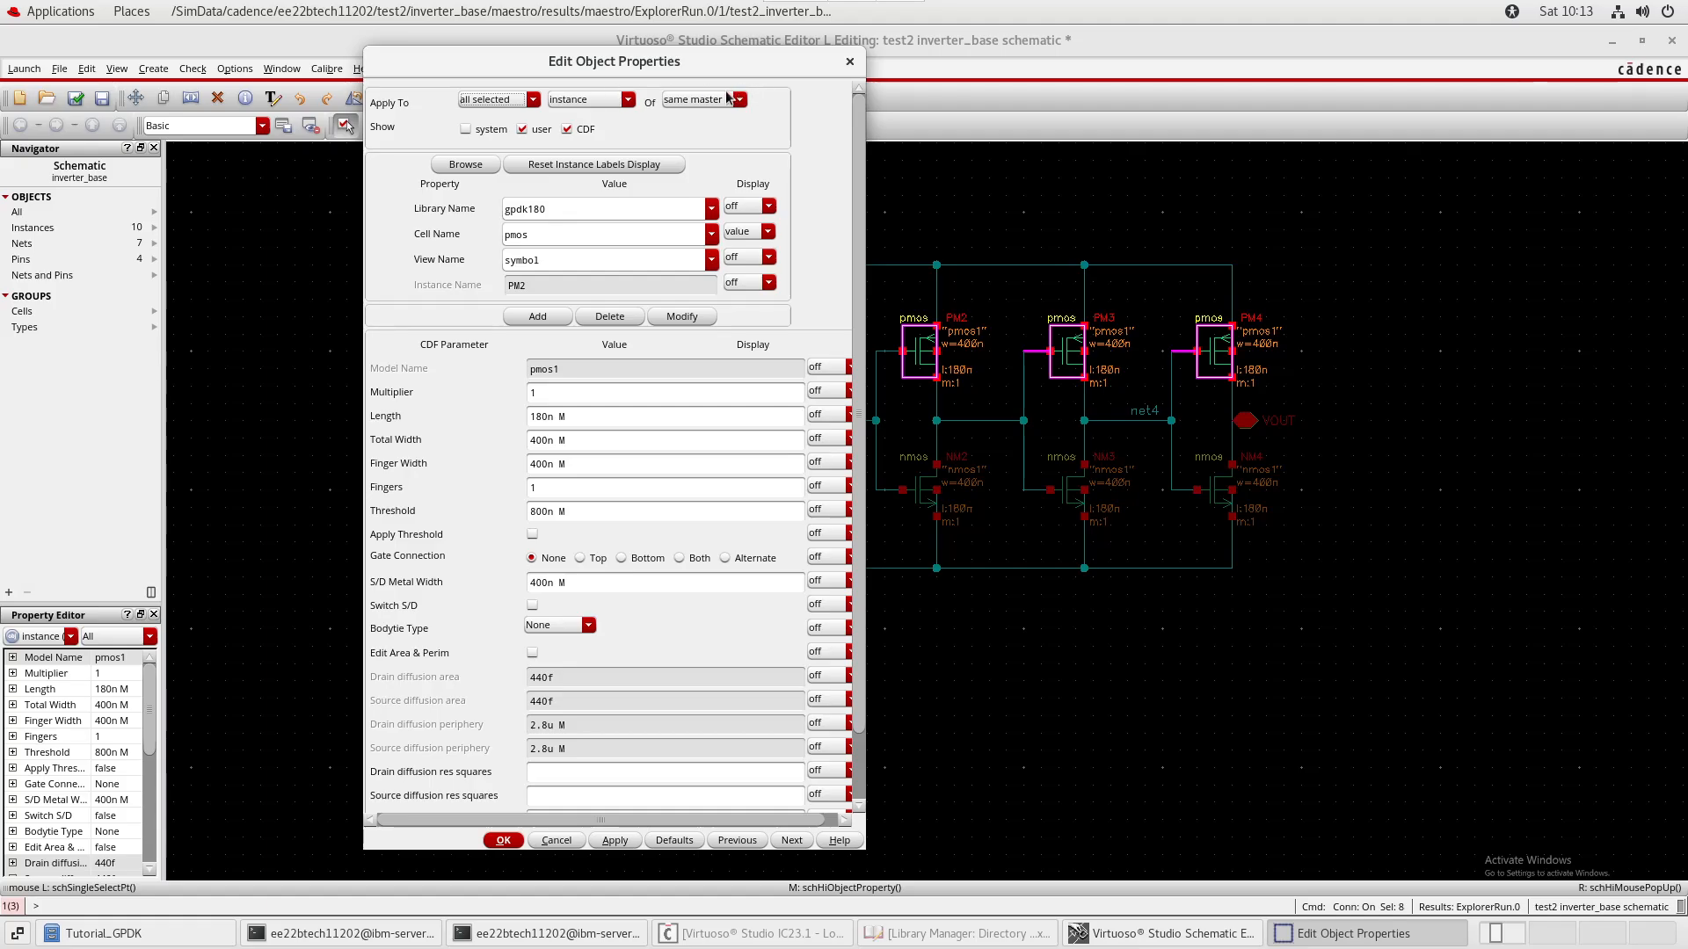
{"action": "left_click_drag", "start_coordinate": [746, 70], "coordinate": [603, 76]}
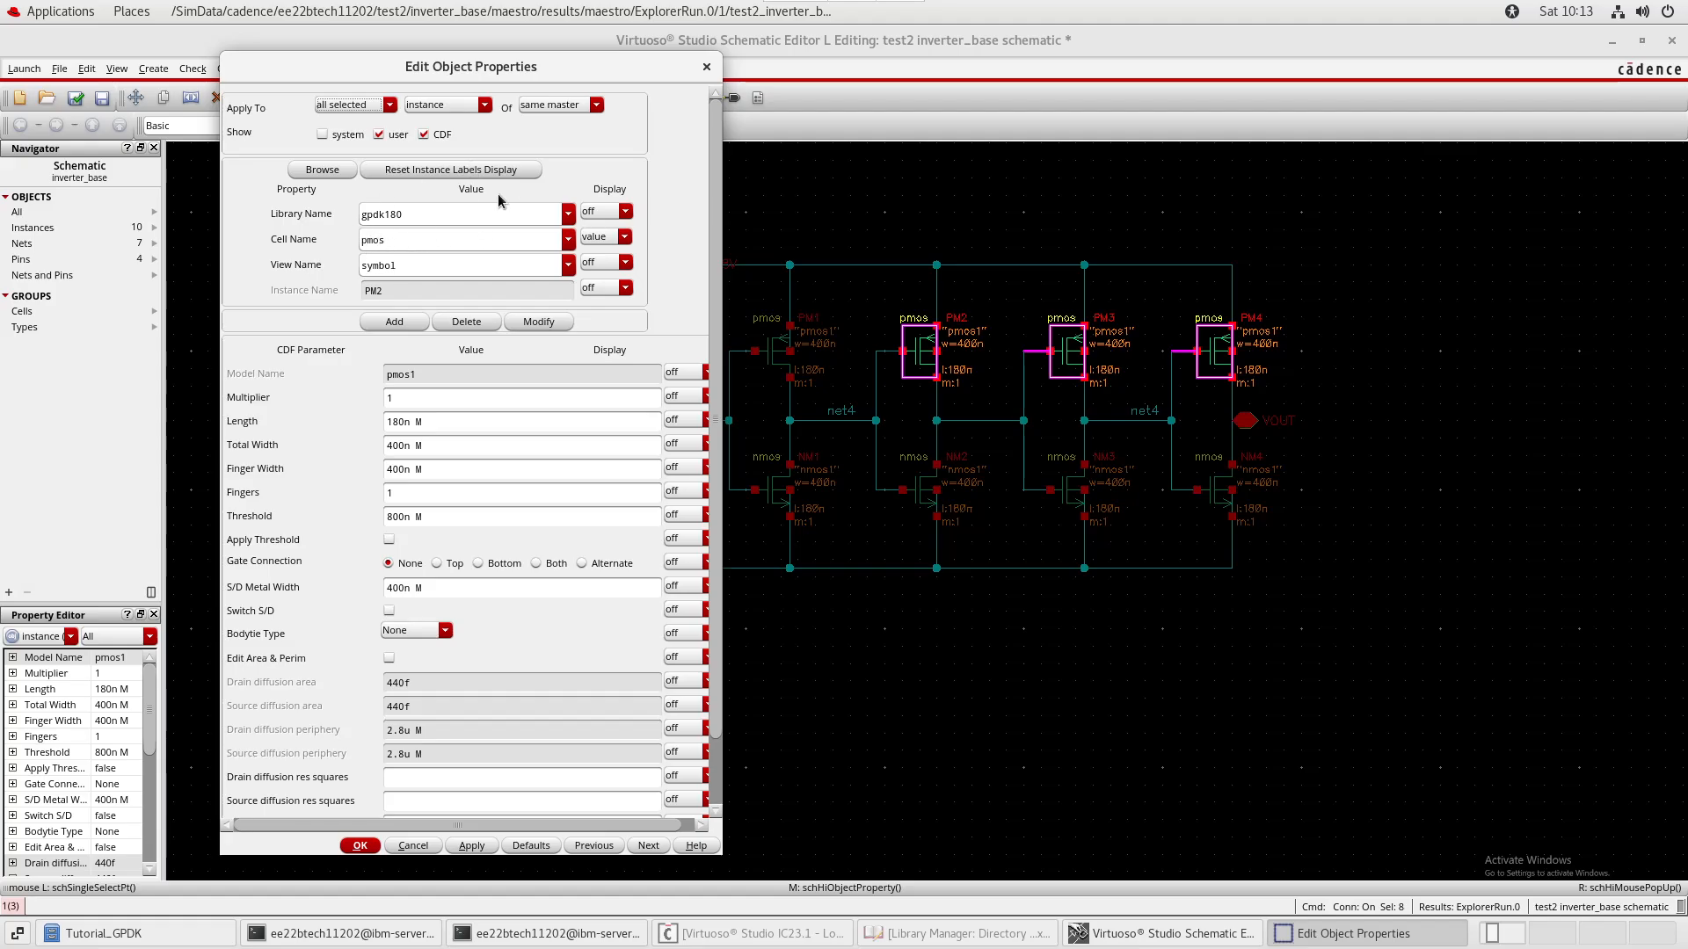
- Set the total width of PM2, PM3 and PM4 to 2u, apply it and clear the selection
{"action": "left_click", "coordinate": [437, 103]}
{"action": "left_click", "coordinate": [437, 104]}
{"action": "left_click", "coordinate": [344, 103]}
{"action": "left_click", "coordinate": [344, 103]}
{"action": "left_click", "coordinate": [452, 445]}
{"action": "left_click_drag", "start_coordinate": [471, 445], "coordinate": [347, 439]}
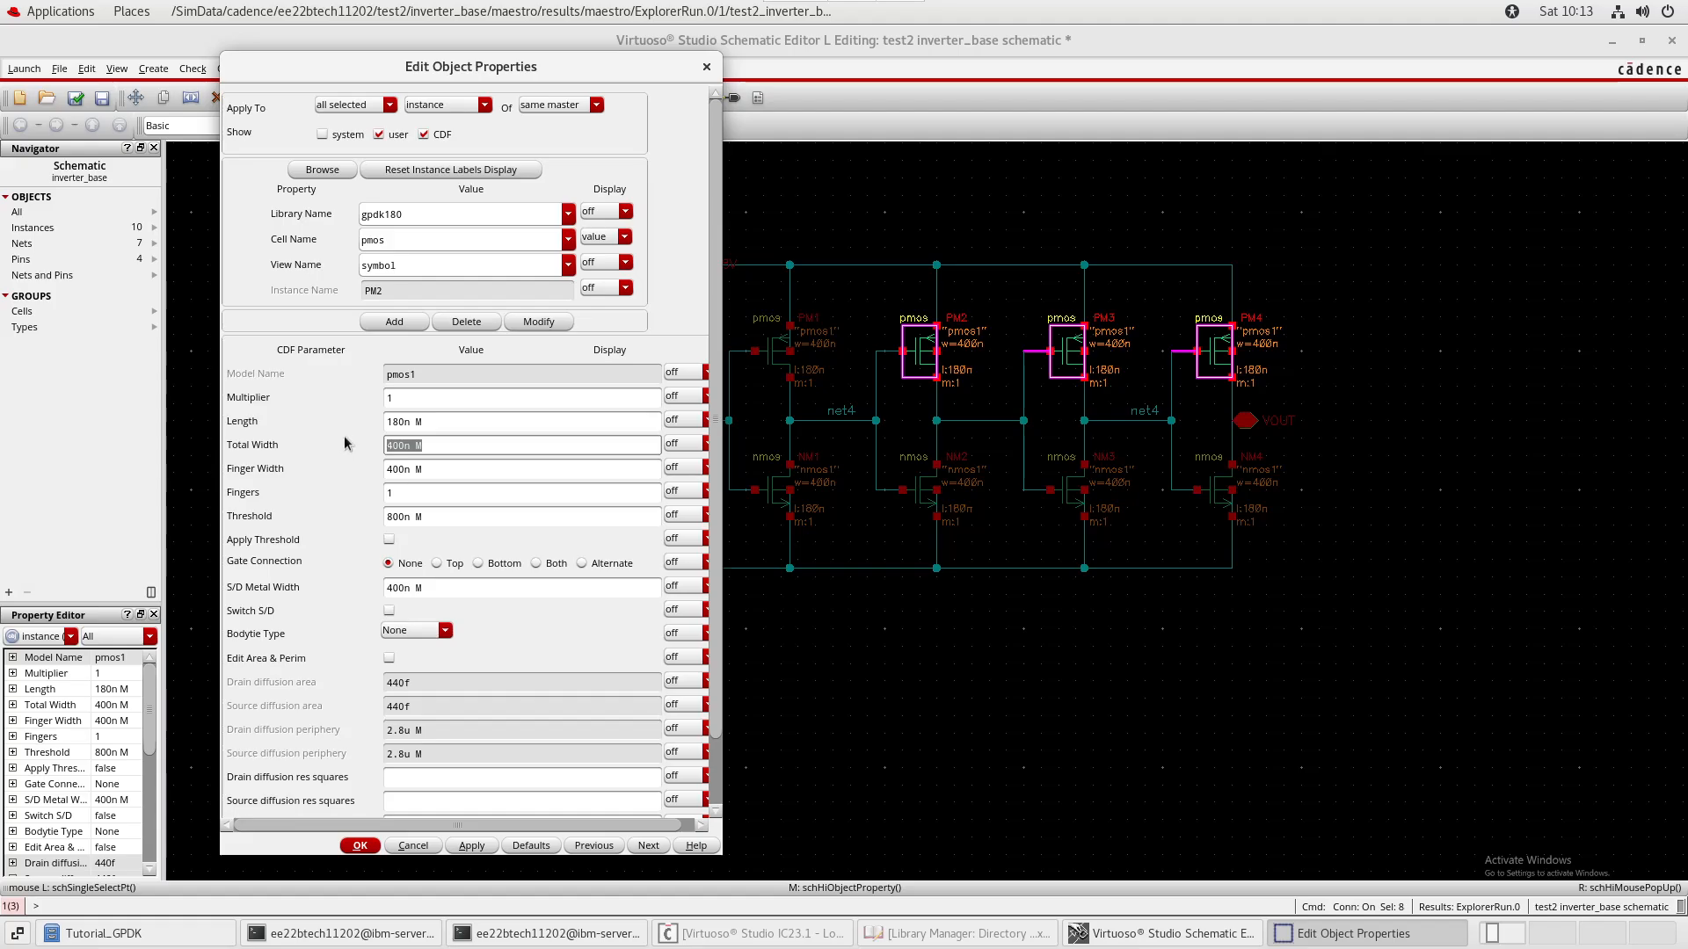
{"action": "type", "text": "2u"}
{"action": "key", "text": "Tab"}
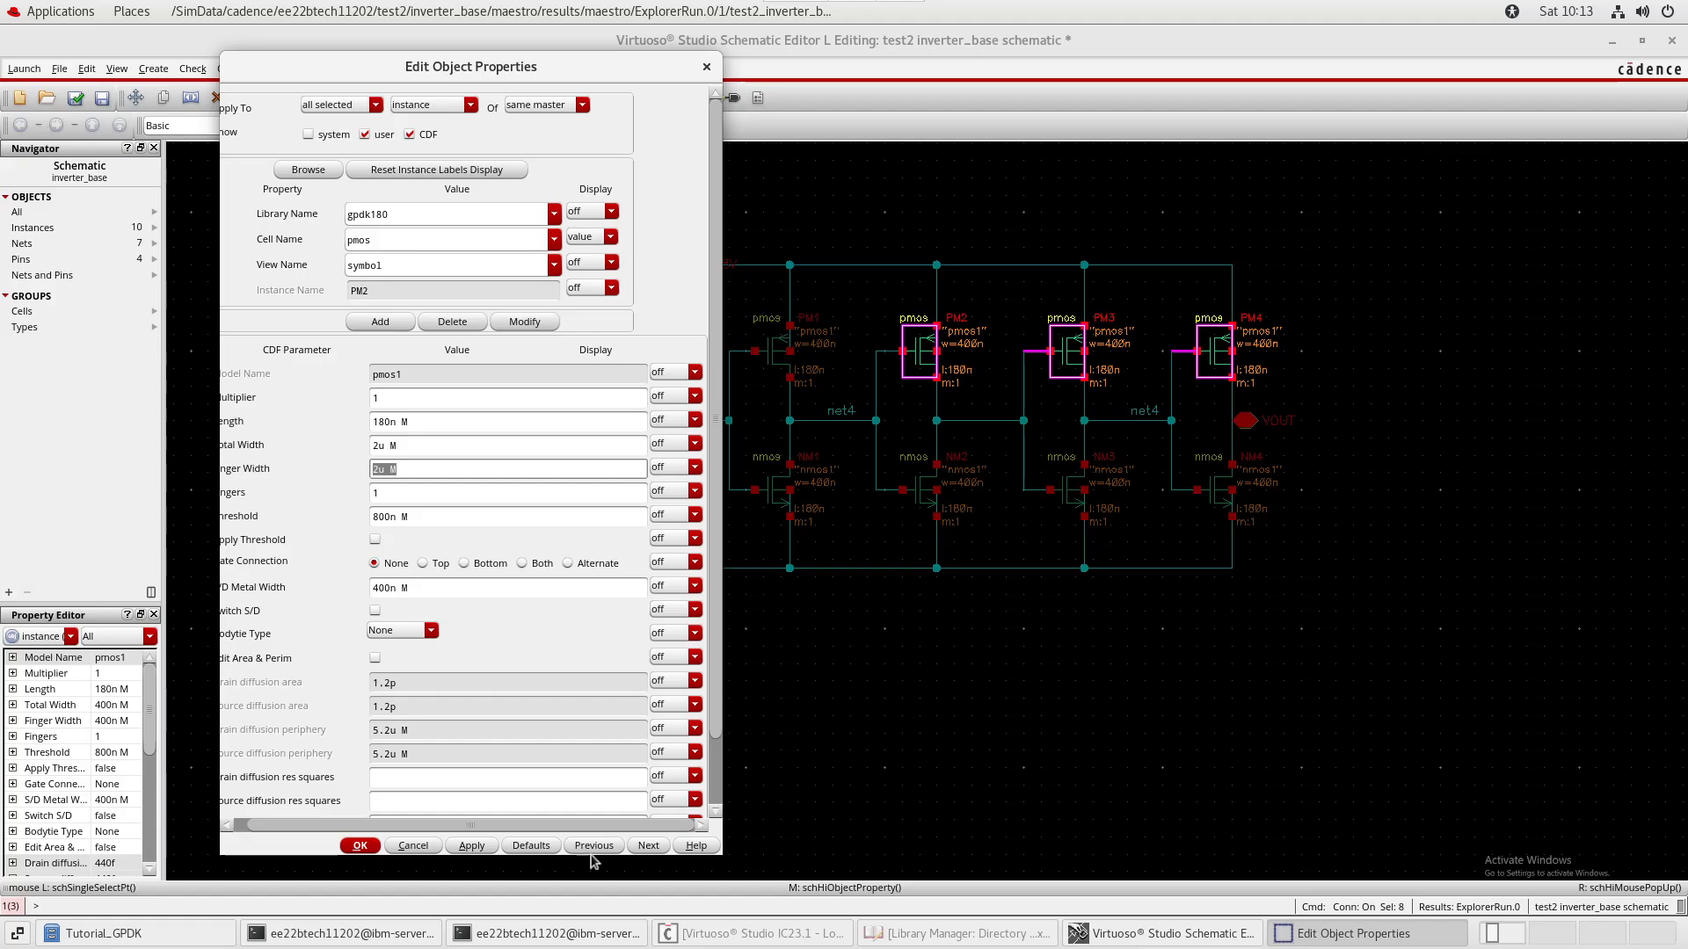
{"action": "left_click", "coordinate": [480, 845]}
{"action": "key", "text": "Escape"}
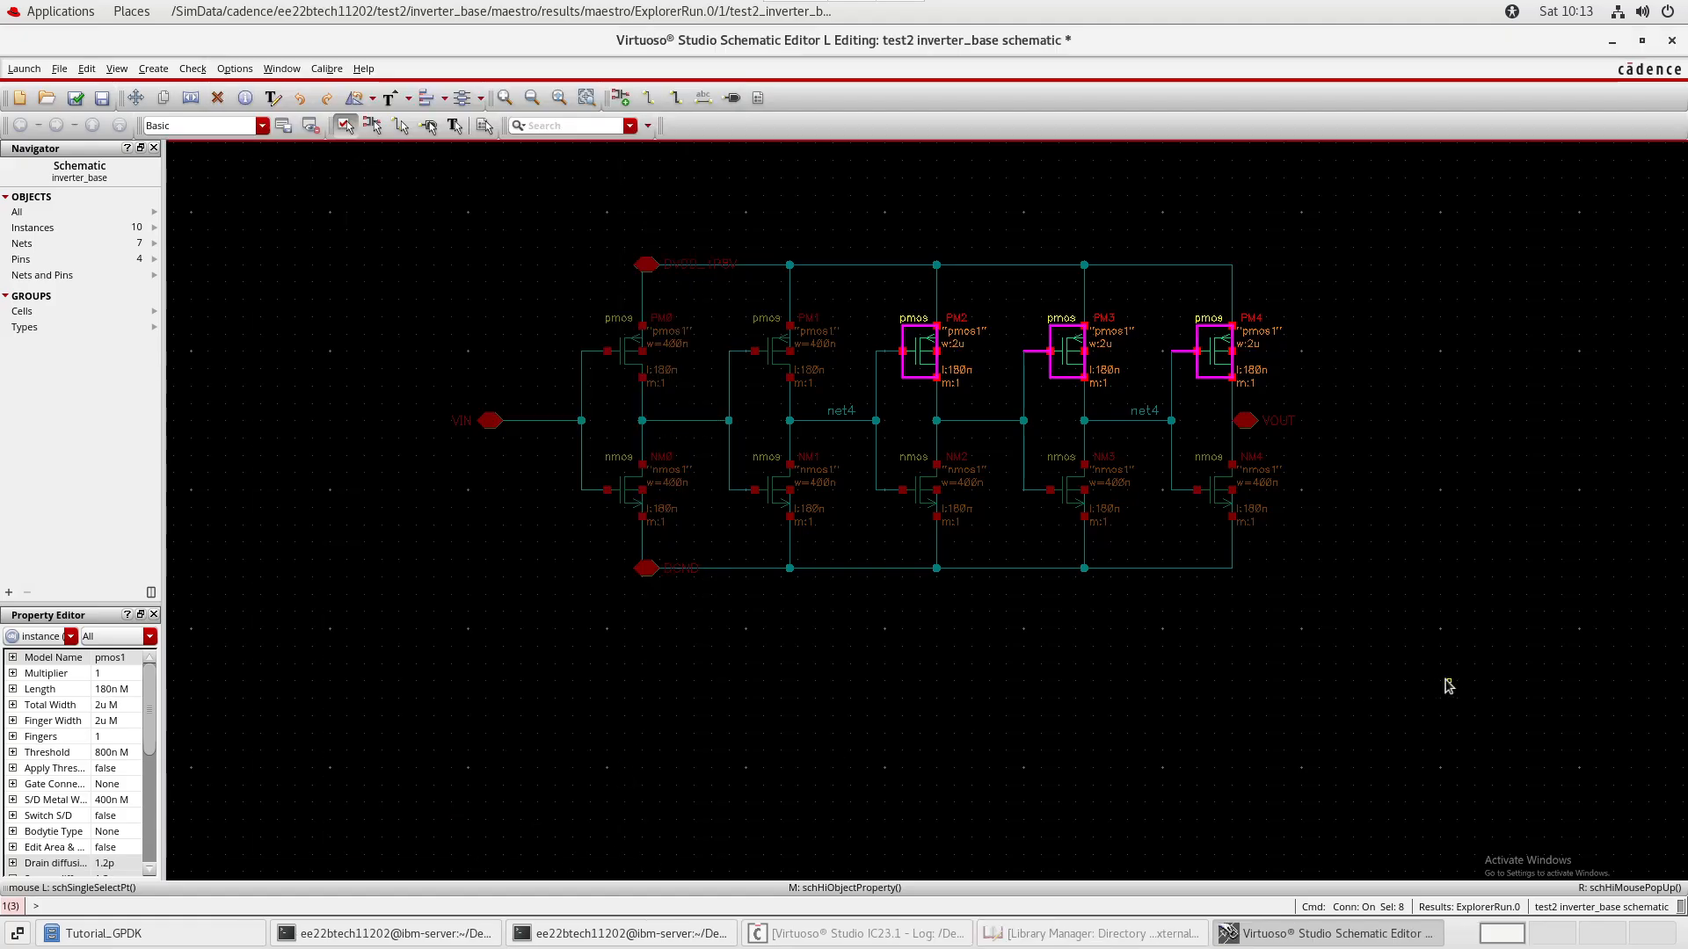
{"action": "left_click", "coordinate": [1317, 670]}
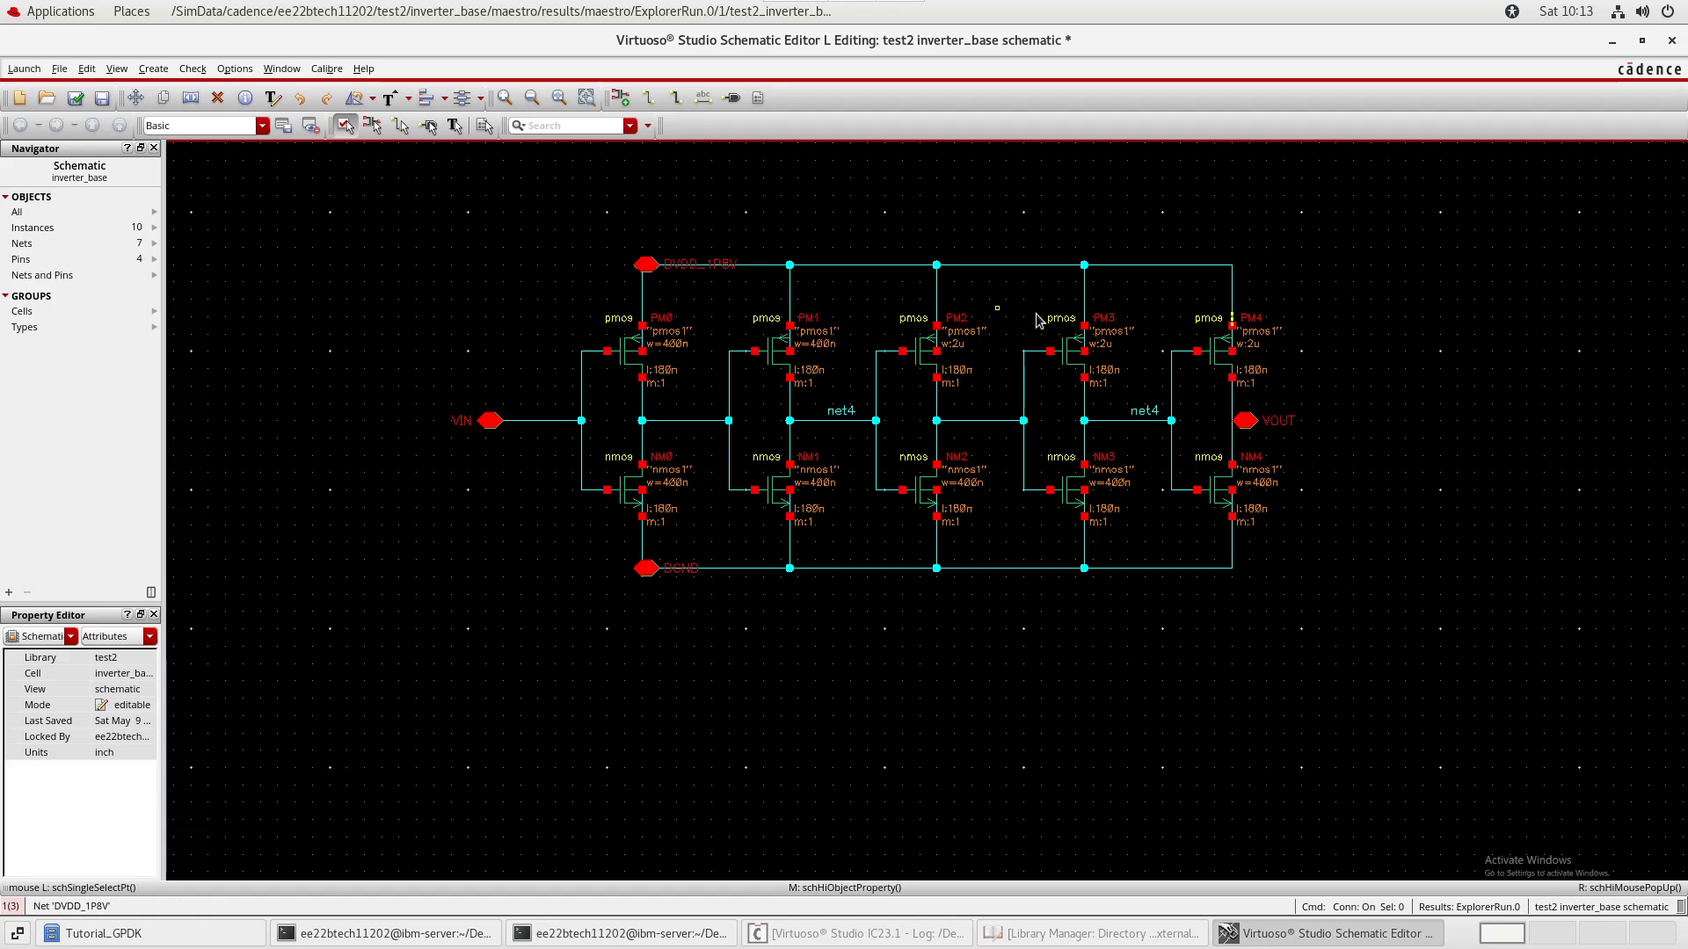
- From PM4's properties, apply edits to all instances of the same master and set the PMOS total width to 4u
{"action": "left_click", "coordinate": [1220, 356]}
{"action": "key", "text": "q"}
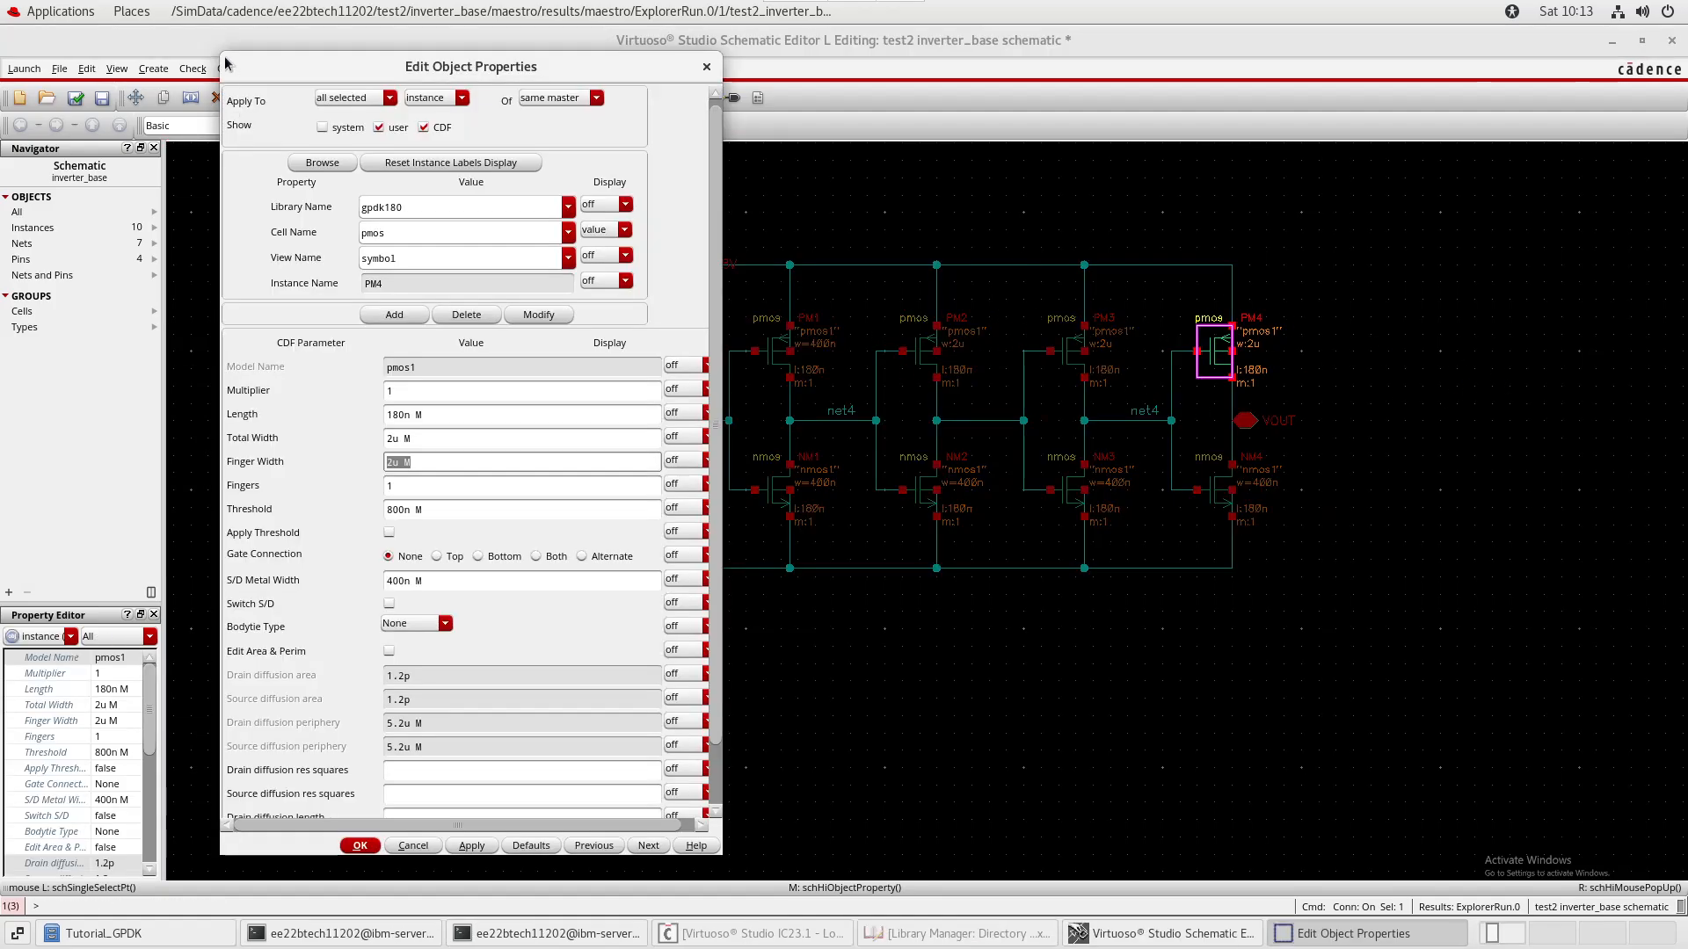
{"action": "left_click", "coordinate": [356, 101]}
{"action": "left_click", "coordinate": [348, 143]}
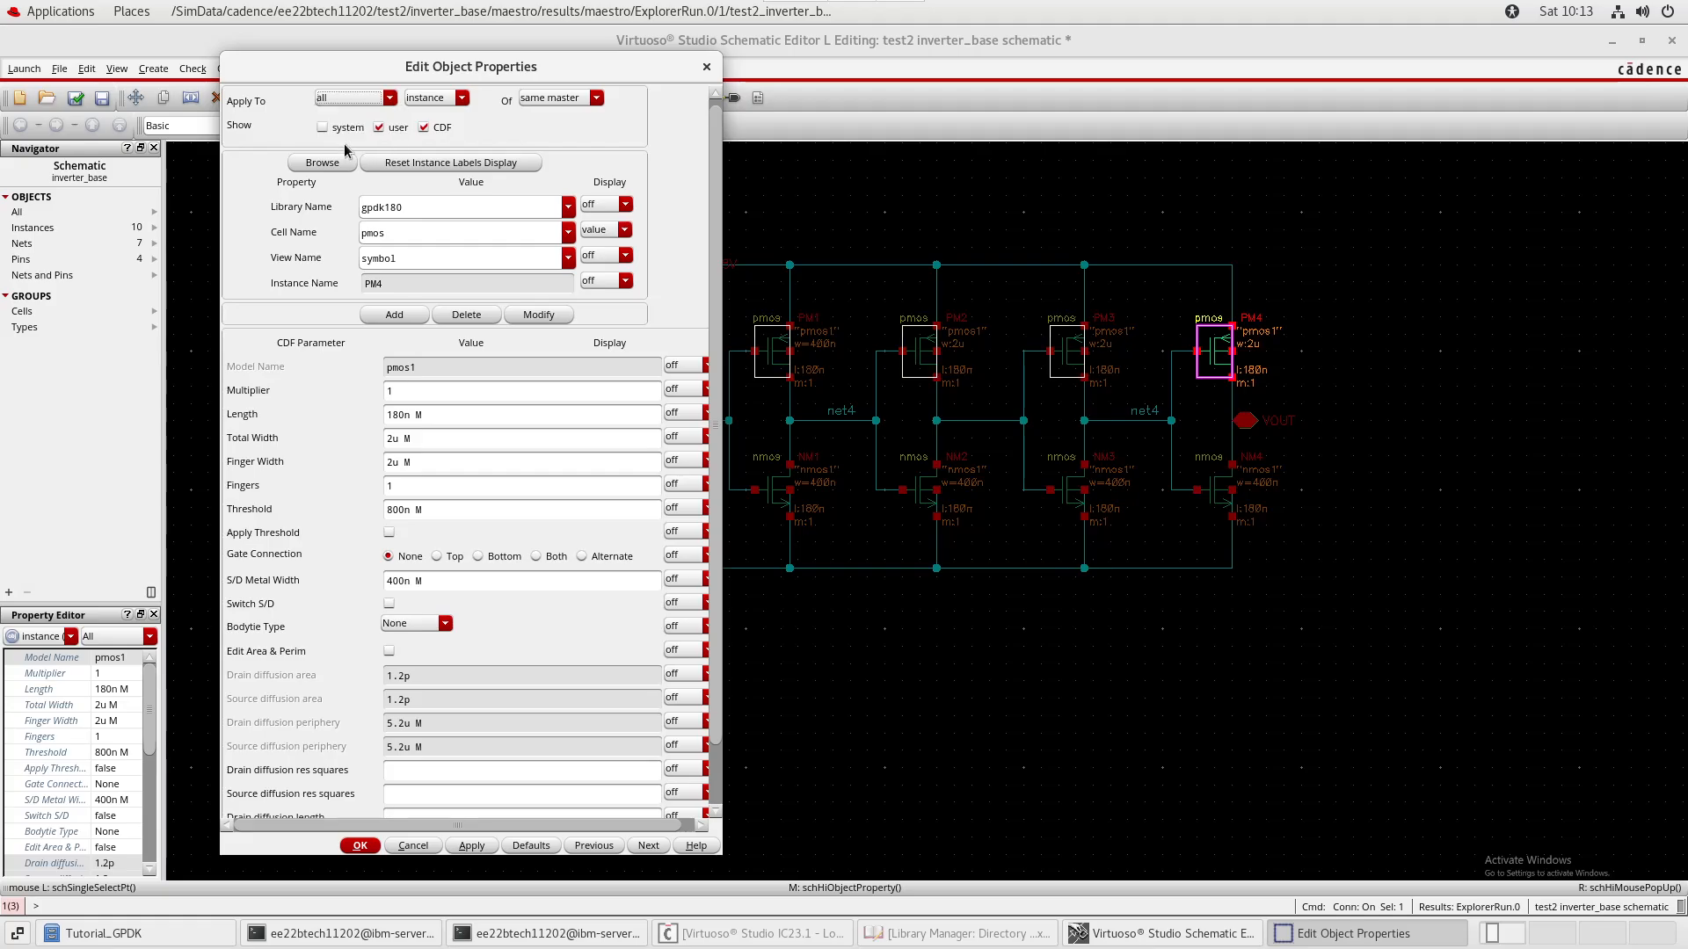
{"action": "left_click_drag", "start_coordinate": [526, 77], "coordinate": [433, 491]}
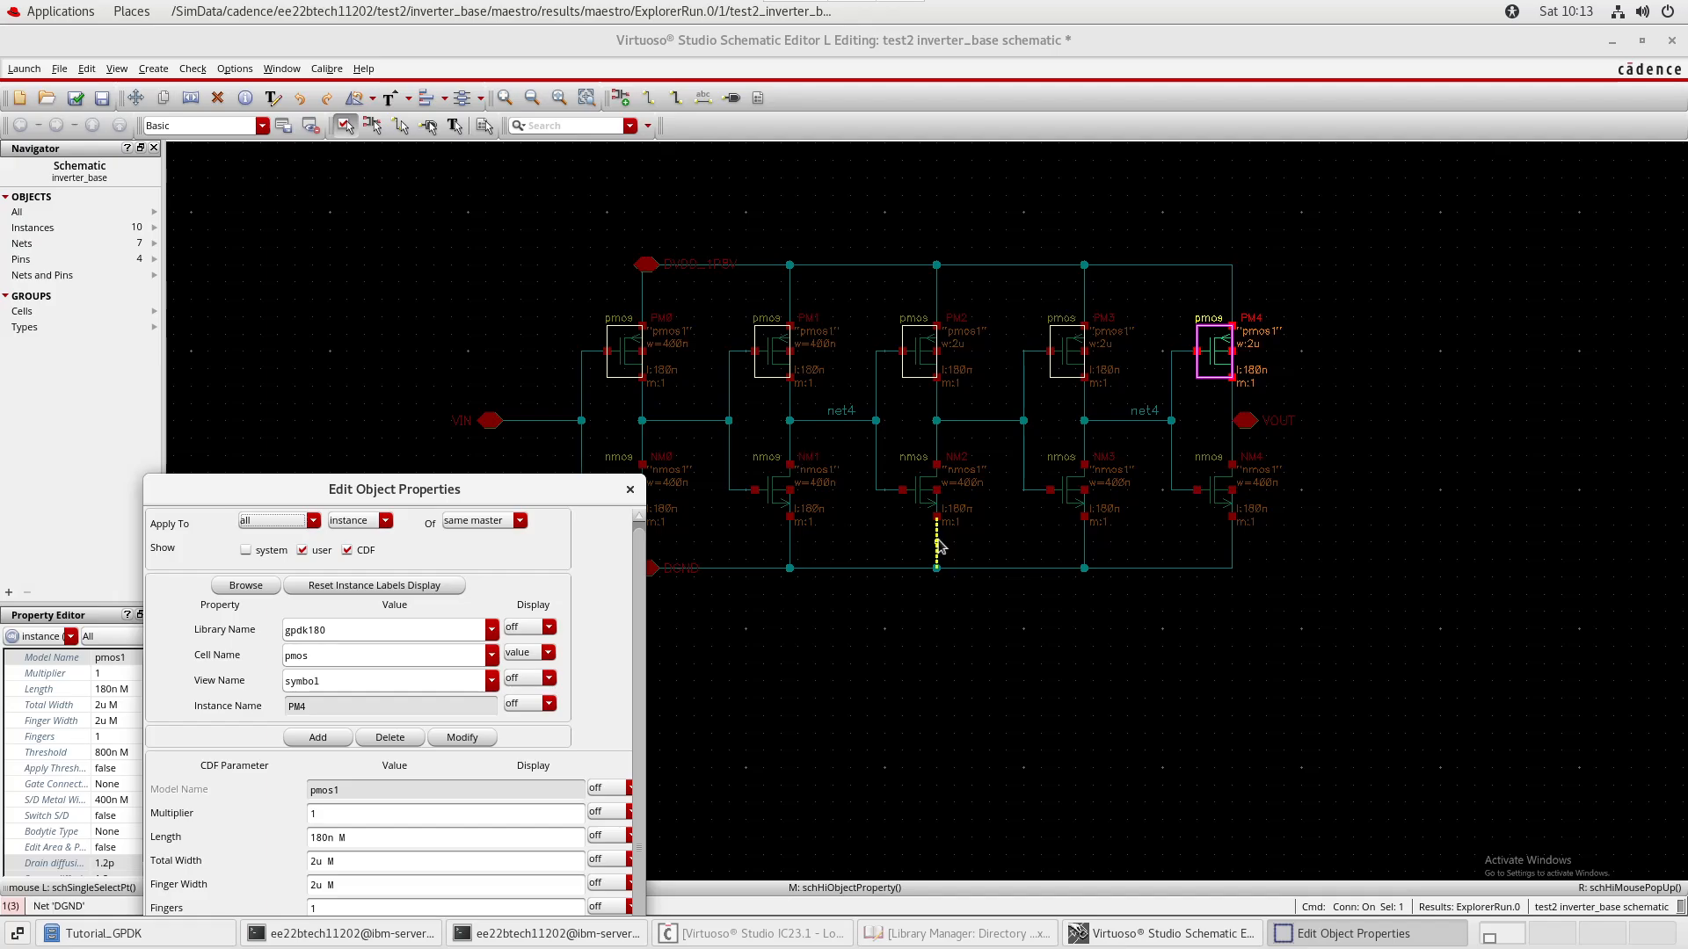
{"action": "left_click_drag", "start_coordinate": [409, 486], "coordinate": [432, 154]}
{"action": "left_click", "coordinate": [367, 529]}
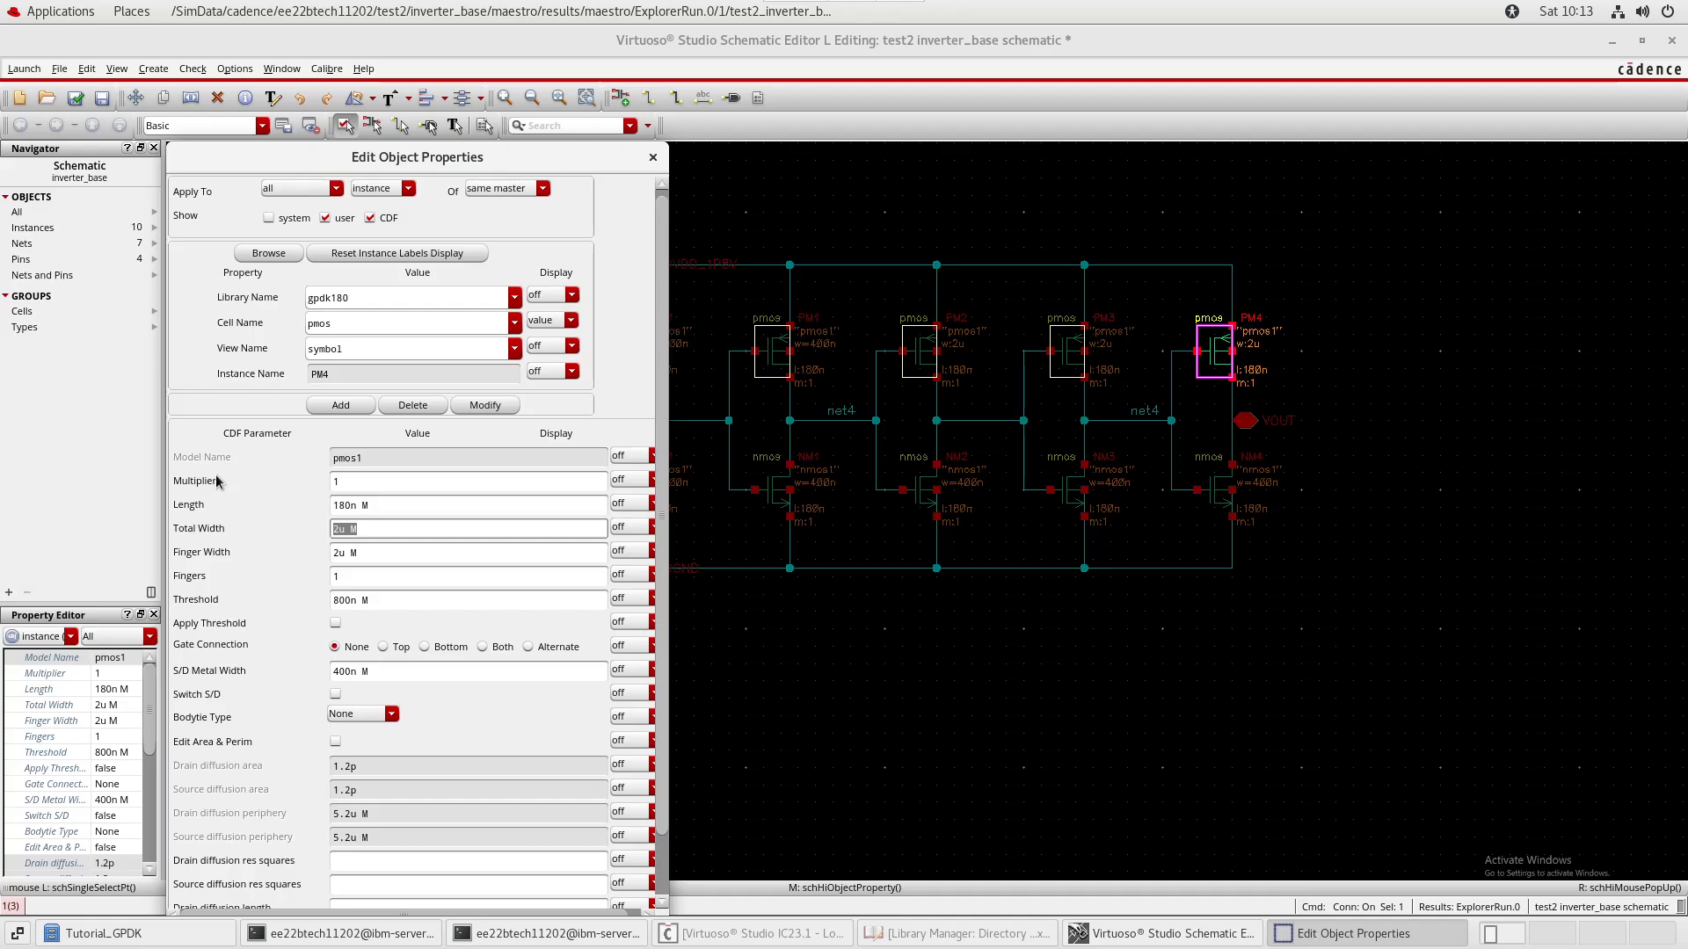
{"action": "type", "text": "4u"}
{"action": "key", "text": "Return"}
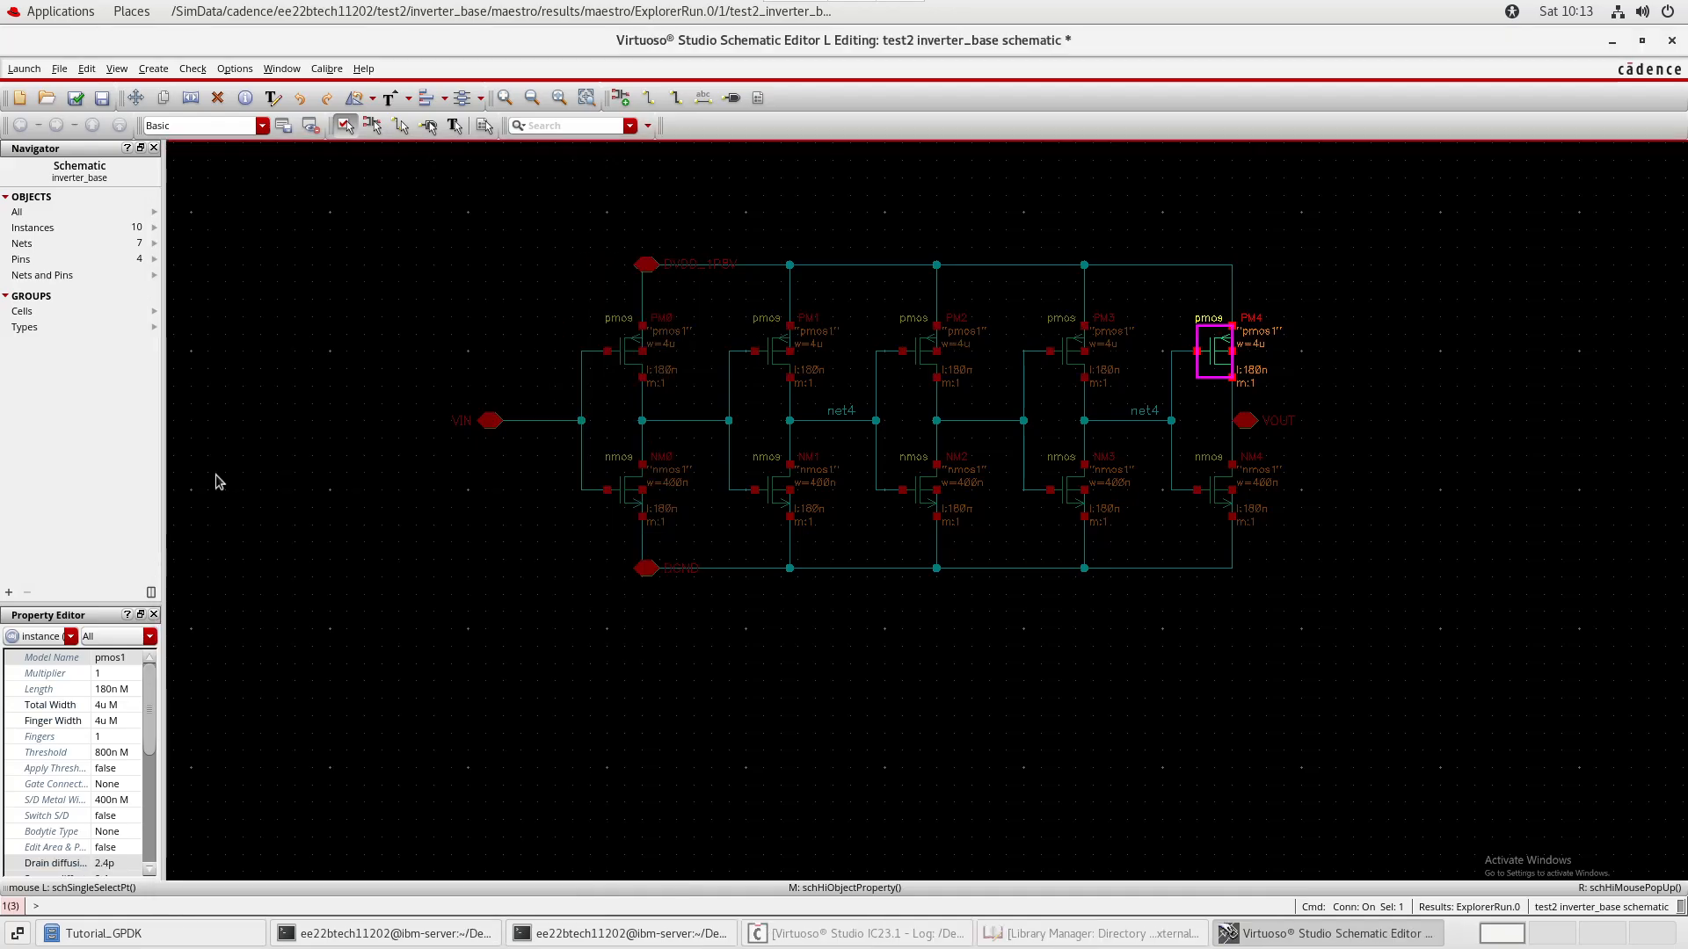
{"action": "left_click", "coordinate": [1457, 640]}
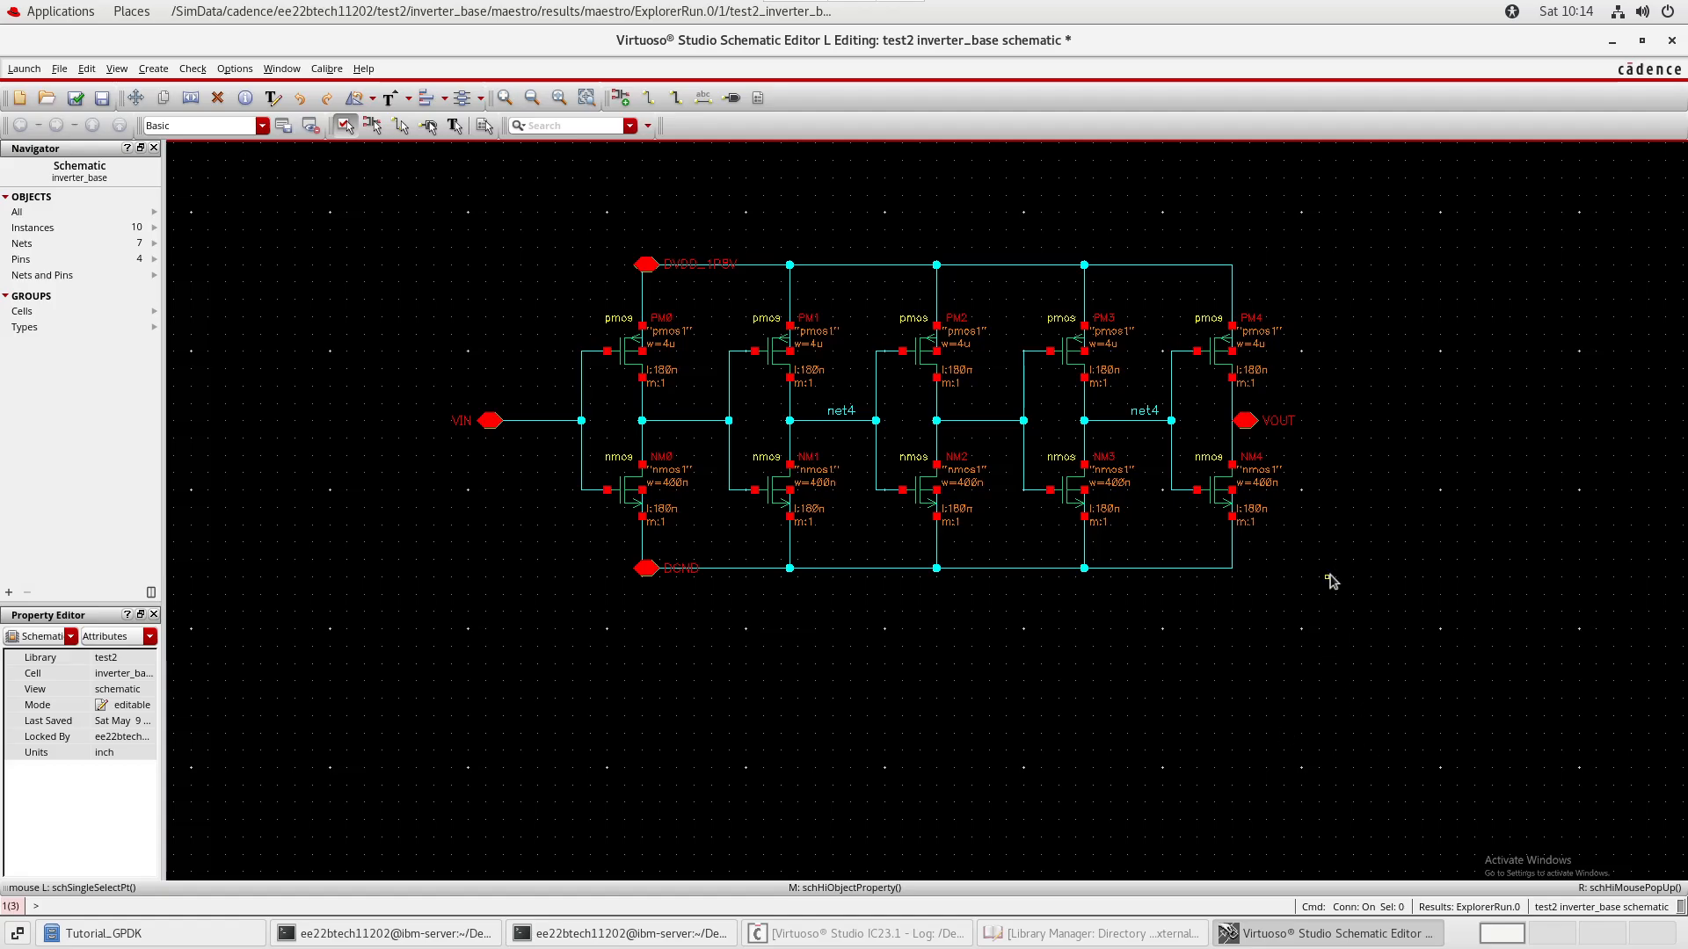
- Examine the model name and same-master scope in PM4's properties, and close them without changes
{"action": "left_click", "coordinate": [1218, 351]}
{"action": "key", "text": "q"}
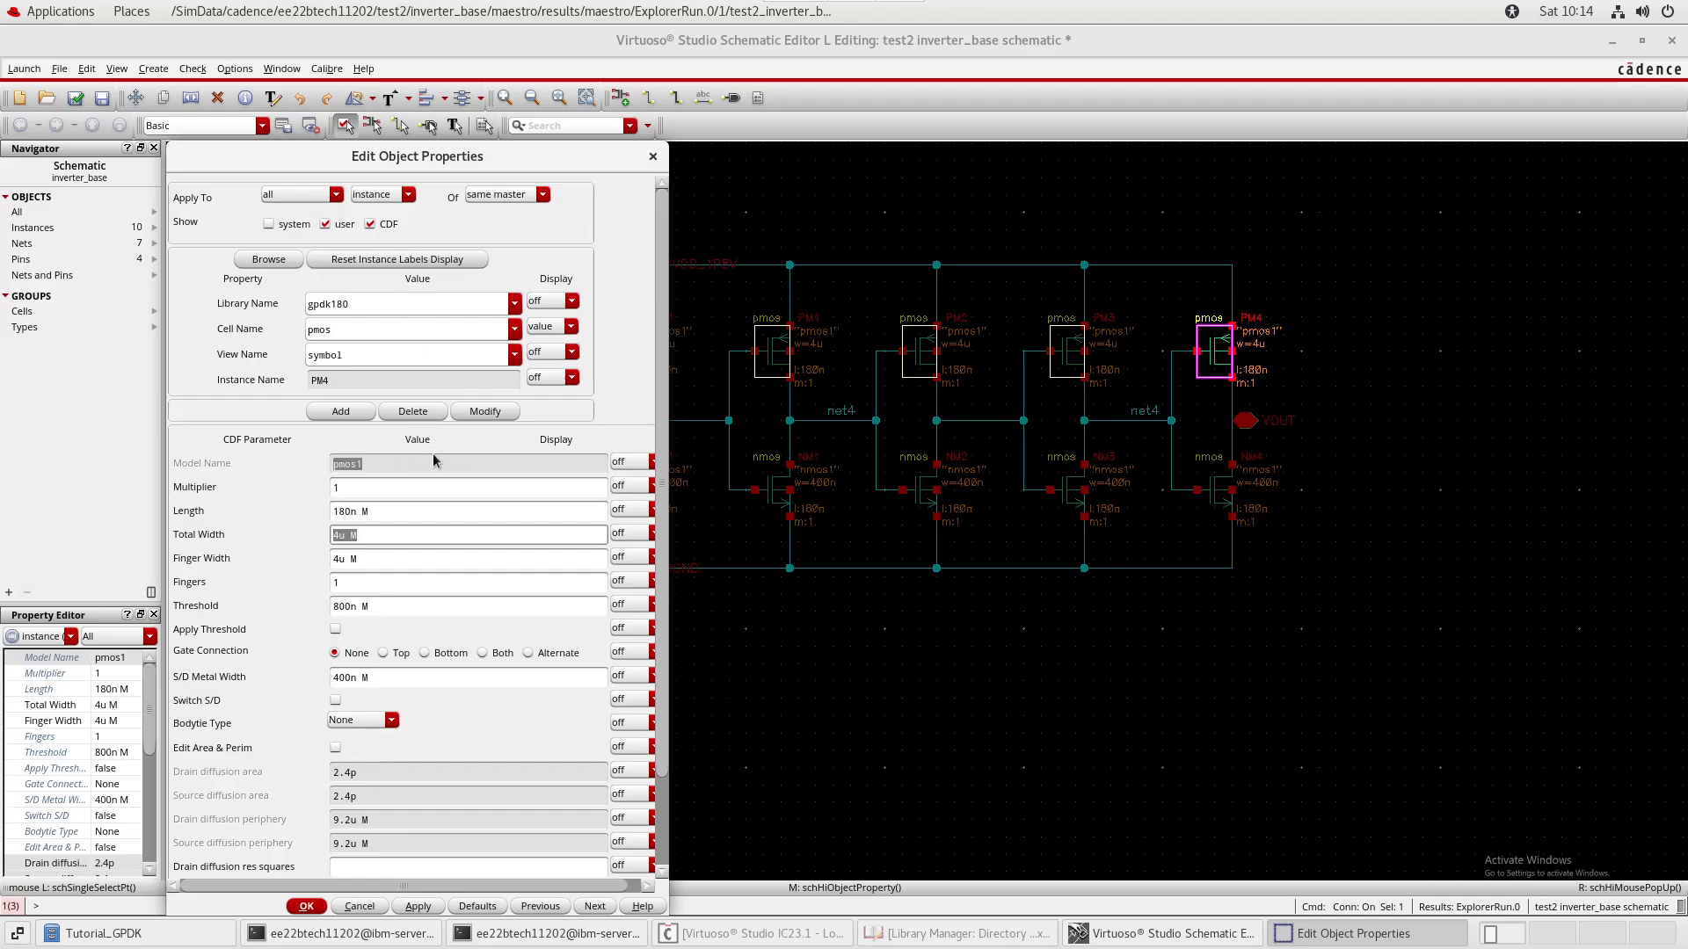
{"action": "left_click", "coordinate": [653, 156]}
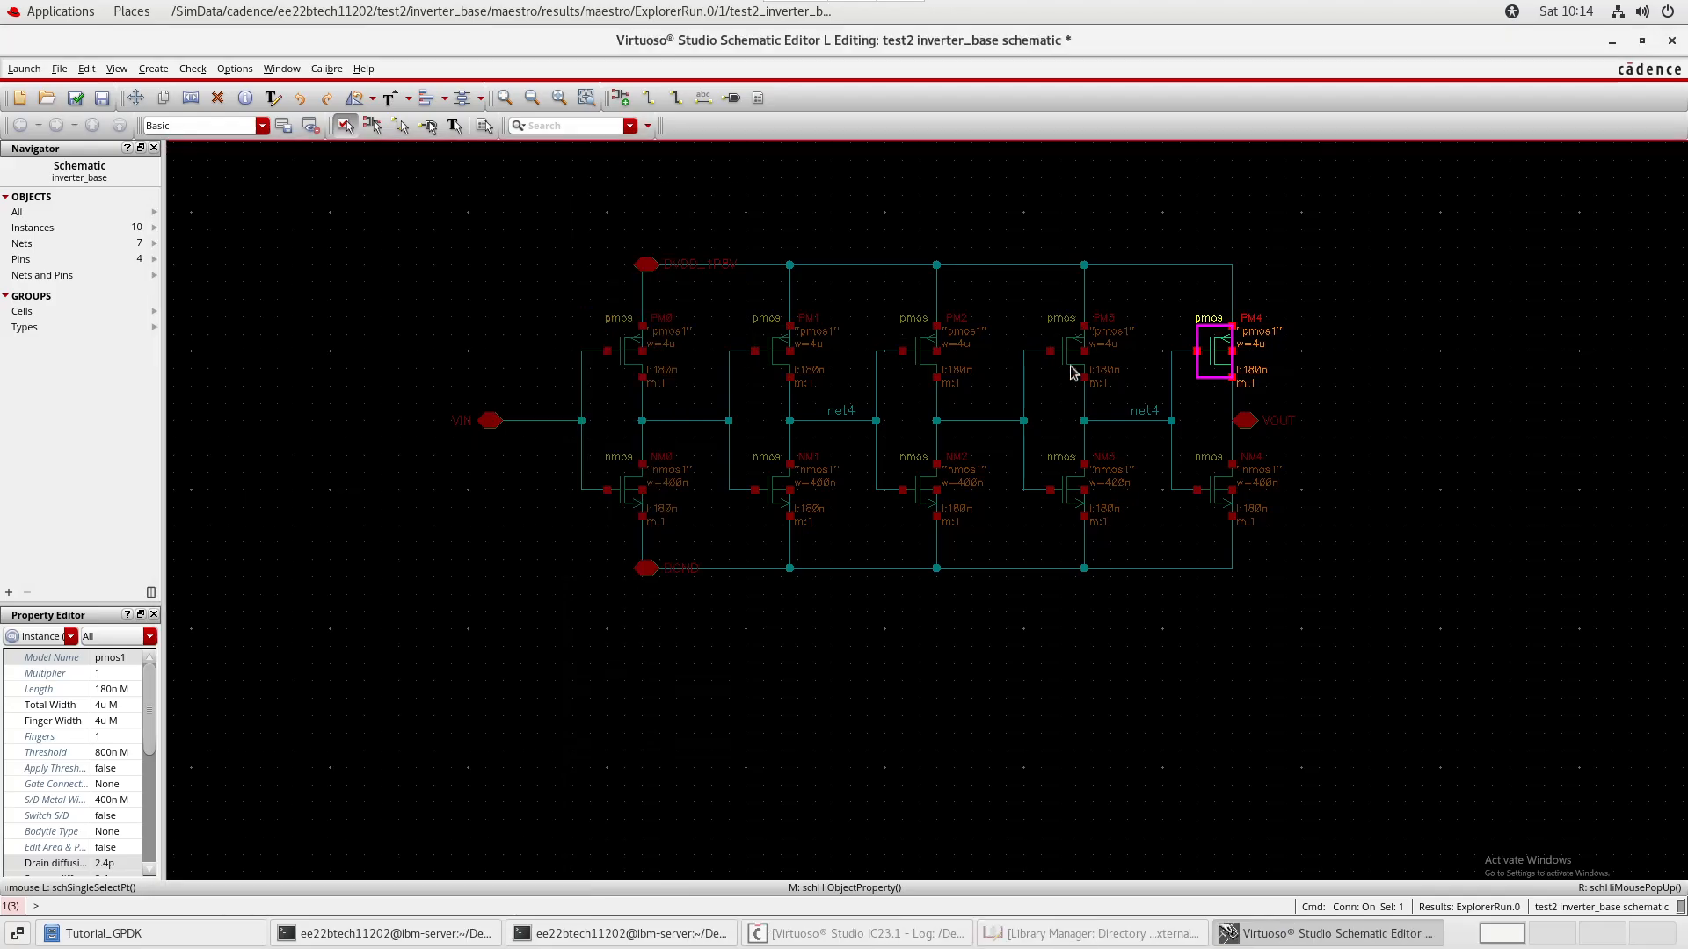
- Compare the cell name and model name in NM4's properties, and close them without changes
{"action": "left_click", "coordinate": [1228, 489]}
{"action": "key", "text": "q"}
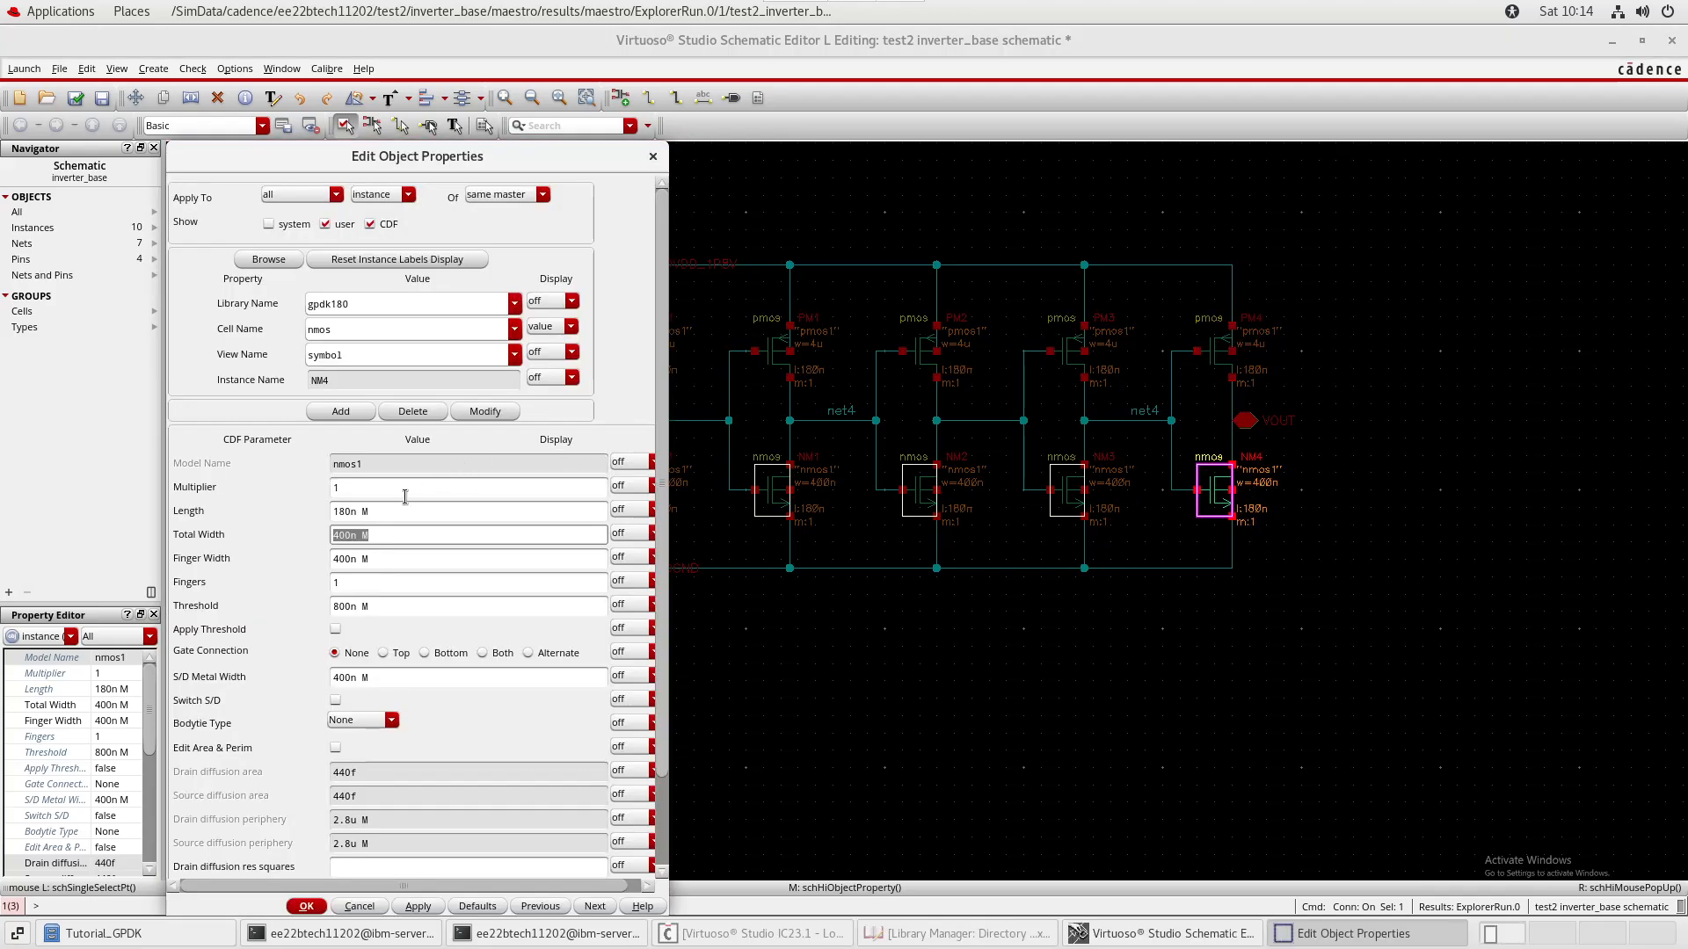
{"action": "left_click", "coordinate": [373, 333]}
{"action": "double_click", "coordinate": [372, 335]}
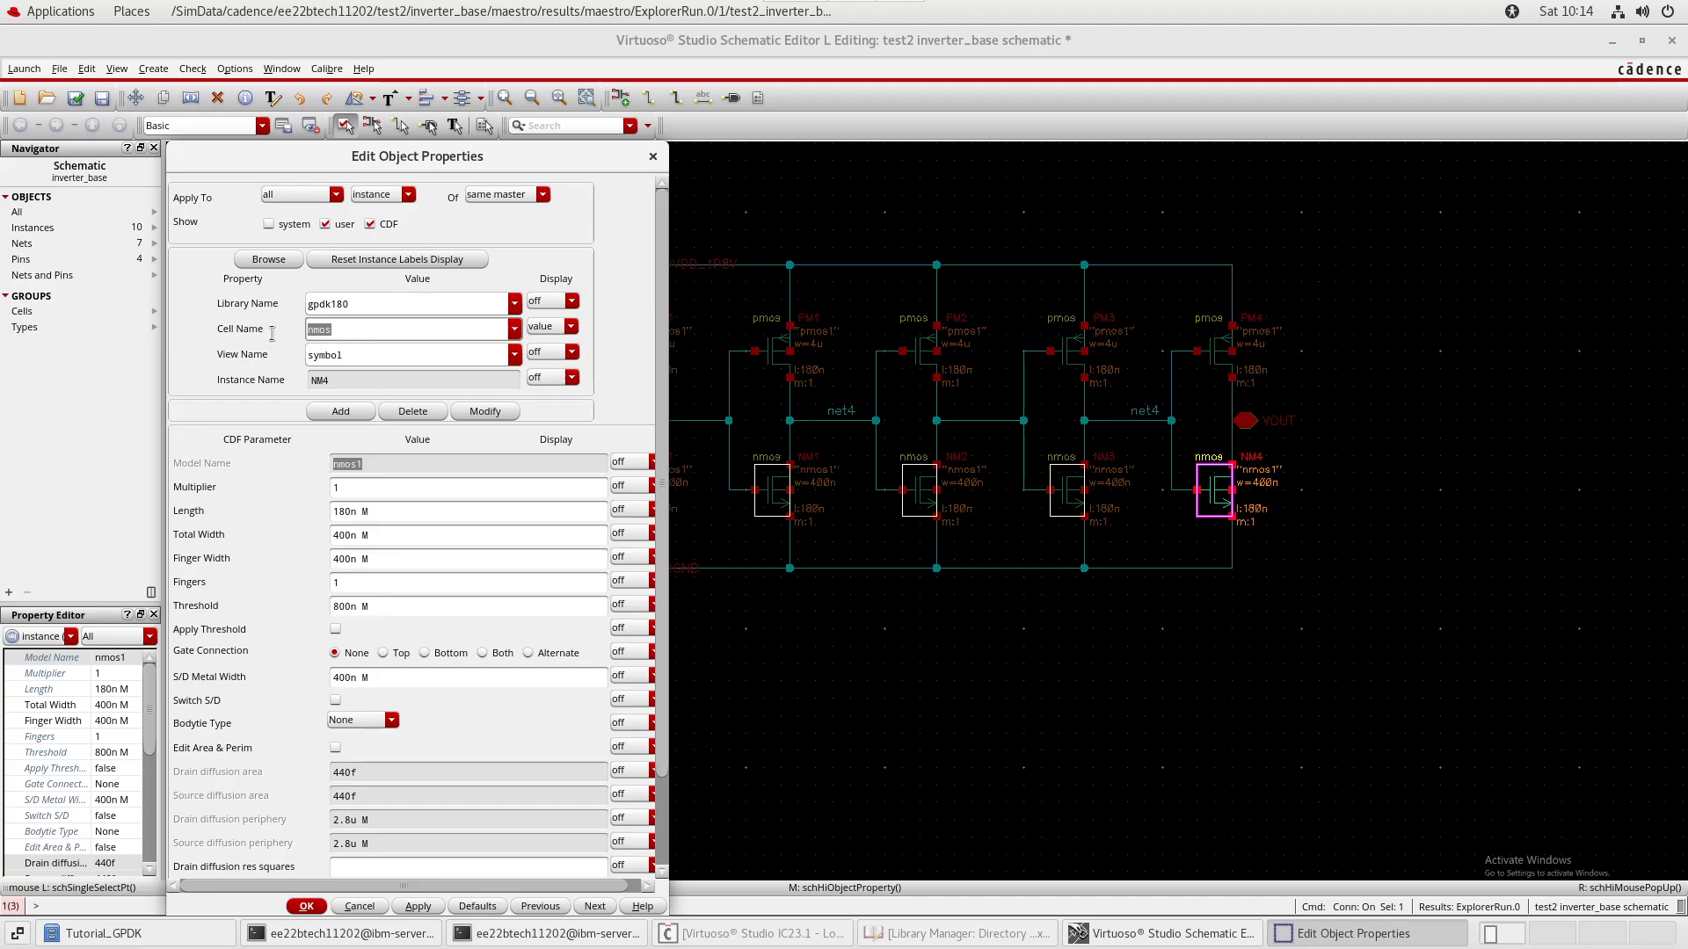
{"action": "left_click", "coordinate": [374, 468]}
{"action": "left_click_drag", "start_coordinate": [374, 468], "coordinate": [316, 463]}
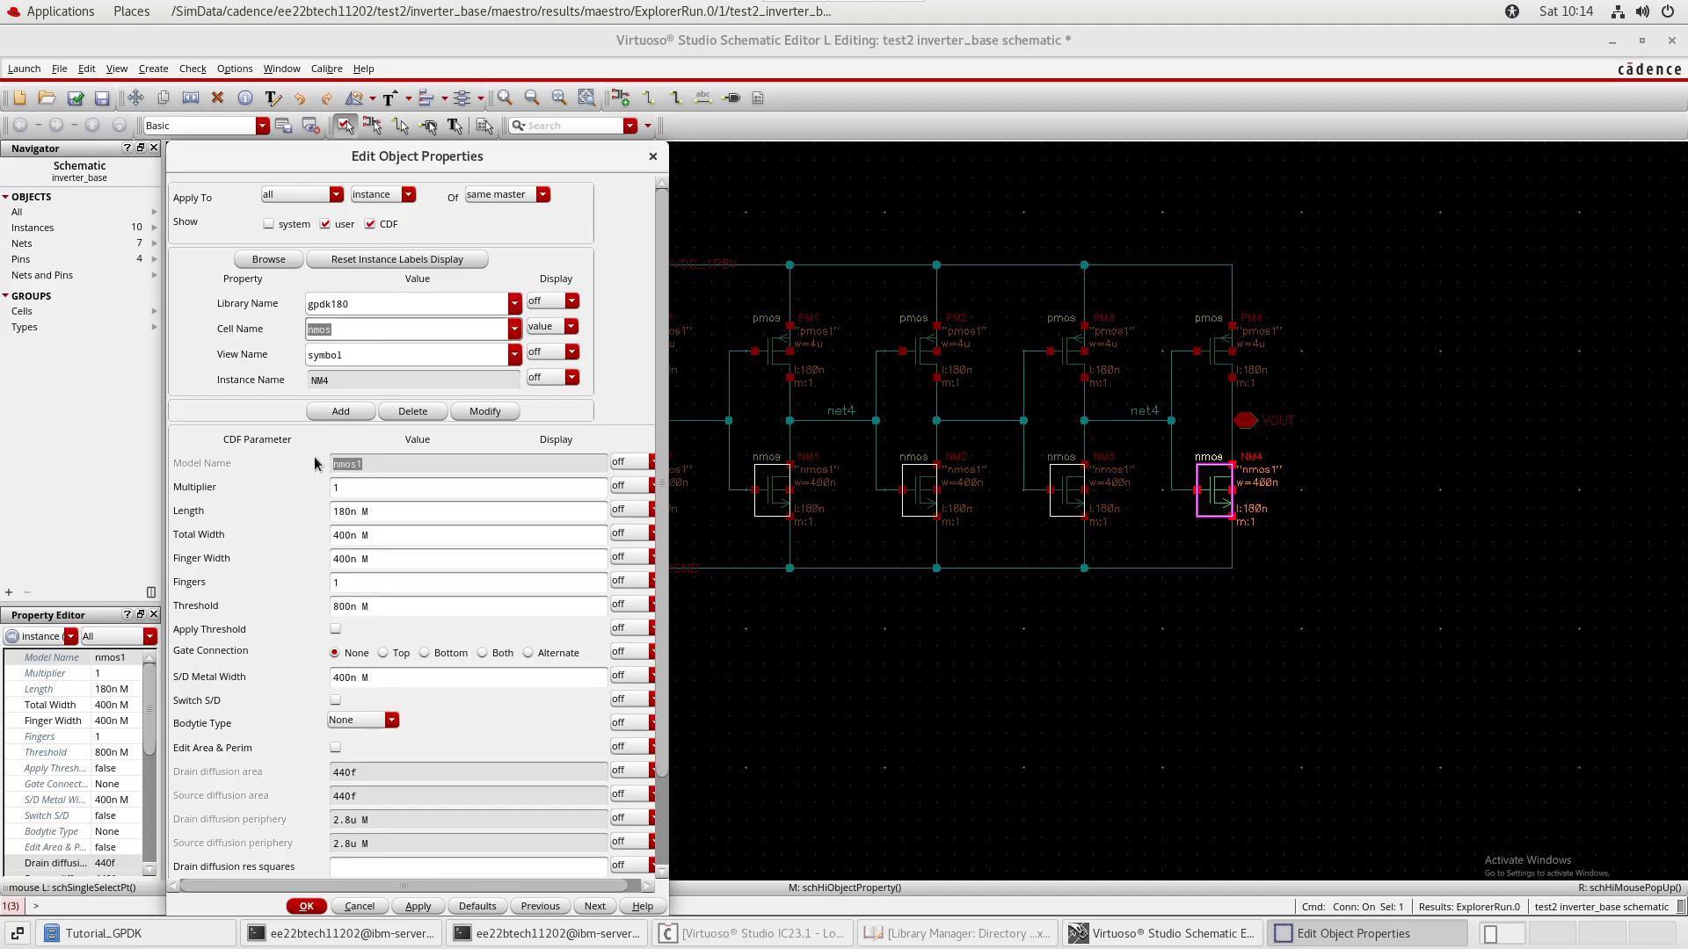
{"action": "left_click", "coordinate": [388, 470]}
{"action": "left_click_drag", "start_coordinate": [387, 471], "coordinate": [246, 468]}
{"action": "left_click", "coordinate": [365, 468]}
{"action": "left_click_drag", "start_coordinate": [381, 468], "coordinate": [290, 470]}
{"action": "left_click", "coordinate": [412, 472]}
{"action": "left_click", "coordinate": [406, 335]}
{"action": "left_click", "coordinate": [653, 156]}
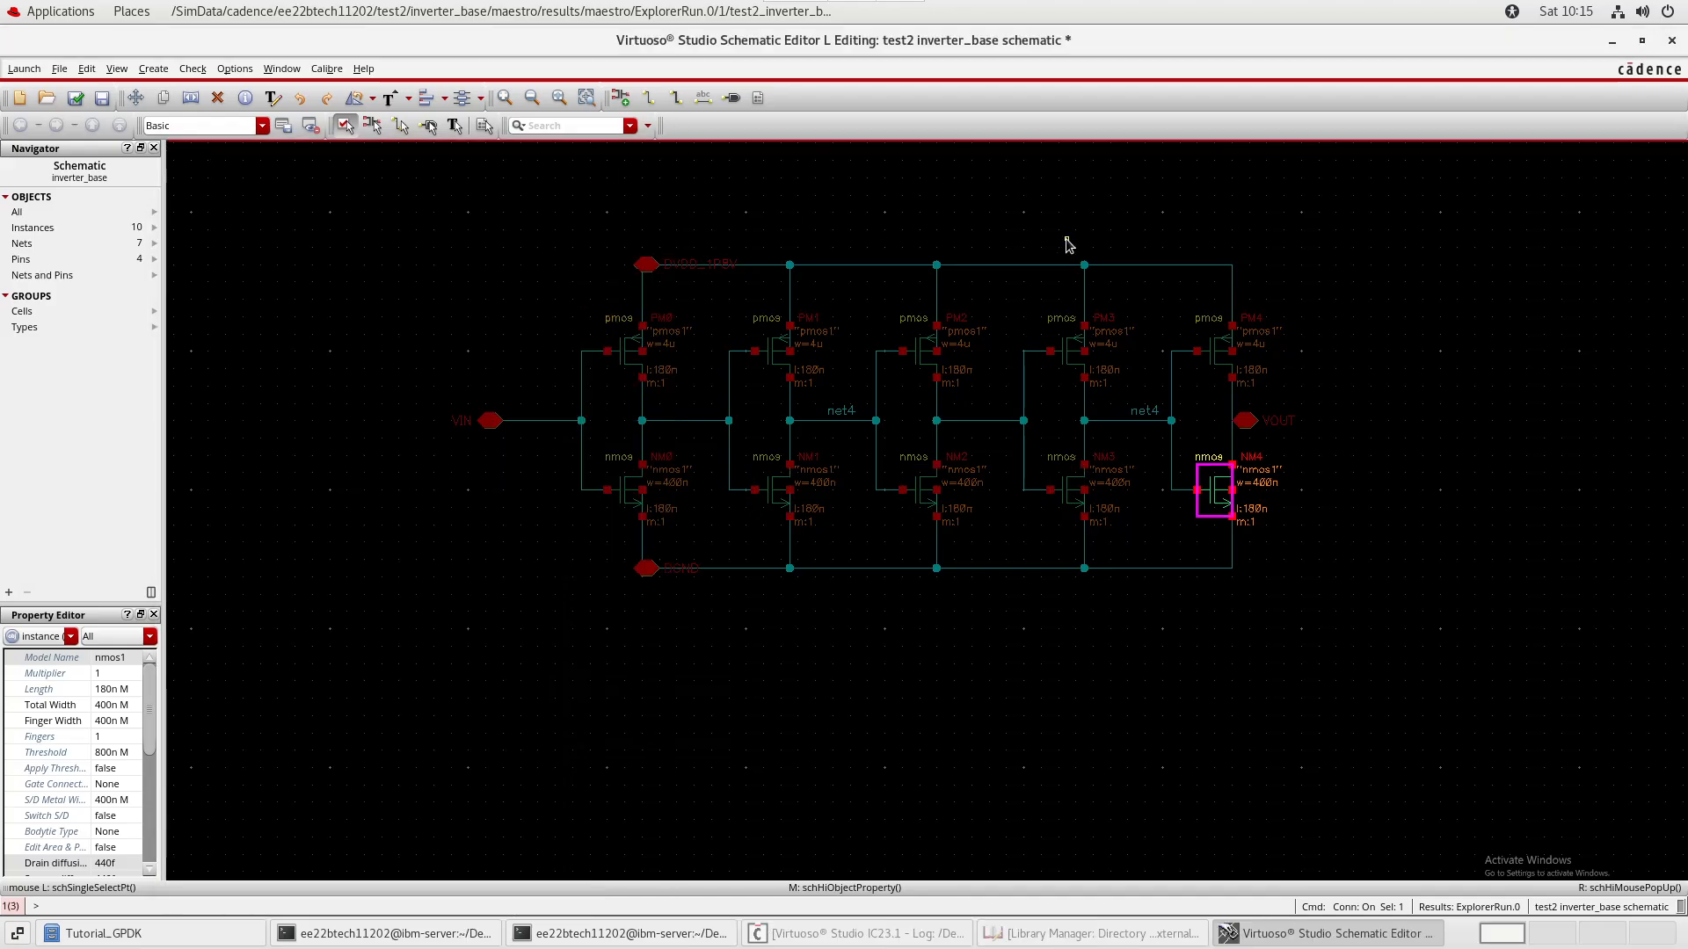
{"action": "left_click", "coordinate": [1065, 238]}
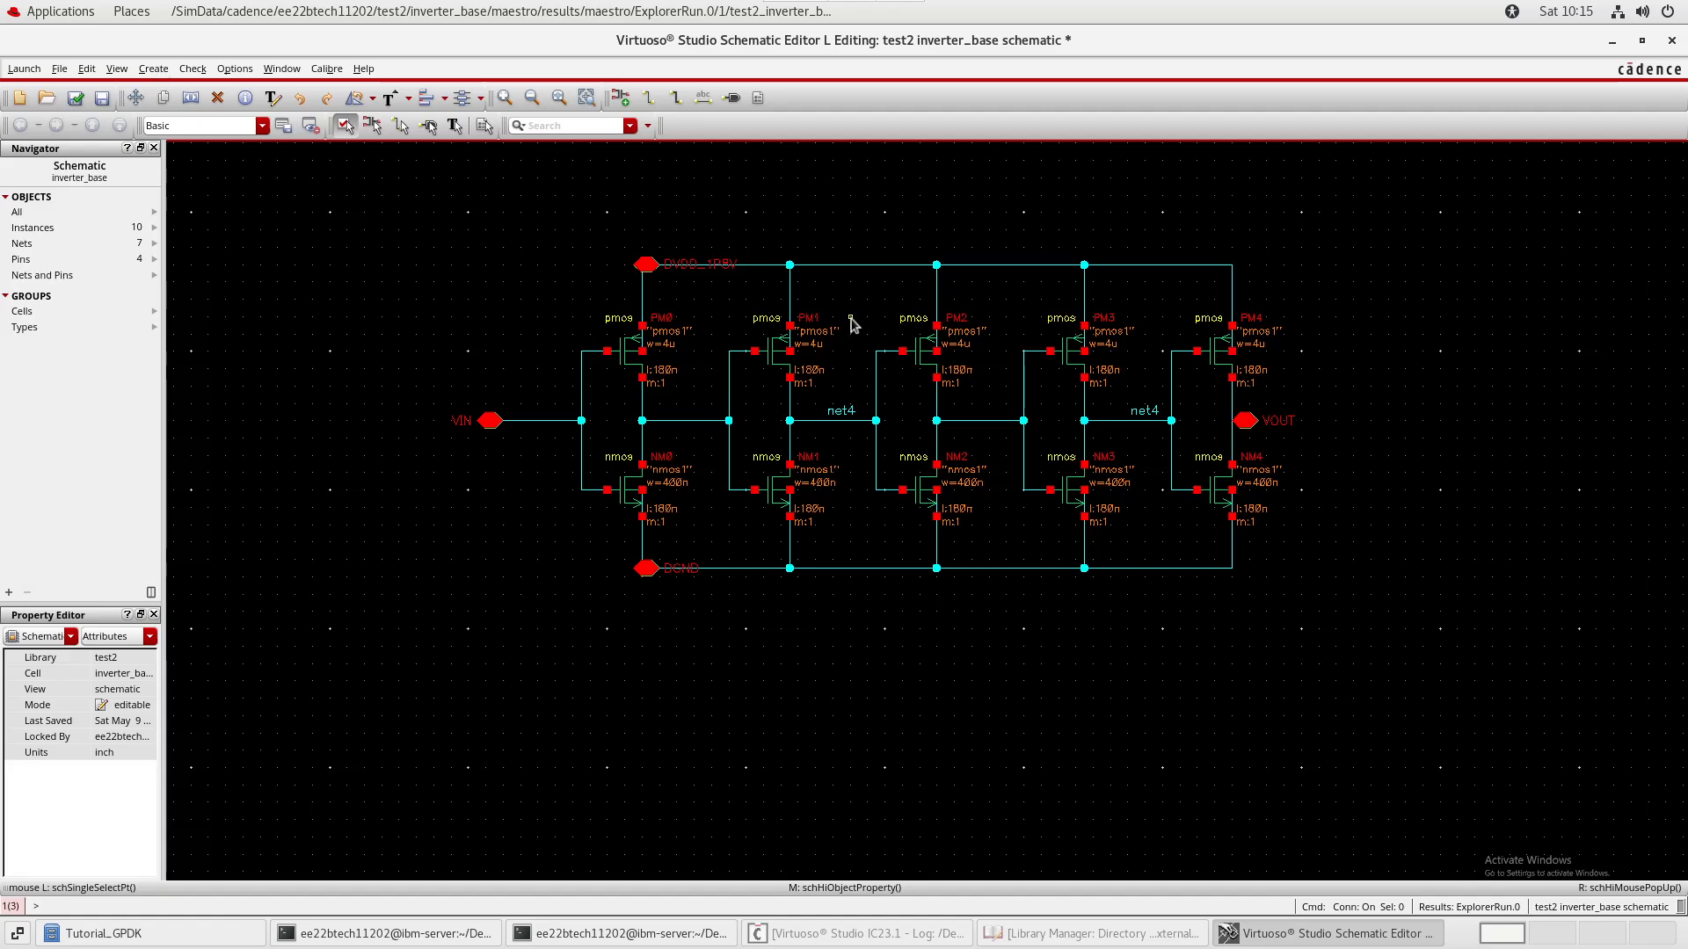
- Check and save the inverter chain schematic, and start creating a new cellview from the existing cellview
{"action": "left_click", "coordinate": [76, 98]}
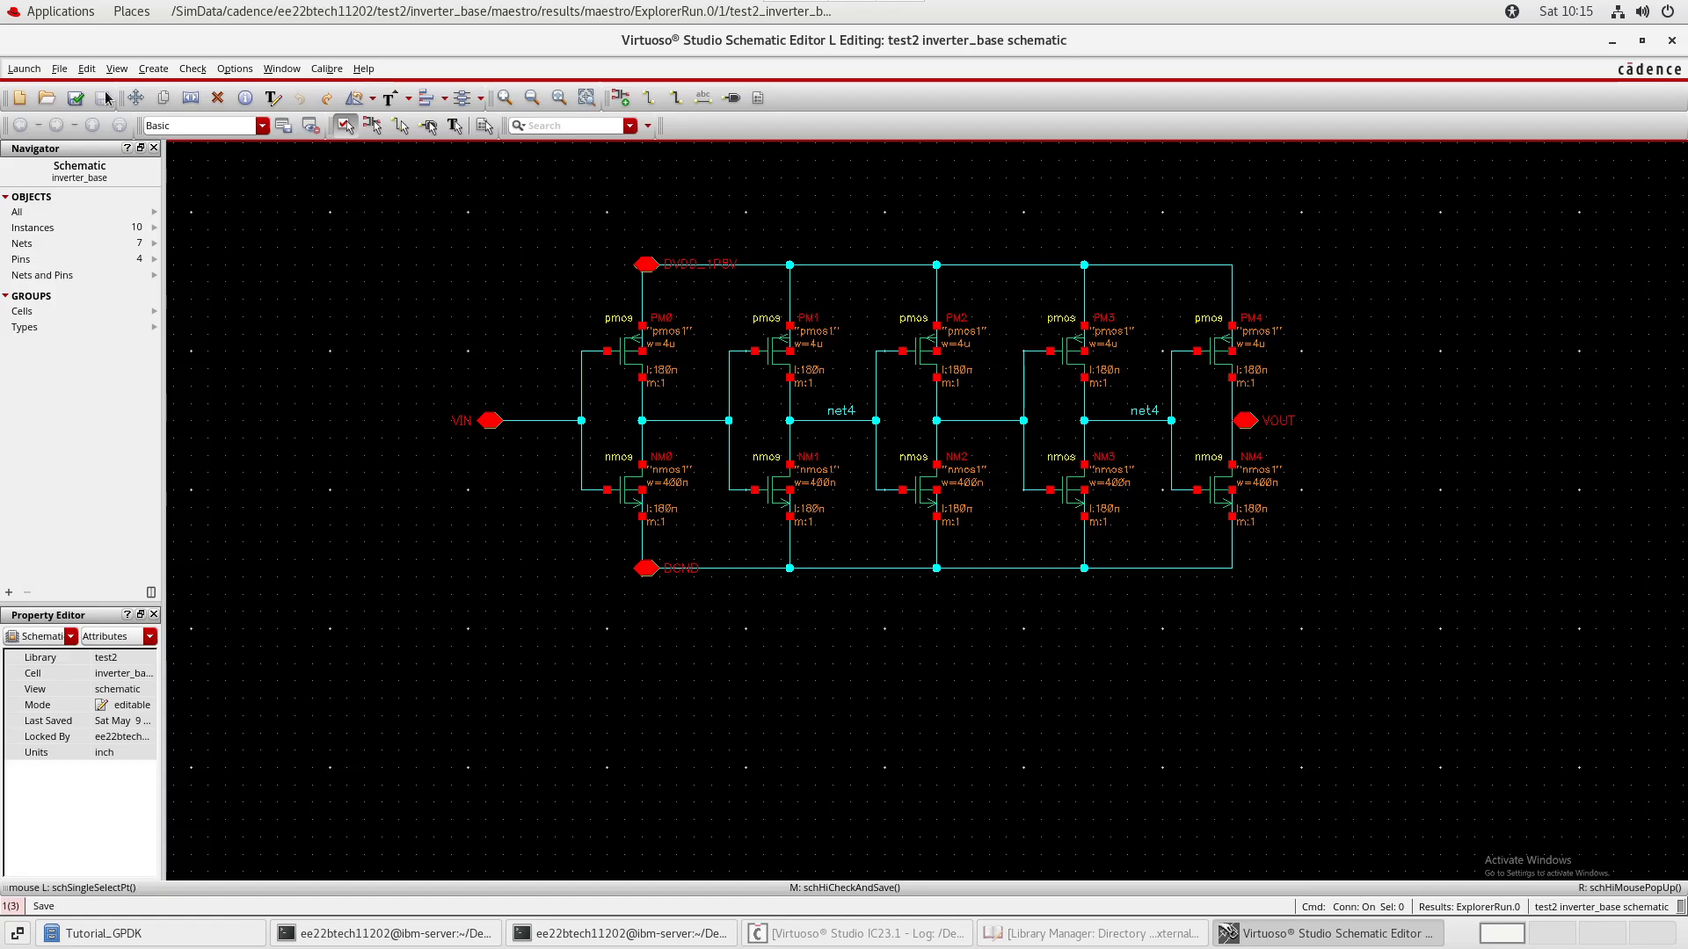
{"action": "left_click", "coordinate": [153, 69]}
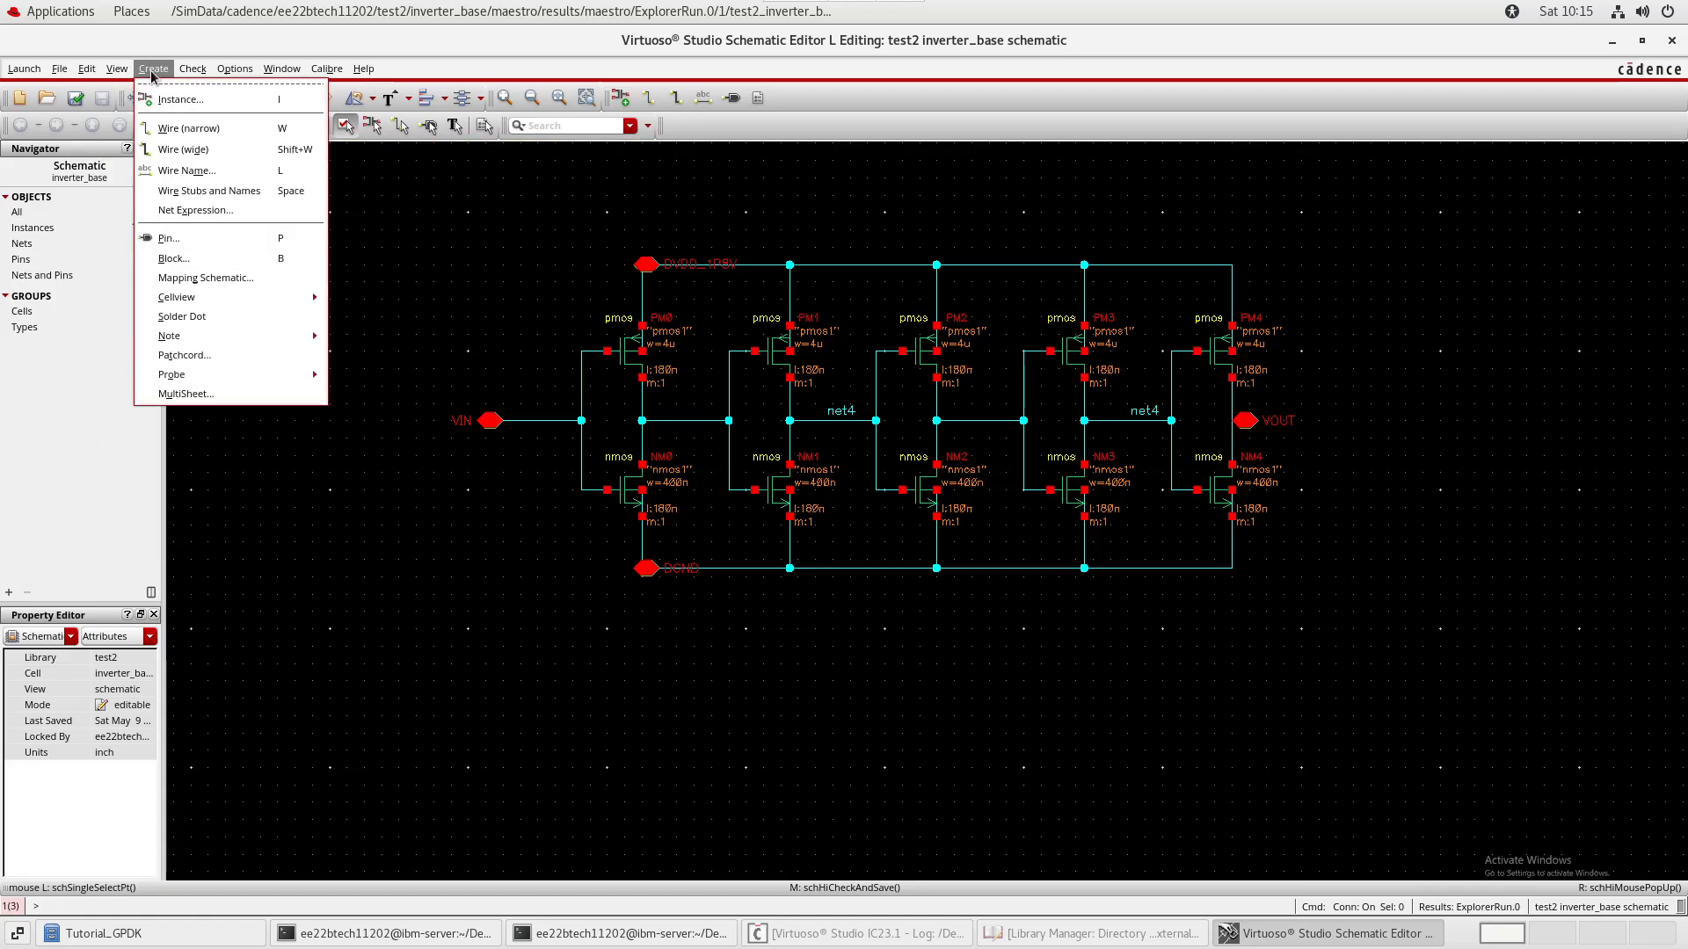
{"action": "mouse_move", "coordinate": [223, 303]}
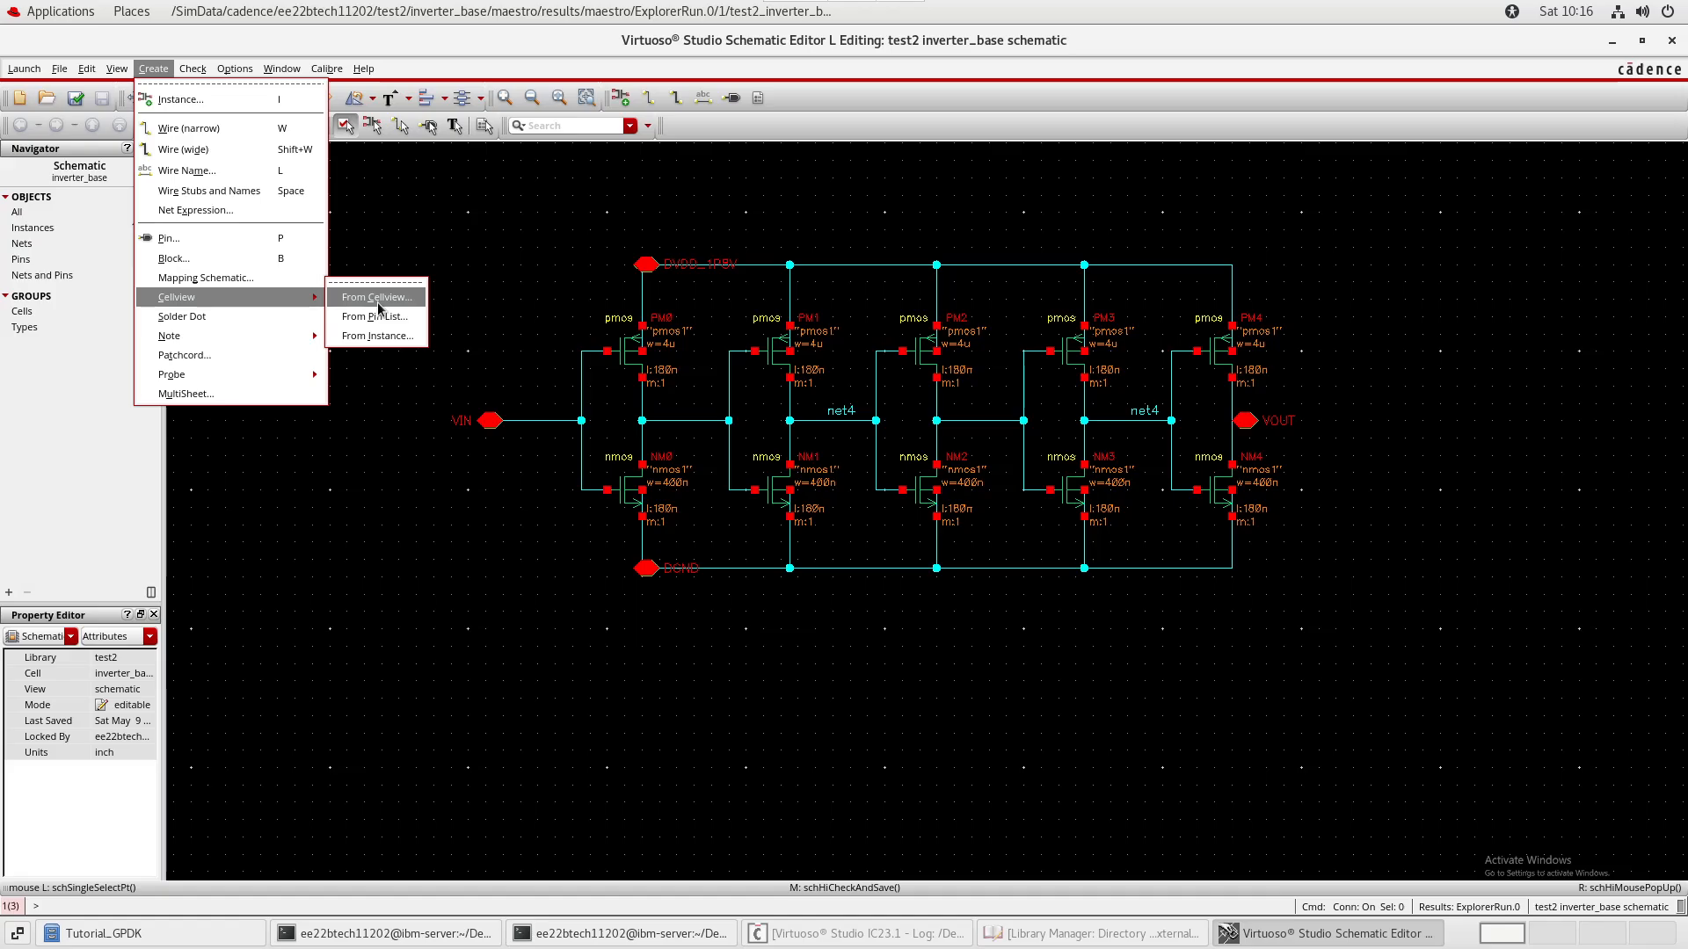
- Start creating a symbol view from the inverter_base schematic in library test2, using the schematicSymbol data type
{"action": "left_click", "coordinate": [363, 68]}
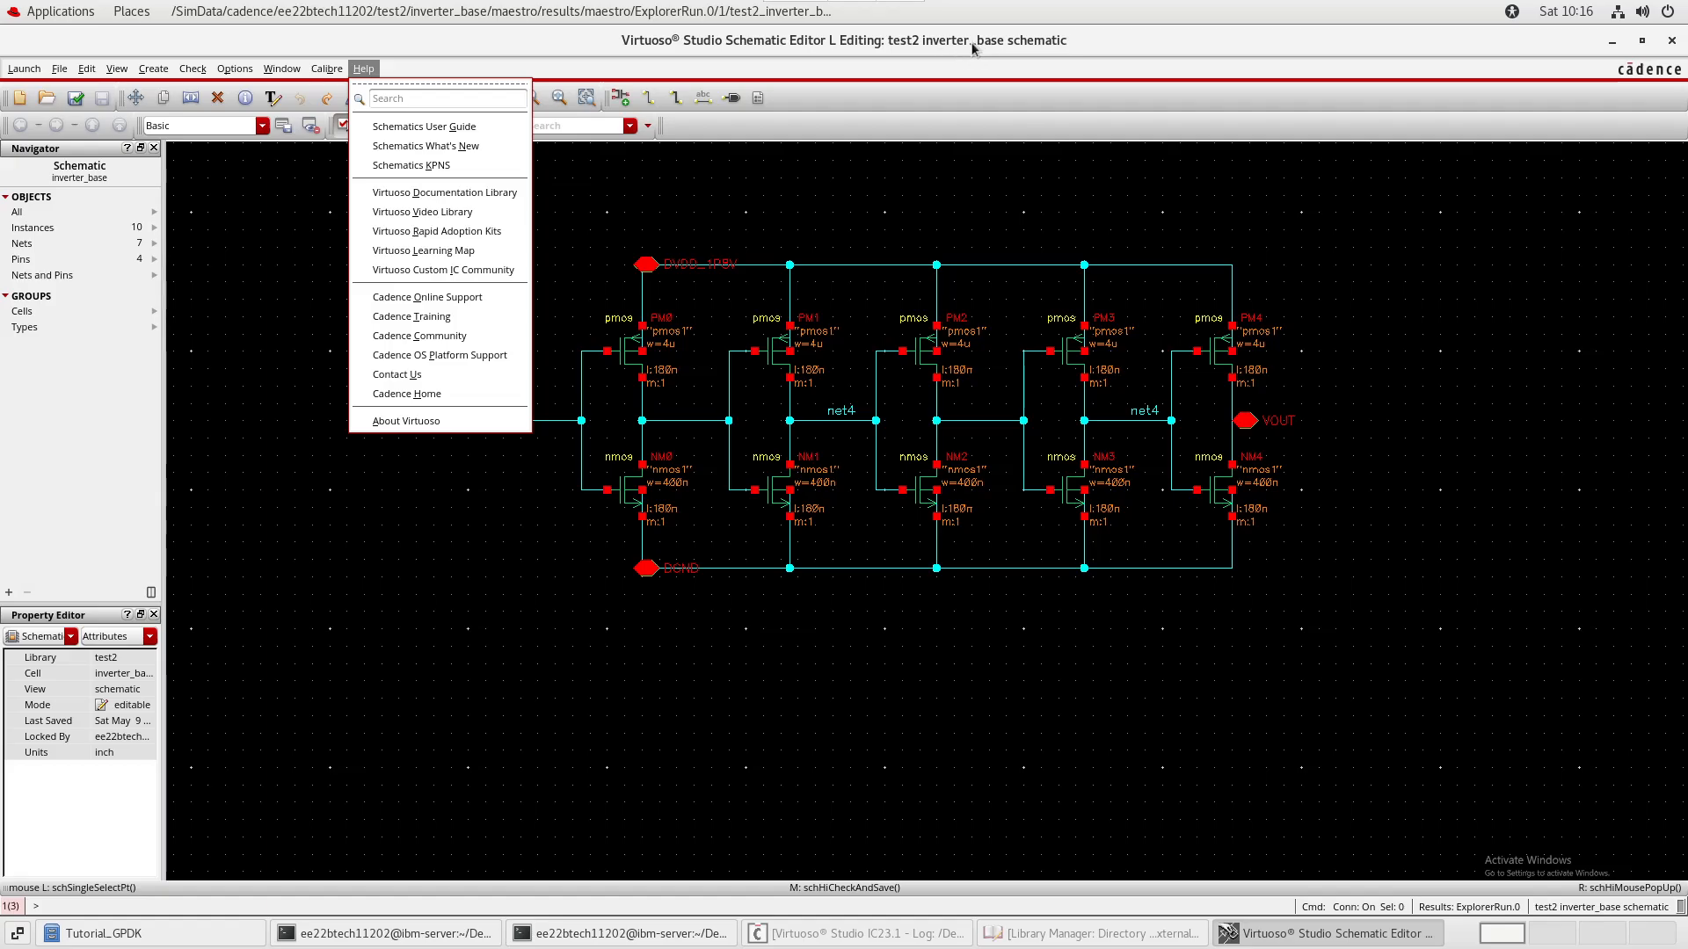
{"action": "left_click", "coordinate": [153, 68]}
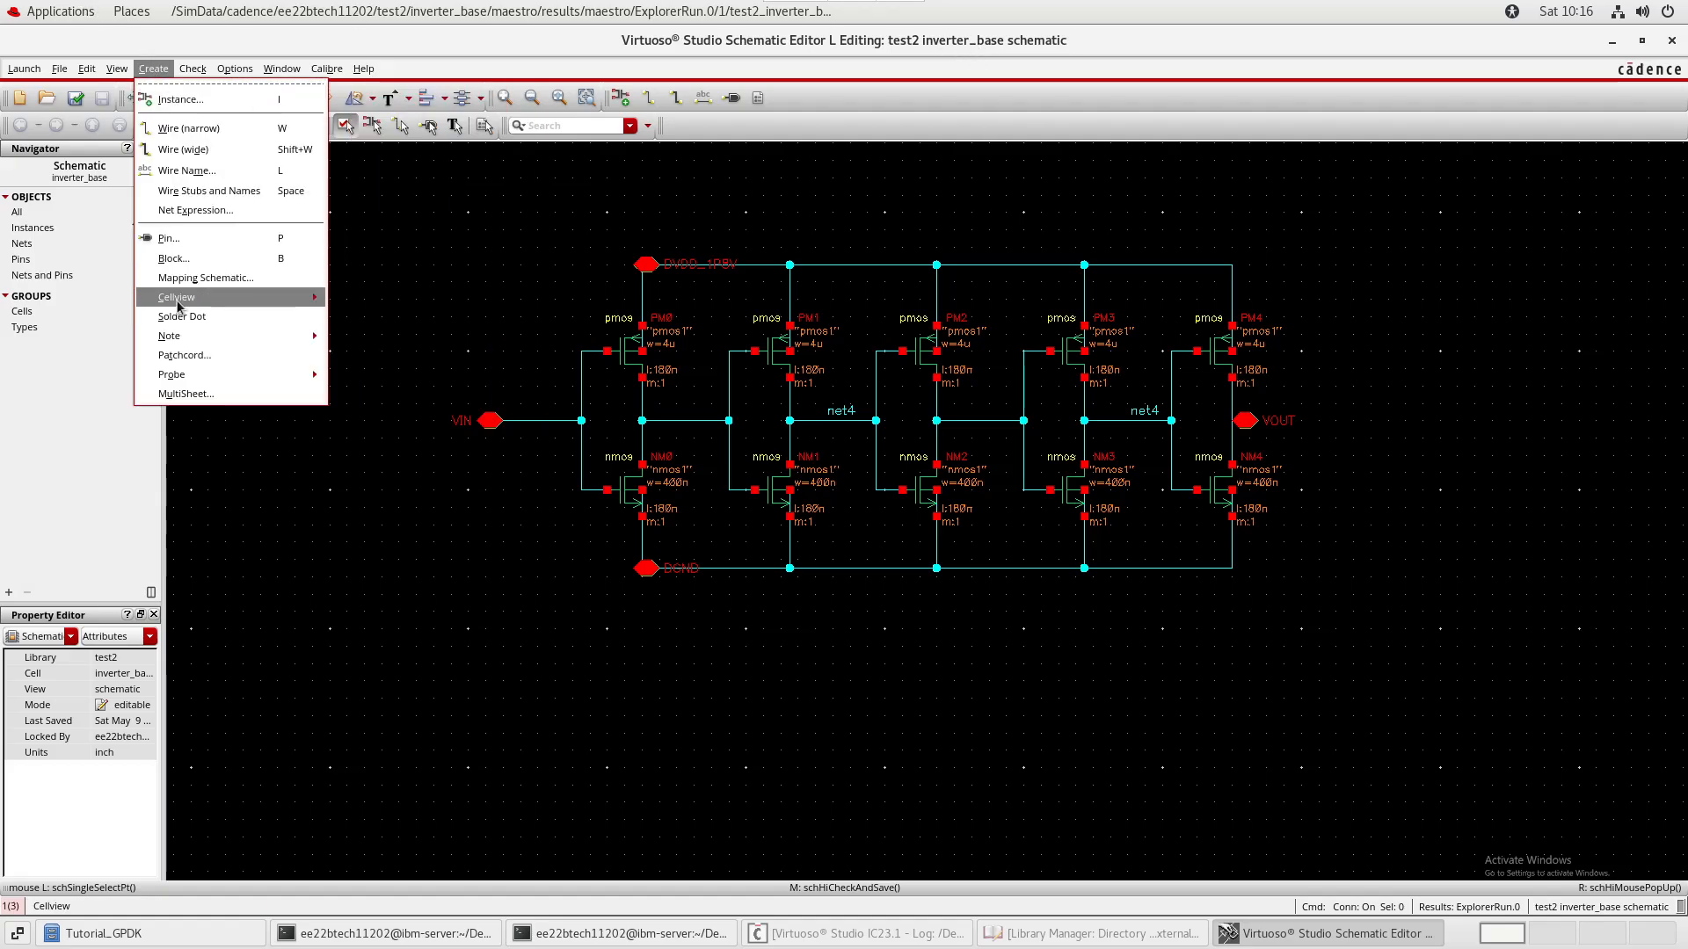
{"action": "left_click", "coordinate": [378, 296]}
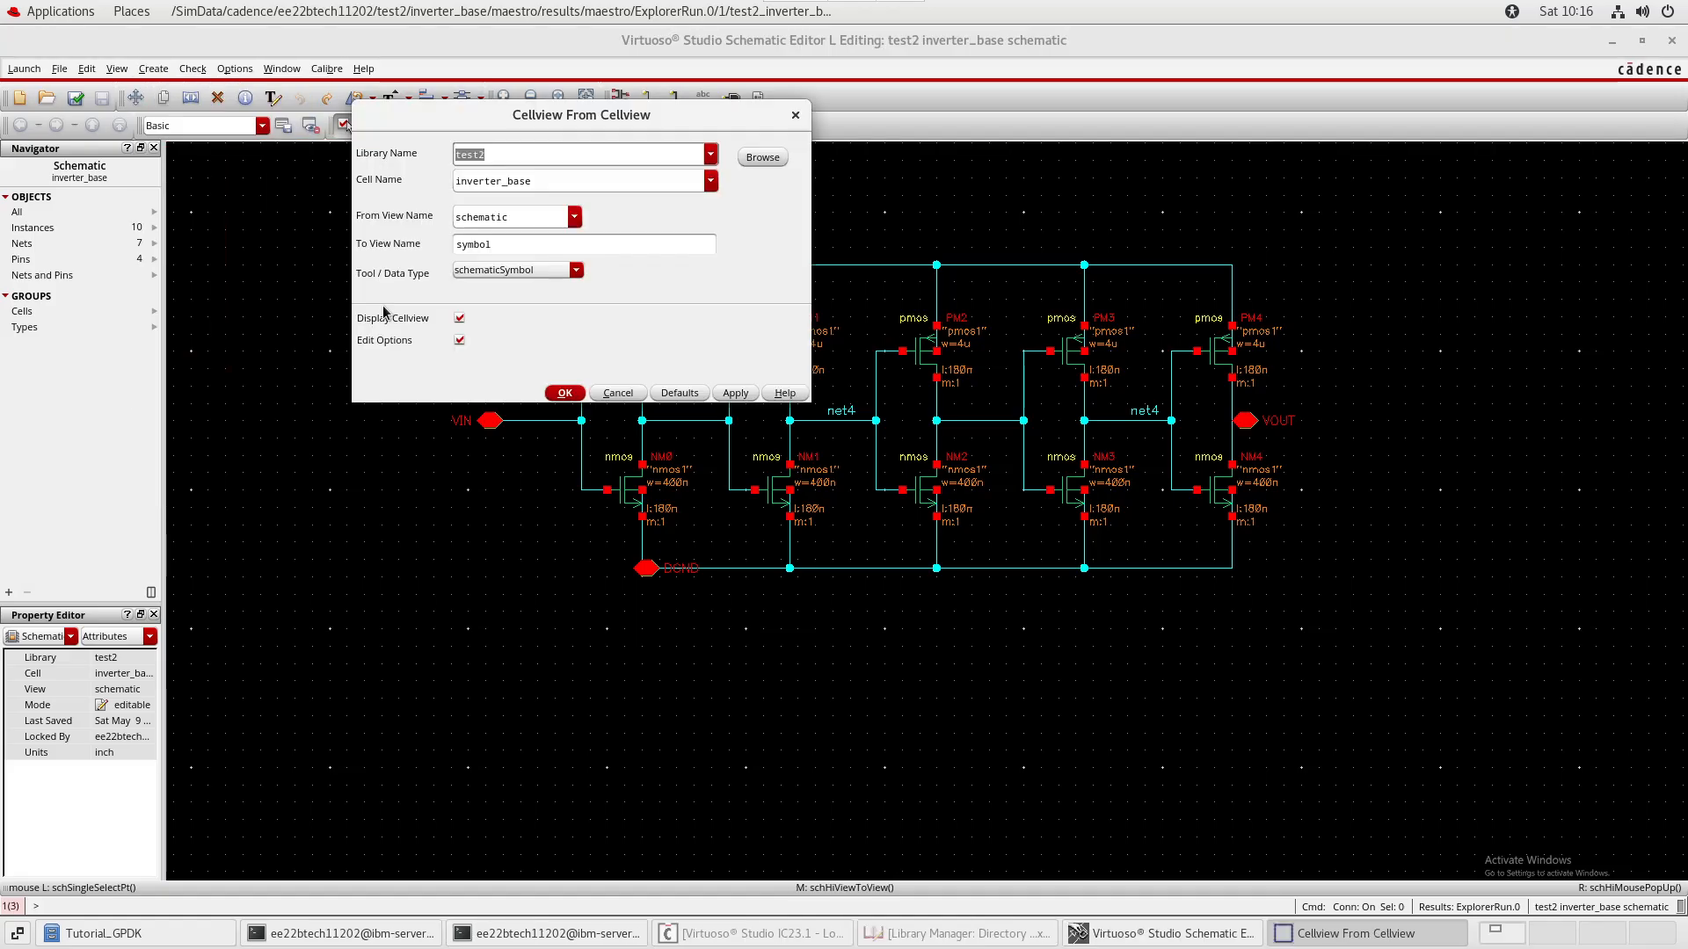
{"action": "left_click", "coordinate": [511, 243]}
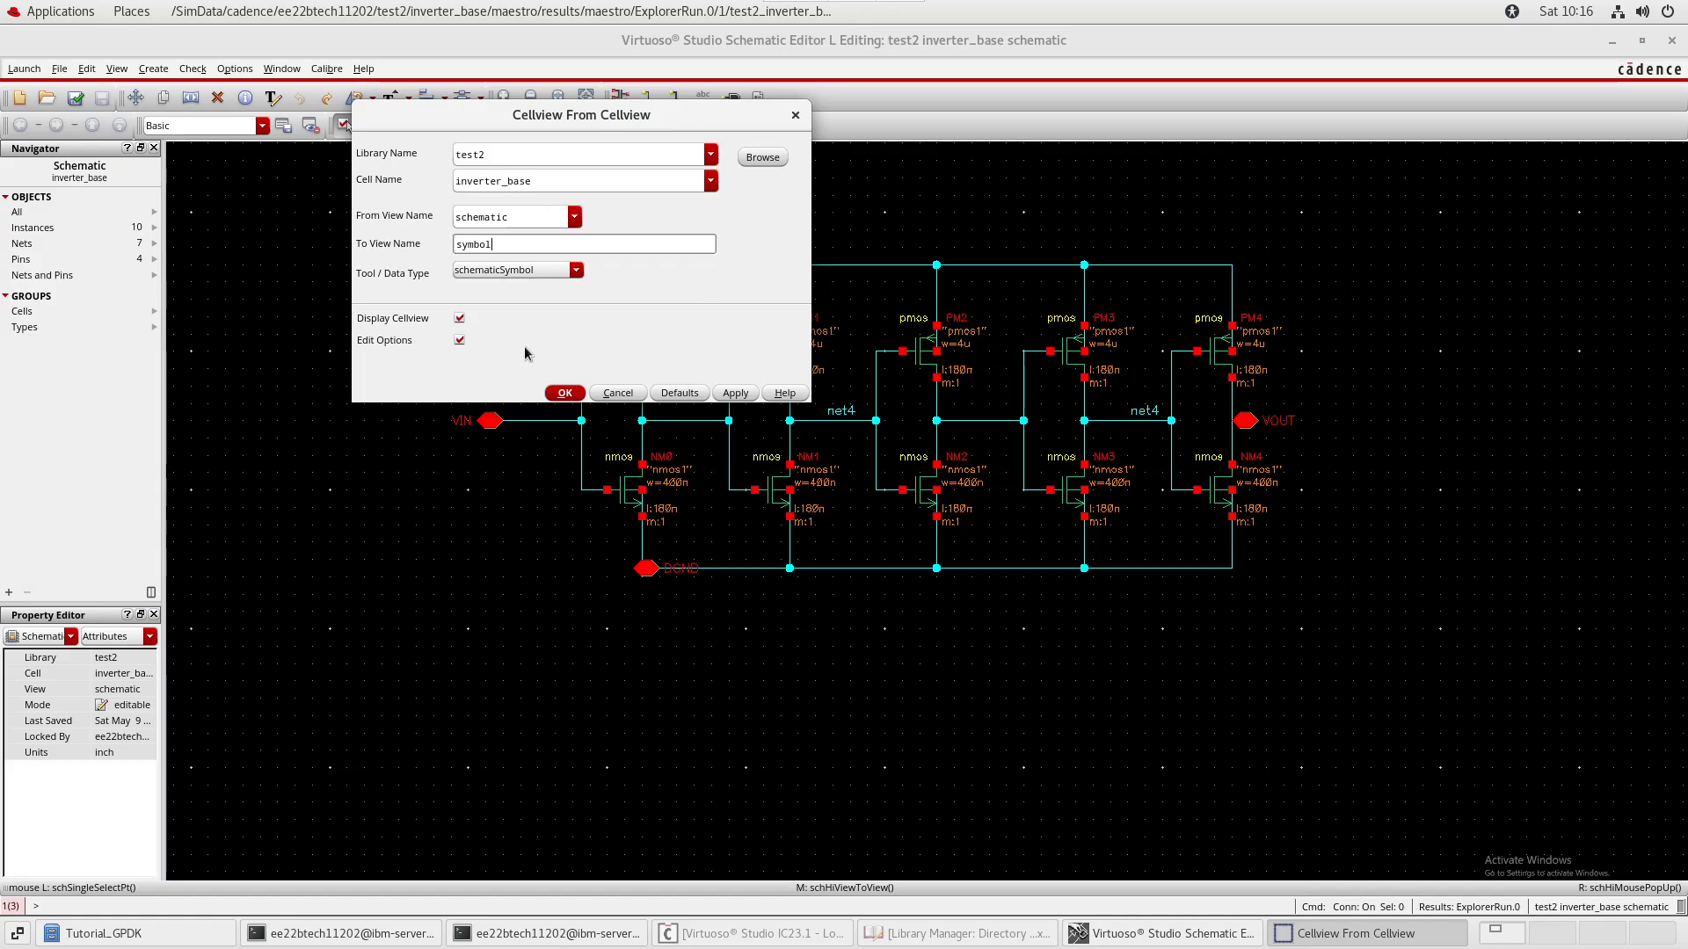
{"action": "left_click", "coordinate": [565, 393]}
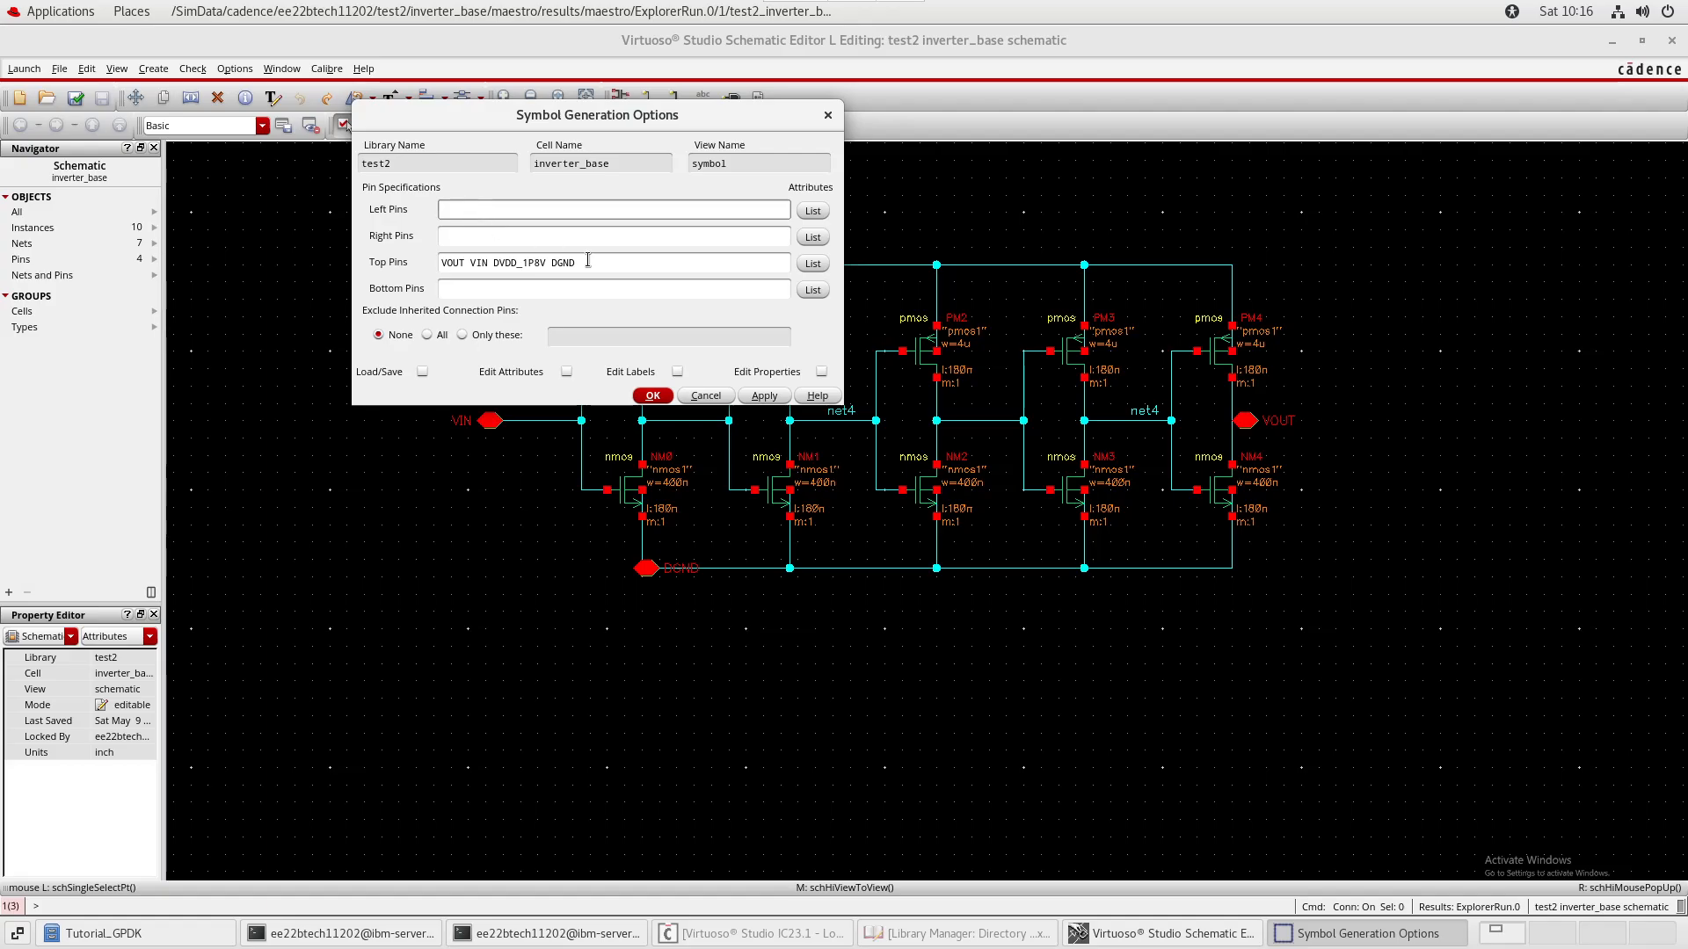
- Assign VIN to the symbol's left pins and VOUT to its right pins
{"action": "type", "text": "IN"}
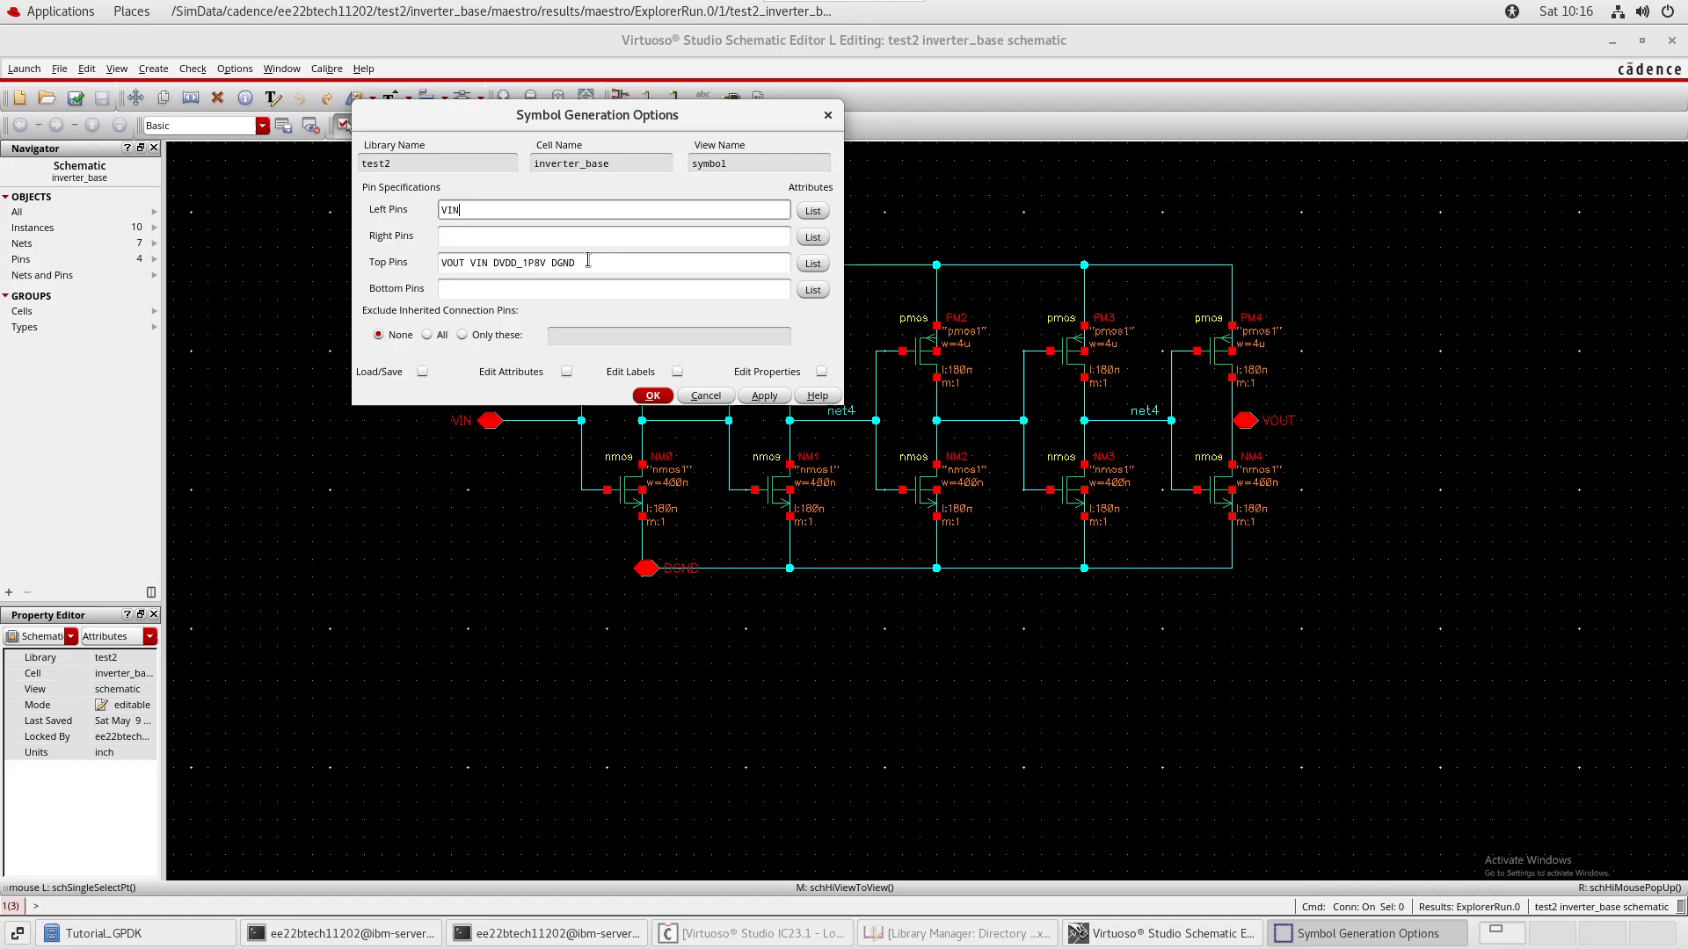
{"action": "key", "text": "Tab"}
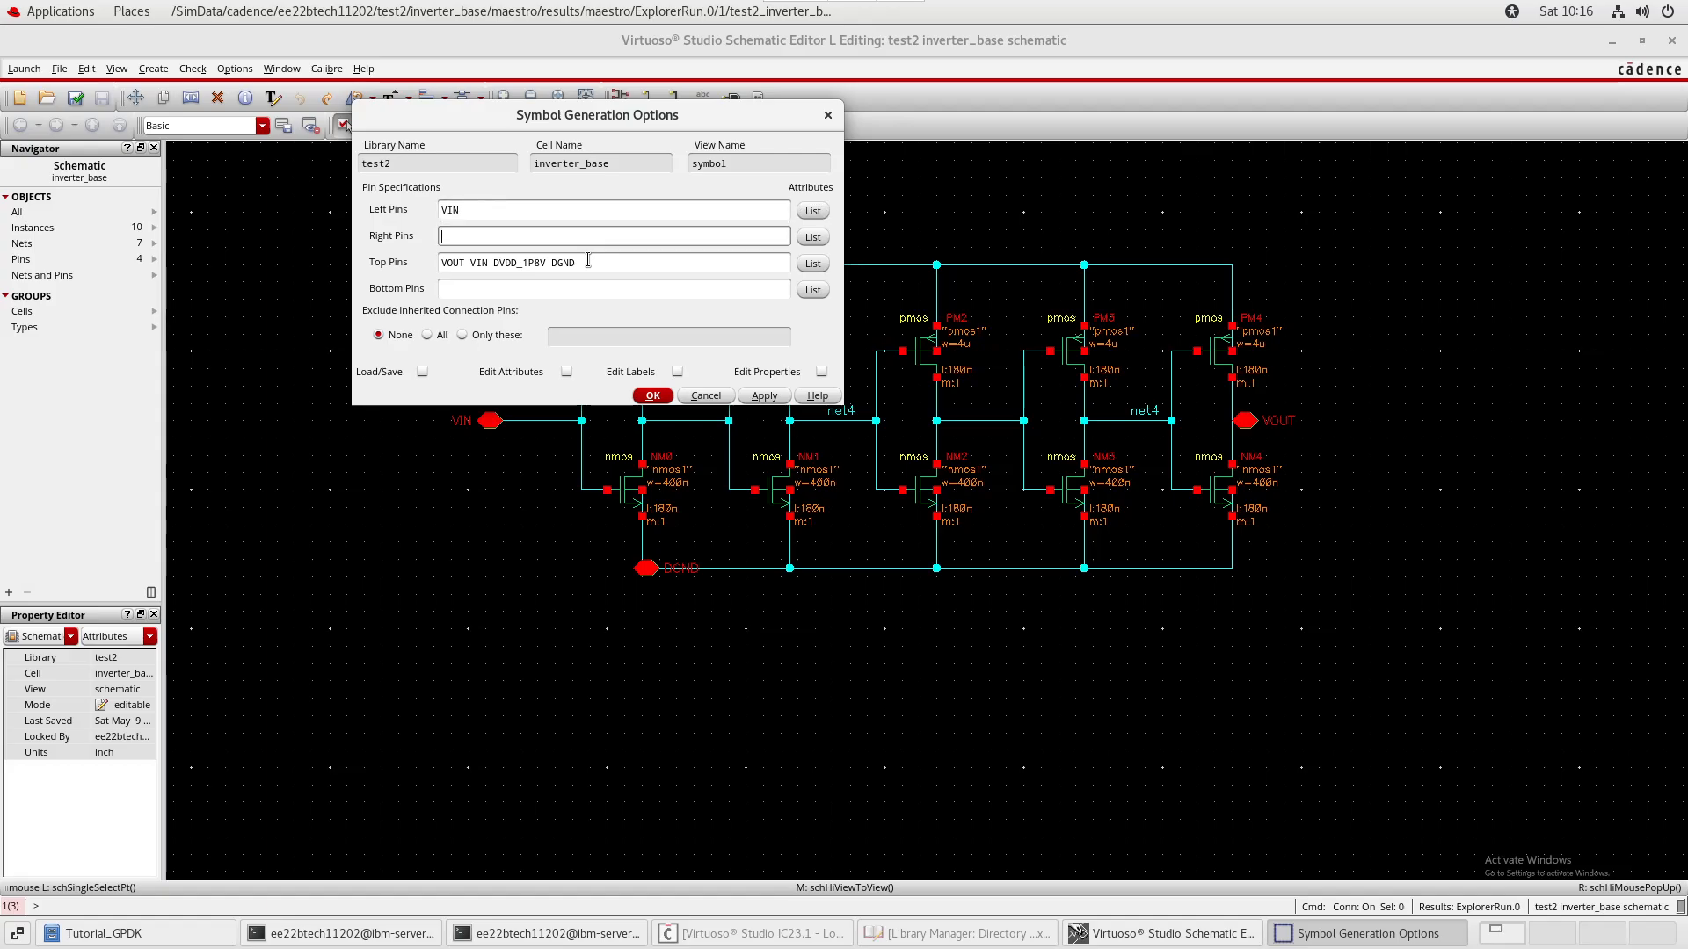
{"action": "type", "text": "VOUT"}
{"action": "key", "text": "Tab"}
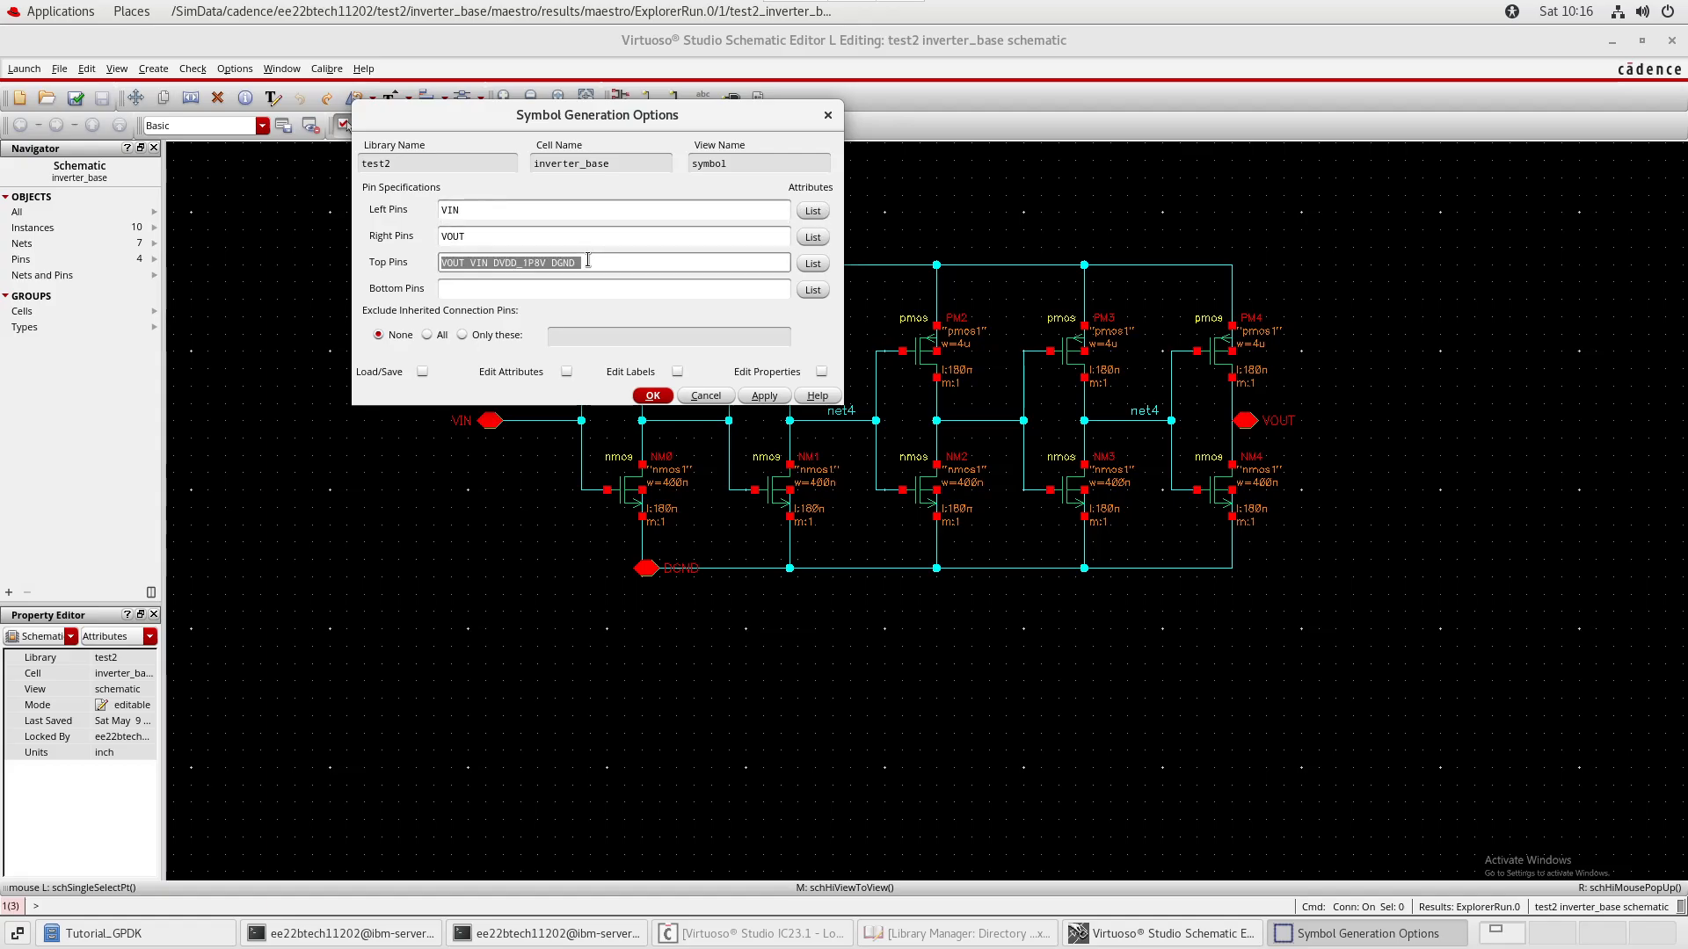
- Remove VOUT and VIN from the symbol's top pins
{"action": "key", "text": "Home"}
{"action": "key", "text": "ctrl+shift+Right"}
{"action": "key", "text": "ctrl+shift+Right"}
{"action": "key", "text": "Delete"}
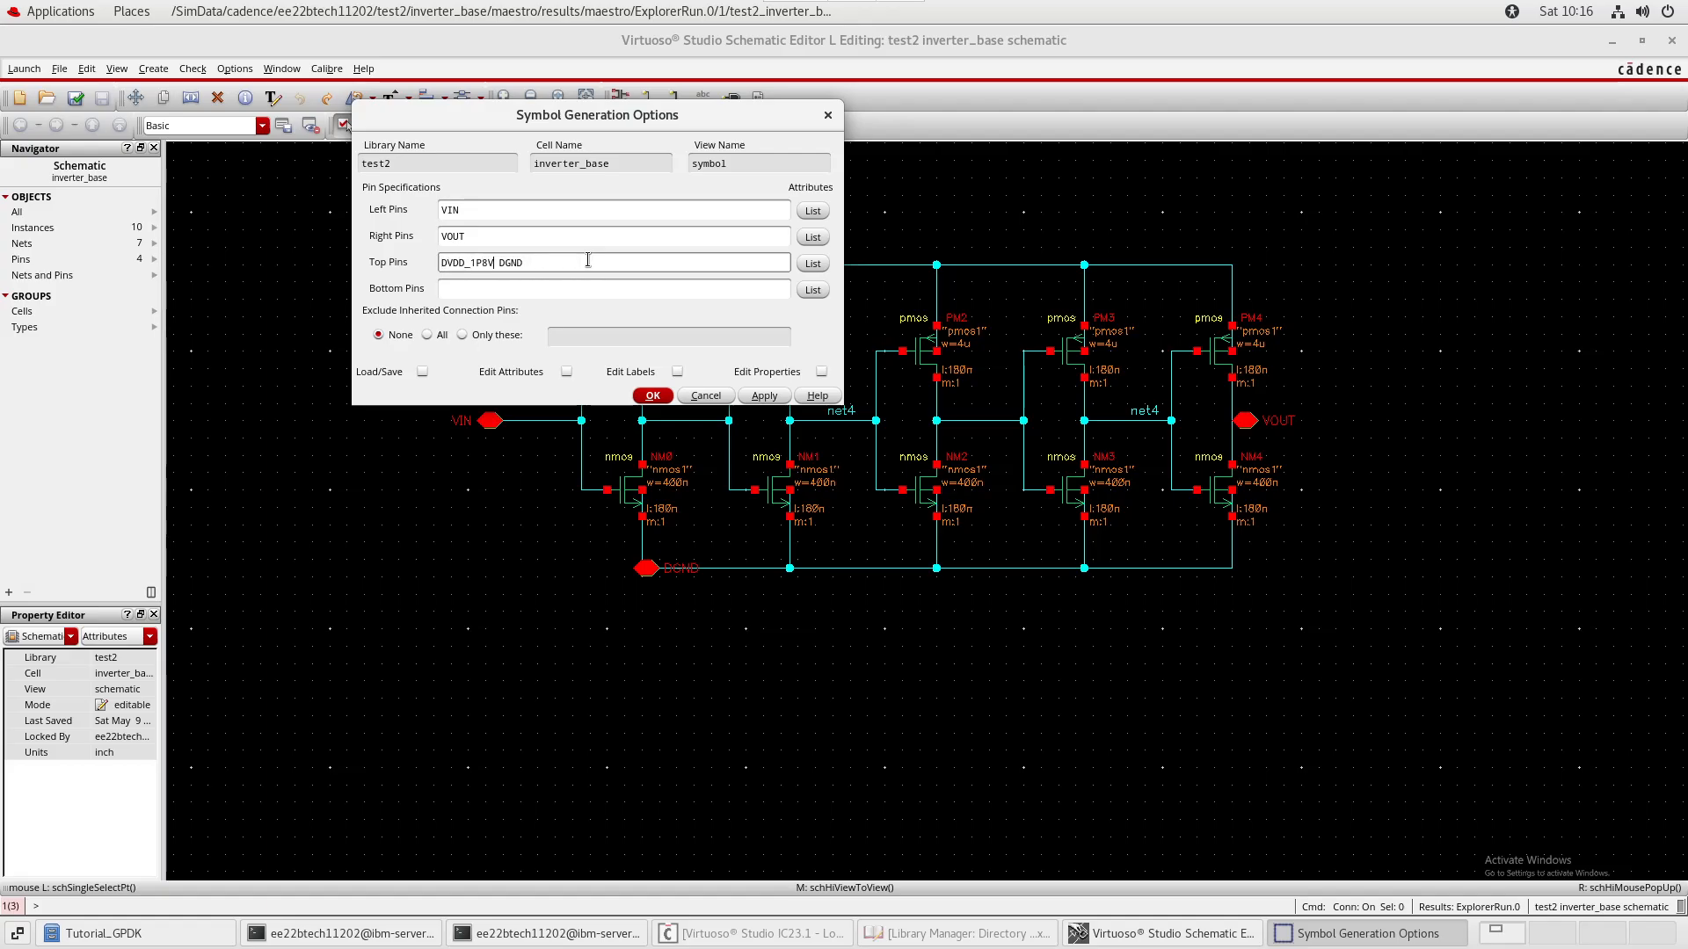
- Move DGND from the top pins to the bottom pins, leaving DVDD_1P8V on top, and generate the symbol
{"action": "key", "text": "shift+End"}
{"action": "key", "text": "ctrl+c"}
{"action": "key", "text": "Delete"}
{"action": "key", "text": "Tab"}
{"action": "key", "text": "ctrl+v"}
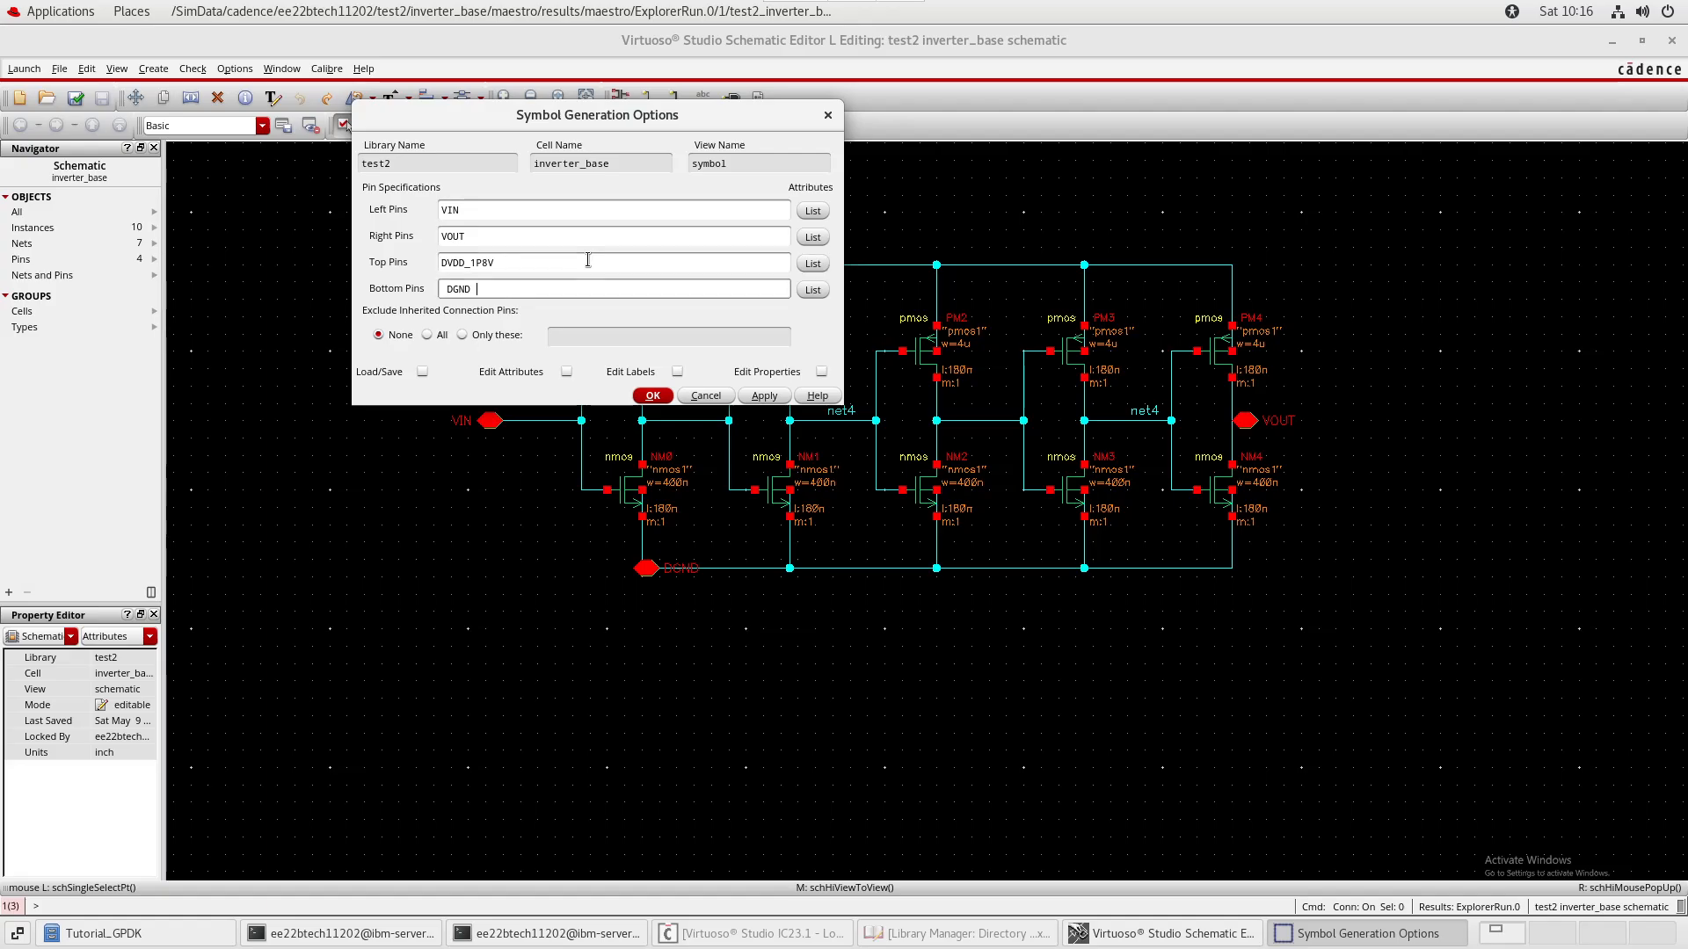
{"action": "key", "text": "Home"}
{"action": "key", "text": "Delete"}
{"action": "left_click", "coordinate": [657, 400]}
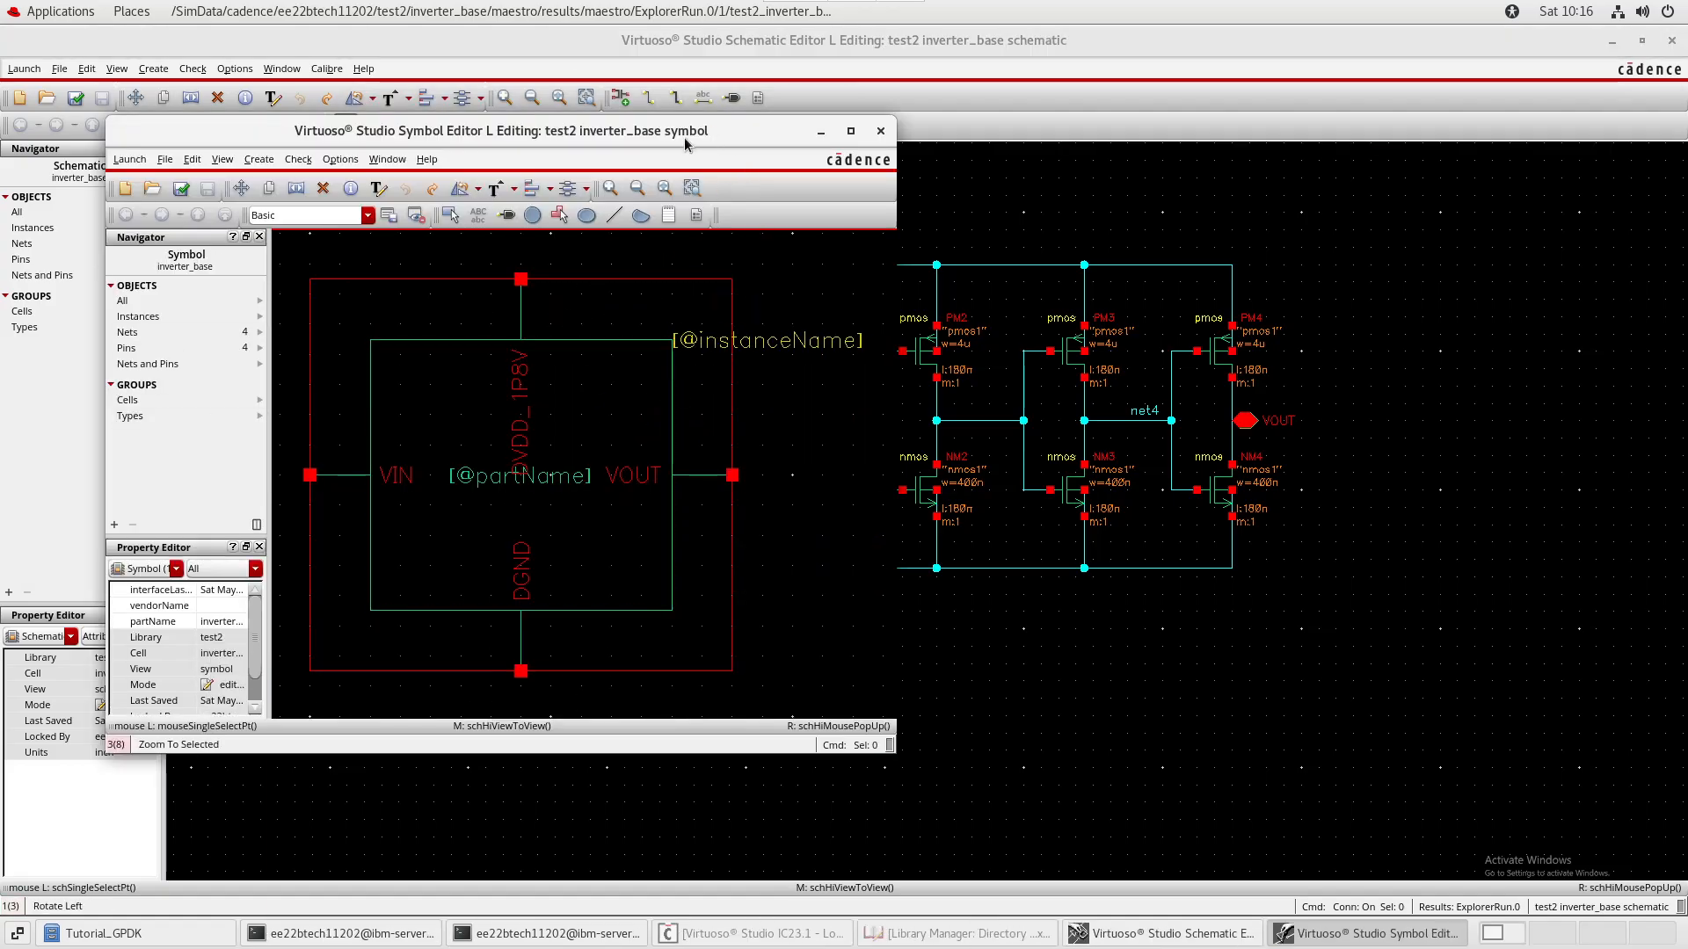
{"action": "left_click_drag", "start_coordinate": [686, 131], "coordinate": [886, 81]}
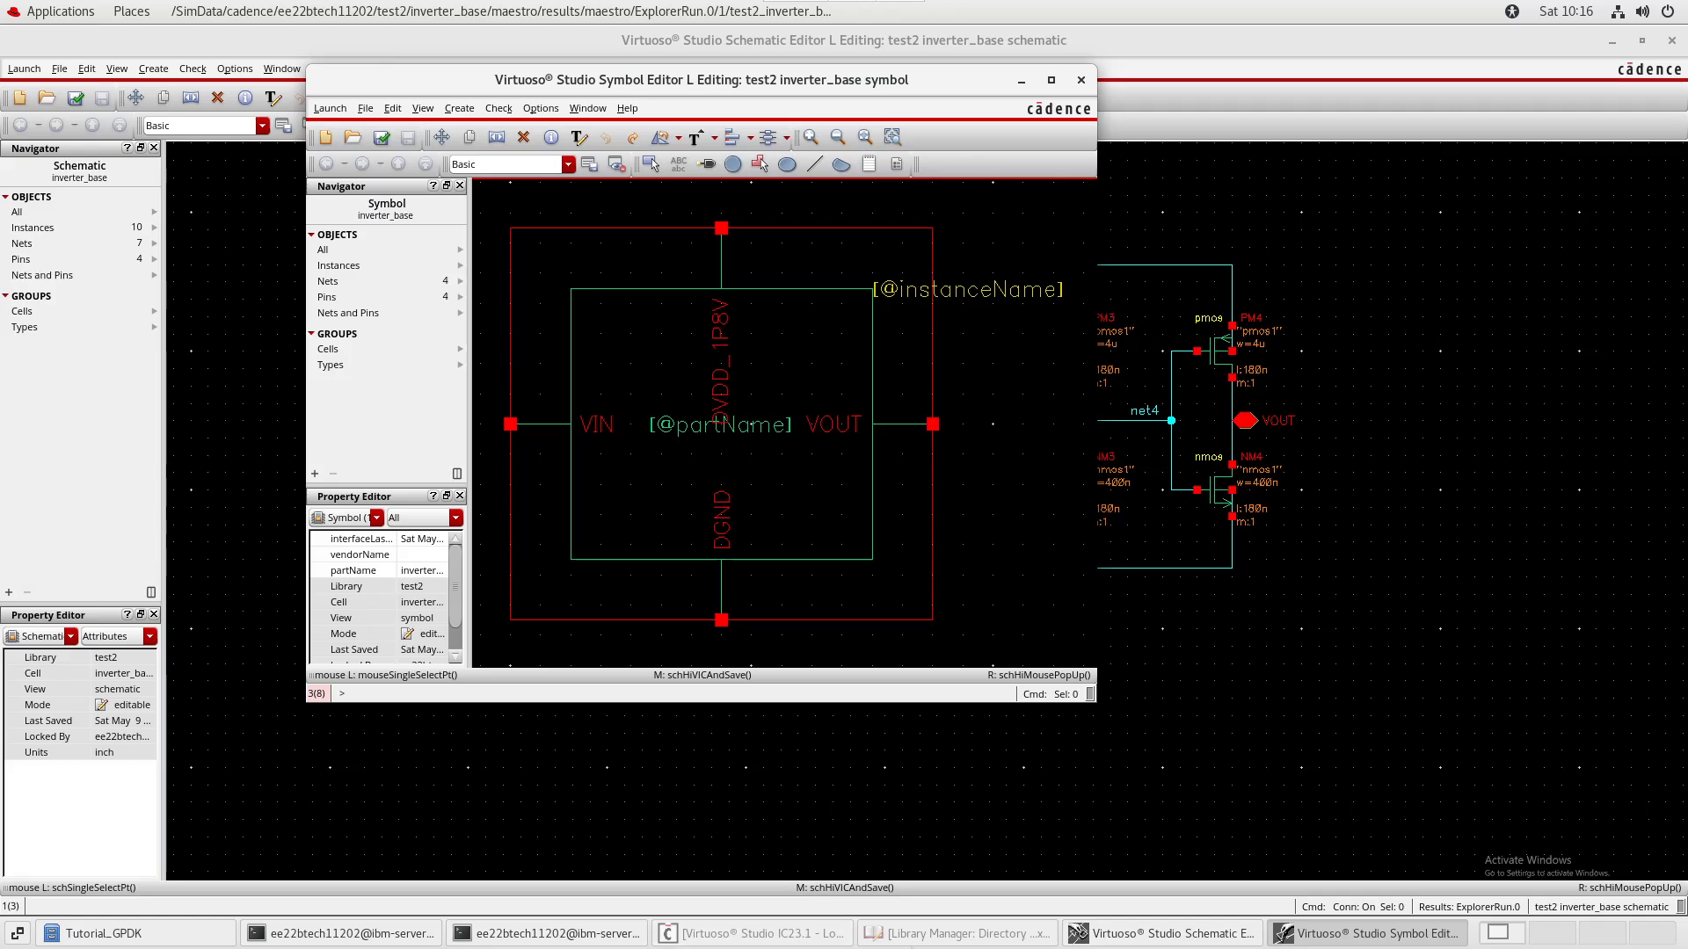
{"action": "left_click", "coordinate": [927, 934]}
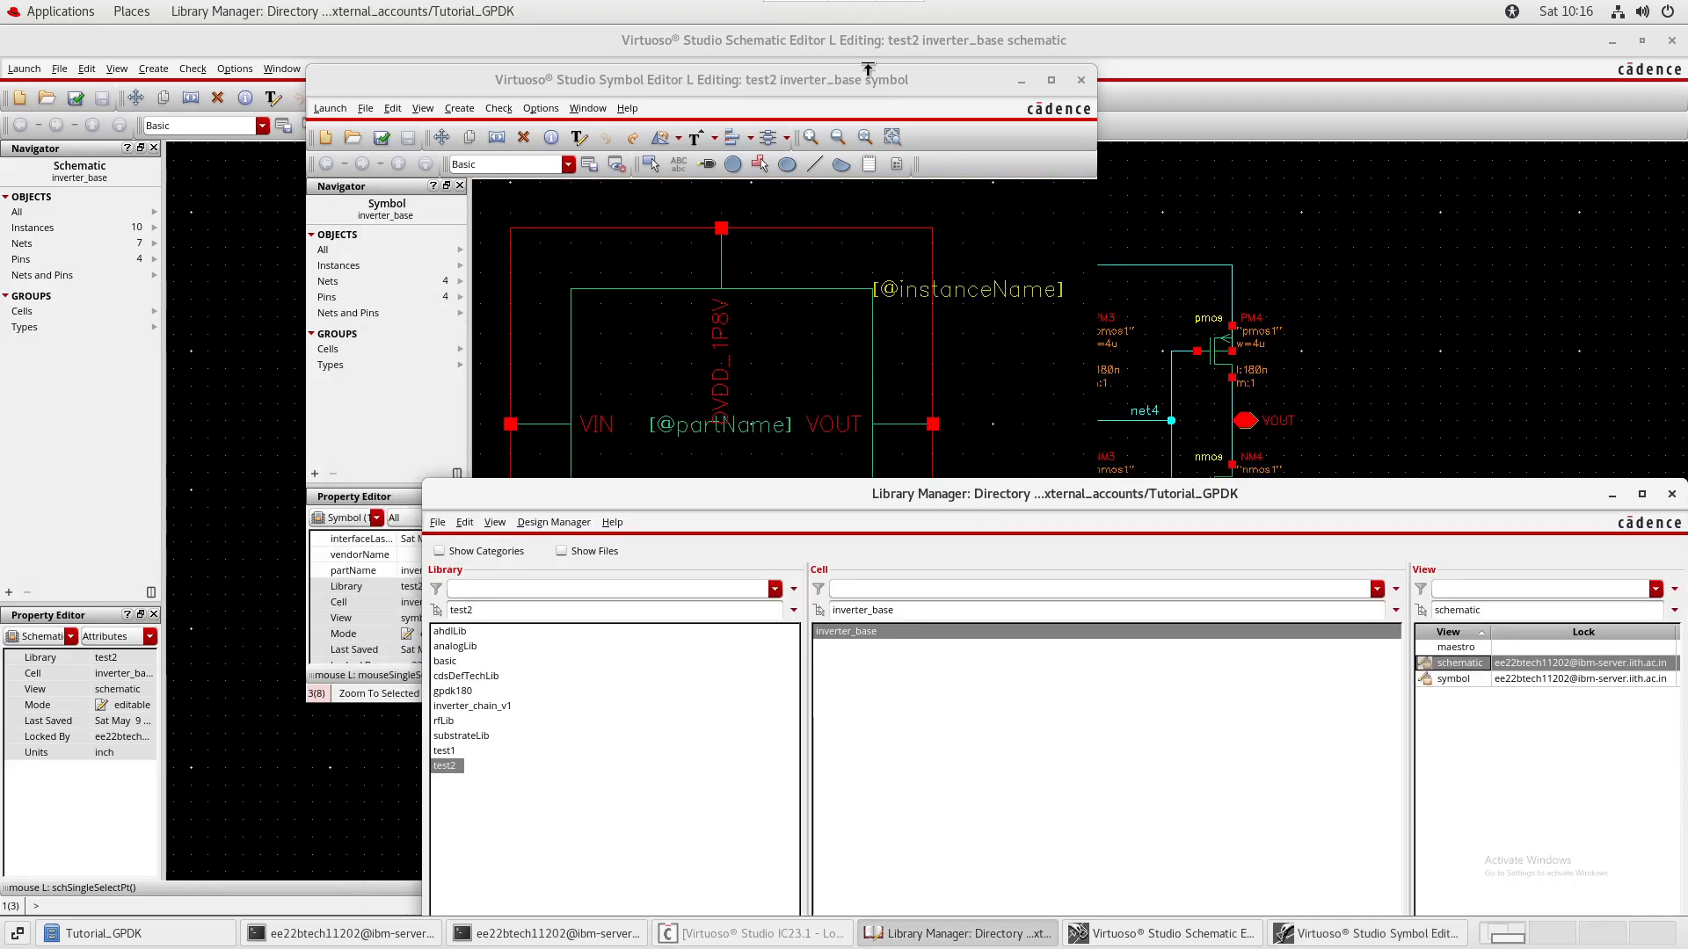
{"action": "left_click", "coordinate": [868, 69]}
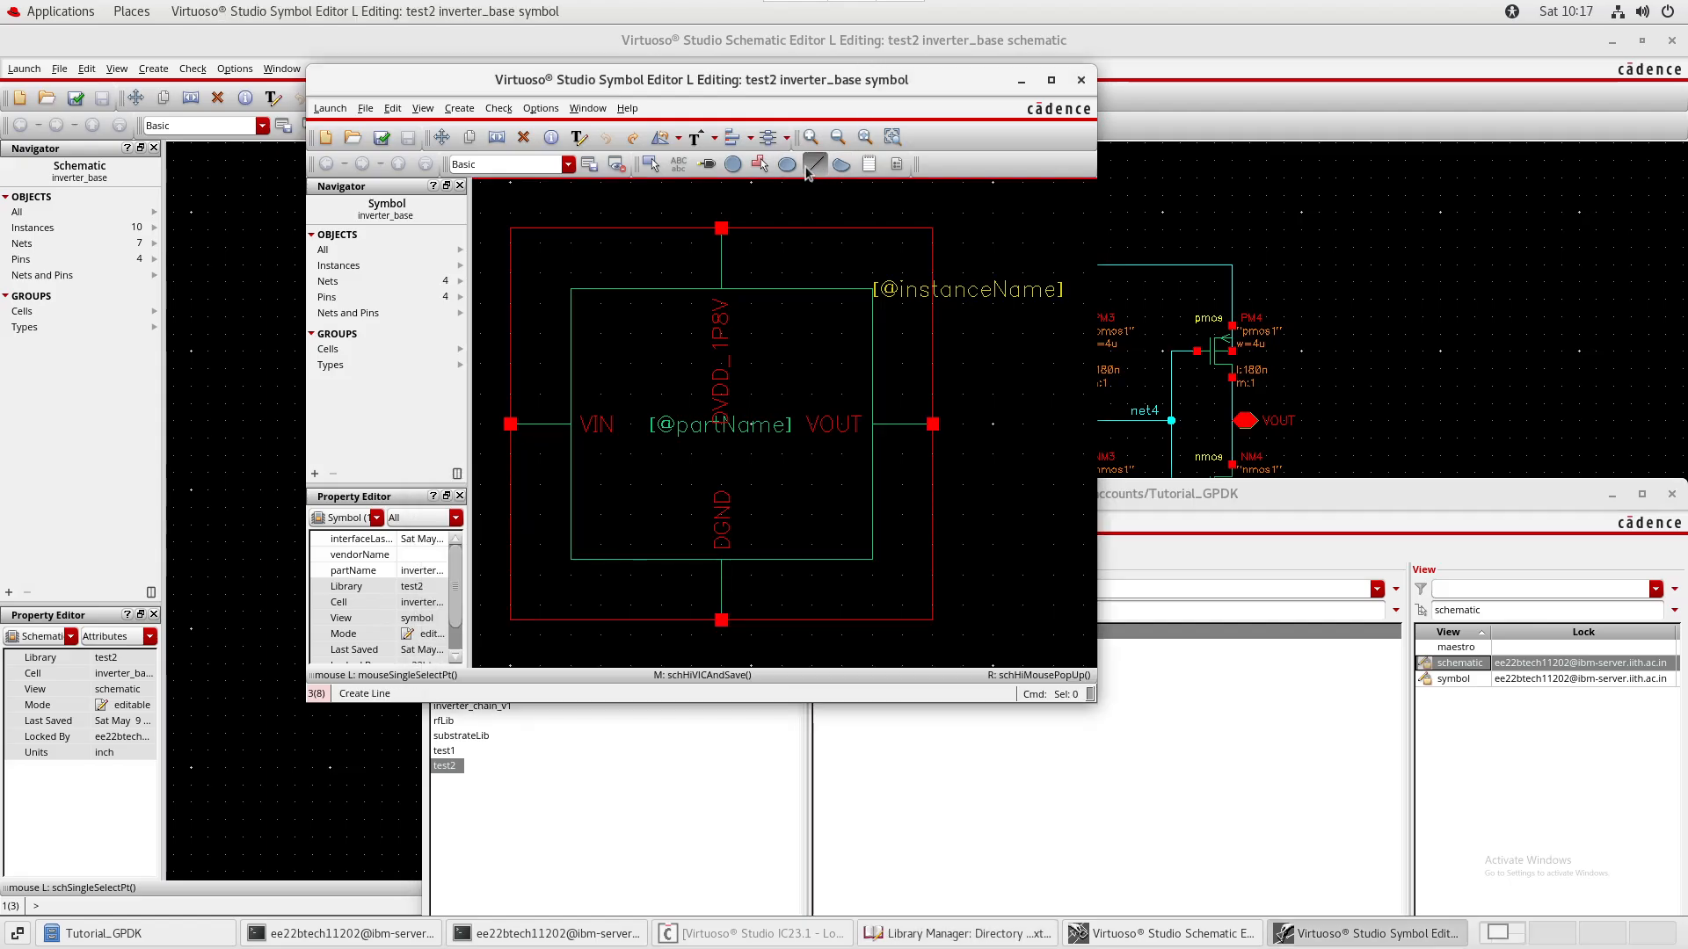
- Try drawing a closed triangle beside the symbol body with the Line tool, and undo it
{"action": "left_click", "coordinate": [814, 165]}
{"action": "left_click", "coordinate": [1008, 349]}
{"action": "left_click", "coordinate": [1069, 499]}
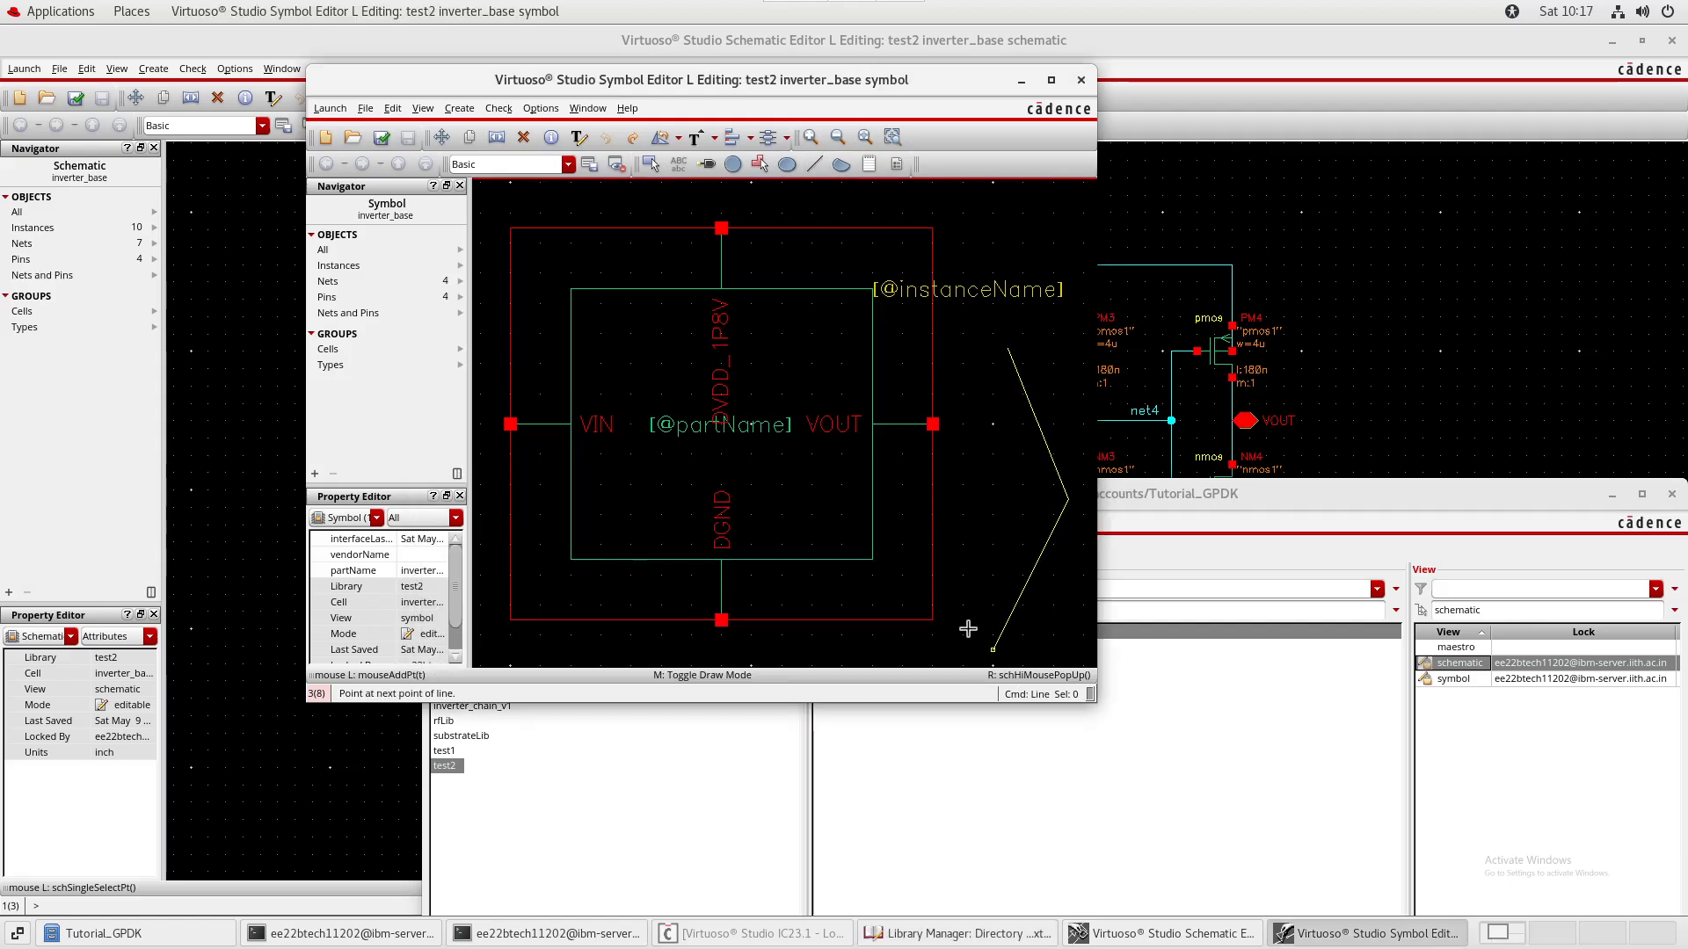
{"action": "left_click", "coordinate": [979, 454]}
{"action": "left_click", "coordinate": [1007, 349]}
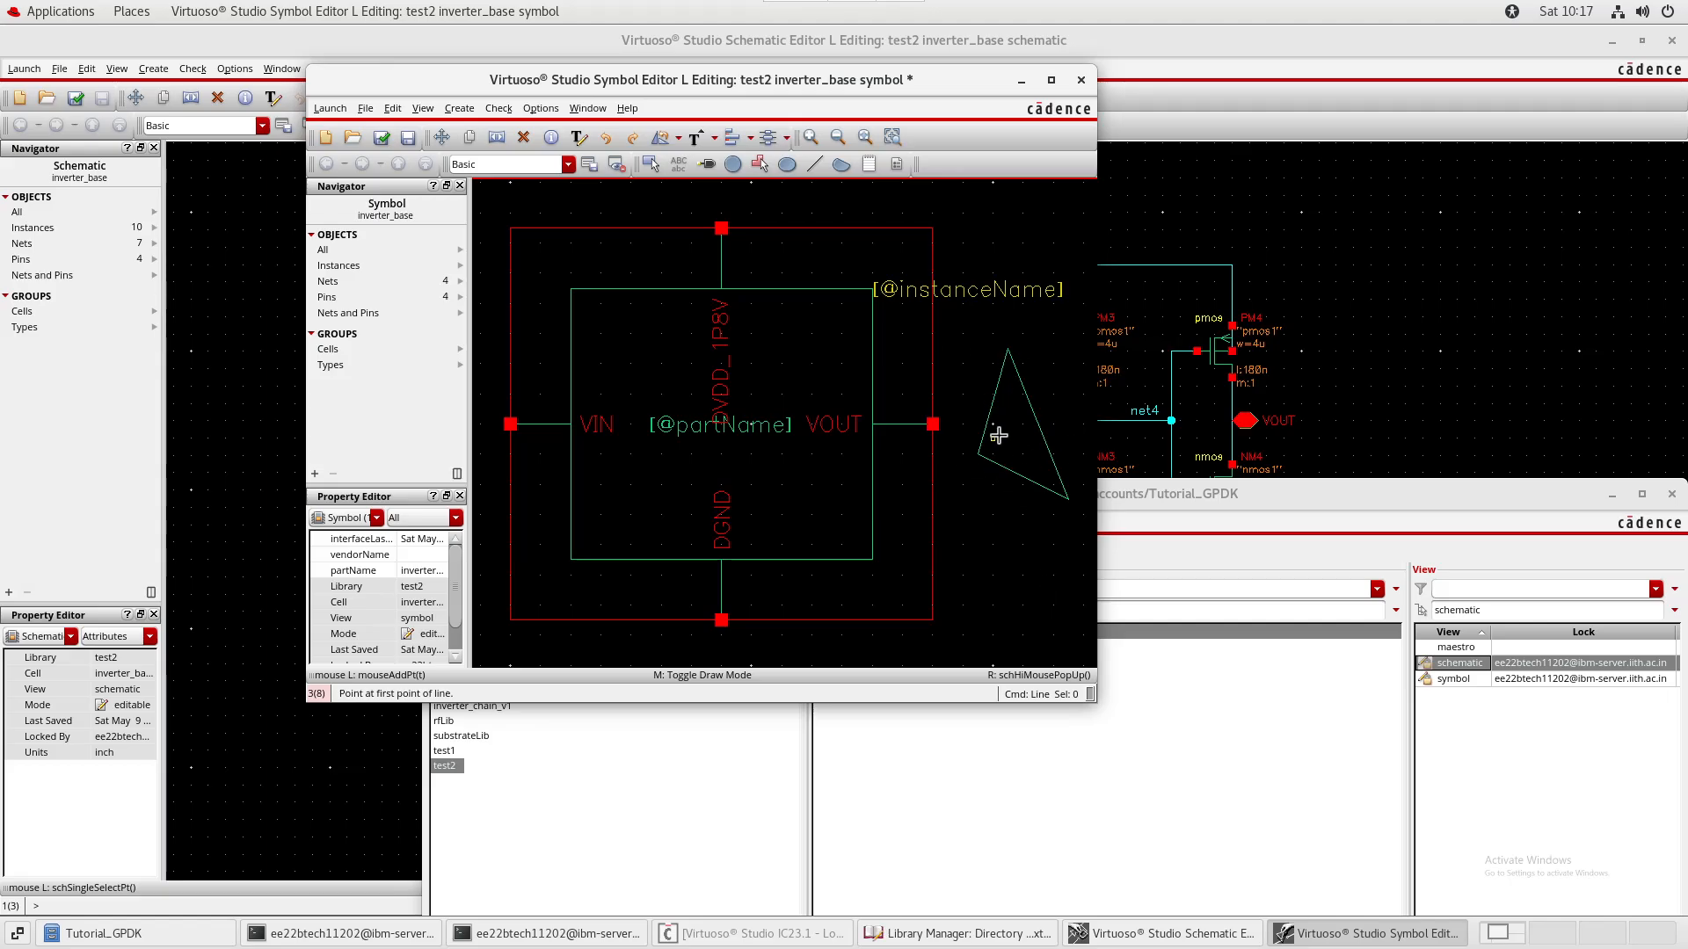
{"action": "key", "text": "u"}
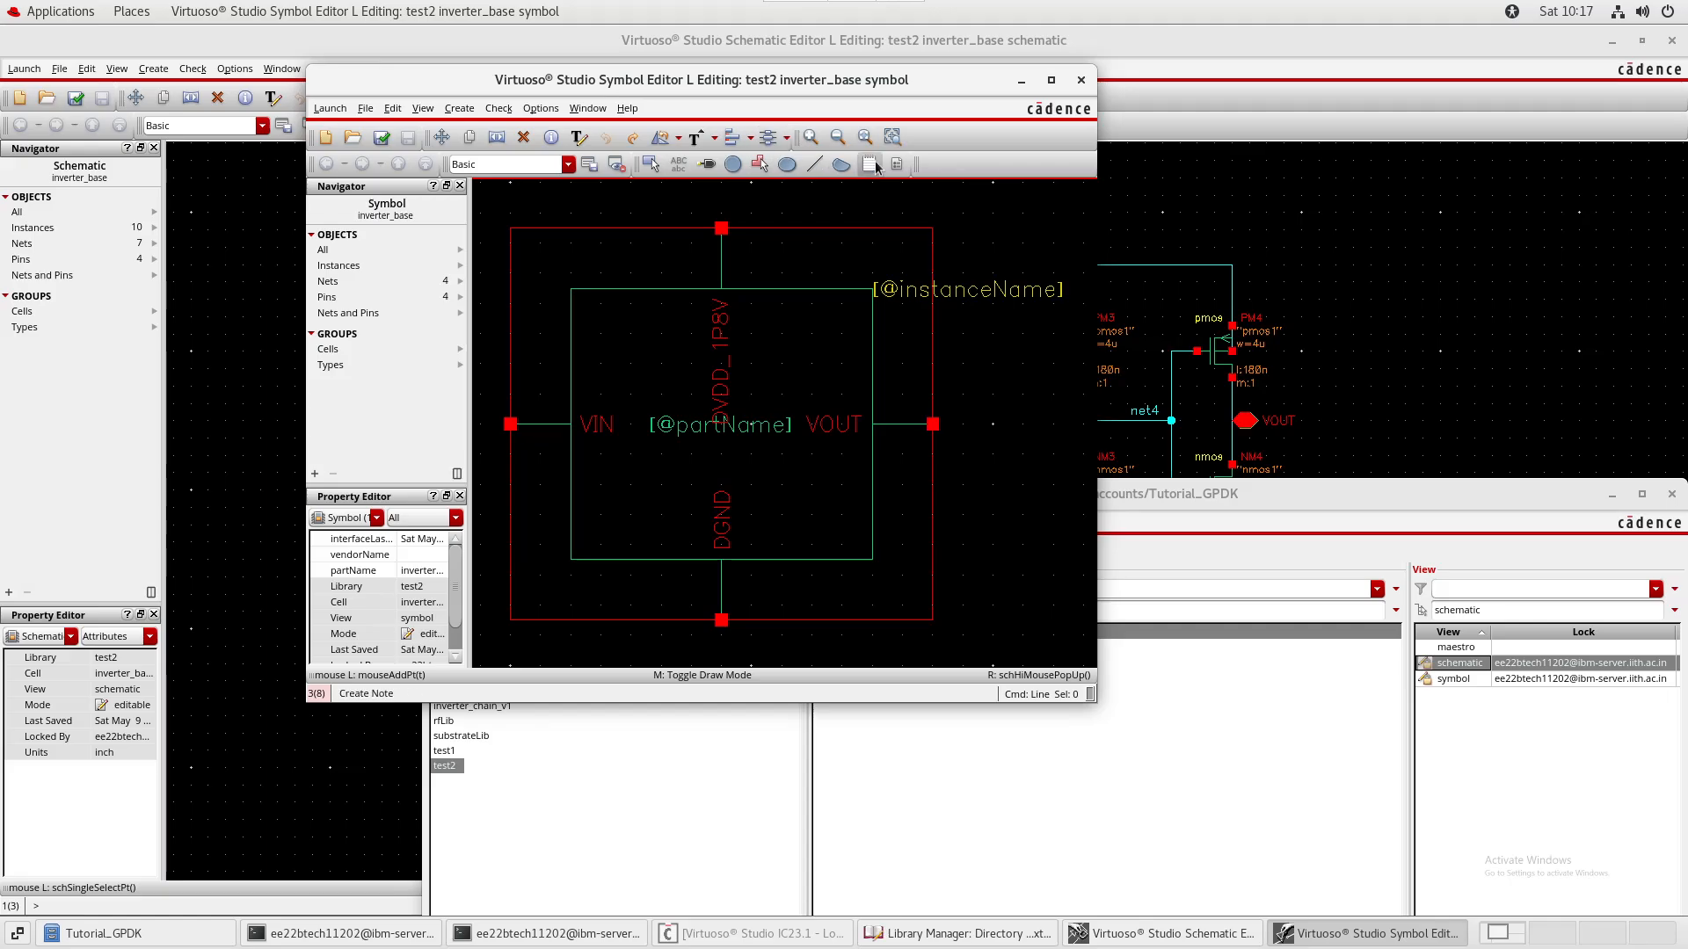
{"action": "left_click", "coordinate": [678, 164]}
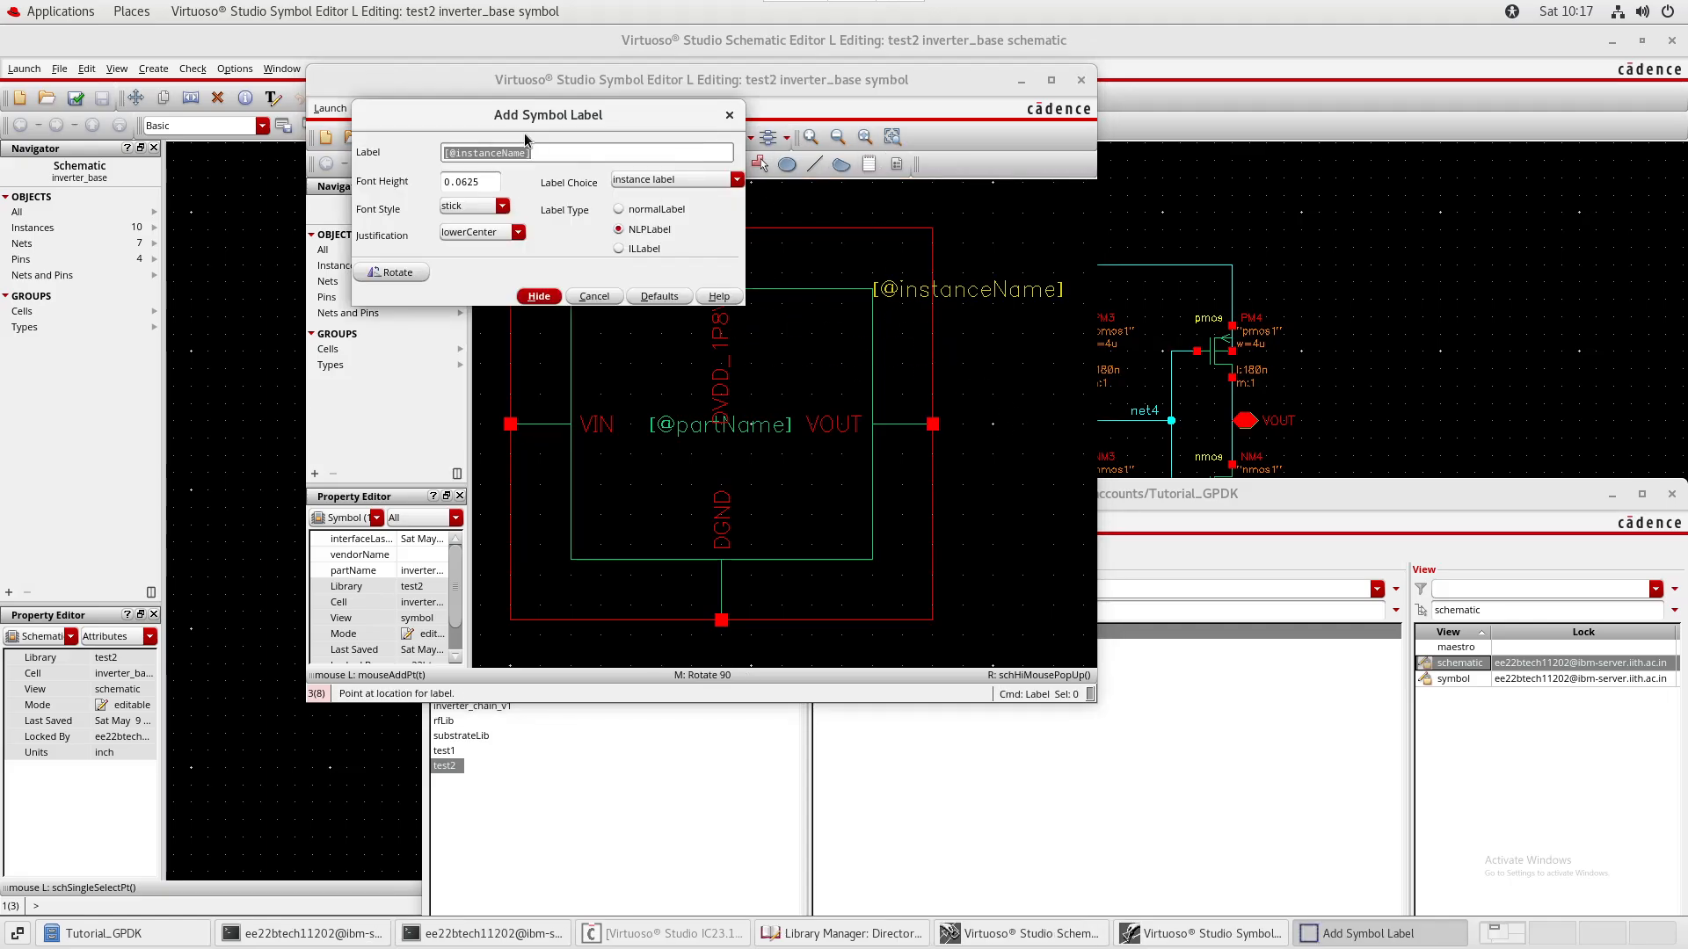
{"action": "left_click", "coordinate": [729, 115]}
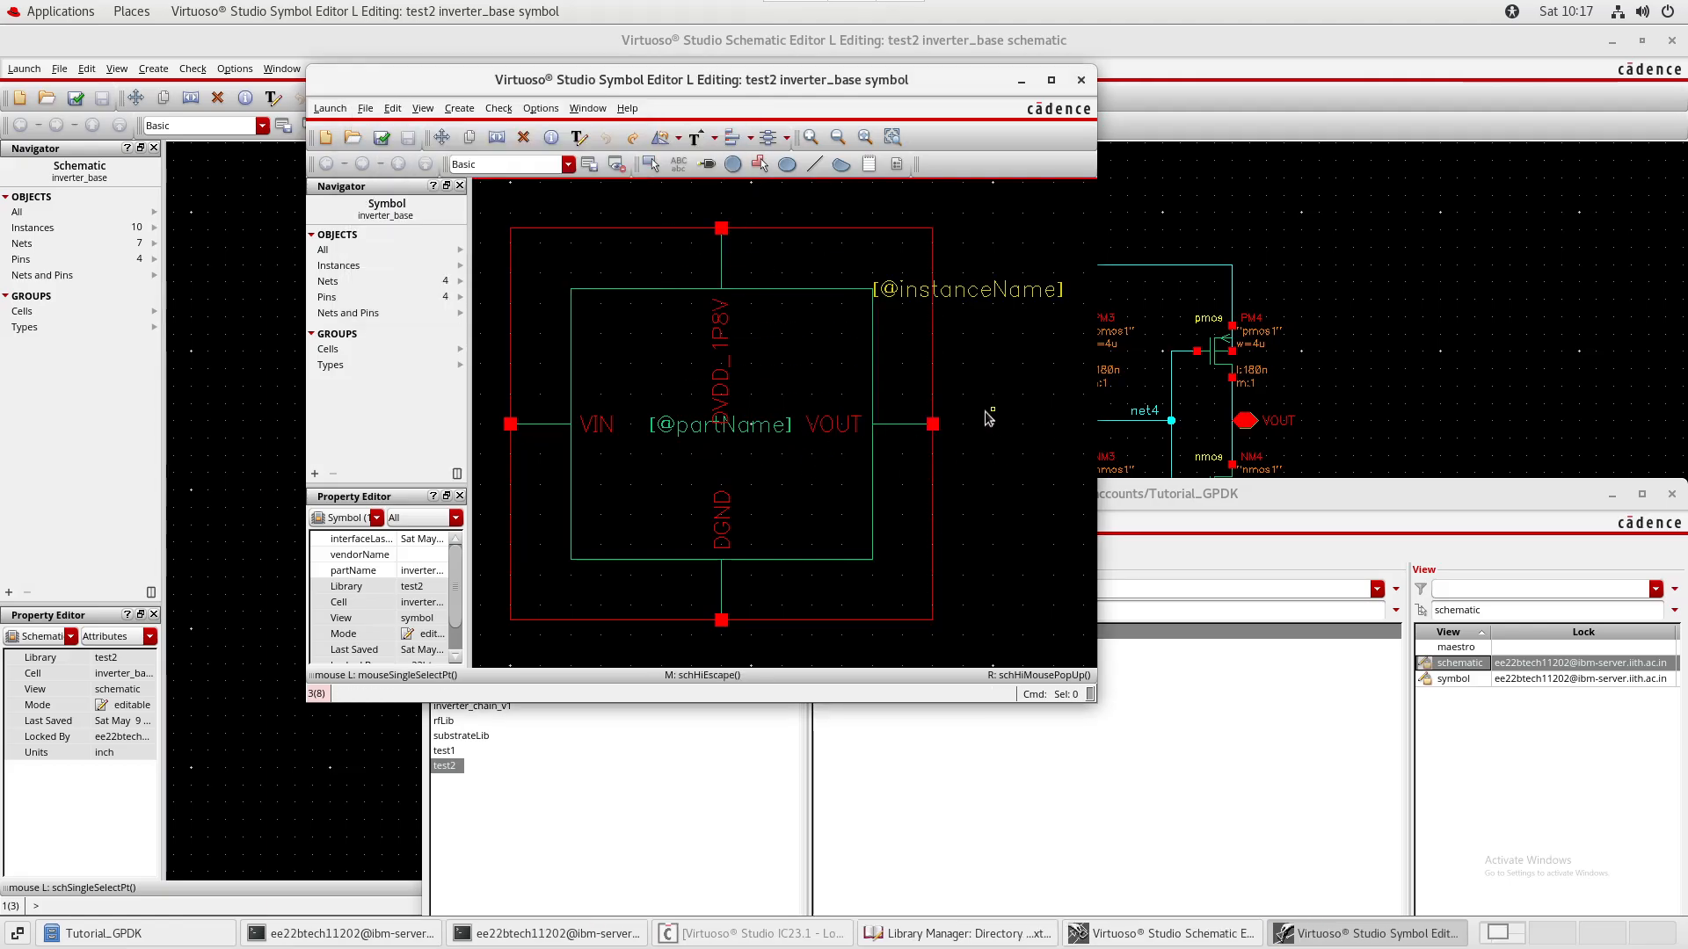
{"action": "key", "text": "l"}
{"action": "key", "text": "Escape"}
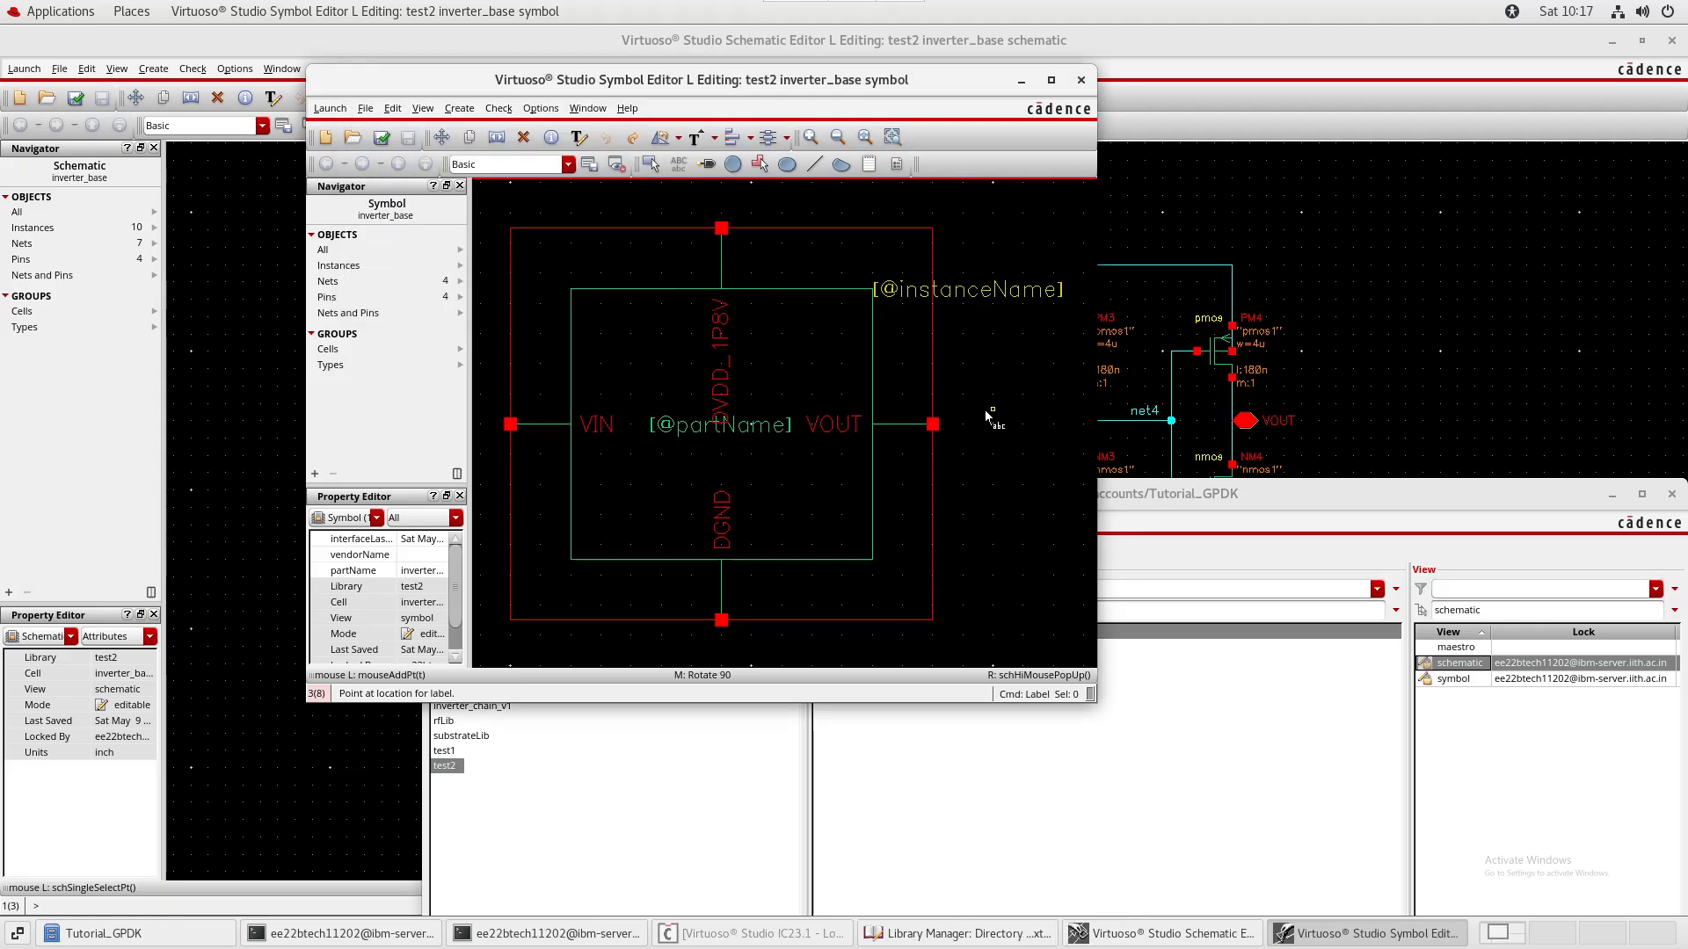
{"action": "key", "text": "n"}
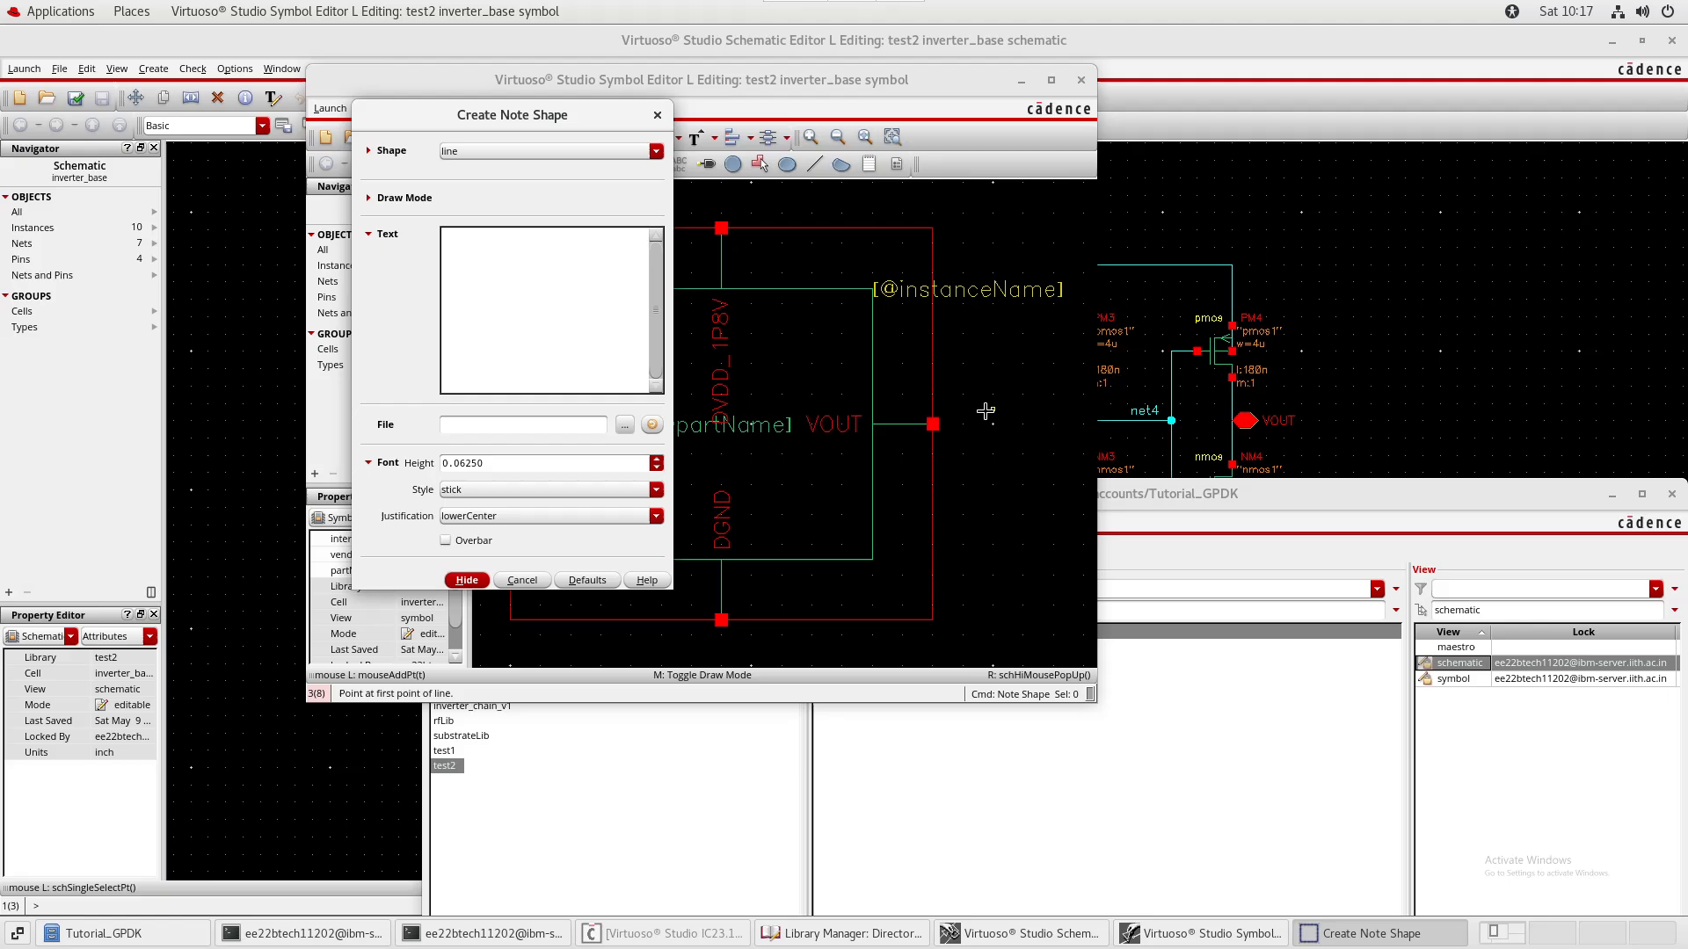
{"action": "key", "text": "Escape"}
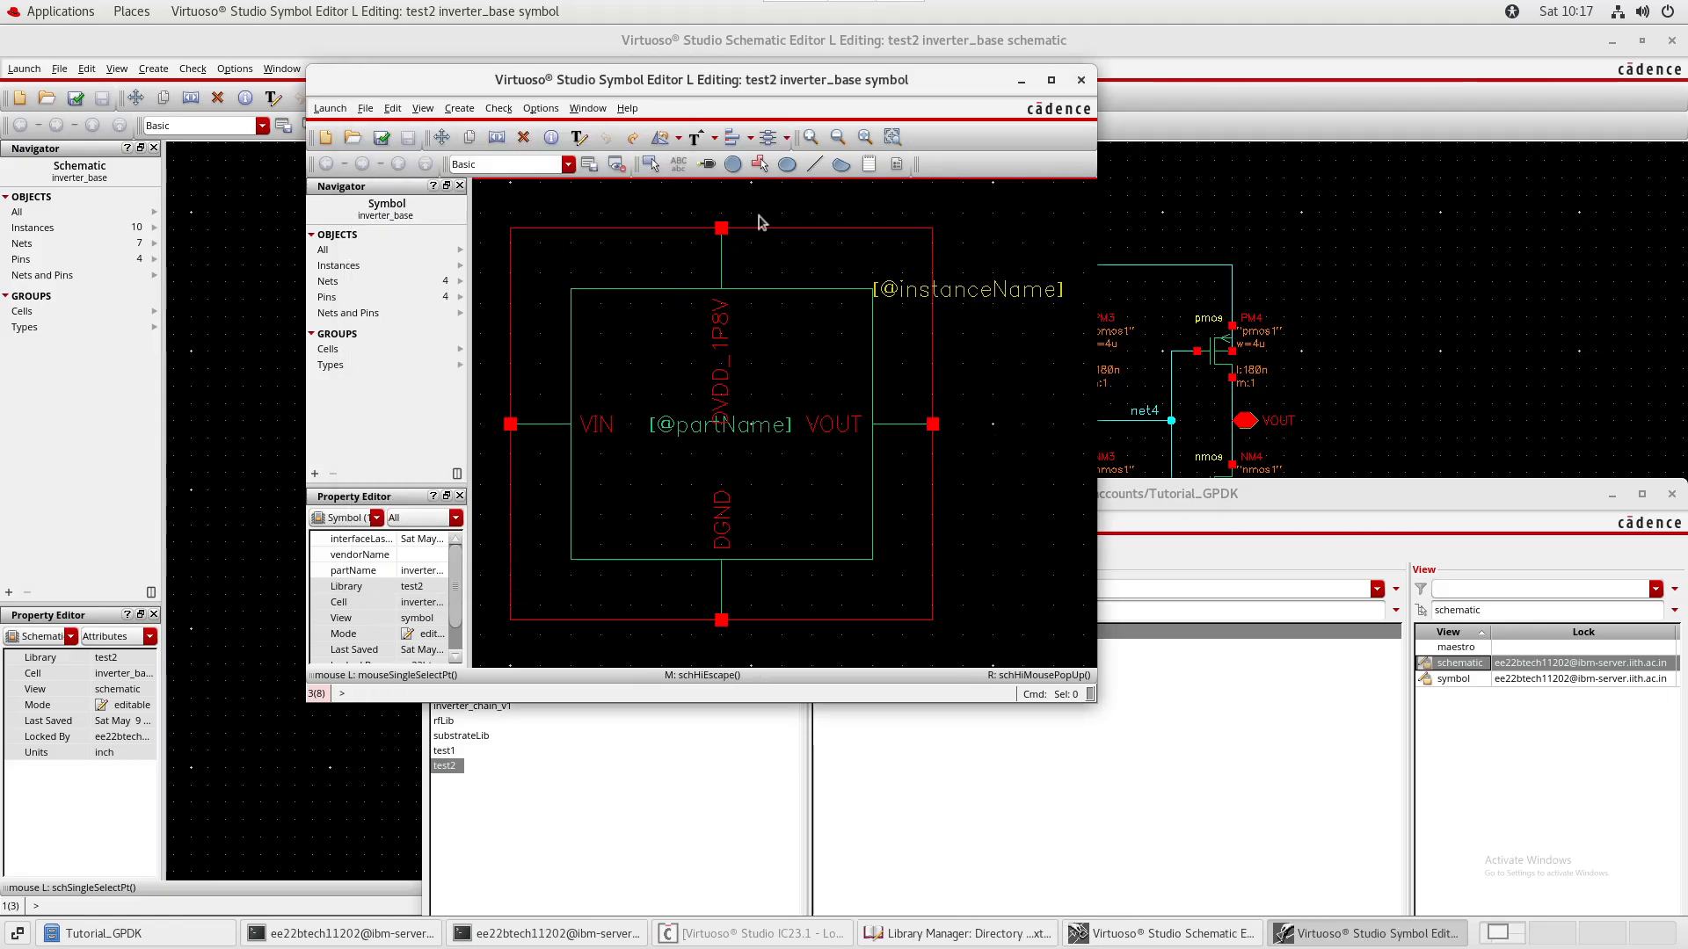
{"action": "left_click", "coordinate": [868, 166]}
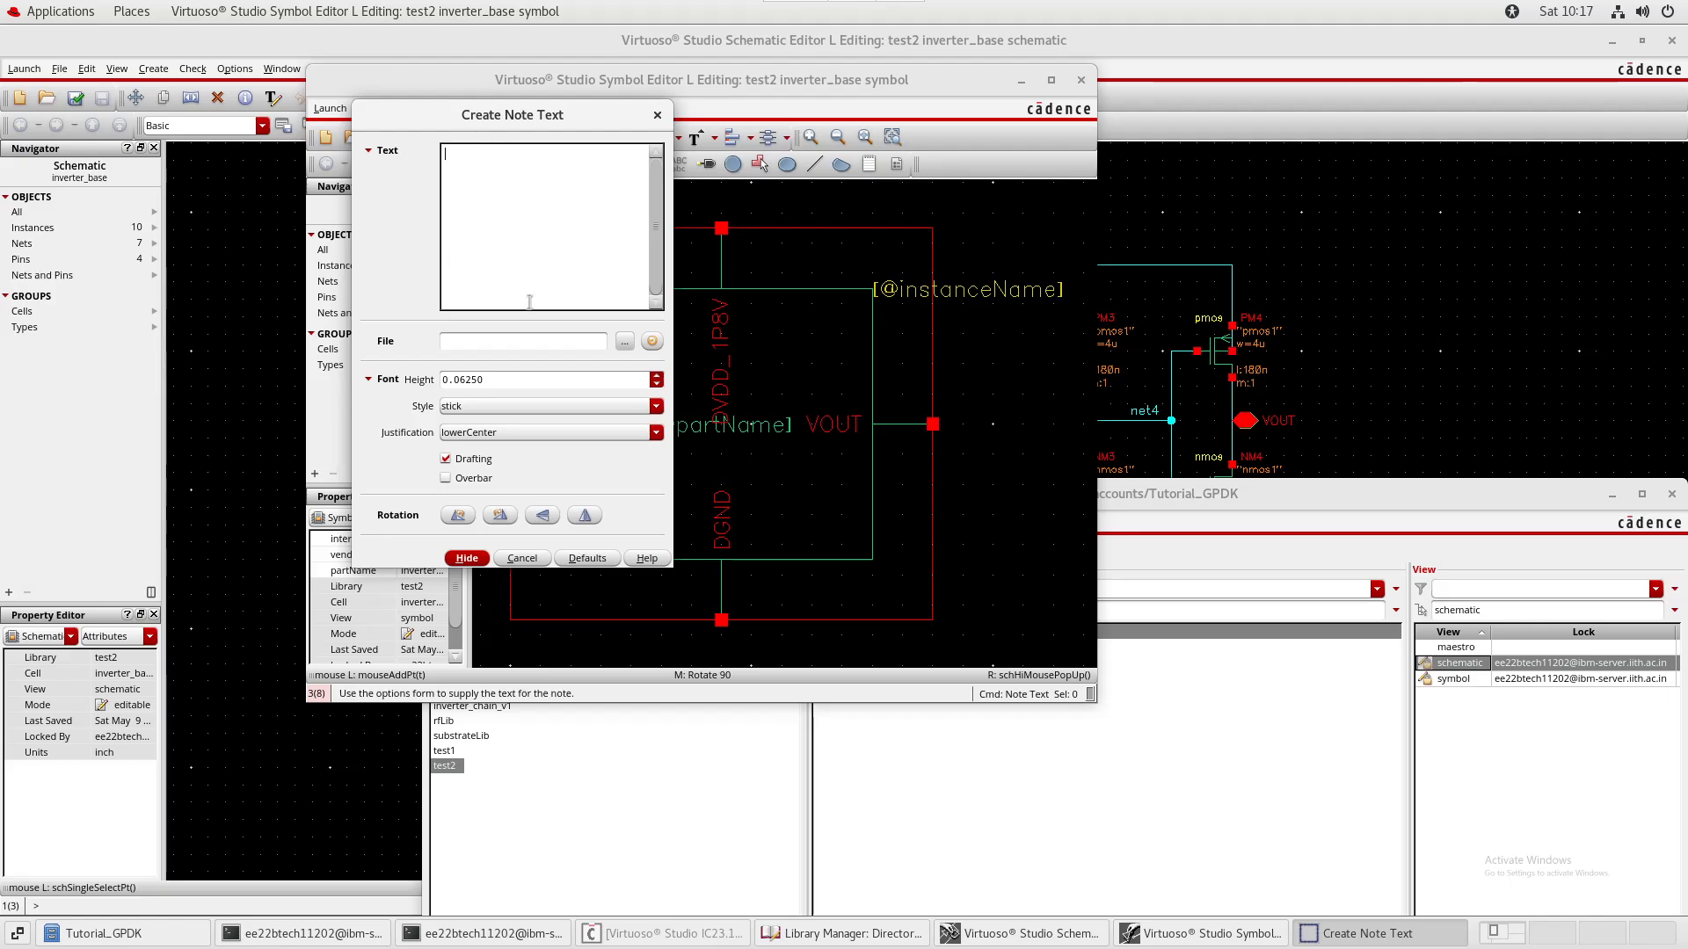
{"action": "key", "text": "Escape"}
- Find the not_gate cell in the ahdlLib library and open its symbol view read-only
{"action": "left_click", "coordinate": [1181, 490]}
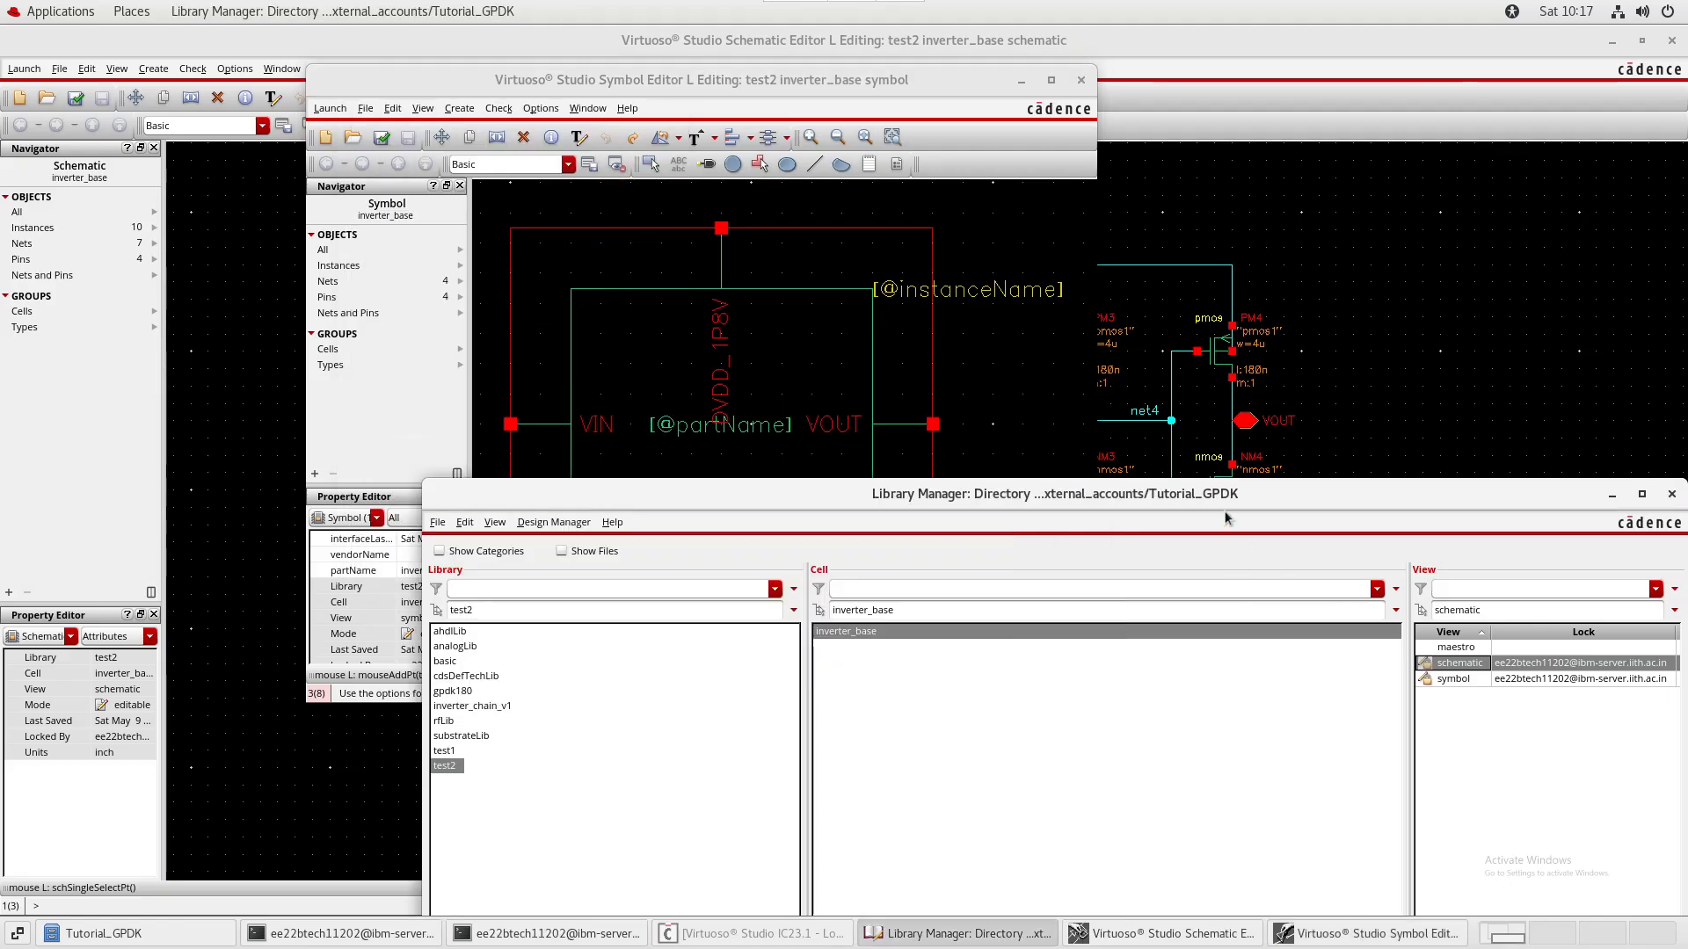
{"action": "left_click_drag", "start_coordinate": [1221, 503], "coordinate": [1147, 184]}
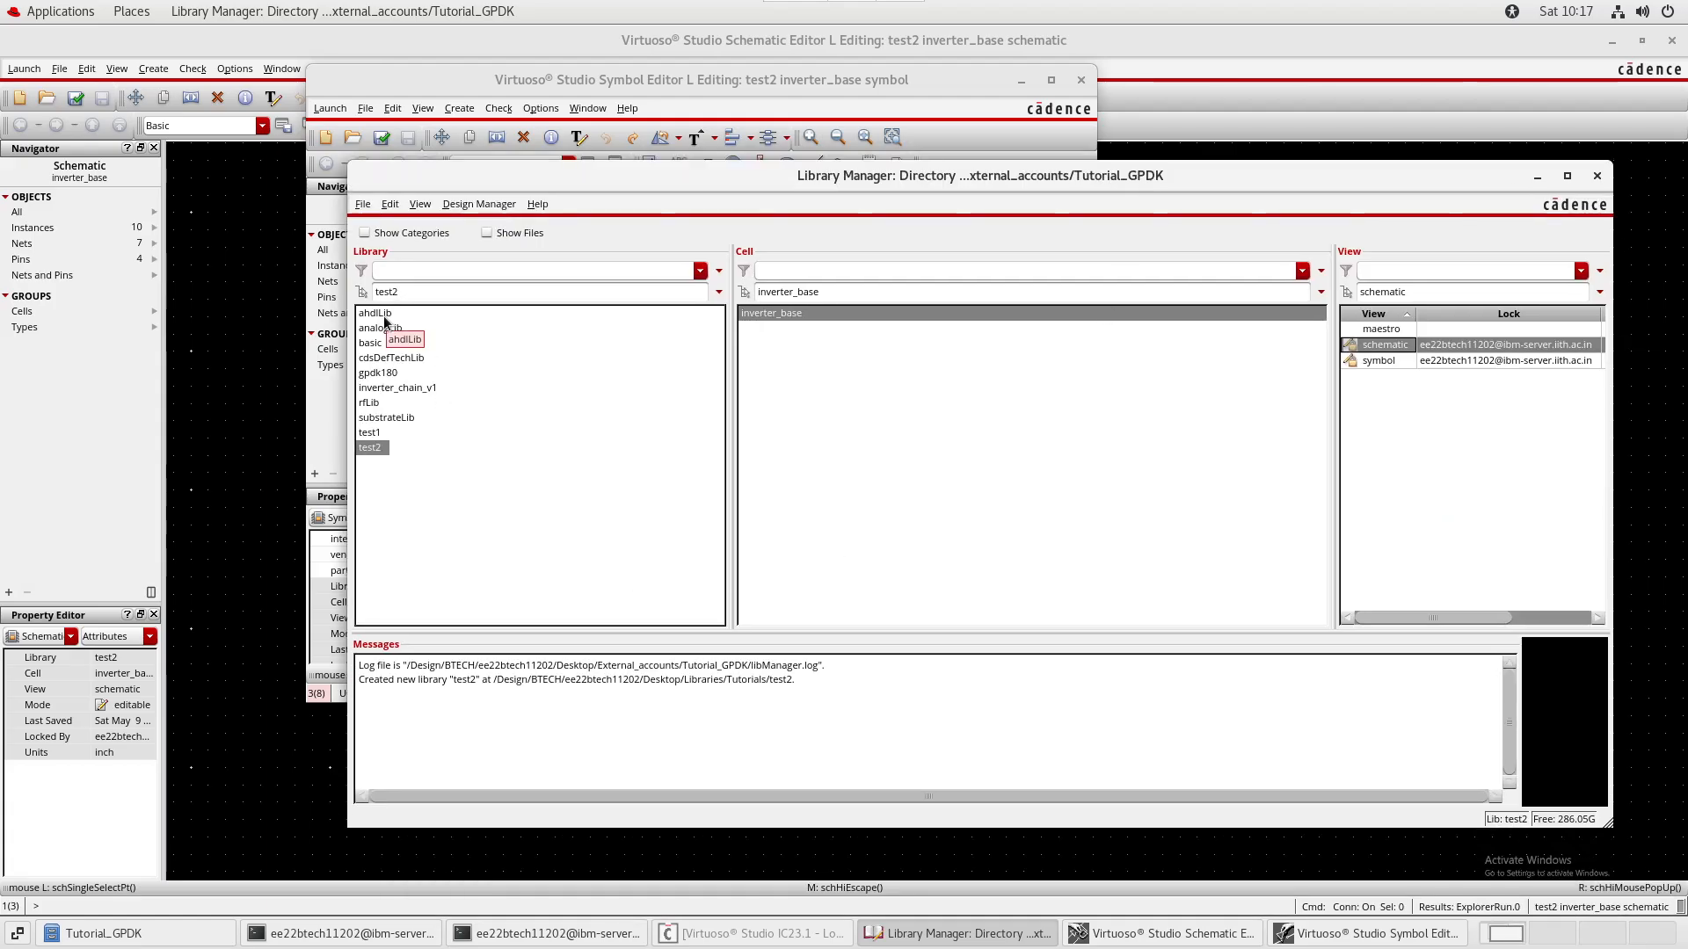
{"action": "left_click", "coordinate": [380, 314]}
{"action": "left_click", "coordinate": [862, 291]}
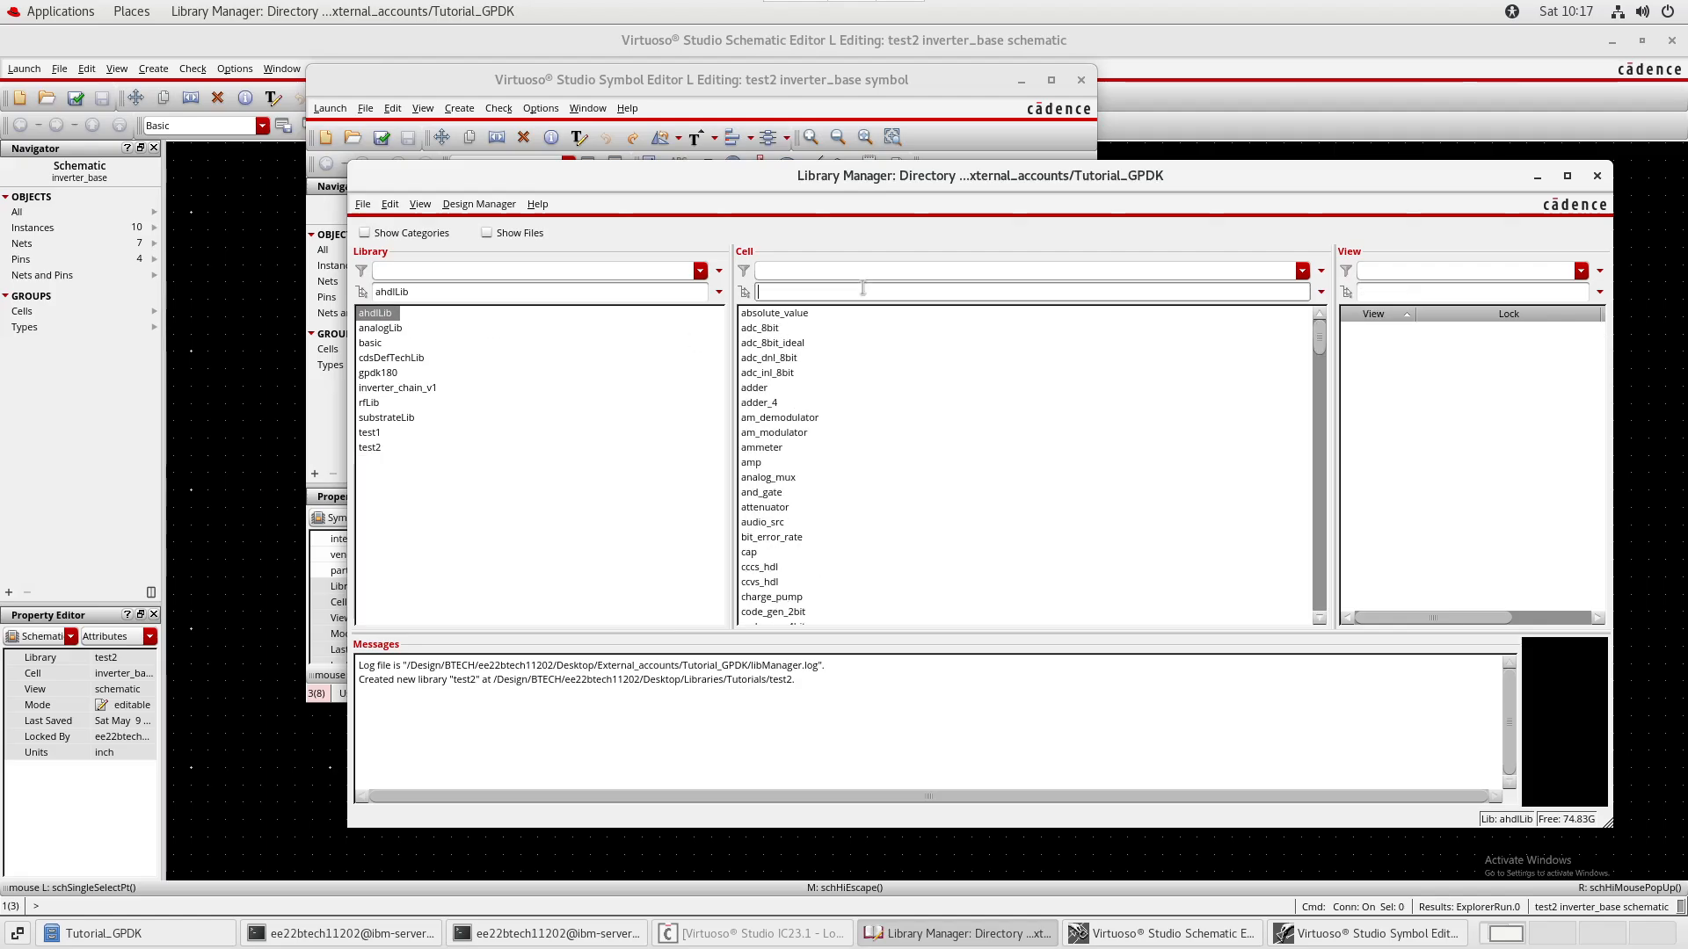
{"action": "type", "text": "not"}
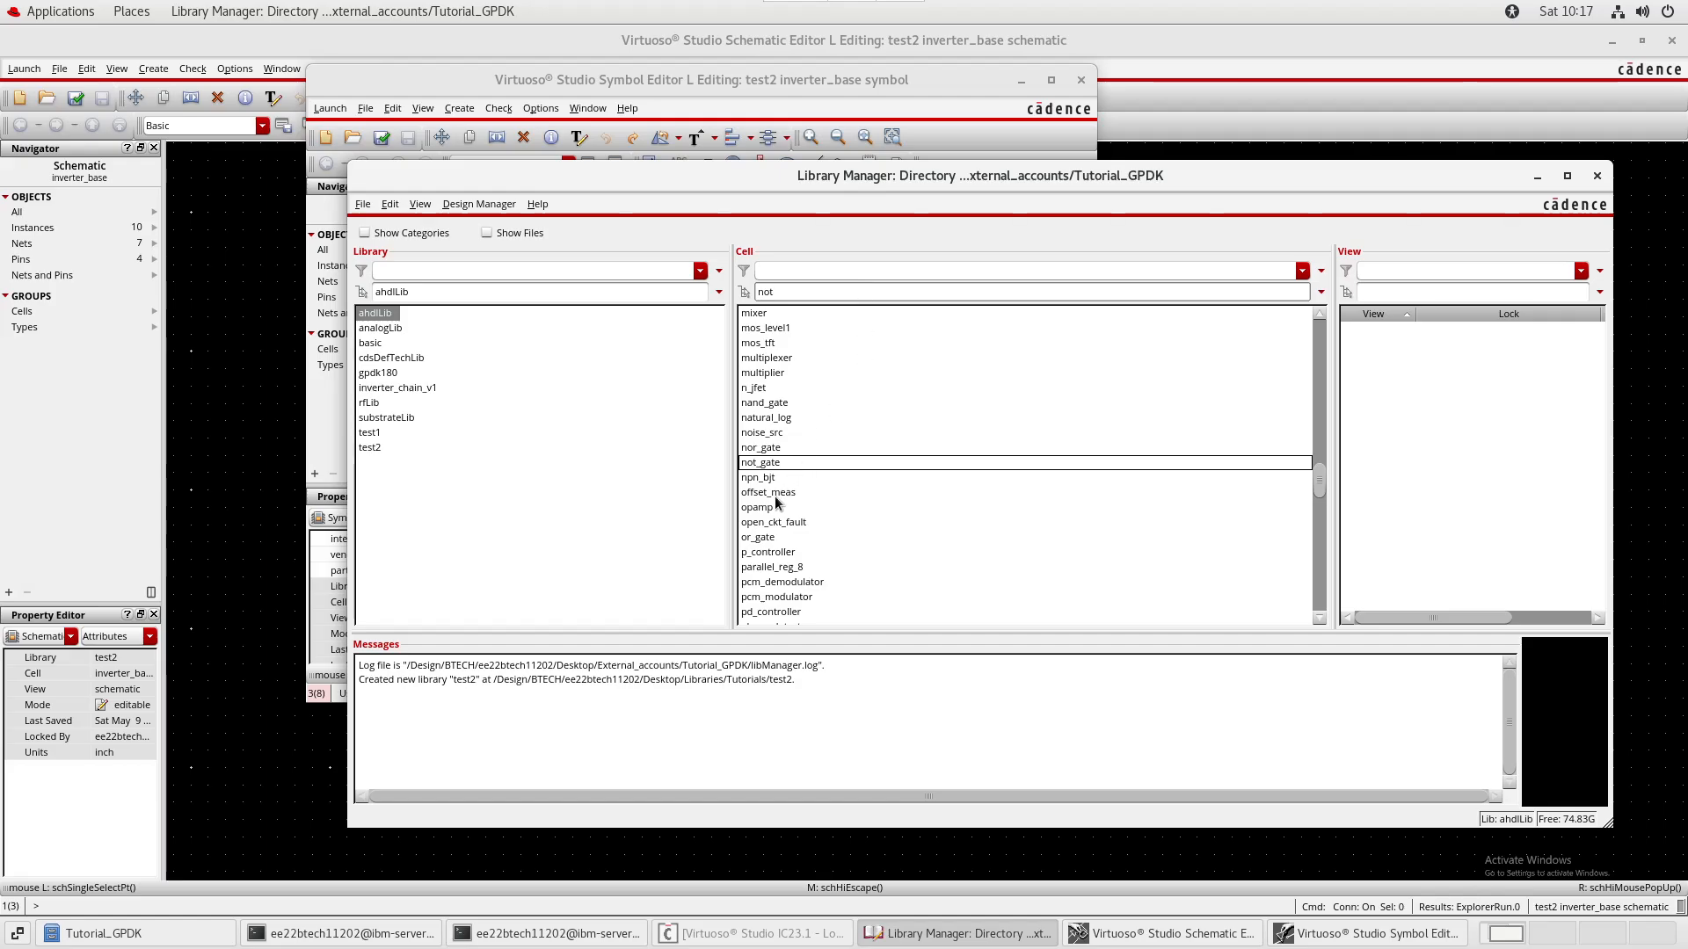
{"action": "left_click", "coordinate": [778, 464]}
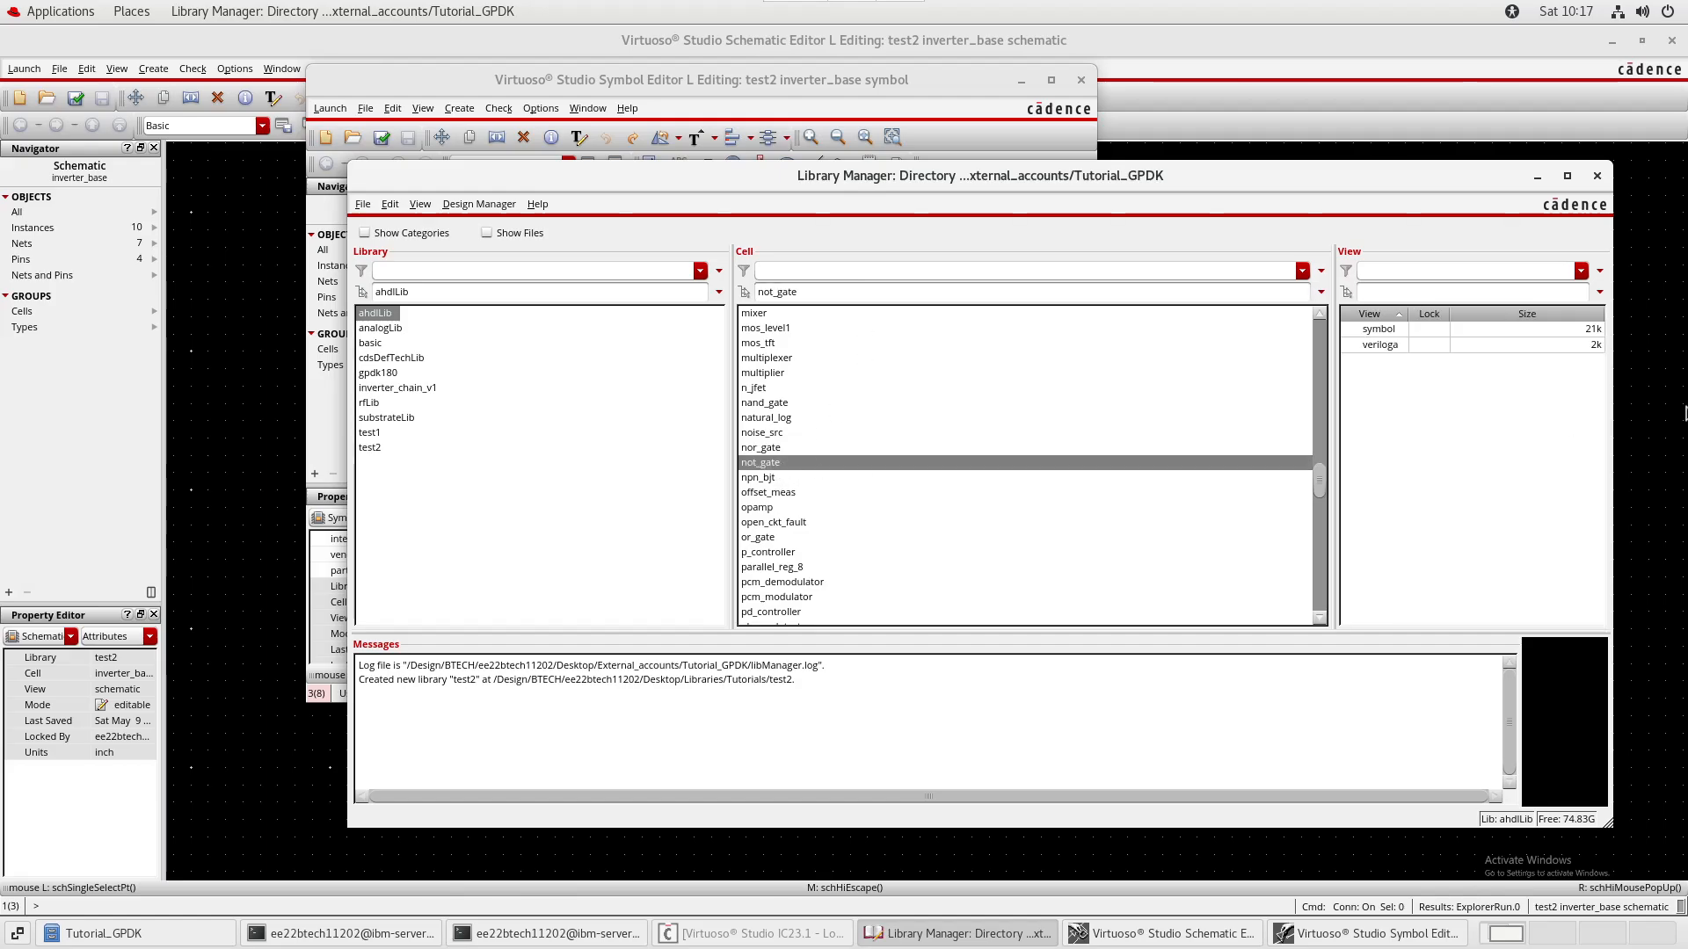
{"action": "right_click", "coordinate": [1379, 330]}
{"action": "left_click", "coordinate": [1459, 347]}
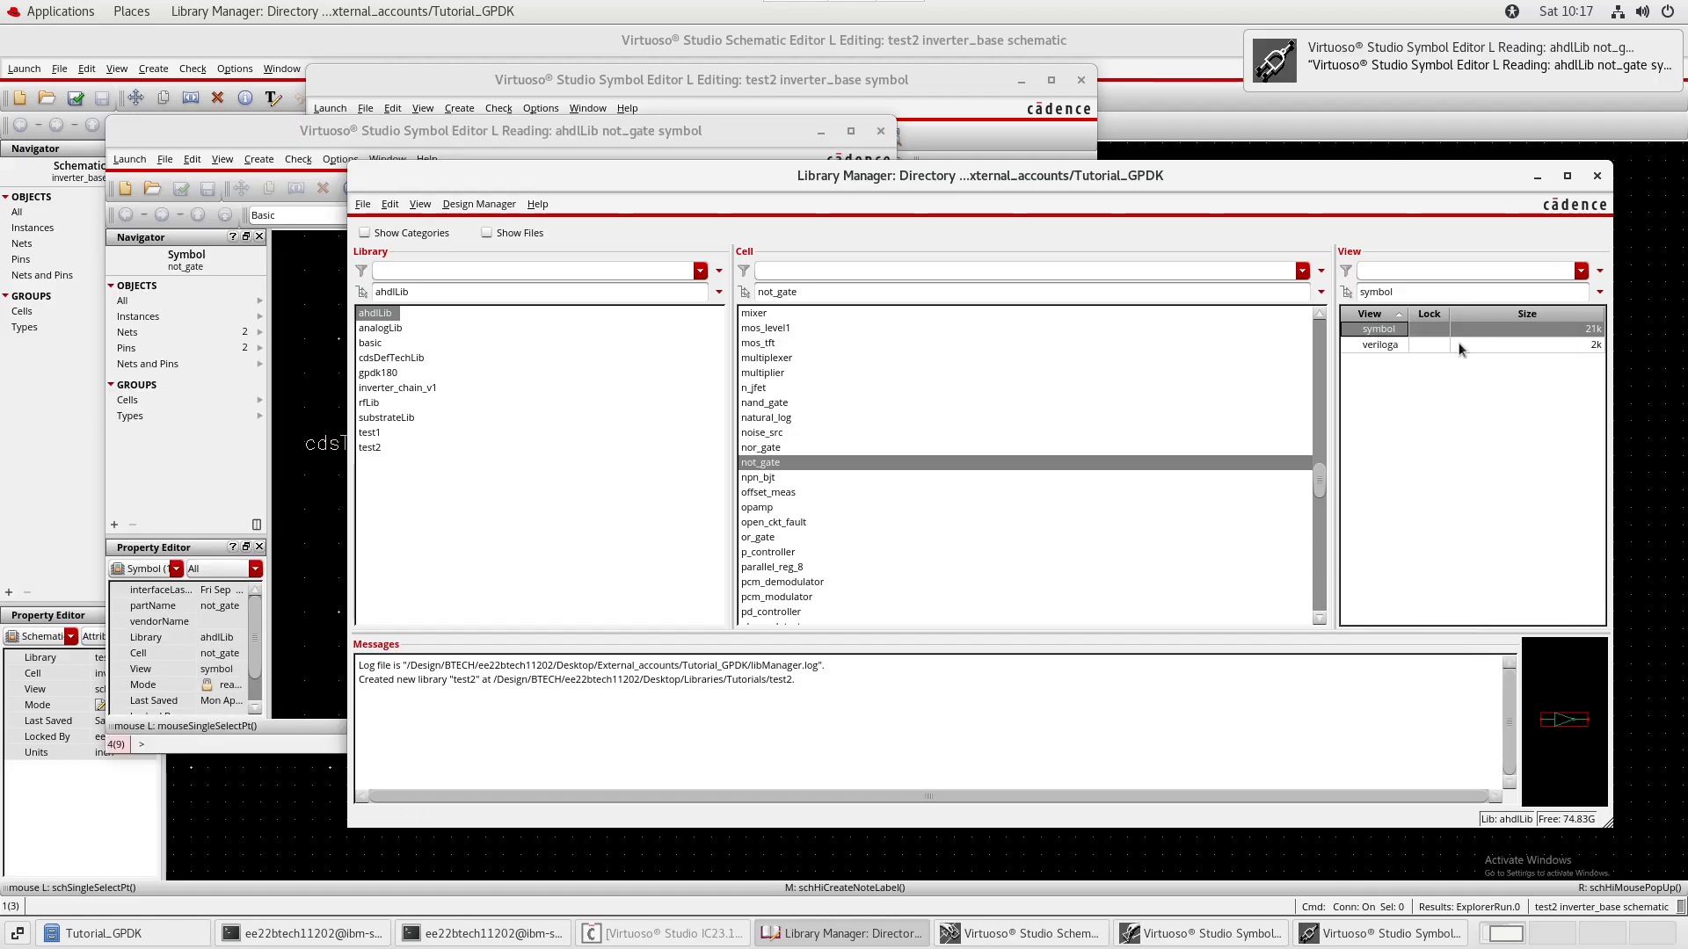
- Arrange the not_gate and inverter_base symbol windows side by side, moving the Library Manager out of the way
{"action": "left_click", "coordinate": [601, 131]}
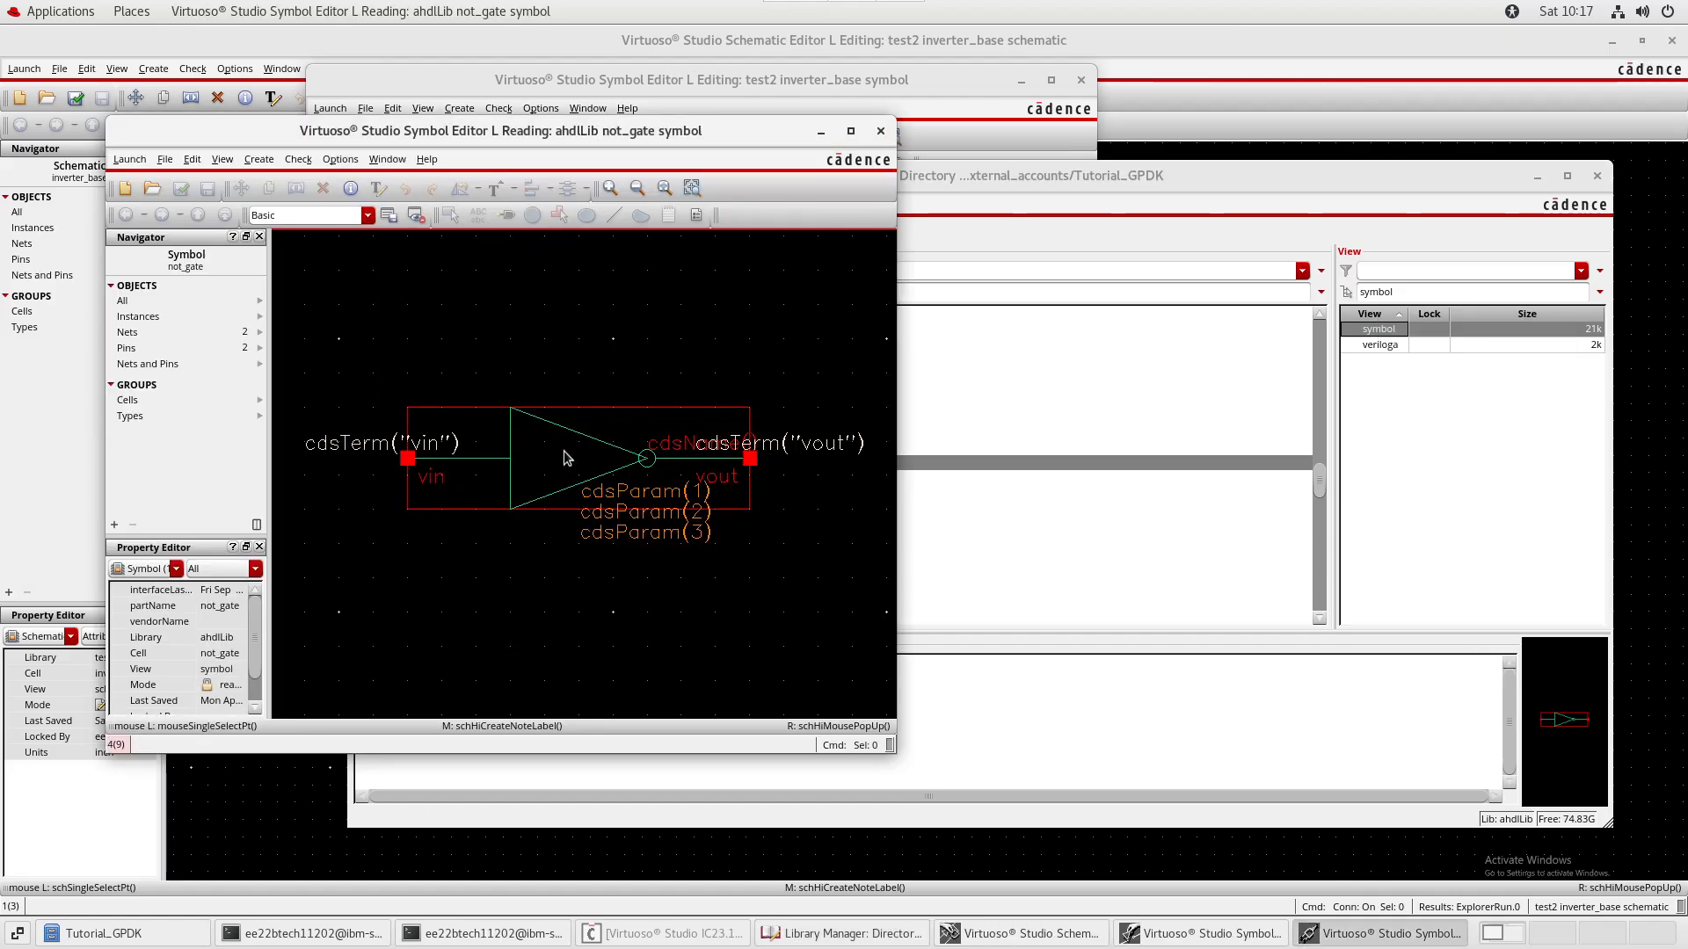
{"action": "left_click_drag", "start_coordinate": [1037, 185], "coordinate": [1237, 509]}
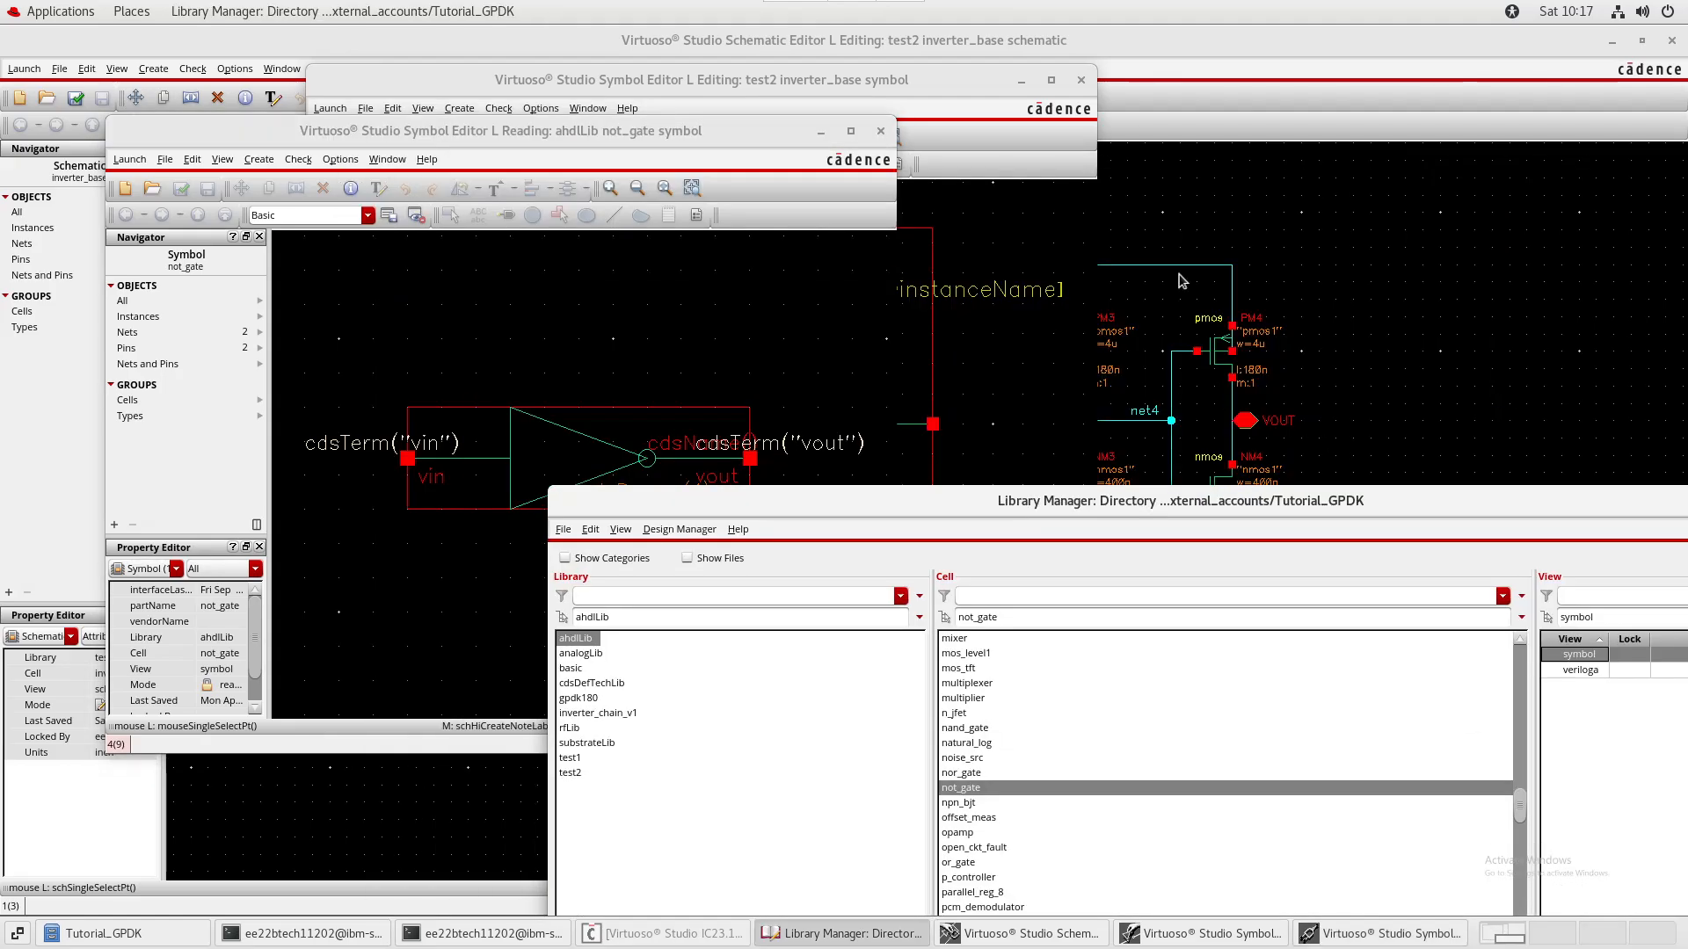
{"action": "left_click_drag", "start_coordinate": [898, 79], "coordinate": [1686, 294]}
{"action": "left_click_drag", "start_coordinate": [682, 132], "coordinate": [2, 264]}
{"action": "left_click", "coordinate": [1214, 773]}
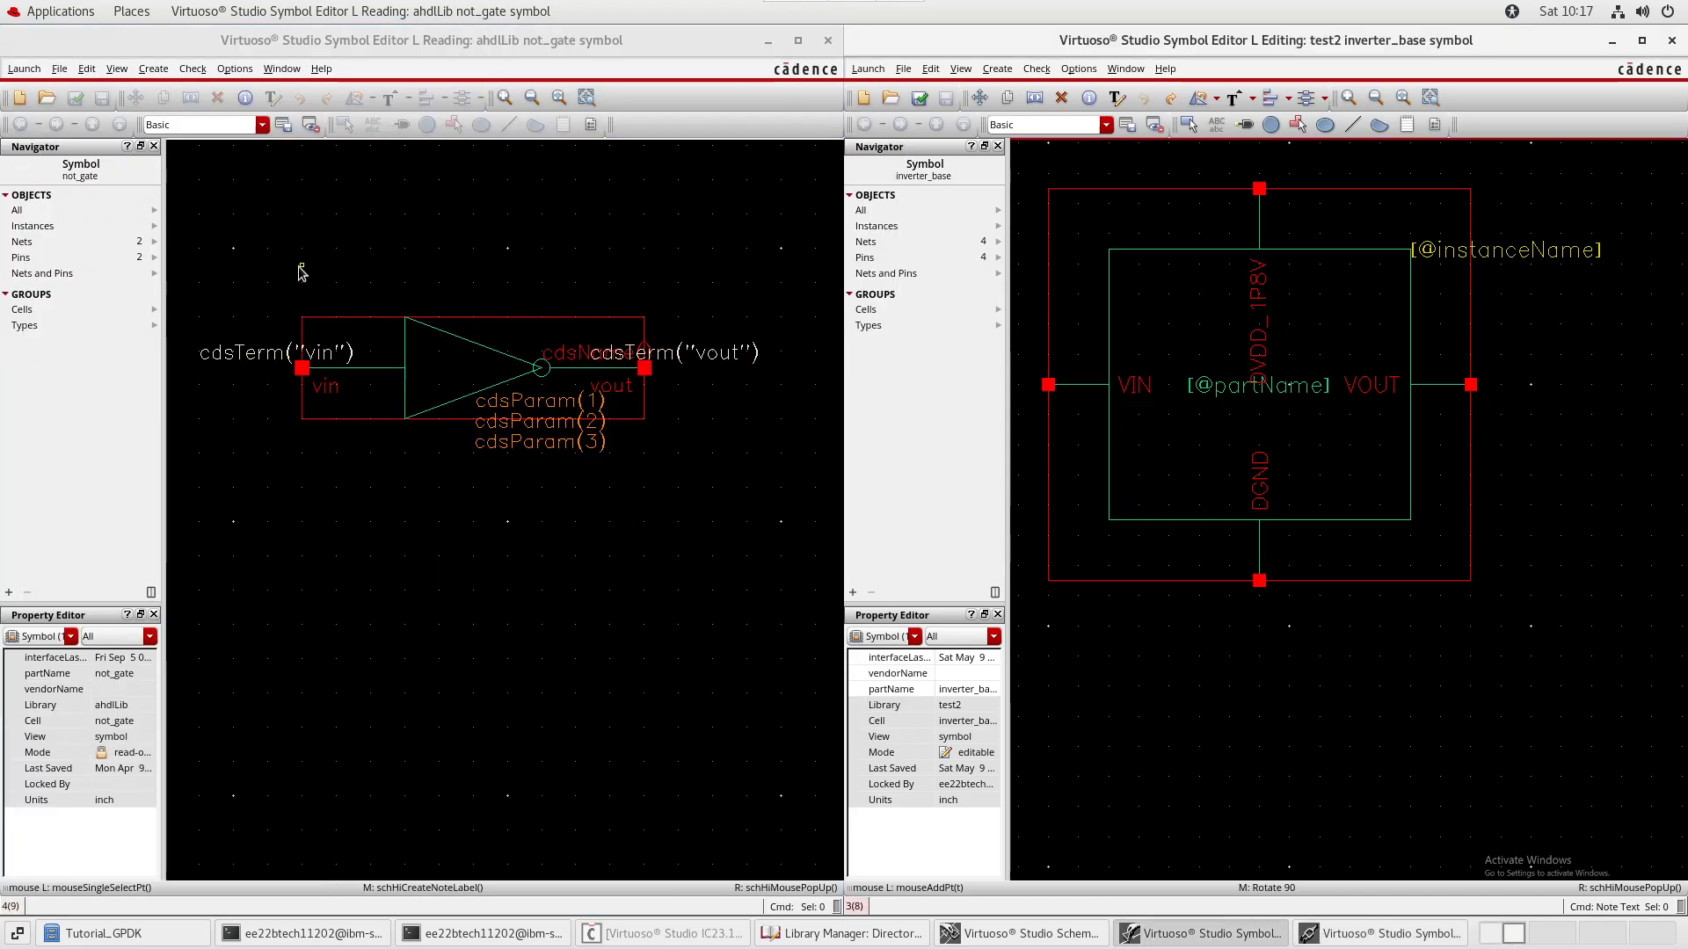
- Copy the triangle, output bubble and both lead lines from the not_gate symbol into inverter_base, placing them below the symbol body
{"action": "left_click", "coordinate": [380, 367]}
{"action": "left_click", "coordinate": [445, 332], "text": "shift"}
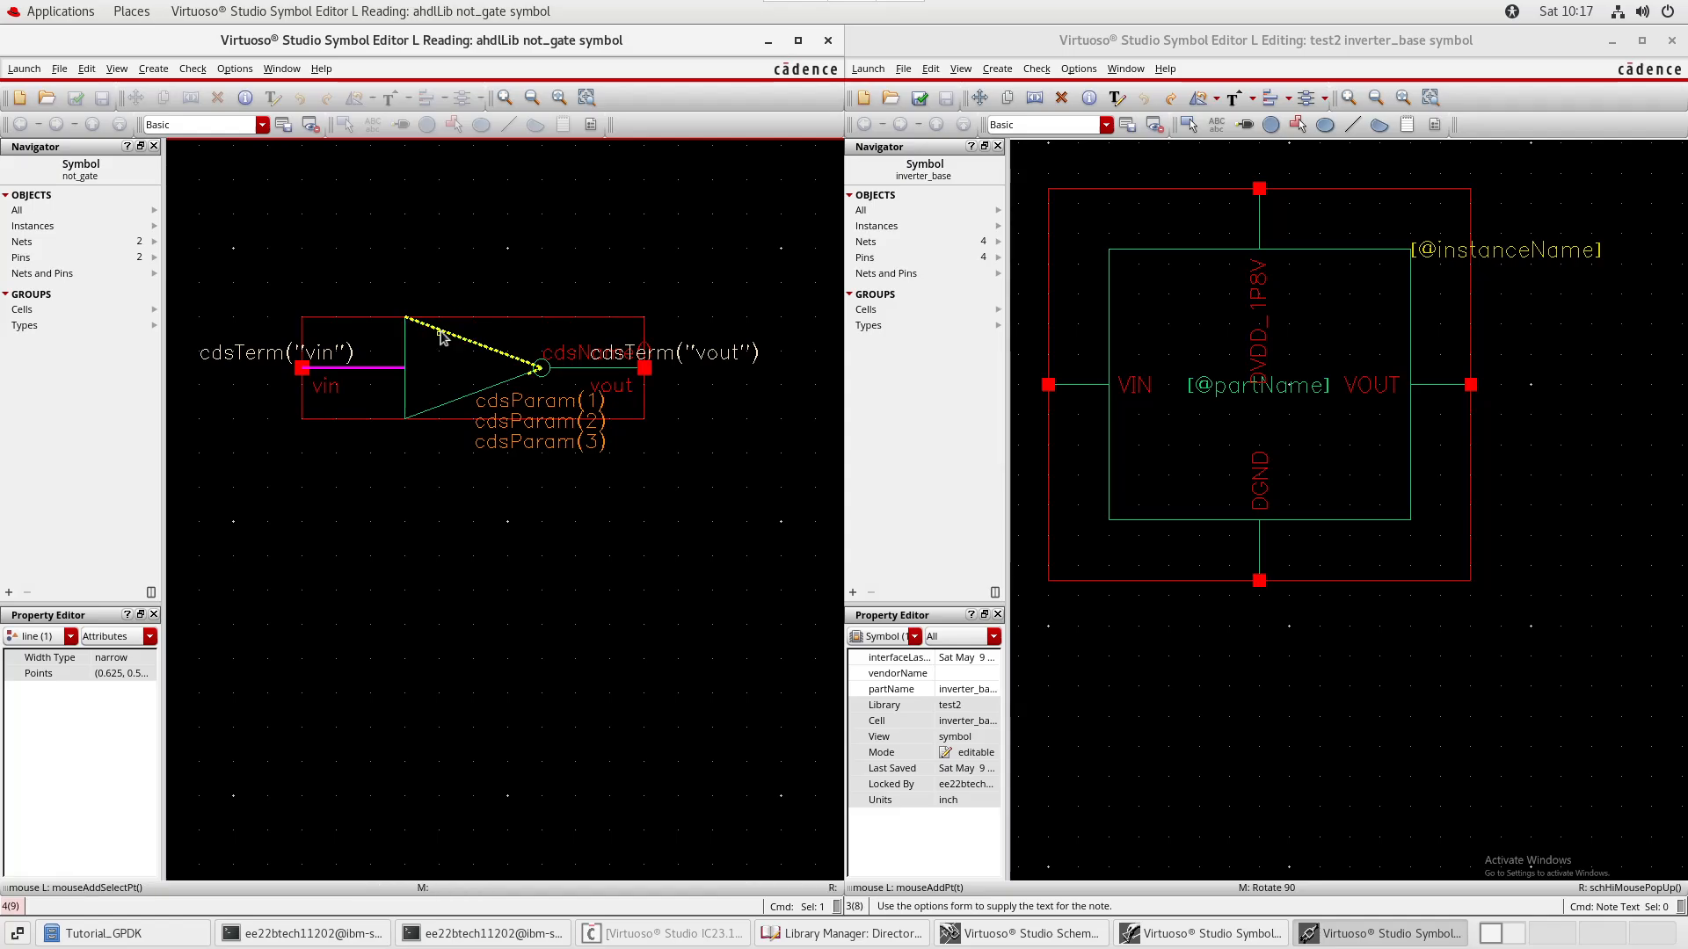
{"action": "left_click", "coordinate": [406, 360], "text": "shift"}
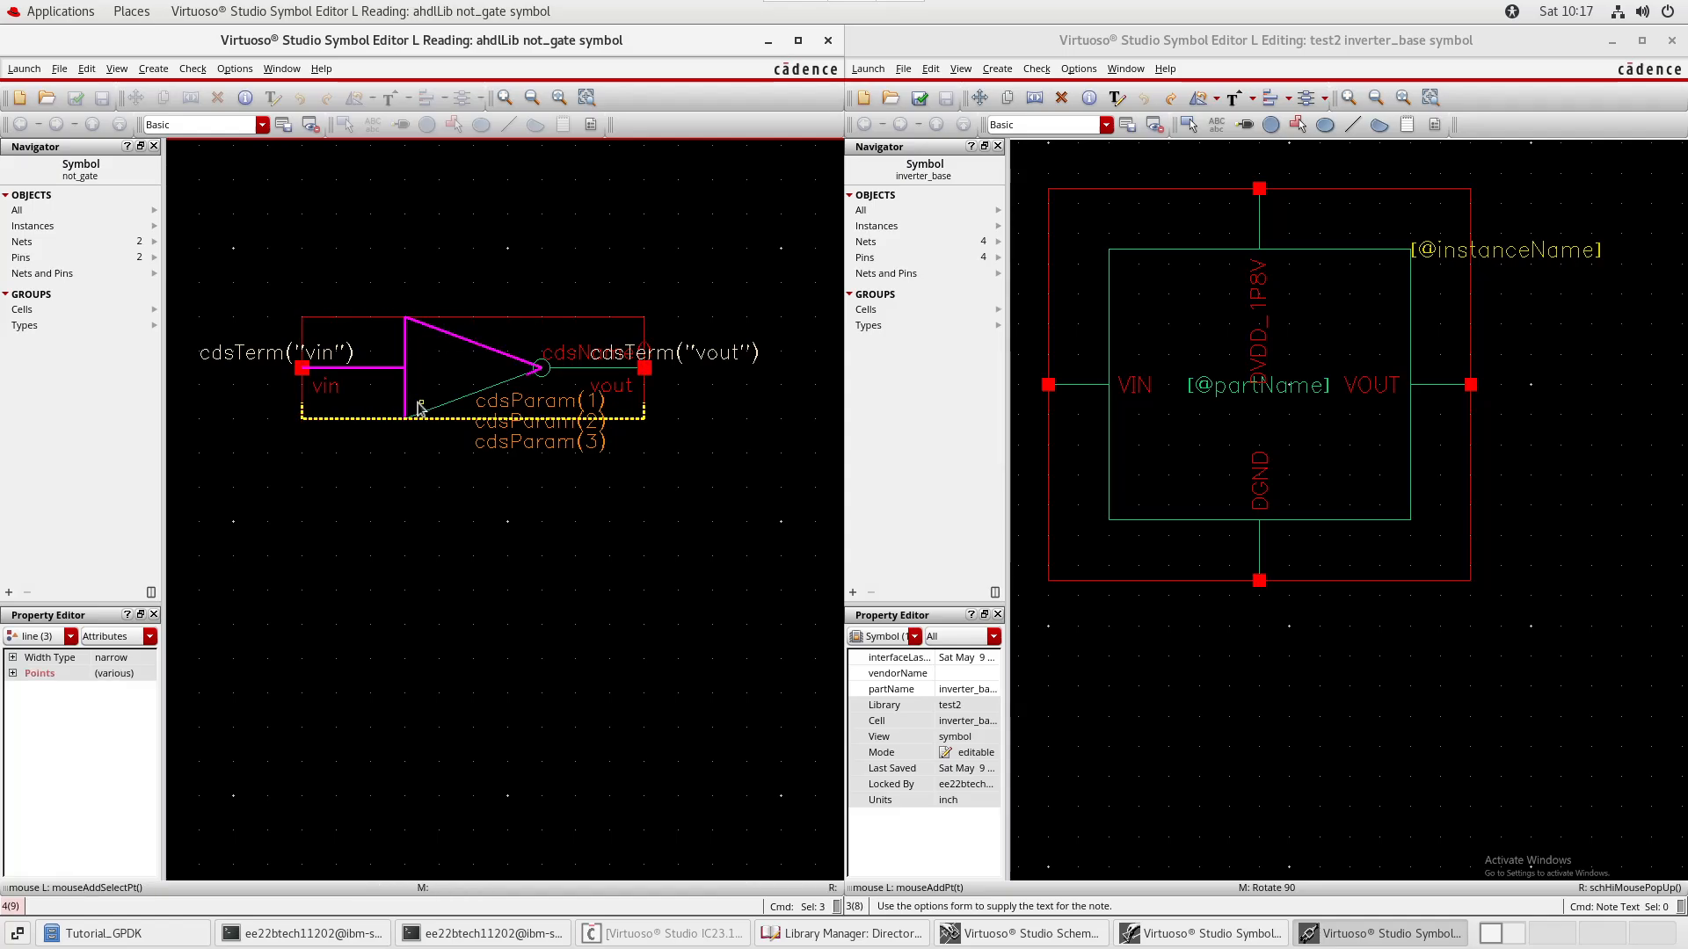
{"action": "left_click", "coordinate": [550, 371], "text": "shift"}
{"action": "left_click", "coordinate": [552, 369], "text": "shift"}
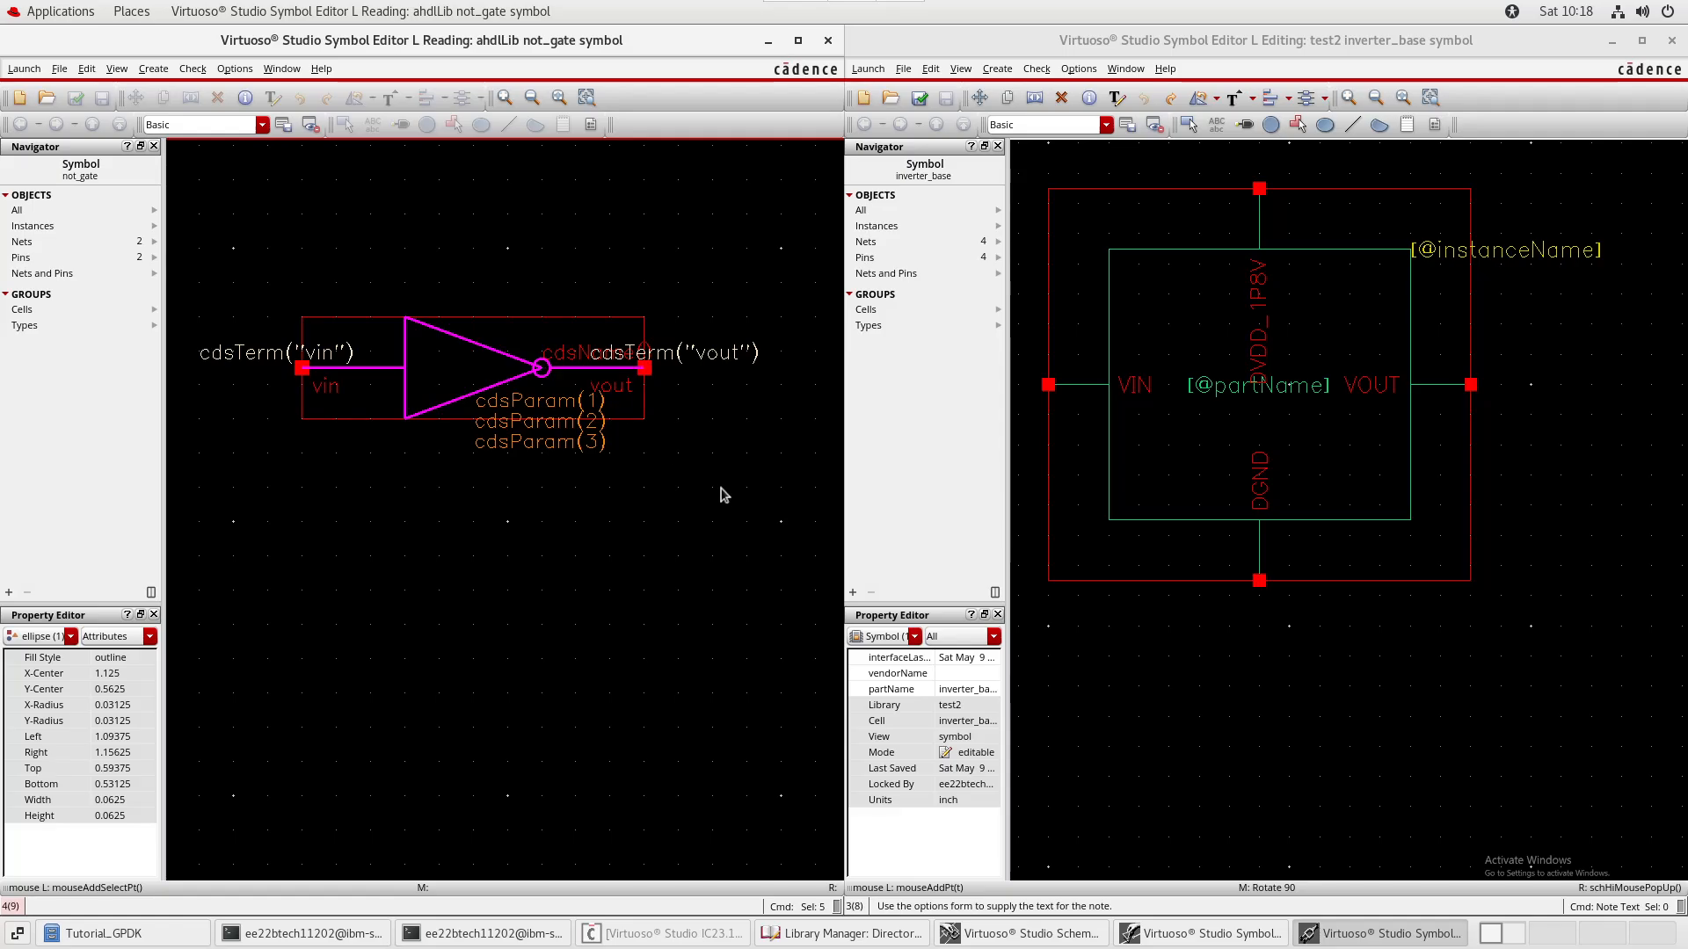
{"action": "key", "text": "c"}
{"action": "left_click", "coordinate": [584, 445]}
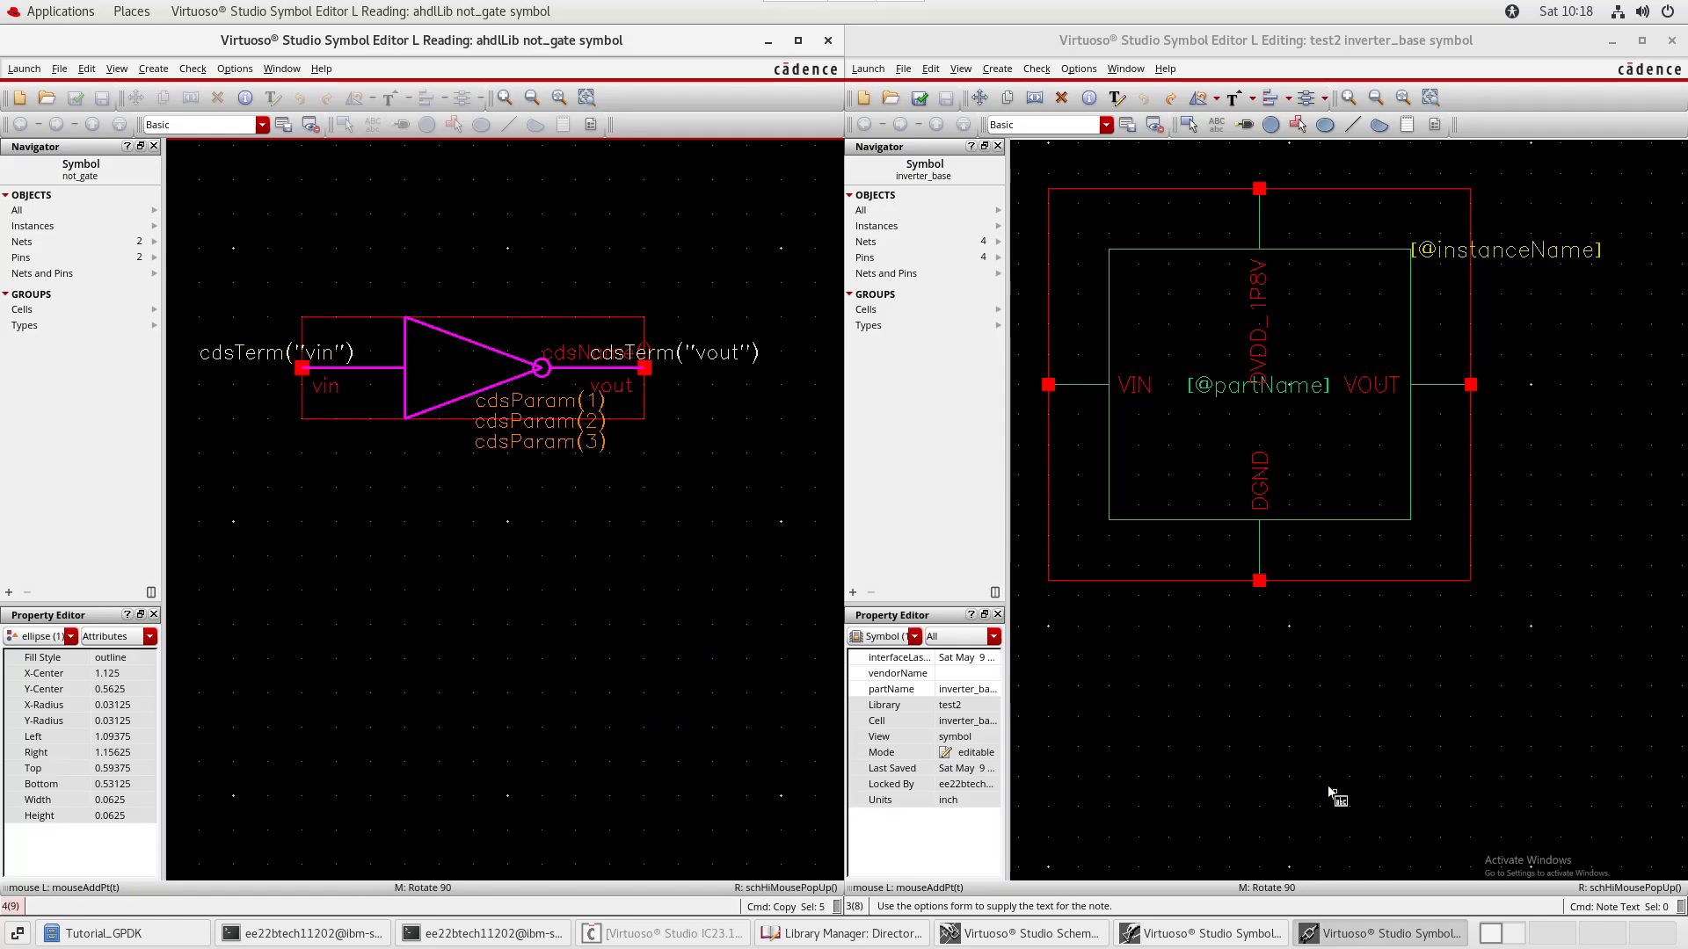
{"action": "scroll", "coordinate": [1511, 535], "scroll_direction": "down", "scroll_amount": 2}
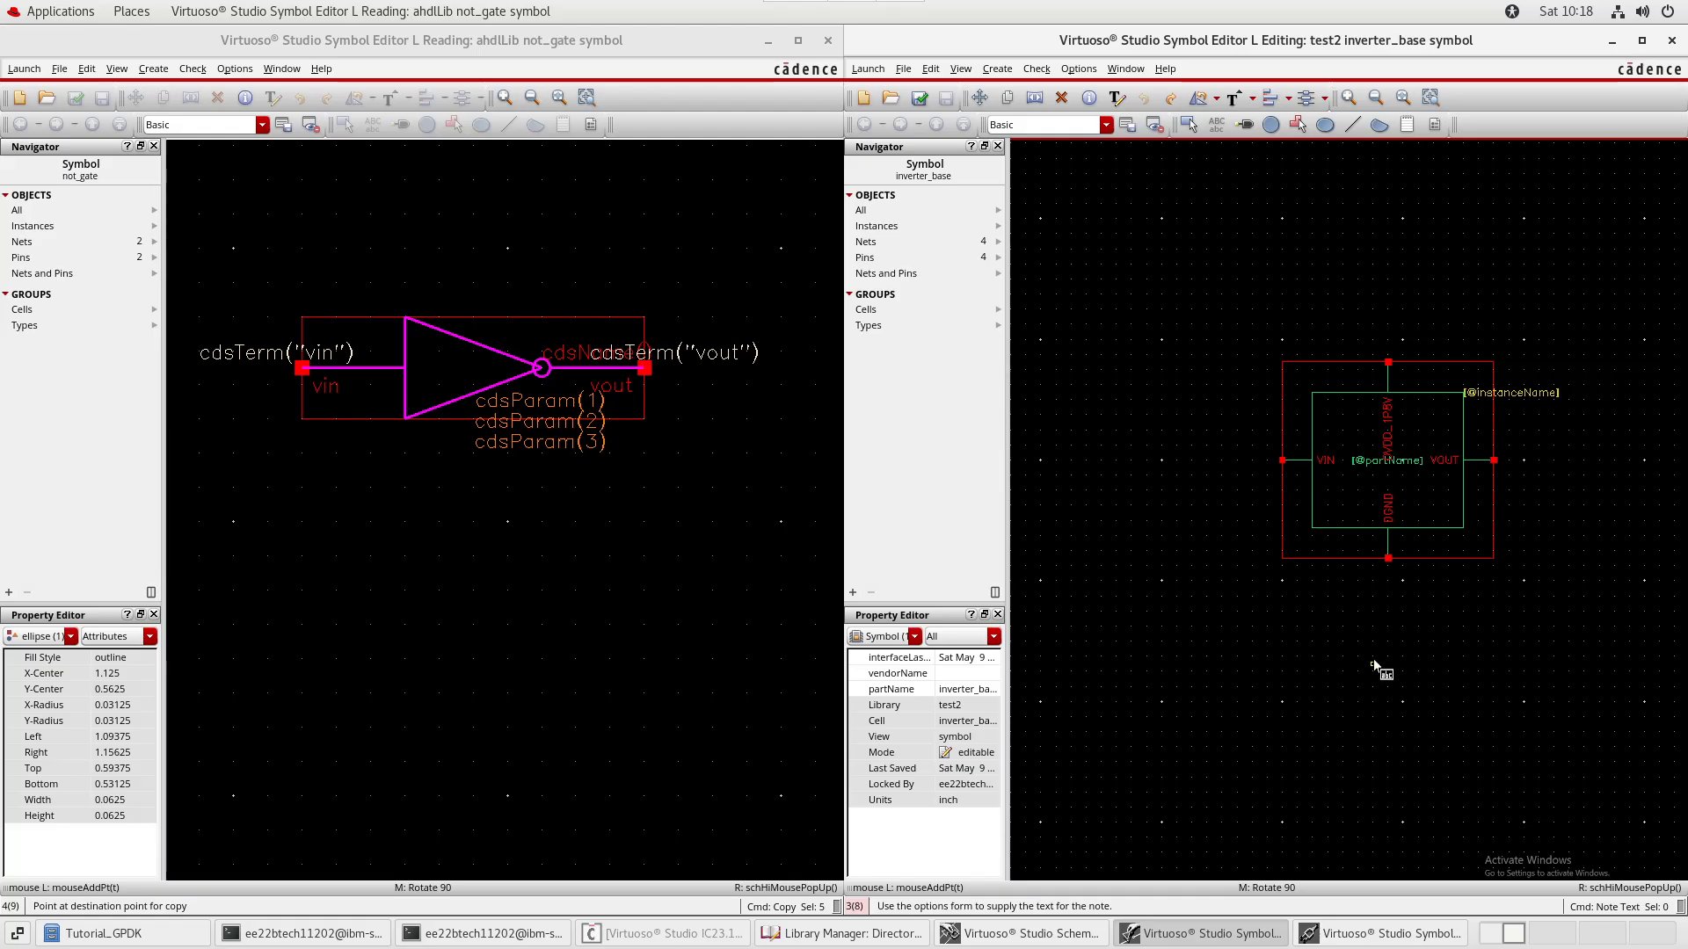
{"action": "key", "text": "Escape"}
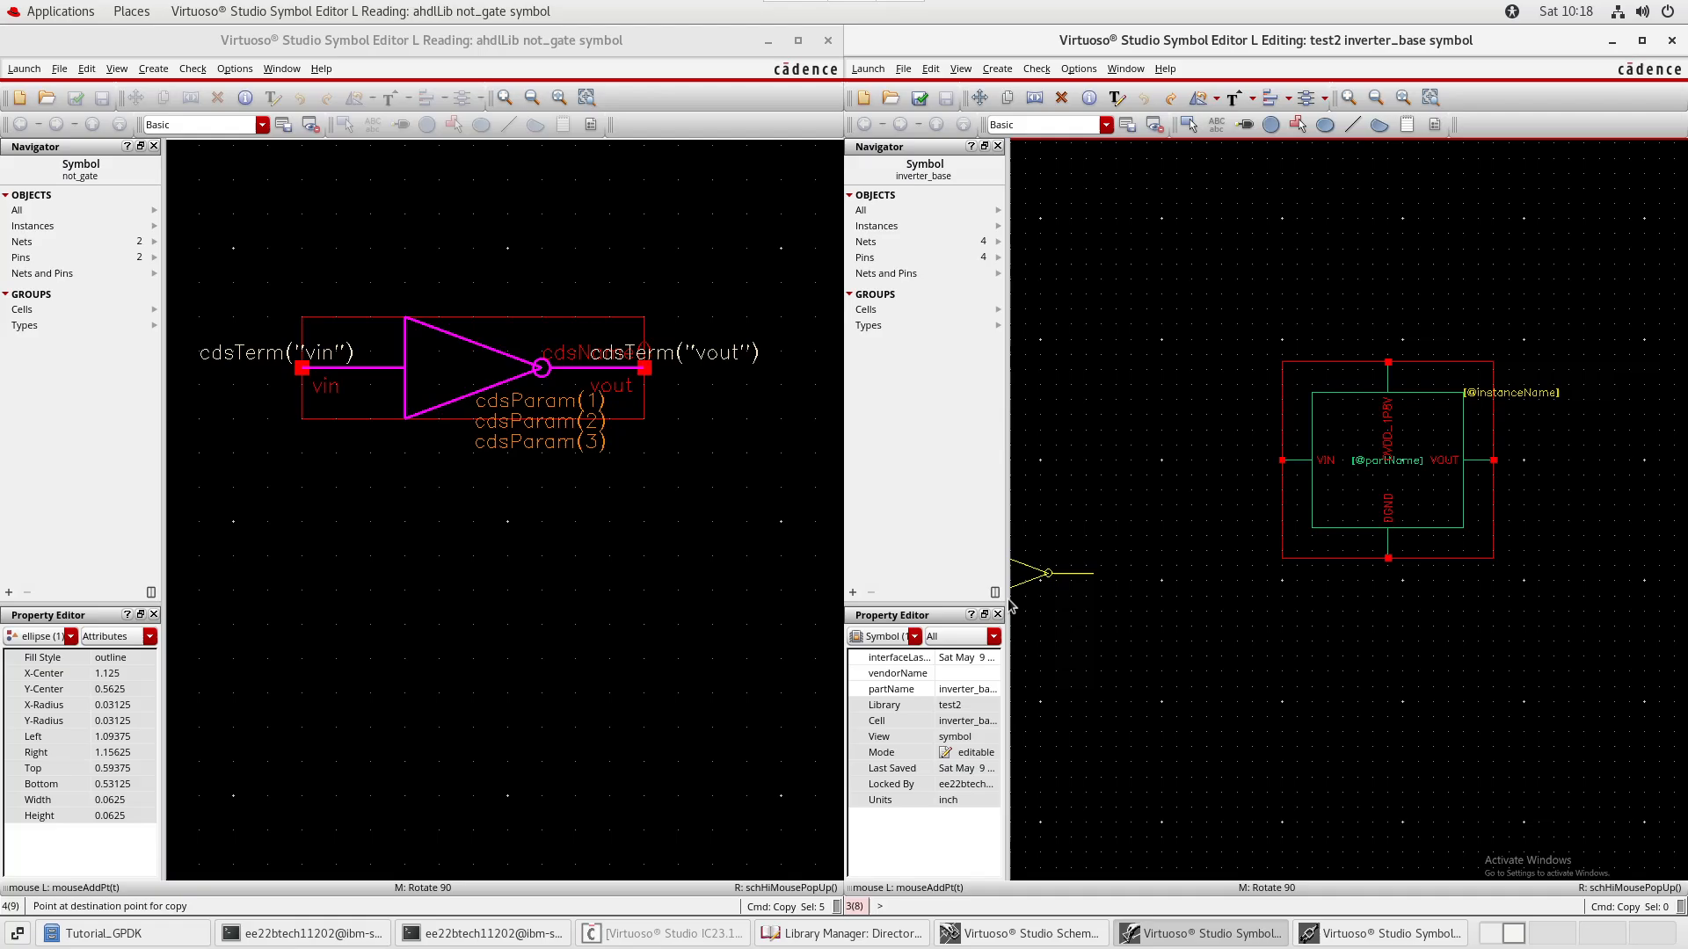
{"action": "scroll", "coordinate": [1449, 687], "scroll_direction": "up", "scroll_amount": 2}
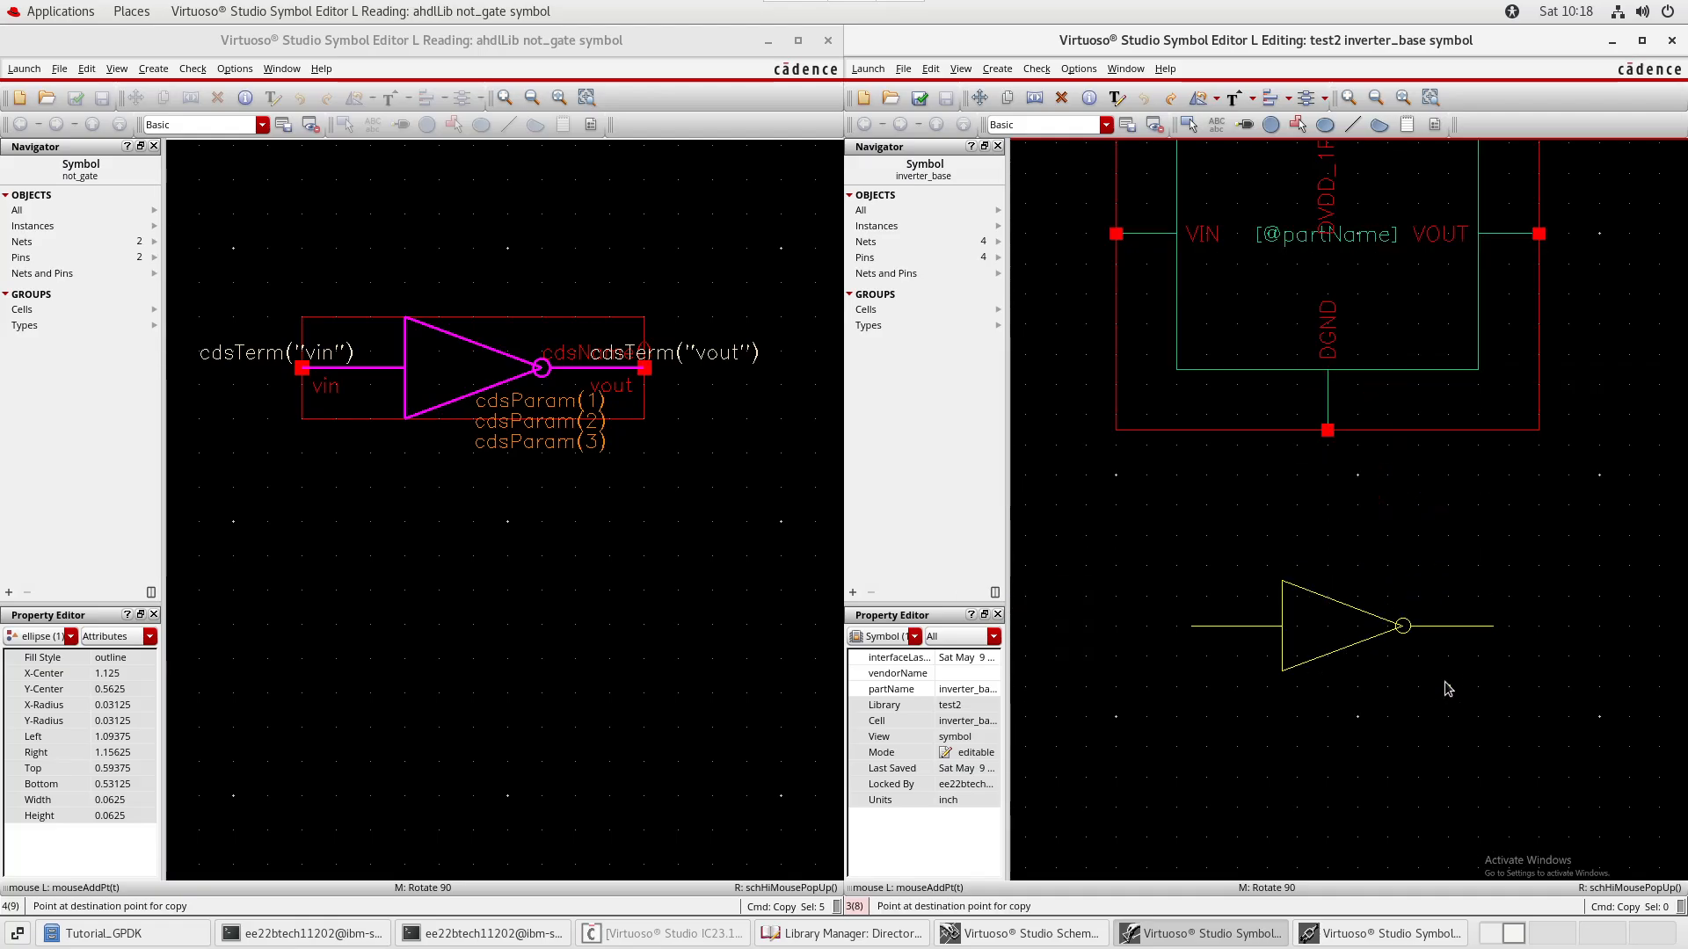
{"action": "left_click", "coordinate": [1448, 661]}
{"action": "key", "text": "Escape"}
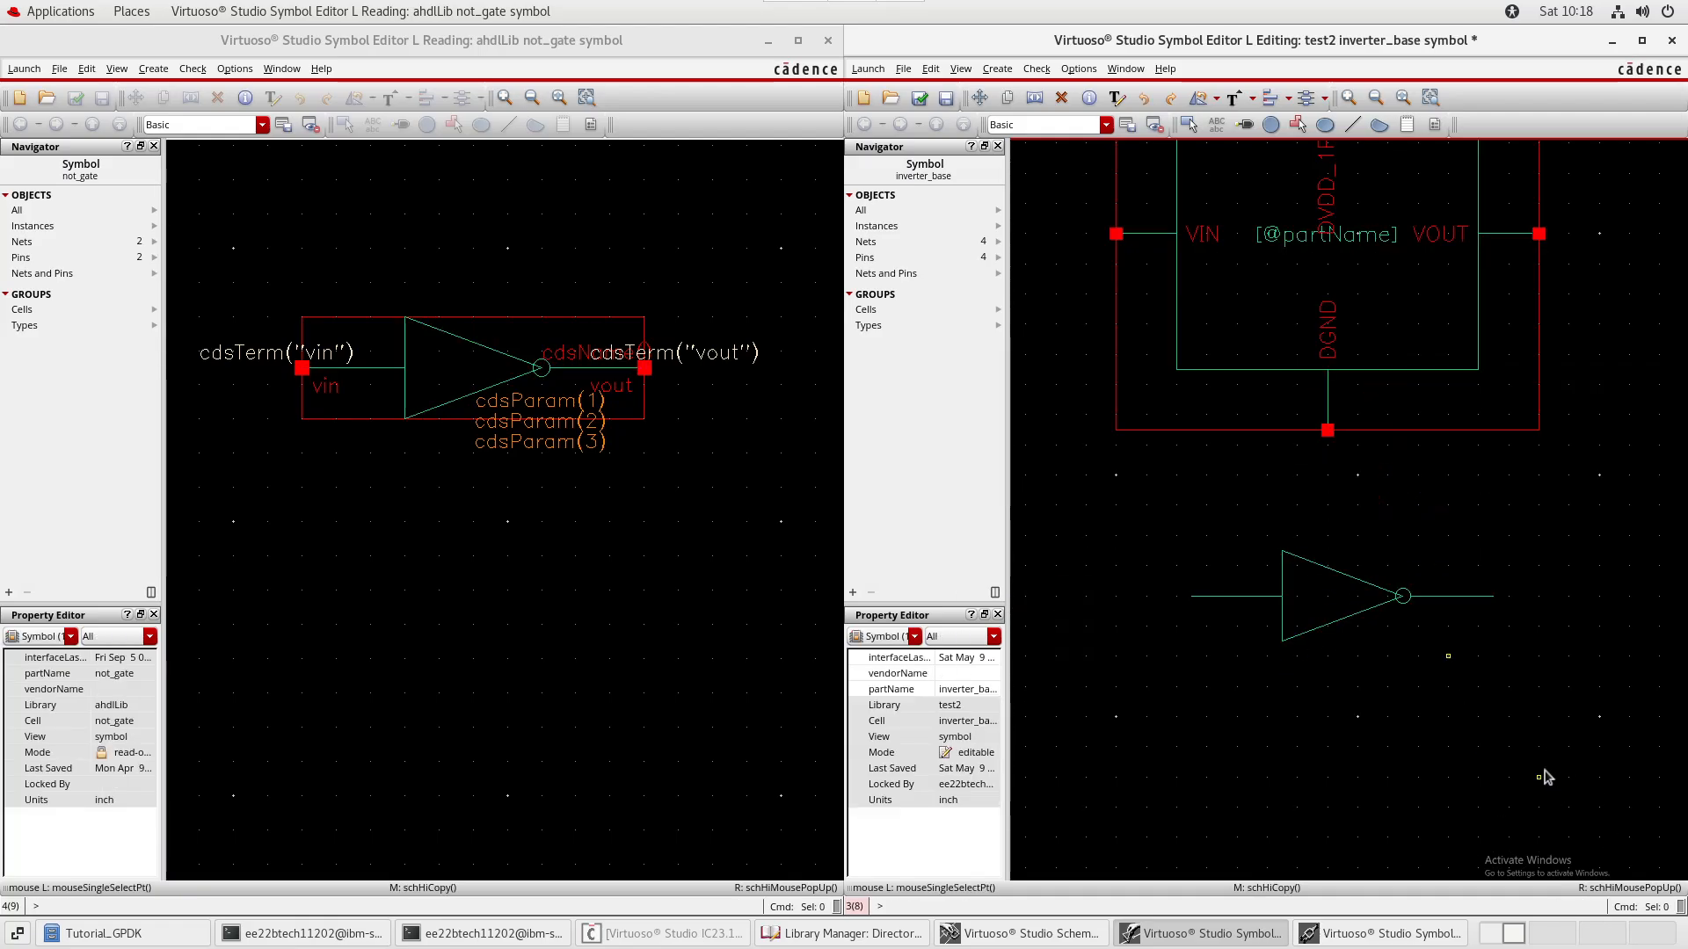
- Stretch the DGND pin with its stub and label down so the stub meets the underside of the copied triangle
{"action": "middle_click_drag", "start_coordinate": [1515, 664], "coordinate": [1499, 709]}
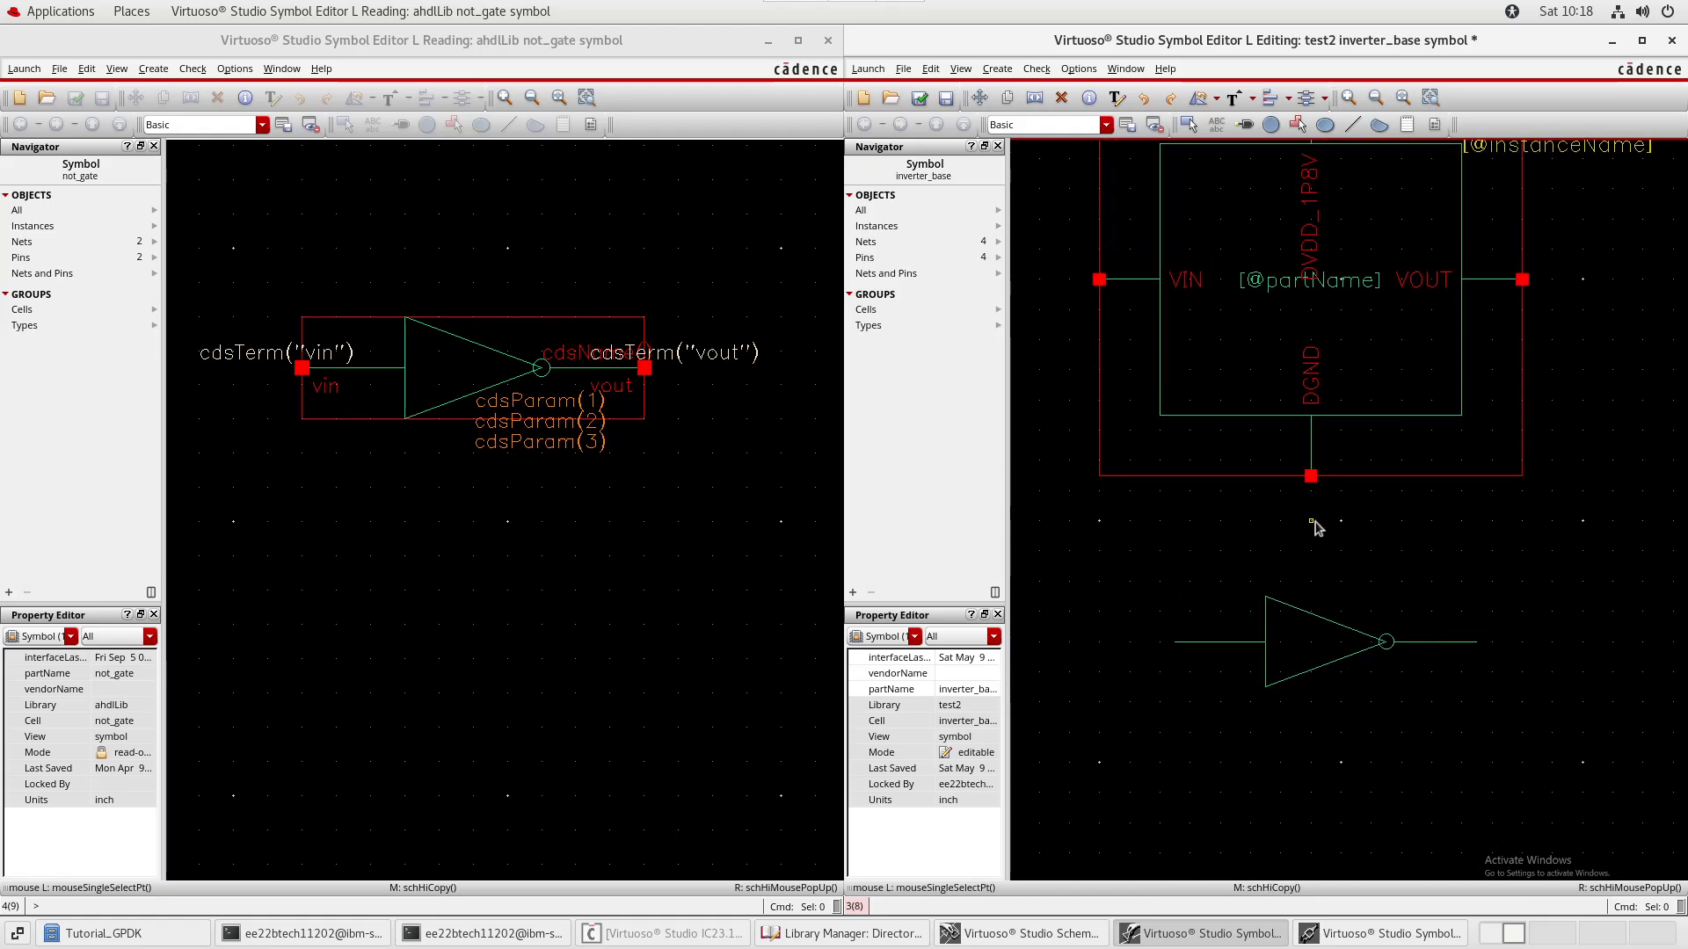
{"action": "left_click_drag", "start_coordinate": [1266, 532], "coordinate": [1358, 378]}
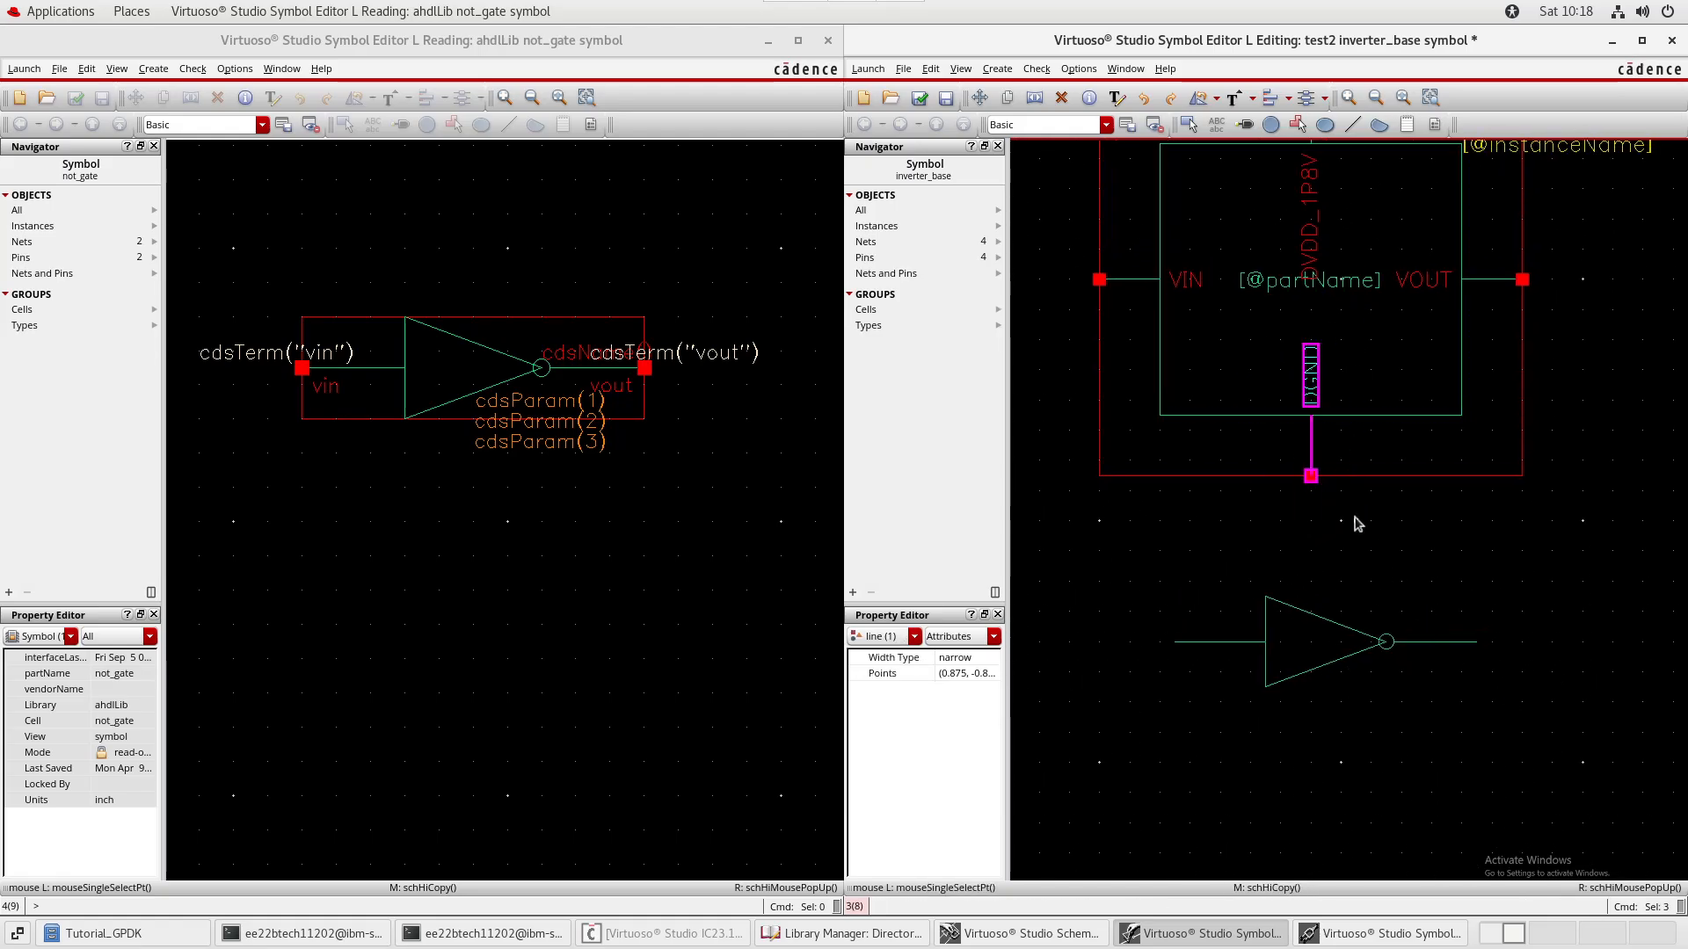
{"action": "key", "text": "s"}
{"action": "left_click", "coordinate": [1352, 778]}
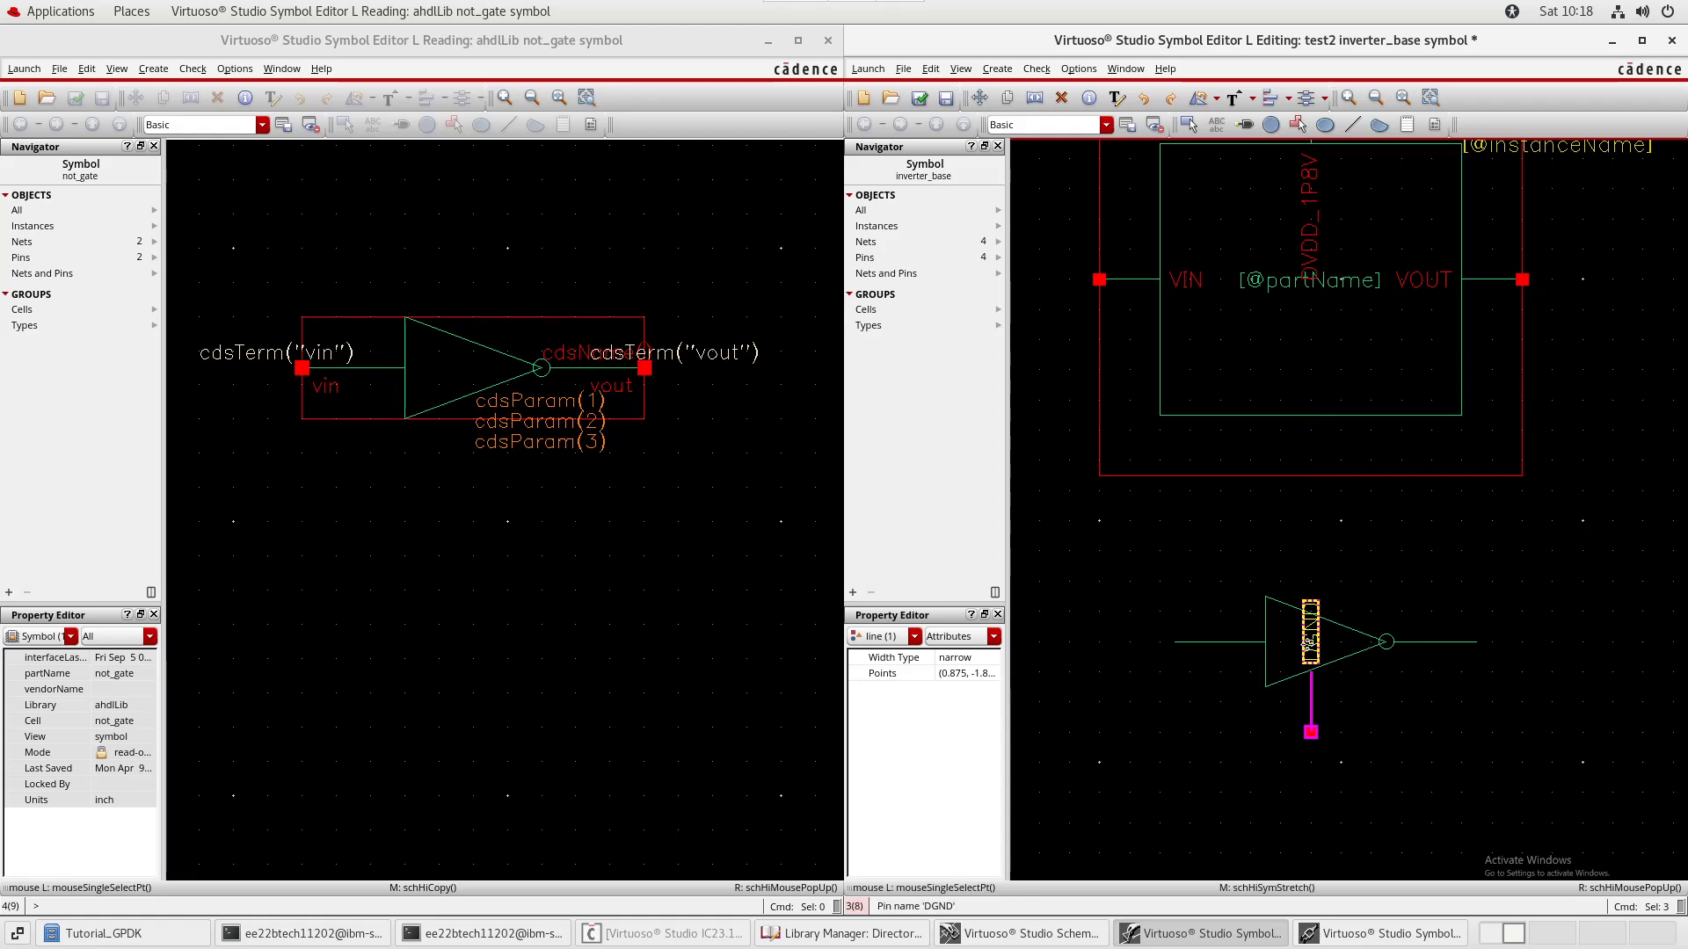
- Check the DGND pin name's properties, and shift the label off the triangle to the right of the pin stub
{"action": "left_click", "coordinate": [1323, 646]}
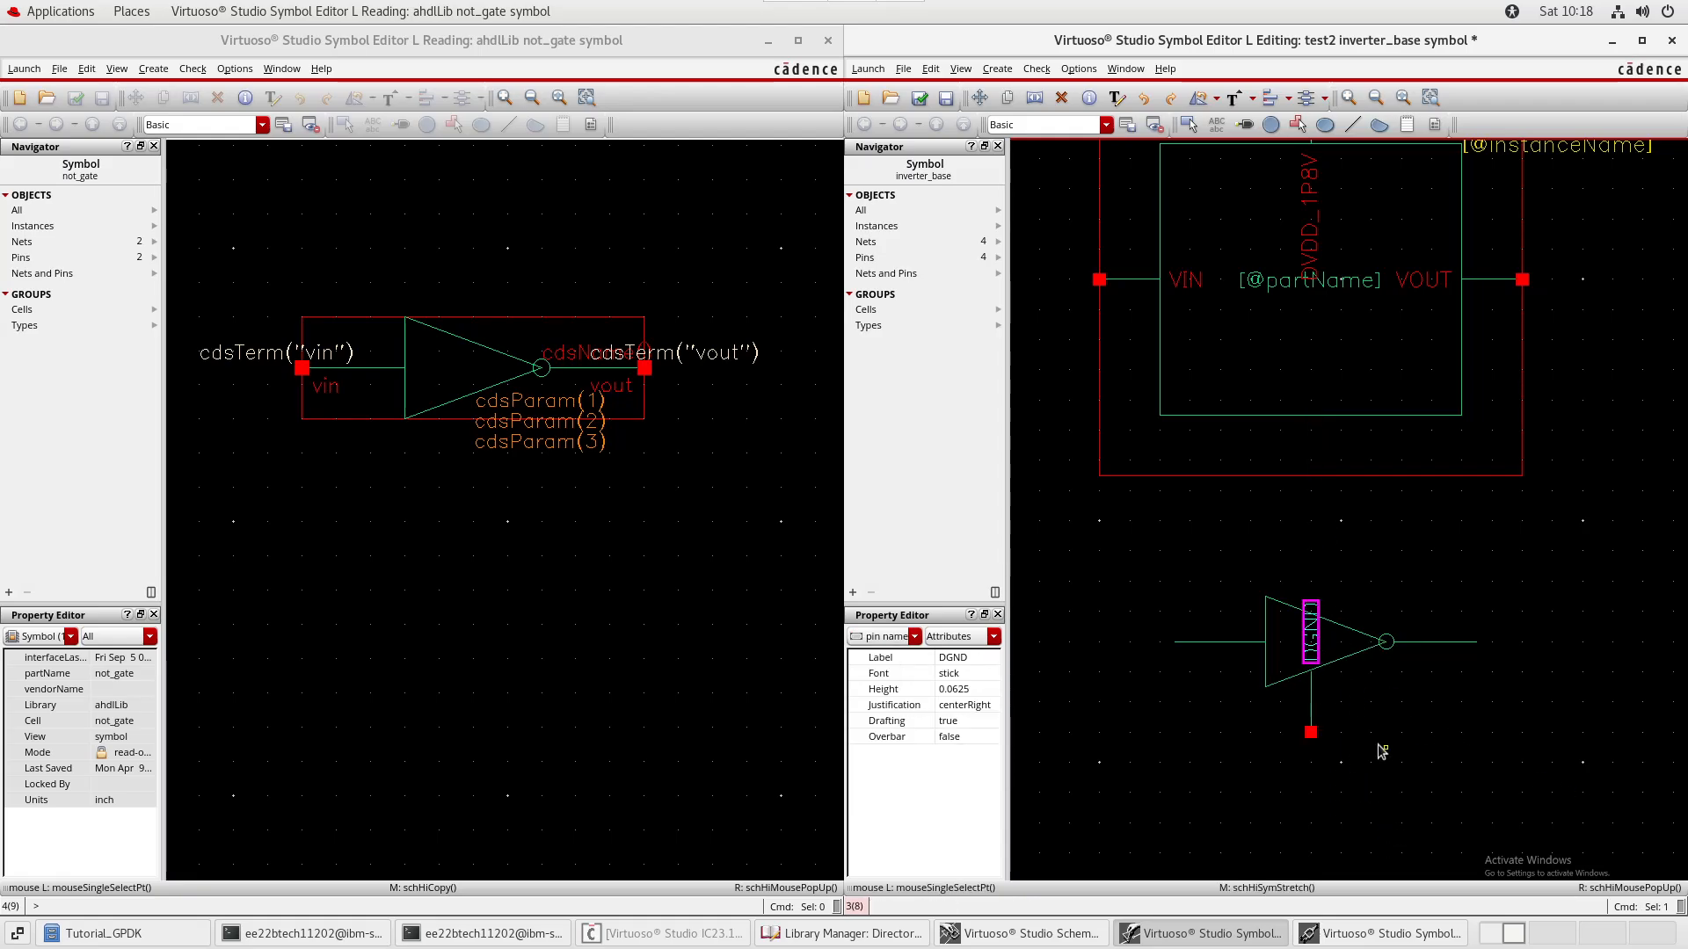
{"action": "key", "text": "q"}
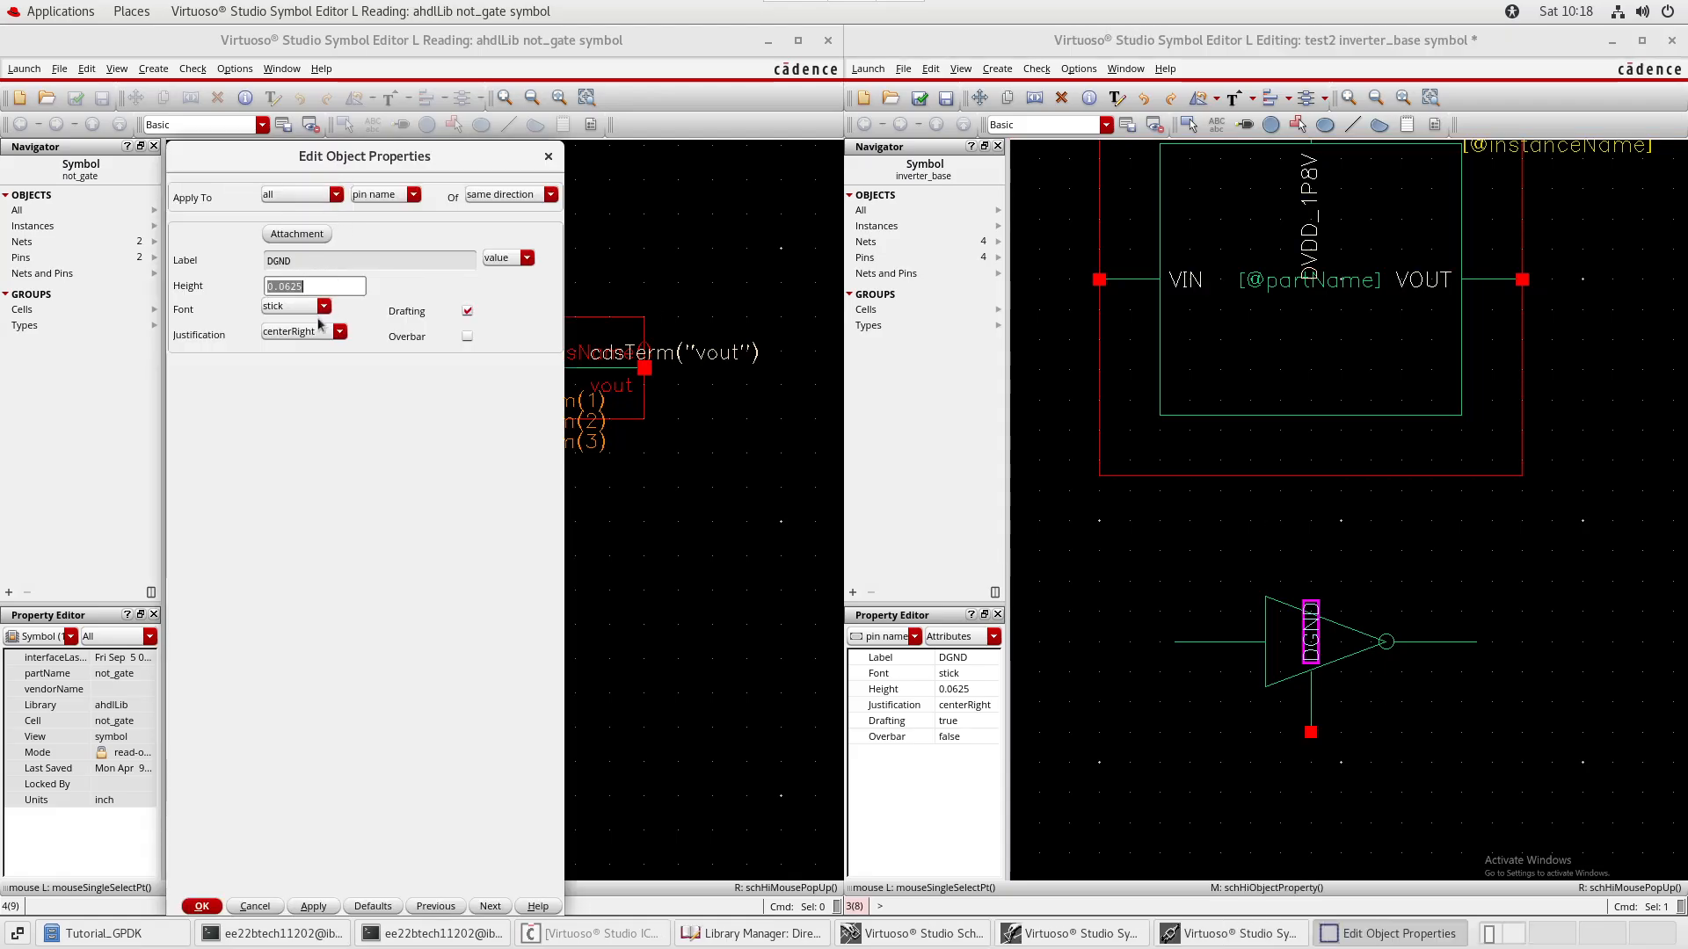
{"action": "left_click", "coordinate": [549, 156]}
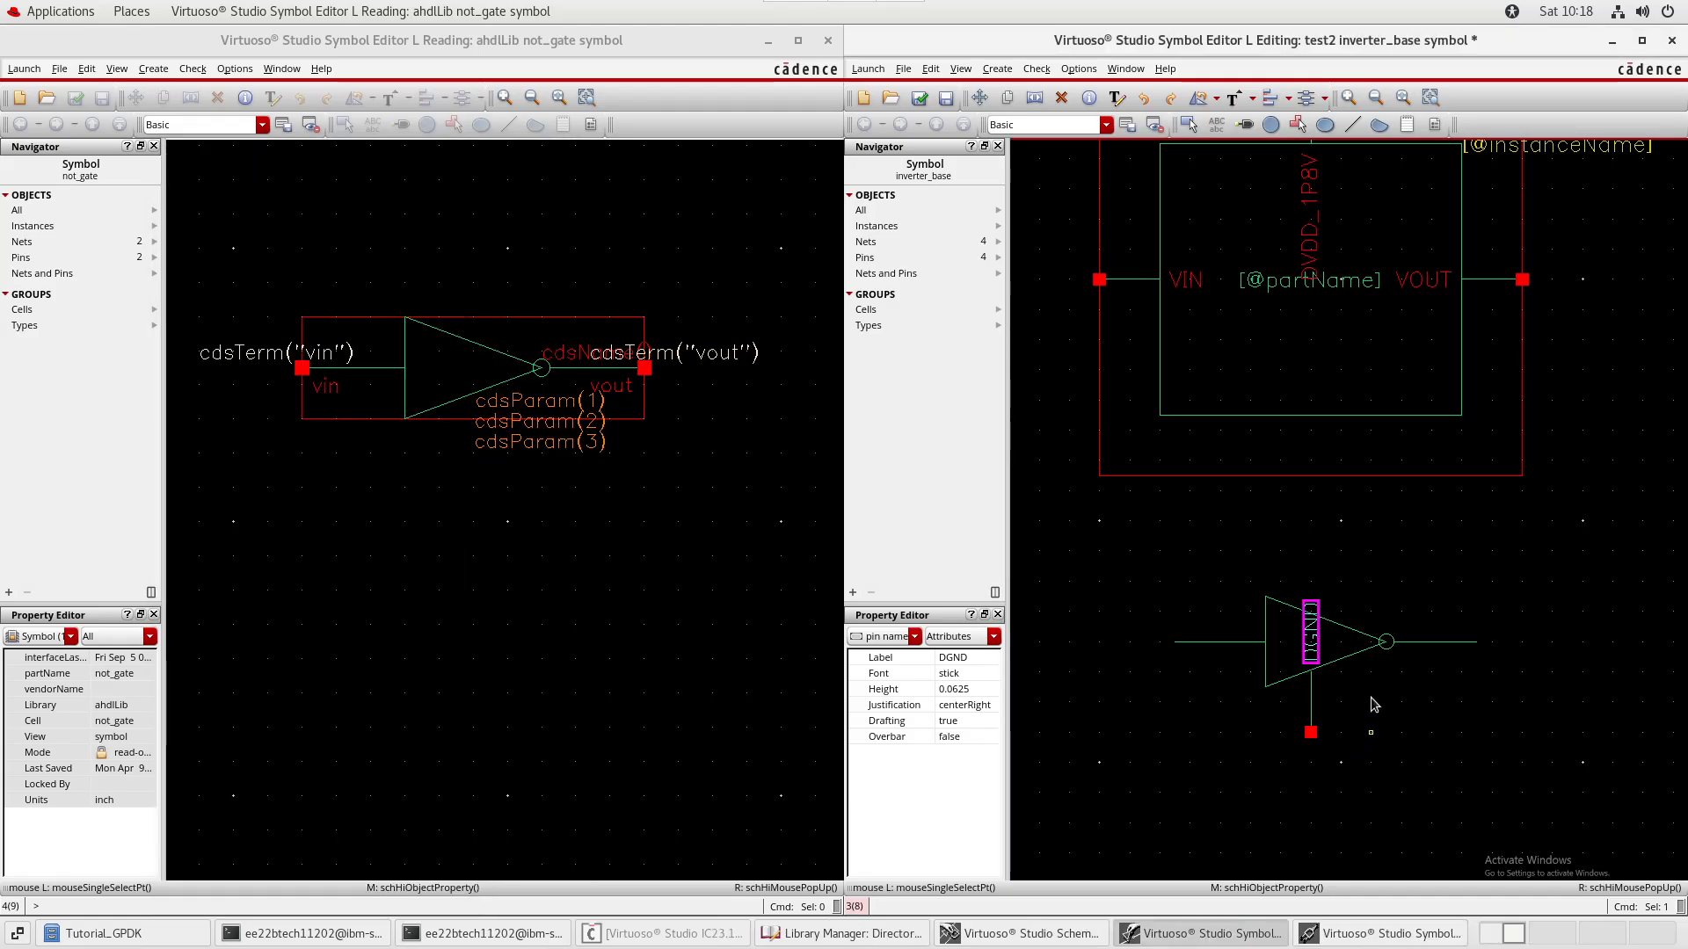
{"action": "left_click_drag", "start_coordinate": [1314, 639], "coordinate": [1330, 681]}
{"action": "left_click", "coordinate": [1327, 680]}
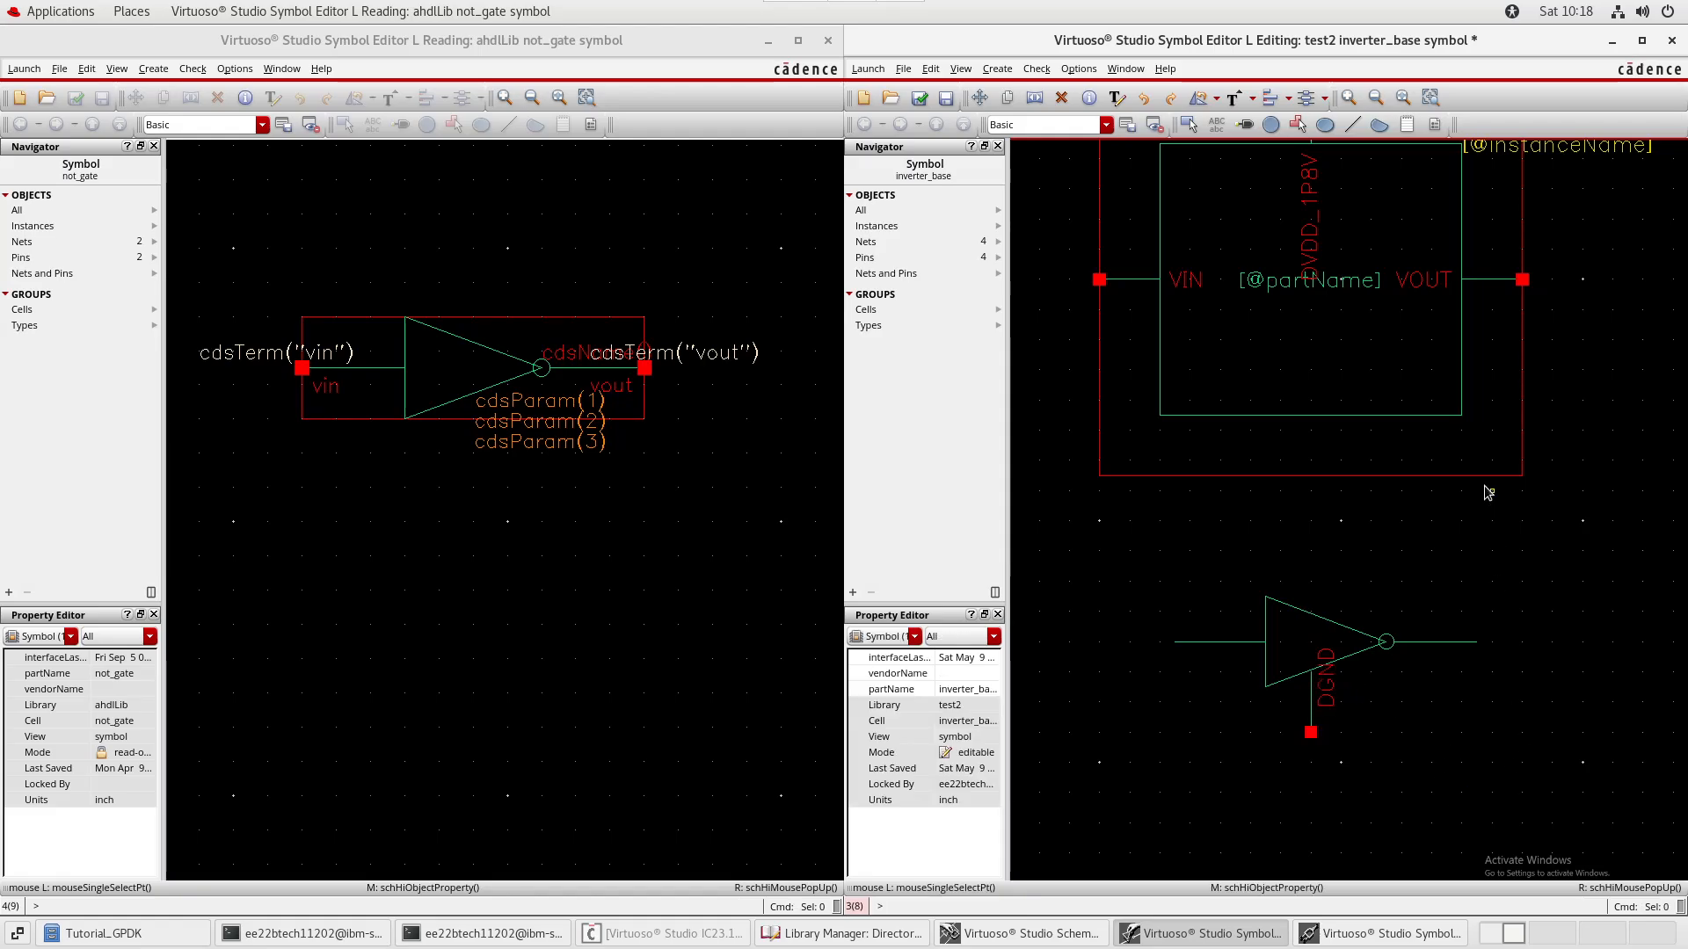
- Stretch the DVDD_1P8V pin with its stub and label down onto the upper edge of the copied triangle
{"action": "middle_click_drag", "start_coordinate": [1489, 490], "coordinate": [1417, 609]}
{"action": "left_click_drag", "start_coordinate": [1212, 179], "coordinate": [1286, 447]}
{"action": "key", "text": "s"}
{"action": "left_click", "coordinate": [1330, 187]}
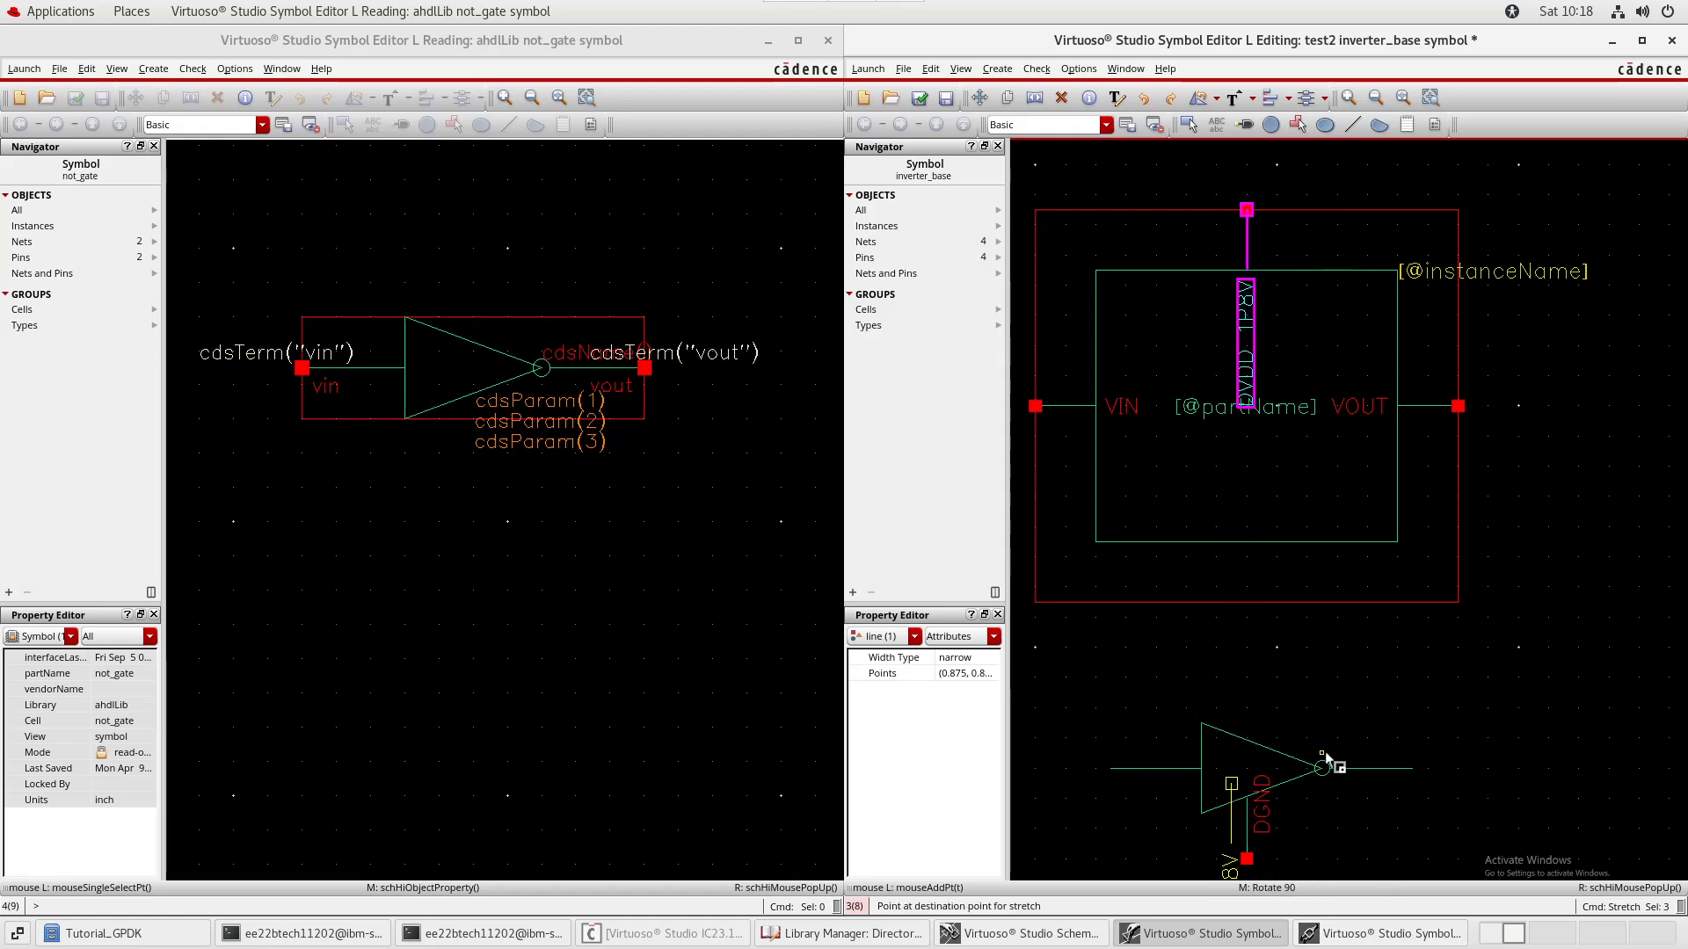
{"action": "left_click", "coordinate": [1335, 666]}
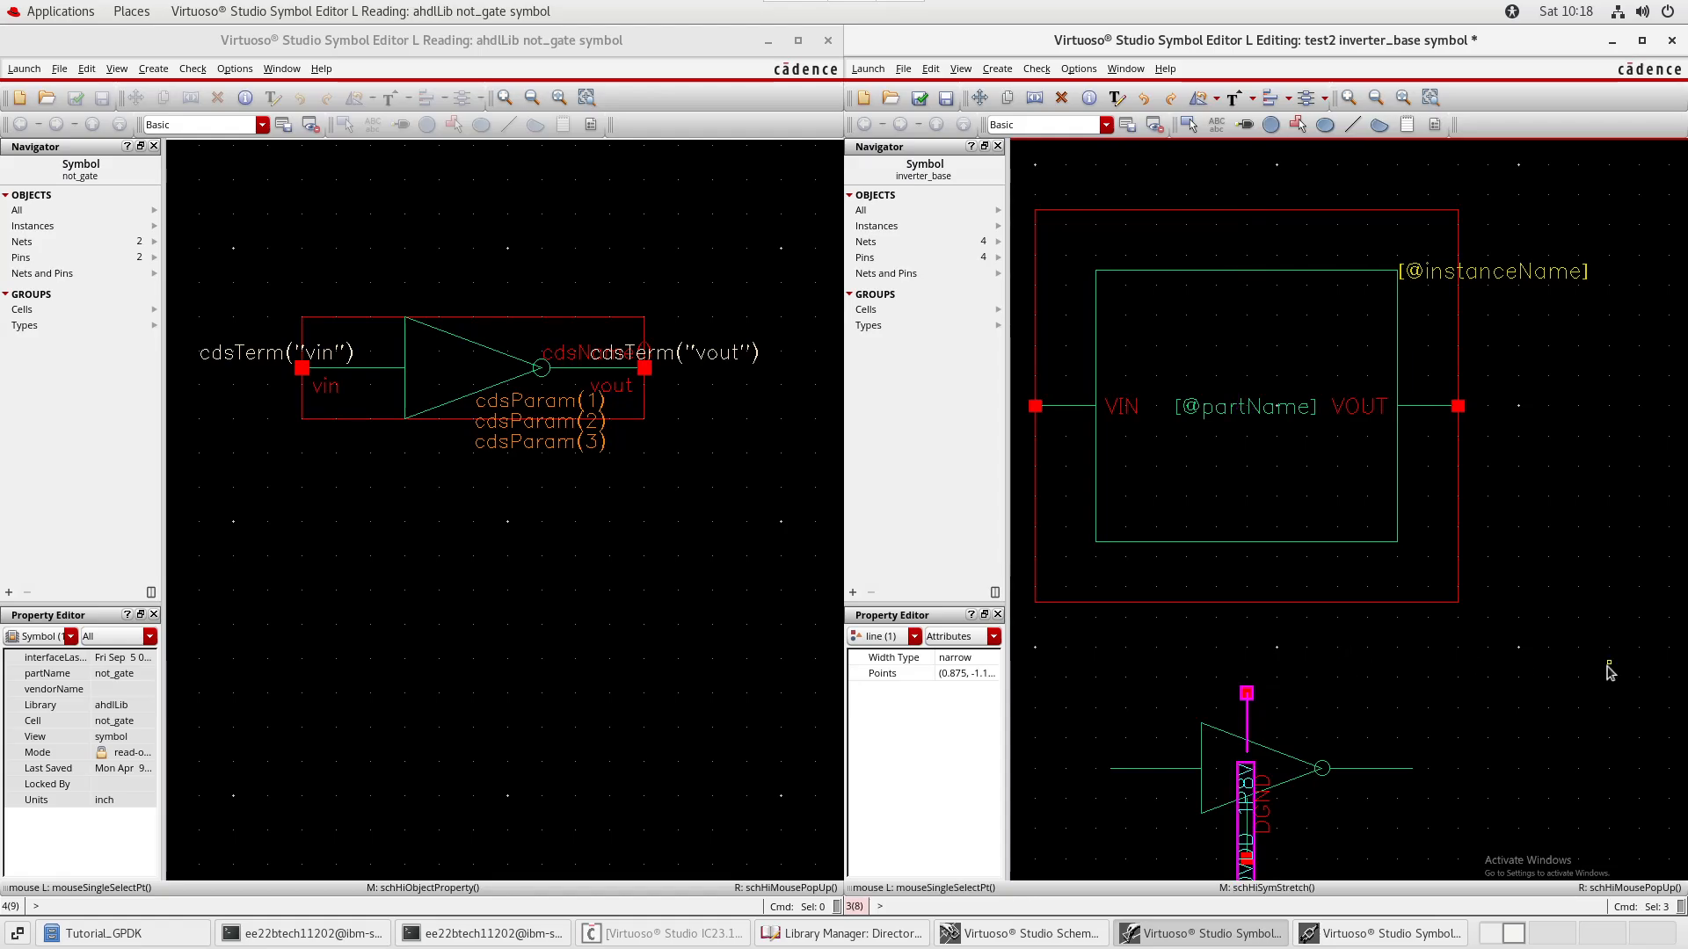
{"action": "key", "text": "Escape"}
- Move the DVDD_1P8V pin name up and to the right of its pin above the triangle
{"action": "scroll", "coordinate": [1407, 686], "scroll_direction": "down", "scroll_amount": 2}
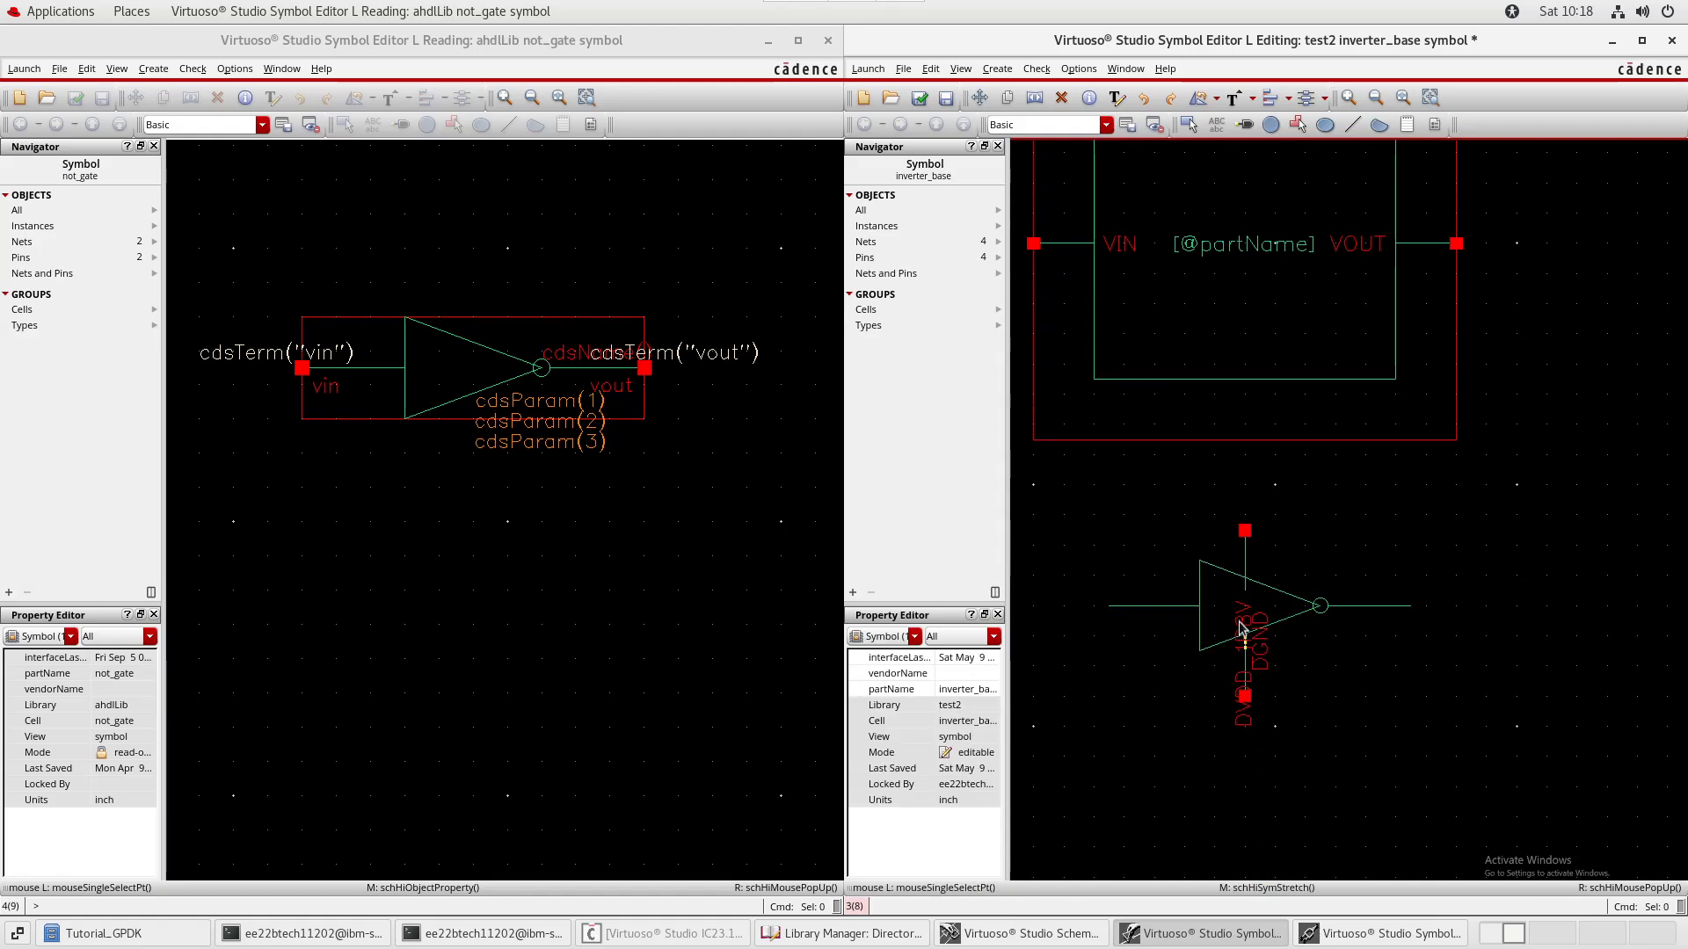
{"action": "left_click", "coordinate": [1244, 611]}
{"action": "key", "text": "m"}
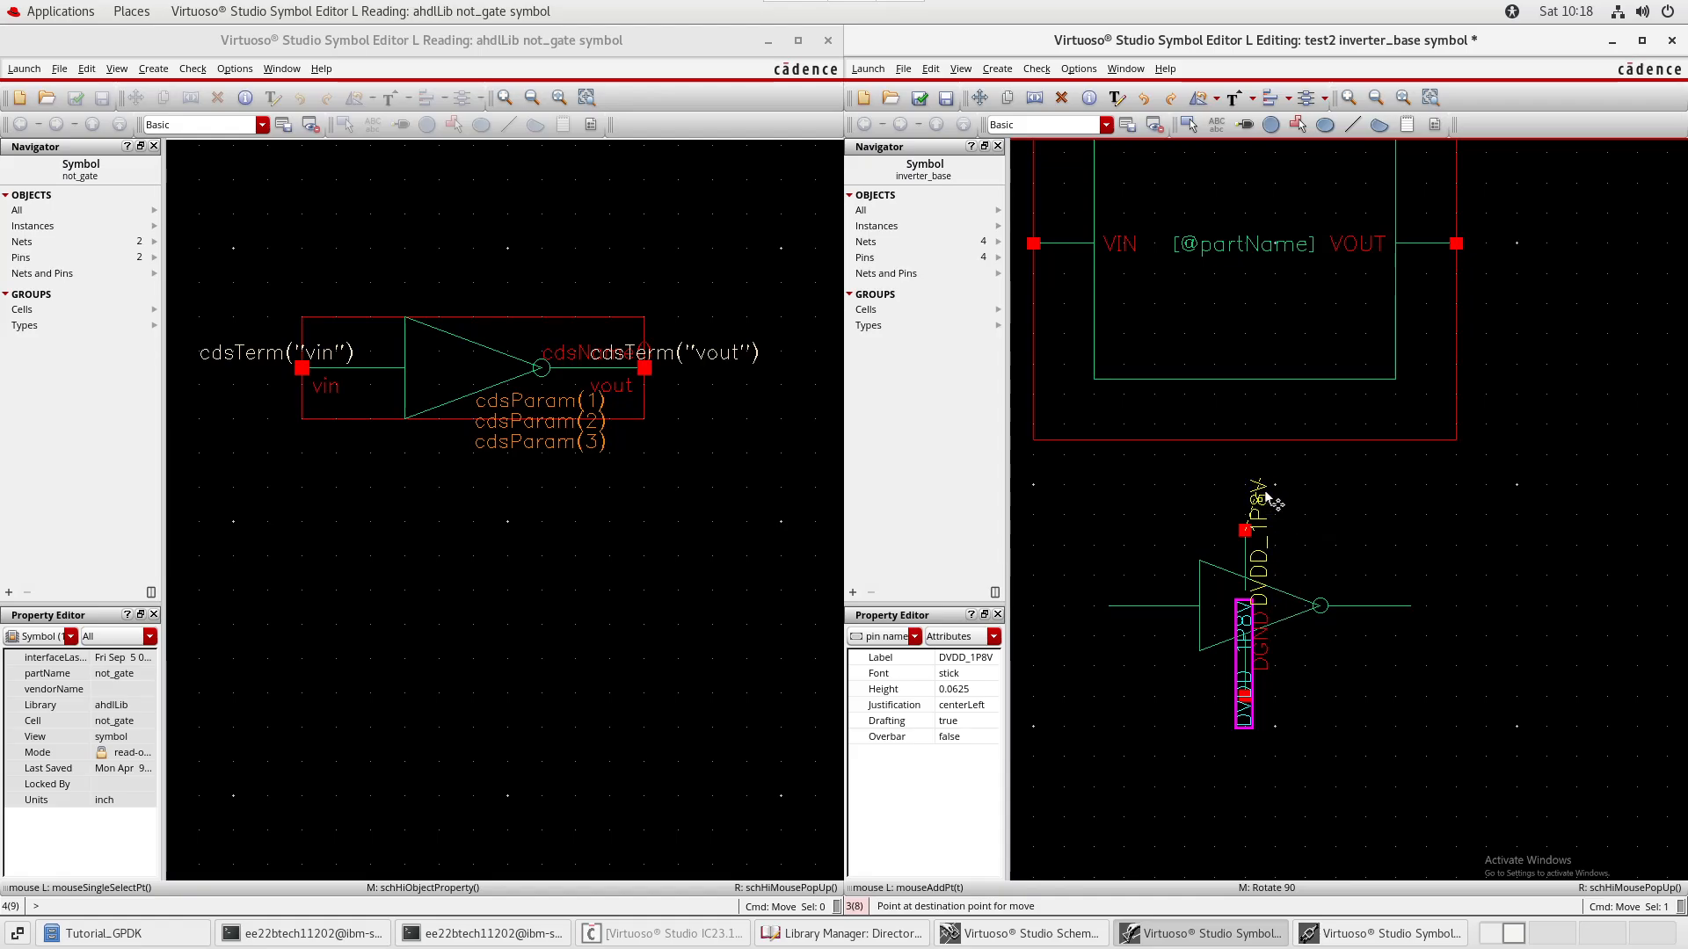
{"action": "left_click", "coordinate": [1281, 498]}
- Try label heights of 0.00625 and 0.0125 for all pin names
{"action": "key", "text": "q"}
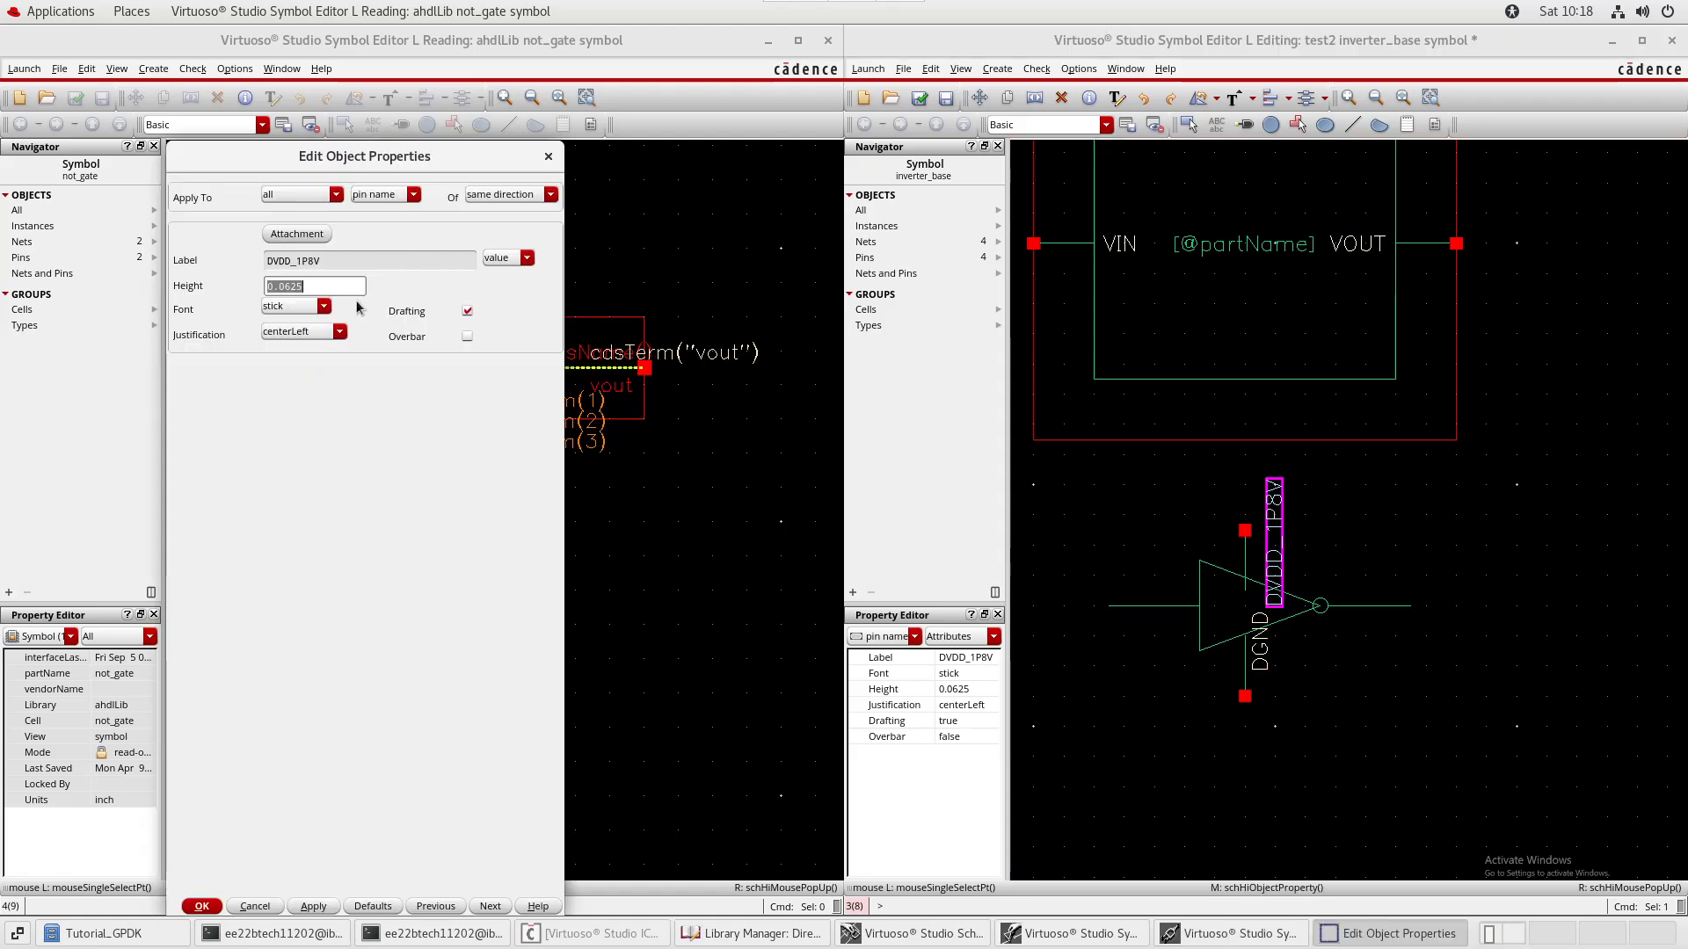
{"action": "key", "text": "Left"}
{"action": "type", "text": "0"}
{"action": "key", "text": "Return"}
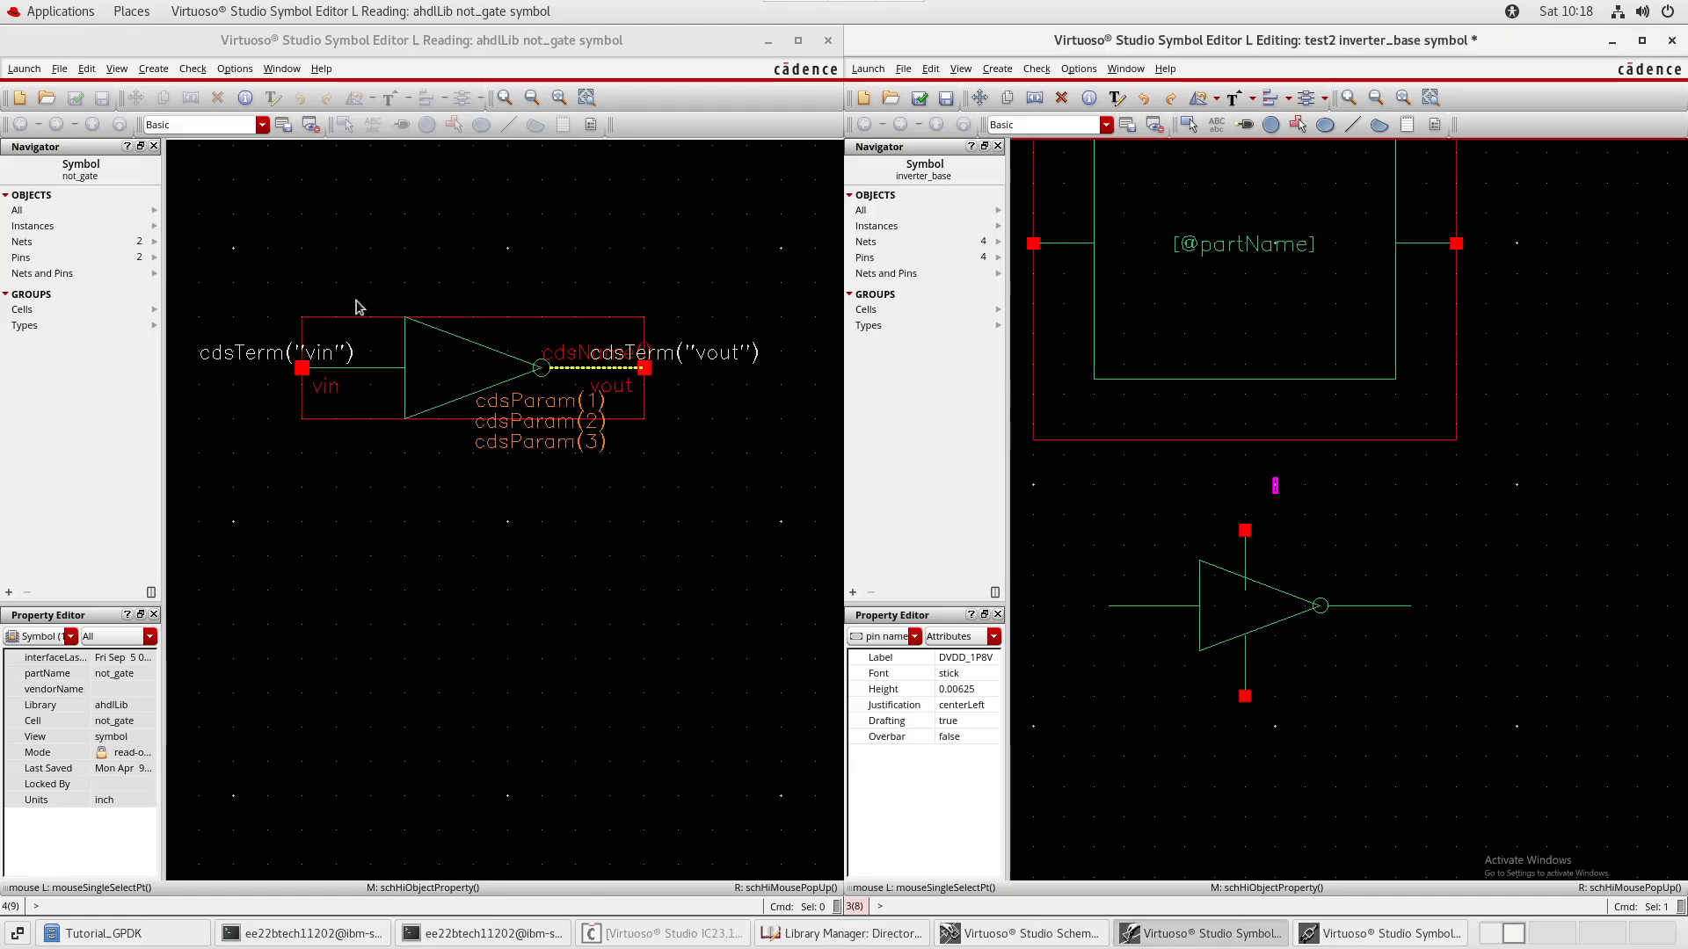
{"action": "key", "text": "q"}
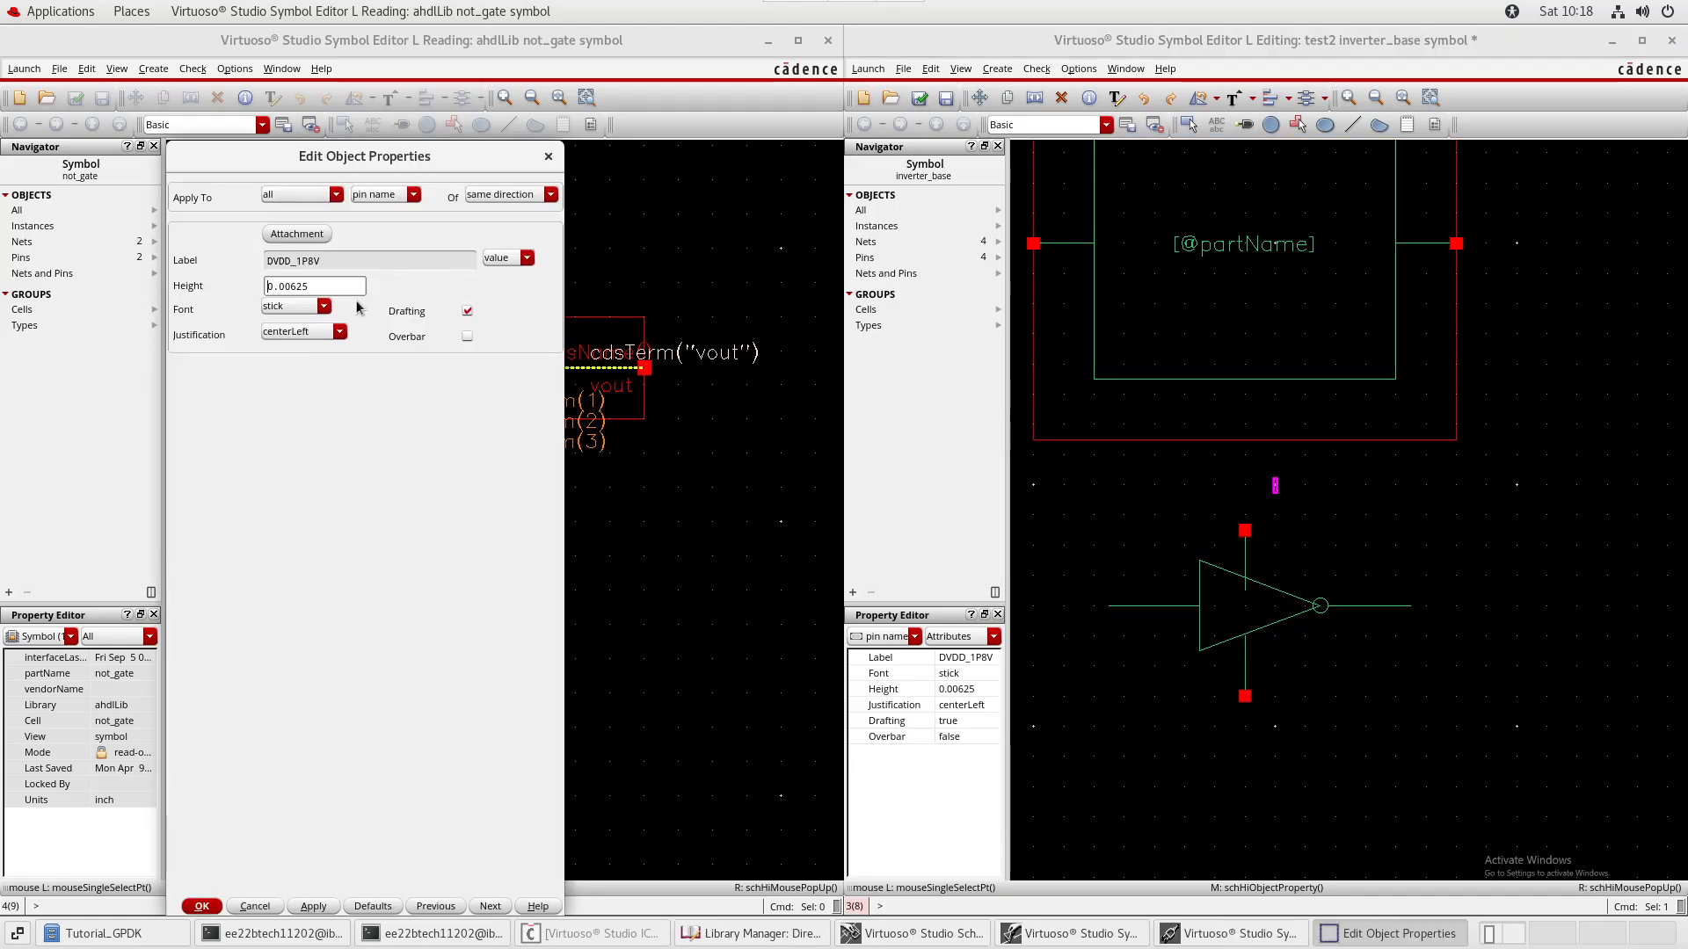
{"action": "key", "text": "BackSpace"}
{"action": "type", "text": "125"}
{"action": "key", "text": "Return"}
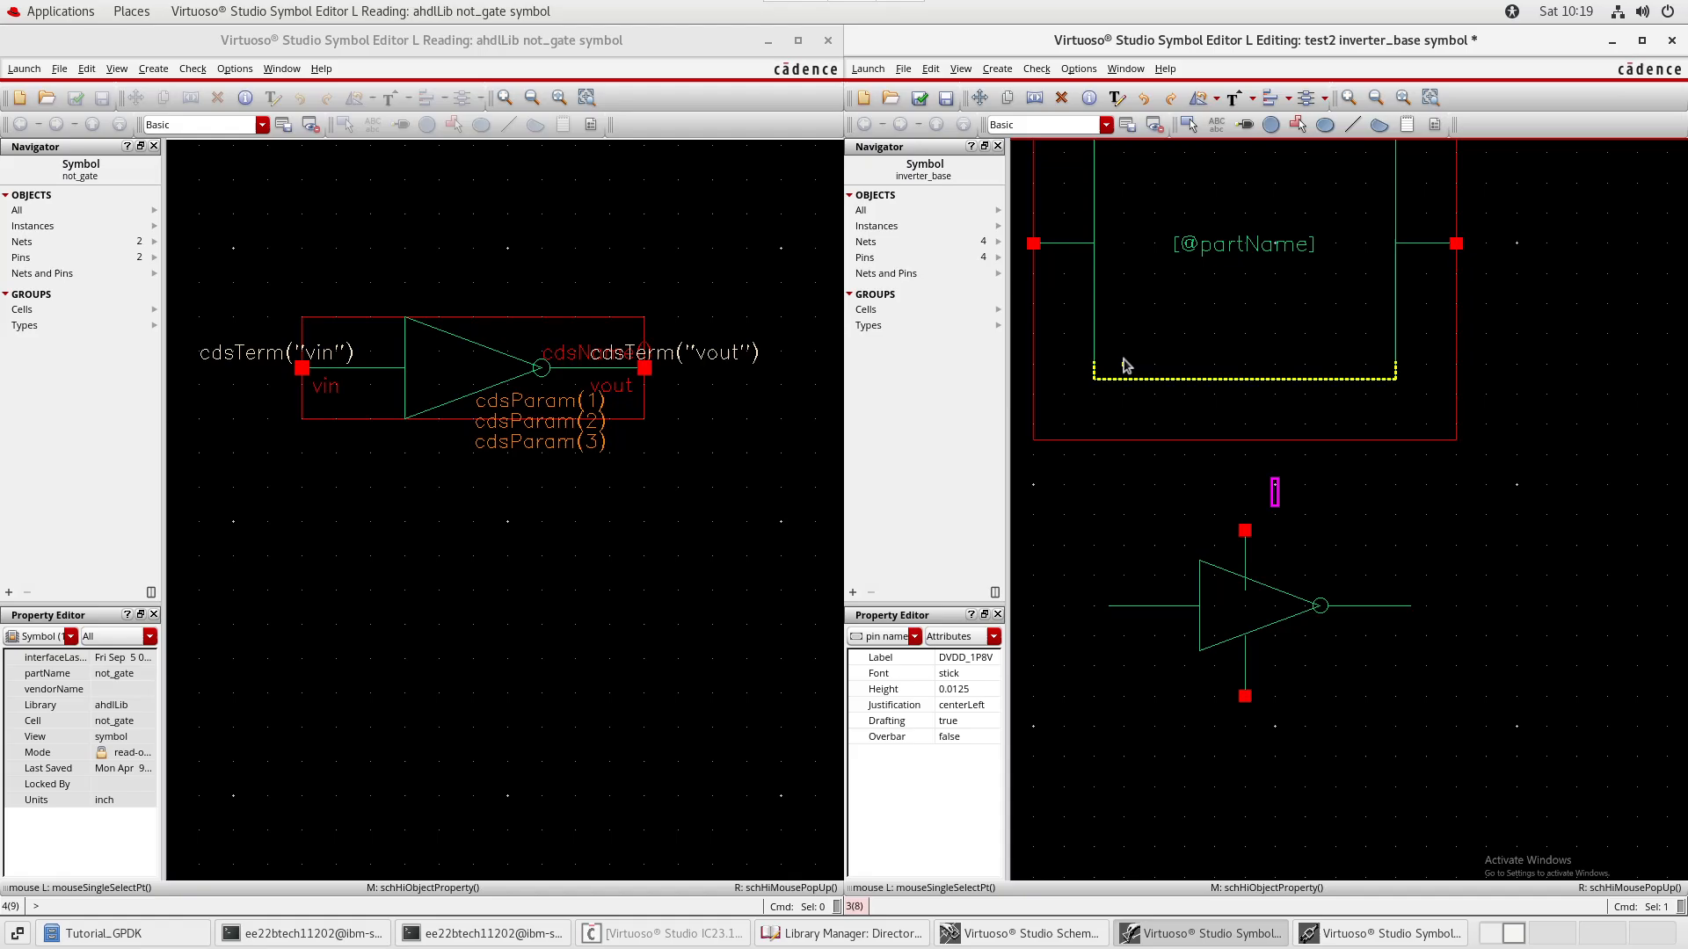
- Set the height of all pin names to 0.025 and move the DVDD_1P8V label close beside its pin
{"action": "key", "text": "q"}
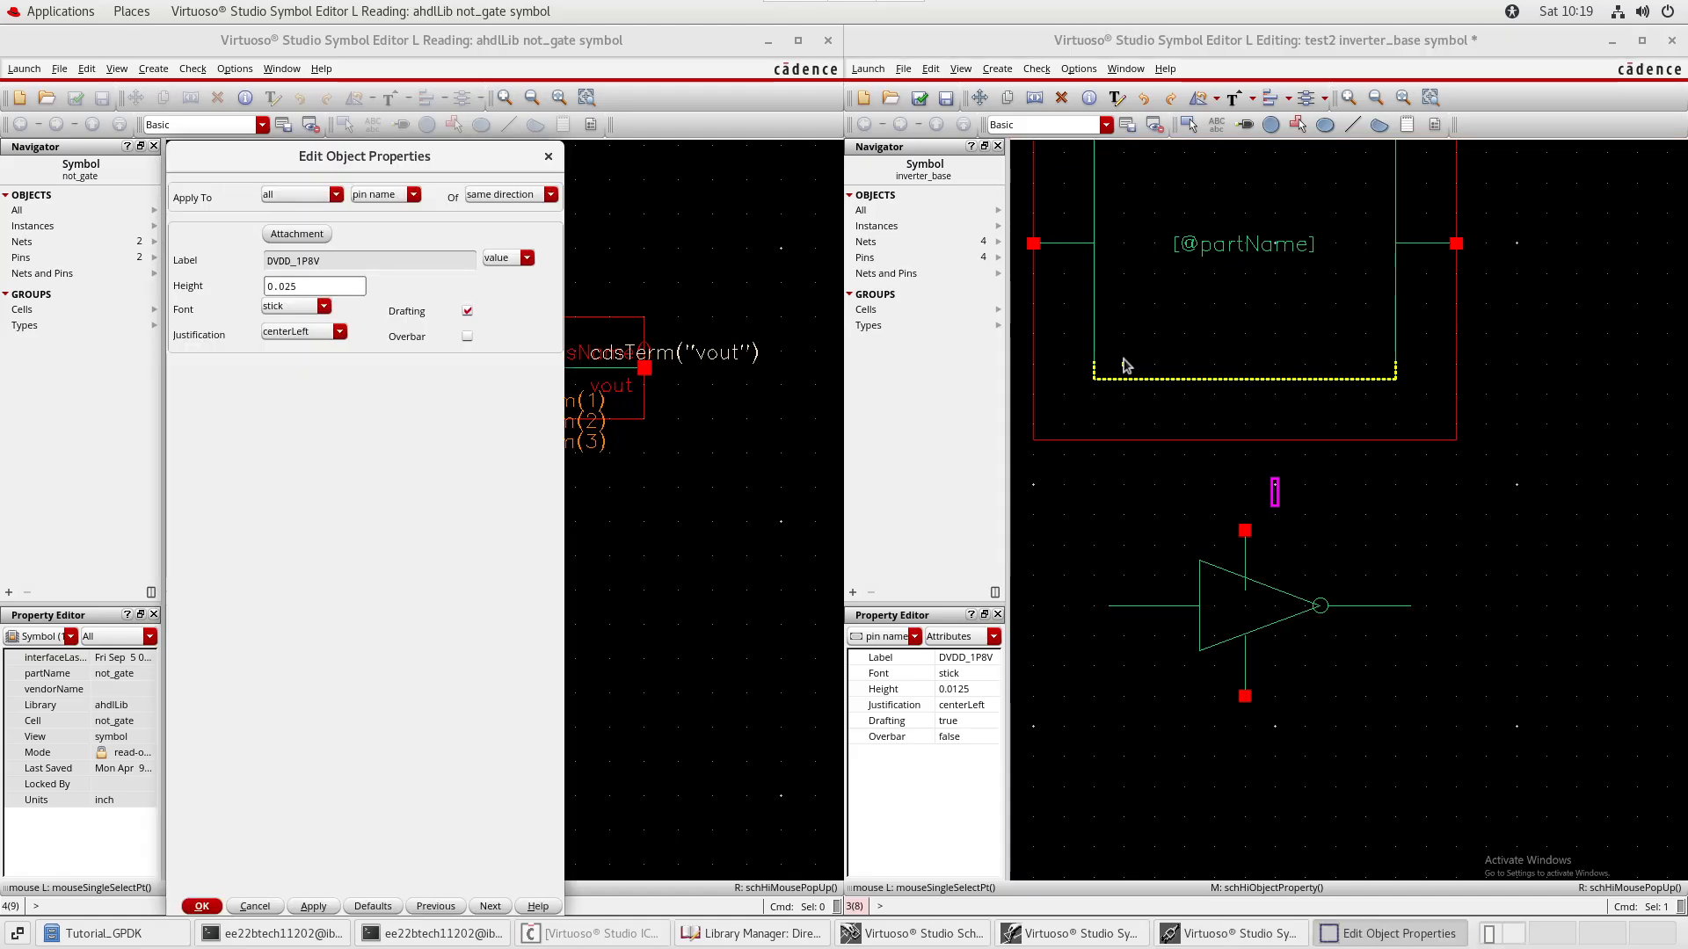
{"action": "key", "text": "Return"}
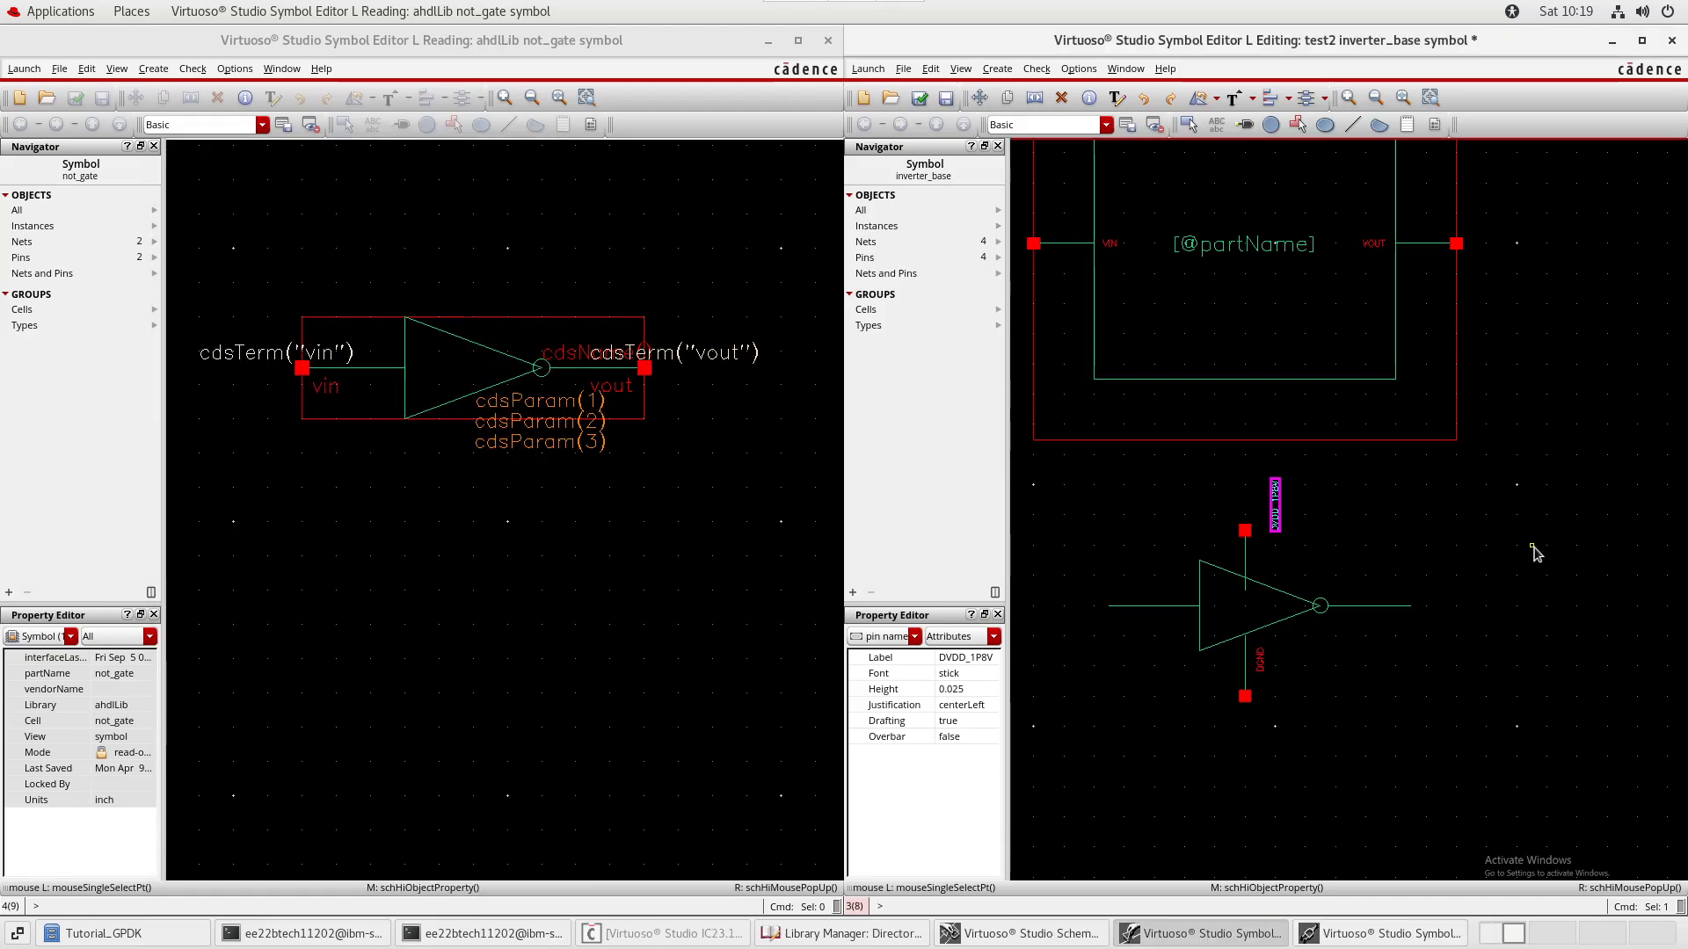
{"action": "key", "text": "m"}
{"action": "left_click", "coordinate": [1273, 502]}
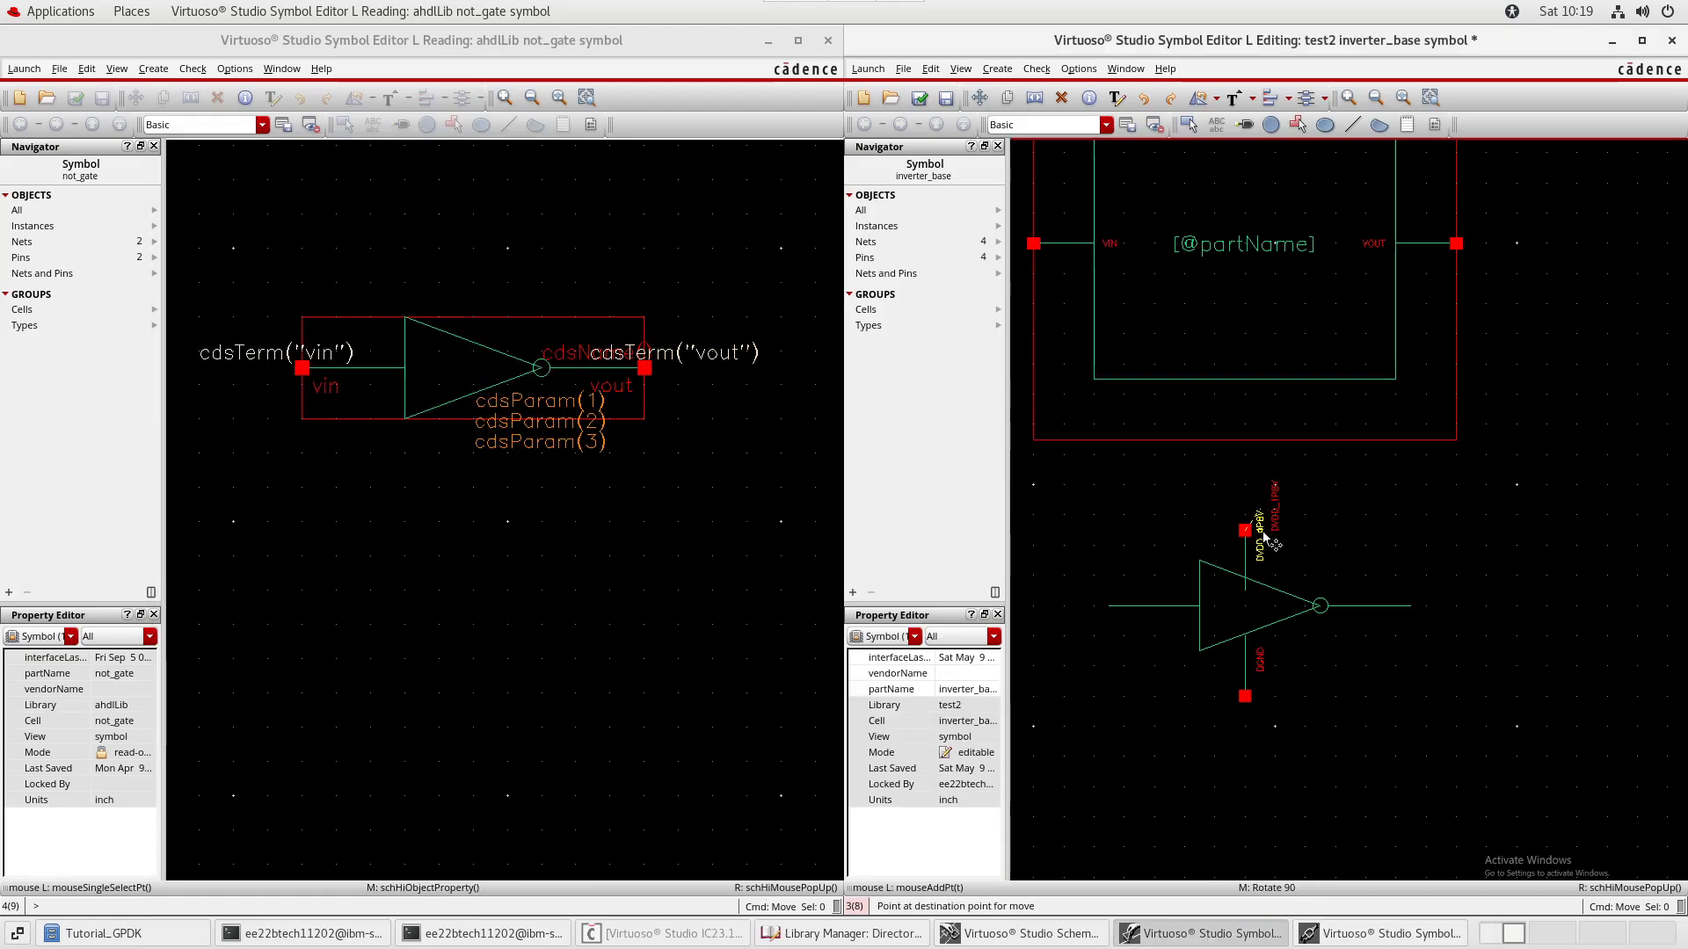
{"action": "left_click", "coordinate": [1254, 533]}
- Move the DGND pin name down to sit directly beside its pin
{"action": "left_click", "coordinate": [1260, 664]}
{"action": "key", "text": "m"}
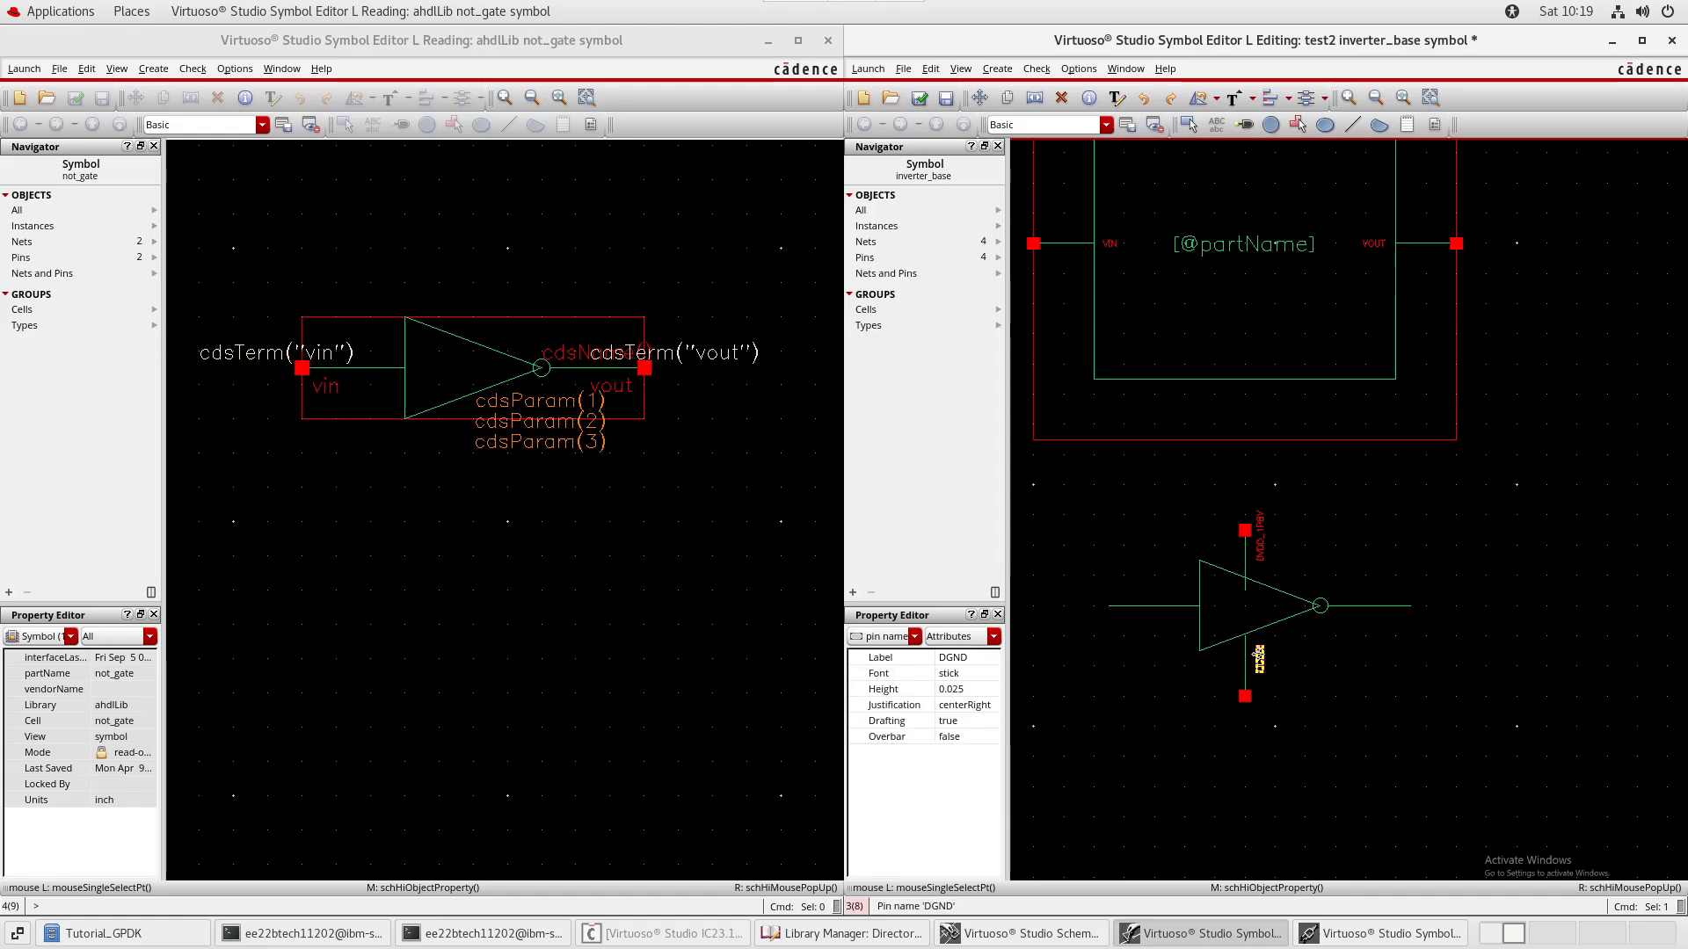
{"action": "left_click", "coordinate": [1262, 707]}
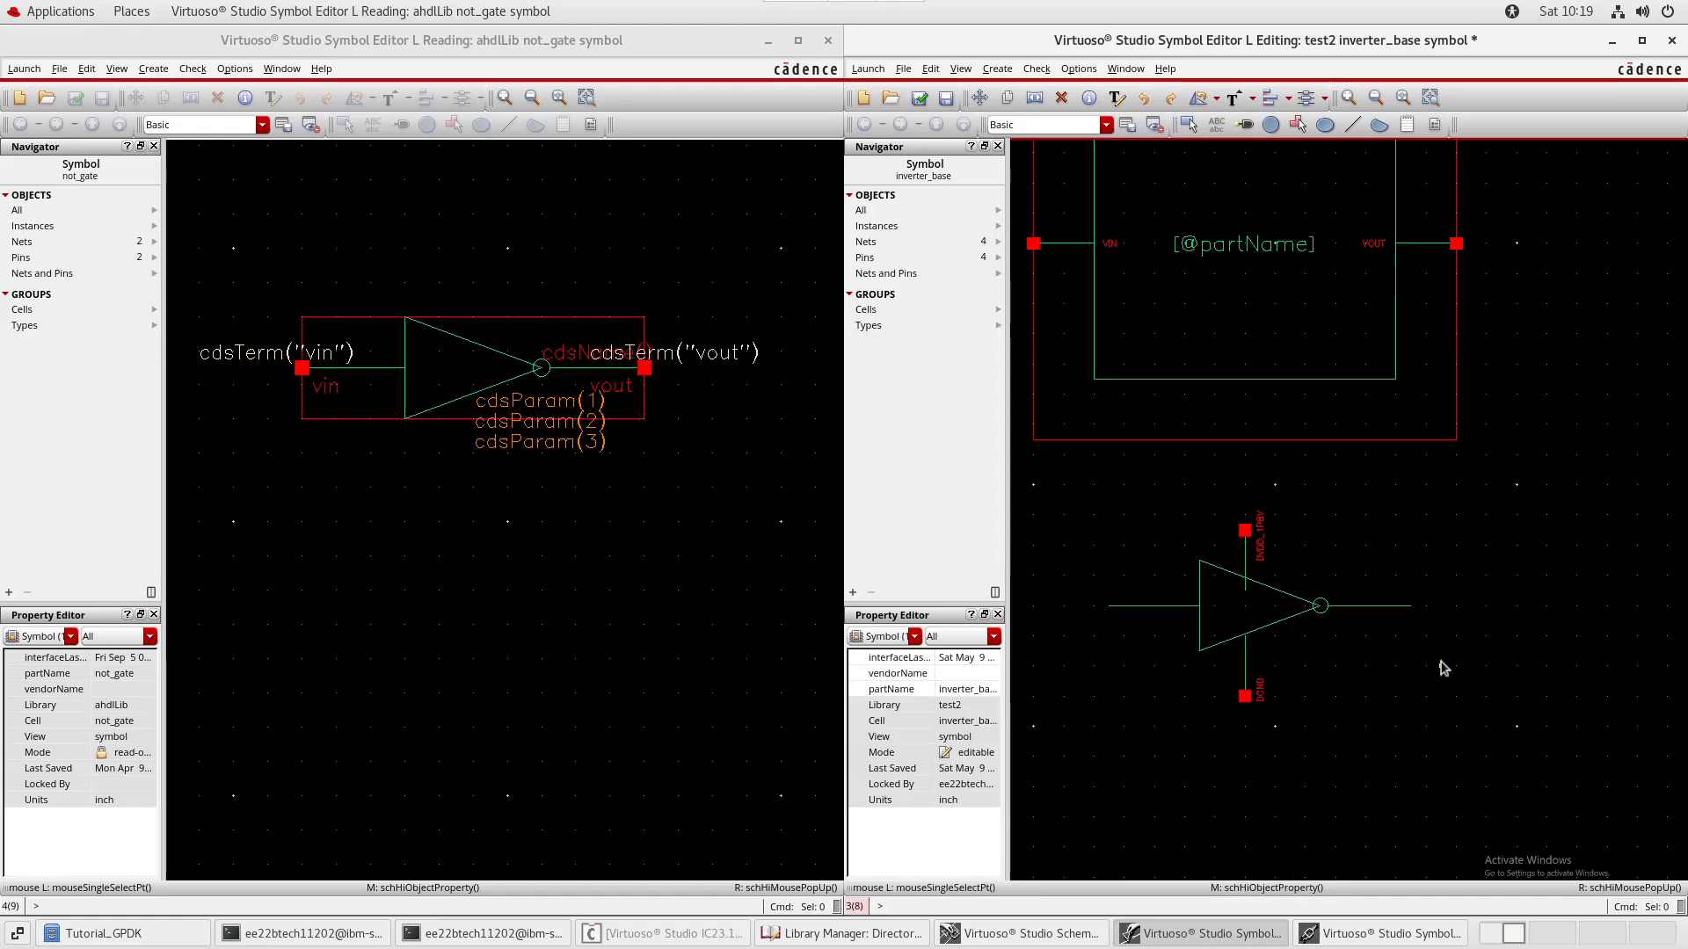
- Set object property edits to apply to only current instead of all objects
{"action": "key", "text": "q"}
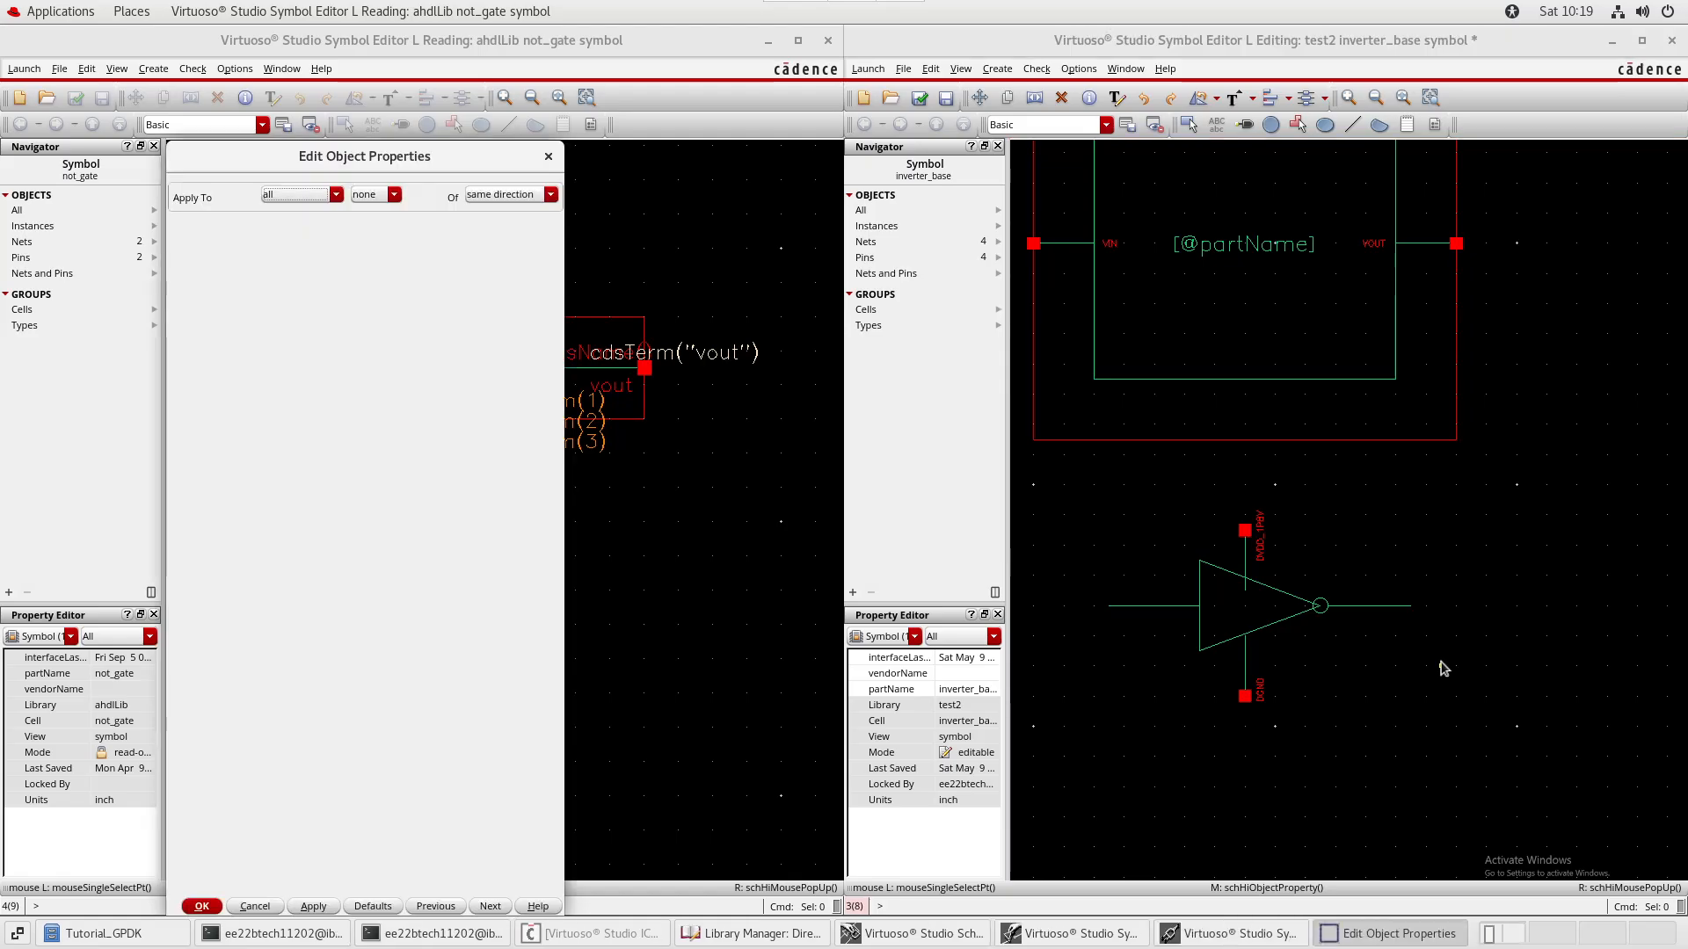
{"action": "left_click", "coordinate": [303, 194]}
{"action": "left_click", "coordinate": [264, 195]}
{"action": "left_click", "coordinate": [296, 192]}
{"action": "left_click", "coordinate": [296, 211]}
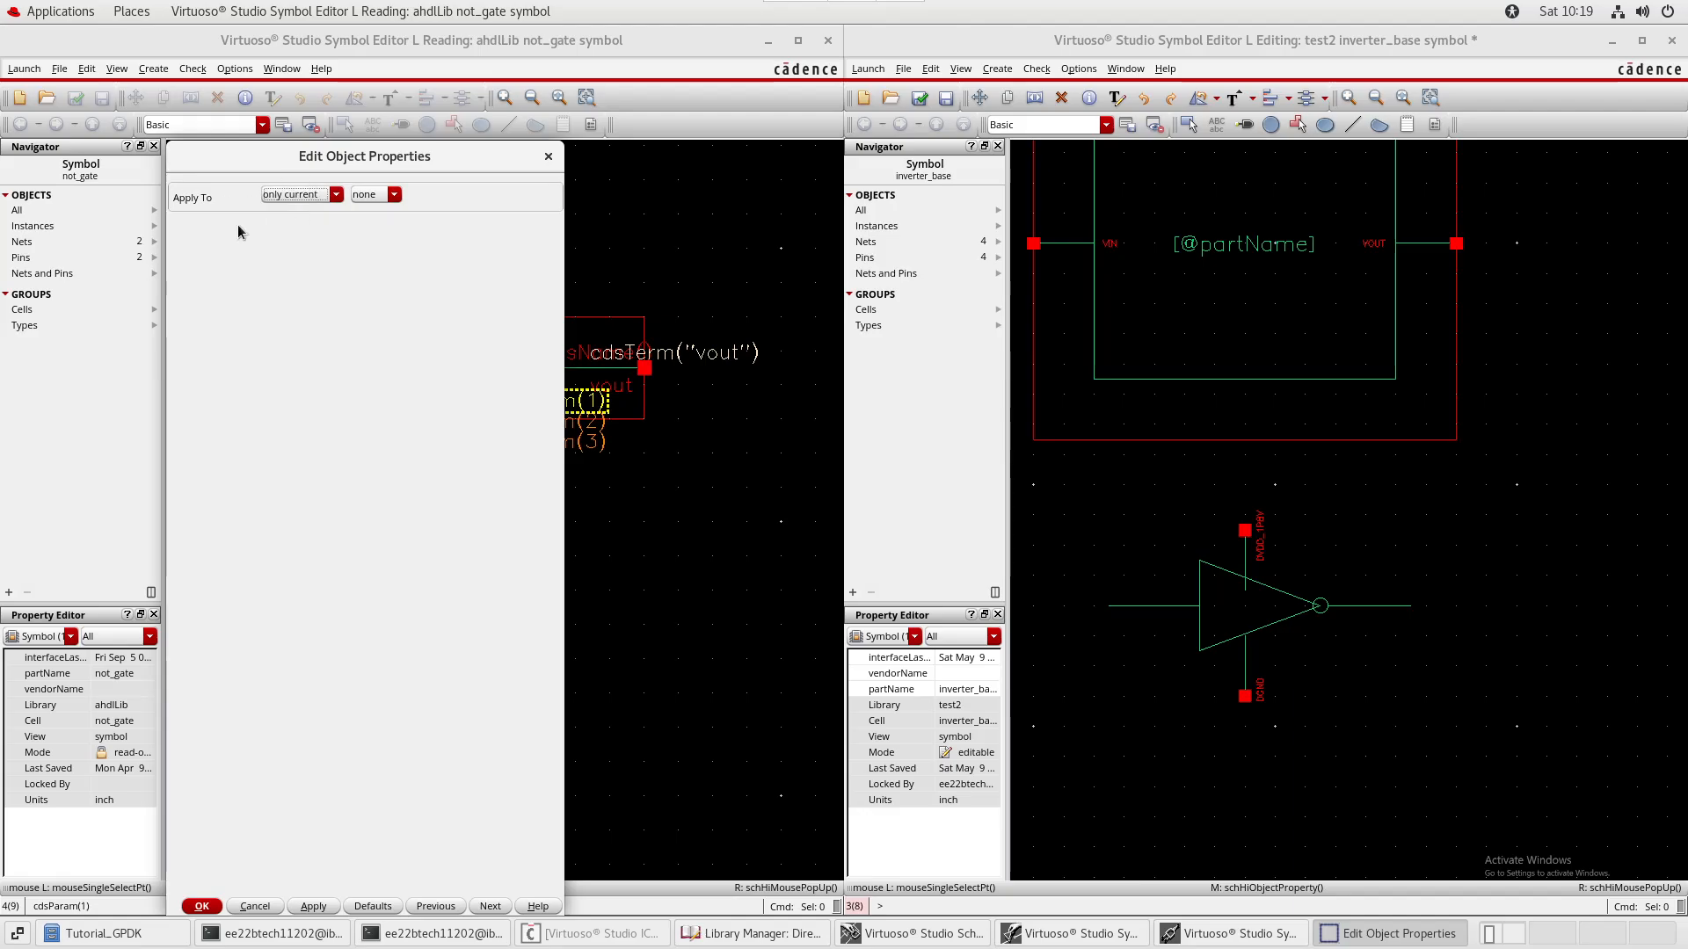
{"action": "left_click", "coordinate": [202, 906]}
- Move the VIN pin from the rectangular body onto the free end of the inverter's input lead
{"action": "middle_click_drag", "start_coordinate": [1455, 521], "coordinate": [1473, 596]}
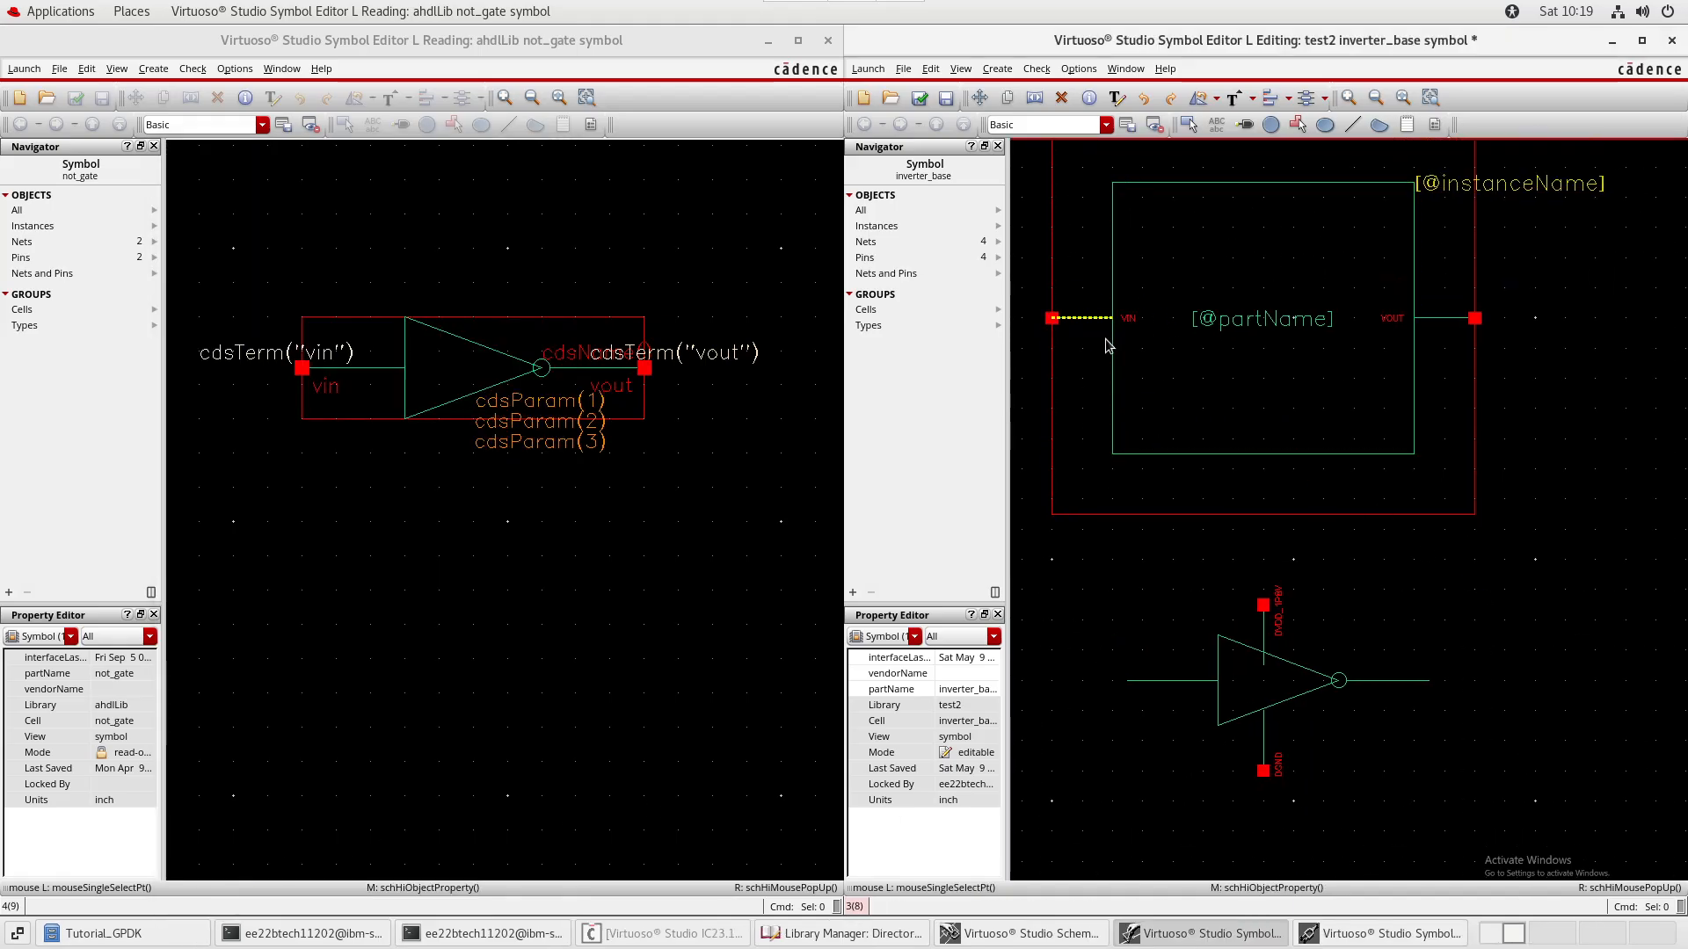
{"action": "middle_click_drag", "start_coordinate": [1199, 500], "coordinate": [1287, 458]}
{"action": "left_click_drag", "start_coordinate": [1079, 260], "coordinate": [1162, 337]}
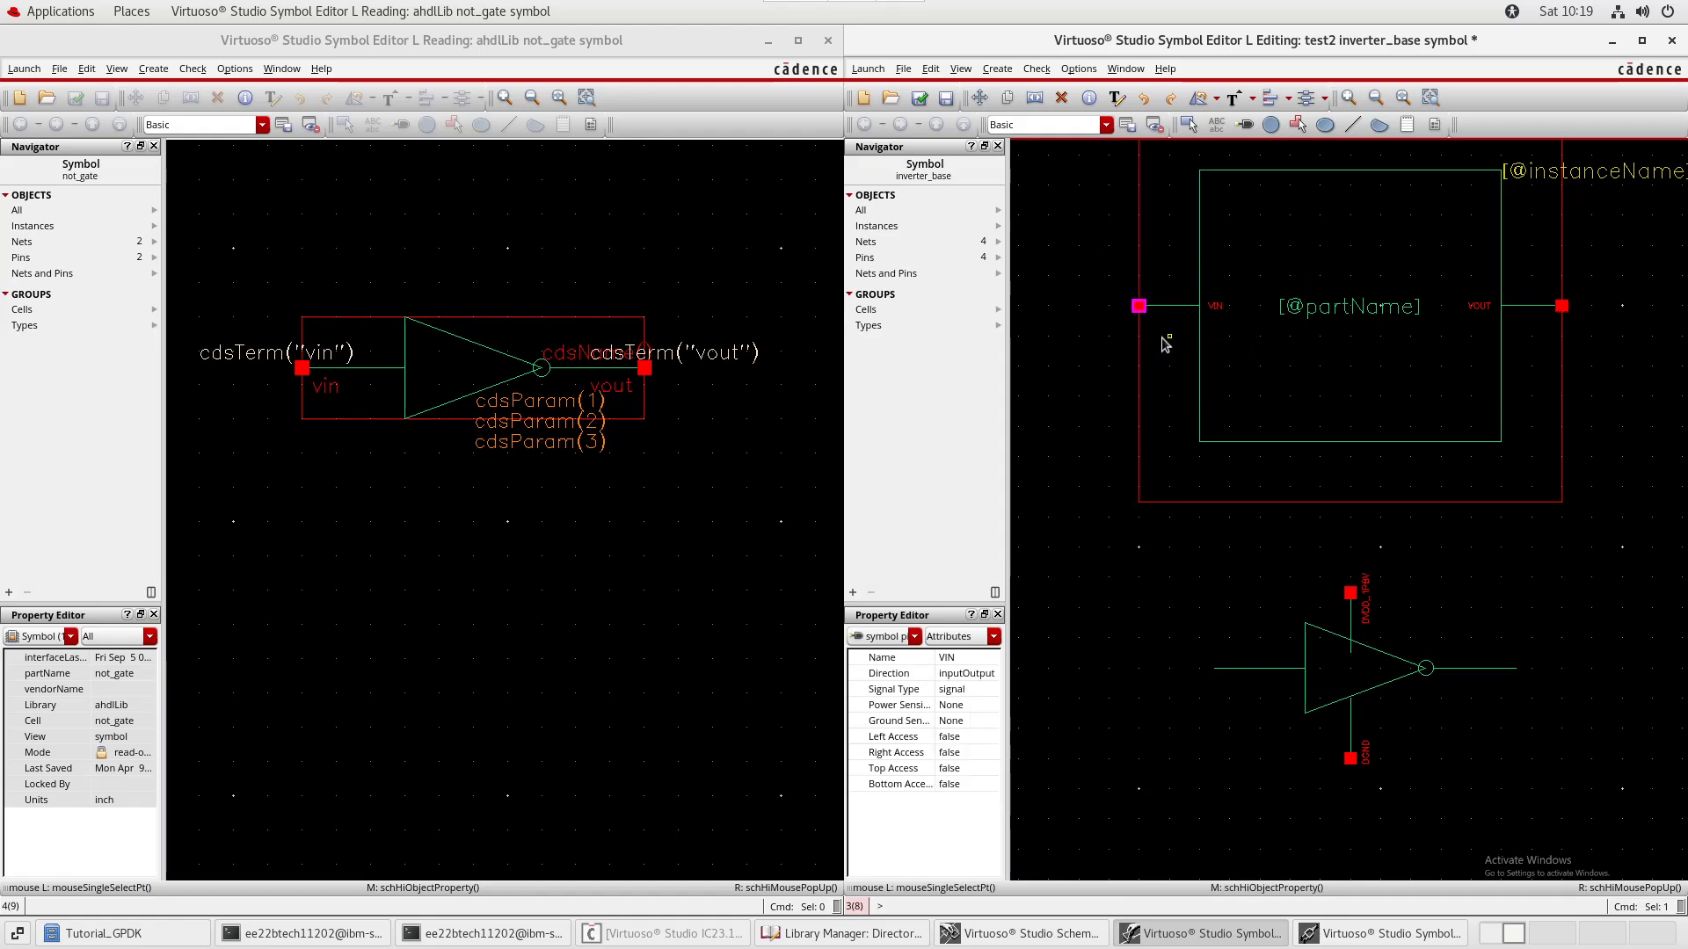
{"action": "key", "text": "m"}
{"action": "left_click", "coordinate": [1162, 335]}
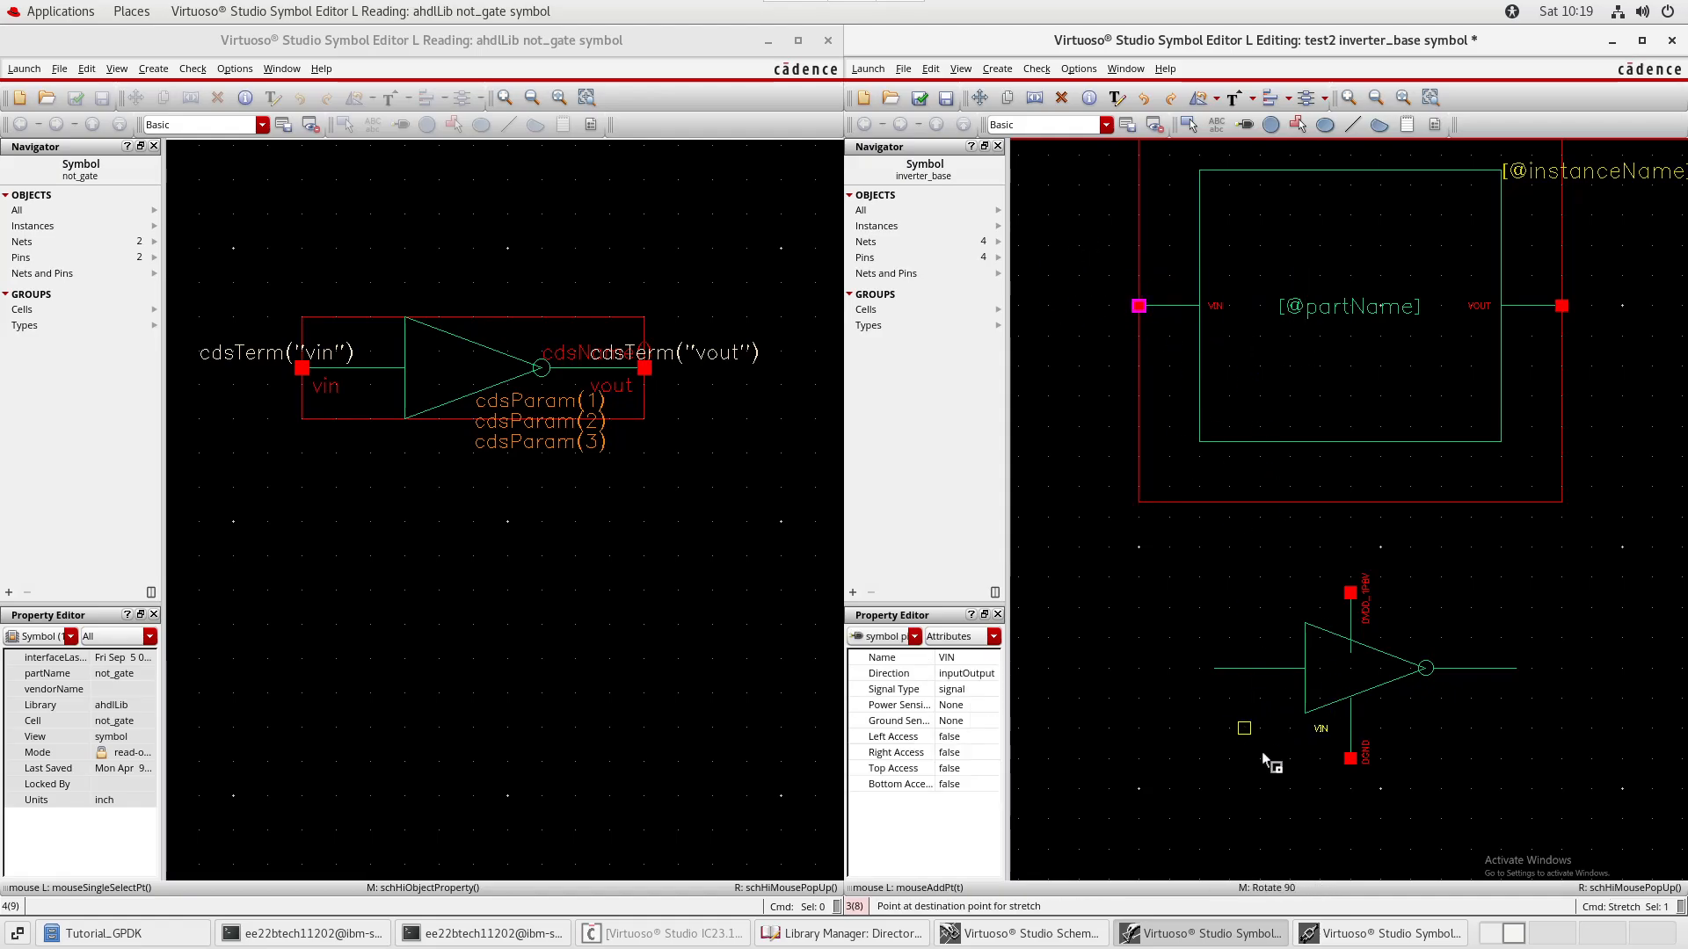
{"action": "left_click", "coordinate": [1243, 699]}
- Move the VIN pin name to just above the inverter's input lead and set its height to 0.0625
{"action": "left_click", "coordinate": [1190, 755]}
{"action": "left_click", "coordinate": [1291, 668]}
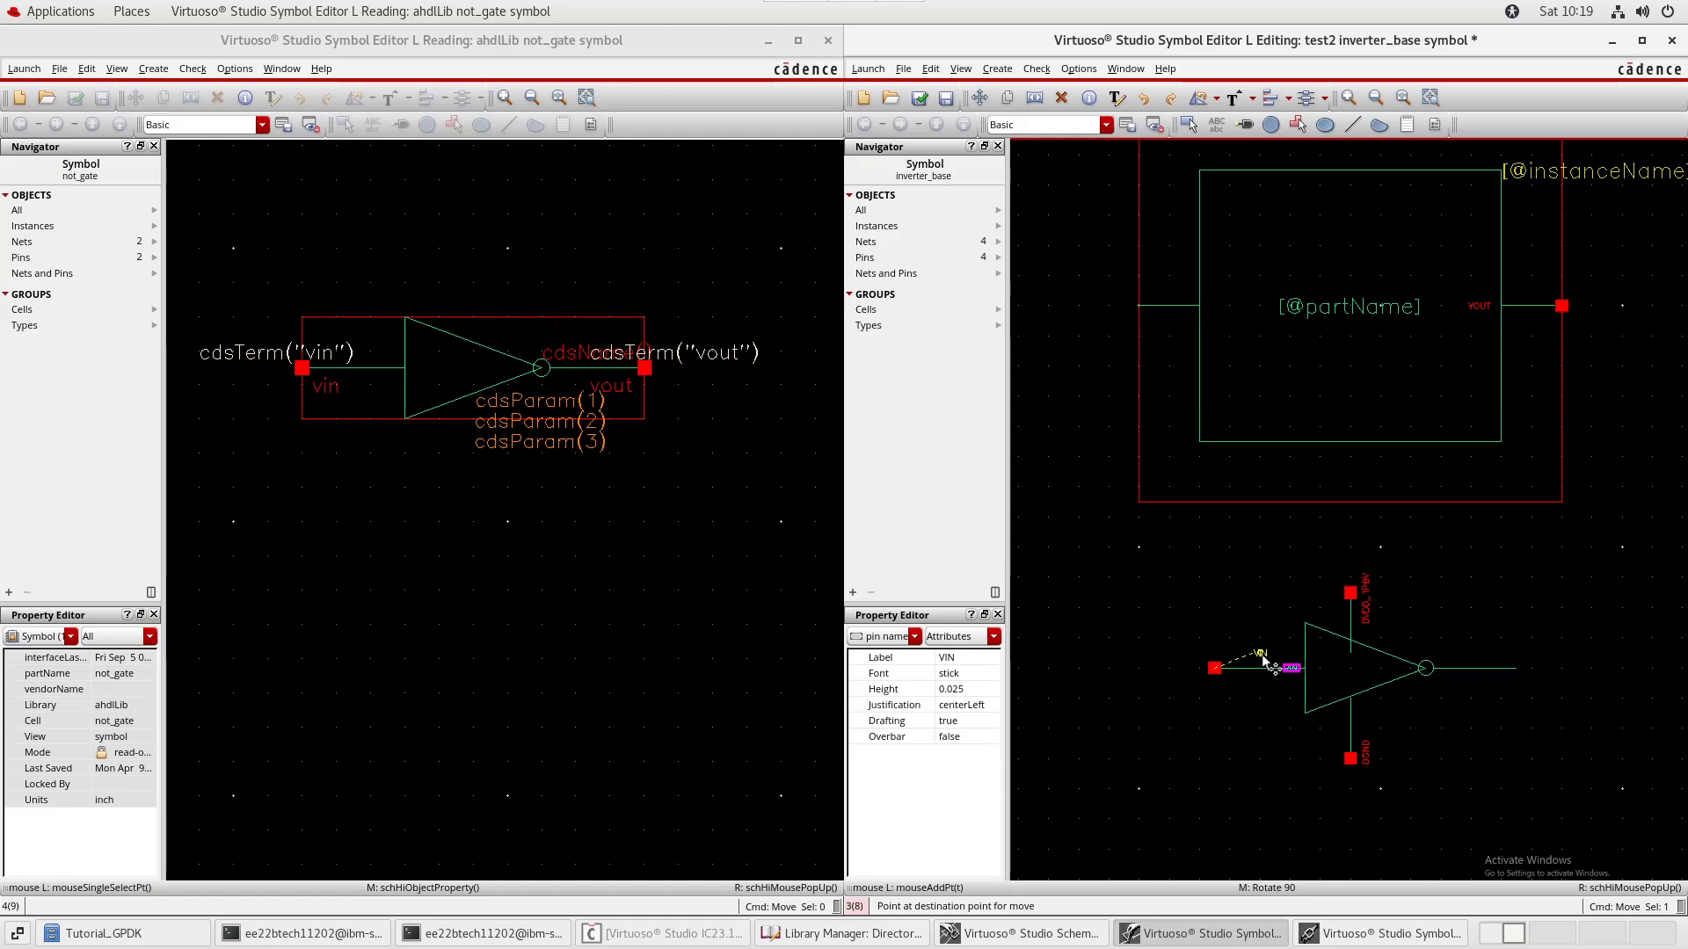
{"action": "key", "text": "q"}
{"action": "left_click", "coordinate": [345, 288]}
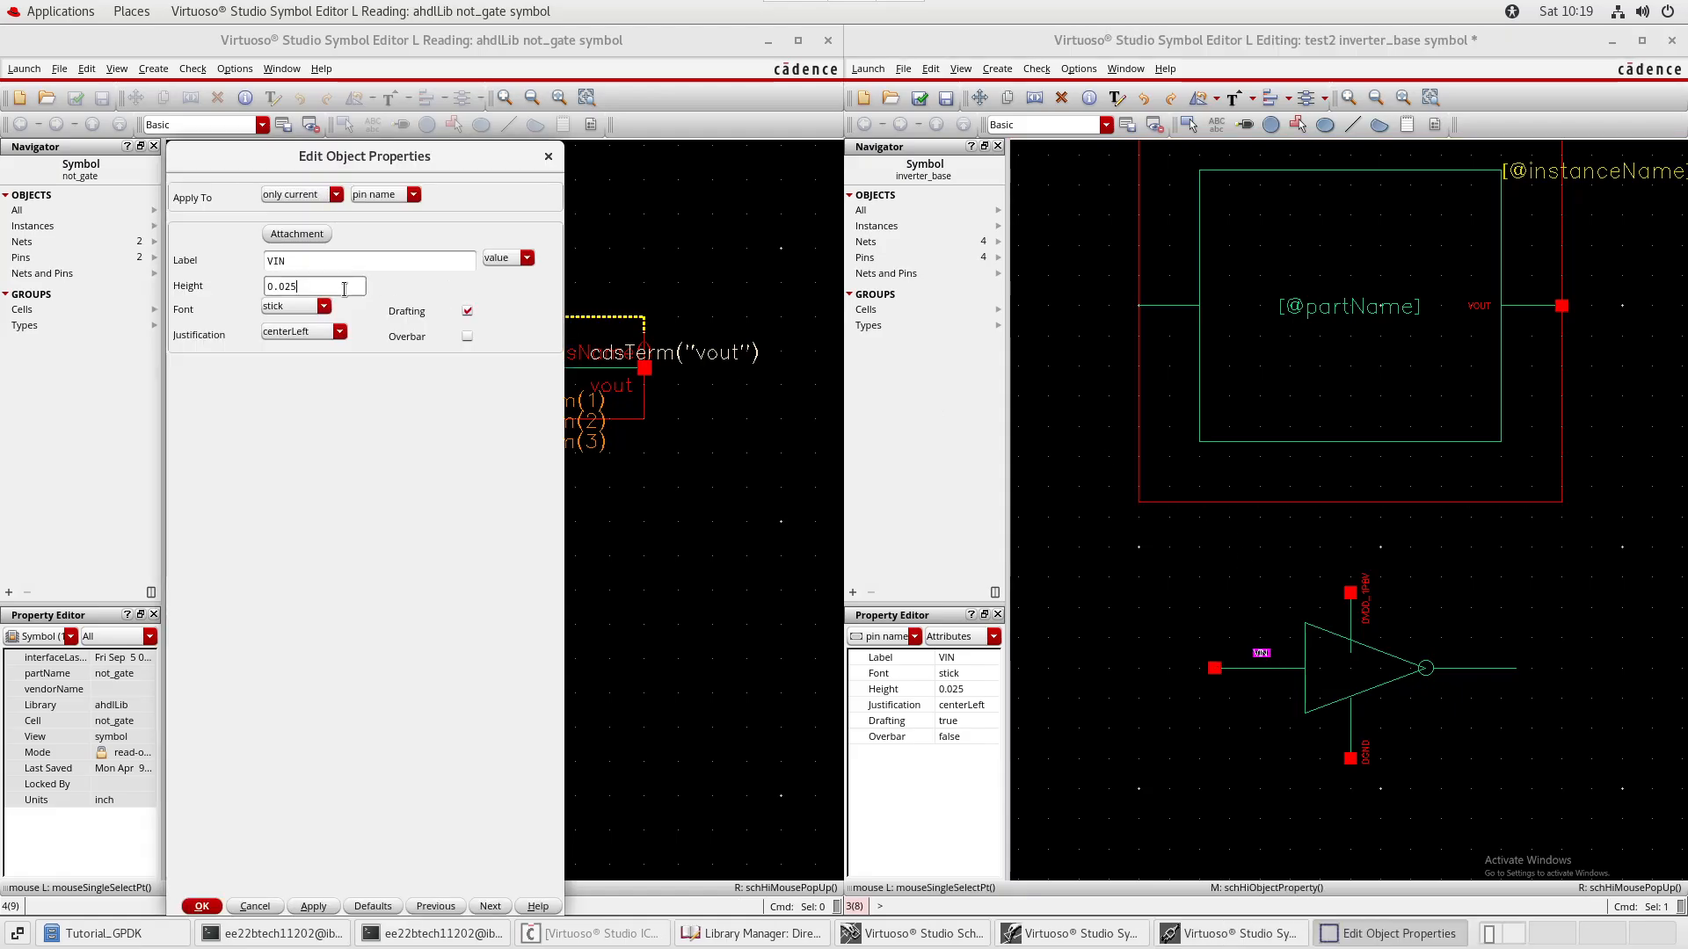
{"action": "type", "text": "625"}
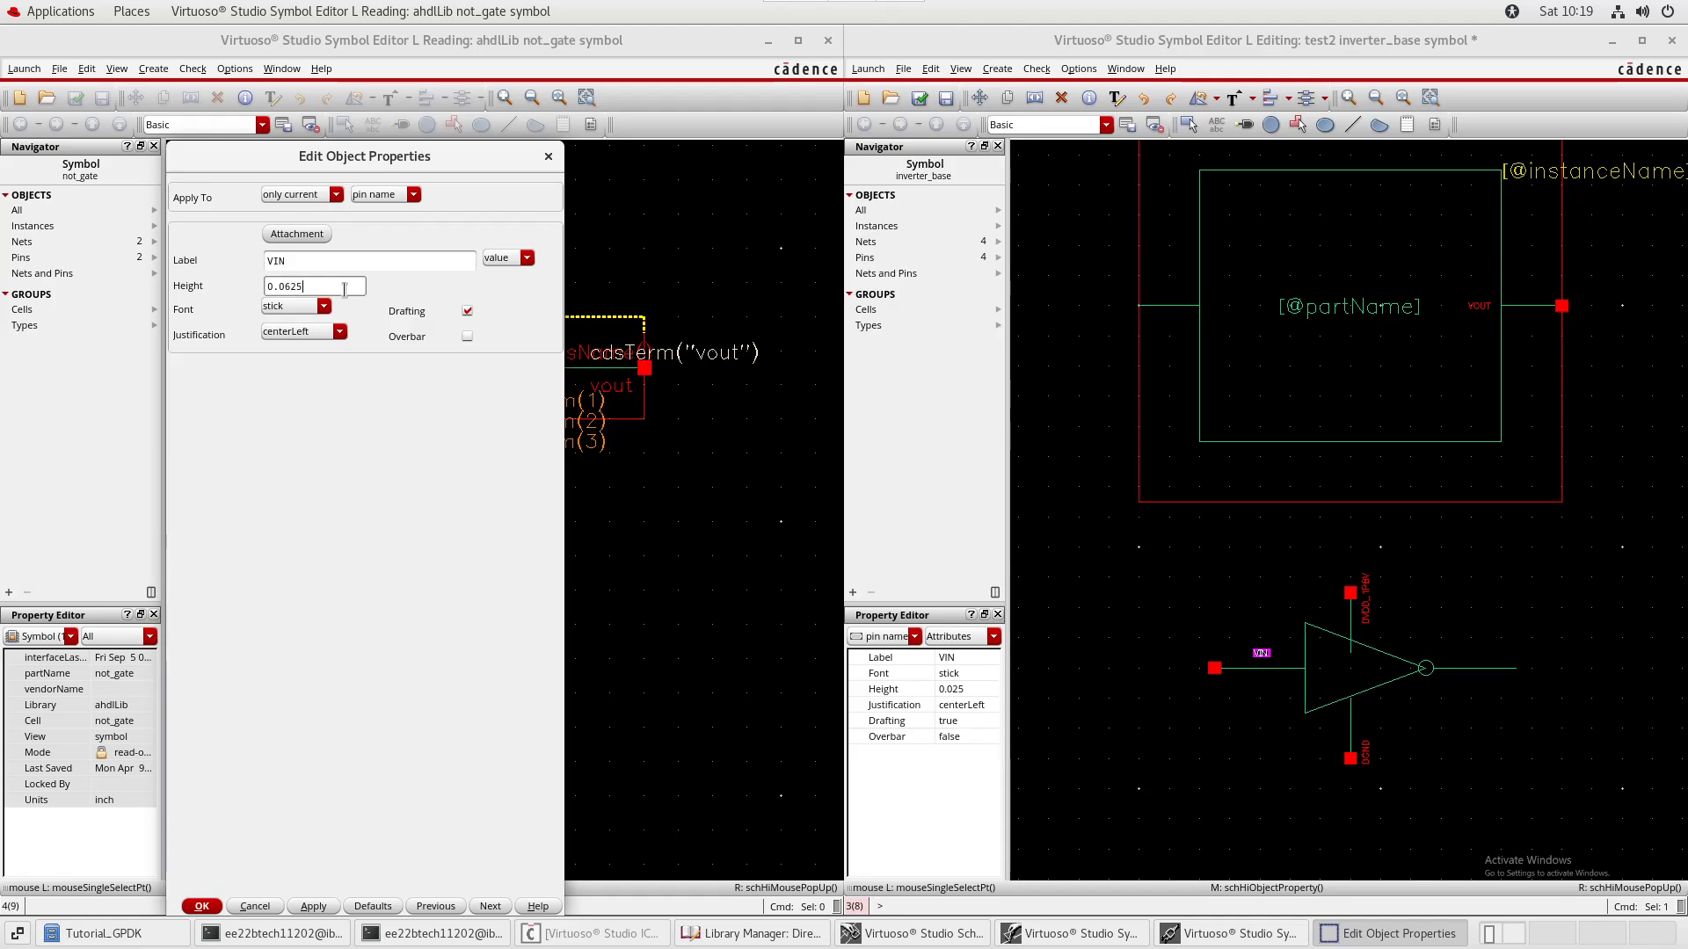
{"action": "key", "text": "Return"}
{"action": "left_click", "coordinate": [1123, 636]}
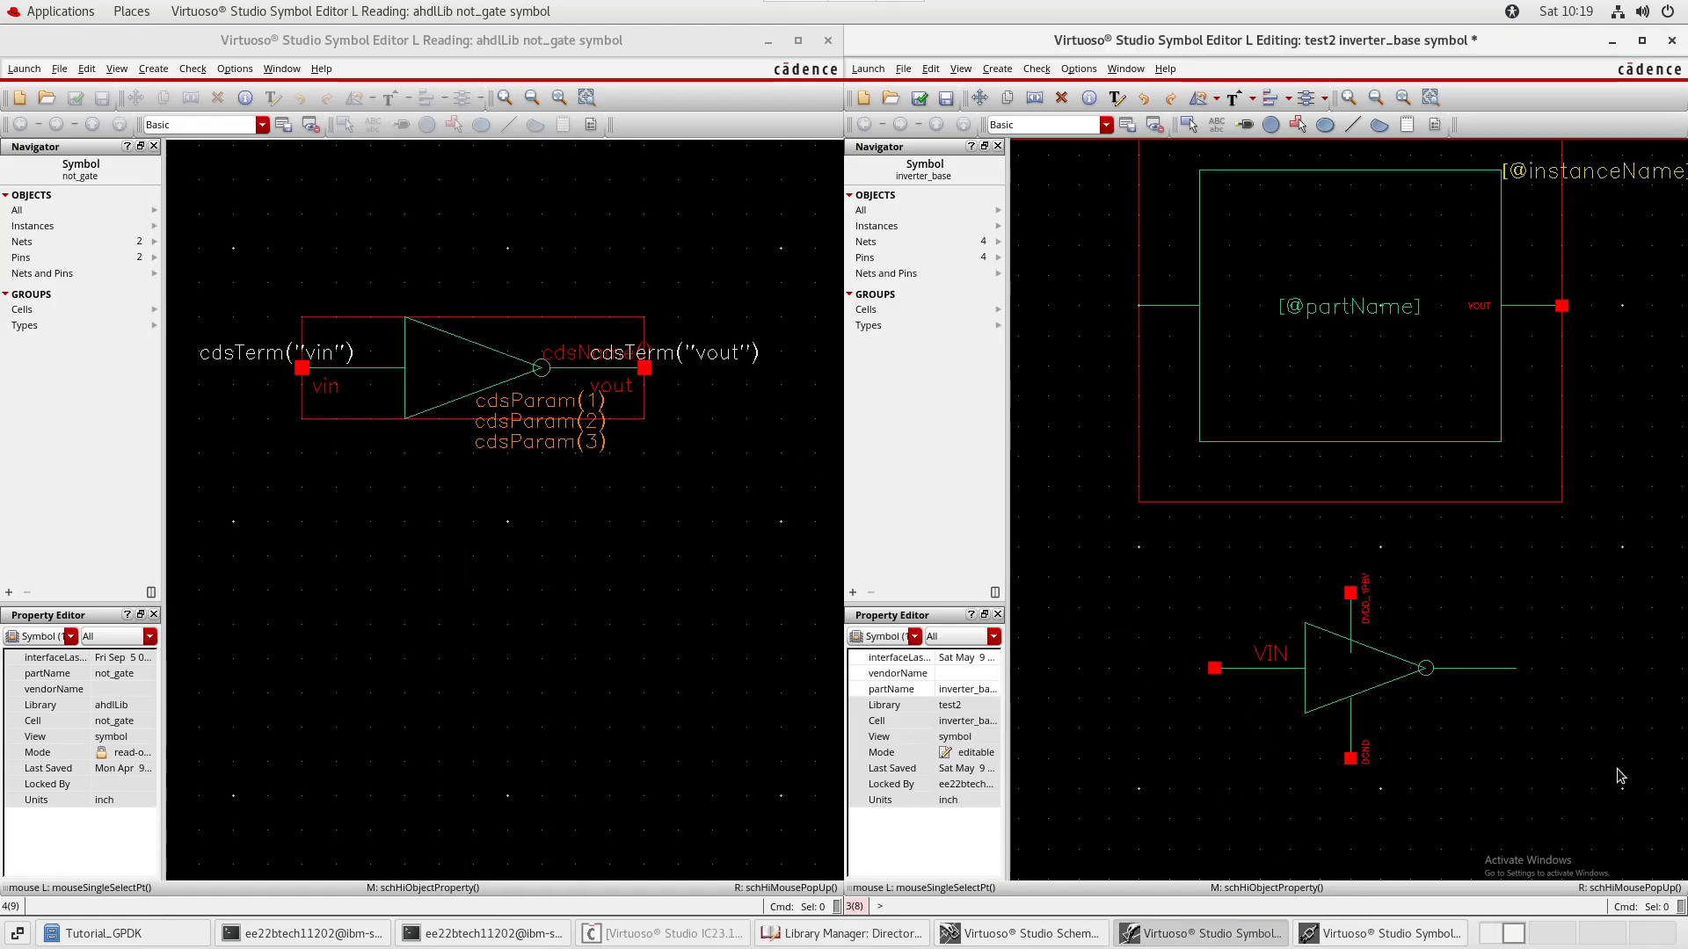
- Move the VOUT pin from the rectangular body onto the free end of the inverter's output lead
{"action": "middle_click_drag", "start_coordinate": [1608, 637], "coordinate": [1529, 691]}
{"action": "left_click", "coordinate": [1510, 367]}
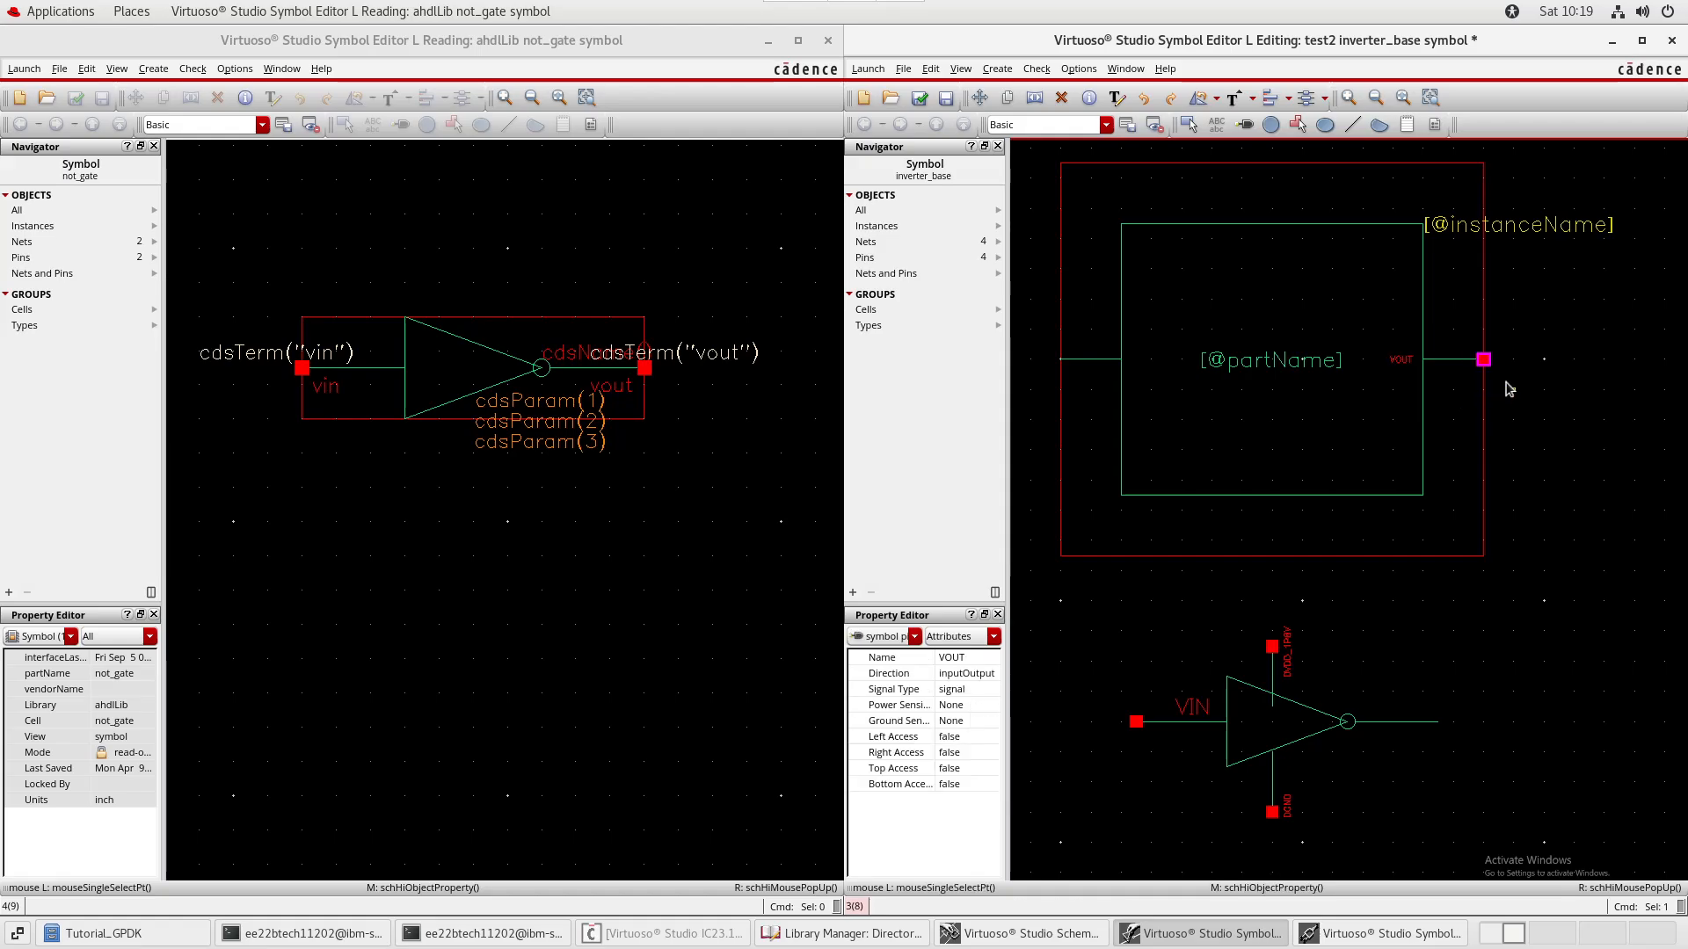
{"action": "key", "text": "s"}
{"action": "left_click", "coordinate": [1503, 364]}
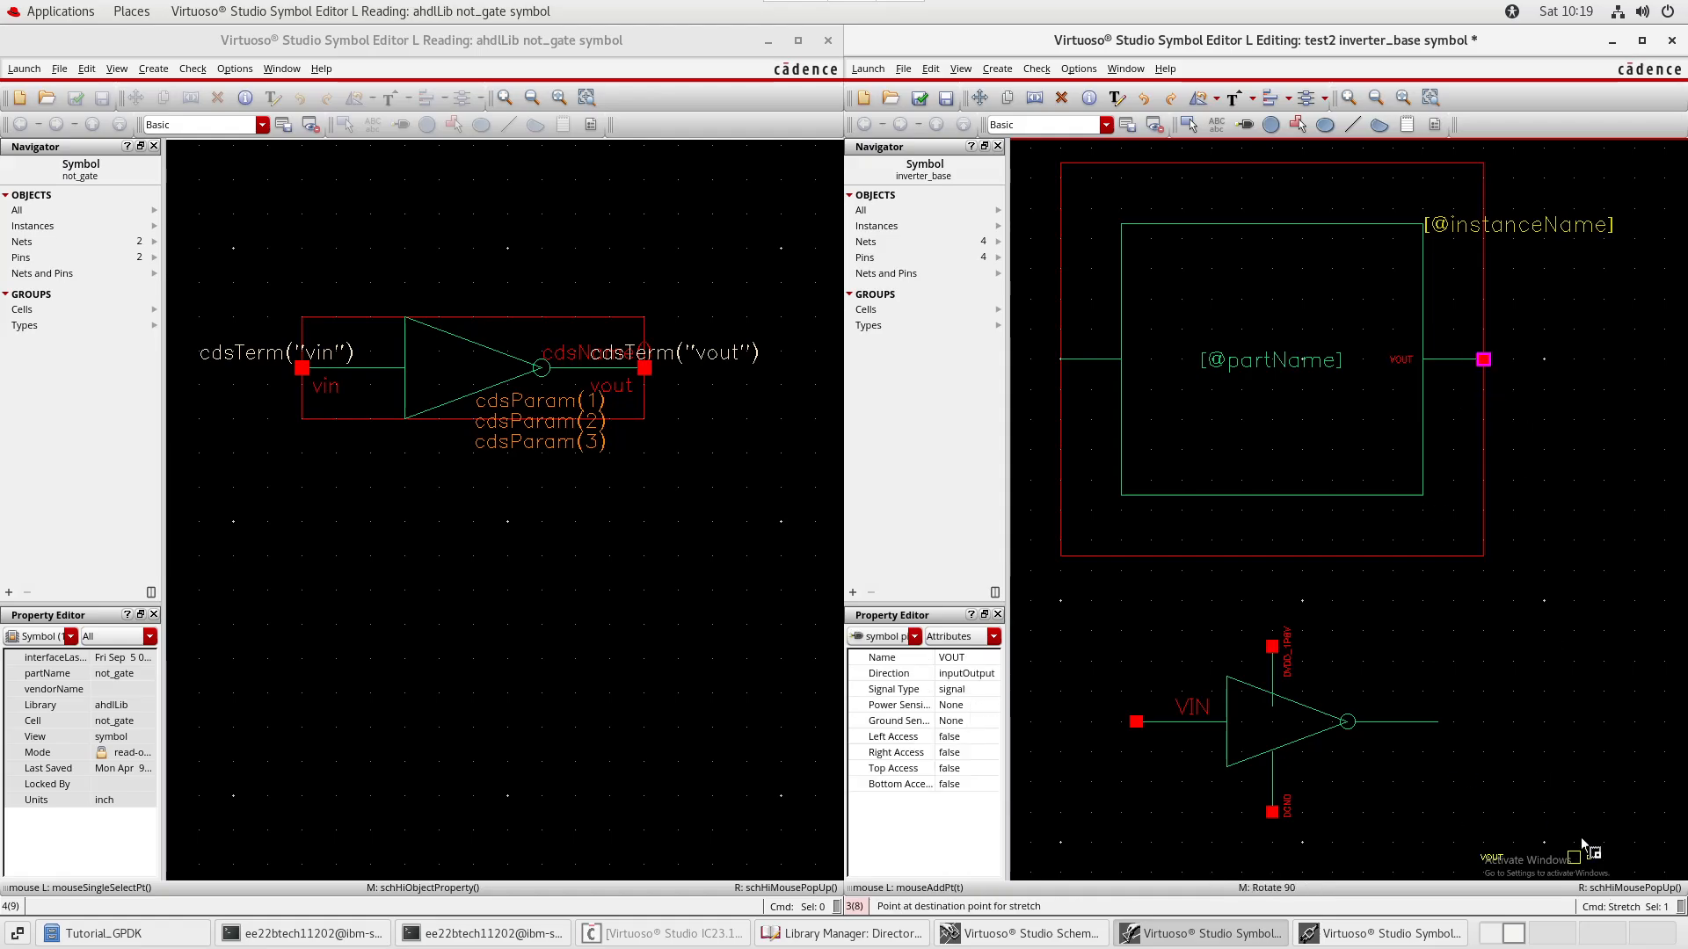
{"action": "left_click", "coordinate": [1452, 723]}
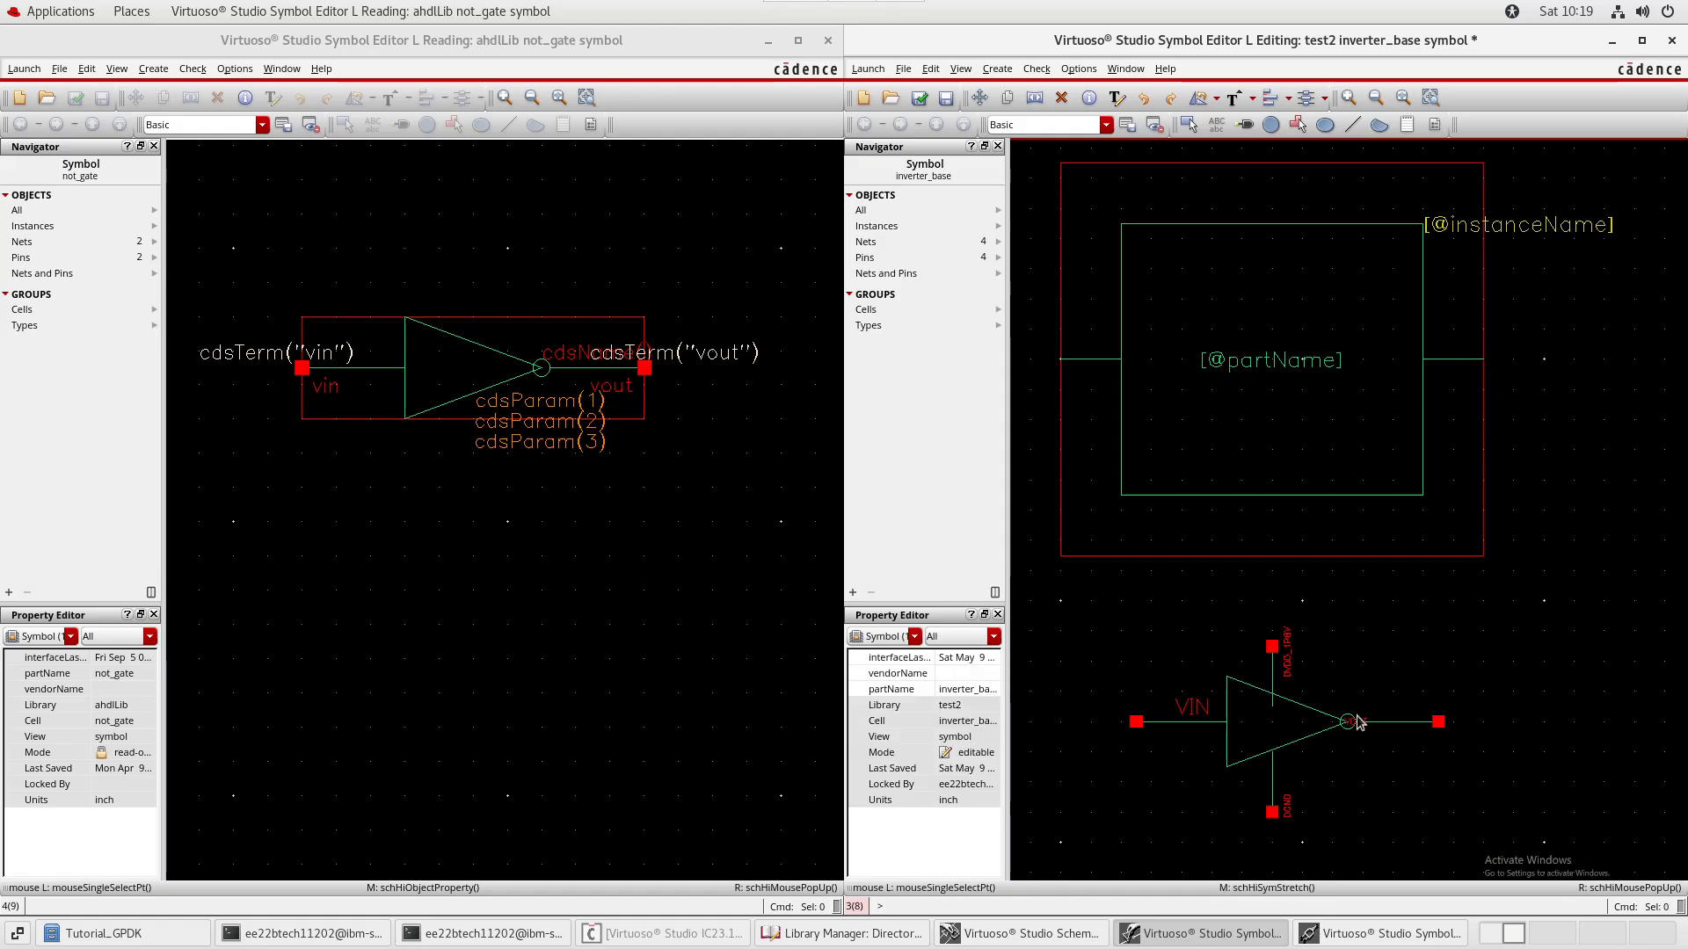
- Move the VOUT pin name to just above the output lead and set its height to 0.0625
{"action": "left_click", "coordinate": [1411, 767]}
{"action": "left_click", "coordinate": [1436, 756]}
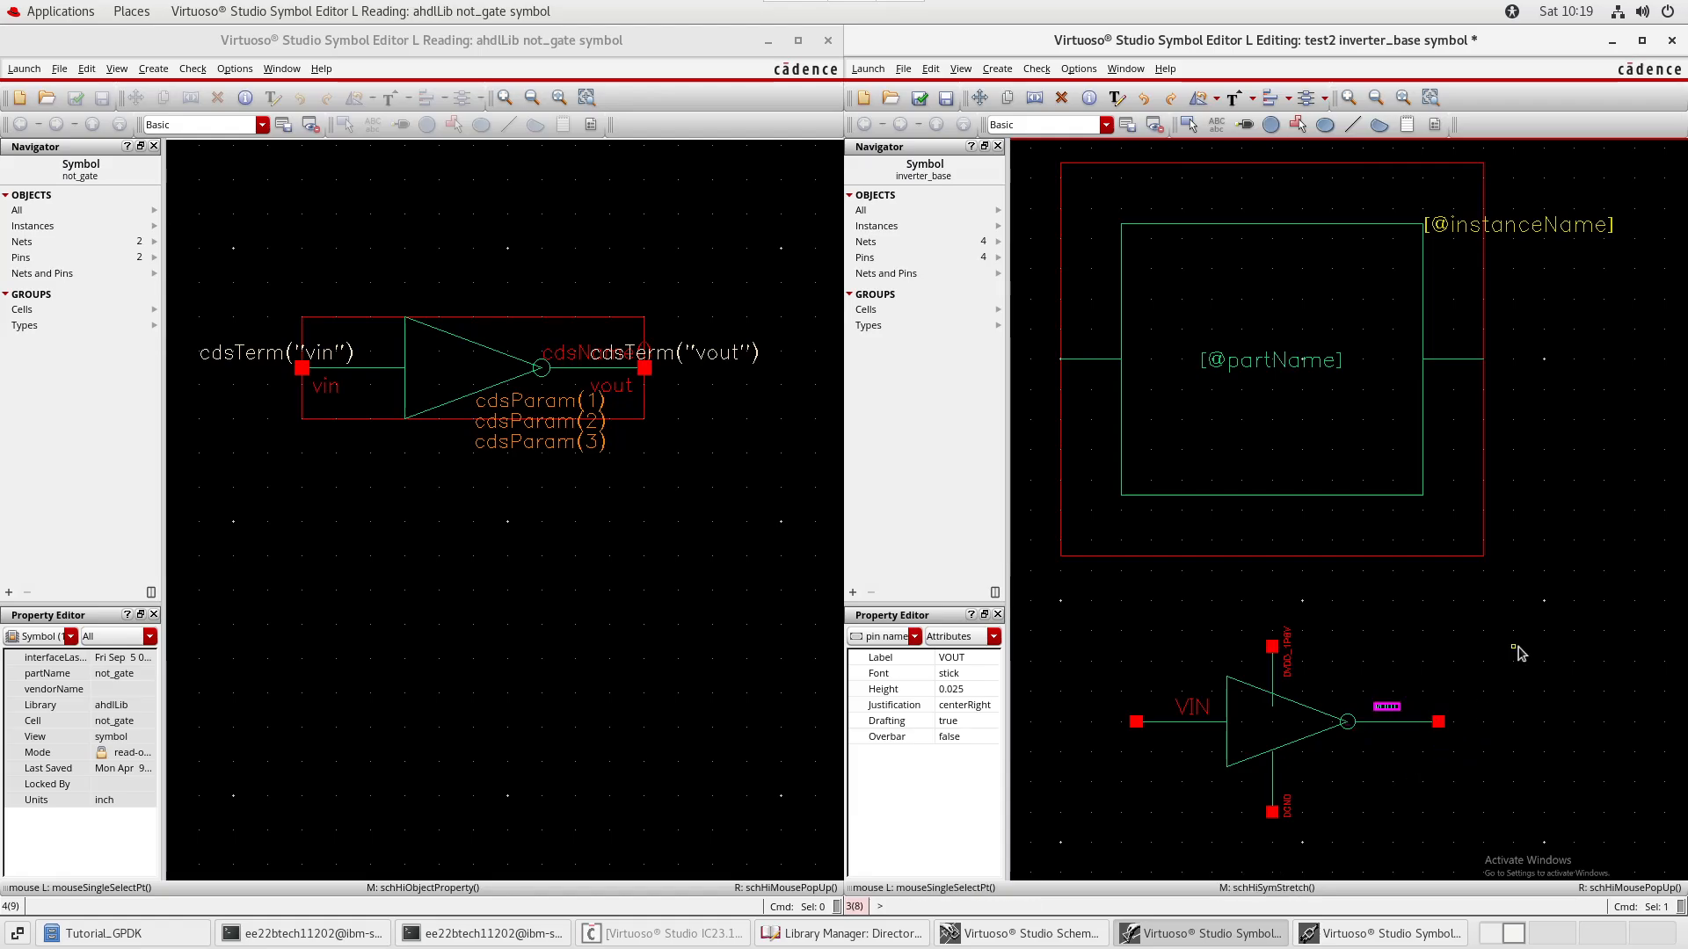
{"action": "type", "text": "q"}
{"action": "type", "text": "0.0625"}
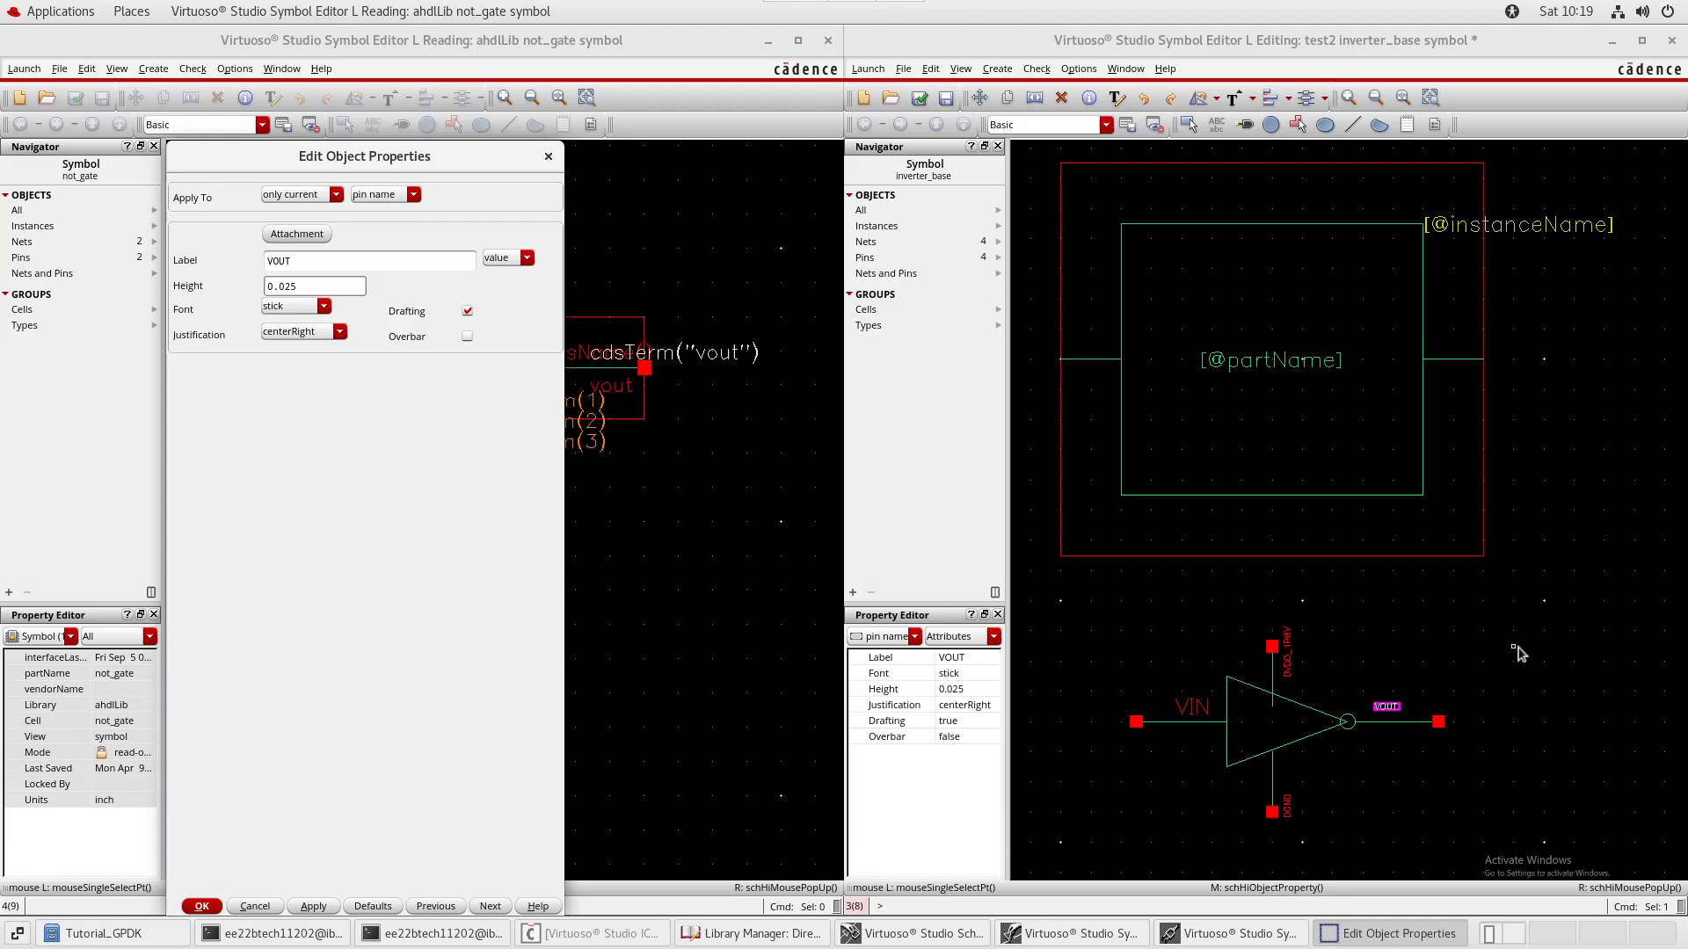
{"action": "key", "text": "Return"}
{"action": "left_click", "coordinate": [1518, 651]}
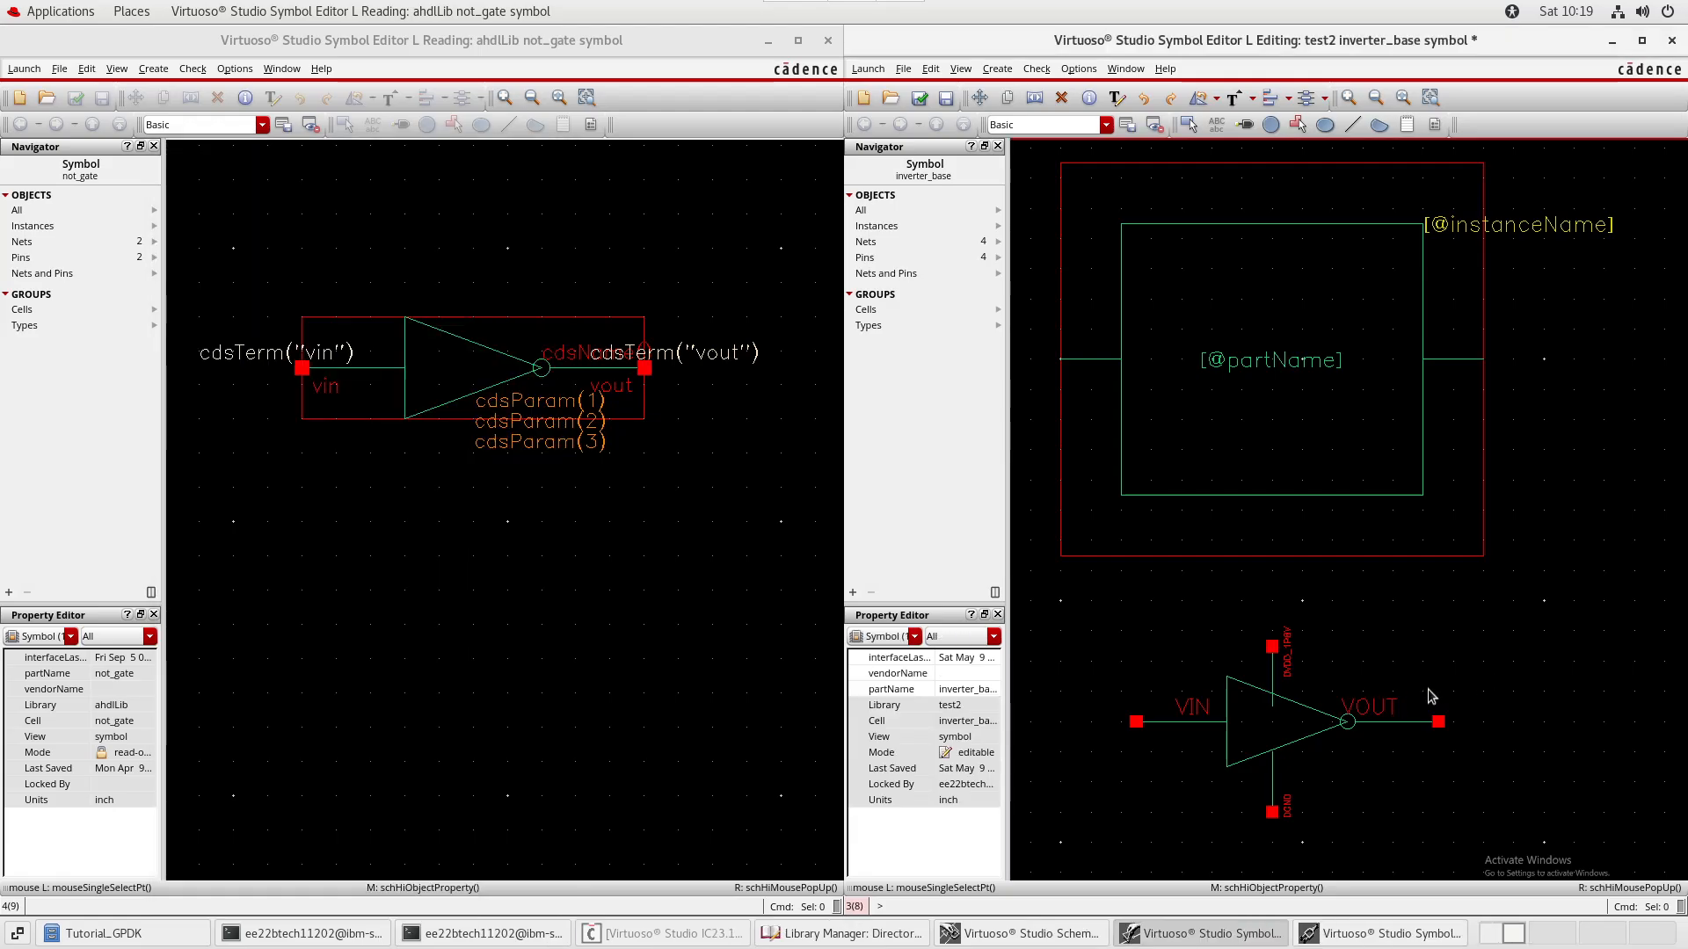
- Shift the enlarged VOUT pin name slightly along the output lead toward its pin
{"action": "key", "text": "m"}
{"action": "left_click", "coordinate": [1378, 710]}
{"action": "left_click", "coordinate": [1400, 709]}
- Move the DVDD_1P8V pin and its lead line up so the lead ends at the triangle's sloped edge
{"action": "scroll", "coordinate": [1548, 615], "scroll_direction": "down", "scroll_amount": 1}
{"action": "middle_click_drag", "start_coordinate": [1597, 424], "coordinate": [1618, 509]}
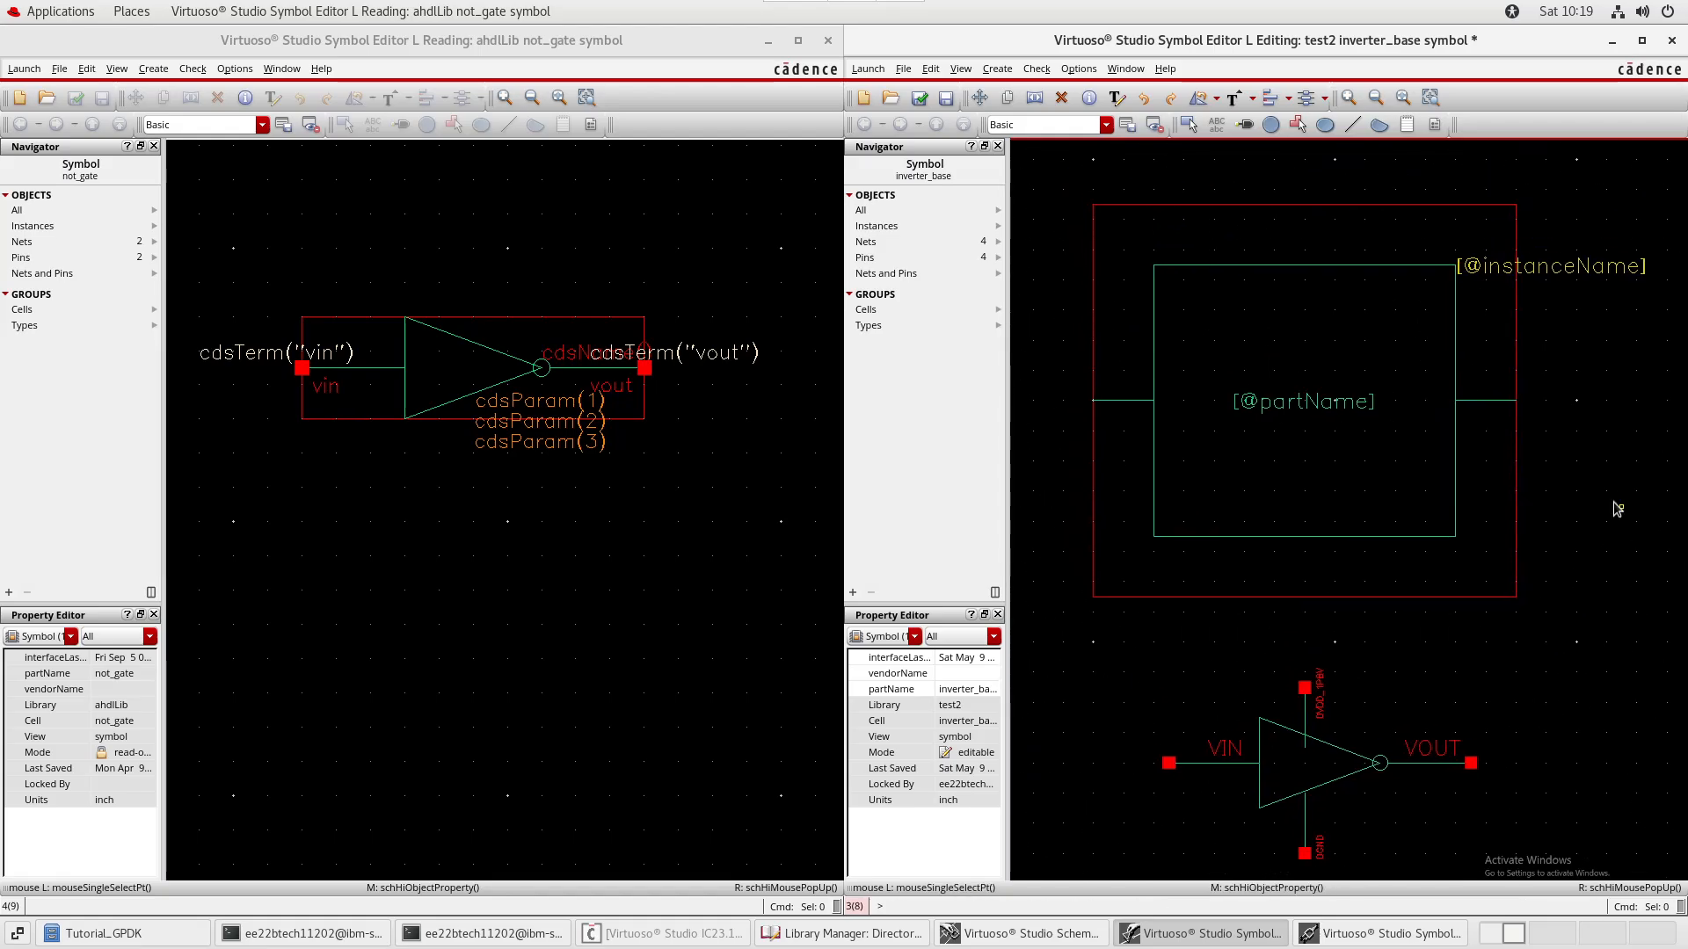
{"action": "middle_click_drag", "start_coordinate": [1583, 612], "coordinate": [1606, 536]}
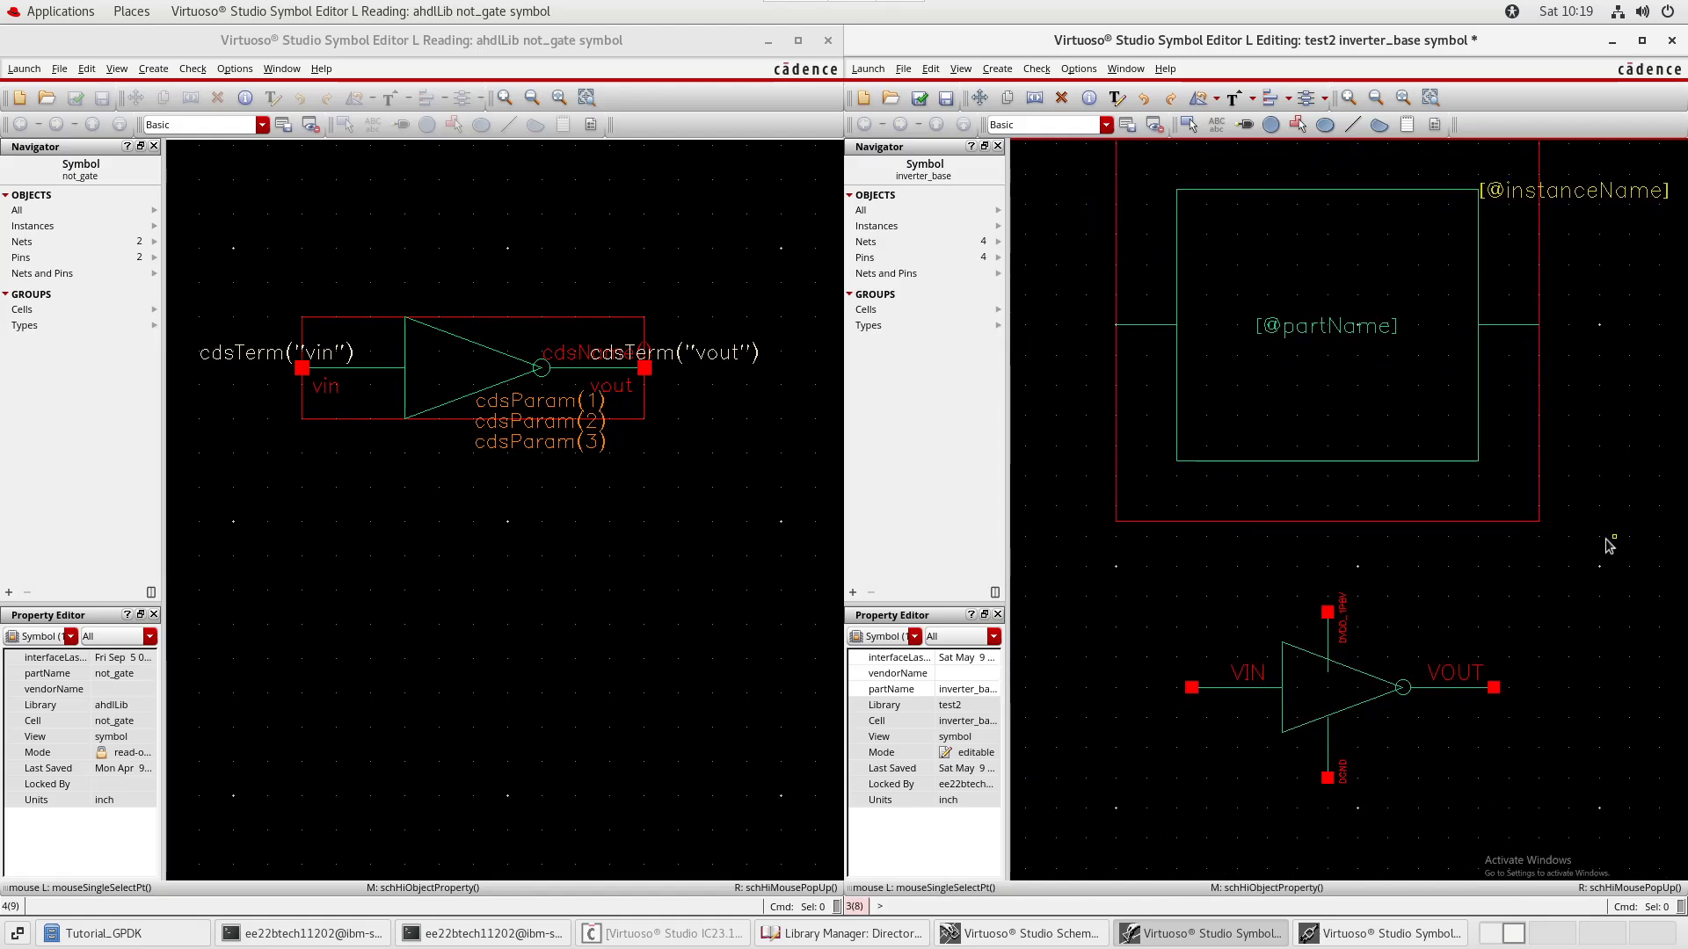
{"action": "left_click_drag", "start_coordinate": [1311, 580], "coordinate": [1342, 690]}
{"action": "key", "text": "s"}
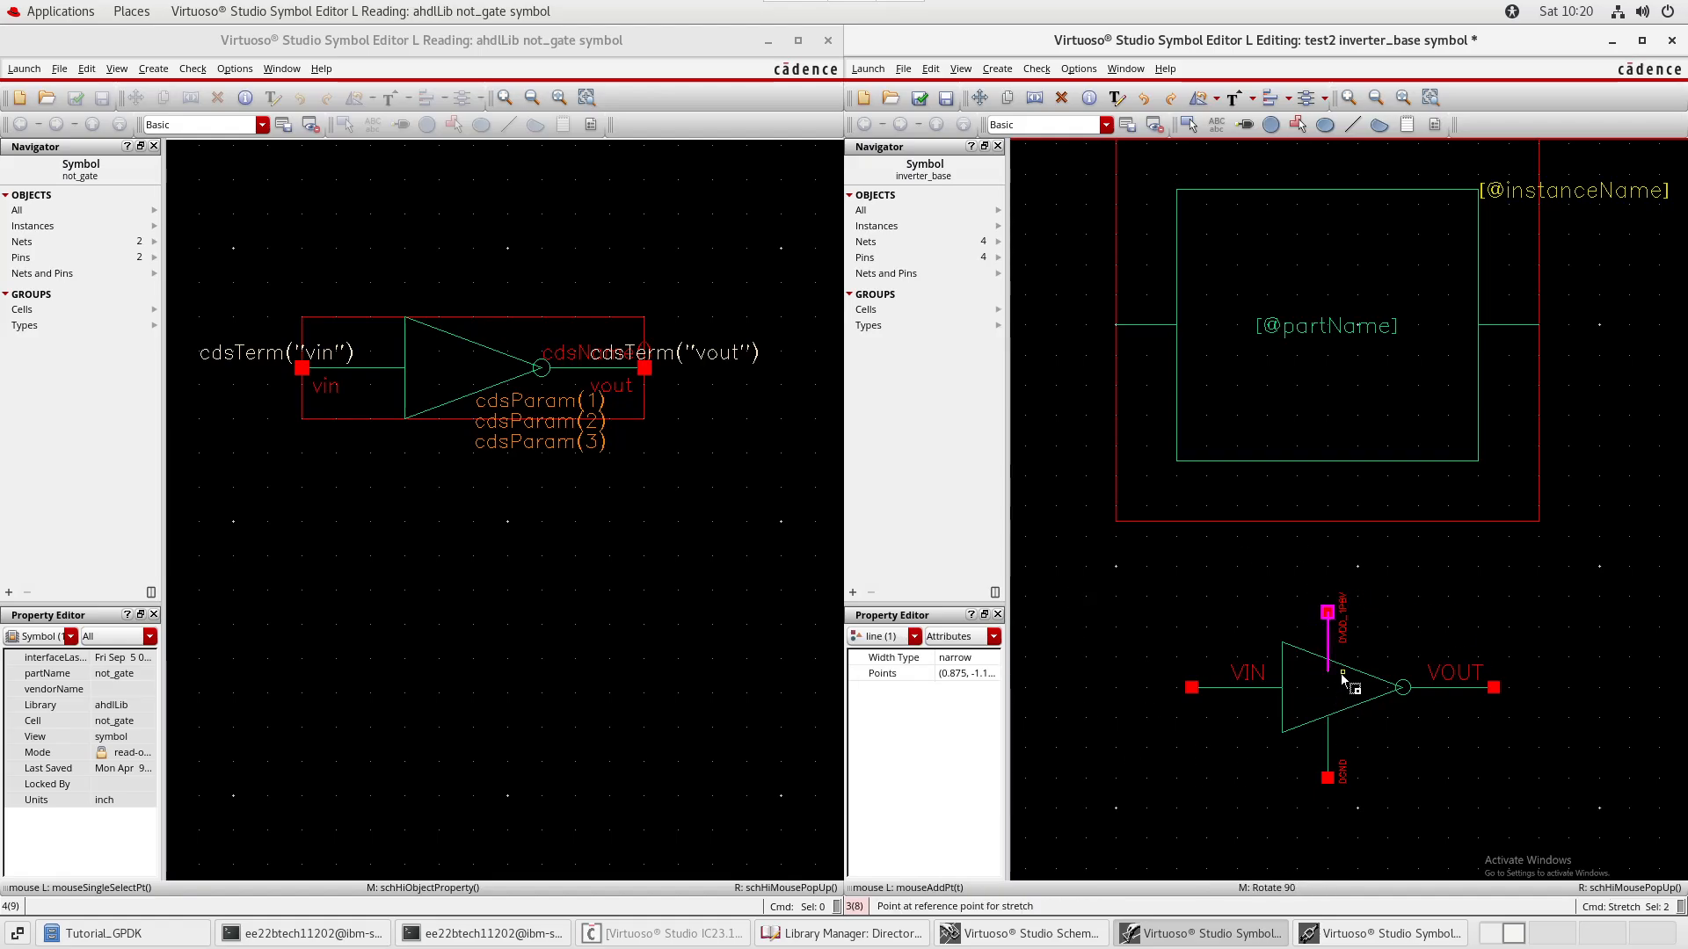
{"action": "left_click", "coordinate": [1342, 667]}
{"action": "left_click", "coordinate": [1343, 655]}
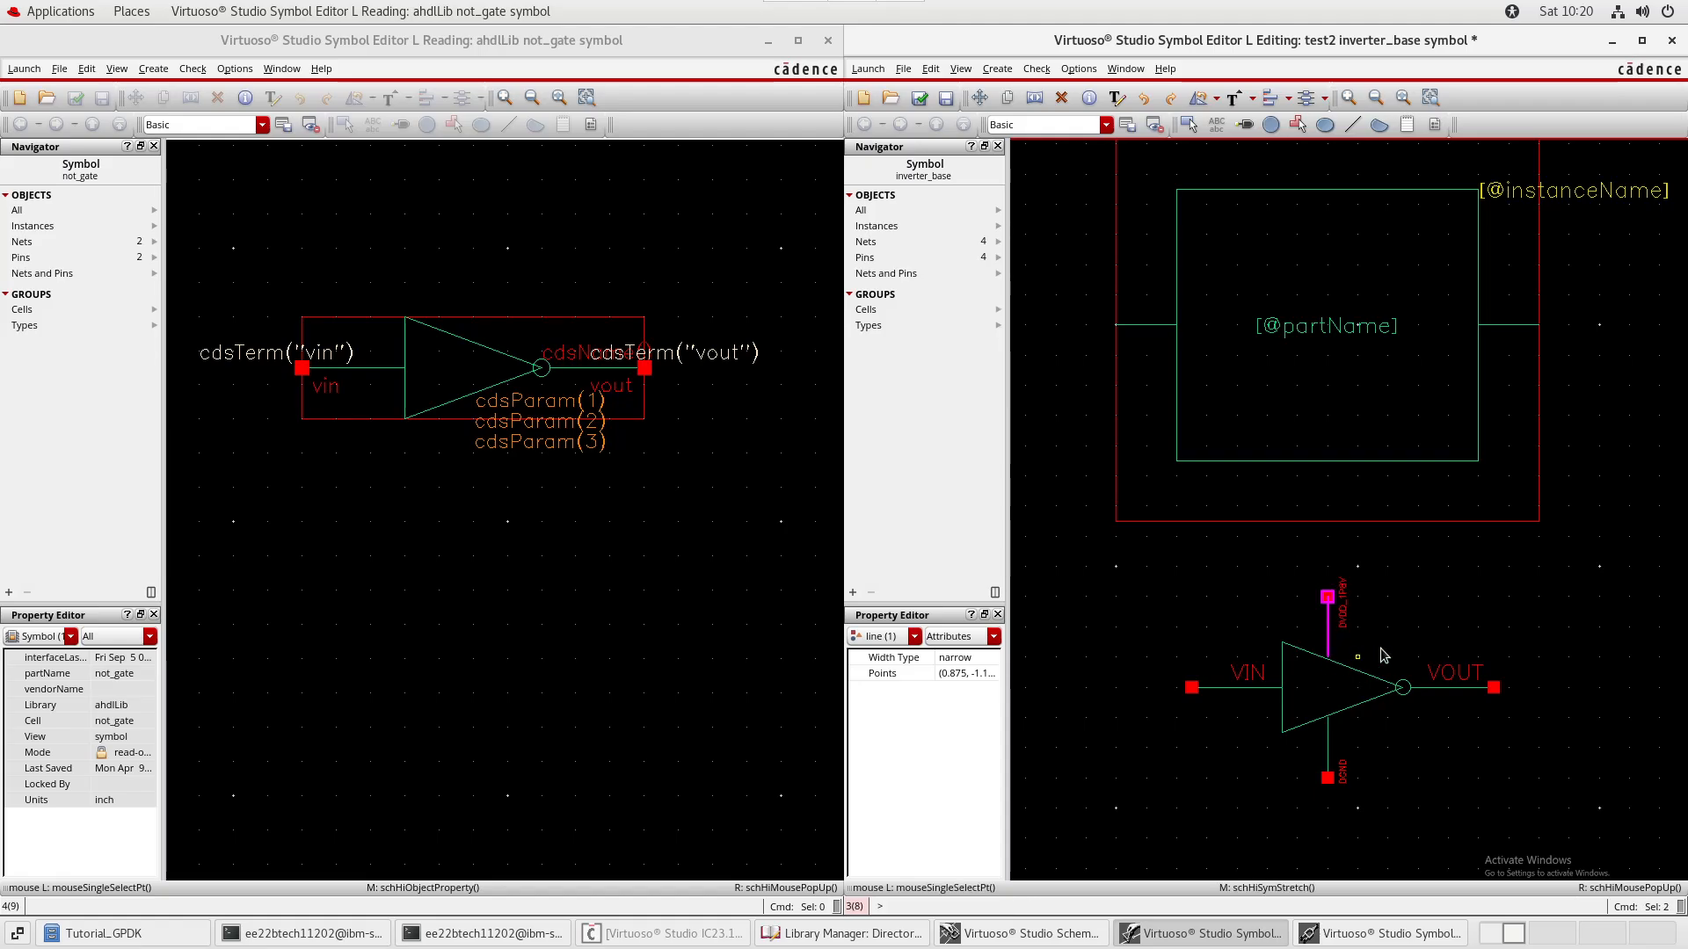
{"action": "left_click", "coordinate": [1462, 616]}
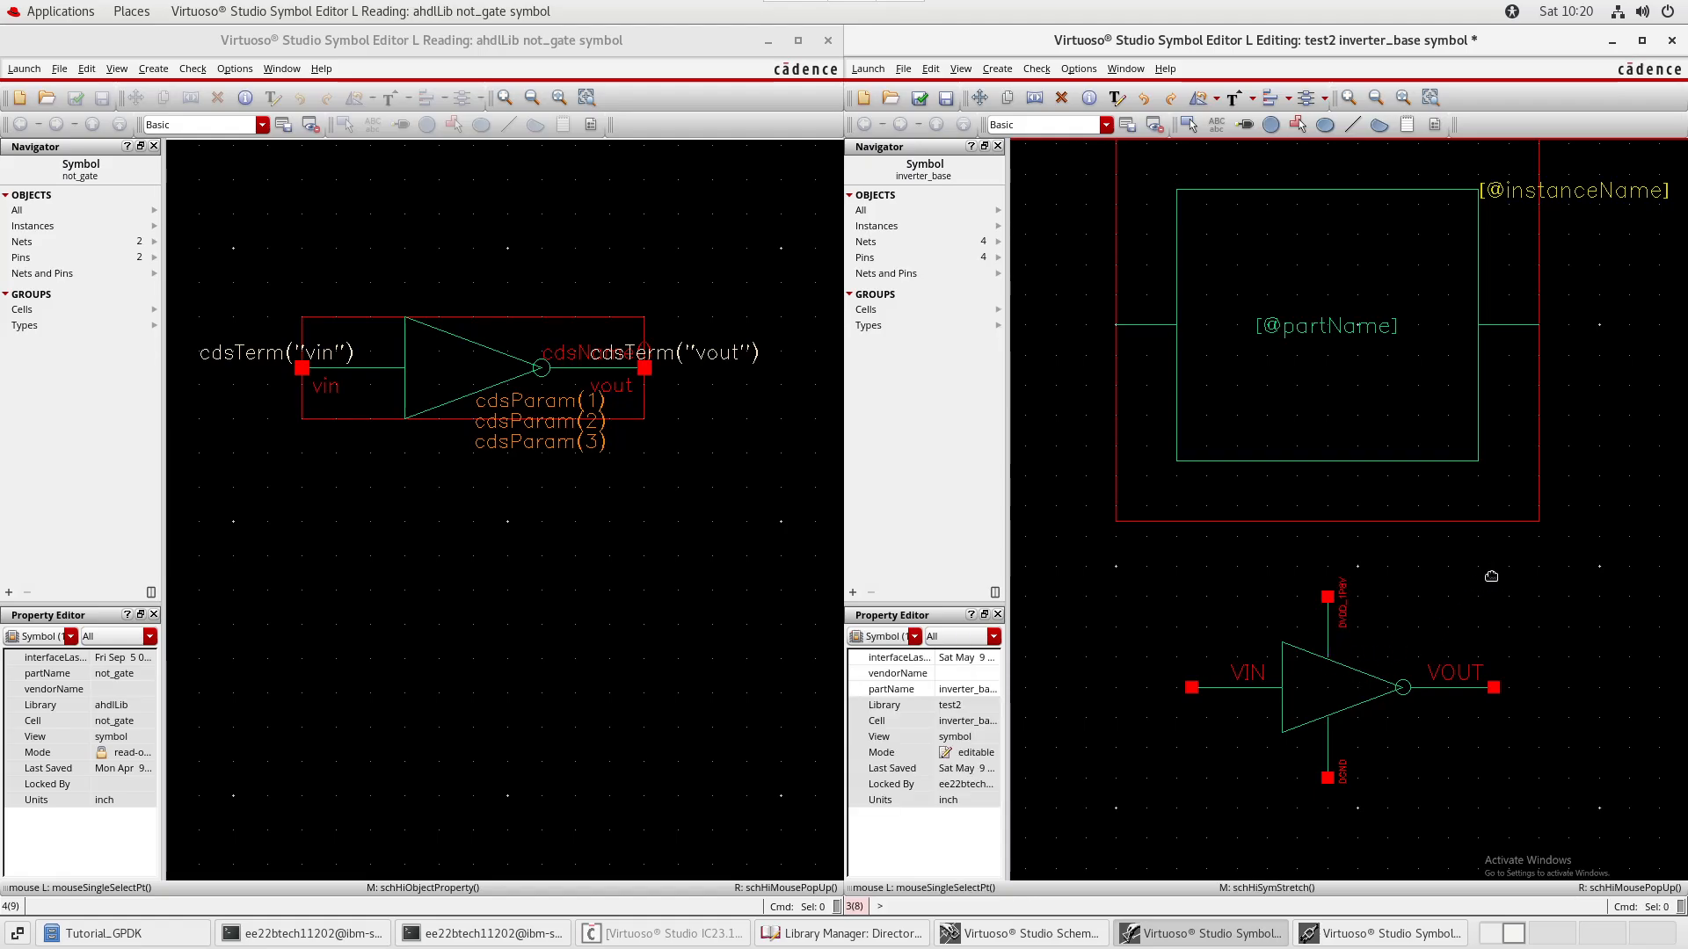
- Check and save the inverter_base symbol
{"action": "middle_click_drag", "start_coordinate": [1491, 576], "coordinate": [1395, 585]}
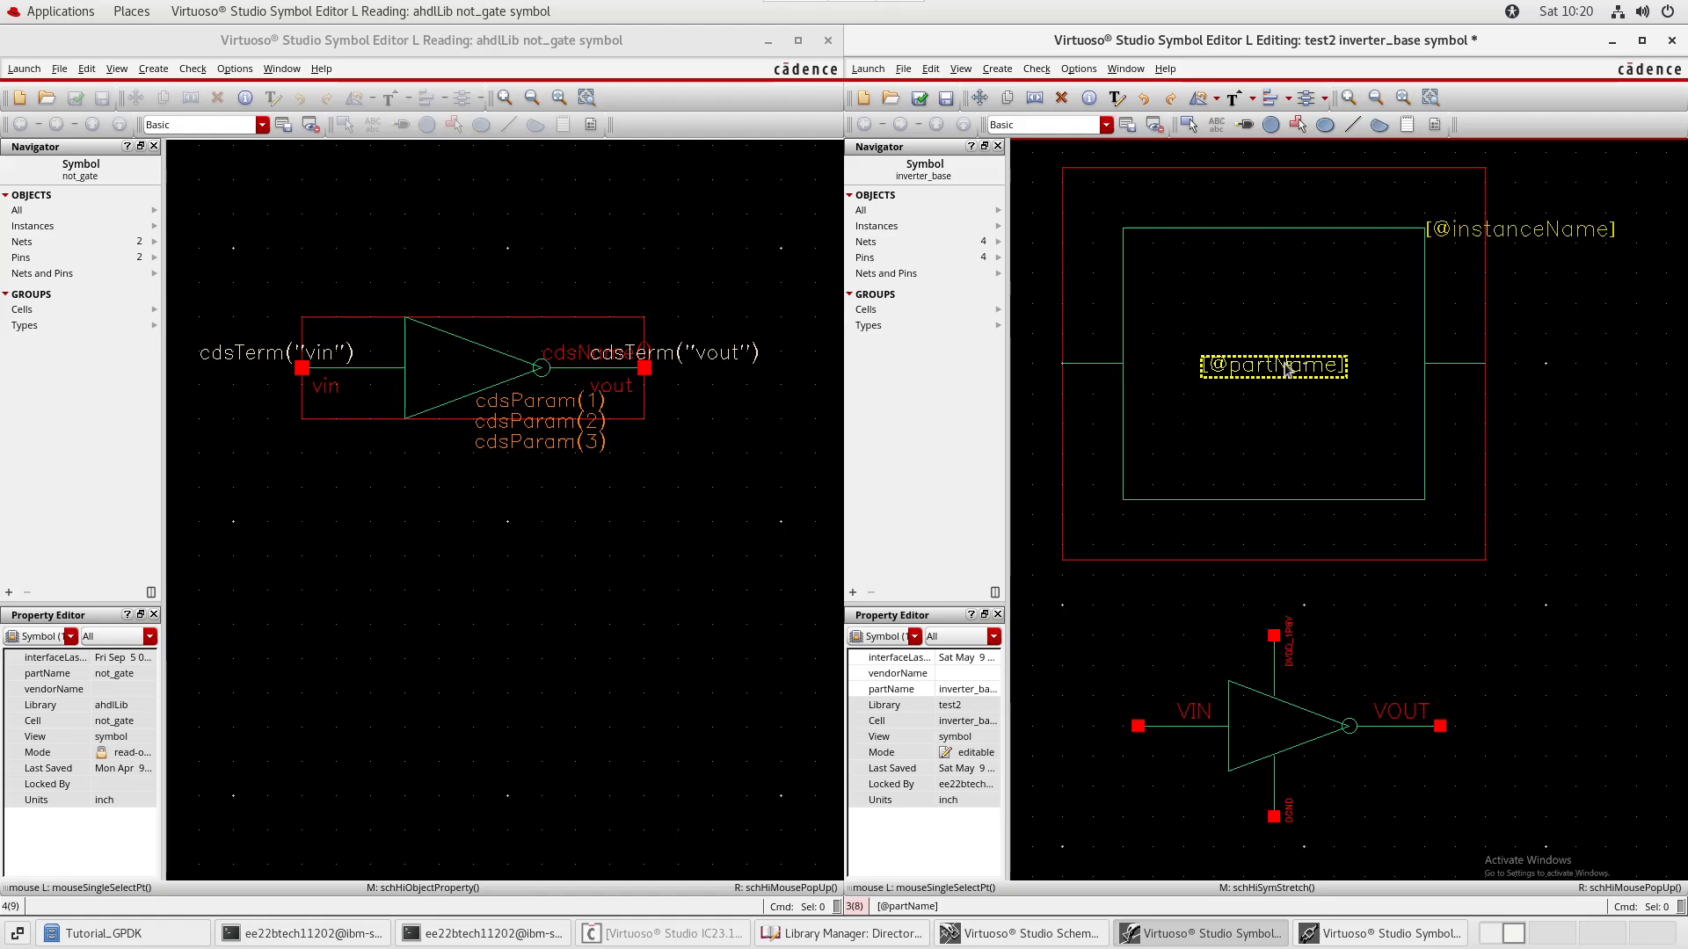
{"action": "key", "text": "shift+z"}
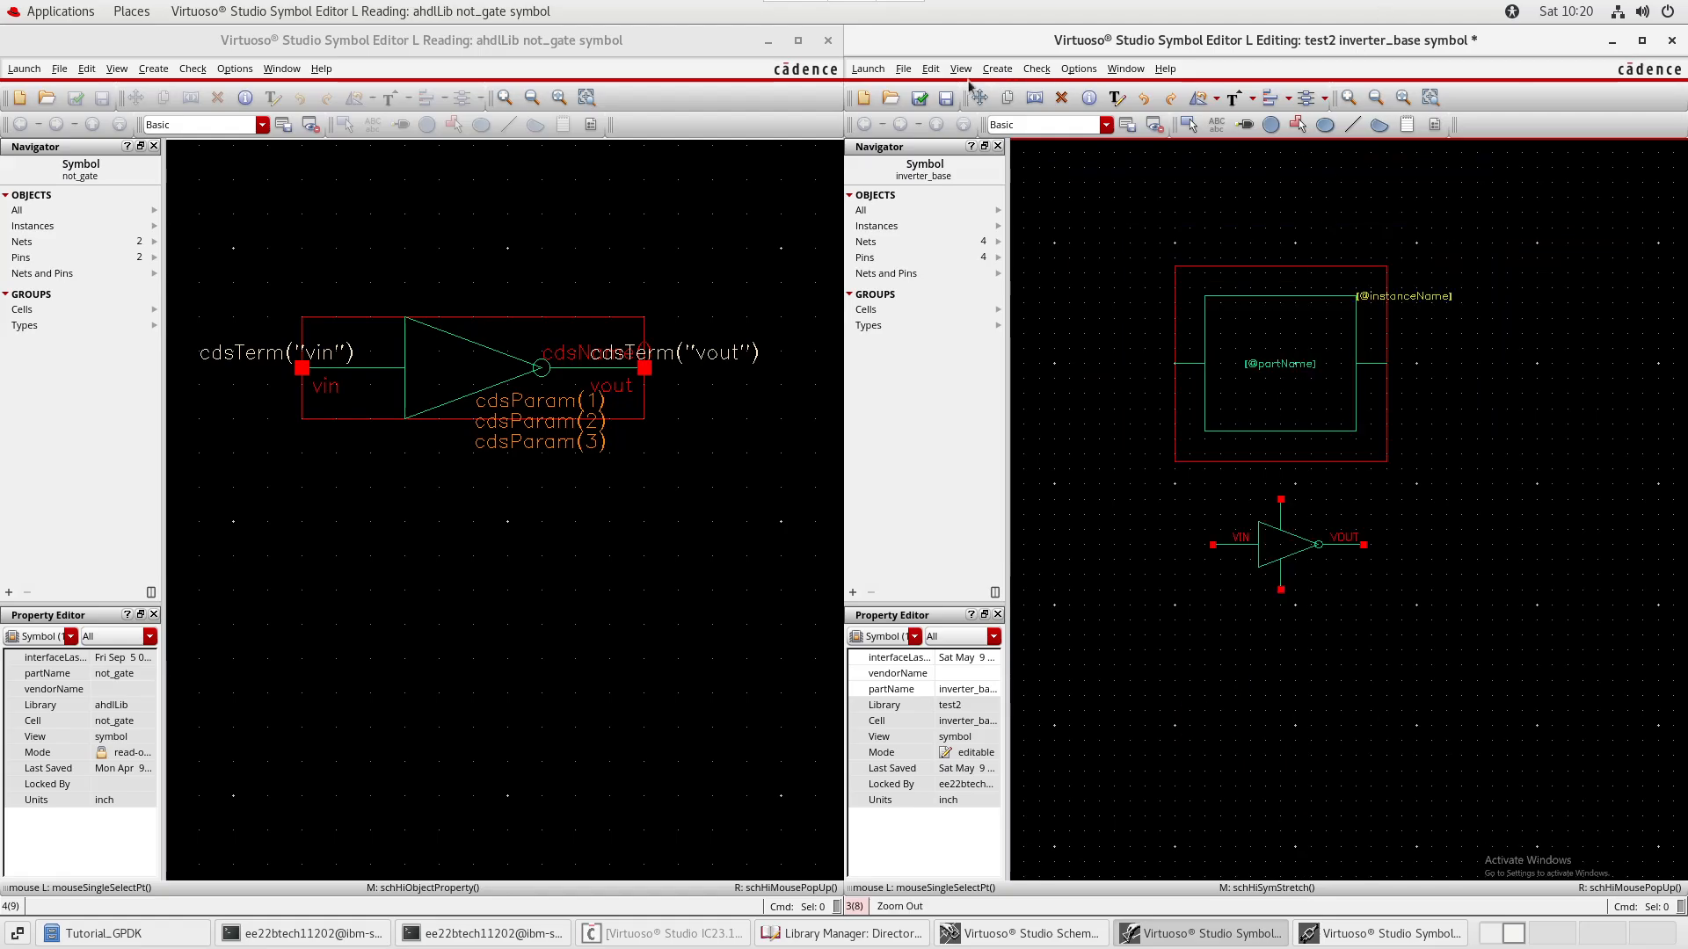
{"action": "left_click", "coordinate": [919, 97]}
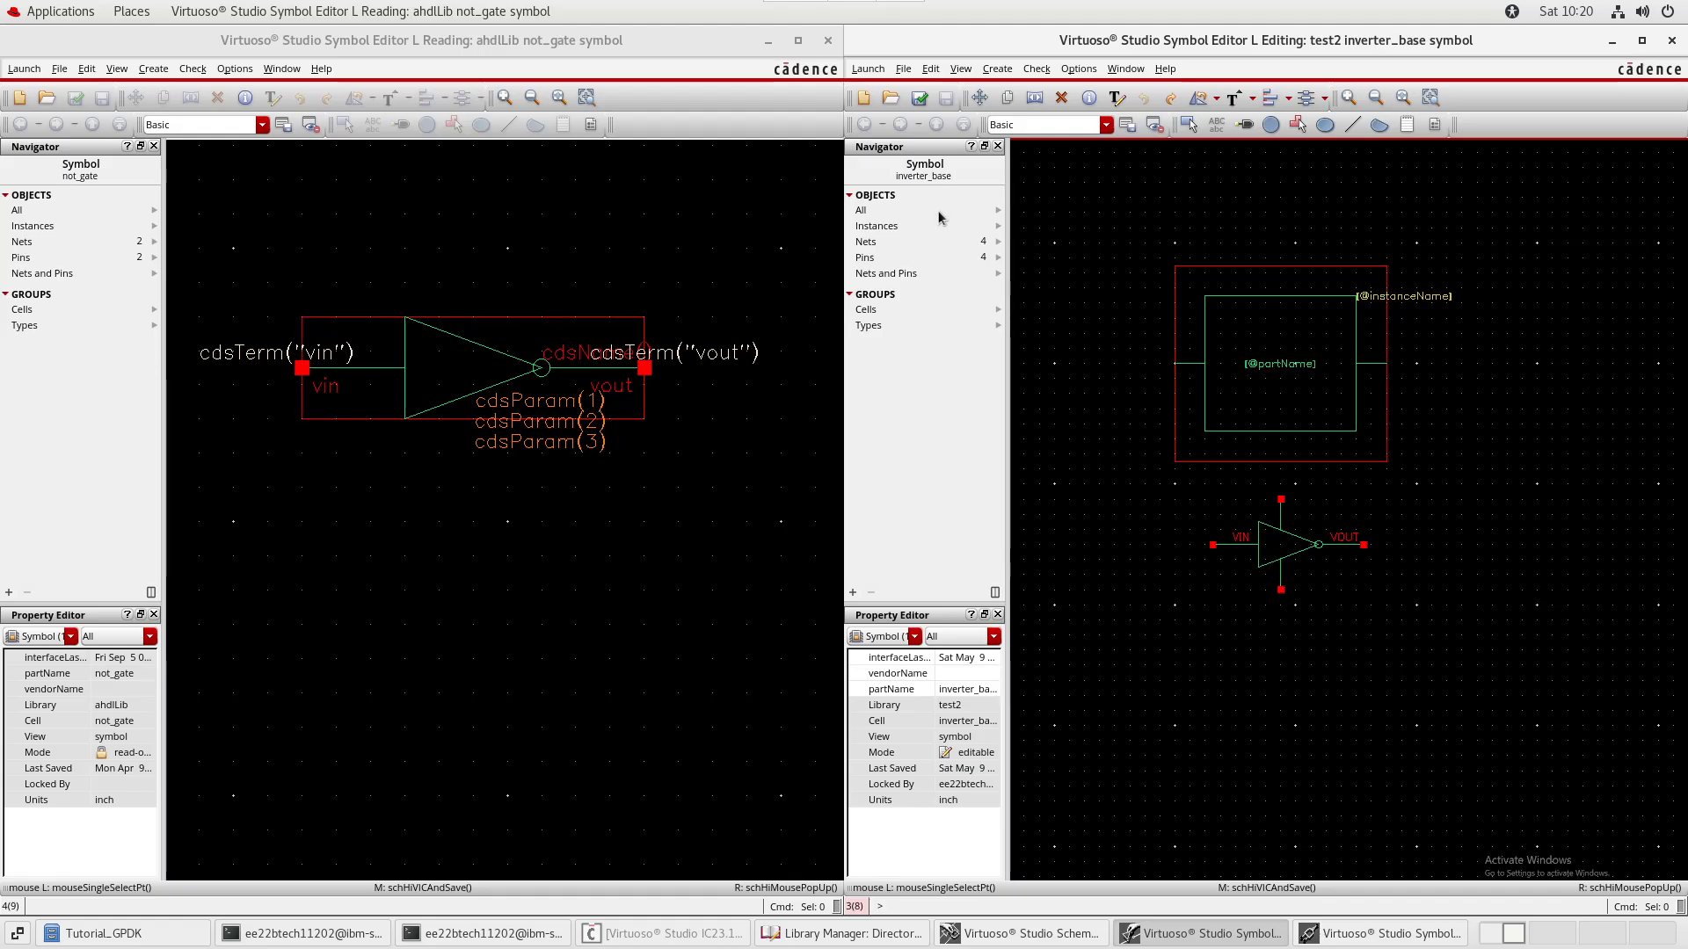
- Minimize the not_gate symbol window and maximize the inverter_base symbol window
{"action": "mouse_move", "coordinate": [782, 12]}
{"action": "left_click", "coordinate": [767, 40]}
{"action": "double_click", "coordinate": [1273, 51]}
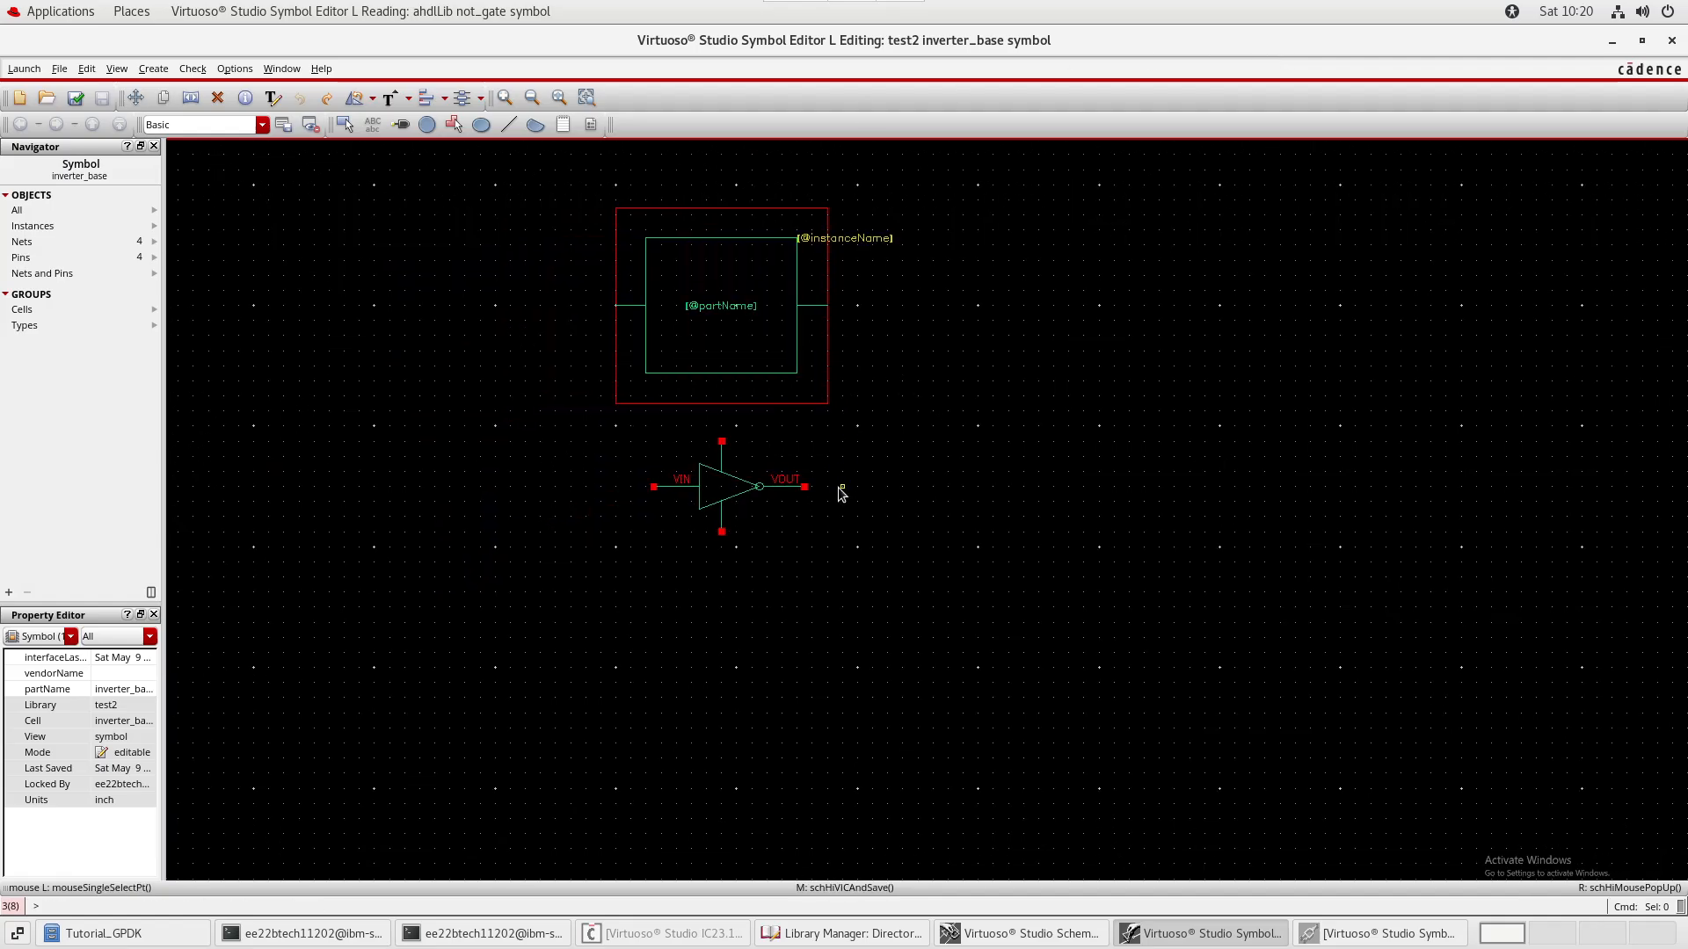
{"action": "scroll", "coordinate": [804, 487], "scroll_direction": "up", "scroll_amount": 2}
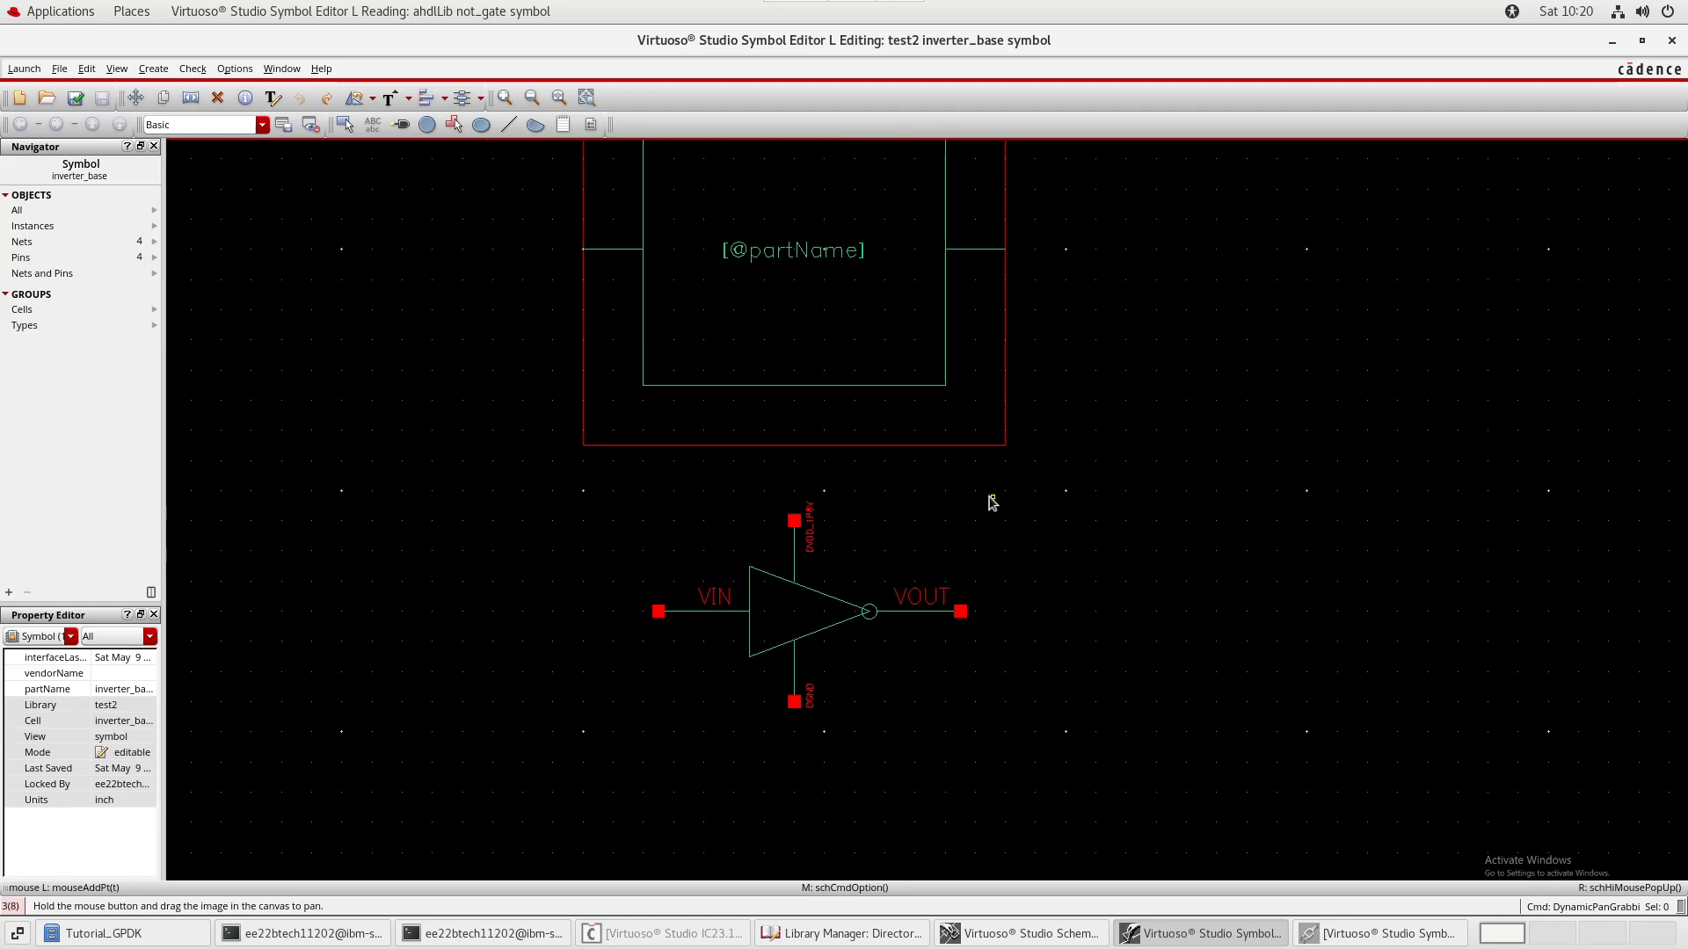
{"action": "middle_click_drag", "start_coordinate": [995, 464], "coordinate": [828, 430]}
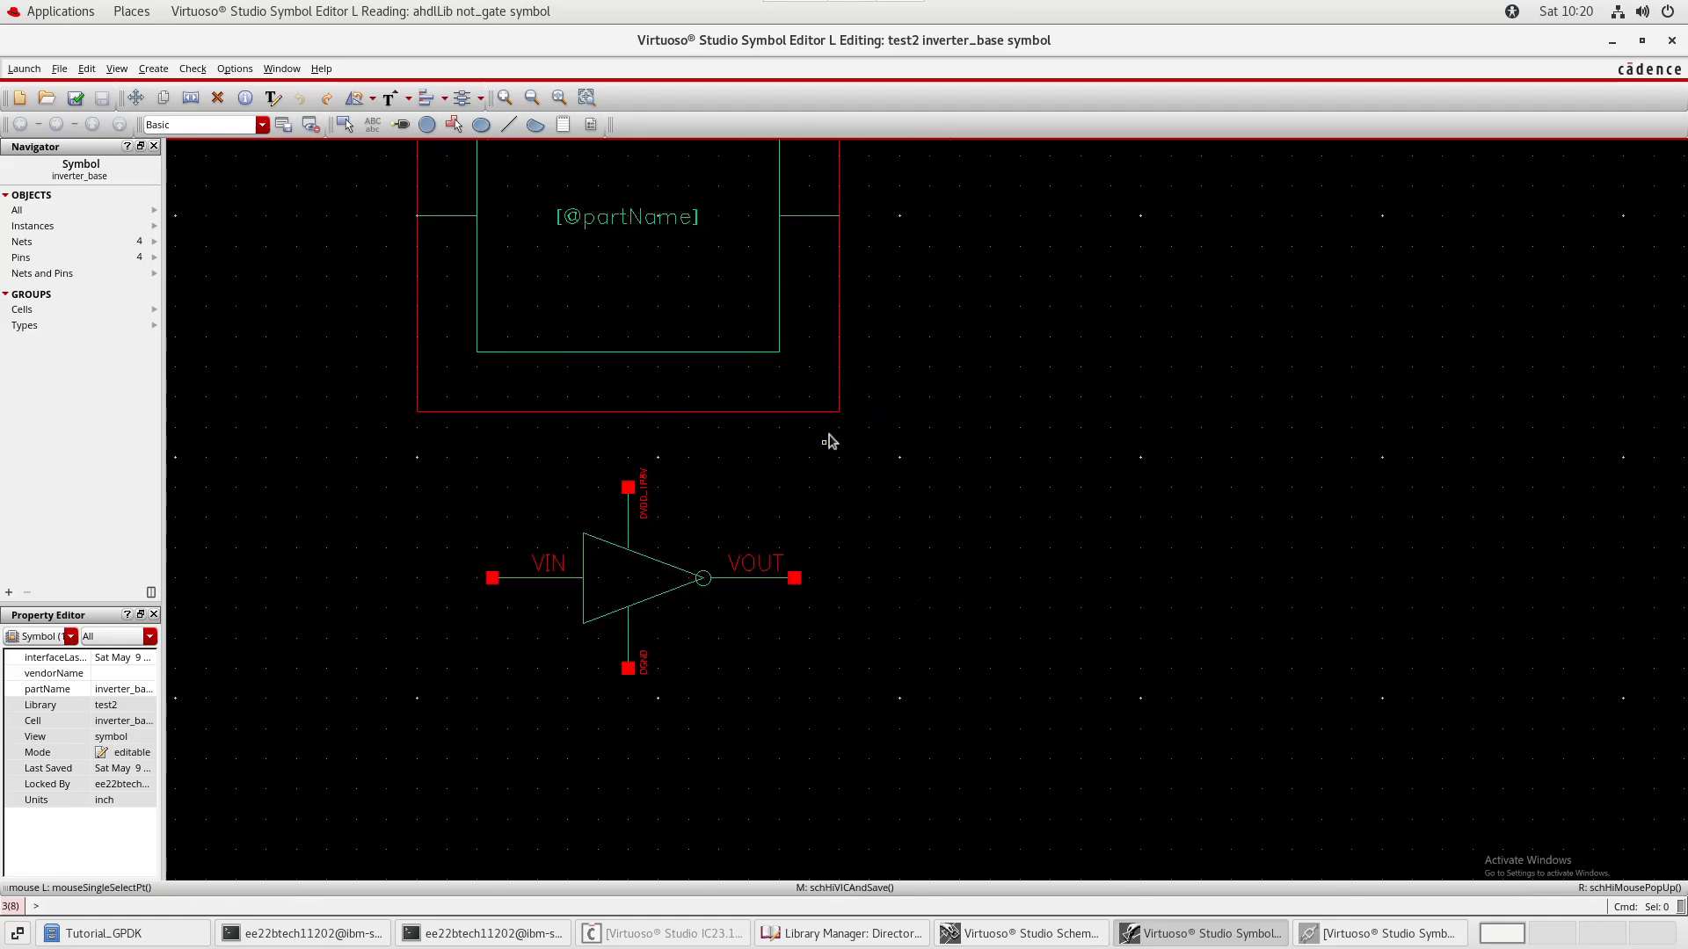
{"action": "scroll", "coordinate": [827, 442], "scroll_direction": "down", "scroll_amount": 1}
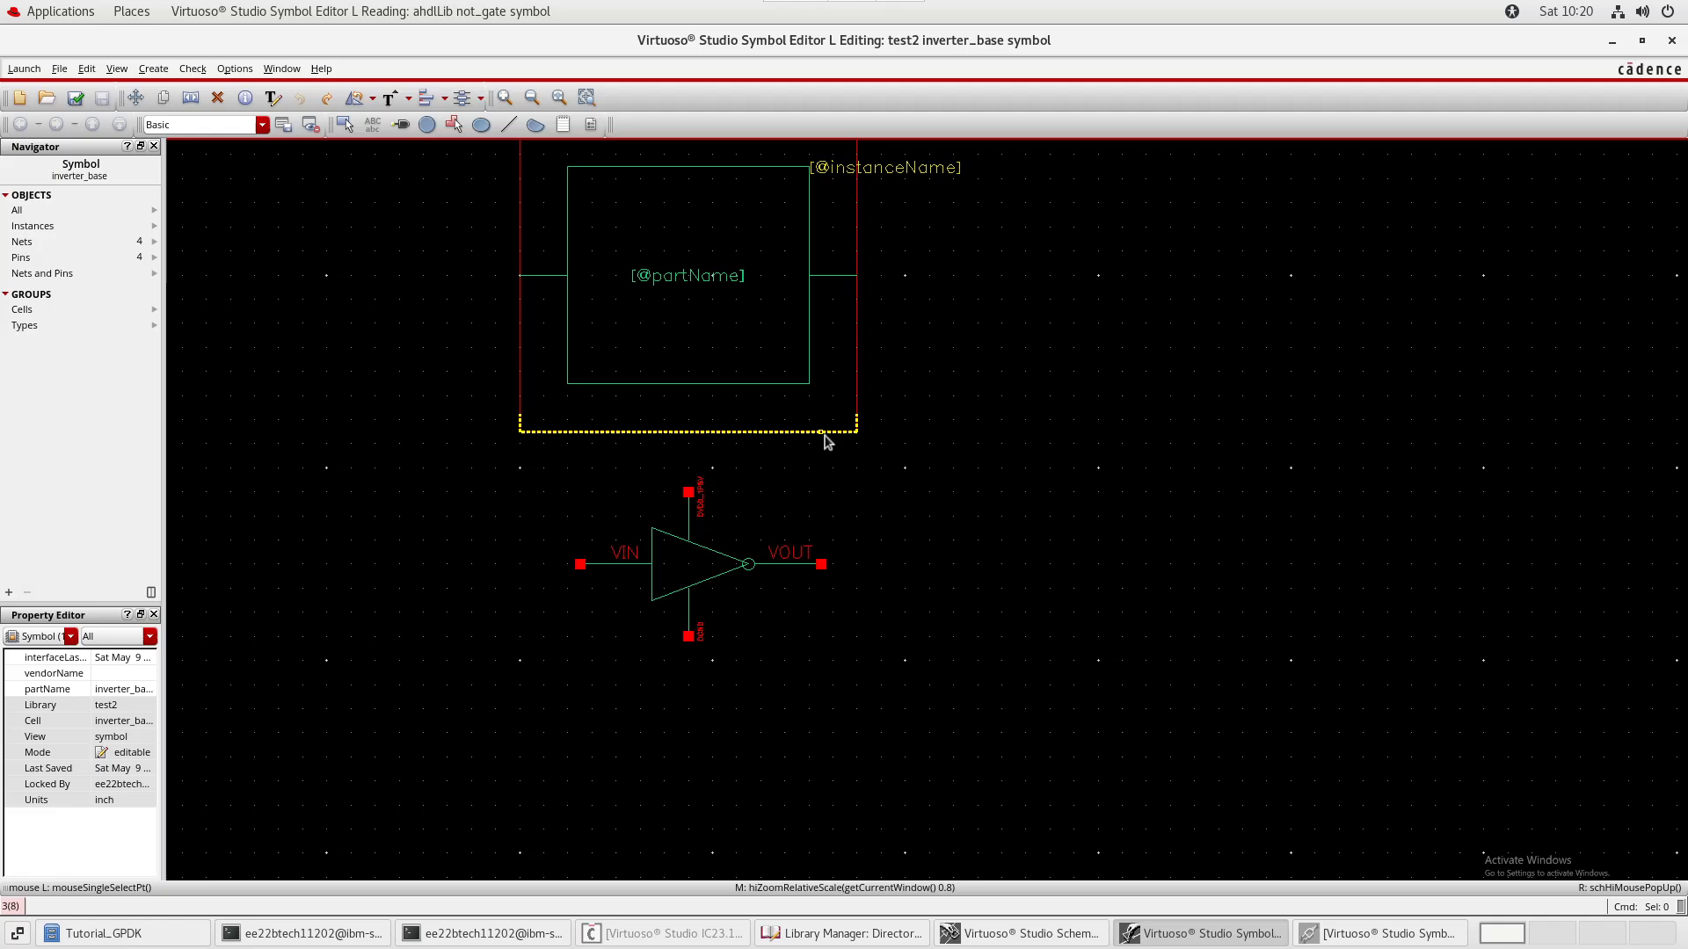
{"action": "scroll", "coordinate": [827, 441], "scroll_direction": "down", "scroll_amount": 1}
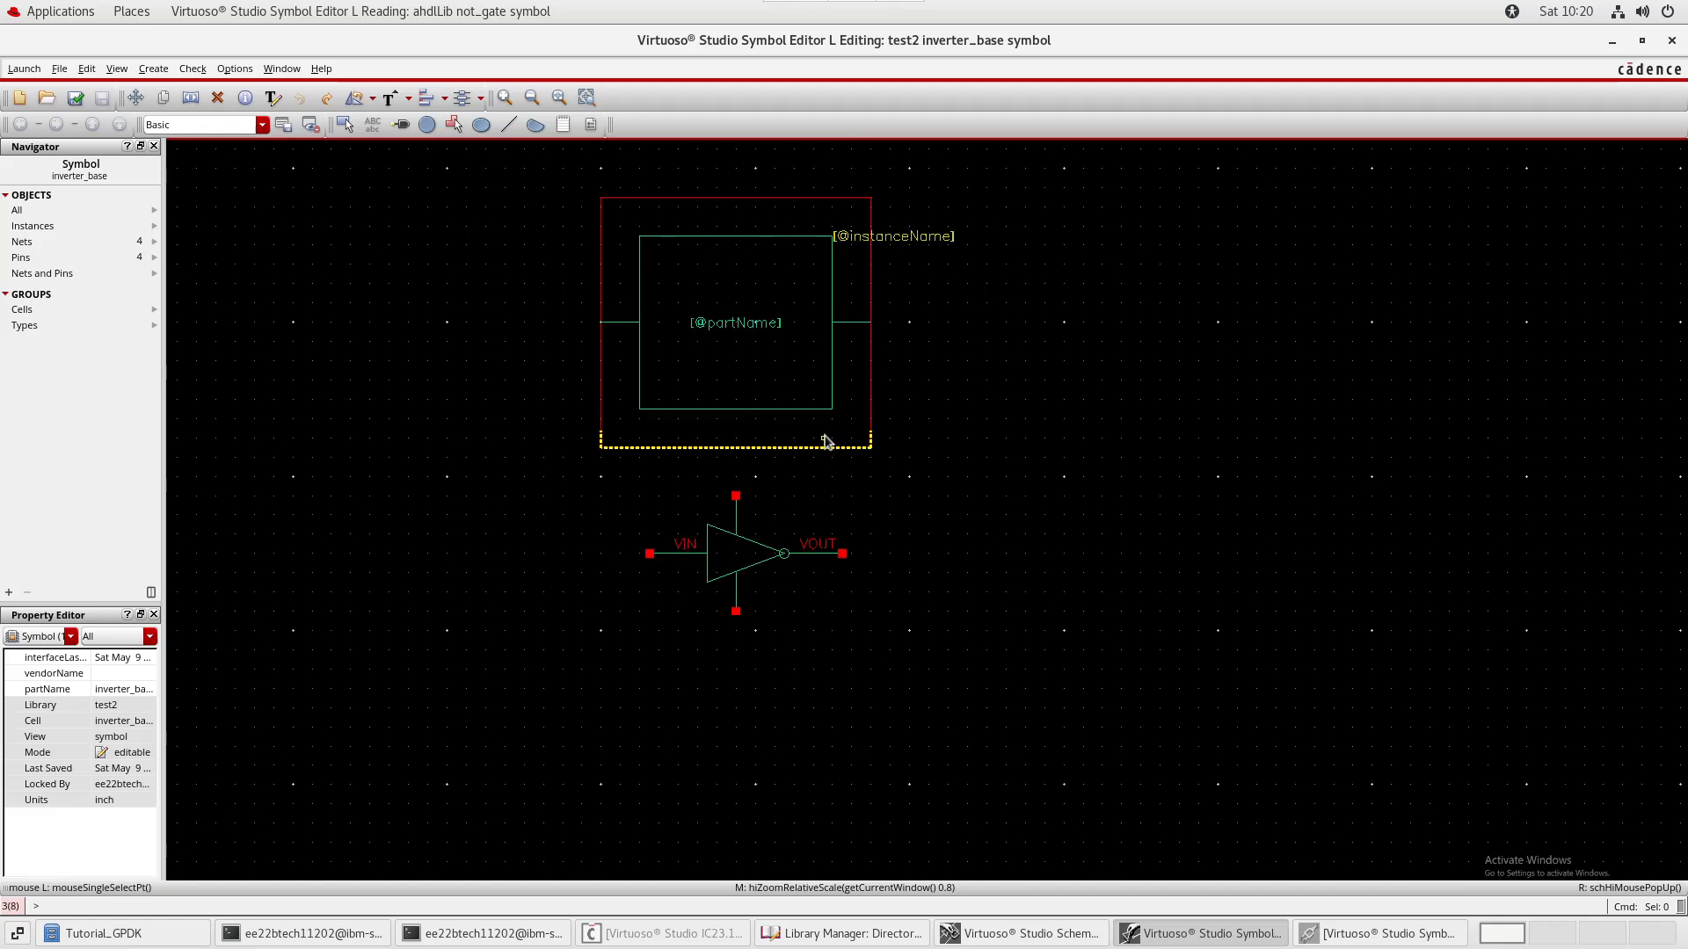
{"action": "left_click", "coordinate": [748, 327]}
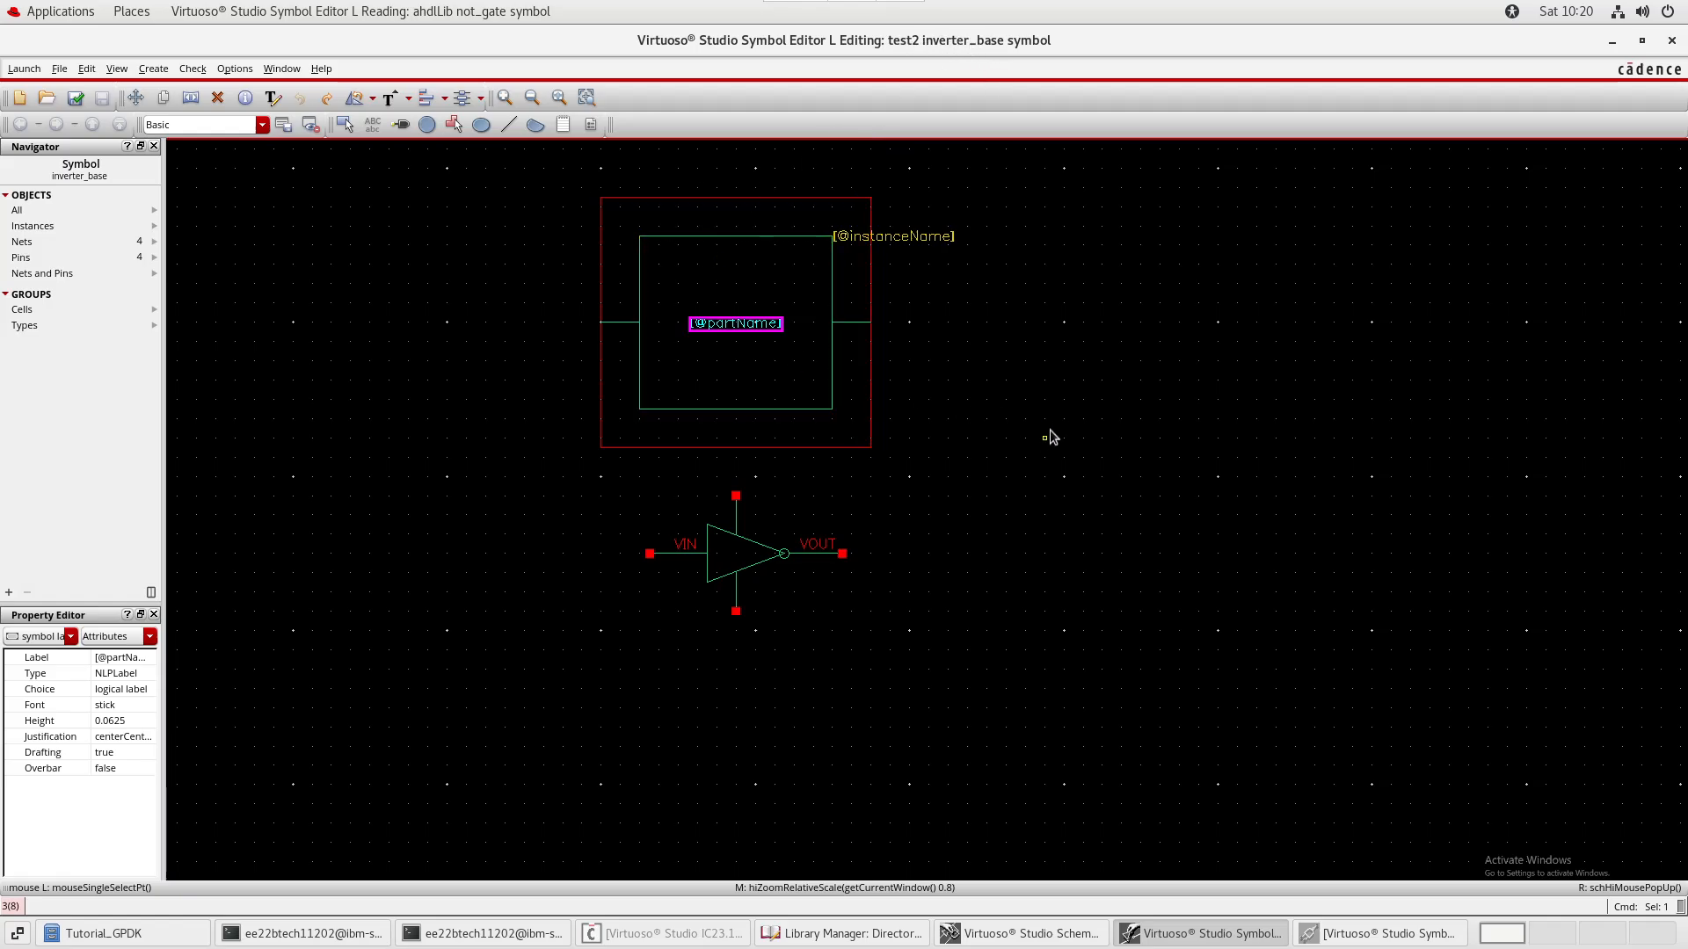
{"action": "left_click_drag", "start_coordinate": [722, 348], "coordinate": [803, 604]}
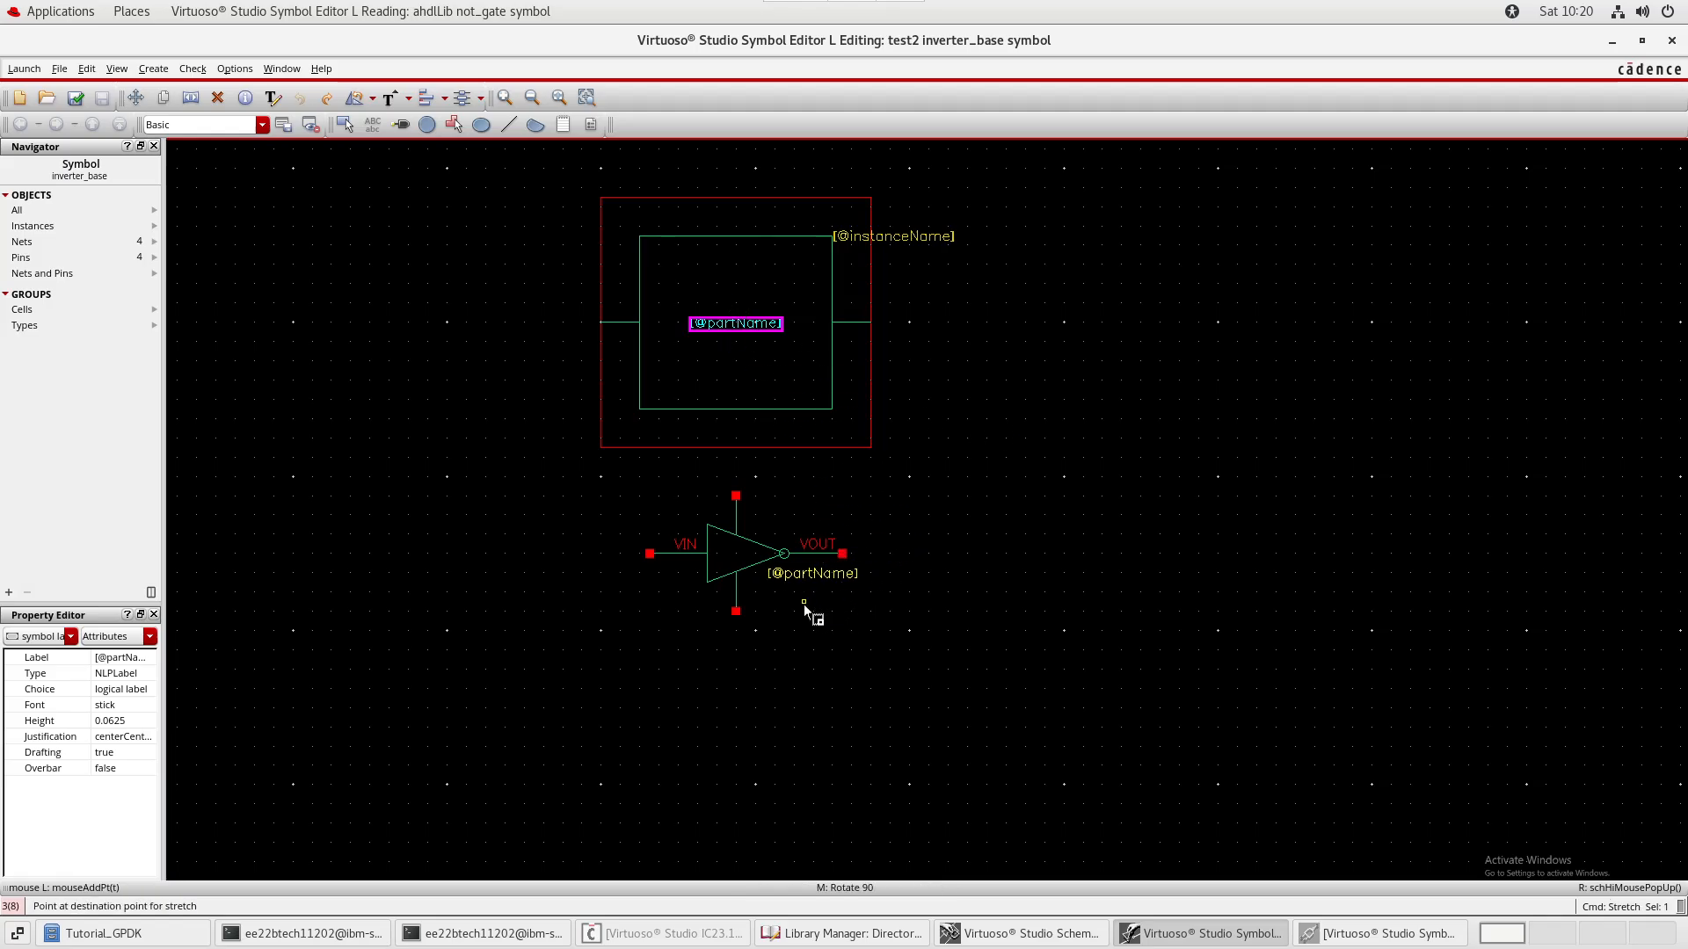
{"action": "left_click", "coordinate": [791, 607]}
{"action": "left_click", "coordinate": [992, 641]}
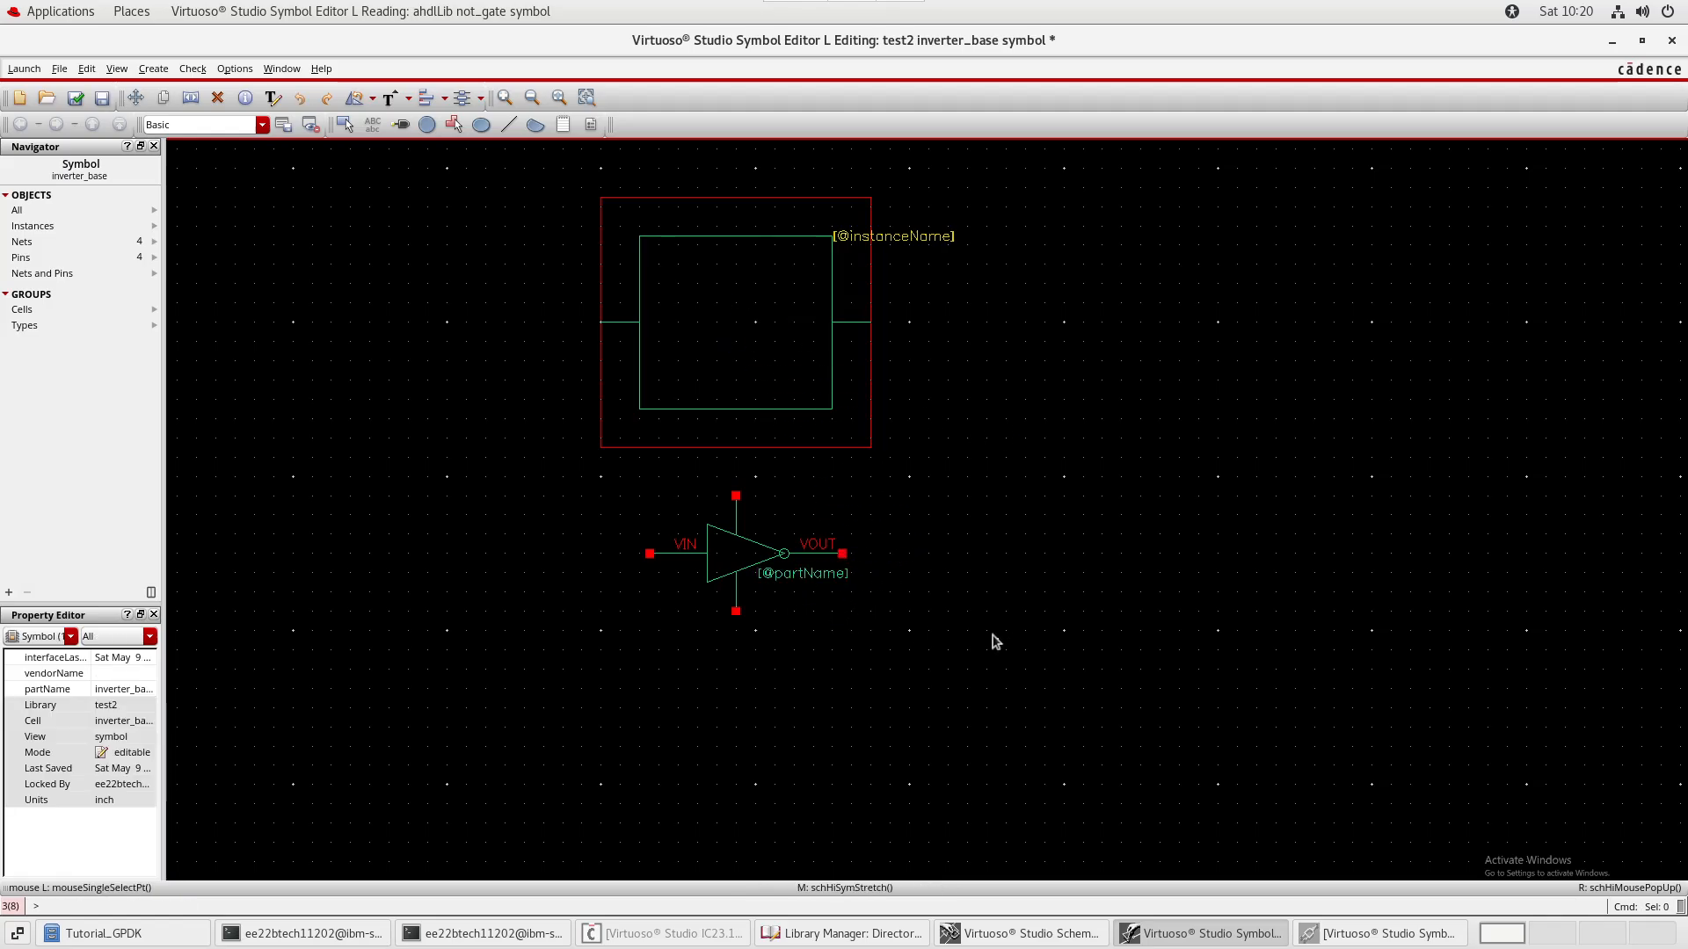
{"action": "left_click", "coordinate": [924, 240]}
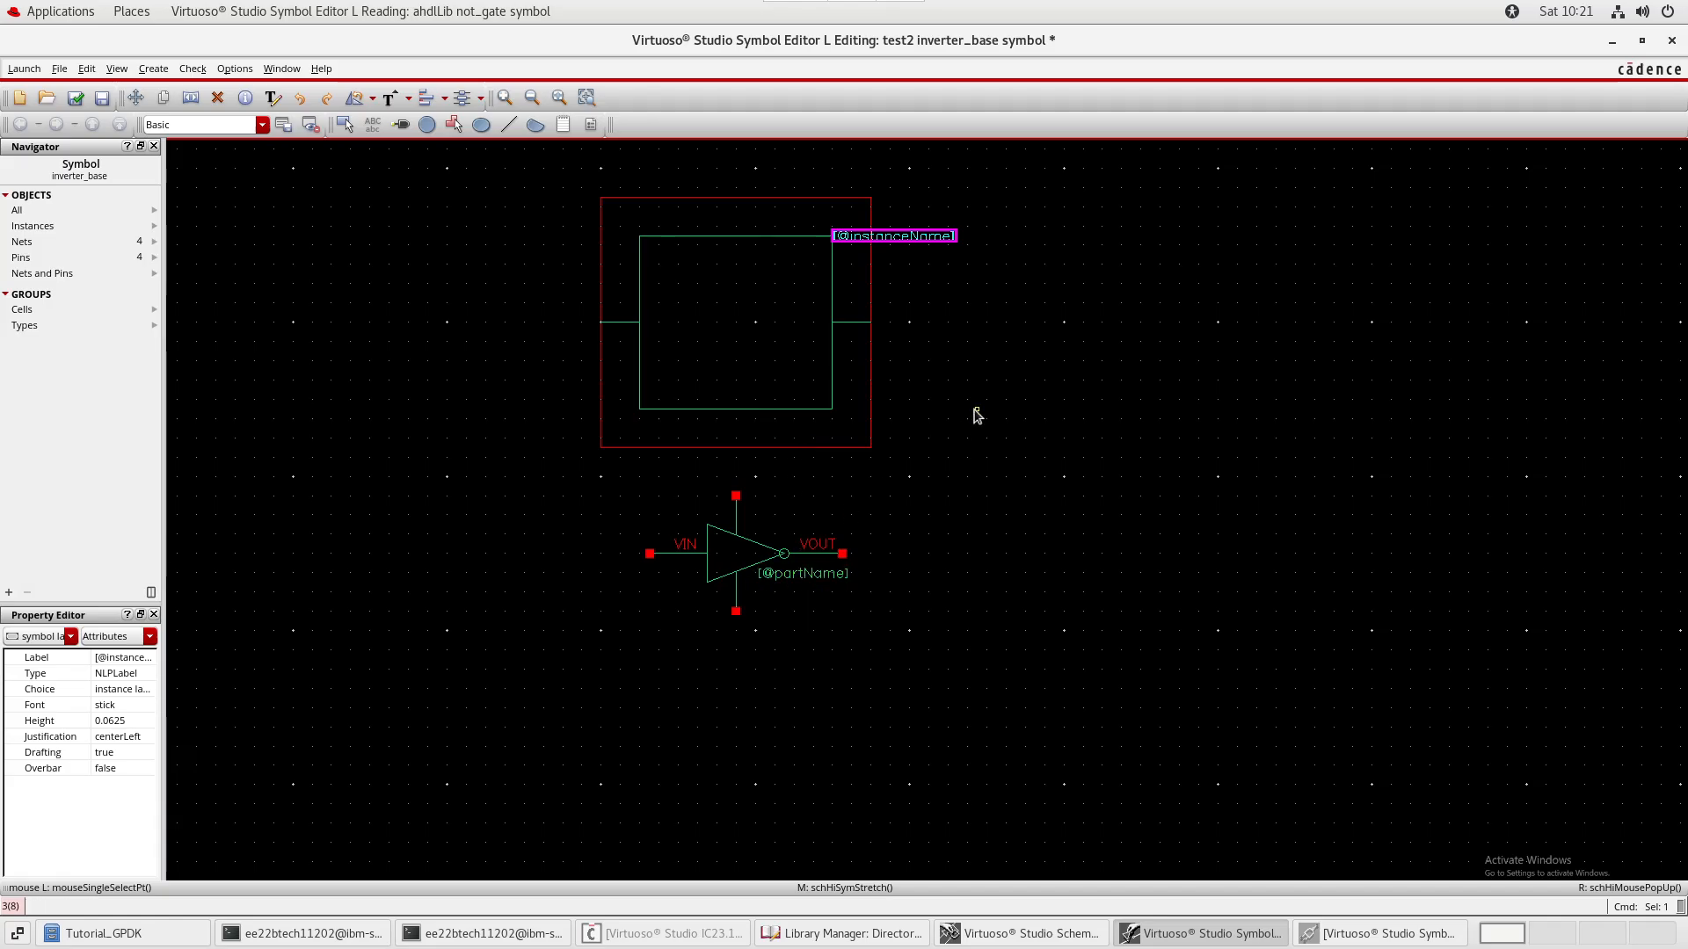
{"action": "left_click_drag", "start_coordinate": [915, 238], "coordinate": [832, 600]}
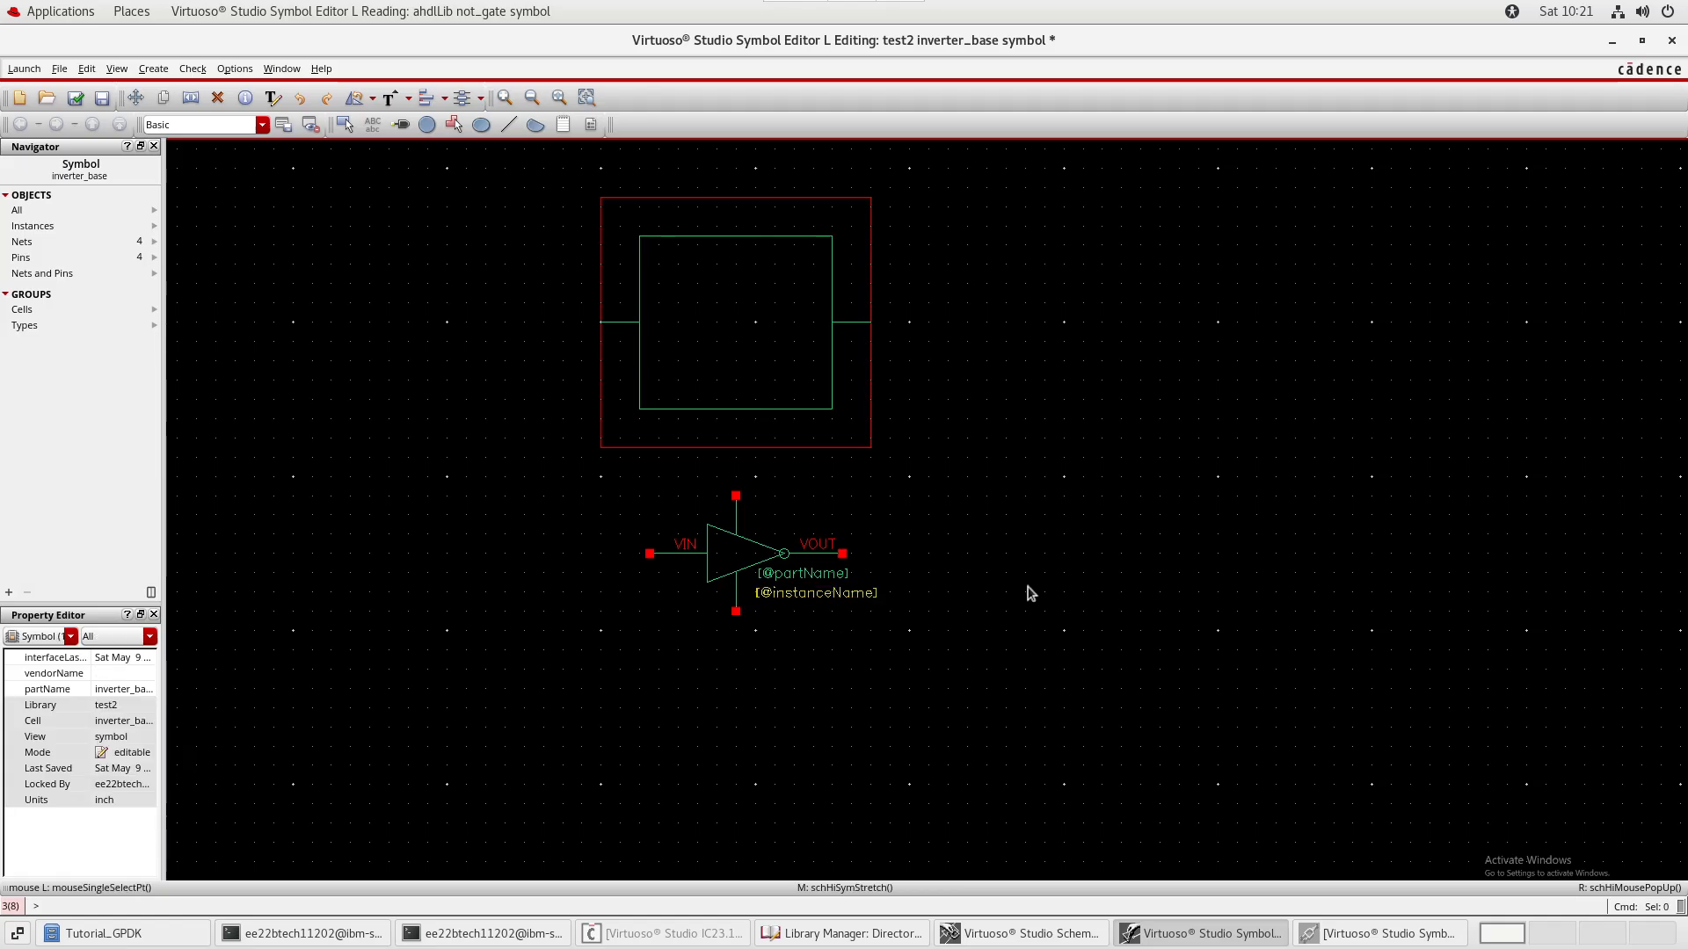
- Bring the inverter_base schematic forward and examine its transistor instance labels and stages
{"action": "left_click_drag", "start_coordinate": [974, 40], "coordinate": [1029, 547]}
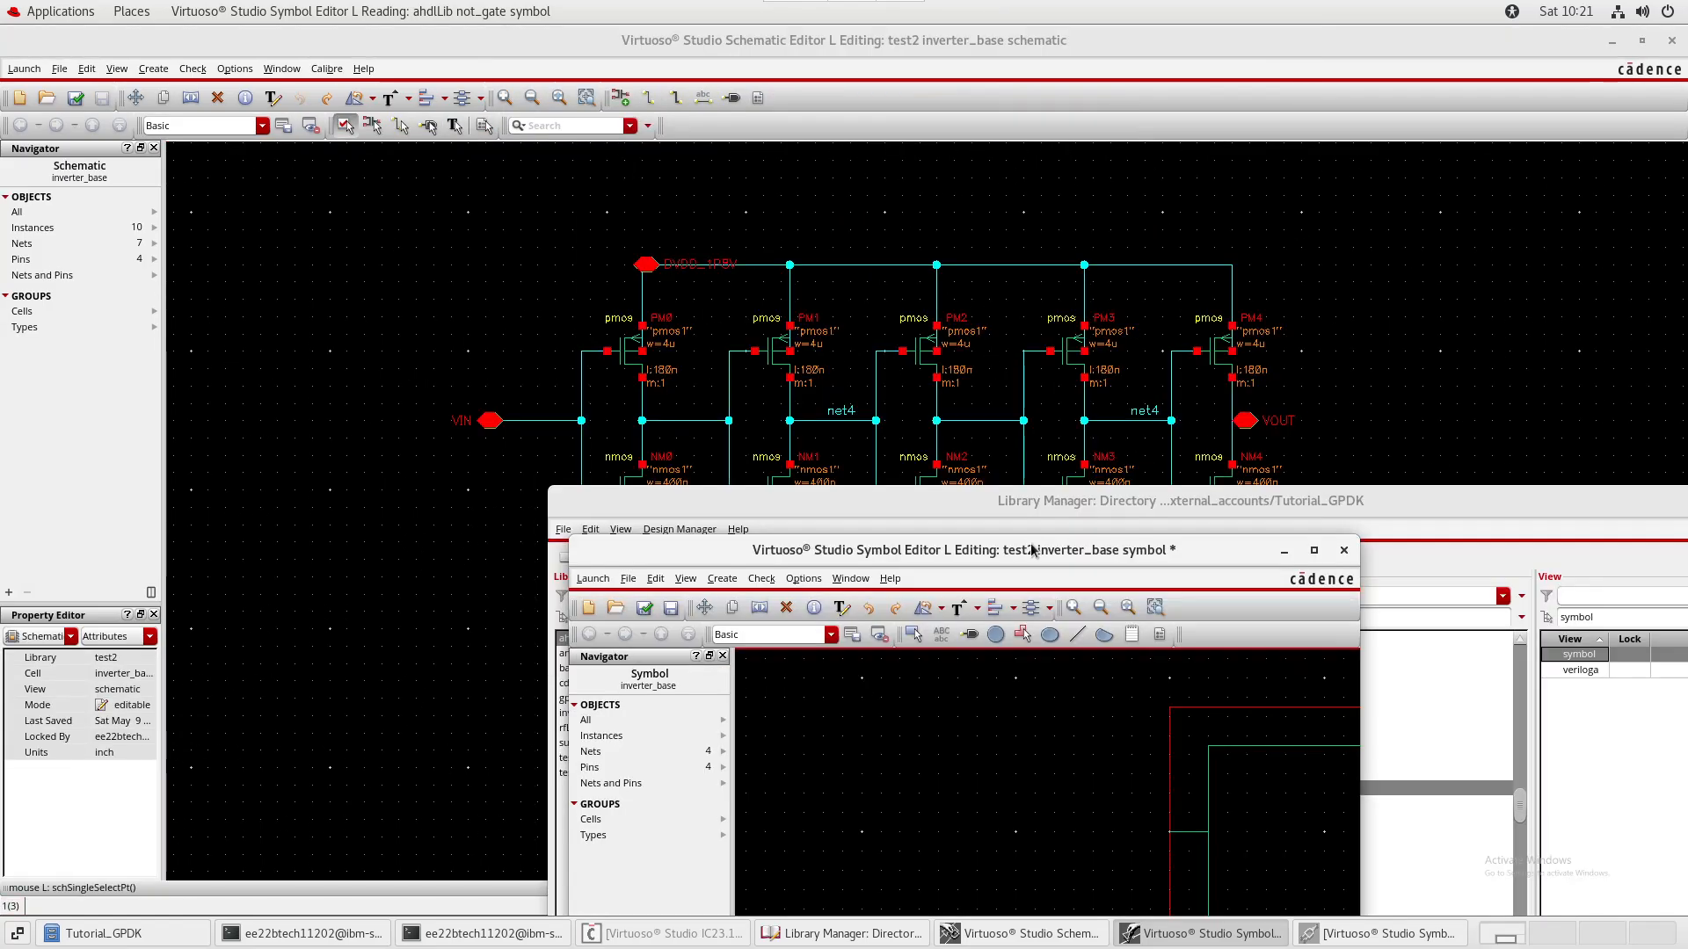
{"action": "left_click", "coordinate": [910, 196]}
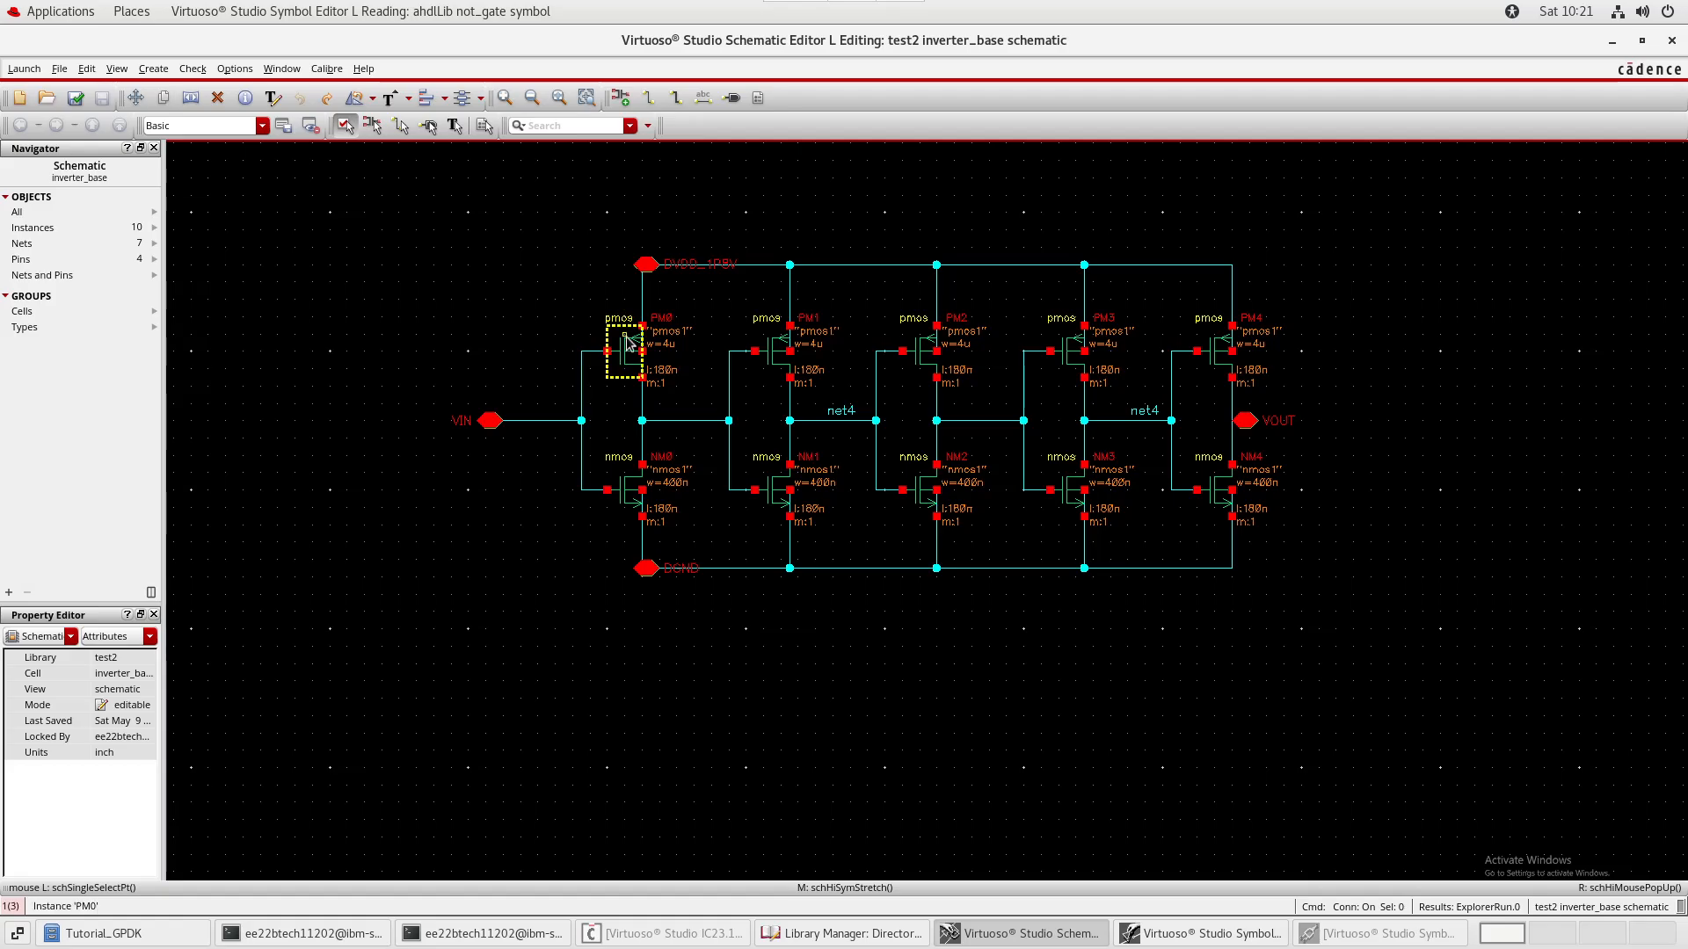
{"action": "scroll", "coordinate": [628, 343], "scroll_direction": "up", "scroll_amount": 2, "text": "ctrl"}
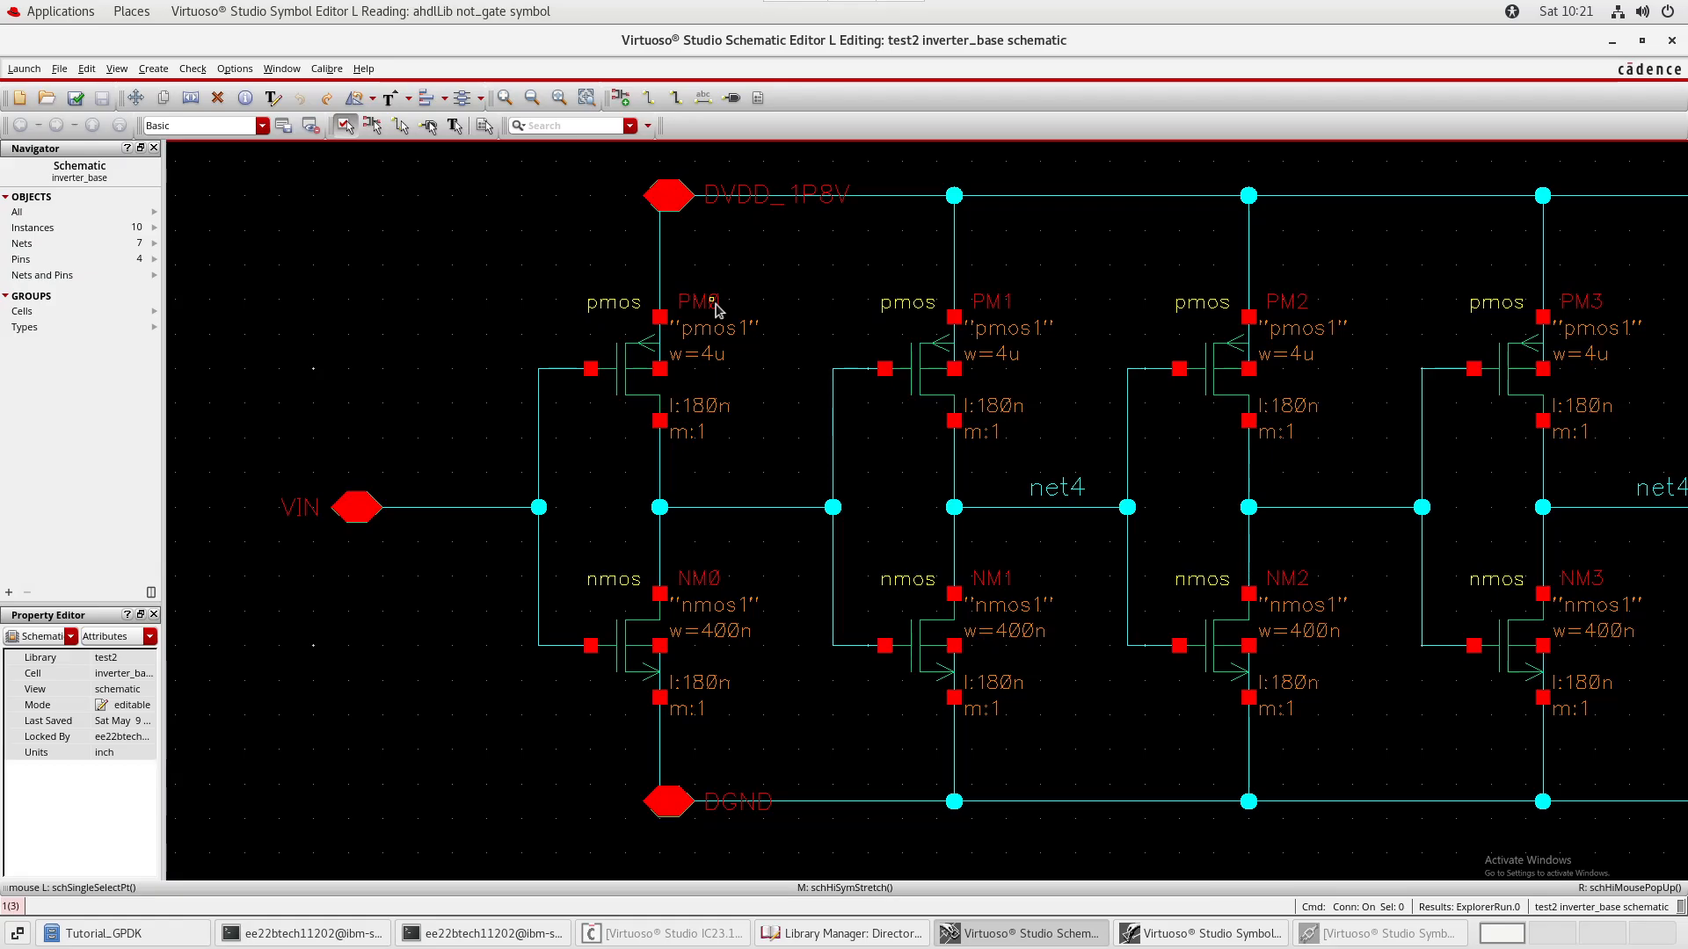
{"action": "middle_click_drag", "start_coordinate": [1206, 350], "coordinate": [827, 355]}
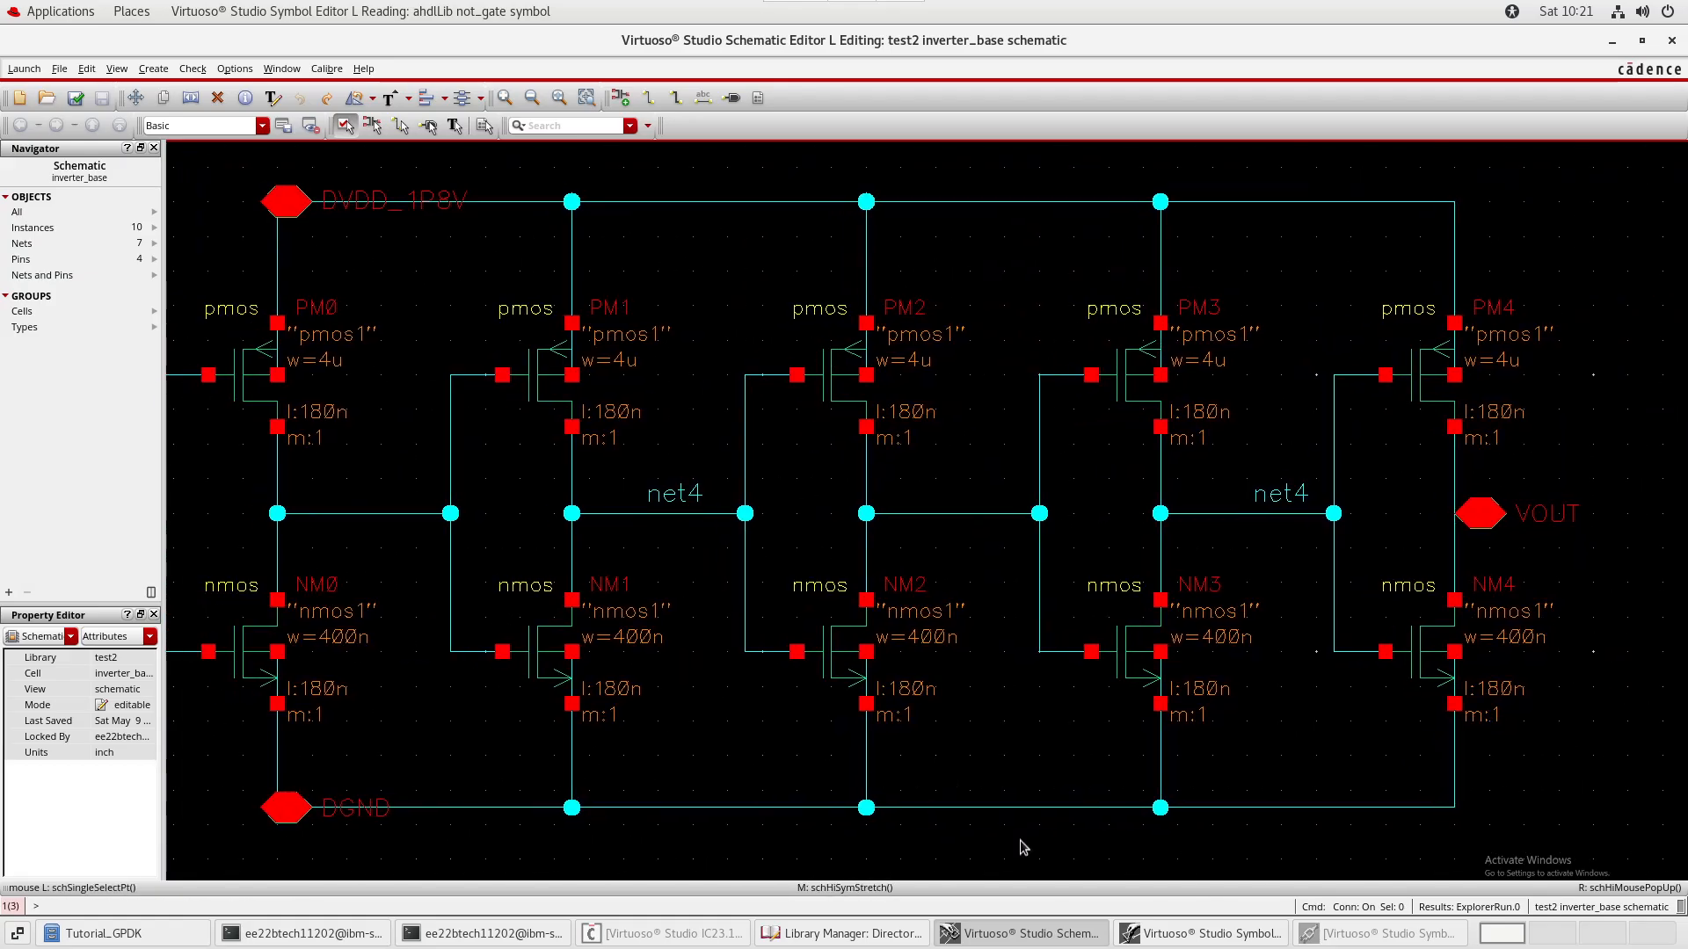
- Close the not_gate symbol window and return to the inverter_base symbol at full window size
{"action": "left_click", "coordinate": [1378, 935]}
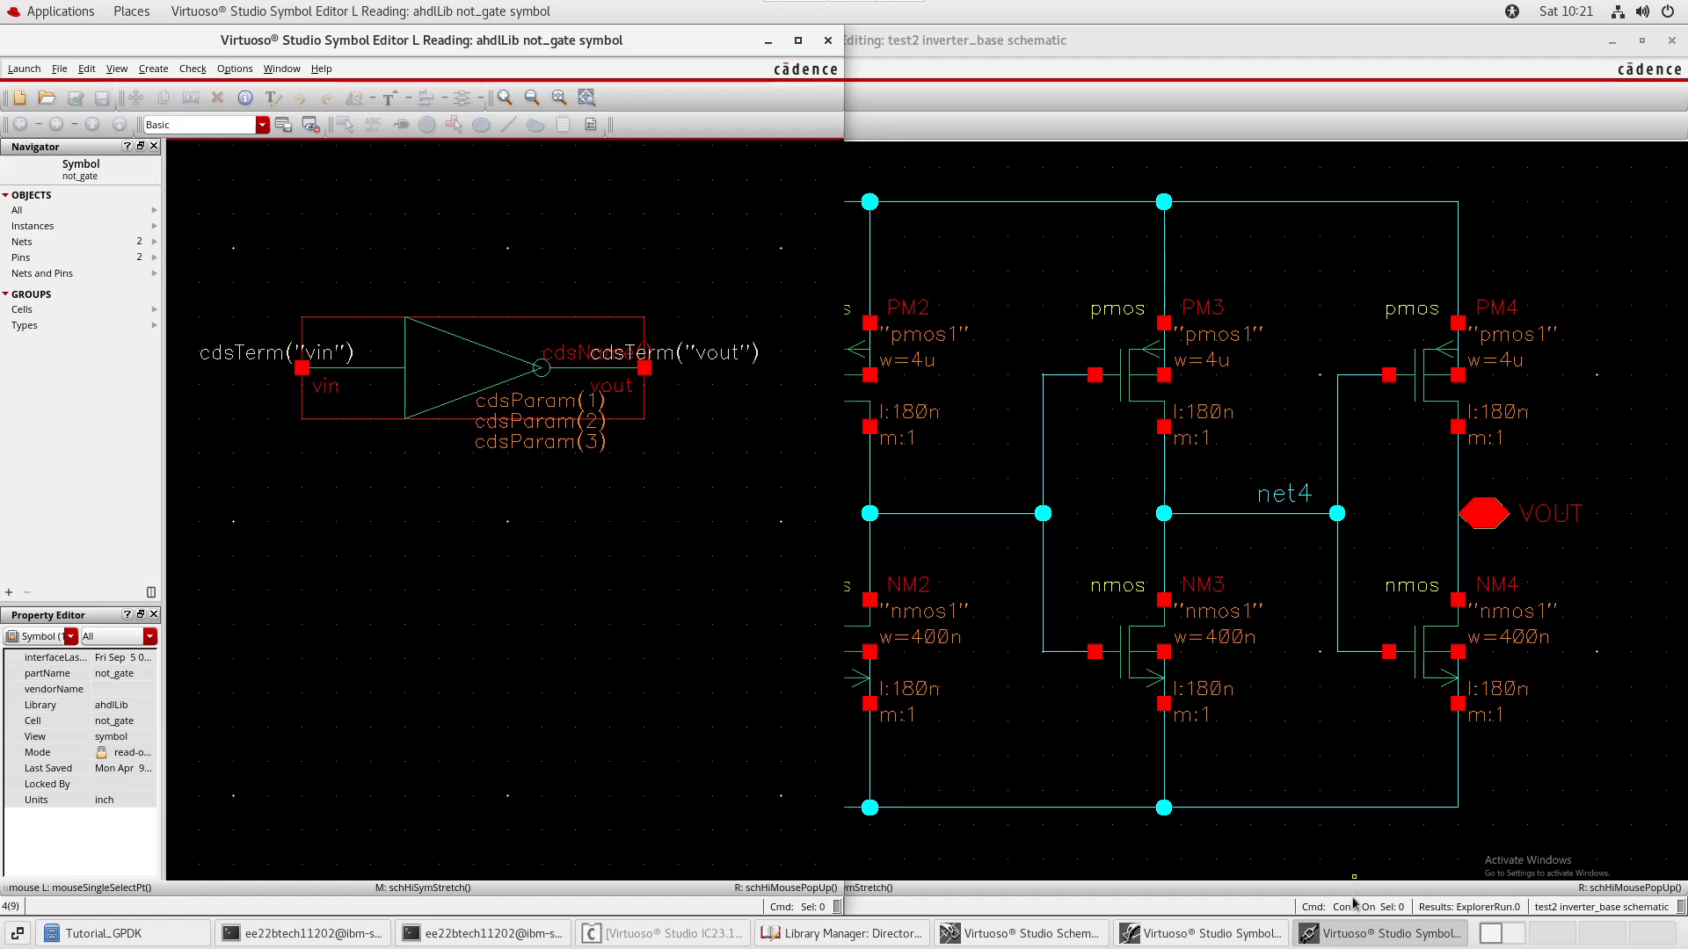
{"action": "left_click", "coordinate": [827, 40]}
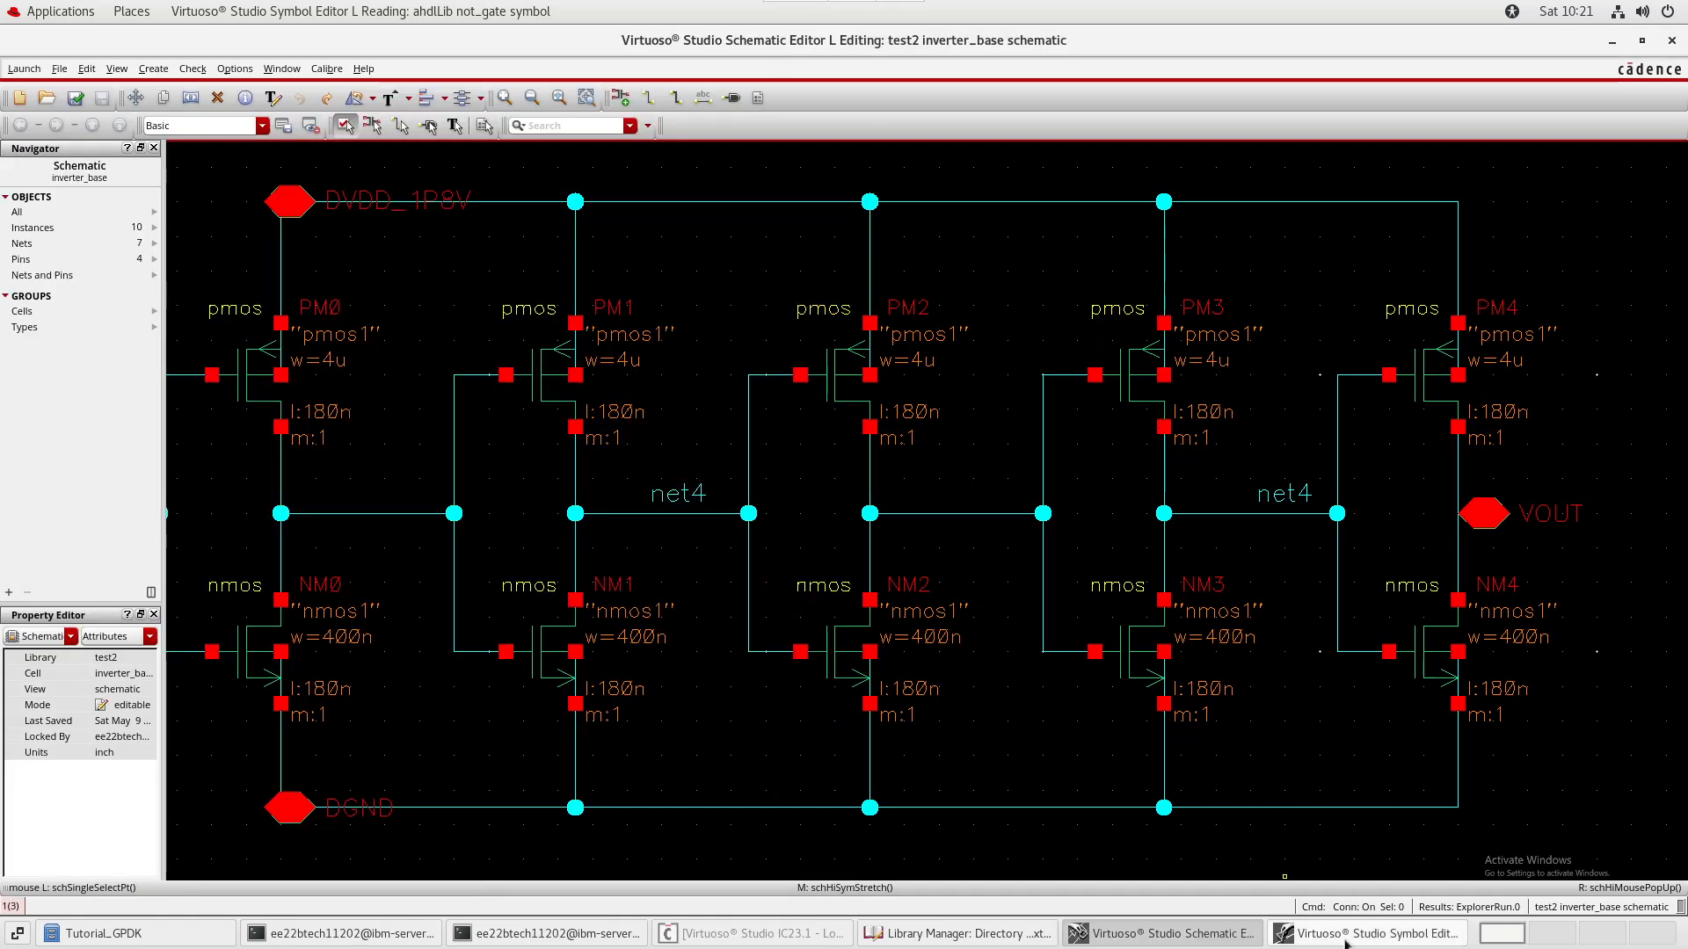
{"action": "double_click", "coordinate": [926, 558]}
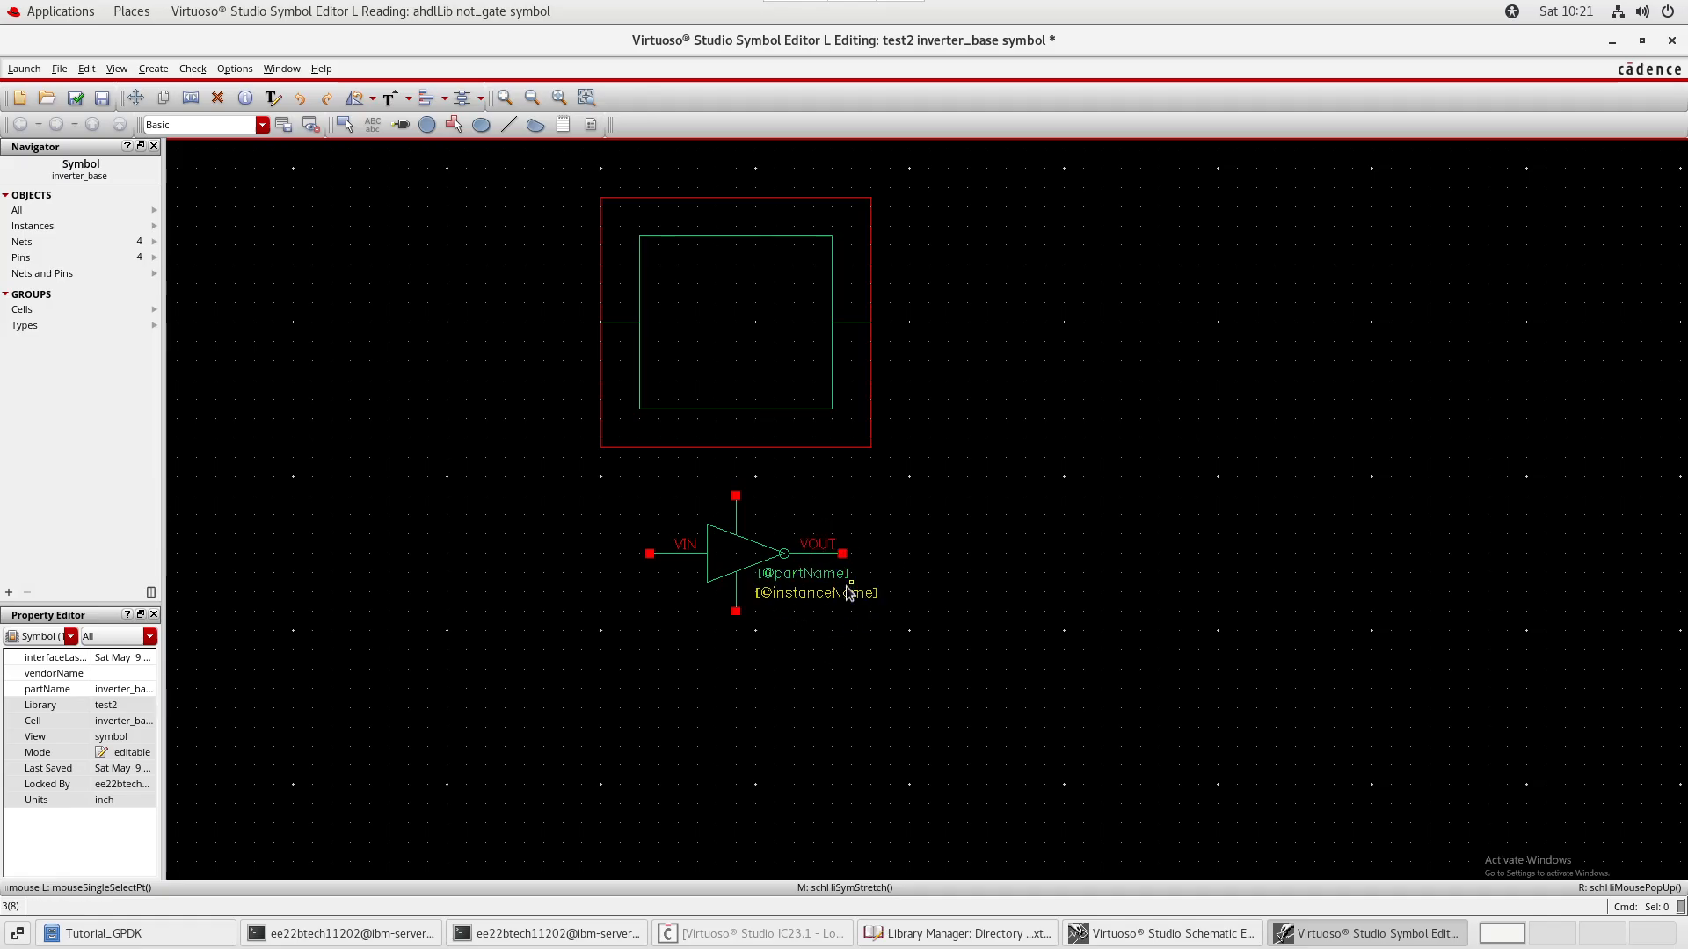
{"action": "double_click", "coordinate": [847, 594]}
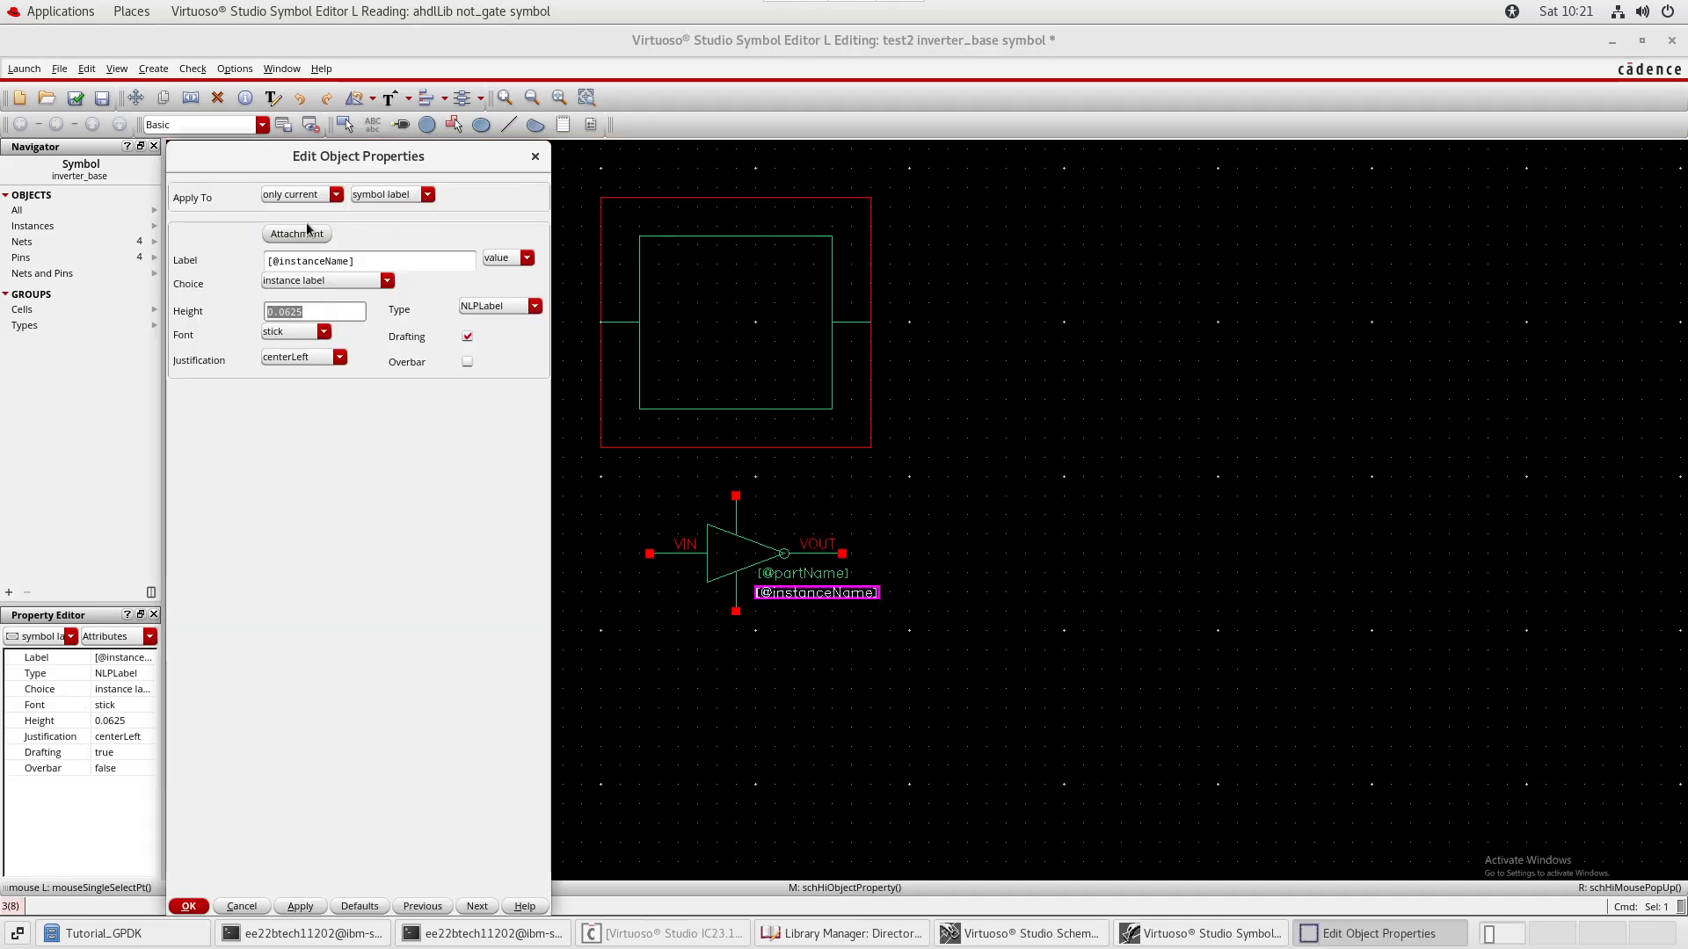
{"action": "left_click", "coordinate": [531, 158]}
{"action": "left_click", "coordinate": [932, 660]}
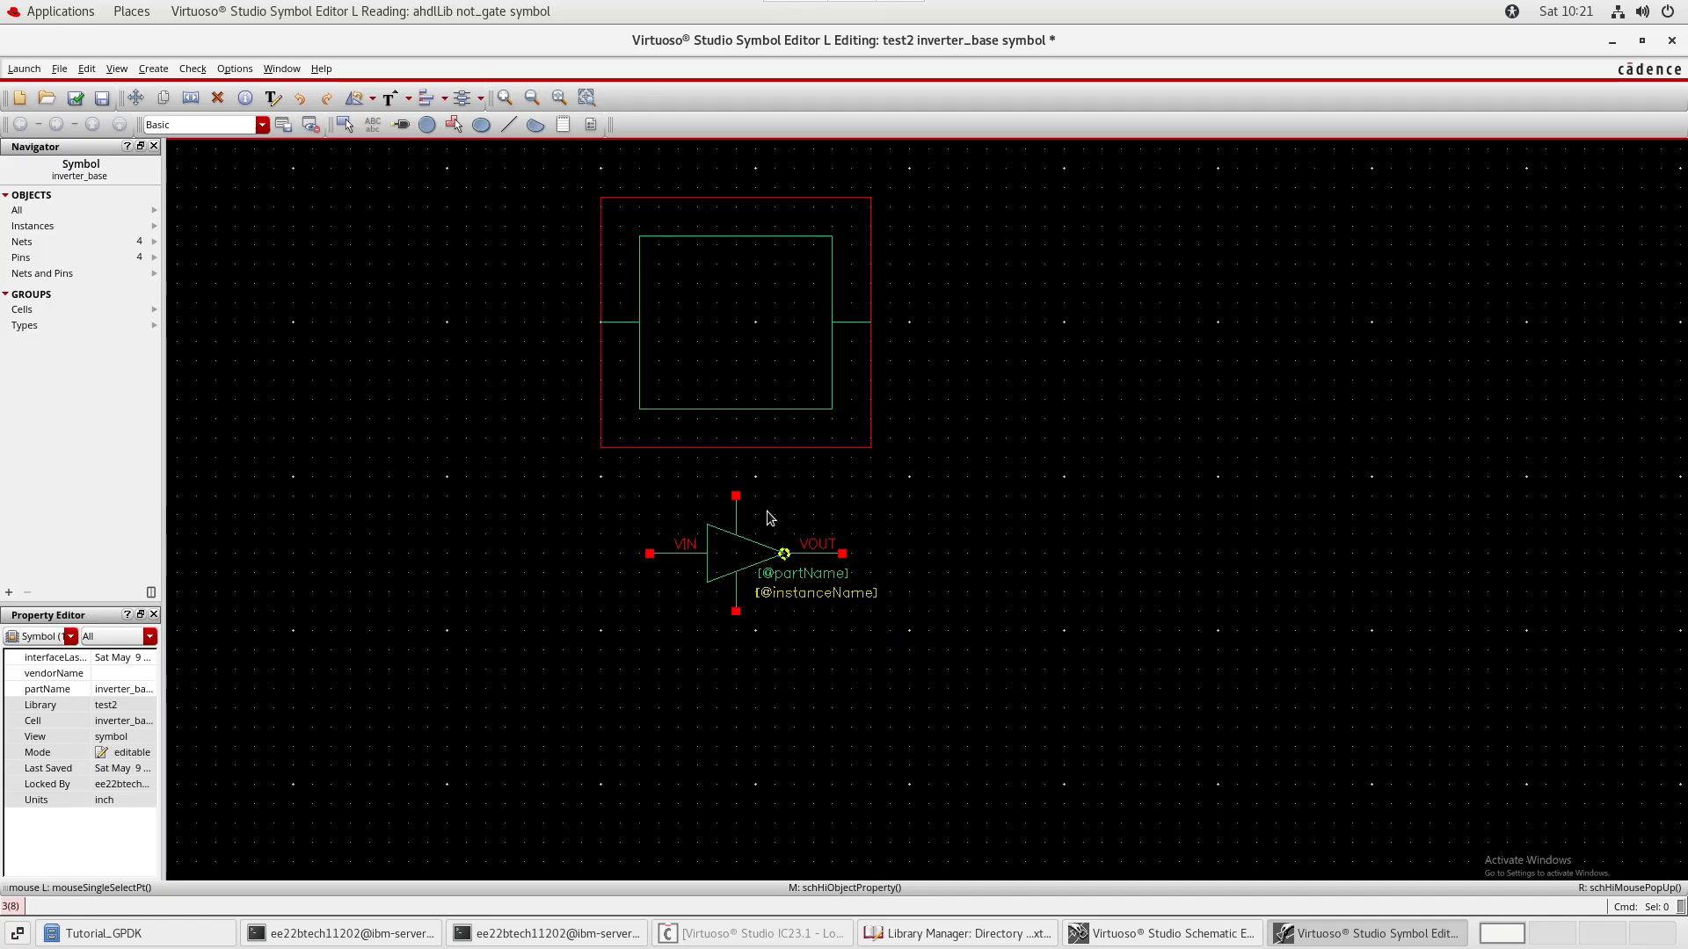
- Set the text height of the DVDD_1P8V pin name beside the inverter's upper supply pin to 0.0375
{"action": "scroll", "coordinate": [736, 489], "scroll_direction": "up", "scroll_amount": 1, "text": "ctrl"}
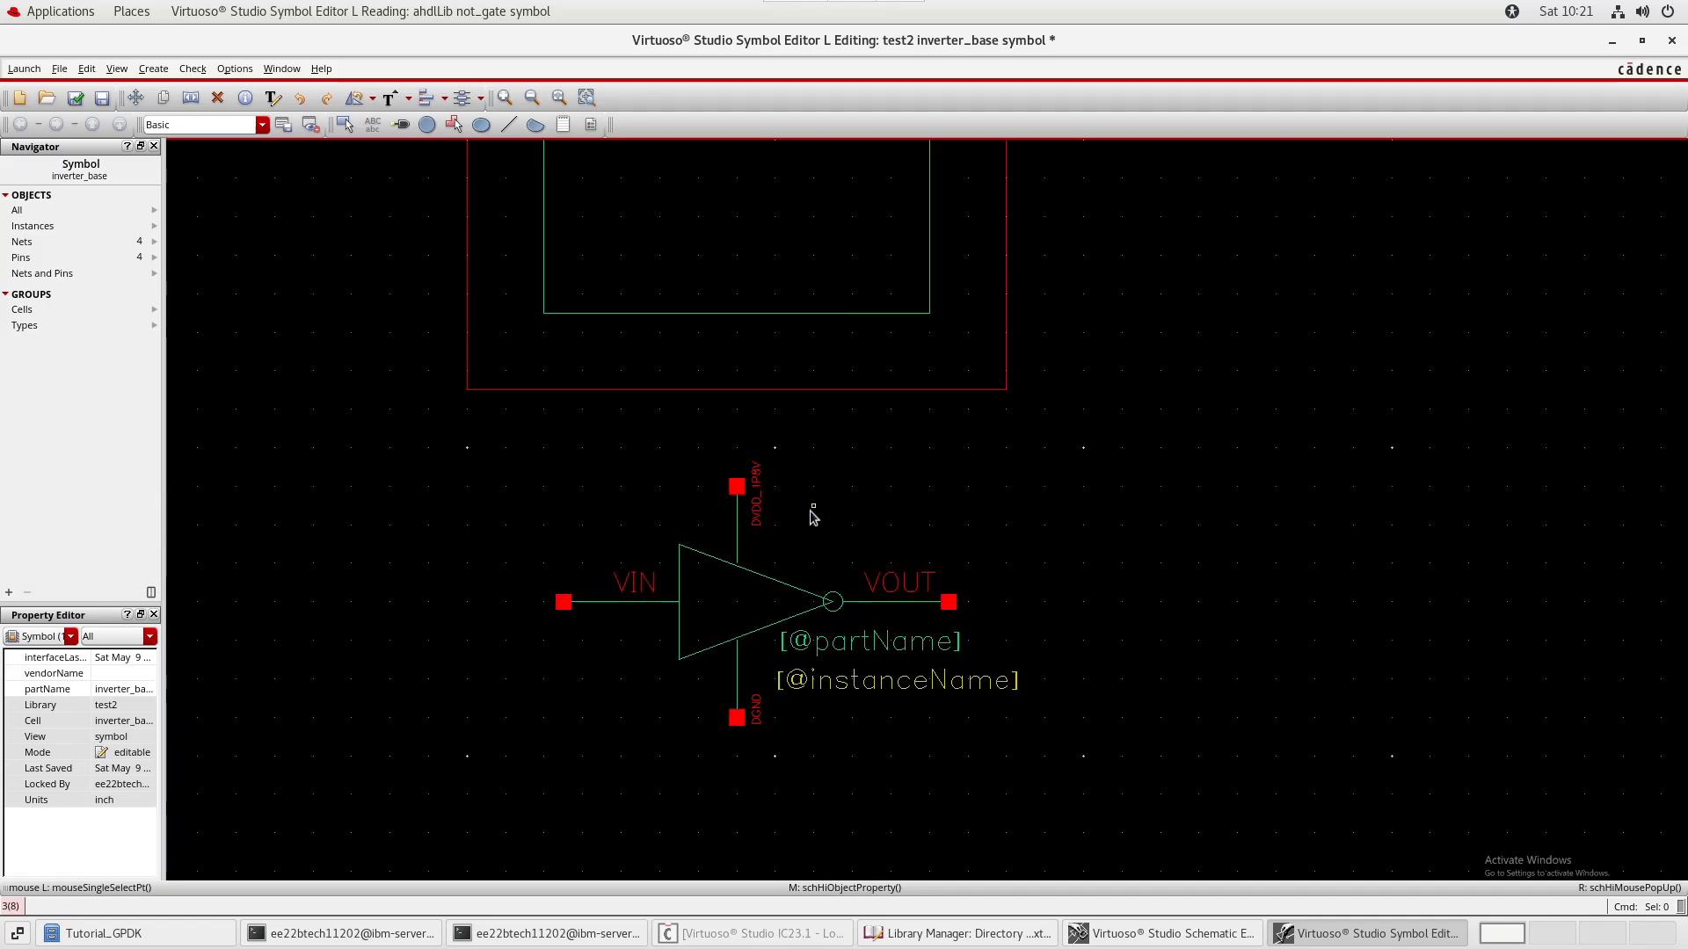
{"action": "left_click", "coordinate": [754, 494]}
{"action": "key", "text": "q"}
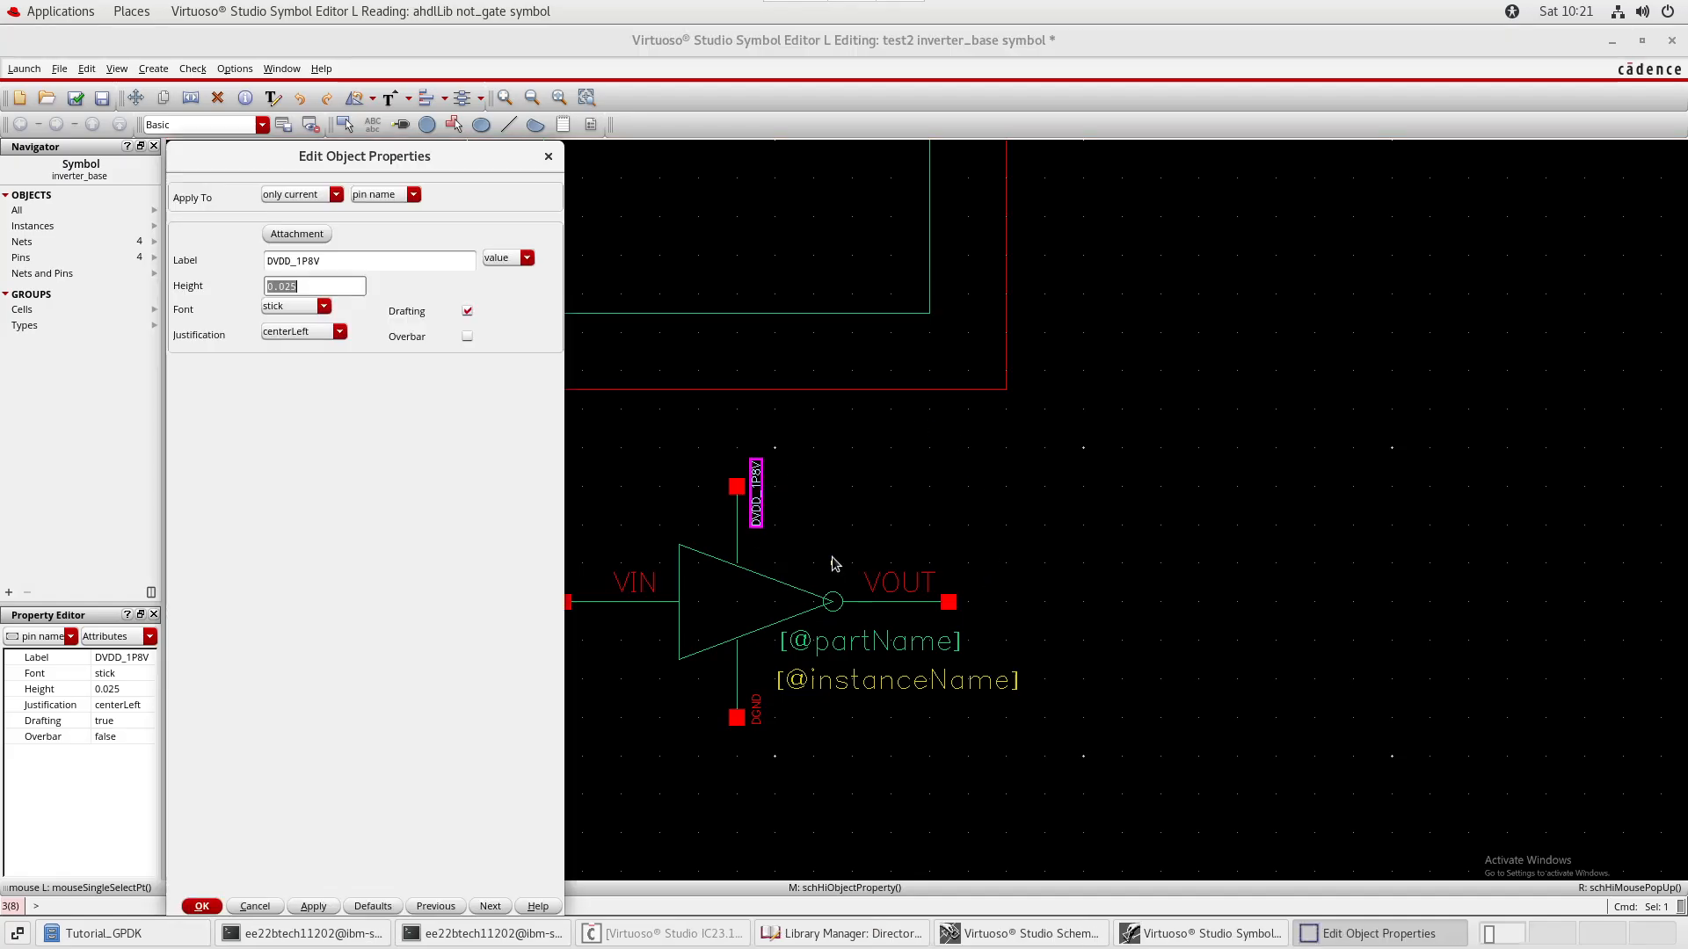
{"action": "double_click", "coordinate": [326, 287]}
{"action": "left_click", "coordinate": [320, 286]}
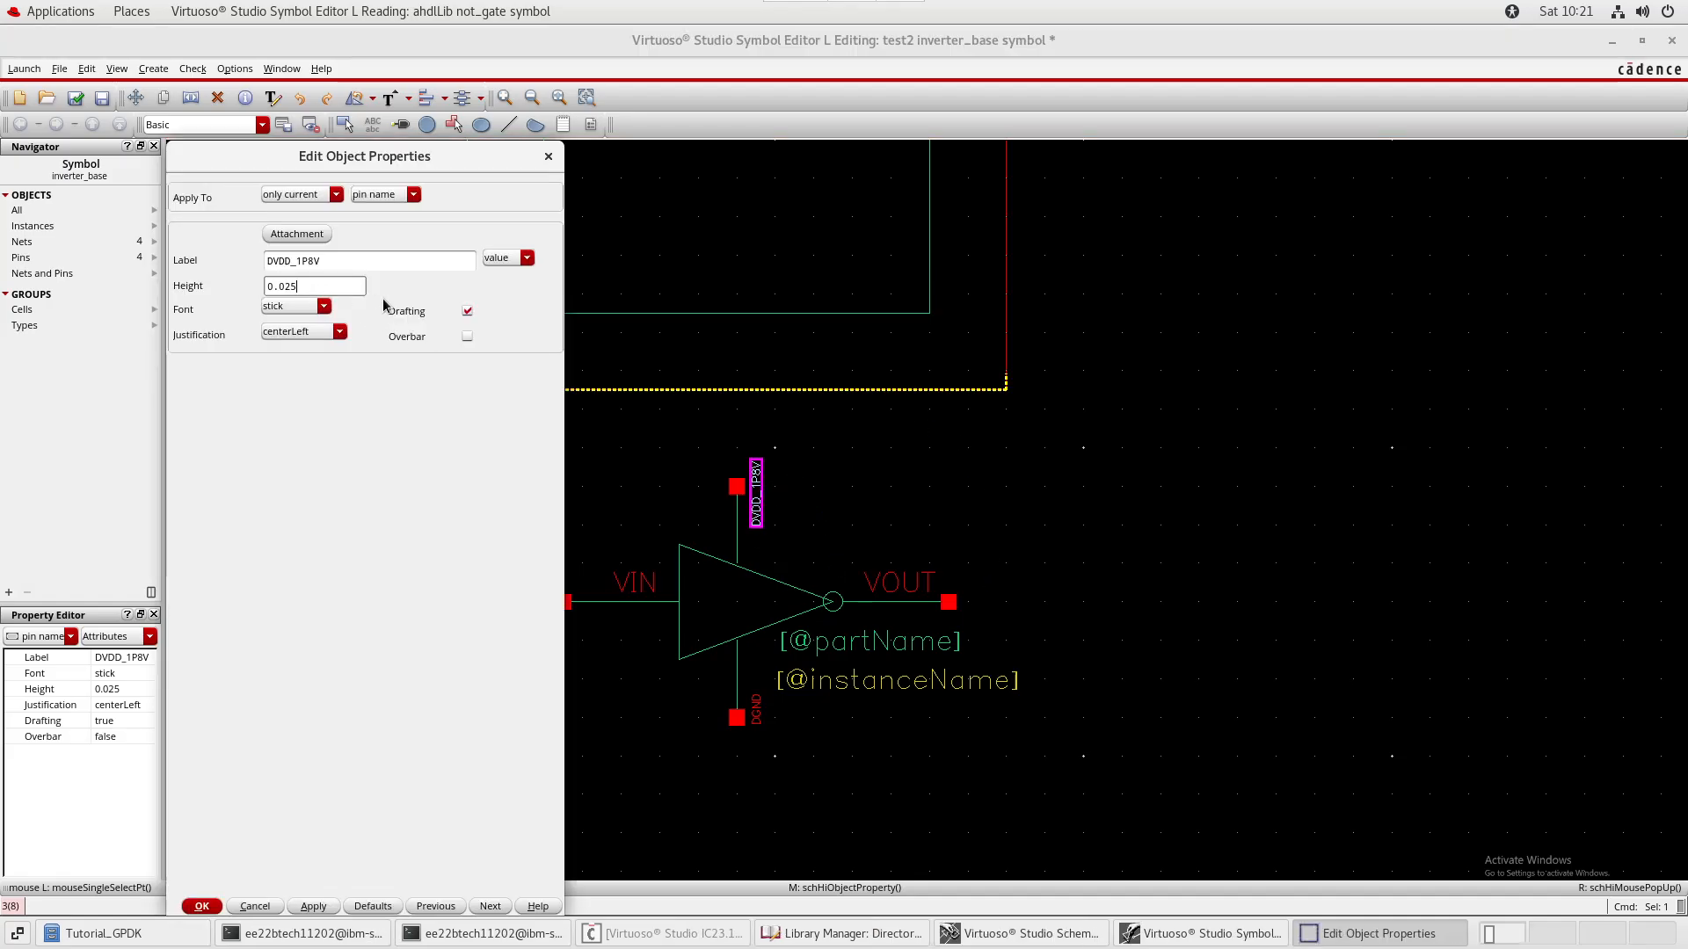
{"action": "key", "text": "BackSpace"}
{"action": "key", "text": "BackSpace"}
{"action": "type", "text": "375"}
{"action": "key", "text": "Return"}
{"action": "left_click", "coordinate": [1354, 618]}
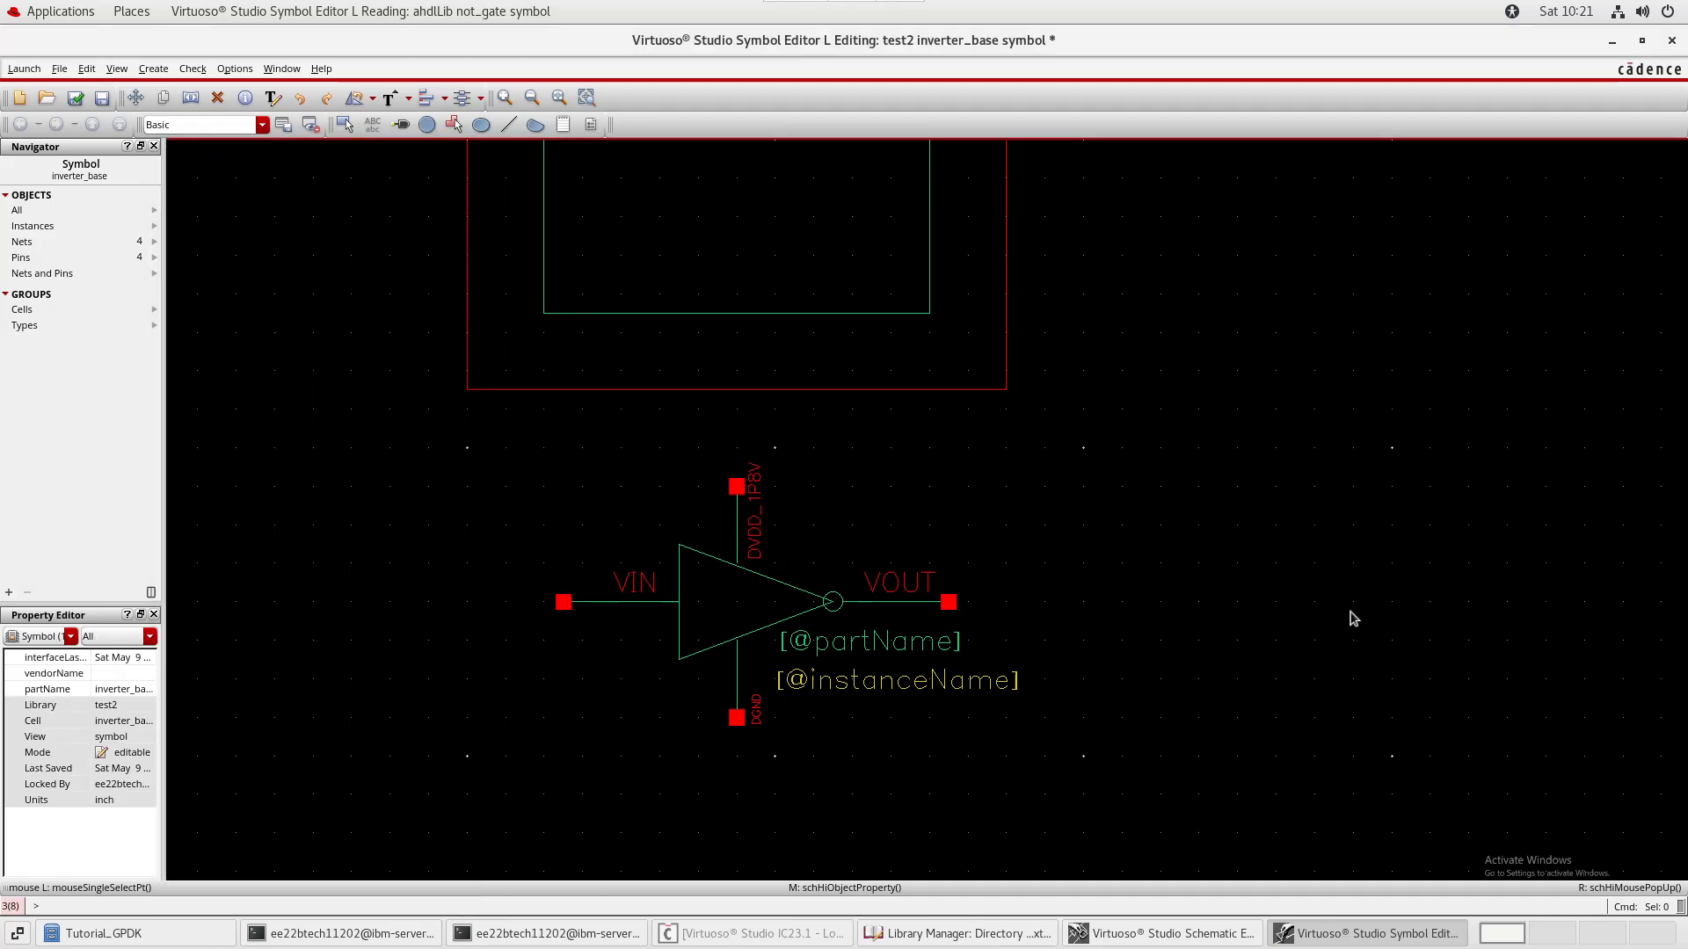
- Set the text height of the DGND pin name beside the inverter's lower supply pin to 0.0375
{"action": "left_click", "coordinate": [756, 710]}
{"action": "key", "text": "q"}
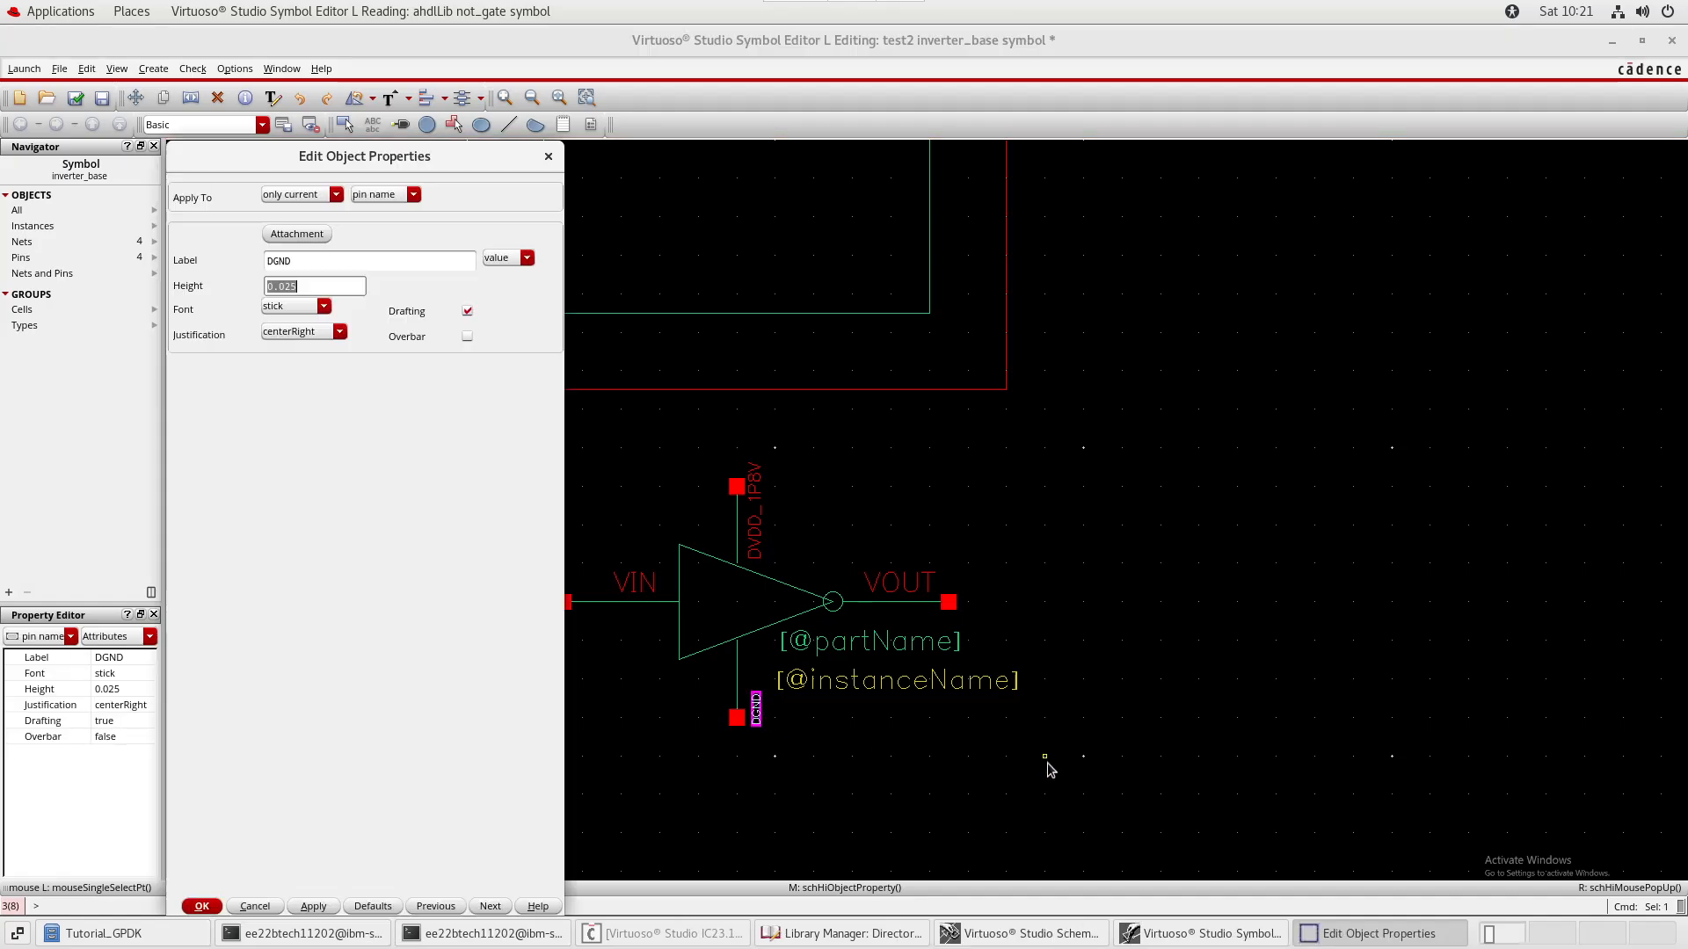
{"action": "key", "text": "Right"}
{"action": "type", "text": "375"}
{"action": "key", "text": "Return"}
{"action": "left_click", "coordinate": [1144, 647]}
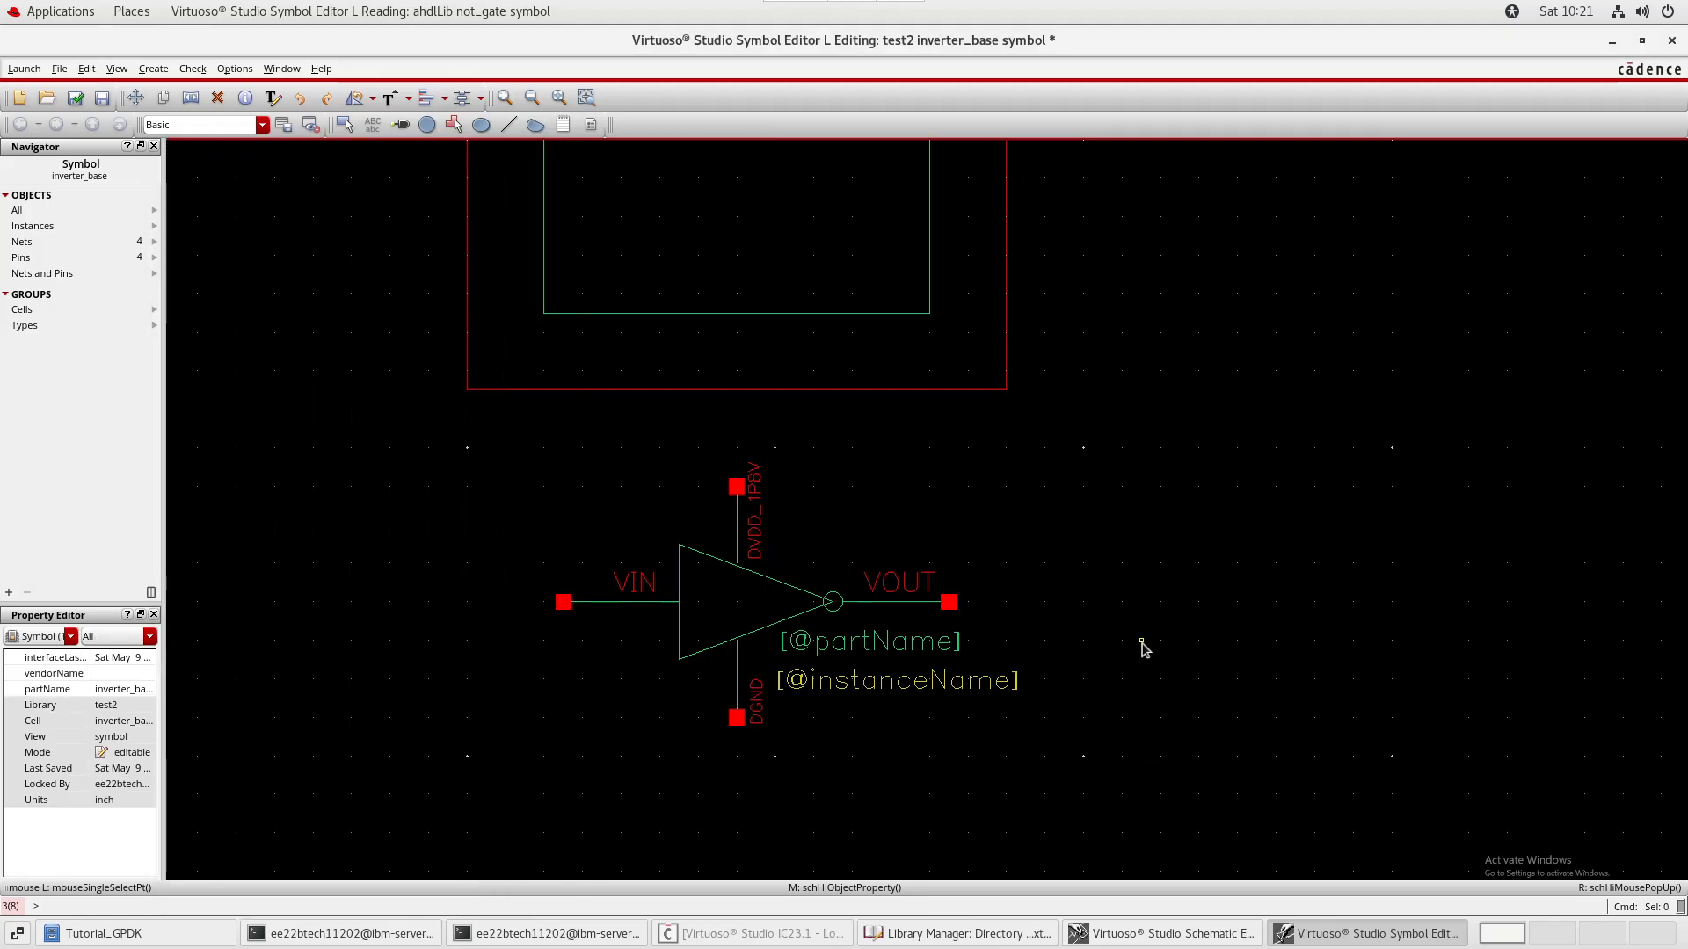
- Examine how legible the inverter's pin names and labels are at different zoom levels
{"action": "scroll", "coordinate": [1144, 648], "scroll_direction": "down", "scroll_amount": 3}
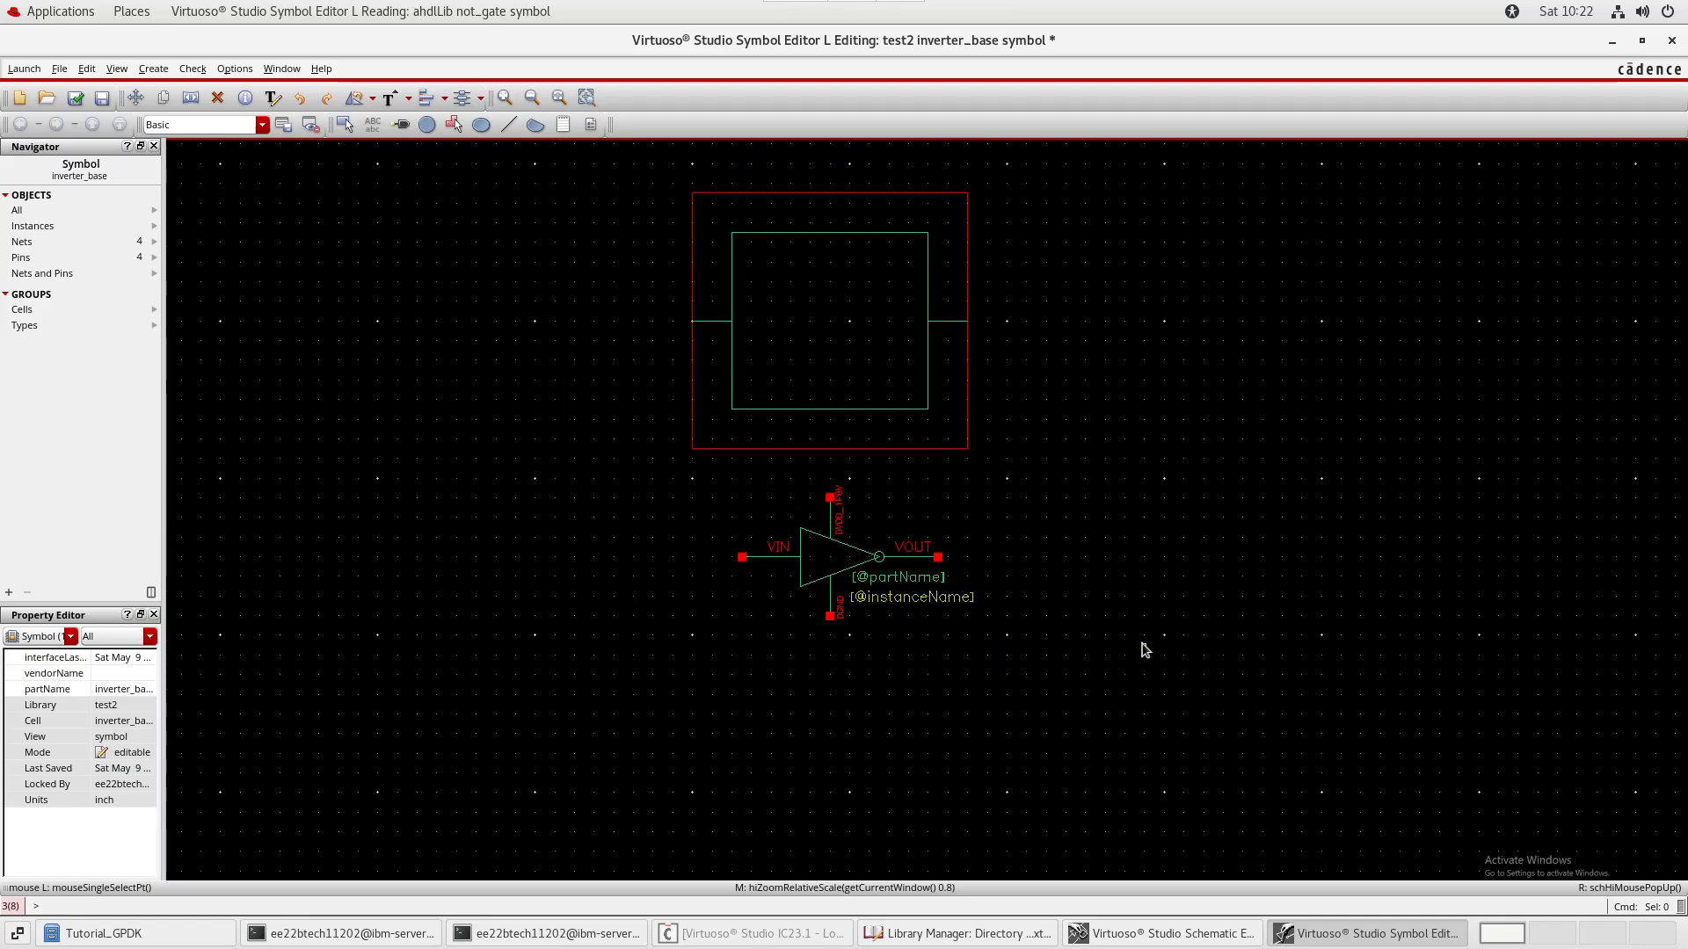
{"action": "scroll", "coordinate": [1144, 648], "scroll_direction": "down", "scroll_amount": 1}
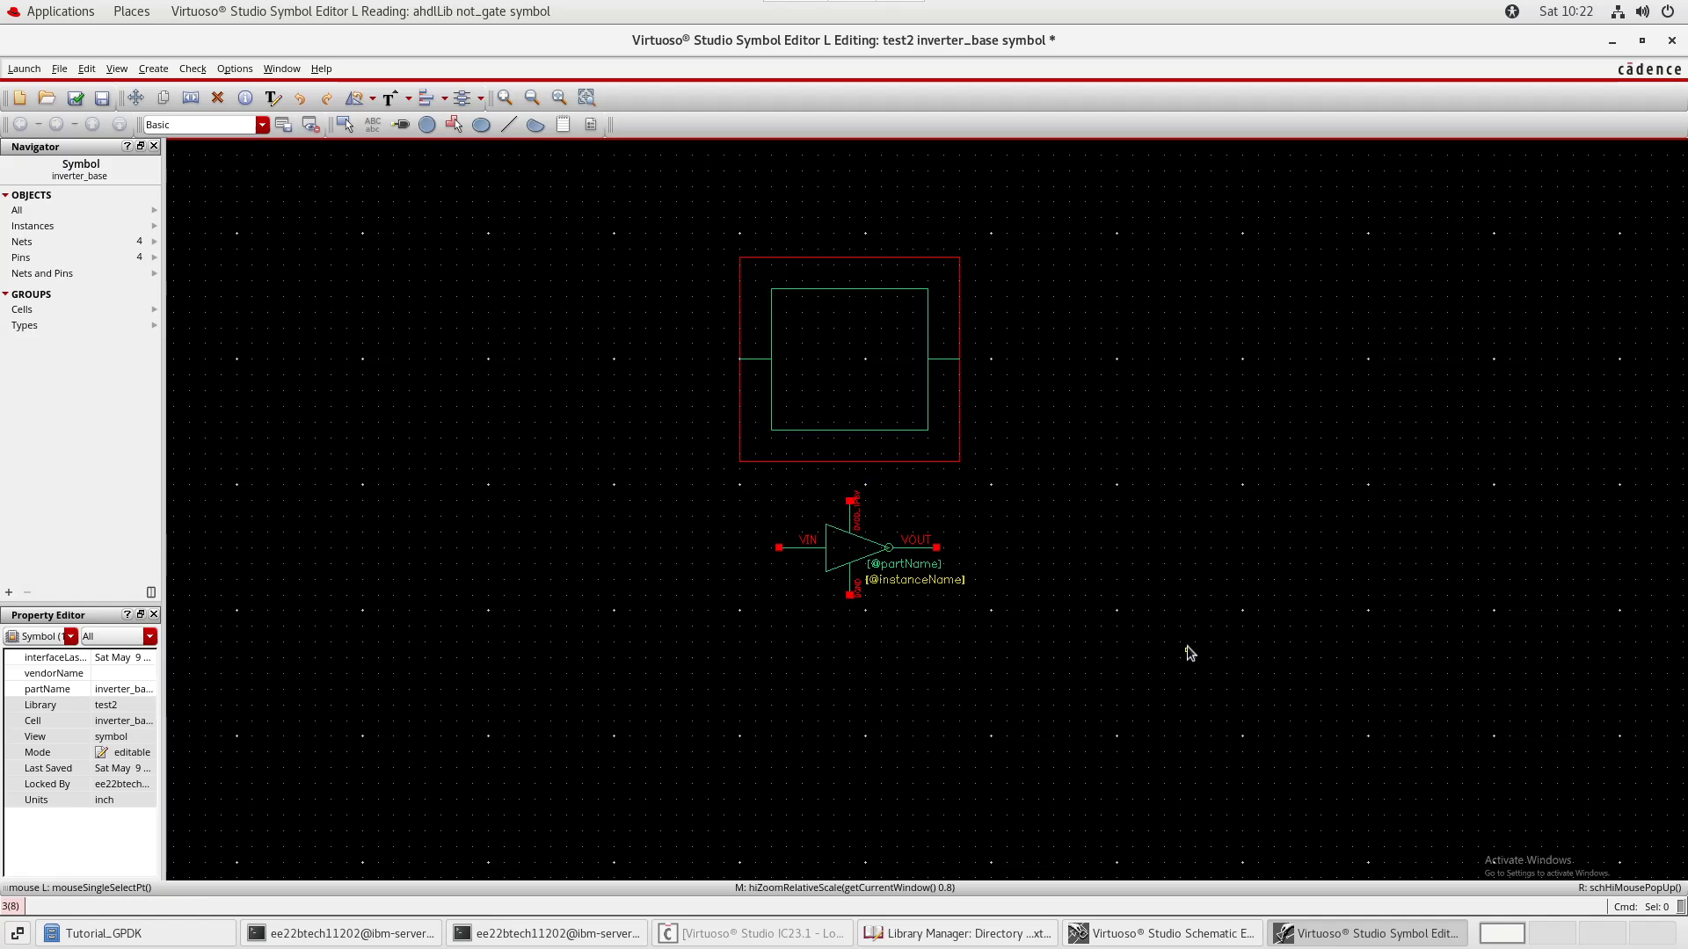
{"action": "scroll", "coordinate": [1188, 652], "scroll_direction": "down", "scroll_amount": 1}
{"action": "scroll", "coordinate": [1189, 653], "scroll_direction": "up", "scroll_amount": 1}
{"action": "scroll", "coordinate": [1189, 652], "scroll_direction": "down", "scroll_amount": 1}
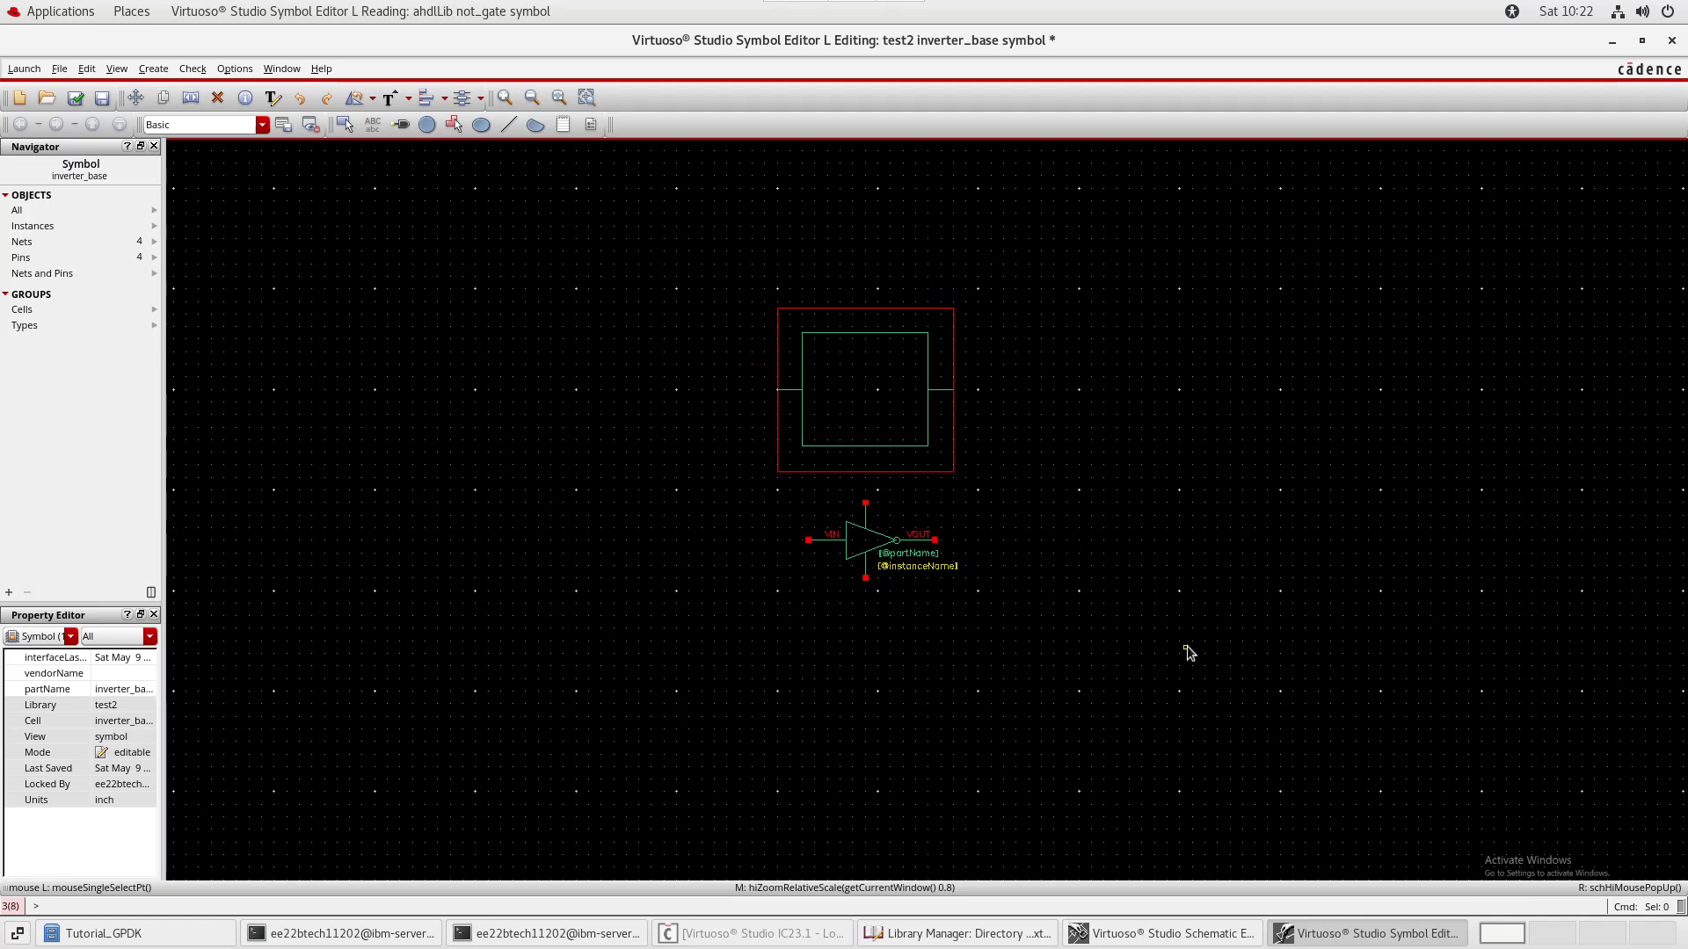
{"action": "scroll", "coordinate": [1188, 652], "scroll_direction": "up", "scroll_amount": 1}
{"action": "scroll", "coordinate": [1189, 653], "scroll_direction": "down", "scroll_amount": 1}
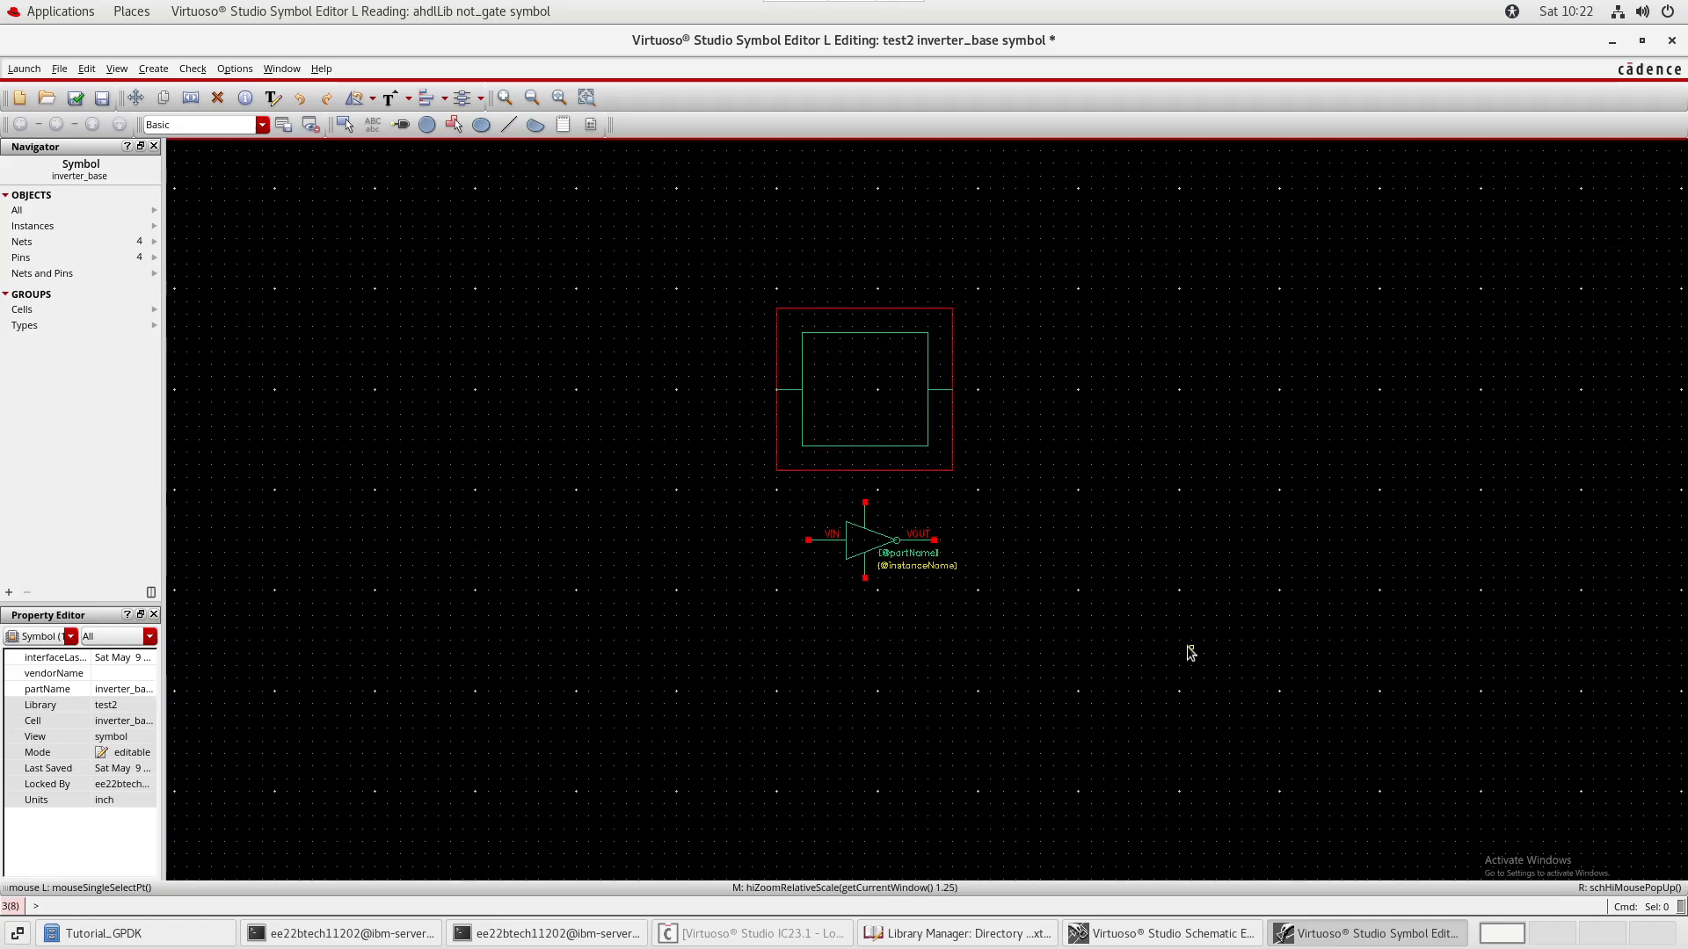
{"action": "scroll", "coordinate": [1189, 653], "scroll_direction": "up", "scroll_amount": 2}
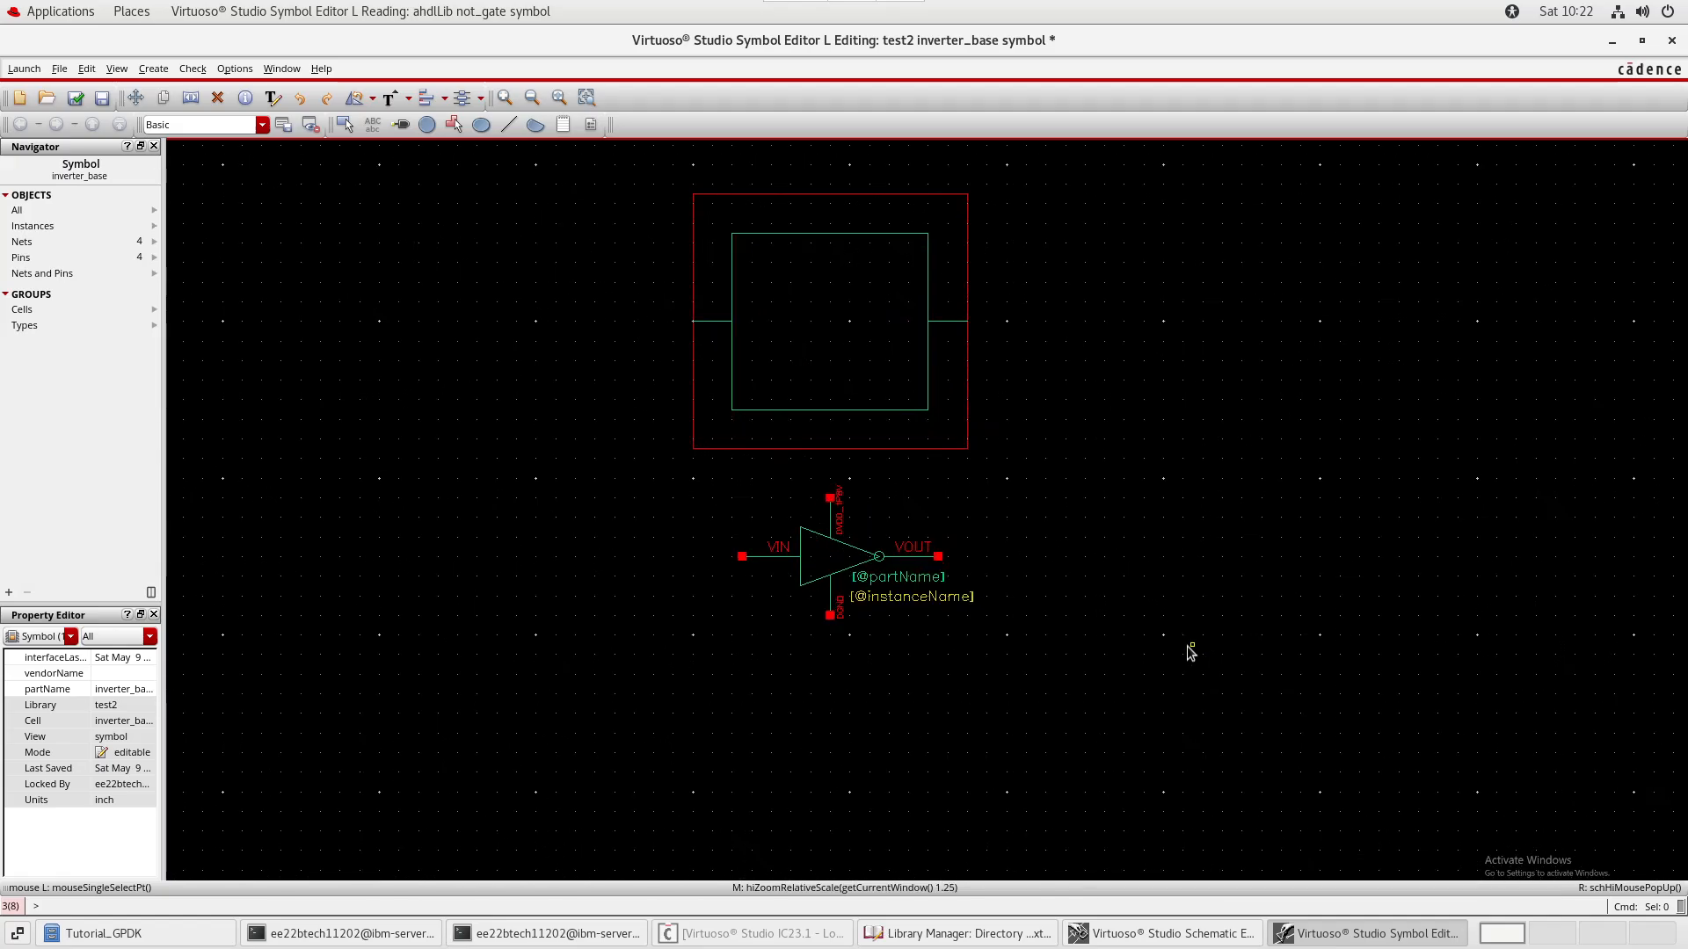
{"action": "scroll", "coordinate": [1189, 652], "scroll_direction": "up", "scroll_amount": 1}
{"action": "scroll", "coordinate": [1189, 652], "scroll_direction": "down", "scroll_amount": 2}
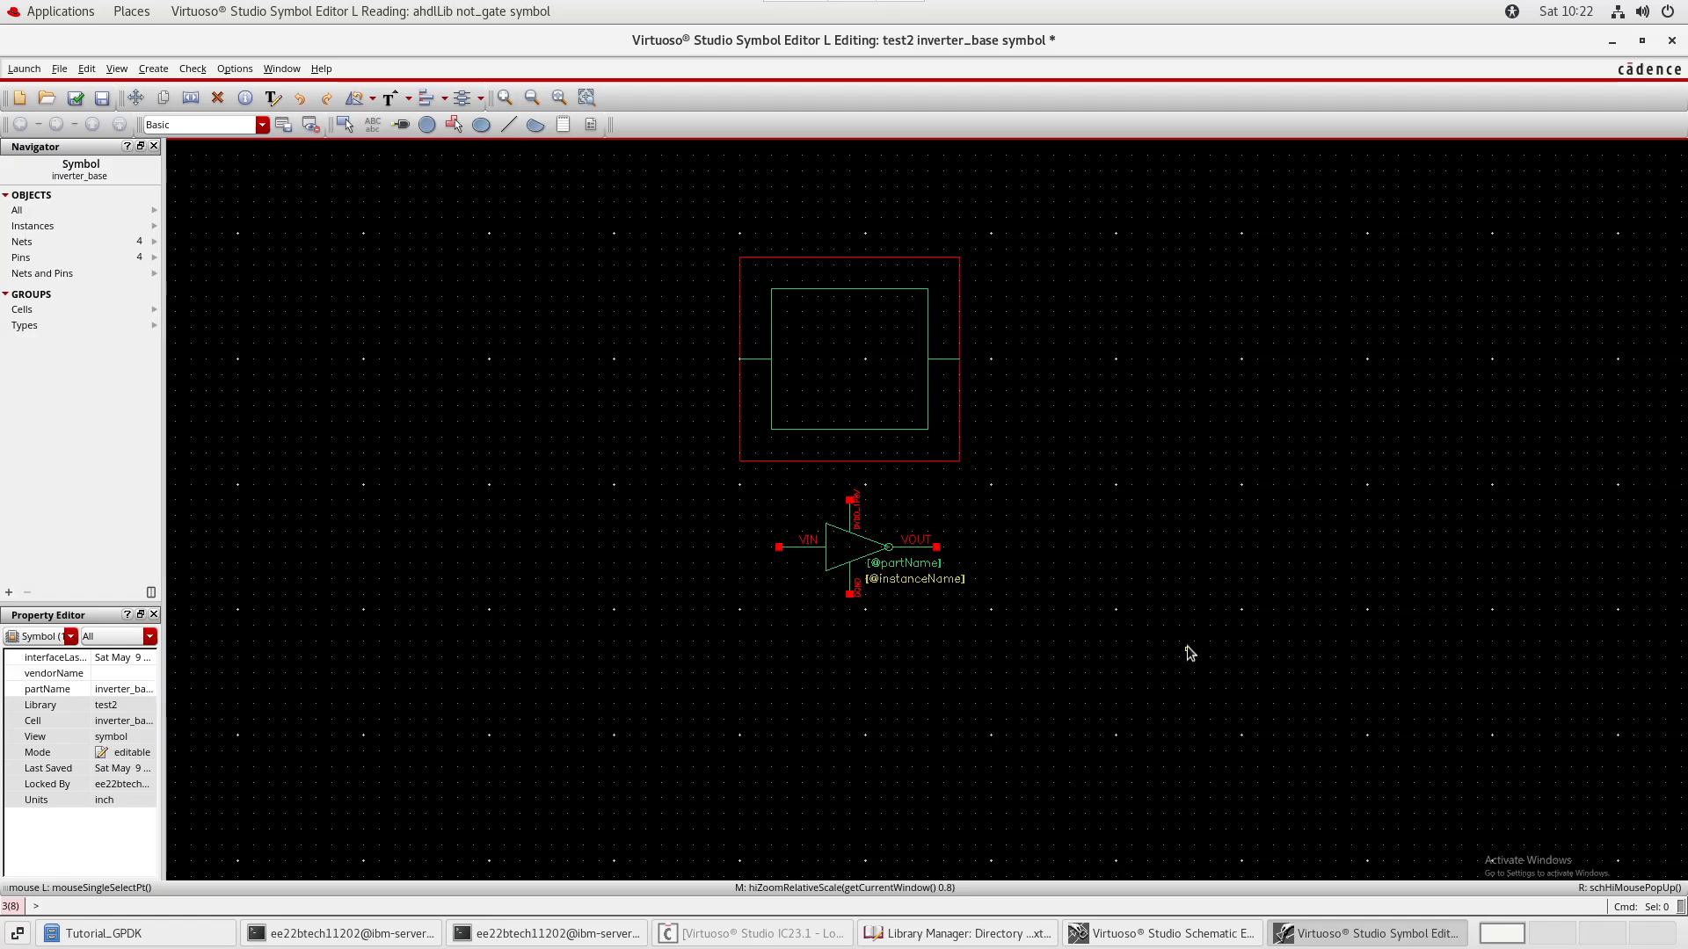
{"action": "scroll", "coordinate": [1189, 652], "scroll_direction": "down", "scroll_amount": 1}
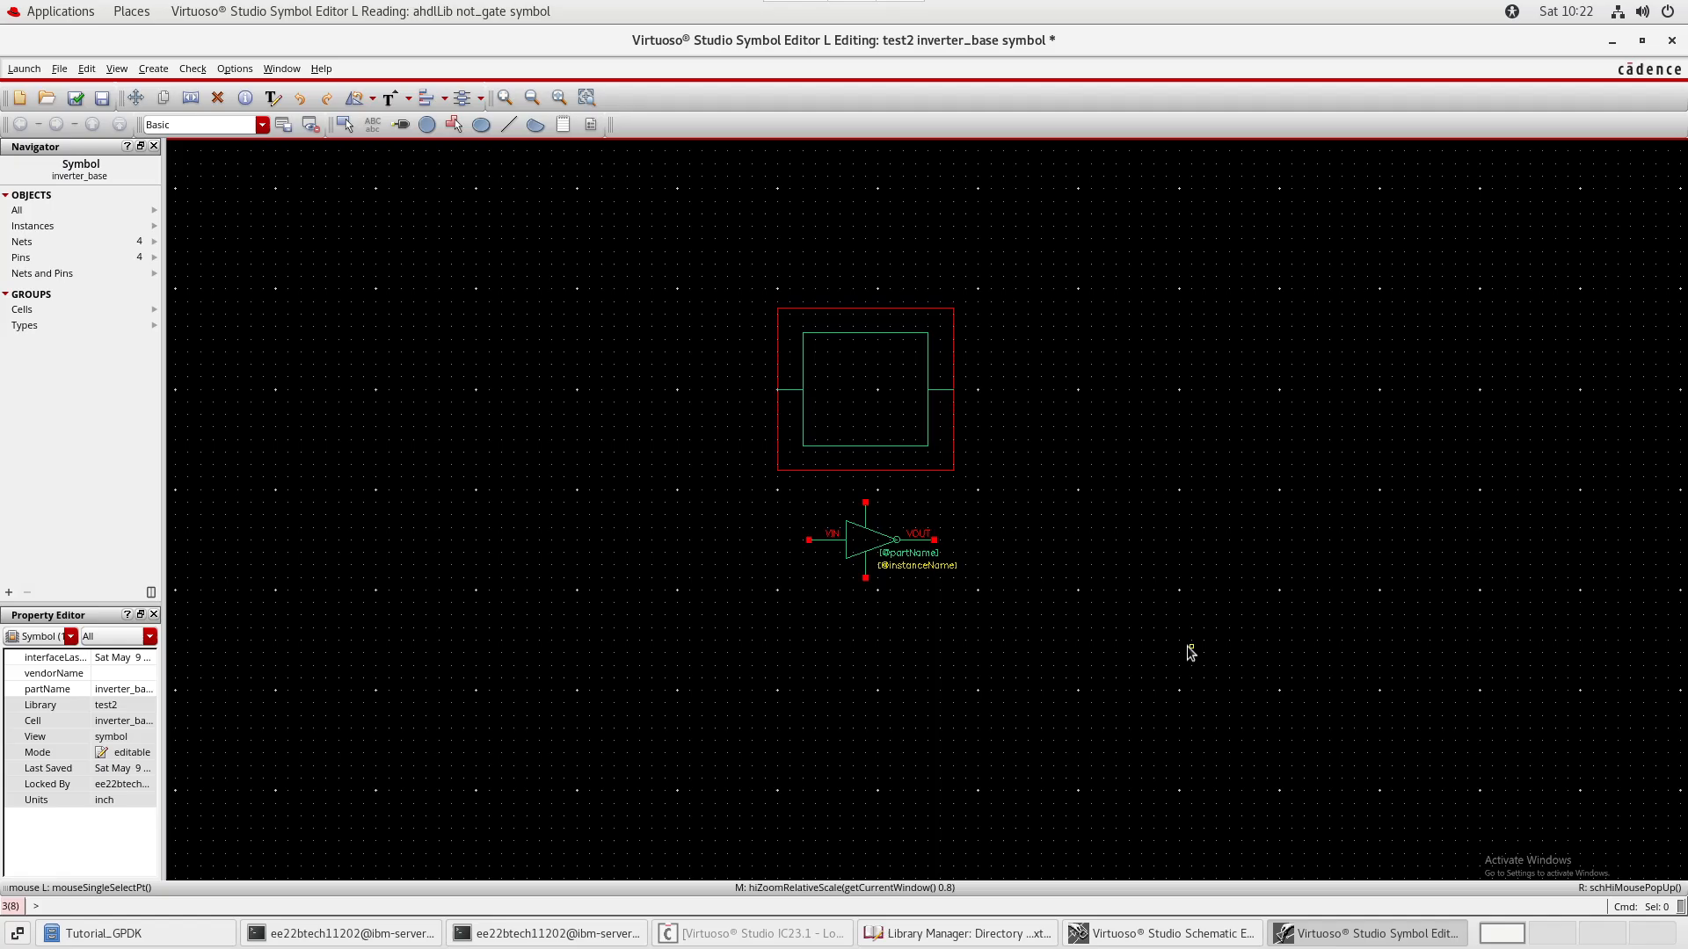
{"action": "scroll", "coordinate": [1189, 653], "scroll_direction": "up", "scroll_amount": 1}
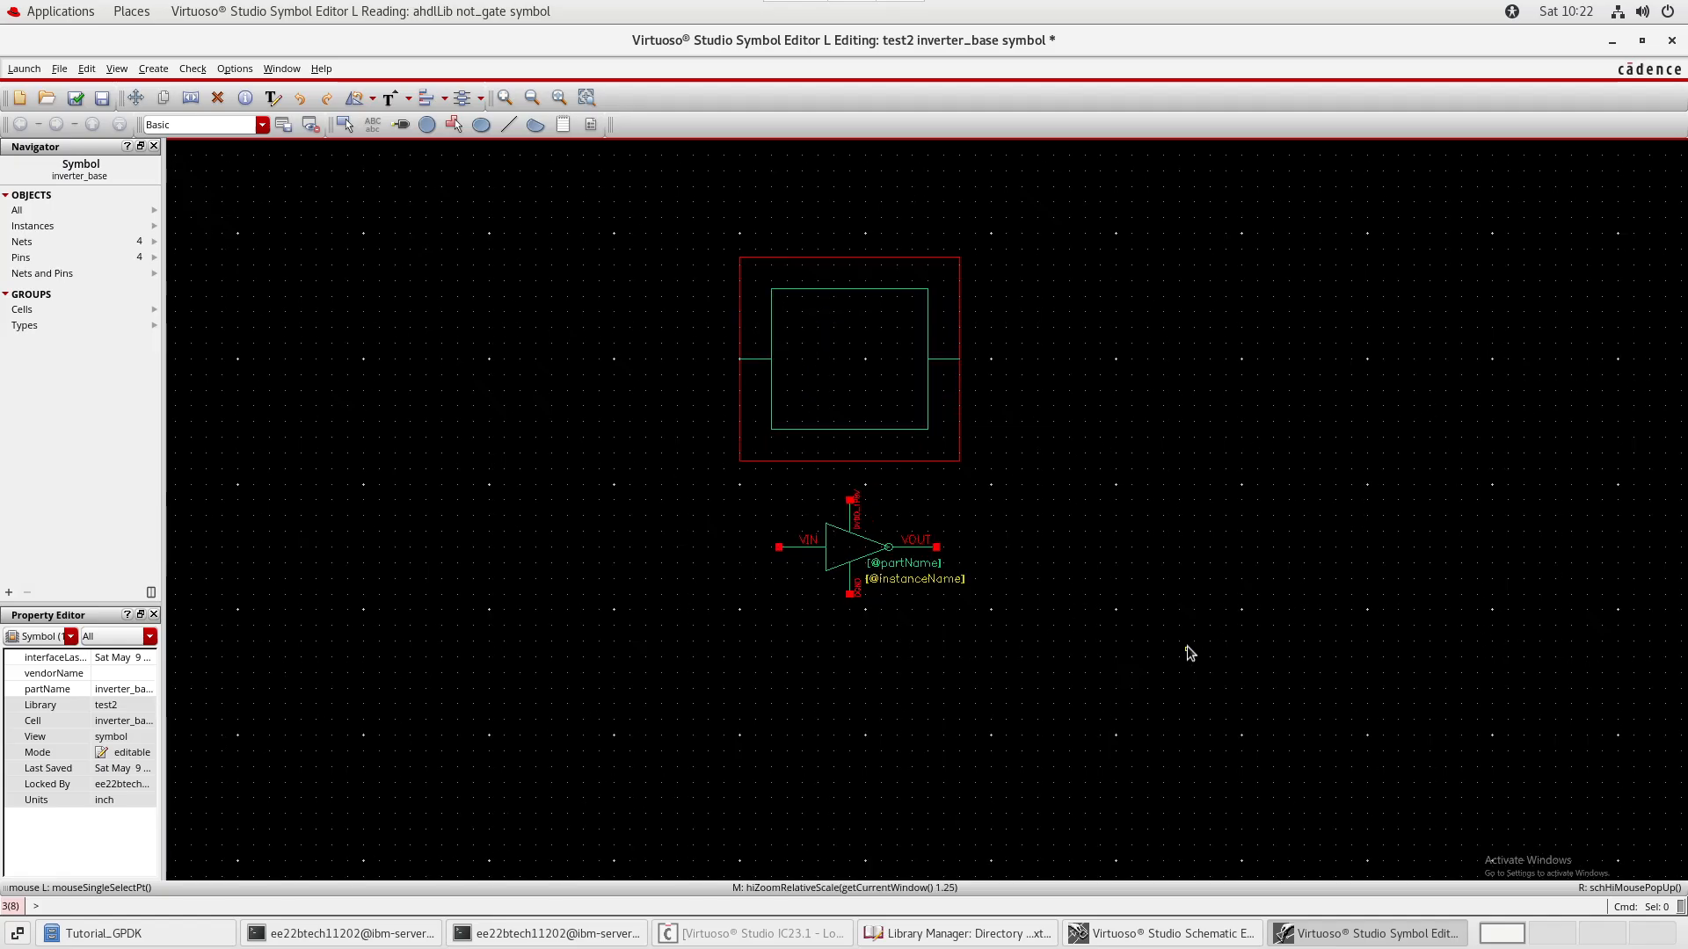
- Set the DGND pin name's text height to 0.05
{"action": "scroll", "coordinate": [875, 596], "scroll_direction": "up", "scroll_amount": 3}
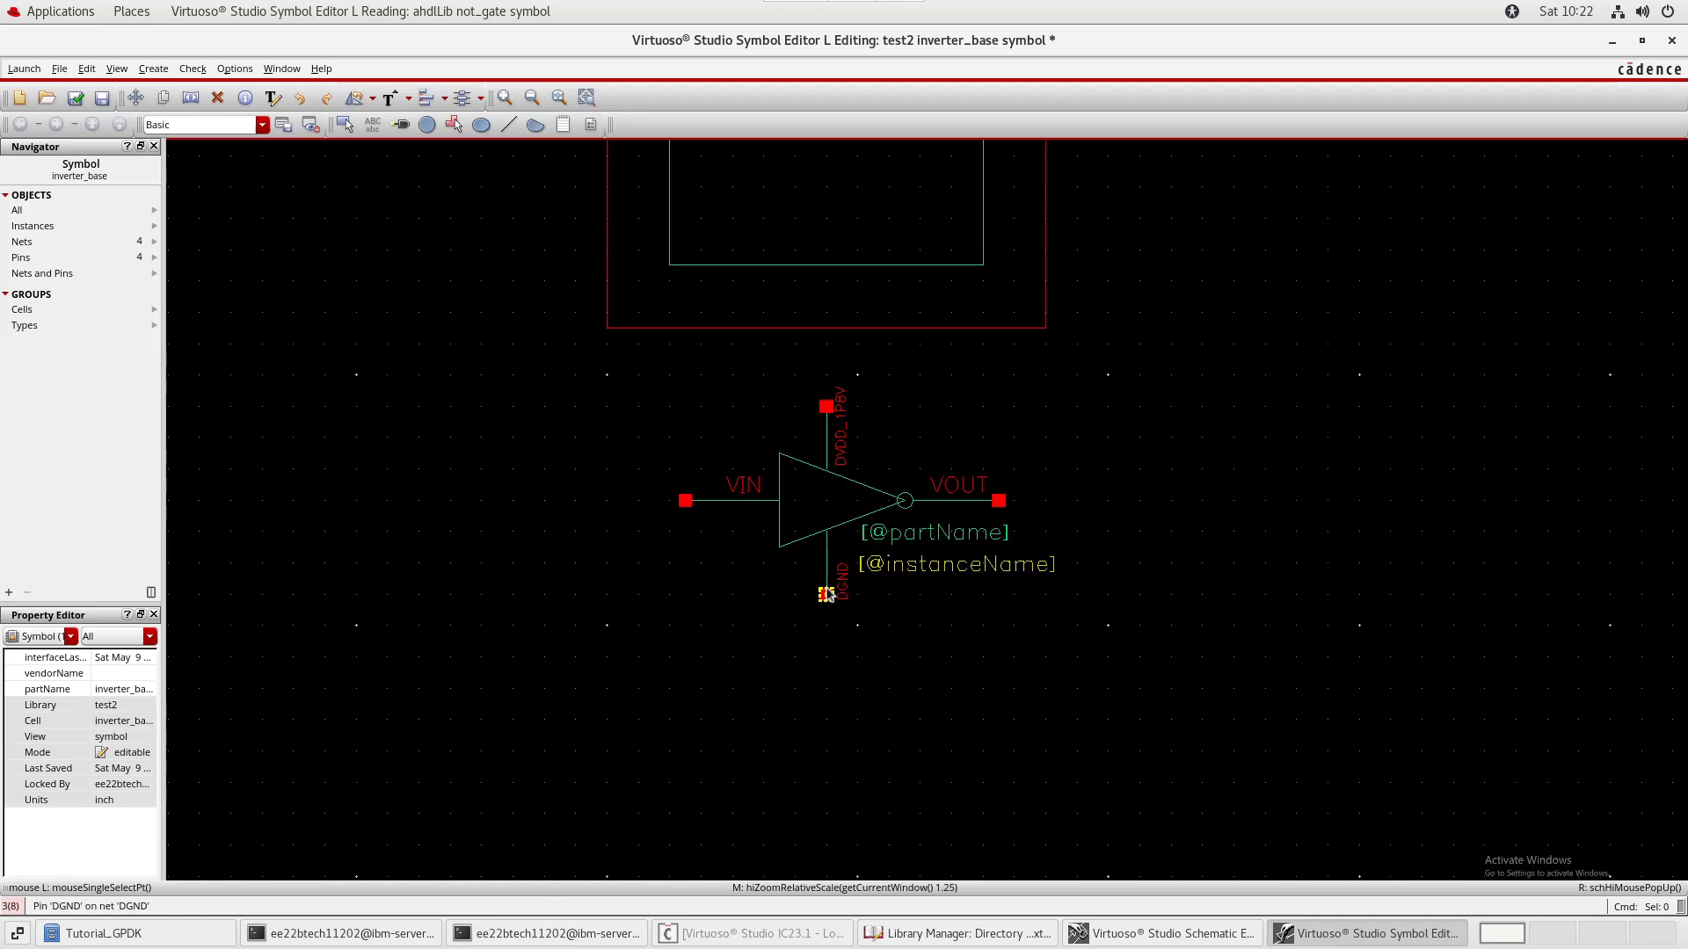
{"action": "left_click", "coordinate": [840, 585]}
{"action": "key", "text": "q"}
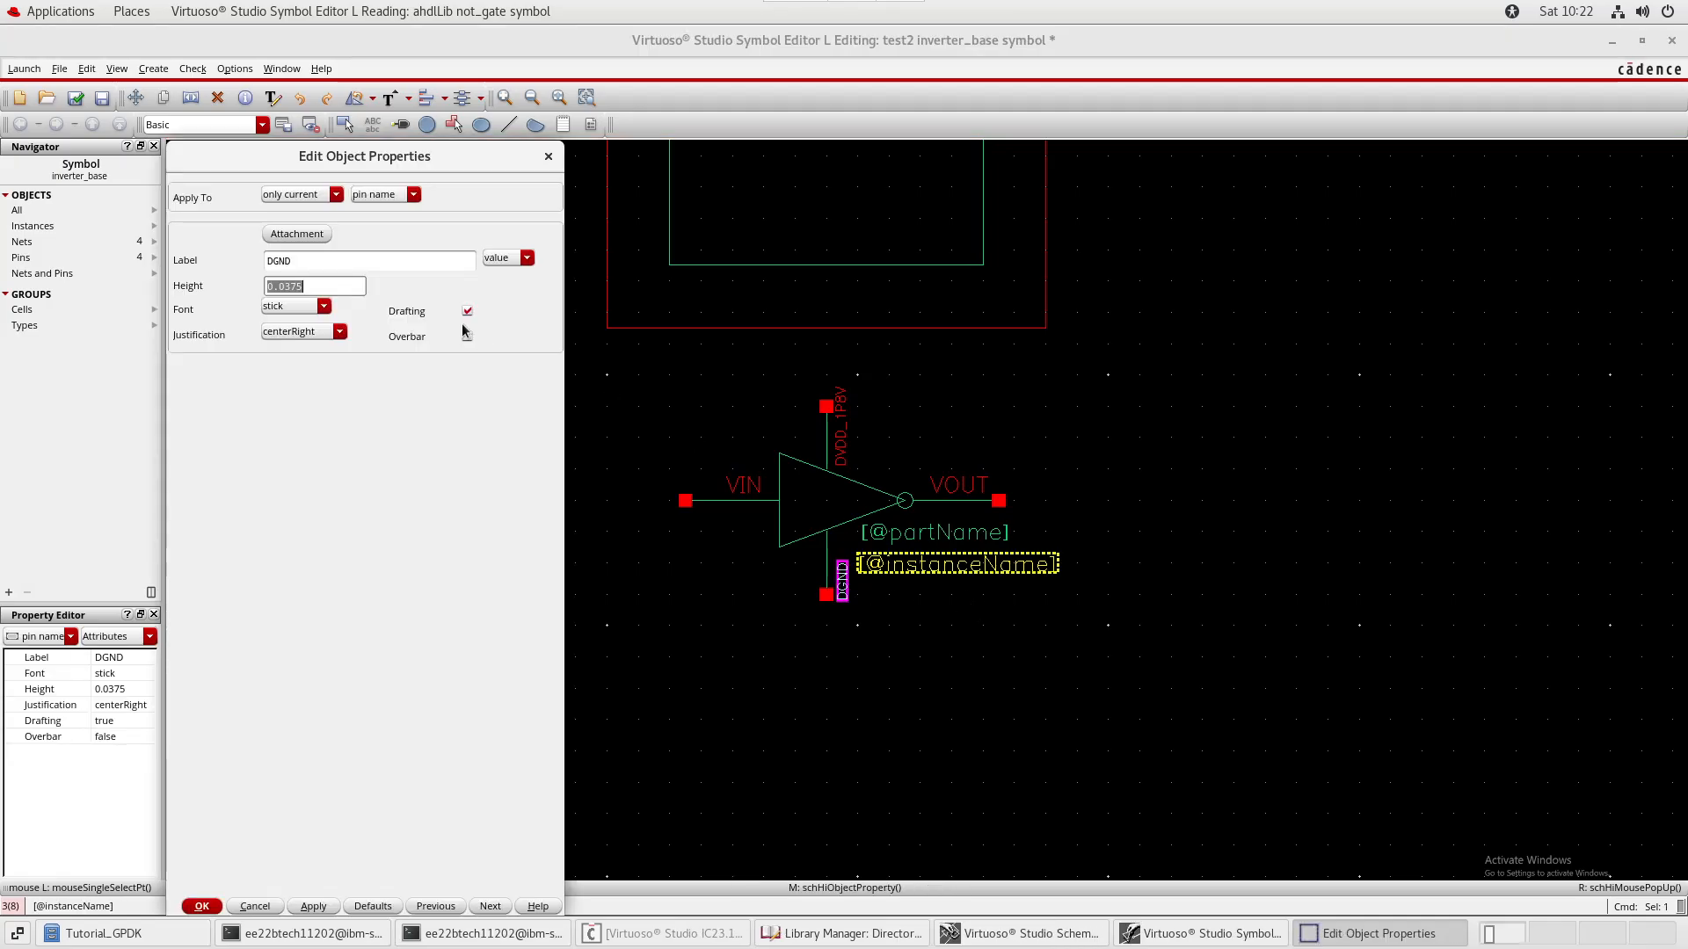
{"action": "left_click", "coordinate": [317, 282]}
{"action": "type", "text": "5"}
{"action": "key", "text": "Return"}
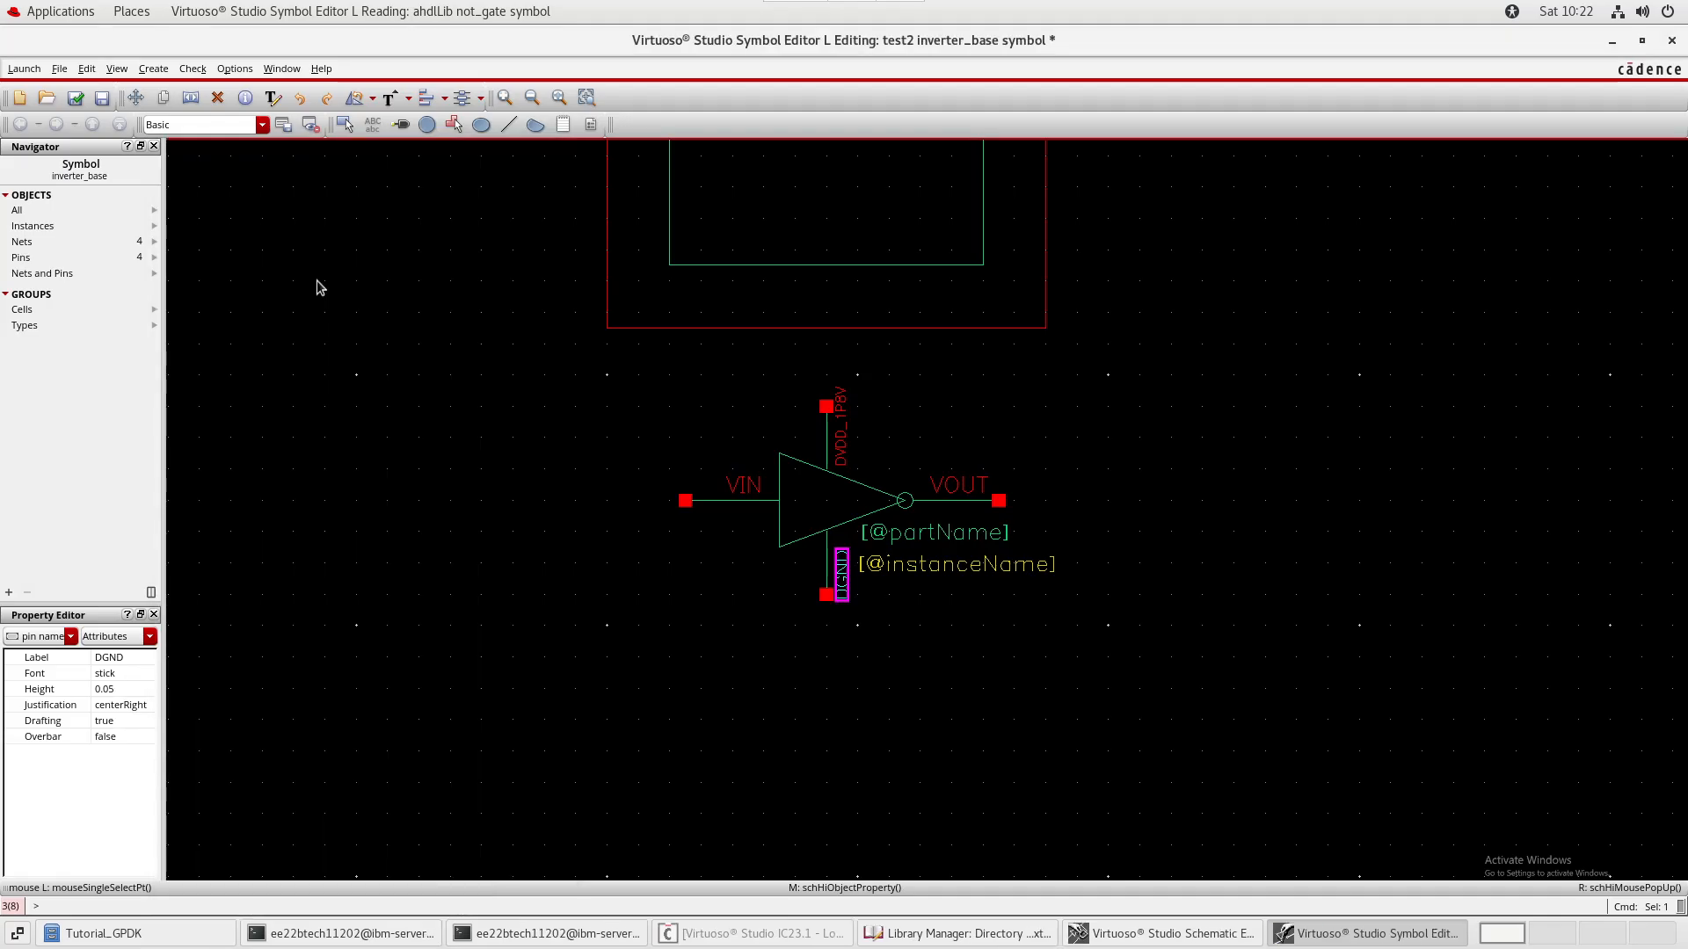
{"action": "left_click", "coordinate": [1093, 667]}
- Set the DVDD_1P8V pin name's text height to 0.05
{"action": "left_click", "coordinate": [842, 449]}
{"action": "type", "text": "q"}
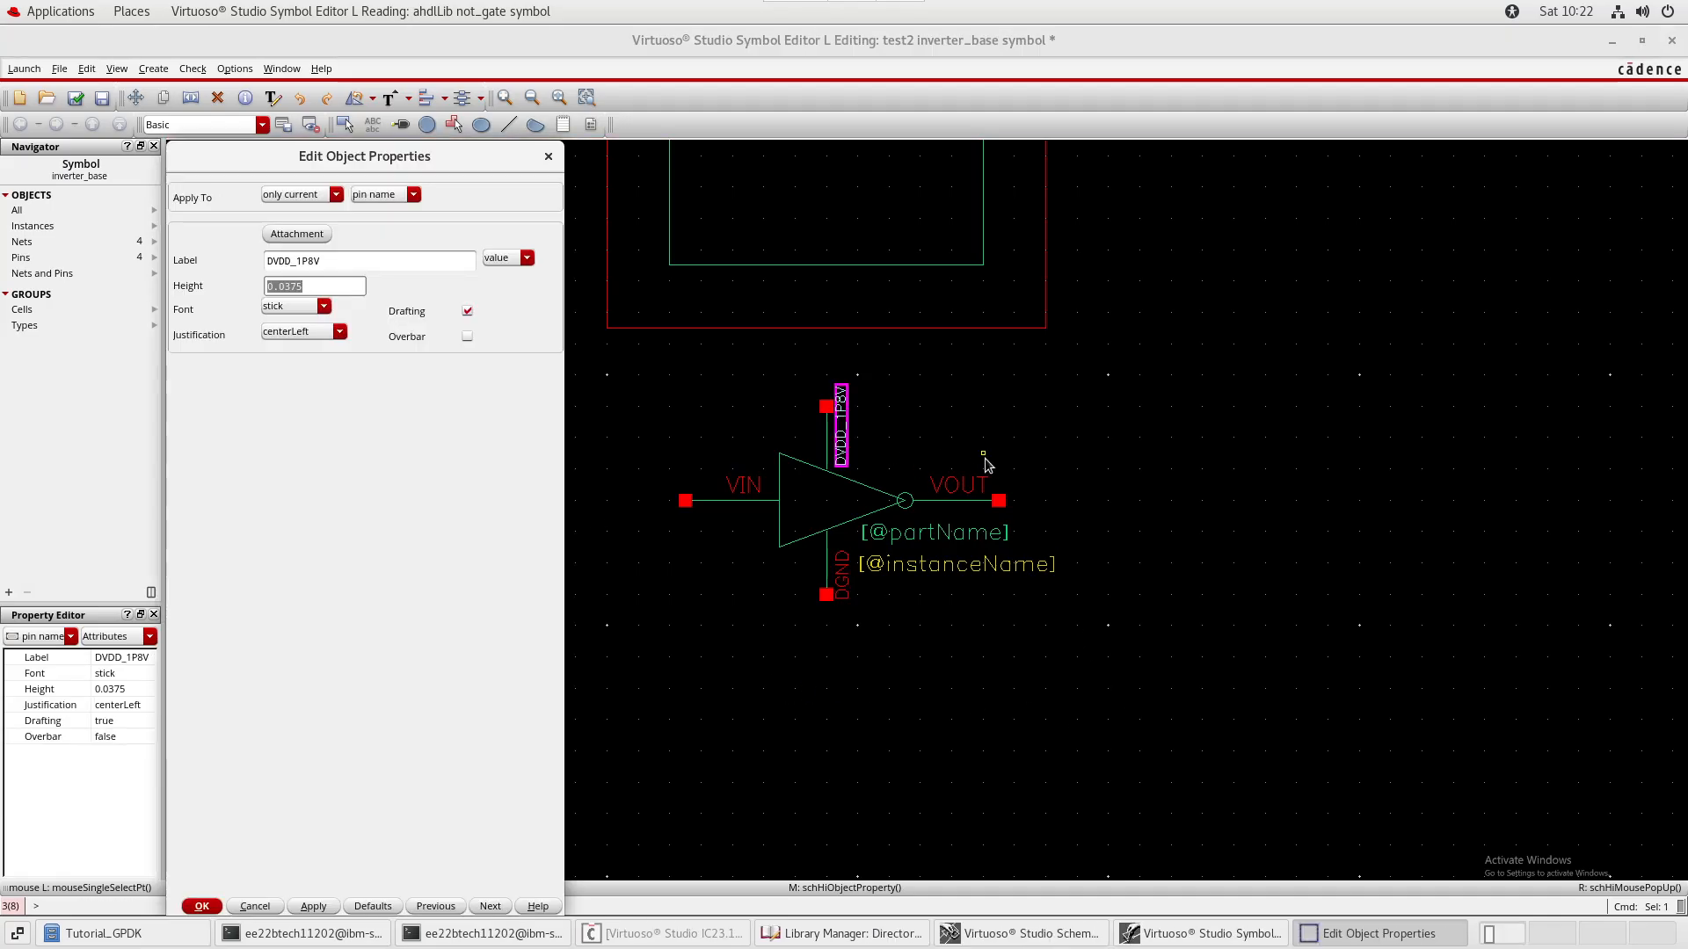
{"action": "type", "text": "0.05"}
{"action": "key", "text": "Return"}
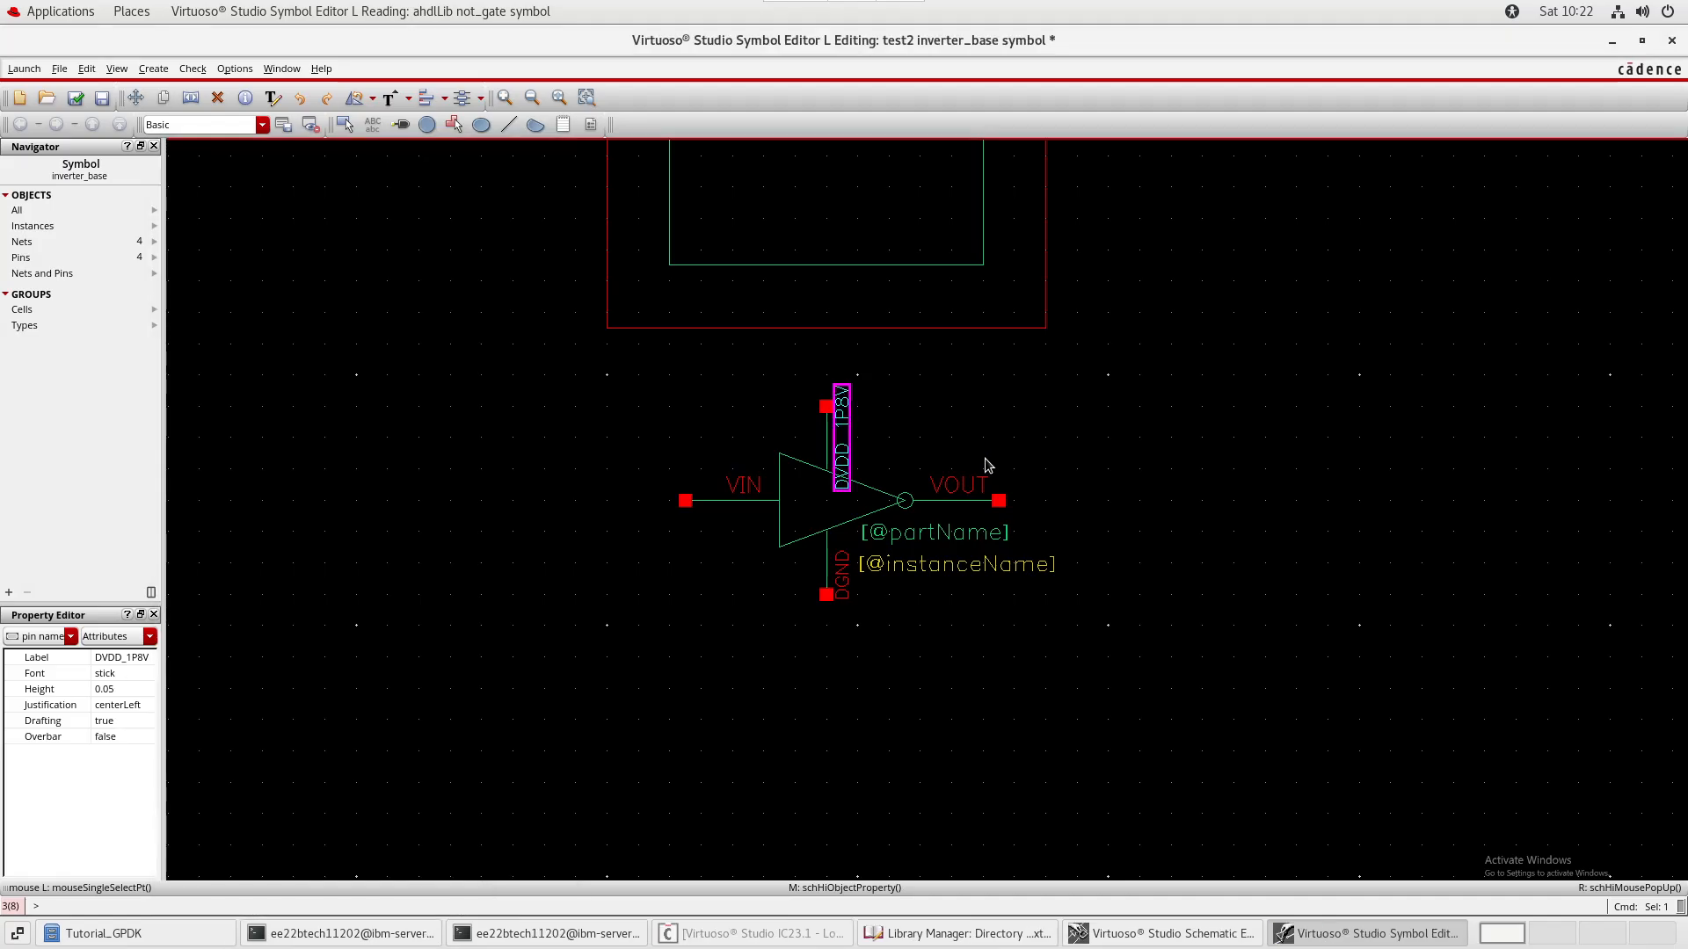
{"action": "left_click", "coordinate": [1170, 393]}
{"action": "scroll", "coordinate": [1172, 400], "scroll_direction": "down", "scroll_amount": 6, "text": "ctrl"}
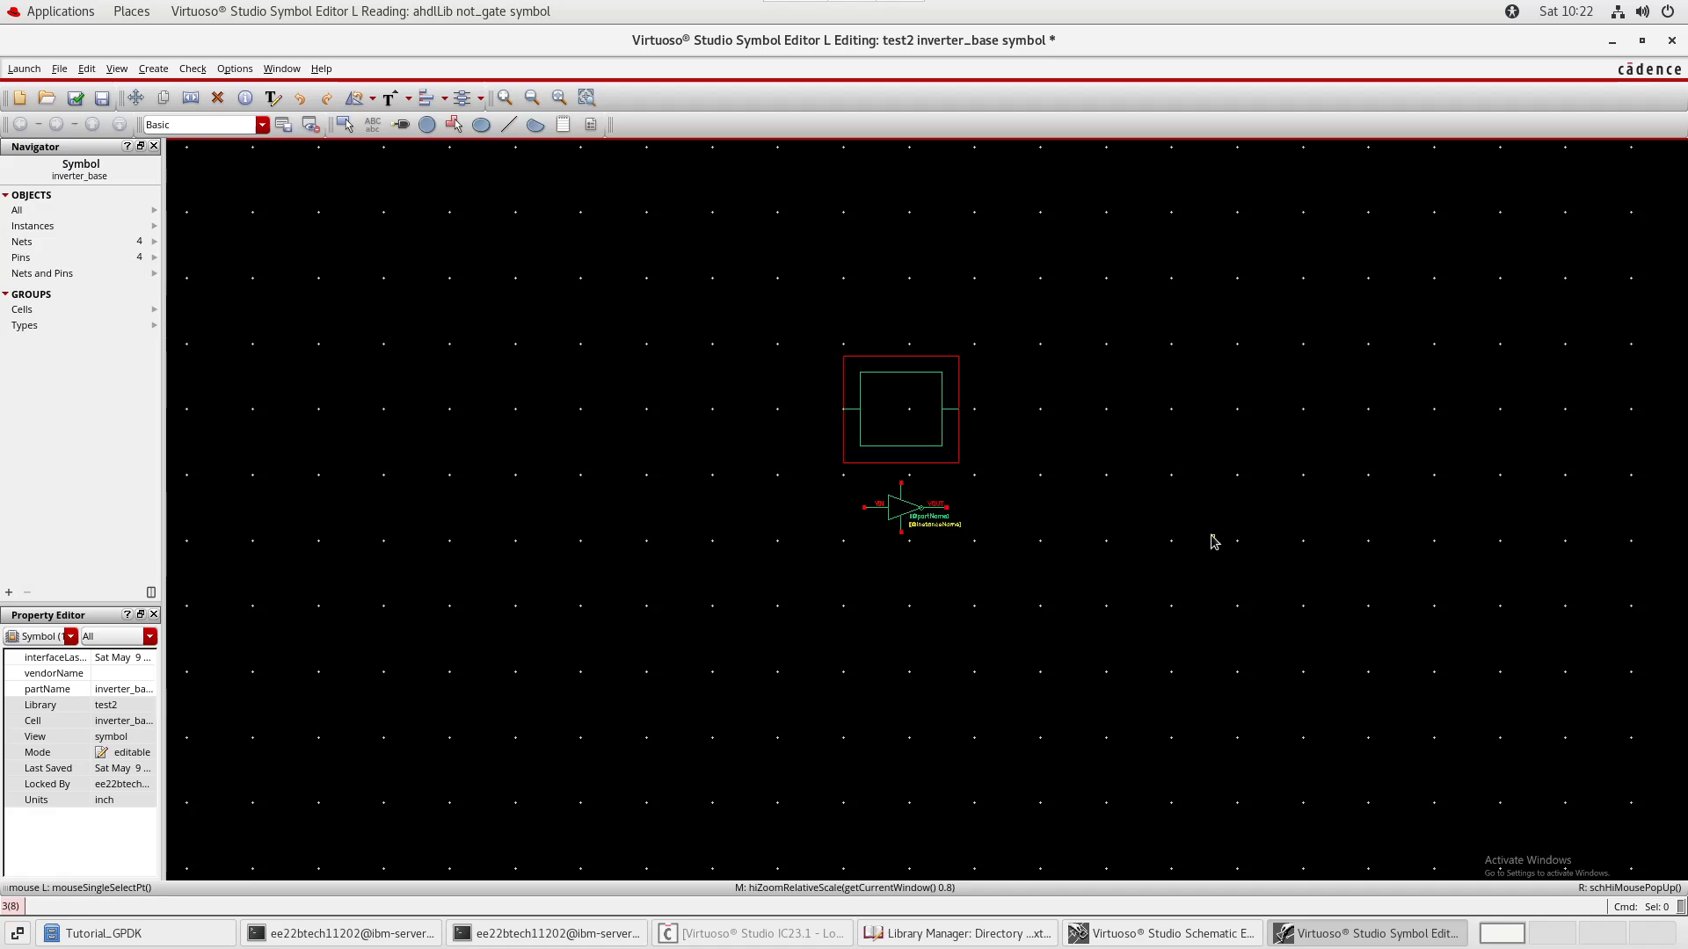
{"action": "scroll", "coordinate": [1214, 541], "scroll_direction": "up", "scroll_amount": 1, "text": "ctrl"}
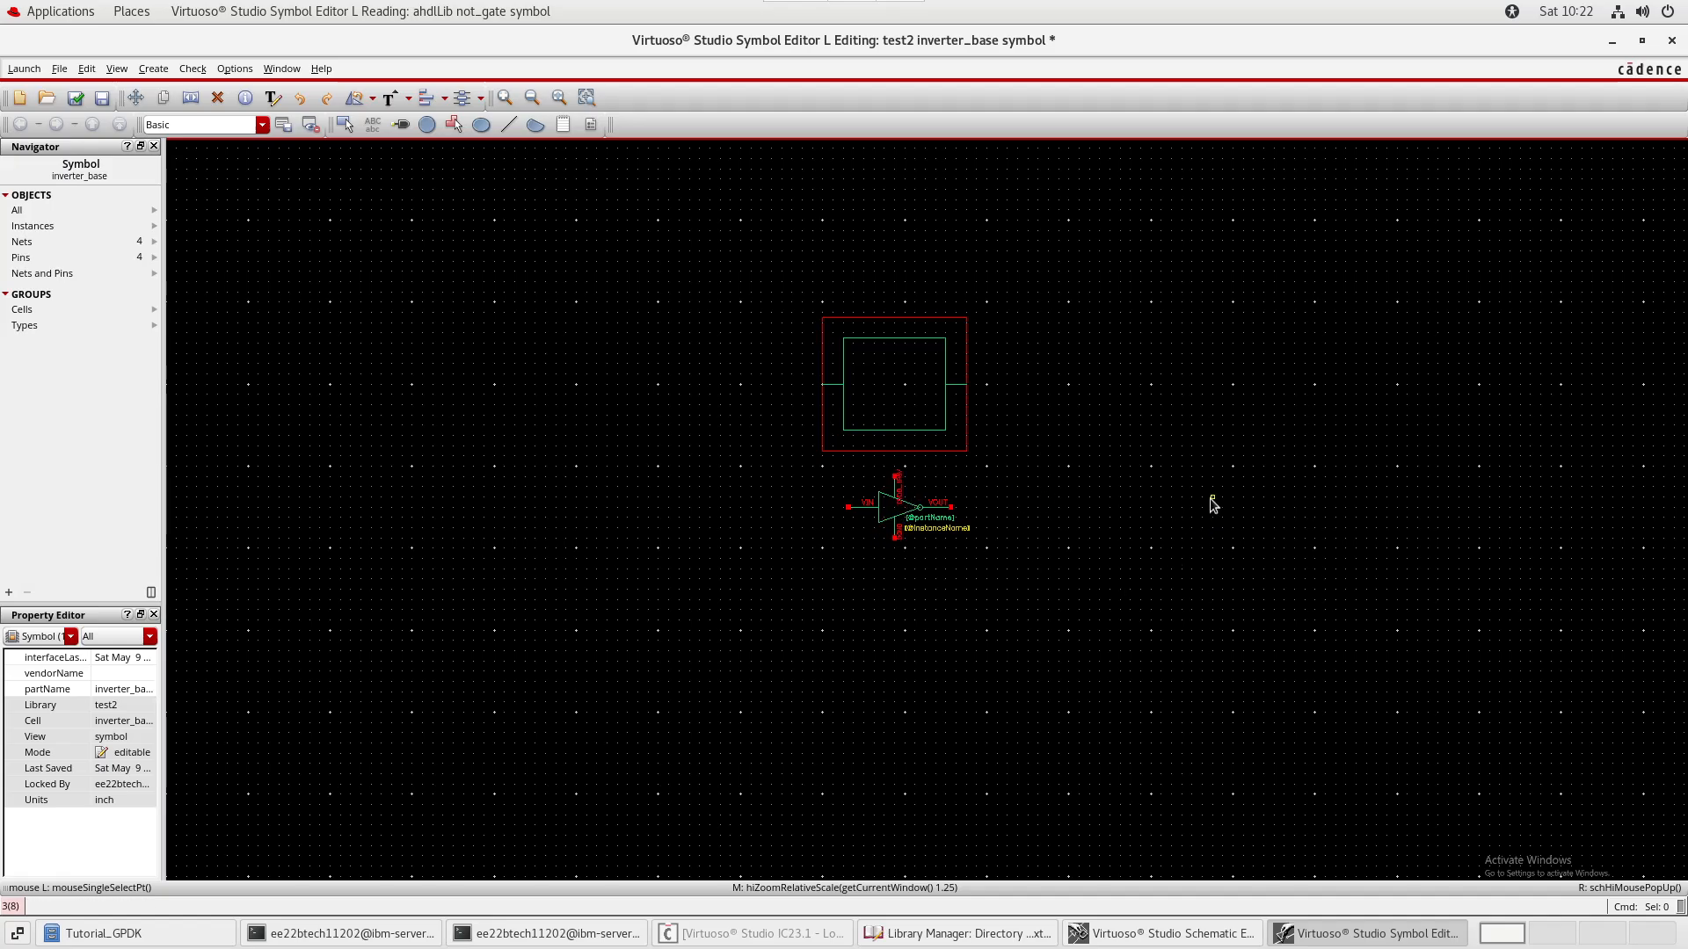
{"action": "scroll", "coordinate": [1213, 503], "scroll_direction": "up", "scroll_amount": 3, "text": "ctrl"}
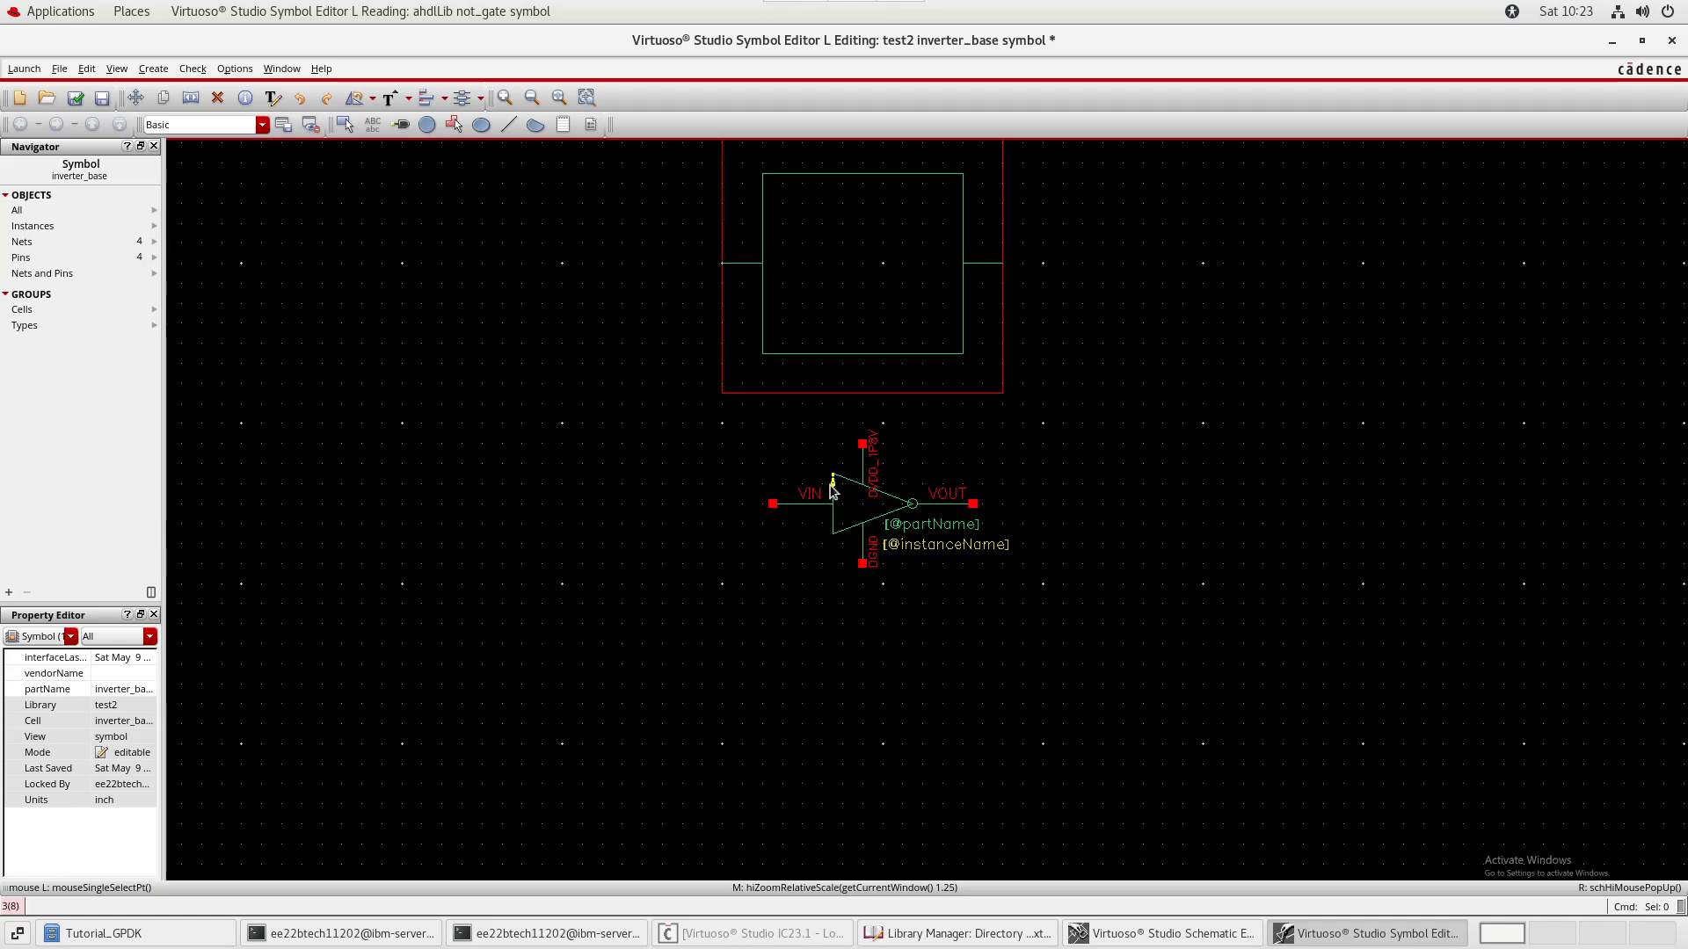
- Open the symbol view of inverter_base from the test1 library as read-only and examine its pin and label layout
{"action": "left_click_drag", "start_coordinate": [814, 44], "coordinate": [968, 208]}
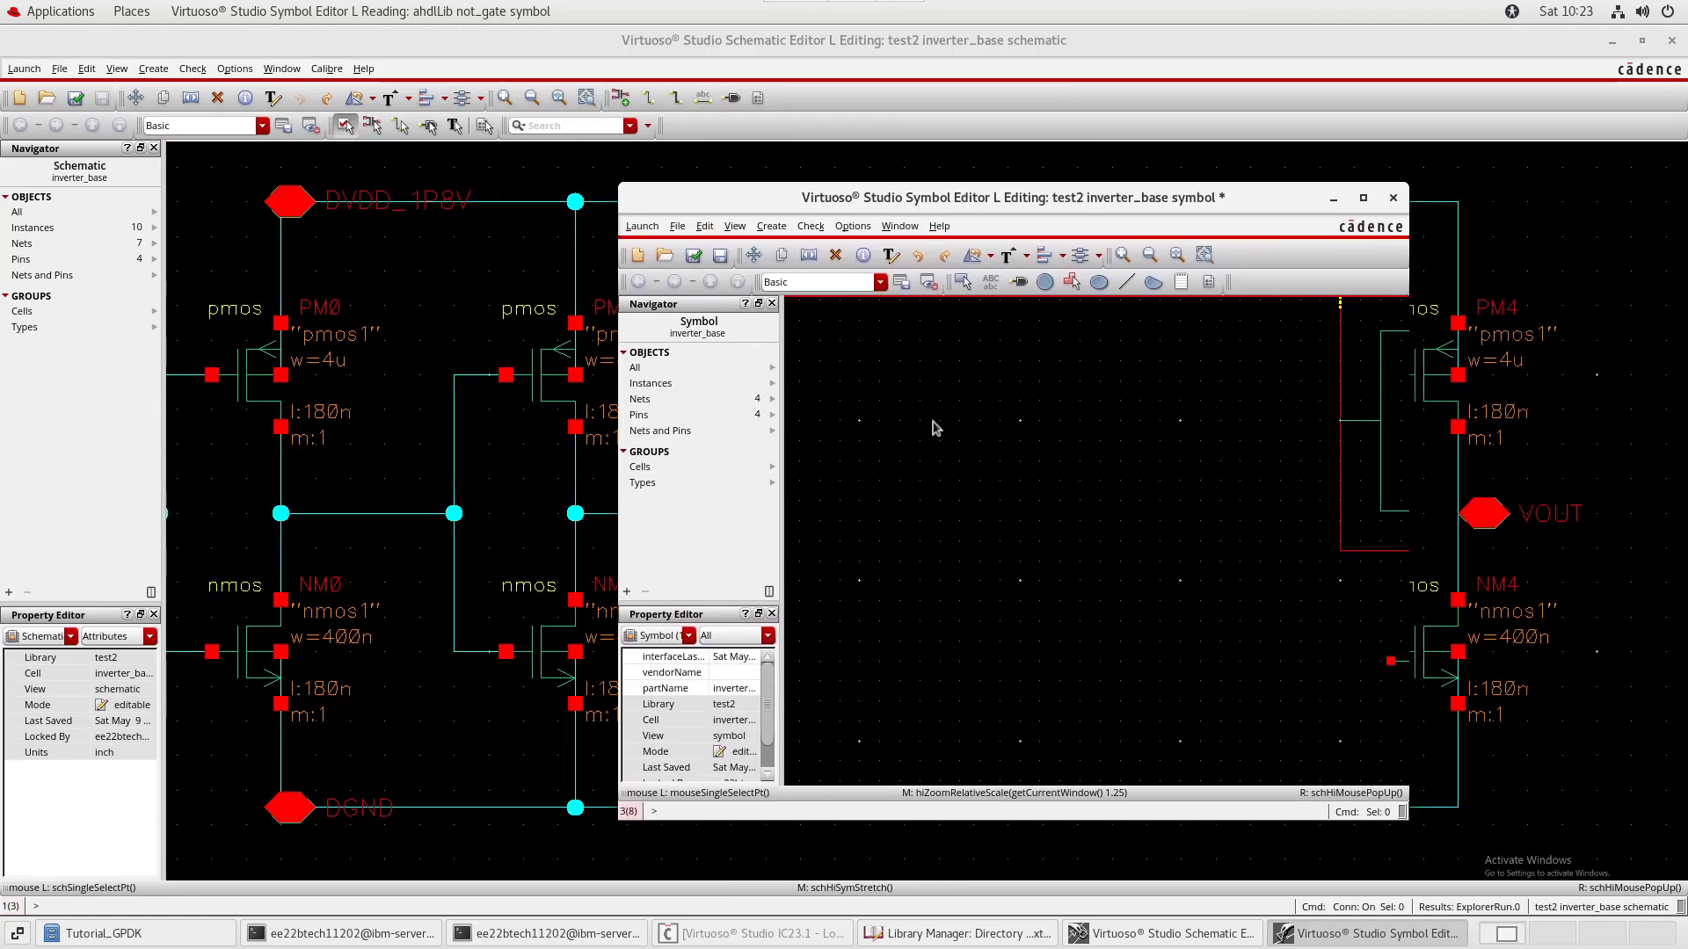
{"action": "left_click", "coordinate": [933, 939]}
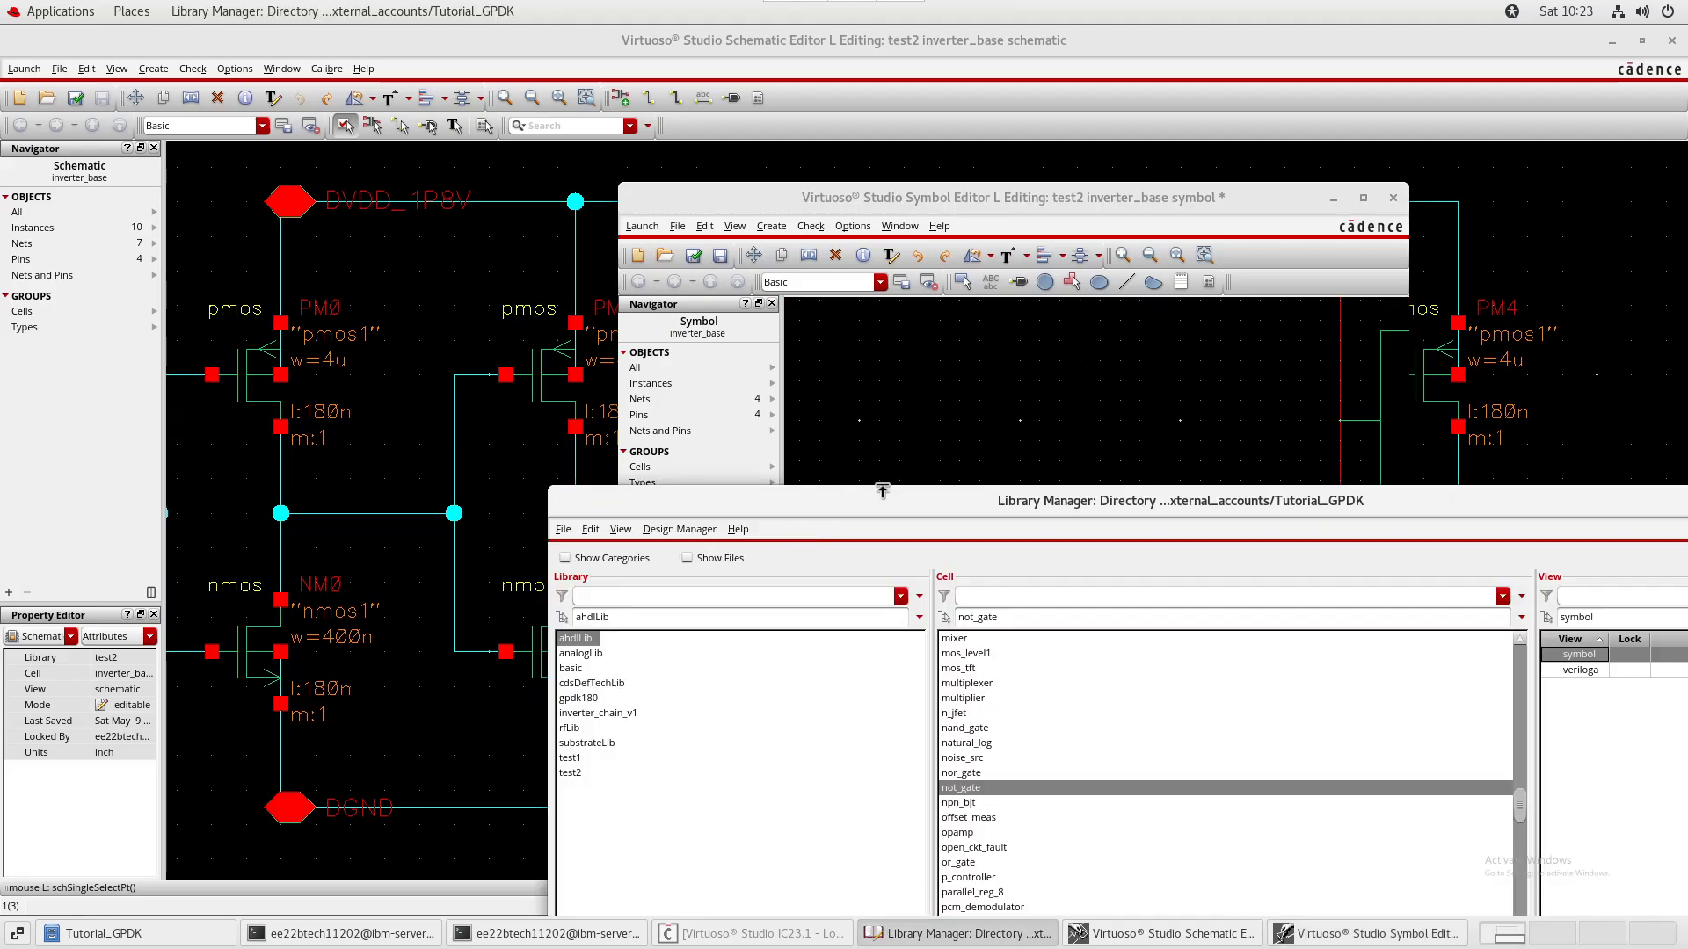
{"action": "left_click_drag", "start_coordinate": [895, 526], "coordinate": [531, 231]}
{"action": "left_click", "coordinate": [208, 457]}
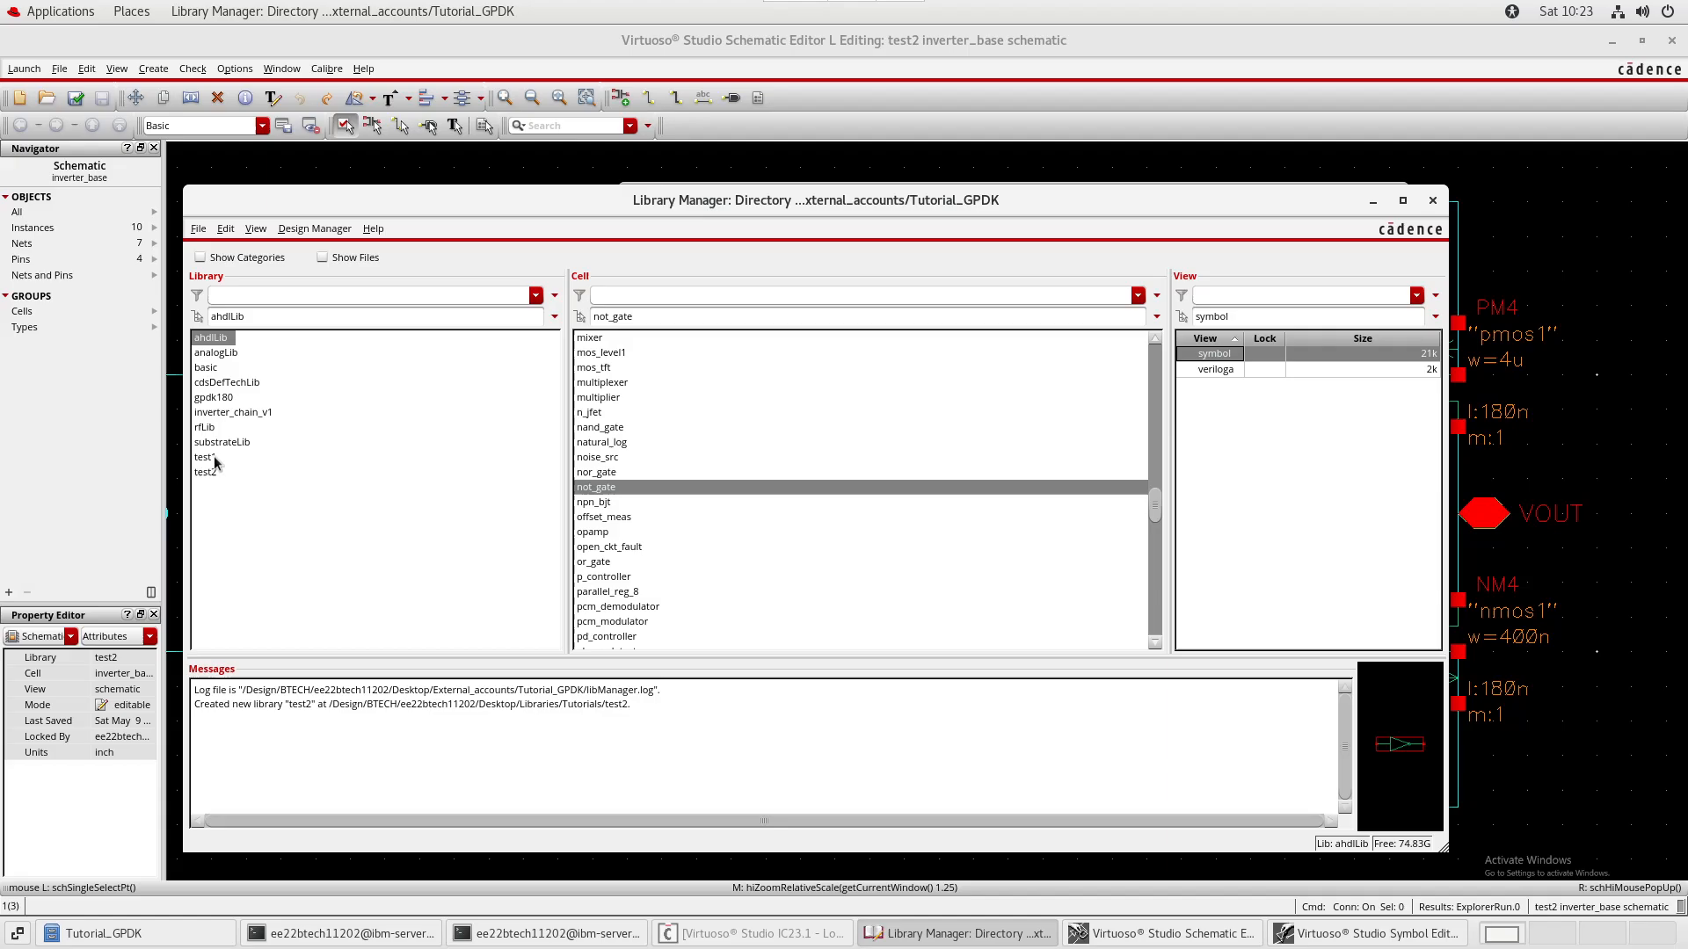
{"action": "left_click", "coordinate": [605, 337]}
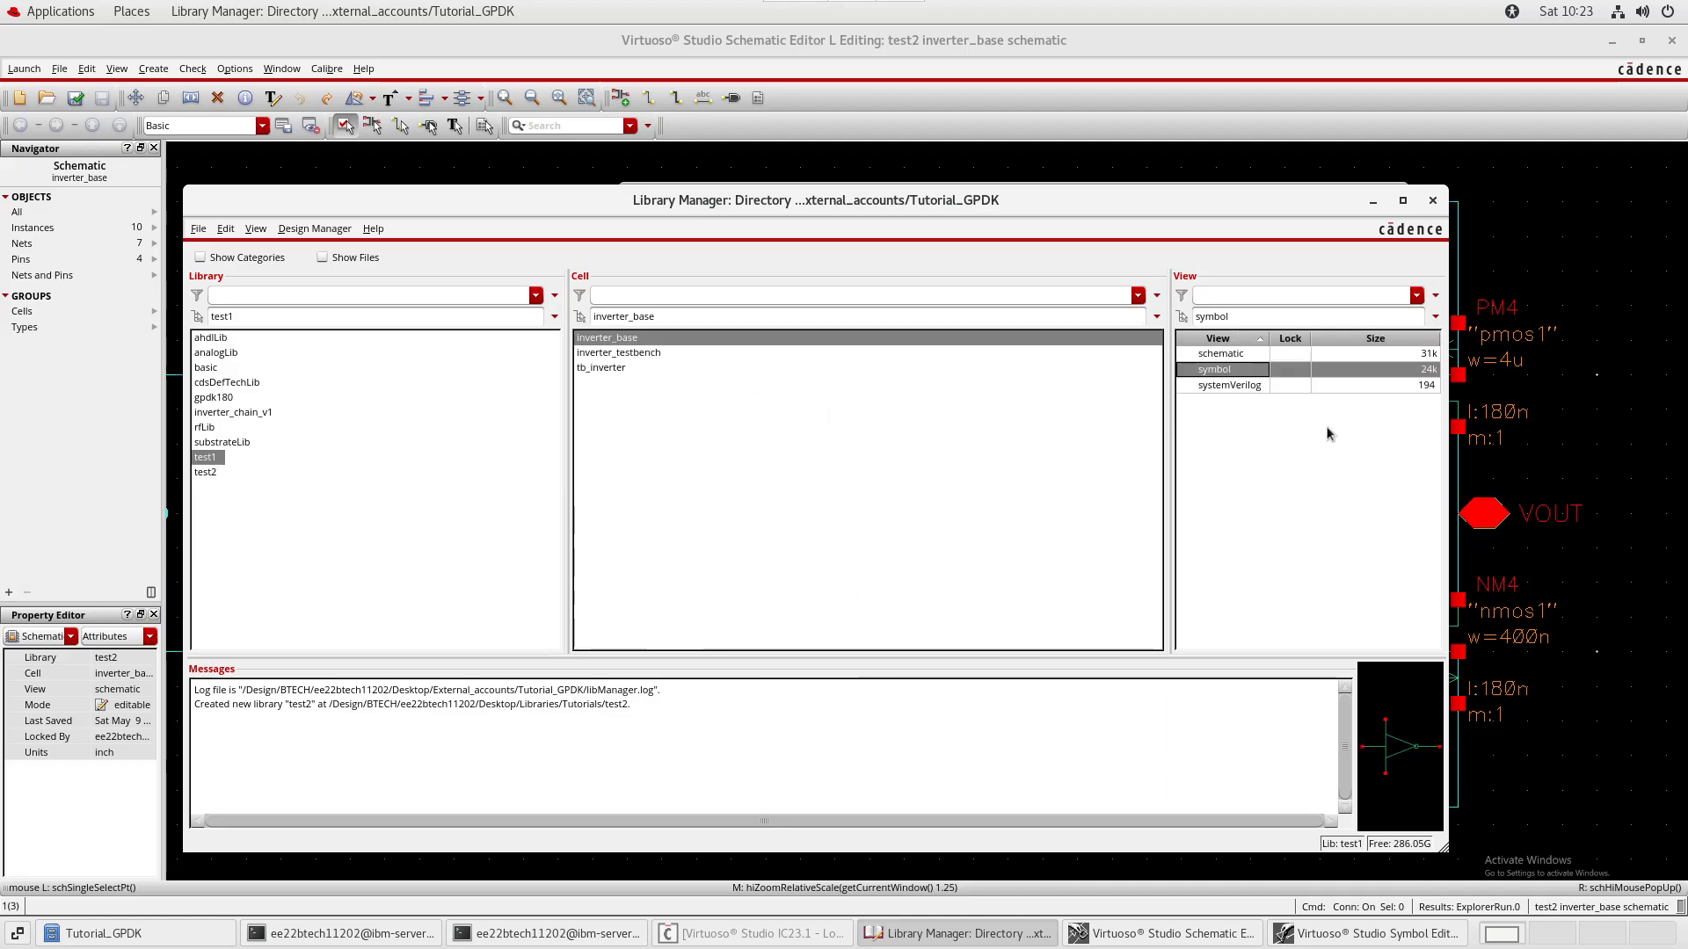
{"action": "left_click", "coordinate": [1227, 374]}
{"action": "right_click", "coordinate": [1234, 375]}
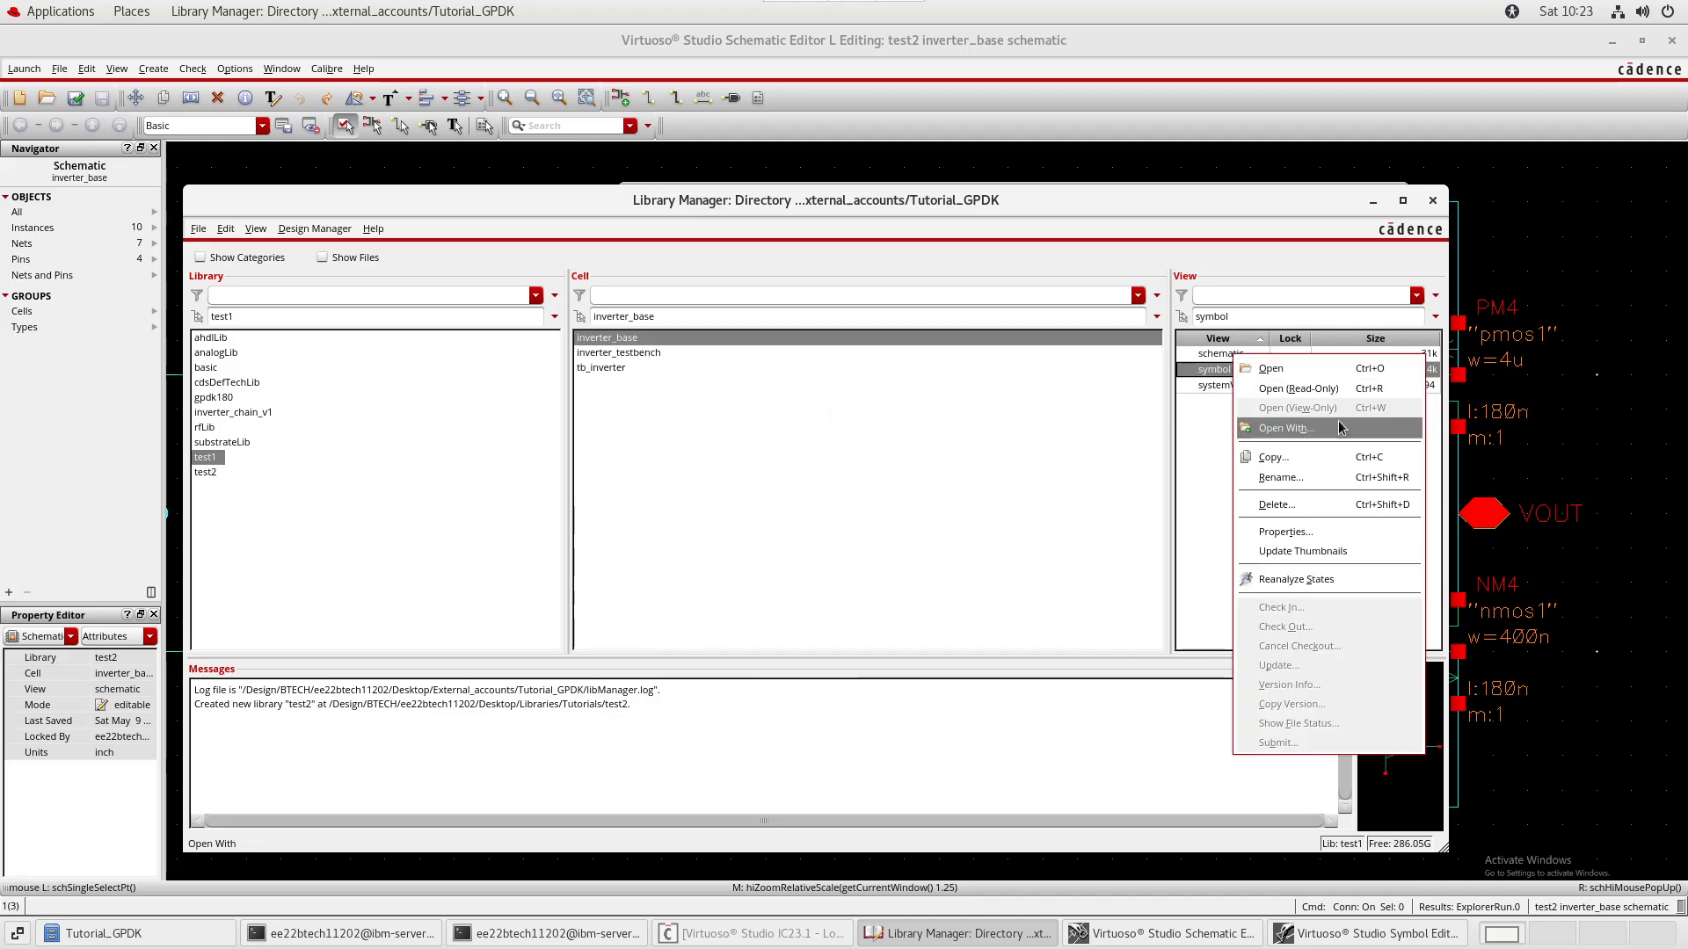
{"action": "left_click", "coordinate": [1294, 391]}
{"action": "left_click", "coordinate": [621, 131]}
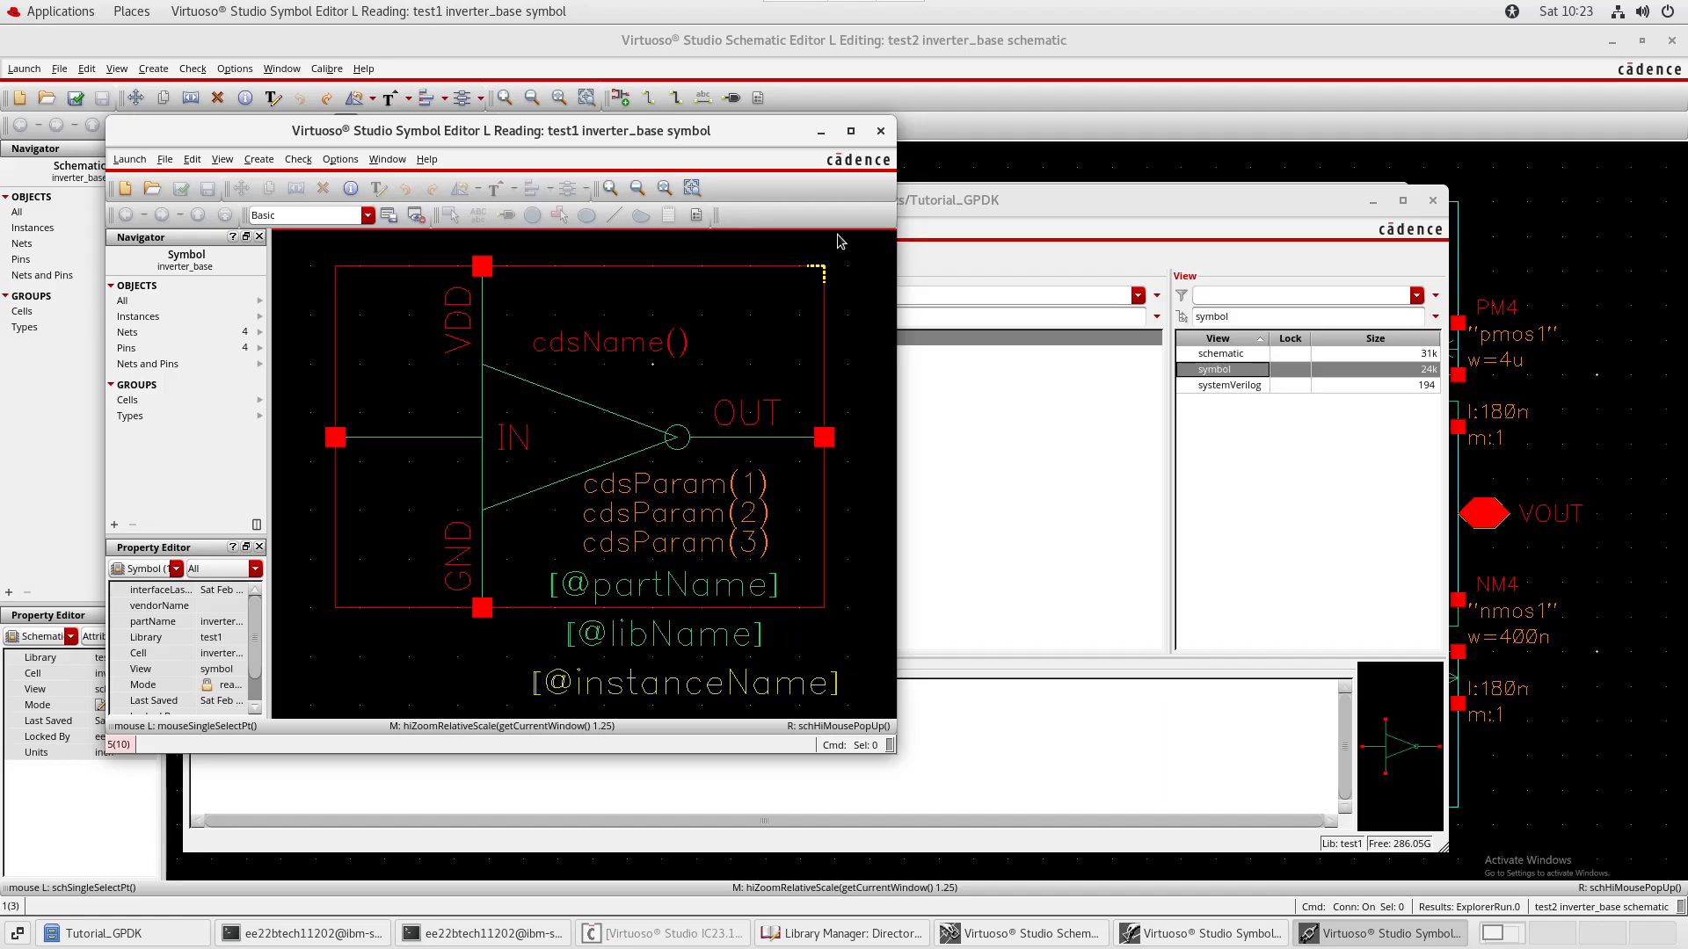
- Close the test1 reference symbol, minimize the Library Manager and maximize the test2 inverter_base symbol window
{"action": "left_click", "coordinate": [880, 130]}
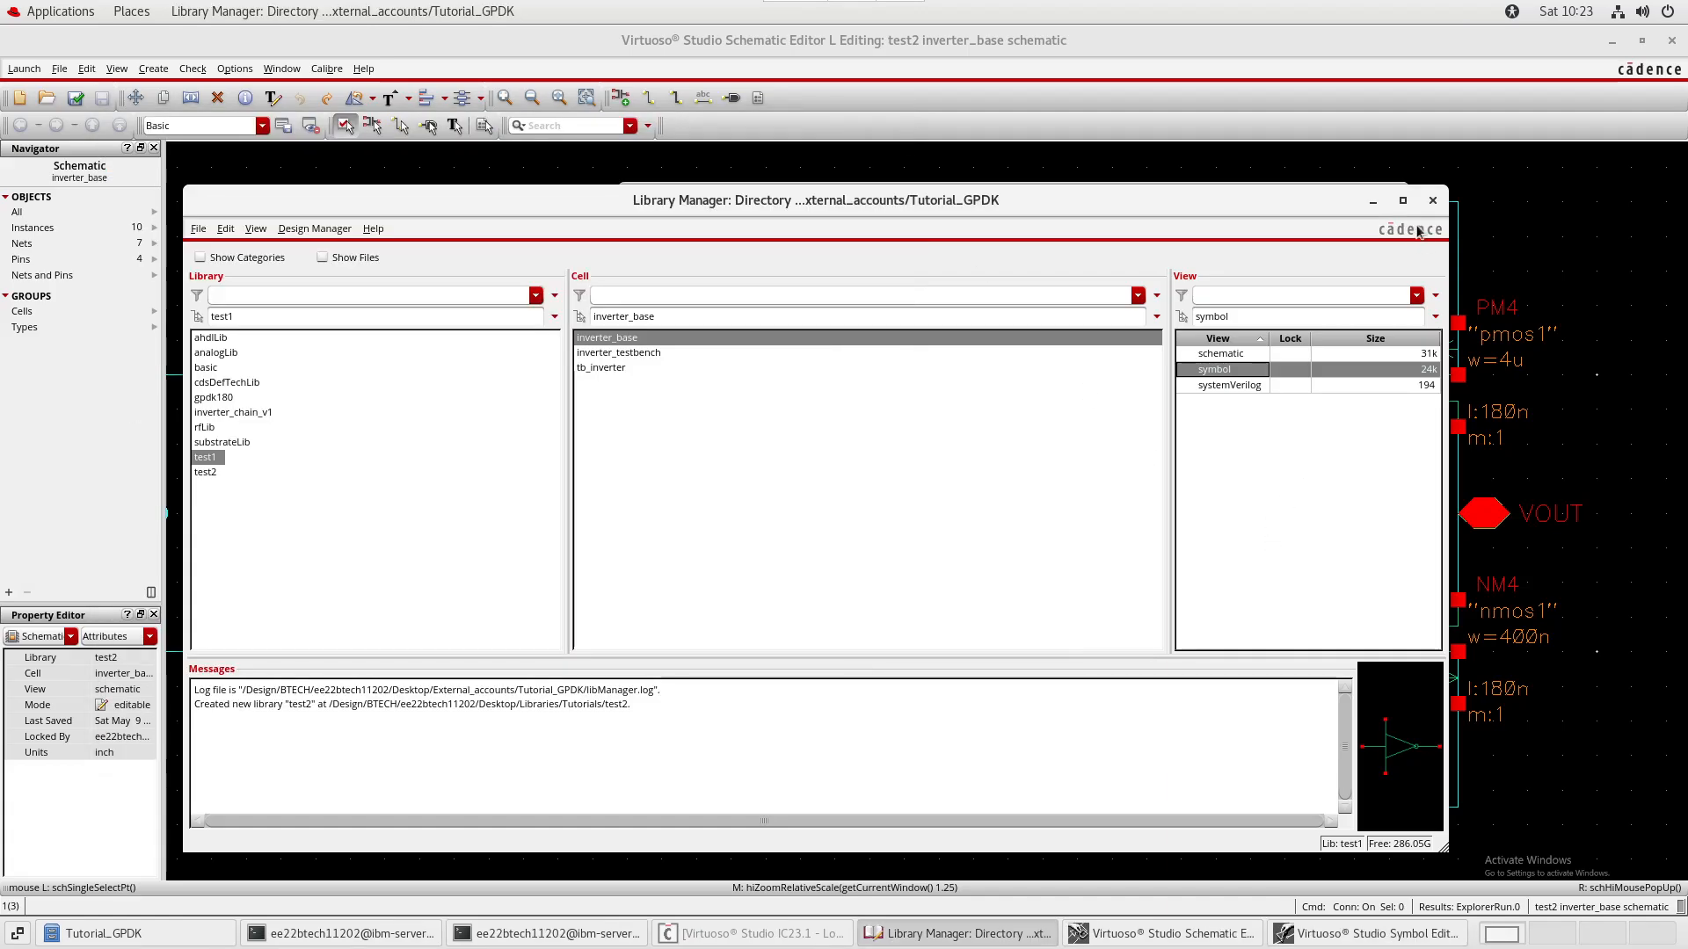
{"action": "left_click", "coordinate": [1372, 201]}
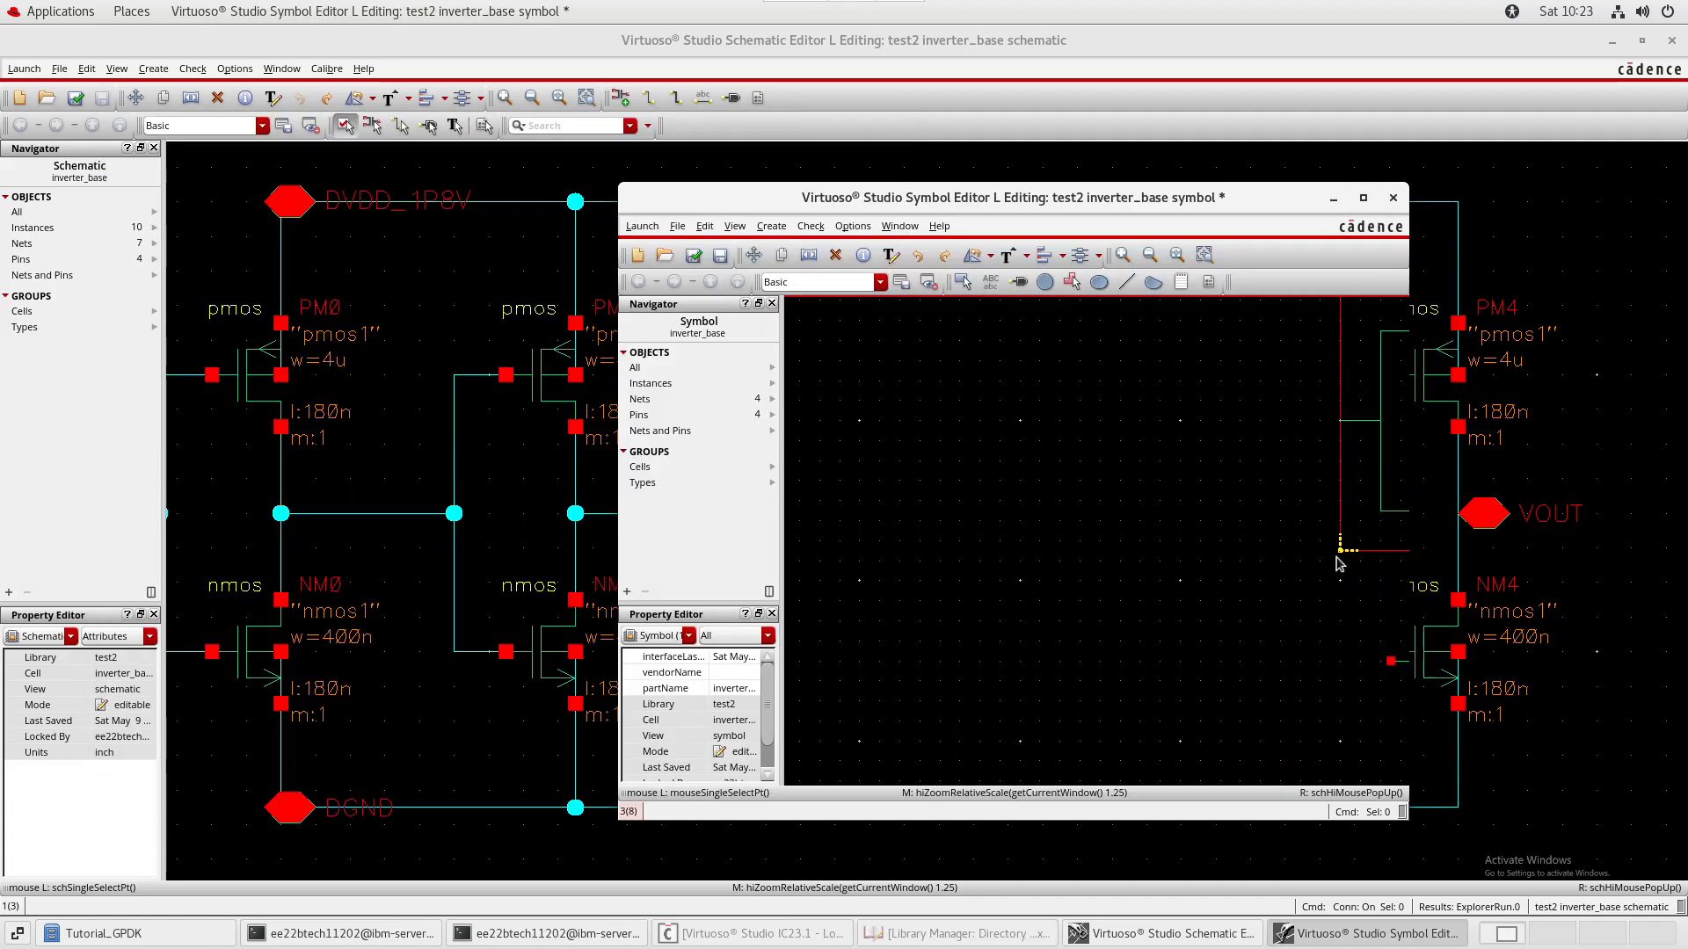
{"action": "double_click", "coordinate": [1137, 195]}
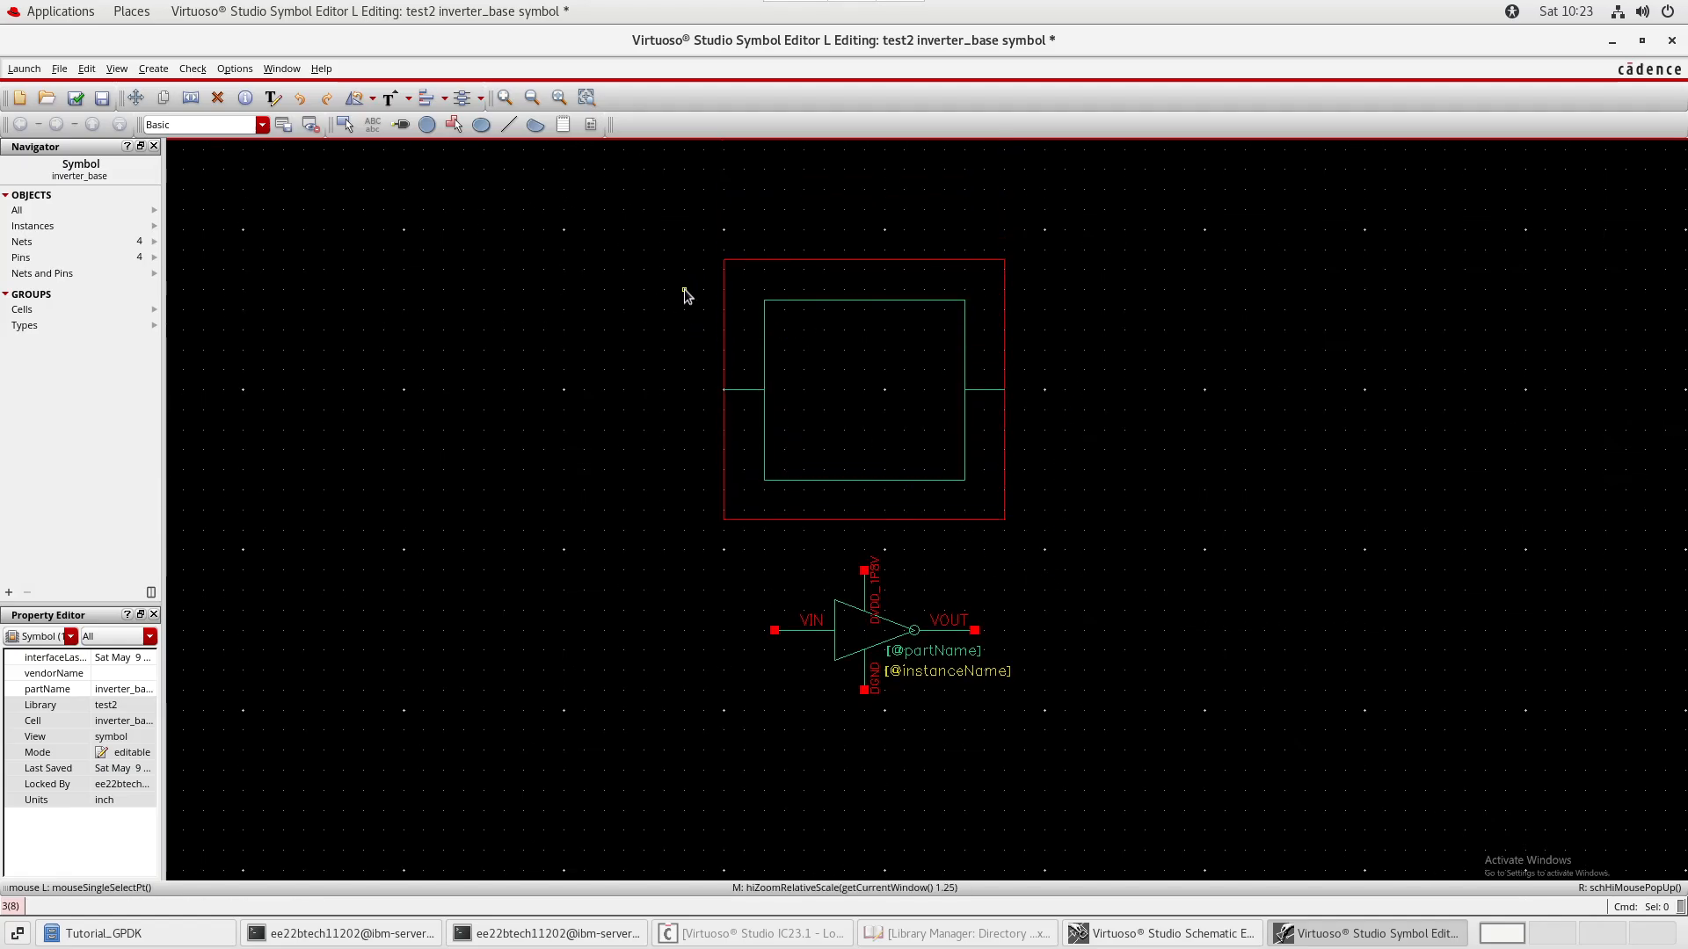
- Delete the old green symbol rectangle and its two side leads, keeping the red selection box
{"action": "left_click_drag", "start_coordinate": [684, 289], "coordinate": [1053, 494]}
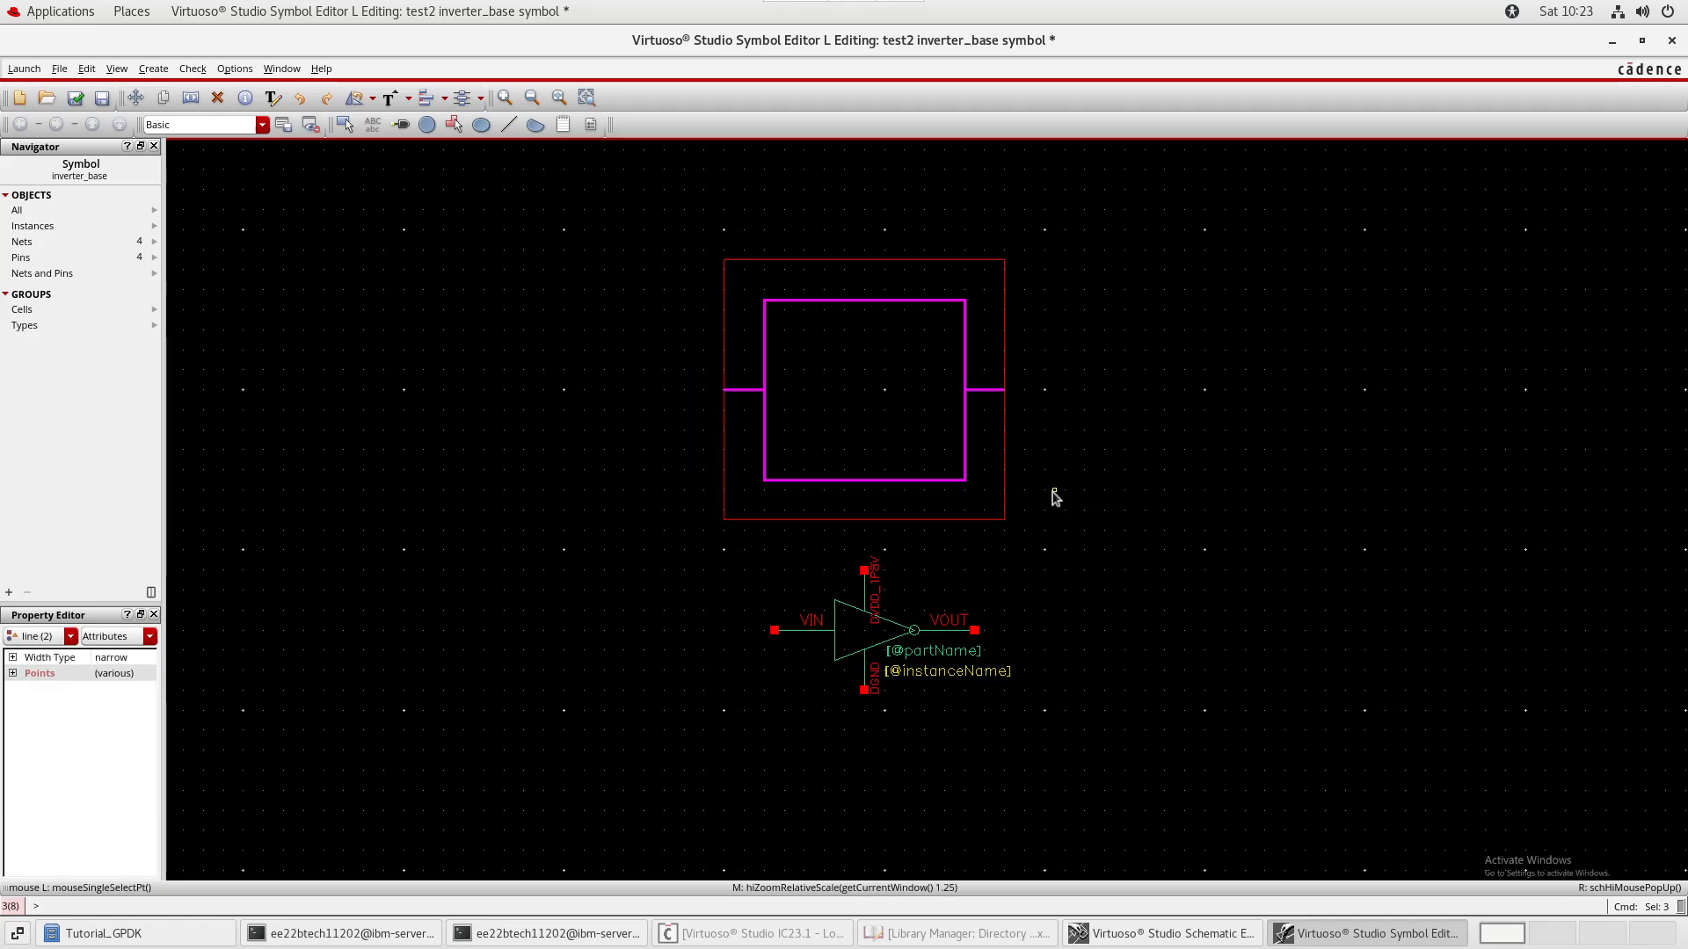
{"action": "key", "text": "Delete"}
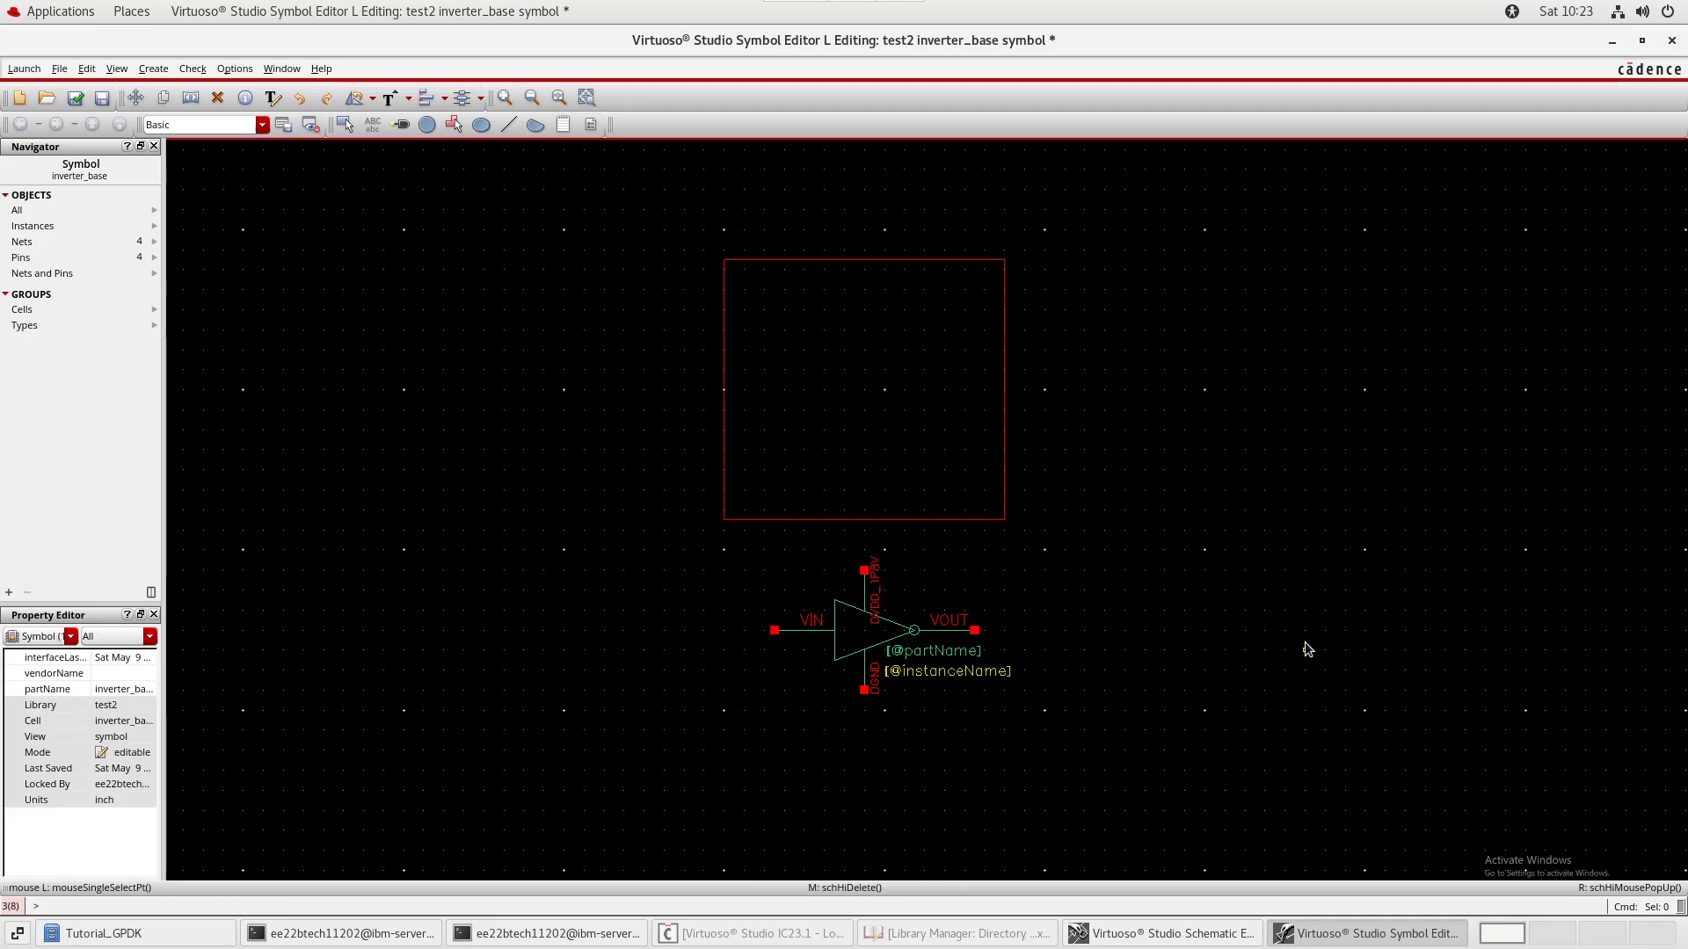
- Try moving the whole inverter symbol with its pins and labels to a spot outside the red selection box
{"action": "left_click_drag", "start_coordinate": [701, 554], "coordinate": [1099, 736]}
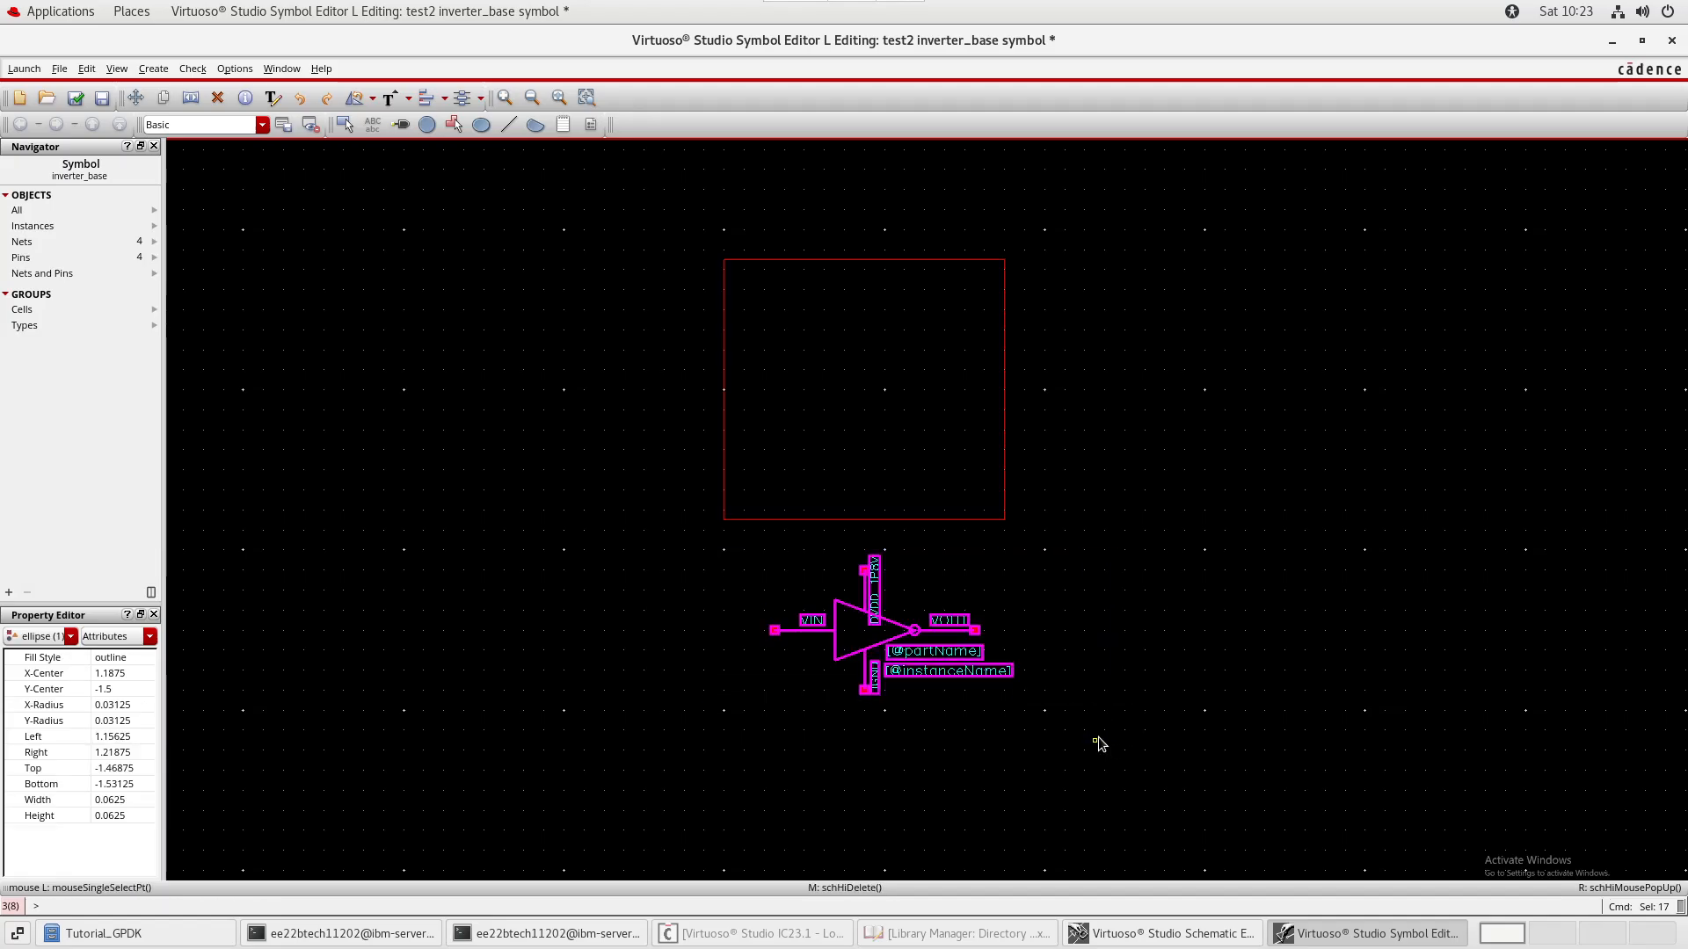
{"action": "key", "text": "s"}
{"action": "left_click", "coordinate": [1020, 650]}
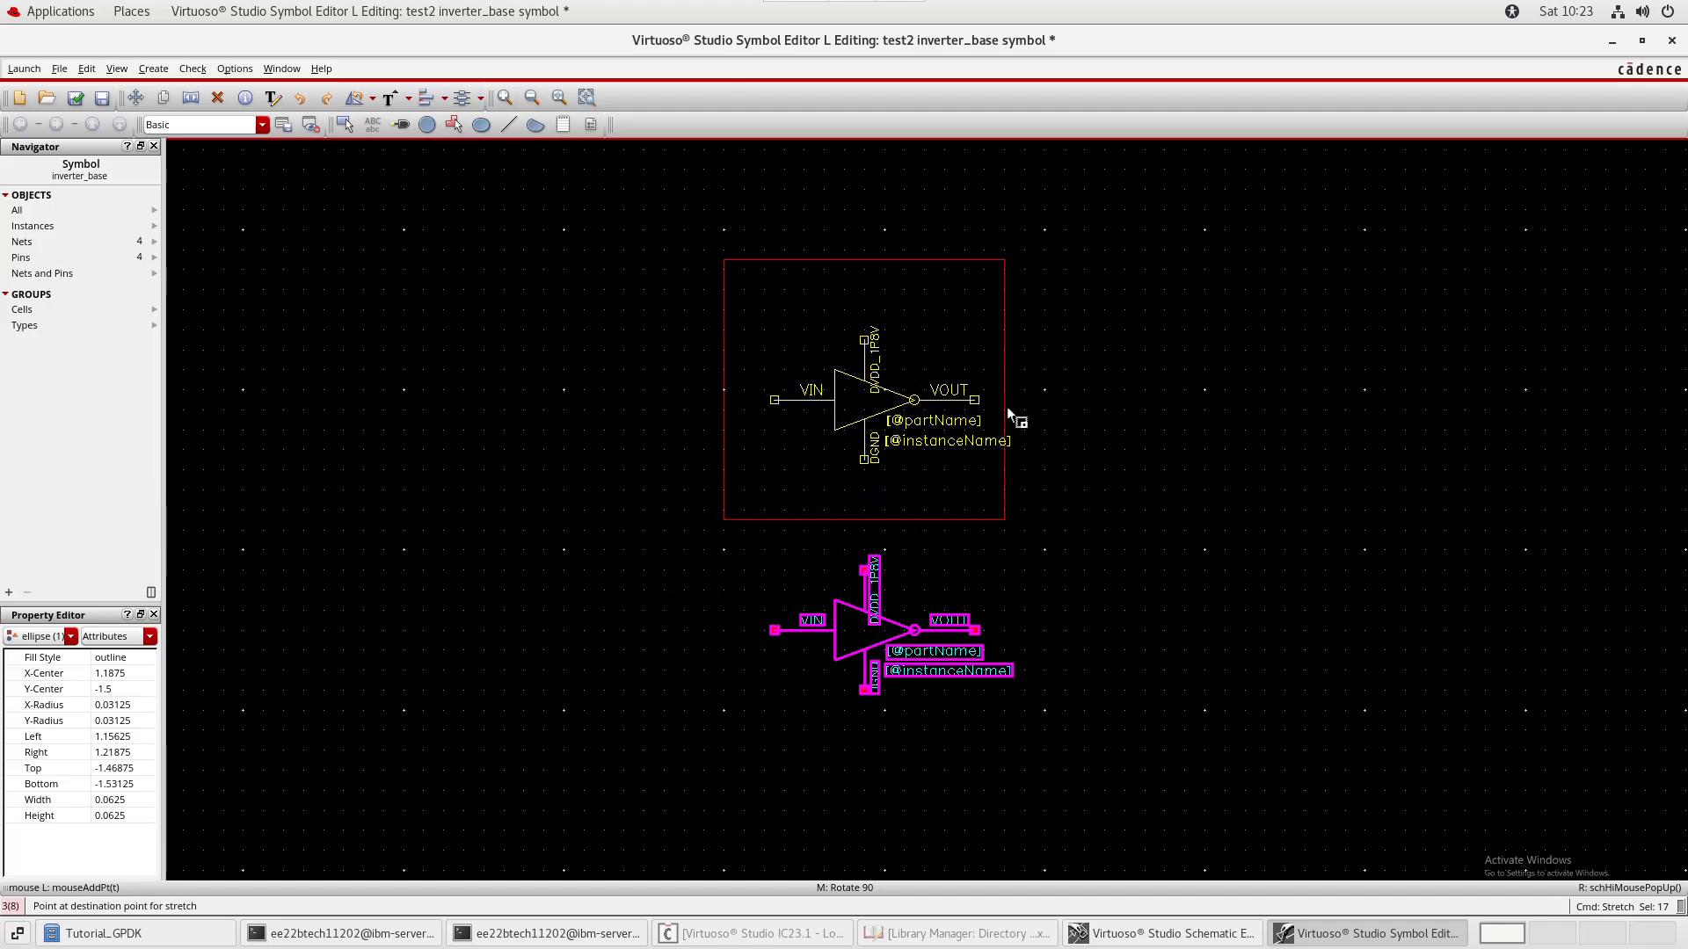
{"action": "left_click", "coordinate": [601, 720]}
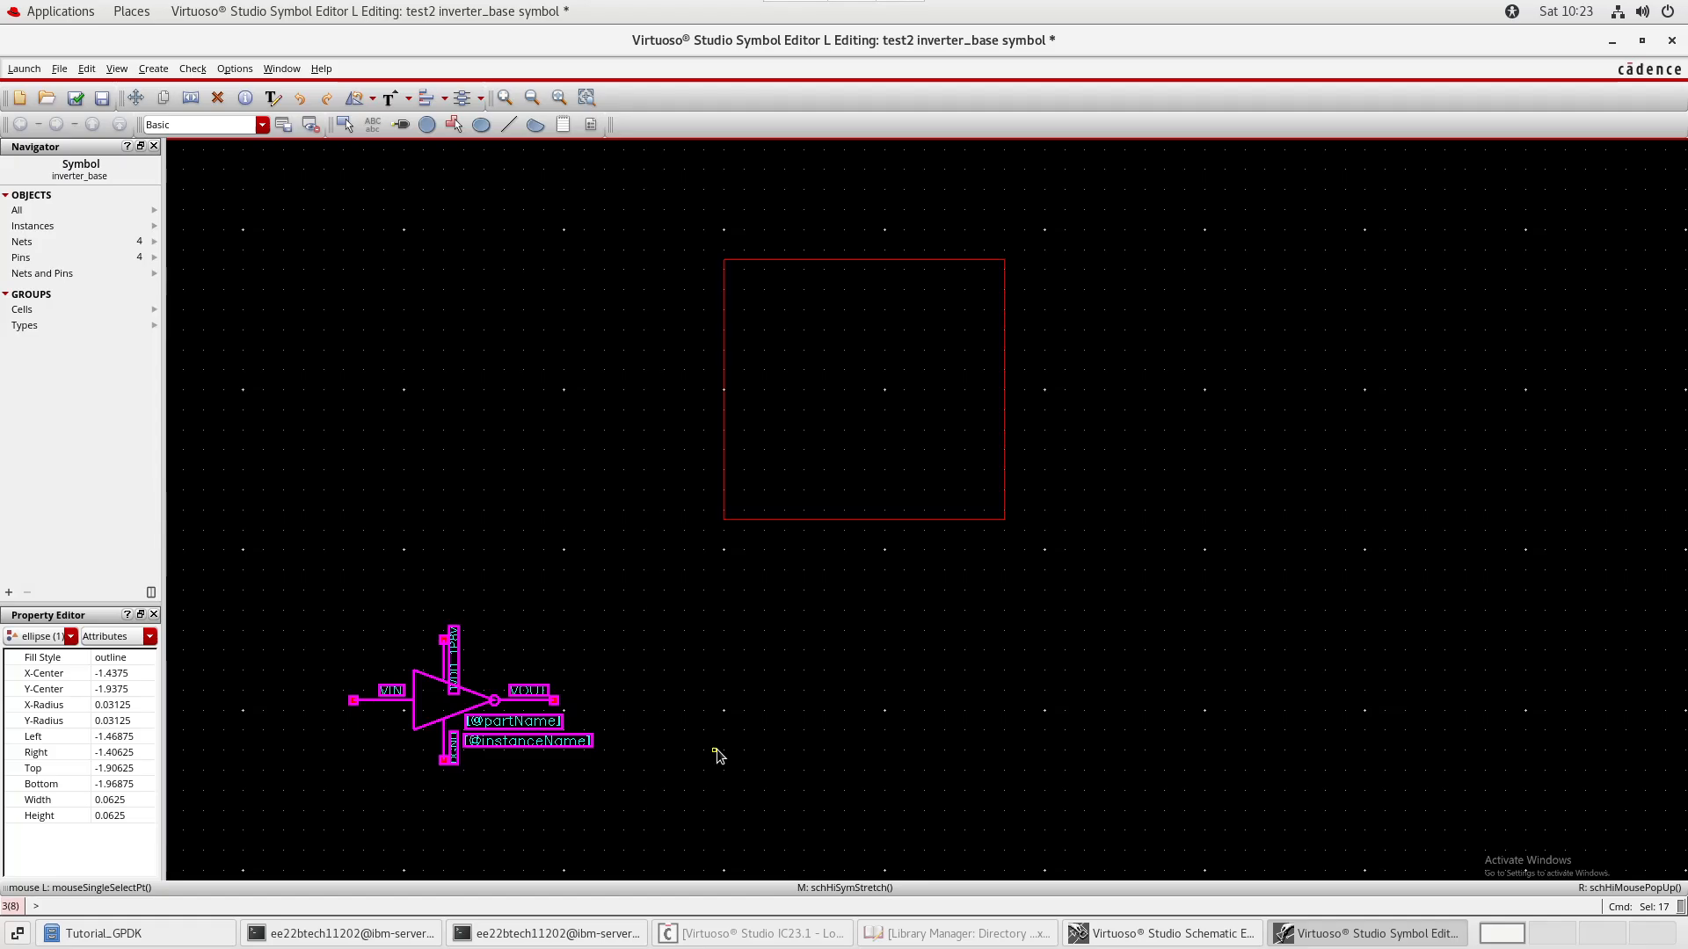
{"action": "key", "text": "u"}
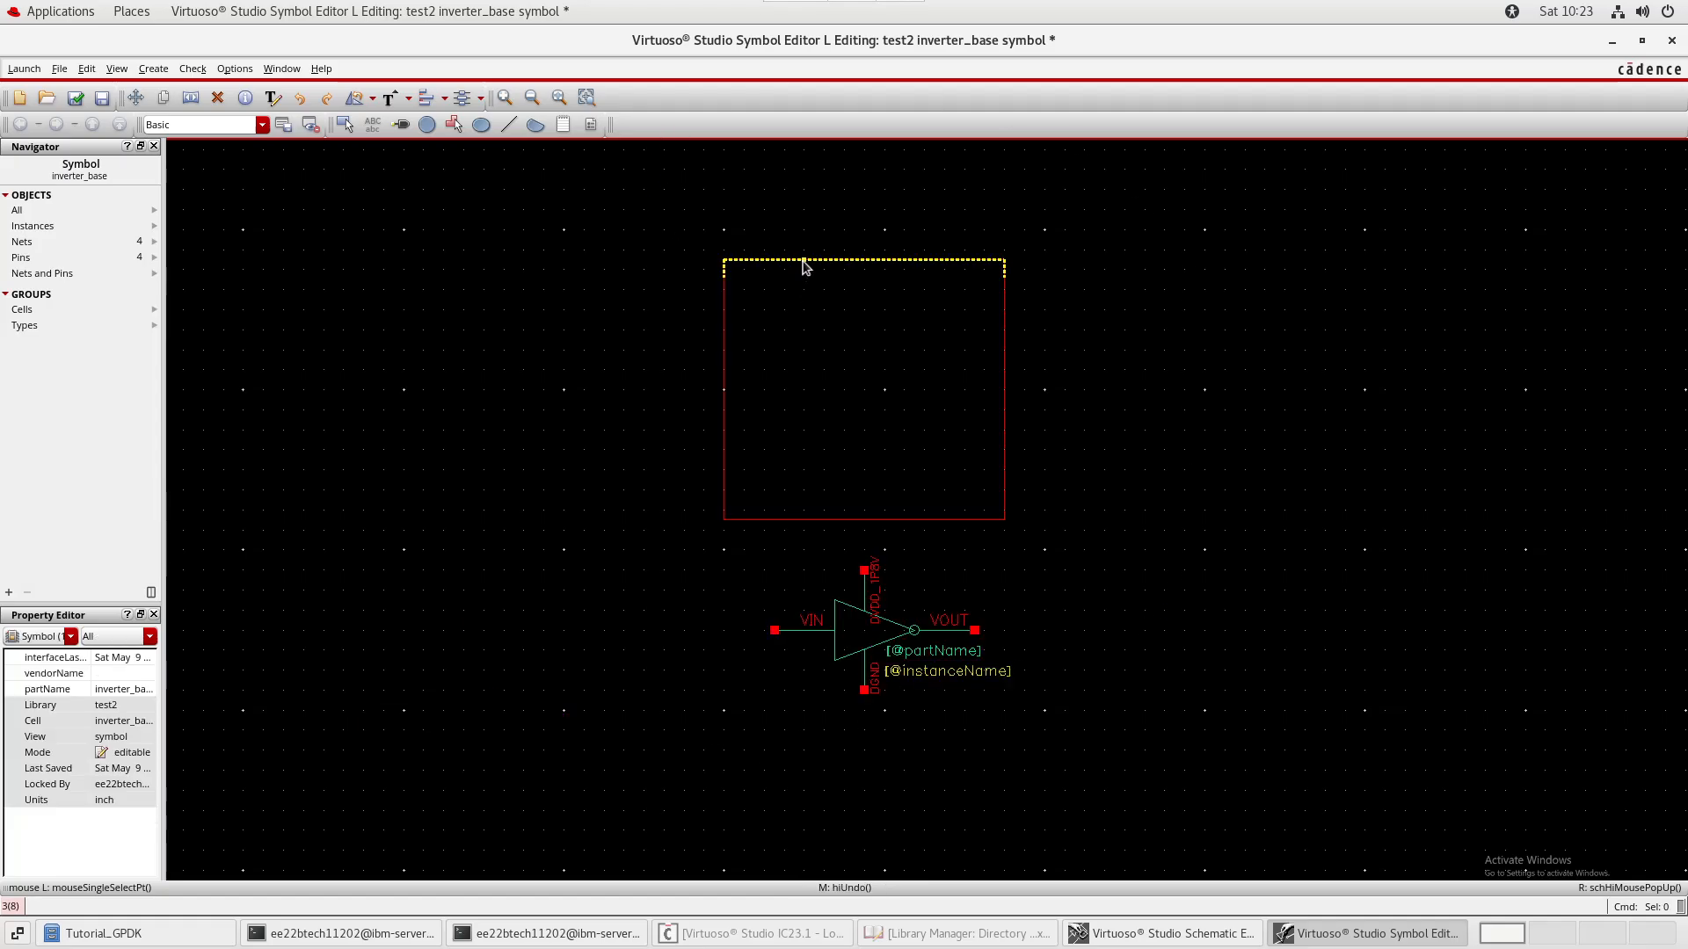
- Delete the old red selection box above the inverter symbol
{"action": "left_click", "coordinate": [804, 262]}
{"action": "key", "text": "Delete"}
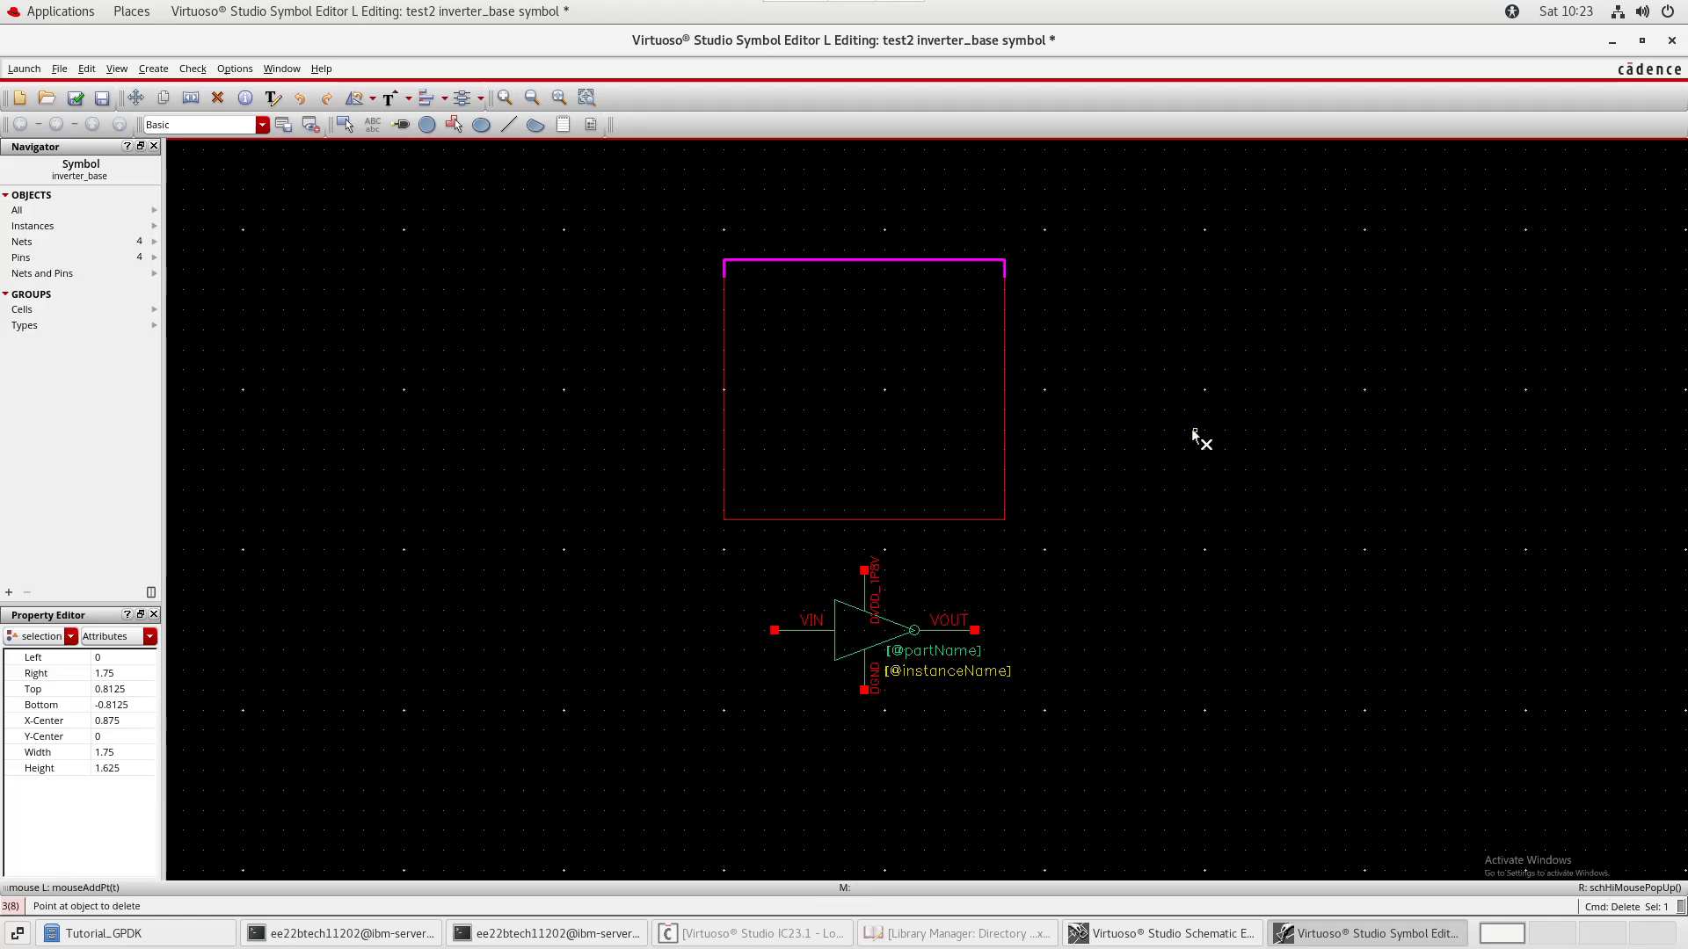
{"action": "left_click", "coordinate": [825, 265]}
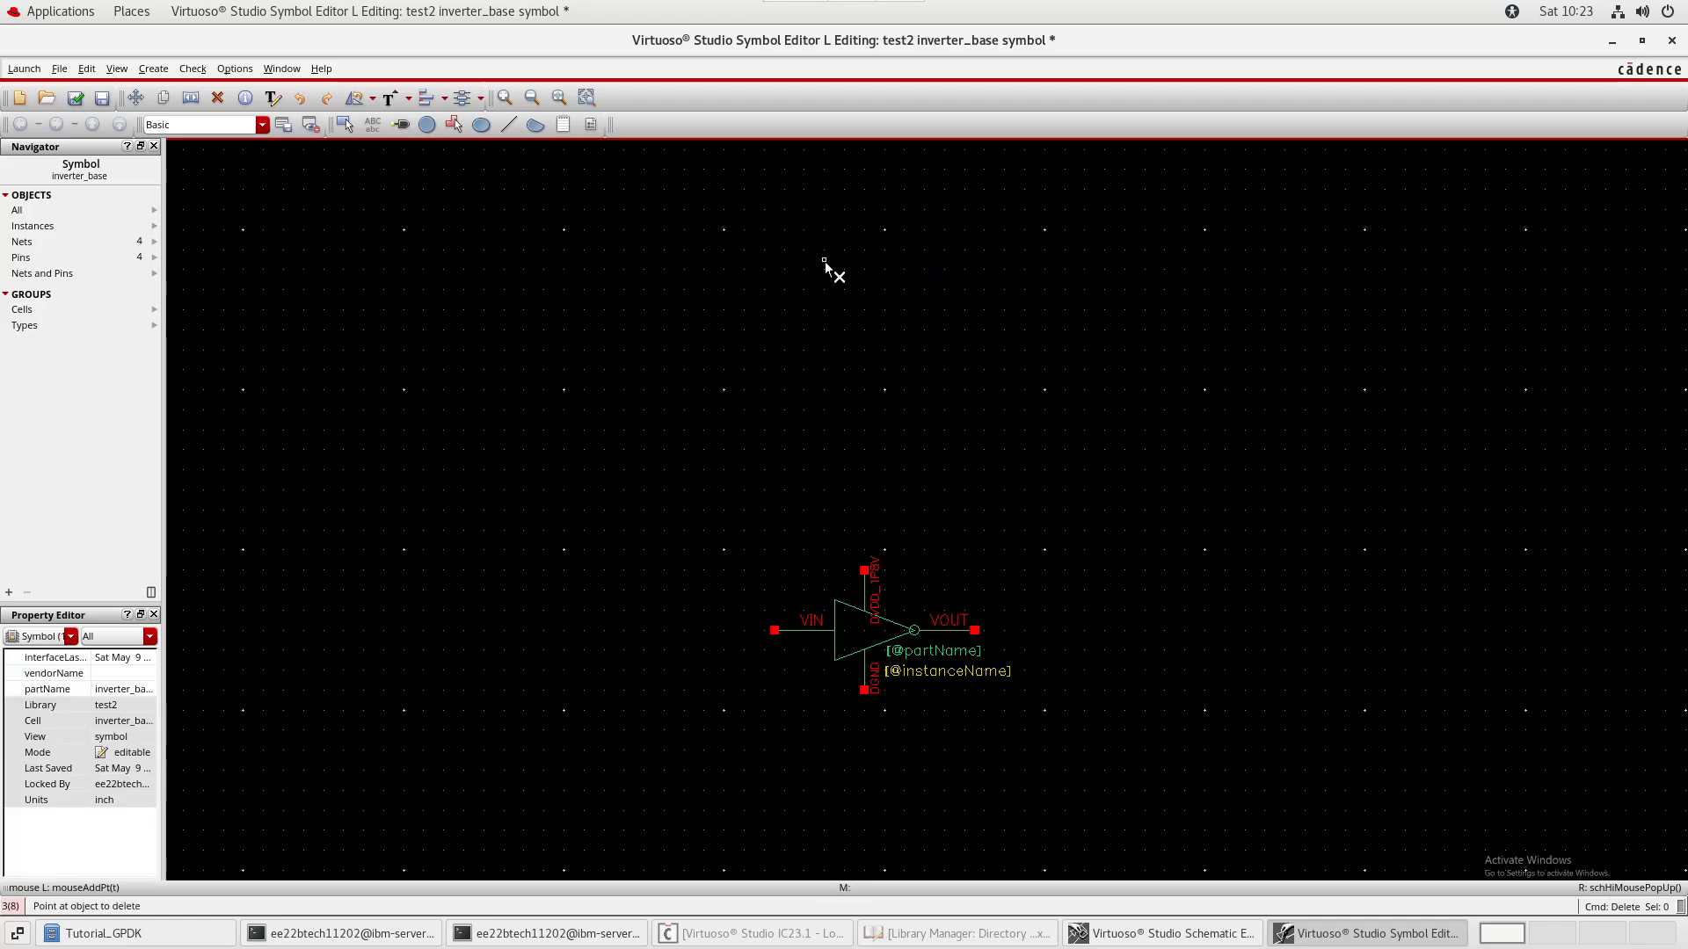
{"action": "key", "text": "Escape"}
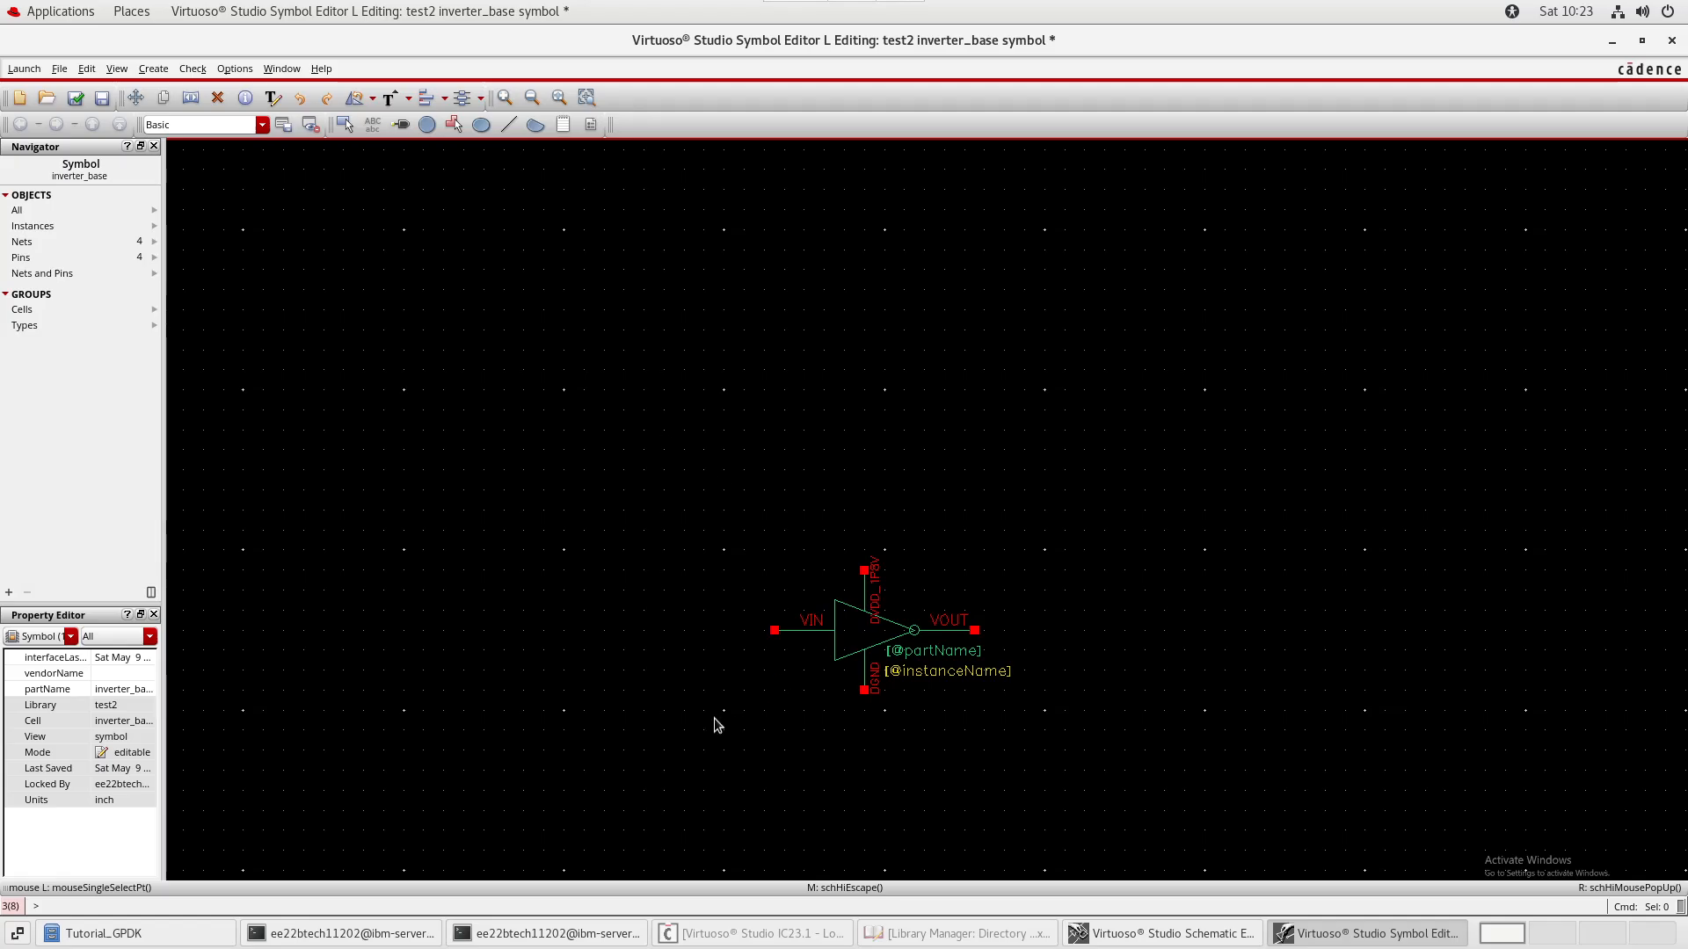
- Move the whole inverter symbol with its pins and labels straight up into the area the old box occupied
{"action": "left_click_drag", "start_coordinate": [653, 478], "coordinate": [1204, 767]}
{"action": "key", "text": "m"}
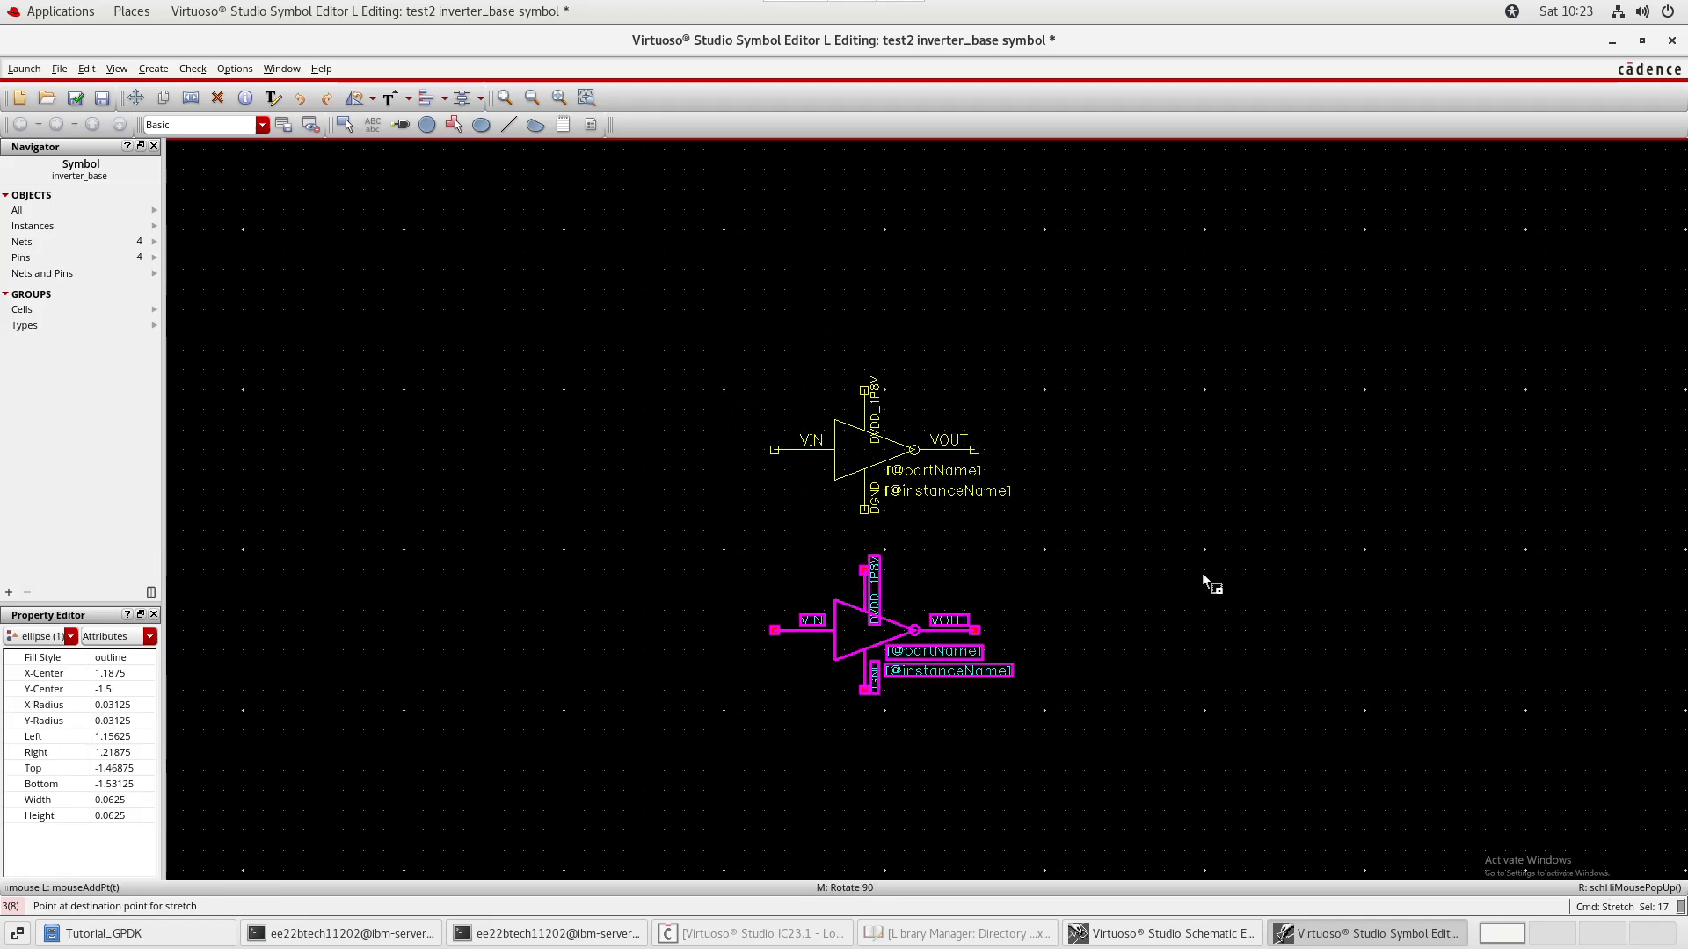
{"action": "left_click", "coordinate": [1203, 574]}
{"action": "left_click", "coordinate": [1243, 569]}
- Create a new selection box around the inverter symbol with the automatic option
{"action": "left_click", "coordinate": [153, 68]}
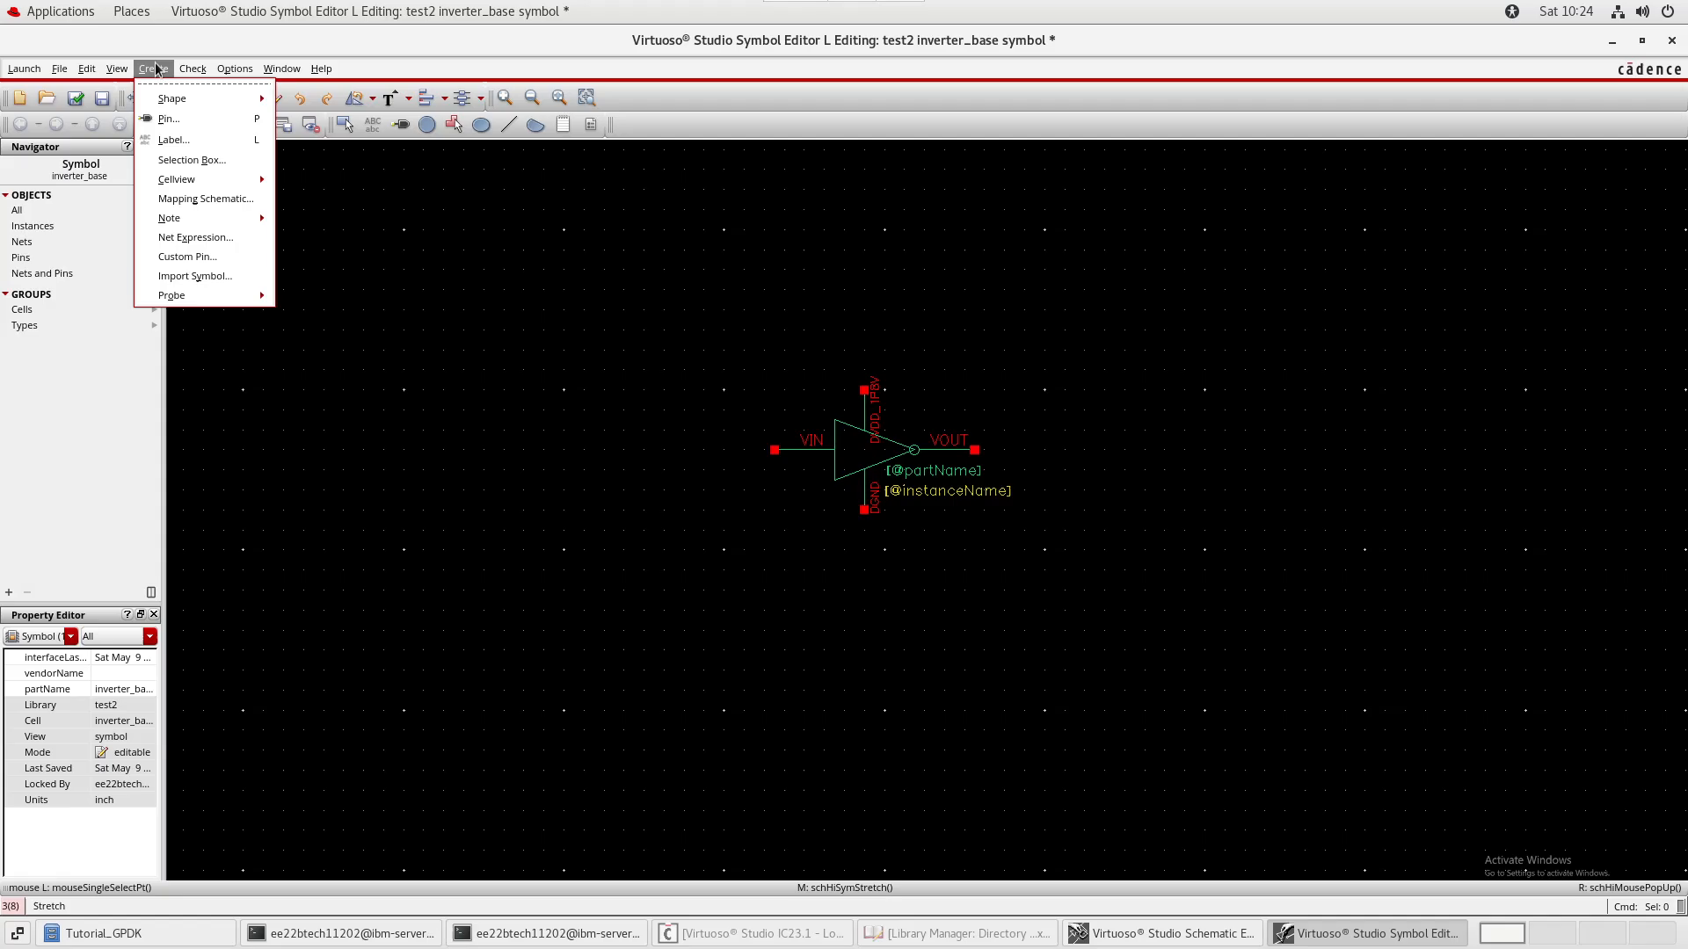
{"action": "left_click", "coordinate": [235, 162]}
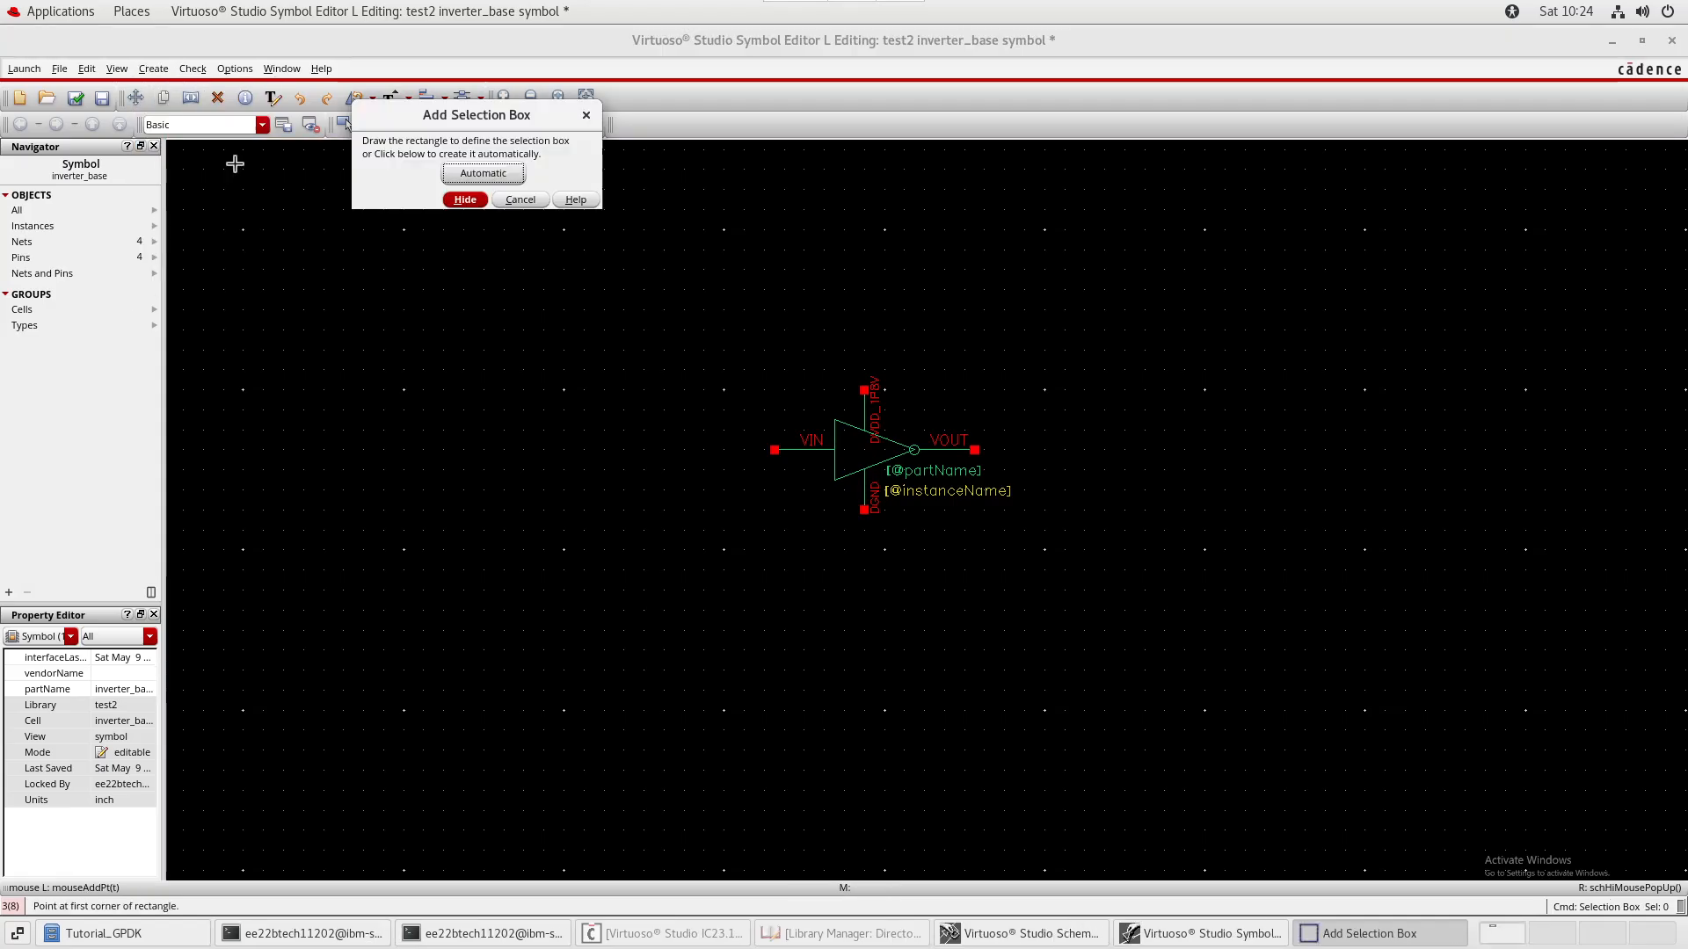
{"action": "left_click", "coordinate": [475, 173]}
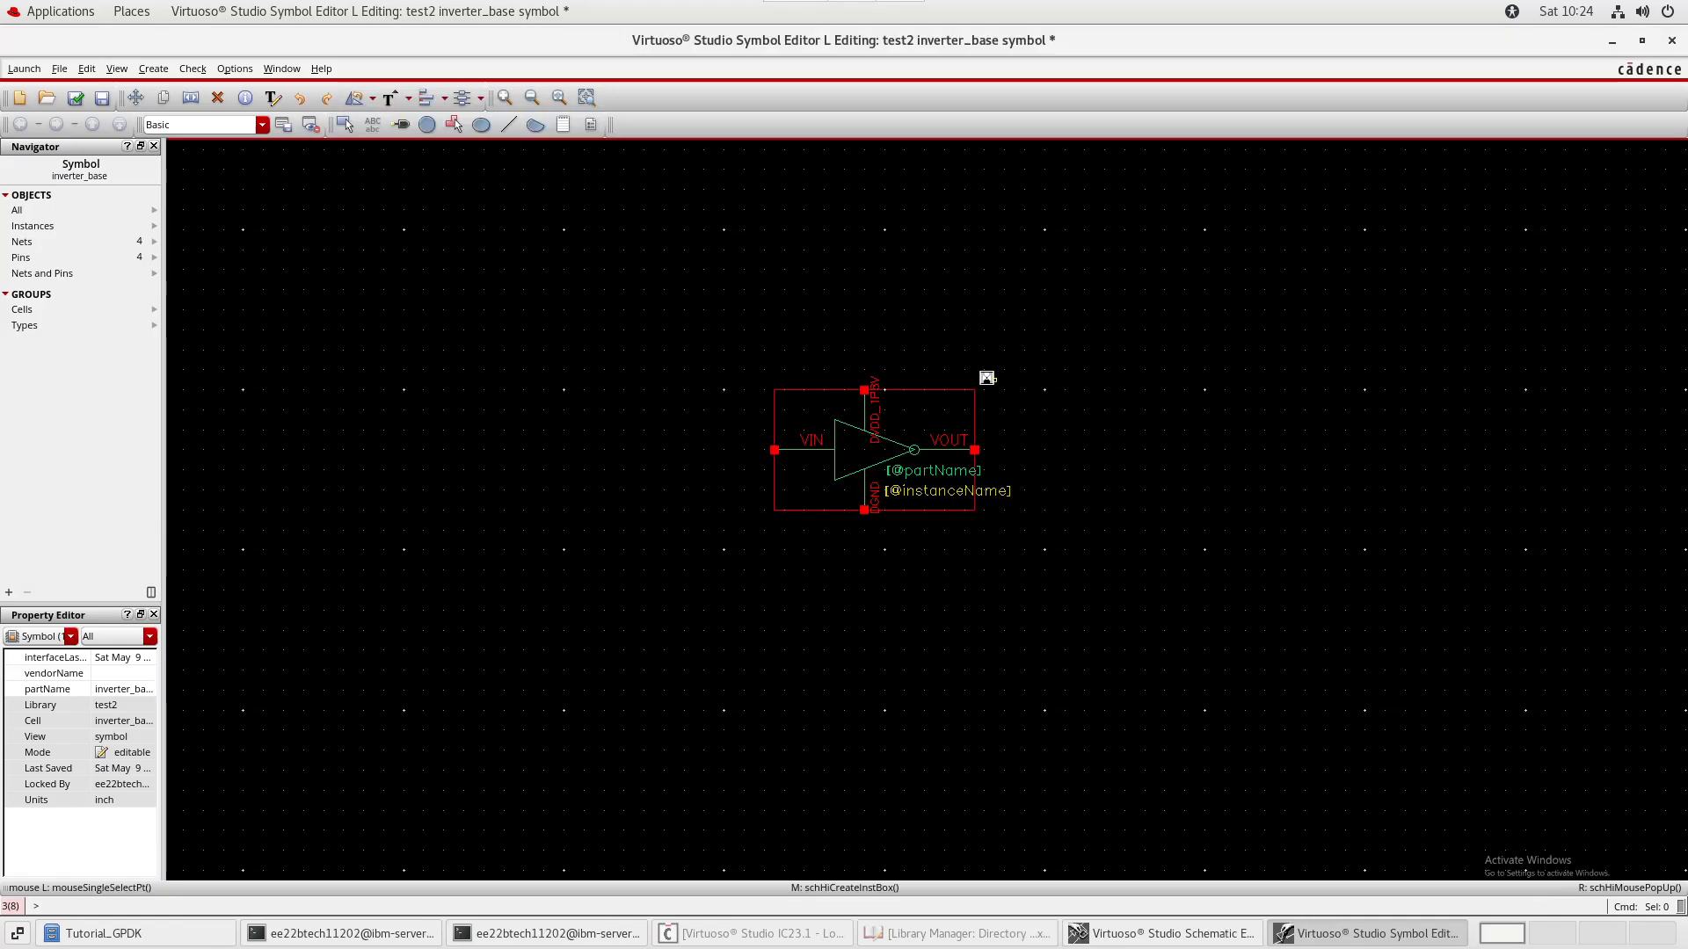
{"action": "middle_click_drag", "start_coordinate": [1044, 400], "coordinate": [904, 350]}
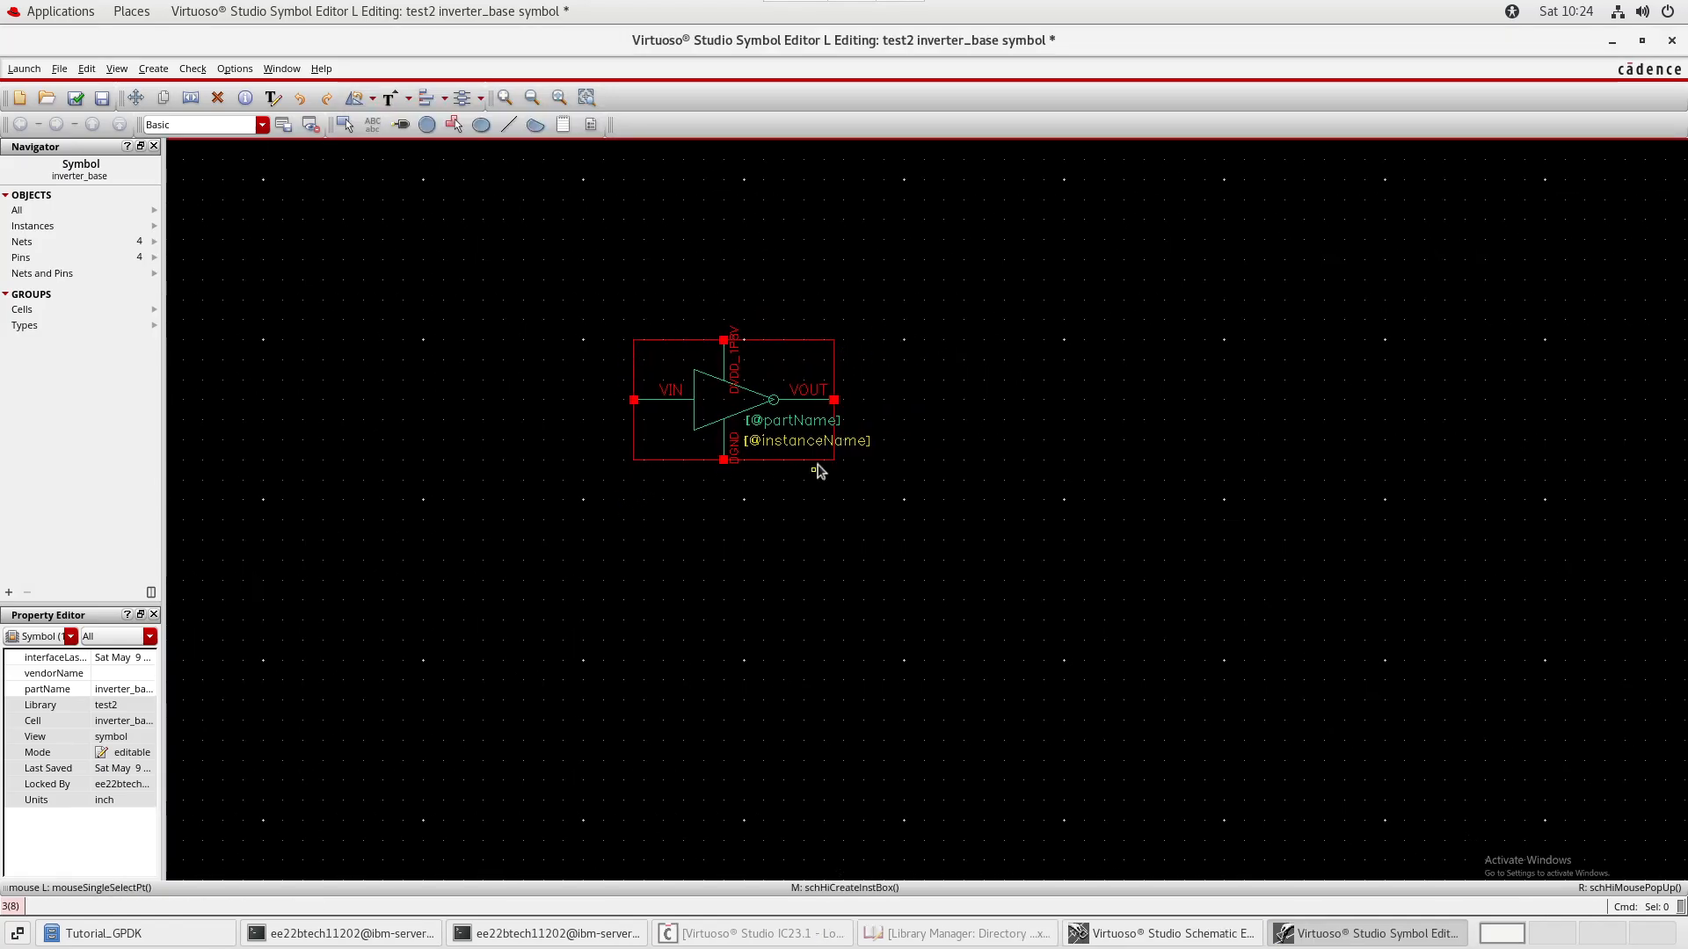
{"action": "scroll", "coordinate": [787, 424], "scroll_direction": "up", "scroll_amount": 3, "text": "ctrl"}
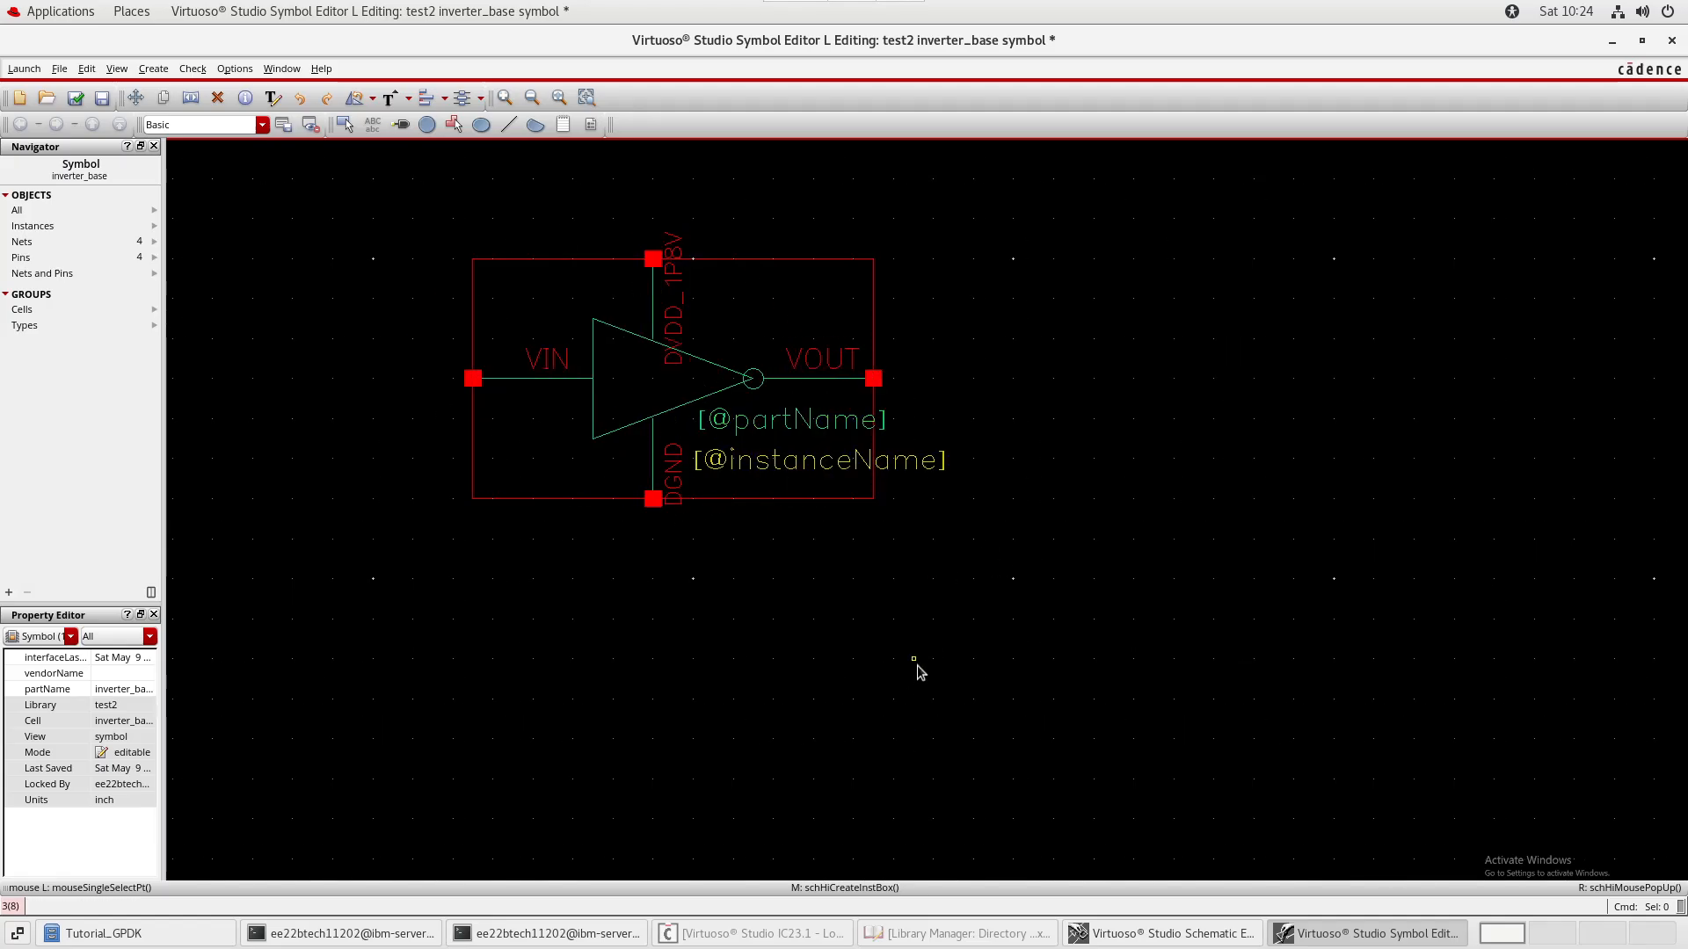
{"action": "key", "text": "l"}
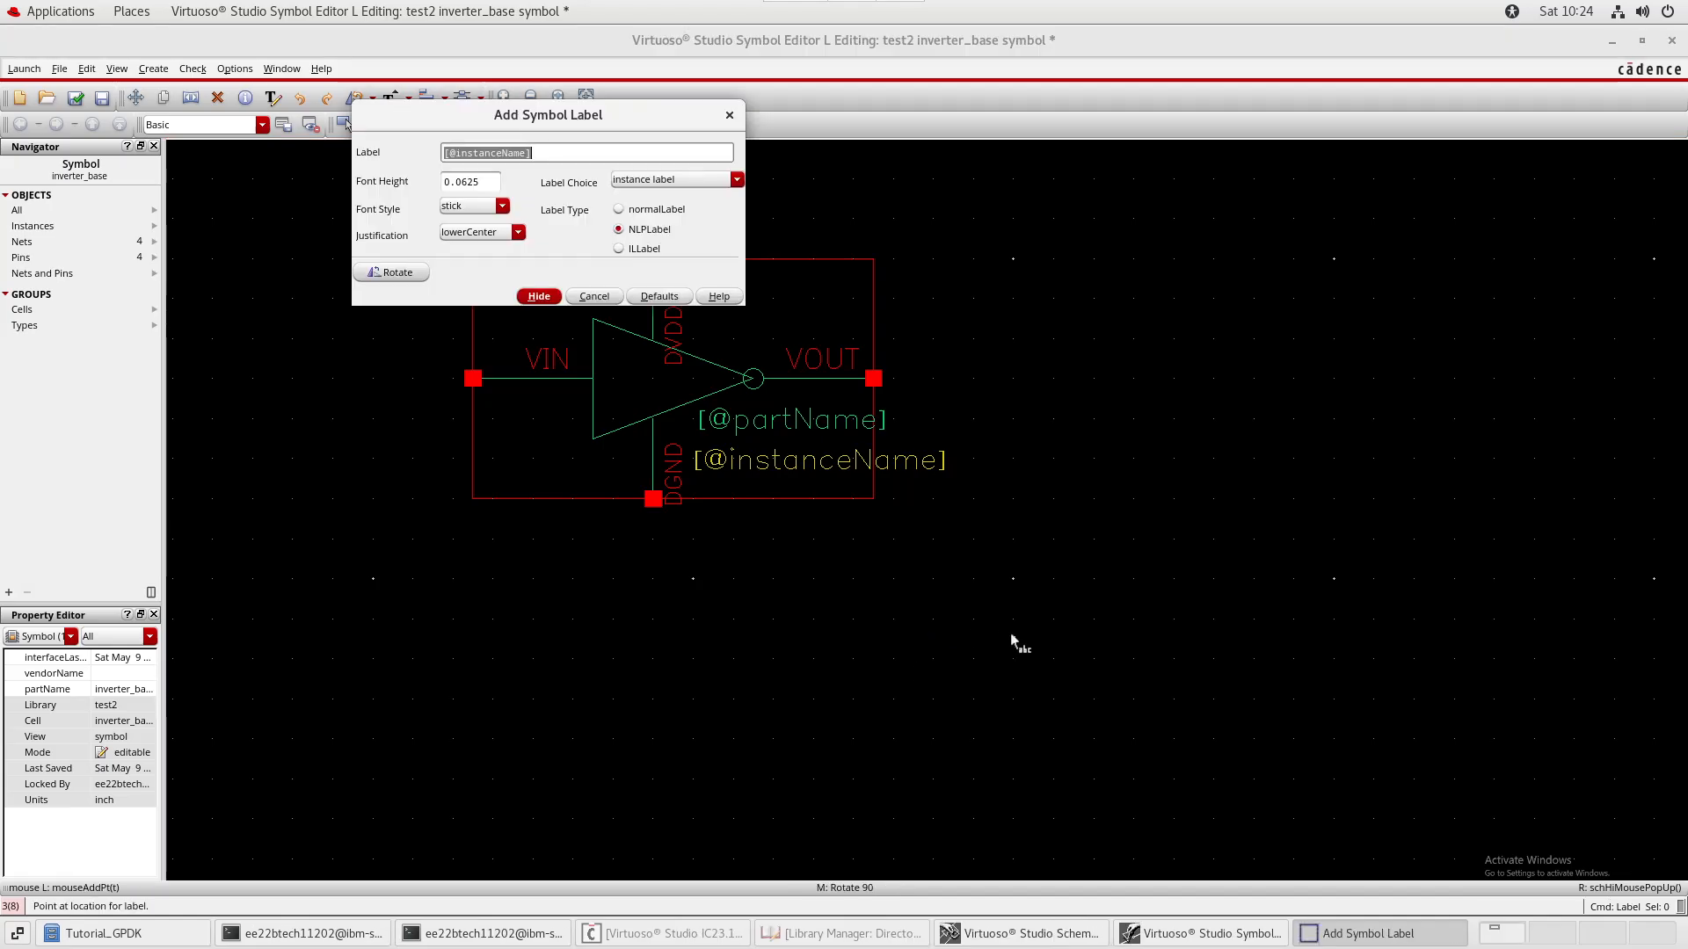
{"action": "key", "text": "Home"}
{"action": "key", "text": "Right"}
{"action": "key", "text": "Right"}
{"action": "key", "text": "Delete"}
{"action": "key", "text": "Delete"}
{"action": "key", "text": "BackSpace"}
{"action": "key", "text": "BackSpace"}
{"action": "key", "text": "BackSpace"}
{"action": "key", "text": "BackSpace"}
{"action": "key", "text": "BackSpace"}
{"action": "key", "text": "BackSpace"}
{"action": "type", "text": "lib"}
{"action": "key", "text": "Return"}
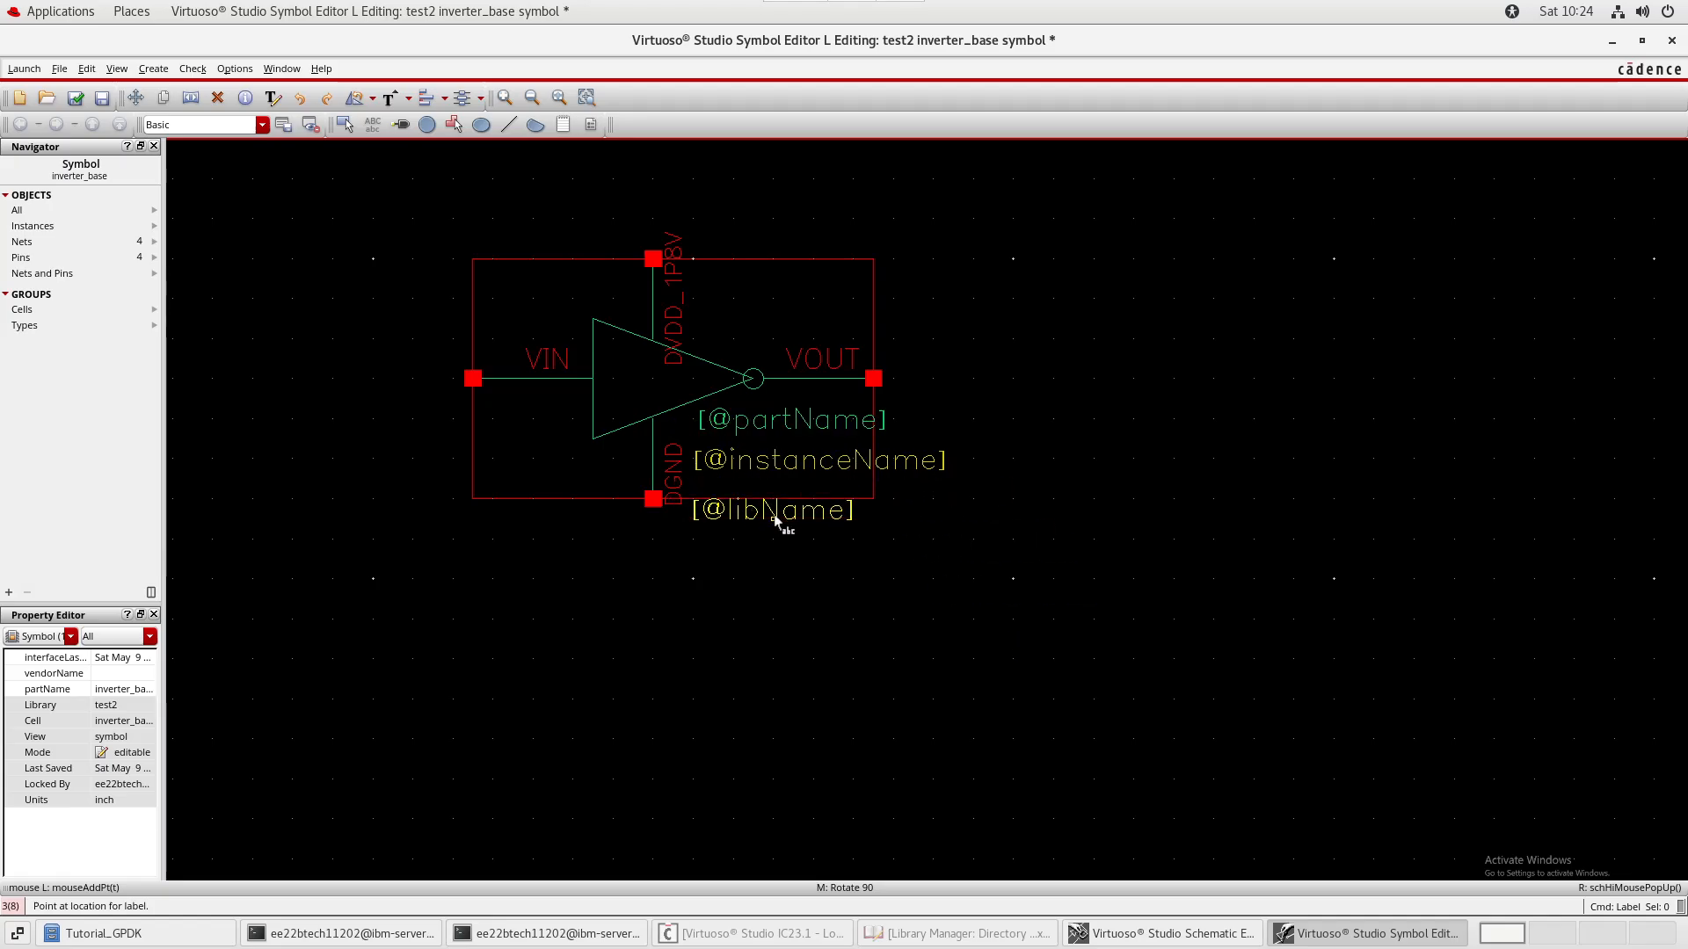
{"action": "left_click", "coordinate": [775, 522]}
{"action": "key", "text": "Escape"}
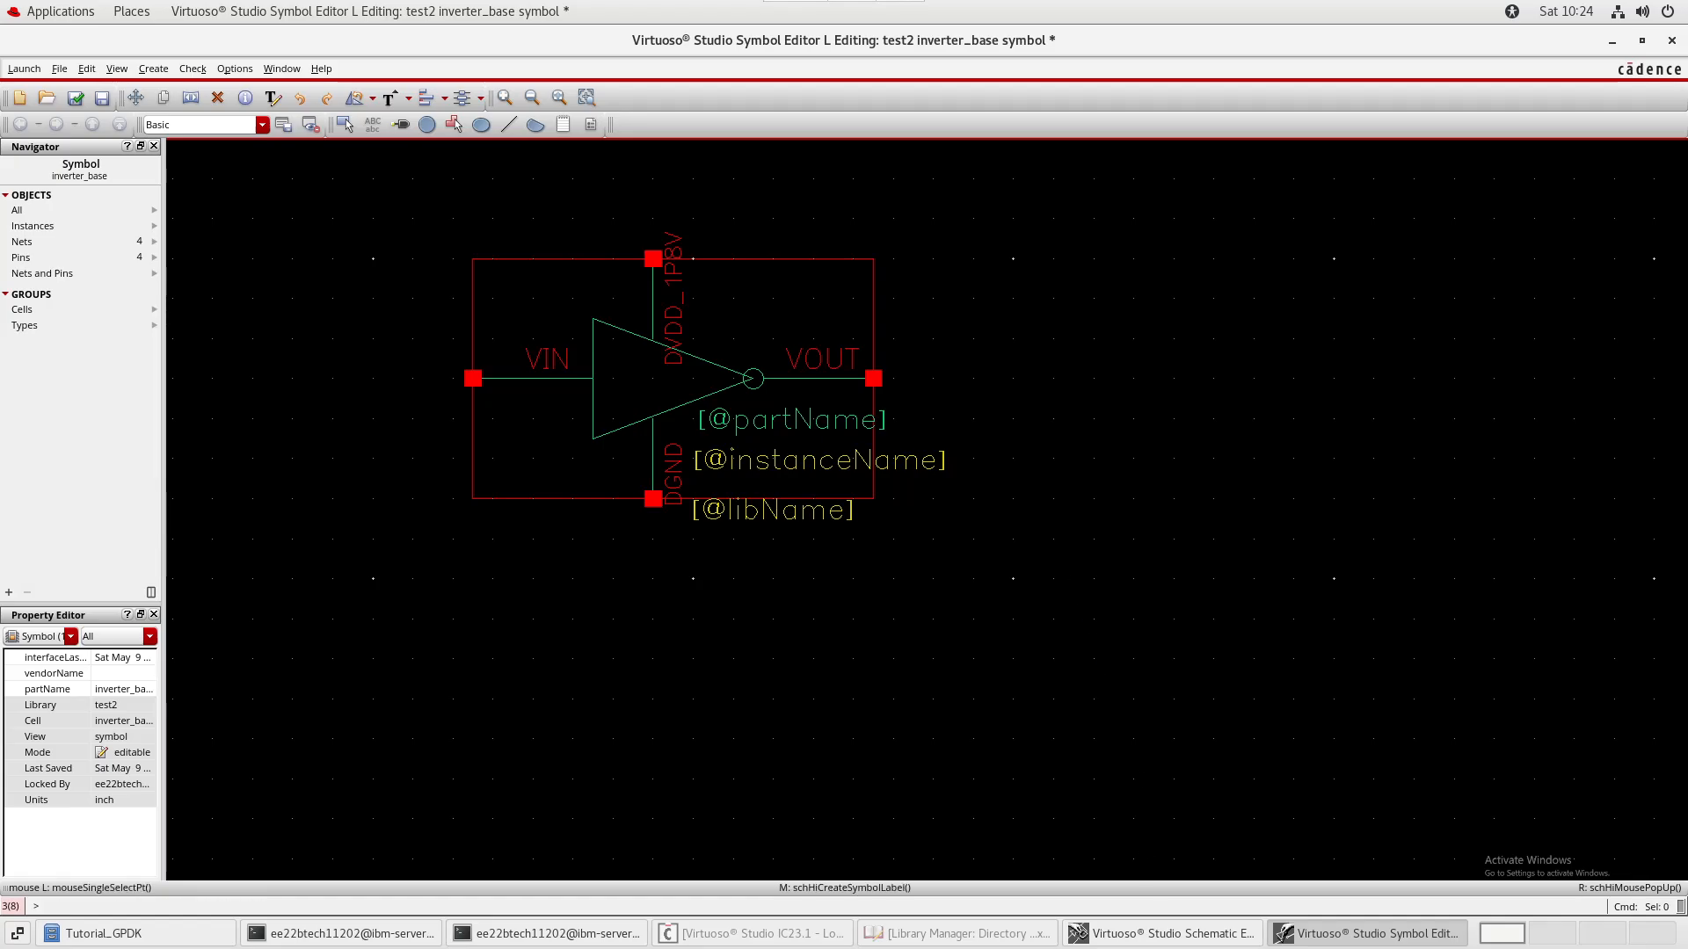
- Open the test1 inverter_base symbol as read-only from the Library Manager and examine its label layout
{"action": "left_click", "coordinate": [1008, 940]}
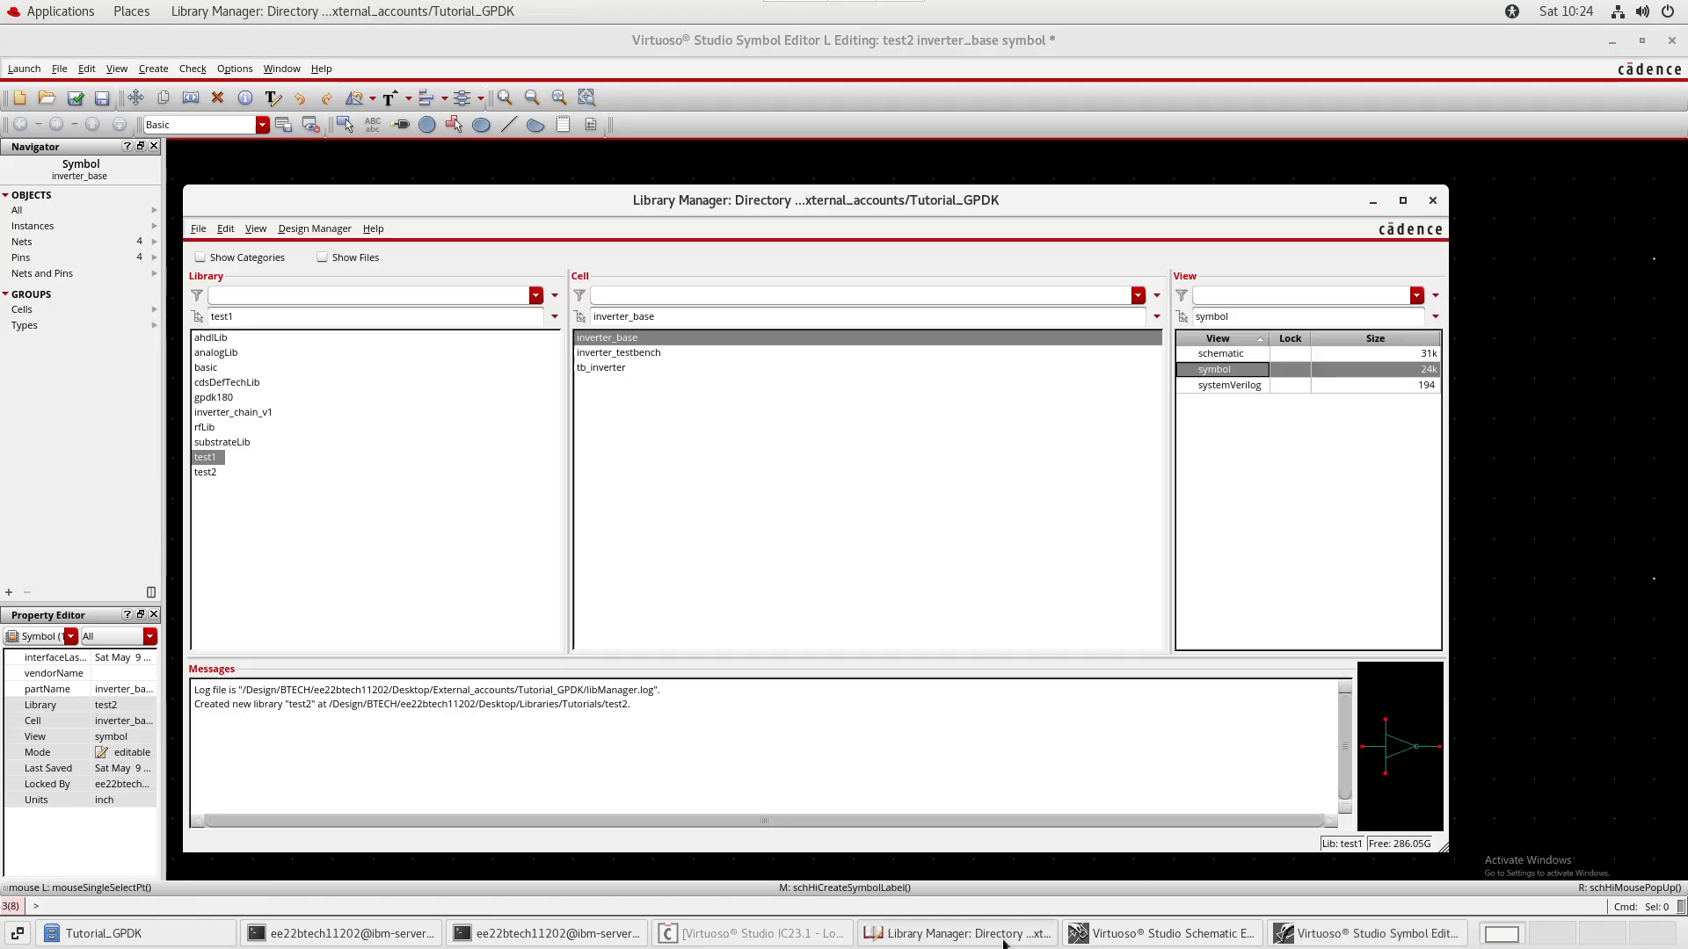
{"action": "right_click", "coordinate": [1234, 378]}
{"action": "left_click", "coordinate": [1295, 393]}
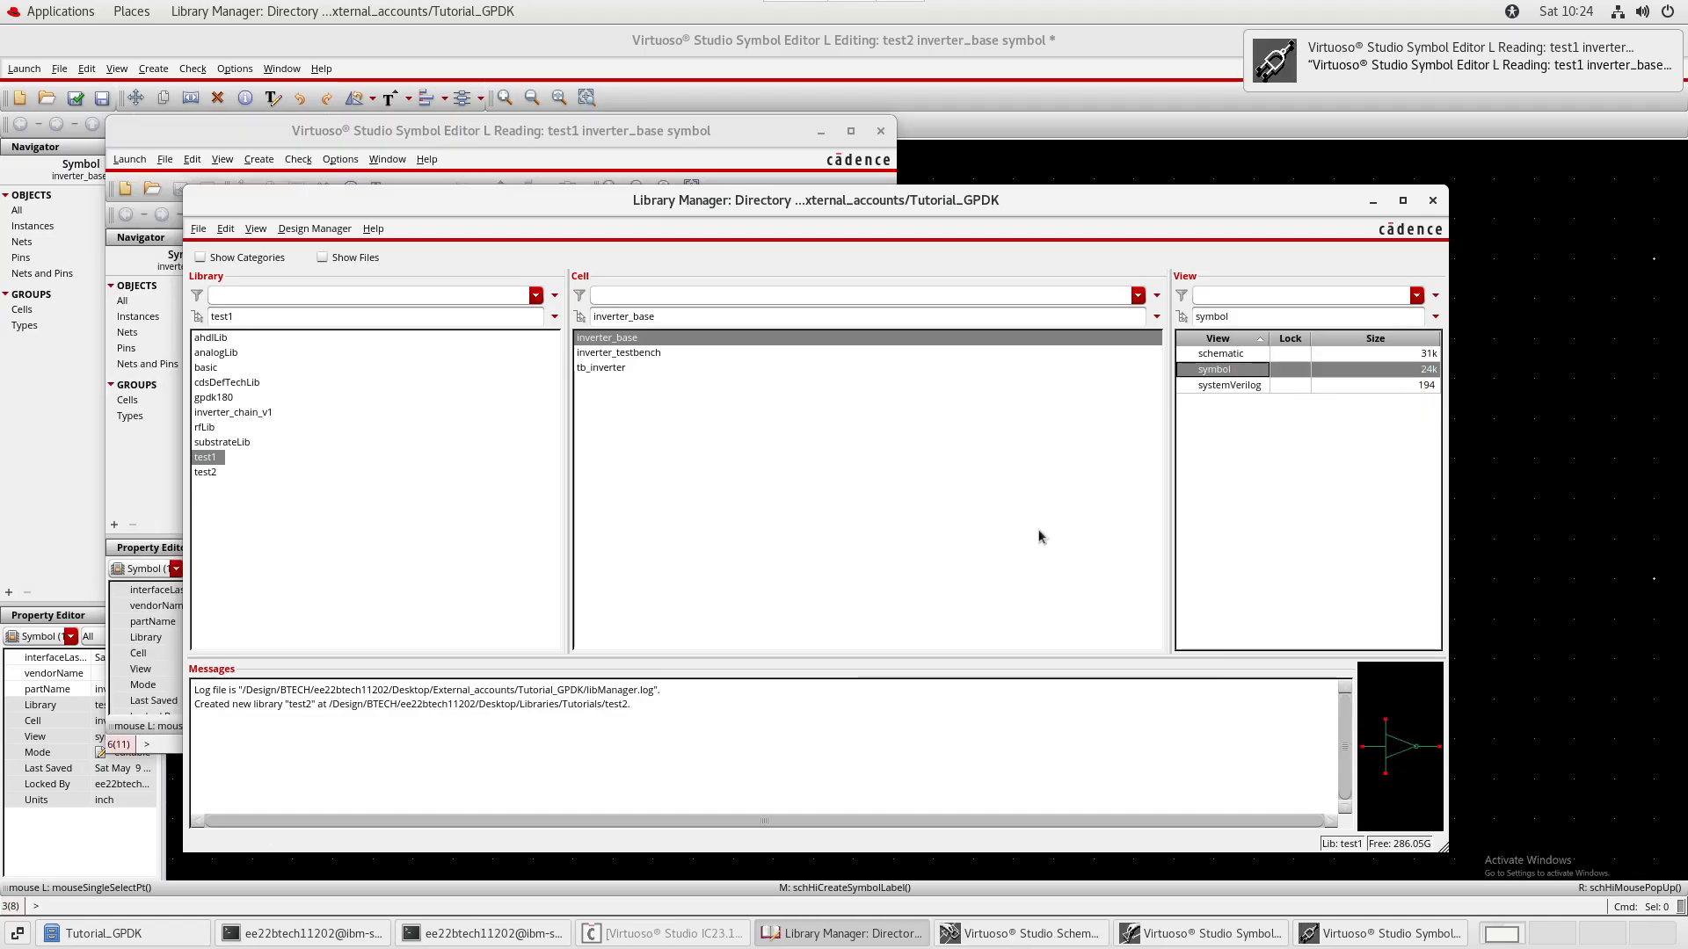
{"action": "left_click", "coordinate": [668, 131]}
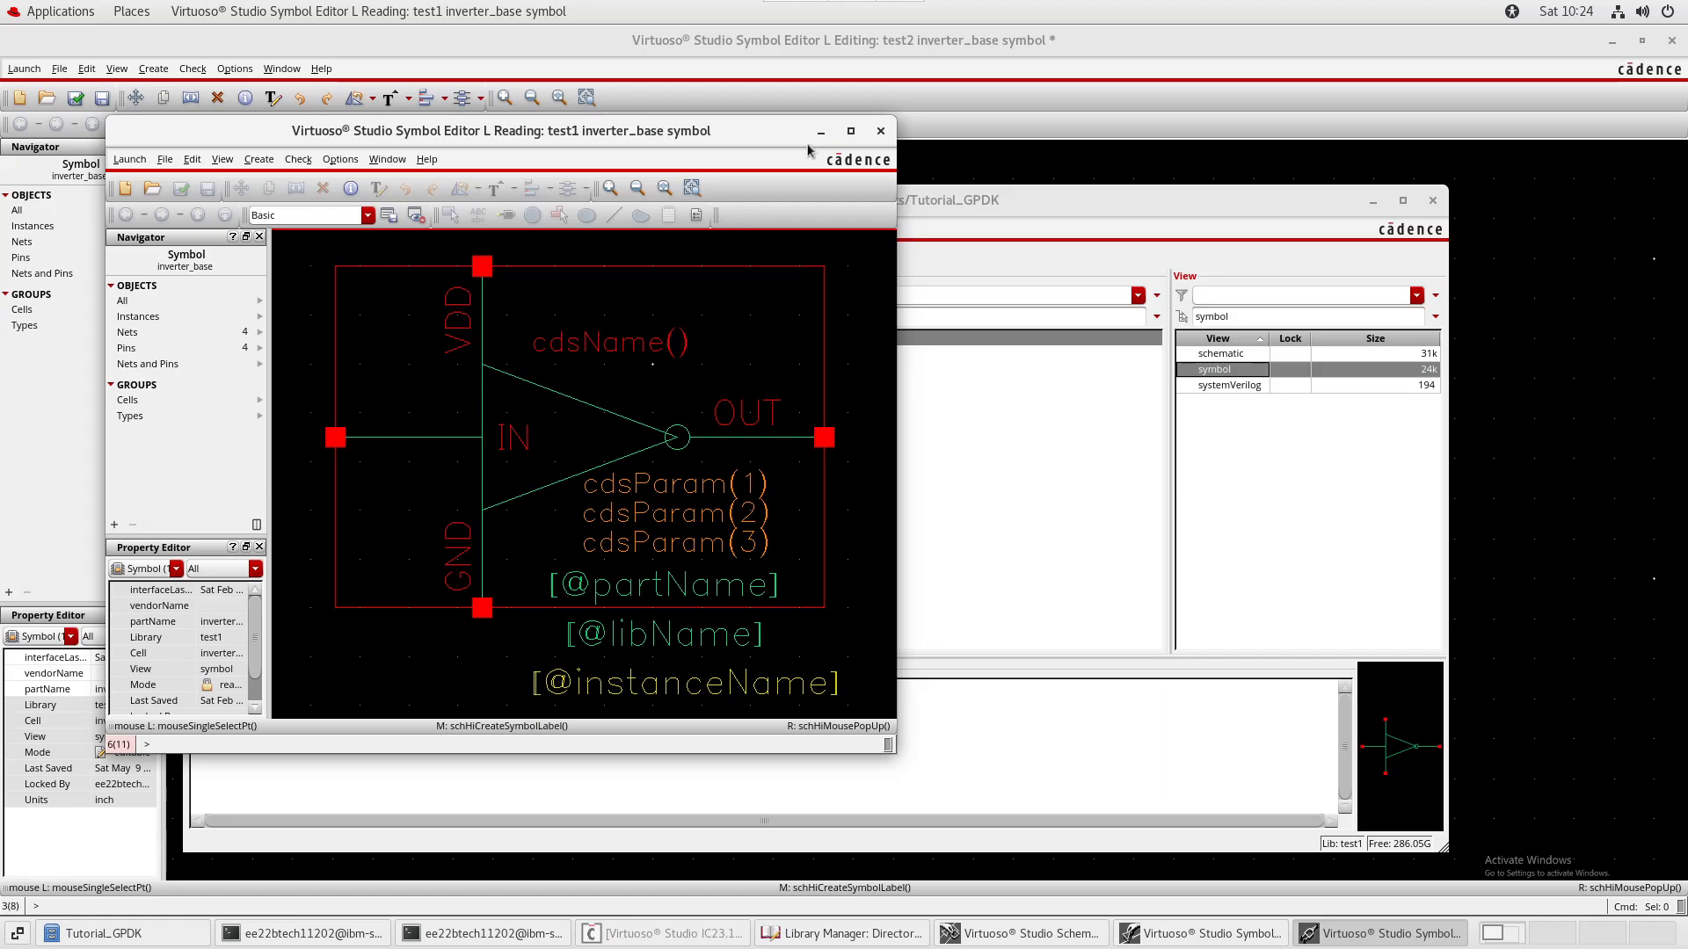
- Close the test1 reference symbol, minimize the Library Manager, and check and save the test2 inverter_base symbol
{"action": "left_click", "coordinate": [881, 132]}
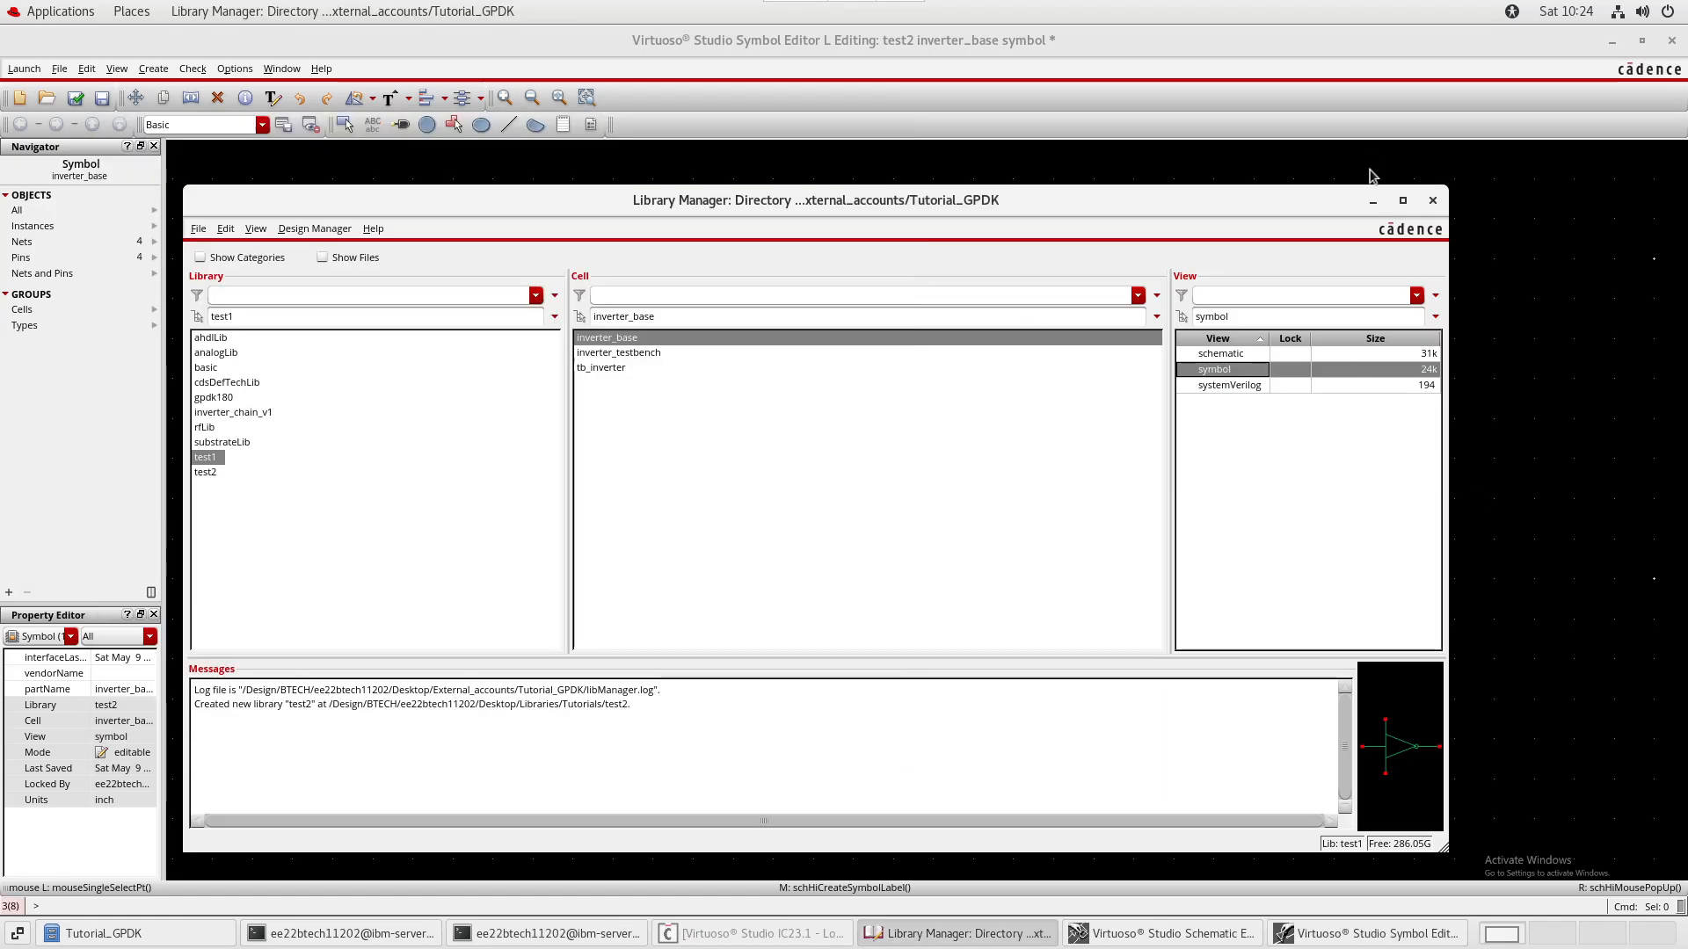
{"action": "left_click", "coordinate": [1372, 201]}
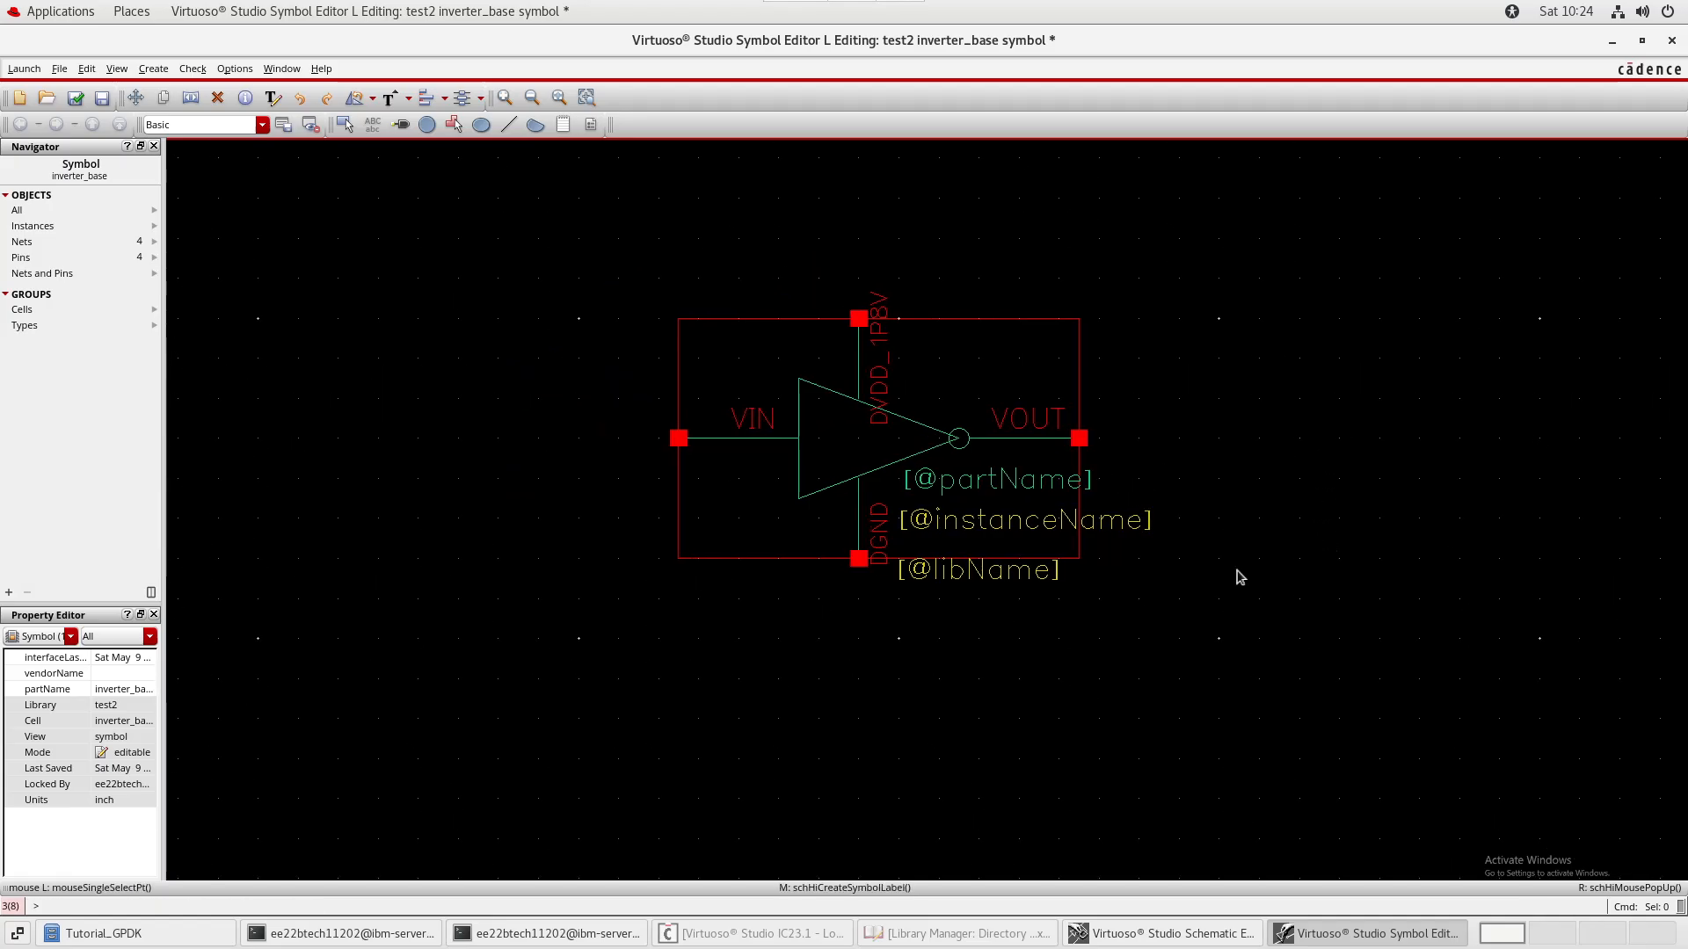
{"action": "left_click", "coordinate": [76, 98]}
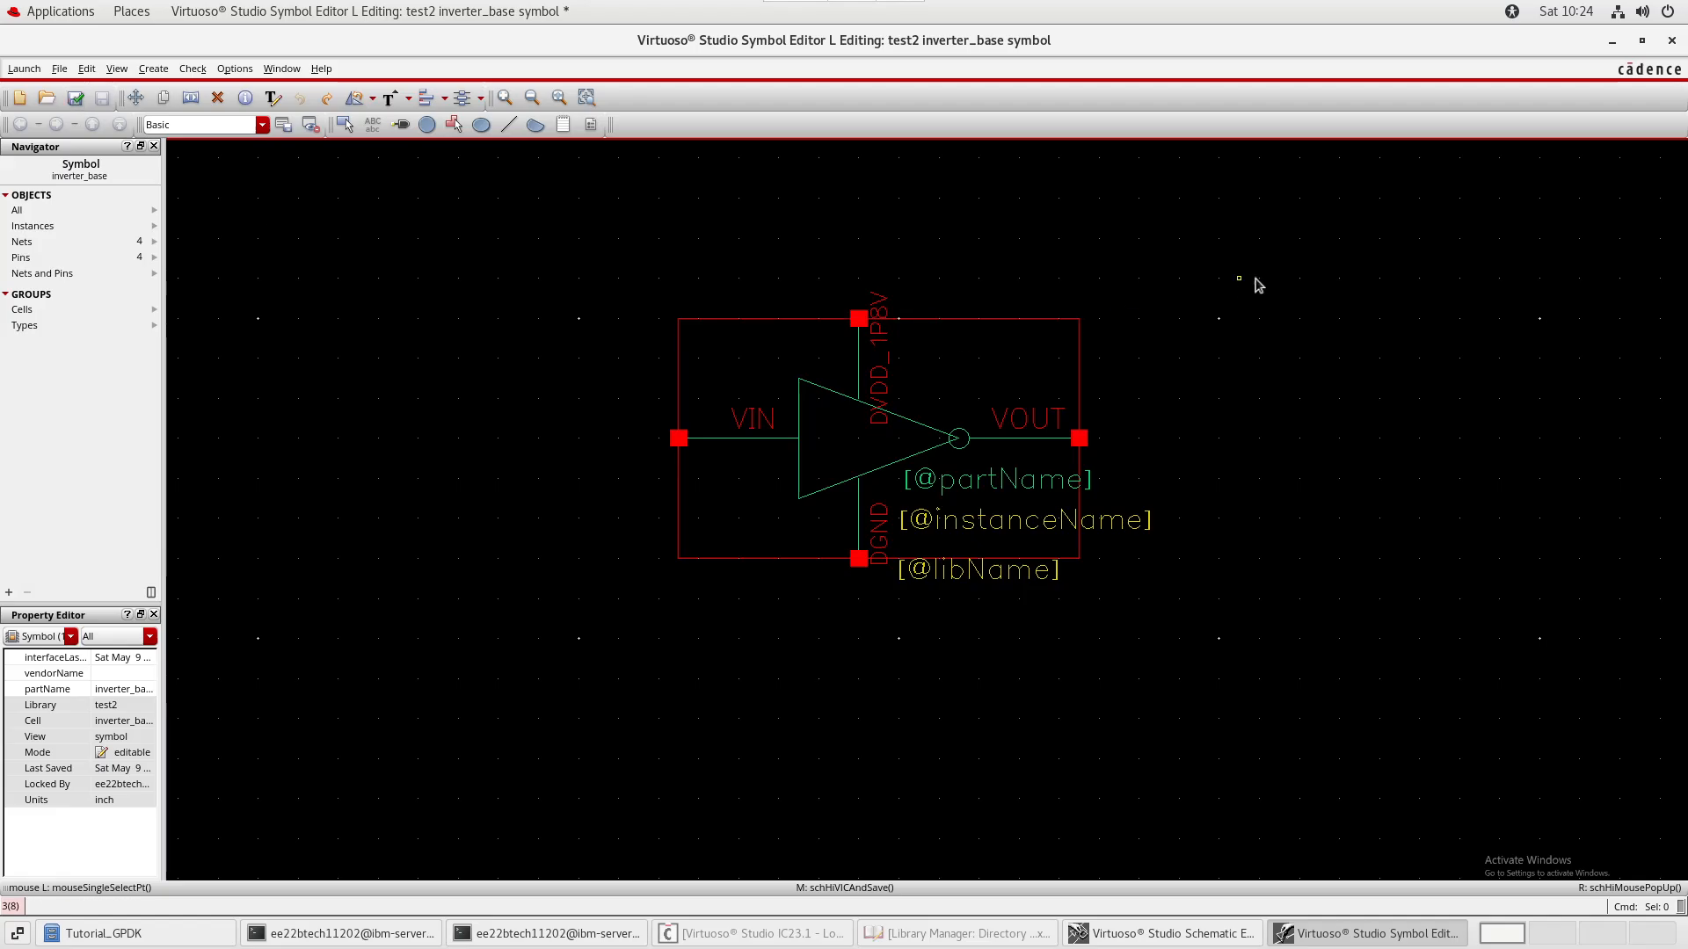
- Rename the symbol's VOUT pin to VOUT2, run check and save, and dismiss the Cross View Check message
{"action": "double_click", "coordinate": [1029, 419]}
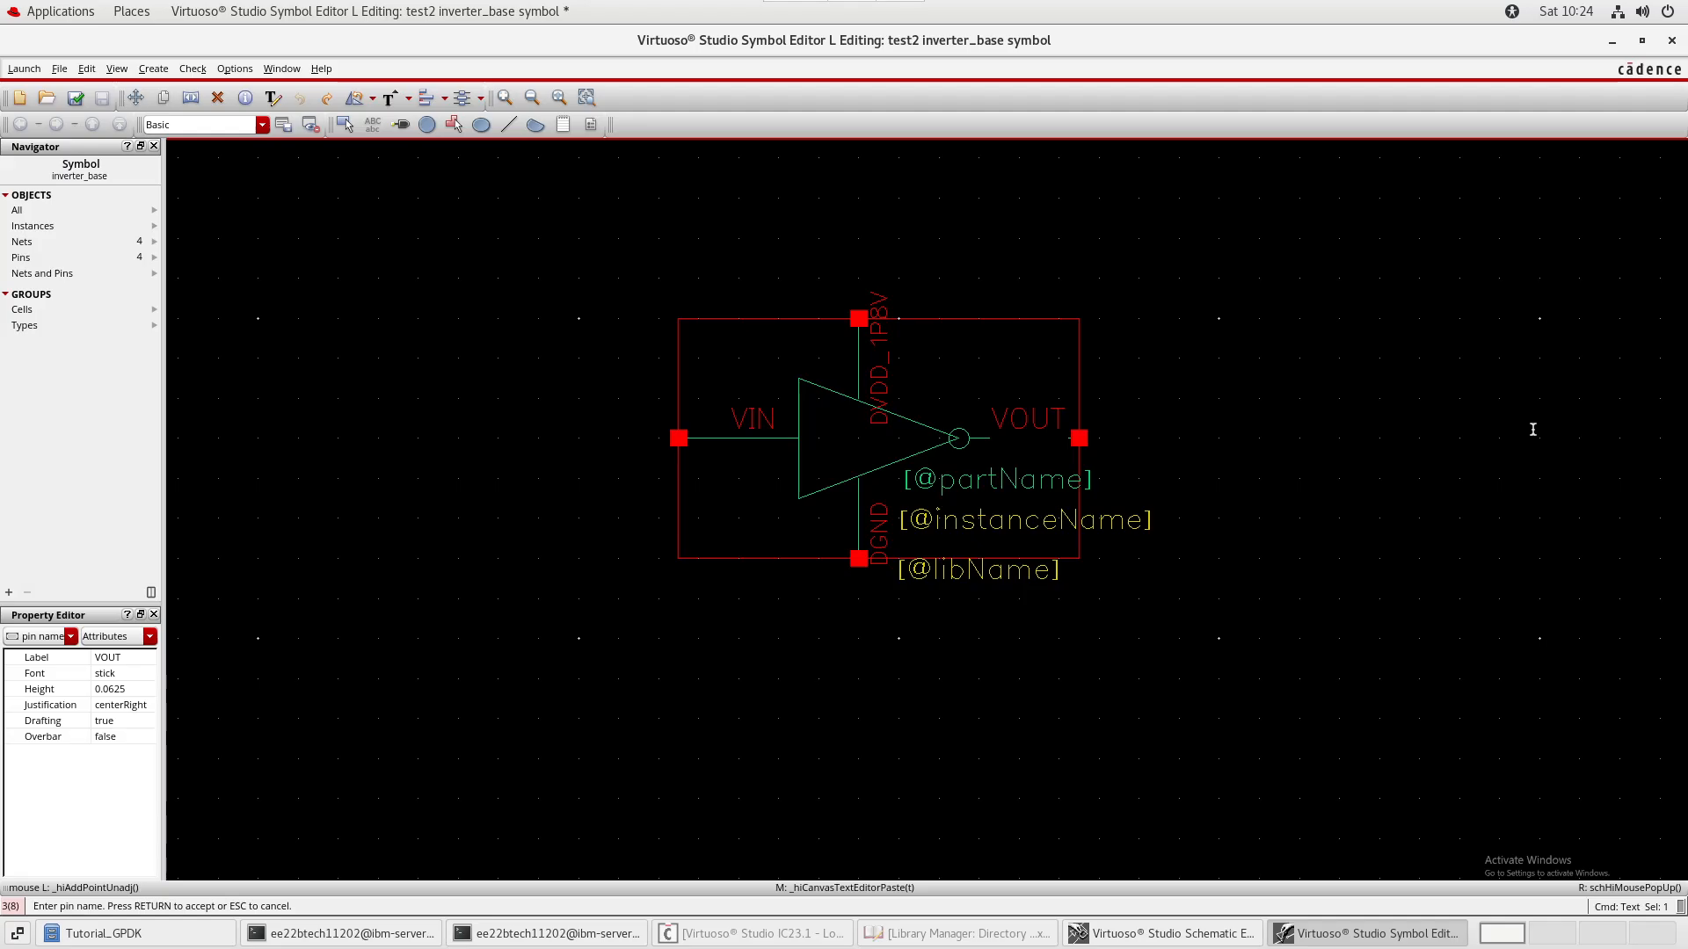
{"action": "type", "text": "2"}
{"action": "key", "text": "Return"}
{"action": "left_click", "coordinate": [1319, 361]}
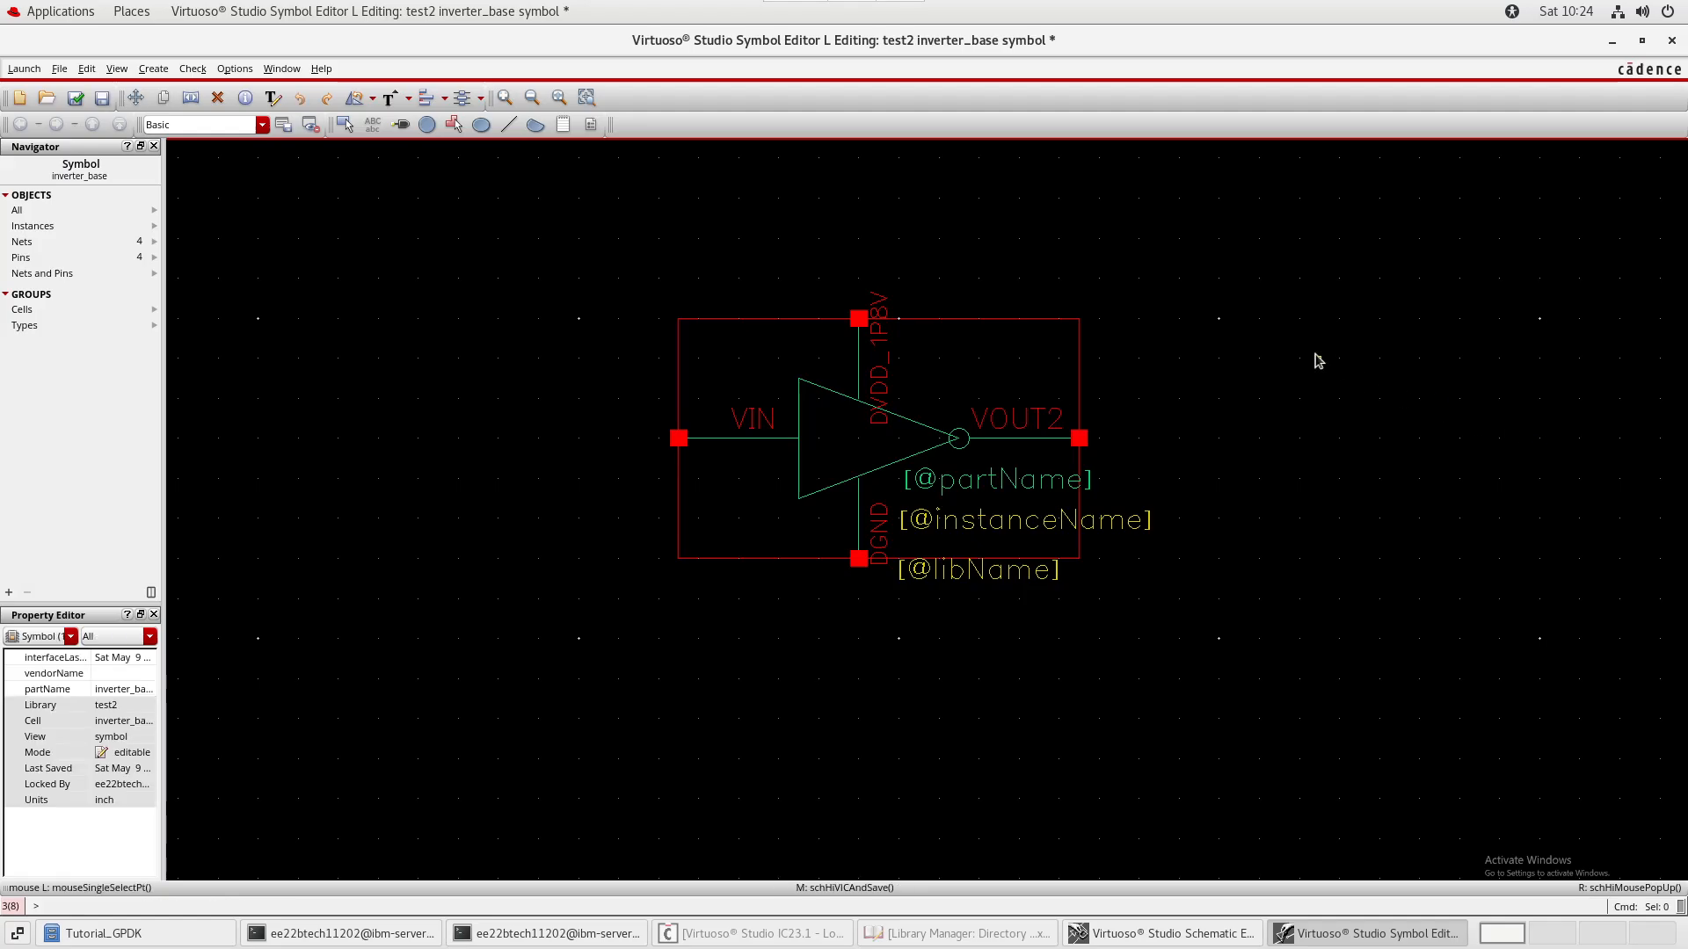
{"action": "key", "text": "shift+x"}
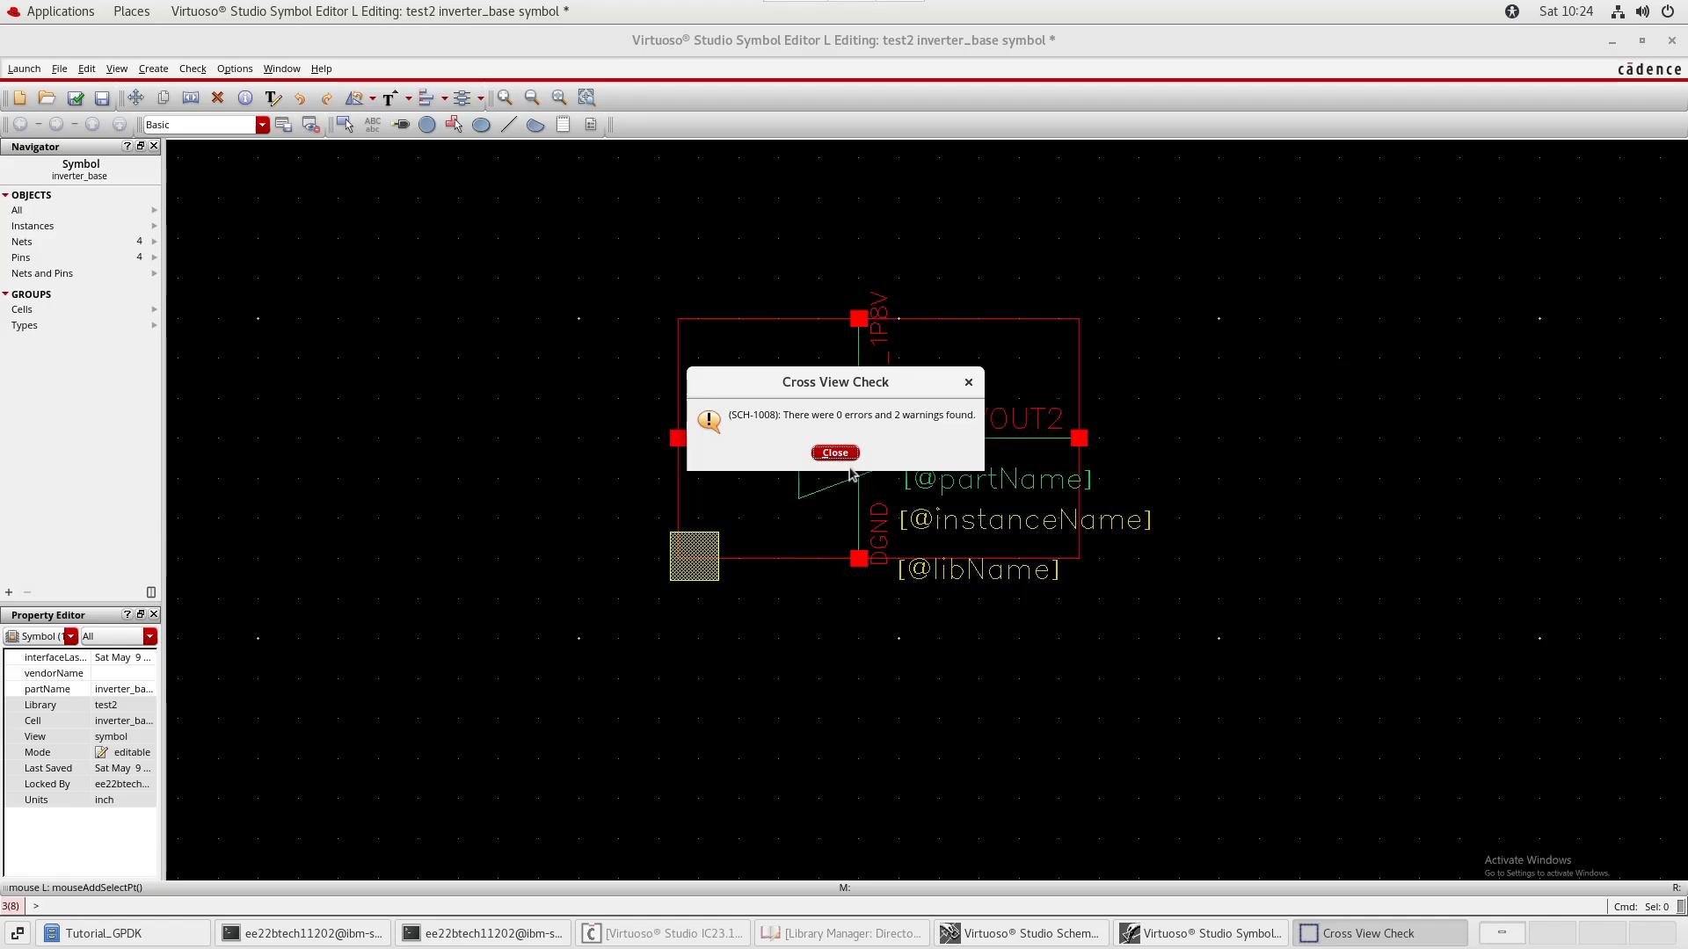
{"action": "left_click", "coordinate": [835, 454]}
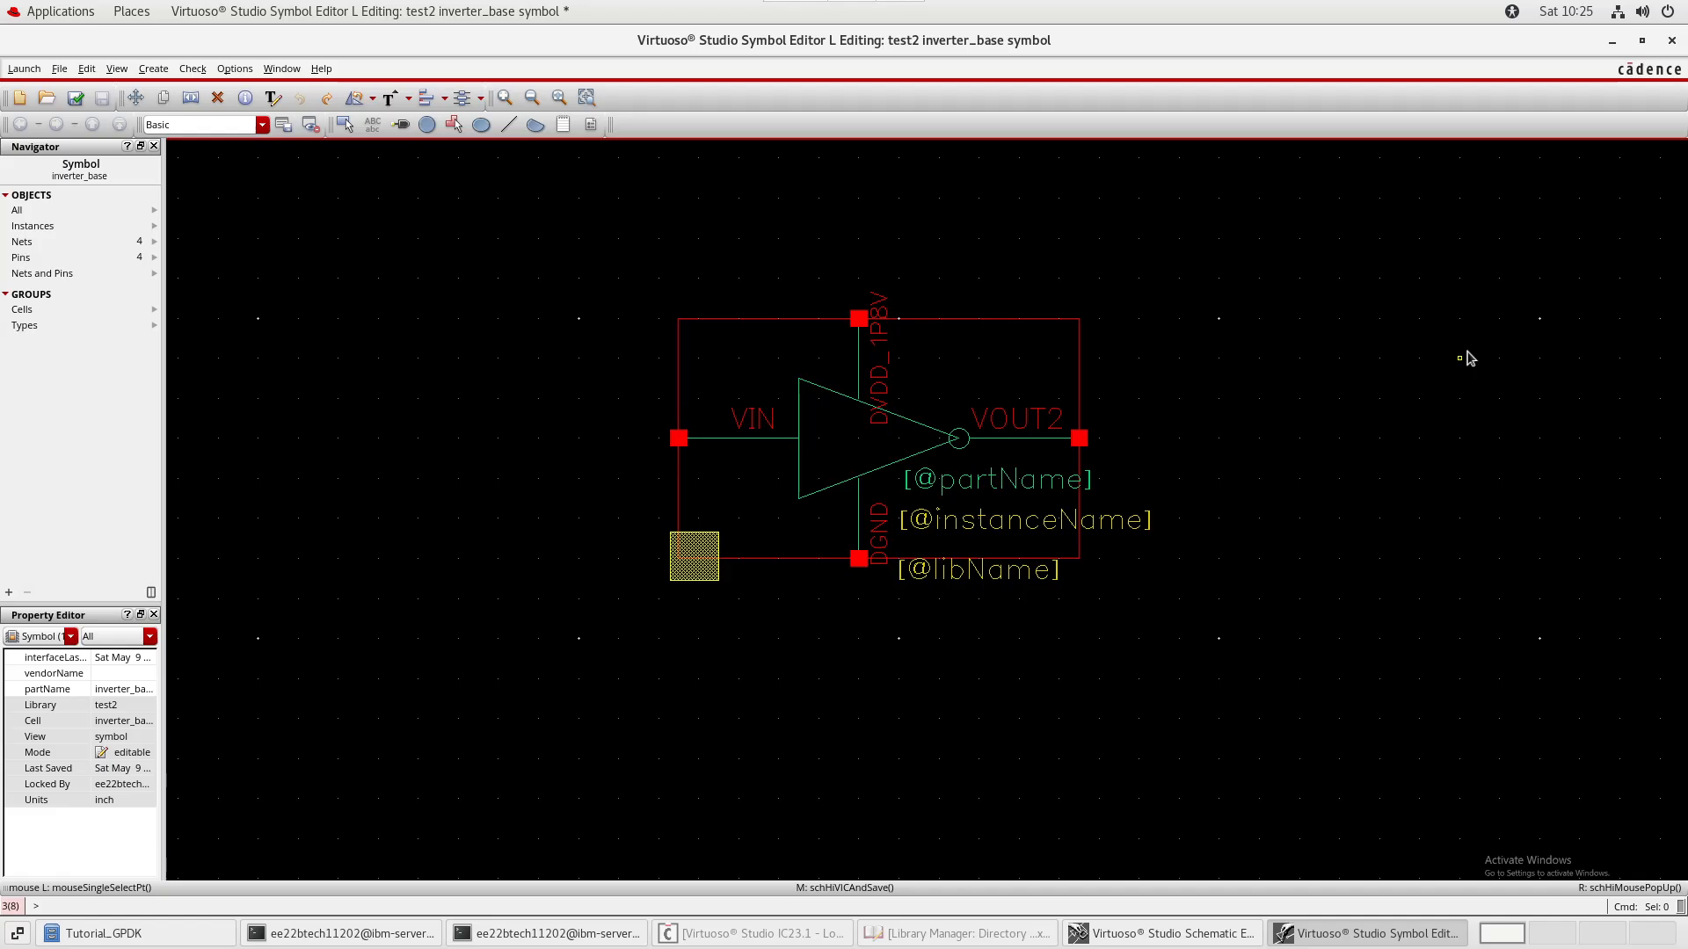
- Review the symbol's cross-view check warnings in the Find Marker window and close it
{"action": "key", "text": "g"}
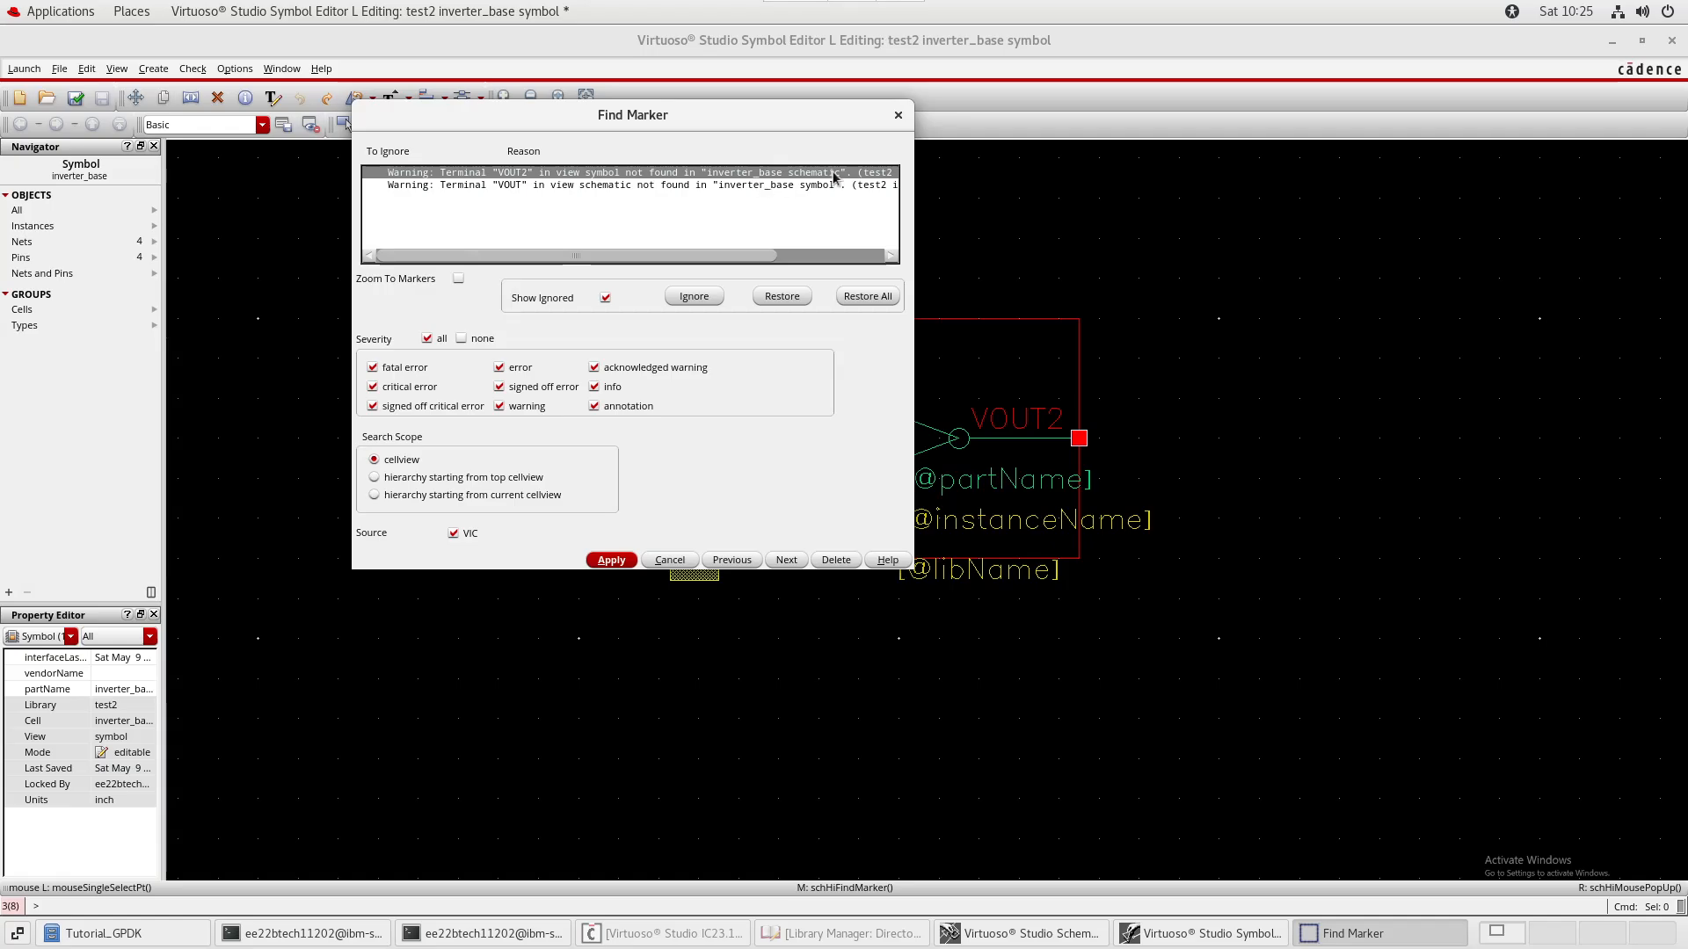
{"action": "left_click", "coordinate": [530, 188]}
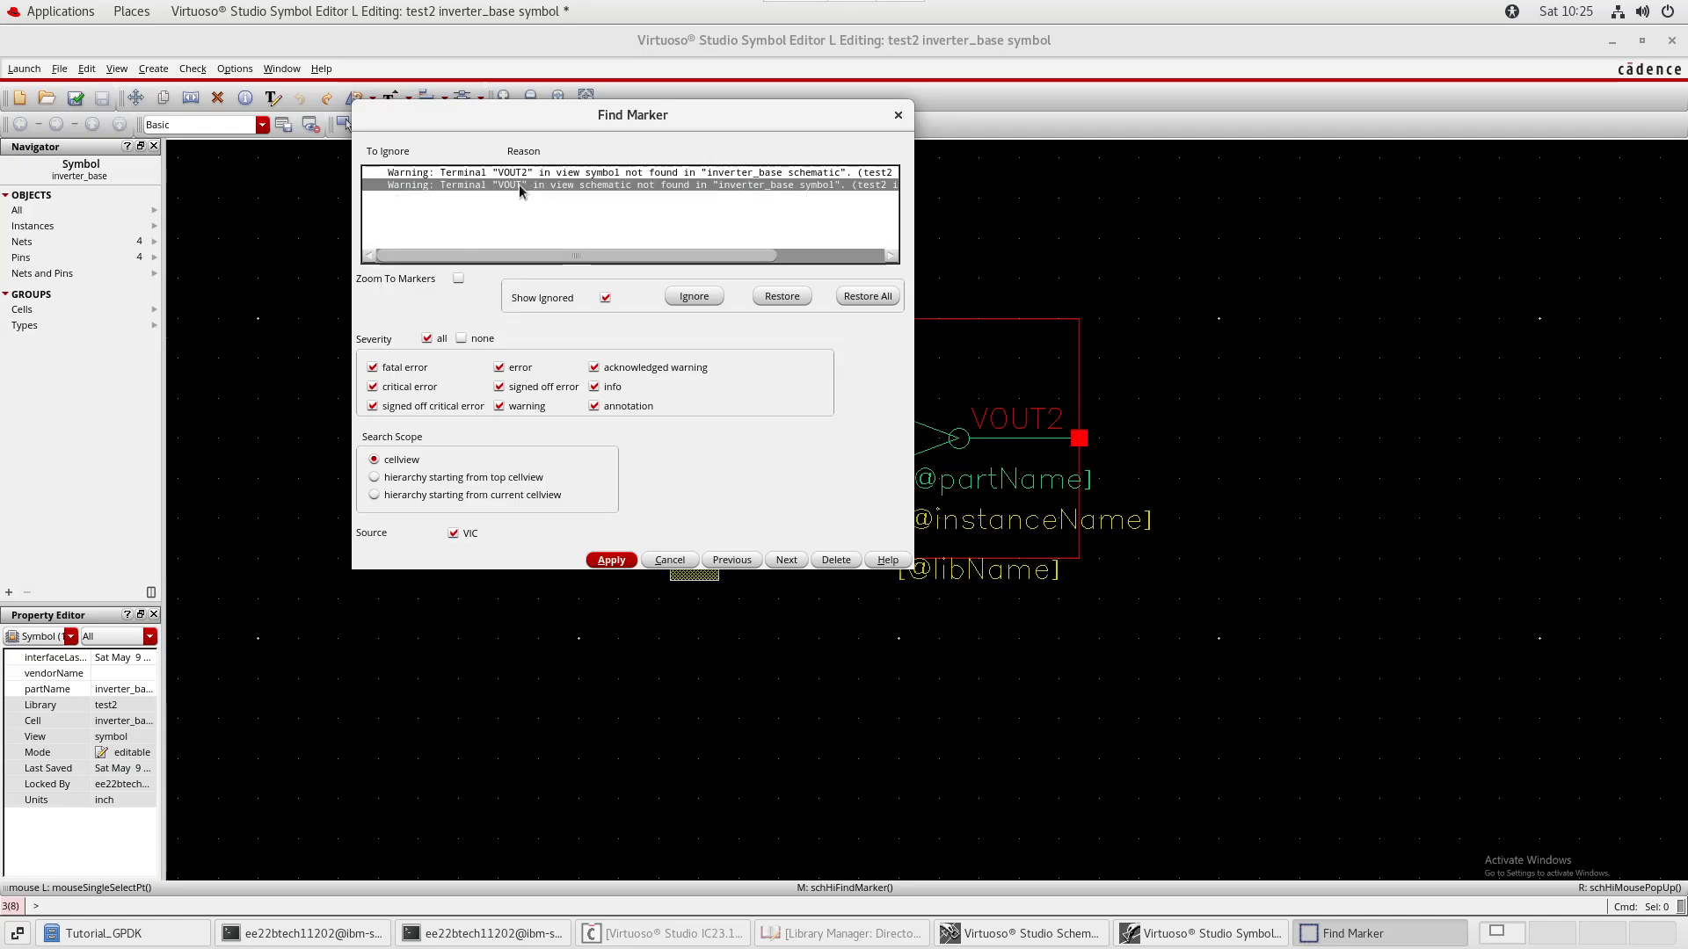
{"action": "left_click", "coordinate": [897, 115]}
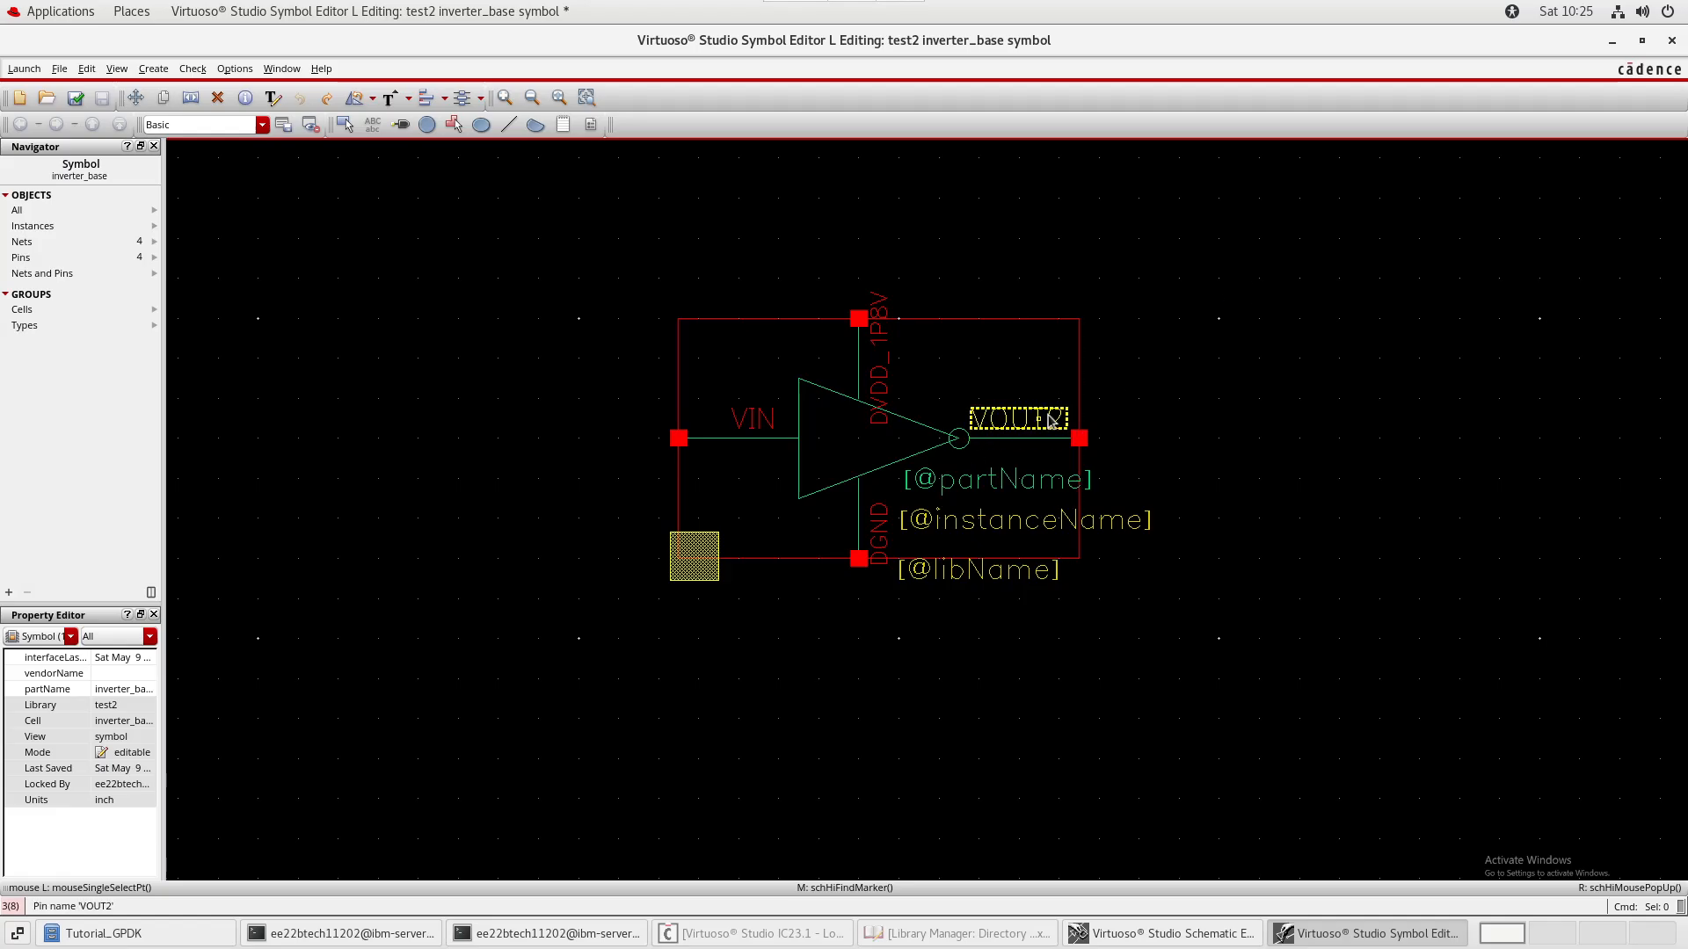
- Rename the symbol's output pin back to VOUT, and check and save the symbol
{"action": "double_click", "coordinate": [1046, 419]}
{"action": "key", "text": "Right"}
{"action": "key", "text": "BackSpace"}
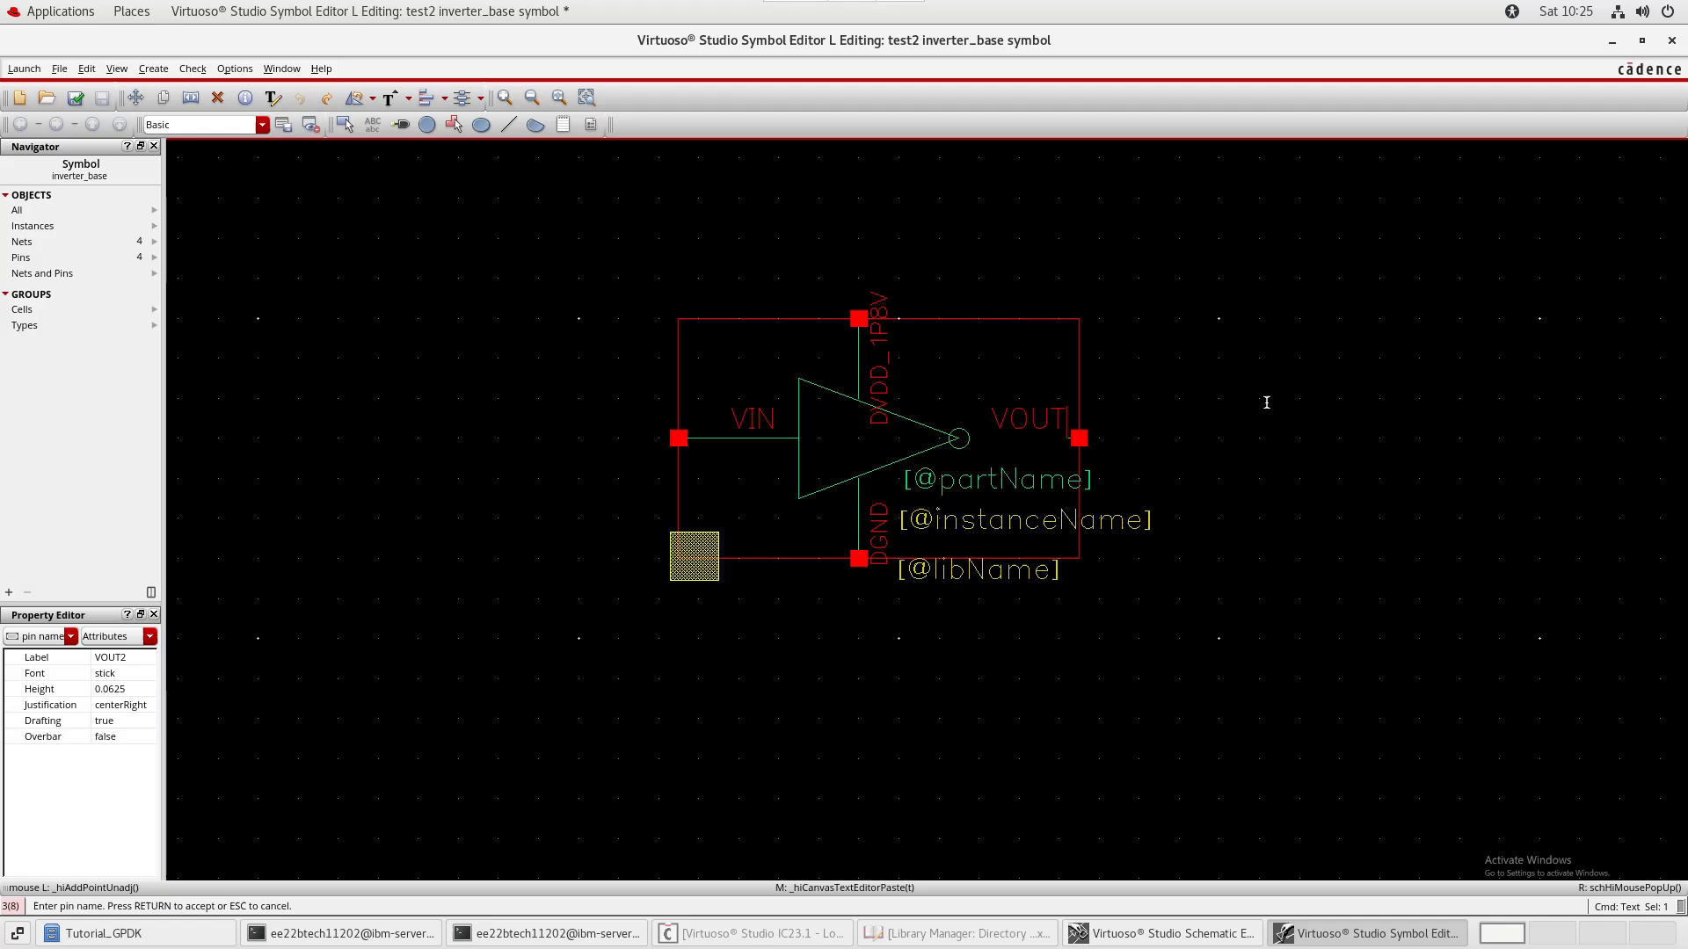
{"action": "key", "text": "Return"}
{"action": "left_click", "coordinate": [1269, 409]}
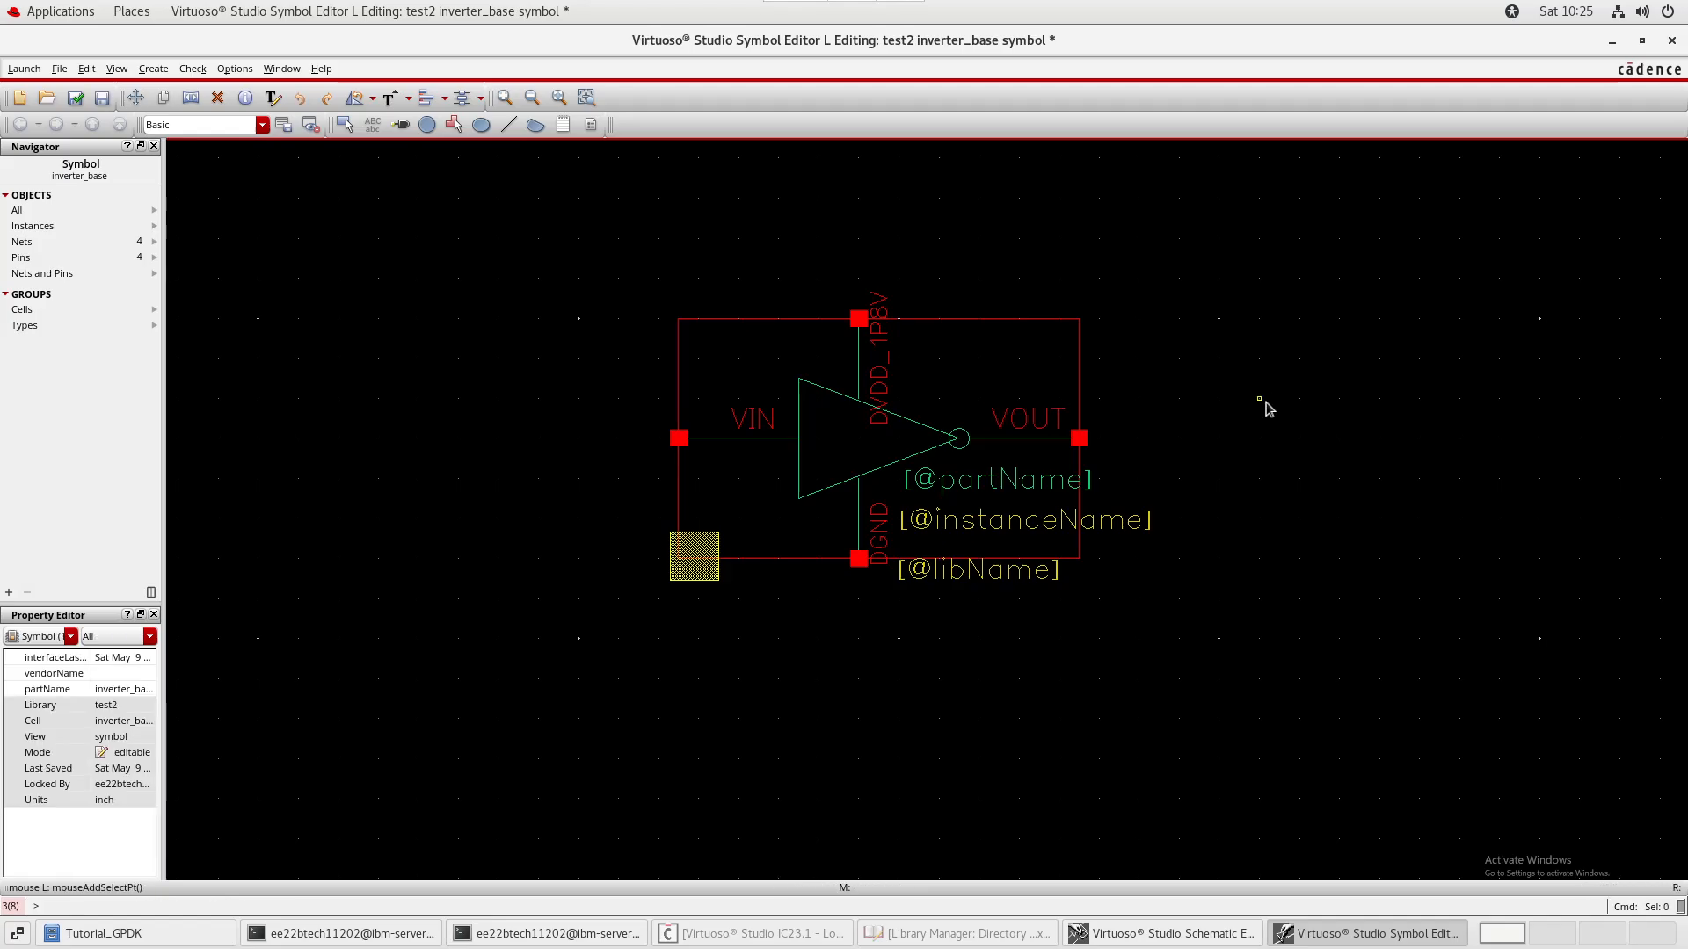
{"action": "key", "text": "shift+x"}
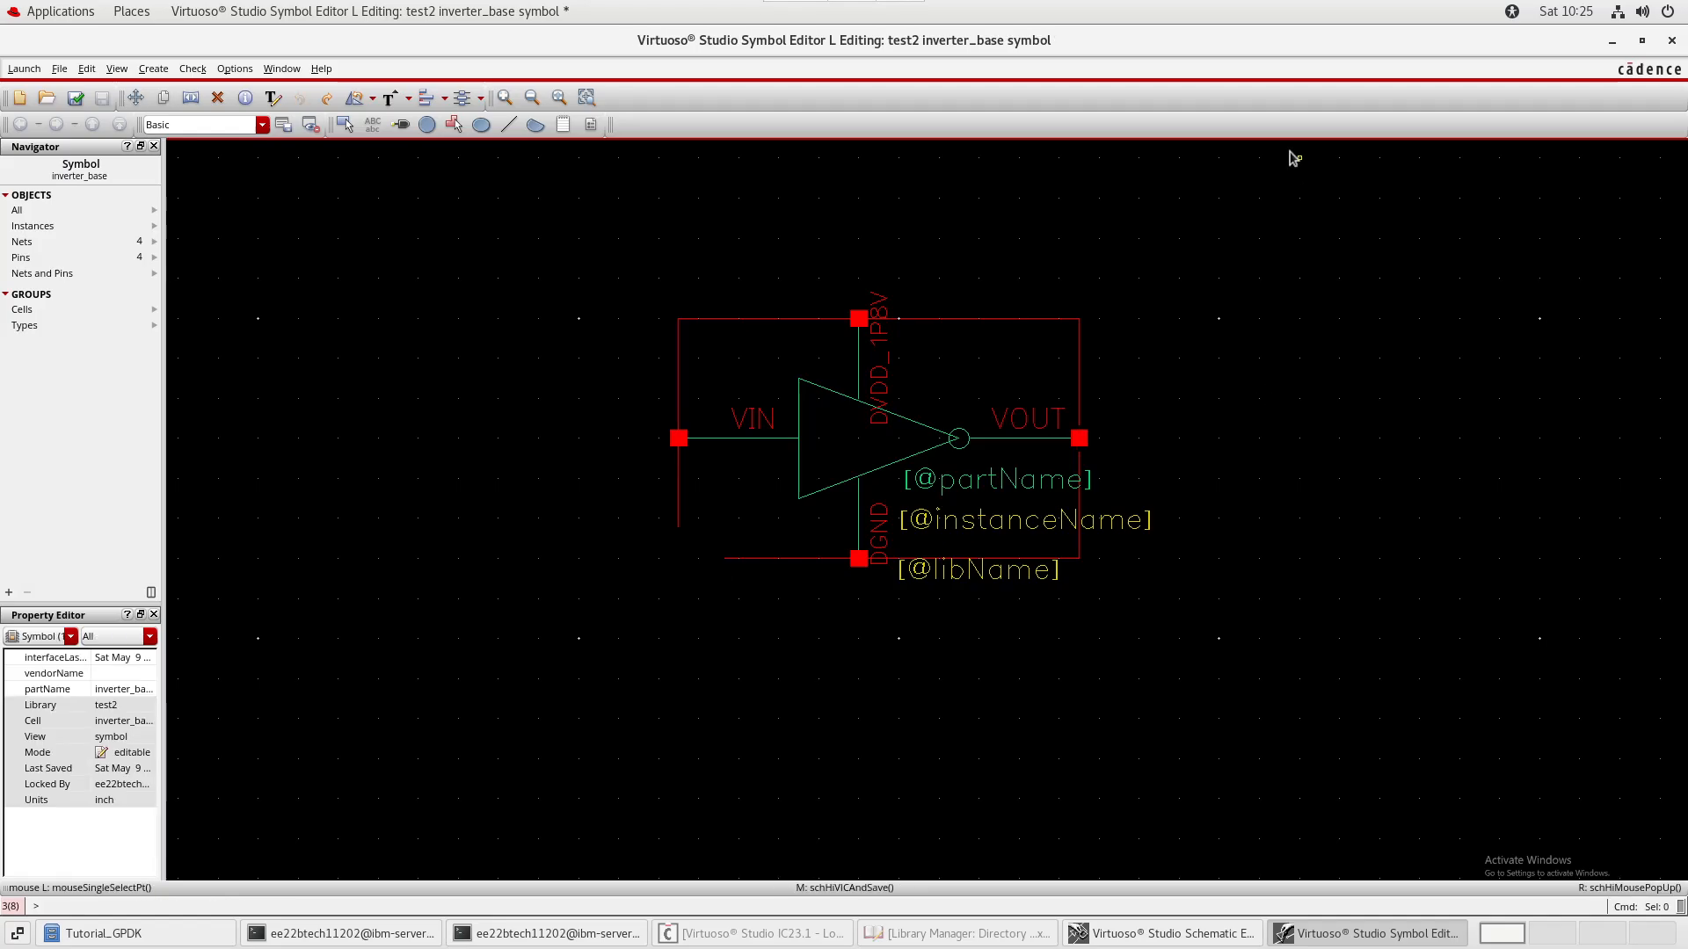
- Switch to the test2 inverter_base schematic window
{"action": "left_click_drag", "start_coordinate": [1282, 288], "coordinate": [1345, 248]}
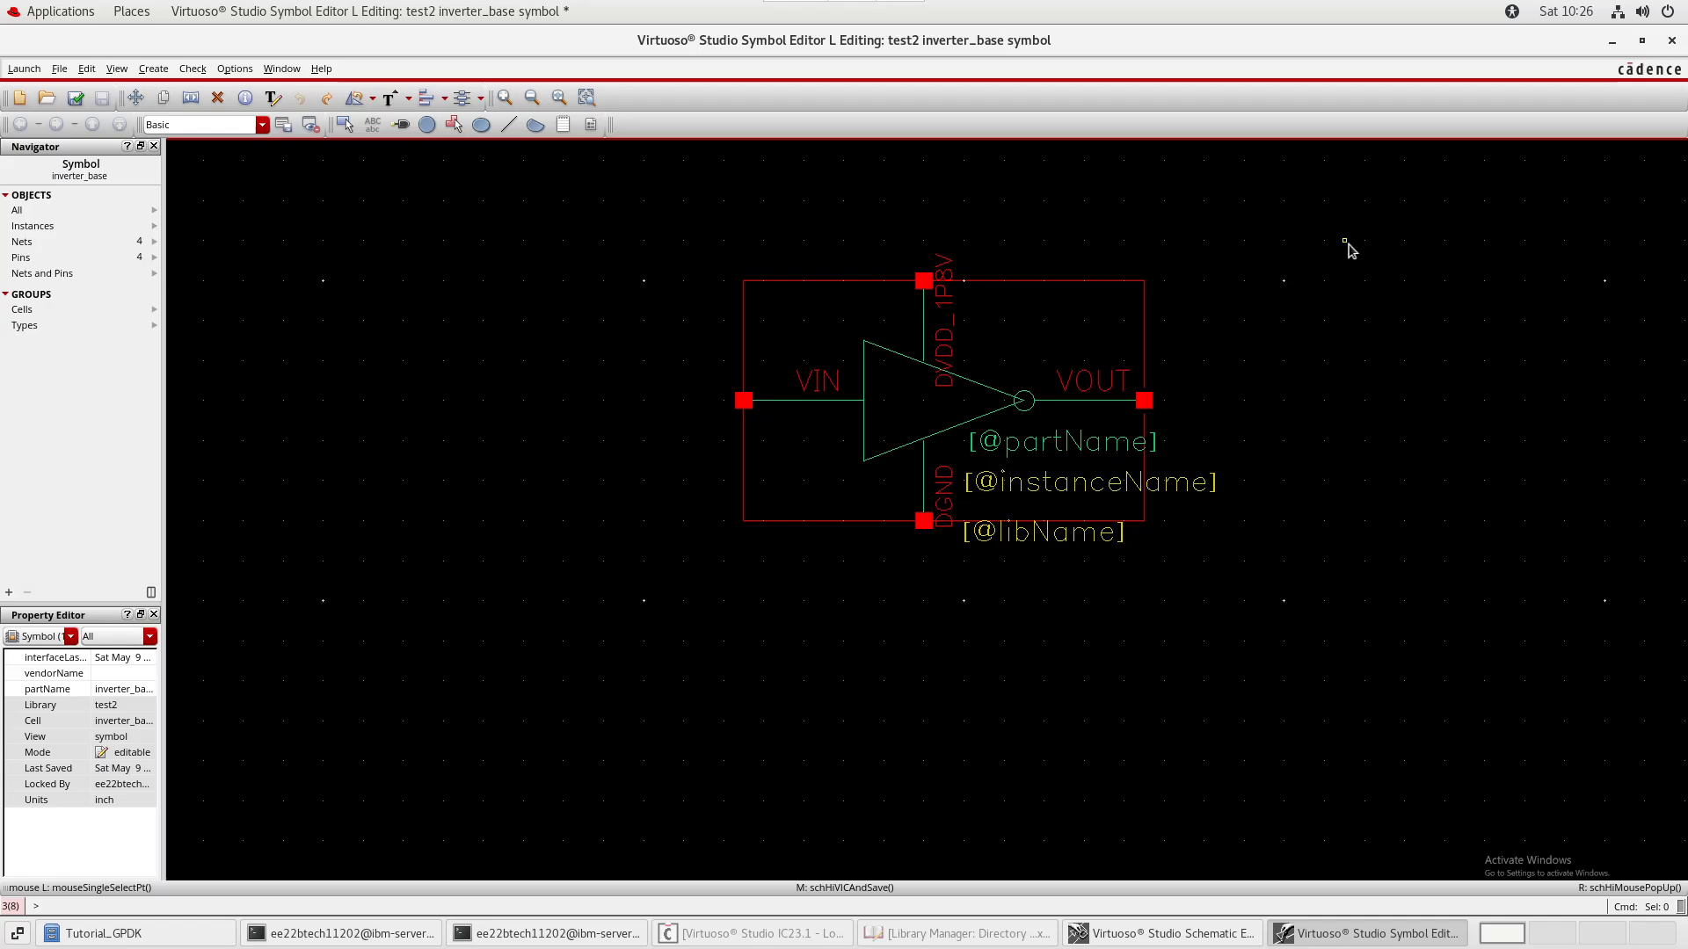
{"action": "middle_click_drag", "start_coordinate": [1317, 309], "coordinate": [1266, 360]}
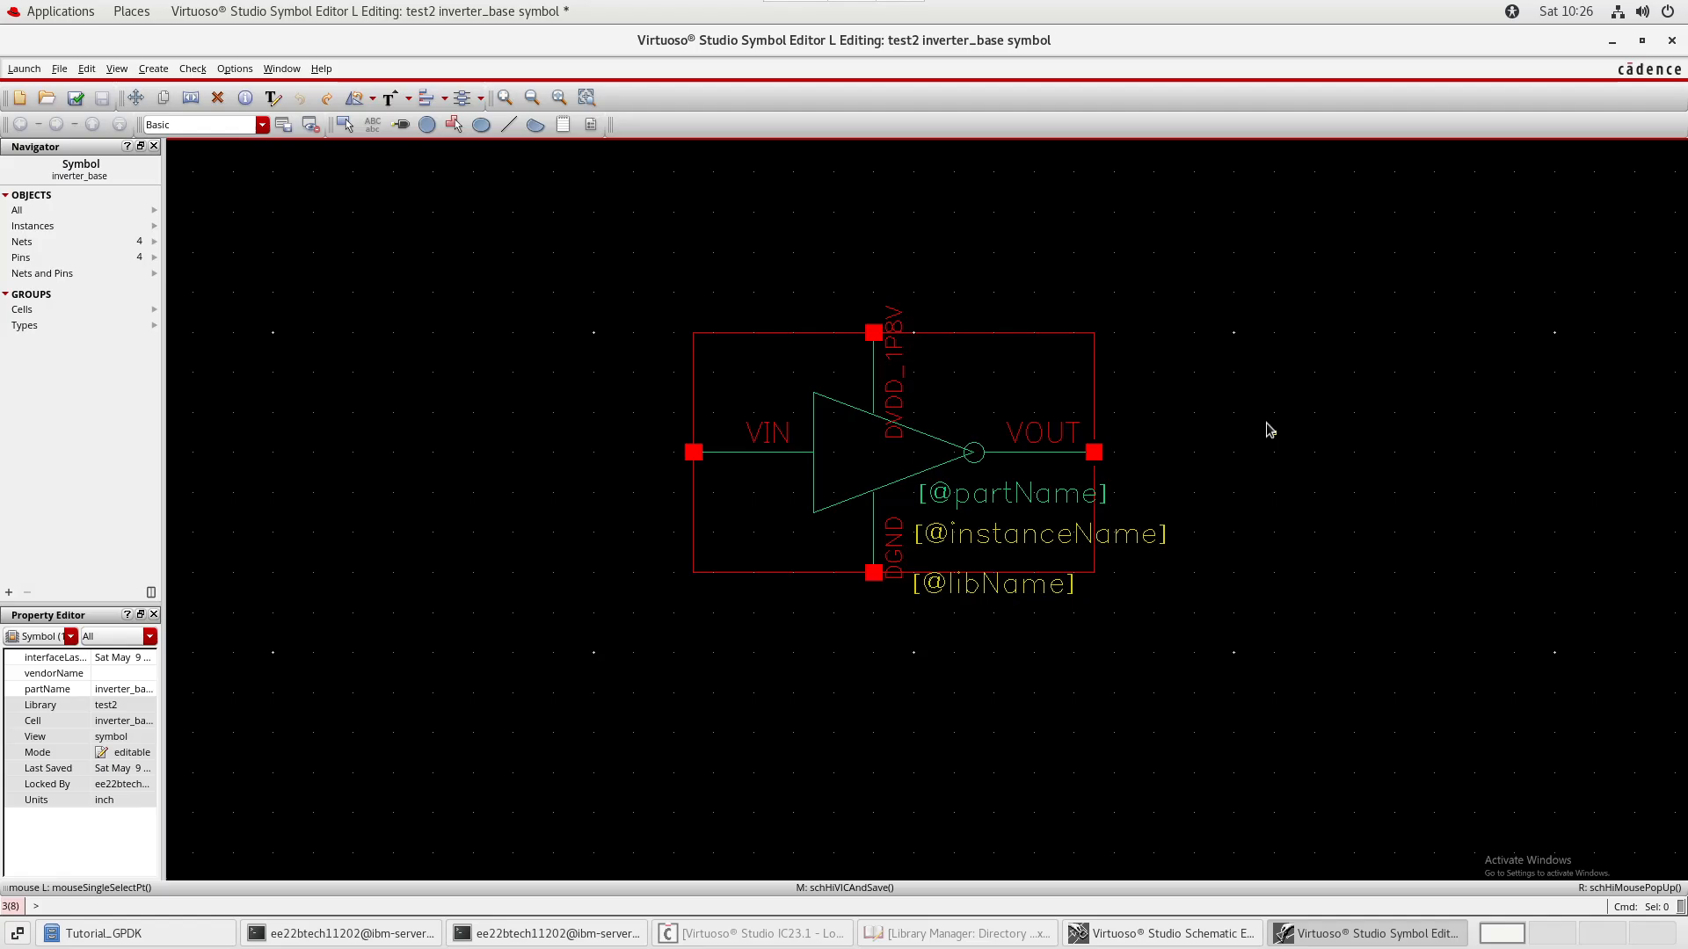
{"action": "key", "text": "alt+Tab"}
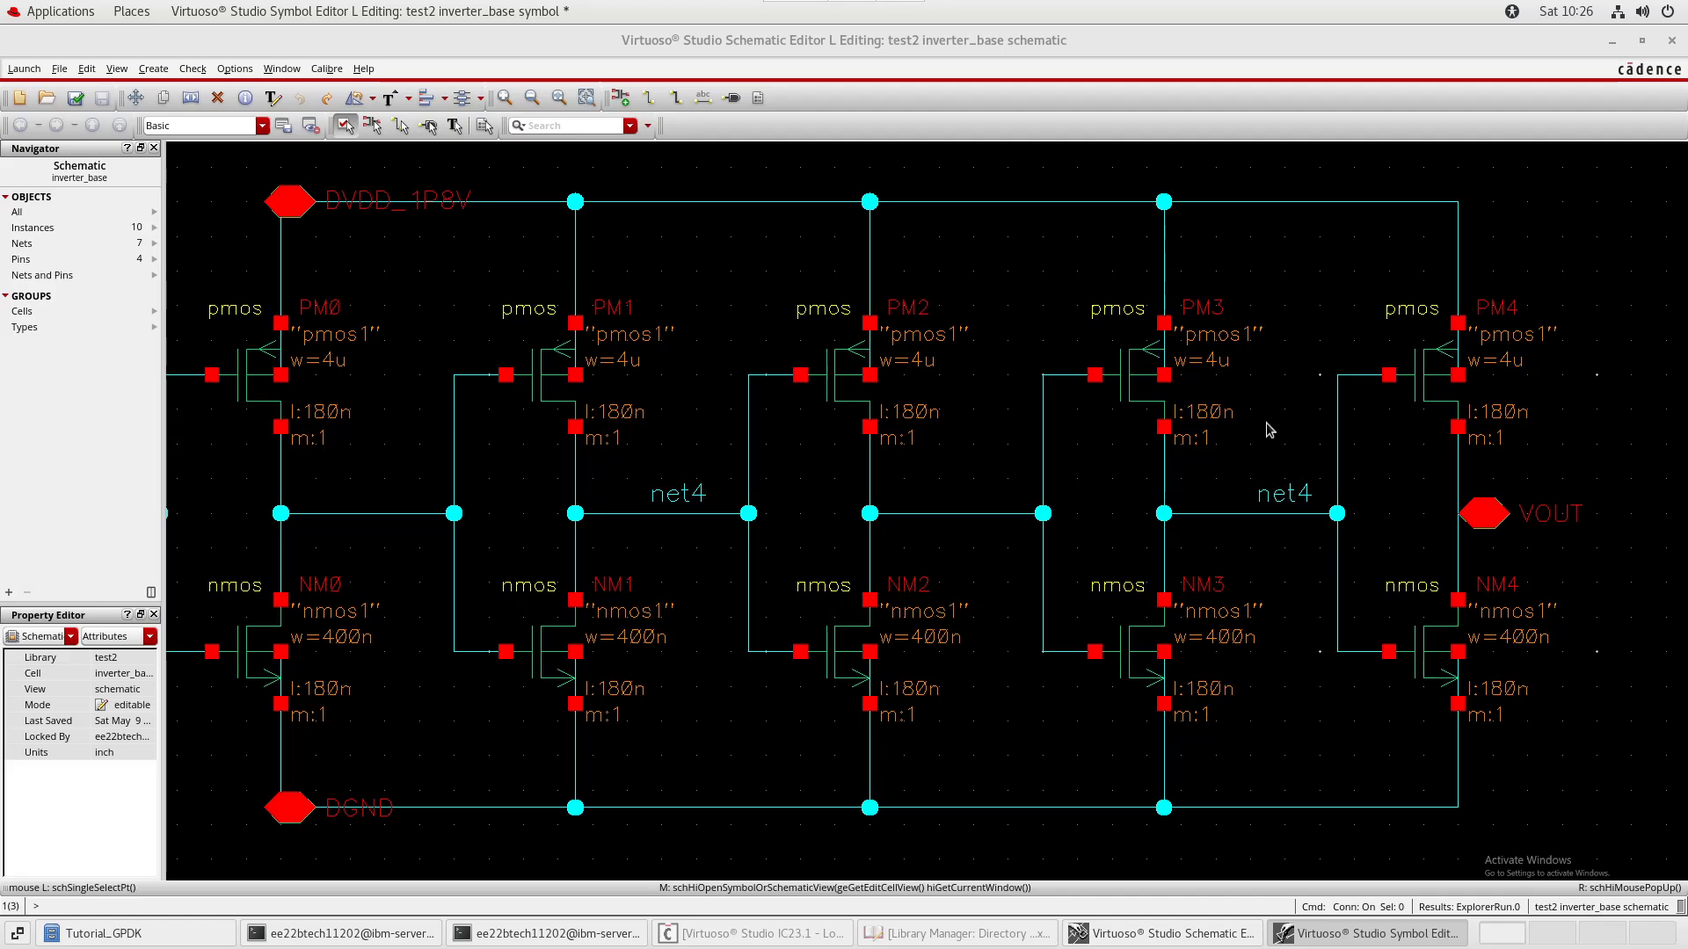
- Compare the test2 inverter_base schematic with its symbol by switching between the two windows
{"action": "left_click", "coordinate": [1344, 256]}
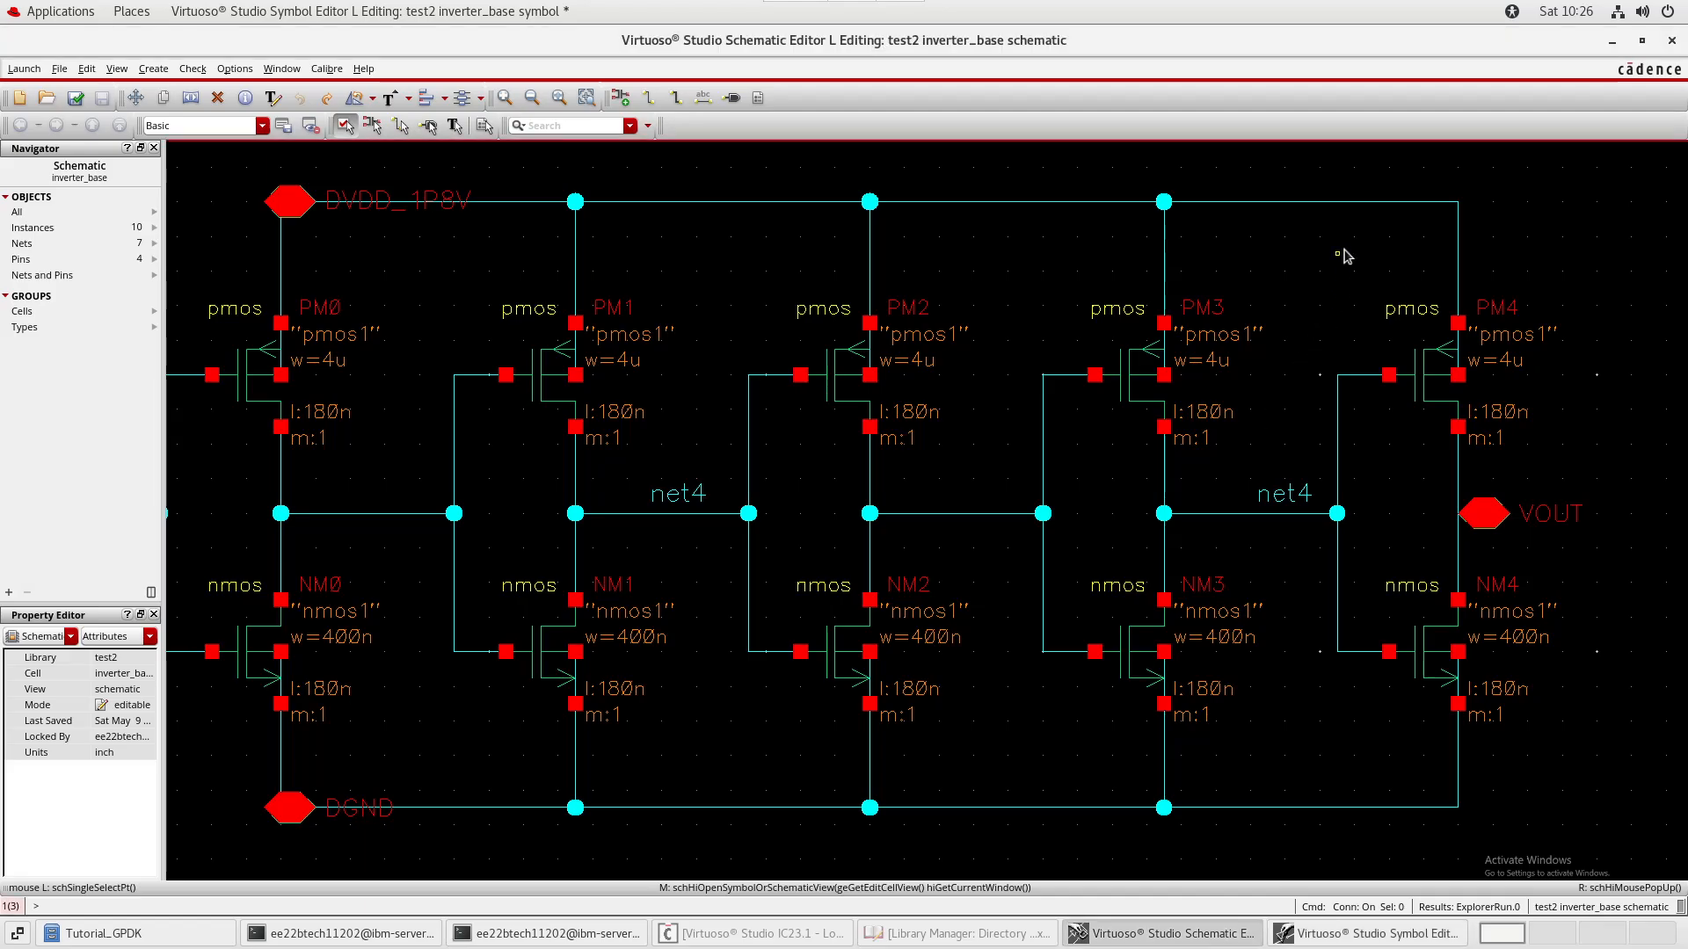
{"action": "key", "text": "alt+Tab"}
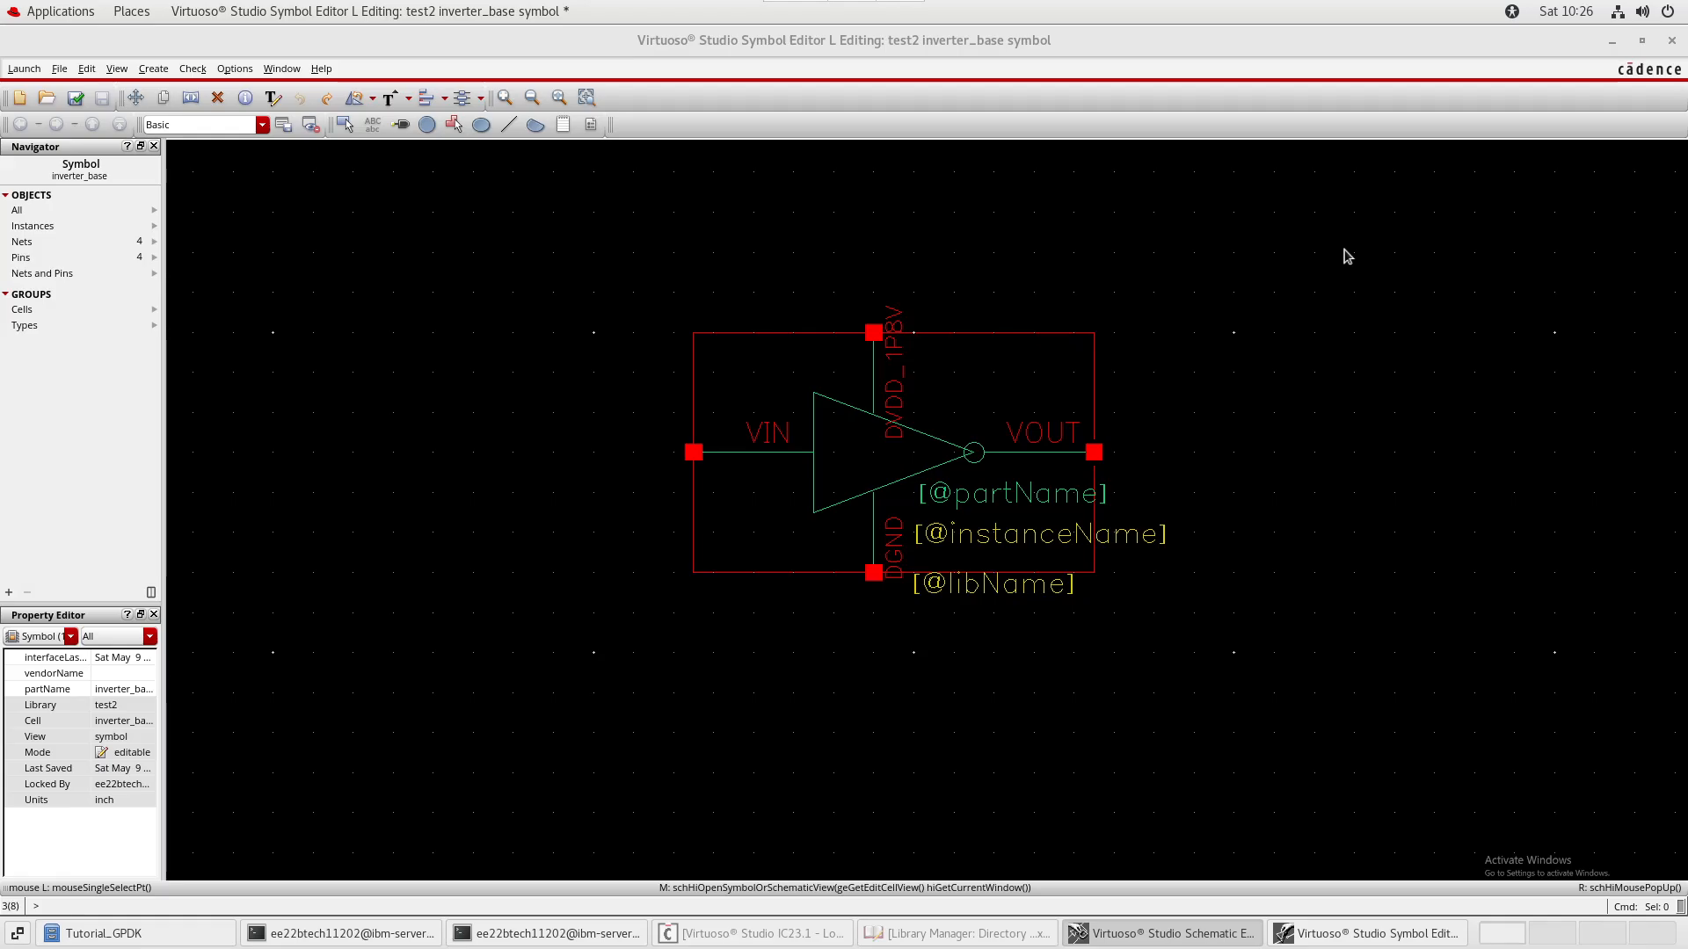
{"action": "key", "text": "alt+Tab"}
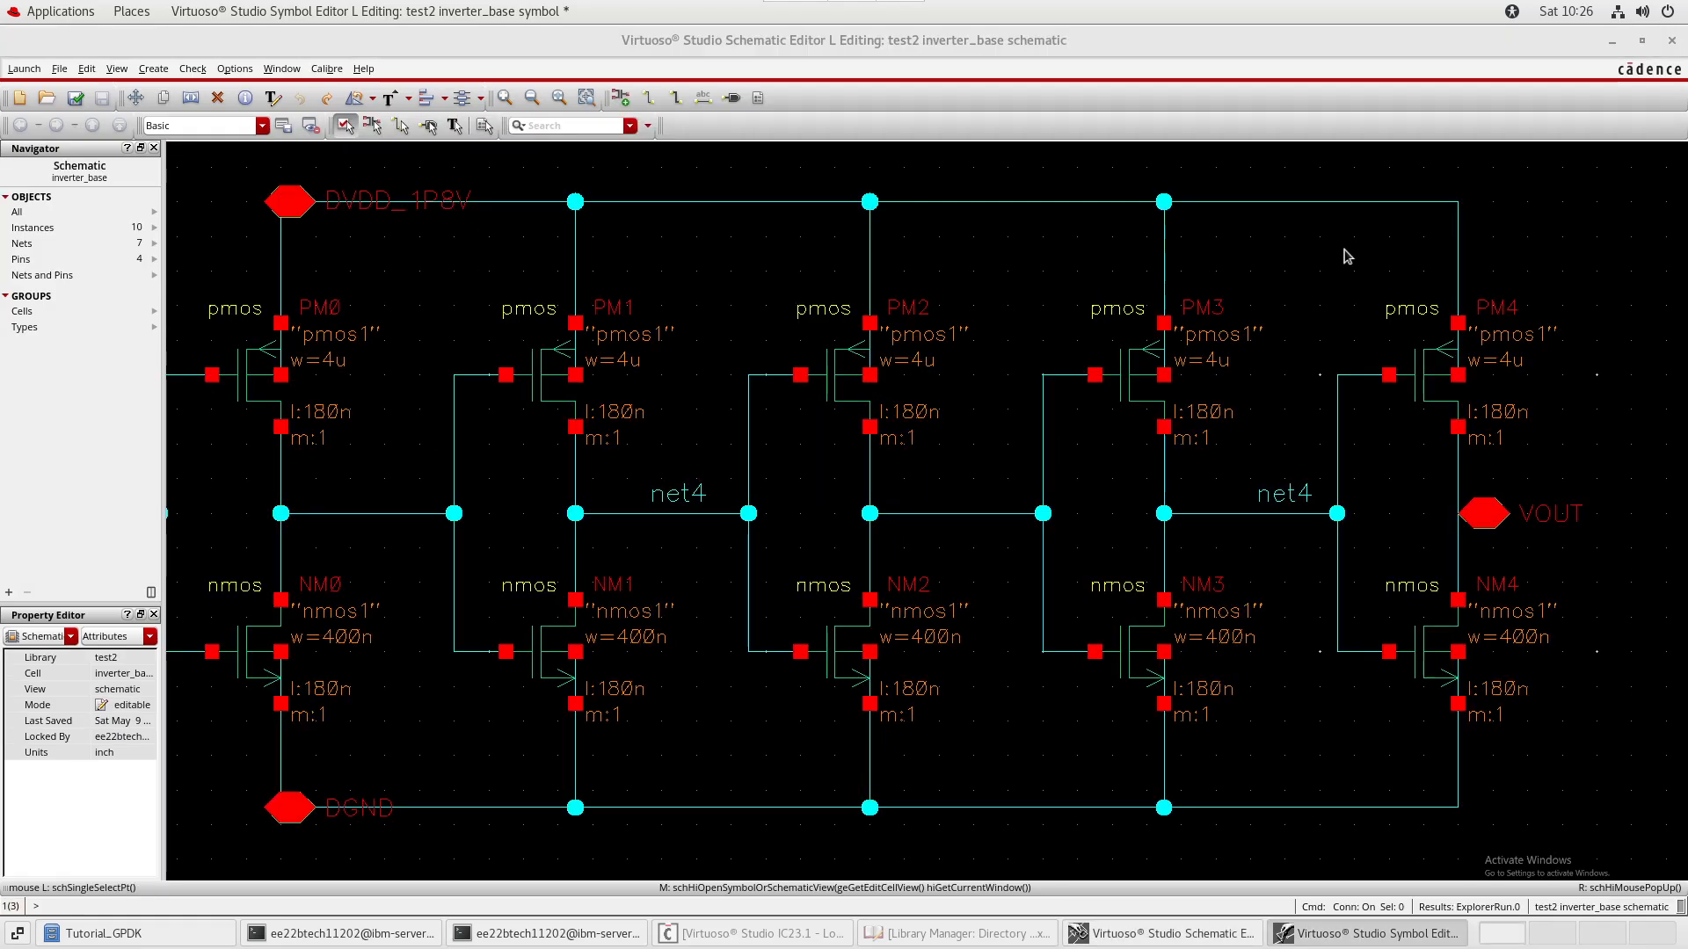
{"action": "key", "text": "alt+Tab"}
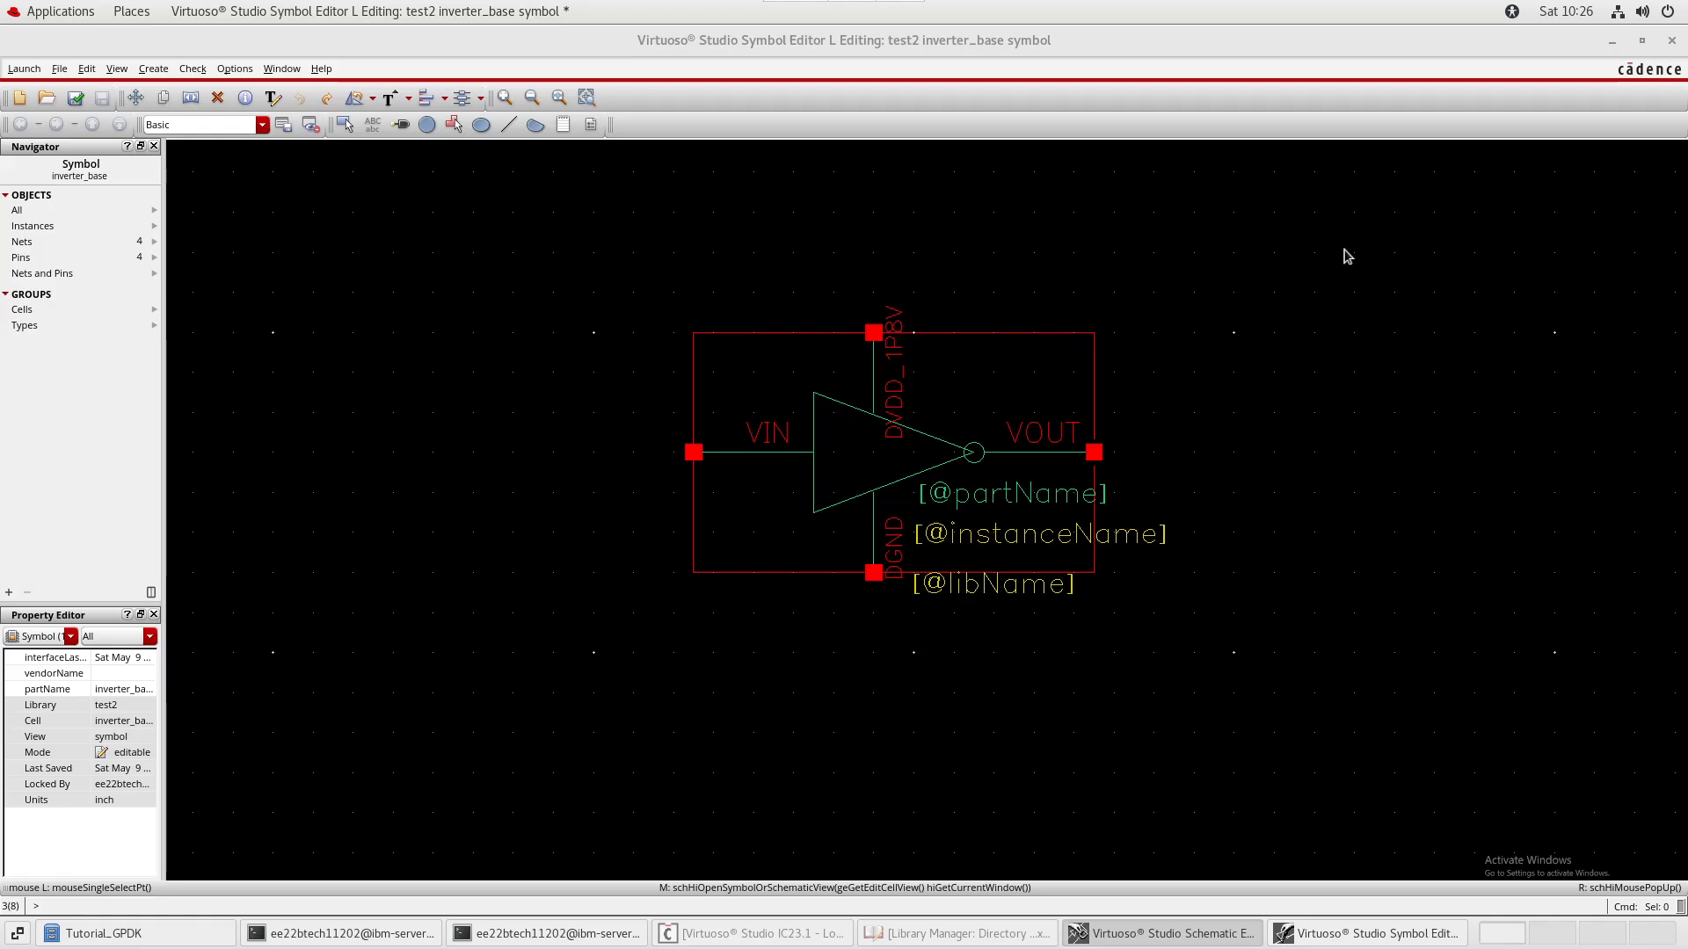
{"action": "key", "text": "alt+Tab"}
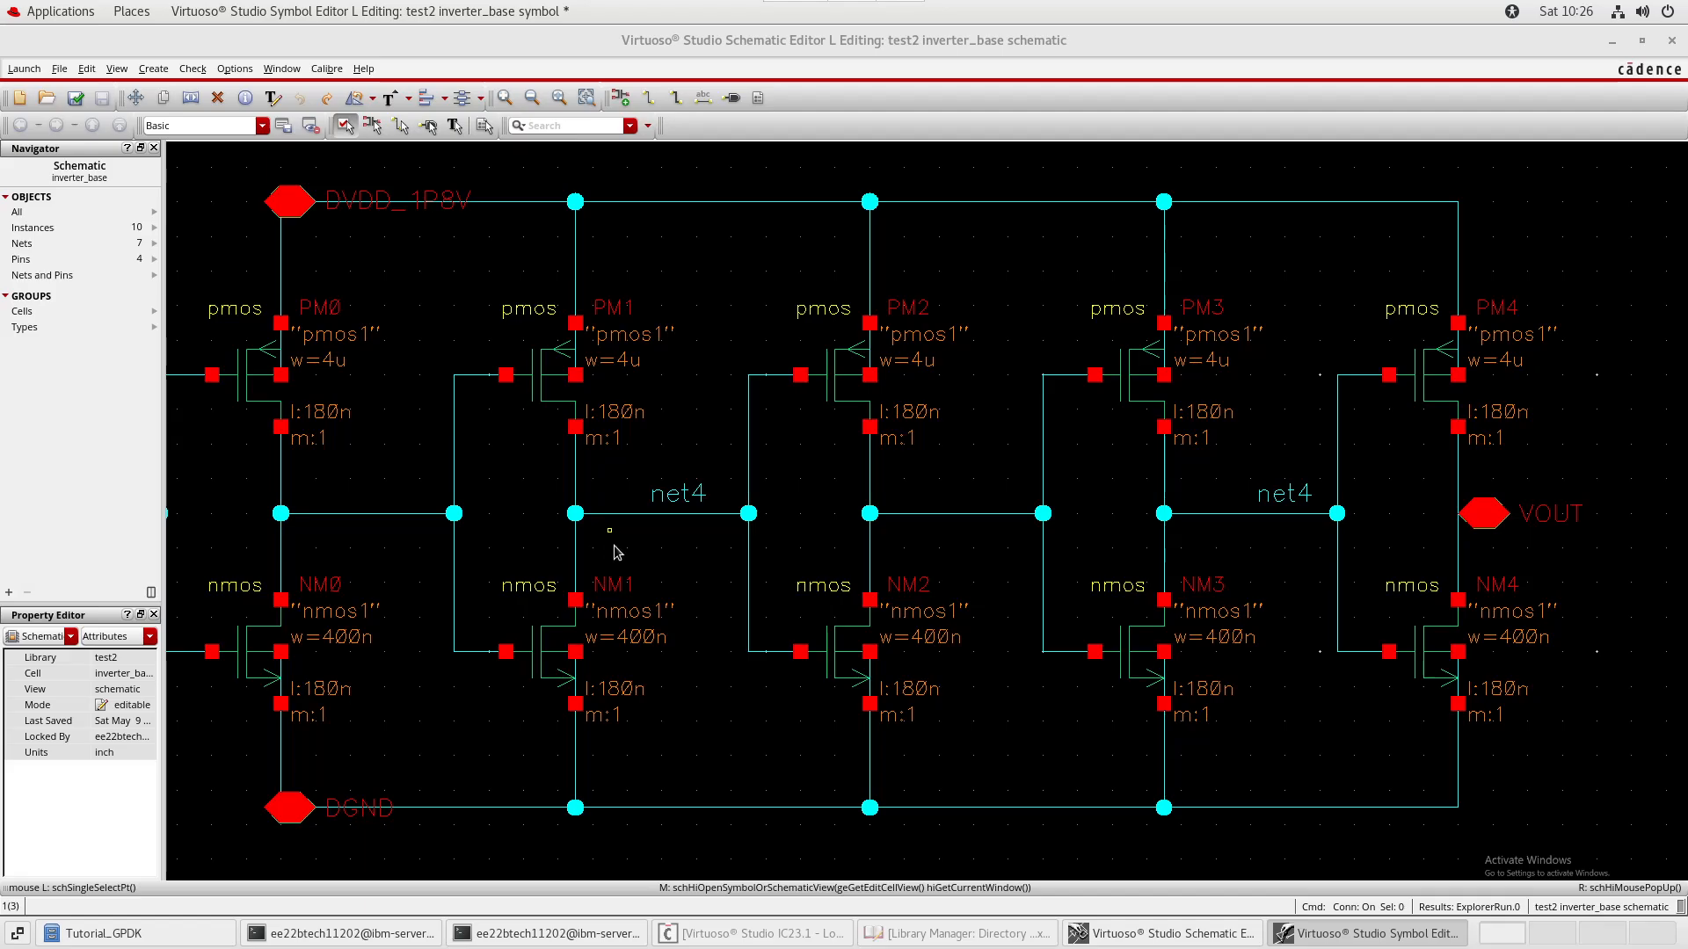
{"action": "left_click", "coordinate": [694, 488]}
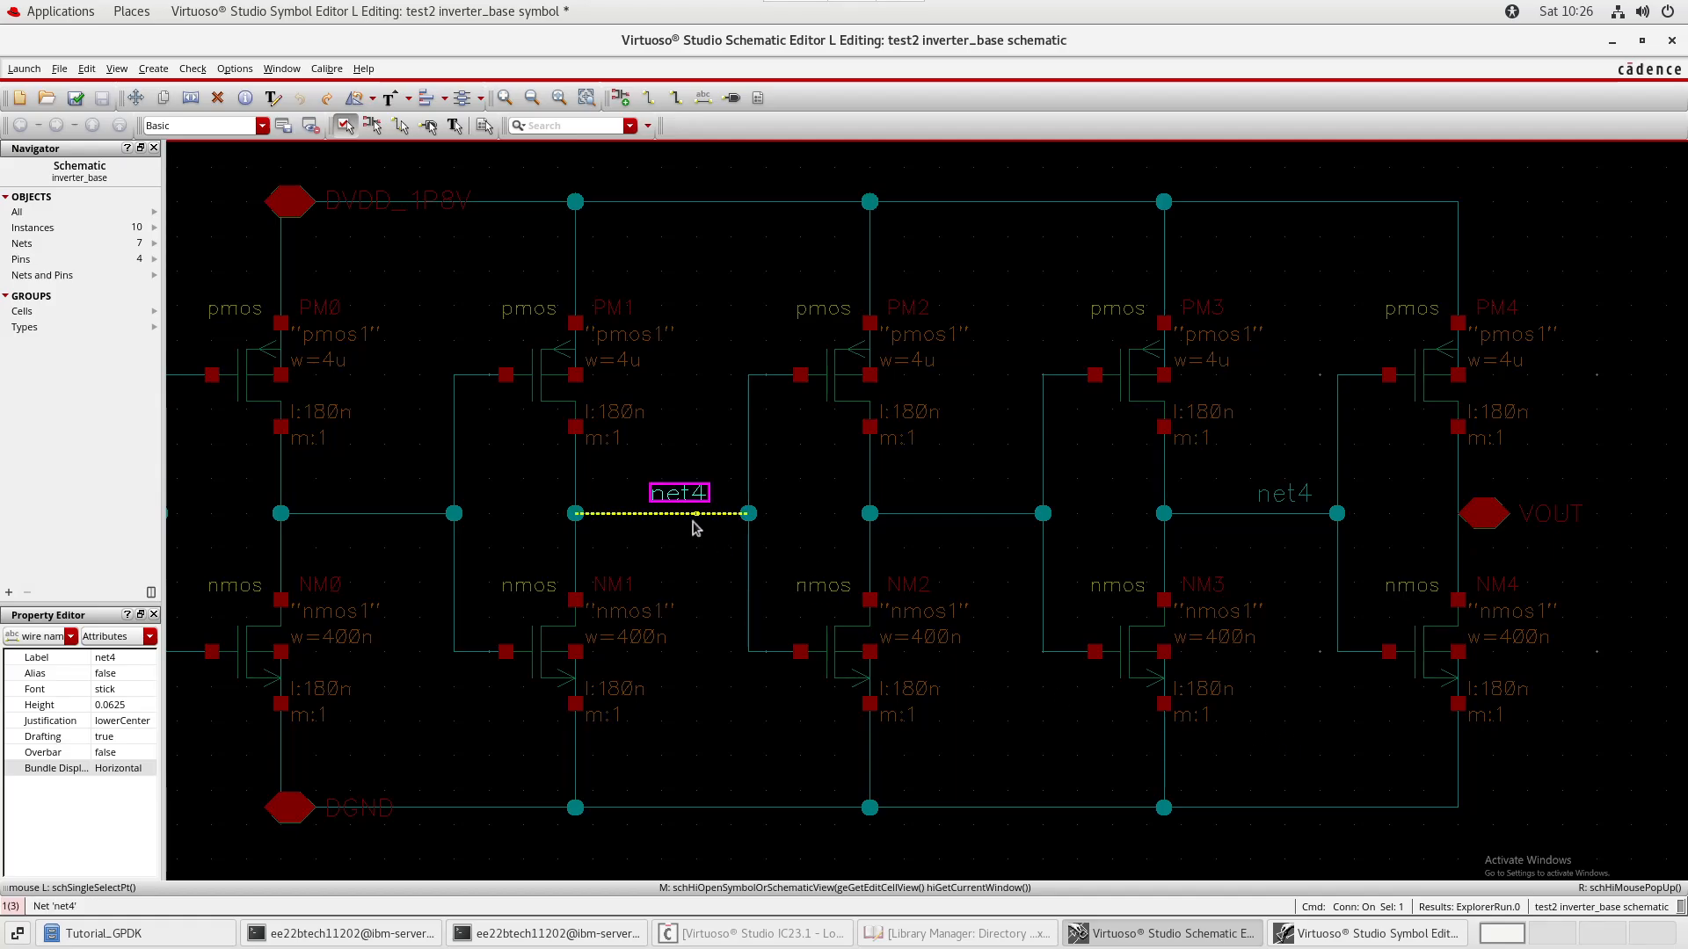
{"action": "double_click", "coordinate": [701, 489]}
{"action": "key", "text": "End"}
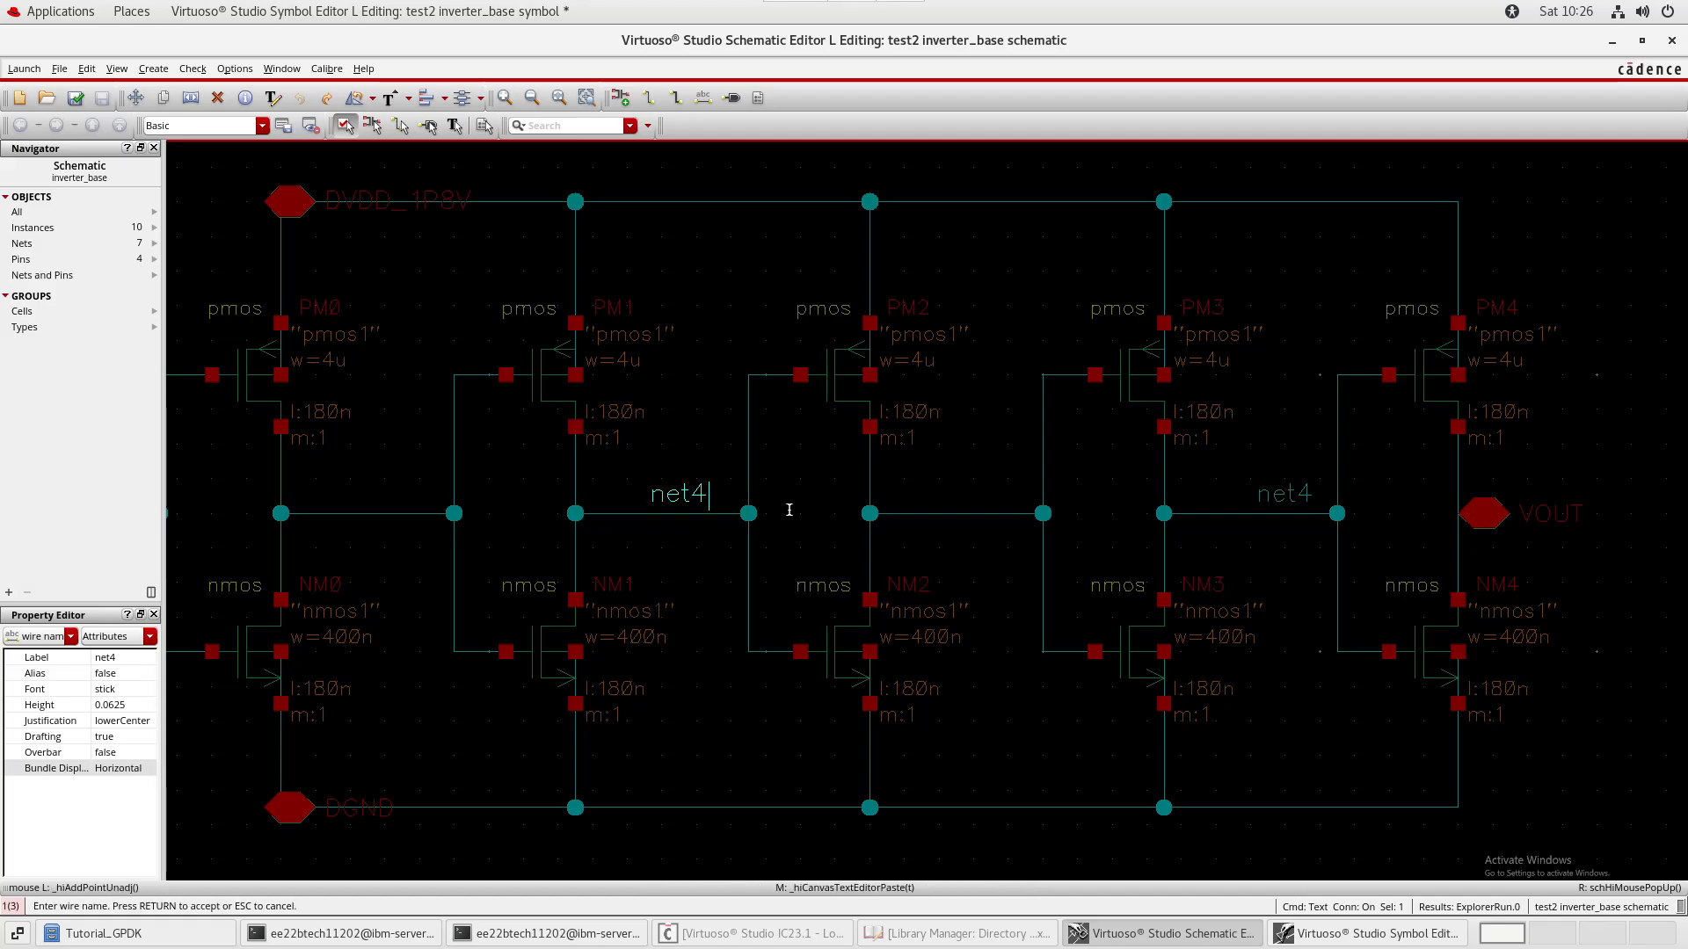
{"action": "type", "text": "<="}
{"action": "key", "text": "Escape"}
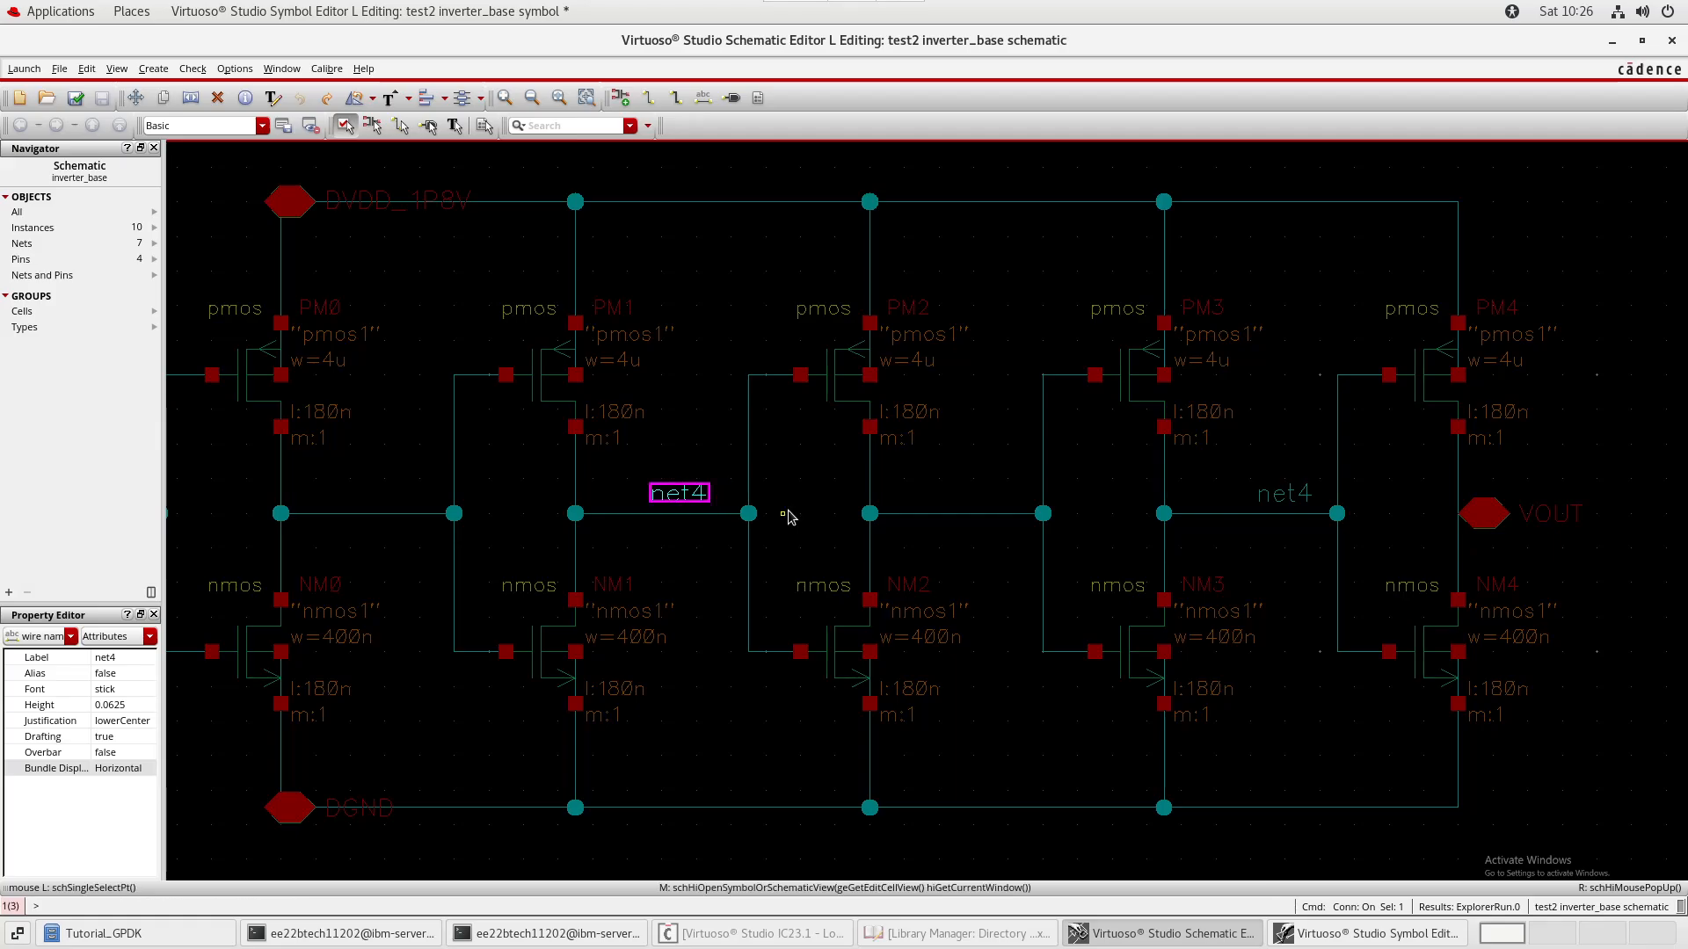
{"action": "left_click", "coordinate": [1564, 188]}
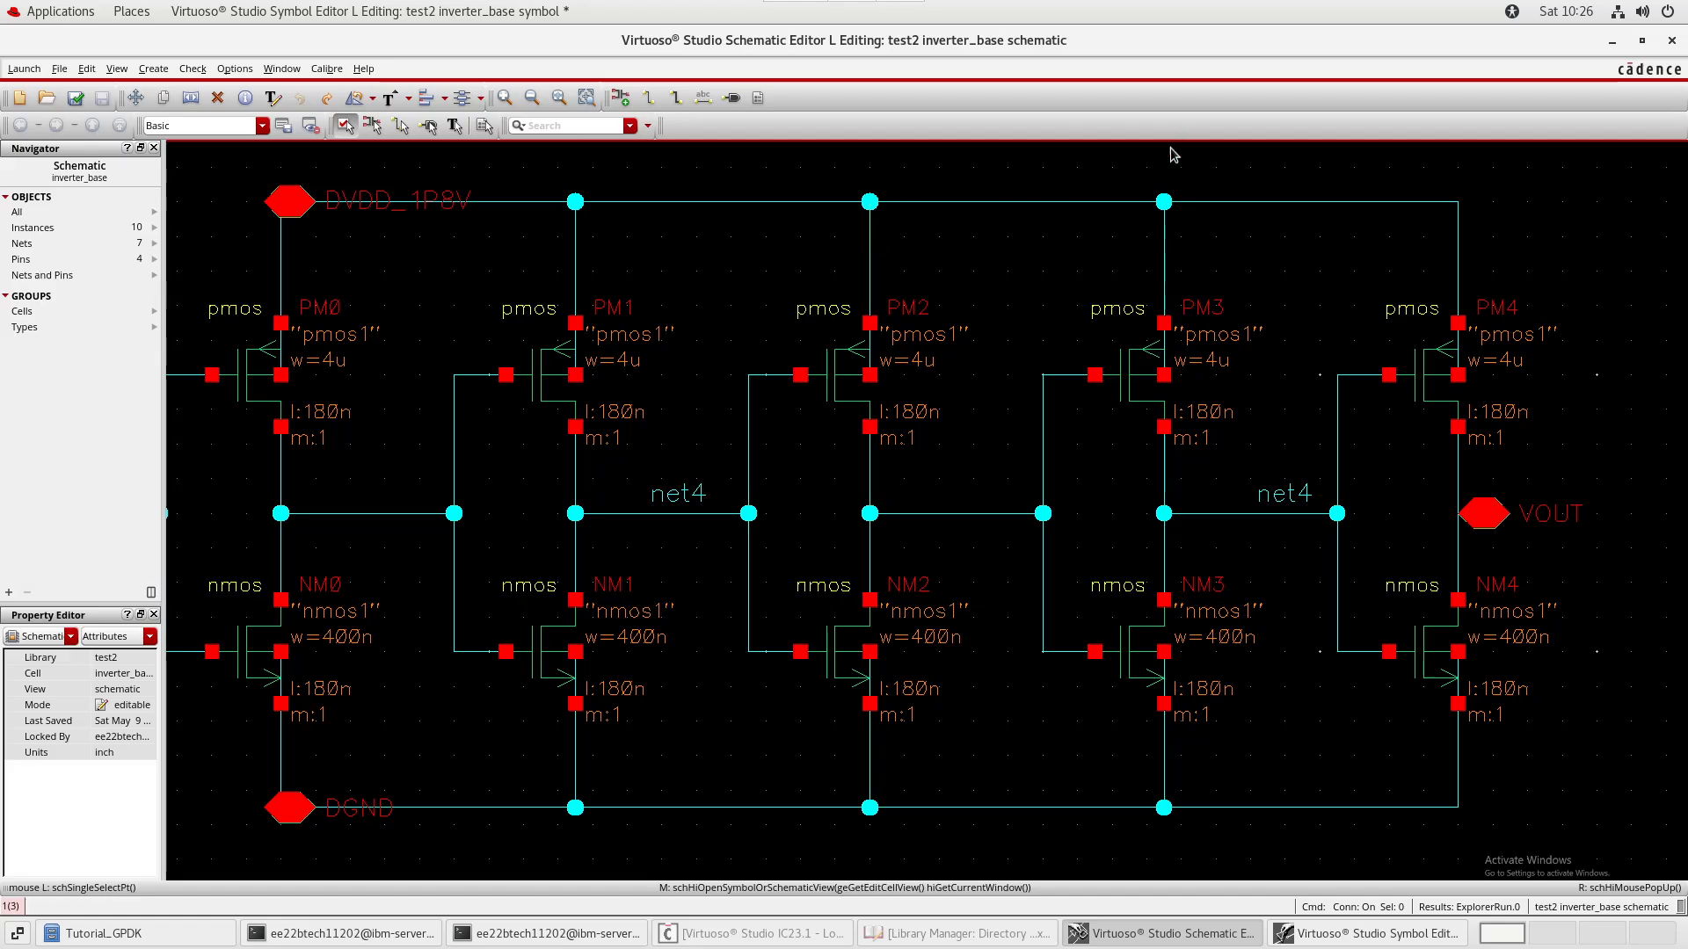
- Close the test2 inverter_base symbol window and the inverter_base schematic window
{"action": "middle_click", "coordinate": [1151, 279]}
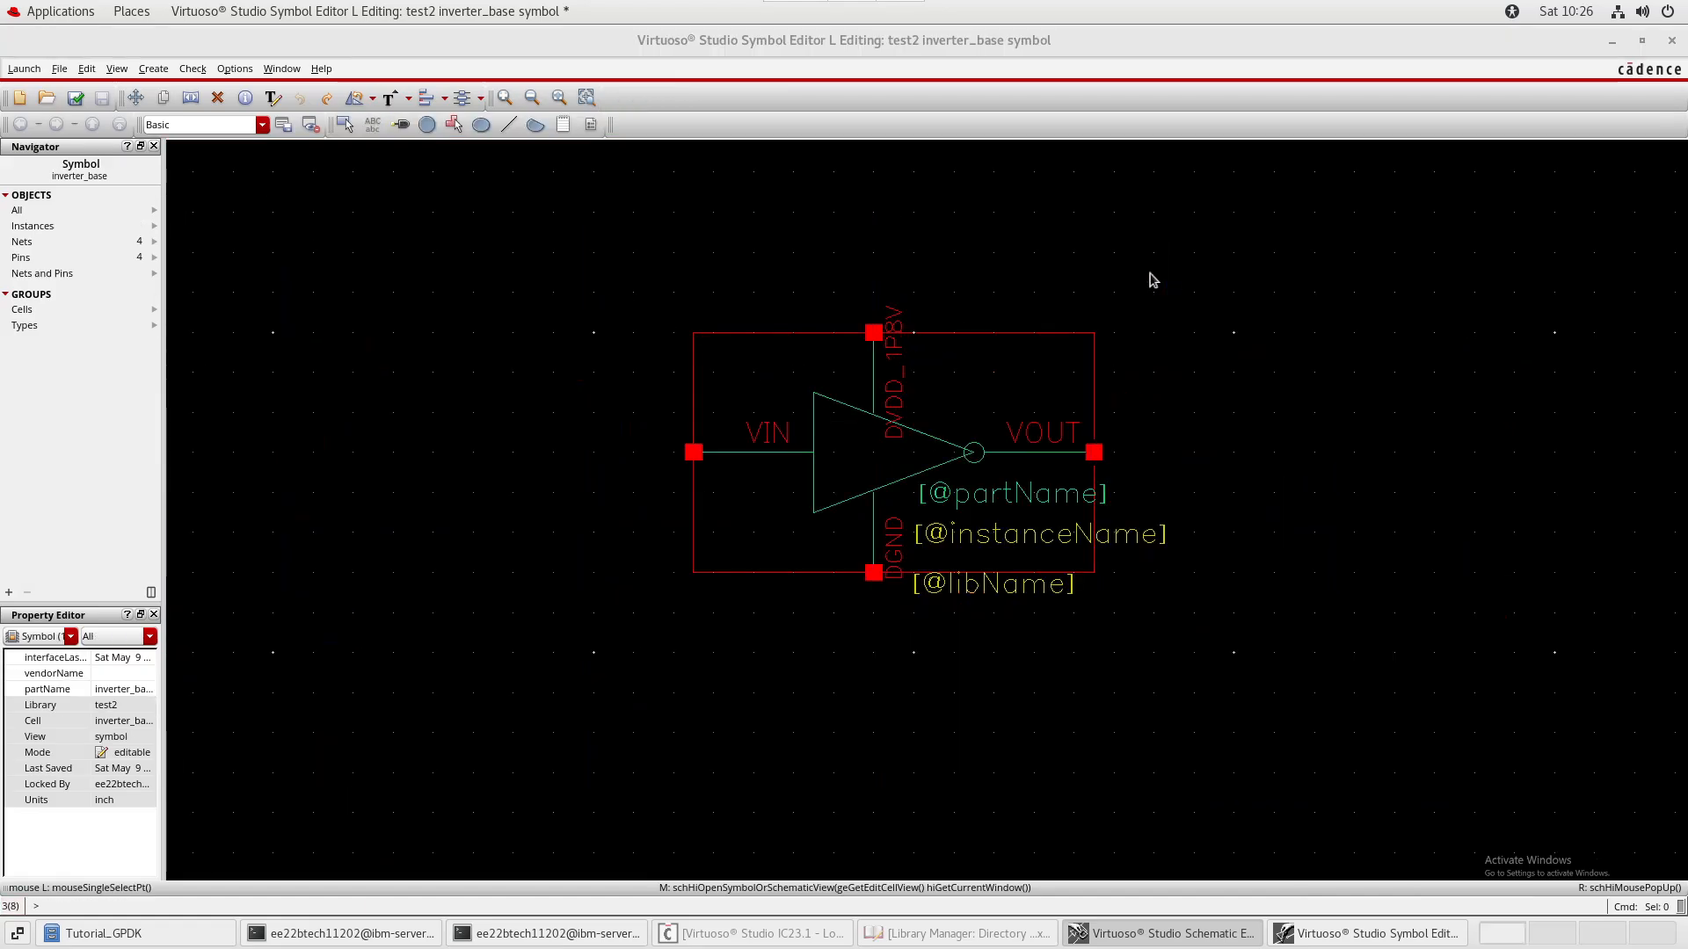
{"action": "double_click", "coordinate": [990, 42]}
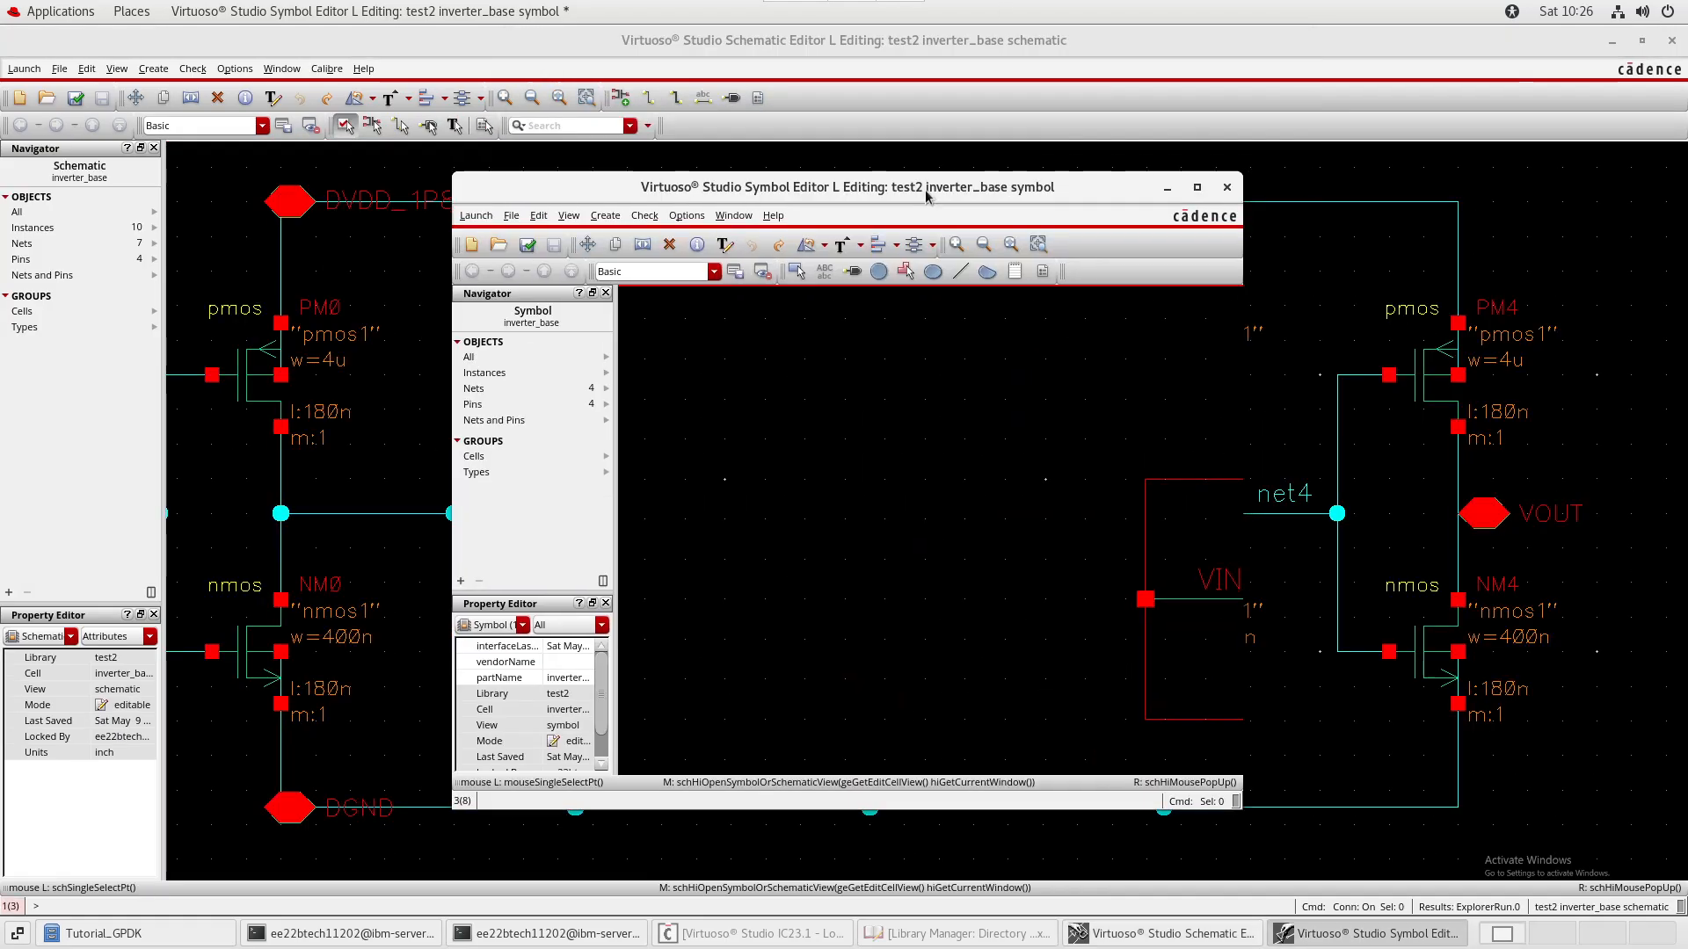
{"action": "left_click", "coordinate": [1227, 187]}
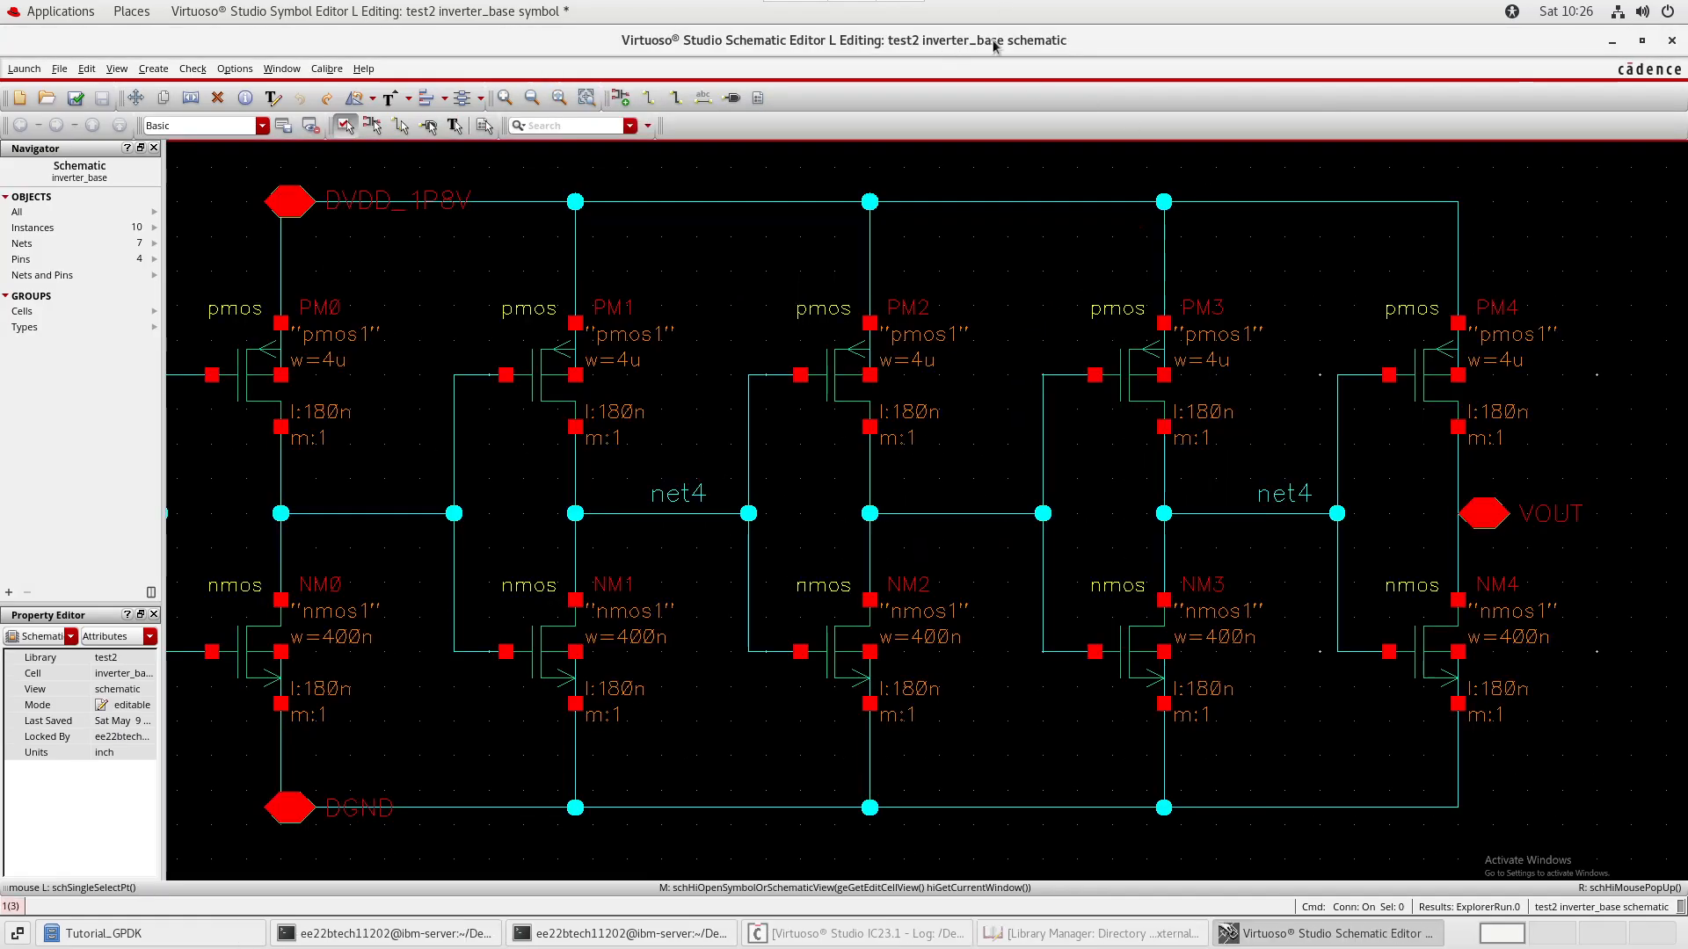
{"action": "left_click_drag", "start_coordinate": [993, 42], "coordinate": [942, 255]}
{"action": "left_click", "coordinate": [1243, 250]}
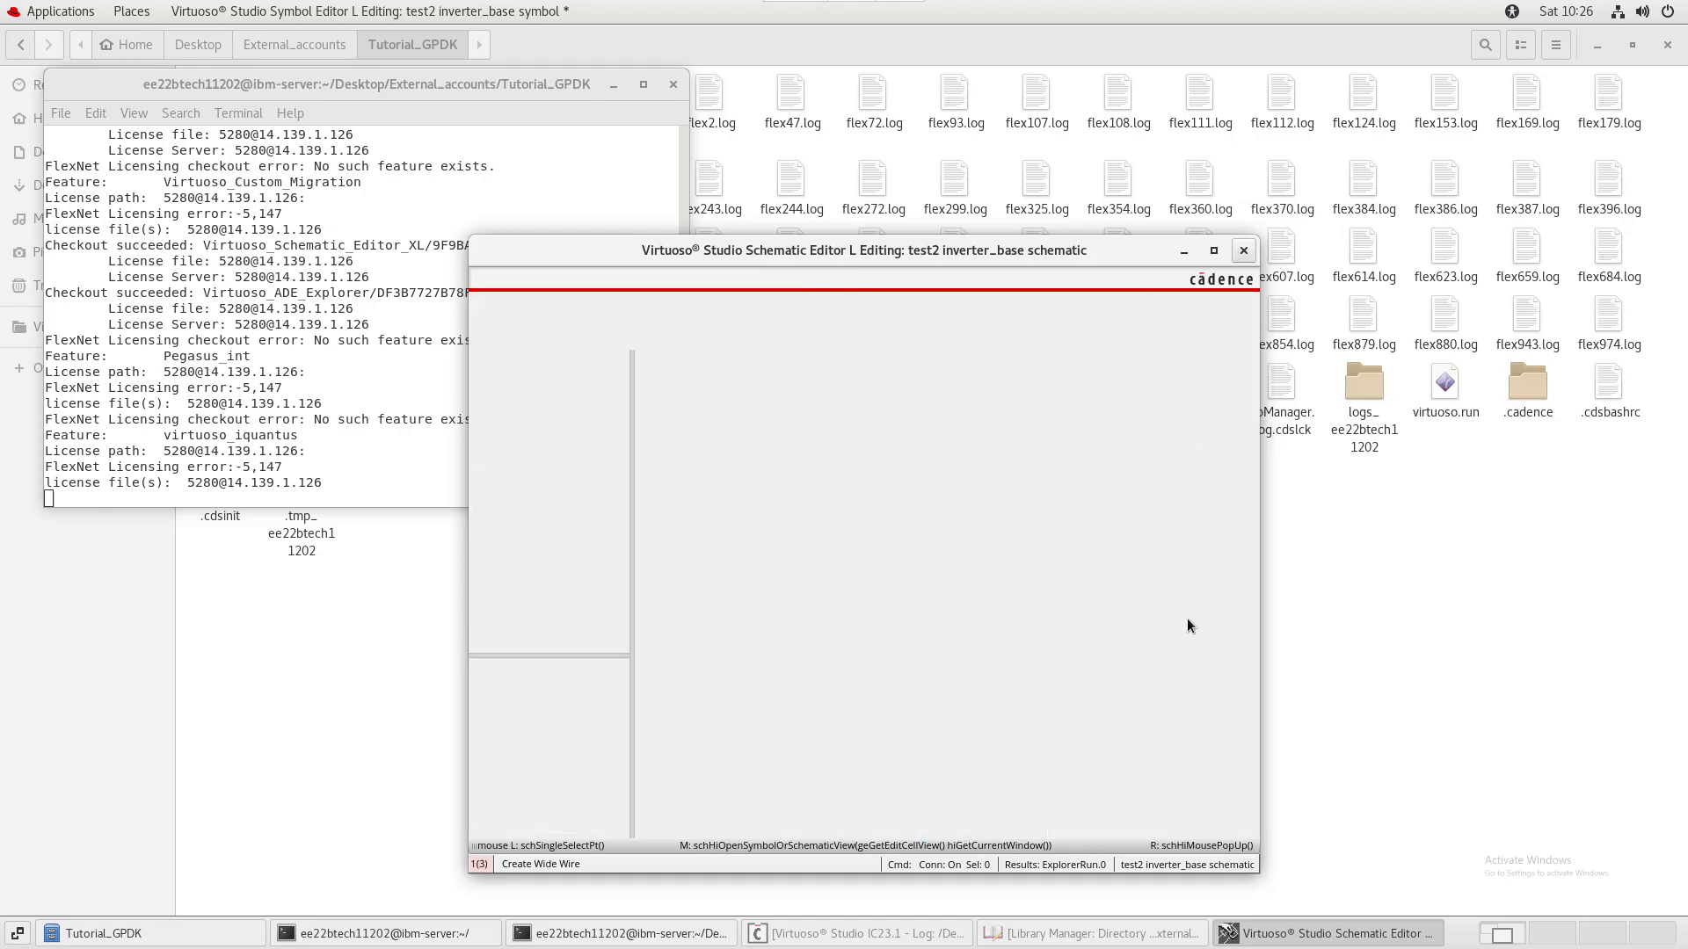
- Switch to the Library Manager and select the test2 library
{"action": "left_click", "coordinate": [1067, 930]}
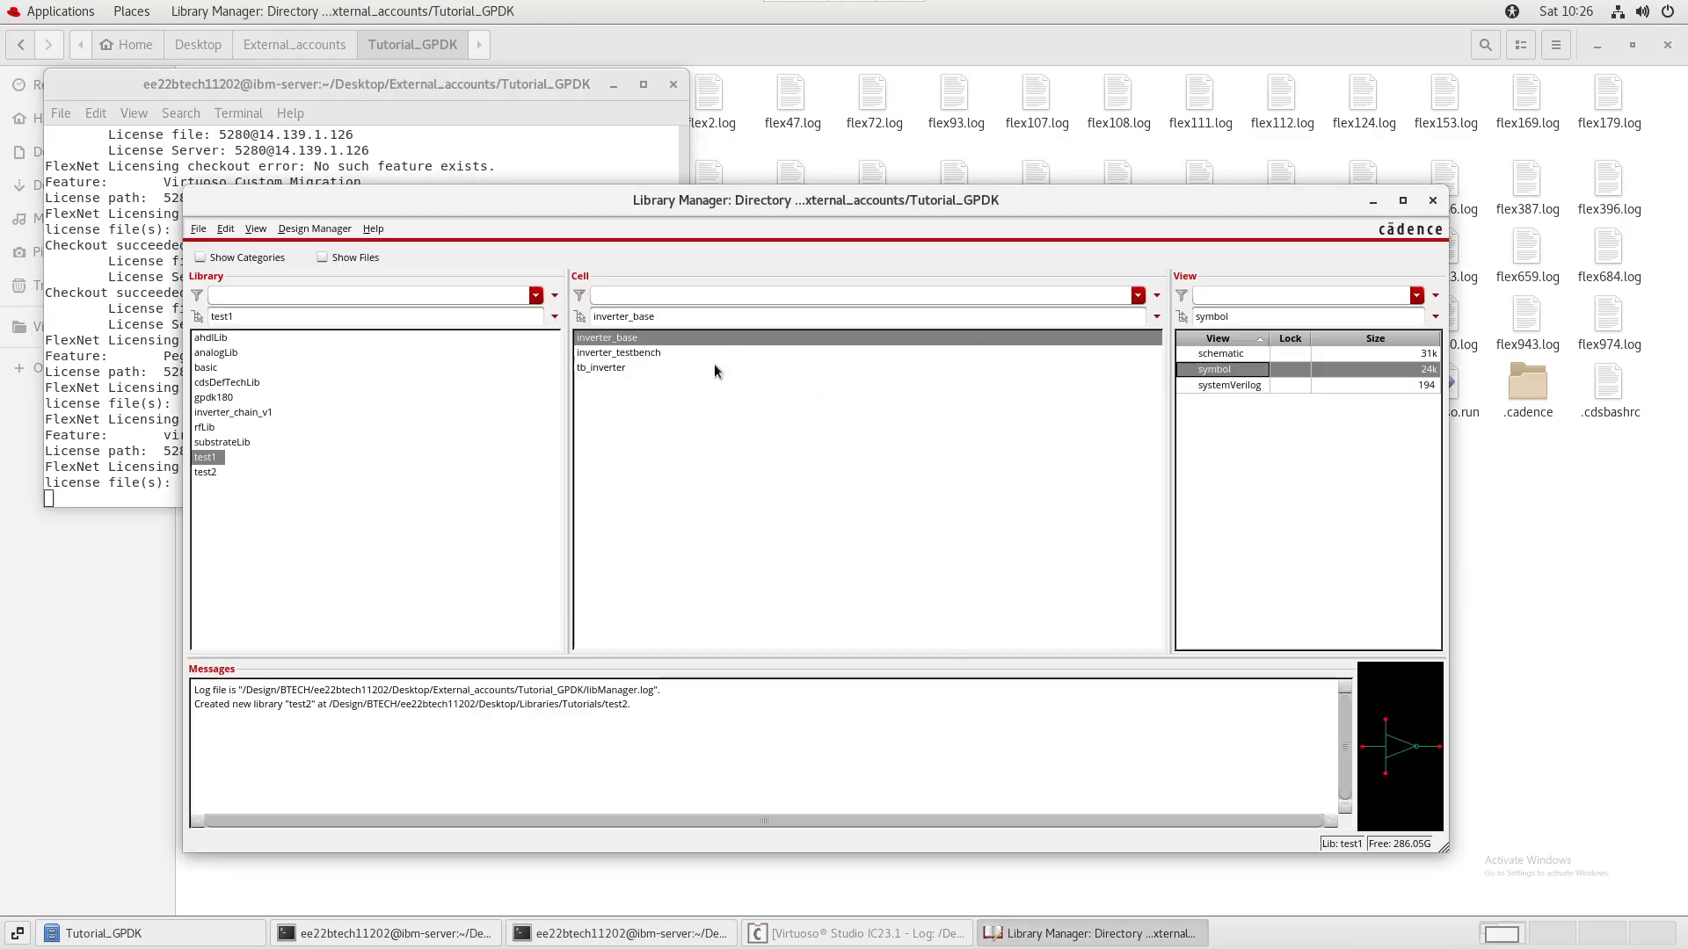
{"action": "left_click", "coordinate": [205, 473]}
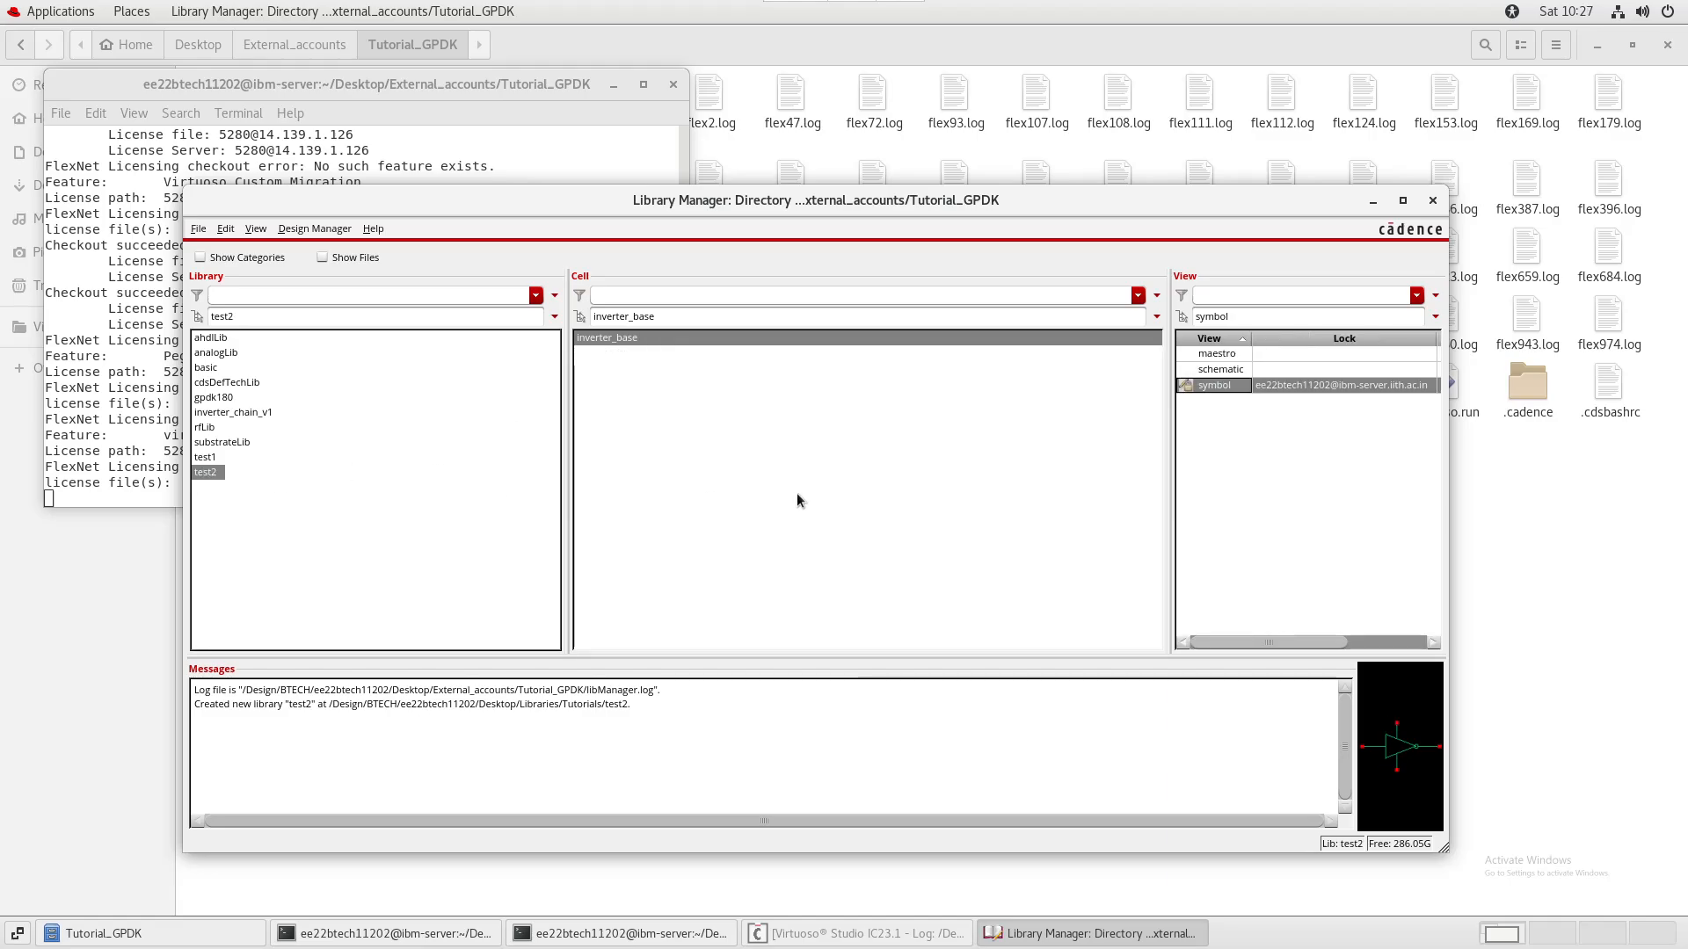
{"action": "left_click", "coordinate": [199, 229]}
{"action": "left_click", "coordinate": [209, 471]}
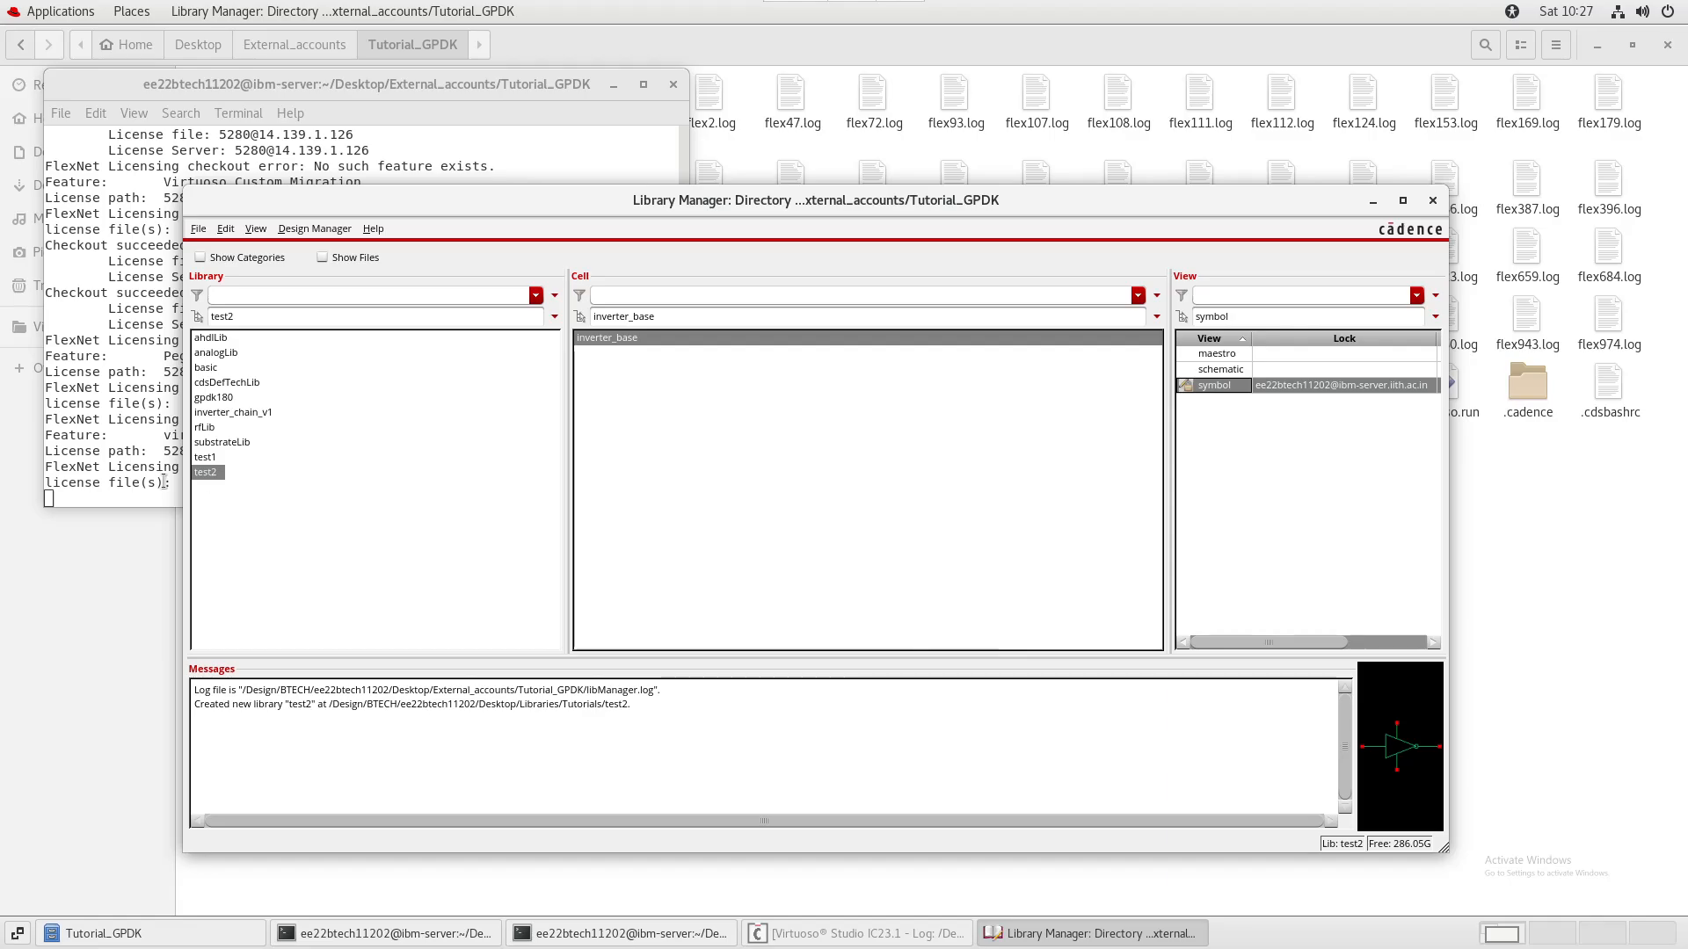
{"action": "left_click", "coordinate": [210, 460]}
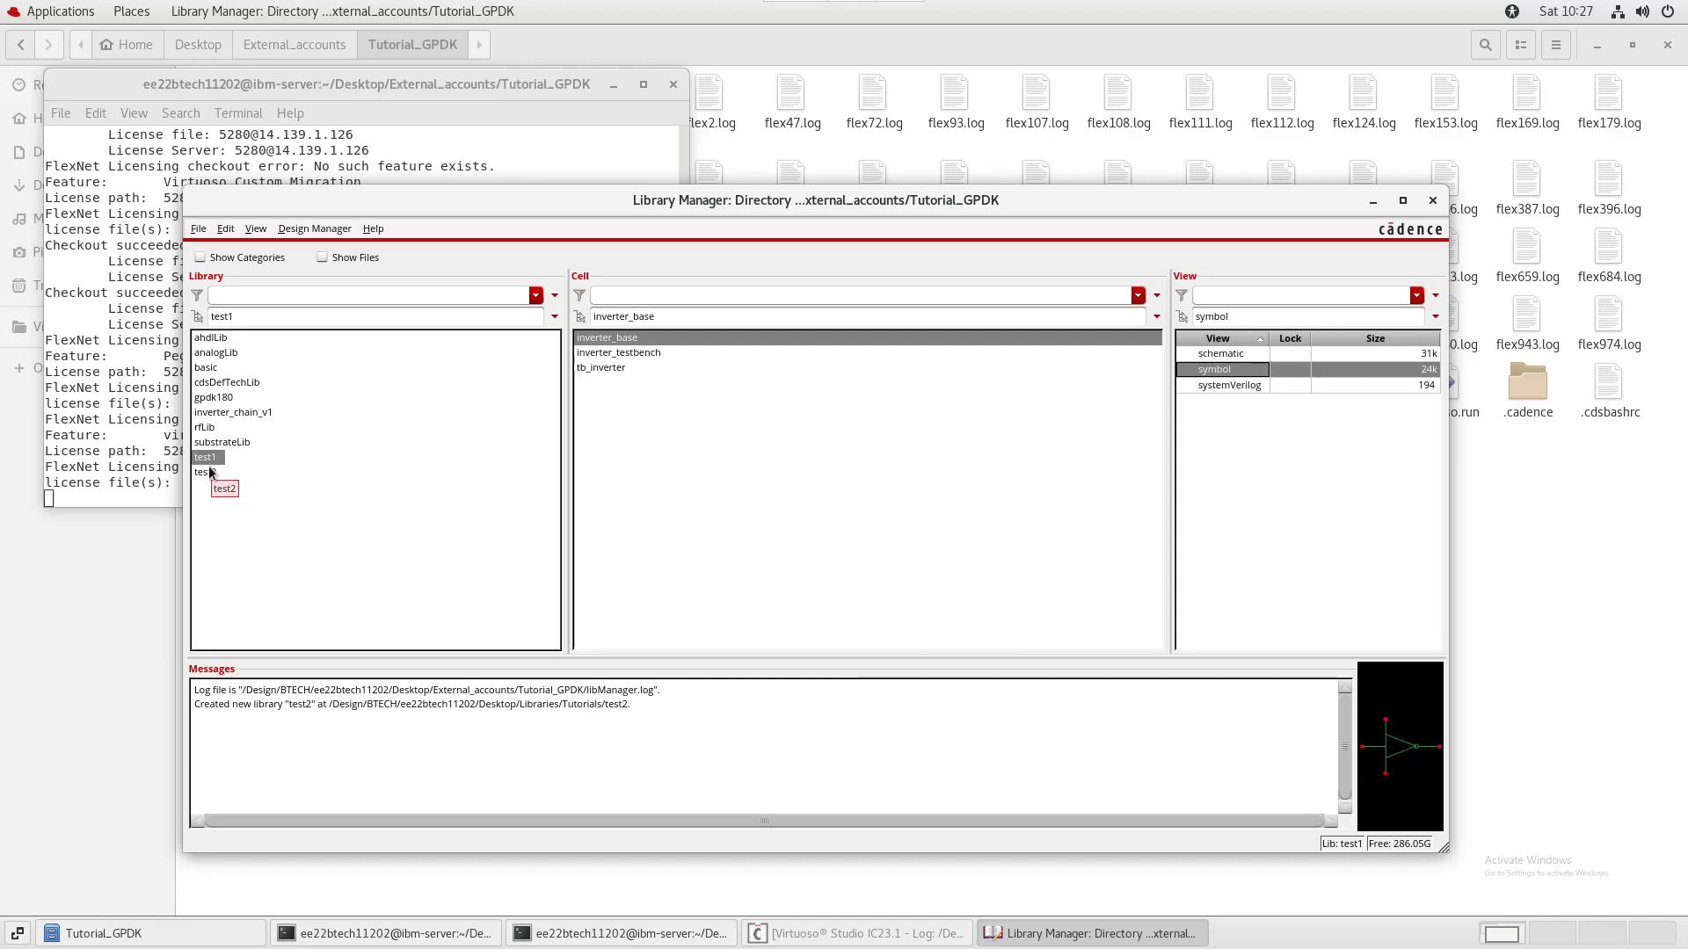
{"action": "left_click", "coordinate": [206, 472]}
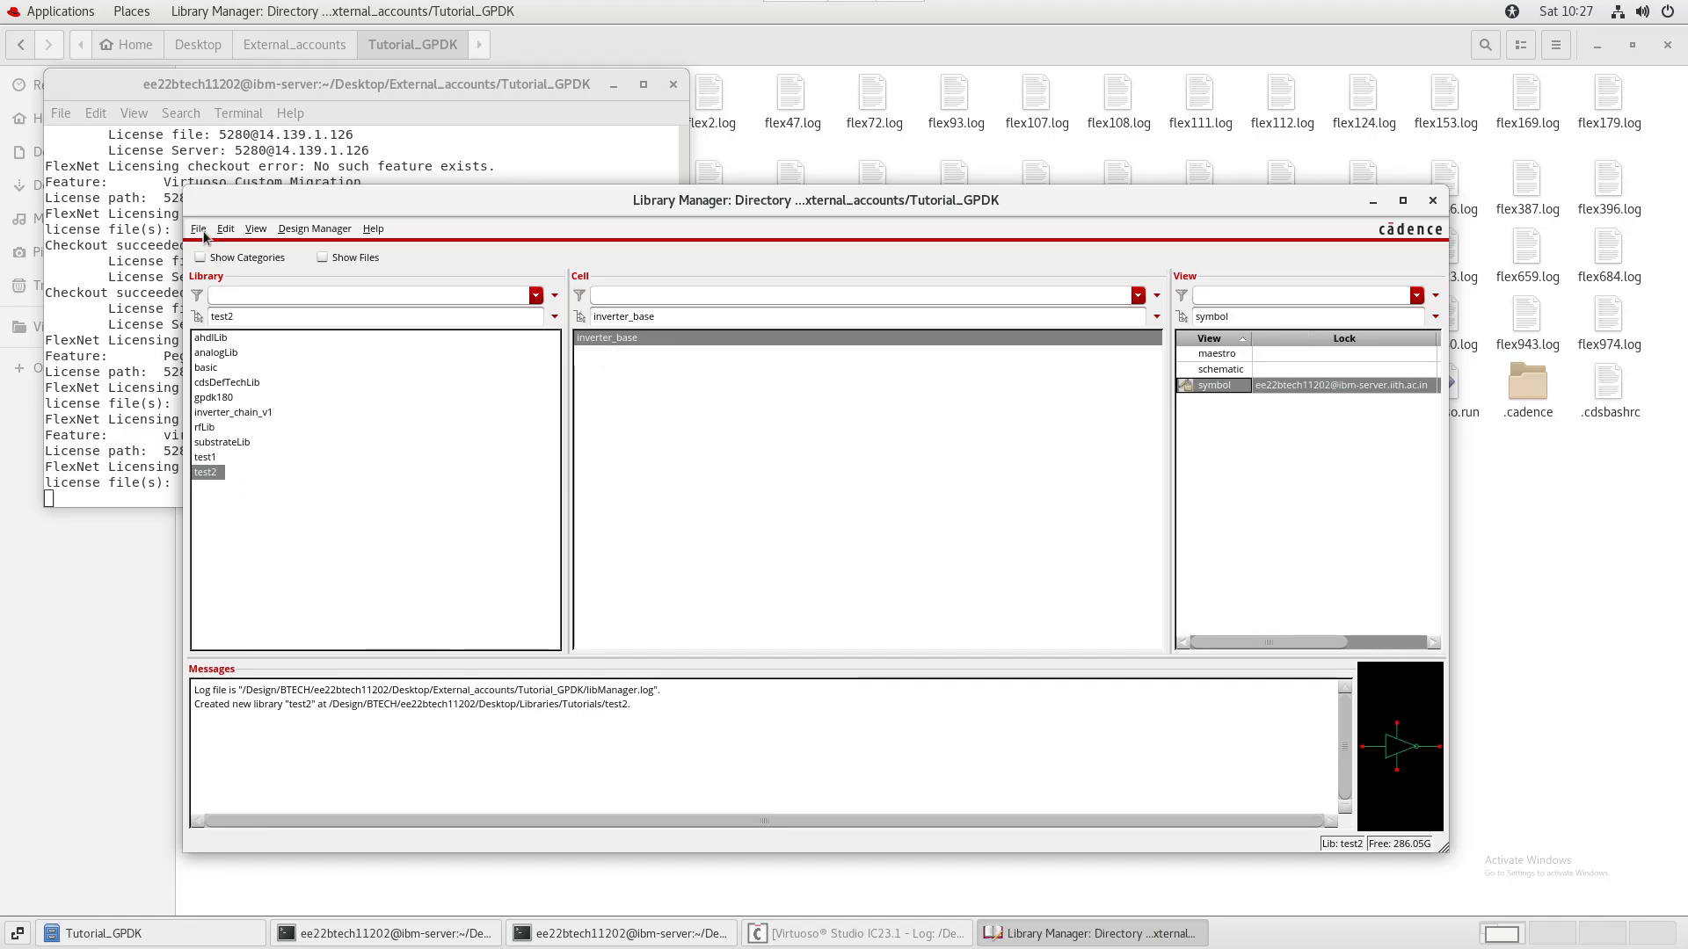
- Create a new schematic cell view named tb_inverter in the test2 library, opened with Schematics L
{"action": "left_click", "coordinate": [198, 229]}
{"action": "mouse_move", "coordinate": [264, 250]}
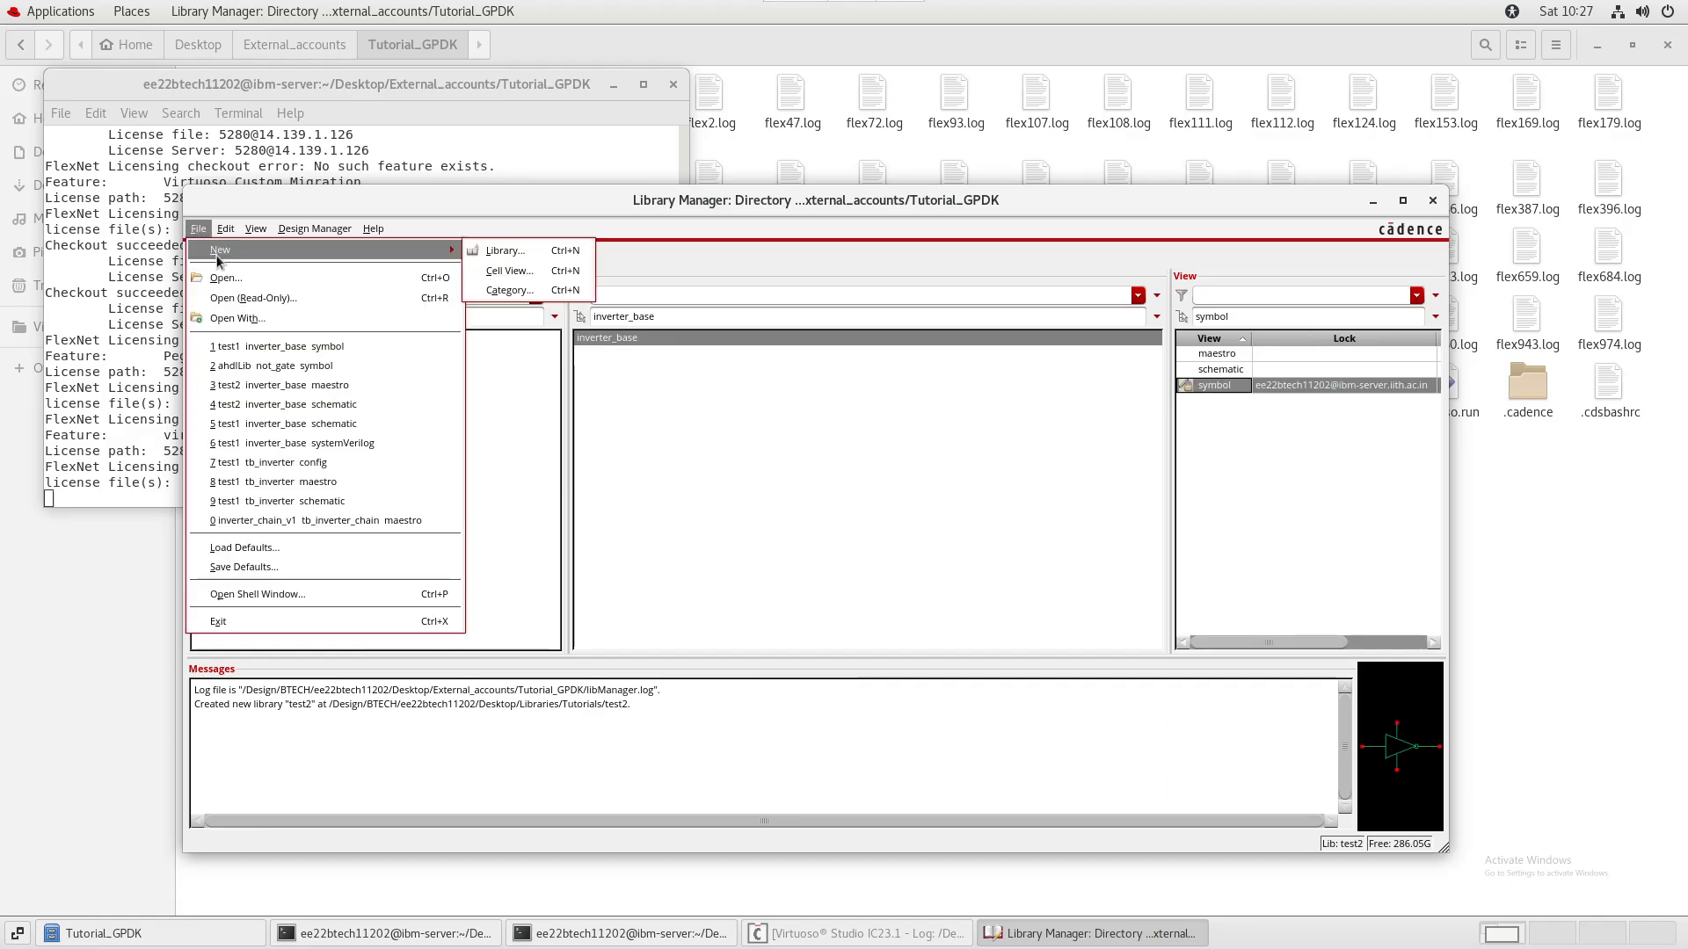
{"action": "left_click", "coordinate": [491, 272]}
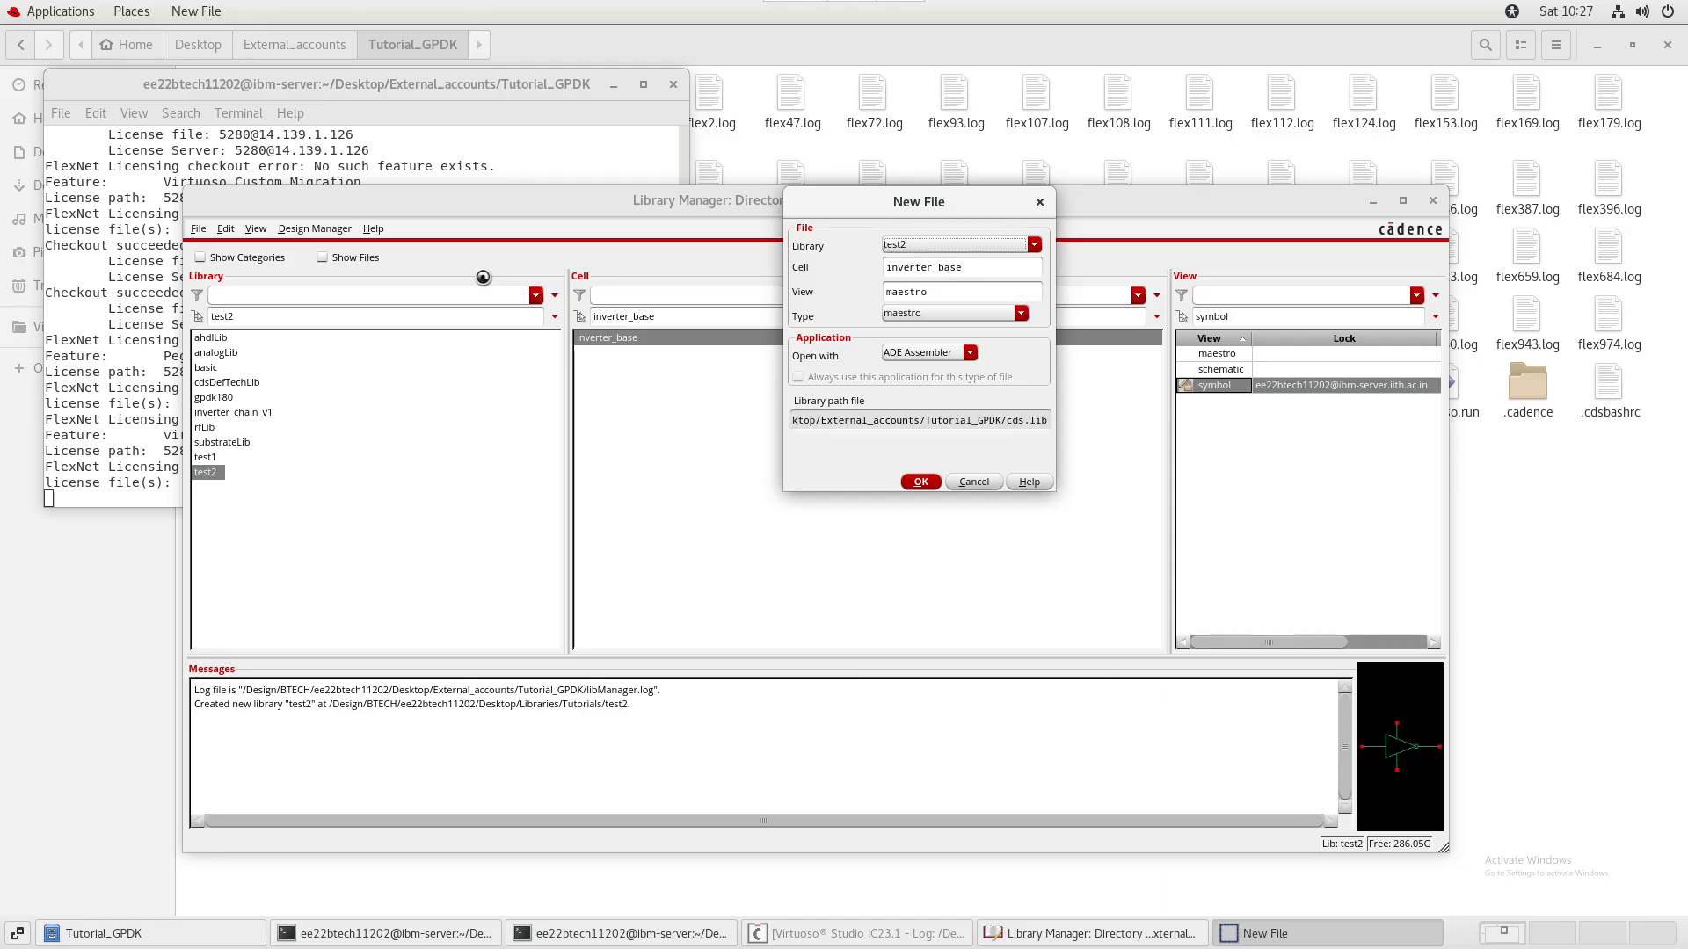
{"action": "key", "text": "End"}
{"action": "key", "text": "BackSpace"}
{"action": "key", "text": "BackSpace"}
{"action": "key", "text": "BackSpace"}
{"action": "key", "text": "BackSpace"}
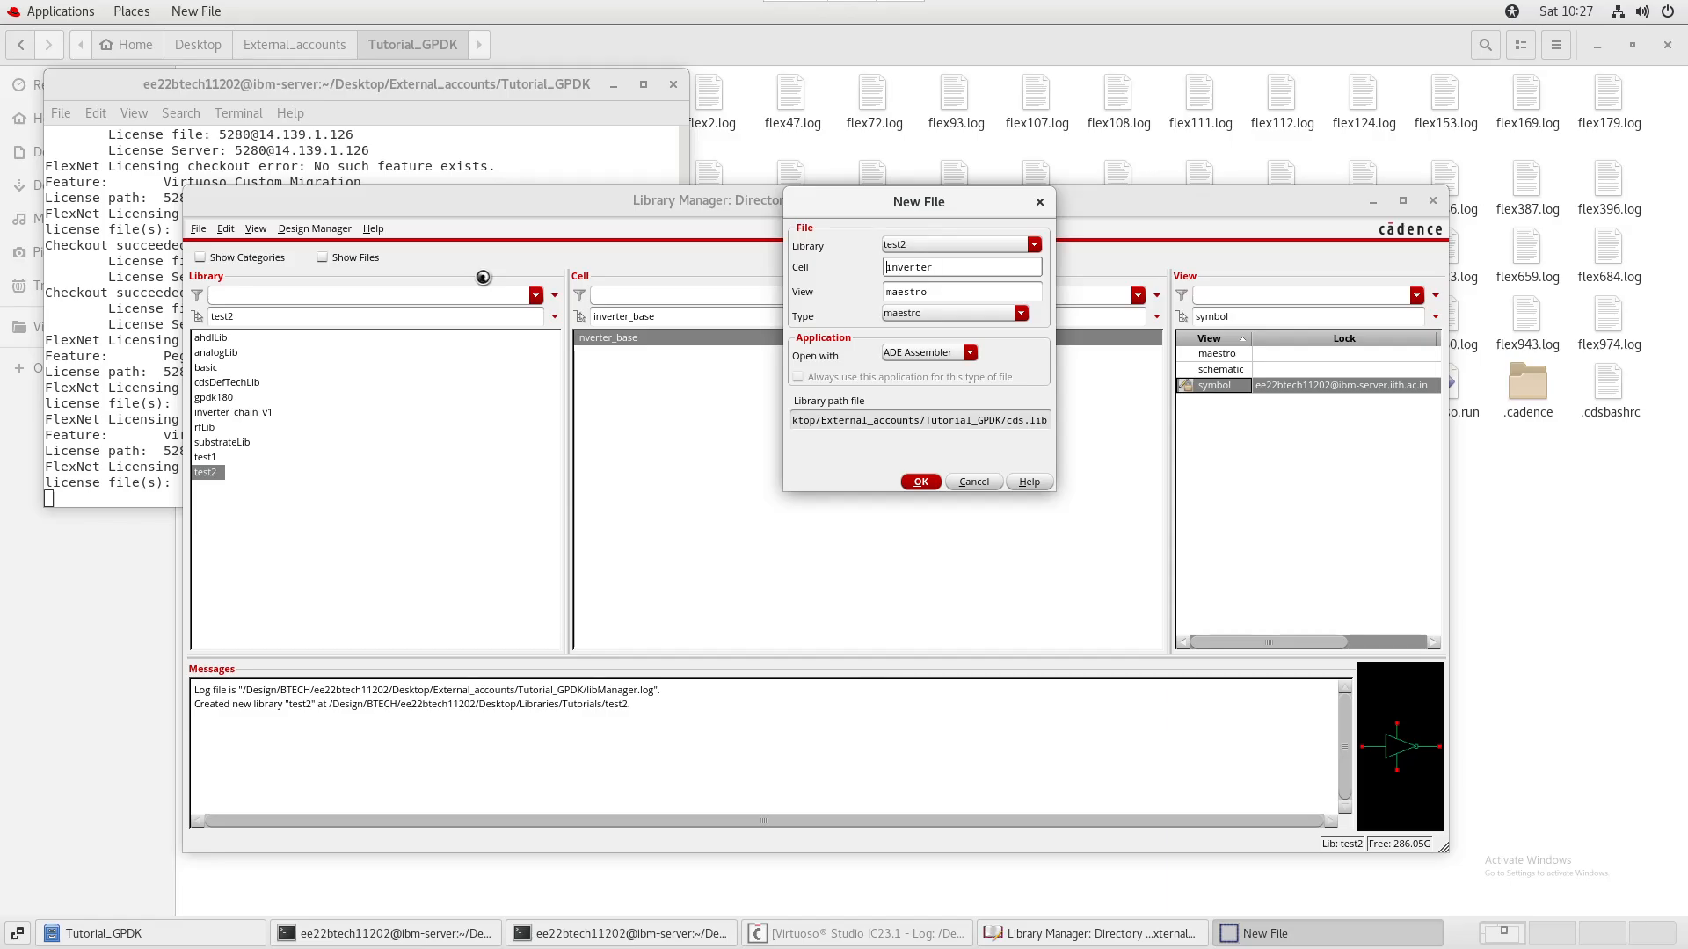
{"action": "type", "text": "tb_"}
{"action": "key", "text": "Tab"}
{"action": "key", "text": "Tab"}
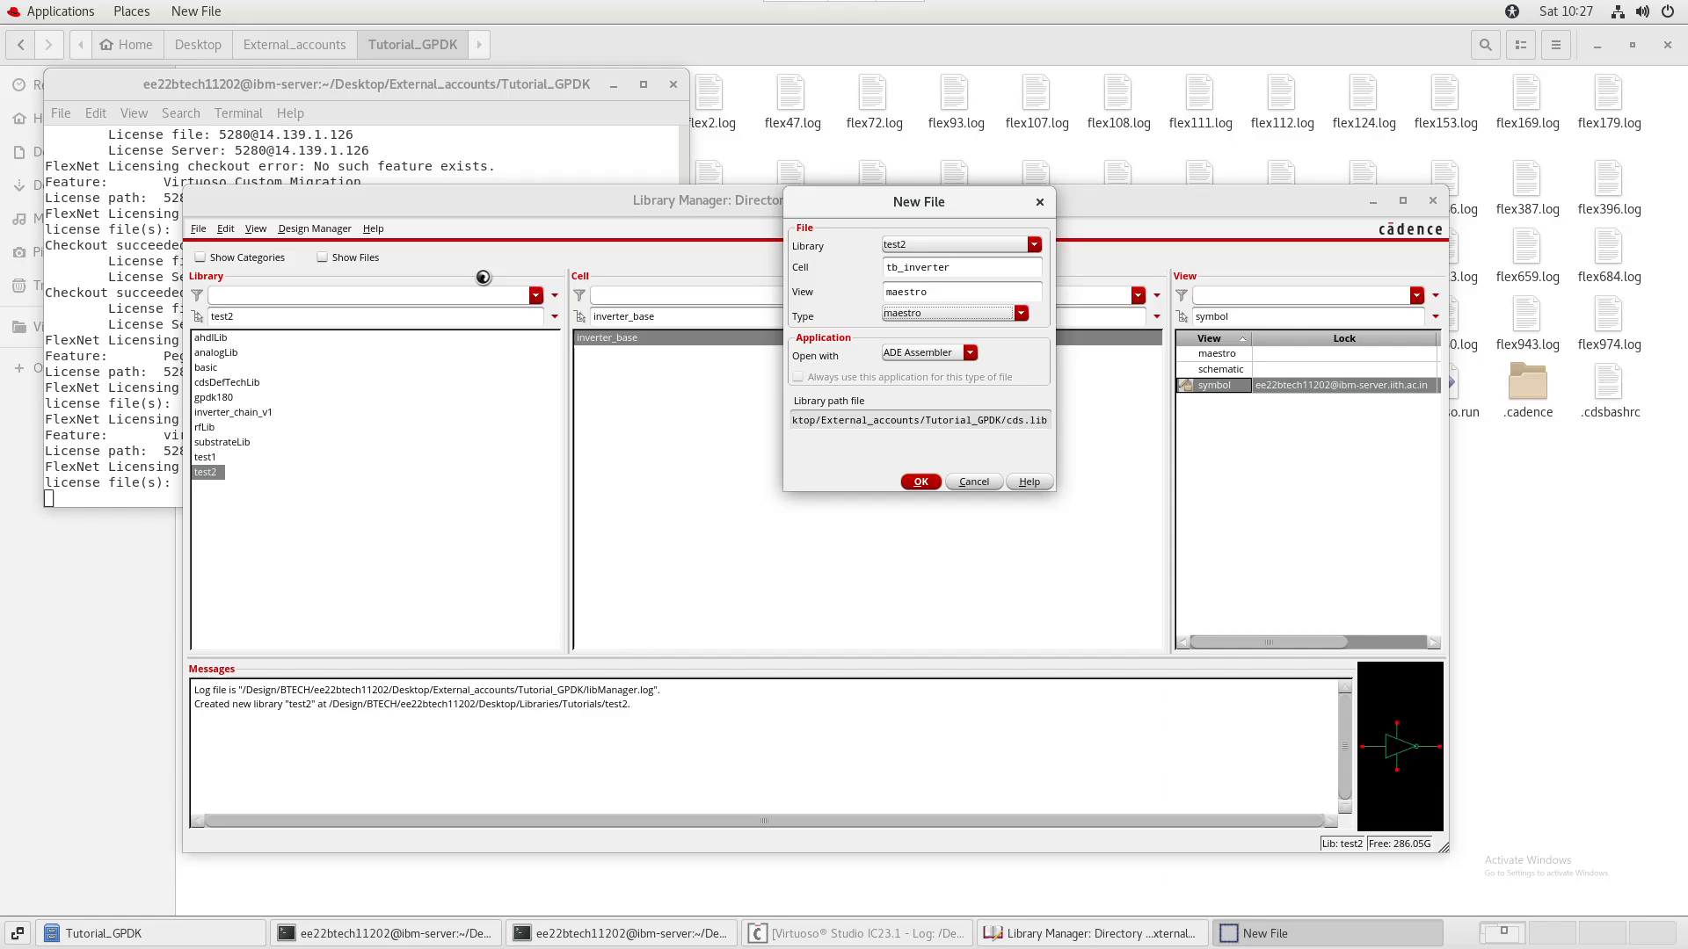
{"action": "key", "text": "s"}
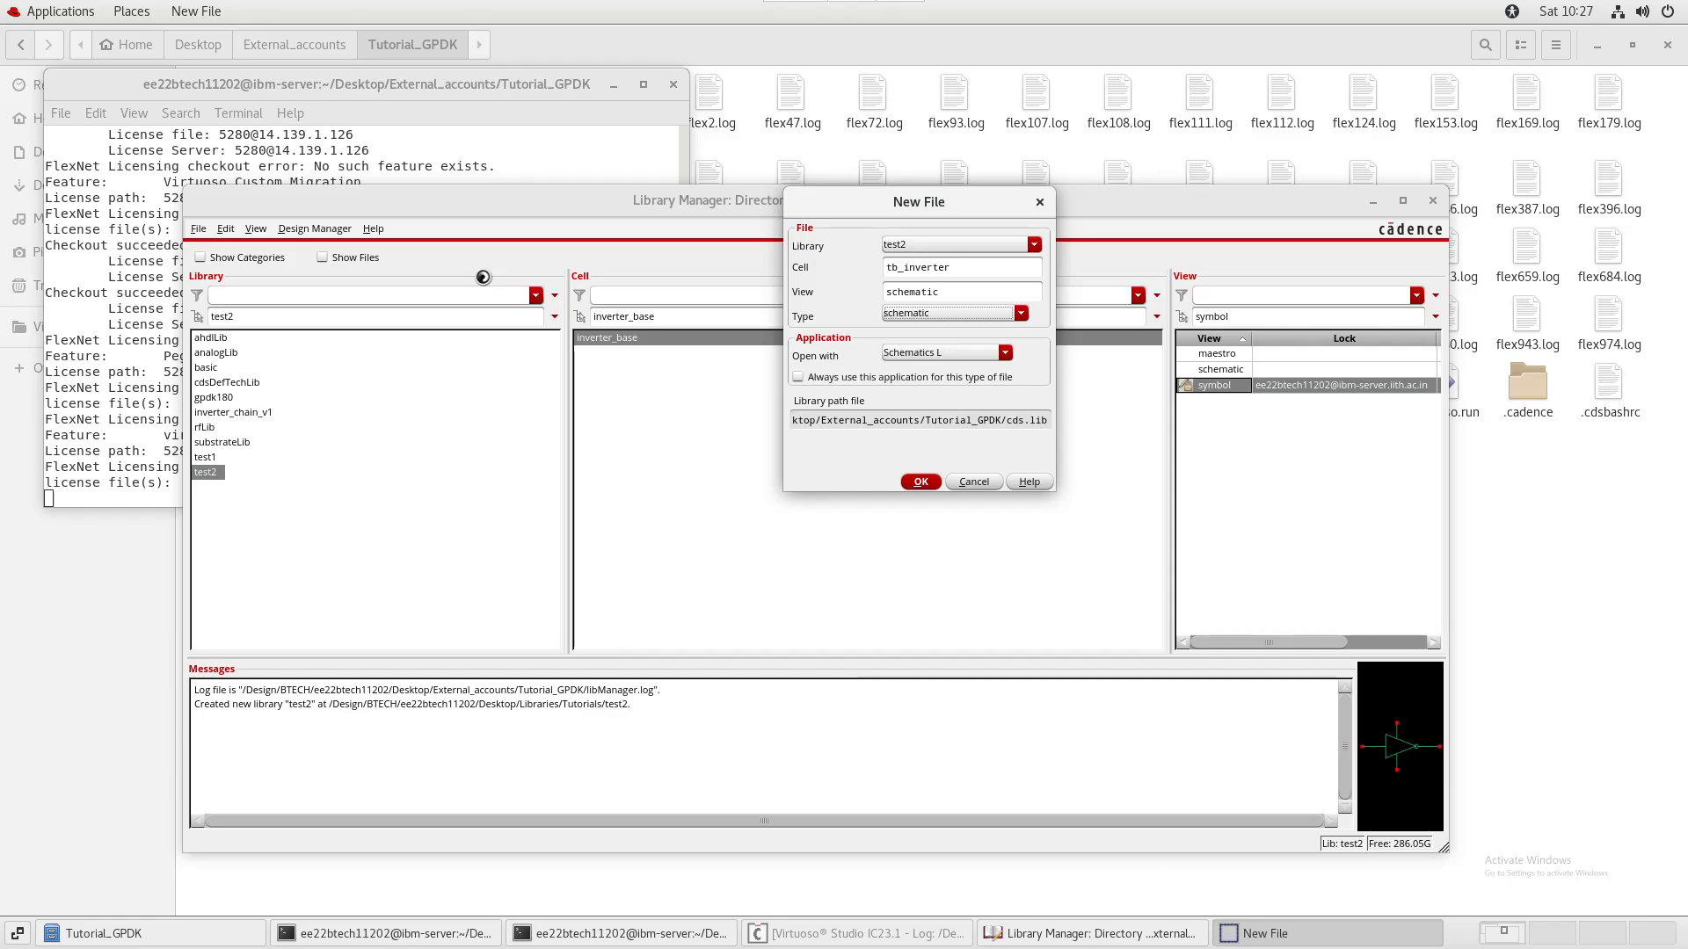
{"action": "key", "text": "Return"}
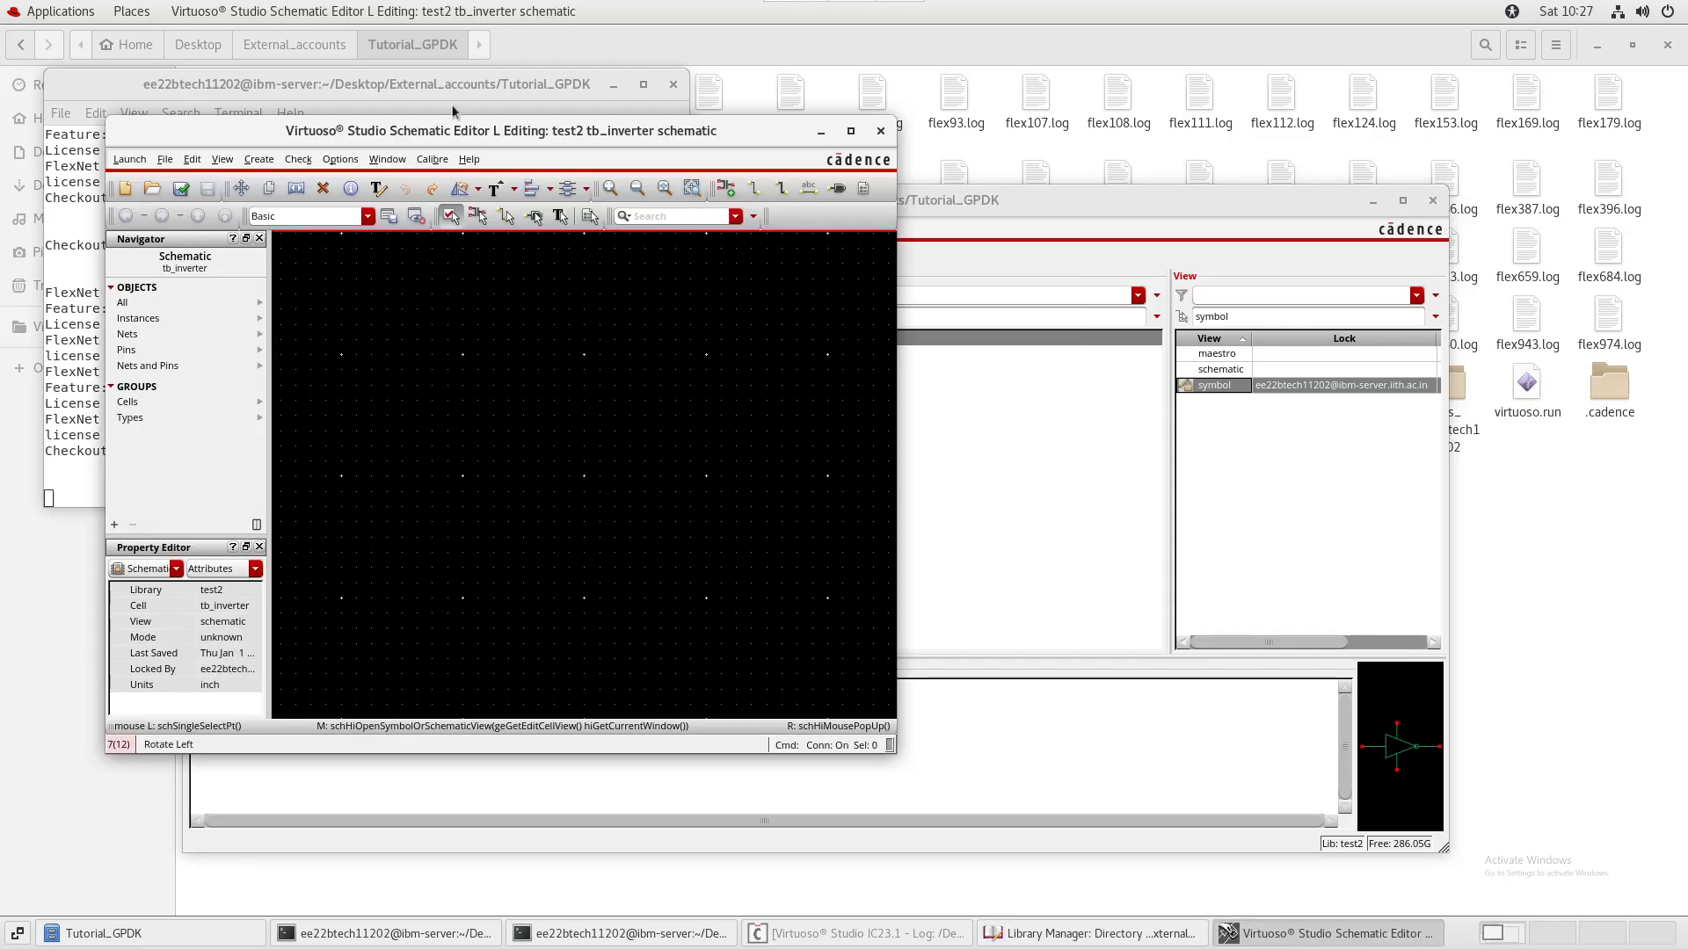
- Maximize the tb_inverter schematic and start adding an instance from library test2, cell inverter_base
{"action": "double_click", "coordinate": [691, 132]}
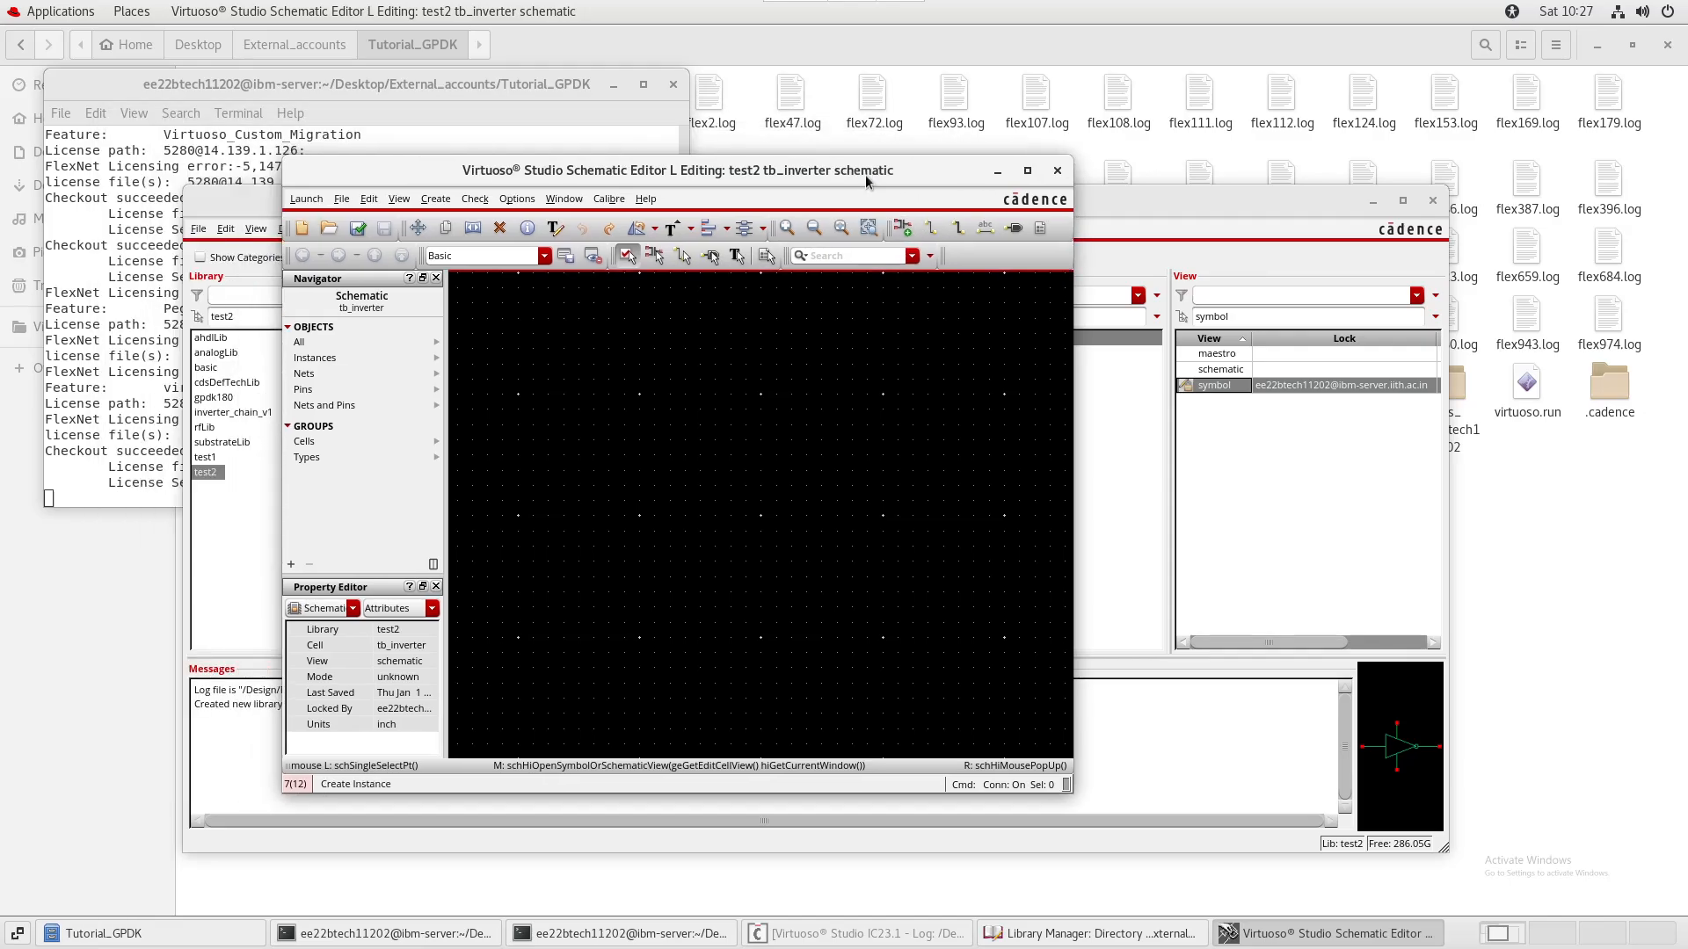
{"action": "key", "text": "i"}
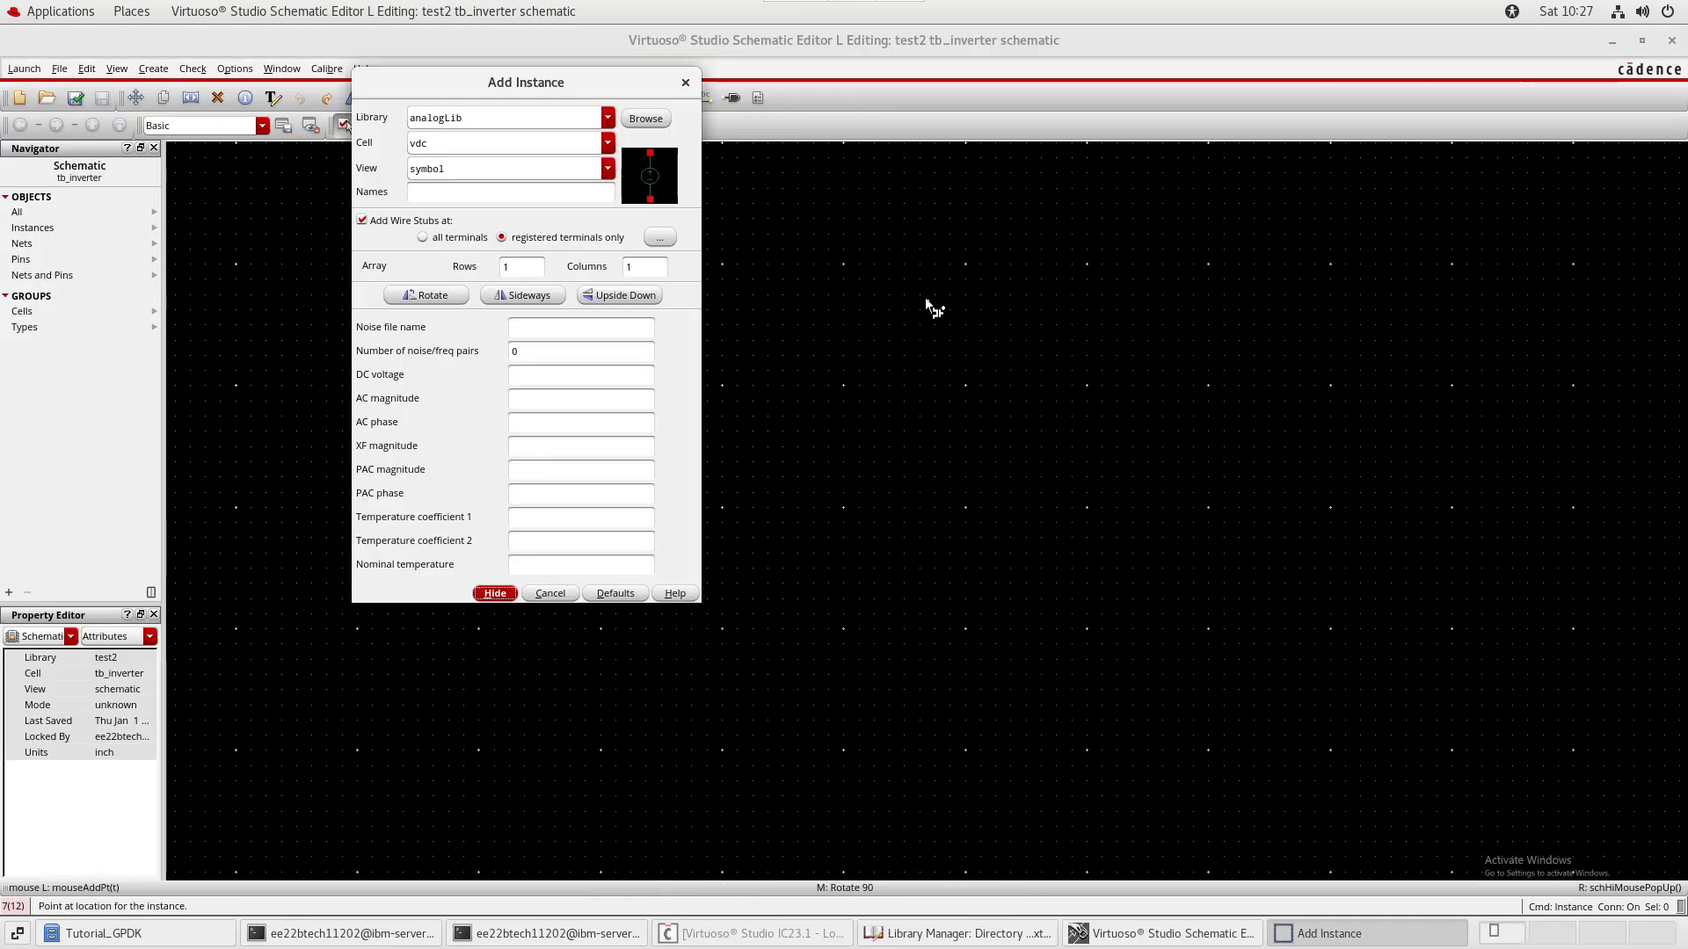
{"action": "key", "text": "shift+Tab"}
{"action": "key", "text": "shift+Tab"}
{"action": "key", "text": "shift+Tab"}
{"action": "key", "text": "shift+Tab"}
{"action": "key", "text": "shift+Tab"}
{"action": "key", "text": "shift+Tab"}
{"action": "key", "text": "shift+Tab"}
{"action": "key", "text": "shift+Tab"}
{"action": "key", "text": "shift+Tab"}
{"action": "key", "text": "shift+Tab"}
{"action": "key", "text": "shift+Tab"}
{"action": "key", "text": "shift+Tab"}
{"action": "key", "text": "shift+Tab"}
{"action": "key", "text": "shift+Tab"}
{"action": "key", "text": "shift+Tab"}
{"action": "key", "text": "shift+Tab"}
{"action": "key", "text": "shift+Tab"}
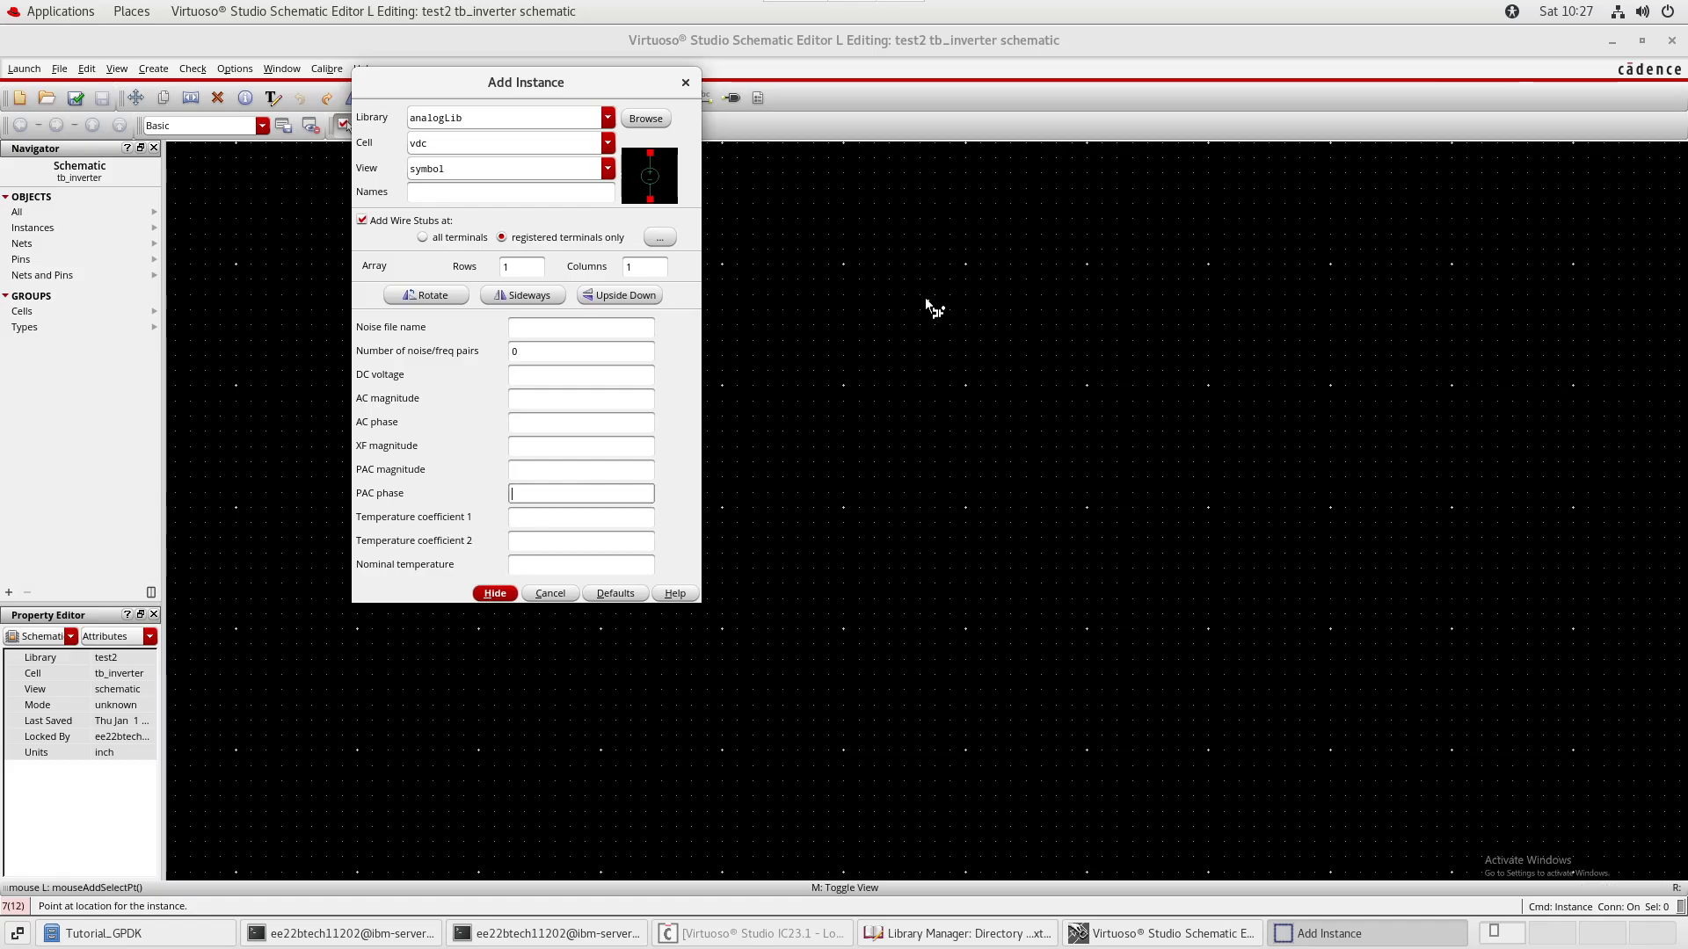
{"action": "key", "text": "shift+Tab"}
{"action": "key", "text": "shift+Tab"}
{"action": "key", "text": "shift+Tab"}
{"action": "key", "text": "shift+Tab"}
{"action": "key", "text": "shift+Tab"}
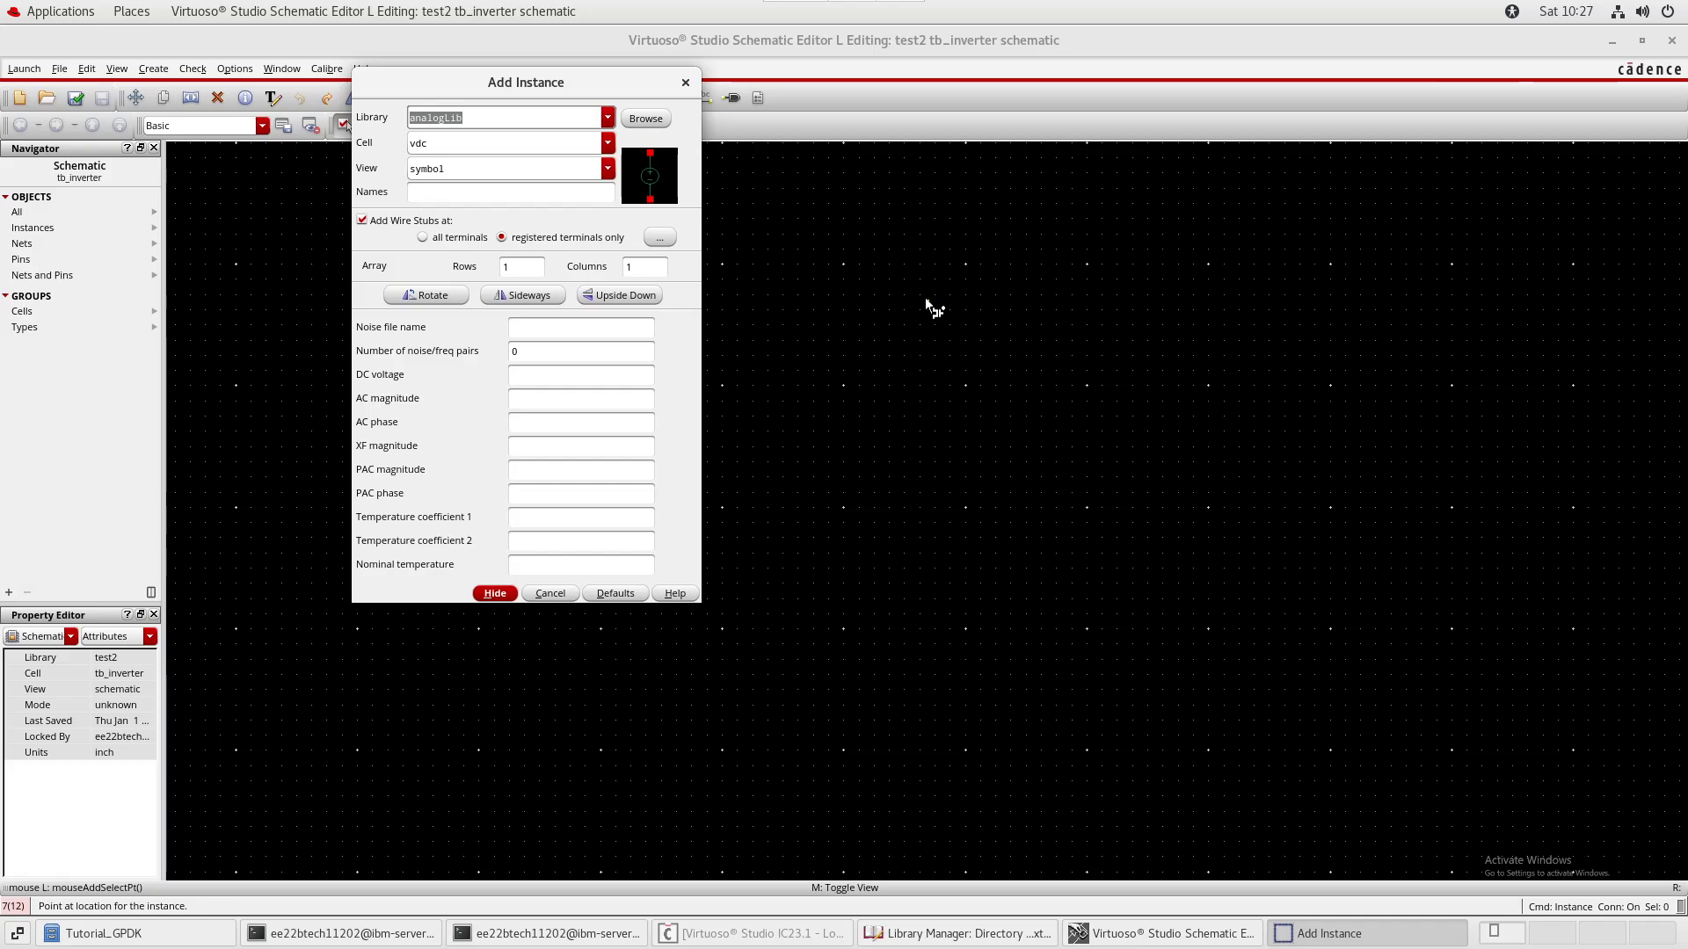
{"action": "type", "text": "test2"}
{"action": "key", "text": "Tab"}
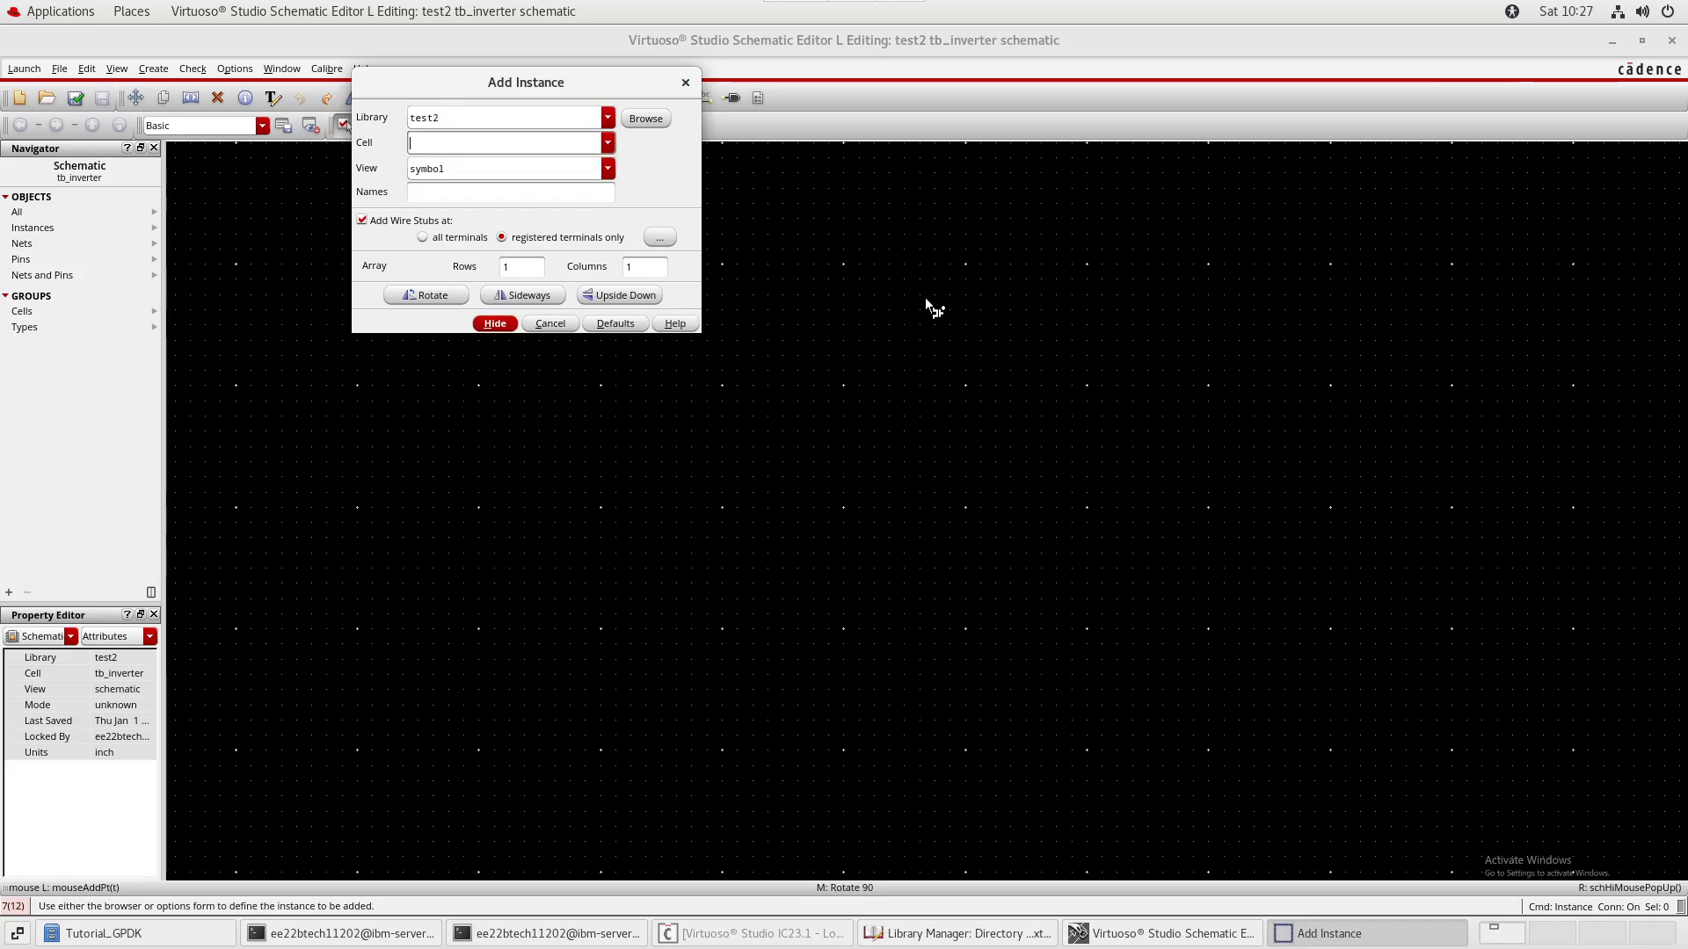
{"action": "type", "text": "inverter_base"}
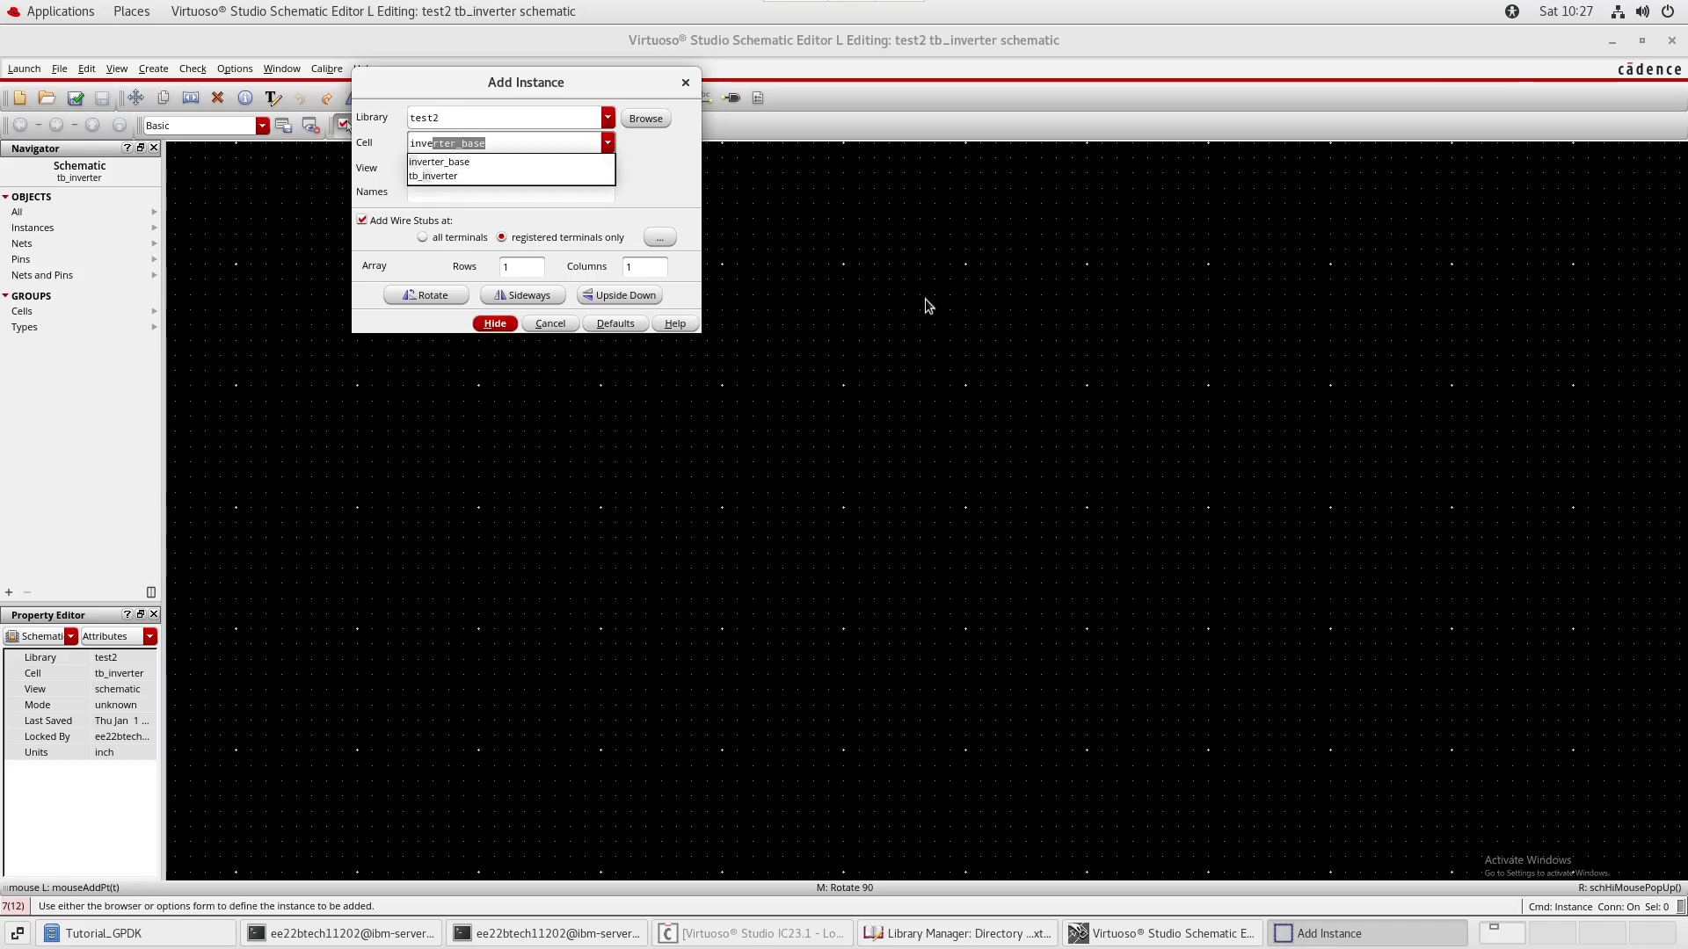
{"action": "key", "text": "Tab"}
{"action": "key", "text": "shift+Tab"}
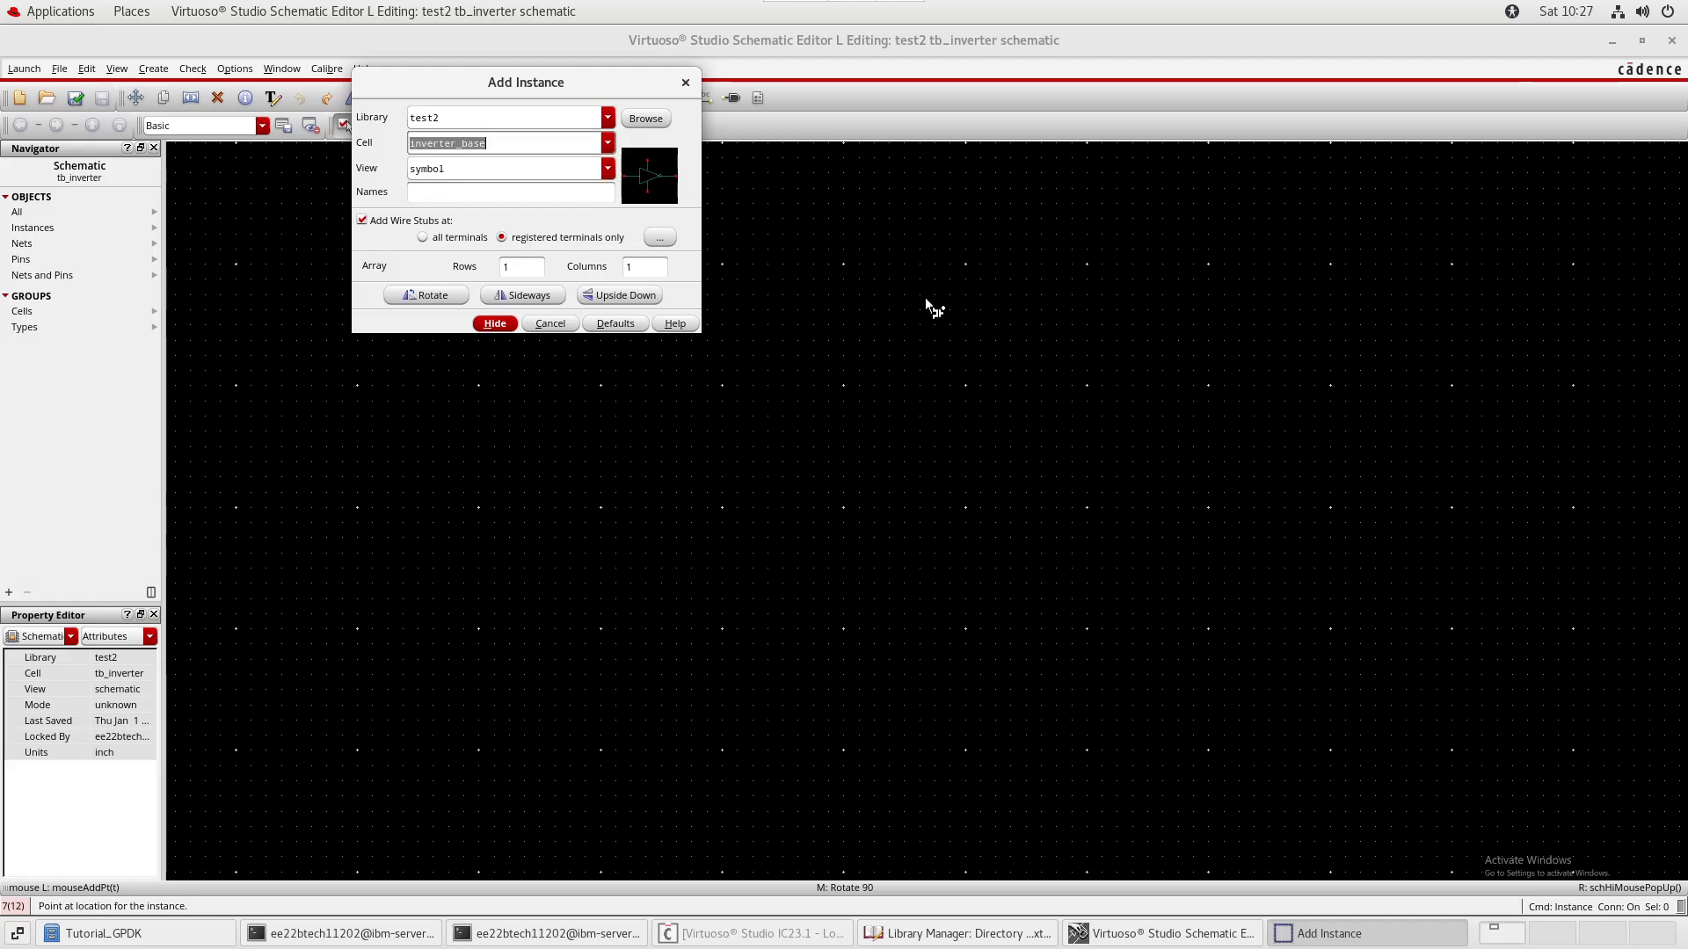
- Try tb_inverter from the test2 library as the cell for the new instance
{"action": "key", "text": "End"}
{"action": "key", "text": "BackSpace"}
{"action": "key", "text": "BackSpace"}
{"action": "key", "text": "BackSpace"}
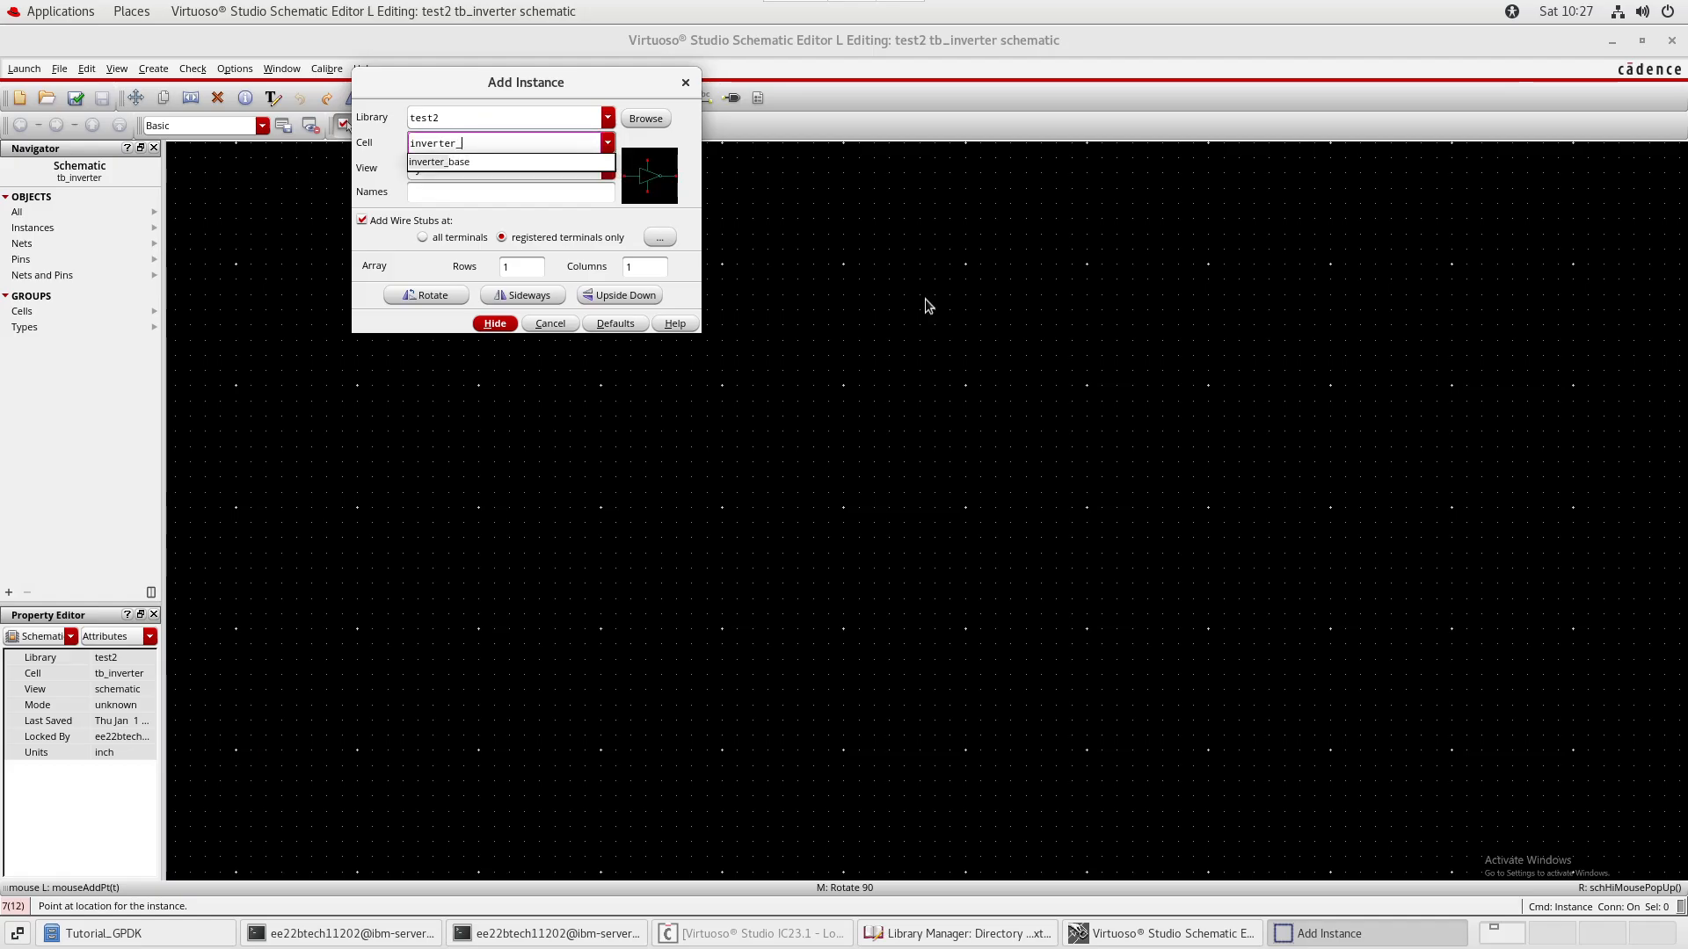
{"action": "key", "text": "ctrl+a"}
{"action": "type", "text": "tb_inverter"}
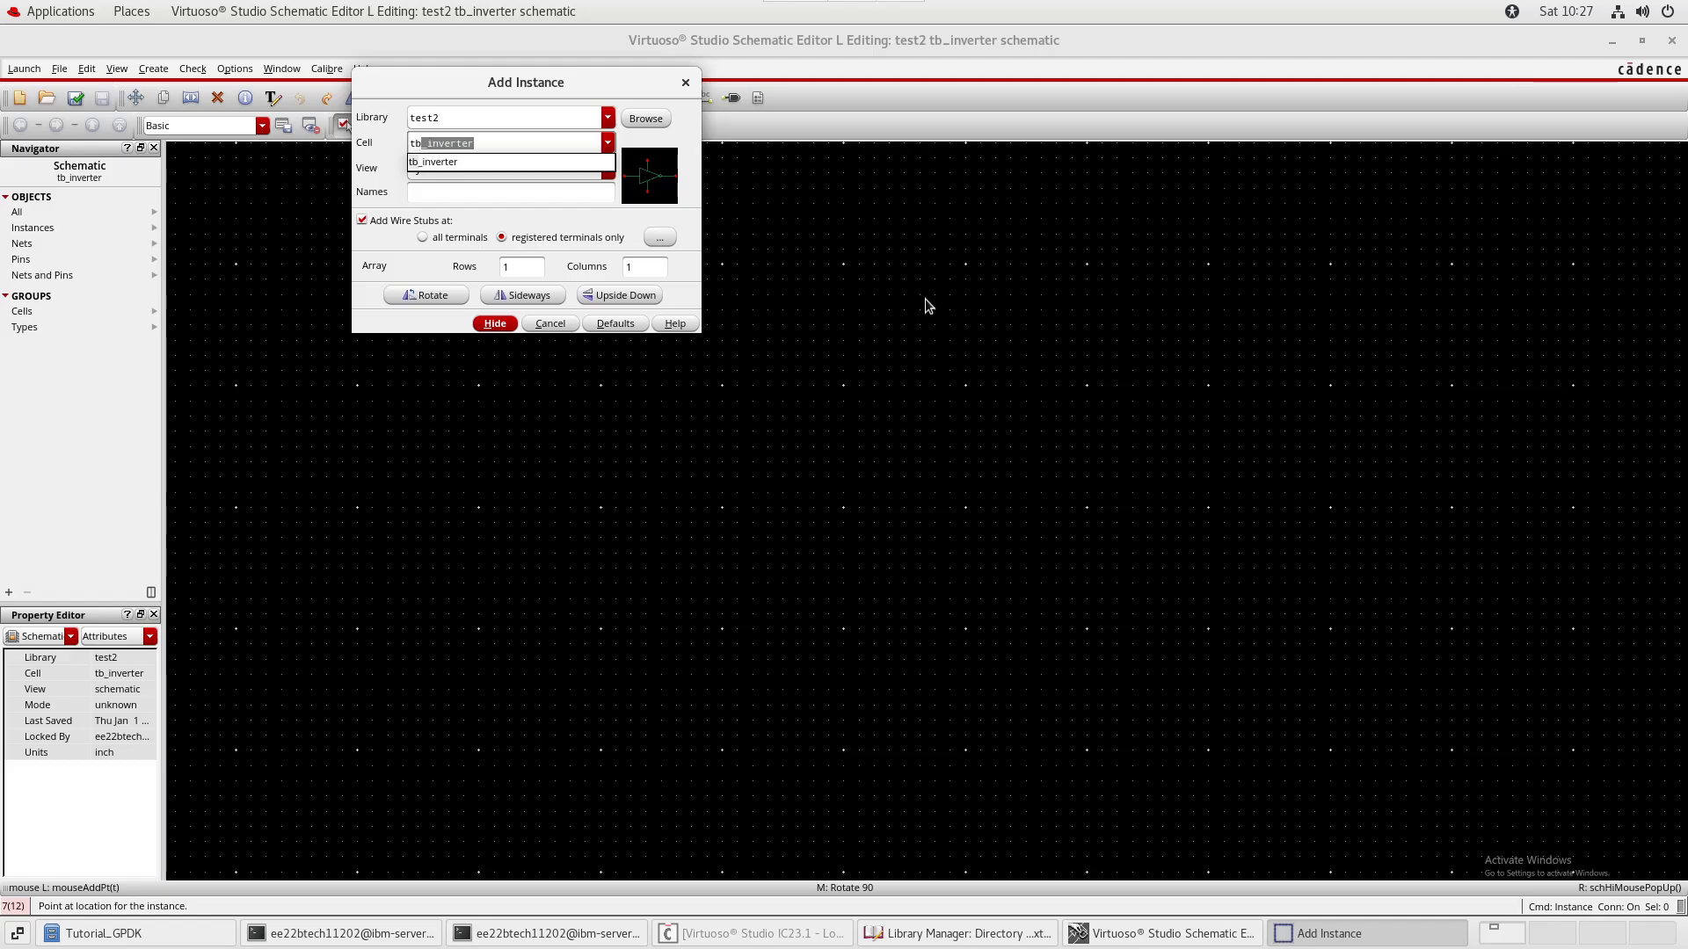
{"action": "key", "text": "Tab"}
{"action": "key", "text": "Tab"}
{"action": "key", "text": "shift+Tab"}
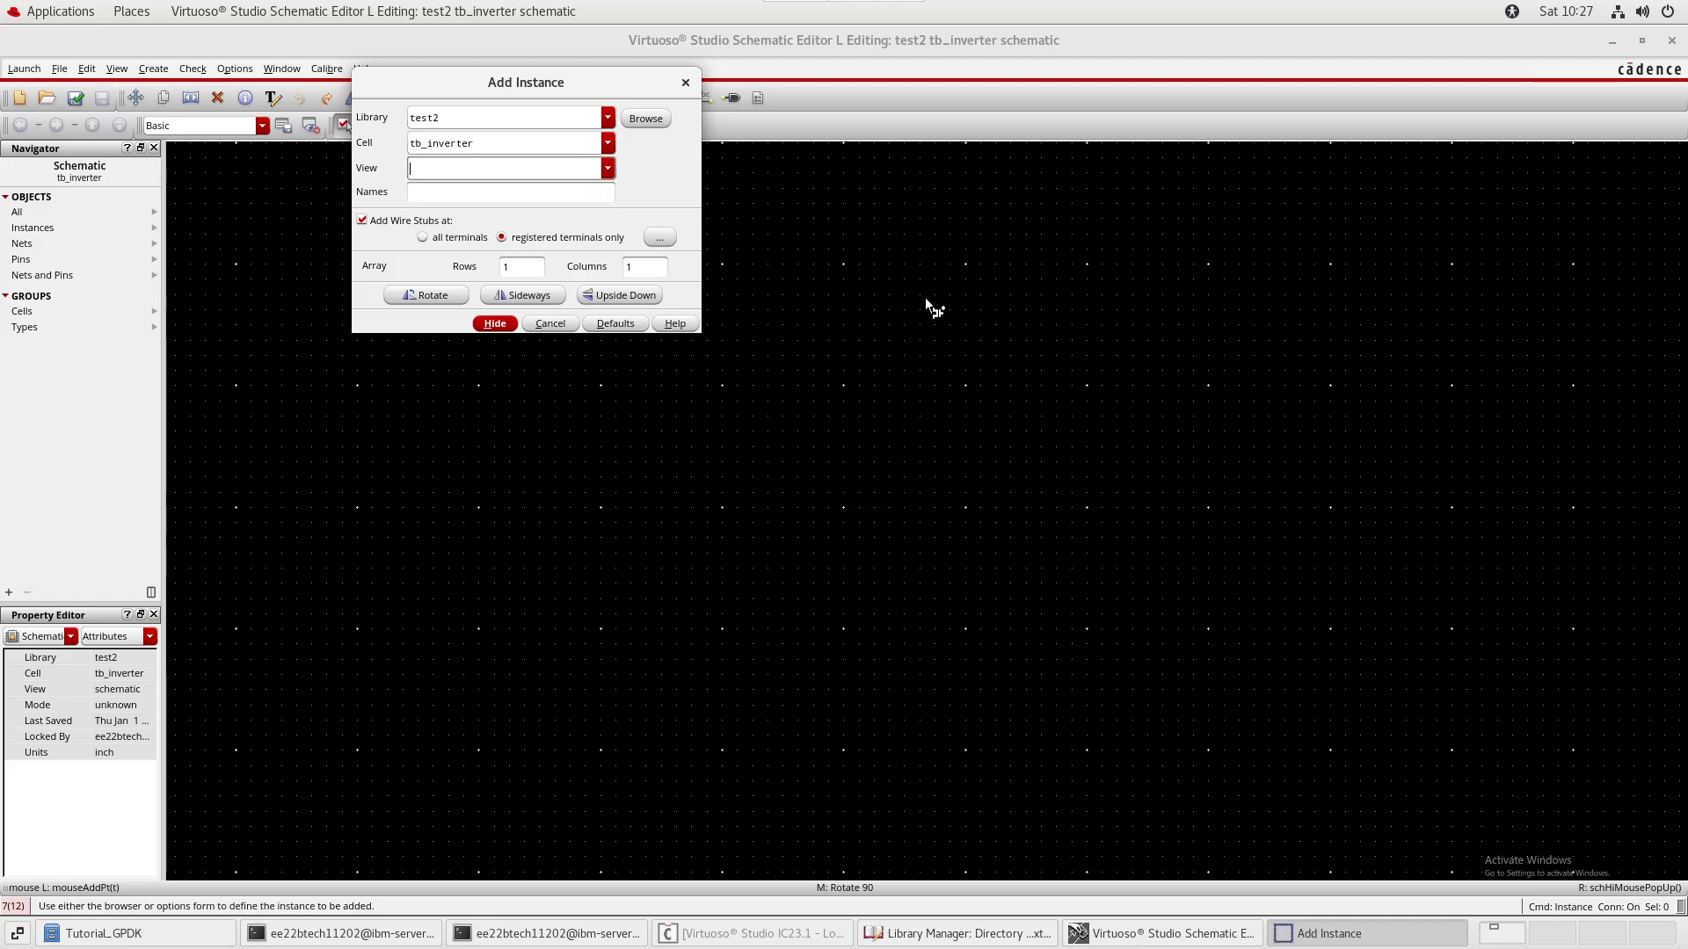
{"action": "key", "text": "shift+Tab"}
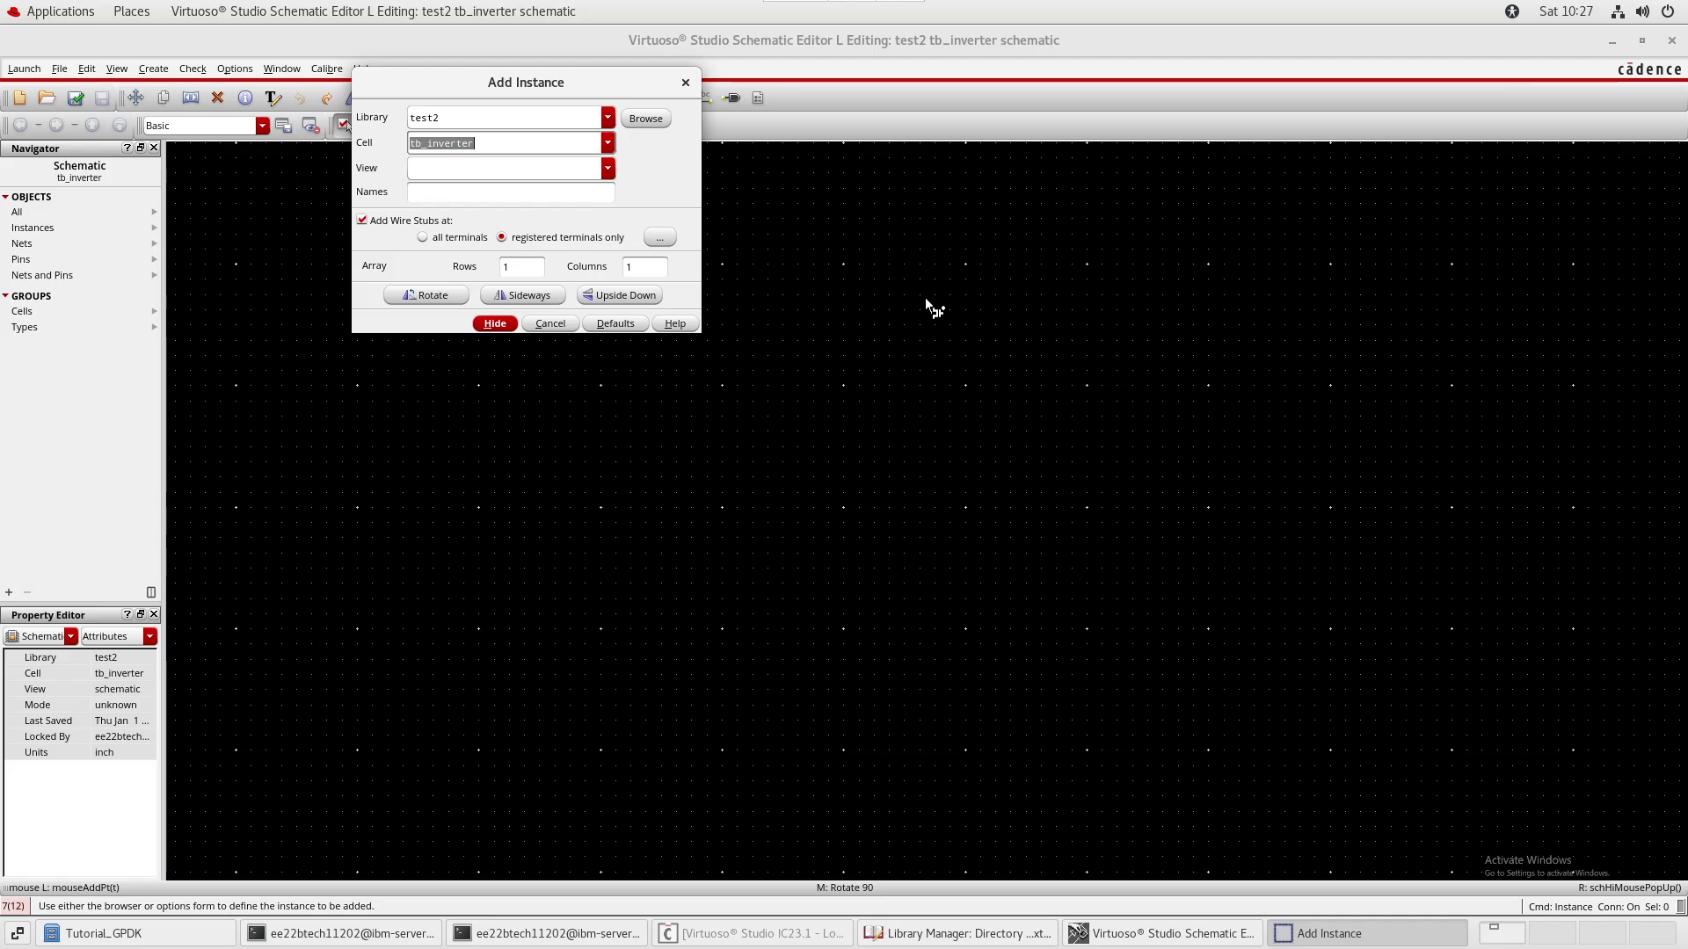
- Place one instance of the test2 cell inverter_base, symbol view, in the middle of the empty tb_inverter schematic
{"action": "type", "text": "inverter_base"}
{"action": "key", "text": "Tab"}
{"action": "key", "text": "Tab"}
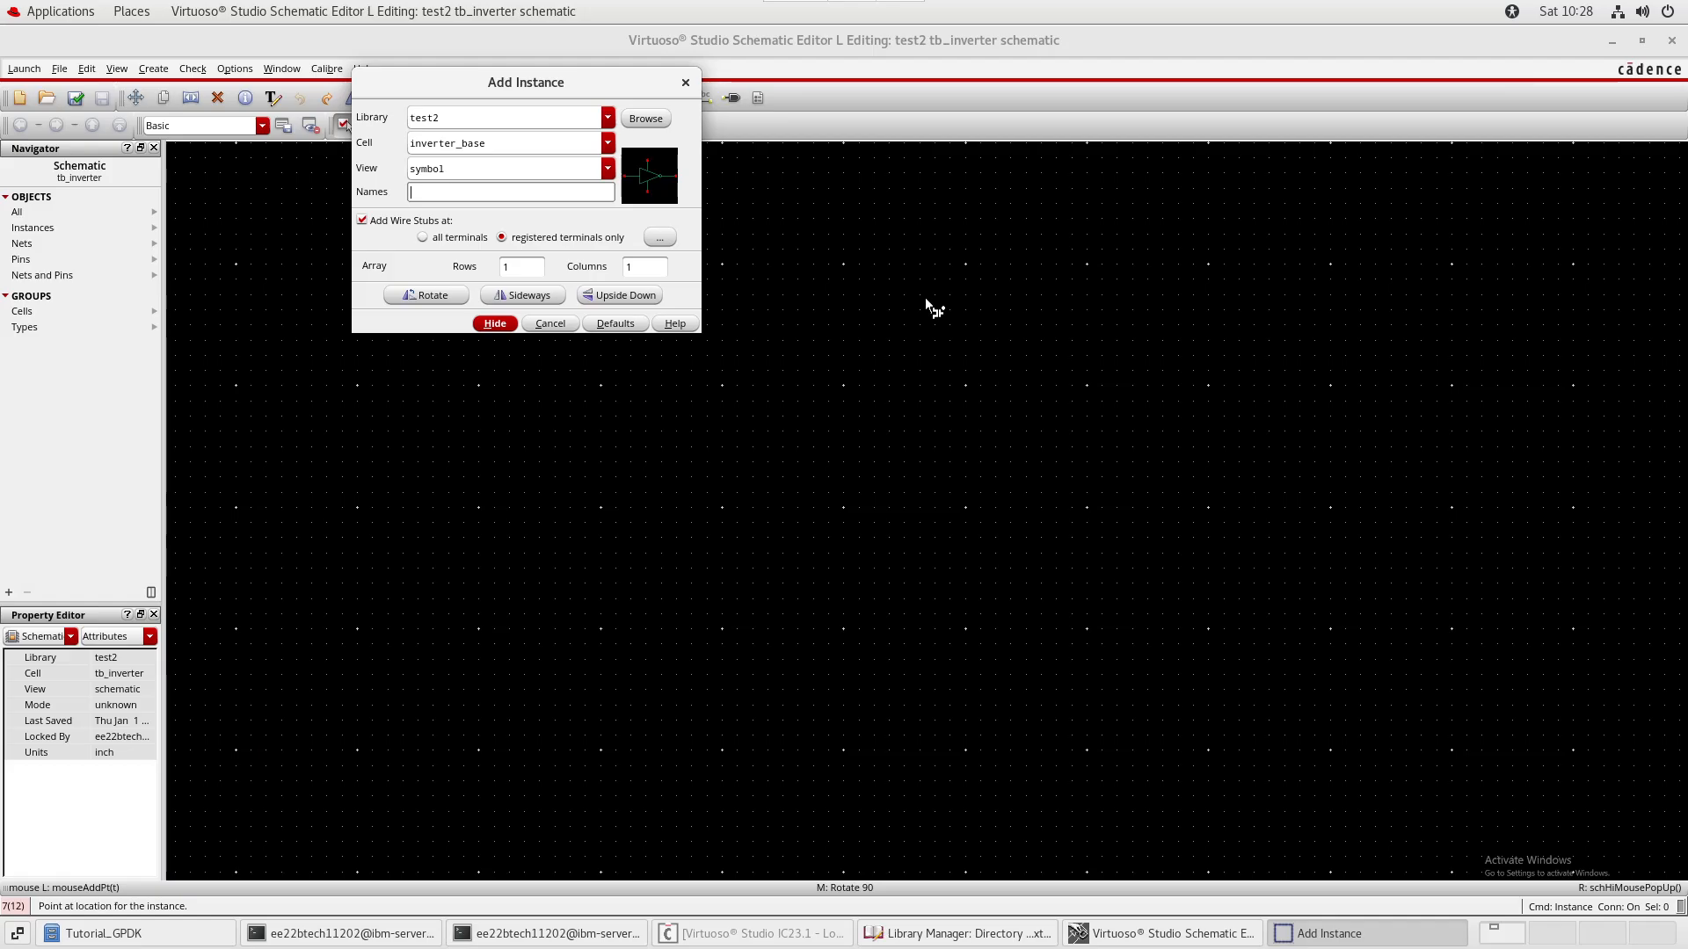
{"action": "key", "text": "Tab"}
{"action": "key", "text": "Tab"}
{"action": "key", "text": "Tab"}
{"action": "key", "text": "Tab"}
{"action": "key", "text": "Return"}
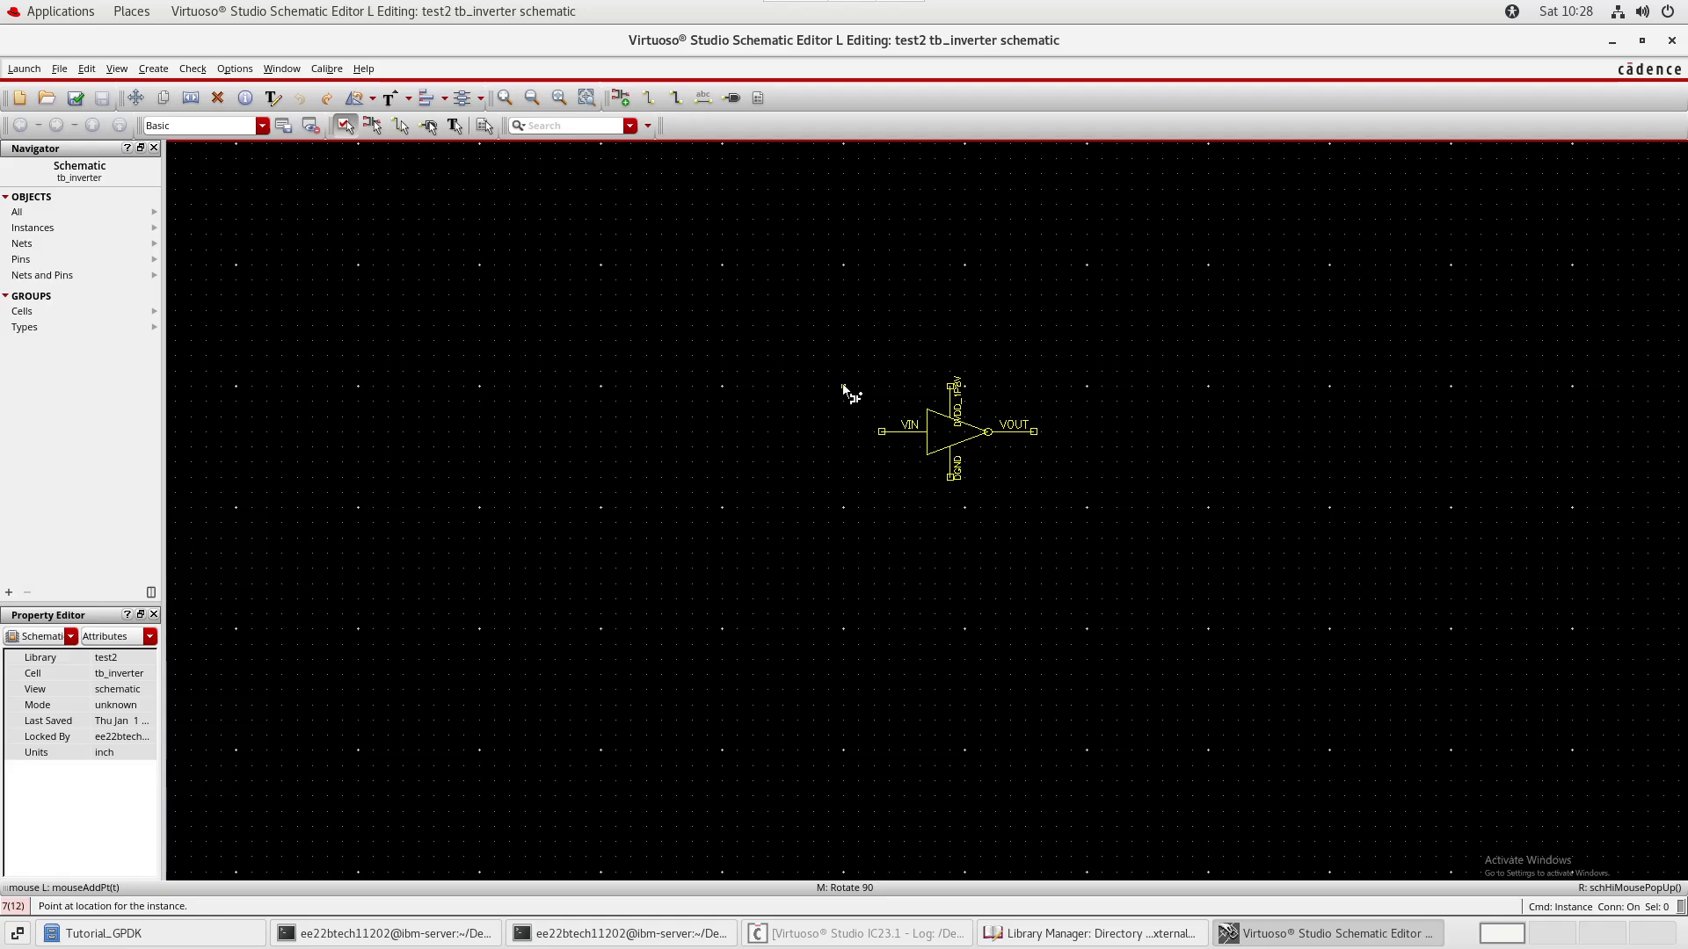
{"action": "scroll", "coordinate": [843, 386], "scroll_direction": "up", "scroll_amount": 1}
{"action": "middle_click_drag", "start_coordinate": [843, 387], "coordinate": [770, 451]}
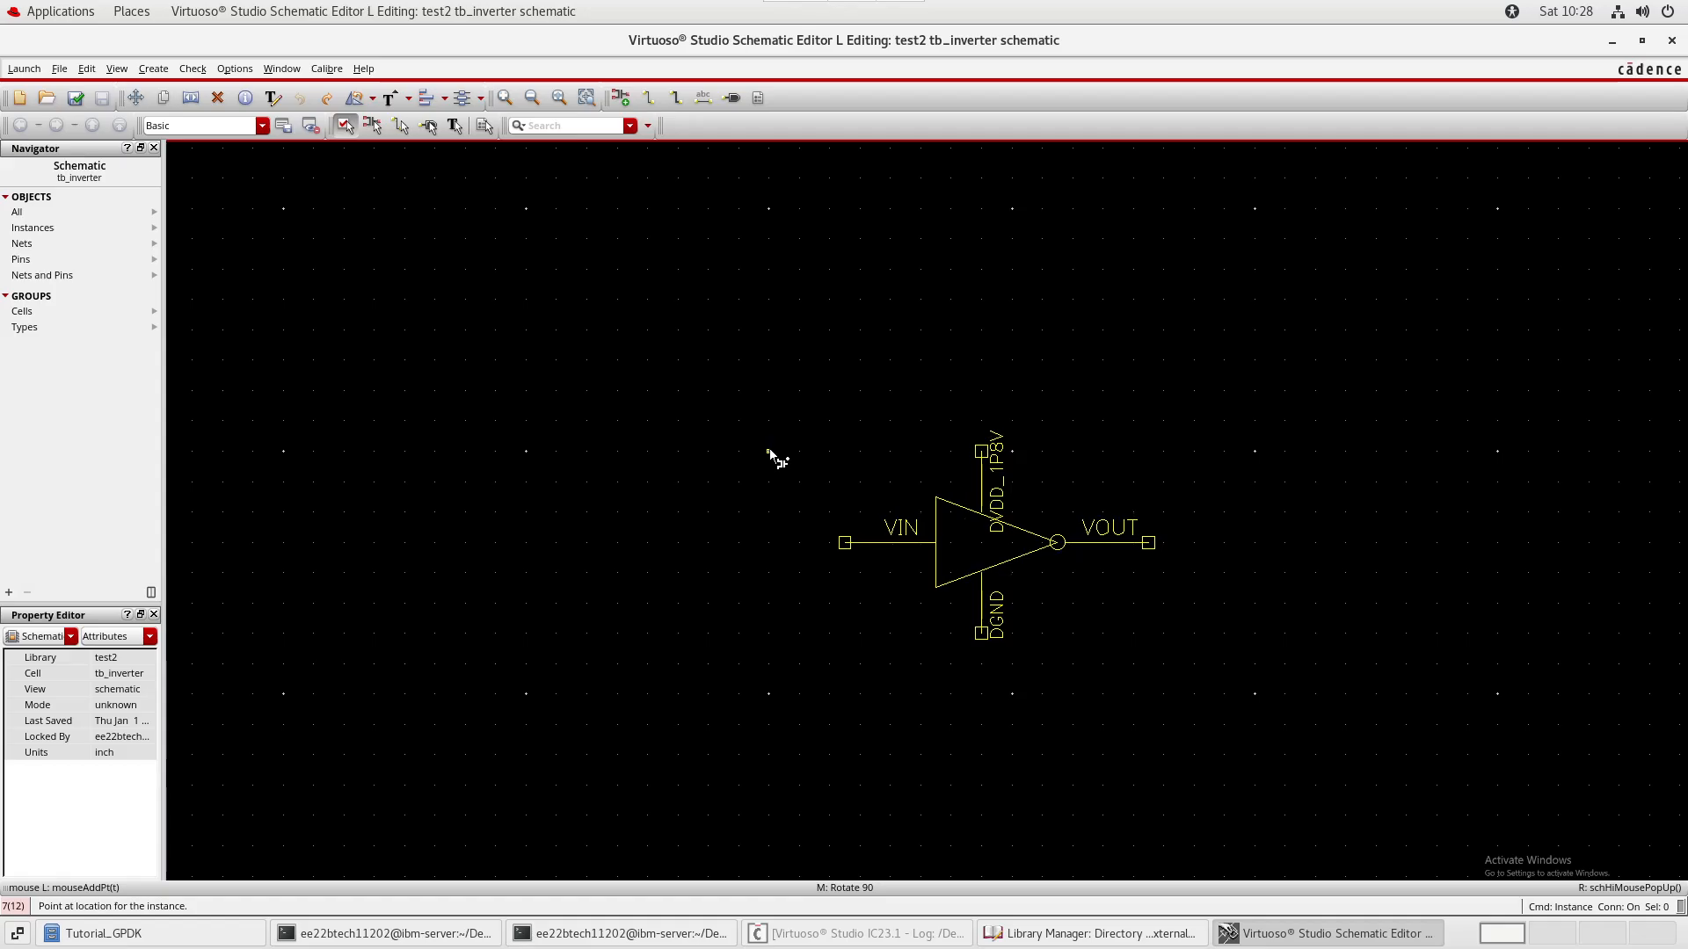
{"action": "middle_click_drag", "start_coordinate": [771, 446], "coordinate": [888, 482]}
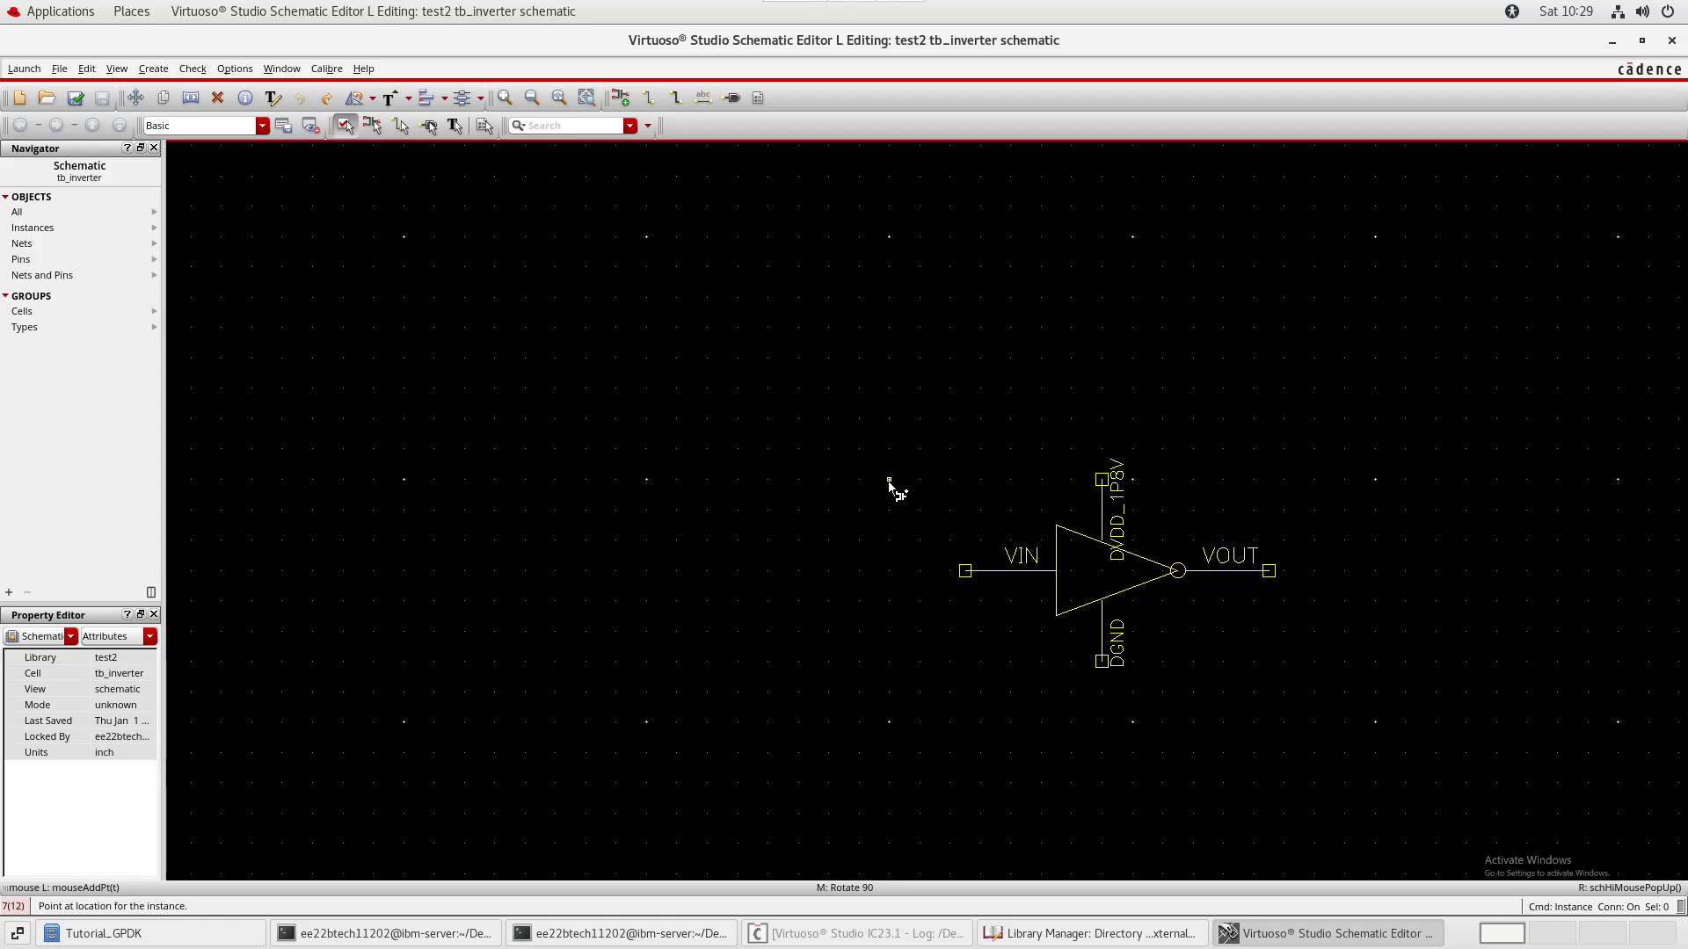
{"action": "left_click", "coordinate": [887, 481]}
{"action": "key", "text": "Escape"}
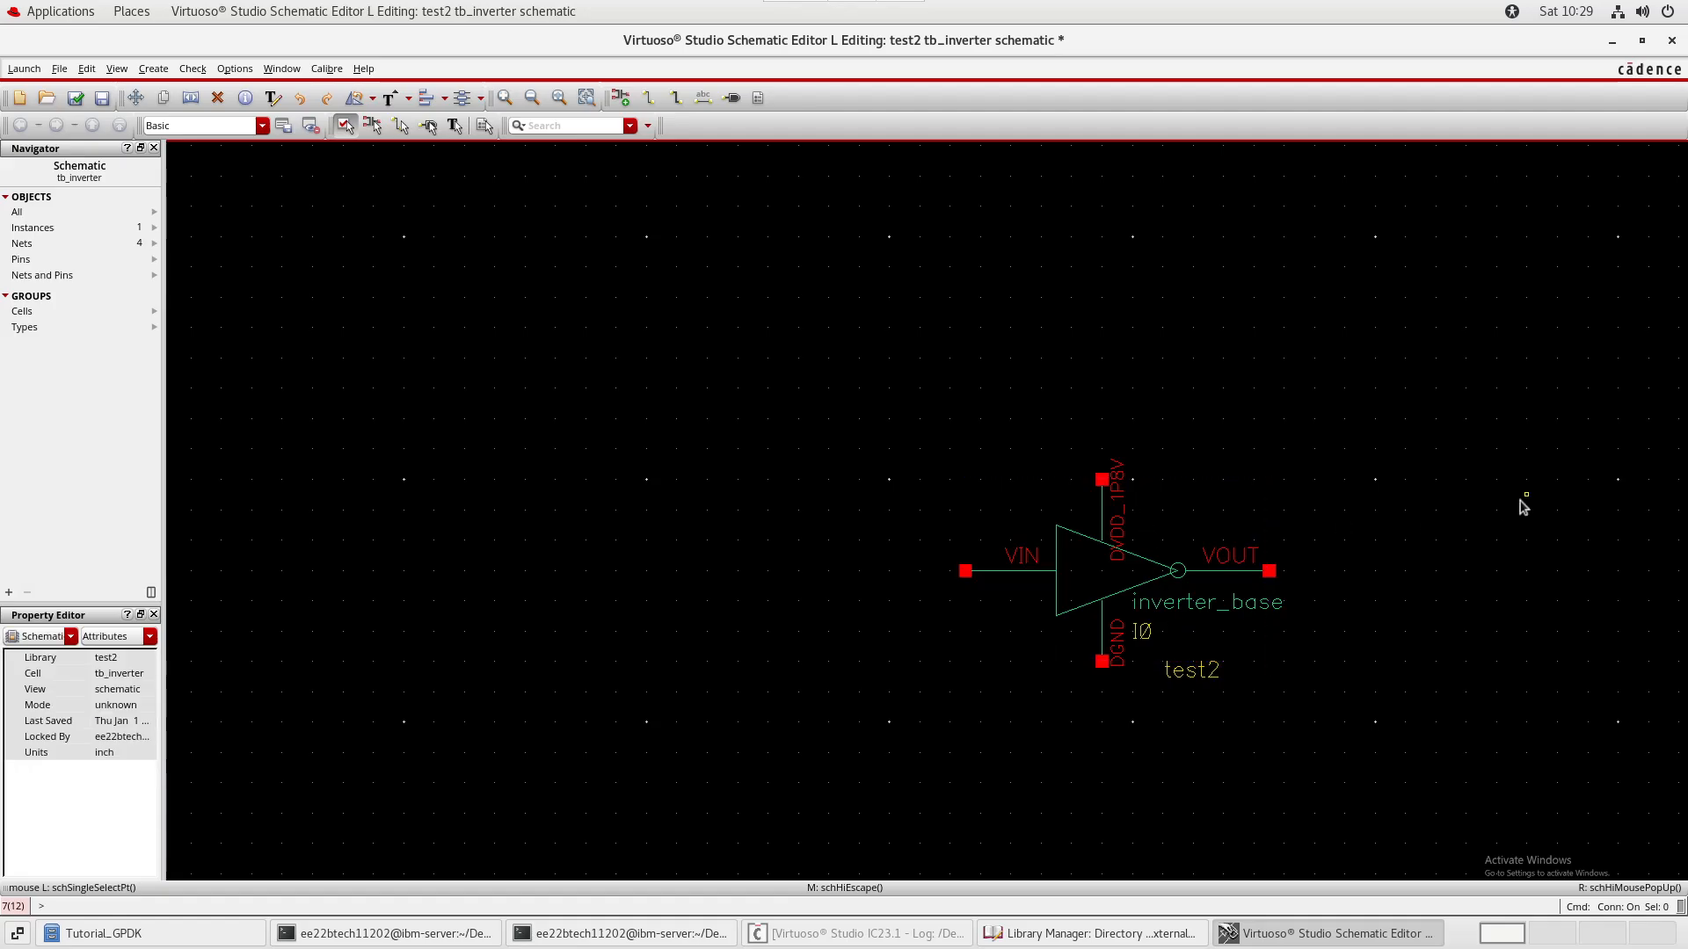
- Rename the placed inverter_base instance as I_inverter1 in its object properties
{"action": "left_click", "coordinate": [1074, 595]}
{"action": "key", "text": "q"}
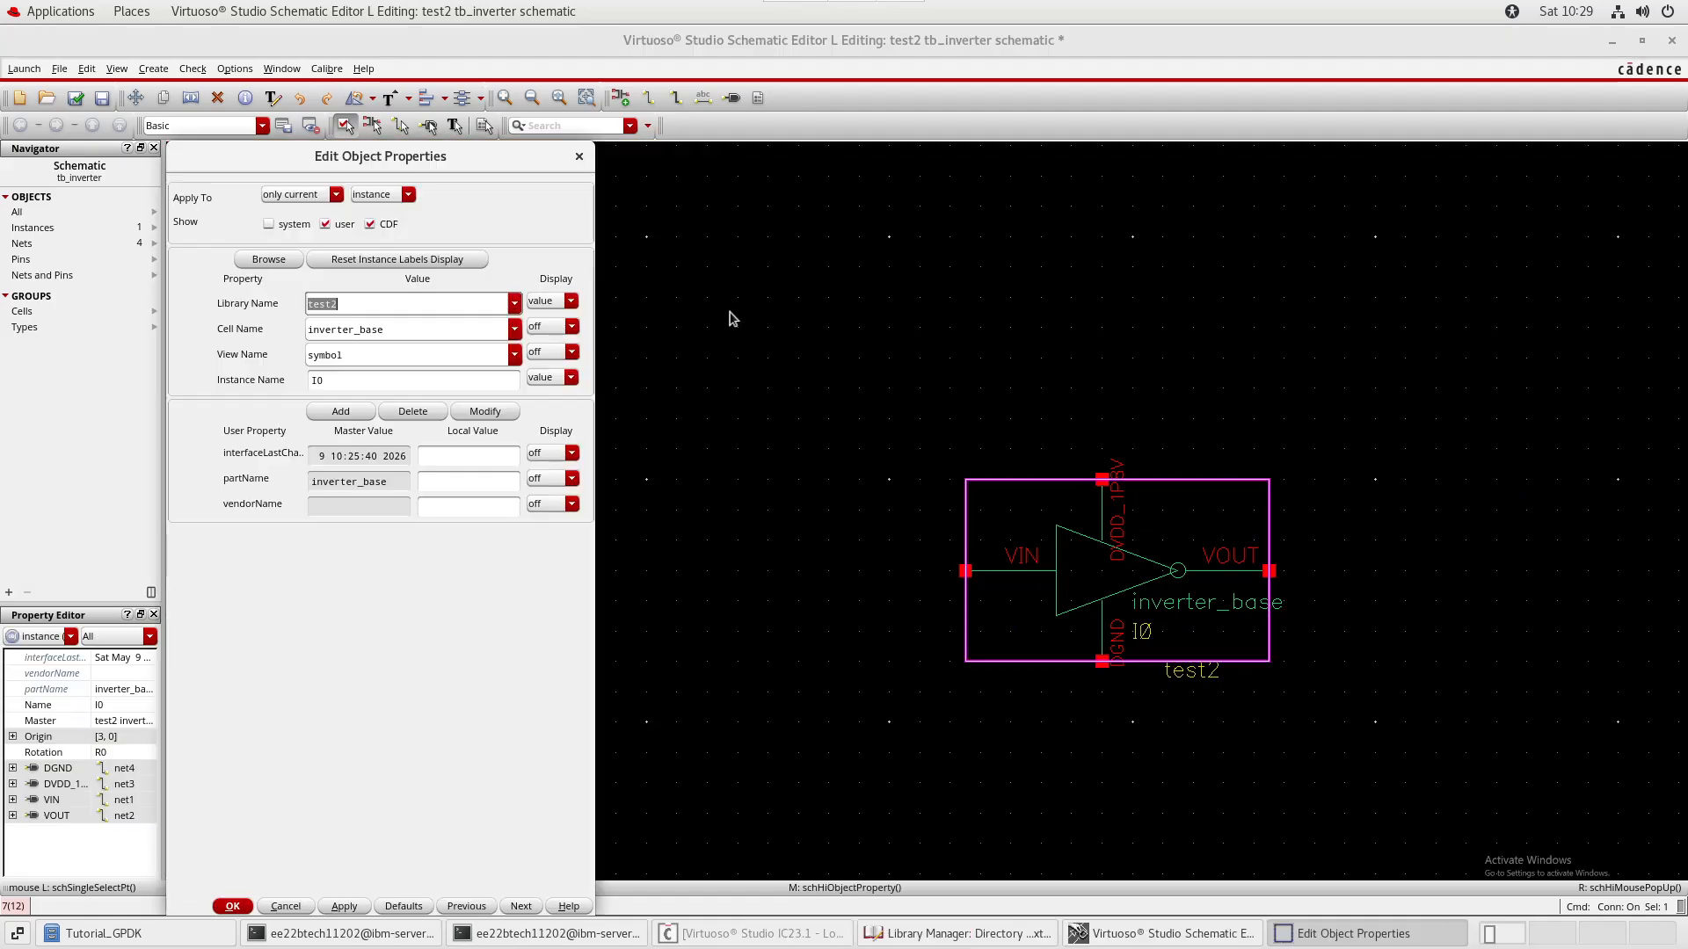
{"action": "left_click", "coordinate": [344, 378]}
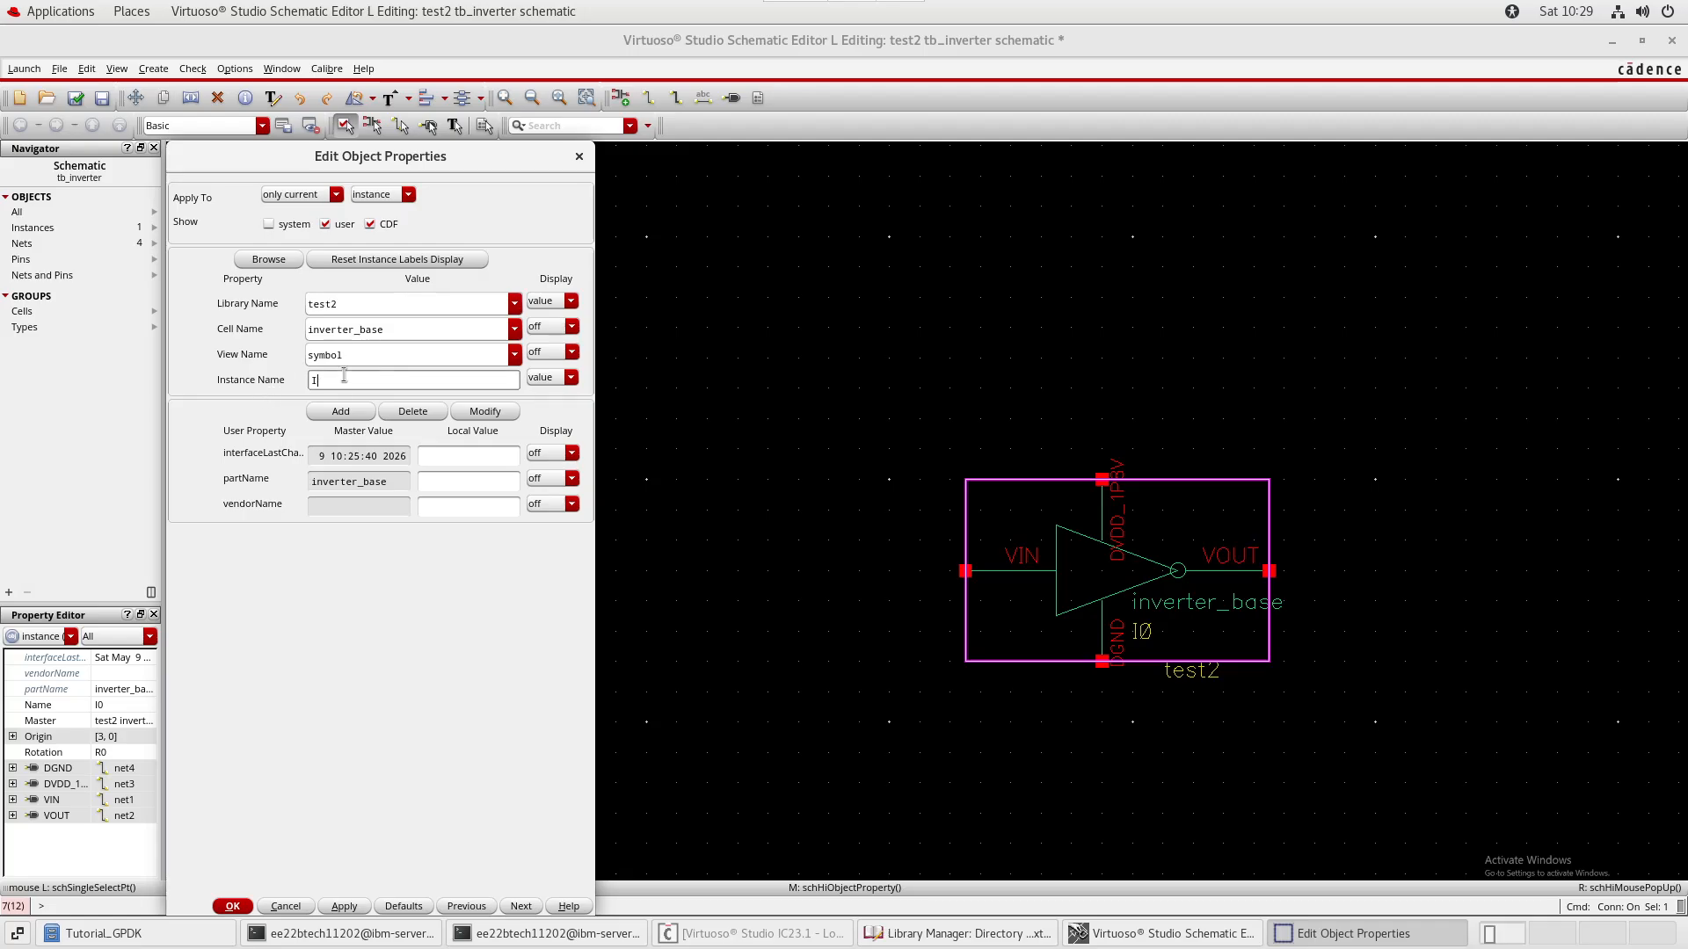
{"action": "type", "text": "_inverter1"}
{"action": "key", "text": "Return"}
{"action": "left_click", "coordinate": [1536, 455]}
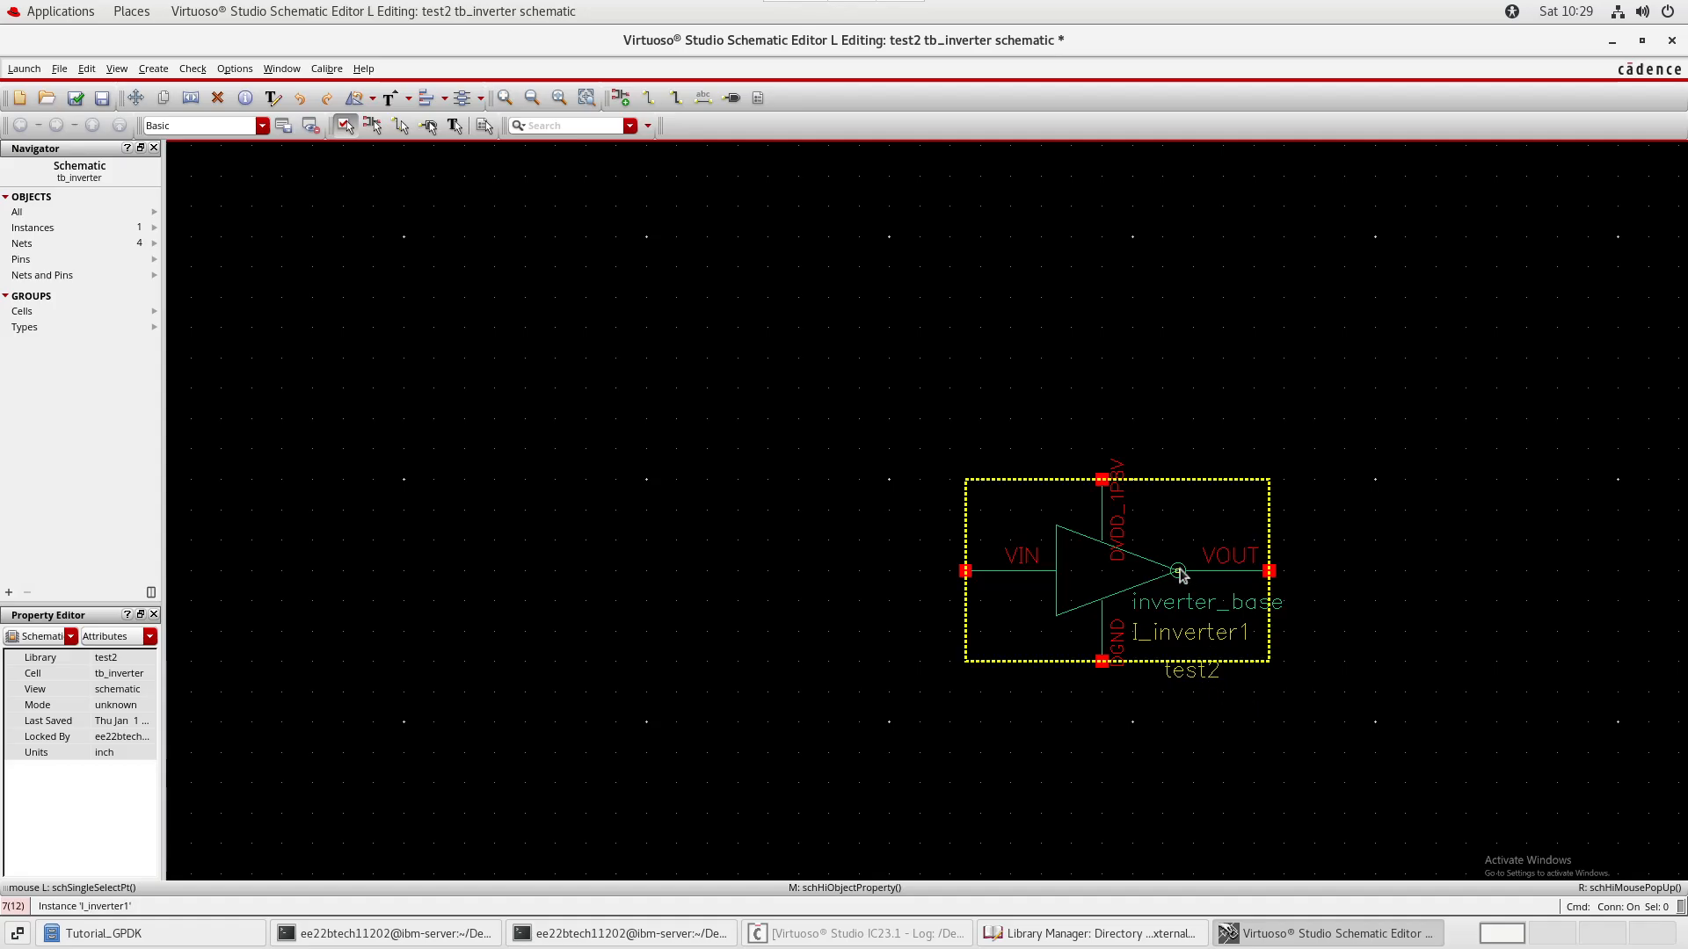
- Change the library of the I_inverter1 instance to test1, keeping cell inverter_base and view symbol
{"action": "left_click", "coordinate": [1228, 612]}
{"action": "key", "text": "q"}
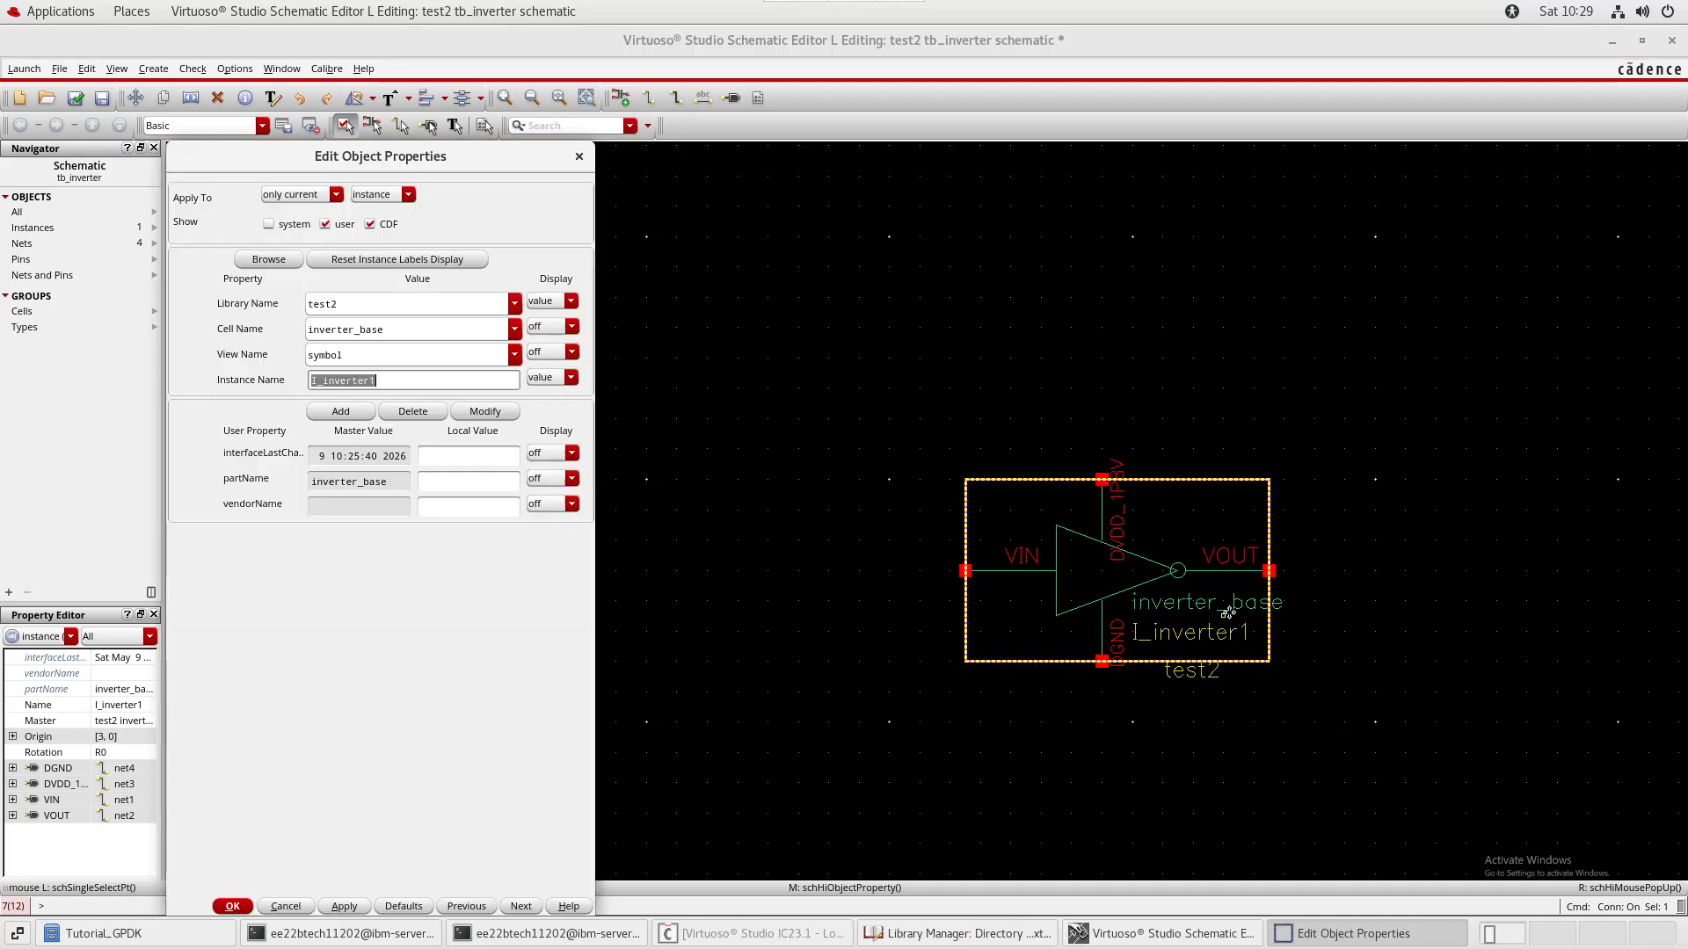
{"action": "left_click", "coordinate": [360, 303]}
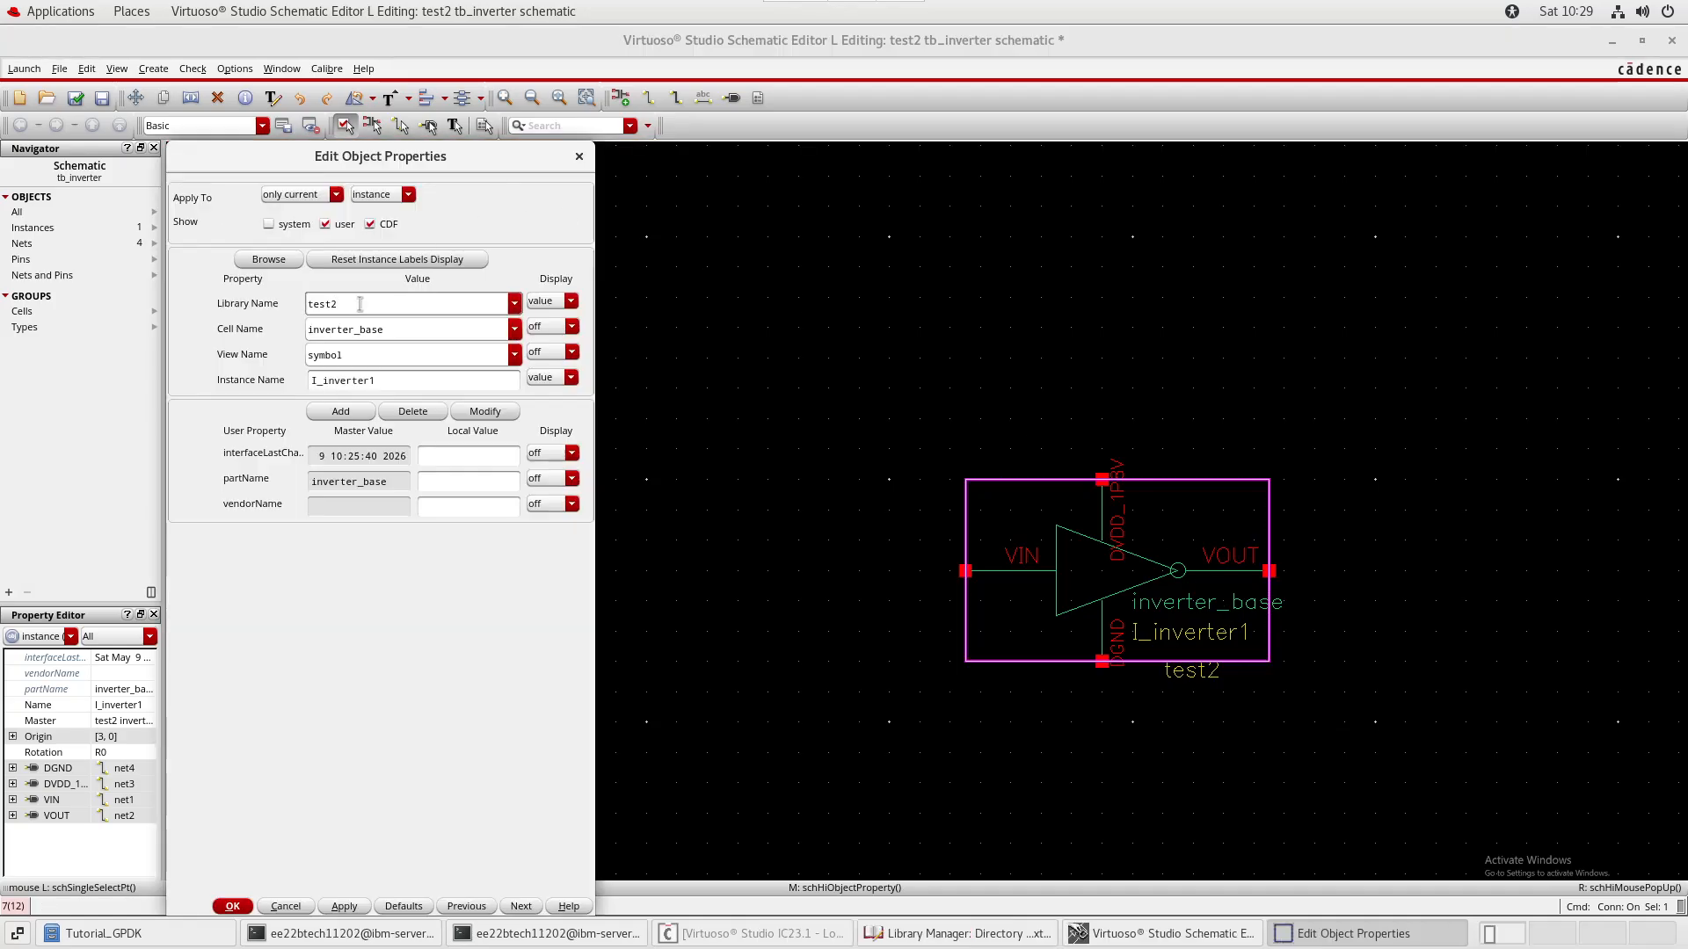
{"action": "key", "text": "BackSpace"}
{"action": "type", "text": "1"}
{"action": "key", "text": "Tab"}
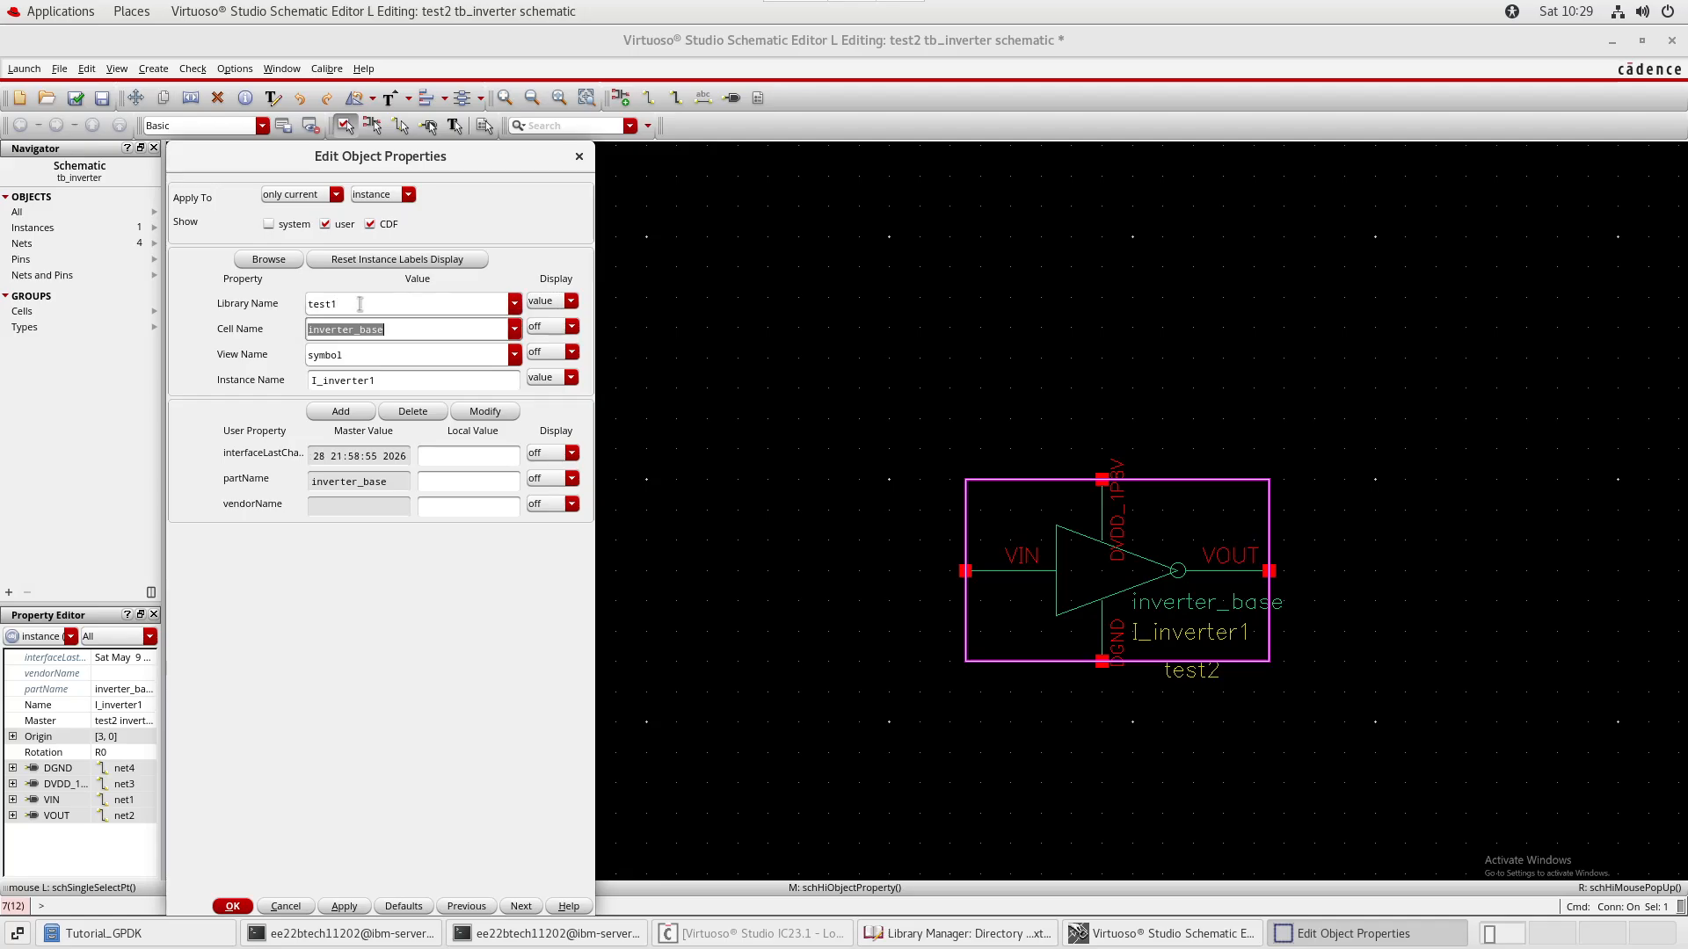
{"action": "key", "text": "Right"}
{"action": "key", "text": "Return"}
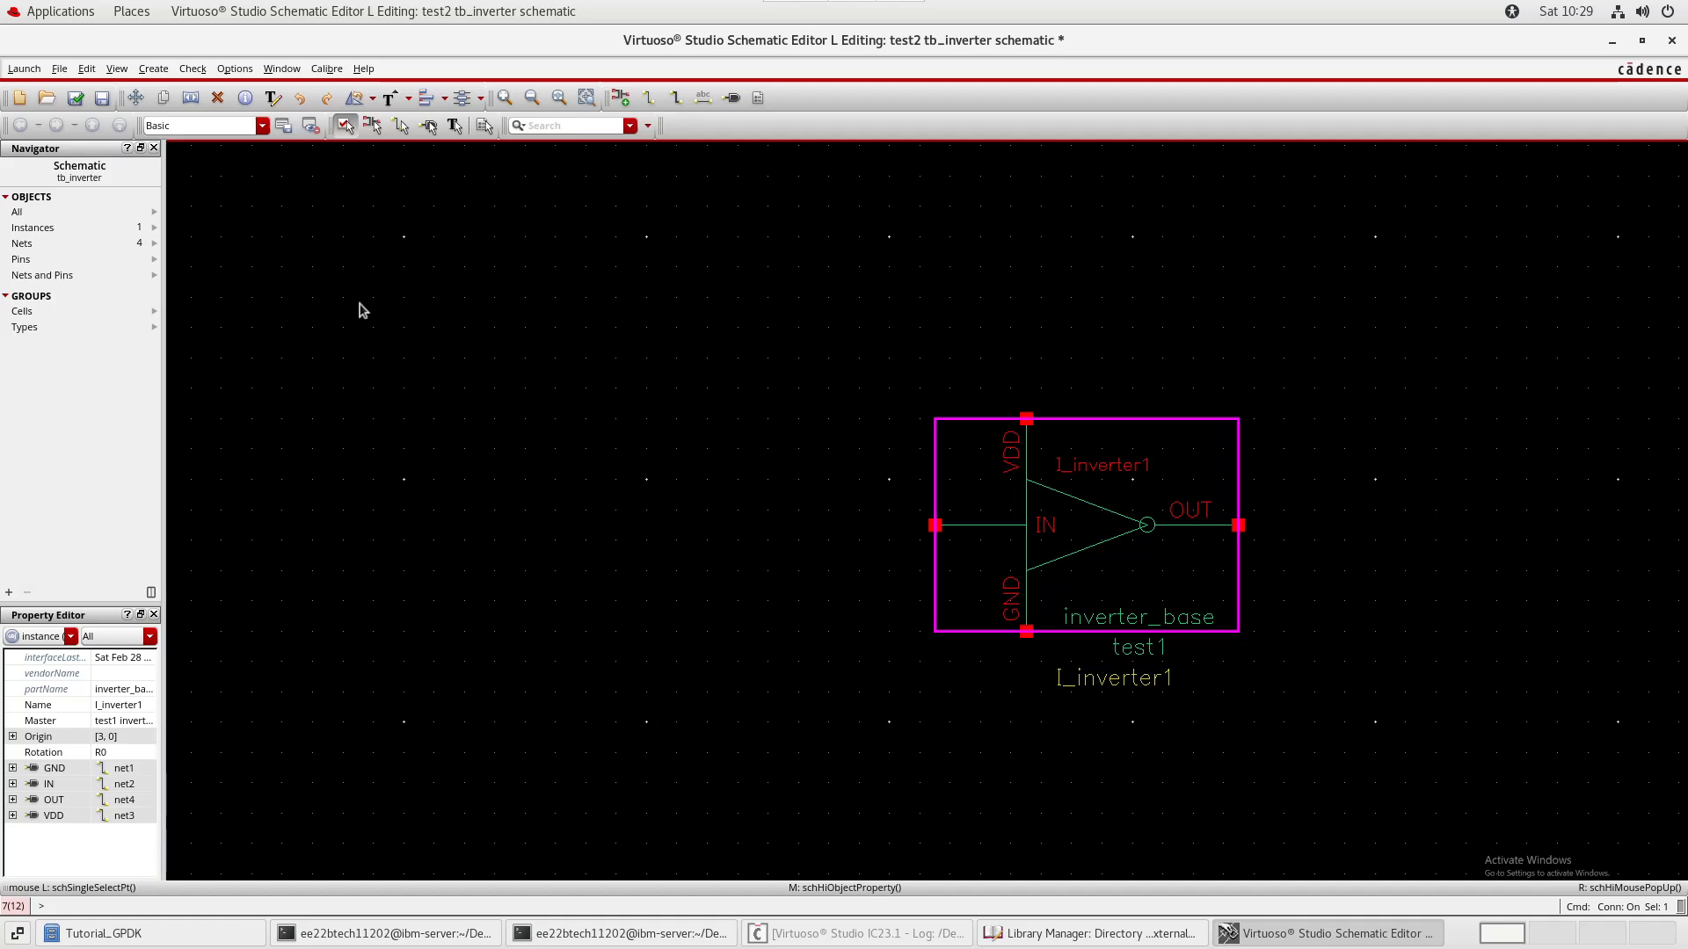
- Set the library of the I_inverter1 instance back to test2 and deselect the instance
{"action": "key", "text": "q"}
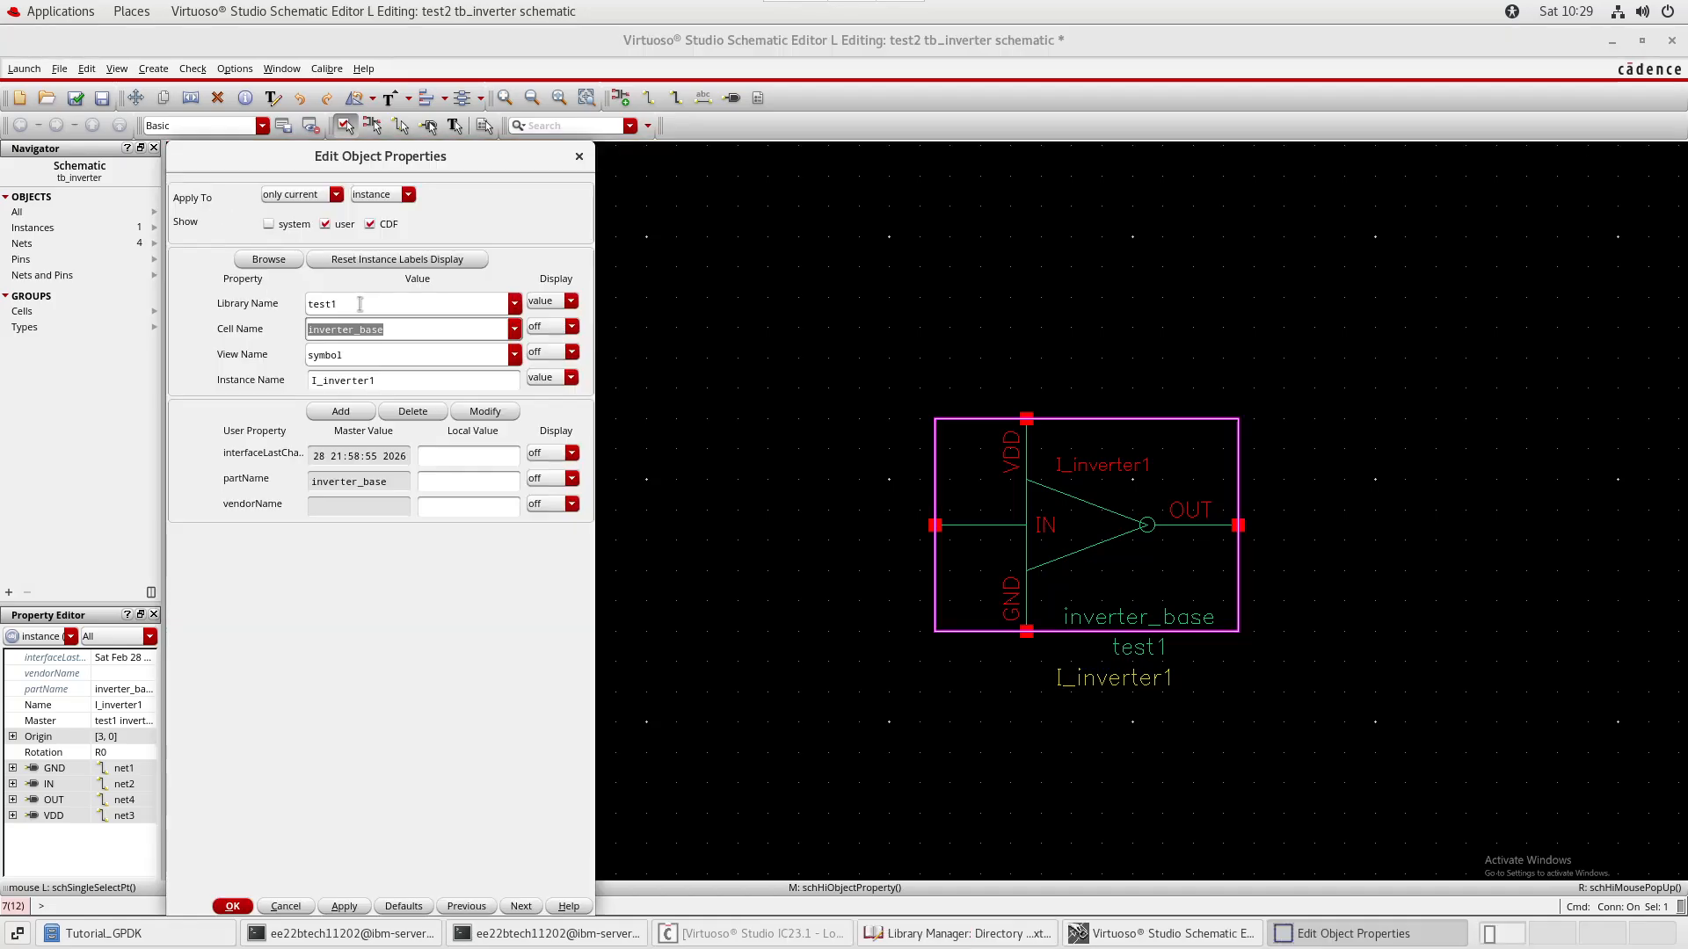
{"action": "key", "text": "shift+Tab"}
{"action": "key", "text": "shift+Tab"}
{"action": "key", "text": "shift+Tab"}
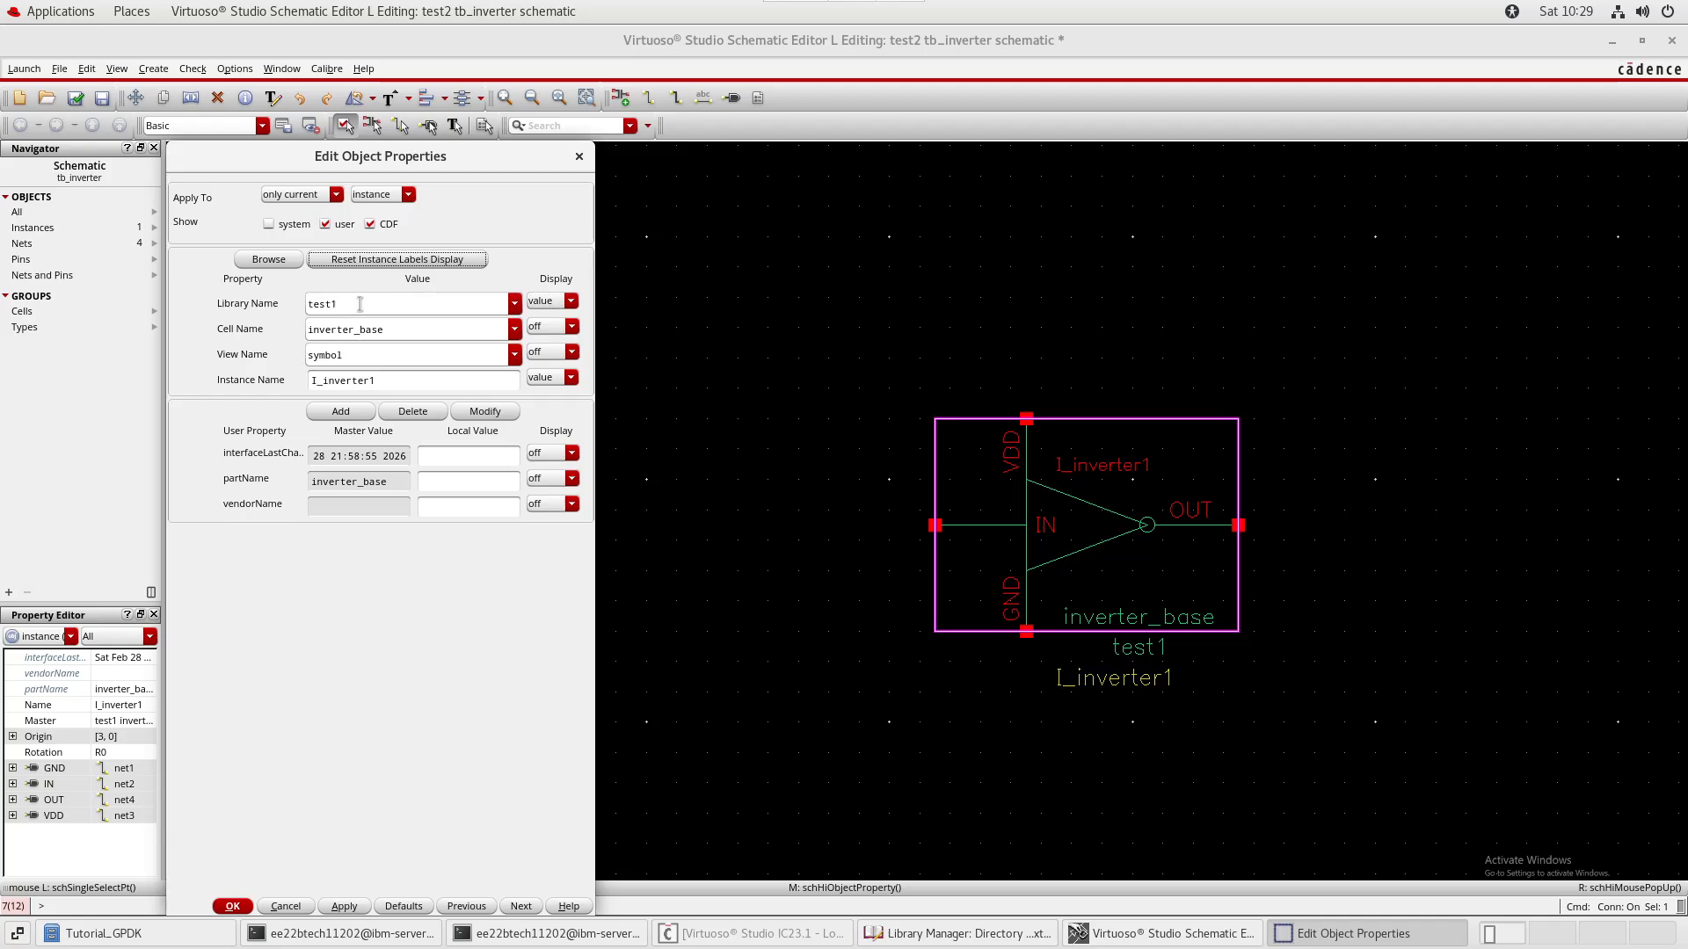
{"action": "key", "text": "Tab"}
{"action": "type", "text": "test2"}
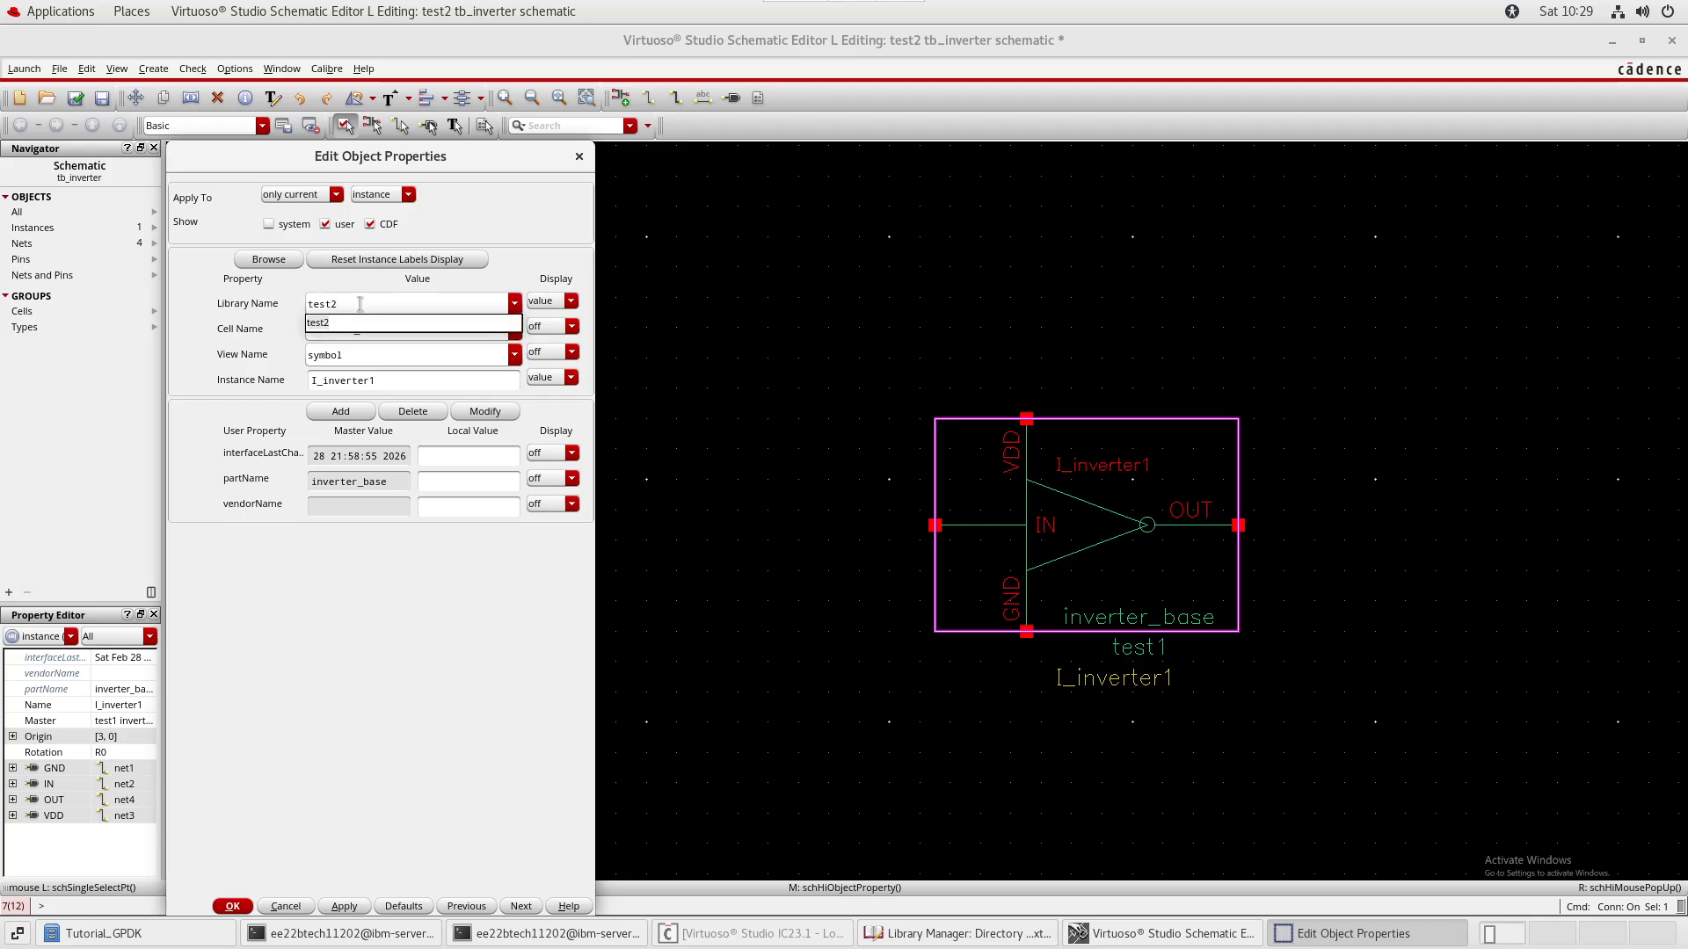
{"action": "key", "text": "Tab"}
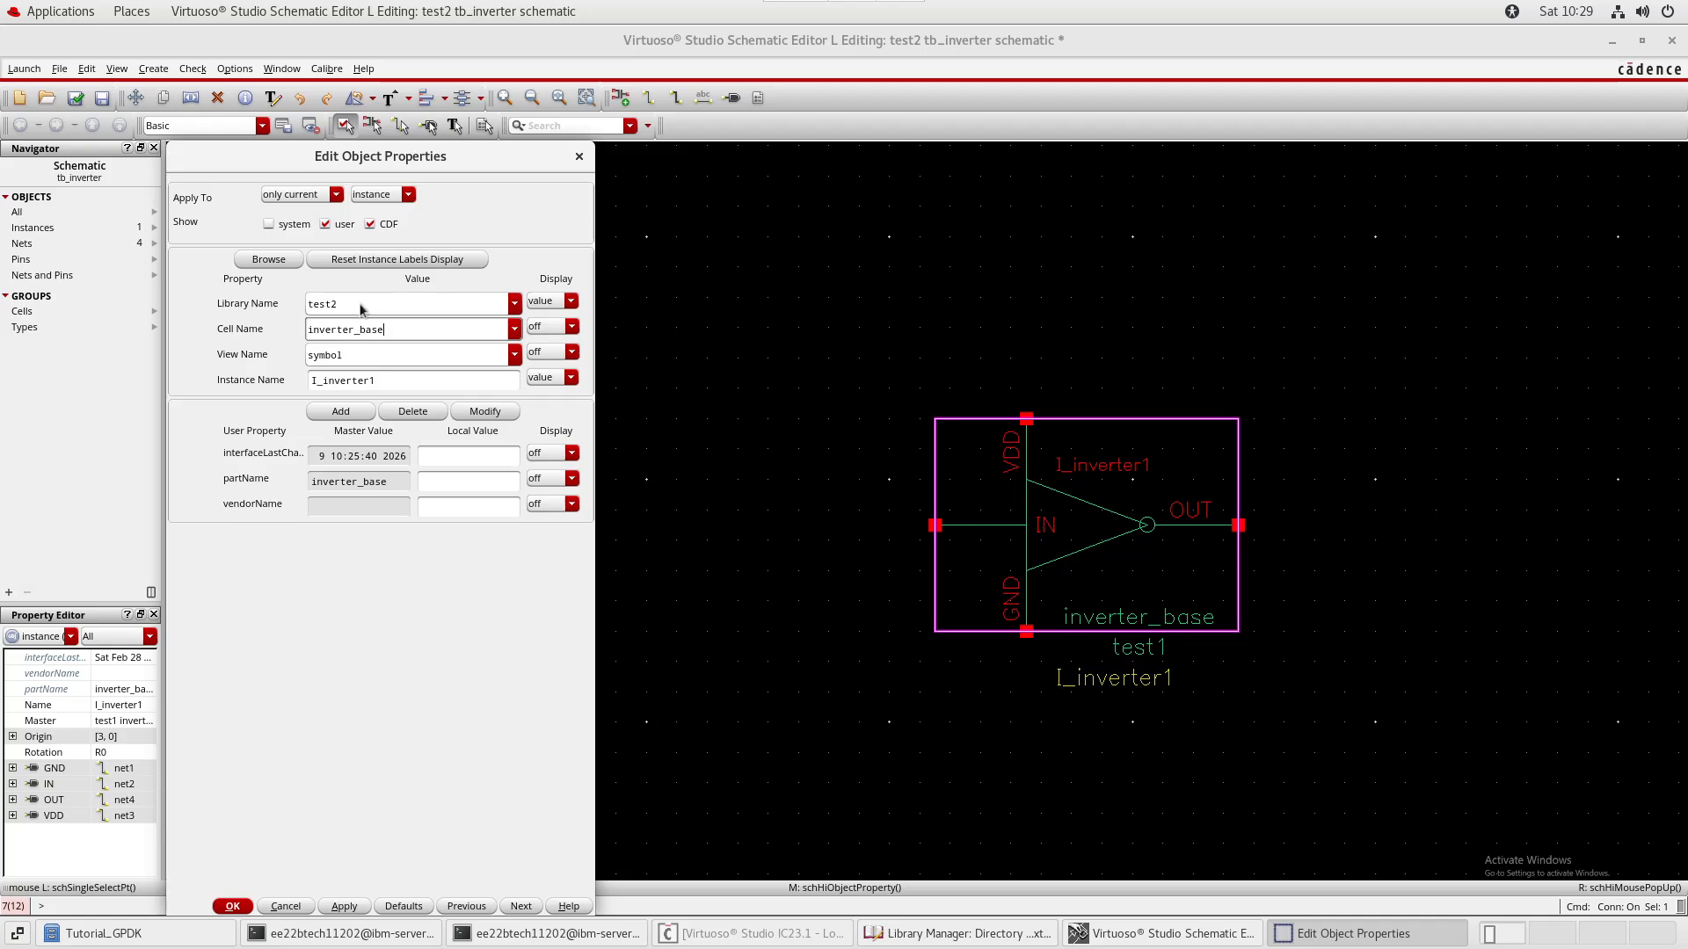
{"action": "key", "text": "Return"}
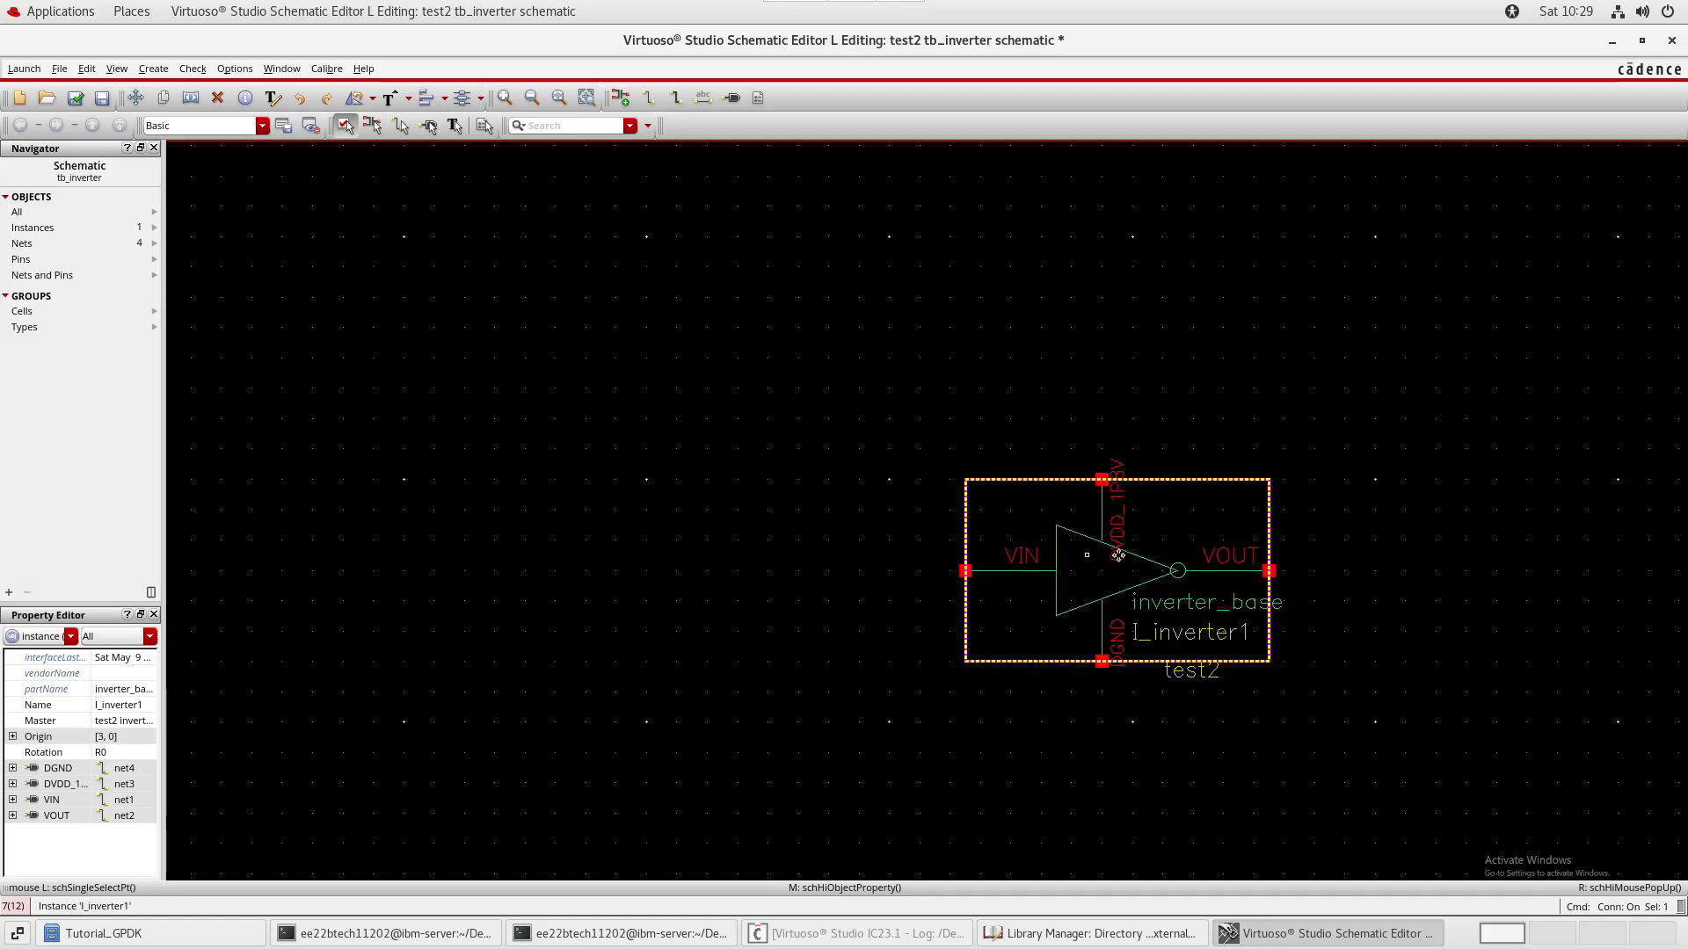
{"action": "left_click", "coordinate": [1345, 626]}
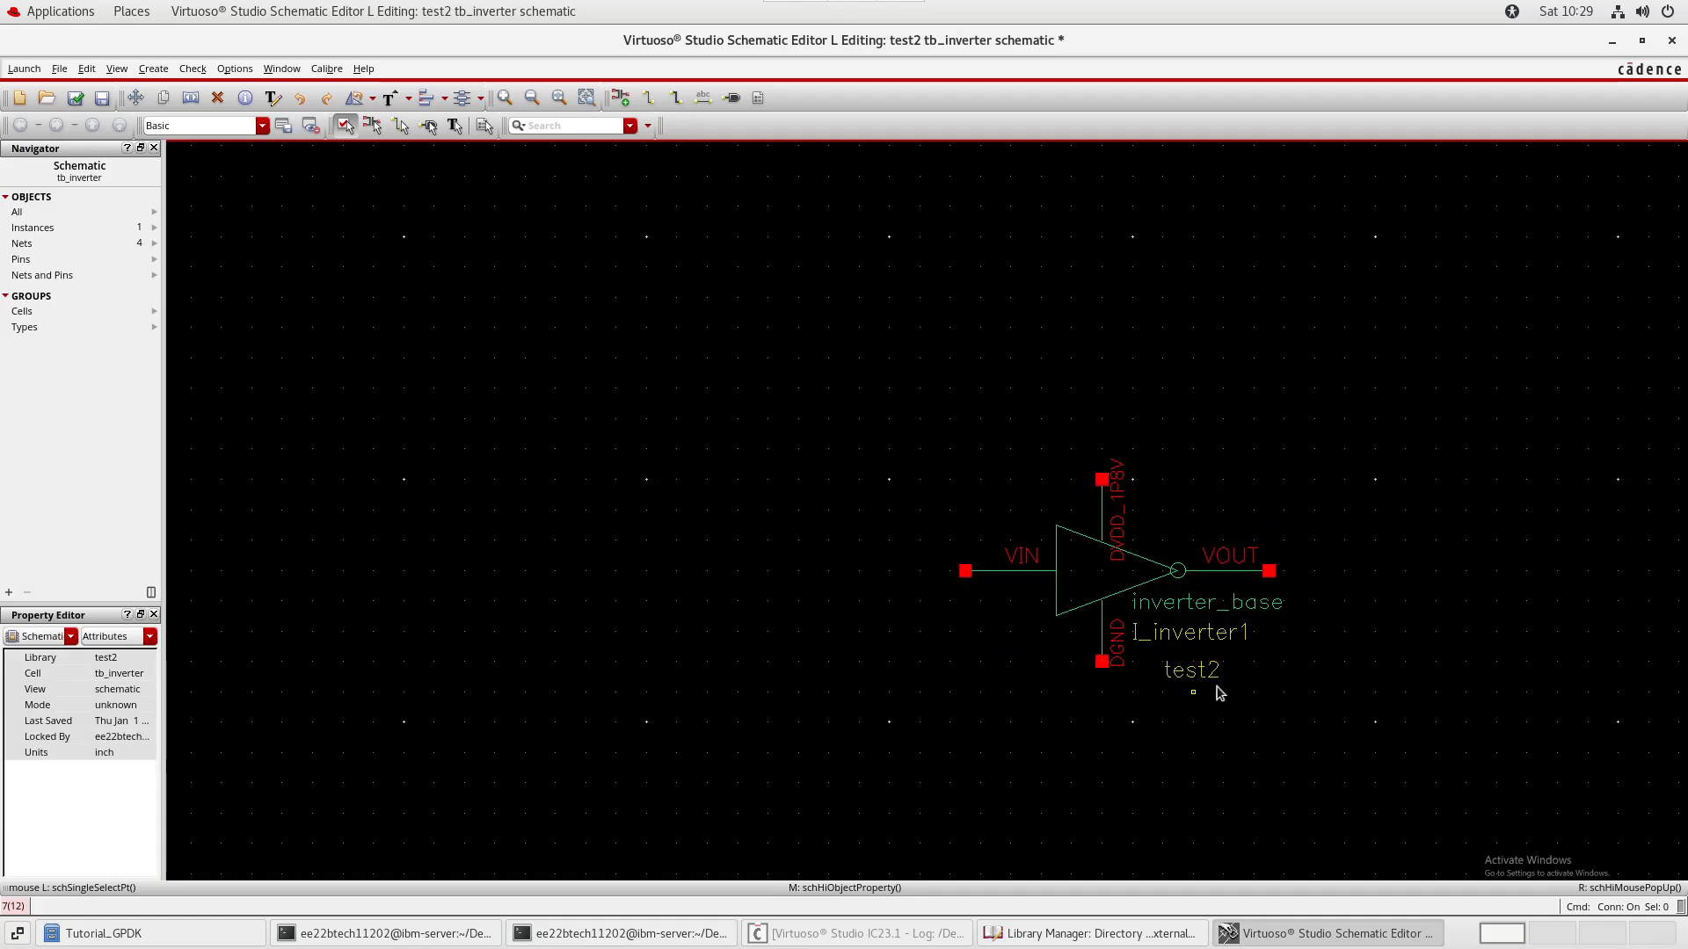
- Open the inverter_base symbol of the I_inverter1 instance for editing in place
{"action": "left_click", "coordinate": [1167, 534]}
{"action": "right_click", "coordinate": [1167, 533]}
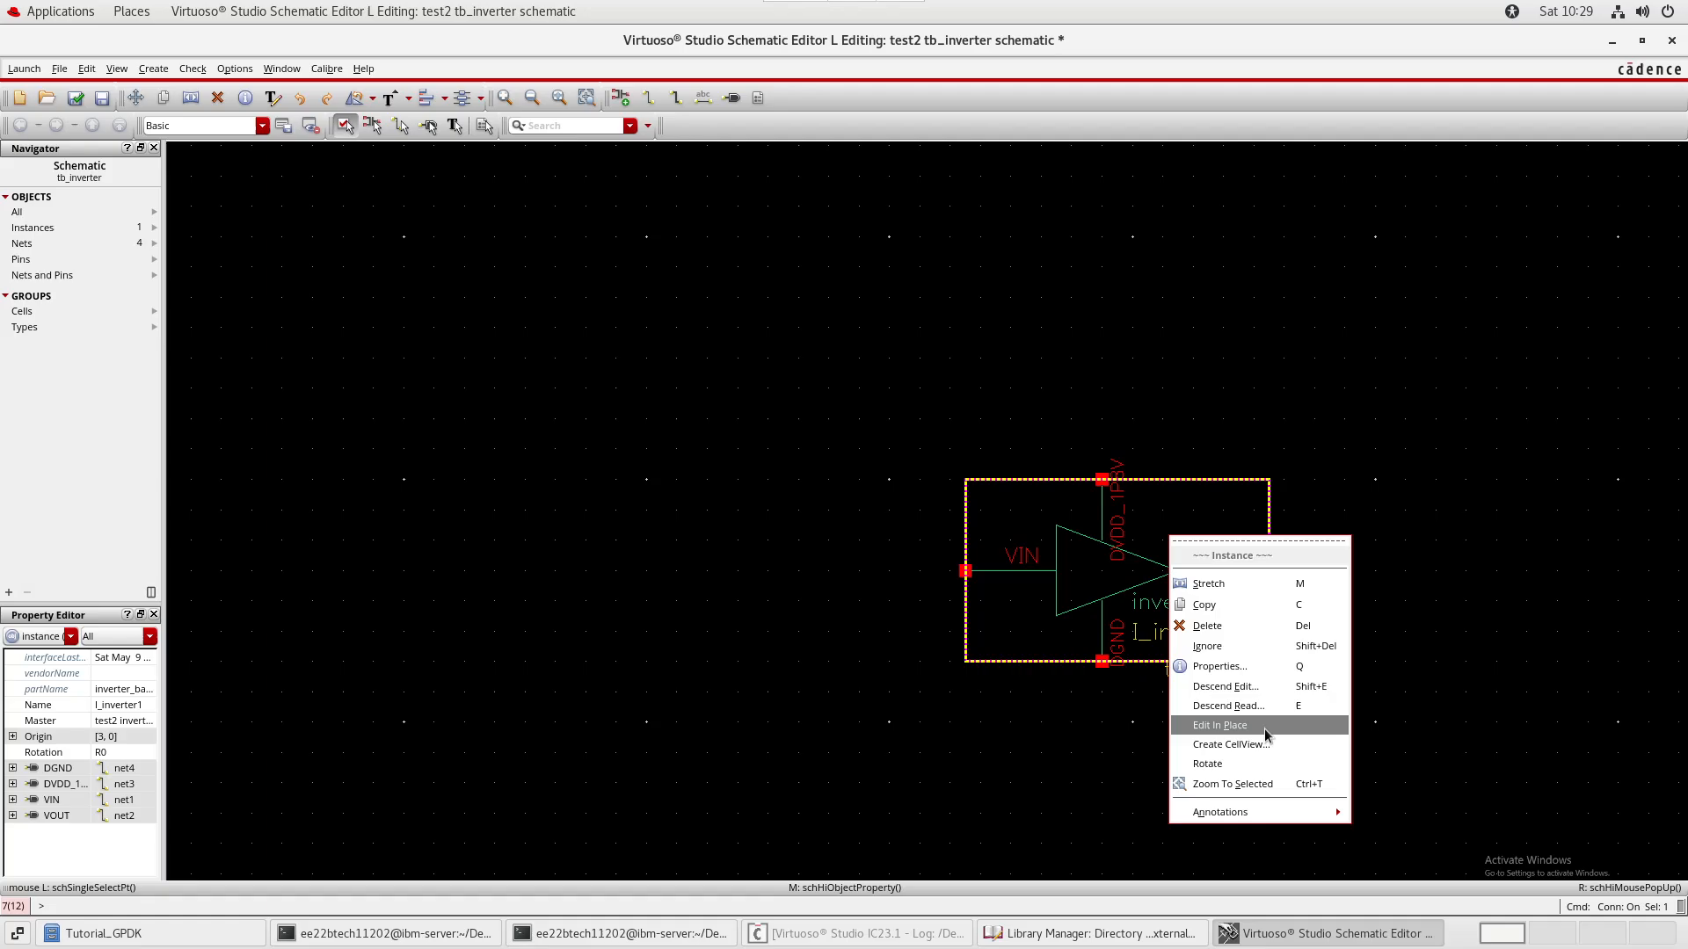
{"action": "left_click", "coordinate": [1418, 504]}
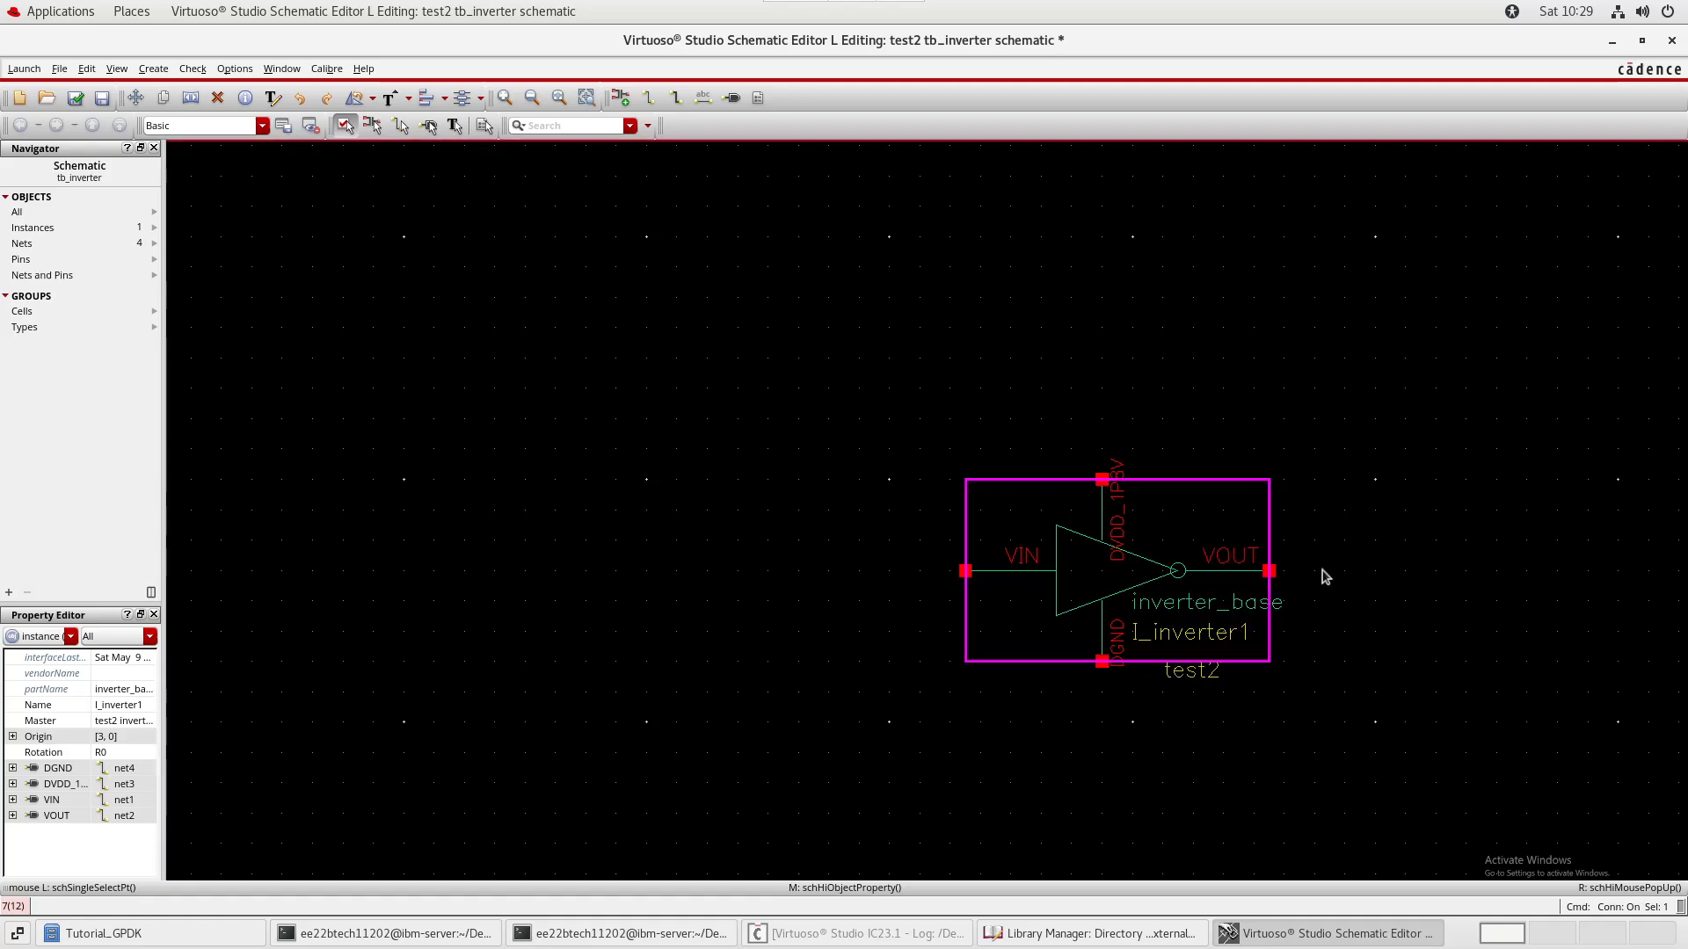
{"action": "right_click", "coordinate": [1086, 567]}
{"action": "left_click", "coordinate": [1191, 757]}
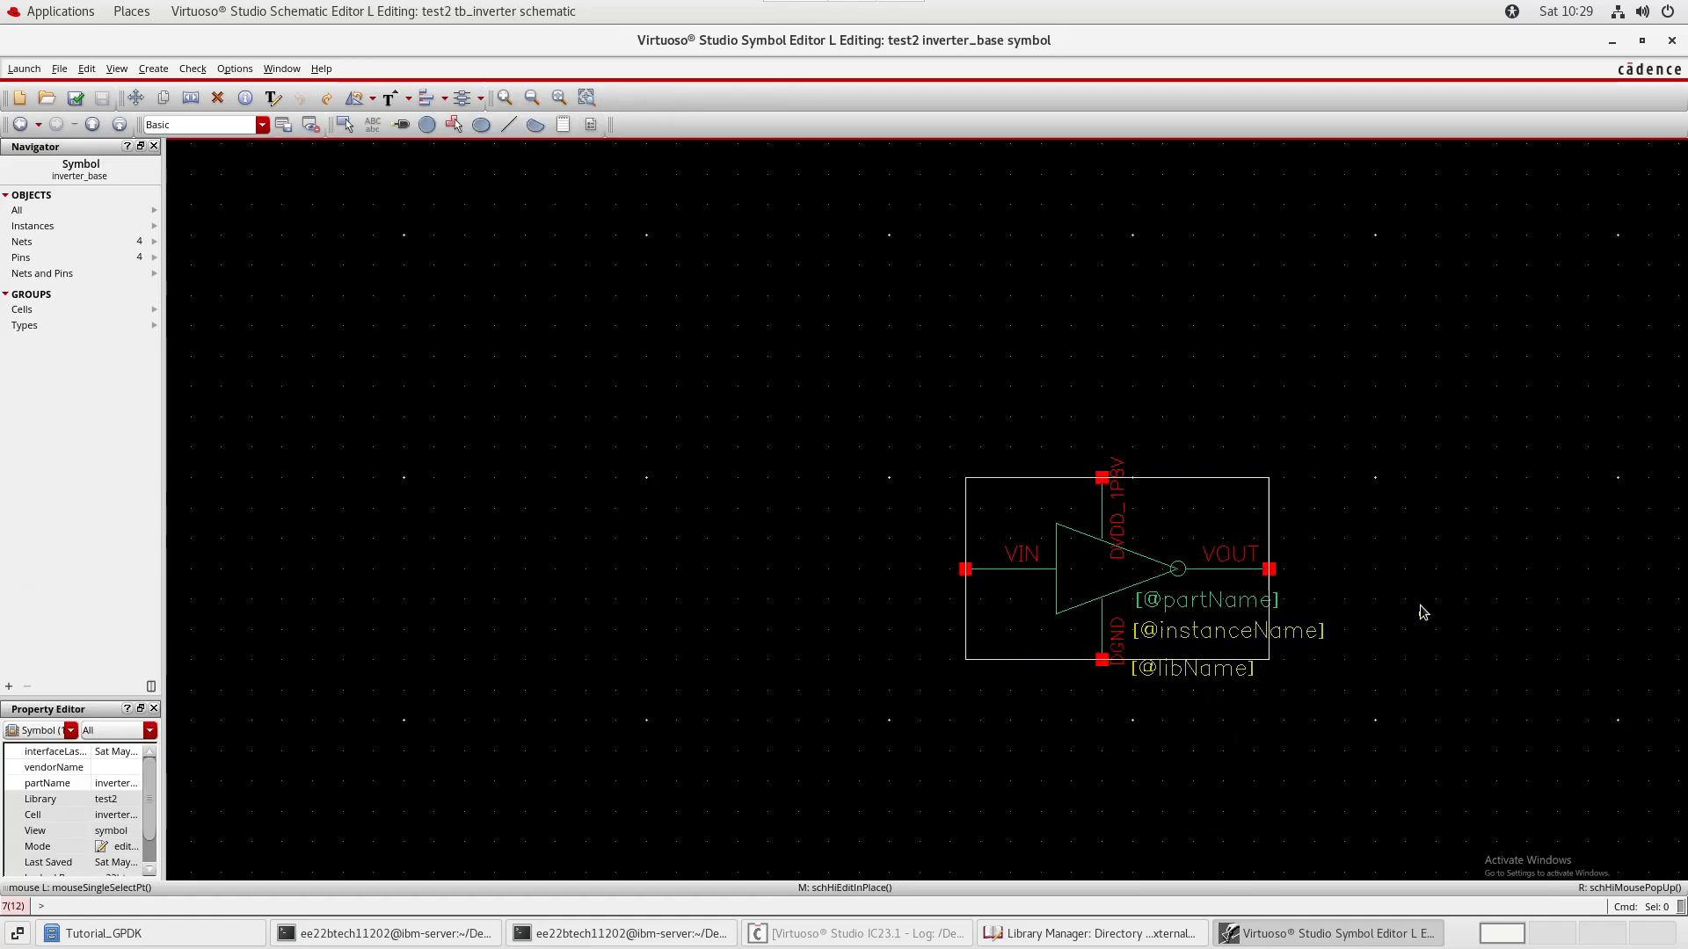
- Move the complete inverter symbol with its pins and labels so its supply-pin and input axes cross at the origin, and check and save it
{"action": "left_click_drag", "start_coordinate": [842, 403], "coordinate": [1622, 795]}
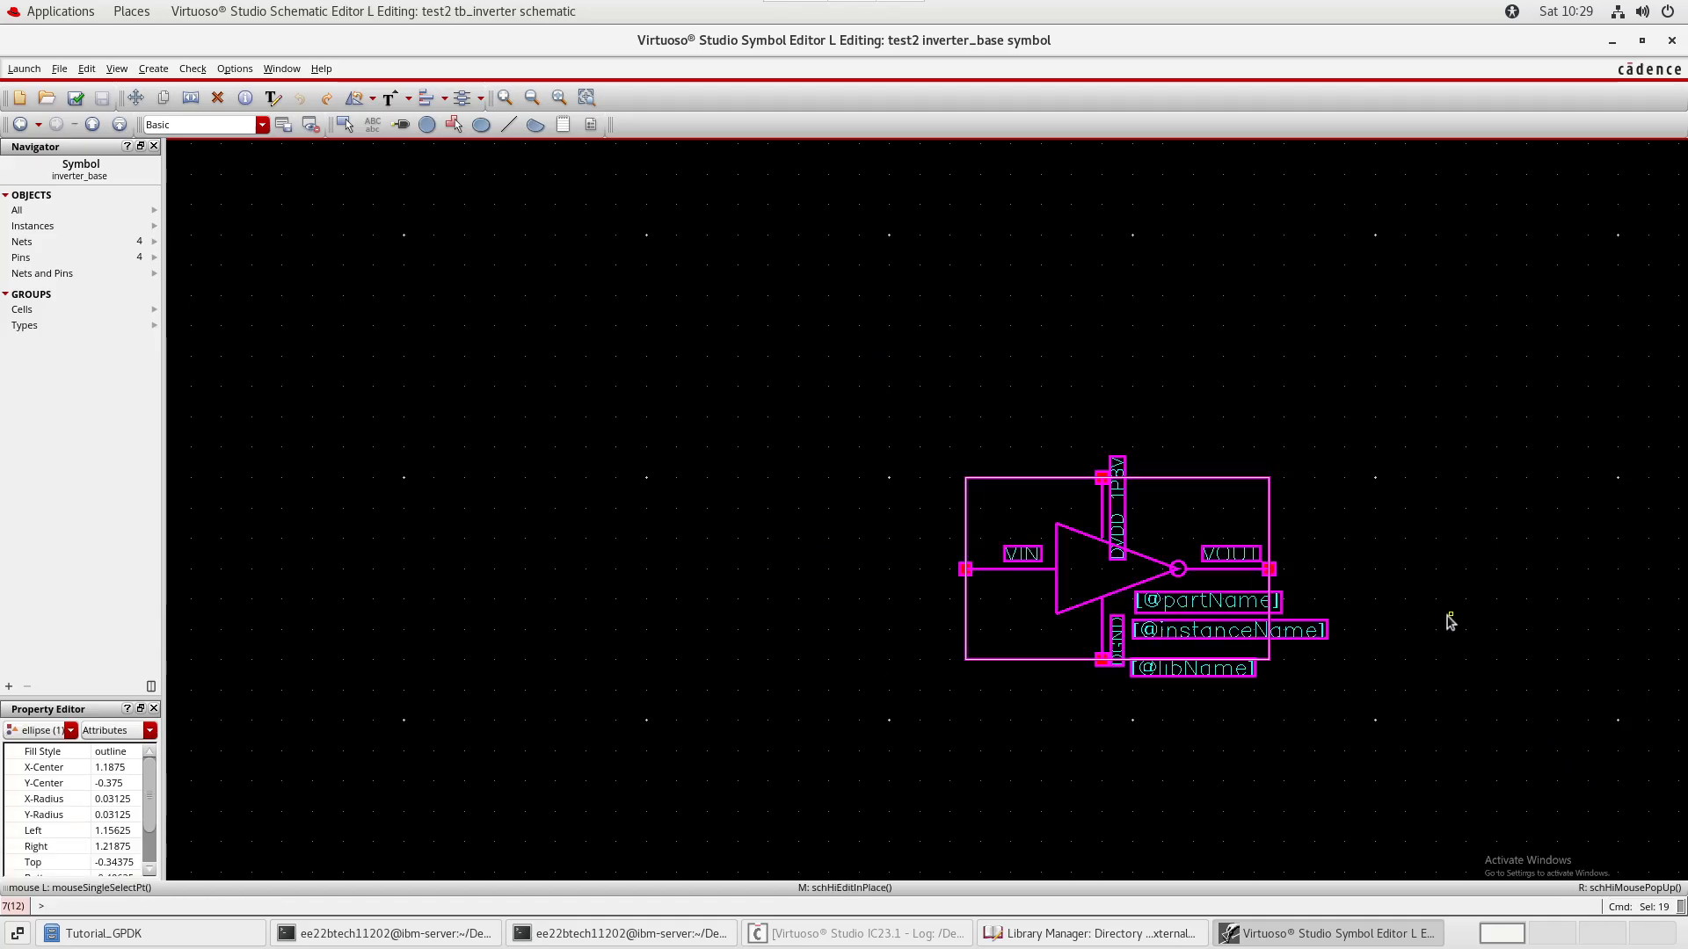
{"action": "key", "text": "m"}
{"action": "left_click", "coordinate": [1449, 615]}
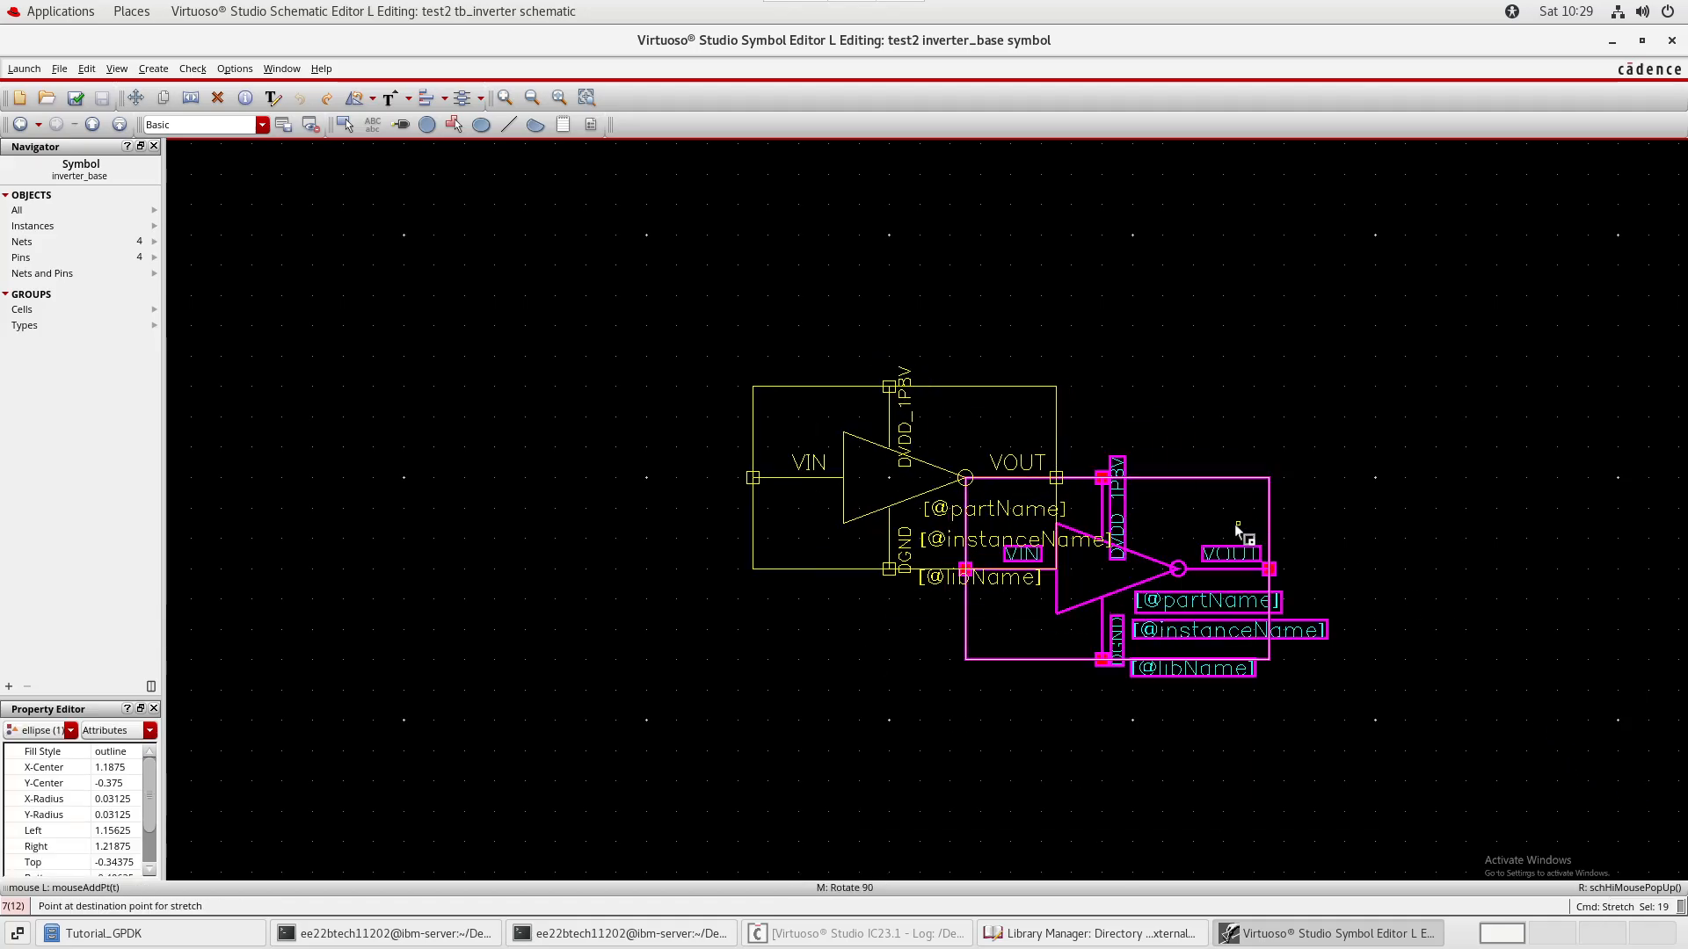
{"action": "left_click", "coordinate": [1238, 526]}
{"action": "key", "text": "shift+x"}
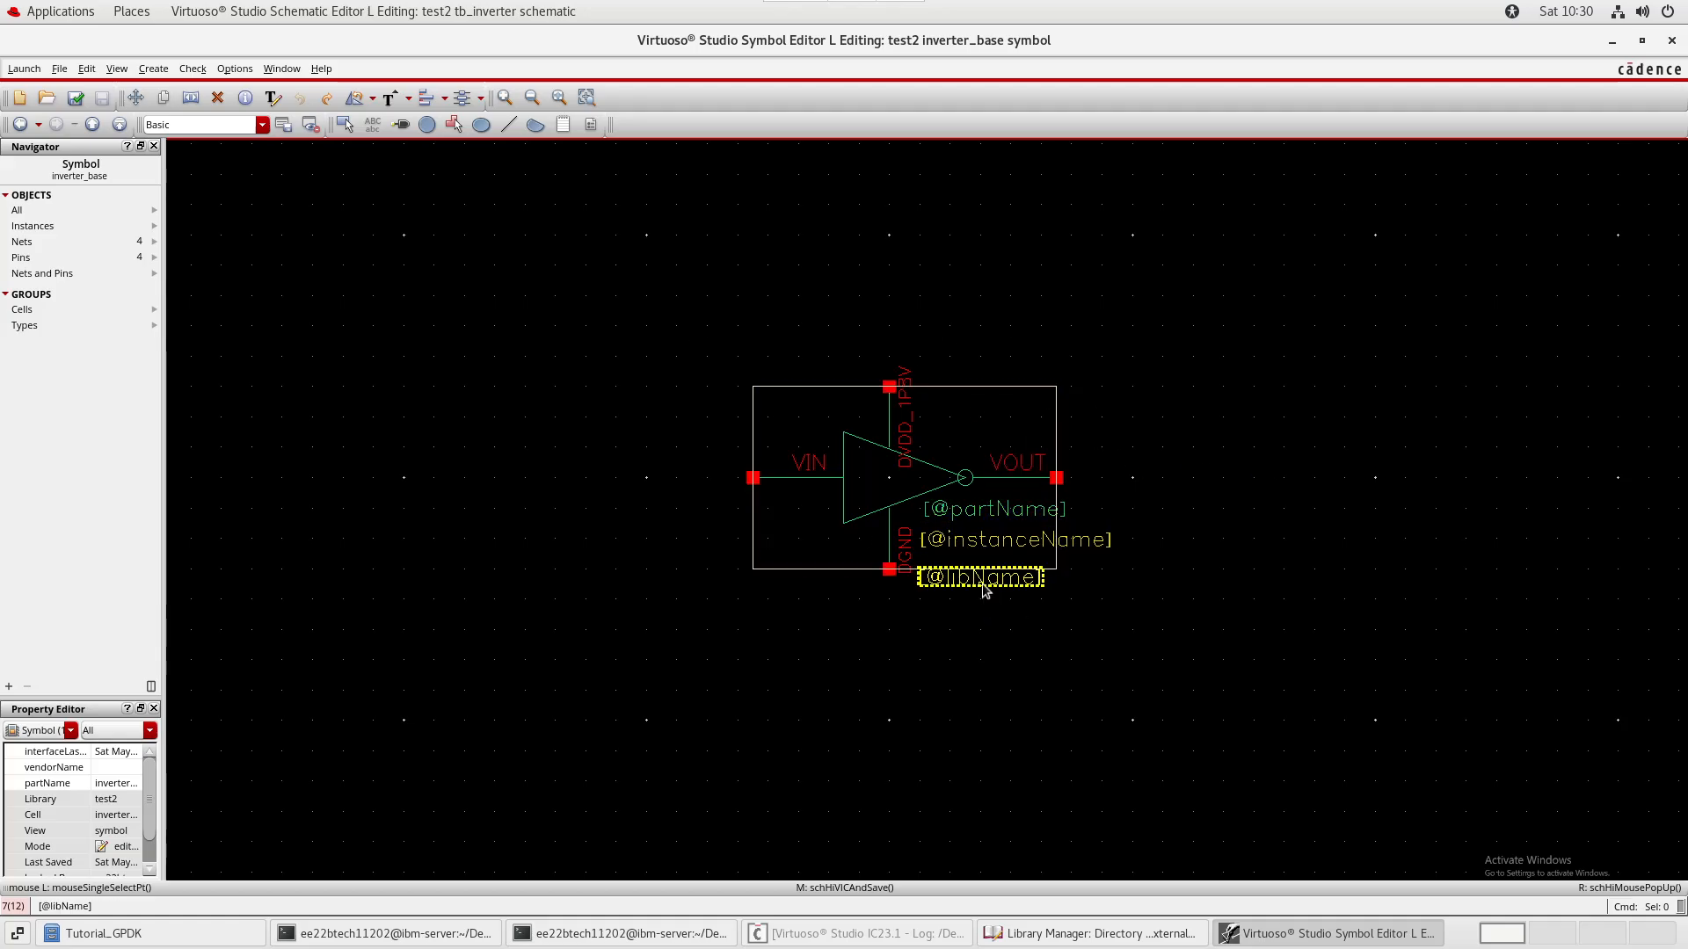
{"action": "left_click", "coordinate": [1024, 587]}
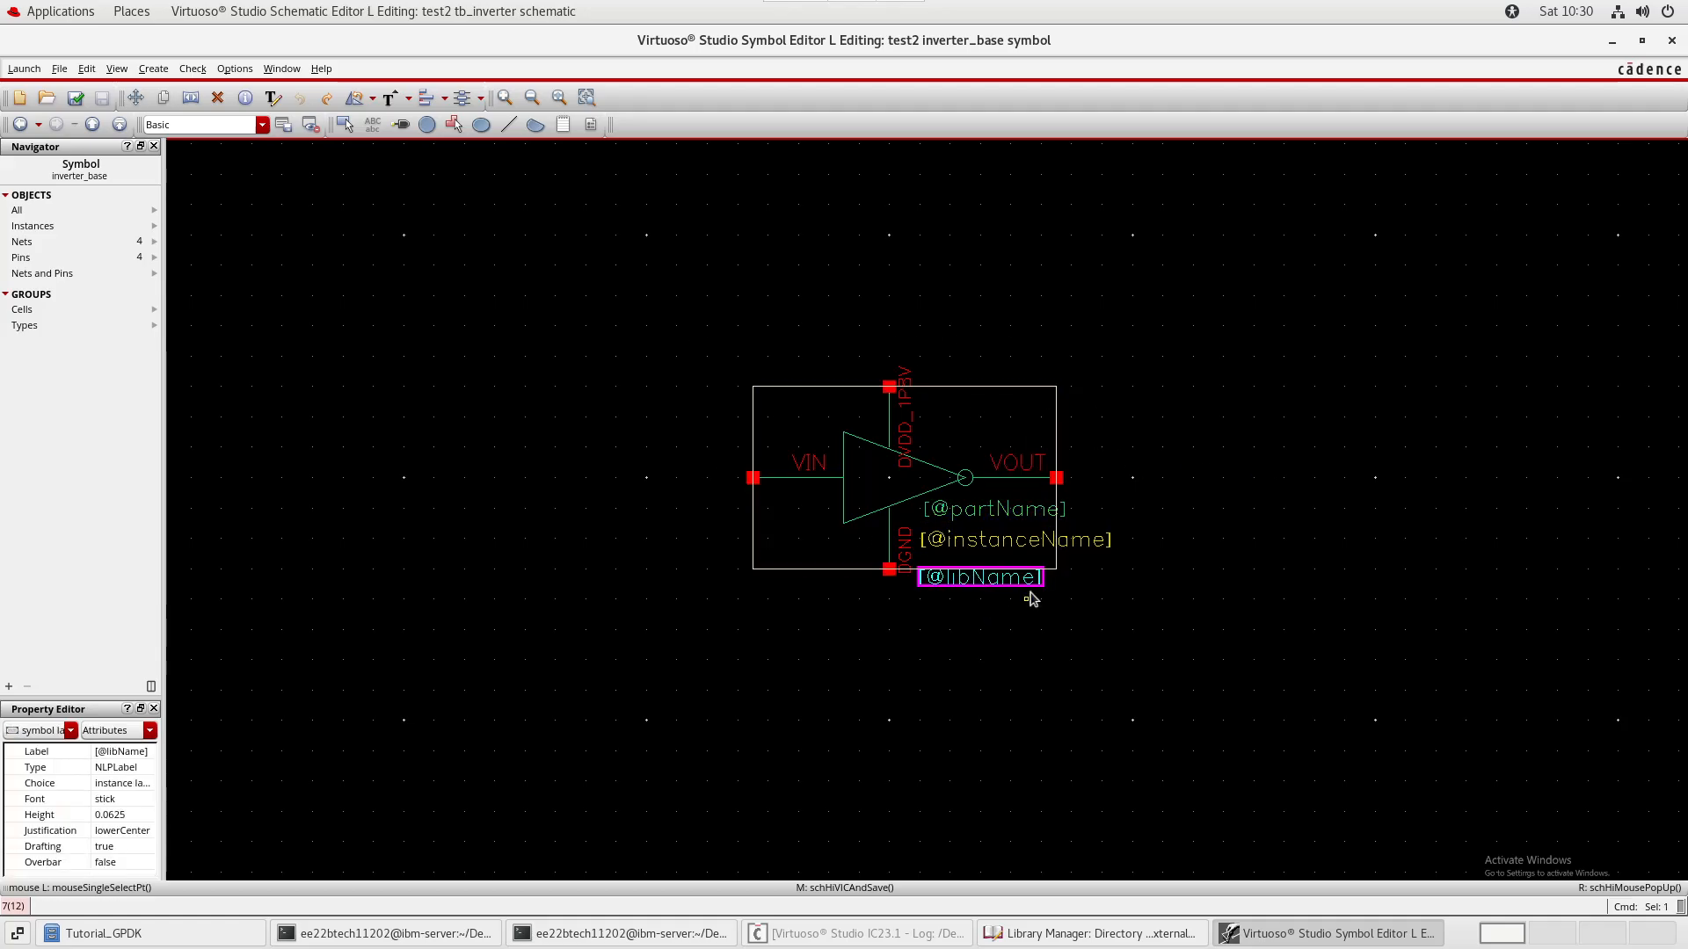
{"action": "left_click", "coordinate": [1015, 545]}
{"action": "key", "text": "m"}
{"action": "left_click", "coordinate": [989, 543]}
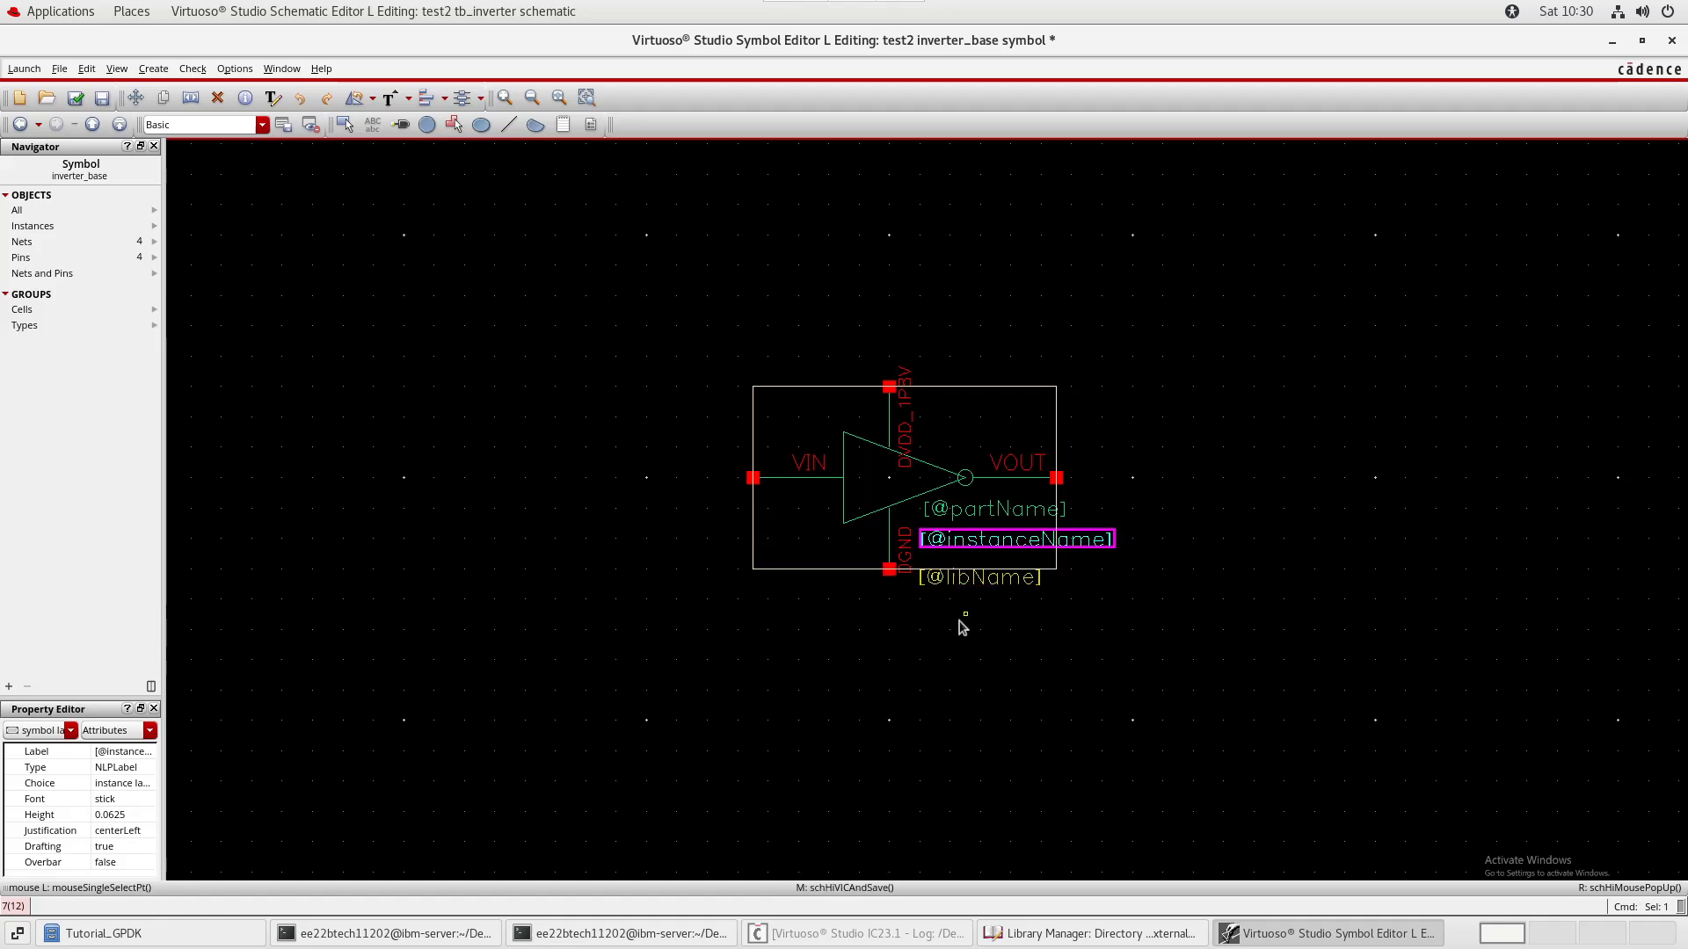
{"action": "left_click", "coordinate": [986, 581]}
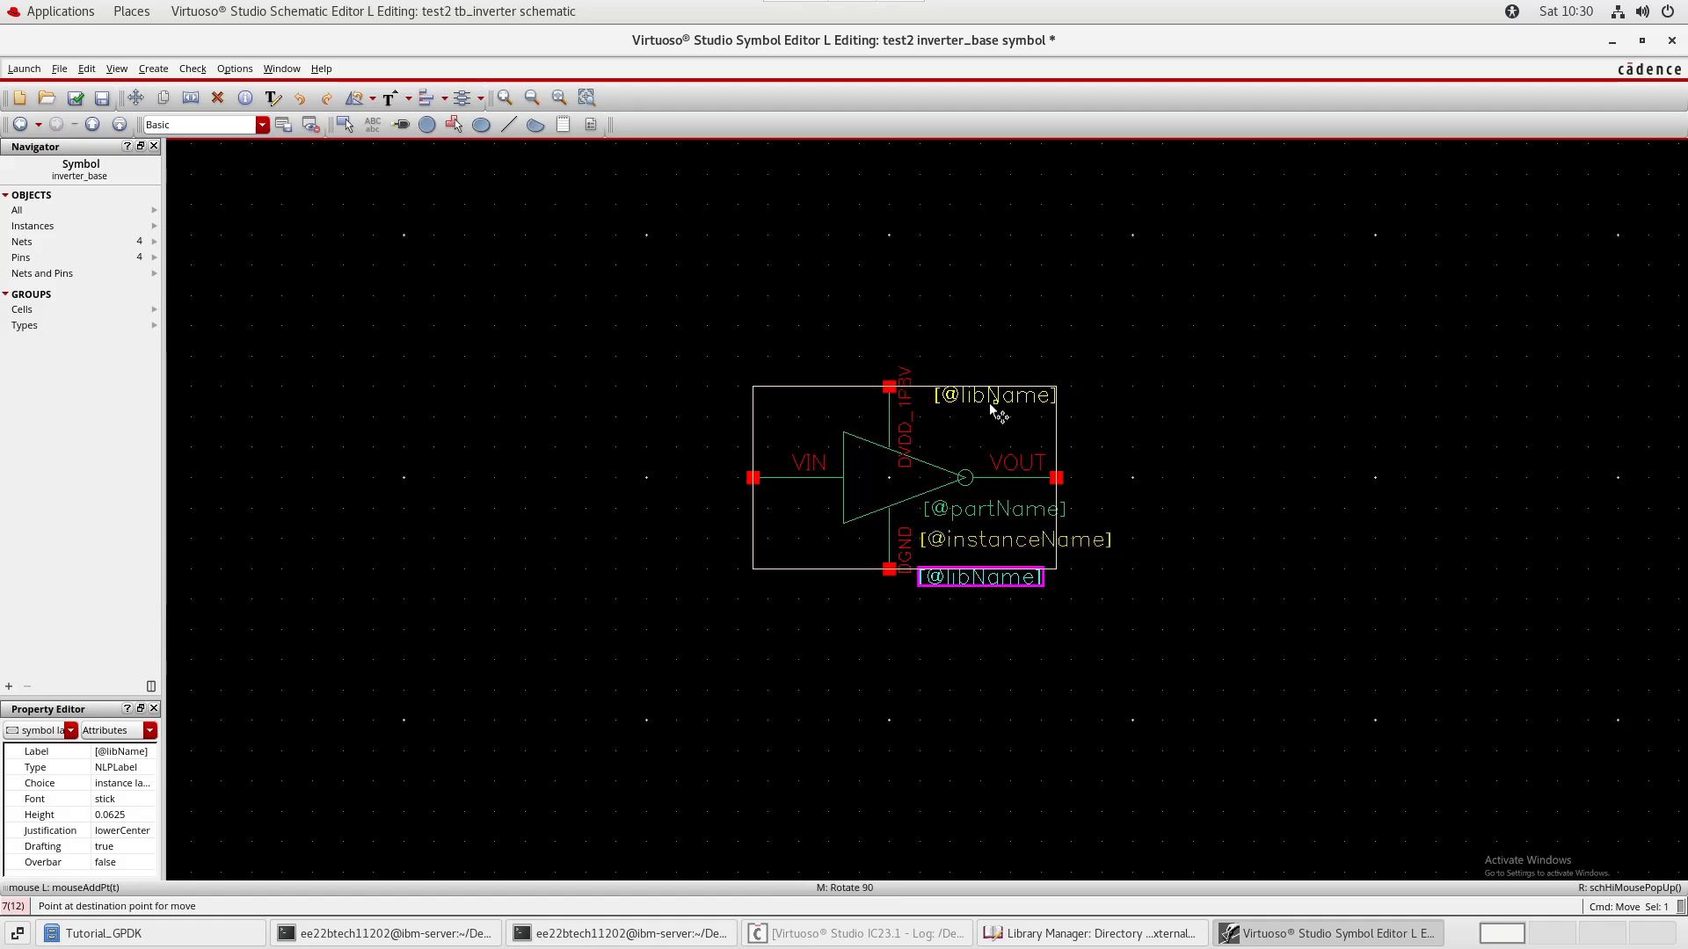
{"action": "left_click", "coordinate": [989, 406]}
{"action": "left_click", "coordinate": [1206, 360]}
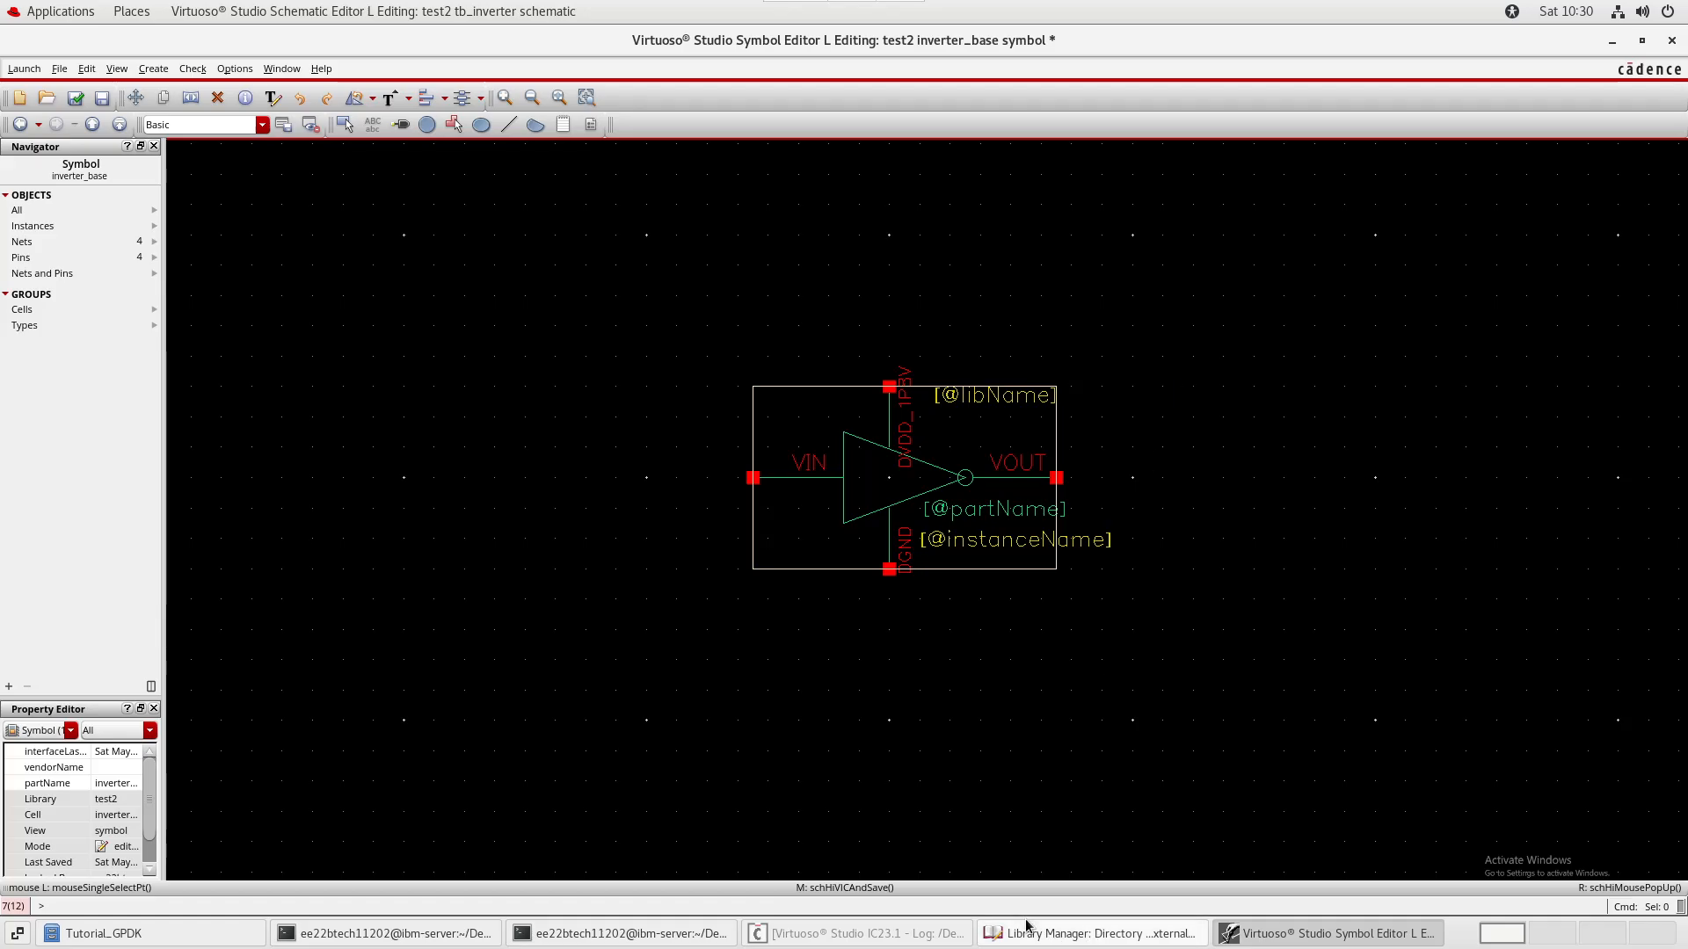
{"action": "key", "text": "shift+x"}
- Return from the symbol to the tb_inverter schematic and check and save the schematic
{"action": "left_click", "coordinate": [933, 290]}
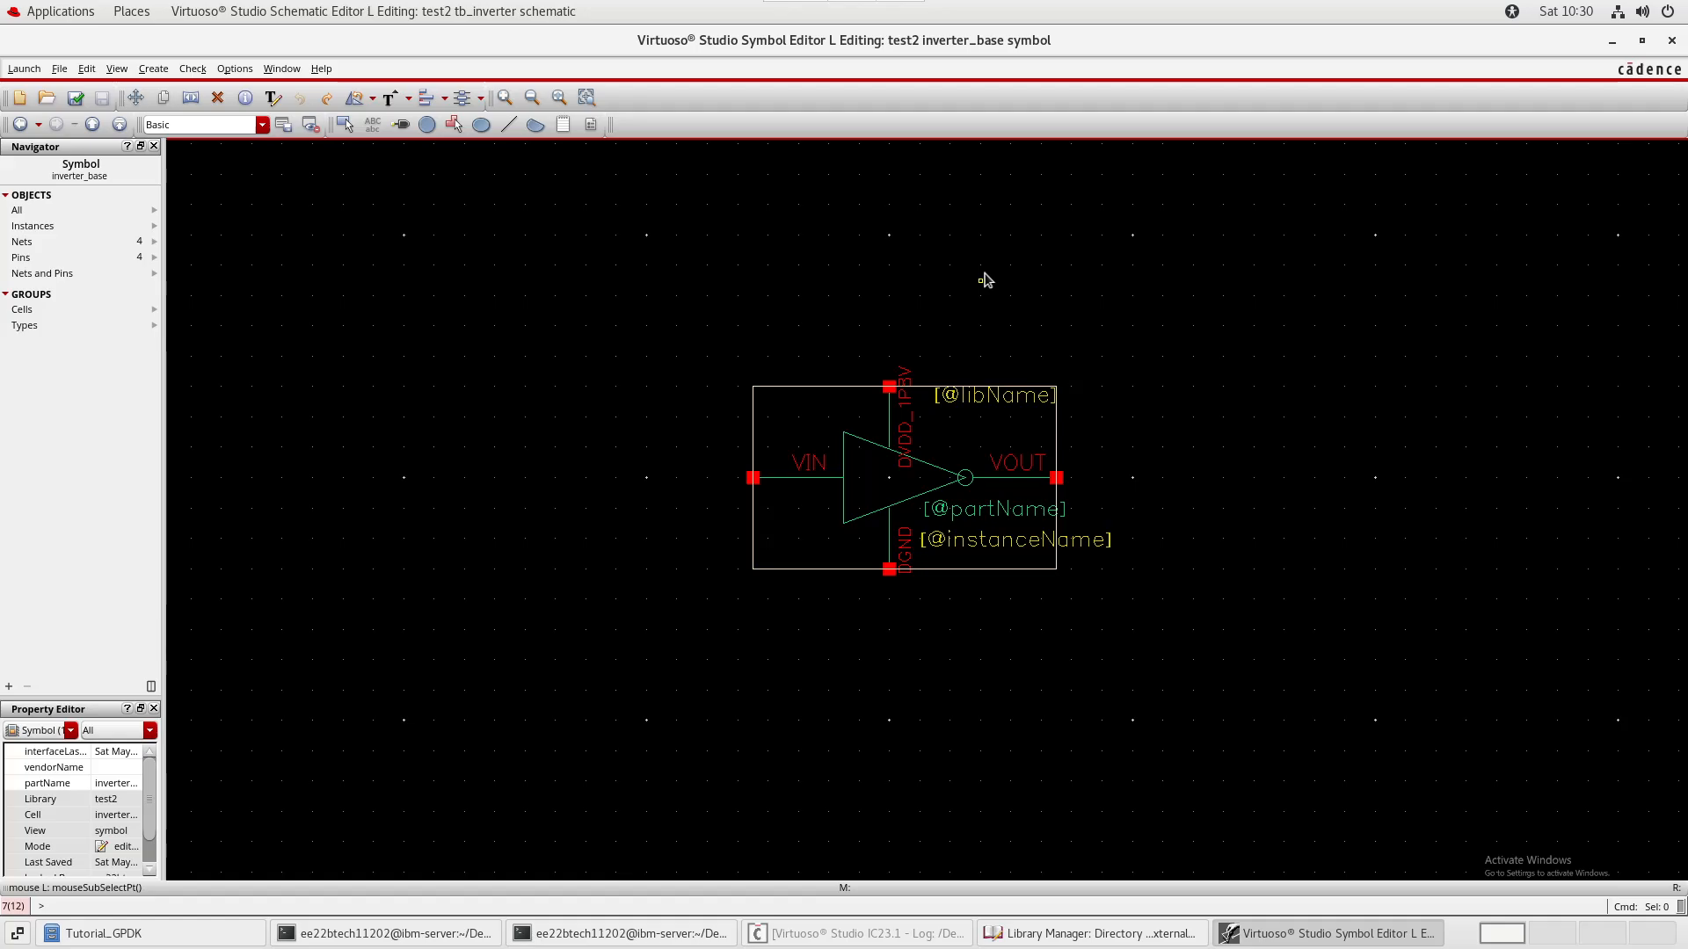
{"action": "key", "text": "ctrl+e"}
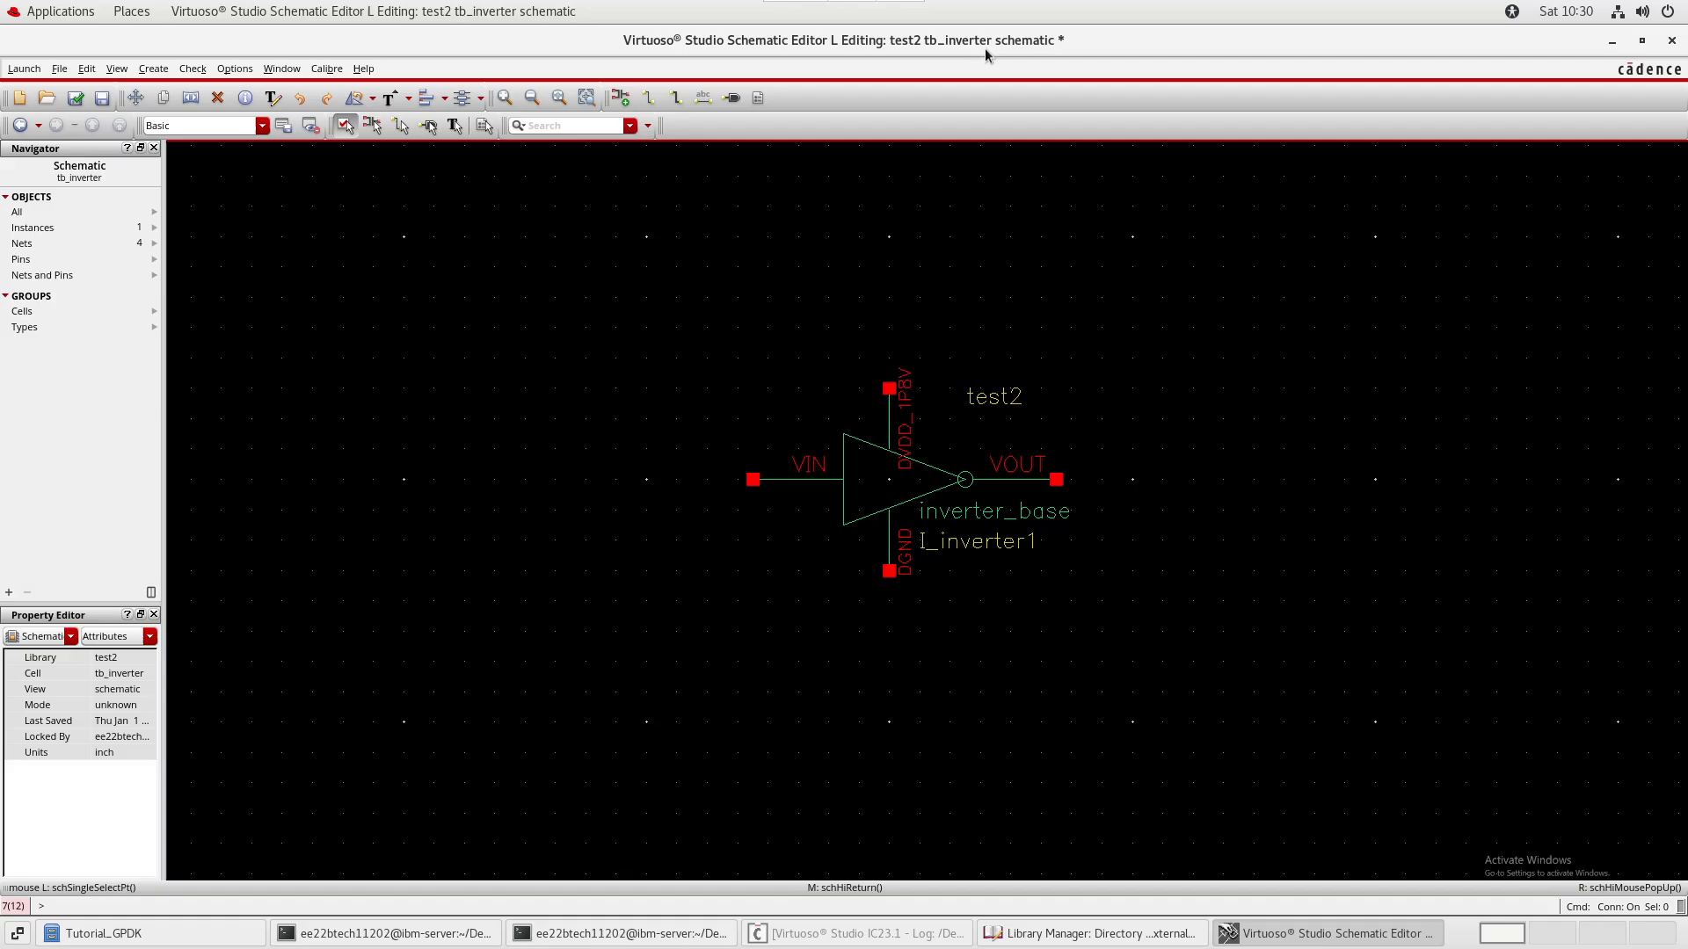
{"action": "left_click", "coordinate": [75, 98]}
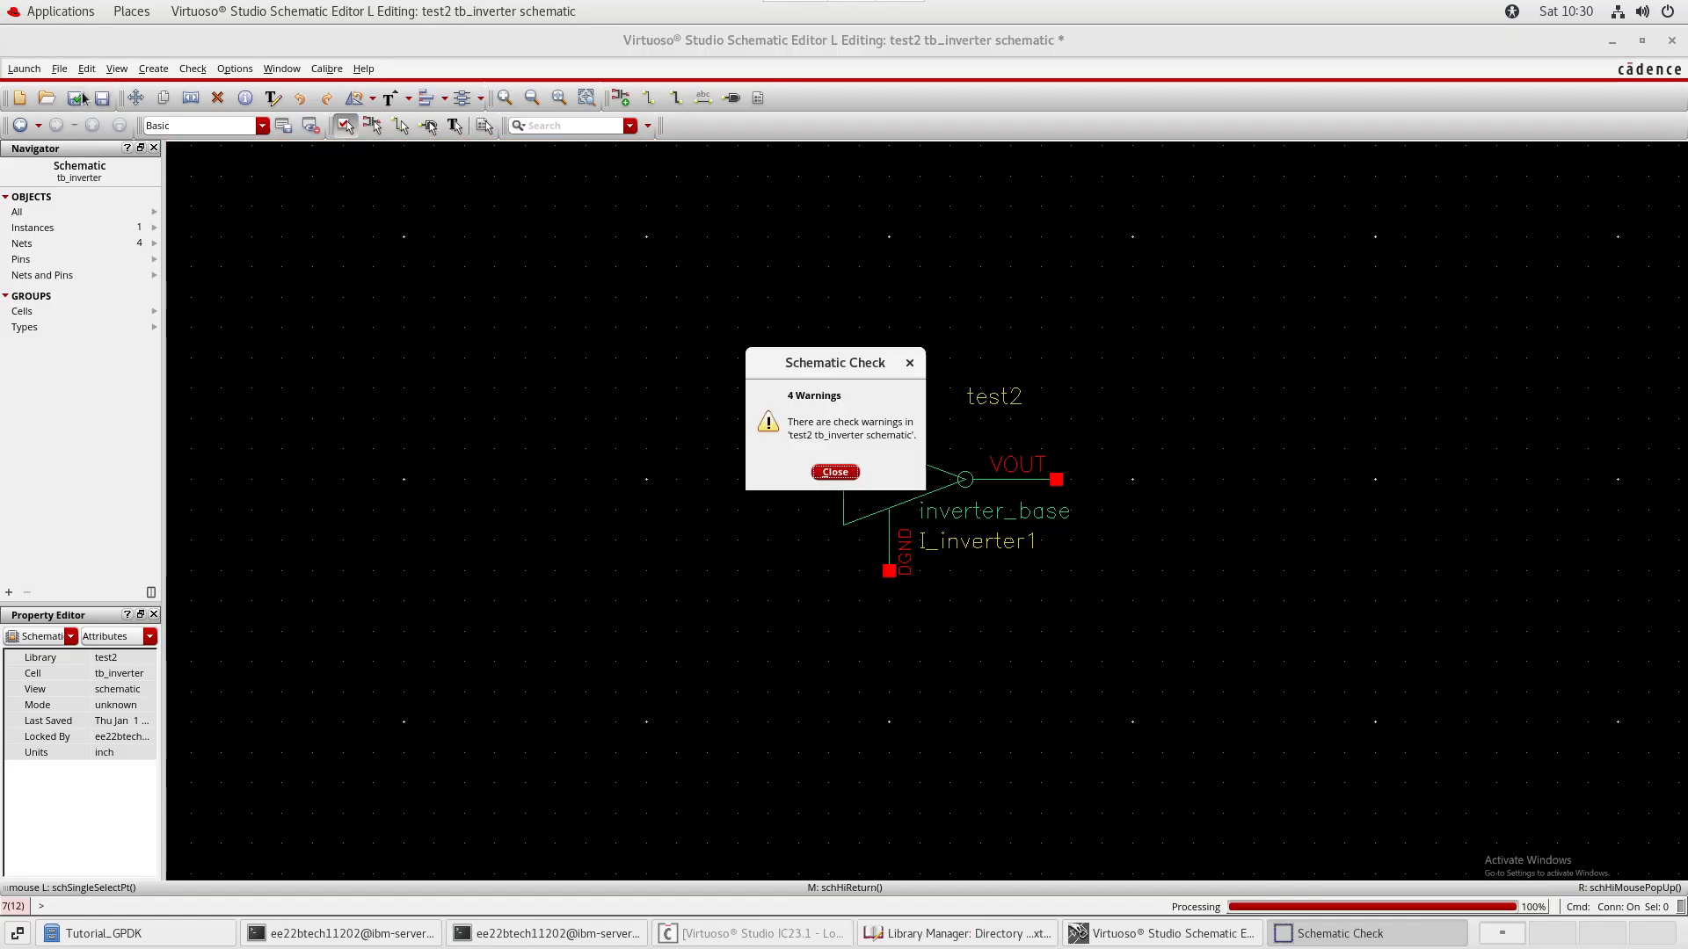
- Start adding a new instance of the vdc cell from the analogLib library
{"action": "left_click", "coordinate": [835, 473]}
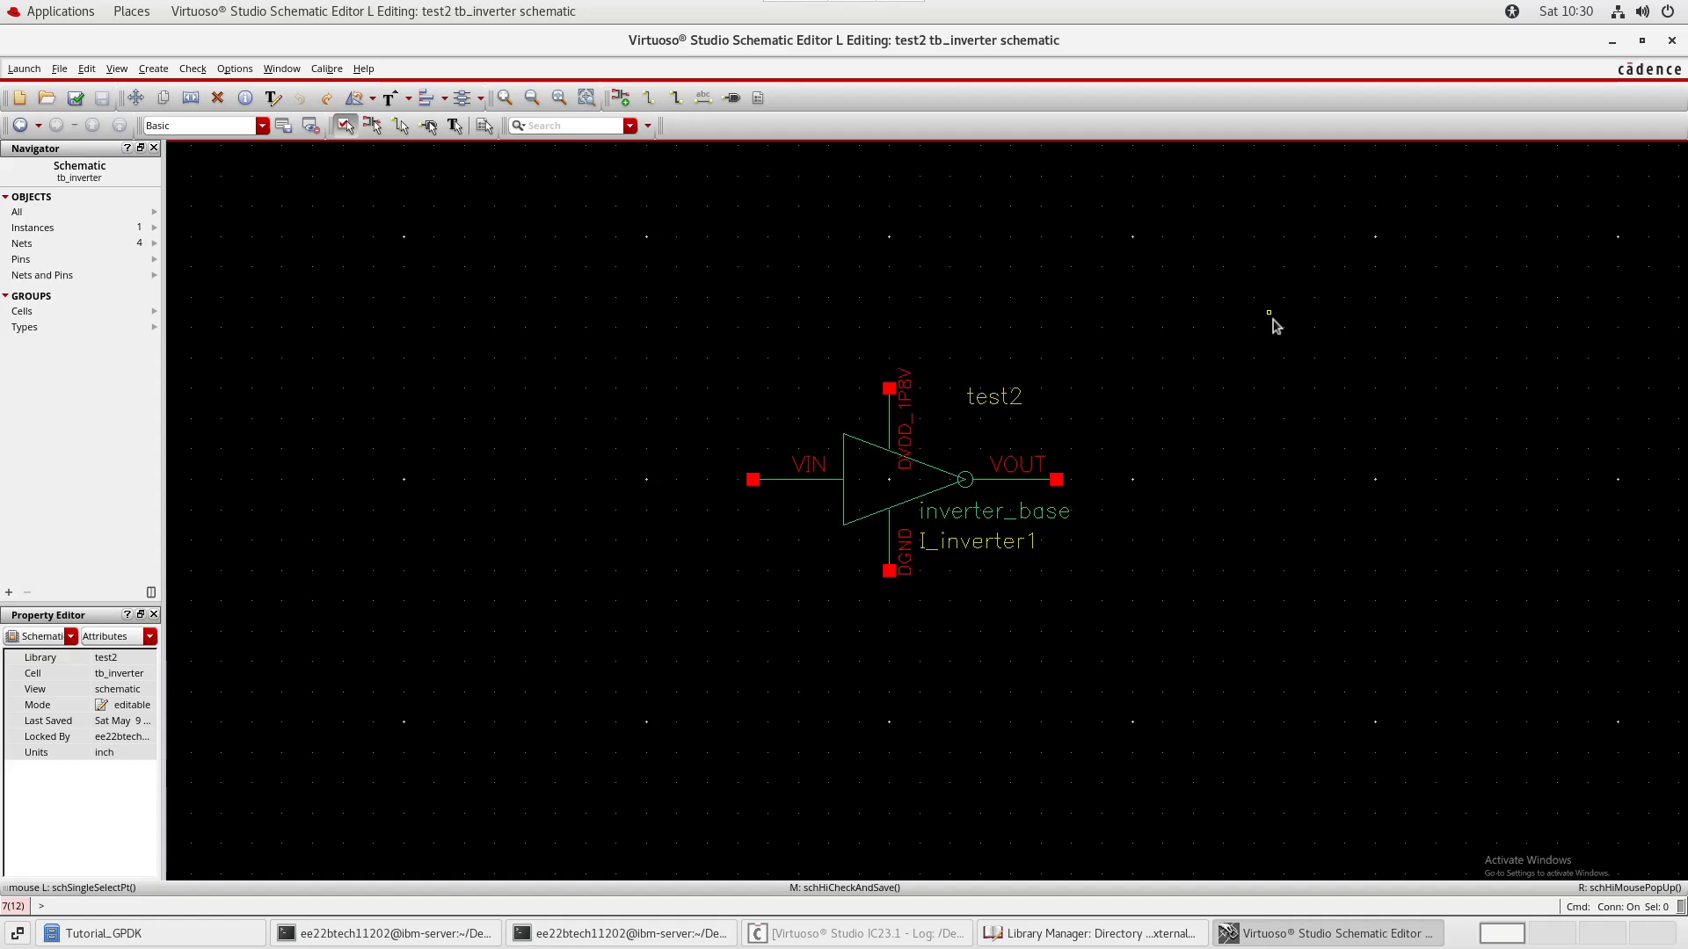
{"action": "middle_click_drag", "start_coordinate": [1524, 551], "coordinate": [1181, 697]}
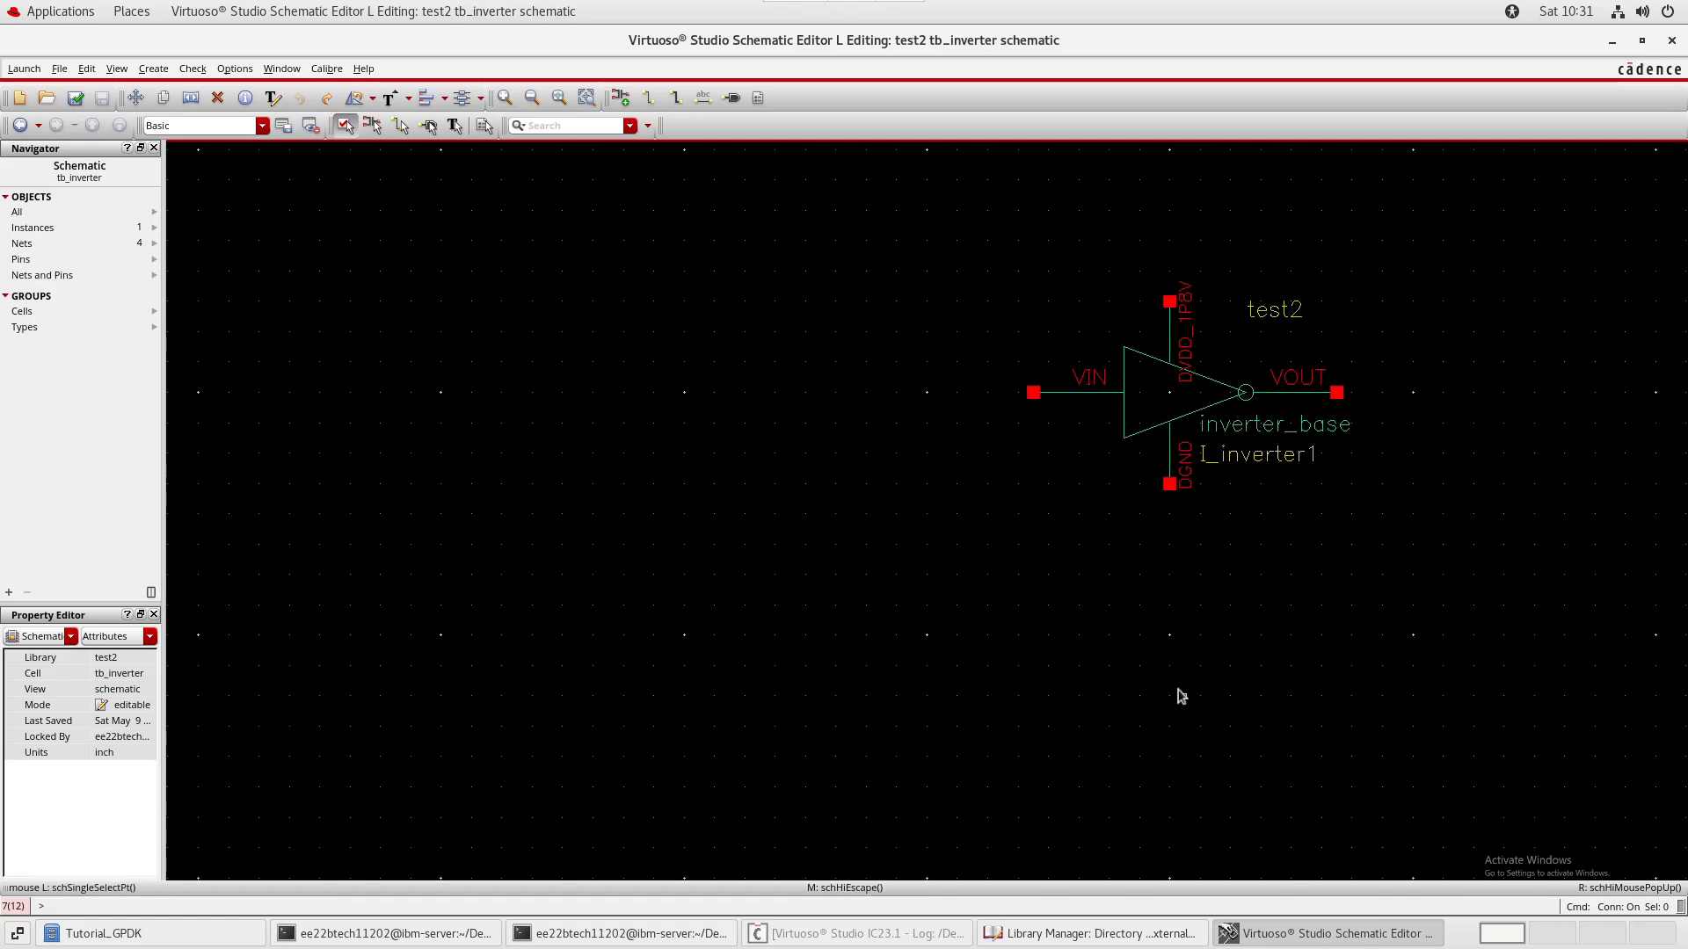
{"action": "key", "text": "i"}
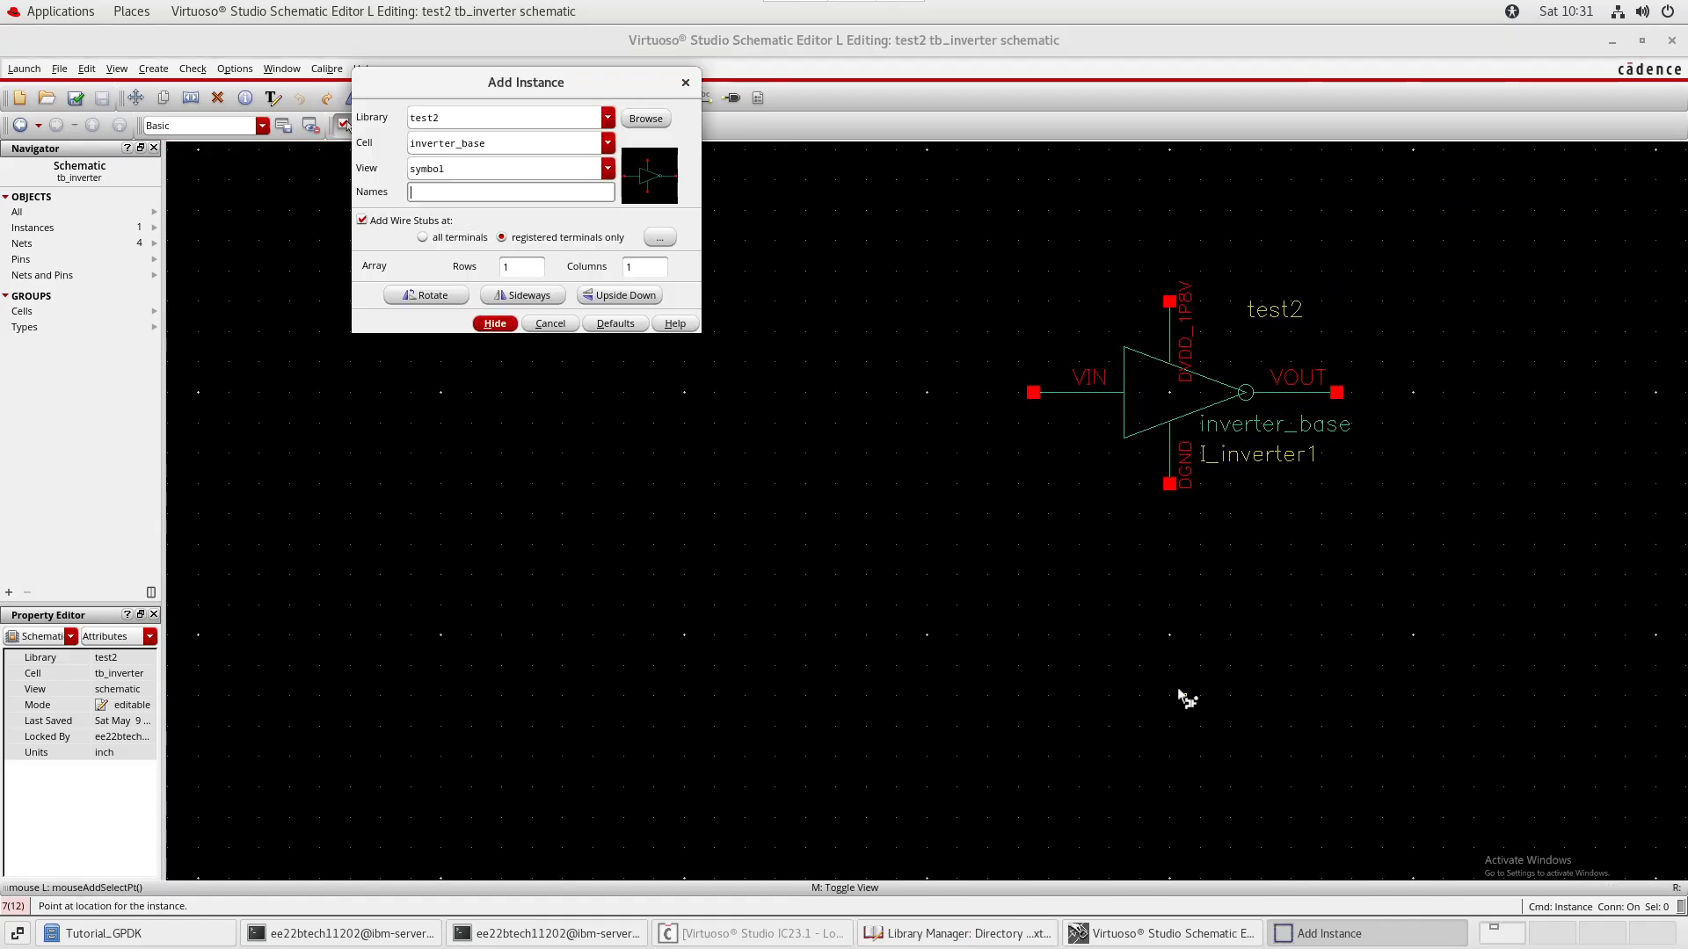
{"action": "key", "text": "shift+Tab"}
{"action": "key", "text": "shift+Tab"}
{"action": "key", "text": "shift+Tab"}
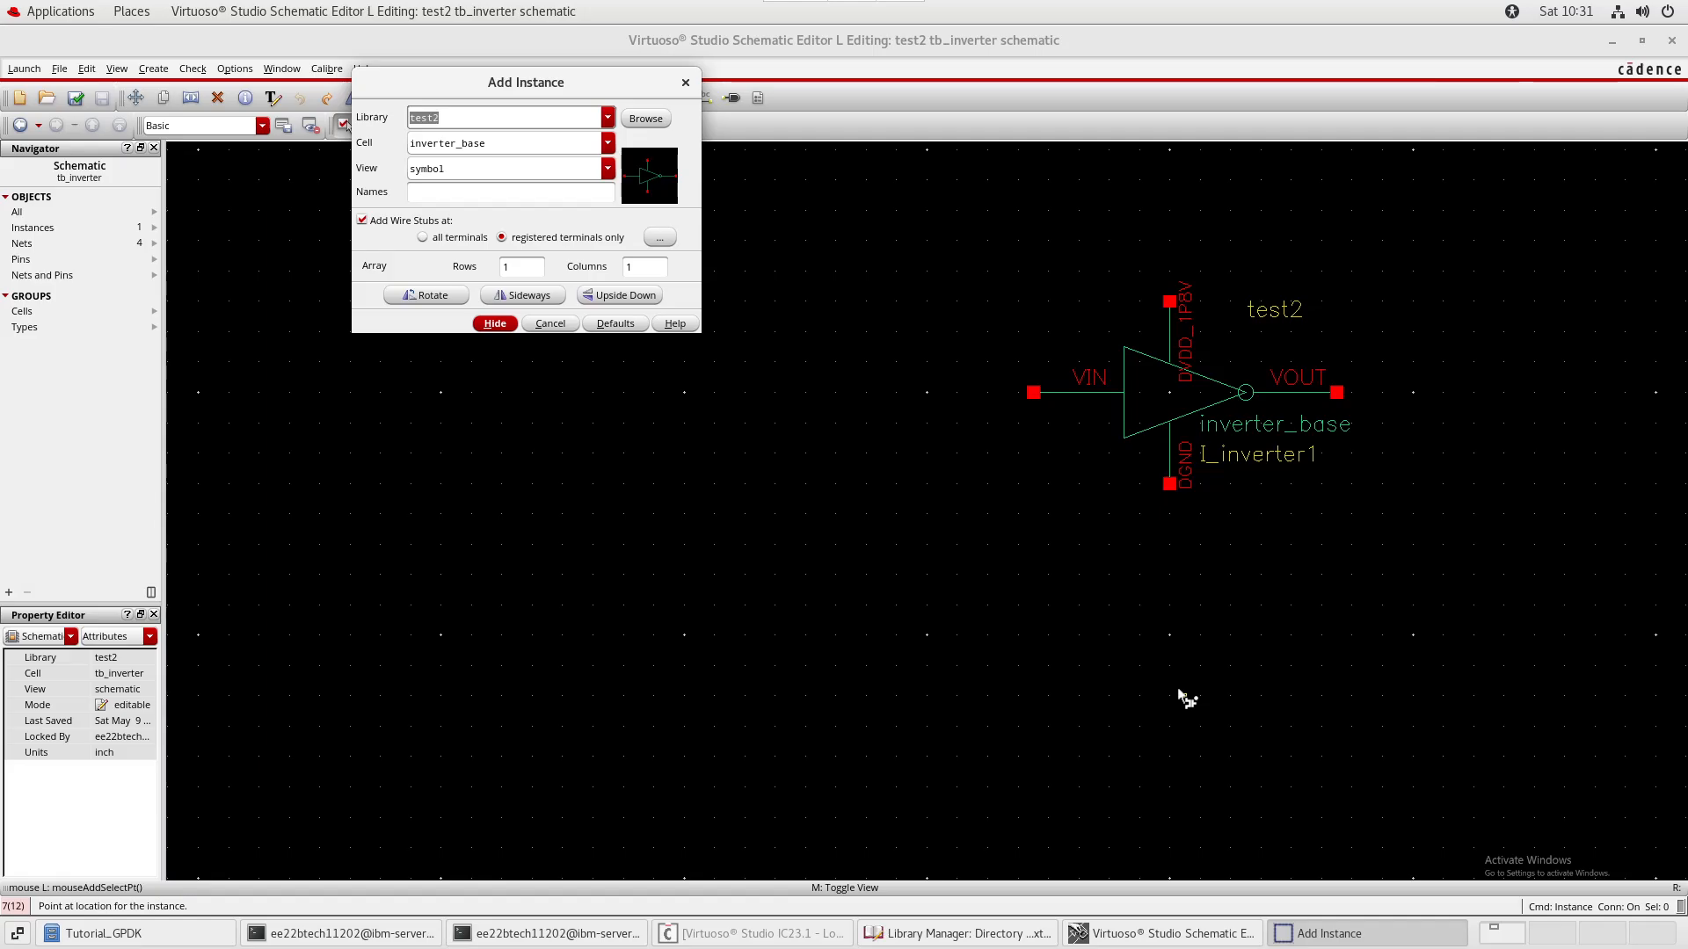
{"action": "type", "text": "analogLib"}
{"action": "key", "text": "Tab"}
{"action": "type", "text": "vdc"}
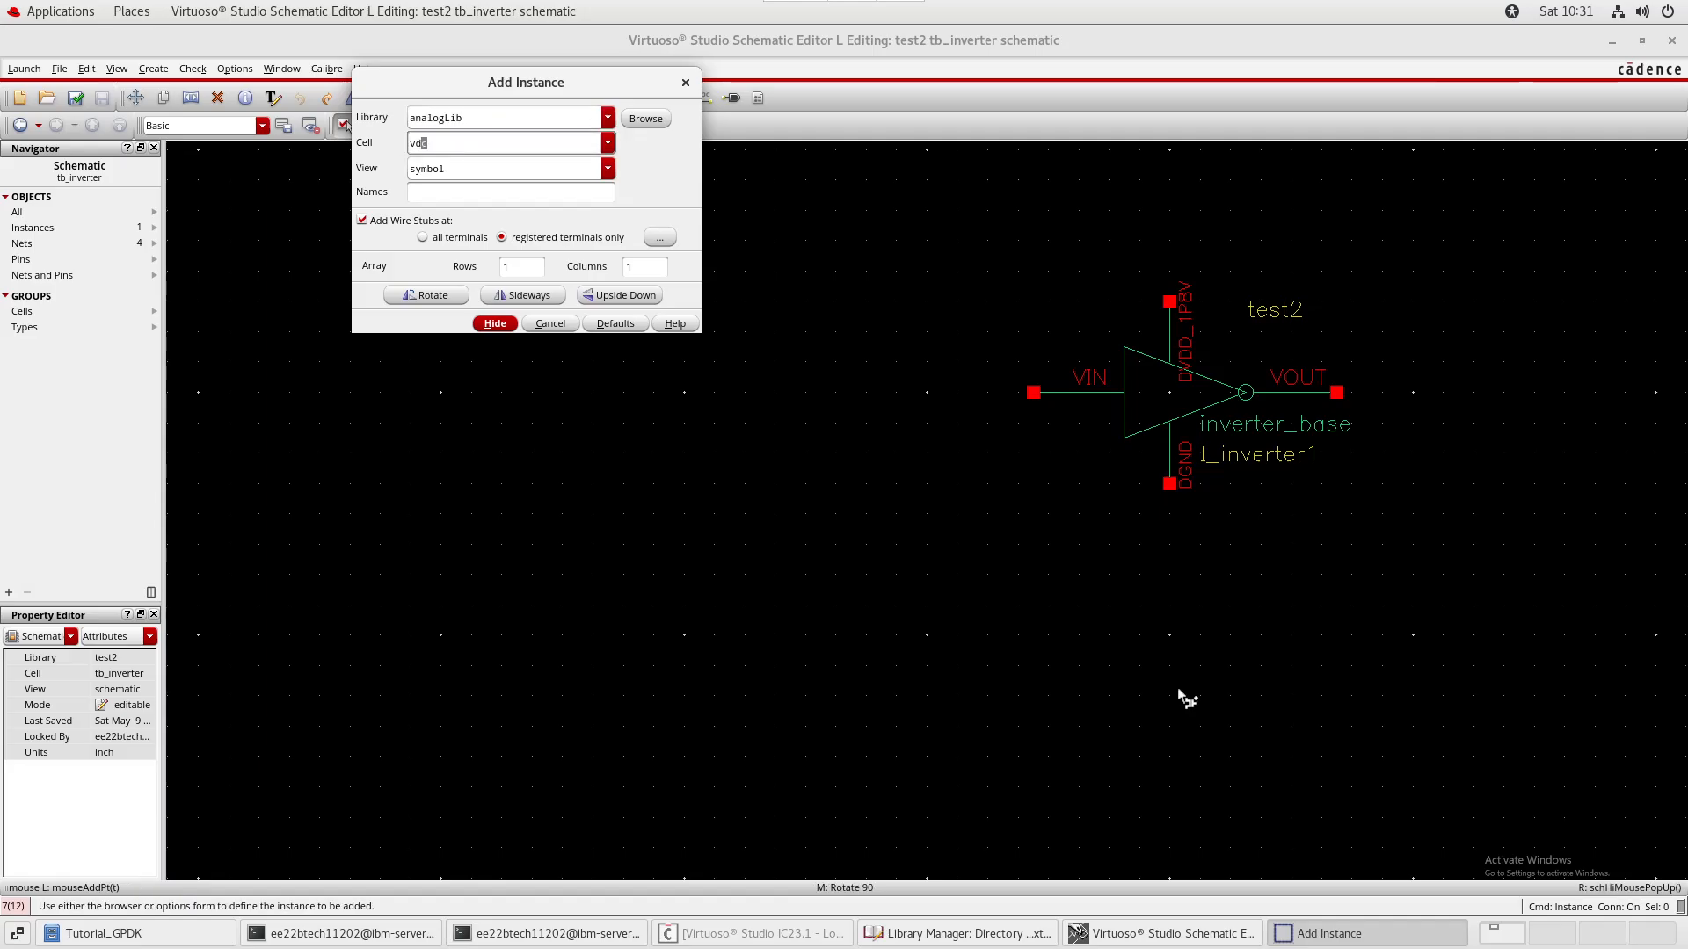
- Set the vdc source's DC voltage to 1.8 V and place it to the left of the inverter, slightly lower
{"action": "key", "text": "Tab"}
{"action": "key", "text": "Tab"}
{"action": "key", "text": "Tab"}
{"action": "key", "text": "Tab"}
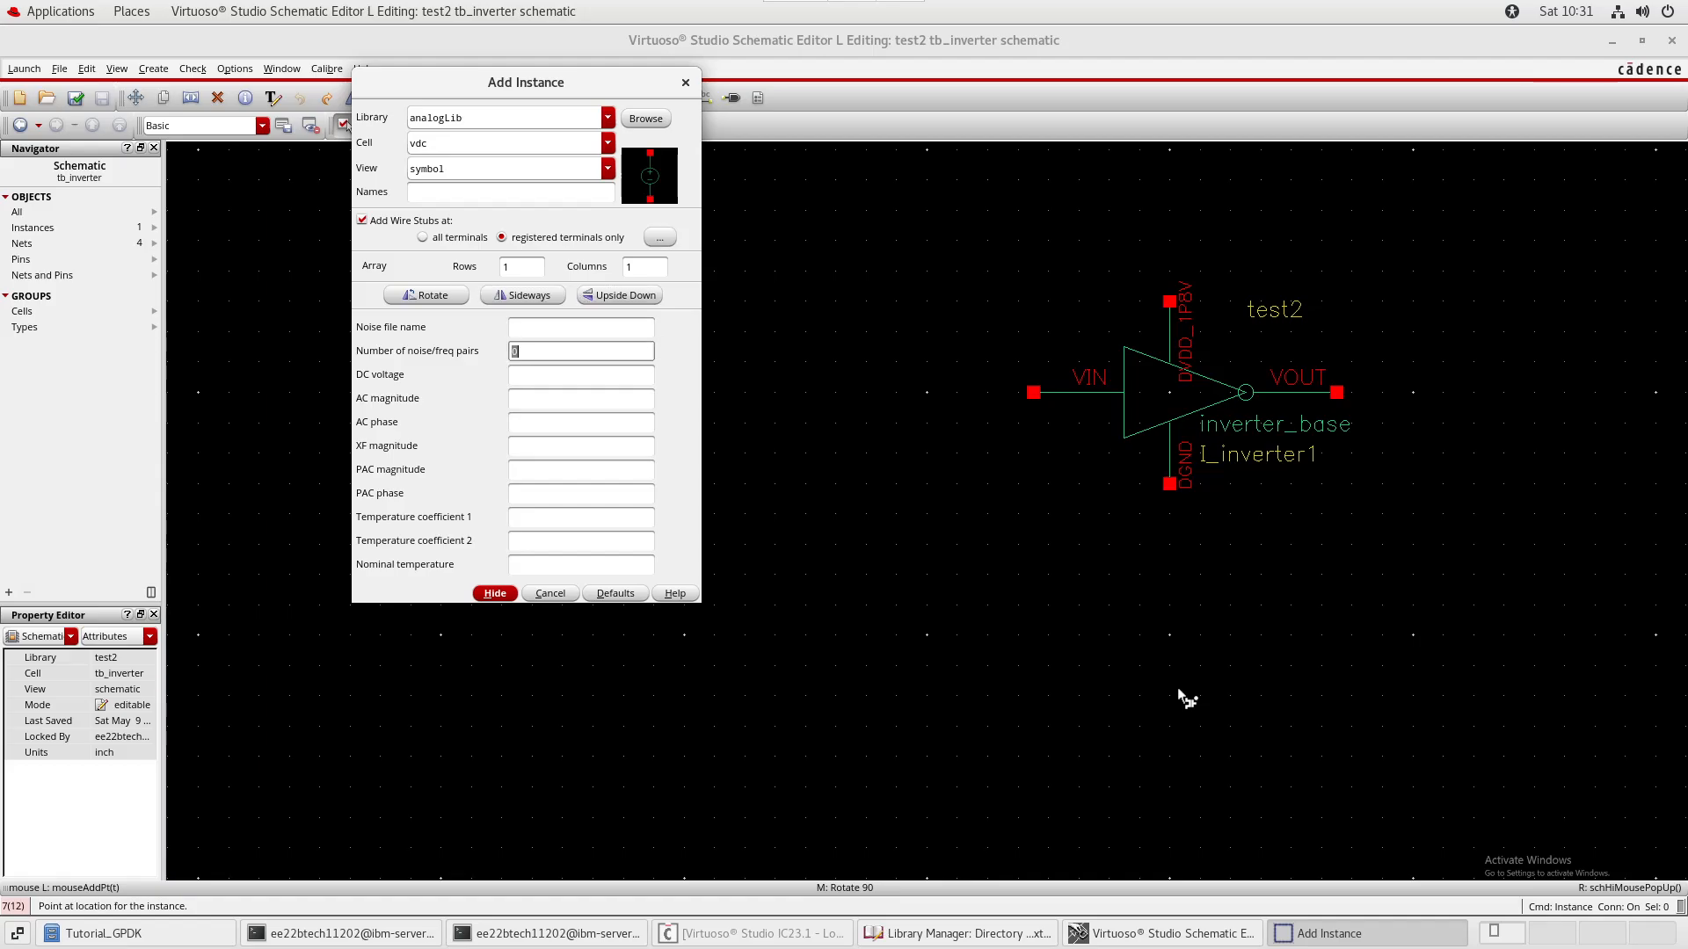
{"action": "type", "text": "1.8 V"}
{"action": "key", "text": "Tab"}
{"action": "key", "text": "Return"}
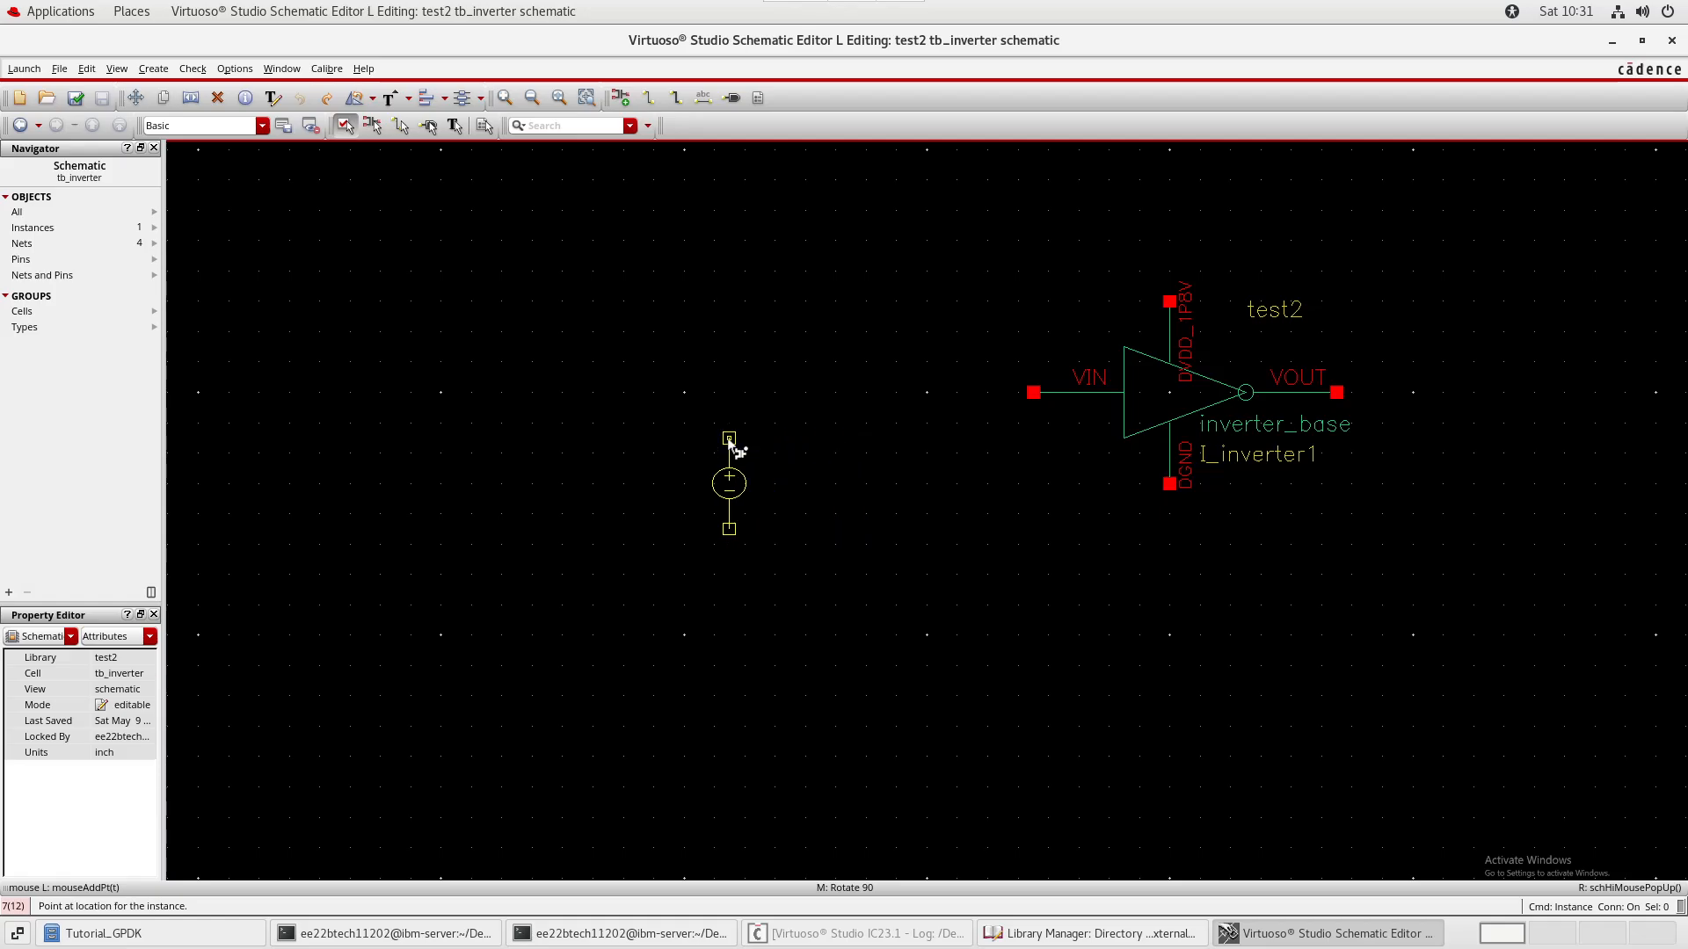
{"action": "left_click", "coordinate": [729, 439]}
- Draw a short vertical wire down from the vdc source's negative terminal and name it gnd!
{"action": "key", "text": "w"}
{"action": "left_click", "coordinate": [729, 529]}
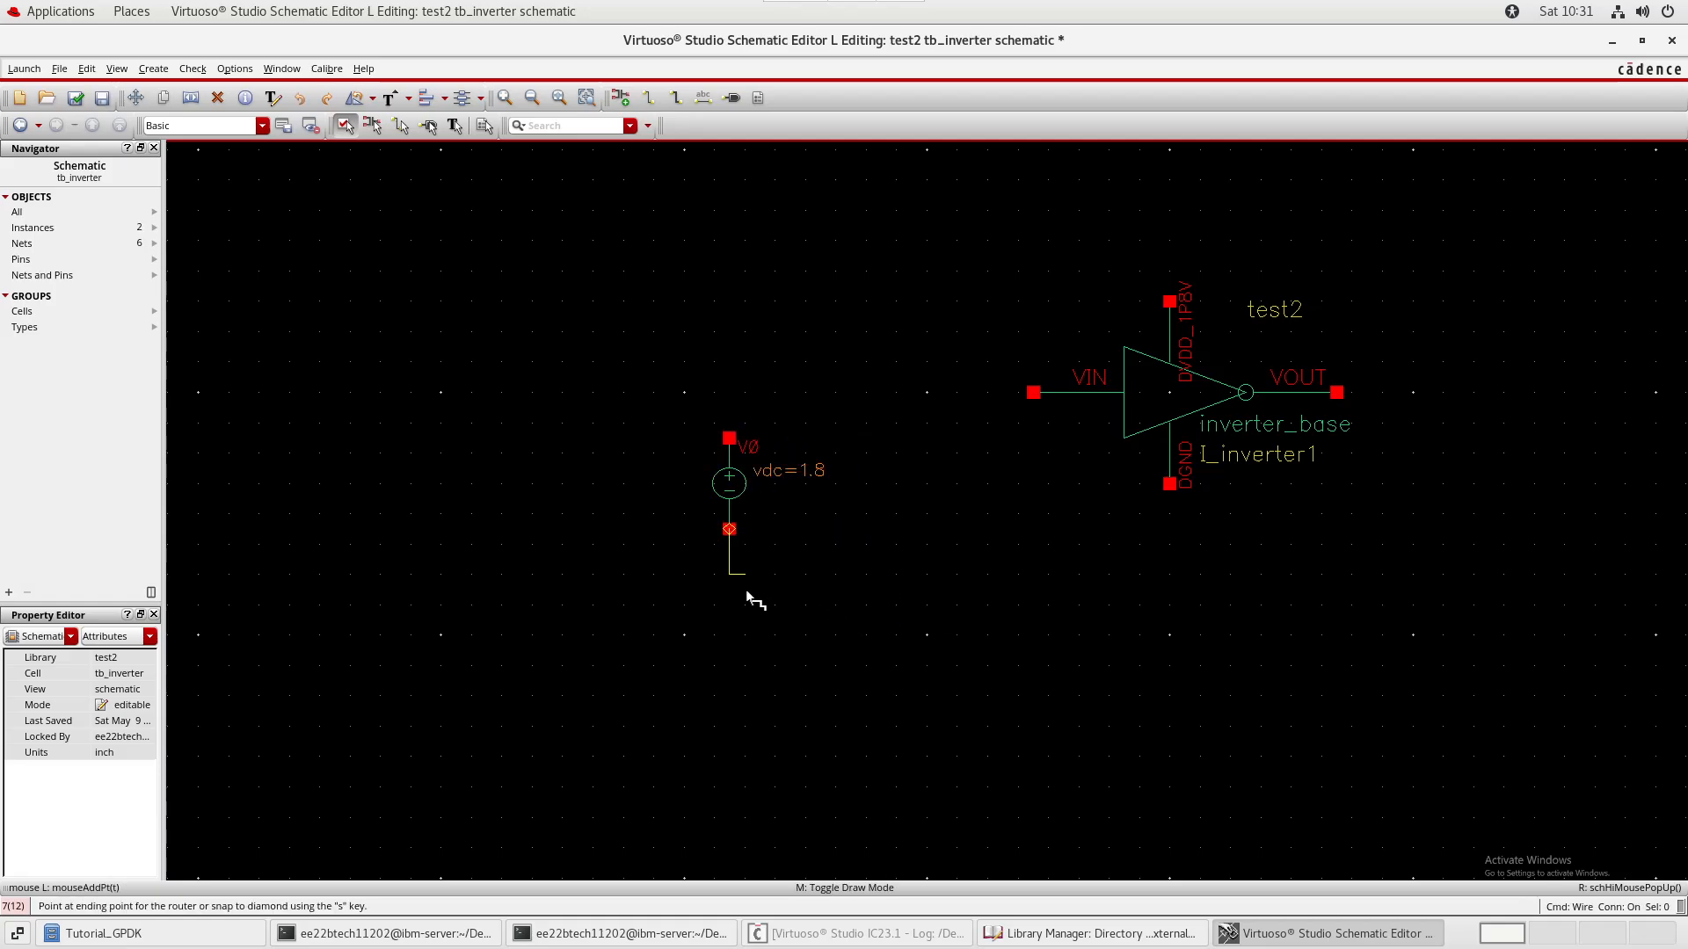
{"action": "key", "text": "Escape"}
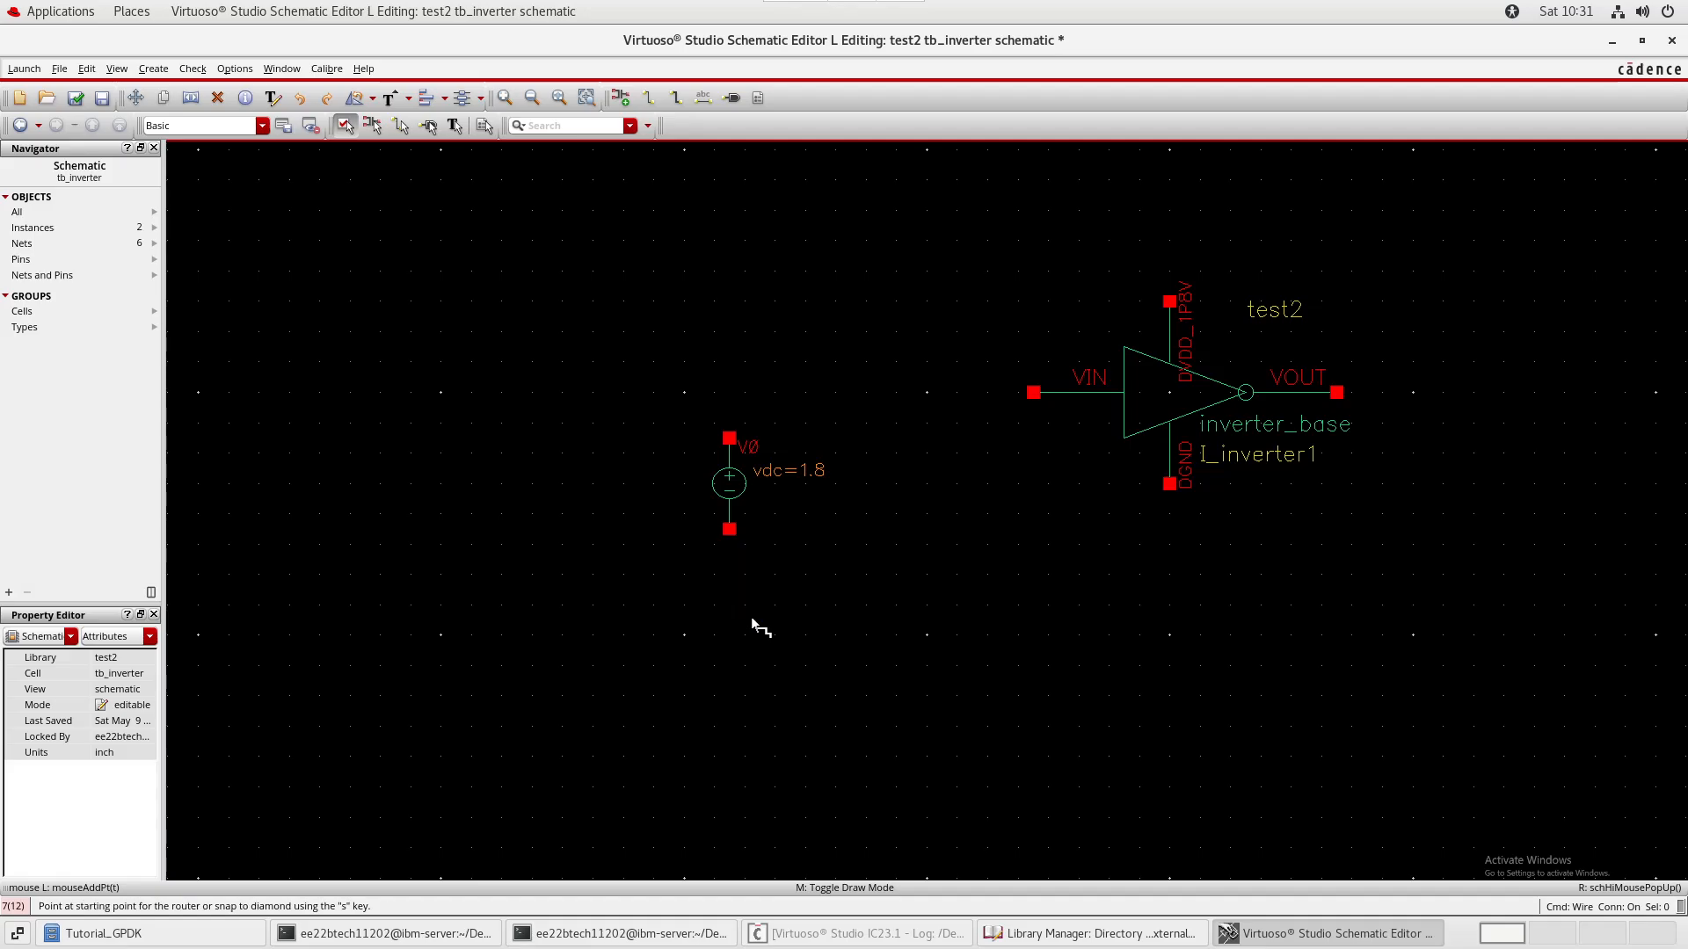
{"action": "left_click", "coordinate": [737, 569]}
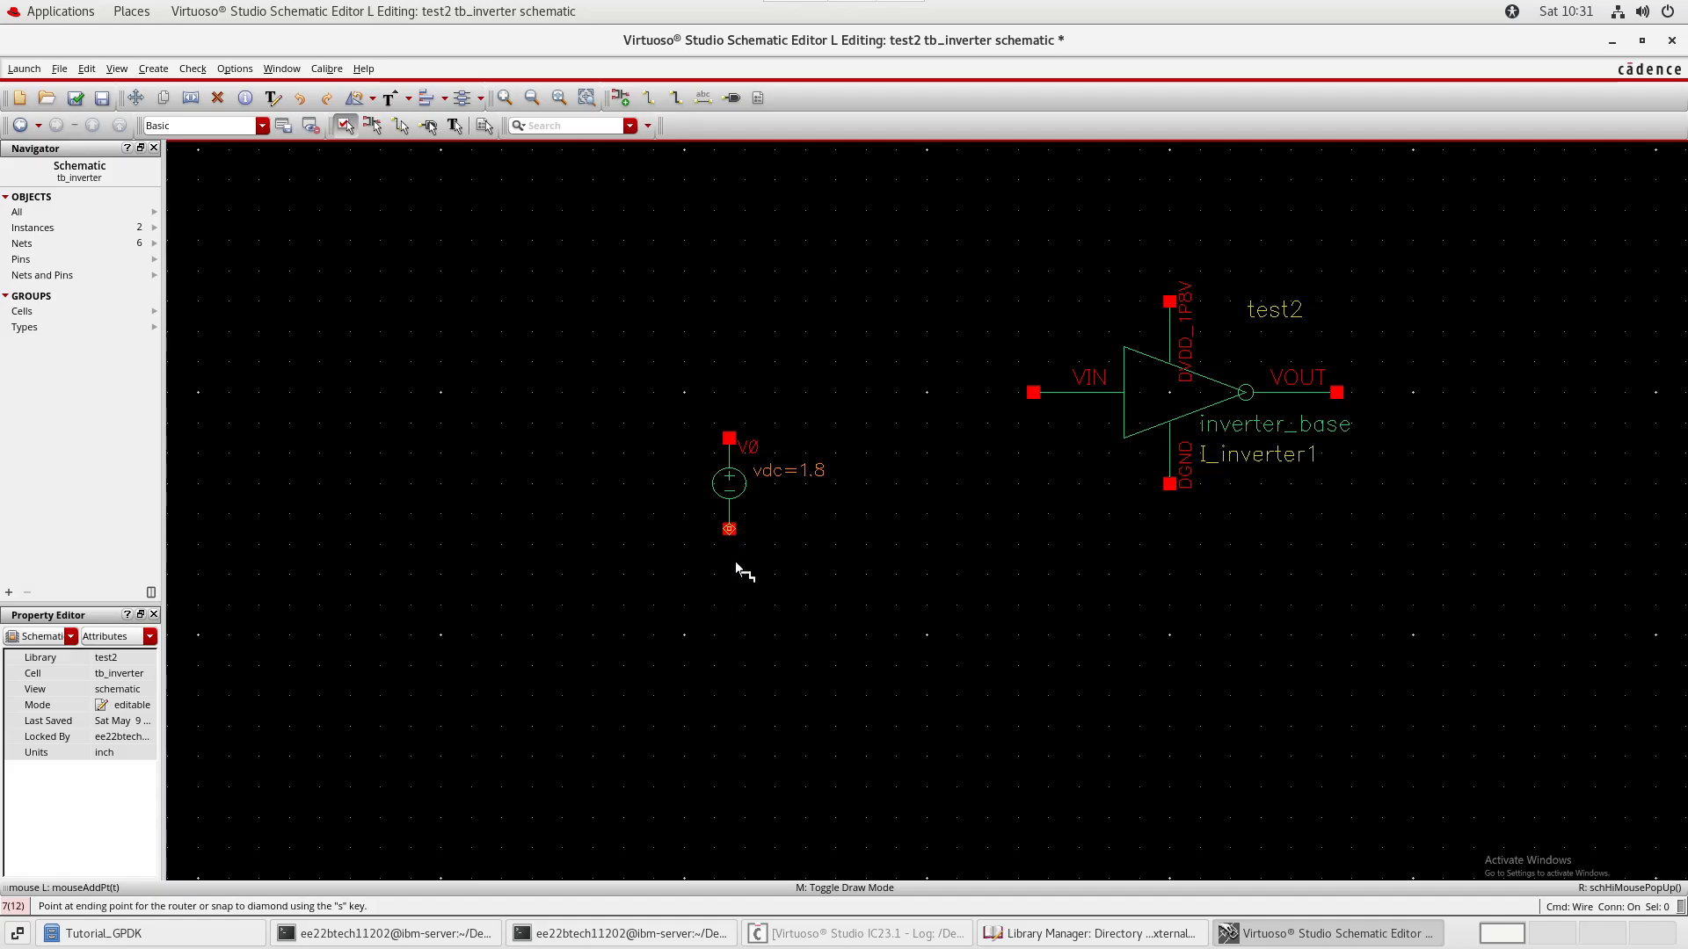
{"action": "double_click", "coordinate": [732, 633]}
{"action": "type", "text": "lgnd!"}
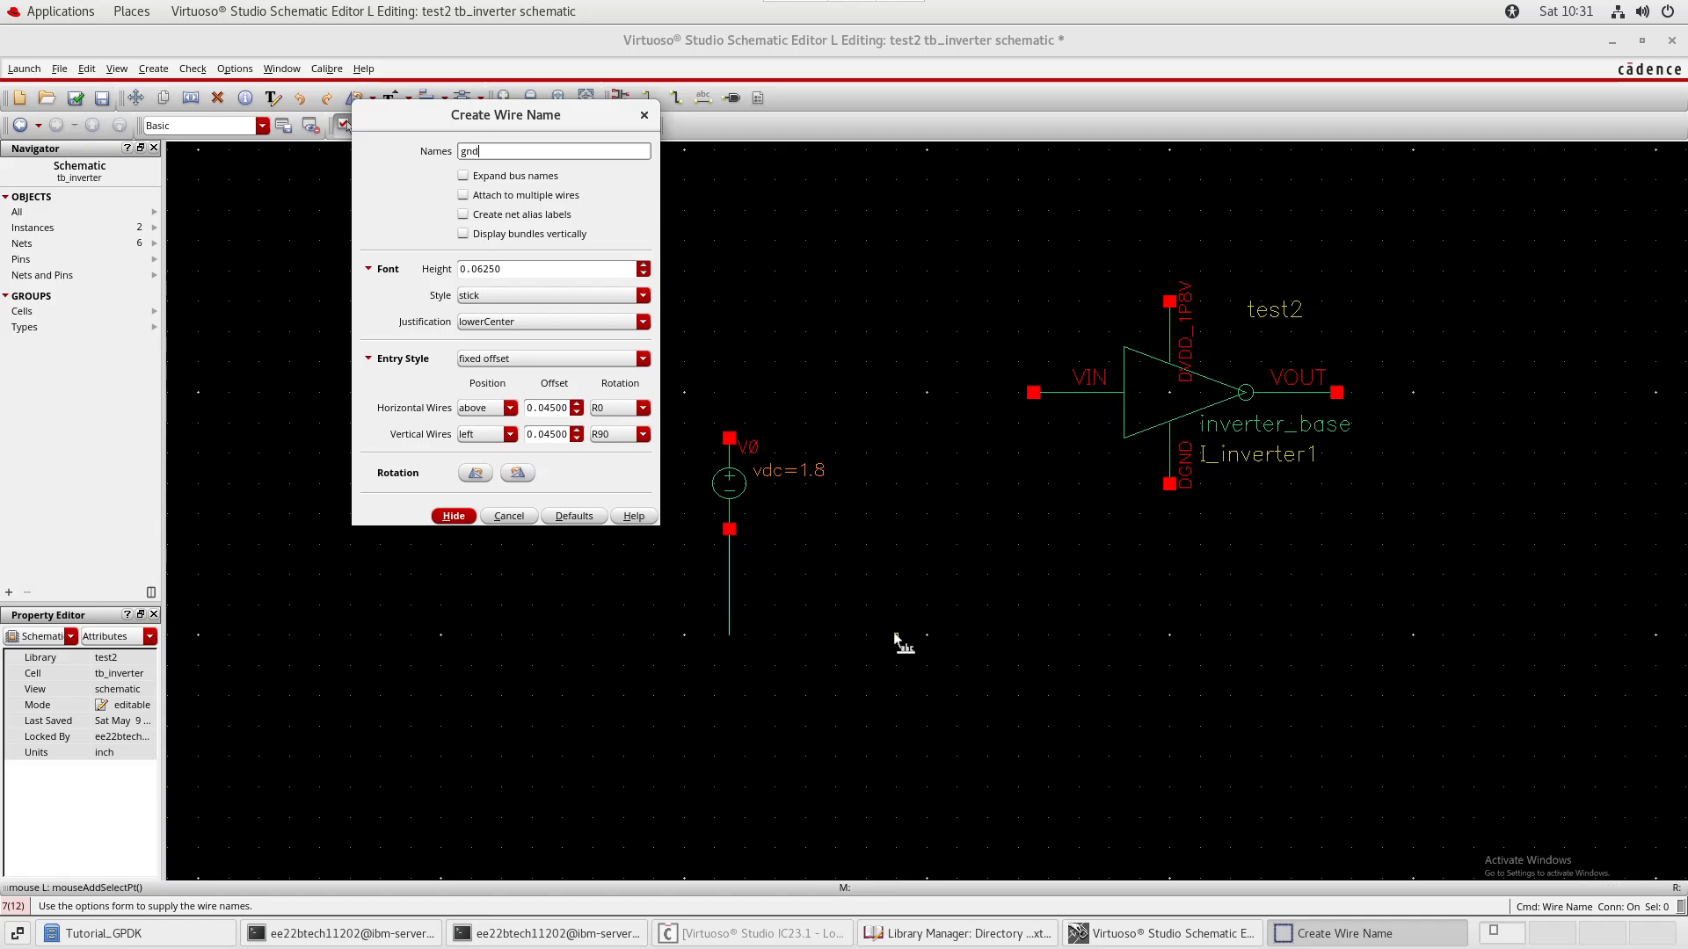
{"action": "key", "text": "Return"}
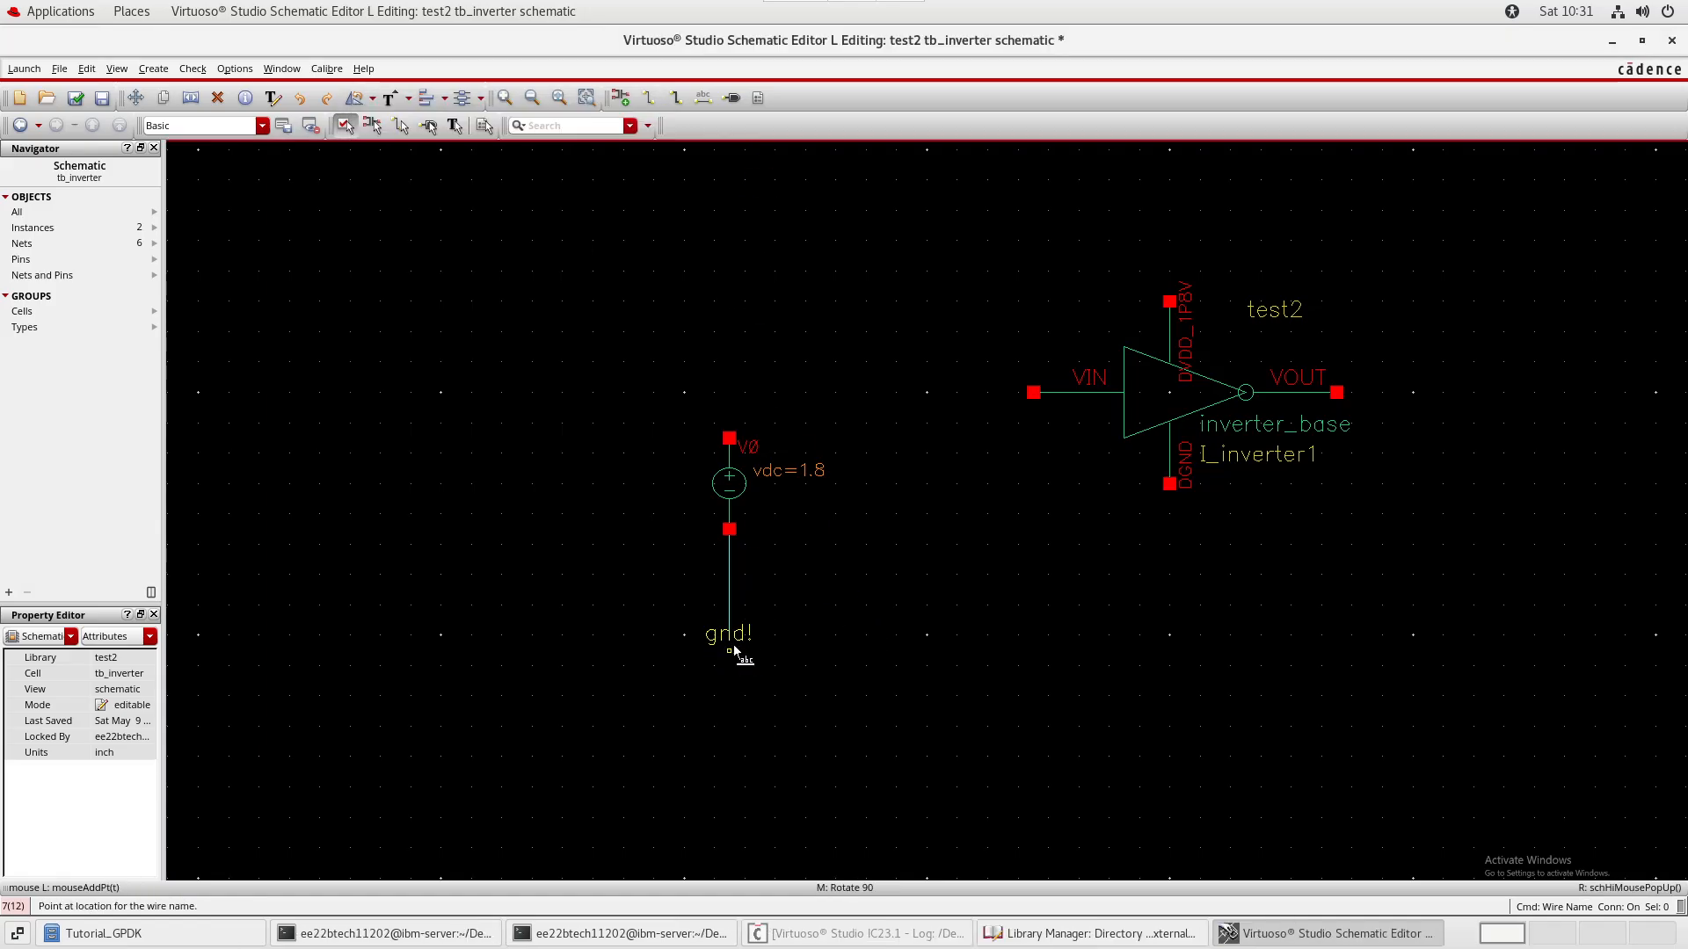
{"action": "left_click", "coordinate": [742, 632]}
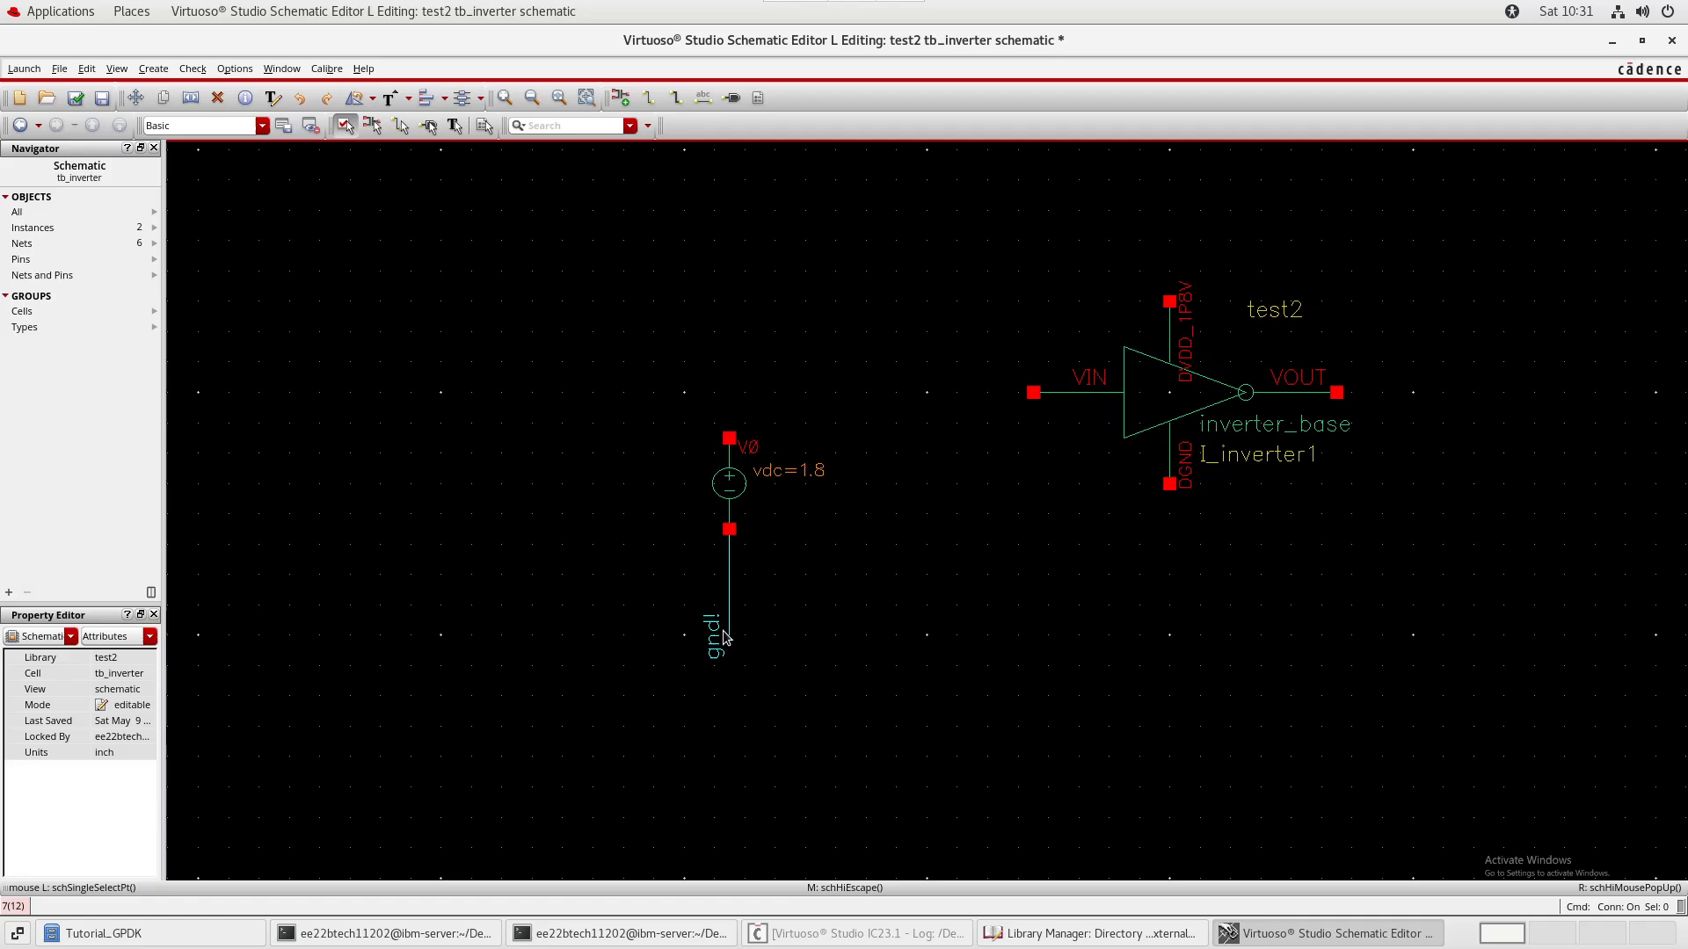
- Copy the gnd! wire with its label onto the inverter's DGND pin
{"action": "left_click_drag", "start_coordinate": [821, 727], "coordinate": [647, 503]}
{"action": "key", "text": "c"}
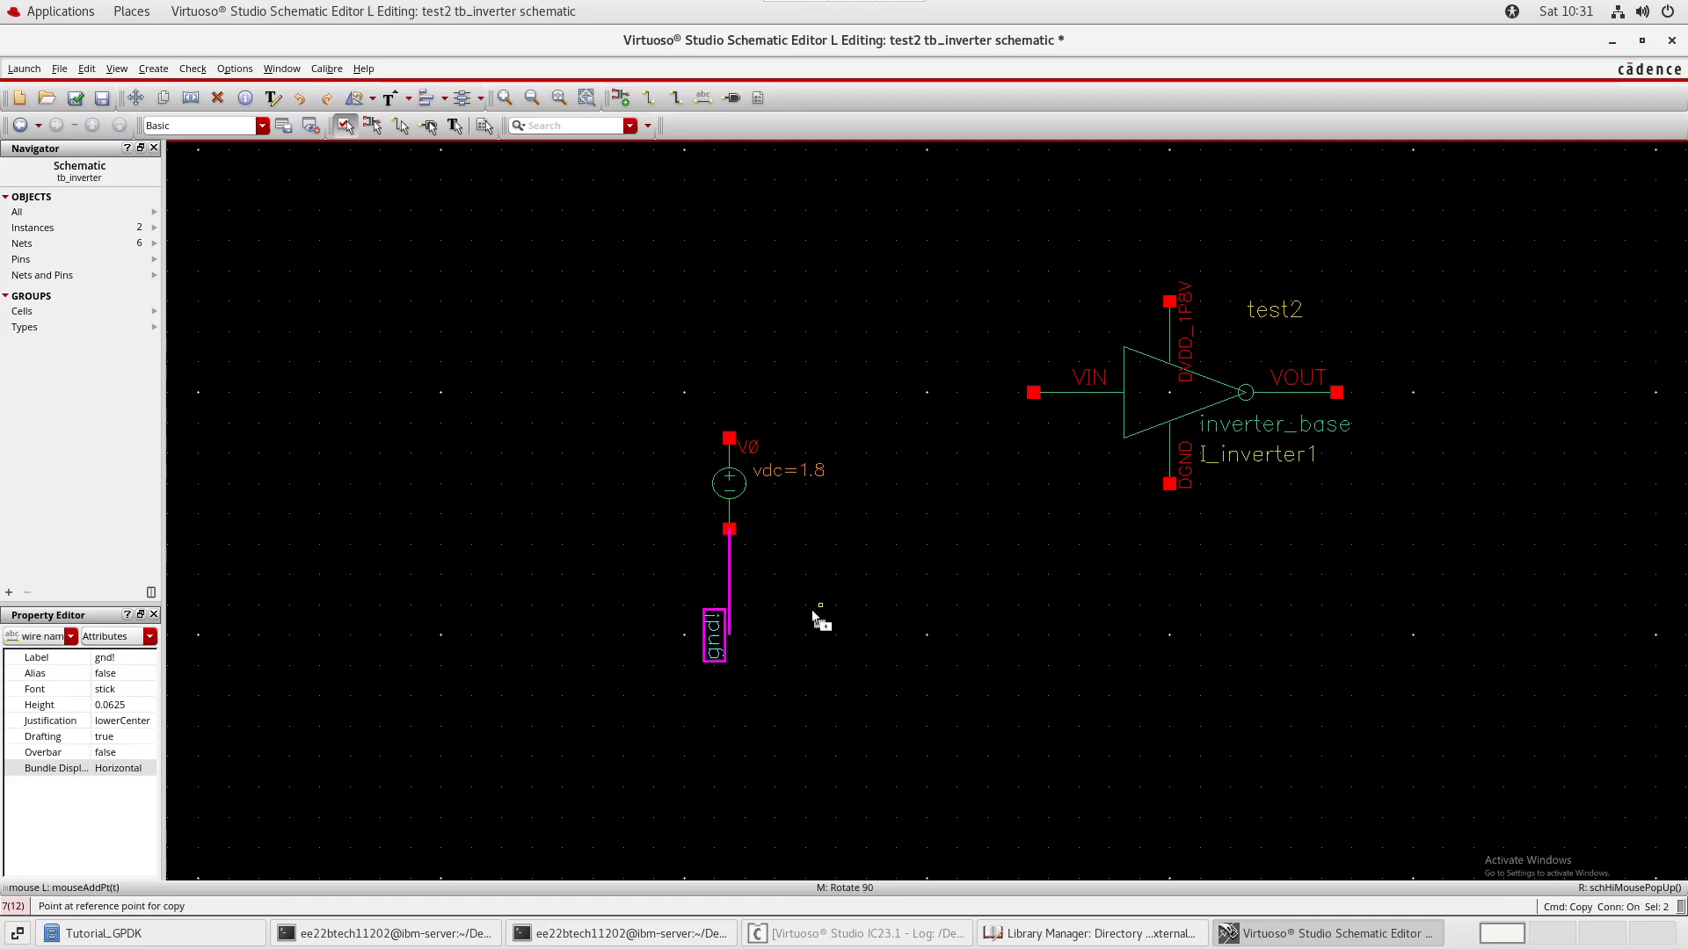
{"action": "left_click", "coordinate": [1219, 578]}
{"action": "key", "text": "Escape"}
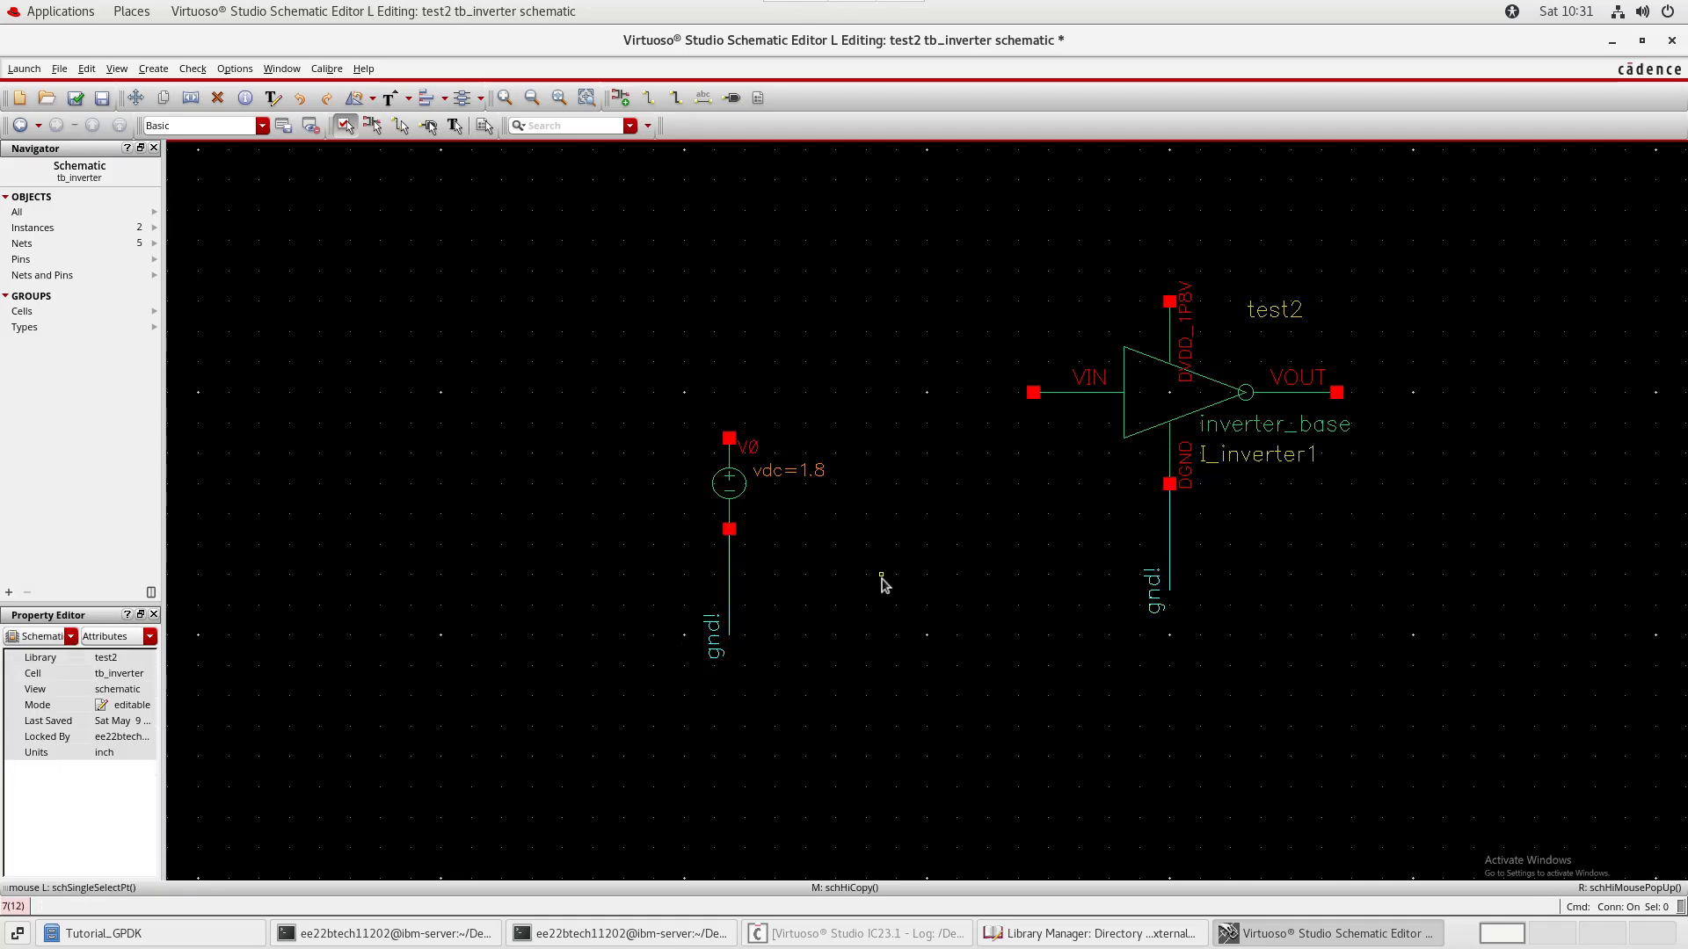
- Draw a short vertical wire up from the vdc source's positive terminal and name it vdd
{"action": "key", "text": "w"}
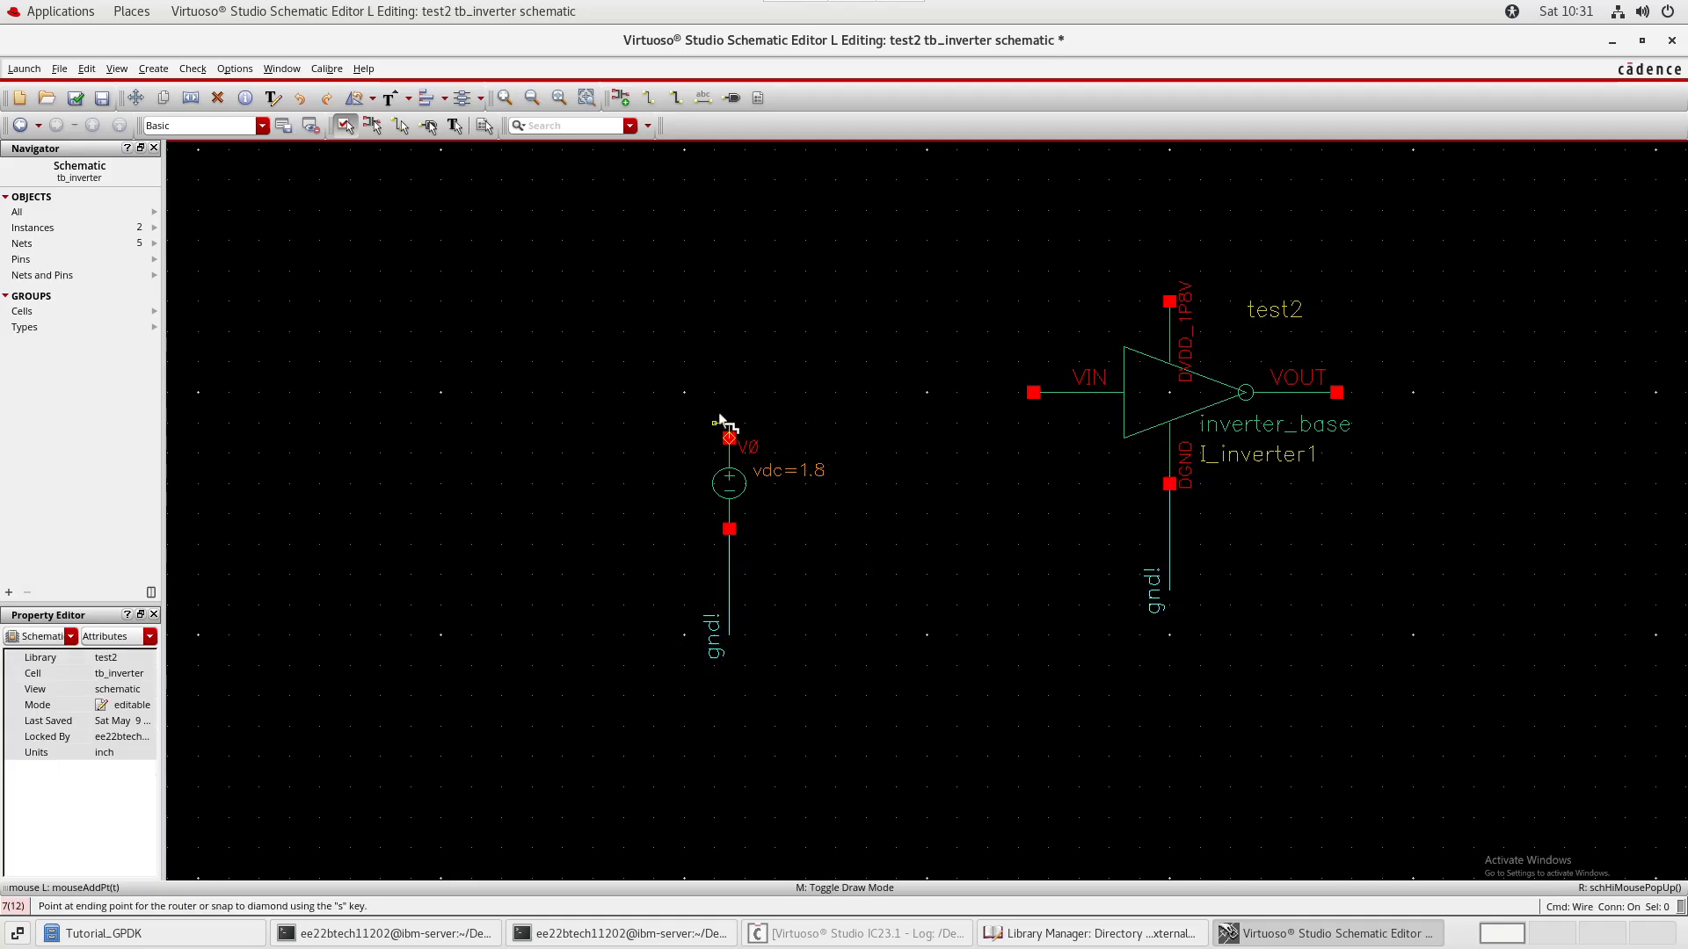
{"action": "left_click", "coordinate": [729, 438]}
{"action": "double_click", "coordinate": [729, 318]}
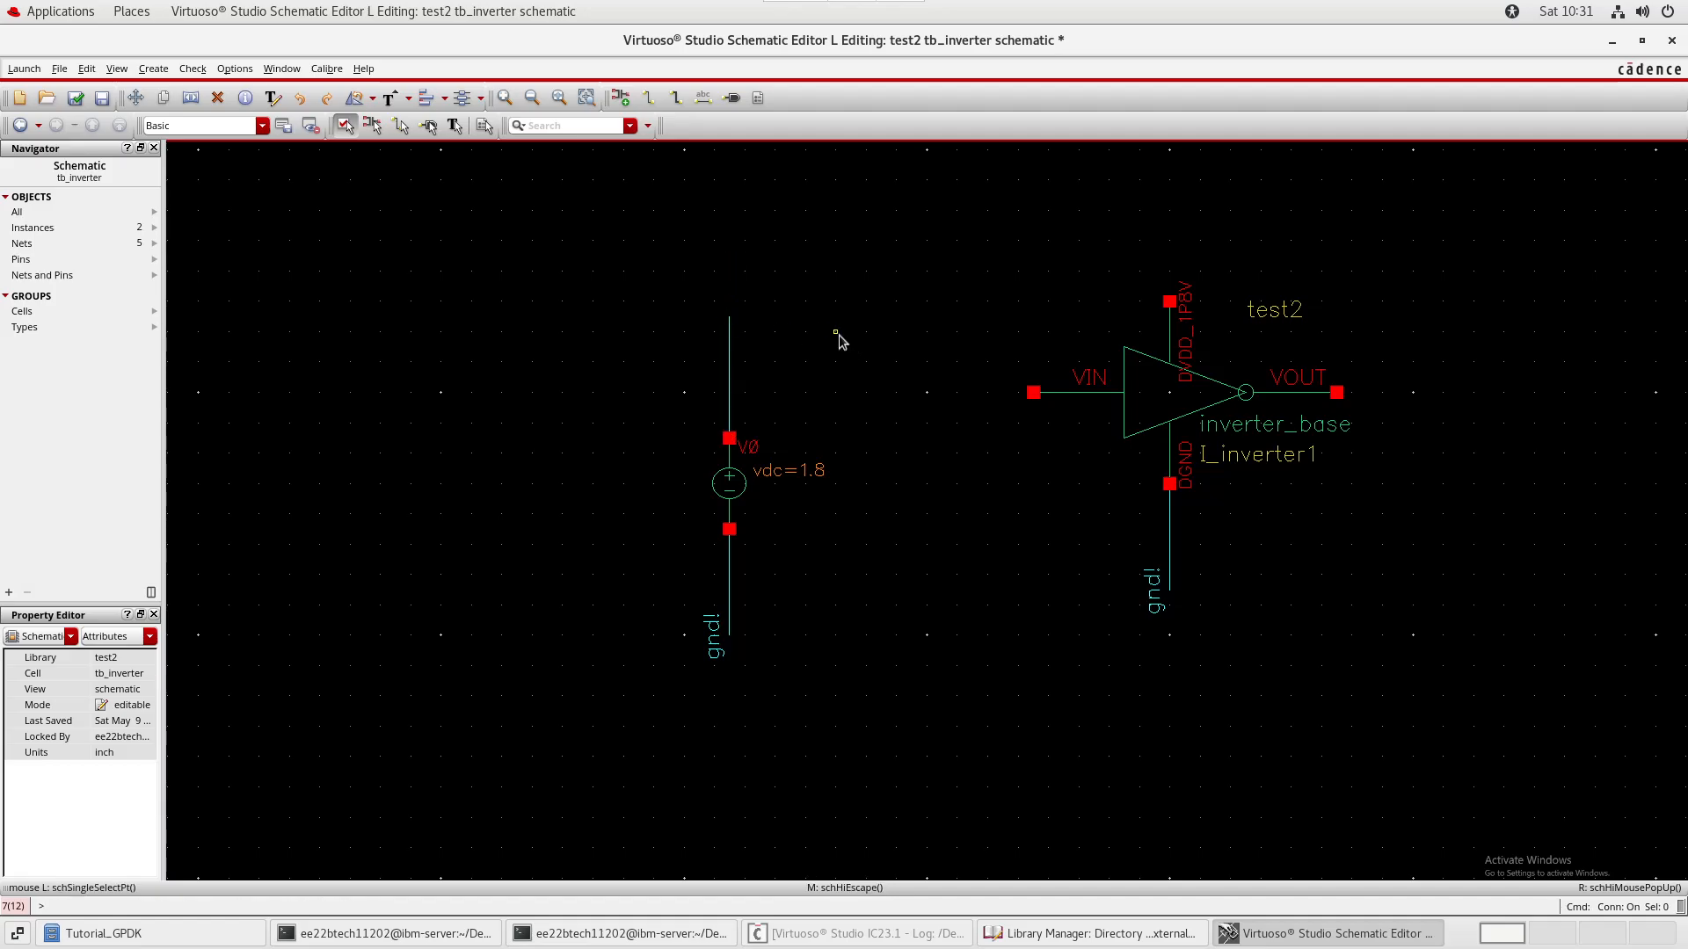
{"action": "type", "text": "lvdd"}
{"action": "key", "text": "Return"}
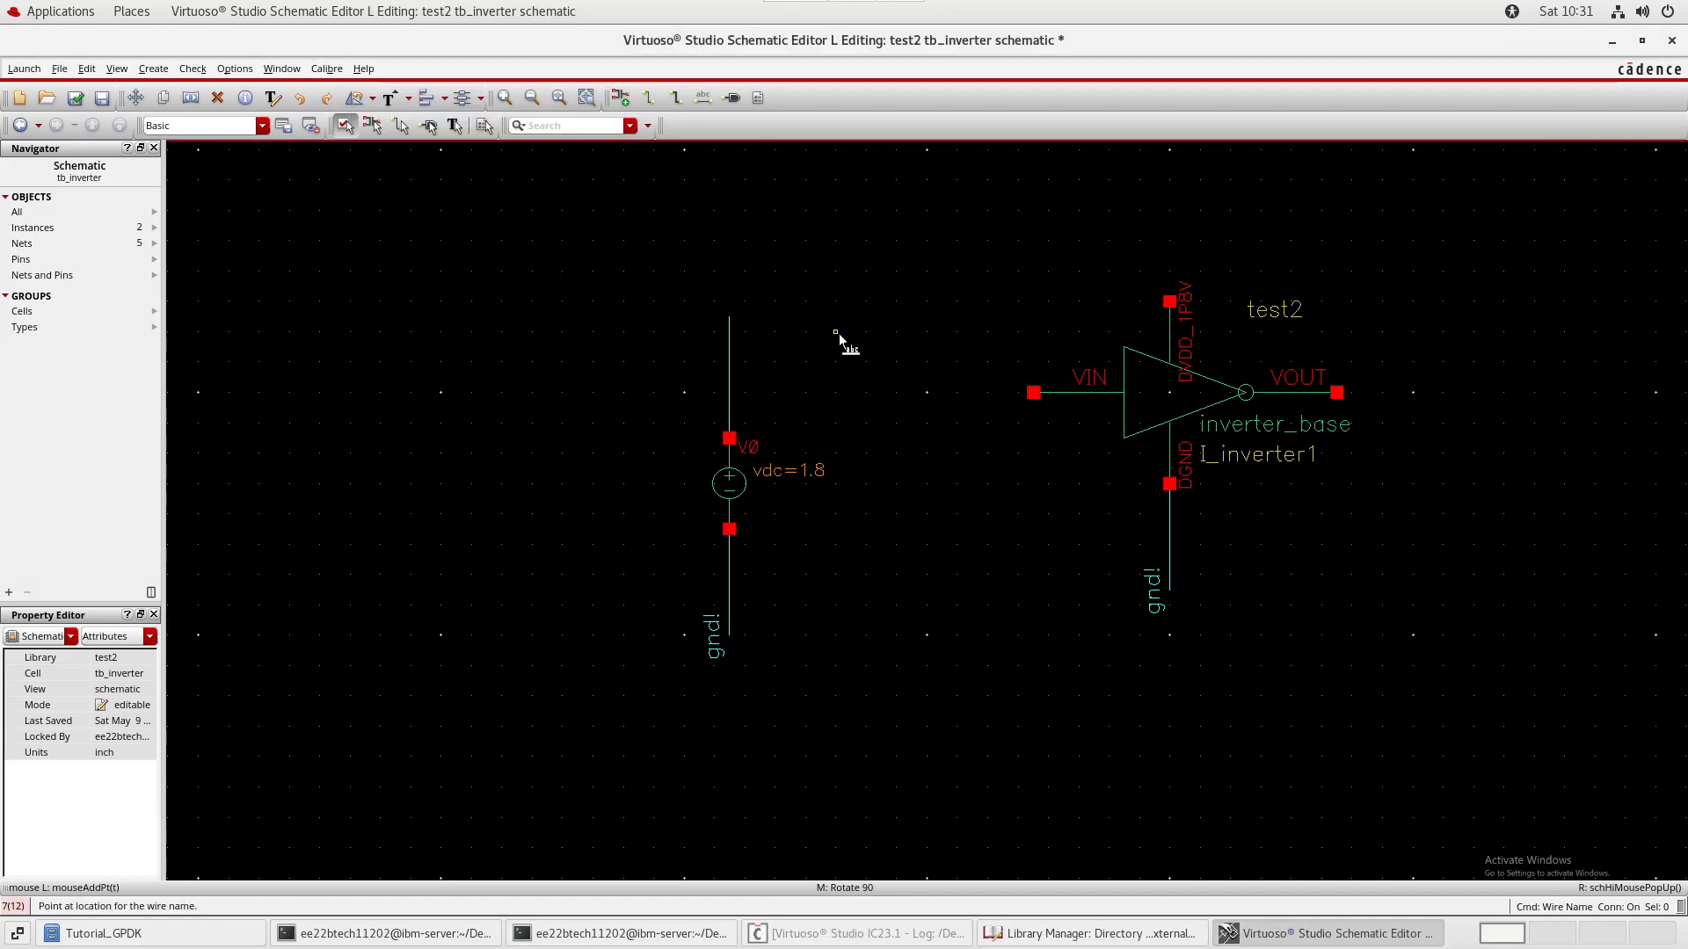
{"action": "left_click", "coordinate": [742, 318]}
- Copy the vdd wire with its label onto the inverter's DVDD_1P8V pin
{"action": "left_click_drag", "start_coordinate": [638, 224], "coordinate": [803, 470]}
{"action": "key", "text": "c"}
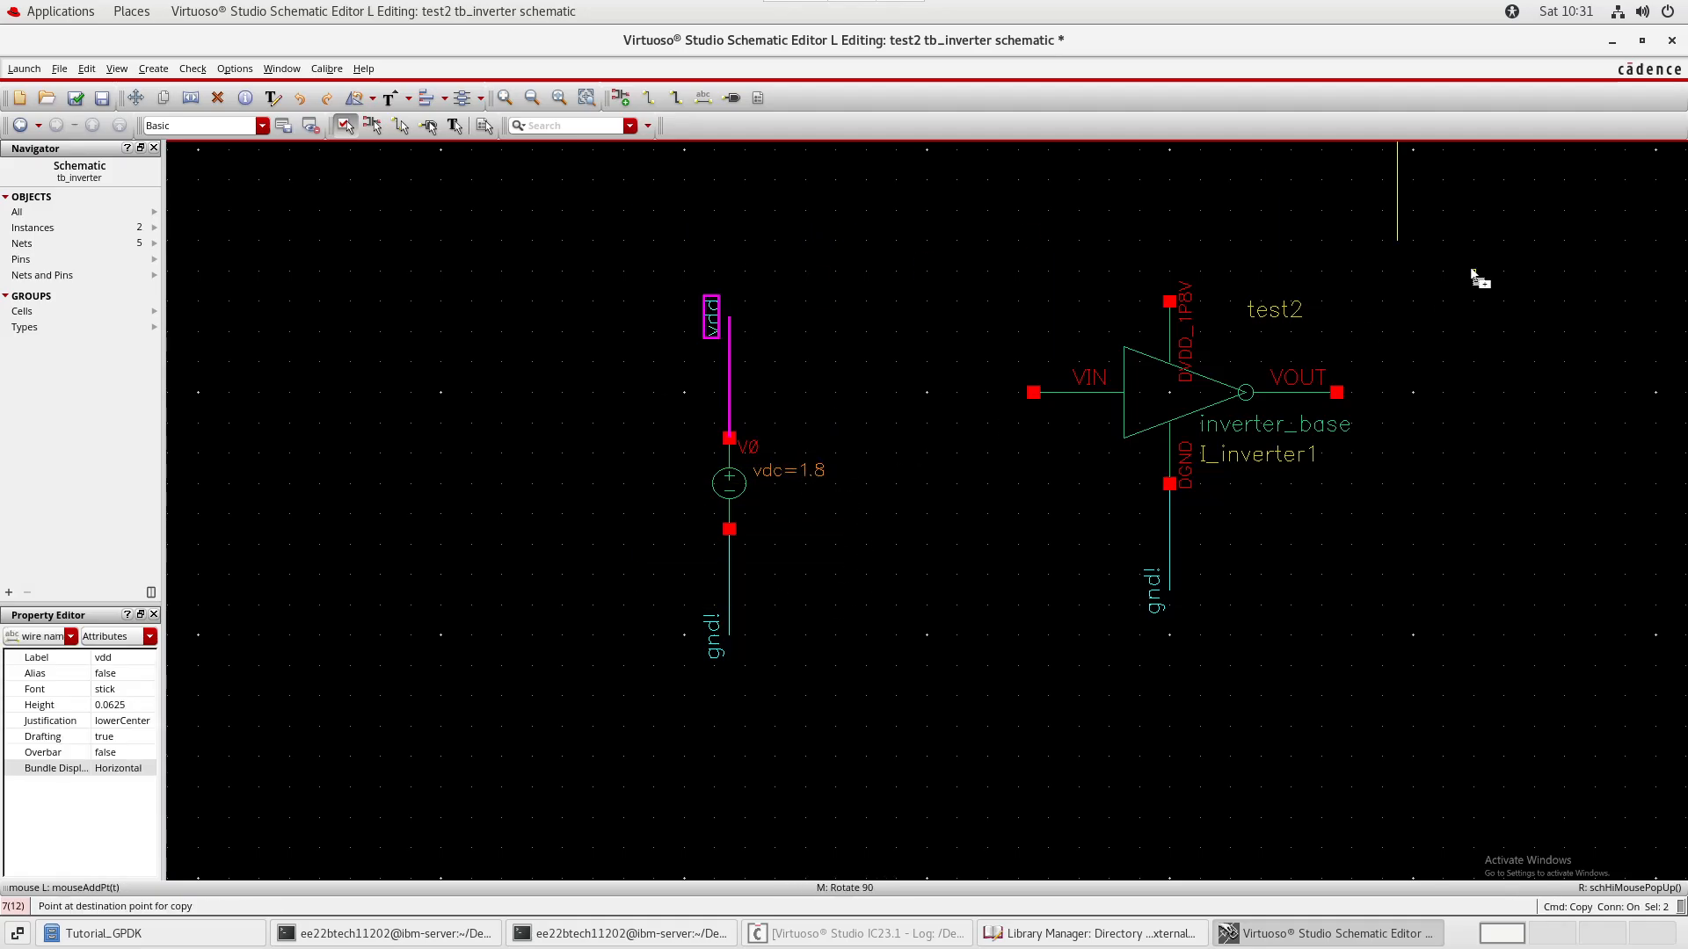
{"action": "left_click", "coordinate": [1245, 333]}
{"action": "left_click", "coordinate": [1522, 242]}
- Move the V0 source together with its vdd and gnd! wires and labels farther left from the inverter
{"action": "middle_click_drag", "start_coordinate": [1522, 241], "coordinate": [1484, 290]}
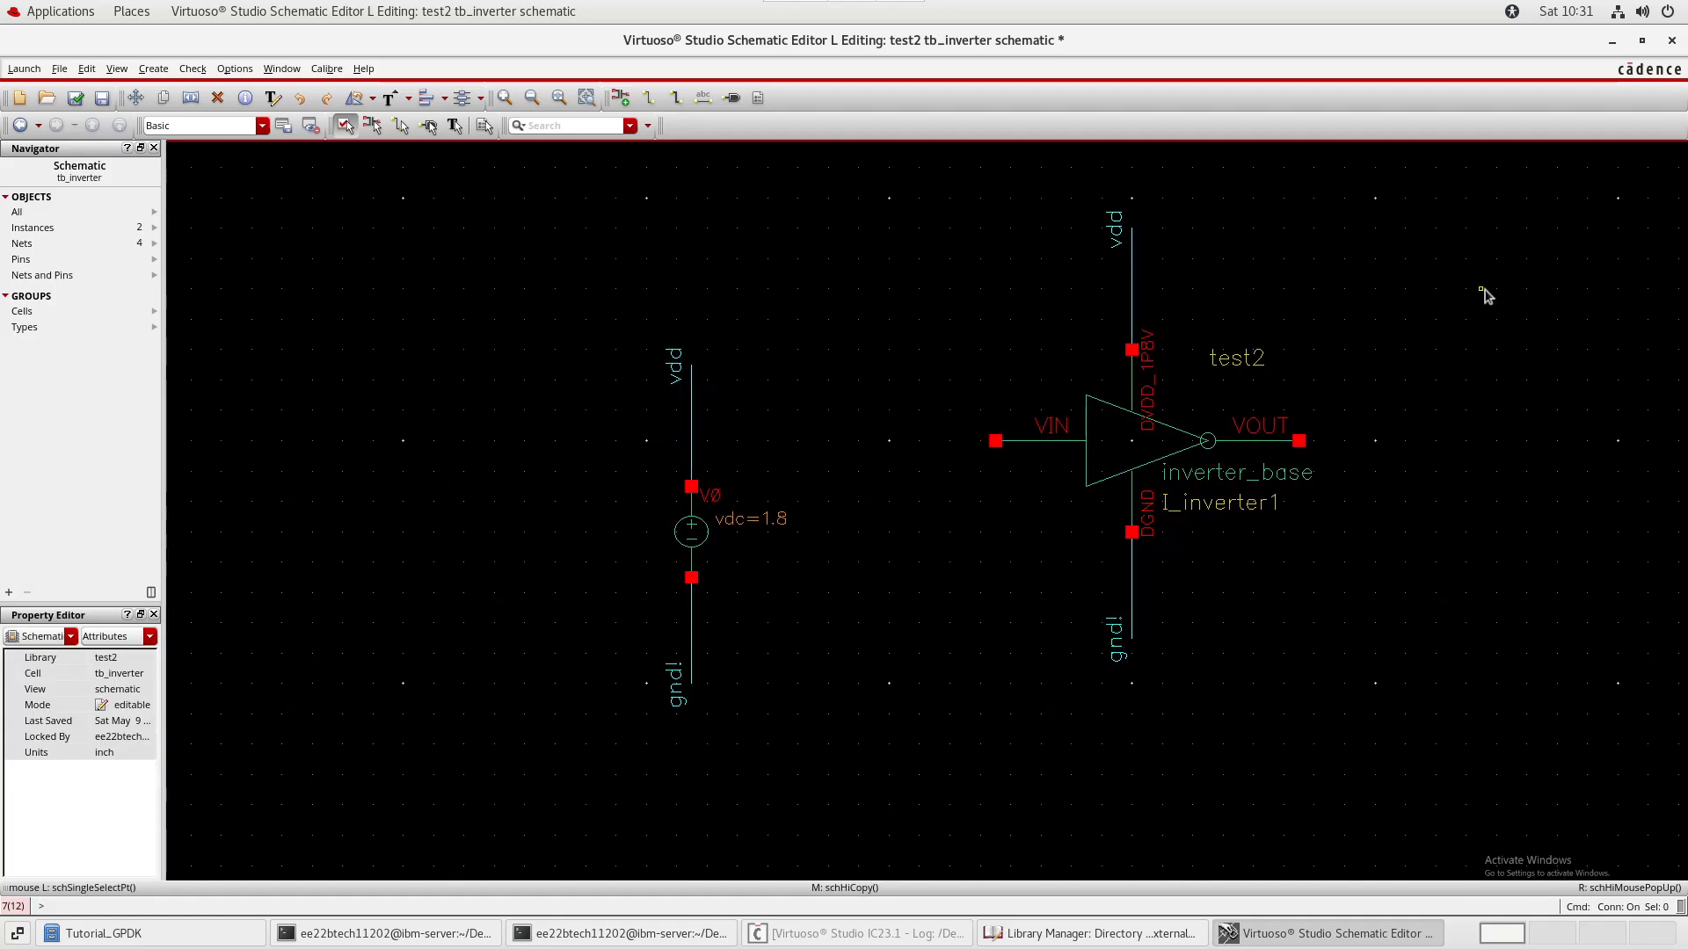
{"action": "left_click_drag", "start_coordinate": [525, 302], "coordinate": [796, 737]}
{"action": "key", "text": "c"}
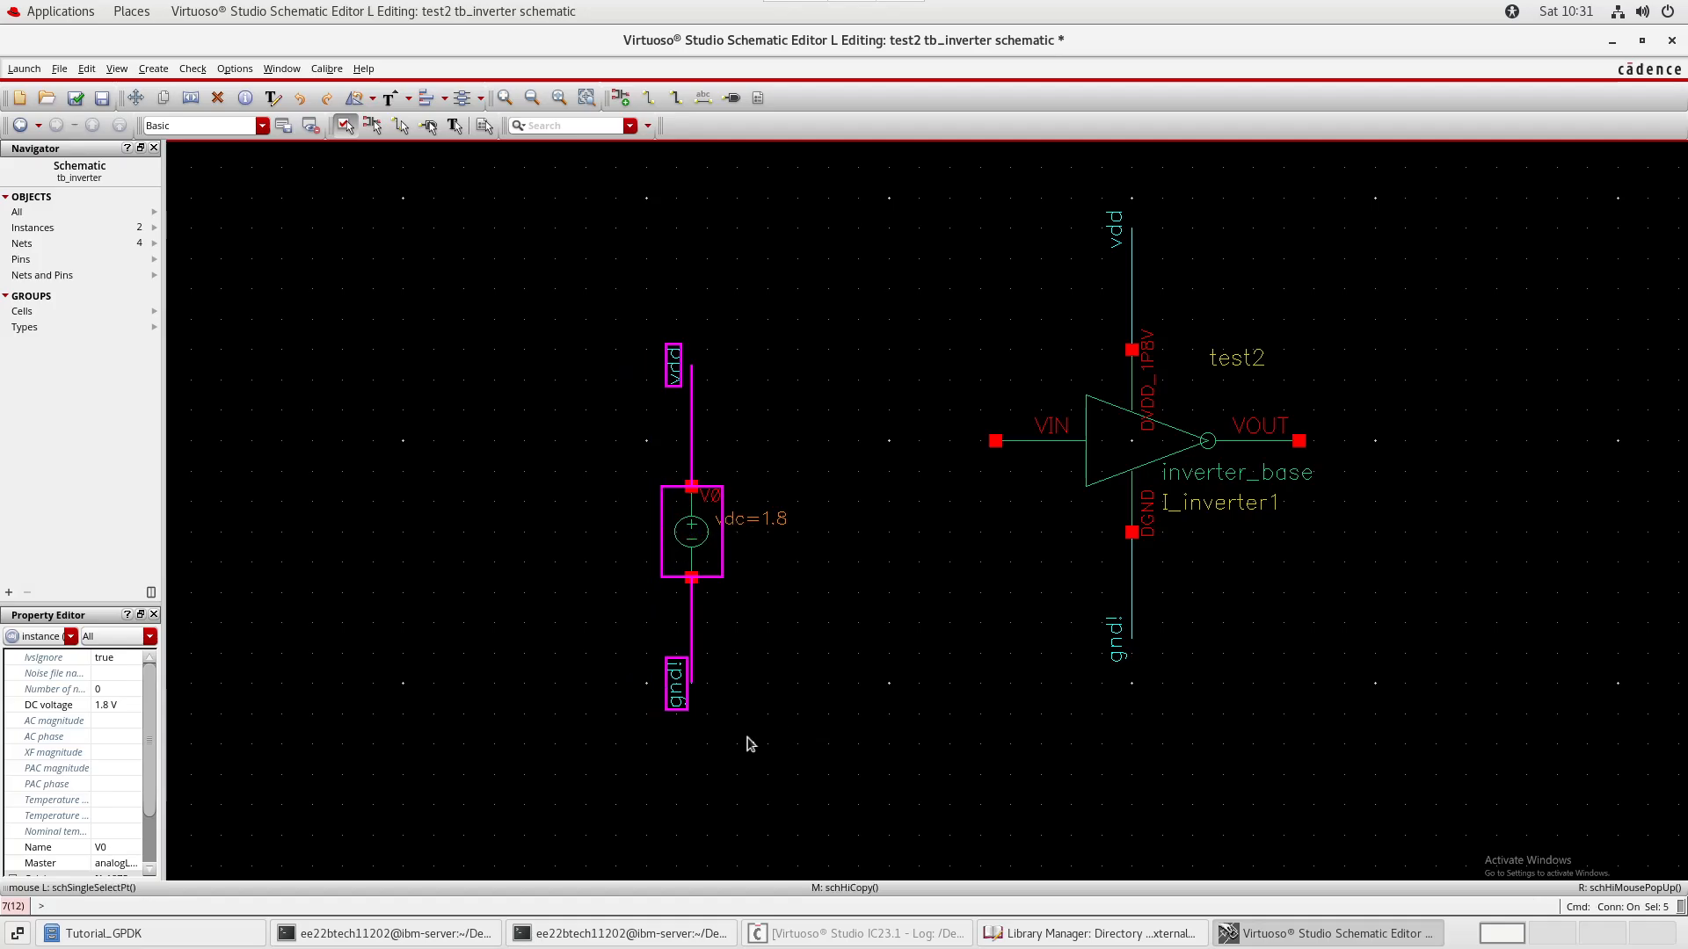
{"action": "key", "text": "s"}
{"action": "left_click", "coordinate": [750, 743]}
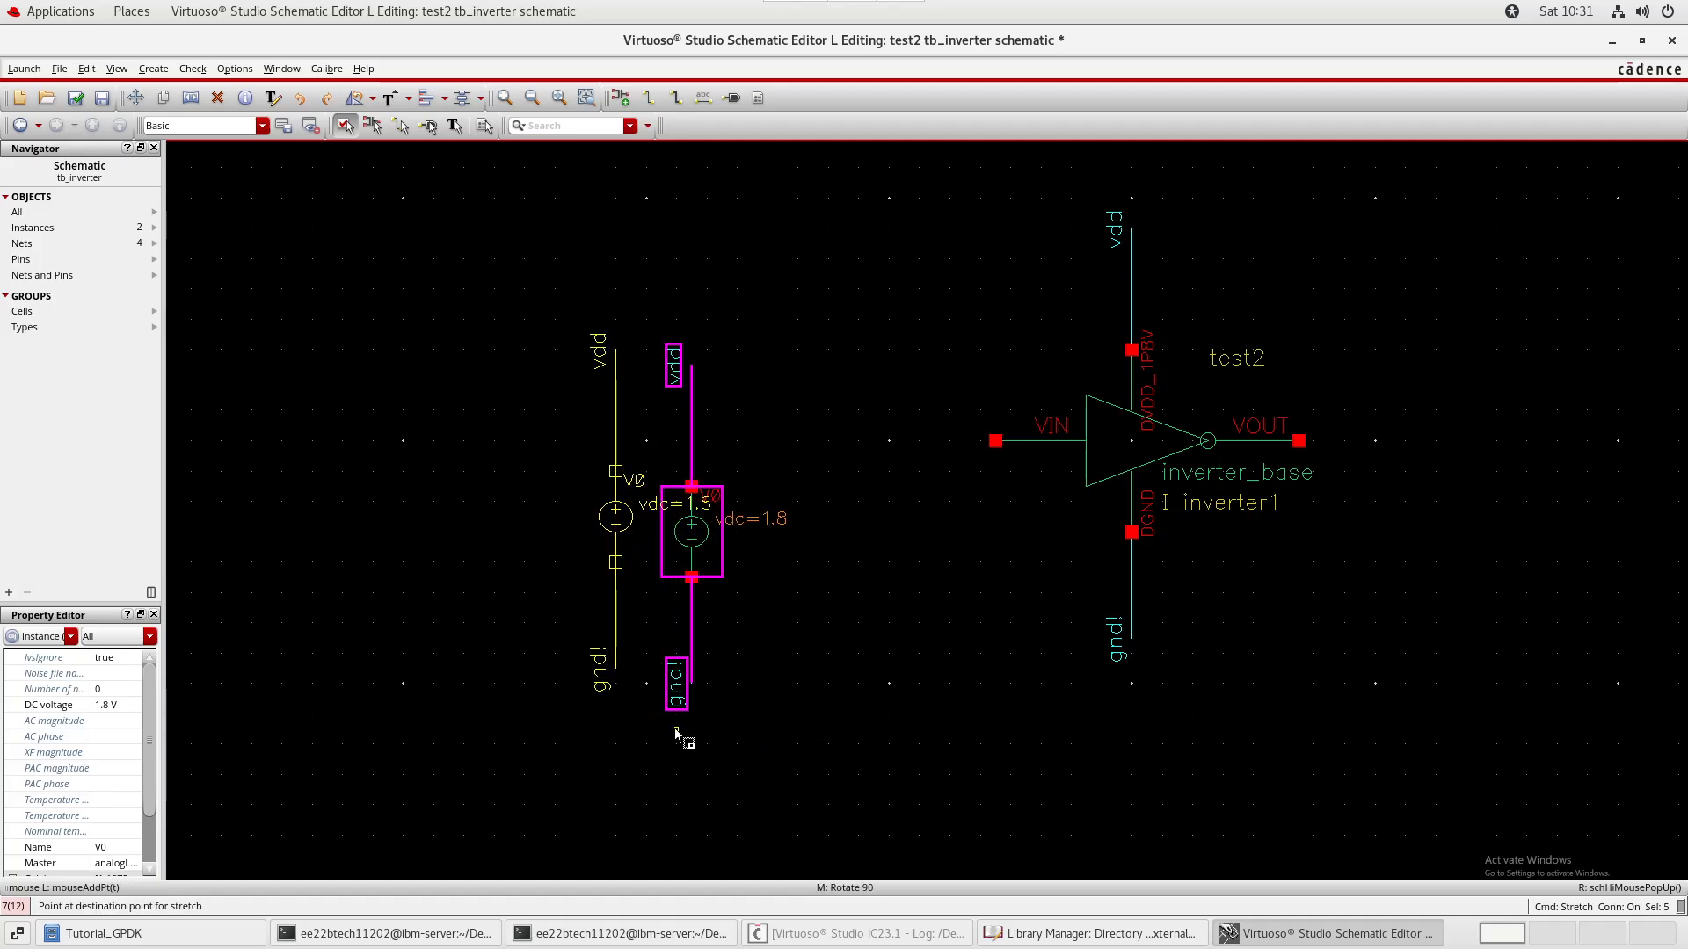
{"action": "left_click", "coordinate": [631, 748]}
{"action": "left_click", "coordinate": [720, 679]}
- Copy the V0 source with its wires and labels to a spot between V0 and the inverter
{"action": "left_click_drag", "start_coordinate": [446, 211], "coordinate": [668, 860]}
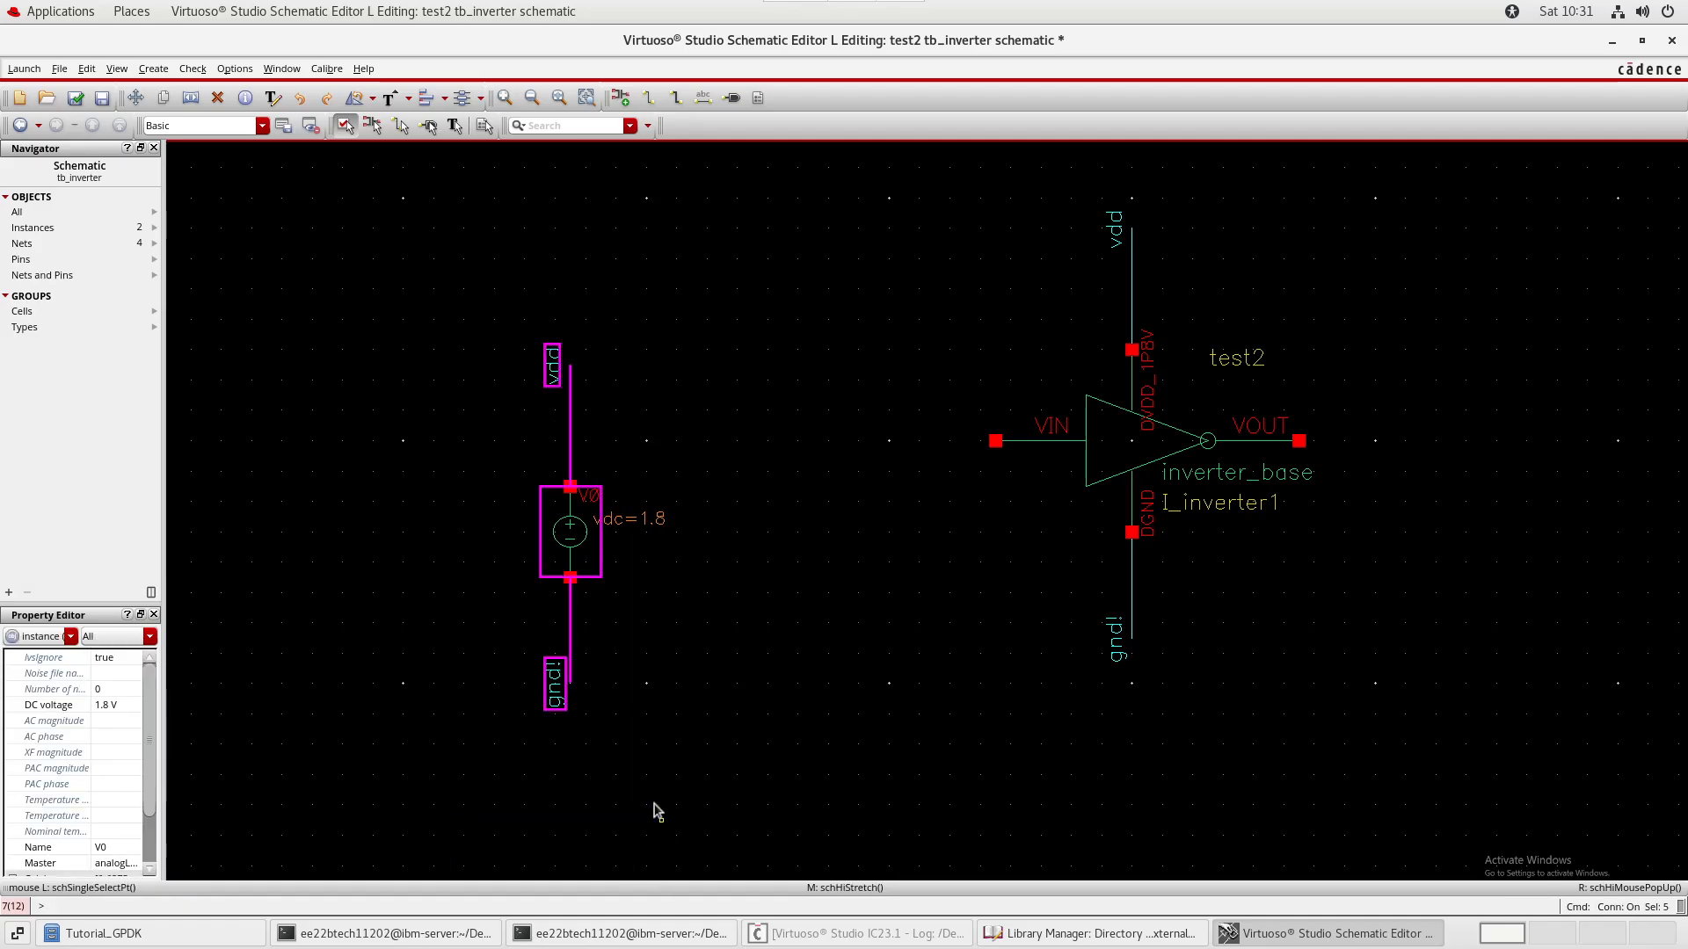
{"action": "key", "text": "c"}
{"action": "left_click", "coordinate": [603, 701]}
{"action": "left_click", "coordinate": [754, 700]}
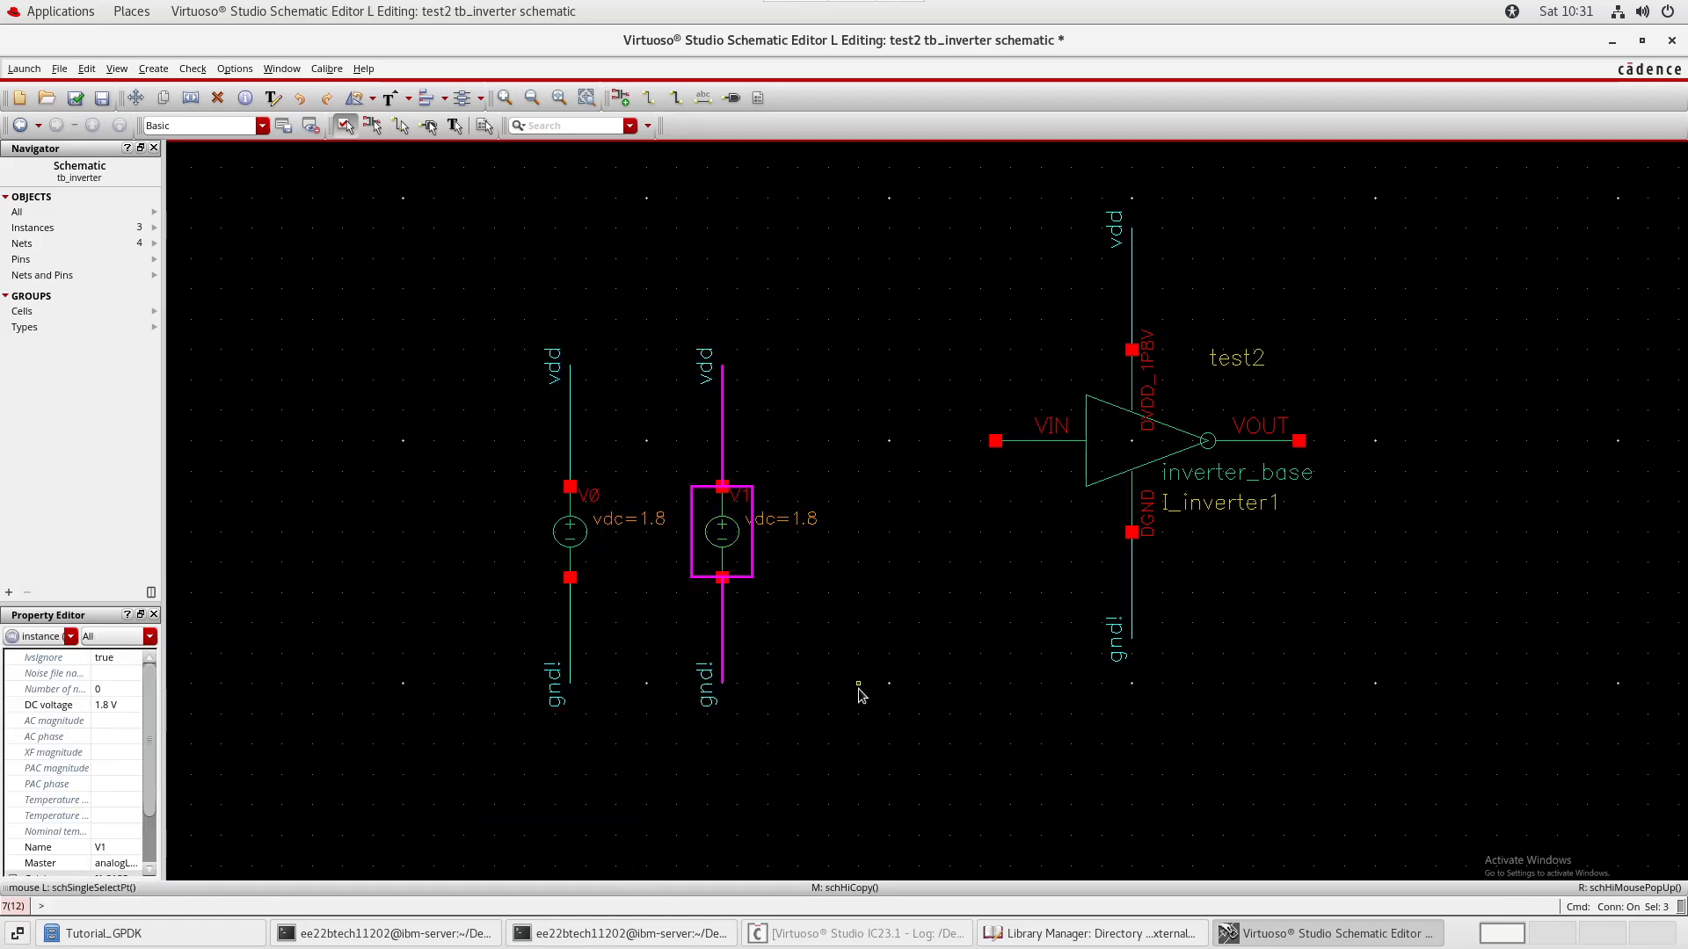
{"action": "left_click", "coordinate": [858, 688]}
- Rename the vdd wire label above the copied source to vin
{"action": "double_click", "coordinate": [705, 368]}
{"action": "type", "text": "vin"}
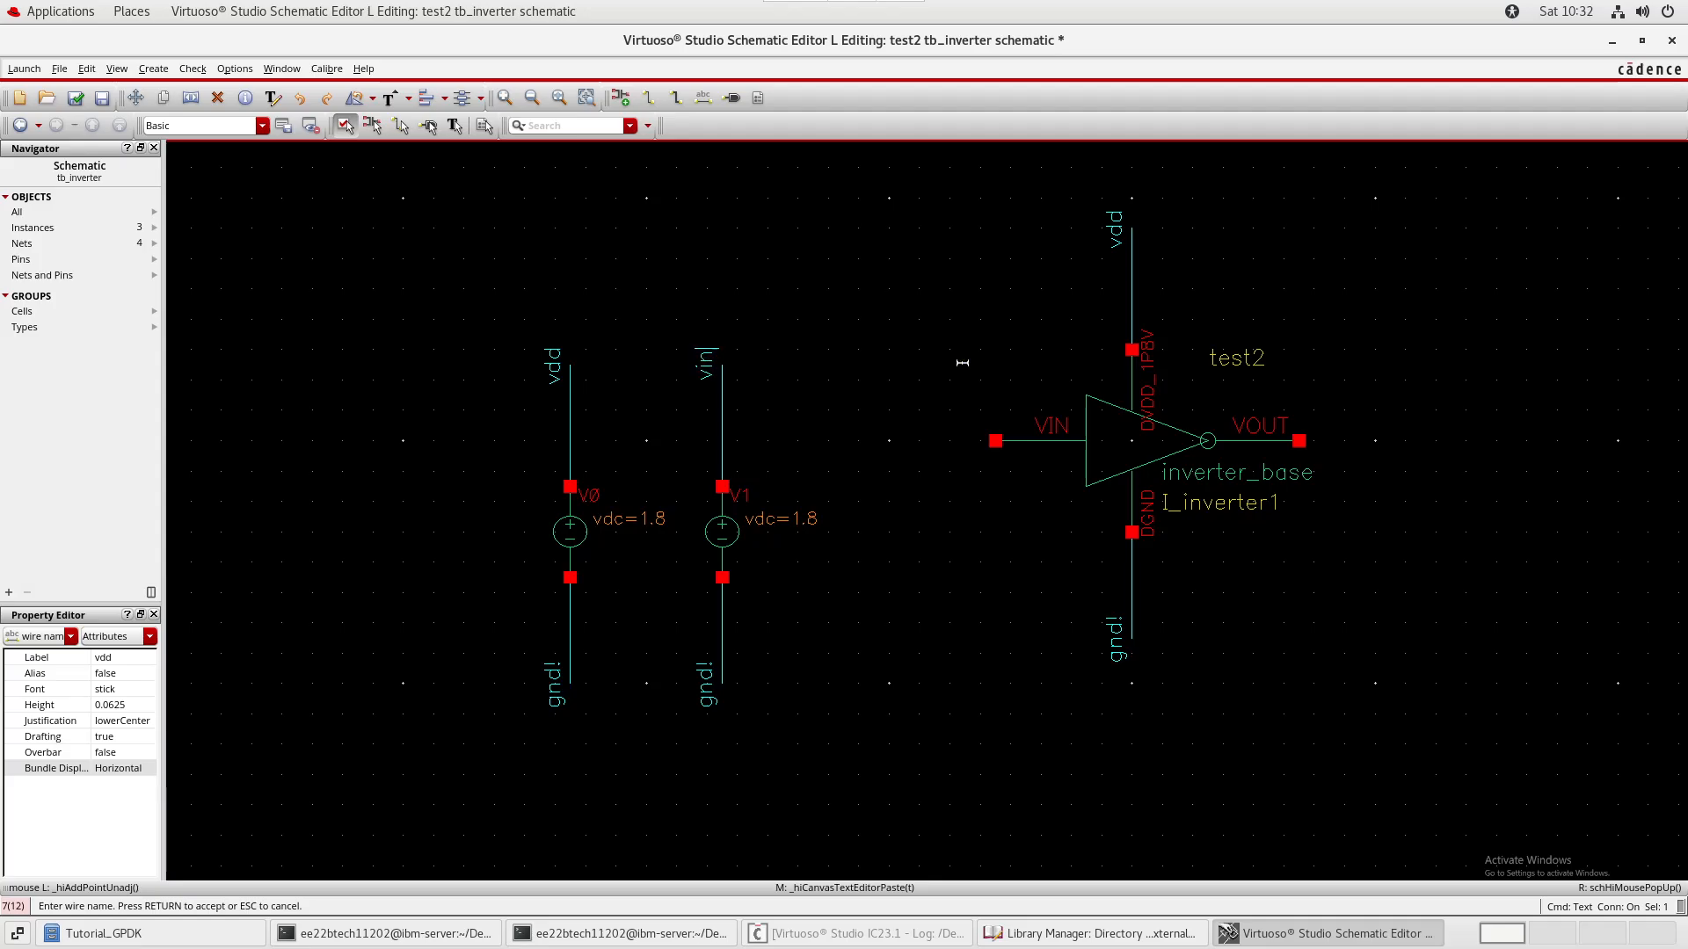
{"action": "key", "text": "Return"}
- Draw a short horizontal wire outward from the inverter's VIN pin and name it vin
{"action": "key", "text": "w"}
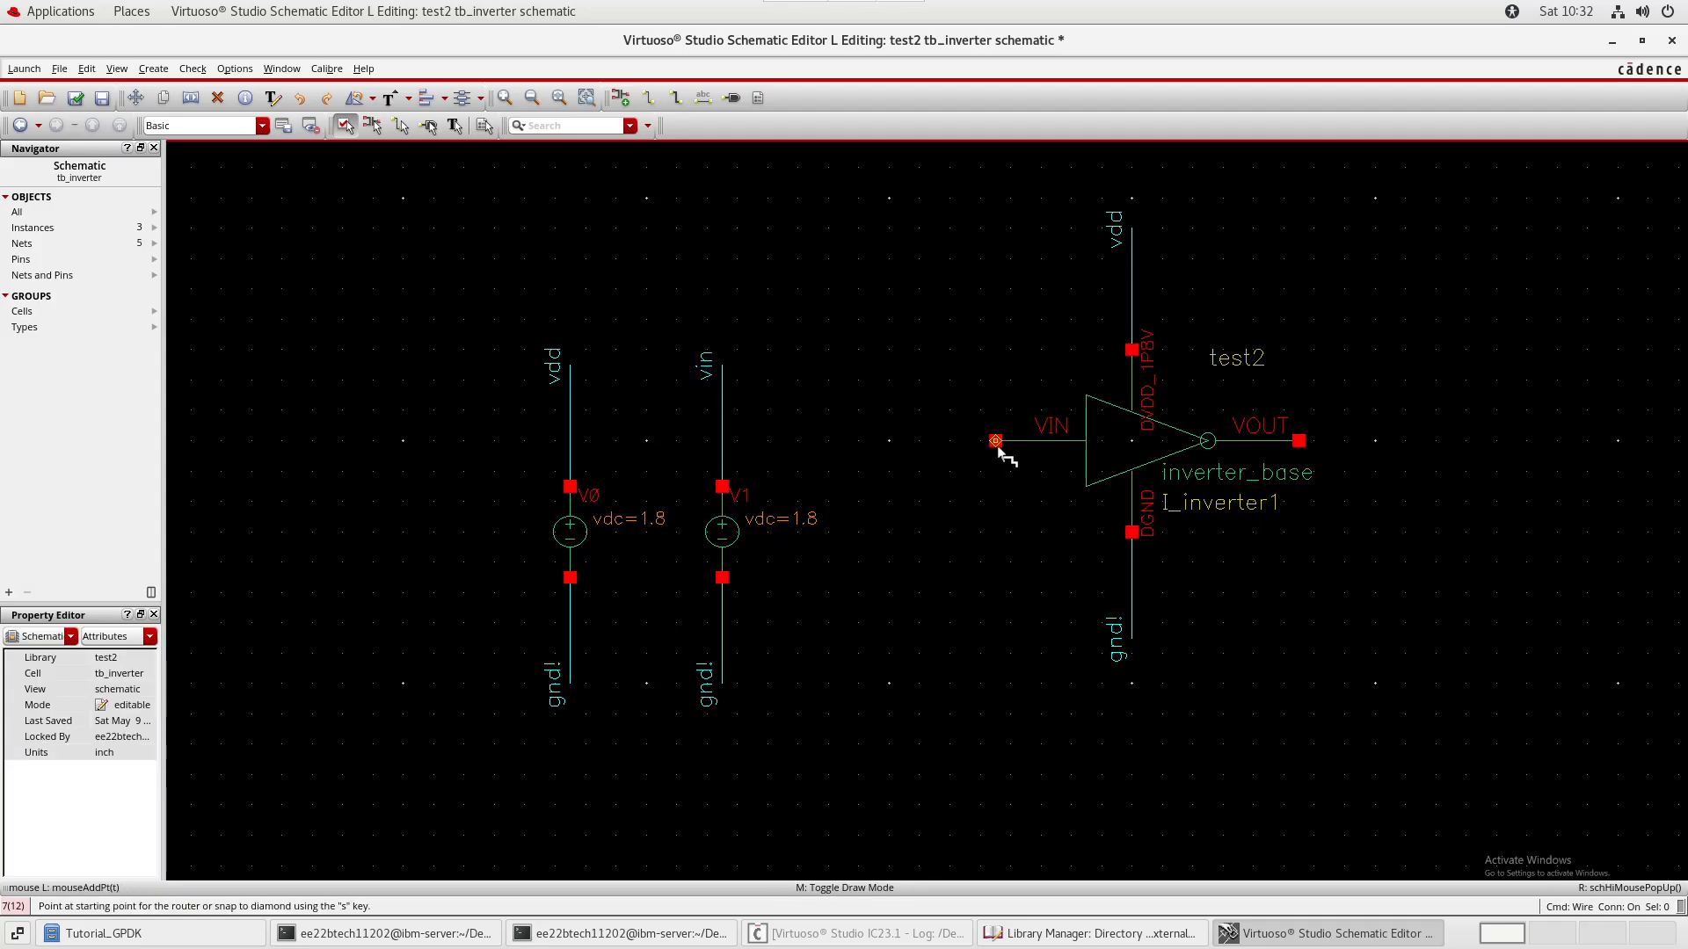
{"action": "left_click", "coordinate": [995, 441]}
{"action": "double_click", "coordinate": [903, 443]}
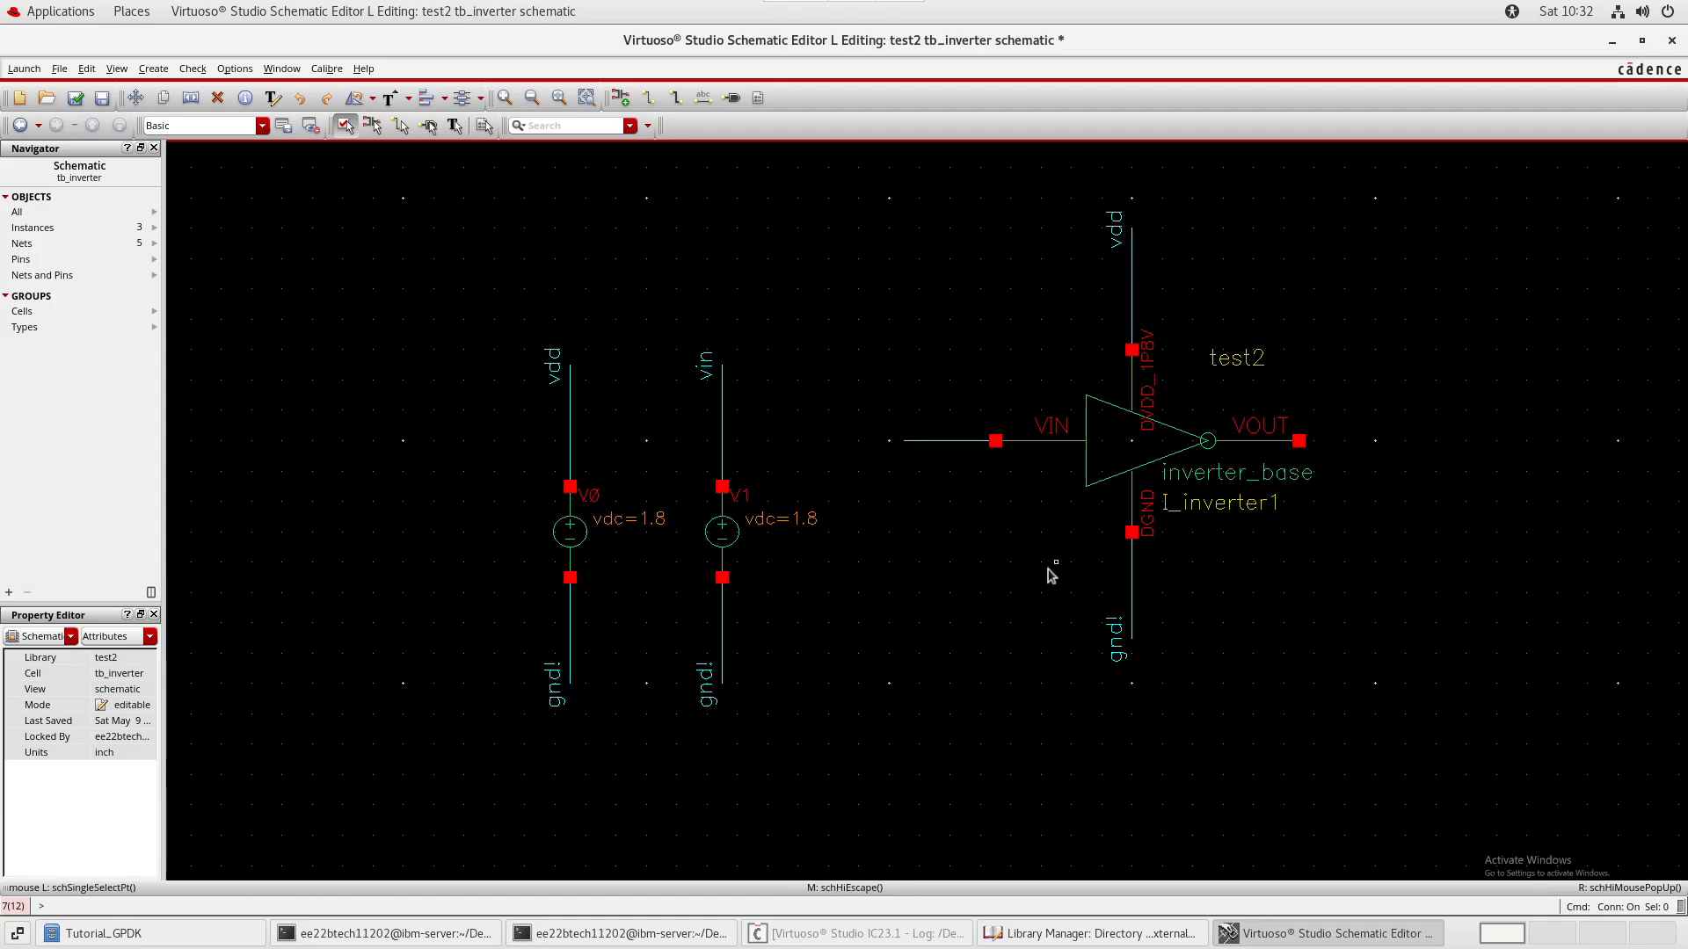
{"action": "type", "text": "lvin"}
{"action": "key", "text": "Return"}
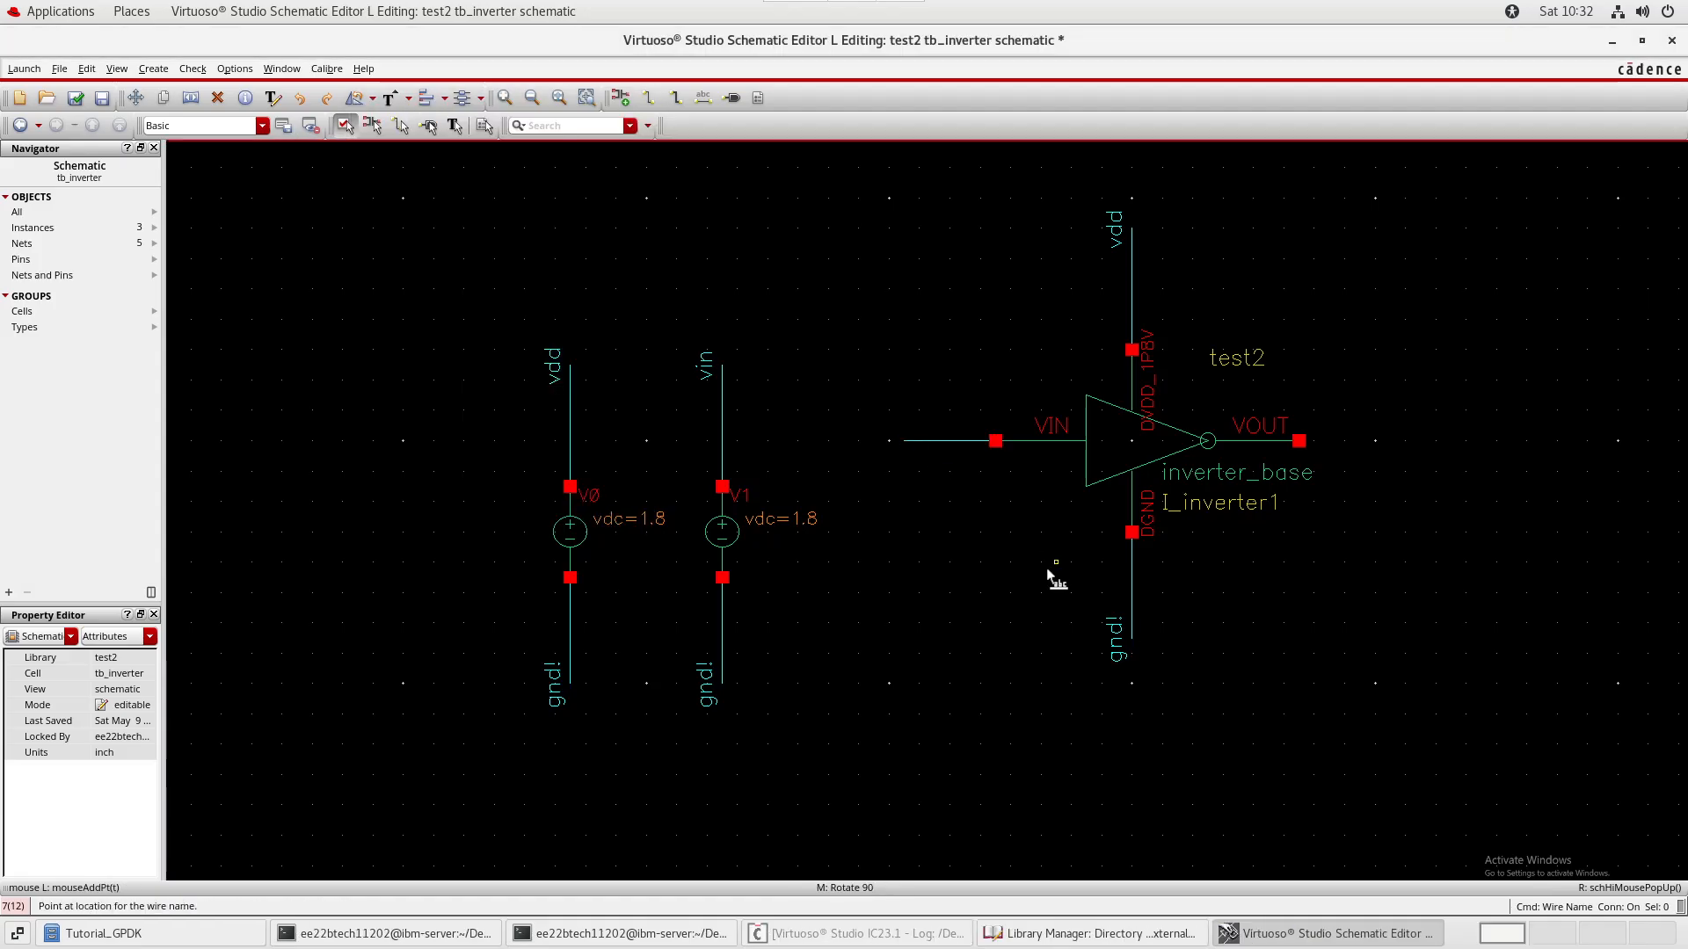
{"action": "left_click", "coordinate": [904, 443]}
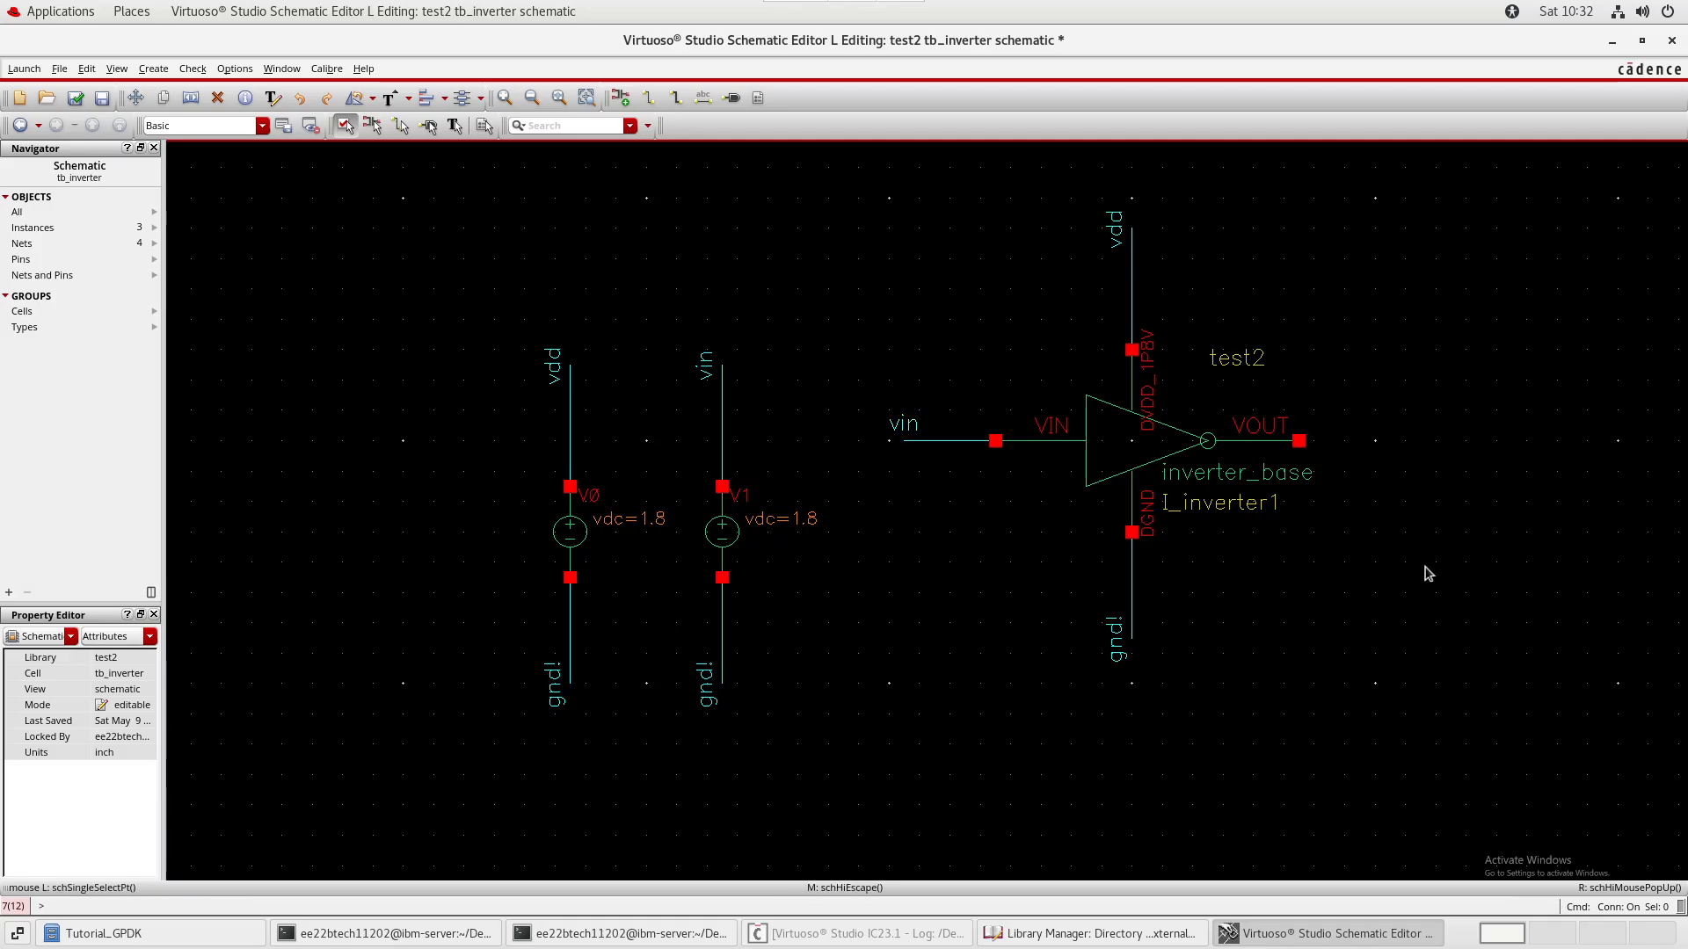
- Draw a horizontal wire outward from the inverter's VOUT pin, named vout, and check and save the schematic
{"action": "left_click", "coordinate": [1348, 447]}
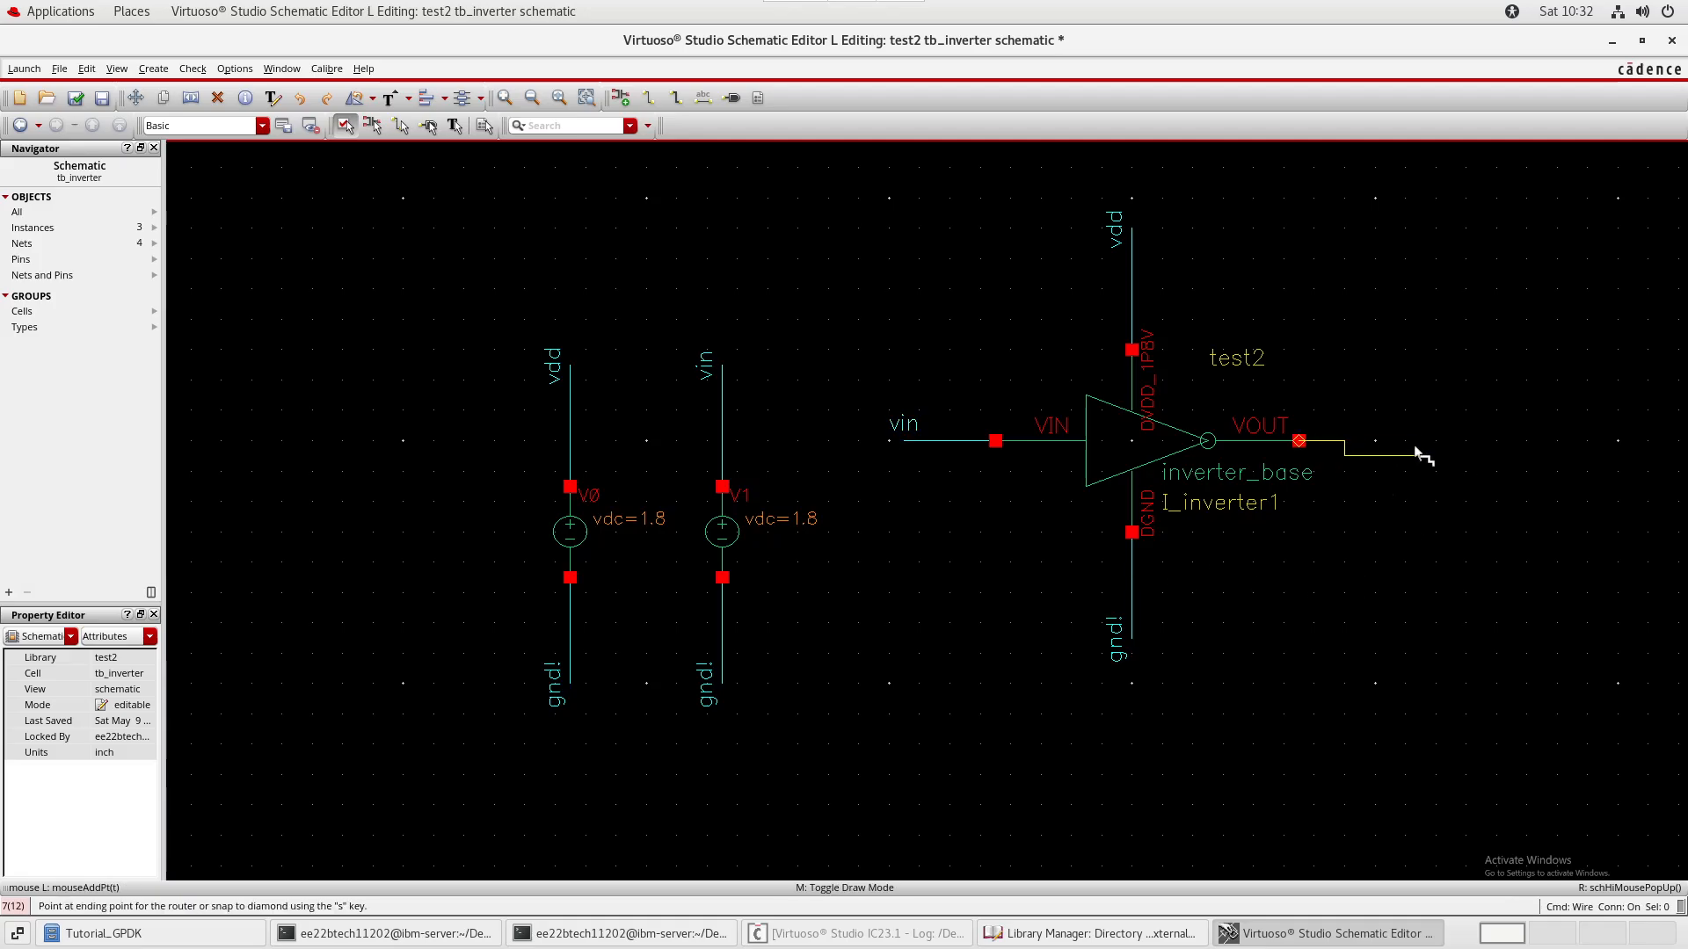
{"action": "double_click", "coordinate": [1412, 442]}
{"action": "key", "text": "Escape"}
{"action": "type", "text": "lvout"}
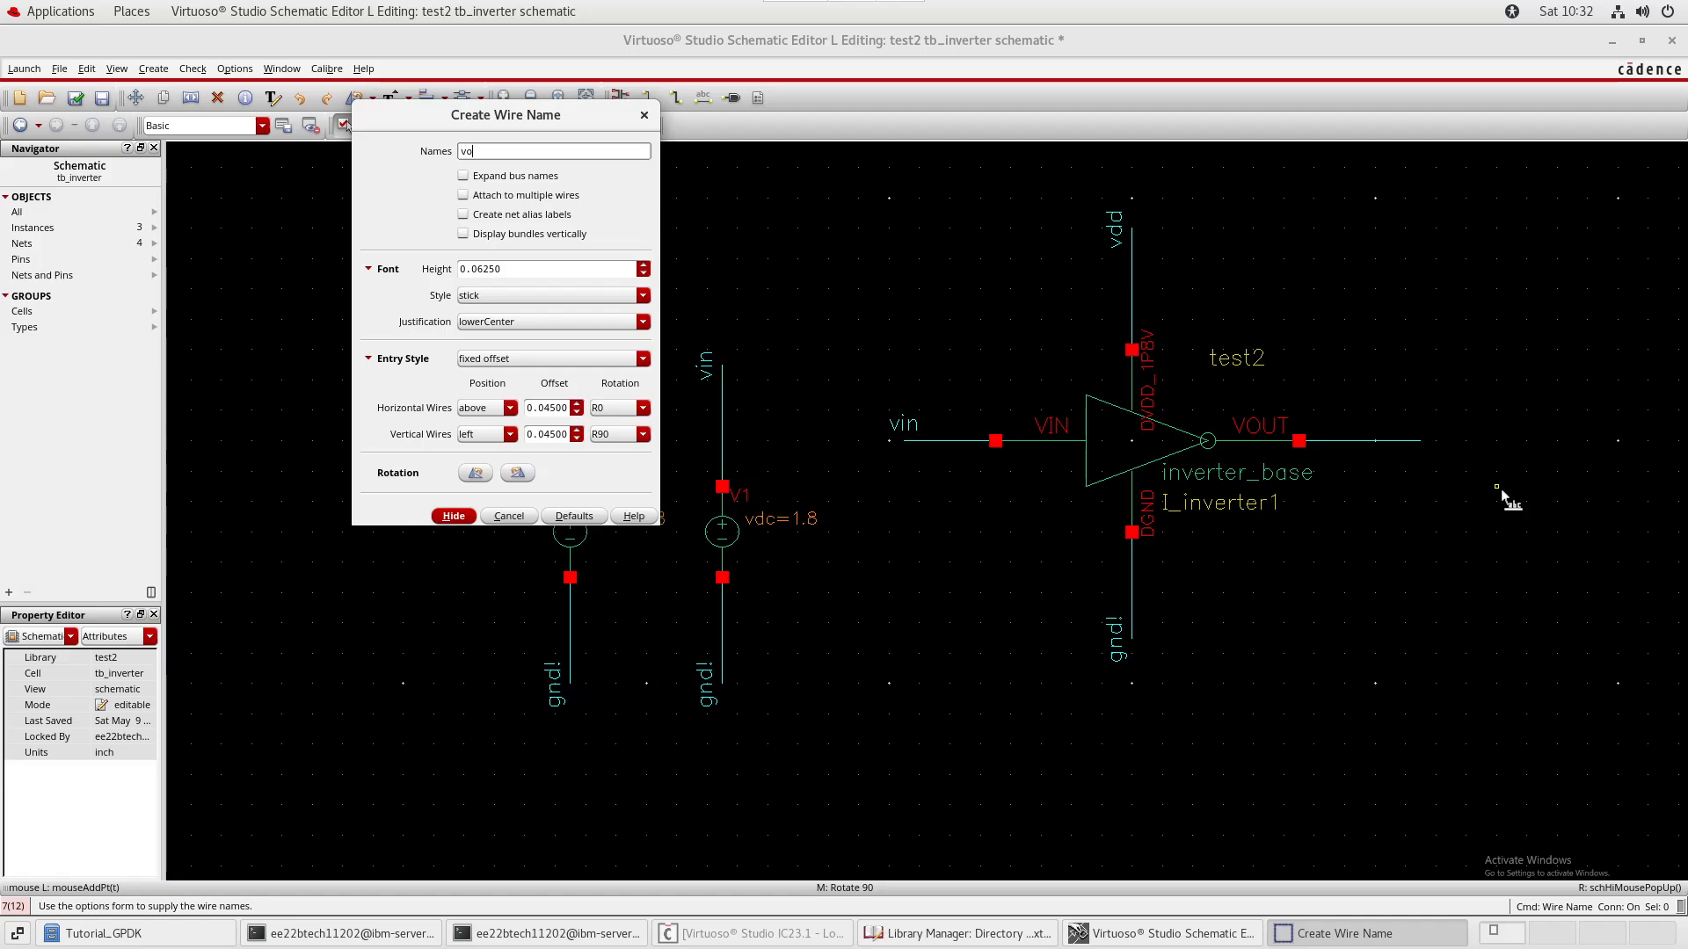
{"action": "key", "text": "Return"}
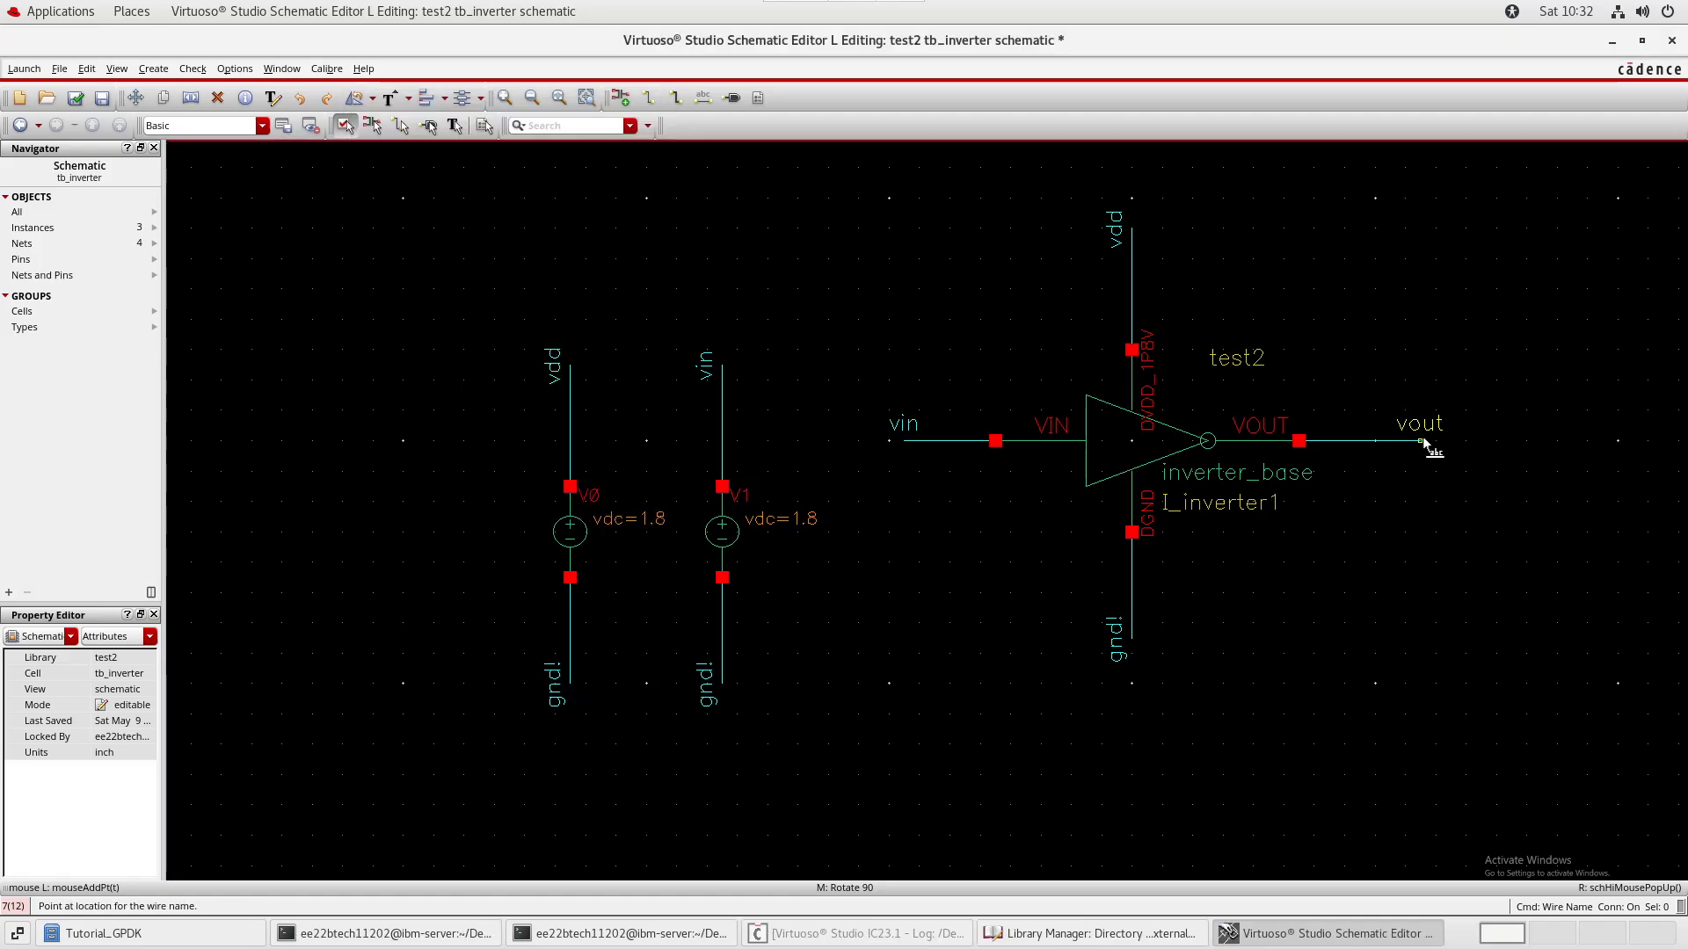
{"action": "left_click", "coordinate": [1423, 438]}
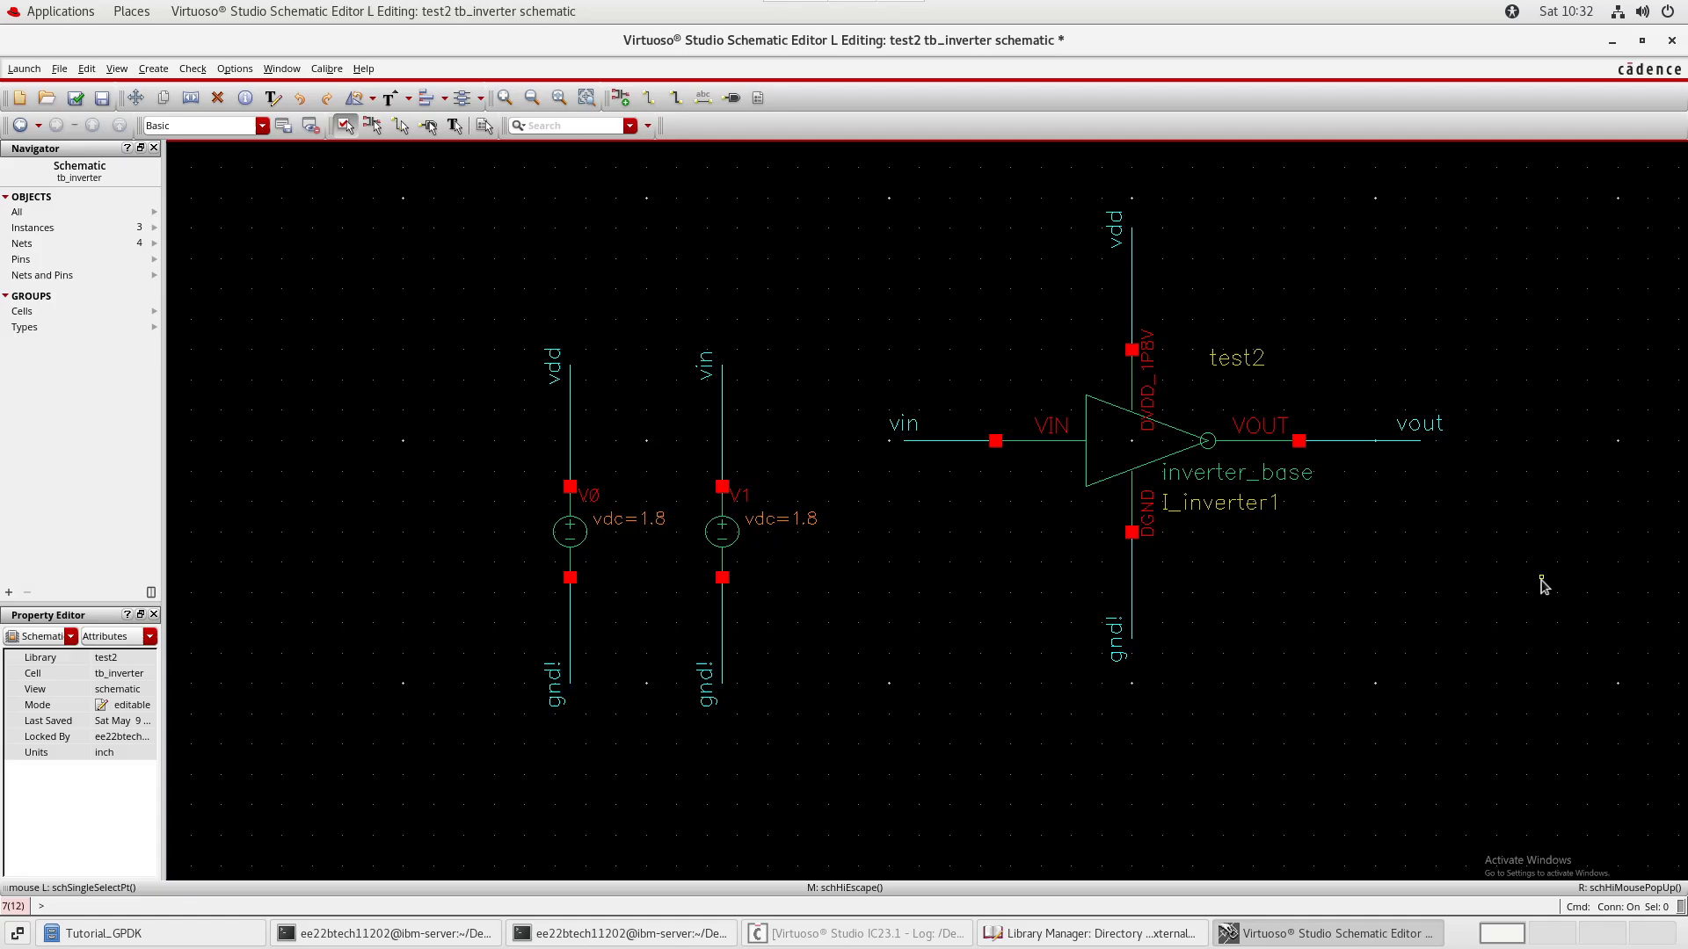
{"action": "key", "text": "shift+x"}
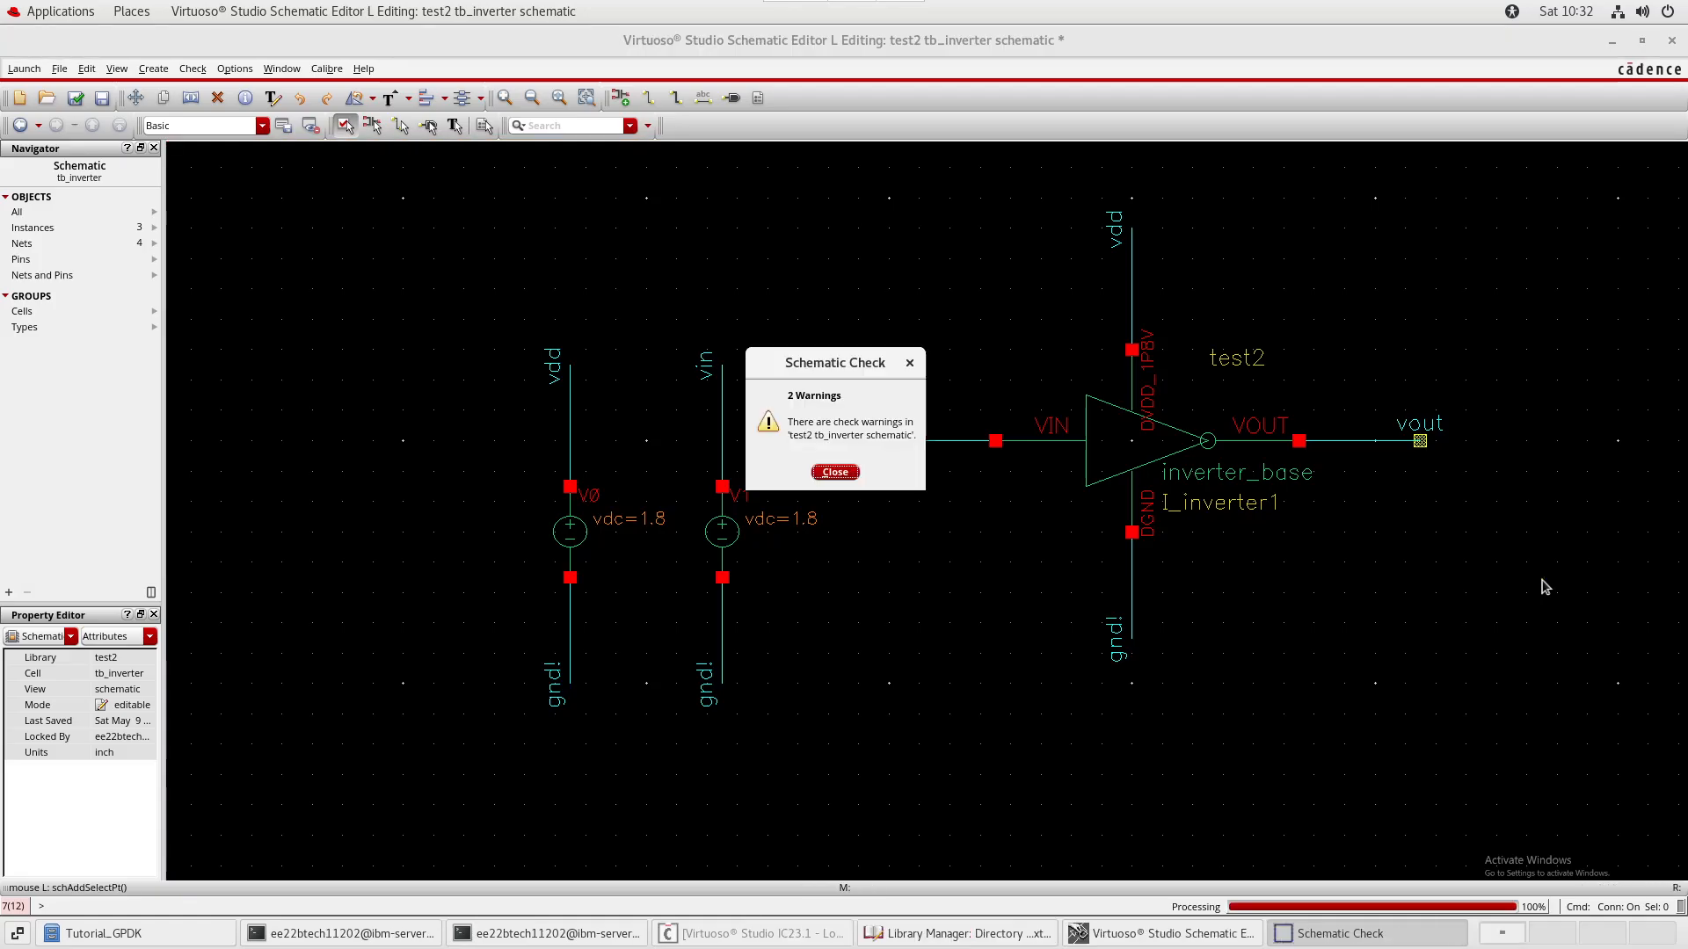
{"action": "key", "text": "Return"}
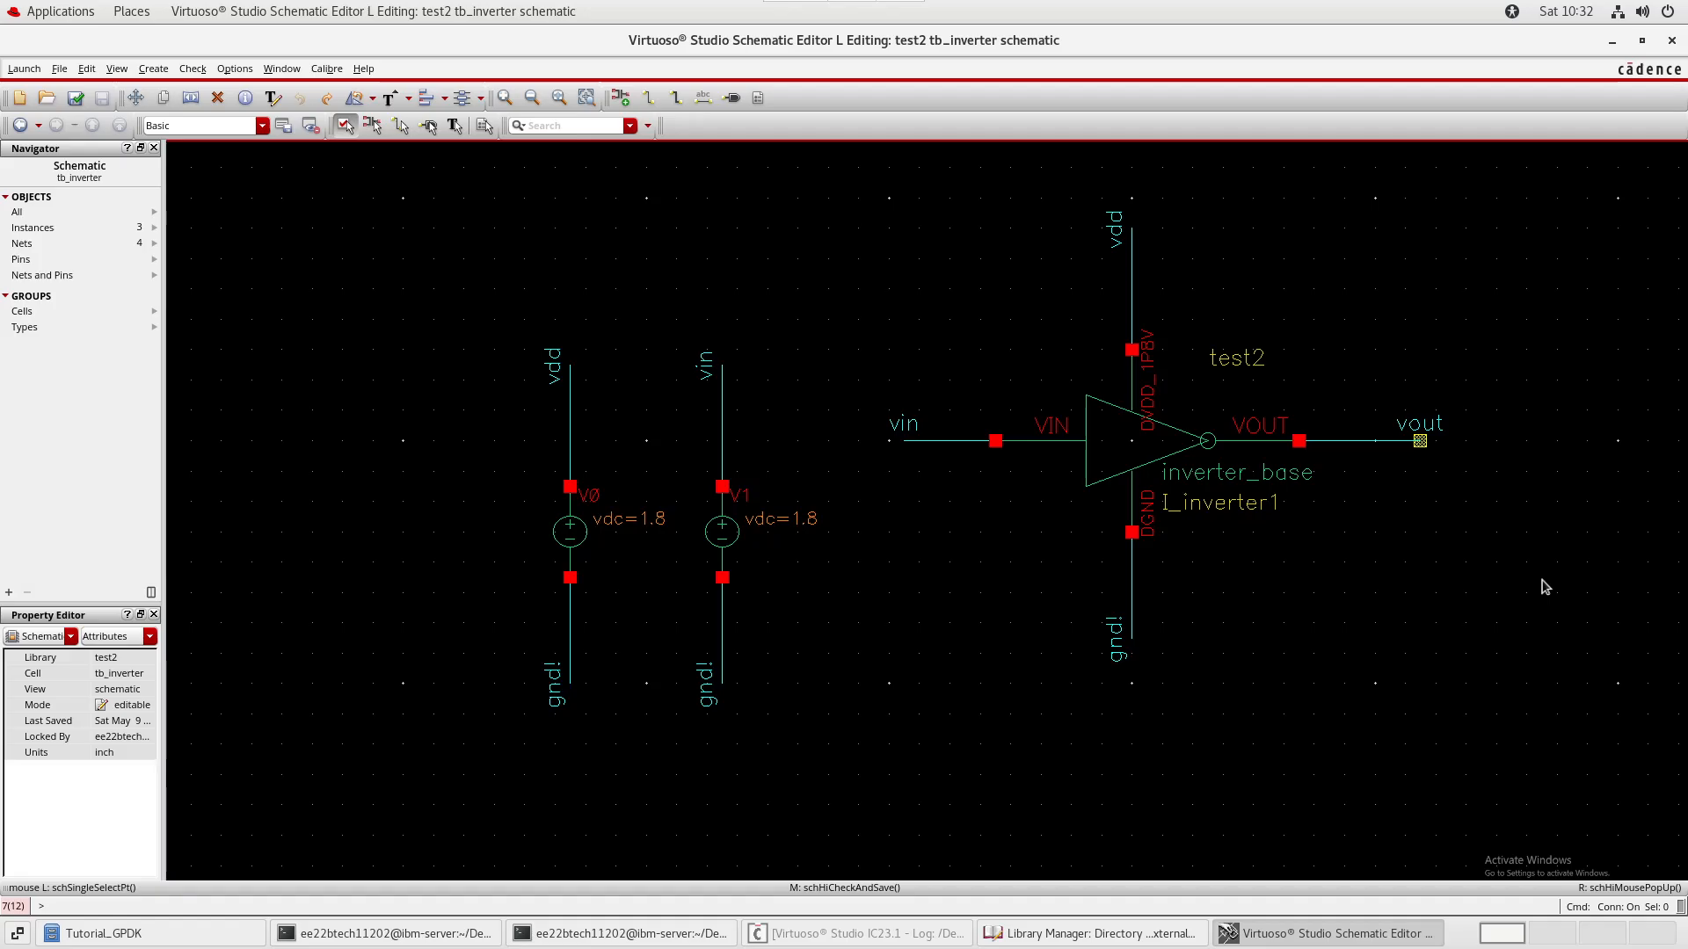
- Review the check warnings for the VOUT pin and vout net in Find Marker, and close the marker list
{"action": "key", "text": "g"}
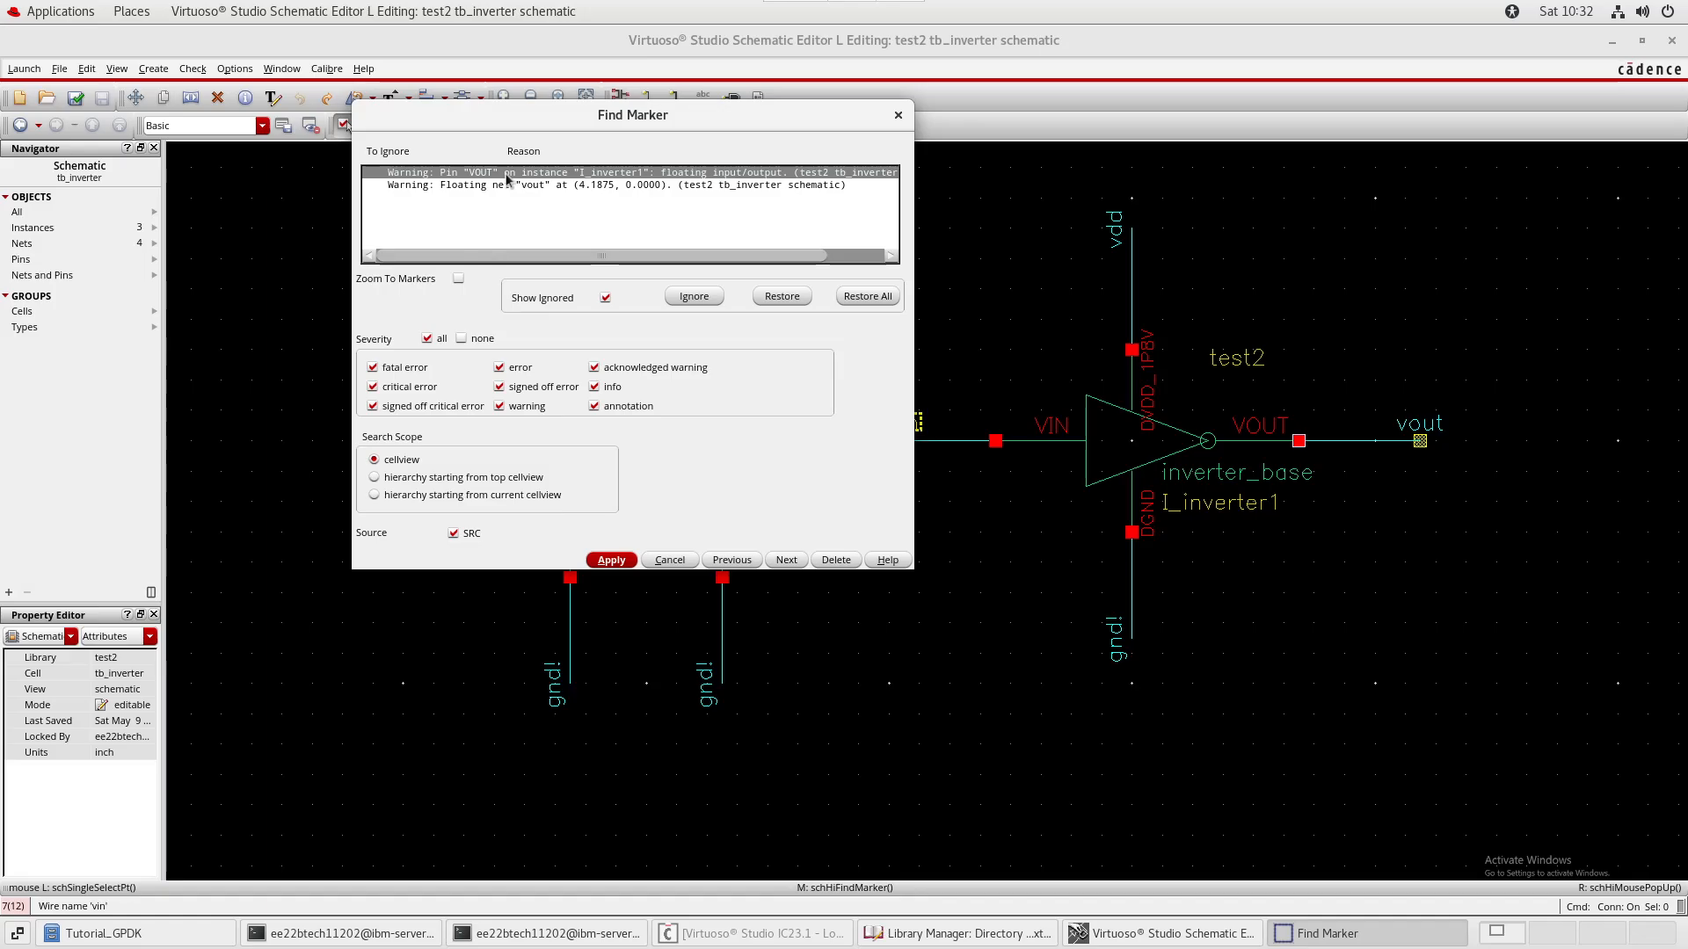
{"action": "left_click", "coordinate": [546, 186]}
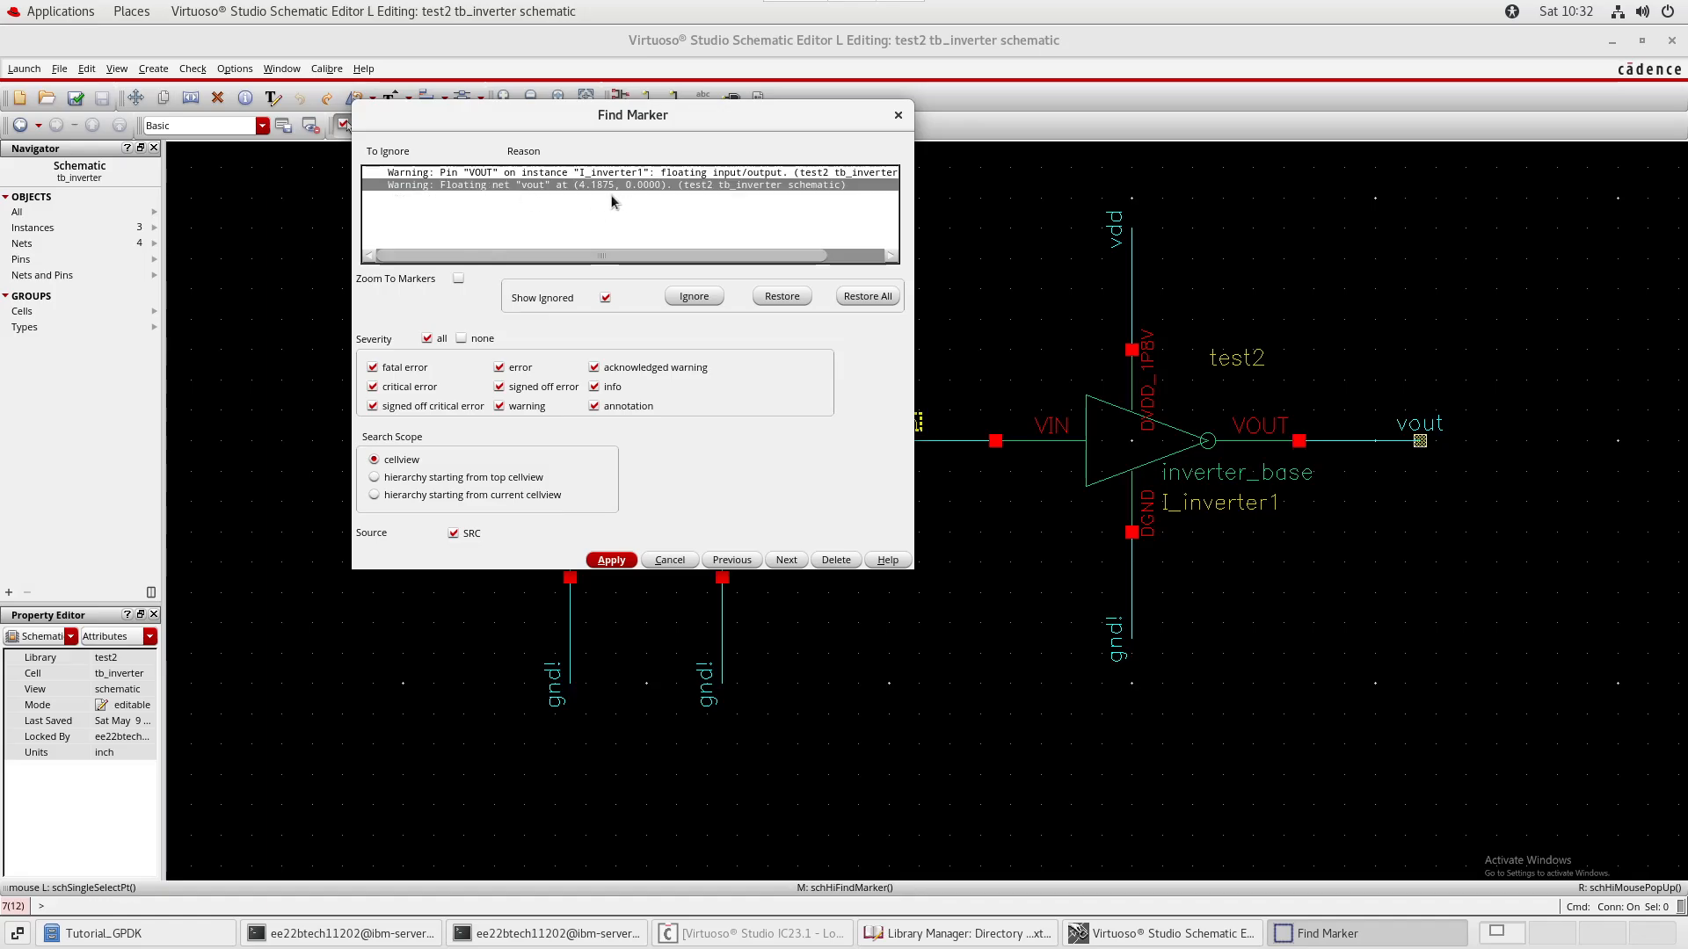
{"action": "left_click", "coordinate": [898, 115]}
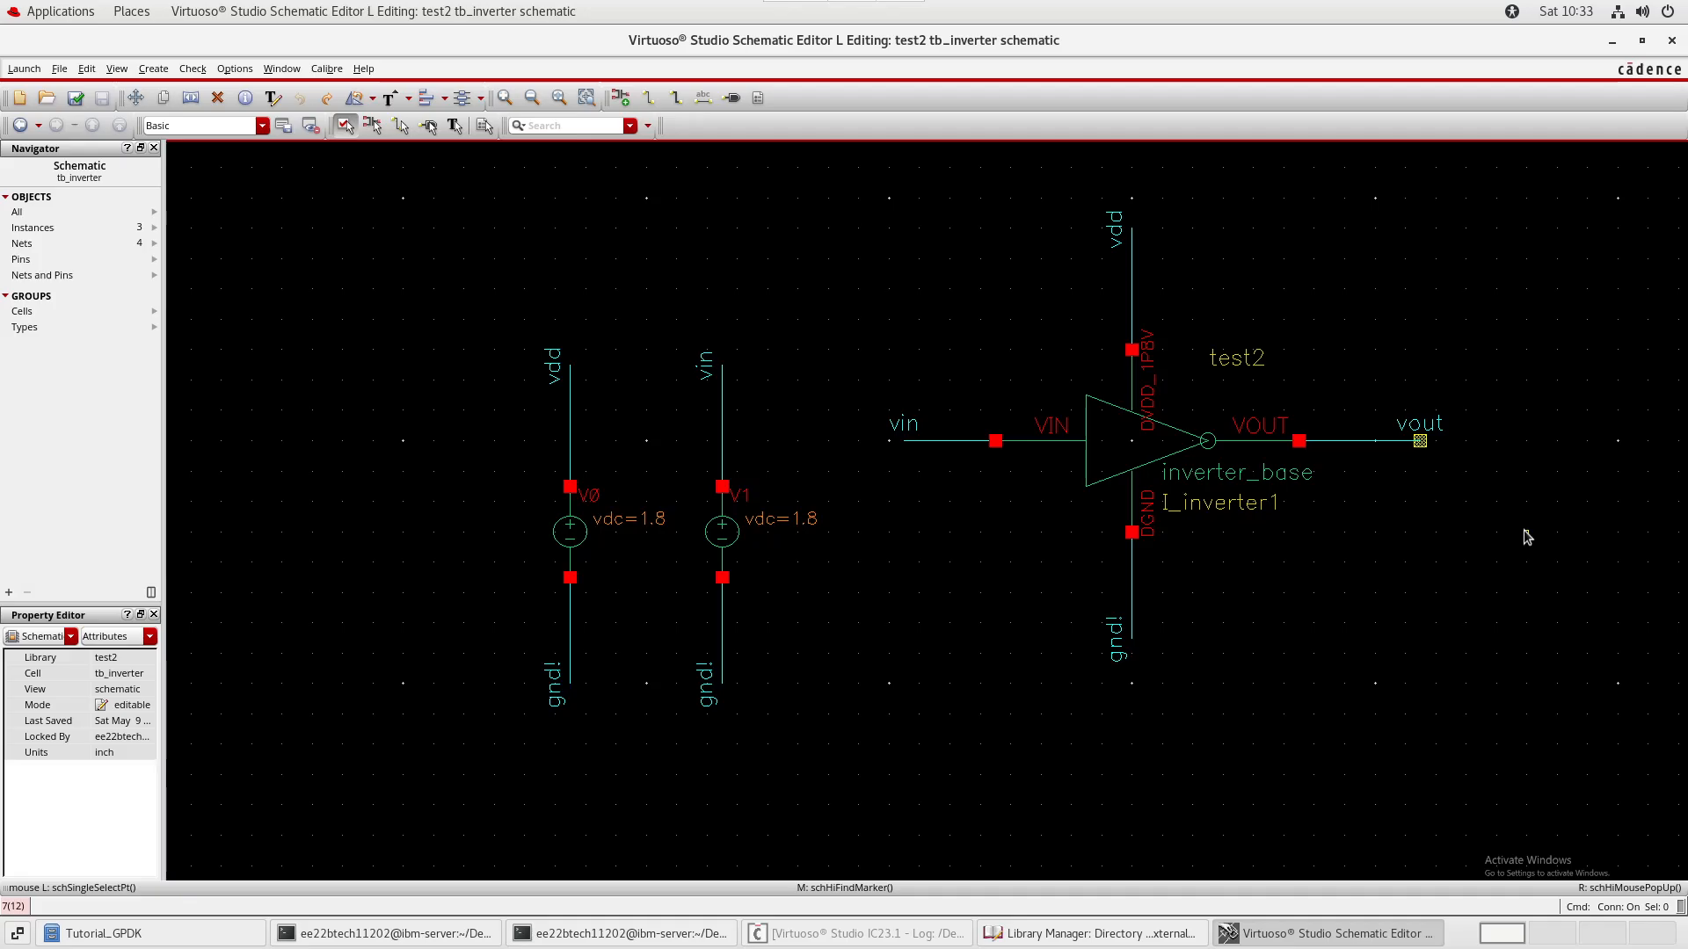
- Place a noConn symbol from the basic library on the open end of the inverter's vout wire
{"action": "key", "text": "i"}
{"action": "key", "text": "shift+Tab"}
{"action": "key", "text": "shift+Tab"}
{"action": "key", "text": "shift+Tab"}
{"action": "key", "text": "shift+Tab"}
{"action": "key", "text": "shift+Tab"}
{"action": "key", "text": "shift+Tab"}
{"action": "key", "text": "shift+Tab"}
{"action": "key", "text": "shift+Tab"}
{"action": "key", "text": "shift+Tab"}
{"action": "key", "text": "shift+Tab"}
{"action": "key", "text": "shift+Tab"}
{"action": "key", "text": "shift+Tab"}
{"action": "key", "text": "shift+Tab"}
{"action": "key", "text": "shift+Tab"}
{"action": "key", "text": "shift+Tab"}
{"action": "key", "text": "shift+Tab"}
{"action": "key", "text": "shift+Tab"}
{"action": "key", "text": "shift+Tab"}
{"action": "key", "text": "shift+Tab"}
{"action": "key", "text": "shift+Tab"}
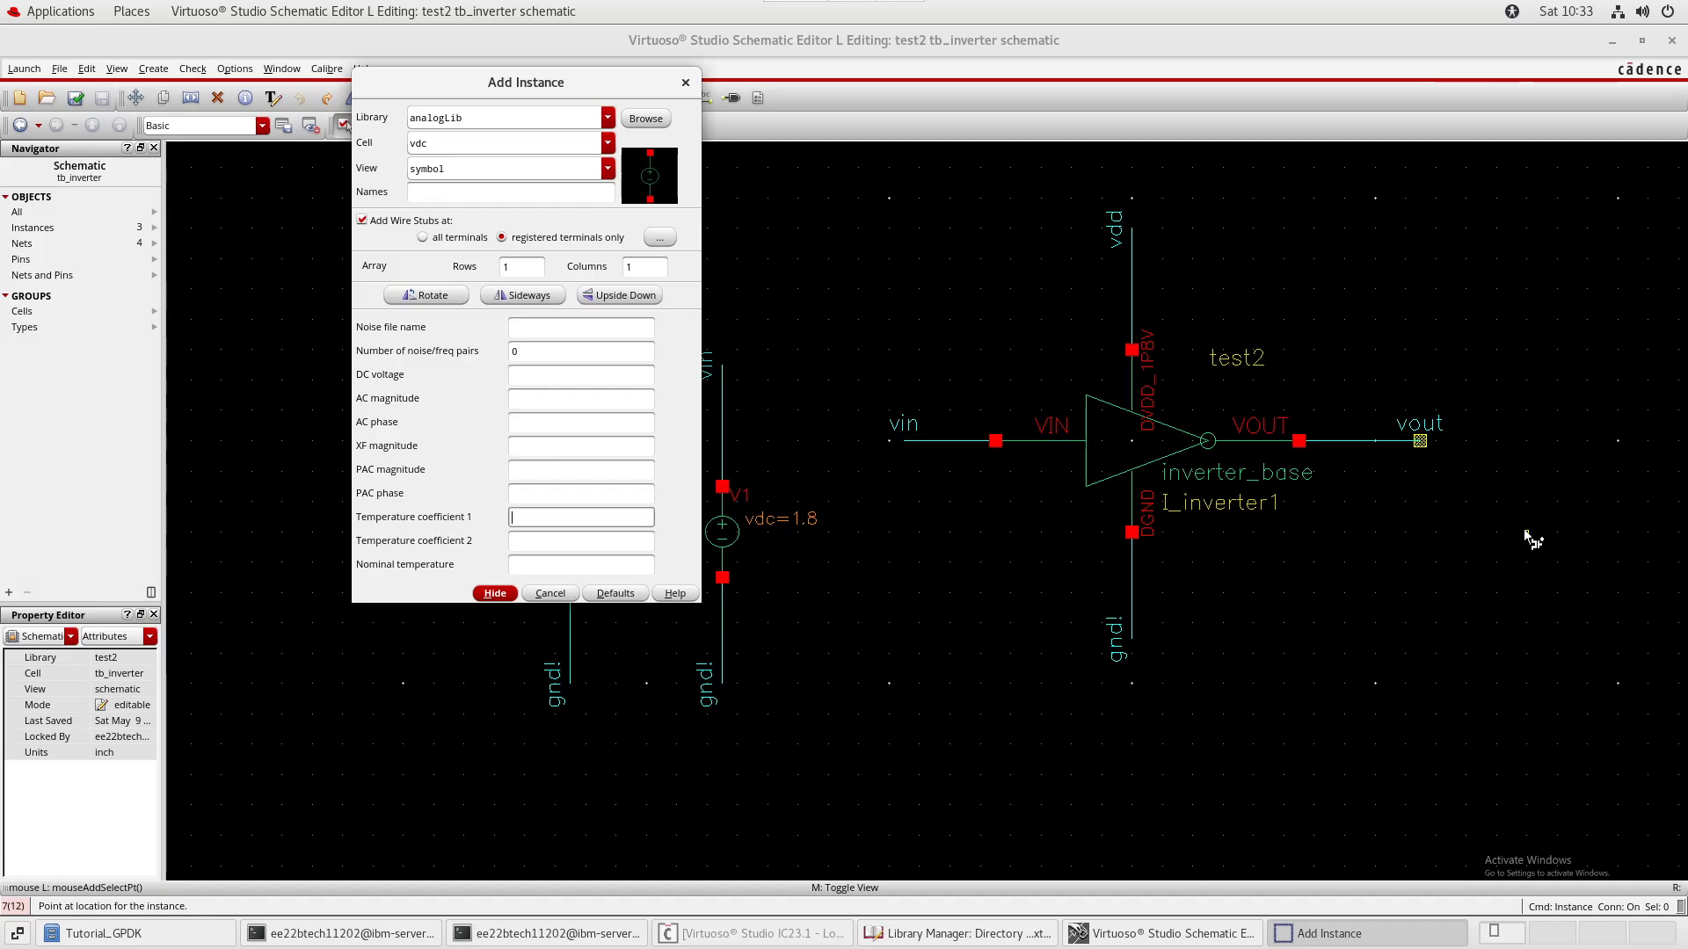
{"action": "key", "text": "shift+Tab"}
{"action": "key", "text": "shift+Tab"}
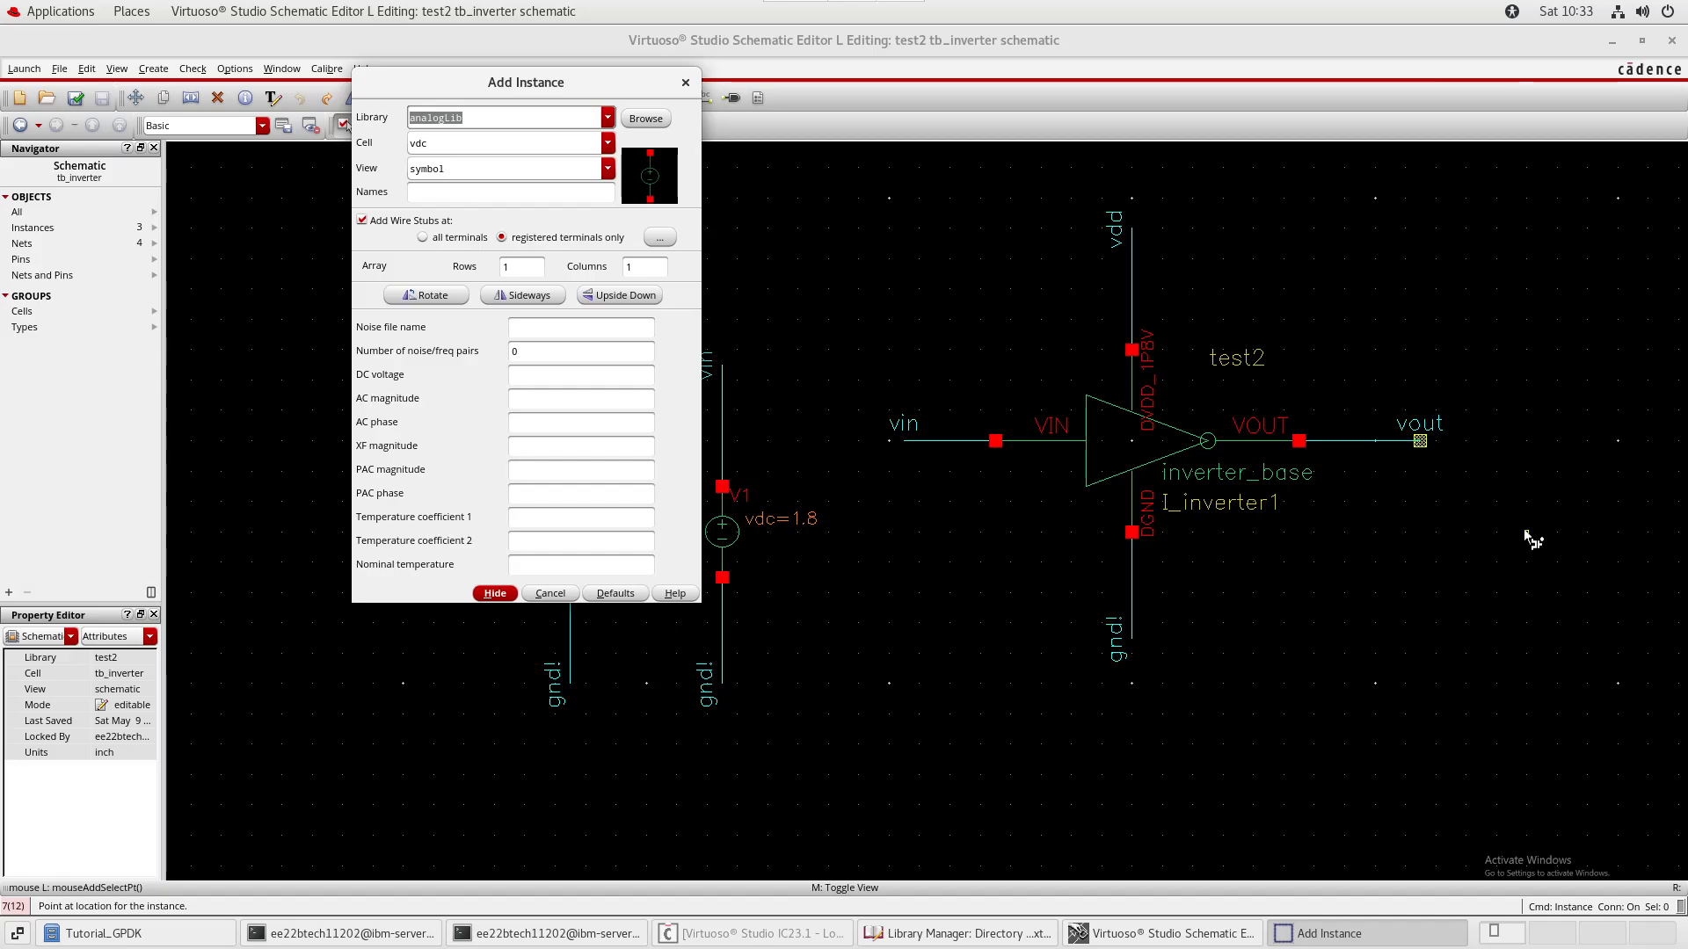
{"action": "type", "text": "basic"}
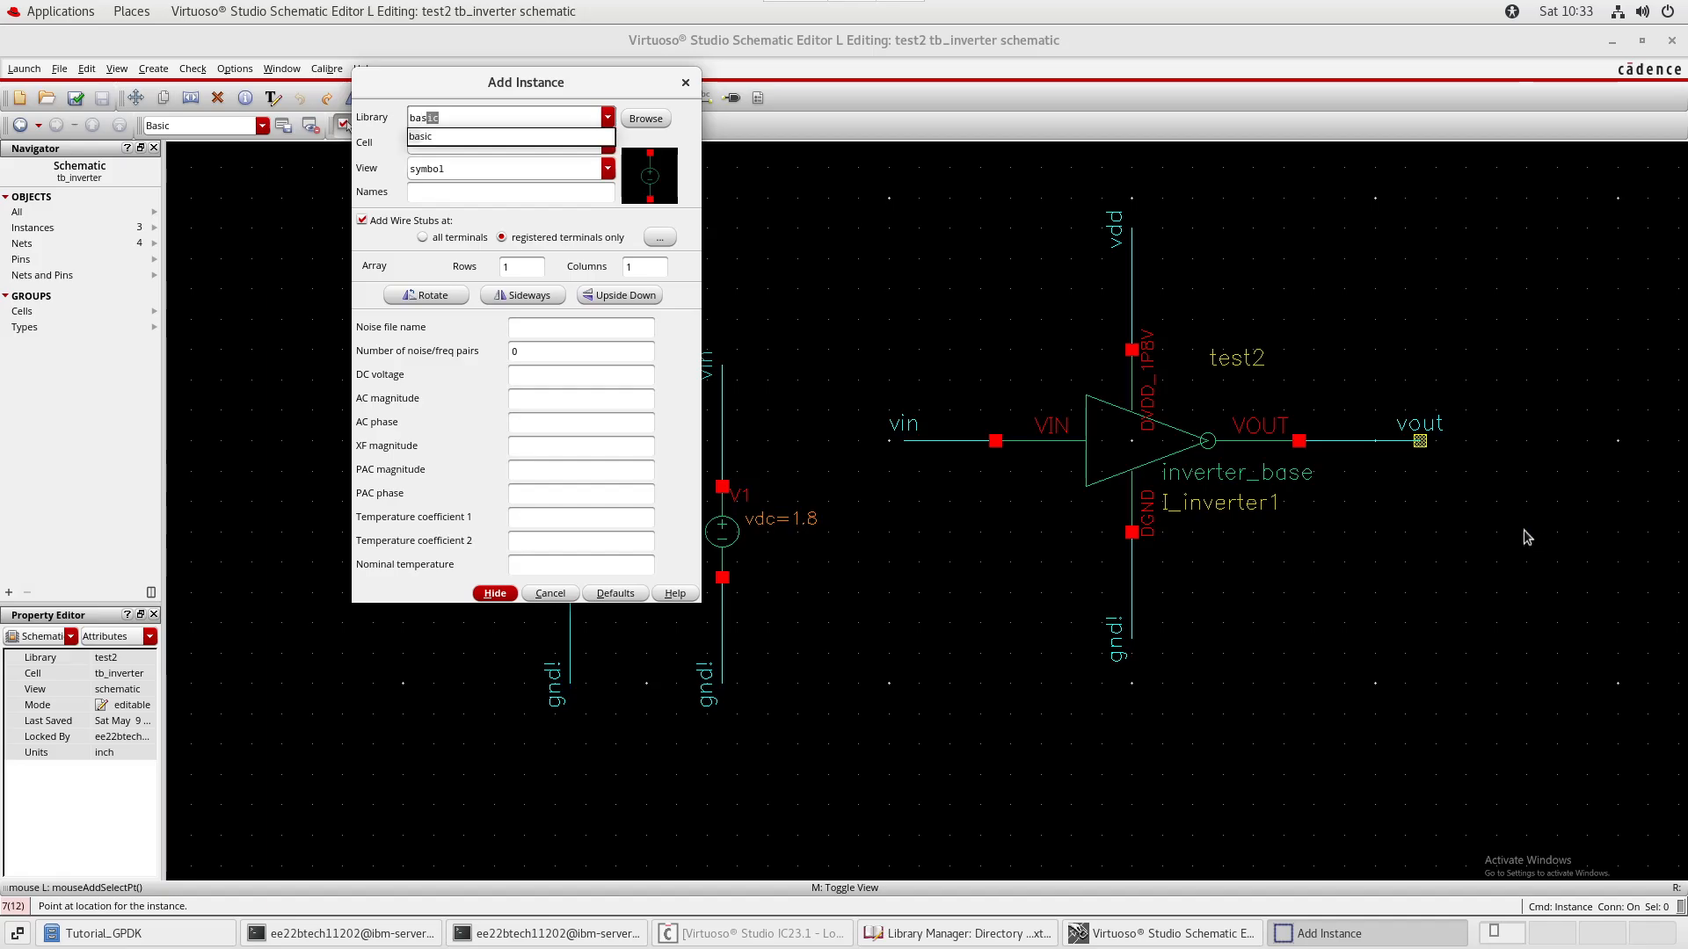
{"action": "key", "text": "Tab"}
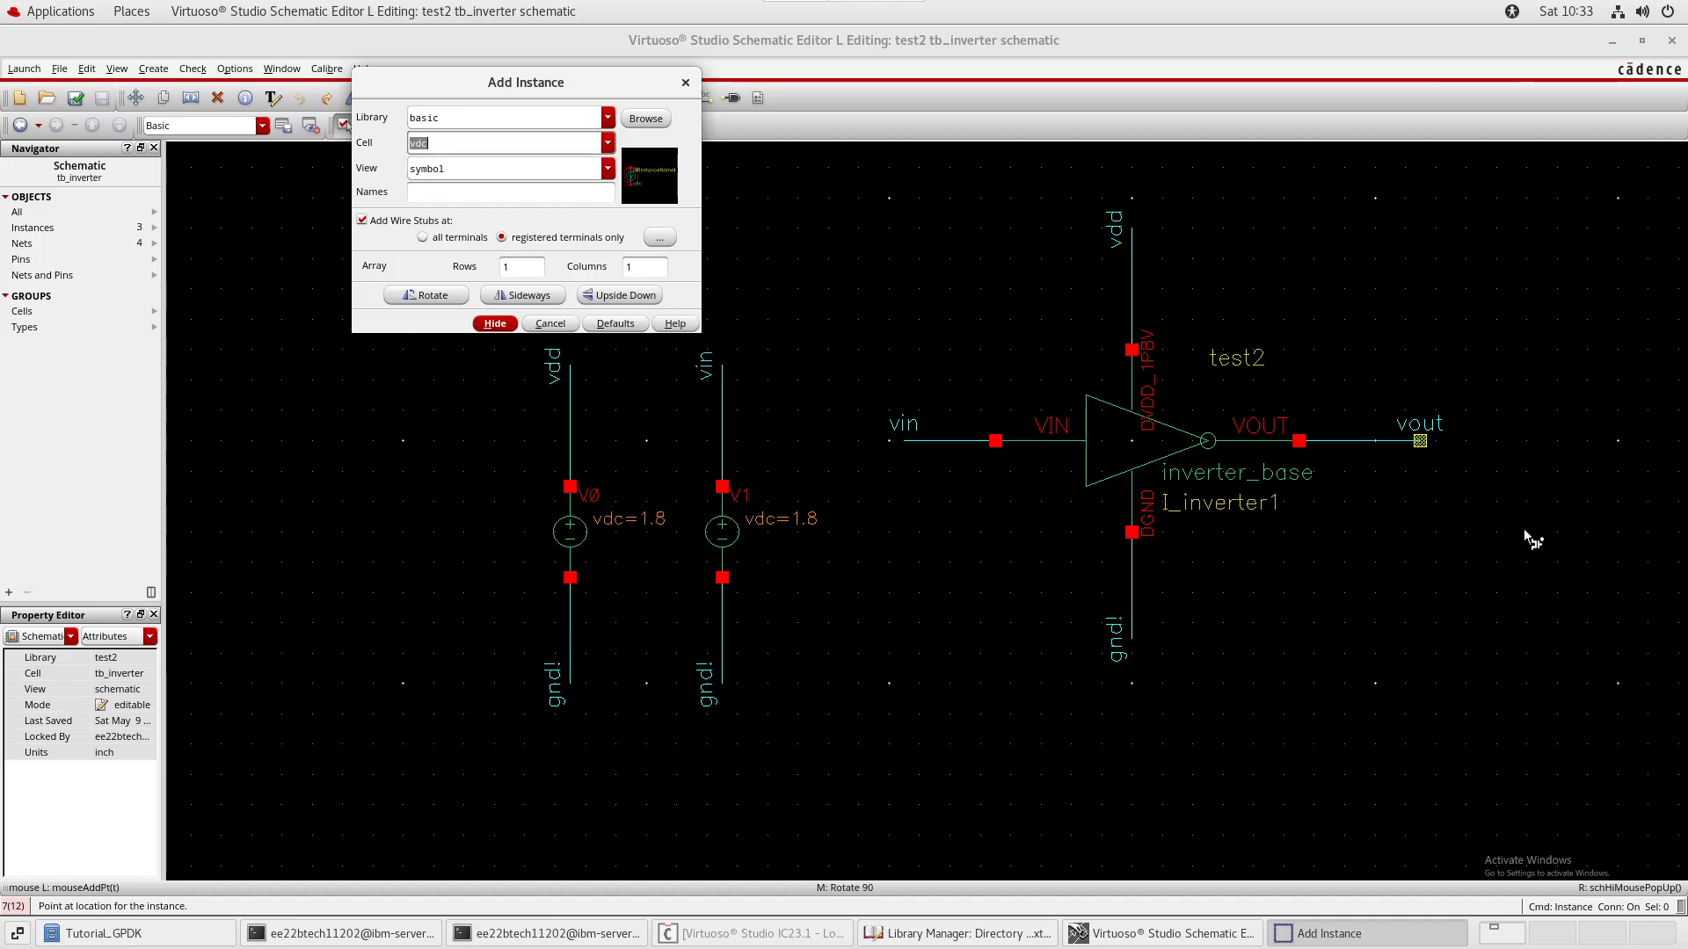
{"action": "type", "text": "noConn"}
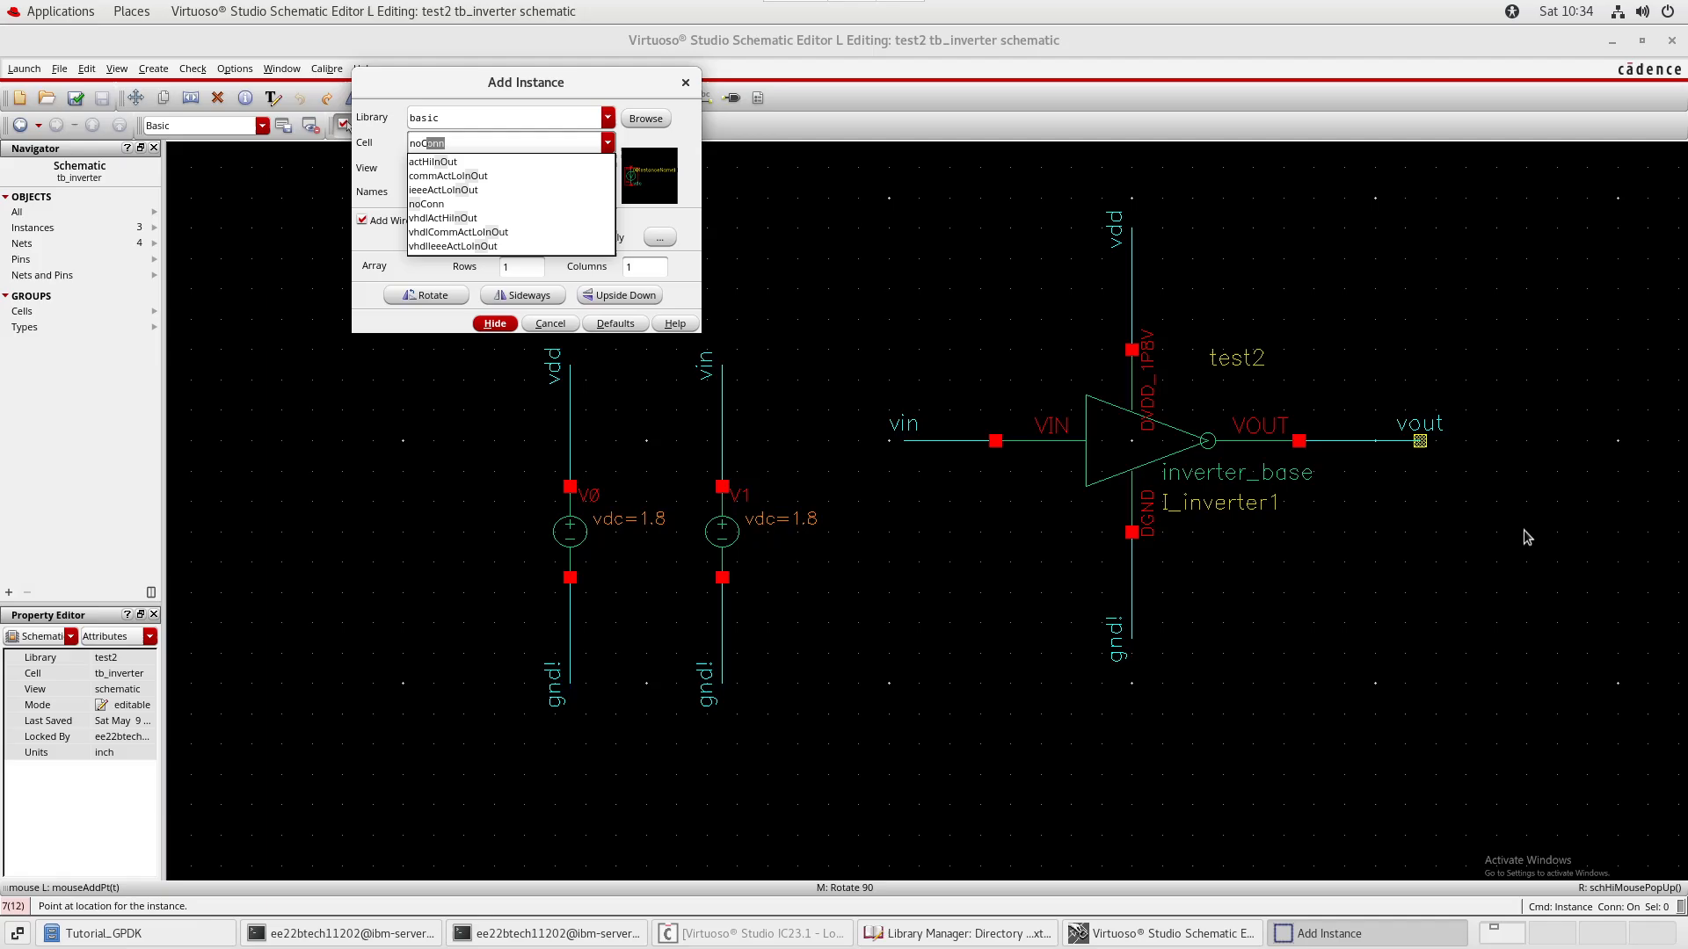
{"action": "key", "text": "Tab"}
{"action": "key", "text": "Tab"}
{"action": "key", "text": "Tab"}
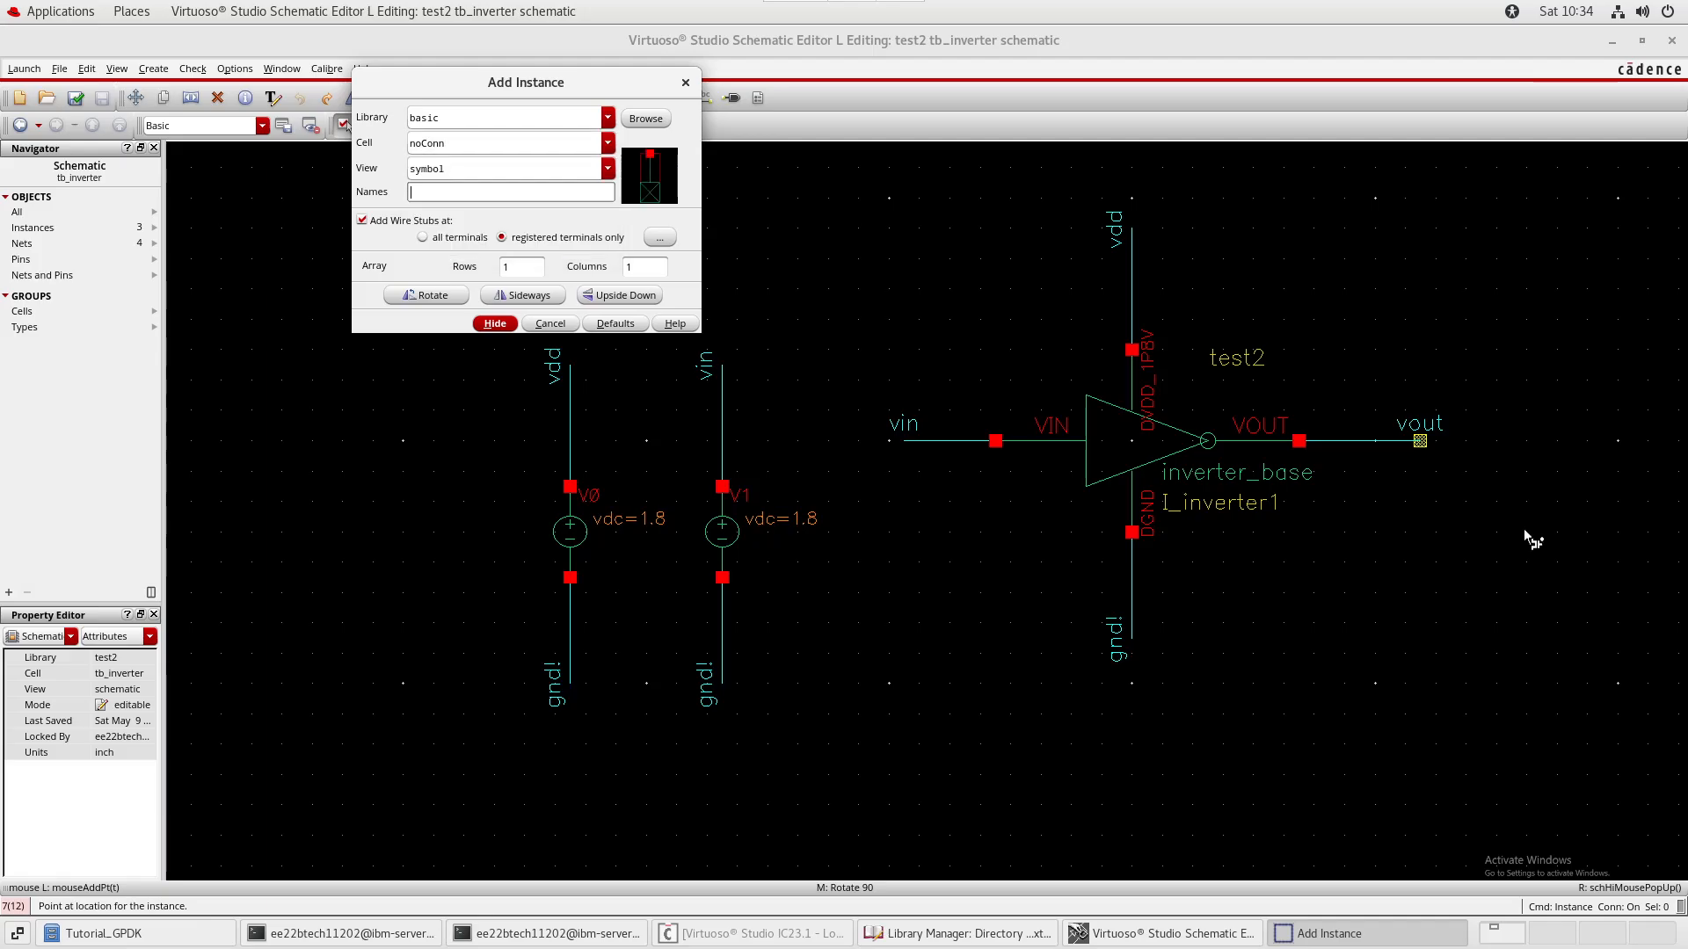
{"action": "key", "text": "Return"}
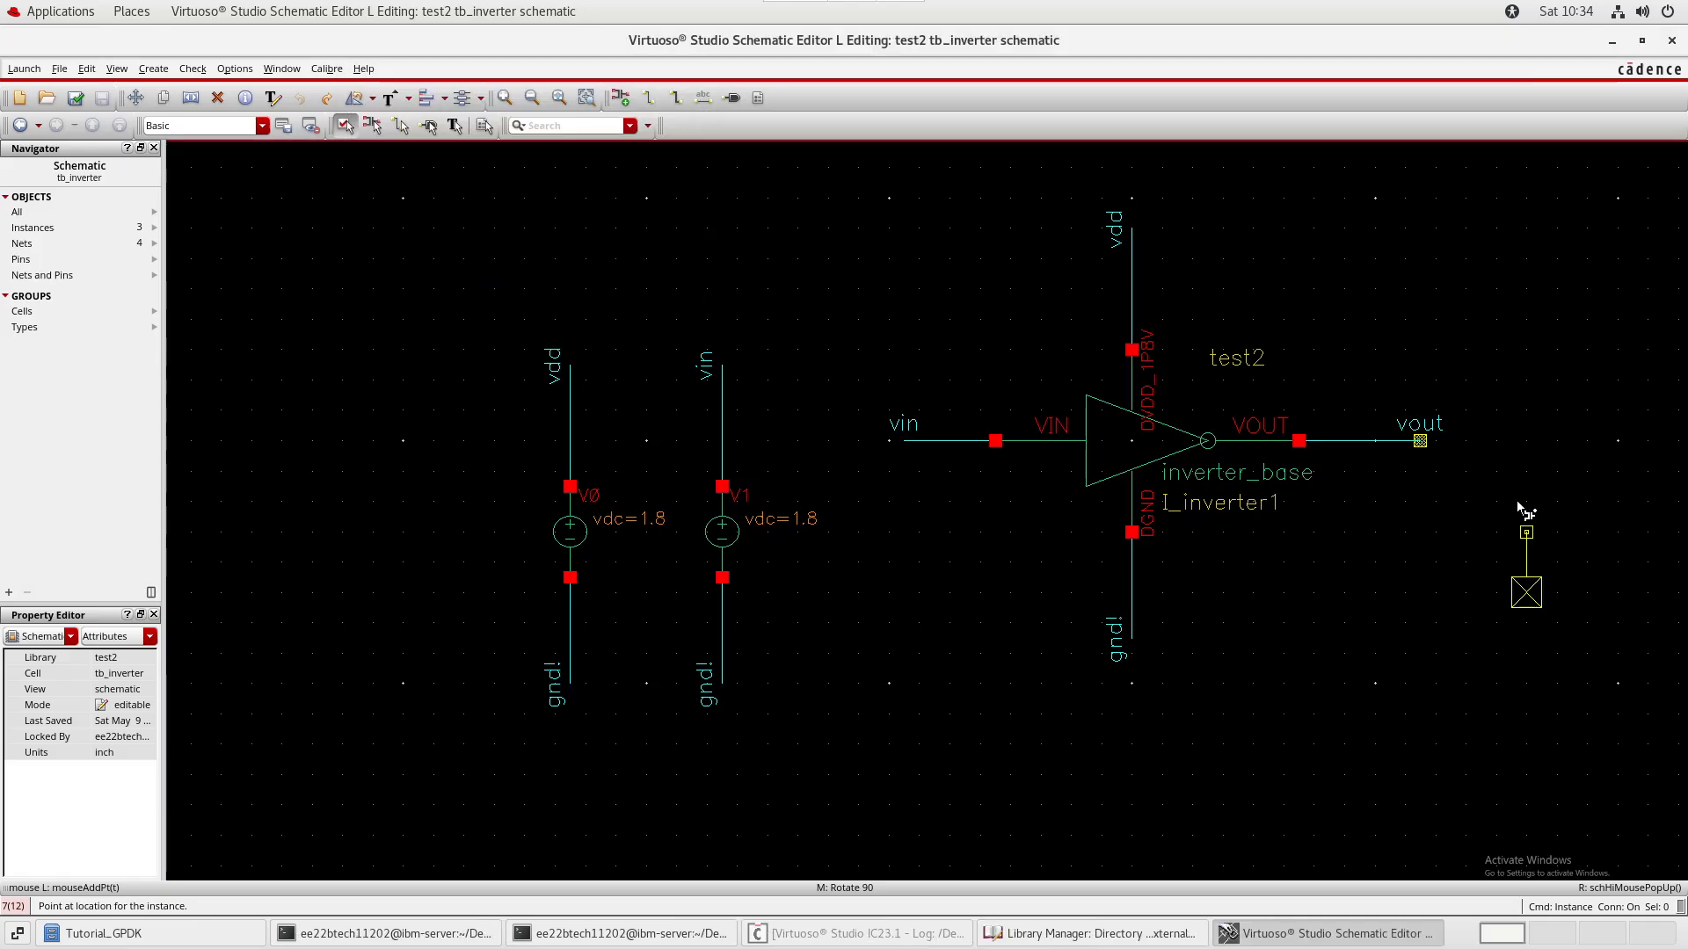
{"action": "left_click", "coordinate": [1415, 435]}
{"action": "key", "text": "Escape"}
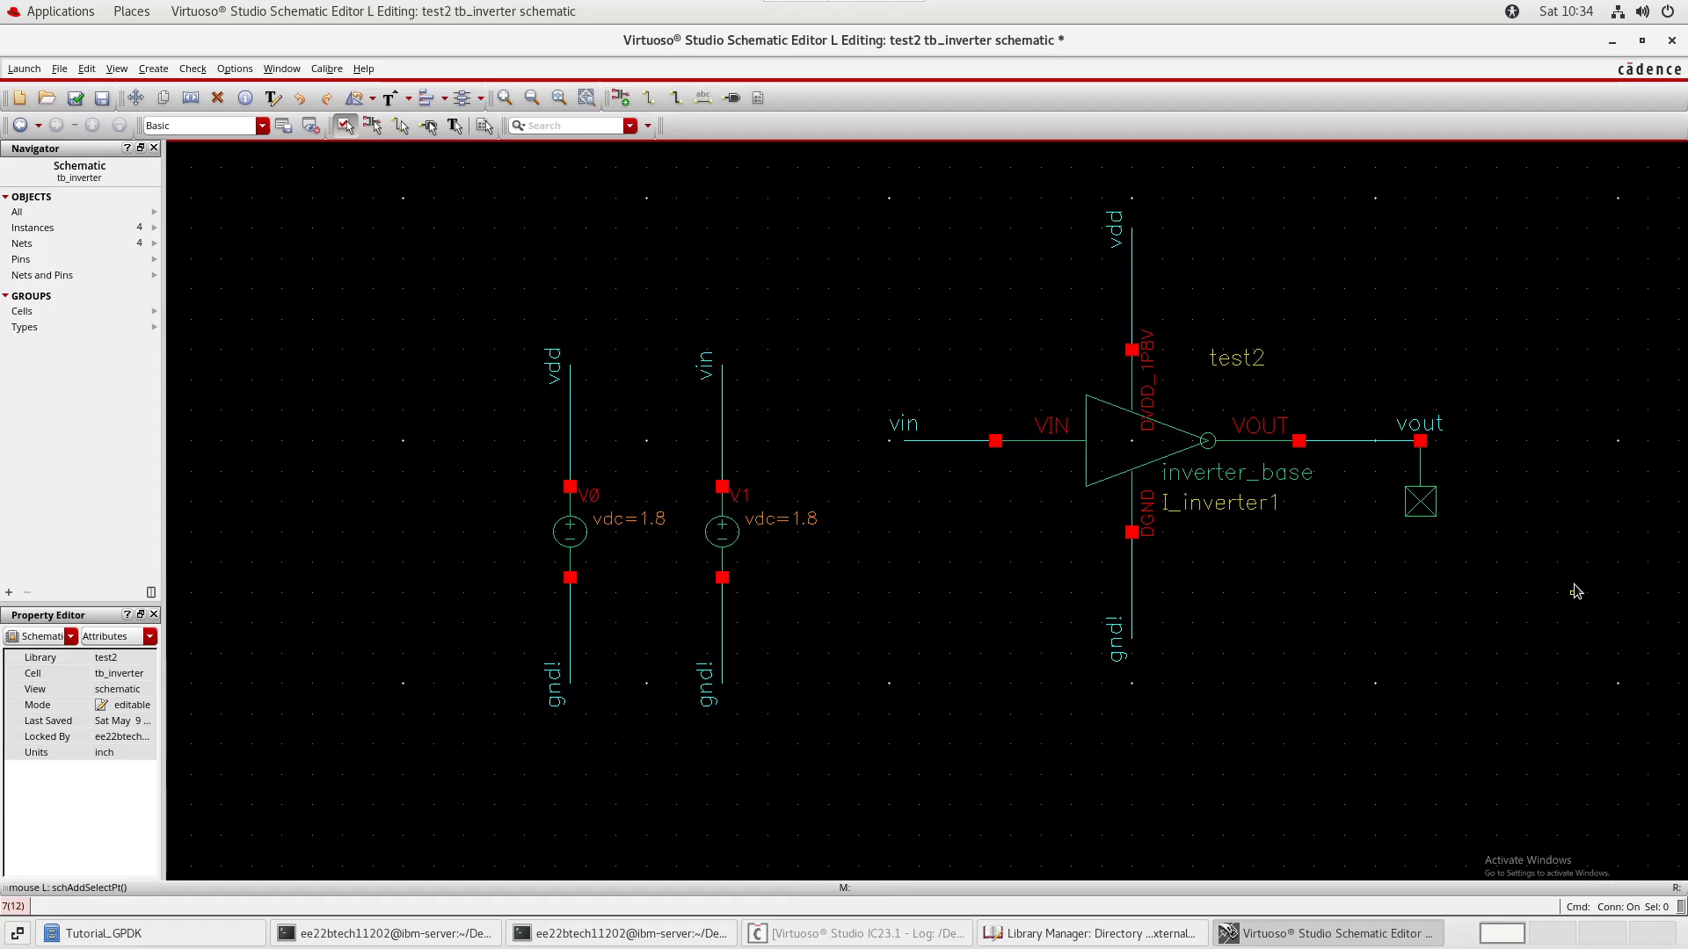
- Check and save the tb_inverter schematic
{"action": "key", "text": "shift+x"}
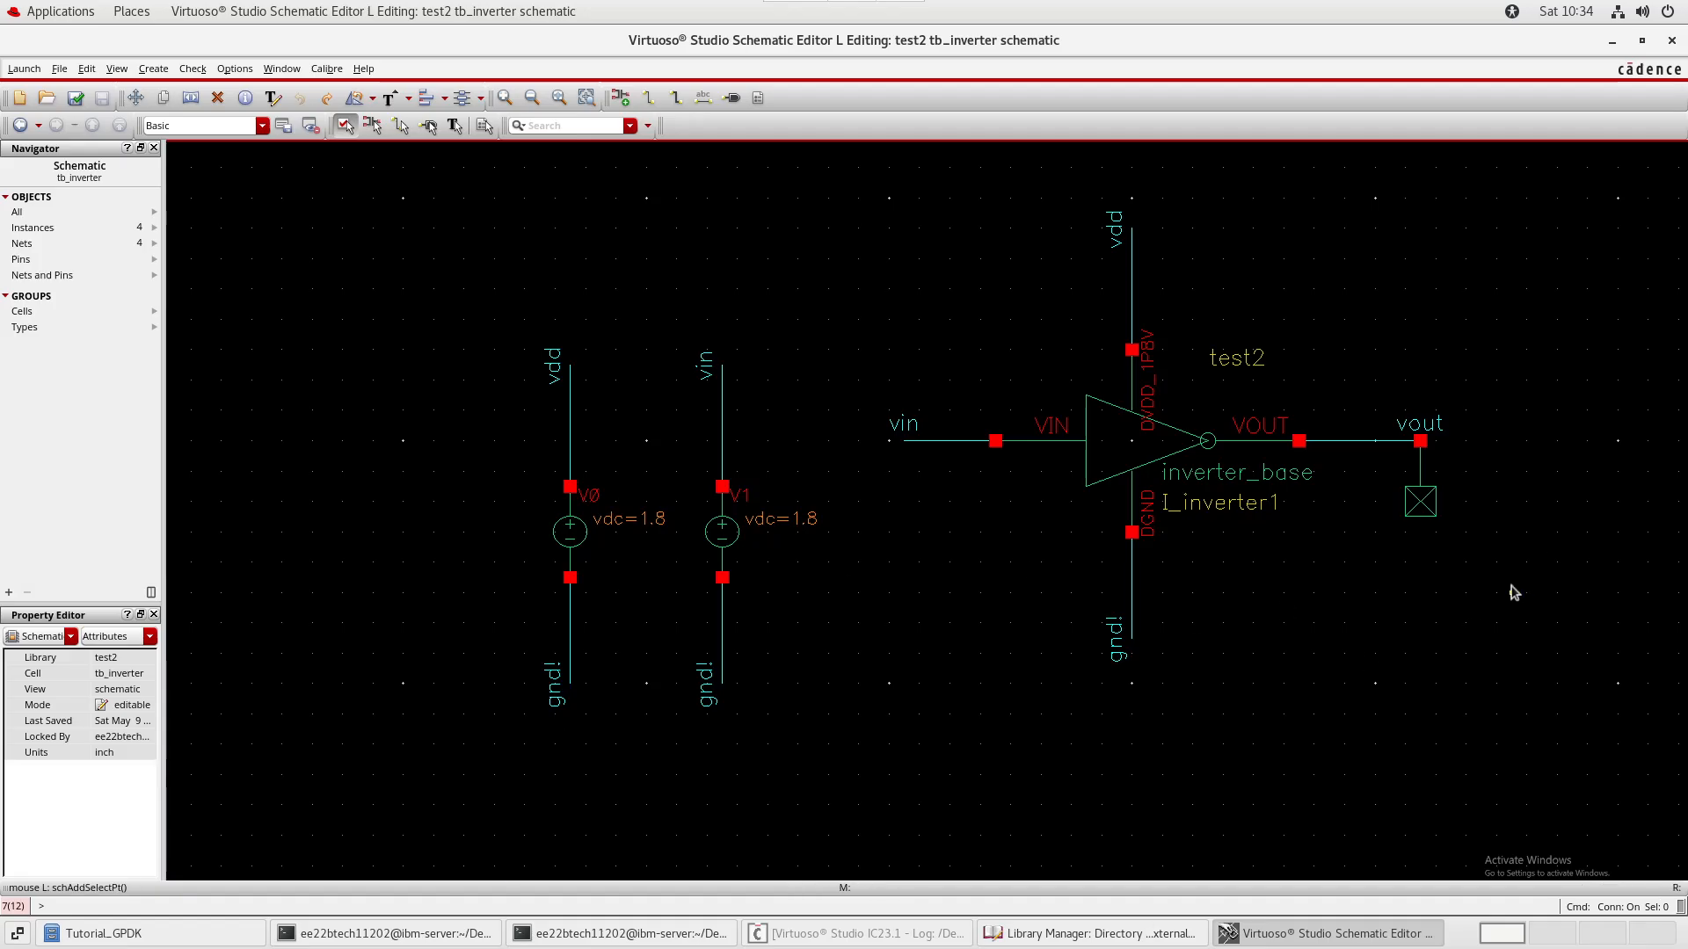
{"action": "left_click", "coordinate": [83, 92]}
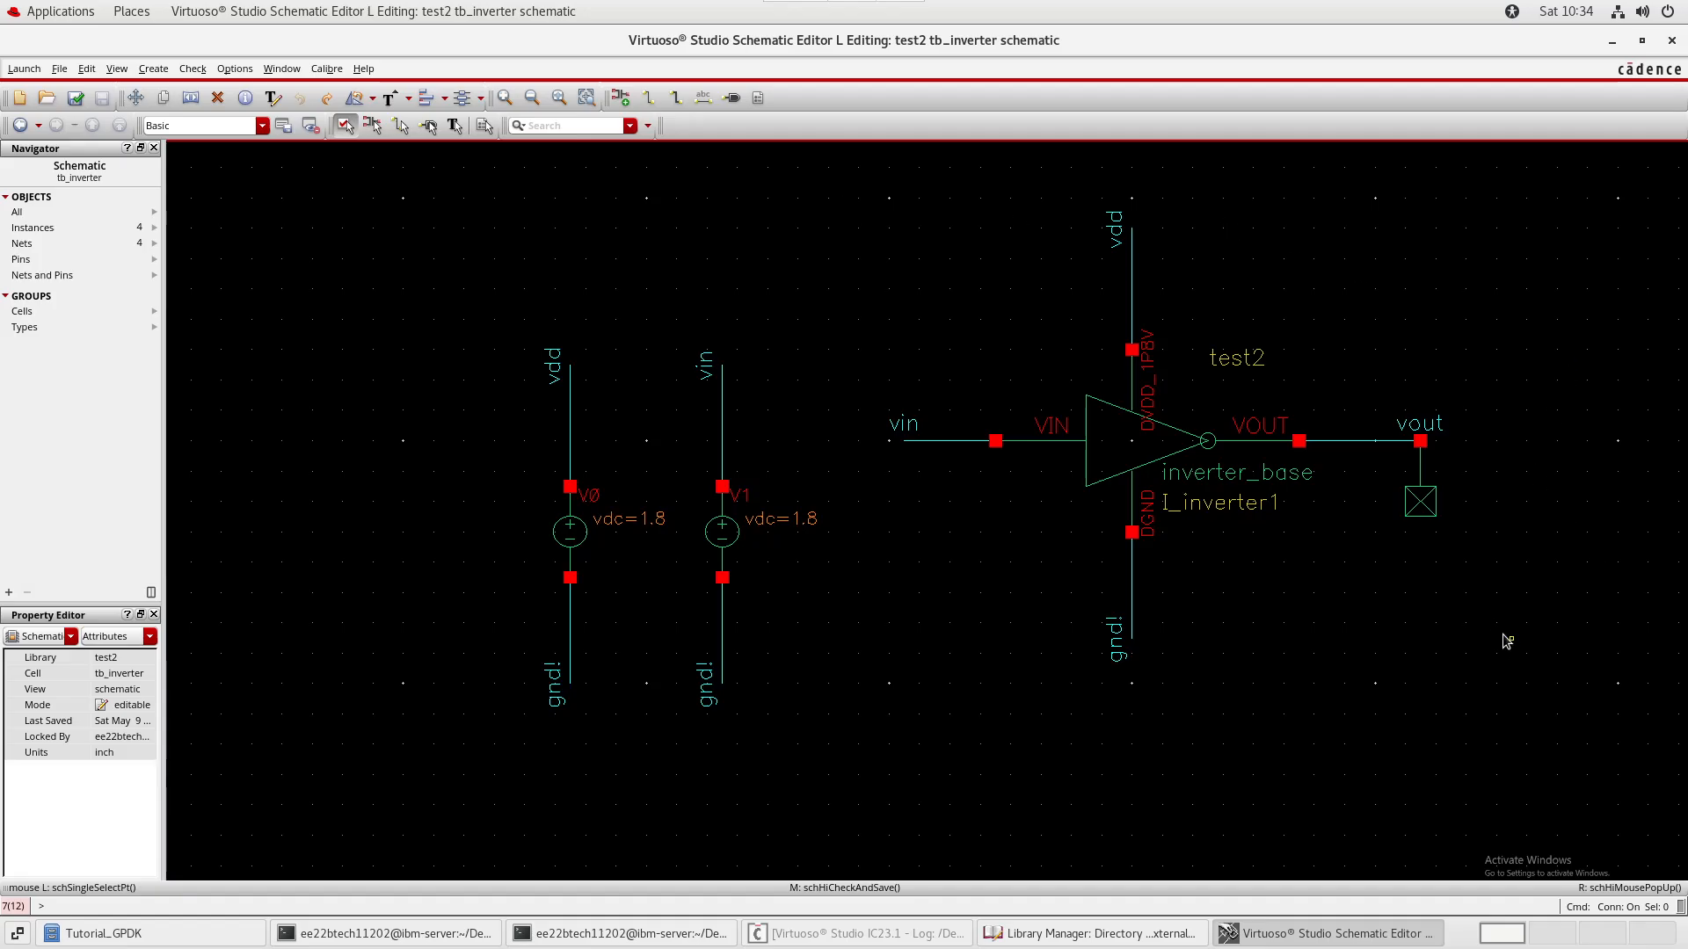
{"action": "left_click", "coordinate": [1428, 501]}
{"action": "left_click", "coordinate": [1512, 482]}
- Switch to the file manager, open cds.lib in the Tutorial_GPDK folder, copy the gpdk180 library path and close the file
{"action": "left_click", "coordinate": [230, 930]}
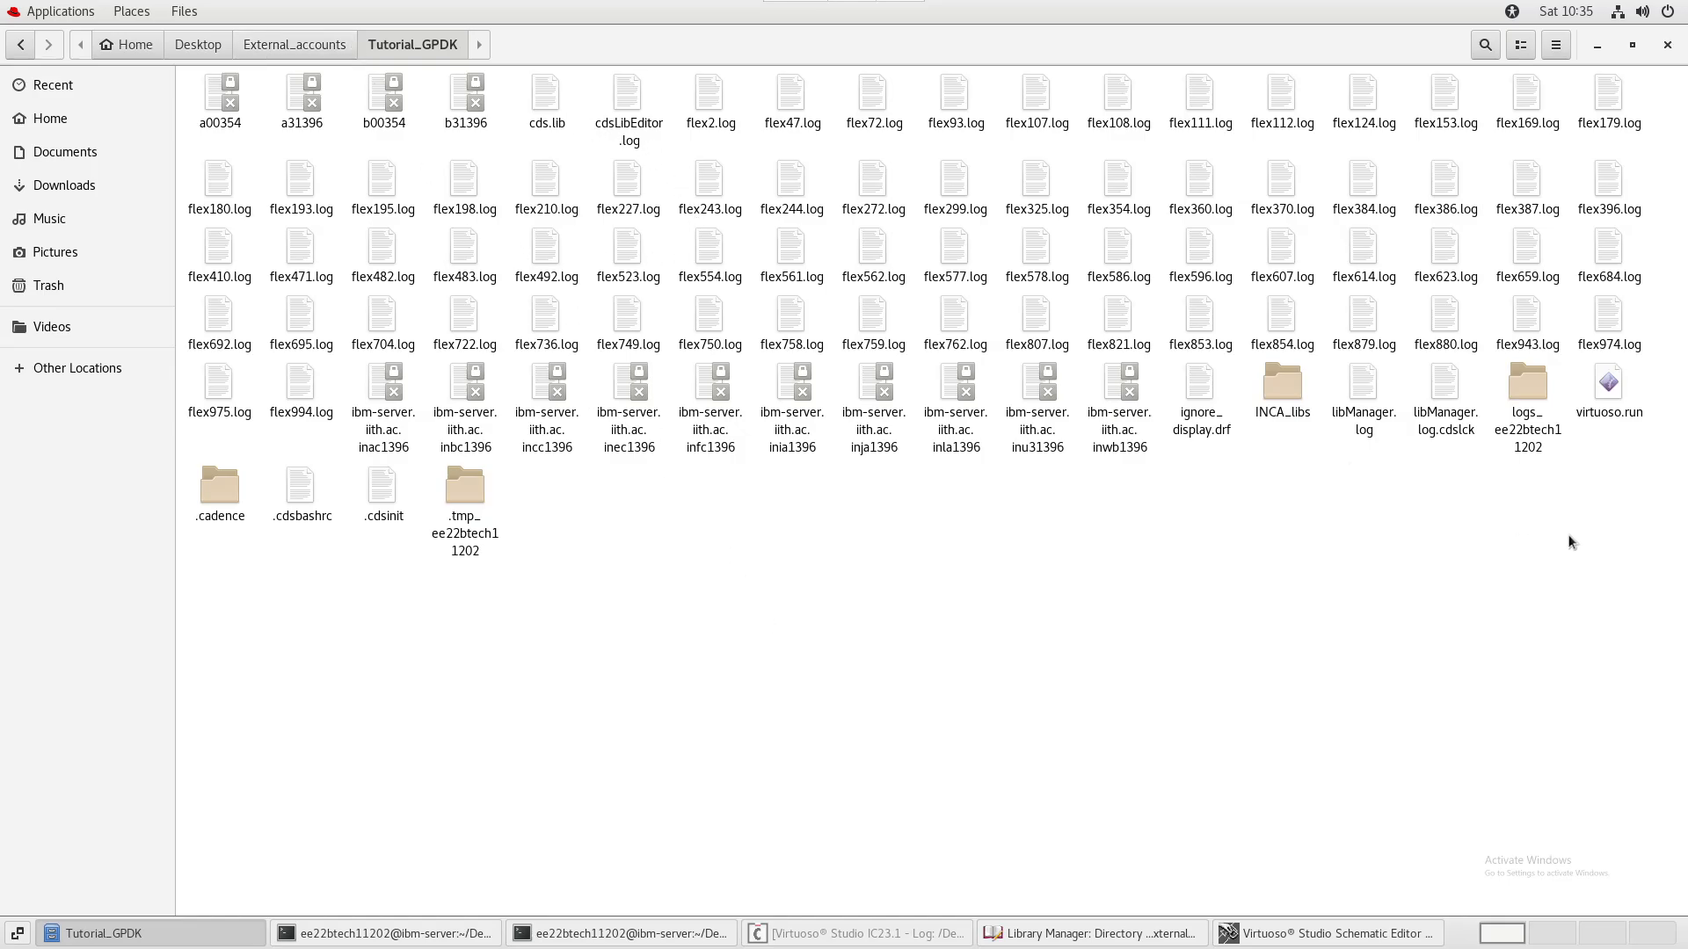
{"action": "left_click", "coordinate": [1201, 413]}
{"action": "left_click", "coordinate": [1233, 668]}
{"action": "double_click", "coordinate": [548, 109]}
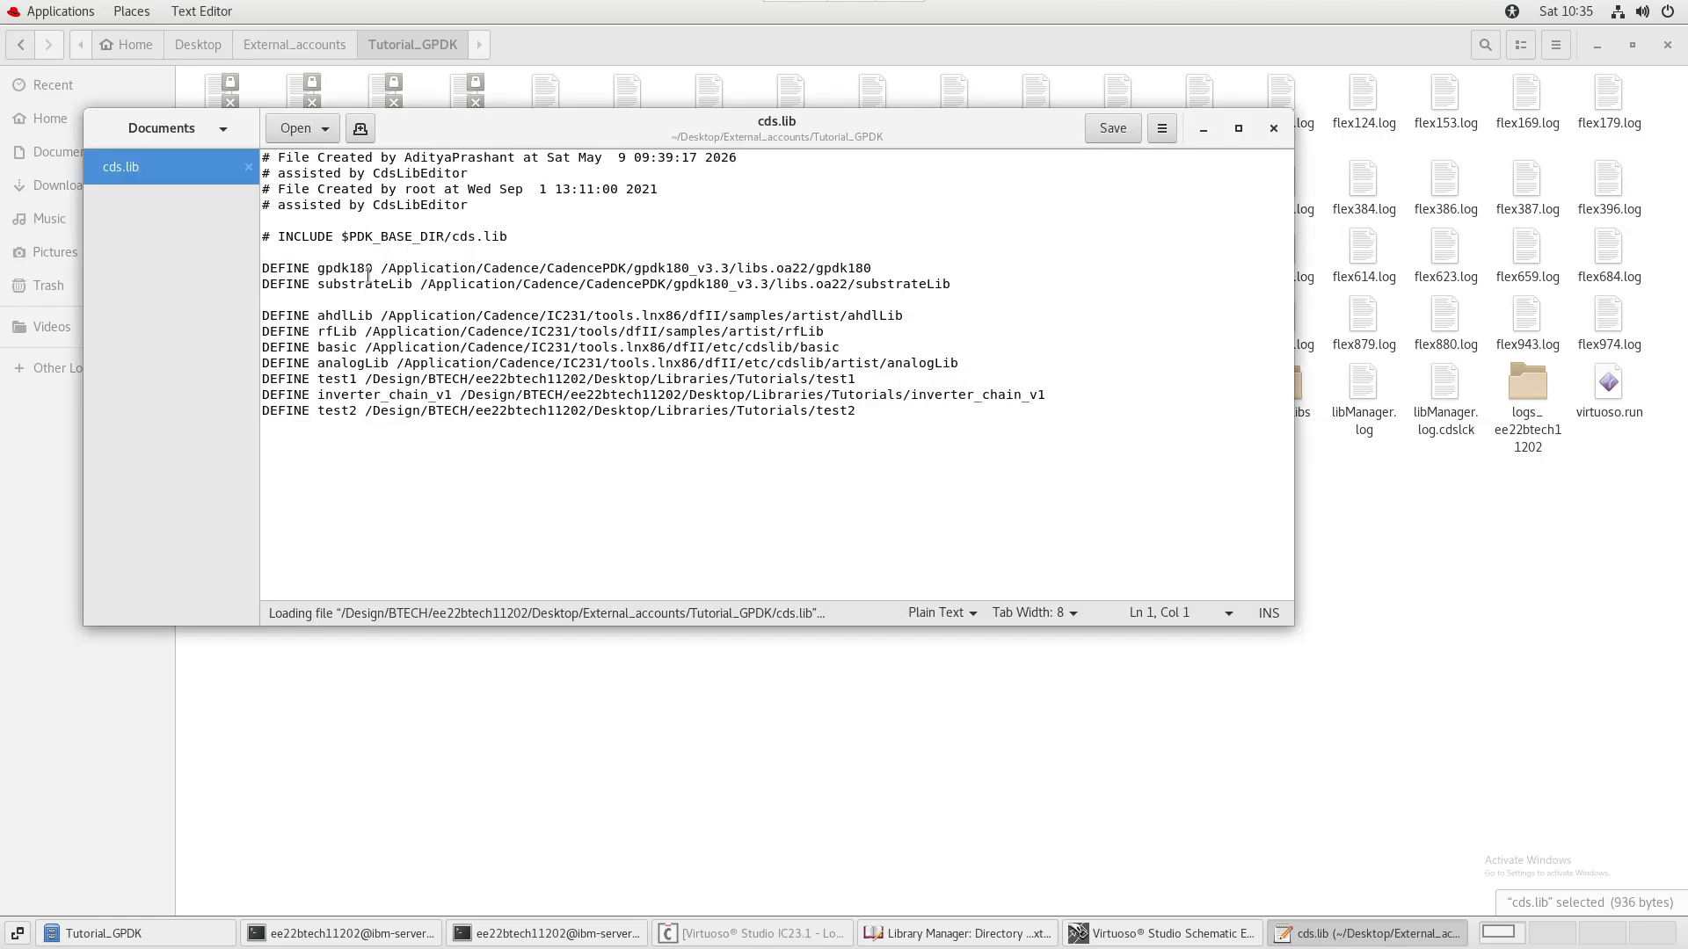
{"action": "left_click_drag", "start_coordinate": [380, 268], "coordinate": [887, 262]}
{"action": "key", "text": "ctrl+c"}
{"action": "left_click", "coordinate": [1010, 251]}
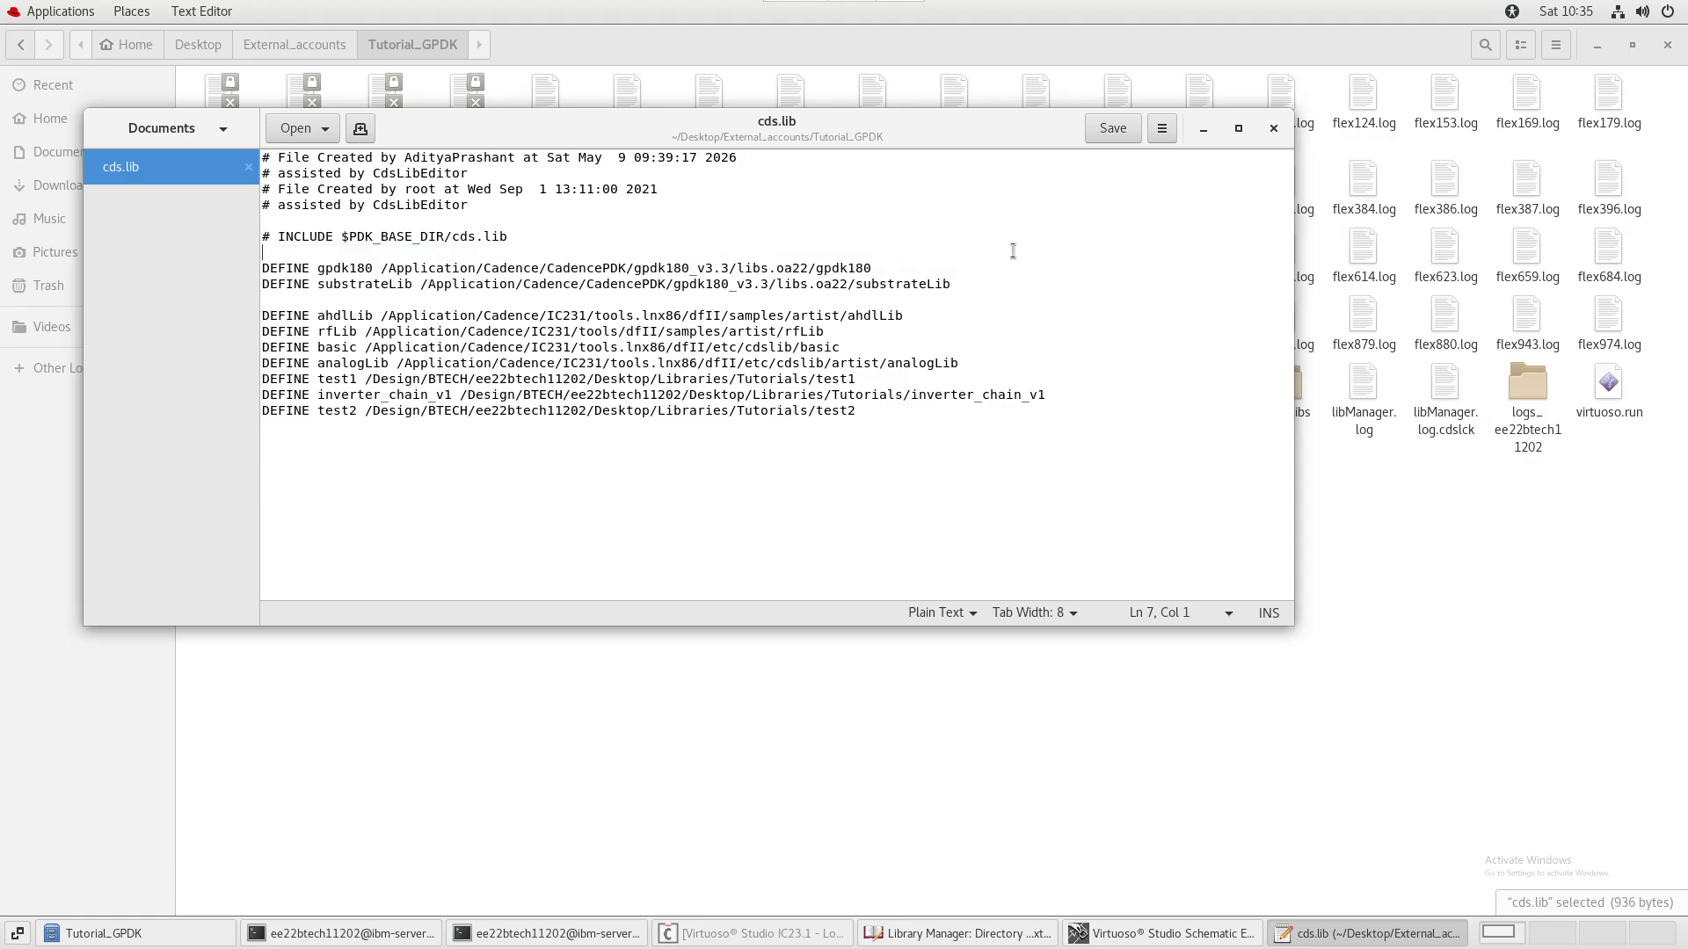
{"action": "left_click", "coordinate": [1273, 128]}
- Go to the copied gpdk180 library path in the file manager
{"action": "left_click", "coordinate": [774, 692]}
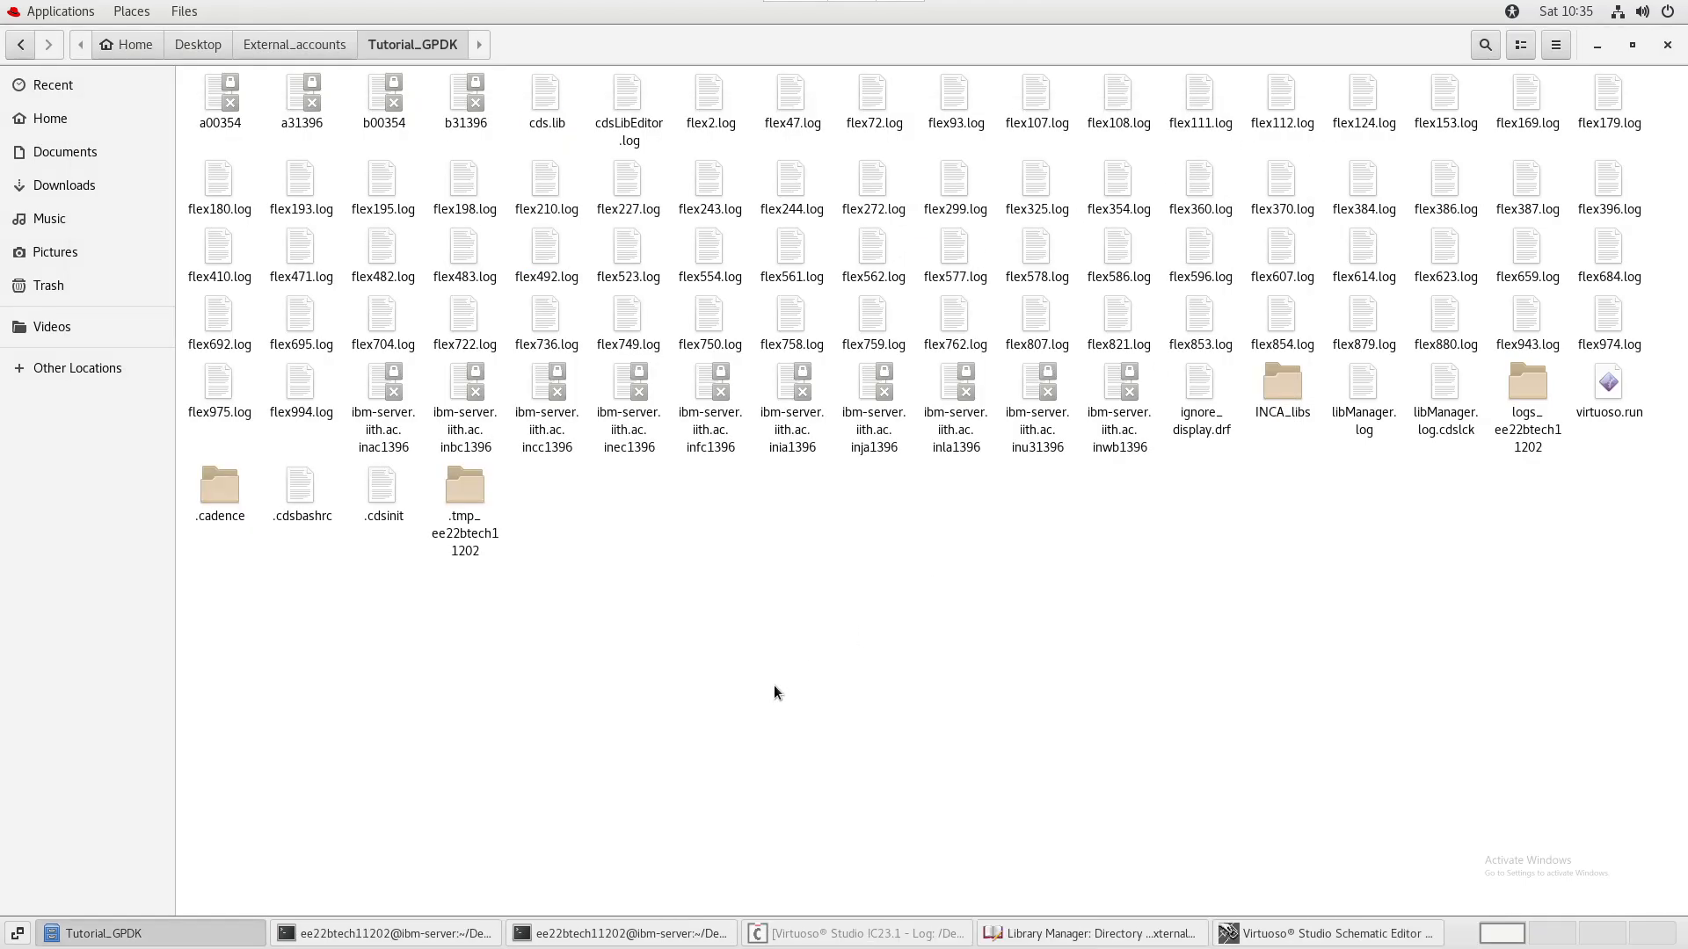
{"action": "key", "text": "ctrl+l"}
{"action": "key", "text": "ctrl+v"}
{"action": "key", "text": "Return"}
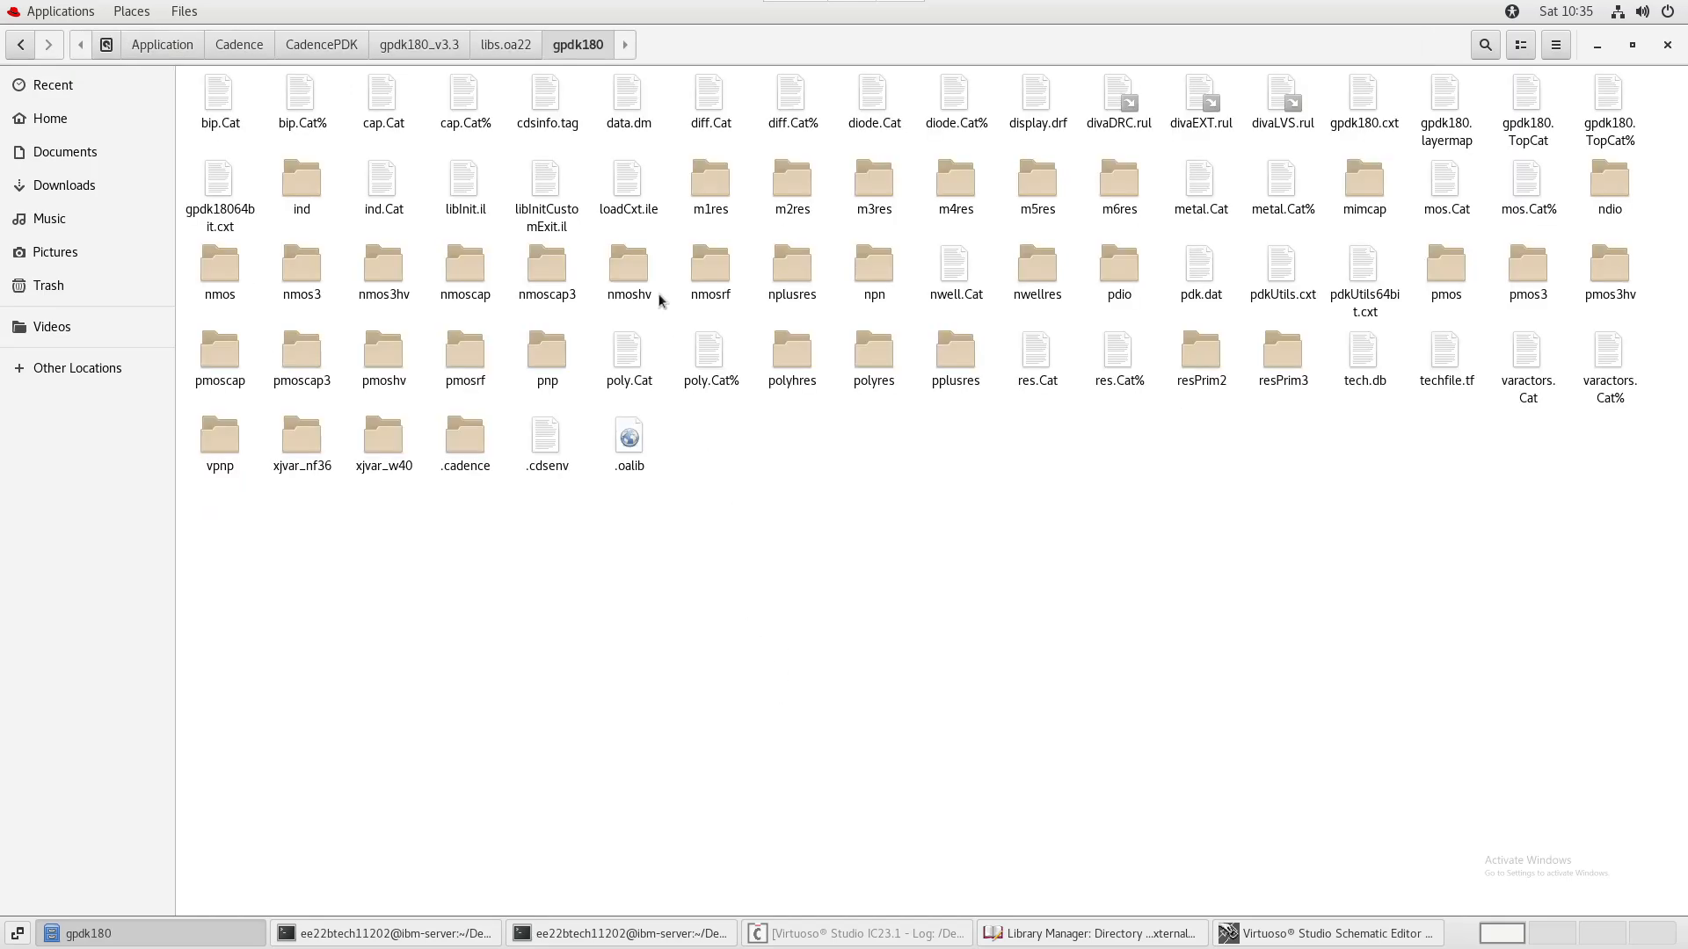
- Browse the libs.oa22 and techFiles folders of gpdk180_v3.3, ending in the gpdk180_v3.3 folder
{"action": "left_click", "coordinate": [519, 45]}
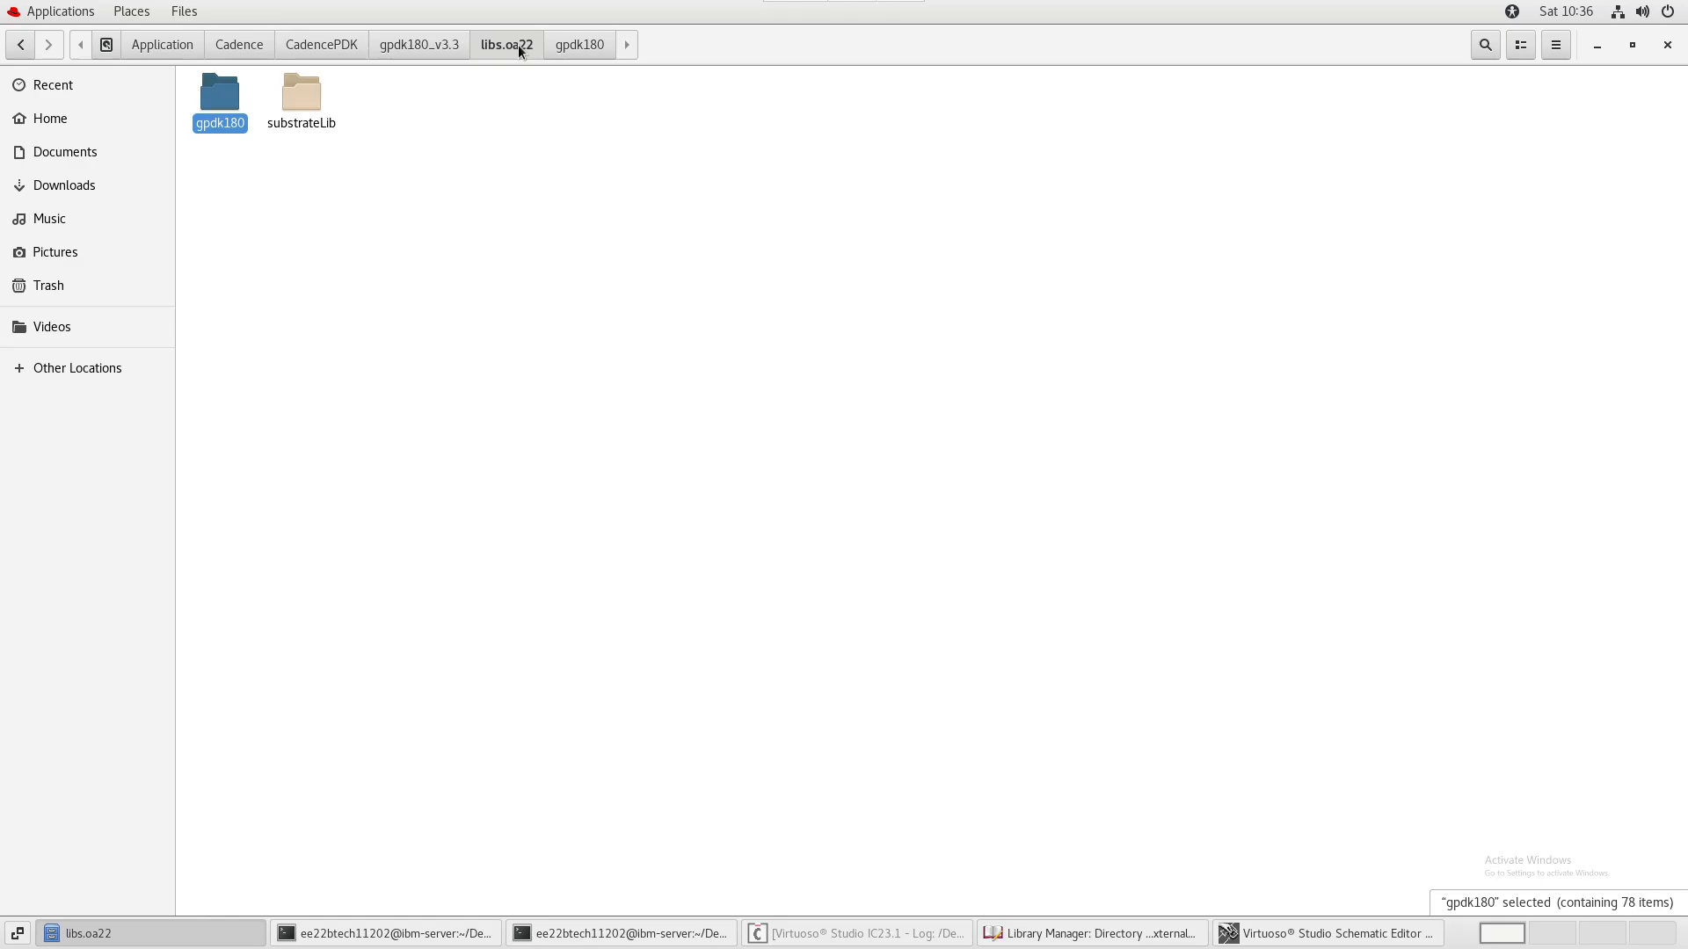
{"action": "double_click", "coordinate": [219, 101]}
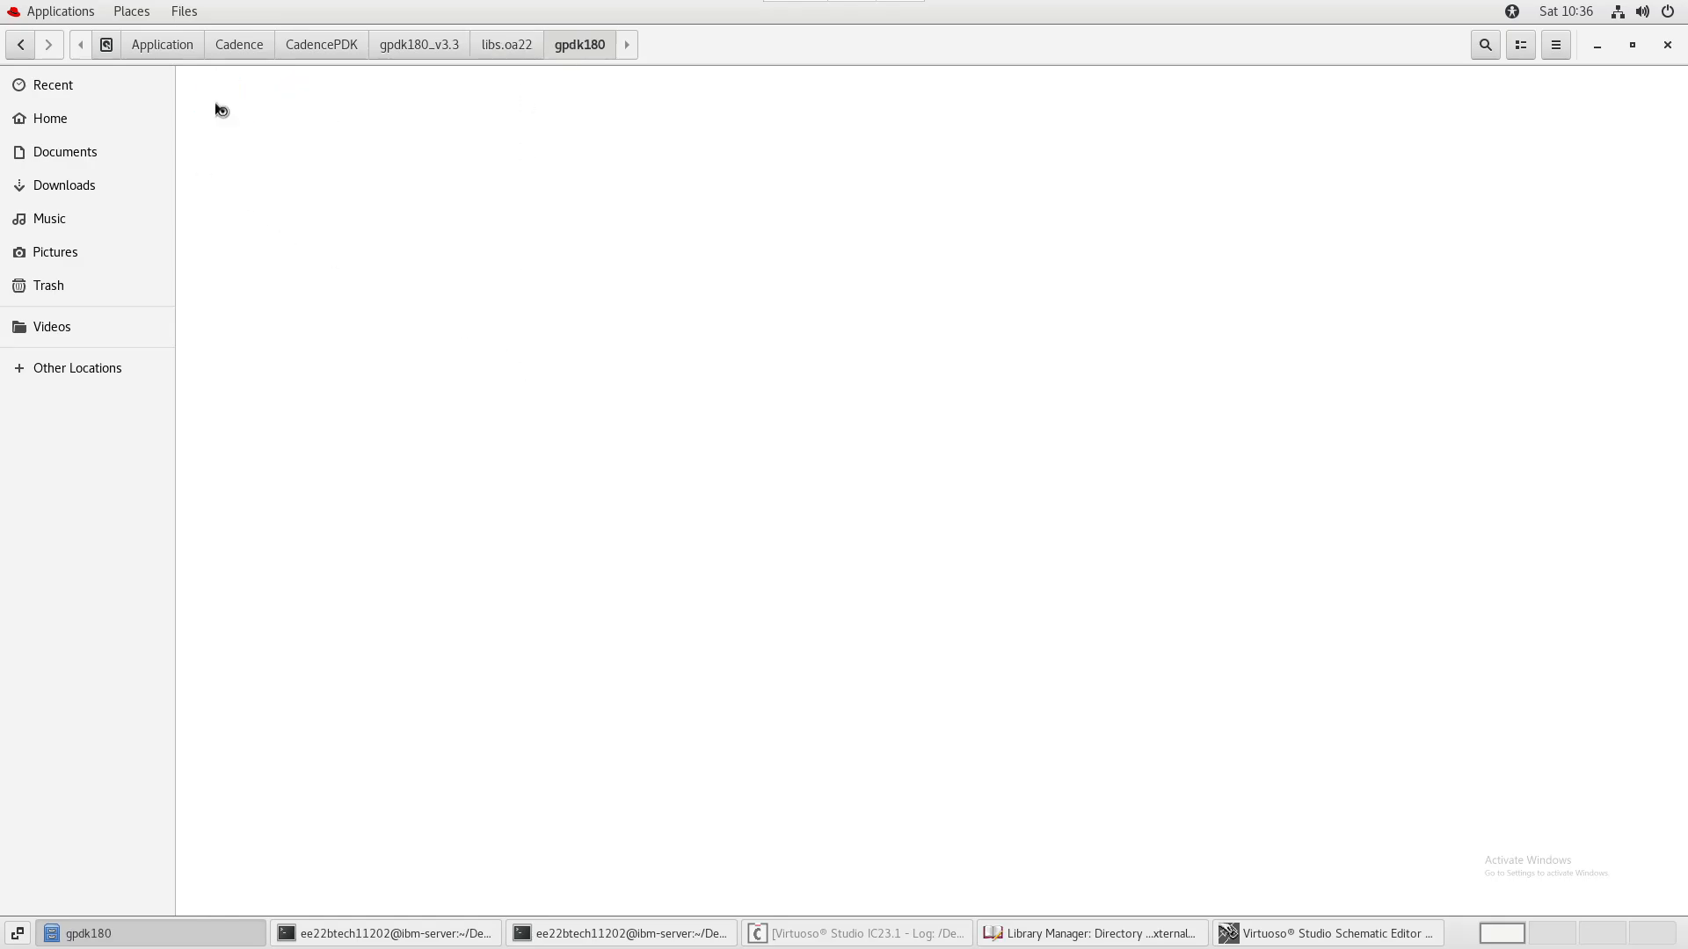
{"action": "left_click", "coordinate": [452, 46]}
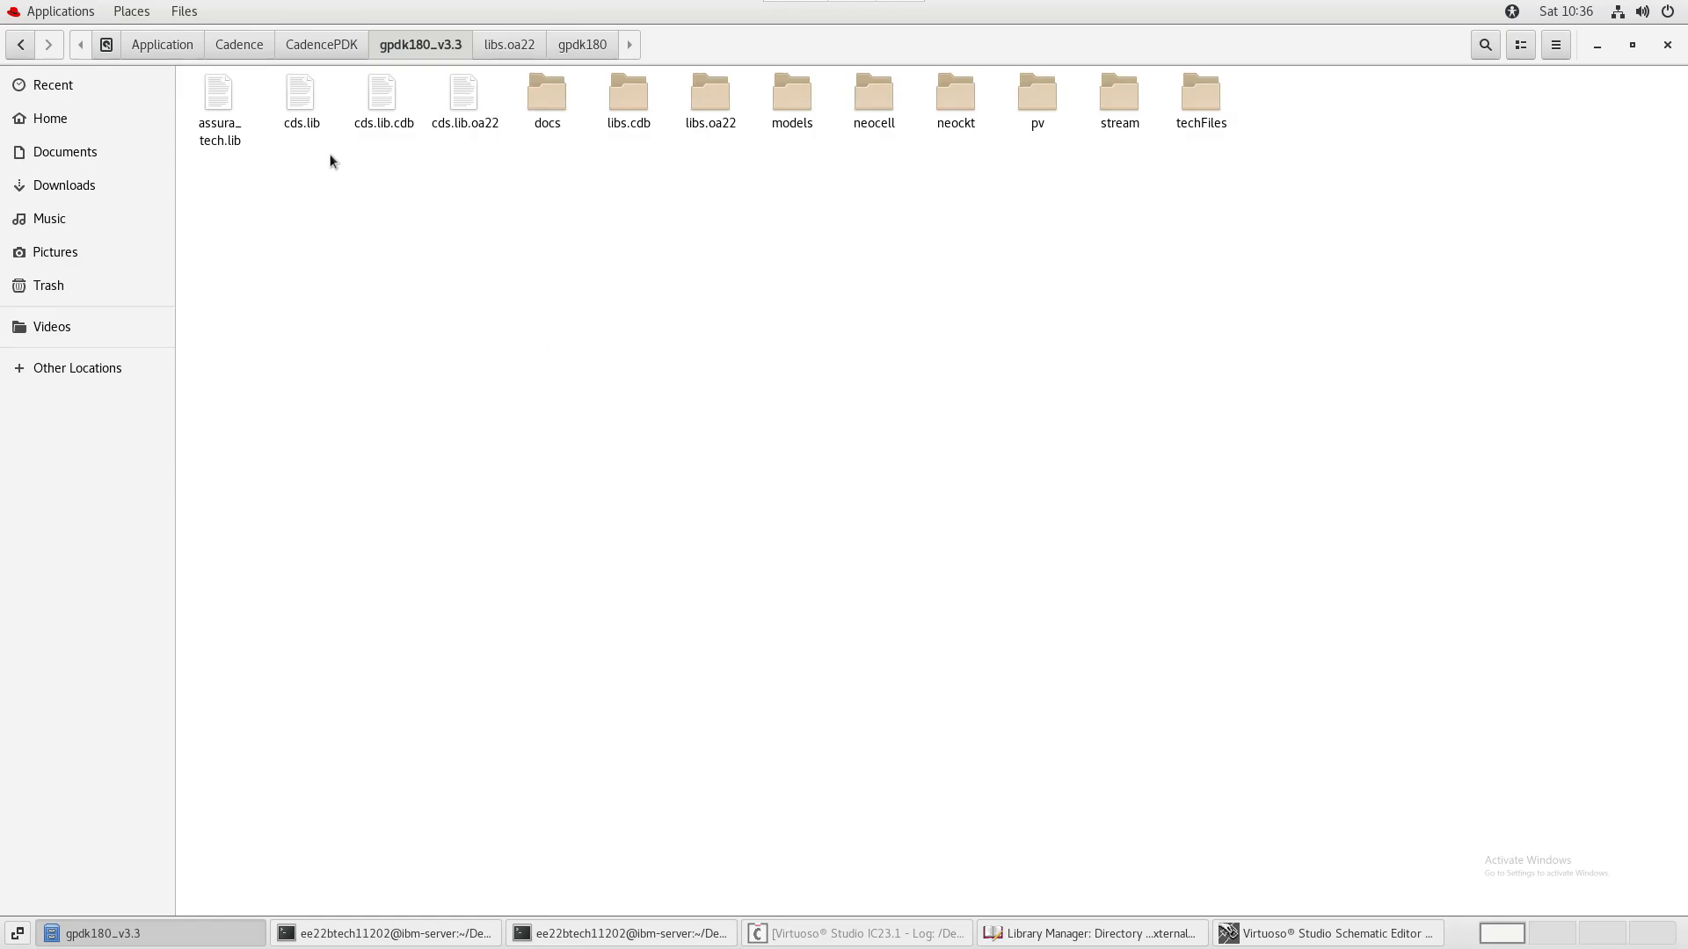
{"action": "double_click", "coordinate": [1210, 120]}
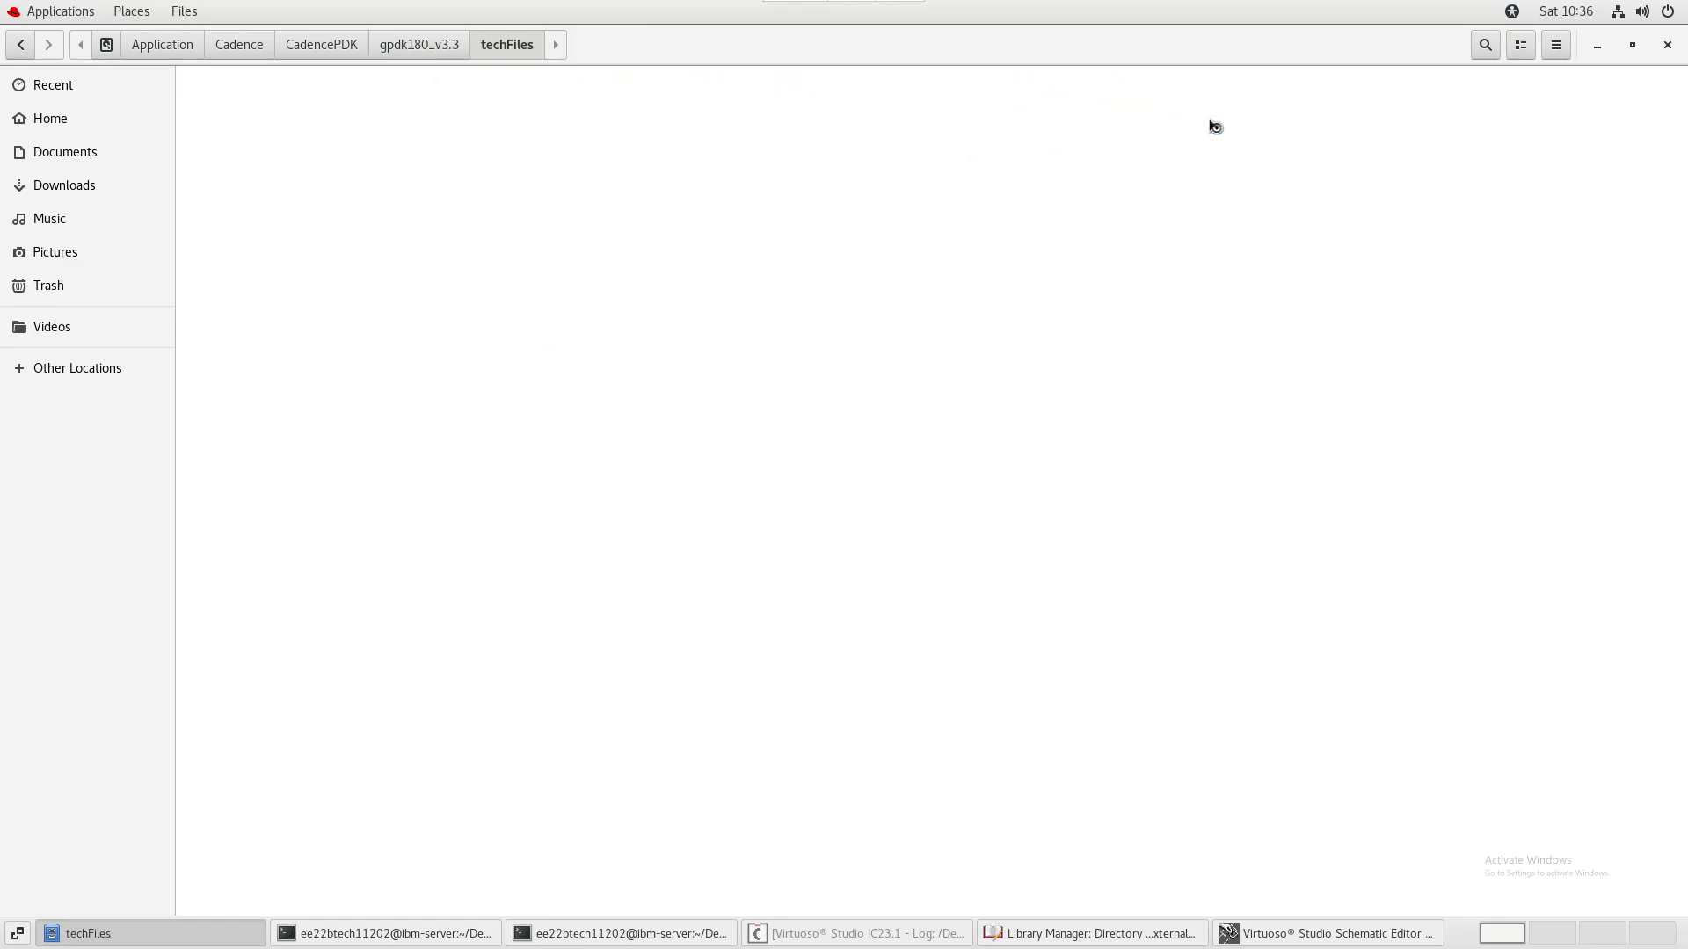
{"action": "left_click", "coordinate": [436, 55]}
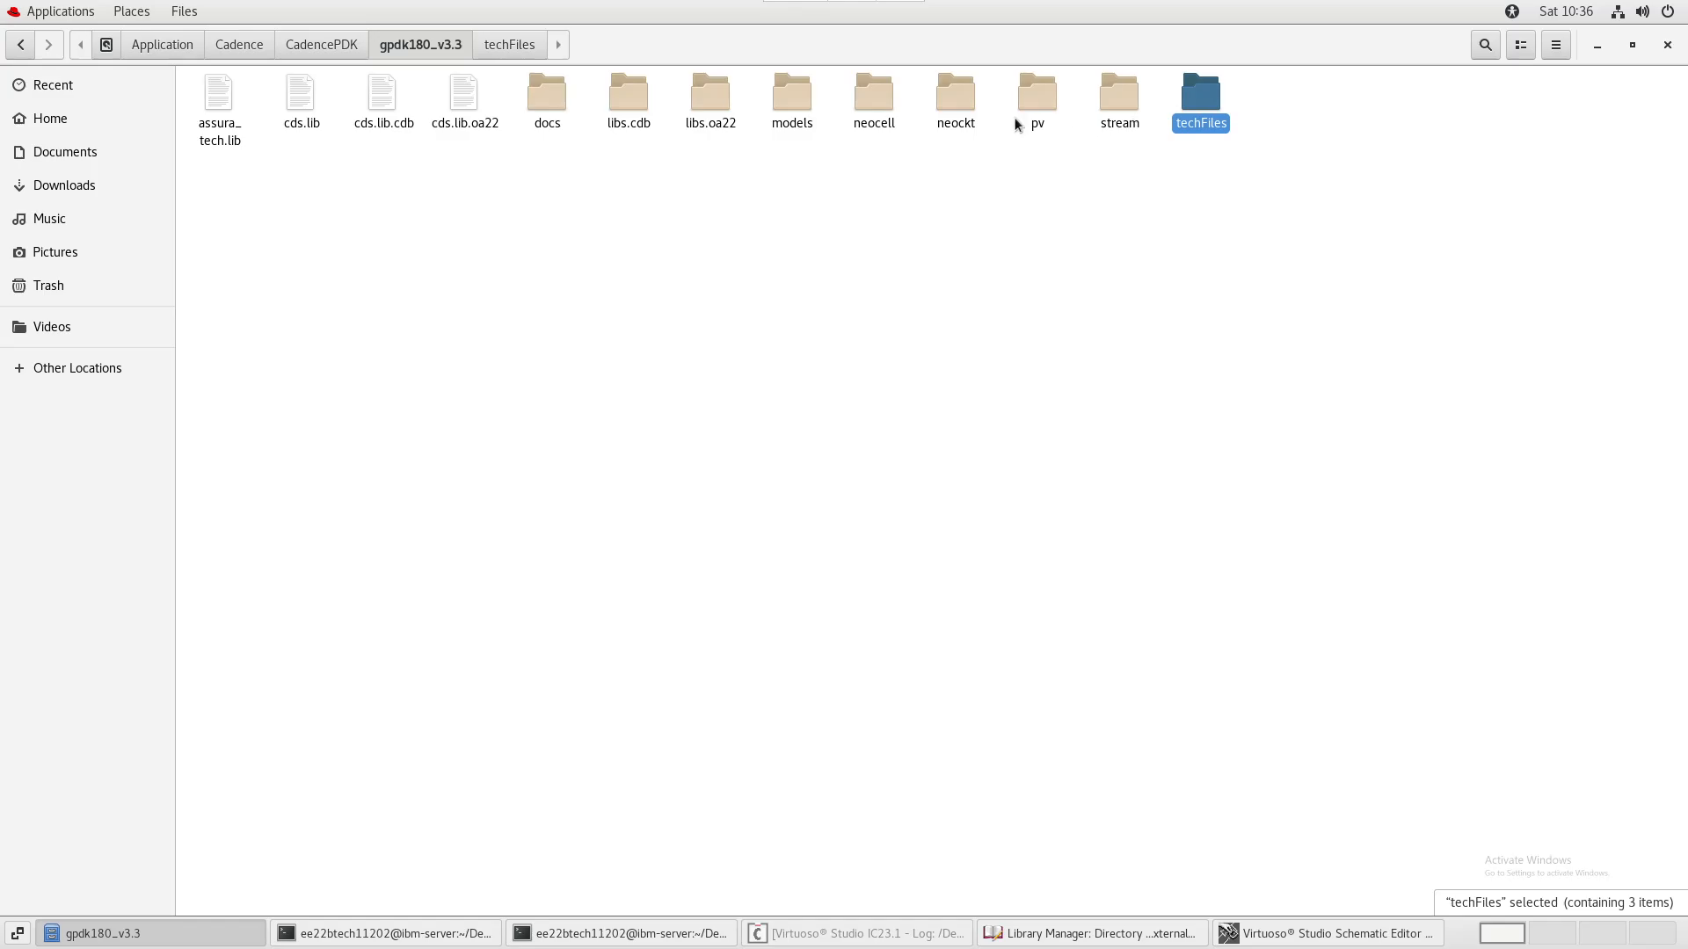
- Shrink the file manager window over the schematic and open display.drf from the libs.oa22/gpdk180 folder
{"action": "left_click_drag", "start_coordinate": [818, 56], "coordinate": [800, 221]}
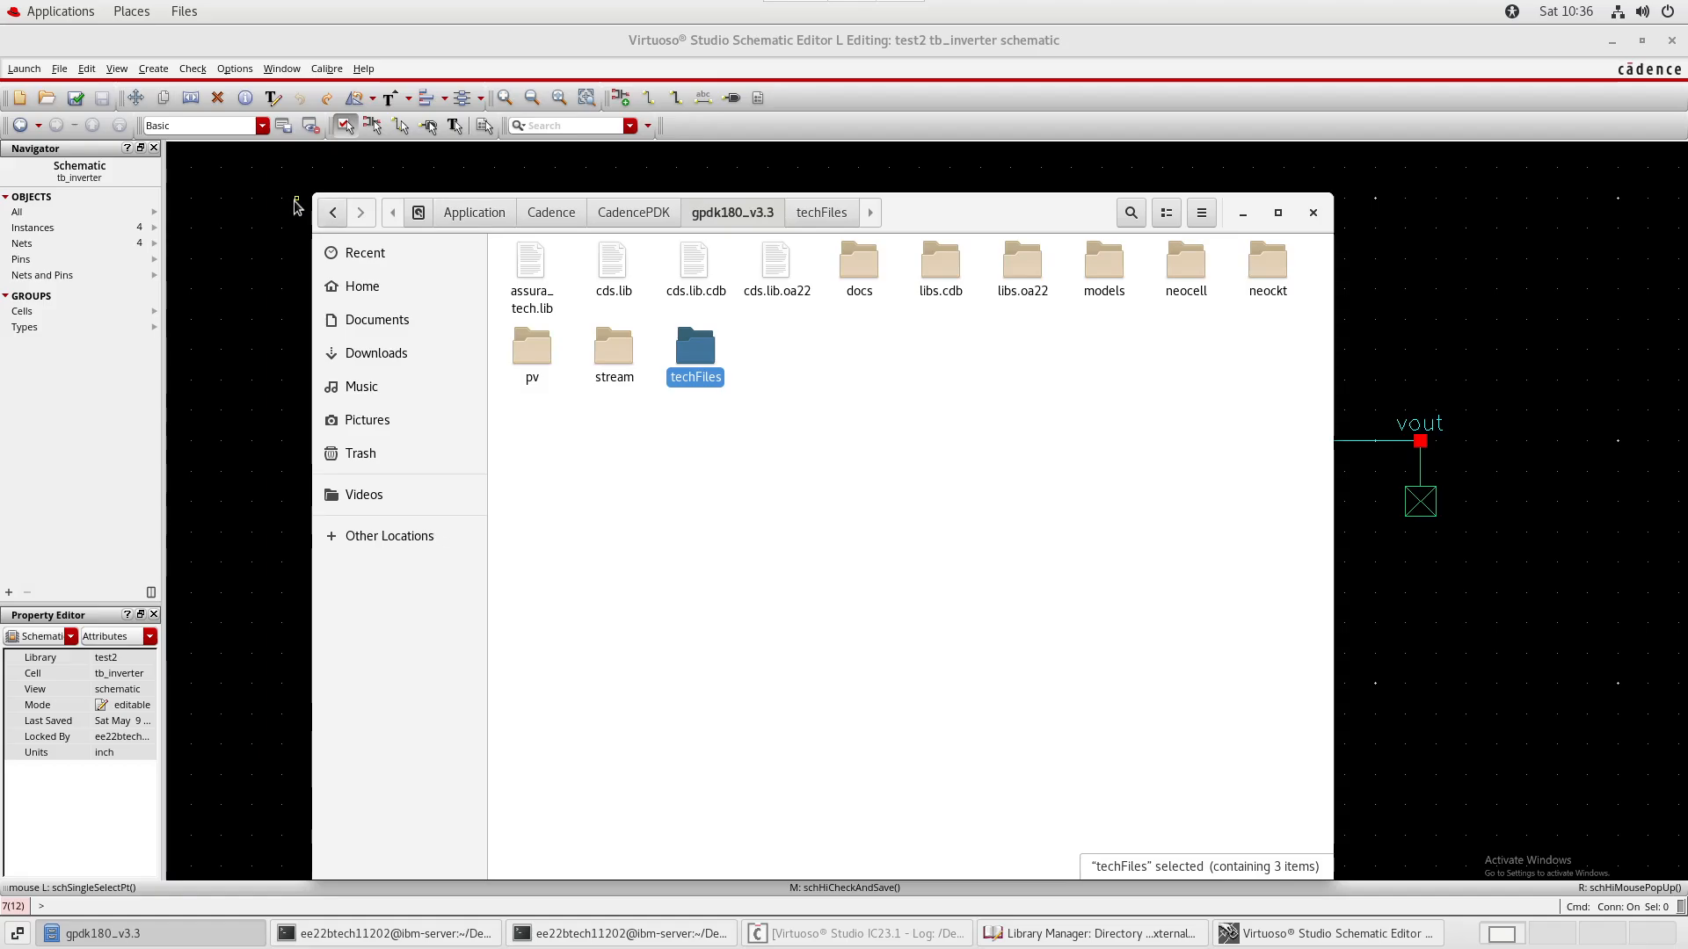
{"action": "key", "text": "Return"}
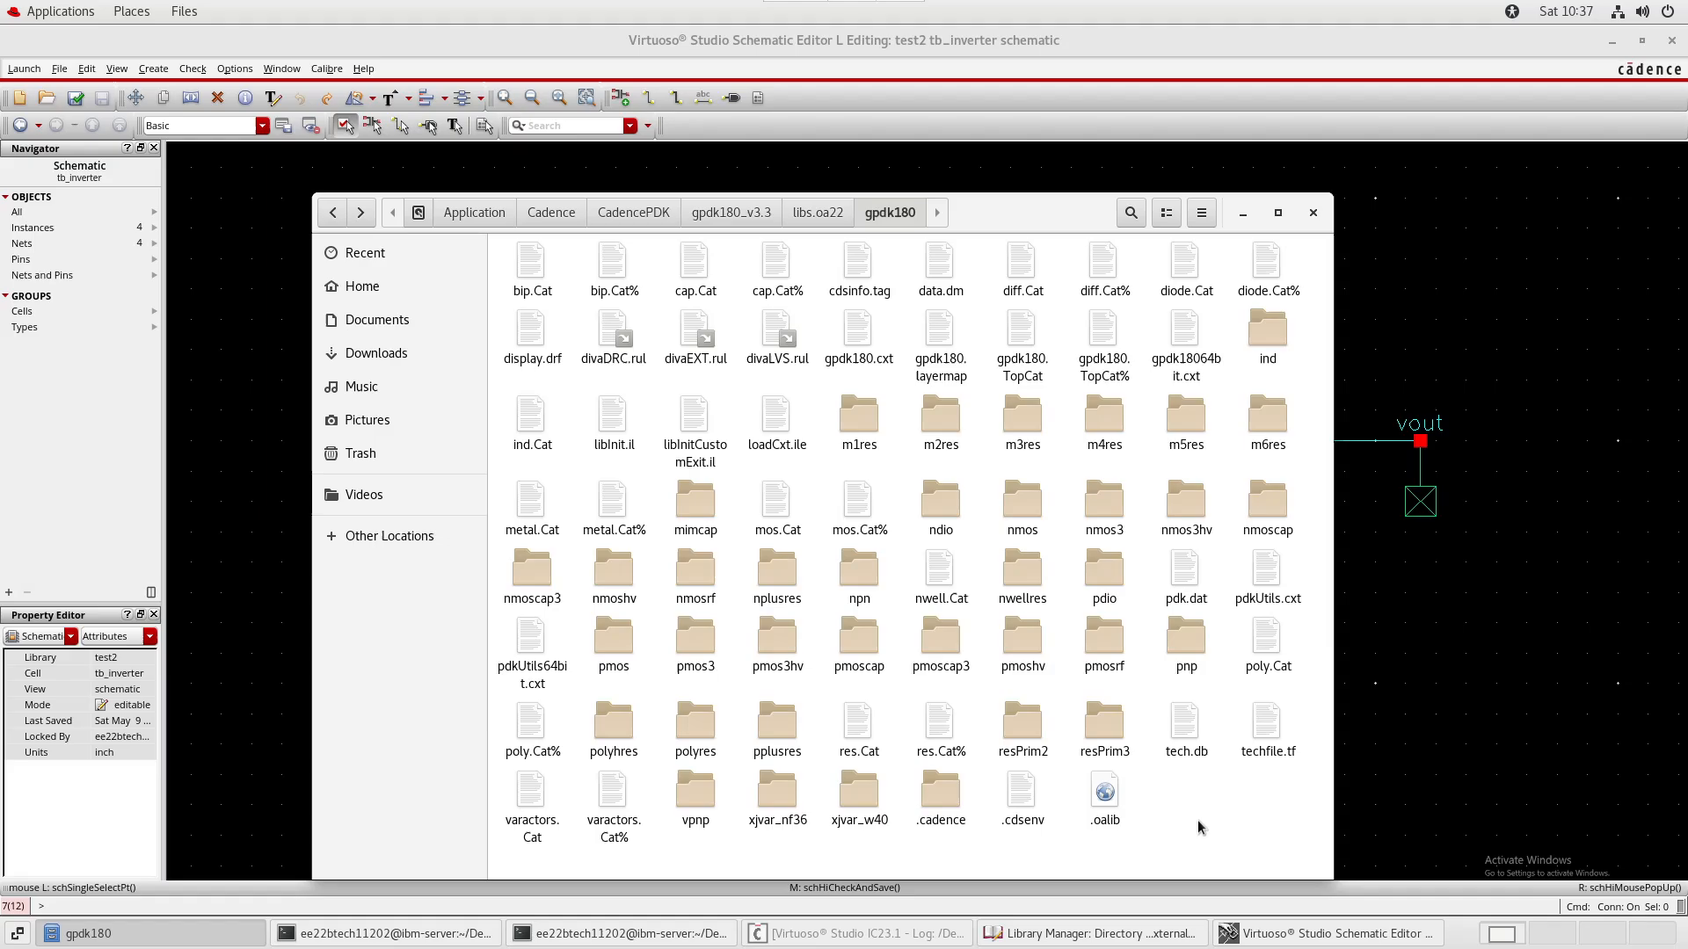
{"action": "left_click", "coordinate": [517, 360]}
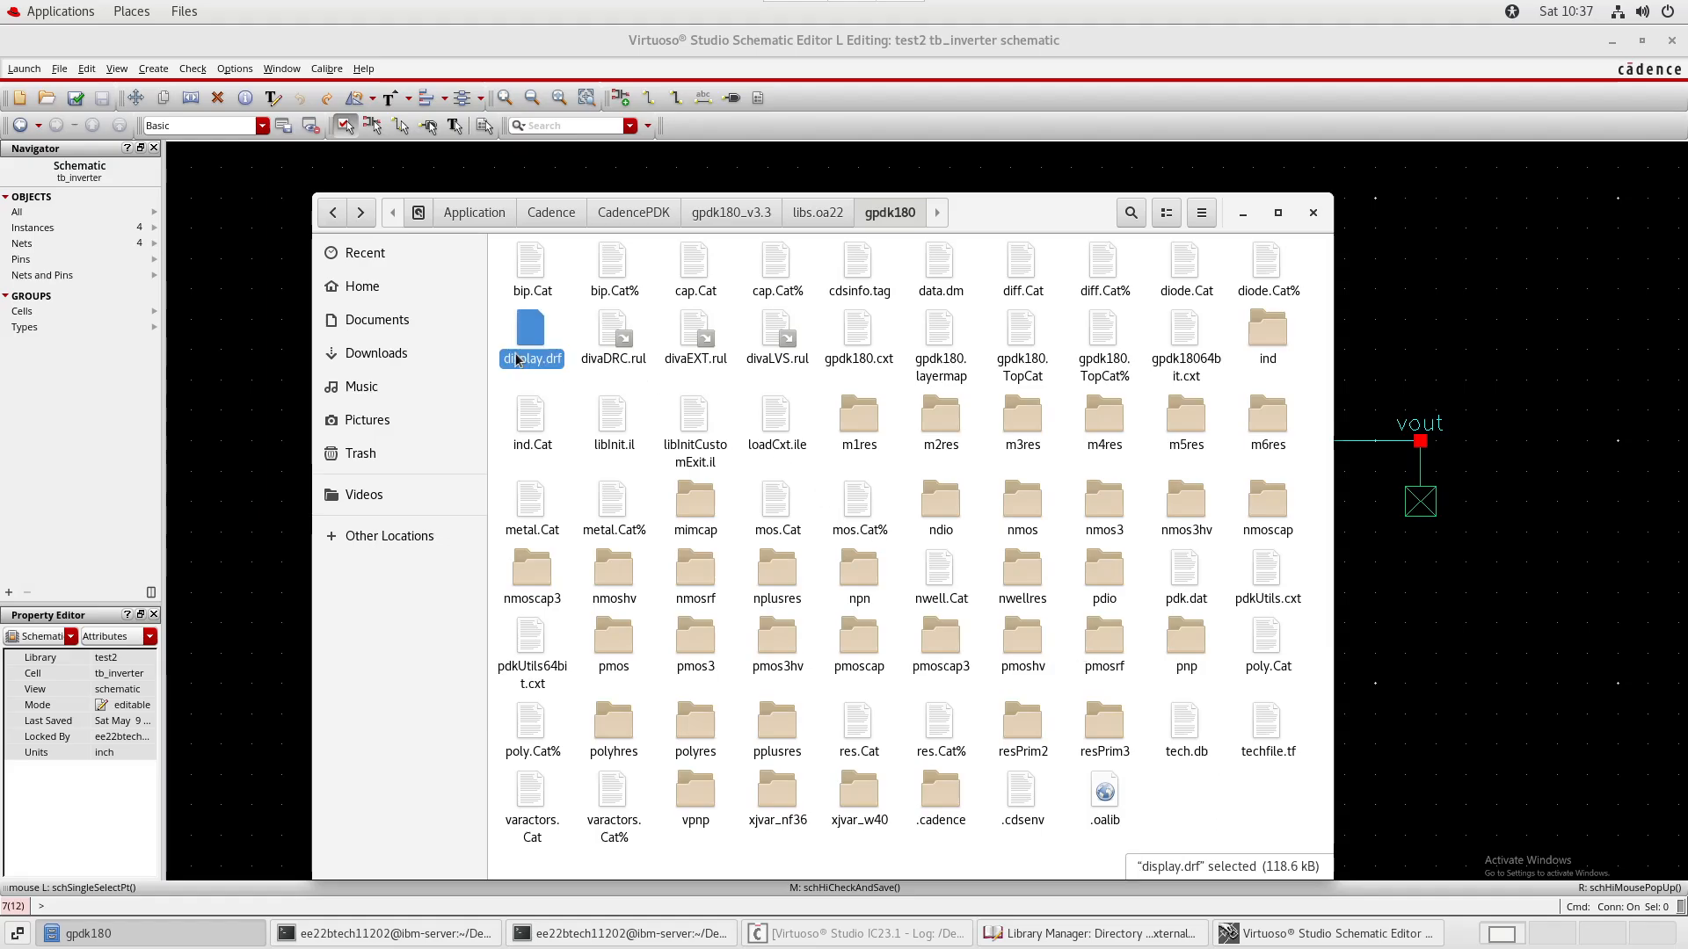
{"action": "double_click", "coordinate": [517, 361]}
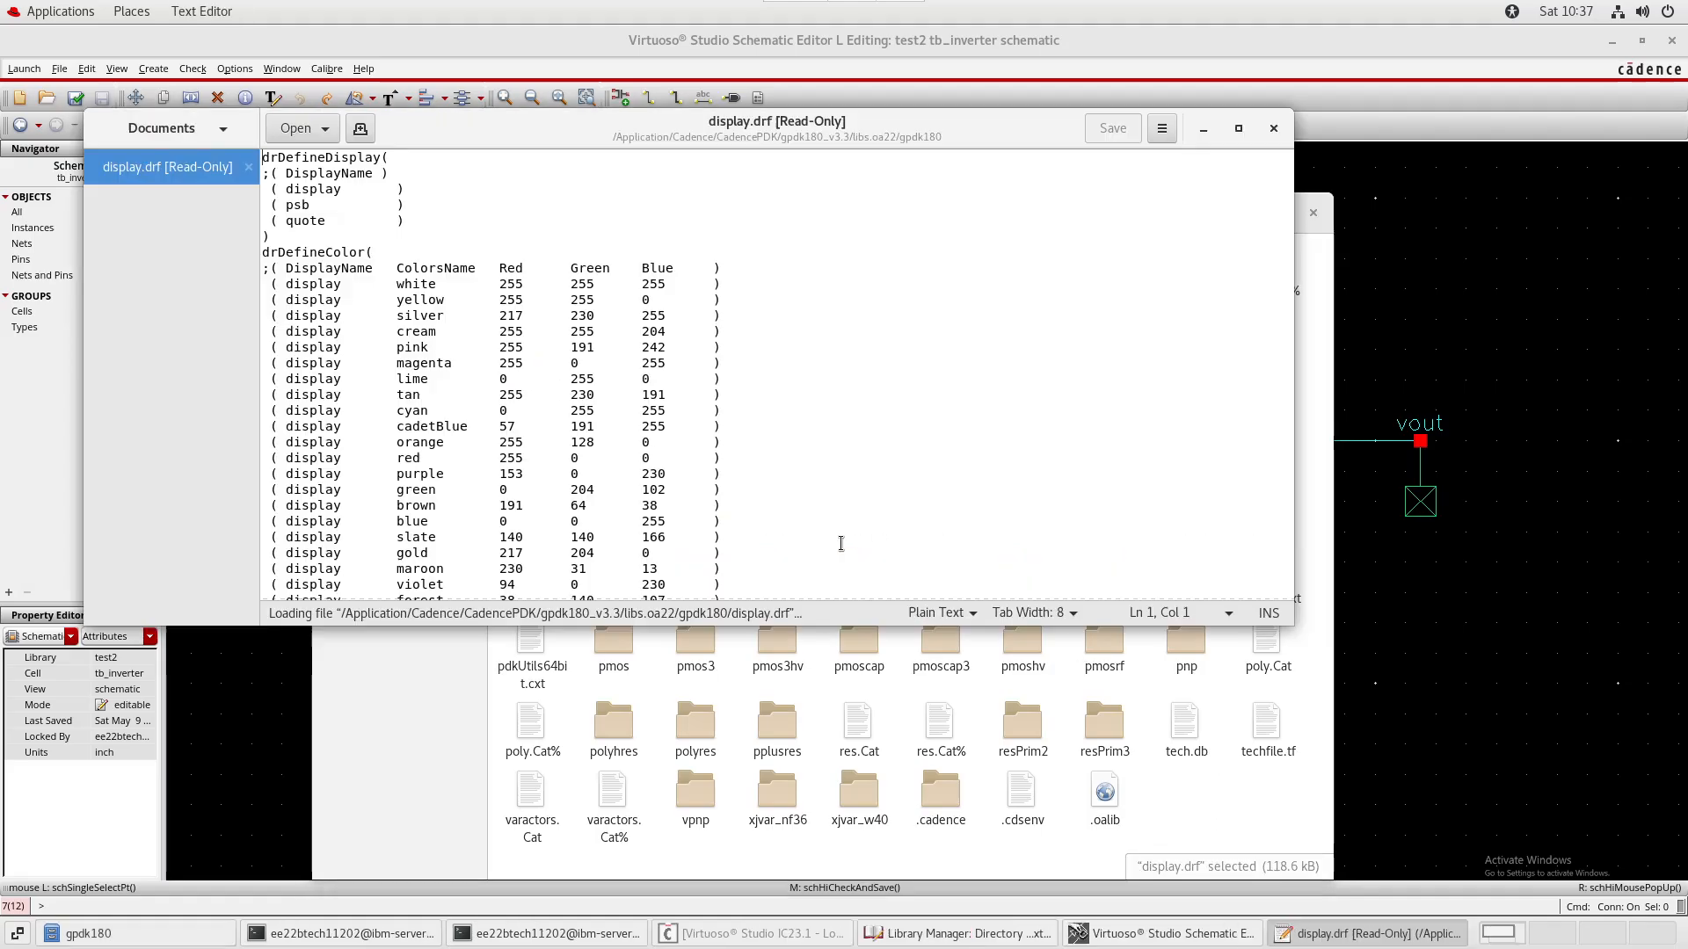
- Examine the display and color definitions in display.drf, comparing them with the tb_inverter schematic's colors
{"action": "left_click_drag", "start_coordinate": [745, 124], "coordinate": [1036, 538]}
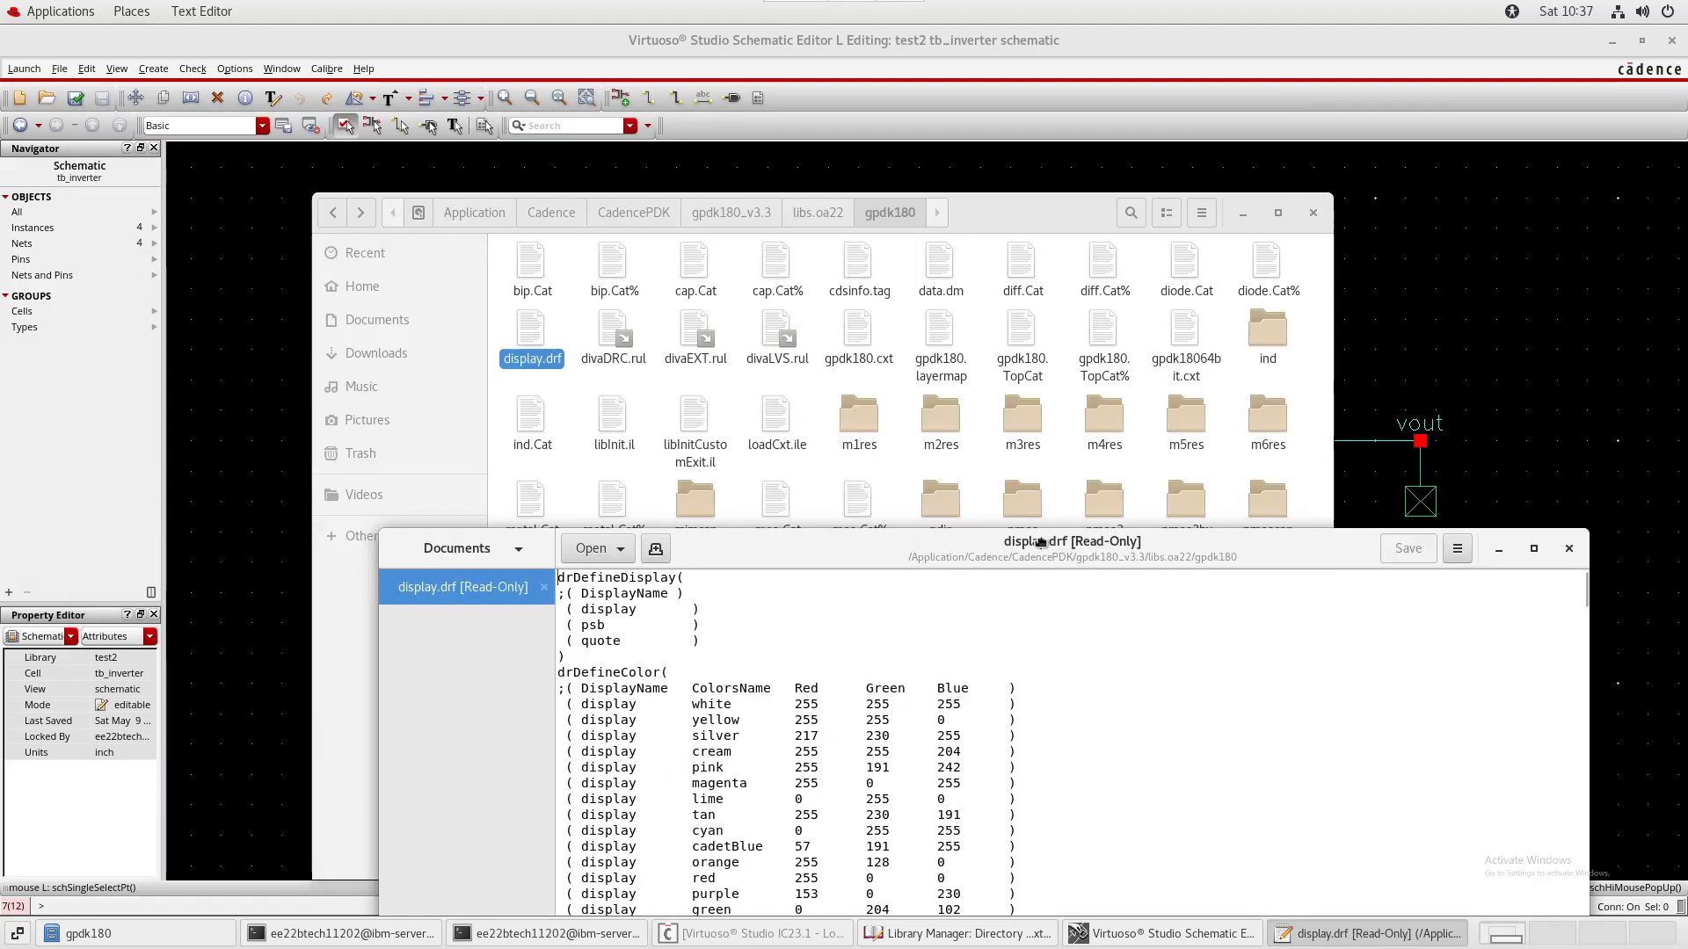
{"action": "left_click", "coordinate": [960, 164]}
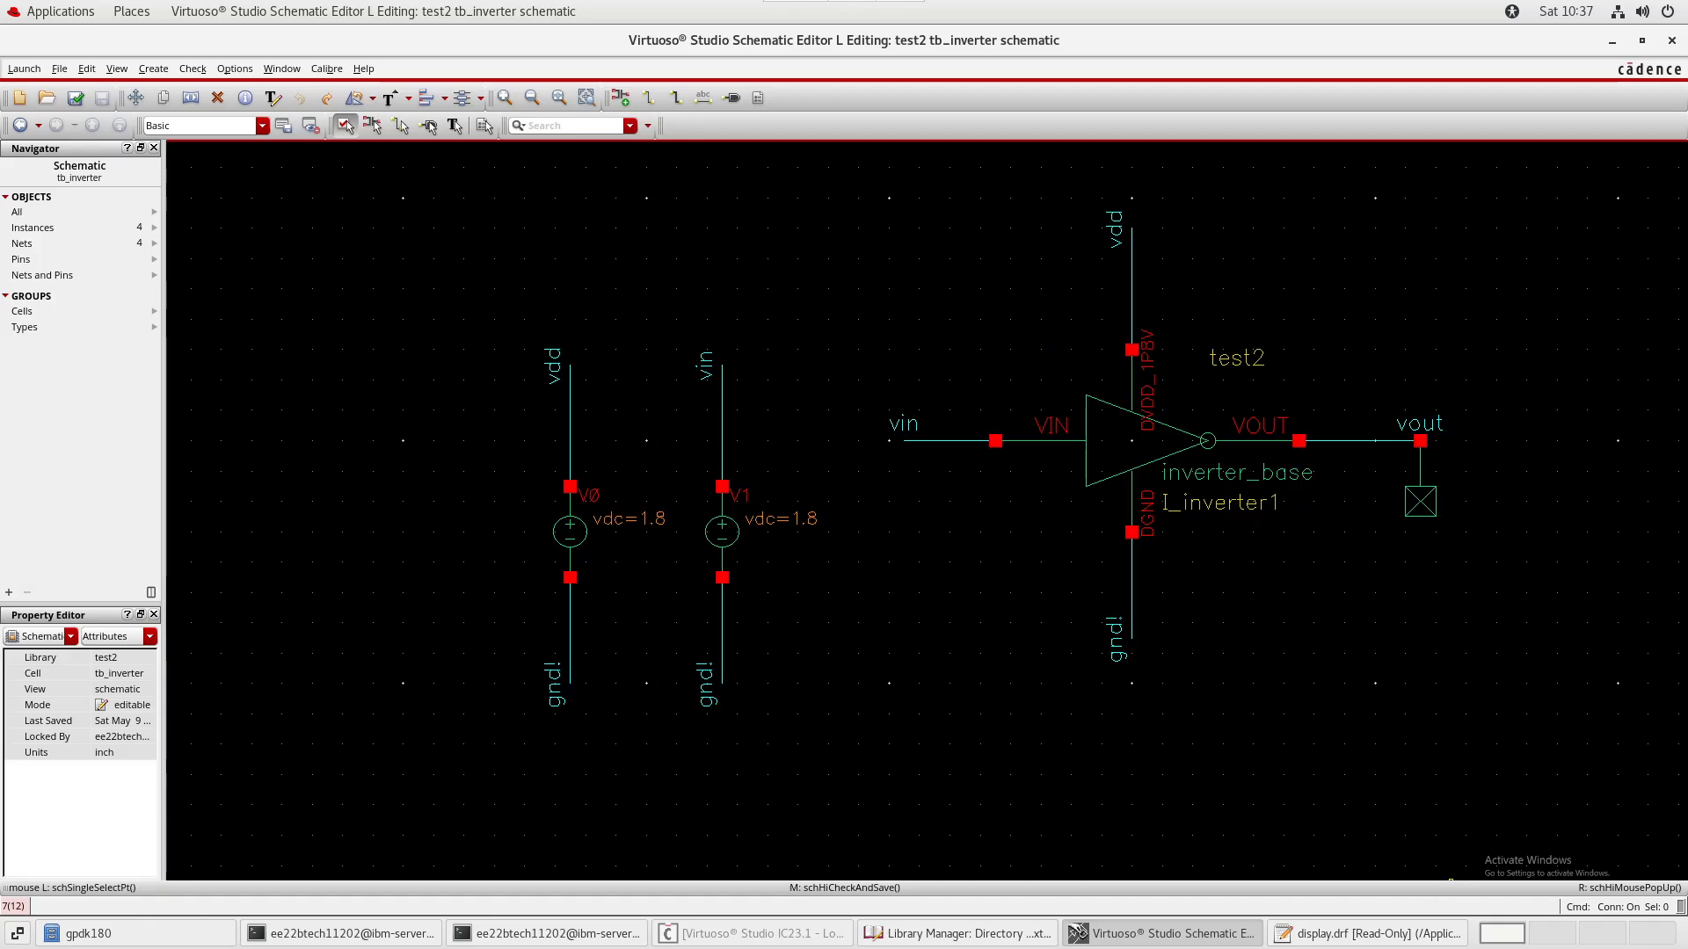
{"action": "left_click", "coordinate": [1368, 941]}
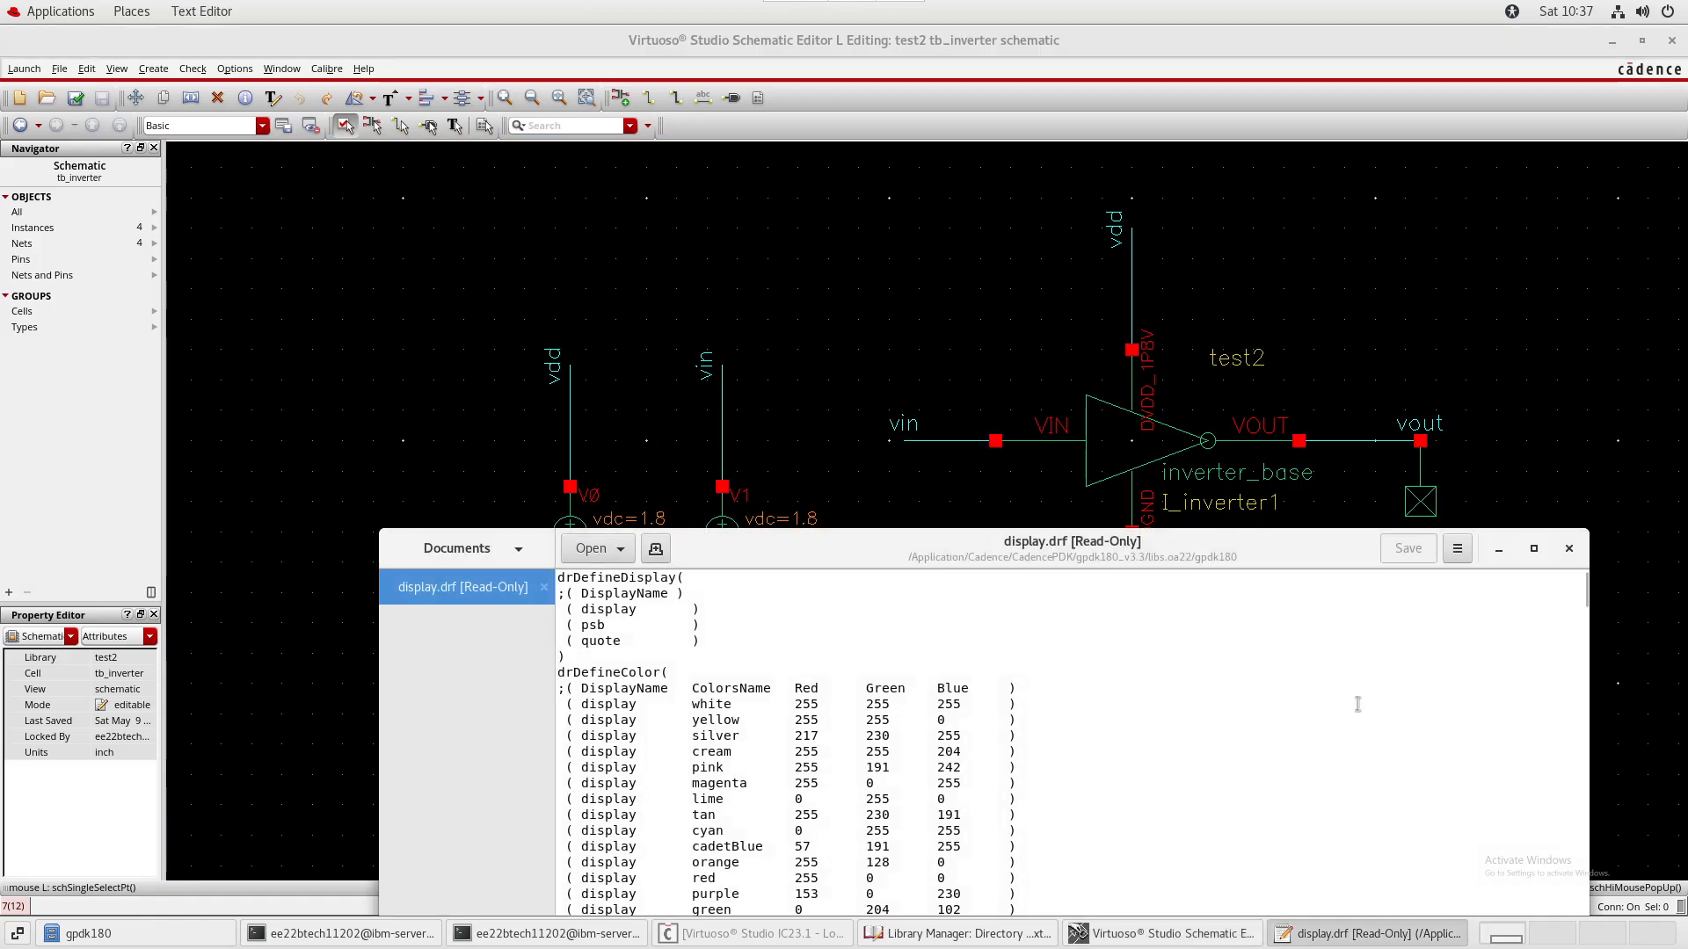
{"action": "double_click", "coordinate": [1052, 548]}
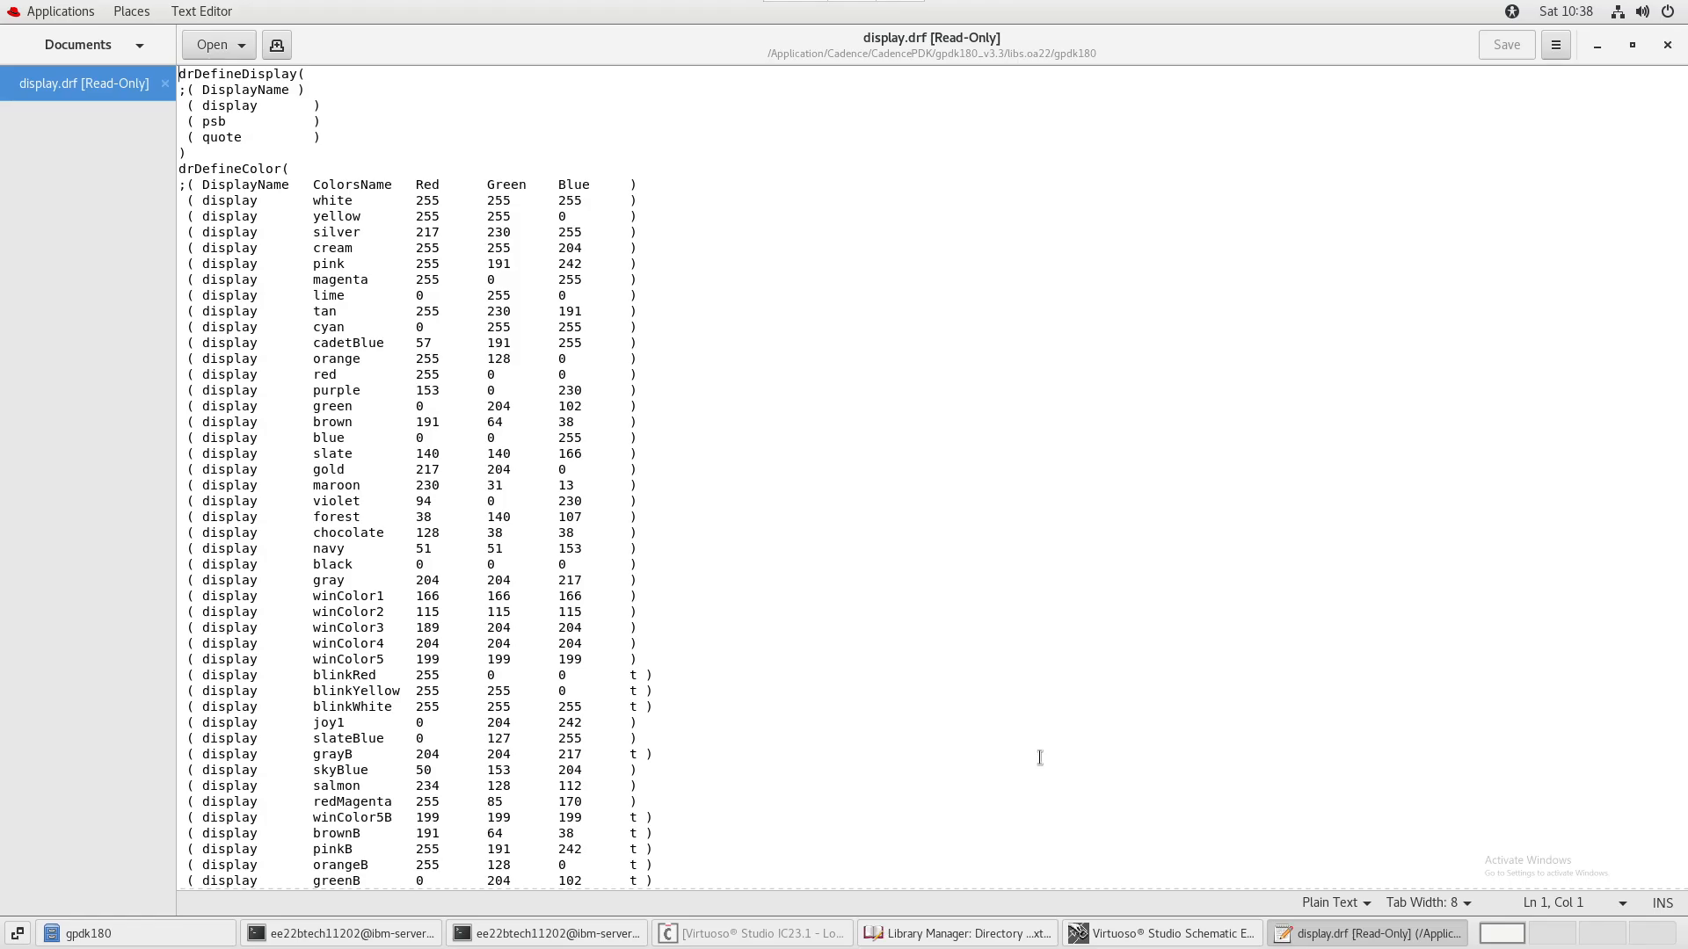
{"action": "left_click_drag", "start_coordinate": [1126, 56], "coordinate": [1208, 355]}
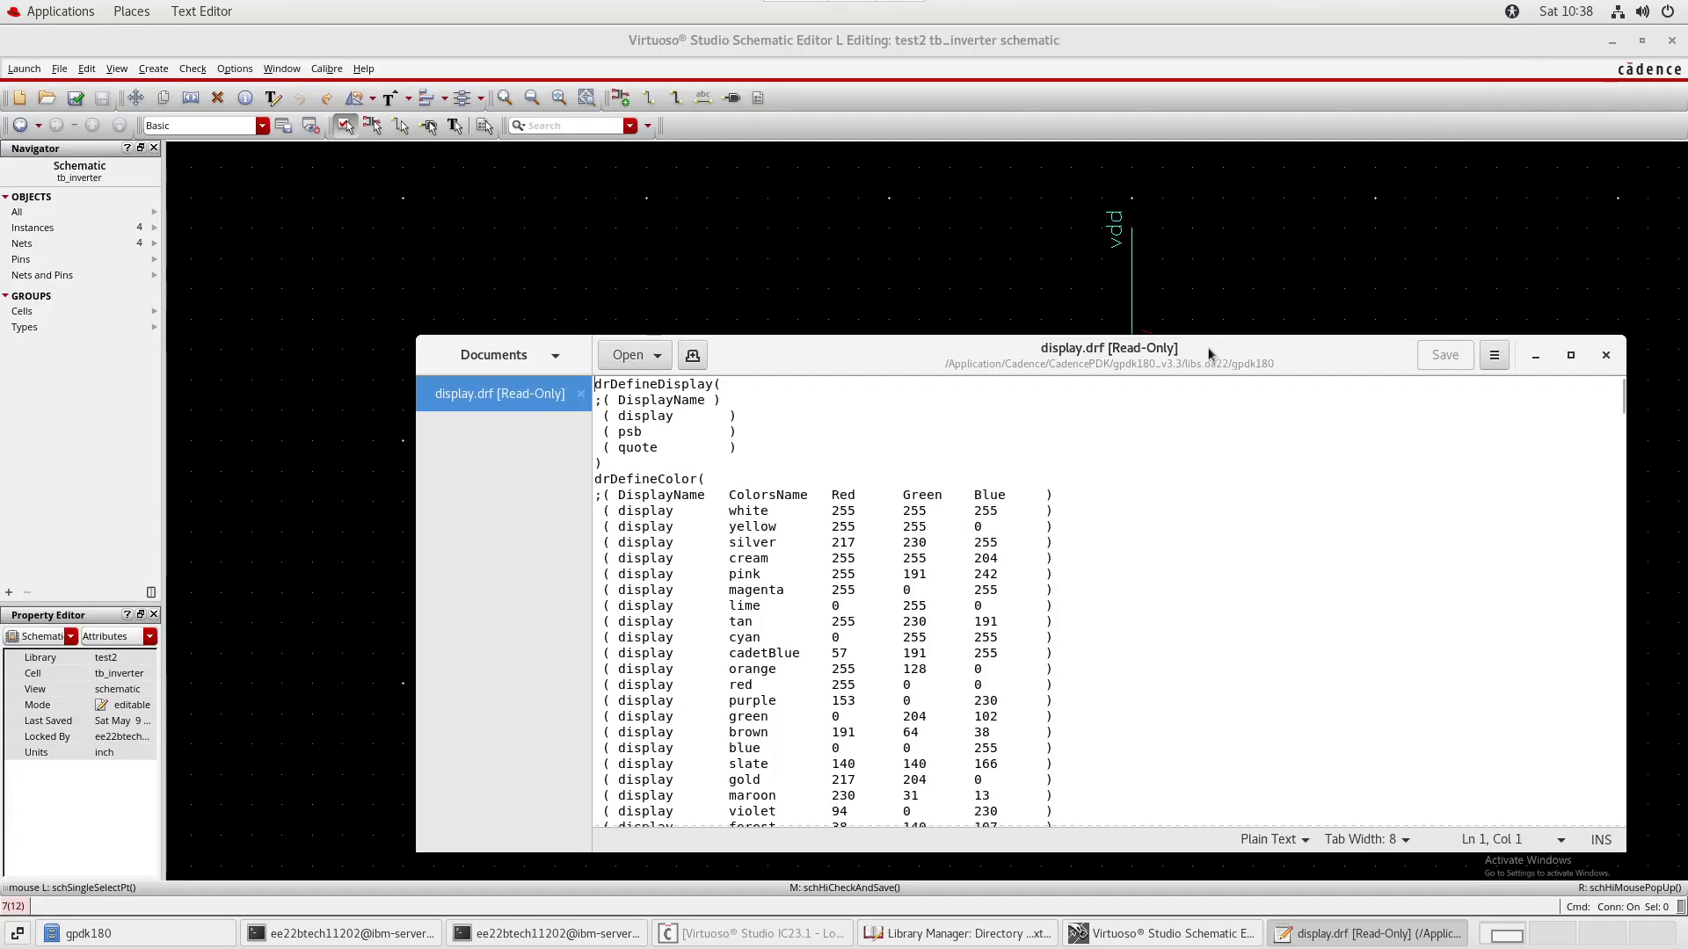
{"action": "double_click", "coordinate": [1132, 362]}
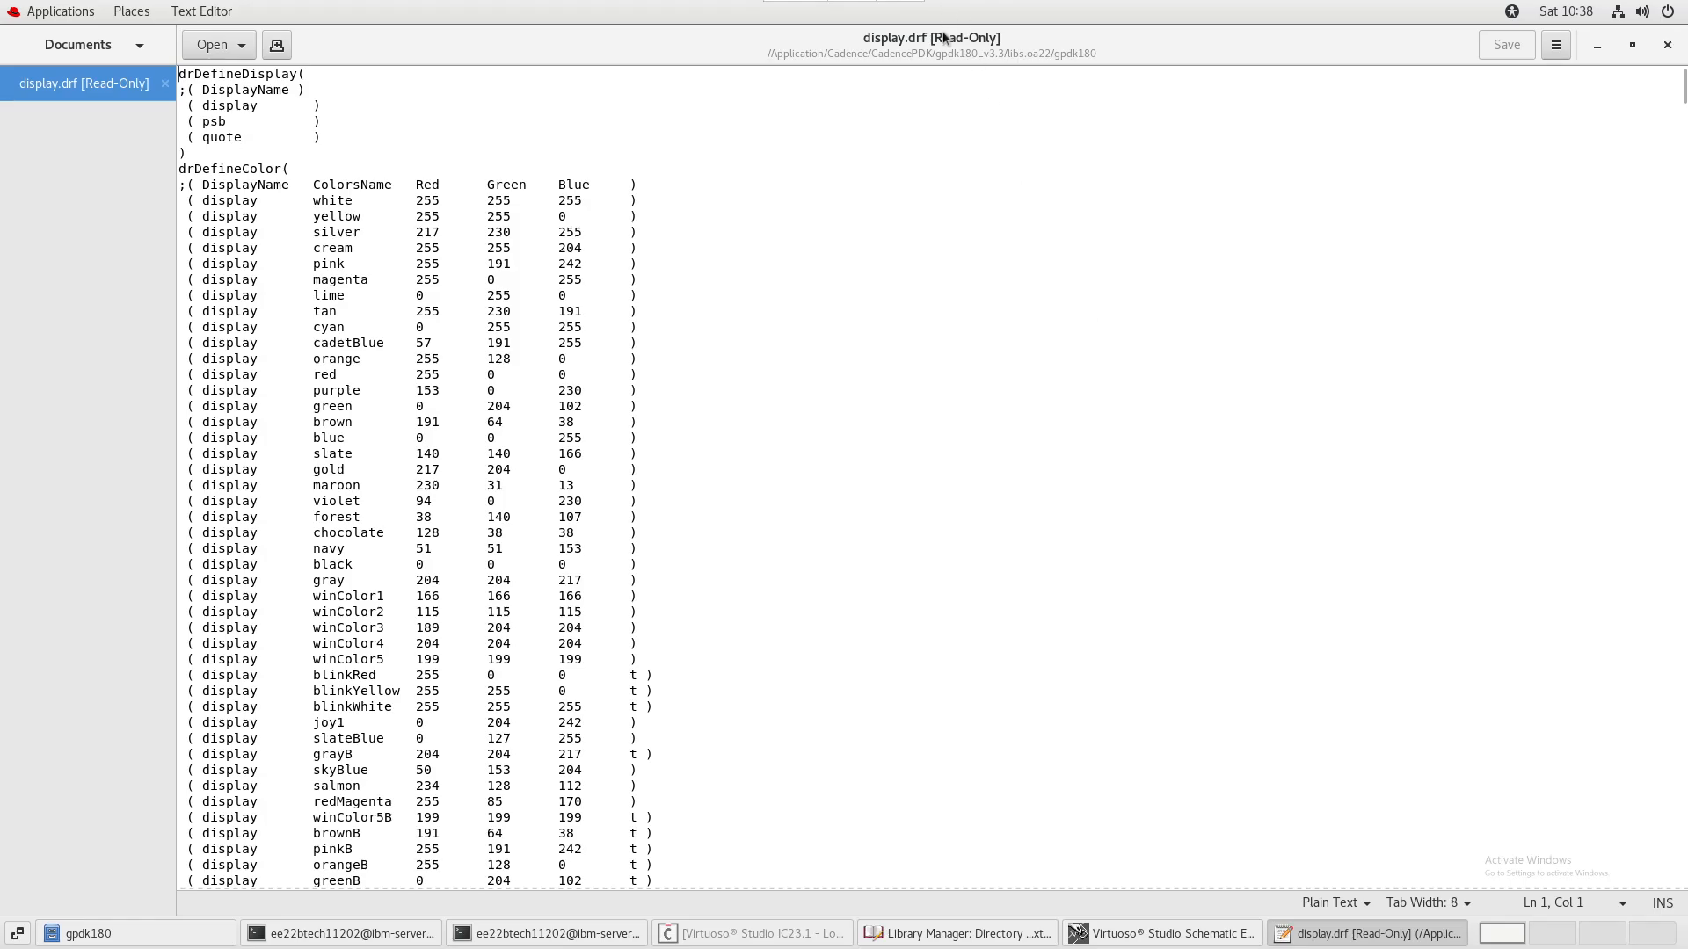
{"action": "left_click_drag", "start_coordinate": [946, 38], "coordinate": [1096, 518]}
- Switch to the Library Manager and list the cells of the gpdk180 library
{"action": "left_click", "coordinate": [879, 936]}
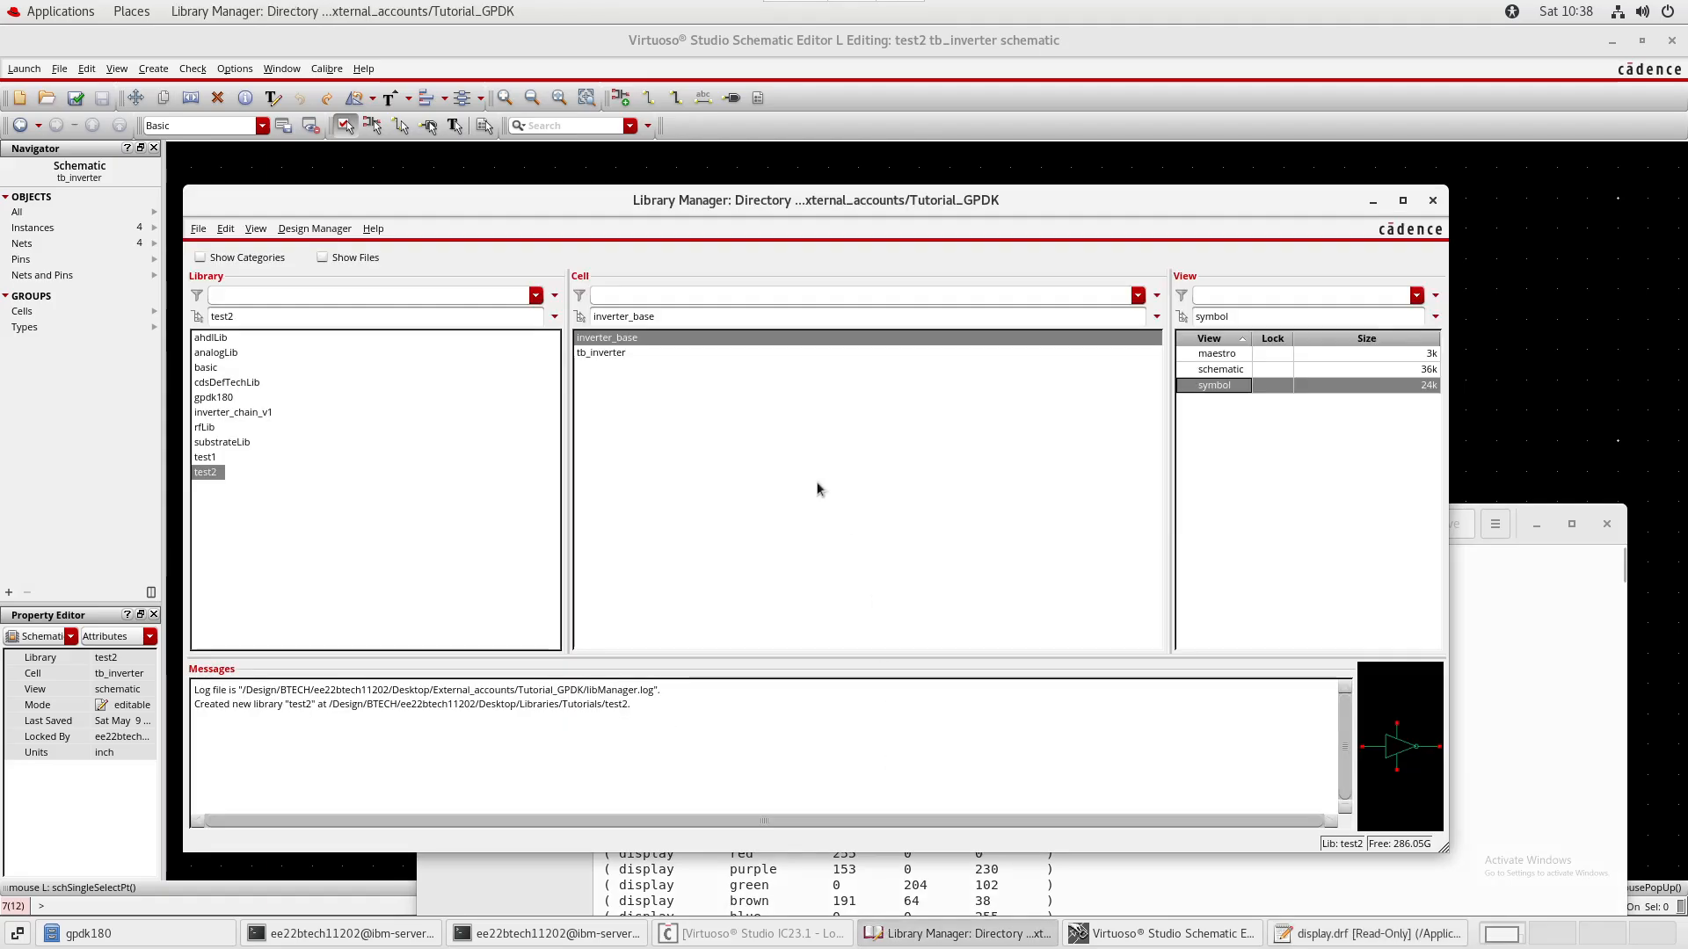
{"action": "left_click", "coordinate": [213, 398]}
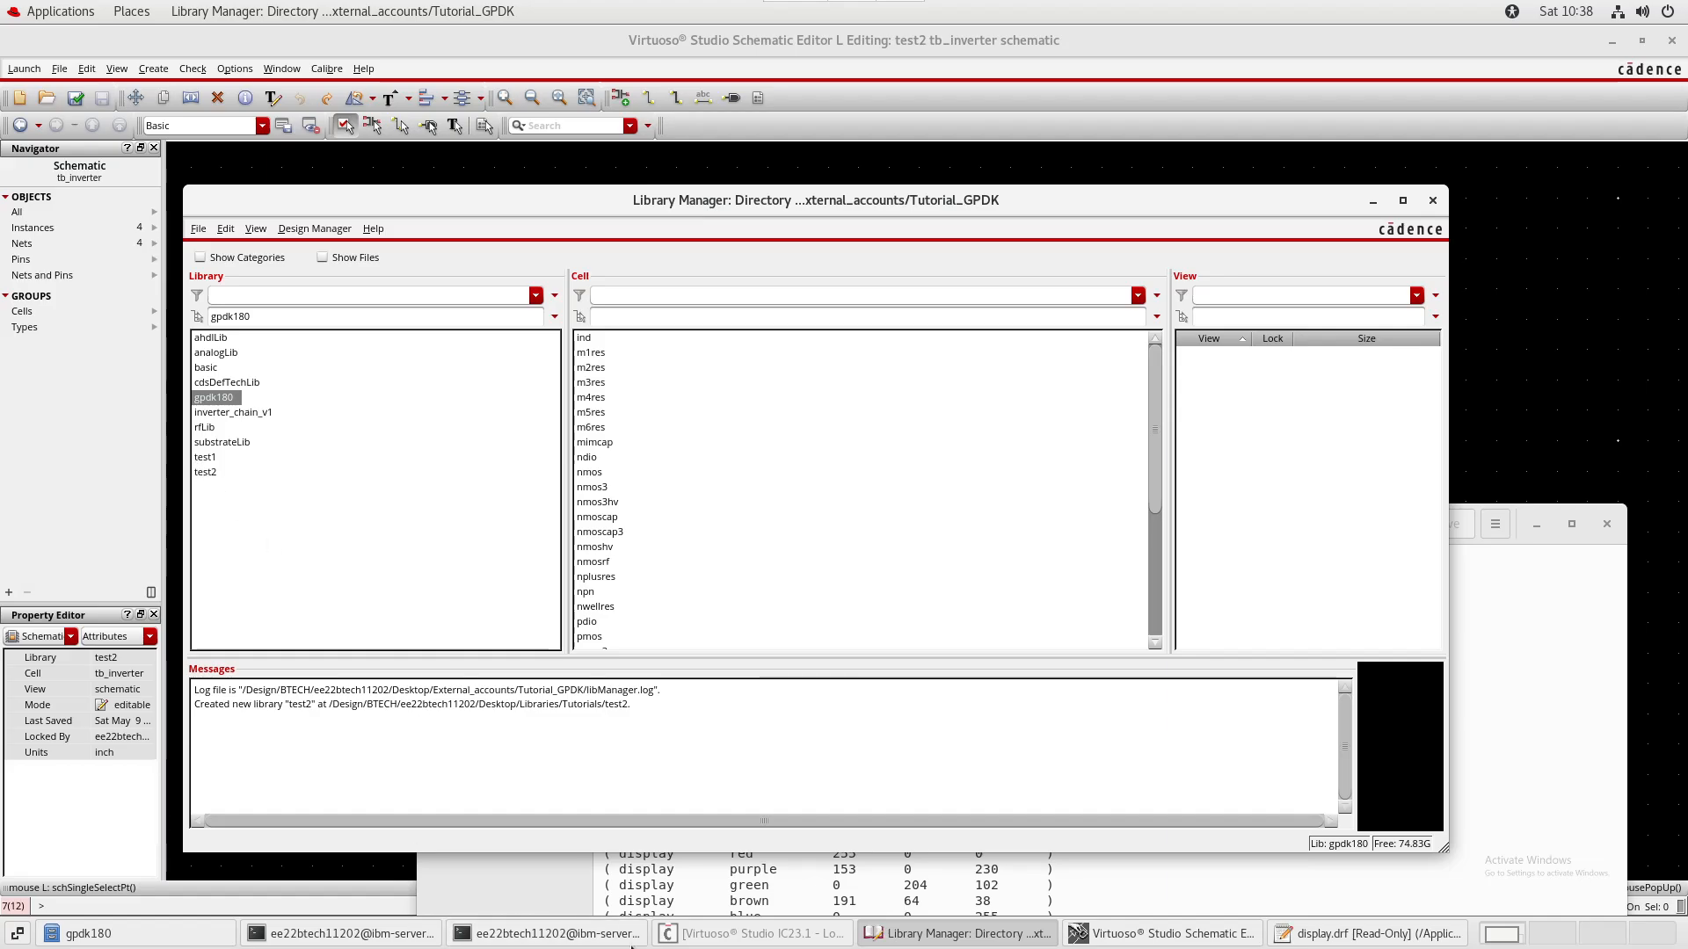
- Minimize the Library Manager and the log window, and enlarge display.drf to full screen
{"action": "left_click", "coordinate": [680, 942]}
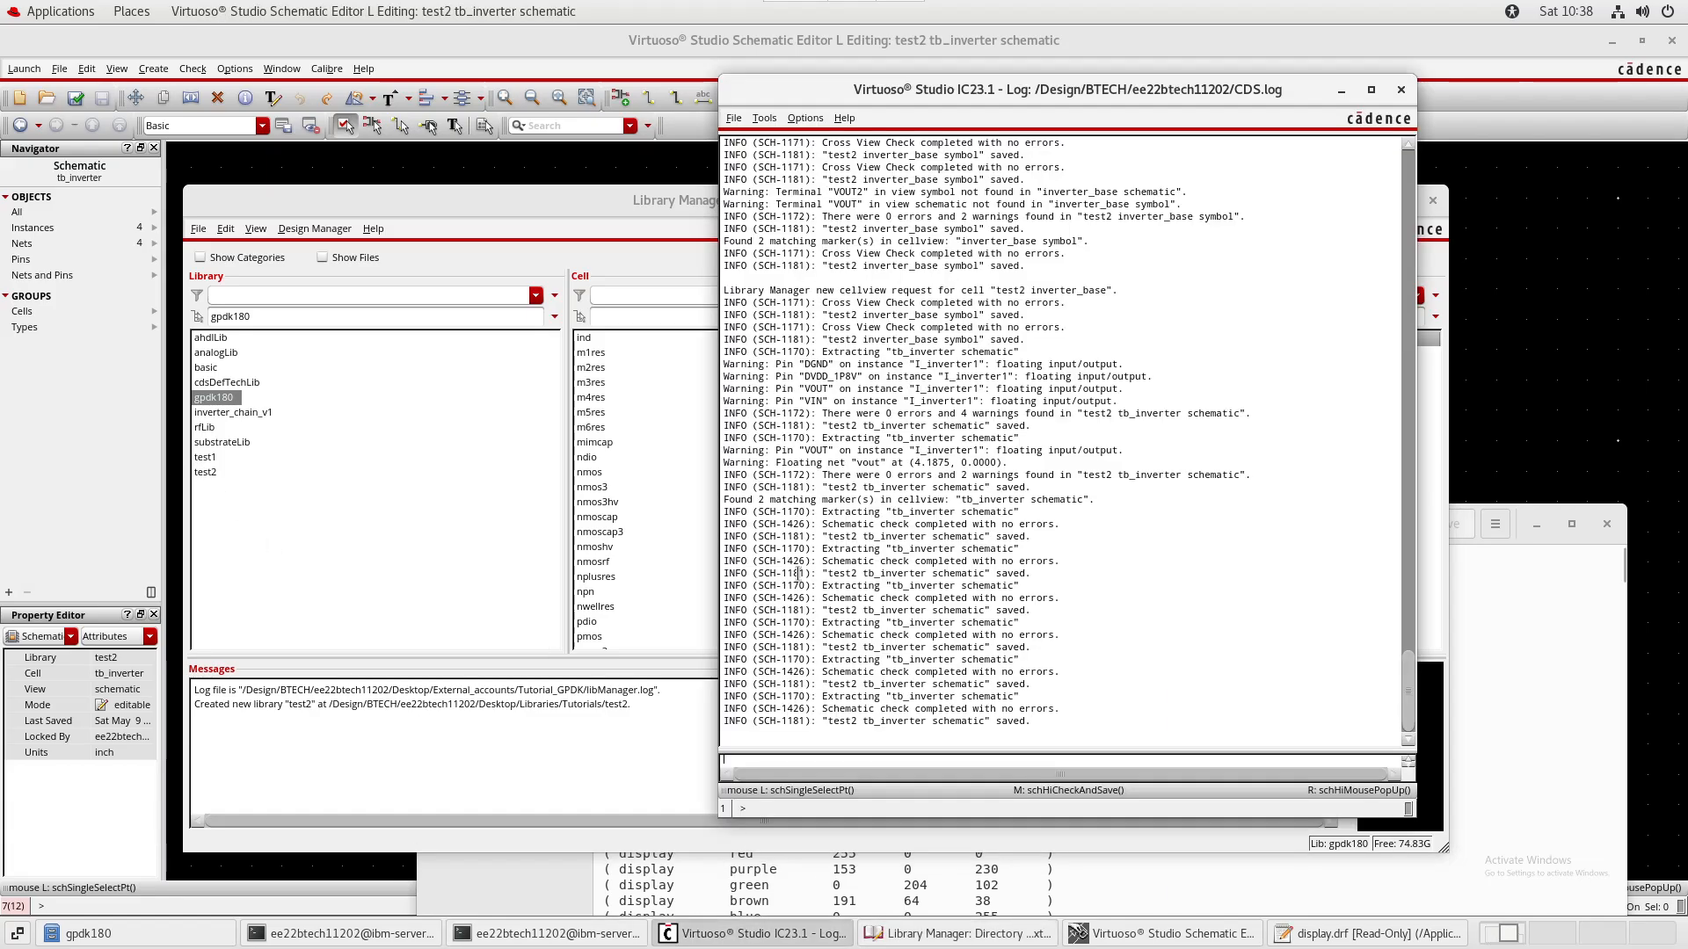
{"action": "left_click", "coordinate": [816, 941]}
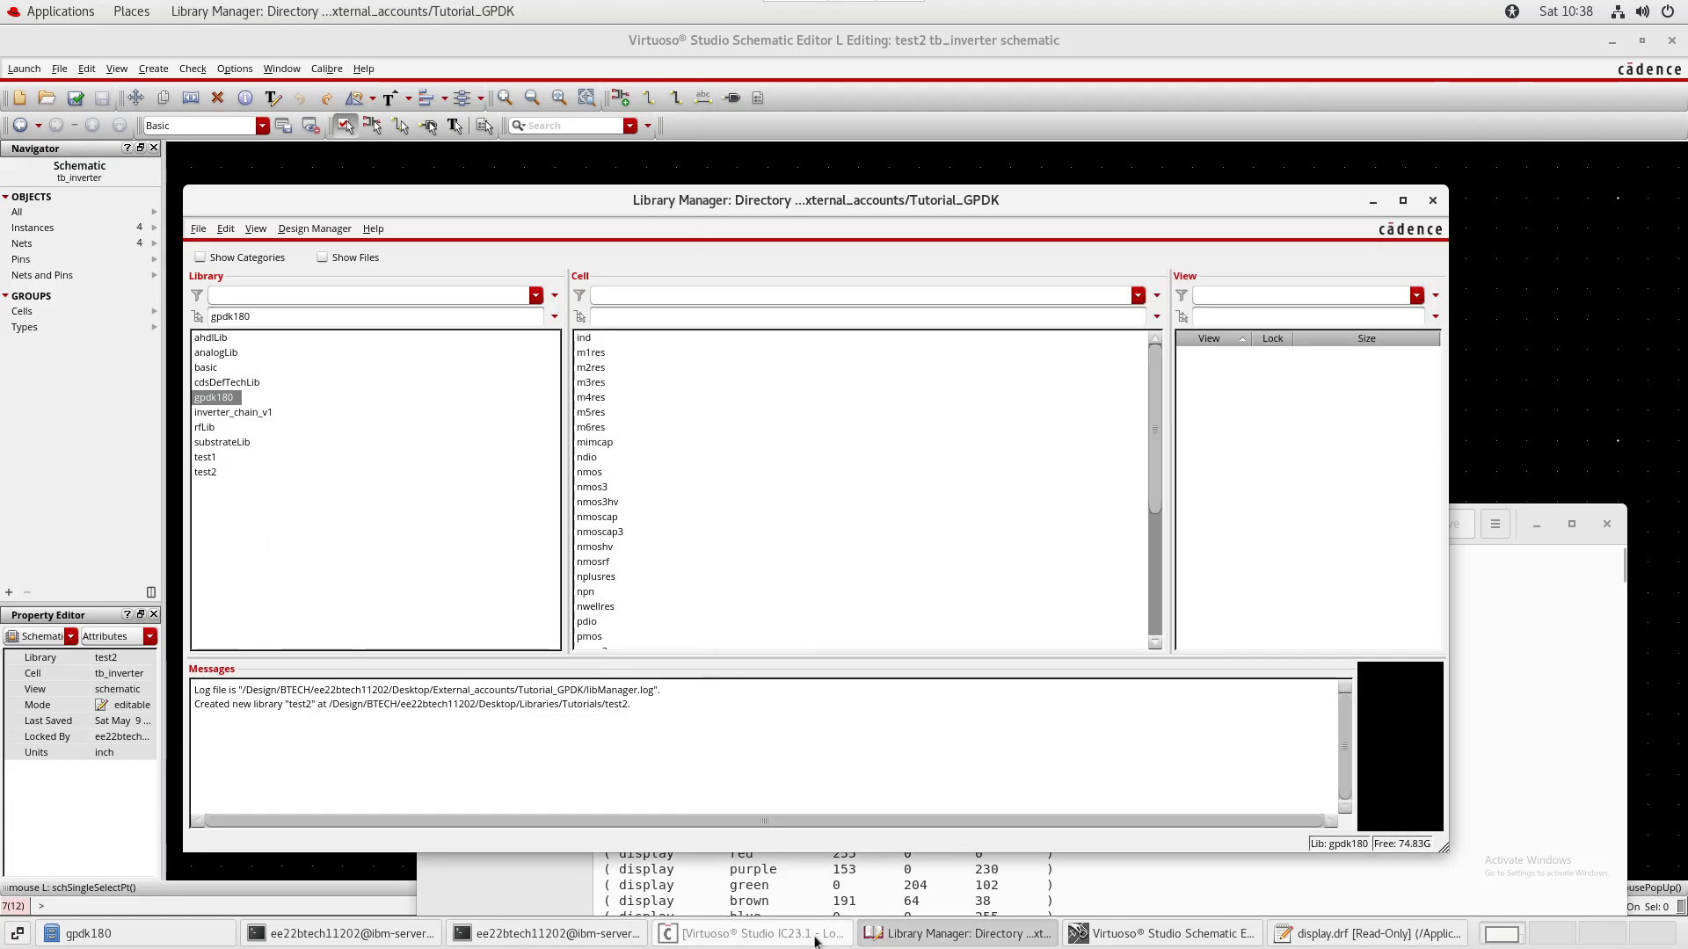
{"action": "left_click", "coordinate": [1372, 201]}
{"action": "left_click_drag", "start_coordinate": [1143, 538], "coordinate": [1179, 283]}
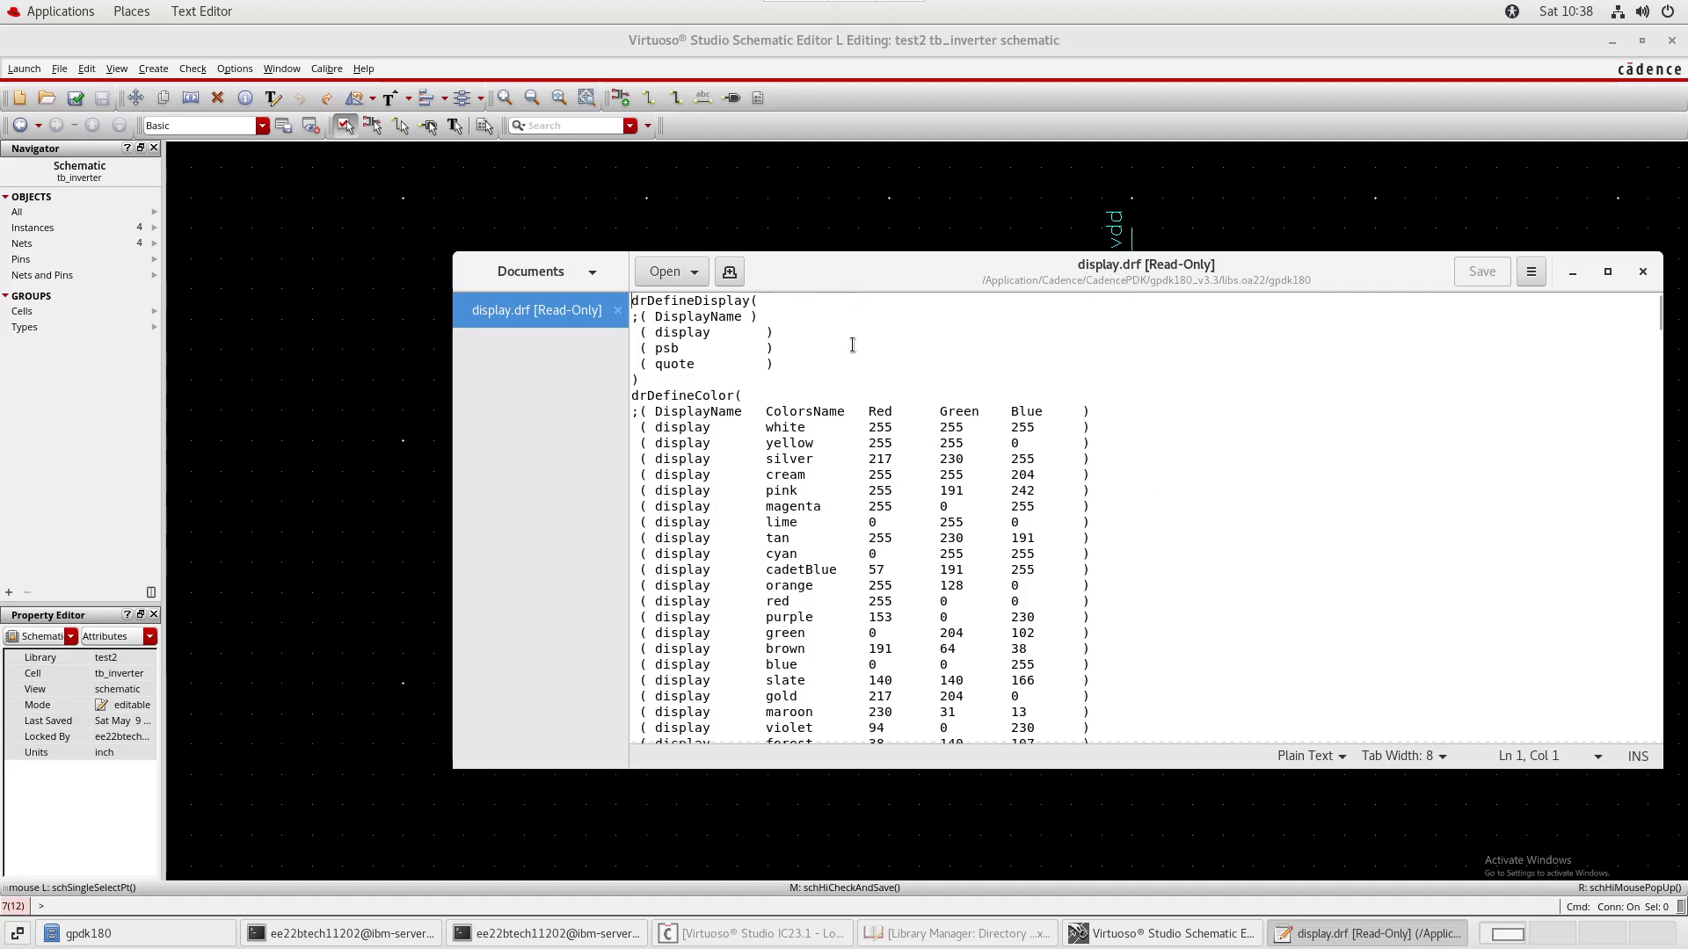
{"action": "double_click", "coordinate": [1063, 265]}
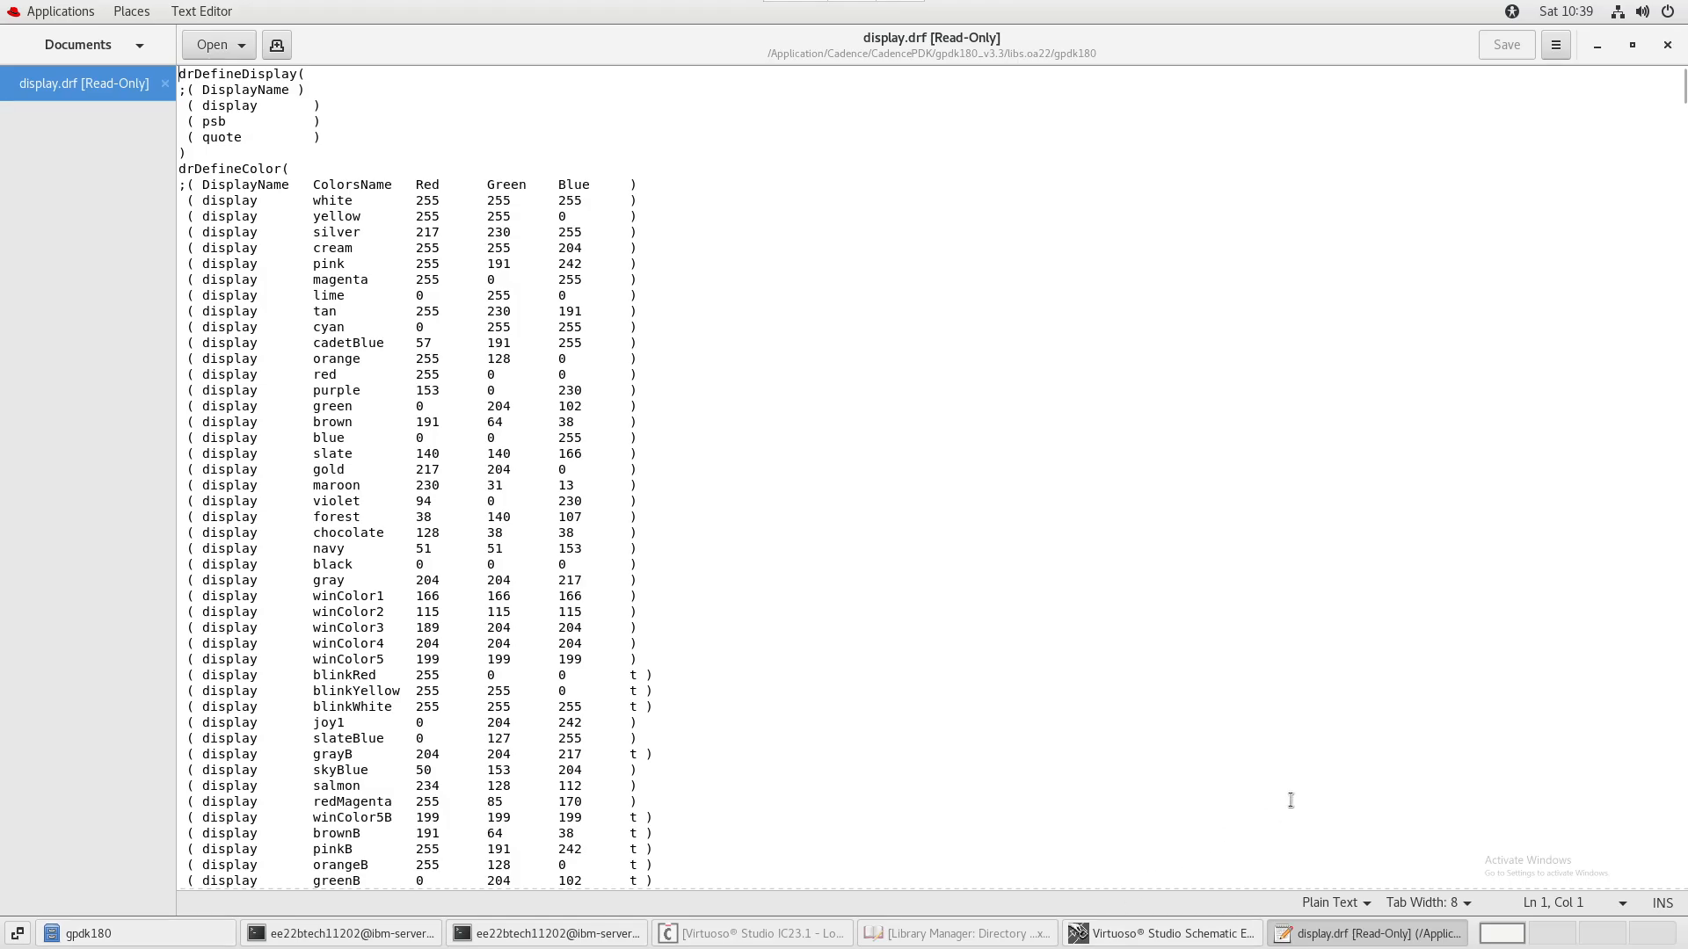
- Switch to the tb_inverter schematic to check its colors, and return to display.drf at full screen
{"action": "left_click", "coordinate": [1152, 935]}
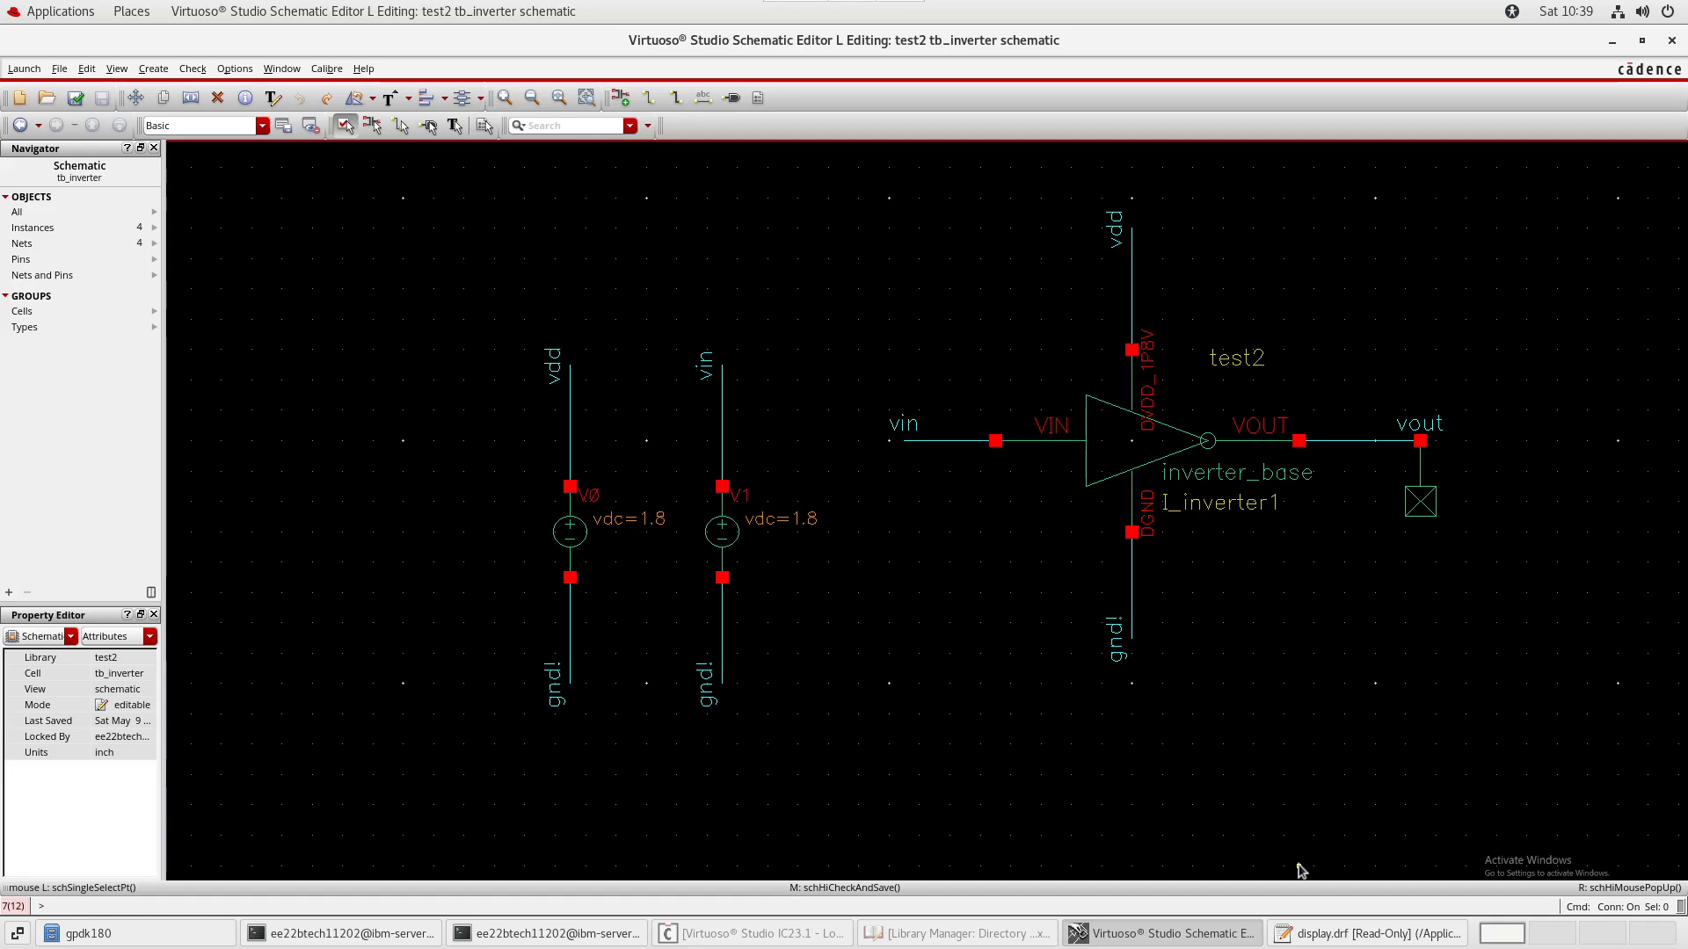
{"action": "left_click", "coordinate": [1383, 930]}
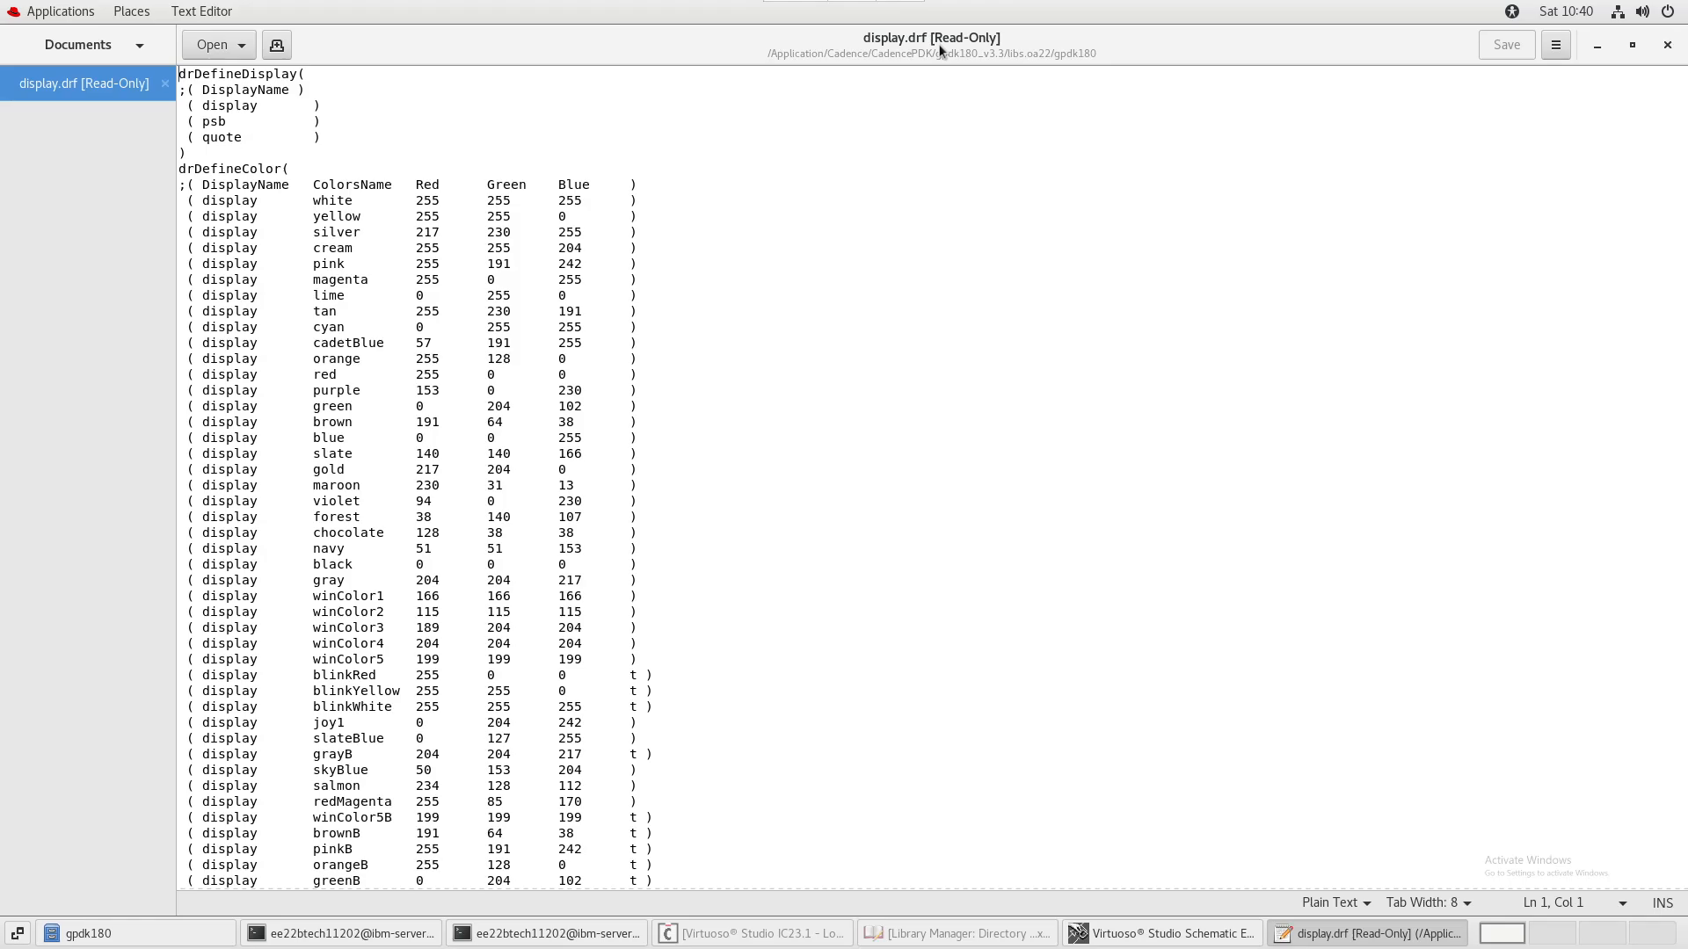
{"action": "left_click_drag", "start_coordinate": [941, 51], "coordinate": [1125, 648]}
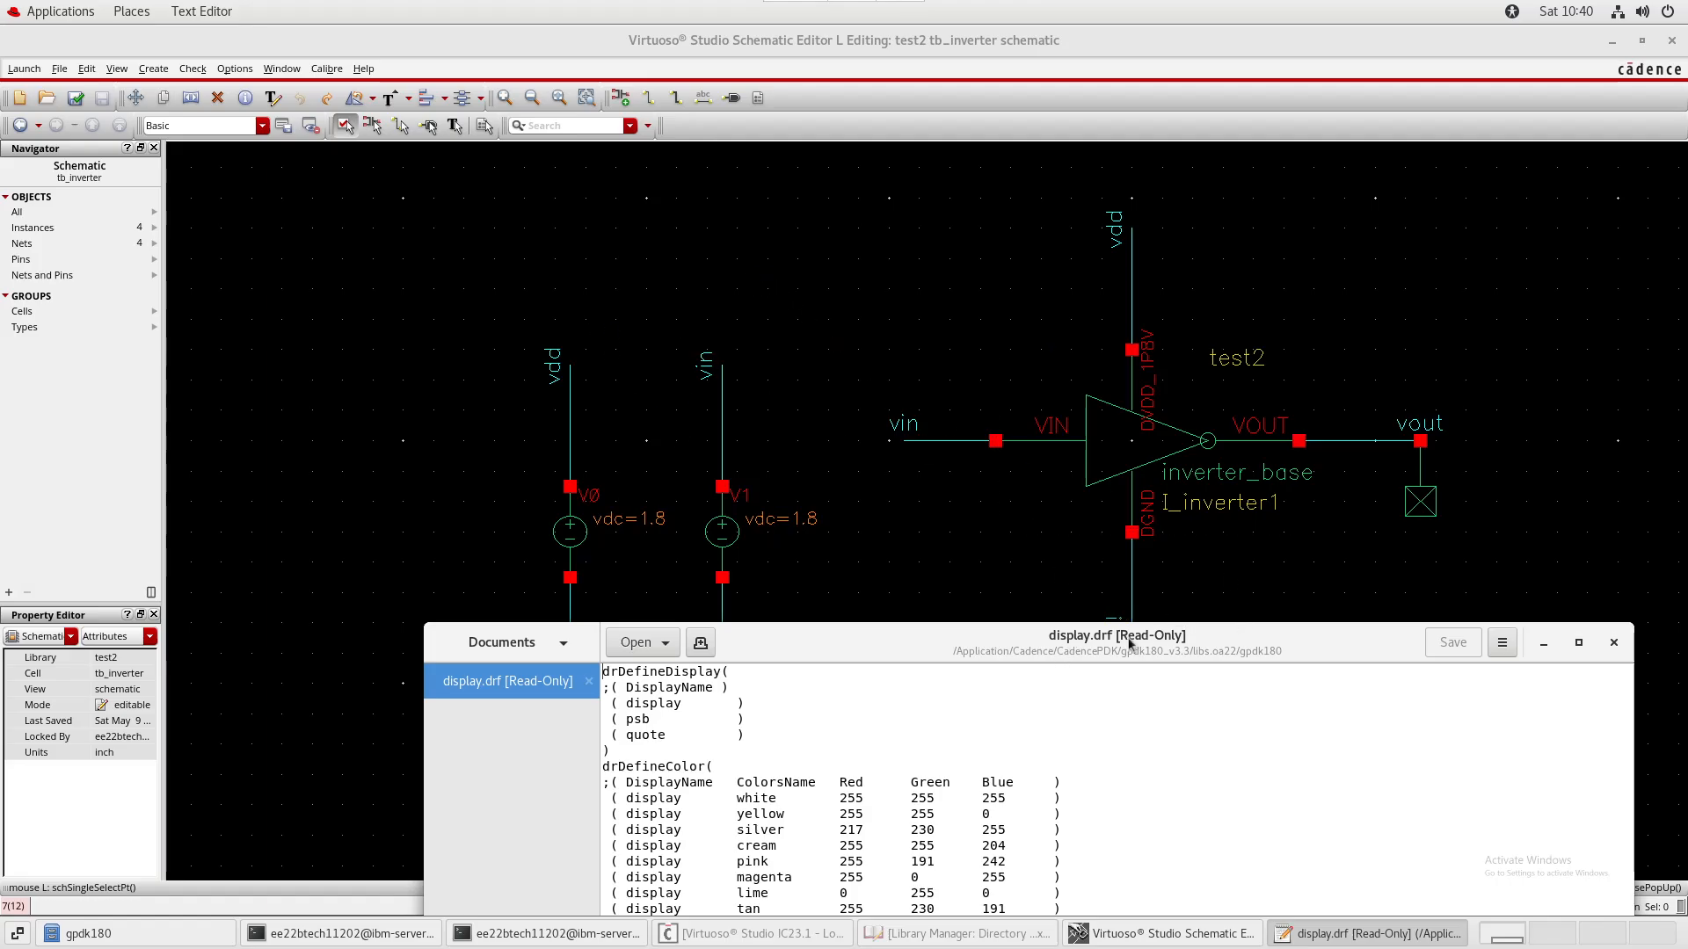
{"action": "left_click_drag", "start_coordinate": [1129, 642], "coordinate": [1067, 177]}
{"action": "double_click", "coordinate": [1067, 177]}
- Review the color names and their red, green and blue values in the drDefineColor section of display.drf
{"action": "scroll", "coordinate": [625, 436], "scroll_direction": "down", "scroll_amount": 4}
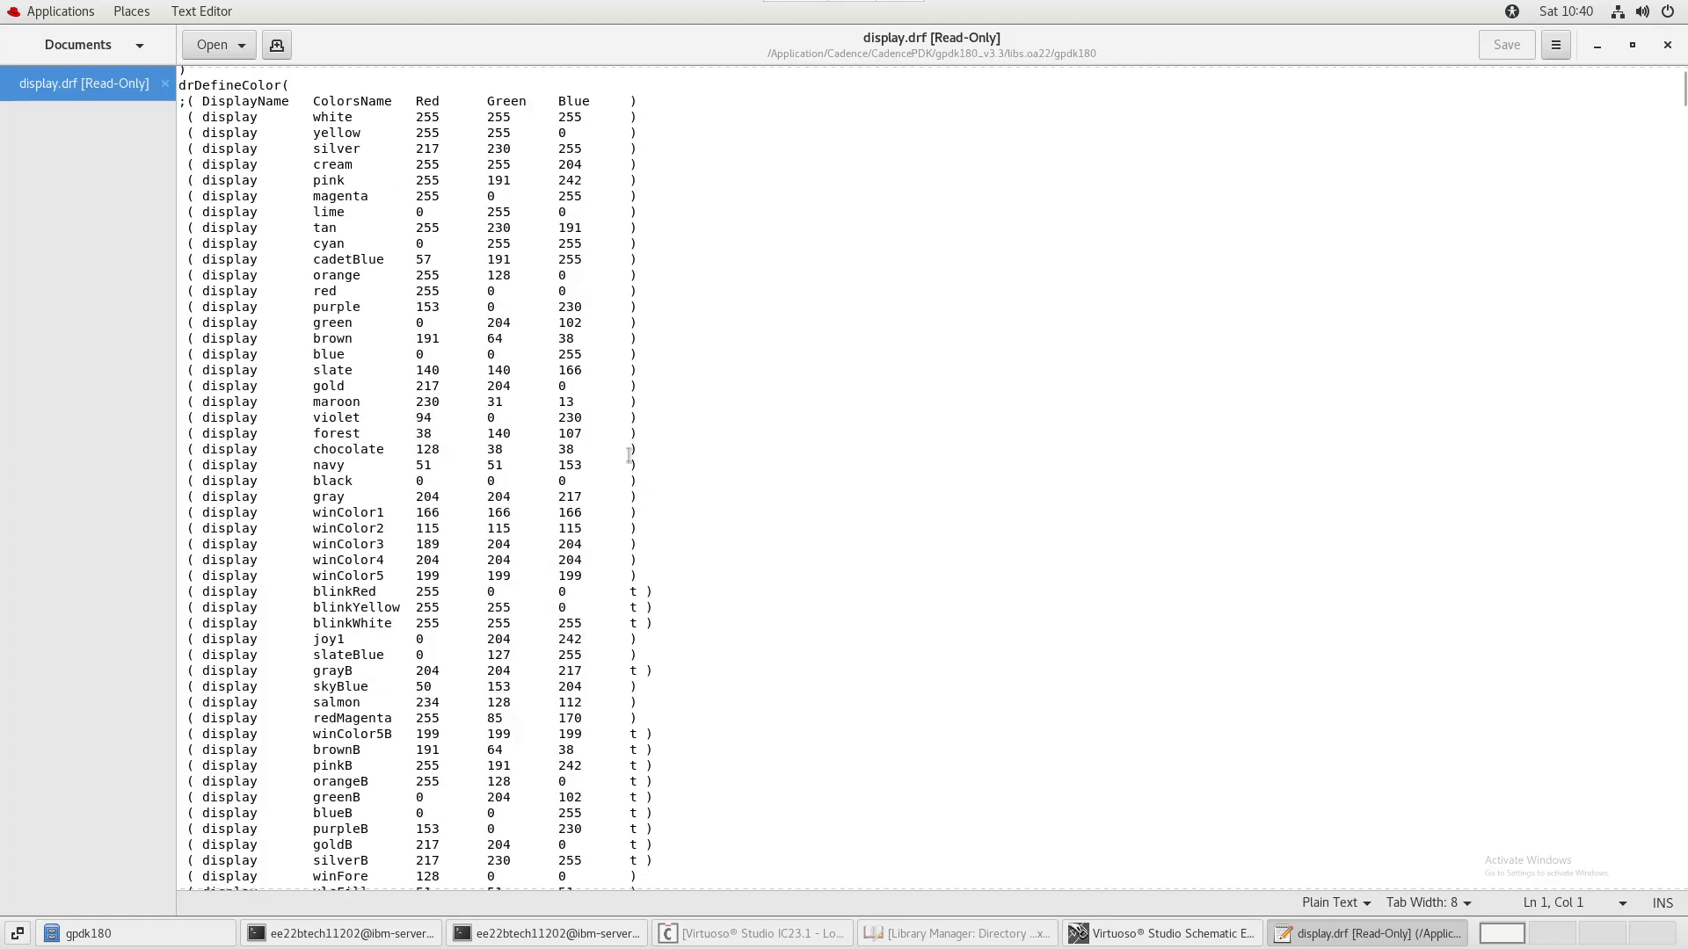
{"action": "scroll", "coordinate": [625, 436], "scroll_direction": "up", "scroll_amount": 4}
{"action": "scroll", "coordinate": [625, 436], "scroll_direction": "down", "scroll_amount": 15}
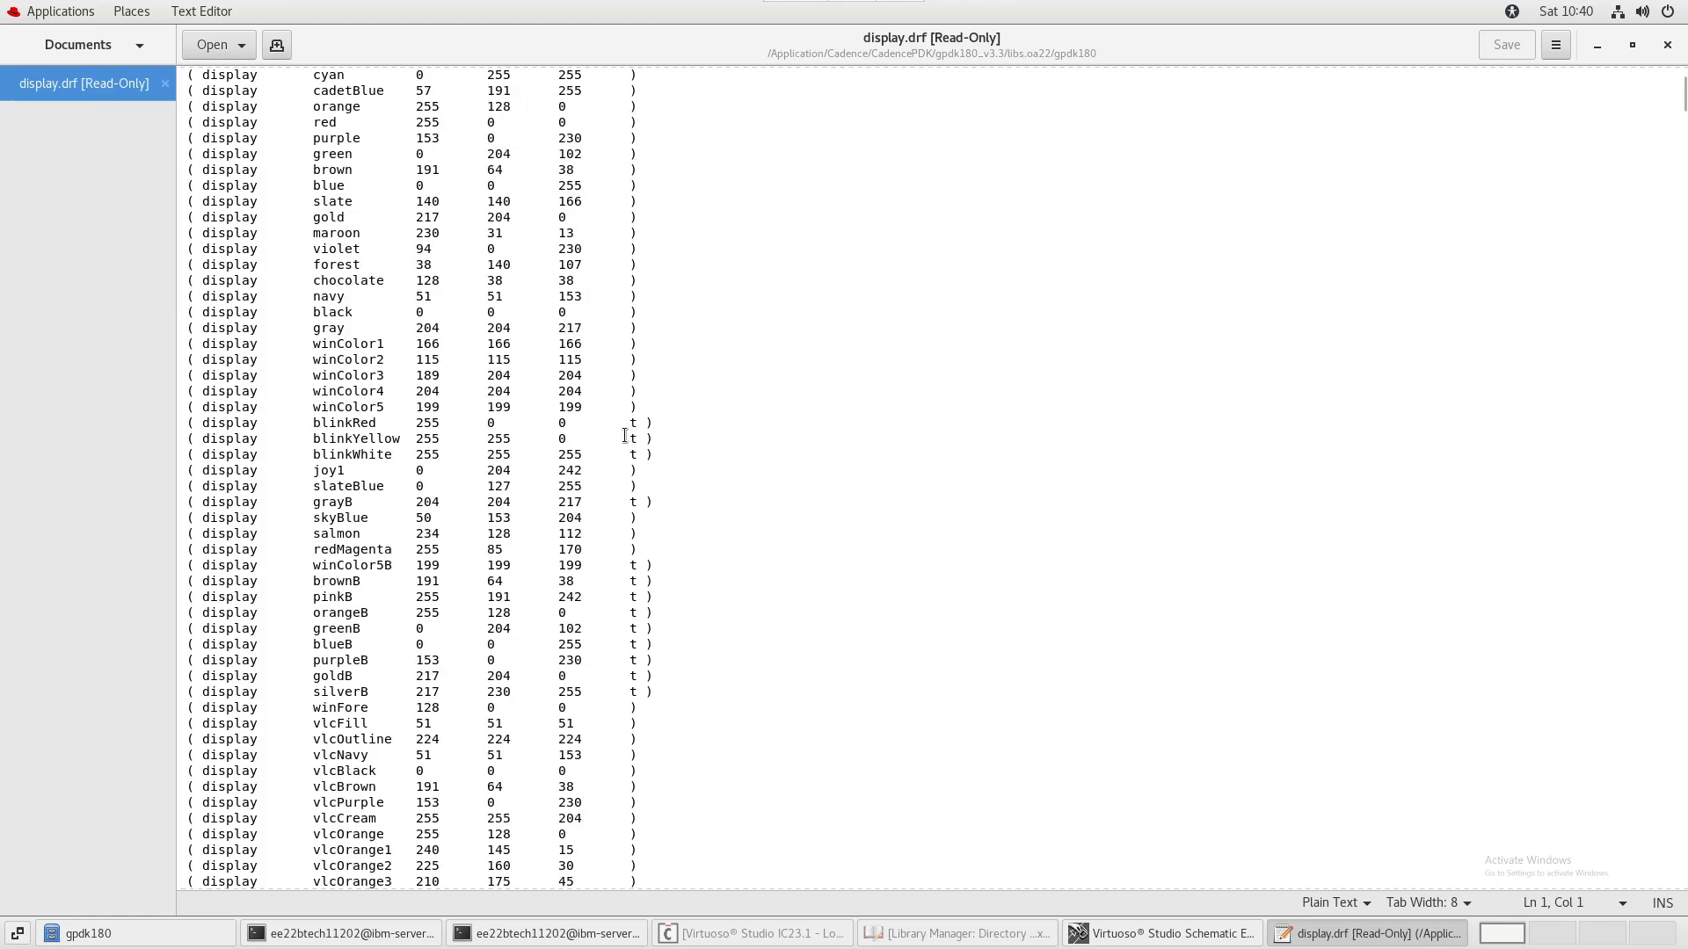
{"action": "scroll", "coordinate": [625, 436], "scroll_direction": "up", "scroll_amount": 15}
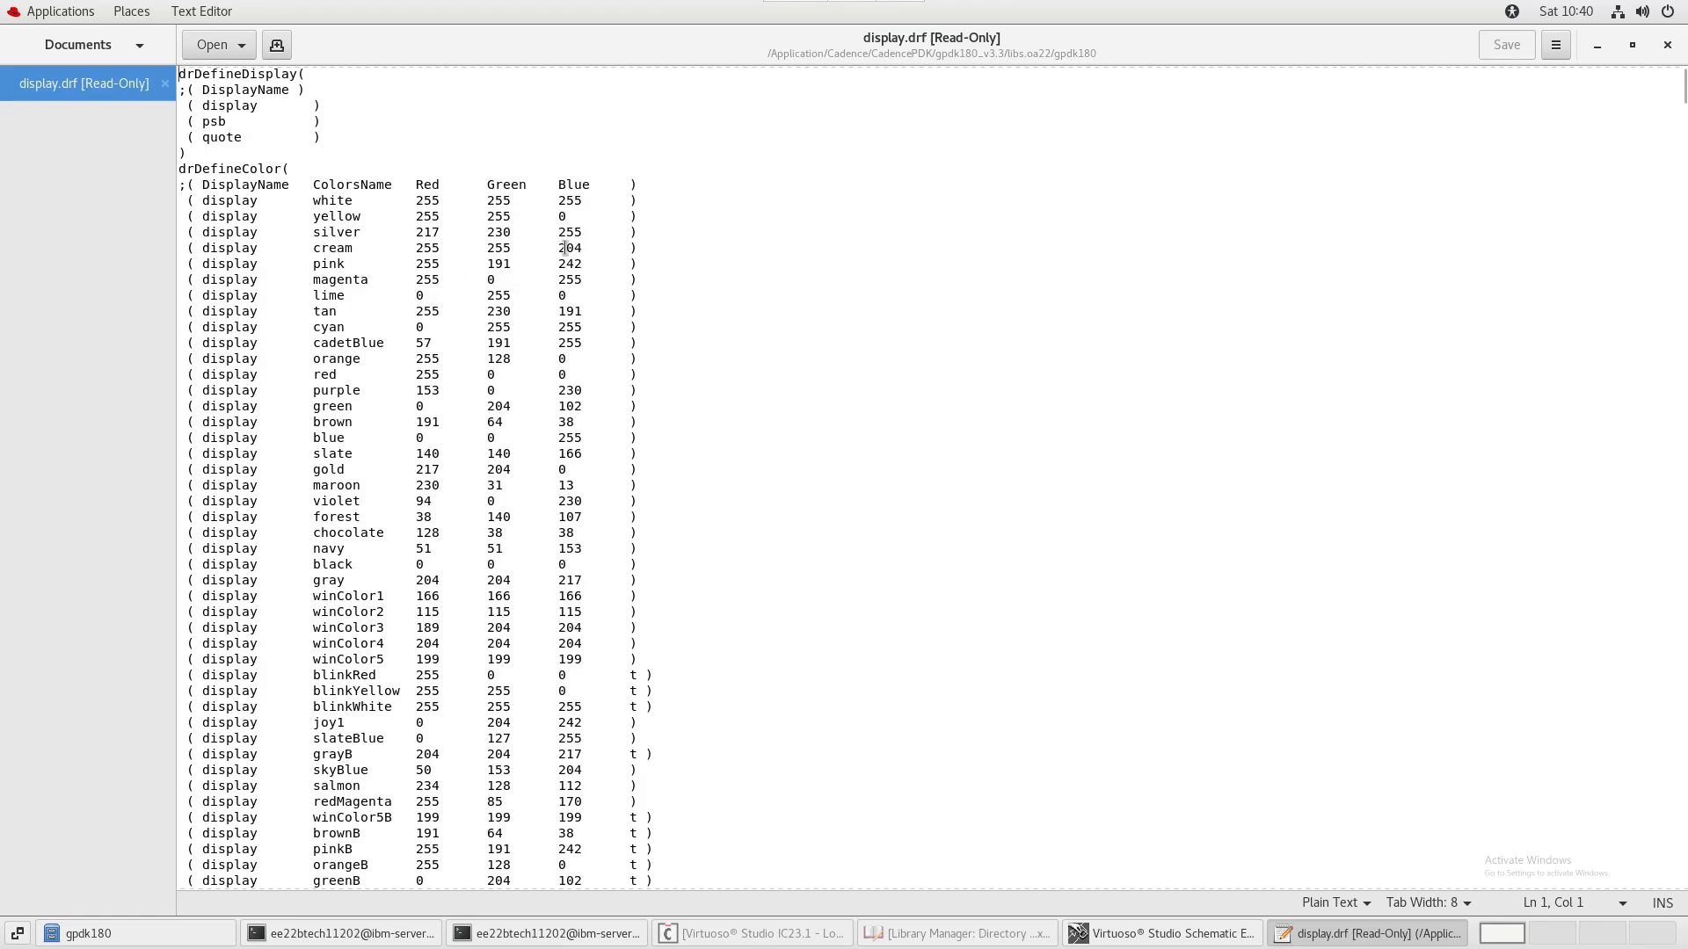
- Look through the stipple bitmaps in the drDefineStipple section of display.drf, down to the packet definitions
{"action": "scroll", "coordinate": [566, 248], "scroll_direction": "down", "scroll_amount": 20}
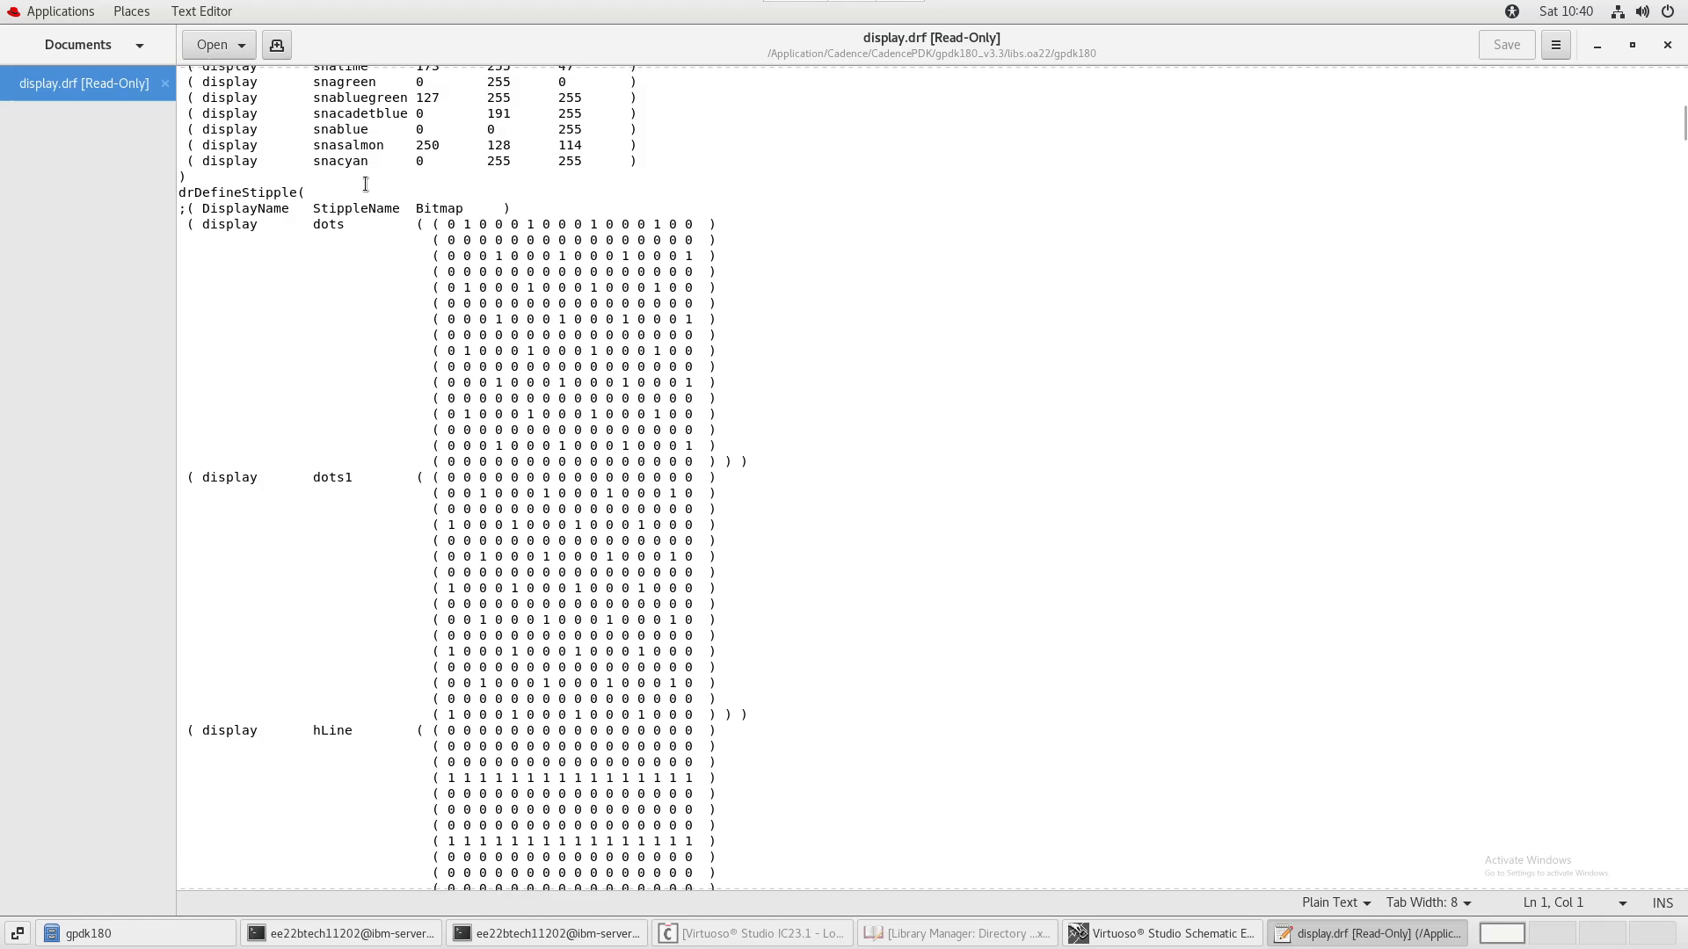
{"action": "scroll", "coordinate": [365, 184], "scroll_direction": "down", "scroll_amount": 20}
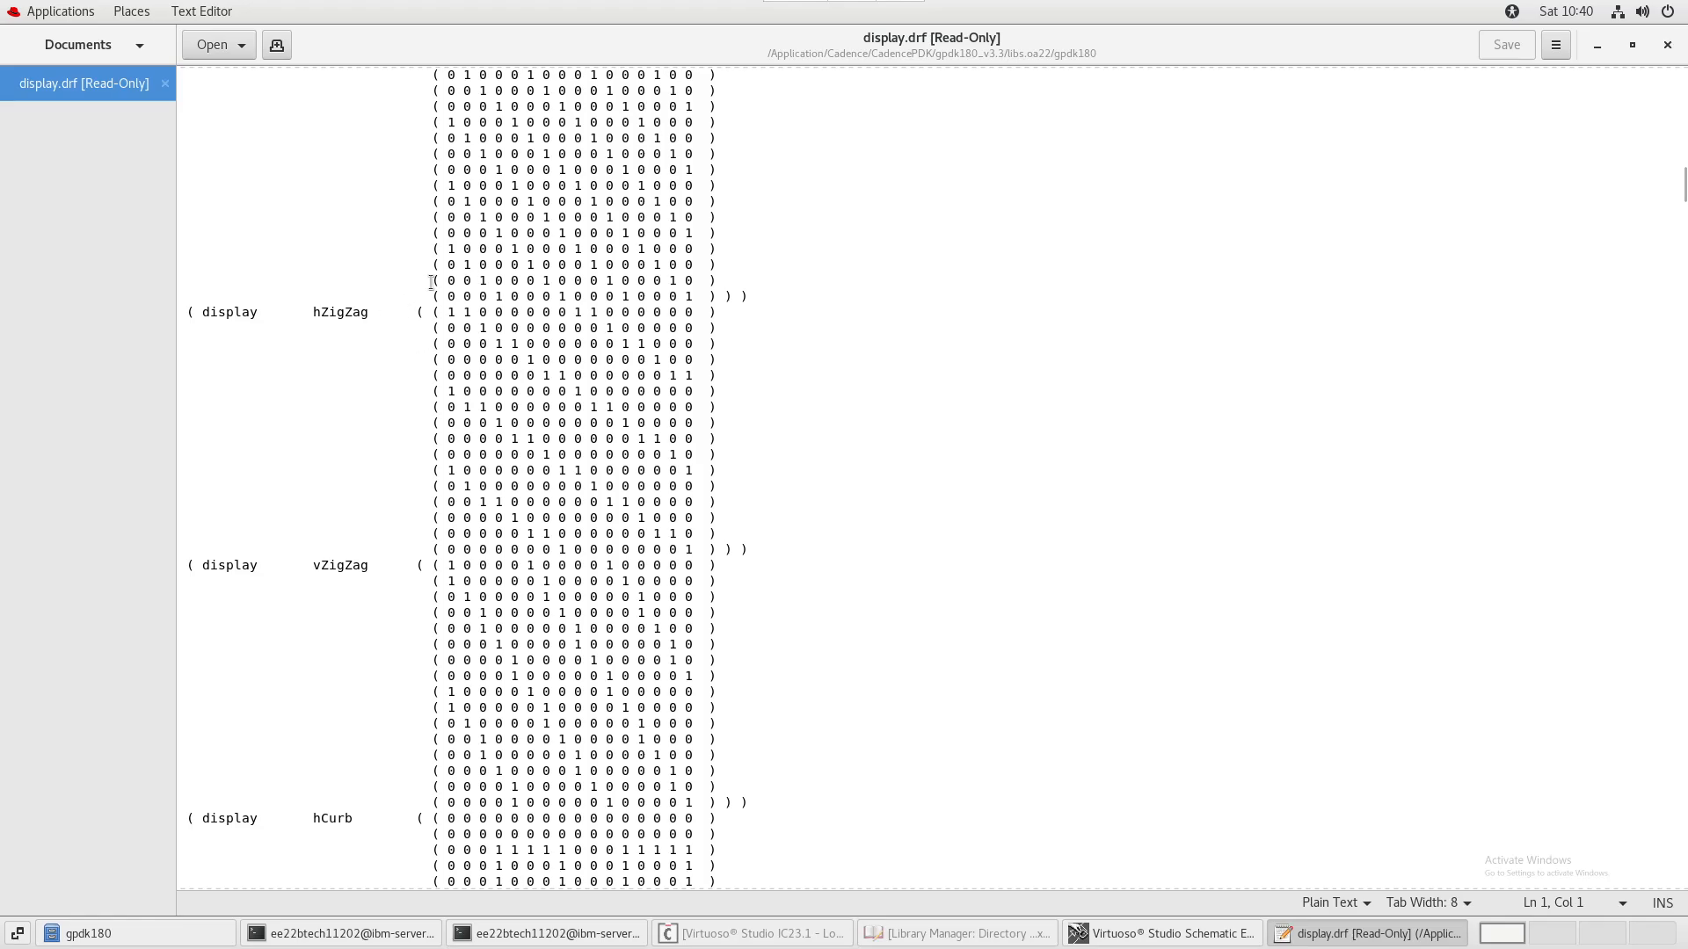
{"action": "scroll", "coordinate": [657, 339], "scroll_direction": "down", "scroll_amount": 20}
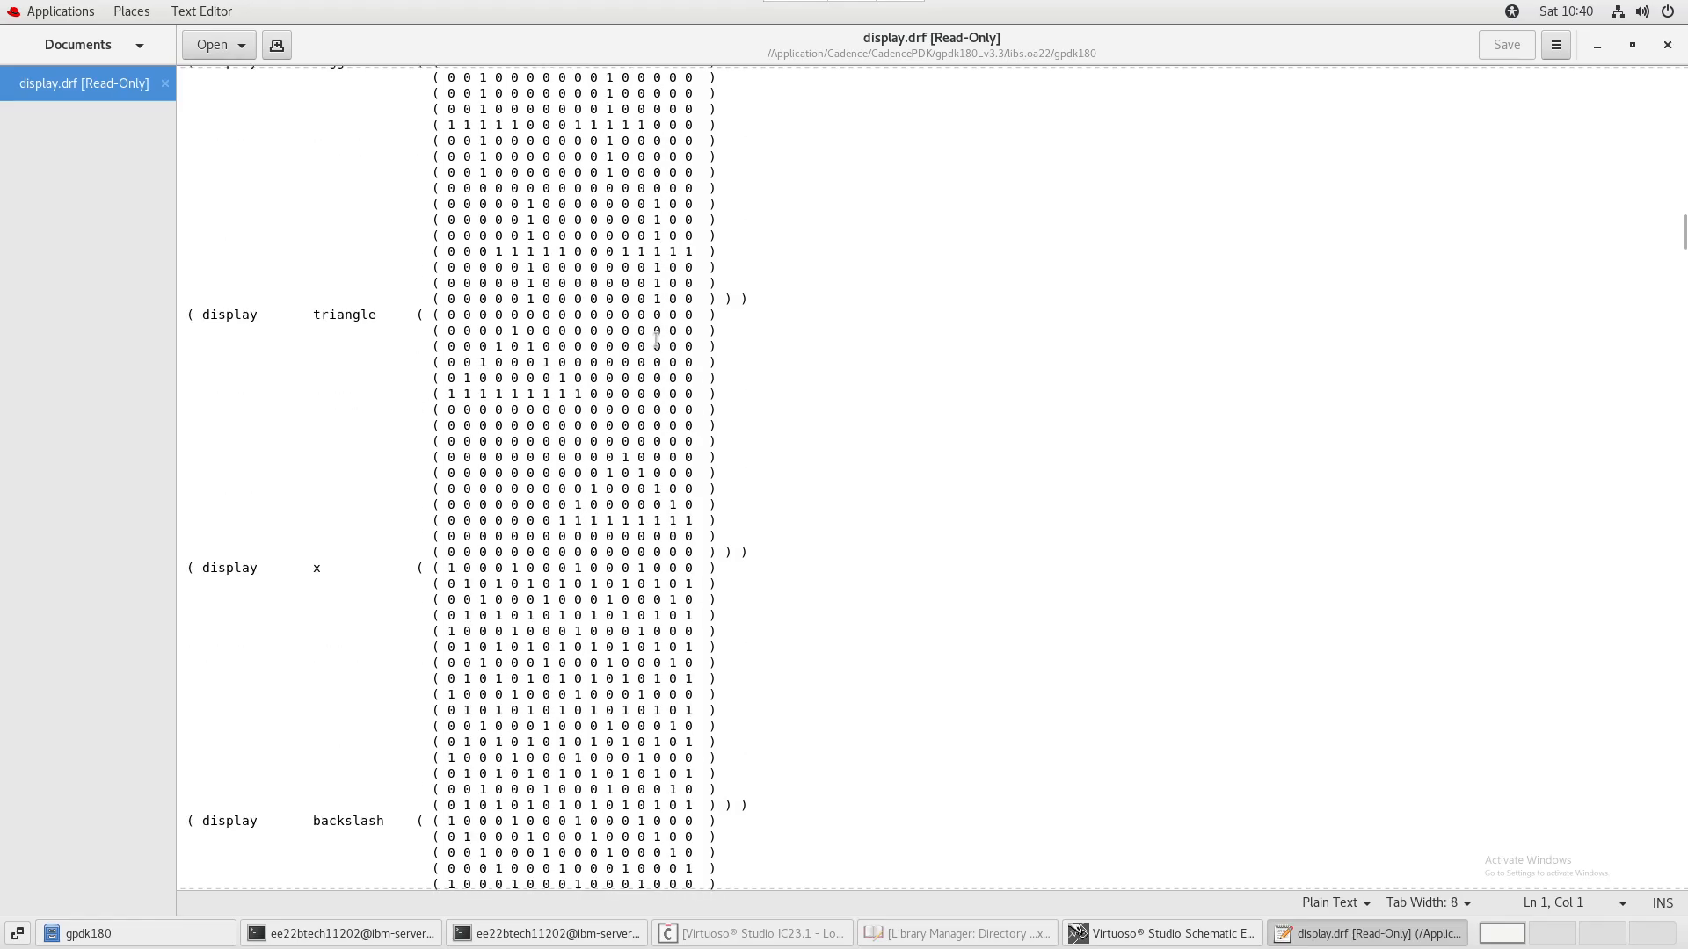
{"action": "scroll", "coordinate": [657, 339], "scroll_direction": "down", "scroll_amount": 20}
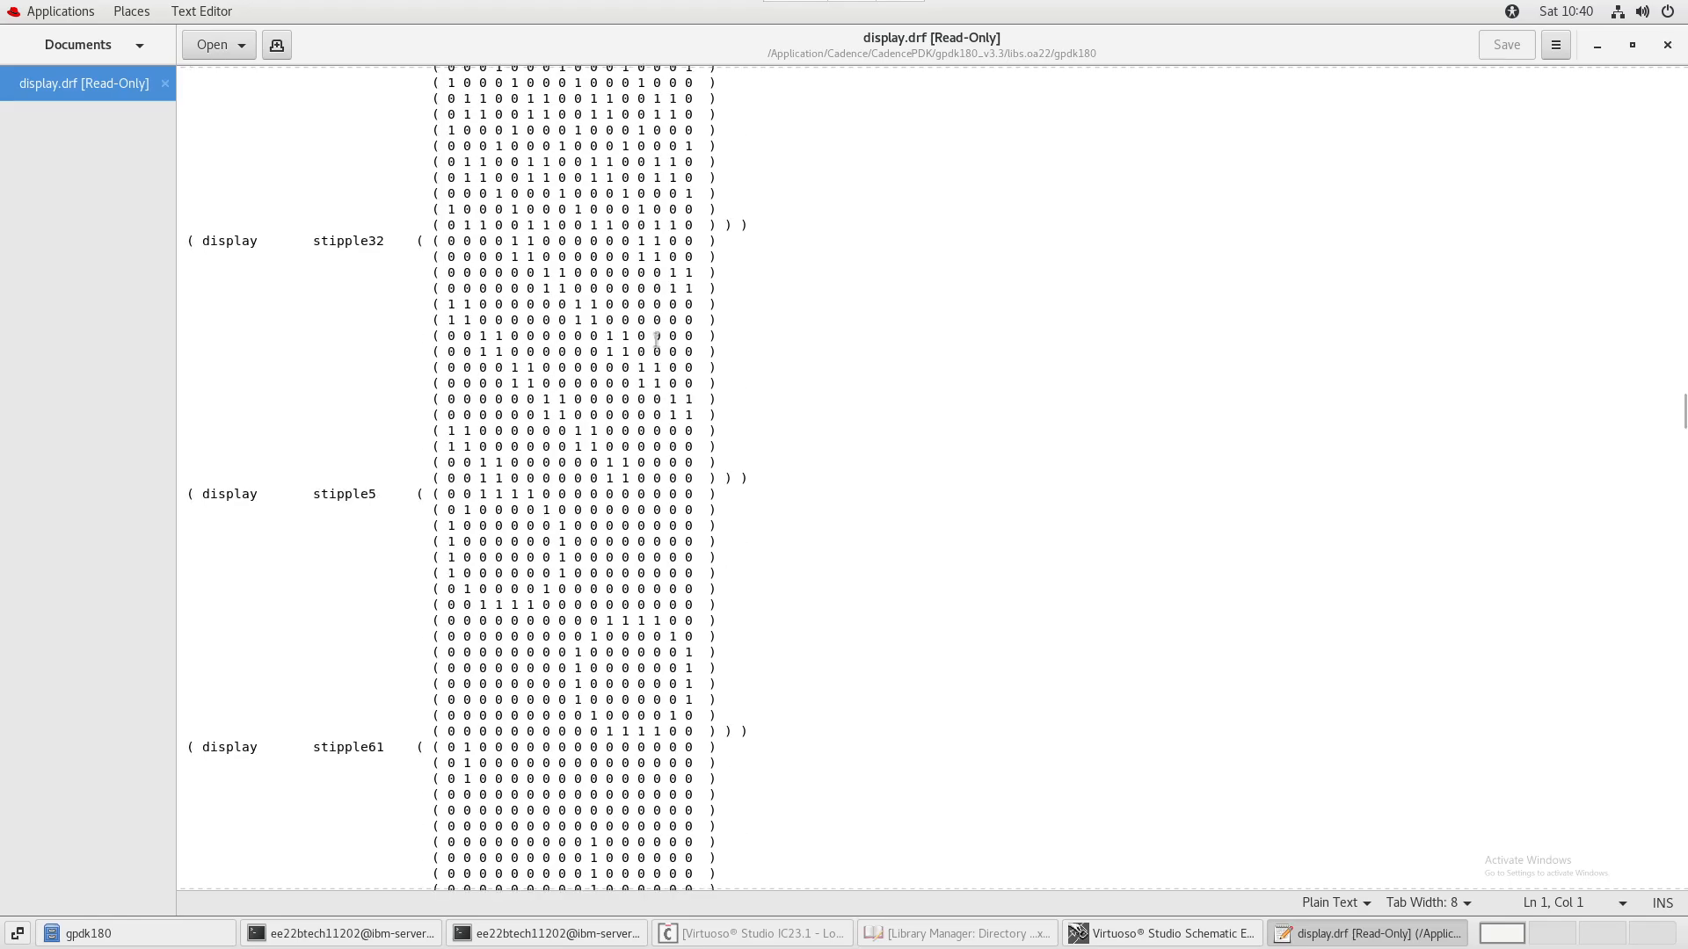
{"action": "scroll", "coordinate": [657, 338], "scroll_direction": "down", "scroll_amount": 20}
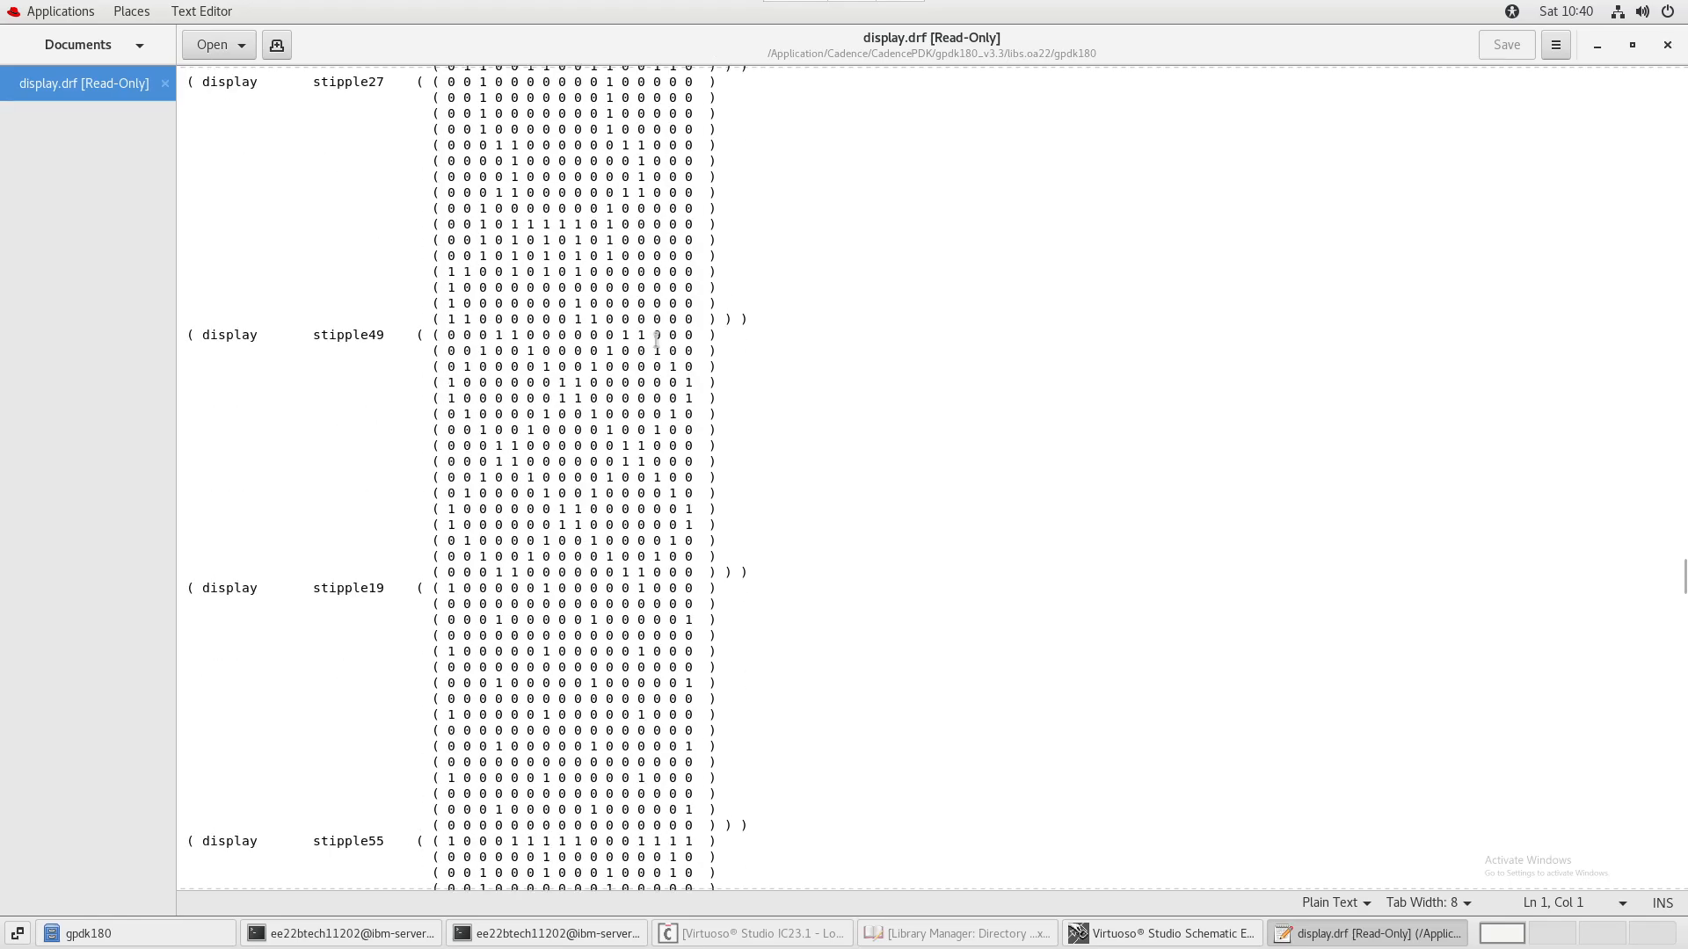
{"action": "scroll", "coordinate": [657, 339], "scroll_direction": "down", "scroll_amount": 20}
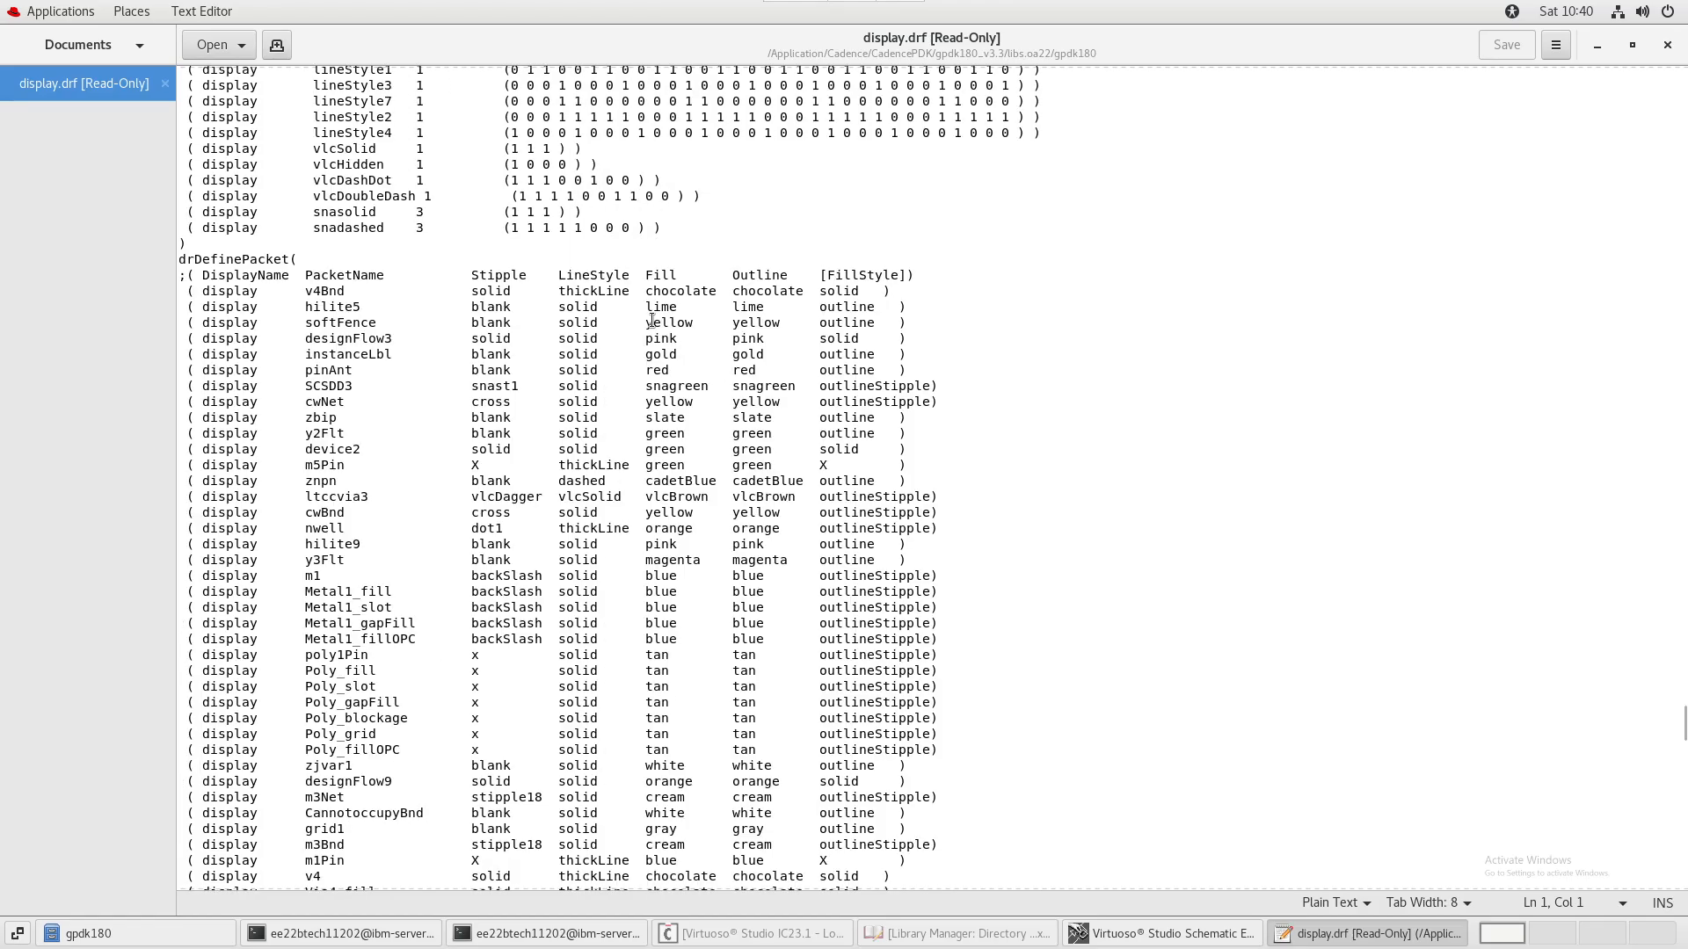
- Examine the drDefineLineStyle patterns in display.drf and the first entries of the drDefinePacket section
{"action": "scroll", "coordinate": [652, 320], "scroll_direction": "up", "scroll_amount": 12}
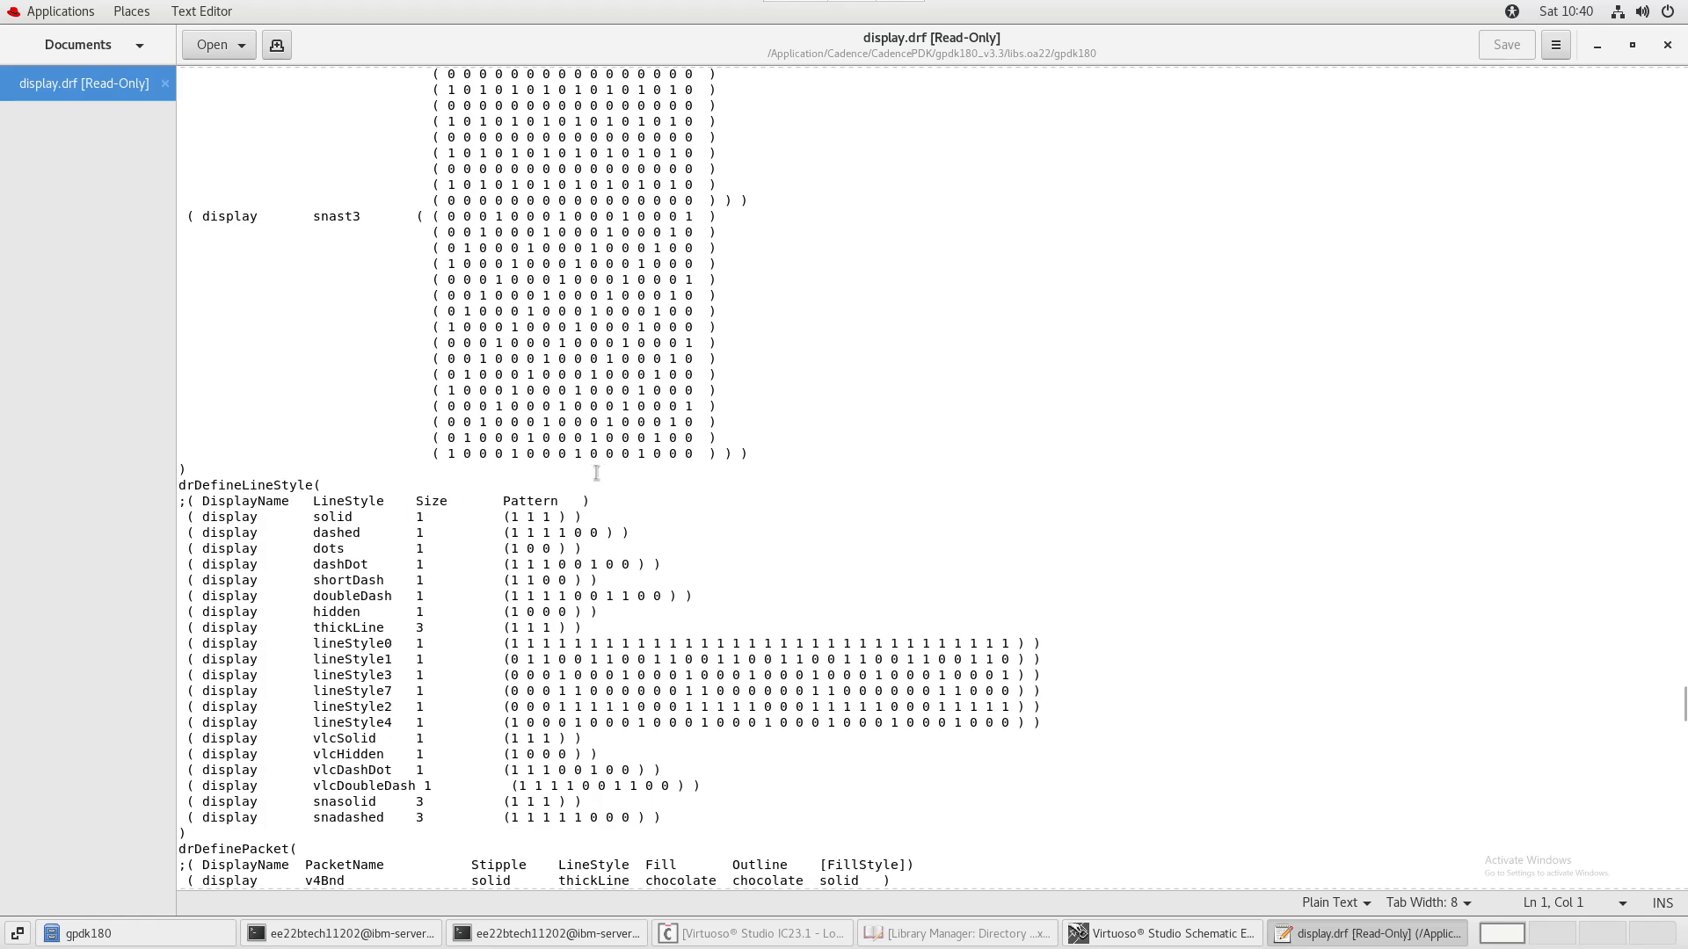
{"action": "scroll", "coordinate": [596, 474], "scroll_direction": "down", "scroll_amount": 7}
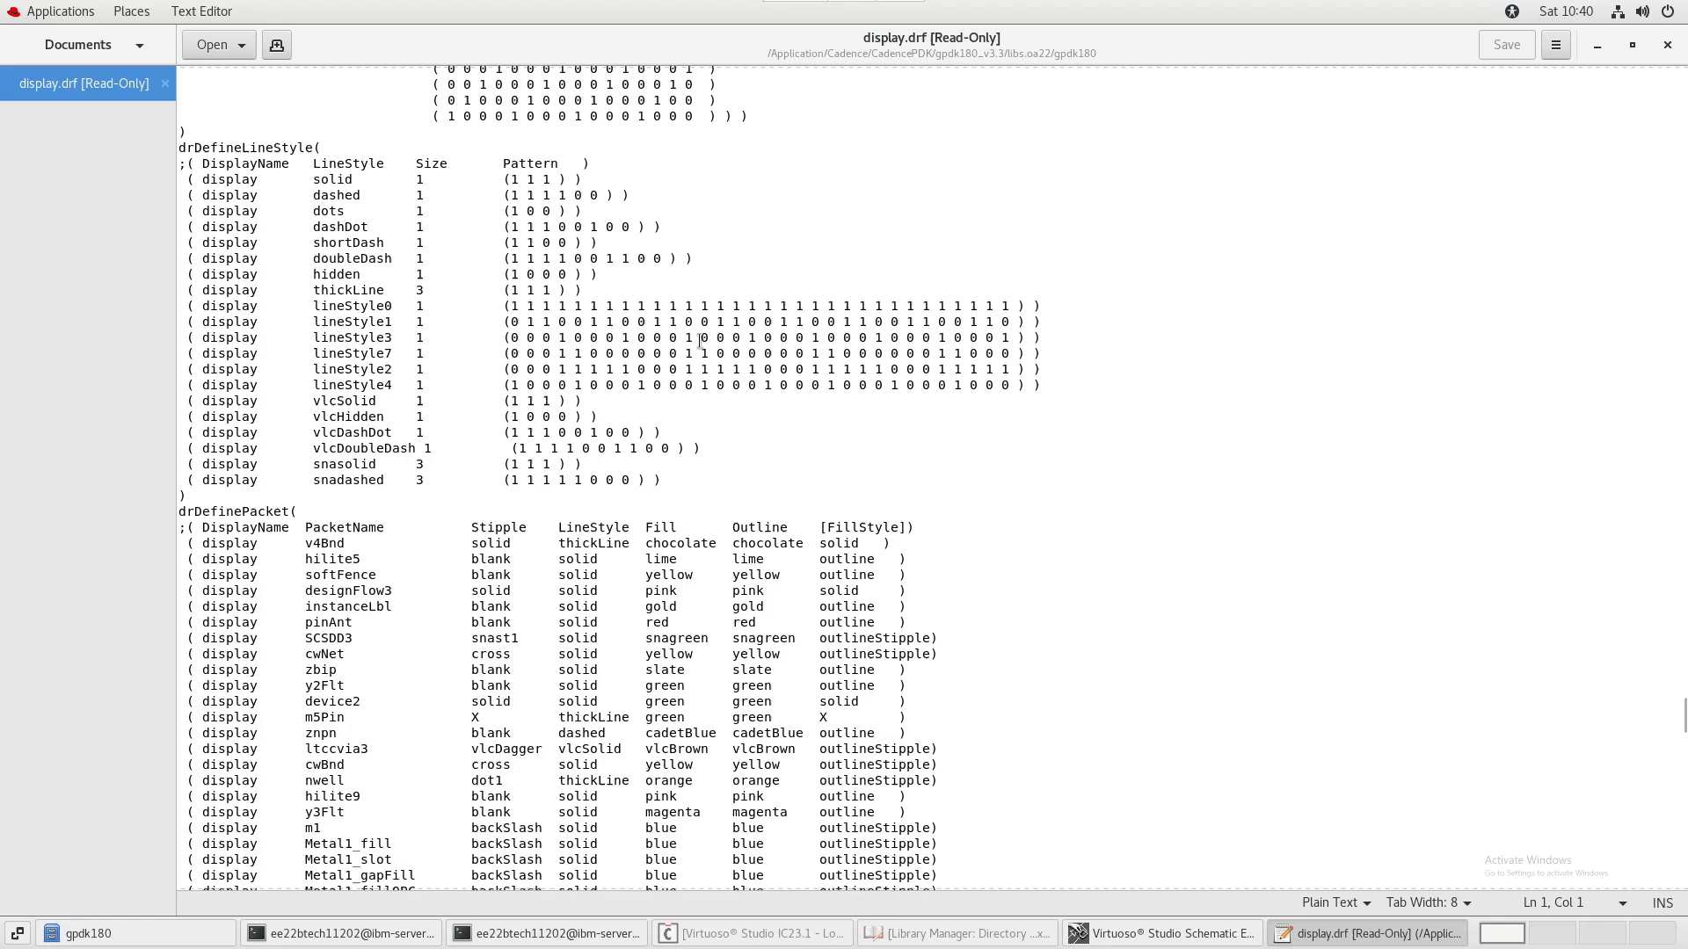
{"action": "scroll", "coordinate": [700, 341], "scroll_direction": "down", "scroll_amount": 10}
{"action": "scroll", "coordinate": [701, 341], "scroll_direction": "down", "scroll_amount": 9}
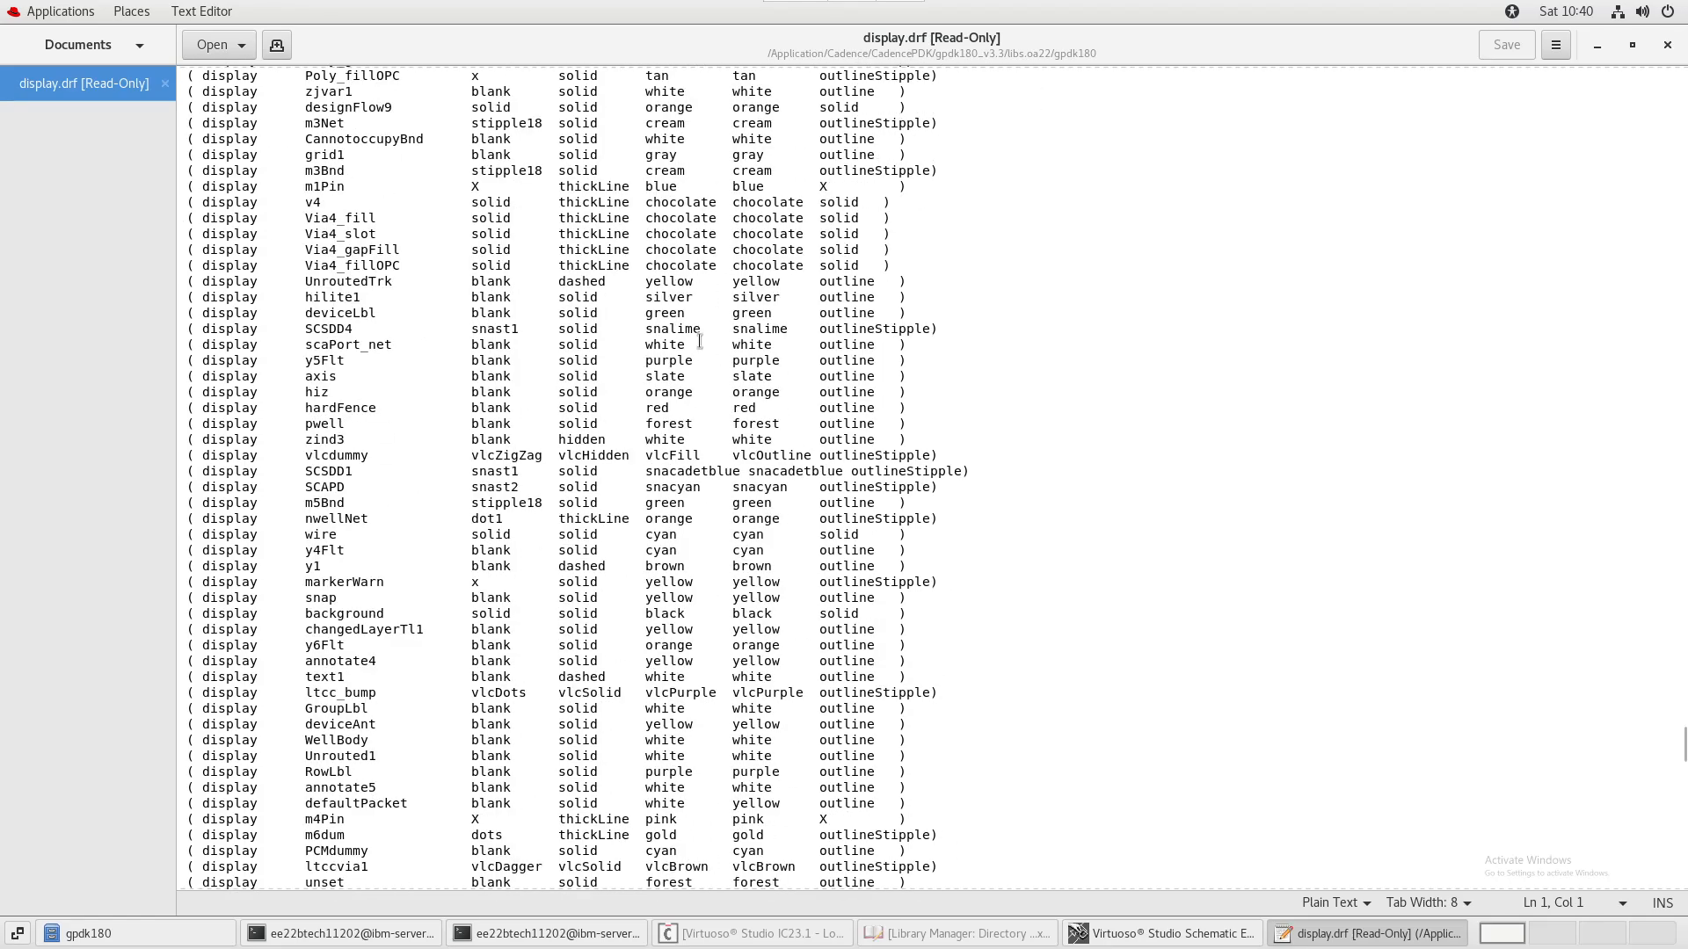
{"action": "scroll", "coordinate": [700, 340], "scroll_direction": "up", "scroll_amount": 20}
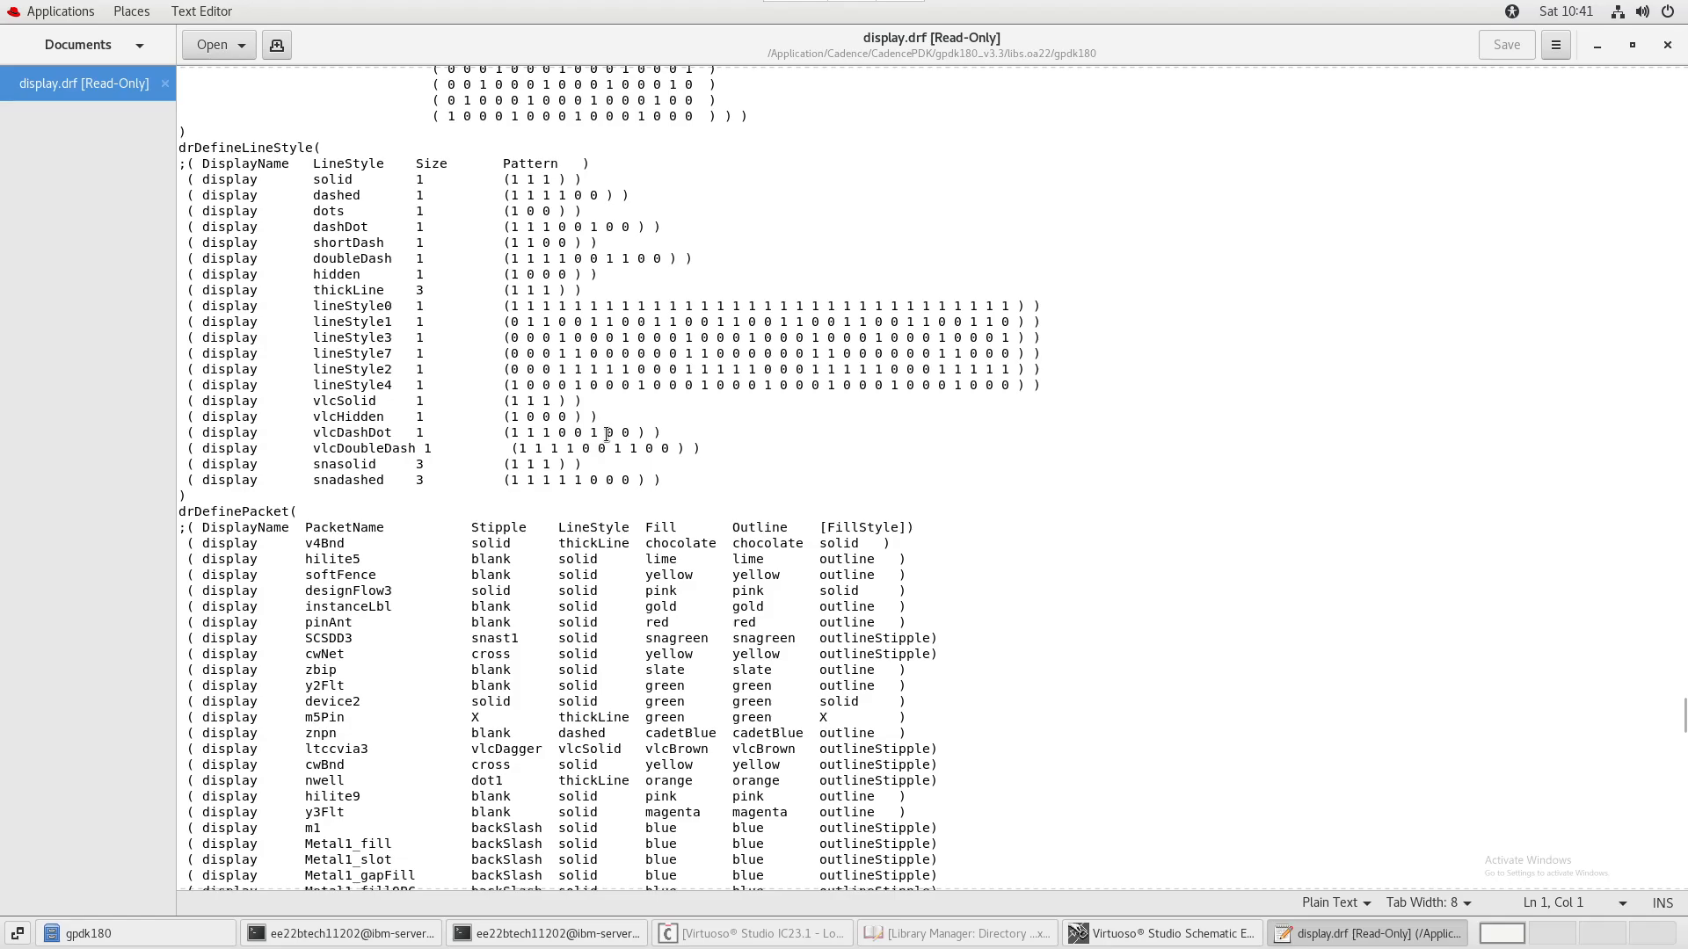
- Read the drDefinePacket entries in display.drf to the end of the file, checking each layer's stipple, line style and colors
{"action": "scroll", "coordinate": [619, 559], "scroll_direction": "down", "scroll_amount": 20}
{"action": "scroll", "coordinate": [619, 559], "scroll_direction": "down", "scroll_amount": 20}
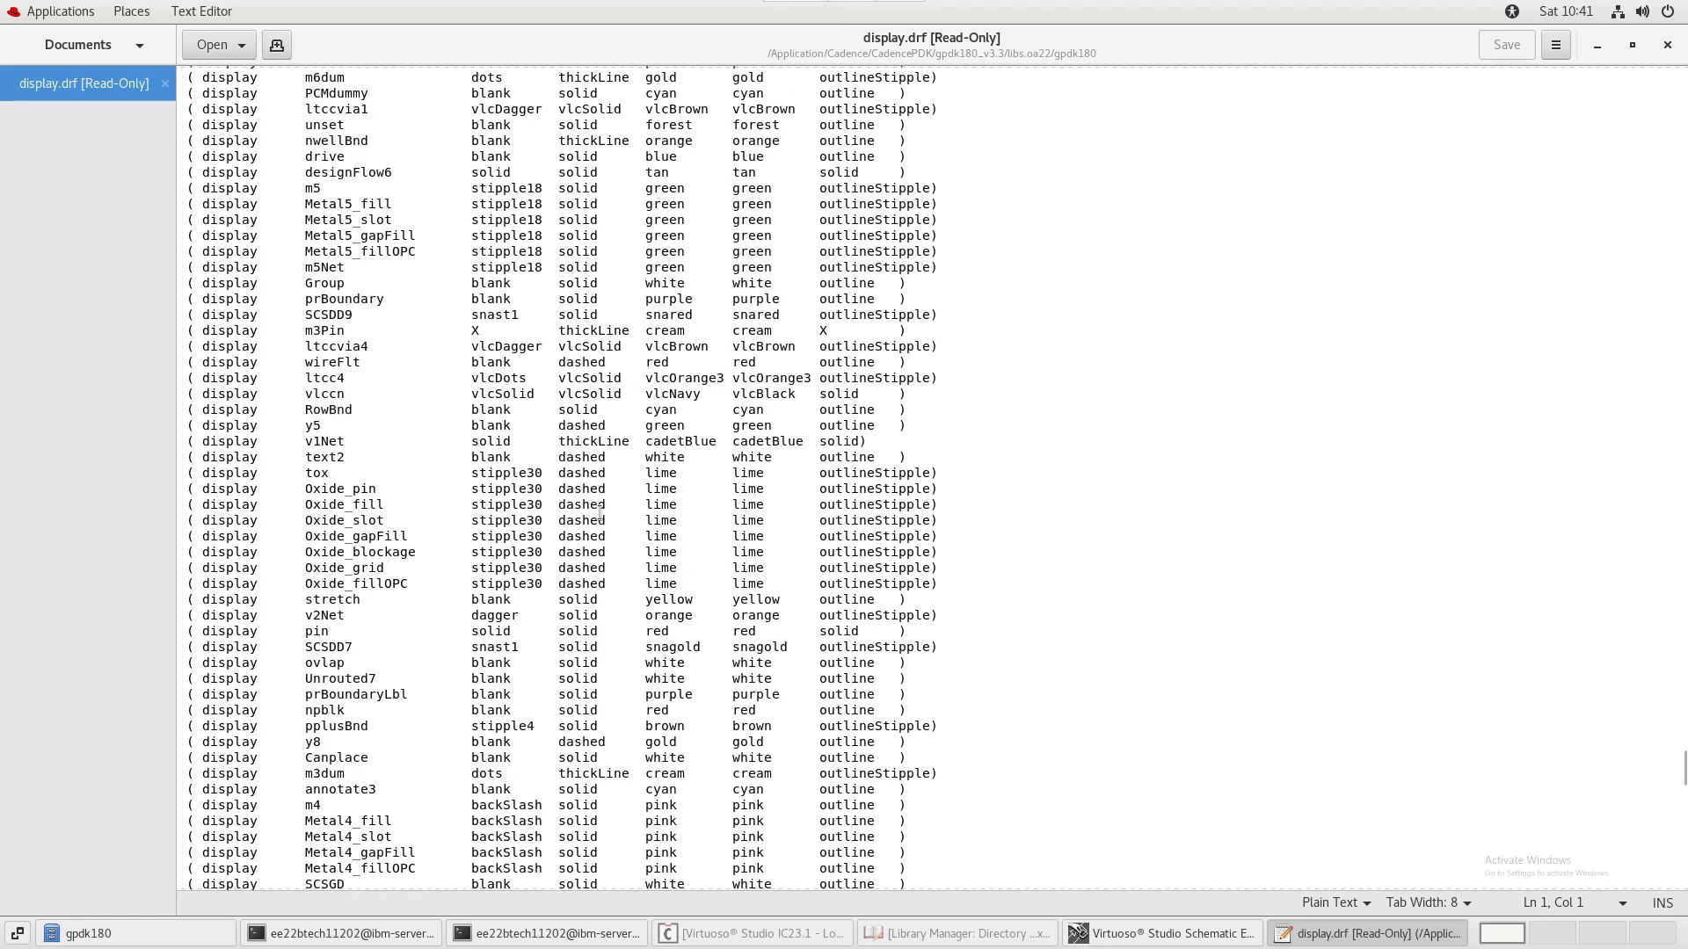
{"action": "scroll", "coordinate": [601, 513], "scroll_direction": "down", "scroll_amount": 20}
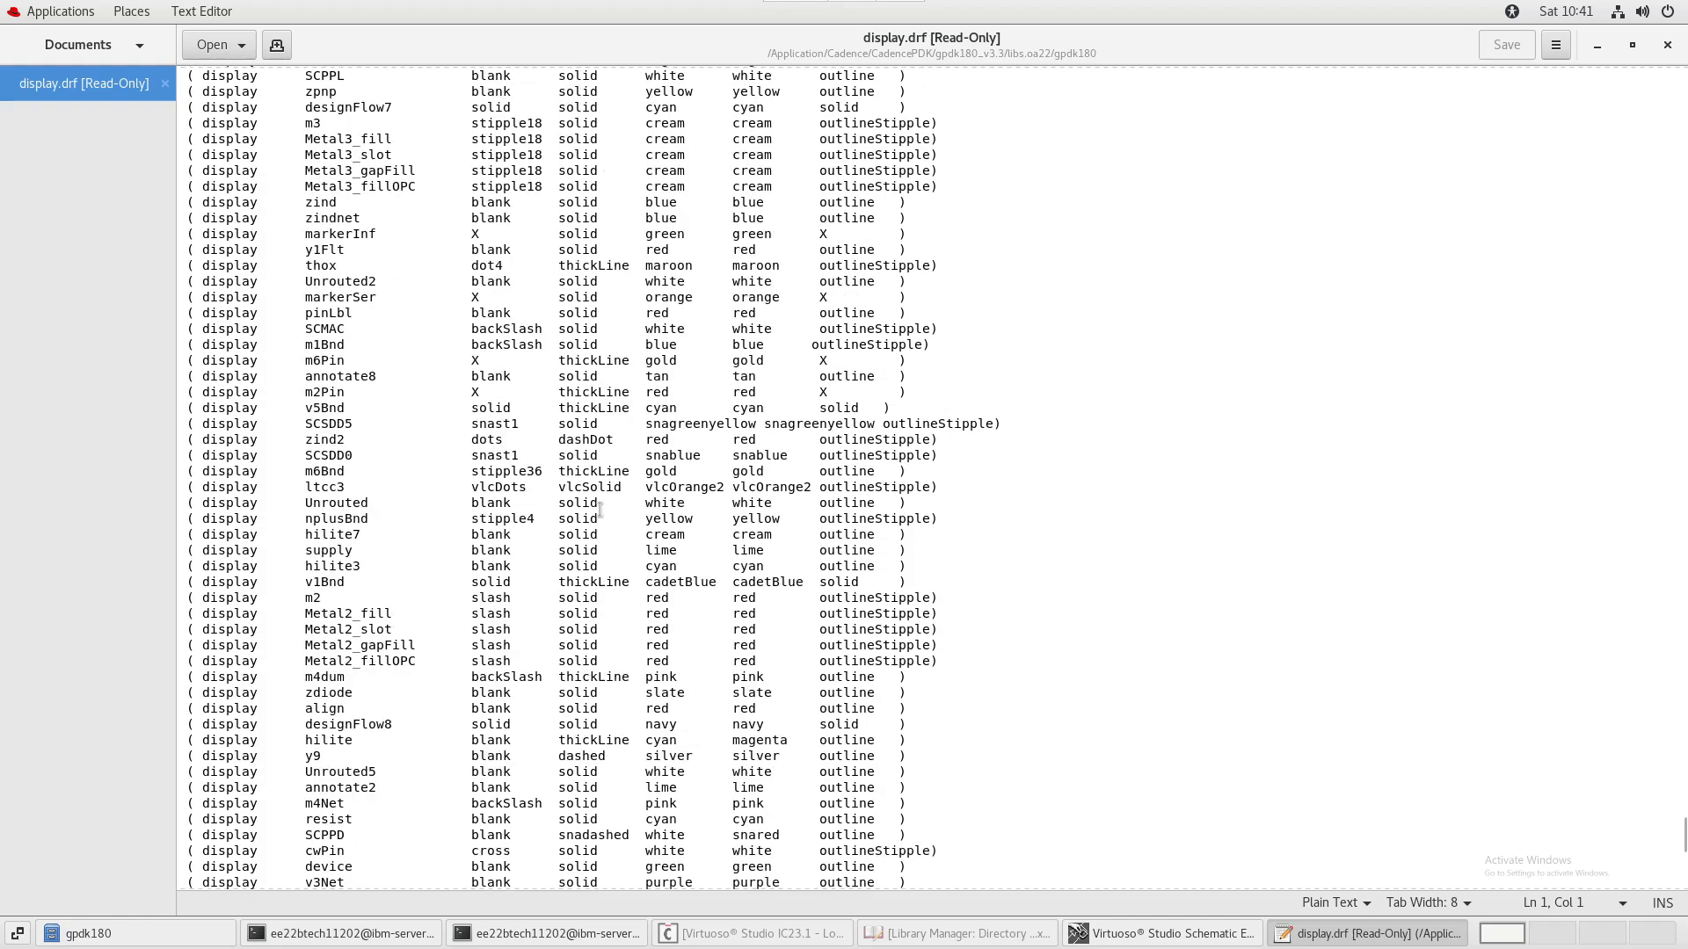
{"action": "scroll", "coordinate": [600, 510], "scroll_direction": "down", "scroll_amount": 20}
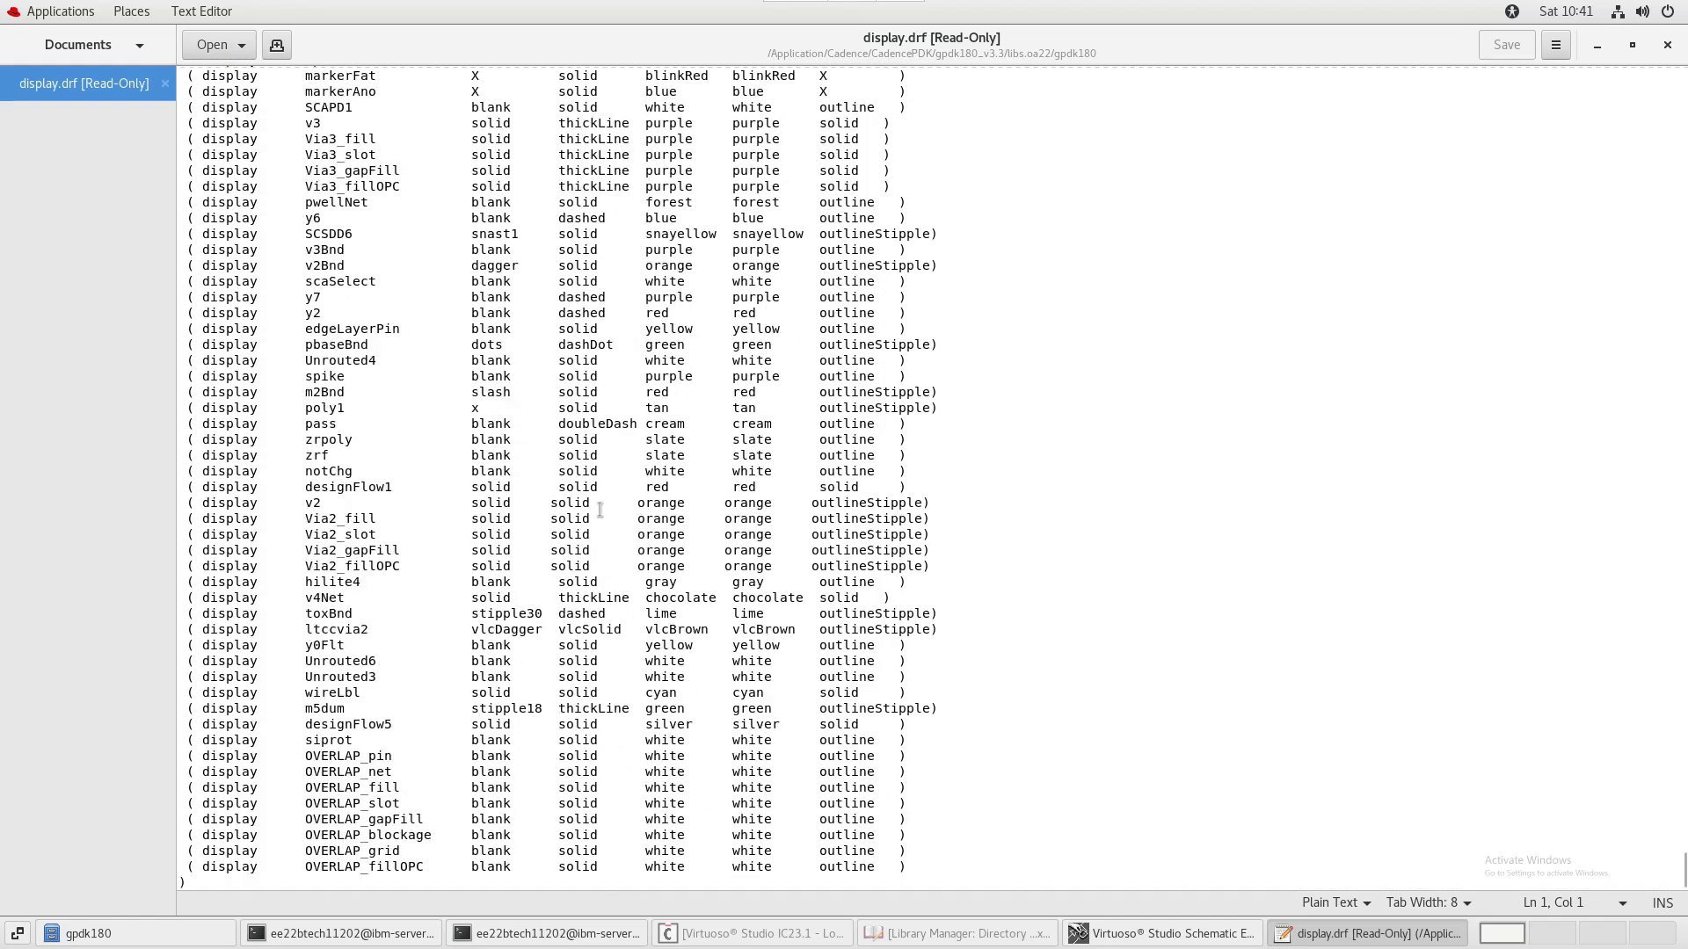
{"action": "scroll", "coordinate": [634, 615], "scroll_direction": "up", "scroll_amount": 15}
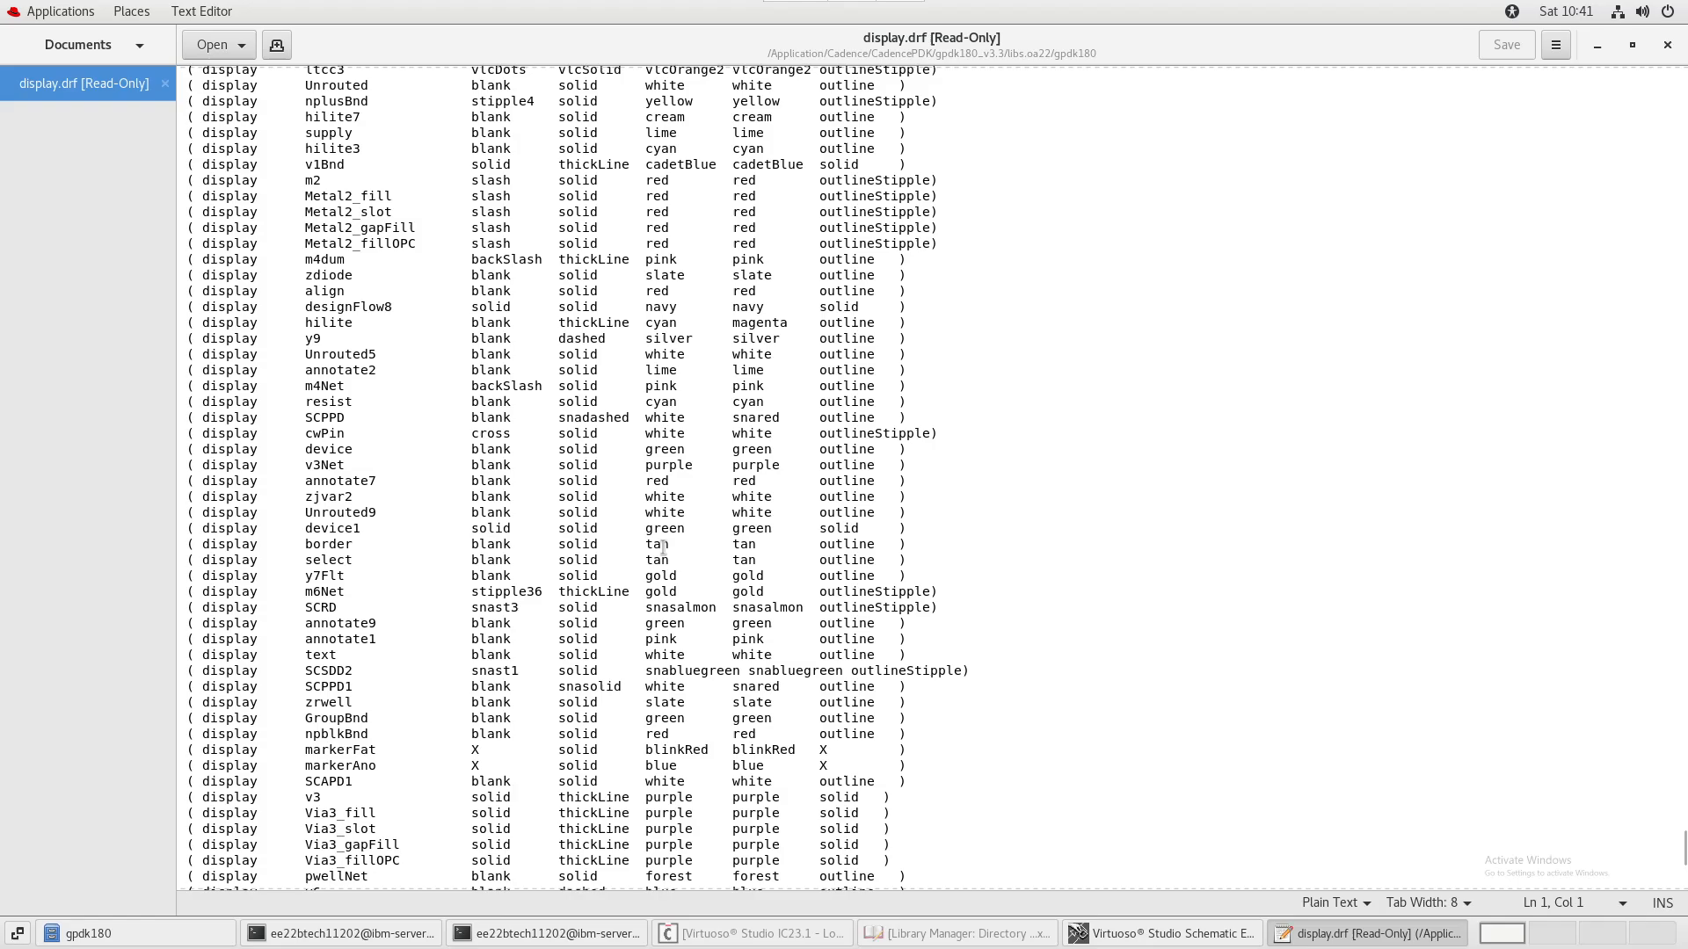
{"action": "left_click_drag", "start_coordinate": [991, 59], "coordinate": [818, 376]}
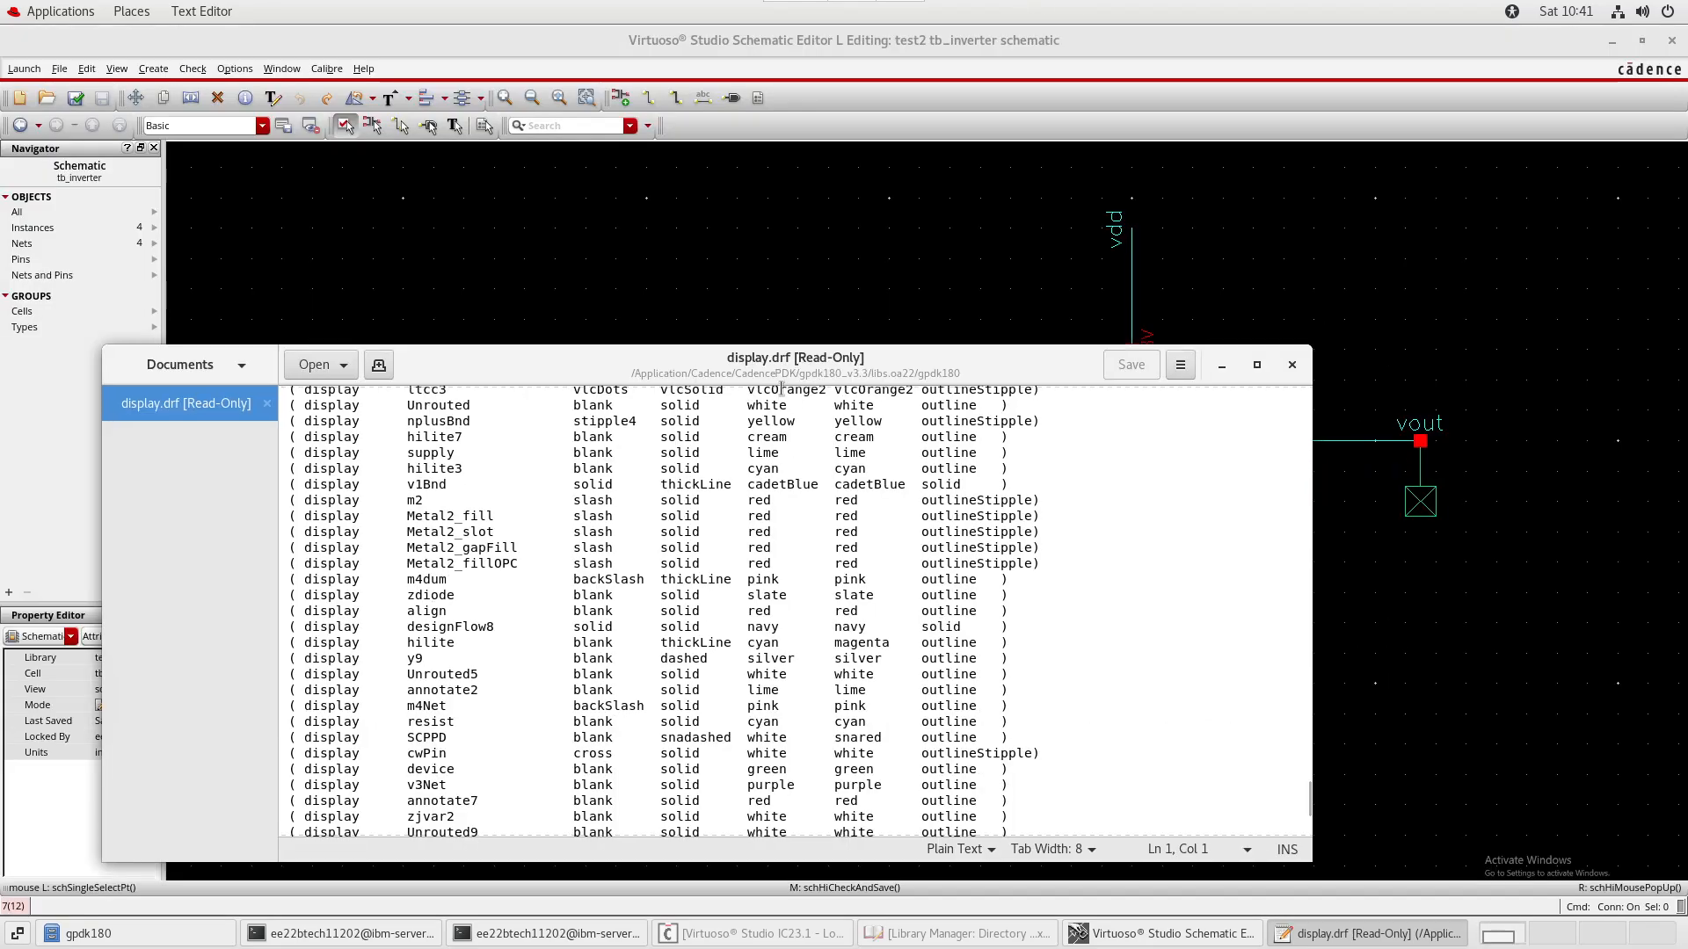
{"action": "double_click", "coordinate": [874, 367]}
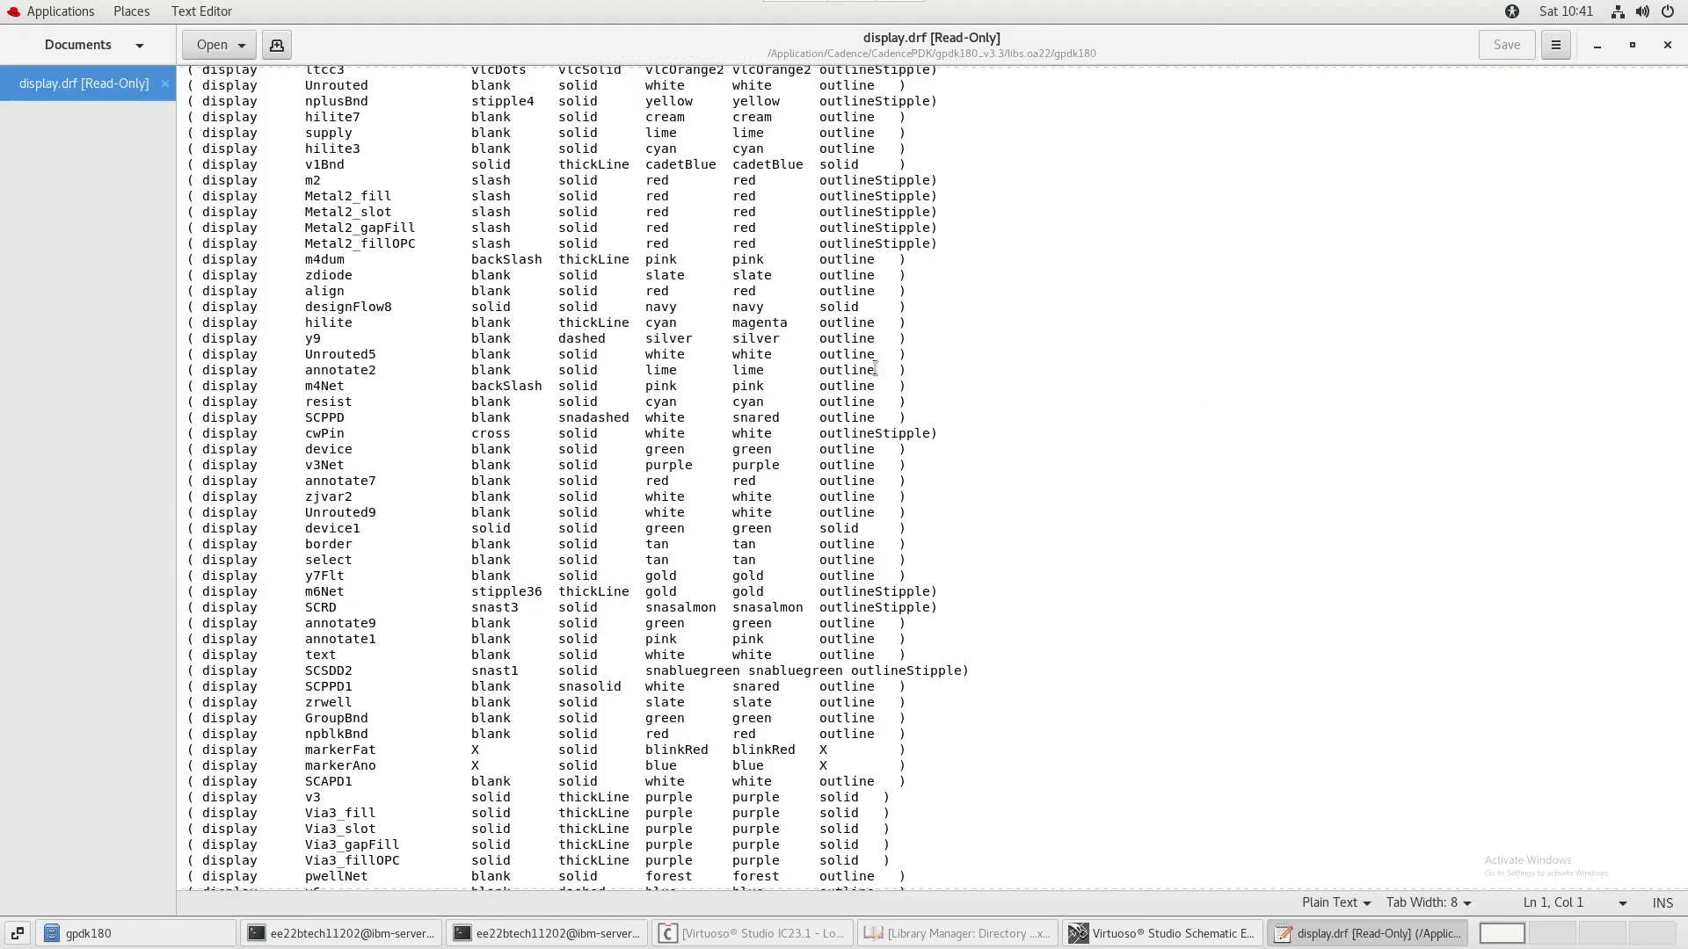
{"action": "scroll", "coordinate": [844, 475], "scroll_direction": "up", "scroll_amount": 10}
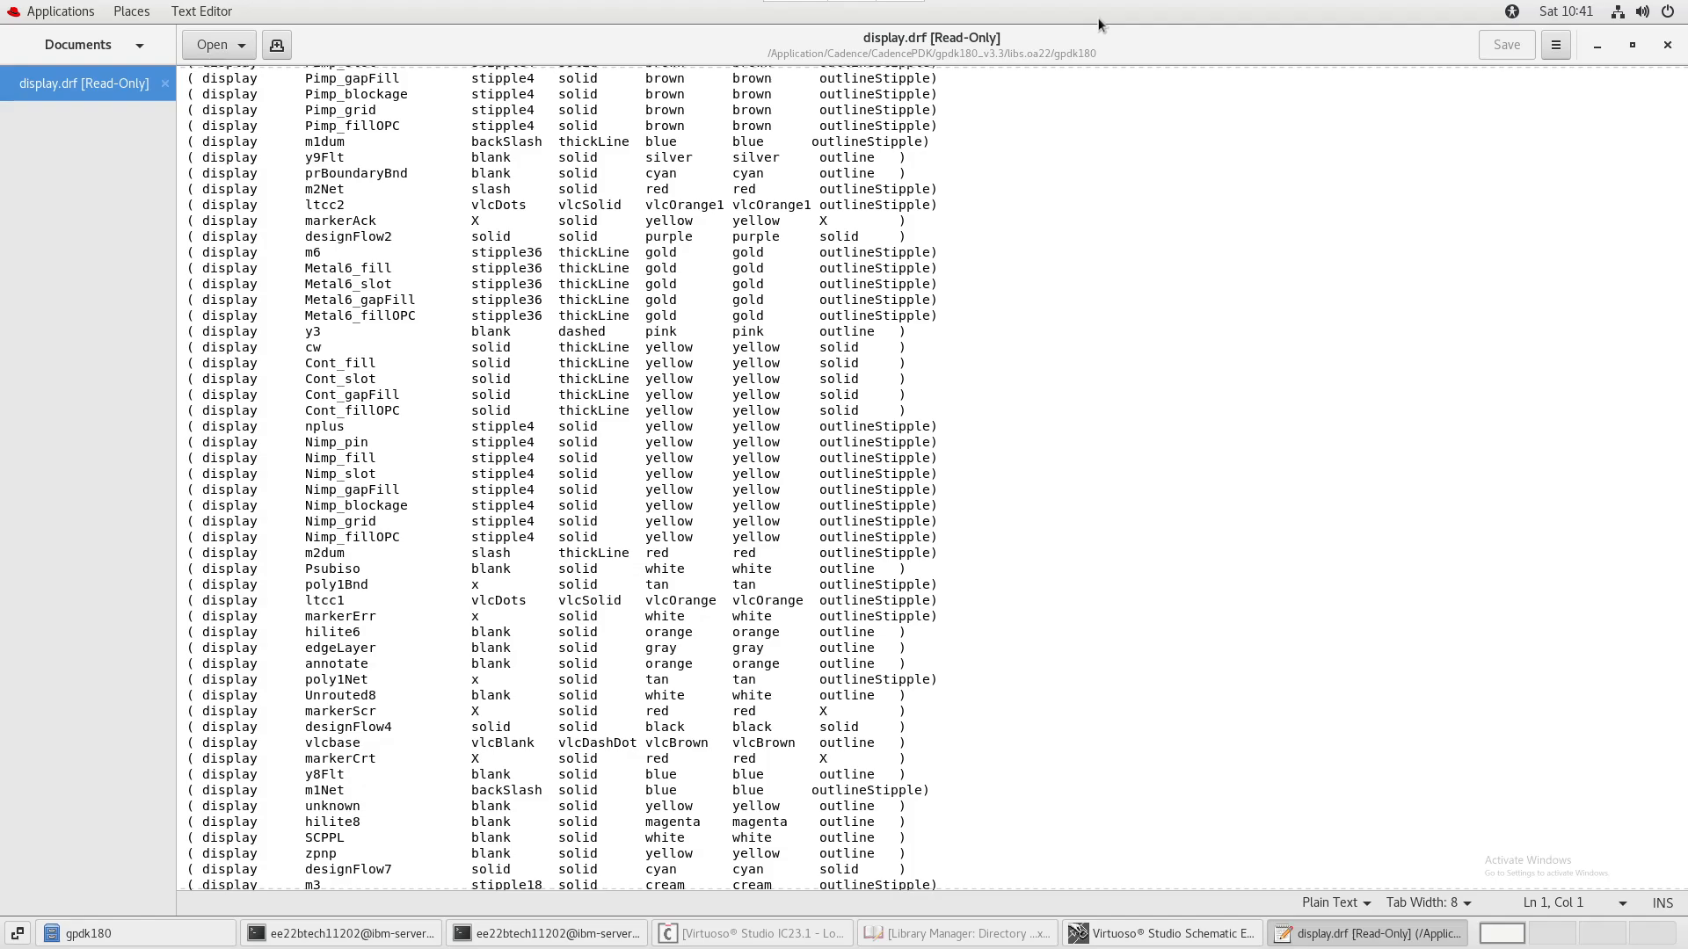
- Close display.drf and list the cells of the test1 library in the Library Manager
{"action": "double_click", "coordinate": [1163, 47]}
{"action": "left_click", "coordinate": [1273, 419]}
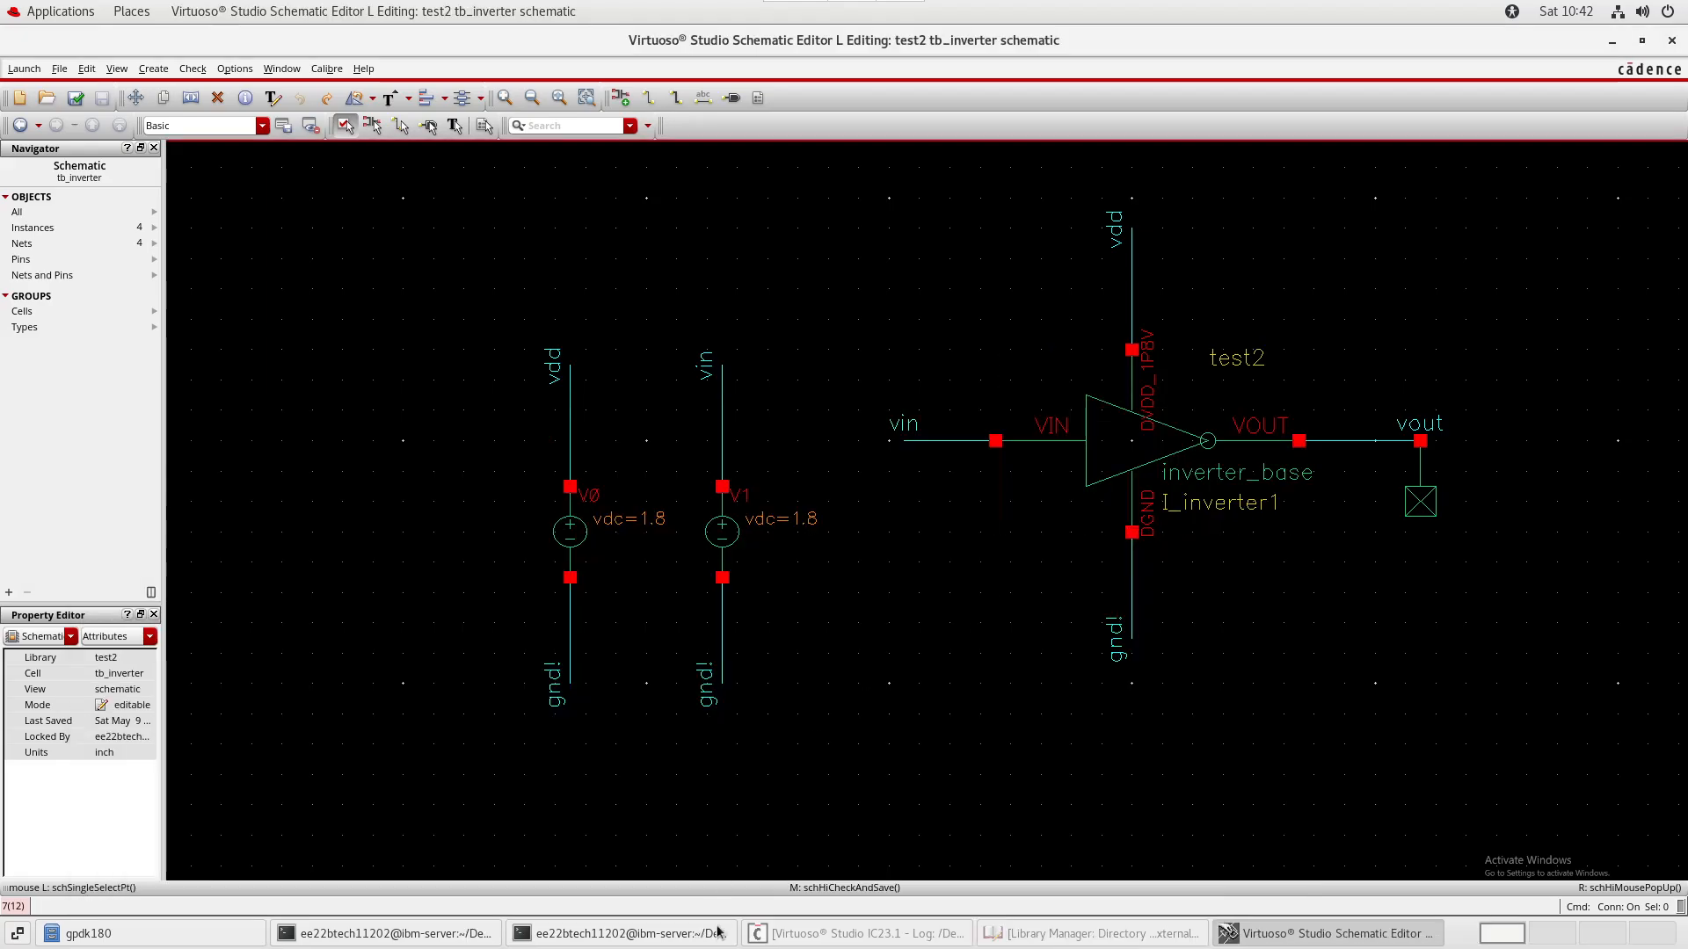
{"action": "left_click", "coordinate": [1090, 934]}
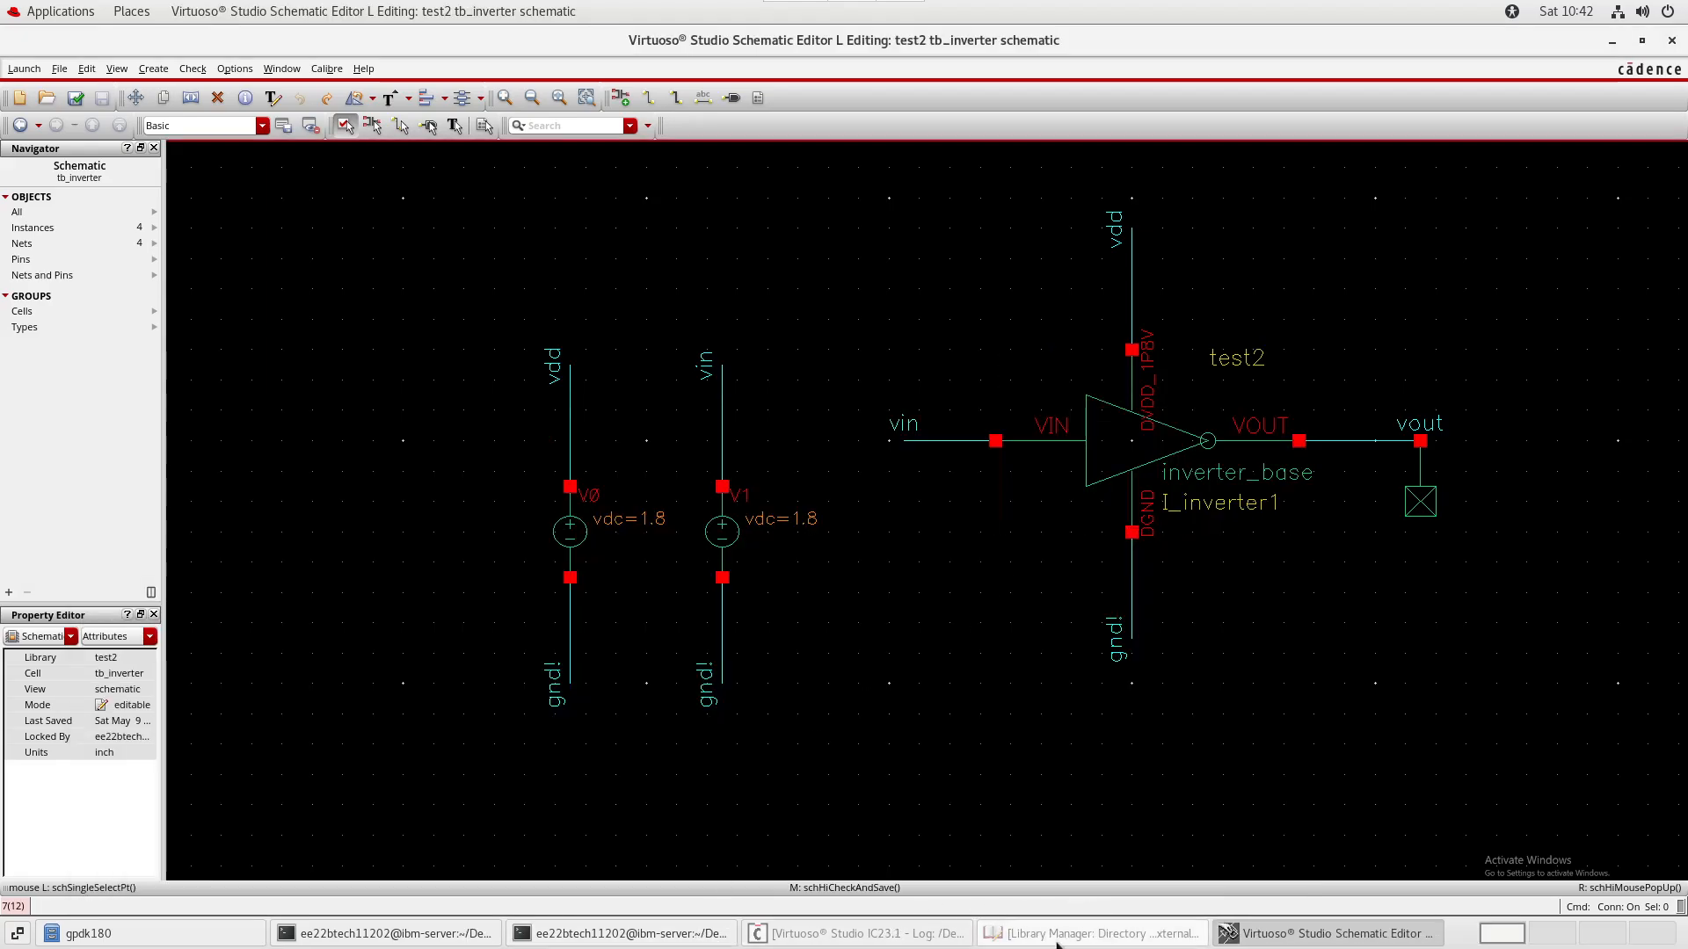
{"action": "left_click", "coordinate": [209, 456]}
{"action": "left_click", "coordinate": [716, 392]}
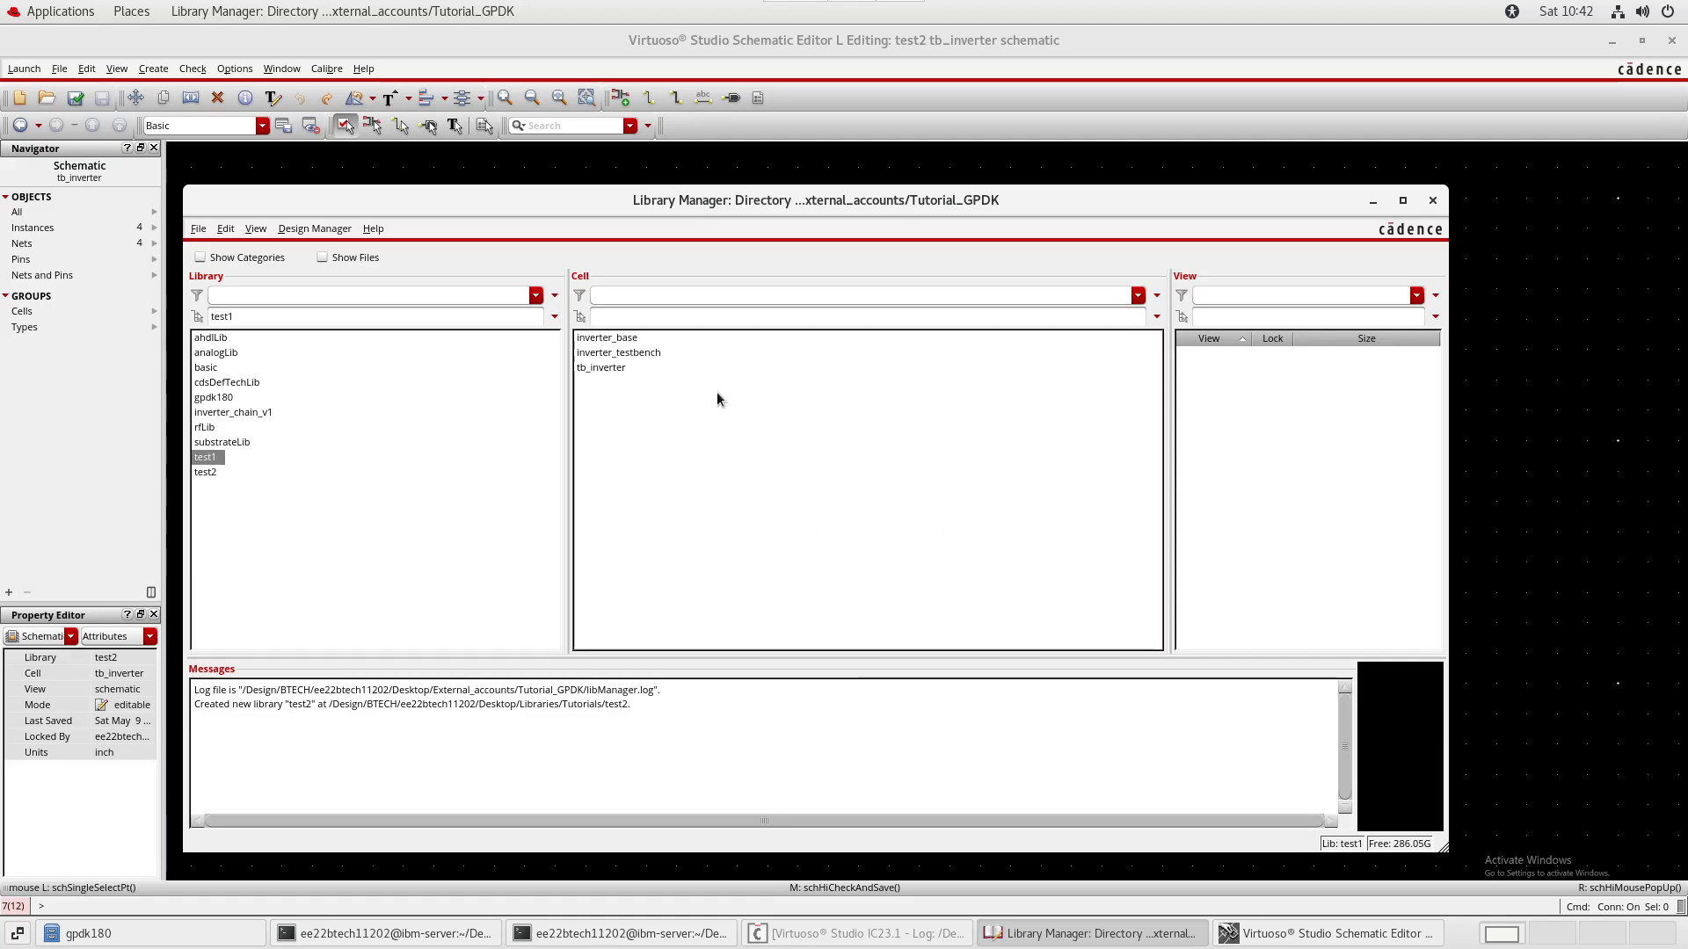
- Check the views of tb_inverter and inverter_testbench in test1, ending with the inverter_base cell selected
{"action": "left_click", "coordinate": [618, 366]}
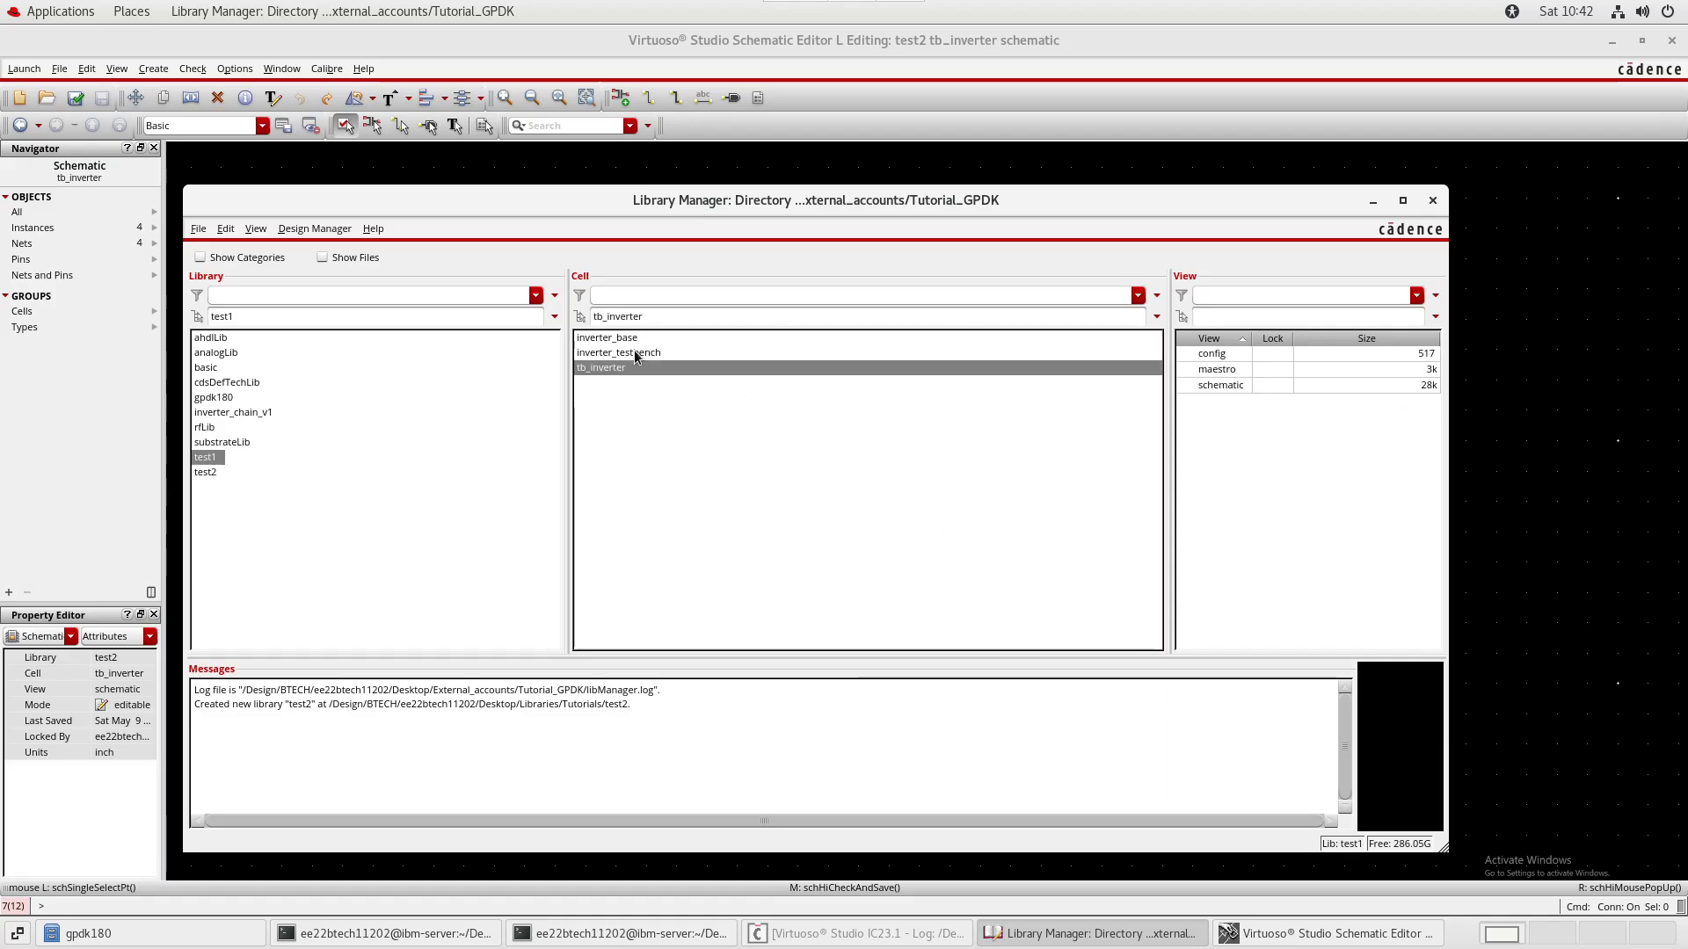
{"action": "left_click", "coordinate": [617, 342]}
{"action": "left_click", "coordinate": [640, 356]}
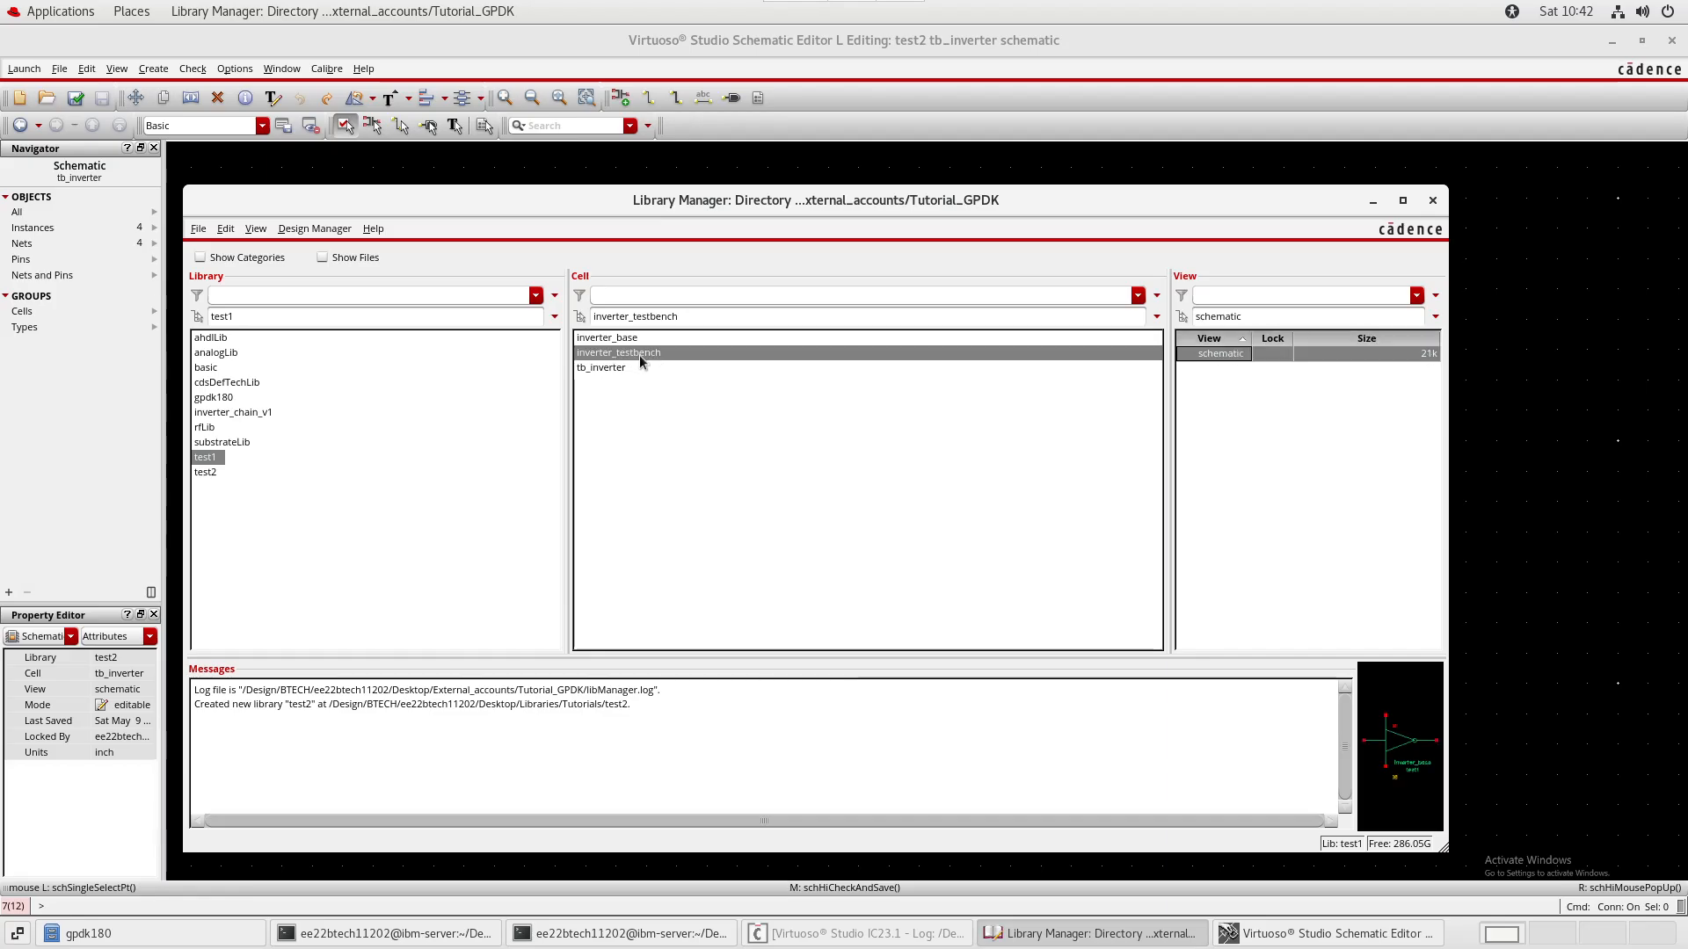
{"action": "left_click", "coordinate": [656, 339]}
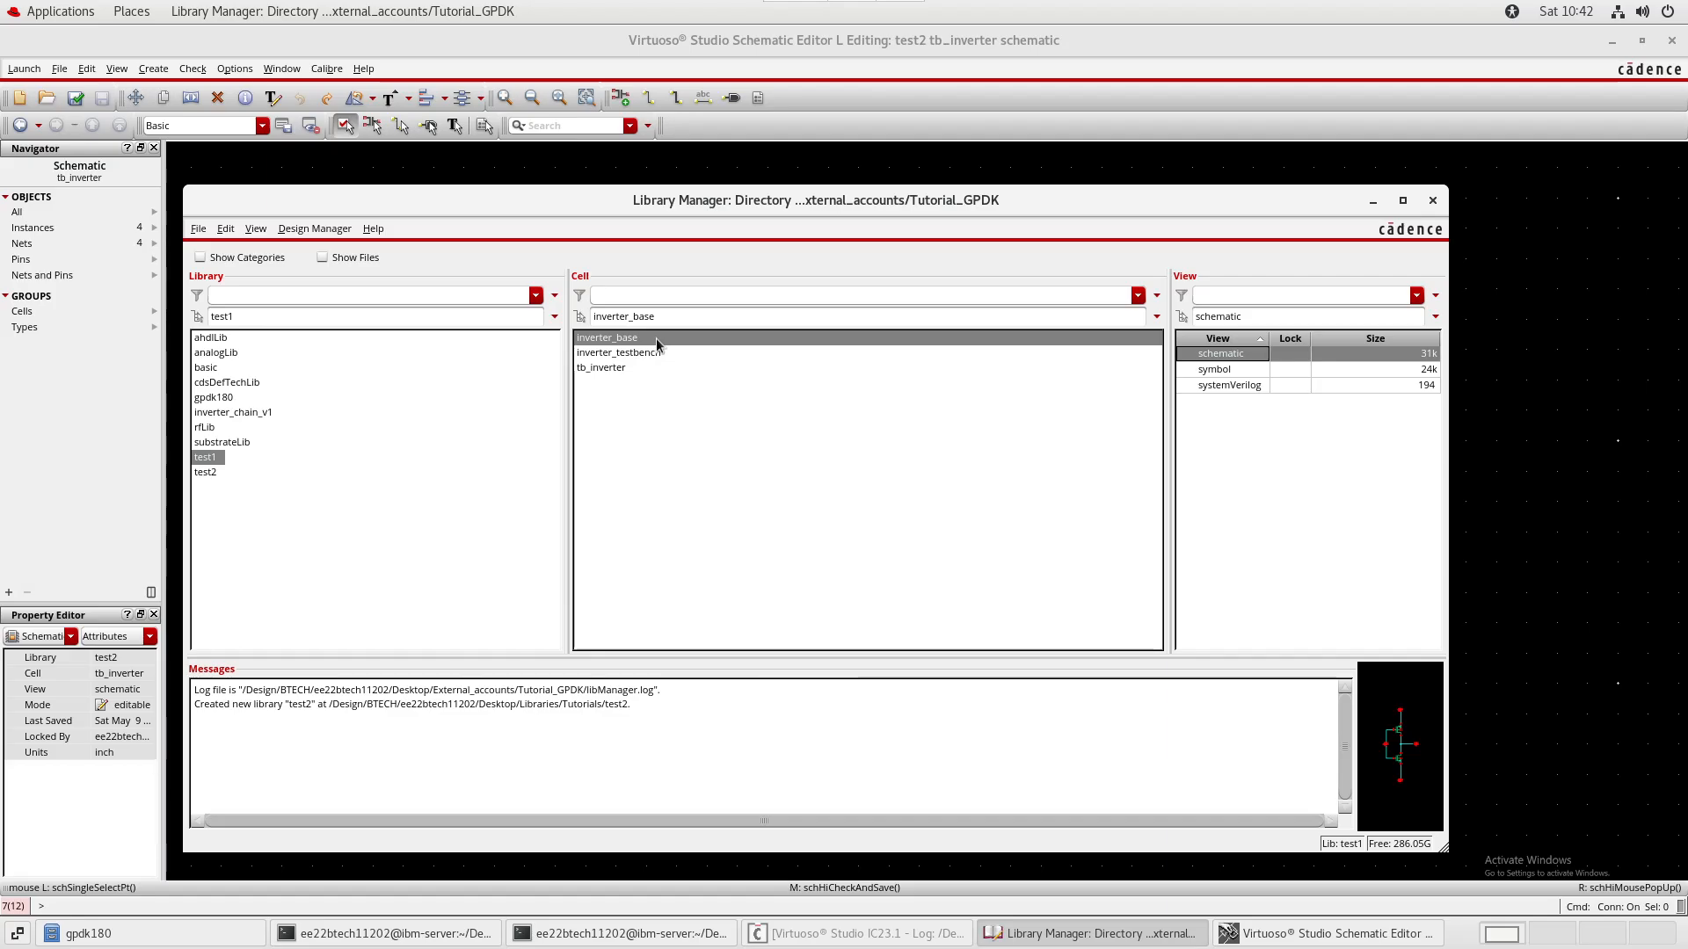
- Open the systemVerilog view of inverter_base from test1 as read-only and enlarge its editor window to full screen
{"action": "left_click", "coordinate": [1232, 383]}
{"action": "right_click", "coordinate": [1232, 383]}
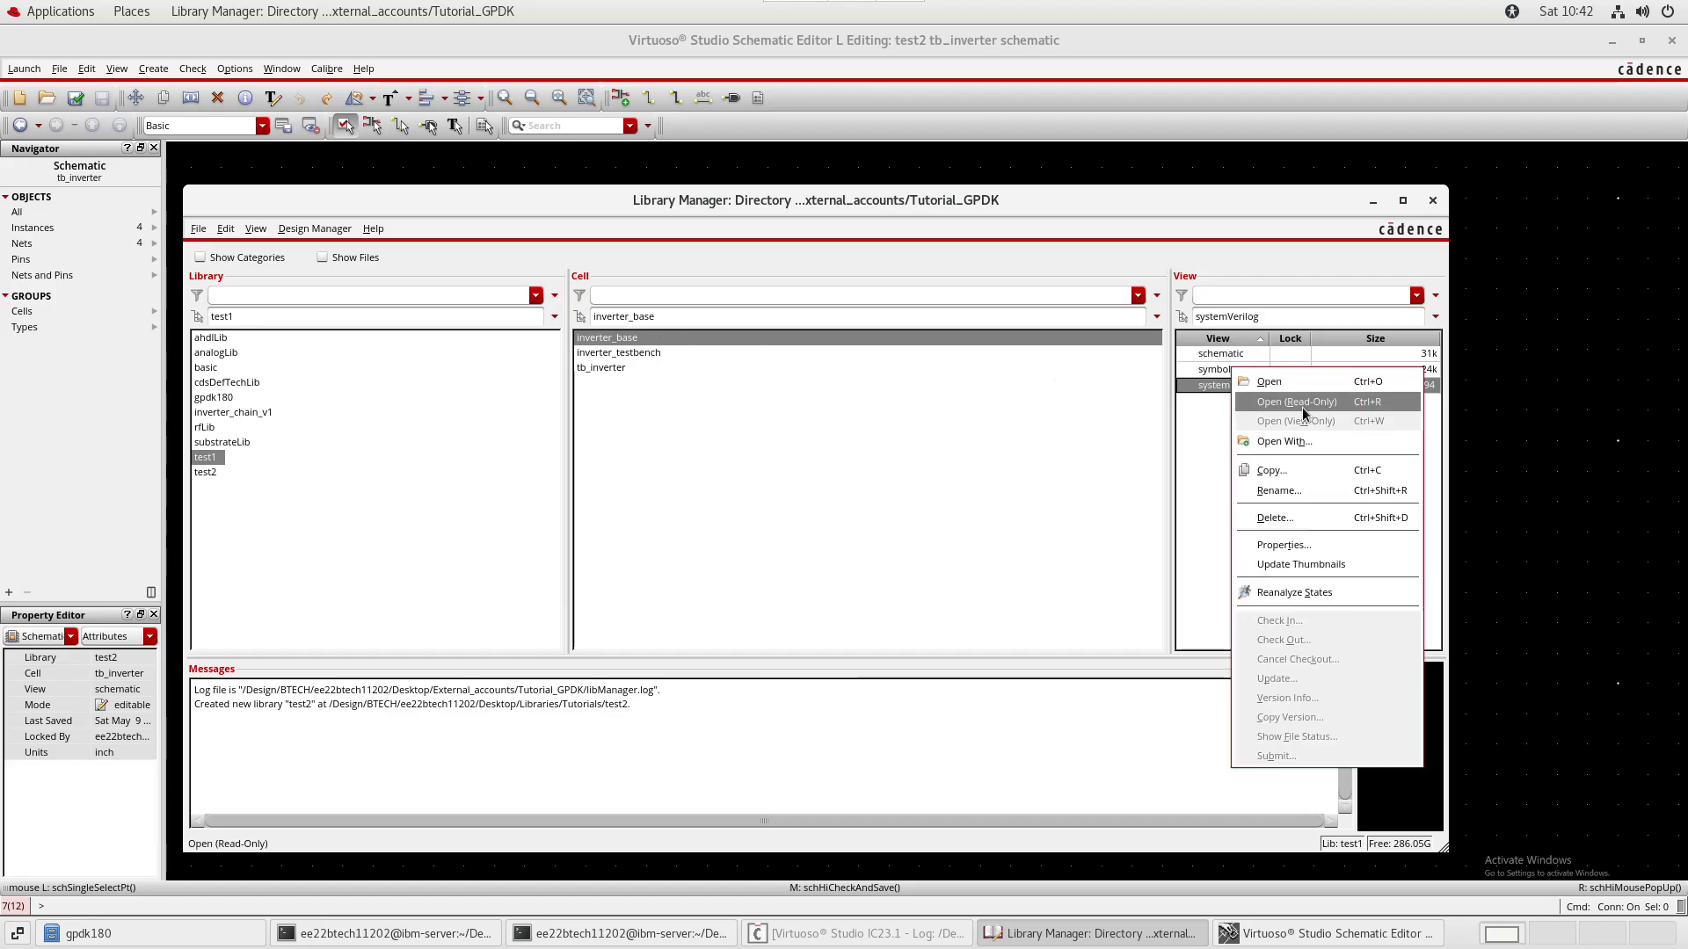
{"action": "left_click", "coordinate": [1301, 408]}
{"action": "double_click", "coordinate": [794, 120]}
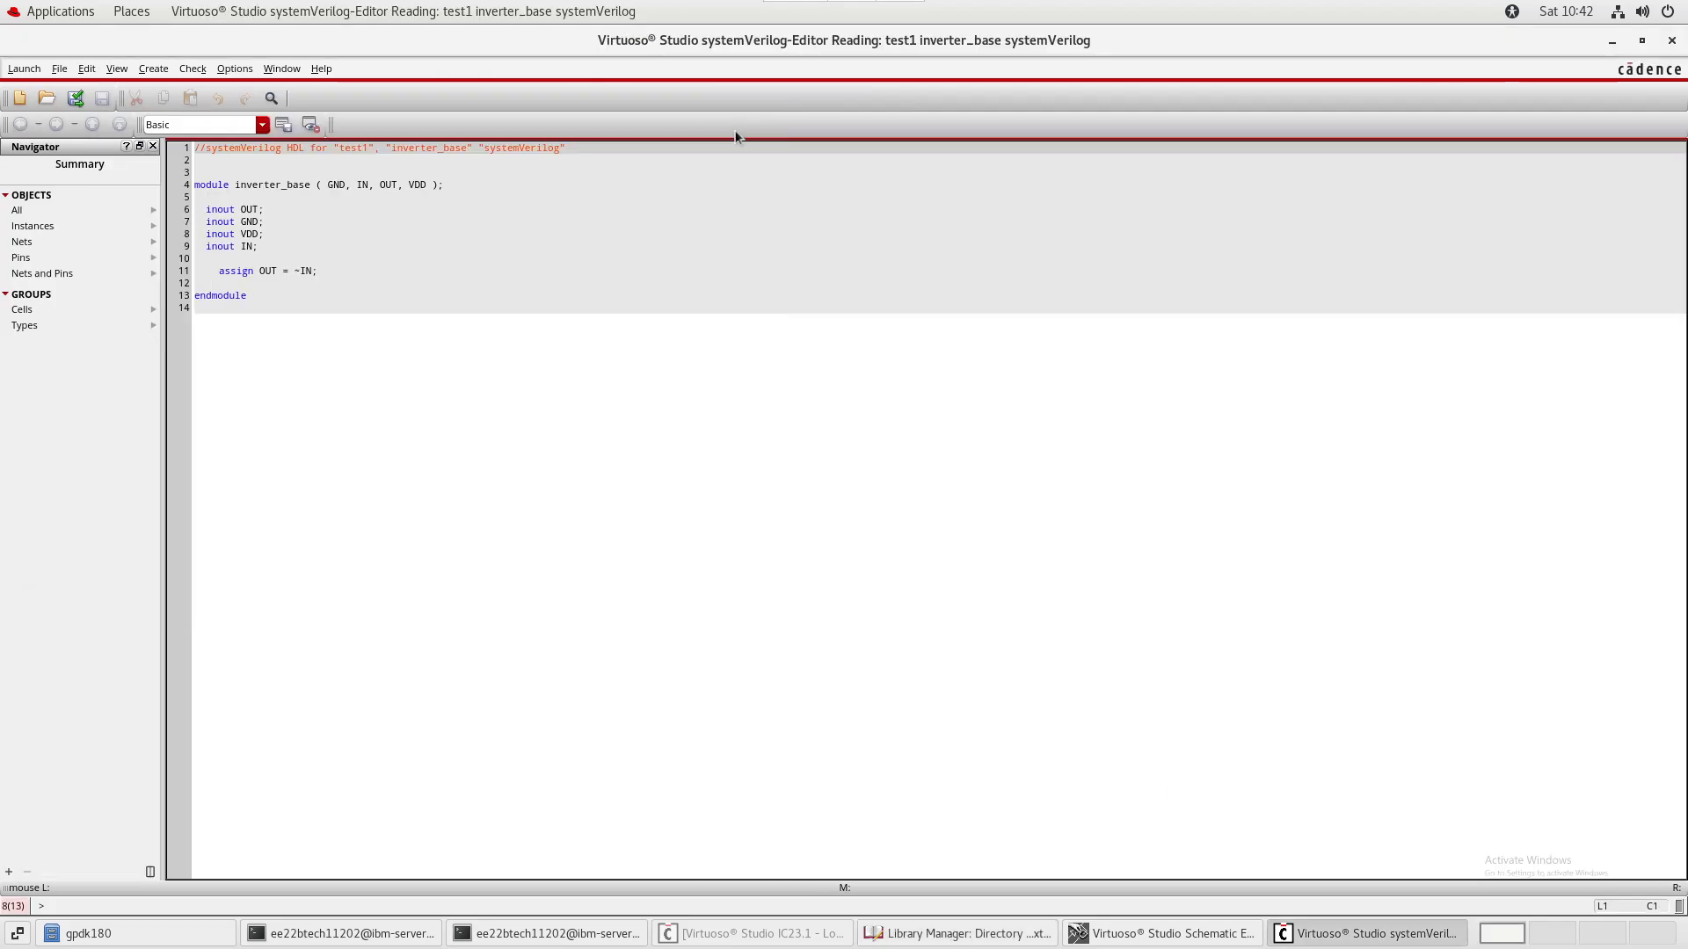
- Restore the test1 inverter_base editor window to its smaller size and select the schematic view of inverter_base in test2
{"action": "left_click", "coordinate": [556, 431]}
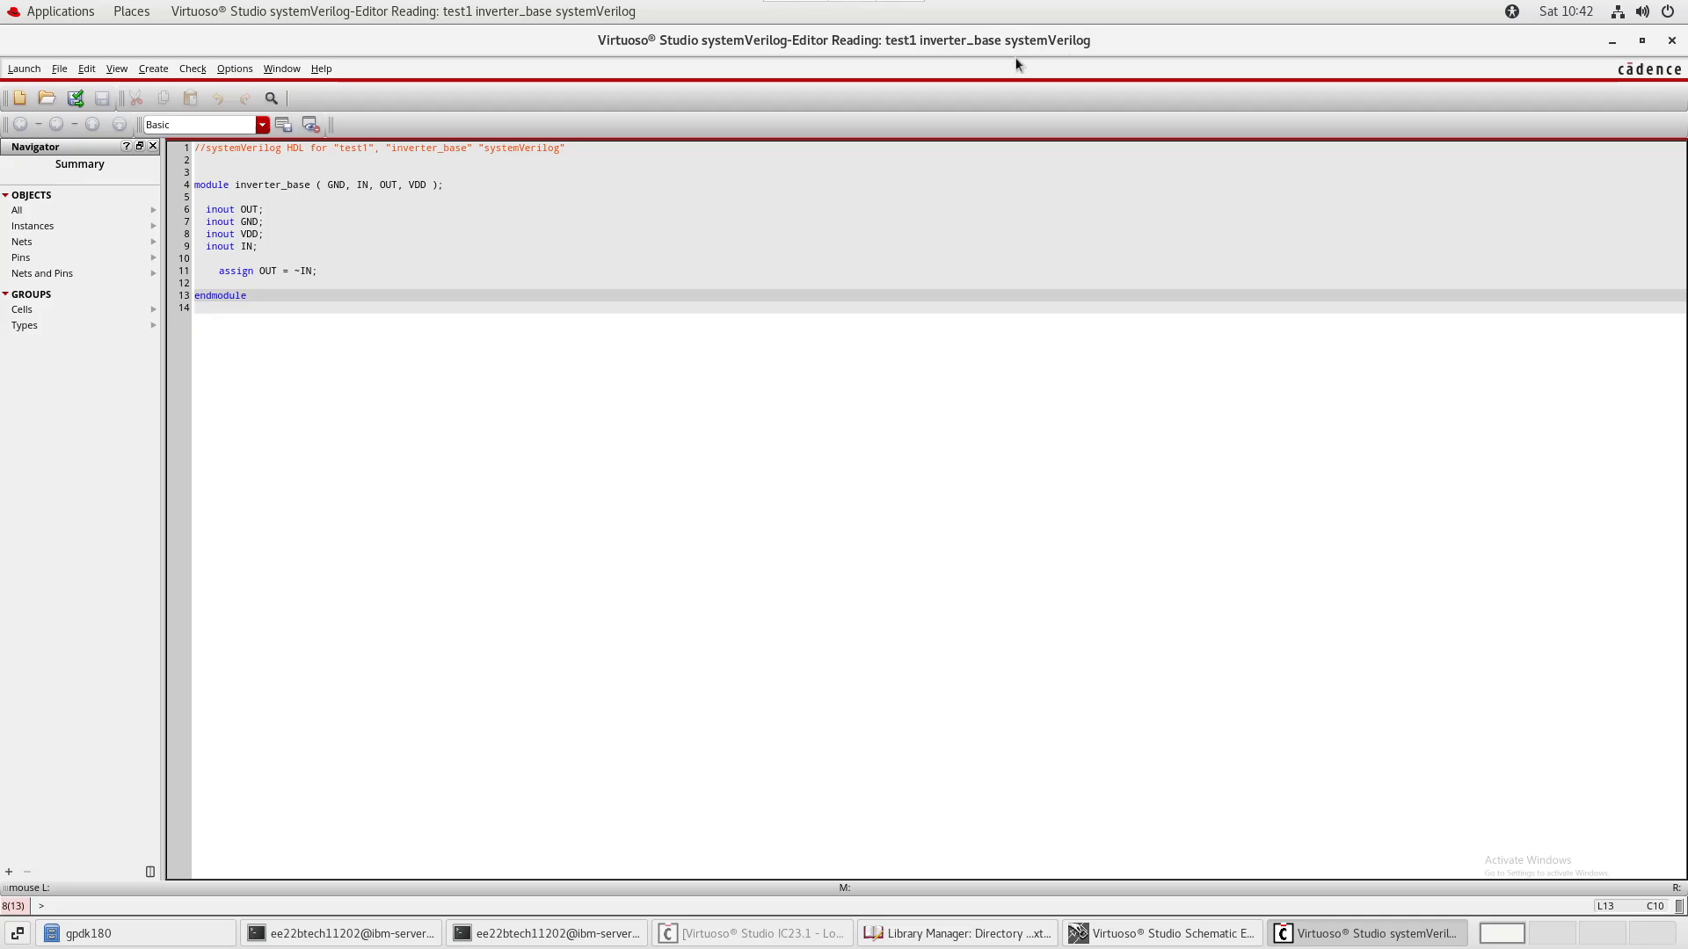
{"action": "double_click", "coordinate": [989, 39]}
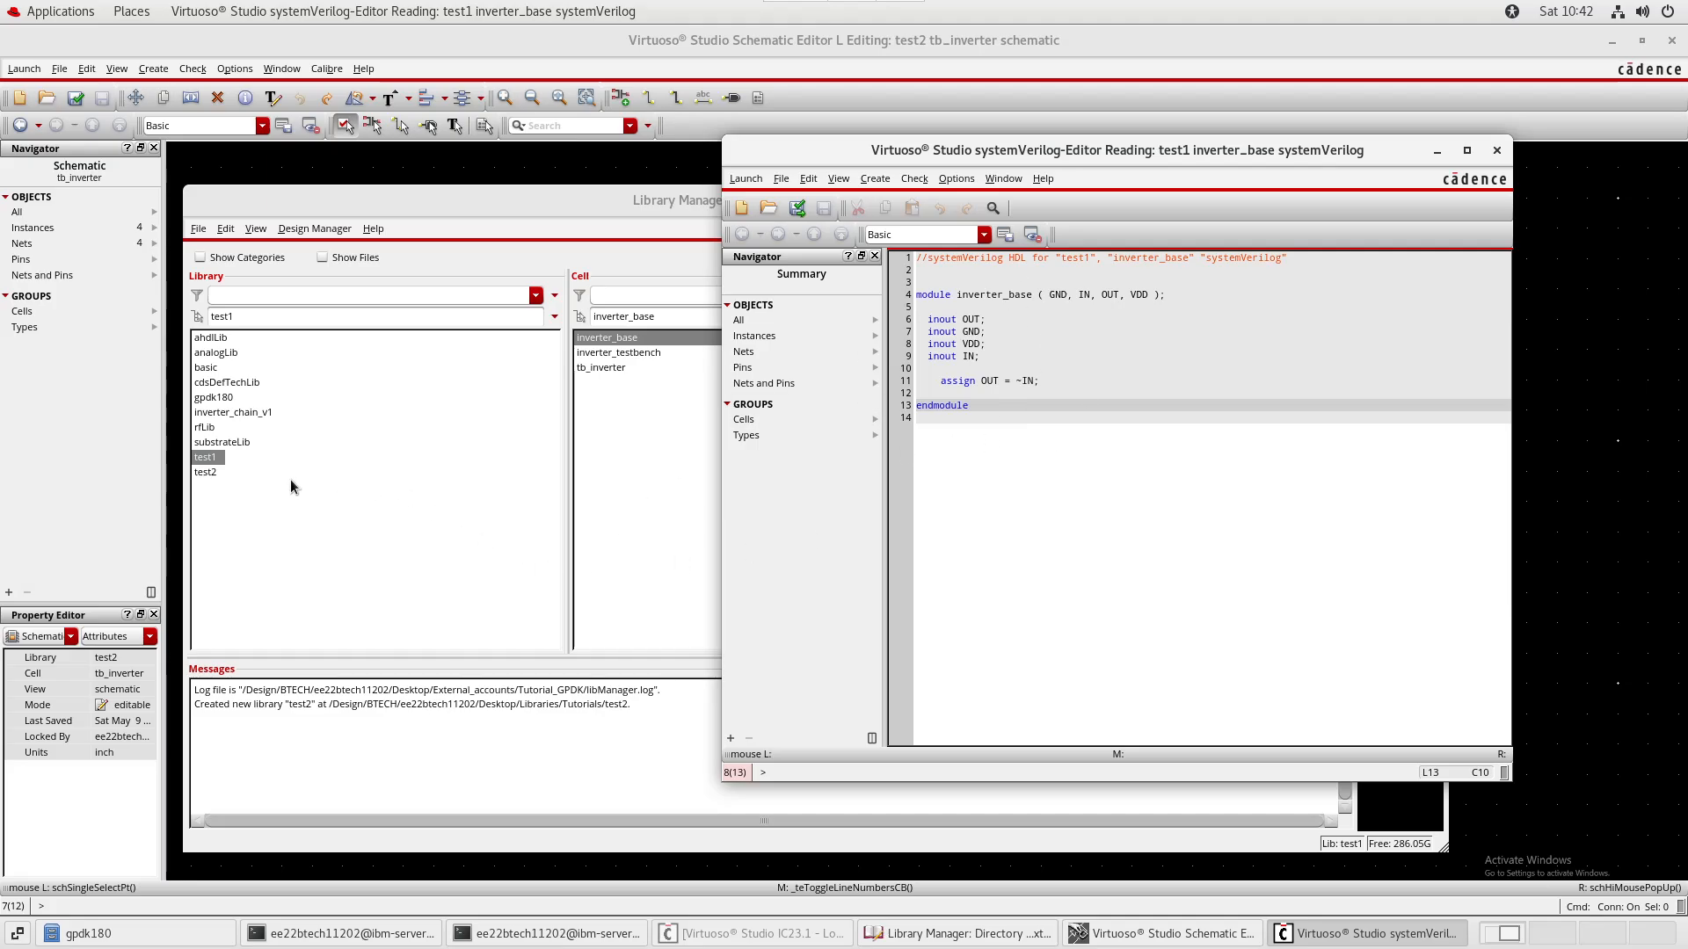
{"action": "left_click", "coordinate": [205, 472]}
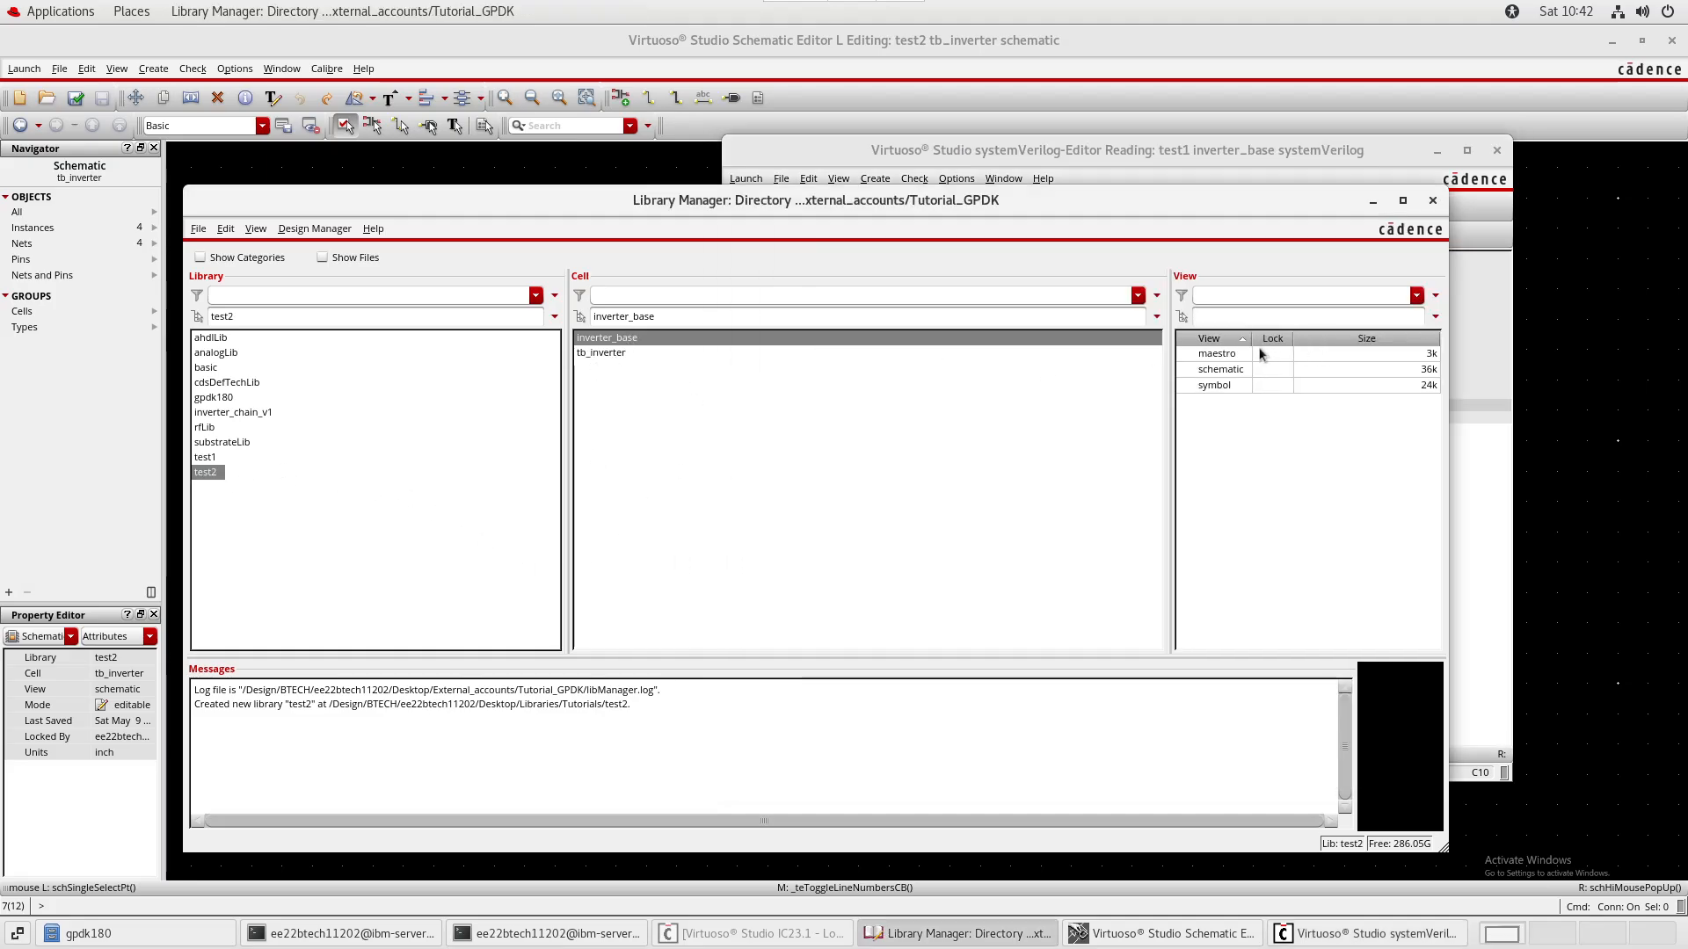
{"action": "left_click", "coordinate": [615, 341], "text": "ctrl"}
{"action": "left_click", "coordinate": [673, 341]}
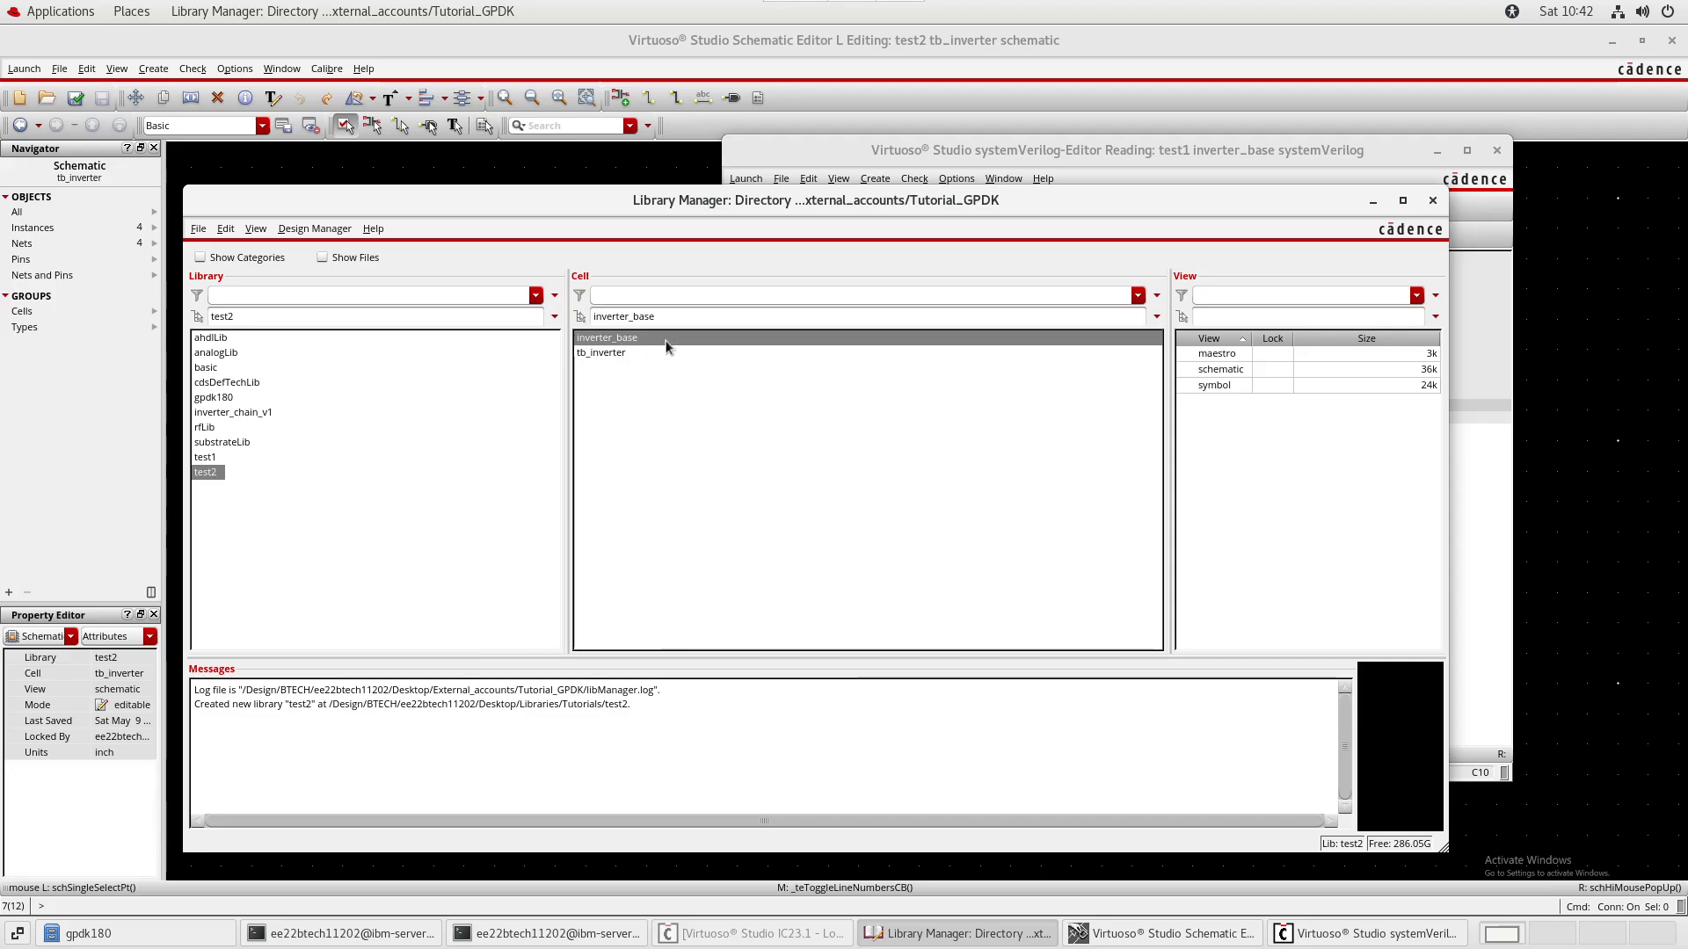
{"action": "left_click", "coordinate": [1241, 370]}
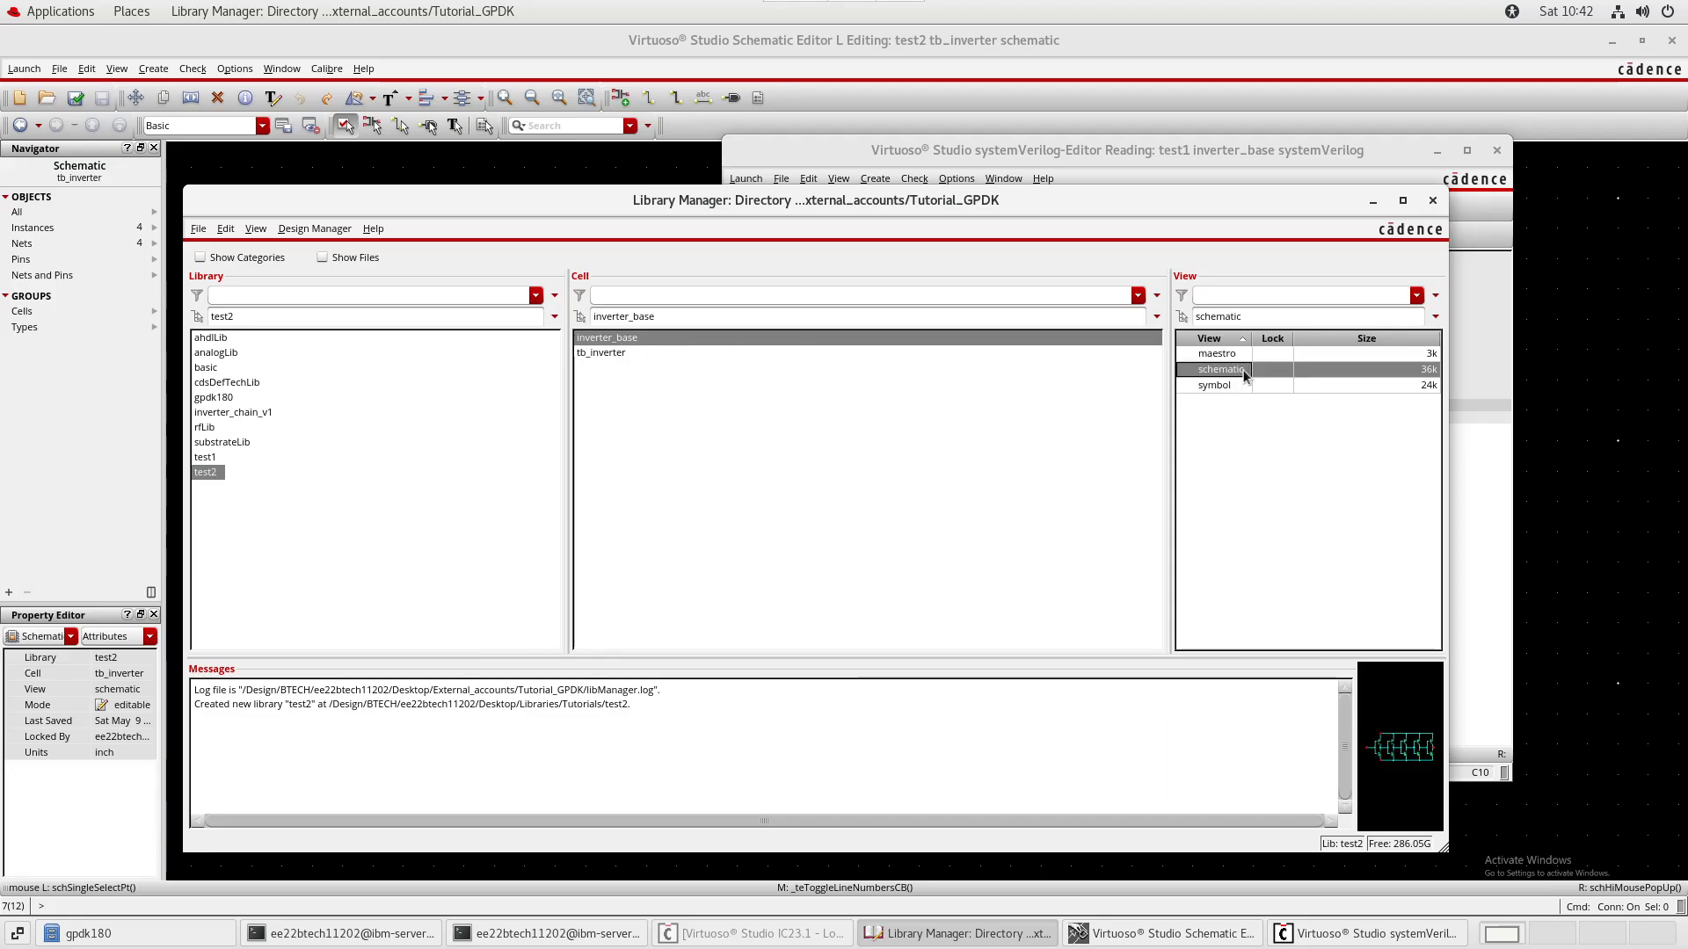
- Create a systemVerilog view of type systemVerilogText for inverter_base in test2, opened with Text Editor
{"action": "left_click", "coordinate": [200, 230]}
{"action": "mouse_move", "coordinate": [264, 252]}
{"action": "left_click", "coordinate": [470, 274]}
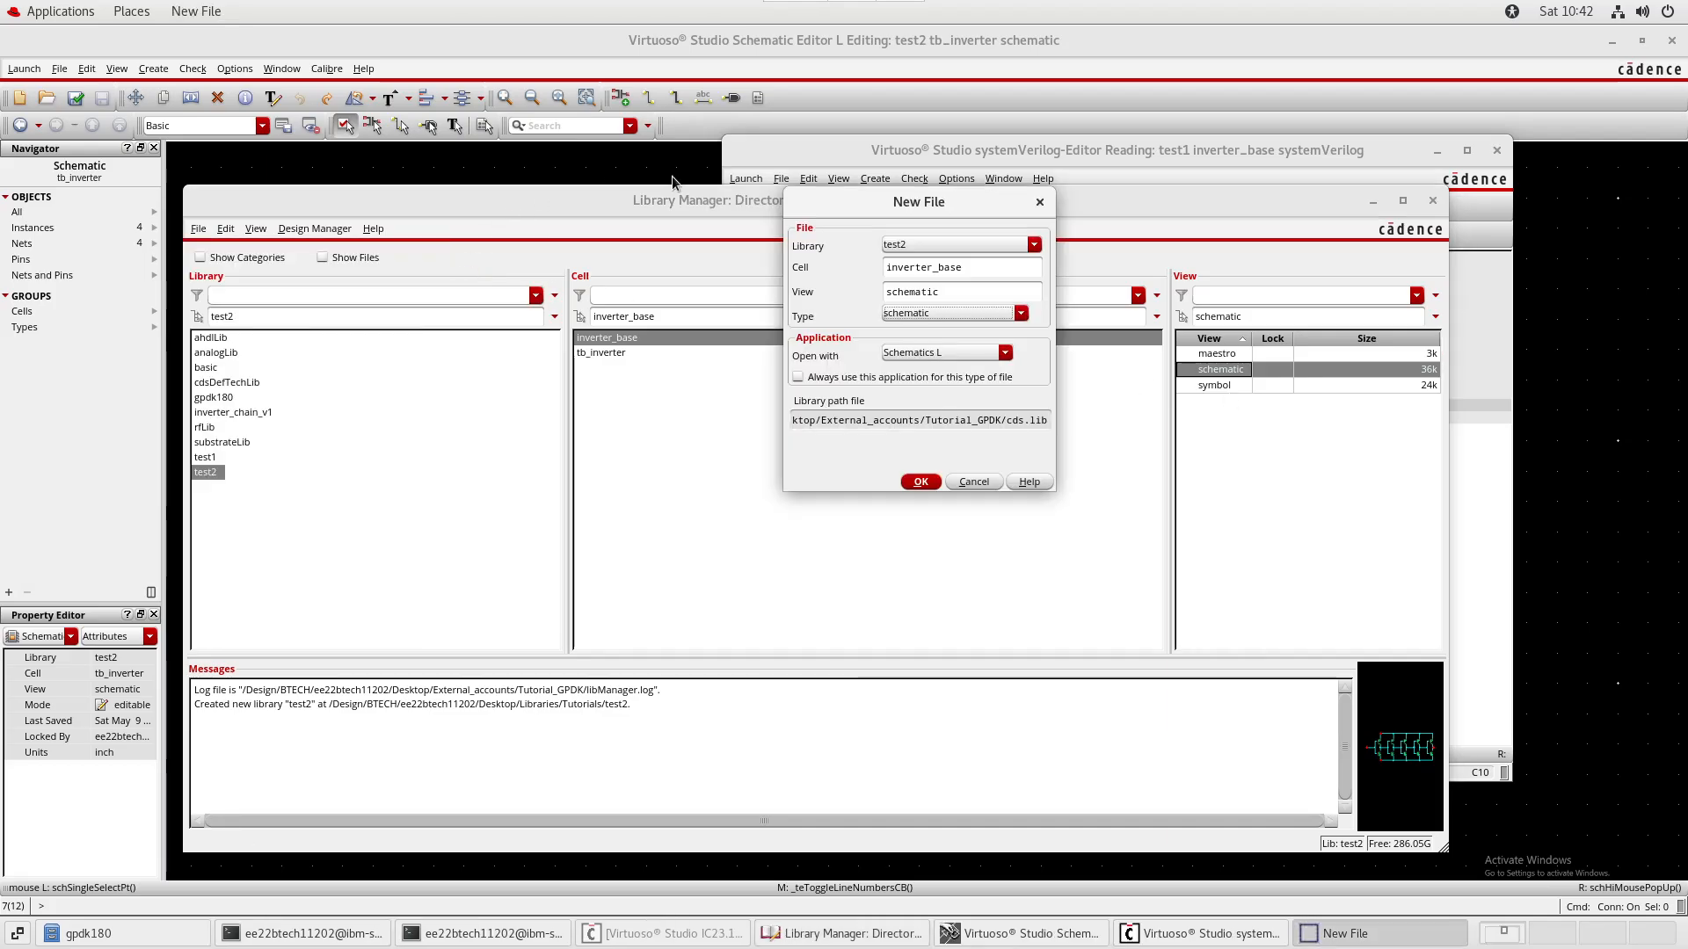
{"action": "left_click", "coordinate": [930, 313]}
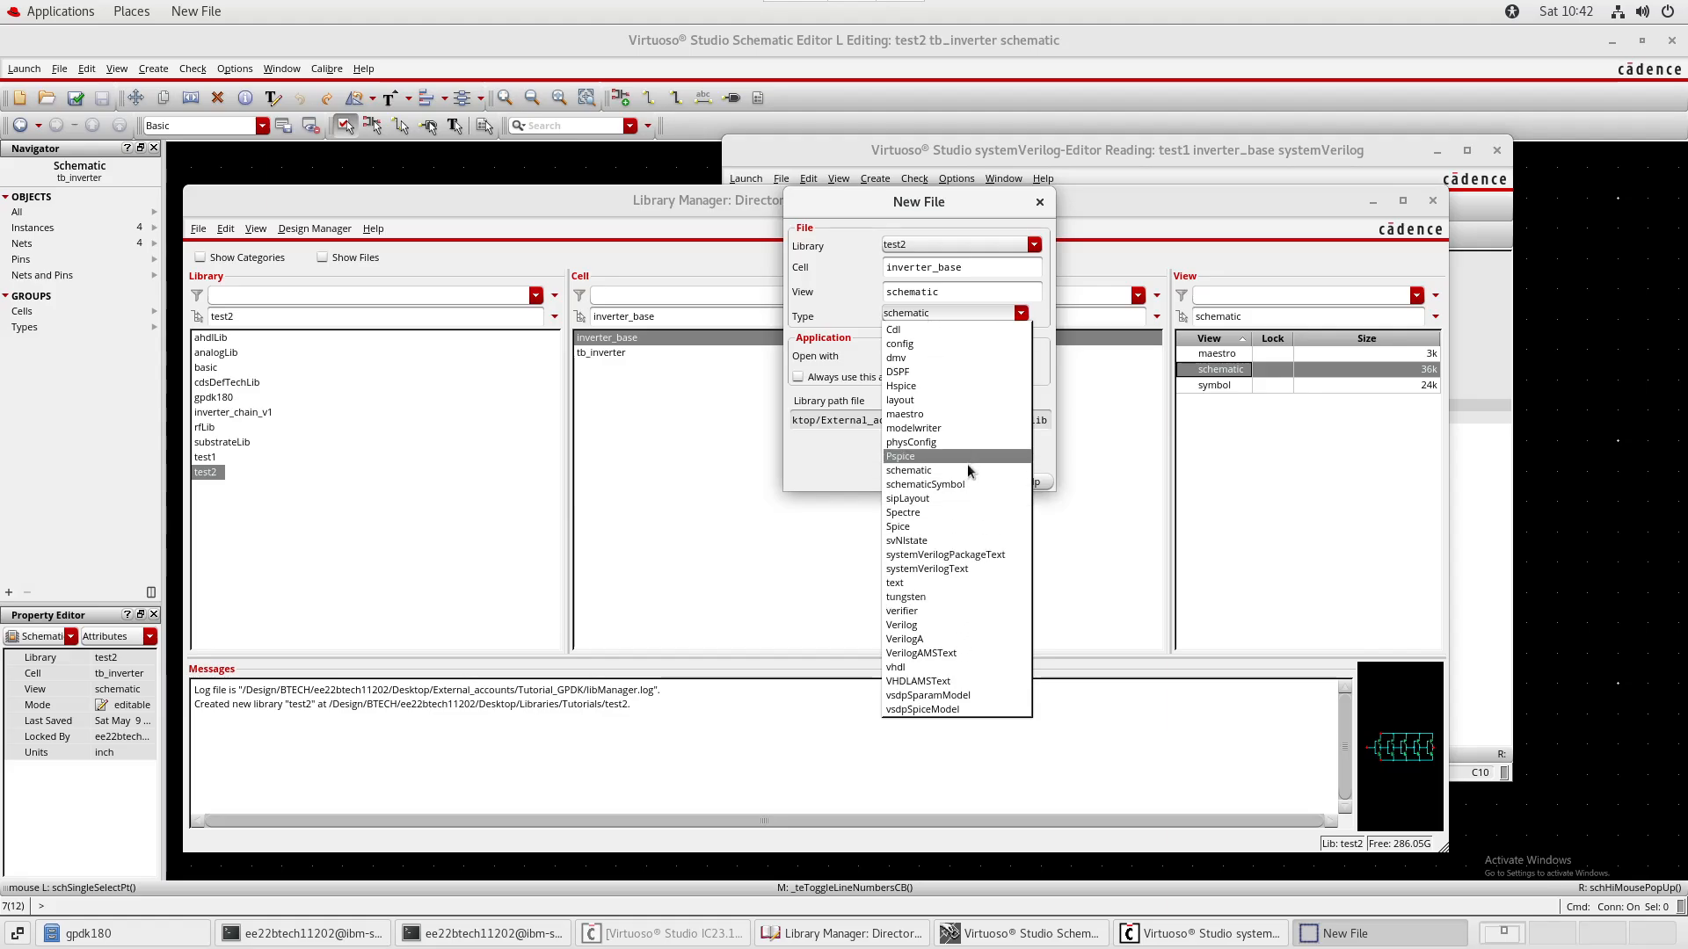
{"action": "left_click", "coordinate": [967, 569]}
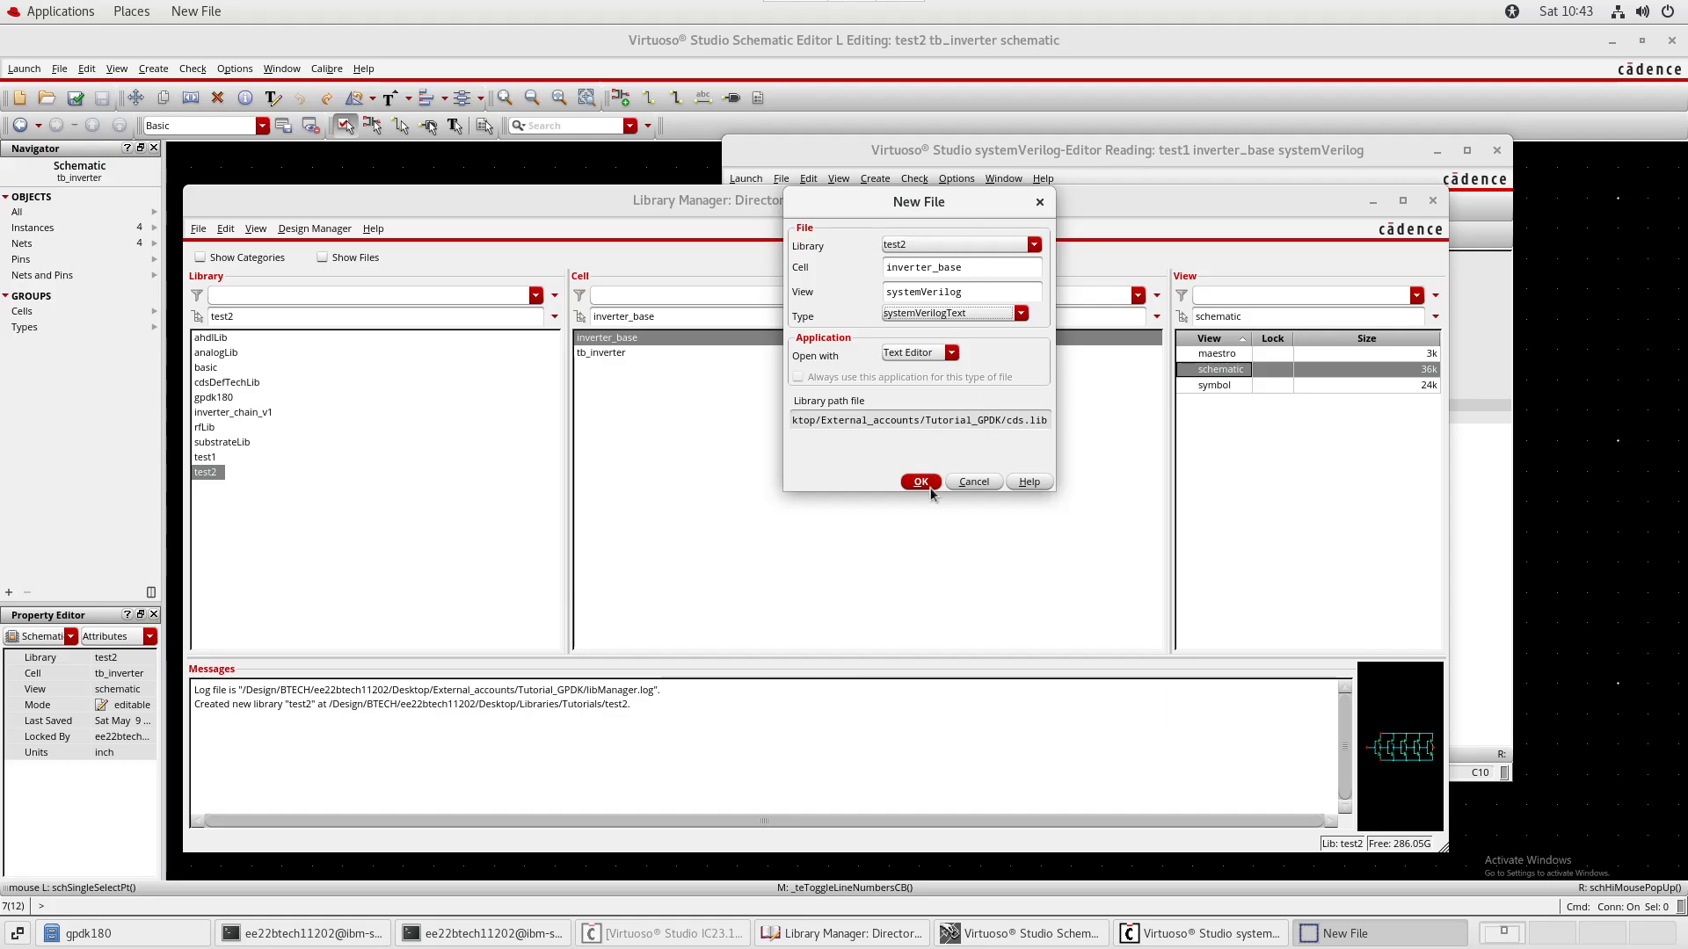
{"action": "left_click", "coordinate": [928, 485]}
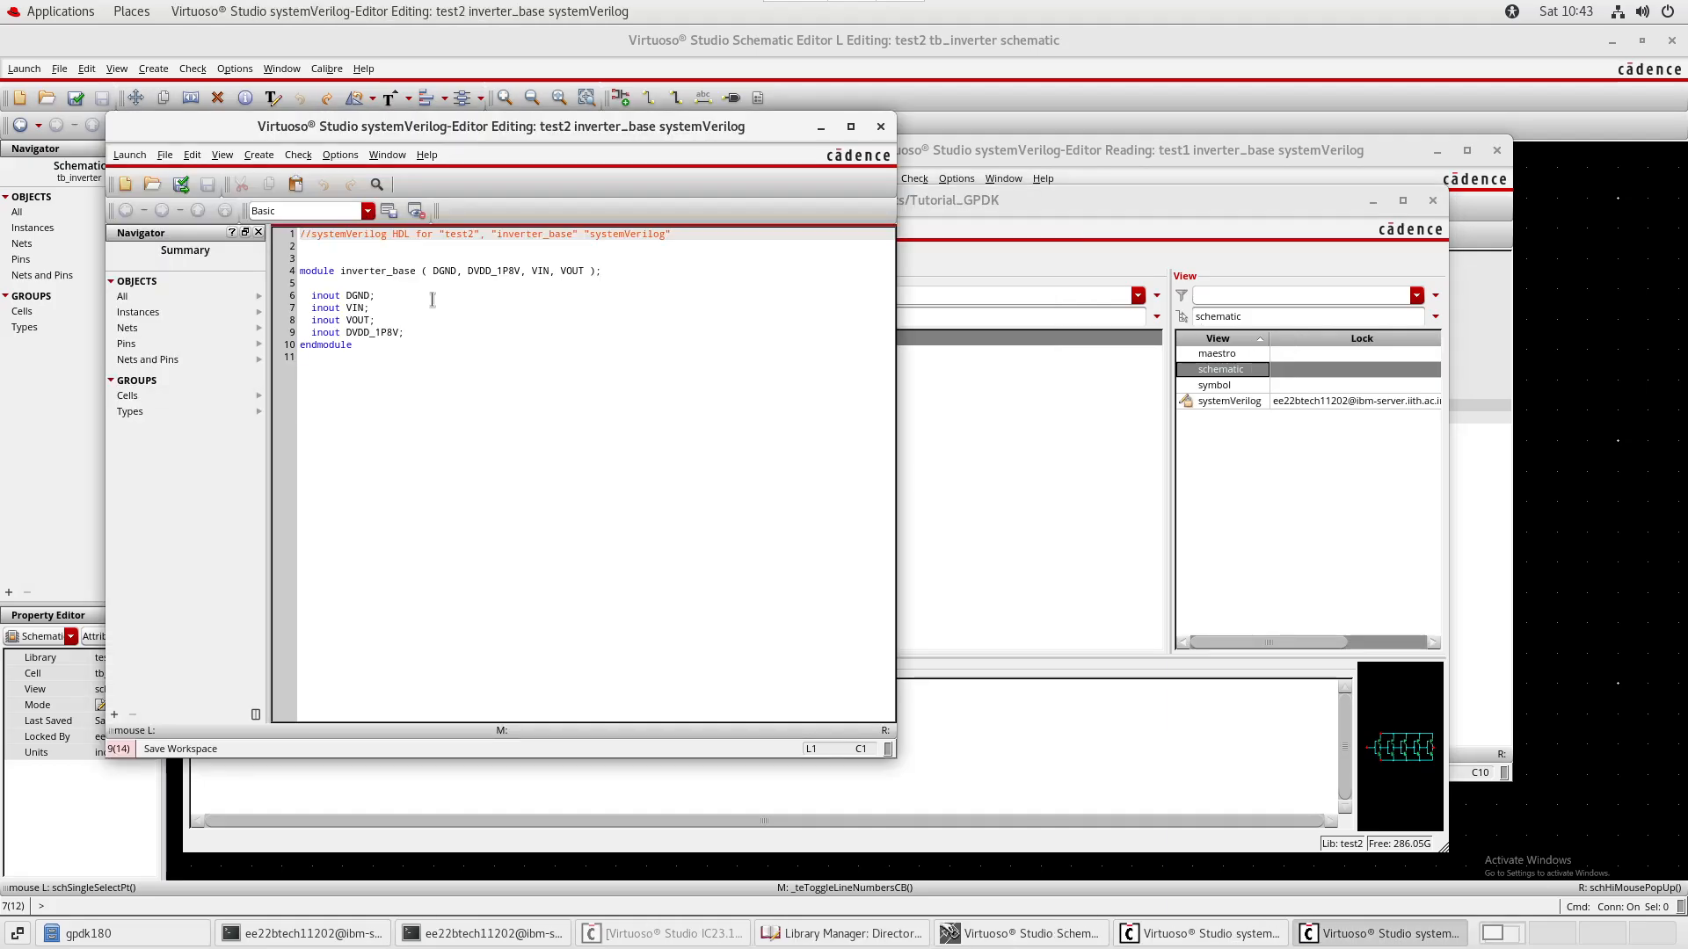
- Insert three blank lines between the inout DVDD_1P8V declaration and endmodule, leaving the cursor on line 11
{"action": "left_click", "coordinate": [430, 332]}
{"action": "key", "text": "Return"}
{"action": "key", "text": "Return"}
{"action": "key", "text": "Return"}
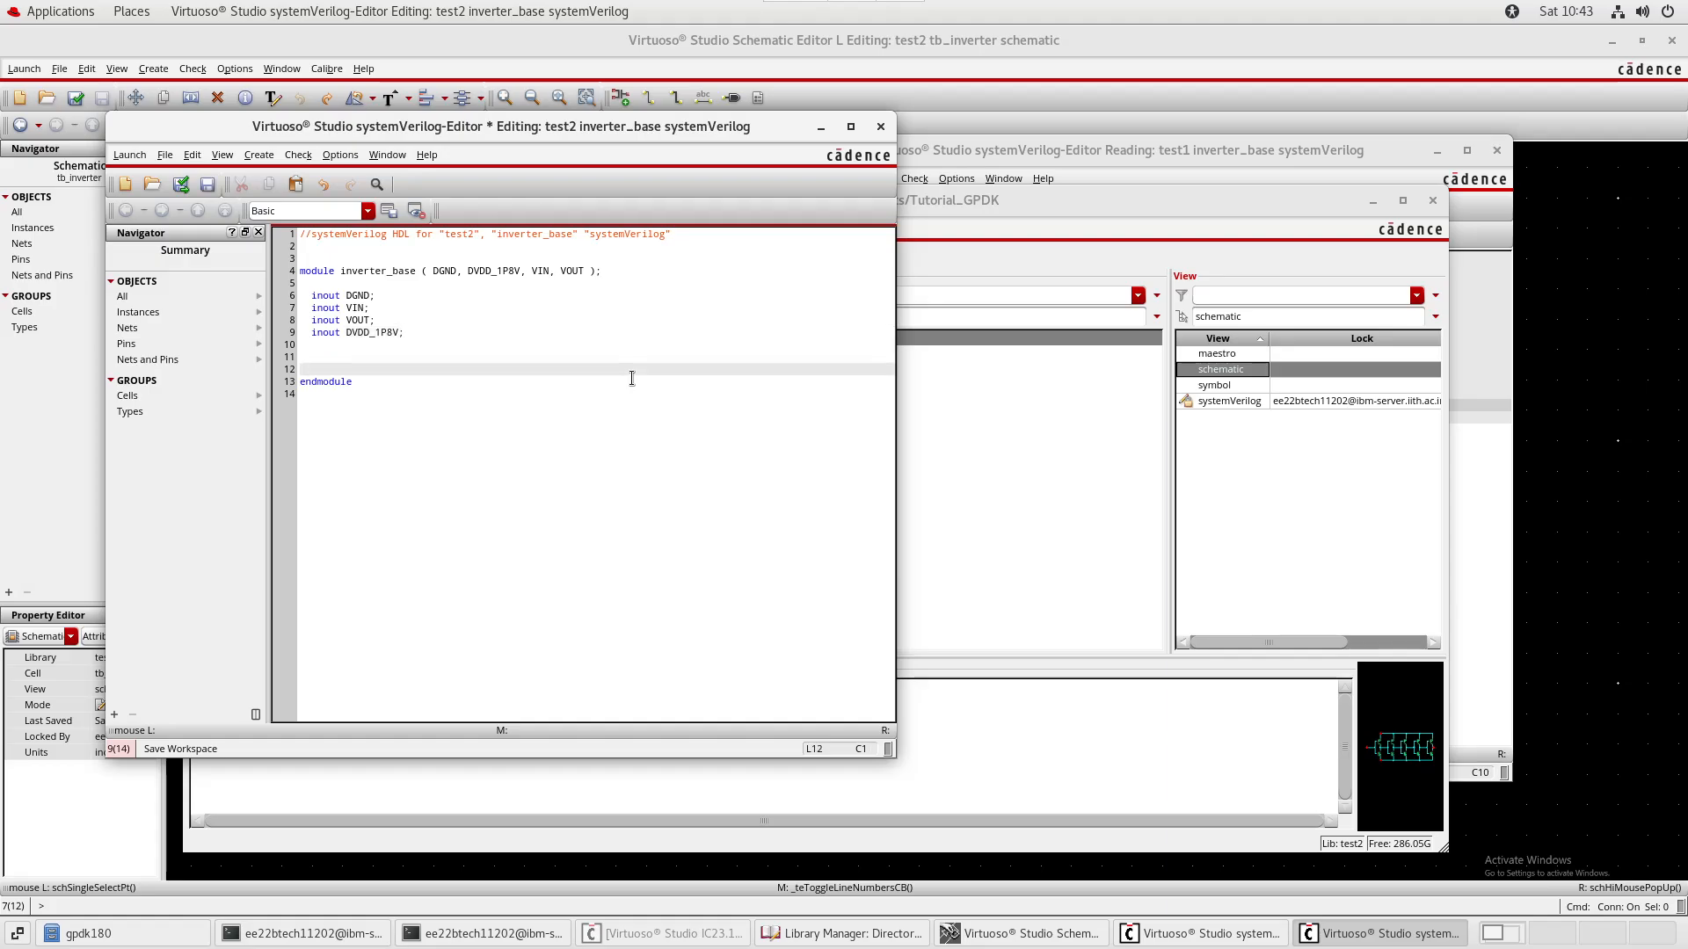
{"action": "key", "text": "Up"}
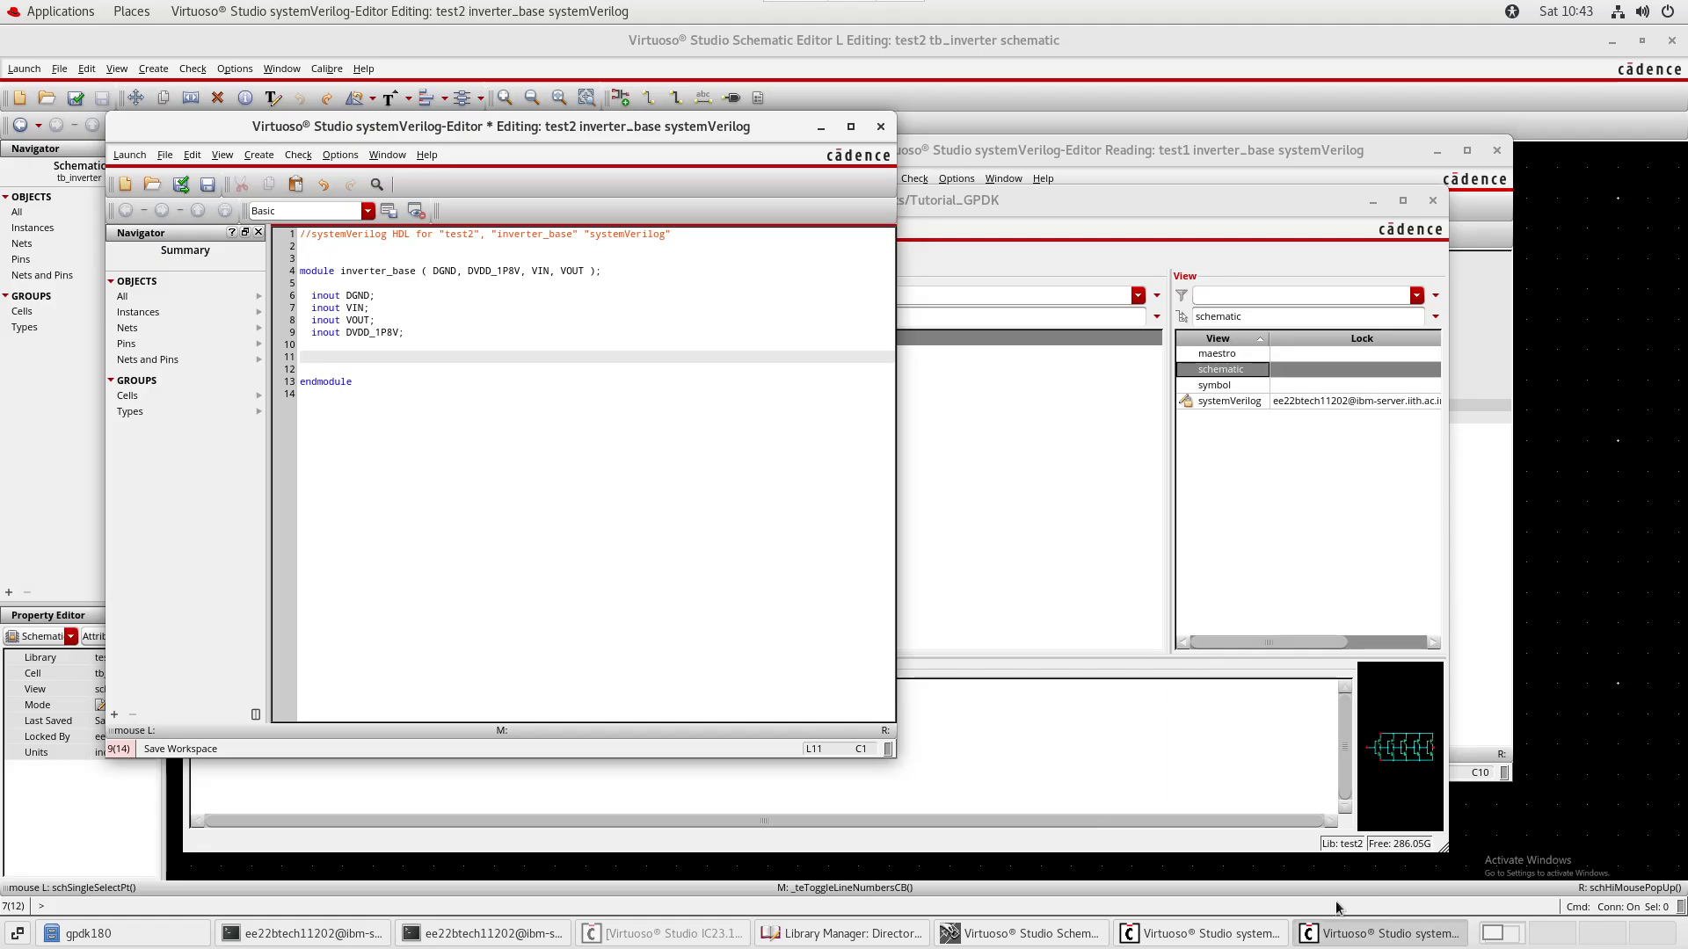
- Copy assign OUT = ~IN; from the test1 inverter_base code into line 11 of the test2 view, and save and extract it
{"action": "left_click", "coordinate": [1203, 933]}
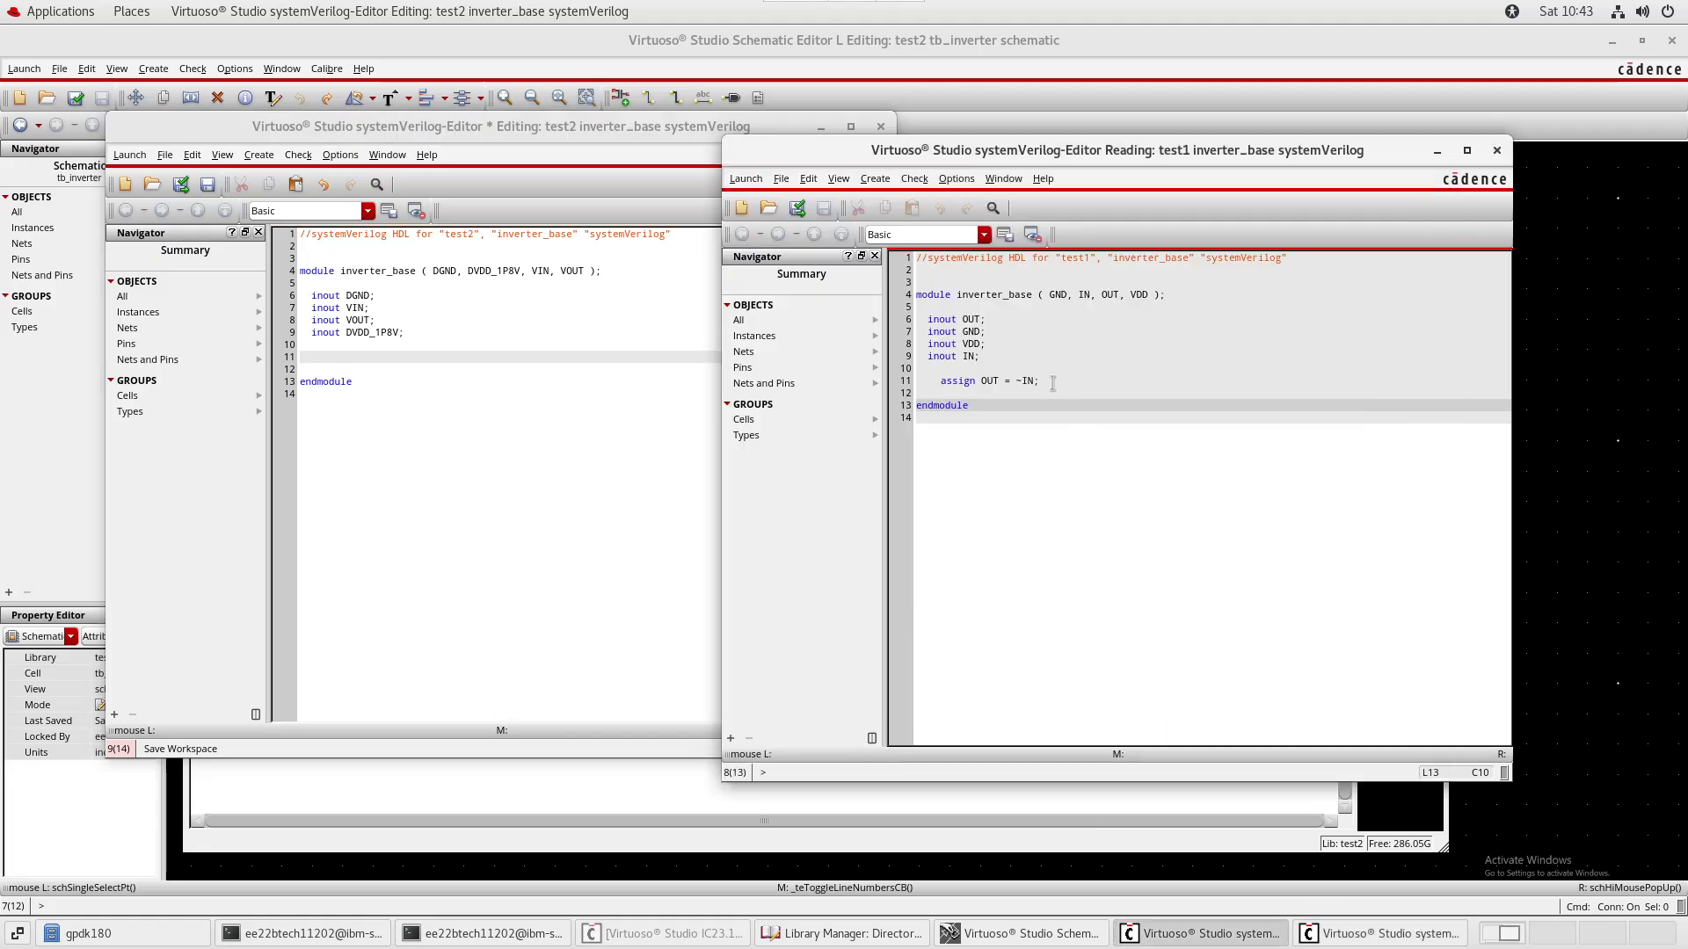
{"action": "left_click_drag", "start_coordinate": [1053, 384], "coordinate": [941, 384]}
{"action": "right_click", "coordinate": [948, 387]}
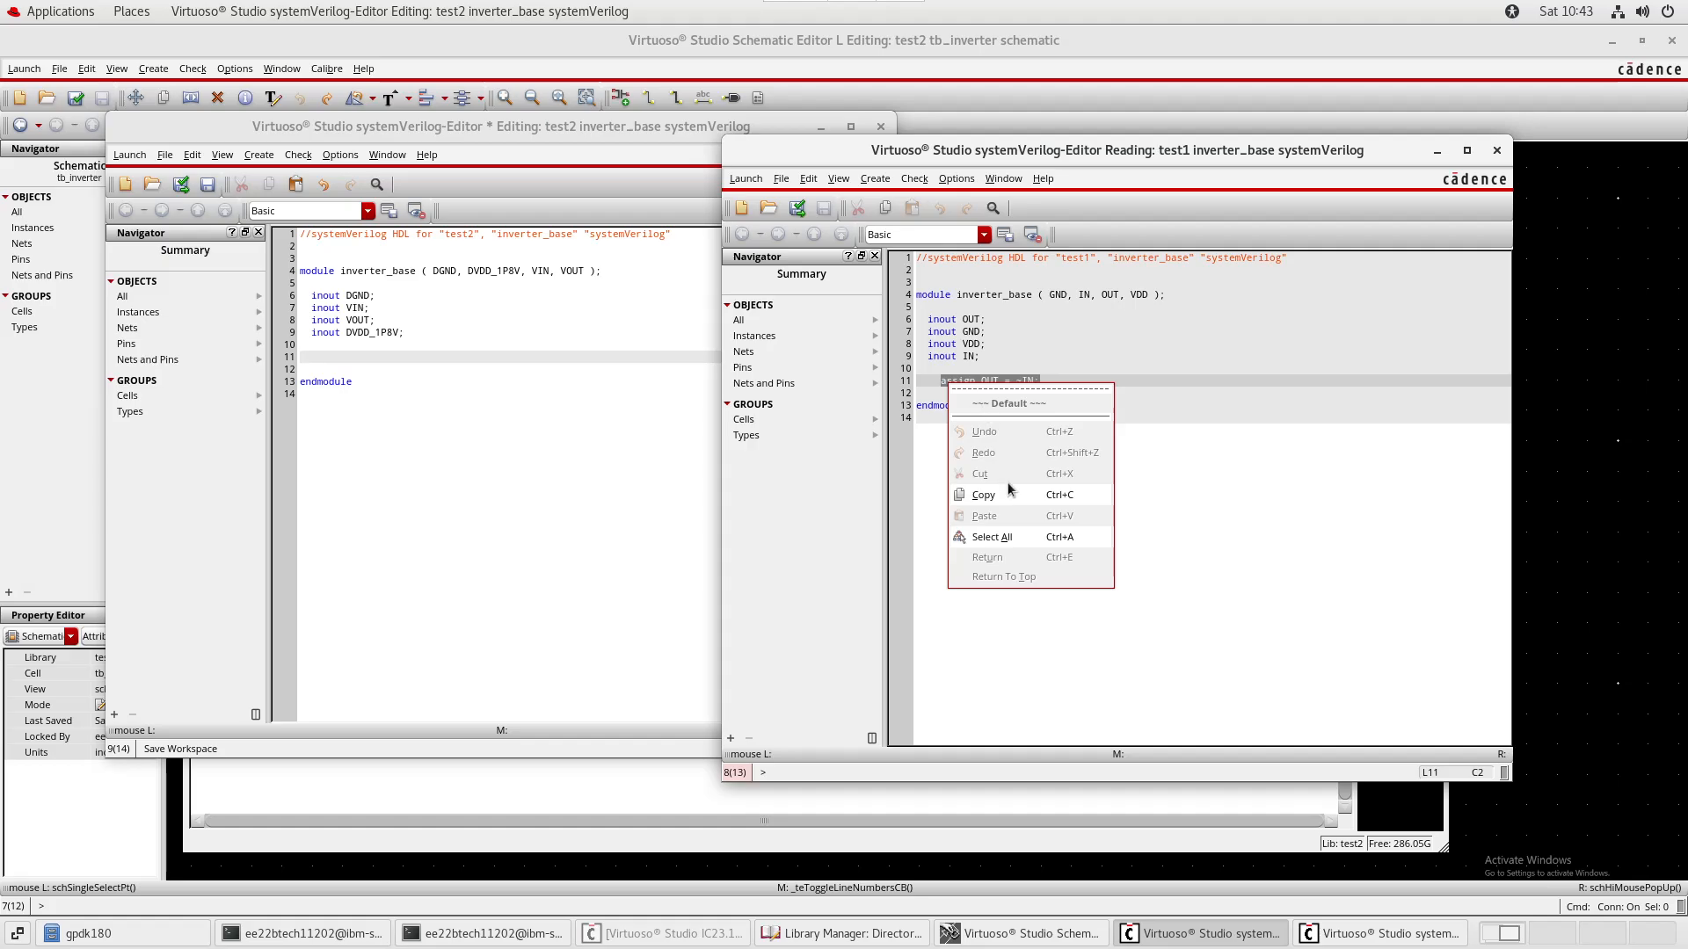
{"action": "left_click", "coordinate": [994, 492]}
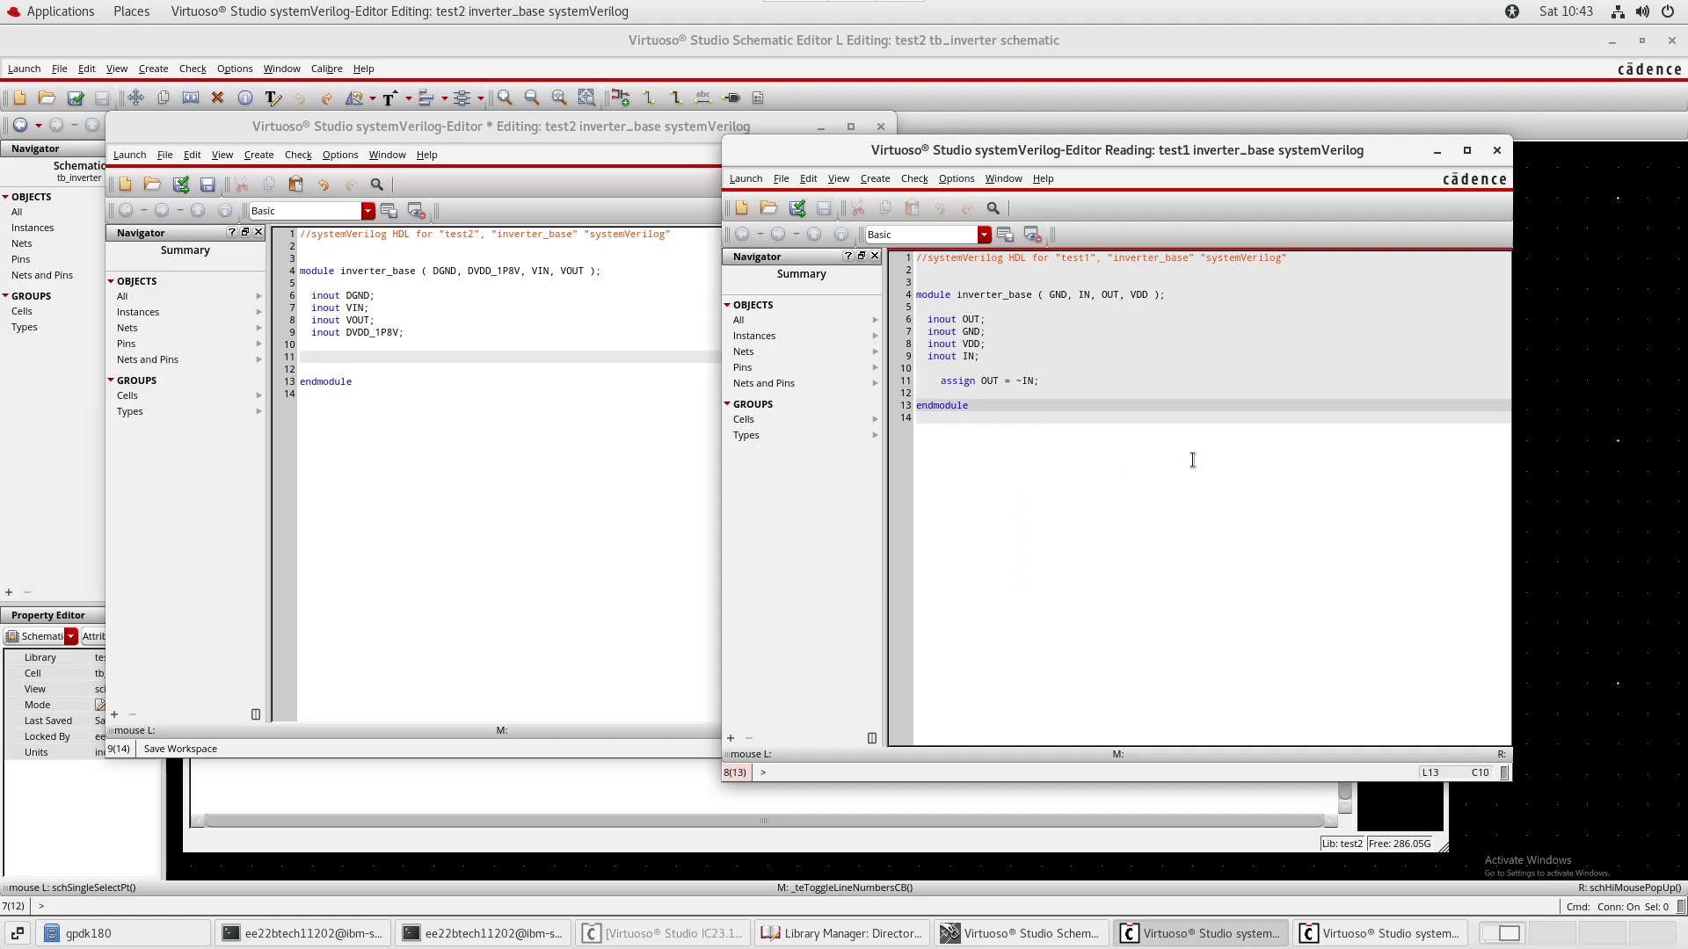
{"action": "left_click", "coordinate": [355, 356]}
{"action": "right_click", "coordinate": [353, 357]}
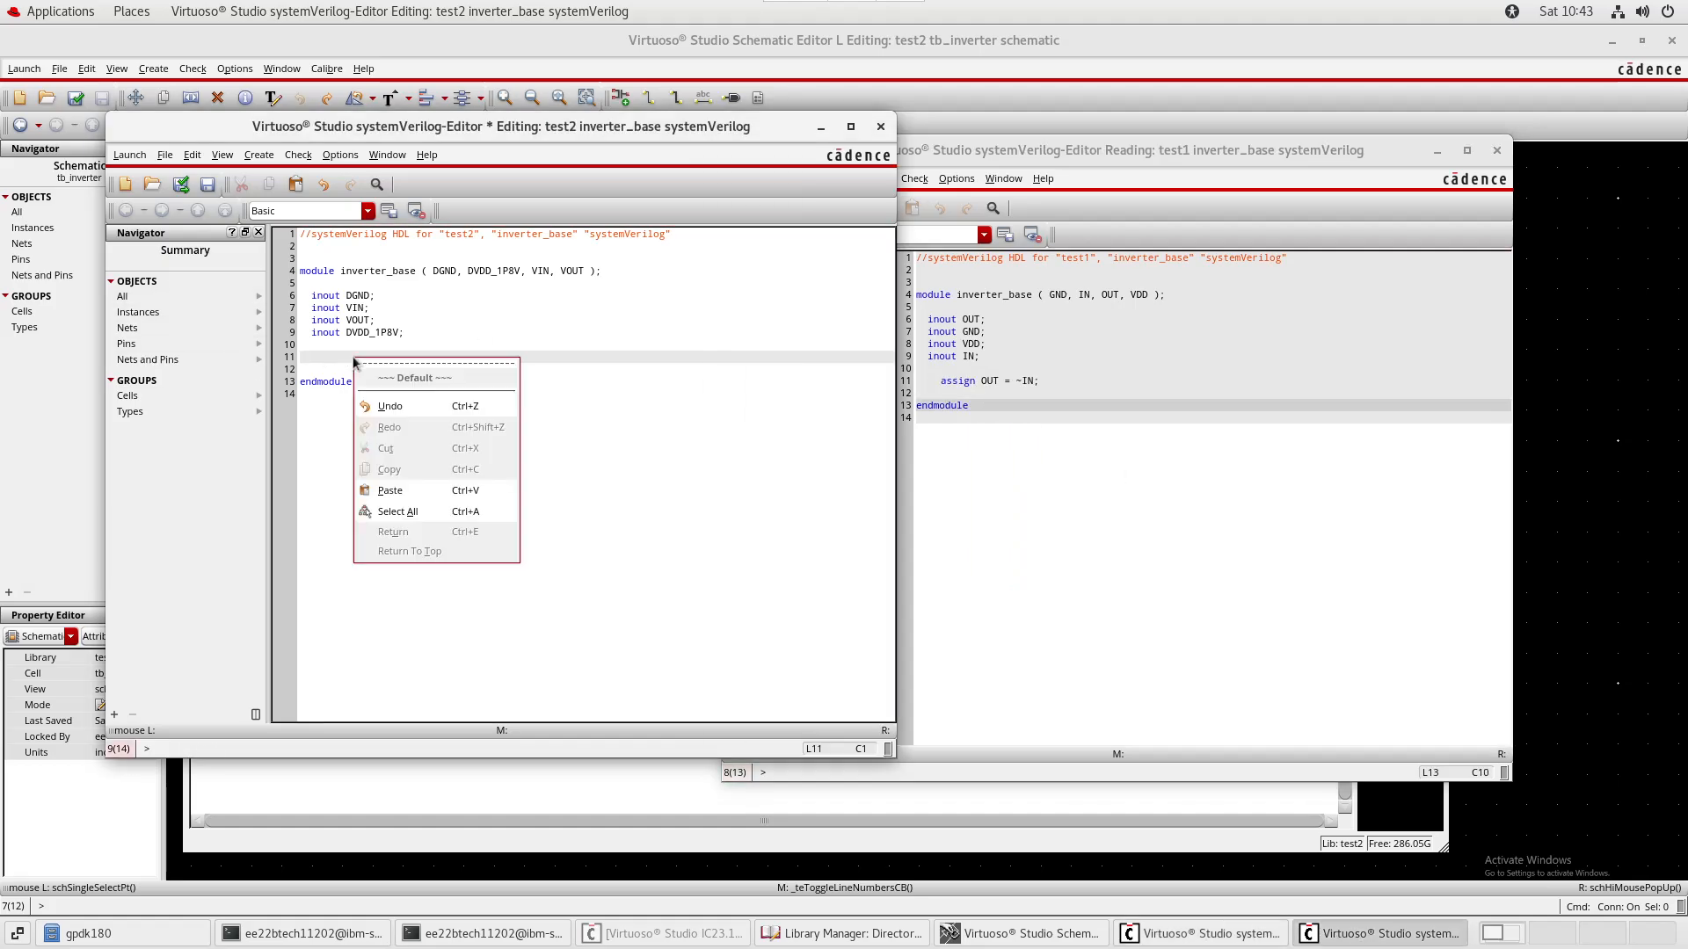
{"action": "left_click", "coordinate": [390, 490]}
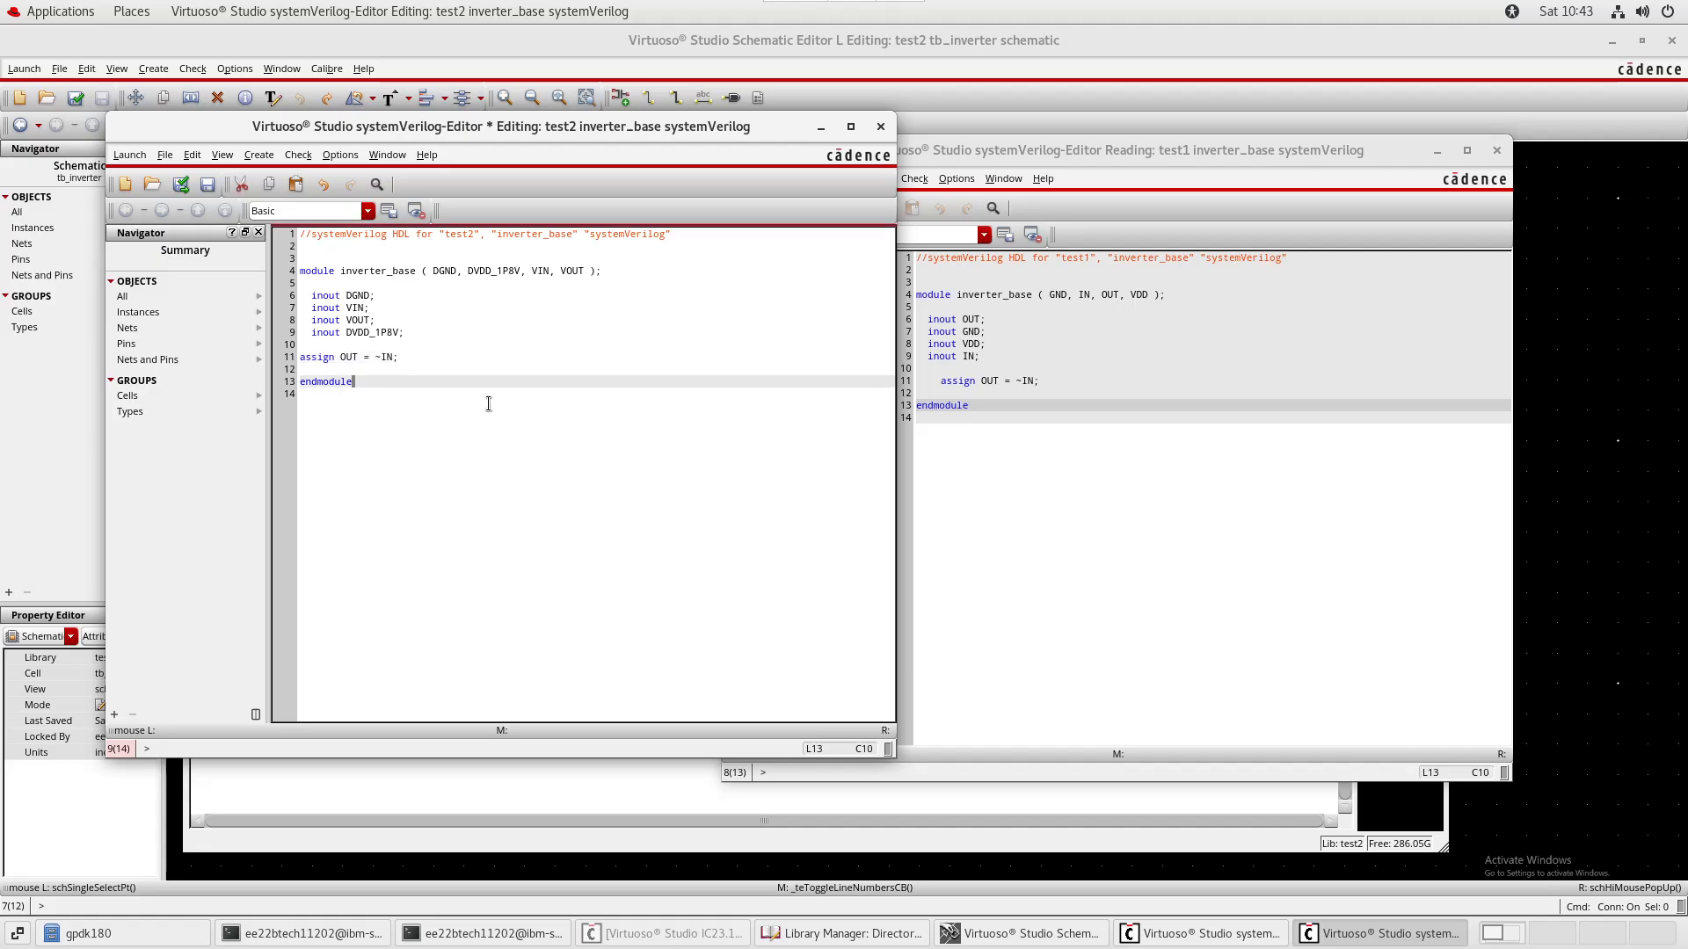
{"action": "left_click", "coordinate": [181, 184]}
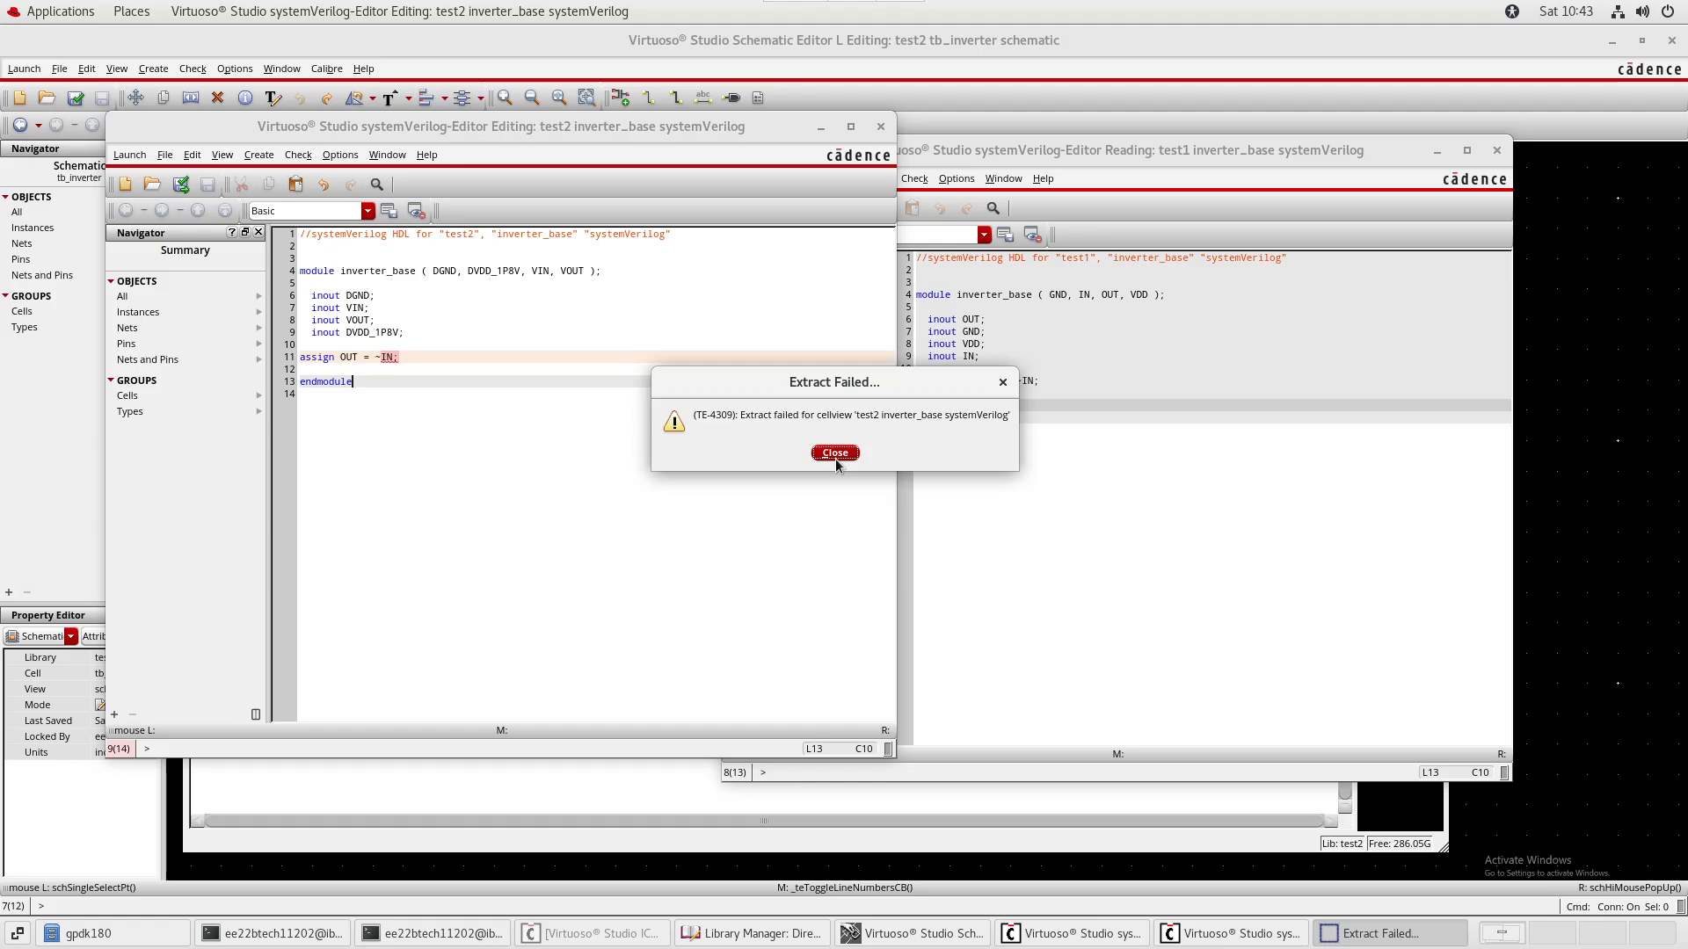
{"action": "left_click", "coordinate": [835, 454]}
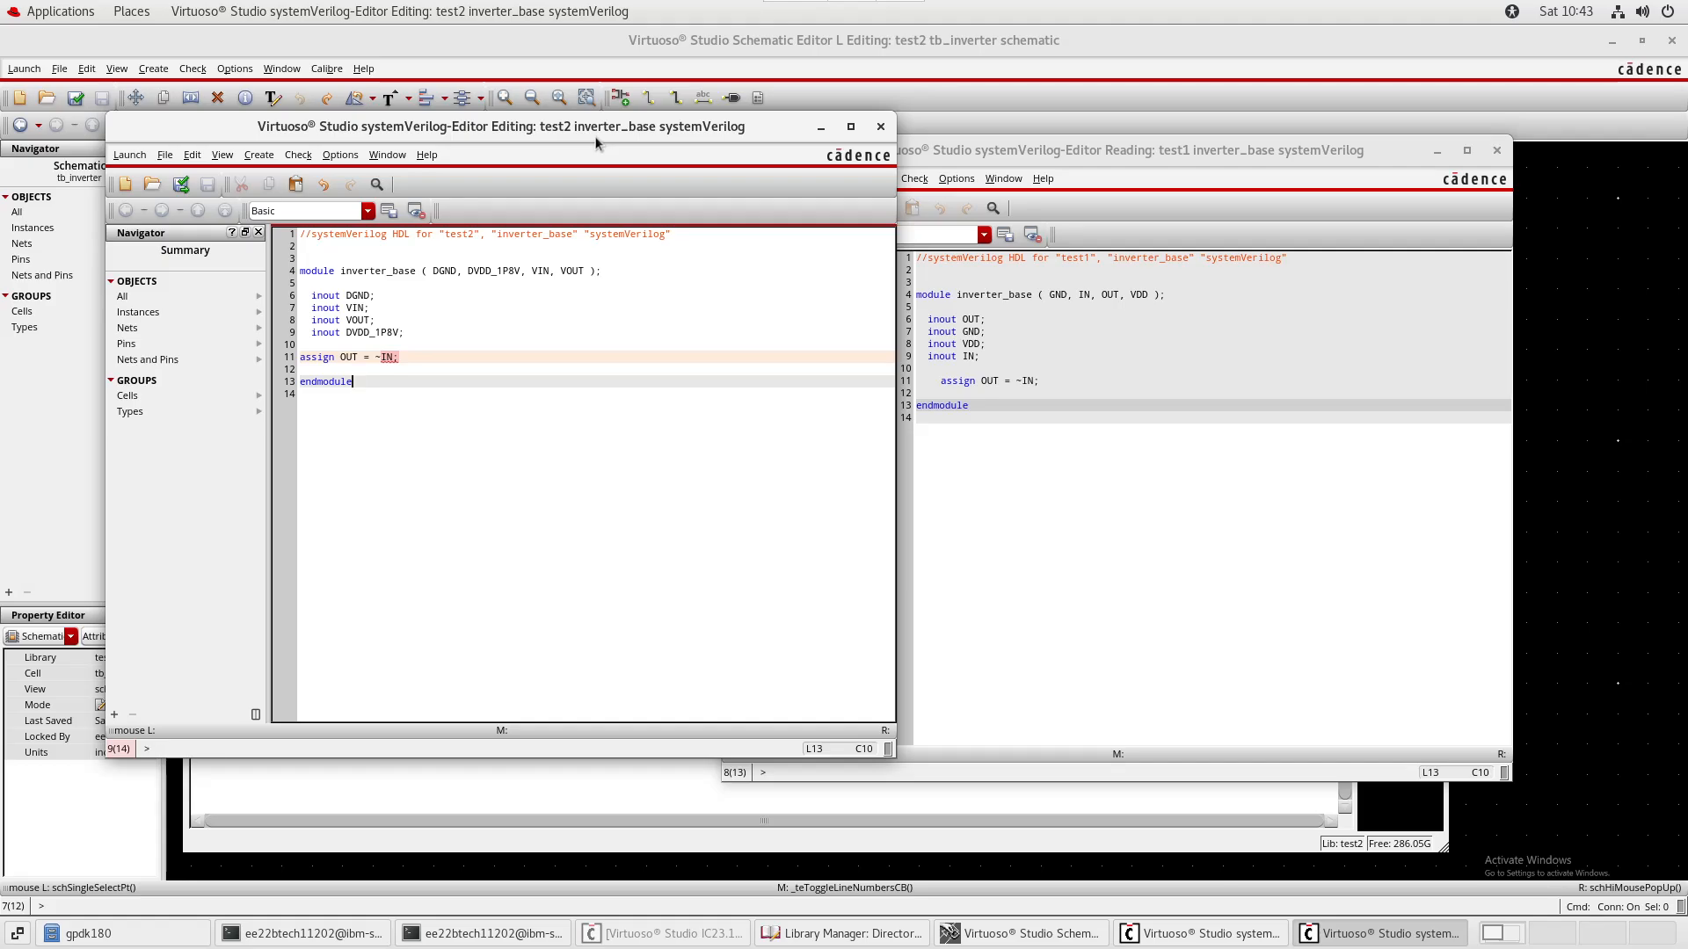
- Change line 11 to assign VOUT = ~VIN; to match the module's ports, and save and extract the cellview
{"action": "left_click", "coordinate": [387, 356]}
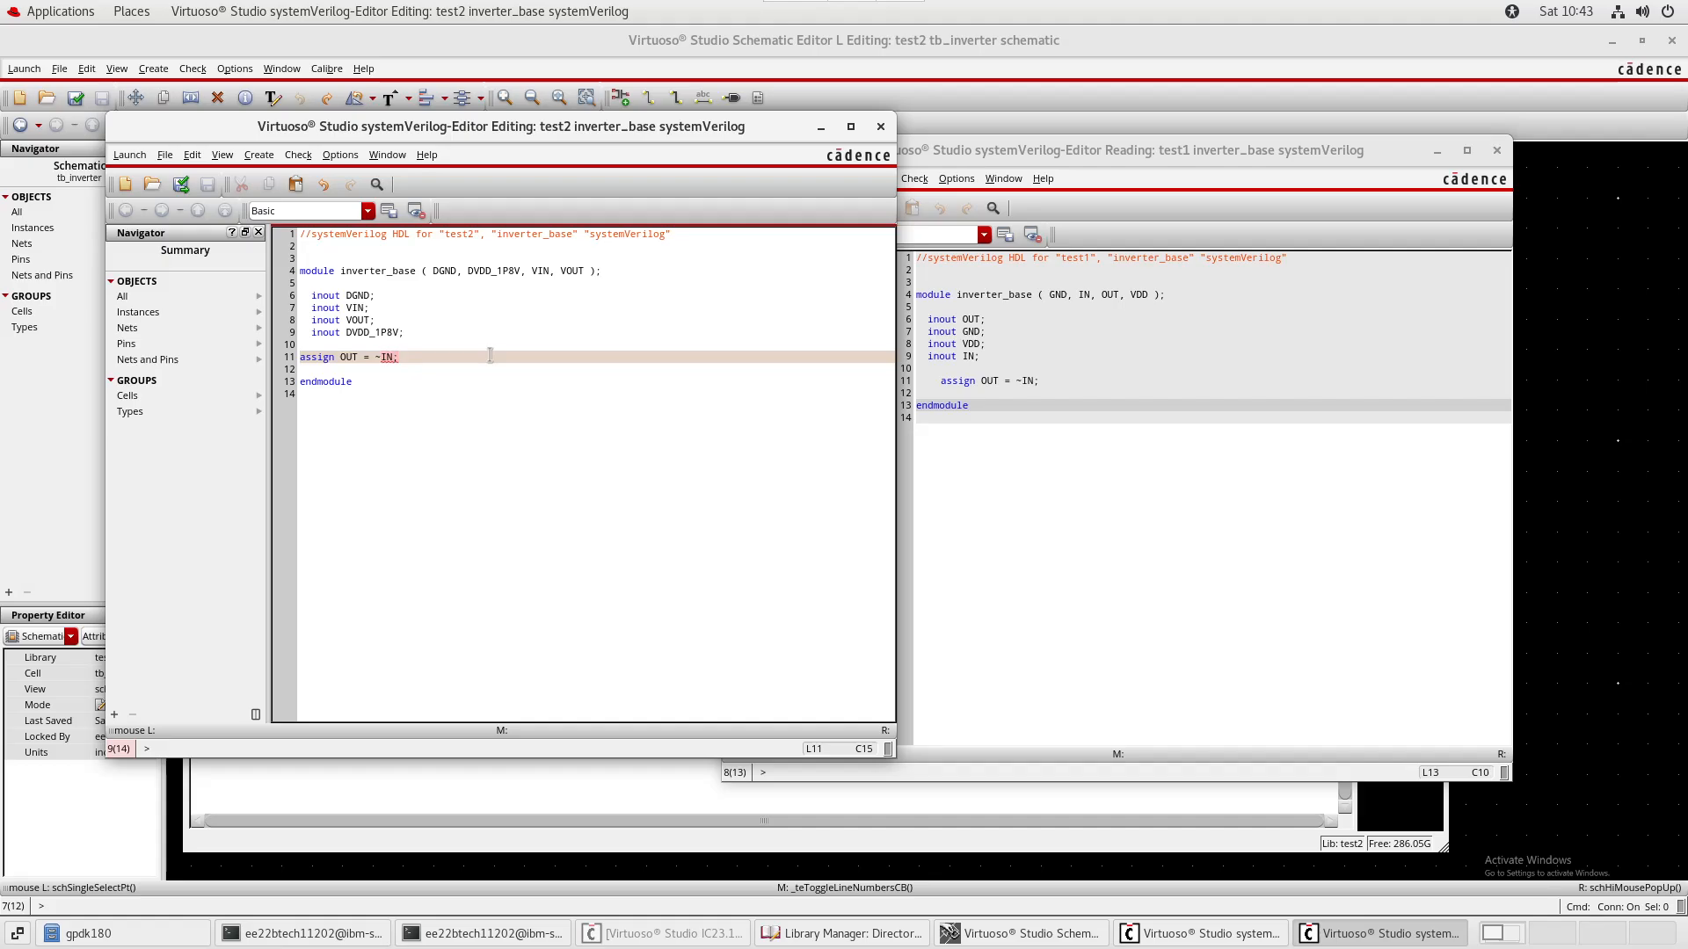
{"action": "type", "text": "V"}
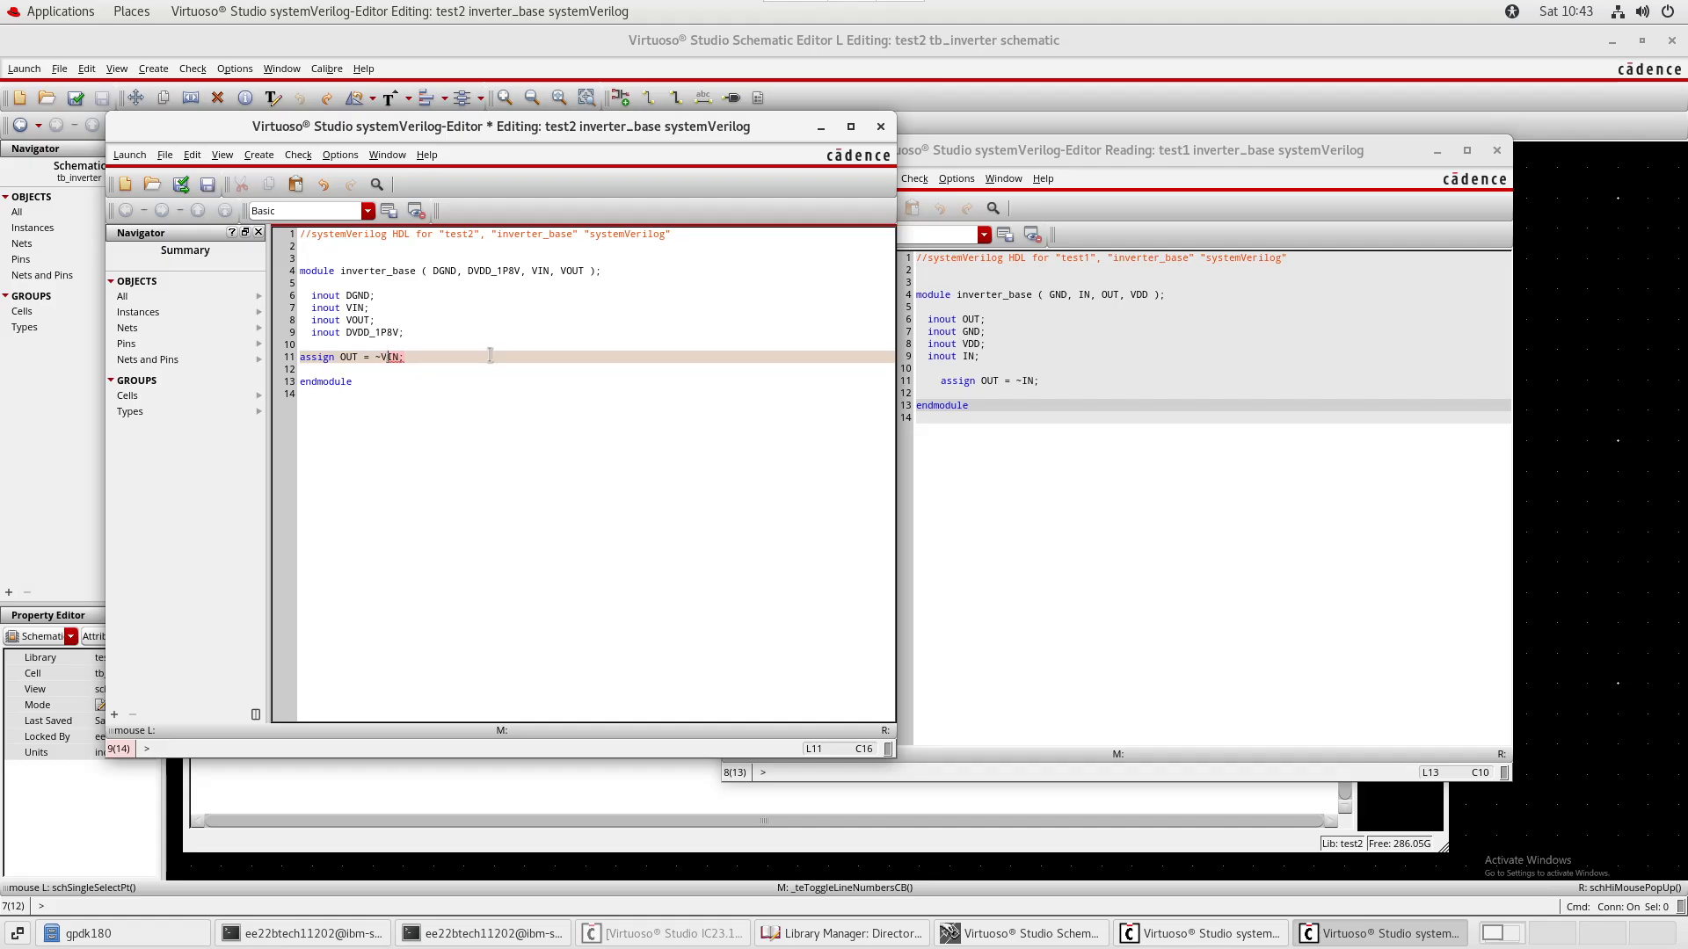
{"action": "key", "text": "ctrl+Left"}
{"action": "type", "text": "V"}
{"action": "left_click", "coordinate": [180, 183]}
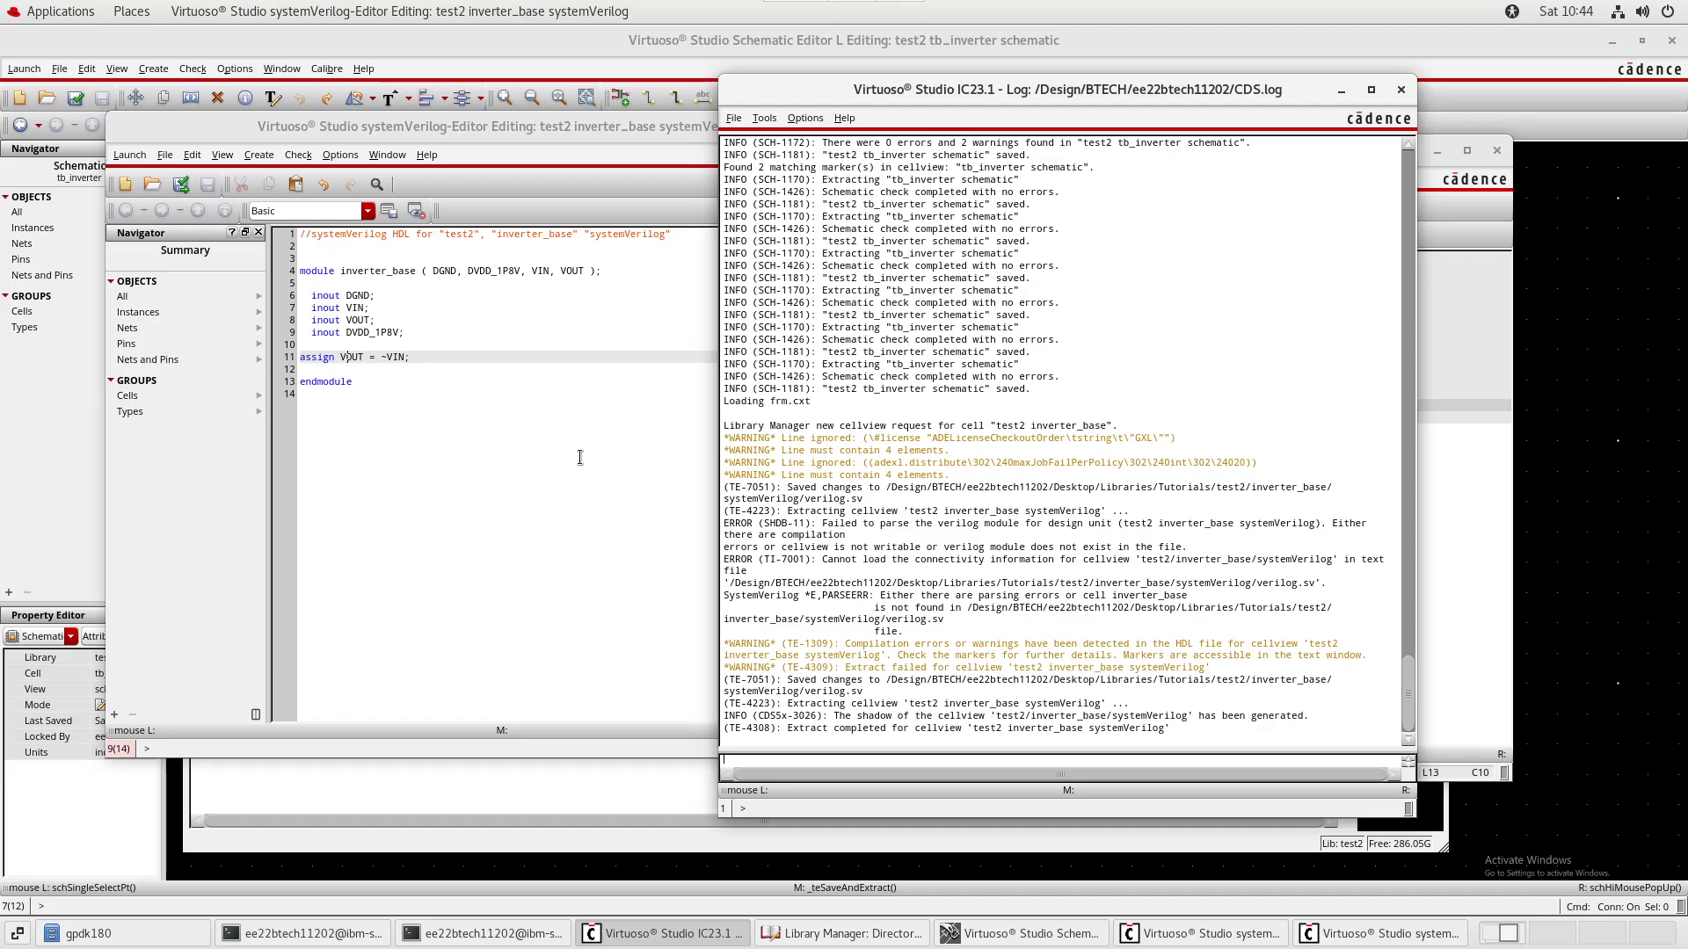
- Try replacing VOUT with OUT in the assign statement on line 11, and save and extract the cellview
{"action": "left_click", "coordinate": [350, 344]}
{"action": "key", "text": "Down"}
{"action": "key", "text": "Right"}
{"action": "key", "text": "Right"}
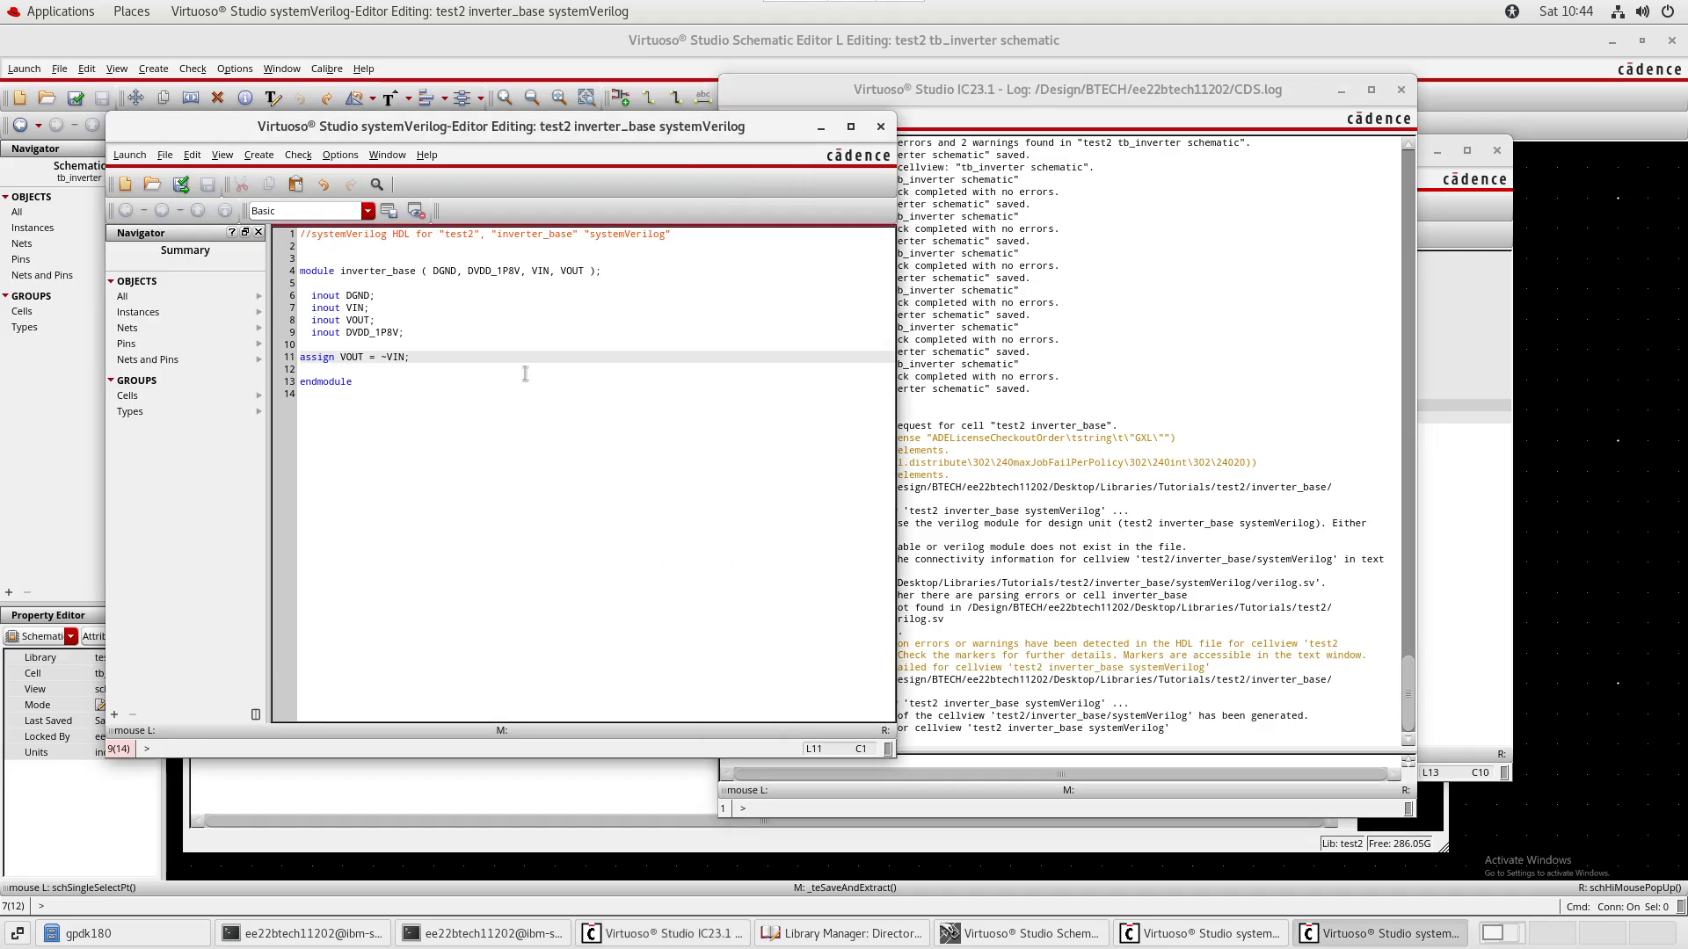
{"action": "key", "text": "Right"}
{"action": "key", "text": "Right"}
{"action": "key", "text": "Right"}
{"action": "key", "text": "BackSpace"}
{"action": "key", "text": "BackSpace"}
{"action": "left_click", "coordinate": [181, 184]}
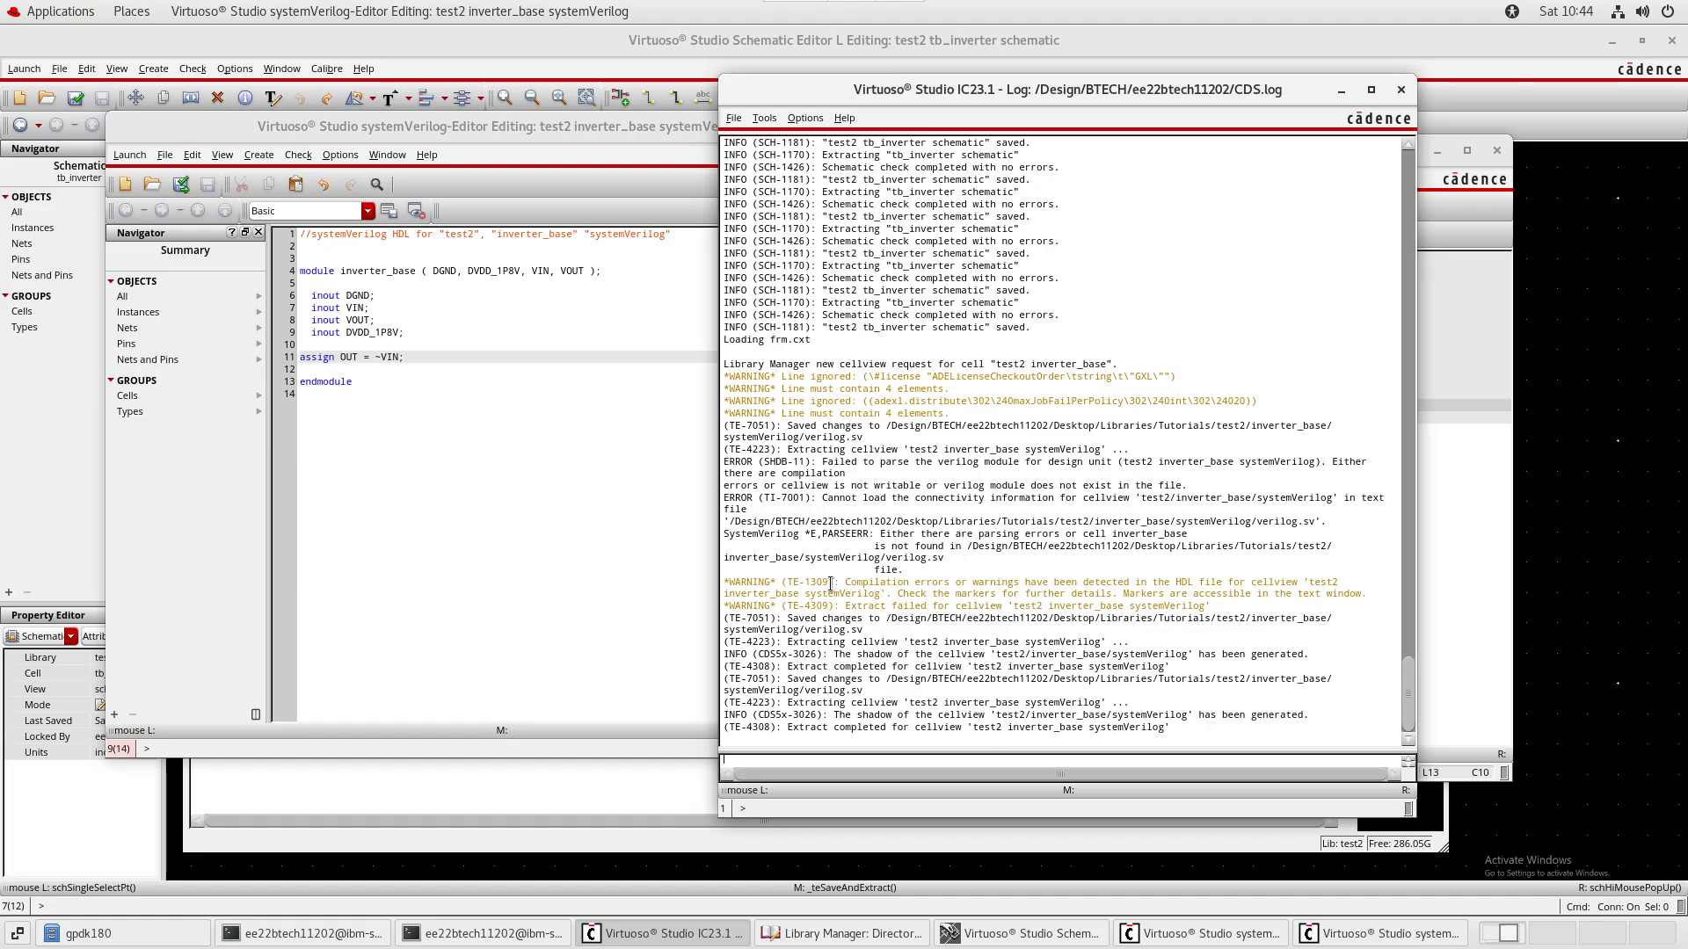
- Check the terminal's license checkout output and minimize both terminal windows
{"action": "left_click", "coordinate": [485, 934]}
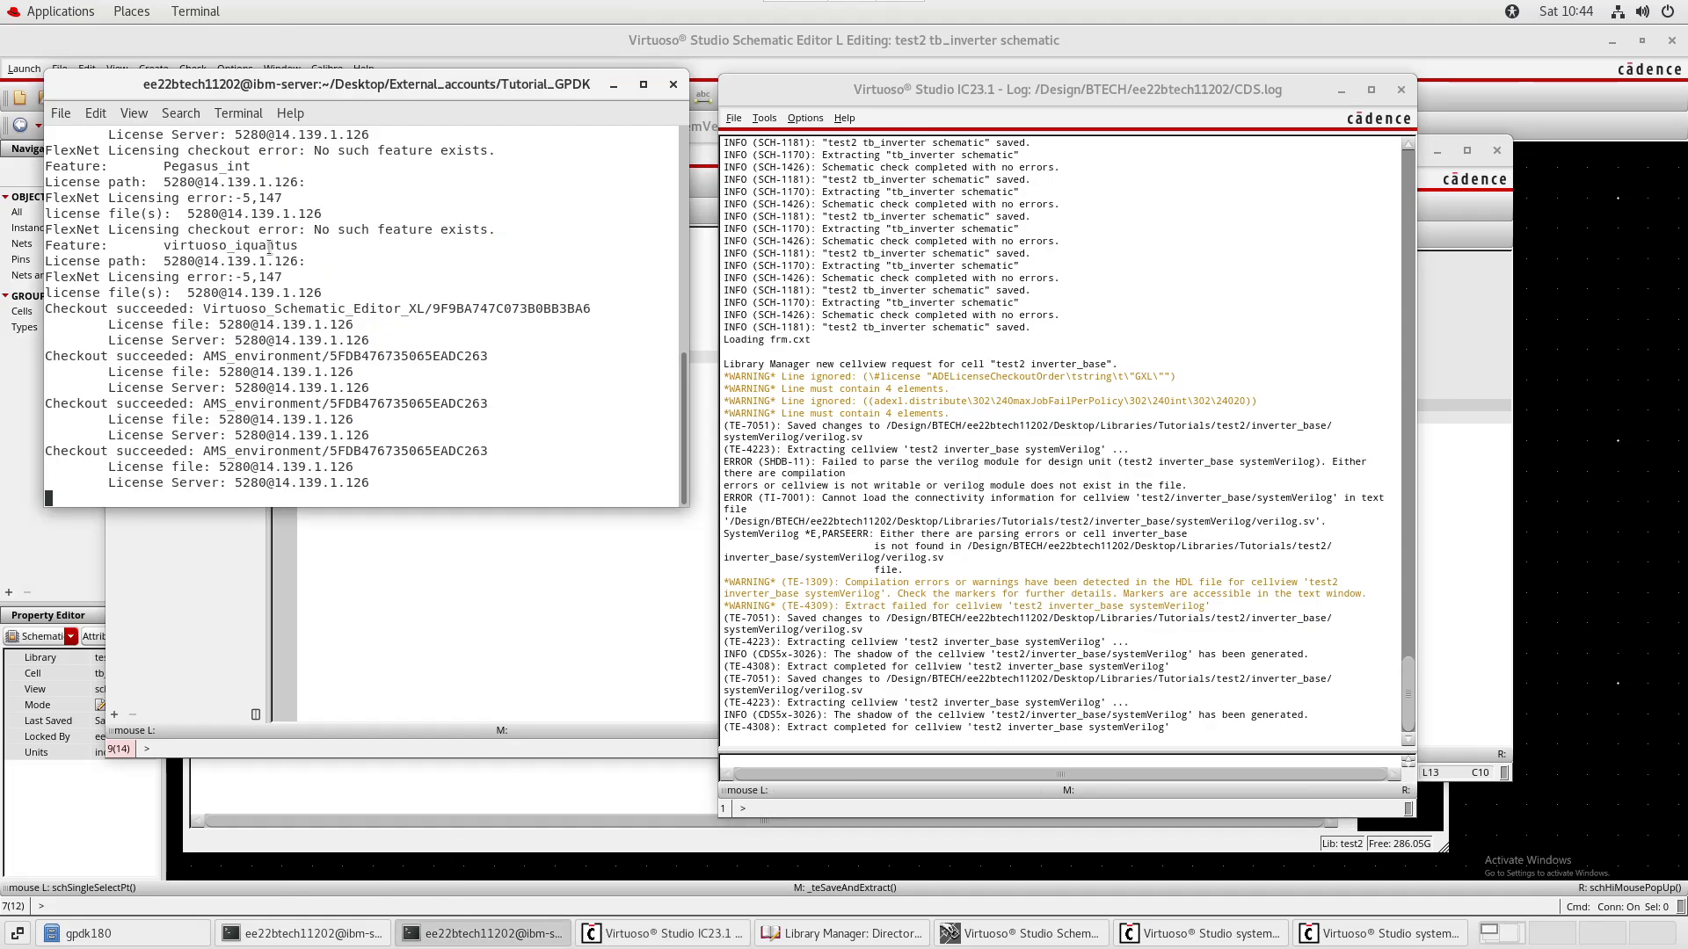
{"action": "left_click", "coordinate": [422, 934]}
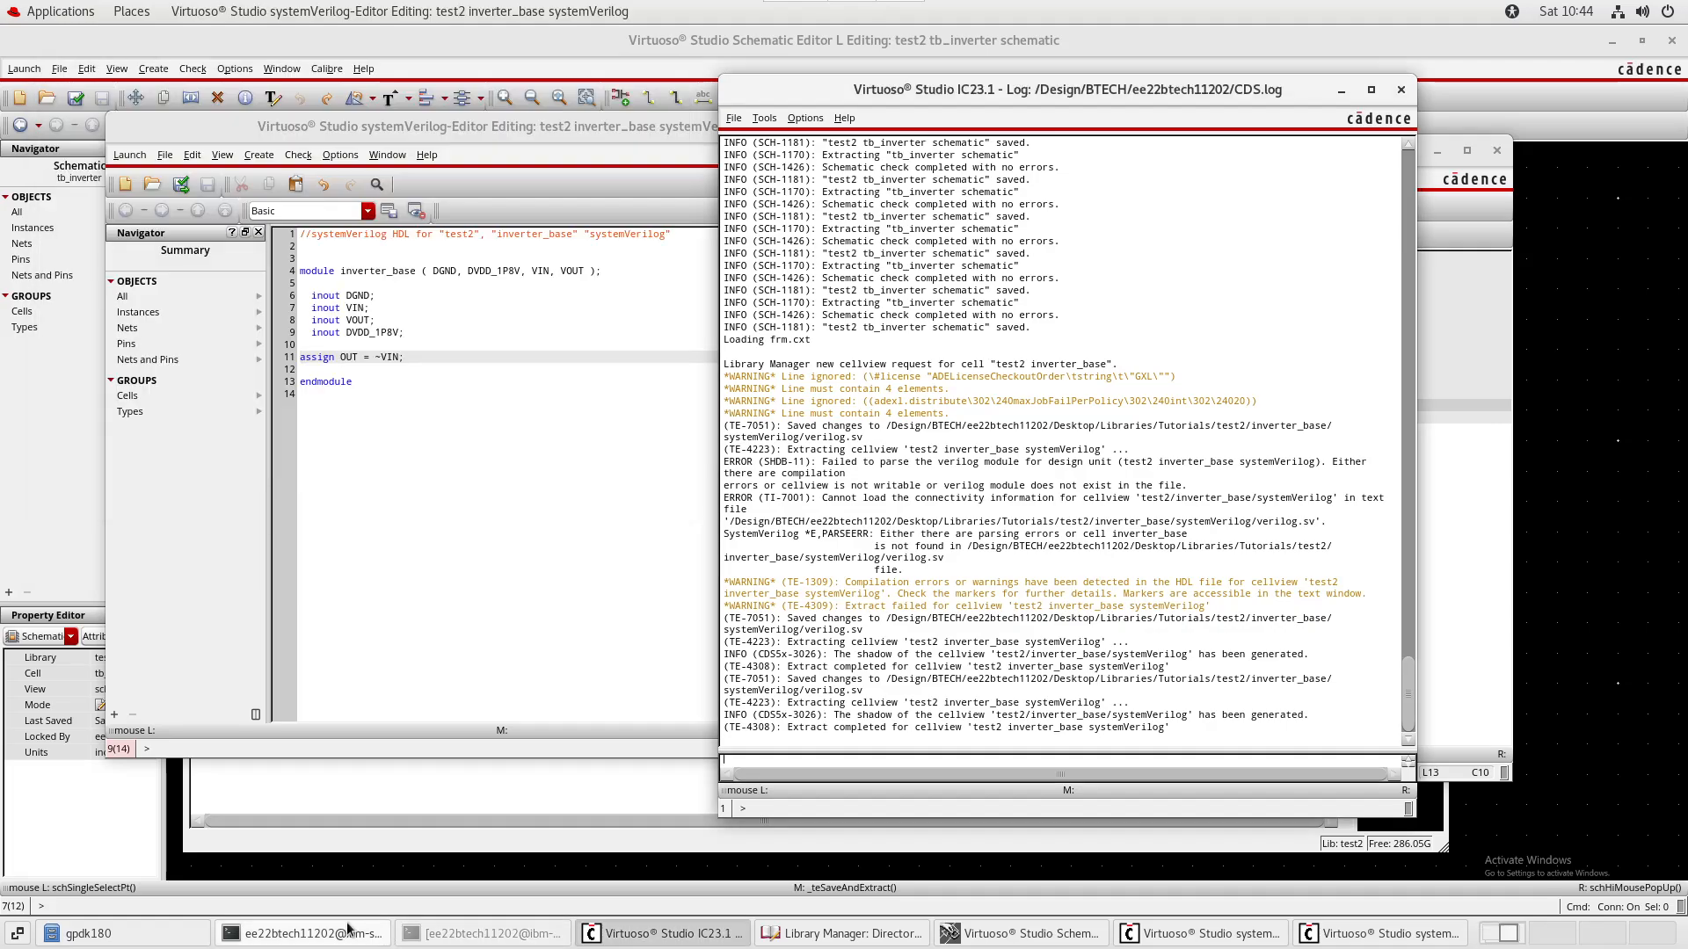
{"action": "left_click", "coordinate": [348, 932]}
{"action": "left_click", "coordinate": [348, 932]}
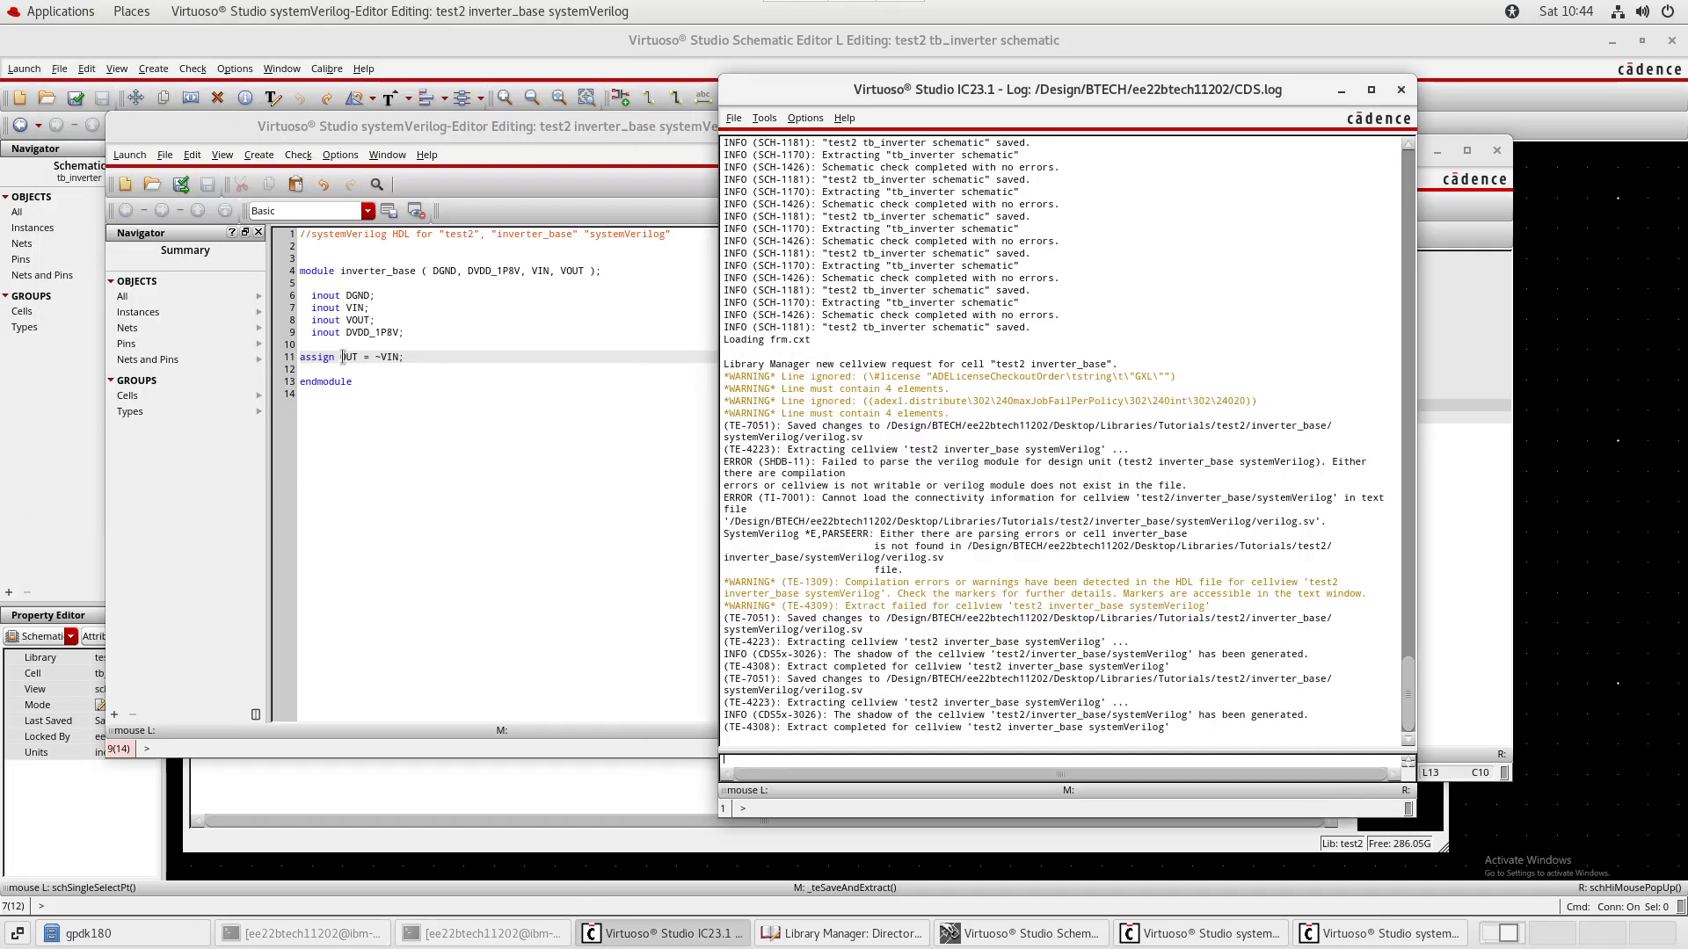
- Change the assign statement on line 11 back to VOUT = ~VIN; and save and extract the cellview
{"action": "left_click", "coordinate": [460, 357]}
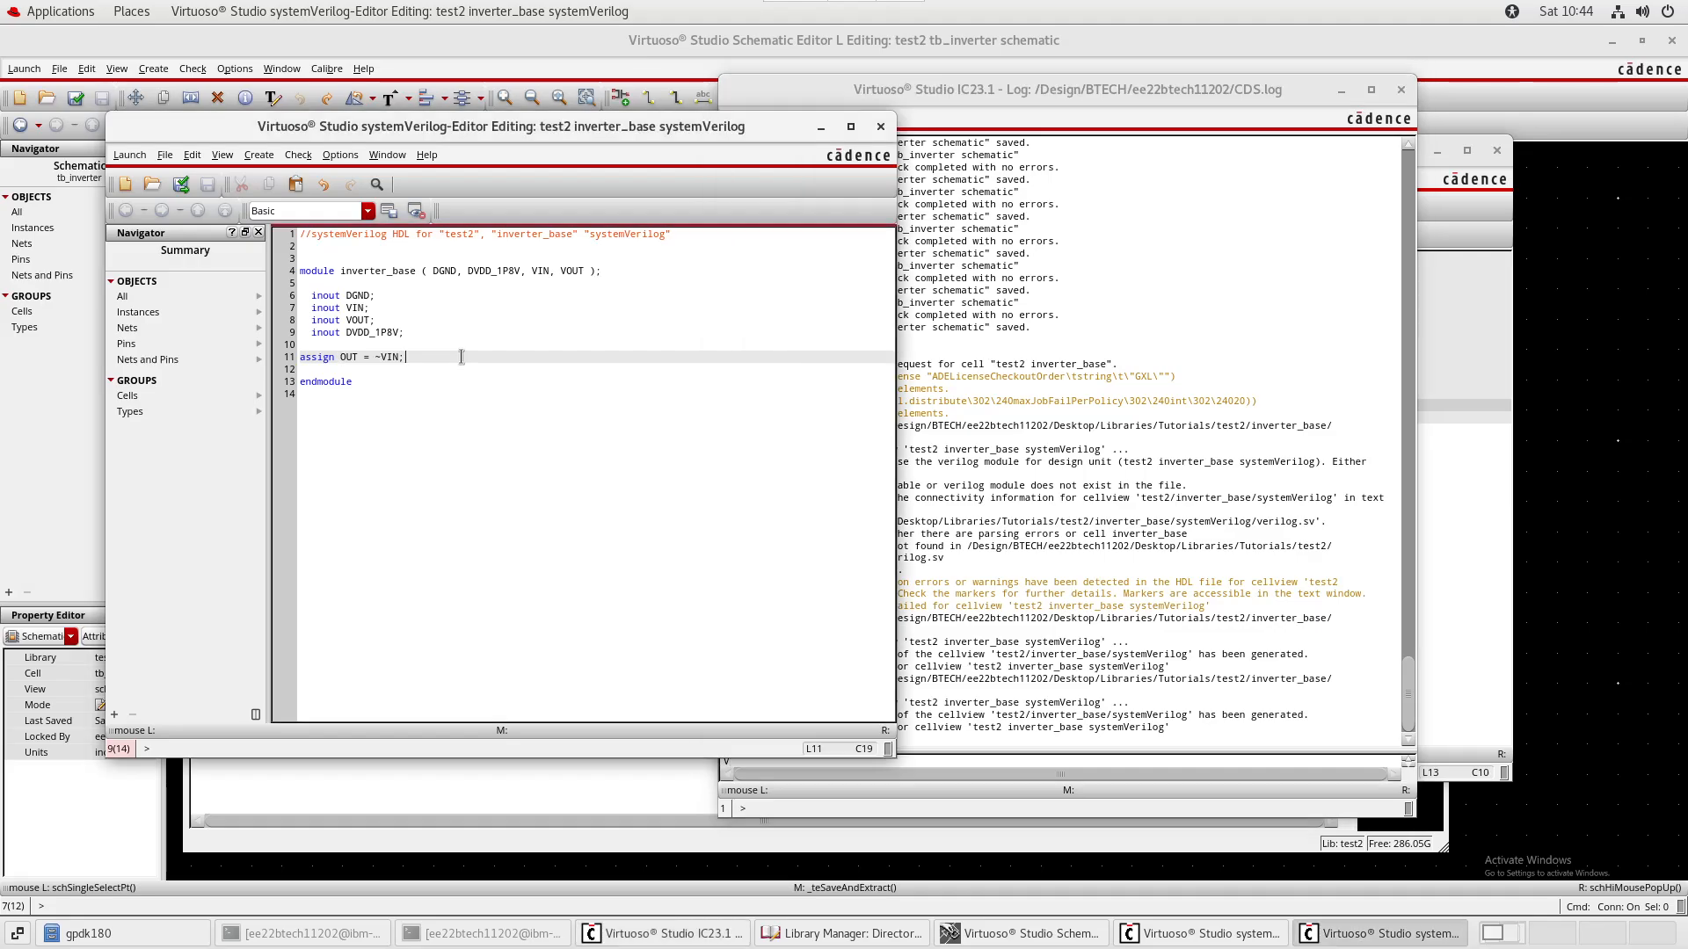
{"action": "type", "text": "V"}
{"action": "key", "text": "Up"}
{"action": "key", "text": "Up"}
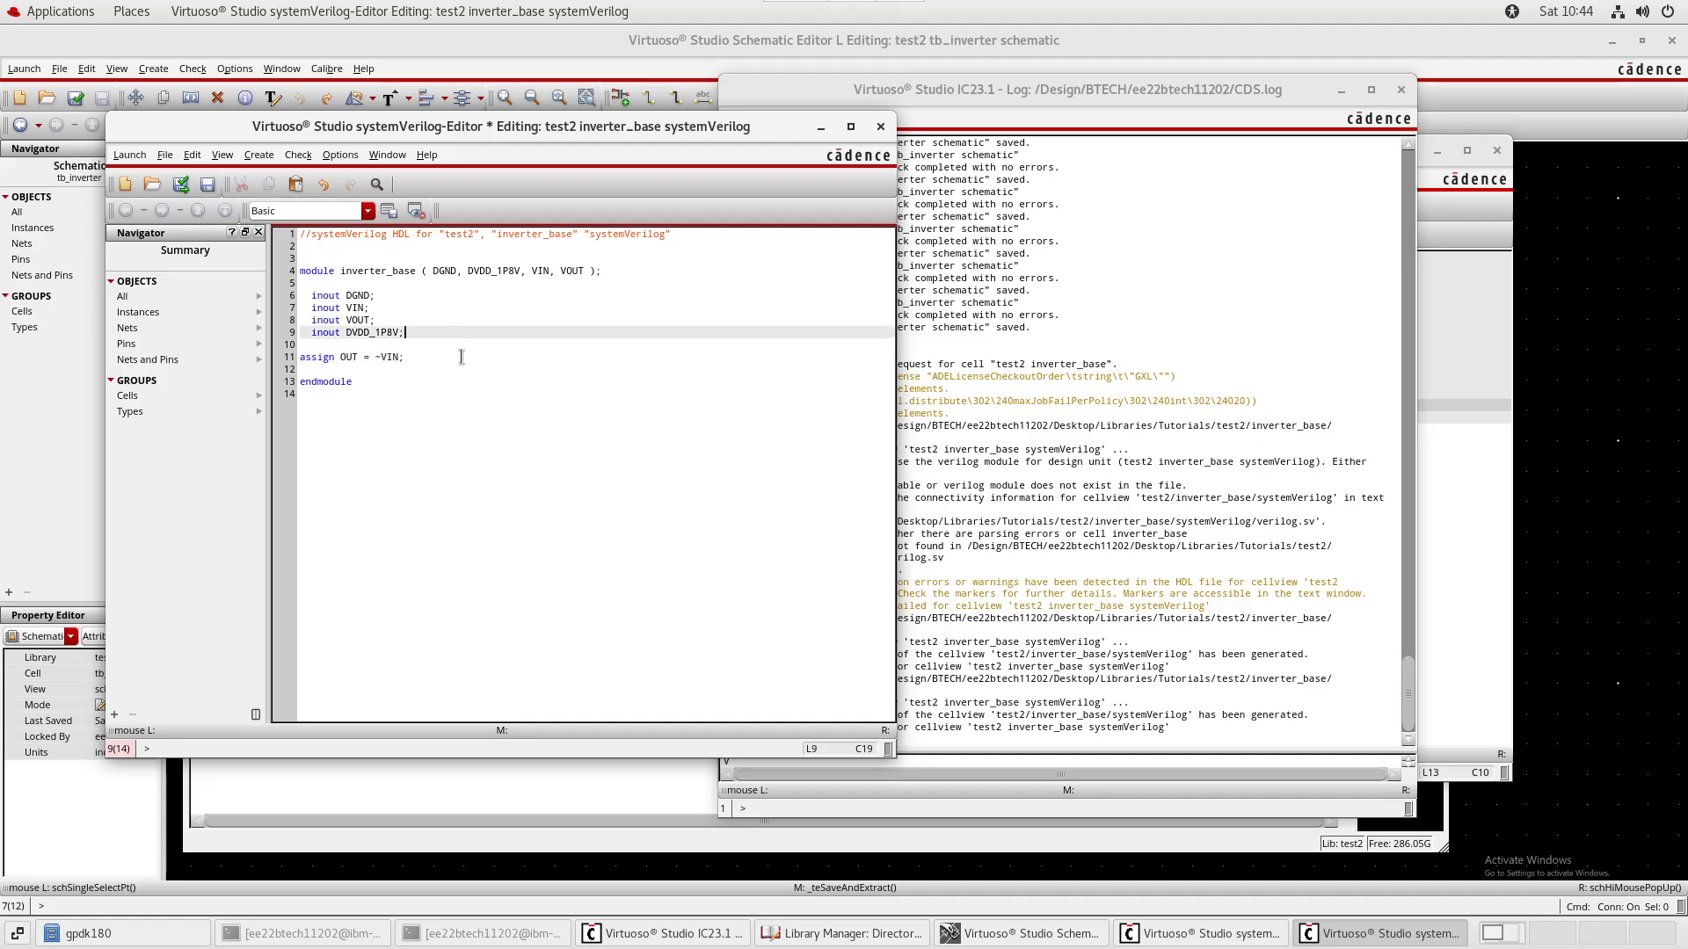
{"action": "key", "text": "Down"}
{"action": "key", "text": "Down"}
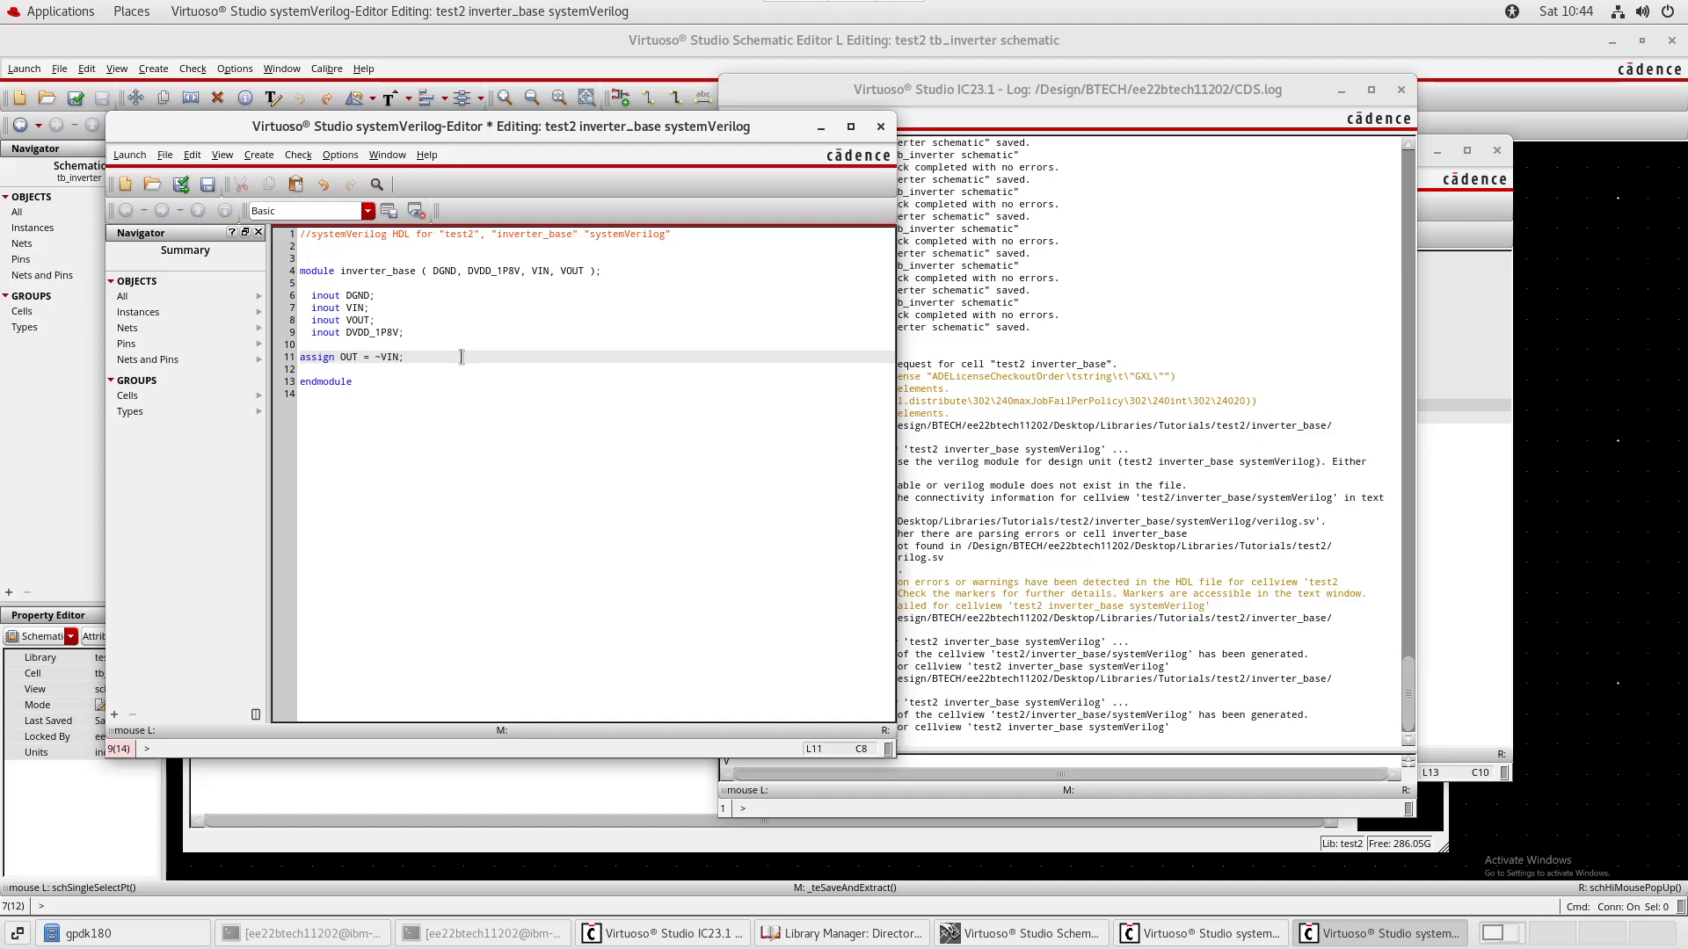
{"action": "type", "text": "V"}
{"action": "left_click", "coordinate": [1174, 520]}
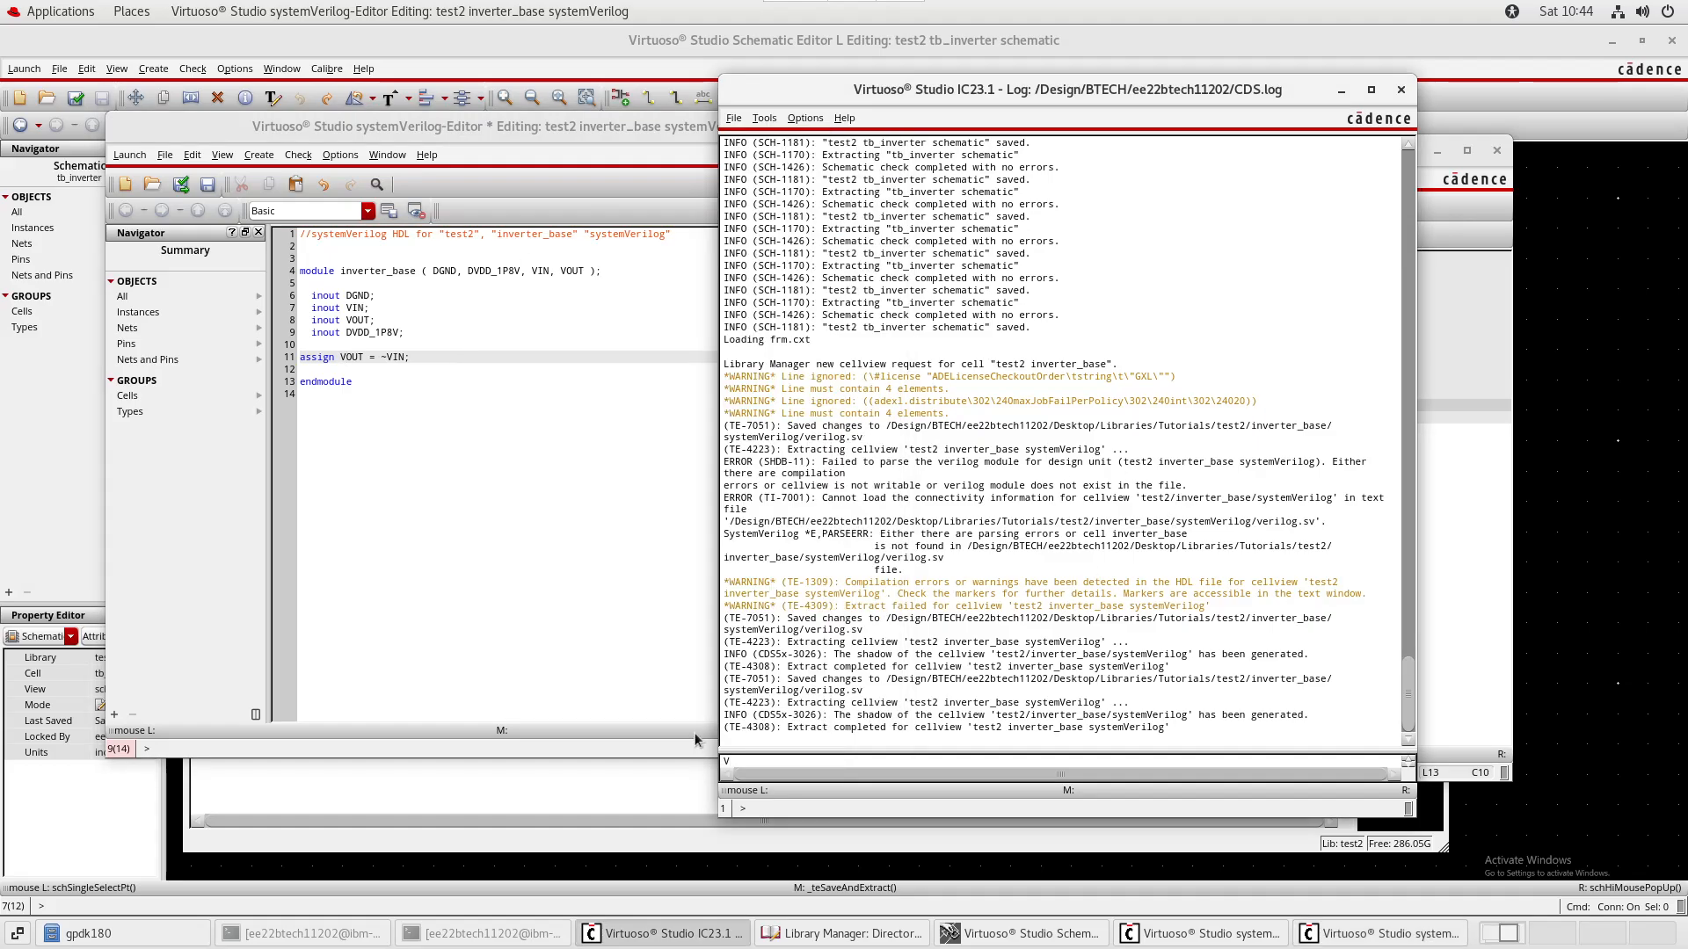
{"action": "left_click", "coordinate": [182, 184]}
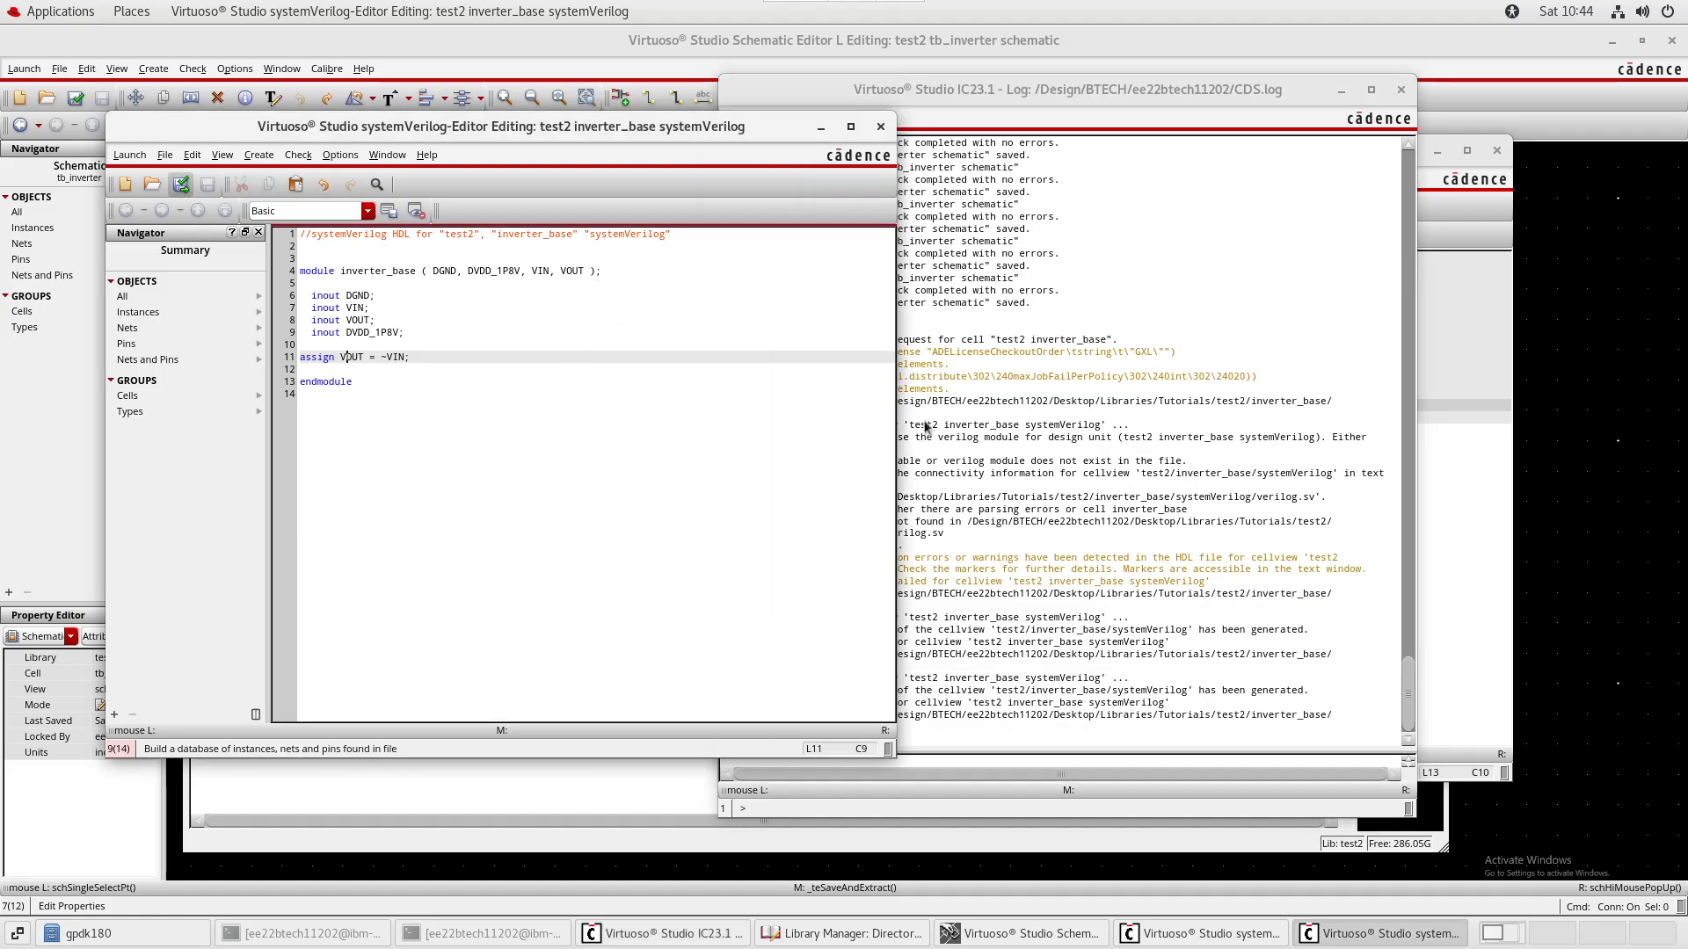
- Move the test1 editor and log windows aside and select the symbol view of test2's inverter_base in the Library Manager
{"action": "left_click", "coordinate": [1444, 555]}
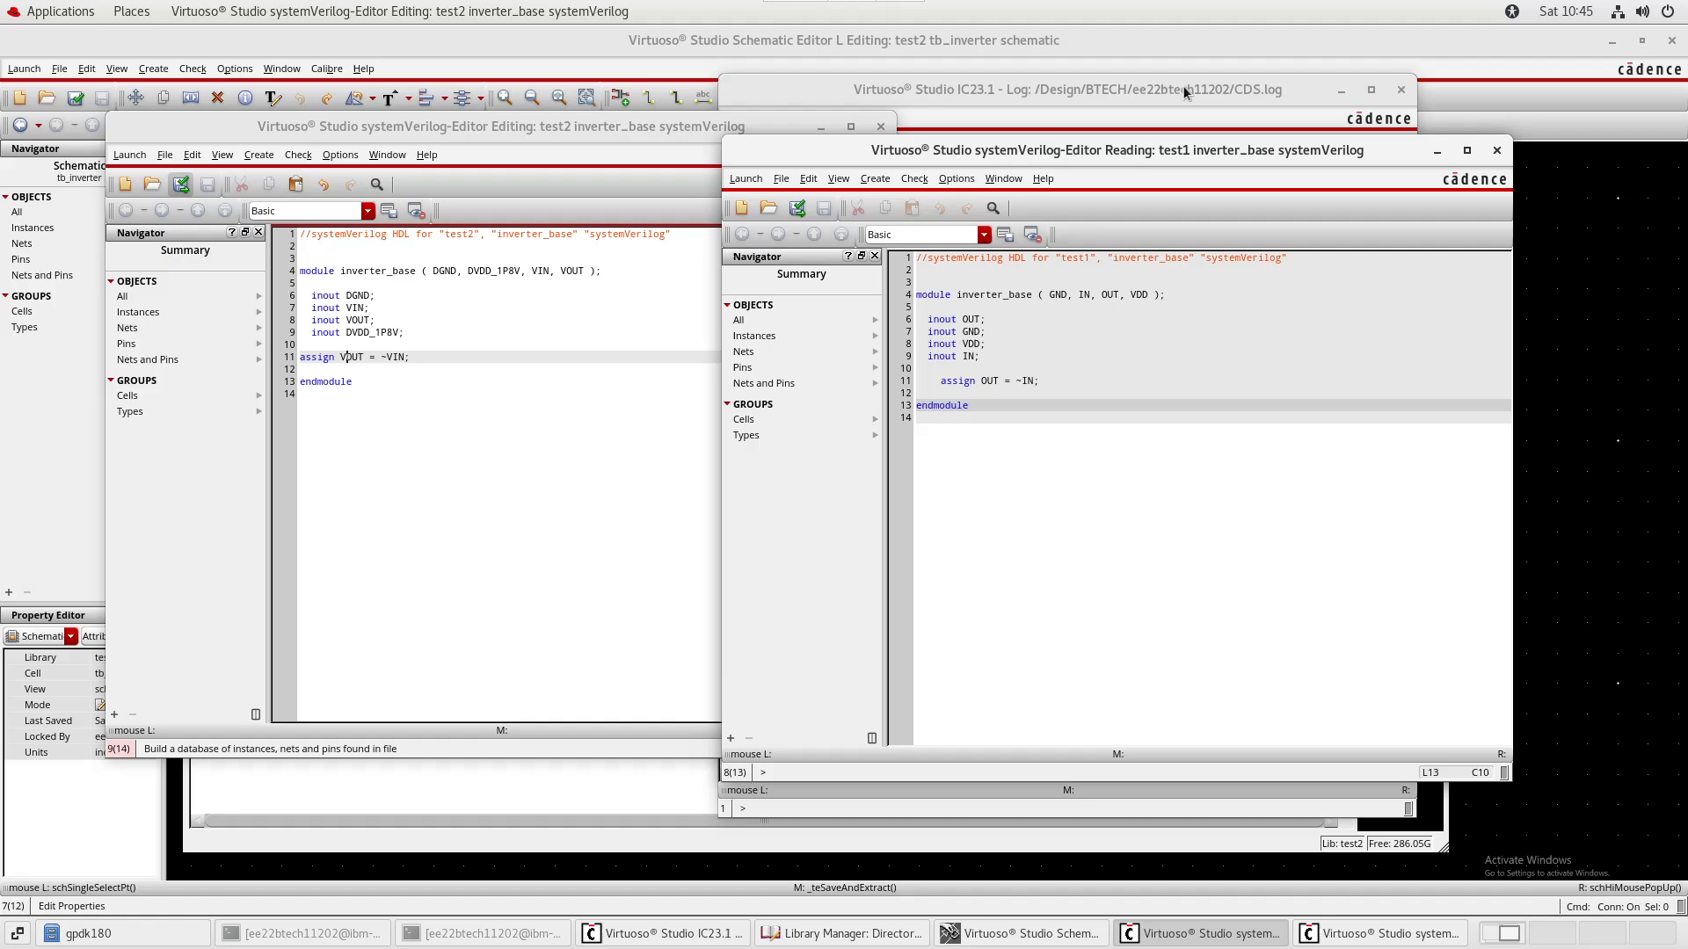
{"action": "left_click_drag", "start_coordinate": [1159, 142], "coordinate": [1304, 353]}
{"action": "left_click", "coordinate": [753, 164]}
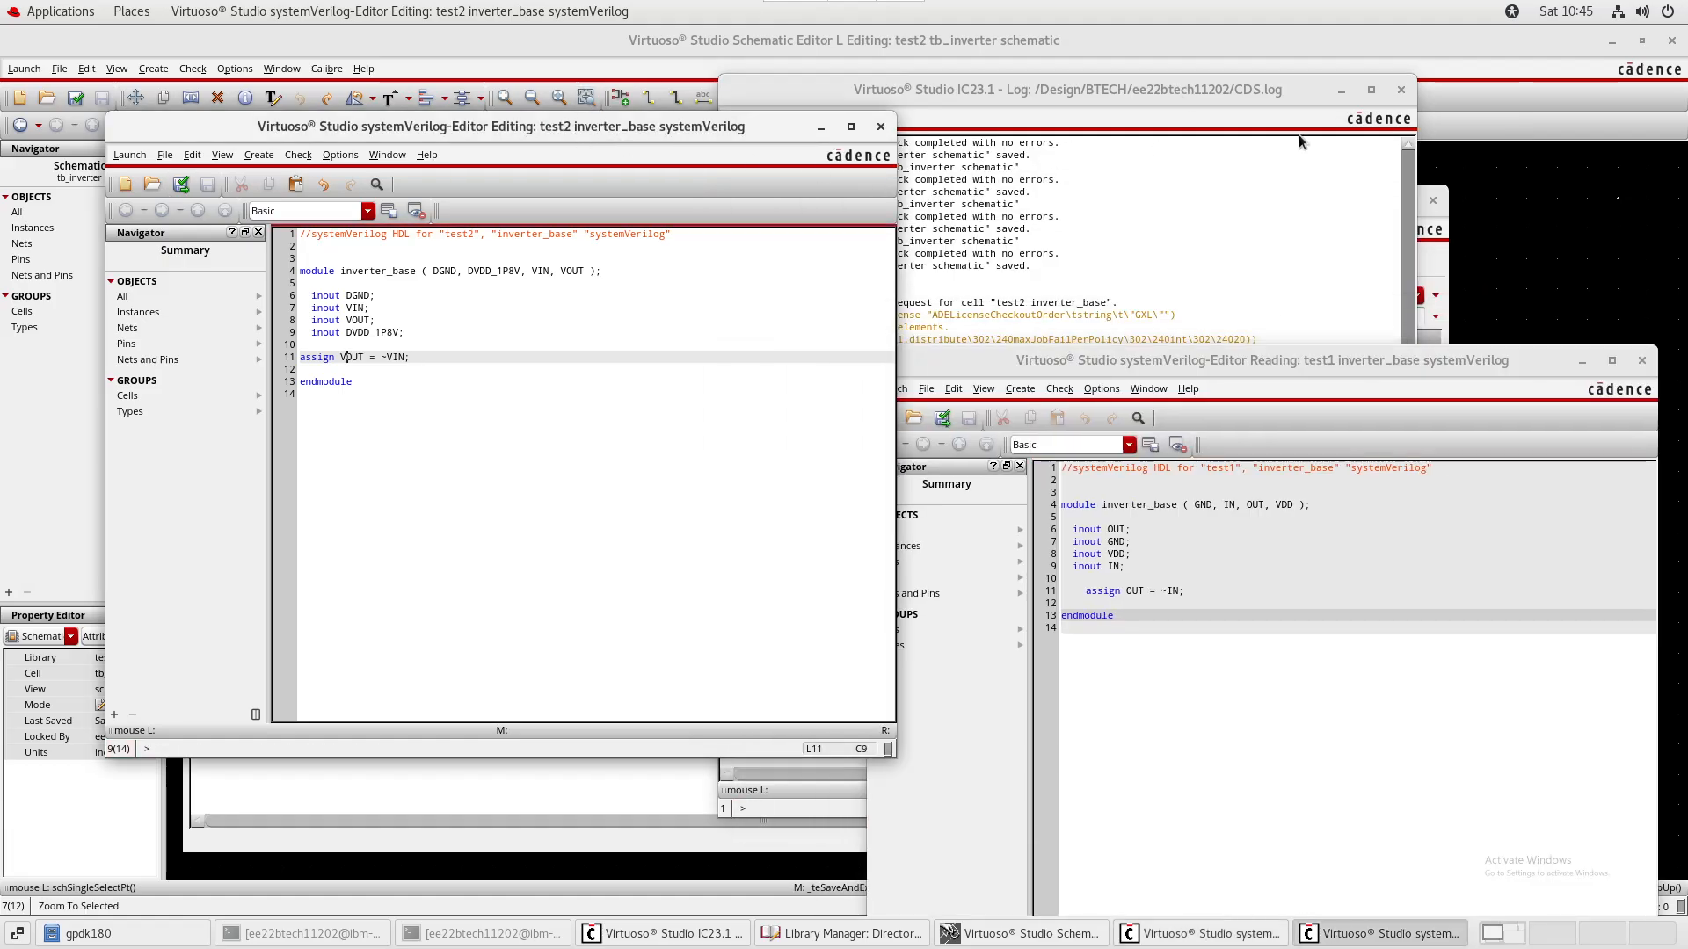
{"action": "left_click_drag", "start_coordinate": [1194, 97], "coordinate": [1393, 611]}
{"action": "left_click", "coordinate": [1162, 243]}
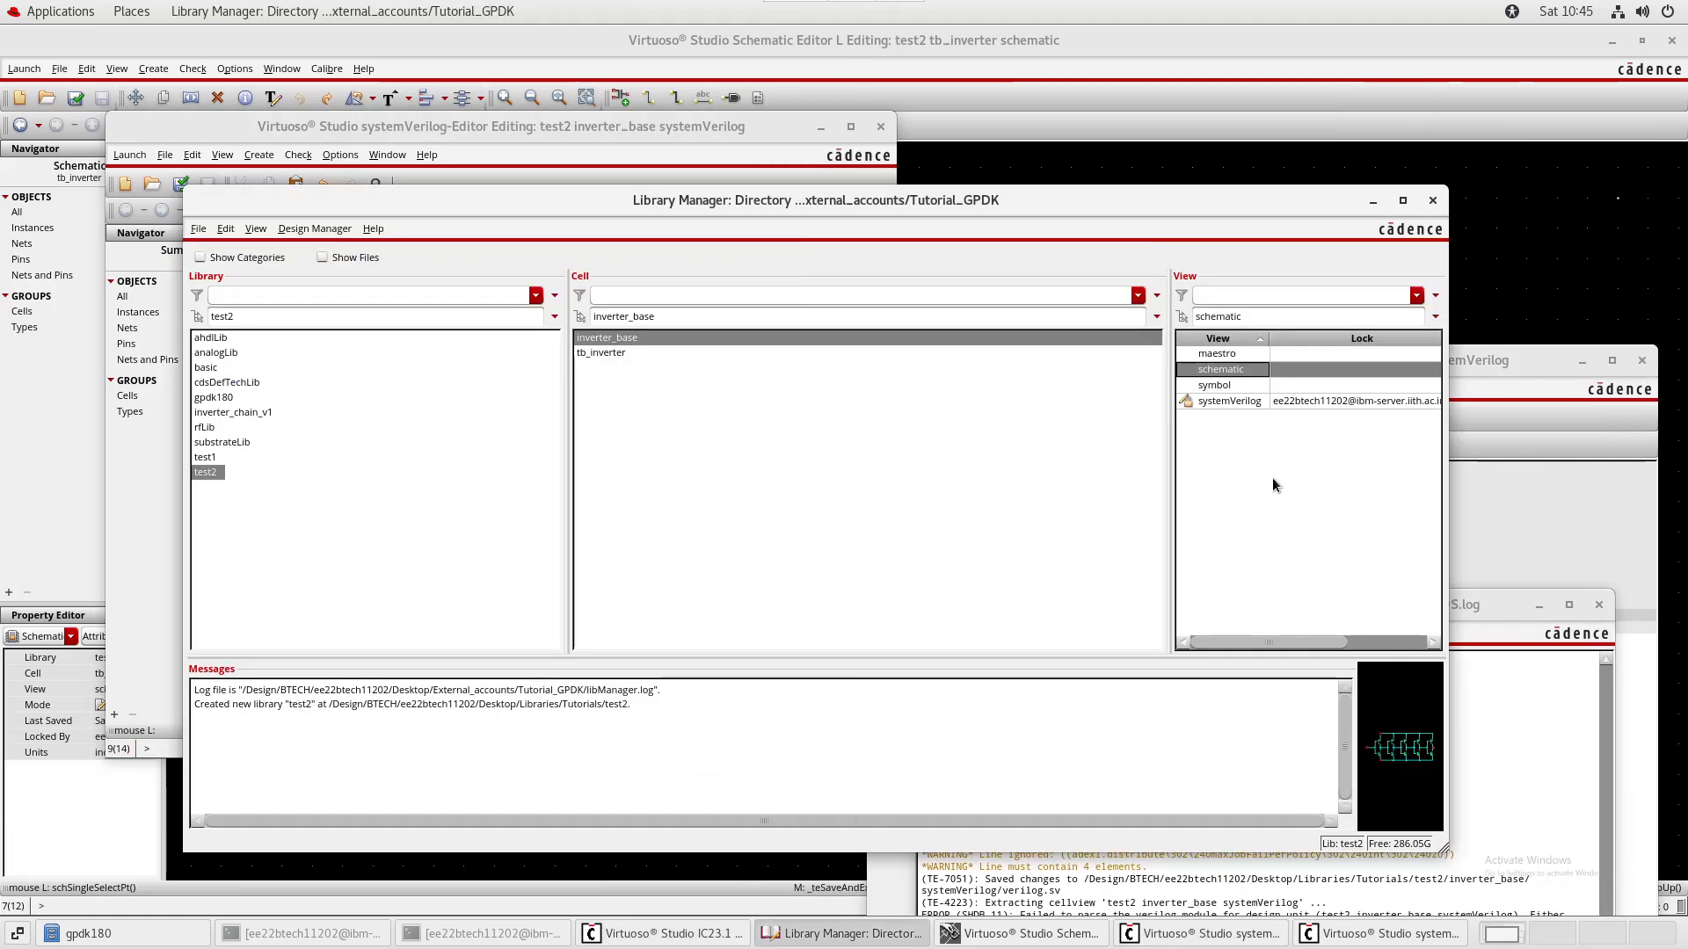
{"action": "left_click", "coordinate": [1218, 386]}
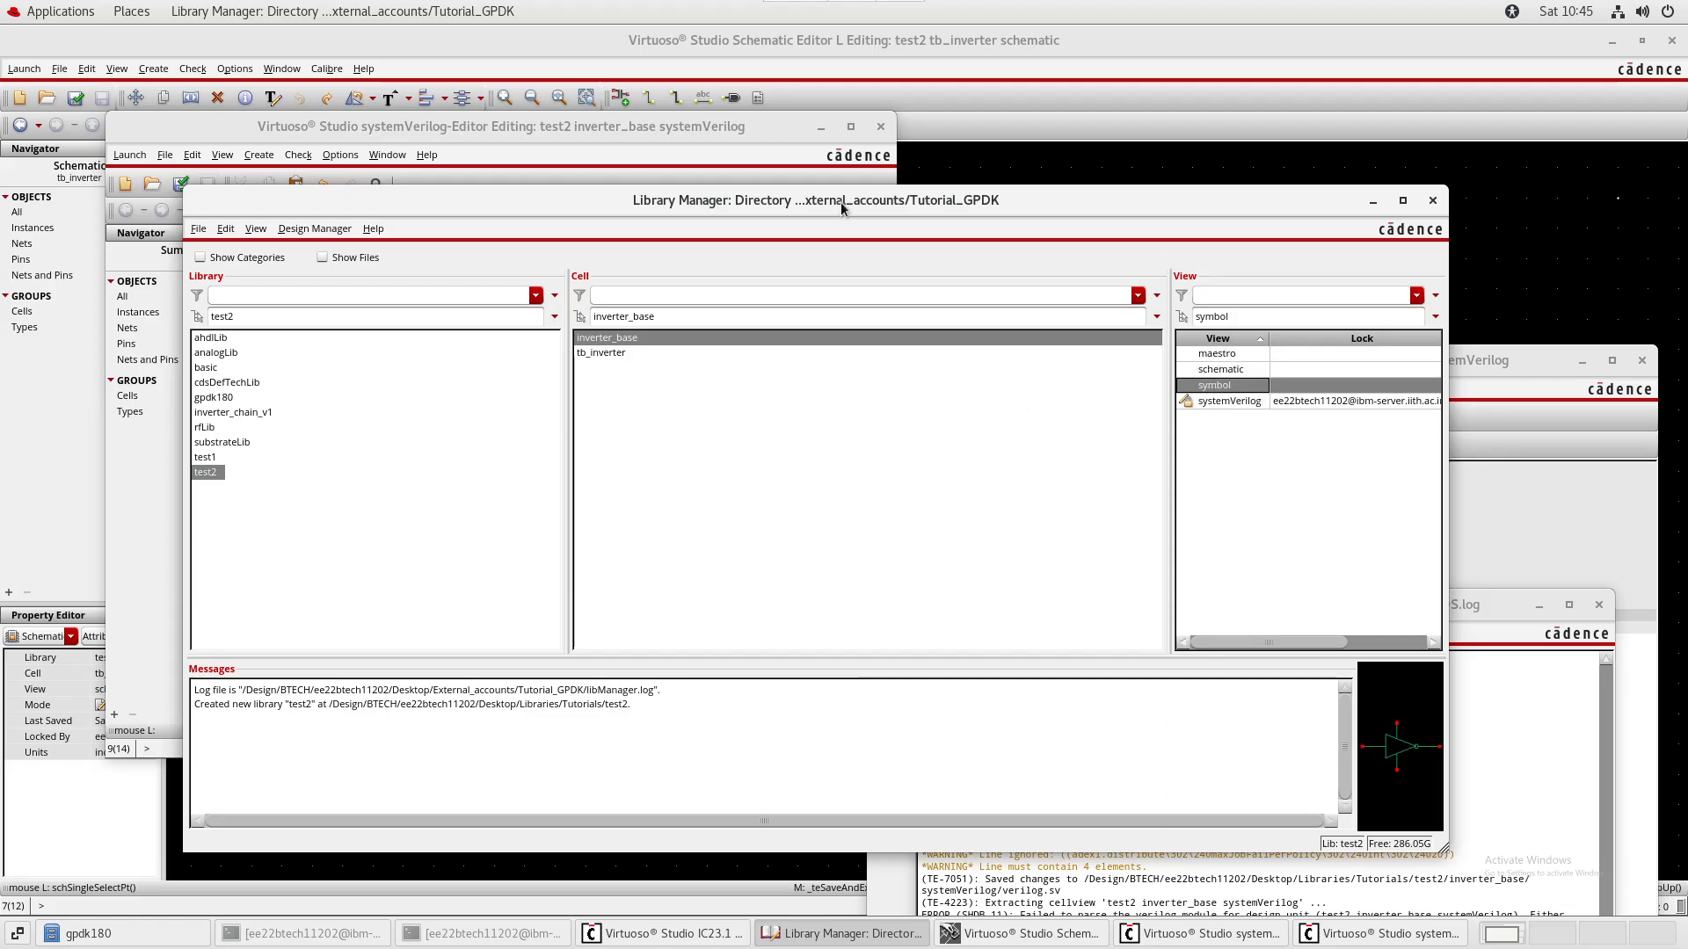
- Delete the symbol view of inverter_base from the test2 library
{"action": "left_click_drag", "start_coordinate": [840, 202], "coordinate": [1298, 318]}
{"action": "left_click", "coordinate": [518, 441]}
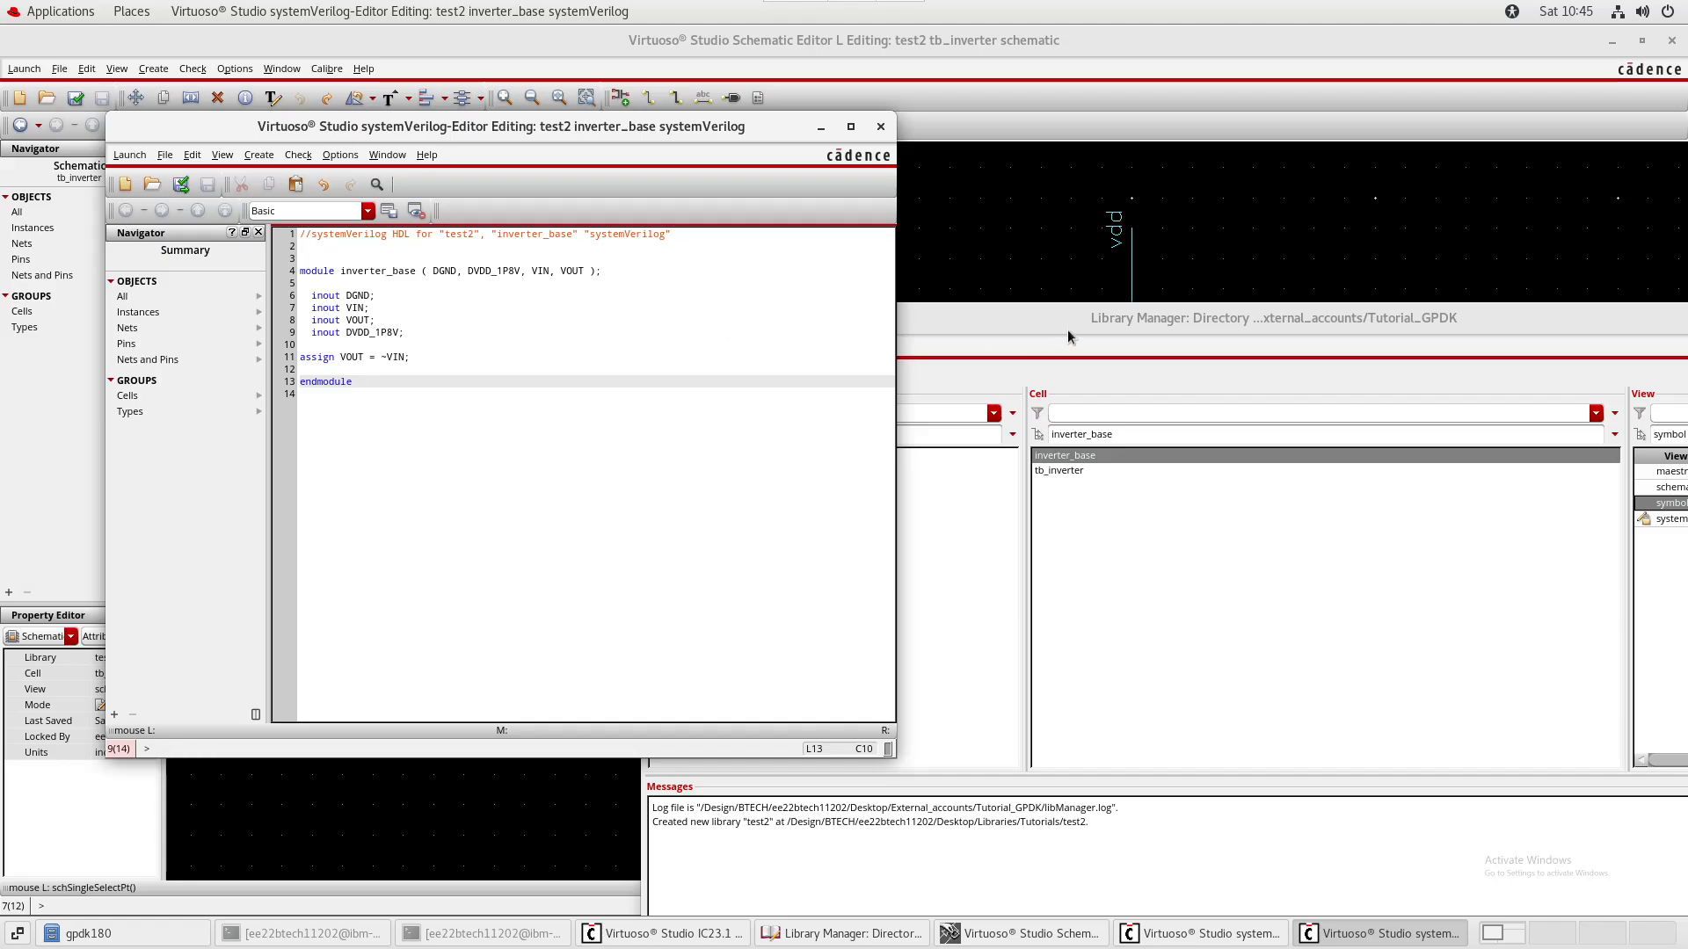
{"action": "left_click_drag", "start_coordinate": [1160, 319], "coordinate": [598, 211]}
{"action": "right_click", "coordinate": [1137, 396]}
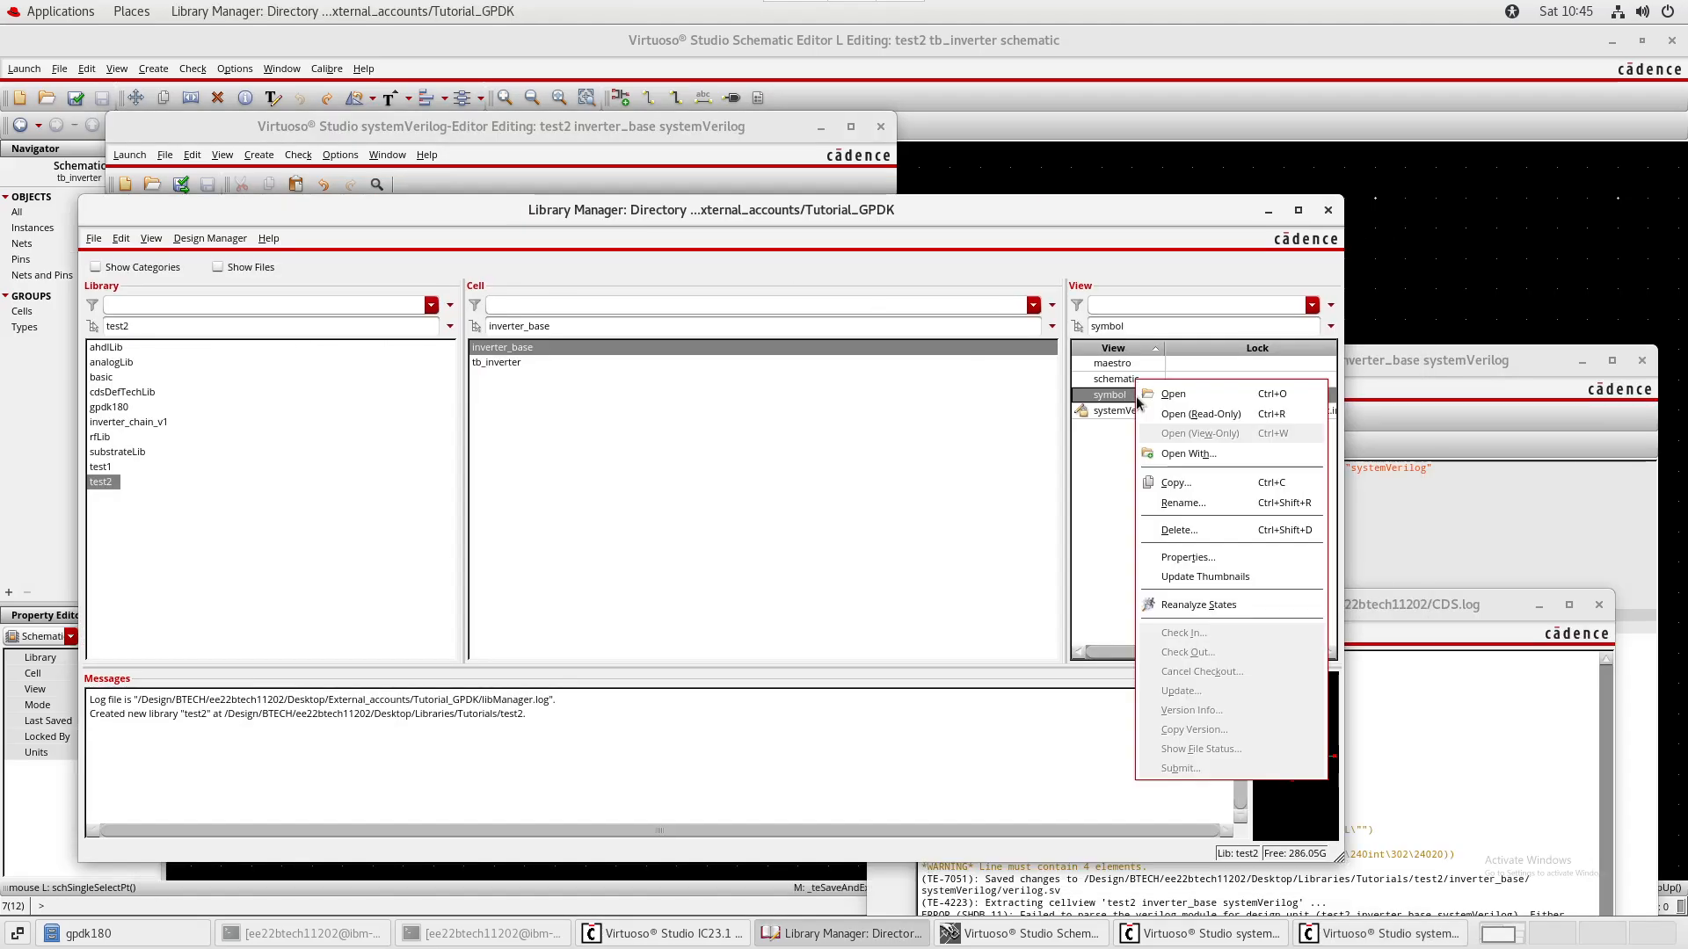
{"action": "left_click", "coordinate": [1202, 531]}
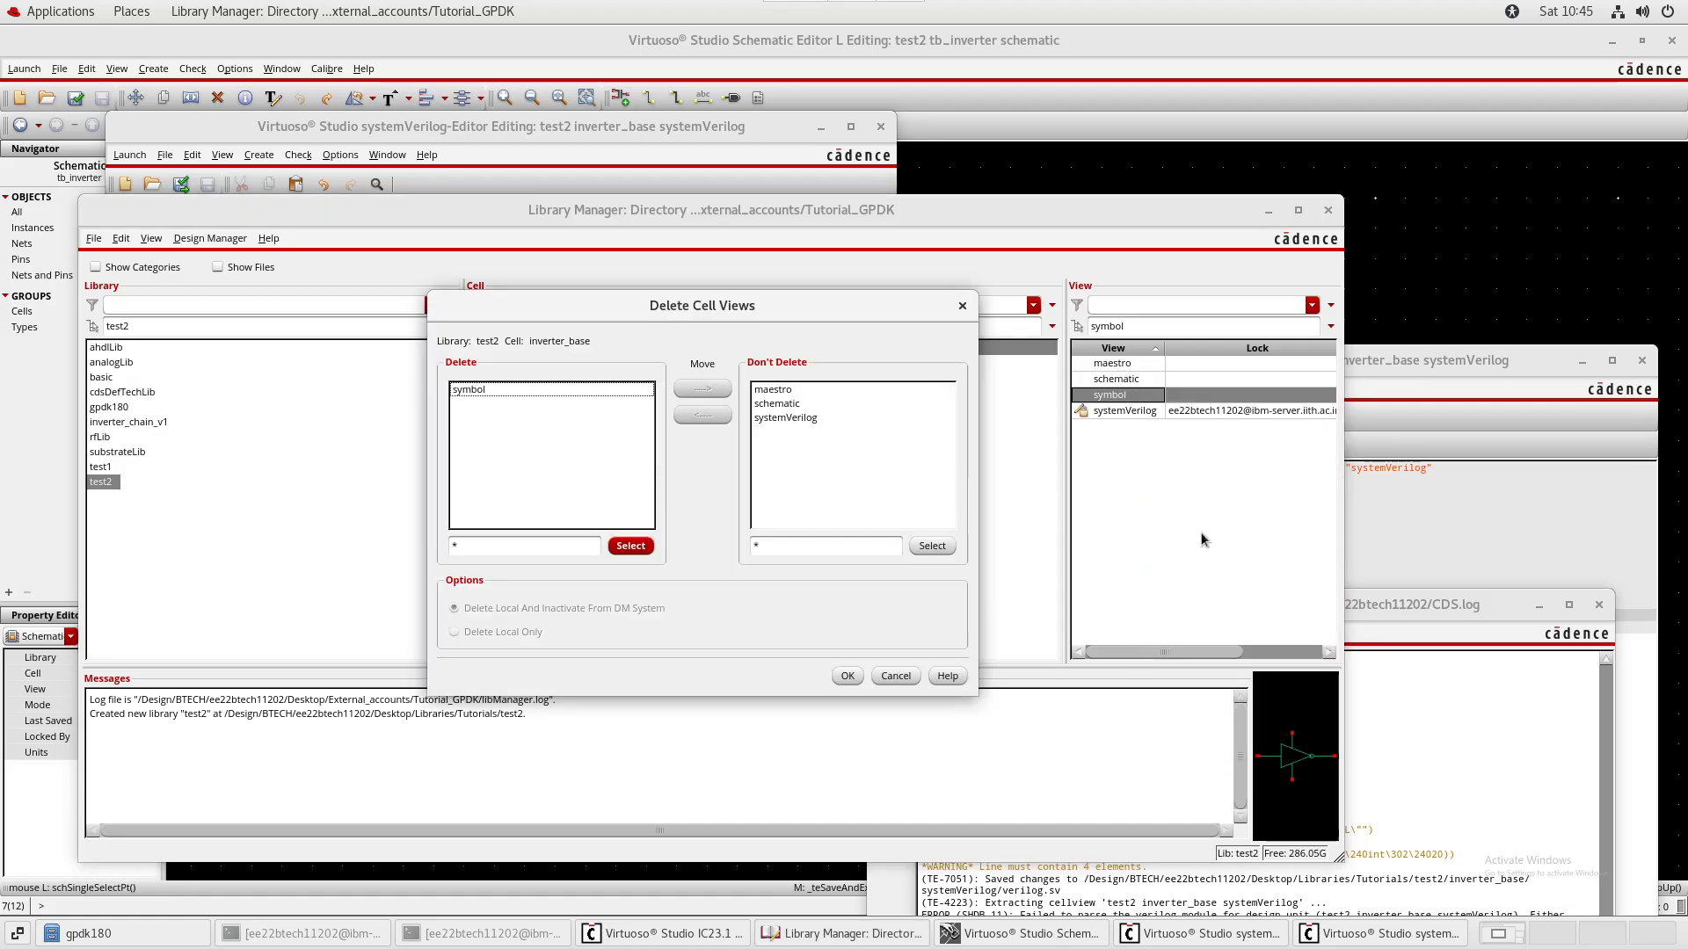
{"action": "left_click", "coordinate": [848, 676]}
{"action": "left_click", "coordinate": [654, 526]}
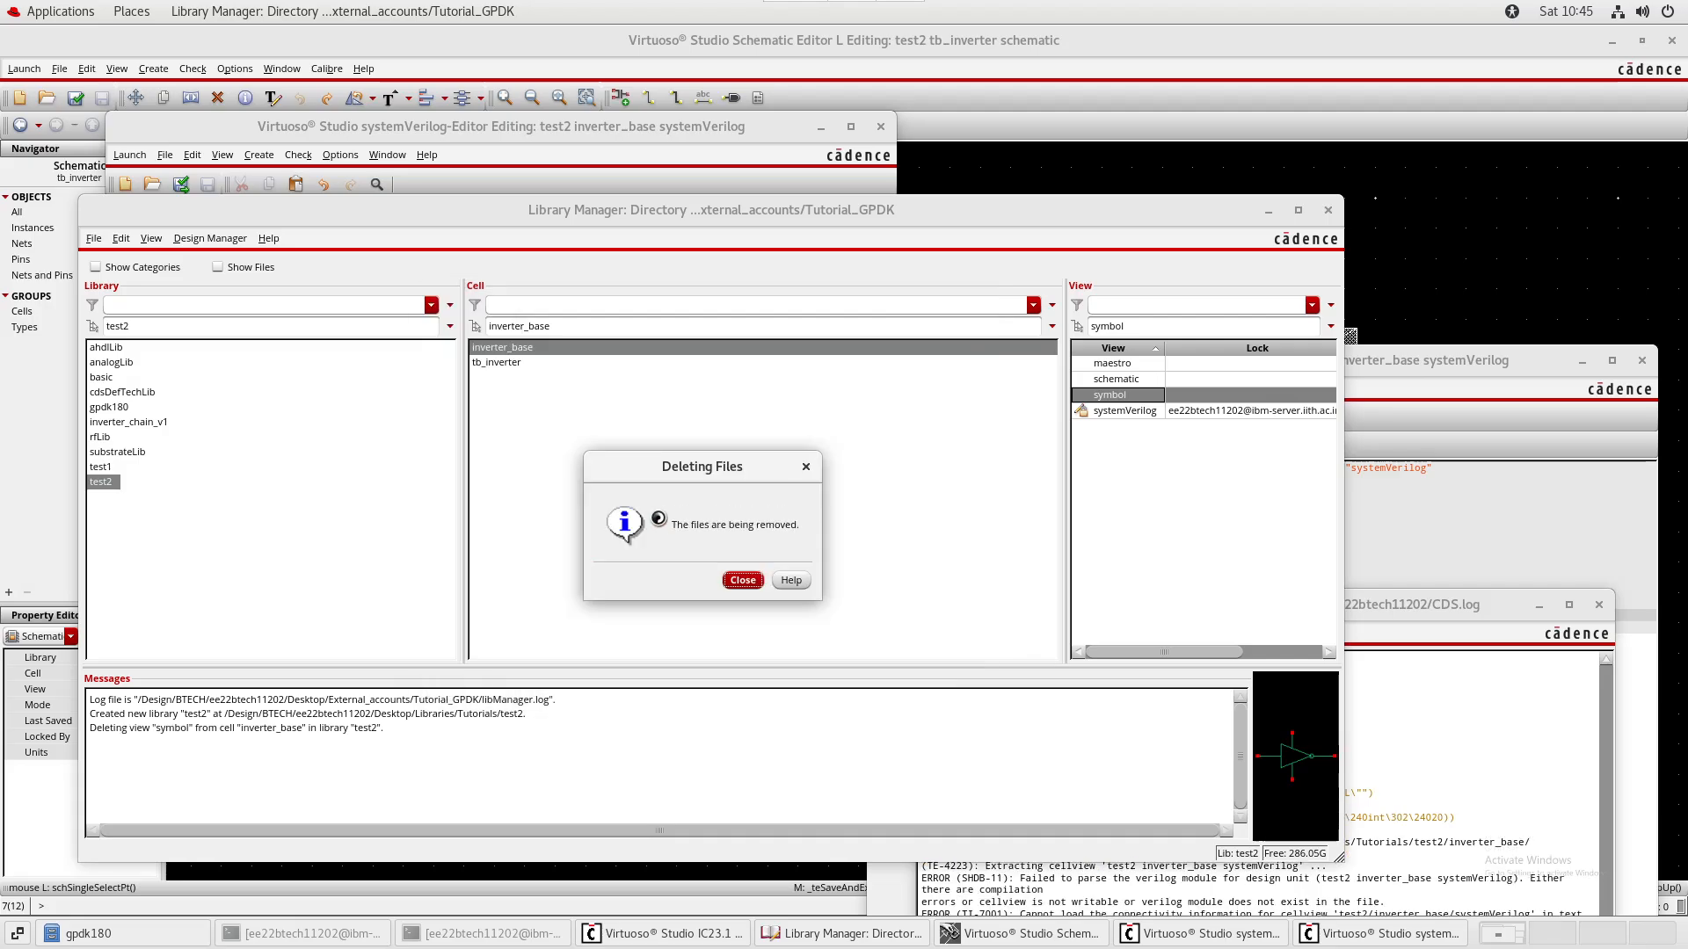
- Check the inverter_base instance in the tb_inverter schematic, and minimize the schematic behind the SystemVerilog editor
{"action": "left_click_drag", "start_coordinate": [748, 224], "coordinate": [1062, 341]}
{"action": "left_click", "coordinate": [676, 97]}
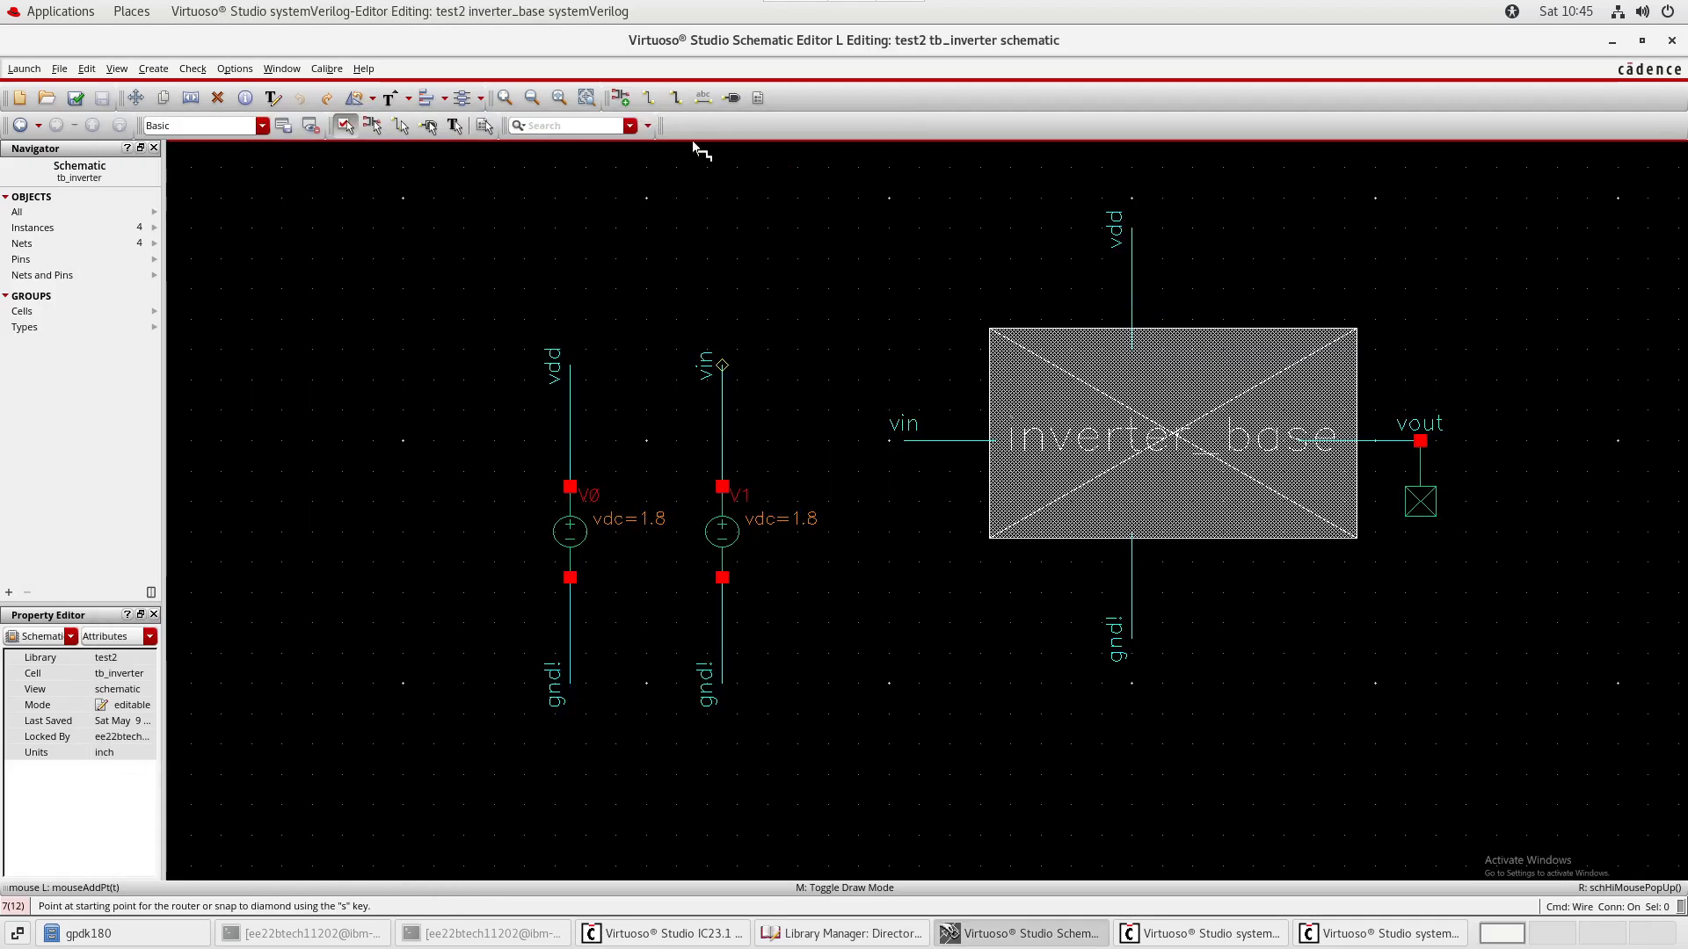
{"action": "key", "text": "Escape"}
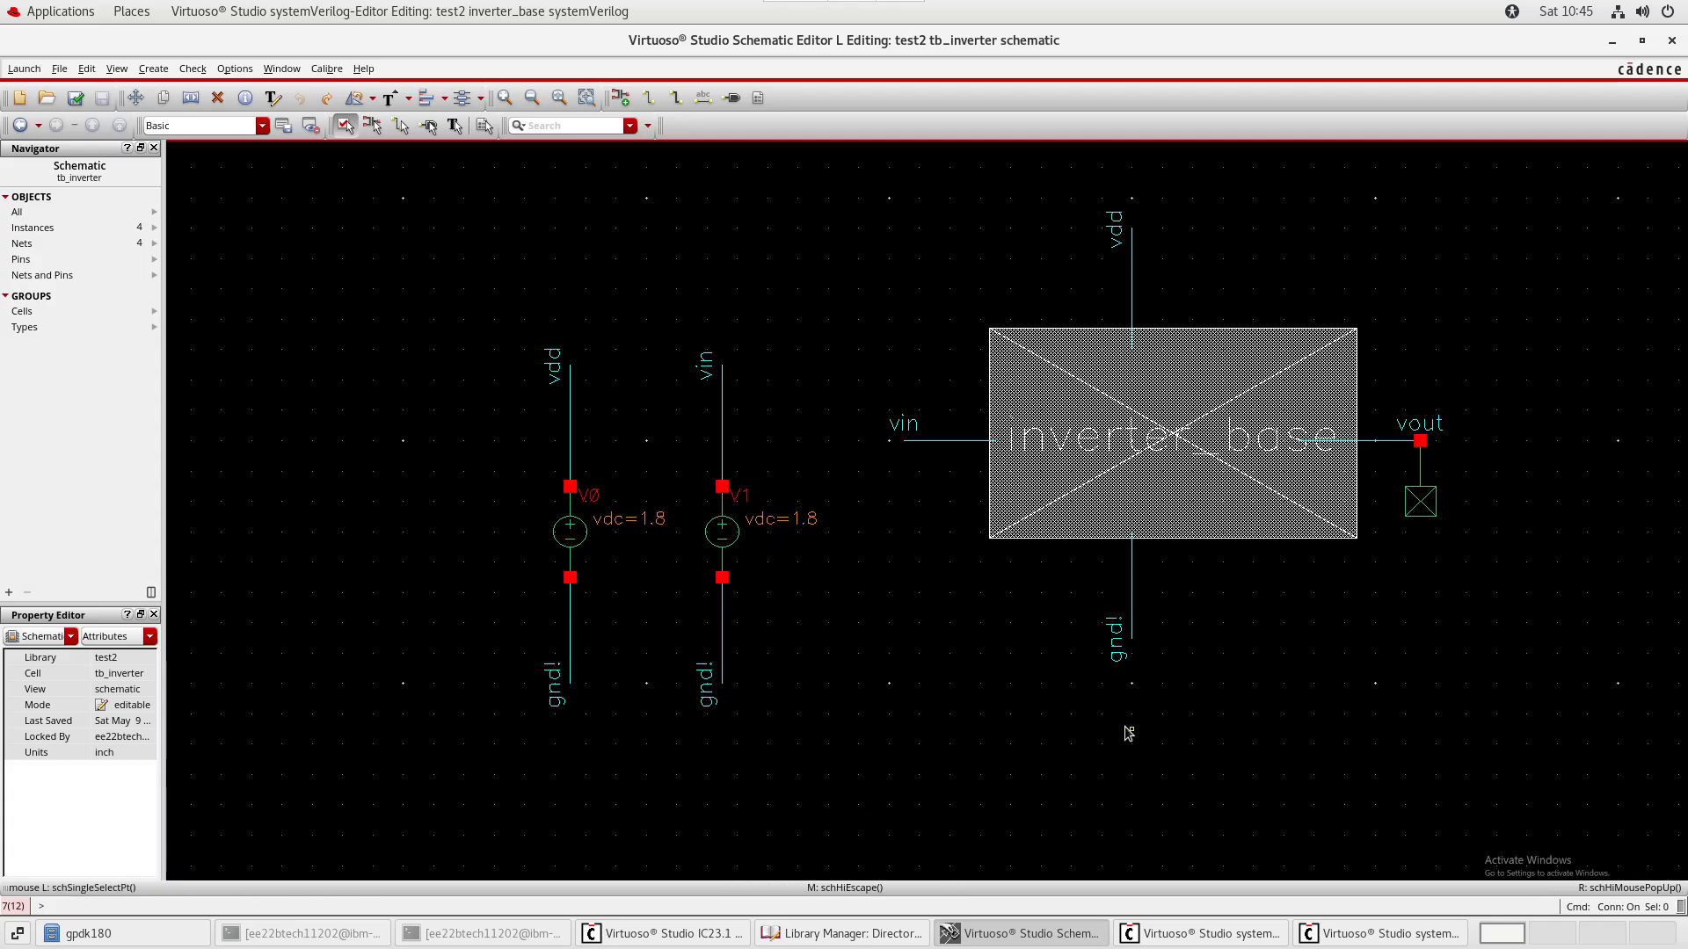
{"action": "left_click", "coordinate": [1385, 934]}
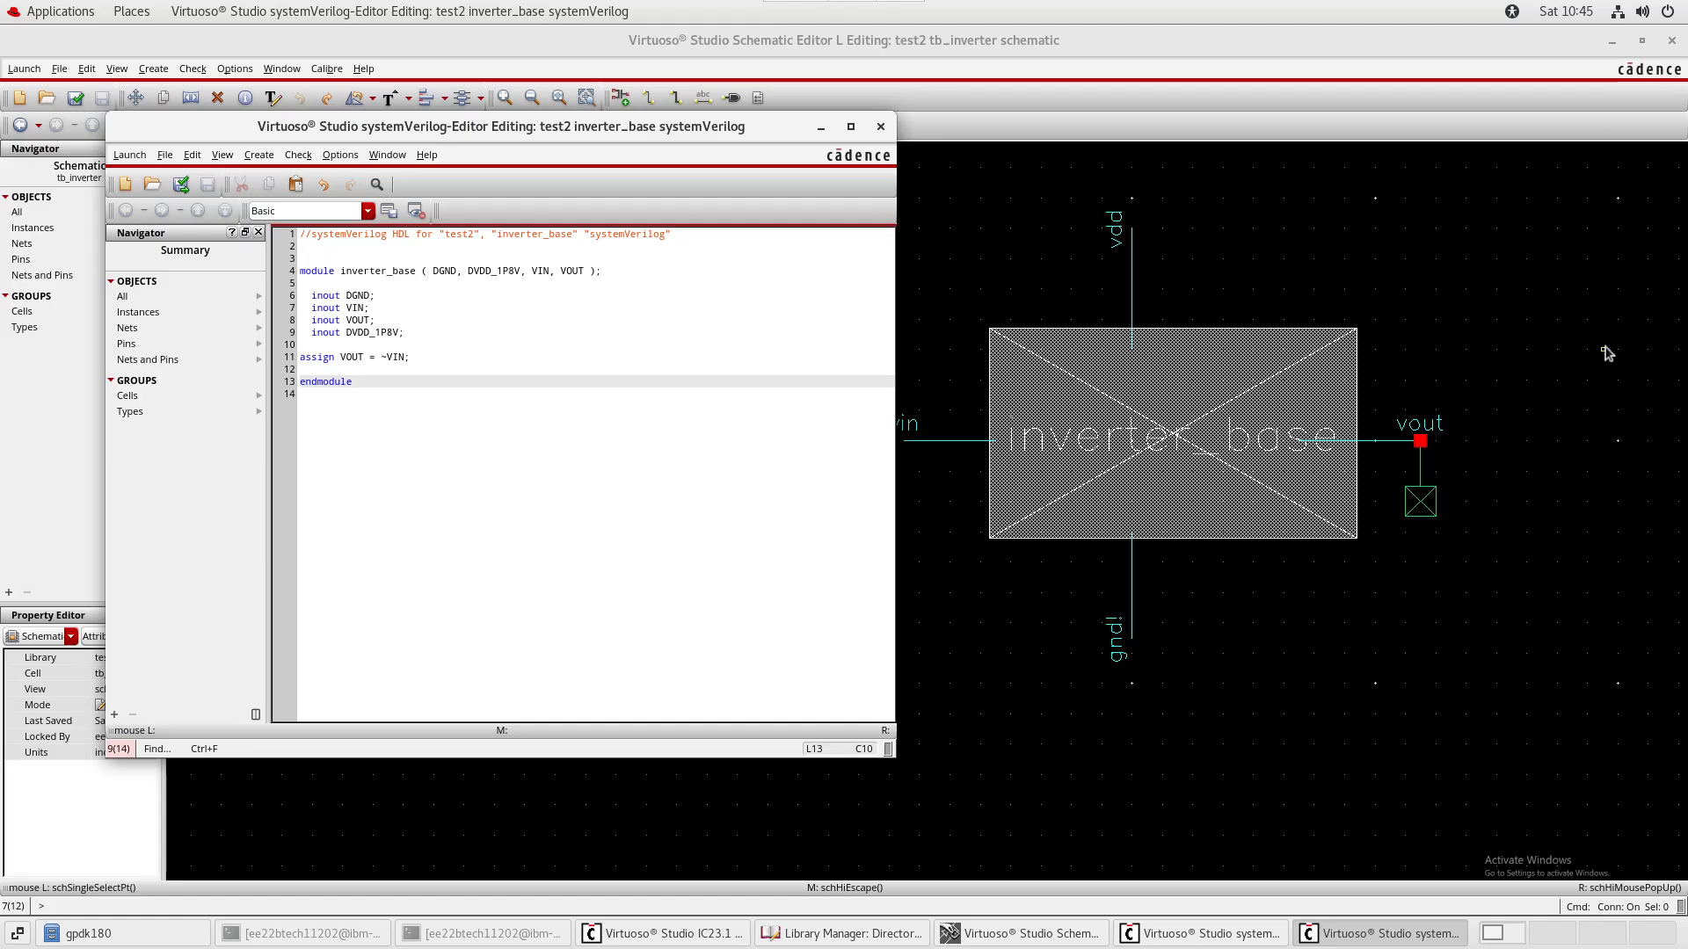
{"action": "left_click", "coordinate": [1602, 44]}
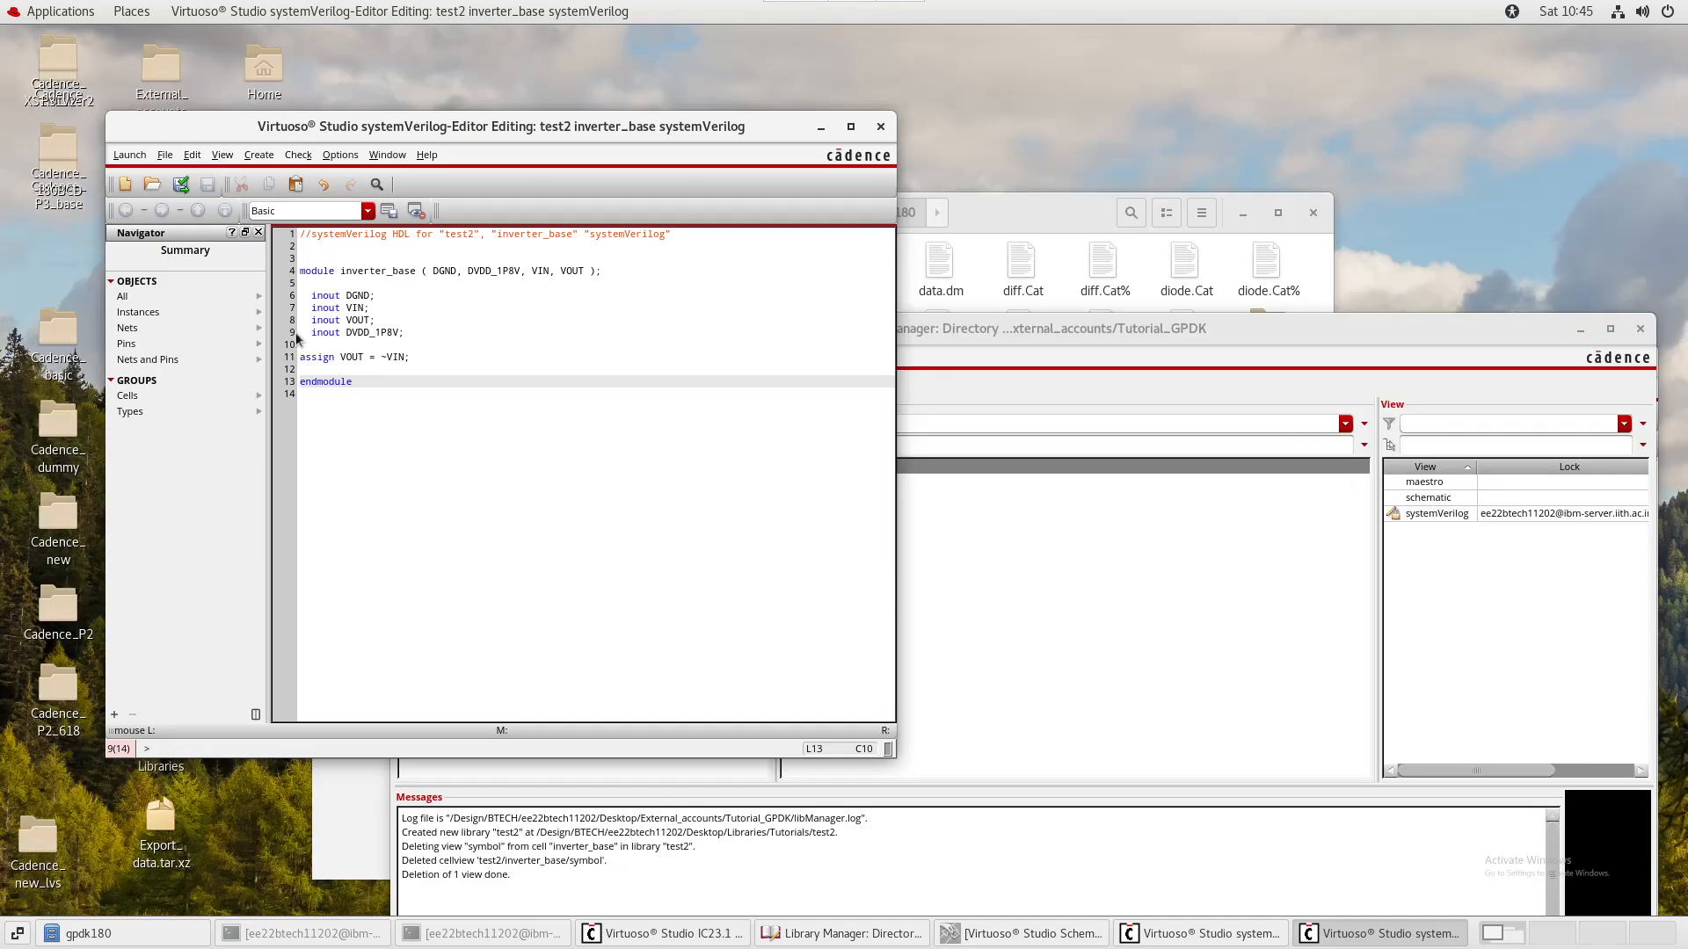
- Save and extract the inverter_base systemVerilog cellview with creation of its missing symbol, and open the new symbol view for inspection
{"action": "left_click", "coordinate": [180, 184]}
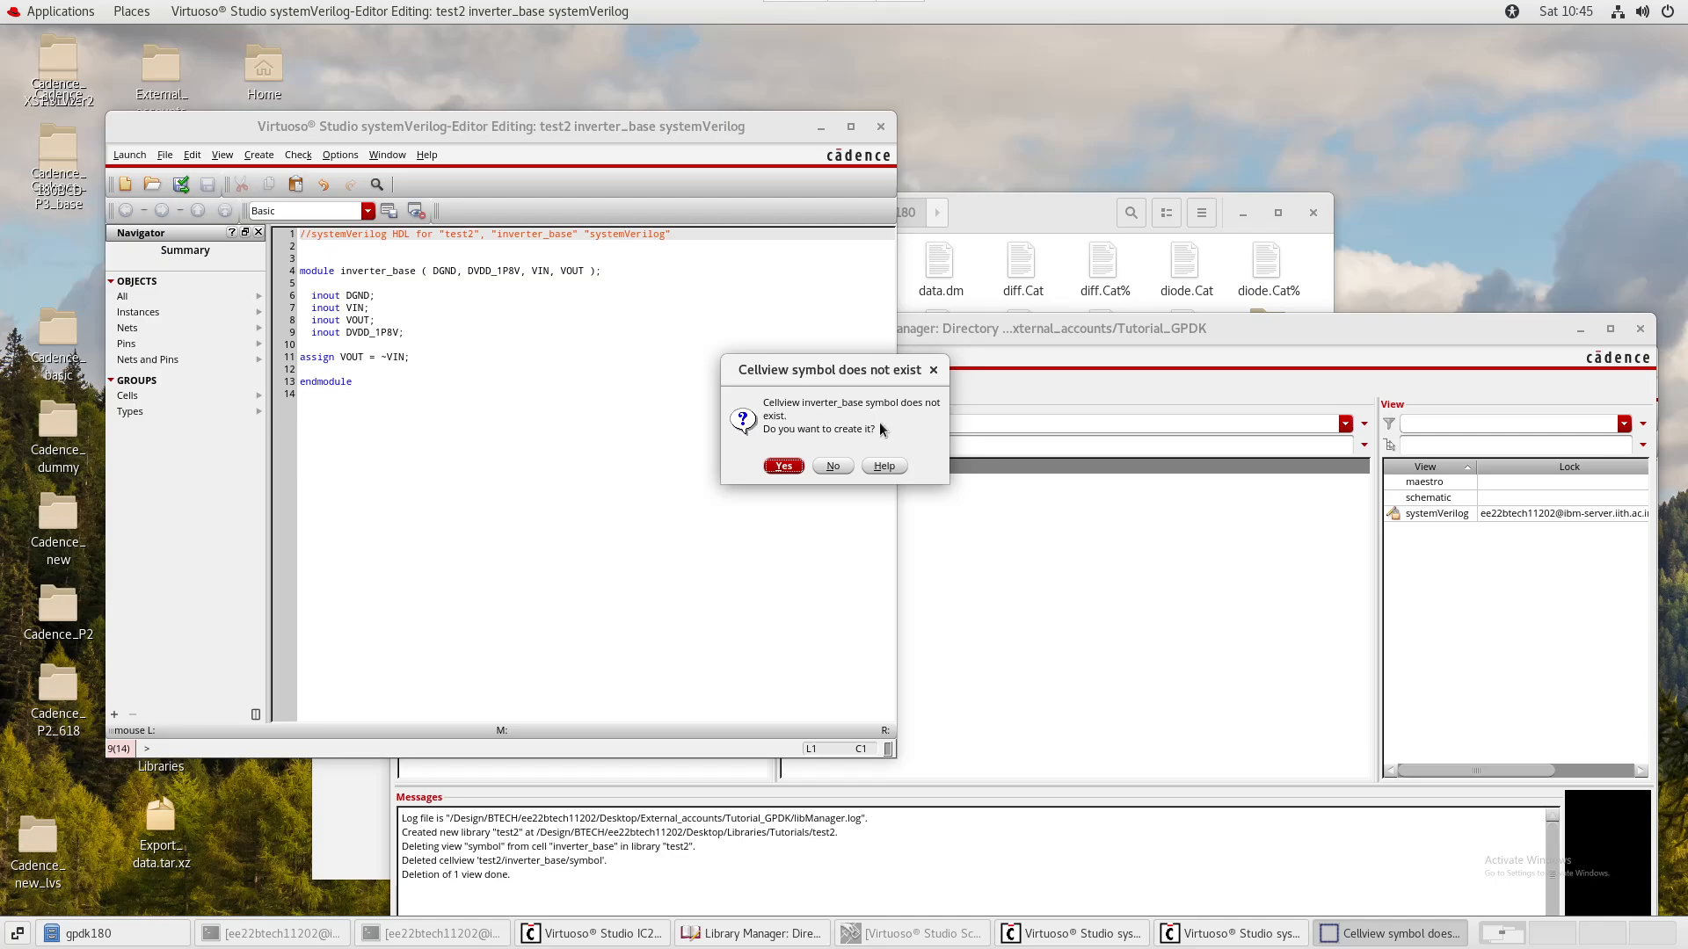
{"action": "left_click", "coordinate": [785, 467]}
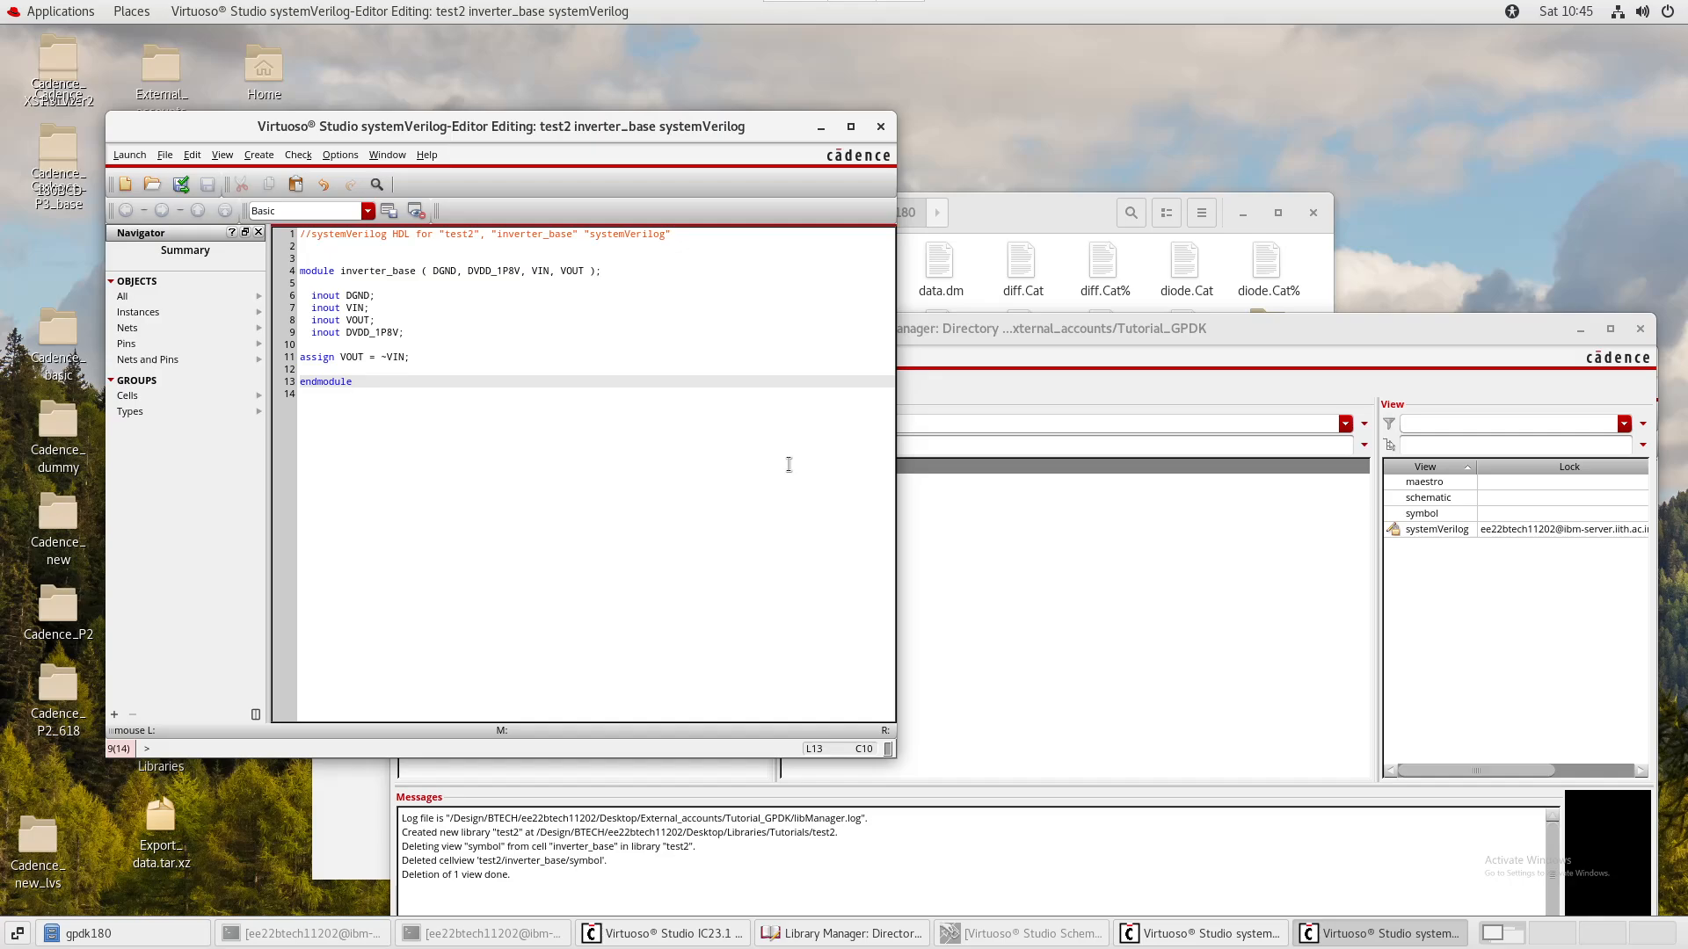
{"action": "left_click", "coordinate": [1430, 513]}
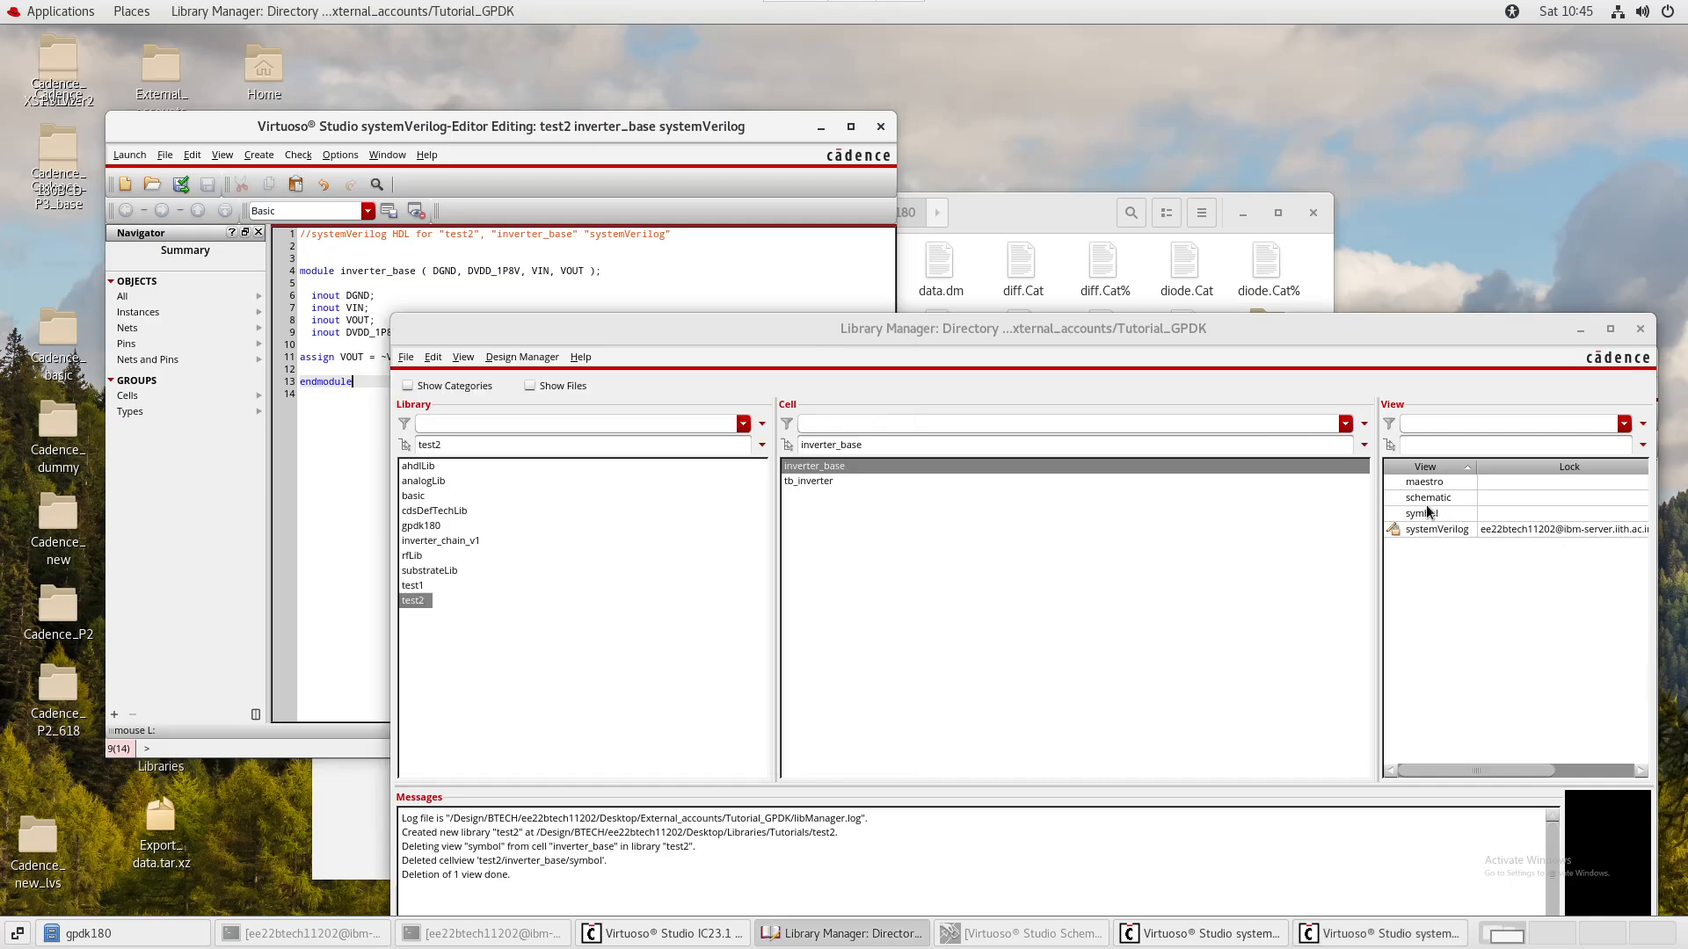
{"action": "left_click", "coordinate": [1433, 515]}
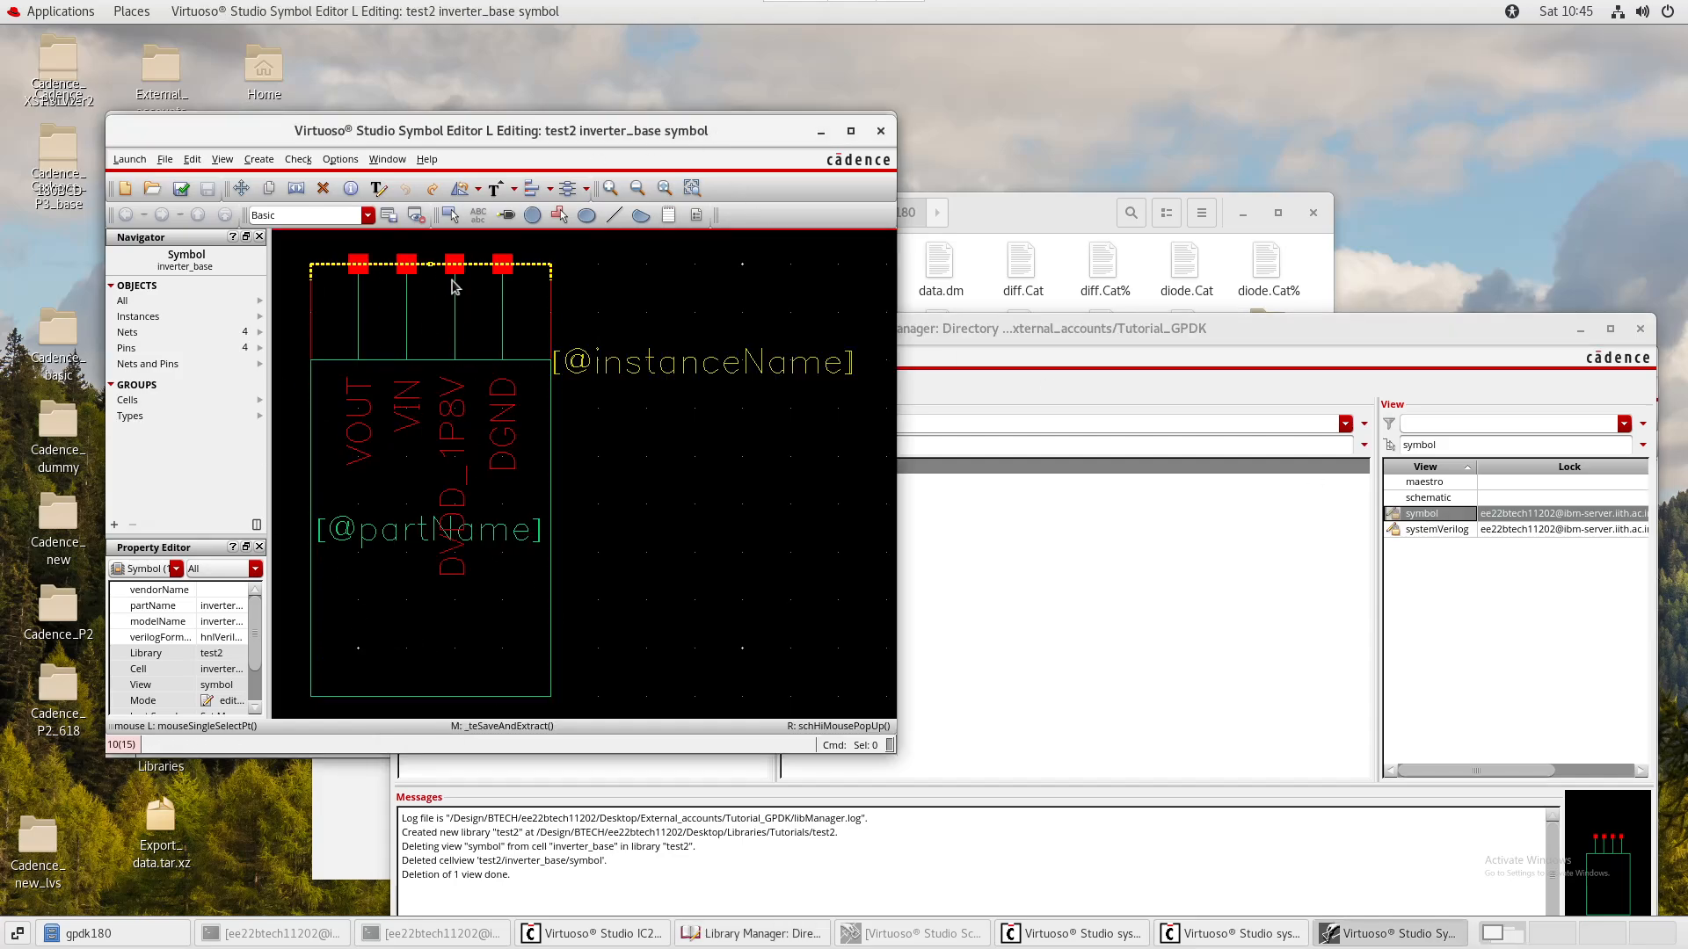
{"action": "left_click", "coordinate": [880, 130]}
- Start generating a replacement symbol from the systemVerilog view with the schematicSymbol data type, and cancel at the symbol generation options
{"action": "left_click", "coordinate": [281, 153]}
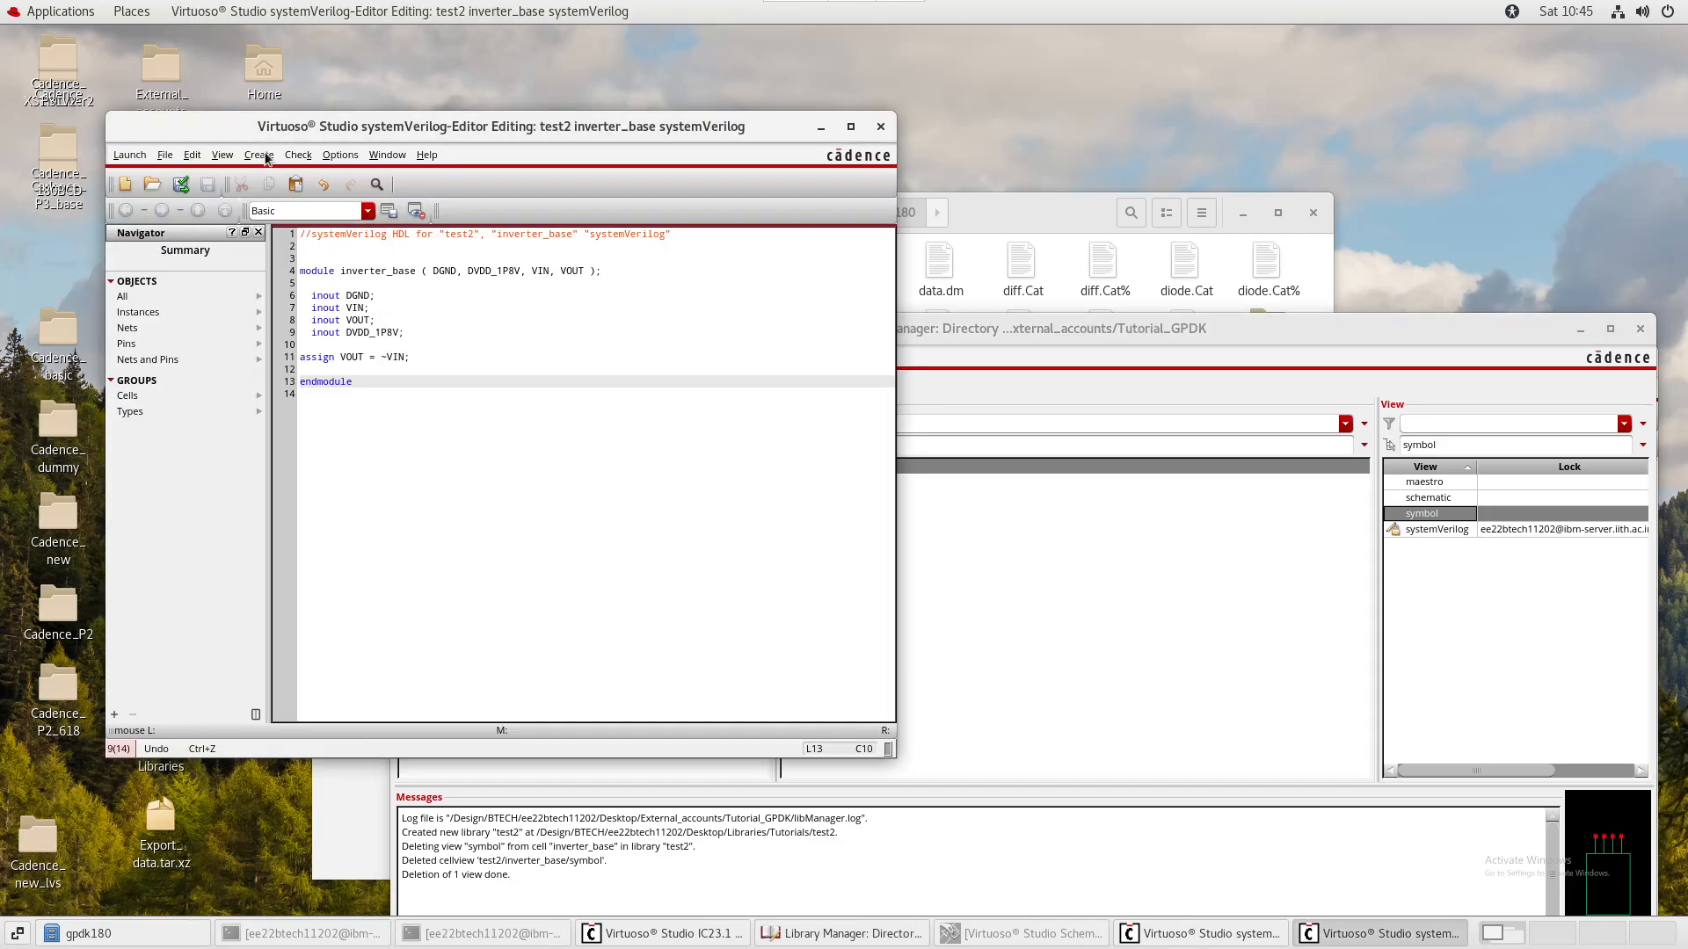
{"action": "left_click", "coordinate": [278, 155]}
{"action": "left_click", "coordinate": [287, 191]}
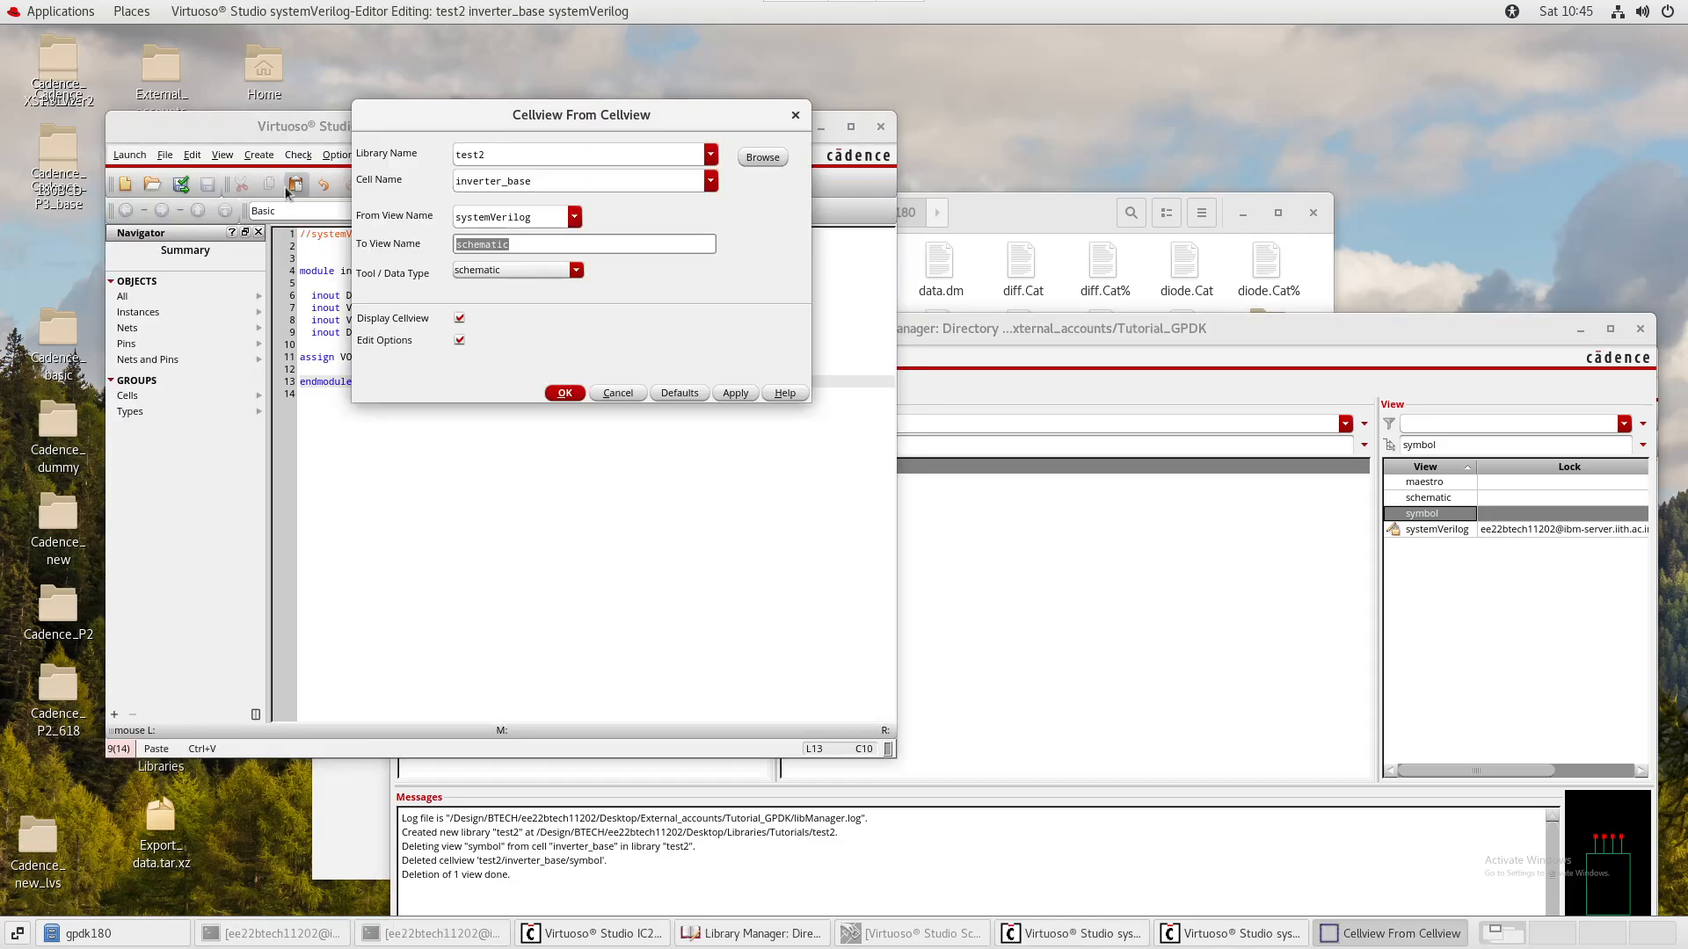
{"action": "left_click", "coordinate": [497, 272]}
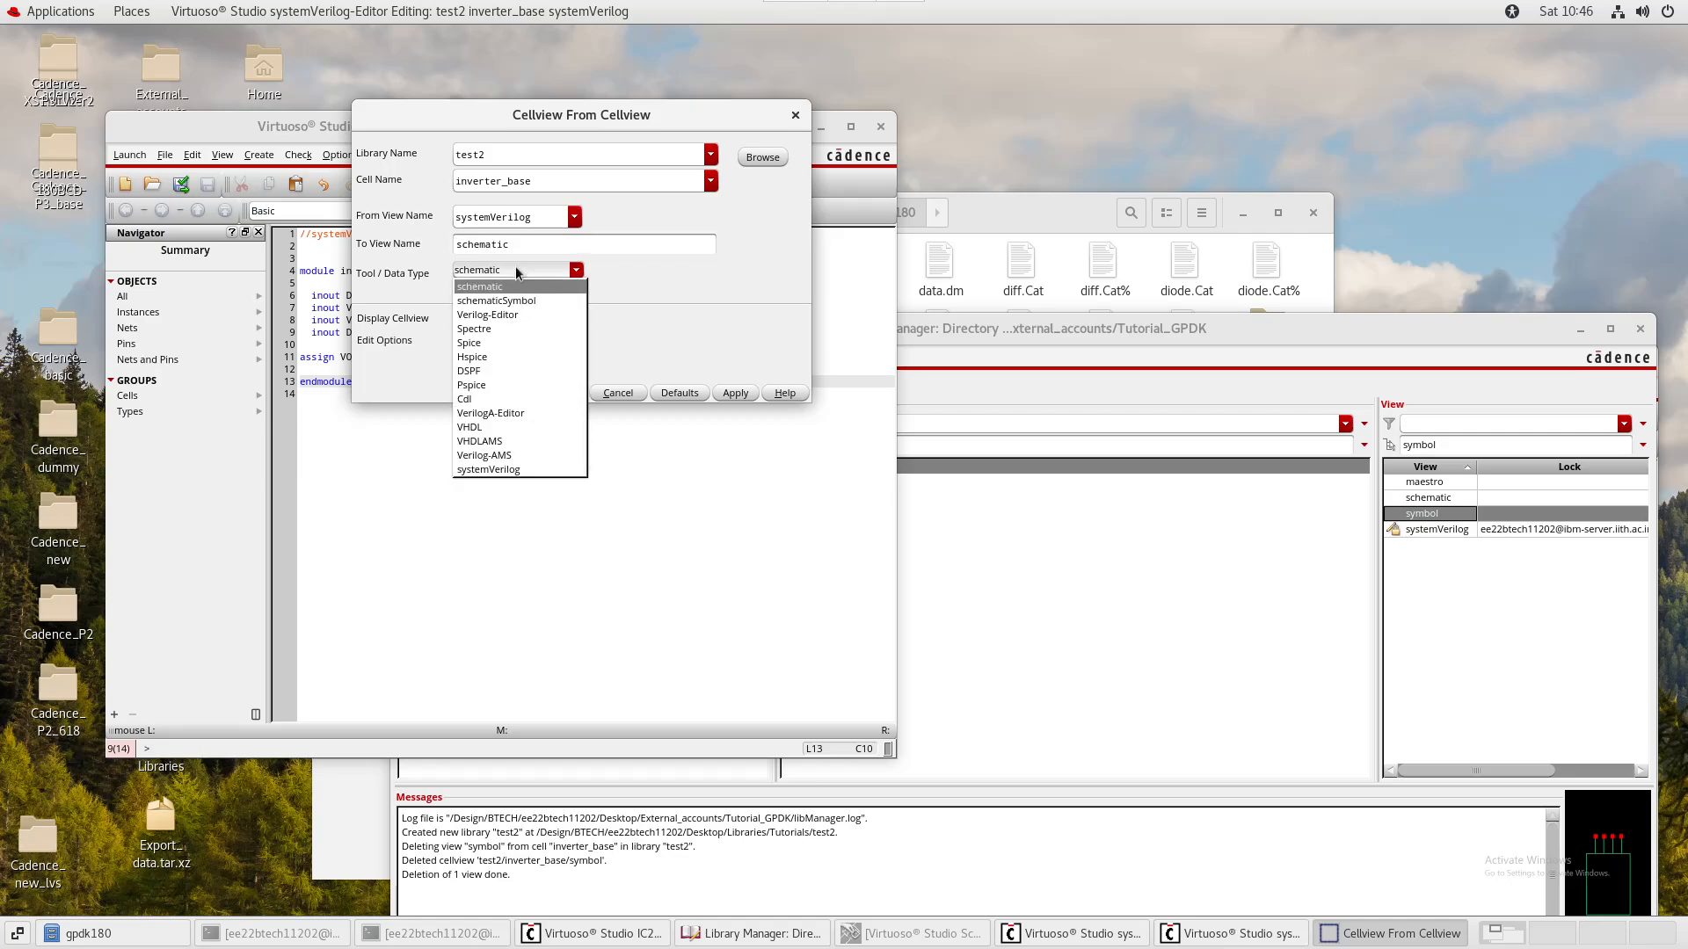
{"action": "left_click", "coordinate": [495, 301]}
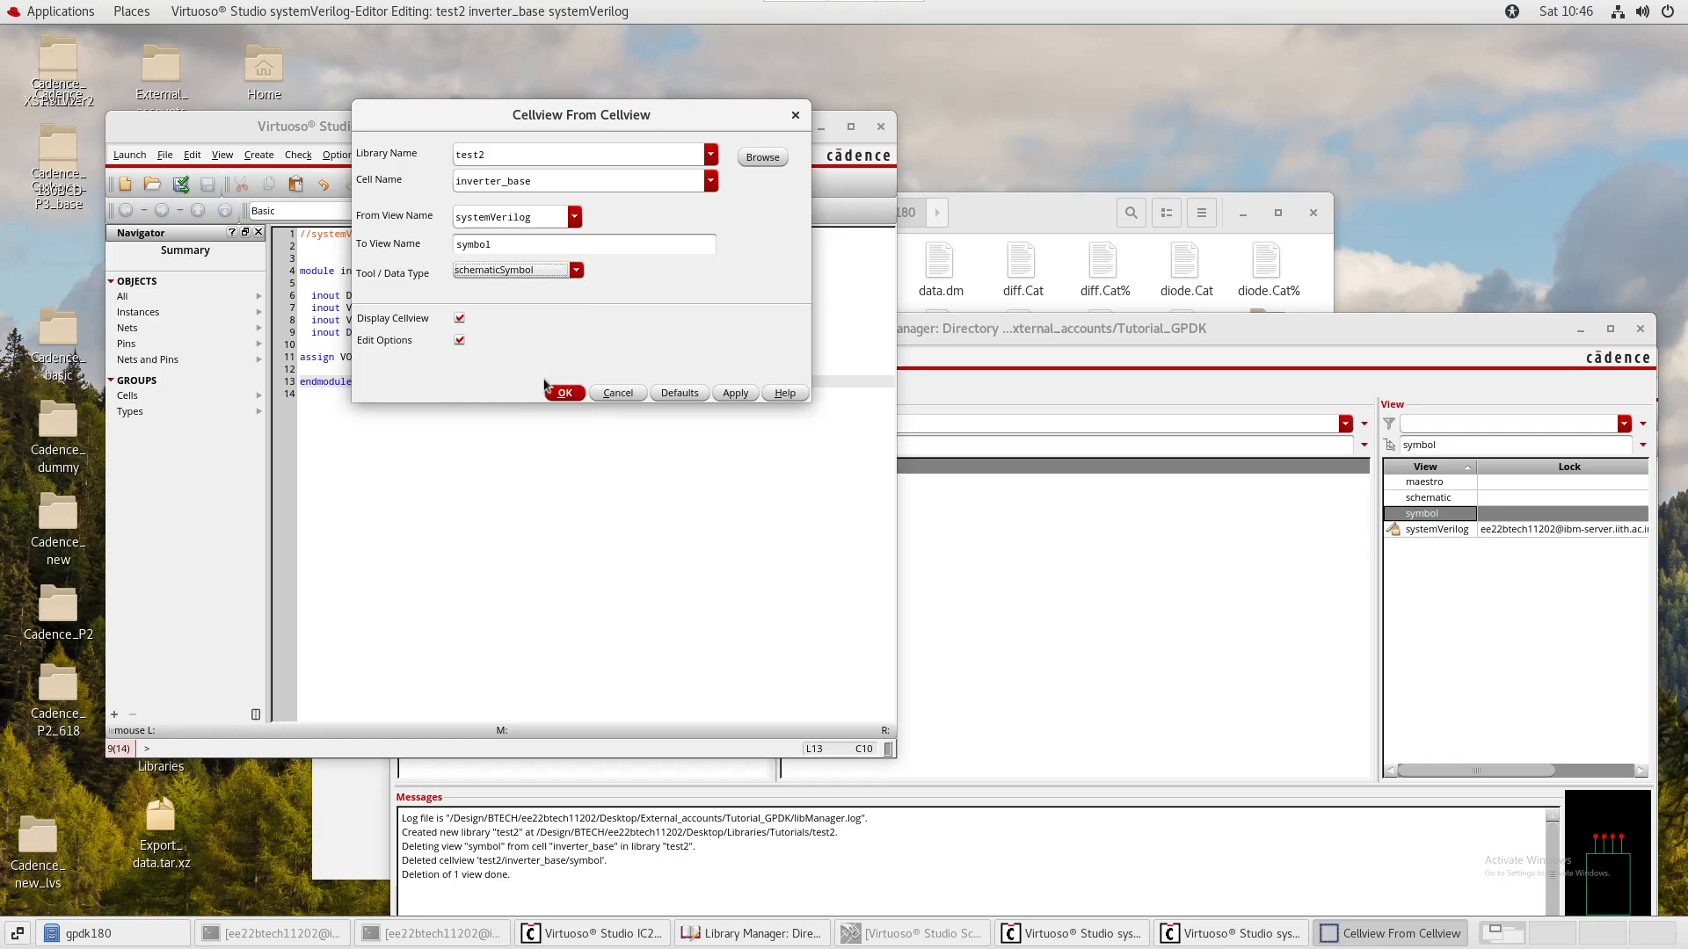
{"action": "left_click", "coordinate": [563, 393]}
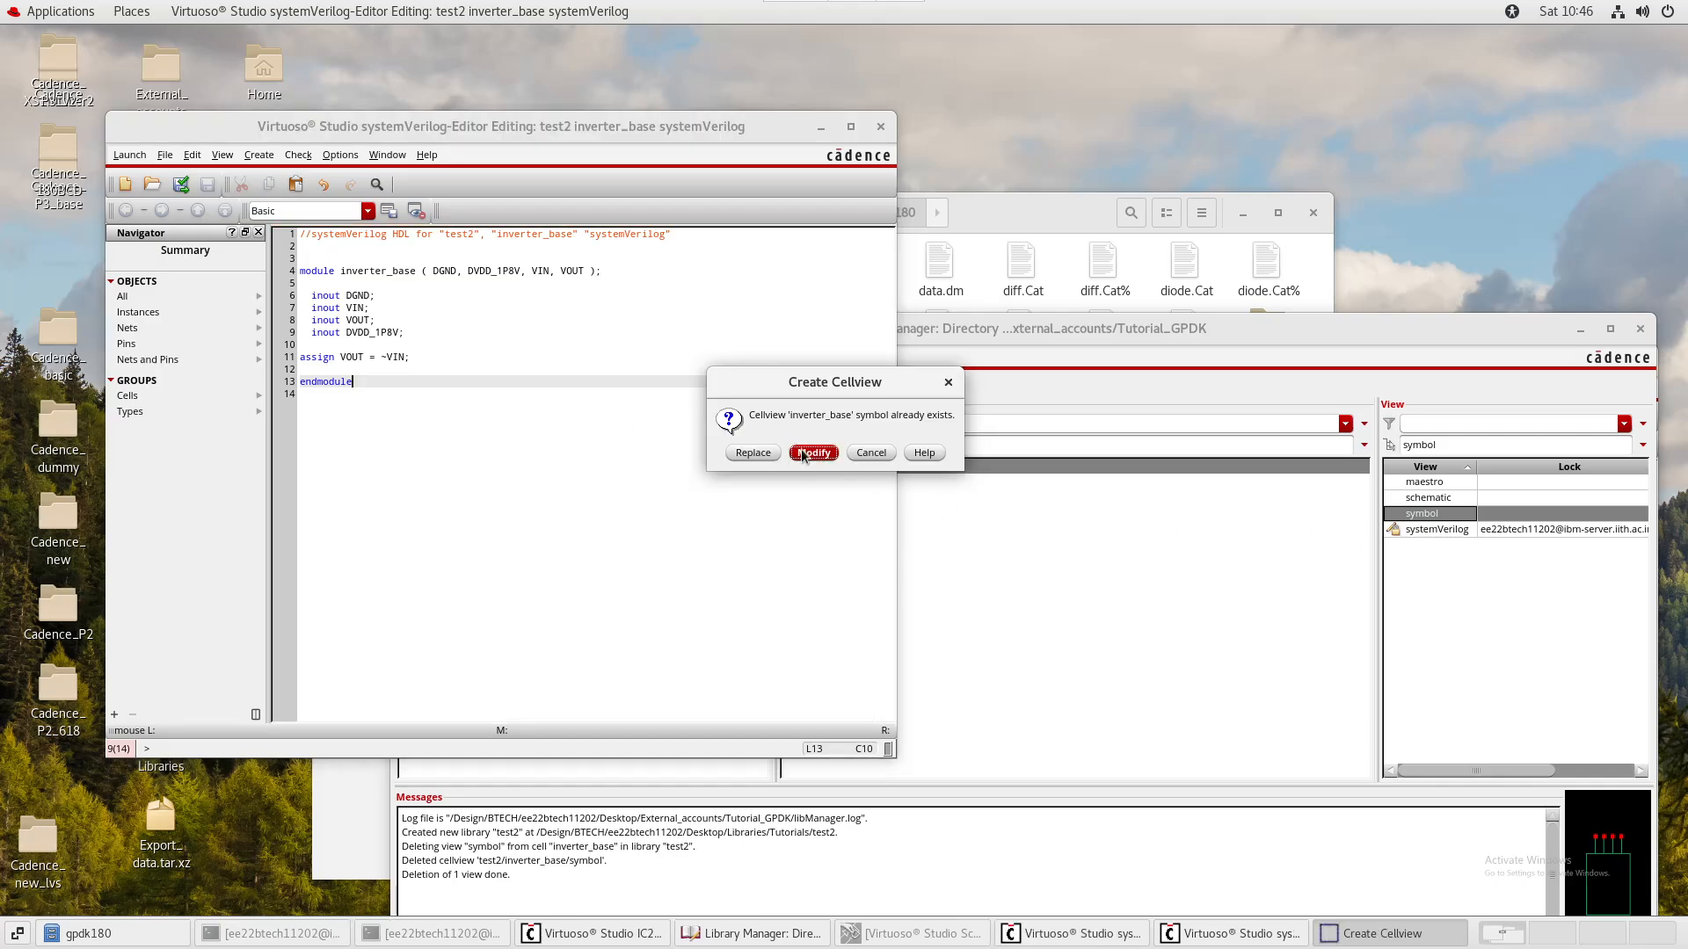
{"action": "left_click", "coordinate": [768, 452]}
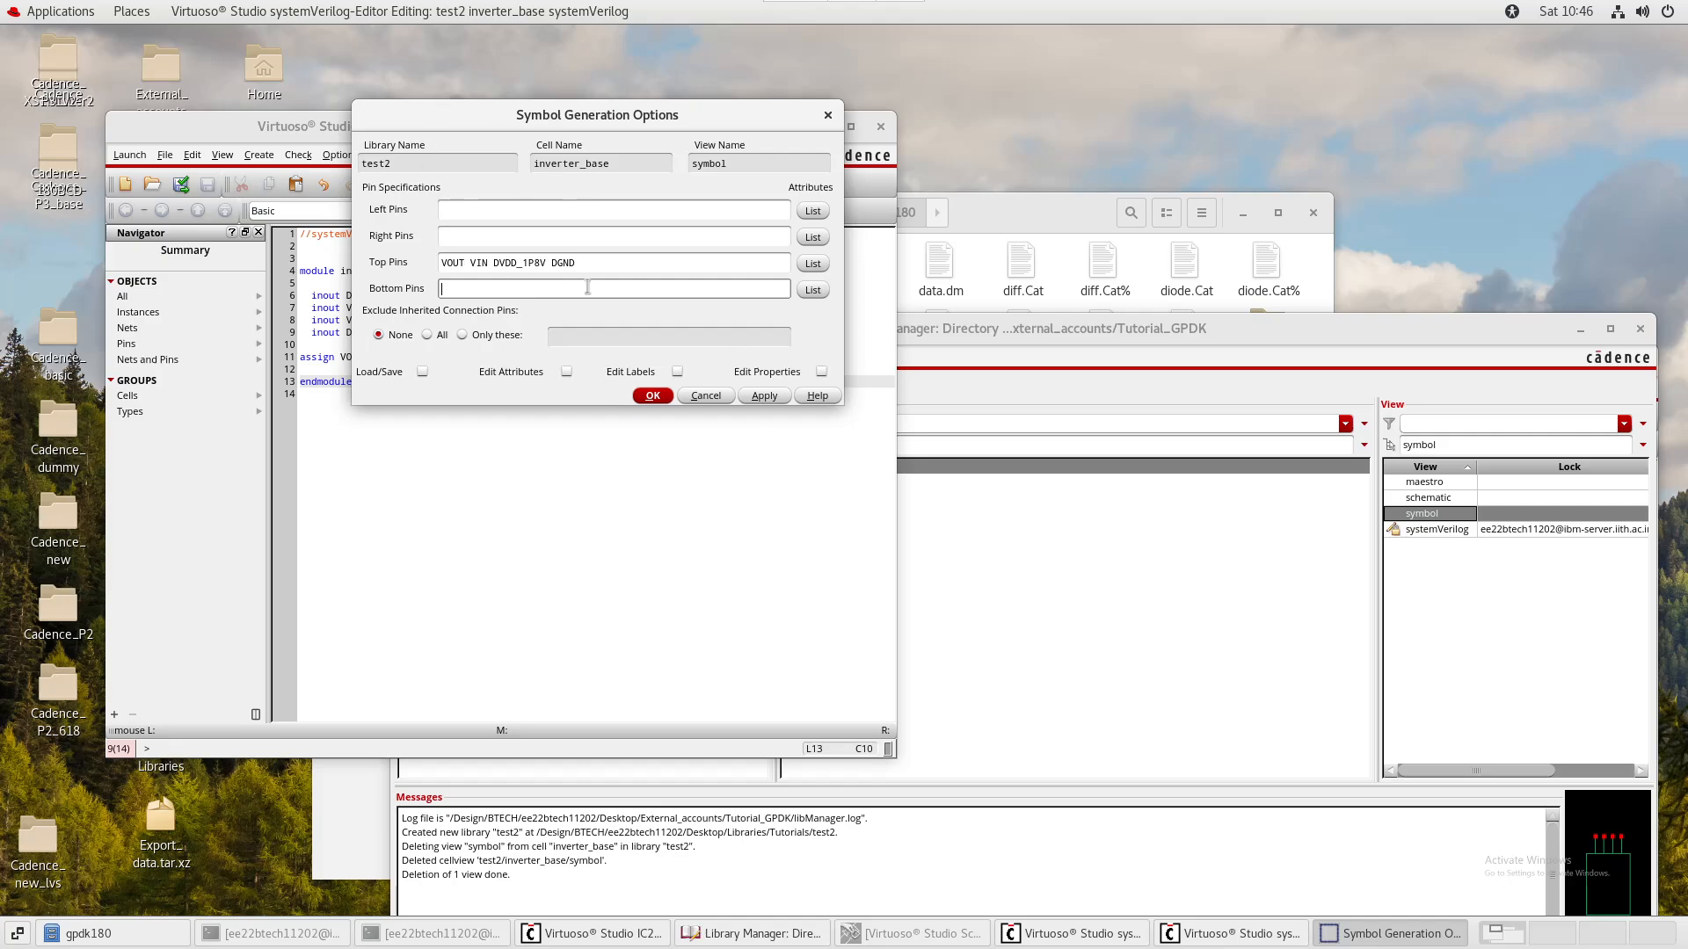
{"action": "left_click", "coordinate": [714, 394]}
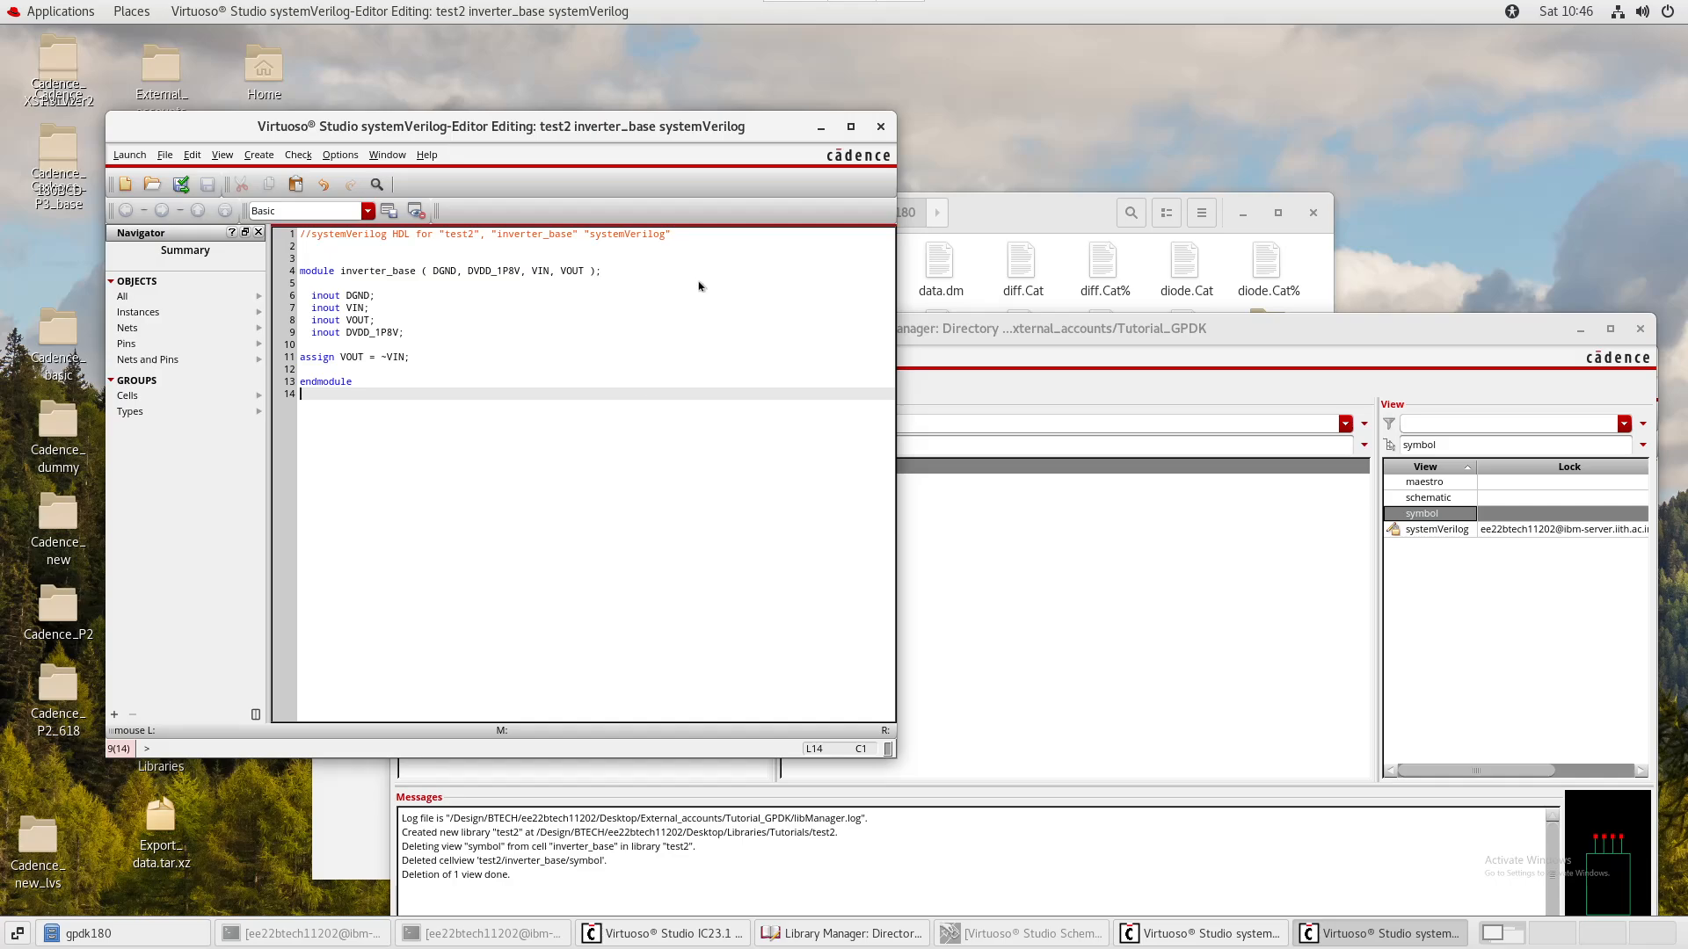
- Move the SystemVerilog editor and Library Manager windows aside and bring the CDS.log window forward to read the extraction messages
{"action": "left_click_drag", "start_coordinate": [606, 121], "coordinate": [579, 43]}
{"action": "left_click_drag", "start_coordinate": [1202, 333], "coordinate": [885, 108]}
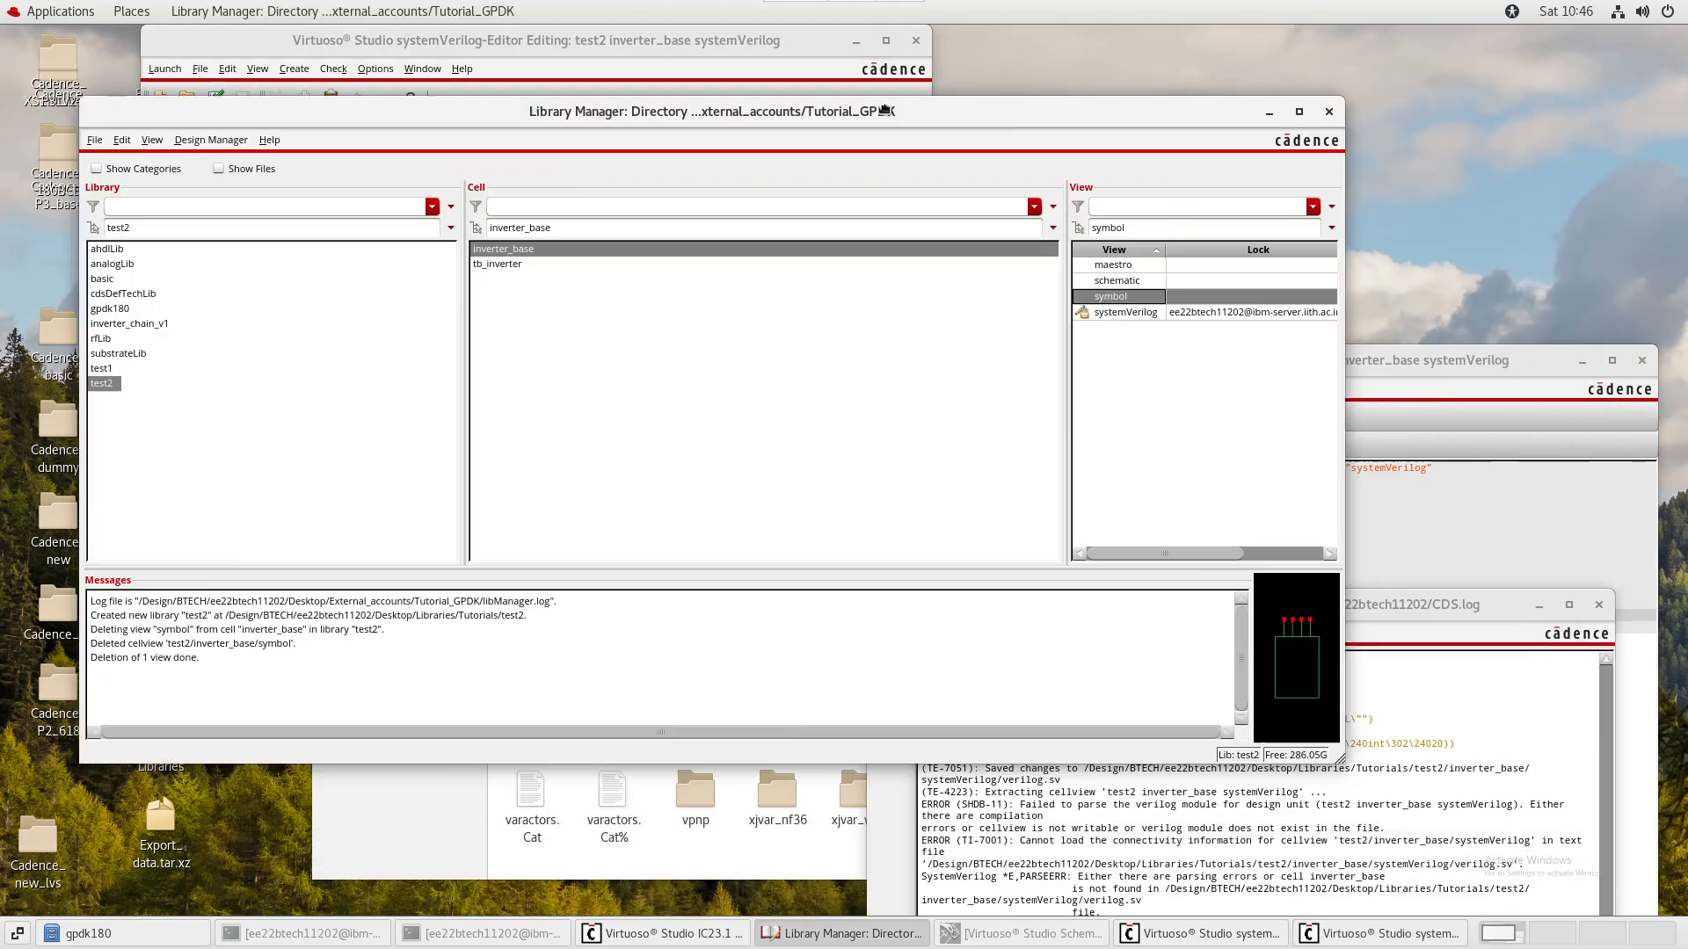
{"action": "left_click_drag", "start_coordinate": [1465, 596], "coordinate": [1225, 191]}
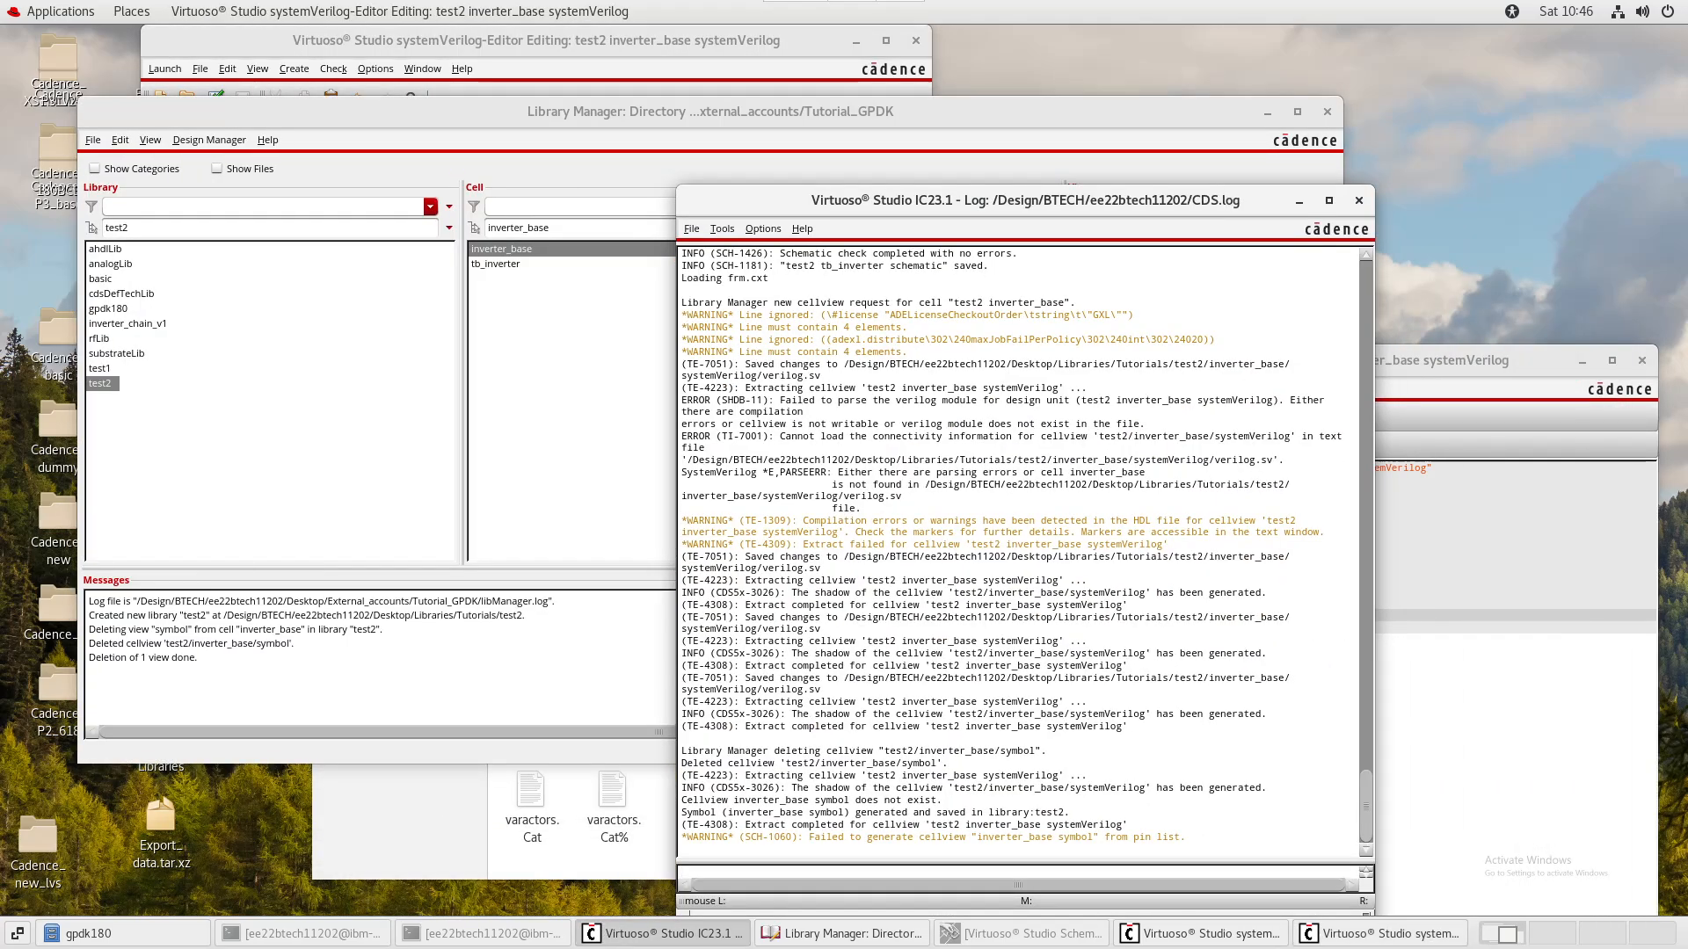